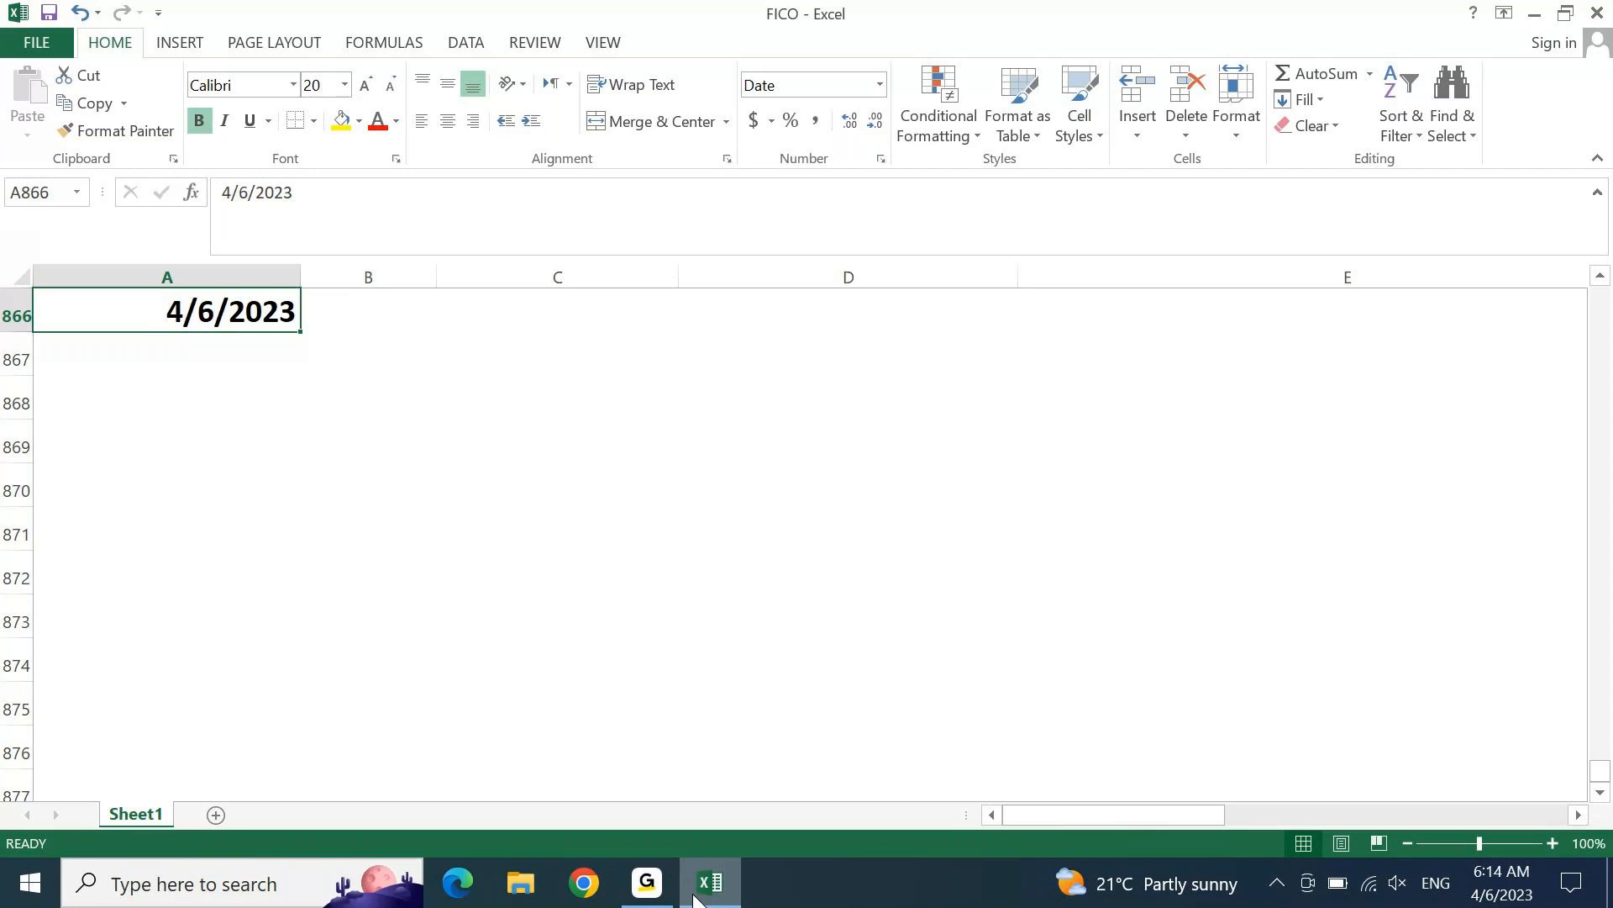
# Step: Enter the header Transaction in A868, two rows below the date, with Capital as the first entry beneath it
pyautogui.press('Down')
pyautogui.press('Down')
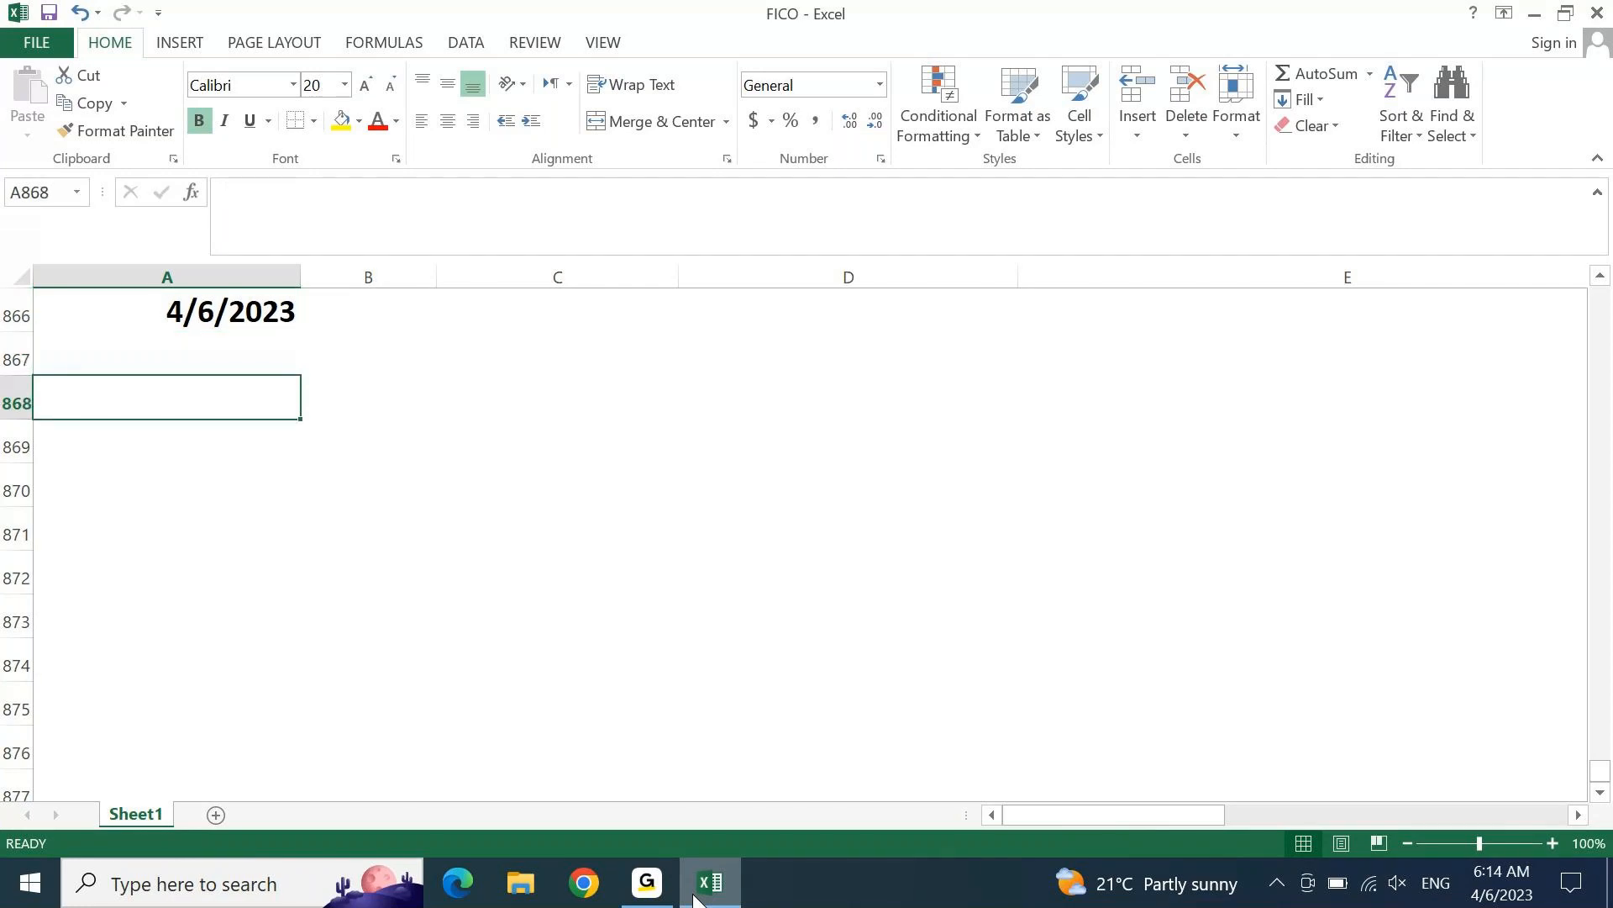
pyautogui.write('Transaction')
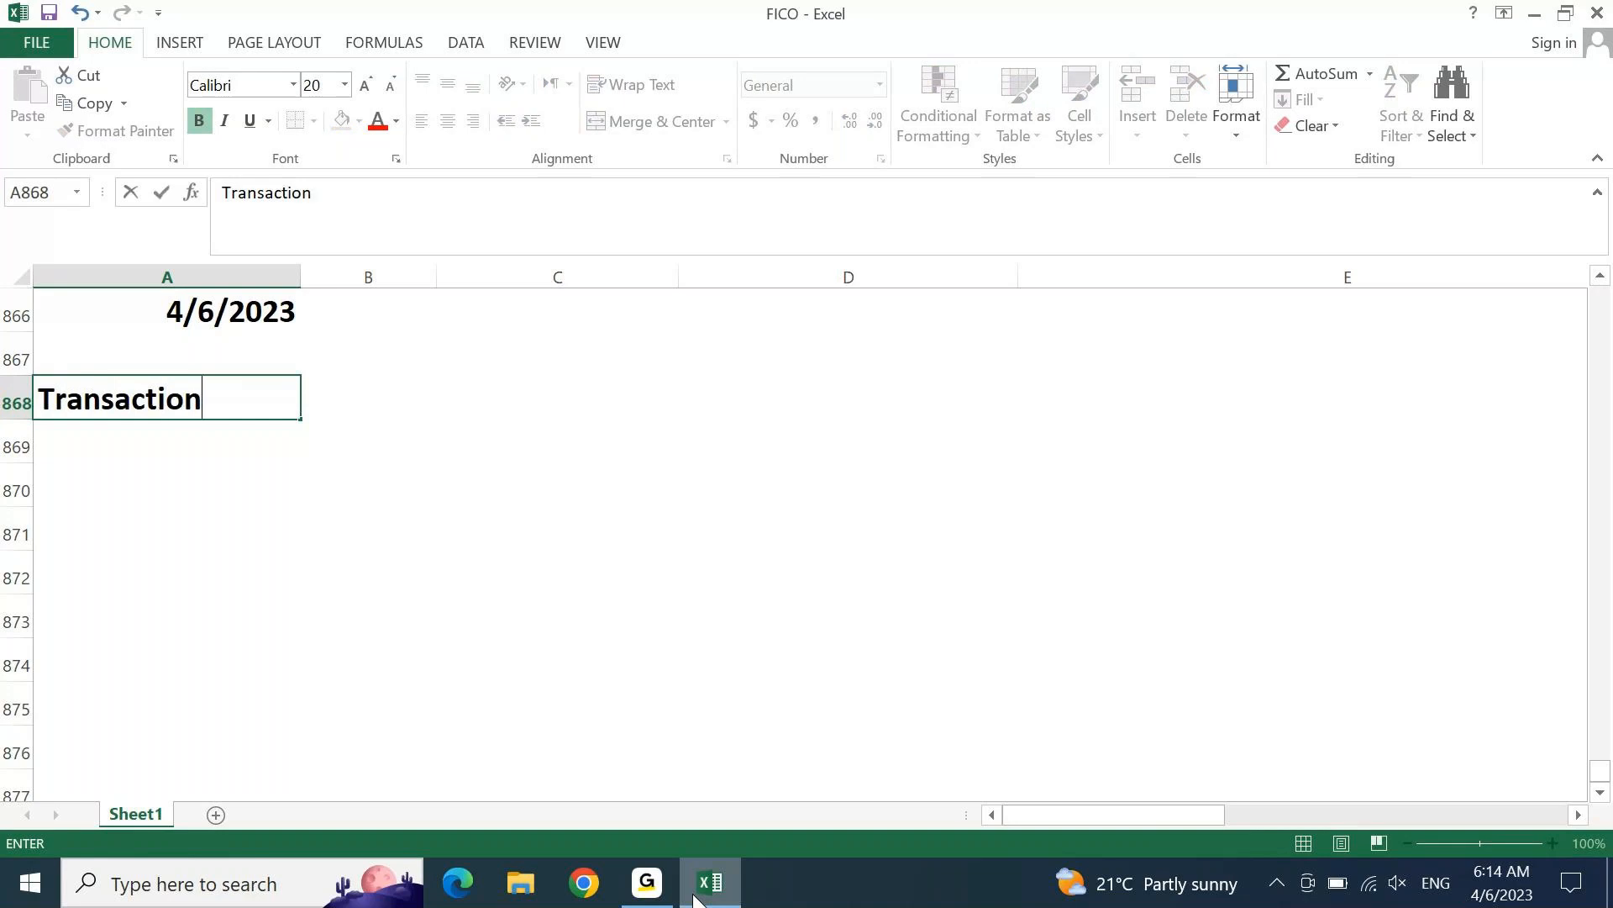
pyautogui.press('Return')
pyautogui.write('Capital')
pyautogui.press('Return')
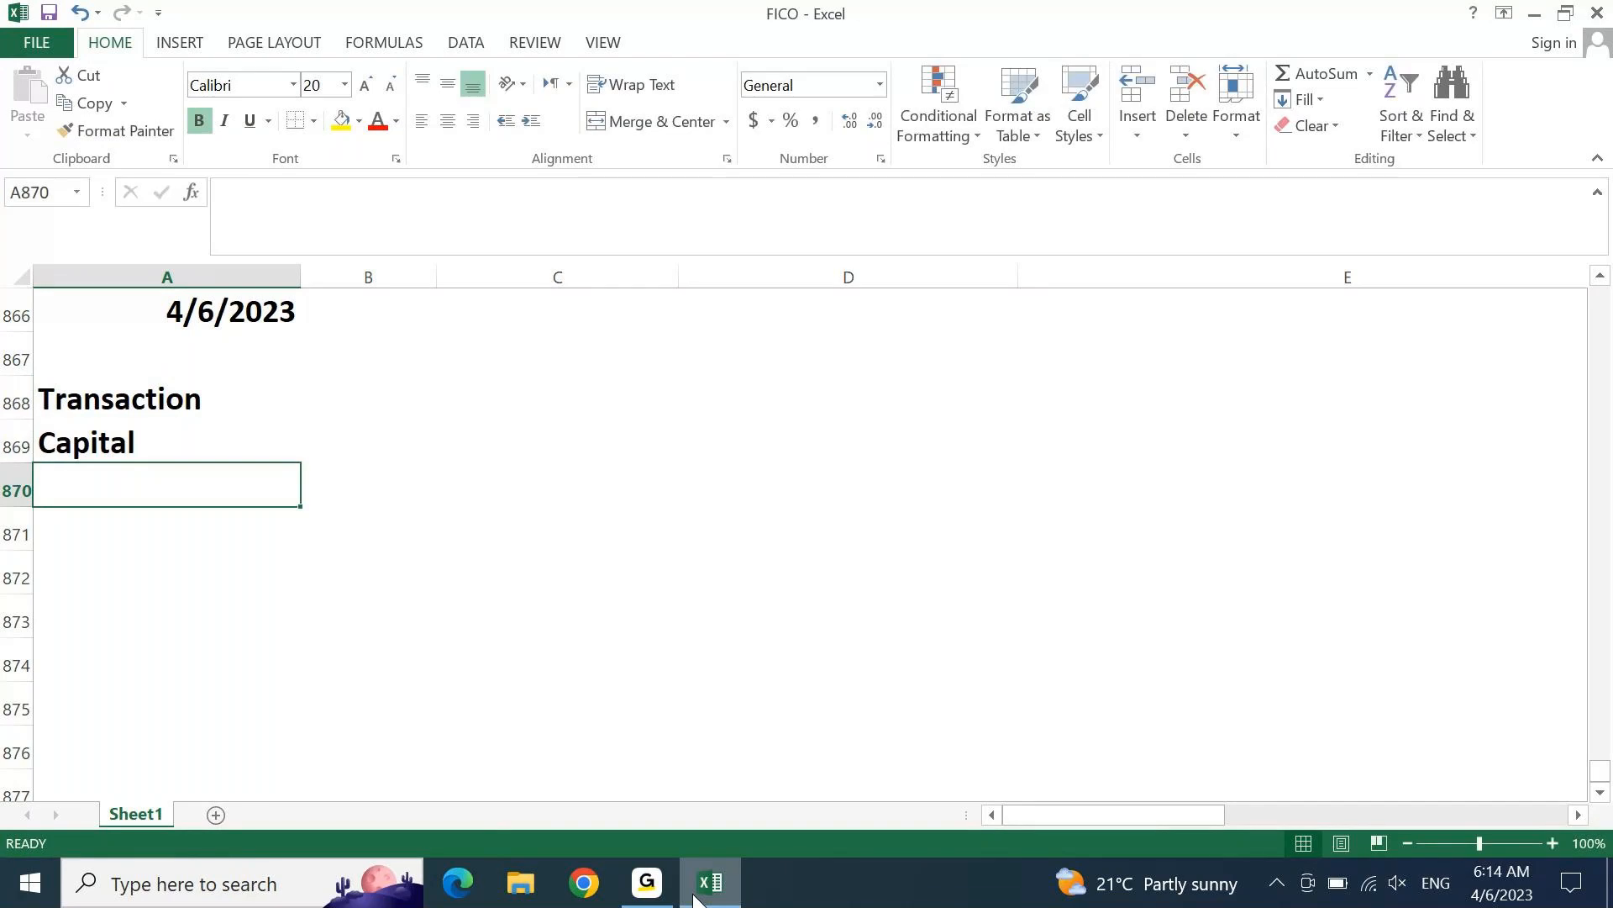
# Step: Add Purchases and Sales to the transaction list in A870 and A871
pyautogui.write('S')
pyautogui.press('BackSpace')
pyautogui.write('Purcas')
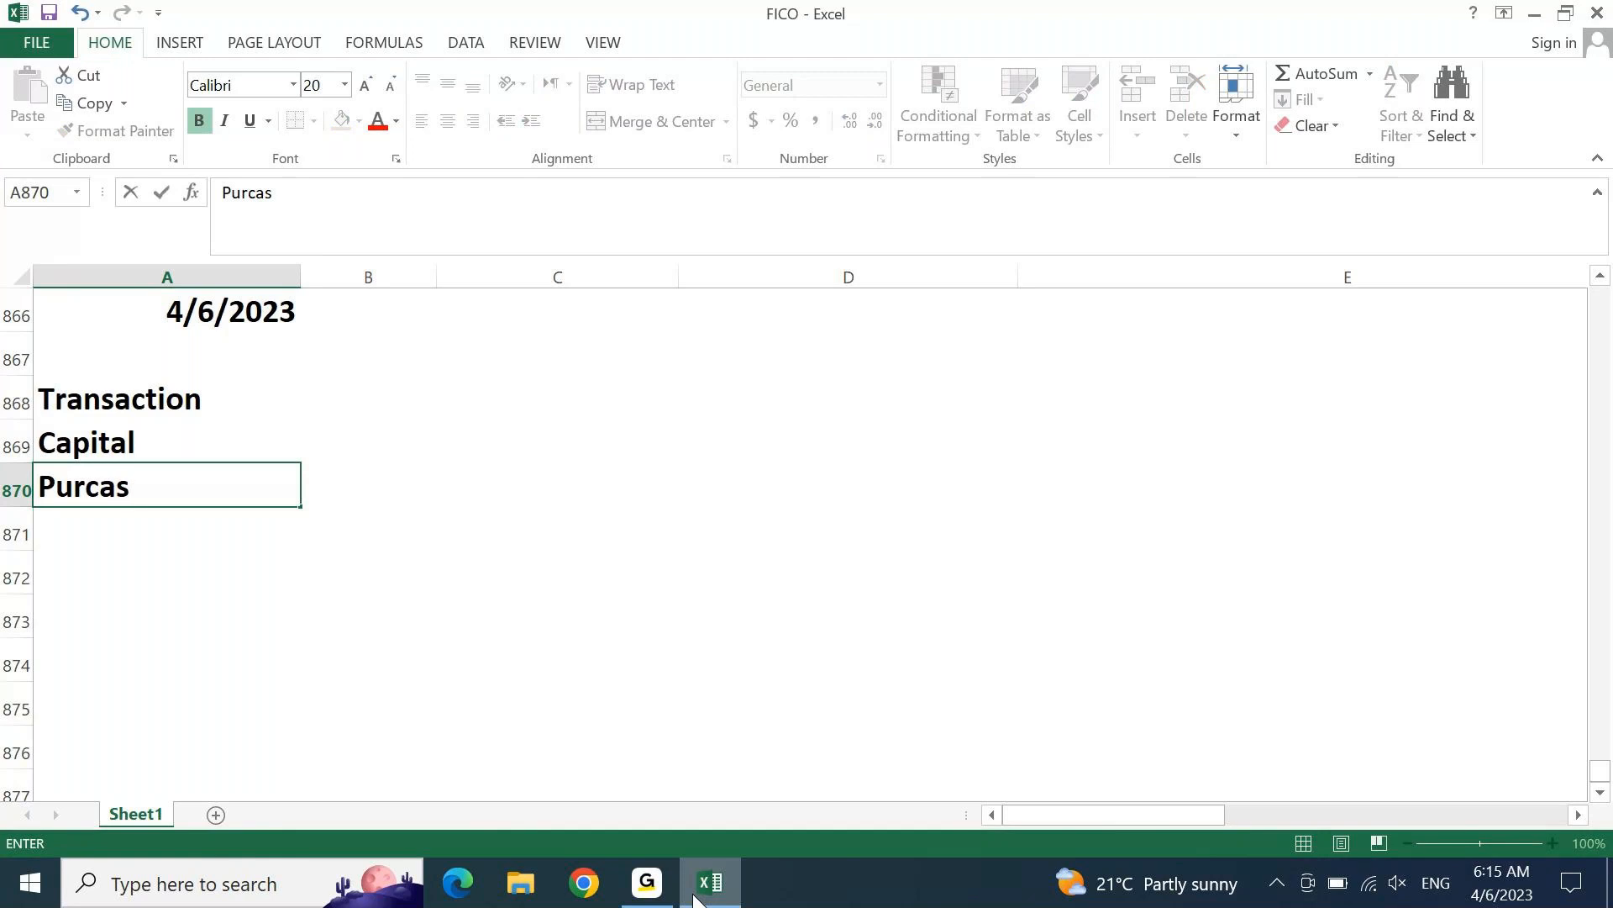
pyautogui.press('BackSpace')
pyautogui.write('hases')
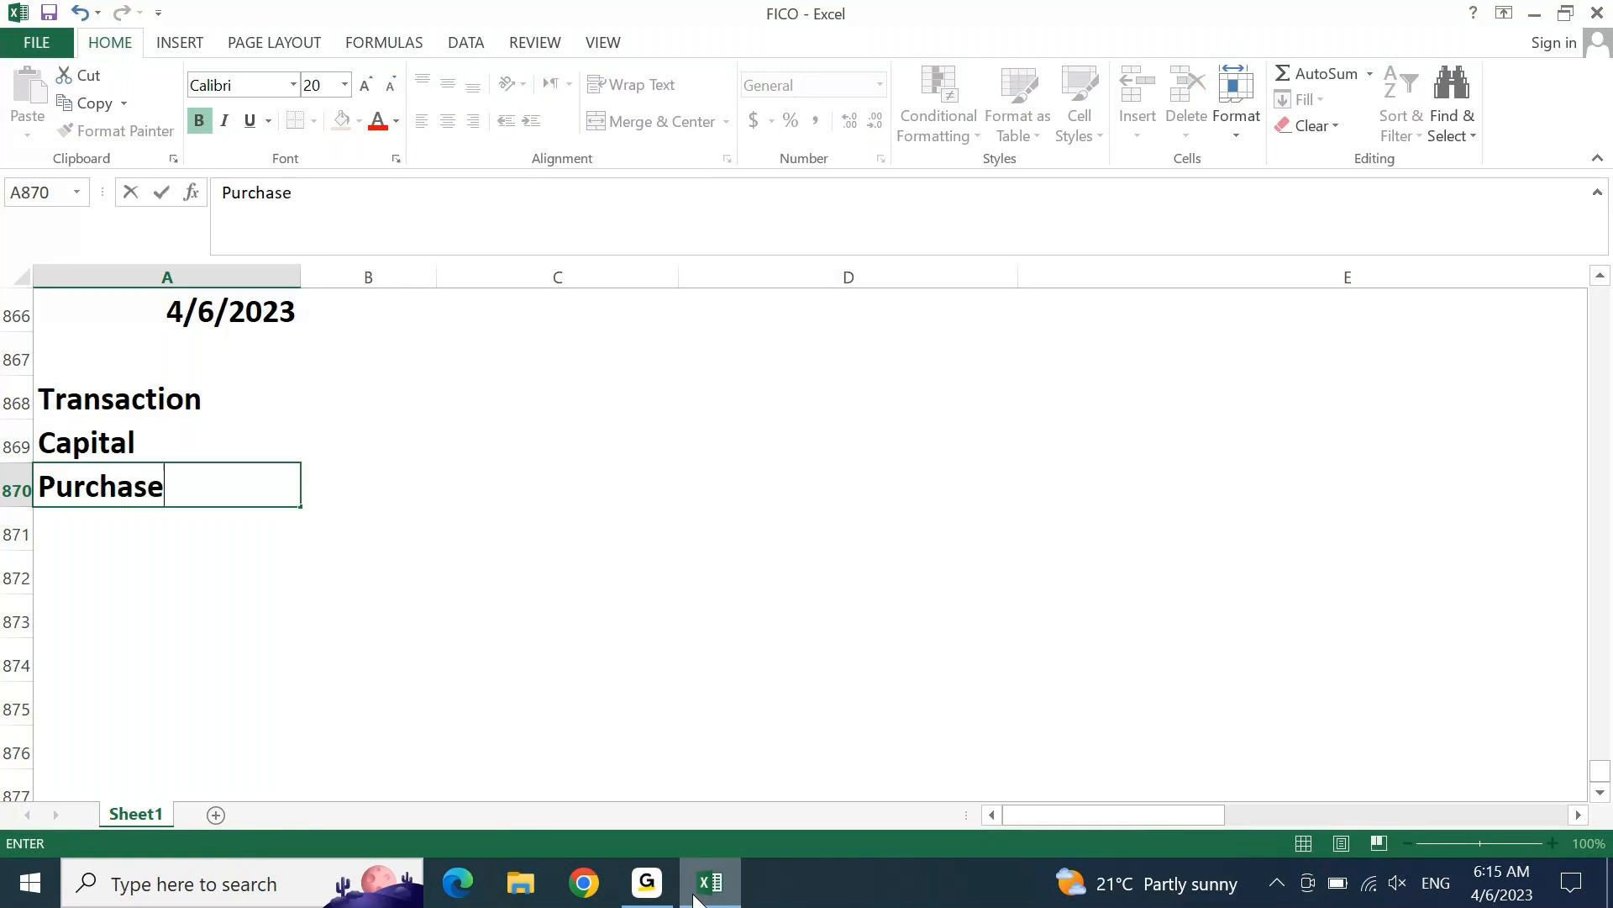
pyautogui.press('Return')
pyautogui.write('Sales')
pyautogui.press('Return')
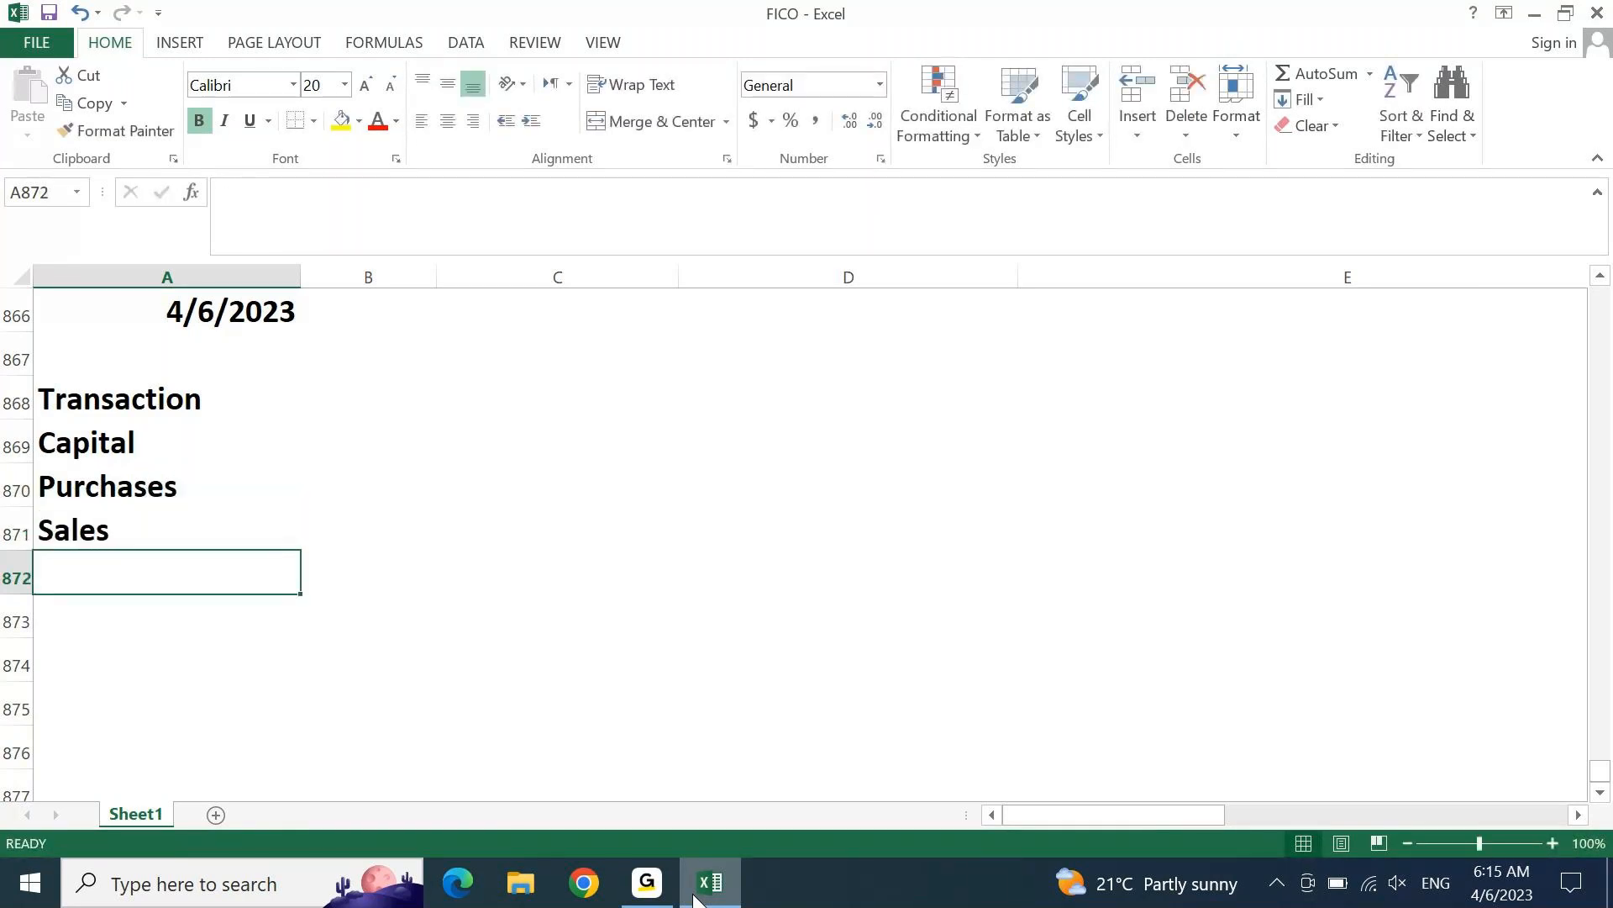
# Step: Add Salaries and Other Income to the transaction list in A872 and A873
pyautogui.press('F2')
pyautogui.write('Salaries')
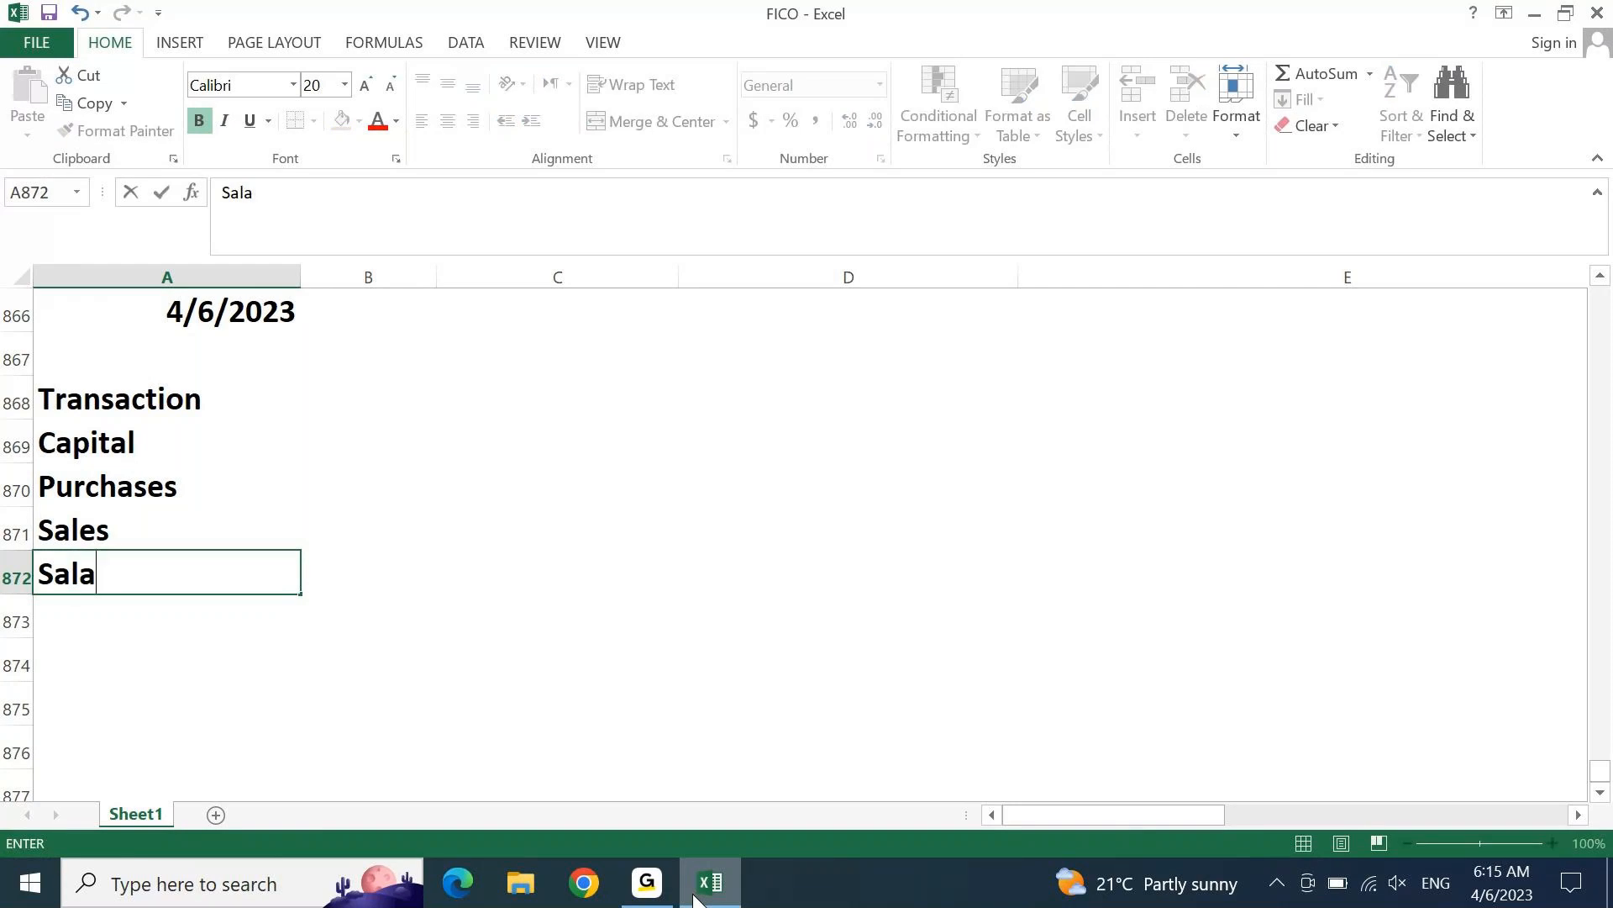
pyautogui.press('Return')
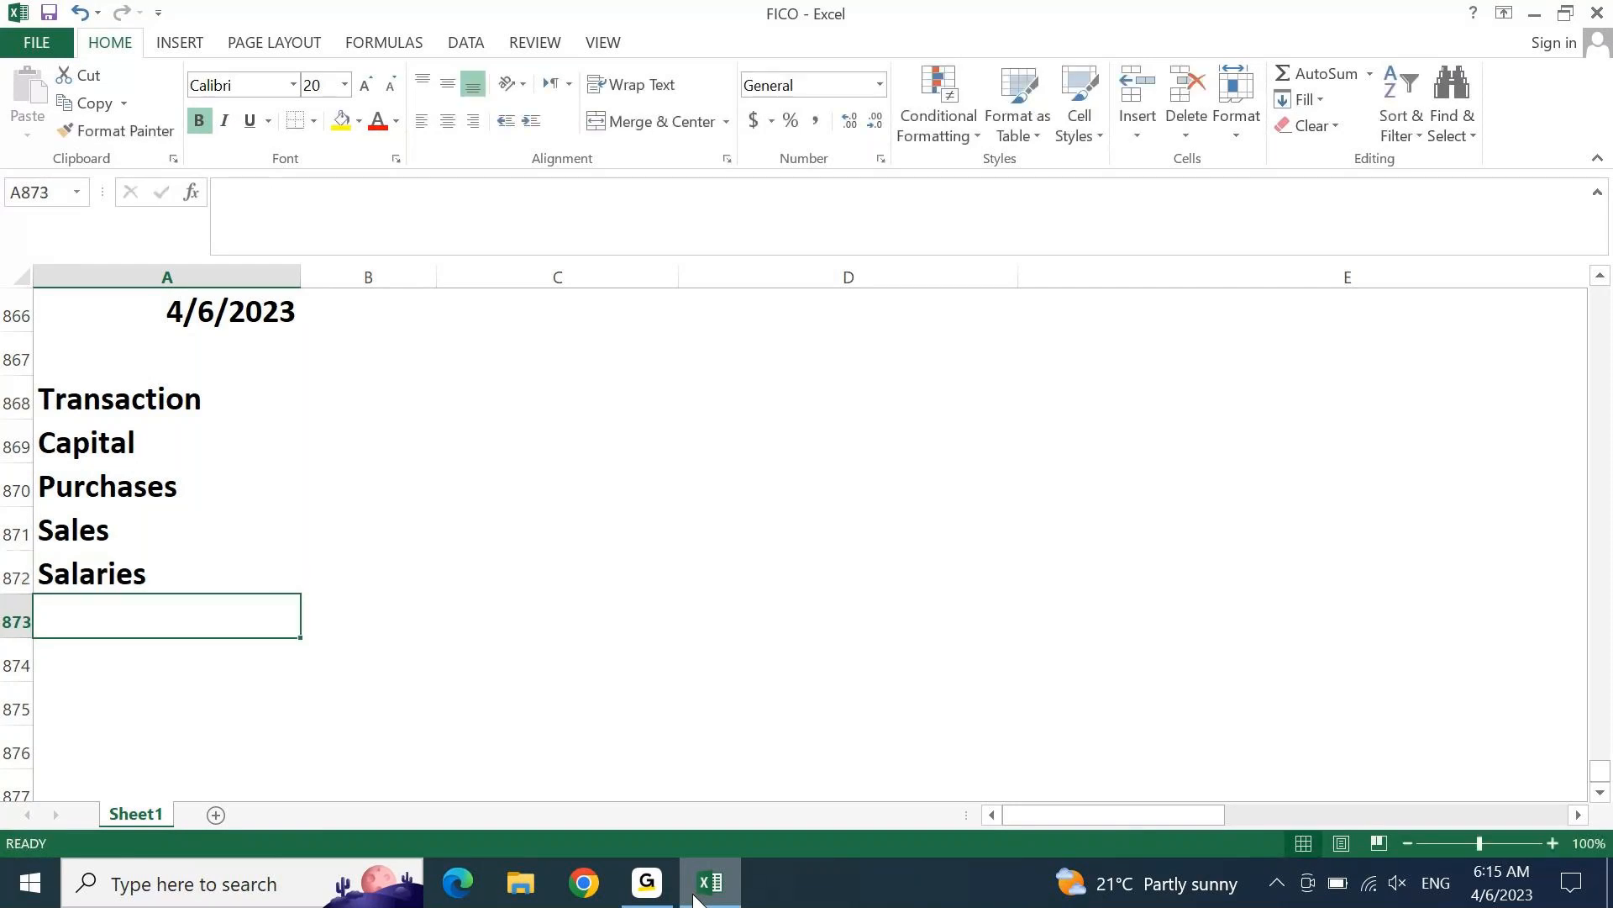
pyautogui.write('Other Income')
pyautogui.press('Return')
# Step: Complete the transaction list with Fixed Assets in A874 and Bank Loans in A875
pyautogui.write('A')
pyautogui.press('BackSpace')
pyautogui.write('Fixed Assets')
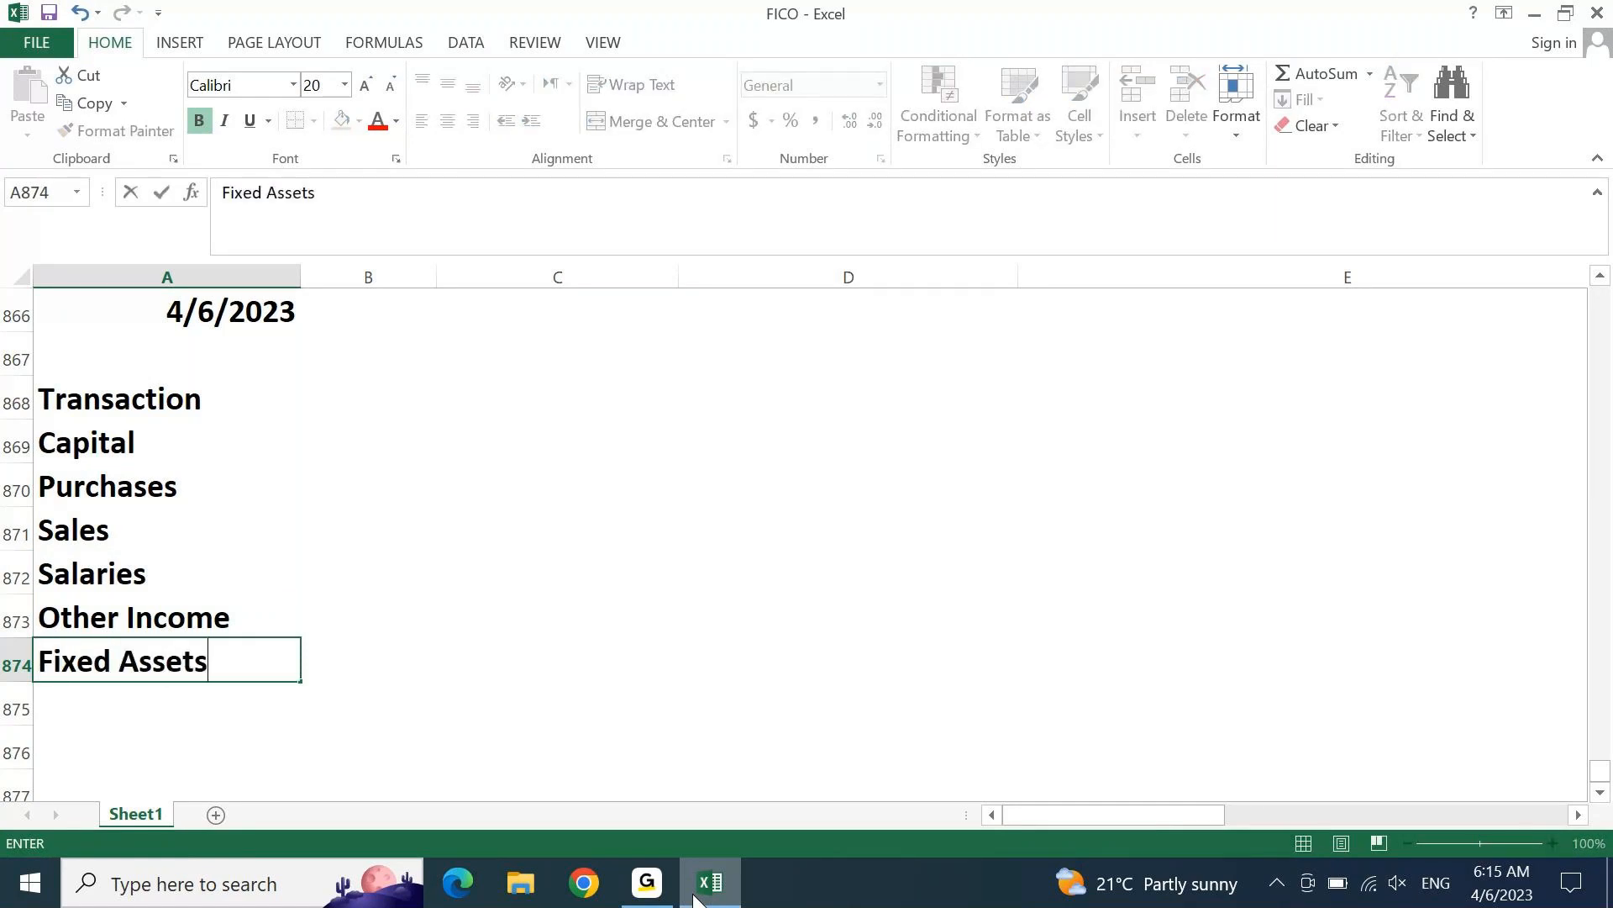
pyautogui.press('Return')
pyautogui.write('Ban')
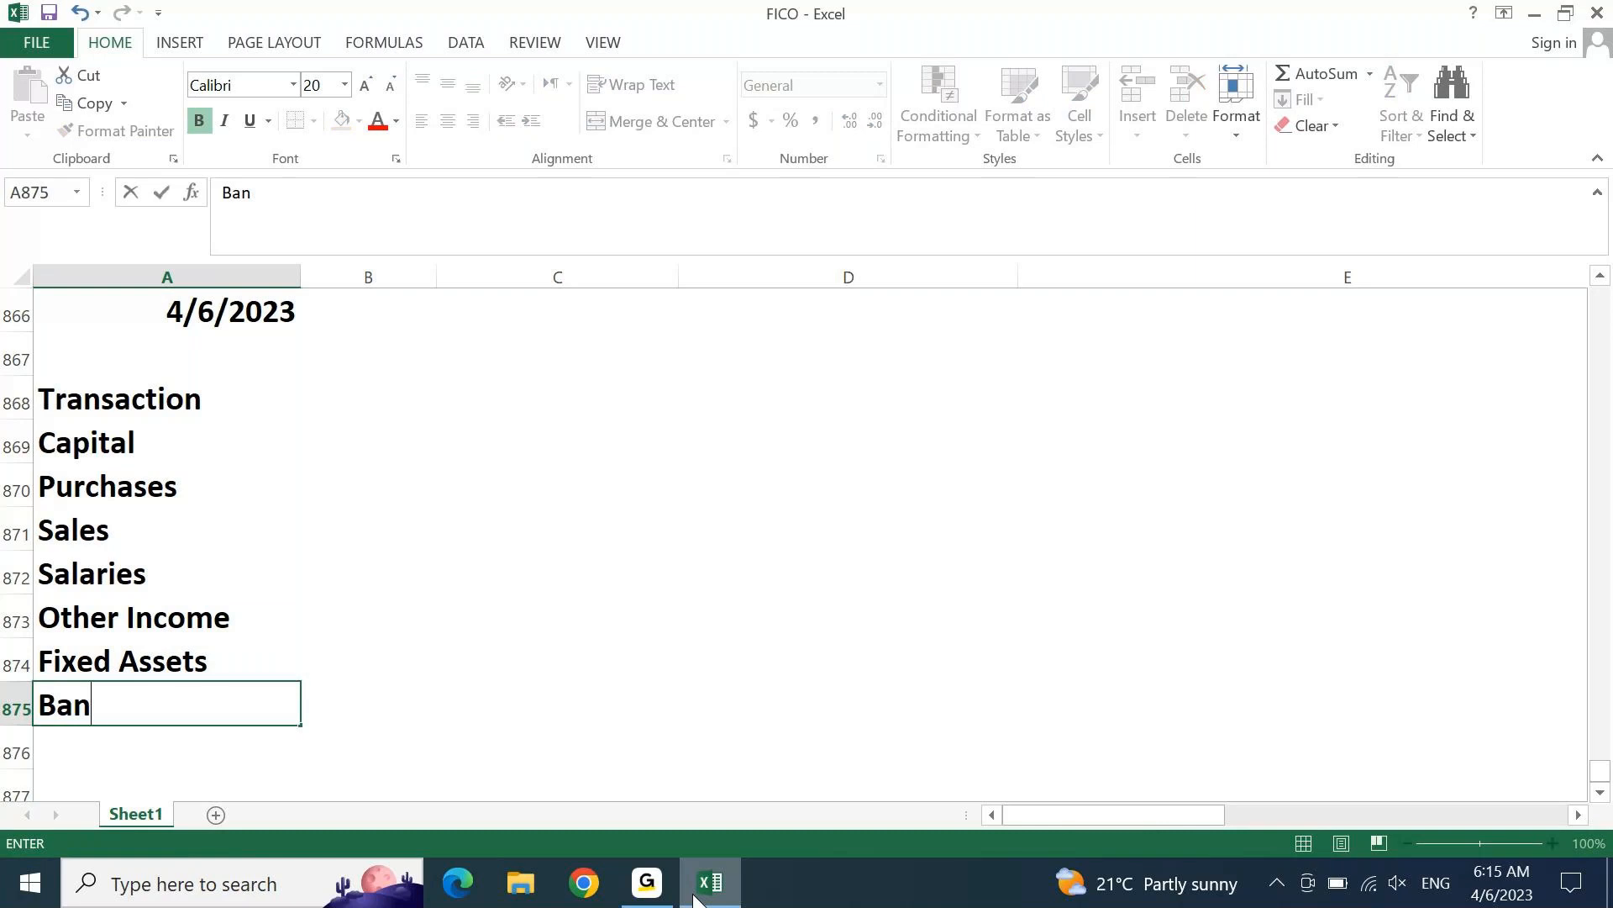
pyautogui.write('k LOans')
pyautogui.press('Return')
# Step: Fill the Transaction header cell with yellow
pyautogui.hotkey('ctrl', 'Up')
pyautogui.hotkey('ctrl', 'Up')
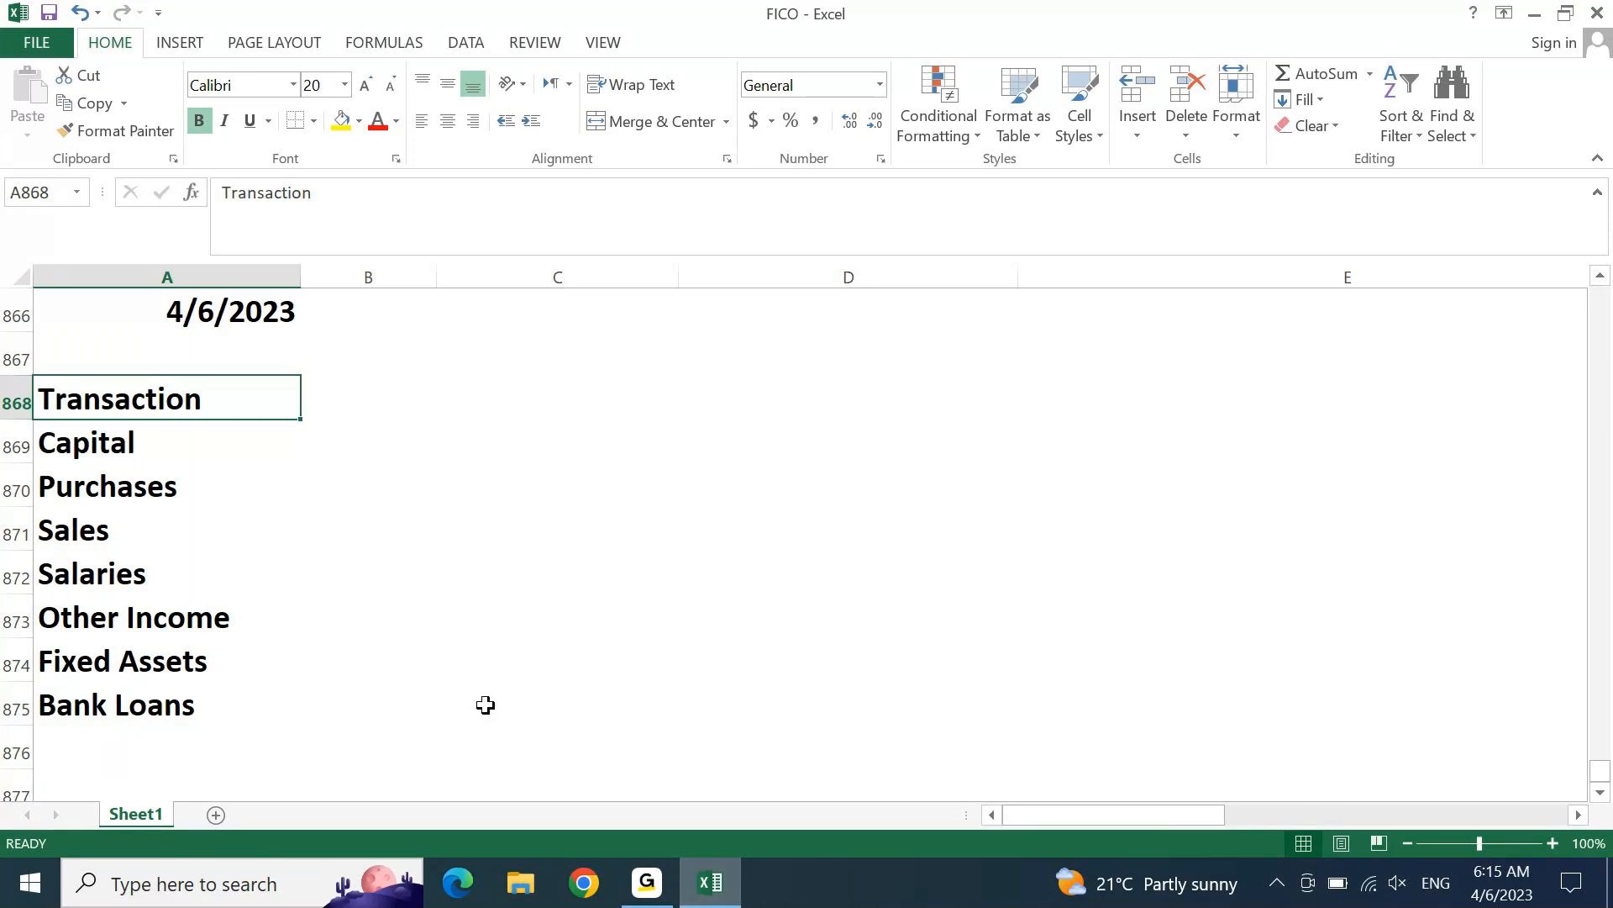
pyautogui.click(343, 124)
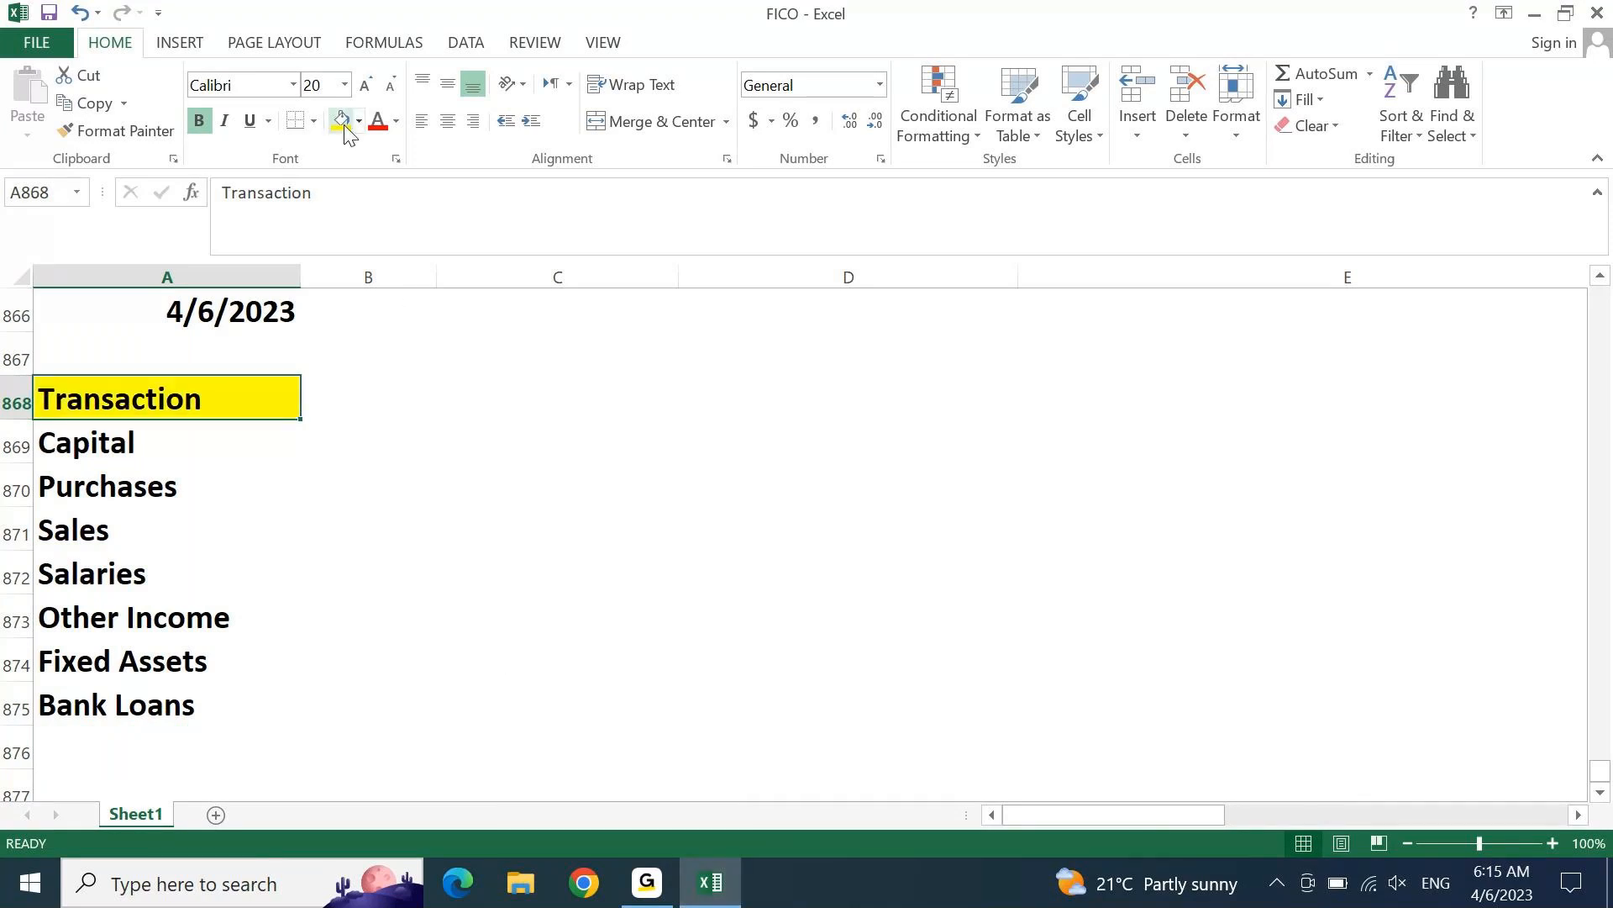
# Step: Enter the header CCY in B868 and the currency INR for Capital beneath it
pyautogui.press('Right')
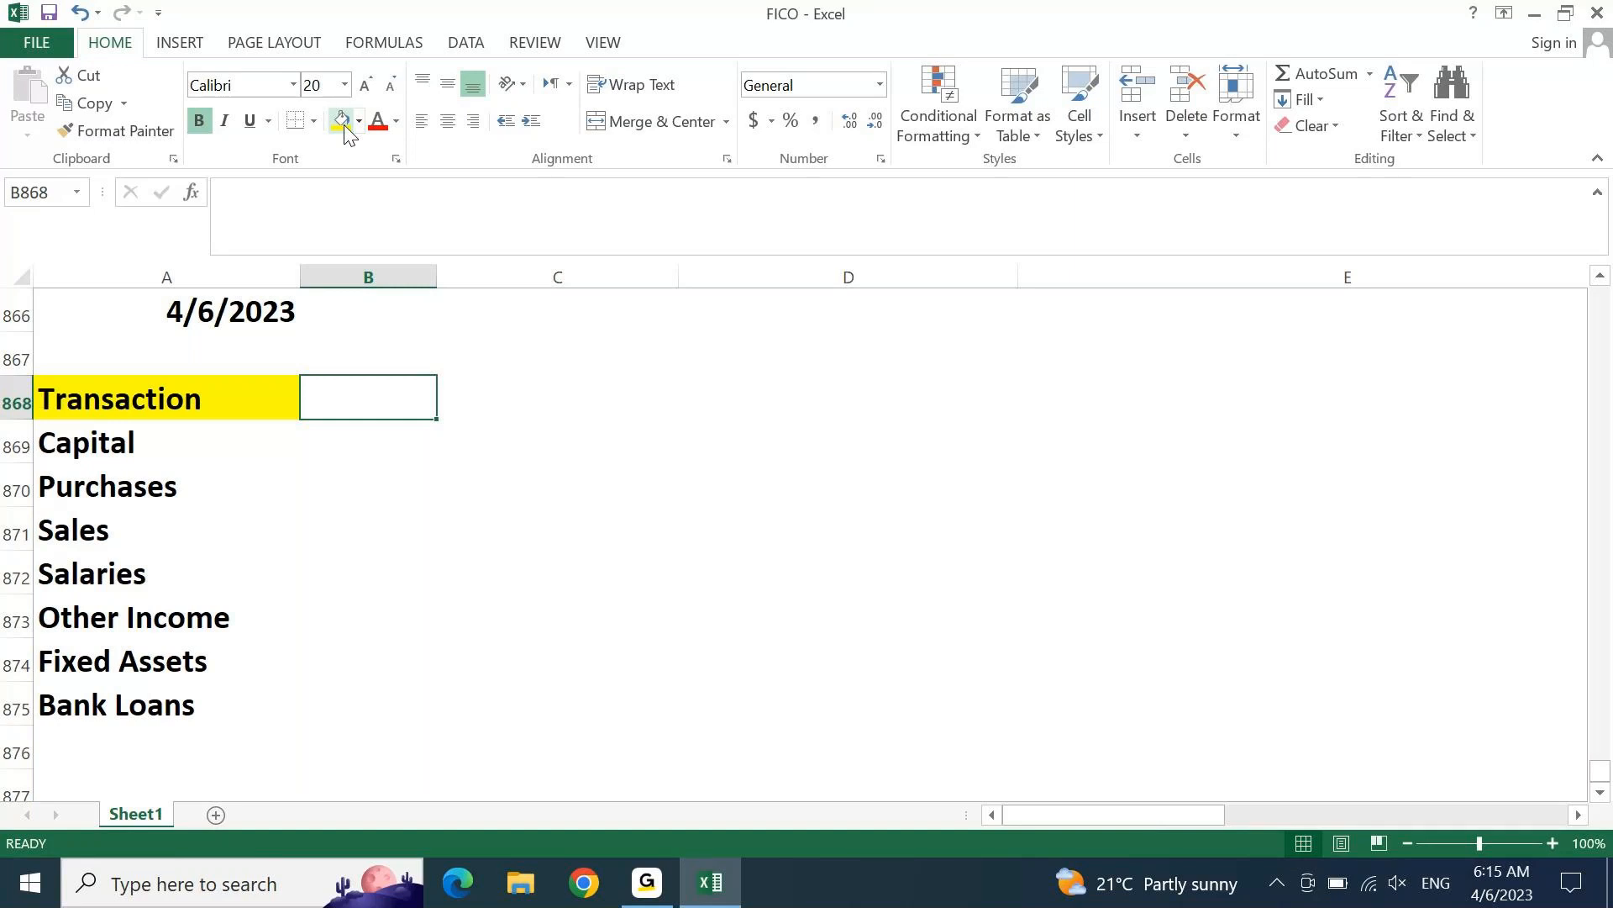
pyautogui.write('CCY')
pyautogui.press('Return')
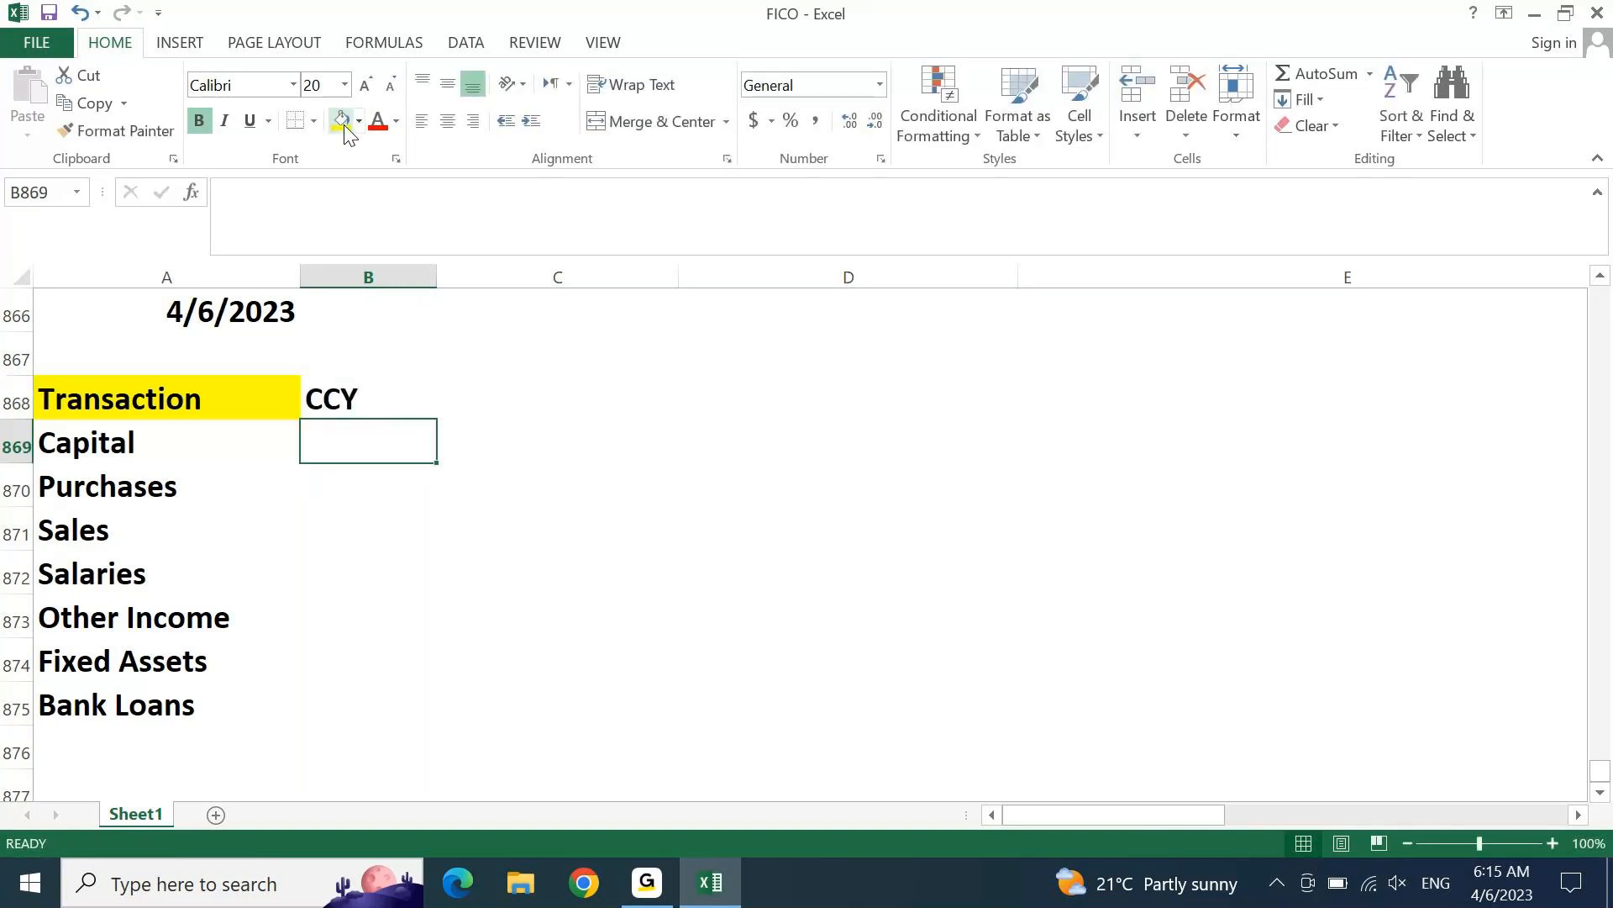
pyautogui.write('INR')
pyautogui.press('Up')
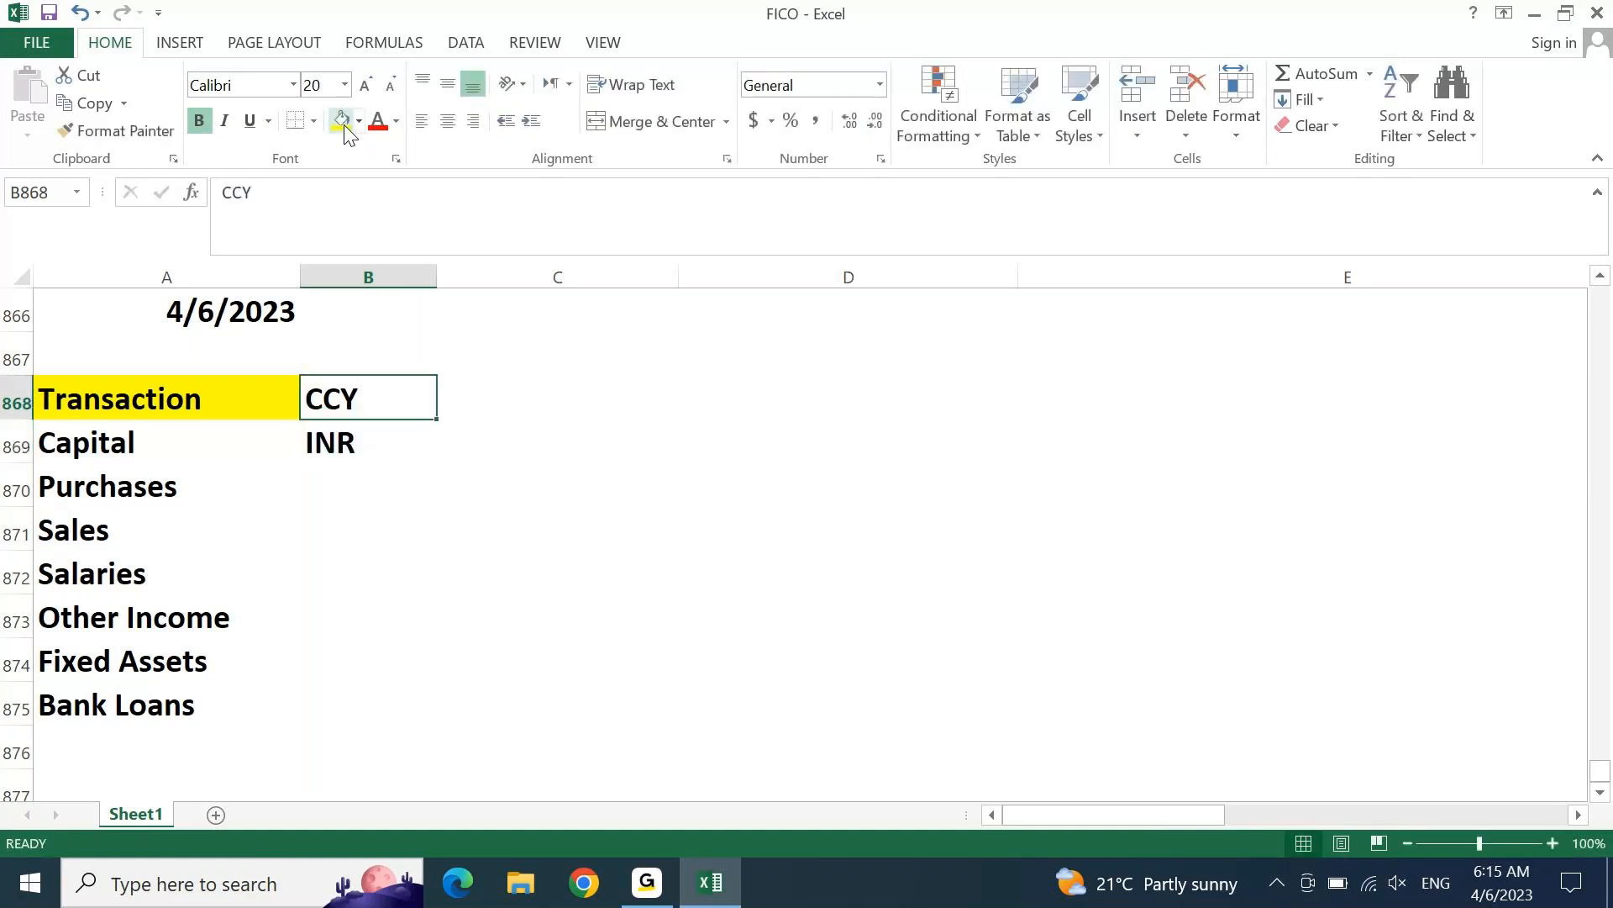
# Step: Enter INR as the currency for Purchases, Sales and Salaries in B870 to B872
pyautogui.press('Down')
pyautogui.press('Down')
pyautogui.write('INR')
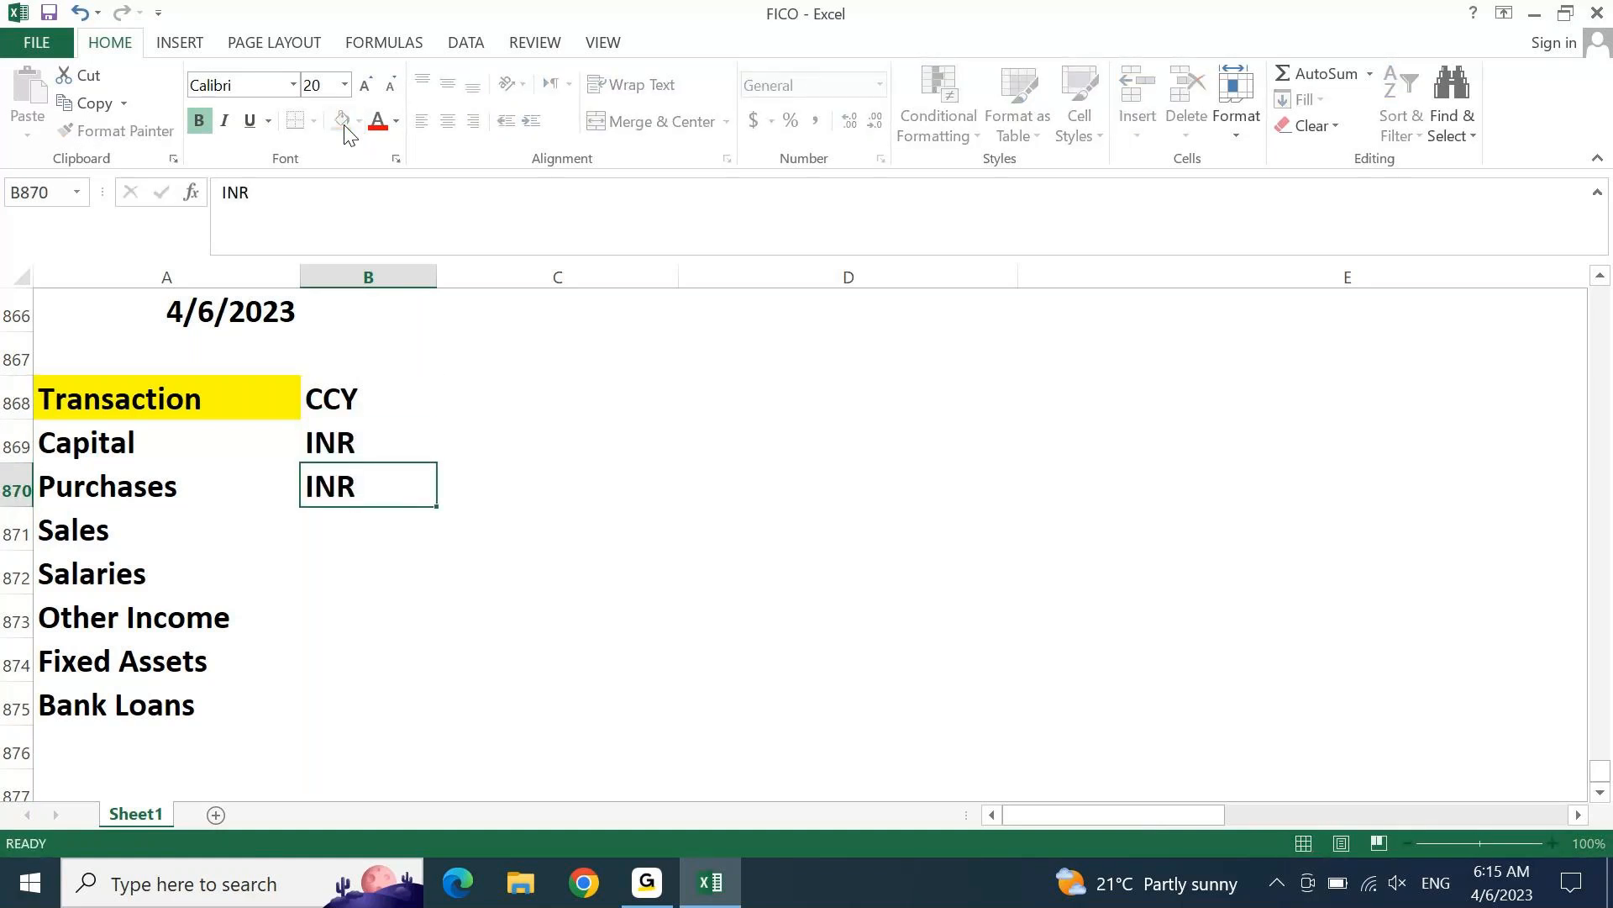
pyautogui.press('Down')
pyautogui.press('Down')
pyautogui.press('Up')
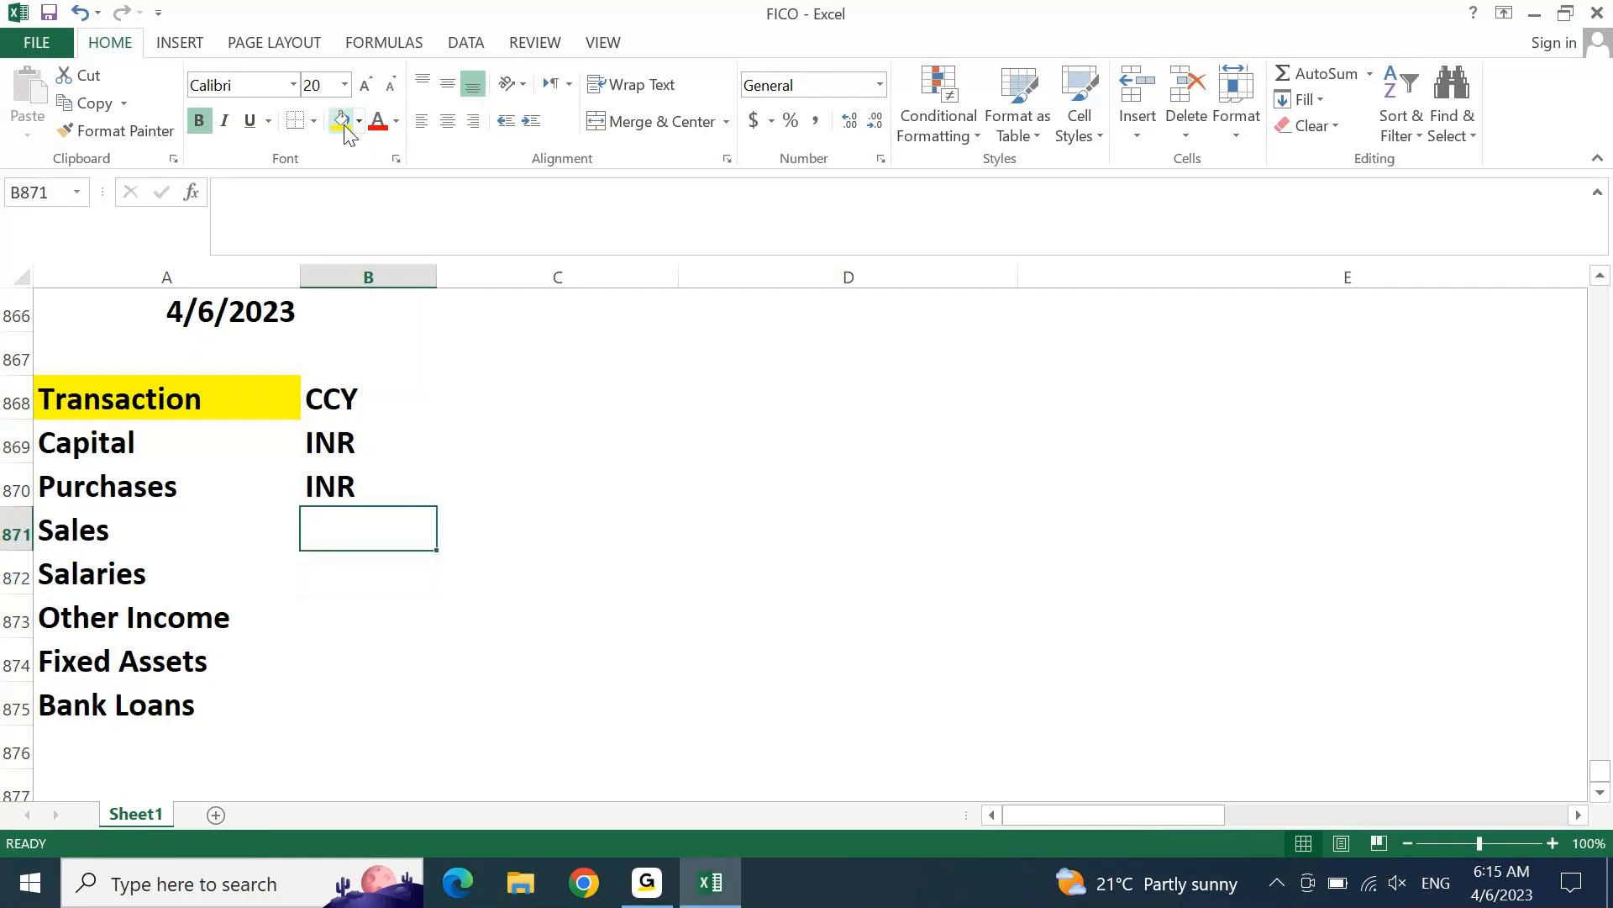
pyautogui.write('INR')
pyautogui.press('Down')
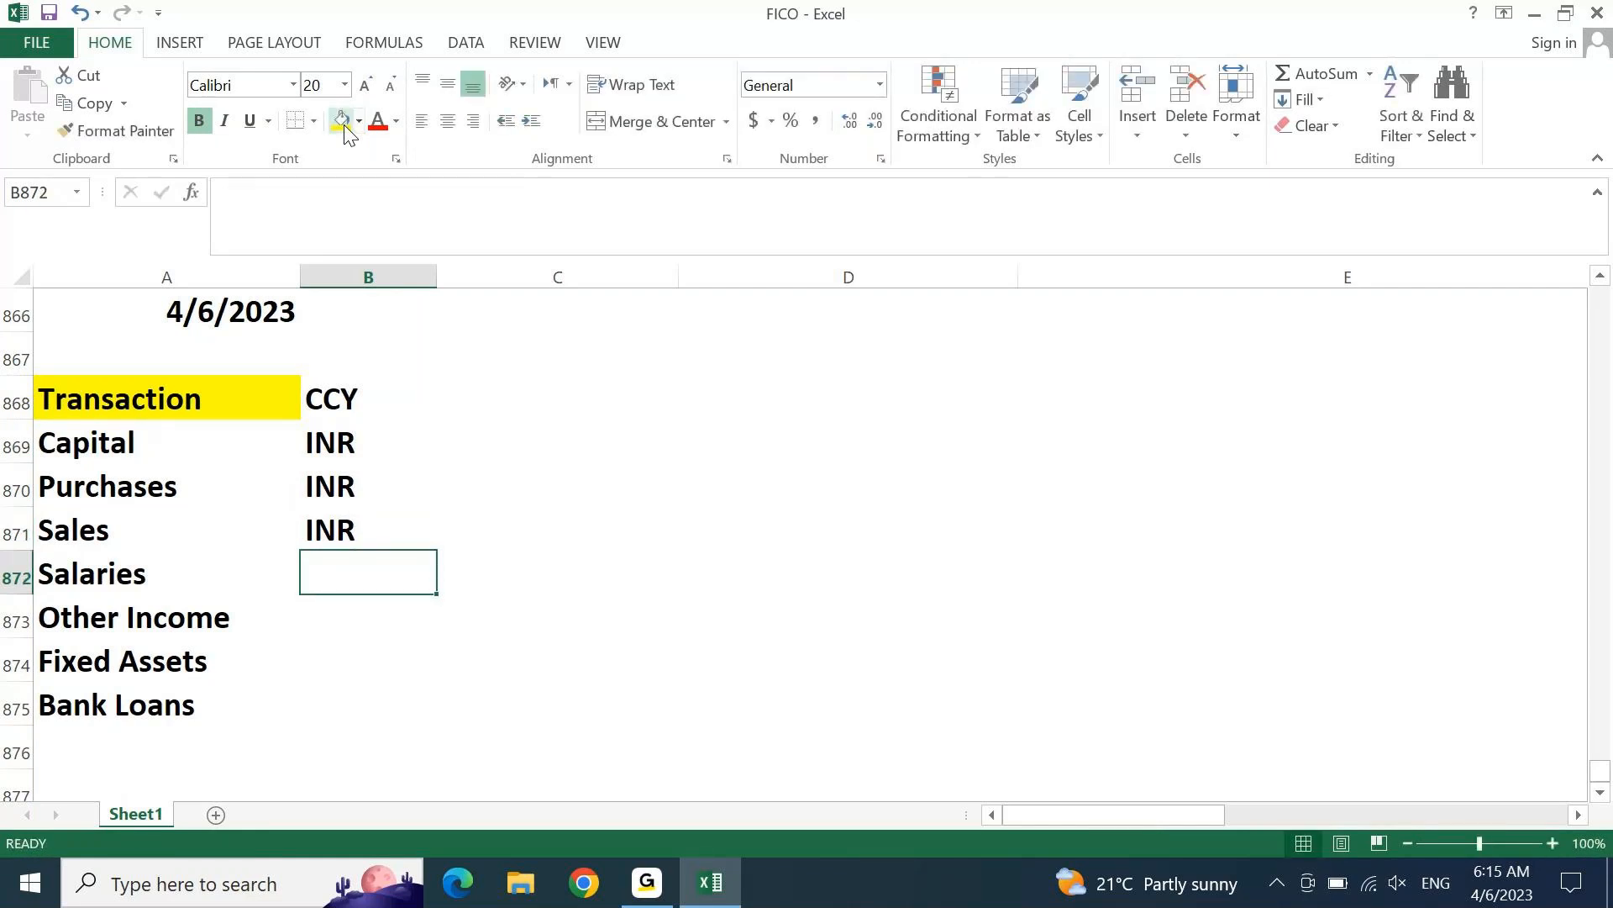
pyautogui.write('INR')
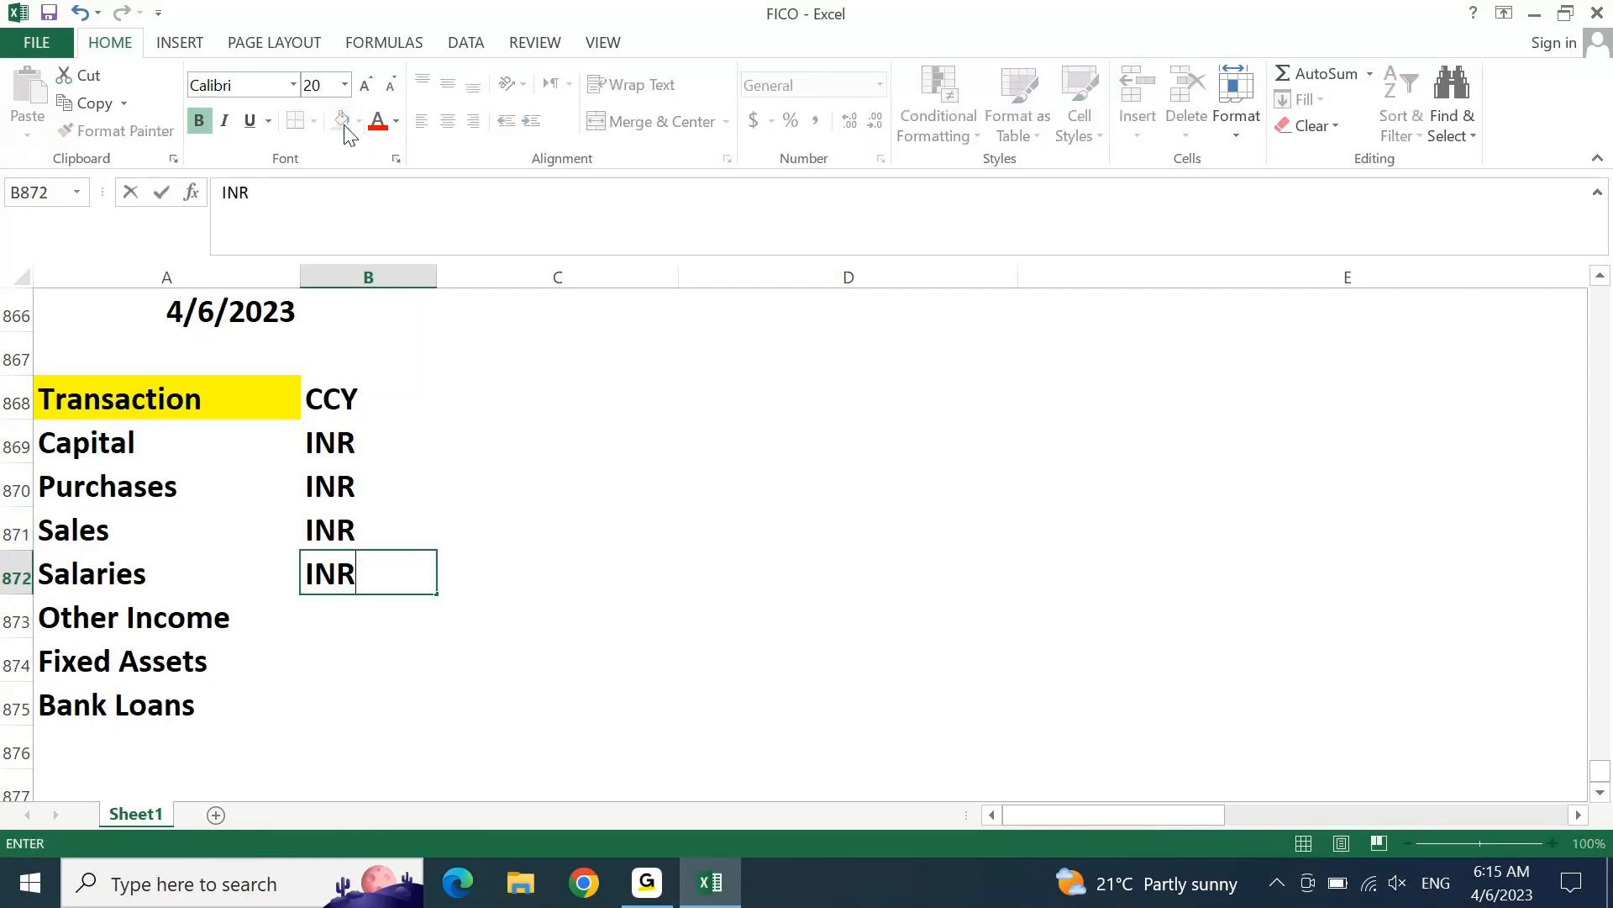
pyautogui.press('Down')
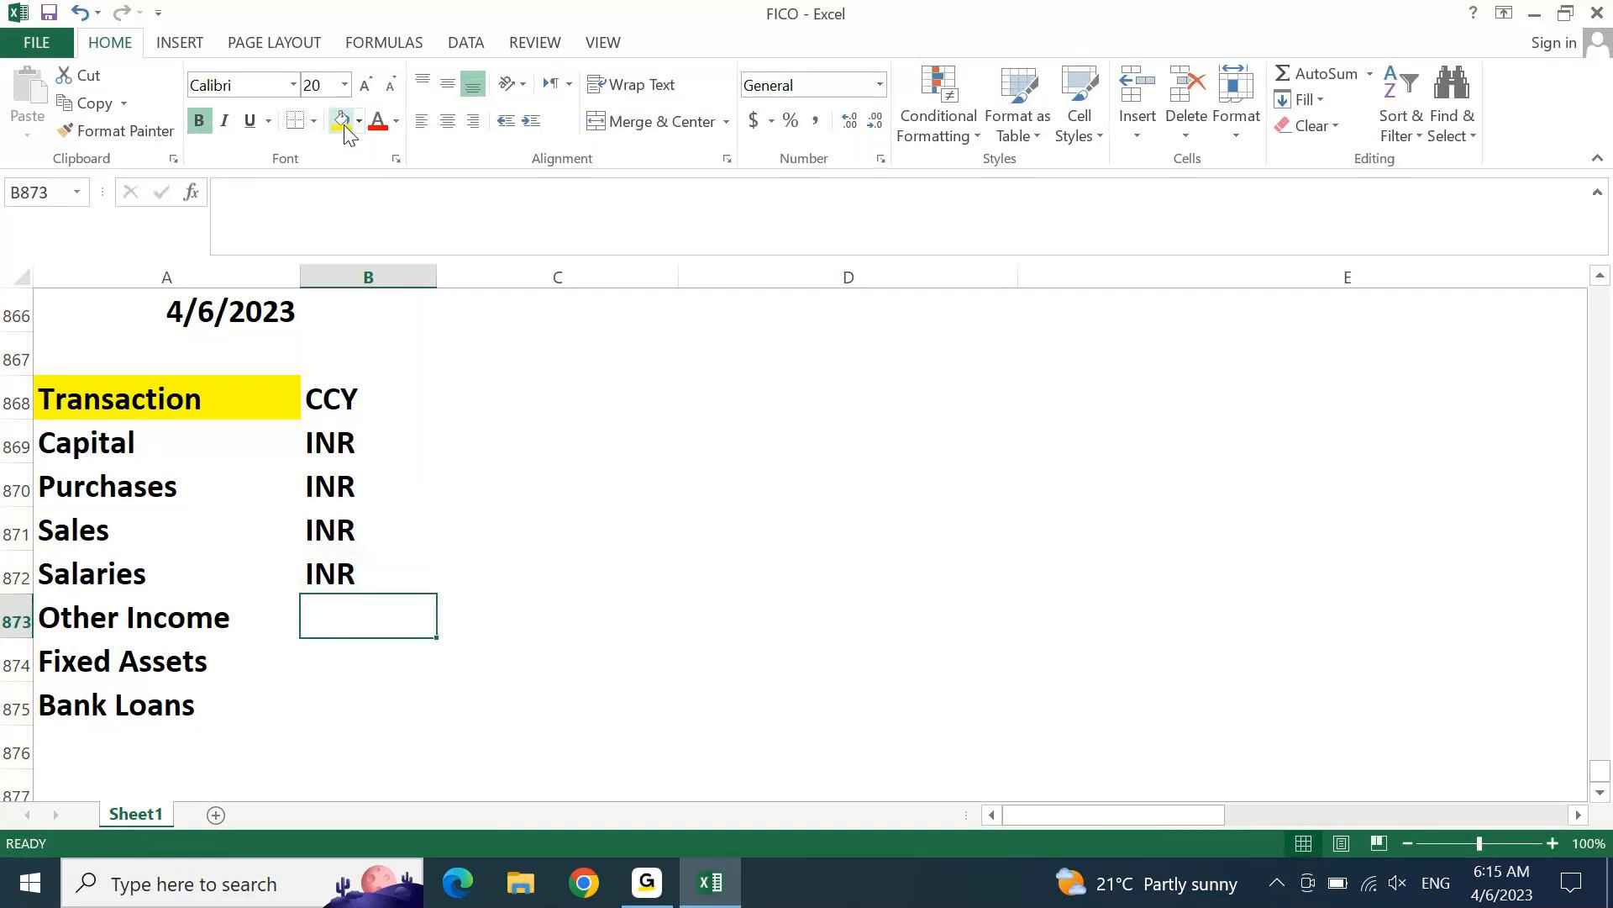
# Step: Enter the currencies SGD for Other Income, INR for Fixed Assets and AUD for Bank Loans
pyautogui.write('EU')
pyautogui.press('Escape')
pyautogui.write('SGD')
pyautogui.press('Return')
pyautogui.write('INR')
pyautogui.press('Return')
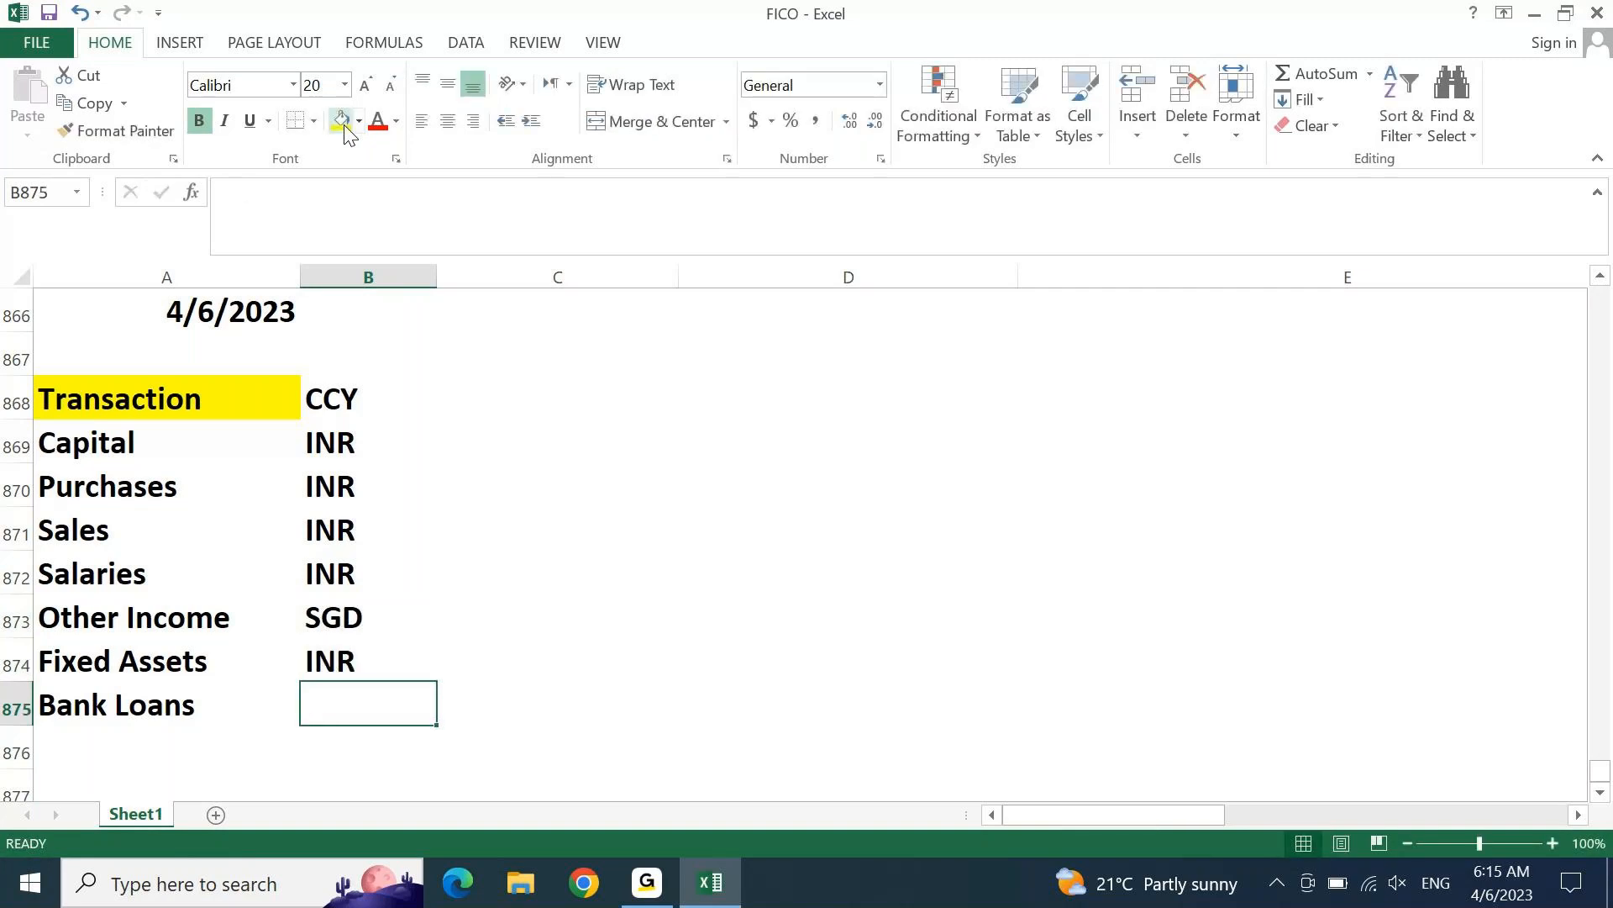
pyautogui.write('AUD')
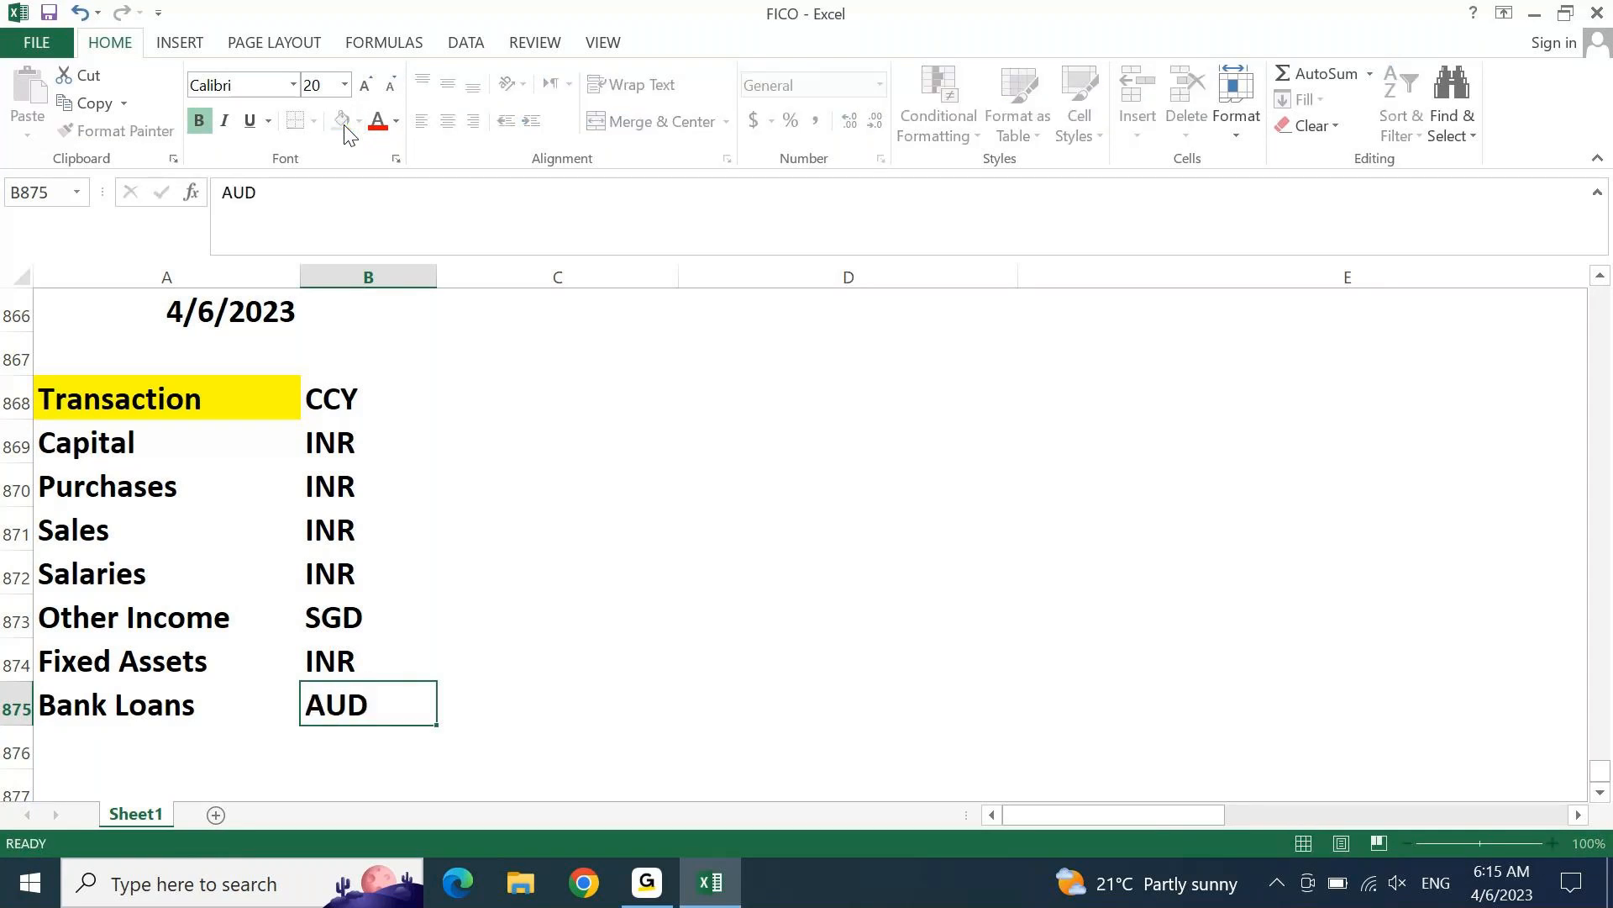
pyautogui.press('Return')
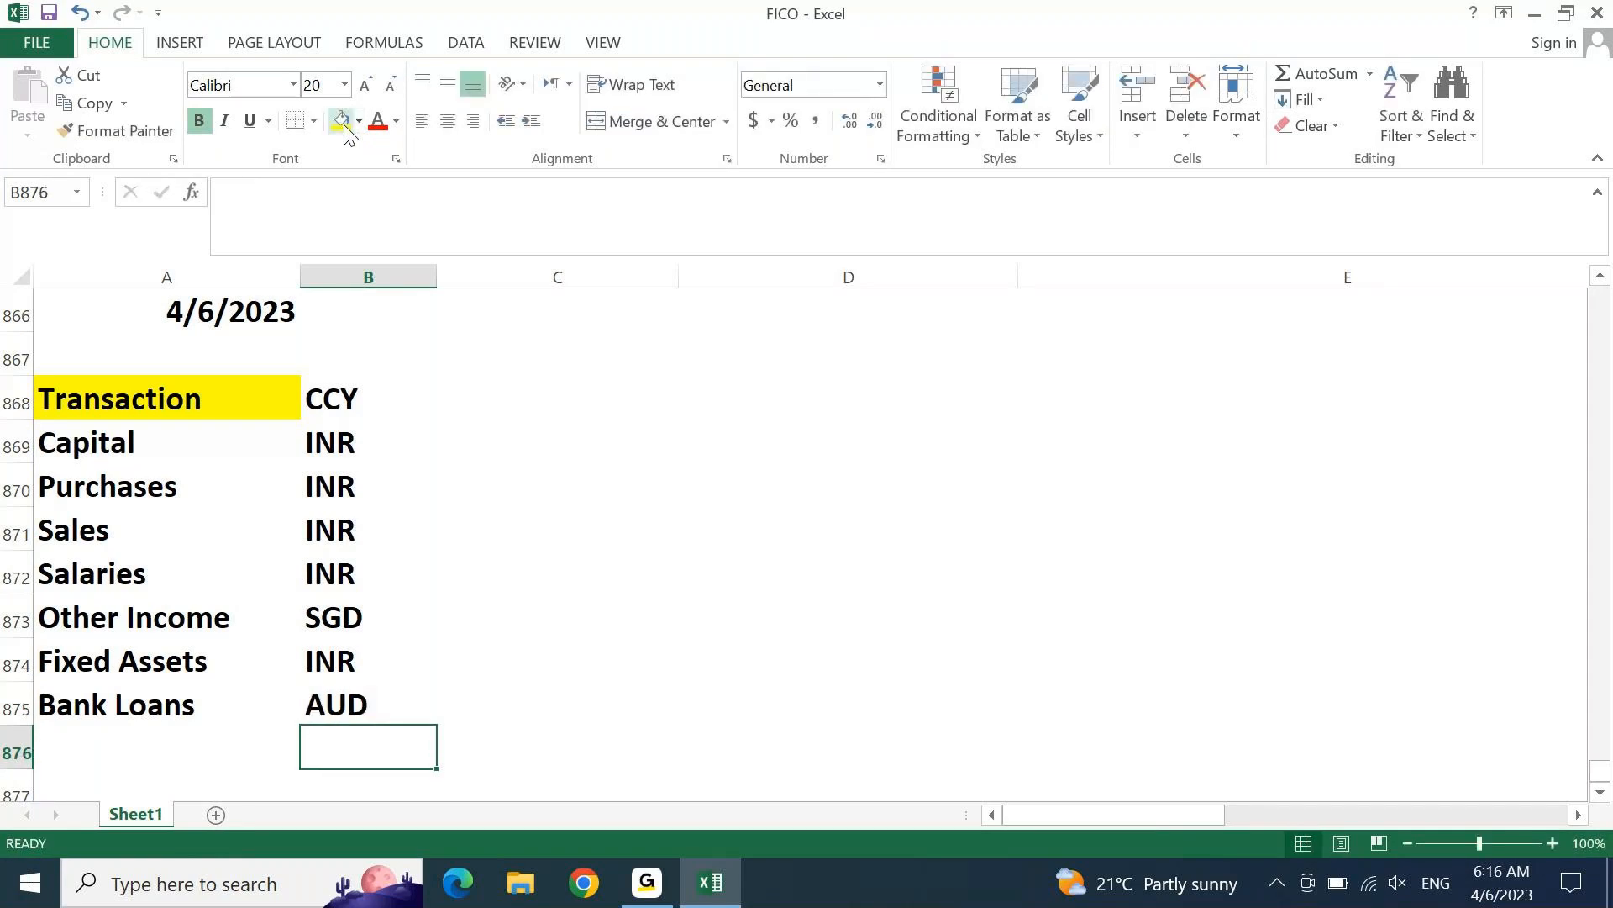
# Step: Fill the CCY header cell with yellow to match the Transaction header
pyautogui.press('Up')
pyautogui.press('Up')
pyautogui.press('Up')
pyautogui.press('Up')
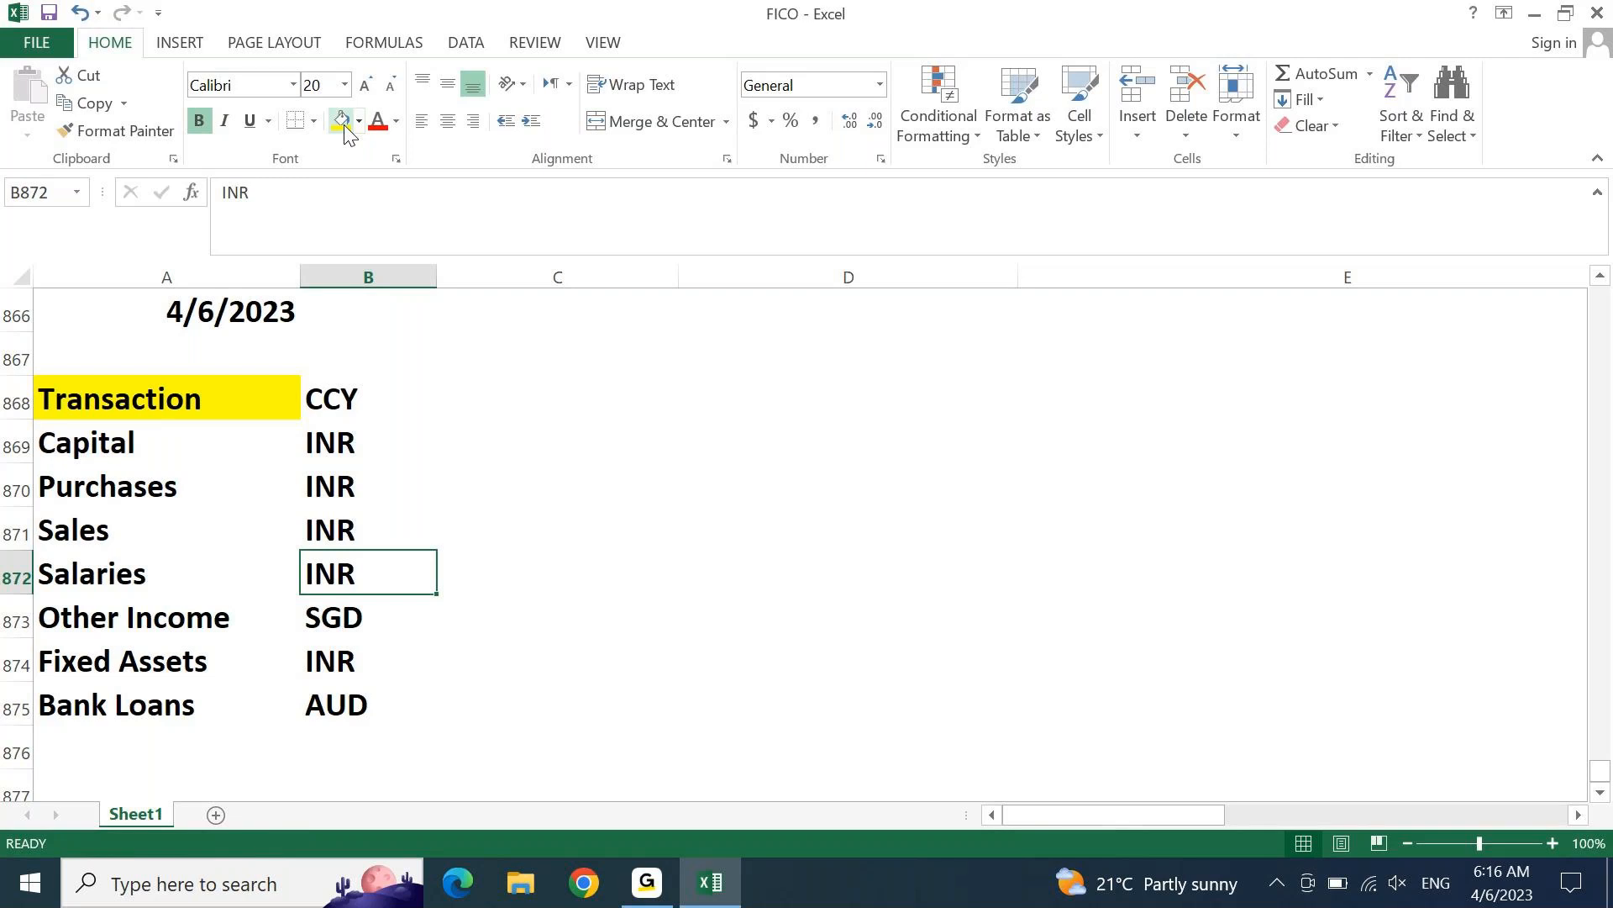
pyautogui.hotkey('ctrl', 'Up')
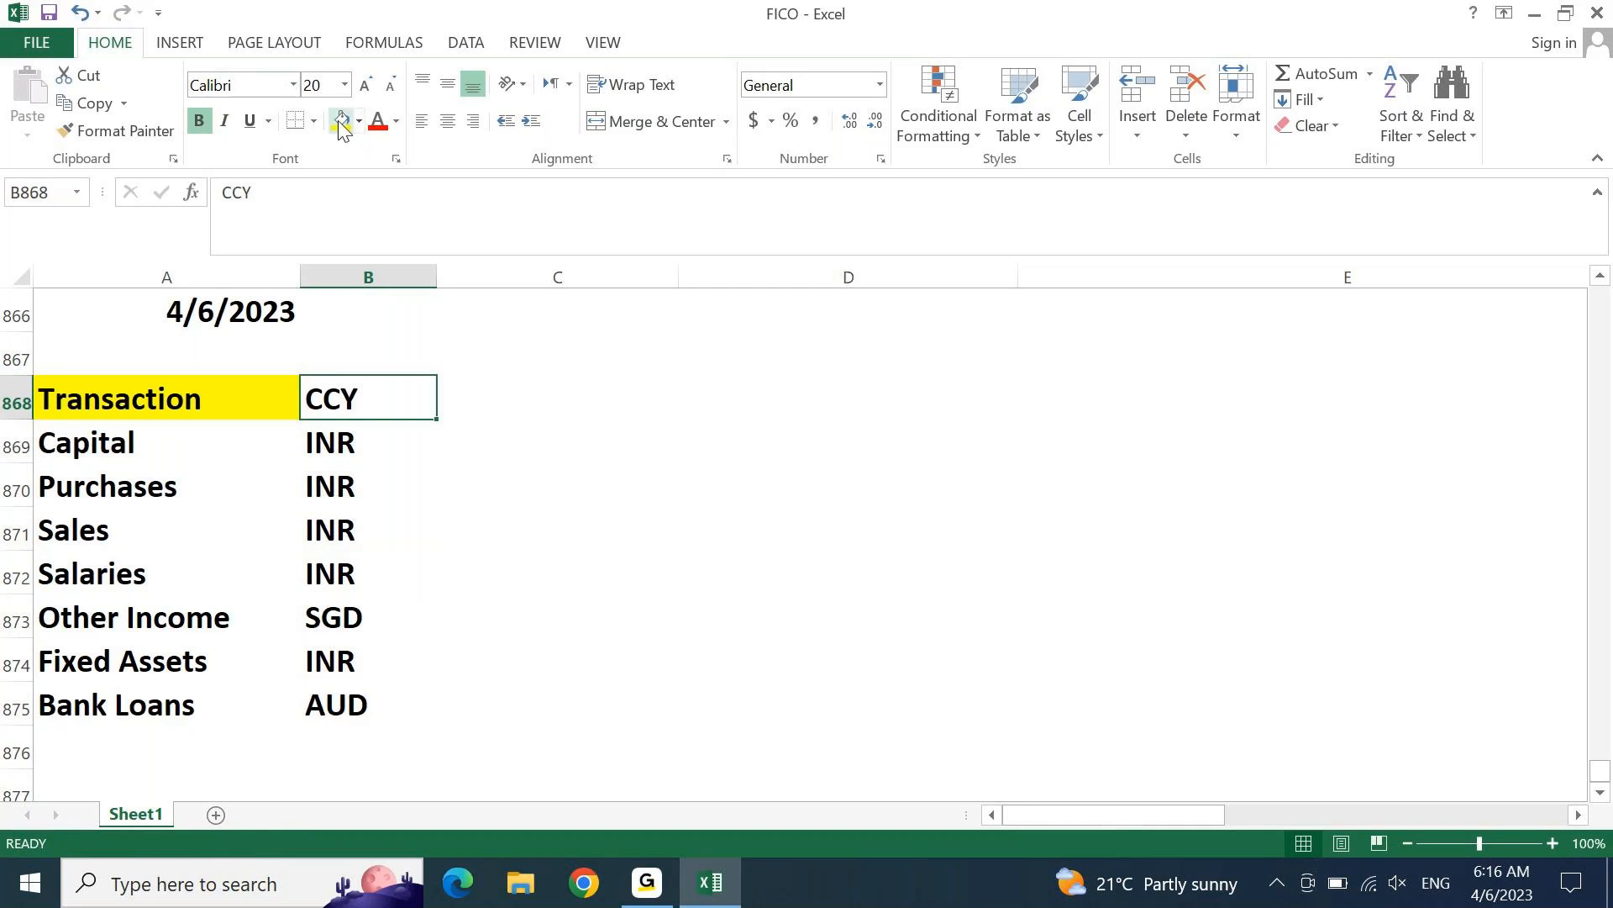
pyautogui.click(341, 124)
# Step: Enter the header Amt in C868 and the amount 800000 for Capital beneath it
pyautogui.press('Right')
pyautogui.write('Amt')
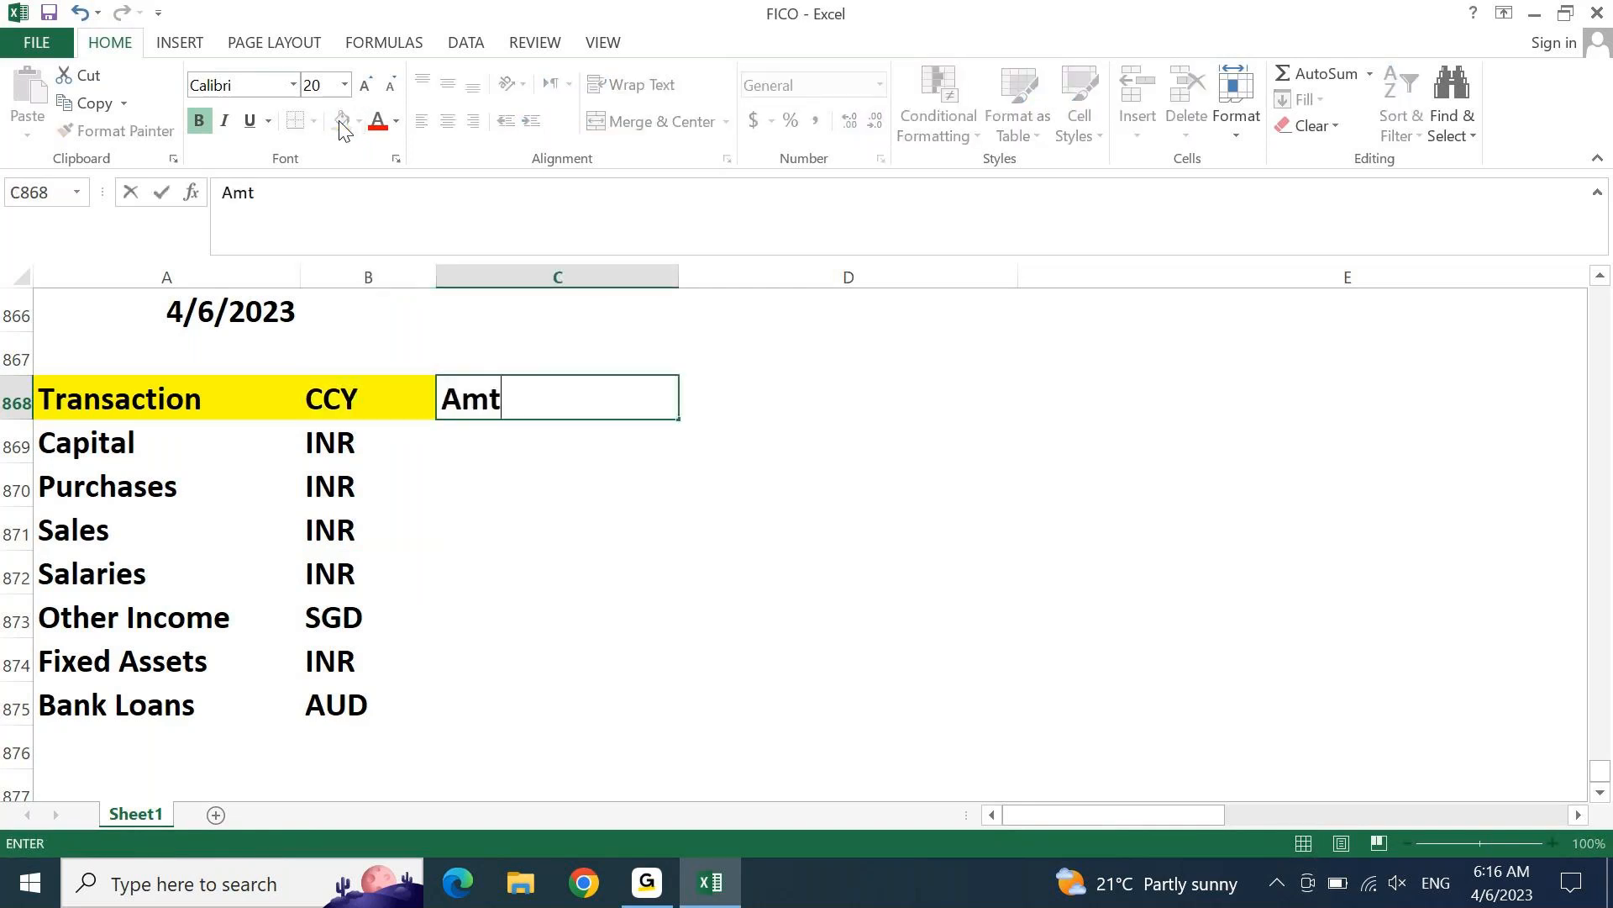
pyautogui.press('Return')
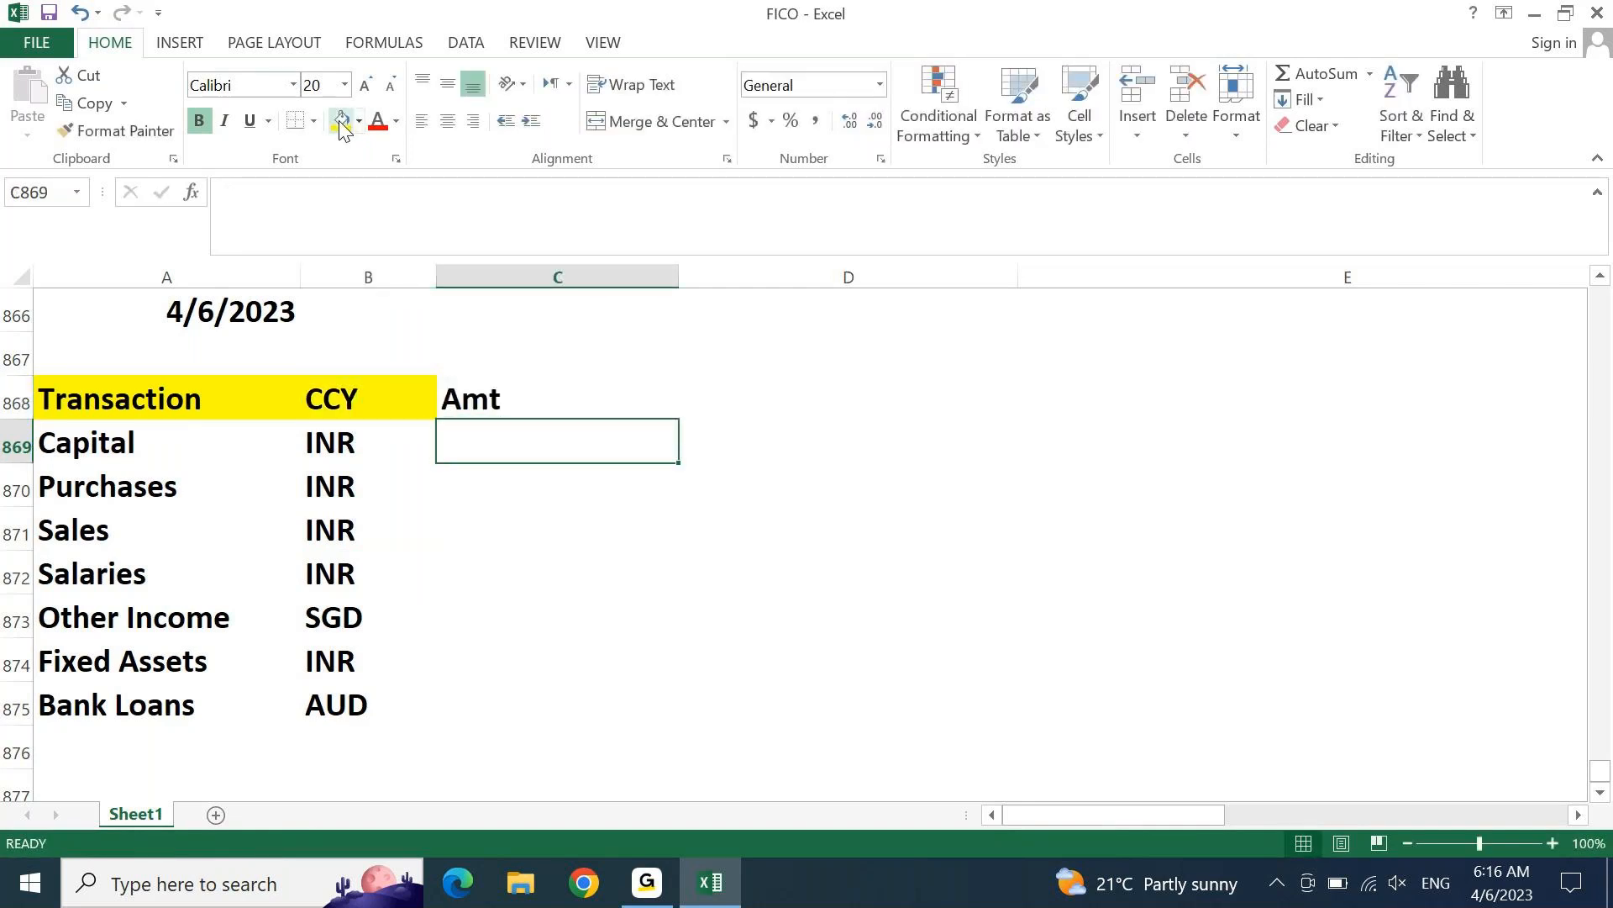
pyautogui.write('800000')
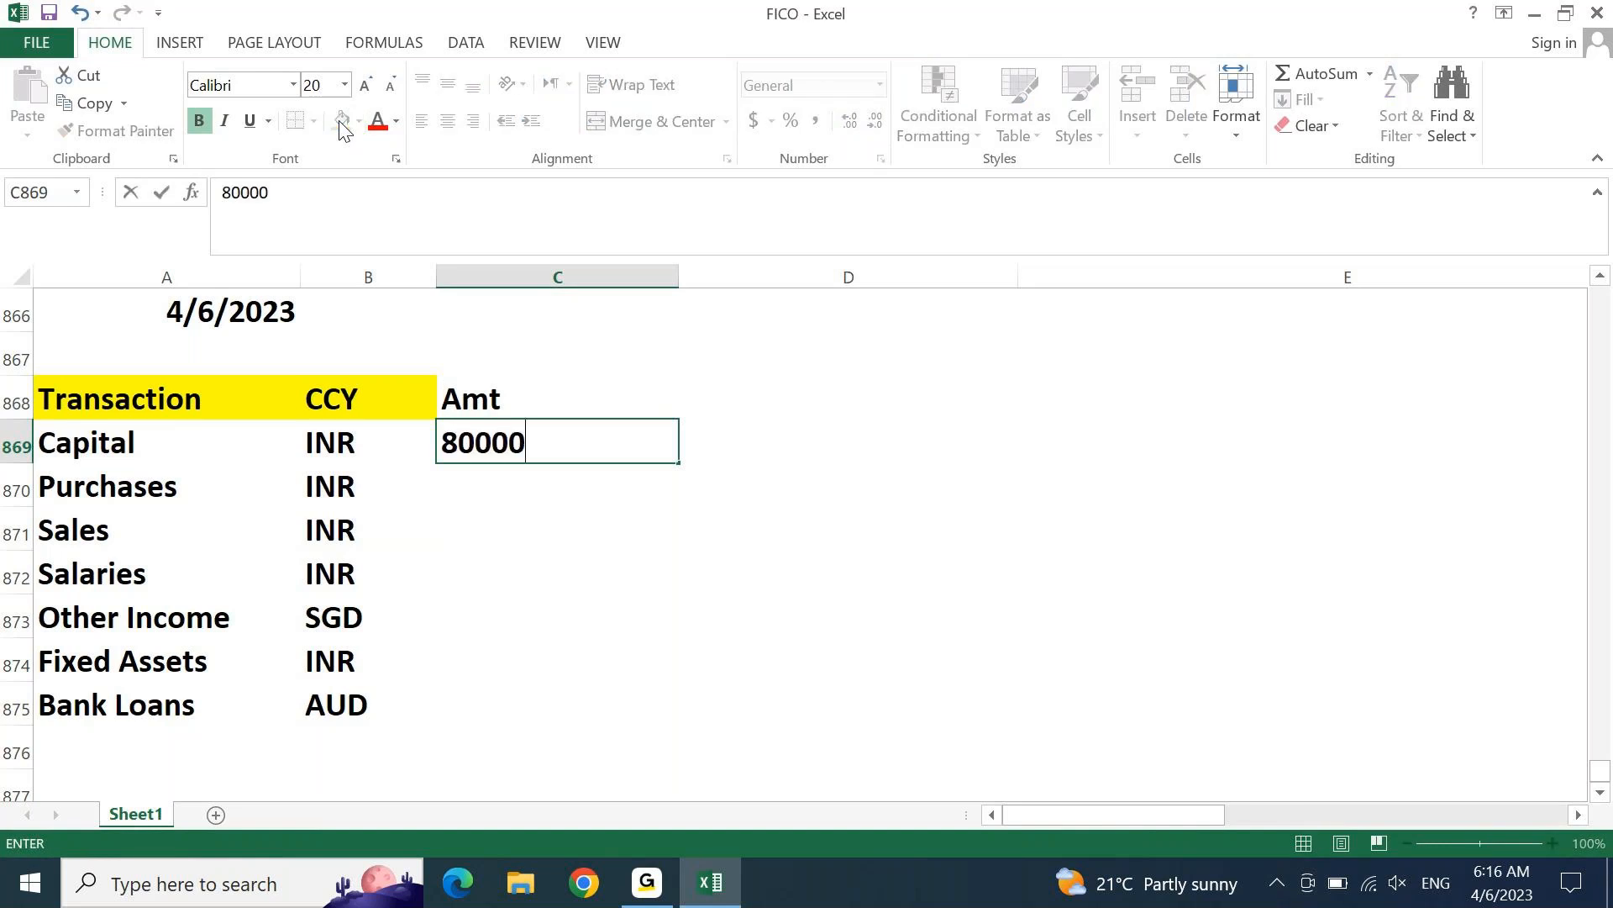
pyautogui.press('Return')
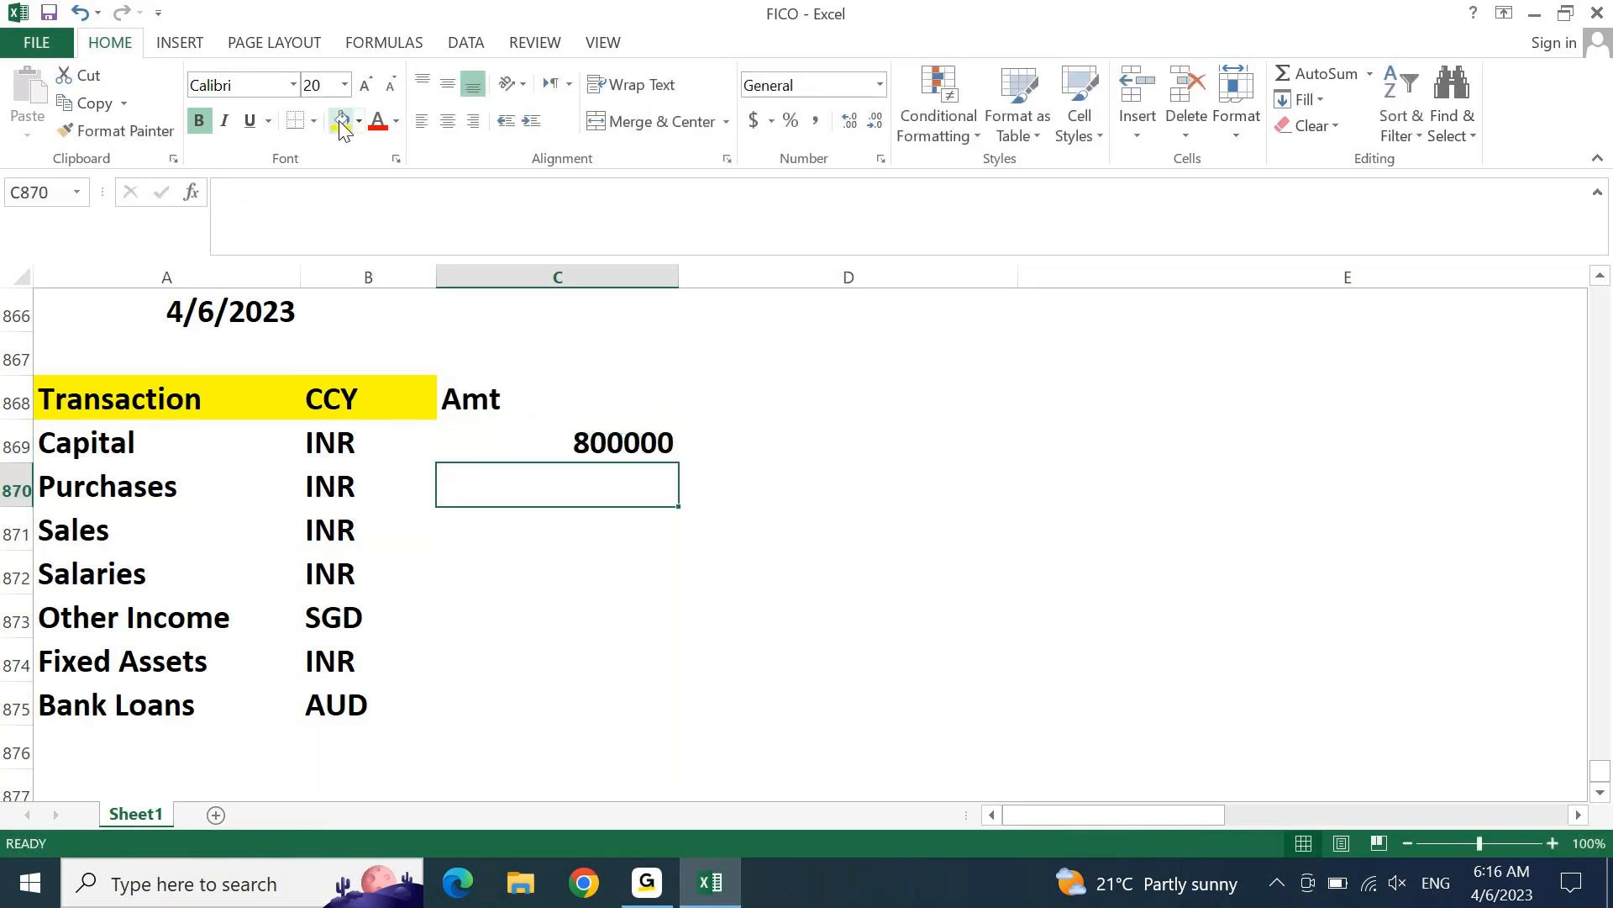
# Step: Enter the amounts 600000 for Purchases and 700000 for Sales in C870 and C871
pyautogui.write('600000')
pyautogui.press('Return')
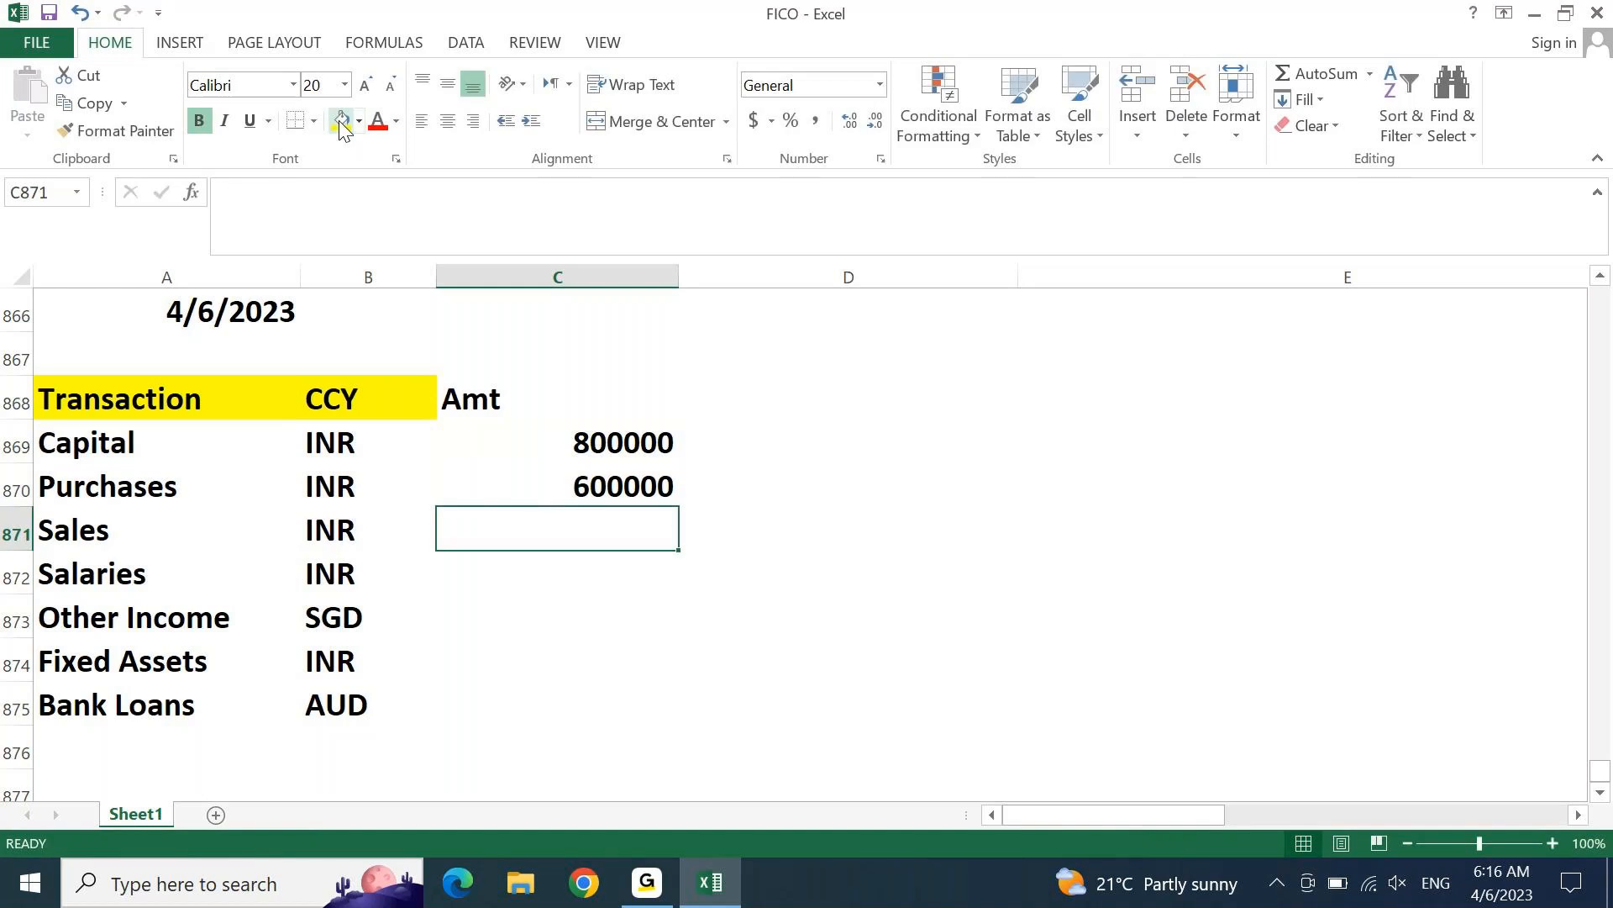
pyautogui.write('700000')
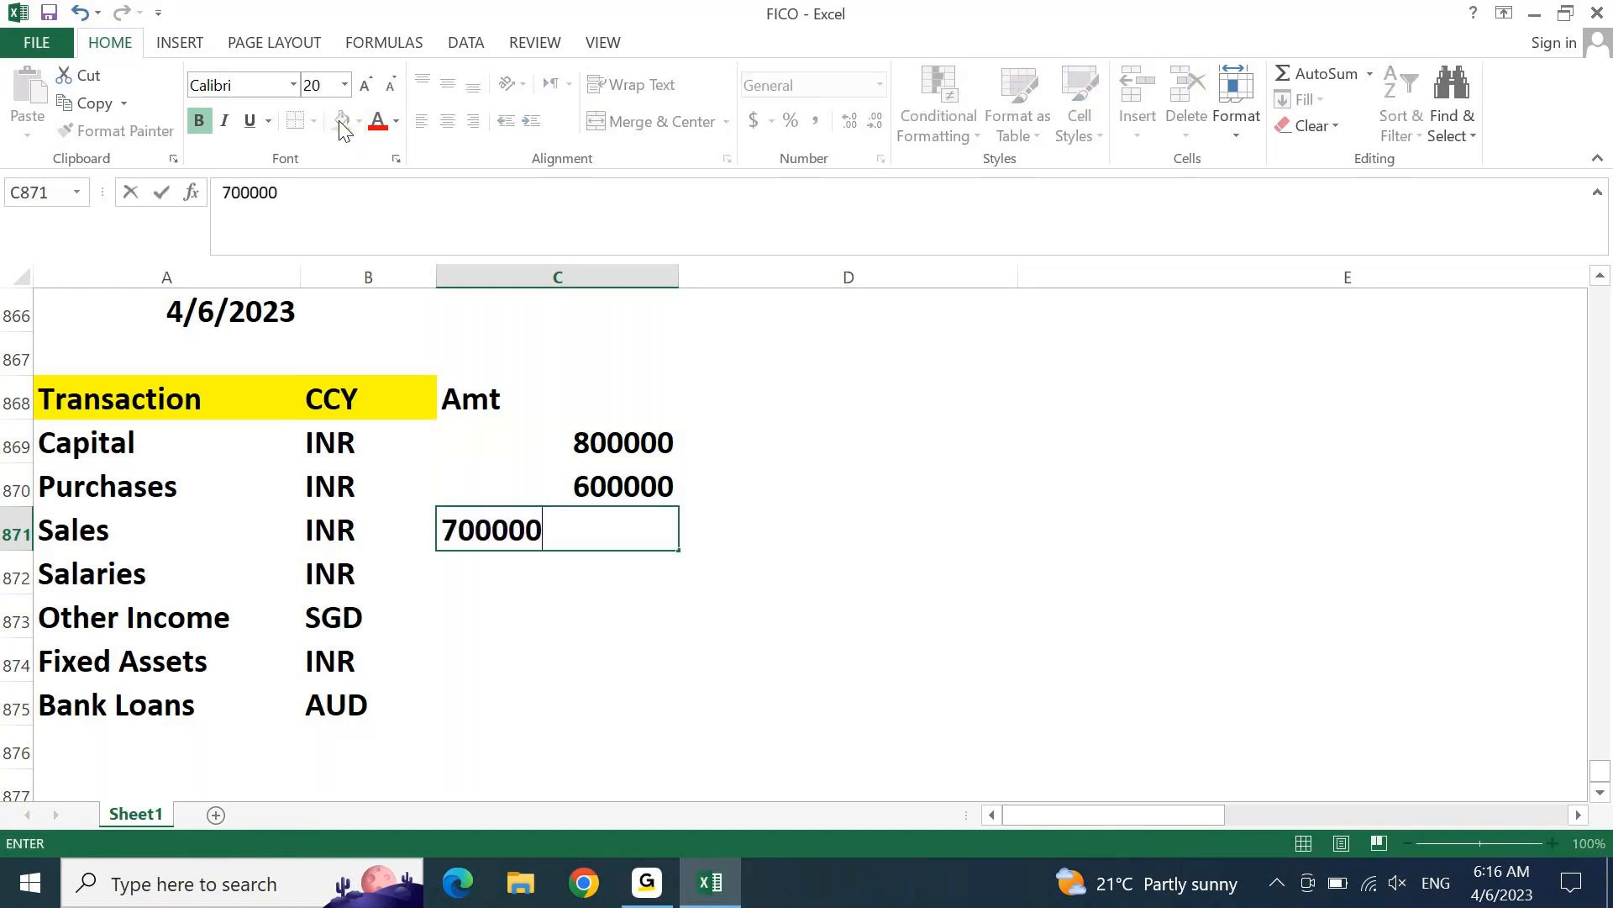
pyautogui.press('Return')
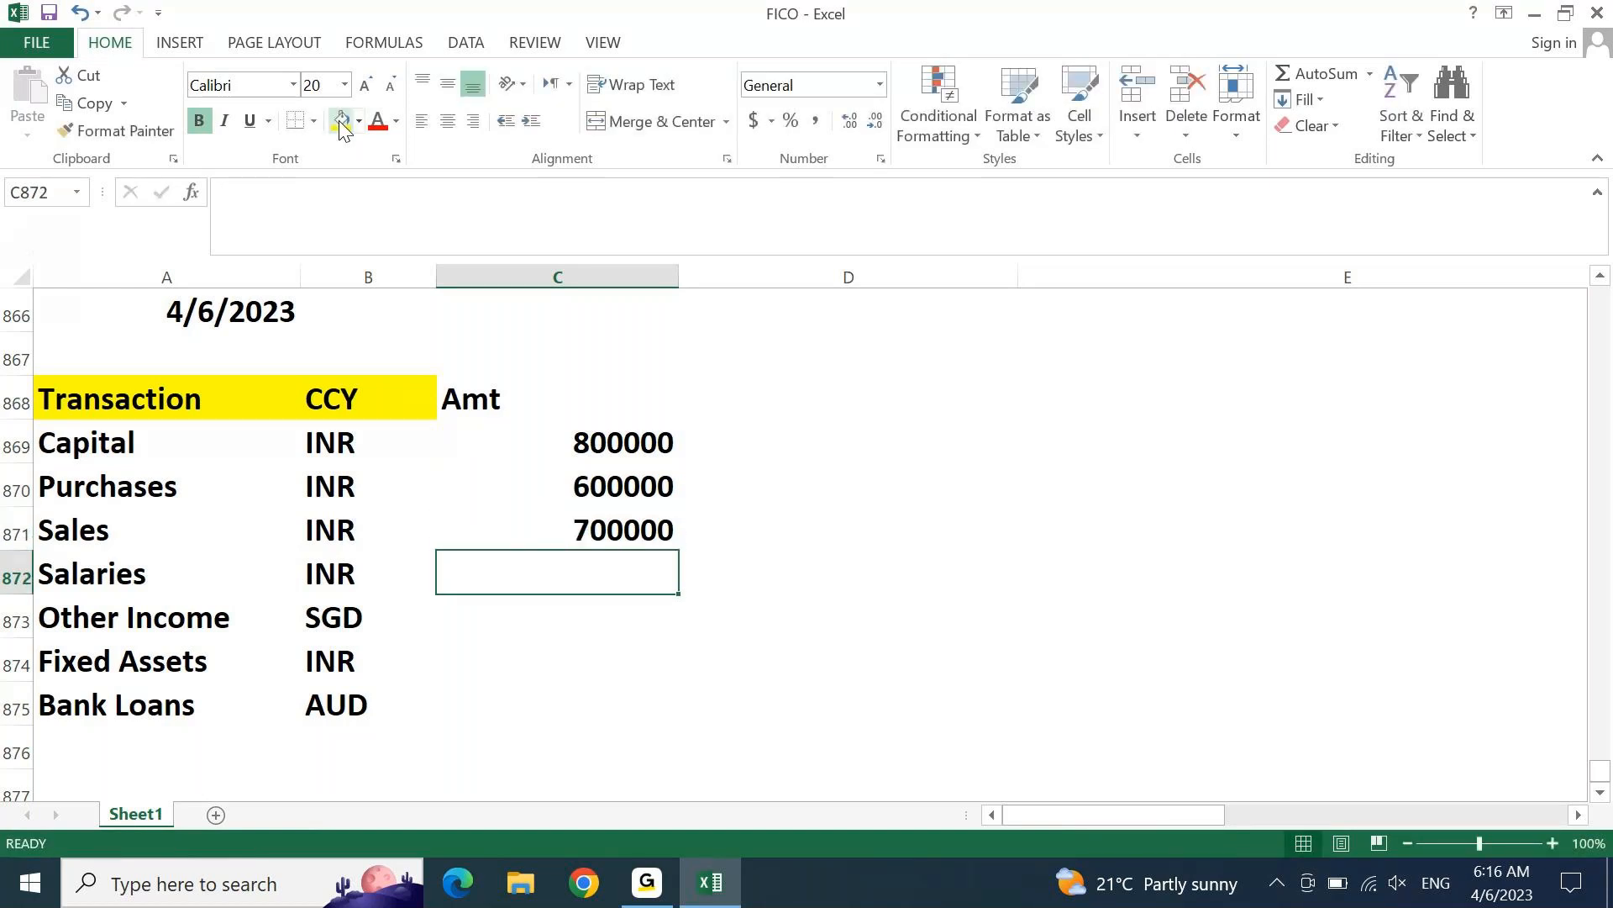
# Step: Enter the amounts 40000 for Salaries, 80000 for Other Income, 200000 for Fixed Assets and 350000 for Bank Loans
pyautogui.write('400')
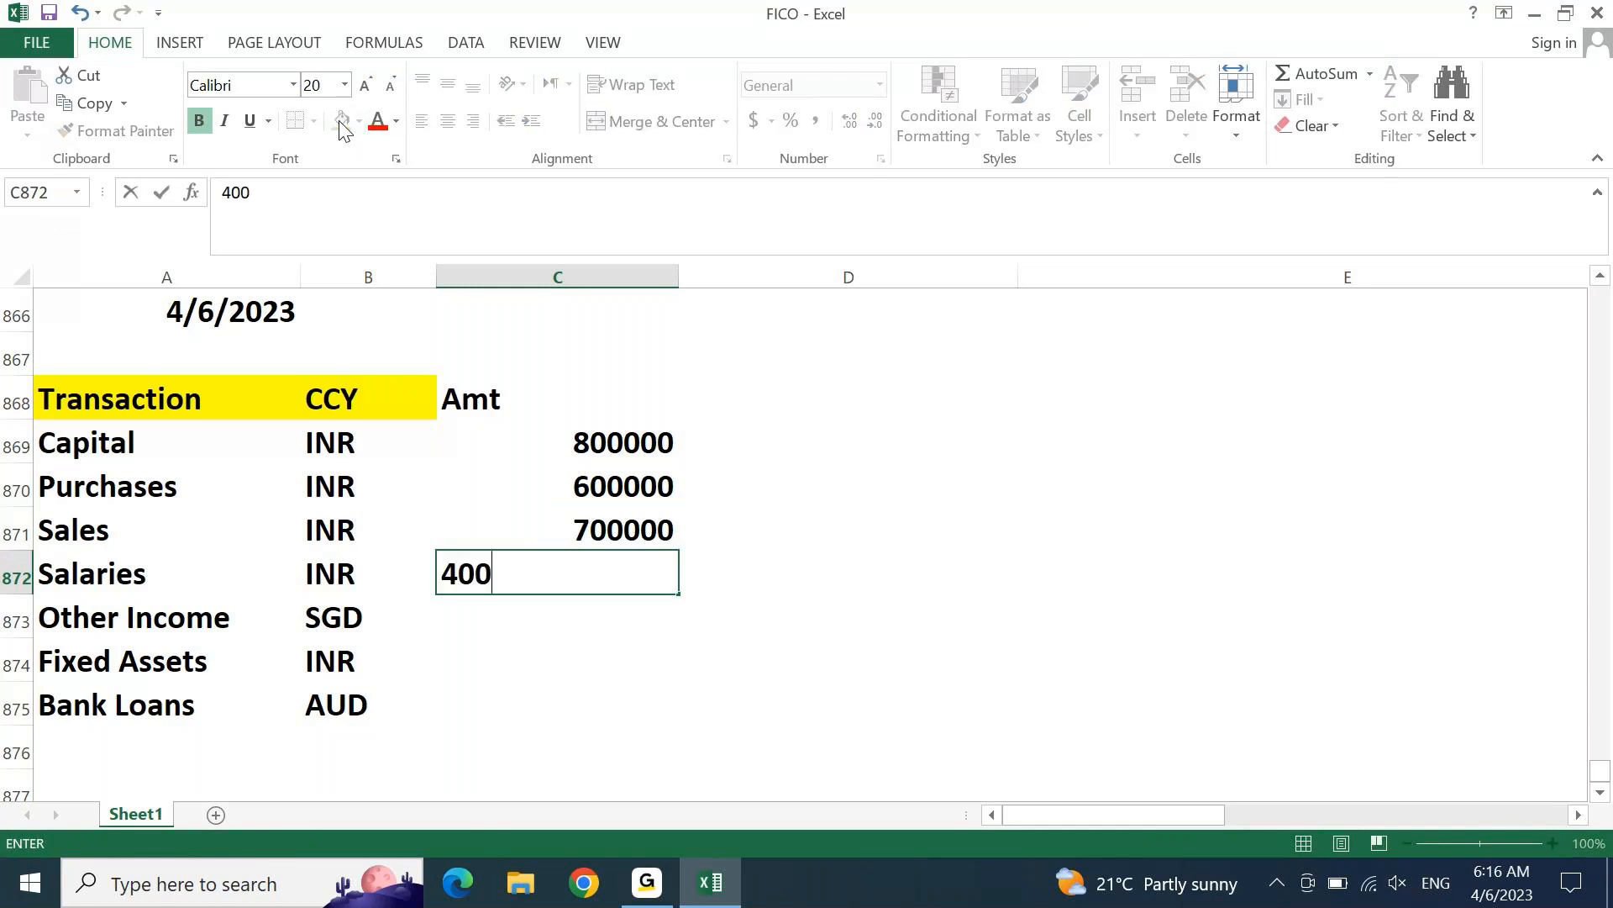
pyautogui.write('00')
pyautogui.press('Return')
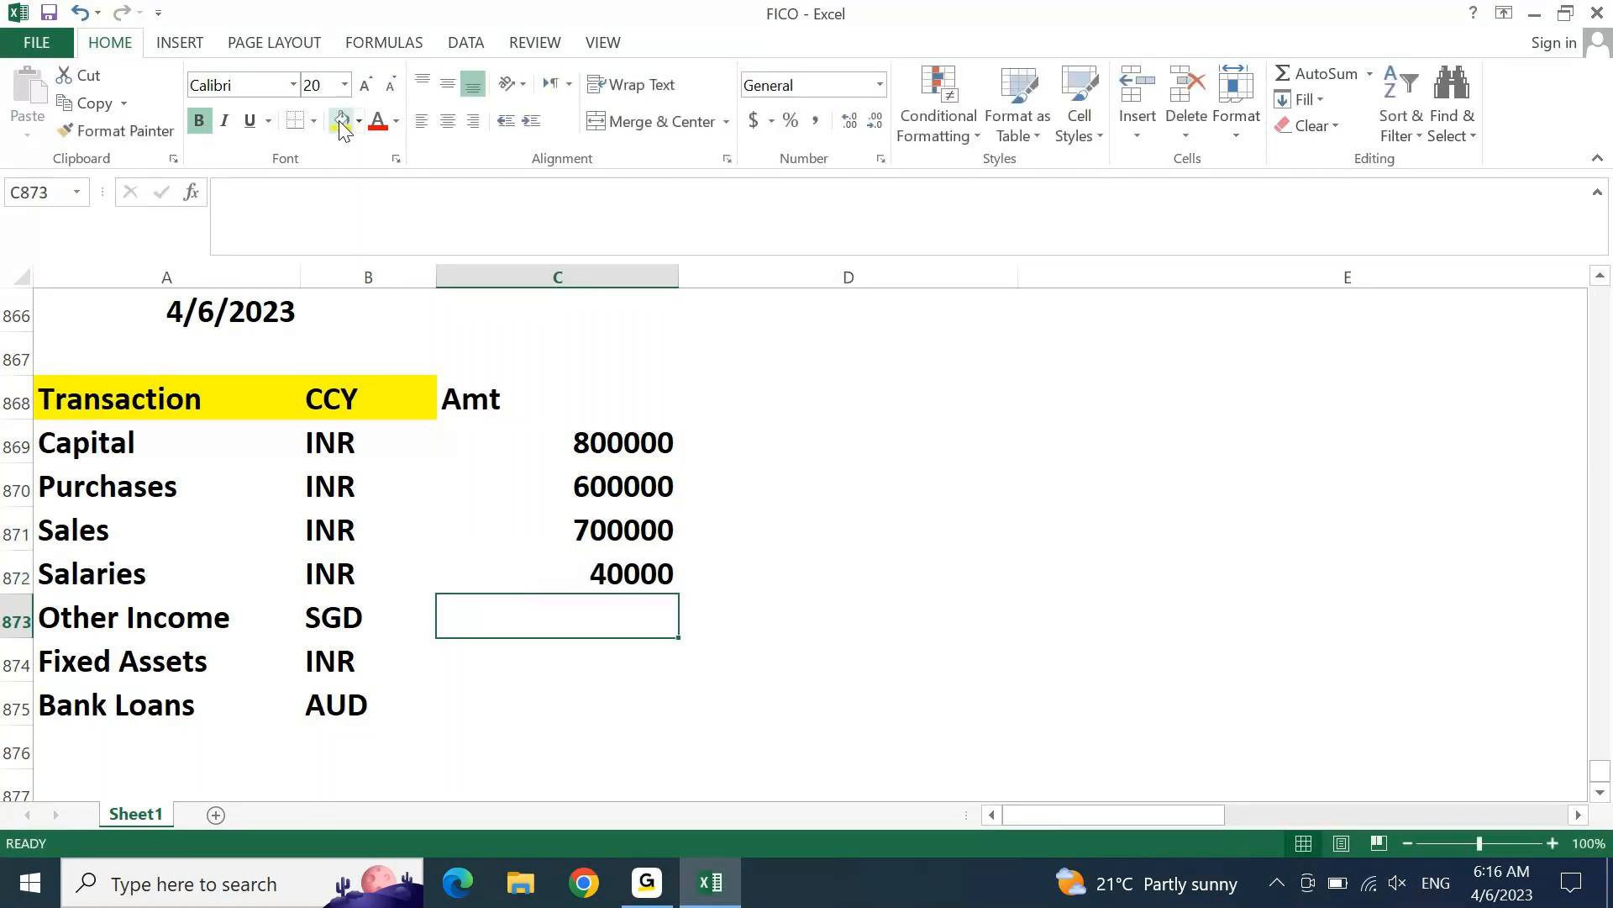
pyautogui.write('80000')
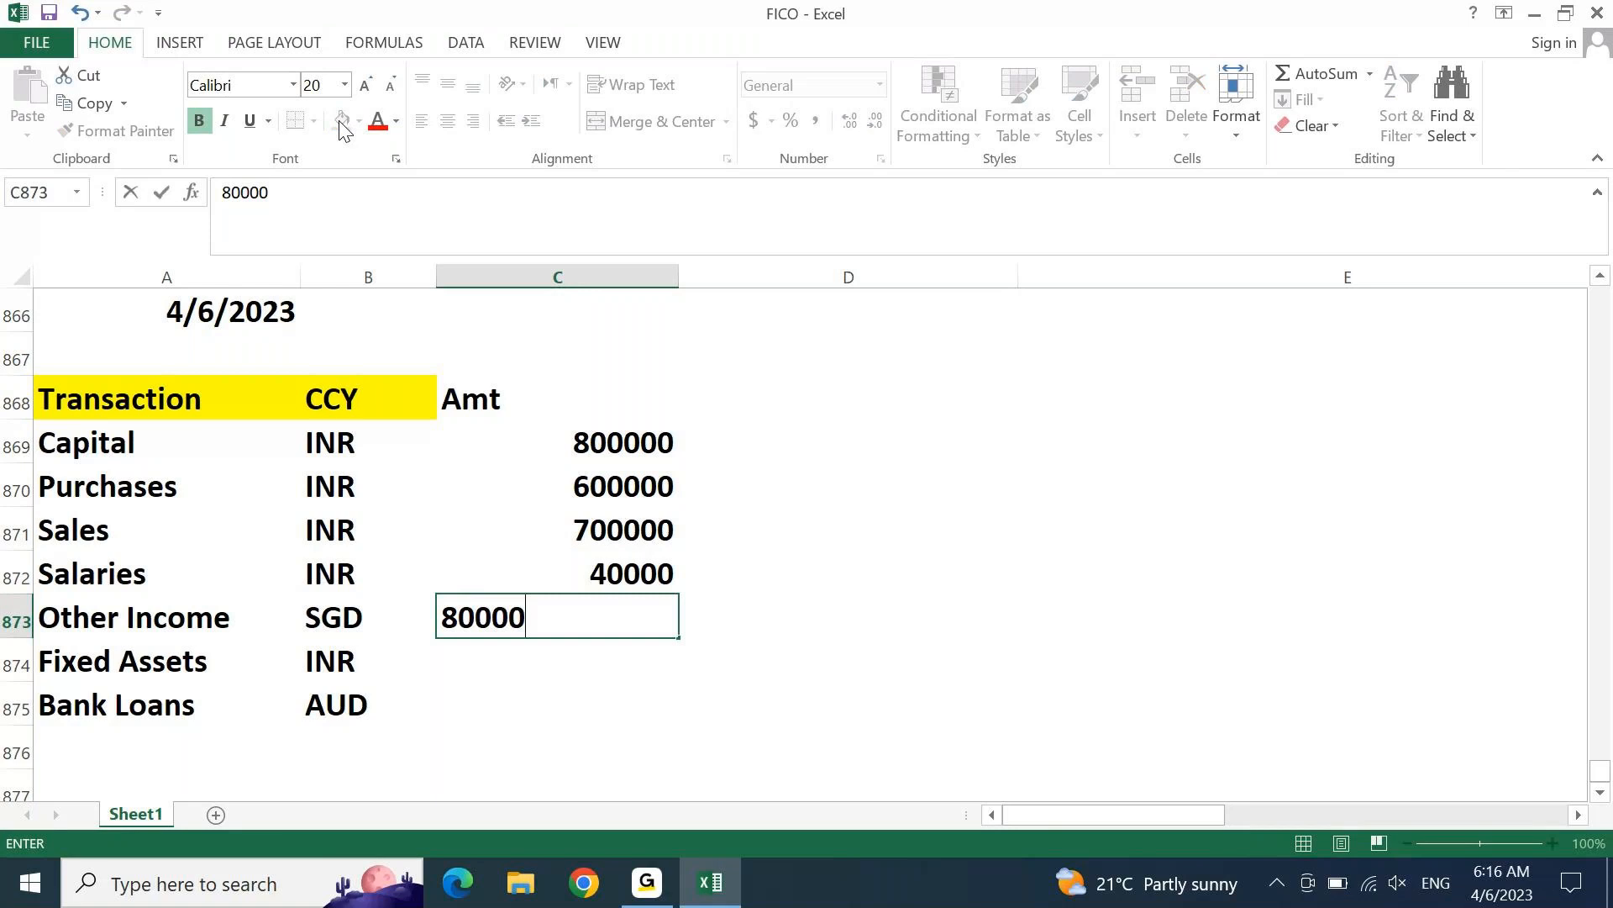
pyautogui.press('Return')
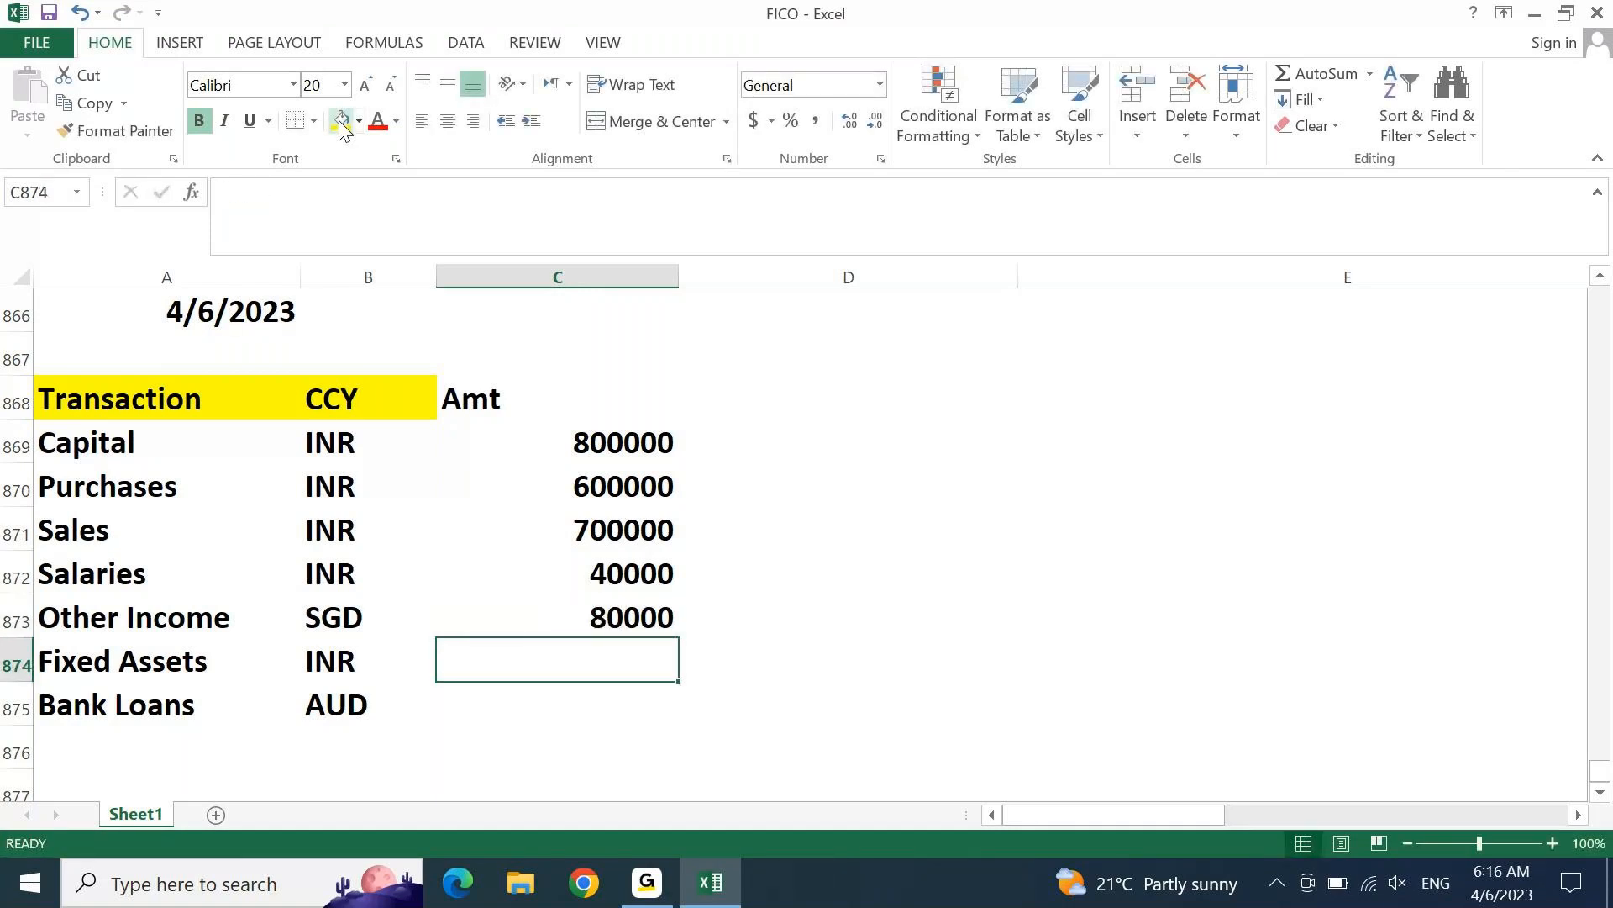
pyautogui.write('200000')
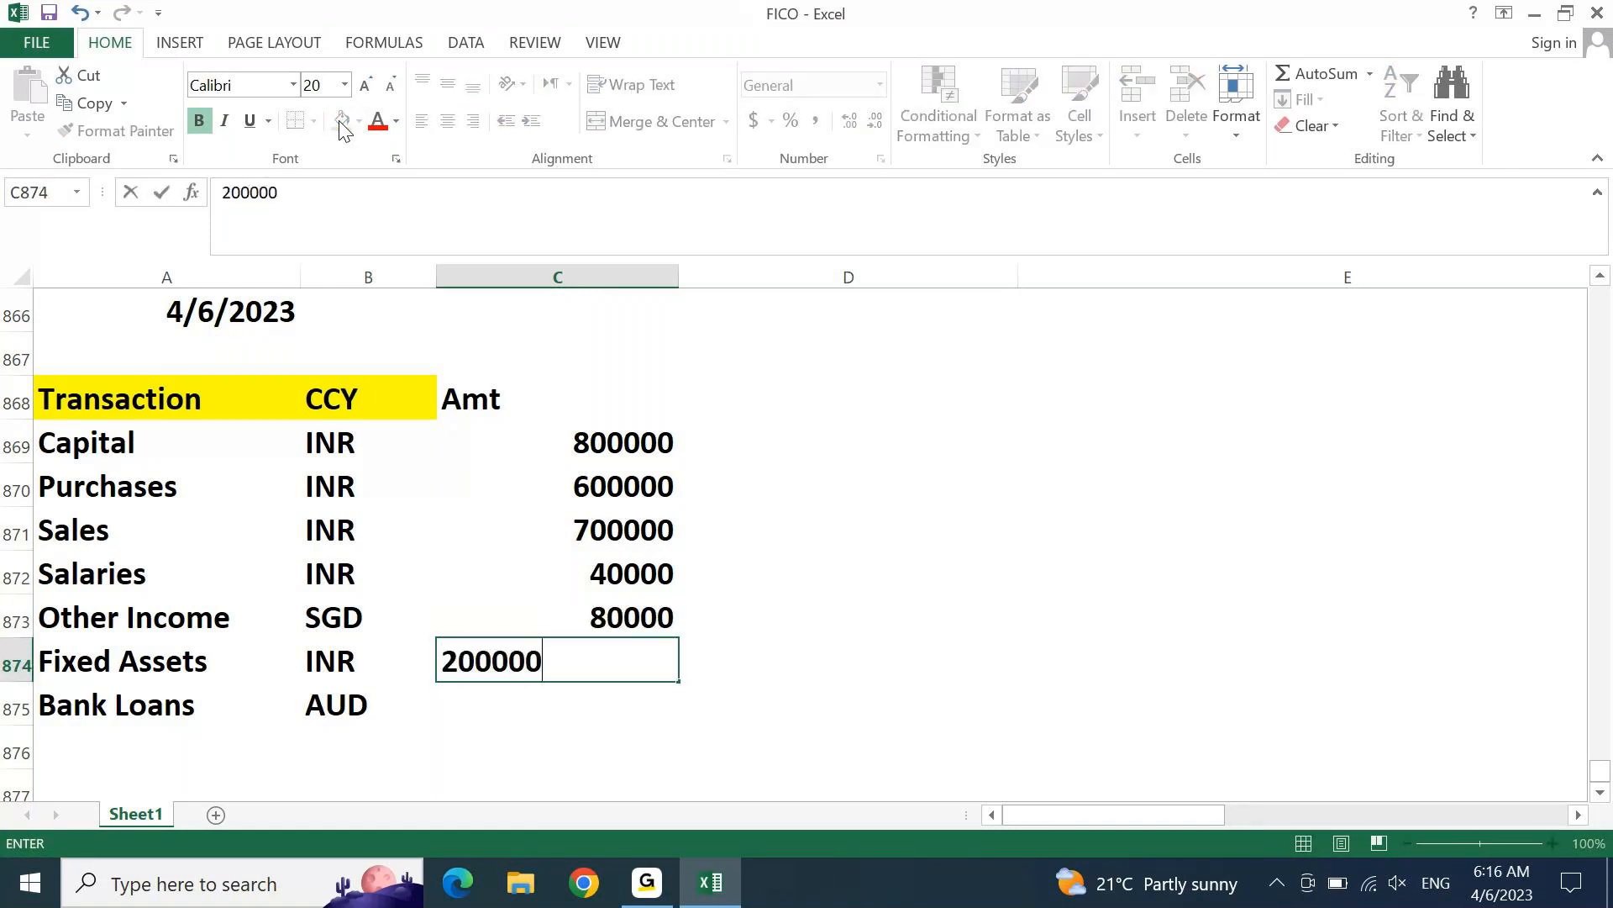
pyautogui.press('Return')
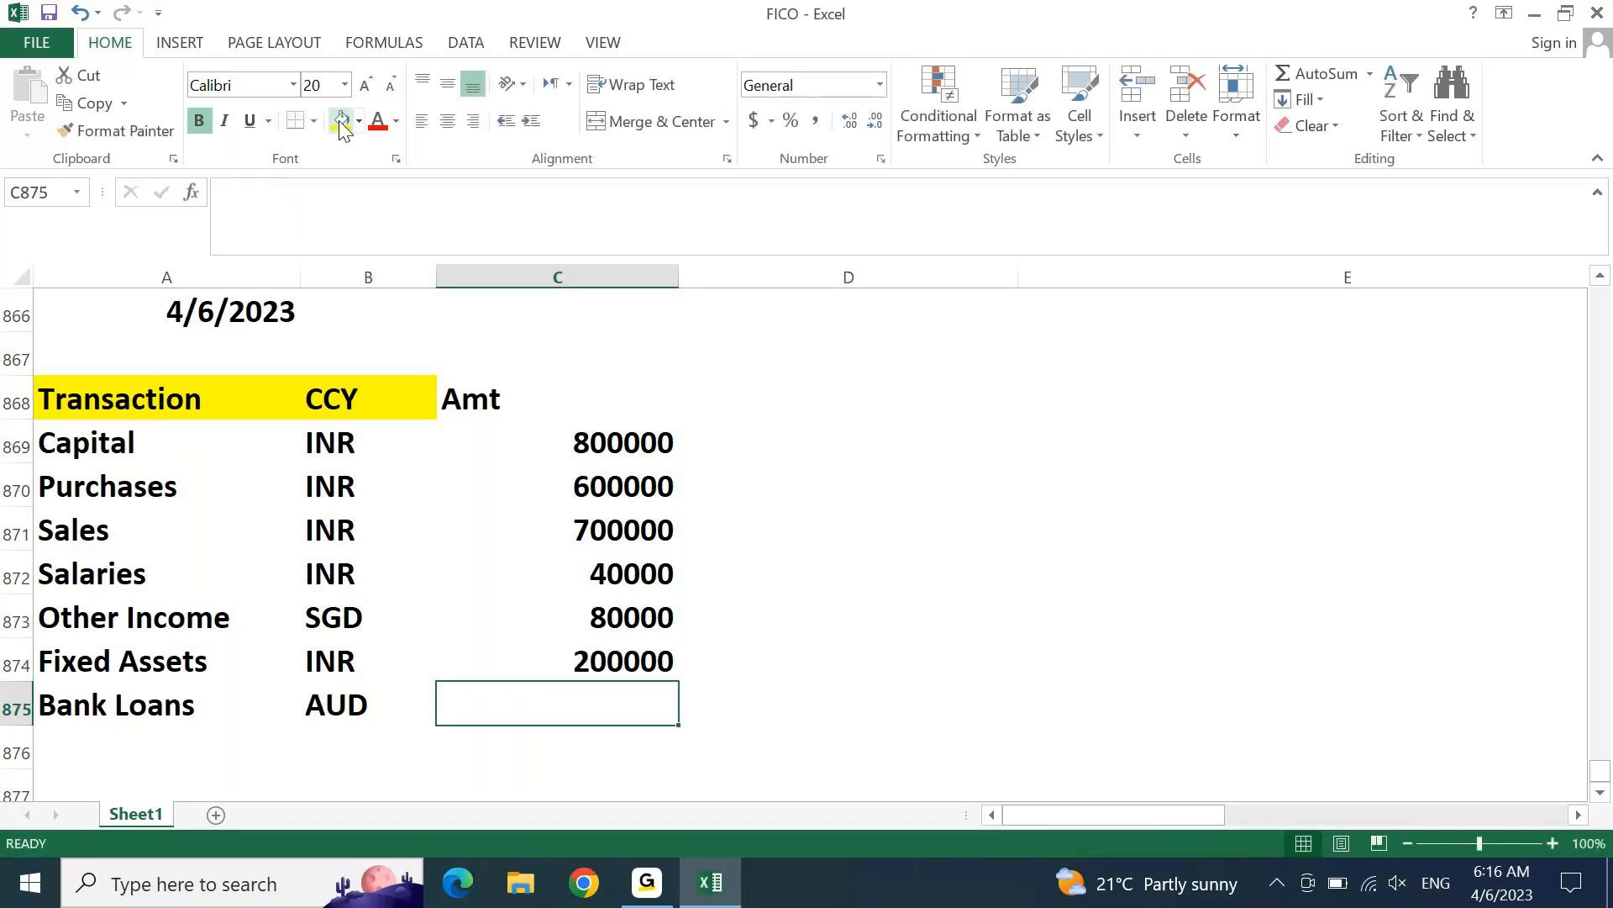
pyautogui.write('350000')
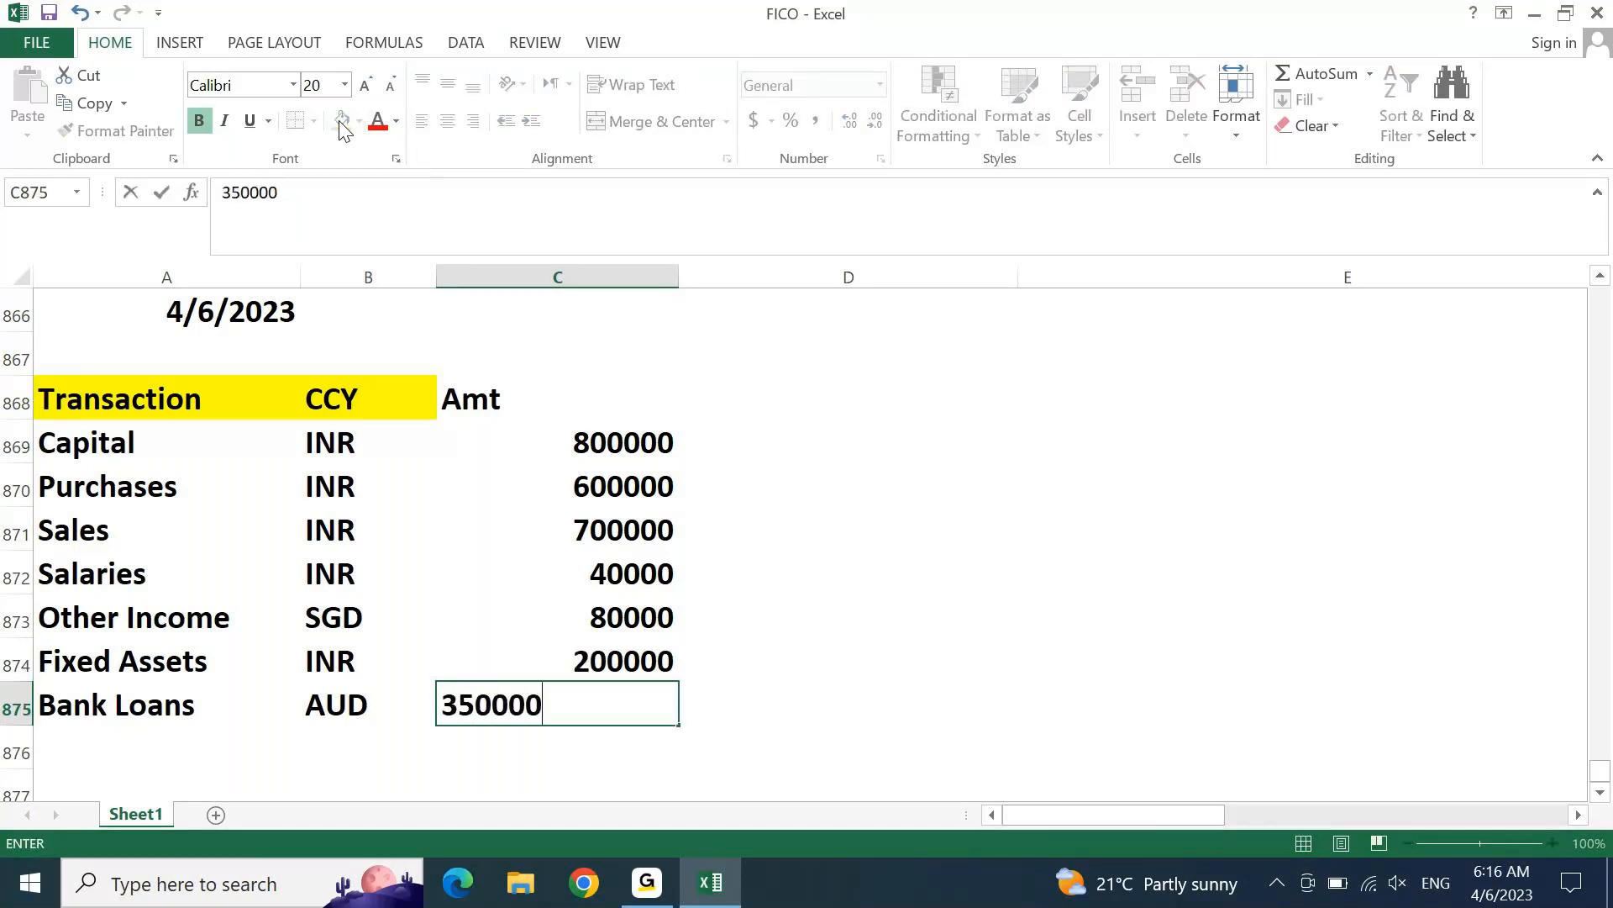
pyautogui.press('Return')
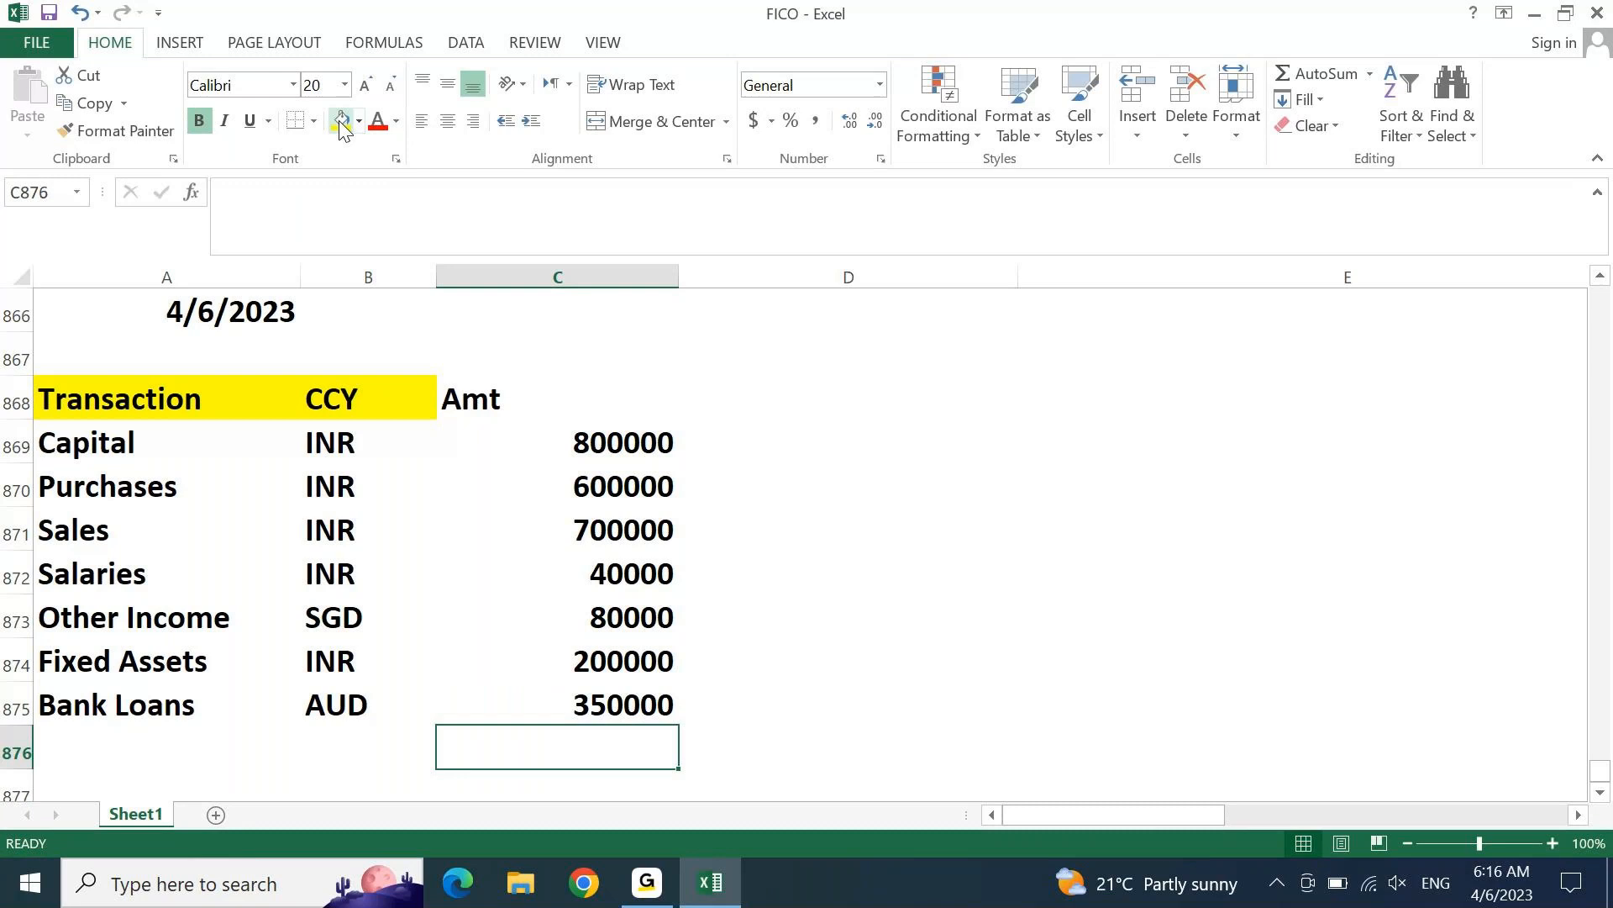
# Step: Right-align the Amt header and the amounts beneath it in C868:C875
pyautogui.press('Up')
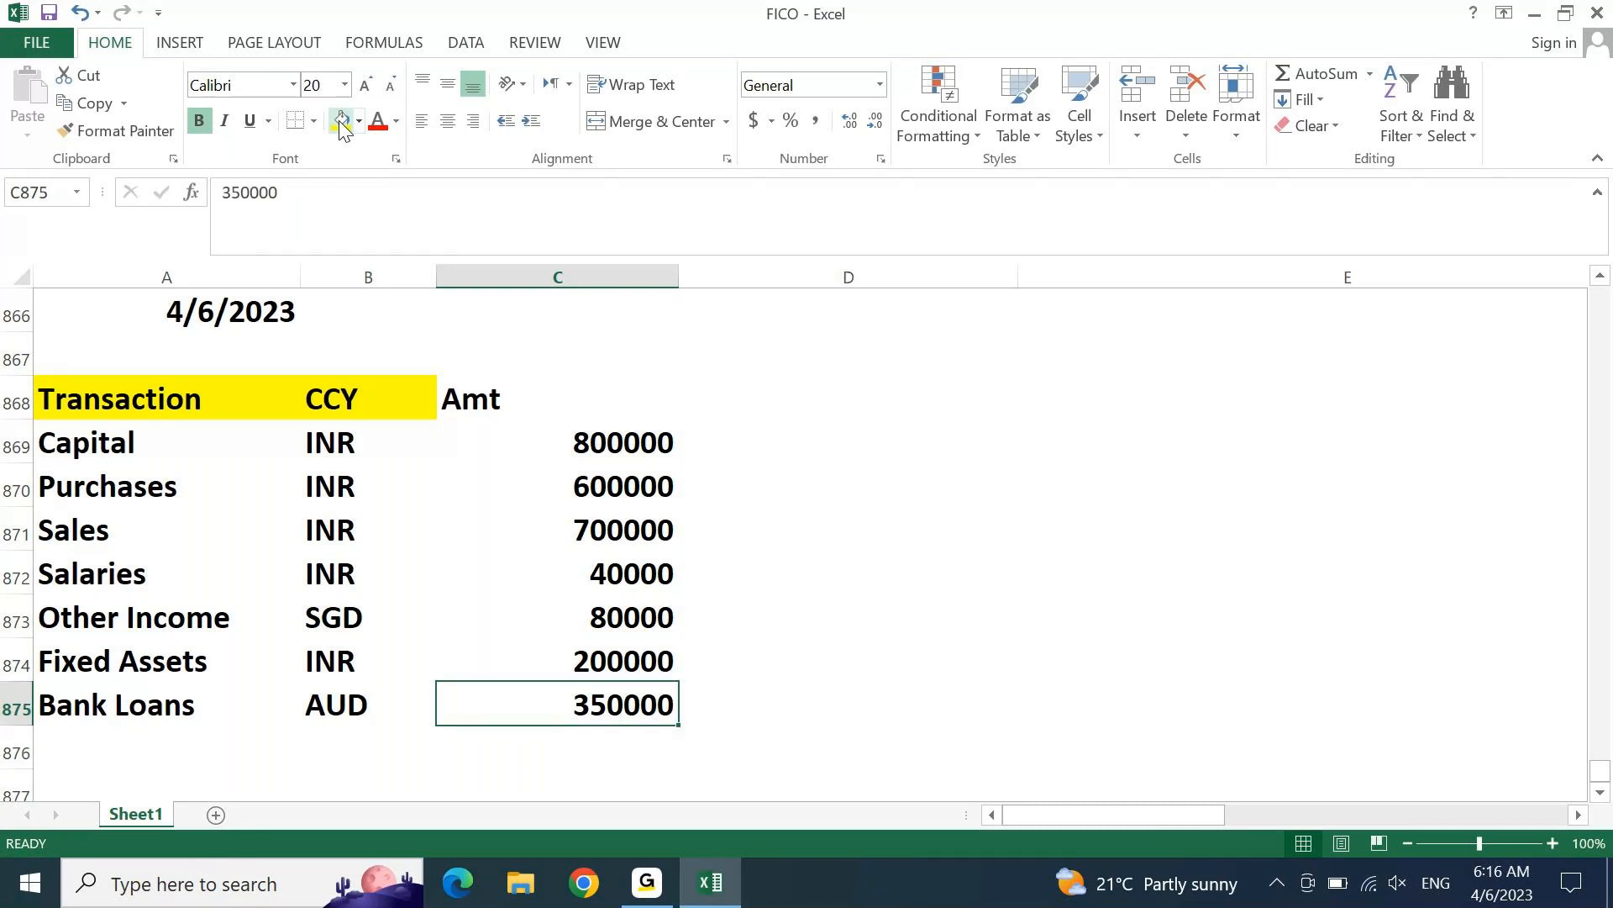
pyautogui.hotkey('ctrl', 'shift', 'Up')
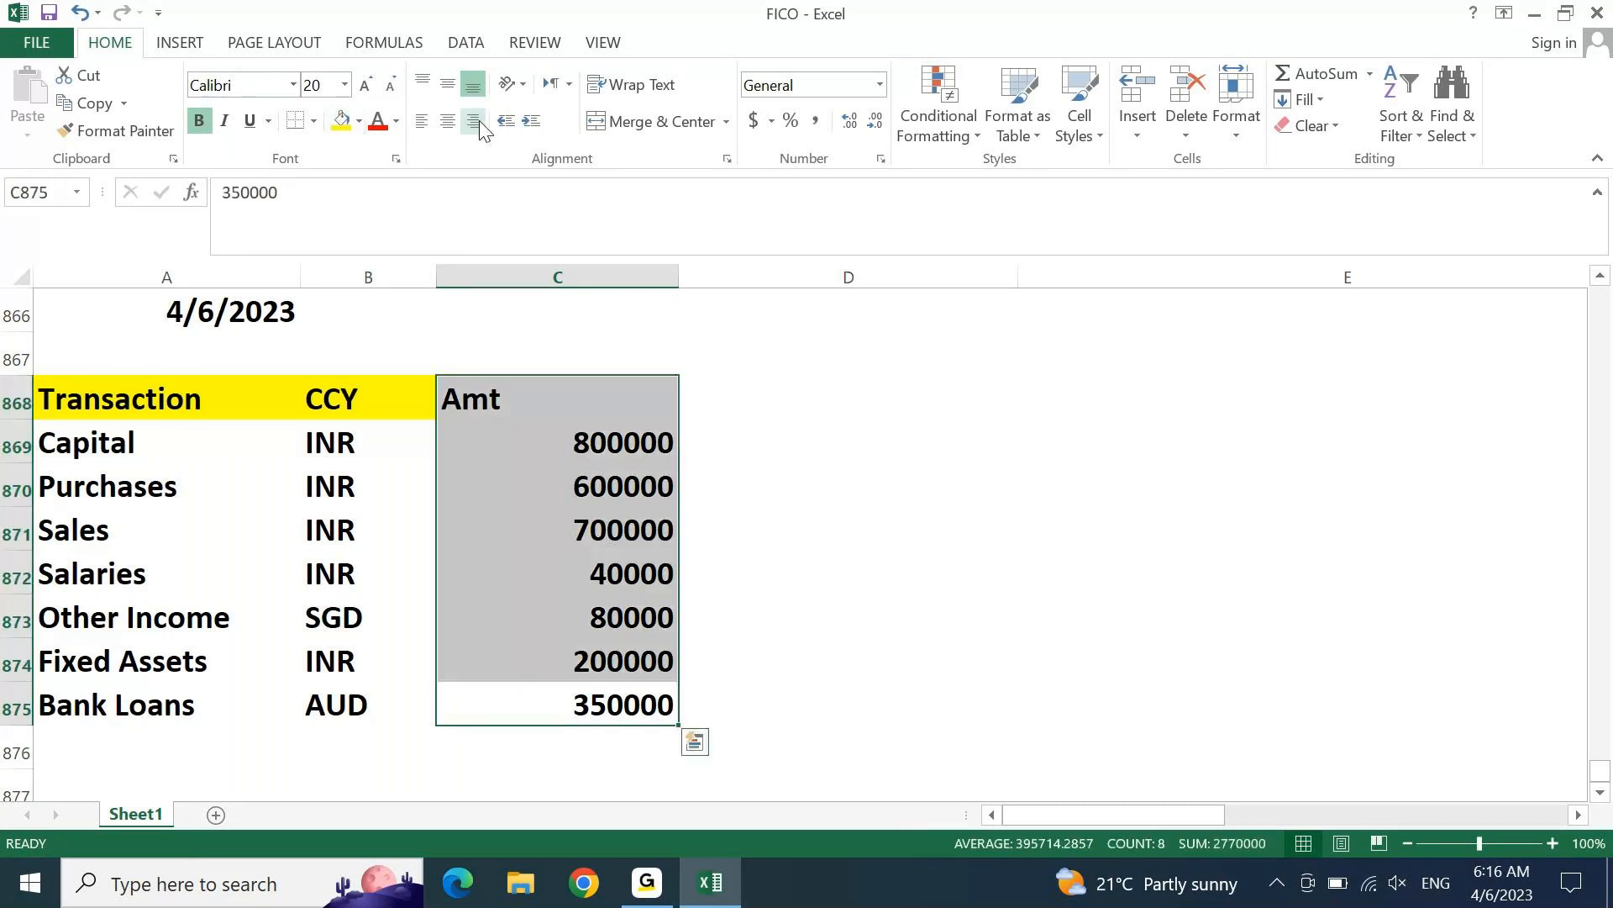
pyautogui.click(476, 121)
pyautogui.press('Return')
pyautogui.press('Left')
pyautogui.press('Right')
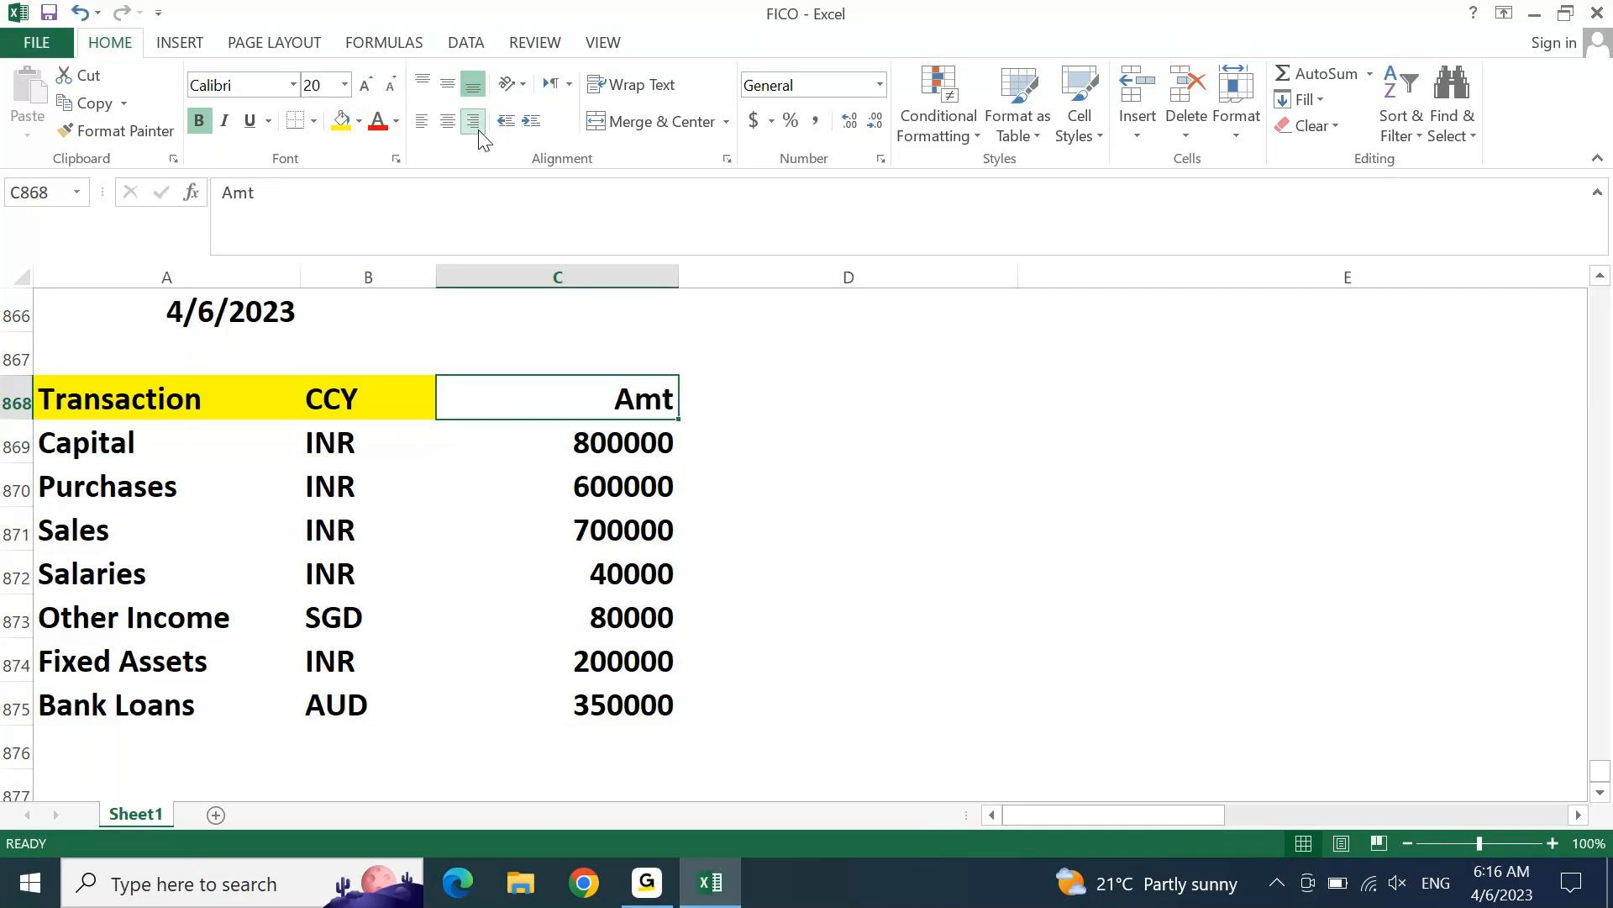
# Step: Centre the Amt header and its amounts in C868:C875, and fill the Amt header cell with yellow
pyautogui.hotkey('ctrl', 'shift', 'Down')
pyautogui.click(446, 124)
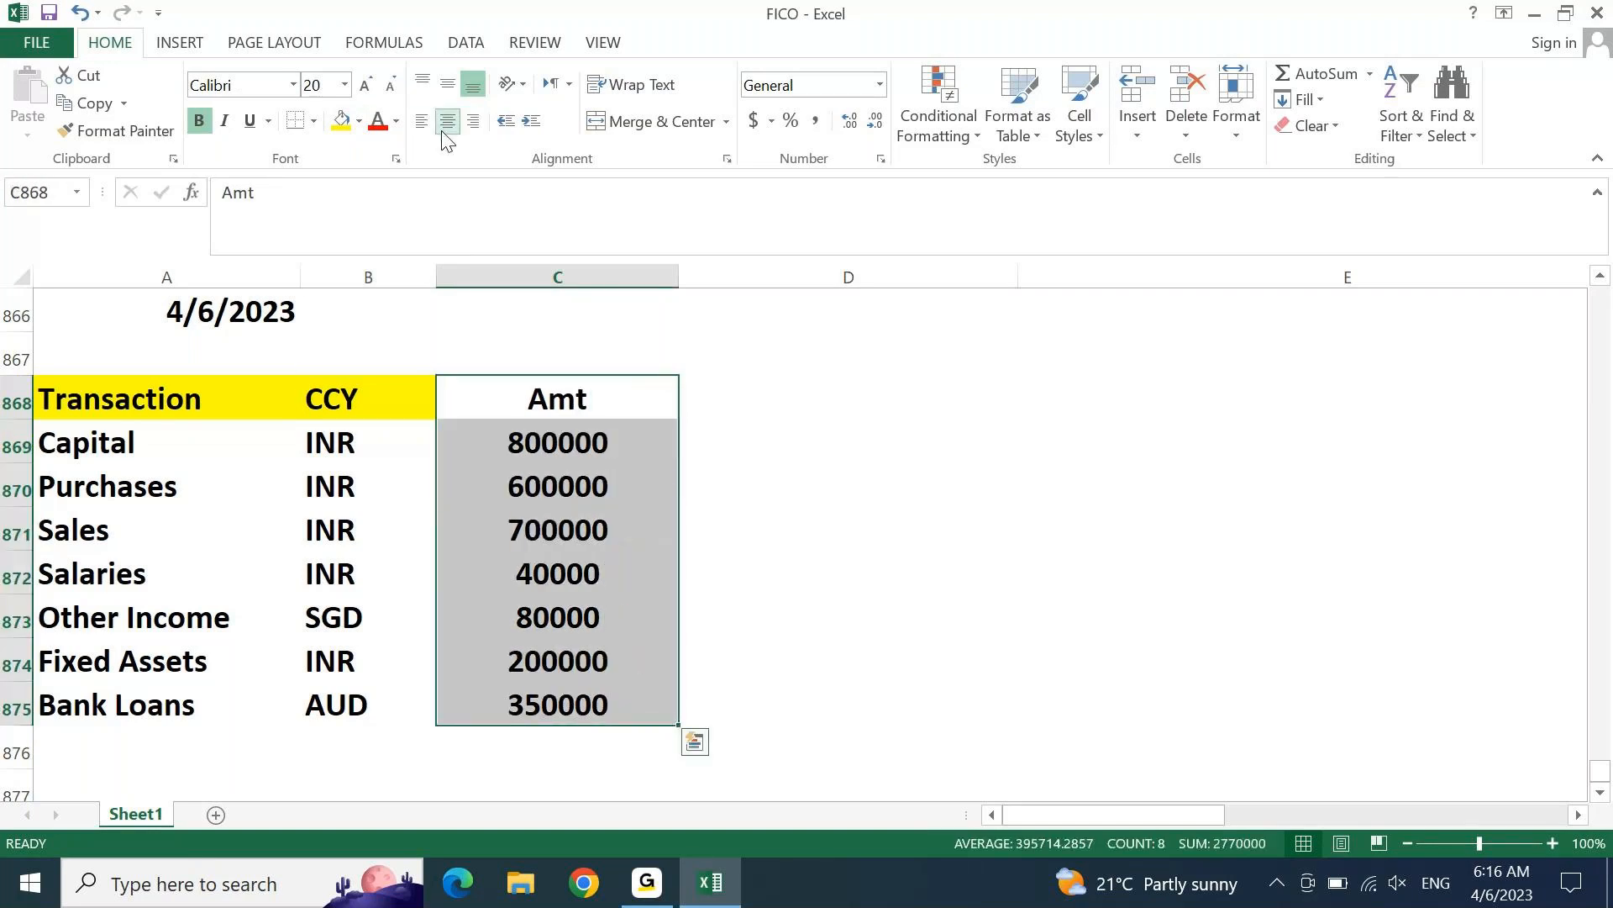
pyautogui.press('Left')
pyautogui.press('Right')
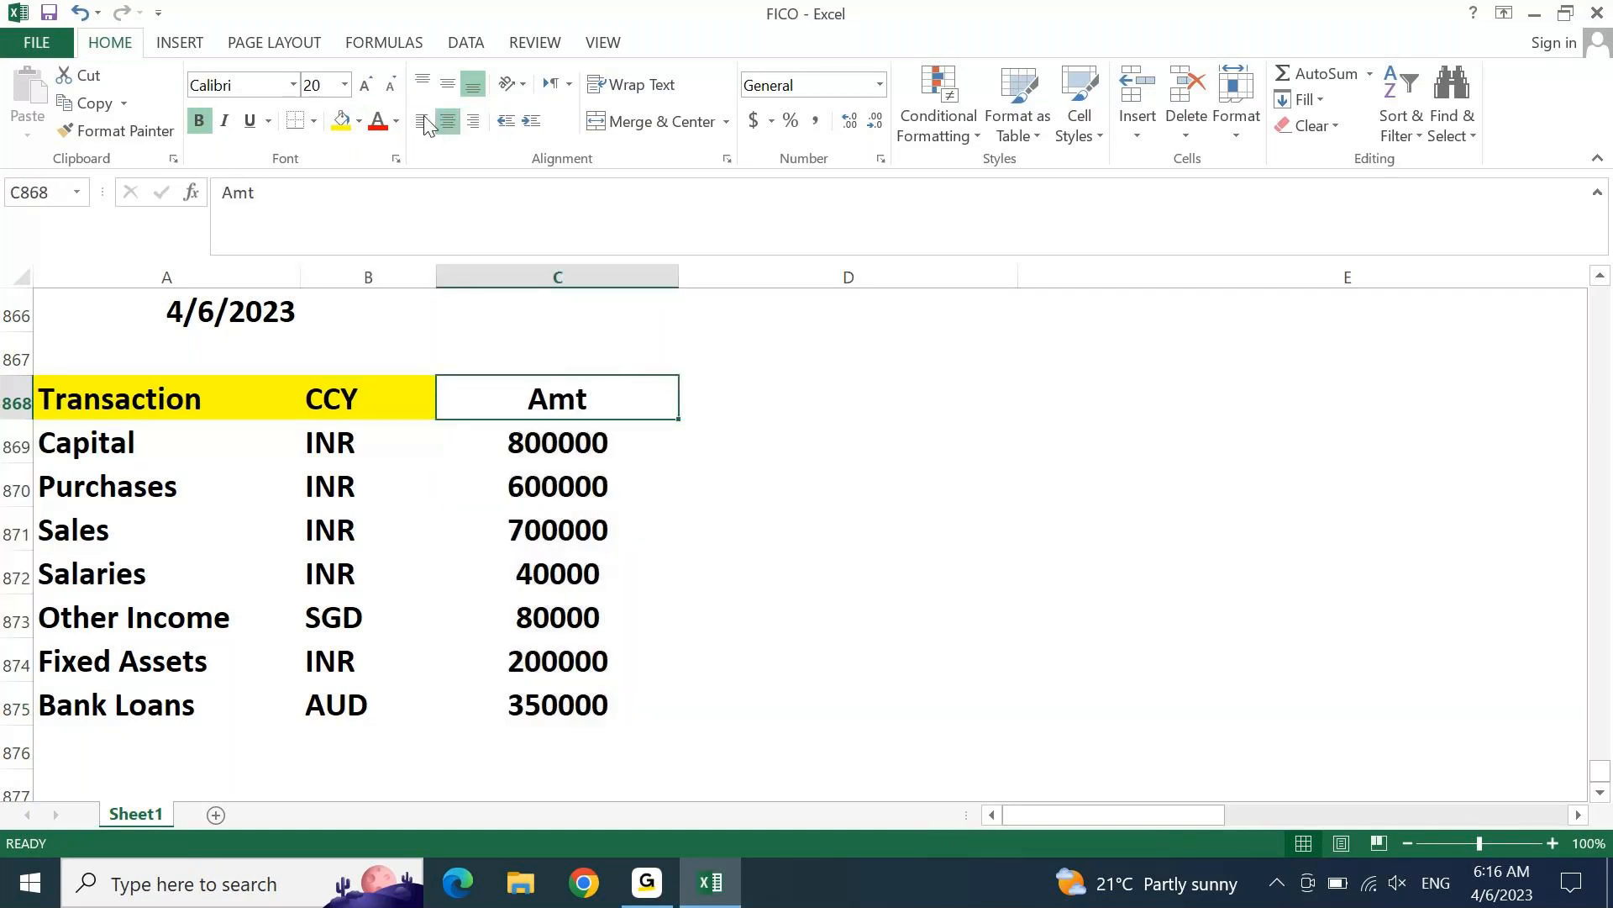
pyautogui.click(343, 122)
# Step: Reduce the font size to 18 across rows 868 to 875, from column A through all columns after it
pyautogui.press('Left')
pyautogui.press('Left')
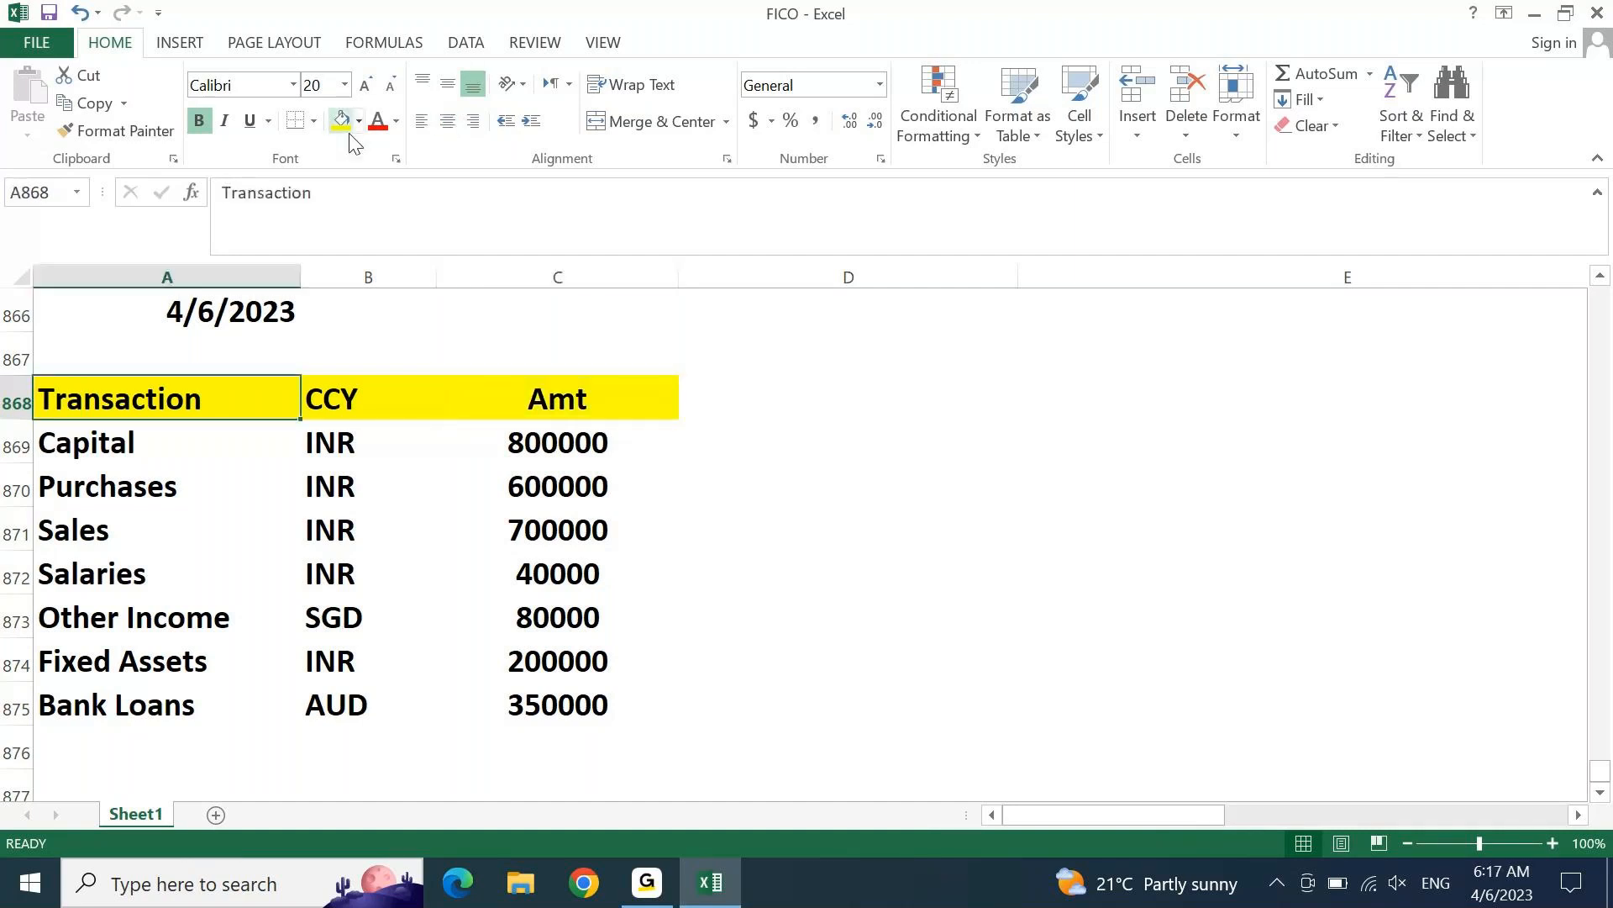
pyautogui.hotkey('ctrl', 'shift', 'Right')
pyautogui.hotkey('ctrl', 'shift', 'Down')
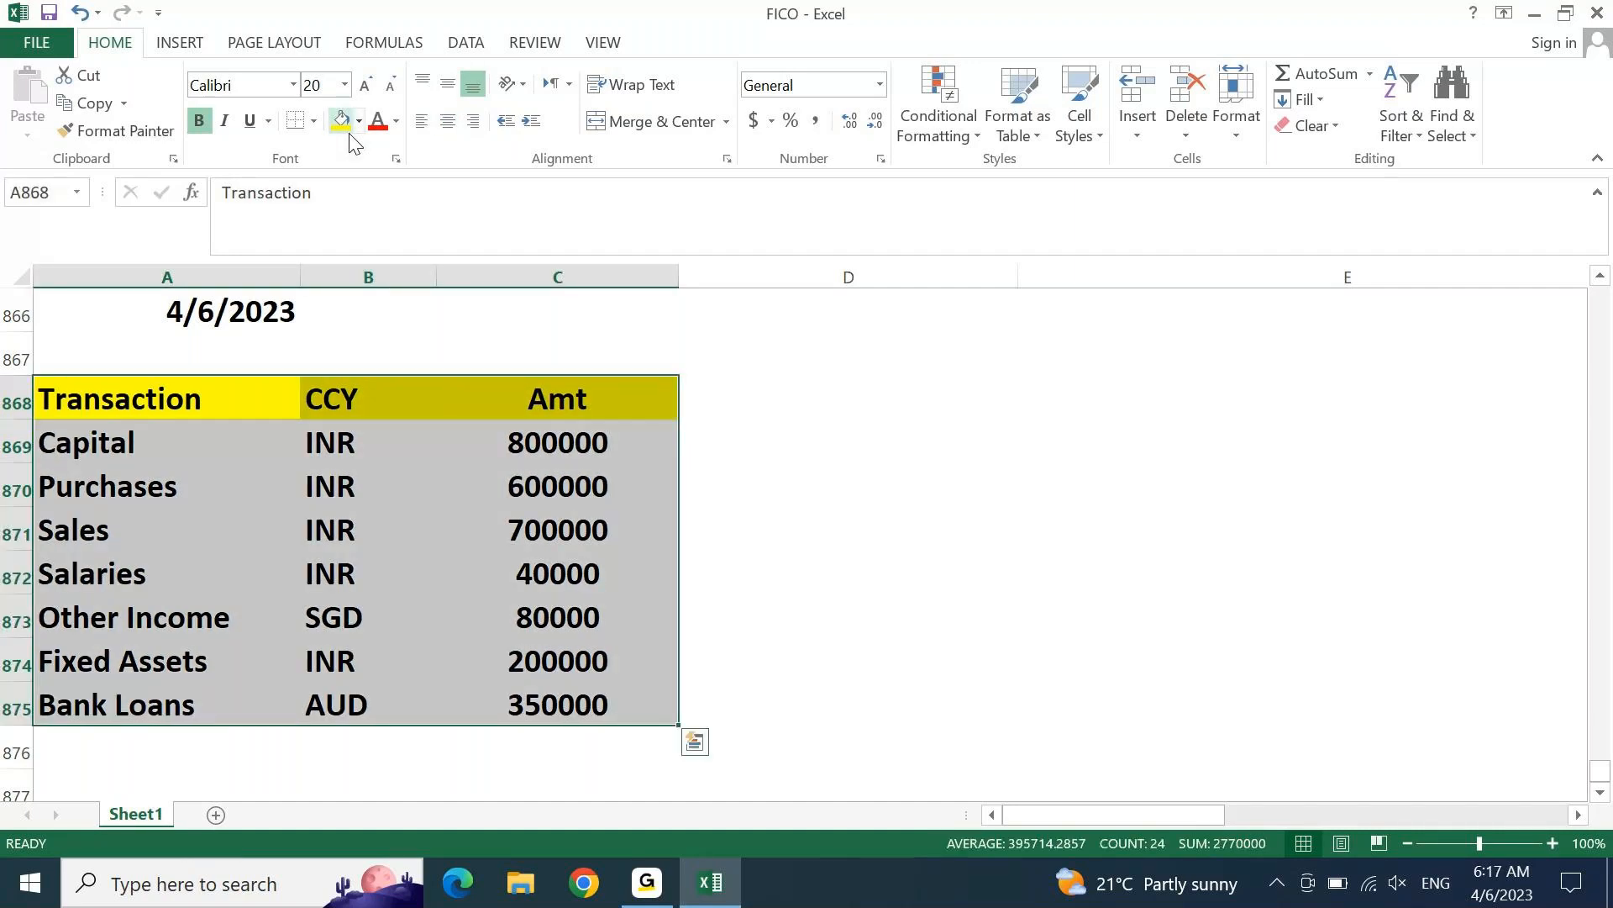
pyautogui.hotkey('ctrl', 'shift', 'Right')
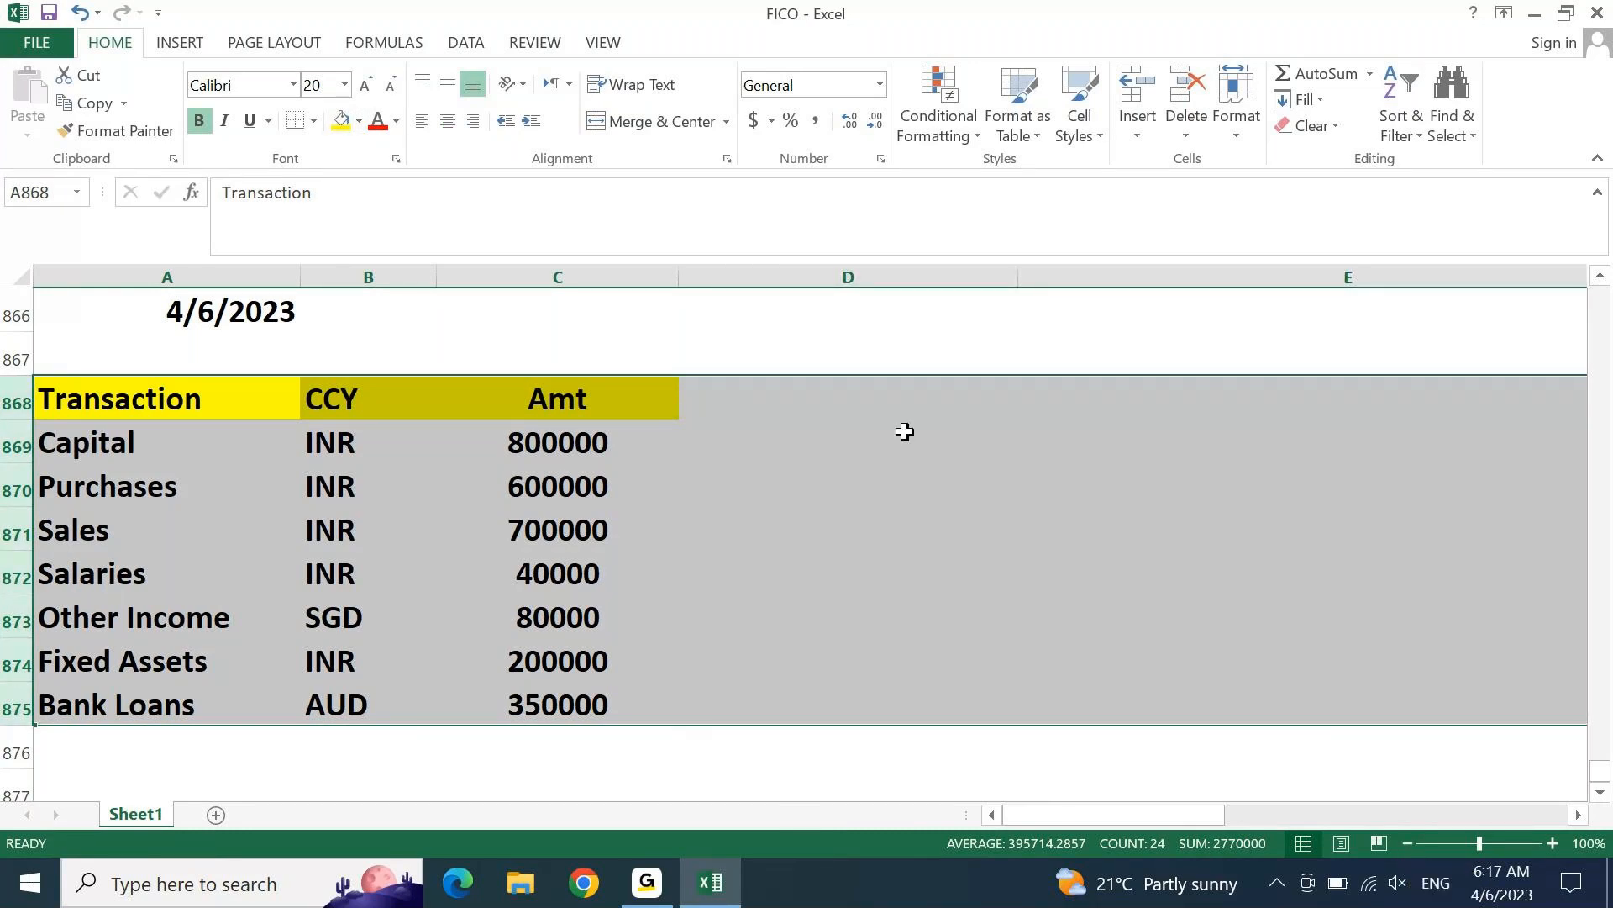
pyautogui.click(392, 87)
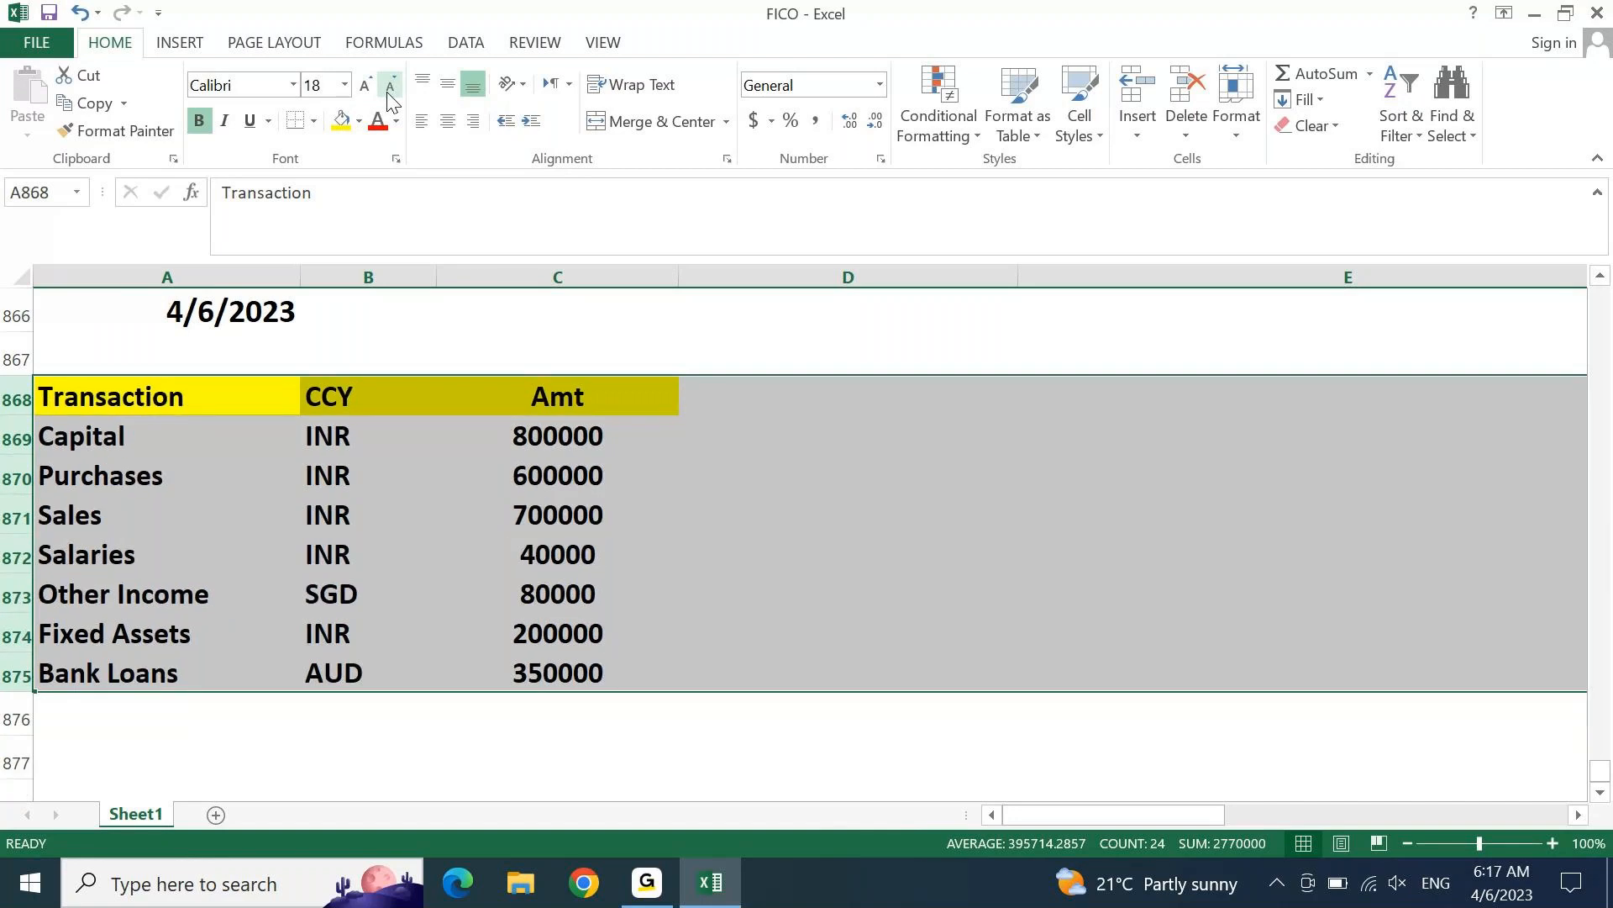
# Step: Autofit columns A to C to the table contents in A868:C875
pyautogui.click(644, 396)
pyautogui.hotkey('ctrl', 'shift', 'Down')
pyautogui.hotkey('shift', 'Left')
pyautogui.hotkey('shift', 'Left')
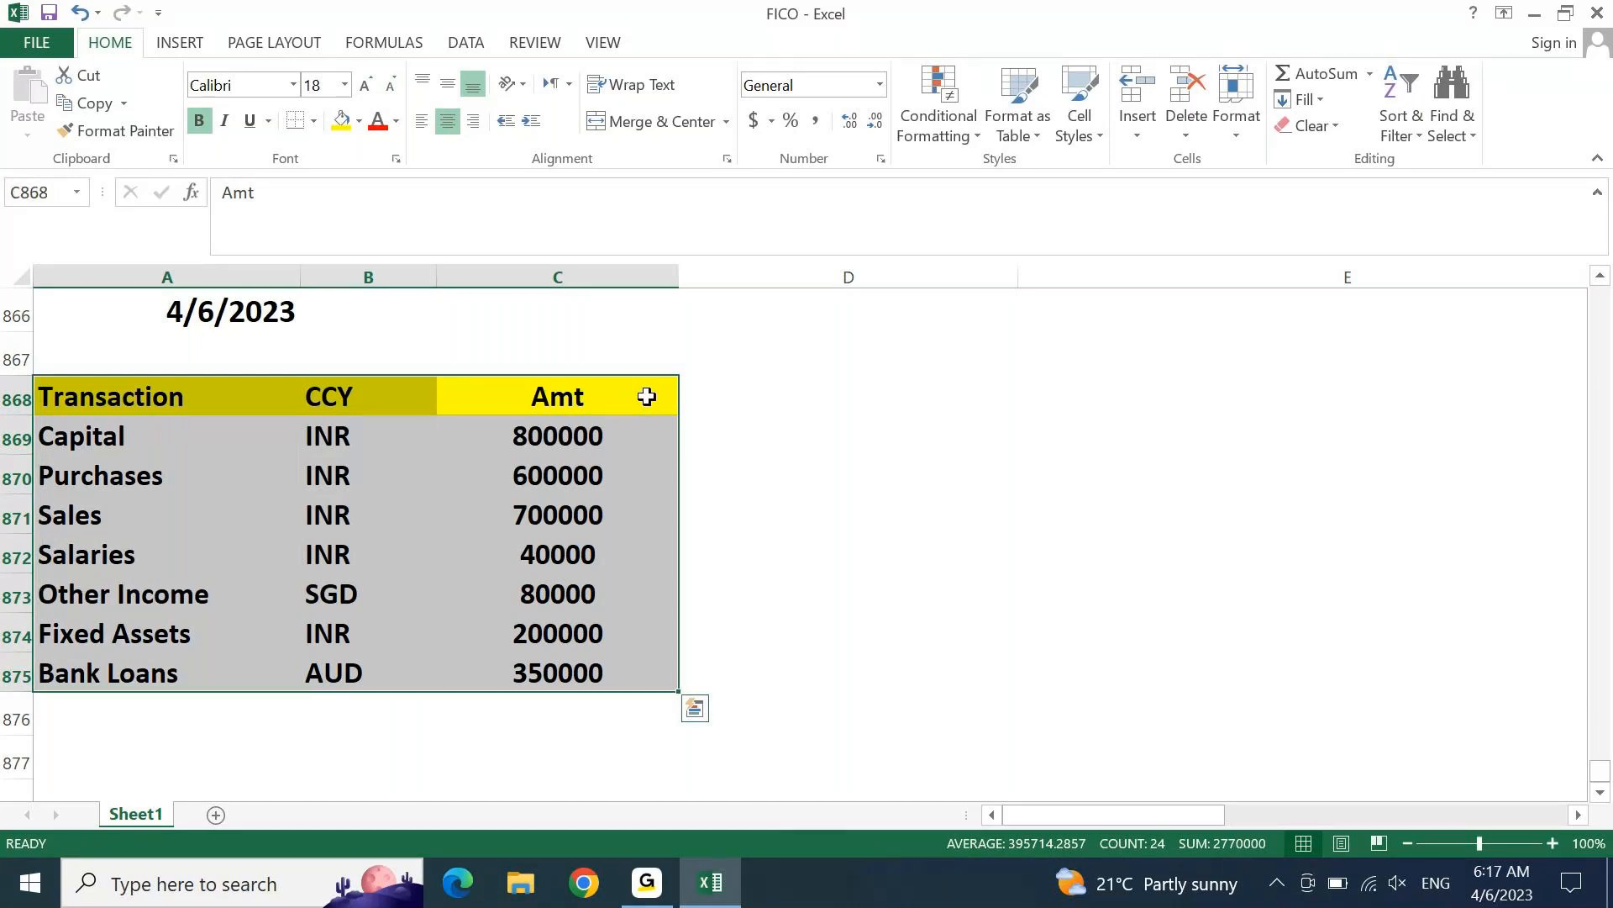
pyautogui.hotkey('alt', 'h')
pyautogui.press('o')
pyautogui.press('i')
# Step: Add the headers DEBIT in D868 and CREDIT in E868
pyautogui.click(647, 395)
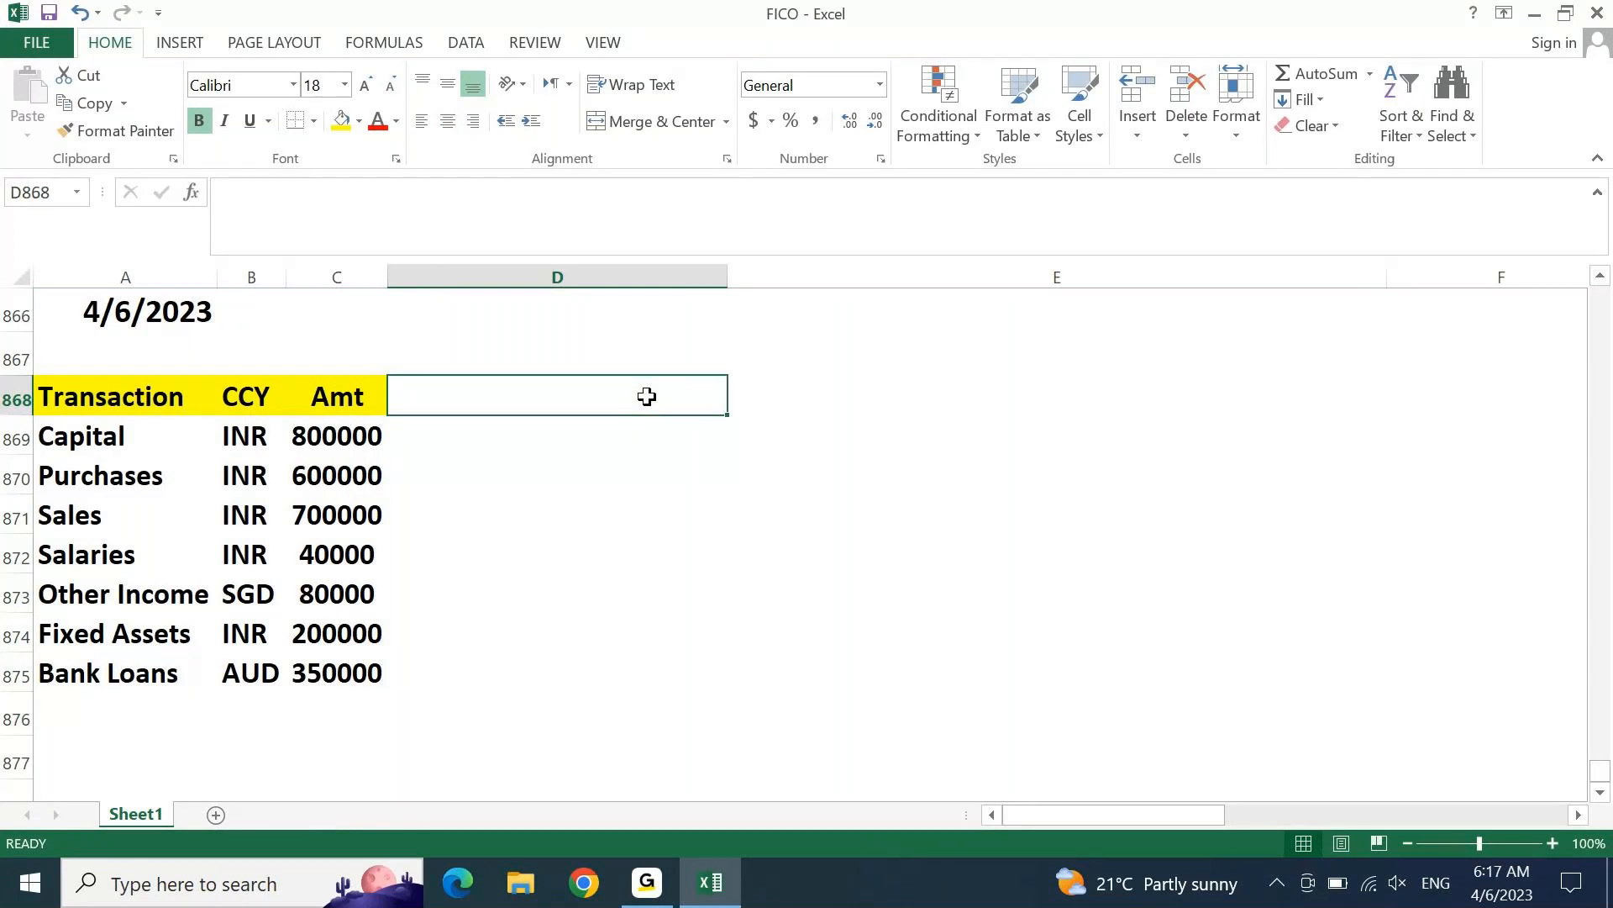
pyautogui.write('DEBIT')
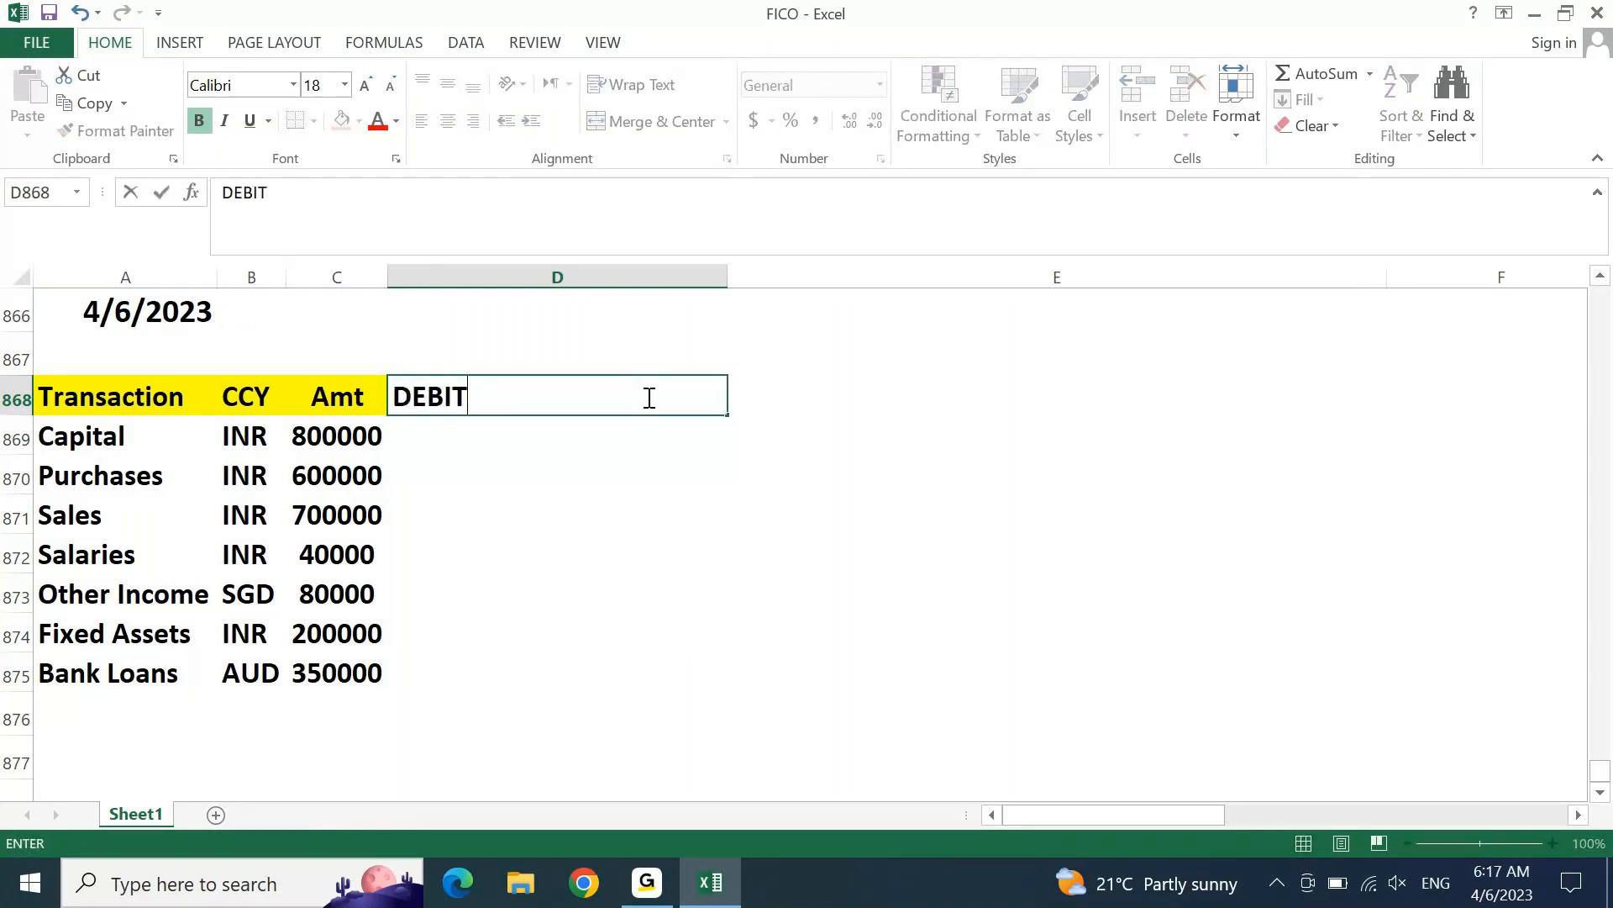
pyautogui.press('Tab')
pyautogui.write('CREDIT')
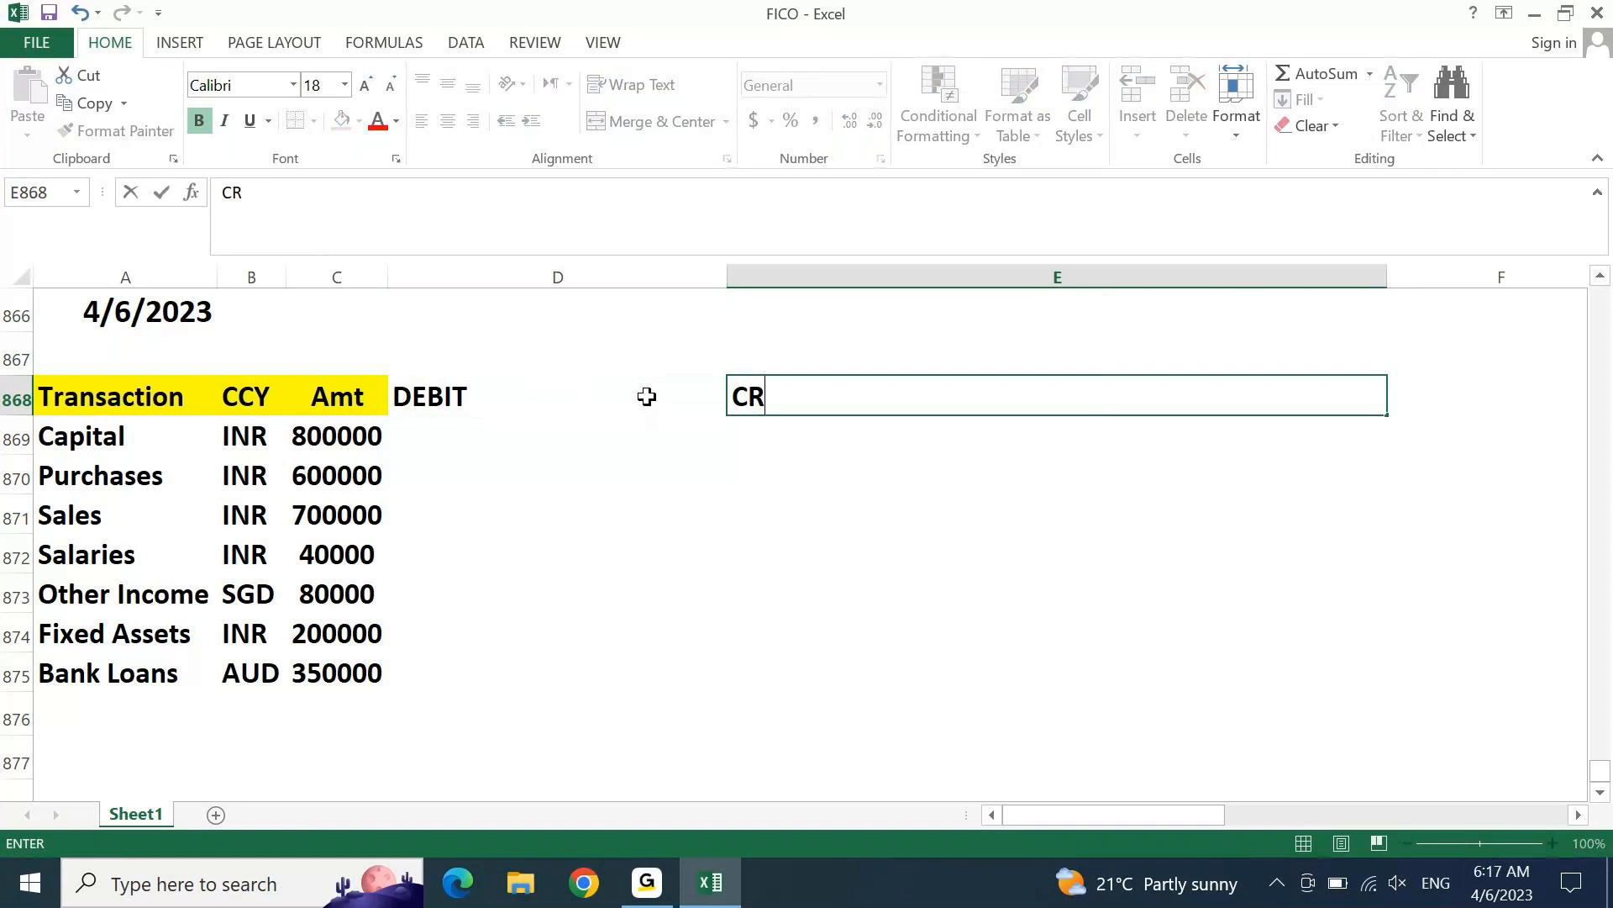
pyautogui.press('Return')
# Step: Autofit columns D and E to the DEBIT and CREDIT headers, and widen both columns slightly beyond the text
pyautogui.click(646, 396)
pyautogui.hotkey('shift', 'Right')
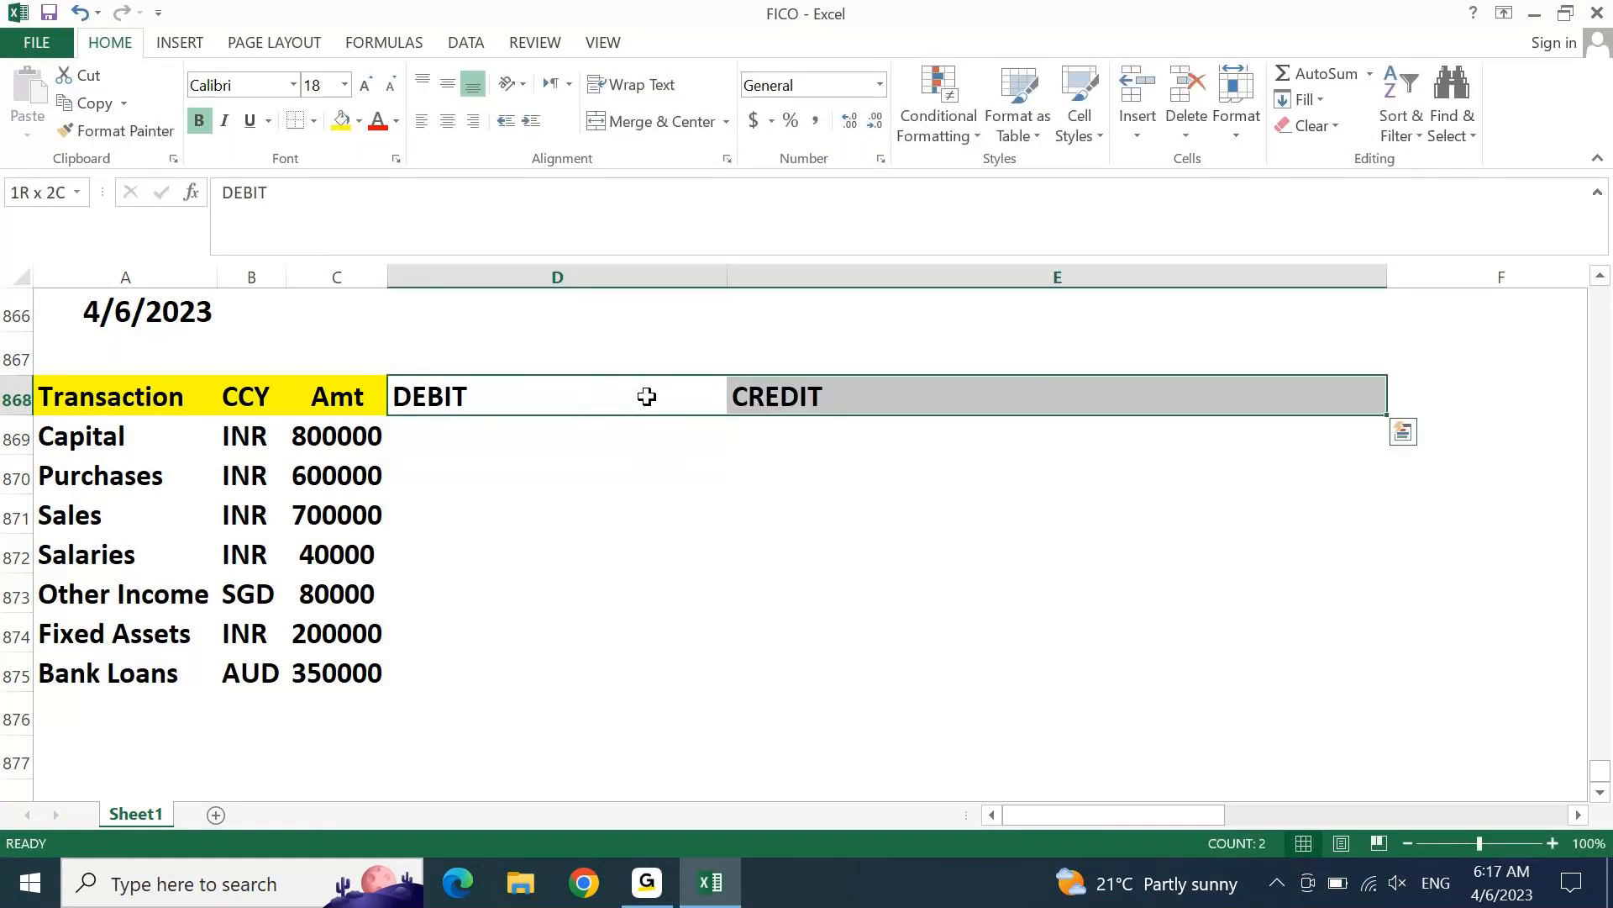
pyautogui.hotkey('alt', 'o')
pyautogui.press('c')
pyautogui.press('a')
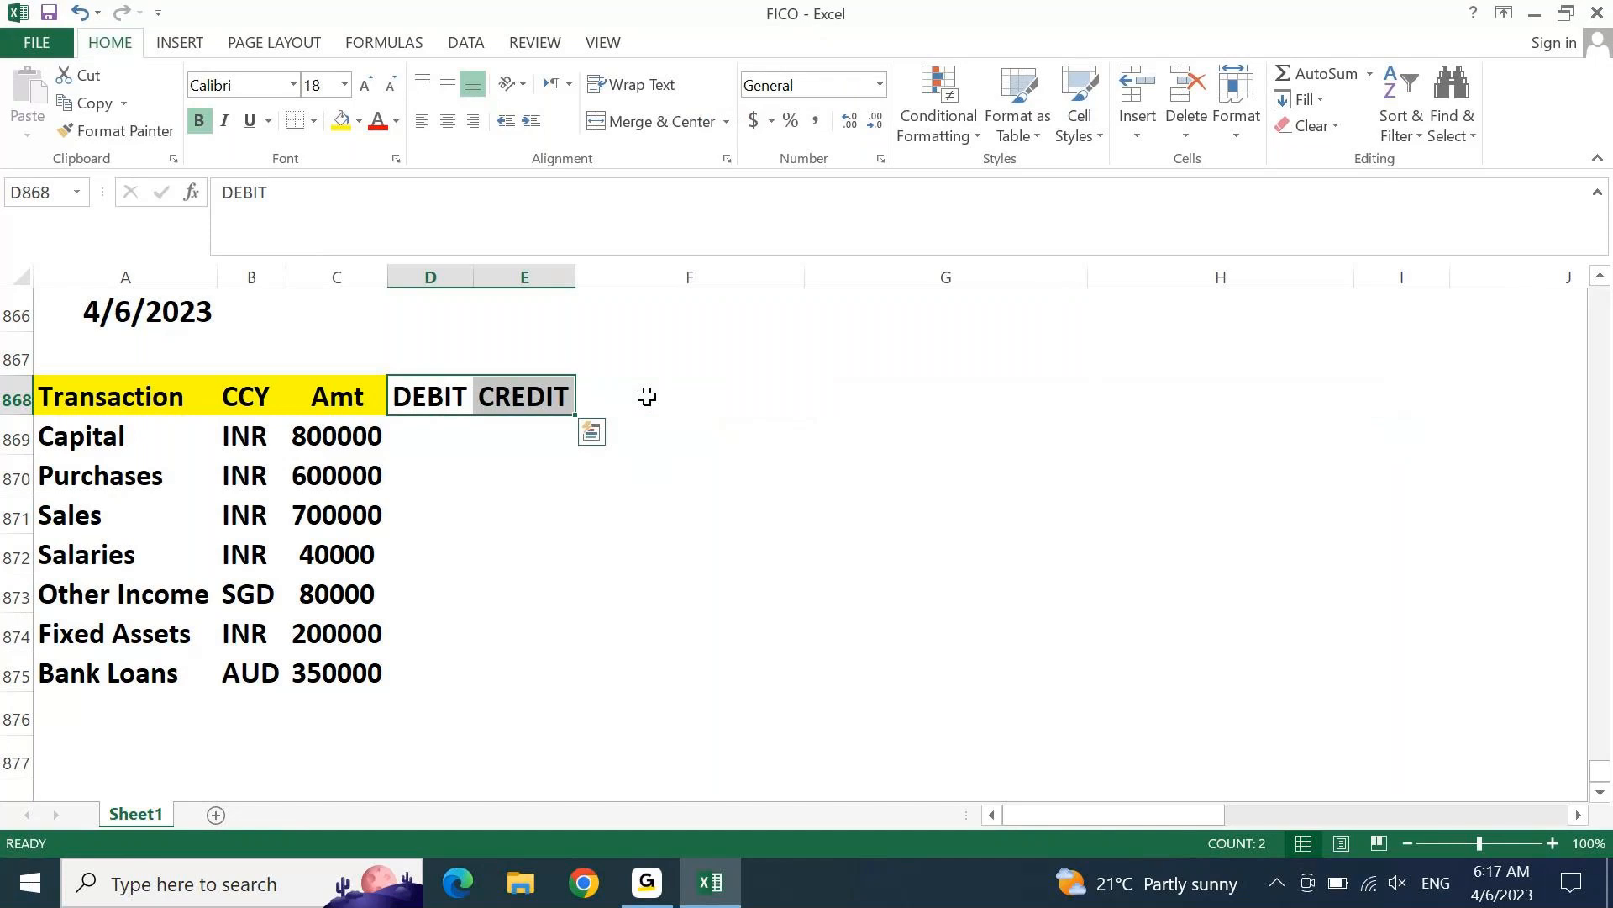
pyautogui.hotkey('shift', 'Left')
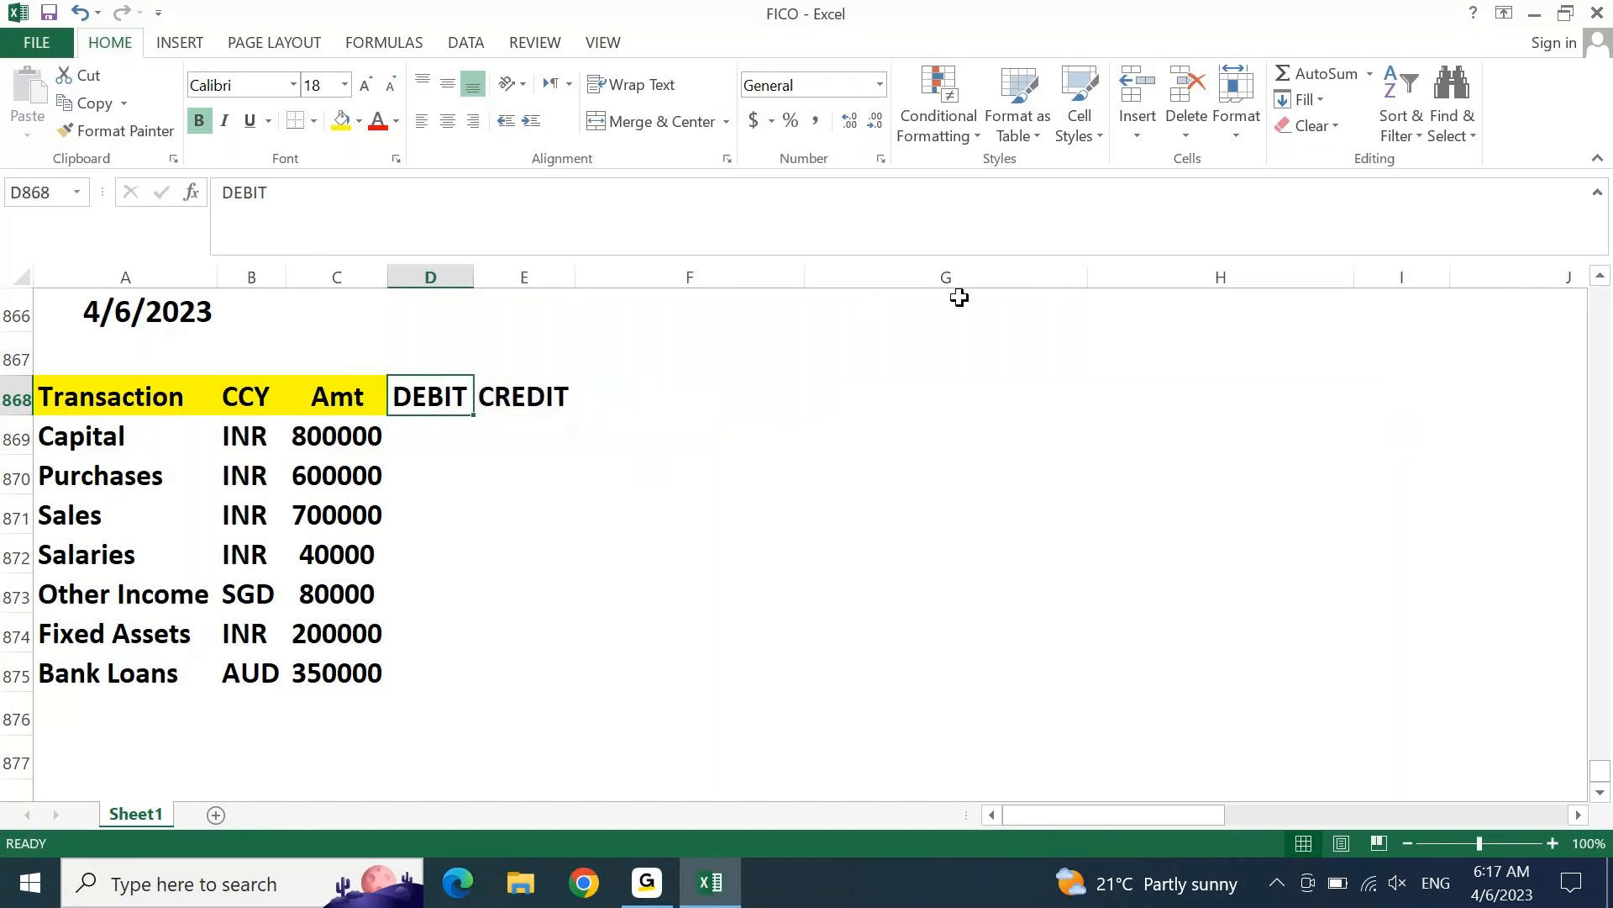
pyautogui.moveTo(474, 277); pyautogui.dragTo(520, 283)
pyautogui.moveTo(619, 279); pyautogui.dragTo(685, 281)
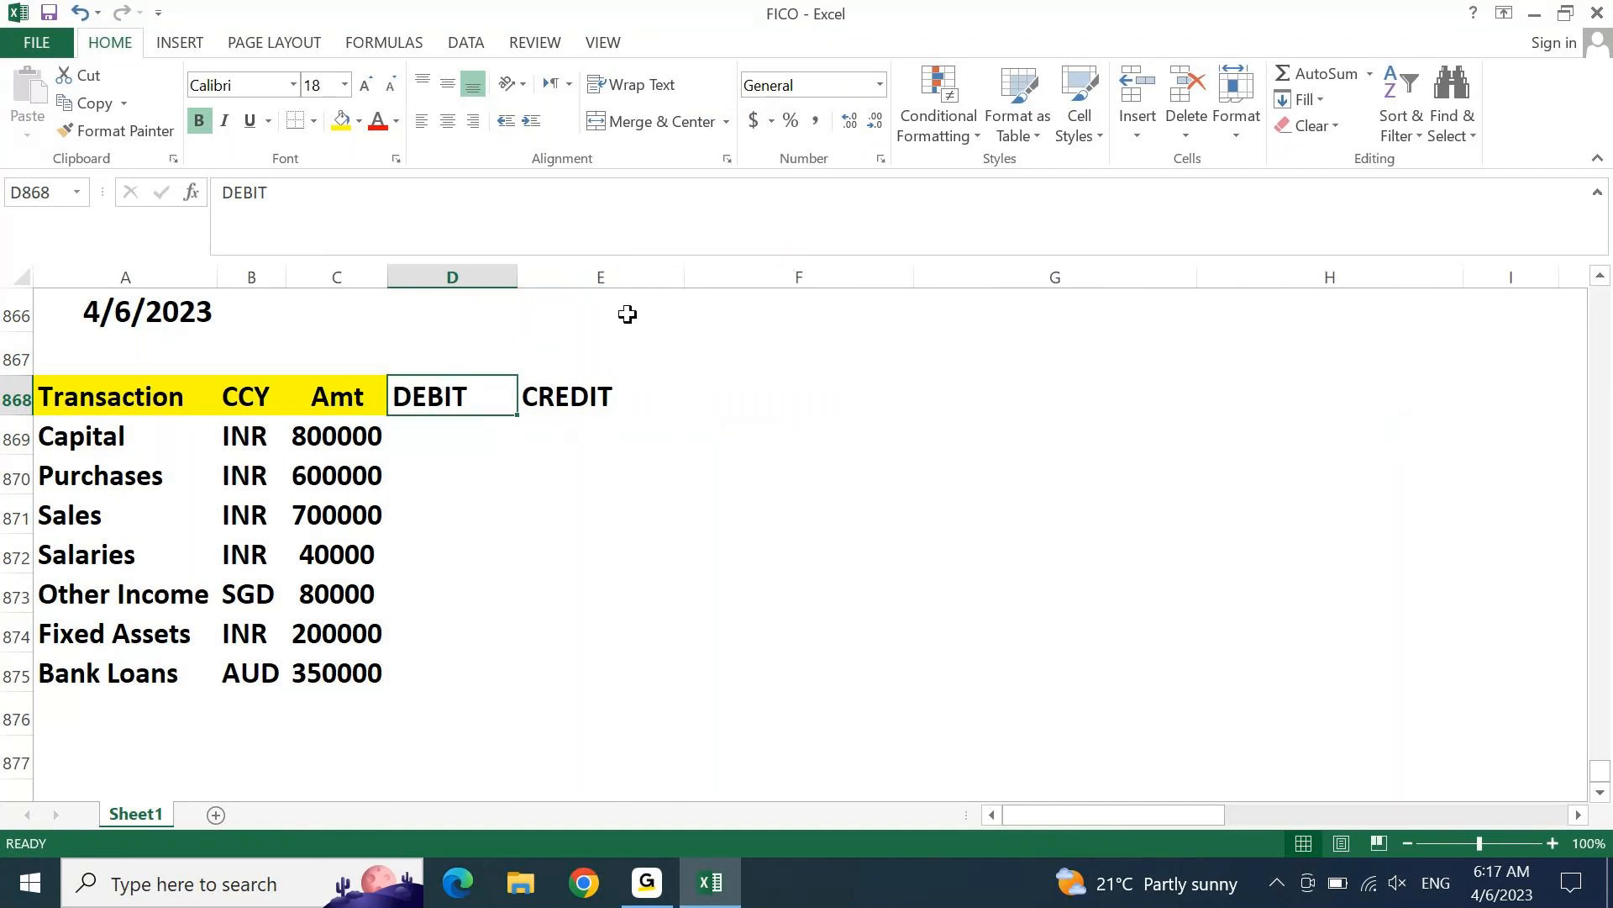
# Step: Fill the DEBIT and CREDIT header cells with a light gold colour
pyautogui.moveTo(501, 387); pyautogui.dragTo(566, 395)
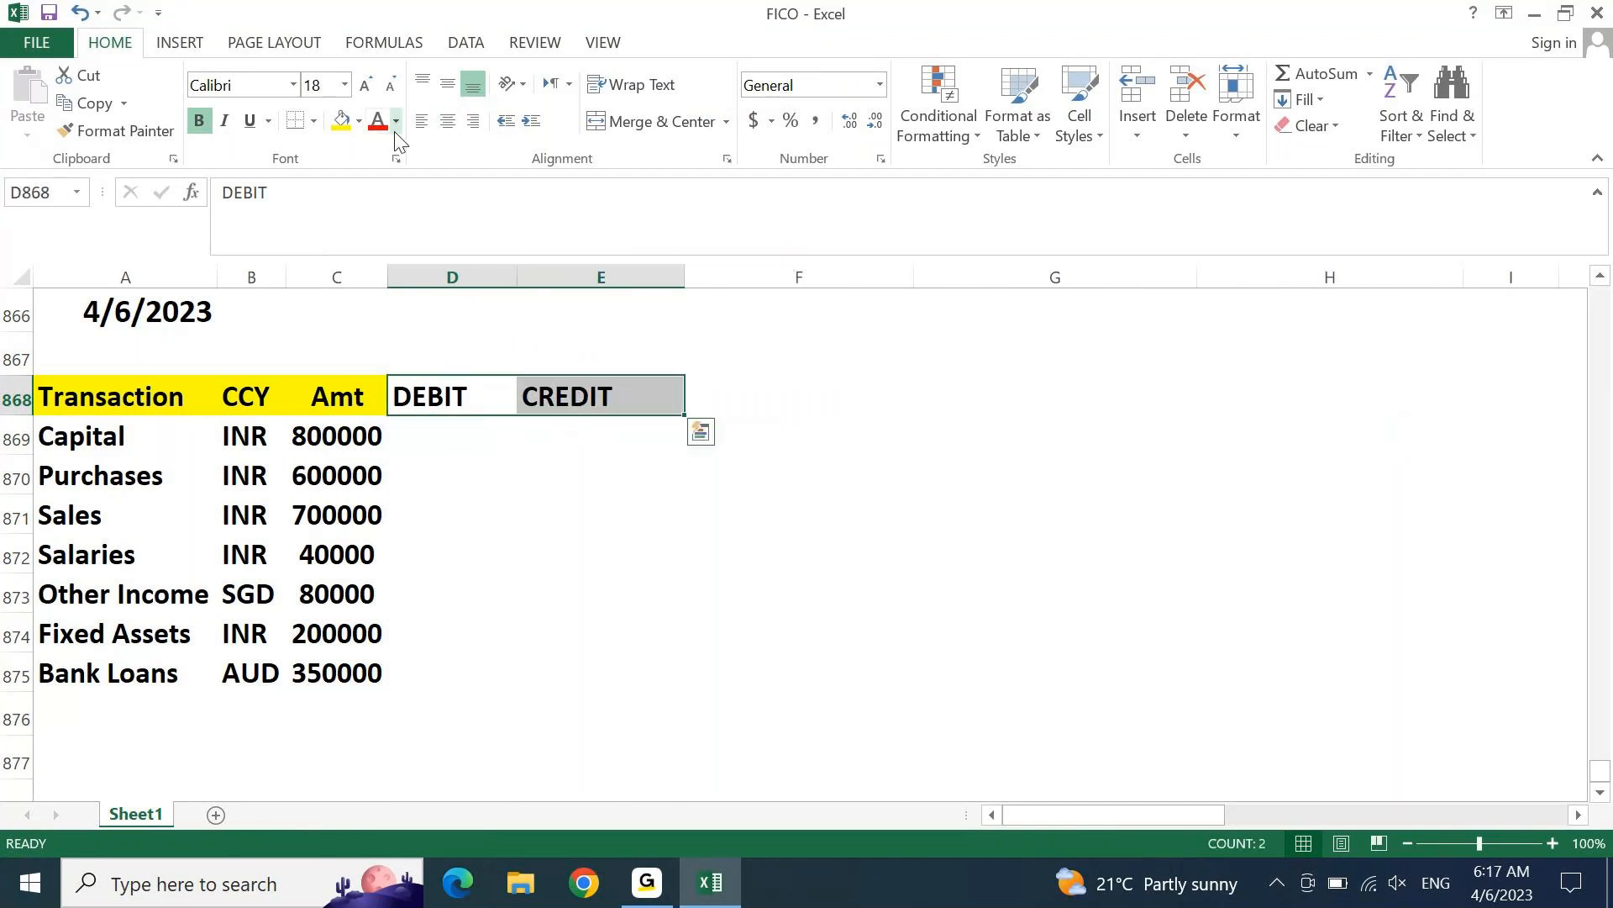
pyautogui.click(360, 122)
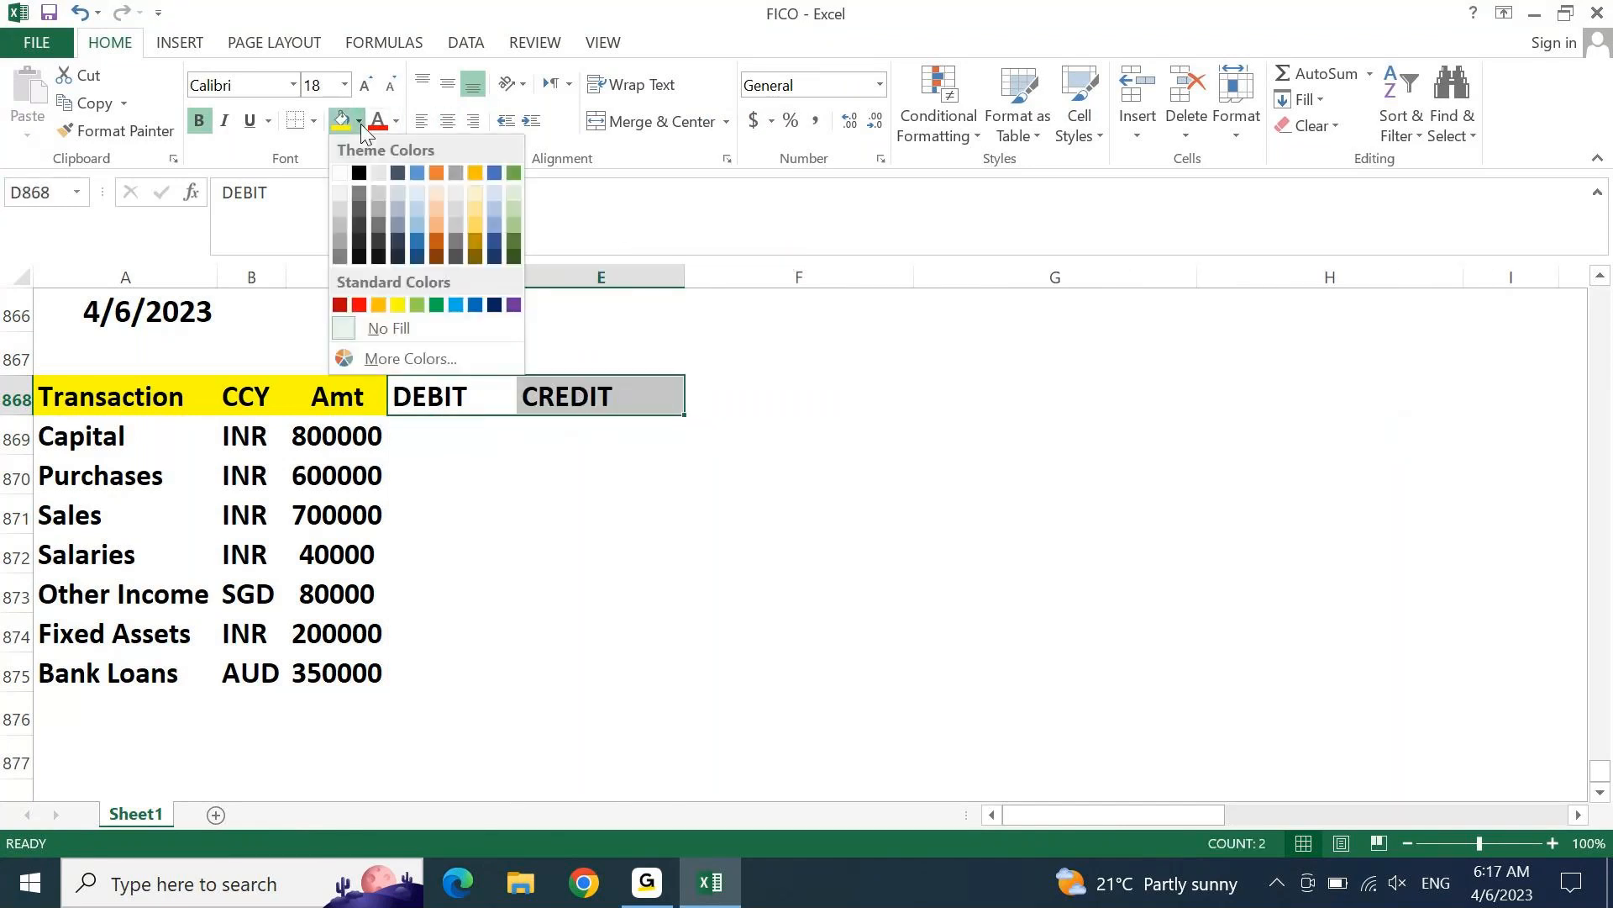
pyautogui.click(473, 229)
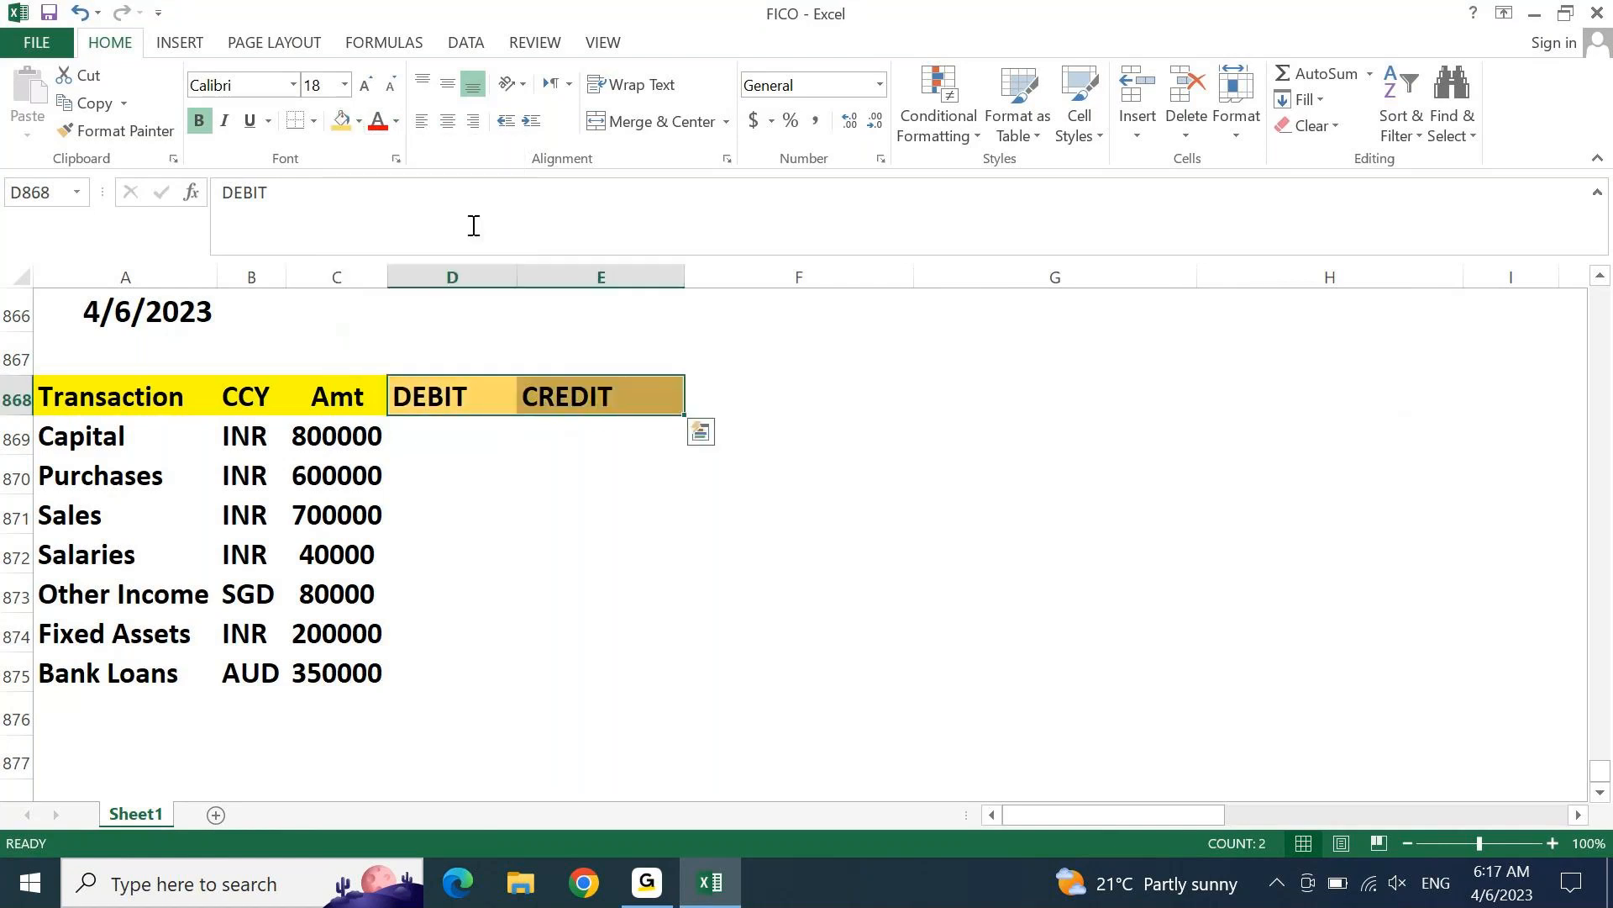
# Step: Enter CASH as the debit and CAPITAL as the credit for the Capital transaction in row 869
pyautogui.press('Down')
pyautogui.write('CASH')
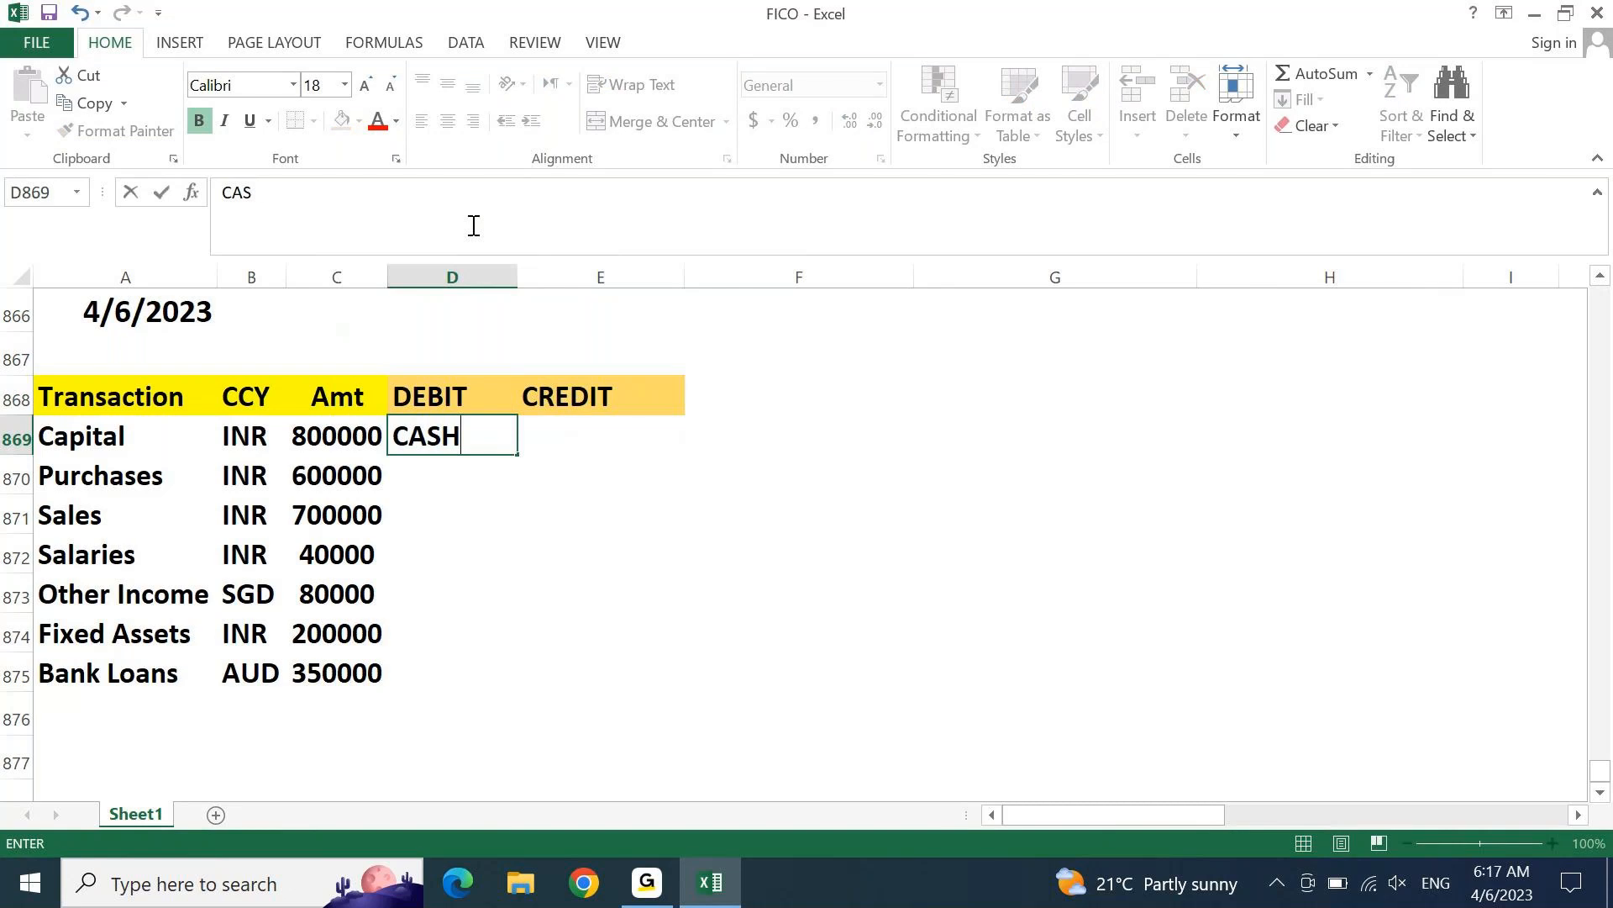
pyautogui.press('Tab')
pyautogui.write('CAPITAL')
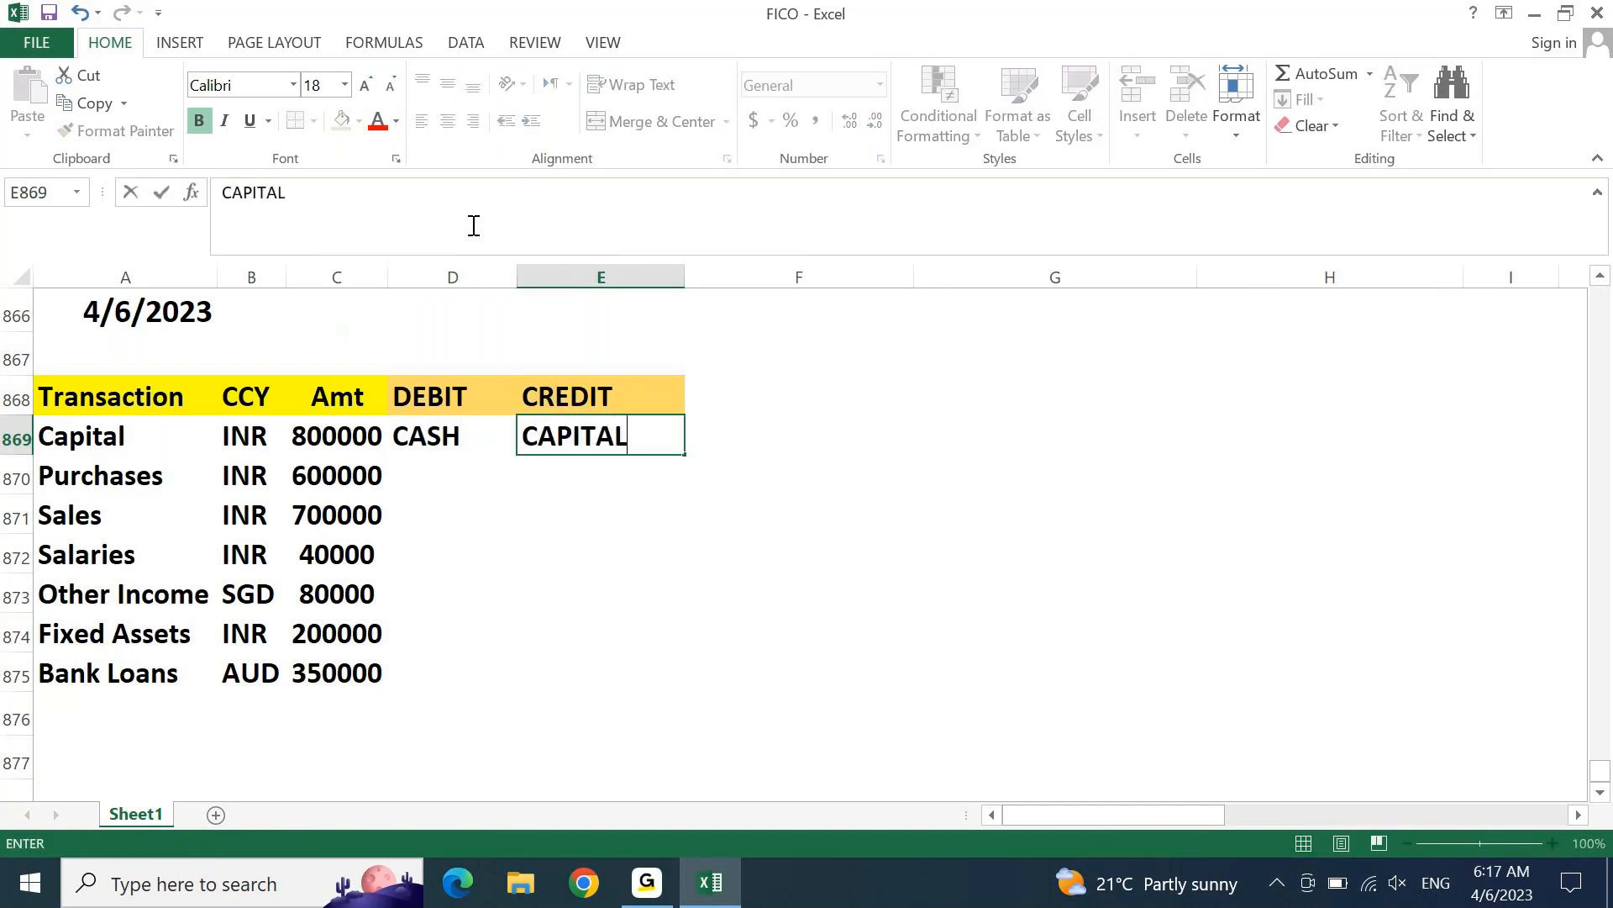
pyautogui.press('Return')
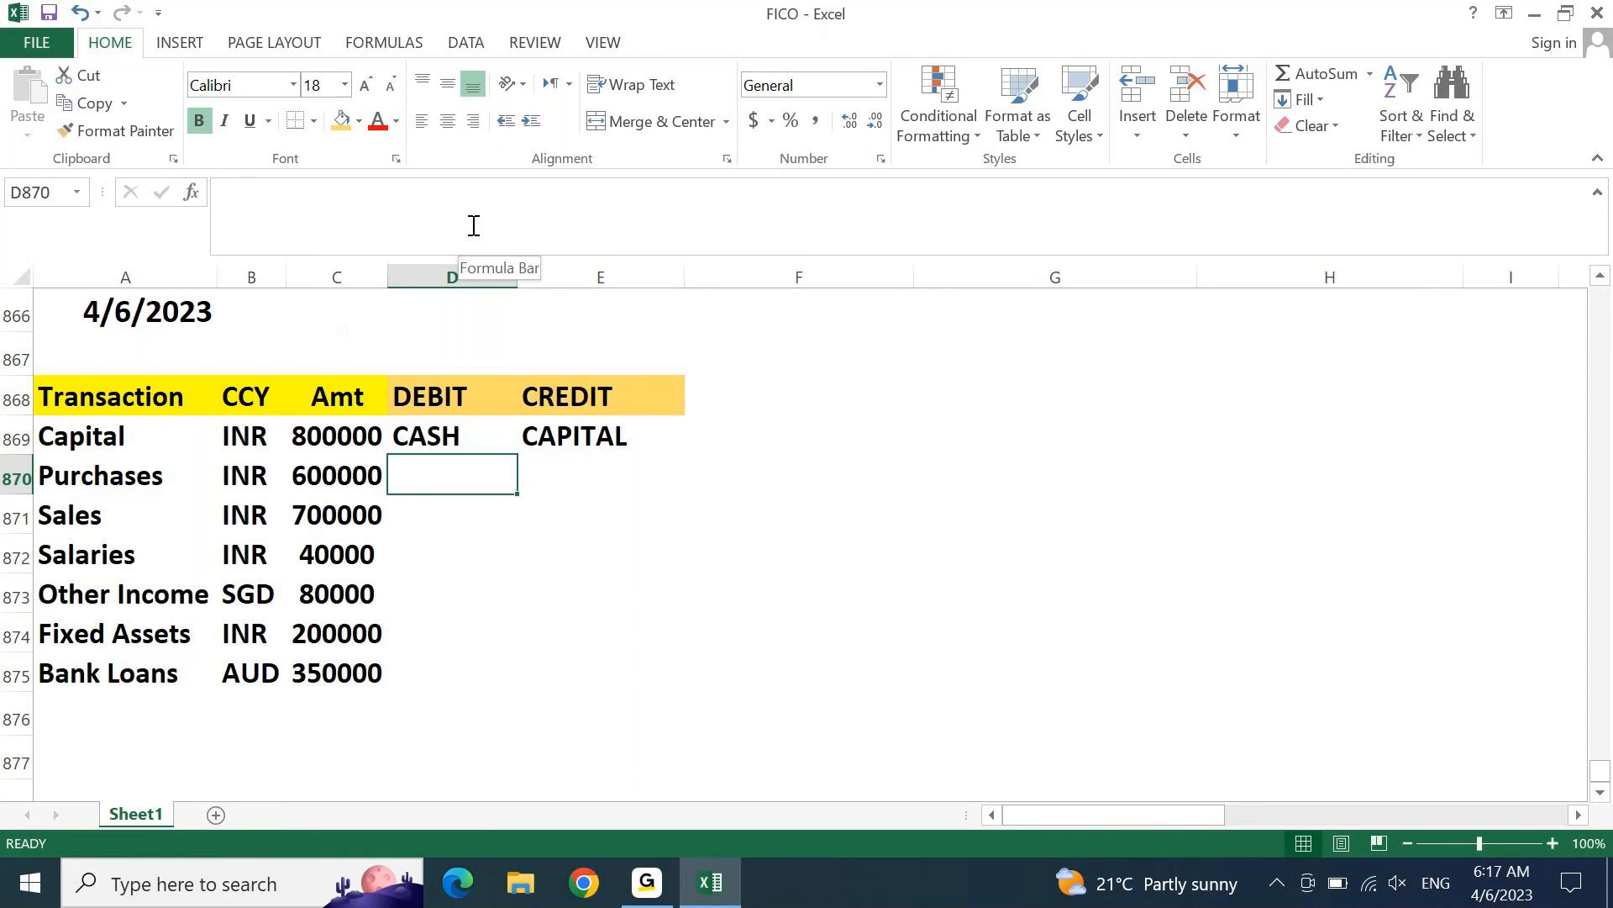
# Step: Enter PURCHASE as the debit and CASH as the credit for the Purchases transaction in row 870
pyautogui.write('P')
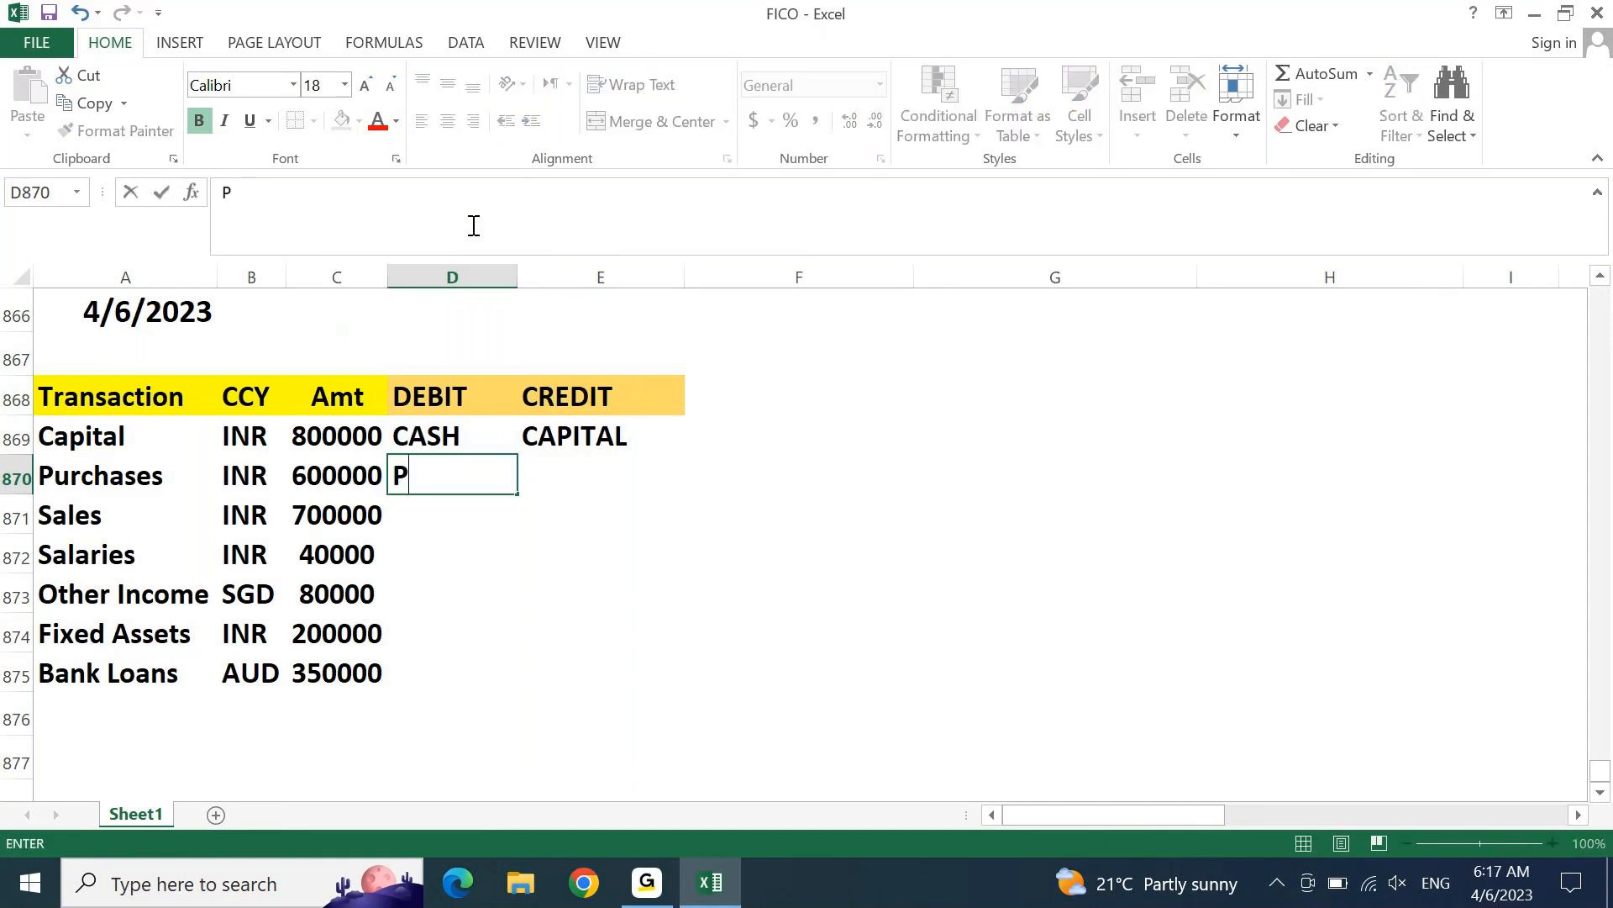
pyautogui.write('URCHASE')
pyautogui.press('Tab')
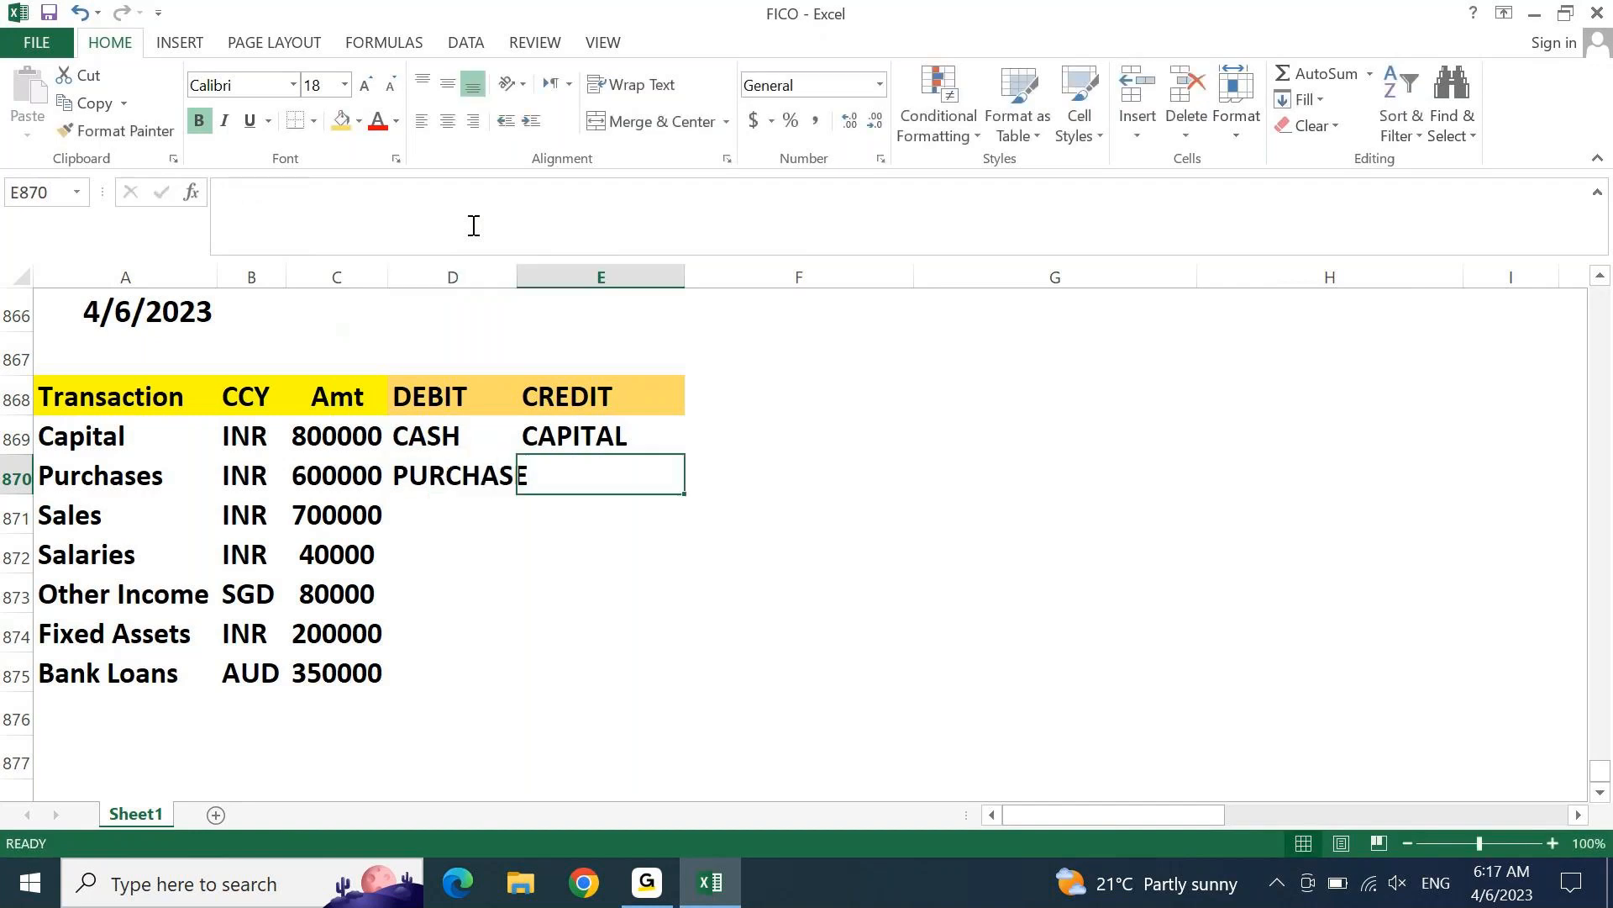
pyautogui.write('CASH')
pyautogui.press('Return')
pyautogui.press('Up')
pyautogui.press('Down')
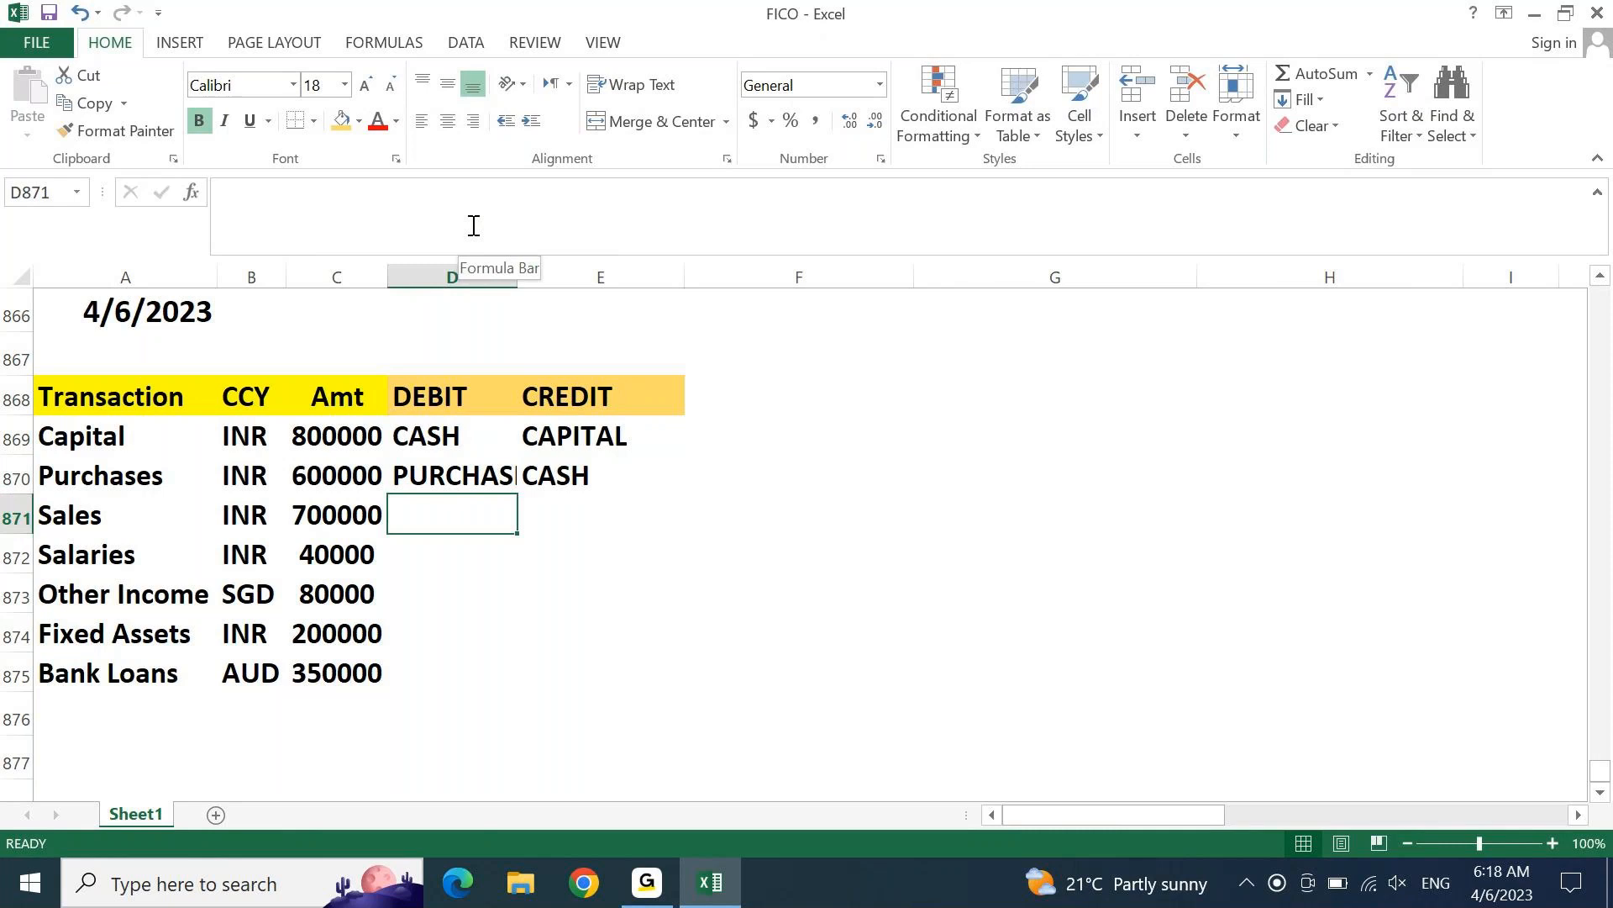
# Step: Enter CASH as the debit and SALES as the credit for the Sales transaction in row 871
pyautogui.write('CASH')
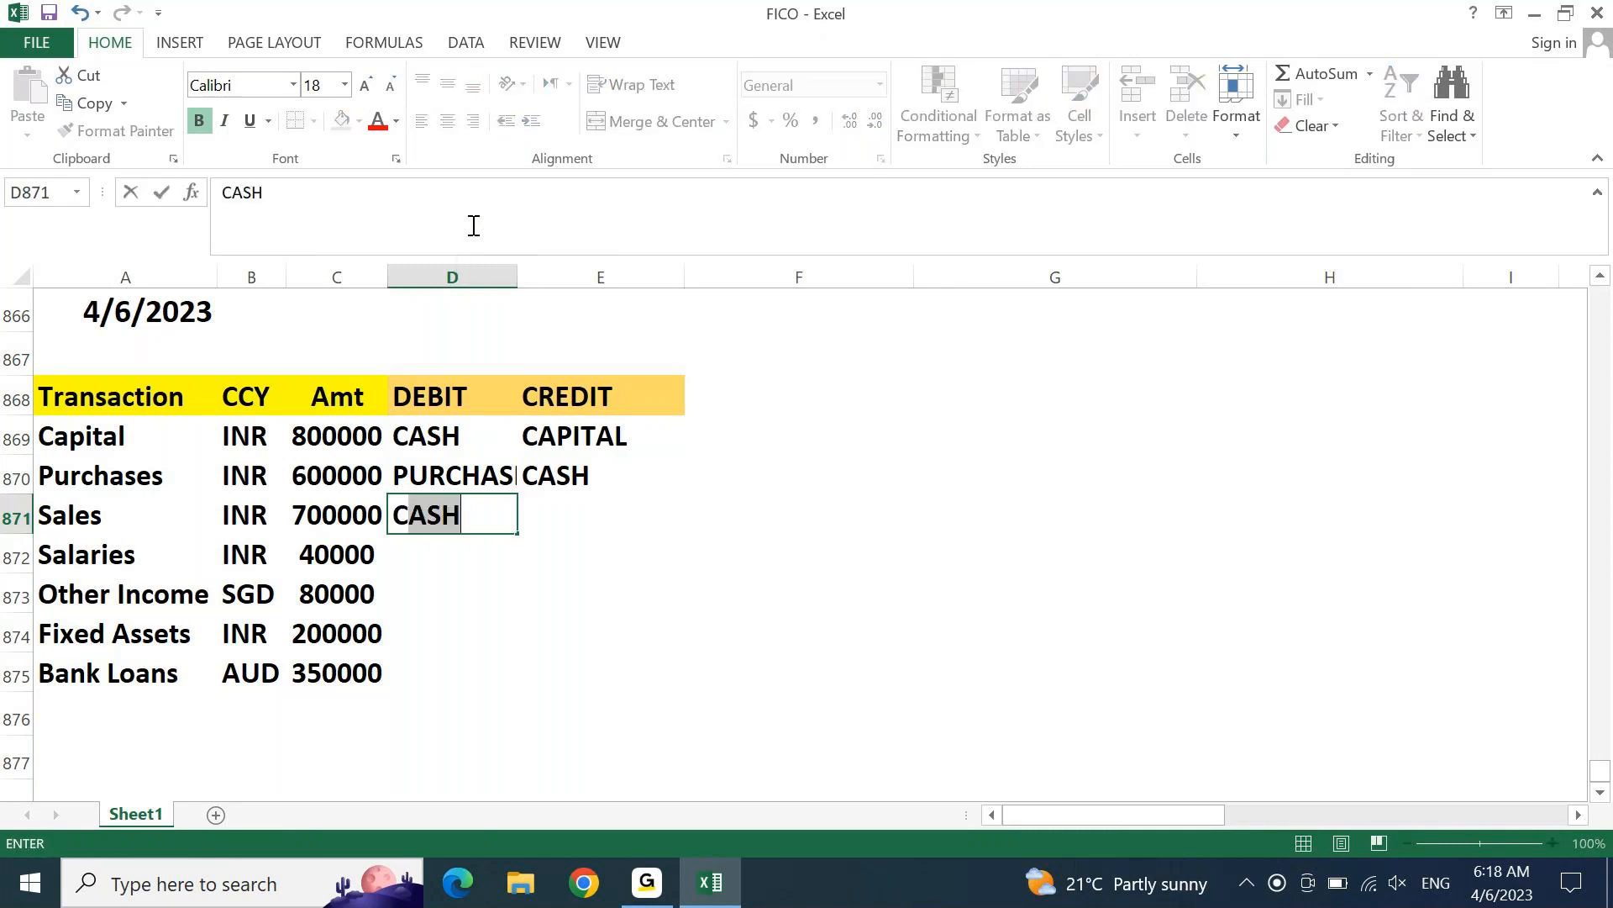
pyautogui.press('Tab')
pyautogui.write('SALES')
pyautogui.press('Return')
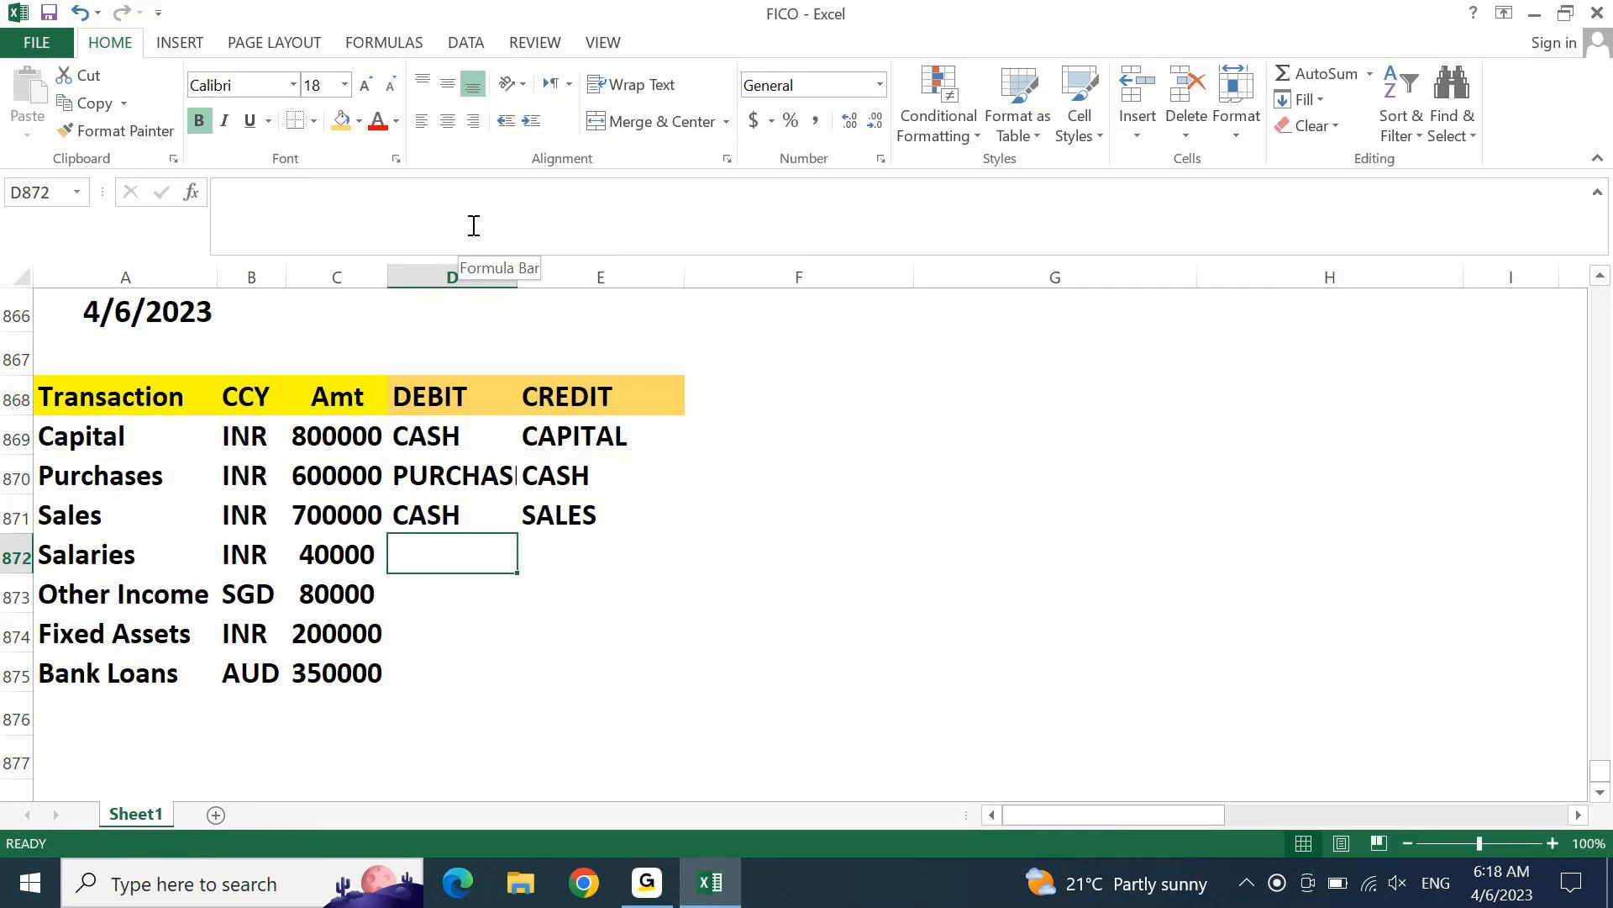
# Step: Enter SALARIES as the debit and CASH as the credit for the Salaries transaction in row 872
pyautogui.write('SALARIES')
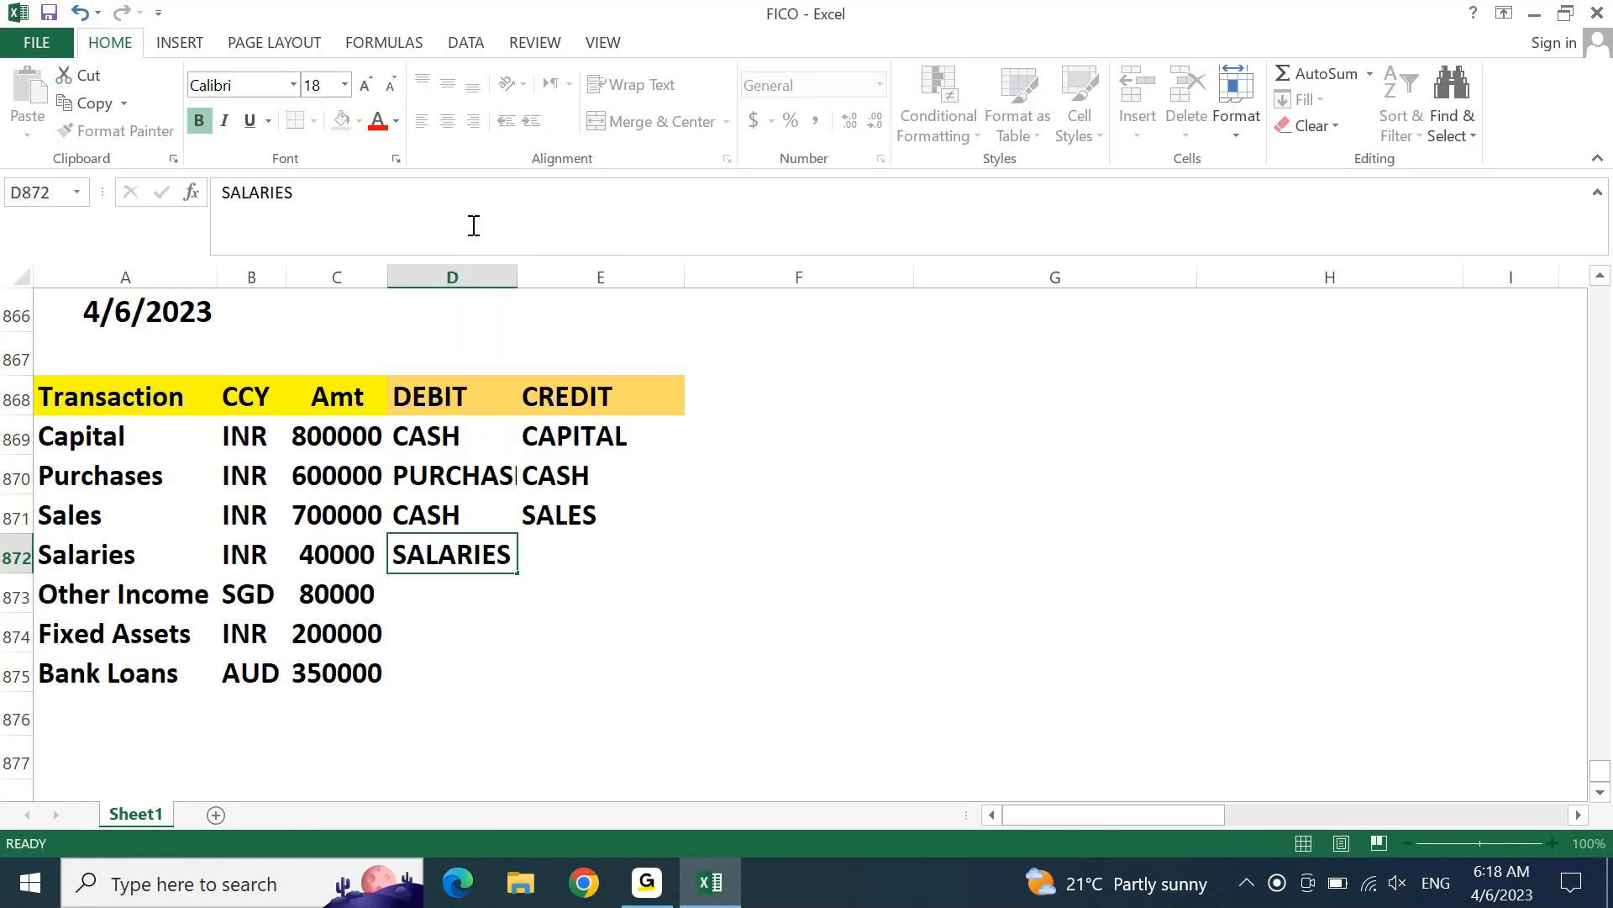
pyautogui.press('Tab')
pyautogui.write('CASH')
pyautogui.press('Return')
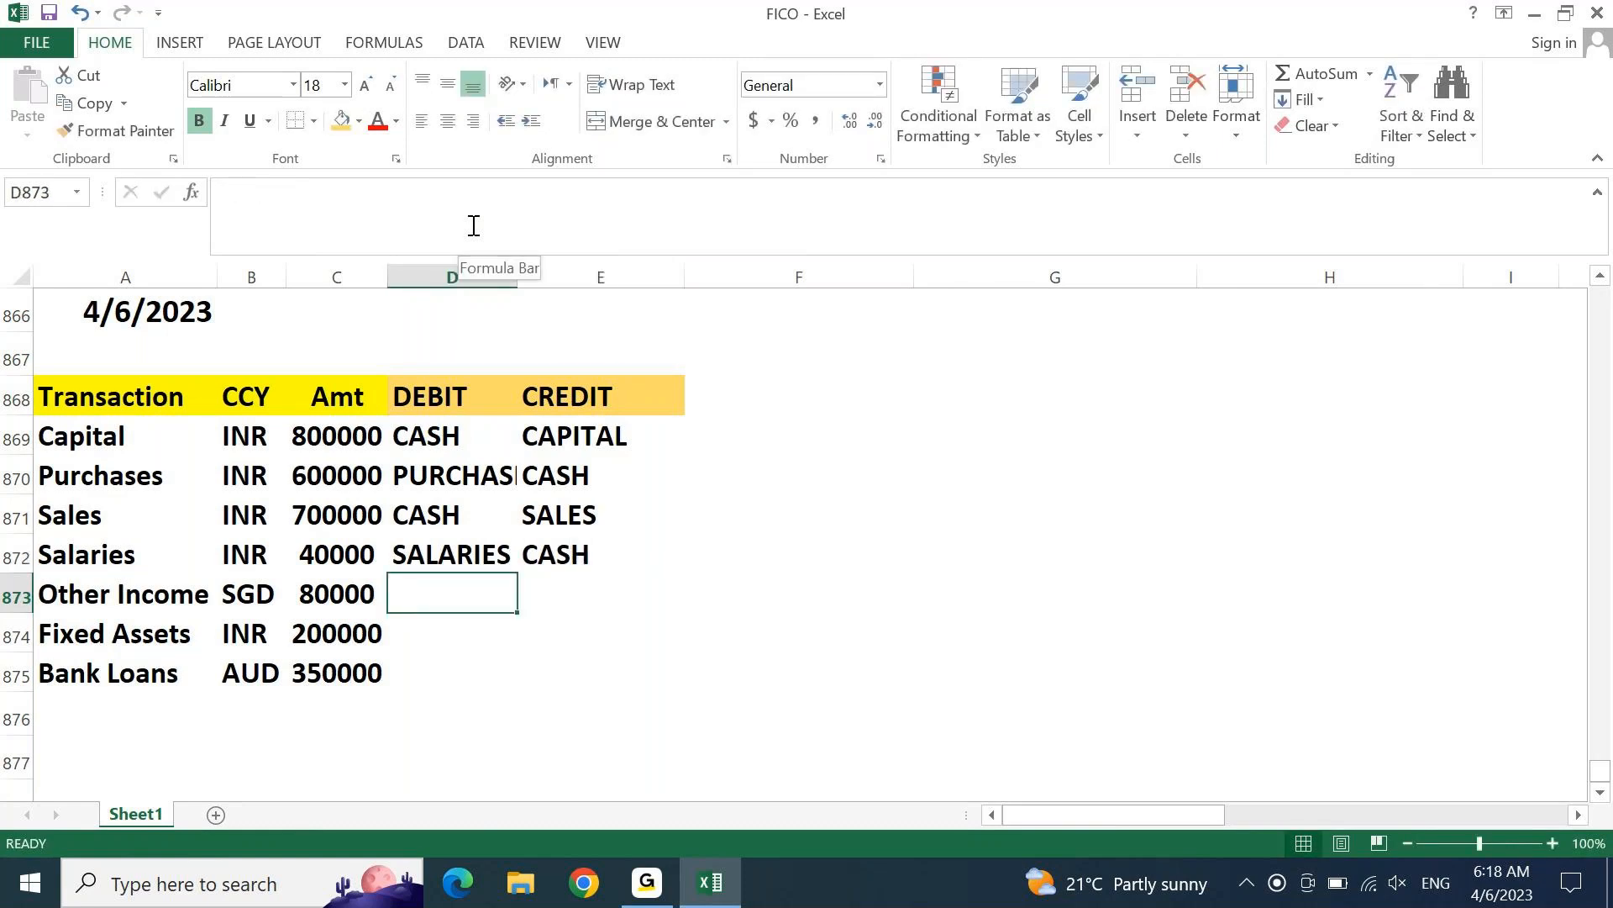
# Step: Enter CASH as the debit and OTH.INCOME as the credit for the Other Income transaction in row 873
pyautogui.write('CASH')
pyautogui.press('Tab')
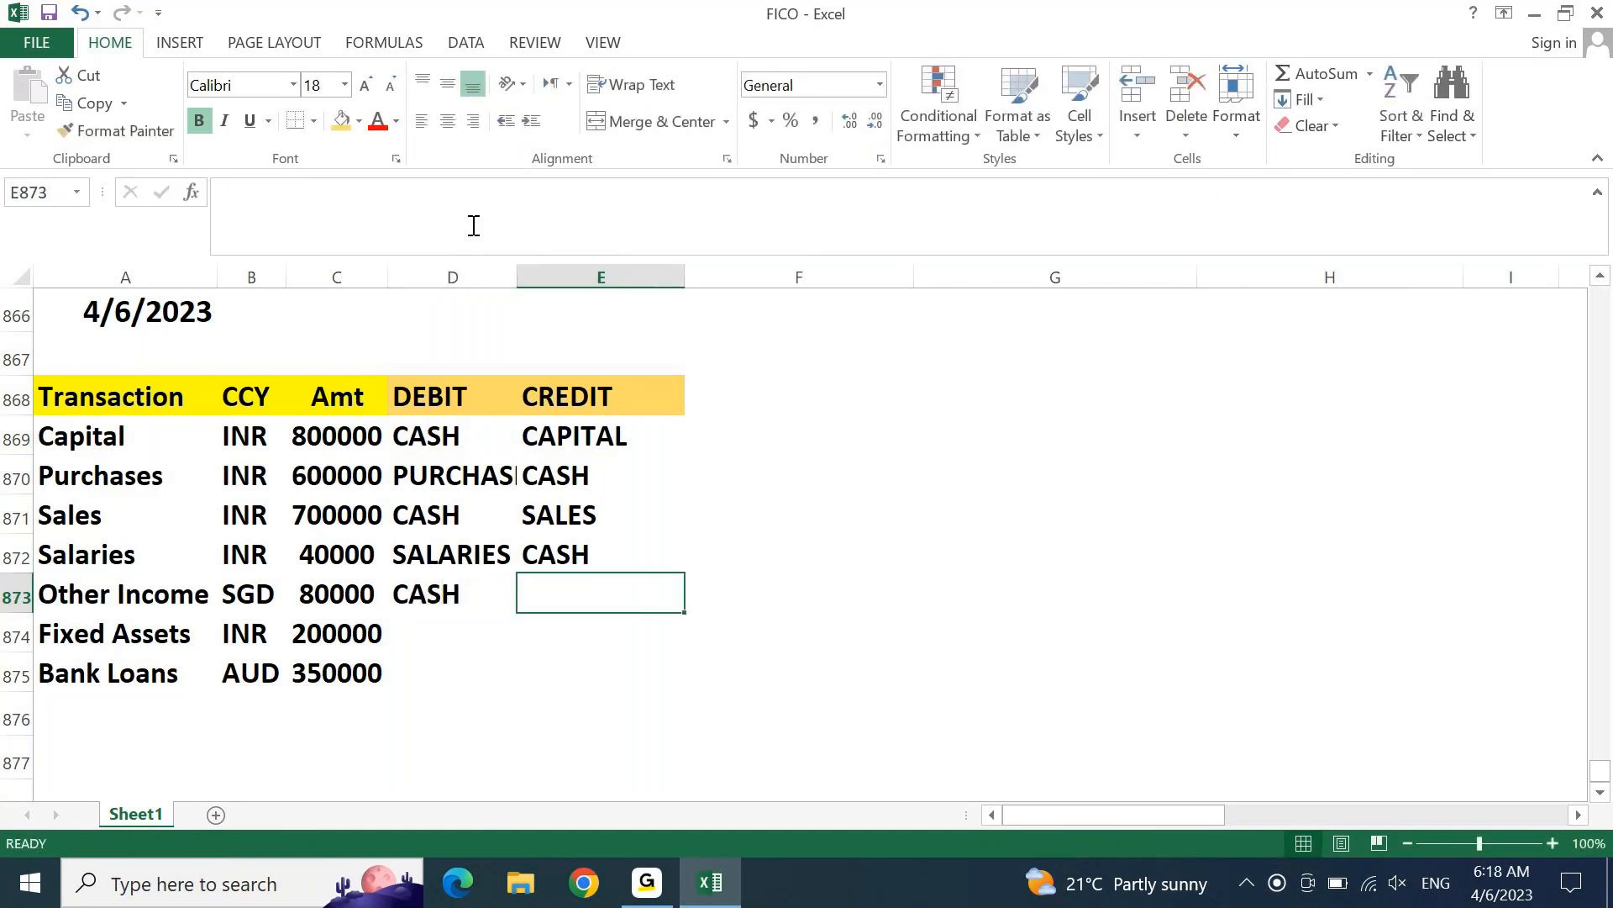
pyautogui.write('OTH.')
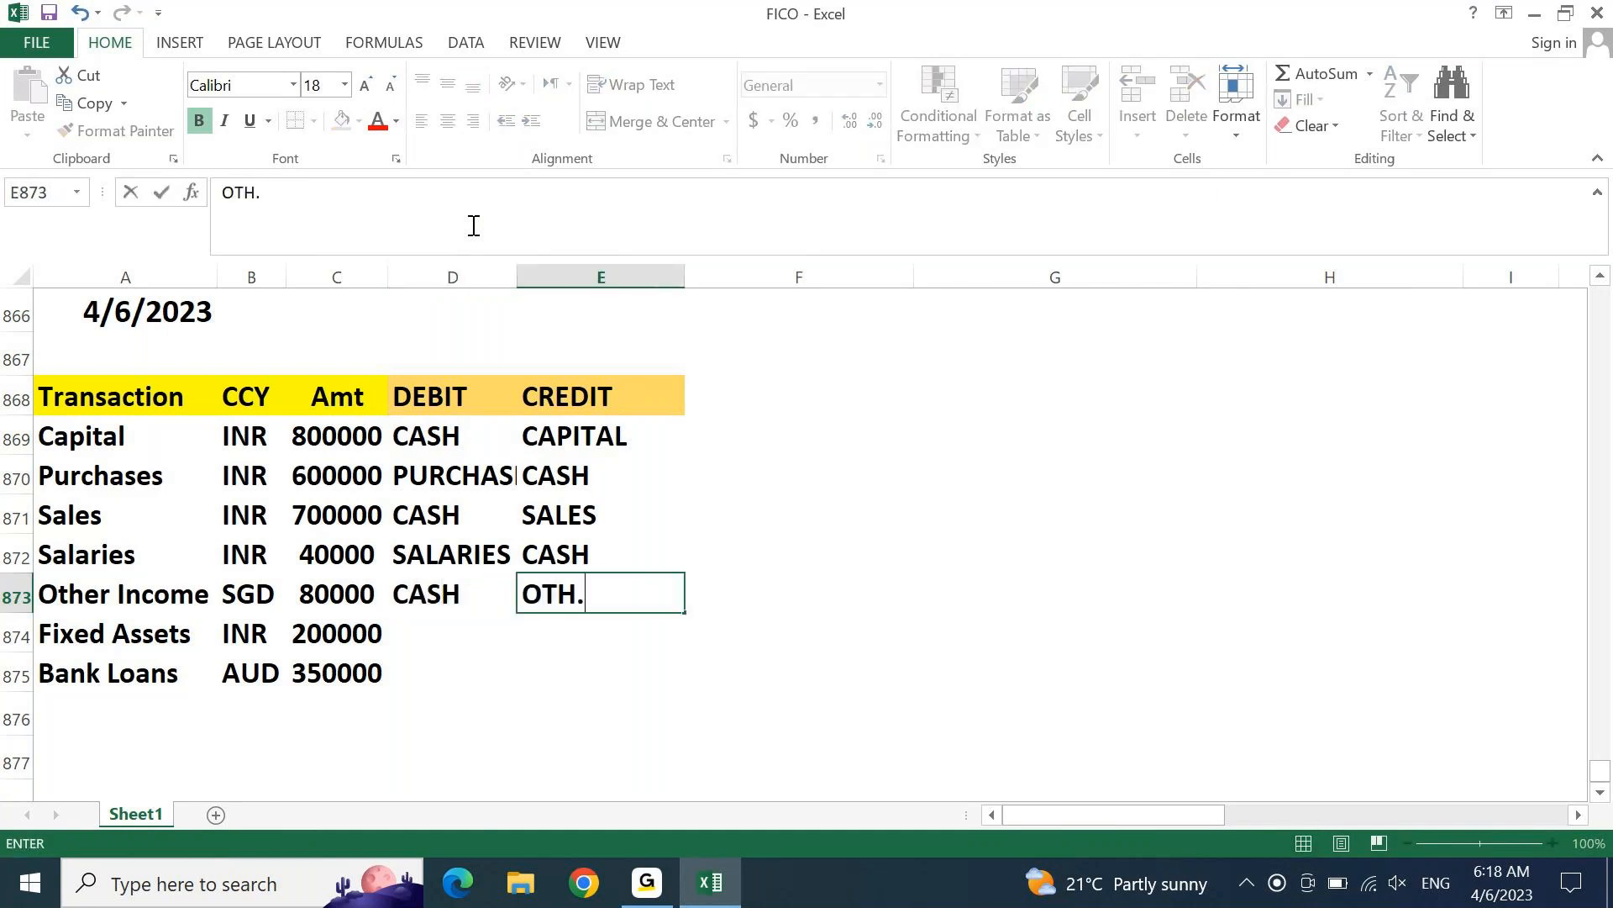
pyautogui.write('INCOME')
pyautogui.press('Return')
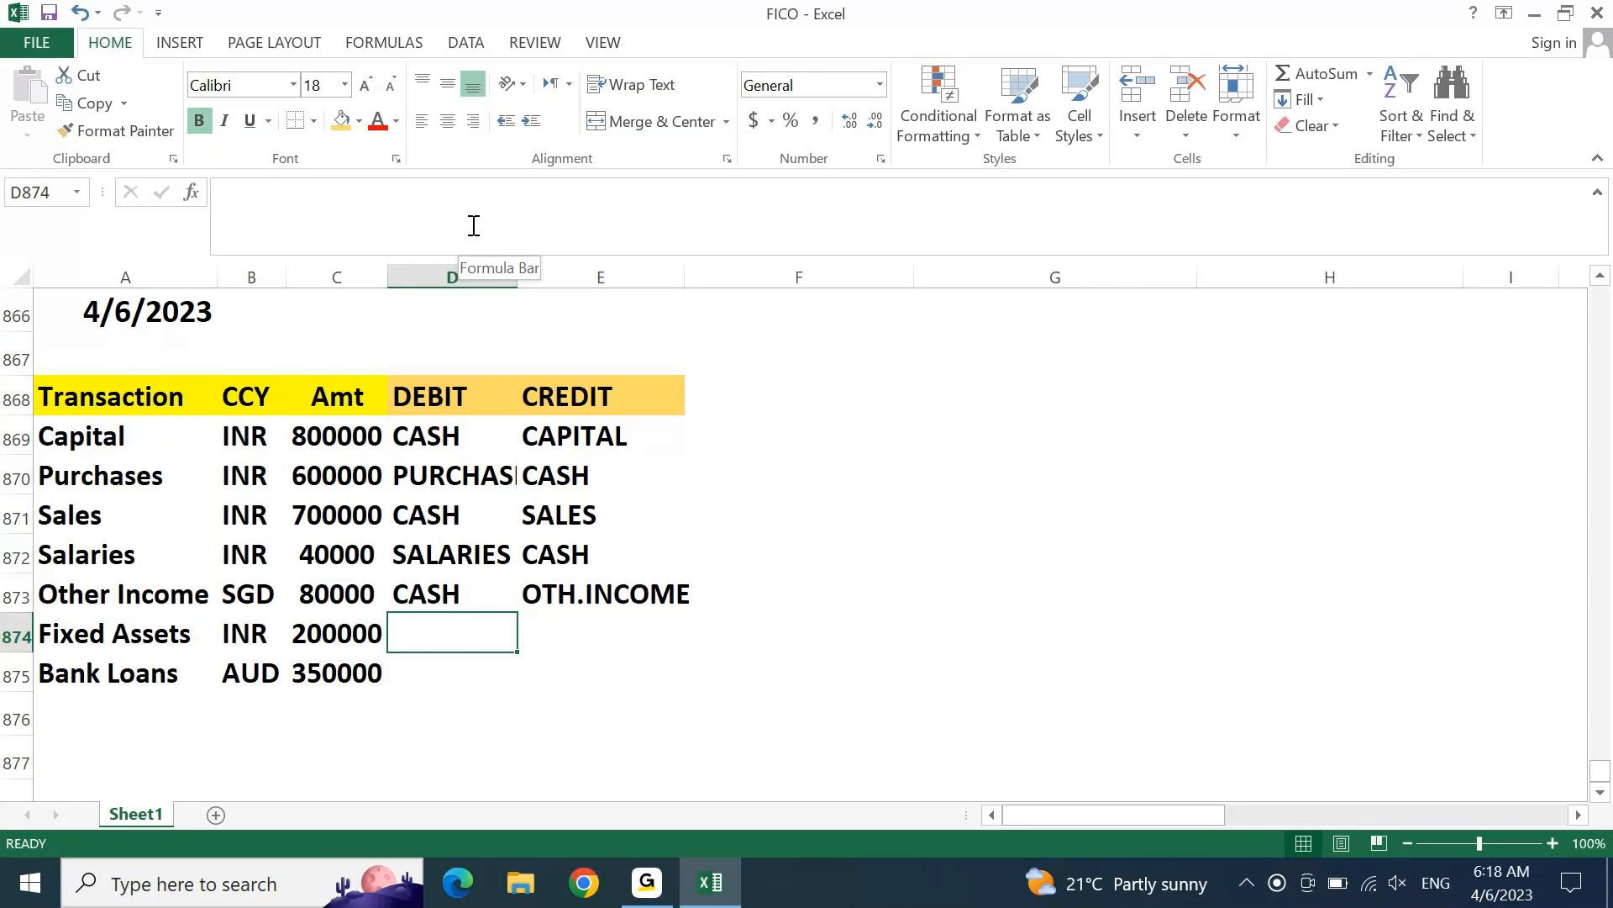
# Step: Enter FIX ASSETS as the debit and CASH as the credit for the Fixed Assets transaction in row 874
pyautogui.write('FIX ASSET')
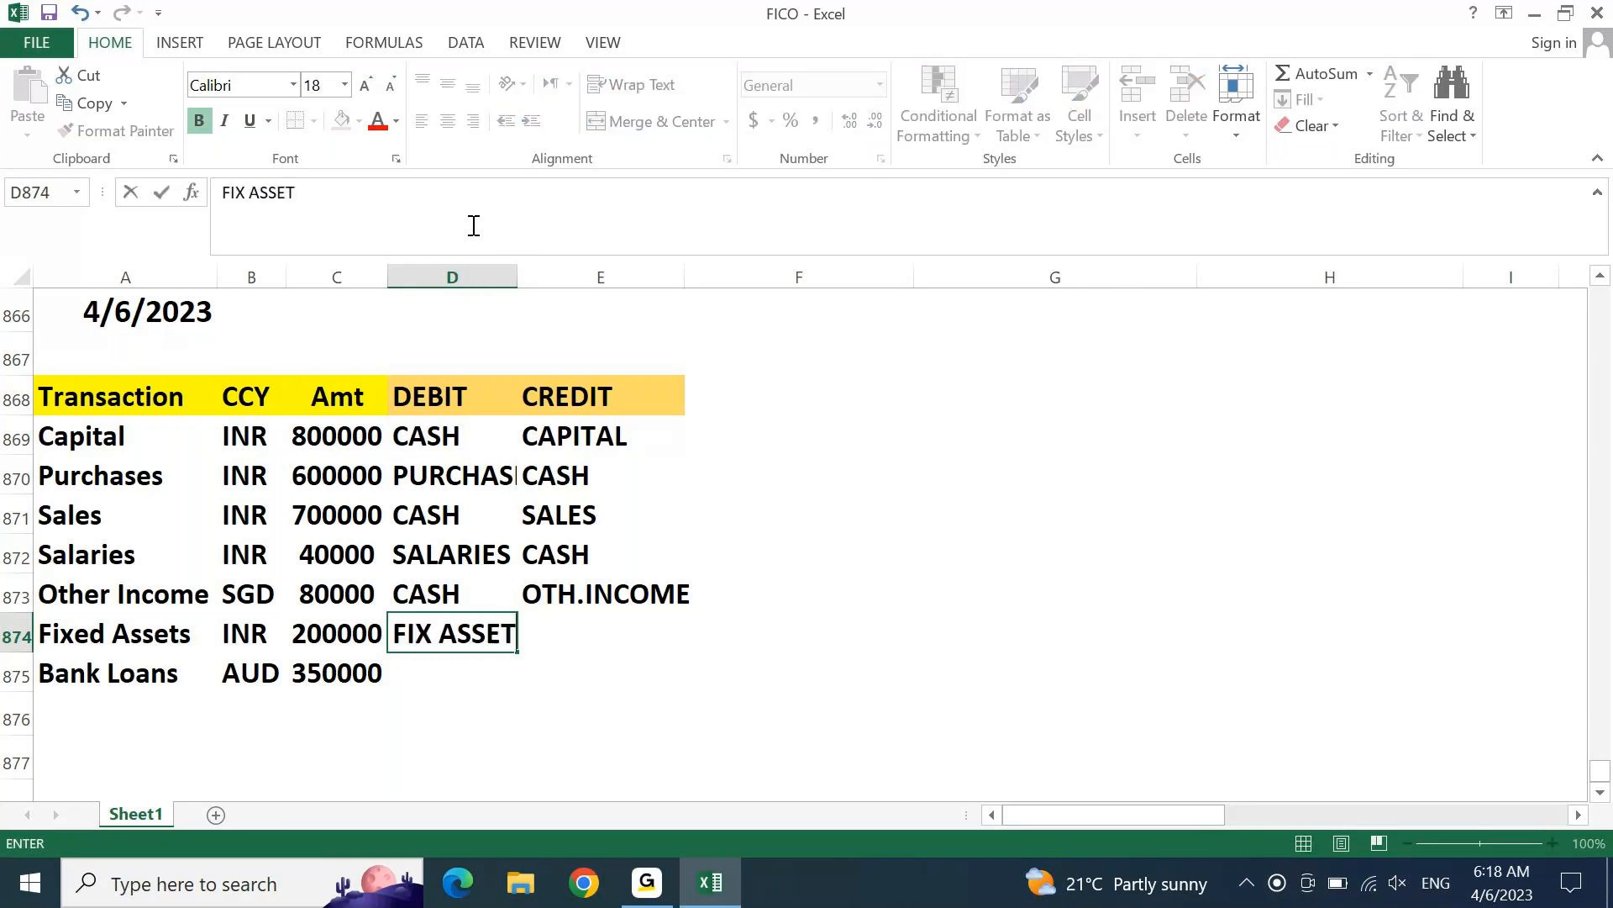
pyautogui.write('S')
pyautogui.press('Tab')
pyautogui.write('CASH')
pyautogui.hotkey('ctrl', 'Return')
pyautogui.press('Return')
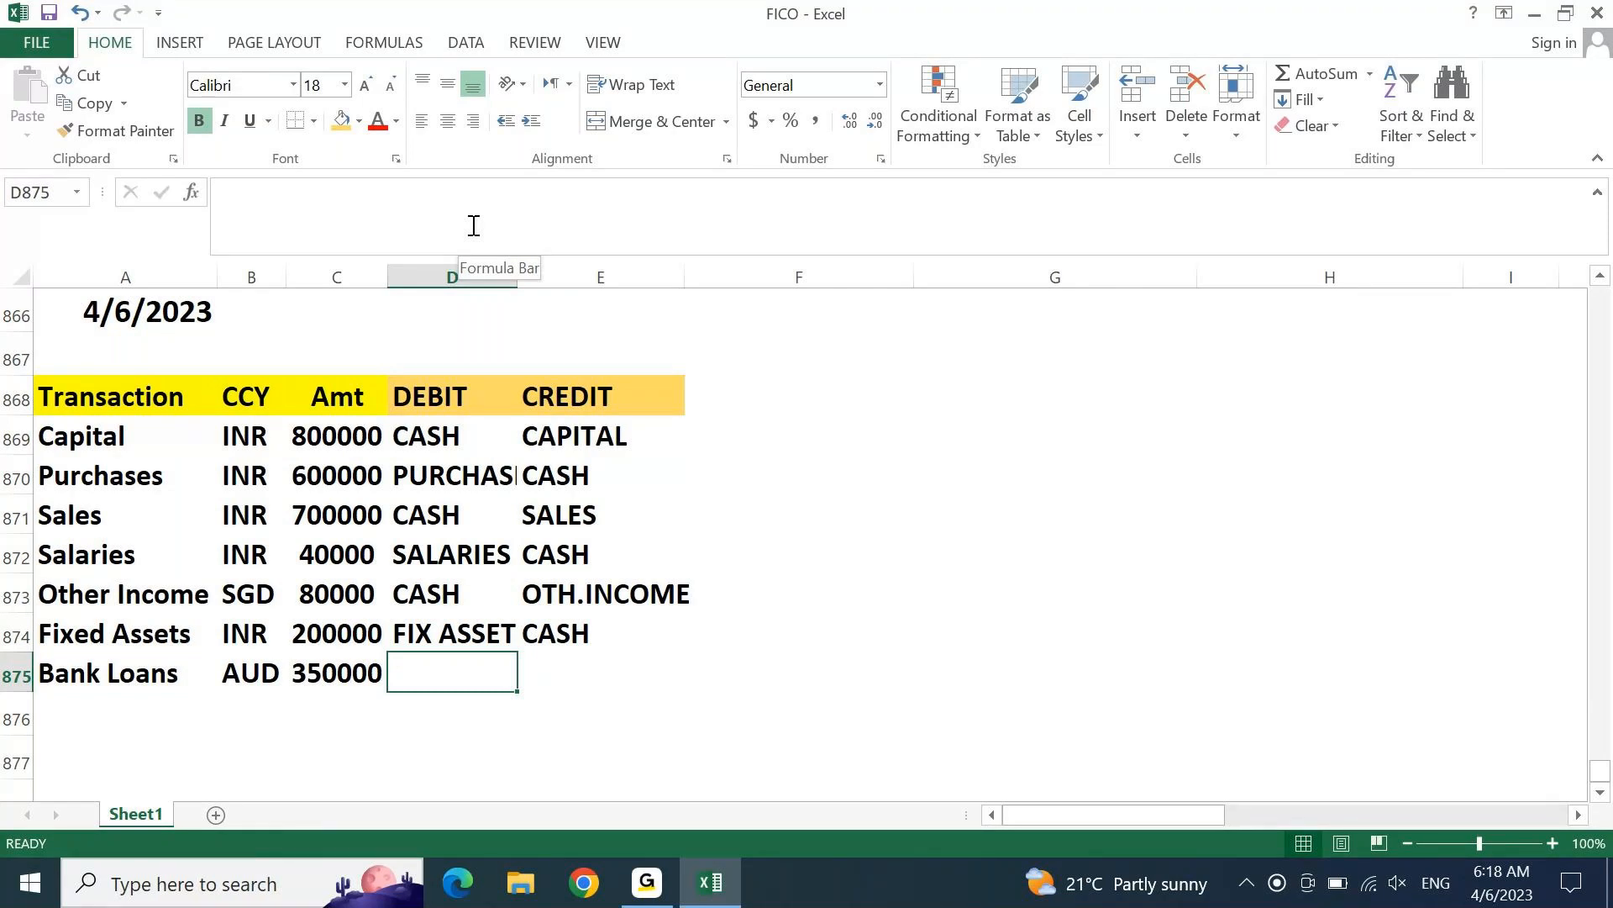
# Step: Enter CASH as the debit and BANK LOAN as the credit for the Bank Loans transaction in row 875
pyautogui.write('CASH')
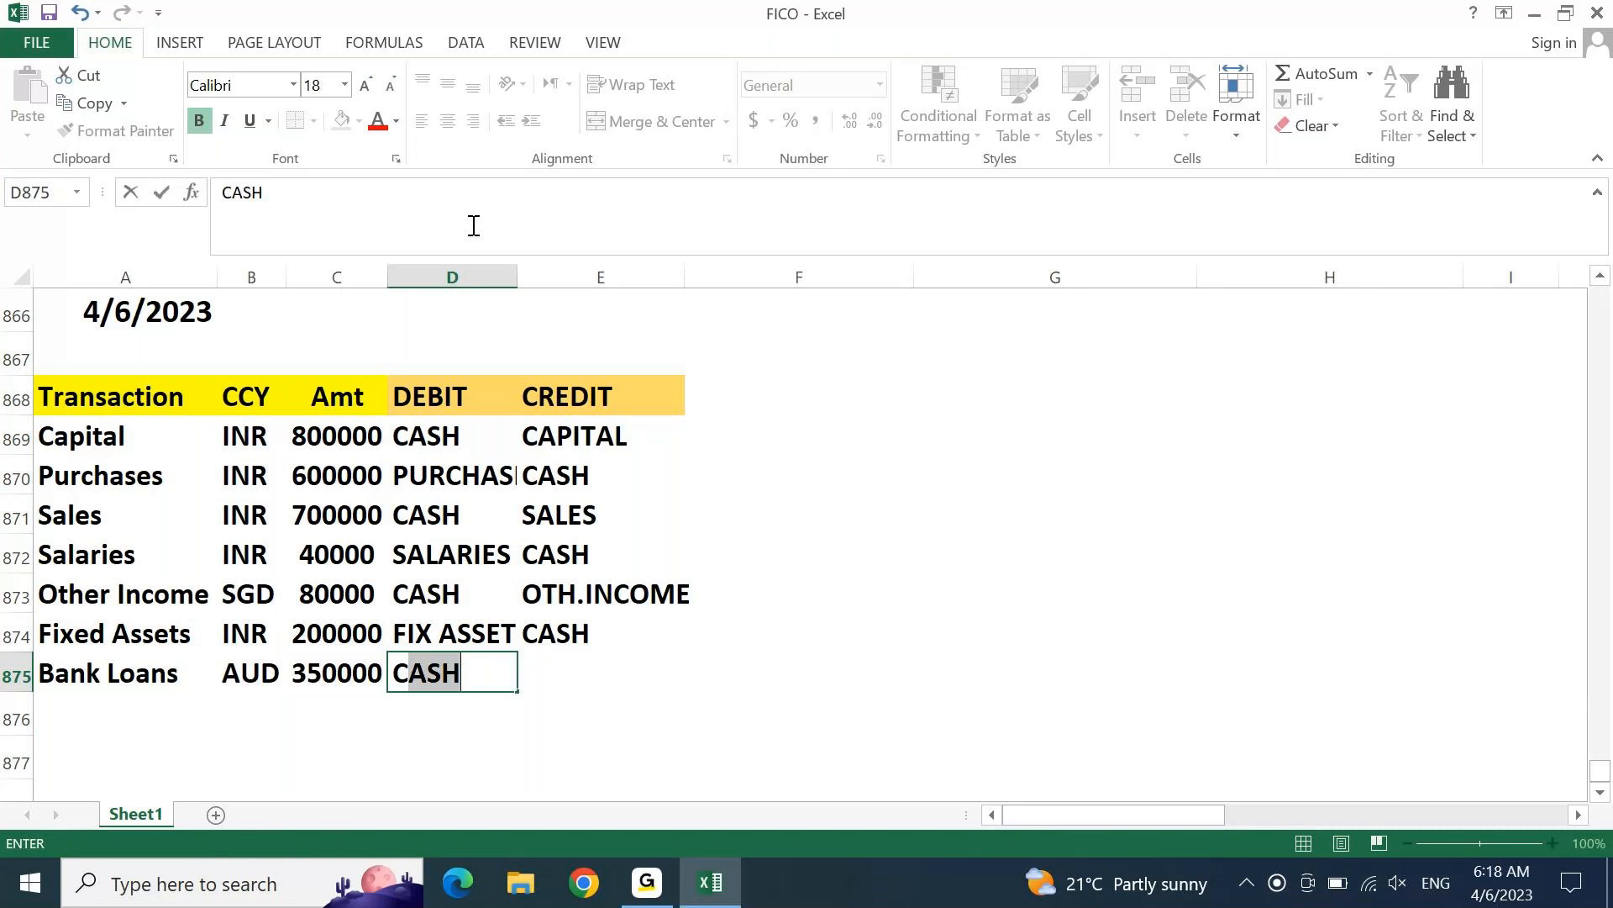
pyautogui.press('Tab')
pyautogui.write('BANK LOAN')
pyautogui.press('Return')
# Step: Autofit the widths of the DEBIT and CREDIT columns to their entries in rows 868 to 875
pyautogui.press('Up')
pyautogui.hotkey('ctrl', 'shift', 'Up')
pyautogui.hotkey('shift', 'Right')
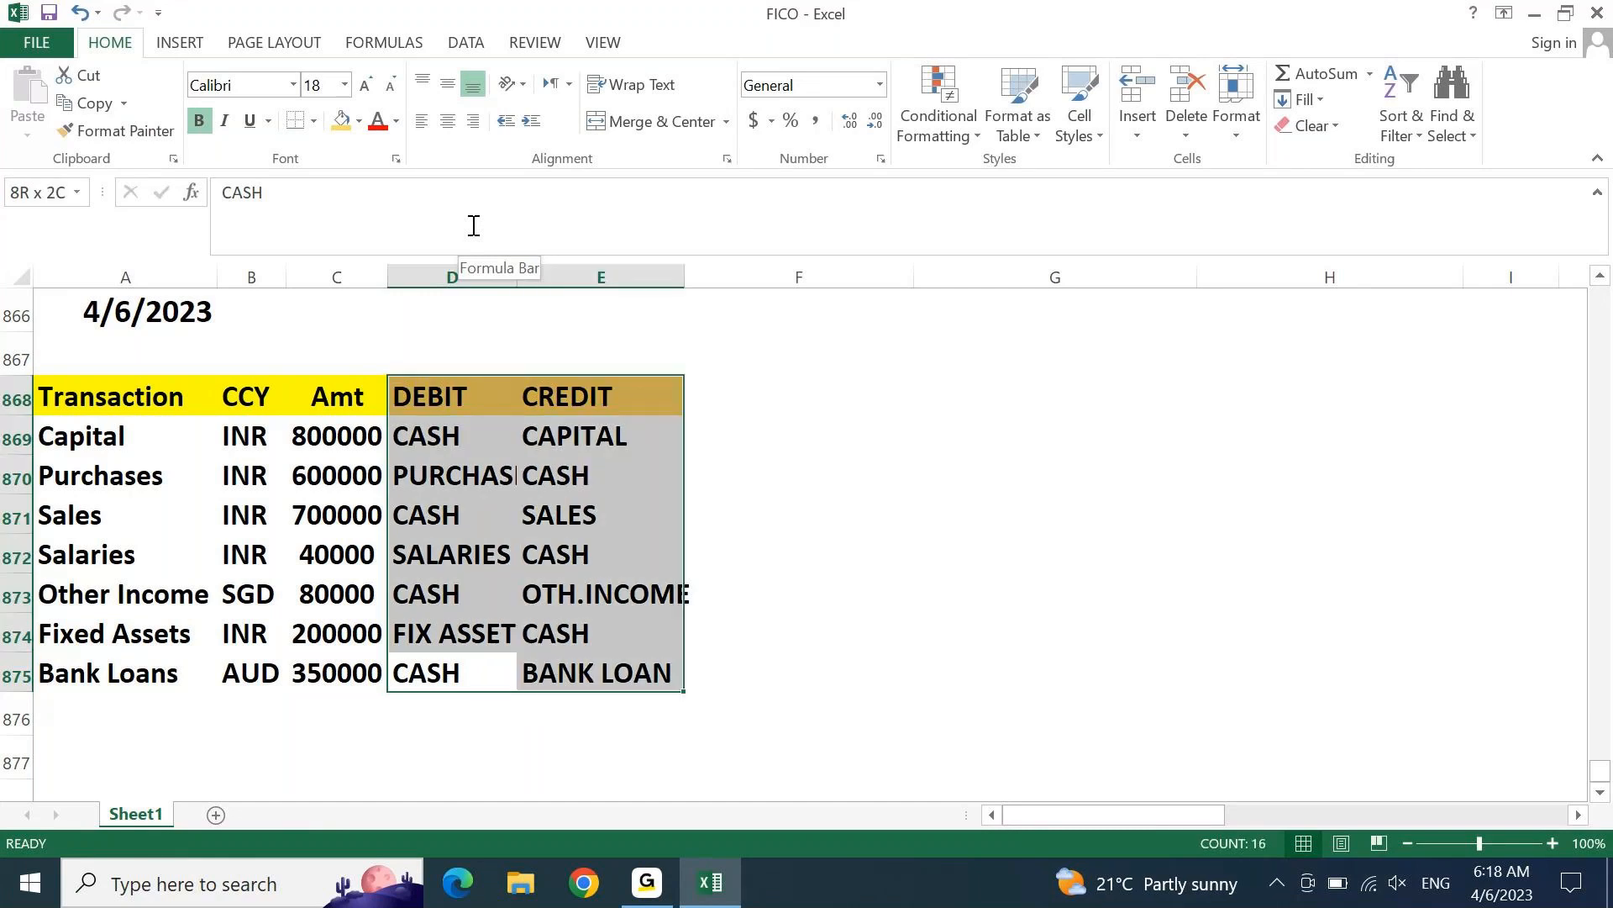
pyautogui.hotkey('alt', 'h')
pyautogui.press('o')
pyautogui.press('i')
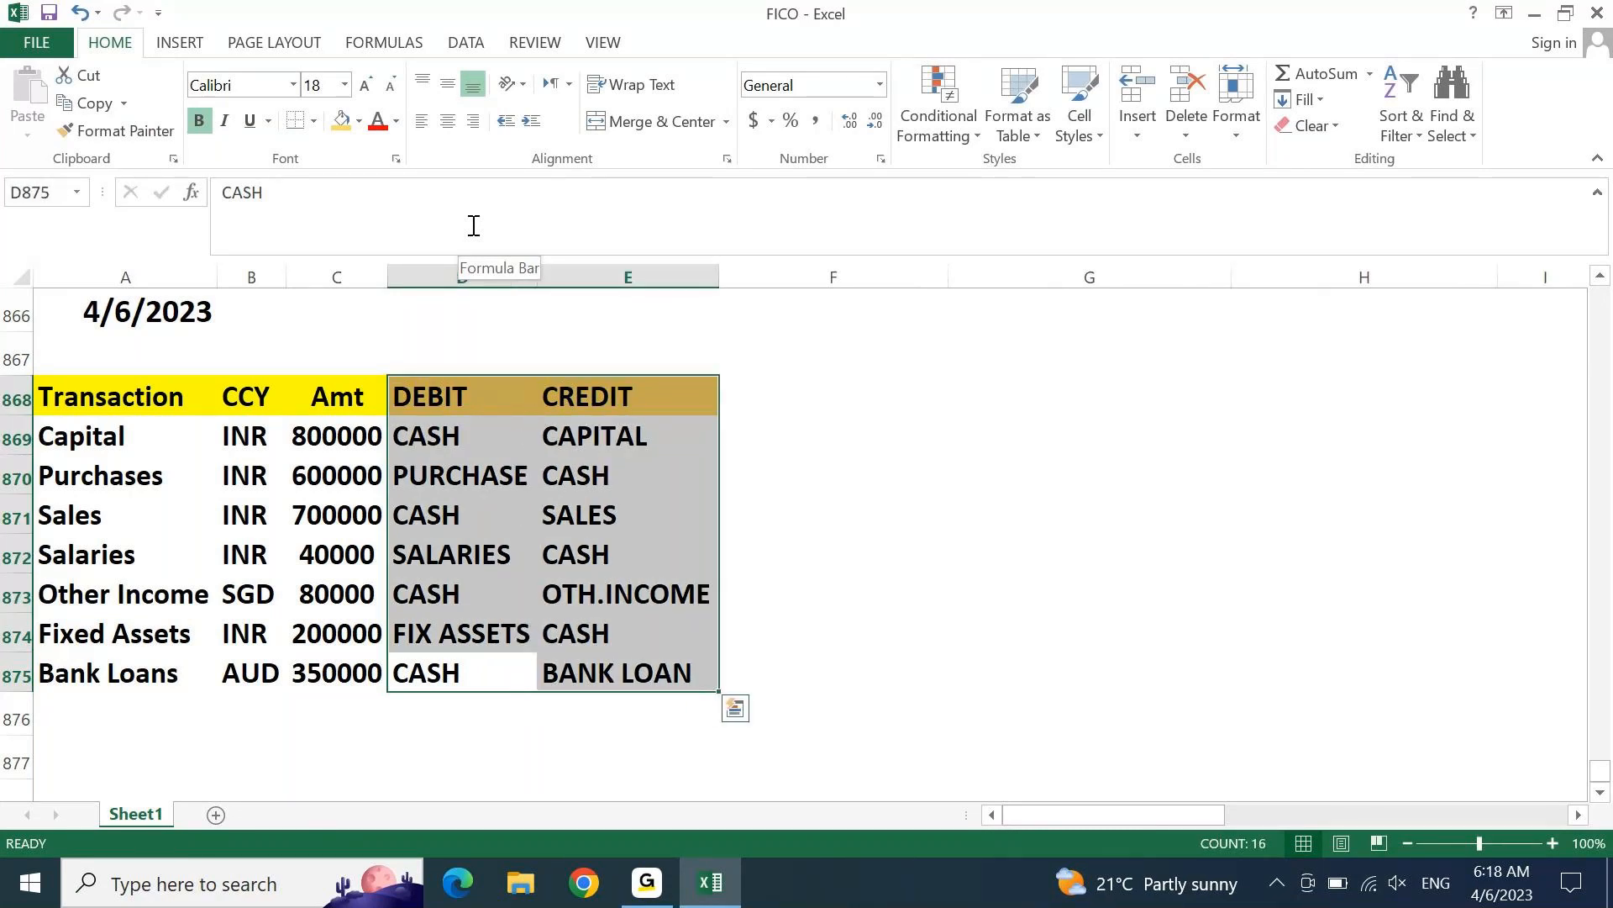
# Step: Merge and center cells B867:C867 above the CCY and Amt headers
pyautogui.press('Left')
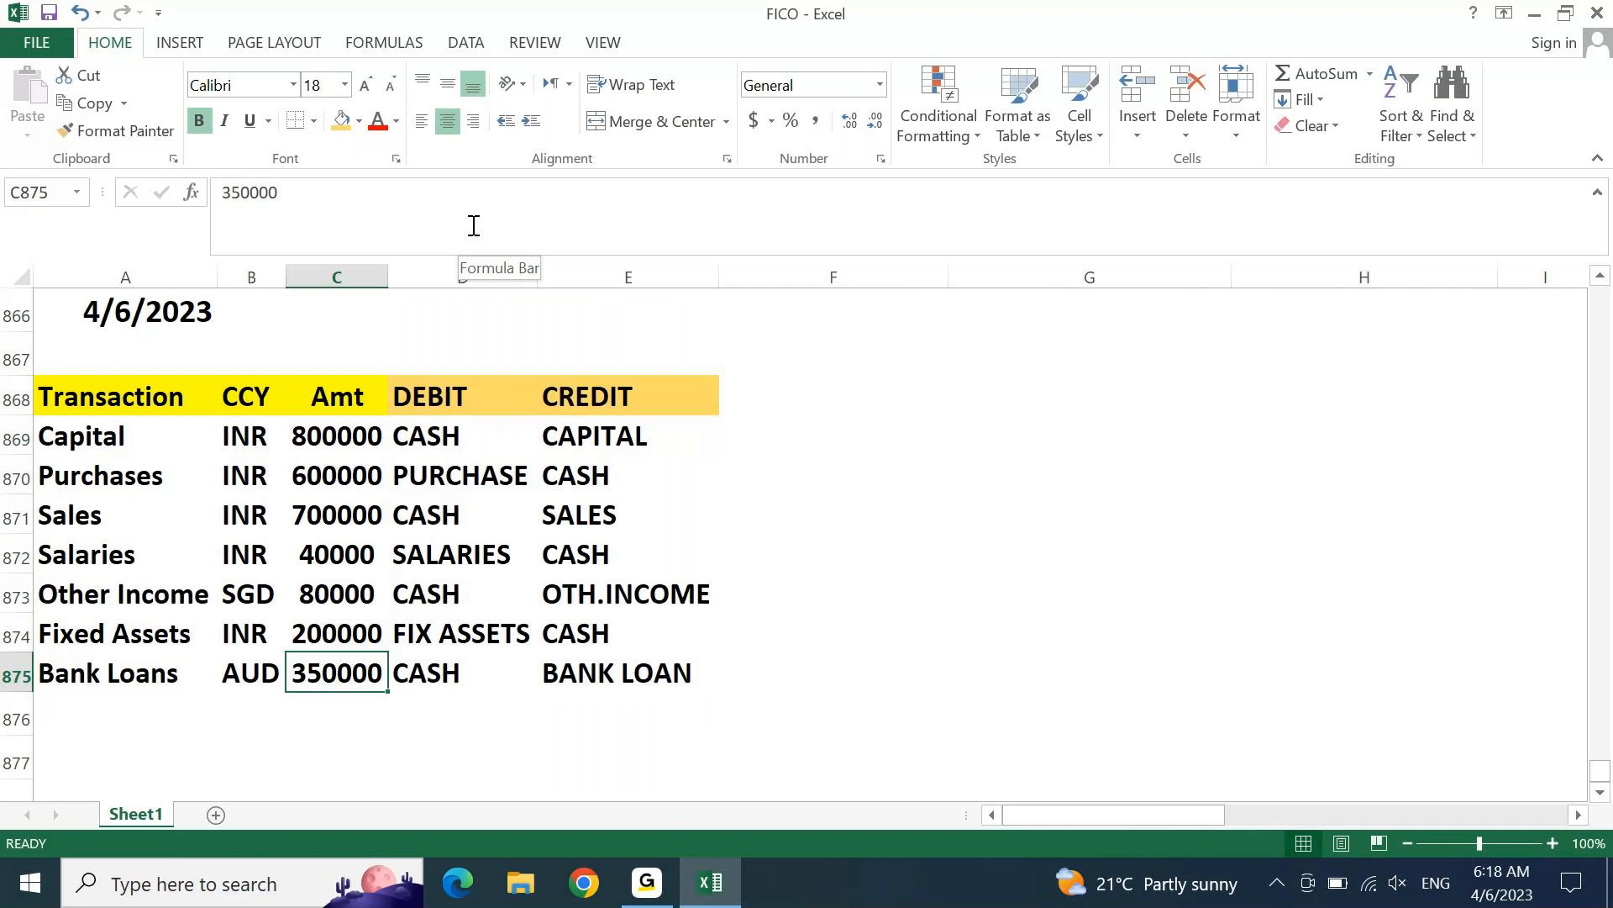
pyautogui.press('Left')
pyautogui.hotkey('ctrl', 'Up')
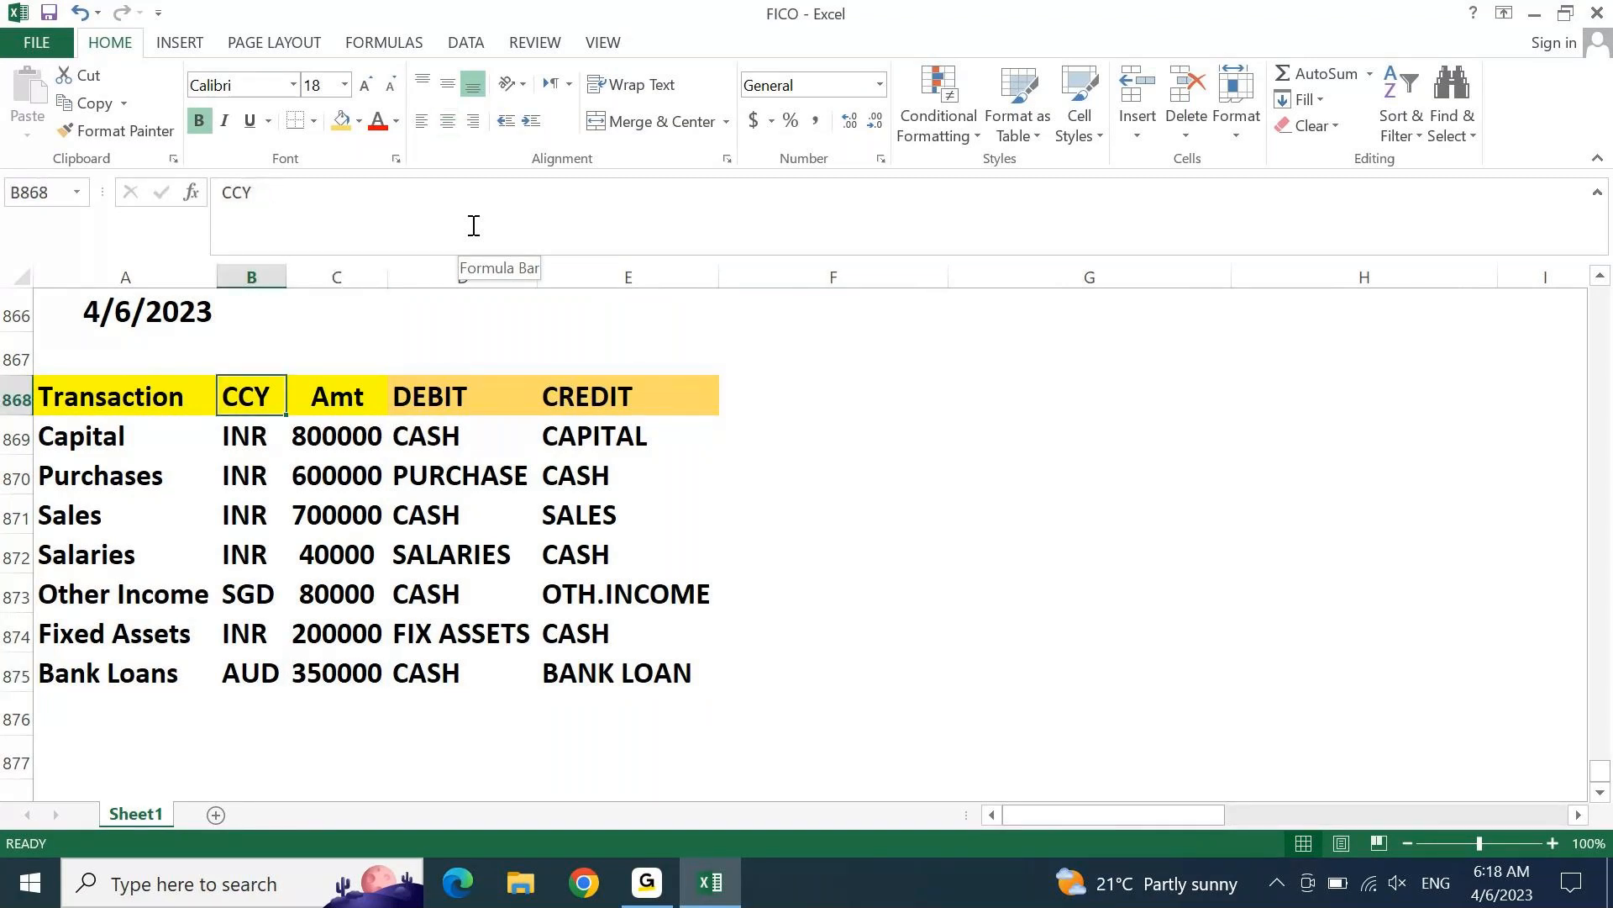
pyautogui.hotkey('shift', 'Right')
pyautogui.hotkey('ctrl', 'shift', 'Down')
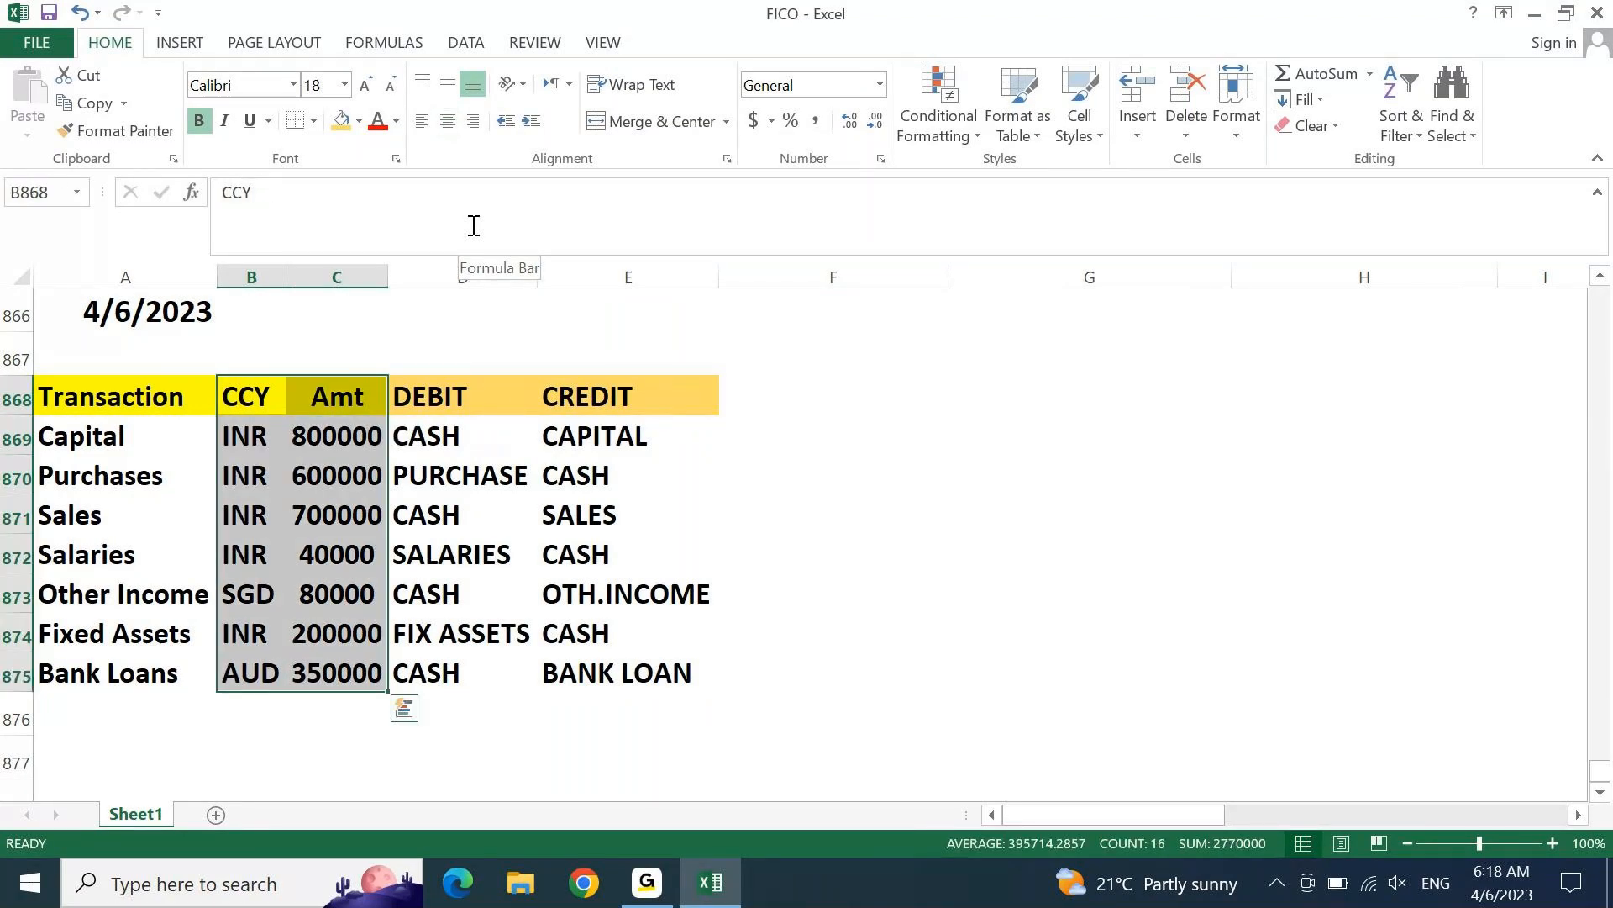
pyautogui.press('Up')
pyautogui.hotkey('shift', 'Right')
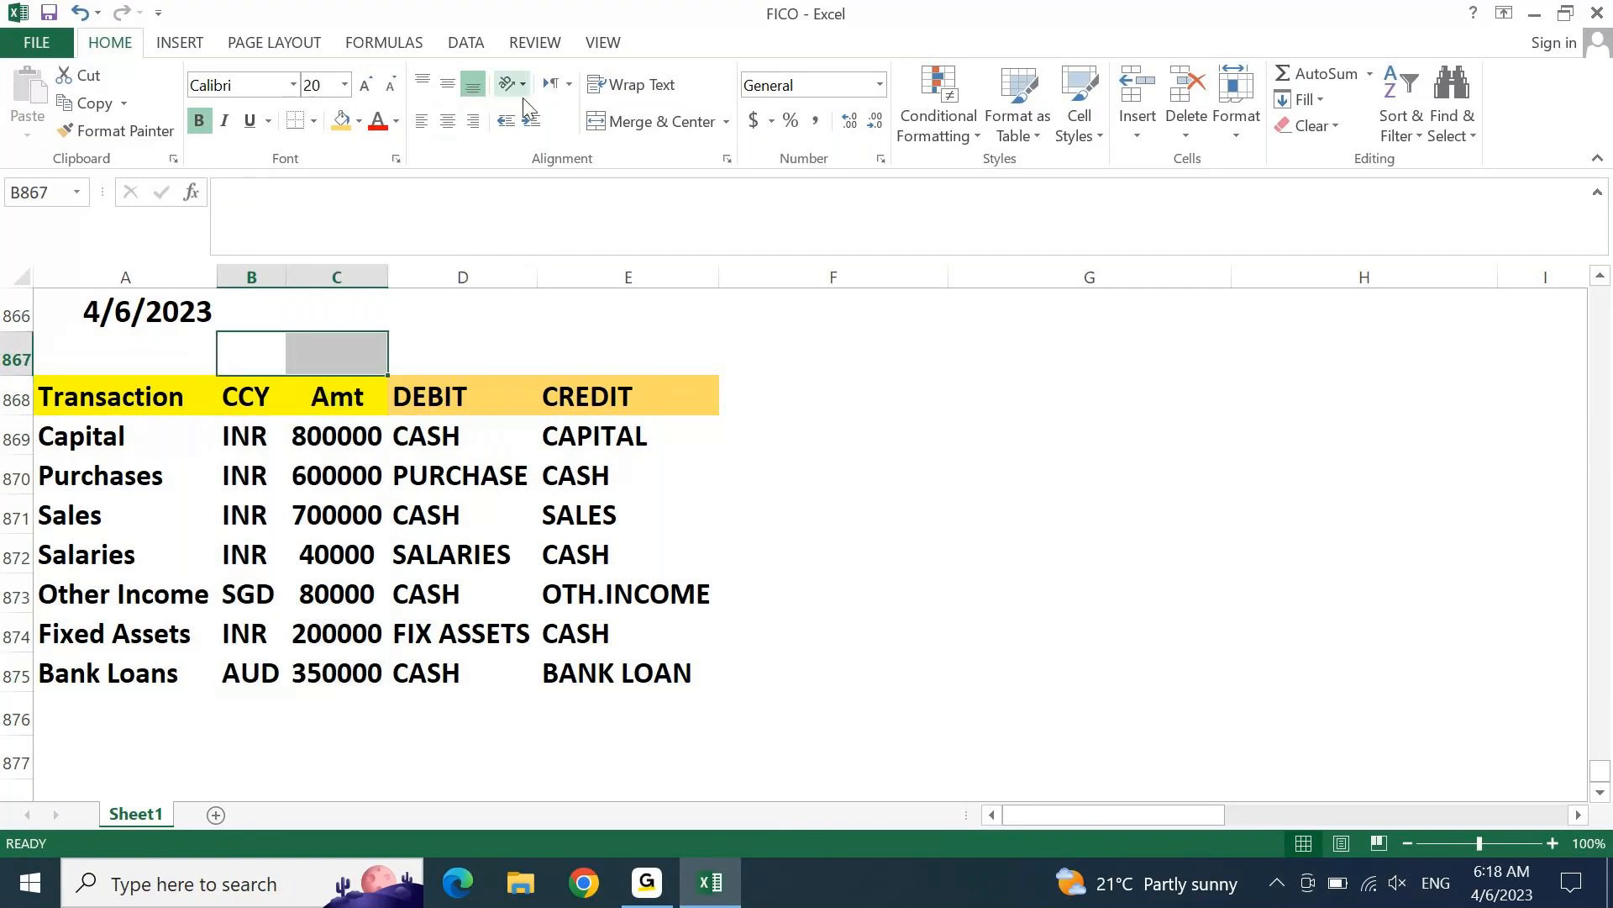
pyautogui.click(646, 133)
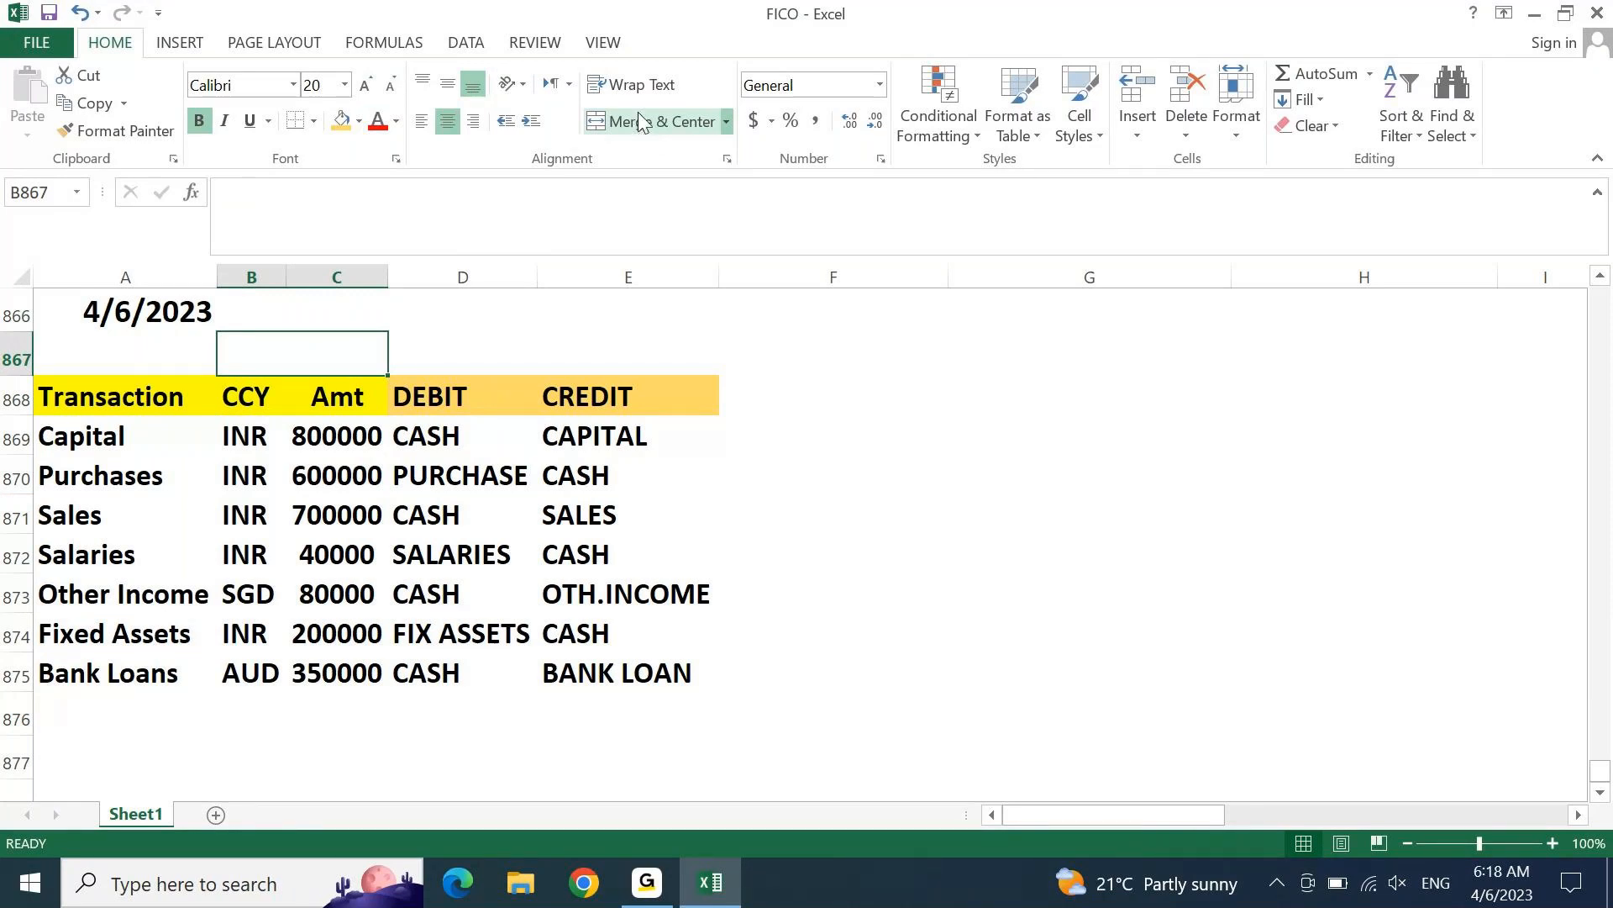
# Step: Fill the merged cell above CCY and Amt with the standard light blue and enter DOC.CCY in it
pyautogui.click(359, 121)
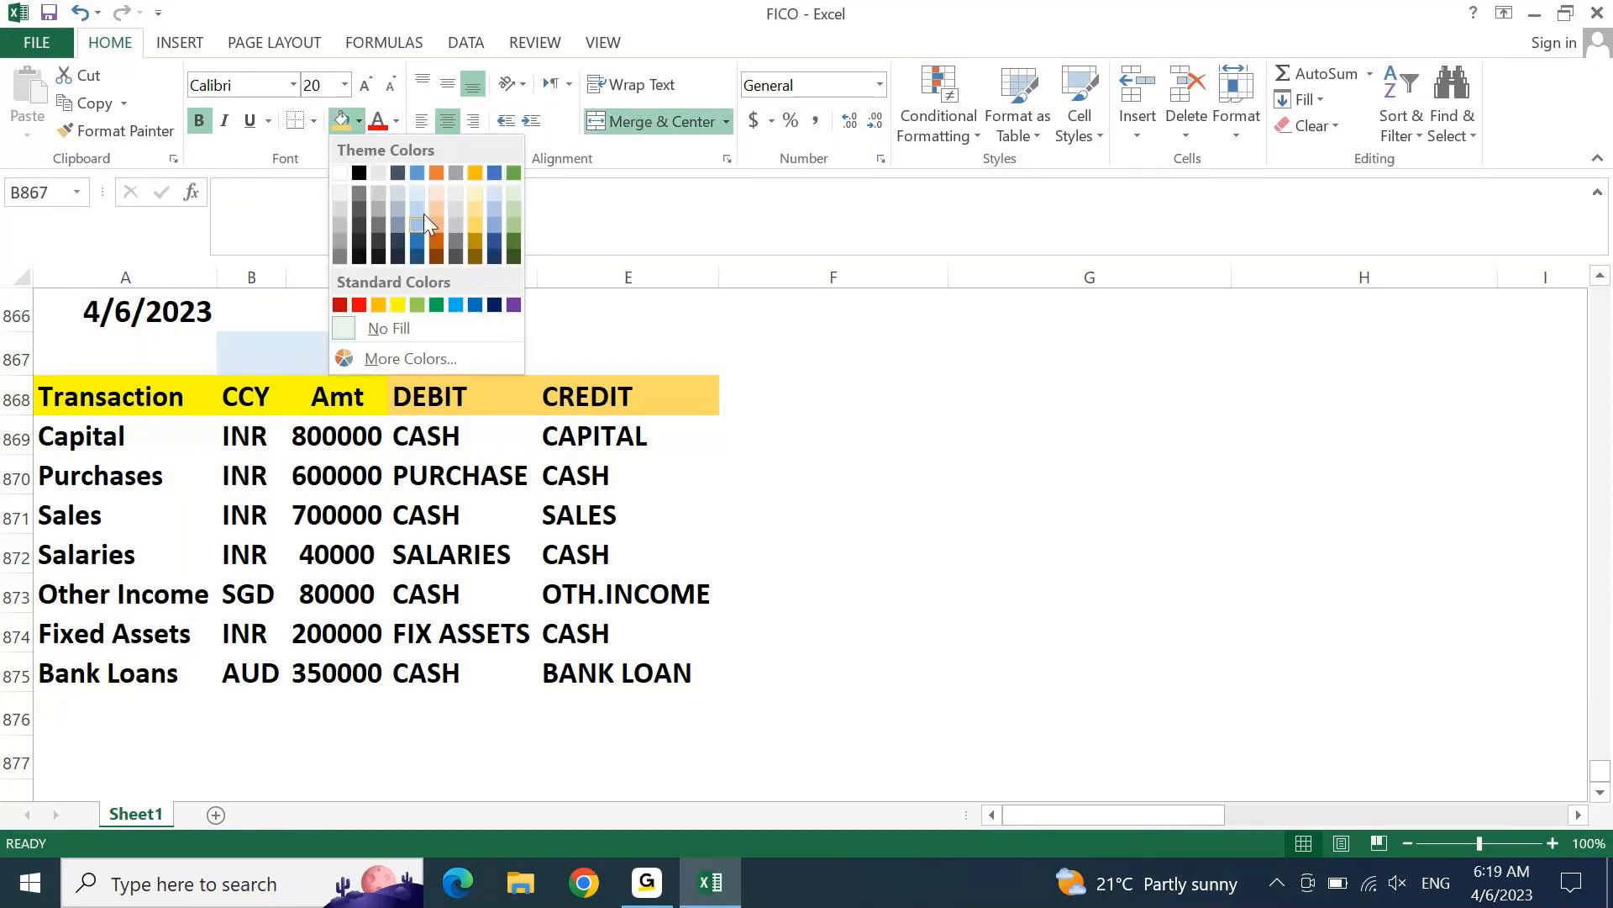
pyautogui.click(455, 305)
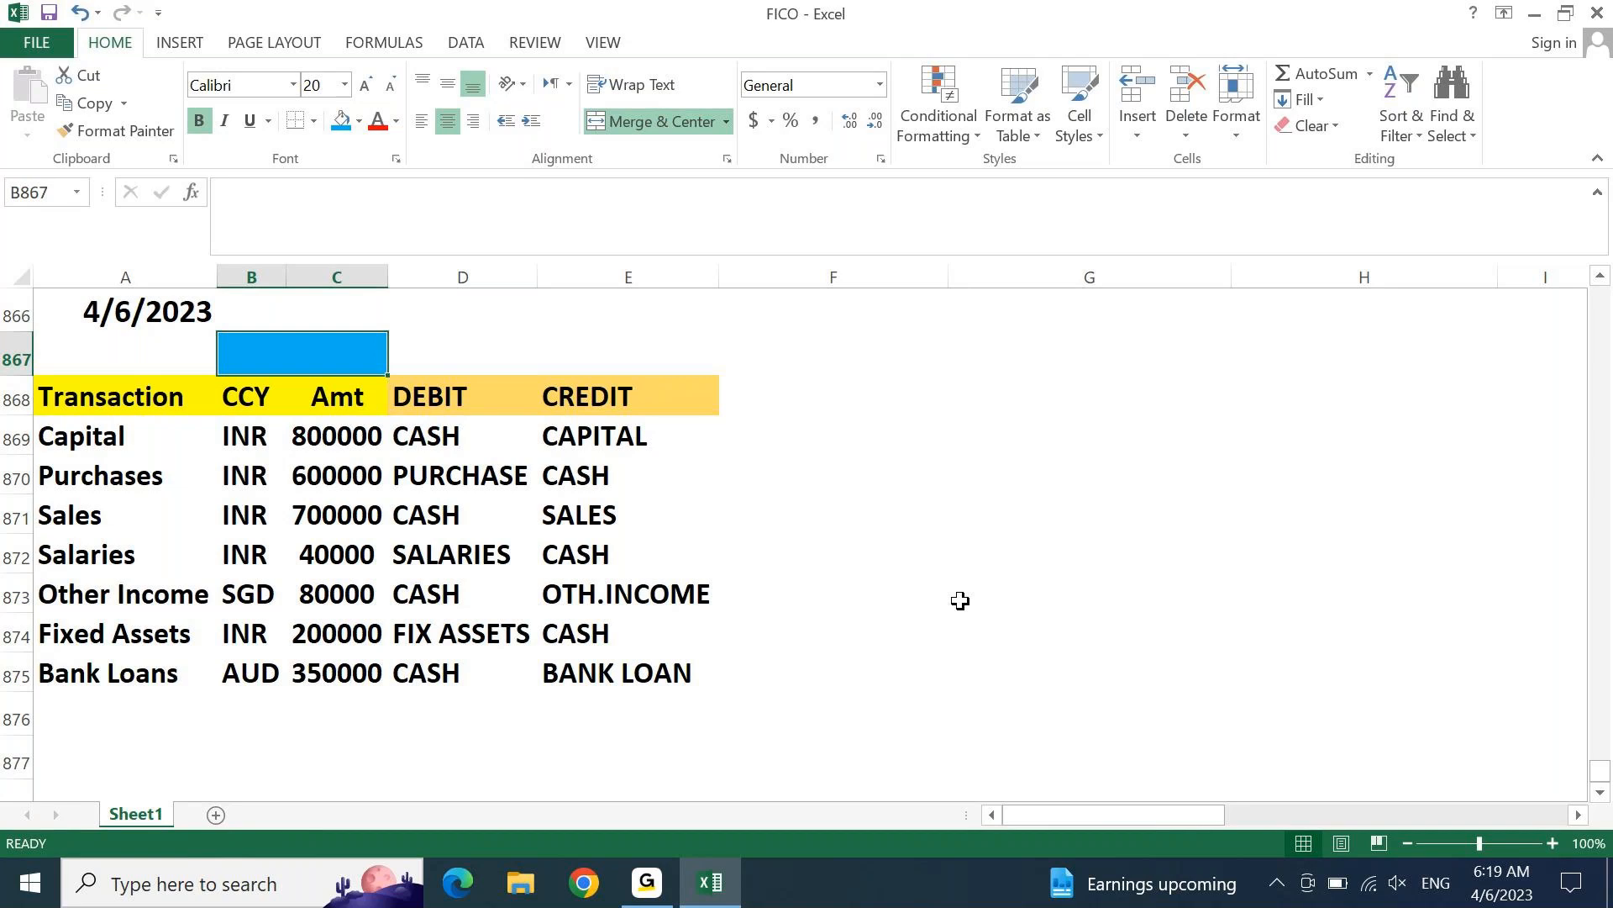
pyautogui.write('DOC.CCY')
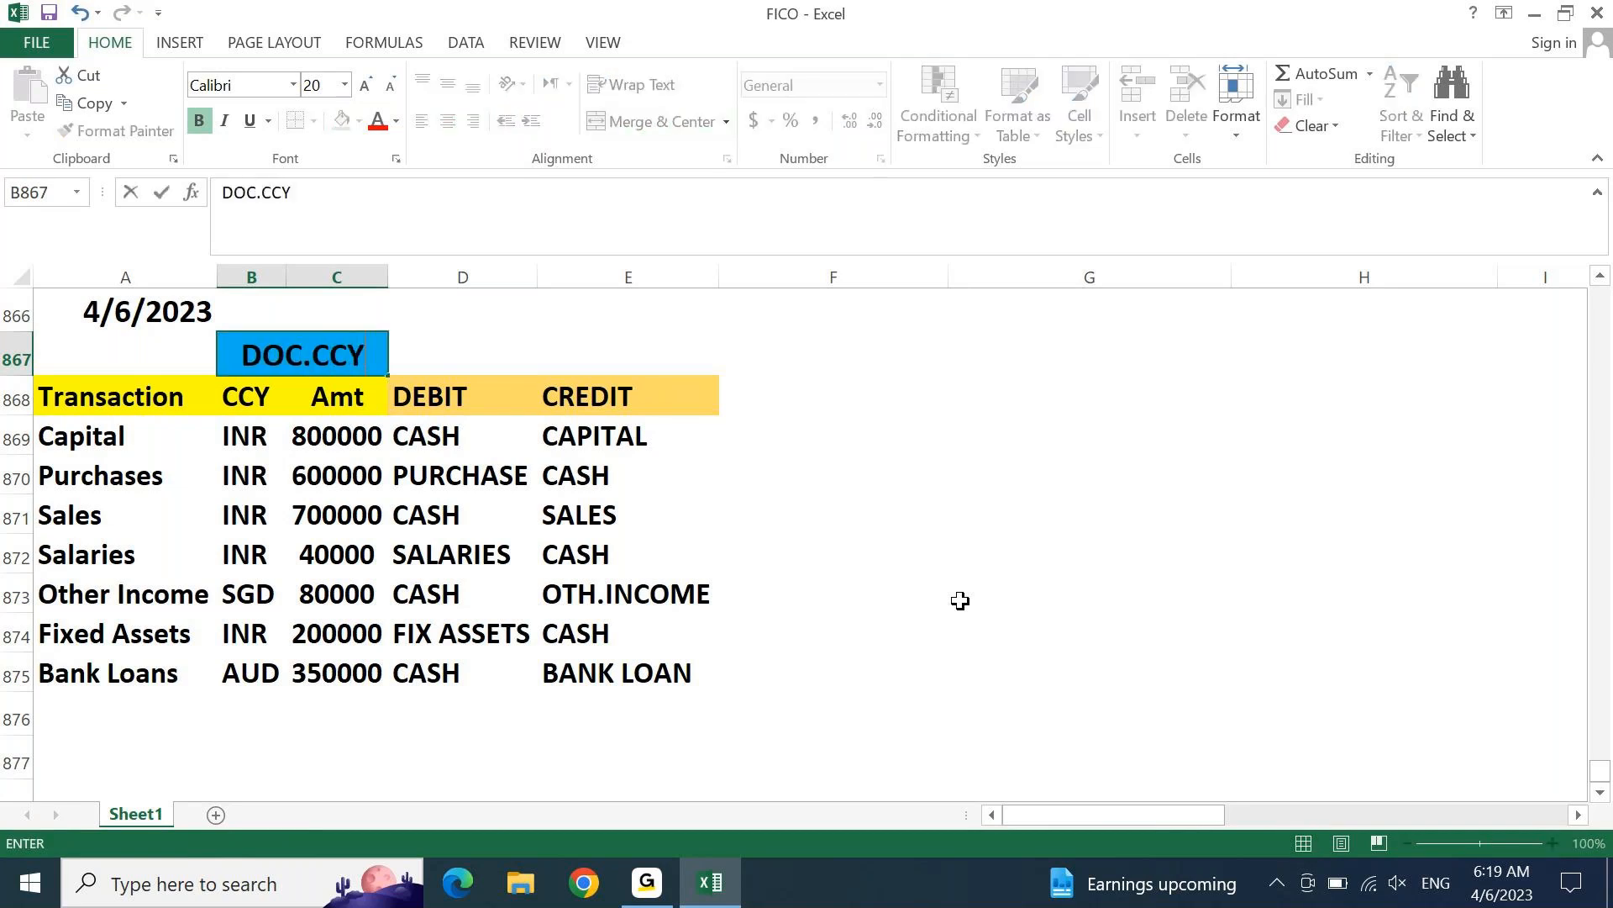
pyautogui.press('Return')
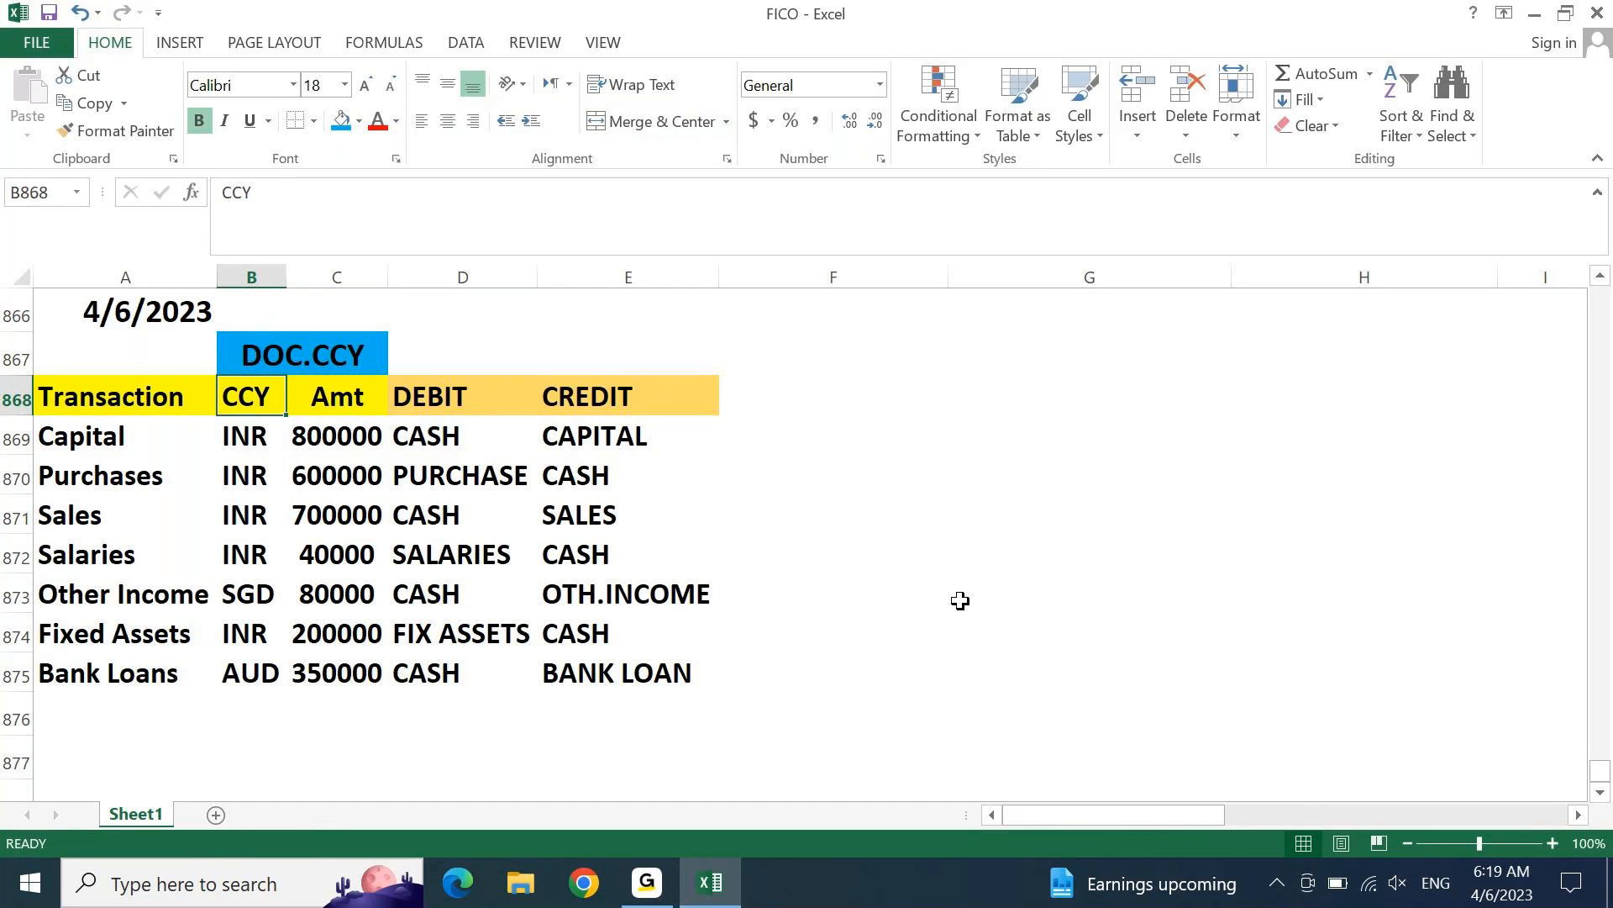
pyautogui.press('Right')
pyautogui.press('Right')
pyautogui.press('Right')
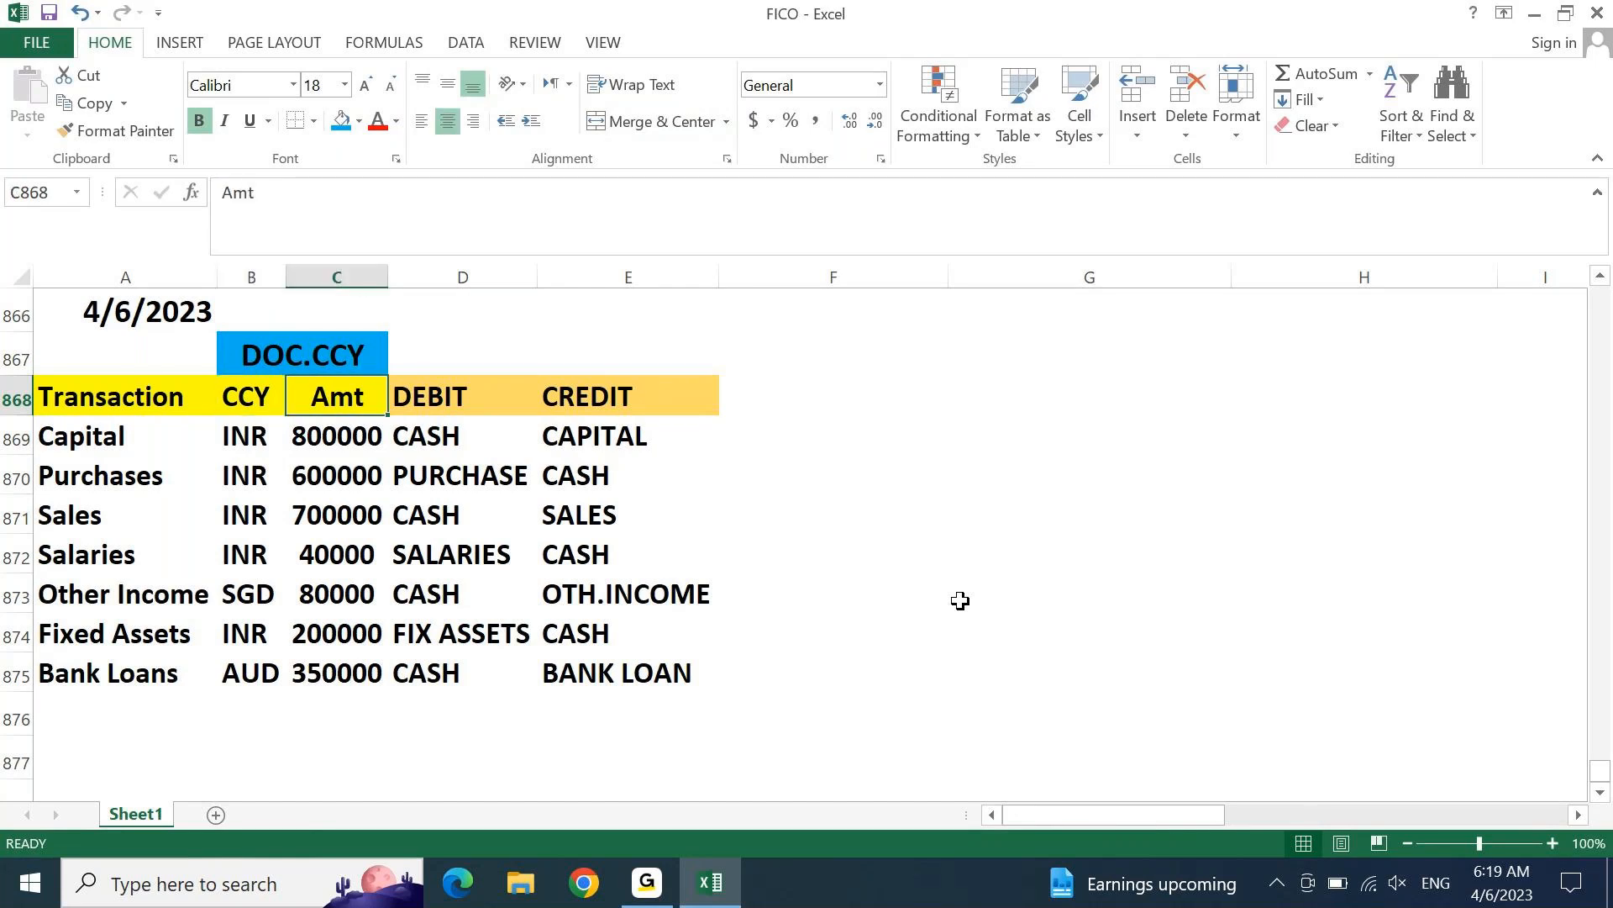
pyautogui.press('Down')
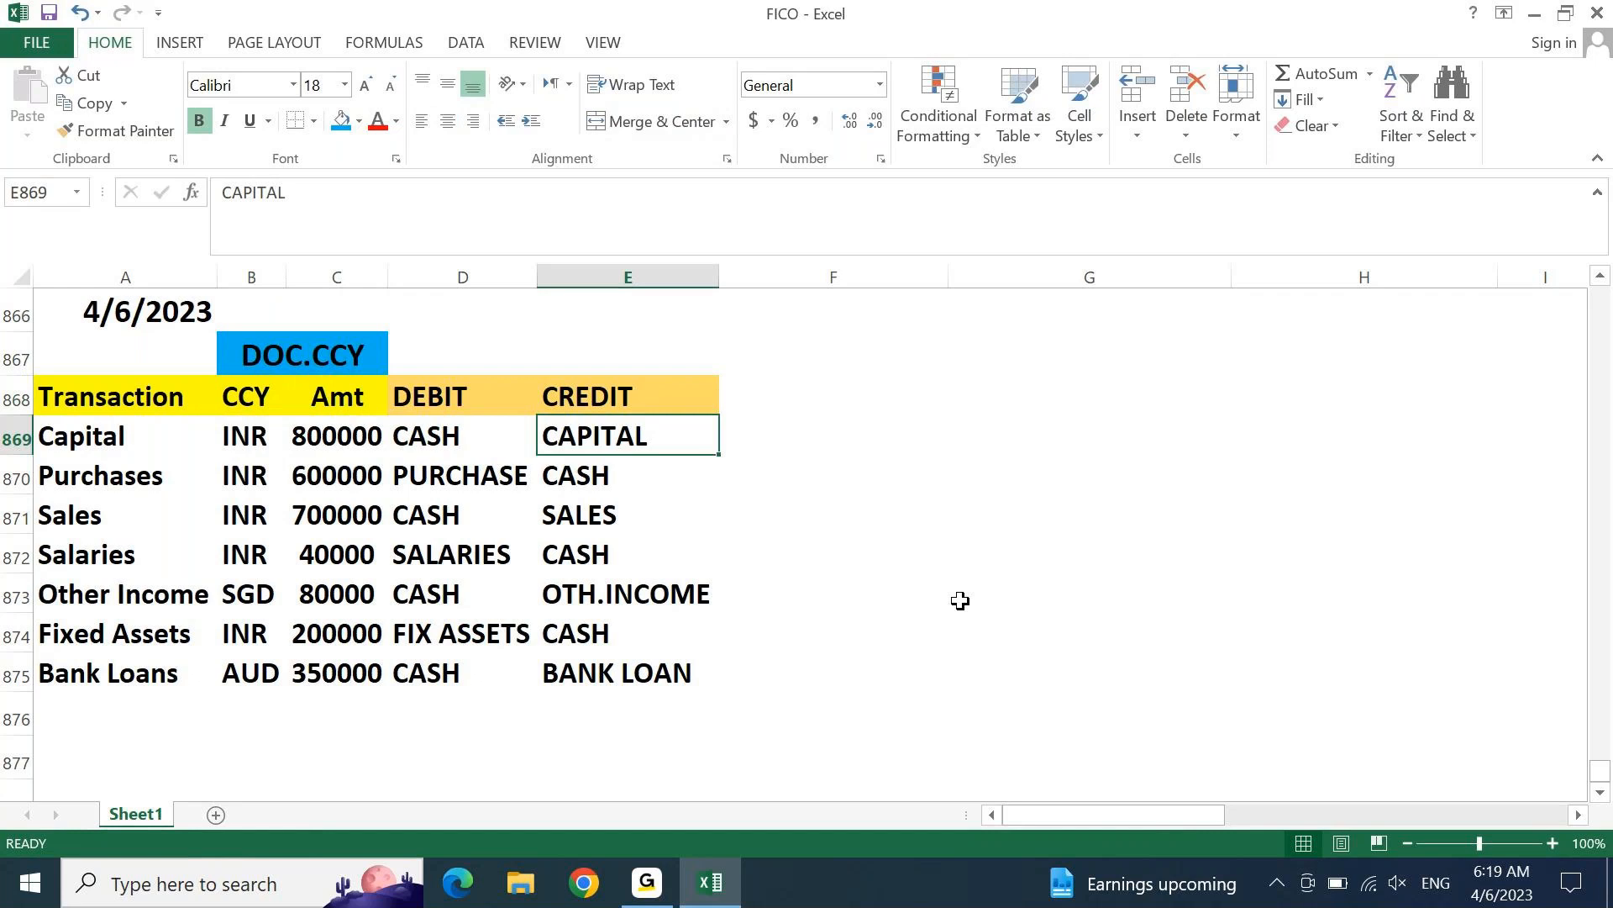
pyautogui.press('Left')
pyautogui.hotkey('shift', 'Right')
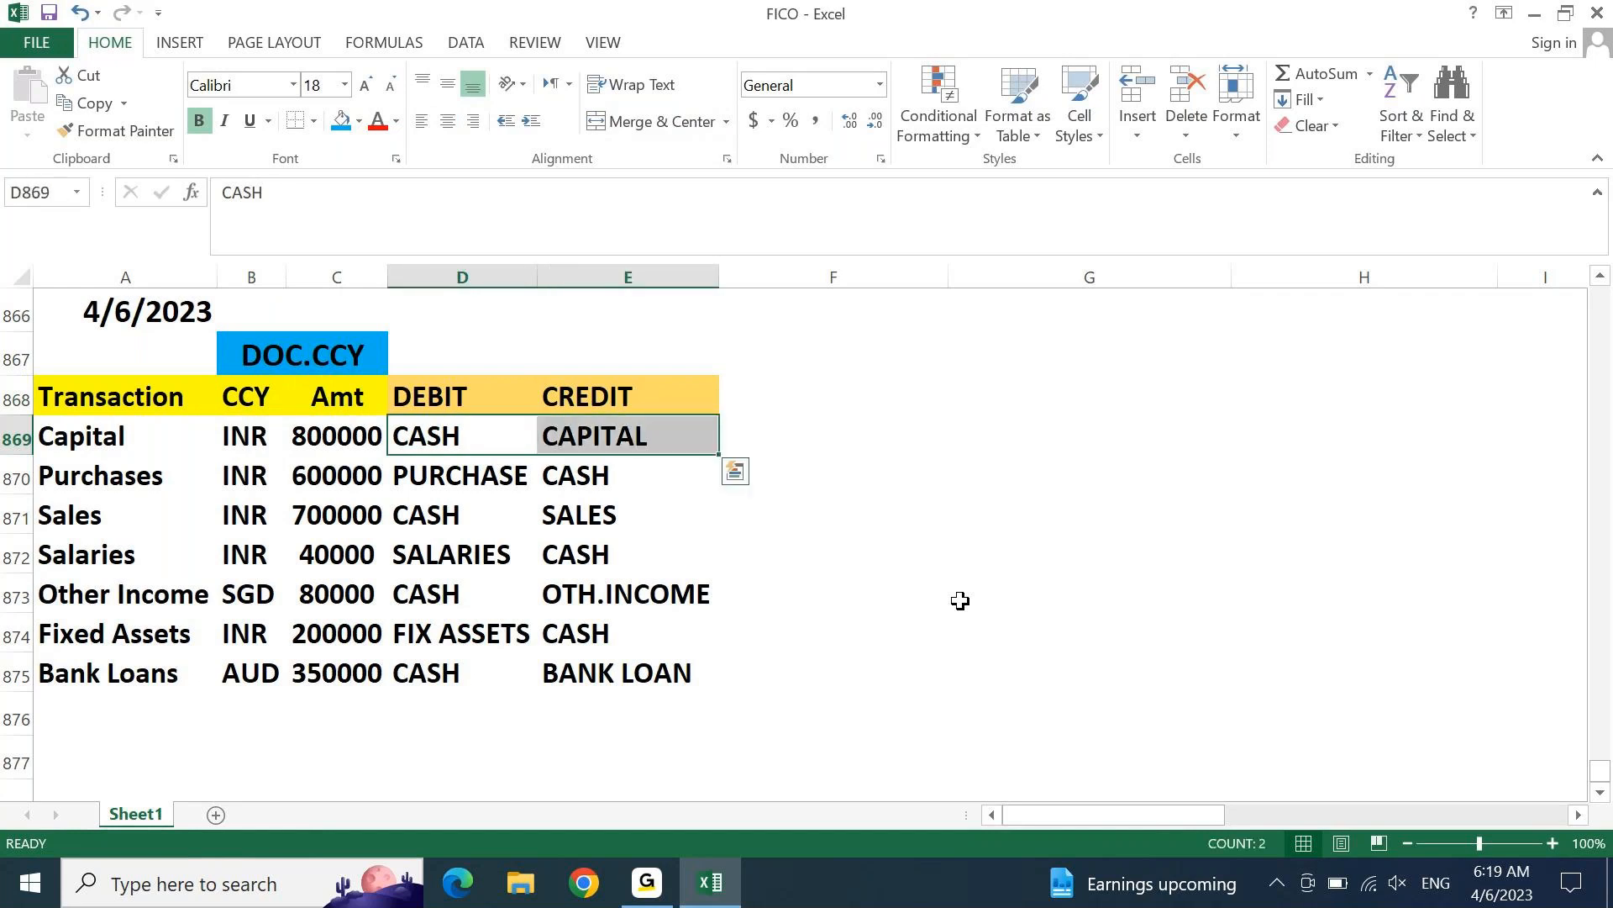
pyautogui.click(338, 446)
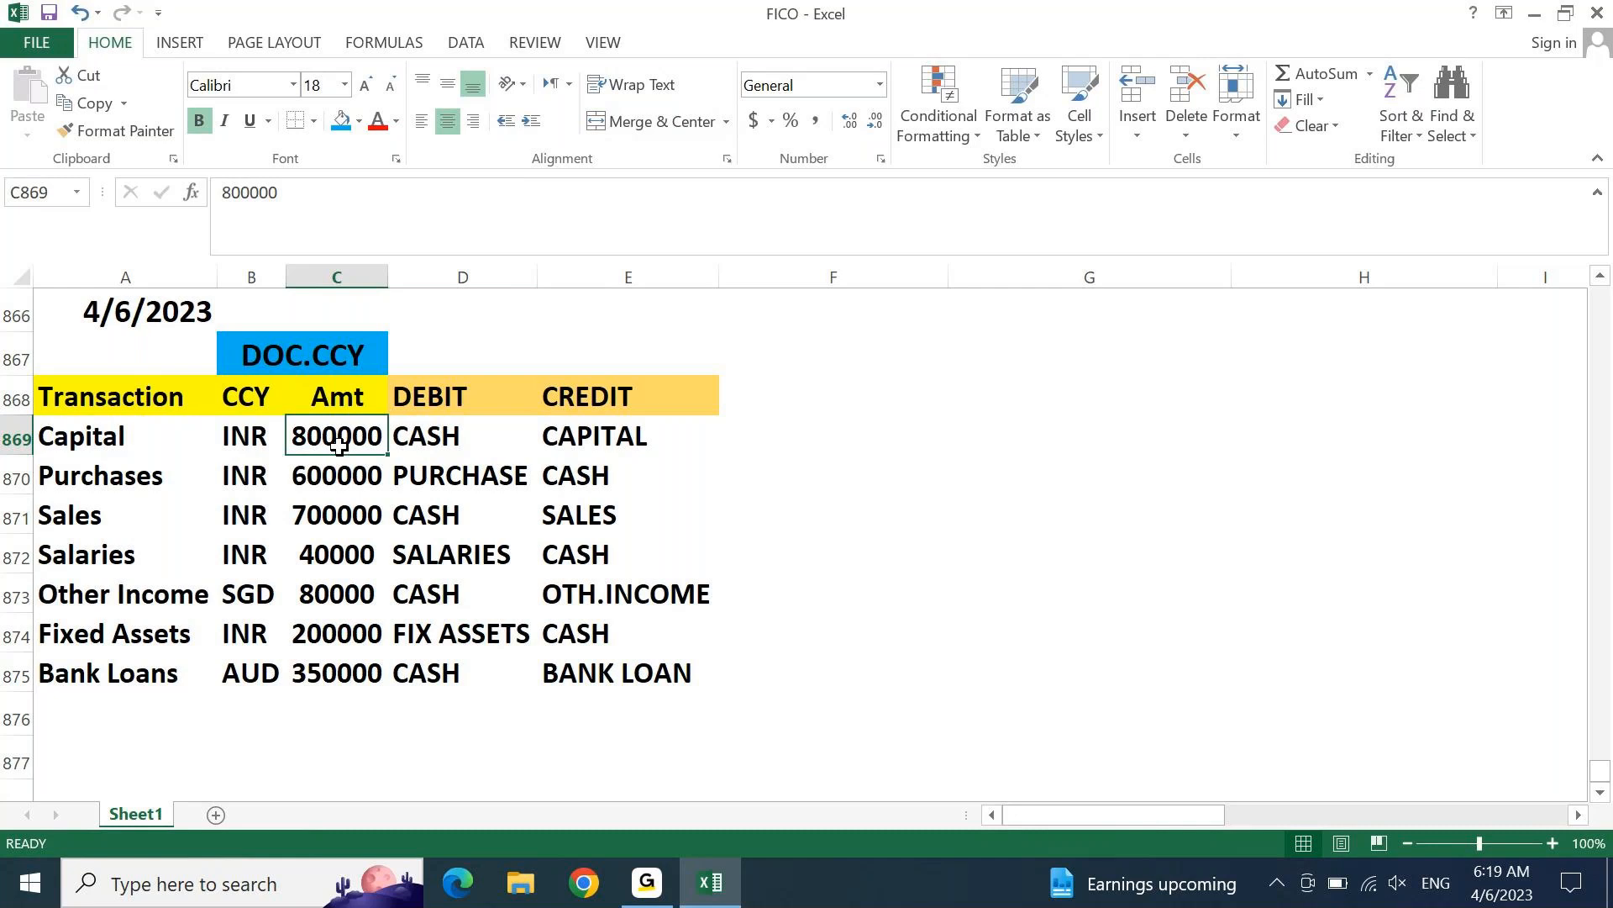
# Step: Enter the heading LOCAL CCY in F867, one row above and just beyond the CREDIT header
pyautogui.press('Right')
pyautogui.press('Right')
pyautogui.press('Up')
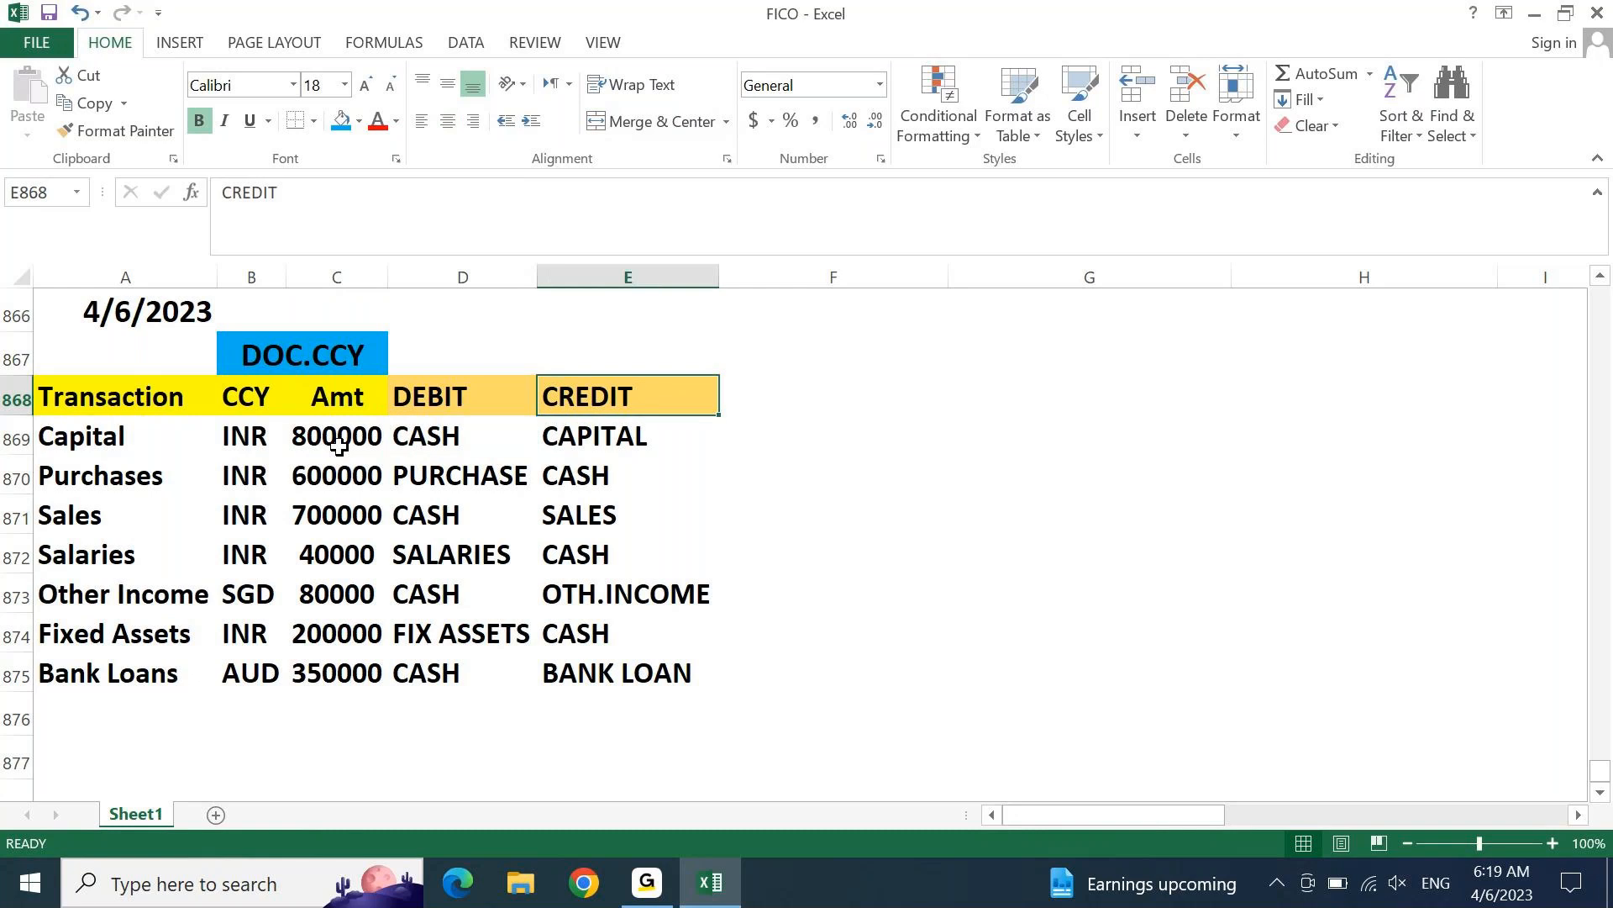
pyautogui.press('Up')
pyautogui.press('Right')
pyautogui.hotkey('shift', 'Right')
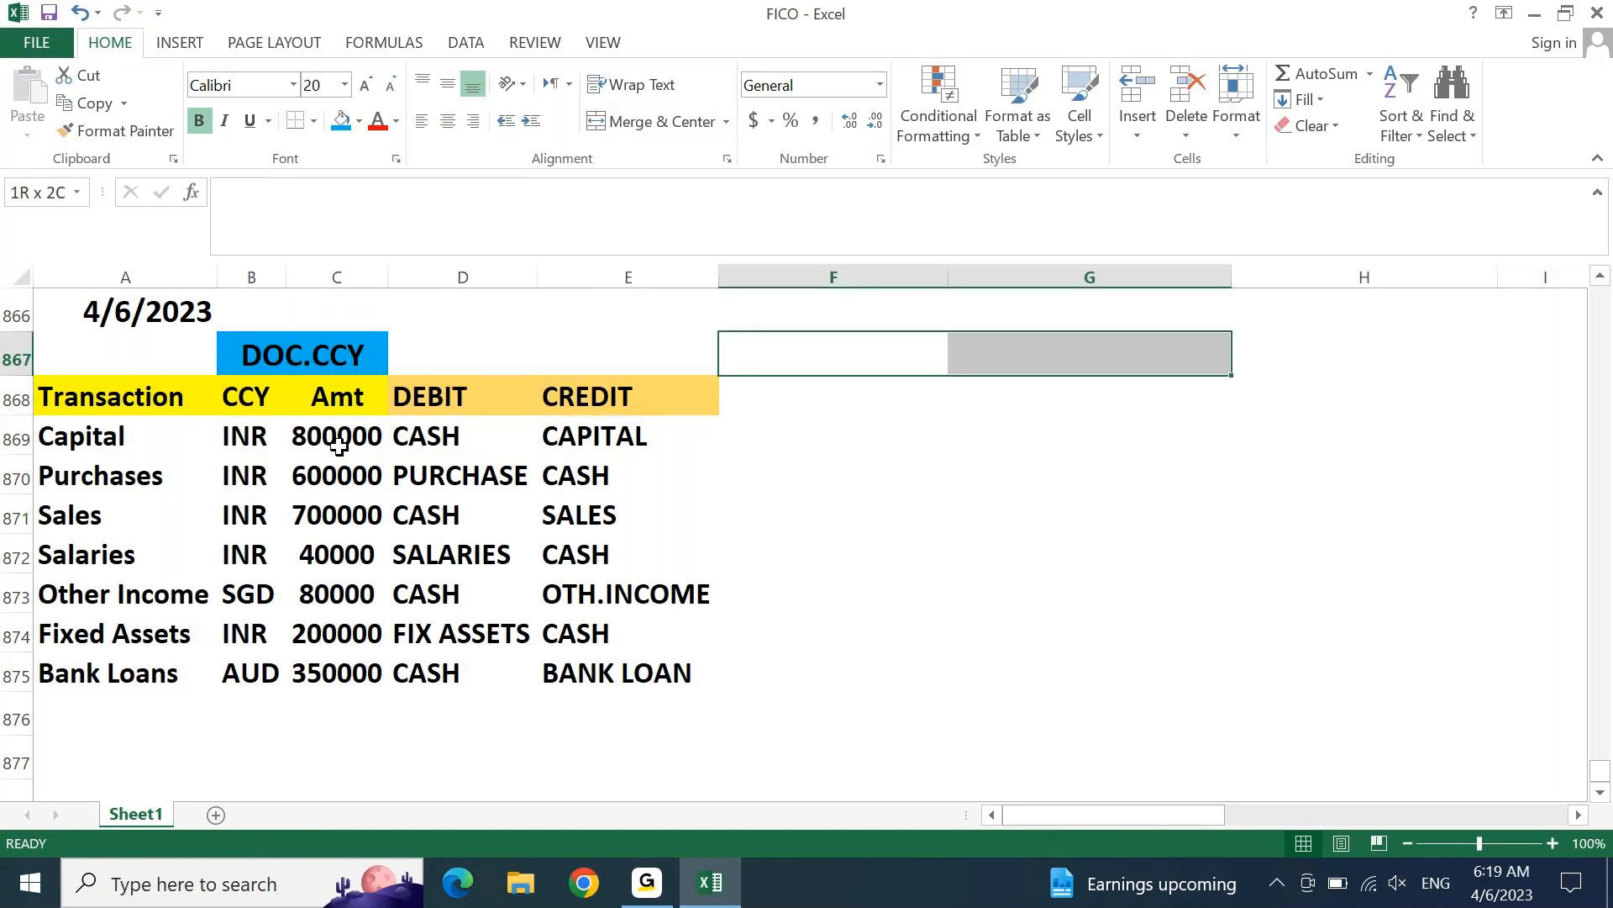
pyautogui.write('LOCAL C')
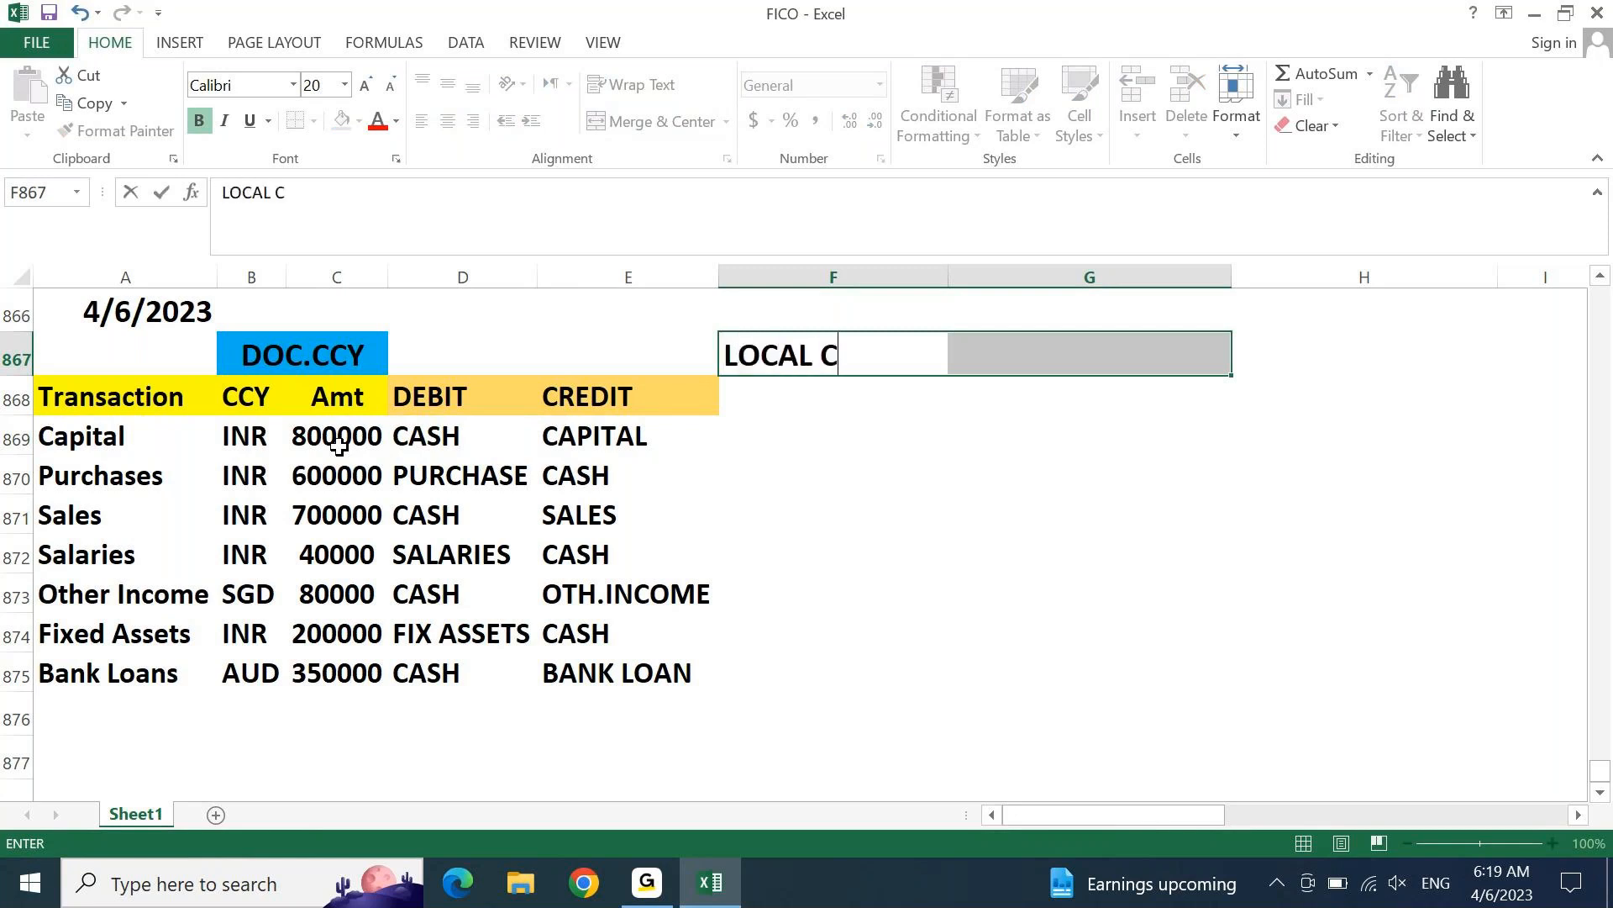
pyautogui.write('CY')
pyautogui.press('Tab')
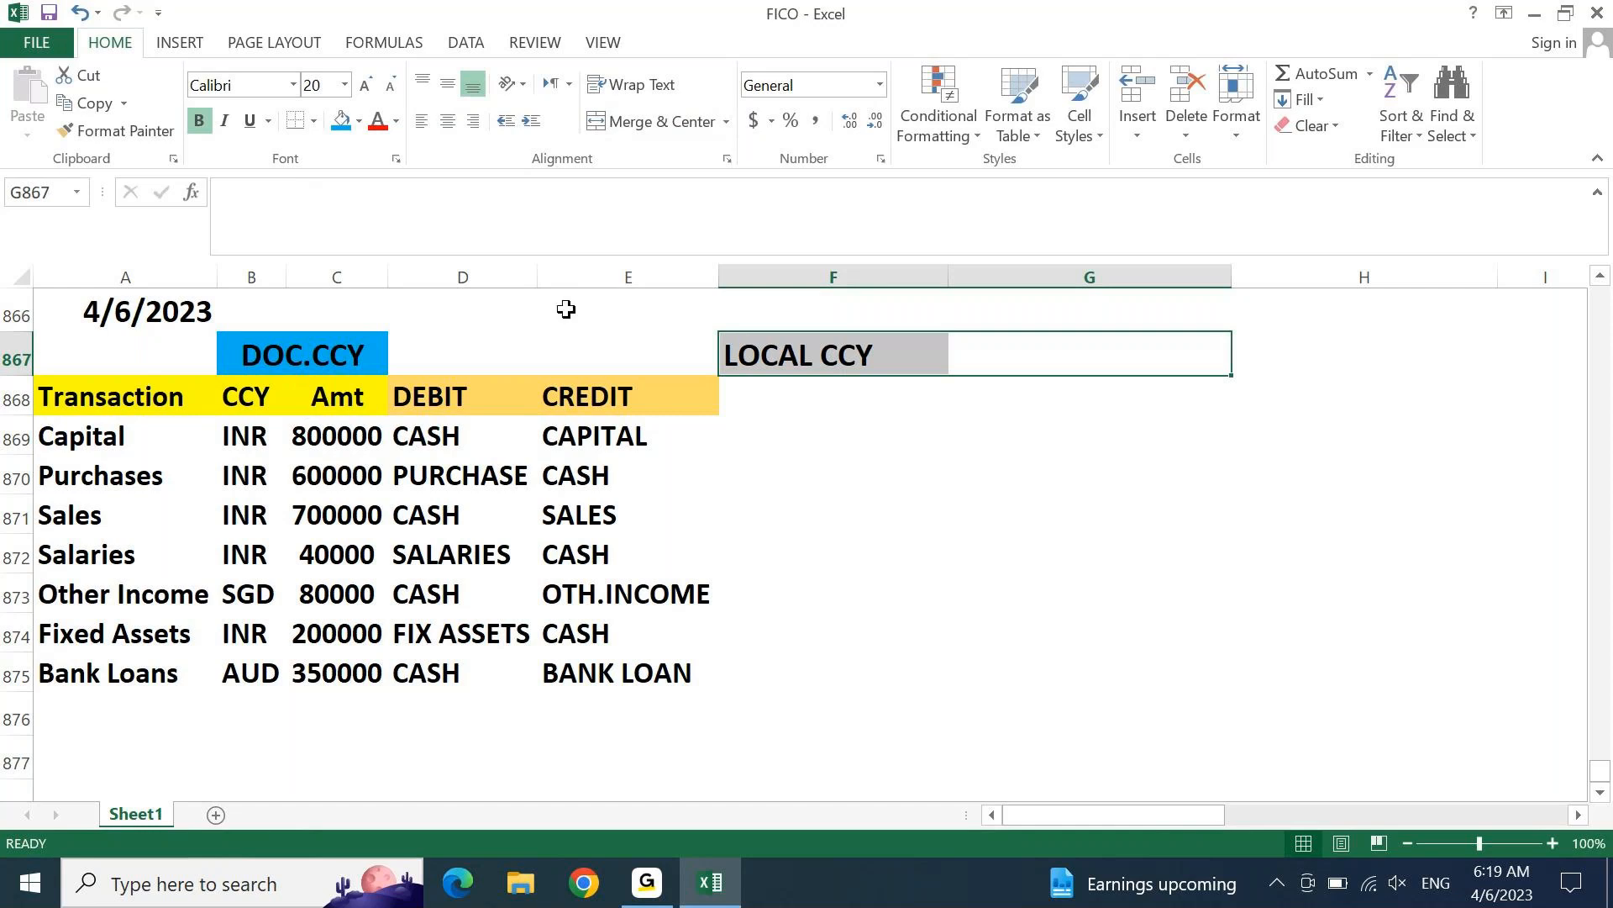
# Step: Merge and center LOCAL CCY across F867:G867 and fill it with the same light blue as DOC.CCY
pyautogui.click(668, 122)
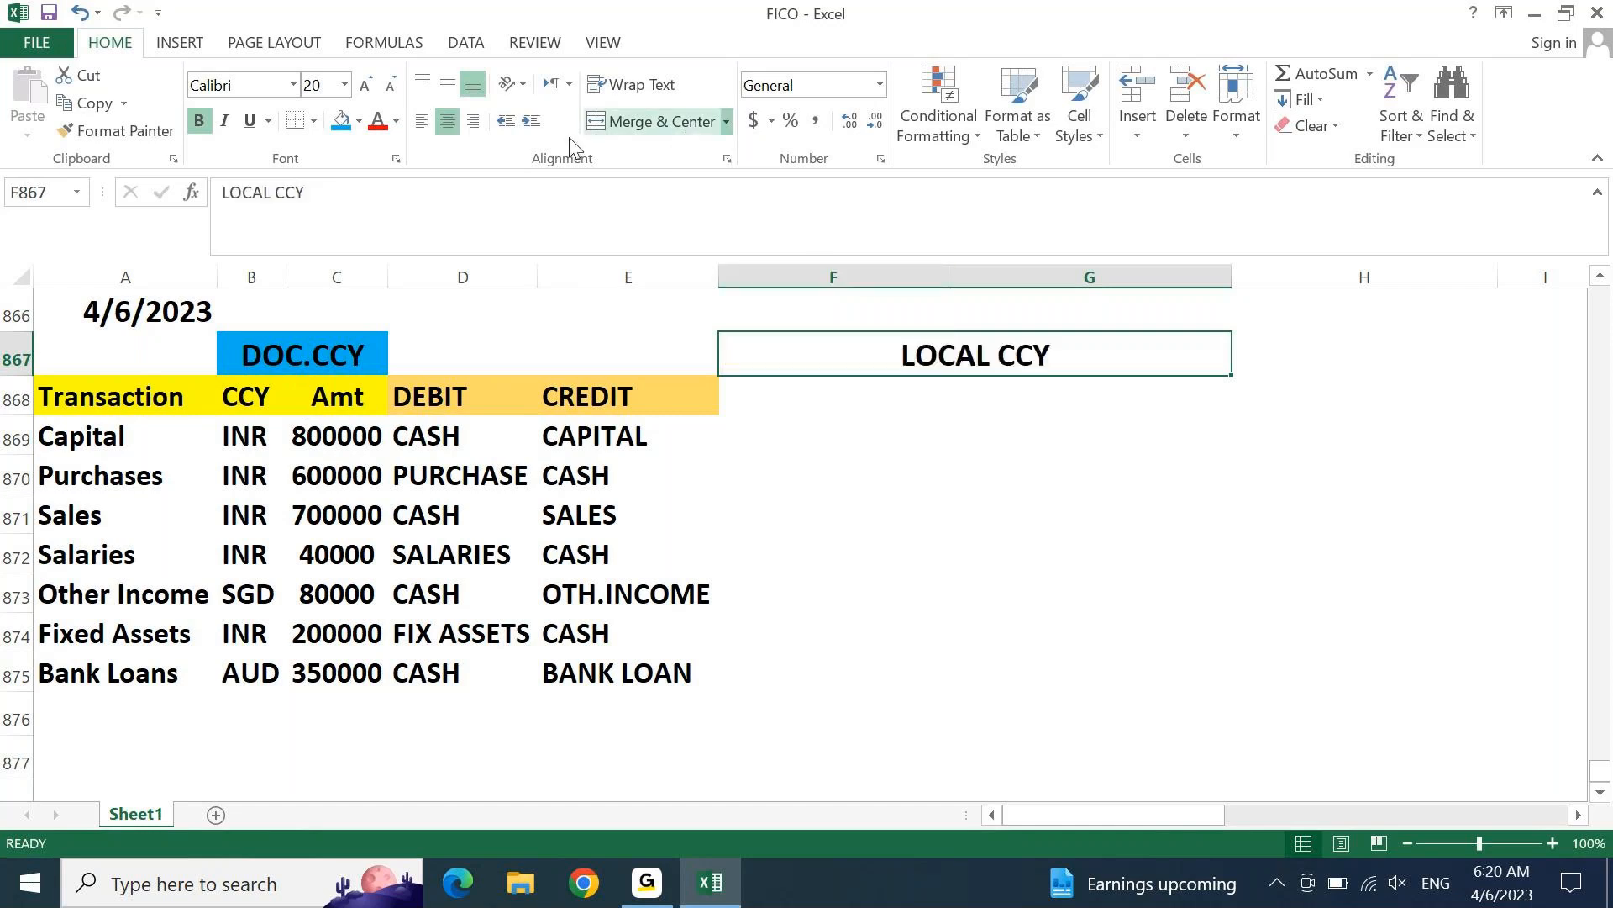
pyautogui.click(340, 124)
pyautogui.press('Down')
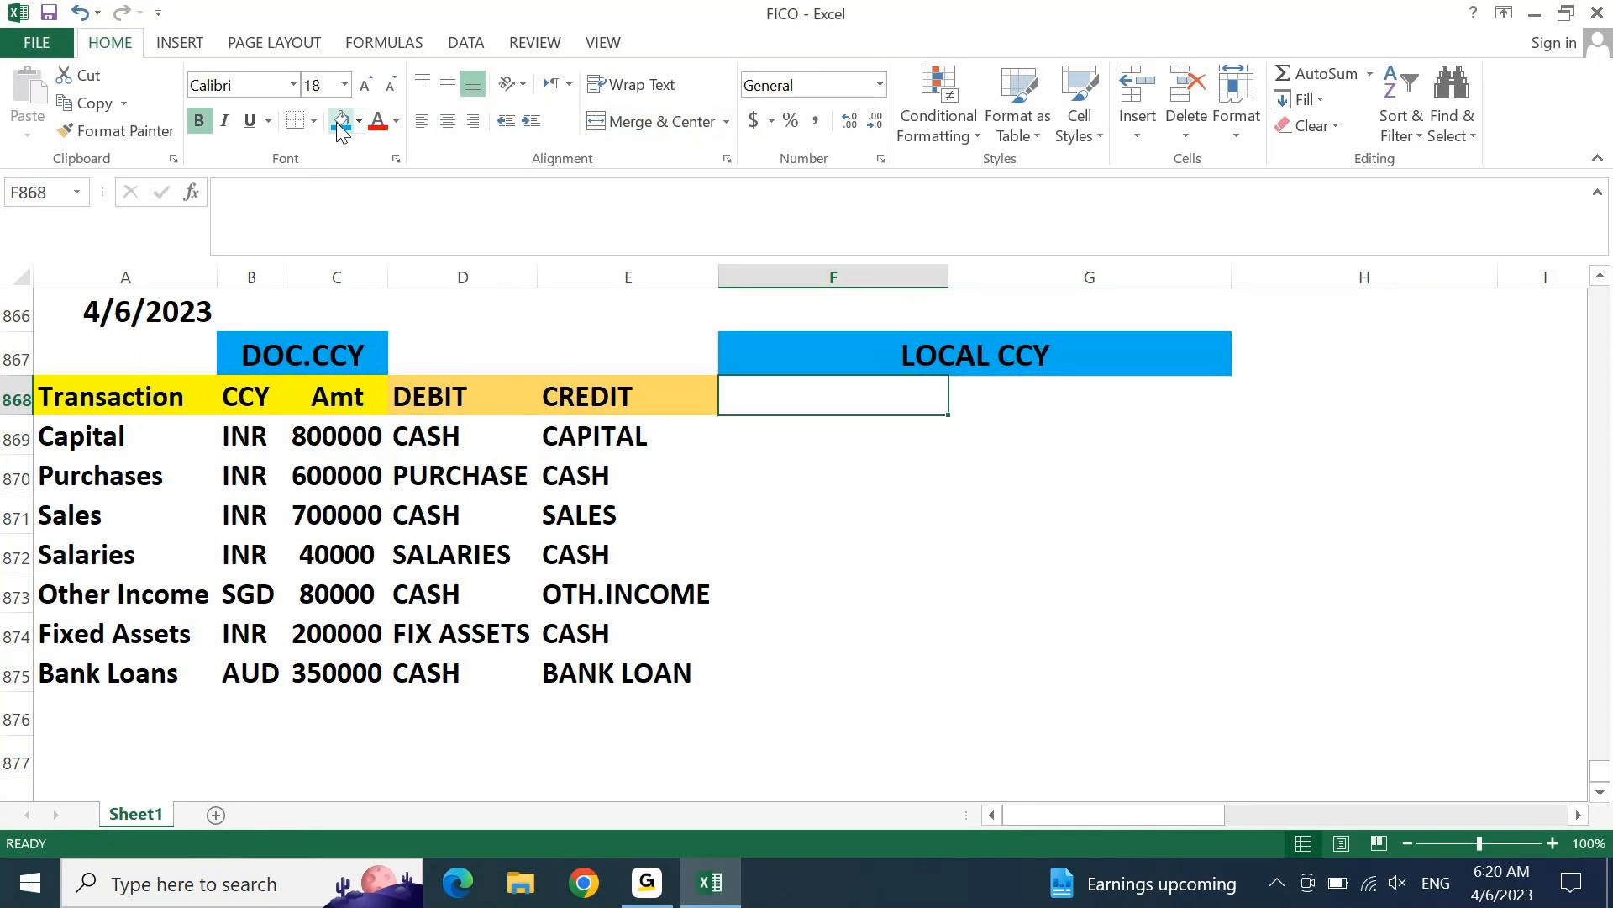
# Step: Enter the column headers CCY in F868 and AMT in G868 under LOCAL CCY
pyautogui.write('CCY')
pyautogui.press('Tab')
pyautogui.write('A')
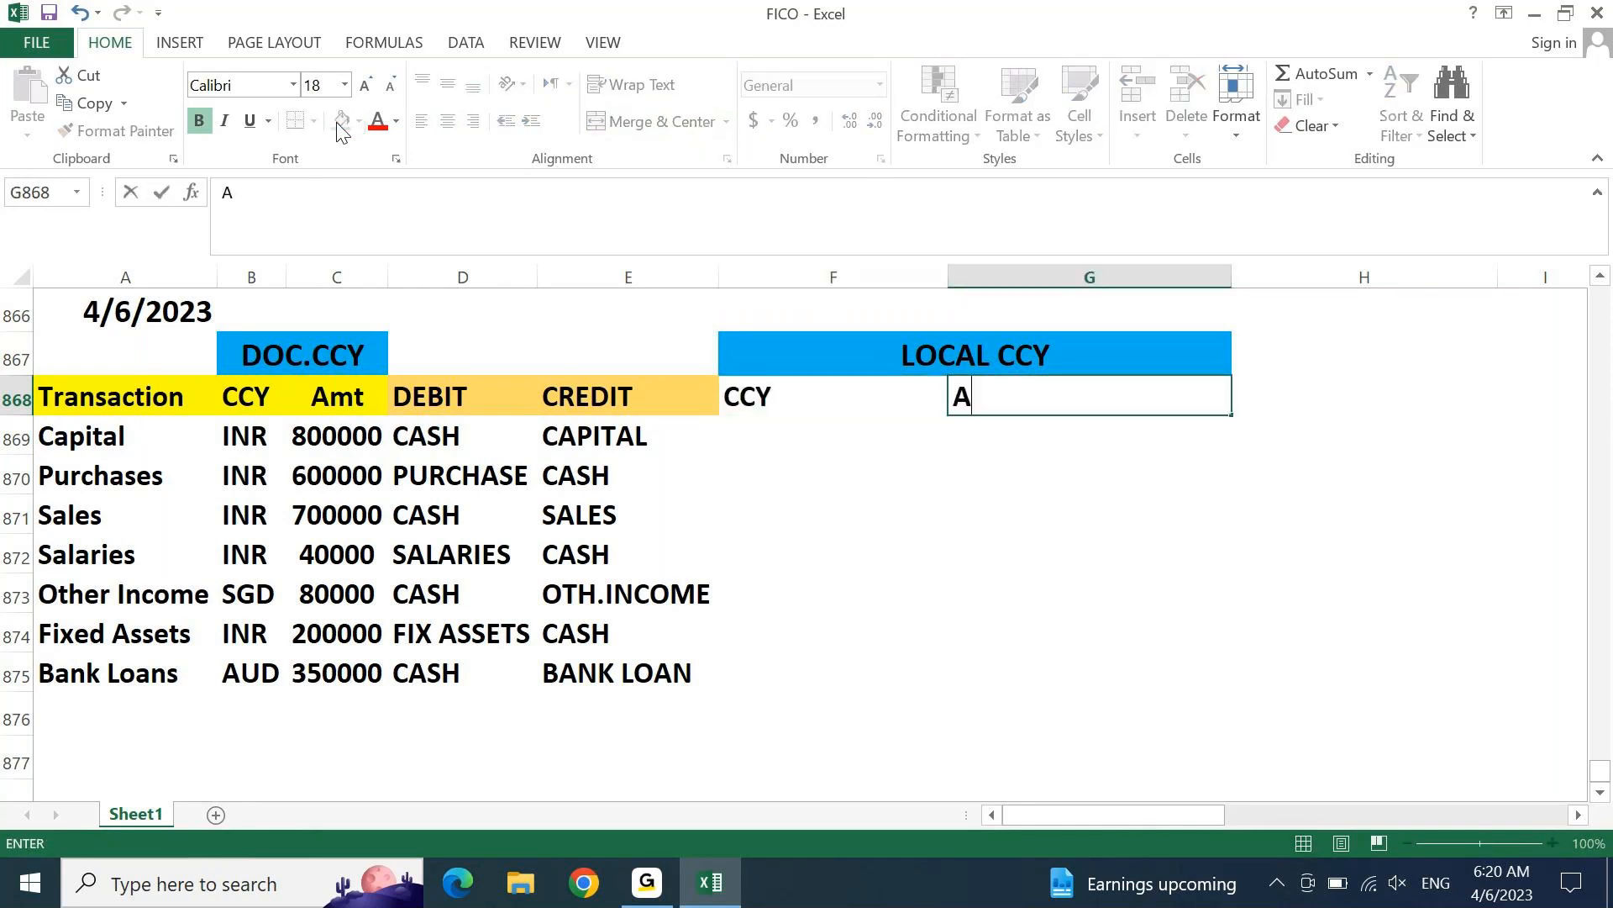
pyautogui.write('MT')
pyautogui.press('Return')
# Step: Autofit columns F and G to the CCY and AMT headers, and widen them until the LOCAL CCY heading fits
pyautogui.press('Up')
pyautogui.hotkey('shift', 'Right')
pyautogui.hotkey('alt', 'o')
pyautogui.press('c')
pyautogui.press('a')
pyautogui.press('Up')
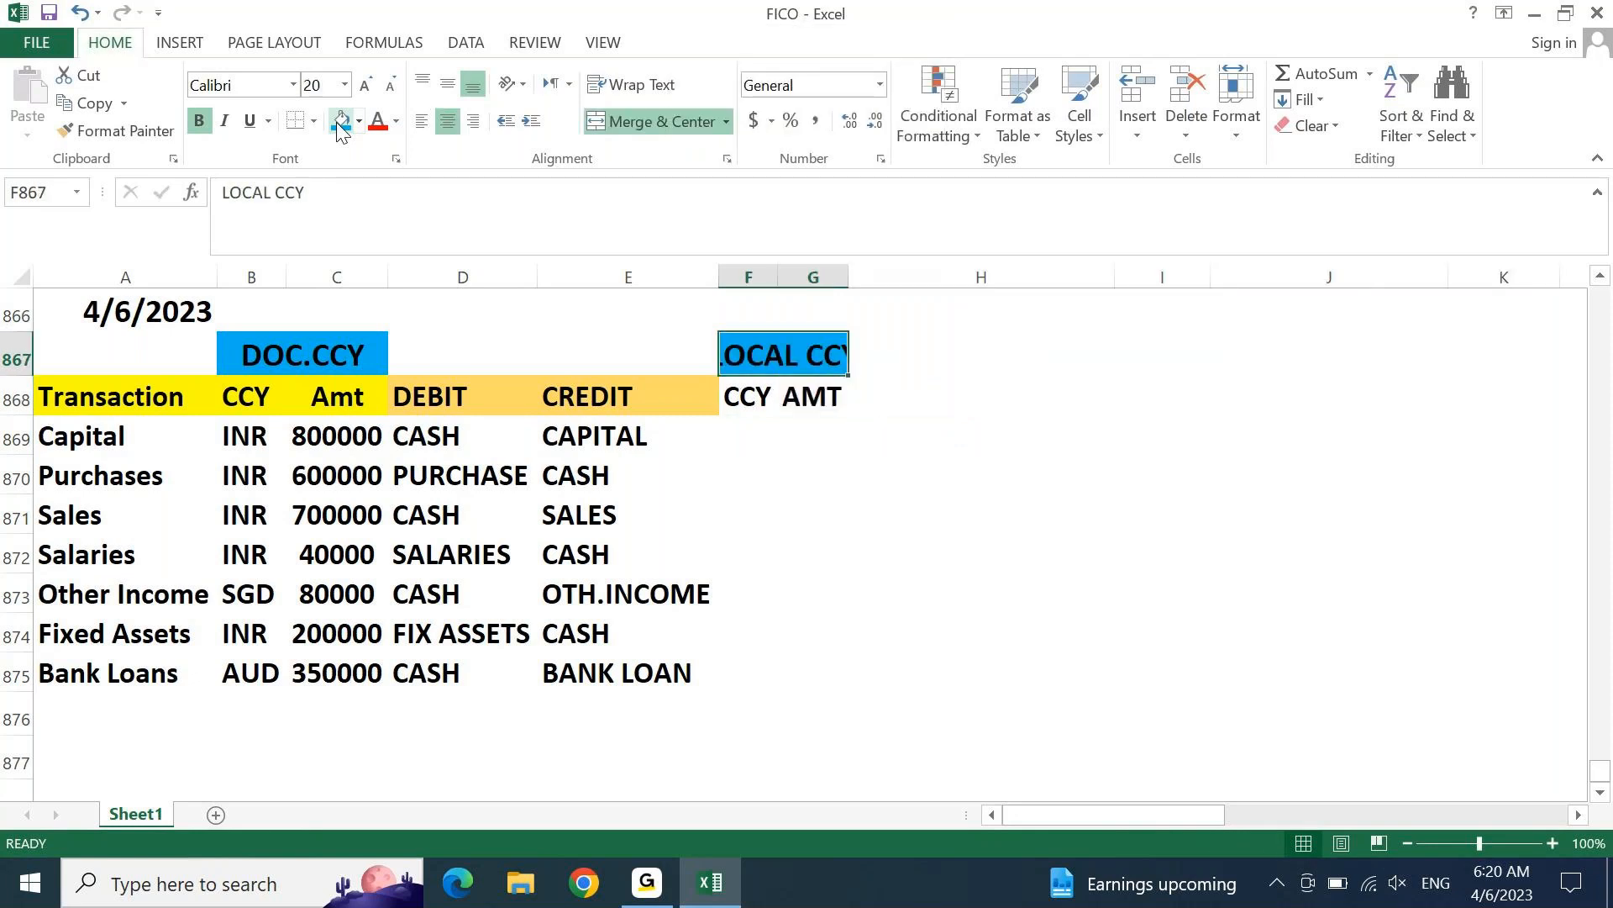
pyautogui.moveTo(777, 278); pyautogui.dragTo(962, 271)
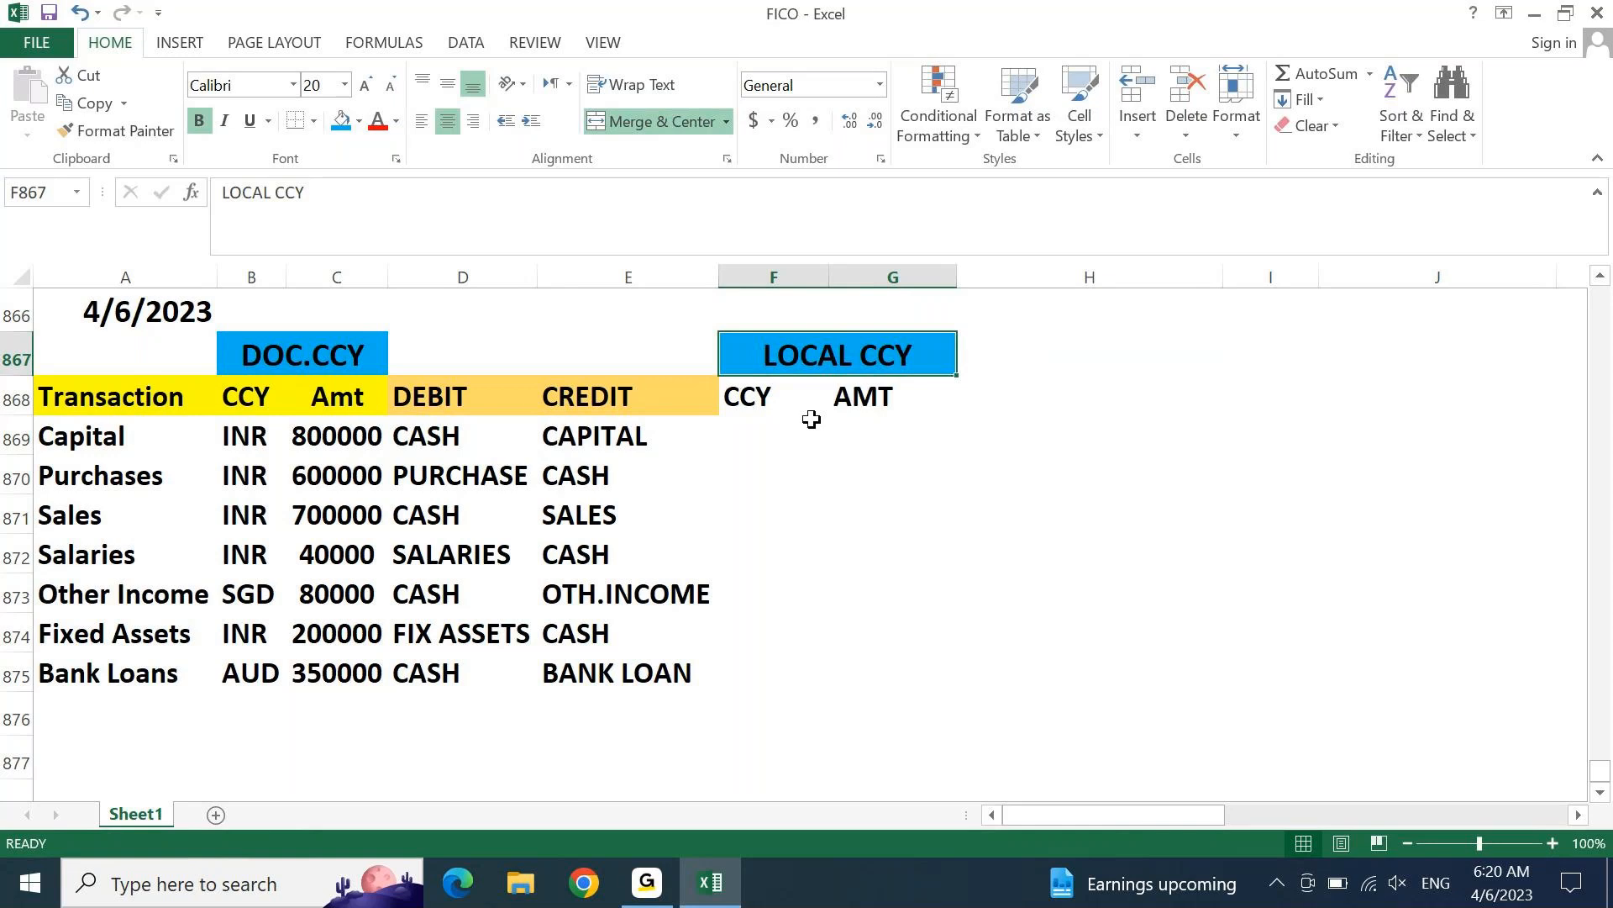
pyautogui.press('Down')
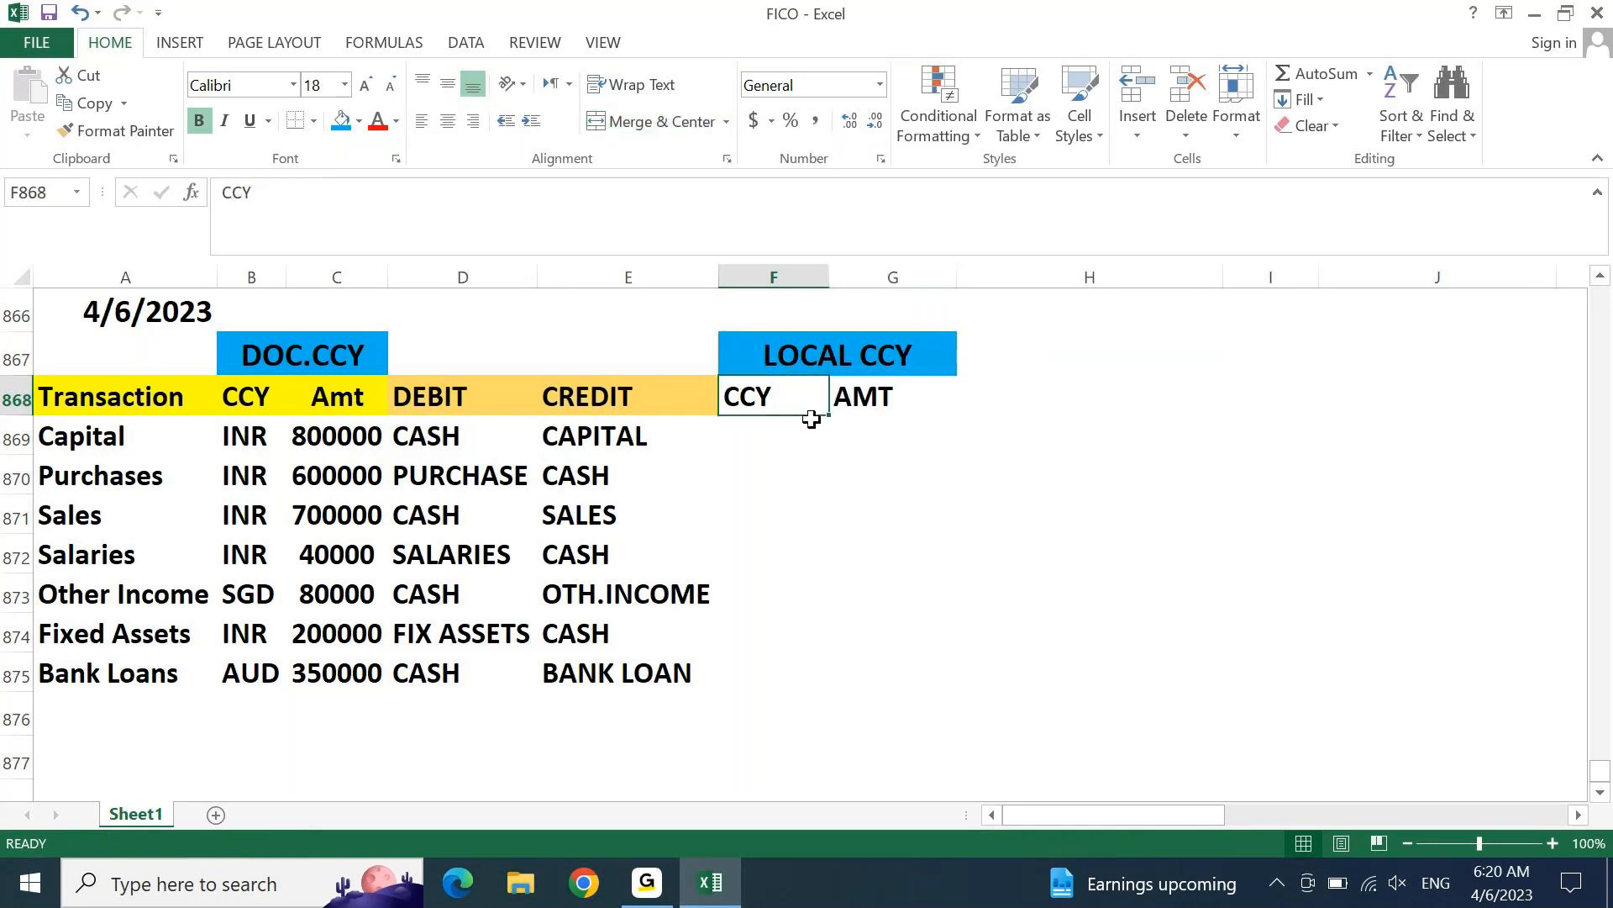
# Step: Fill the CCY and AMT headers in F868:G868 with light green
pyautogui.press('Down')
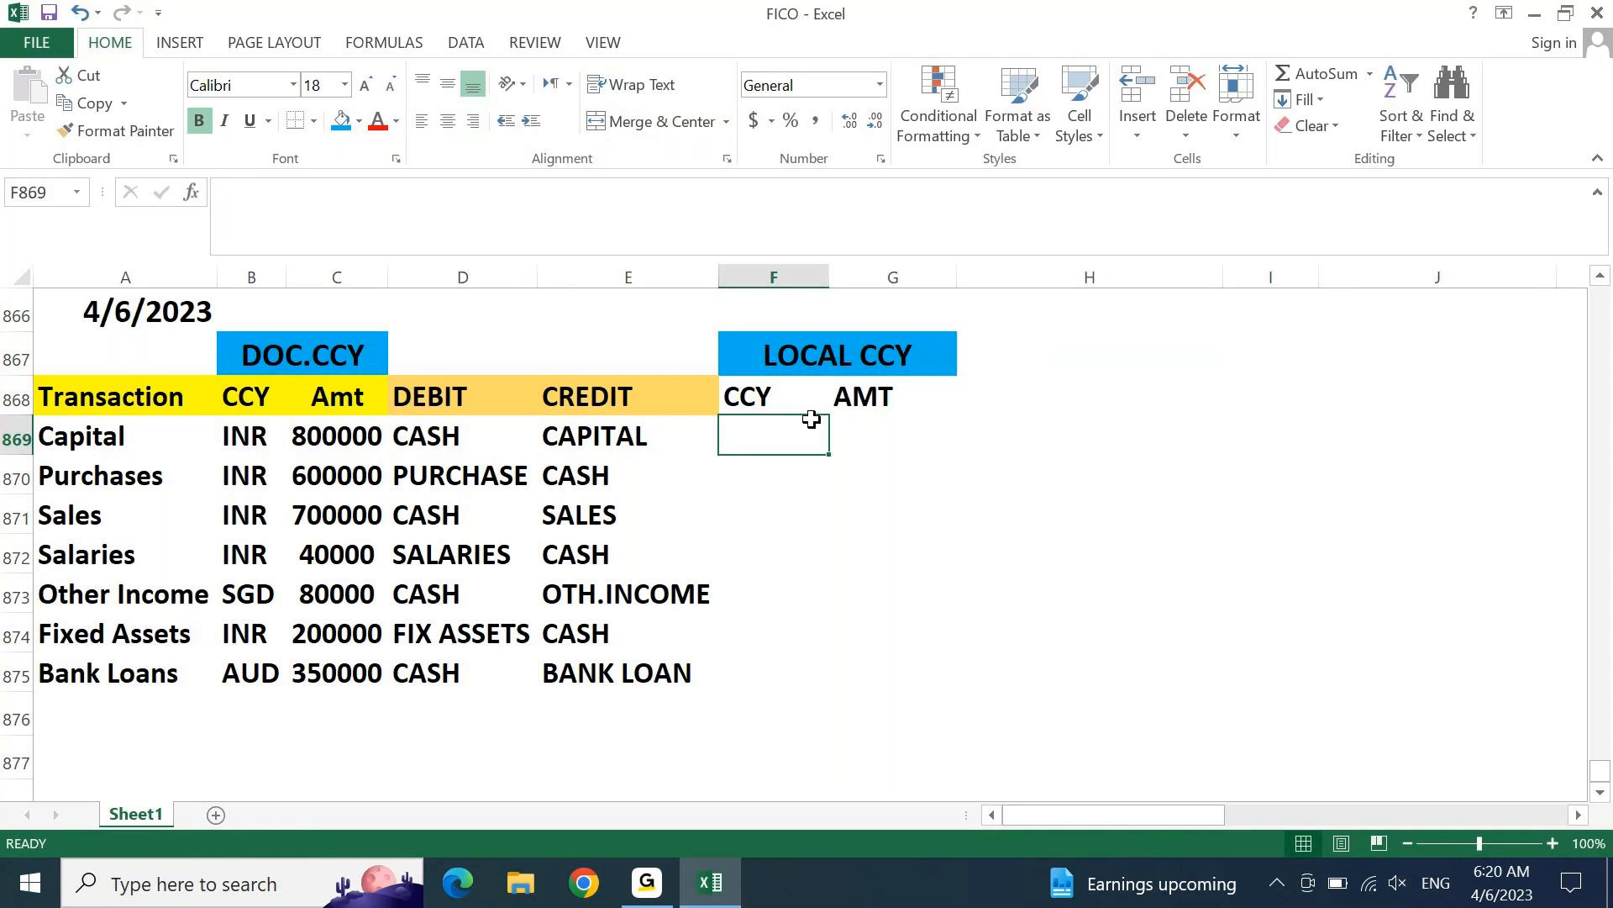
pyautogui.press('Up')
pyautogui.hotkey('shift', 'Right')
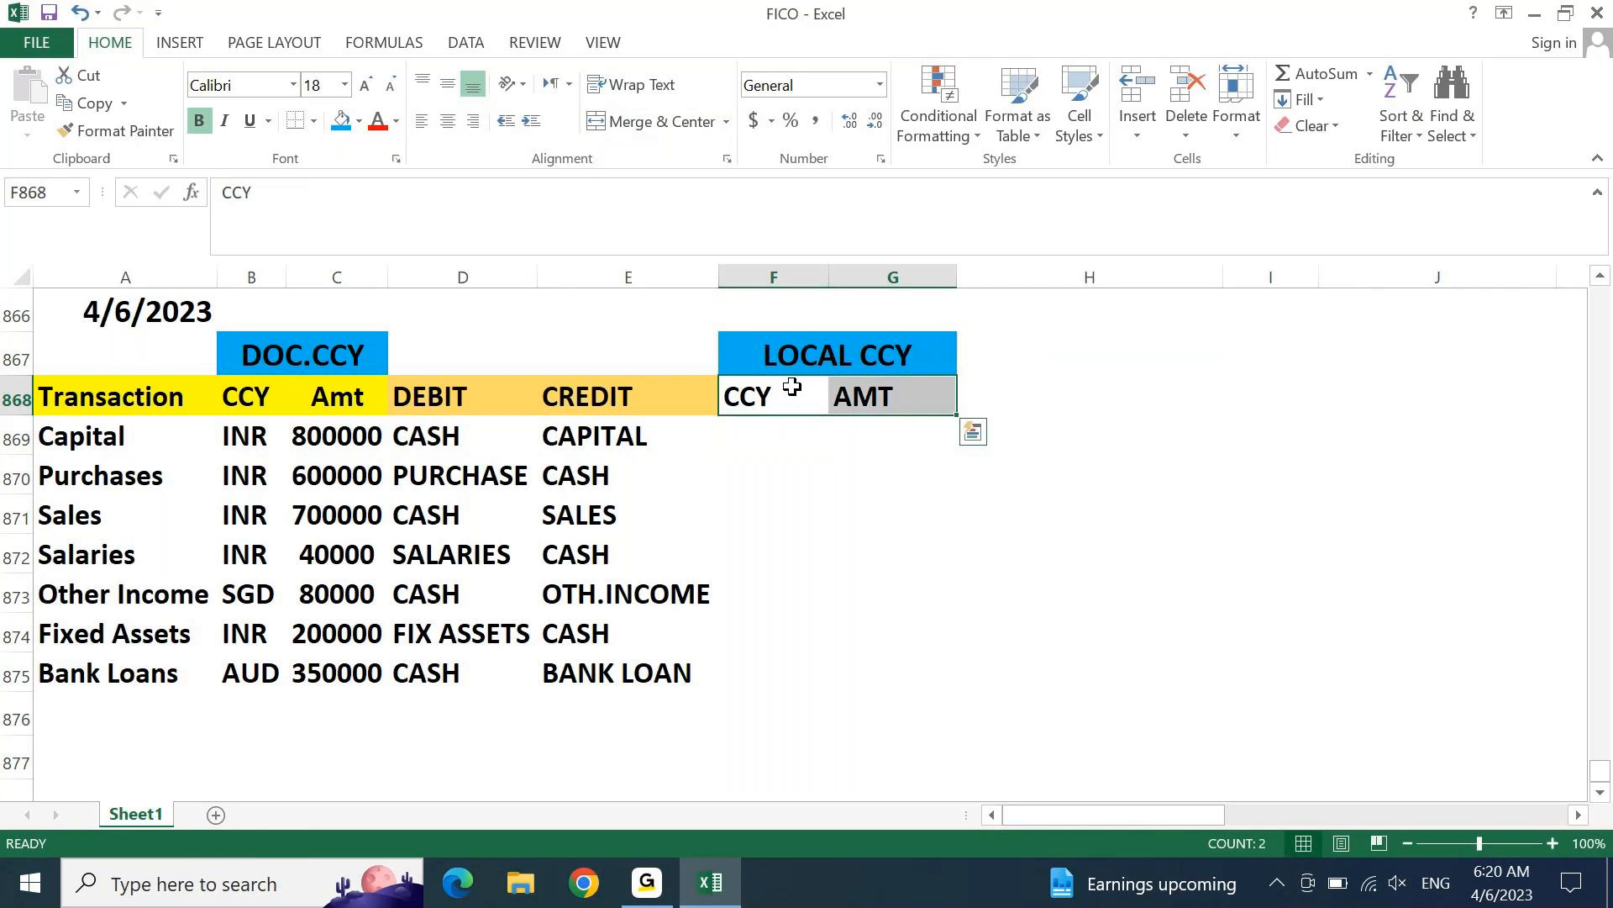
pyautogui.click(359, 121)
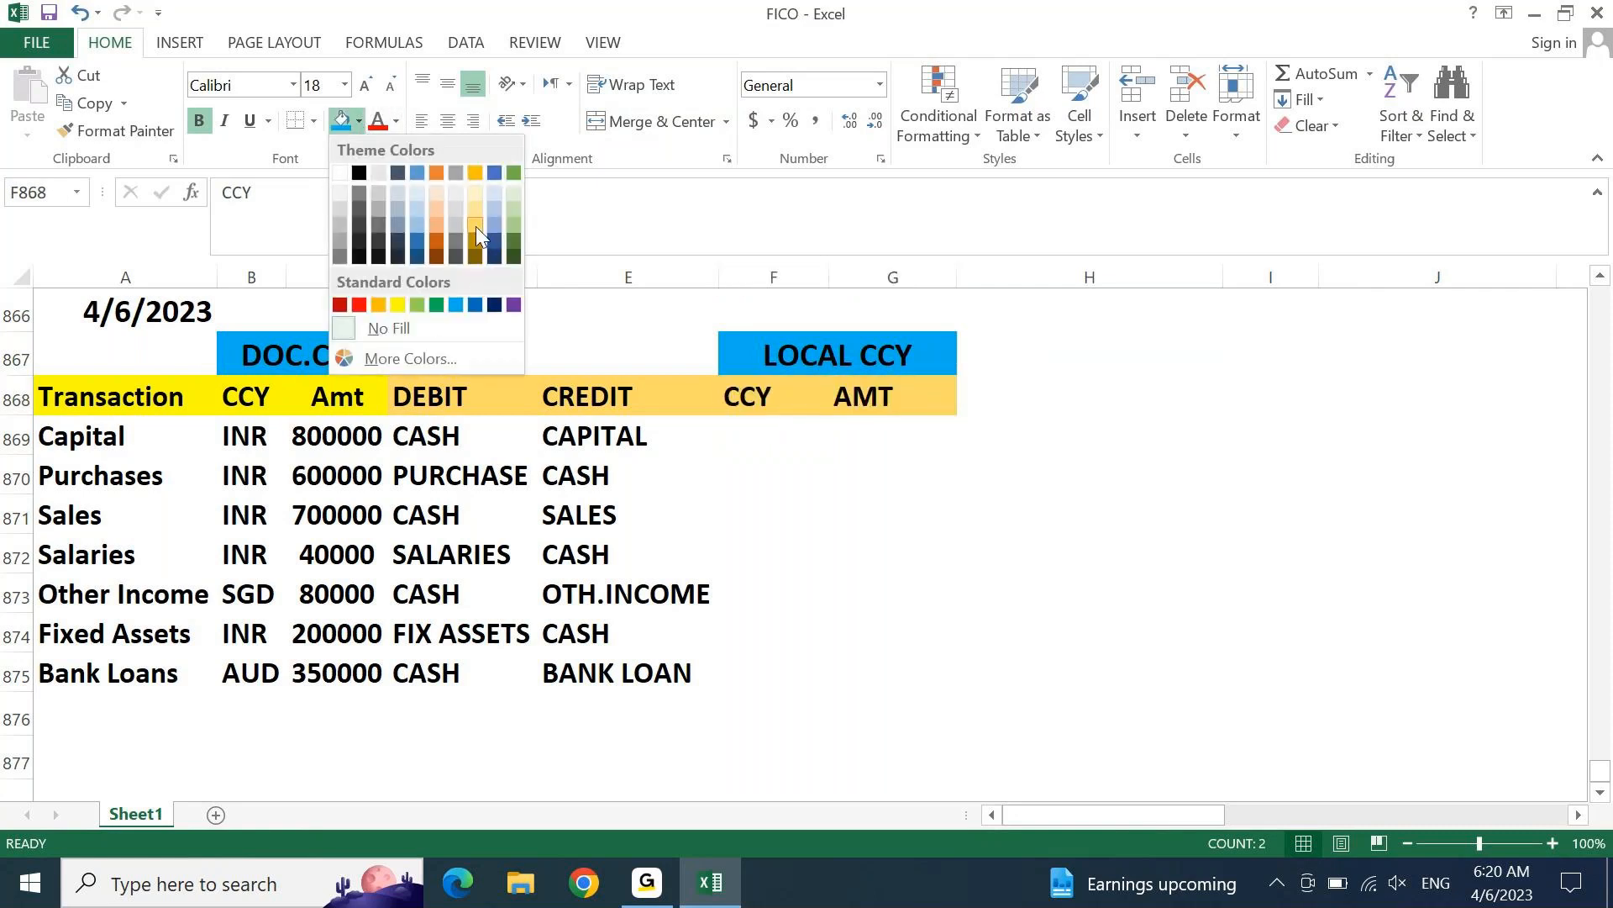
pyautogui.click(512, 222)
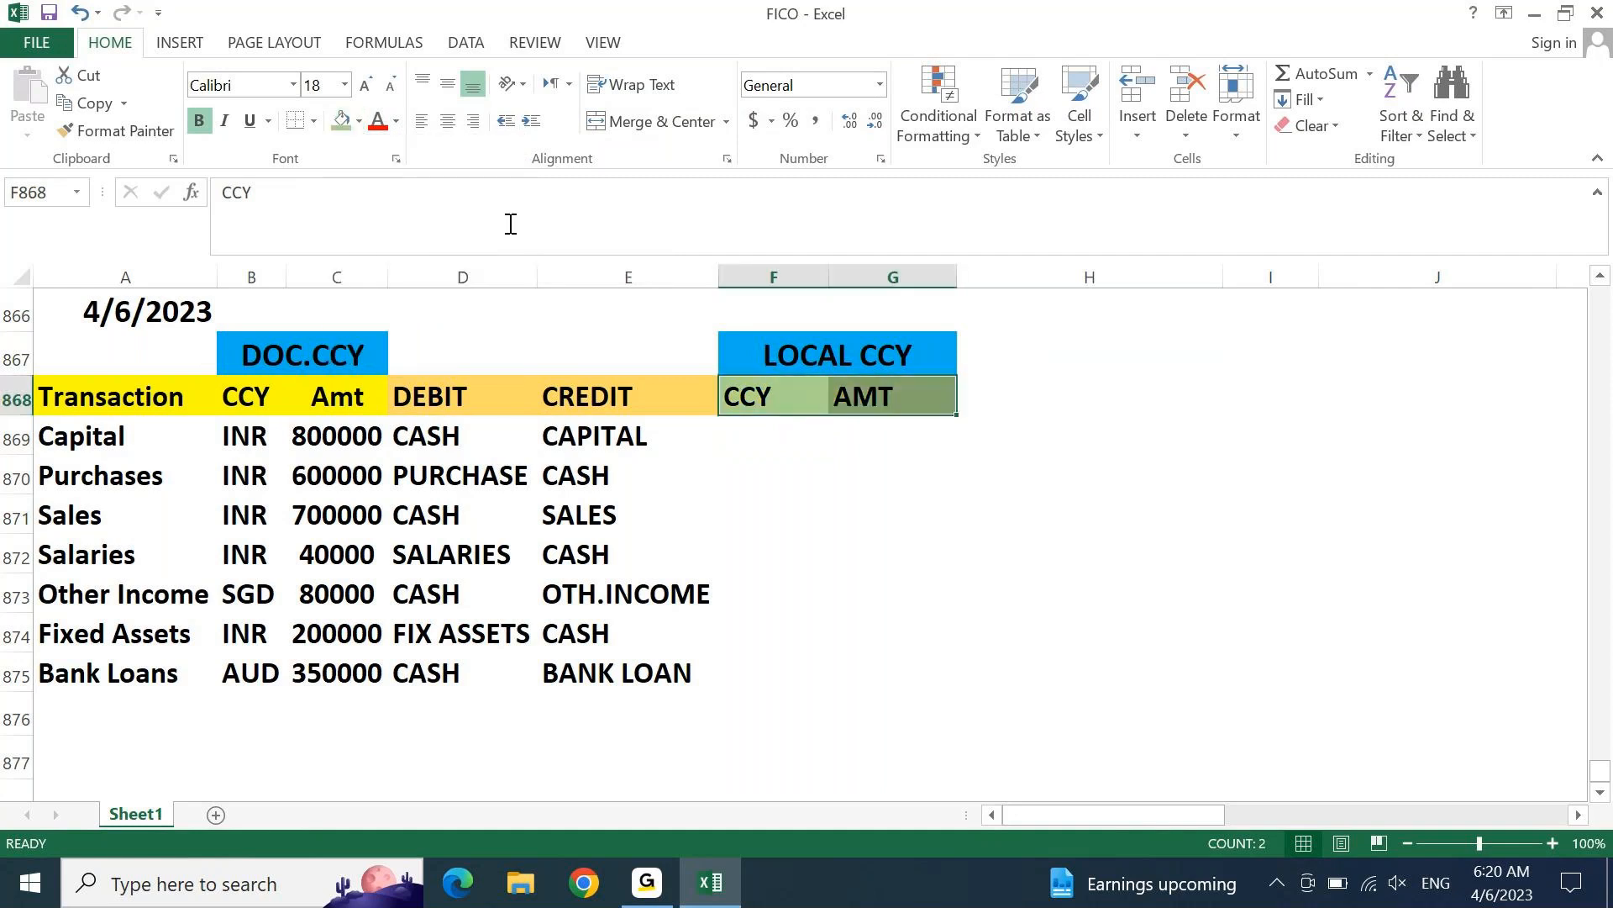
pyautogui.press('Down')
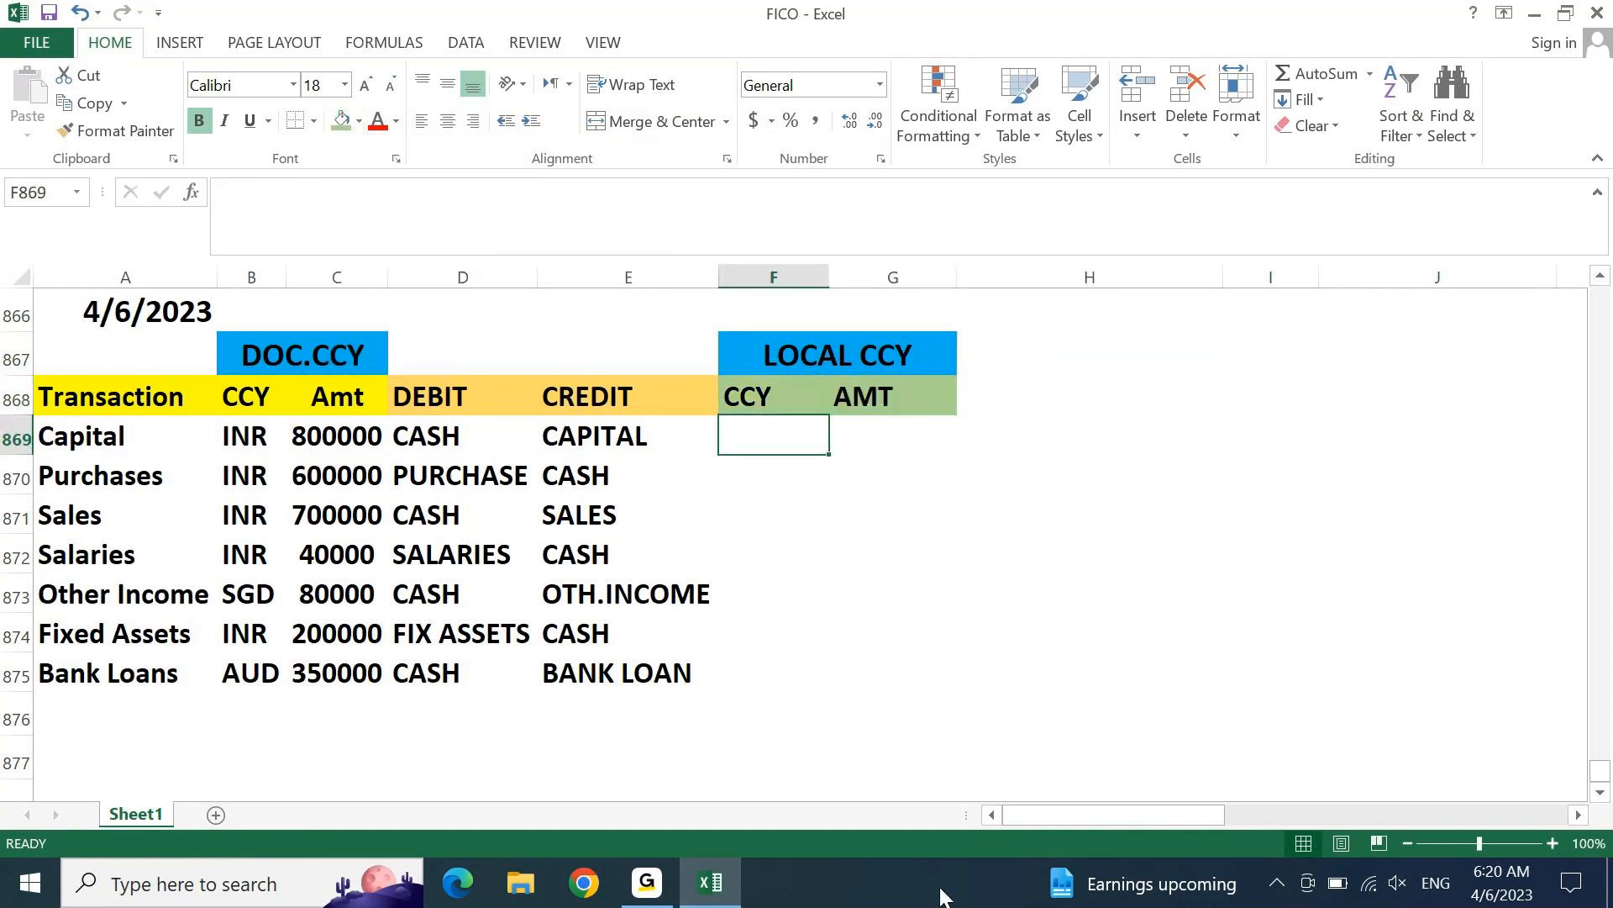
# Step: Enter INR as the local currency in F869 and copy it down through F875
pyautogui.write('INR')
pyautogui.press('Return')
pyautogui.press('Up')
pyautogui.hotkey('ctrl', 'c')
pyautogui.hotkey('shift', 'Down')
pyautogui.hotkey('shift', 'Down')
pyautogui.hotkey('shift', 'Down')
pyautogui.hotkey('shift', 'Down')
pyautogui.hotkey('shift', 'Down')
pyautogui.hotkey('shift', 'Down')
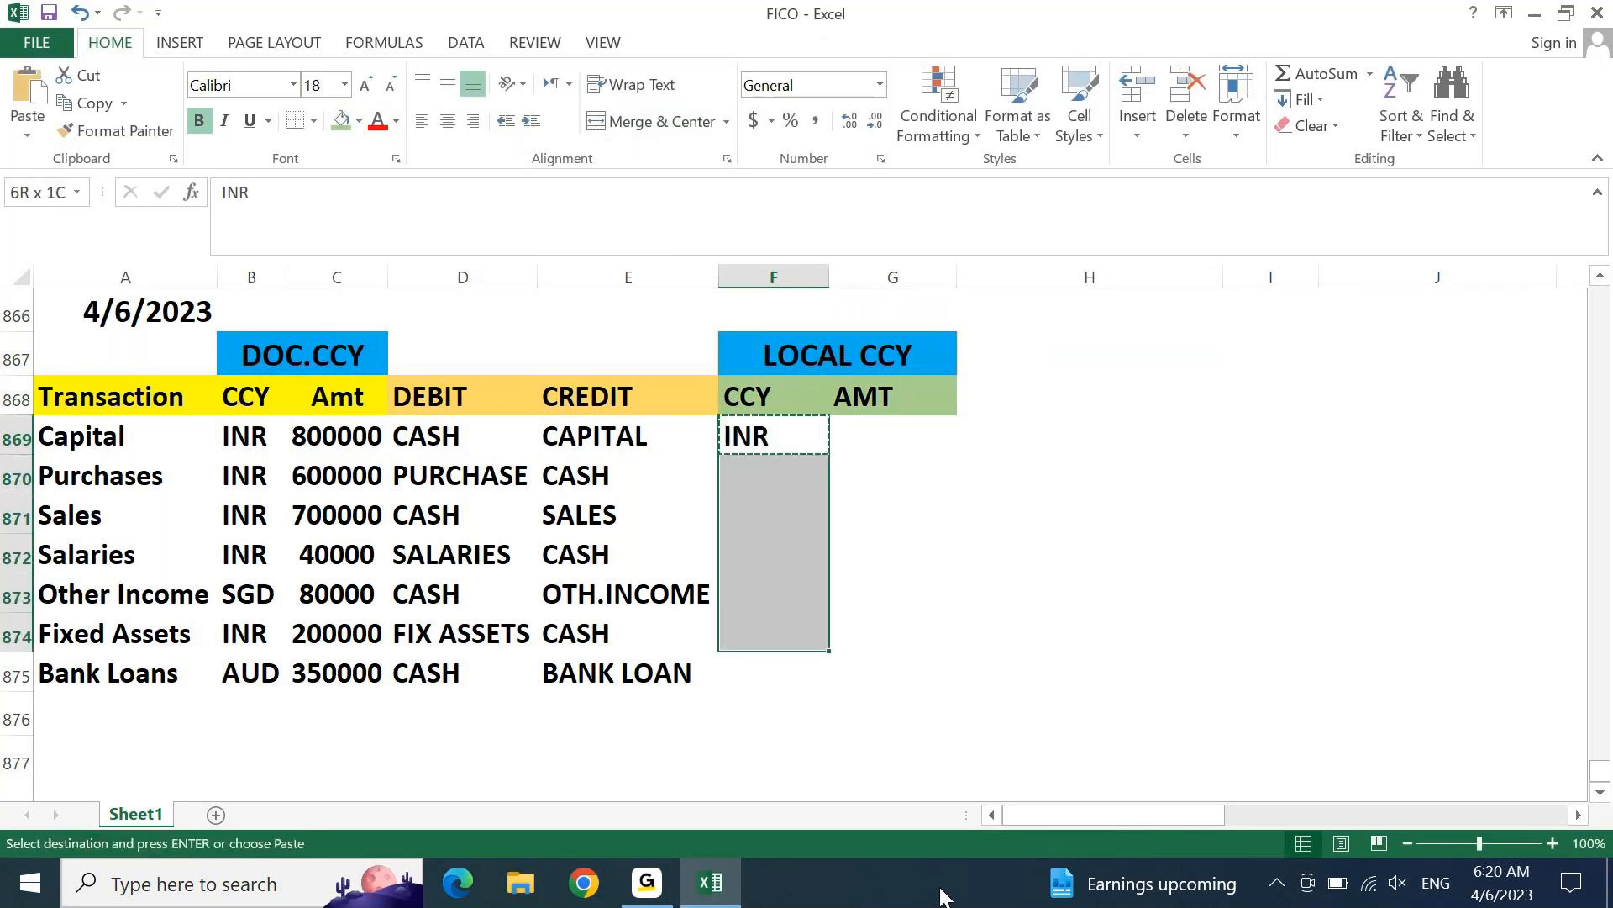
pyautogui.hotkey('ctrl', 'v')
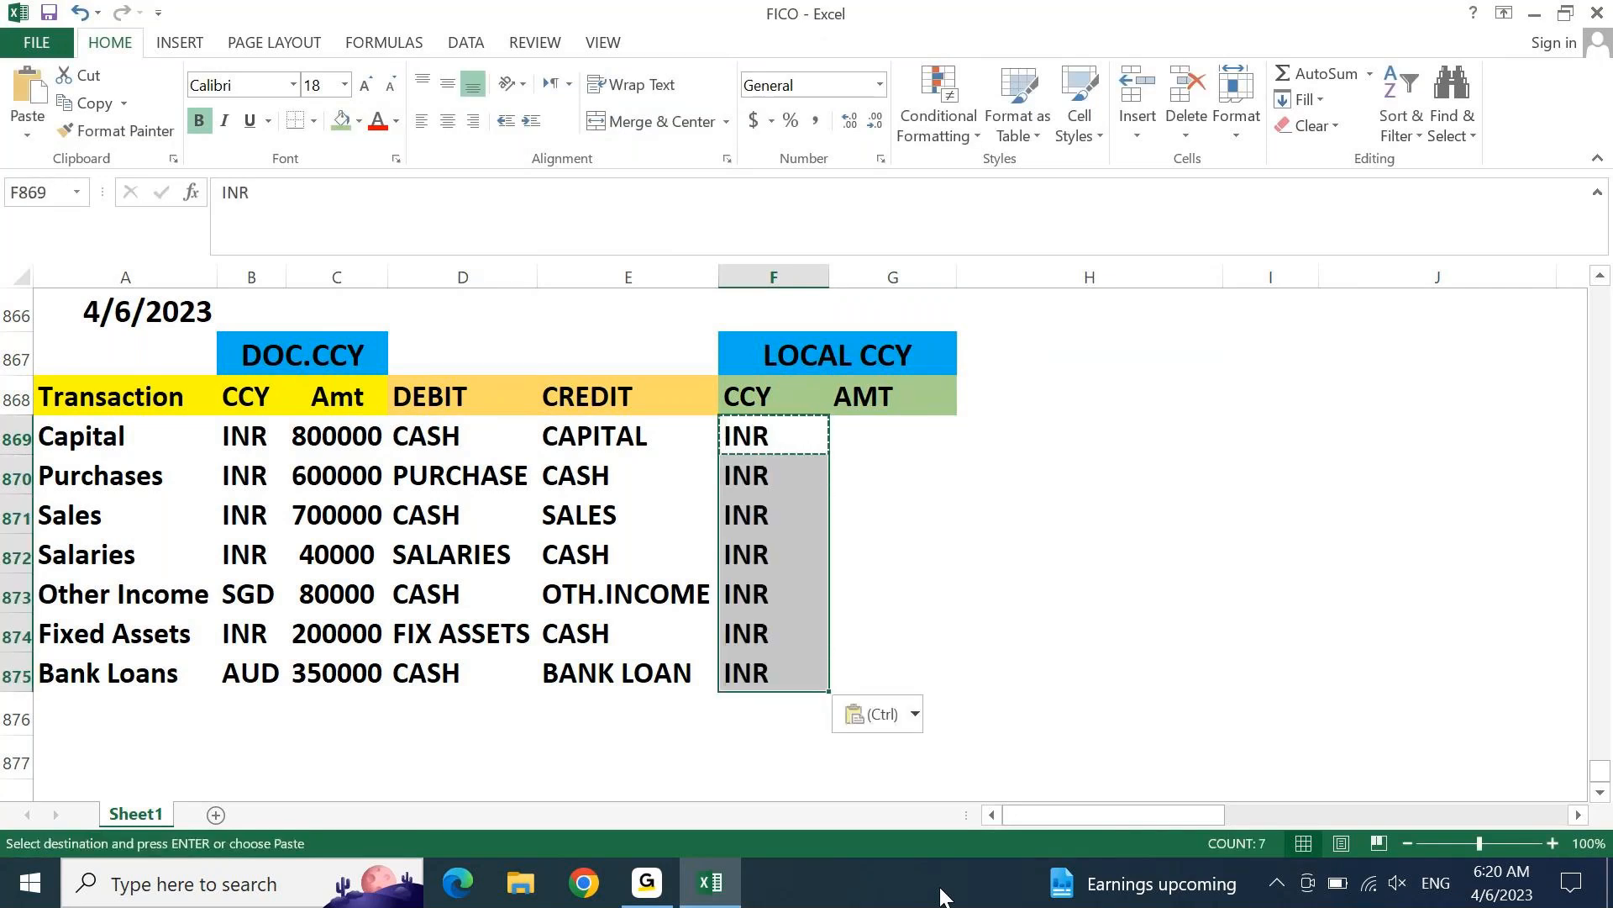
pyautogui.press('Escape')
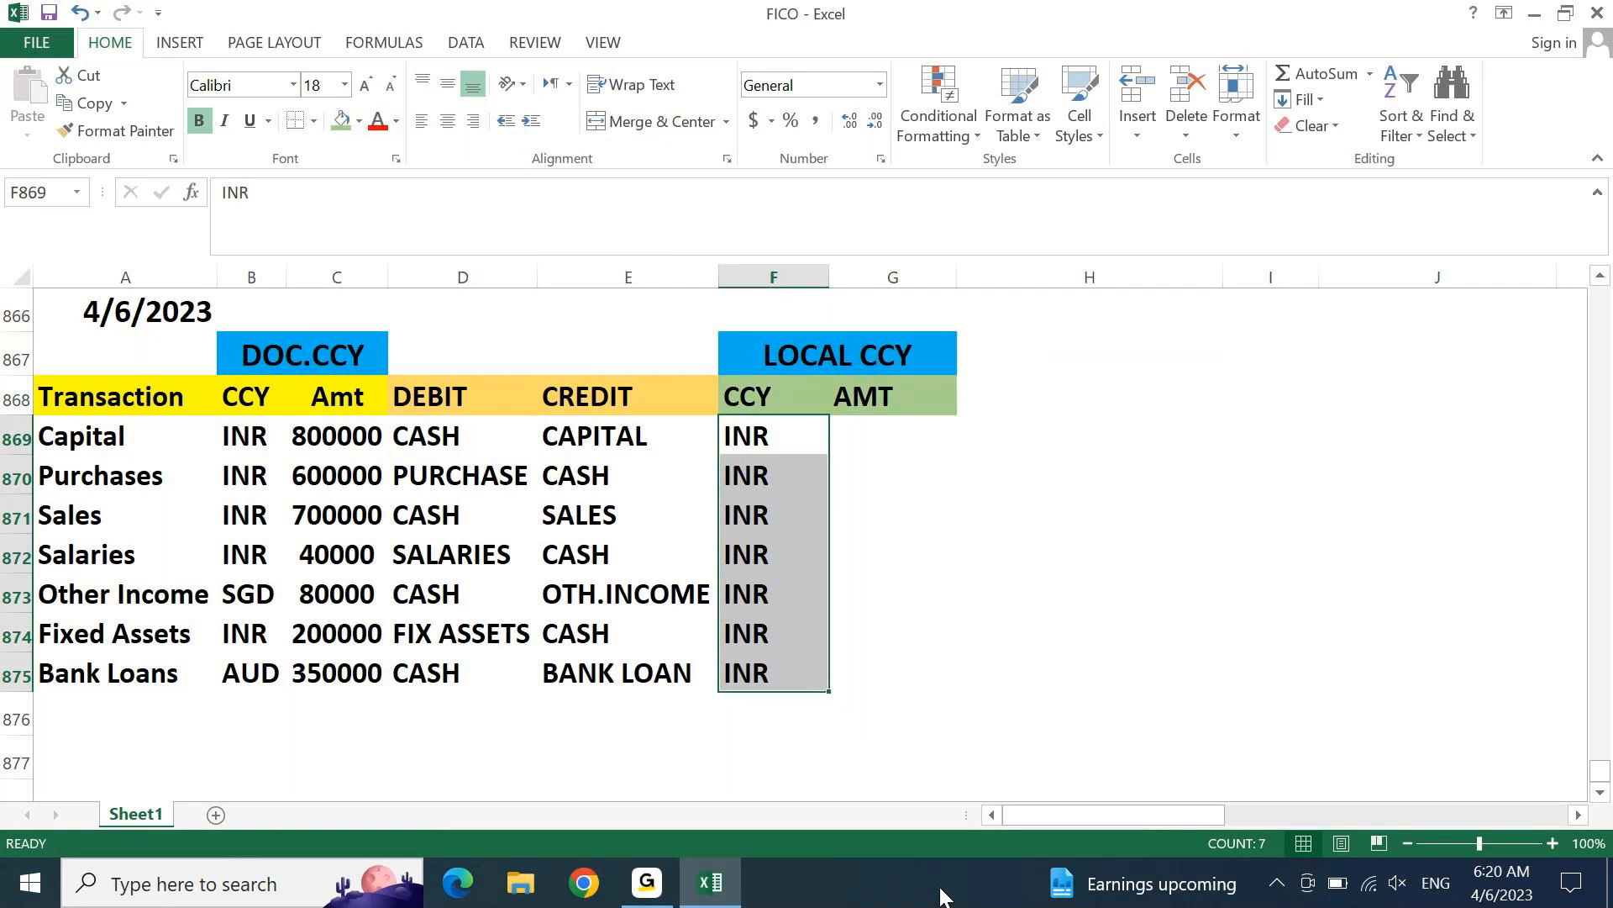
pyautogui.press('Up')
pyautogui.press('Right')
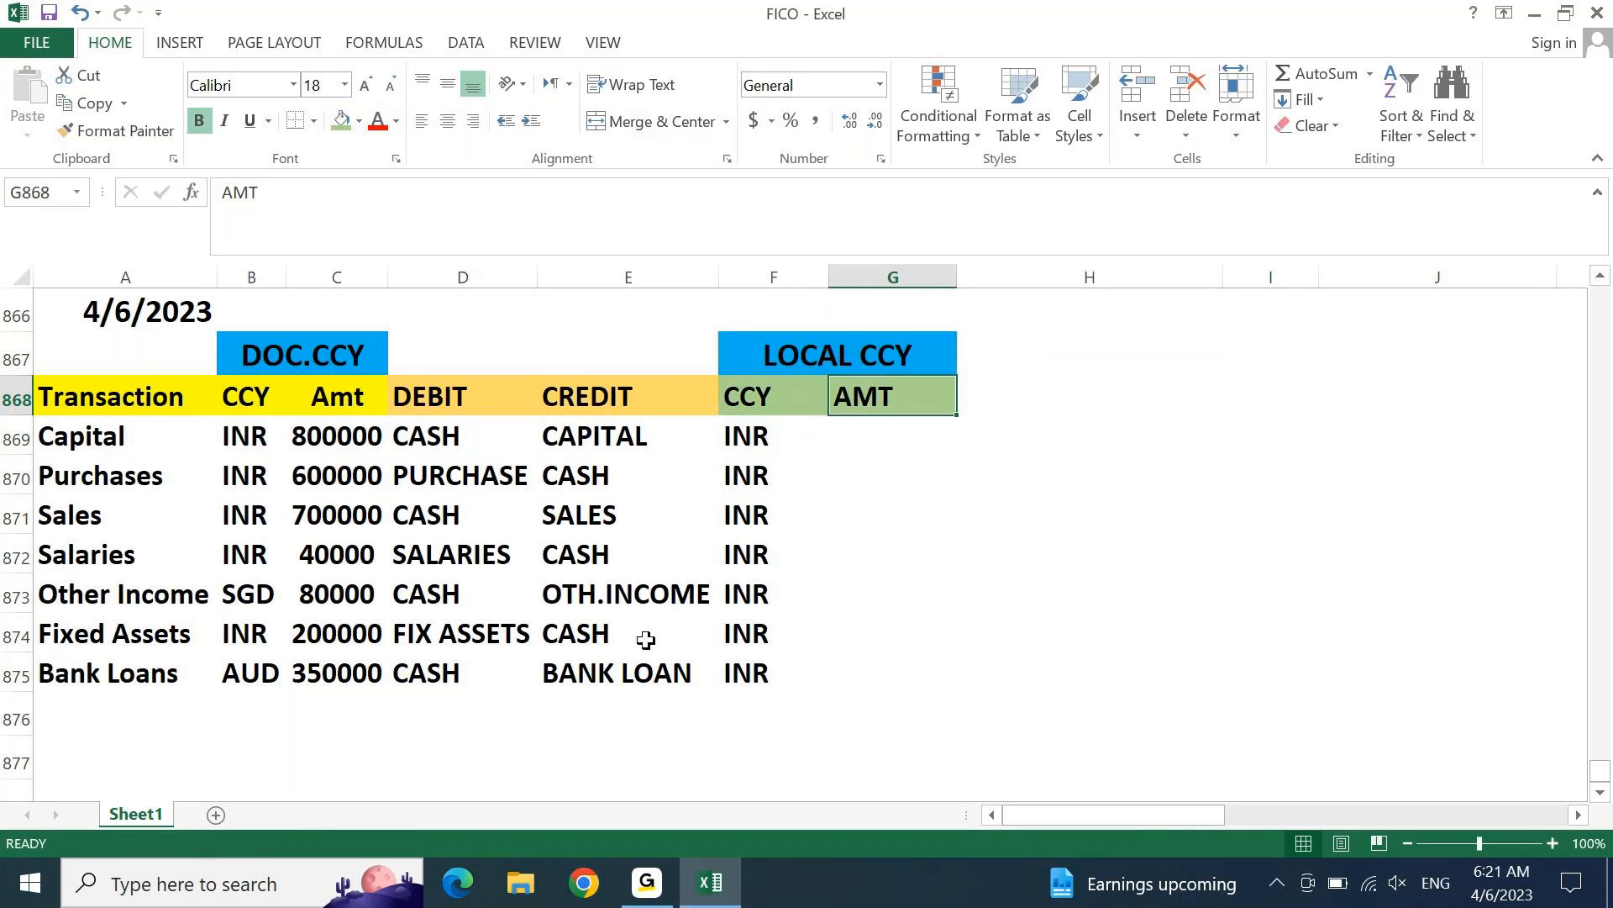
pyautogui.click(237, 438)
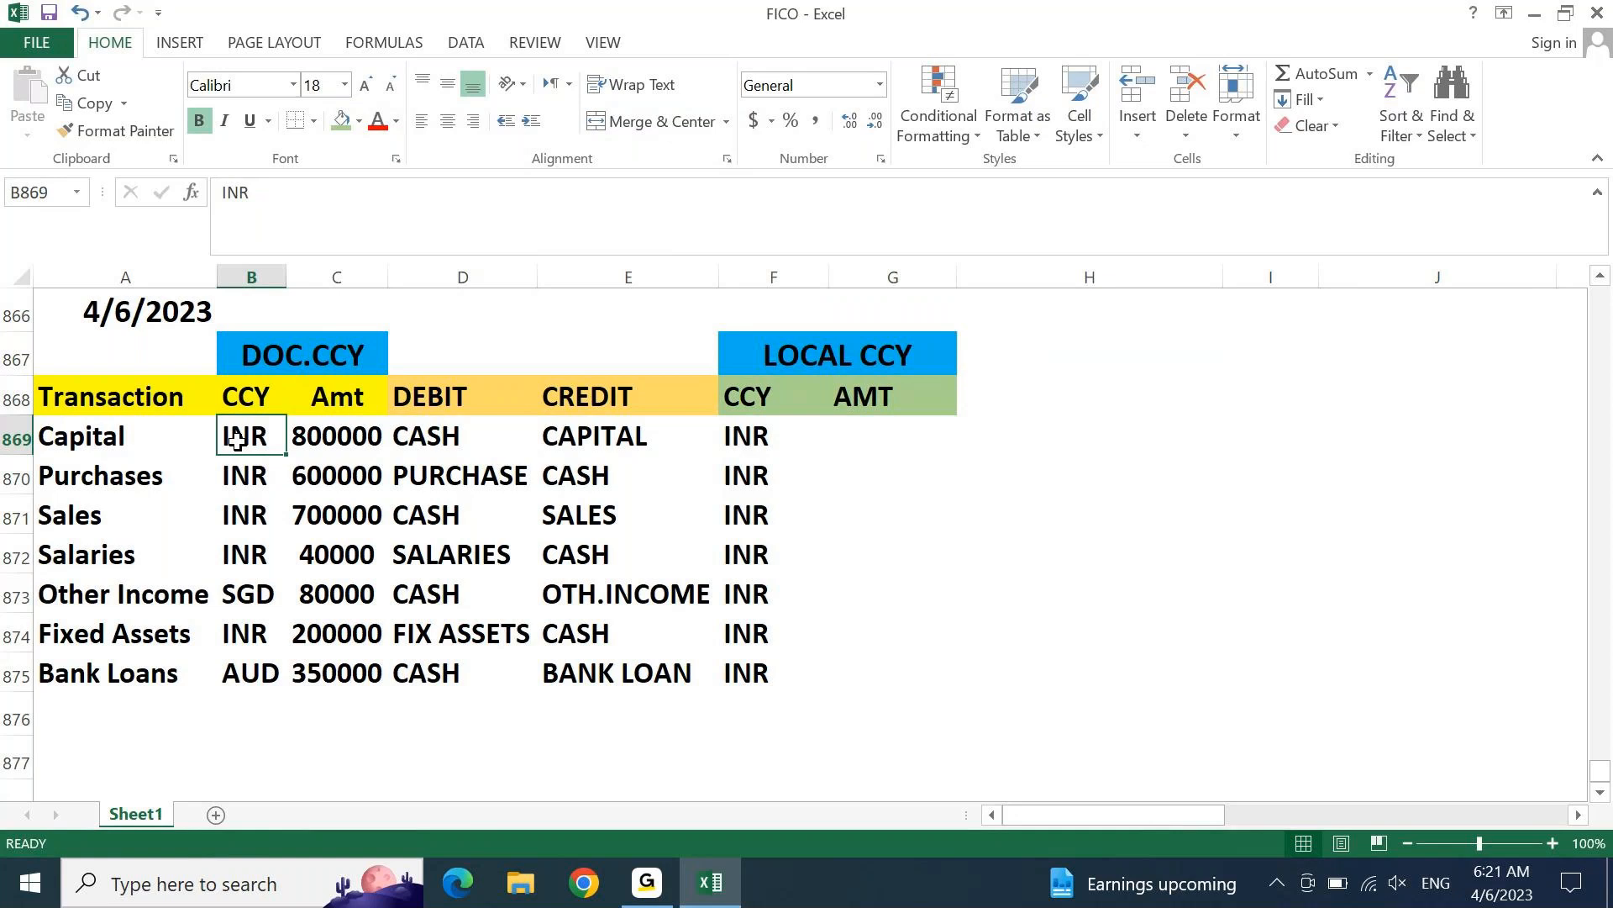
pyautogui.click(736, 435)
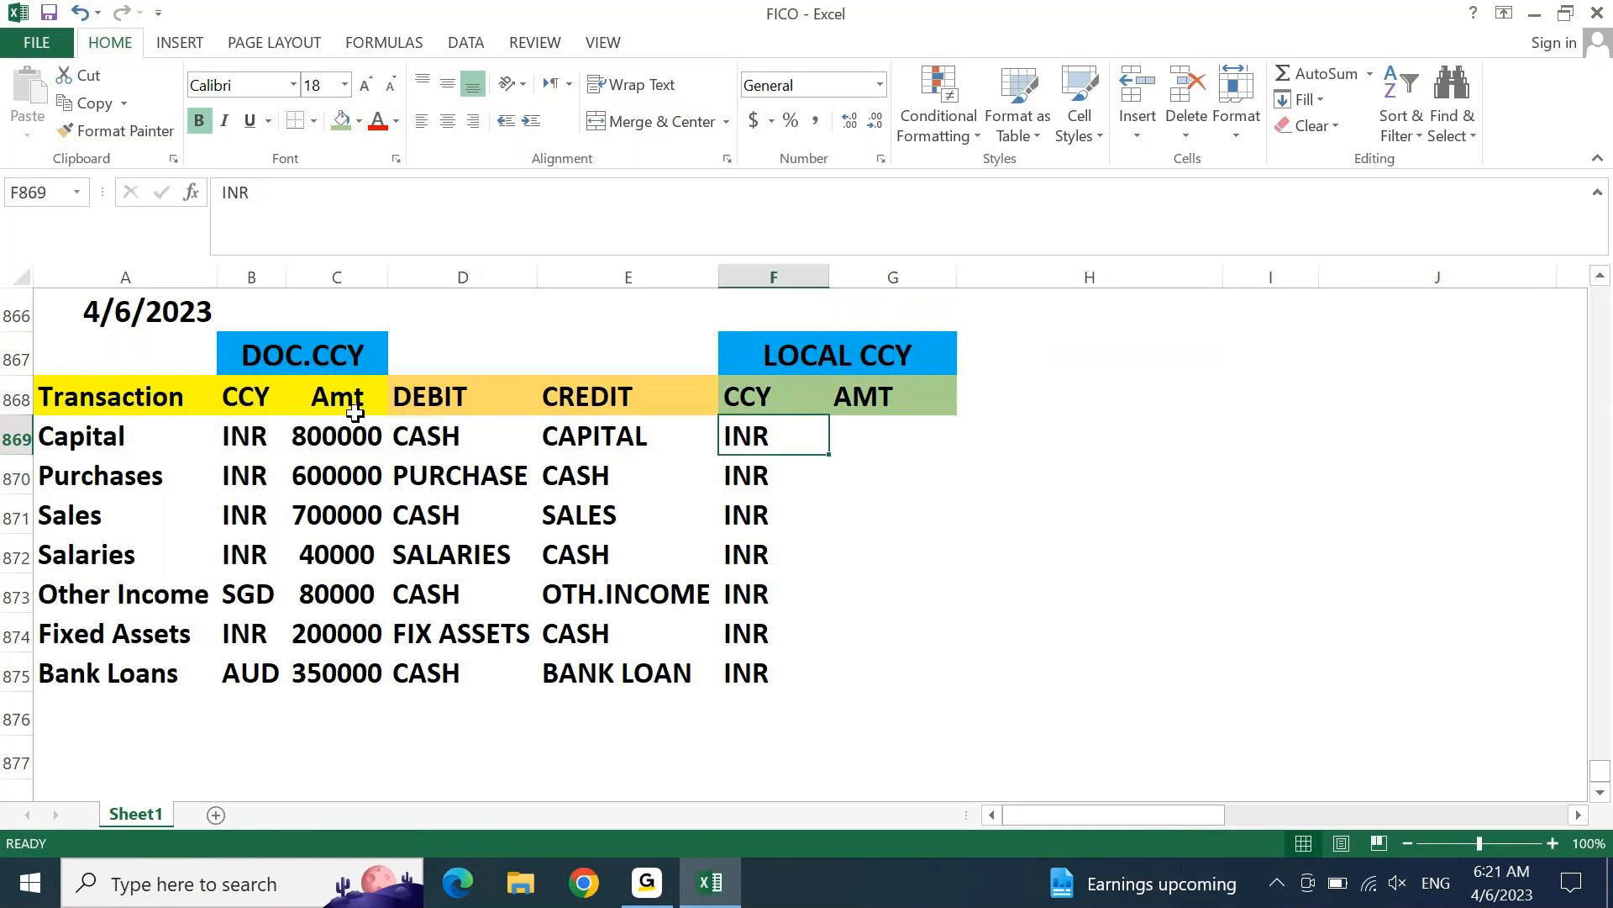
pyautogui.click(338, 435)
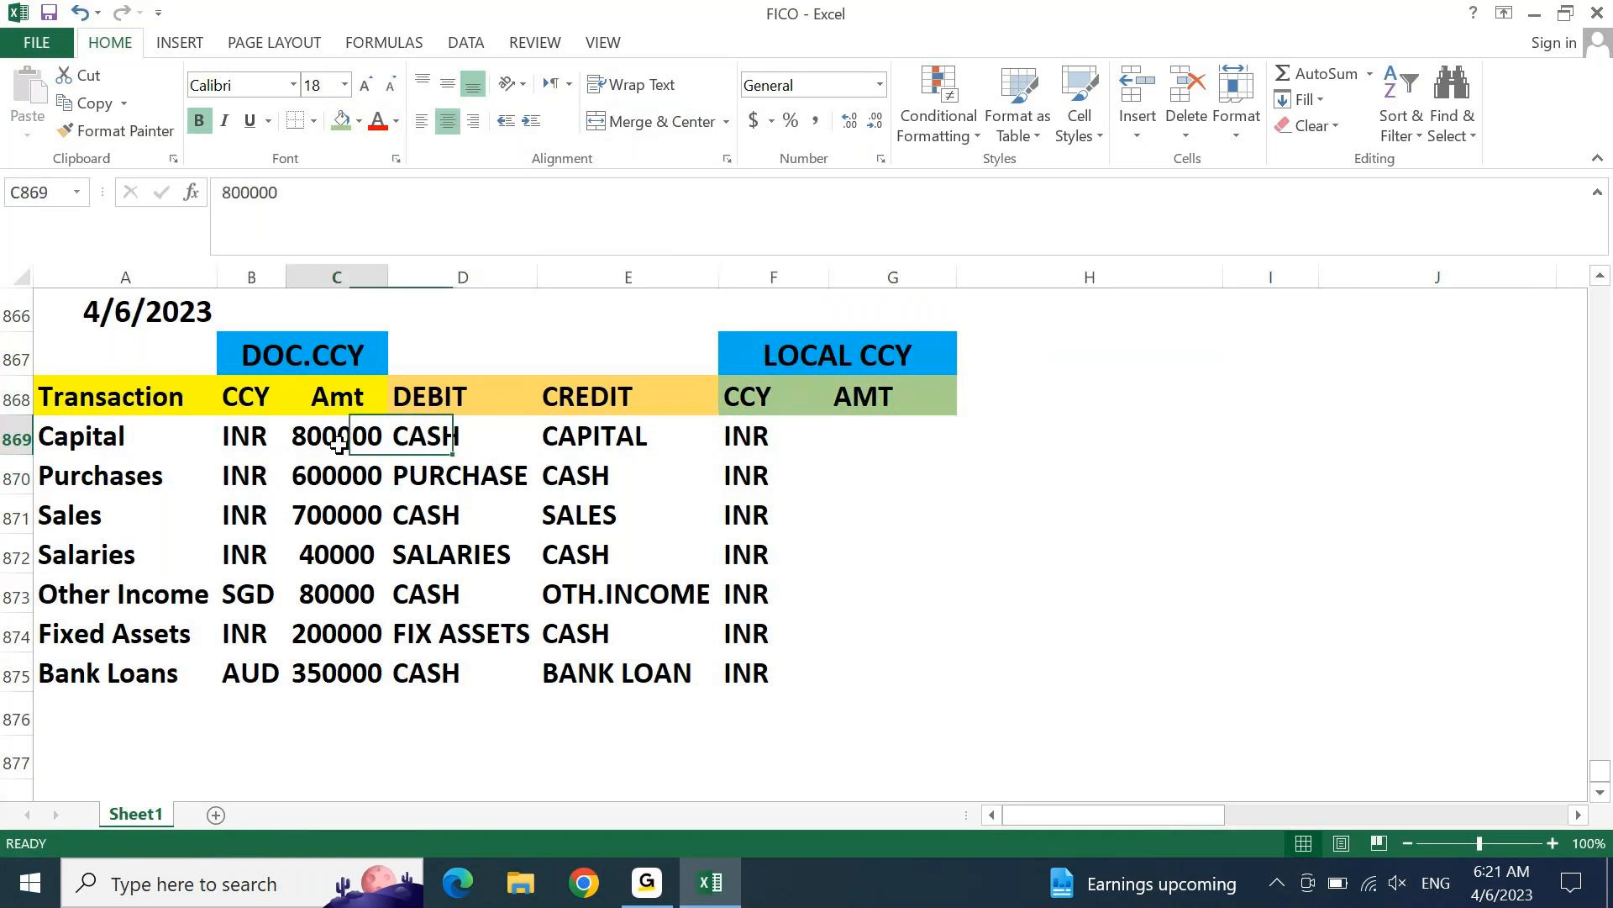
# Step: Enter the formula =C869 in G869 to bring over the Capital amount as the local currency amount
pyautogui.click(872, 428)
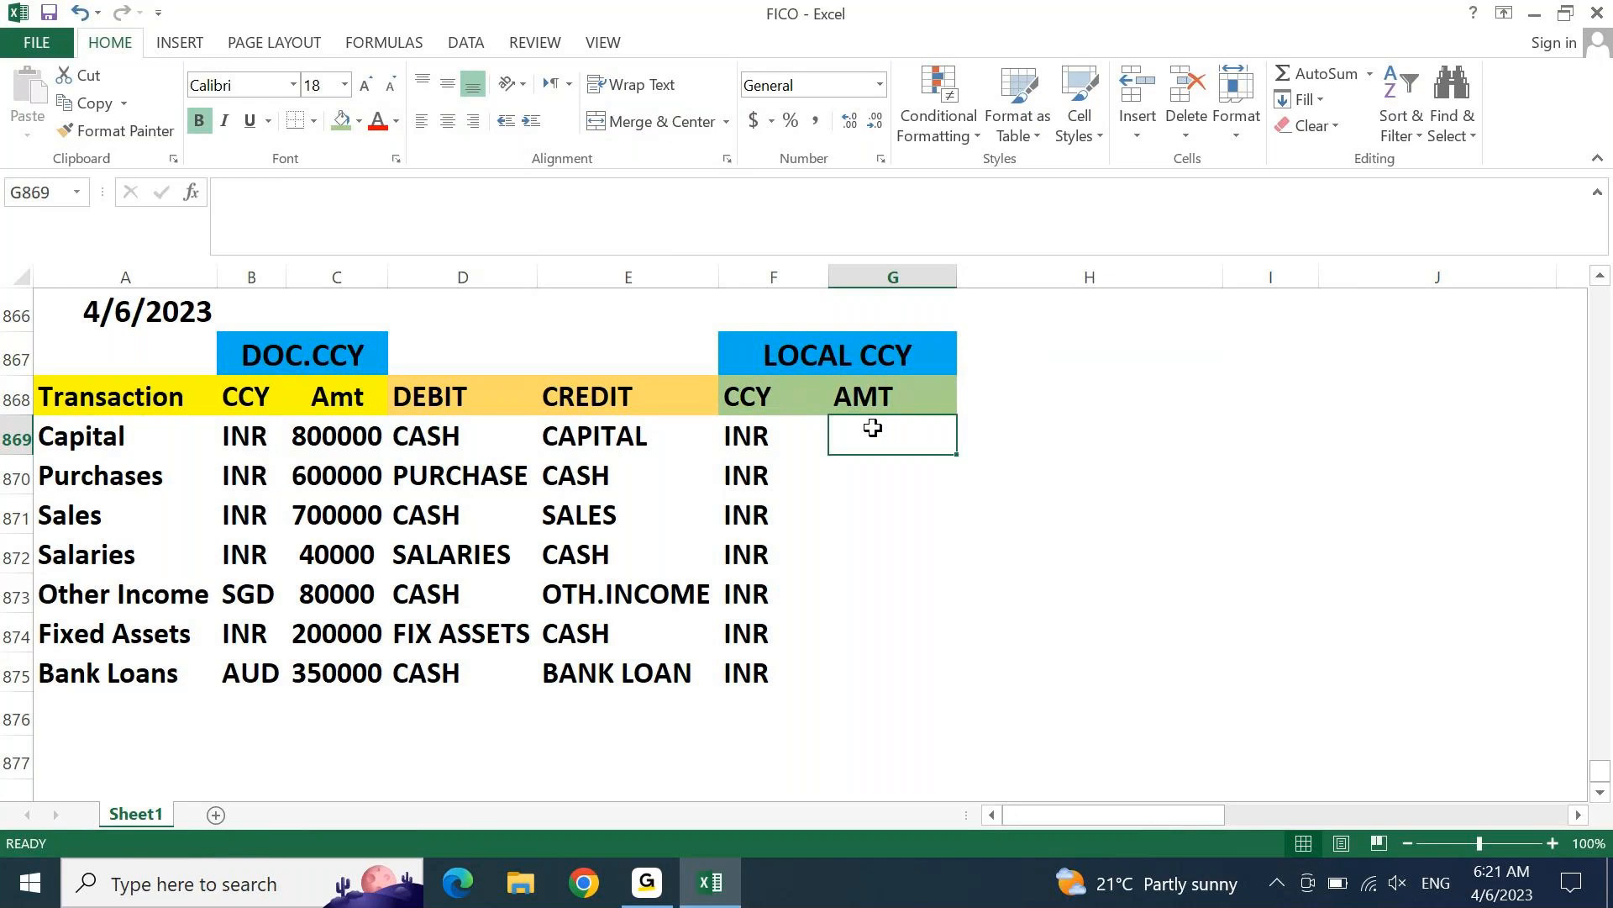
pyautogui.write('=')
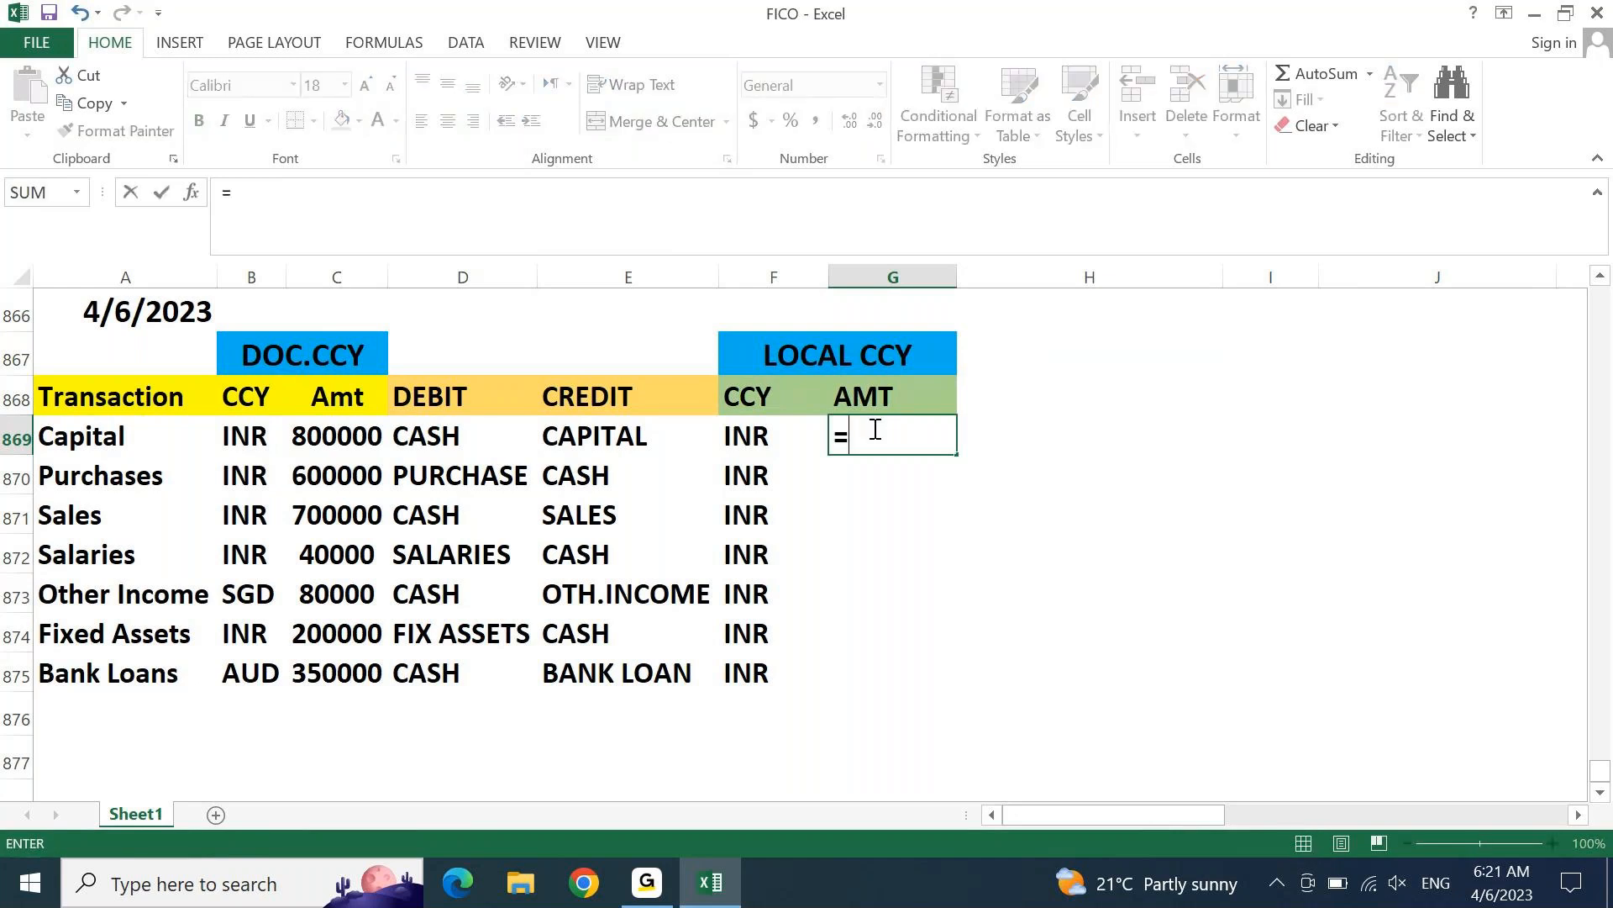
pyautogui.click(335, 440)
pyautogui.press('Return')
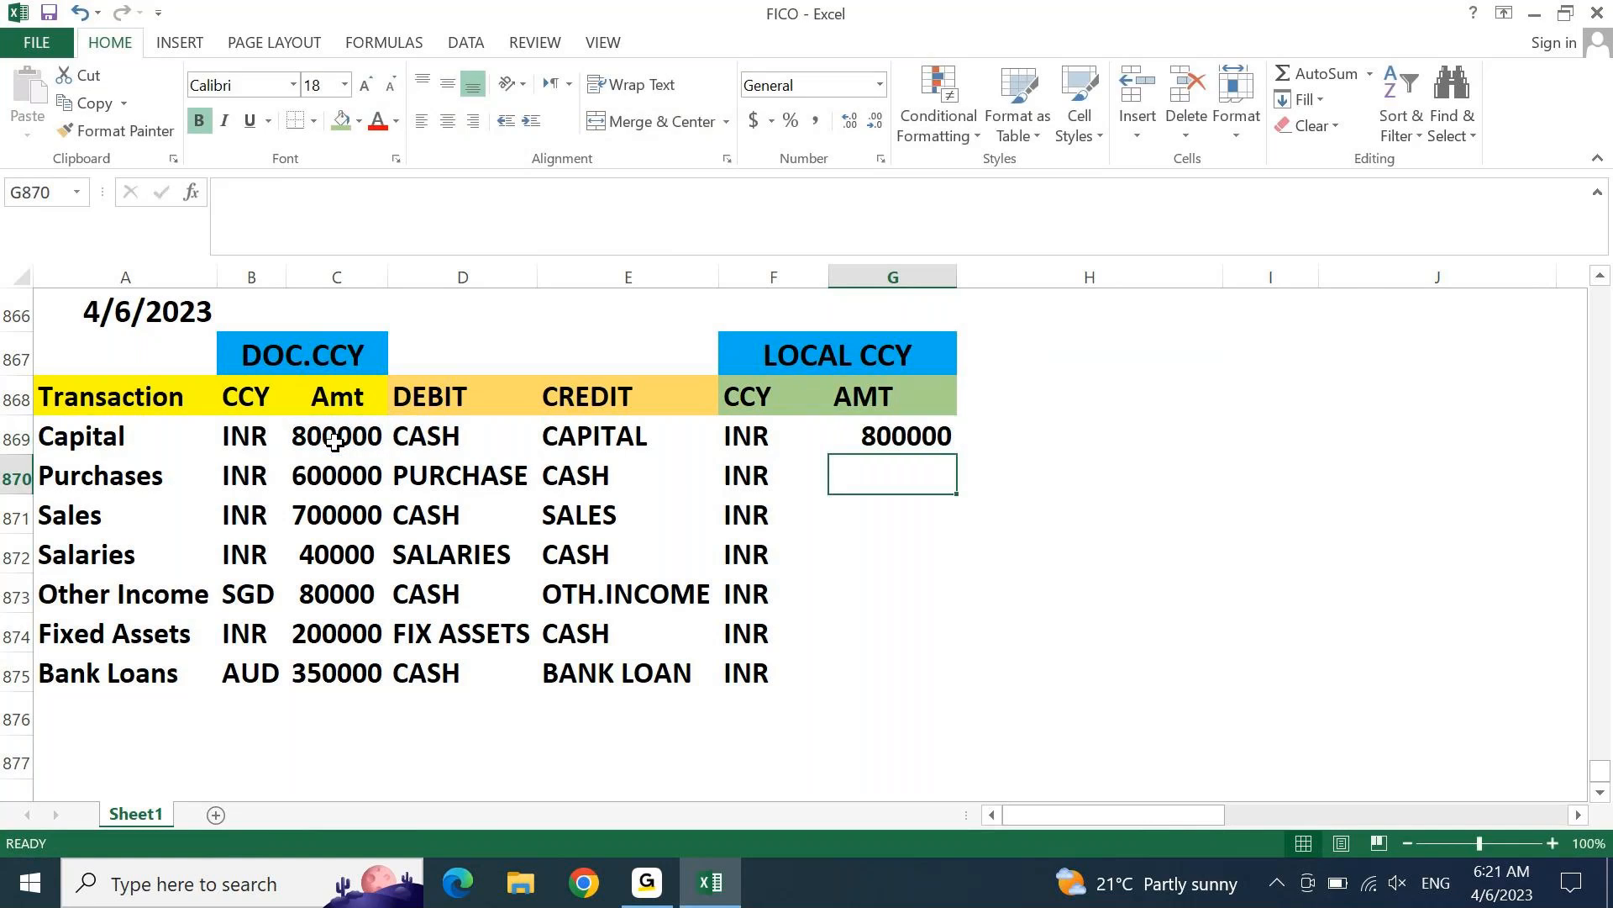
# Step: Copy the G869 formula down the local AMT column through G875
pyautogui.press('Up')
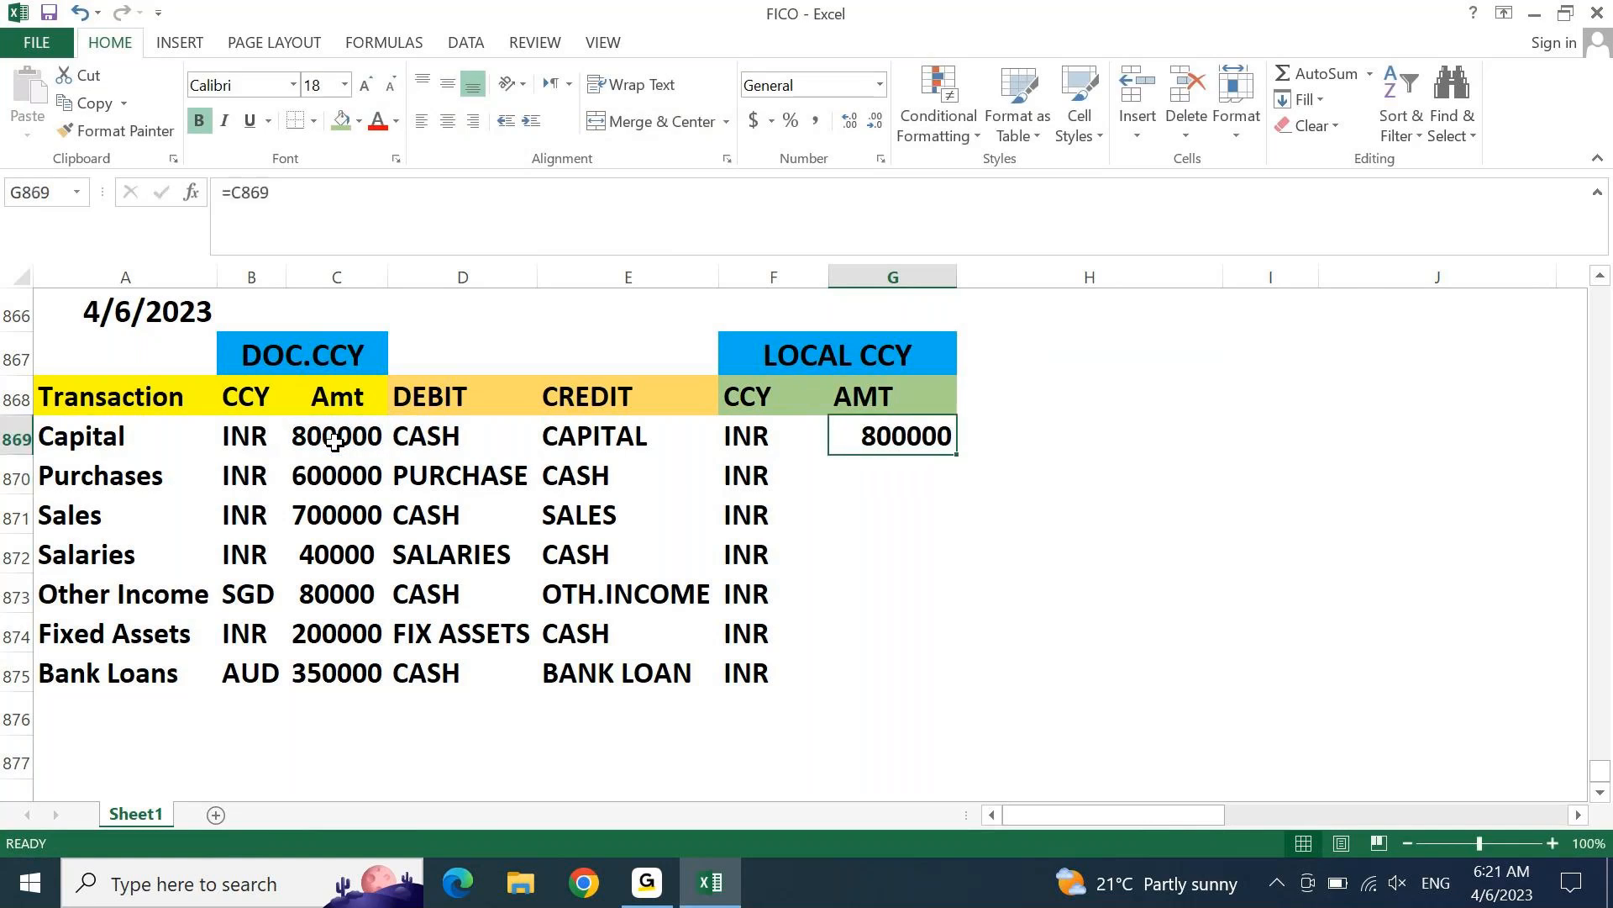
pyautogui.hotkey('ctrl', 'c')
pyautogui.hotkey('shift', 'Down')
pyautogui.hotkey('shift', 'Down')
pyautogui.hotkey('shift', 'Down')
pyautogui.hotkey('shift', 'Down')
pyautogui.hotkey('shift', 'Down')
pyautogui.hotkey('shift', 'Down')
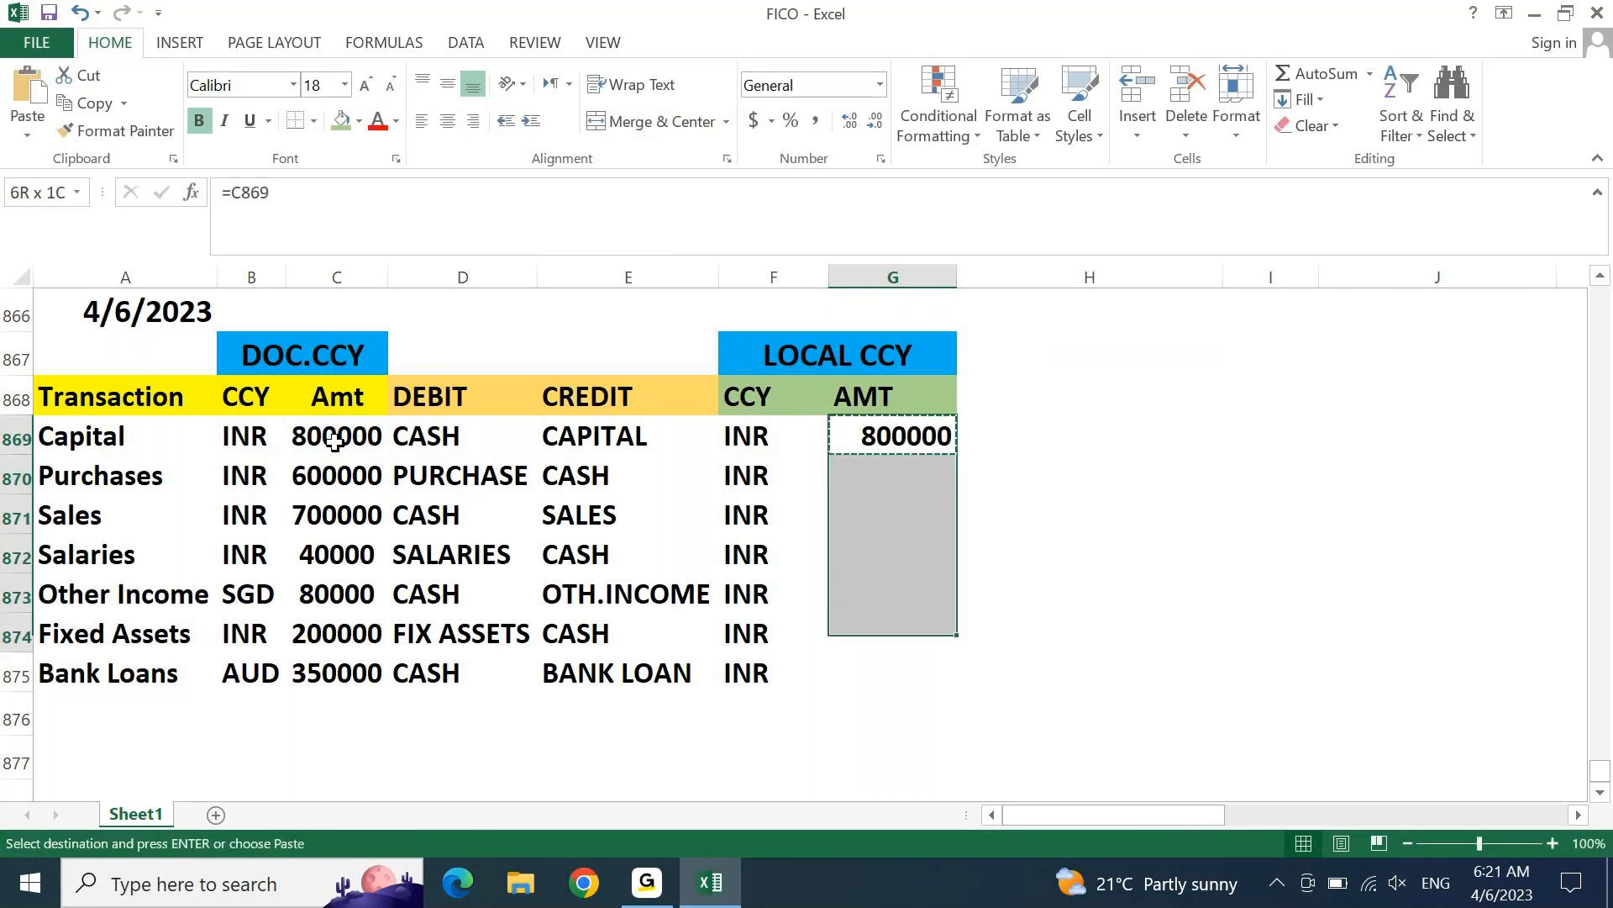
pyautogui.hotkey('ctrl', 'v')
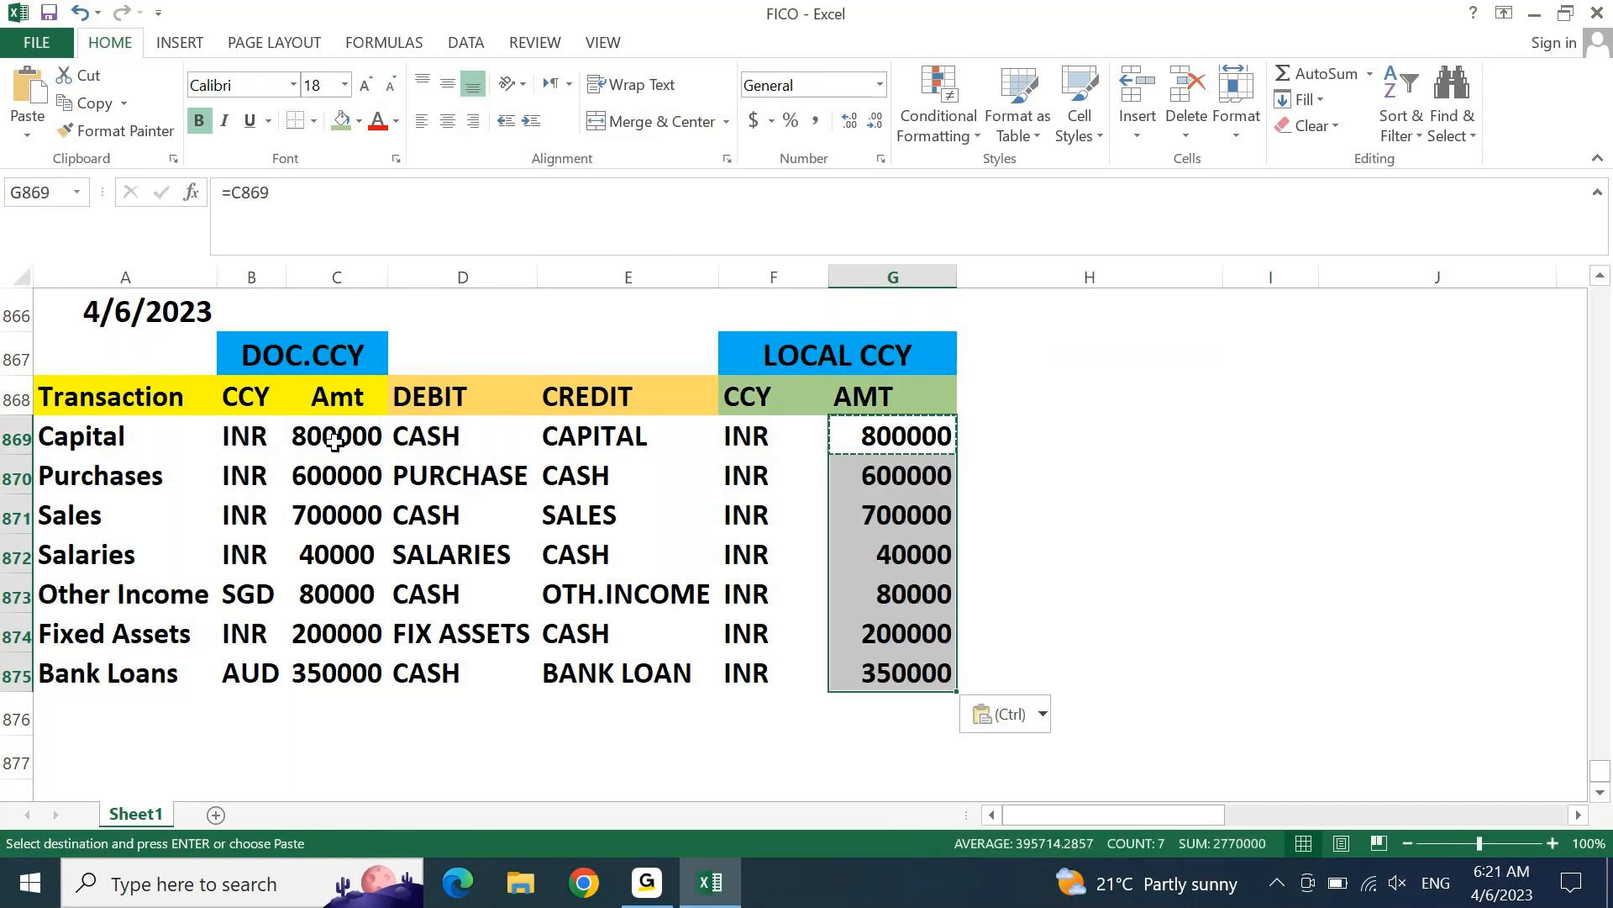
pyautogui.press('Escape')
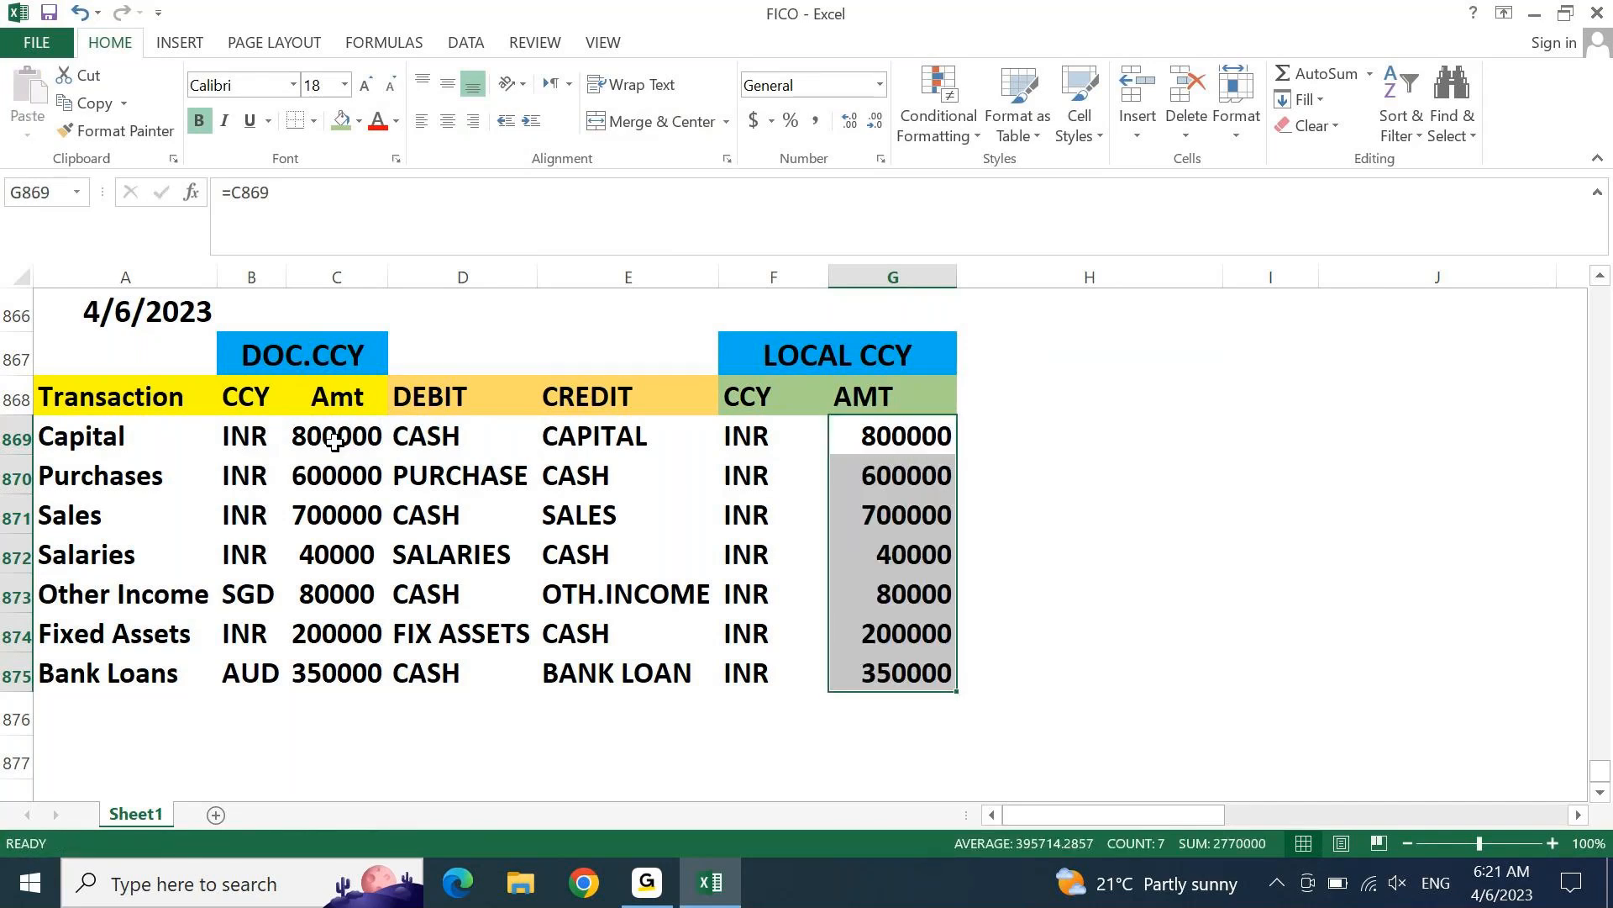
# Step: Replace the formulas in G869:G875 with their values using Paste Special
pyautogui.hotkey('ctrl', 'c')
pyautogui.hotkey('ctrl', 'alt', 'v')
pyautogui.press('v')
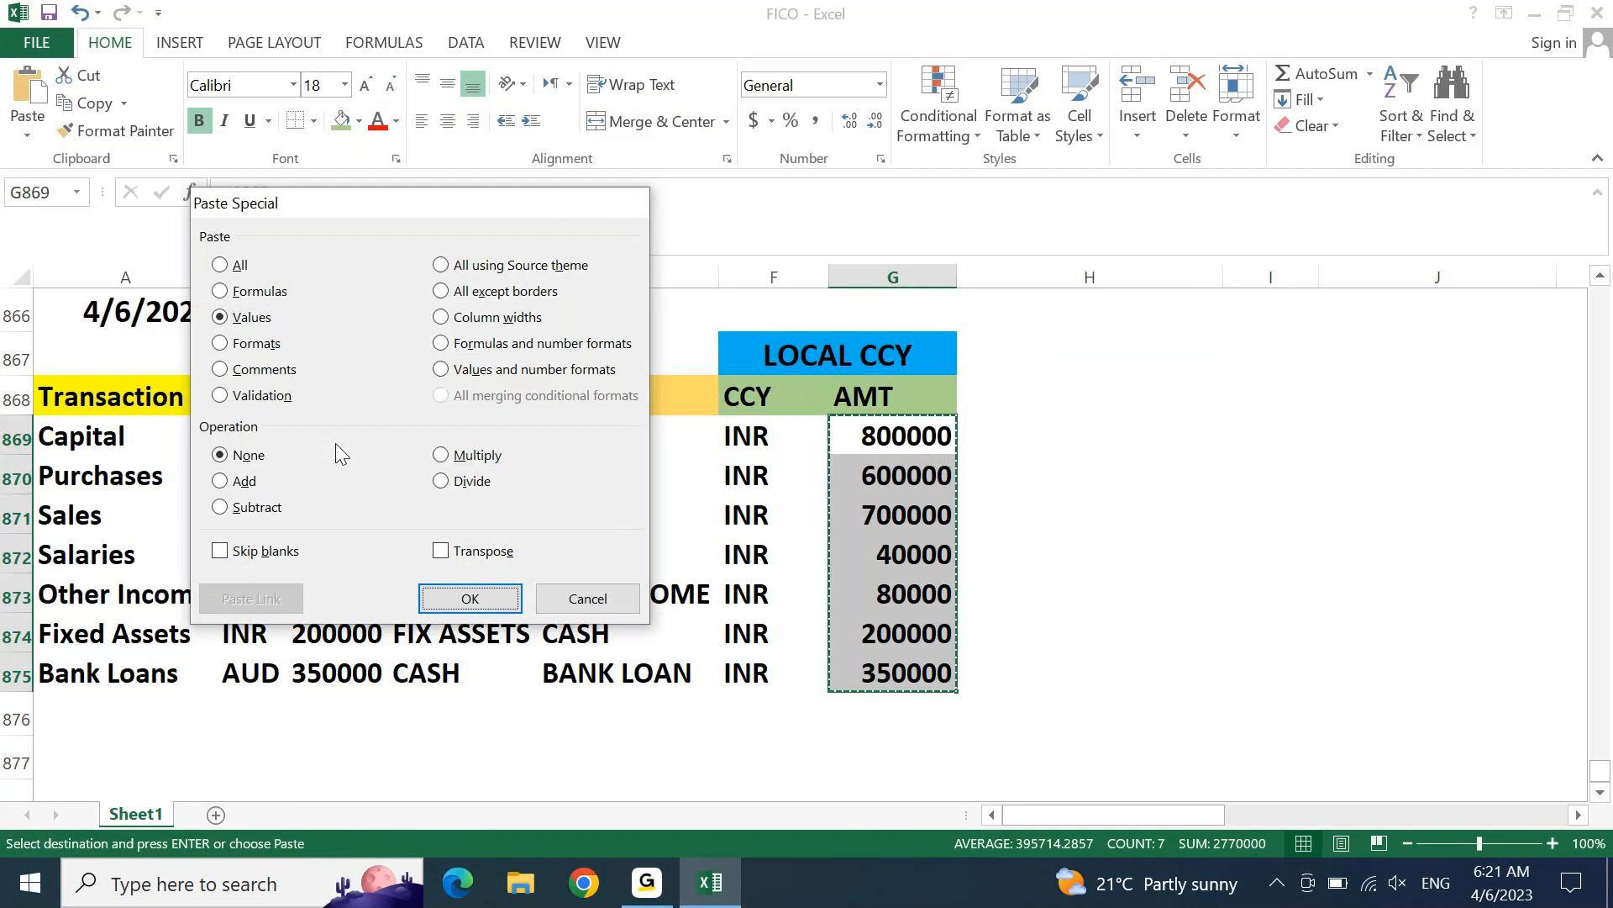
pyautogui.press('Return')
pyautogui.press('Escape')
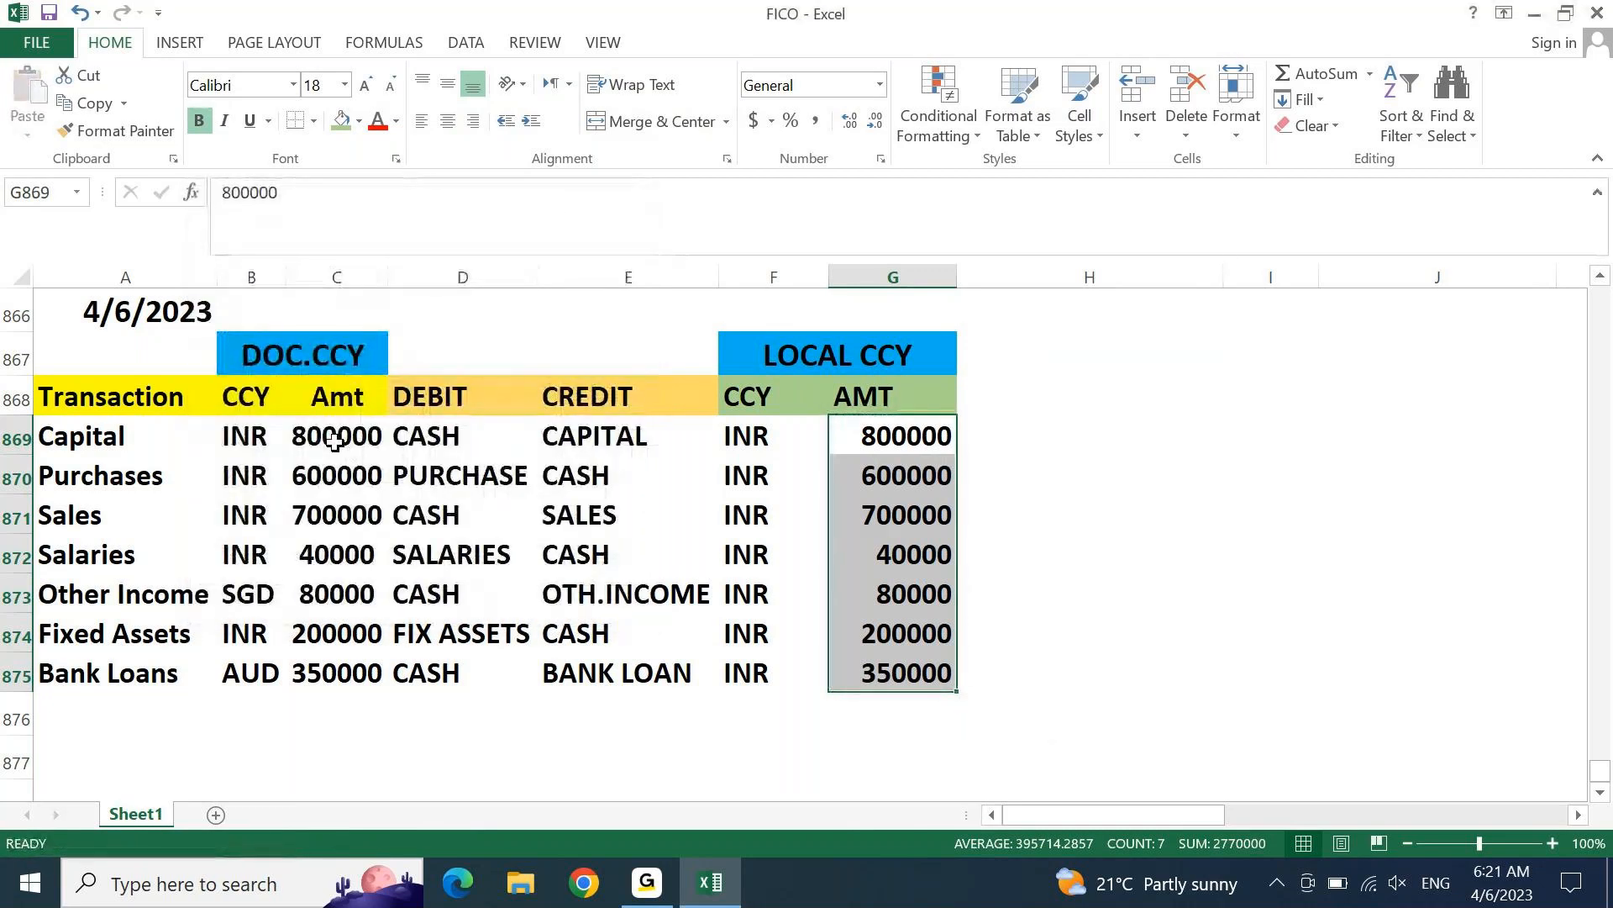
# Step: Clear the local currency amounts of the SGD Other Income row (G873) and the AUD Bank Loans row (G875)
pyautogui.click(10, 595)
pyautogui.click(854, 593)
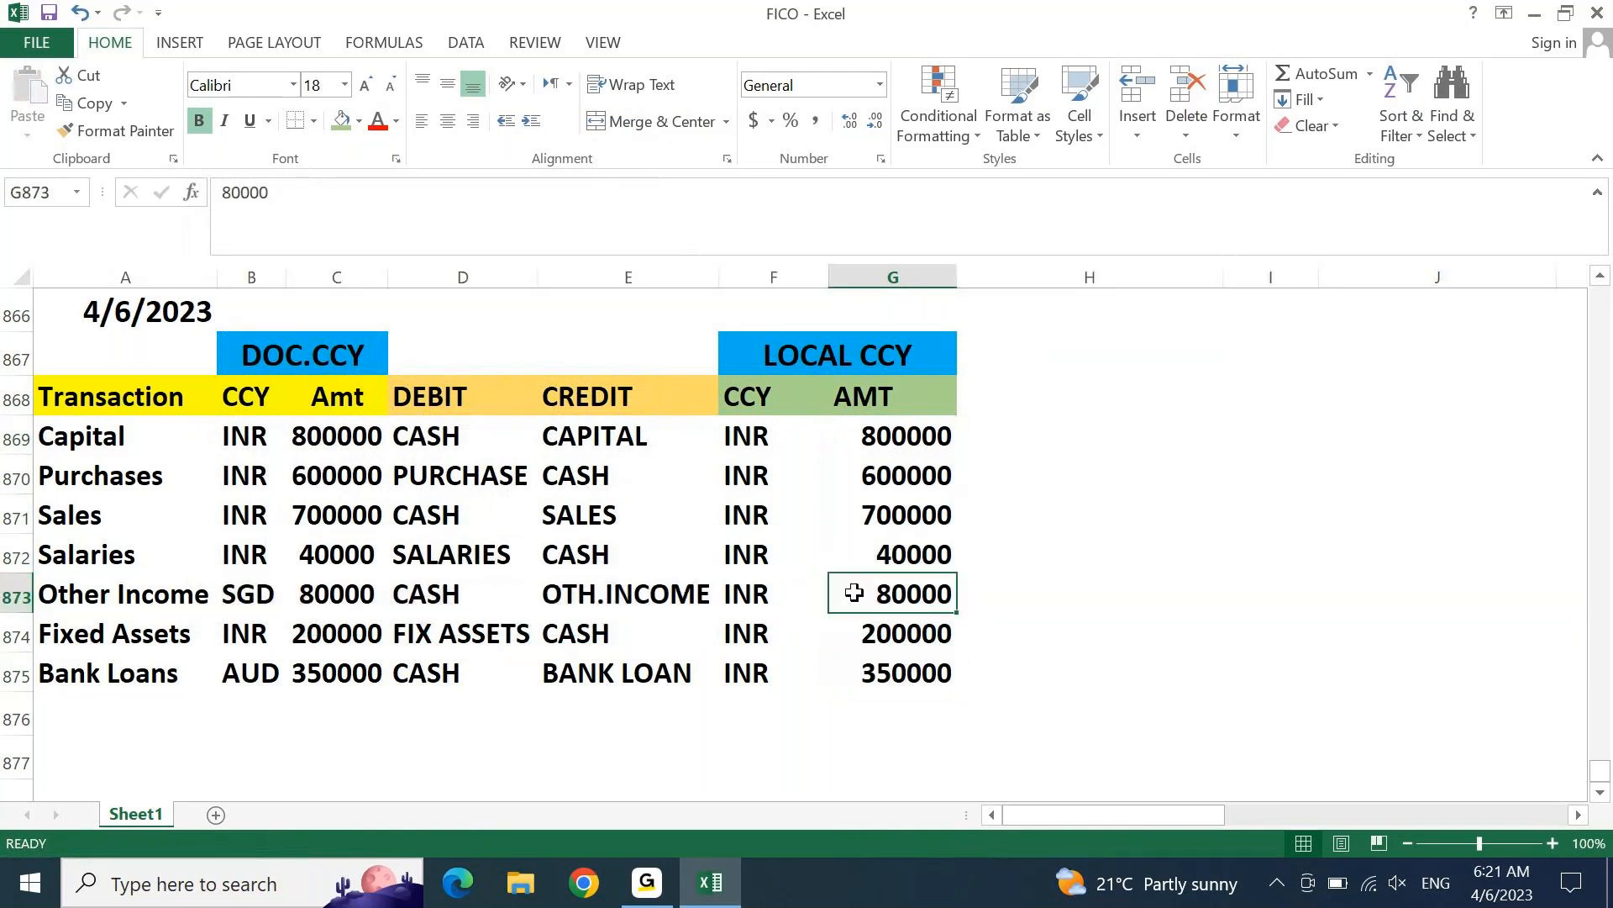
pyautogui.press('Delete')
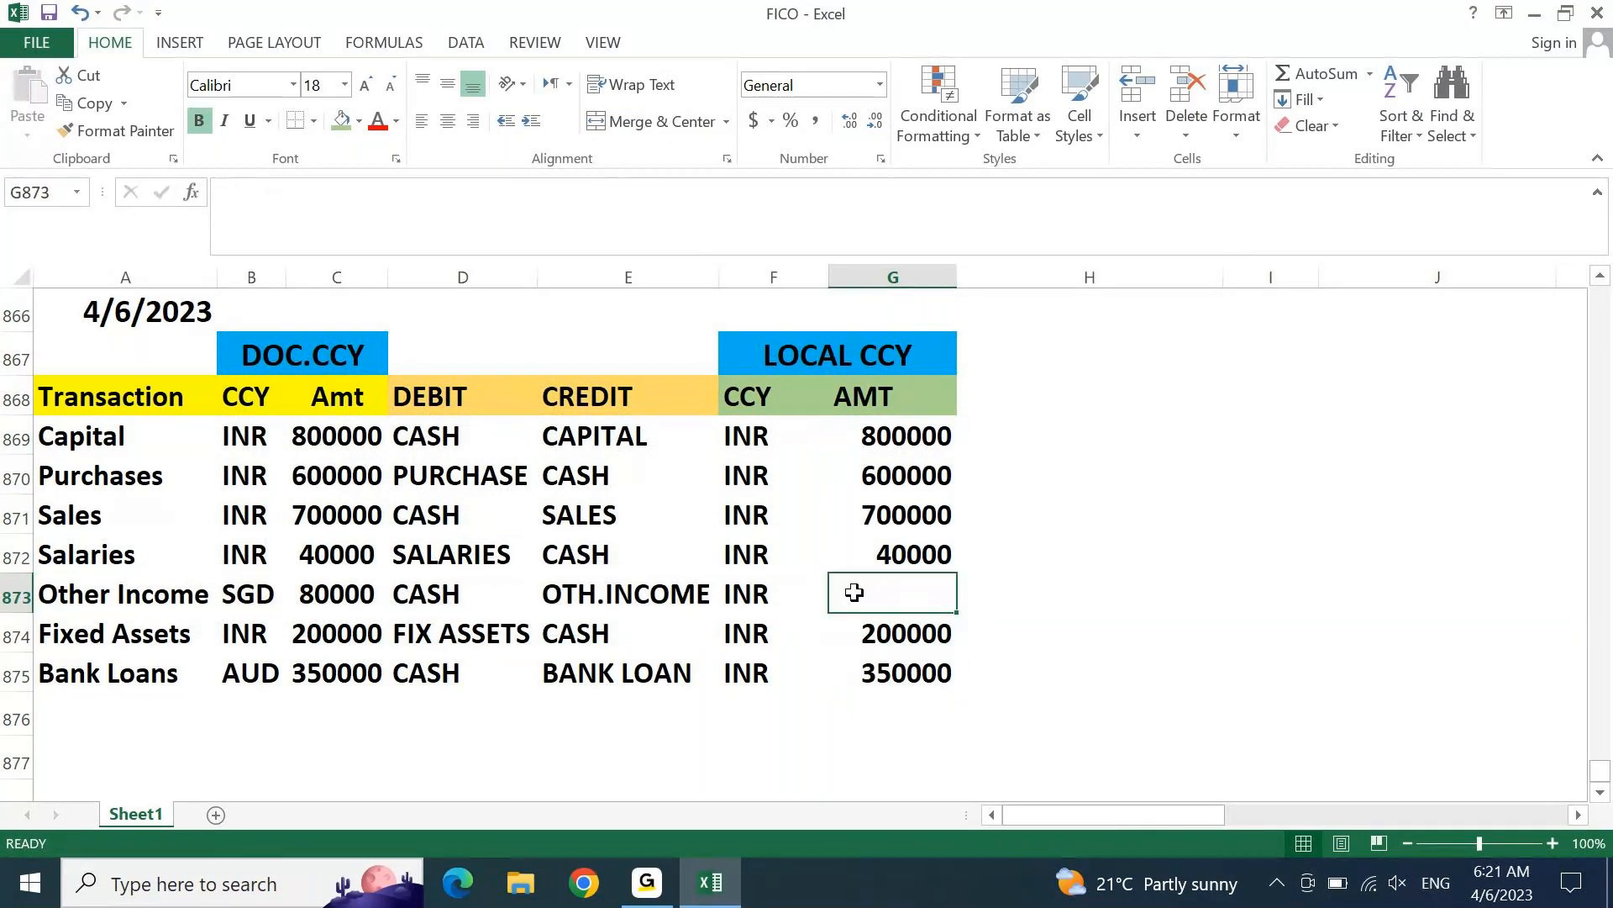
pyautogui.click(892, 668)
pyautogui.press('Delete')
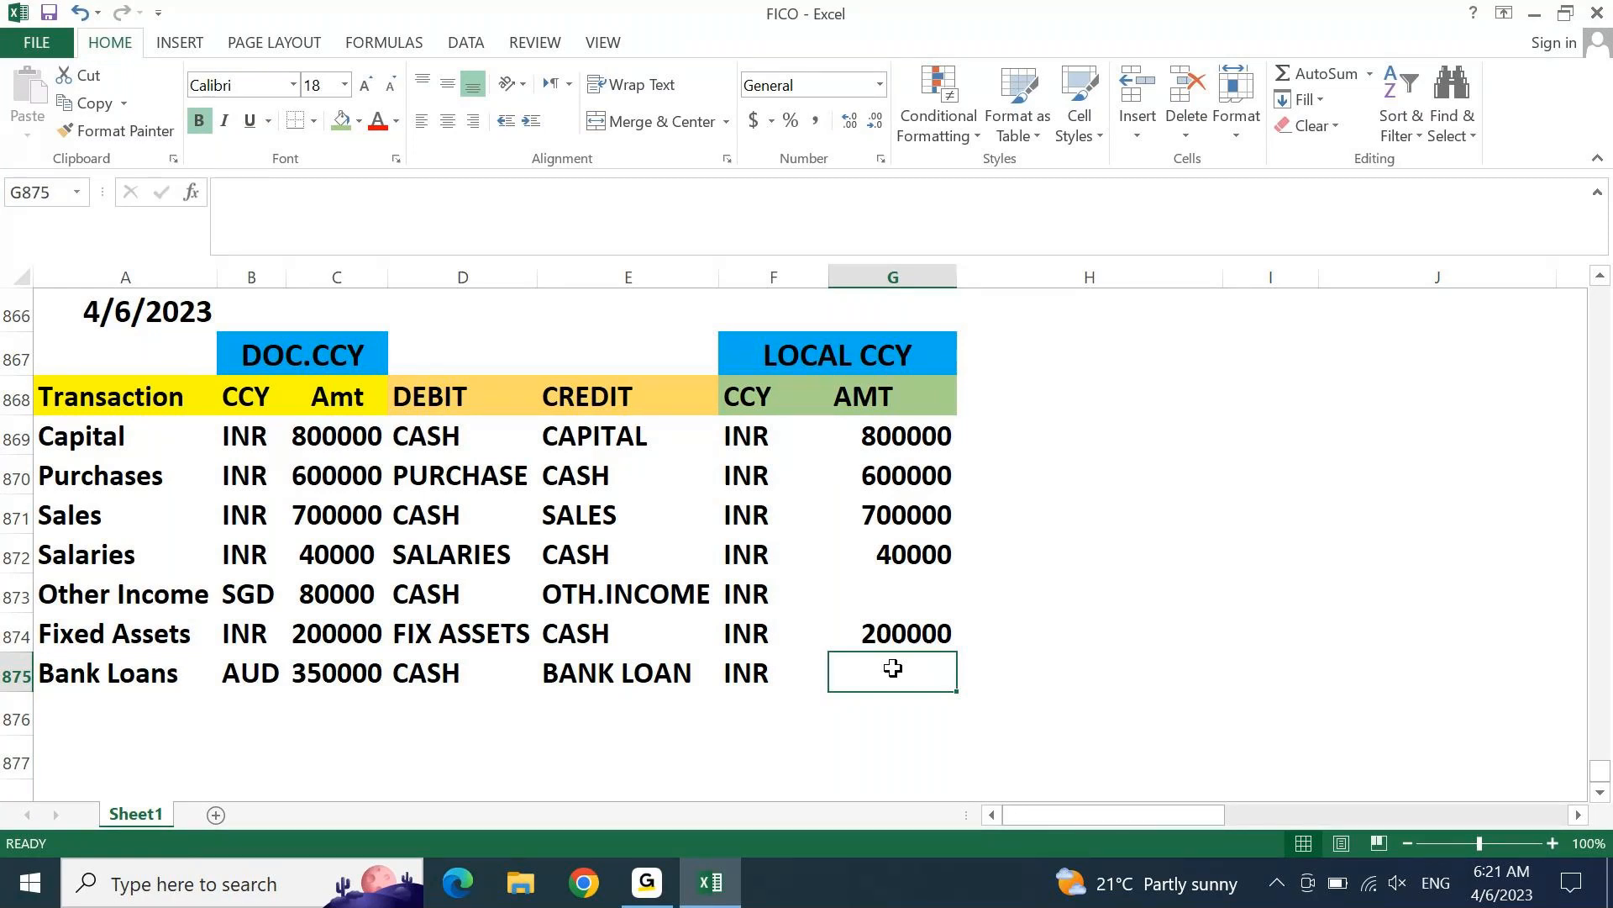
pyautogui.press('Up')
pyautogui.press('Up')
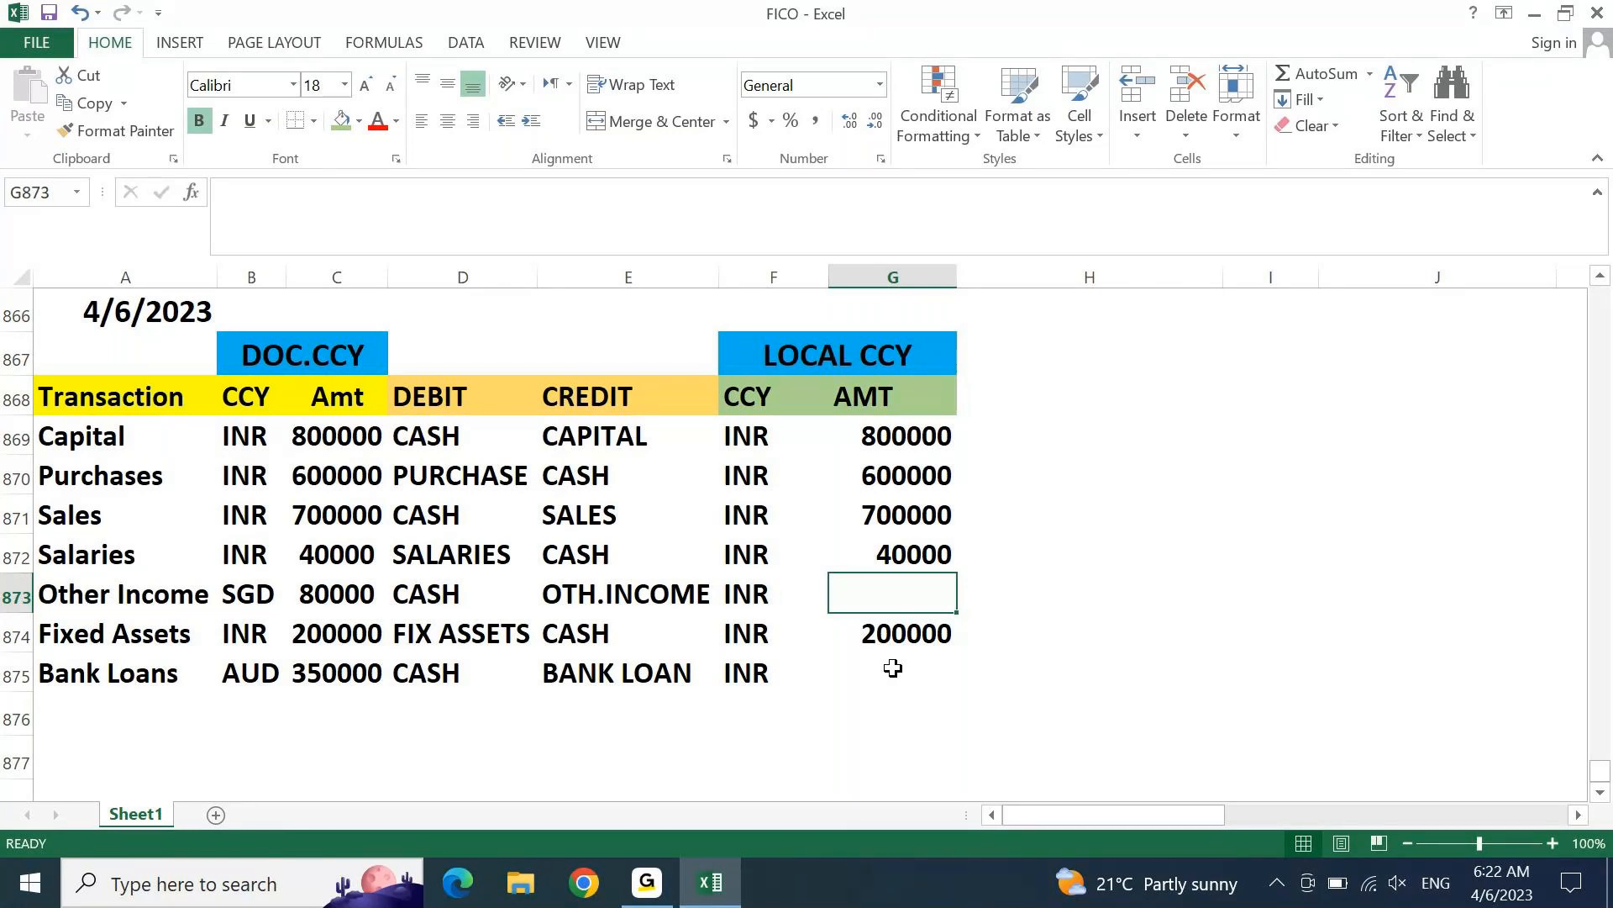
pyautogui.hotkey('shift', 'space')
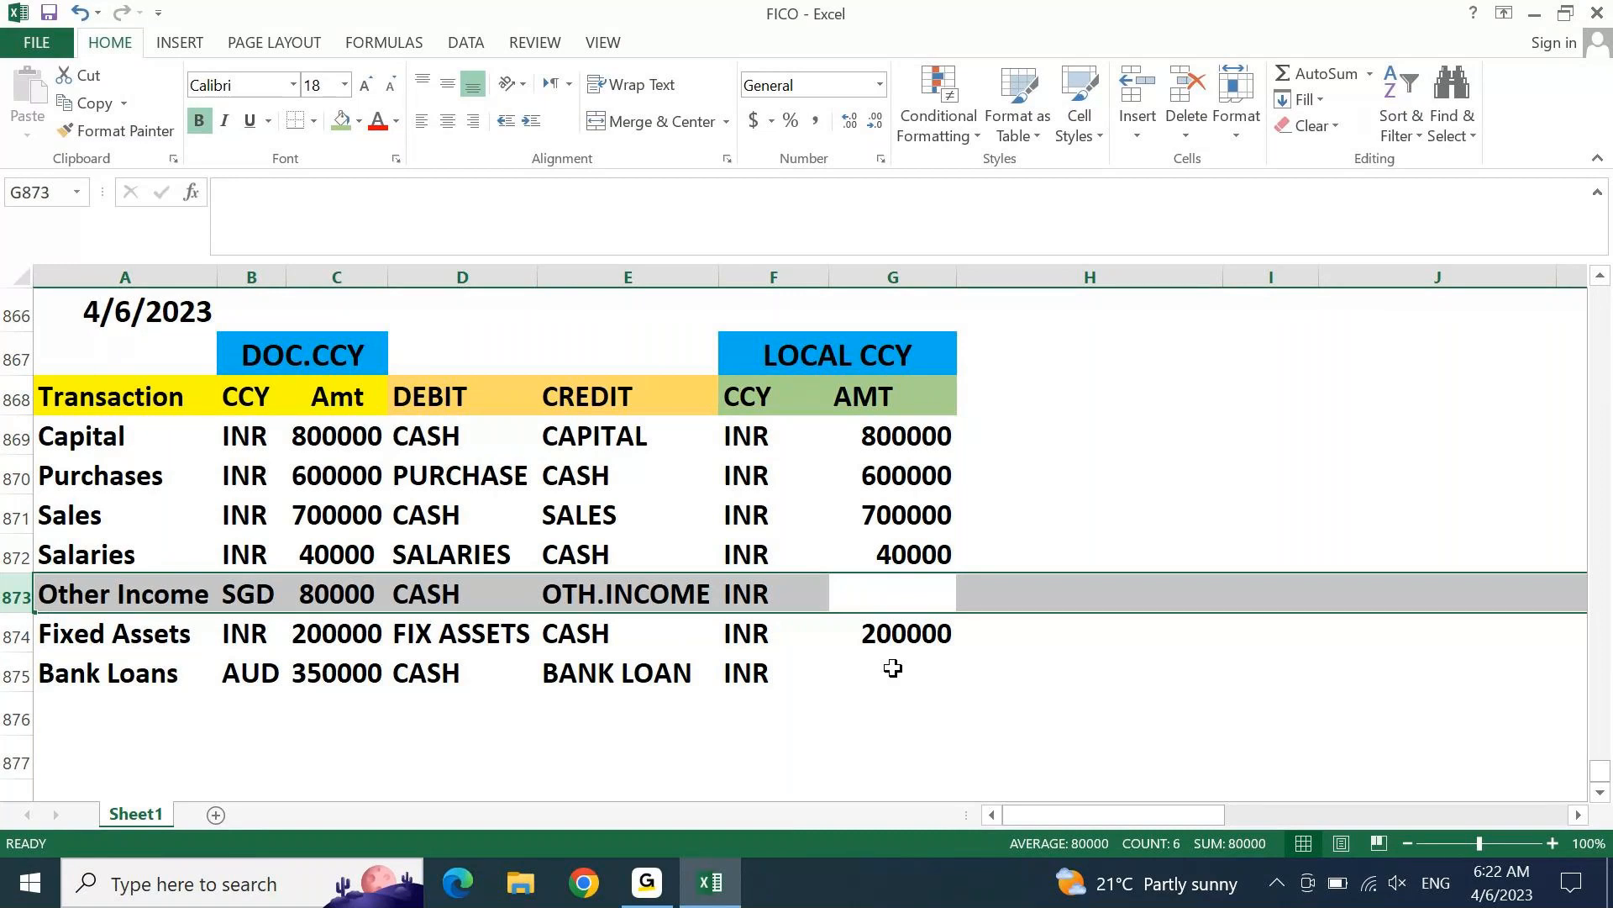
# Step: Enter the heading EXCHANGE RATE in B878, three rows below the Bank Loans row
pyautogui.press('Down')
pyautogui.press('Down')
pyautogui.press('Down')
pyautogui.press('Down')
pyautogui.press('Down')
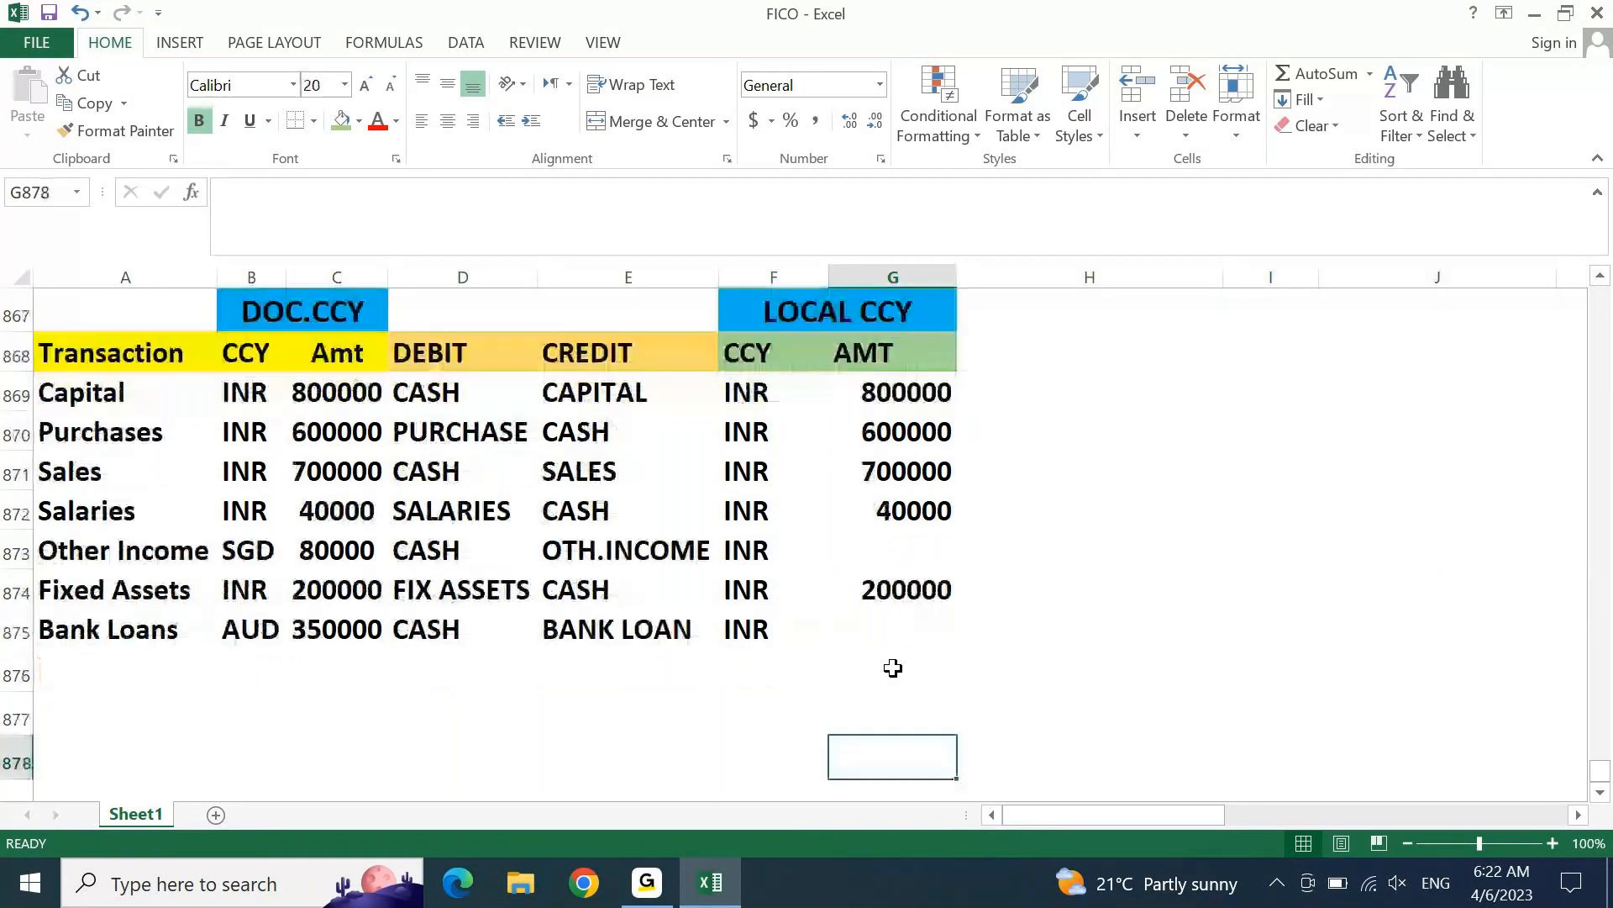
pyautogui.press('Up')
pyautogui.press('Up')
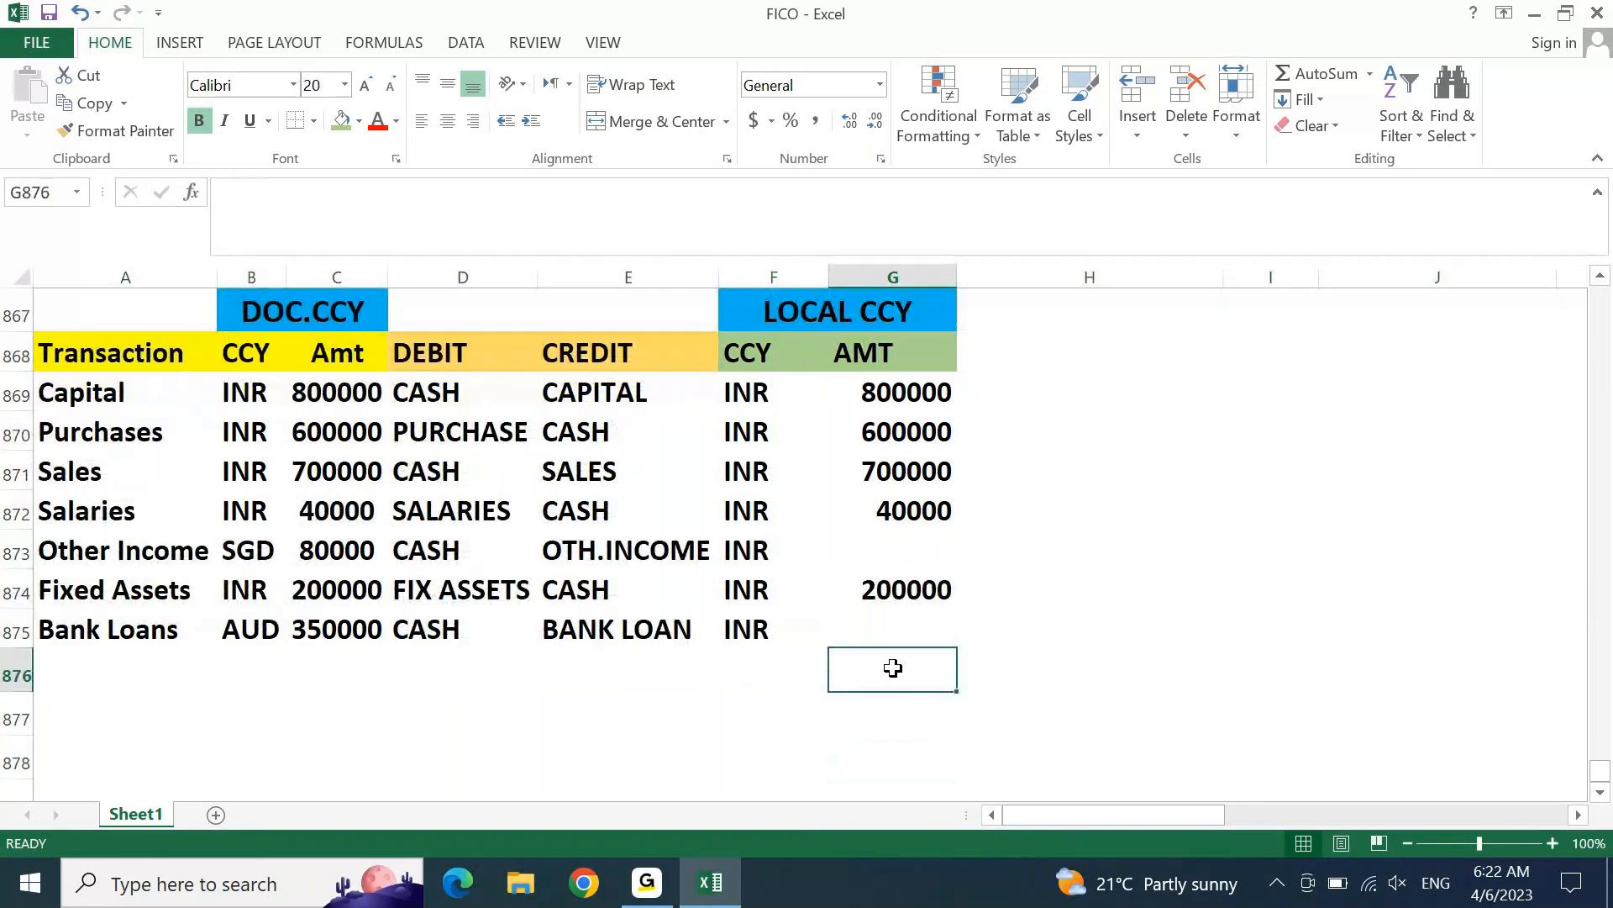
pyautogui.press('Home')
pyautogui.press('Down')
pyautogui.press('Down')
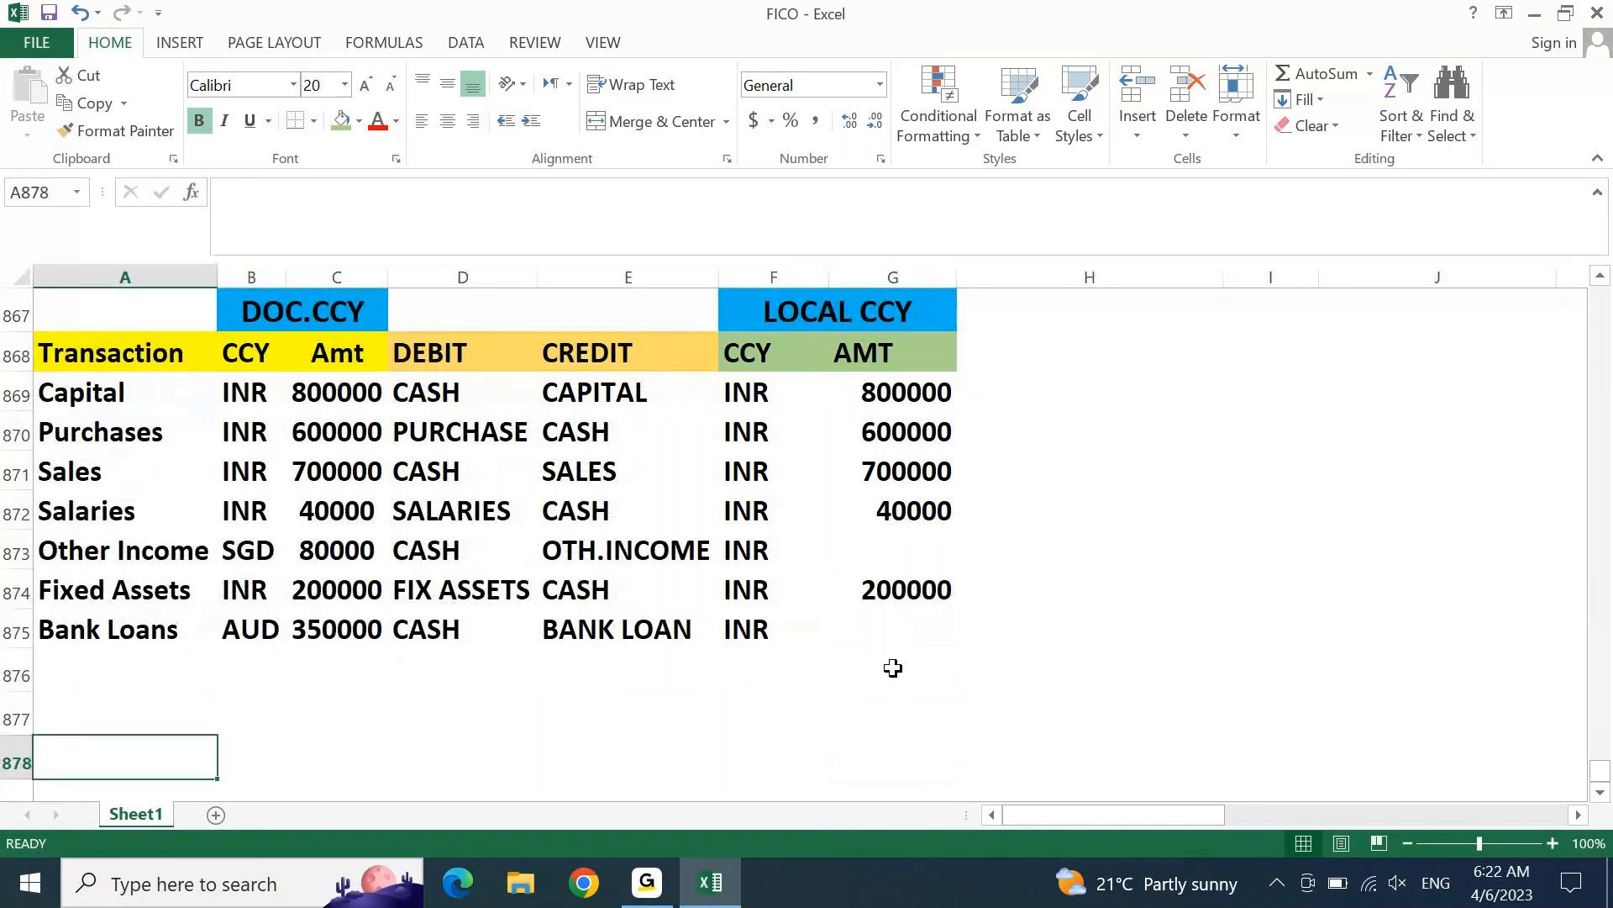
pyautogui.press('Right')
pyautogui.write('EX')
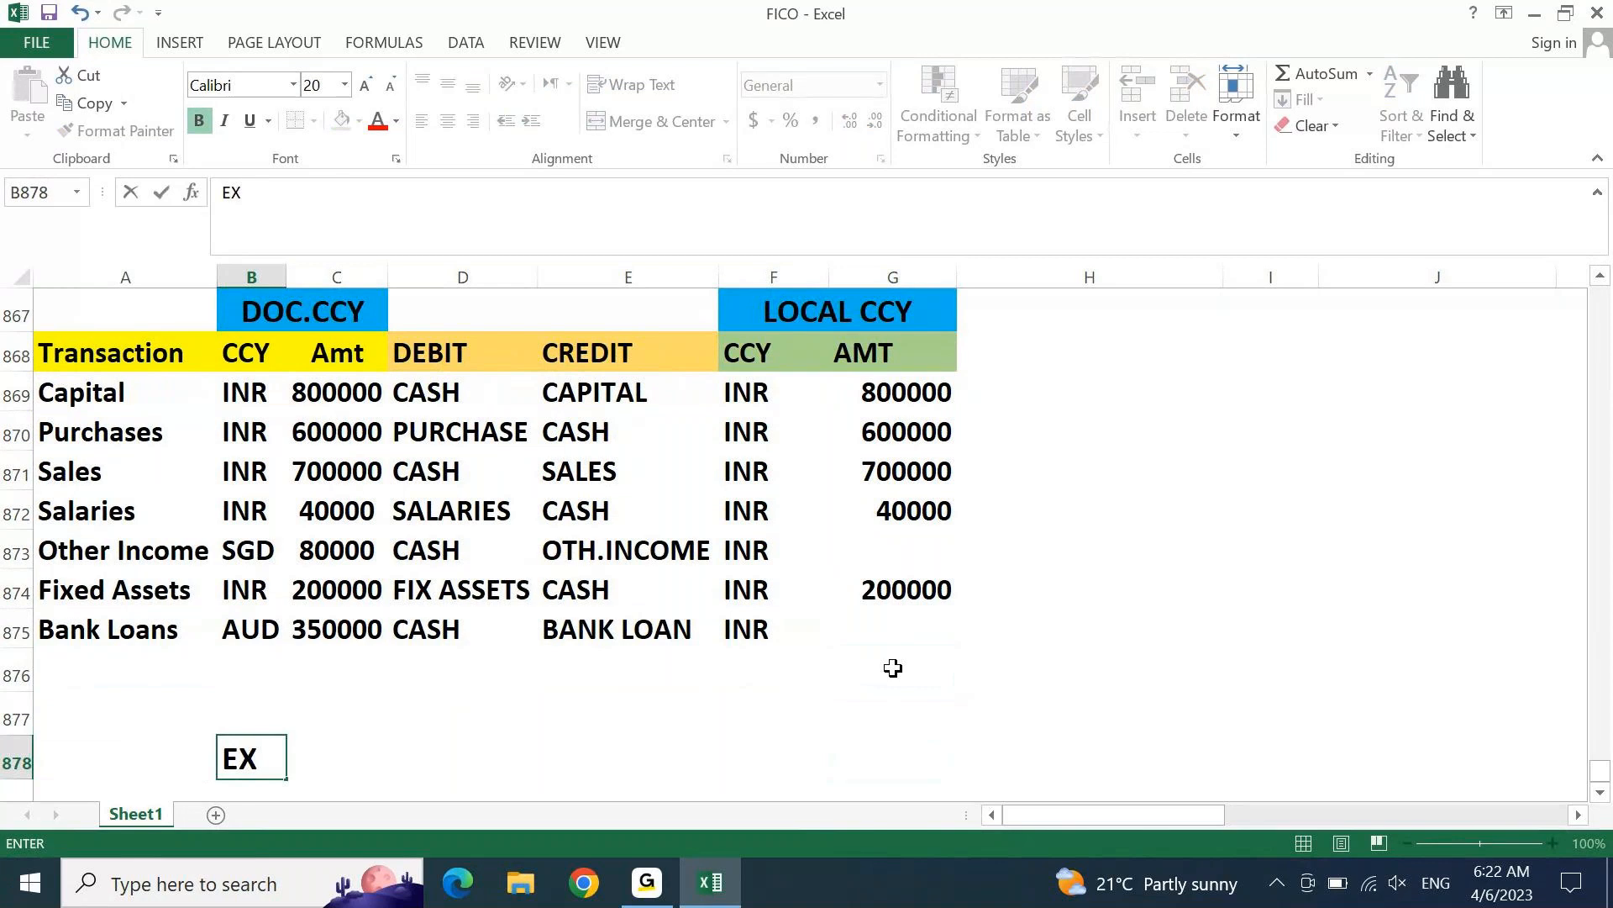
pyautogui.write('CHANG')
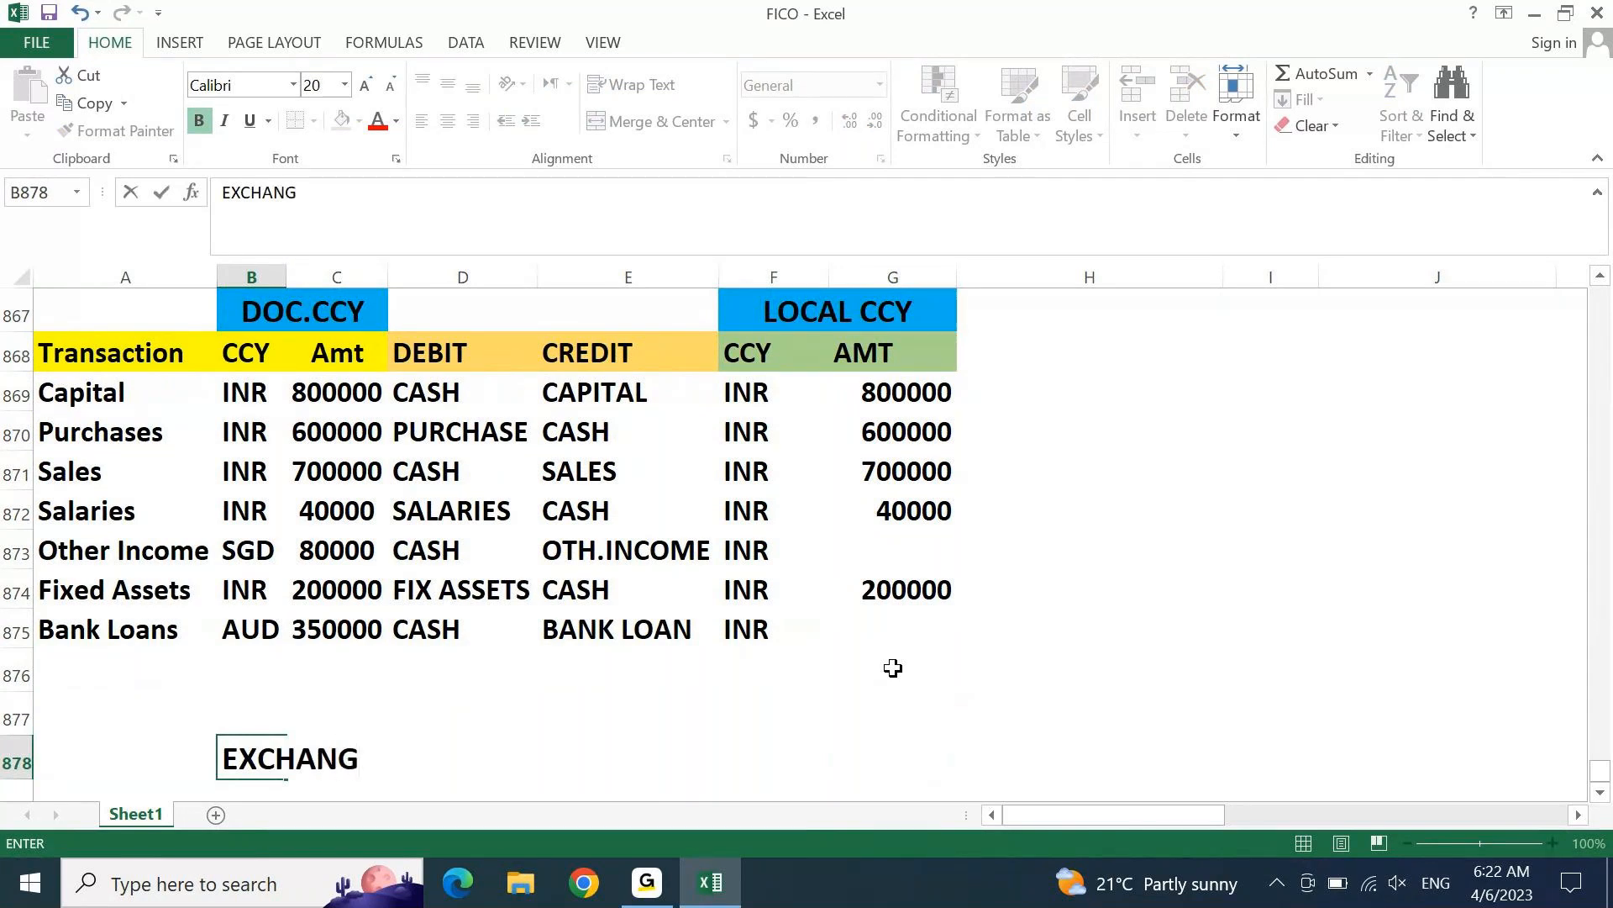
pyautogui.write('E RATE')
pyautogui.hotkey('ctrl', 'Return')
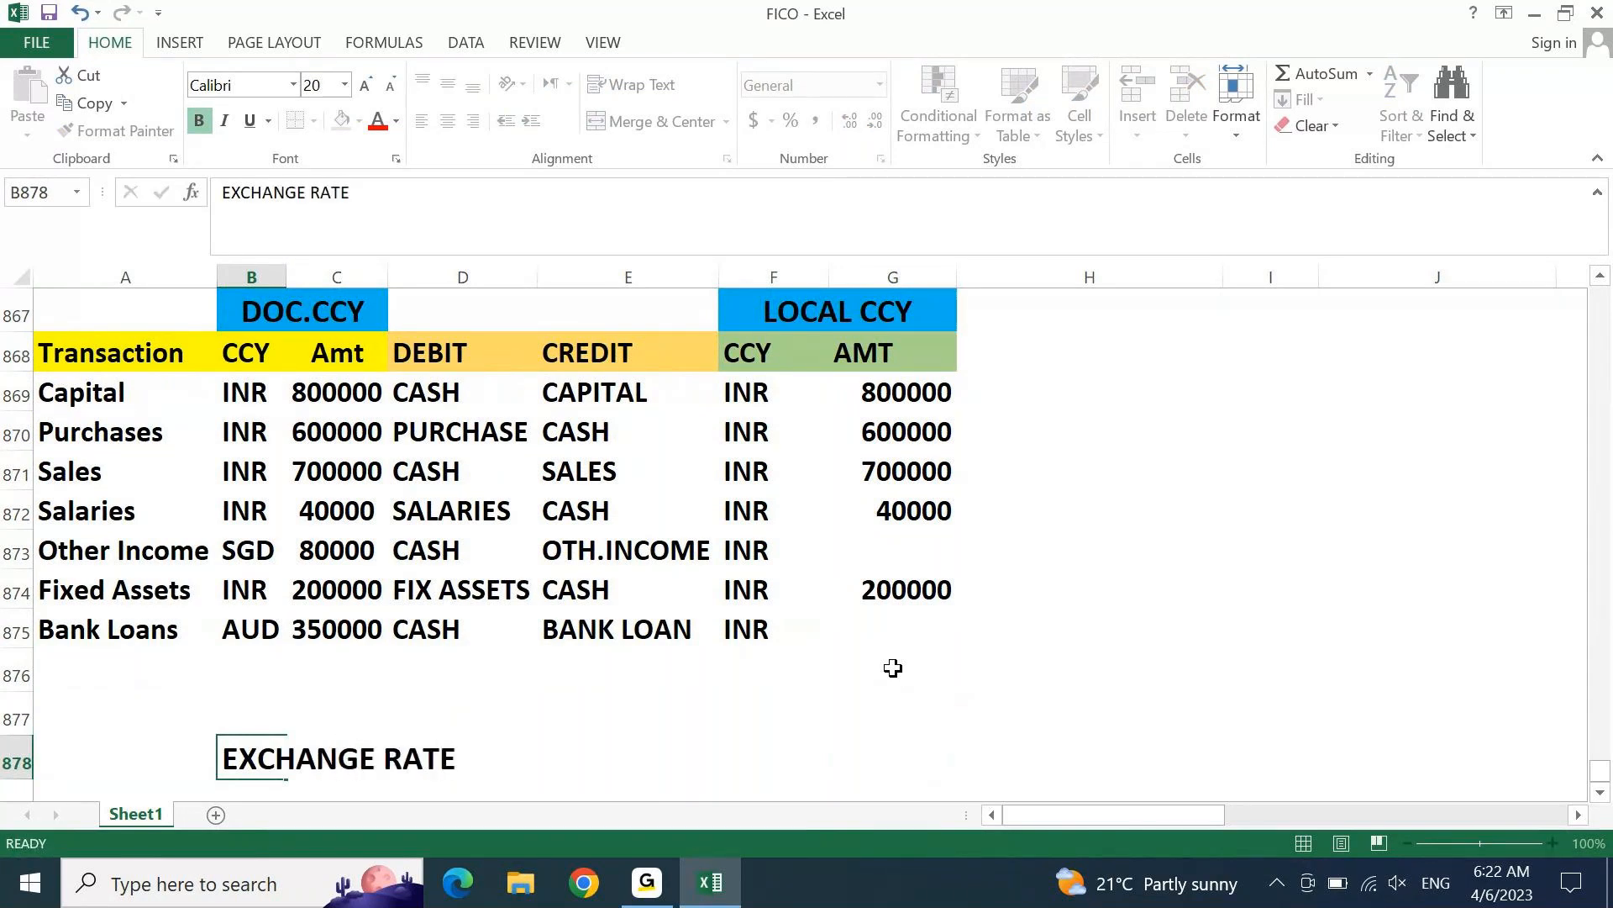
# Step: Fill B878:D878 behind the EXCHANGE RATE heading with yellow
pyautogui.hotkey('shift', 'Right')
pyautogui.hotkey('shift', 'Right')
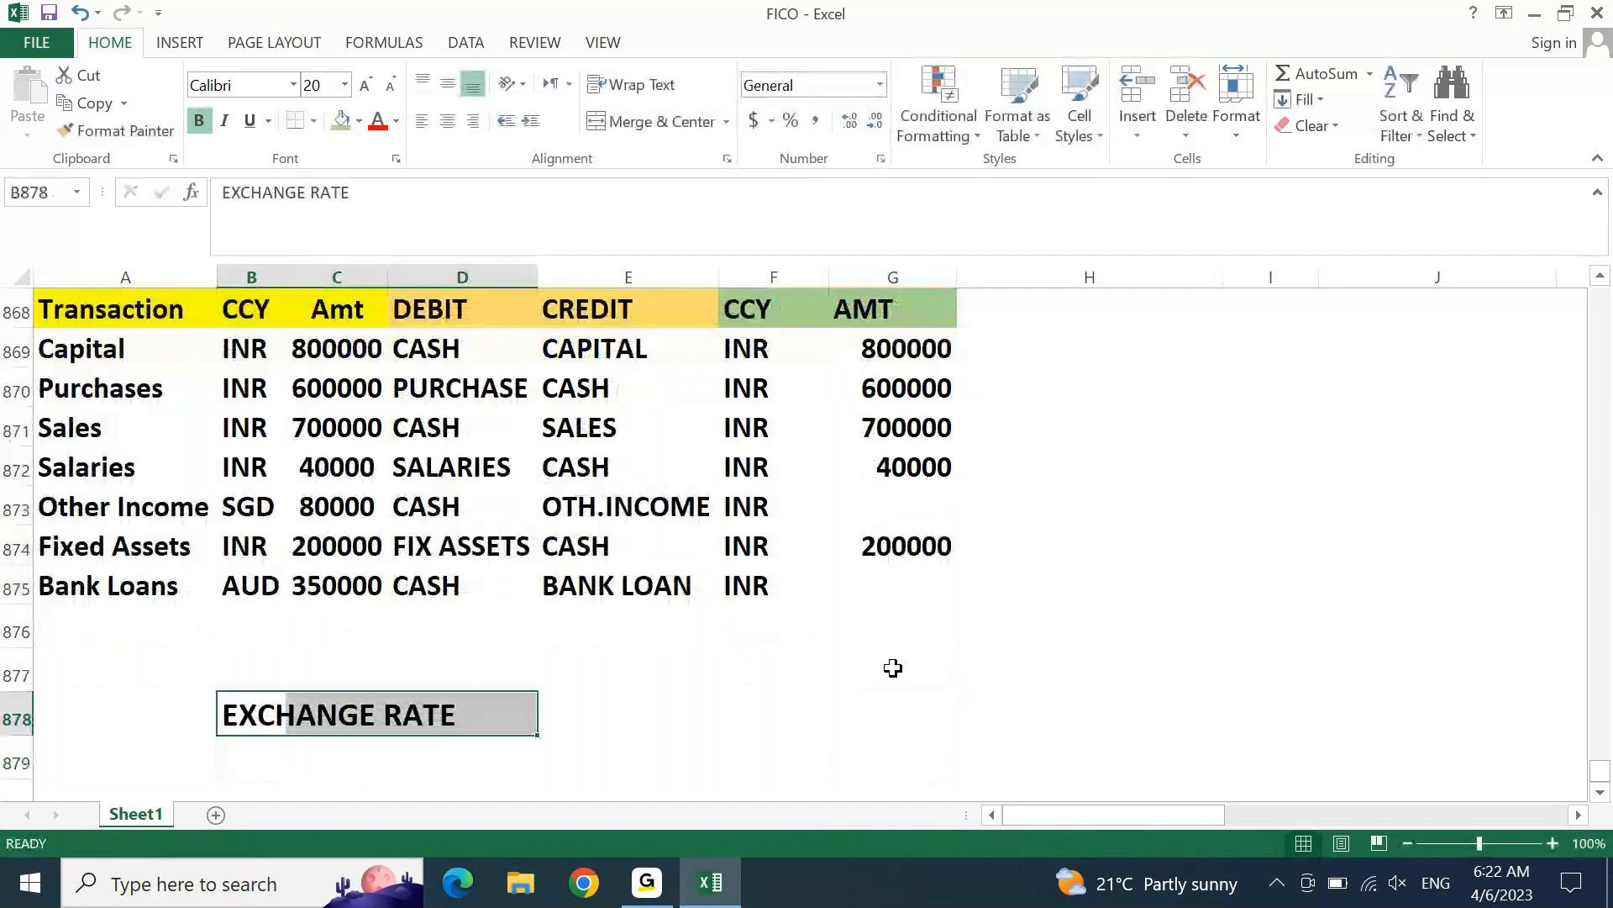
pyautogui.click(358, 120)
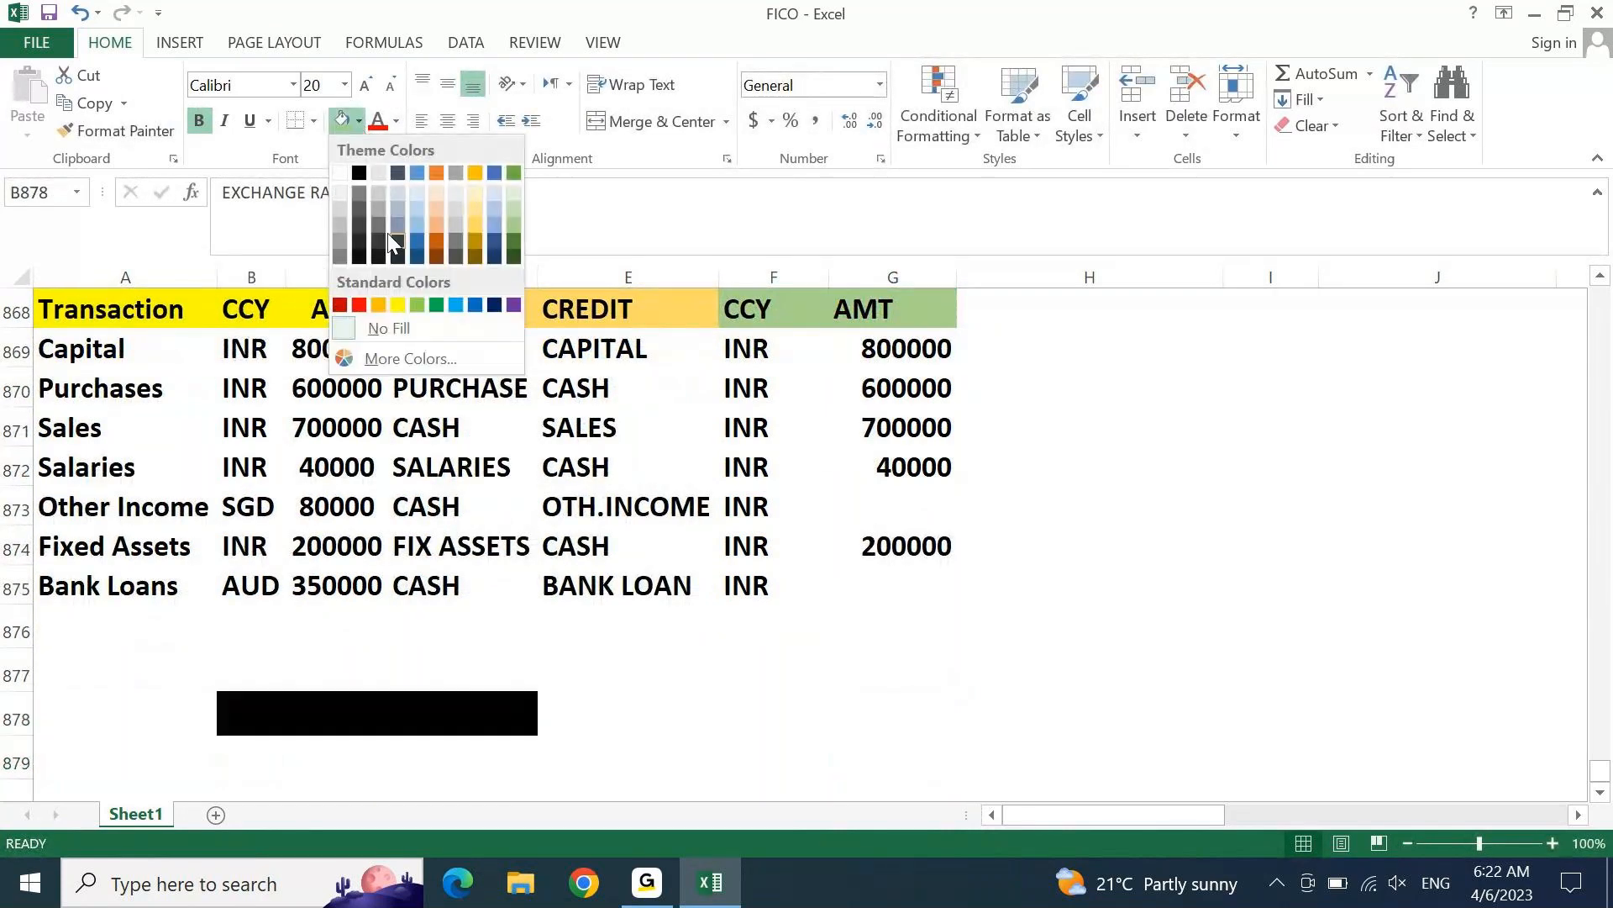
pyautogui.click(401, 305)
pyautogui.press('Down')
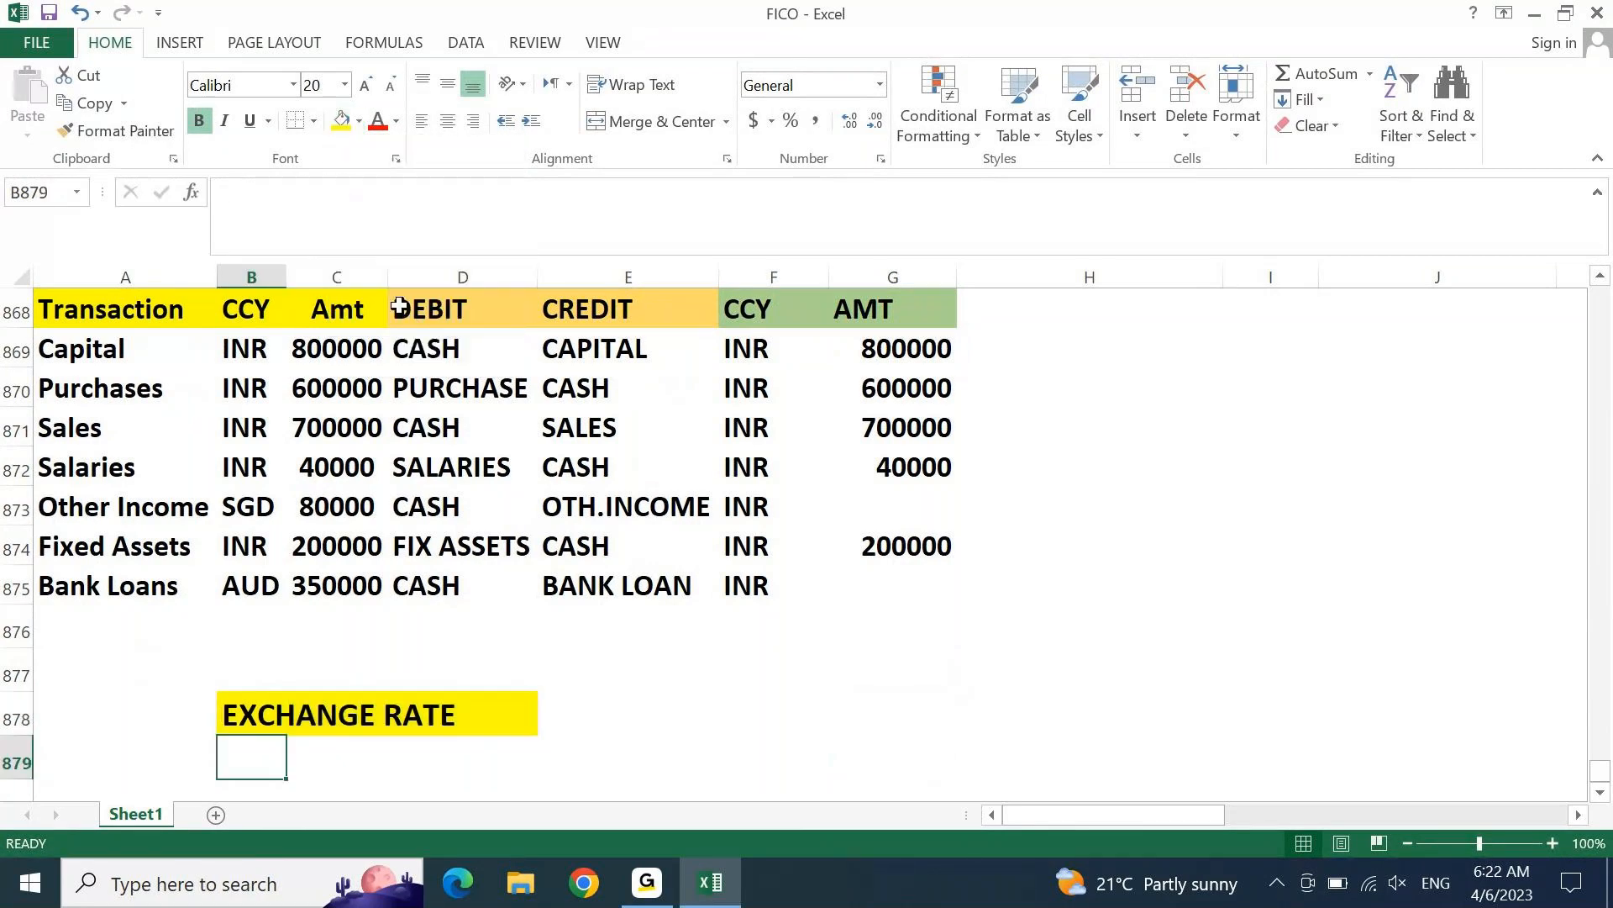
# Step: Enter the labels SGD TO INR in B879 and AUD TO INR in B880 under the EXCHANGE RATE heading
pyautogui.write('S')
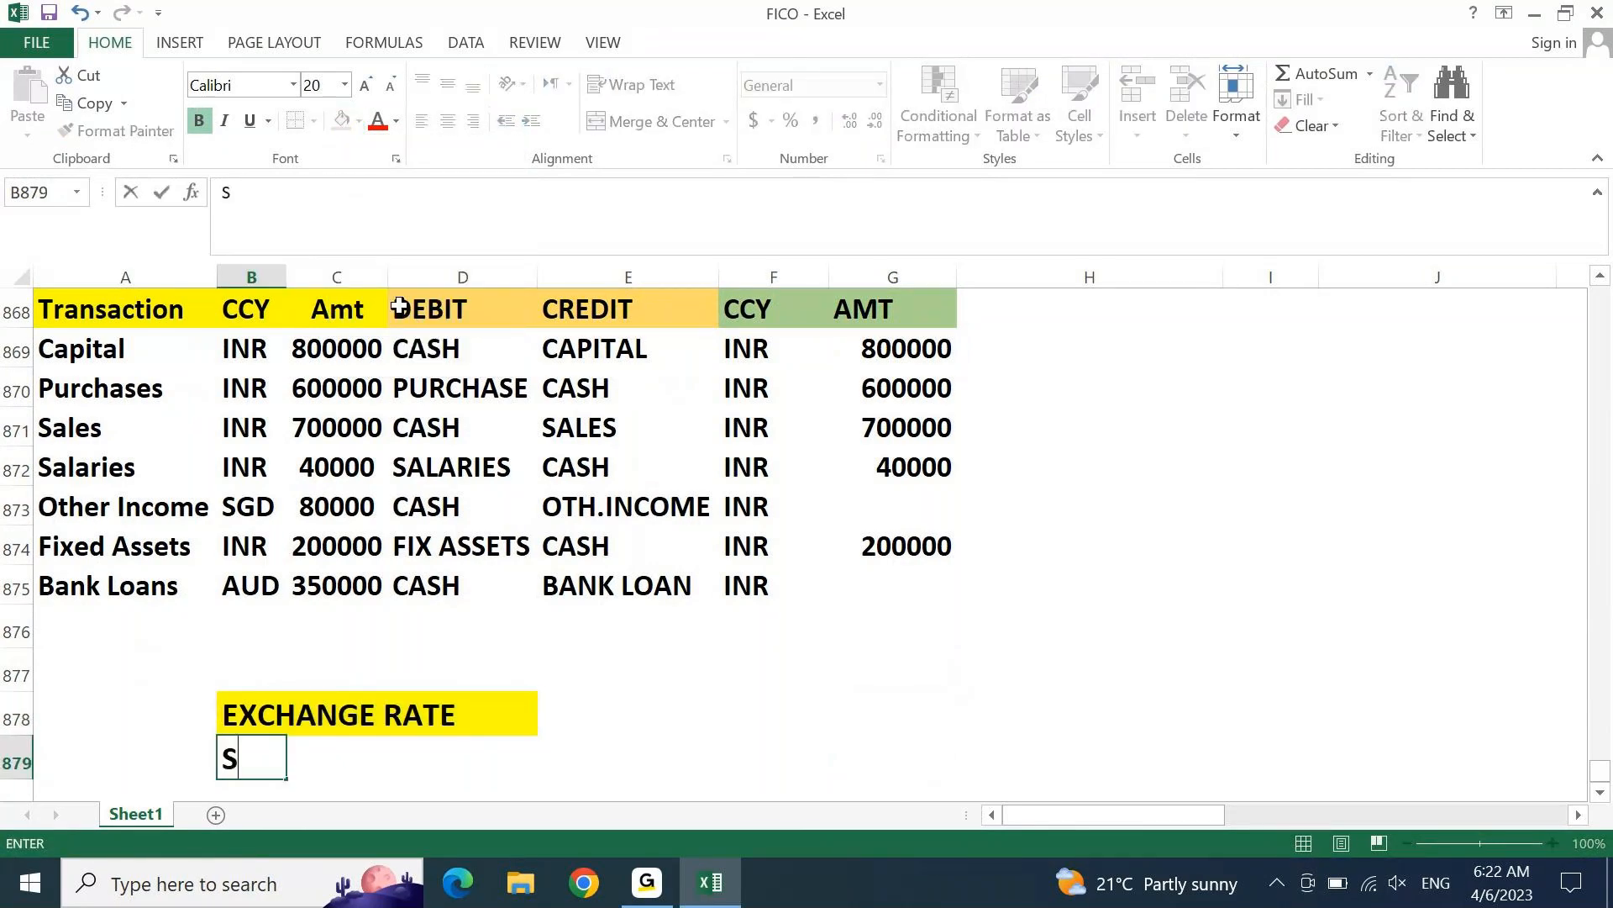
pyautogui.write('GD TO ')
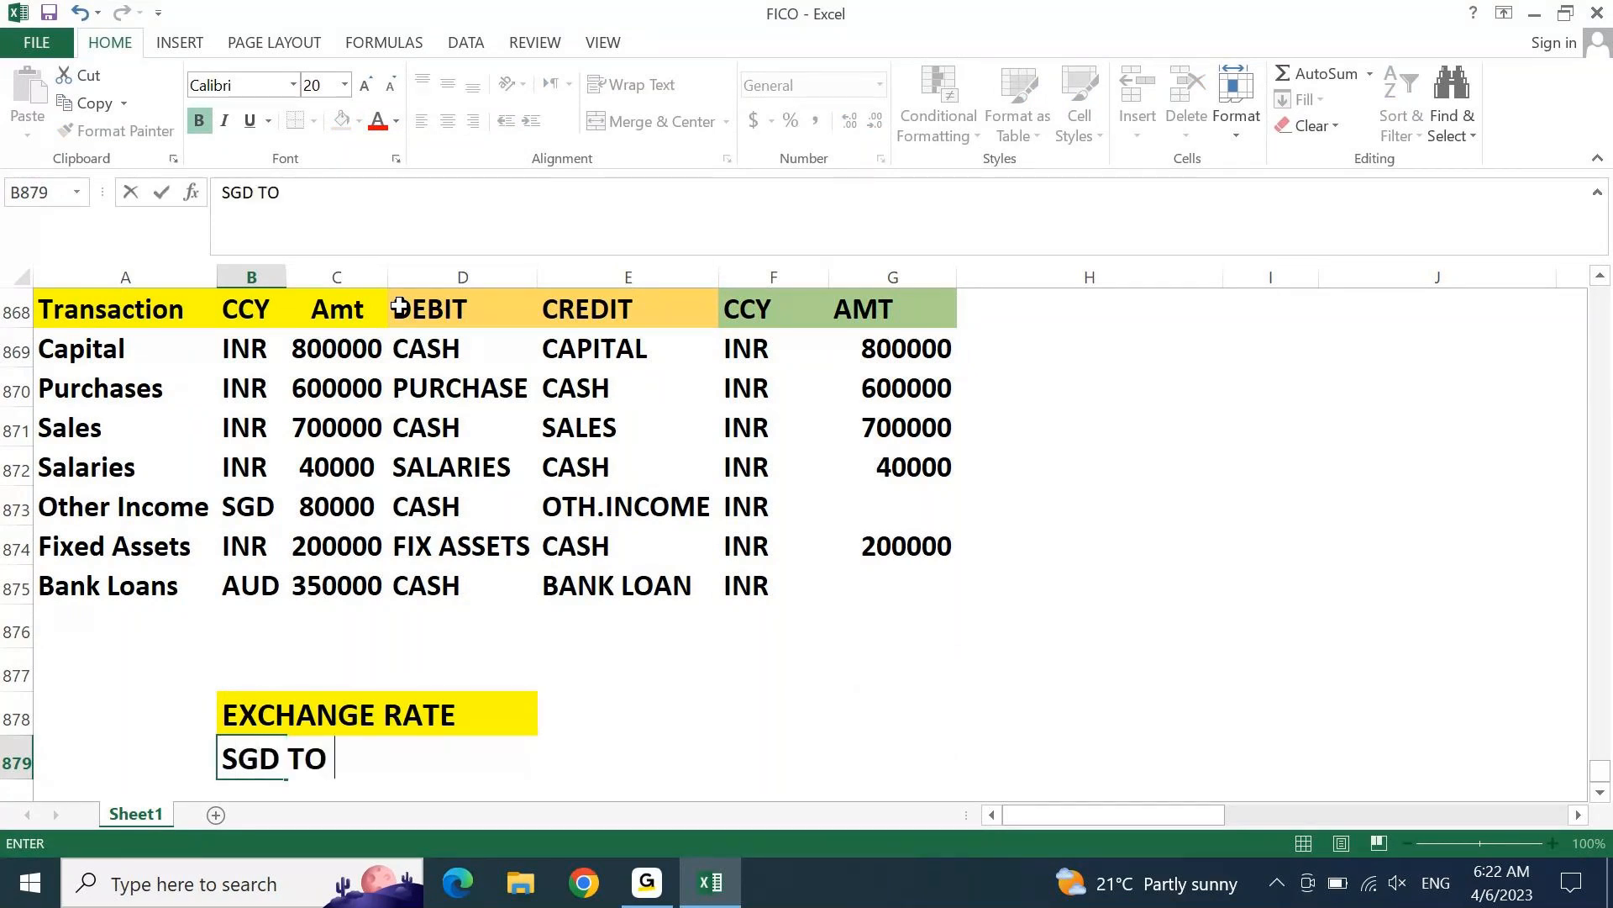
pyautogui.write('INR')
pyautogui.press('Return')
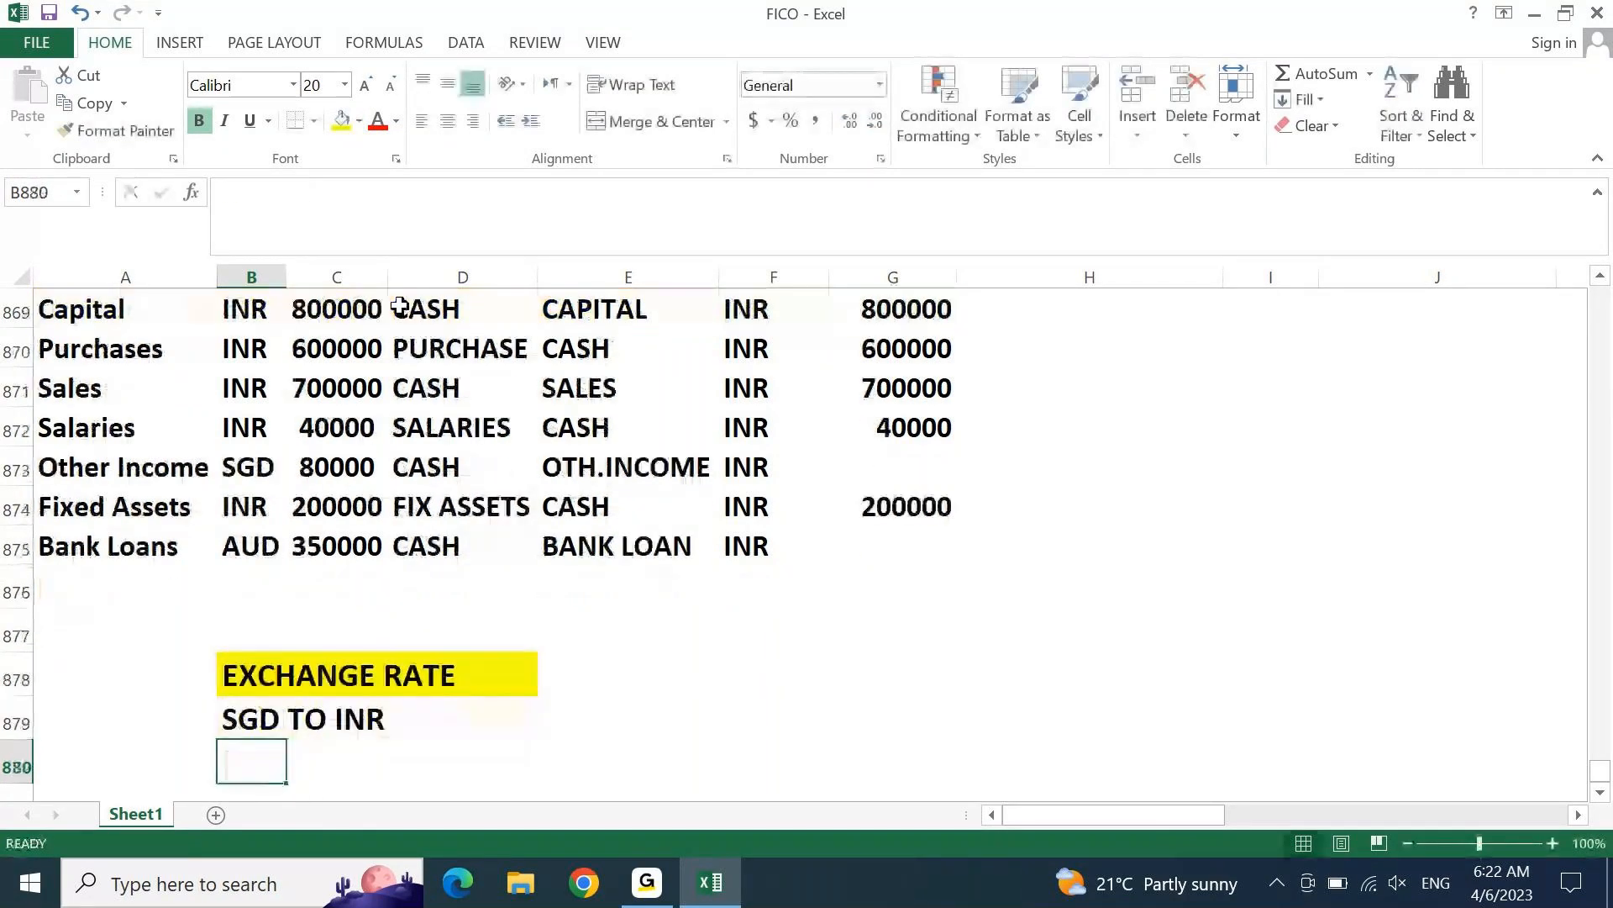
pyautogui.write('AUD TO INT')
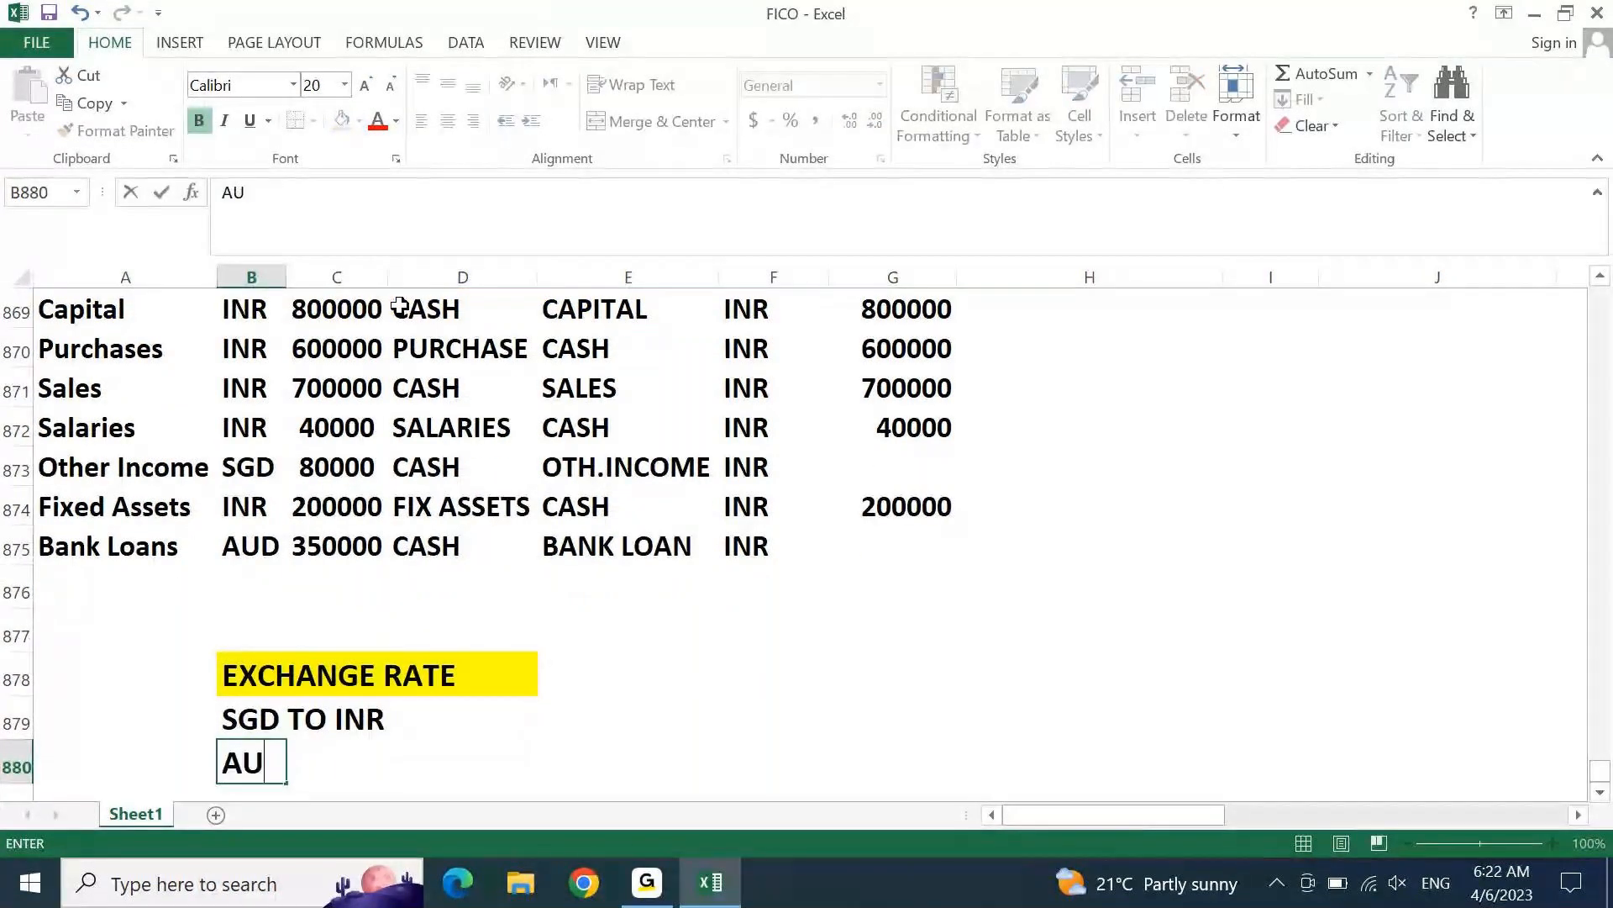
pyautogui.press('Return')
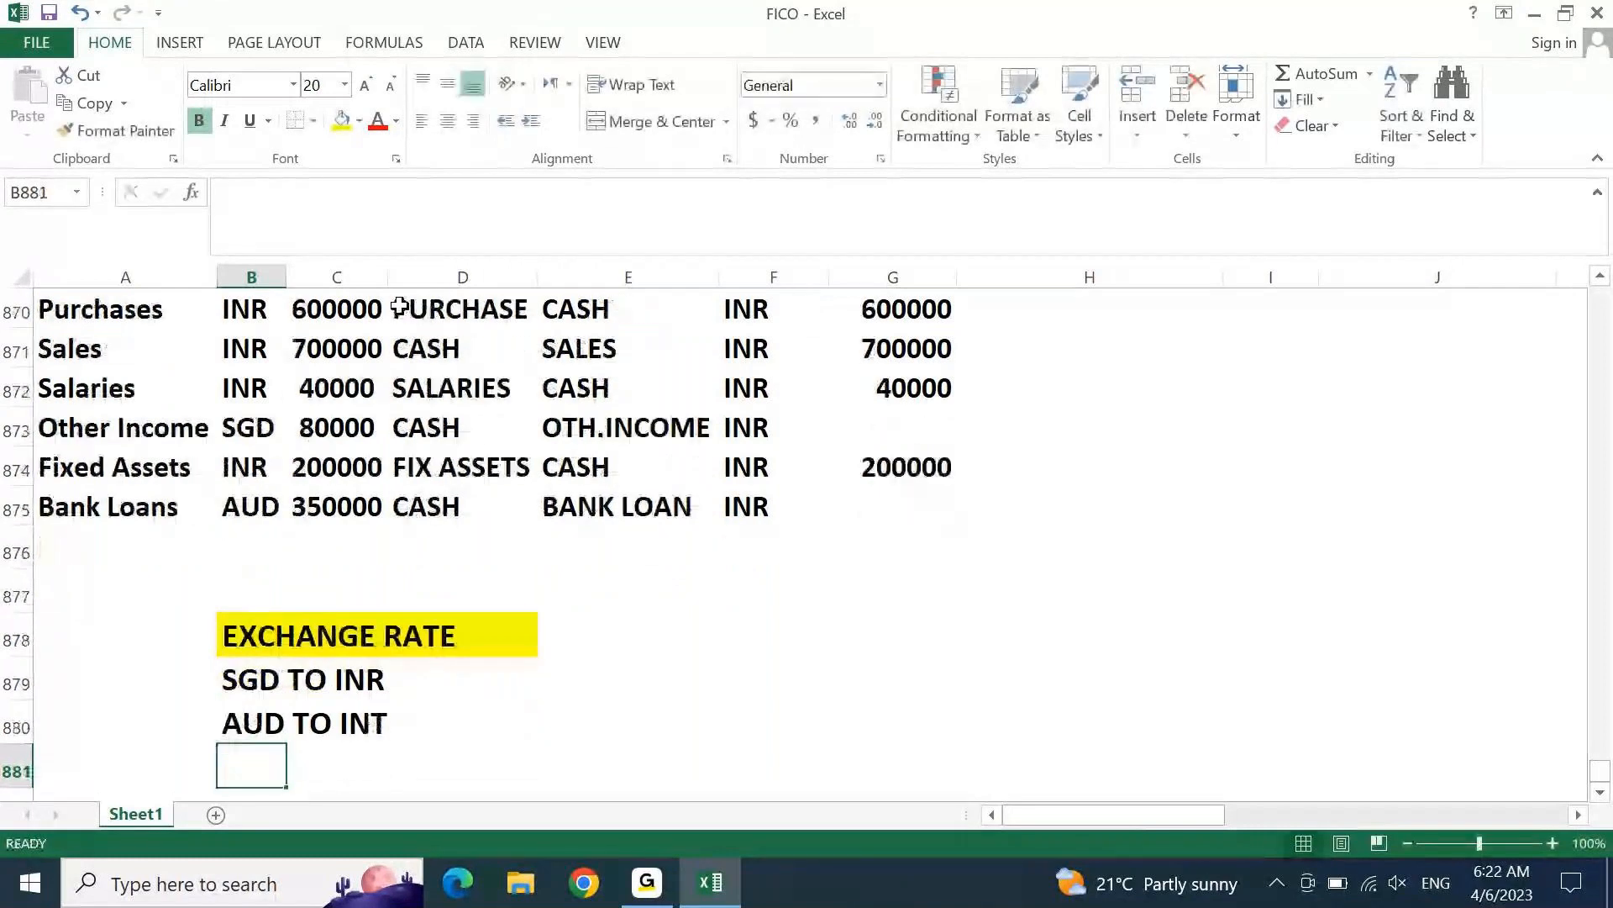
pyautogui.press('Up')
pyautogui.press('F2')
pyautogui.press('BackSpace')
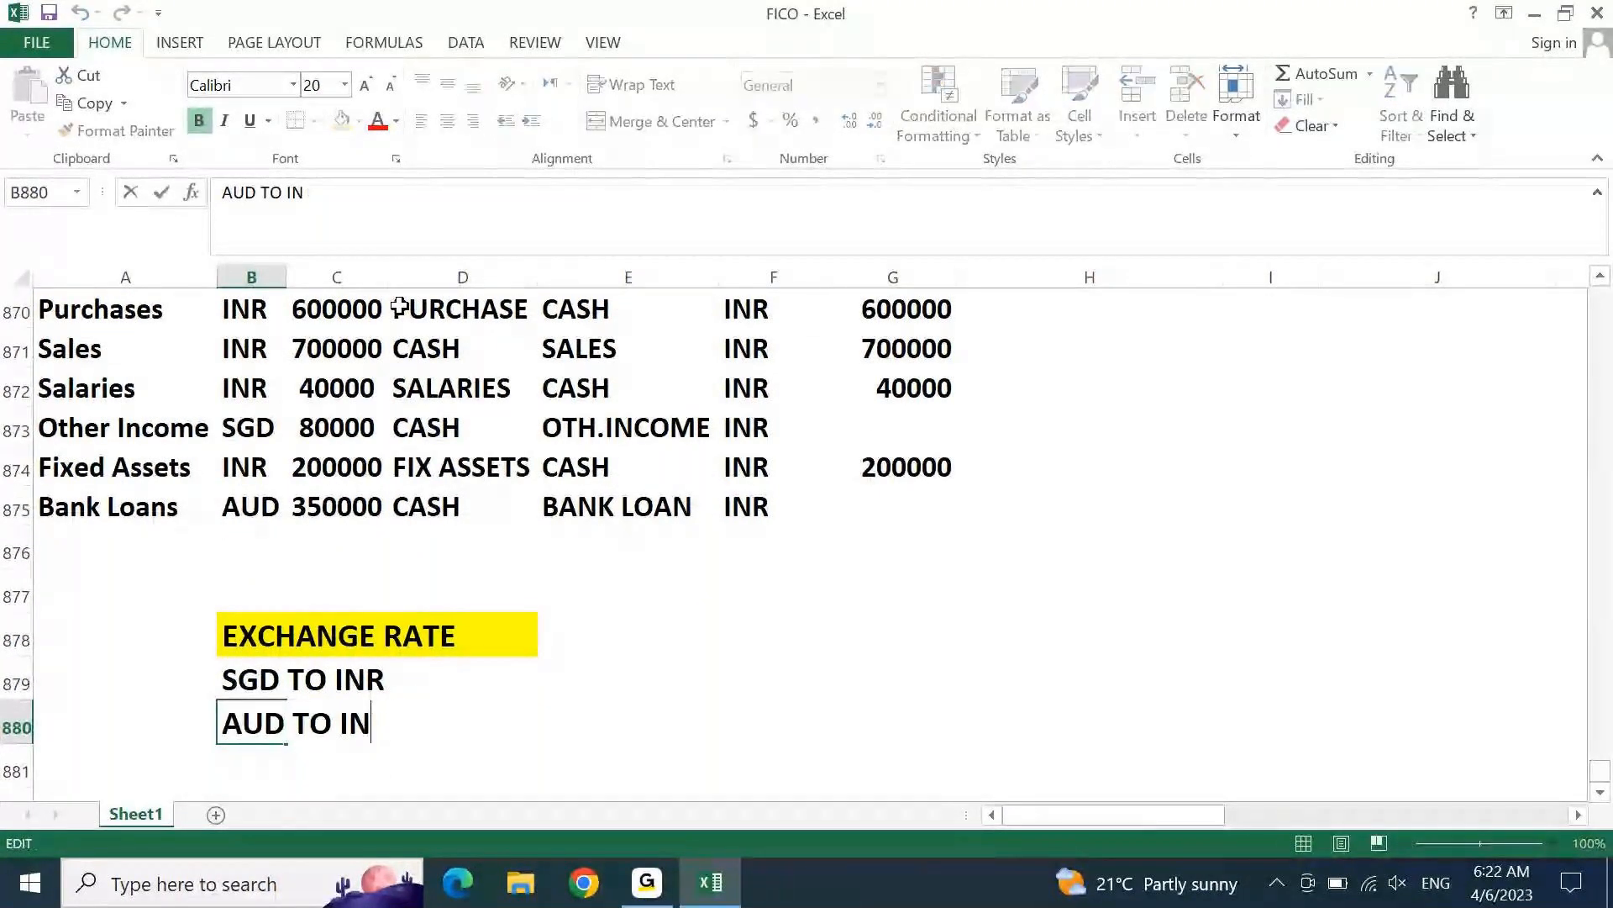
pyautogui.write('R')
pyautogui.press('Return')
# Step: Append the rate 60 to the SGD TO INR label in B879 and 55 to the AUD TO INR label in B880
pyautogui.press('Up')
pyautogui.press('Right')
pyautogui.press('Up')
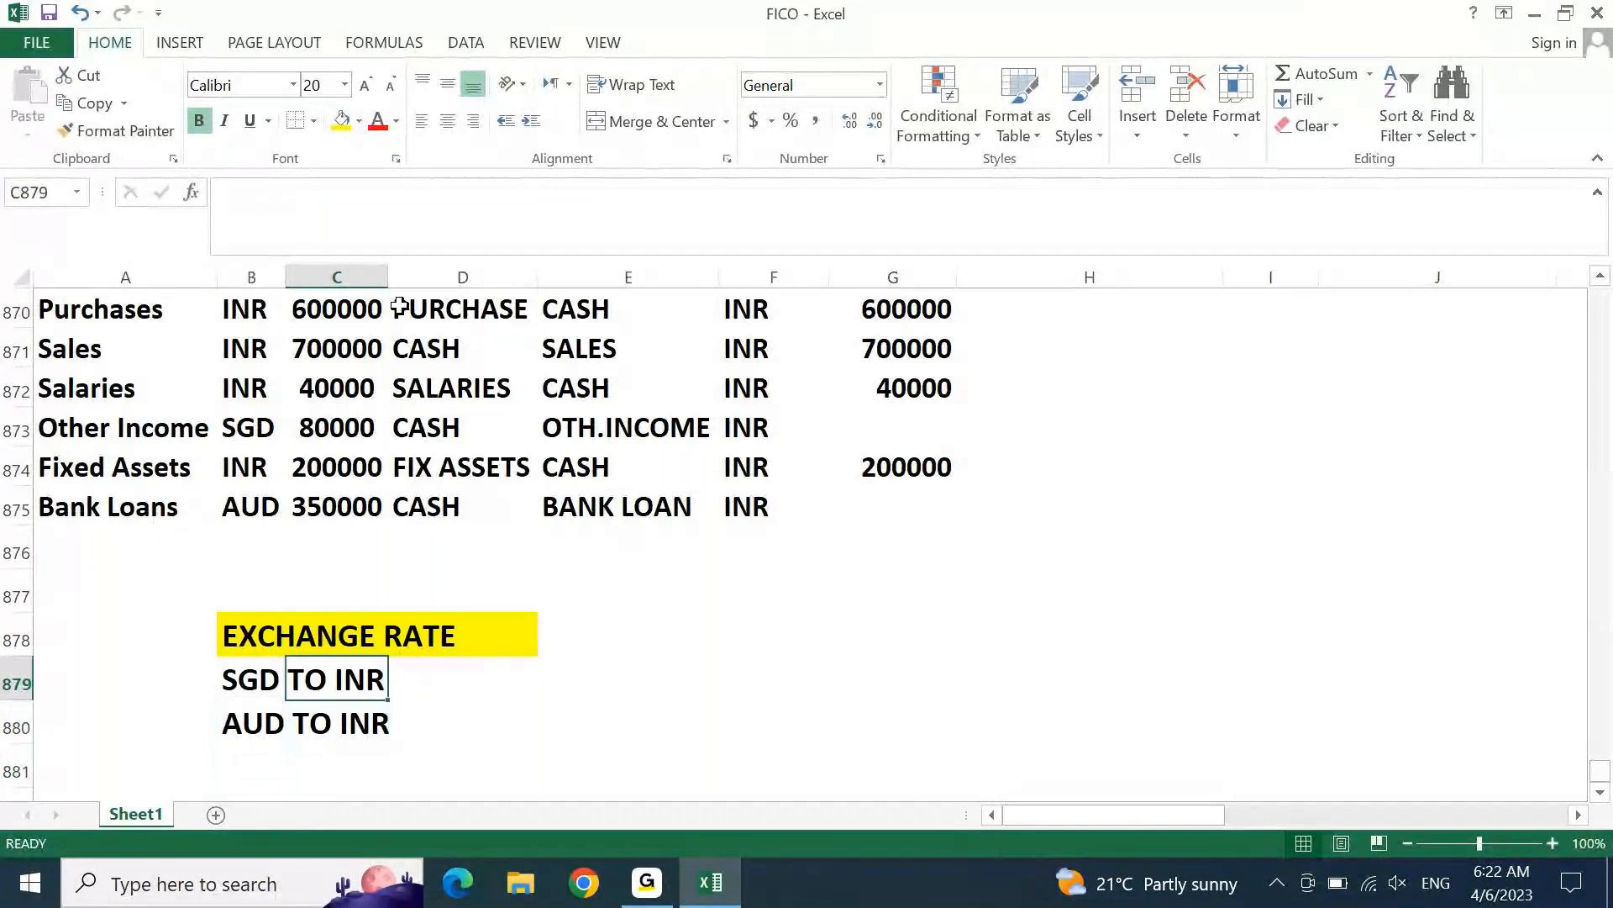
pyautogui.press('Left')
pyautogui.press('F2')
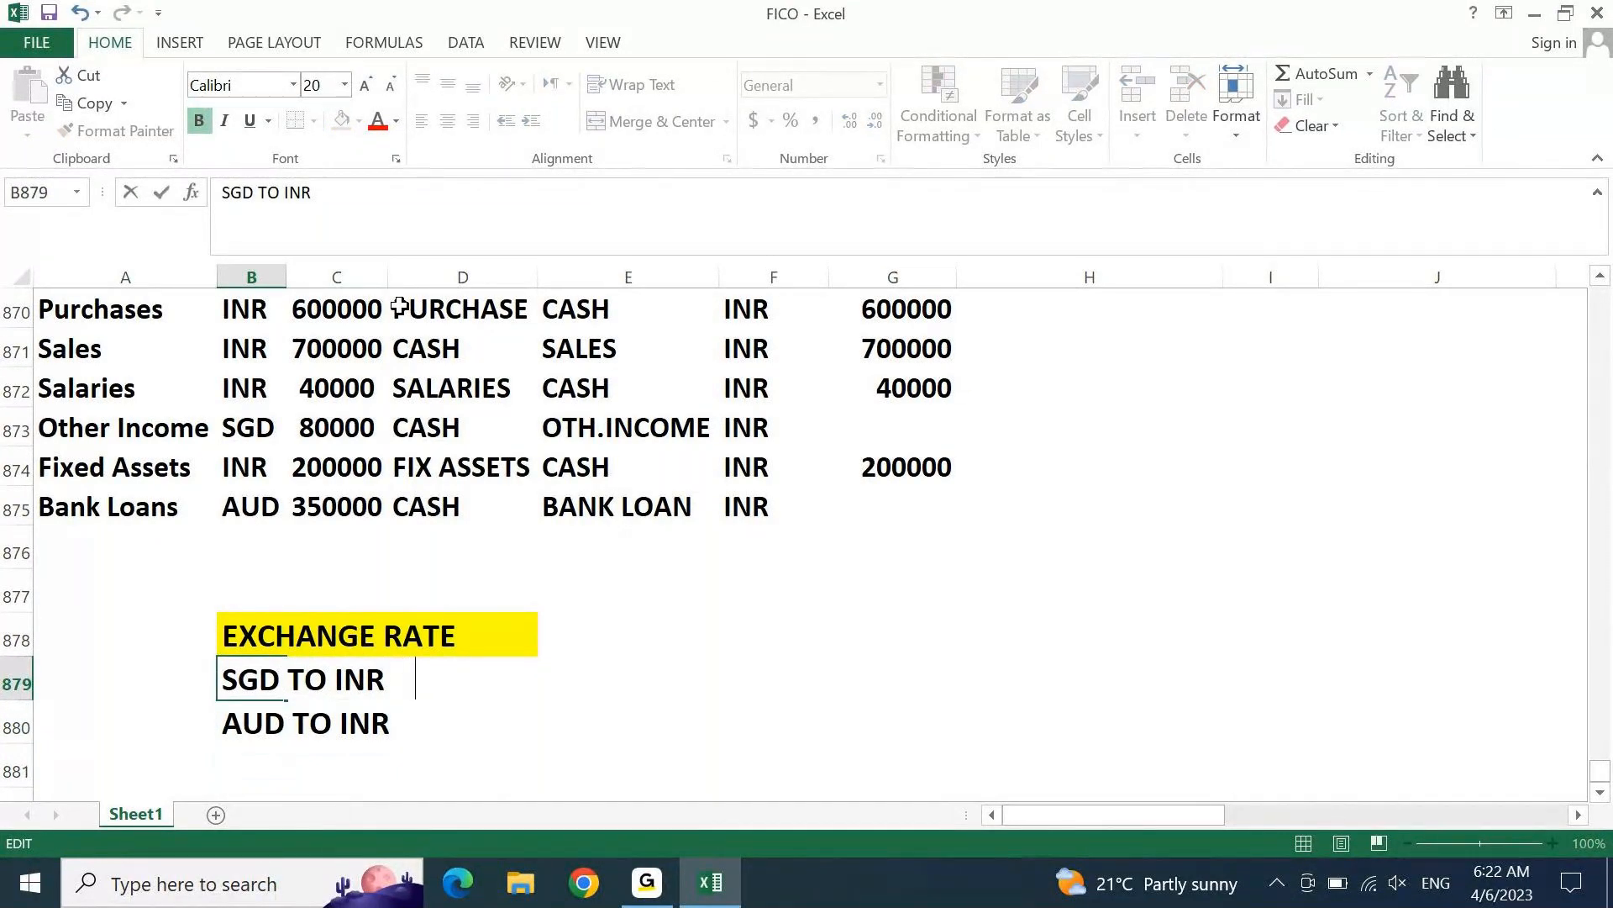
pyautogui.write('60')
pyautogui.press('Return')
pyautogui.press('F2')
pyautogui.write('55')
pyautogui.press('Return')
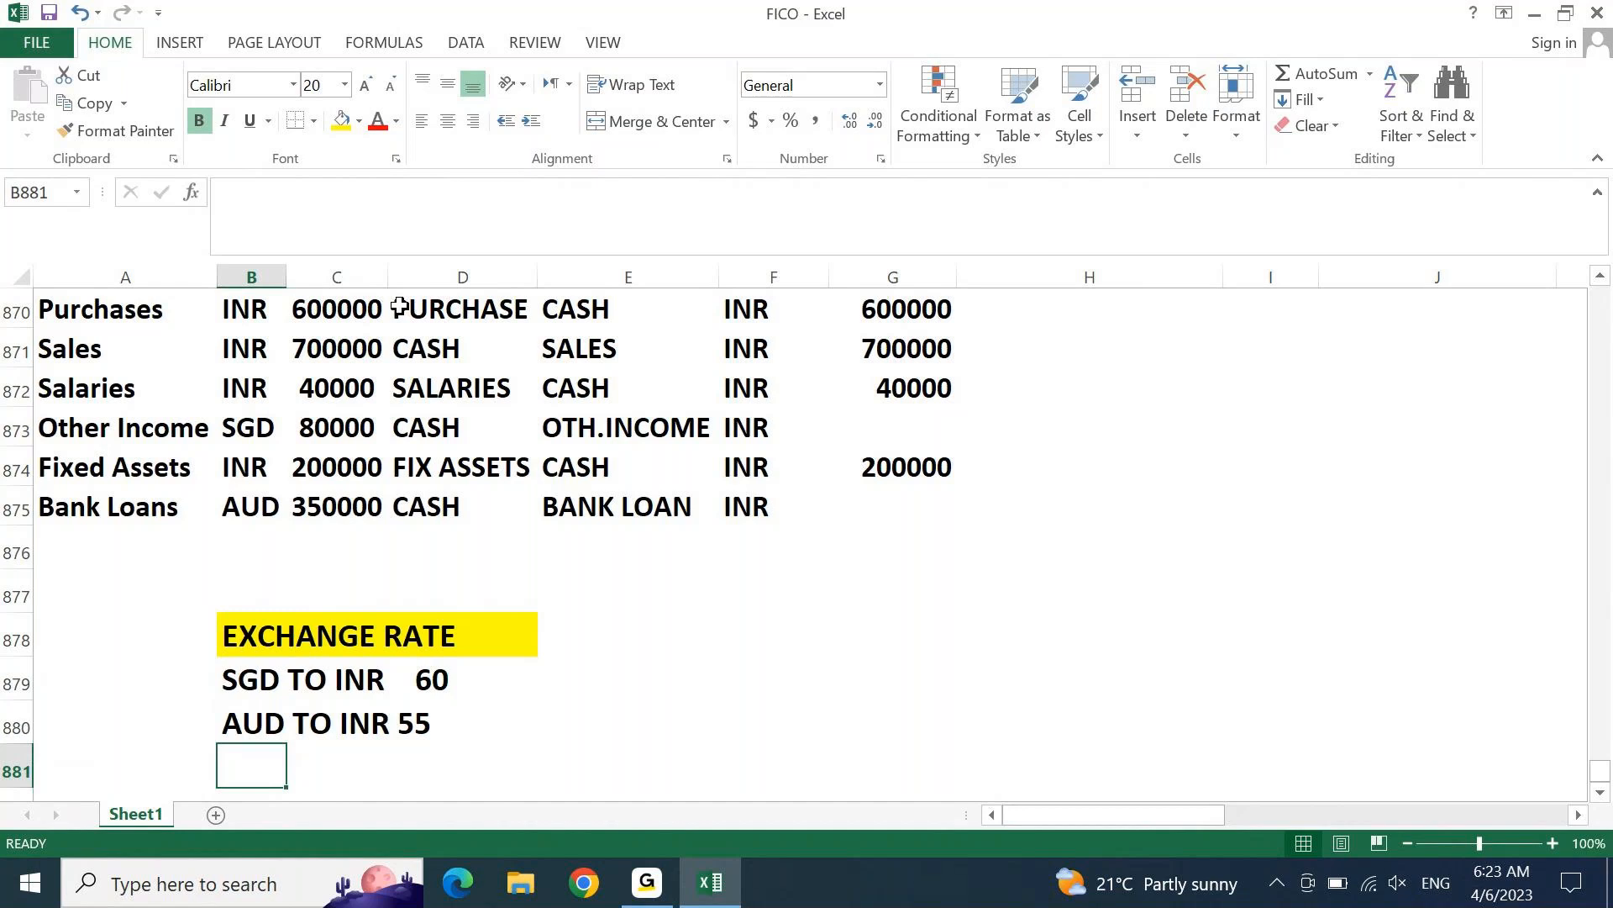
# Step: Enter the heading DIRECT QUOTATION in F879
pyautogui.press('Up')
pyautogui.press('Up')
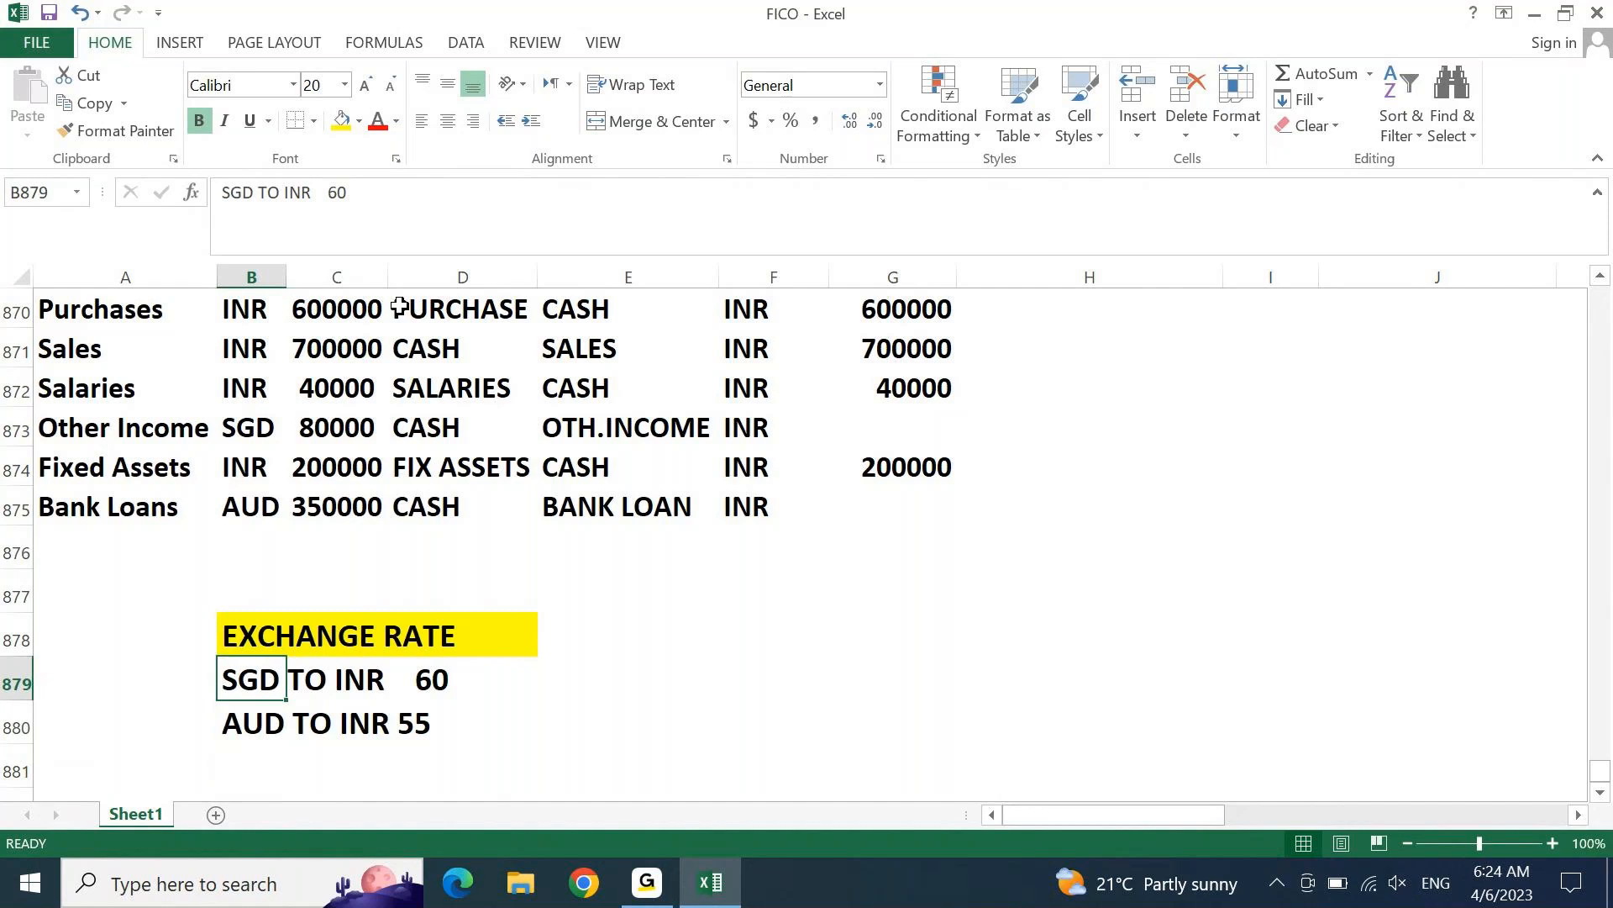
pyautogui.press('Right')
pyautogui.press('Right')
pyautogui.press('Right')
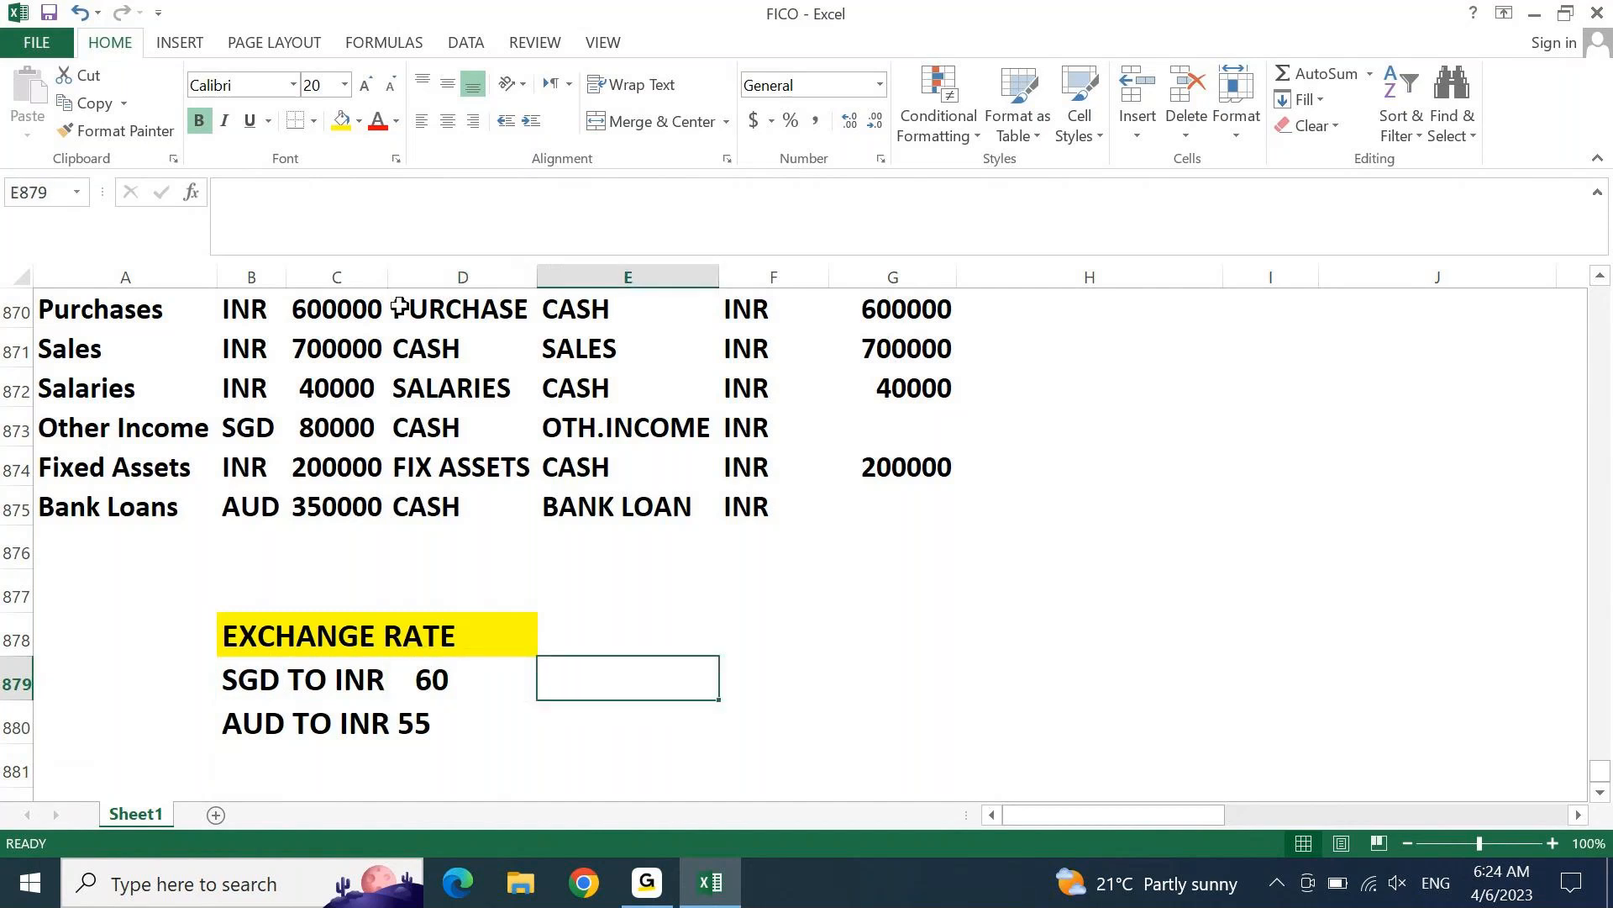
pyautogui.press('Right')
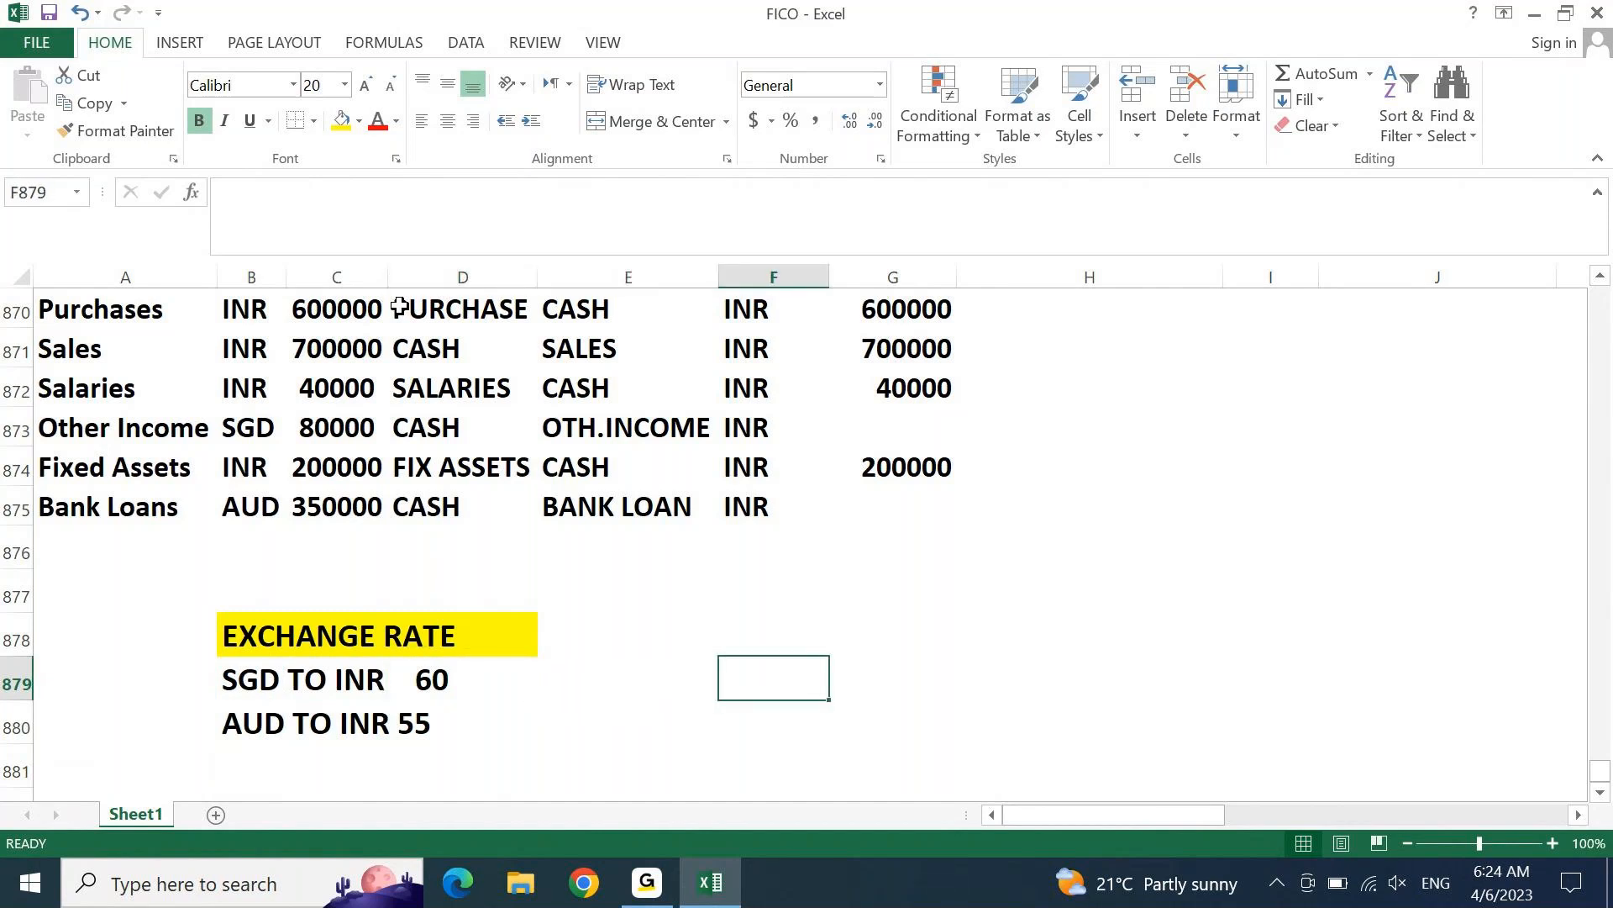
pyautogui.write('DIRECT')
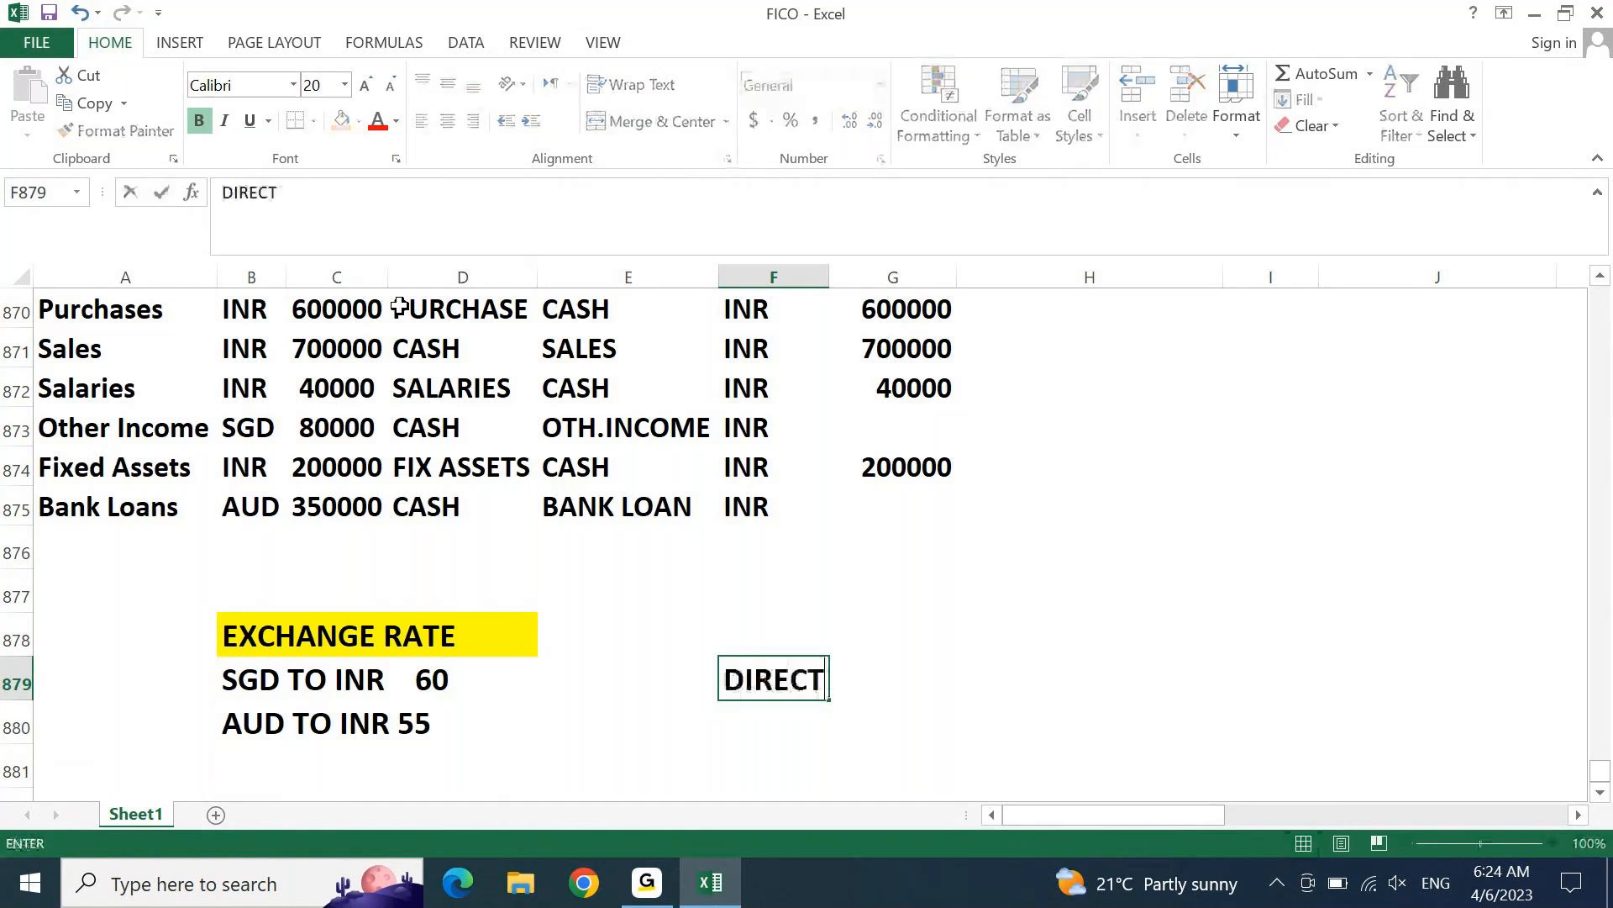
pyautogui.write(' QUOTATO')
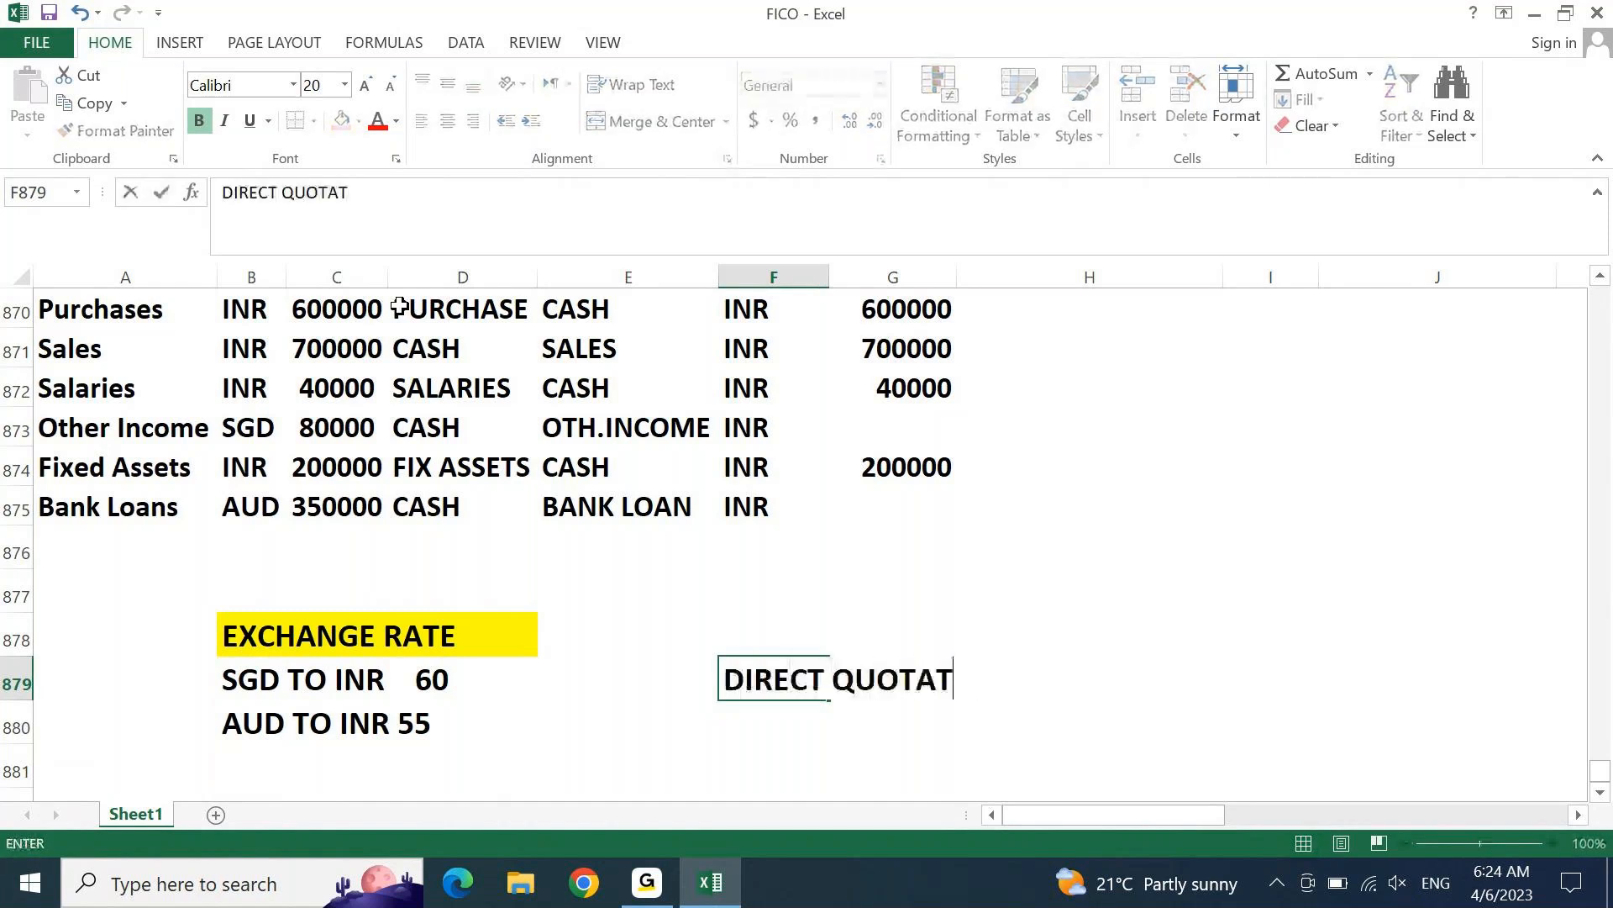
pyautogui.press('BackSpace')
pyautogui.write('ION')
pyautogui.press('Return')
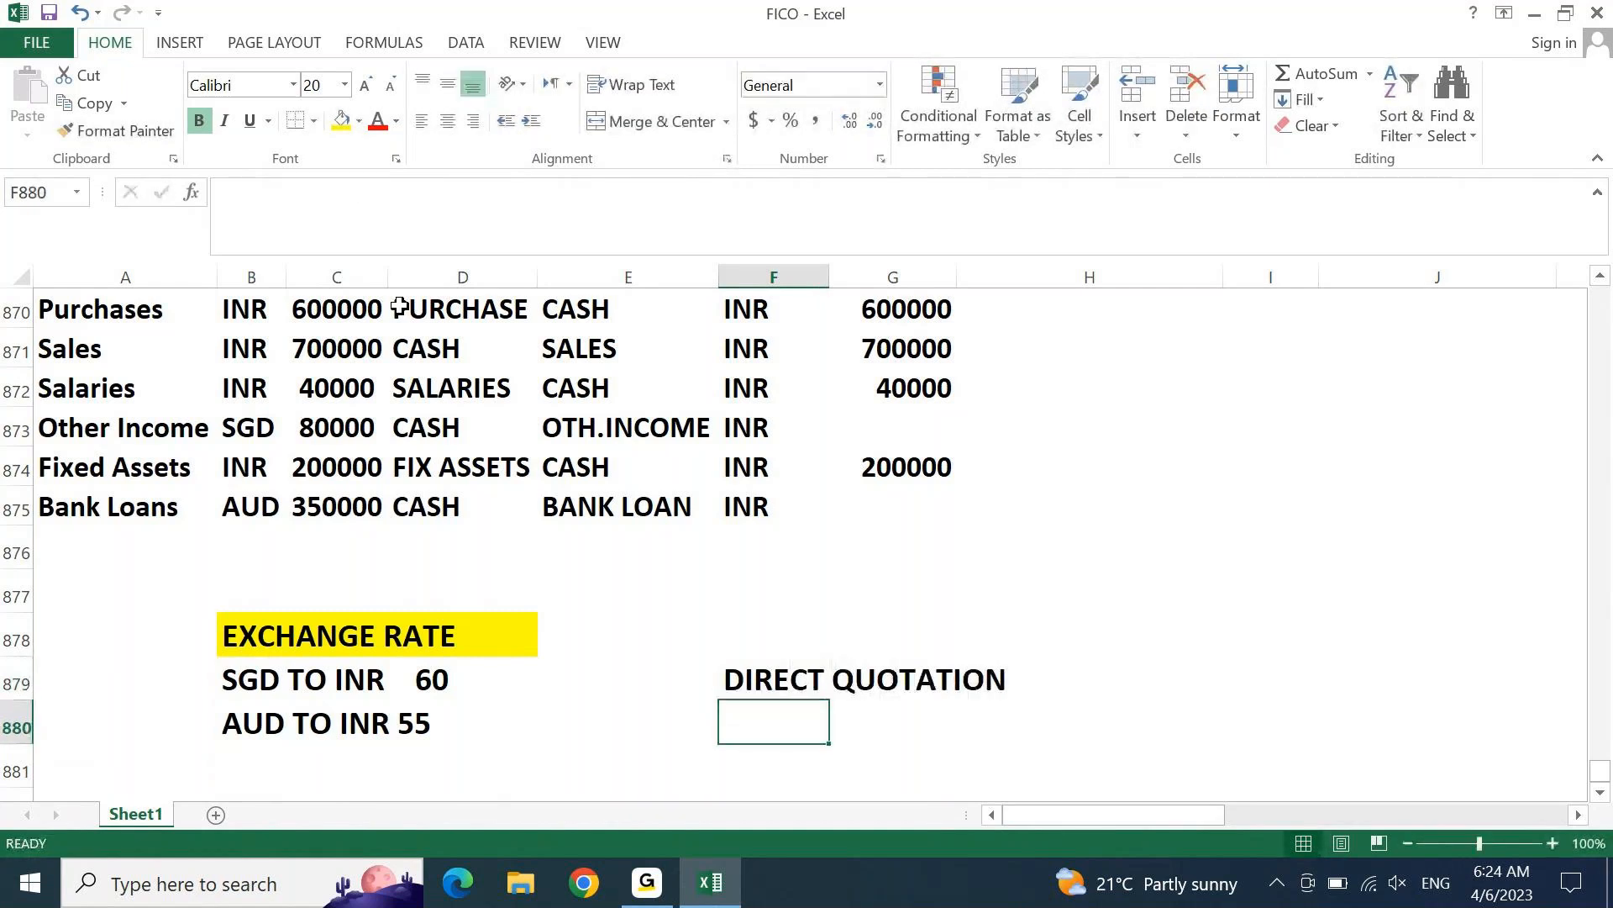
# Step: Move the DIRECT QUOTATION heading up one row to F878, level with the EXCHANGE RATE heading
pyautogui.press('Up')
pyautogui.hotkey('ctrl', 'c')
pyautogui.press('Up')
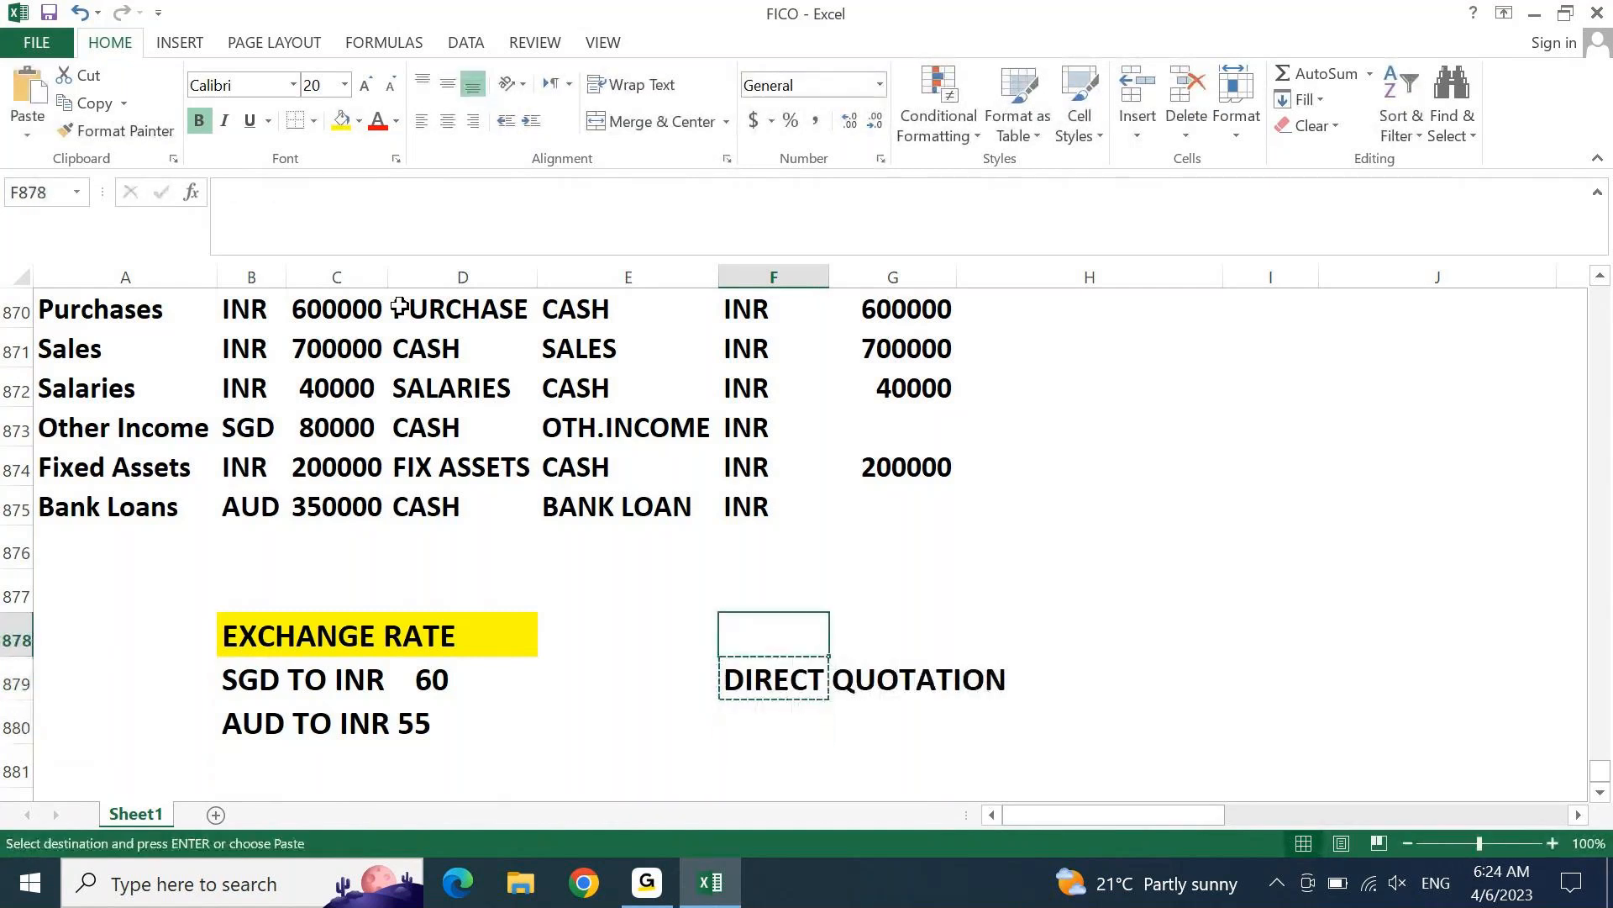
pyautogui.hotkey('ctrl', 'v')
# Step: Enter the heading INDIRECT QUOTATION in I878, in the same row as DIRECT QUOTATION
pyautogui.press('Right')
pyautogui.press('Right')
pyautogui.press('Right')
pyautogui.press('Left')
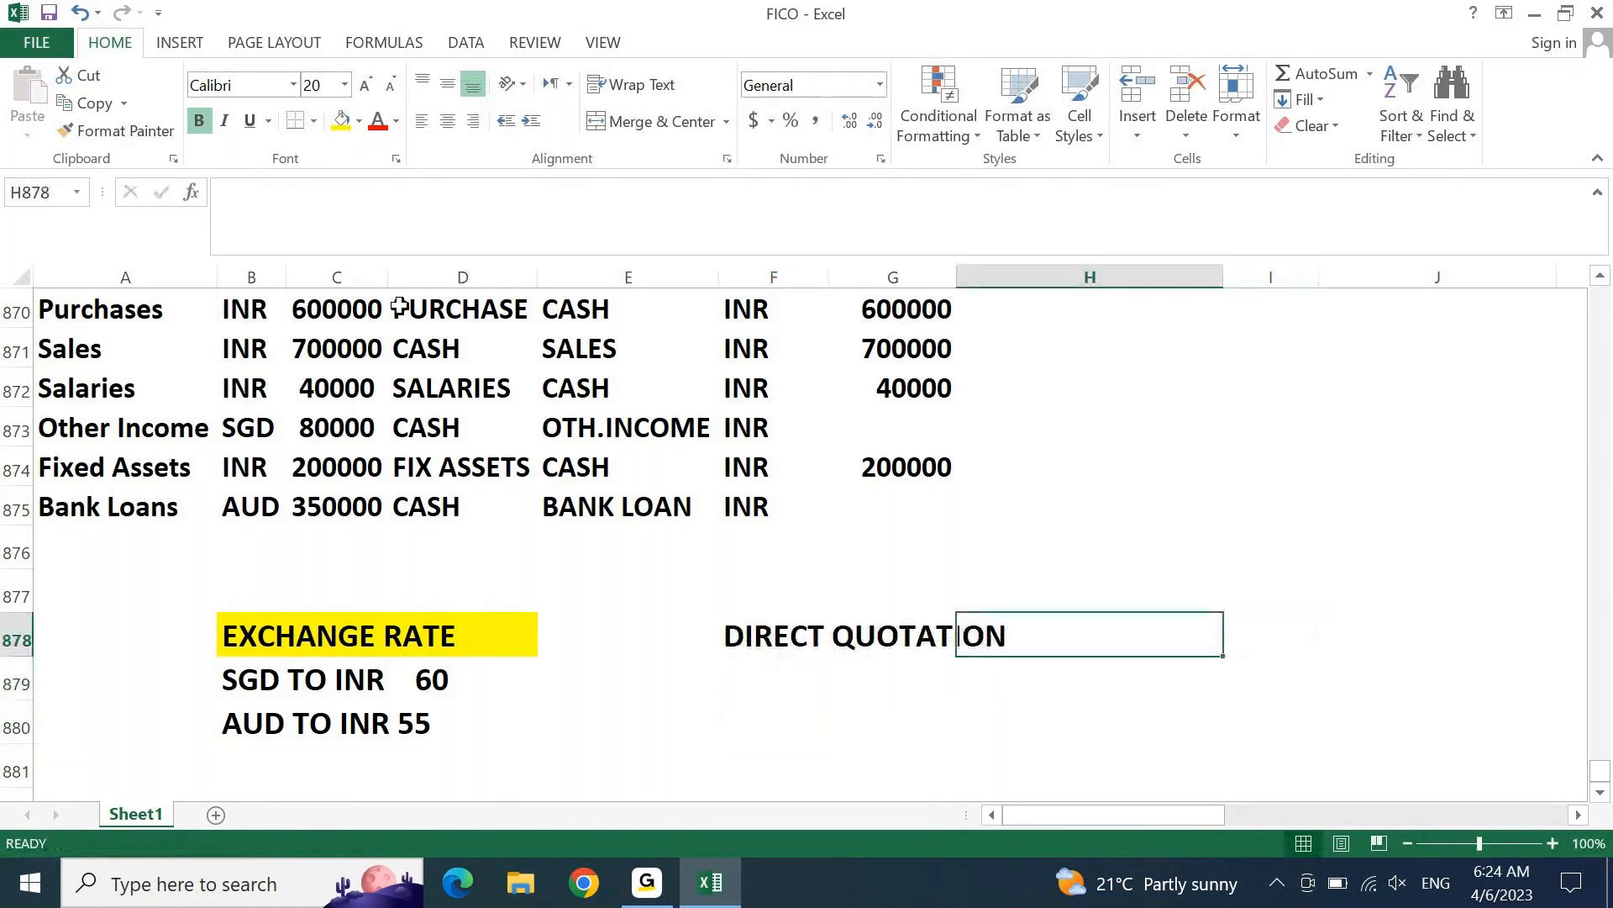
pyautogui.press('Right')
pyautogui.write('INDIRECT ')
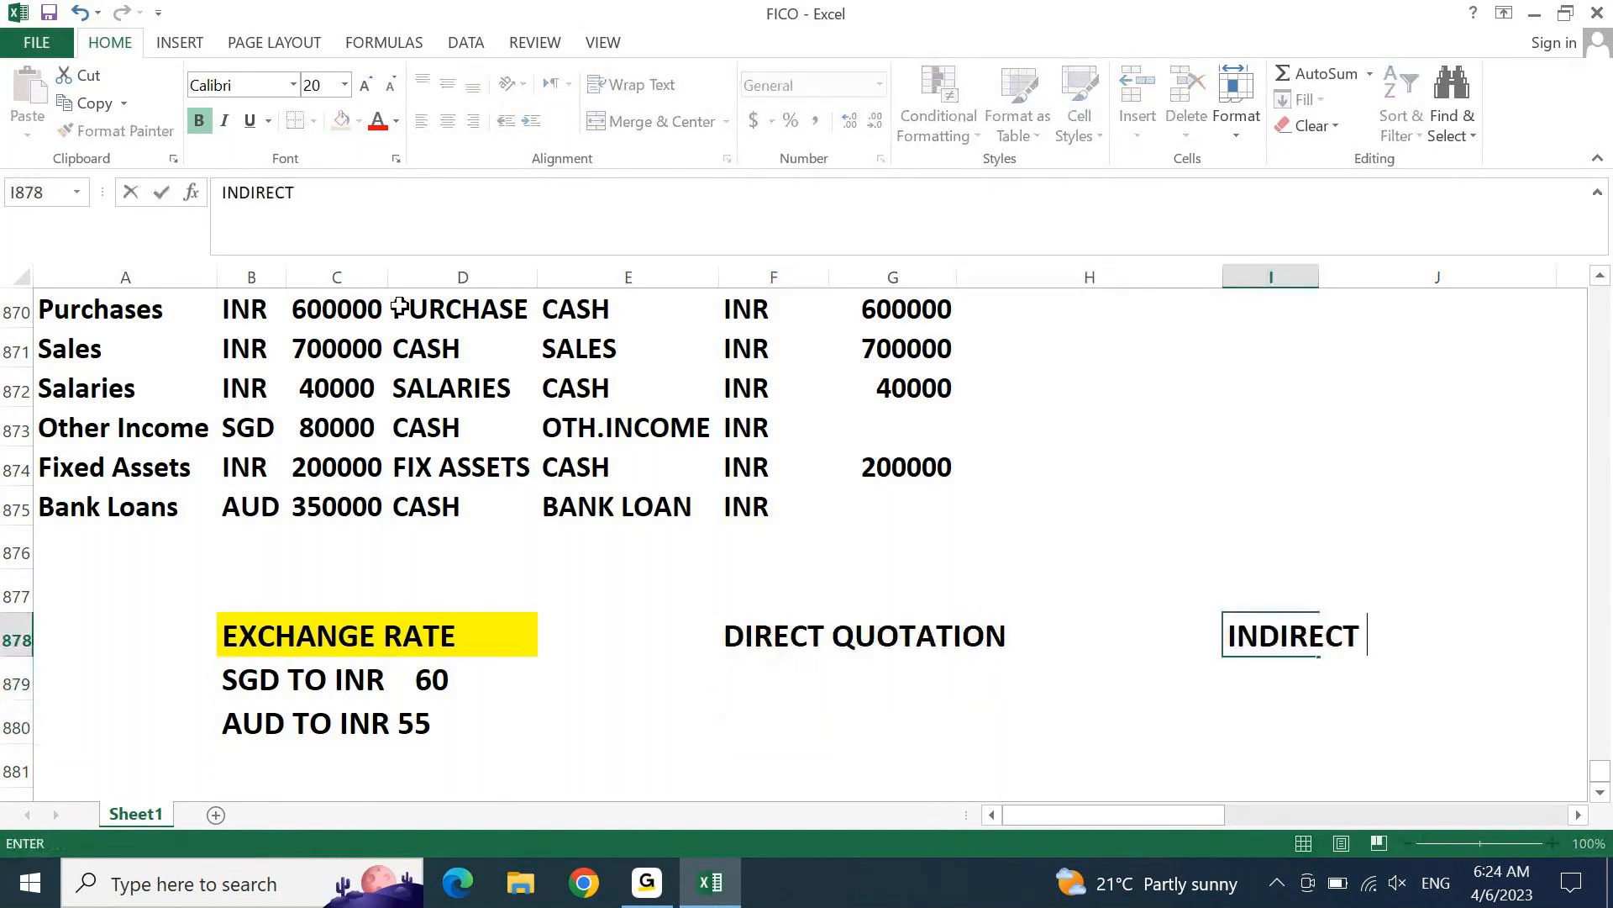
pyautogui.write('QUOTATION')
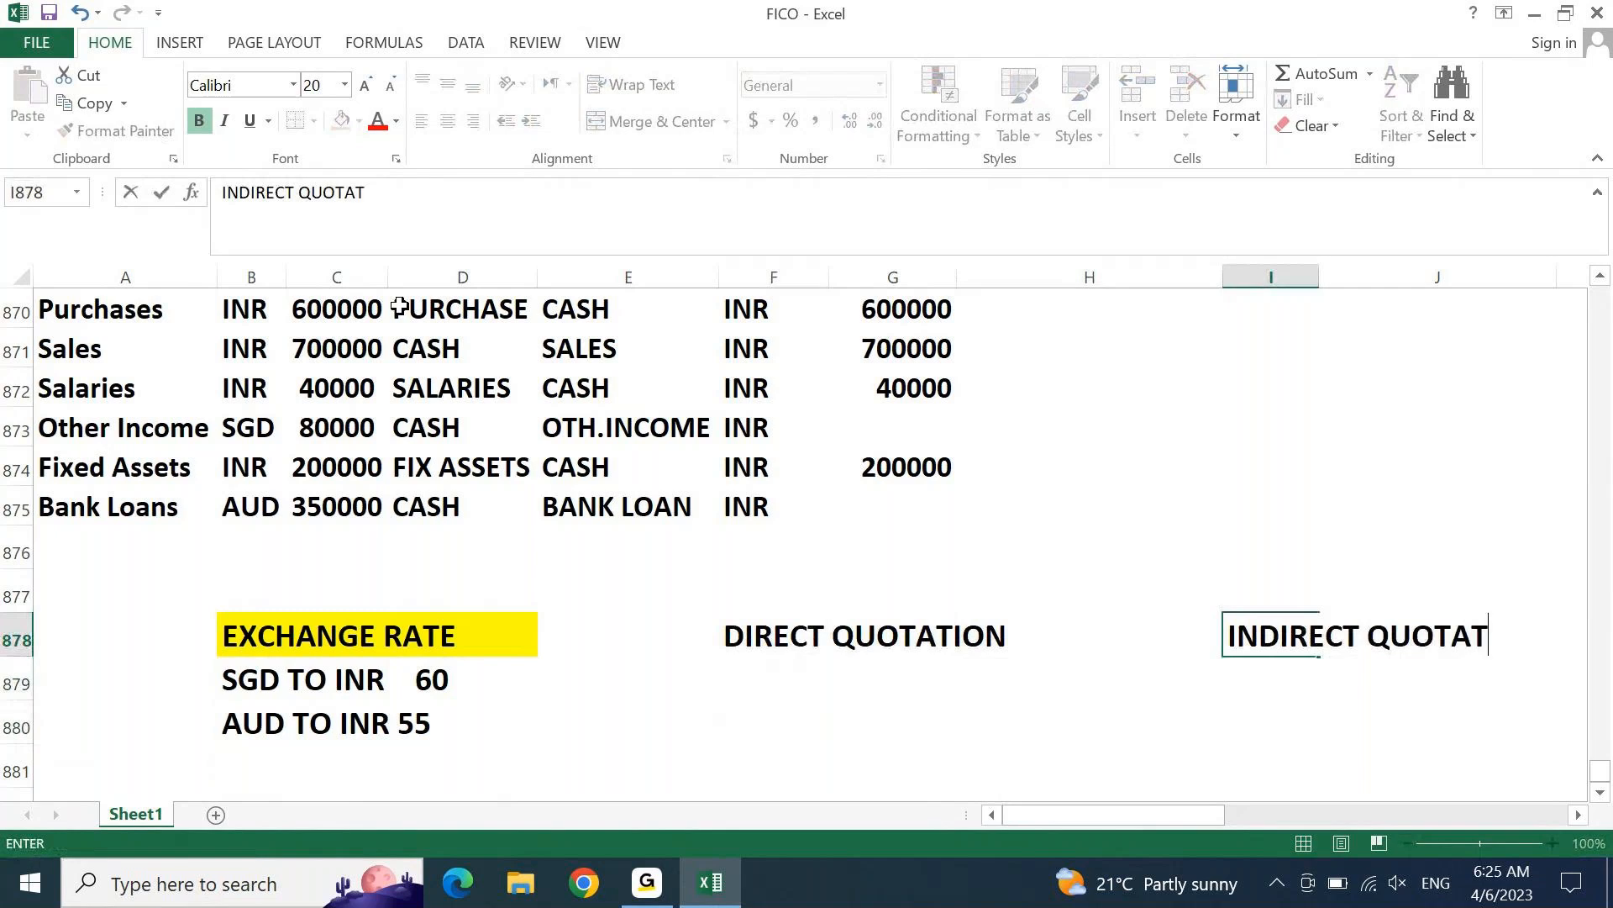
pyautogui.hotkey('ctrl', 'Return')
# Step: Enter Multiplied in F879 below the DIRECT QUOTATION heading
pyautogui.press('Down')
pyautogui.press('Up')
pyautogui.press('Left')
pyautogui.press('Left')
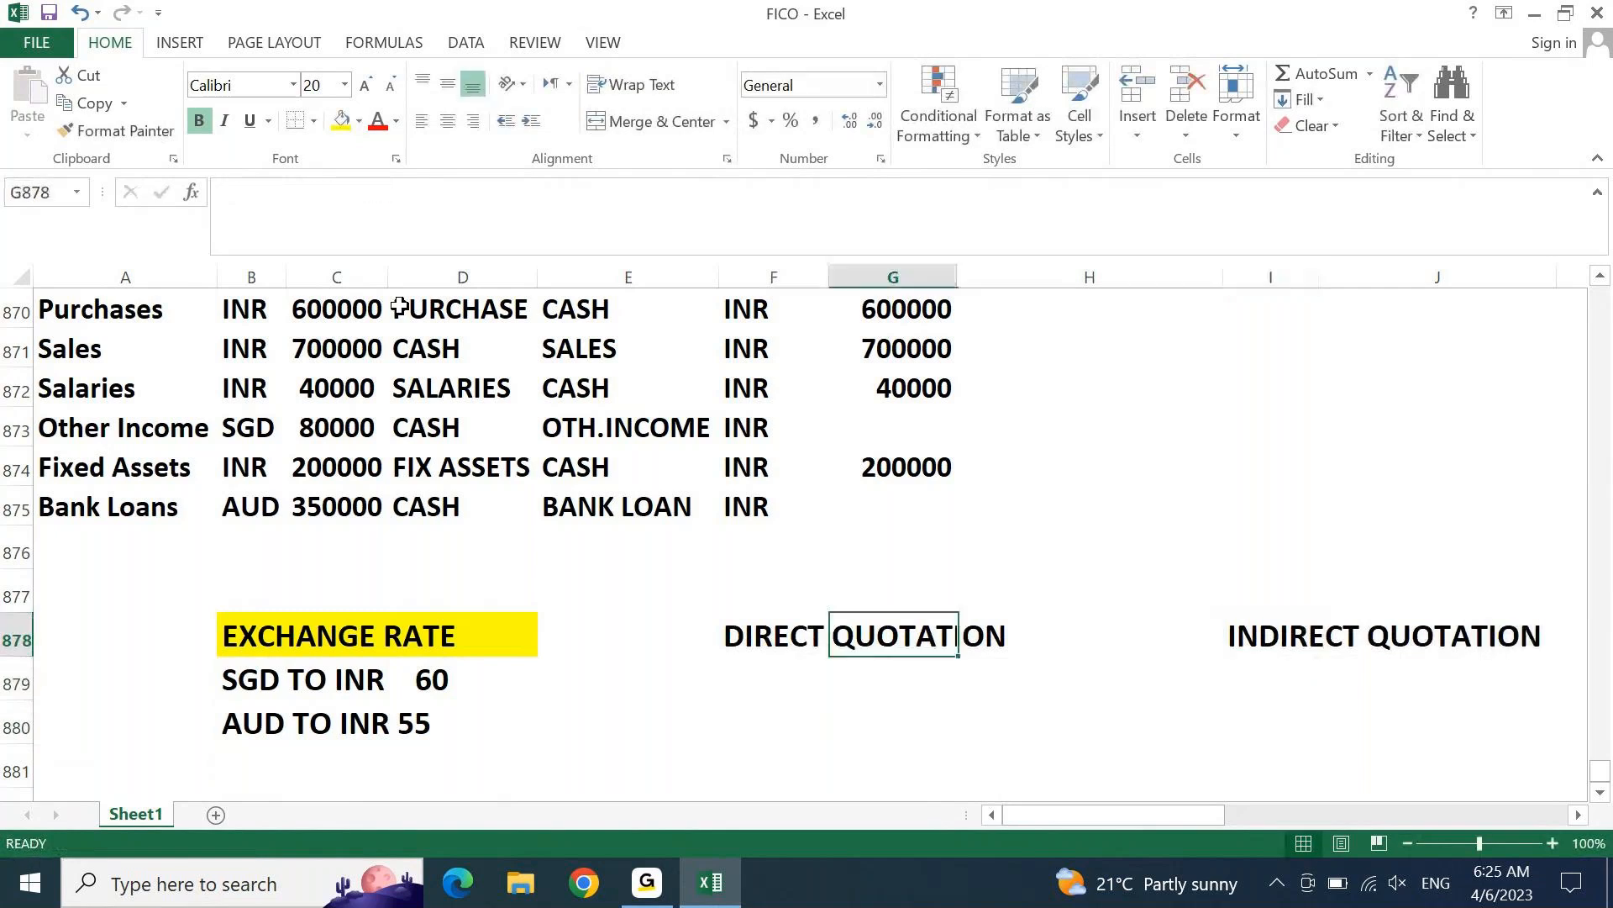
pyautogui.press('Left')
pyautogui.press('Up')
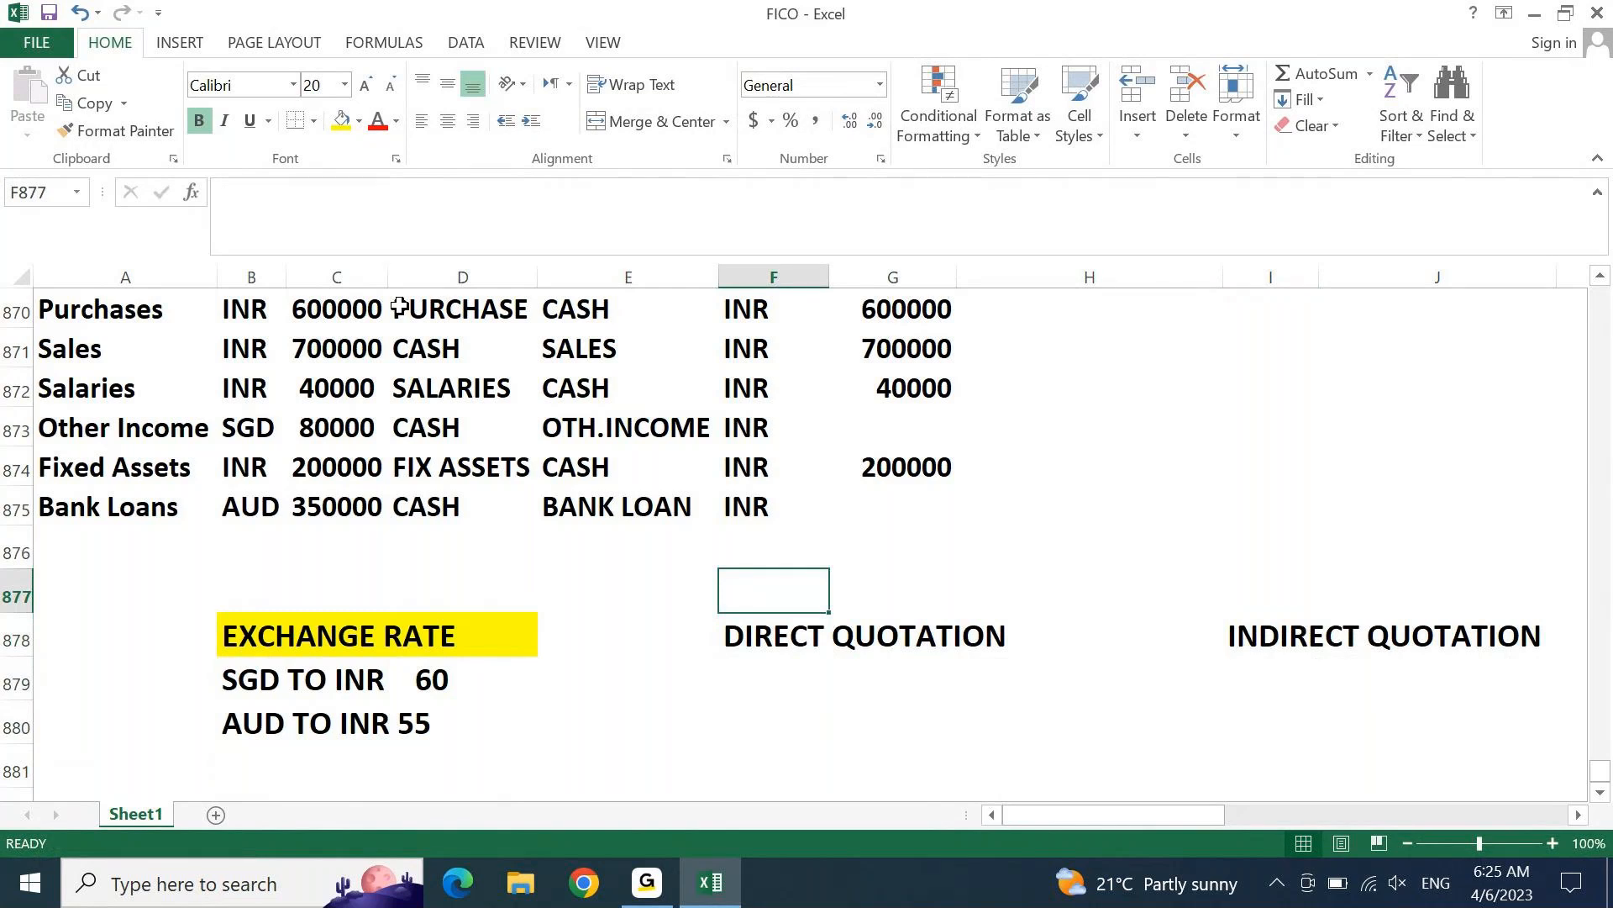
pyautogui.press('Down')
pyautogui.press('Down')
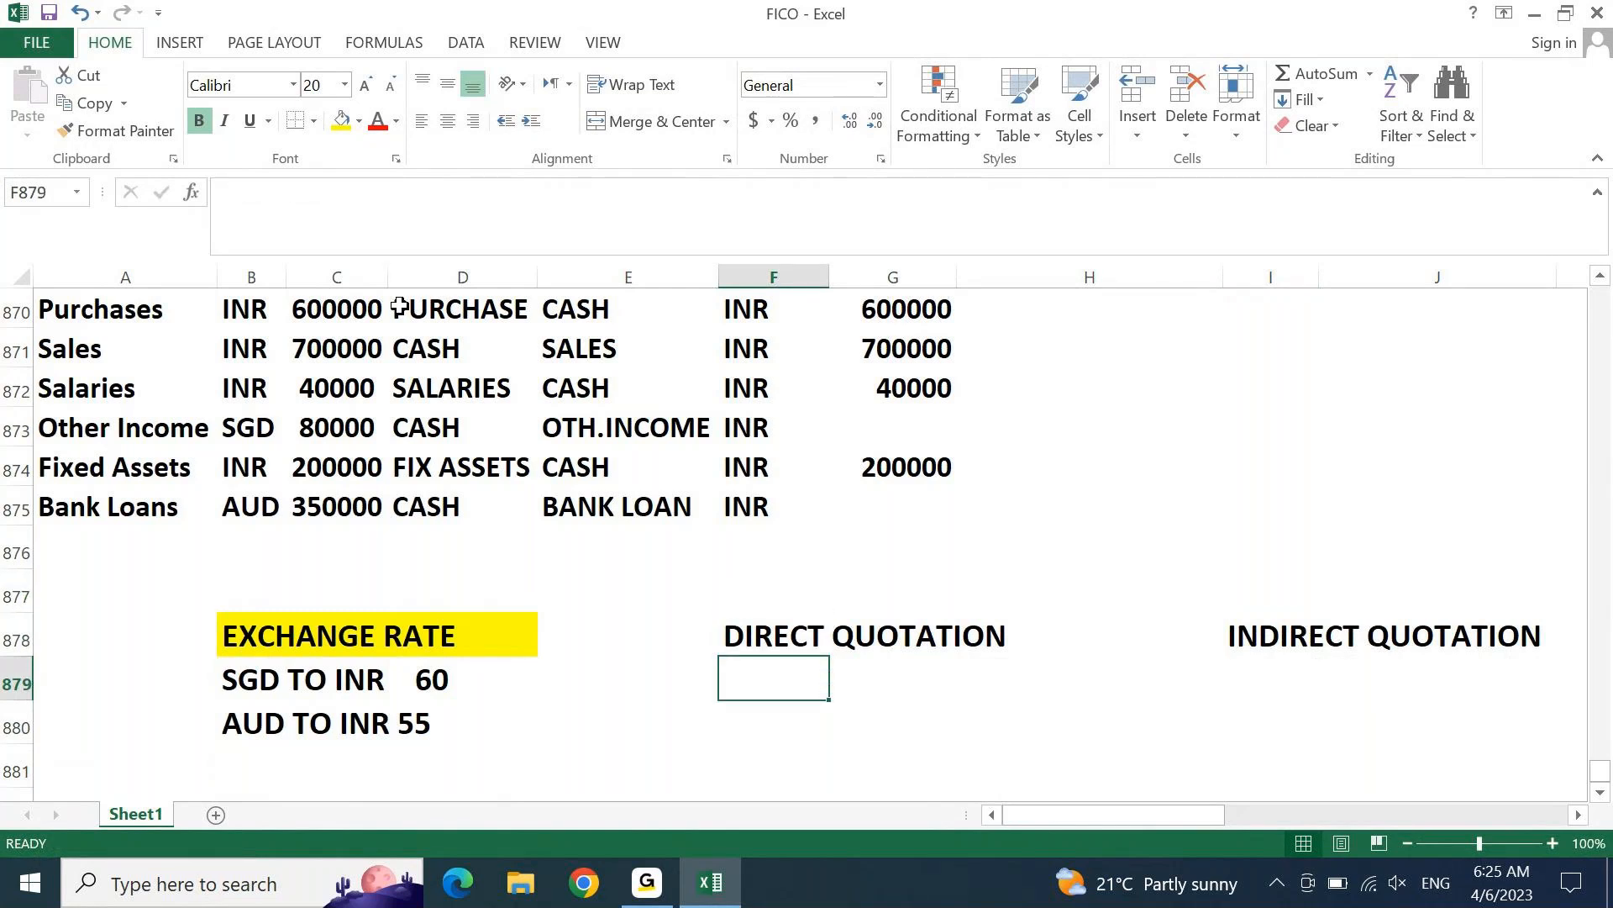
pyautogui.write('Multiplied')
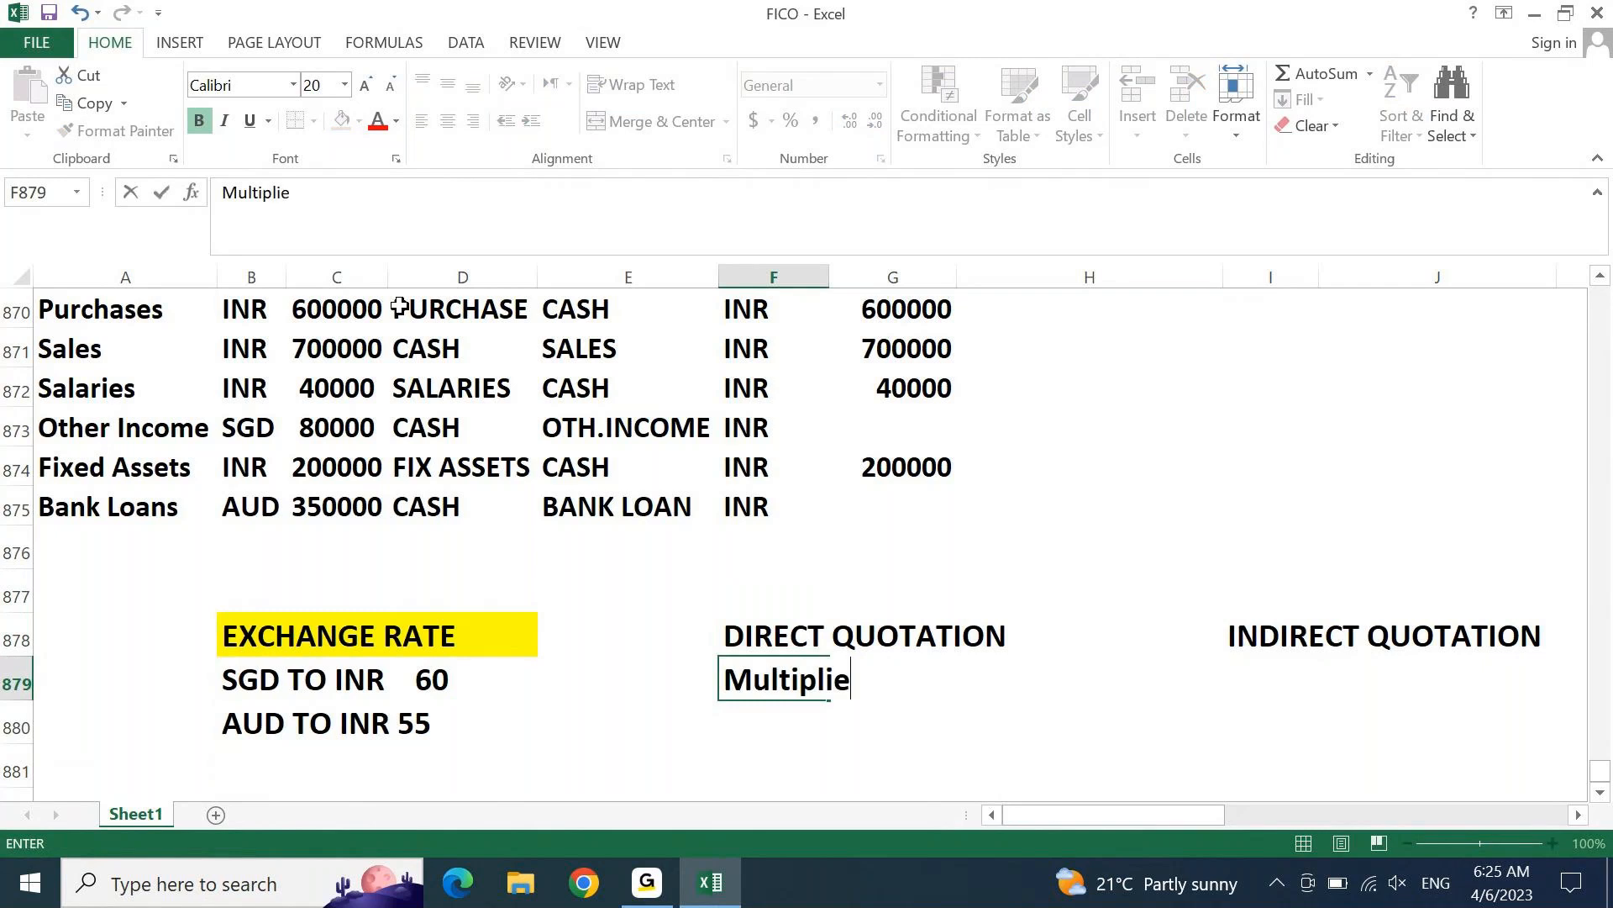
# Step: Enter Divided in I879 below the INDIRECT QUOTATION heading
pyautogui.press('Right')
pyautogui.press('Right')
pyautogui.press('Right')
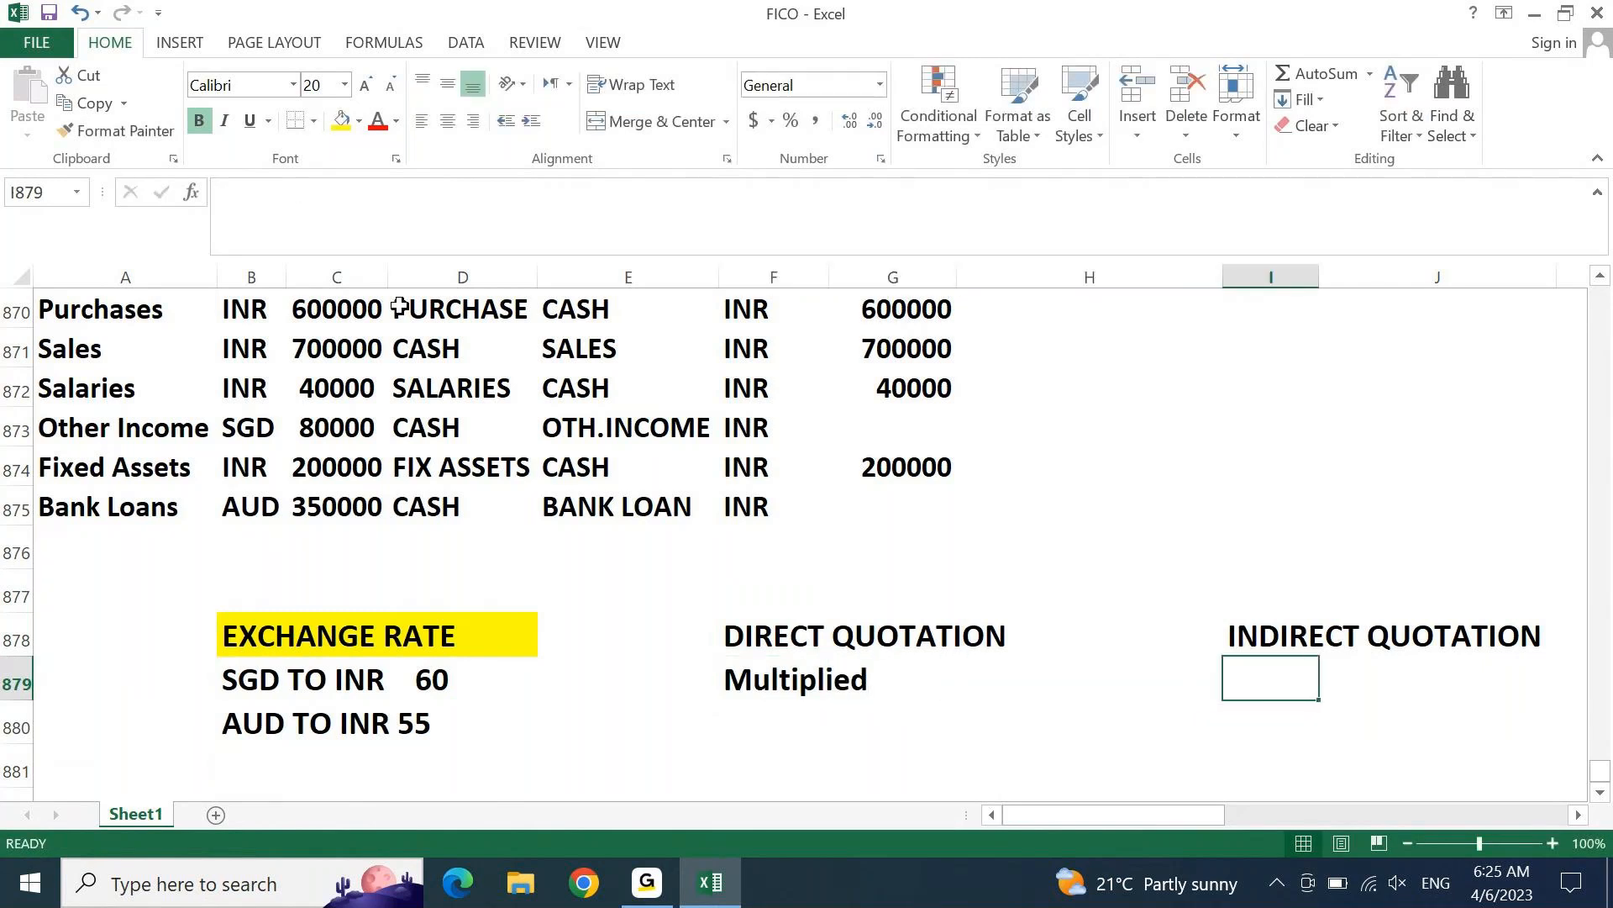
pyautogui.write('Divided')
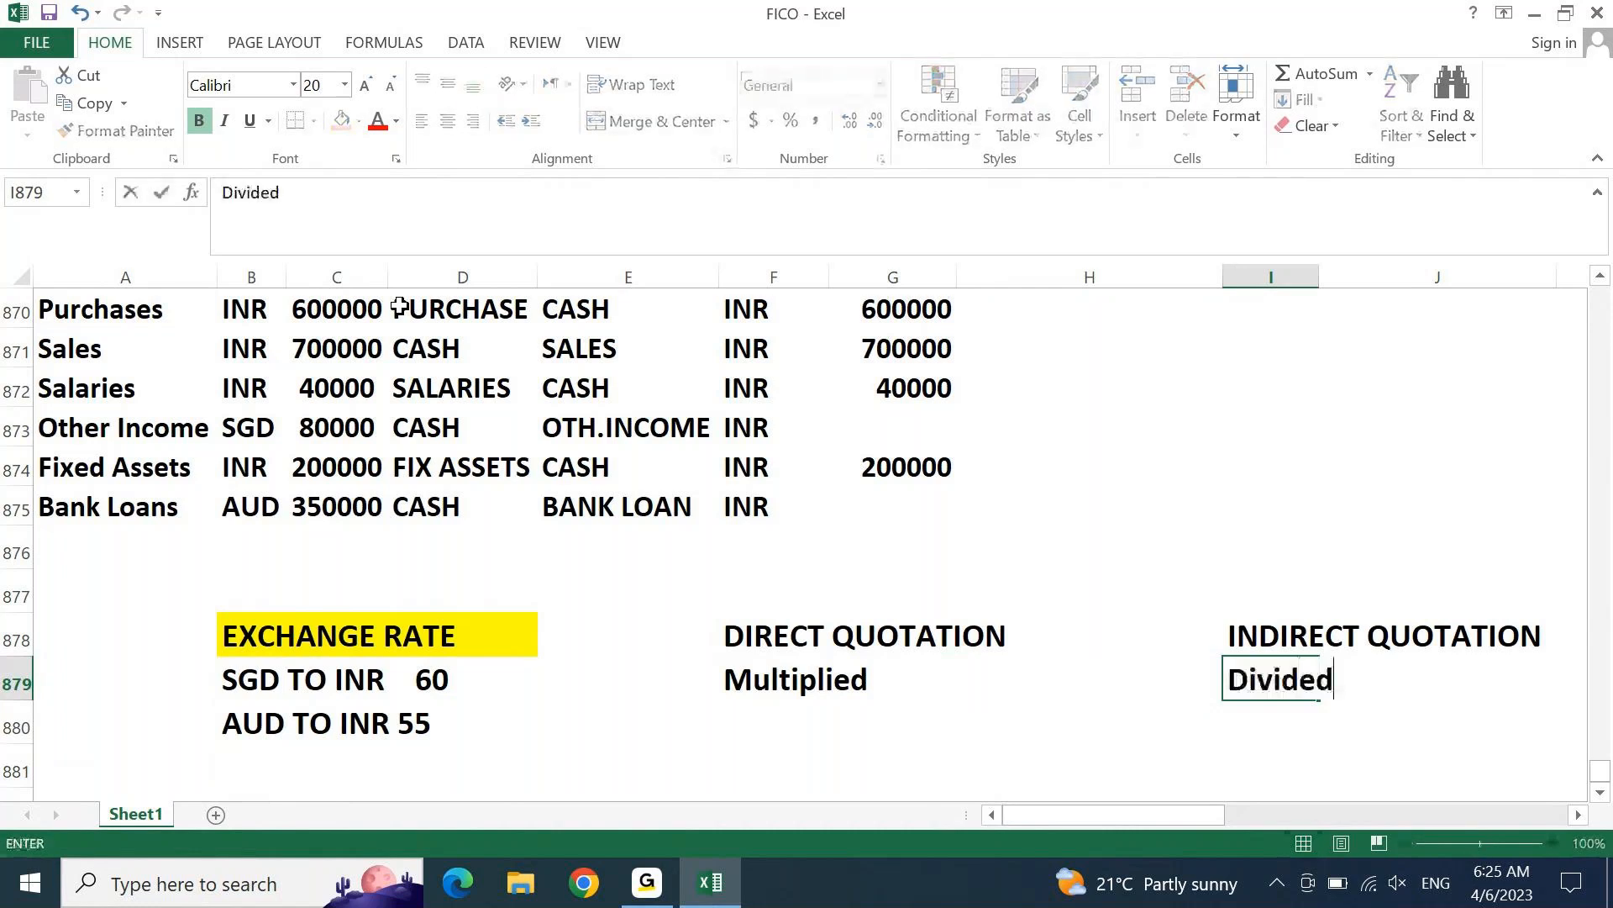
pyautogui.press('Return')
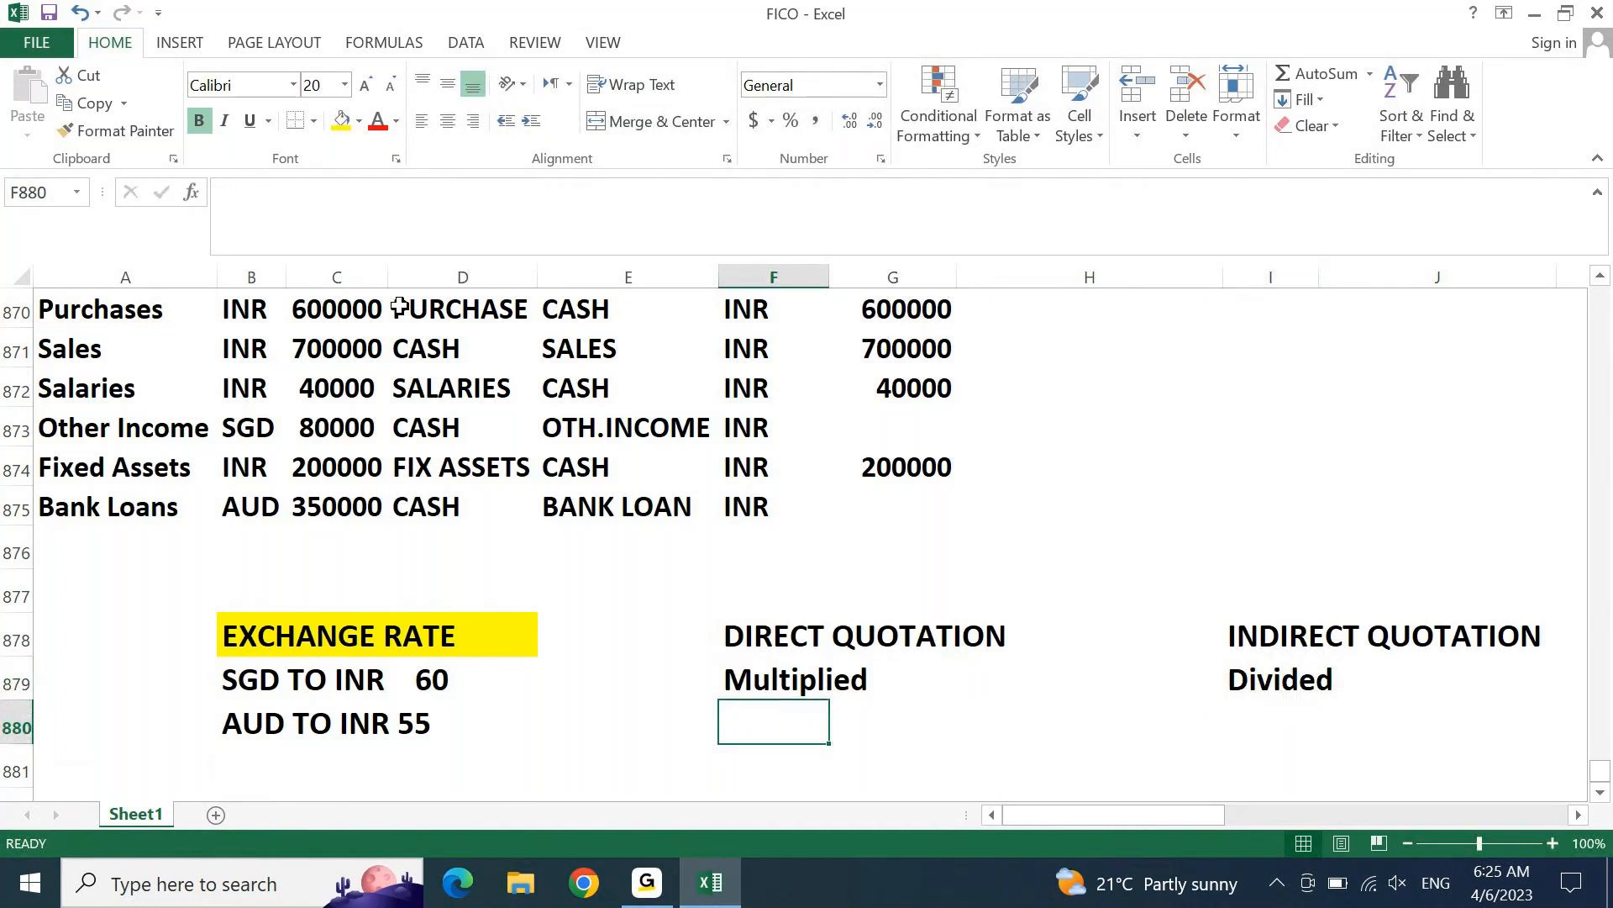
# Step: Insert two blank rows above the AUD TO INR rate row
pyautogui.press('Up')
pyautogui.press('Down')
pyautogui.hotkey('shift', 'space')
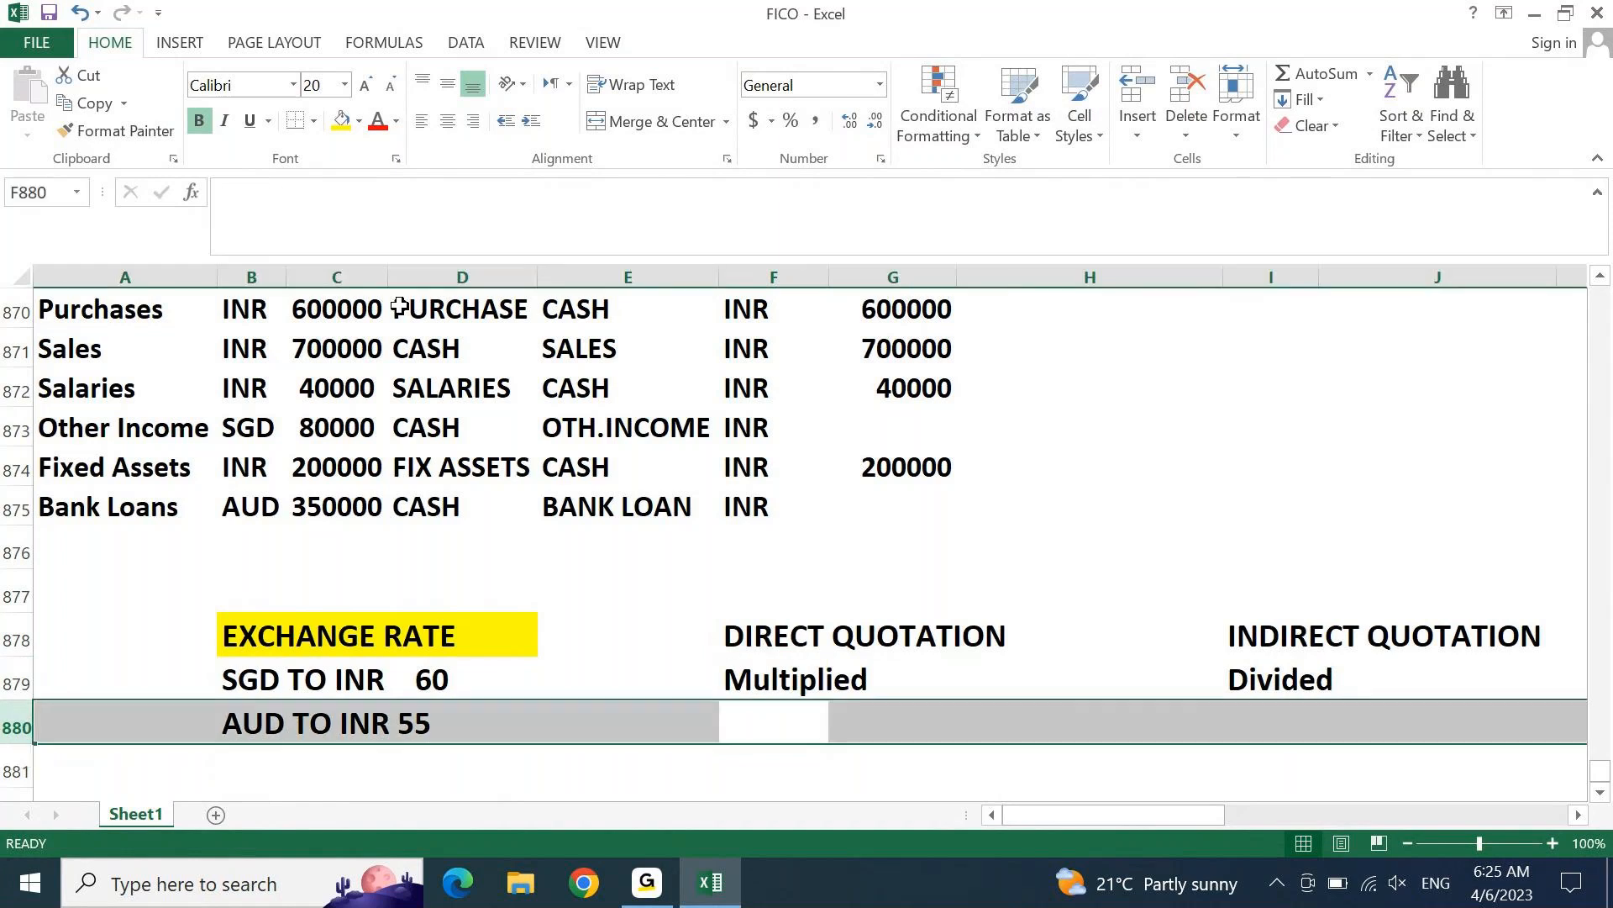
pyautogui.hotkey('ctrl', 'shift', '+')
# Step: Enter the label SGD to INR in E881, in the second of the blank rows
pyautogui.press('Left')
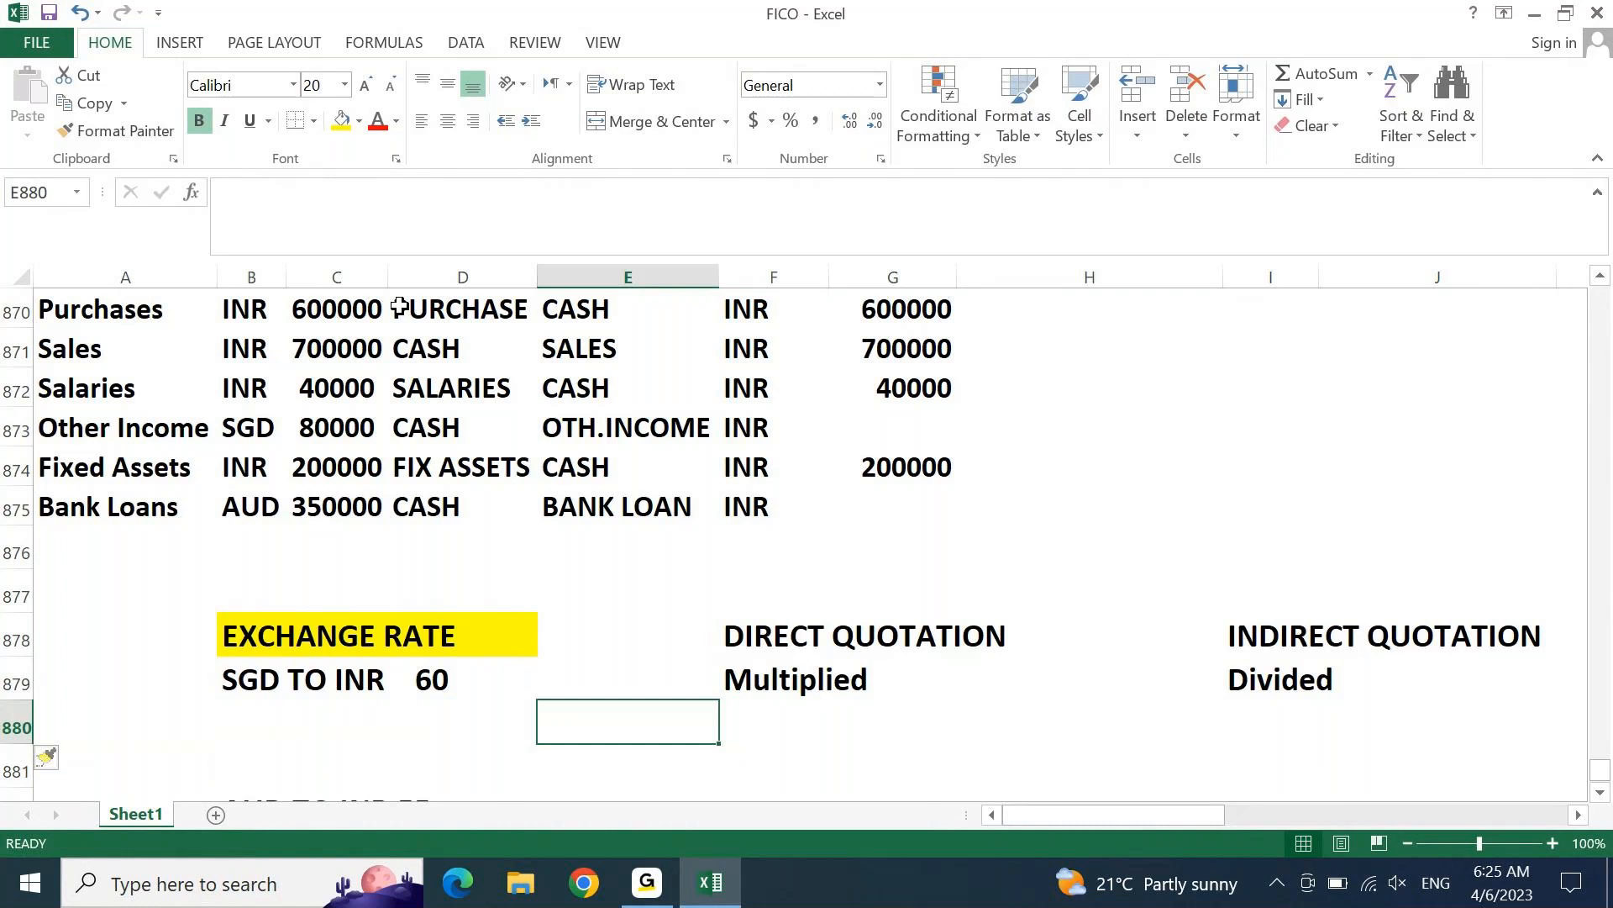
pyautogui.press('Left')
pyautogui.press('Left')
pyautogui.press('Down')
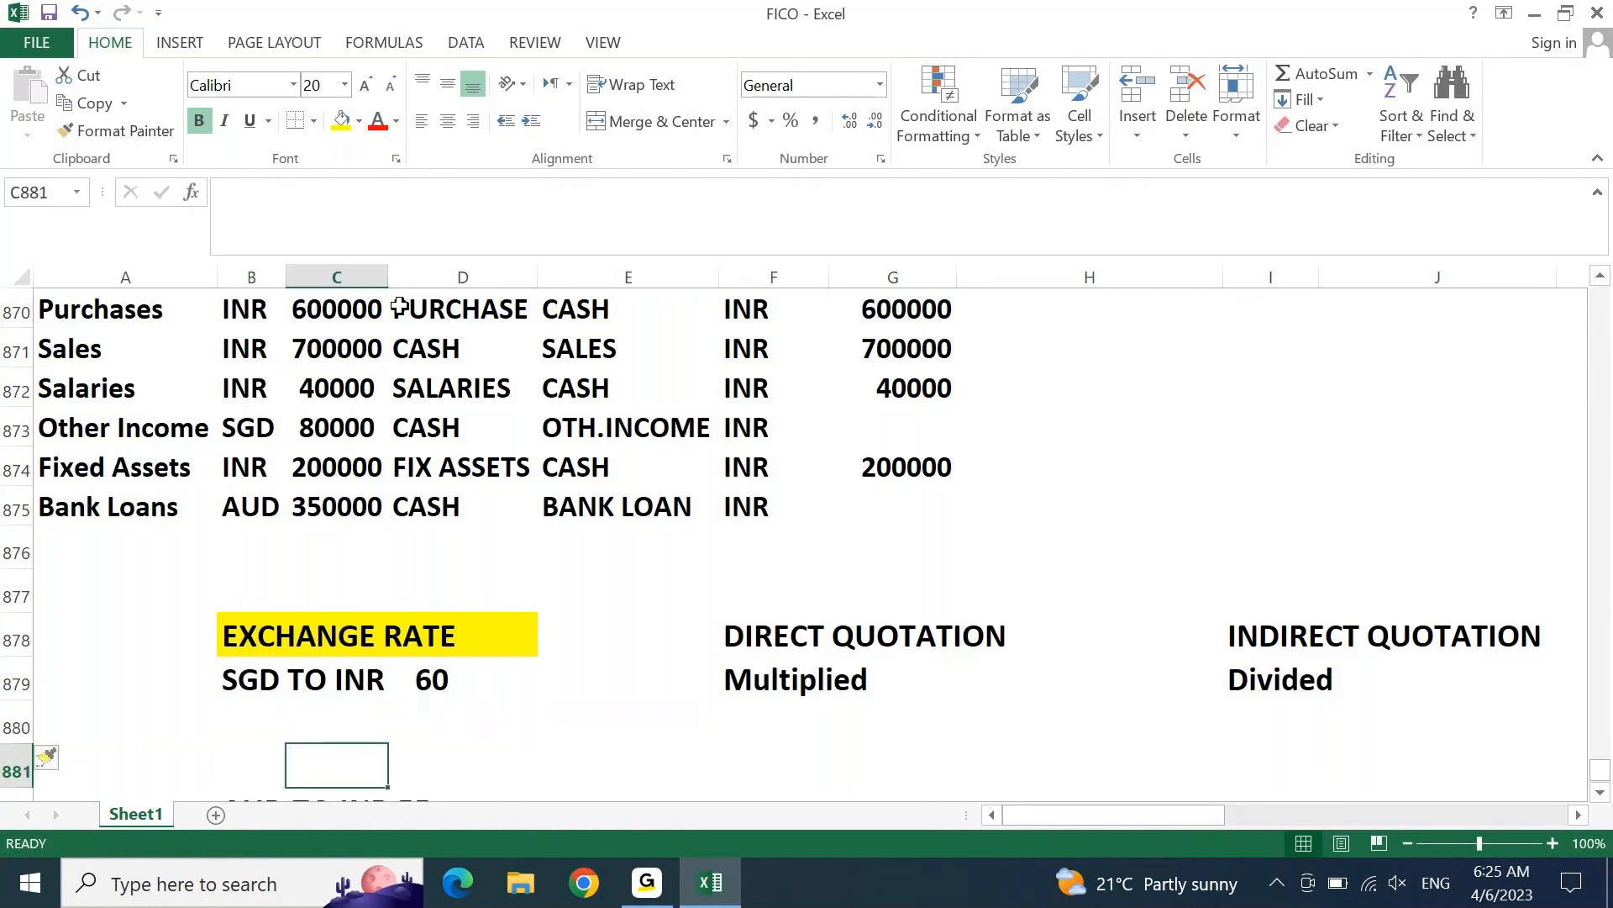
pyautogui.press('Right')
pyautogui.press('Right')
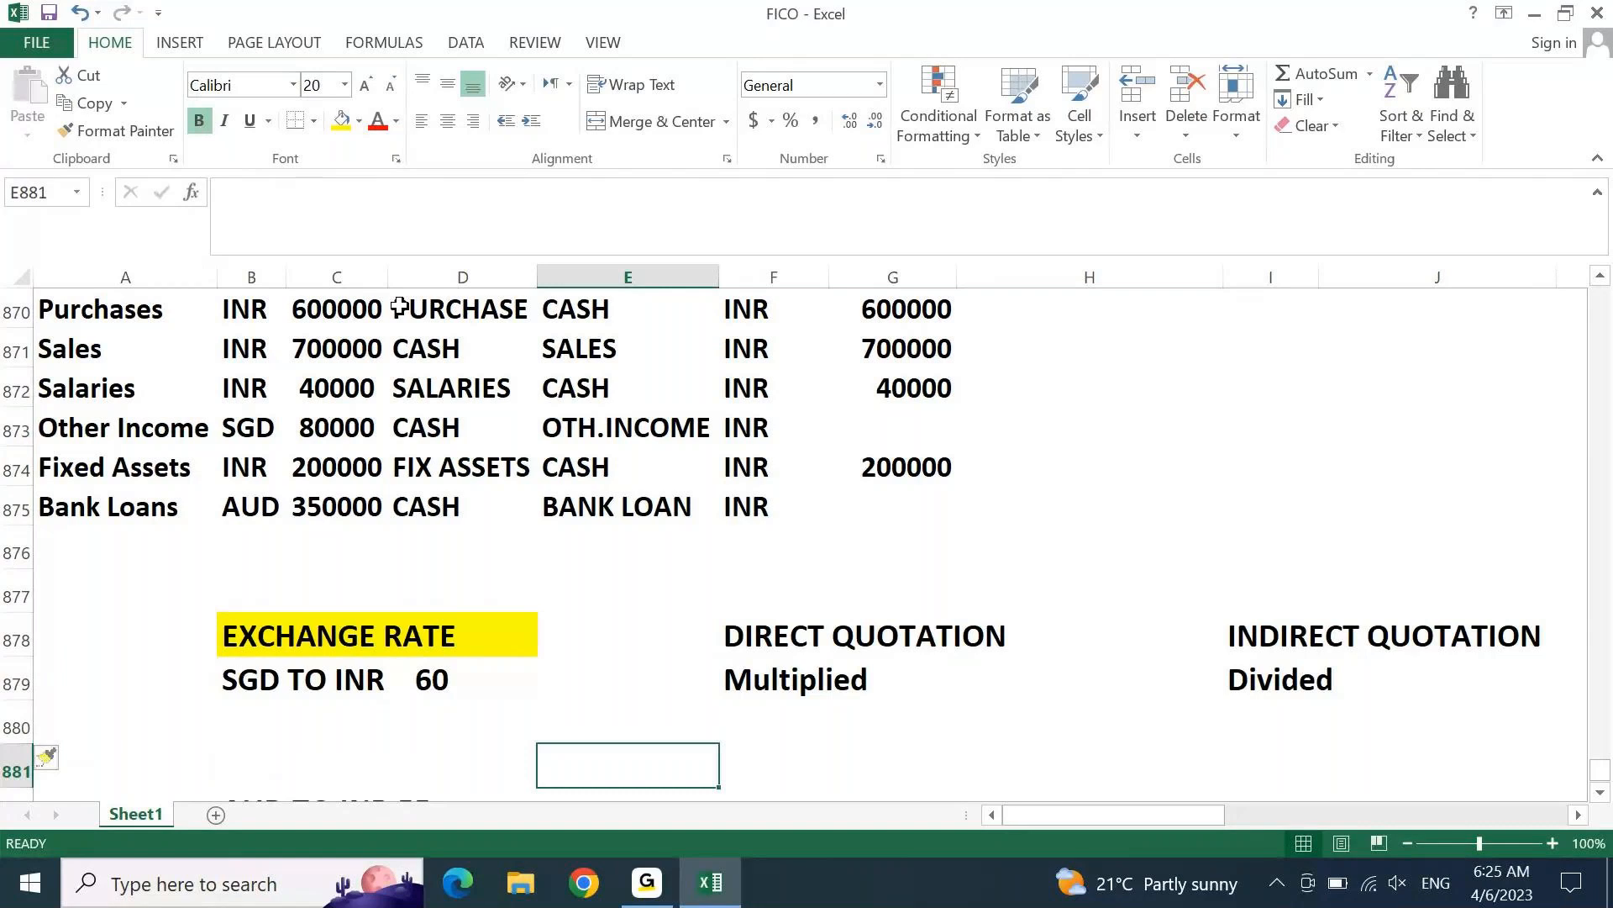
pyautogui.write('SGD ')
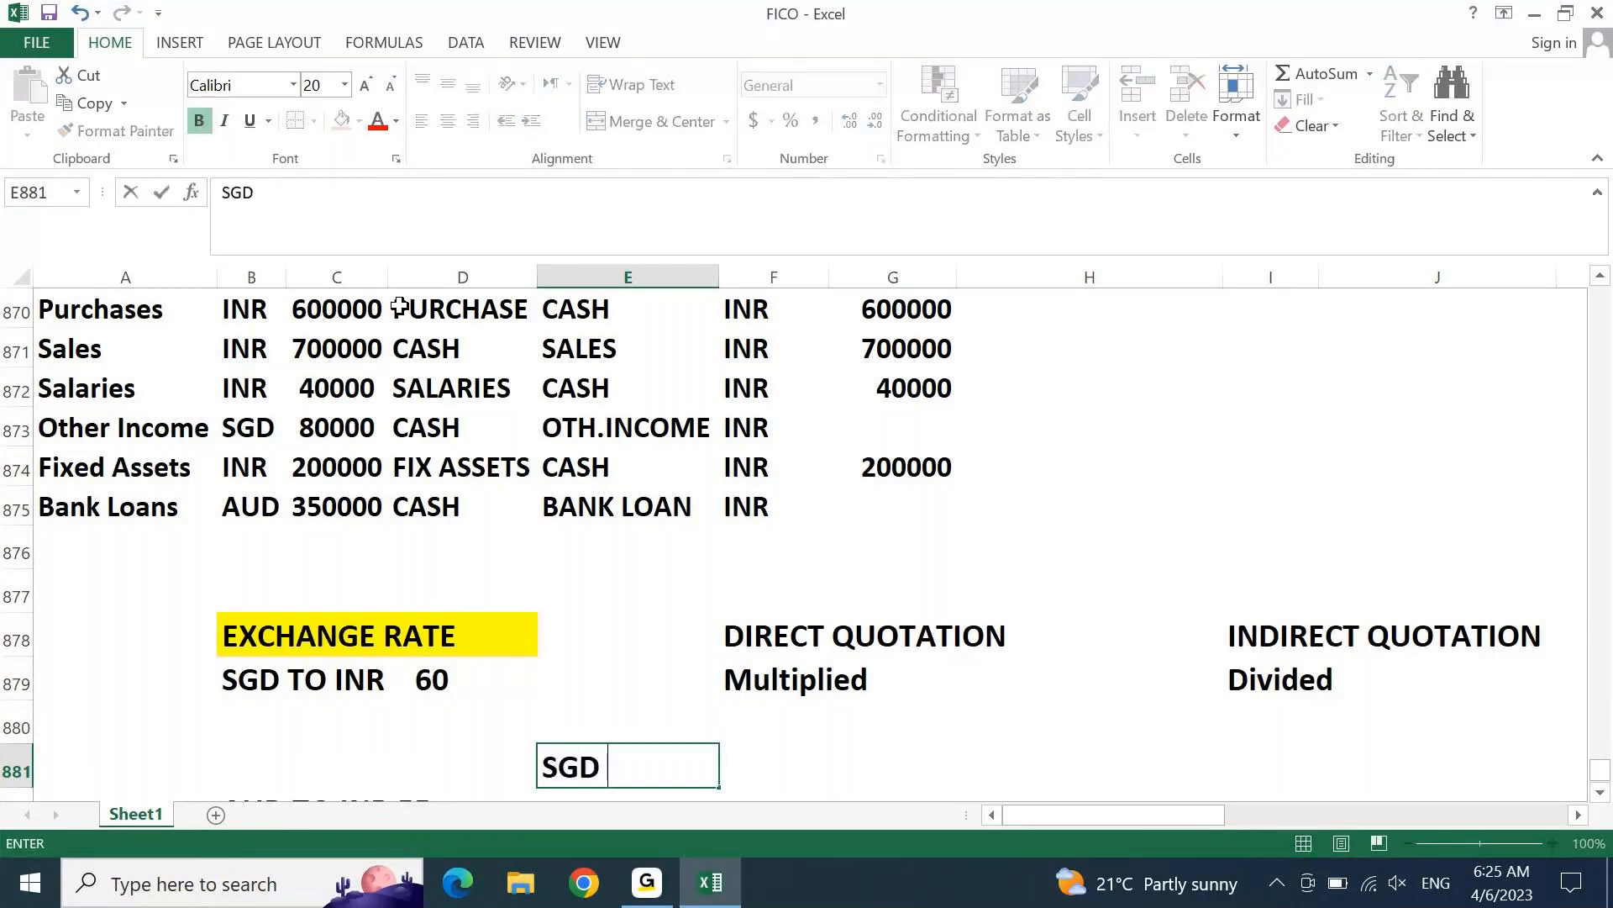
pyautogui.write('to INT')
pyautogui.press('BackSpace')
pyautogui.write('R')
pyautogui.press('Return')
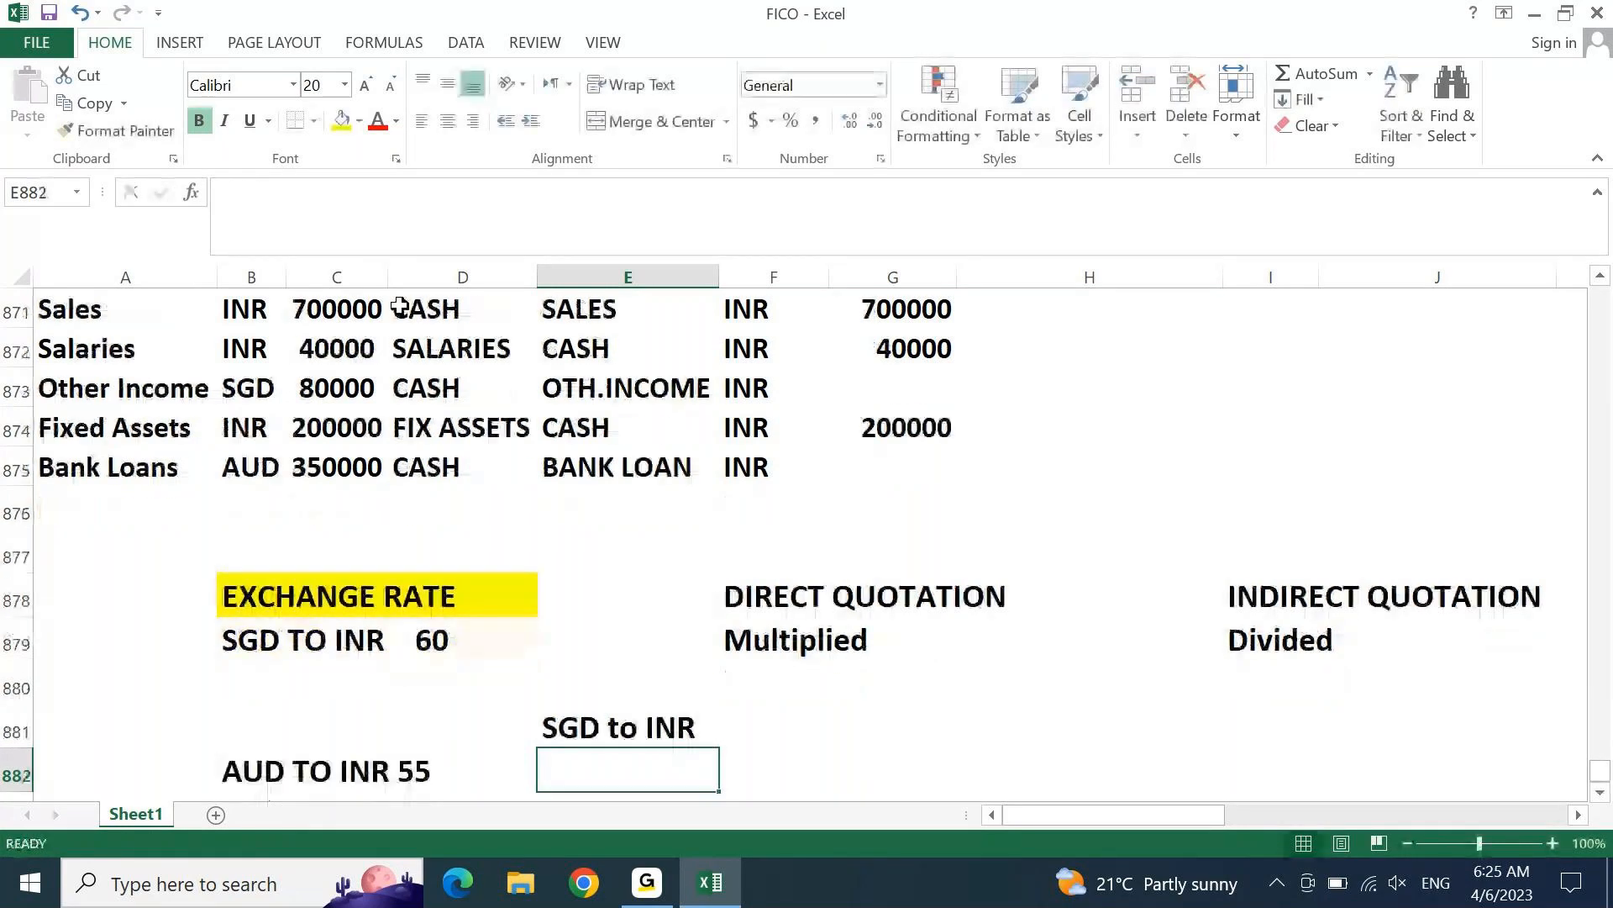
# Step: Insert another blank row above the AUD TO INR rate and enter INR to SGD in E882
pyautogui.hotkey('shift', 'space')
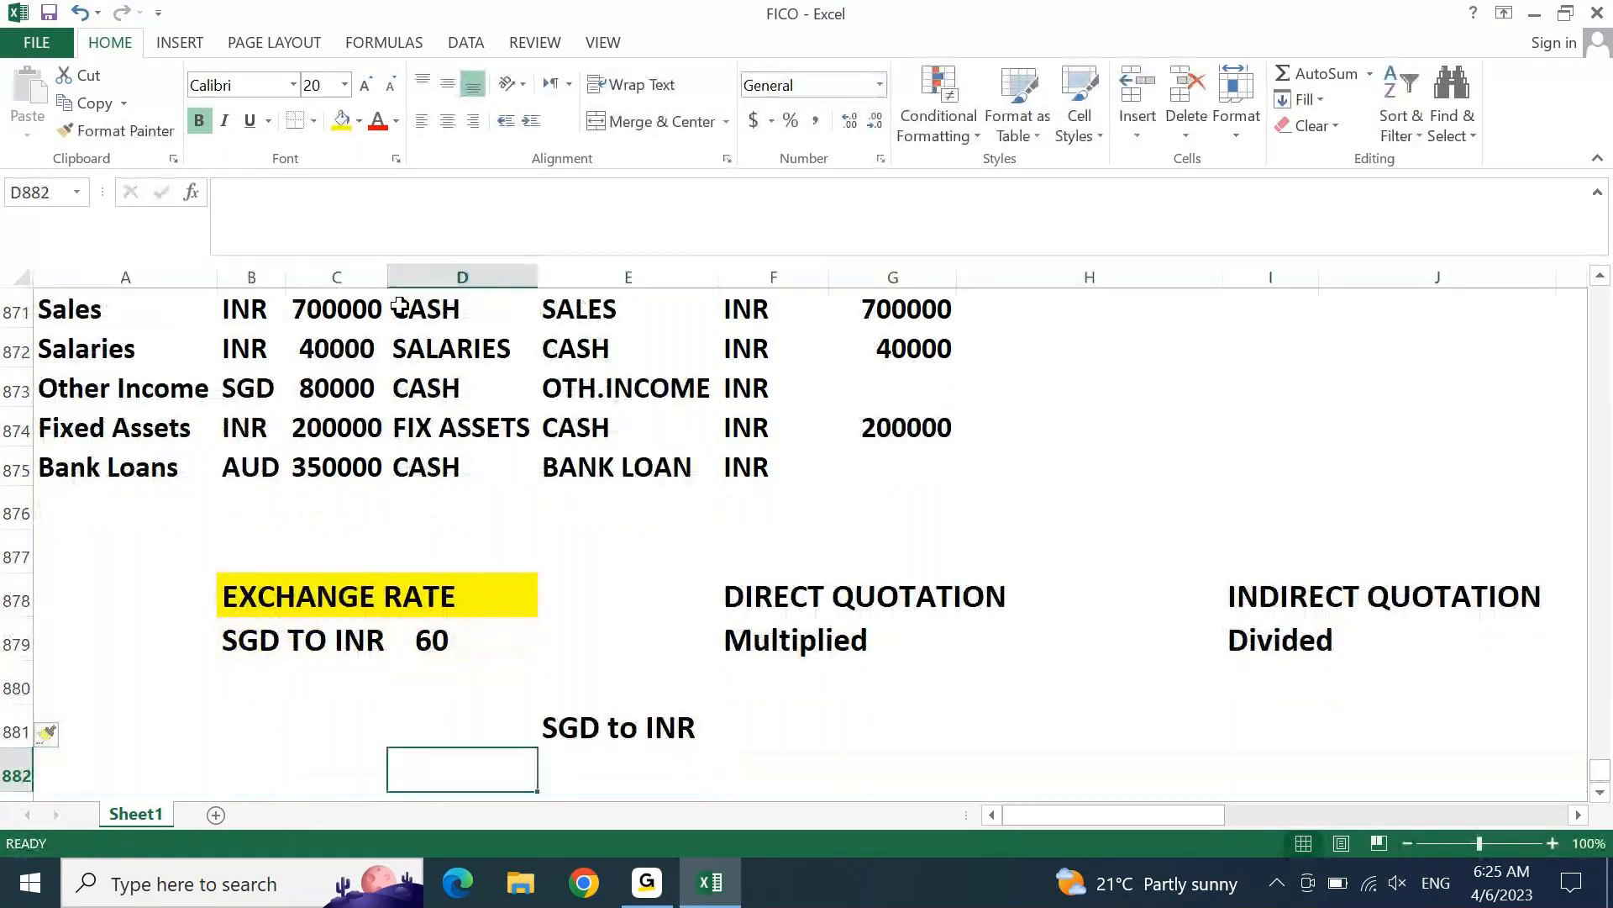
pyautogui.write('INR to SGD')
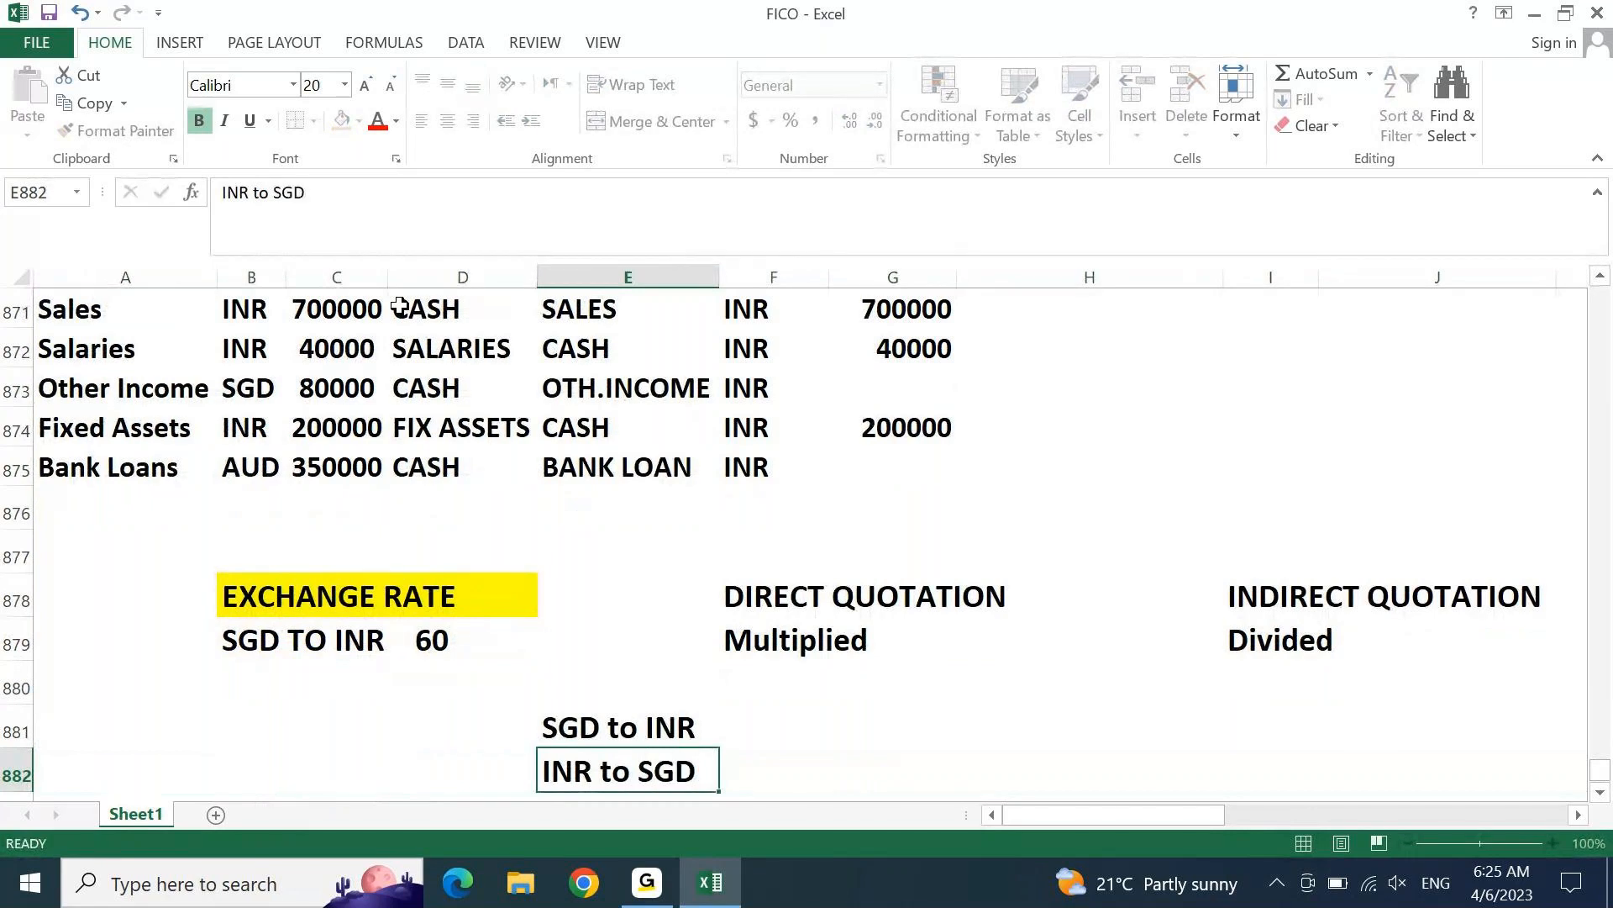
pyautogui.press('Return')
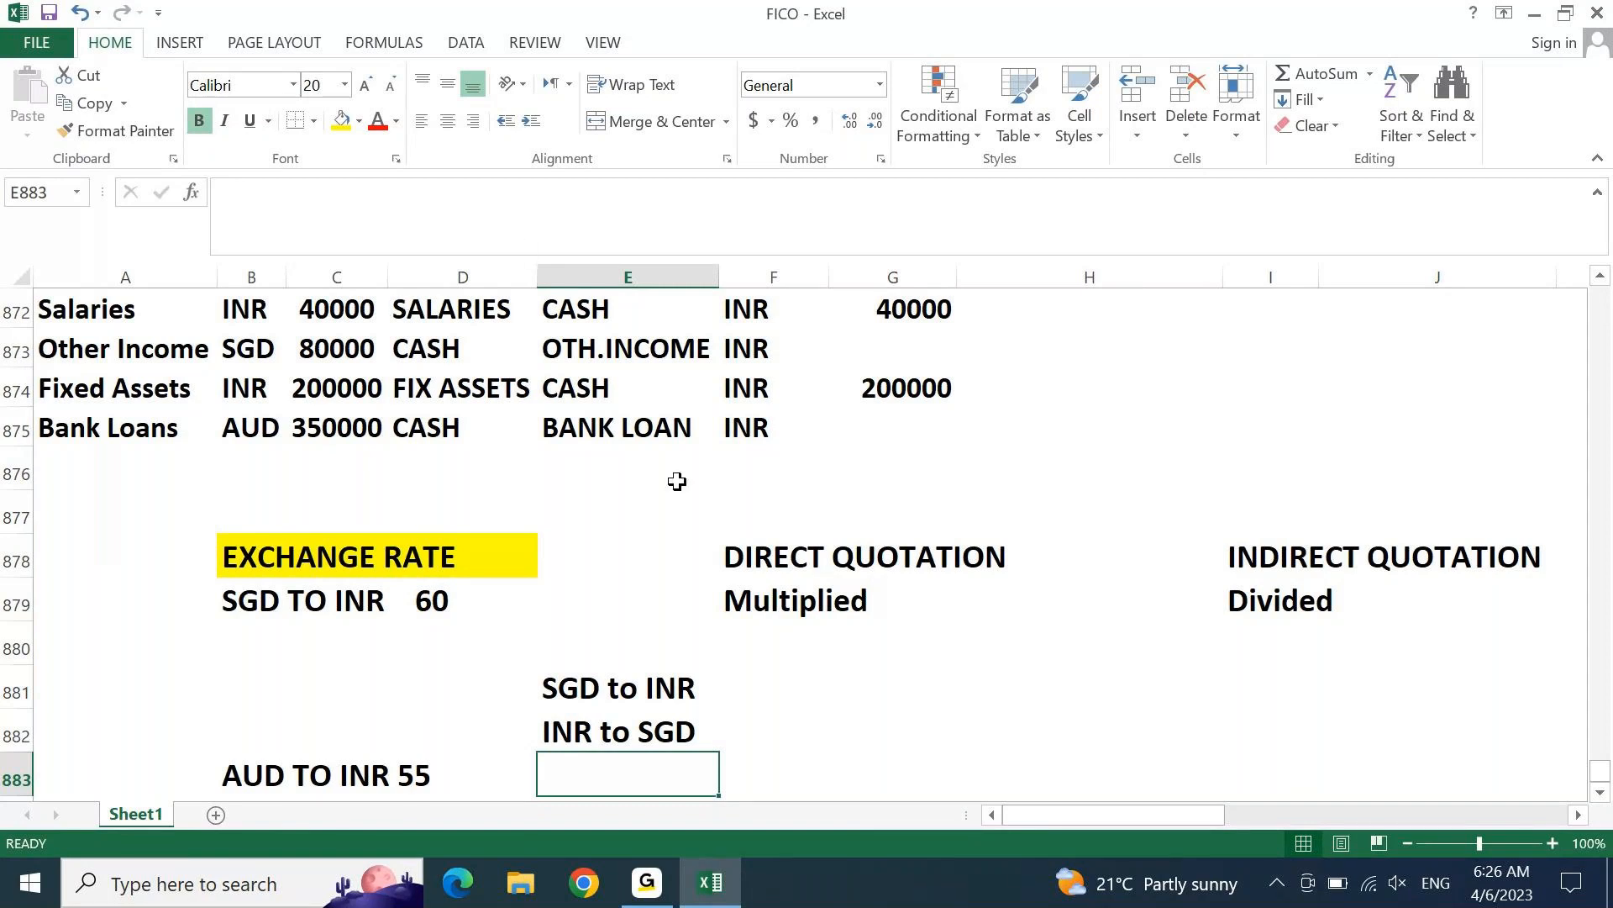
pyautogui.click(709, 514)
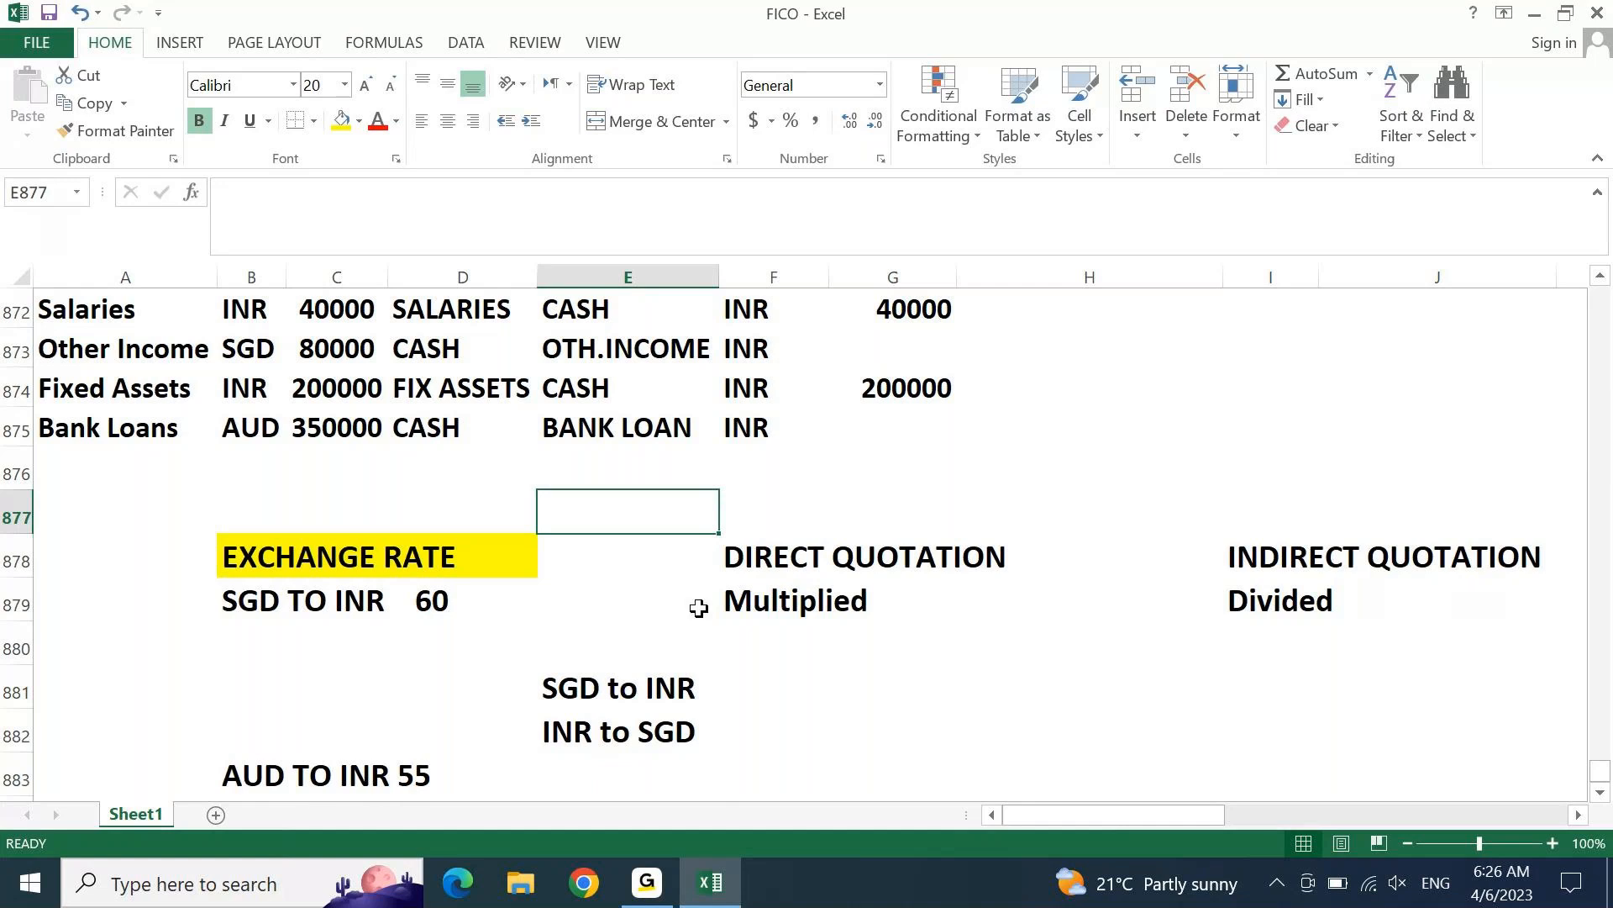
pyautogui.click(655, 686)
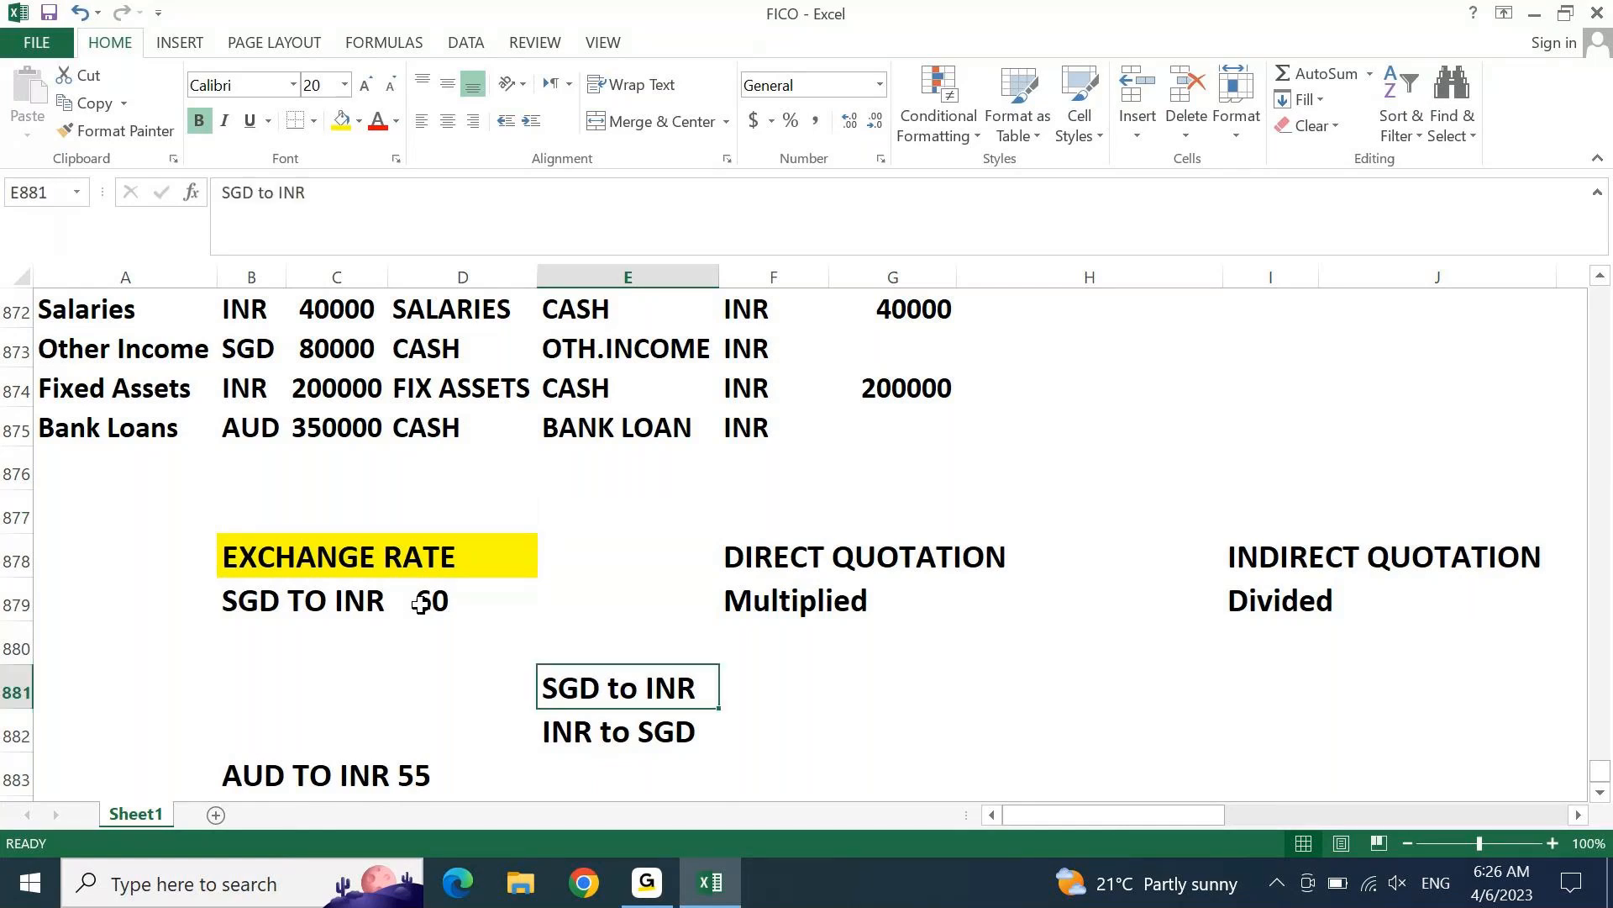
pyautogui.click(420, 603)
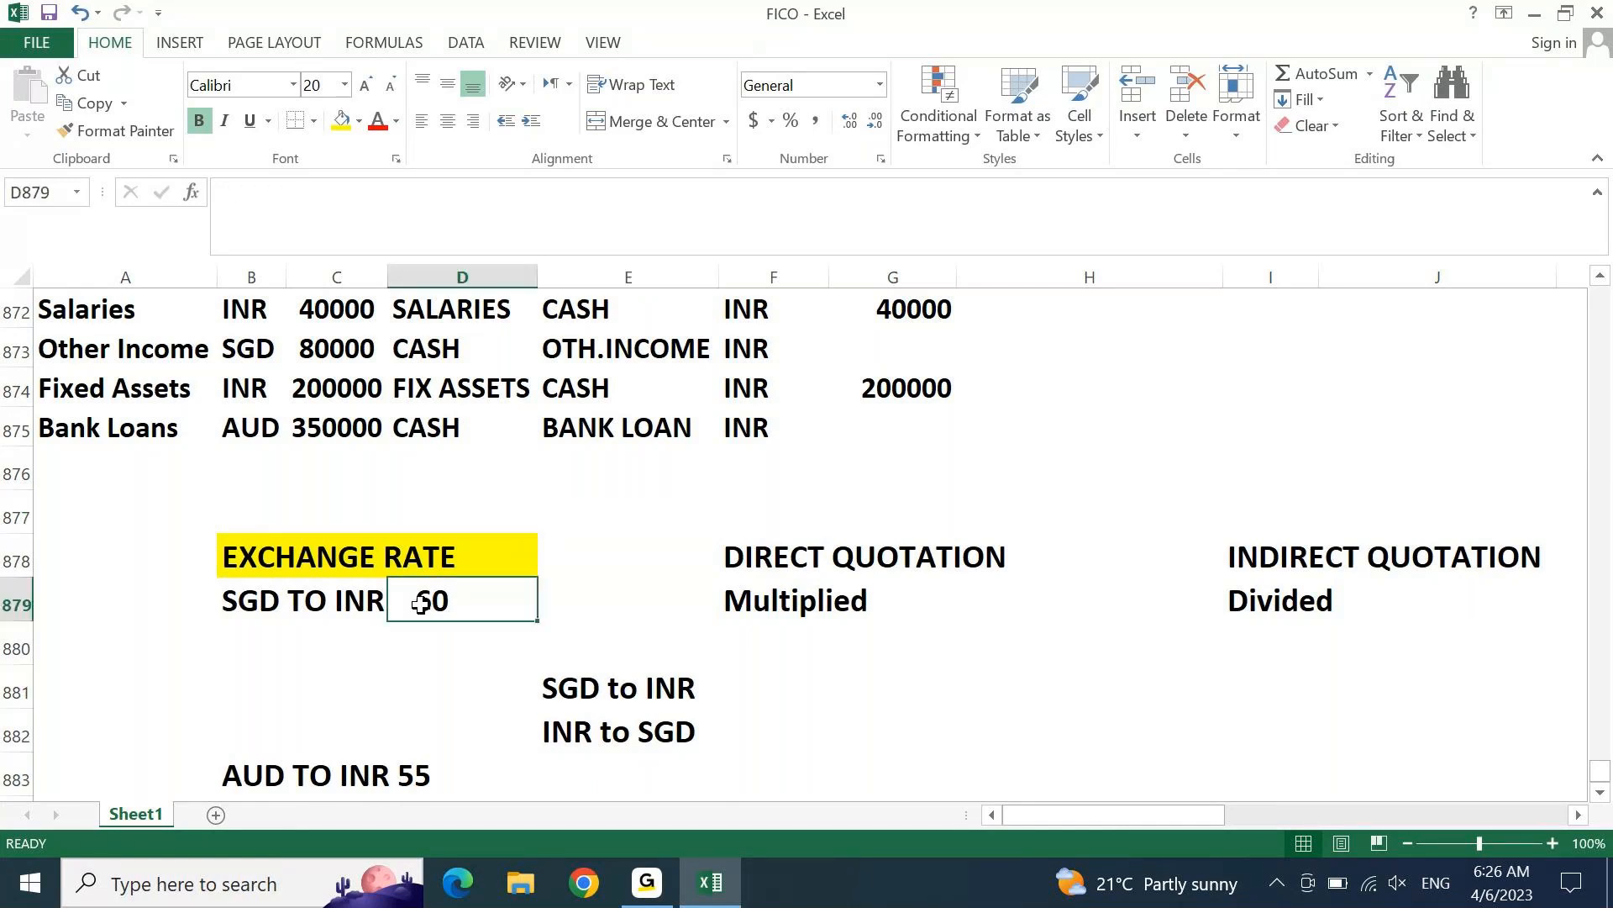
pyautogui.click(631, 734)
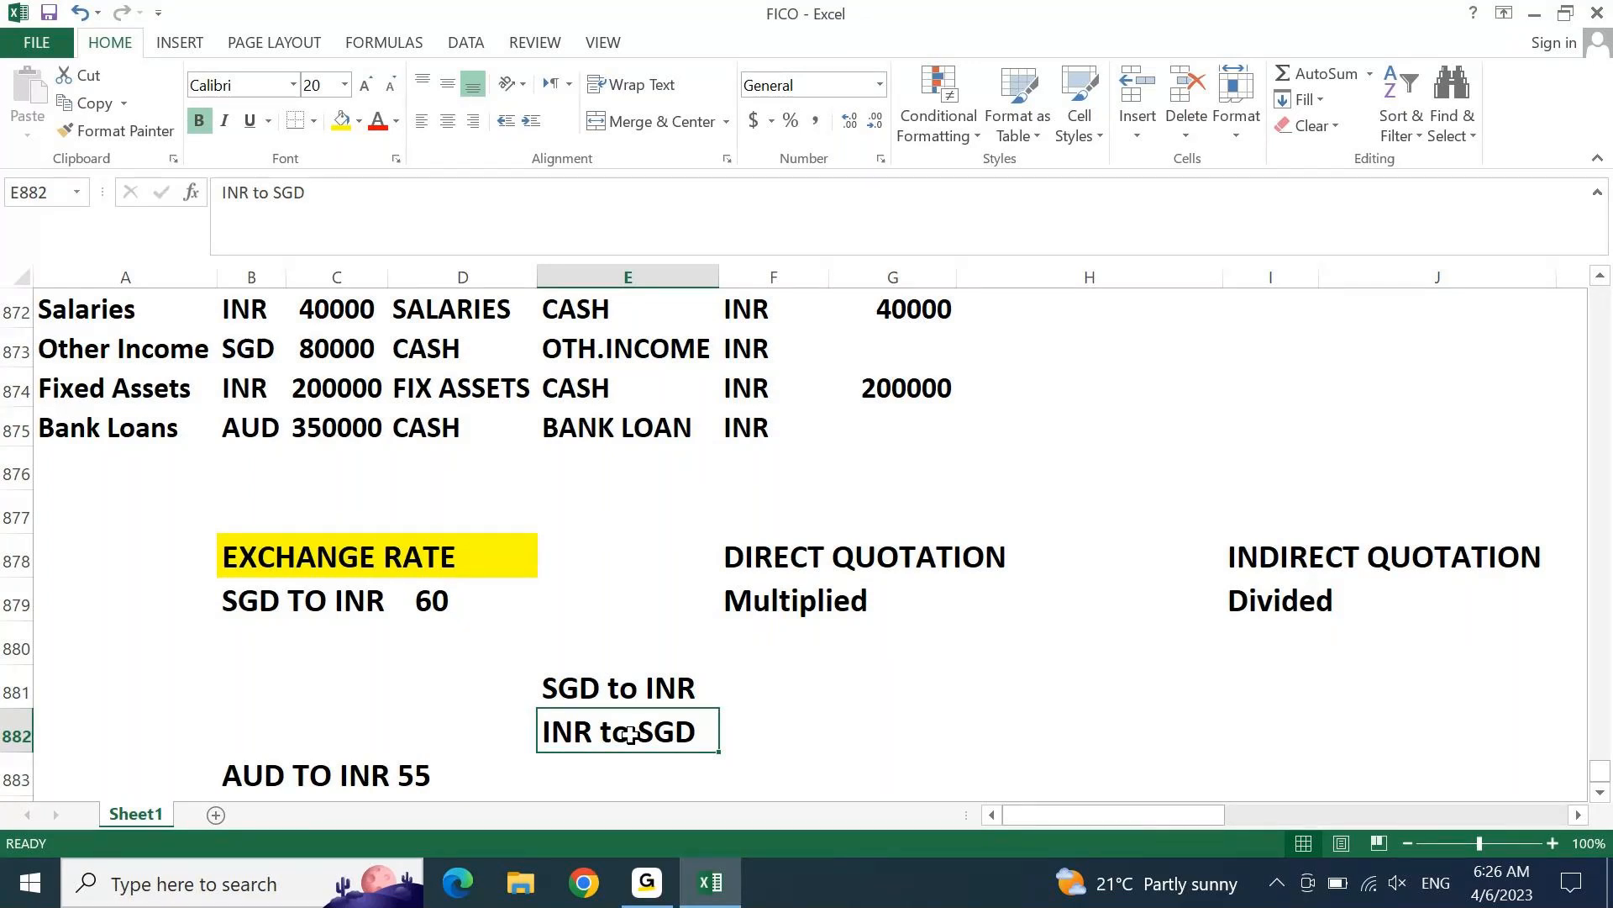
pyautogui.click(612, 687)
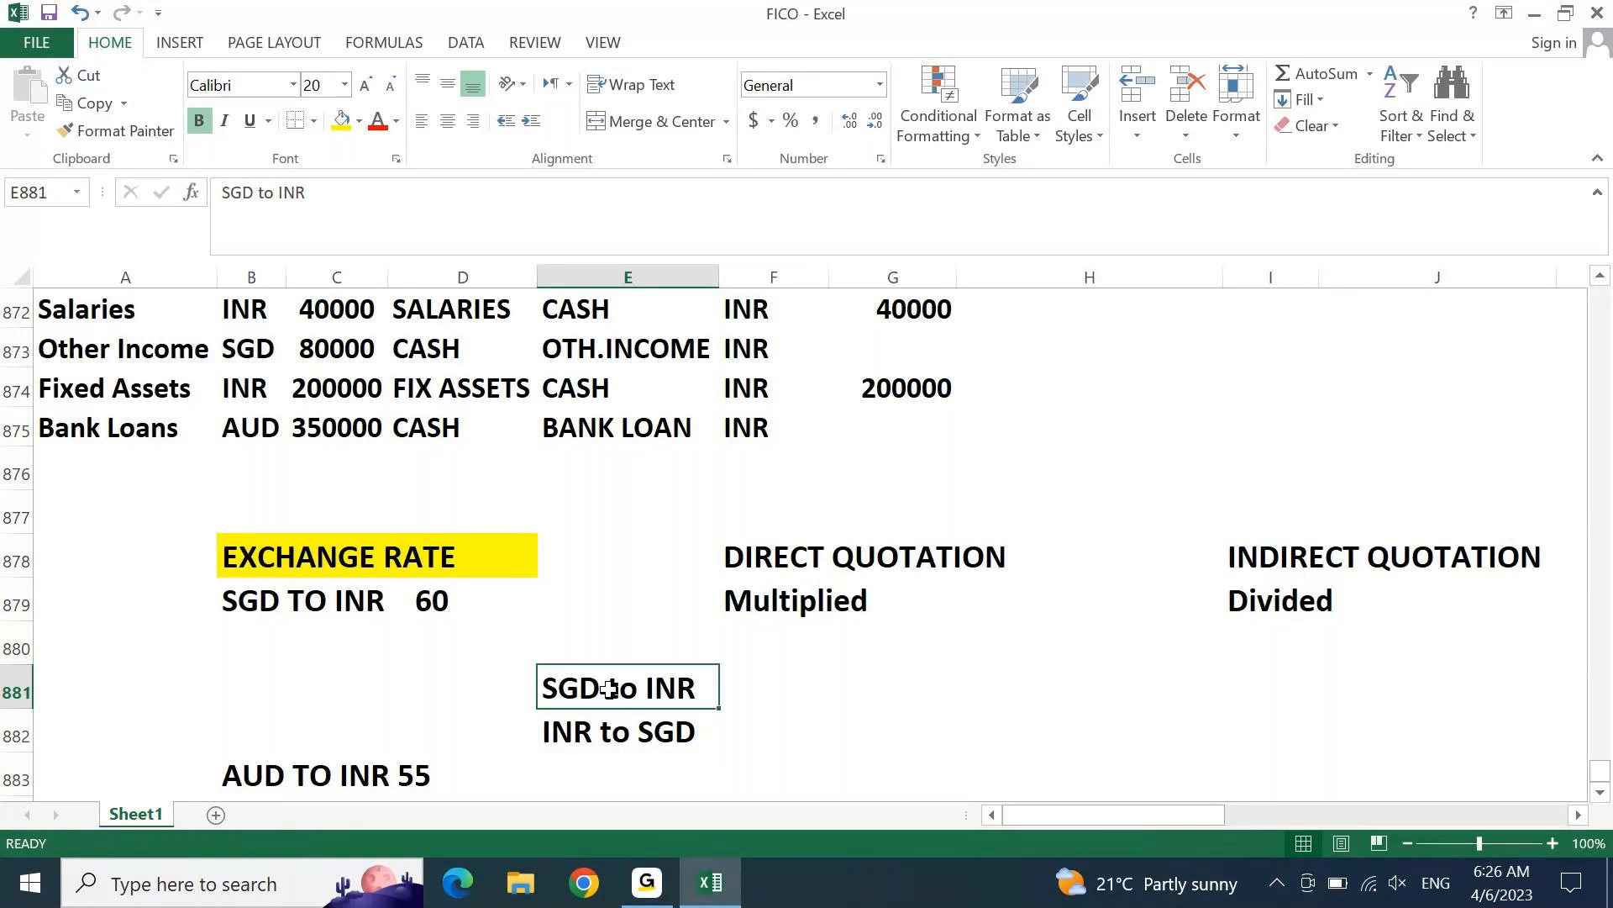
# Step: Enter 60 in F881 as the direct quotation for SGD to INR and 60 in I882 as the indirect quotation for INR to SGD
pyautogui.click(787, 672)
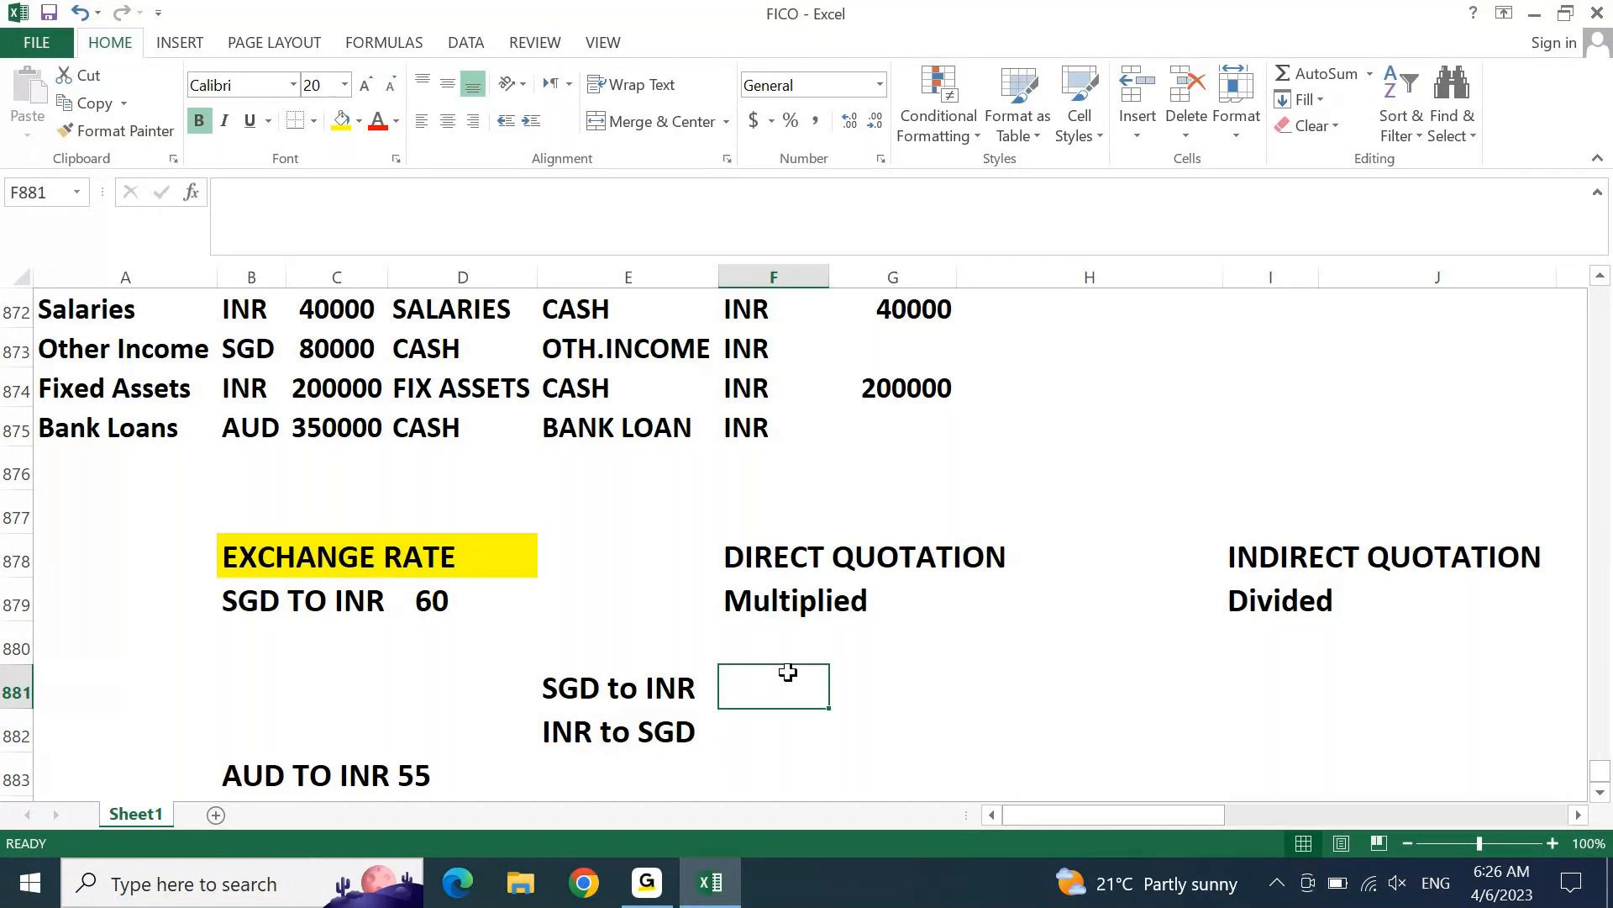
pyautogui.write('60')
pyautogui.press('Return')
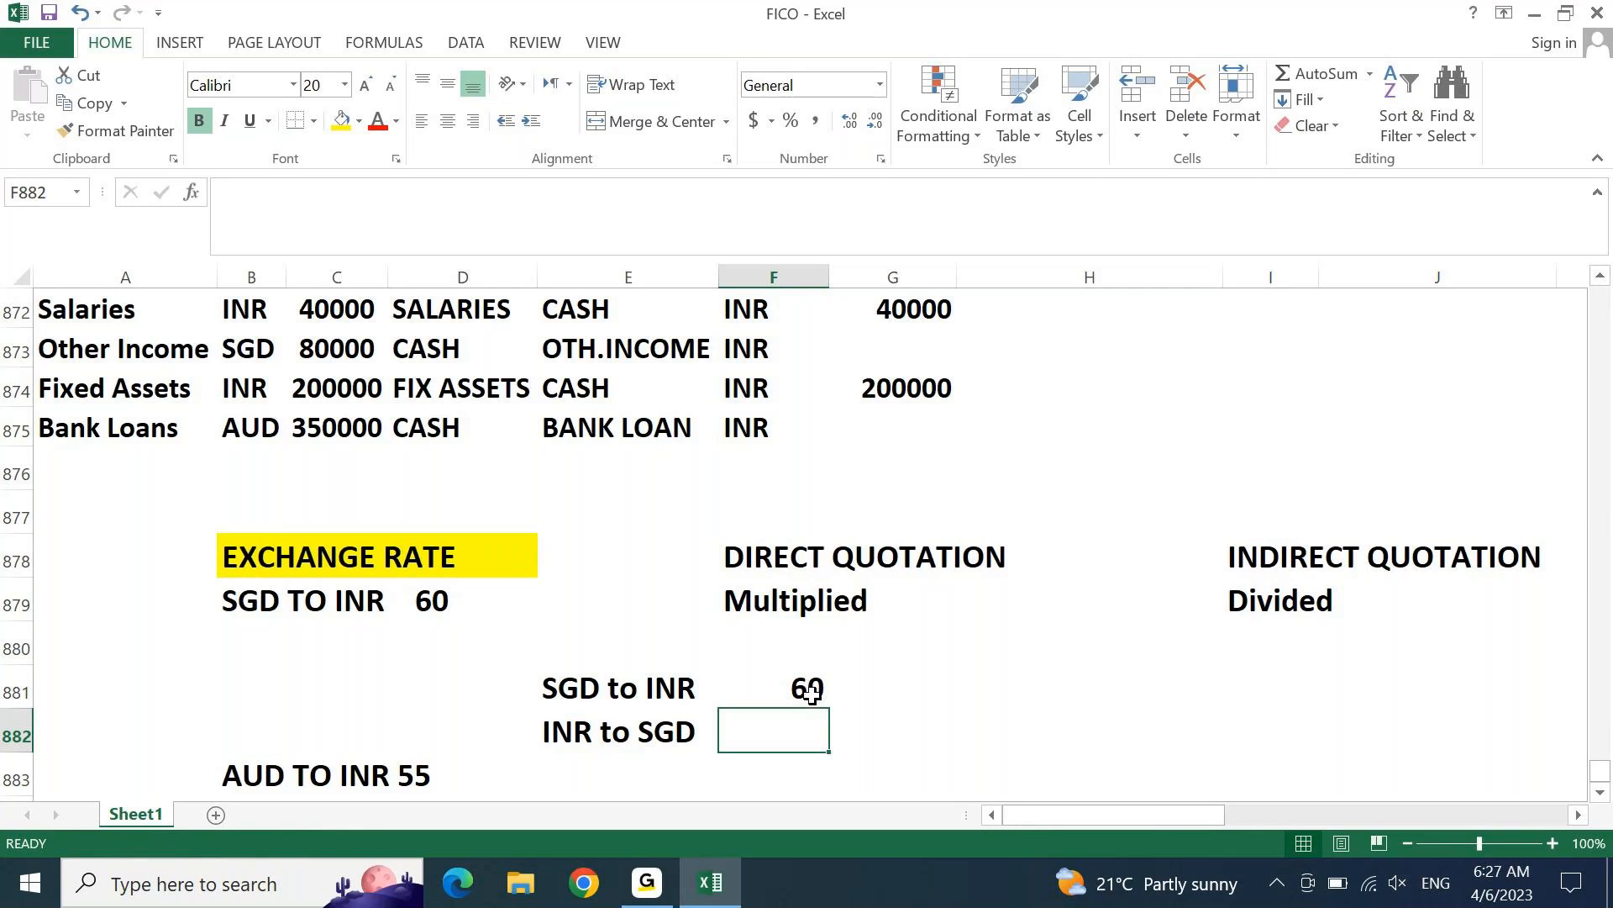
pyautogui.click(809, 692)
pyautogui.click(1290, 717)
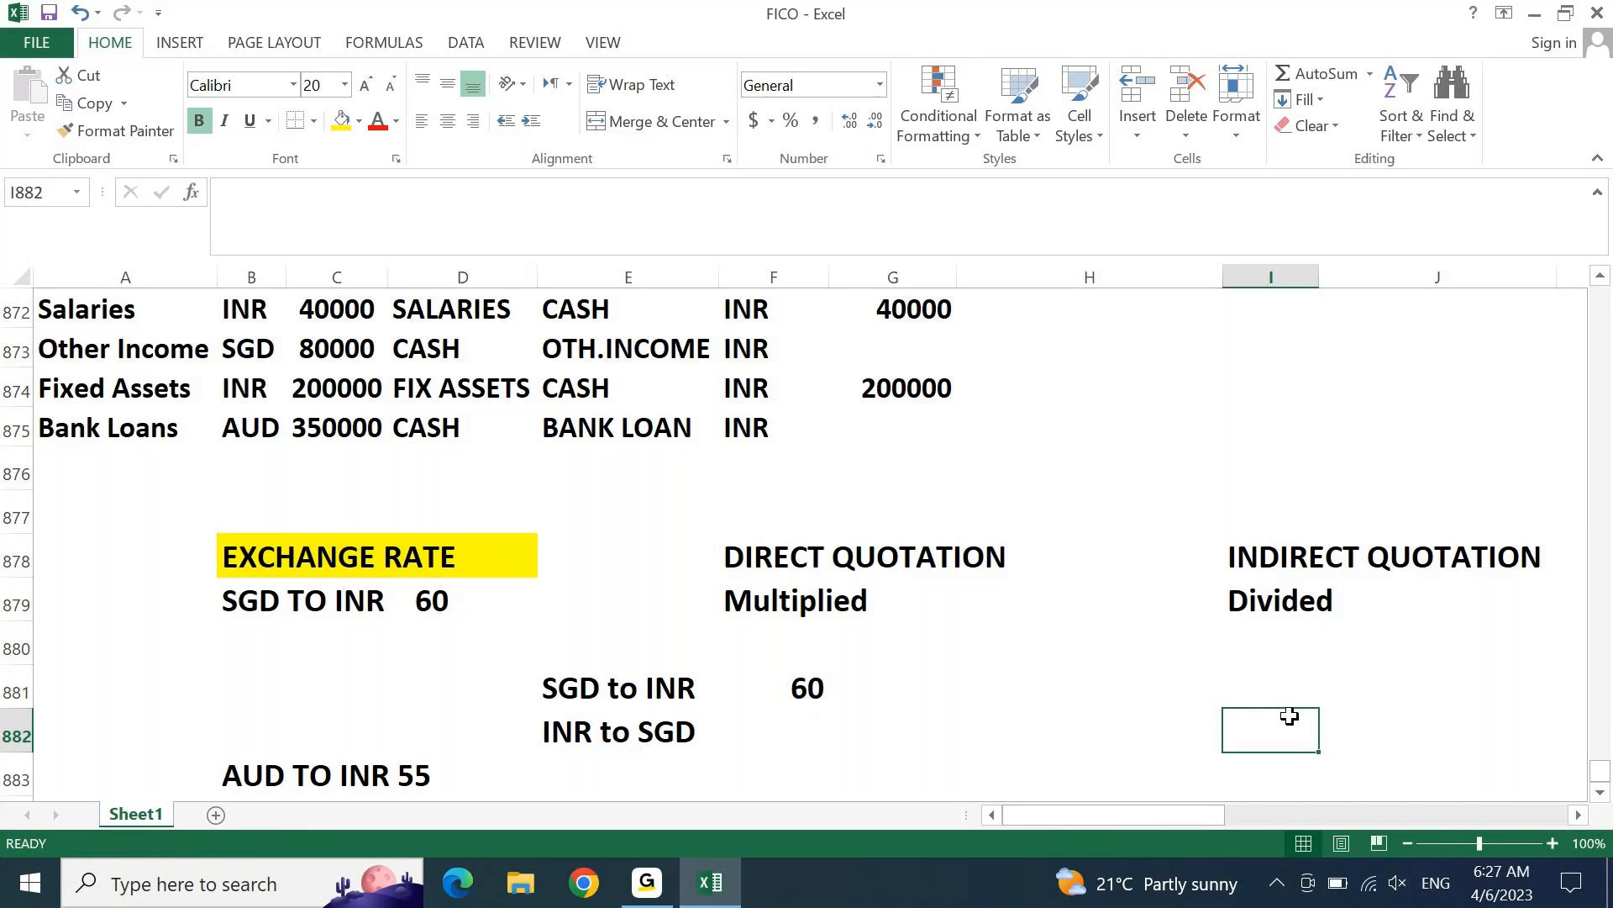
pyautogui.write('60')
pyautogui.press('Return')
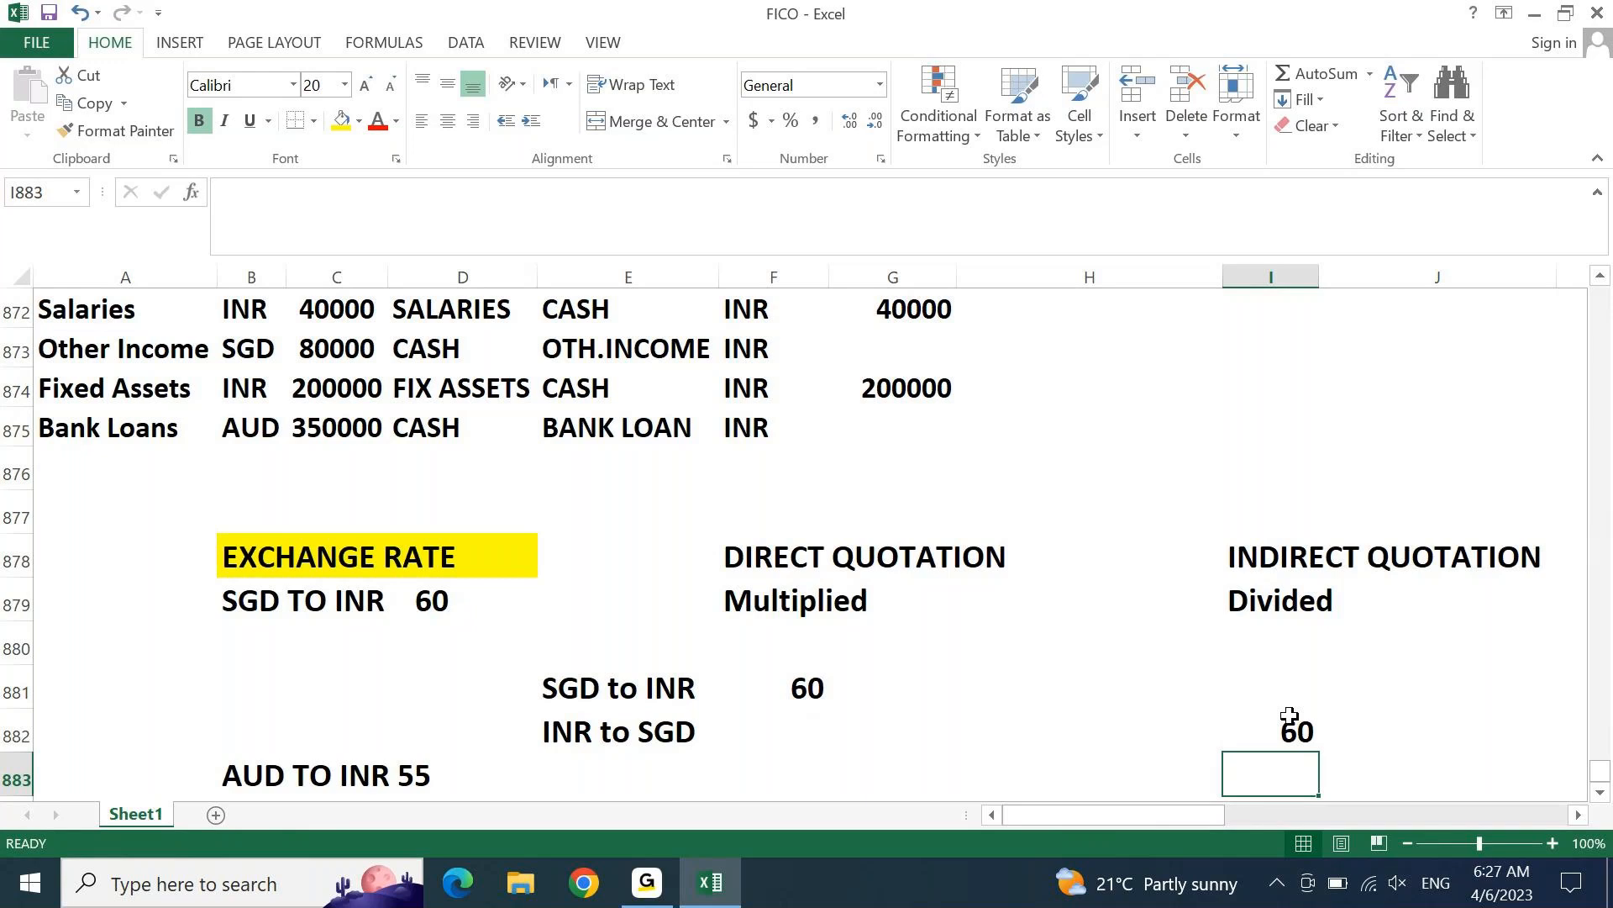
# Step: Enter 60 in D881, directly before the SGD to INR label
pyautogui.click(1290, 715)
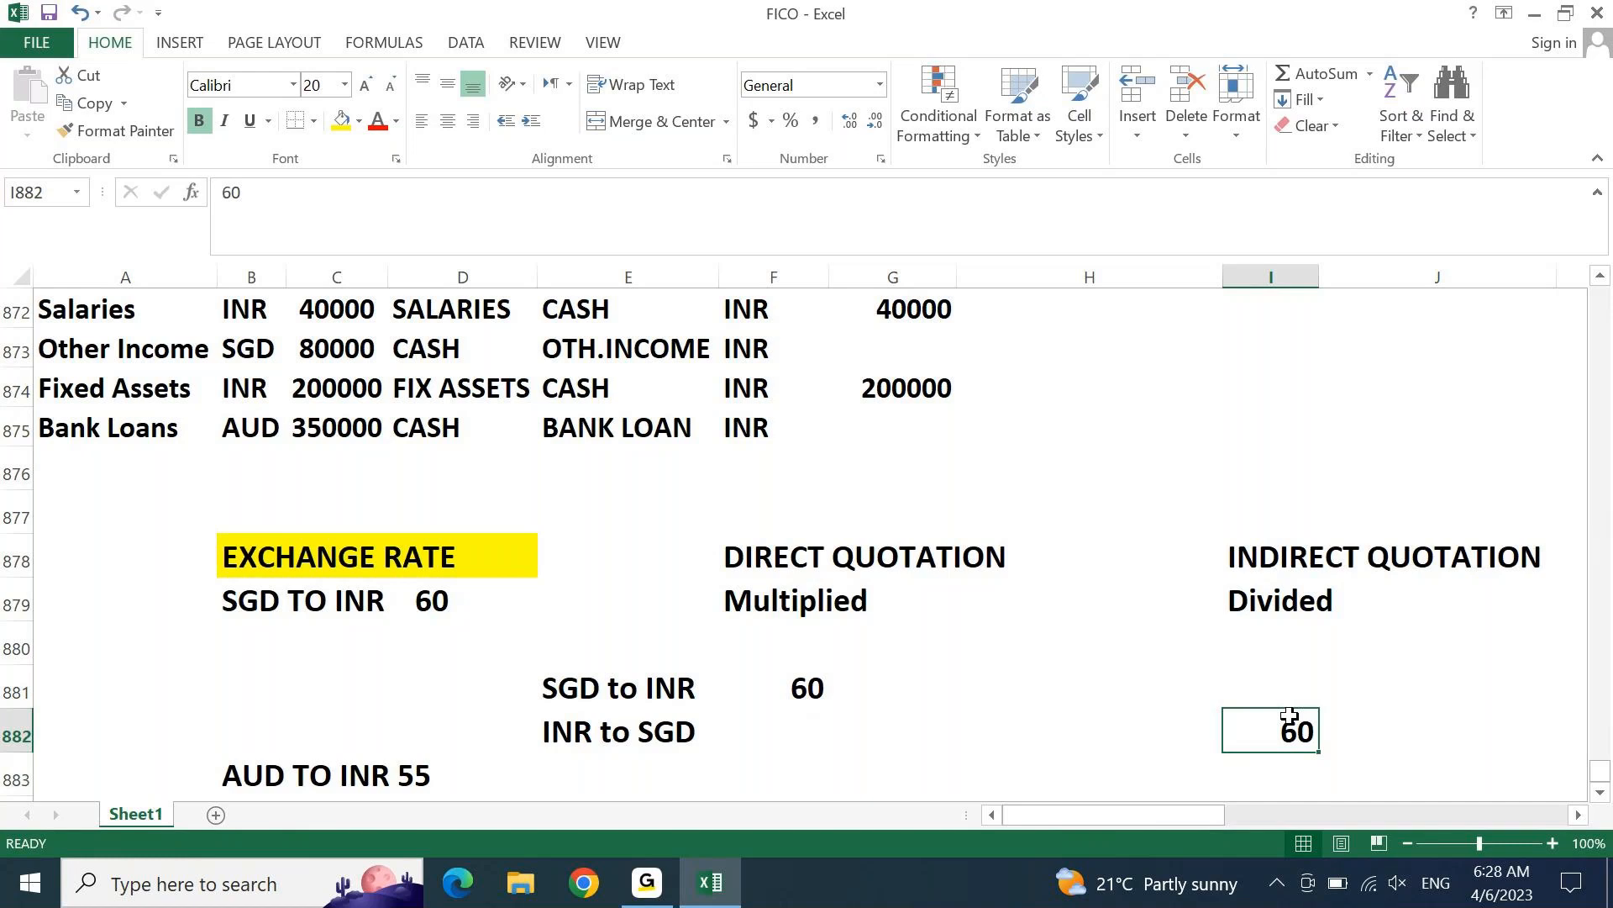
pyautogui.doubleClick(1290, 715)
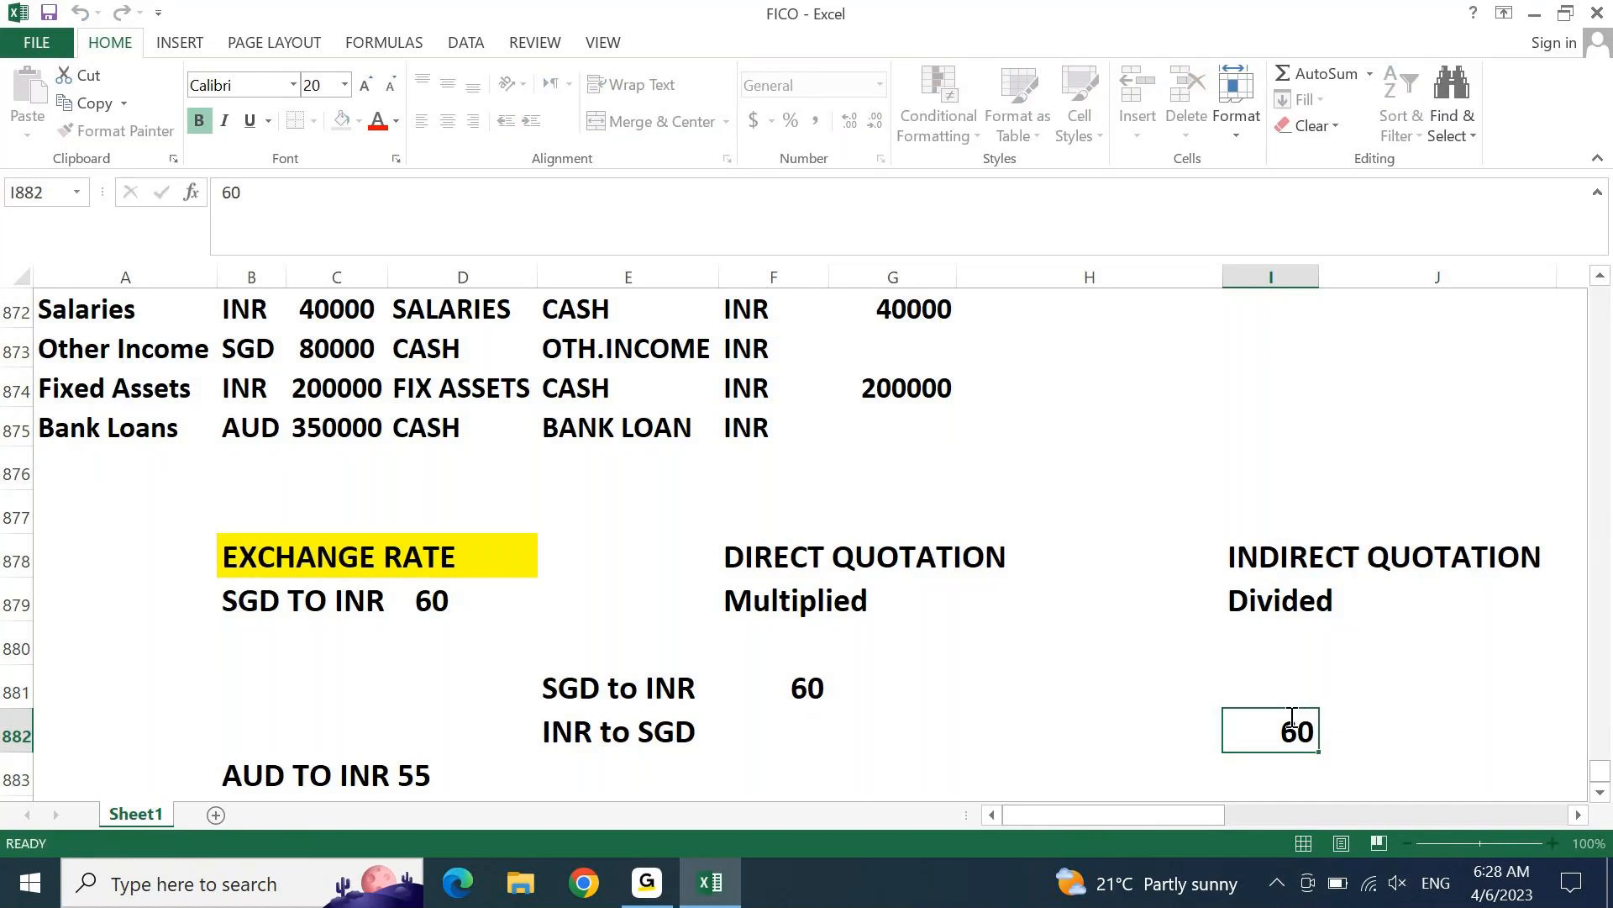
pyautogui.press('Escape')
pyautogui.press('Left')
pyautogui.press('Left')
pyautogui.press('Left')
pyautogui.press('Up')
pyautogui.press('Left')
pyautogui.press('Left')
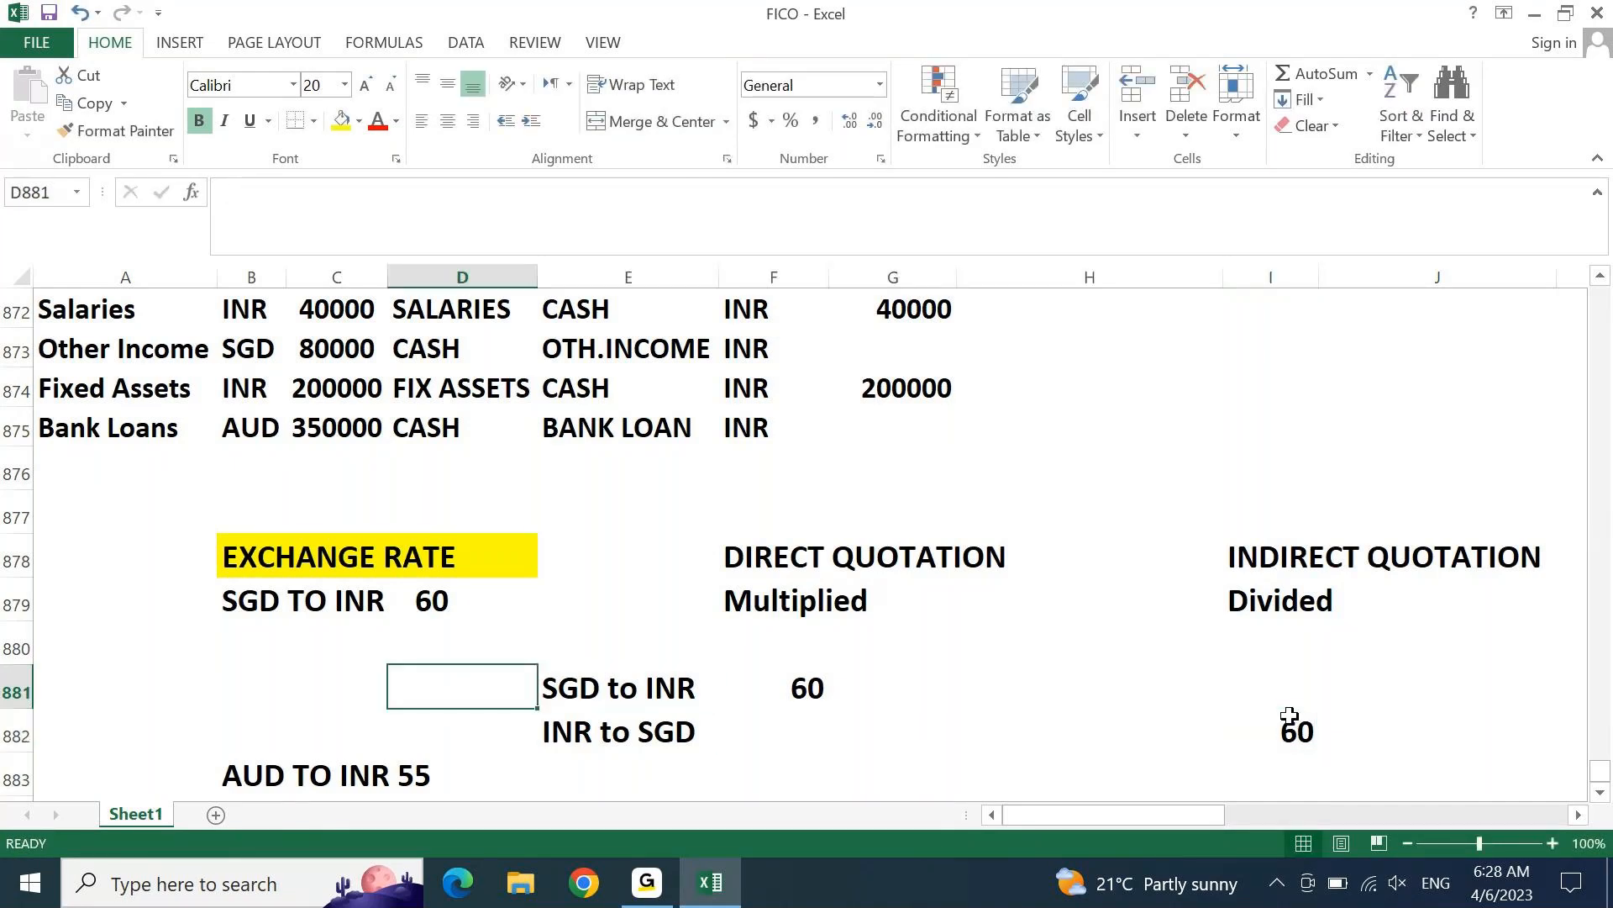
pyautogui.write('60')
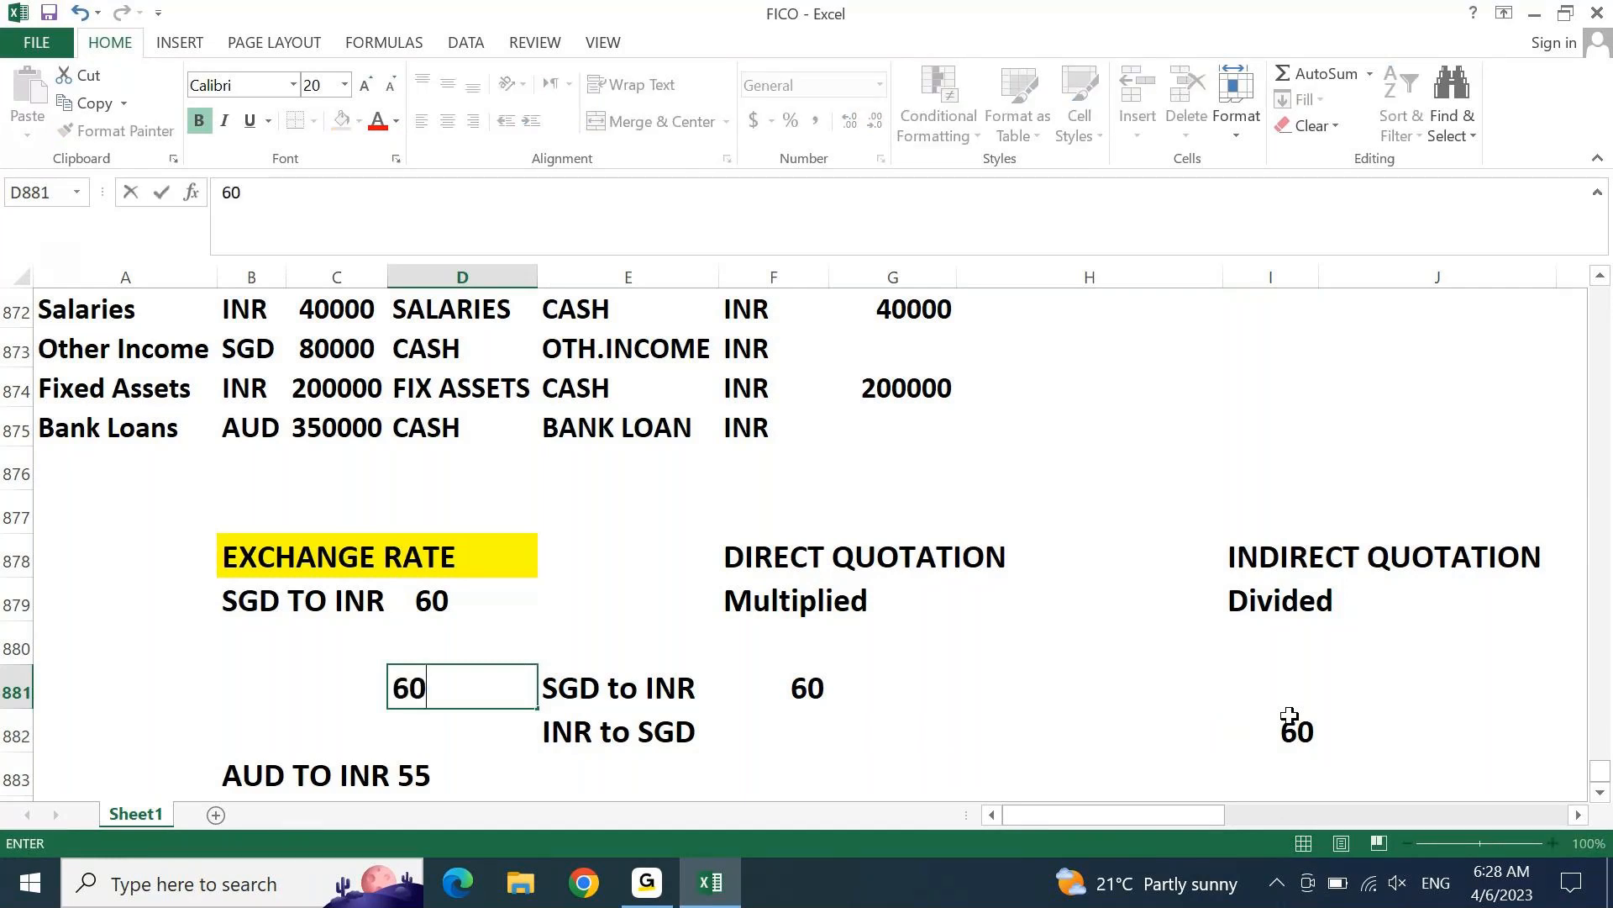
pyautogui.press('Return')
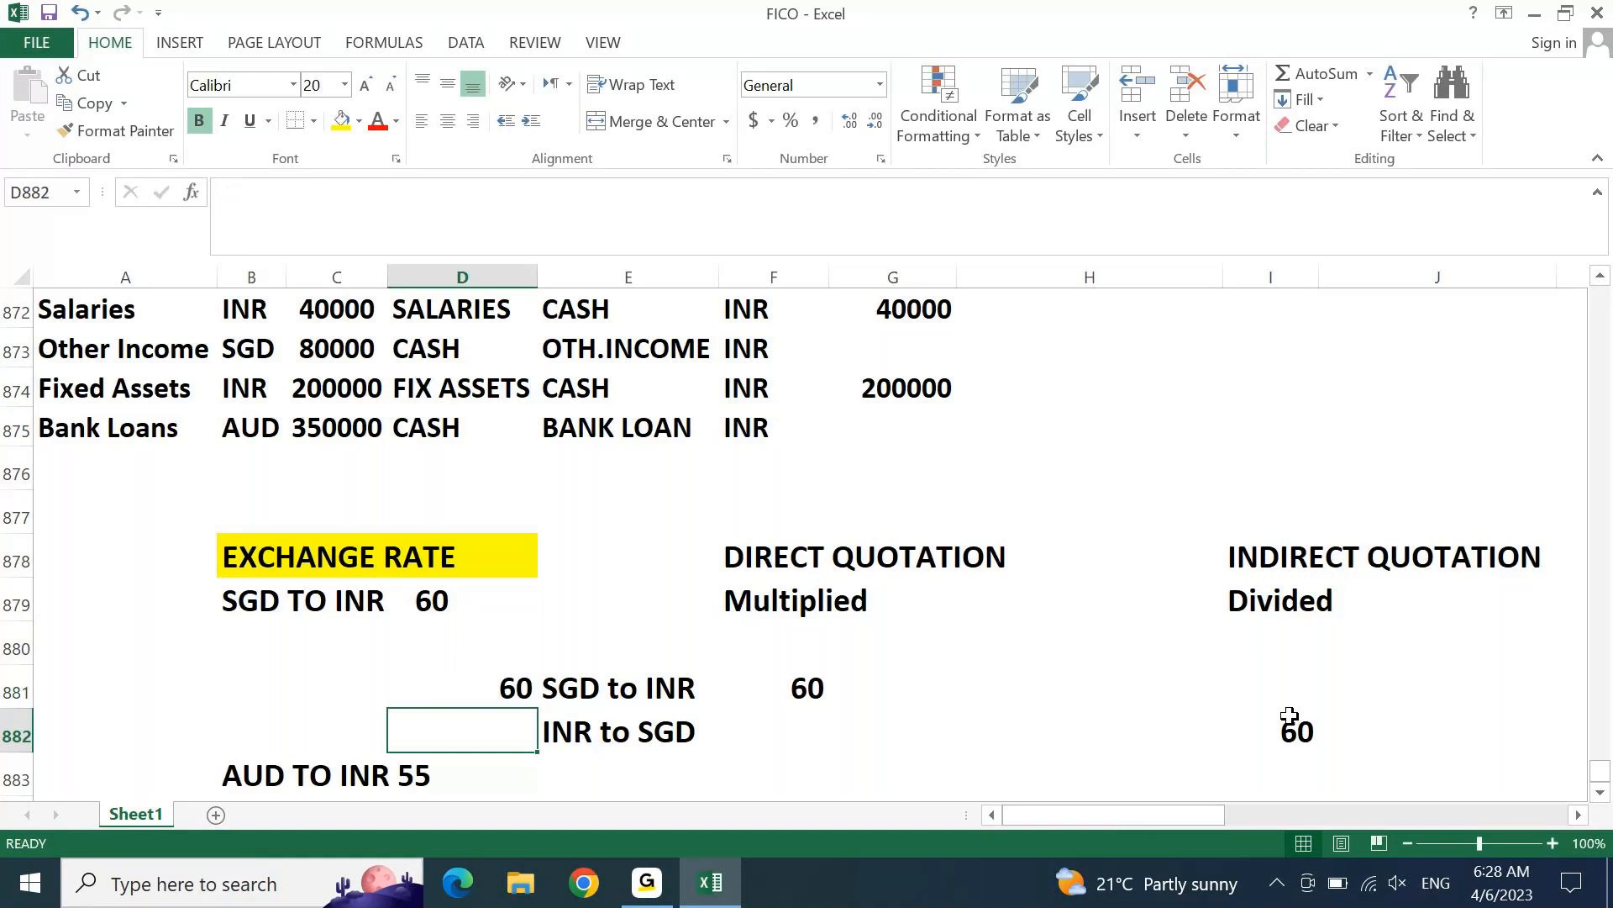
pyautogui.press('alt')
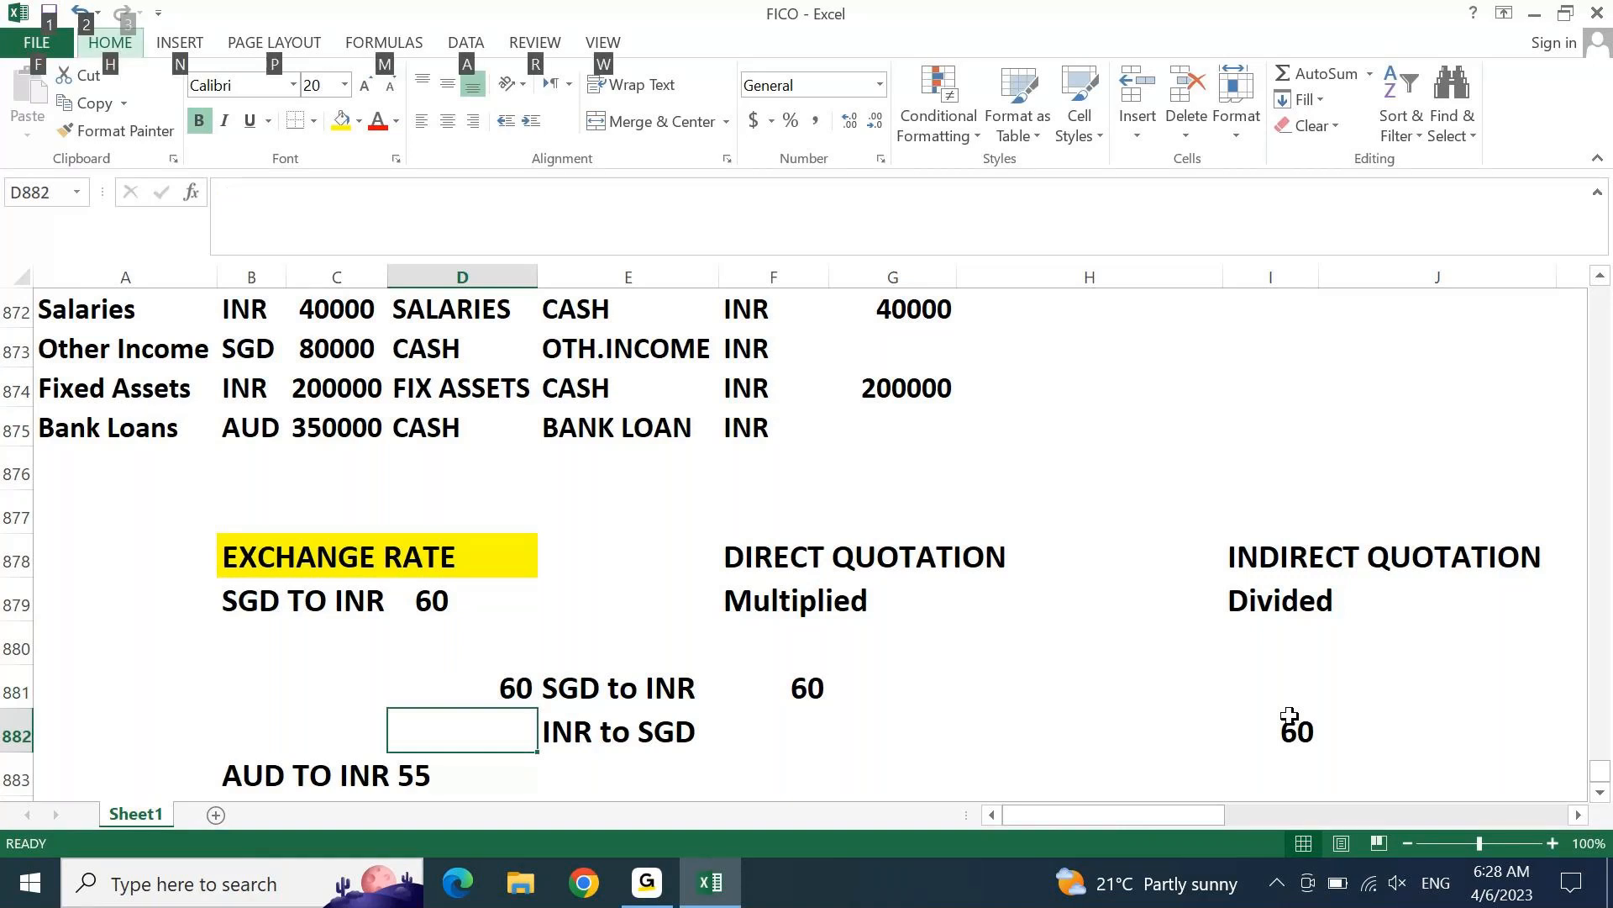
pyautogui.press('Escape')
pyautogui.press('alt')
pyautogui.press('Escape')
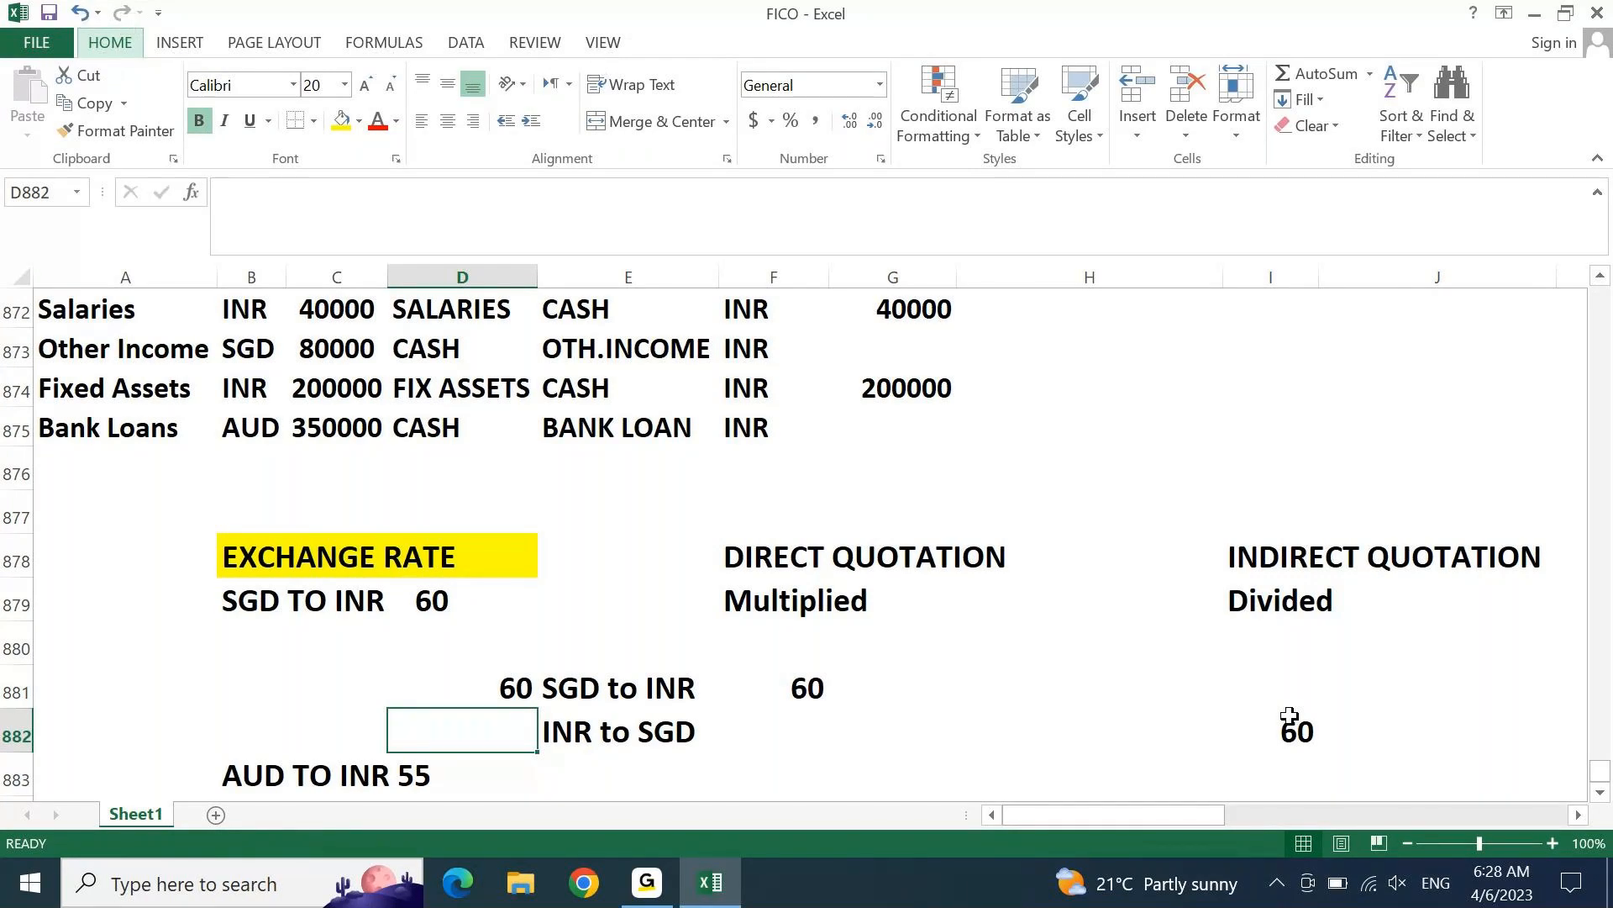
# Step: Enter /60 in D882 before the INR to SGD label and right-align it
pyautogui.doubleClick(505, 728)
pyautogui.write('/60')
pyautogui.press('Return')
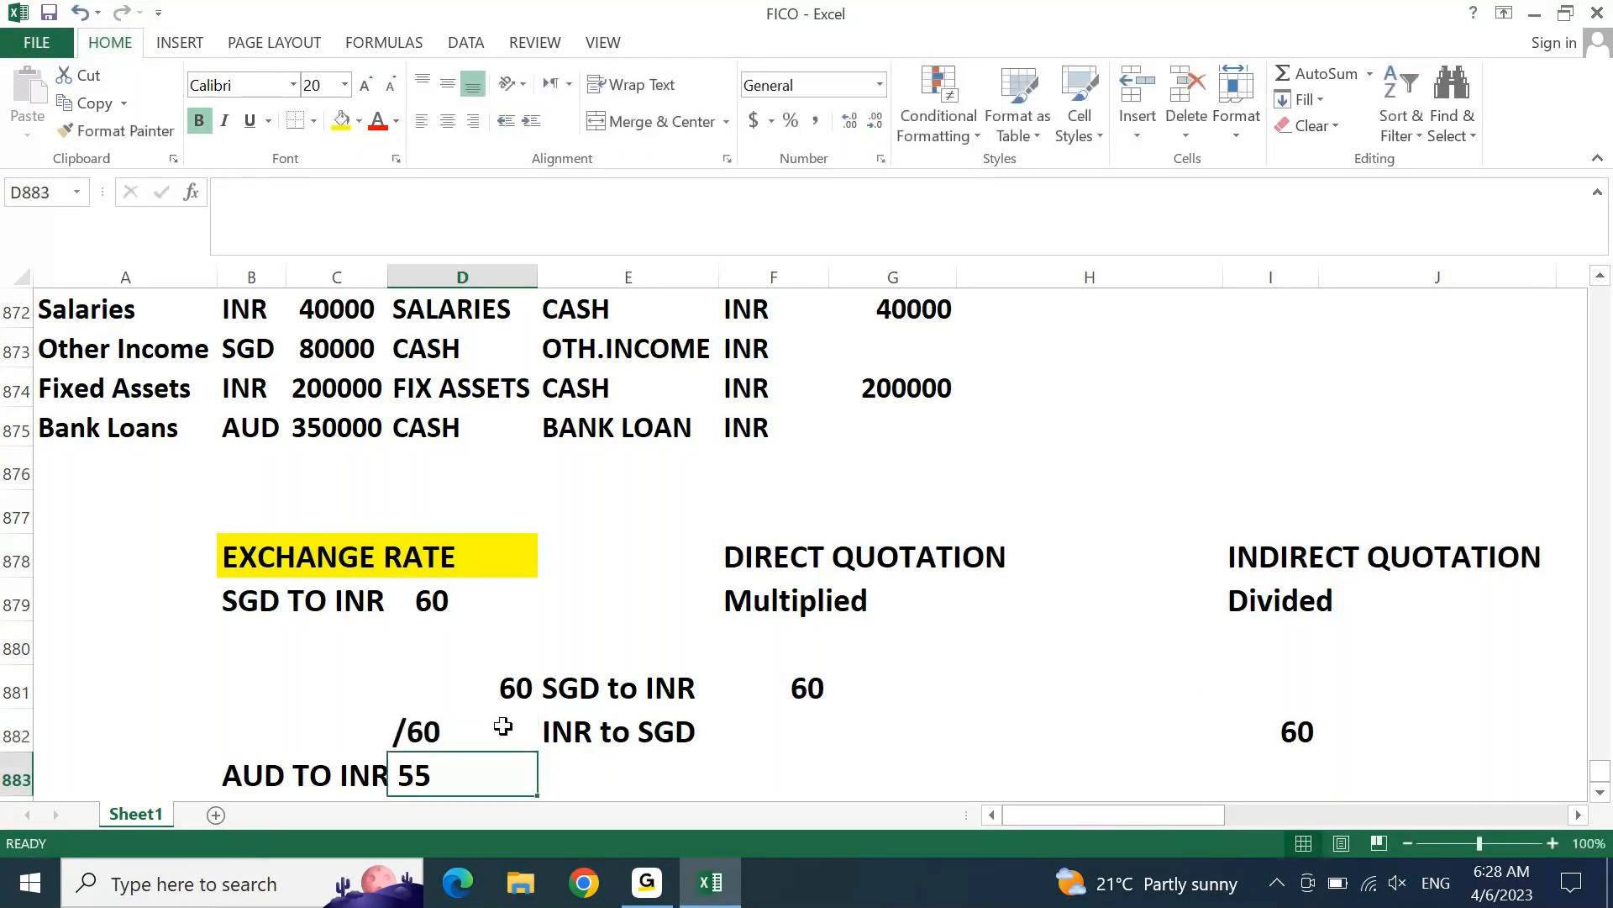
pyautogui.click(503, 726)
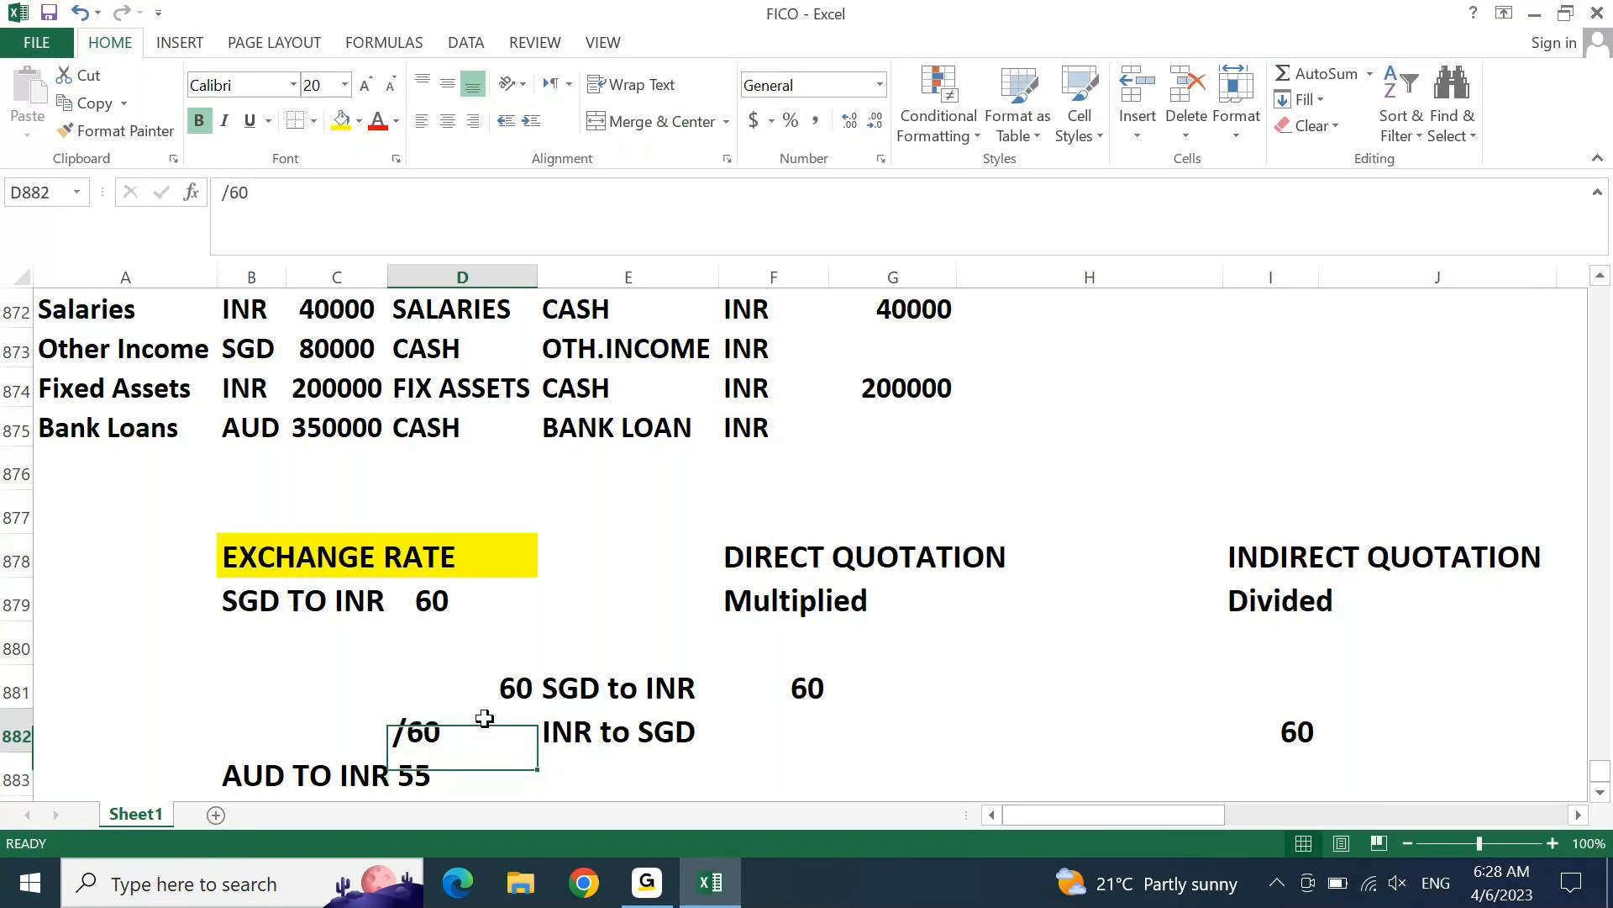
pyautogui.click(470, 128)
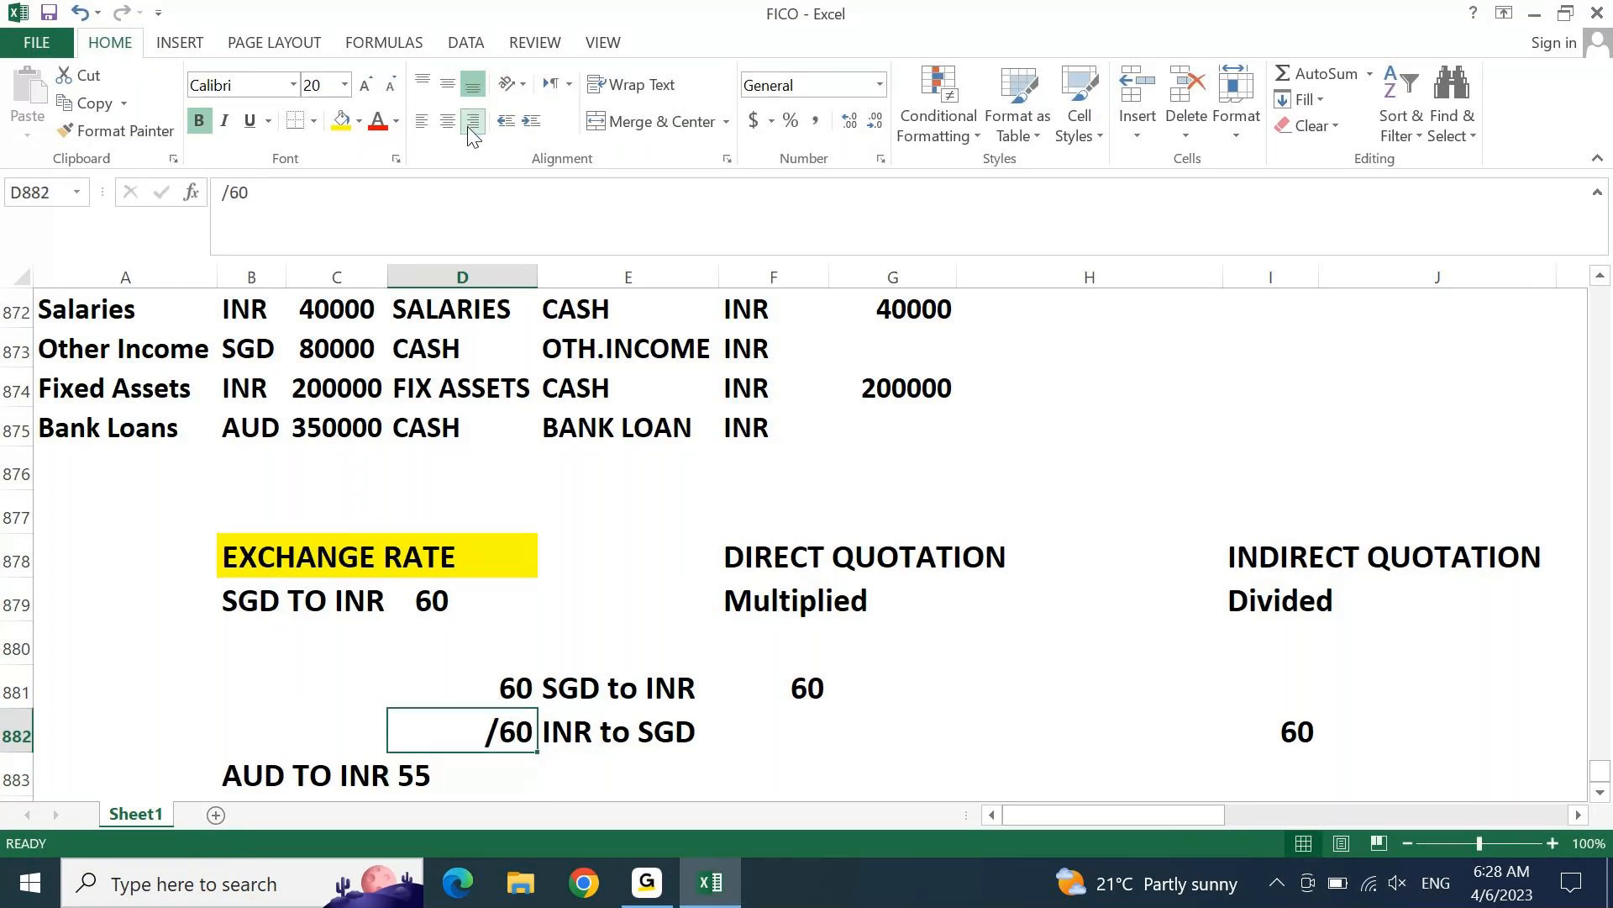
# Step: Shade the cells D881:E882, holding the SGD and INR rate labels, with a light gray fill
pyautogui.moveTo(470, 688); pyautogui.dragTo(649, 731)
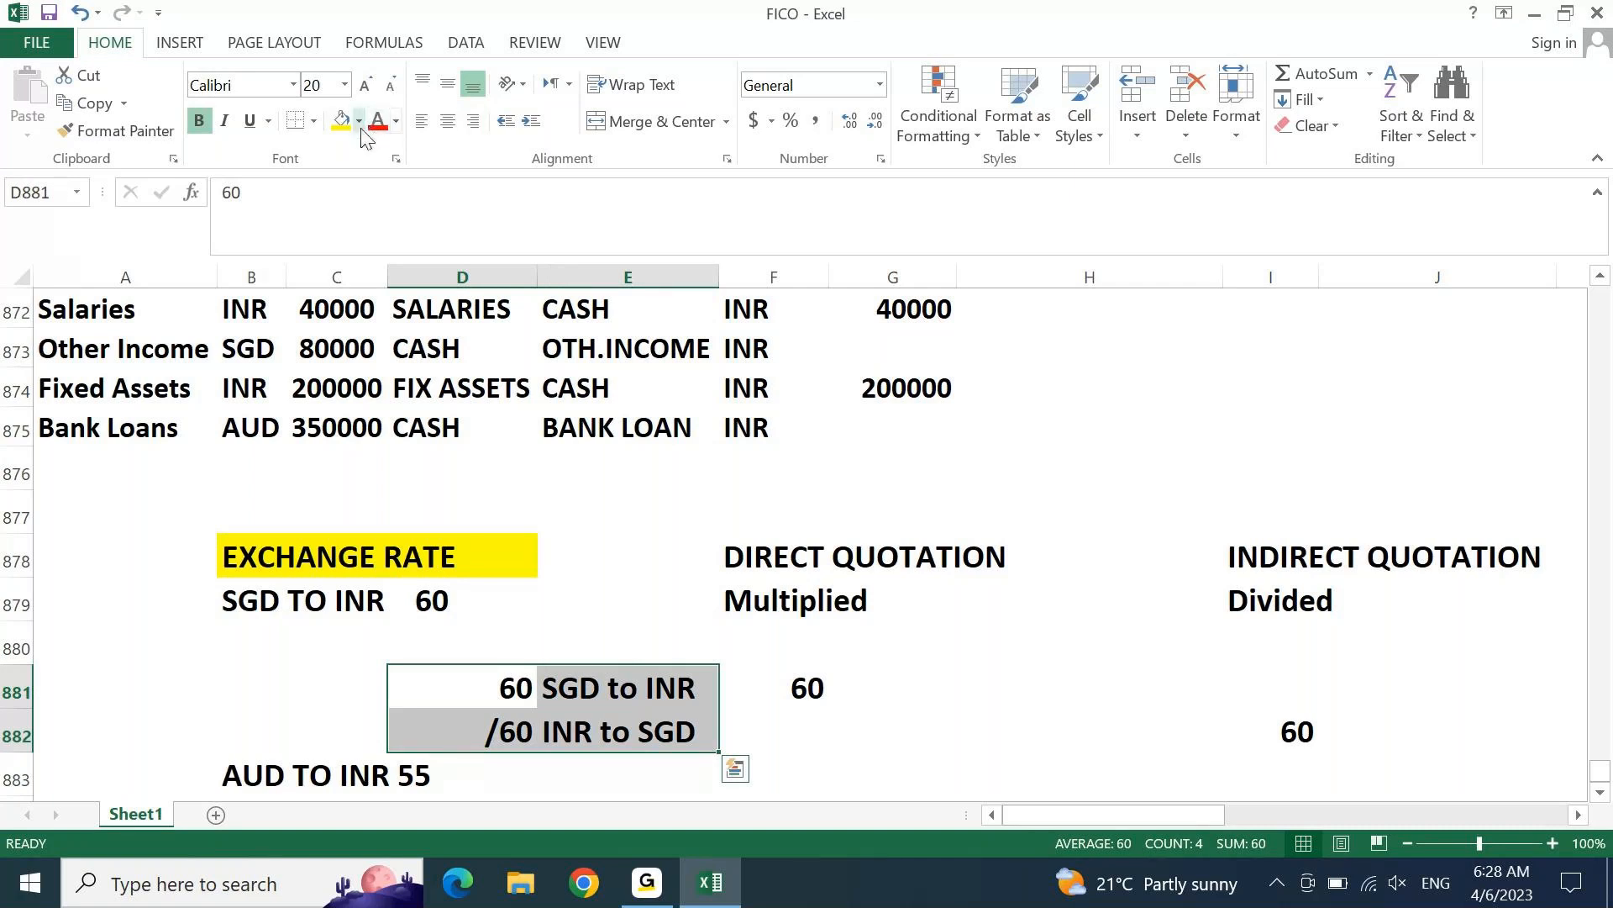
pyautogui.click(395, 120)
pyautogui.press('Escape')
pyautogui.click(1002, 676)
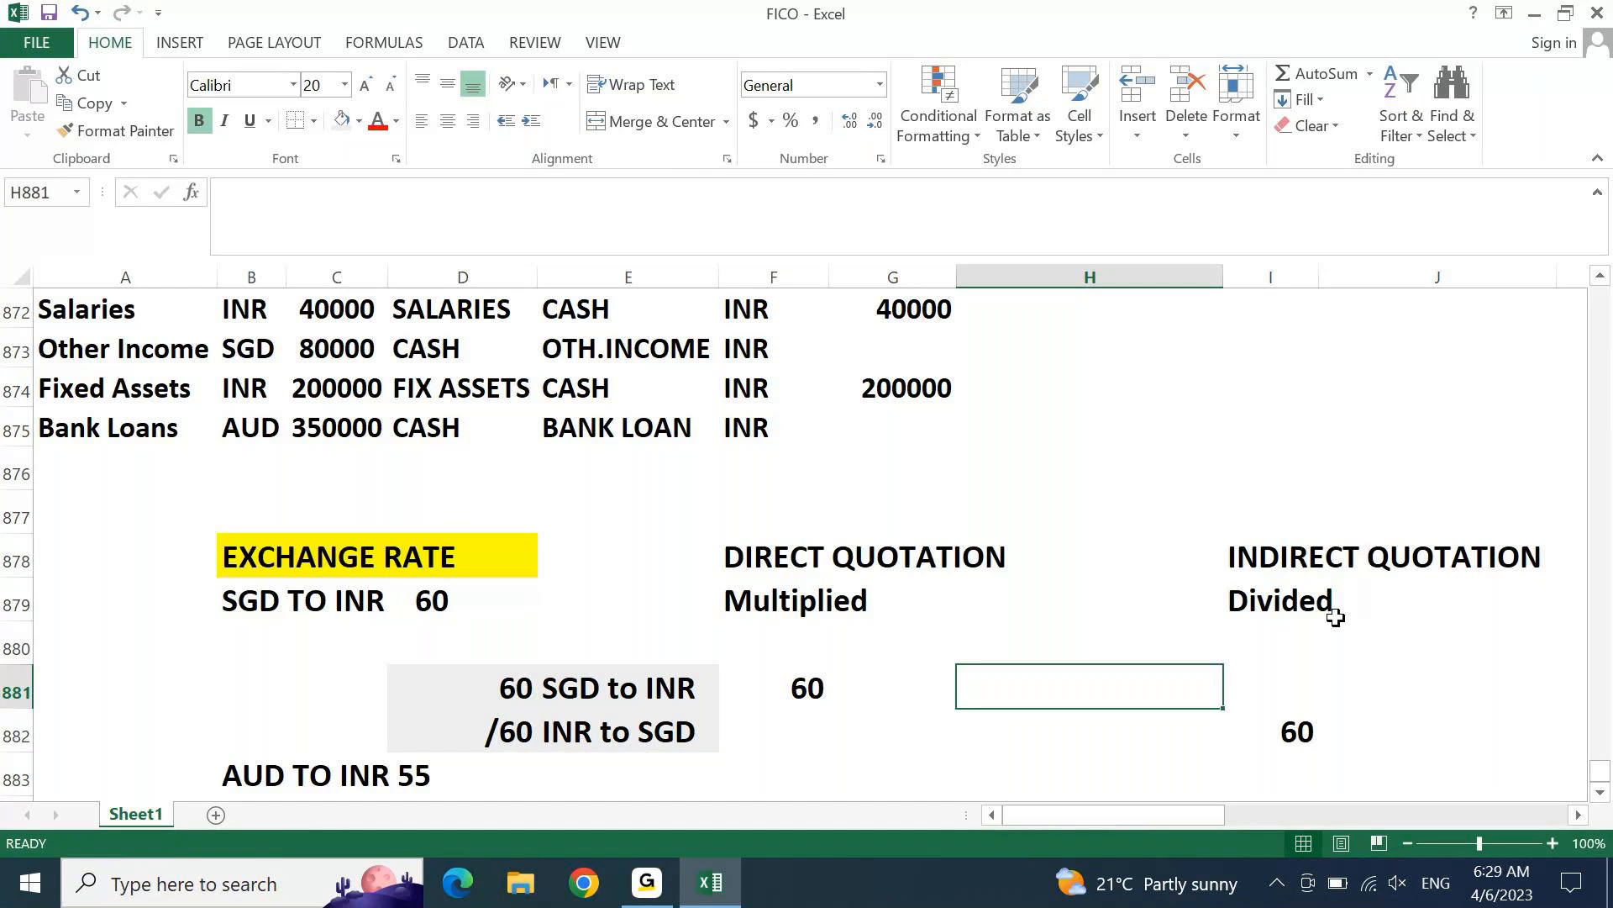
pyautogui.press('Up')
pyautogui.press('Up')
pyautogui.press('Up')
pyautogui.press('Up')
pyautogui.press('Up')
pyautogui.press('Up')
pyautogui.press('Up')
pyautogui.press('Up')
pyautogui.press('Up')
pyautogui.press('Up')
pyautogui.press('Up')
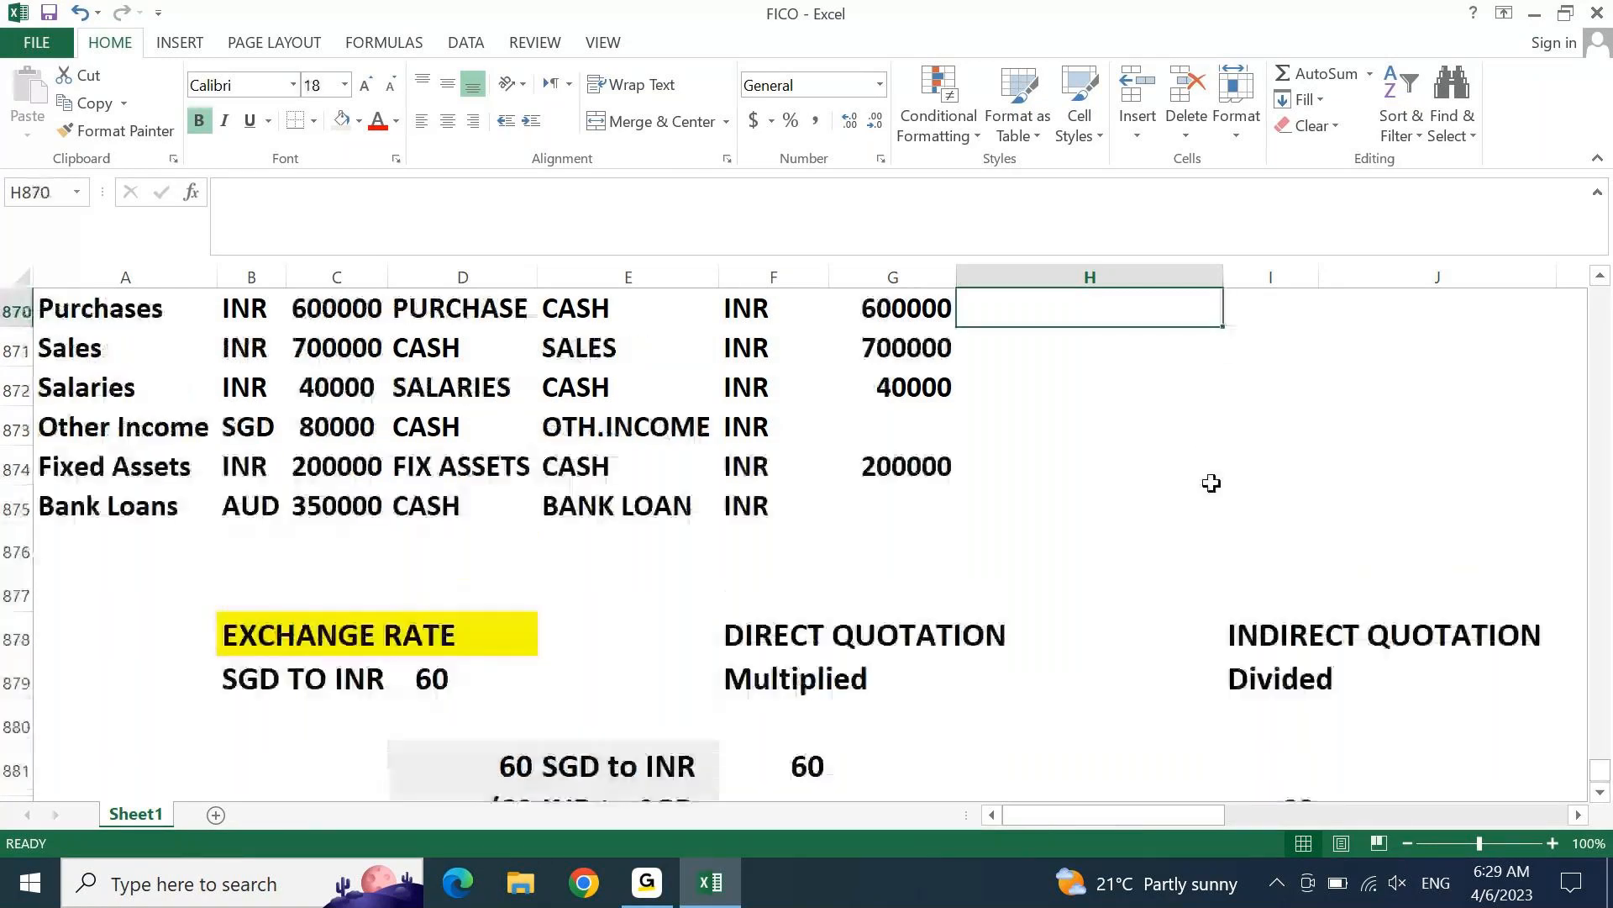
pyautogui.press('Up')
pyautogui.press('Up')
pyautogui.press('Up')
pyautogui.press('Up')
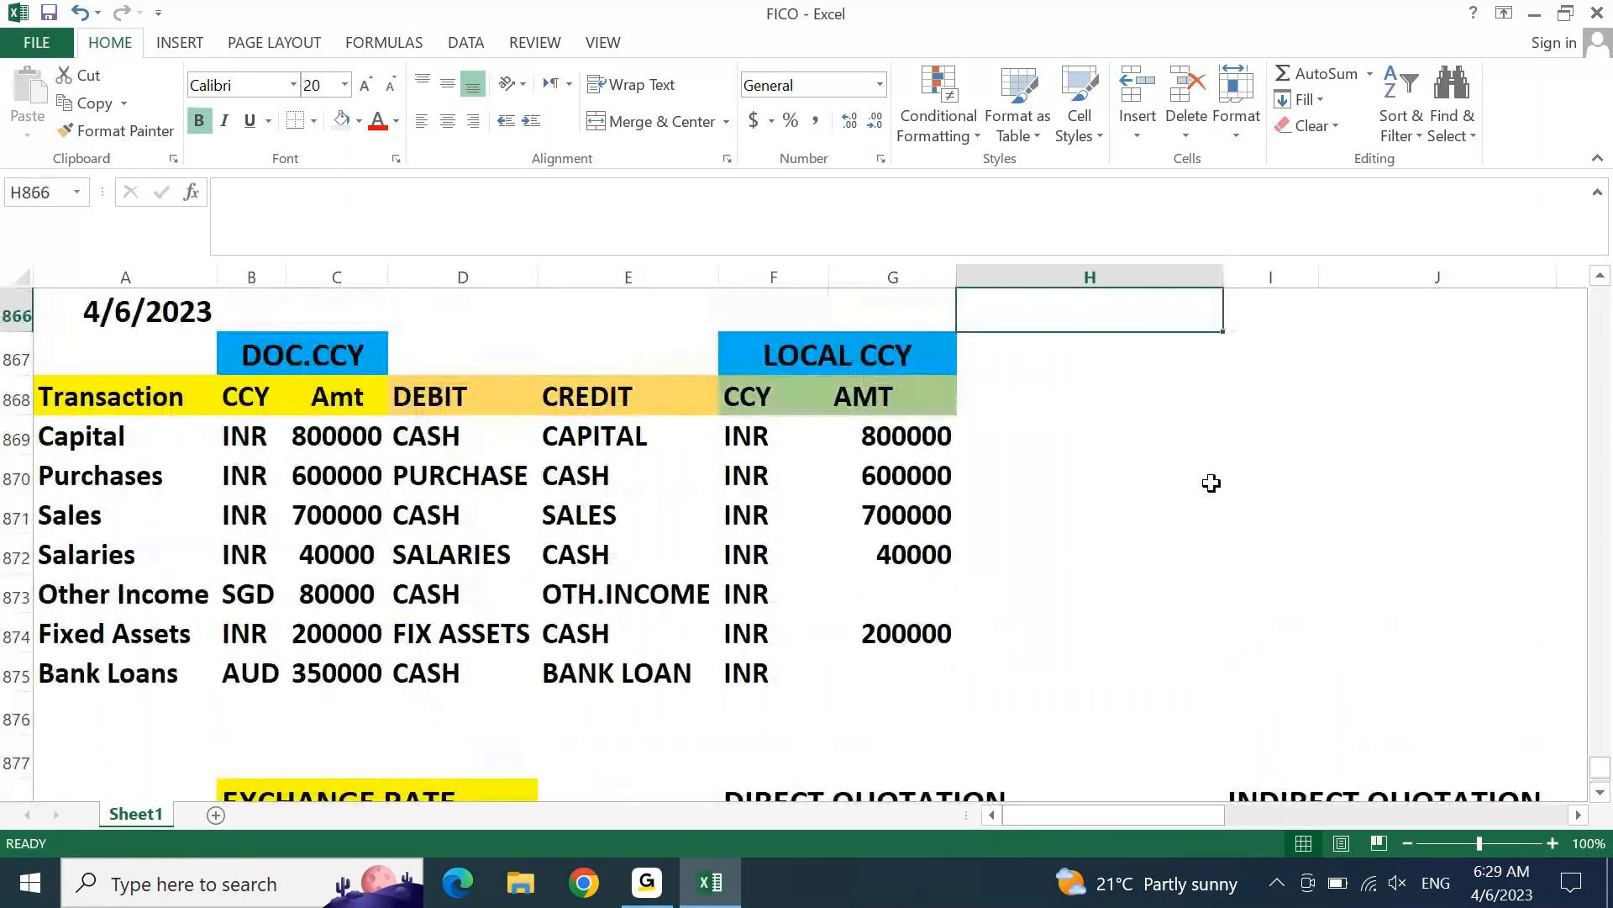
pyautogui.press('Left')
pyautogui.press('Down')
pyautogui.press('Down')
pyautogui.press('Down')
pyautogui.press('Down')
pyautogui.press('Down')
pyautogui.press('Down')
pyautogui.press('Down')
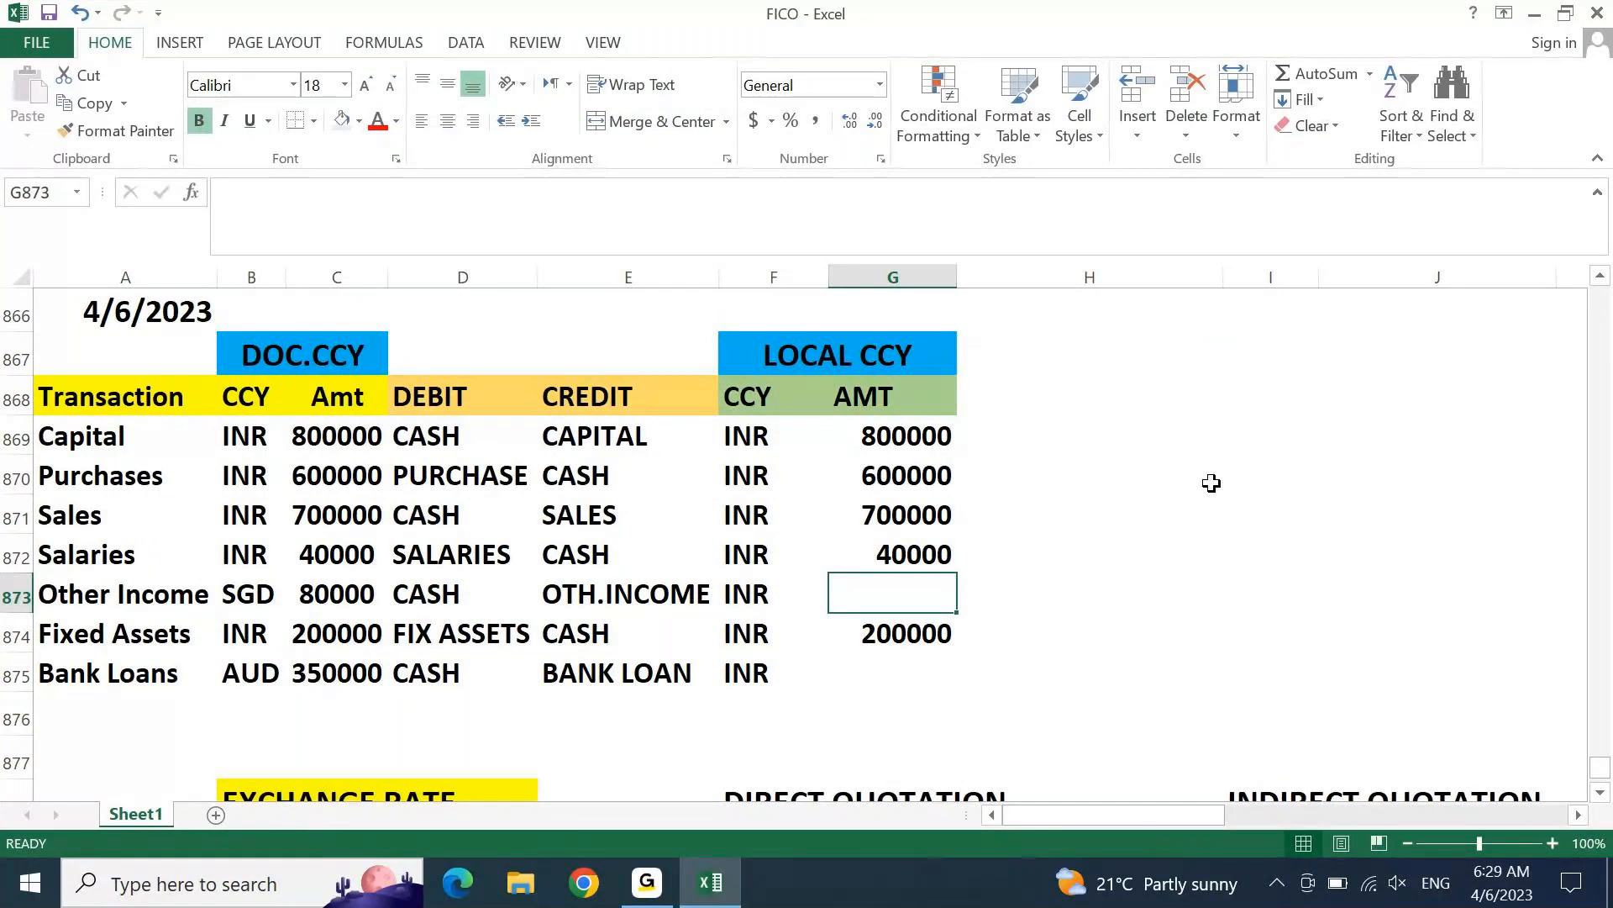
pyautogui.write('=')
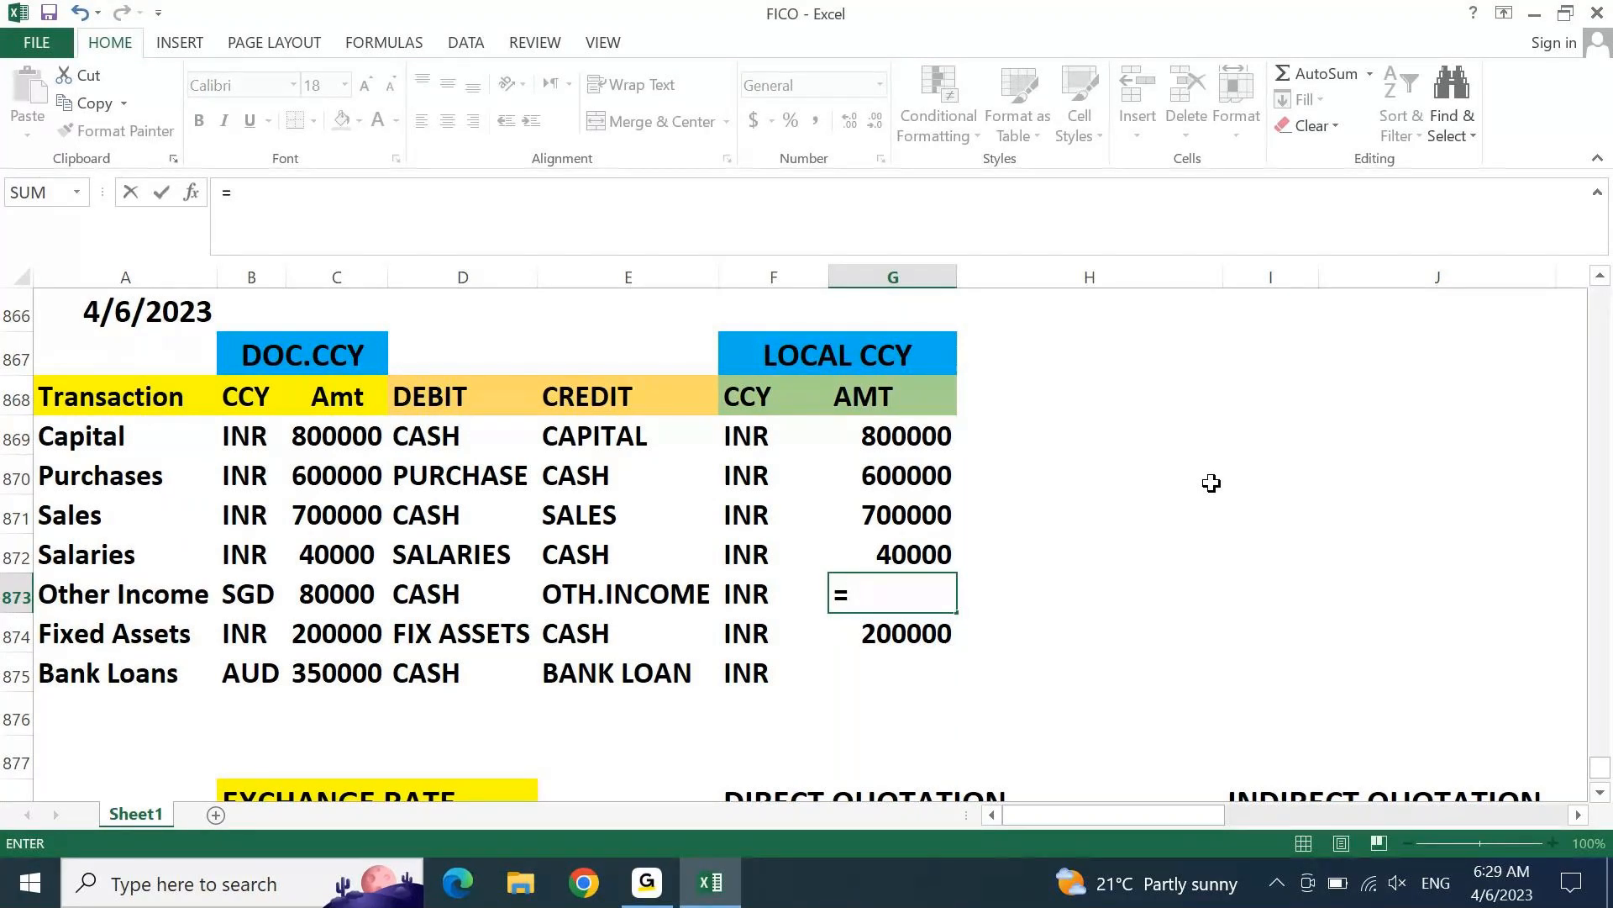
pyautogui.press('Escape')
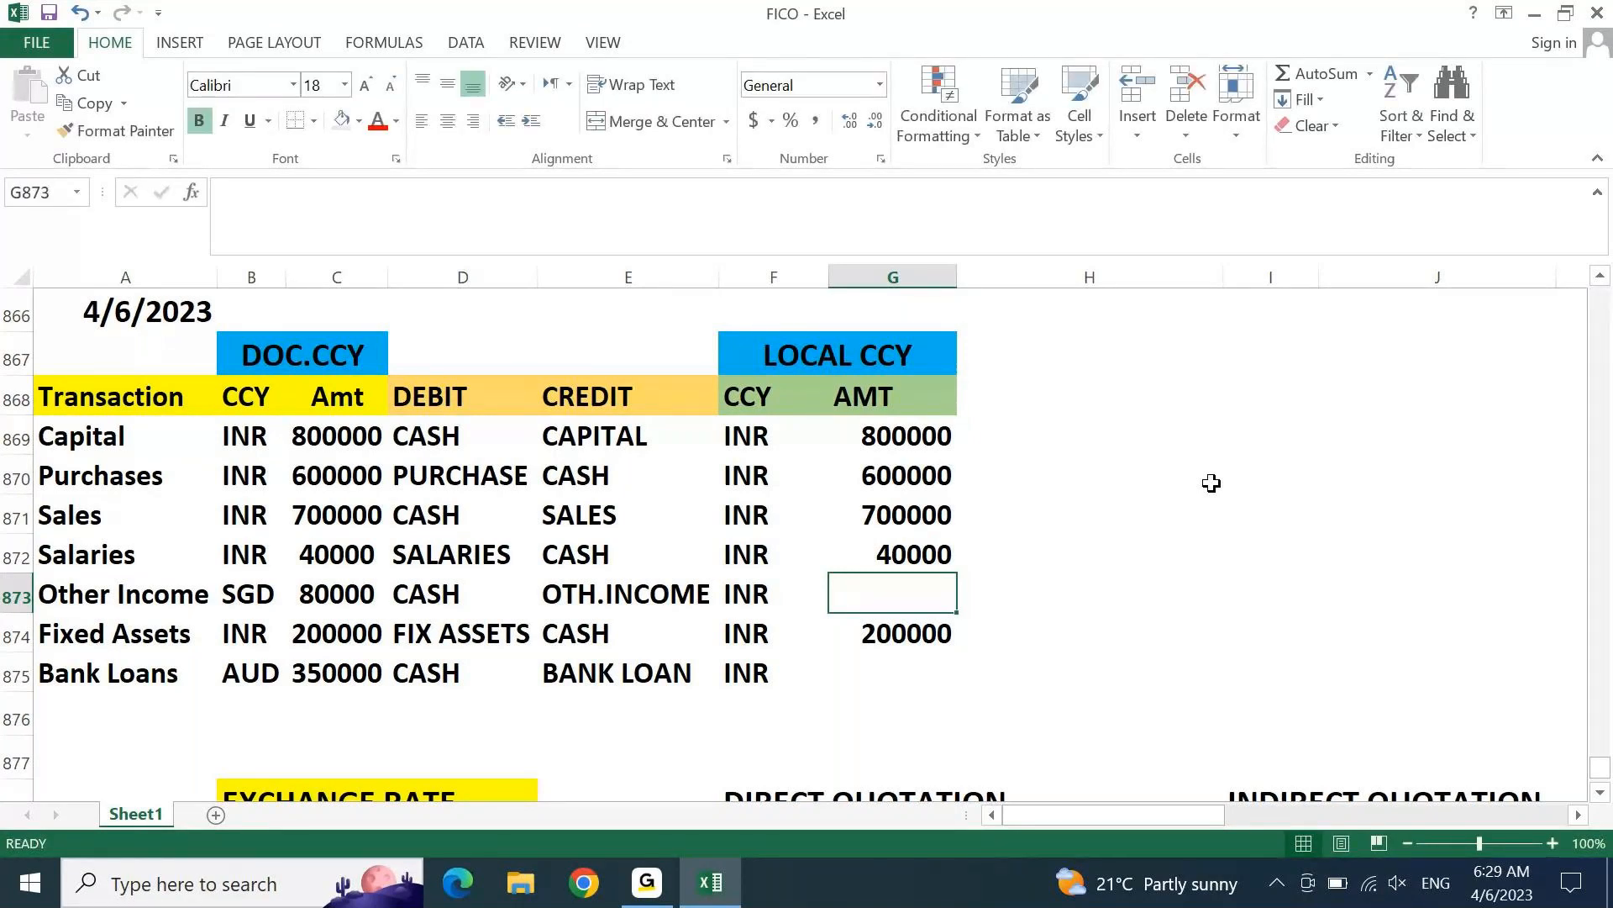
# Step: Enter the labels LC TO FC in B885 and FC TO LC in B886, below the AUD TO INR rate
pyautogui.press('Down')
pyautogui.press('Down')
pyautogui.press('Down')
pyautogui.press('Down')
pyautogui.press('Down')
pyautogui.press('Down')
pyautogui.press('Down')
pyautogui.press('Down')
pyautogui.press('Down')
pyautogui.press('Down')
pyautogui.press('Down')
pyautogui.press('Down')
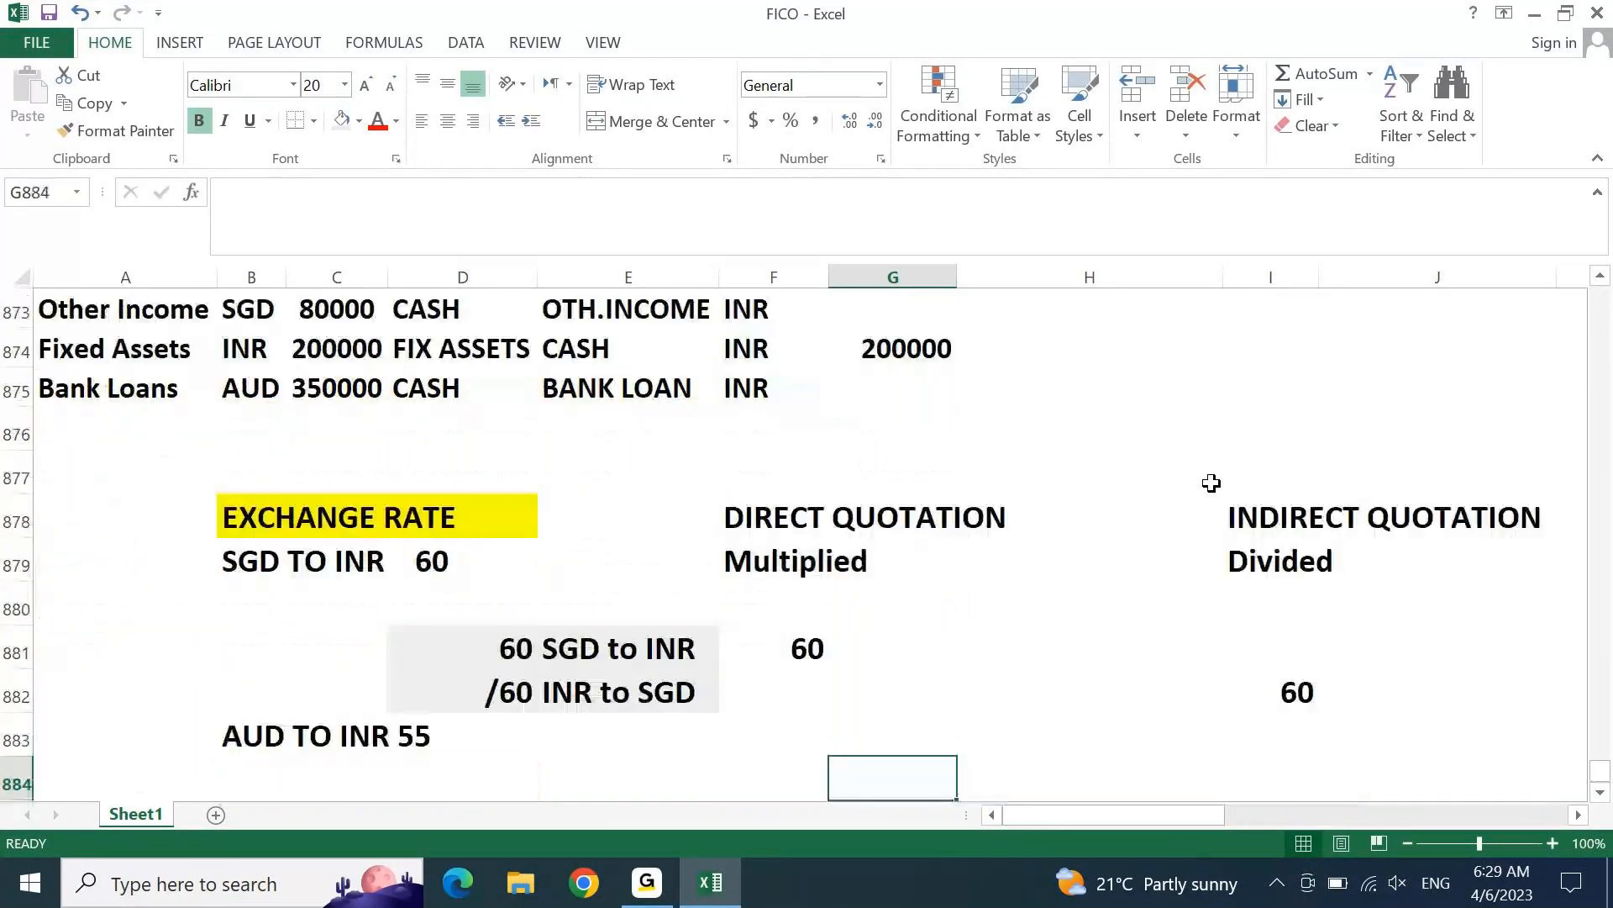
pyautogui.press('Left')
pyautogui.press('Left')
pyautogui.press('Left')
pyautogui.press('Left')
pyautogui.press('Left')
pyautogui.press('Left')
pyautogui.press('Right')
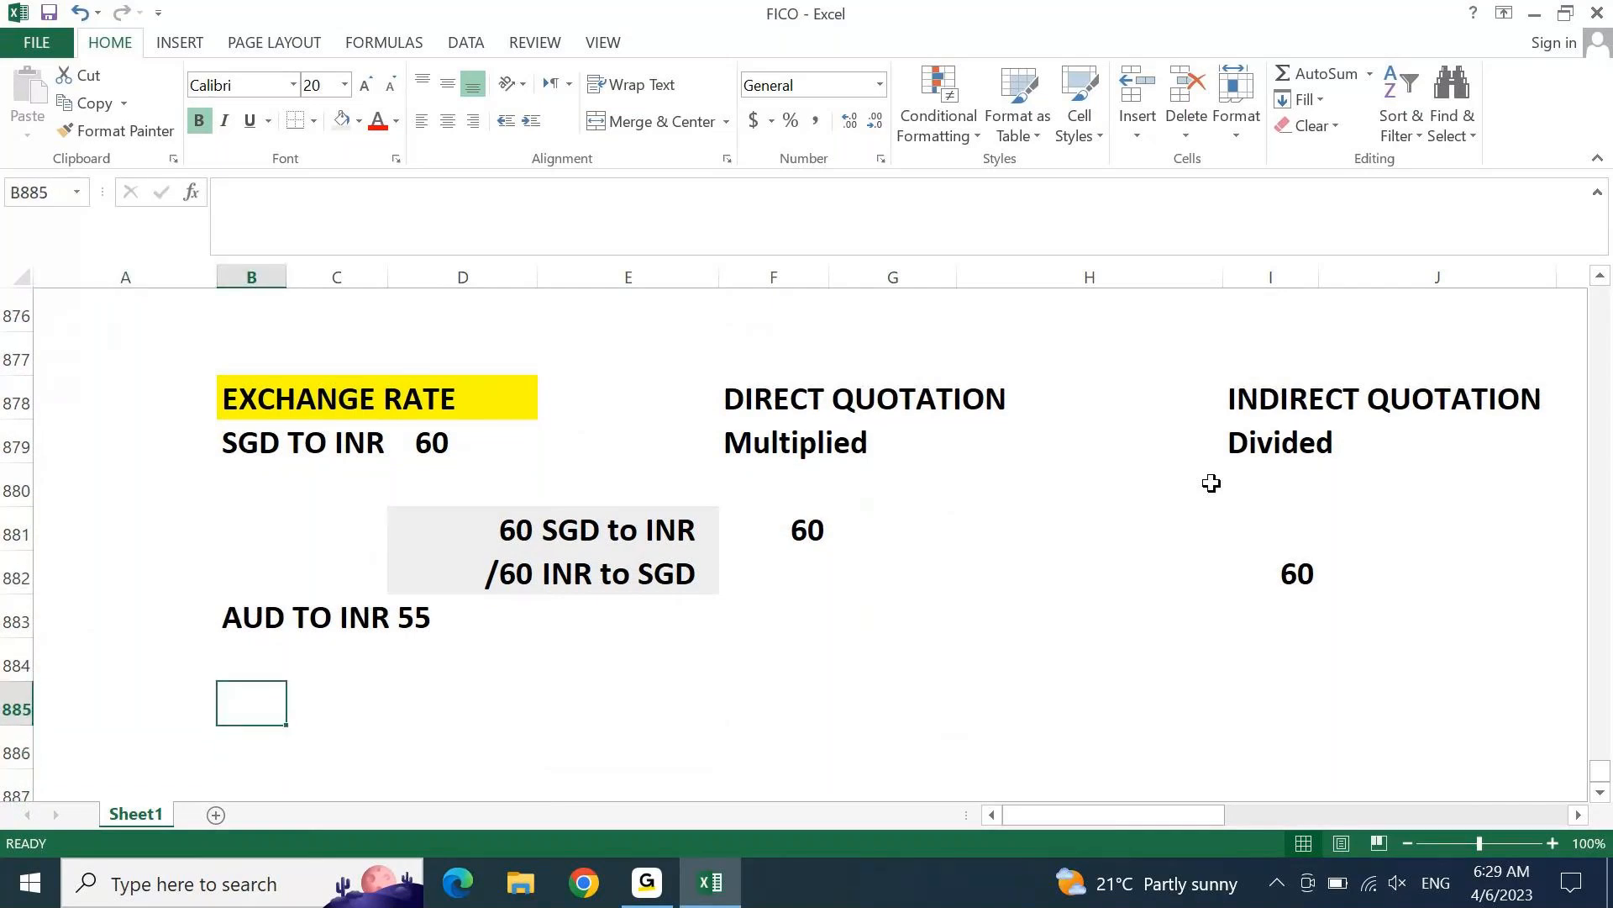
pyautogui.write('LC TO F')
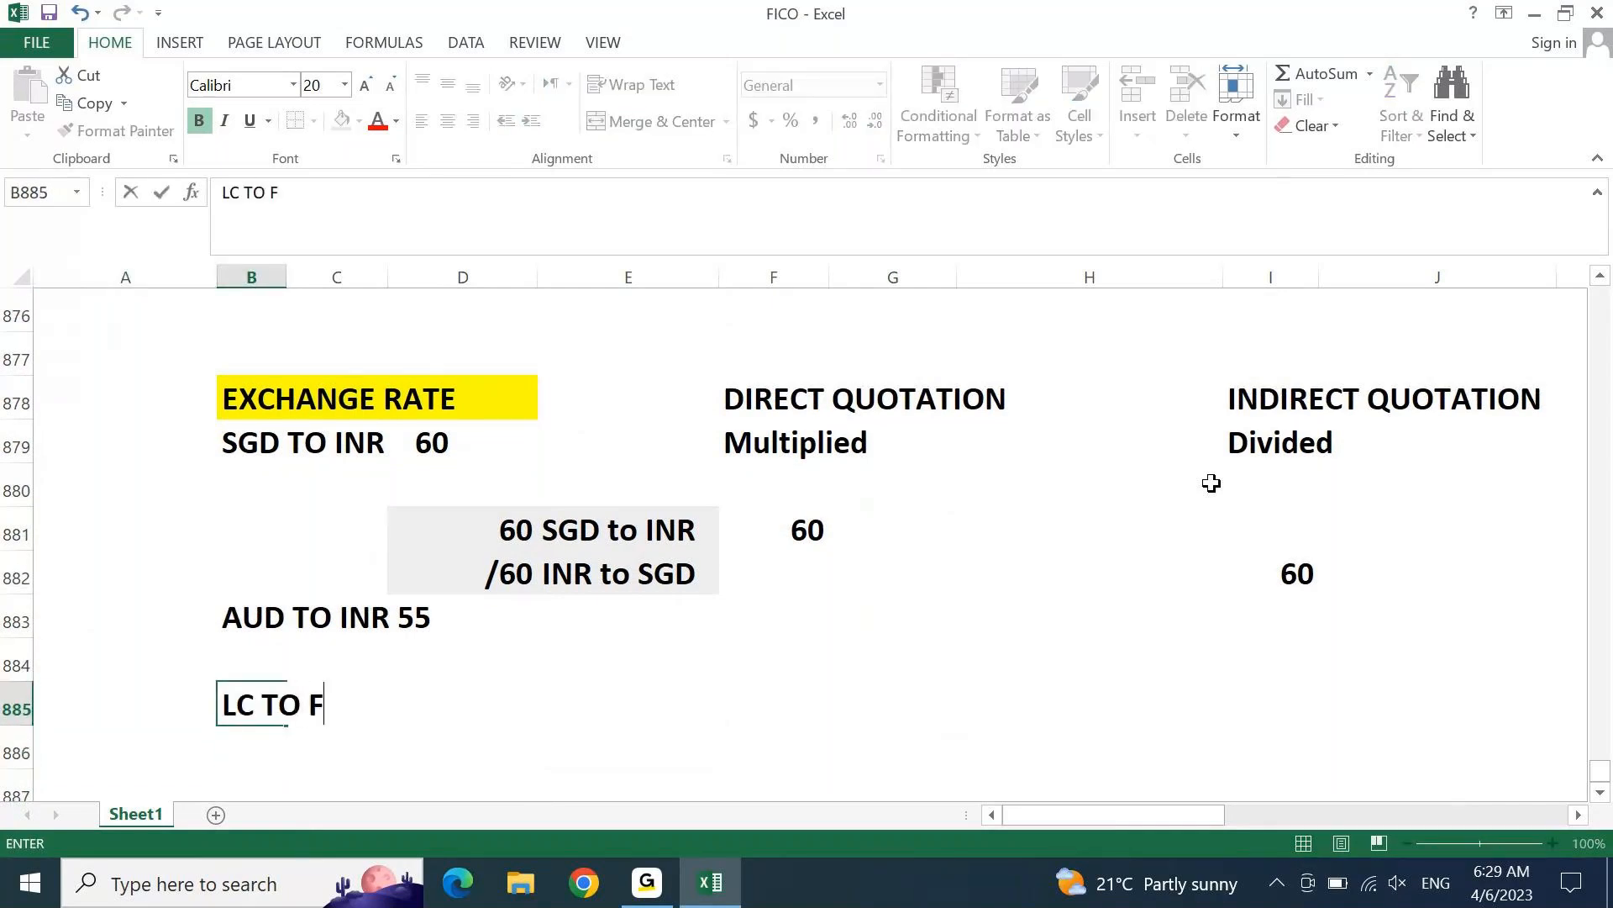
pyautogui.write('C')
pyautogui.press('Return')
pyautogui.write('FC TO LC')
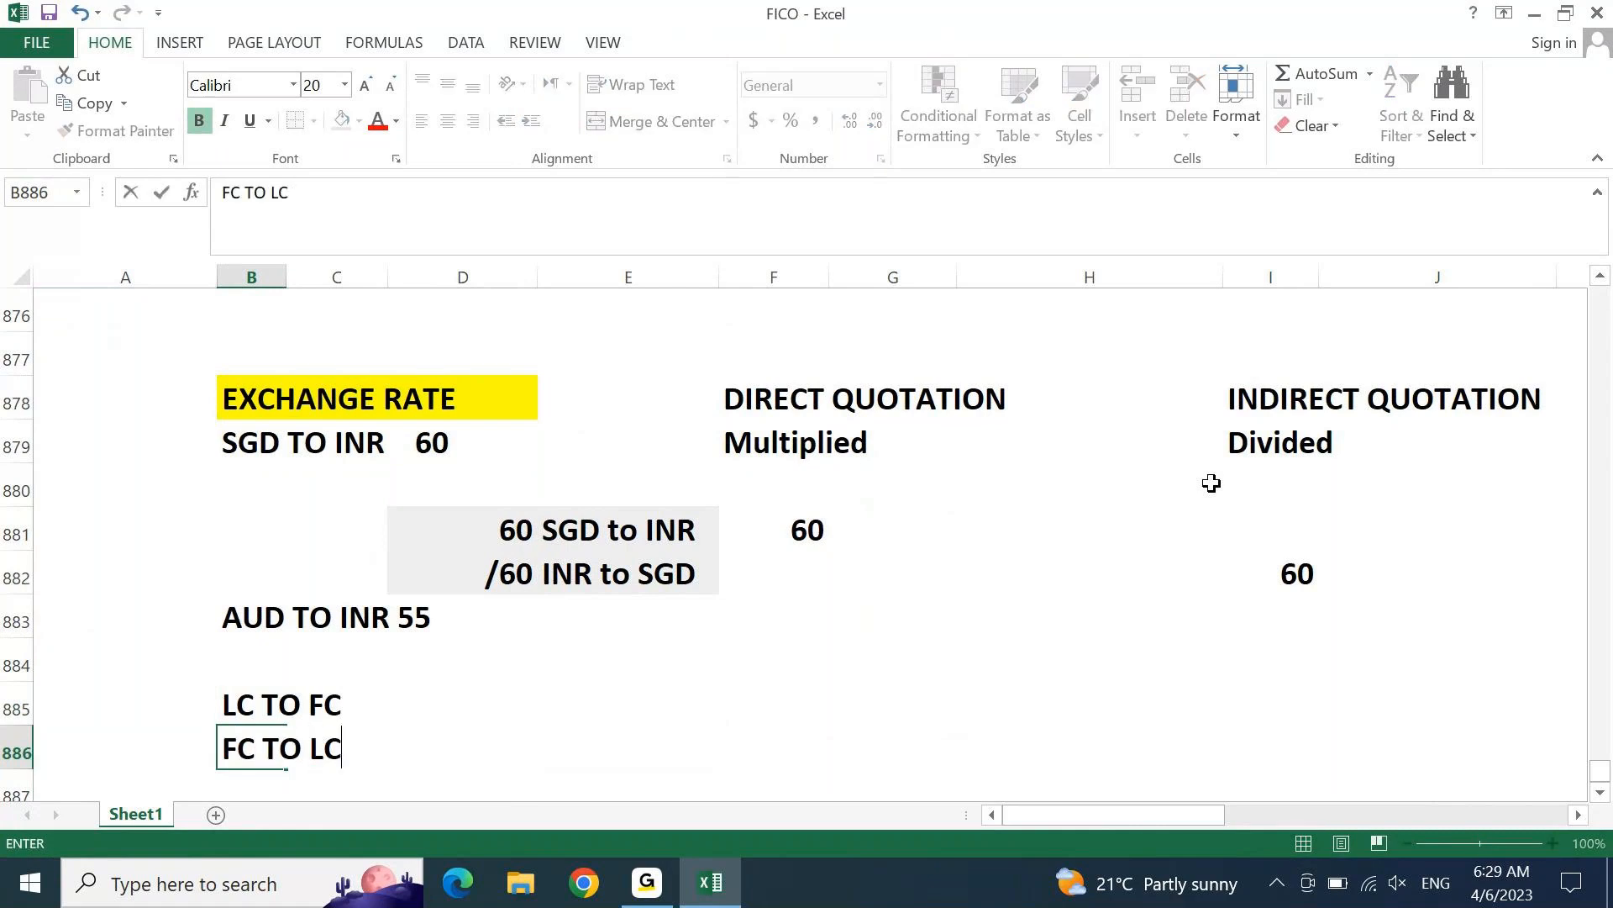
pyautogui.press('Return')
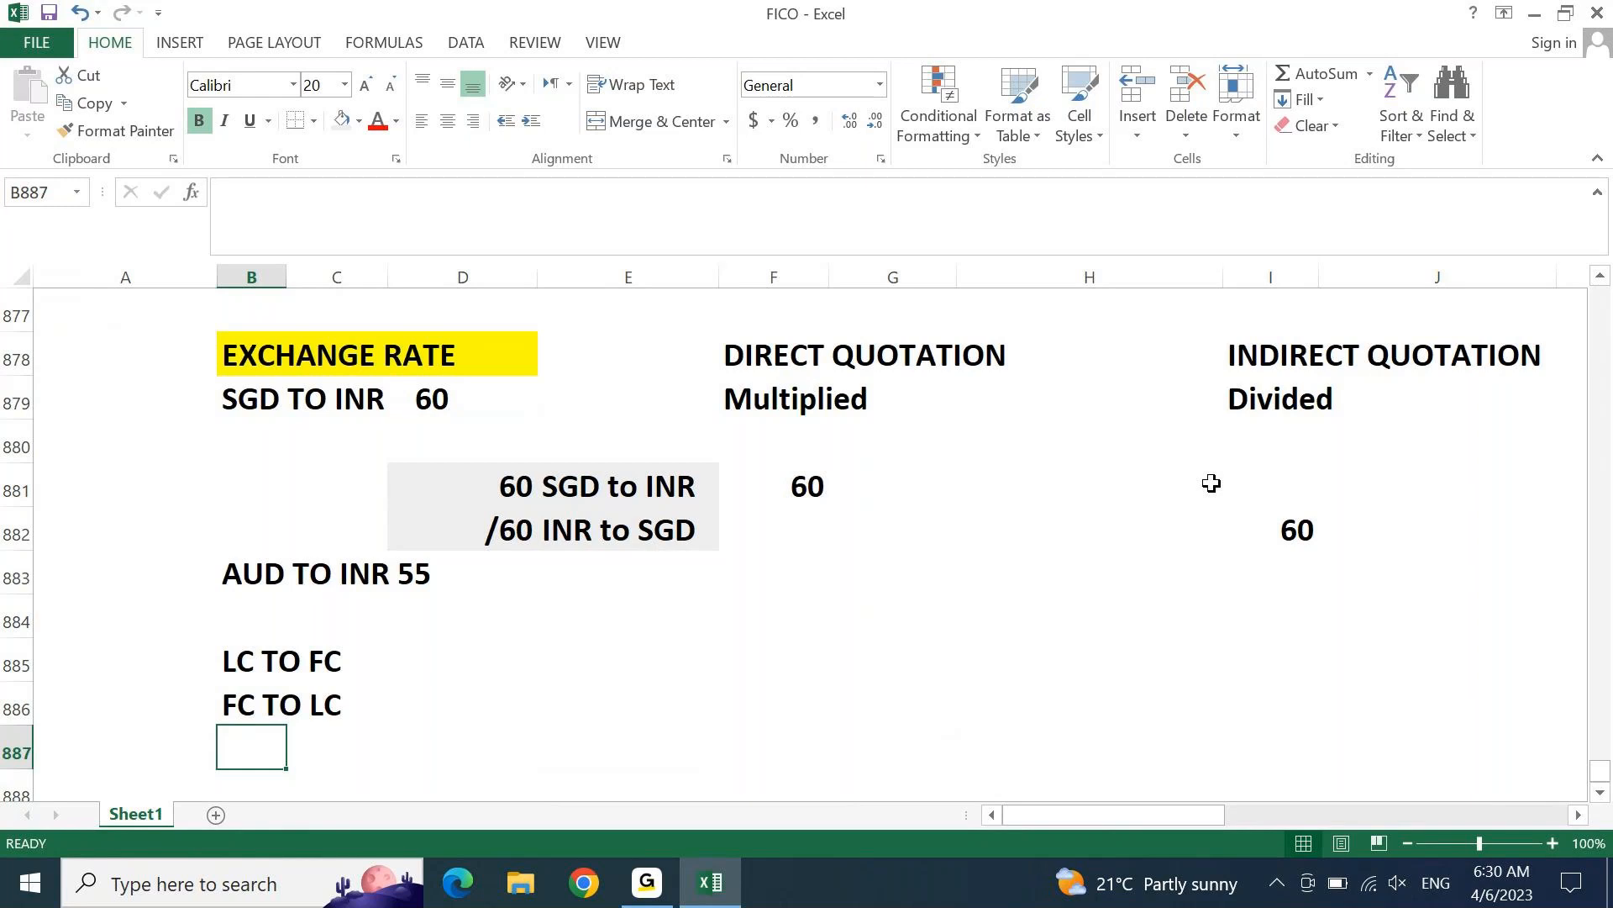
pyautogui.press('Return')
pyautogui.press('Up')
pyautogui.press('Up')
pyautogui.press('Up')
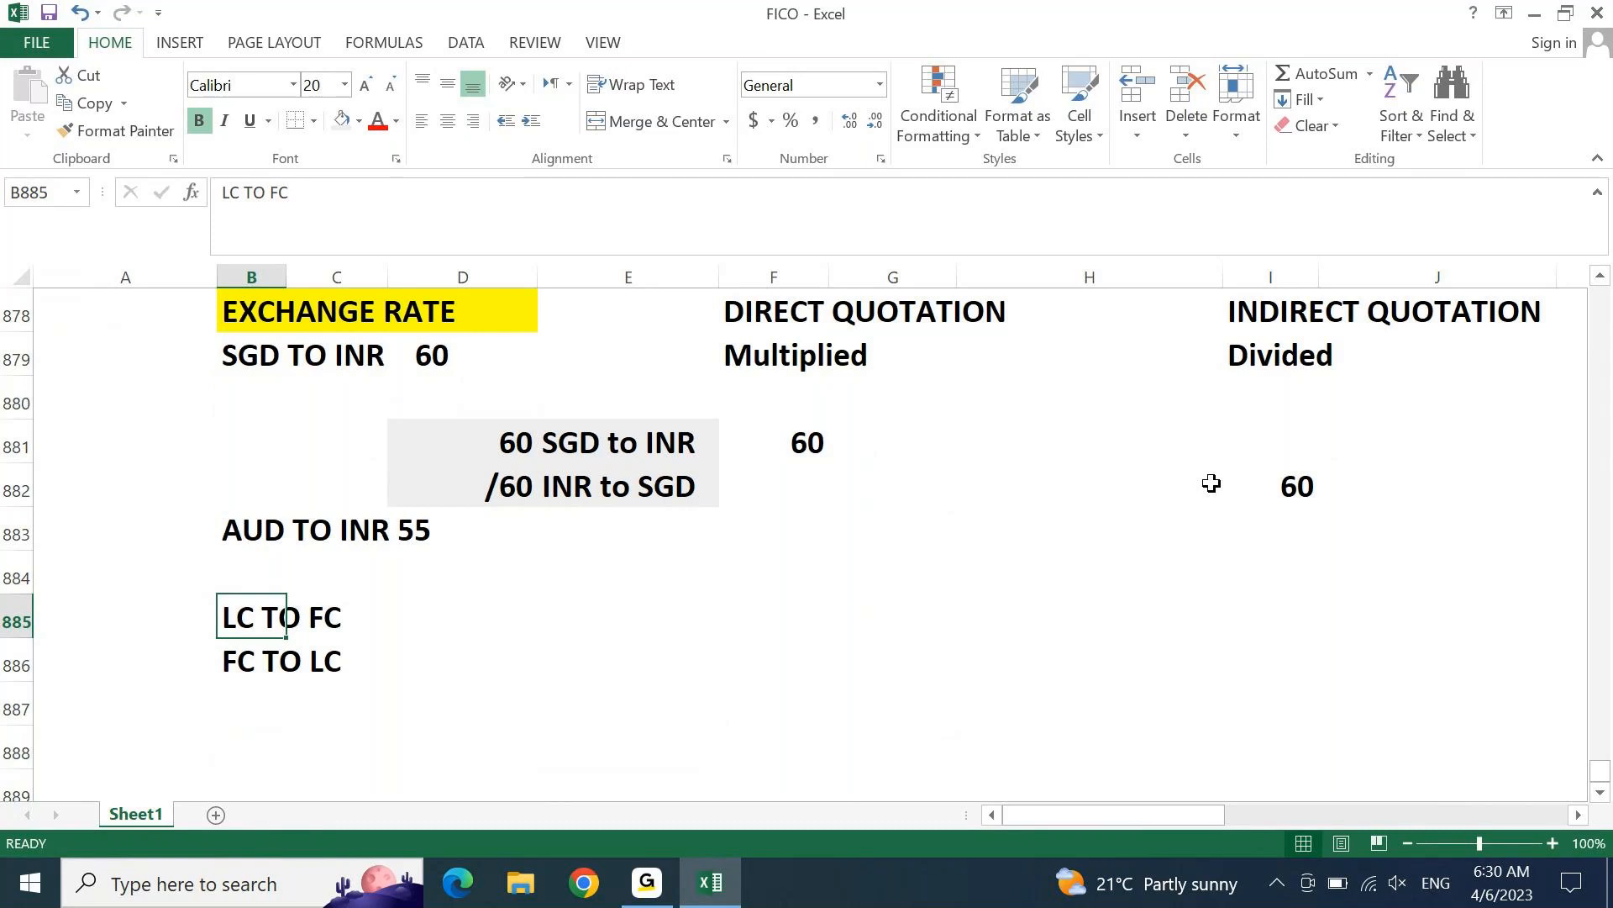
pyautogui.press('Down')
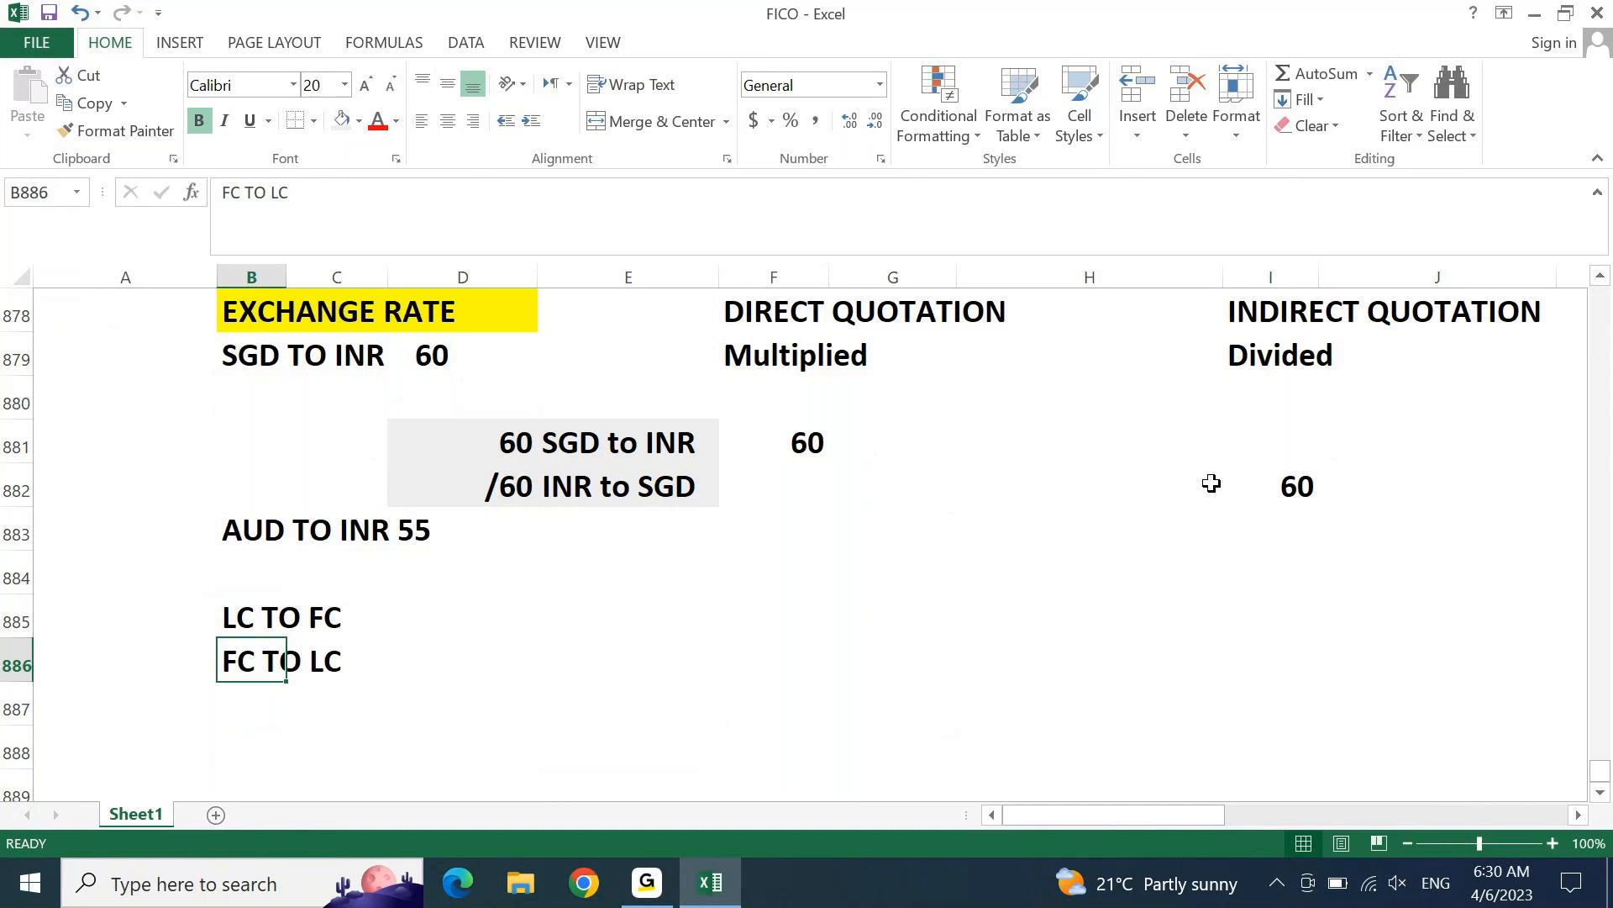
# Step: Calculate the Other Income local currency amount in G873 with the formula =C873*60
pyautogui.press('pageup')
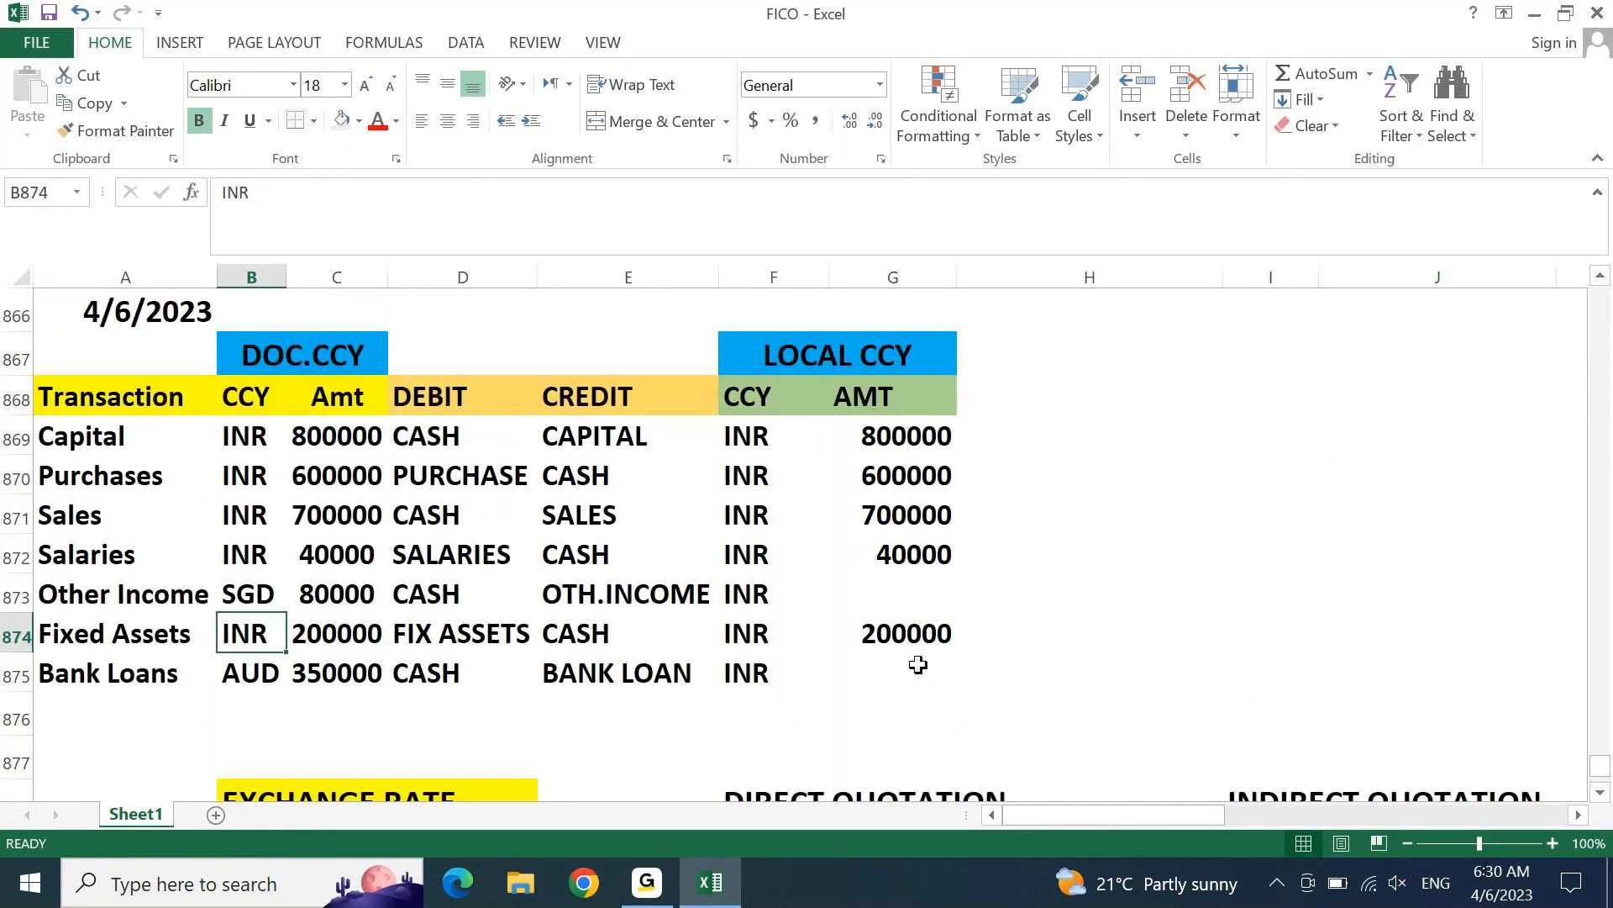
pyautogui.click(920, 638)
pyautogui.click(929, 588)
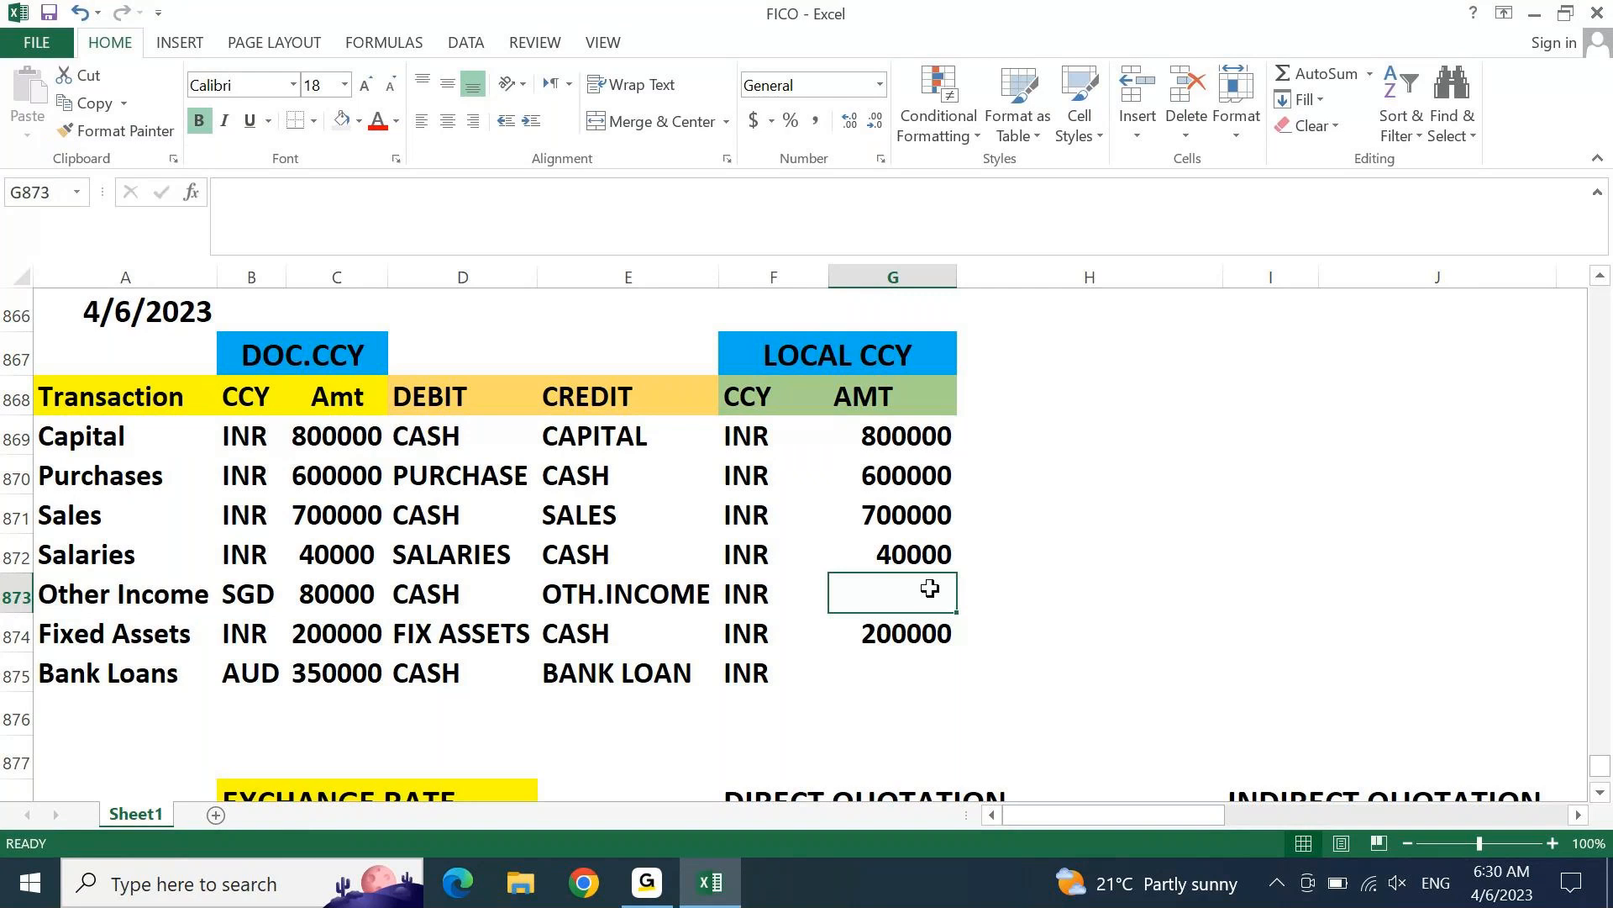
pyautogui.write('=')
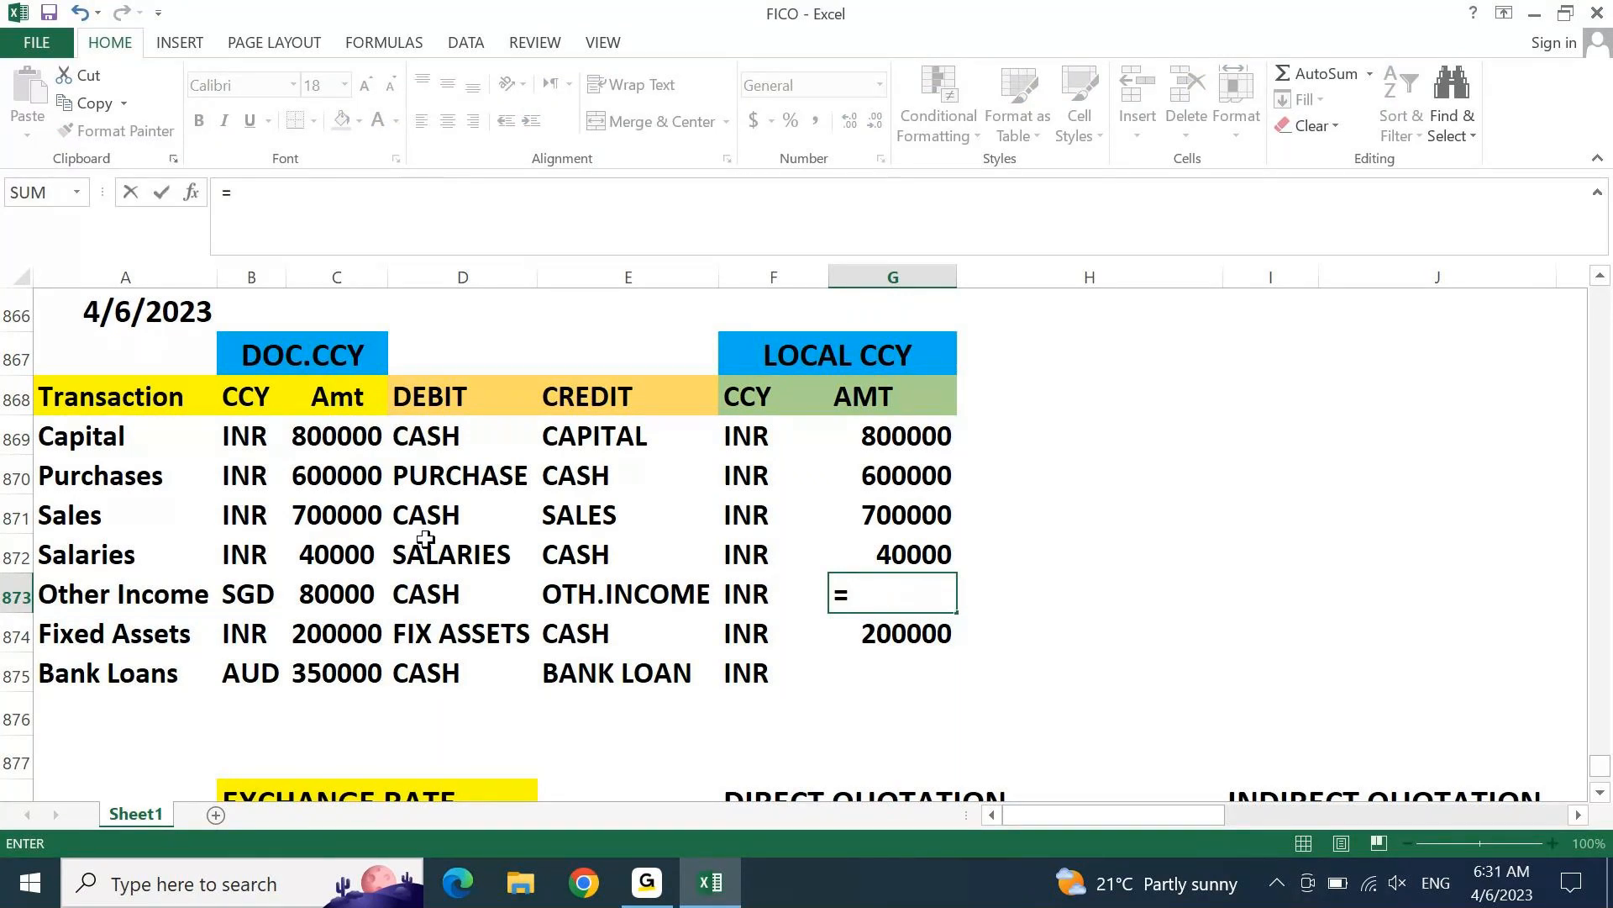
pyautogui.click(319, 595)
pyautogui.write('*')
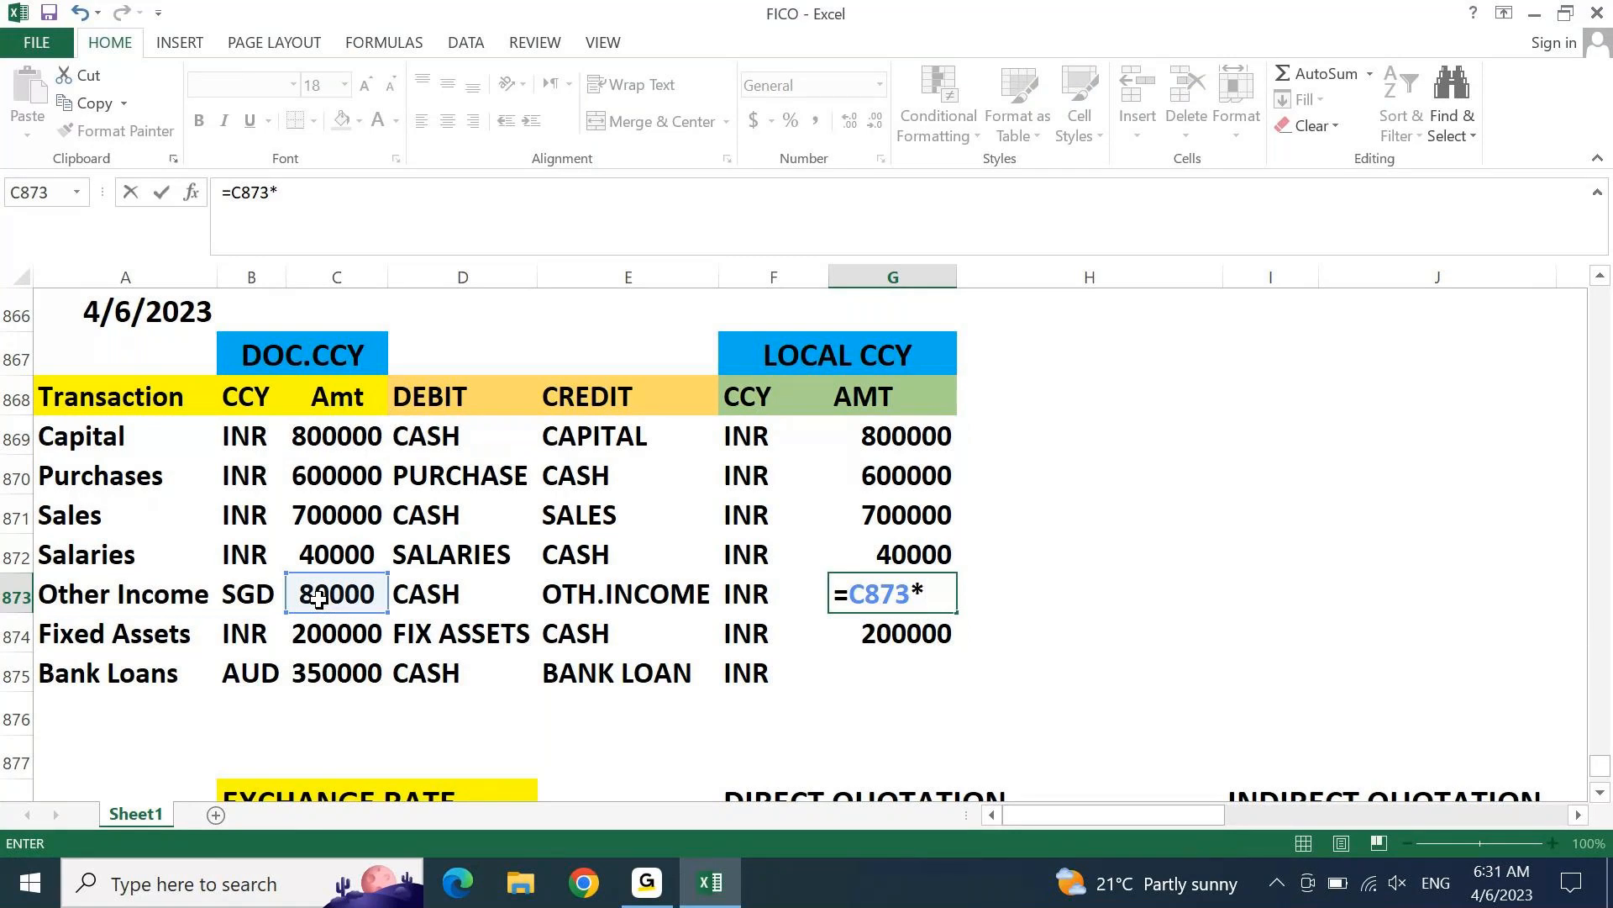
pyautogui.write('60')
pyautogui.press('Return')
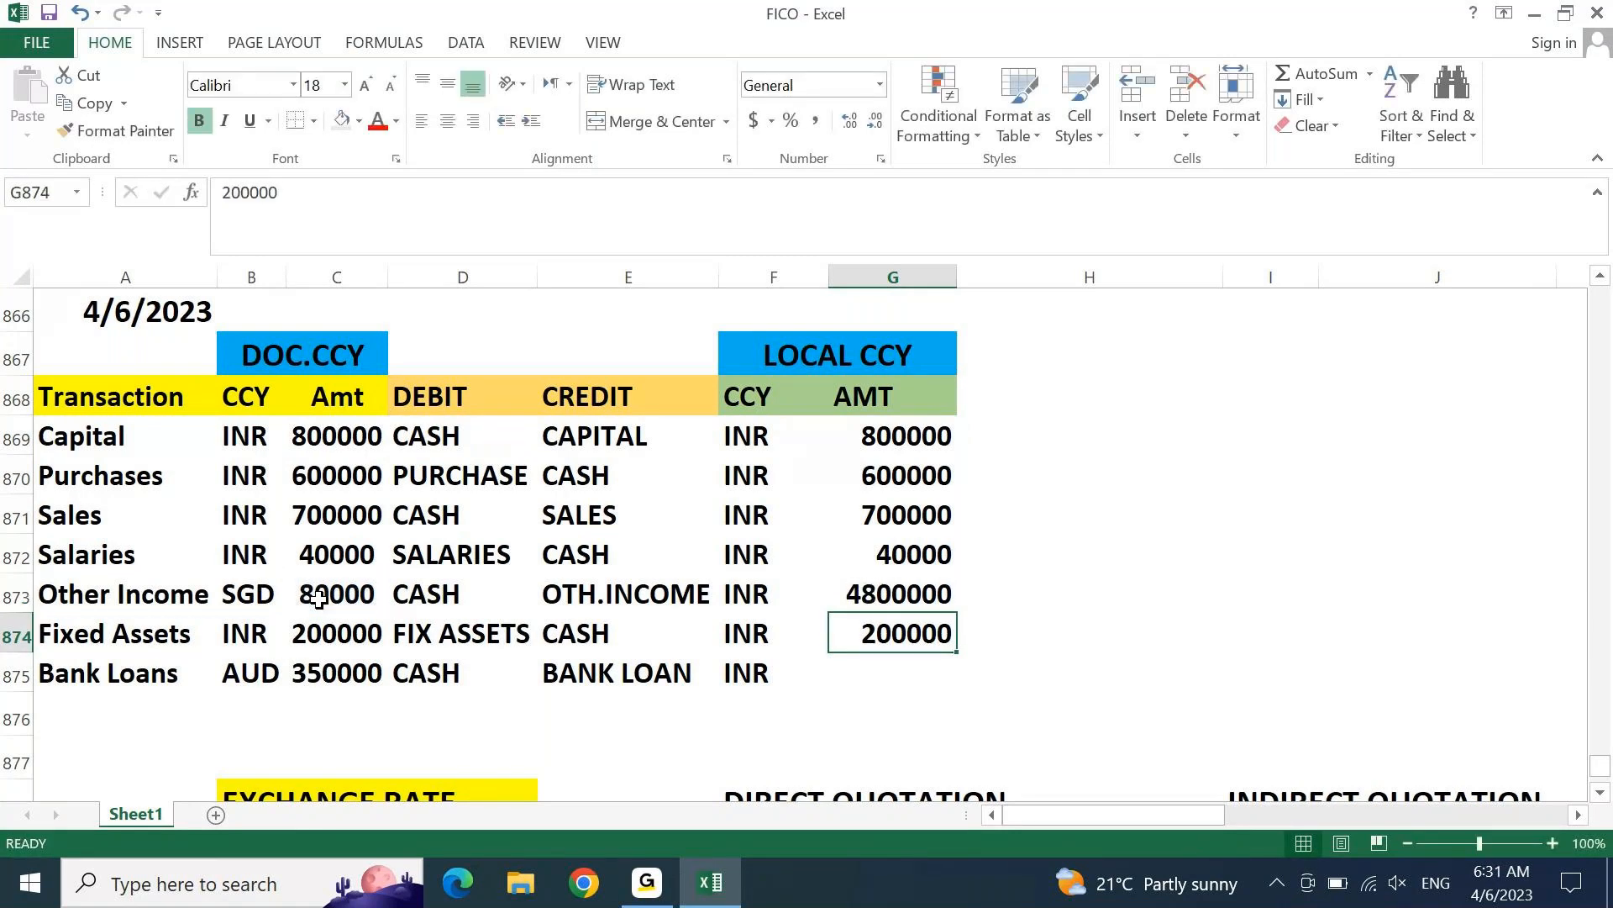
# Step: Replace the formula in G873 with its calculated value
pyautogui.press('Up')
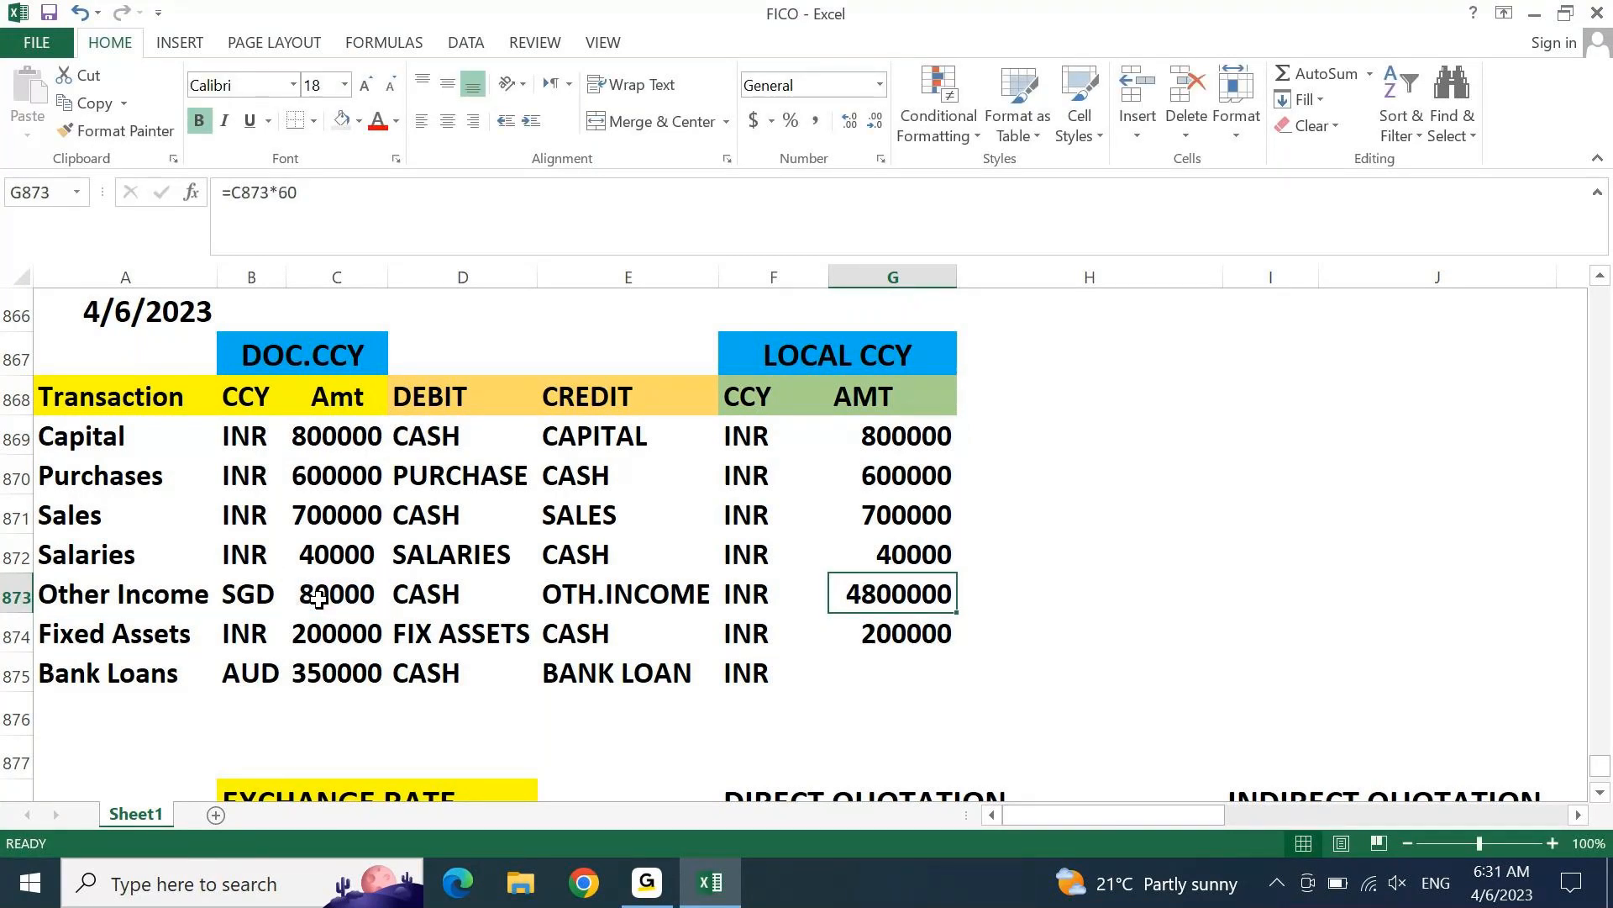
pyautogui.hotkey('ctrl', 'c')
pyautogui.hotkey('alt', 'h')
pyautogui.press('v')
pyautogui.press('v')
pyautogui.press('Escape')
# Step: Examine the exchange rate and quotation notes below the transactions table, and return to the Other Income local amount
pyautogui.press('Down')
pyautogui.press('Down')
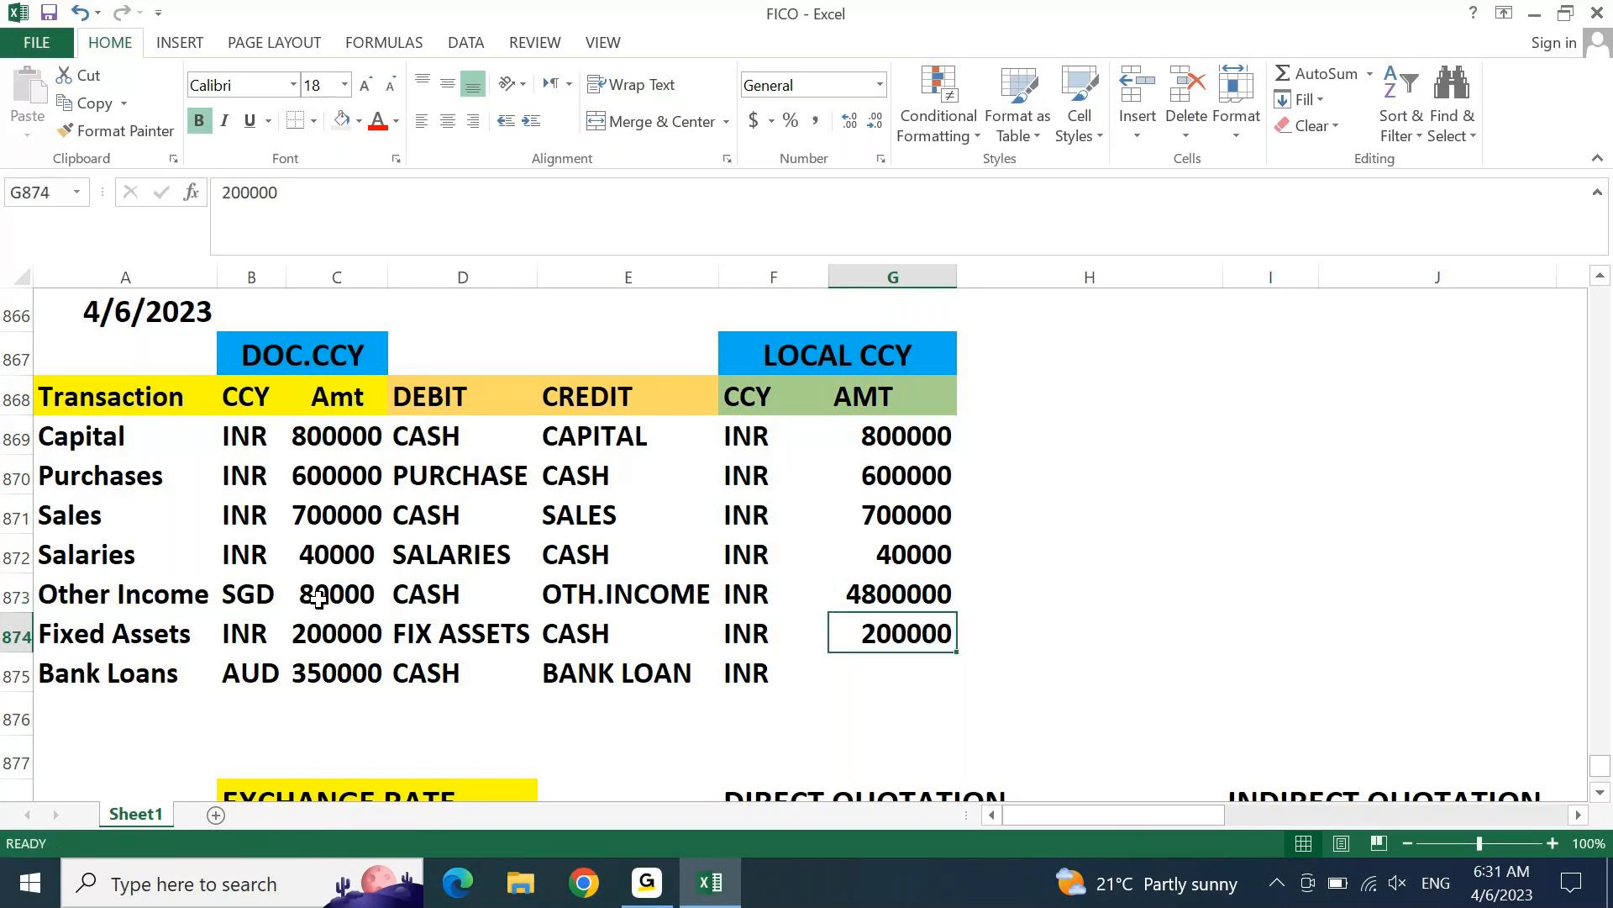
pyautogui.press('Down')
pyautogui.press('Down')
pyautogui.press('Down')
pyautogui.press('Down')
pyautogui.press('Down')
pyautogui.press('Down')
pyautogui.press('Down')
pyautogui.press('Down')
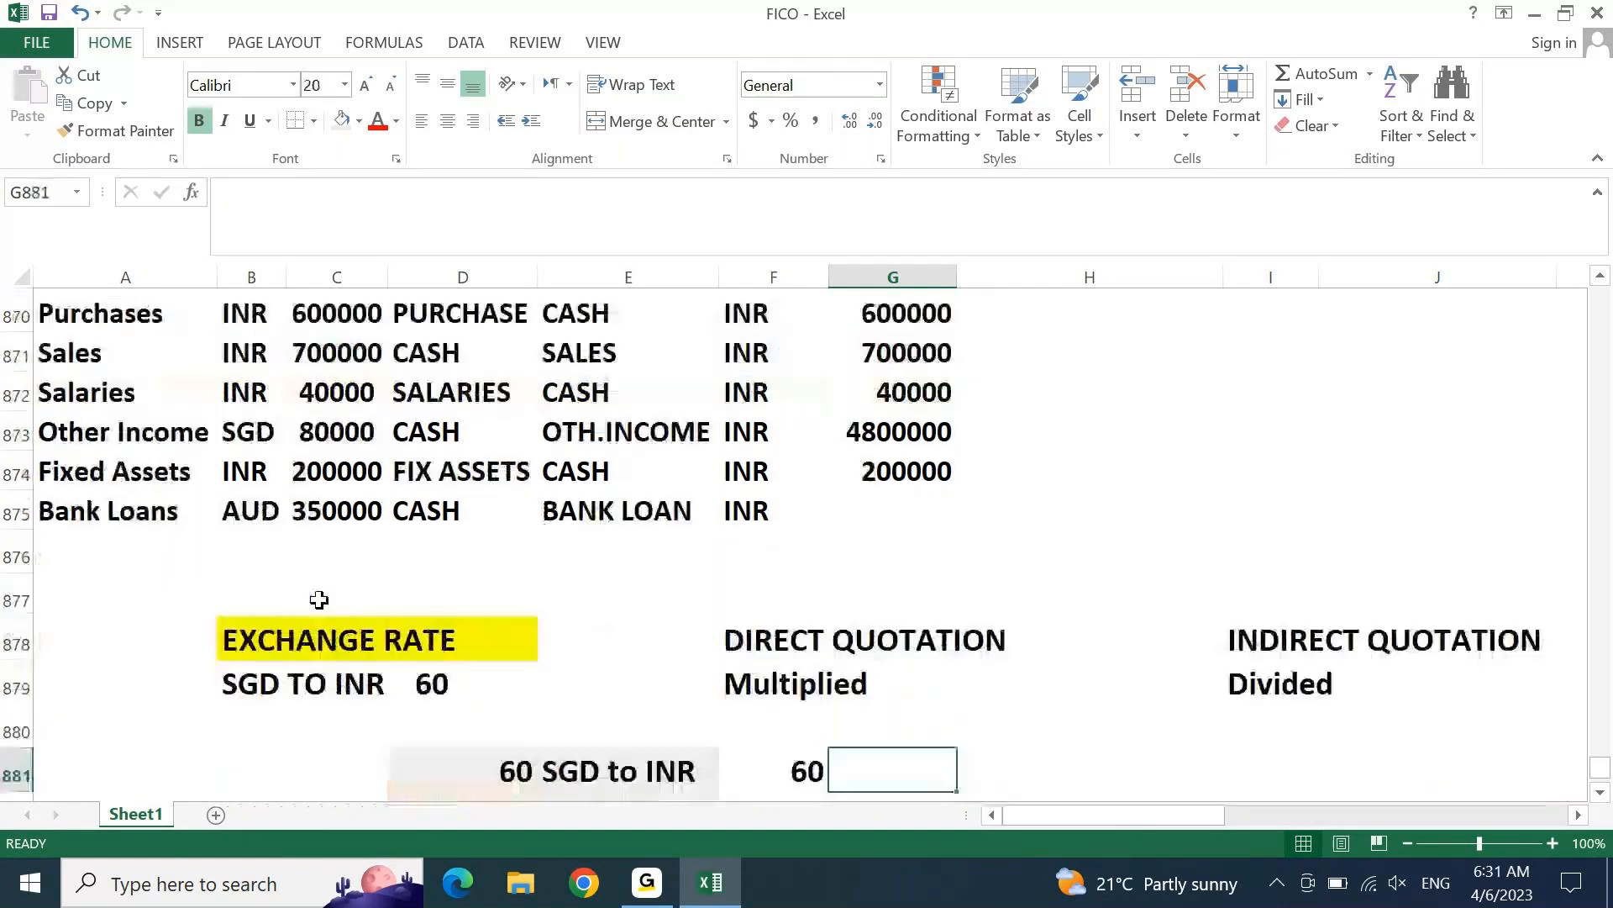
pyautogui.press('Down')
pyautogui.press('Down')
pyautogui.press('Up')
pyautogui.press('Up')
pyautogui.press('Up')
pyautogui.press('Up')
pyautogui.press('Up')
pyautogui.press('Up')
pyautogui.press('Up')
pyautogui.press('Up')
pyautogui.press('Up')
pyautogui.press('Up')
pyautogui.press('Up')
pyautogui.press('Up')
pyautogui.press('Up')
pyautogui.press('Up')
pyautogui.press('Up')
pyautogui.press('Up')
pyautogui.press('Up')
pyautogui.press('Up')
pyautogui.press('Up')
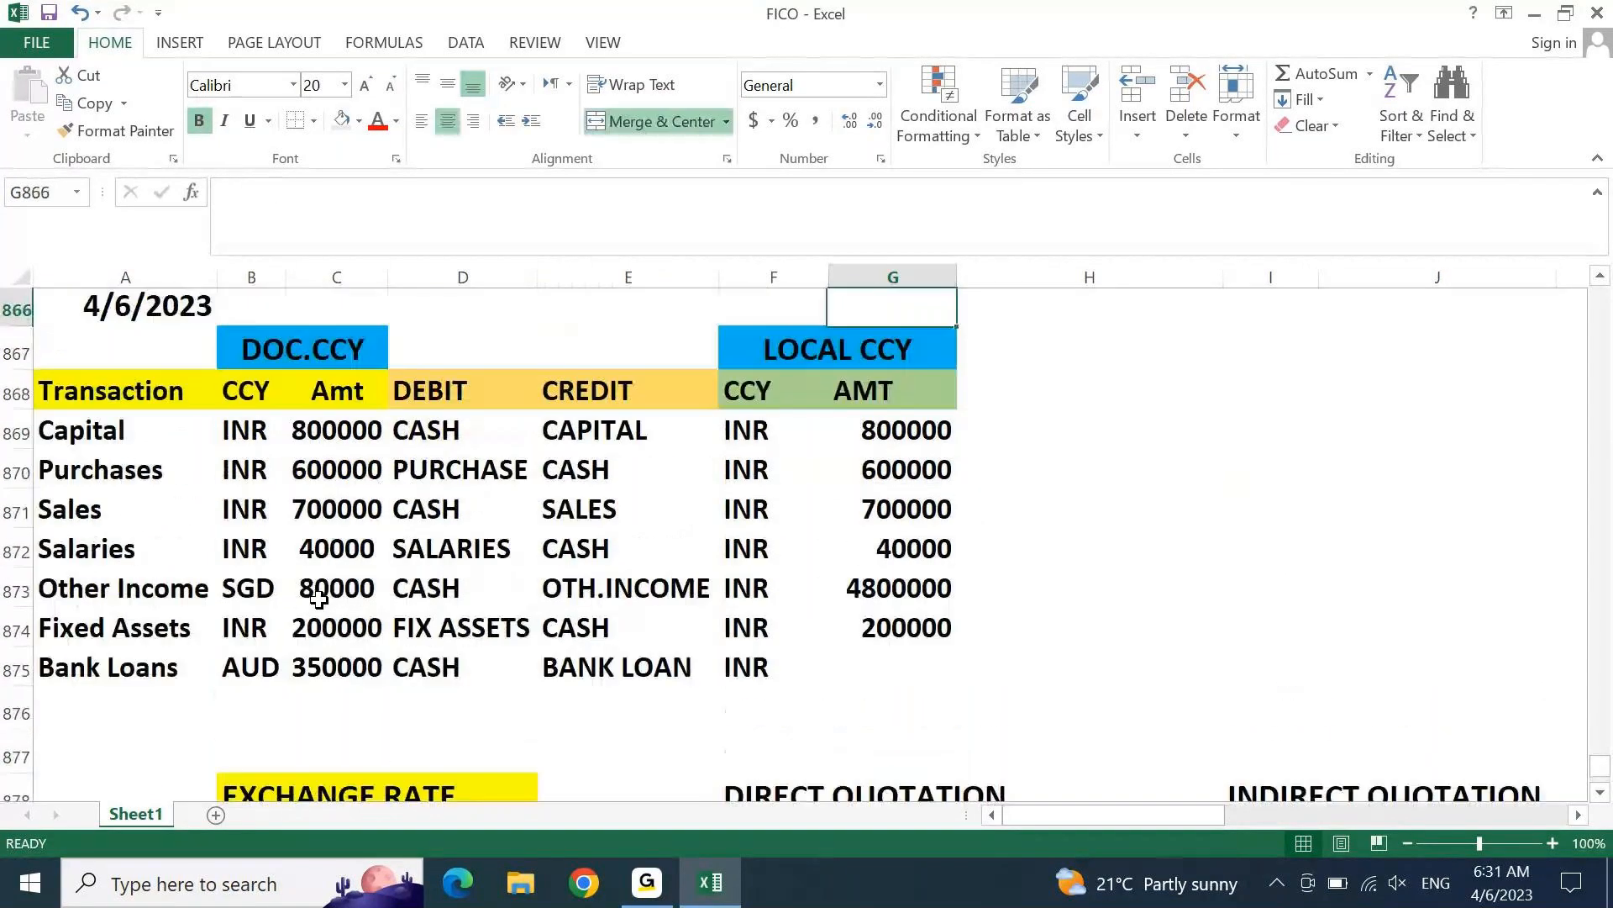
pyautogui.press('Down')
pyautogui.press('Down')
pyautogui.press('Down')
pyautogui.press('Down')
pyautogui.press('Down')
pyautogui.press('Down')
pyautogui.press('Down')
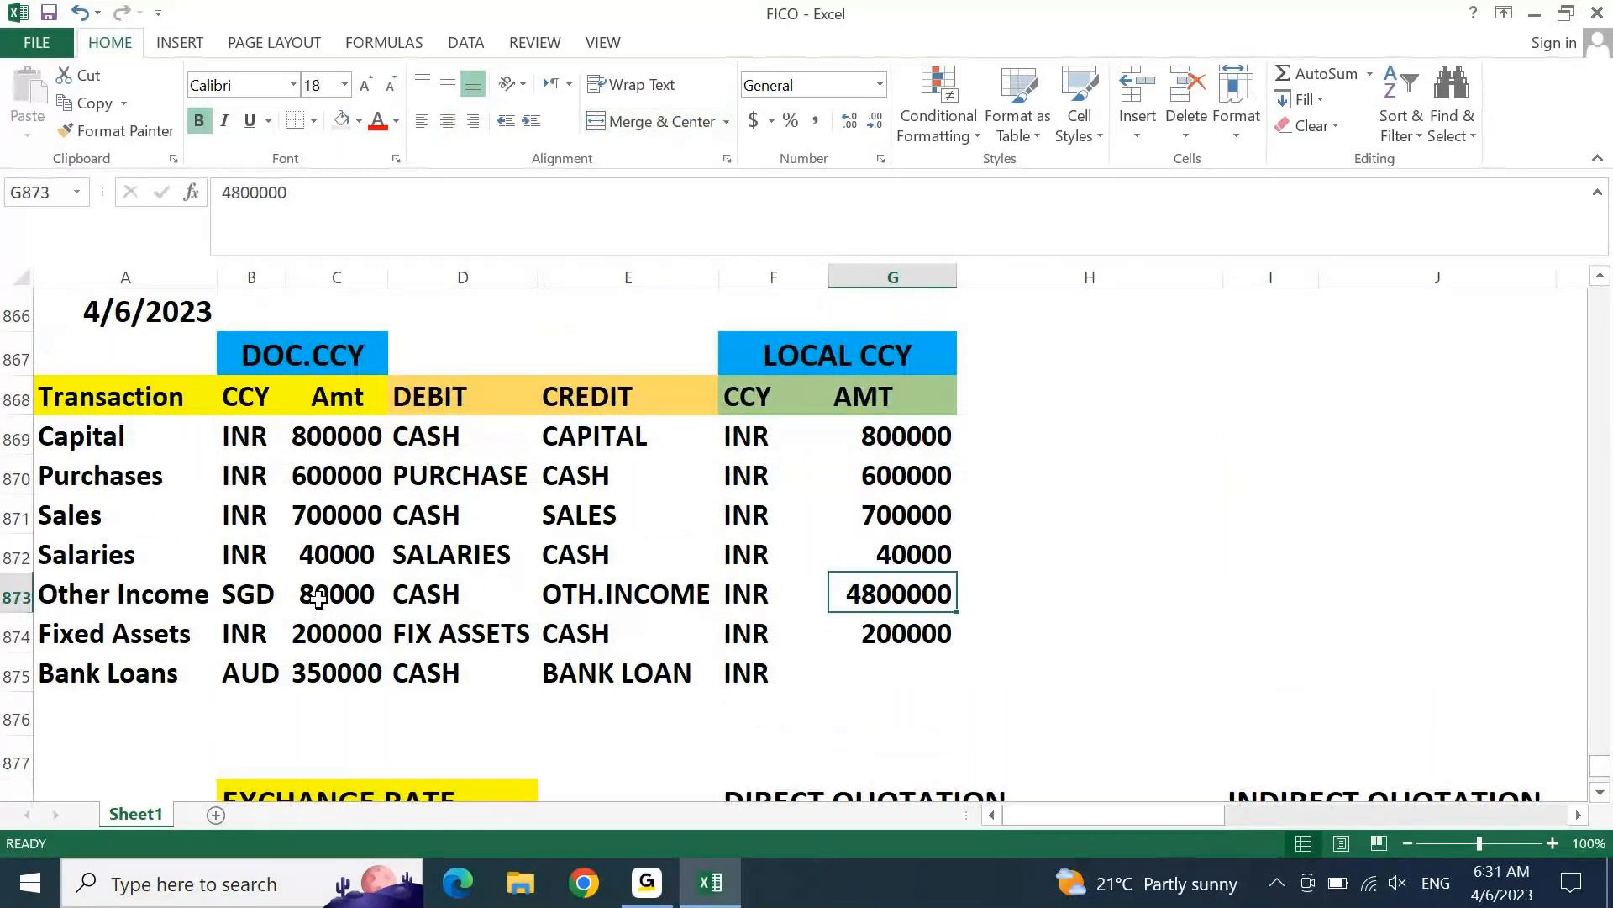
# Step: Calculate the Bank Loans local currency amount in G875 with =C875*55 and widen column G to fit it
pyautogui.press('Down')
pyautogui.press('Down')
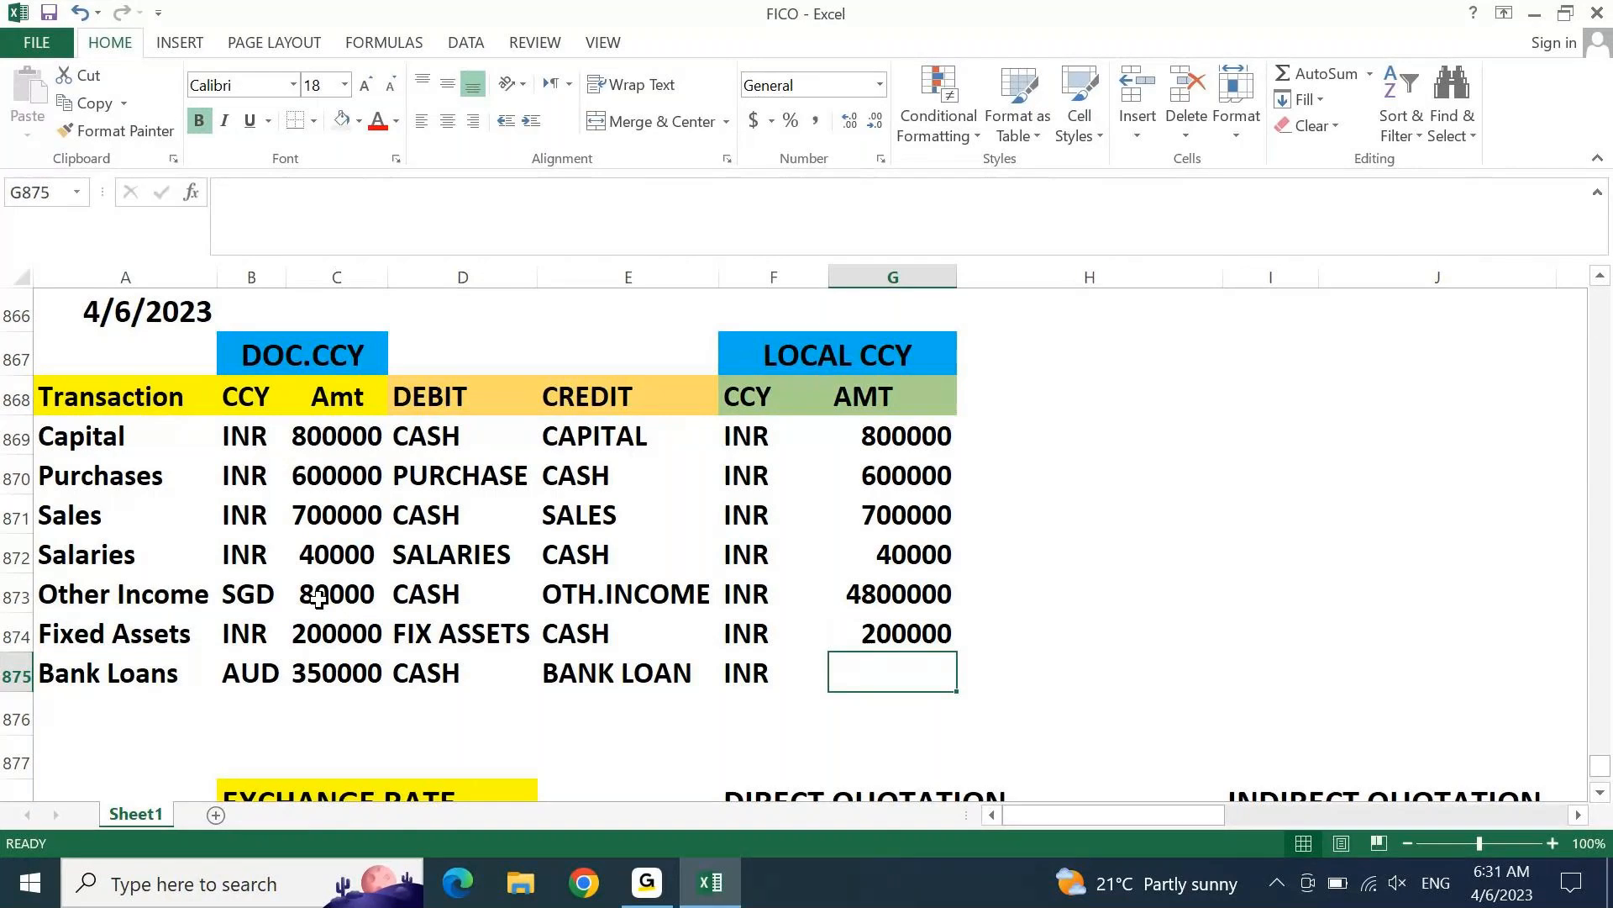
pyautogui.write('=')
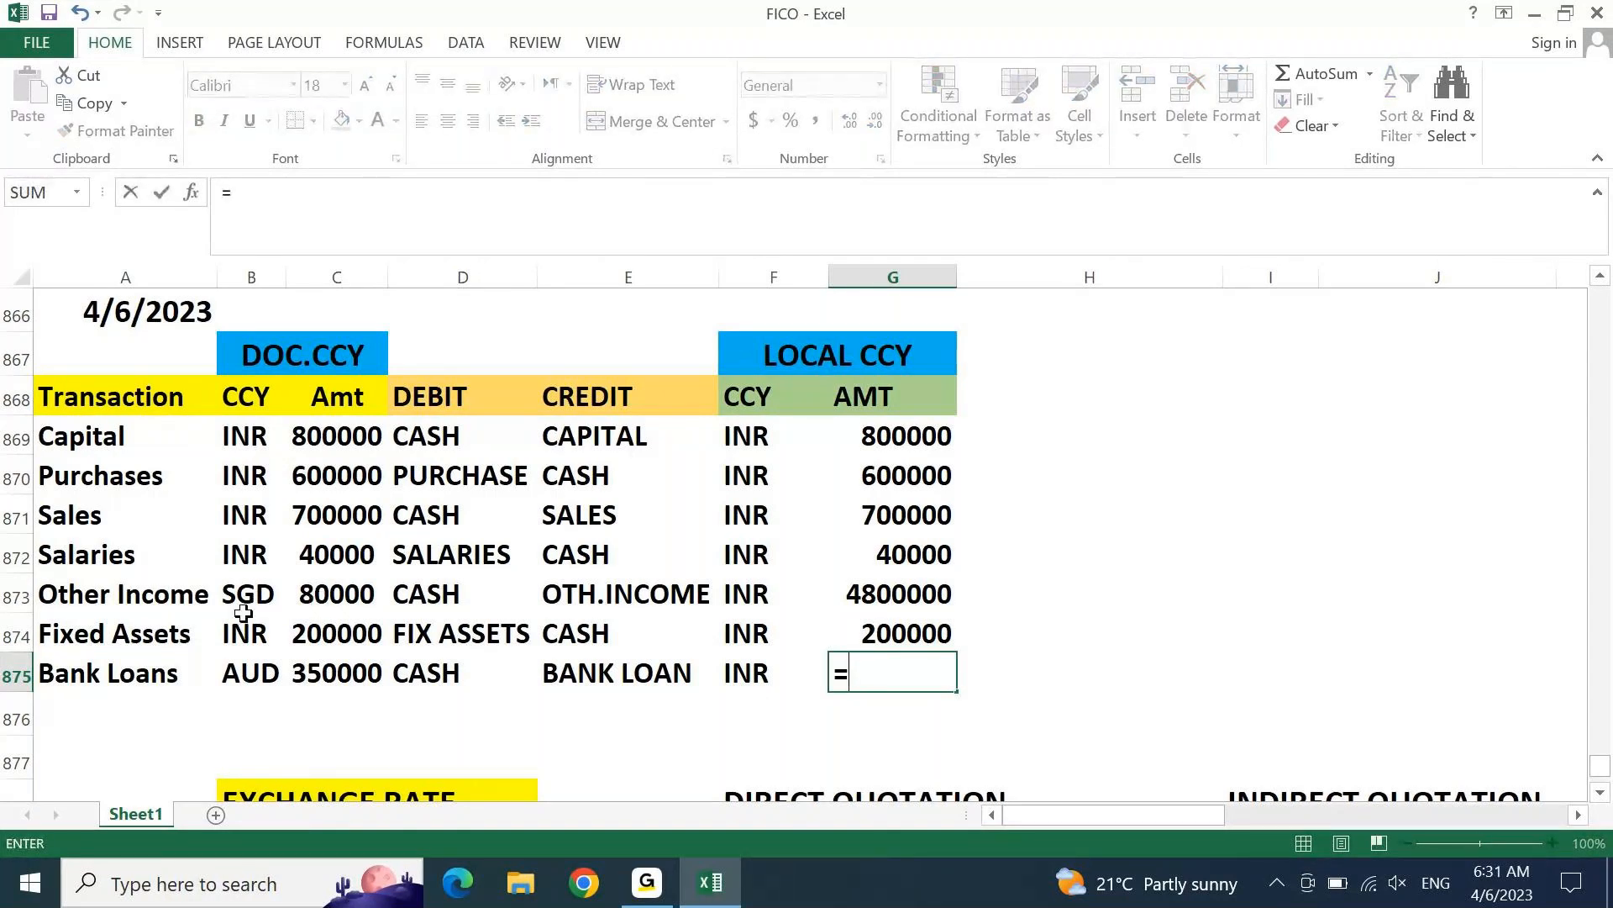
pyautogui.click(336, 676)
pyautogui.write('*')
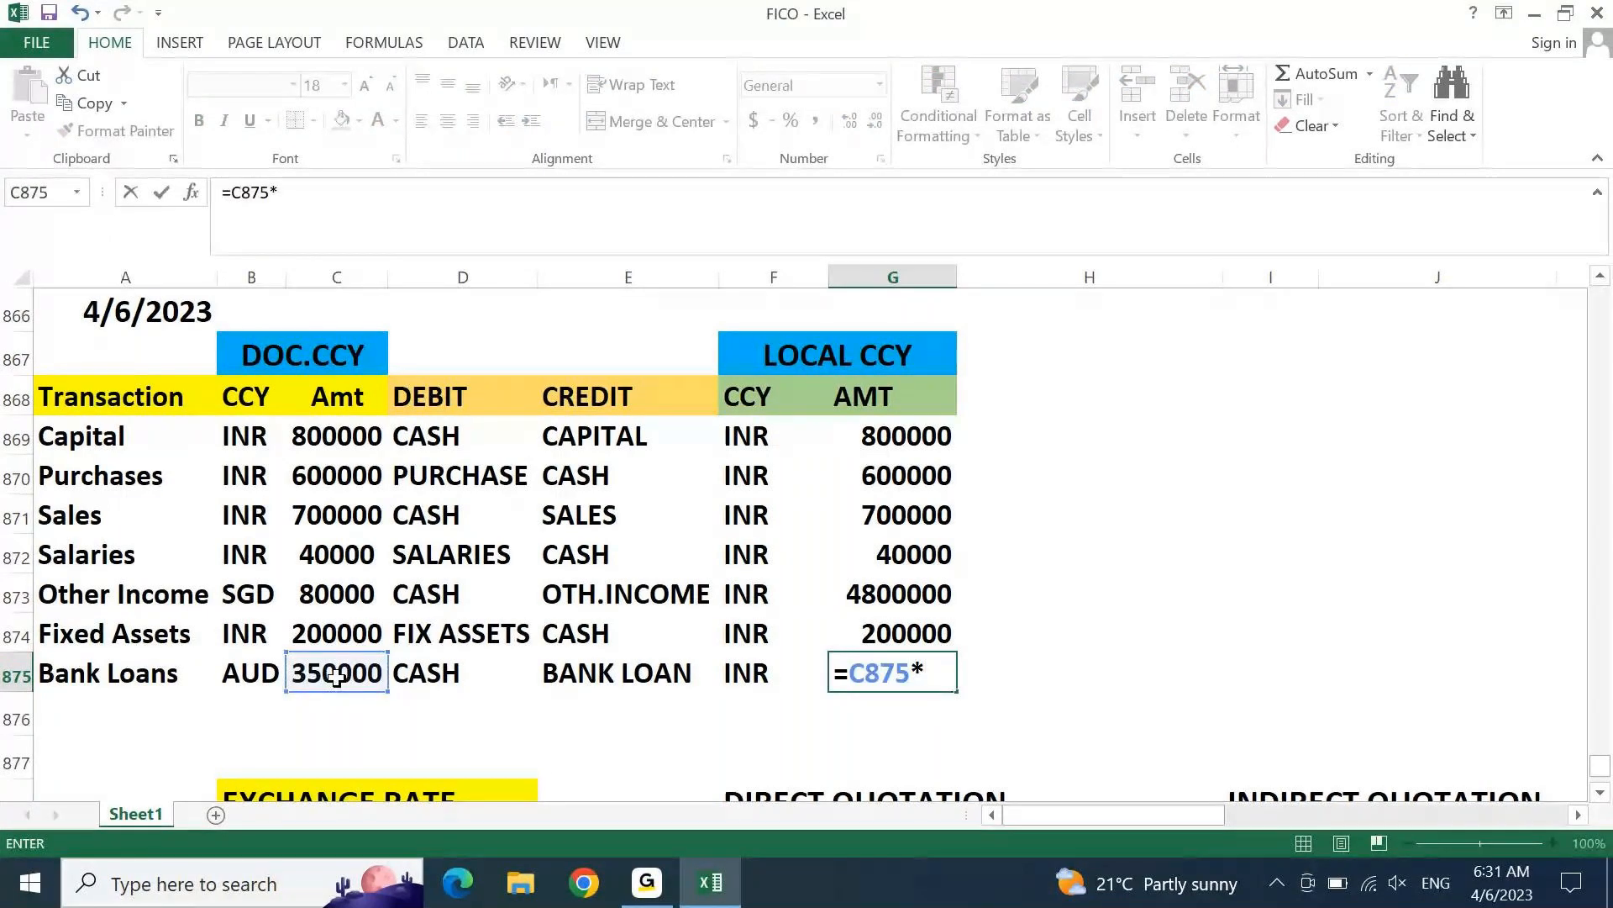
pyautogui.write('55')
pyautogui.press('Return')
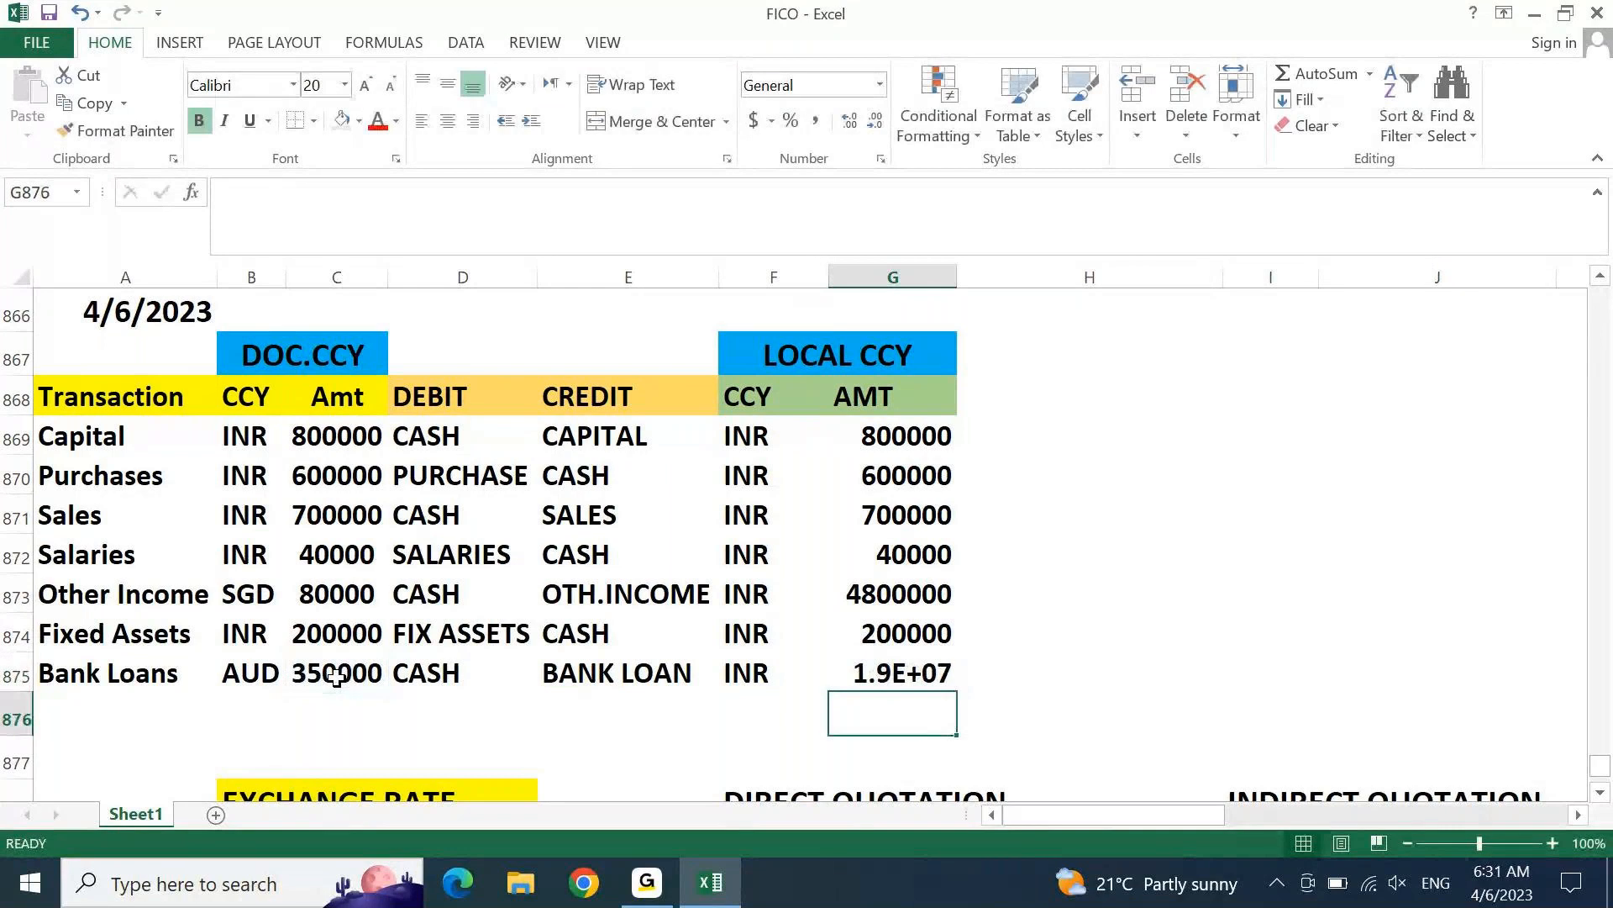
pyautogui.press('Up')
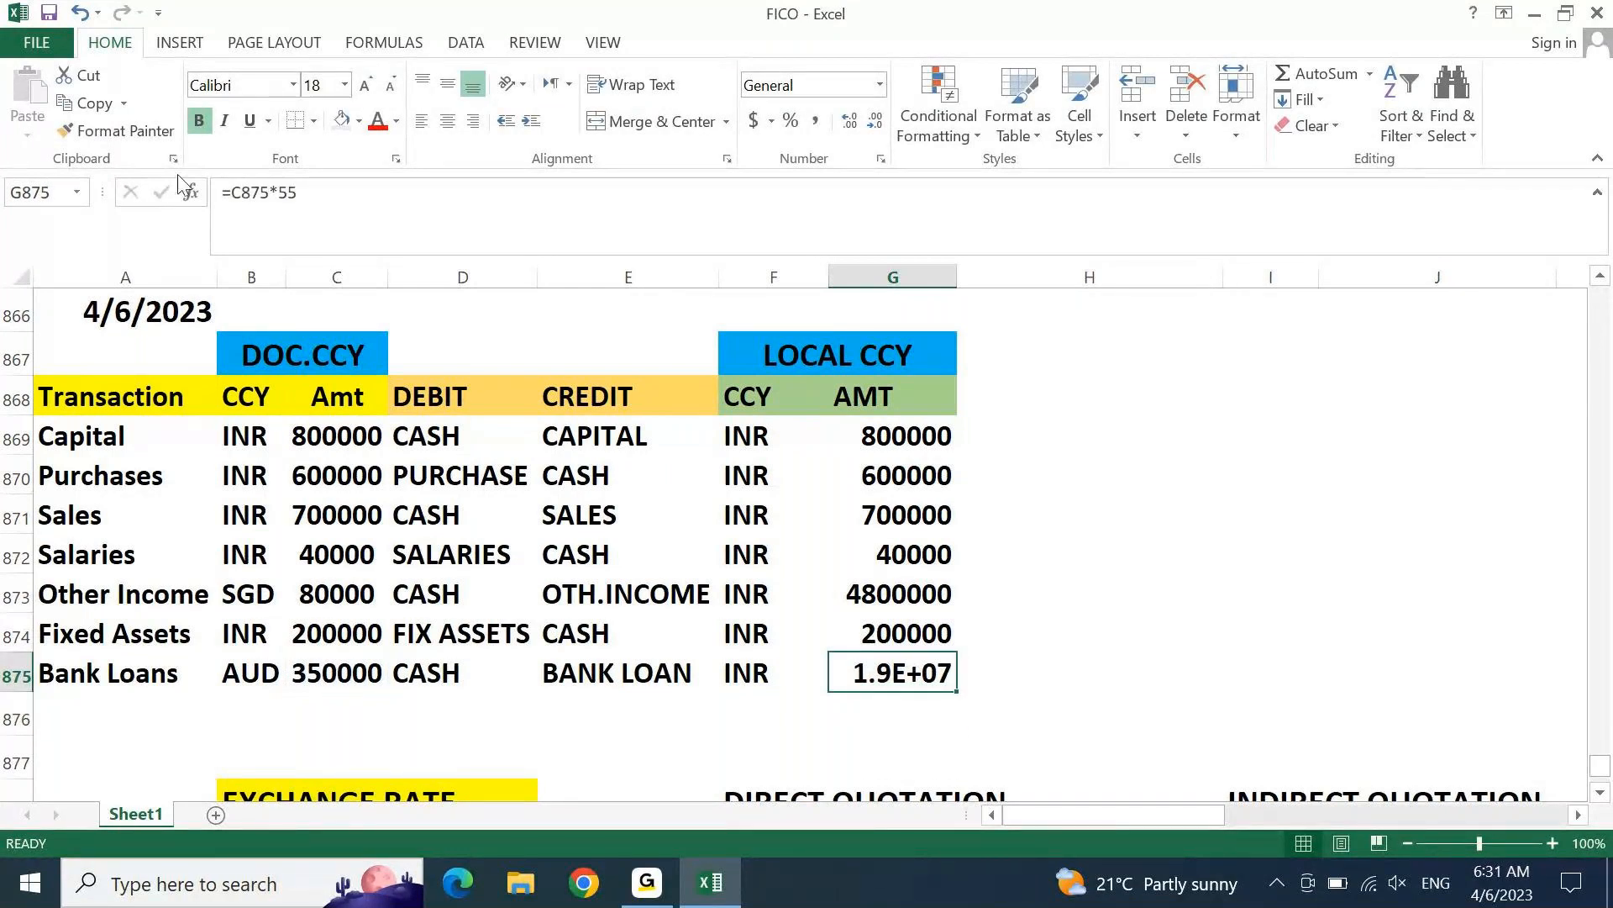
pyautogui.click(958, 290)
pyautogui.moveTo(958, 278); pyautogui.dragTo(996, 277)
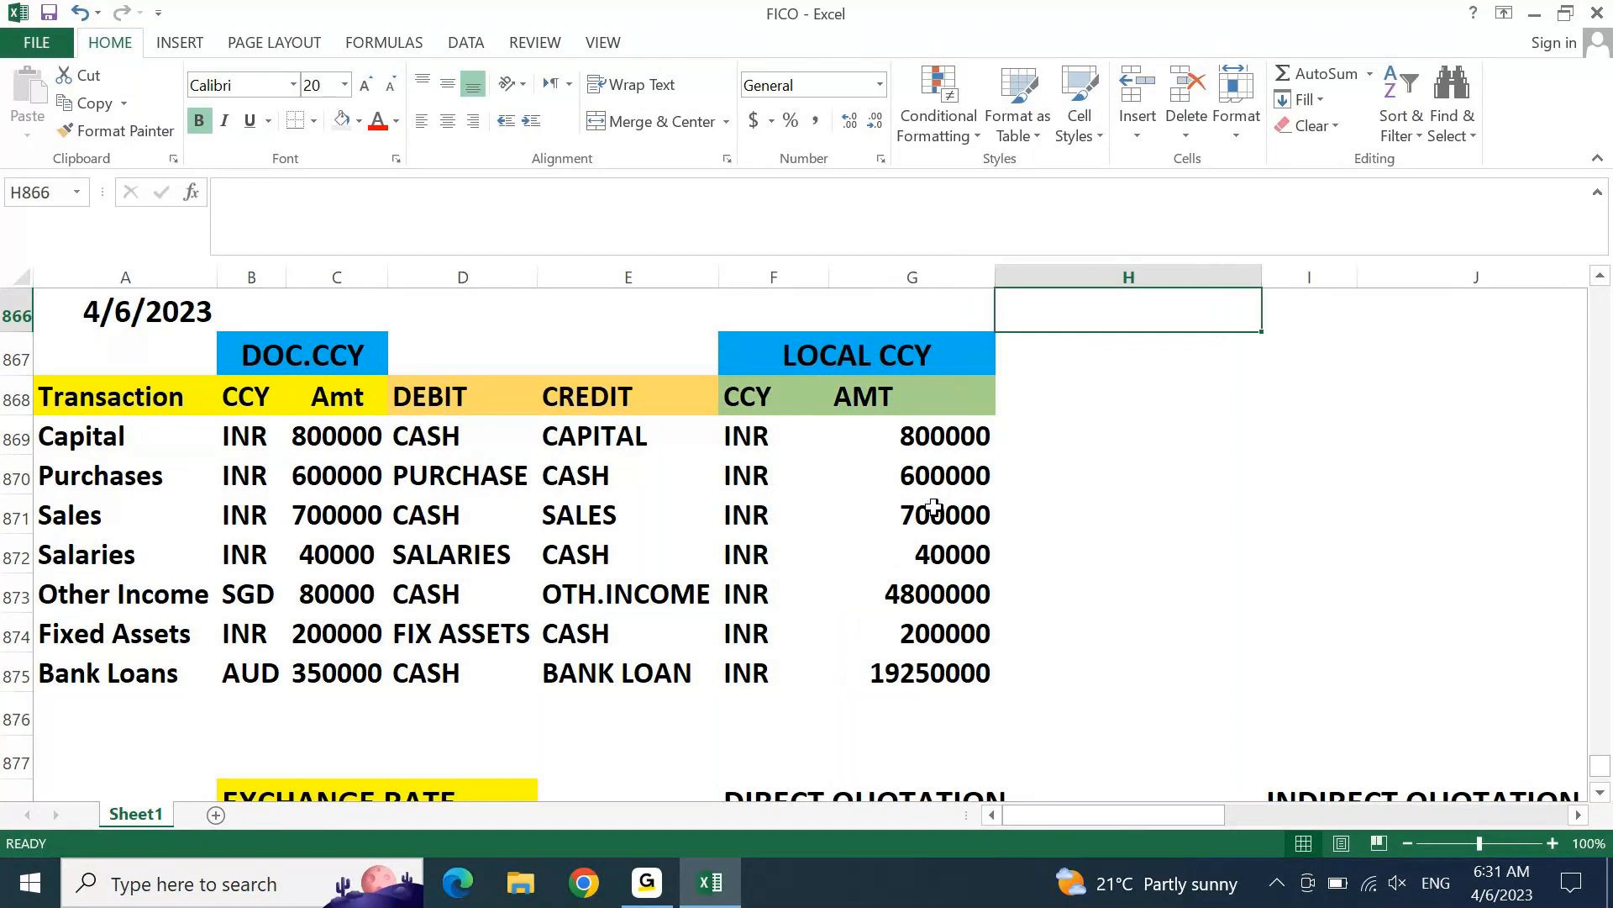
# Step: Set the Bank Loans document currency amount in C875 to 35000
pyautogui.click(324, 681)
pyautogui.click(297, 192)
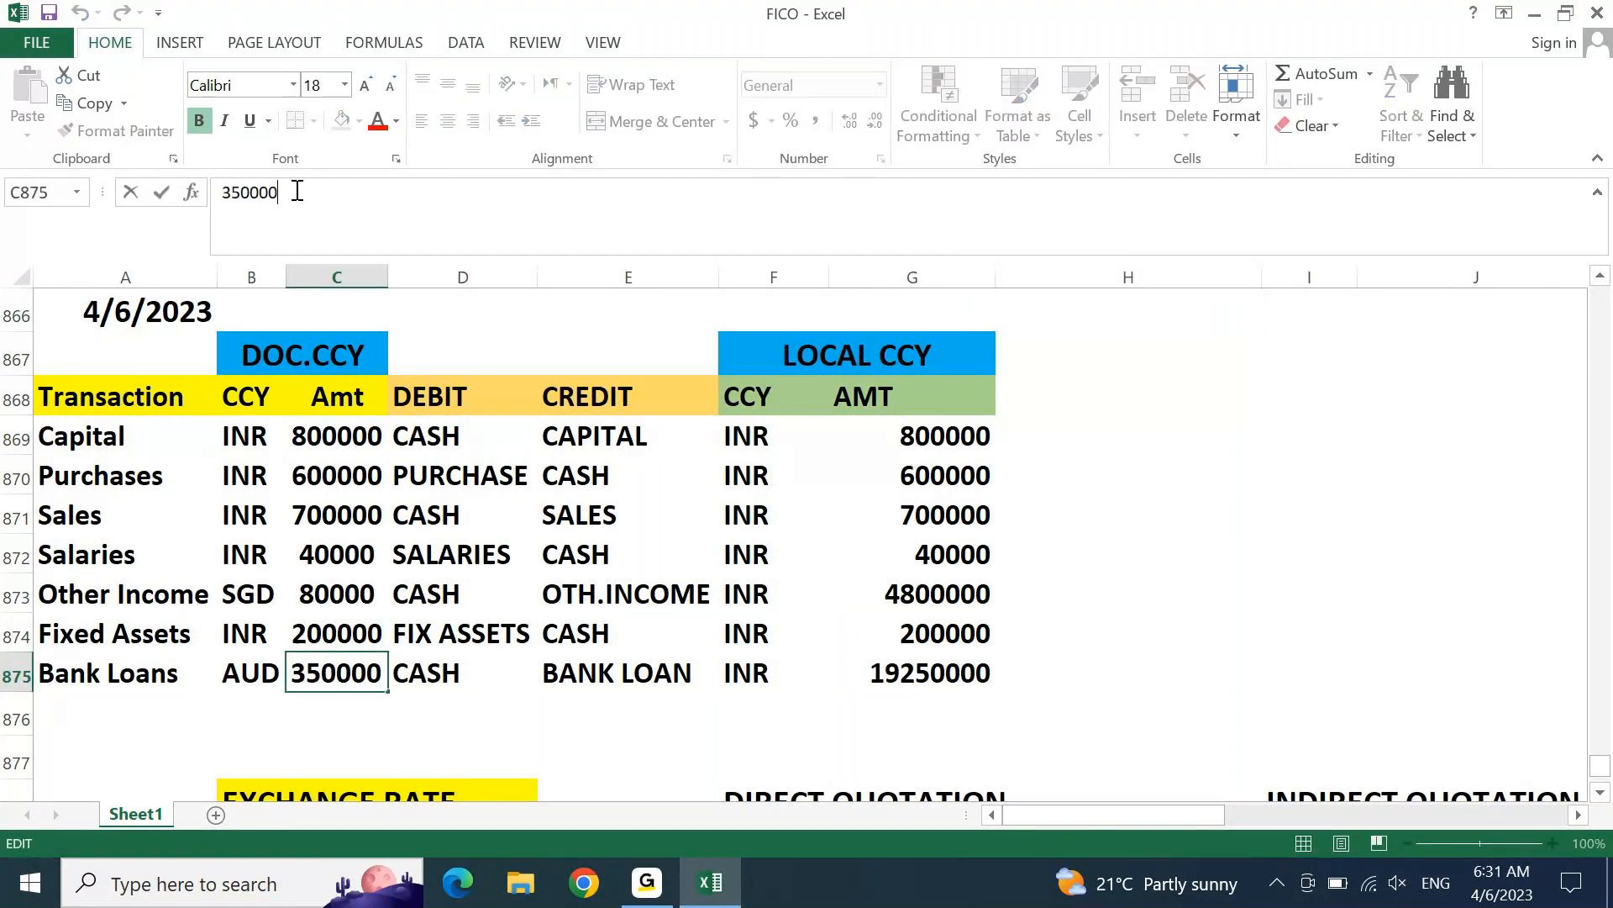
pyautogui.press('BackSpace')
pyautogui.press('Return')
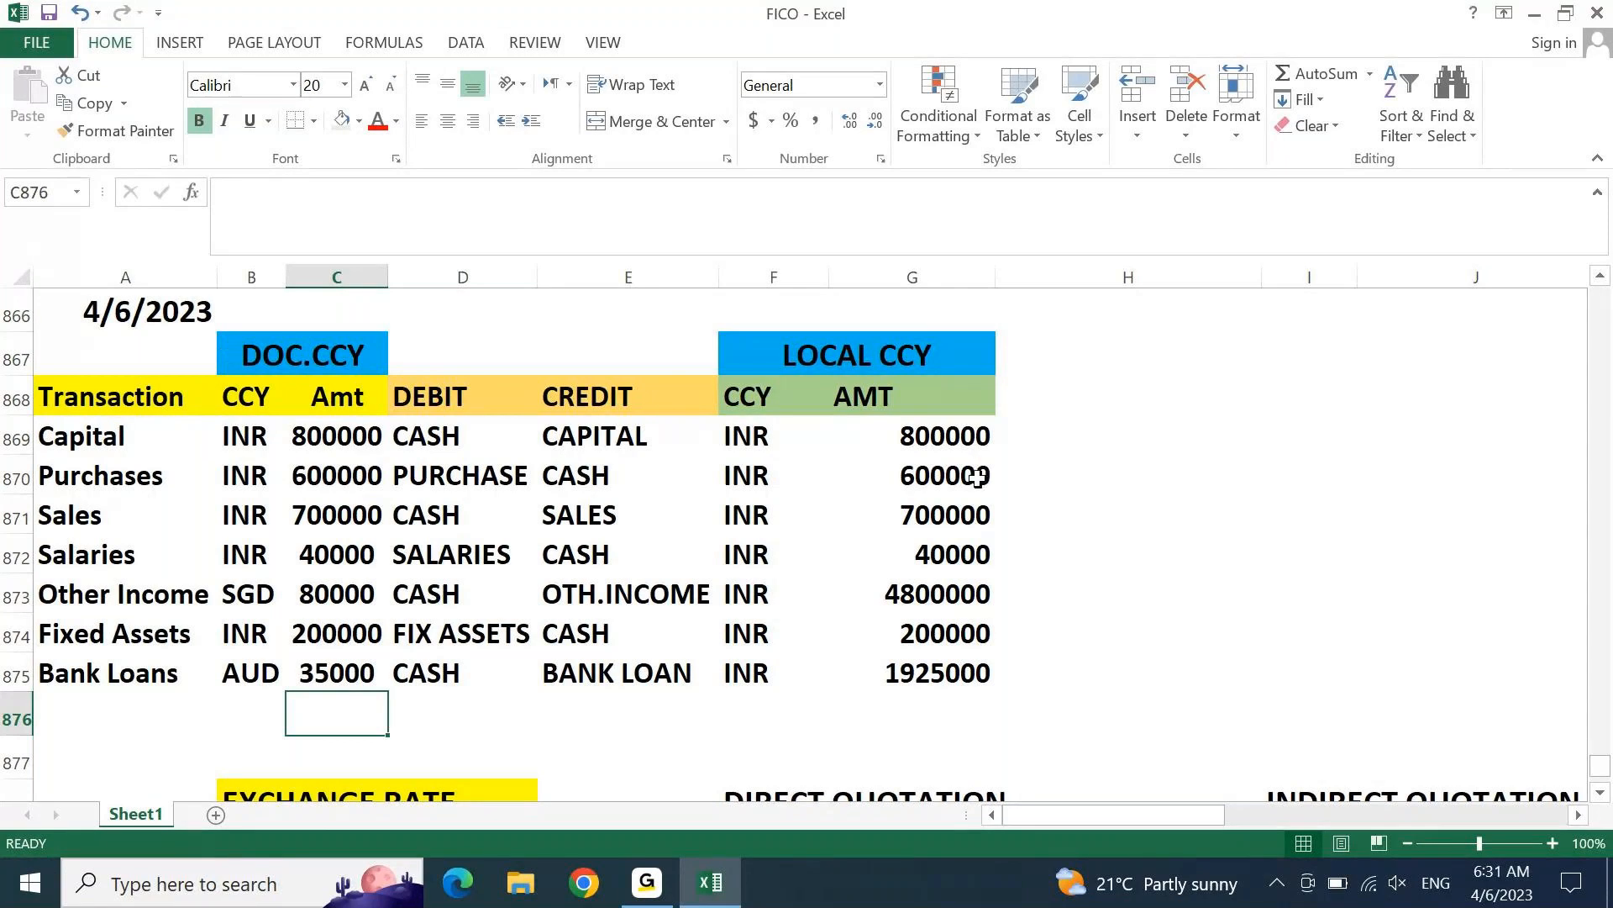
# Step: Replace the Bank Loans formula in G875 with its calculated value
pyautogui.click(937, 443)
pyautogui.press('Down')
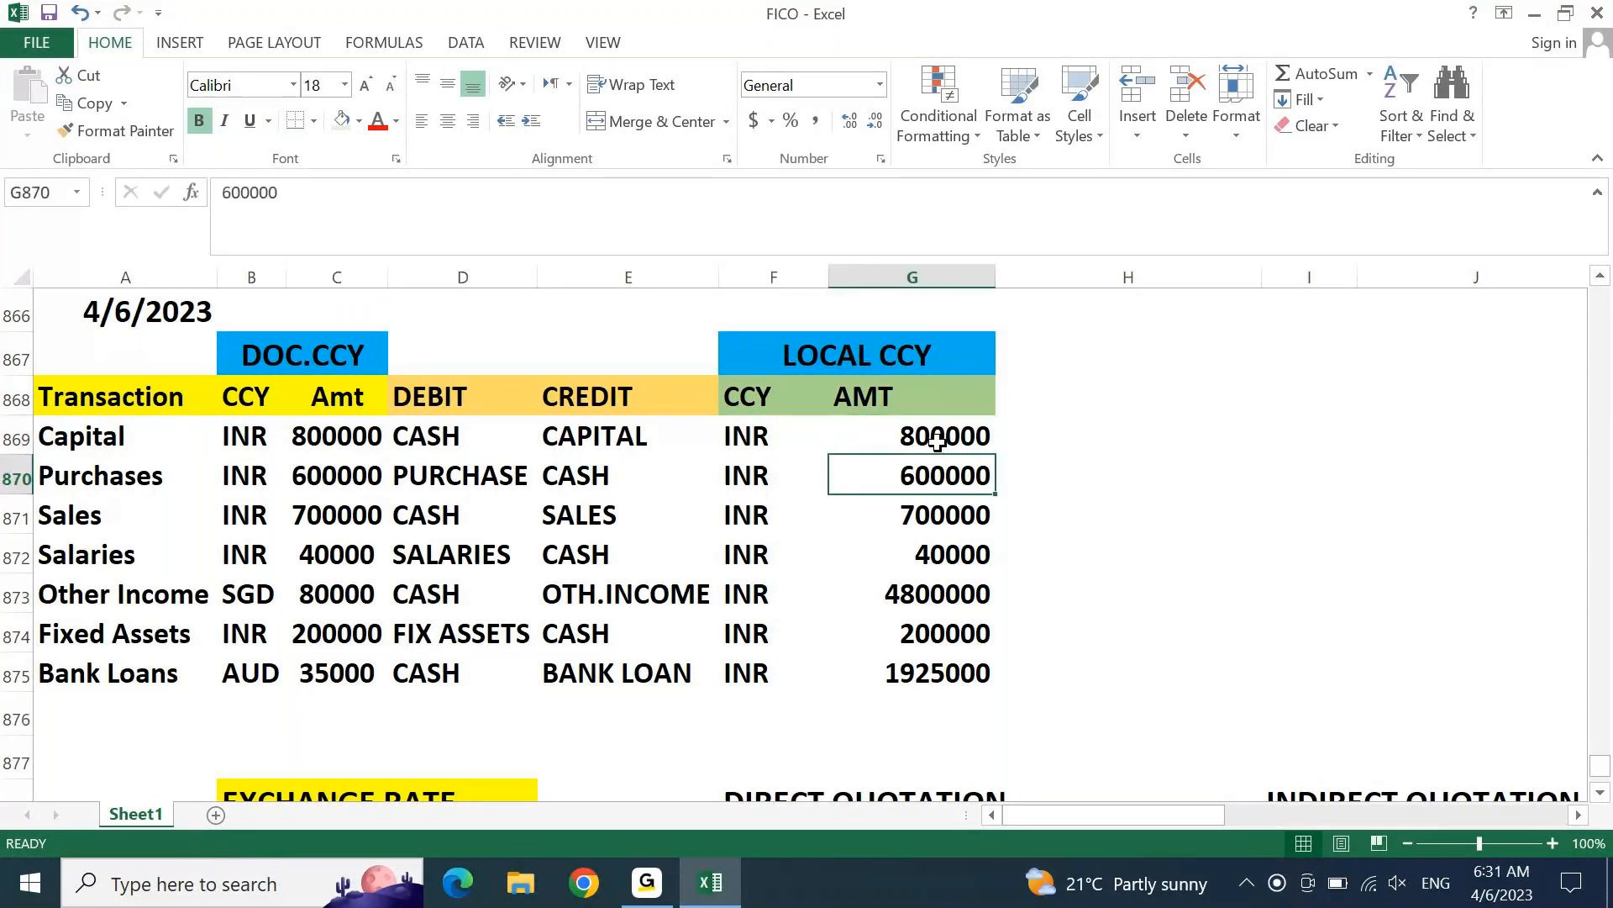
pyautogui.hotkey('ctrl', 'Down')
pyautogui.hotkey('ctrl', 'c')
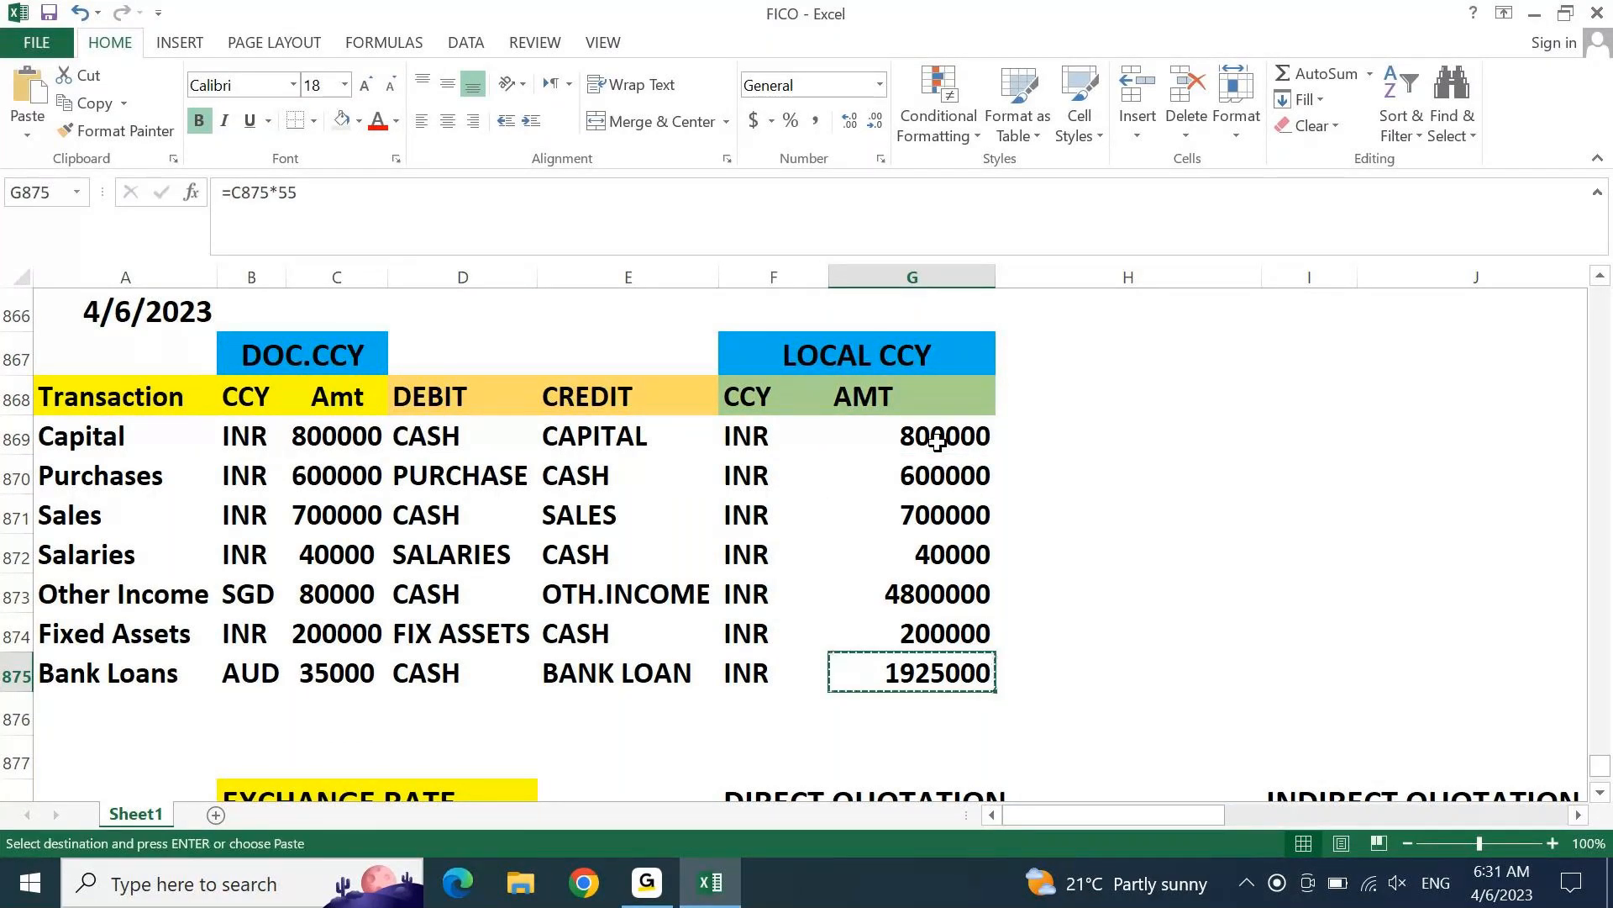
pyautogui.hotkey('ctrl', 'alt', 'v')
pyautogui.press('v')
pyautogui.press('Return')
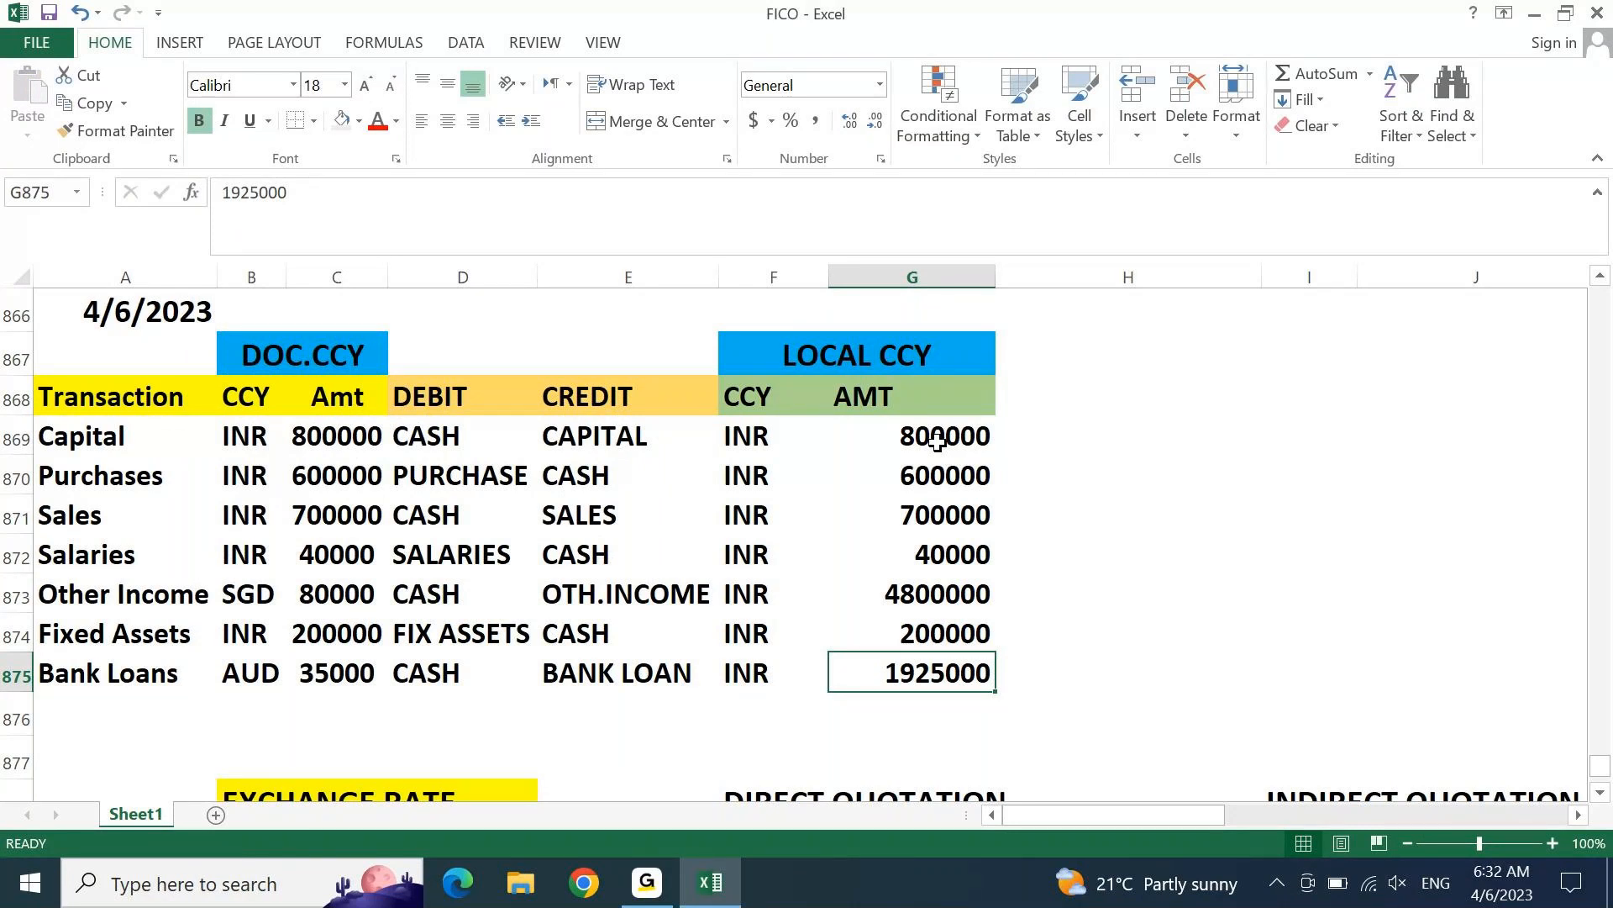
# Step: Enter the column headers CCY in H868 and AMT in I868, next to the local currency columns
pyautogui.press('Up')
pyautogui.press('Up')
pyautogui.press('Up')
pyautogui.press('Up')
pyautogui.press('Up')
pyautogui.press('Up')
pyautogui.press('Up')
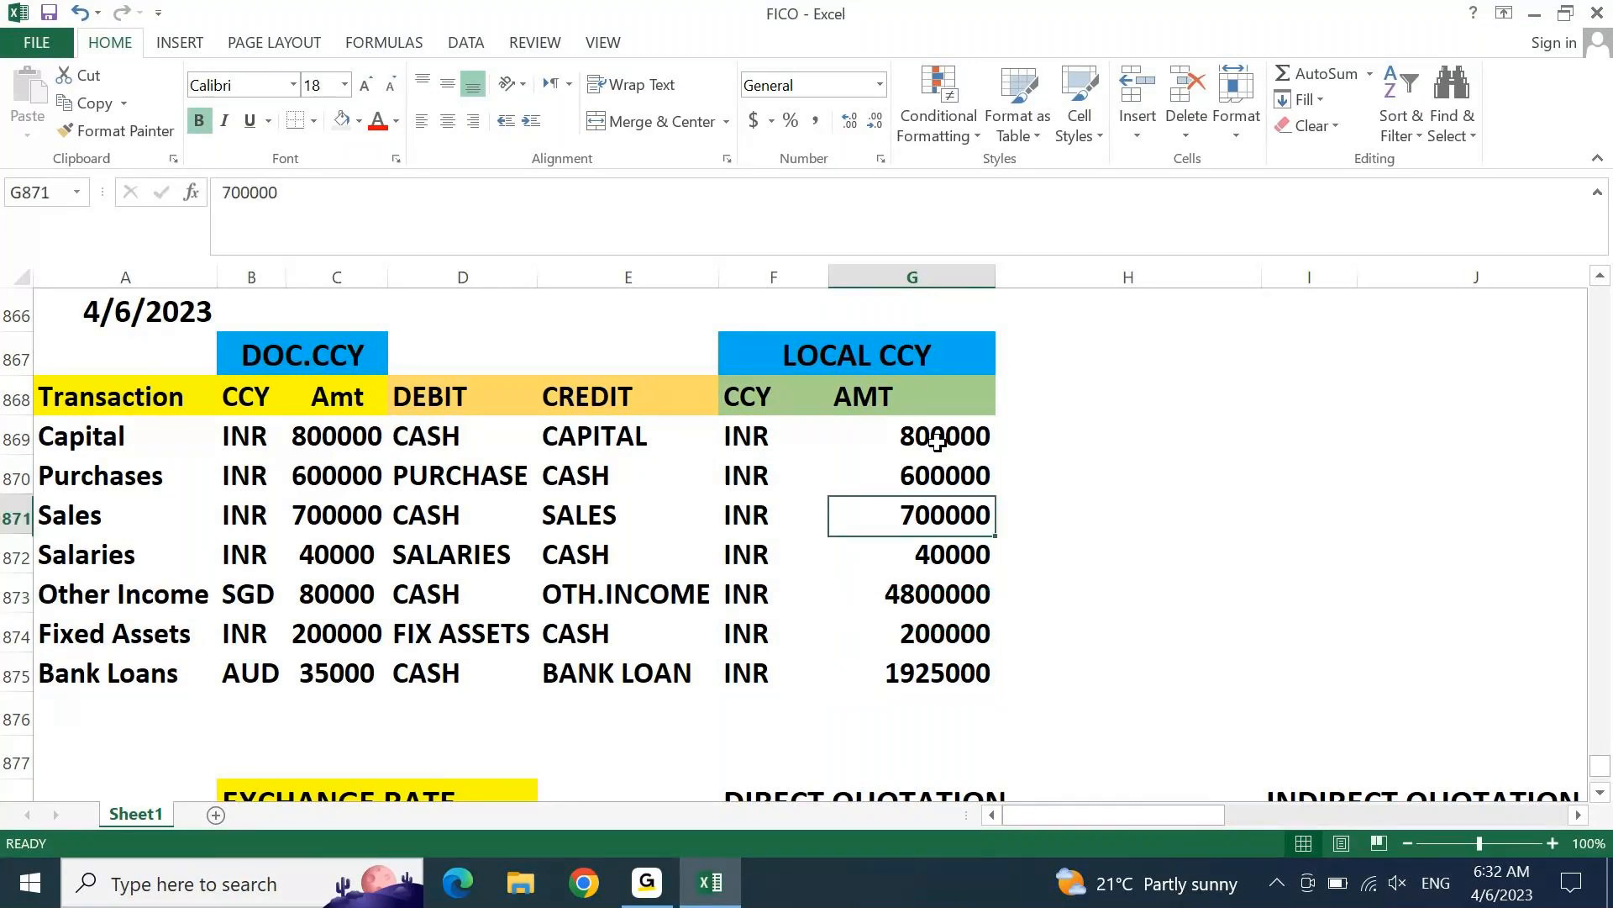
pyautogui.press('Right')
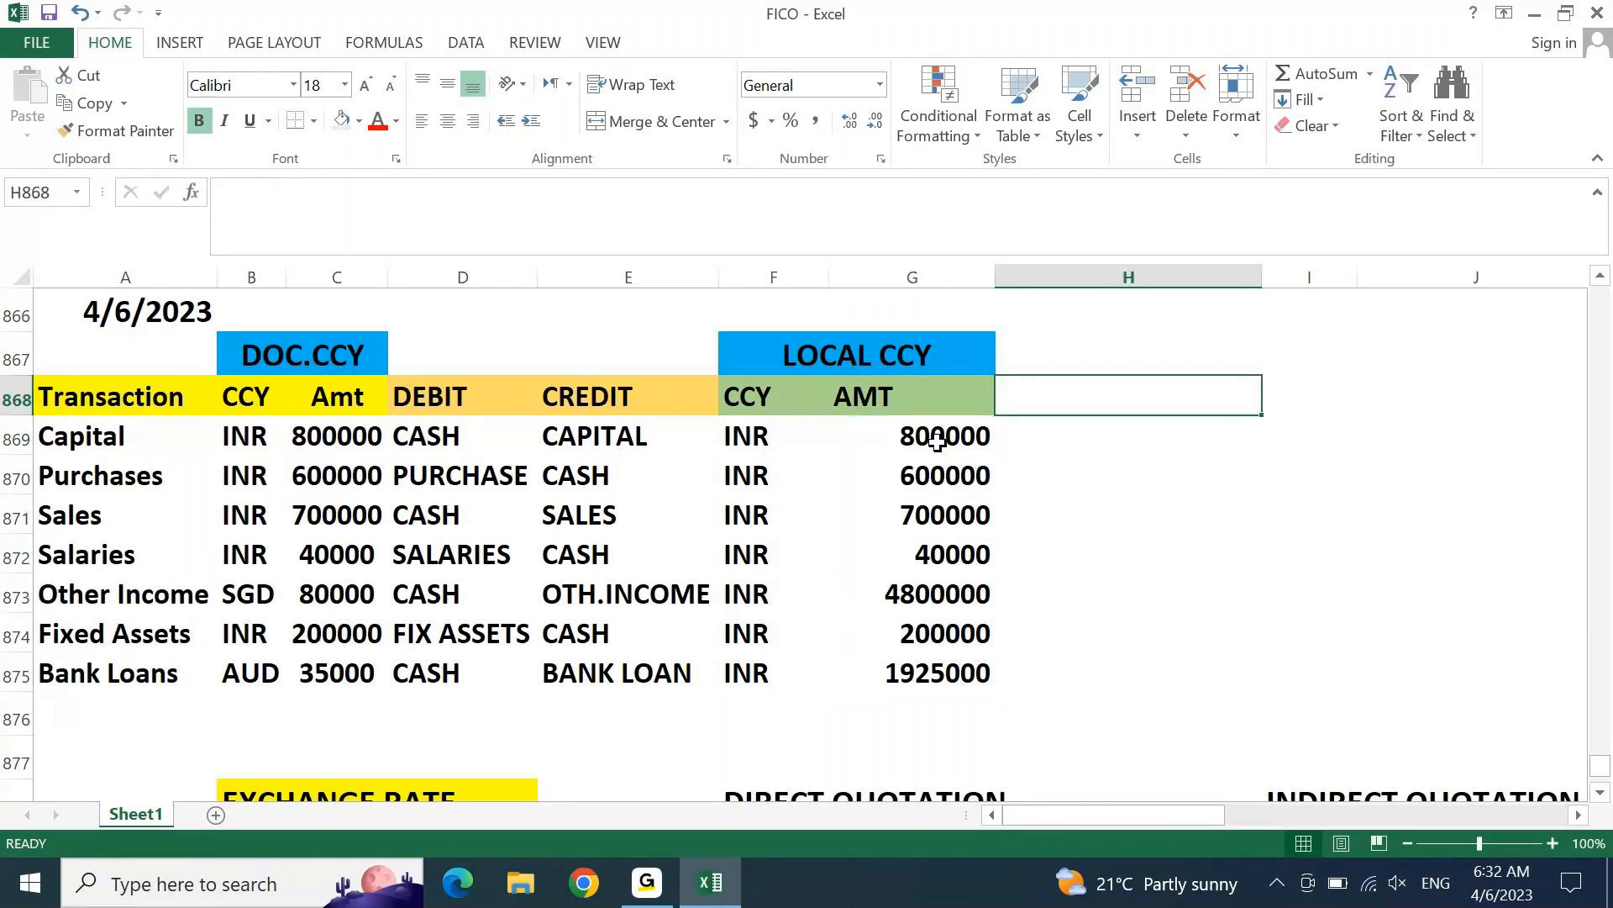
pyautogui.write('ccy')
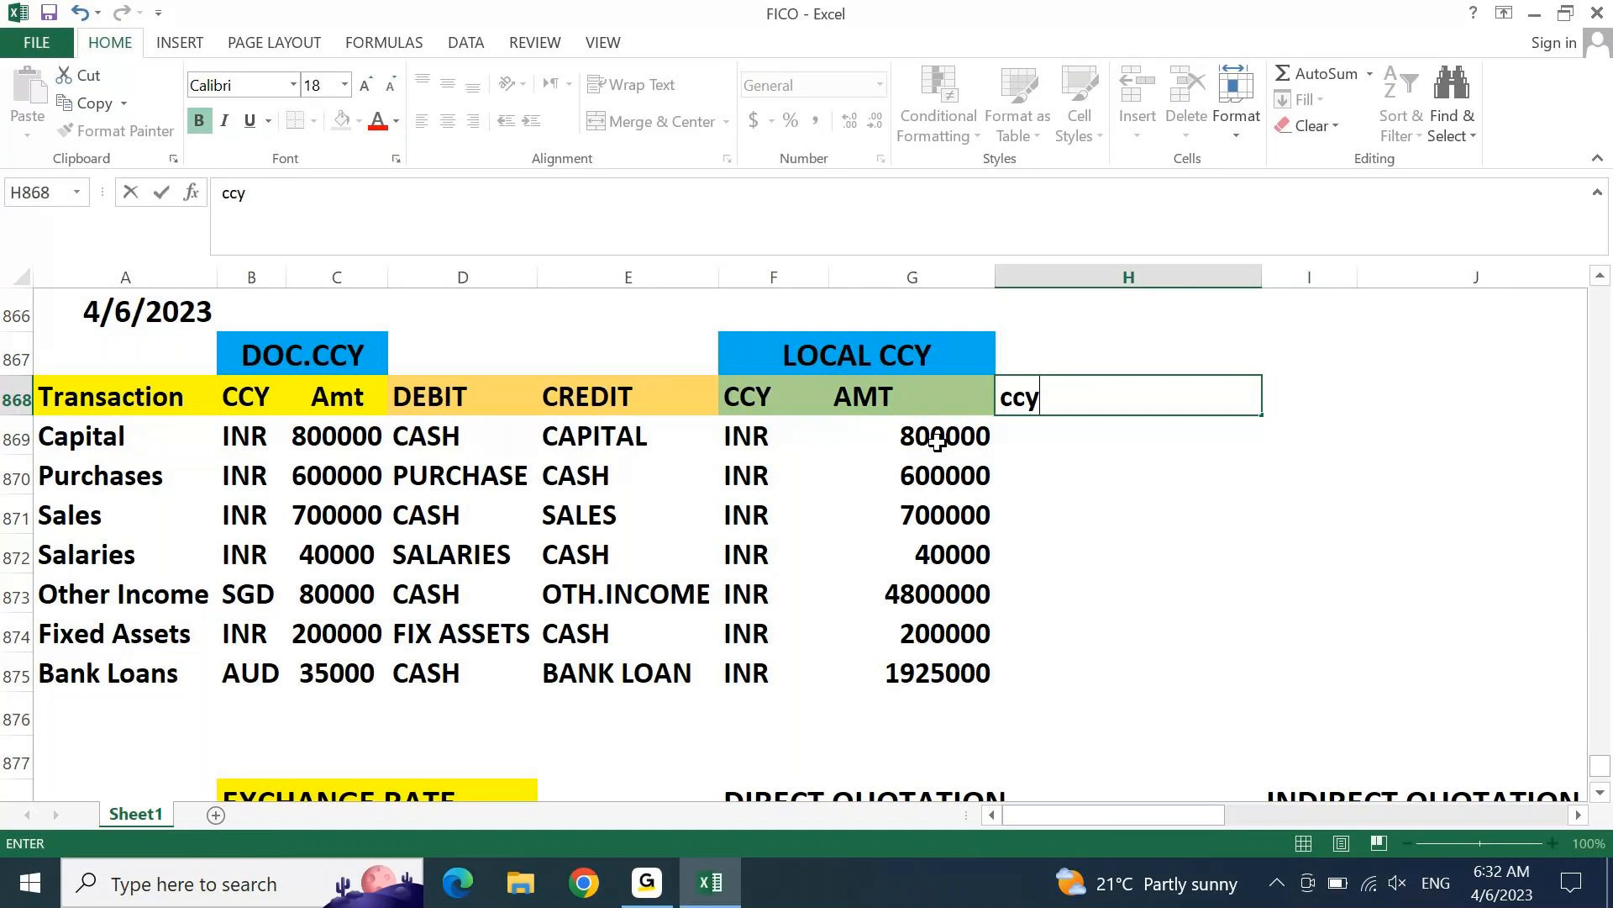
pyautogui.press('Tab')
pyautogui.write('AMT')
pyautogui.press('Return')
pyautogui.press('Up')
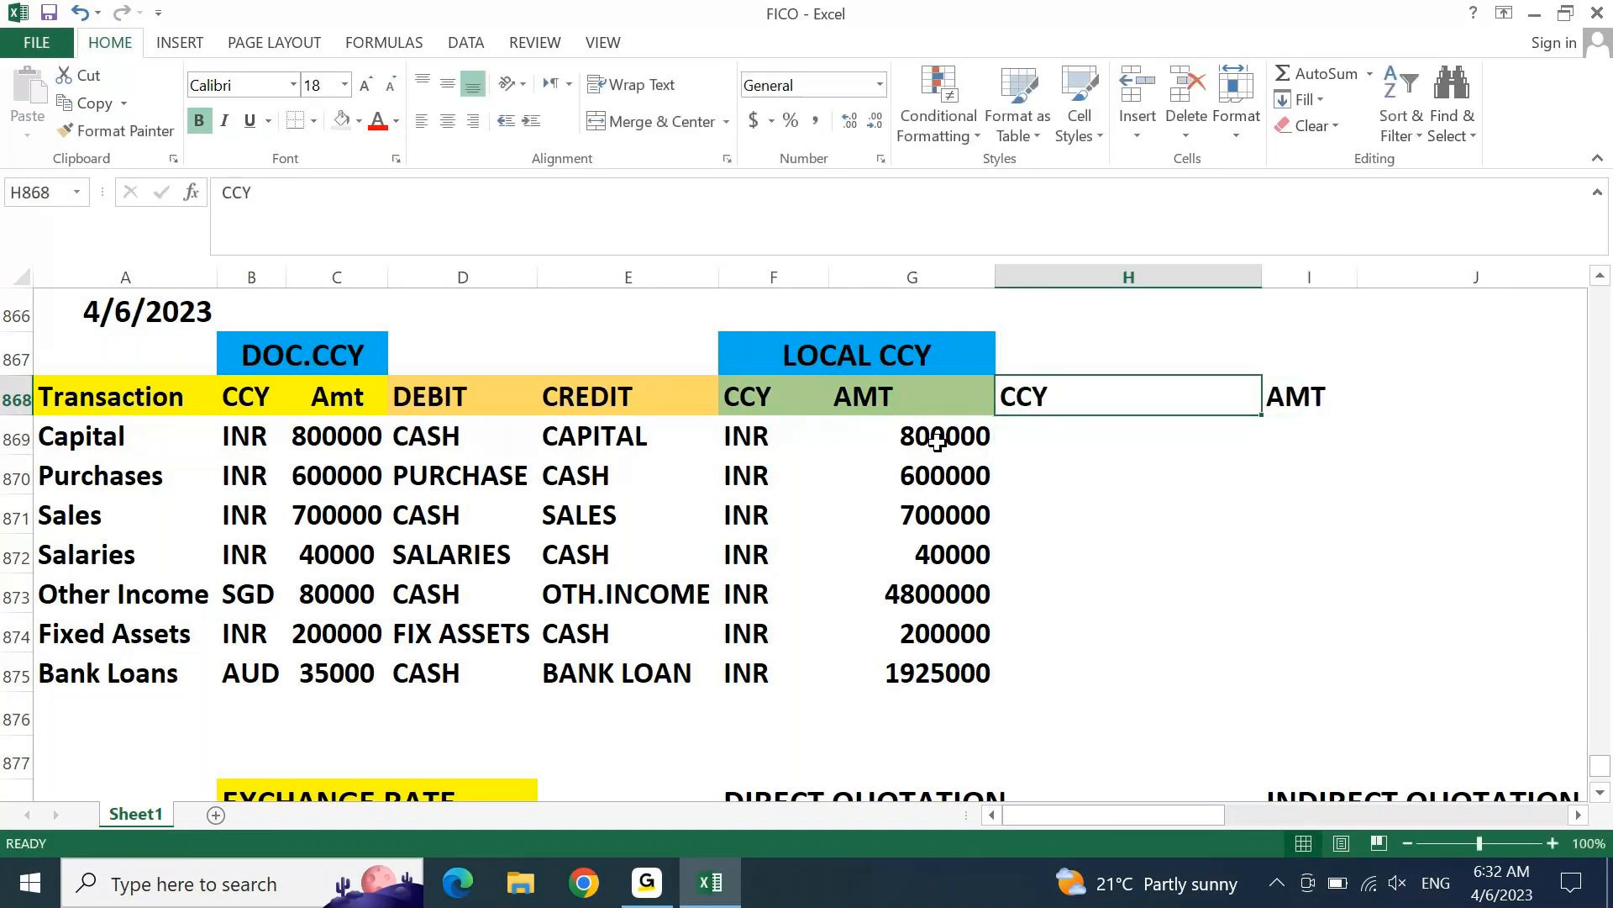
# Step: Shade the new CCY and AMT headers in H868:I868 with a blue-gray fill
pyautogui.hotkey('shift', 'Right')
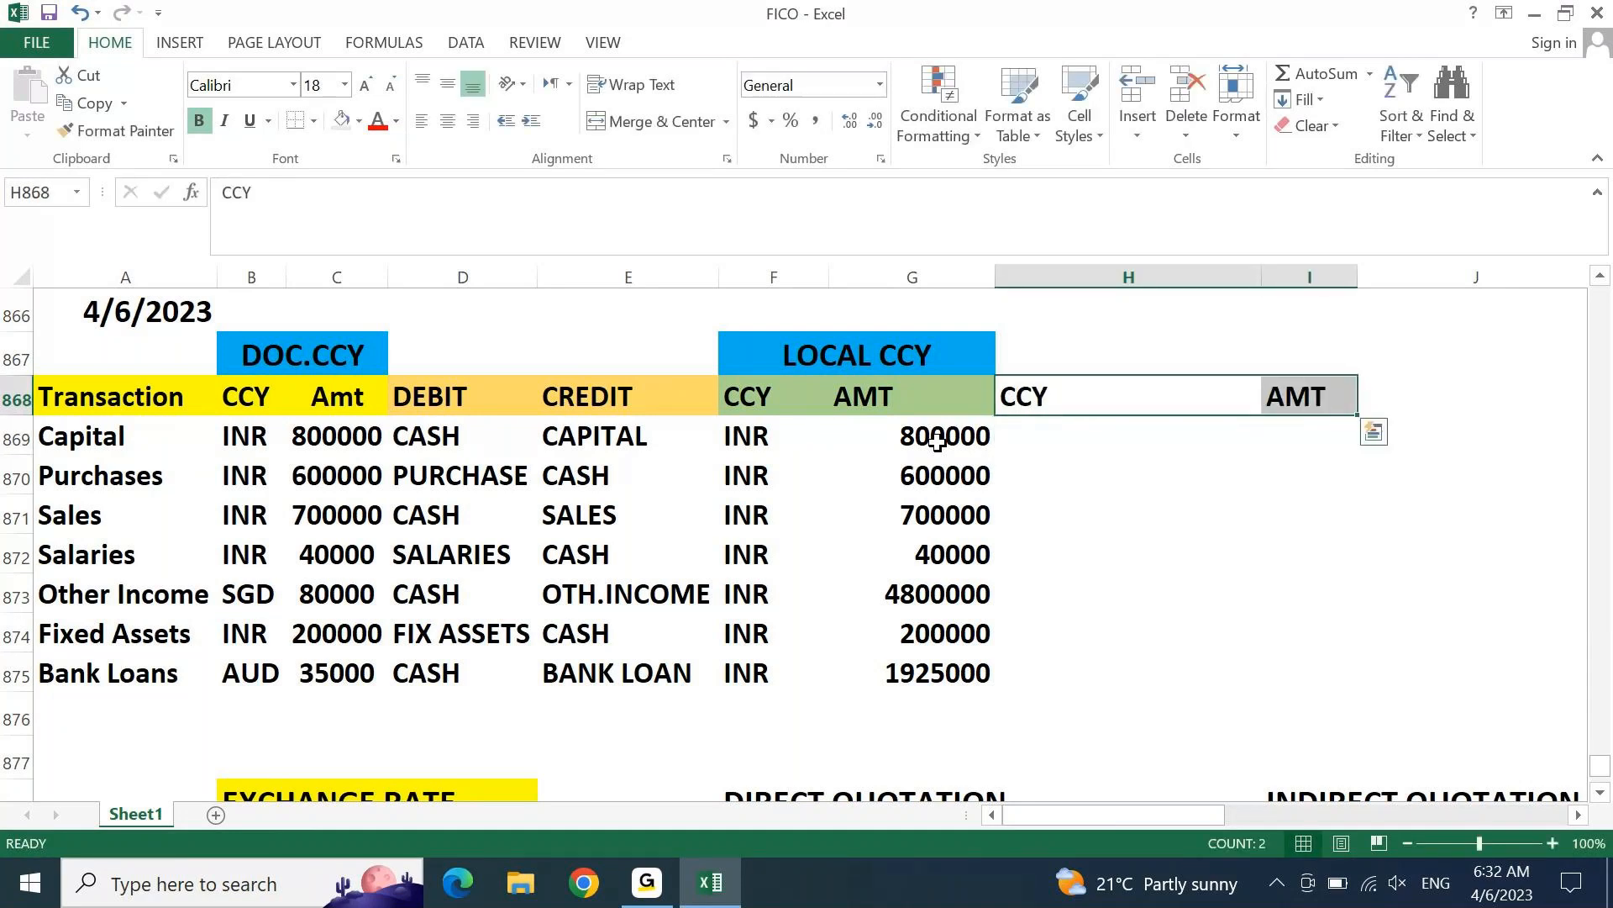
pyautogui.click(359, 121)
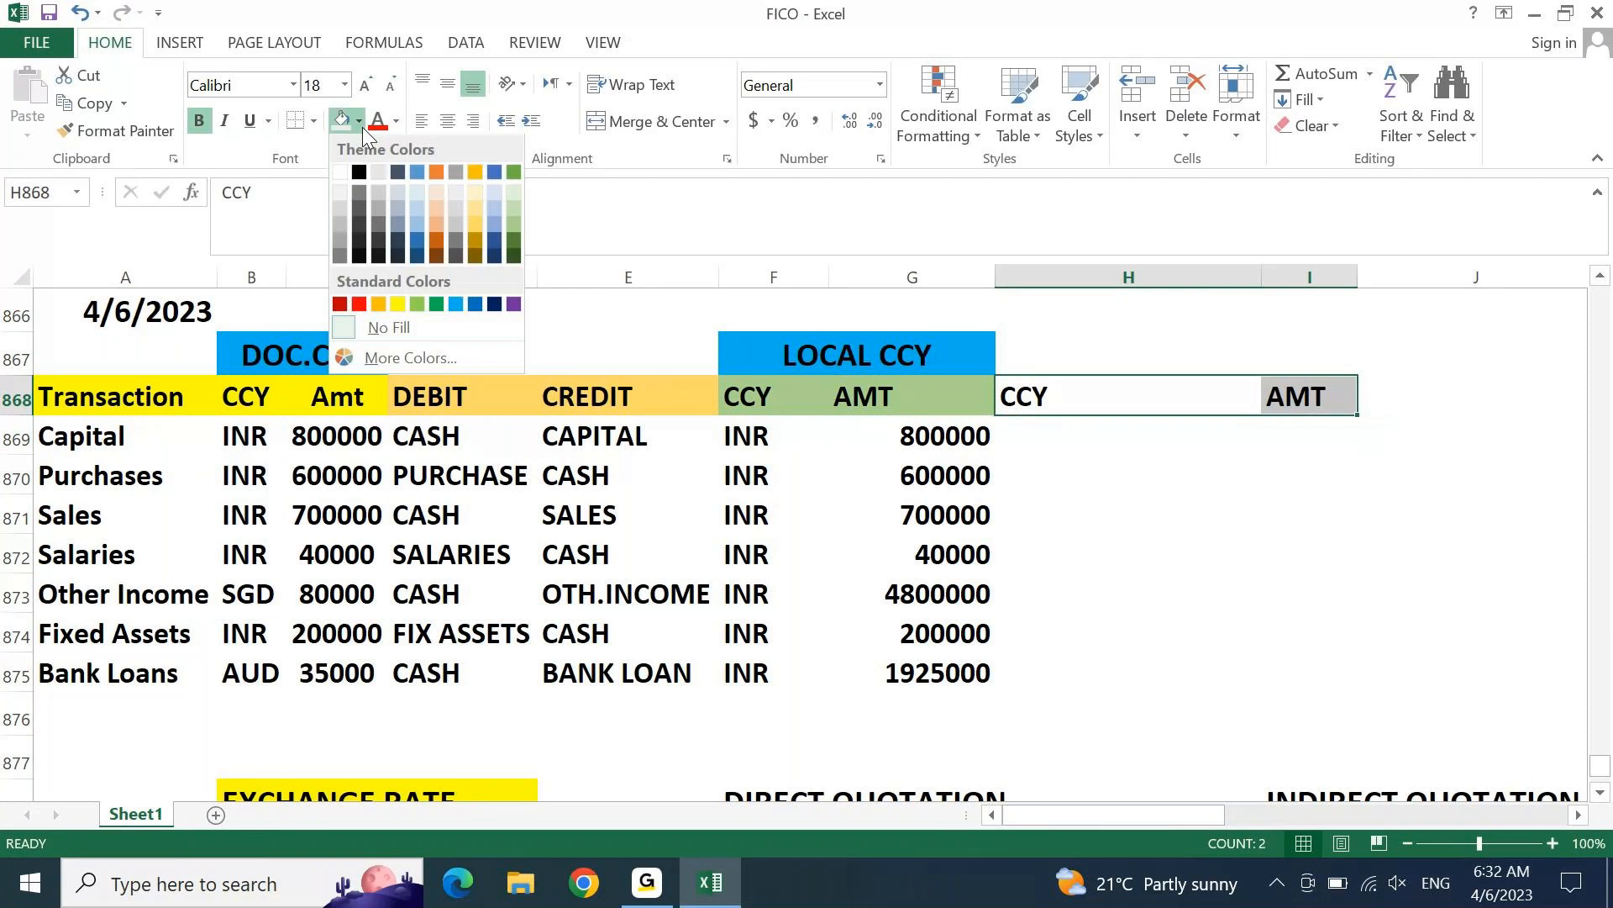
pyautogui.click(473, 208)
# Step: Merge and center H867:I867 above the new headers and fill it with light blue
pyautogui.press('Up')
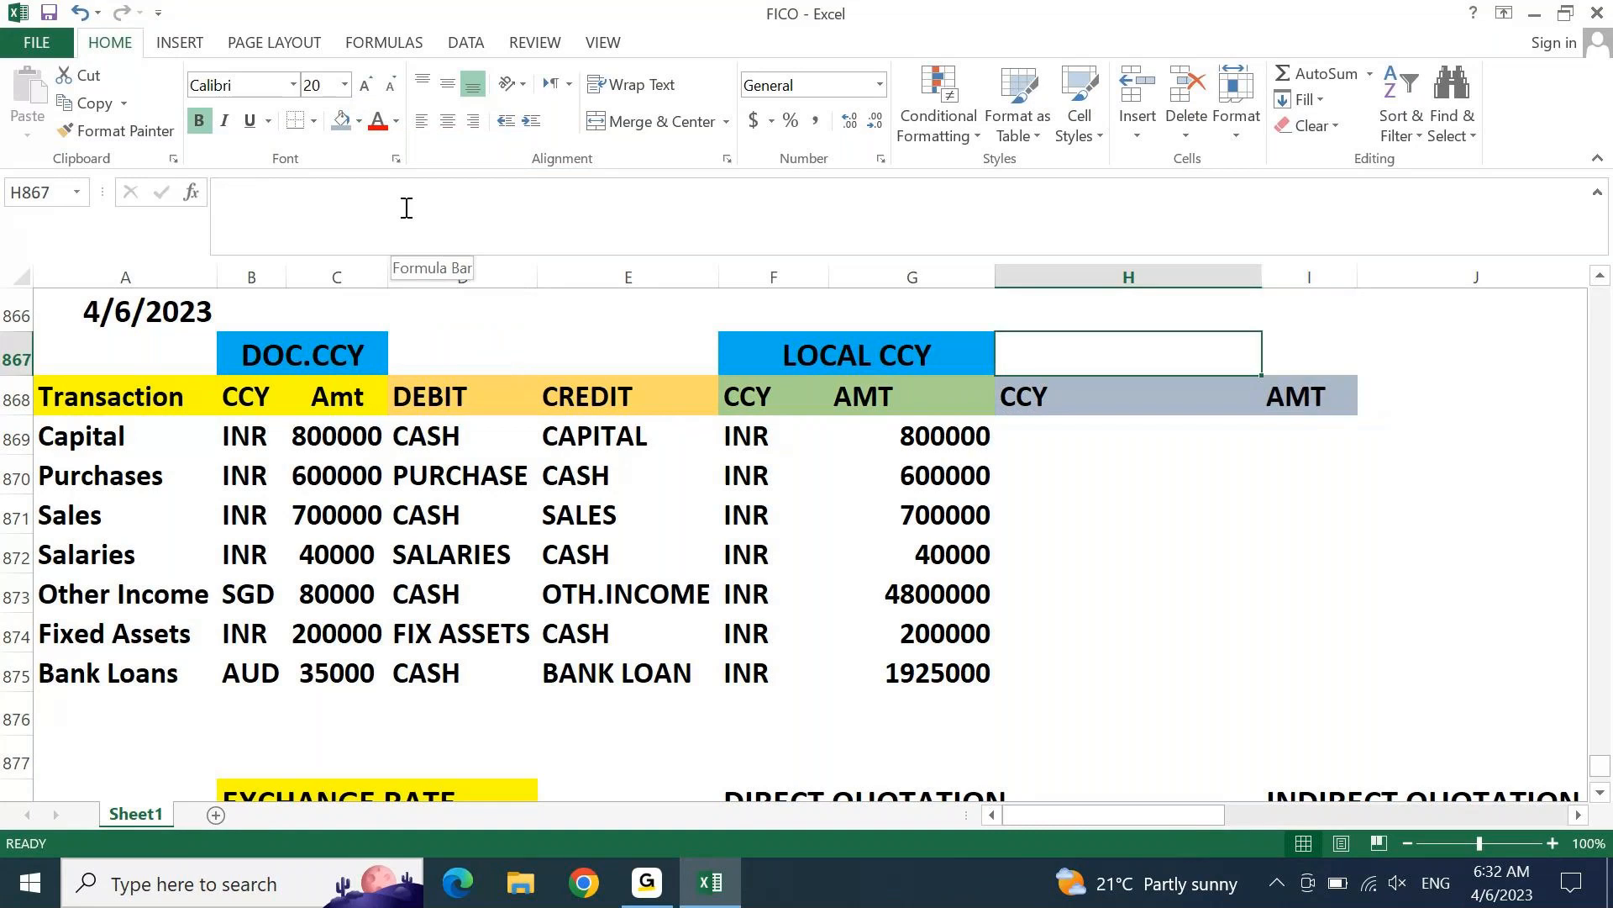
pyautogui.hotkey('shift', 'Right')
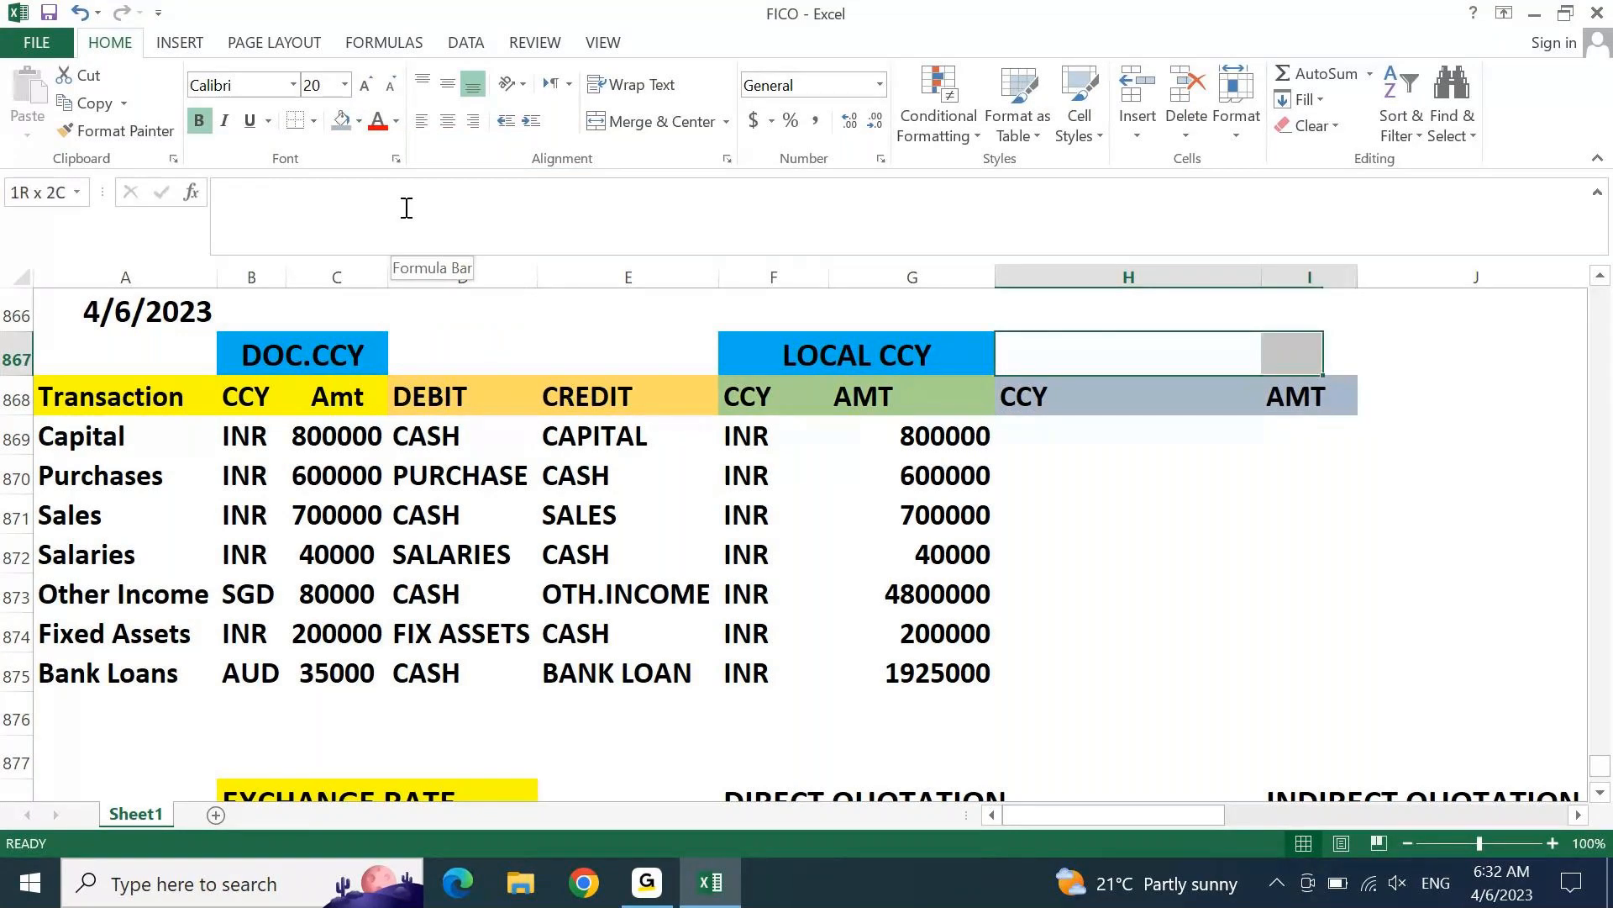
pyautogui.click(661, 123)
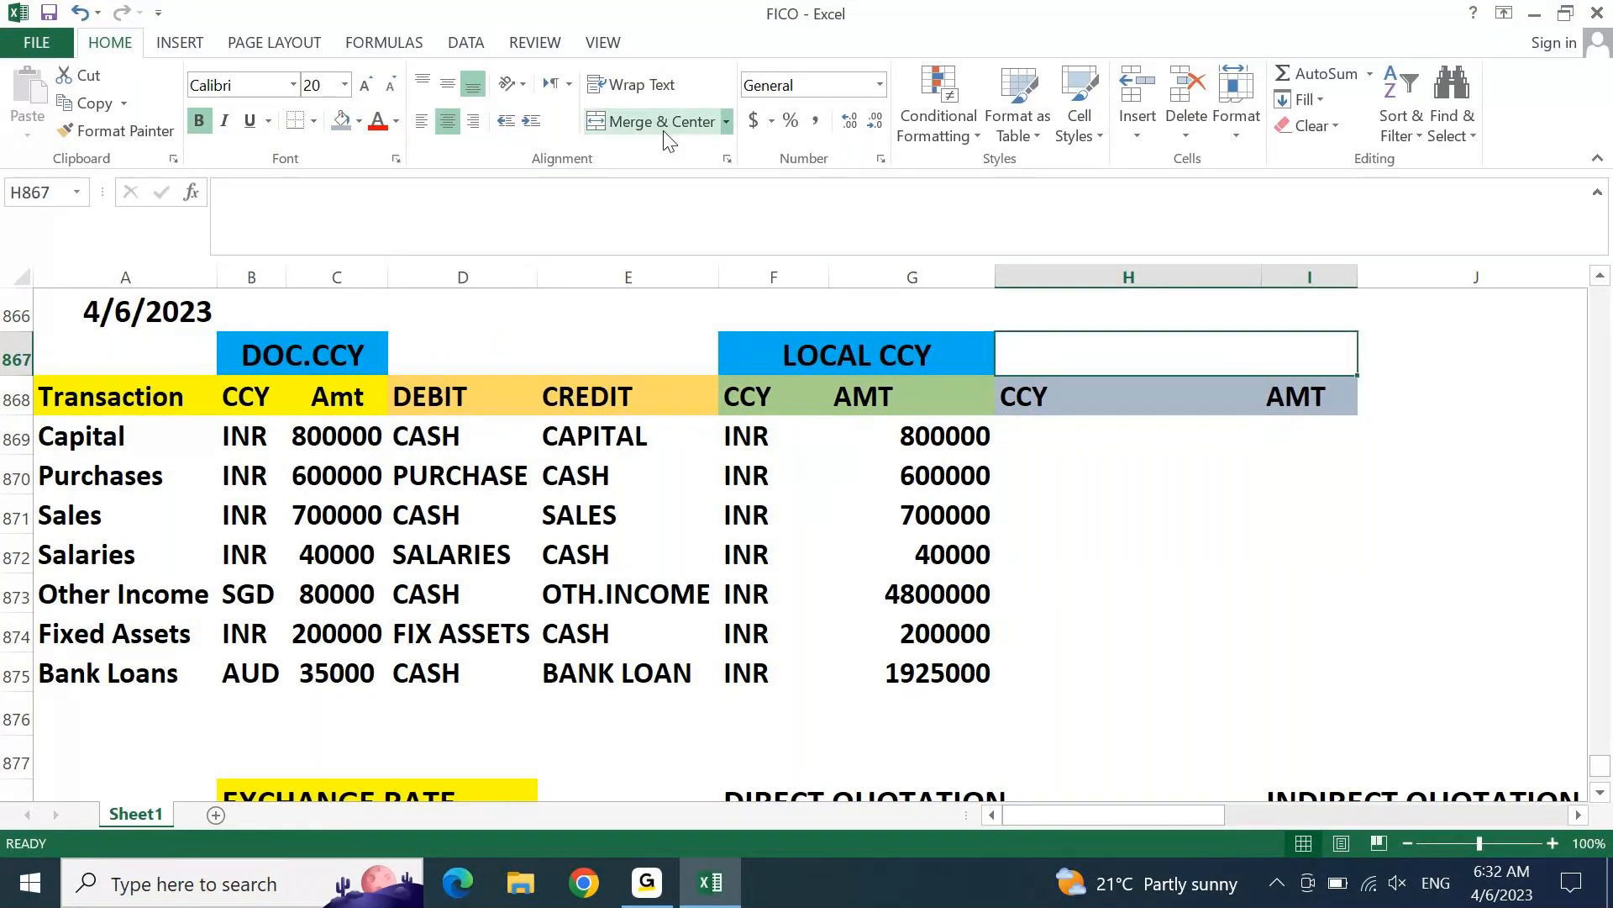
pyautogui.click(360, 123)
pyautogui.click(456, 302)
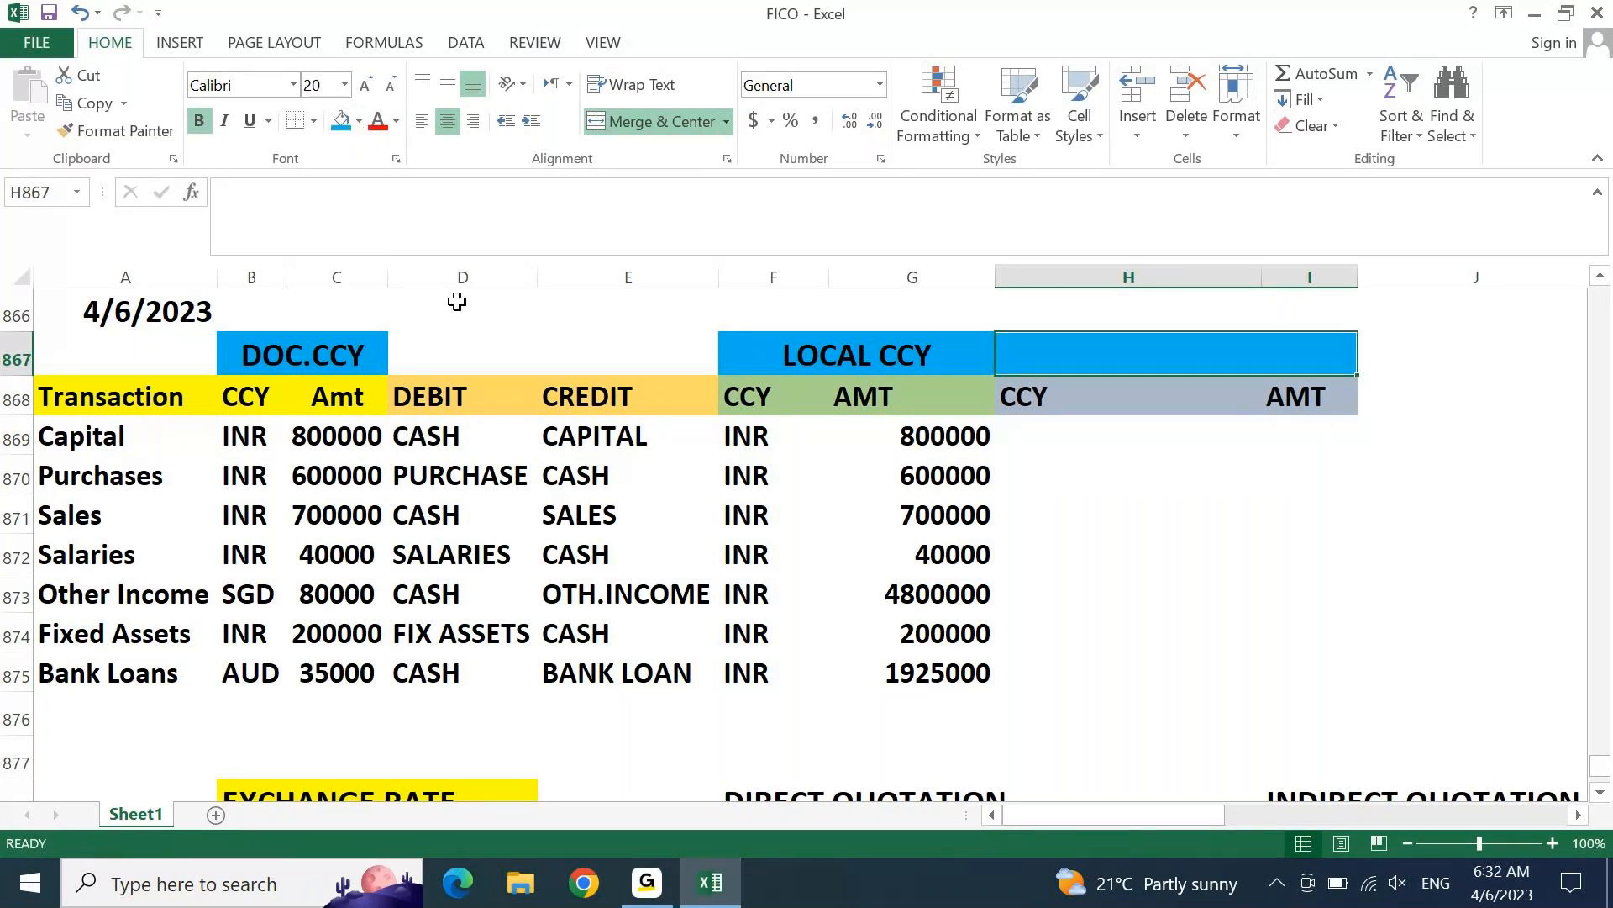
# Step: Enter the heading GROUP CCY in the merged cell H867 and narrow column H
pyautogui.write('grp')
pyautogui.press('BackSpace')
pyautogui.press('BackSpace')
pyautogui.press('BackSpace')
pyautogui.write('GR')
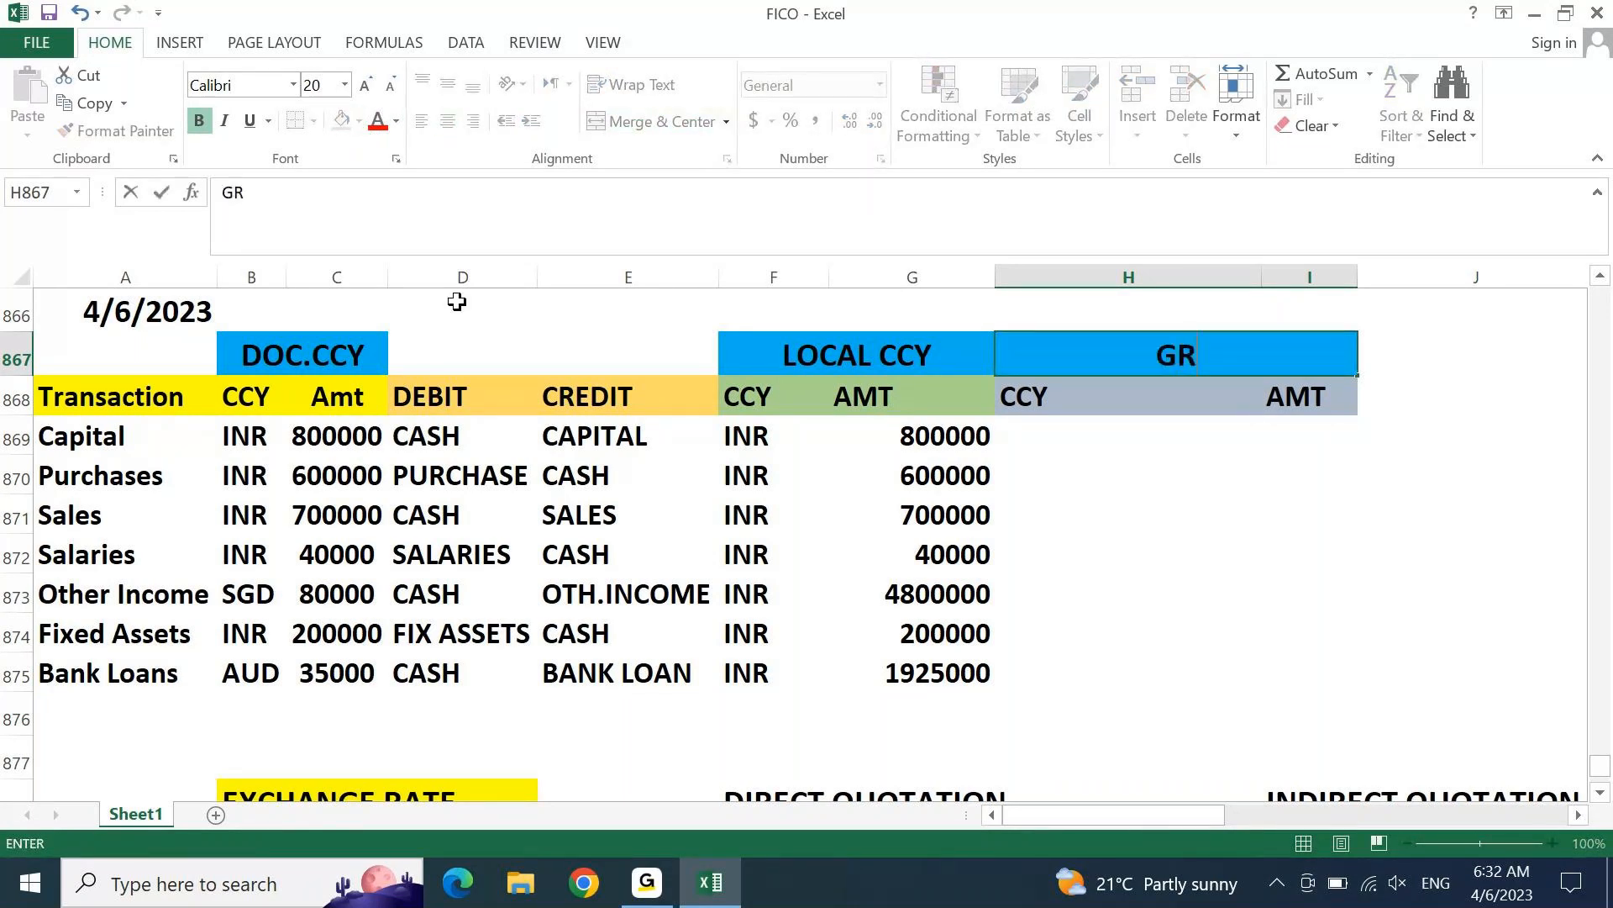
pyautogui.write('OUP CC')
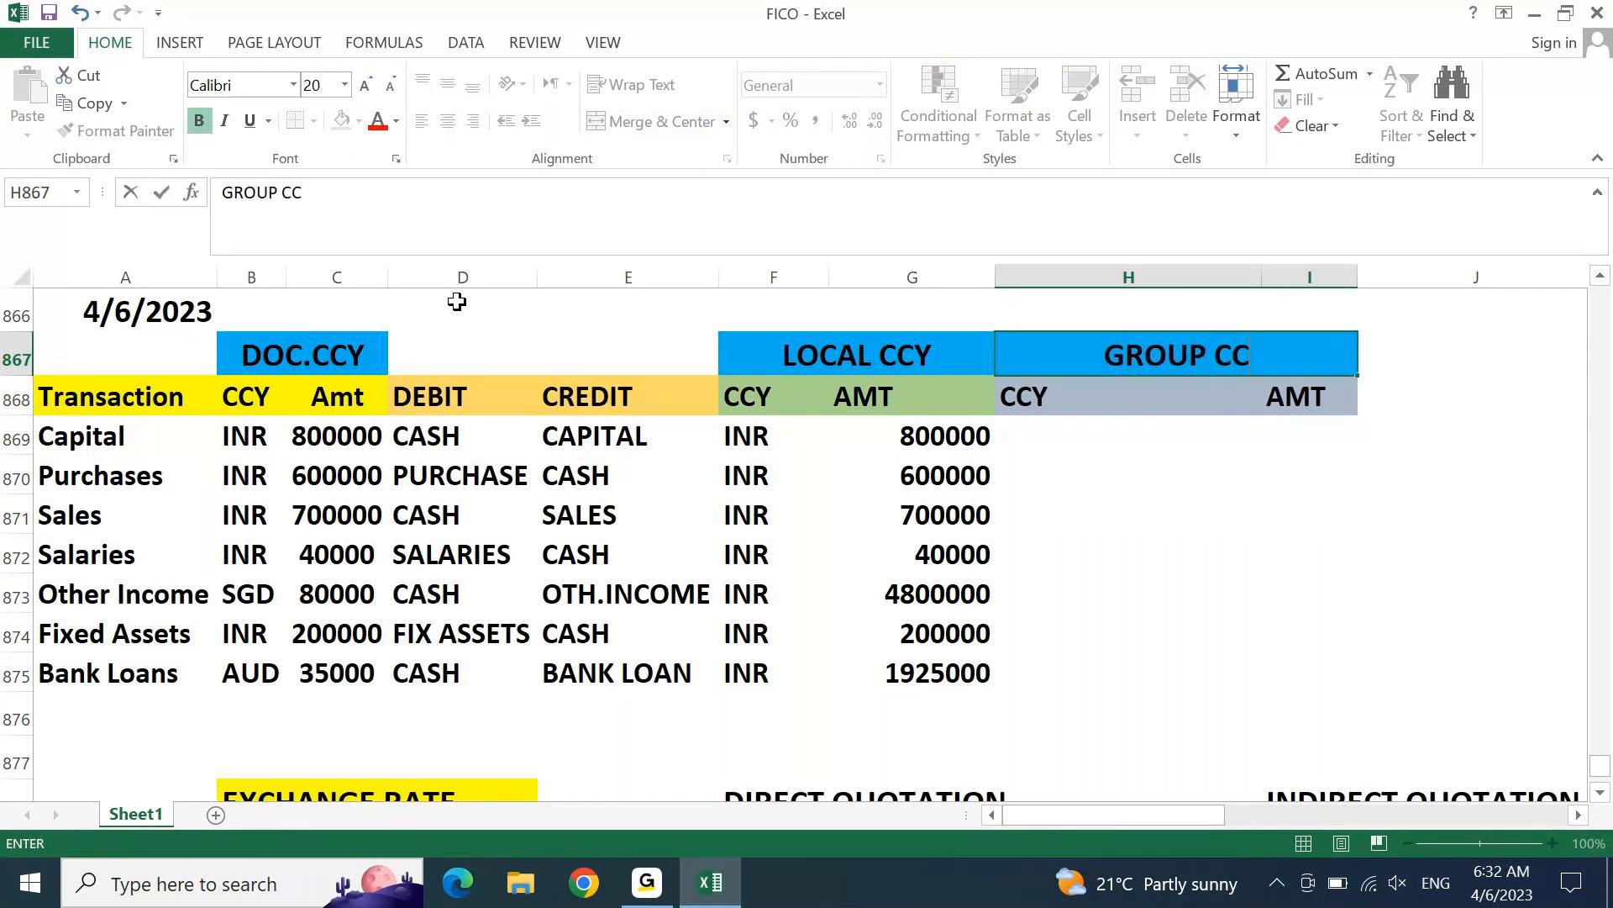
pyautogui.write('Y')
pyautogui.press('Return')
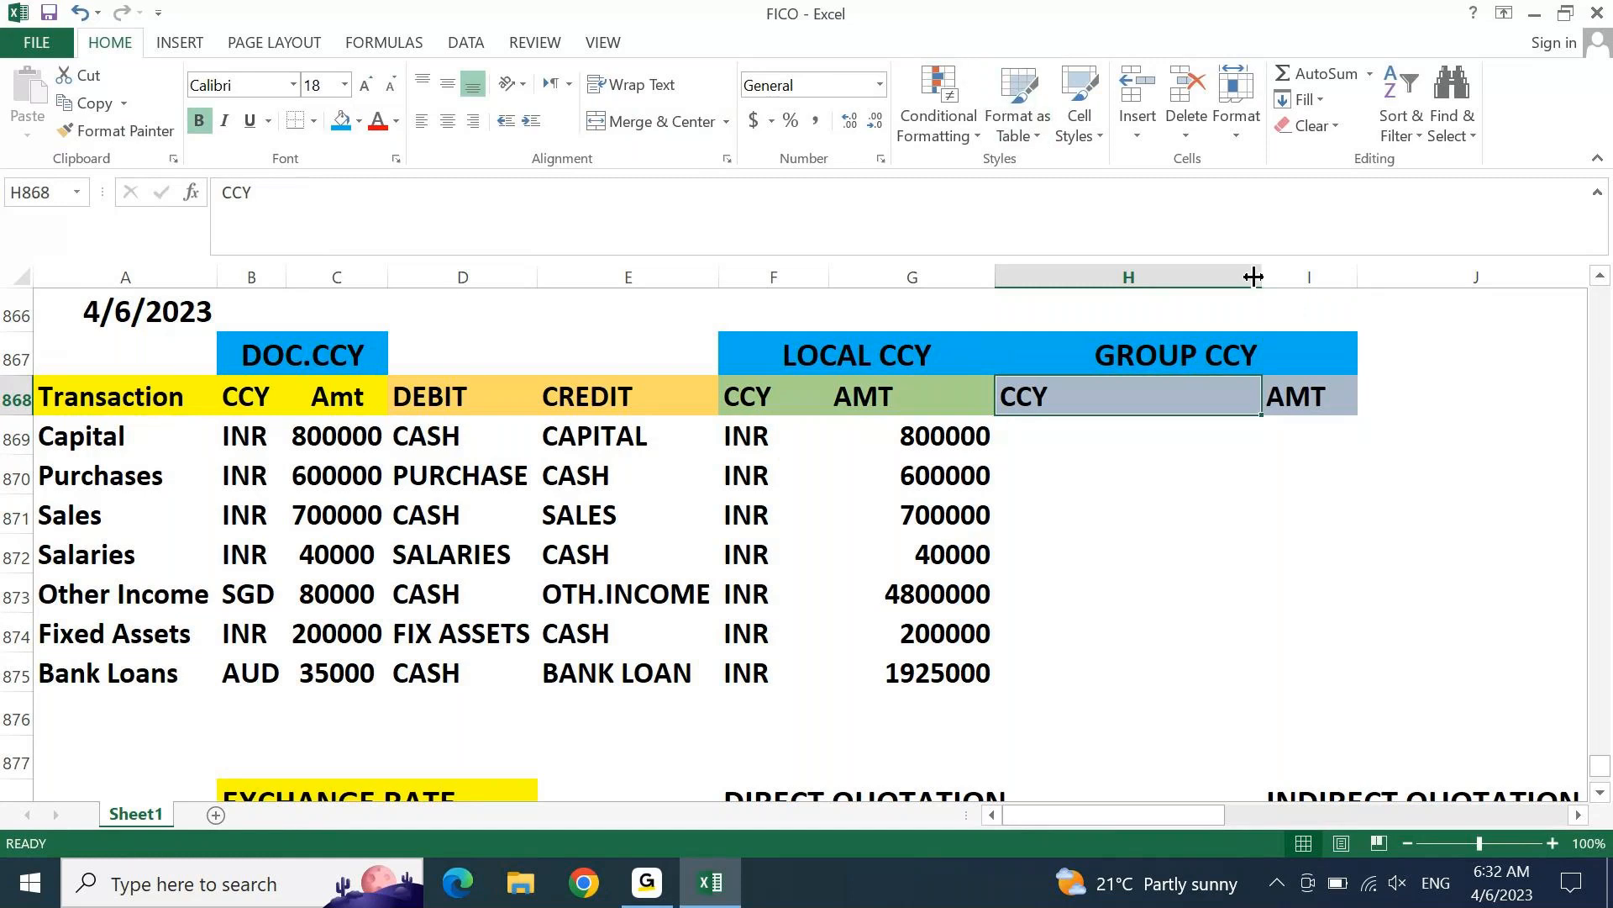
pyautogui.moveTo(1256, 276); pyautogui.dragTo(1140, 292)
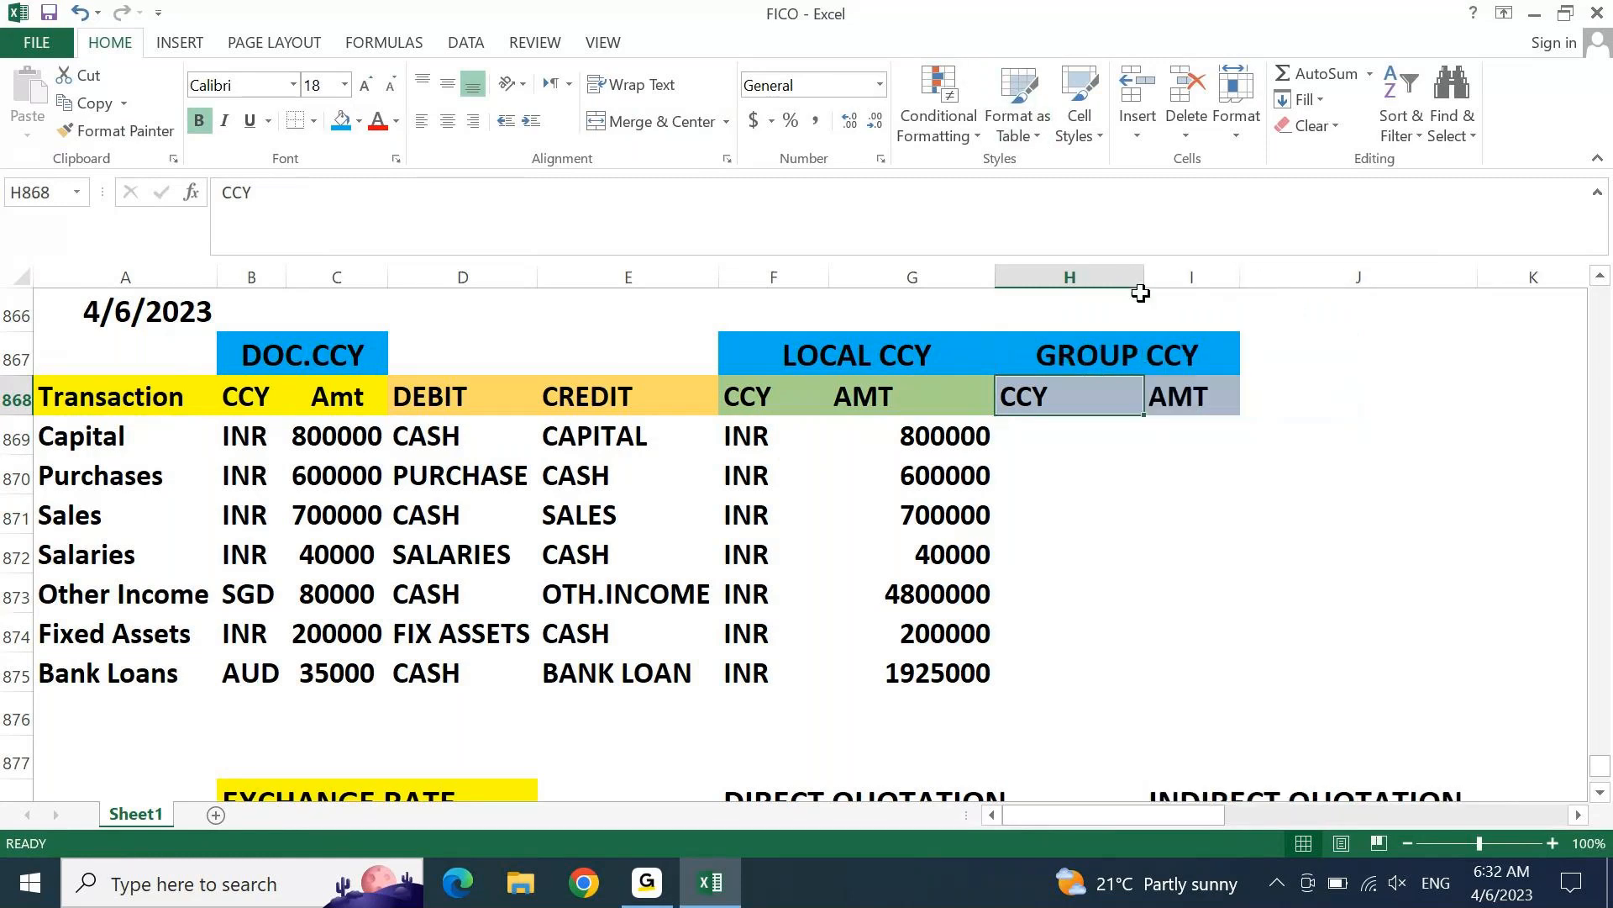
# Step: Enter USD as the group currency in H869 and copy it down through H875 for all transactions
pyautogui.press('Return')
pyautogui.write('USD')
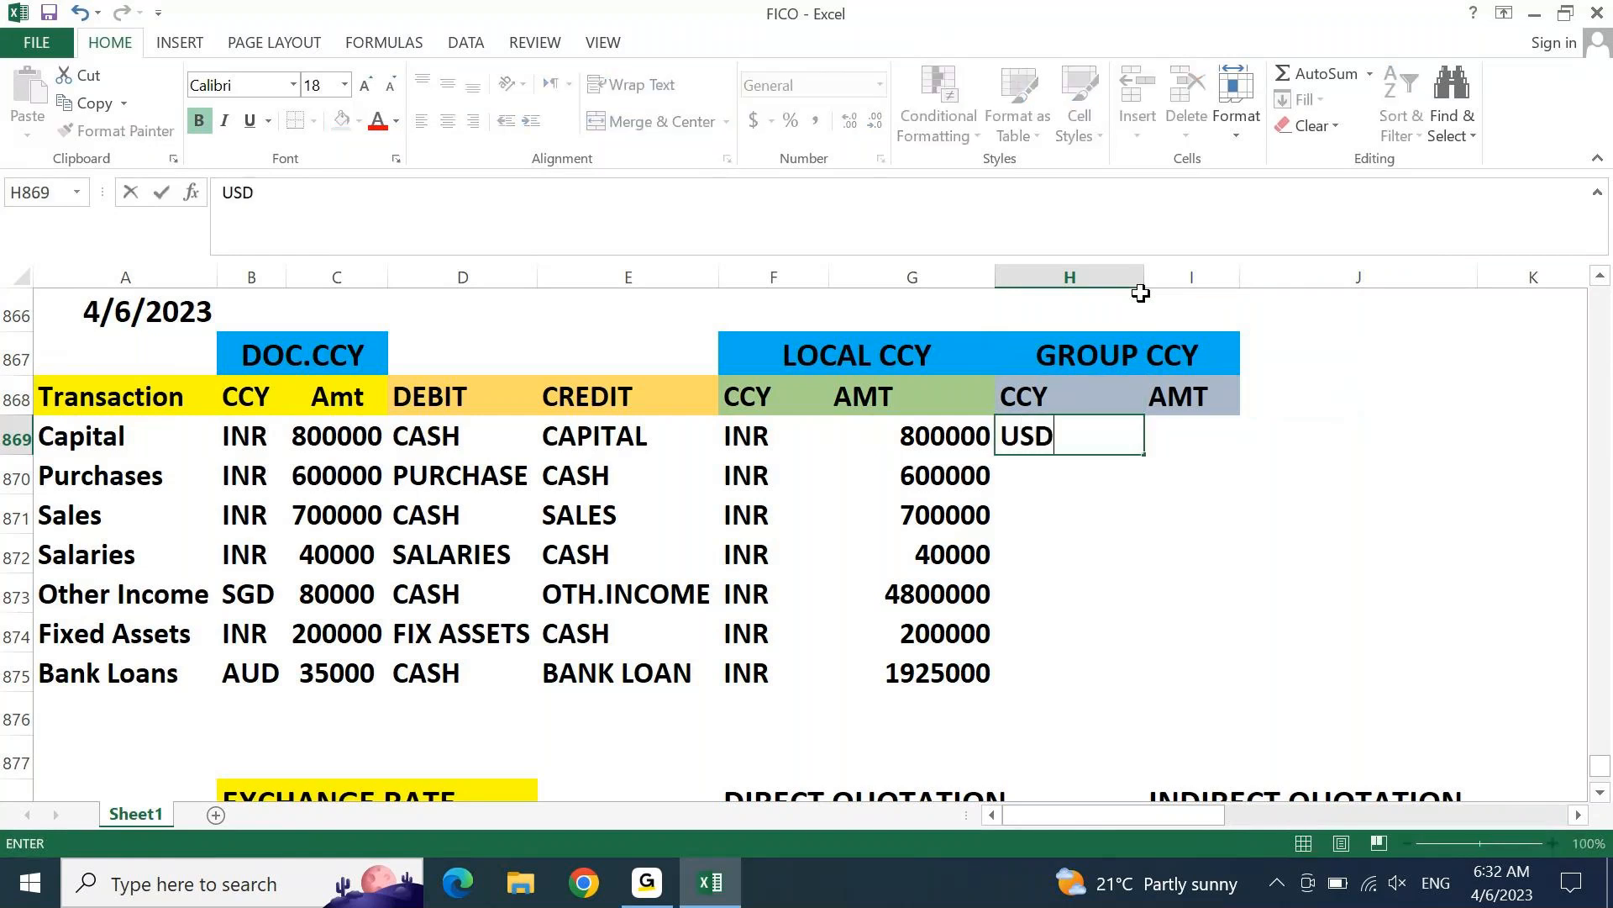
pyautogui.press('Tab')
pyautogui.press('Left')
pyautogui.hotkey('ctrl', 'c')
pyautogui.press('Left')
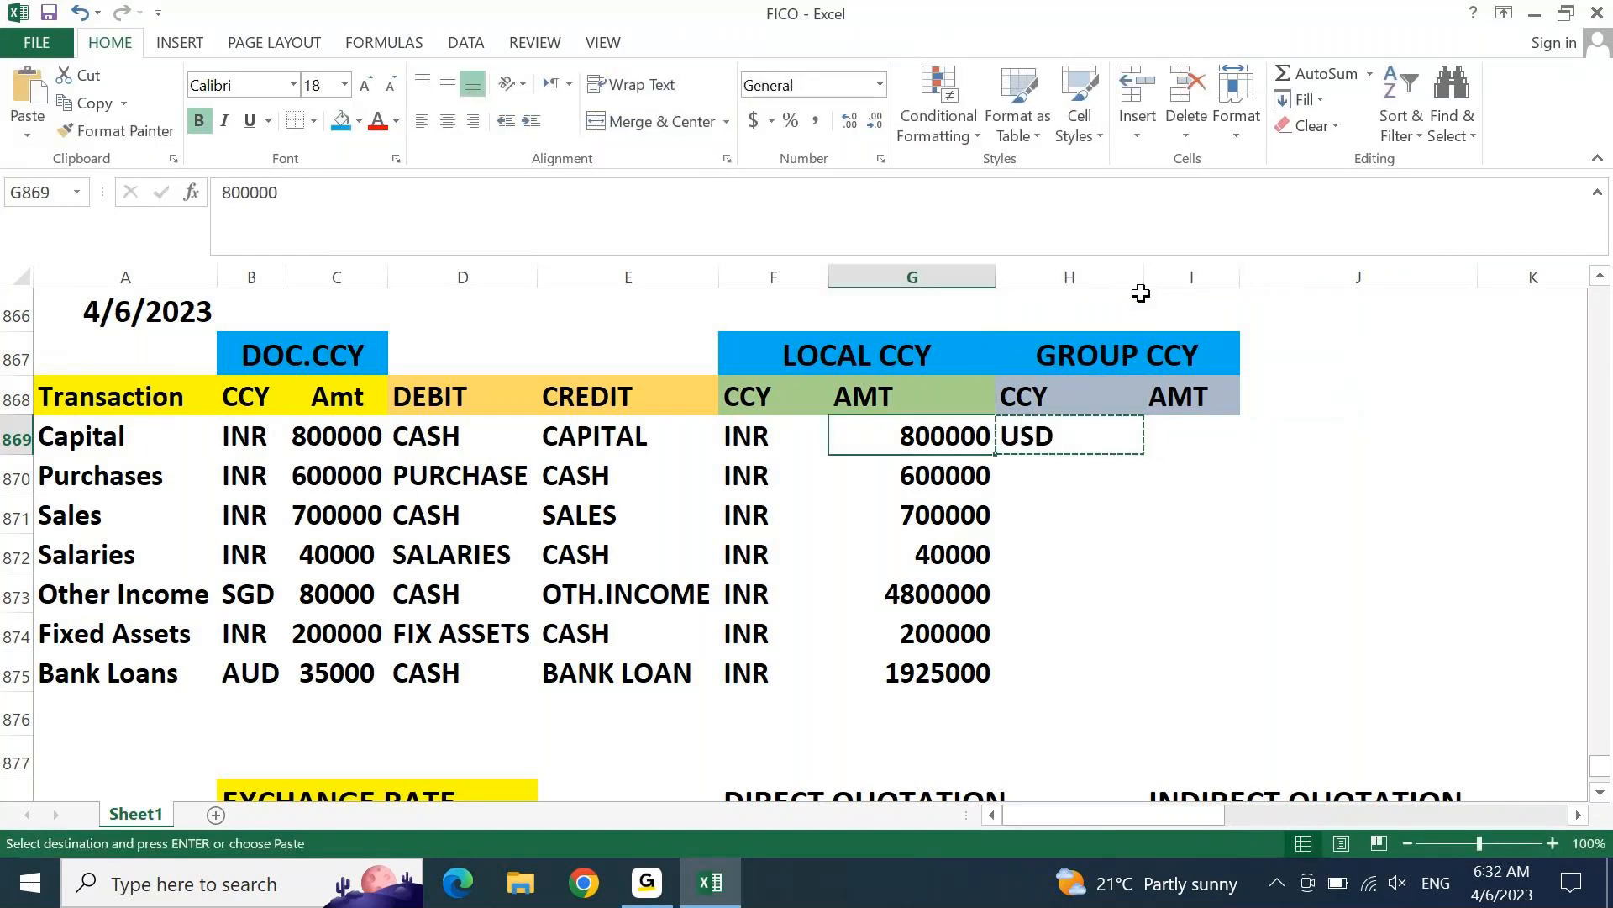
pyautogui.hotkey('ctrl', 'Down')
pyautogui.press('Right')
pyautogui.hotkey('ctrl', 'shift', 'Up')
pyautogui.hotkey('ctrl', 'v')
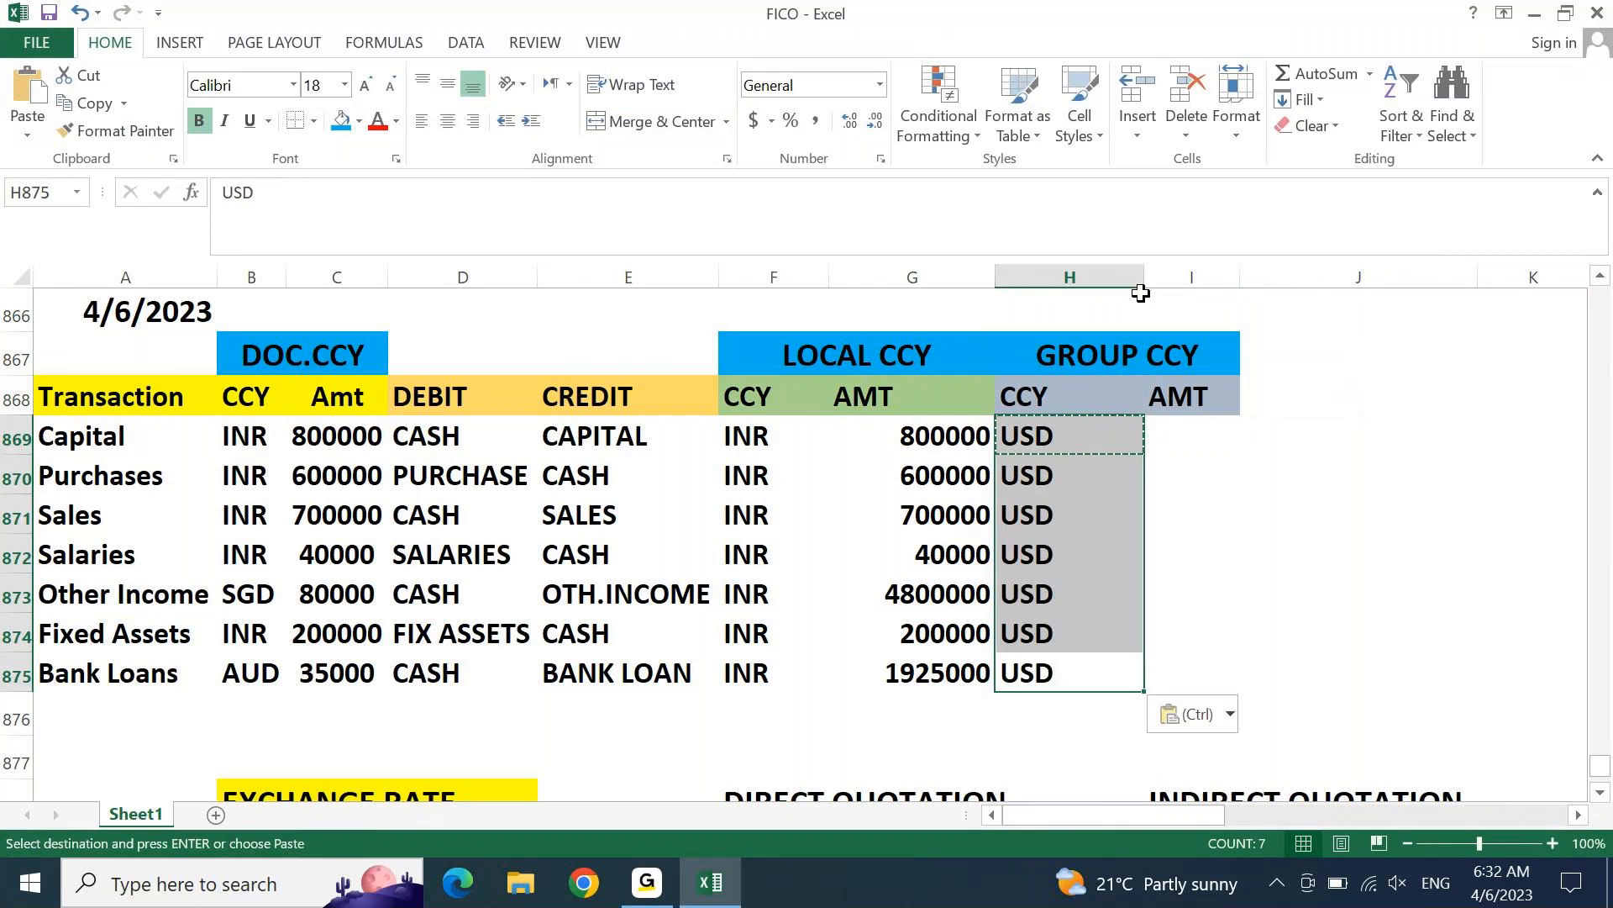
pyautogui.press('Escape')
pyautogui.press('Up')
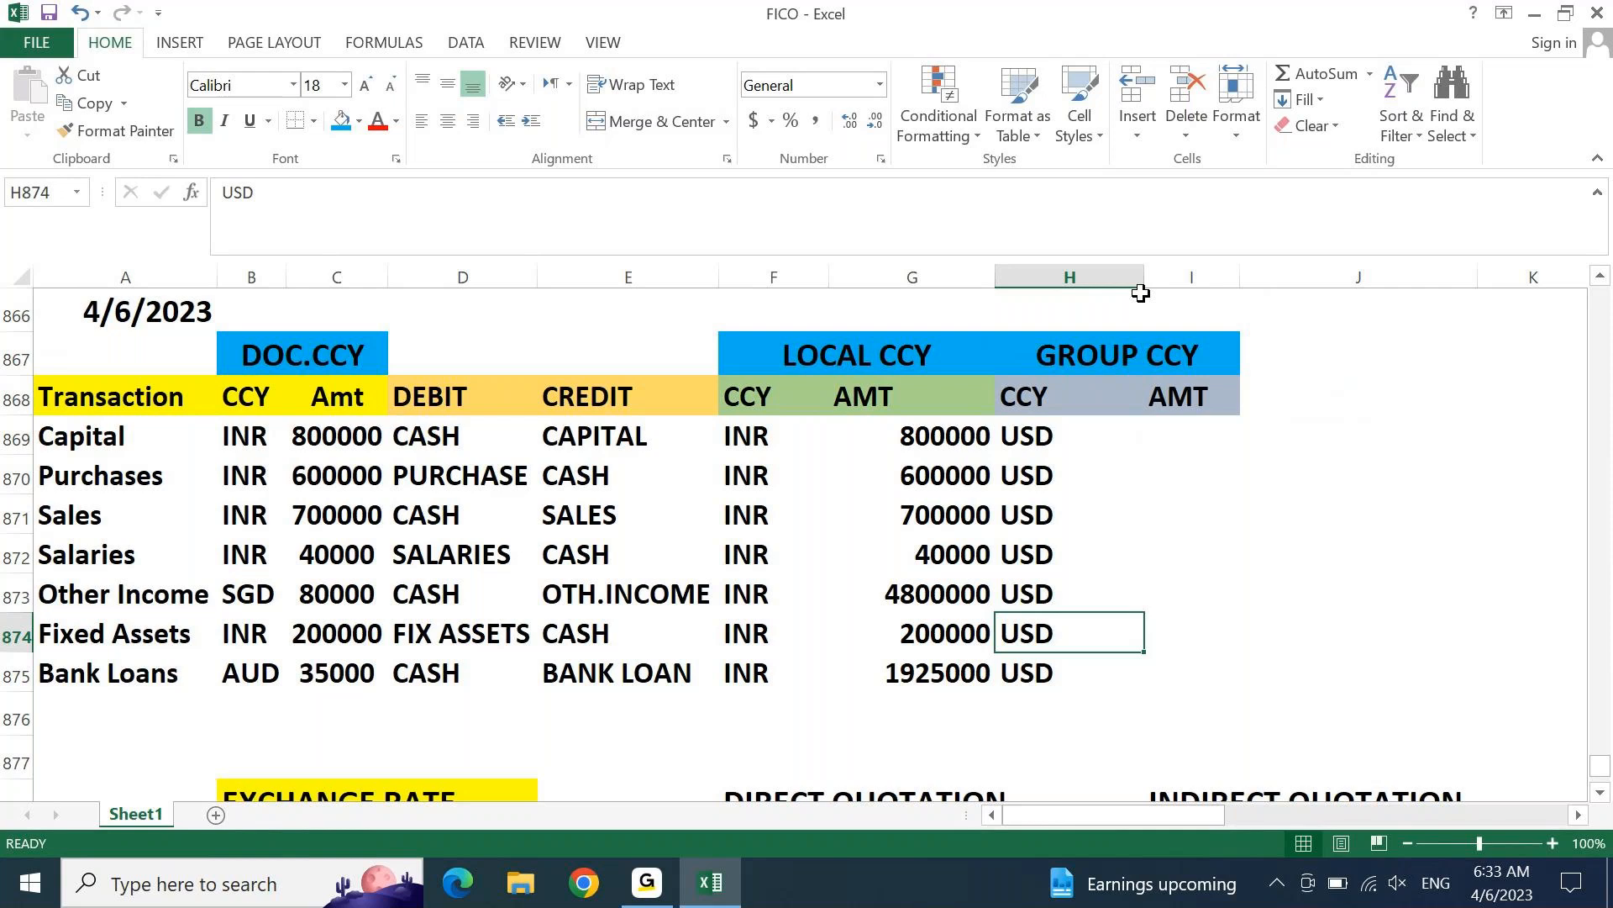
pyautogui.click(846, 360)
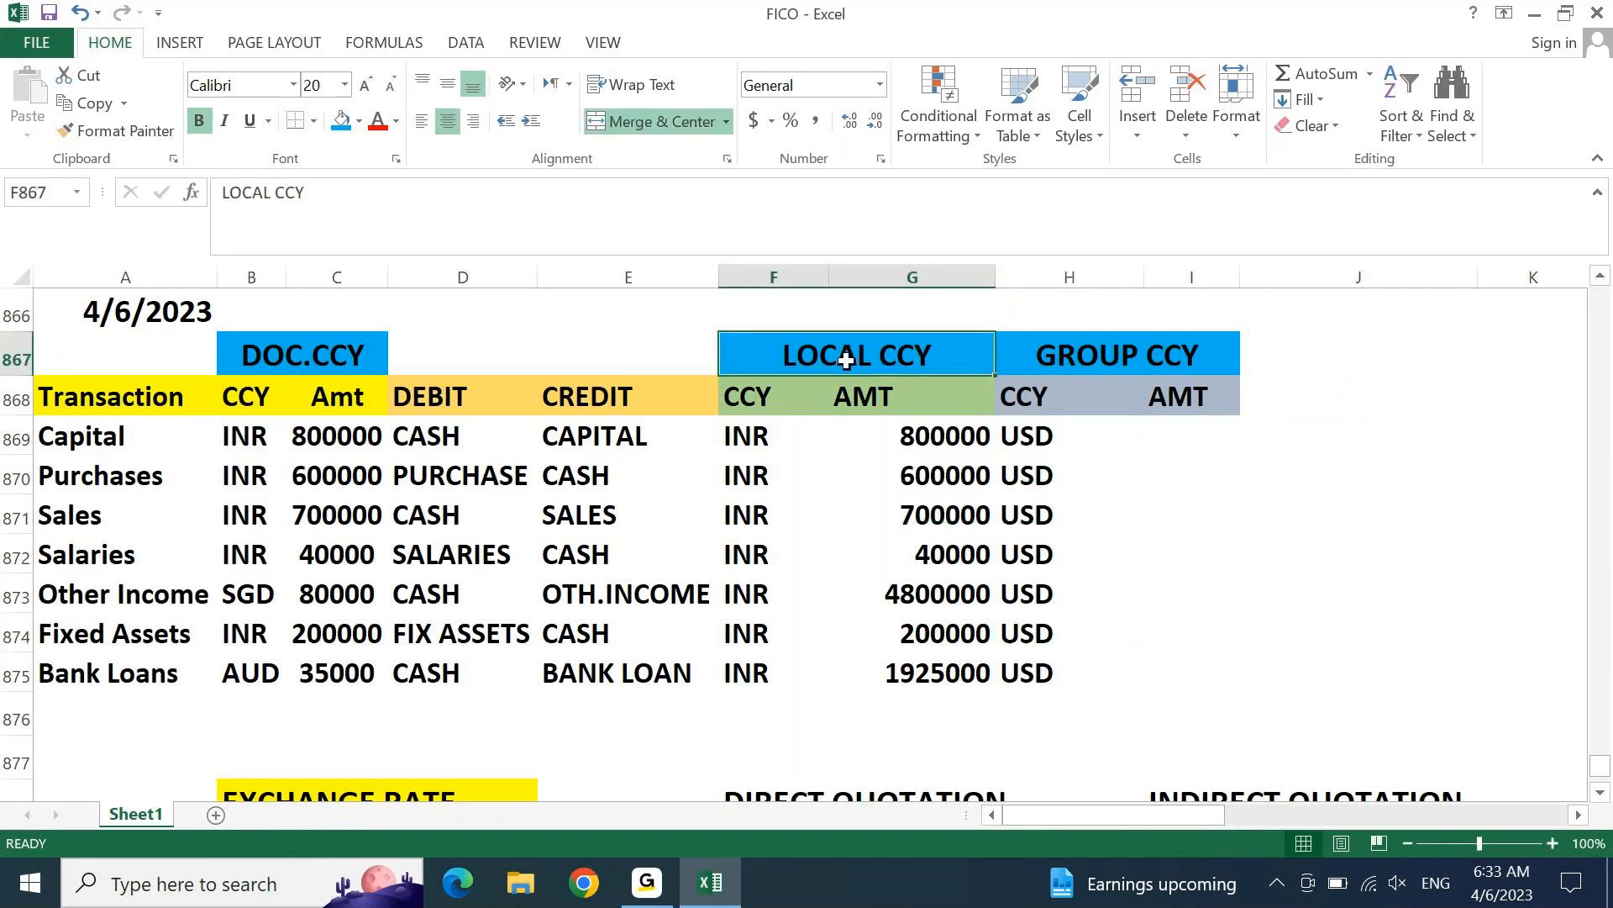
pyautogui.click(342, 353)
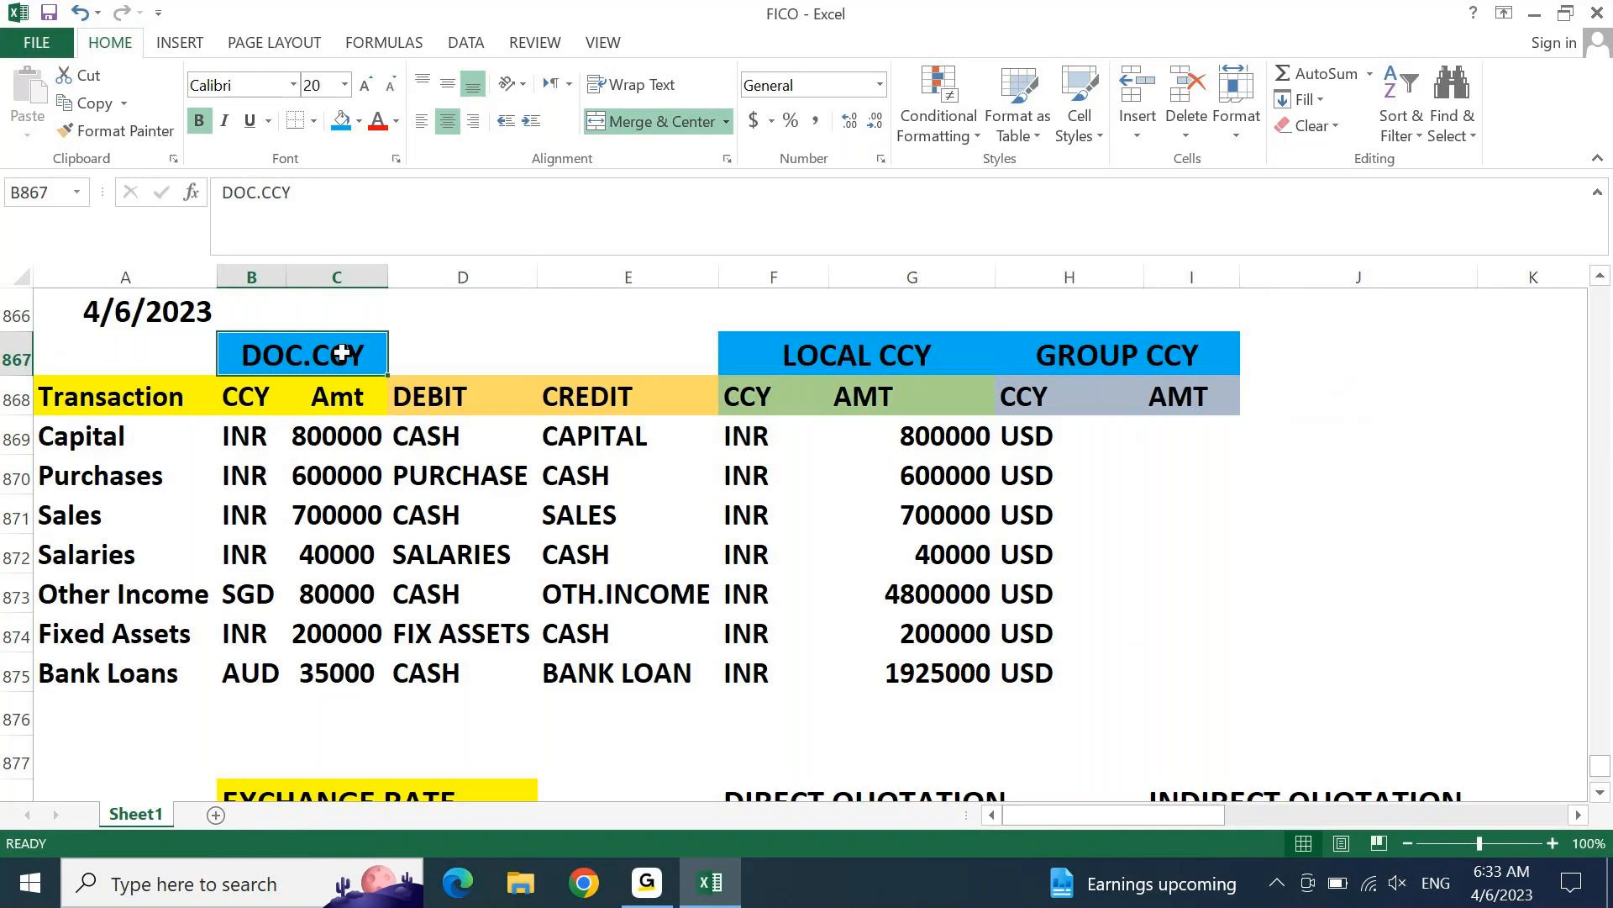
pyautogui.moveTo(747, 437); pyautogui.dragTo(758, 661)
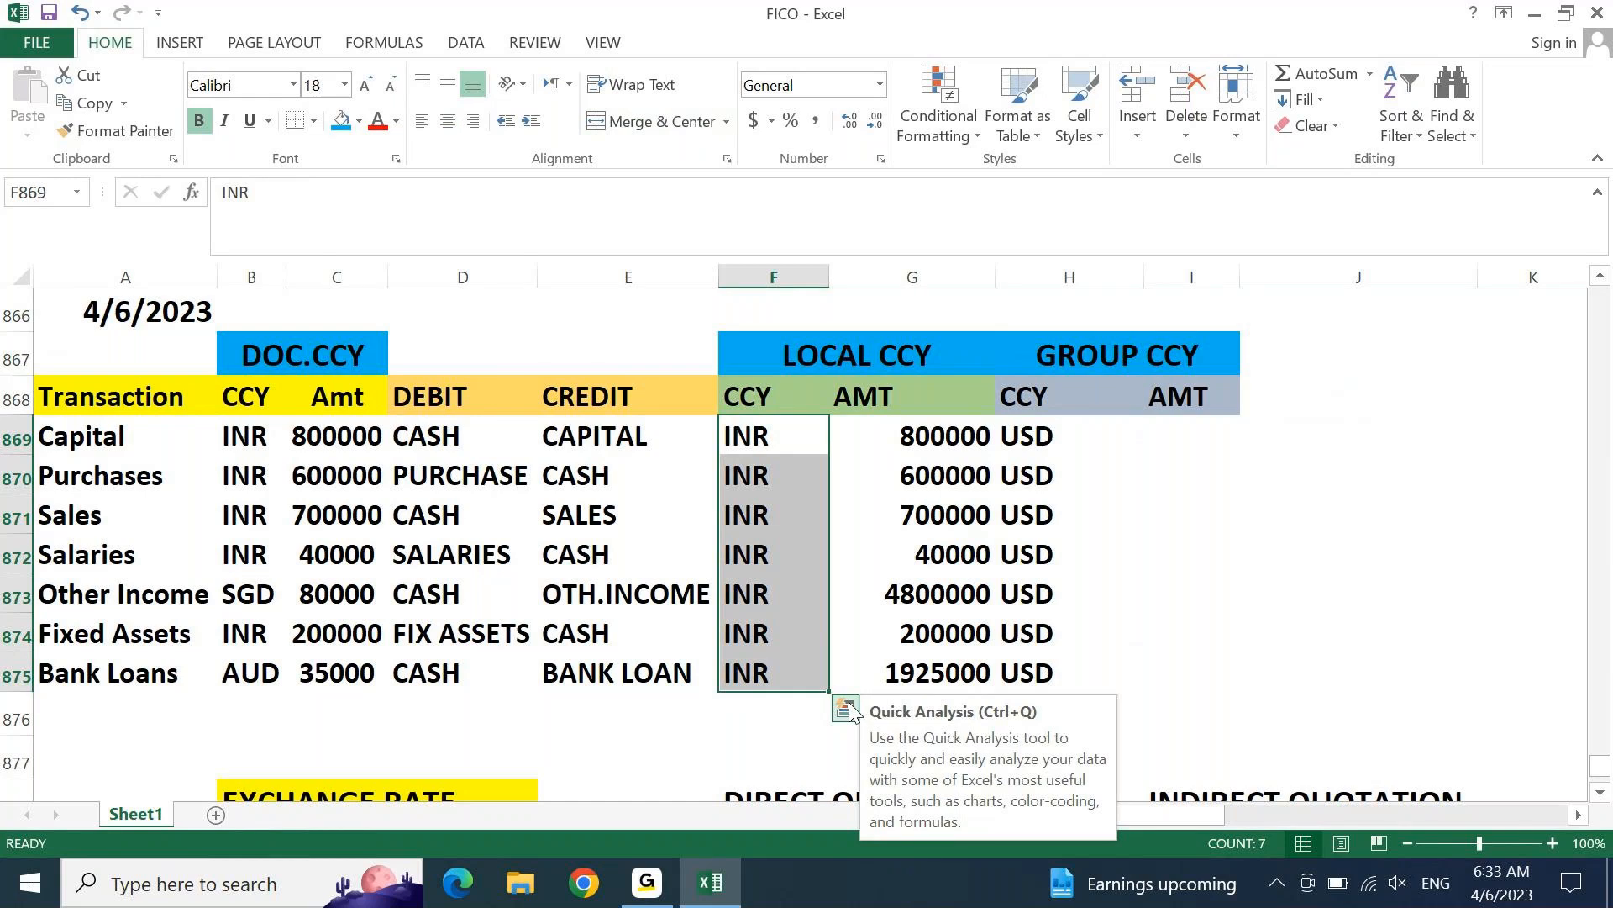
pyautogui.click(1033, 436)
pyautogui.moveTo(1033, 438); pyautogui.dragTo(1027, 654)
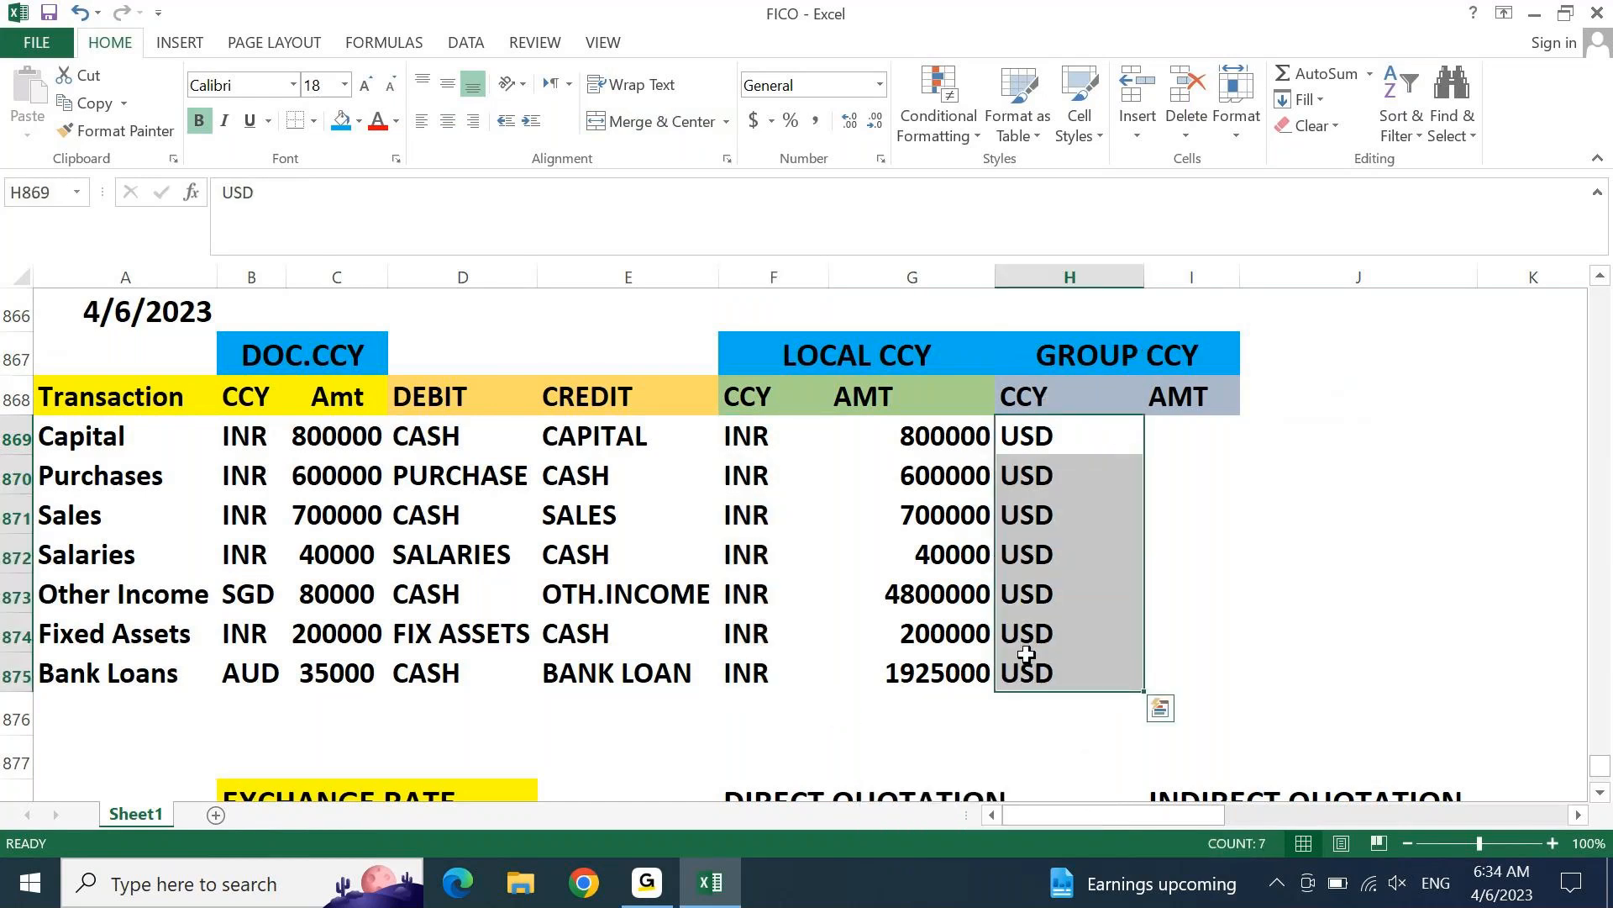
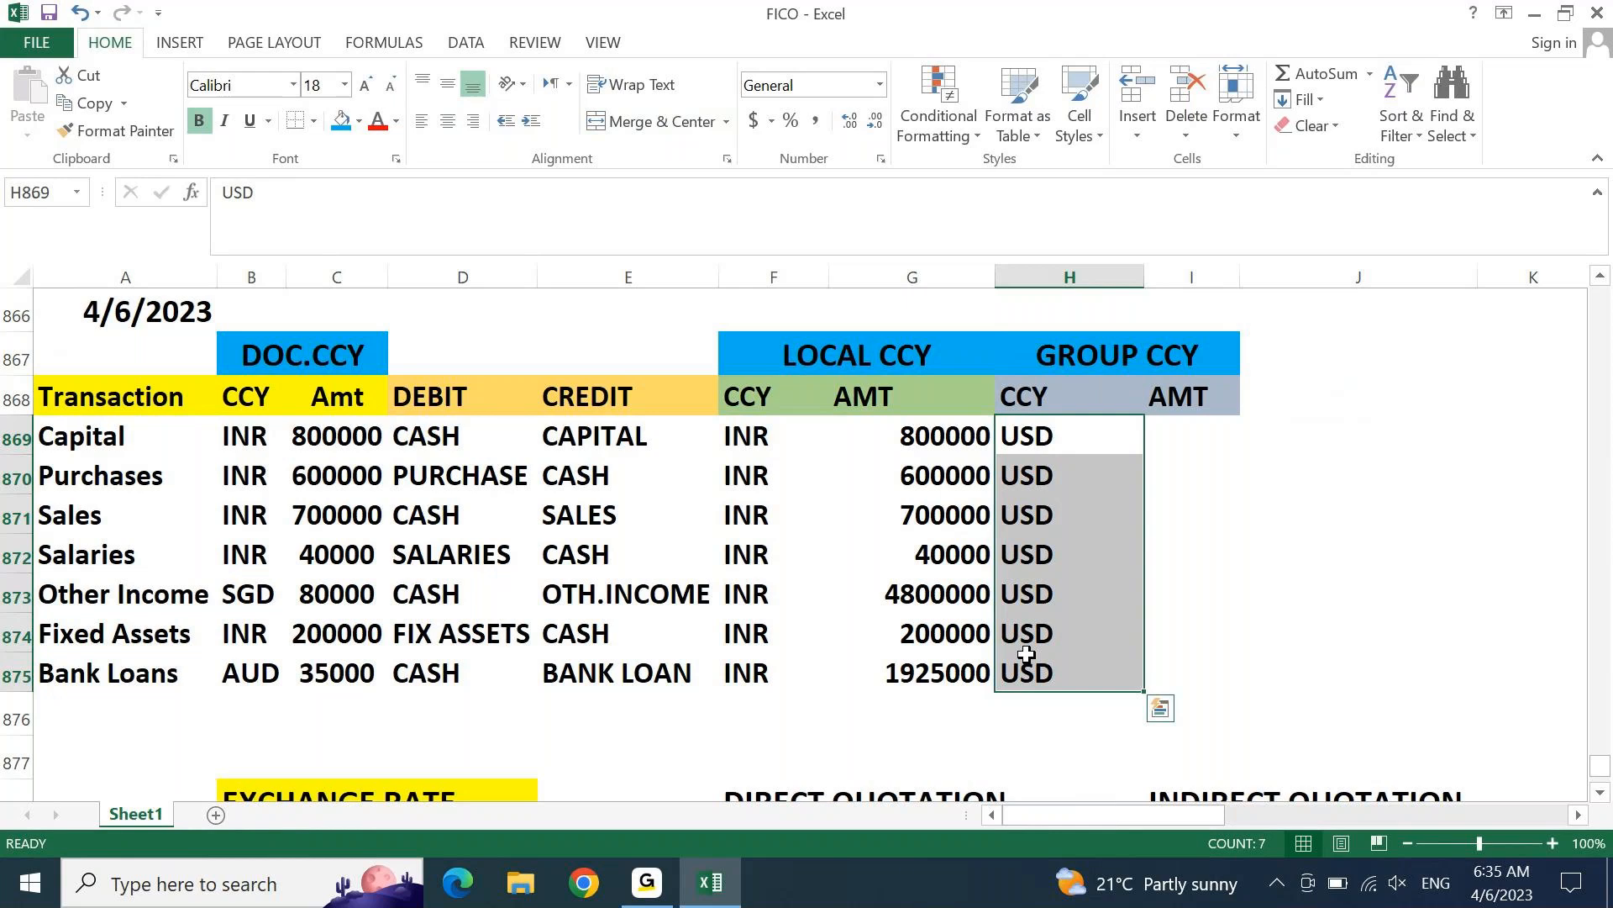
# Step: Enter the exchange rate note USD@80 in H866 above the GROUP CCY heading
pyautogui.press('Up')
pyautogui.press('Up')
pyautogui.press('Up')
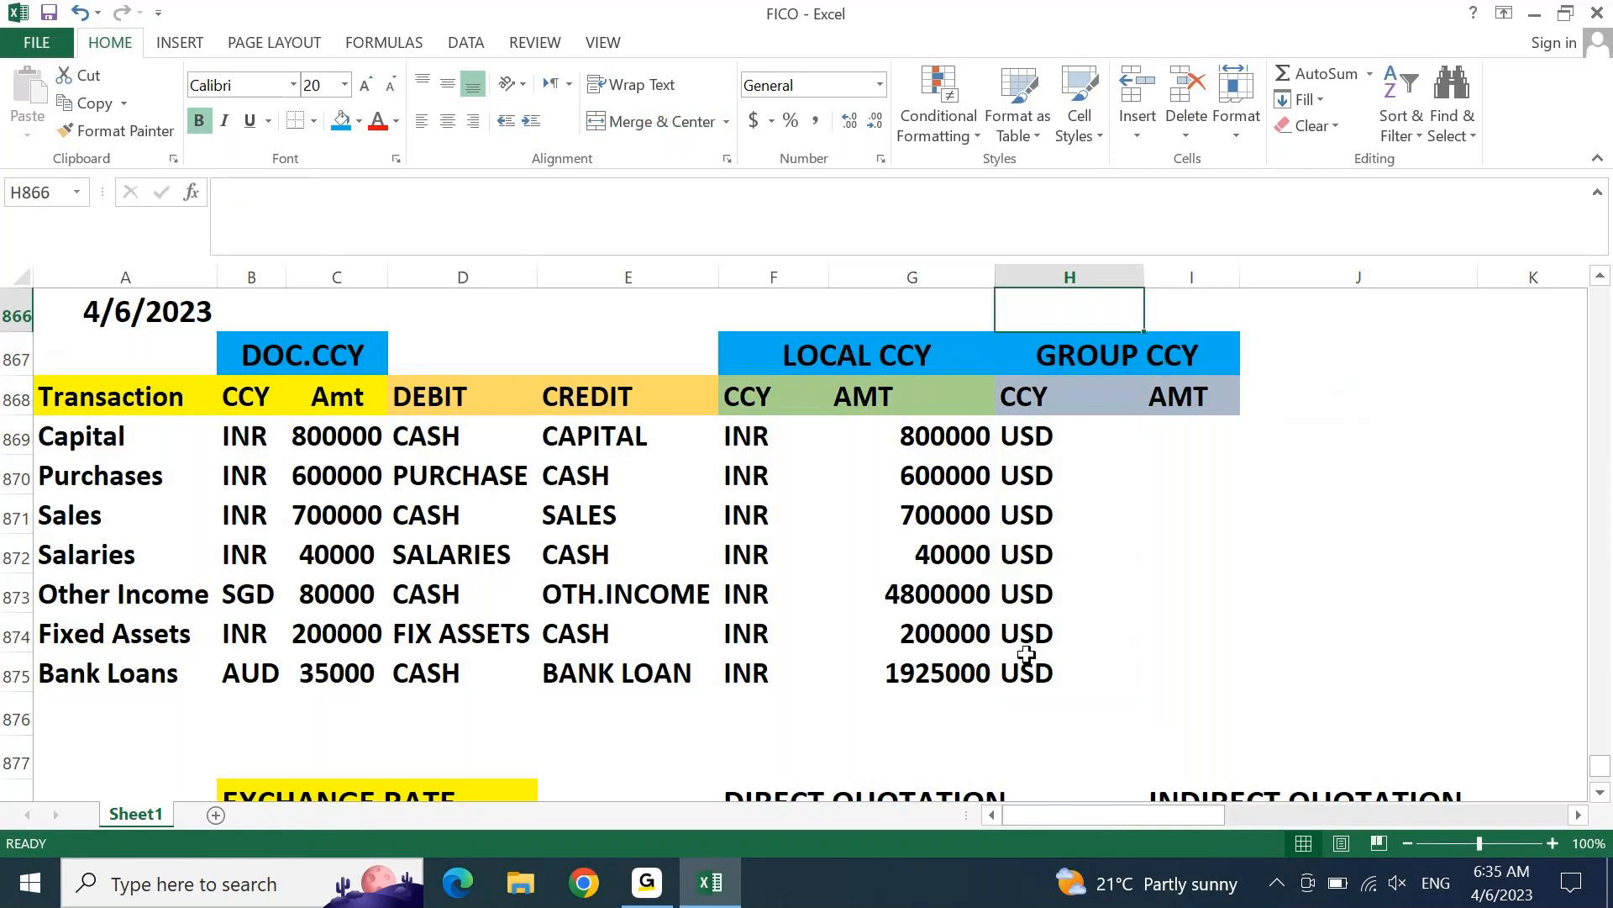
pyautogui.write('USD@80')
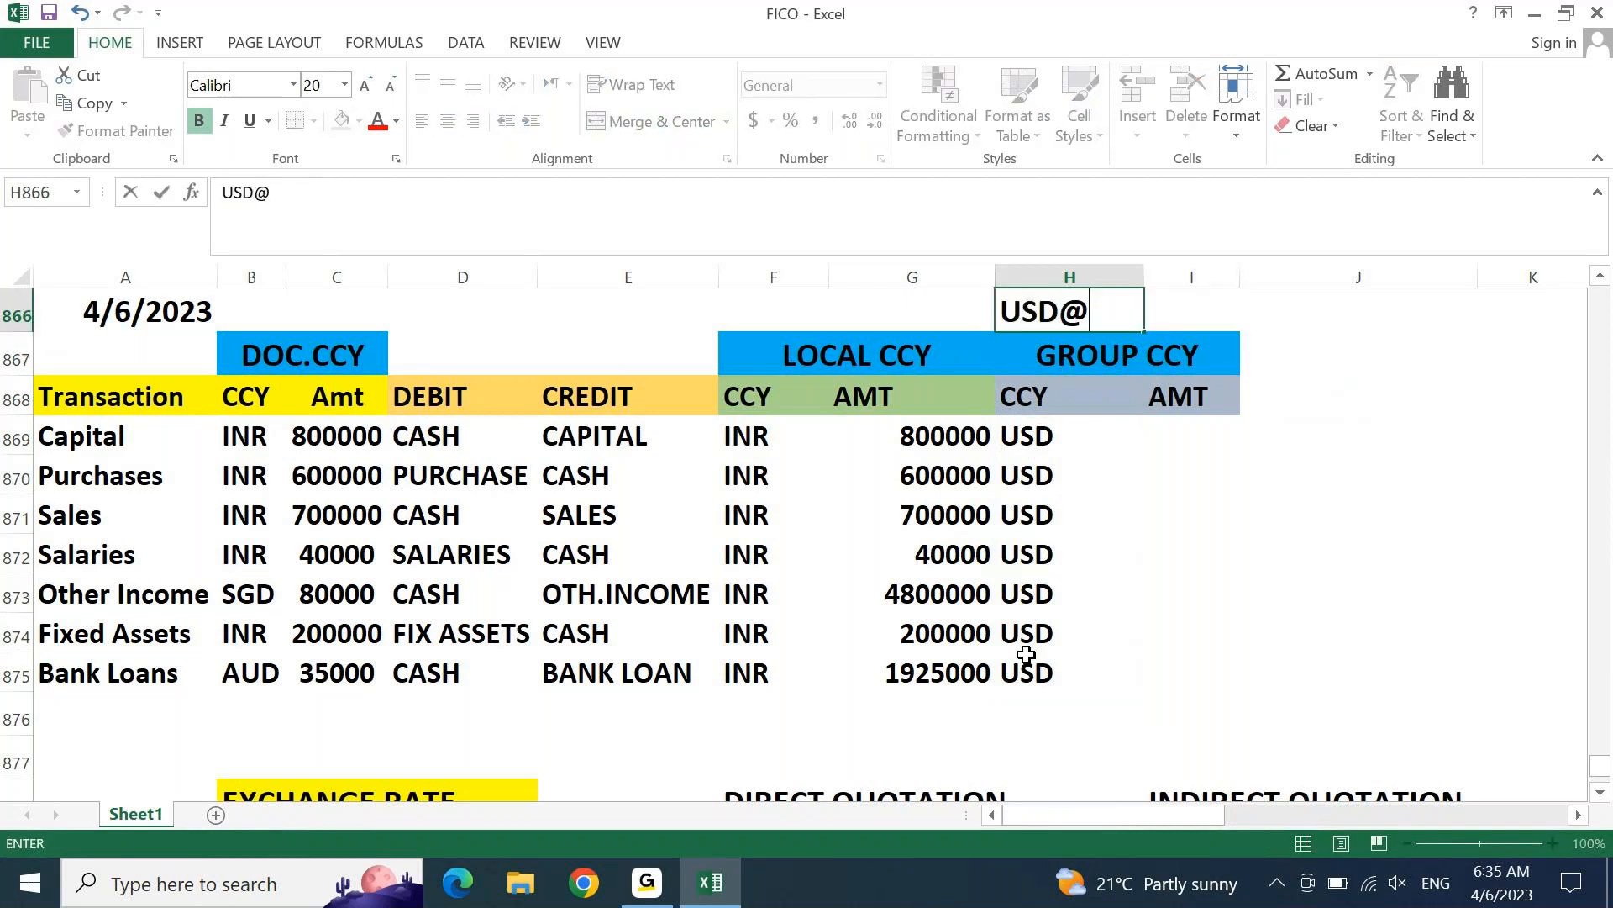
pyautogui.press('Return')
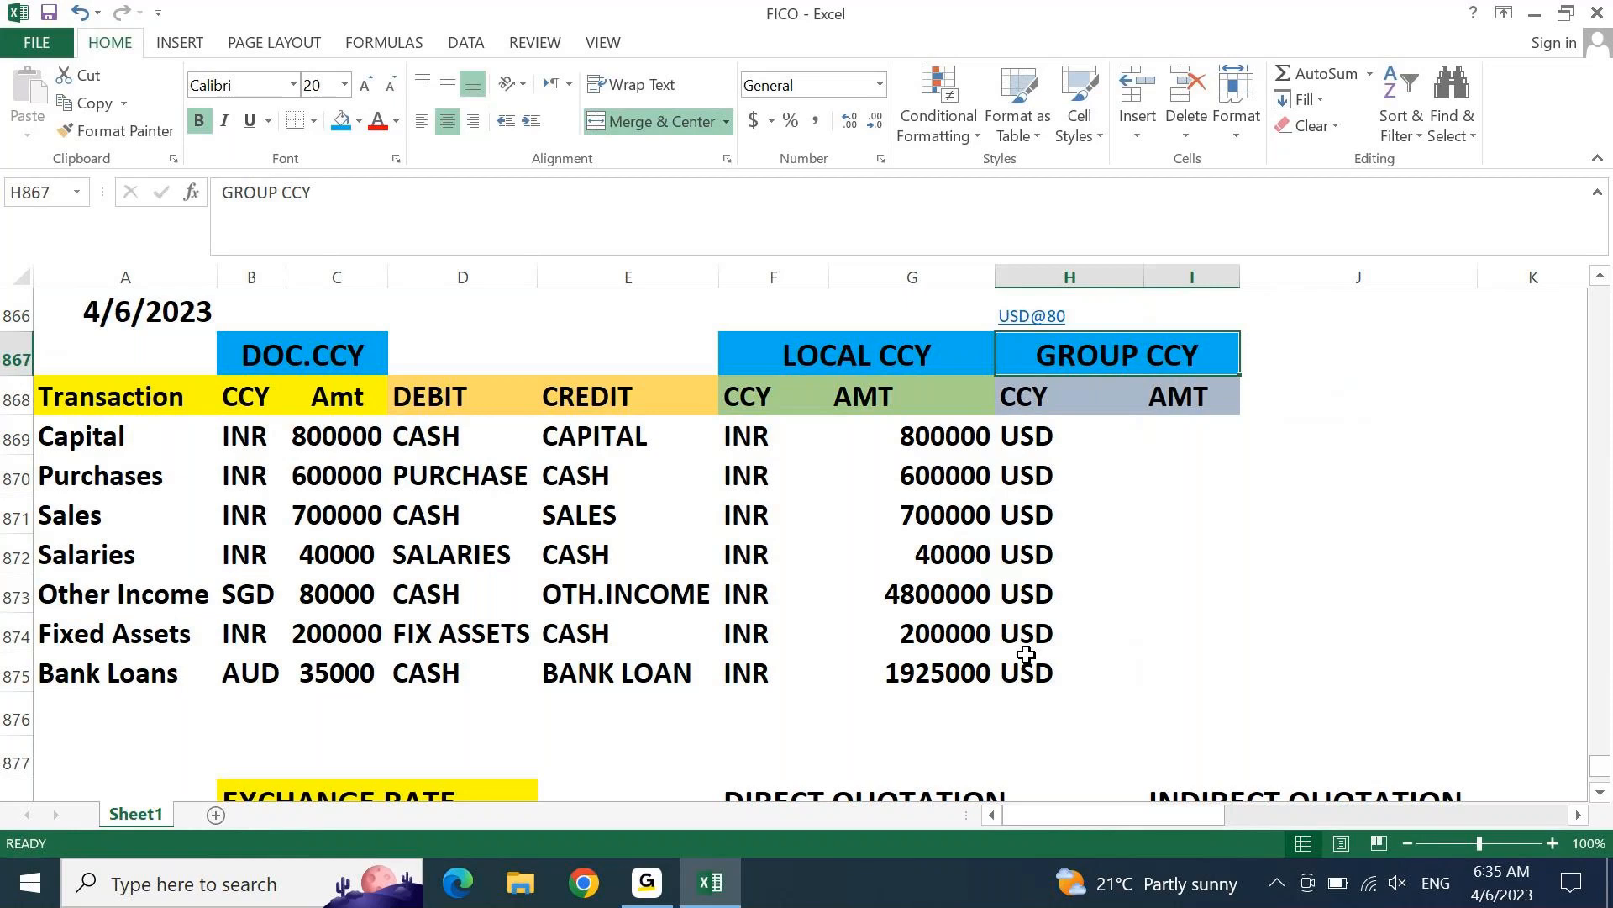
# Step: Copy the cell format of H869 onto the USD@80 note in H866
pyautogui.press('Up')
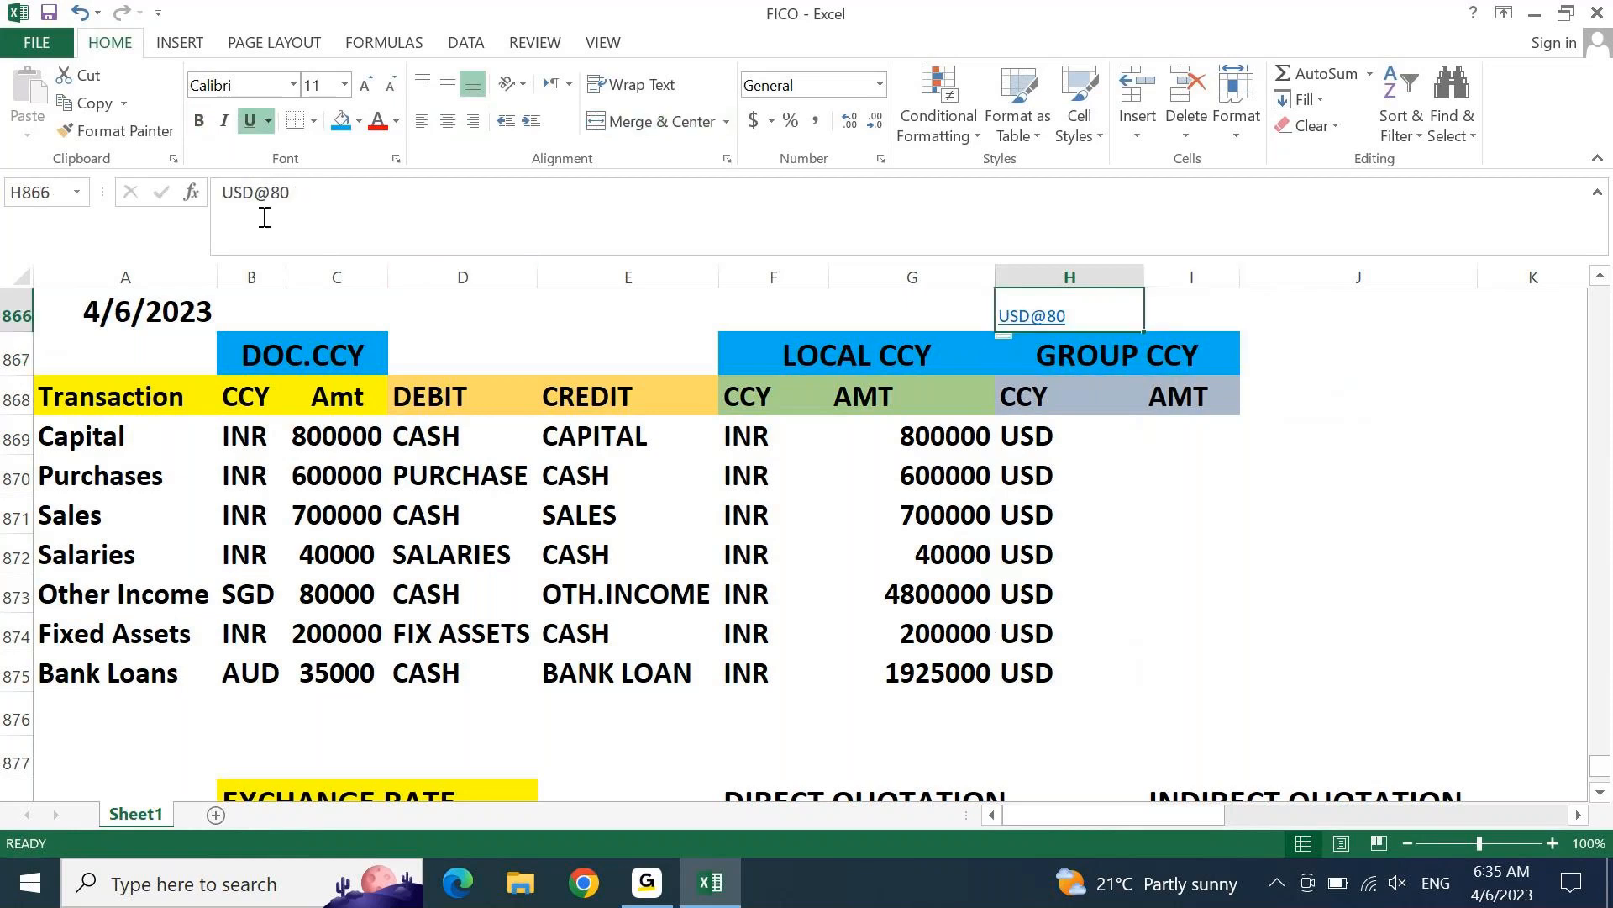
pyautogui.press('Down')
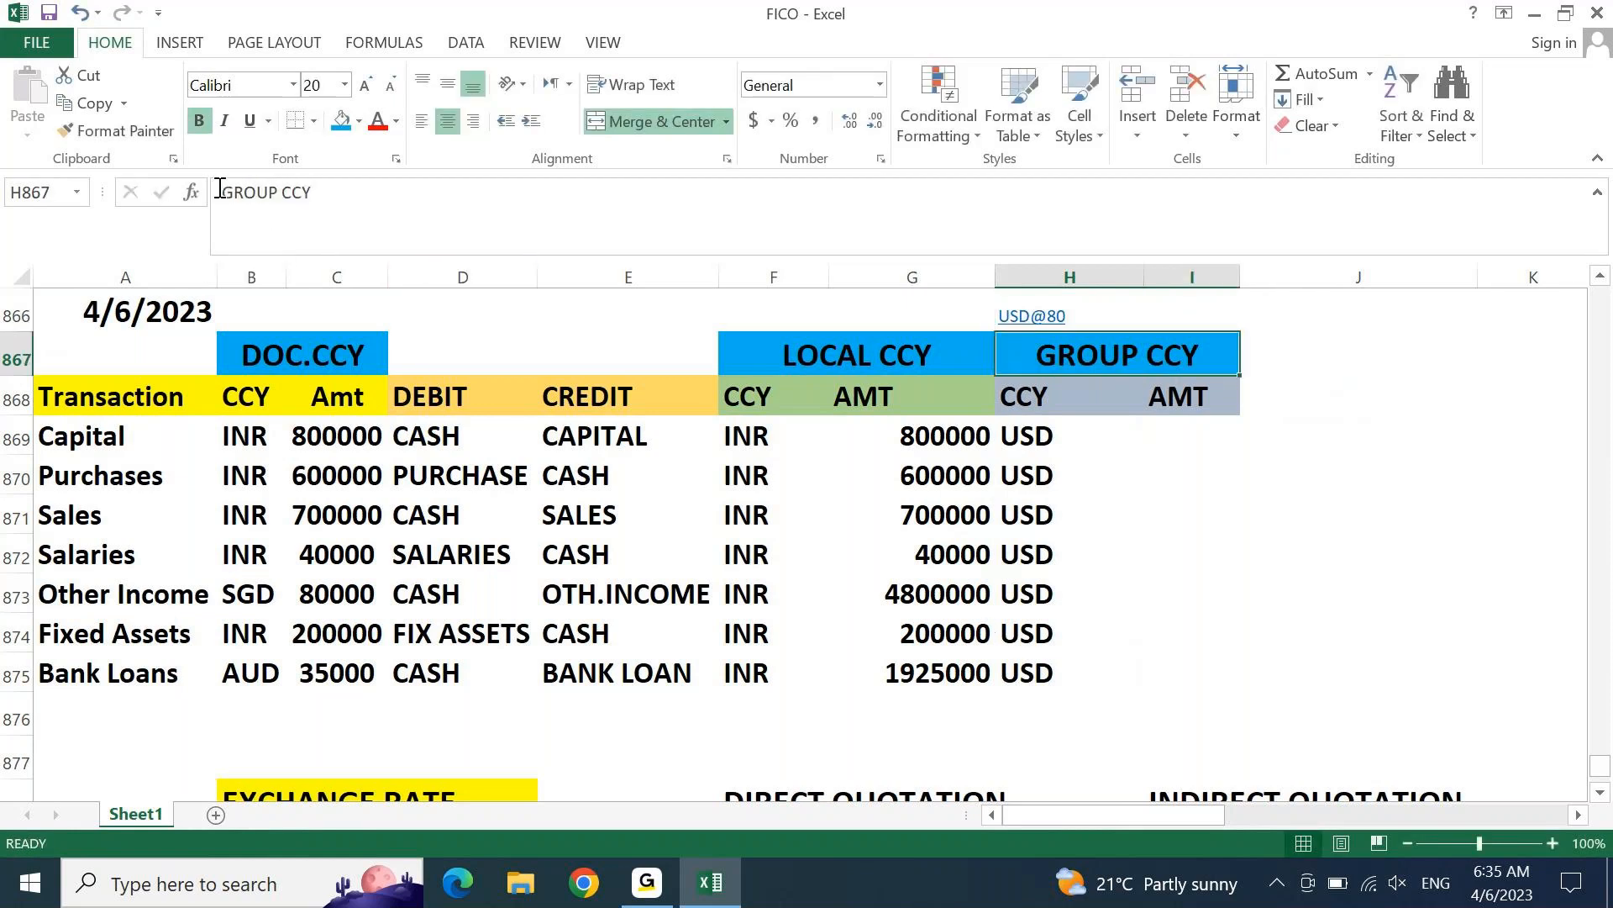
pyautogui.press('Up')
pyautogui.press('Down')
pyautogui.press('Down')
pyautogui.press('Down')
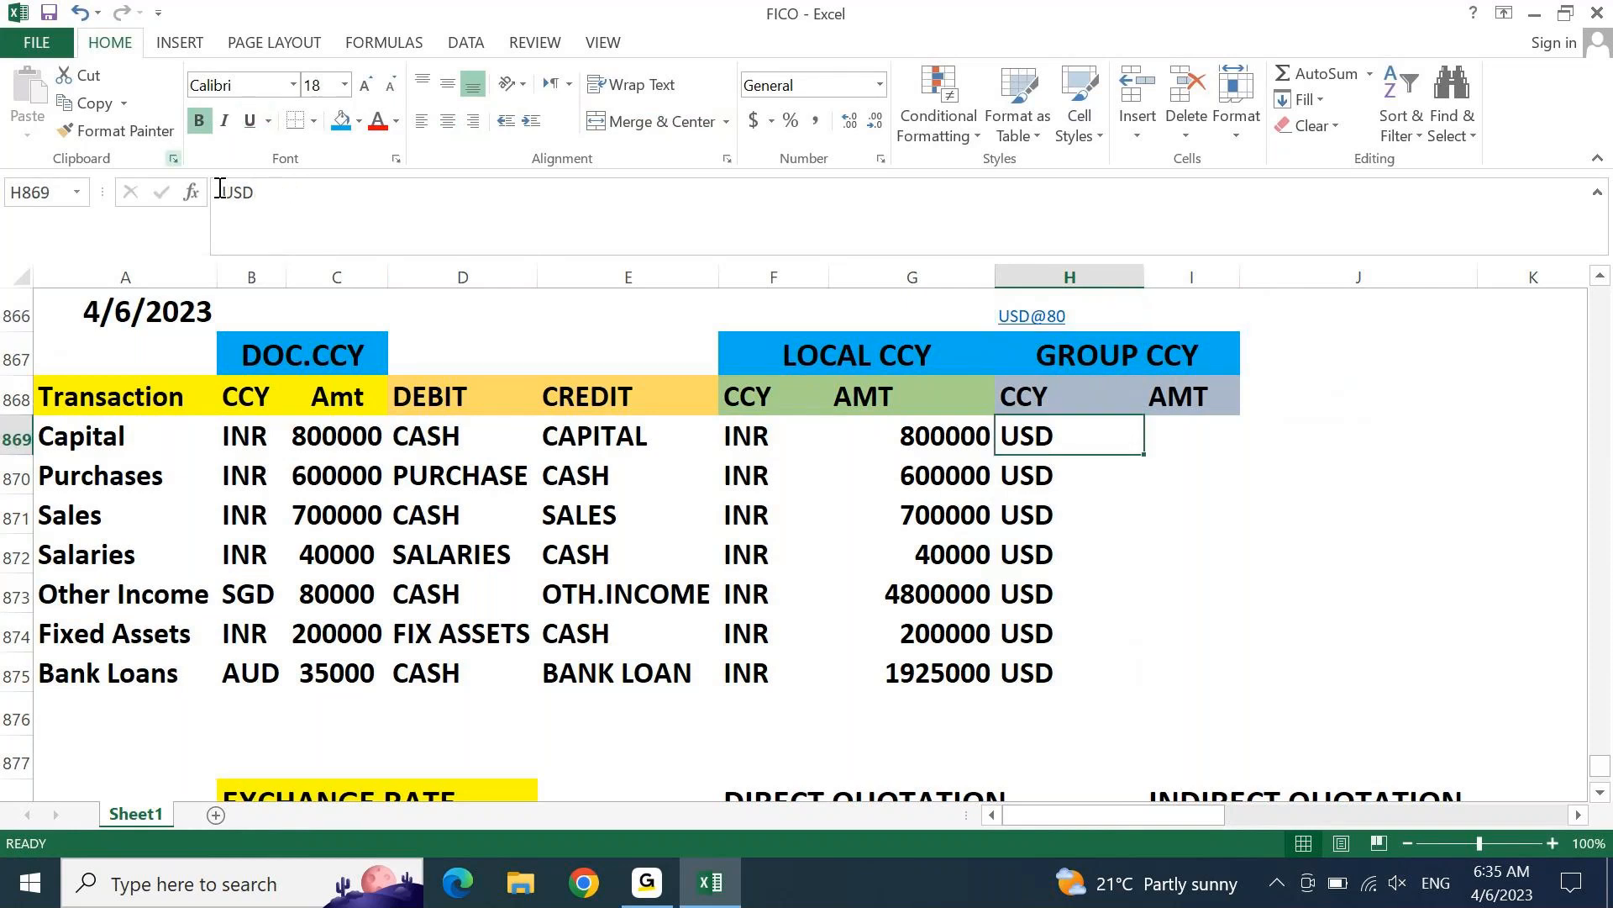
pyautogui.click(117, 131)
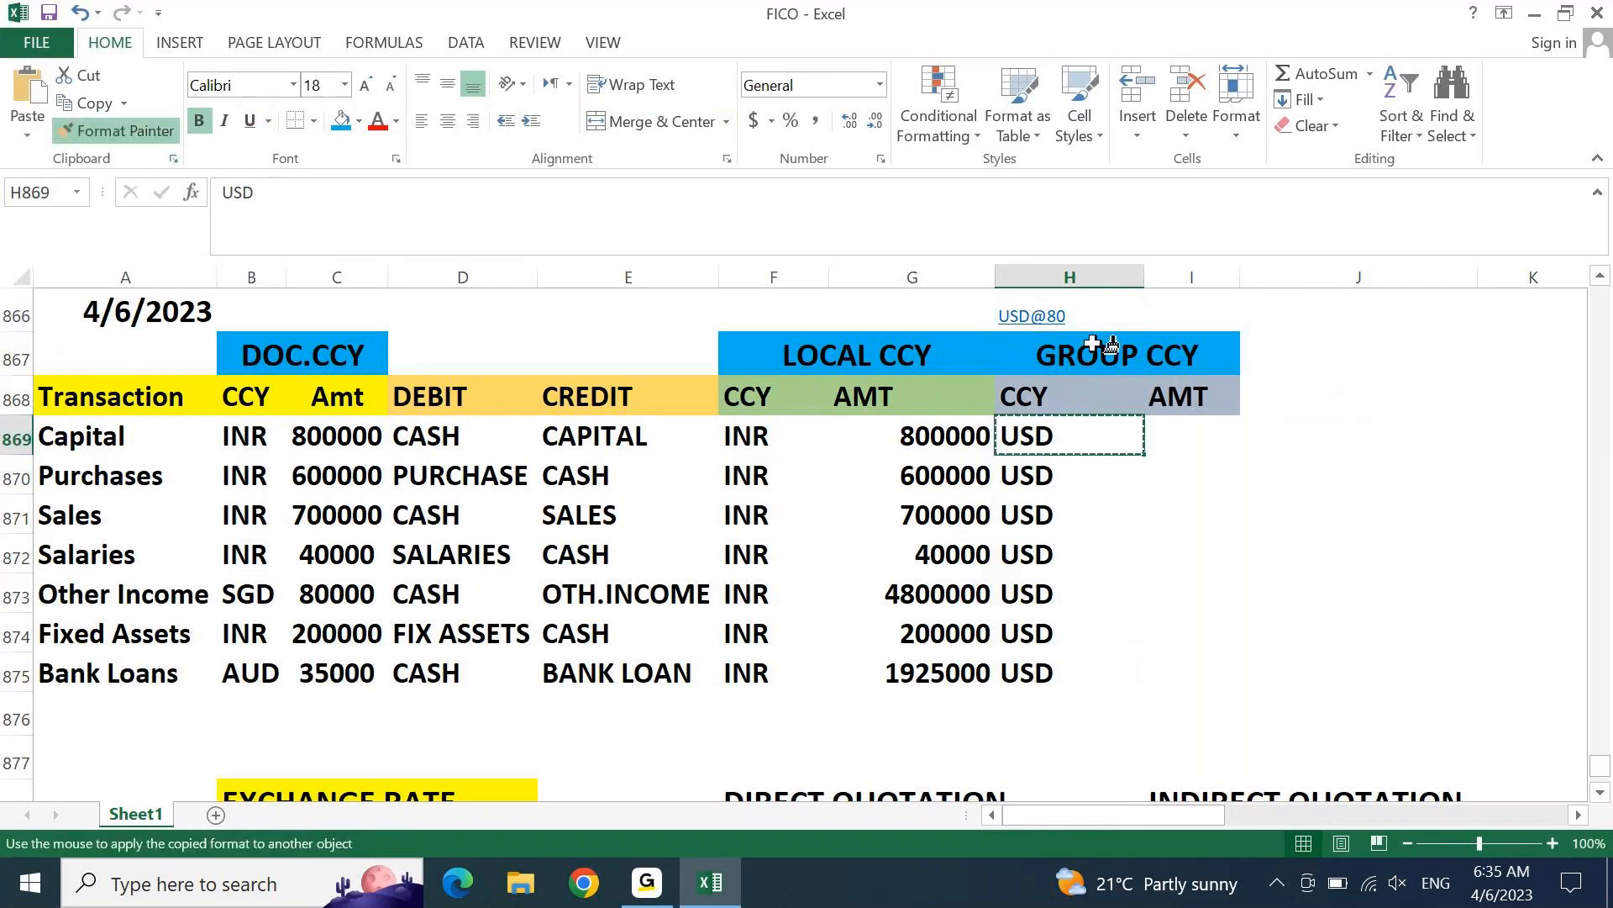
pyautogui.click(1042, 313)
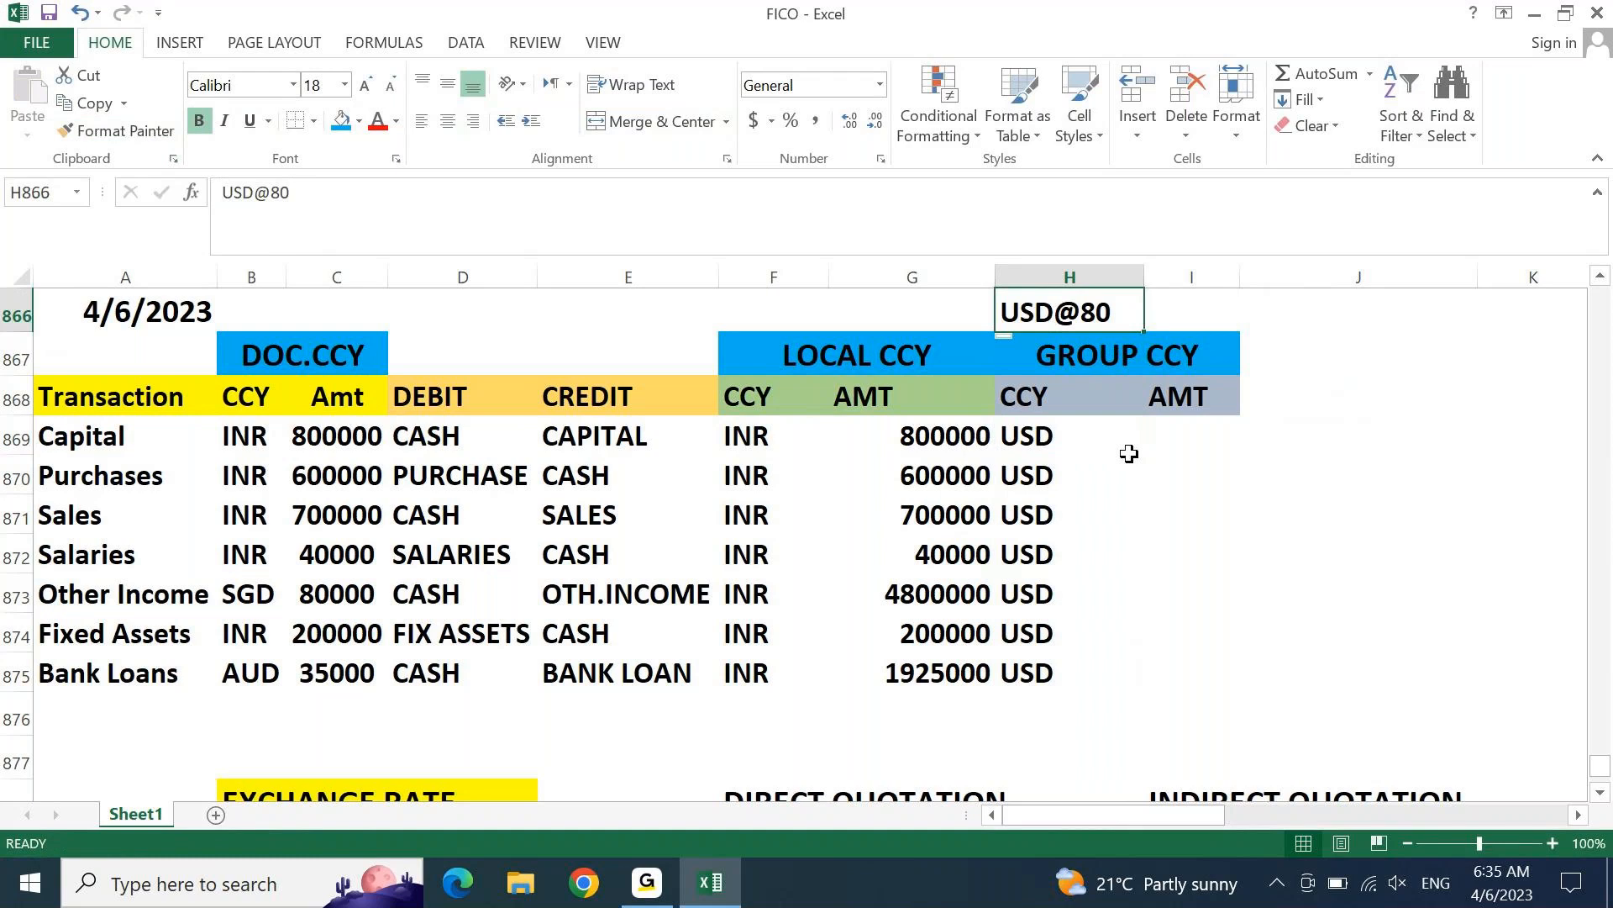
# Step: Convert the Capital amount to group currency in I869 with the formula =G869/80
pyautogui.click(1129, 454)
pyautogui.press('Right')
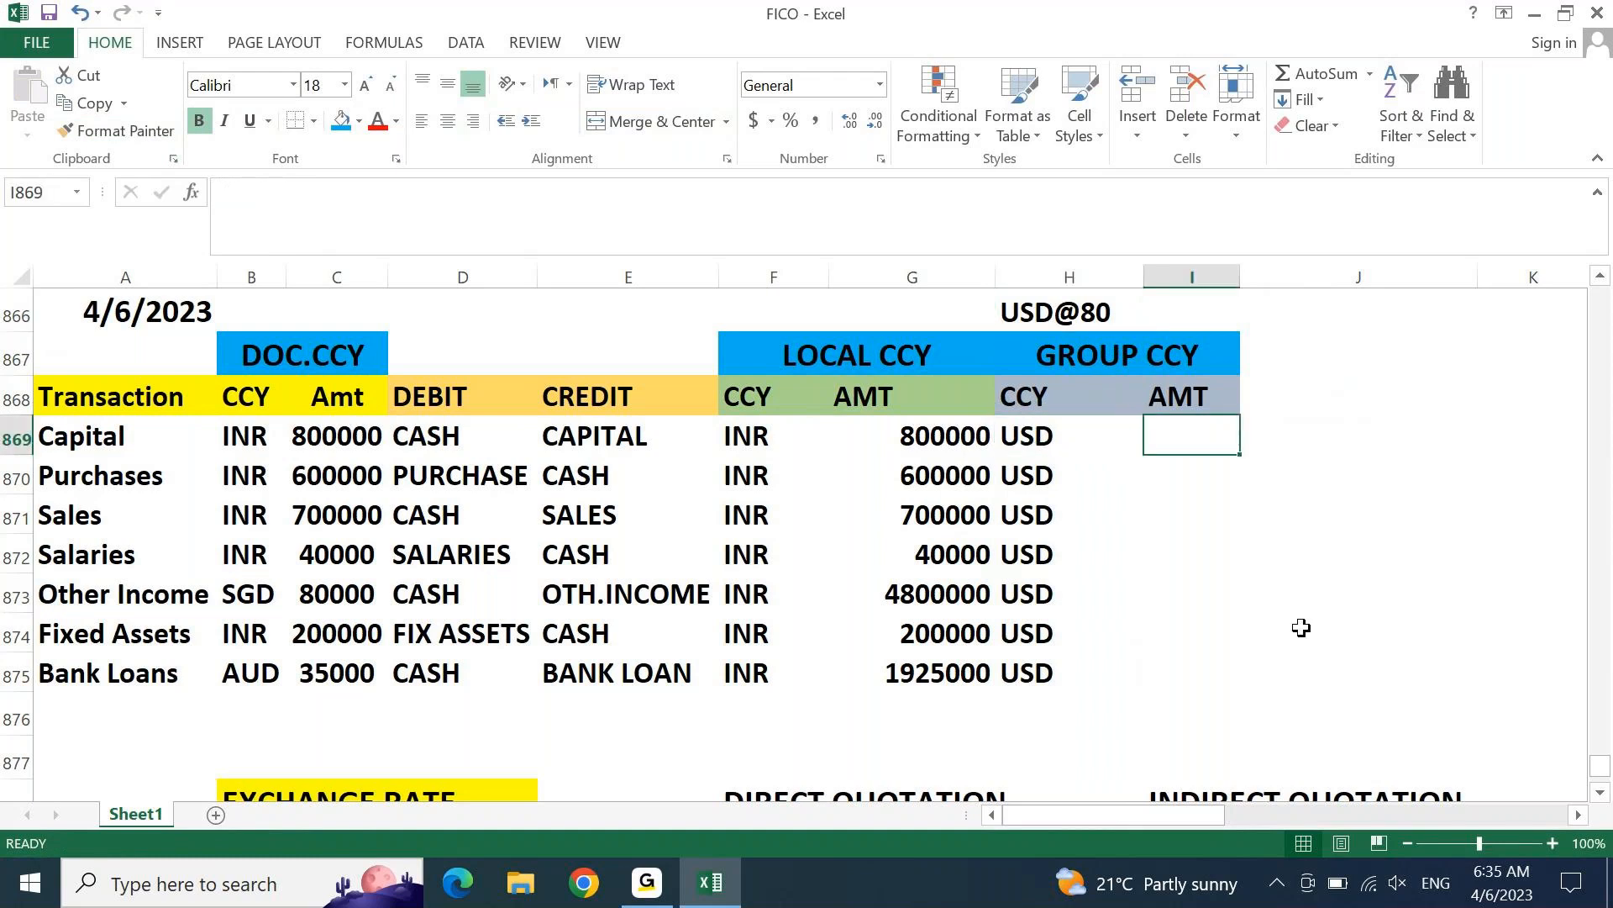
pyautogui.write('=')
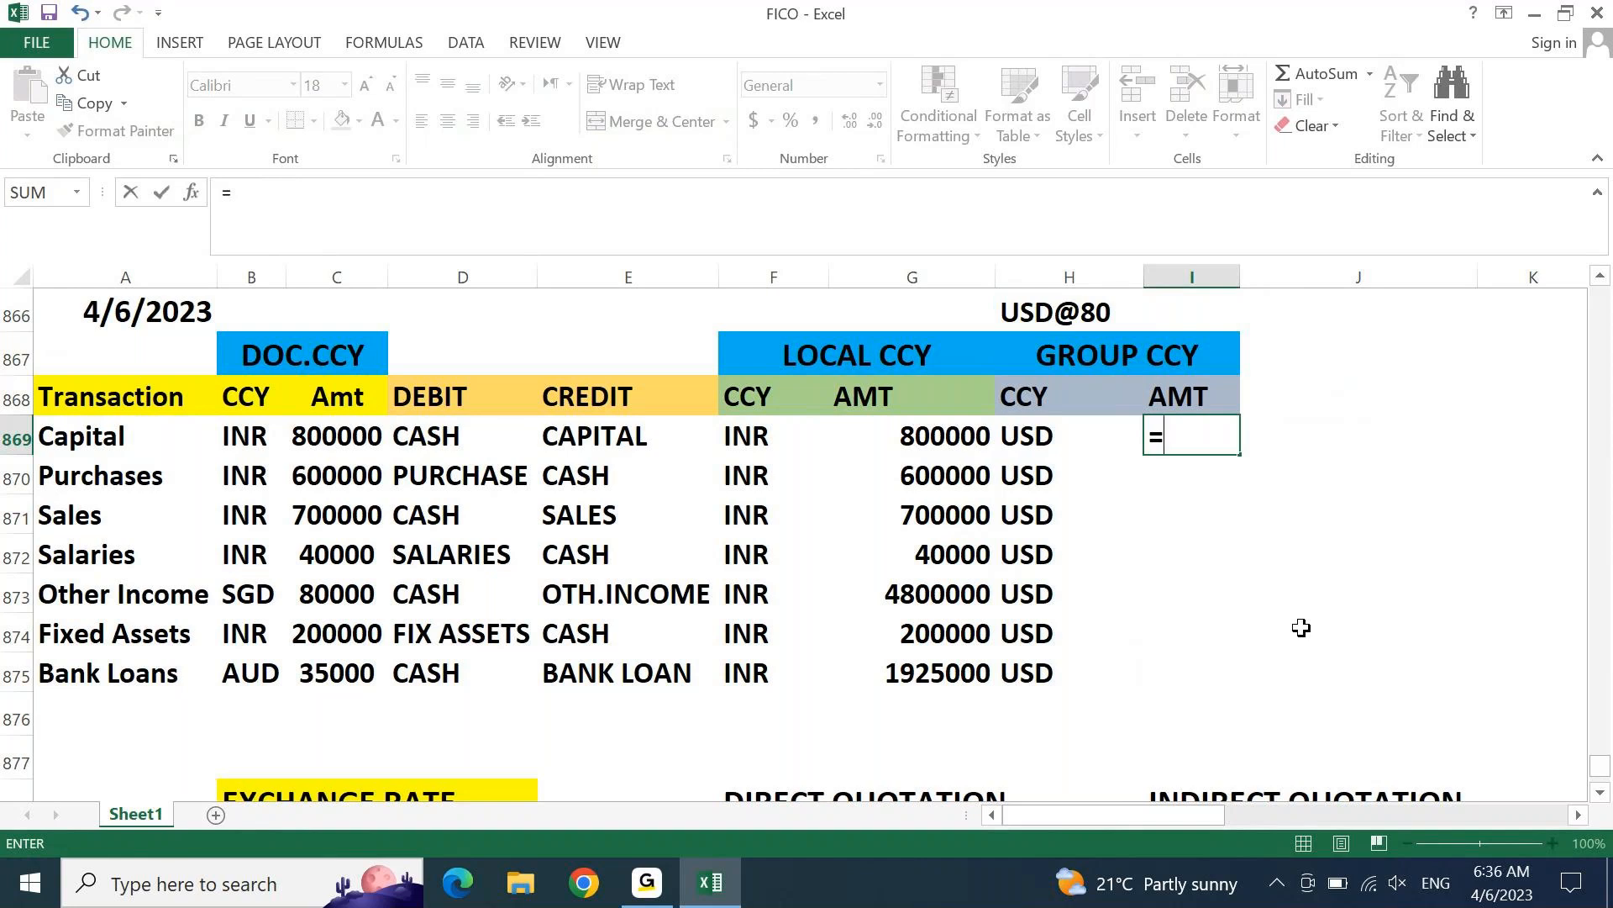
pyautogui.press('Left')
pyautogui.press('Left')
pyautogui.write('/')
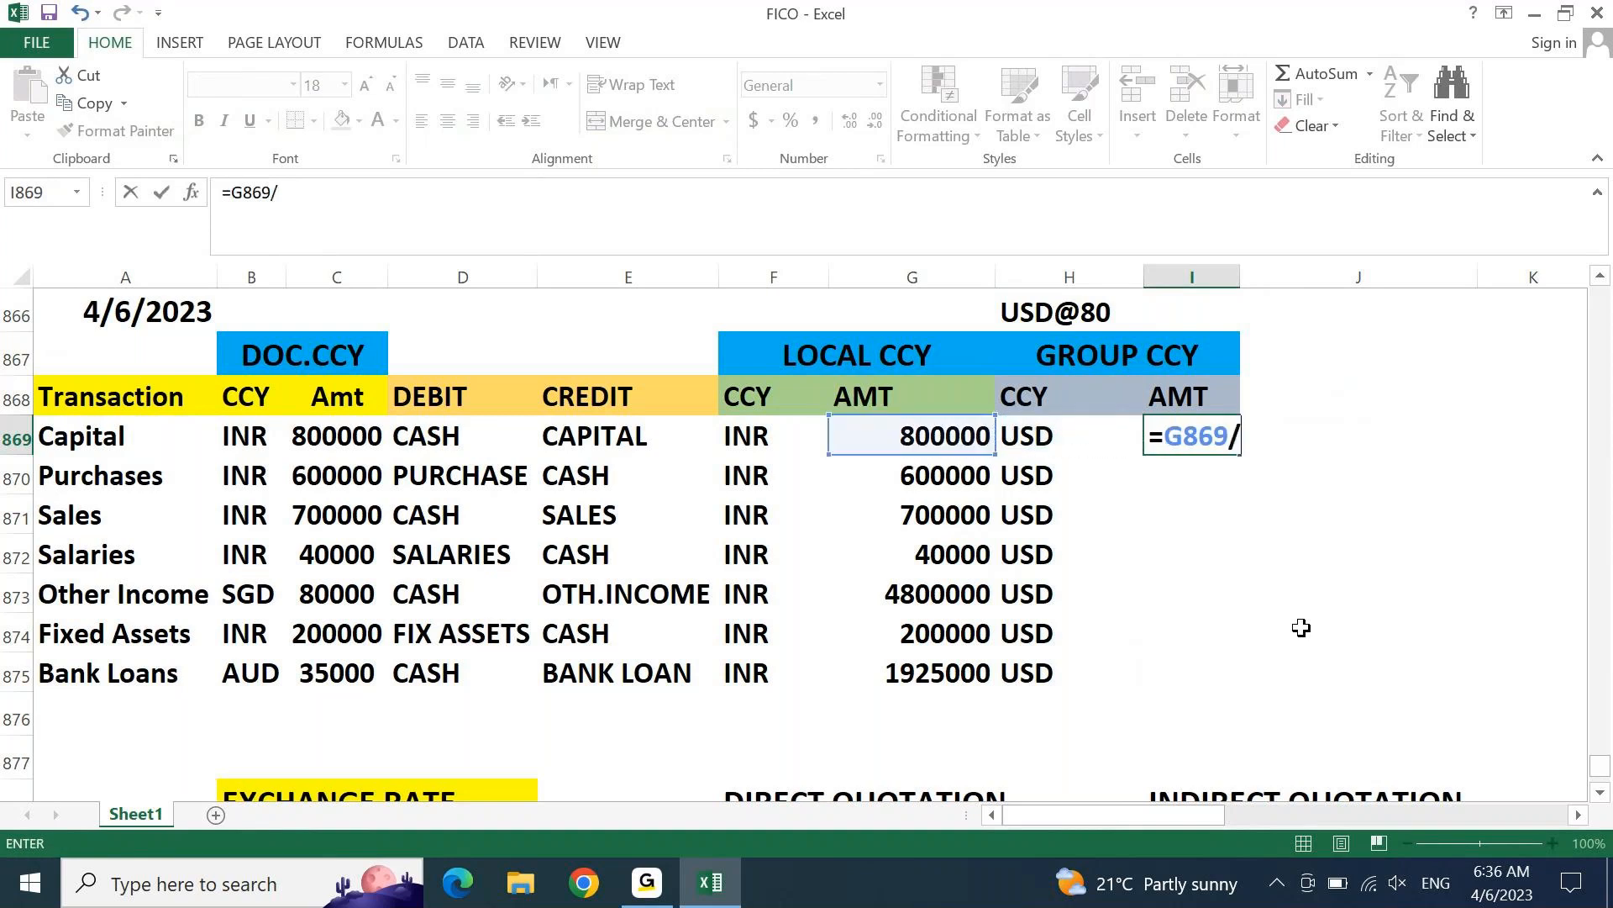
pyautogui.write('80')
pyautogui.press('Return')
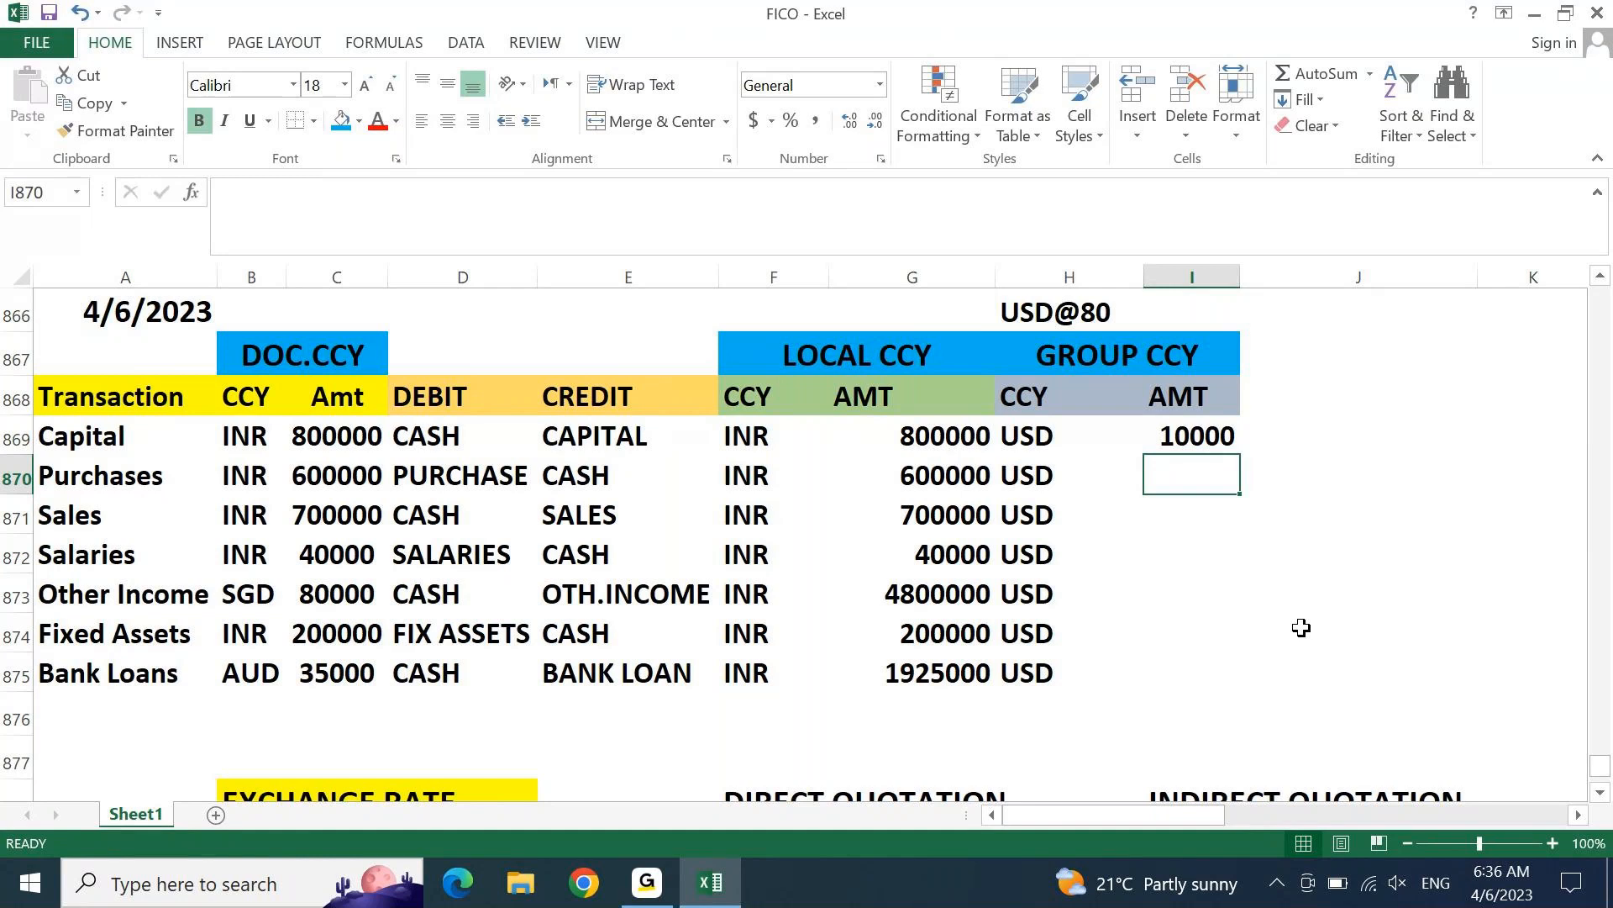
# Step: Convert the Purchases amount to group currency in I870 with the formula =G870/80
pyautogui.write('=')
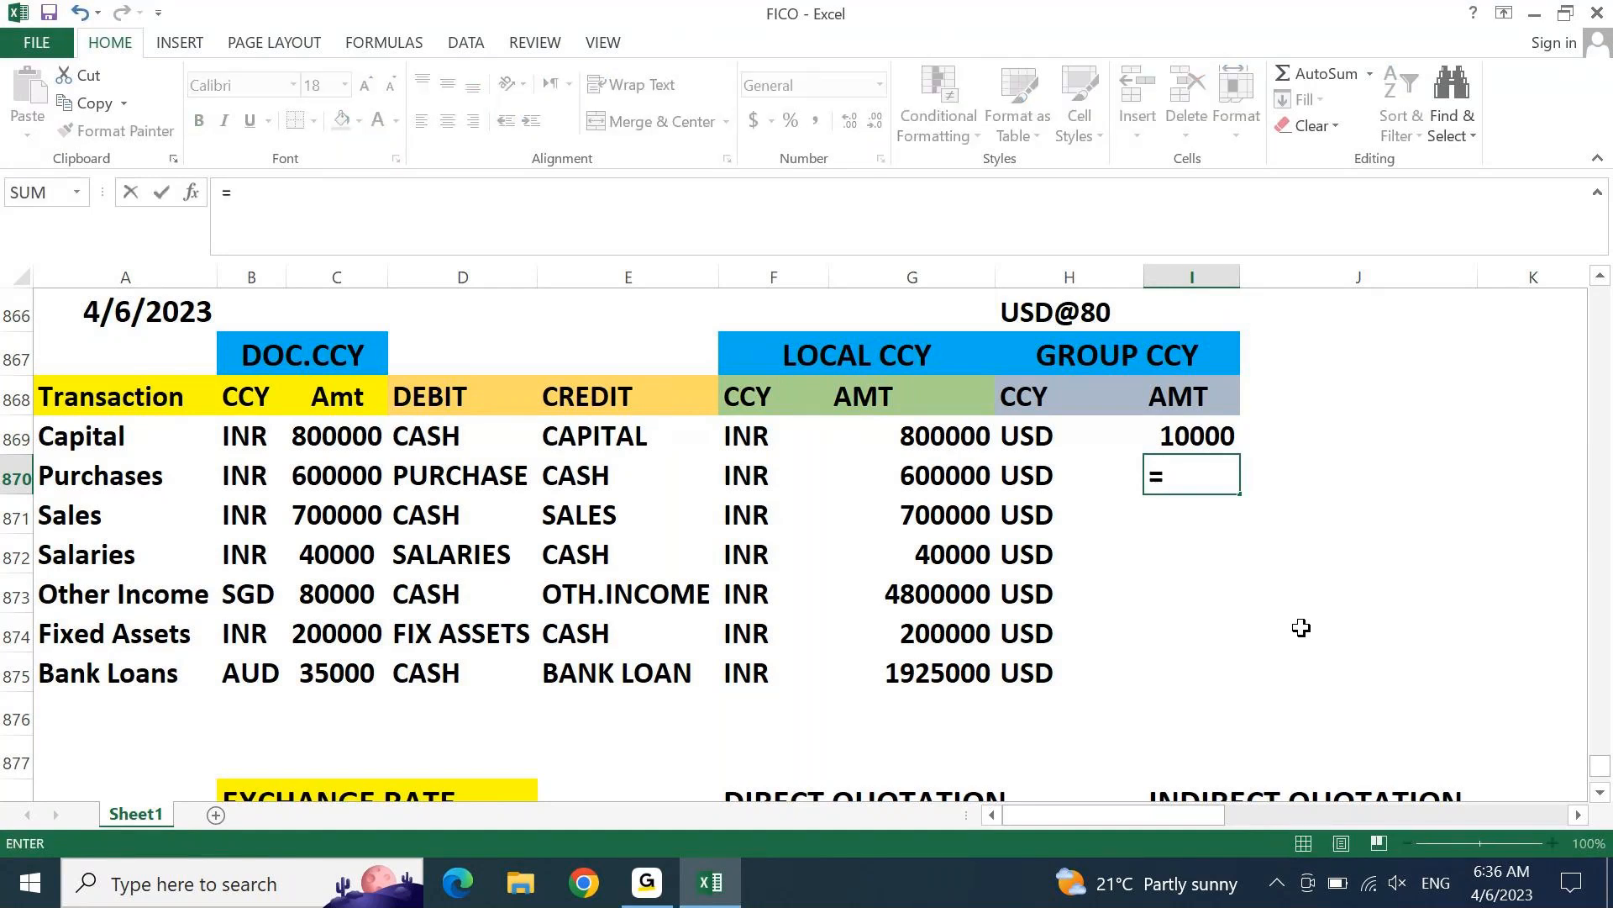
pyautogui.press('Left')
pyautogui.press('Left')
pyautogui.write('/')
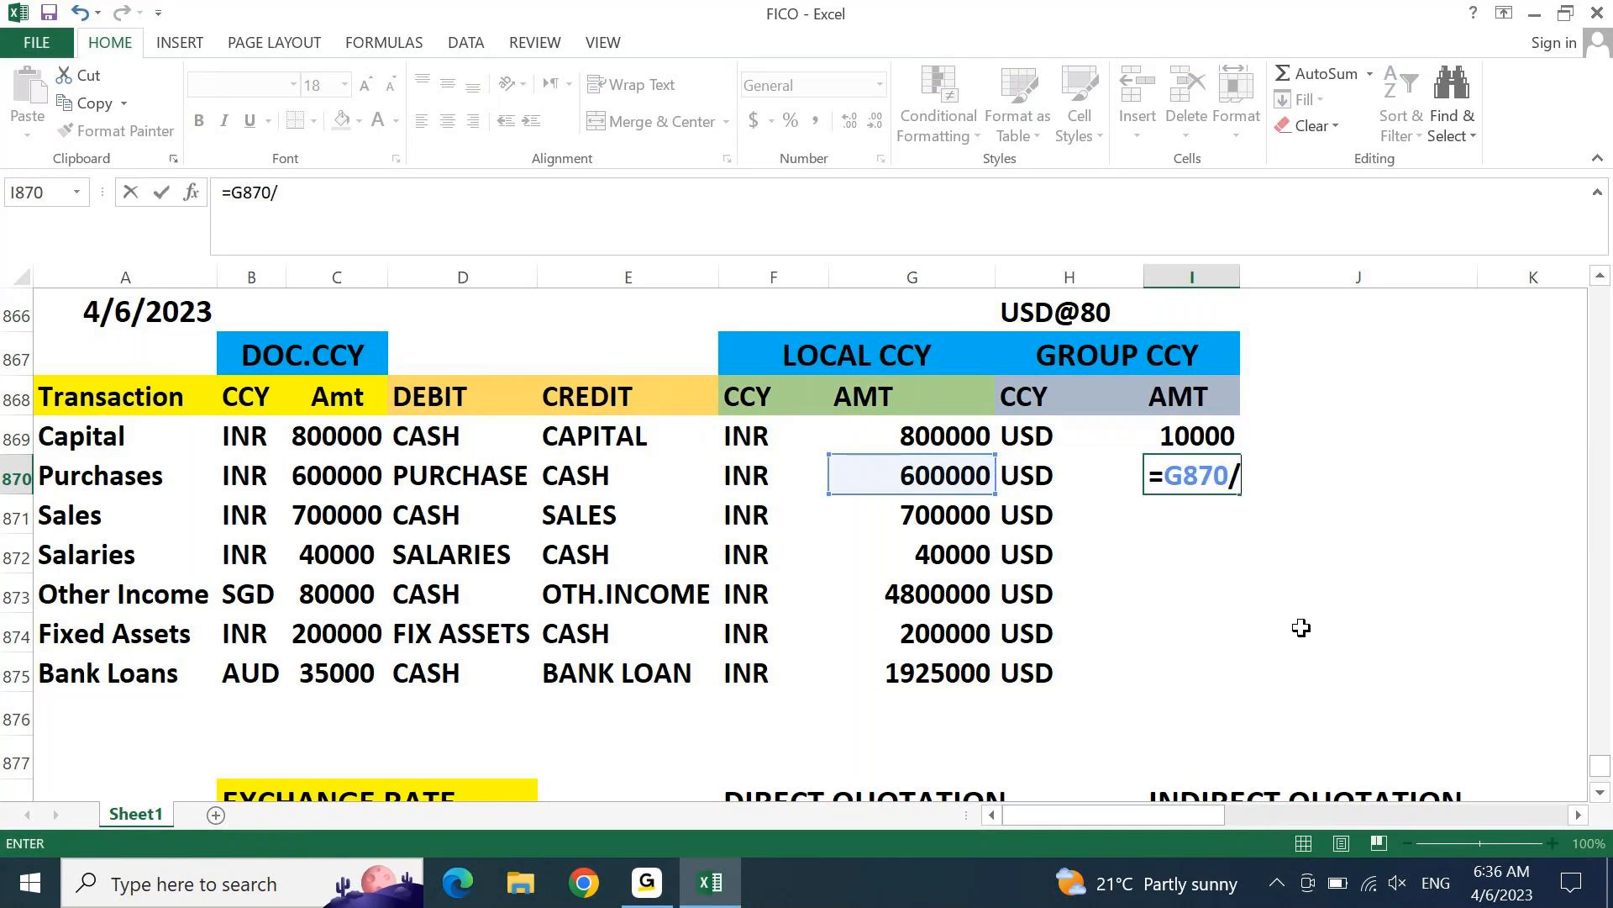
pyautogui.write('80')
pyautogui.press('Return')
# Step: Convert the Sales amount to group currency in I871 with the formula =G871/80
pyautogui.write('=')
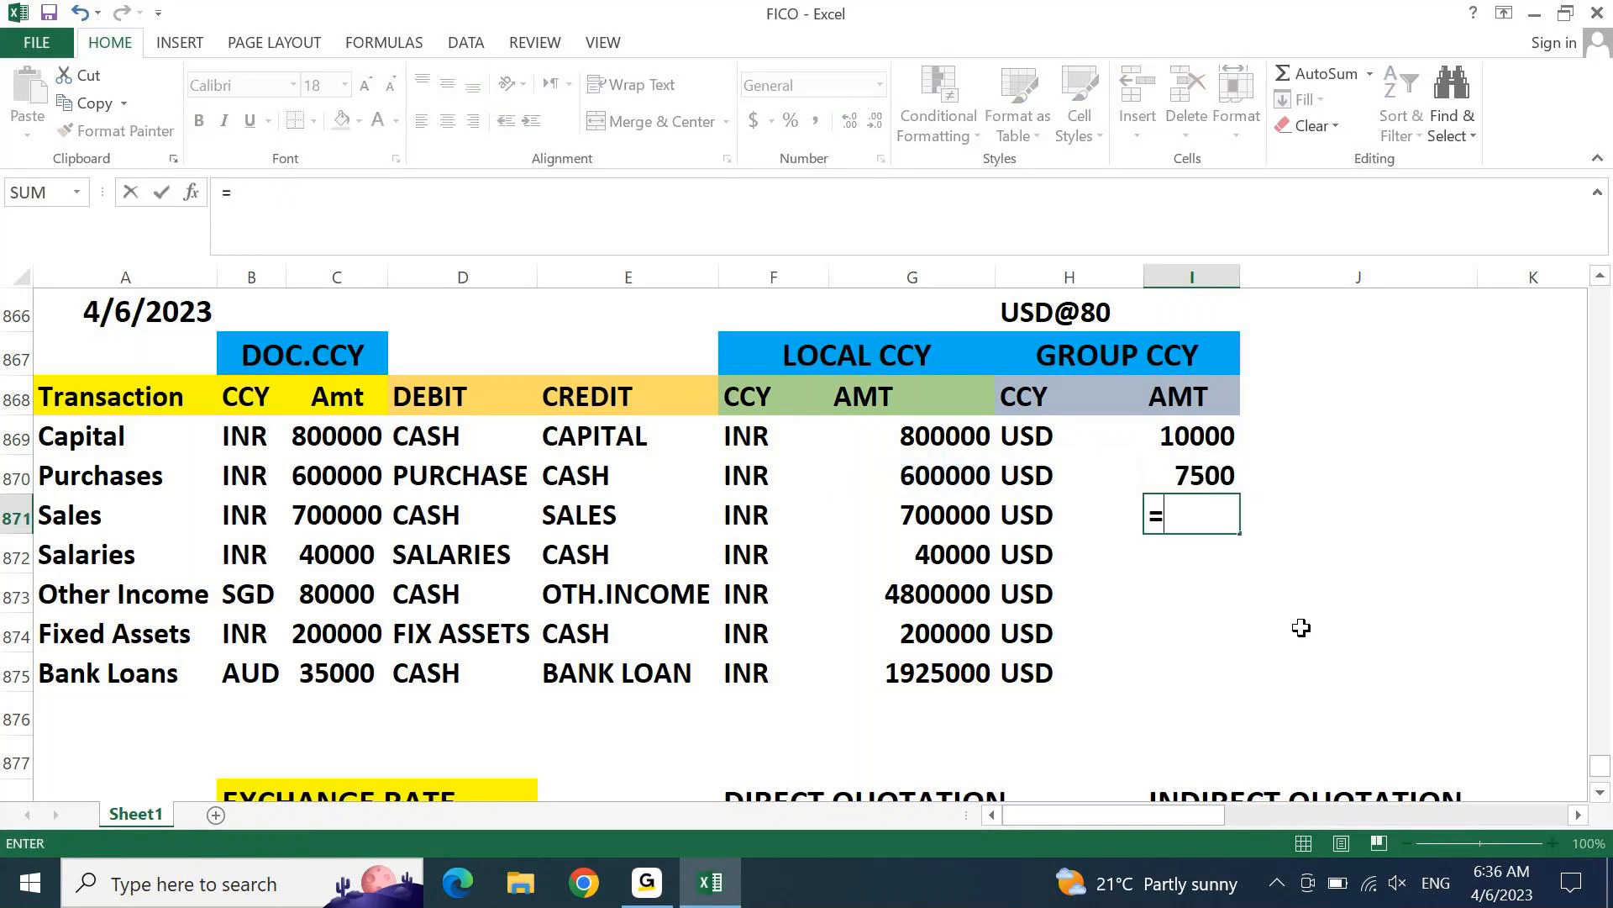
pyautogui.press('Left')
pyautogui.press('Left')
pyautogui.write('/80')
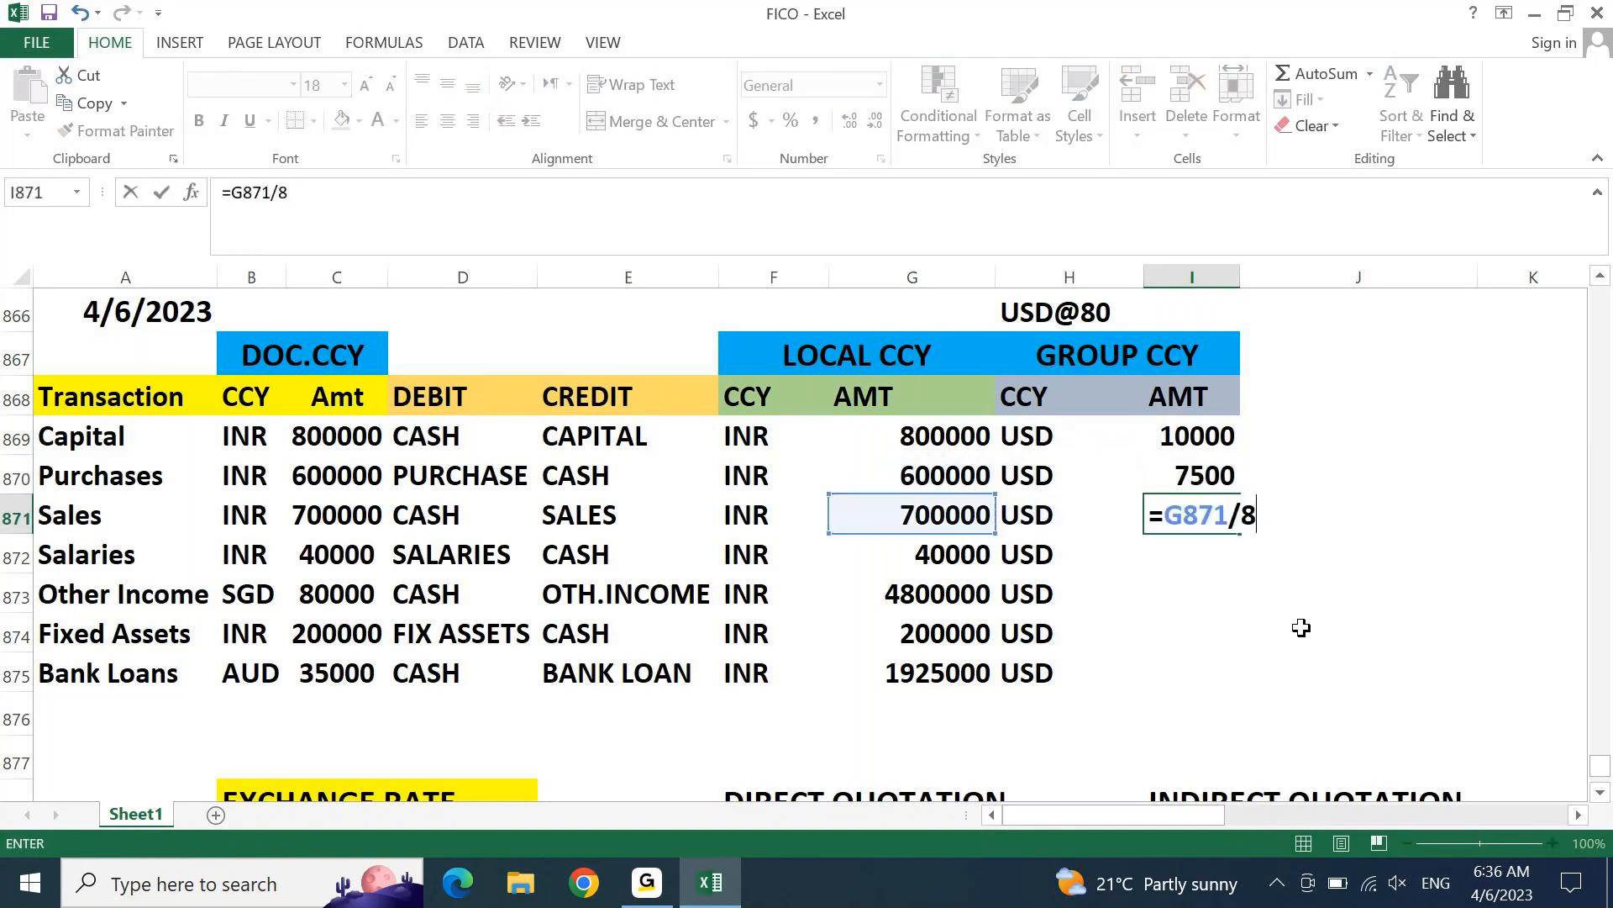
pyautogui.press('Return')
# Step: Convert the Salaries amount to group currency in I872 with the formula =G872/80
pyautogui.press('Left')
pyautogui.press('Left')
pyautogui.press('Right')
pyautogui.press('Right')
pyautogui.write('=')
pyautogui.press('Left')
pyautogui.press('Left')
pyautogui.write('/80')
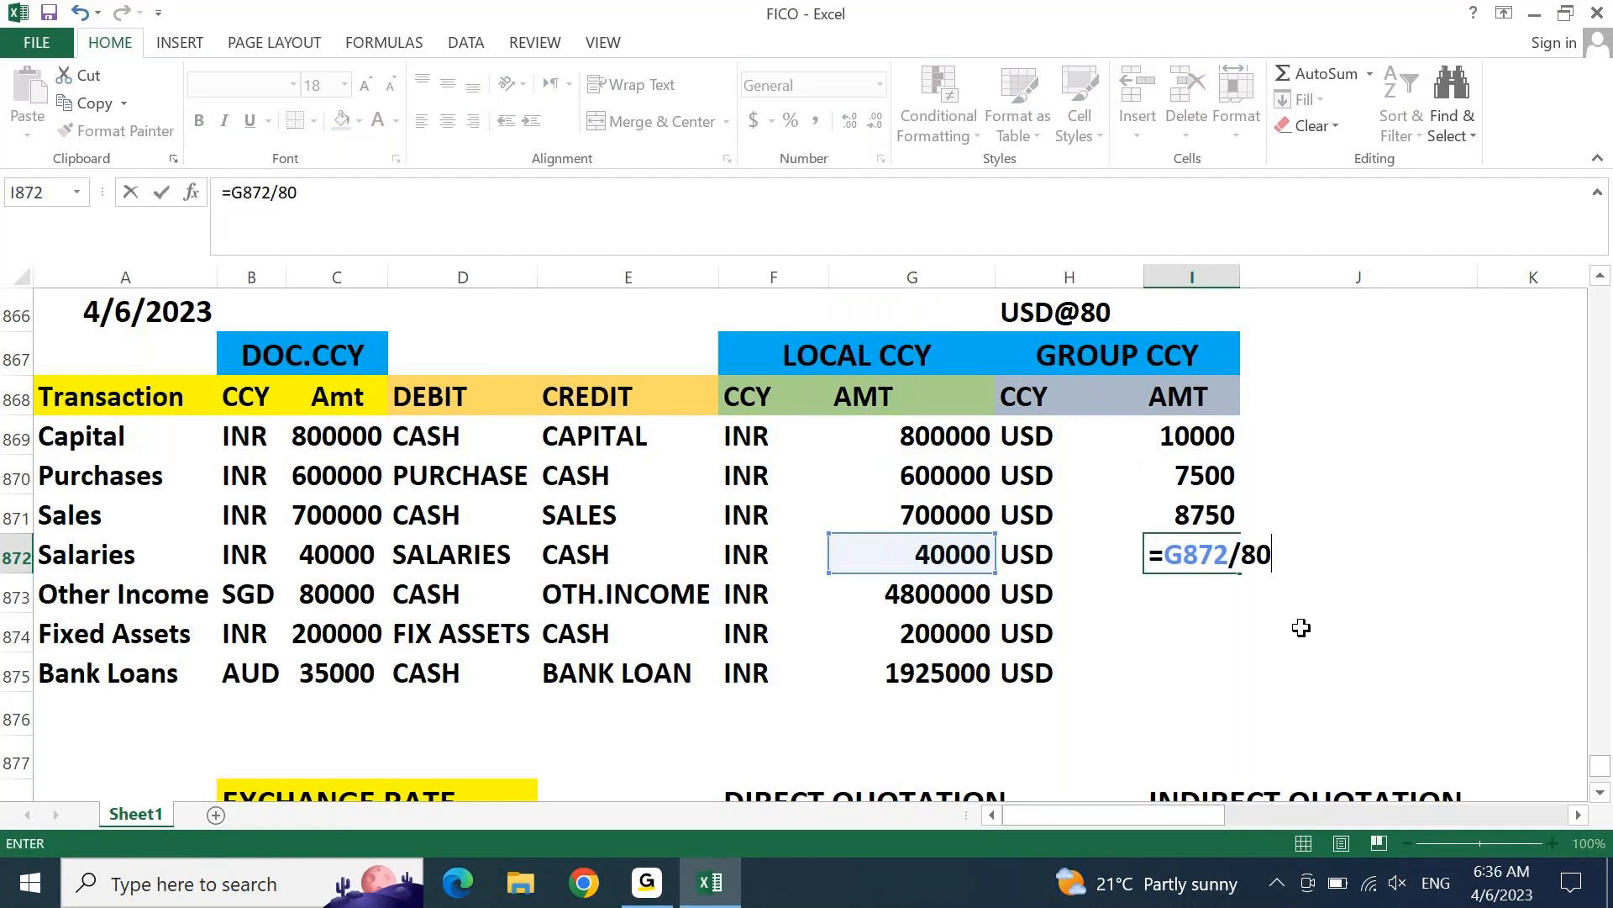
pyautogui.press('Return')
# Step: Convert the Other Income amount to group currency in I873 with the formula =G873/80
pyautogui.write('=')
pyautogui.press('Left')
pyautogui.press('Left')
pyautogui.write('/80')
pyautogui.press('Return')
# Step: Convert the Fixed Assets amount to group currency in I874 with the formula =G874/80
pyautogui.write('=')
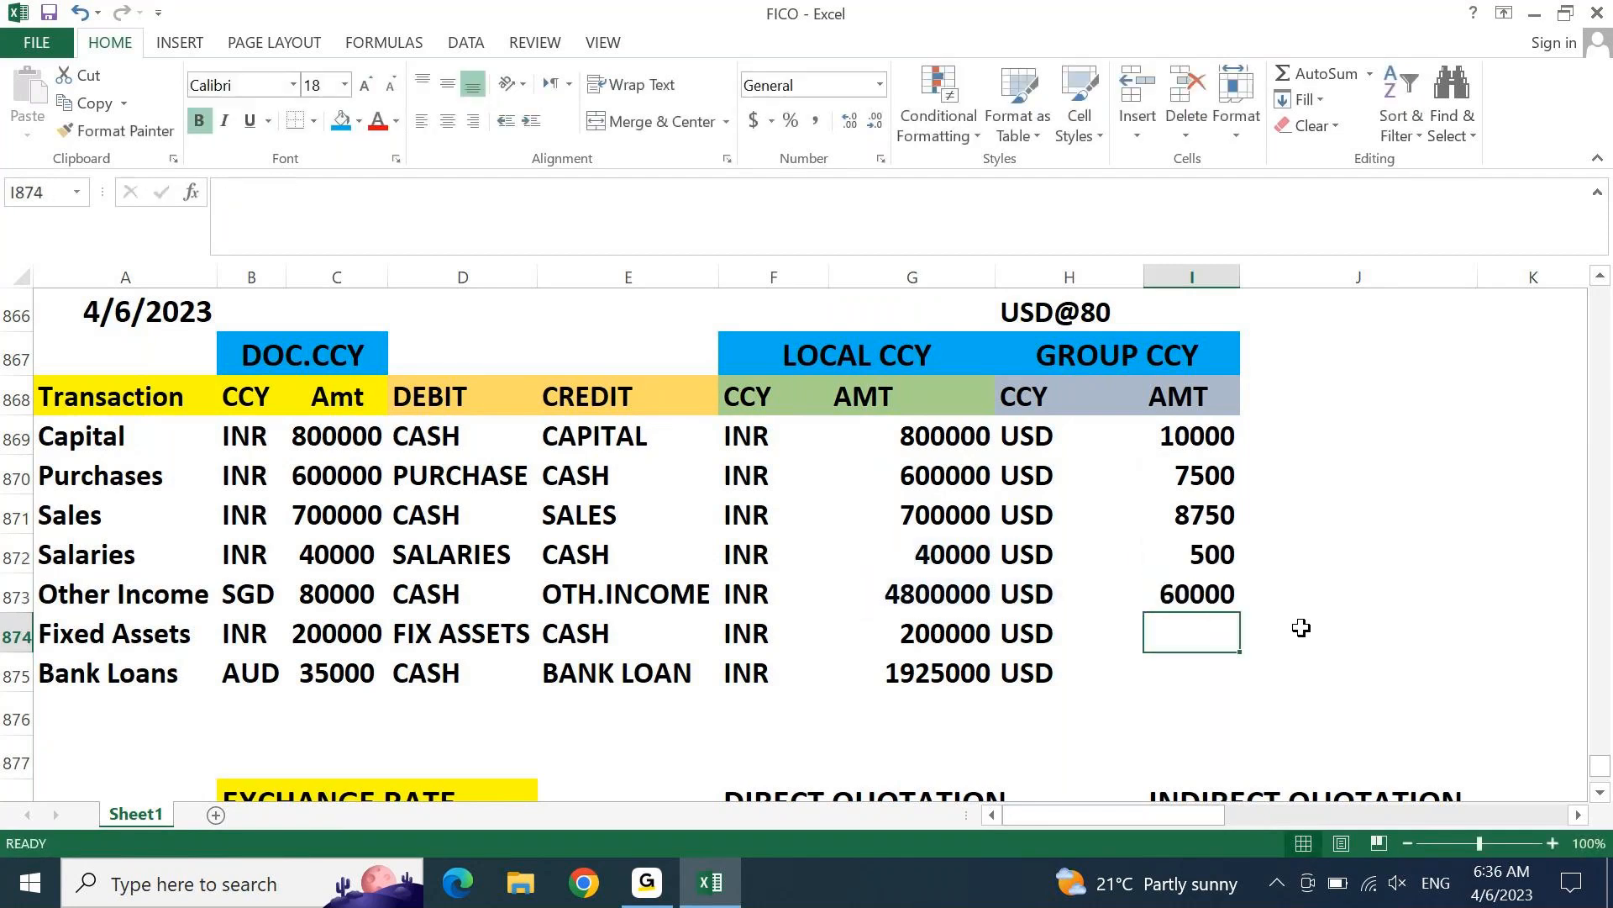
pyautogui.press('Left')
pyautogui.press('Left')
pyautogui.write('/')
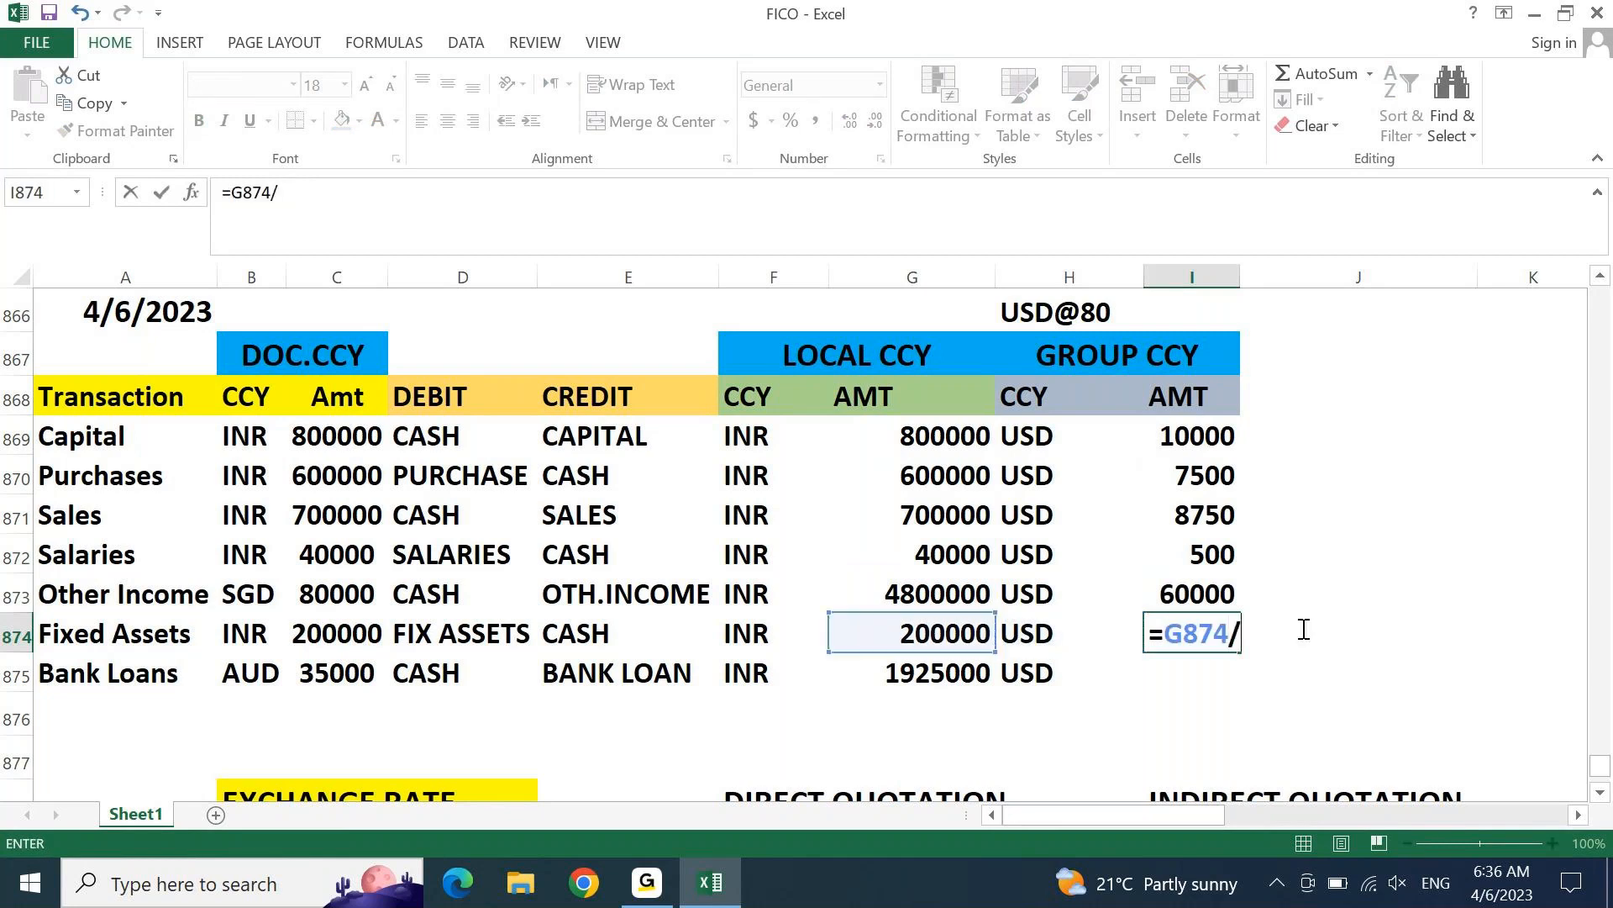
pyautogui.write('80')
pyautogui.press('Return')
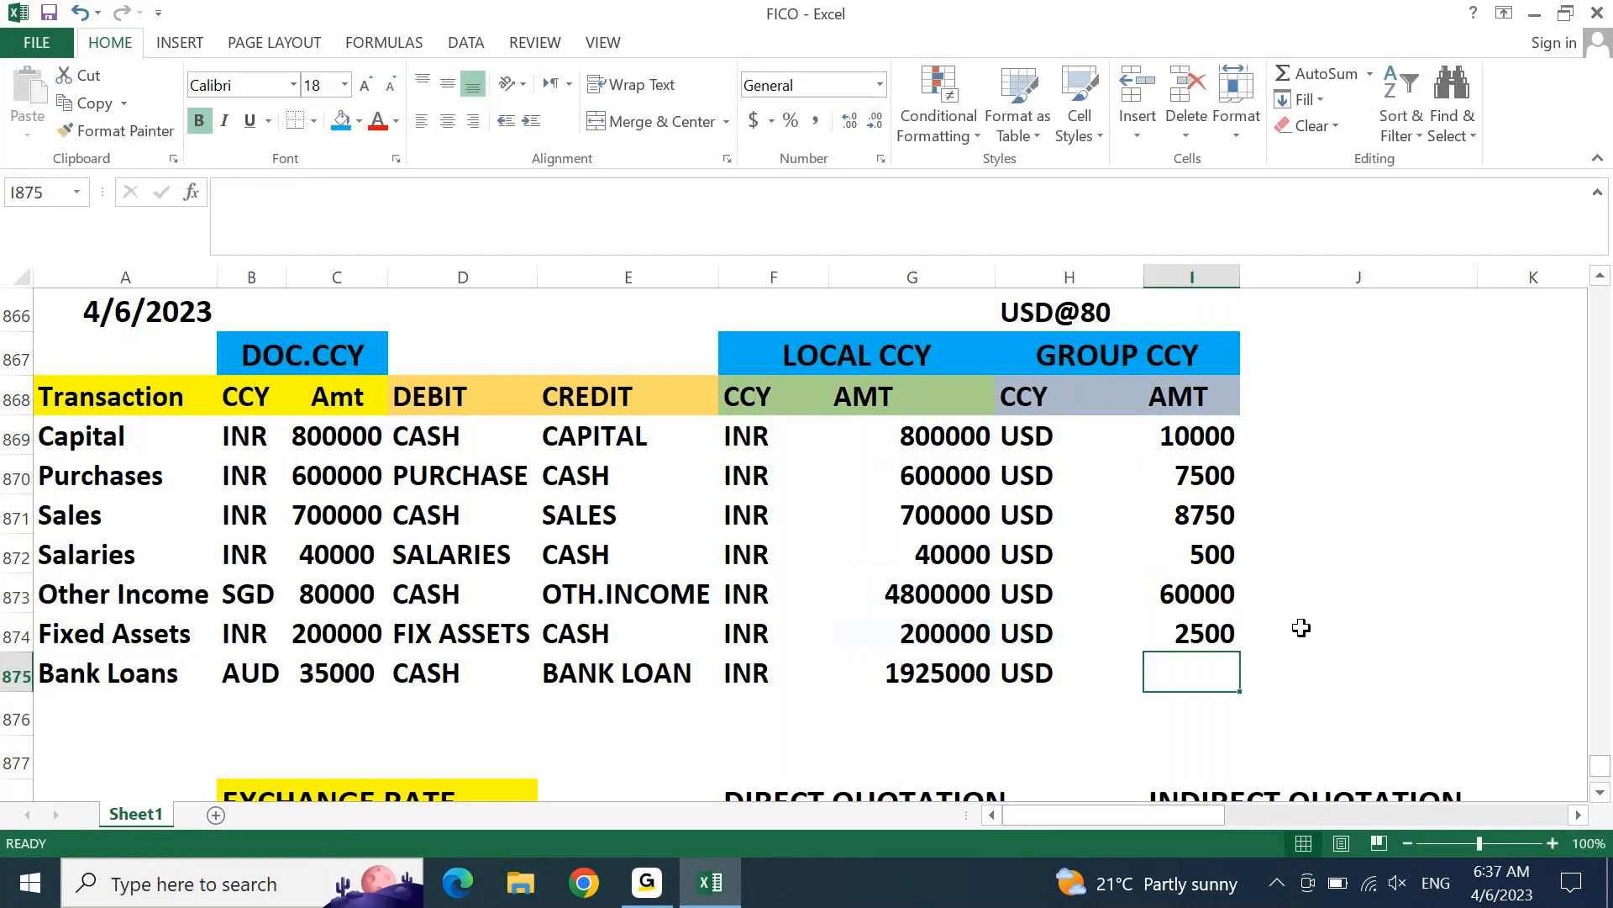
# Step: Convert the Bank Loans amount to group currency in I875 with the formula =G875/80
pyautogui.write('=')
pyautogui.press('Left')
pyautogui.press('Left')
pyautogui.write('/80')
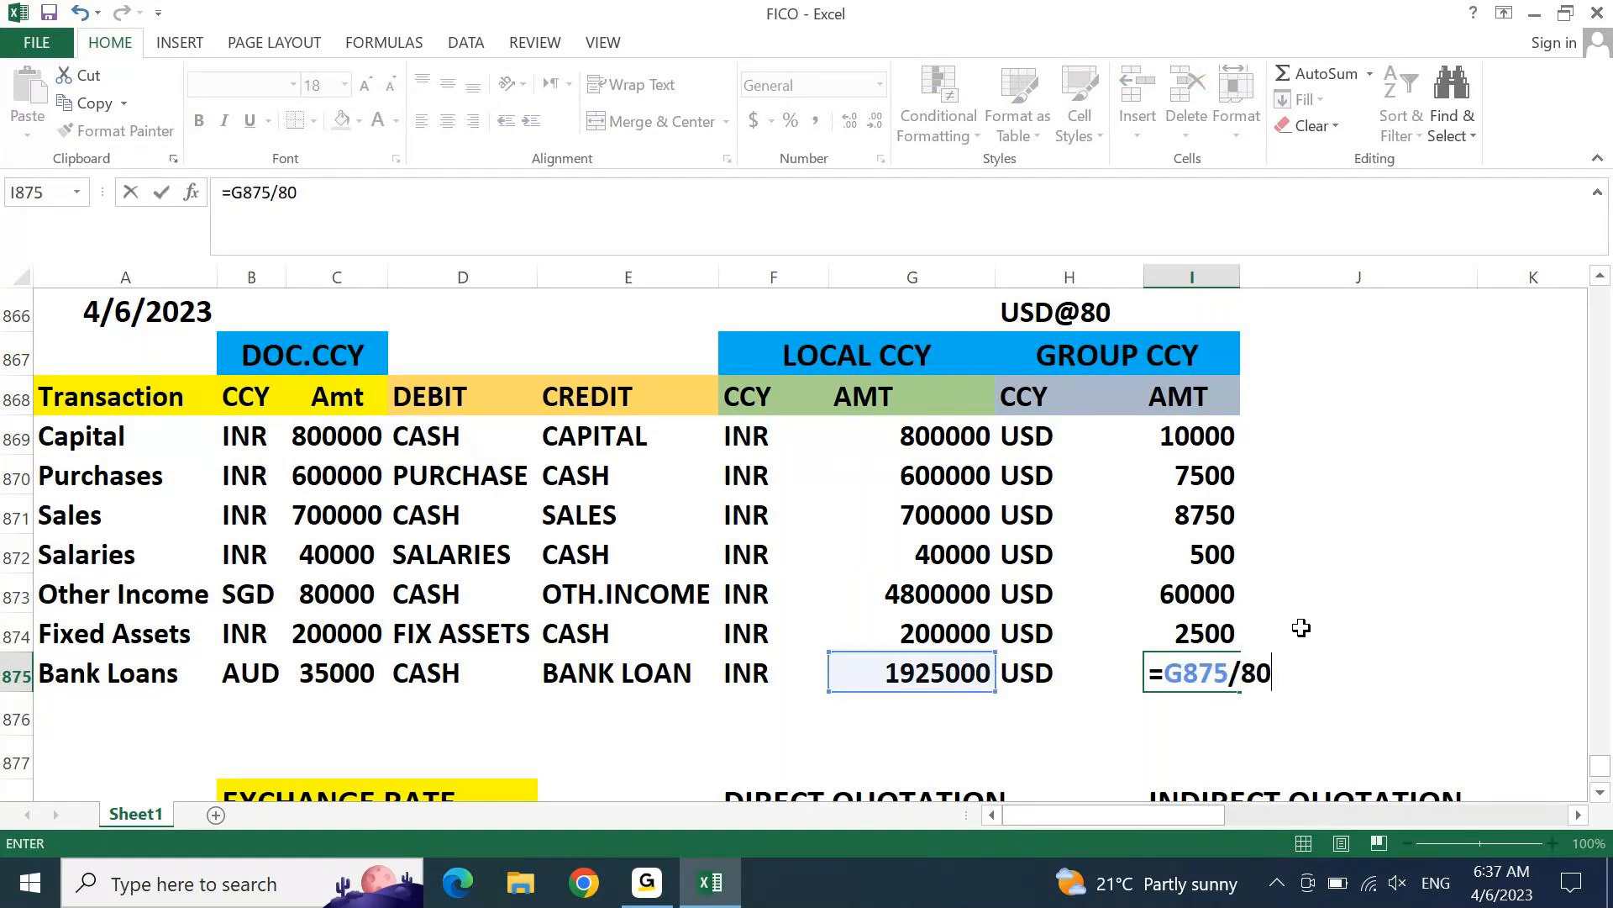
pyautogui.press('Return')
# Step: Copy the group currency amounts in I869:I875 and paste them back in place with Paste Special
pyautogui.press('Up')
pyautogui.hotkey('shift', 'Up')
pyautogui.hotkey('shift', 'Up')
pyautogui.hotkey('shift', 'Up')
pyautogui.hotkey('shift', 'Up')
pyautogui.hotkey('shift', 'Up')
pyautogui.hotkey('shift', 'Up')
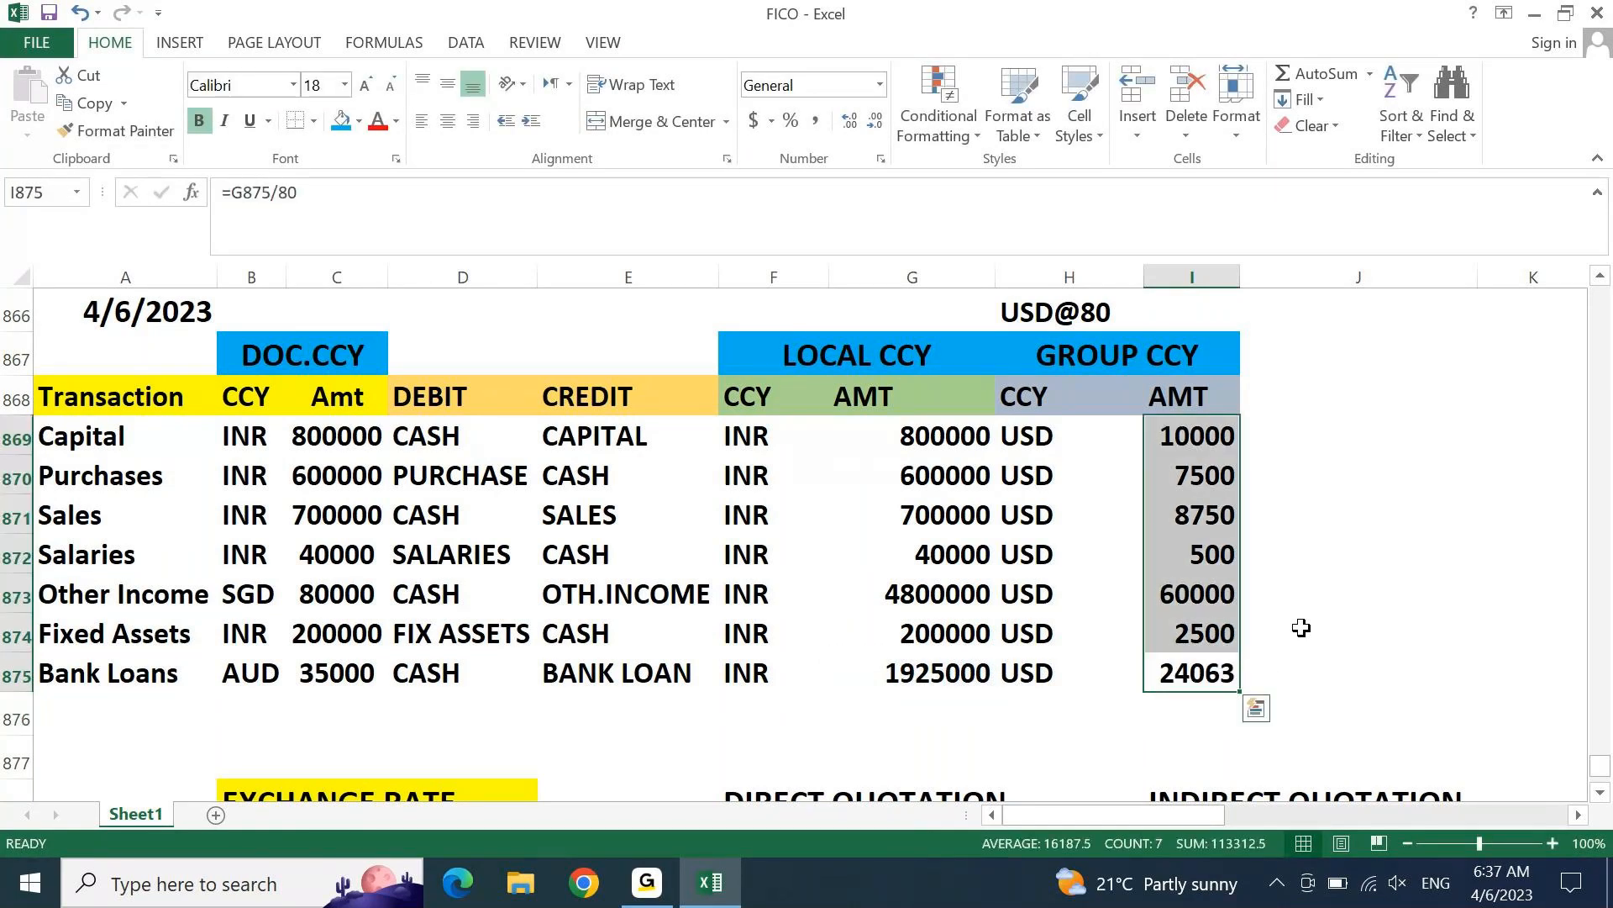
pyautogui.hotkey('ctrl', 'c')
pyautogui.hotkey('ctrl', 'alt', 'v')
pyautogui.press('Return')
pyautogui.press('Up')
pyautogui.hotkey('ctrl', 'Up')
pyautogui.hotkey('ctrl', 'Left')
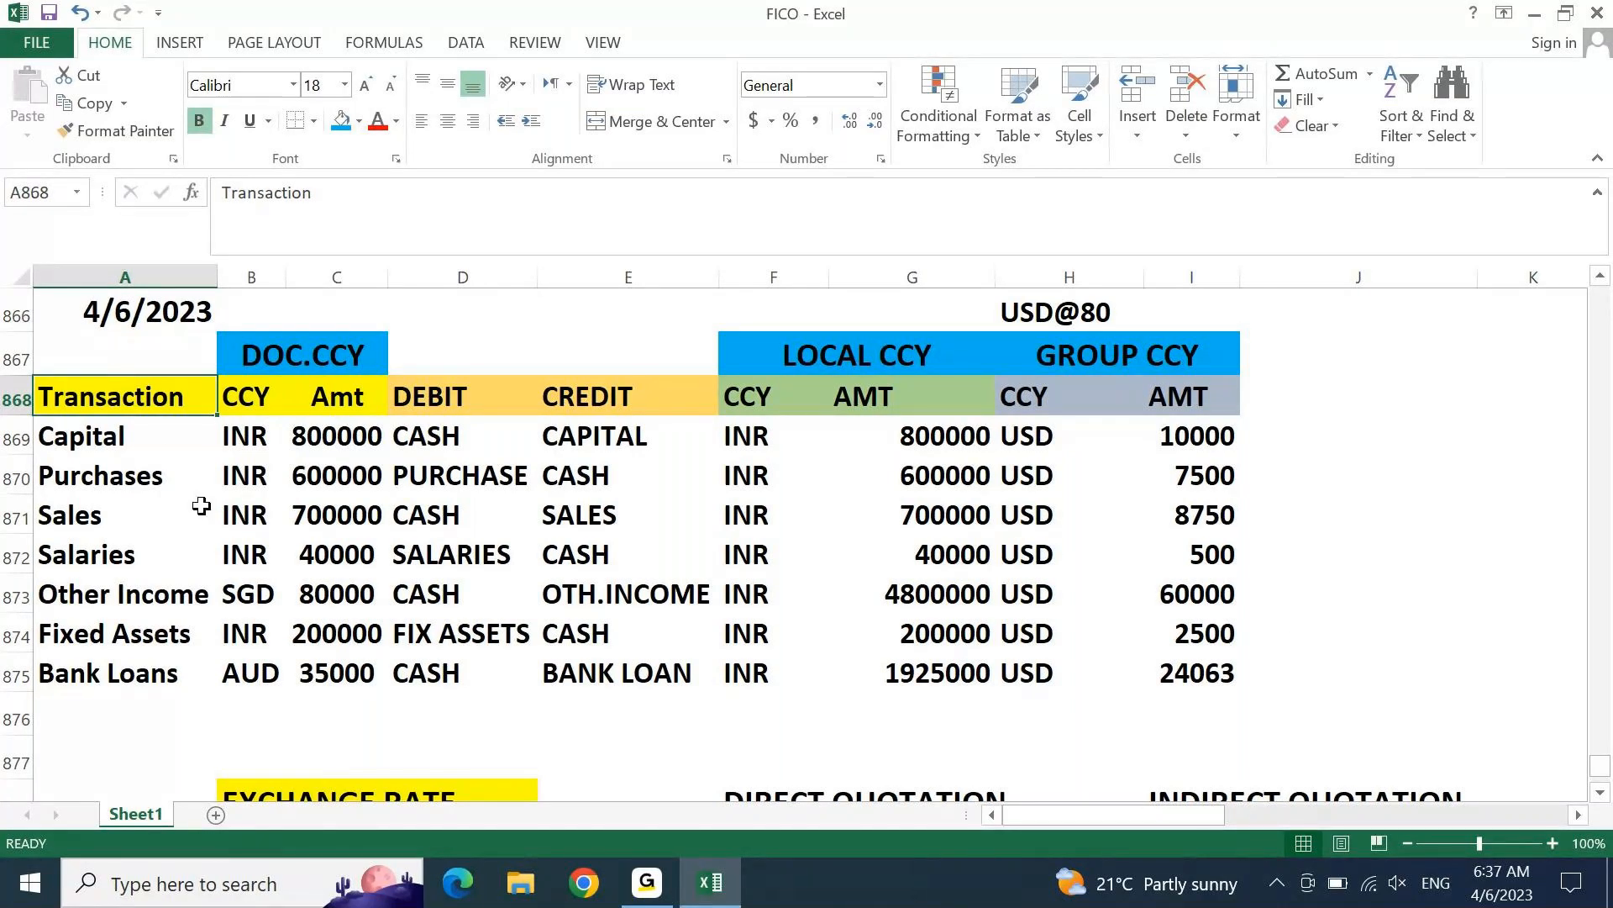
pyautogui.click(171, 447)
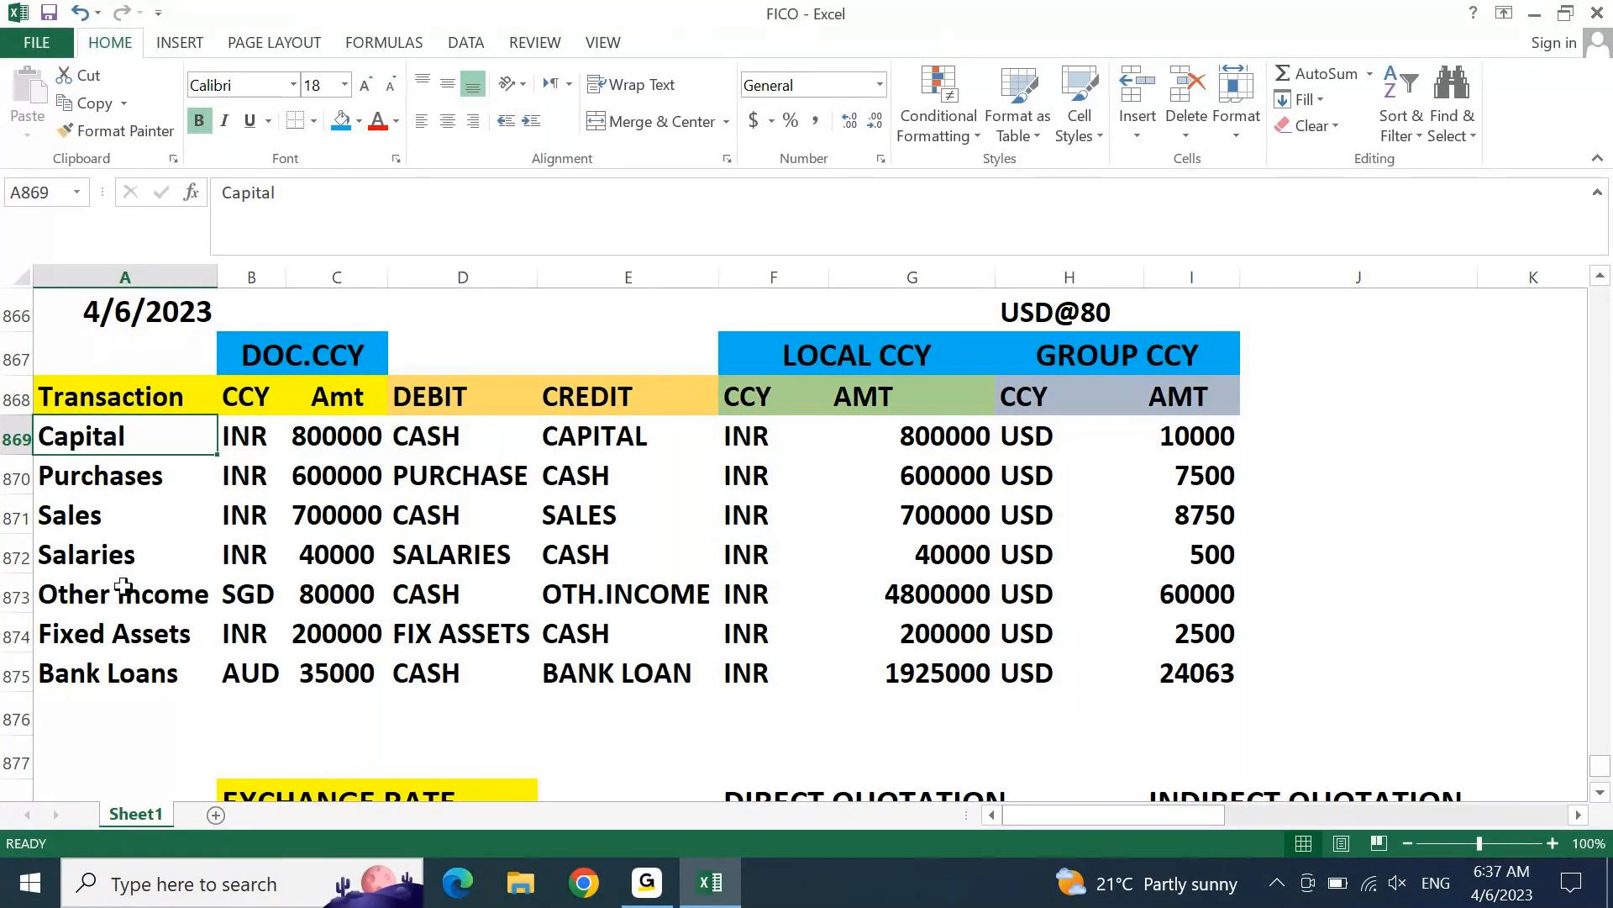
pyautogui.click(314, 375)
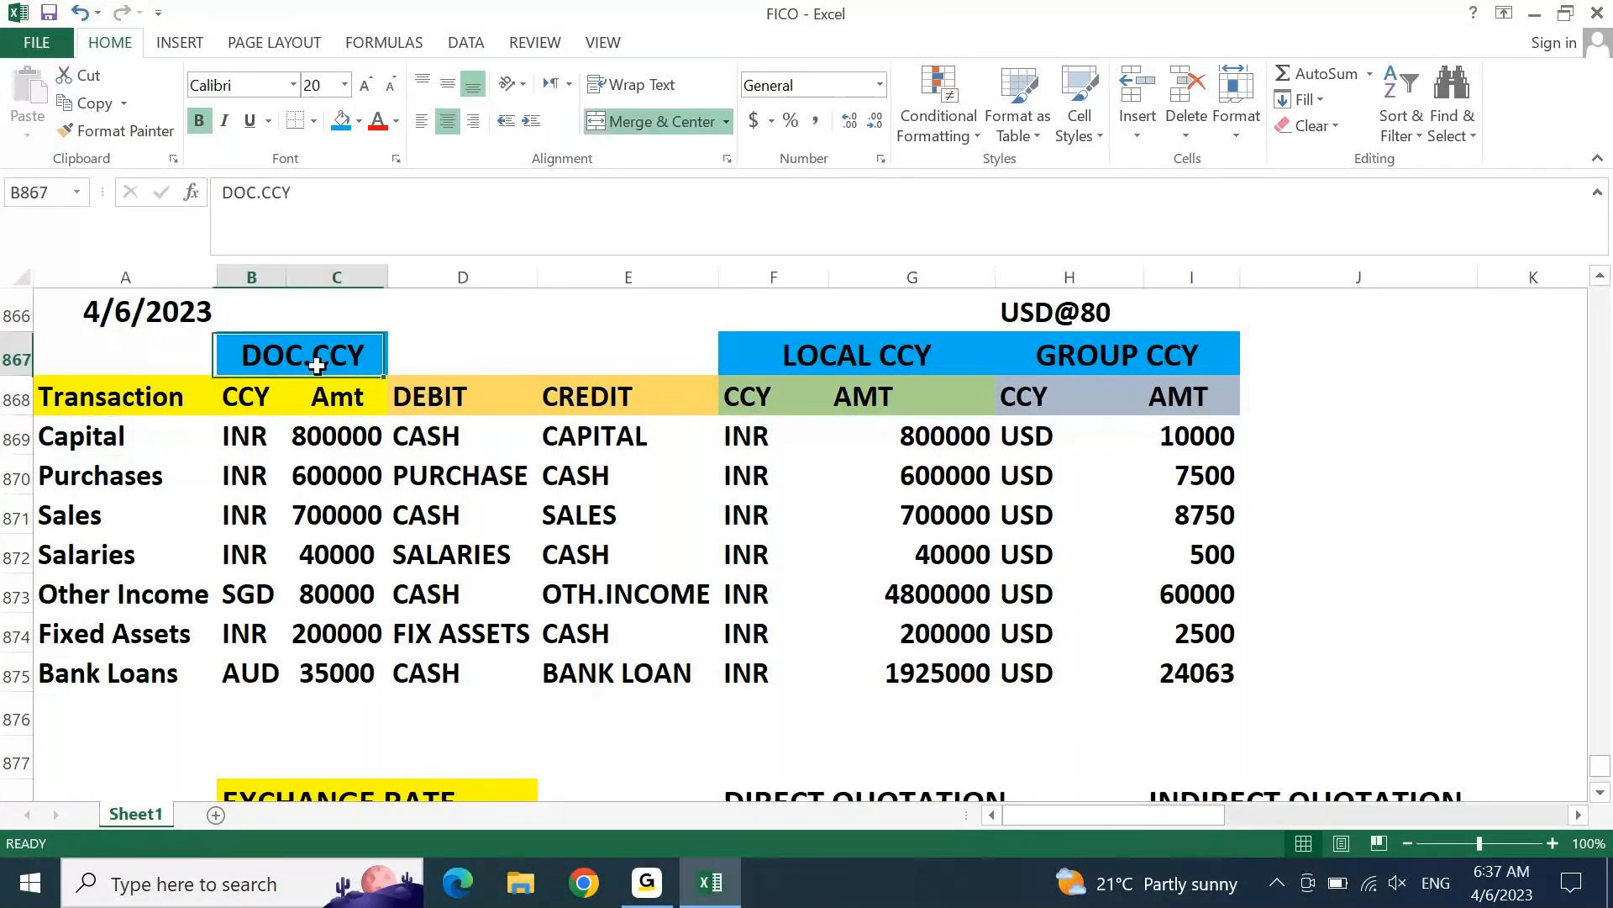
pyautogui.click(896, 359)
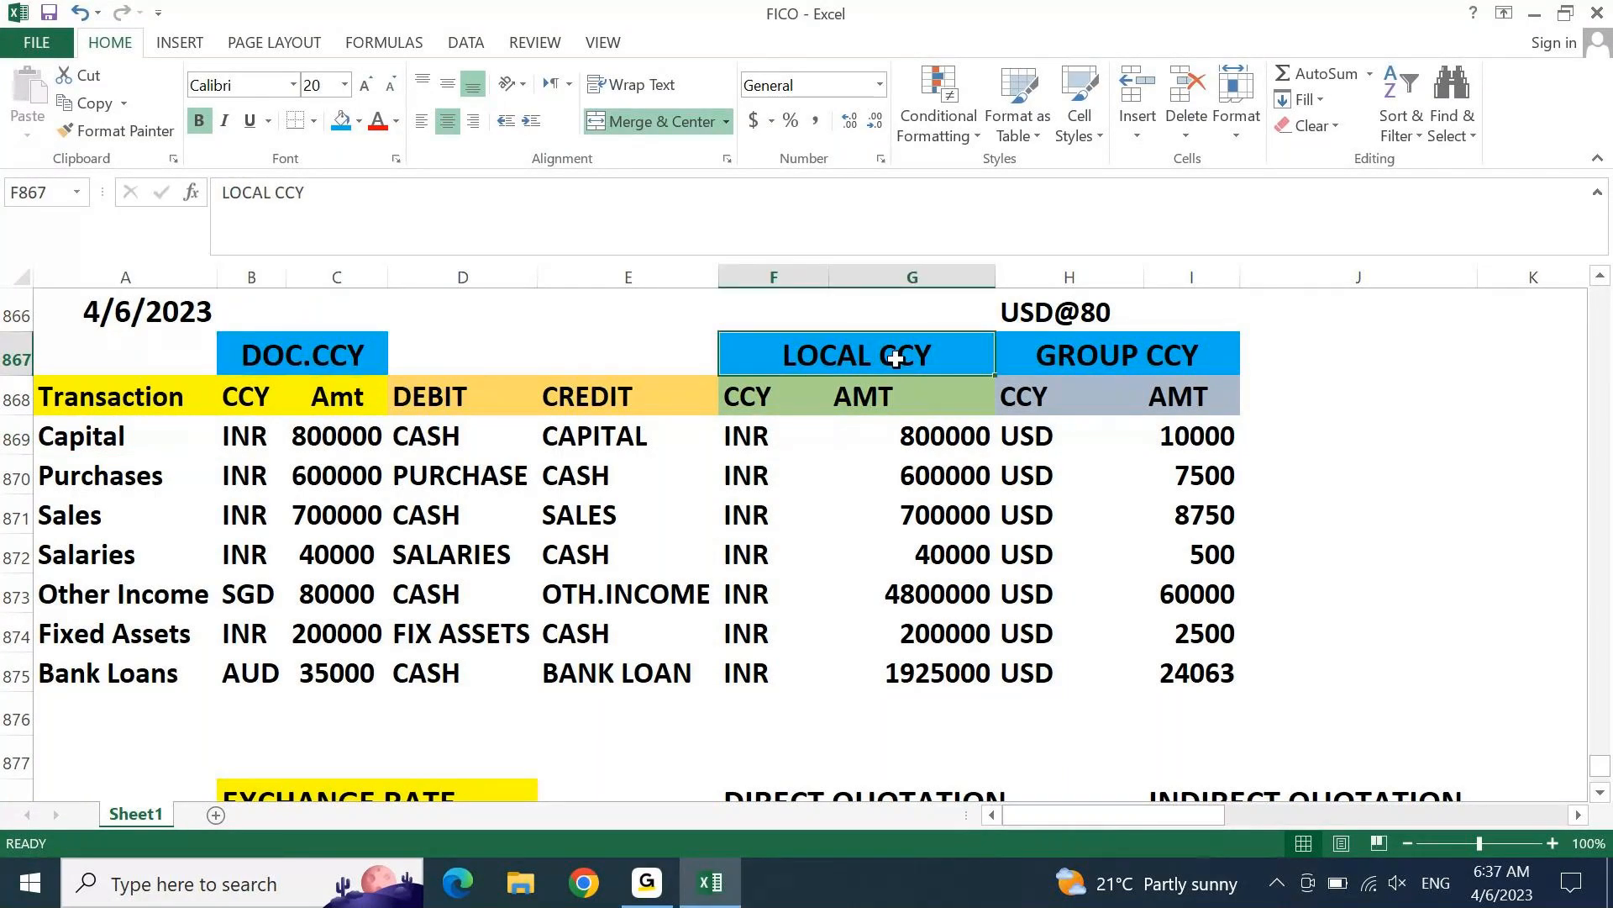
# Step: Review the document, local and group currency amounts across the transactions table in rows 867 to 877
pyautogui.click(1109, 339)
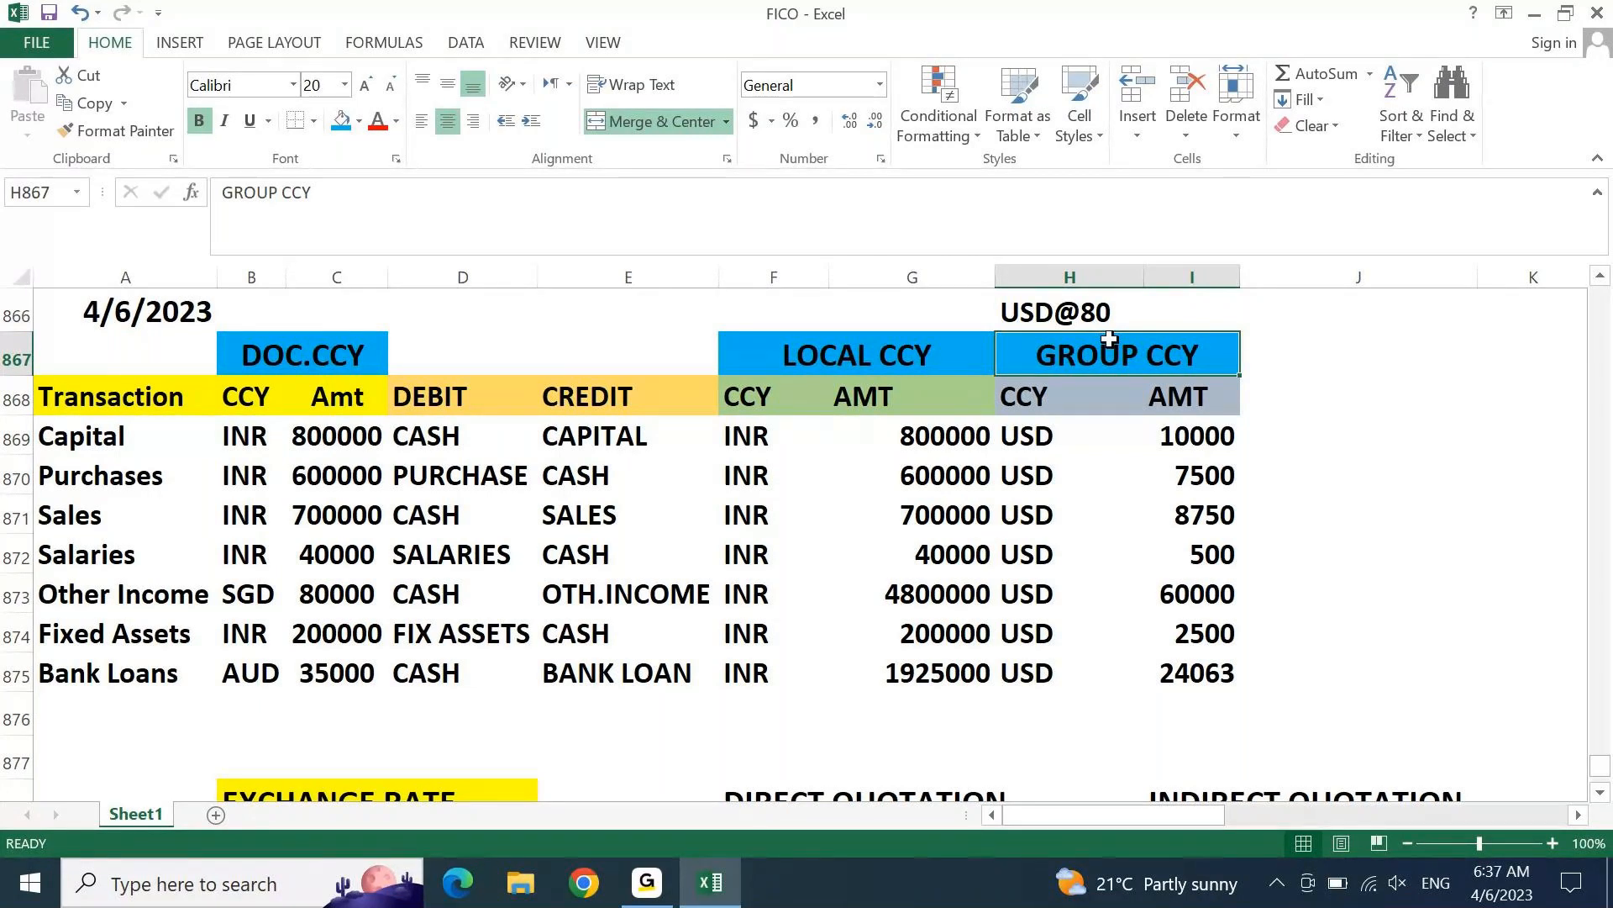
pyautogui.click(334, 435)
pyautogui.doubleClick(336, 433)
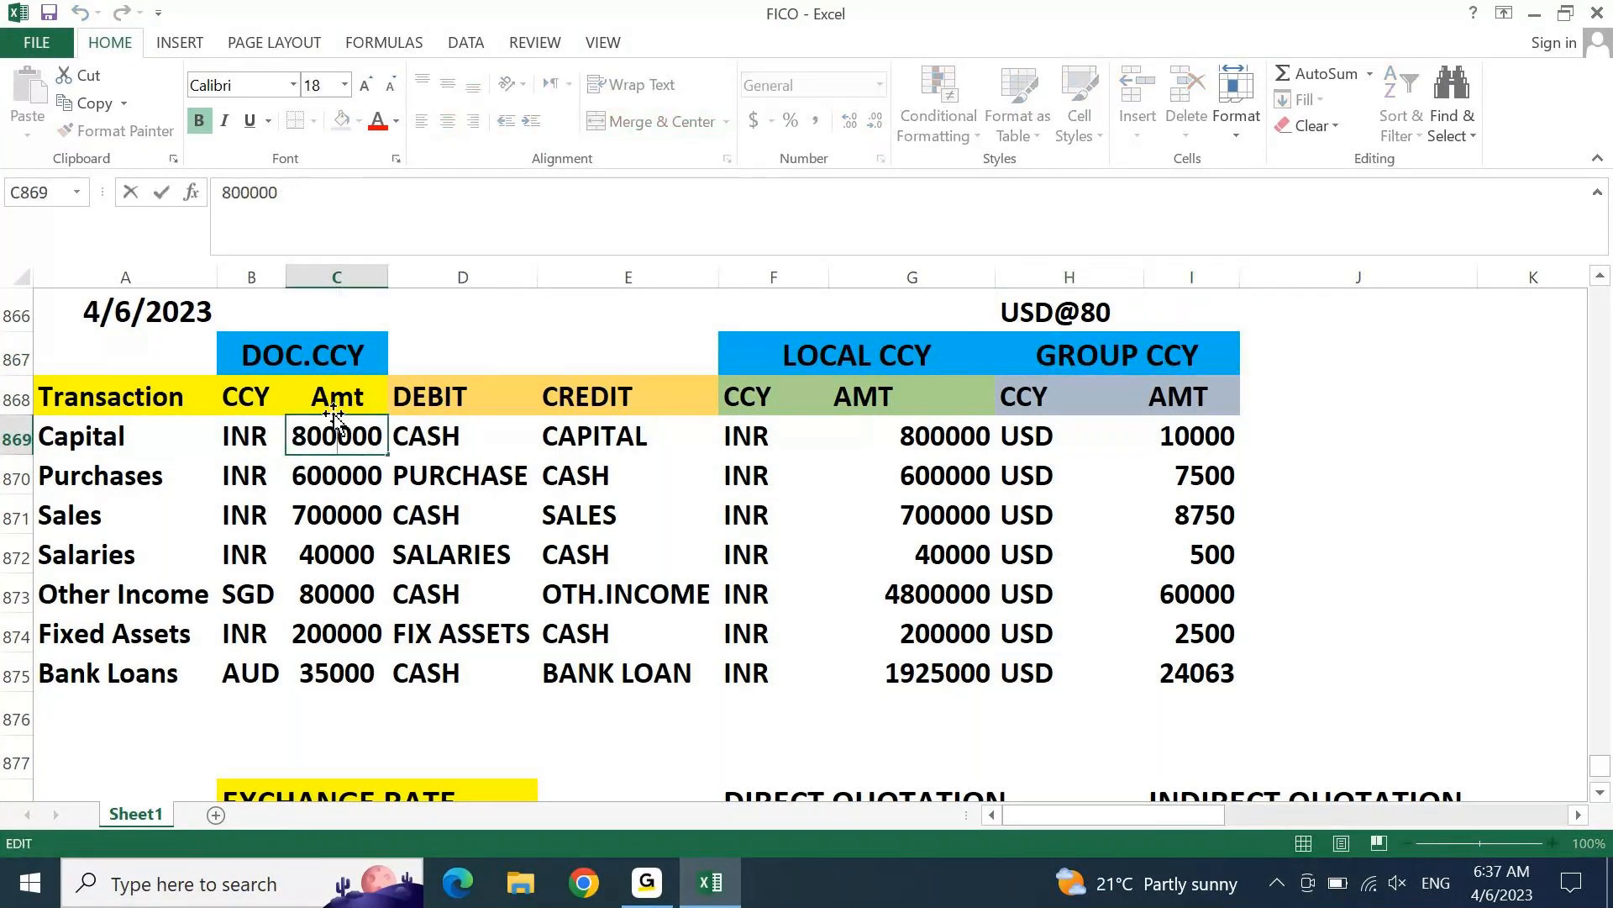
pyautogui.moveTo(334, 414); pyautogui.dragTo(327, 666)
pyautogui.moveTo(924, 437); pyautogui.dragTo(914, 655)
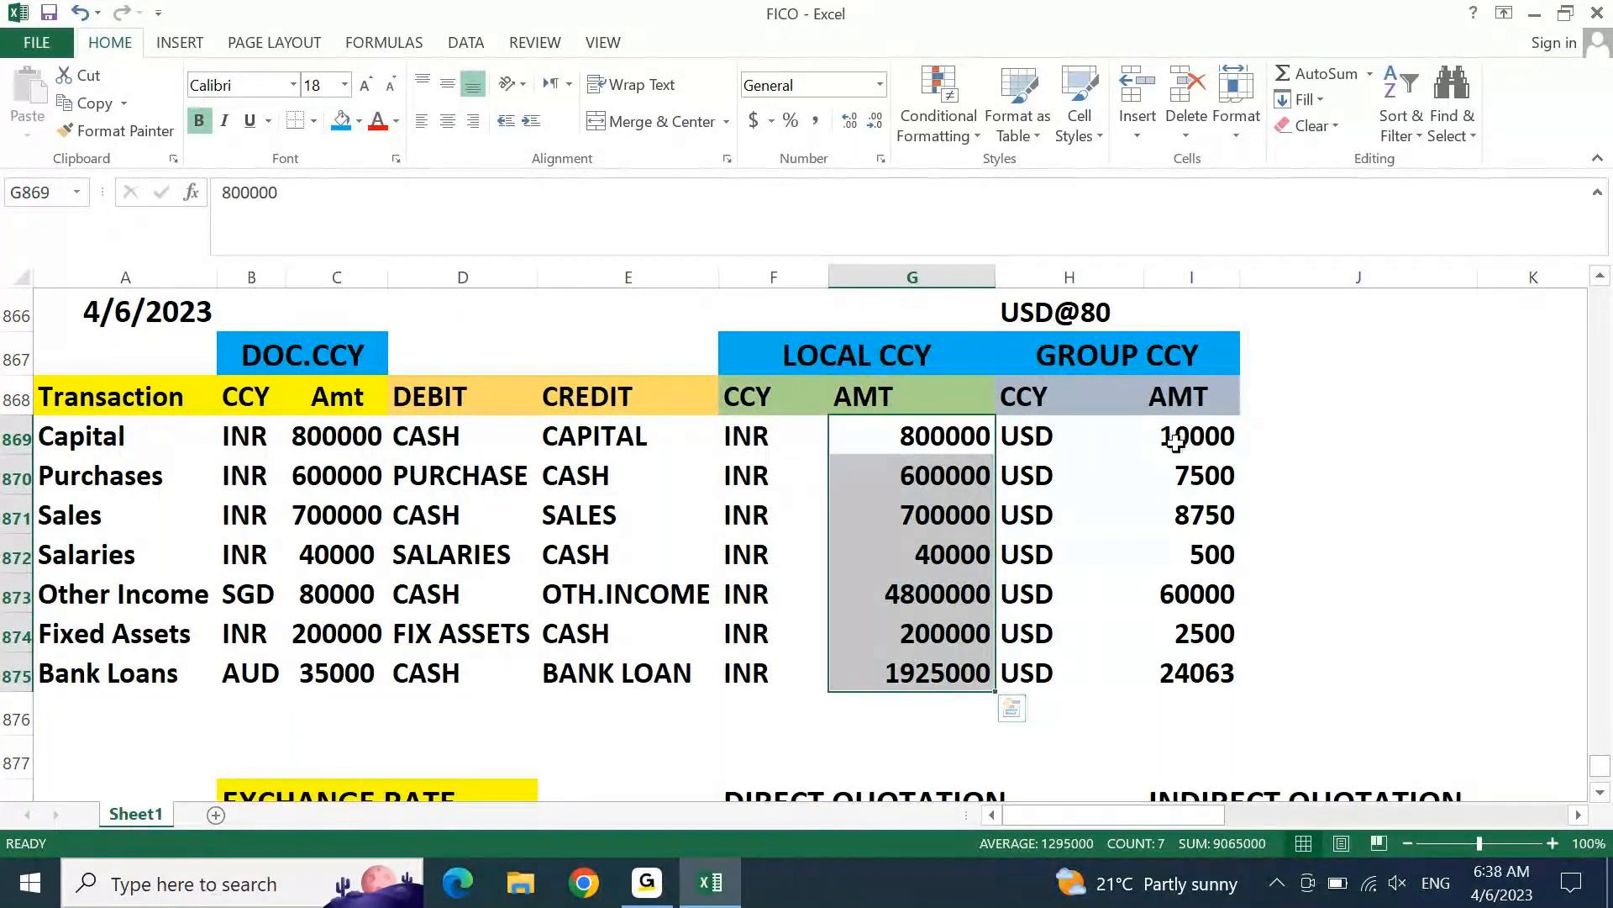
pyautogui.moveTo(1176, 436); pyautogui.dragTo(916, 672)
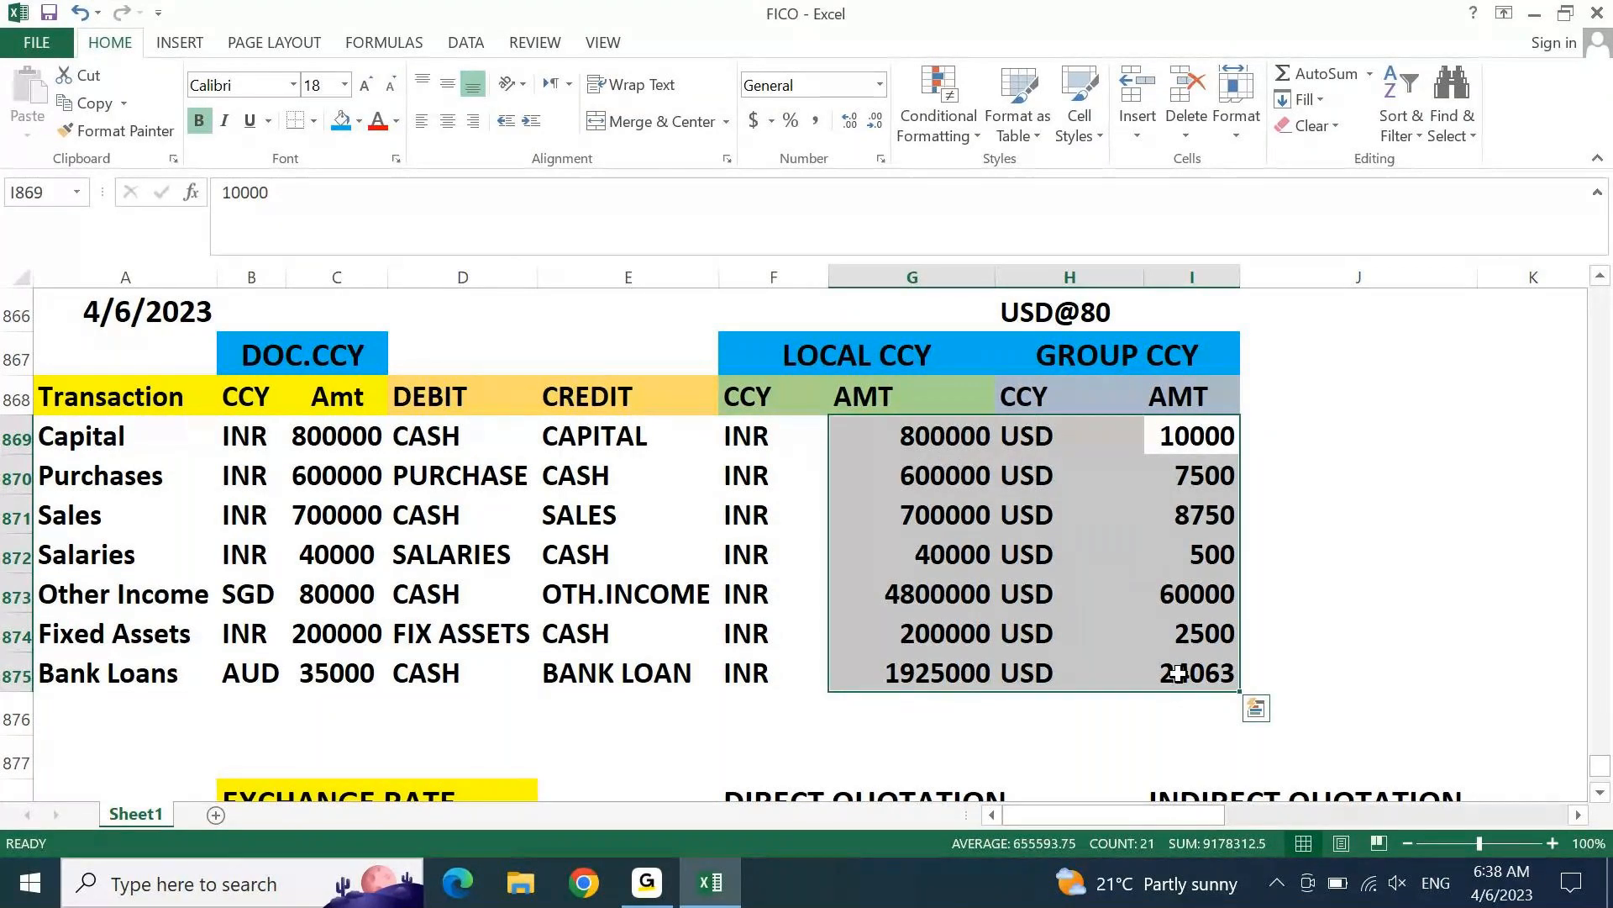
pyautogui.press('Left')
pyautogui.press('Left')
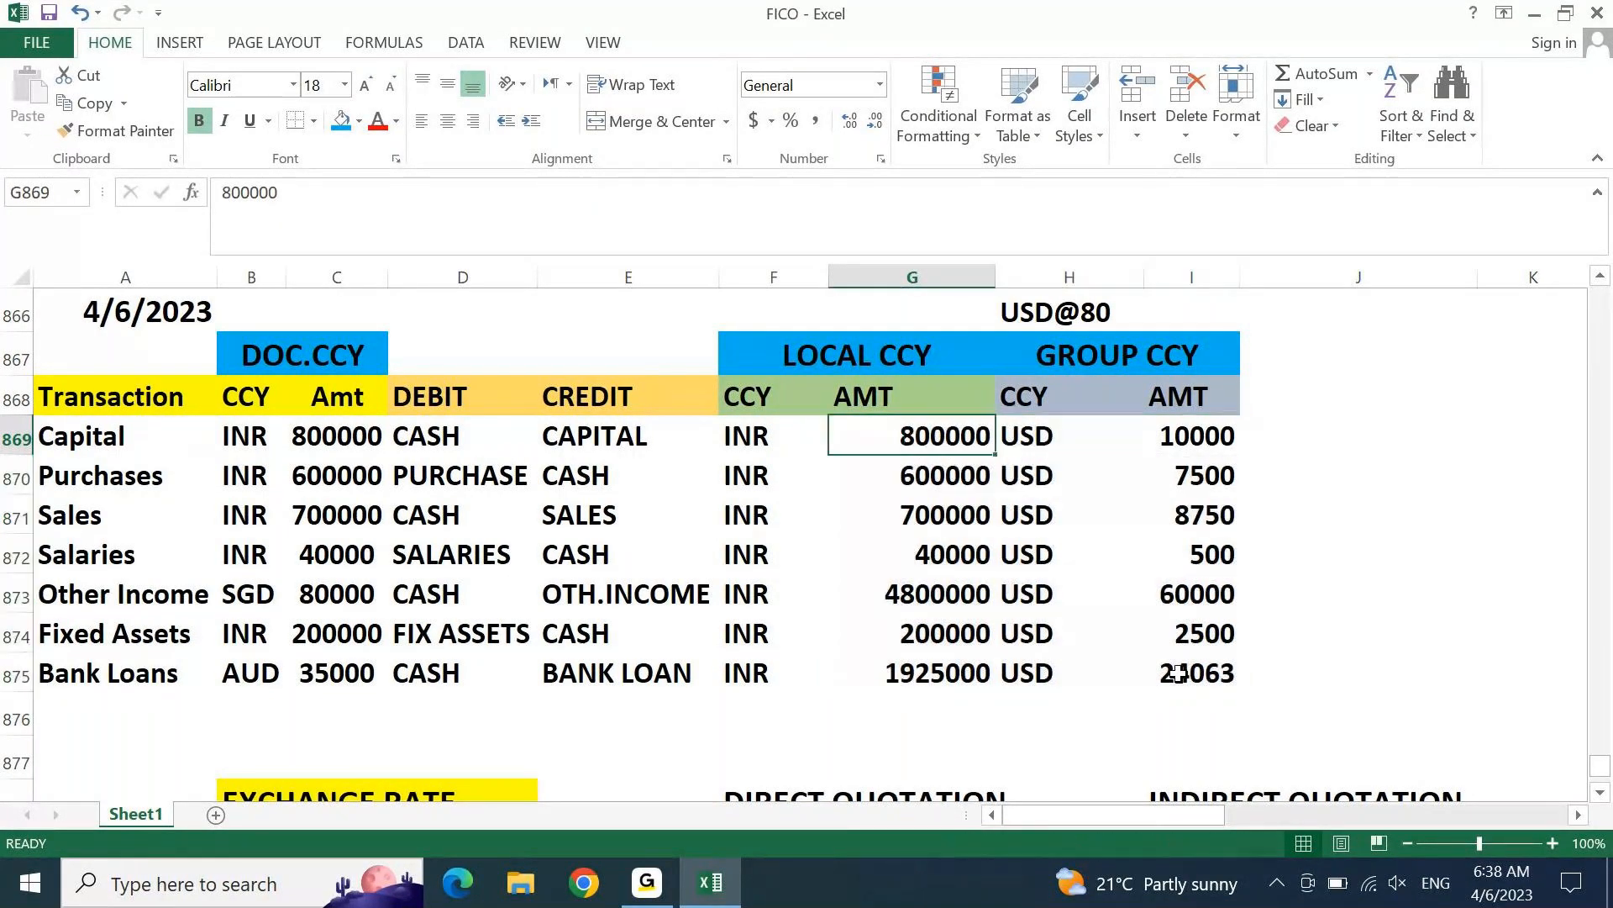
pyautogui.press('Up')
pyautogui.press('Home')
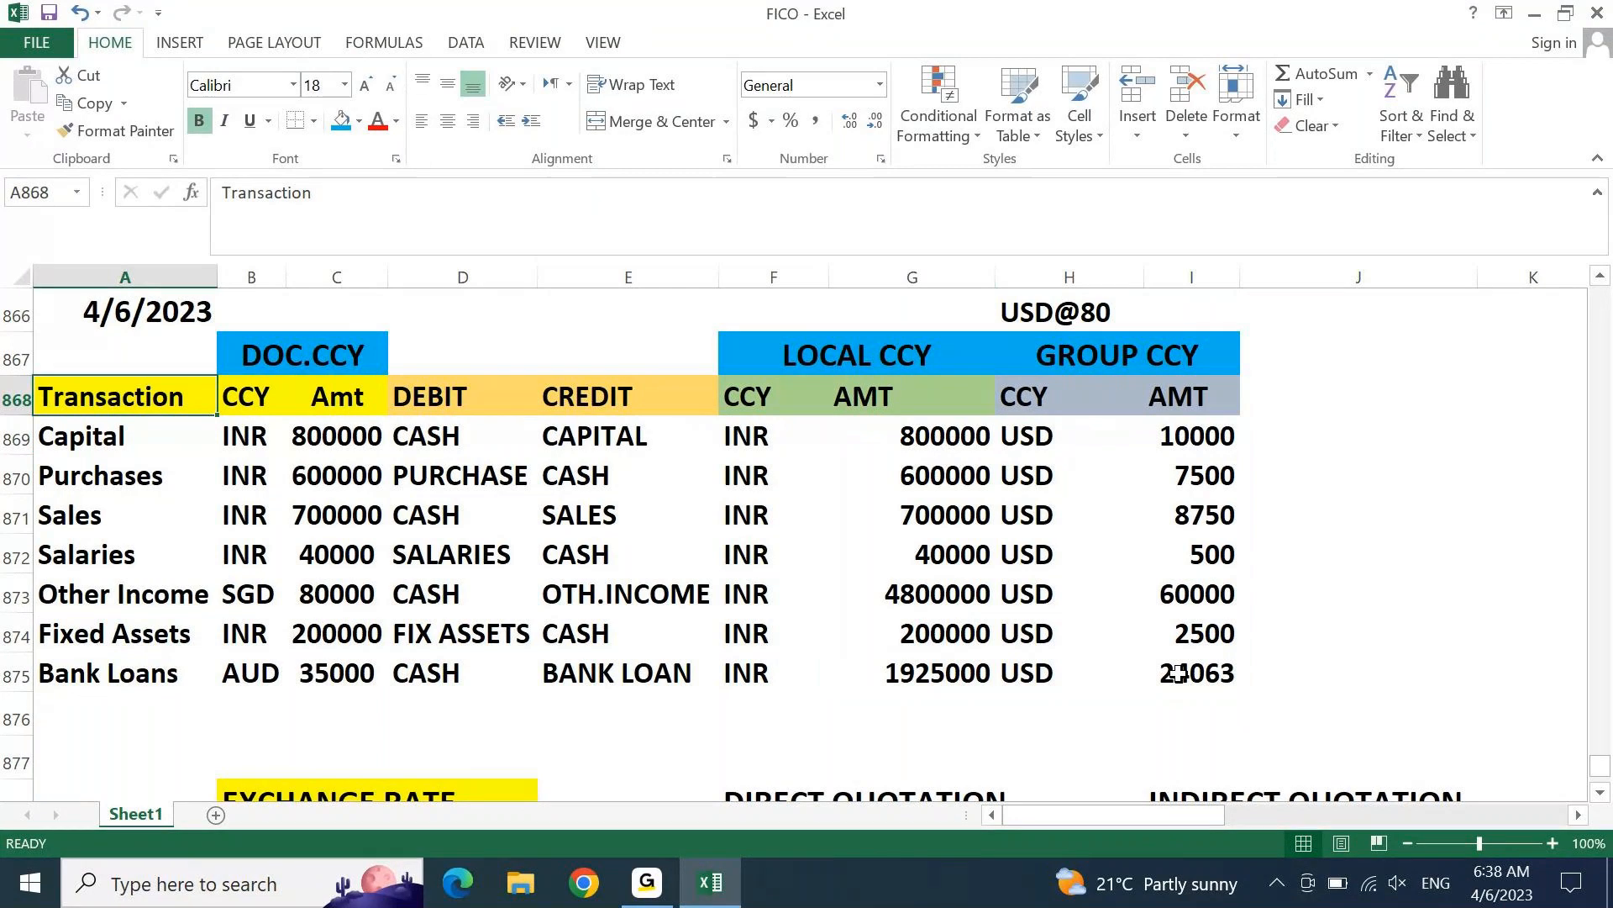
pyautogui.press('Down')
pyautogui.hotkey('ctrl', 'Down')
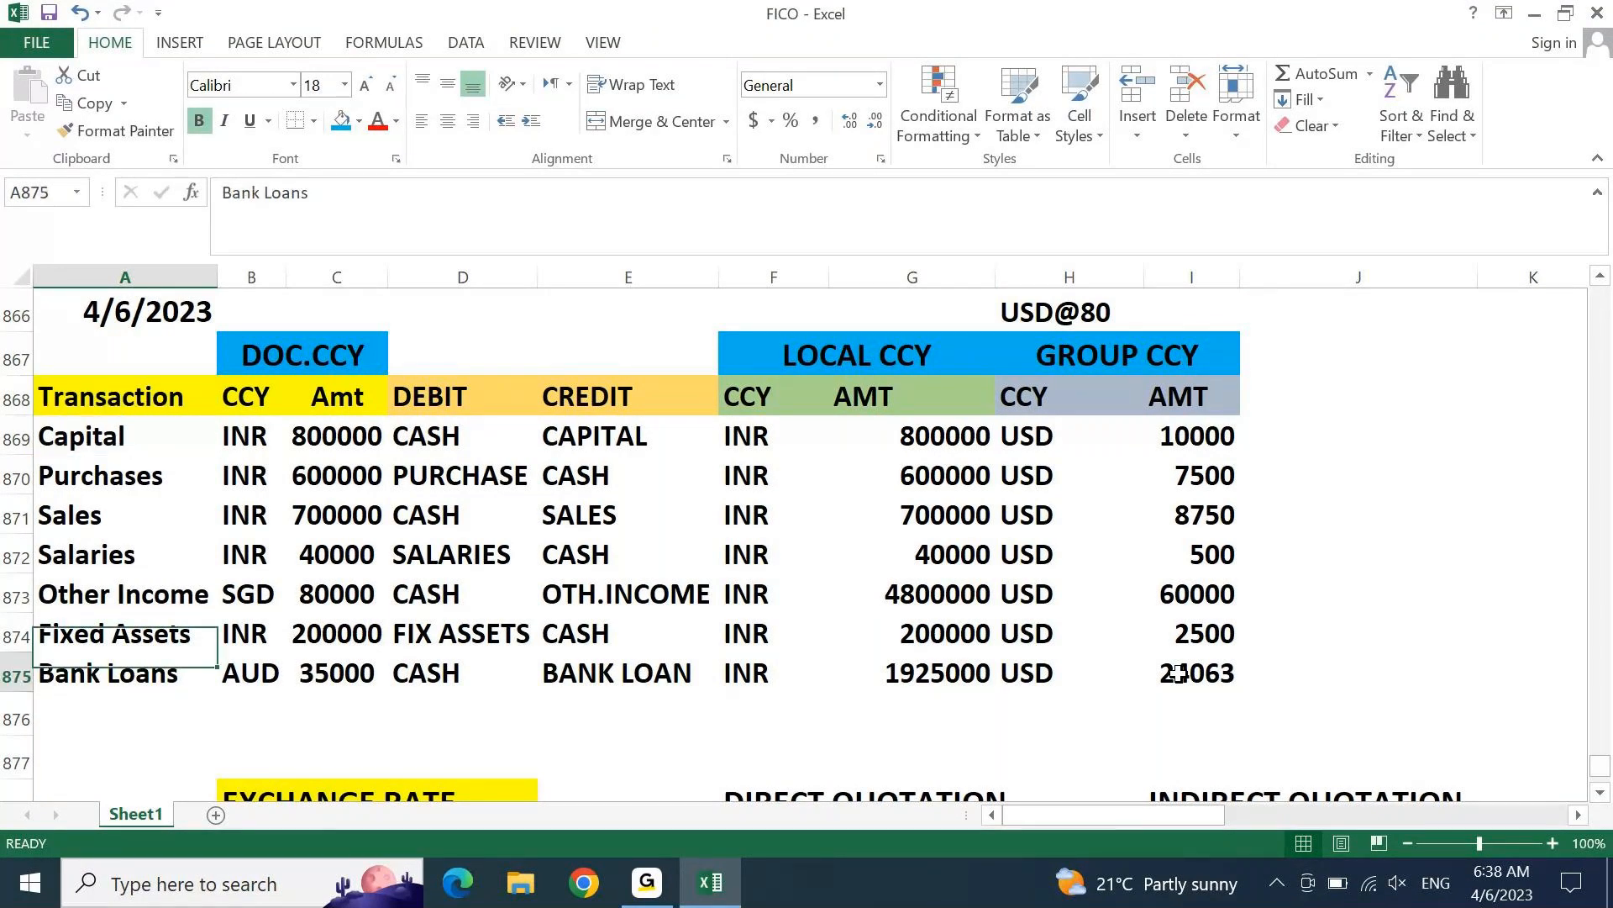
pyautogui.press('Down')
pyautogui.press('Down')
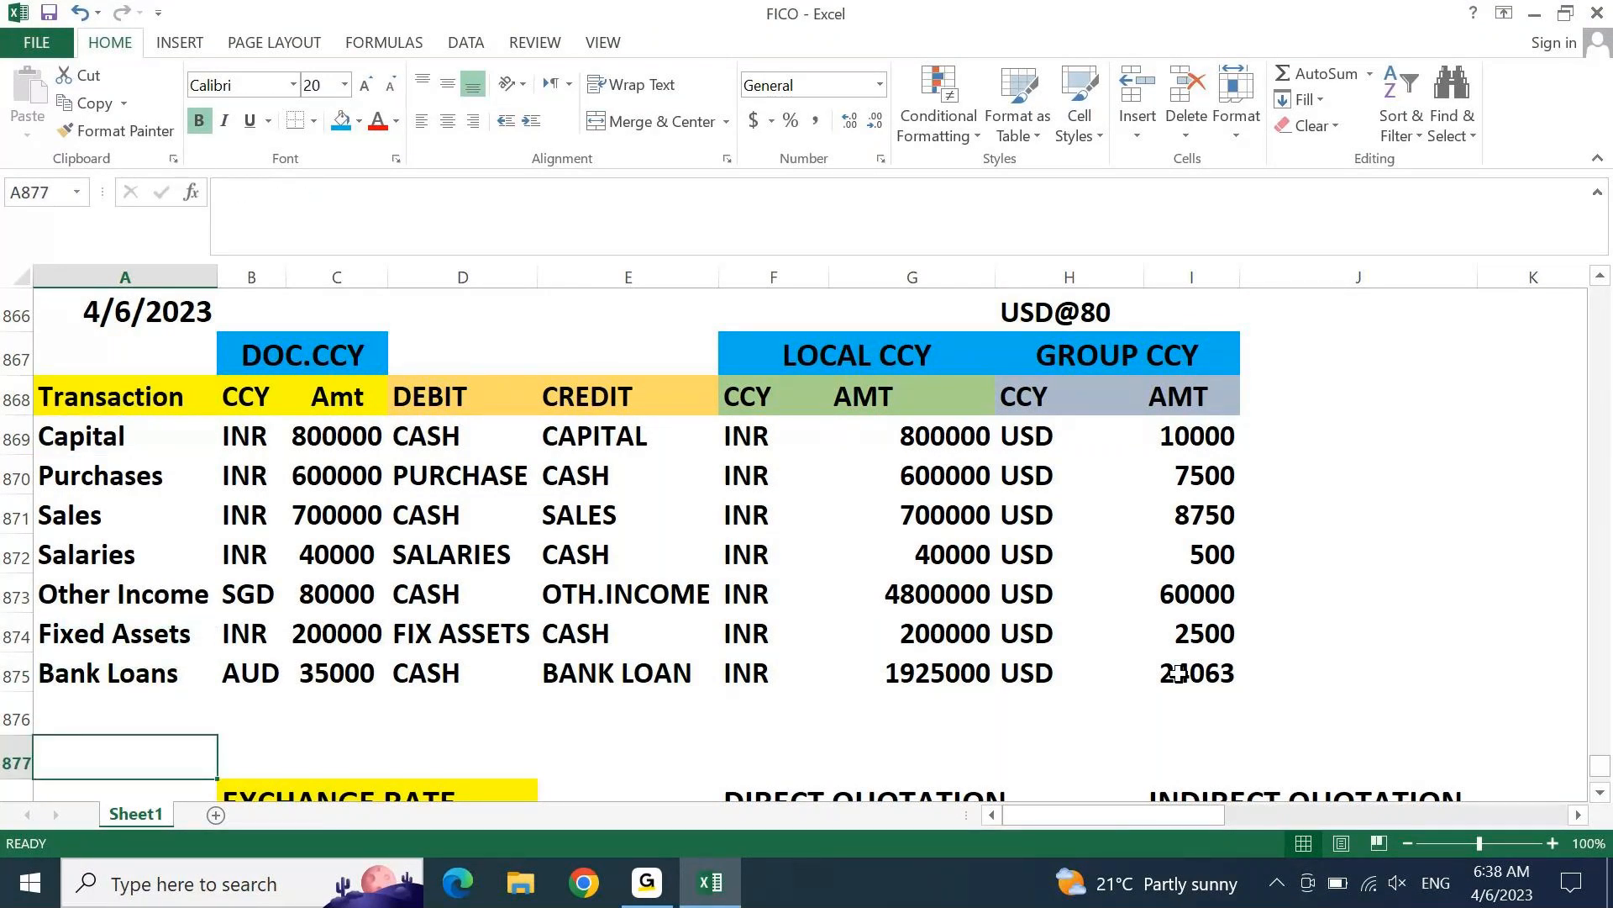
pyautogui.press('Right')
pyautogui.press('Up')
pyautogui.press('Up')
pyautogui.press('Up')
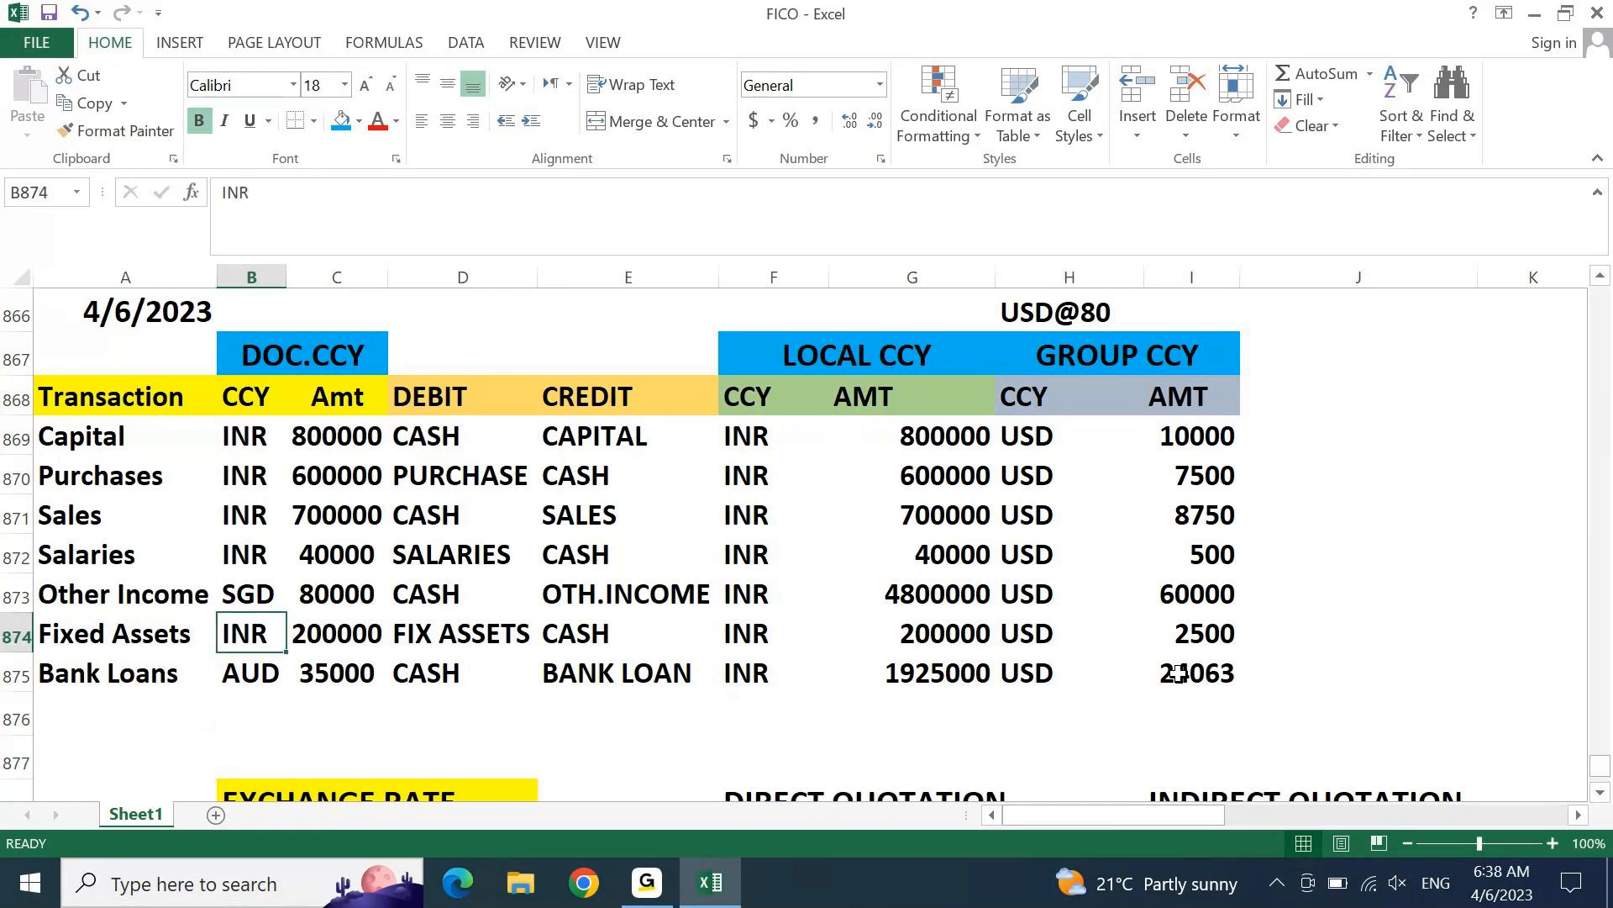
pyautogui.click(428, 750)
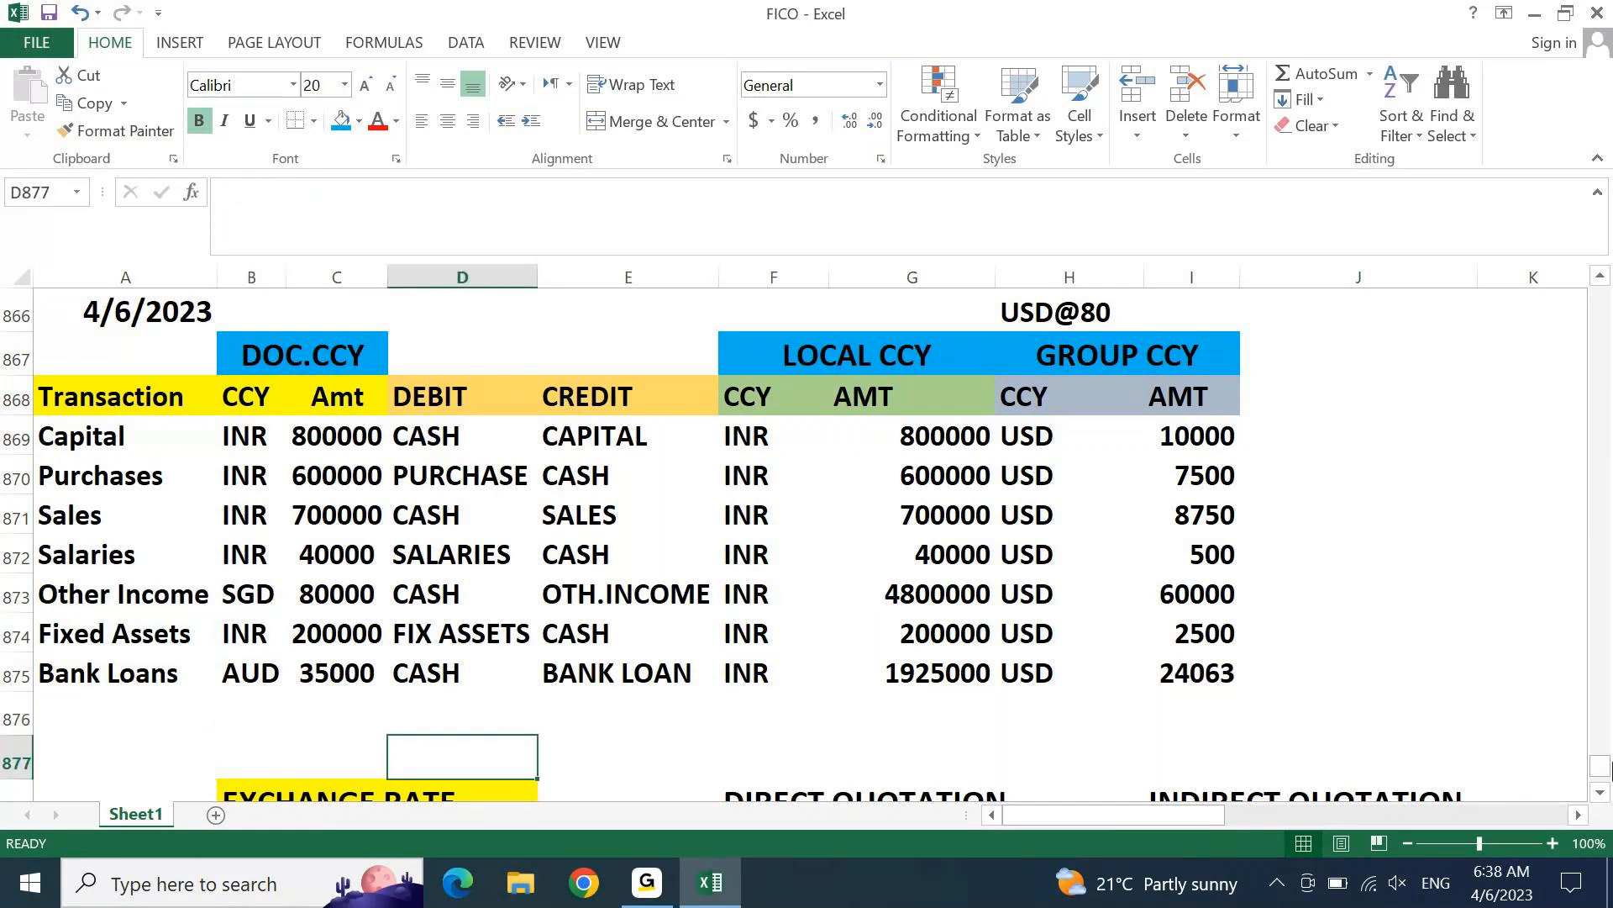
# Step: Enter the title PNL in L867, beside the transactions table
pyautogui.click(1410, 845)
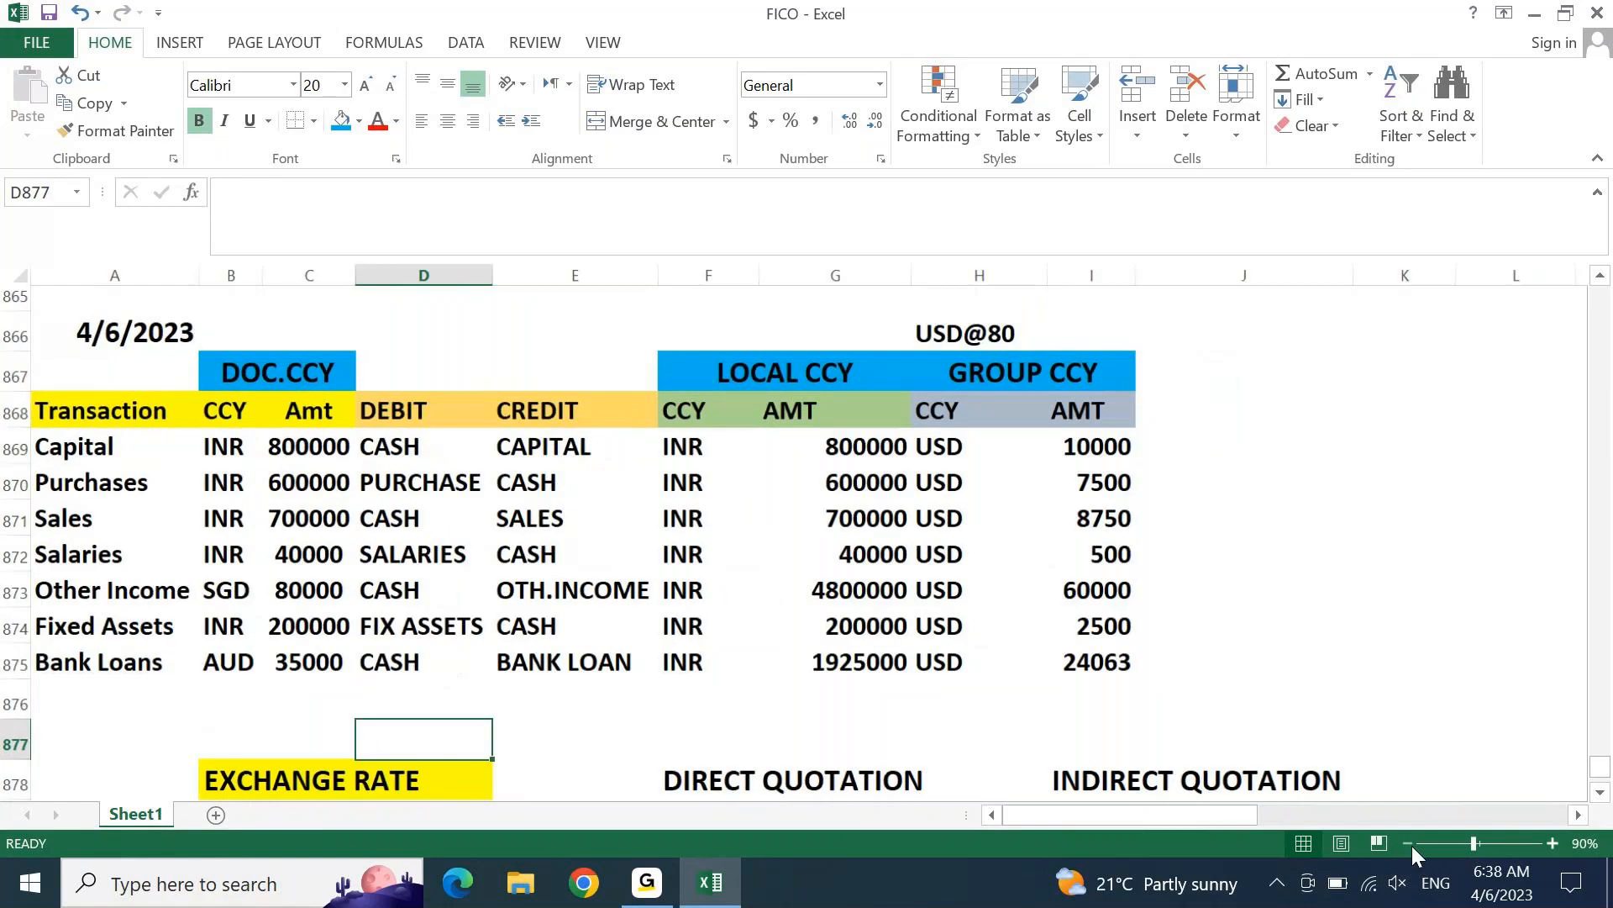
pyautogui.click(1410, 845)
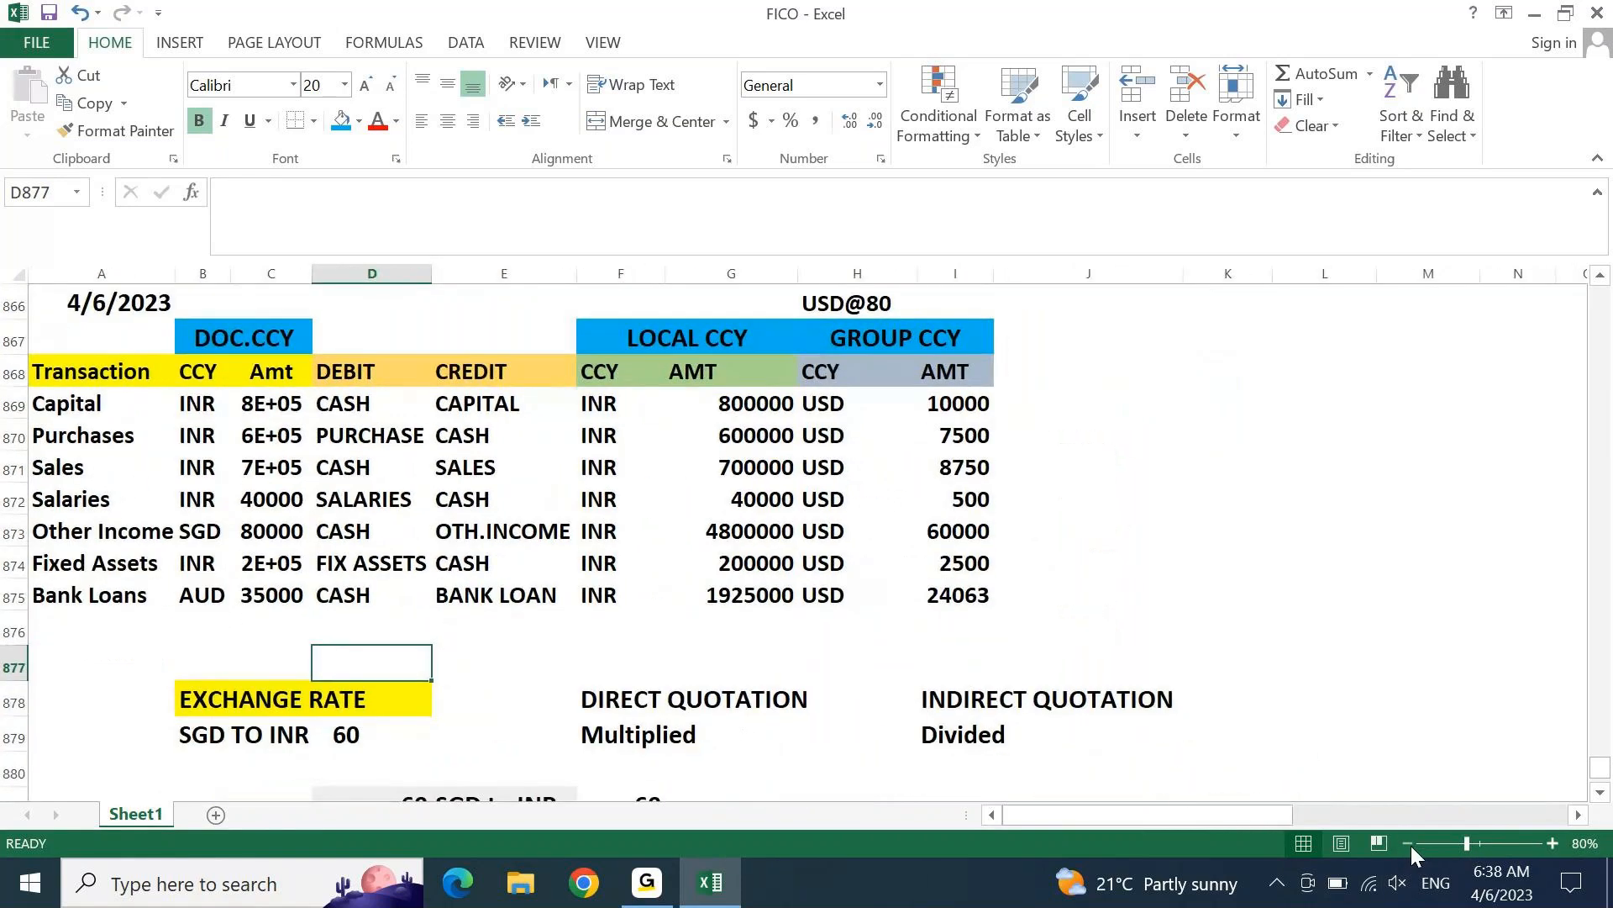
pyautogui.click(1283, 324)
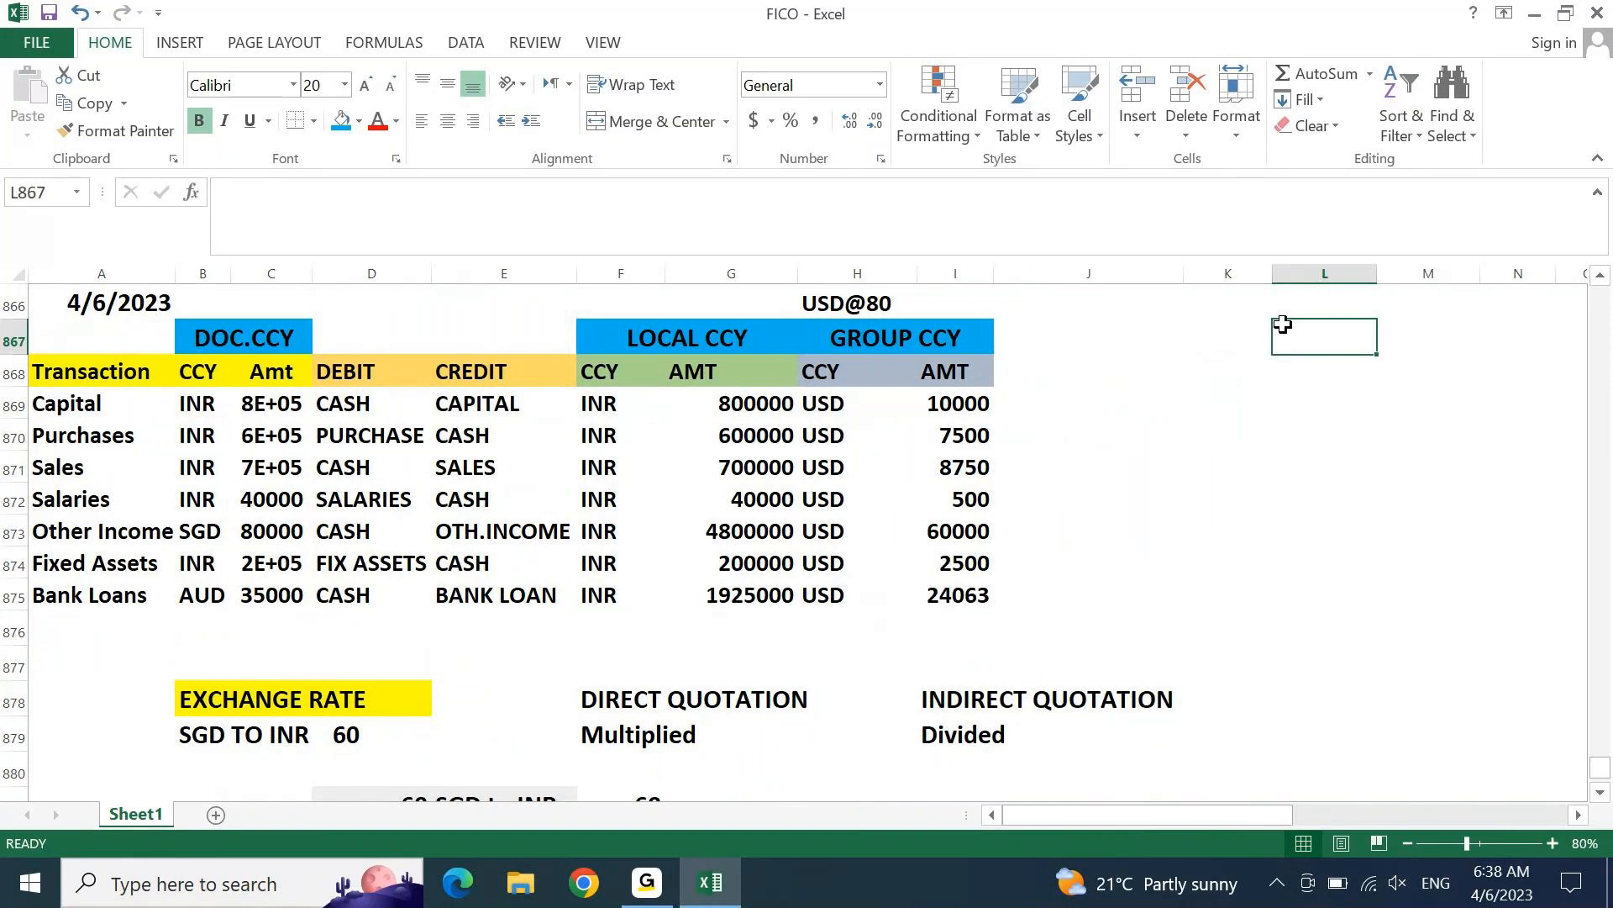
pyautogui.write('PNL')
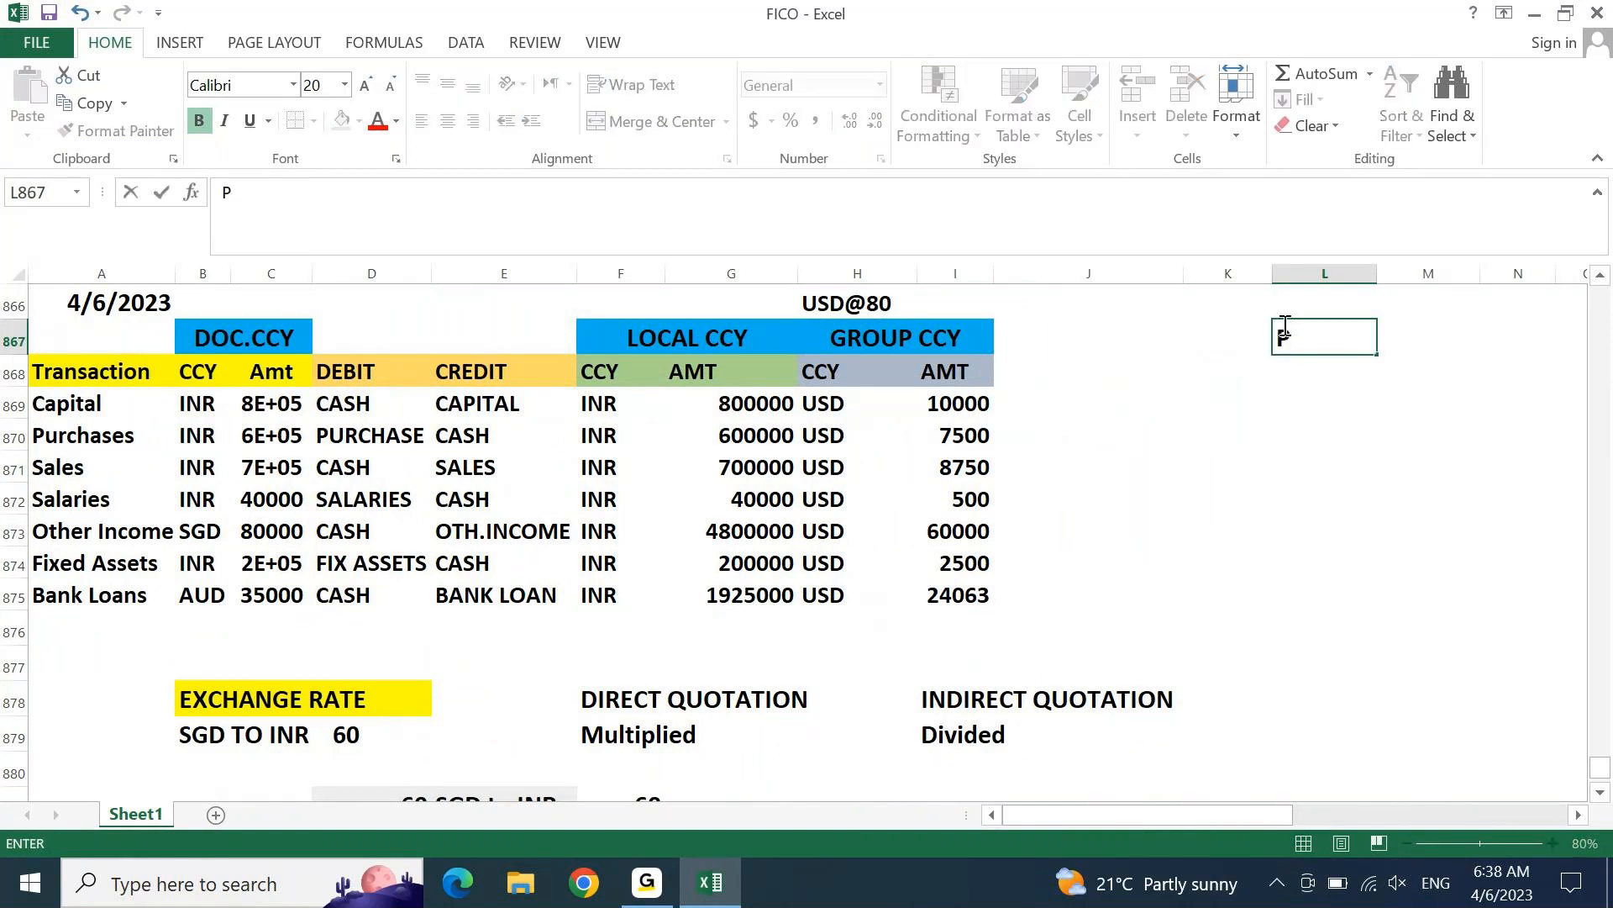
pyautogui.press('Return')
# Step: Enter ACCOUNT as a heading in K868 below the PNL title
pyautogui.press('Left')
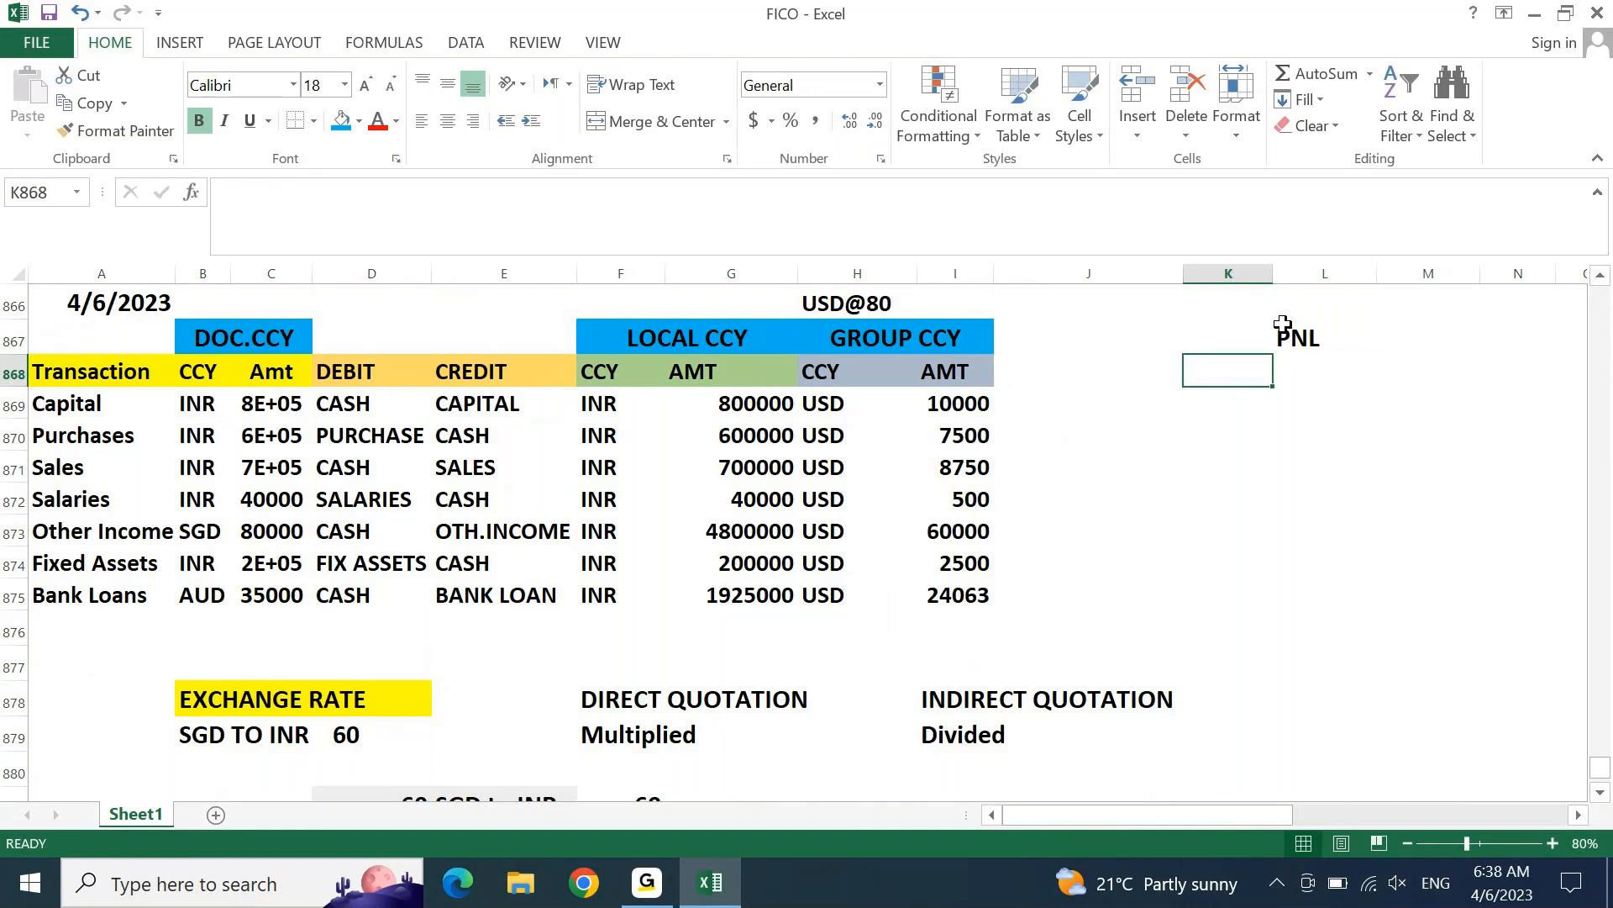
pyautogui.write('A')
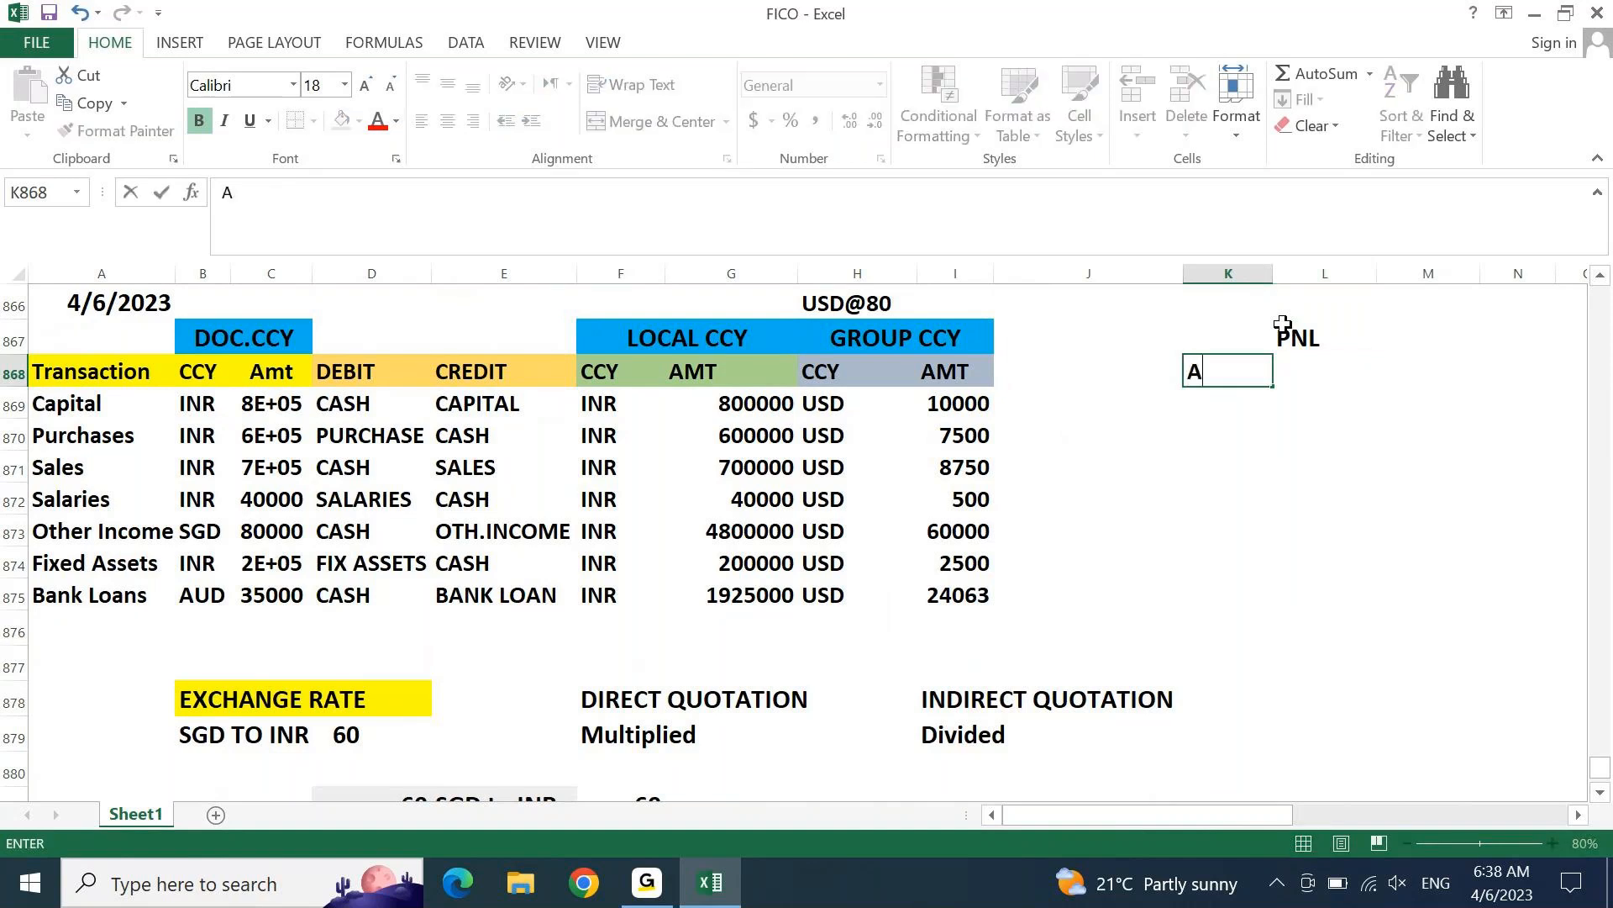
pyautogui.write('CCOUNT')
pyautogui.press('Tab')
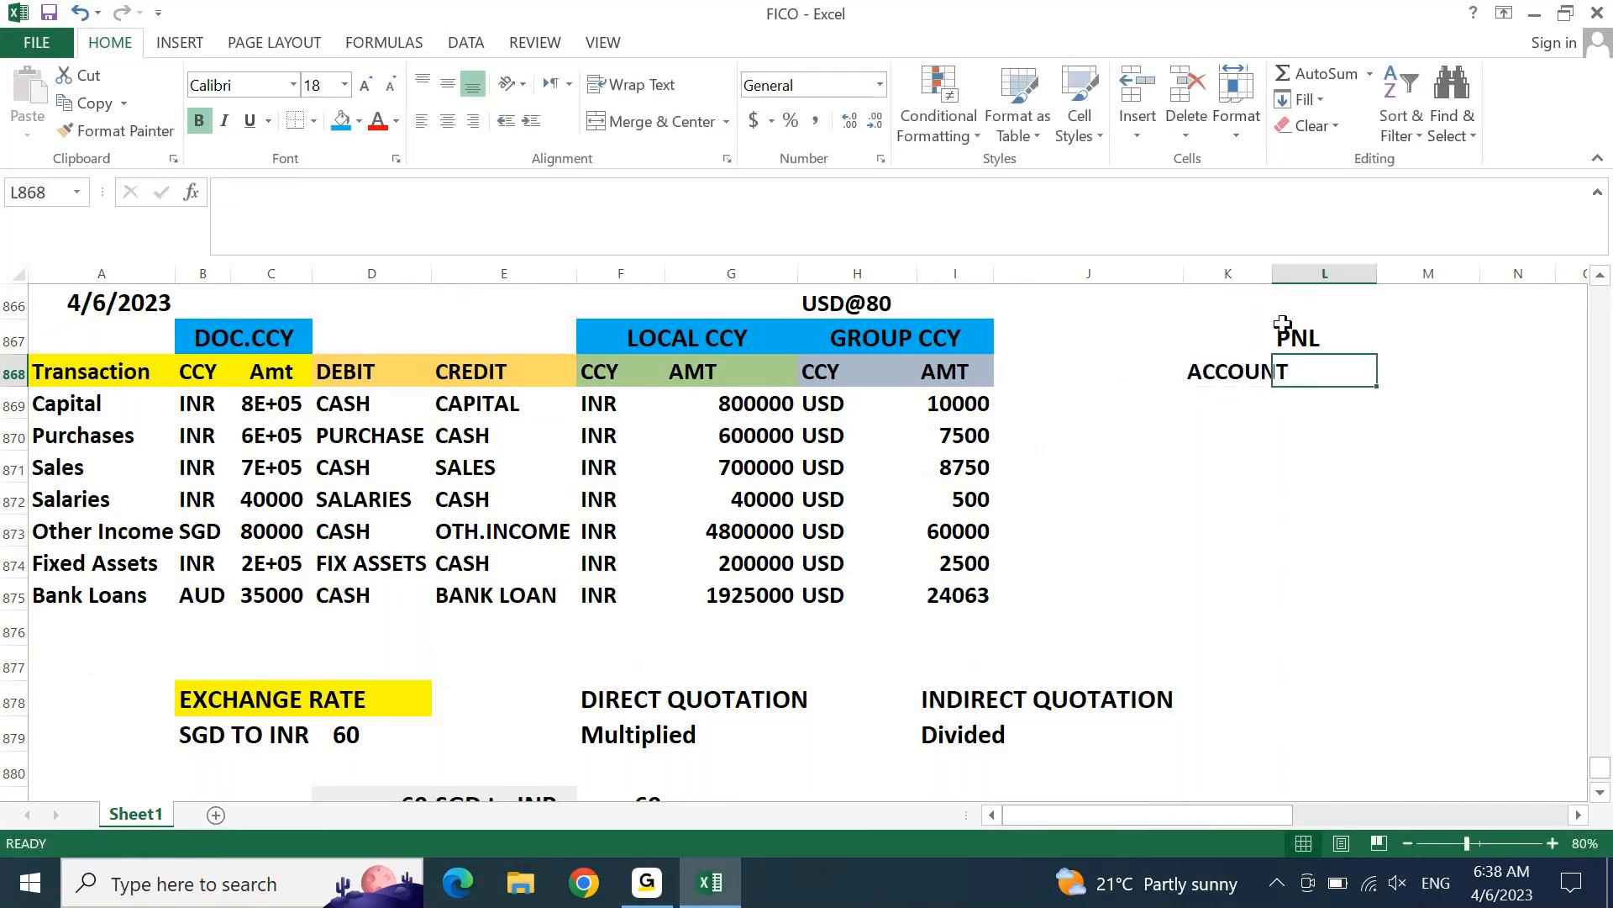
pyautogui.press('Left')
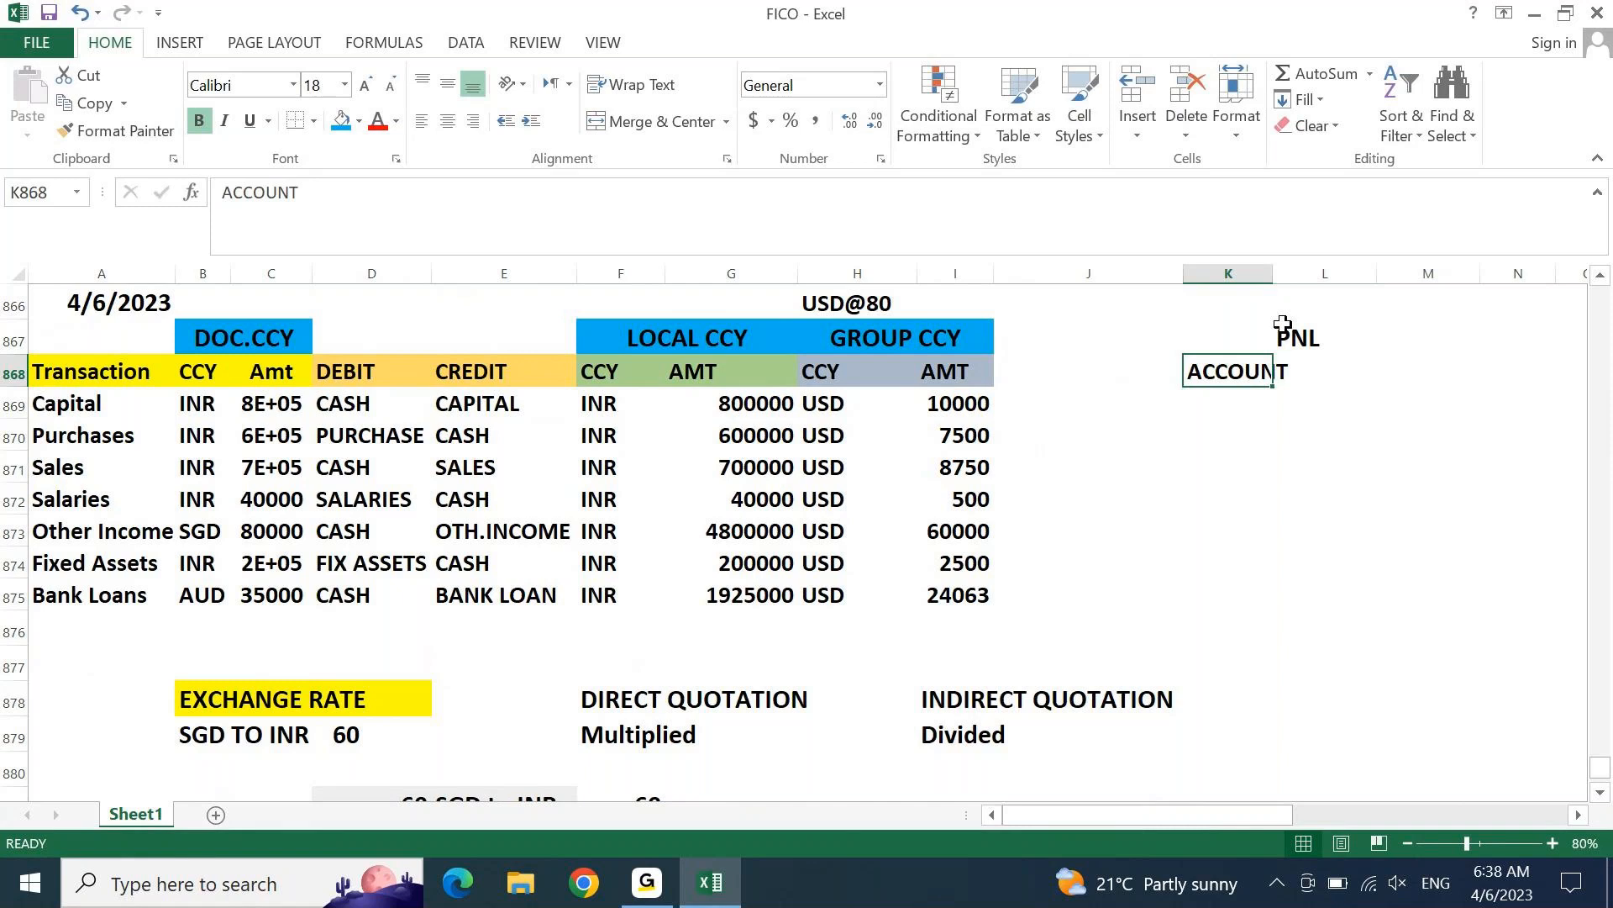
# Step: Enter the PNL column headings EXP in K868 and INC in M868
pyautogui.press('Right')
pyautogui.press('Right')
pyautogui.press('Right')
pyautogui.press('Left')
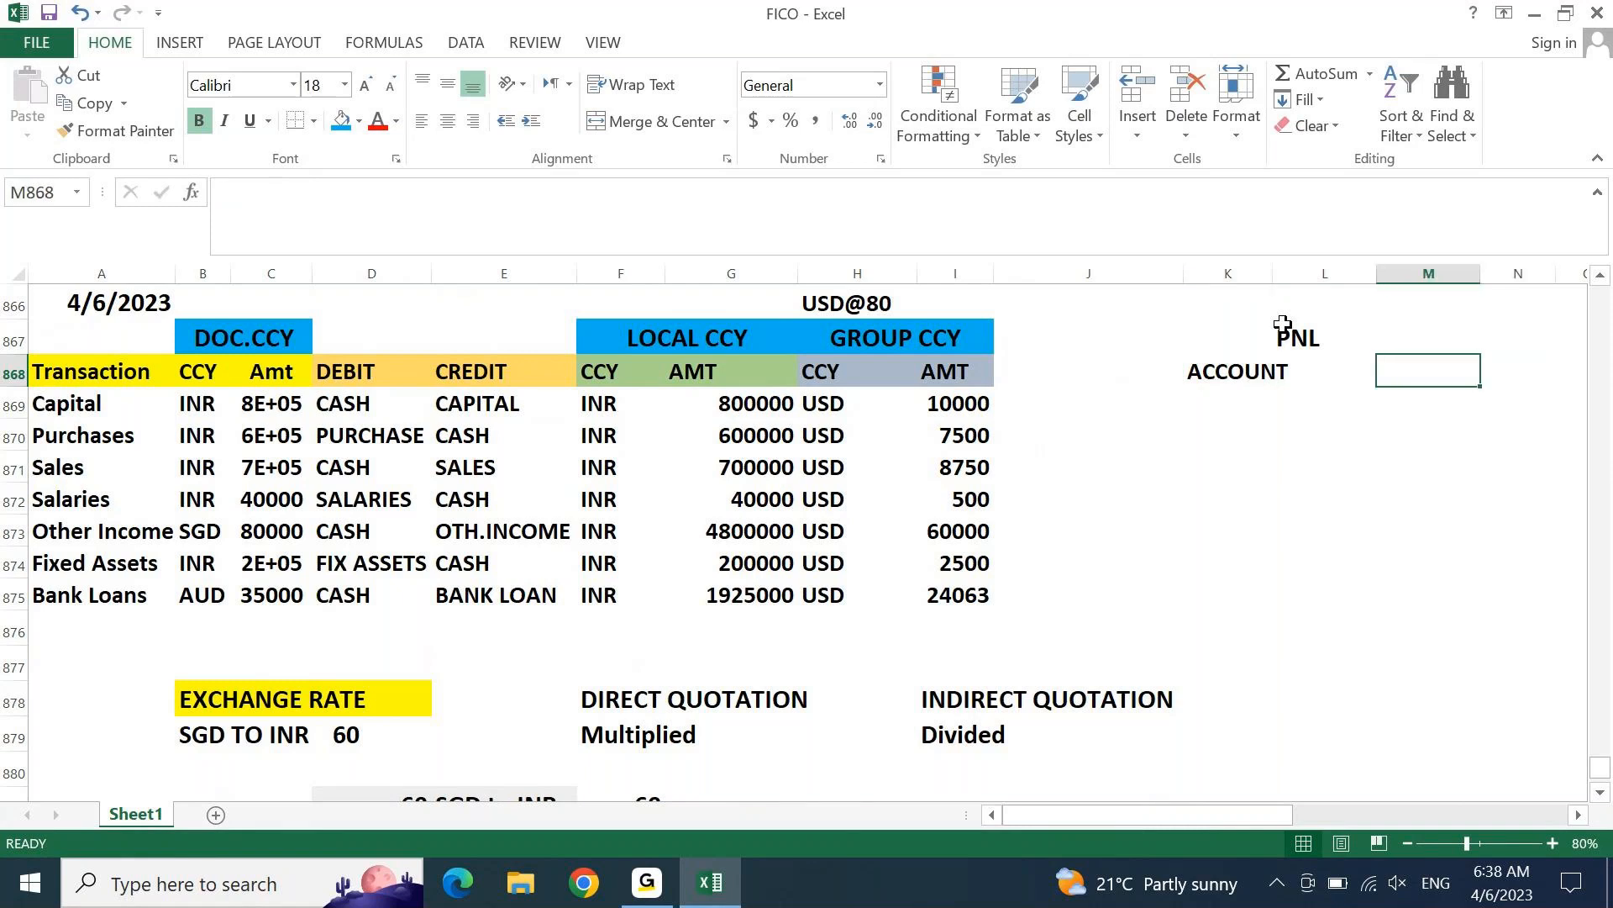
pyautogui.press('Left')
pyautogui.press('Left')
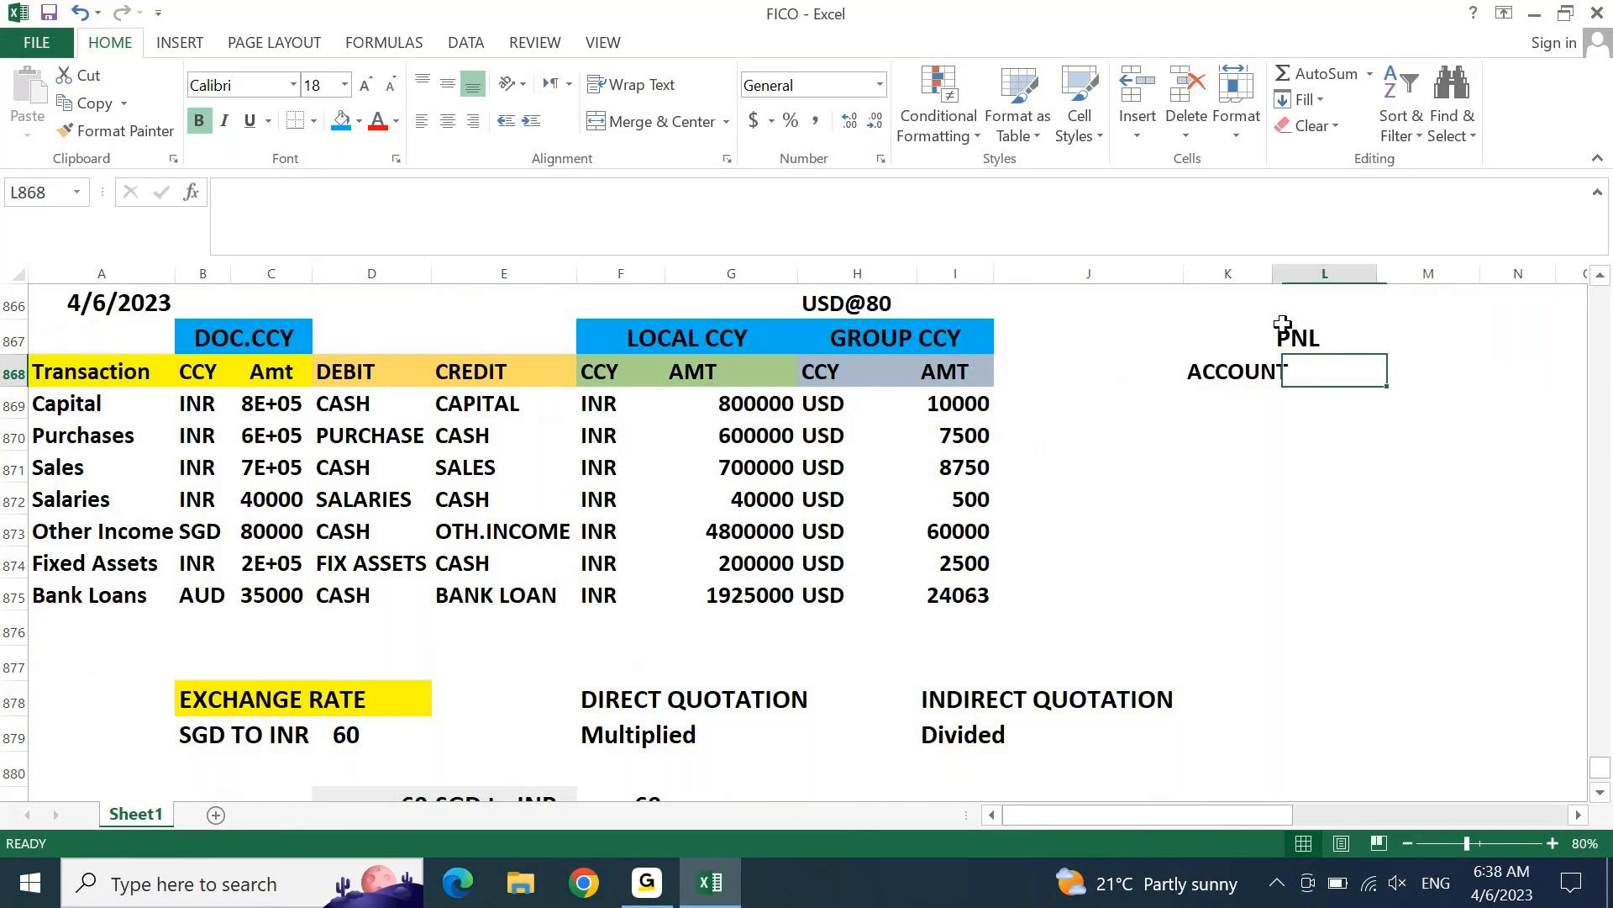
pyautogui.write('EXP')
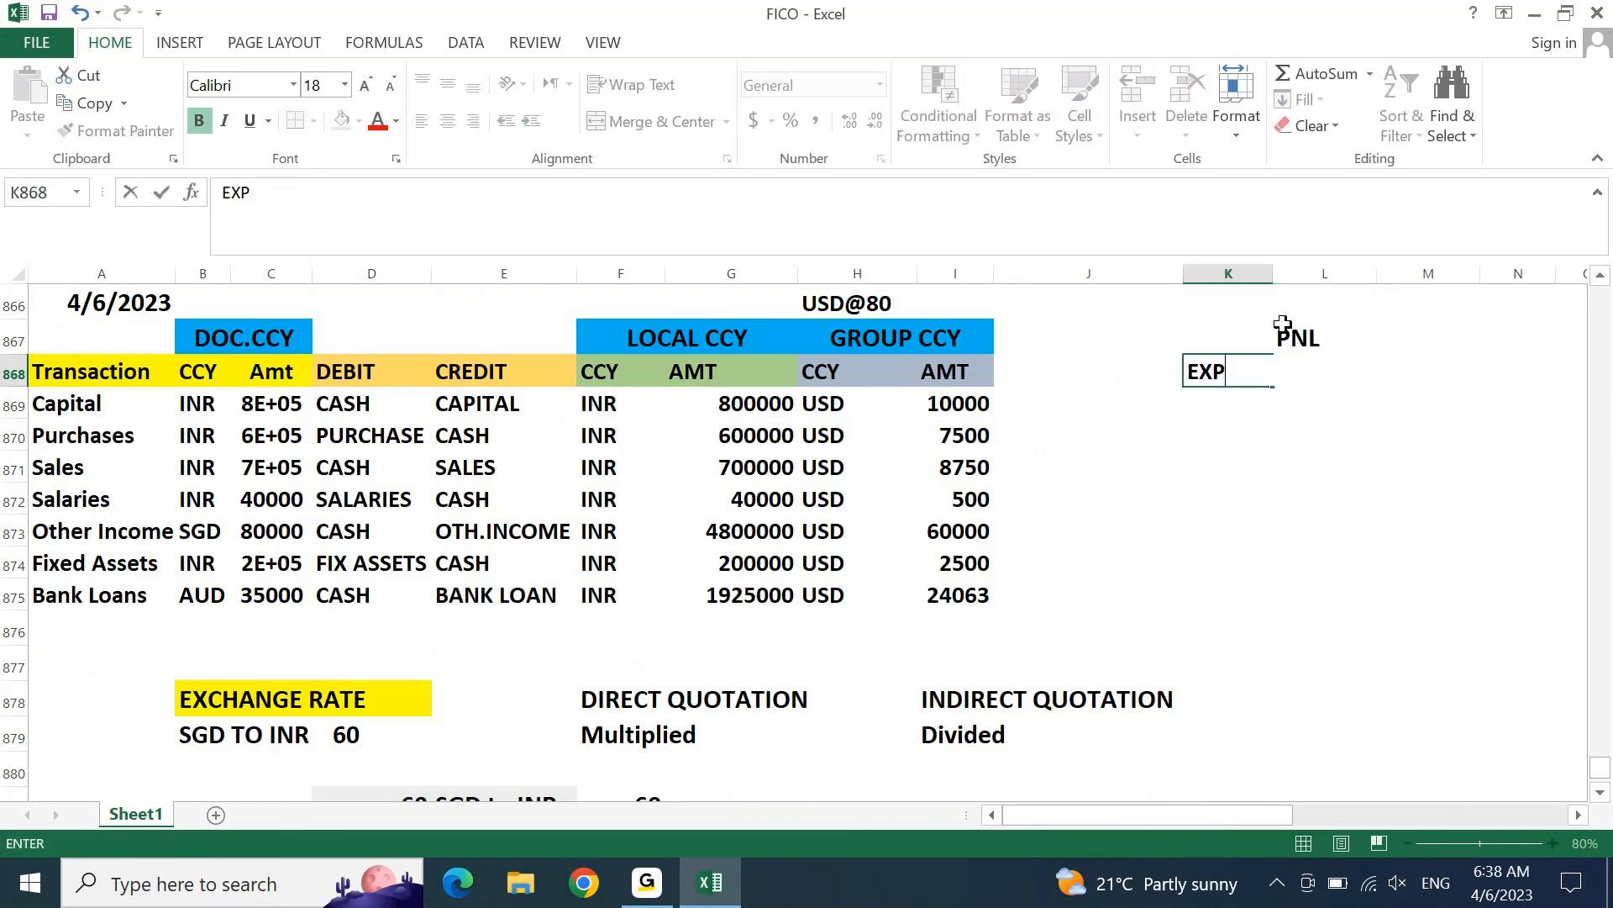
pyautogui.press('Right')
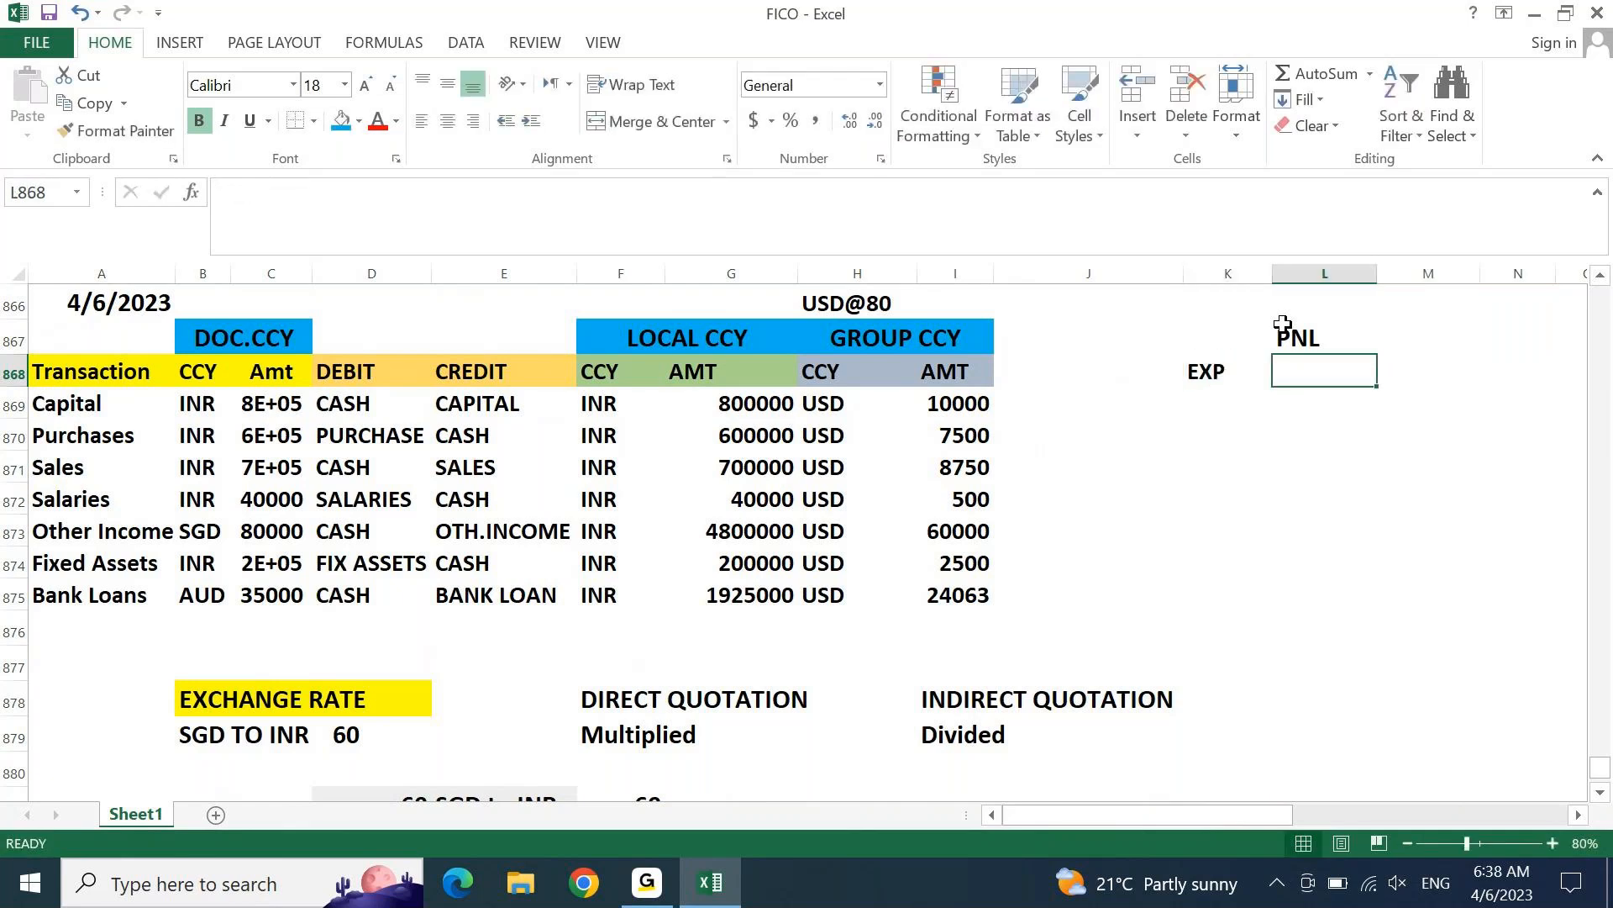
pyautogui.press('Right')
pyautogui.write('INC')
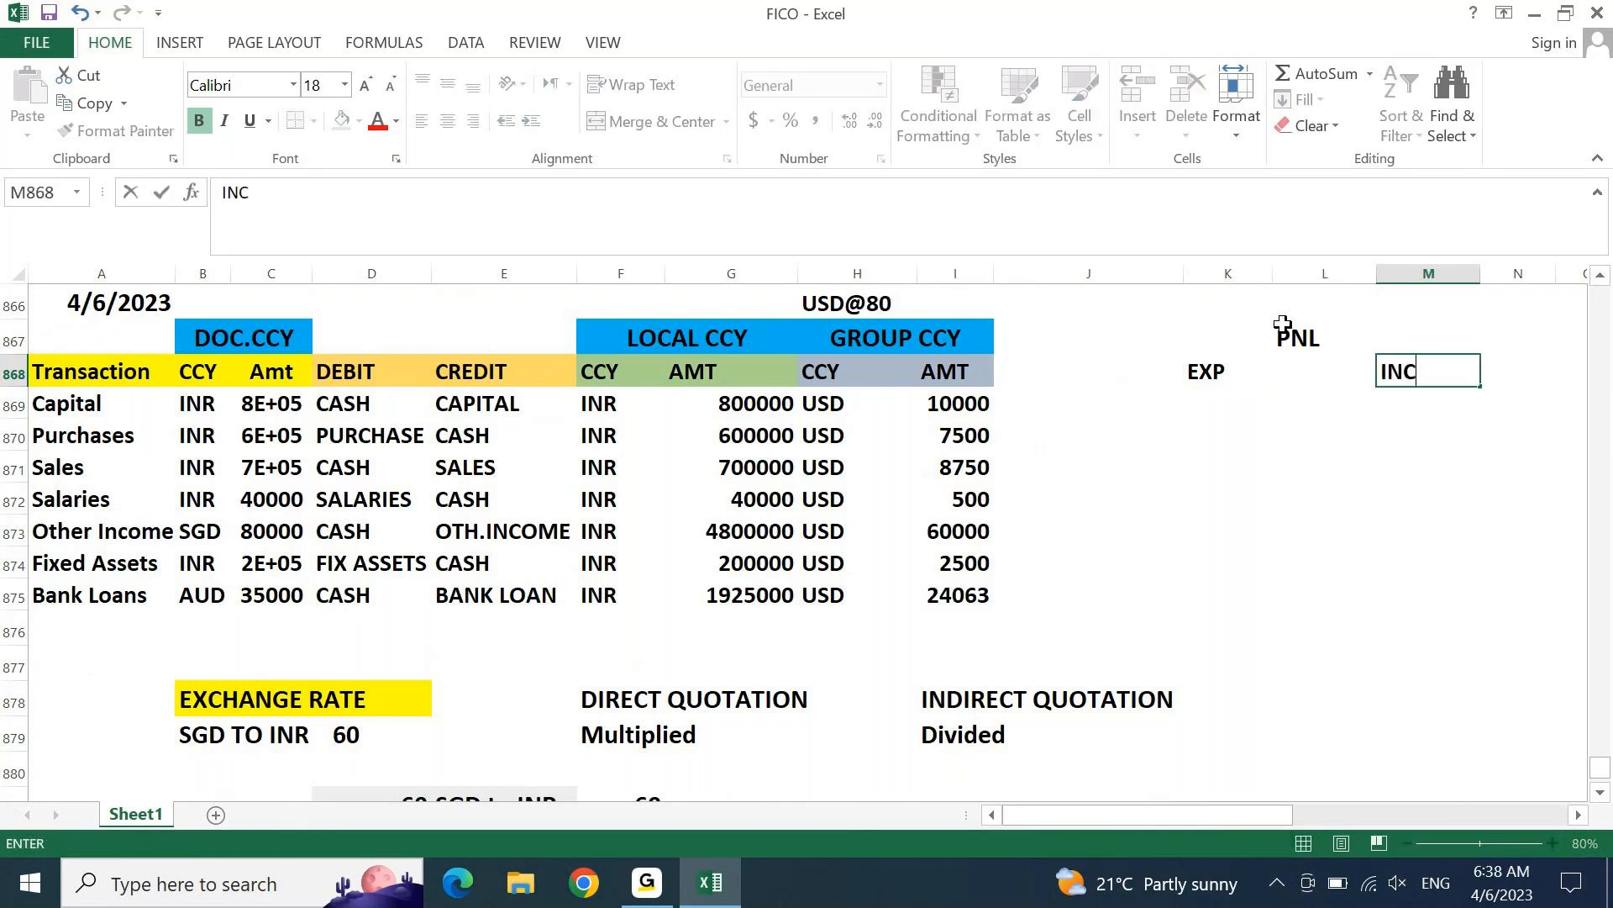
# Step: Add AMT headings in N868 next to INC and in L868 next to EXP
pyautogui.press('Right')
pyautogui.write('AMT')
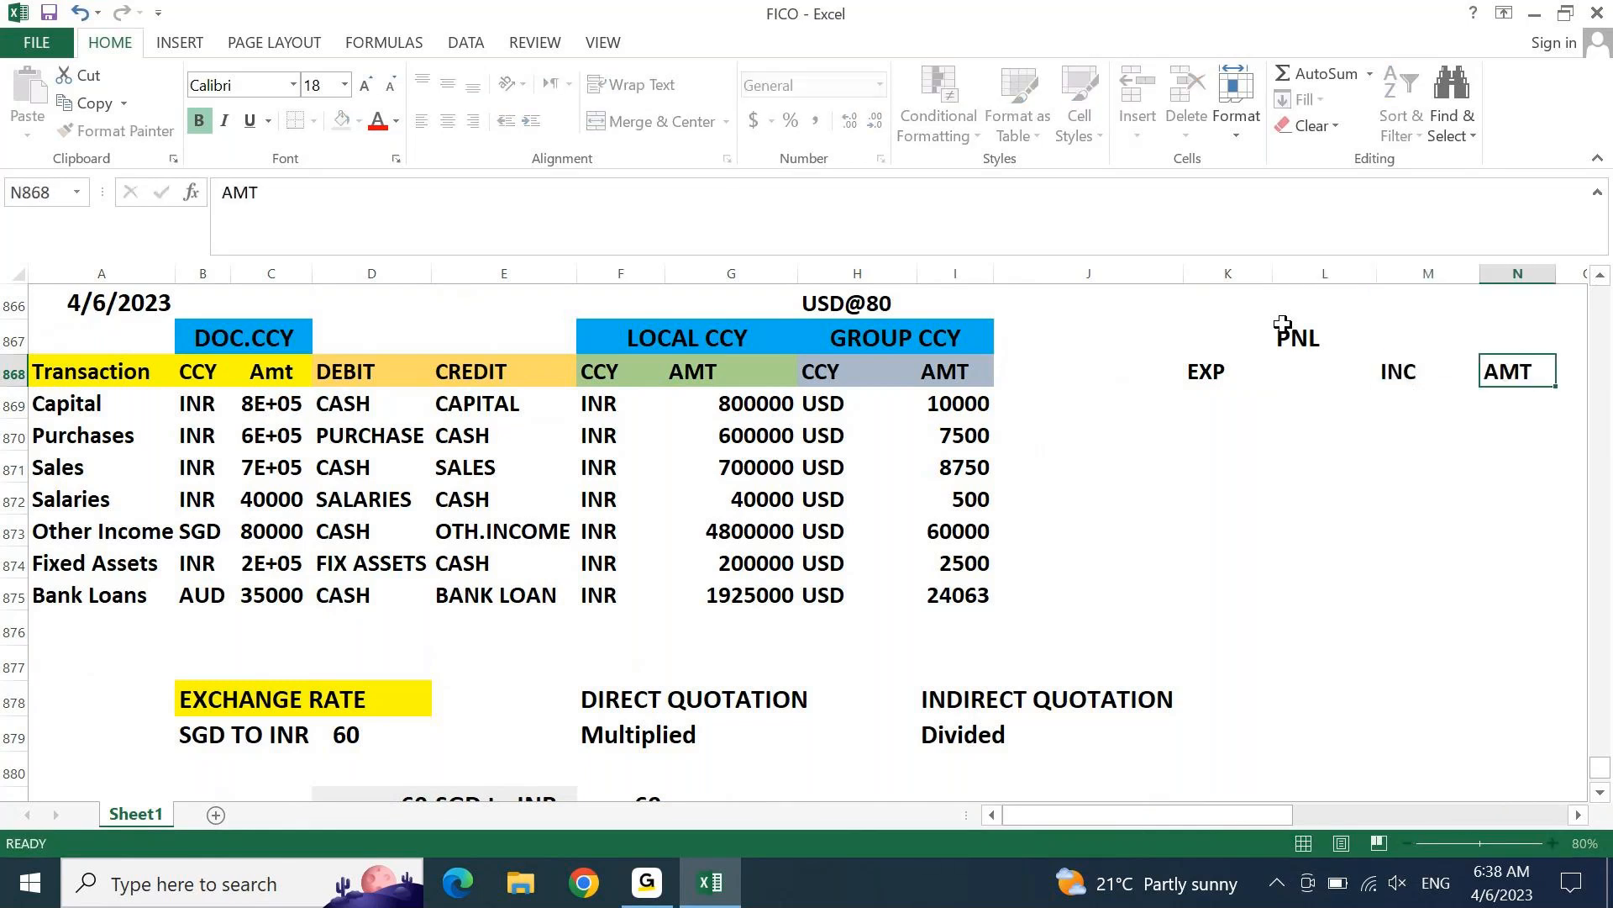
pyautogui.press('Left')
pyautogui.press('Left')
pyautogui.press('Left')
pyautogui.press('Left')
pyautogui.press('Right')
pyautogui.press('Right')
pyautogui.write('AMT')
pyautogui.press('Return')
pyautogui.press('Up')
pyautogui.press('Left')
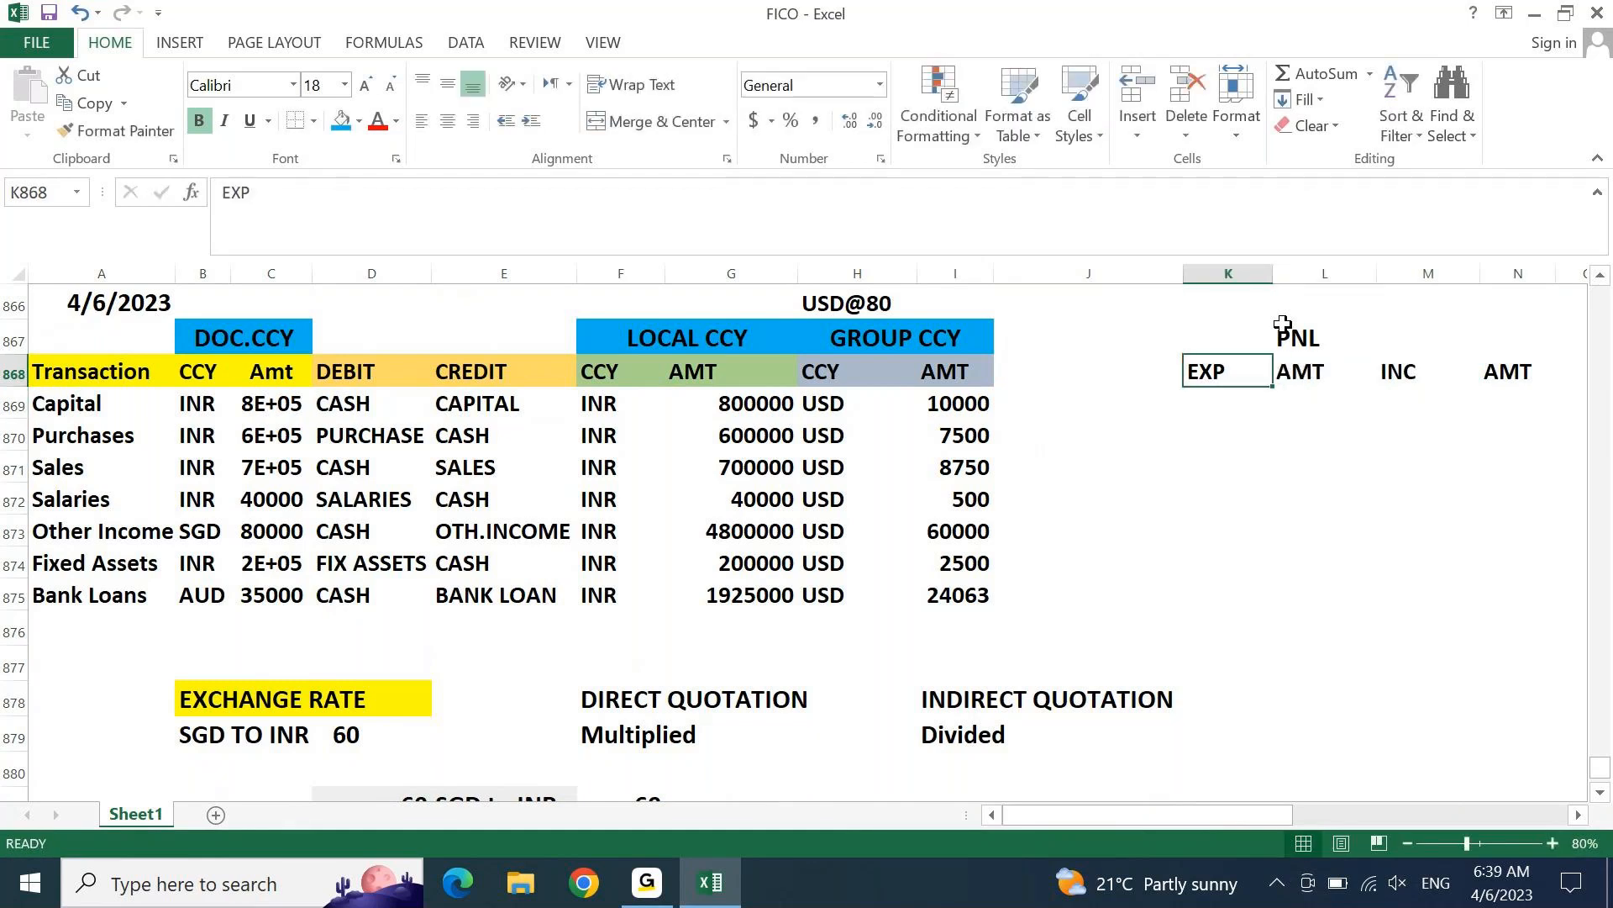
# Step: Fill the EXP heading cell K868 with light orange
pyautogui.press('Down')
pyautogui.press('Left')
pyautogui.press('Left')
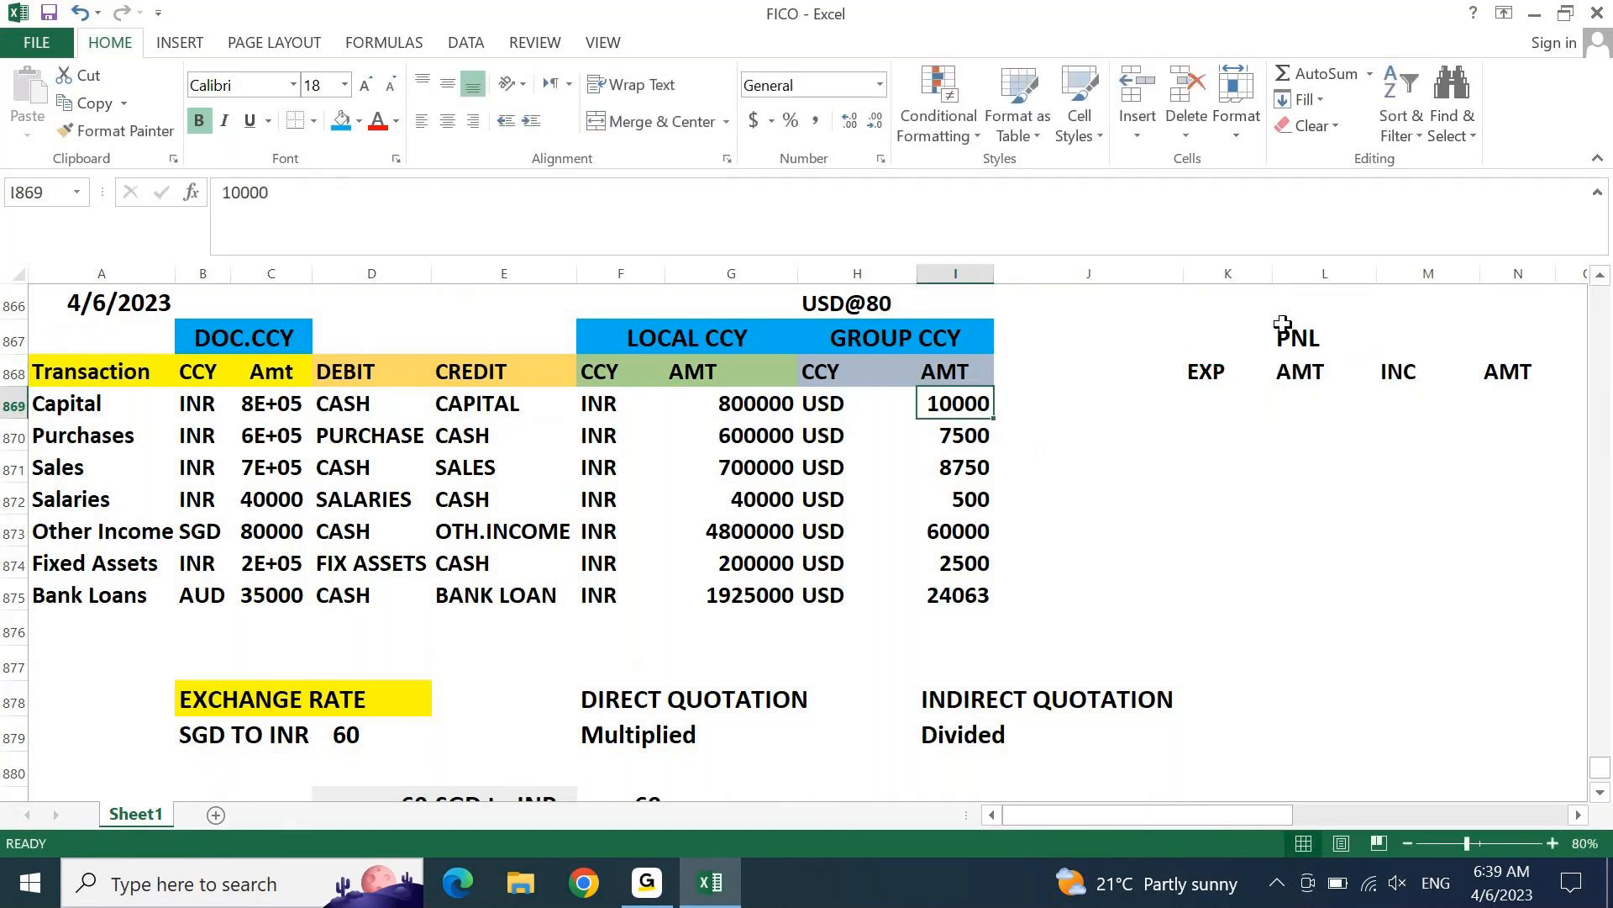
pyautogui.press('Right')
pyautogui.press('Right')
pyautogui.press('Up')
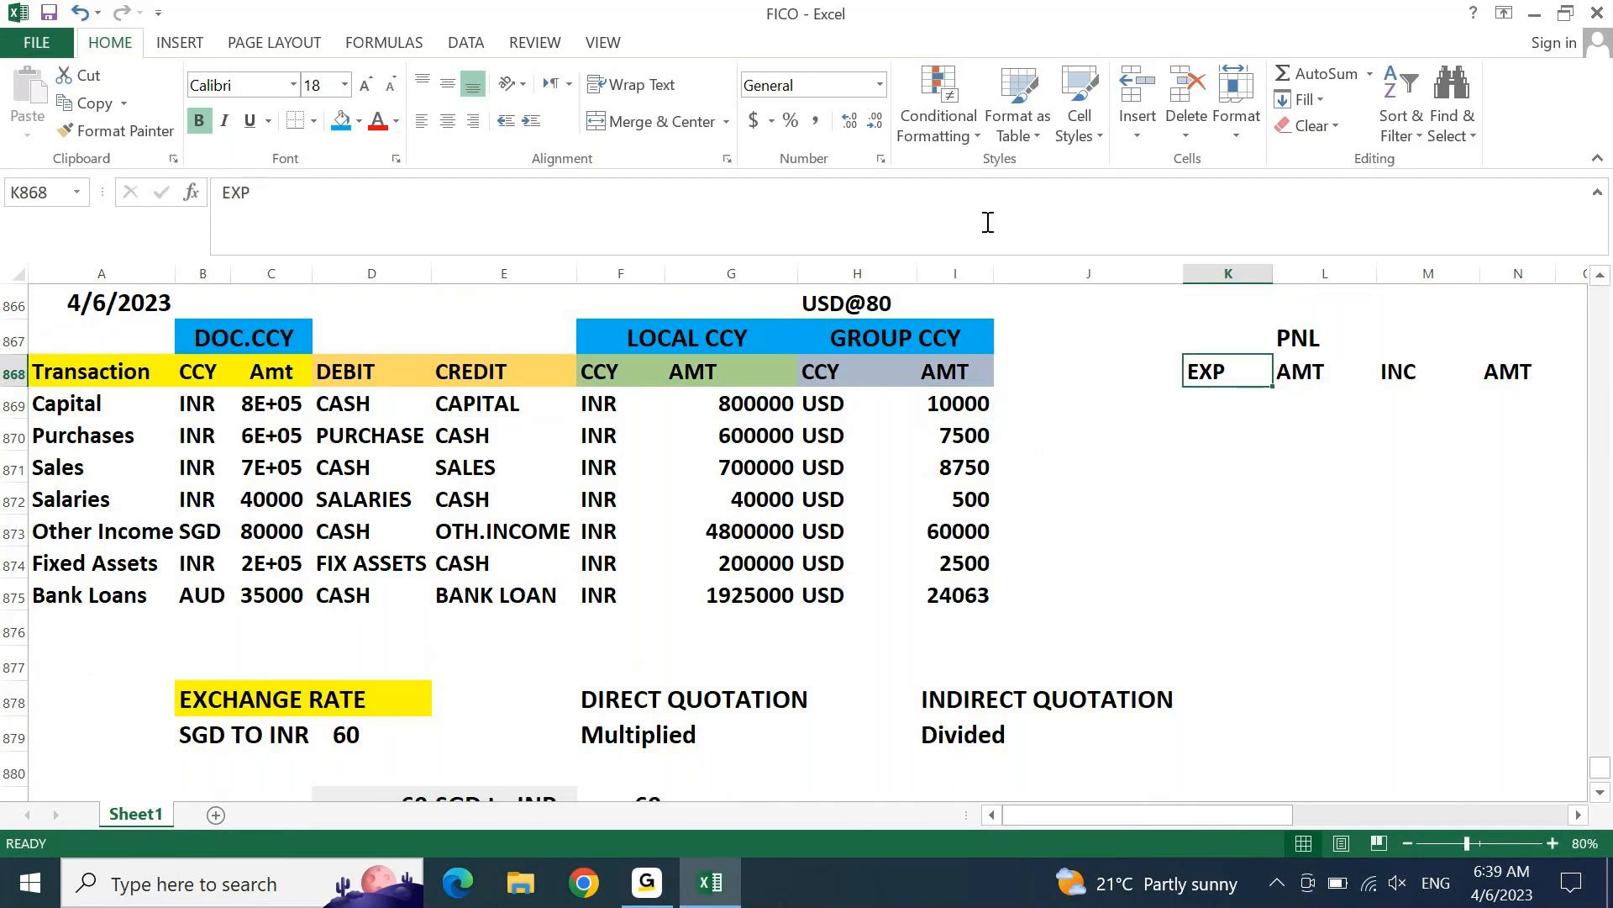
pyautogui.click(360, 123)
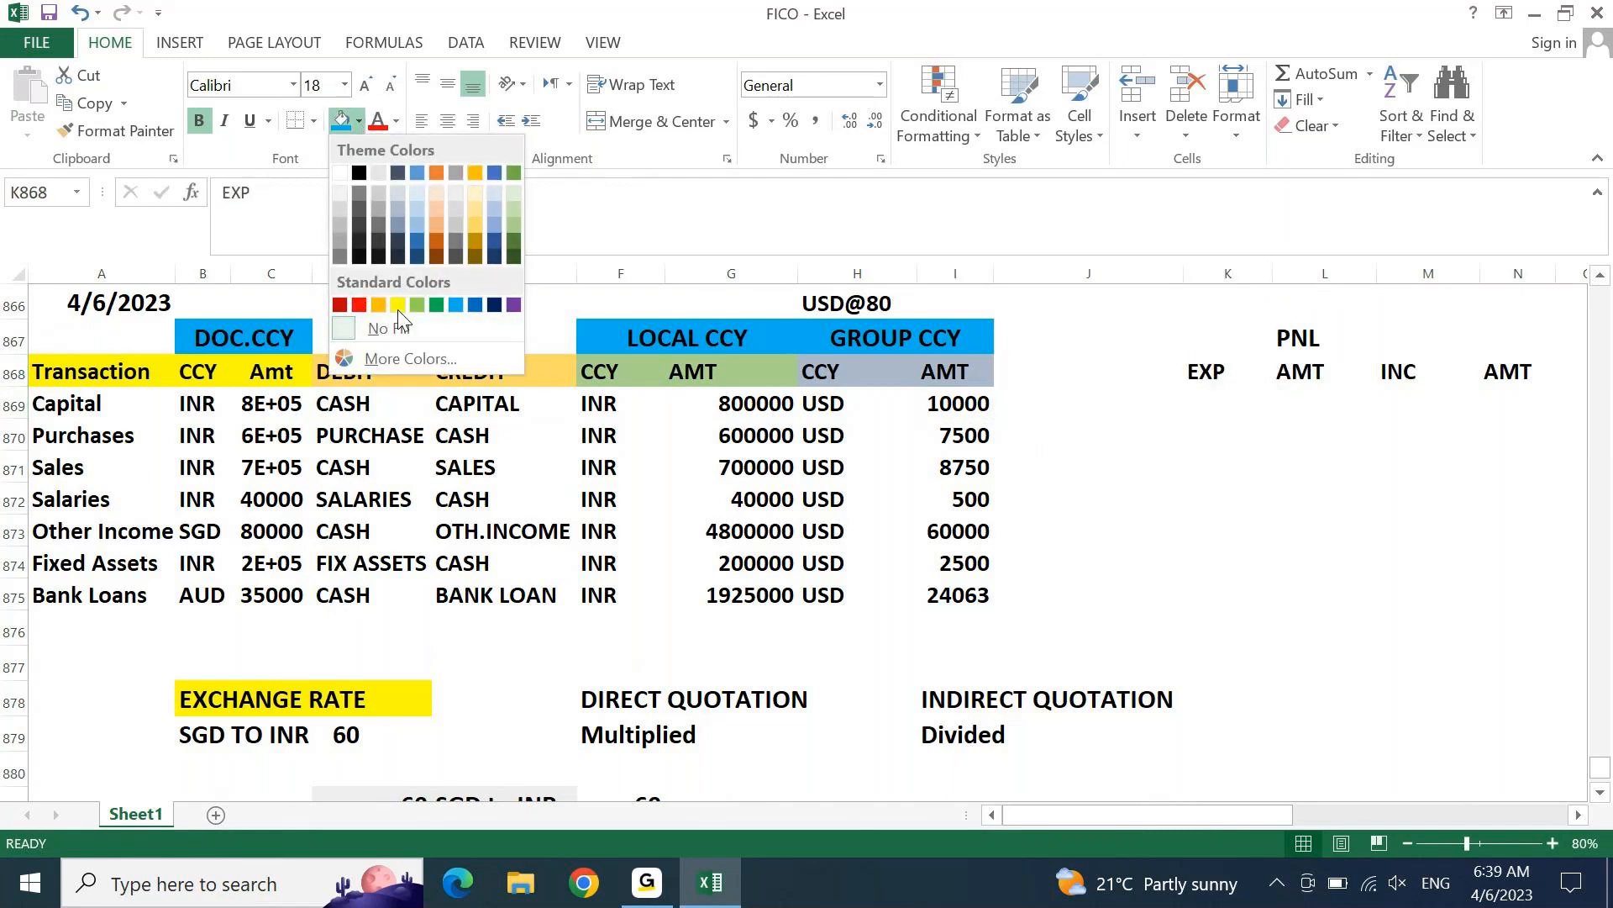
pyautogui.click(437, 218)
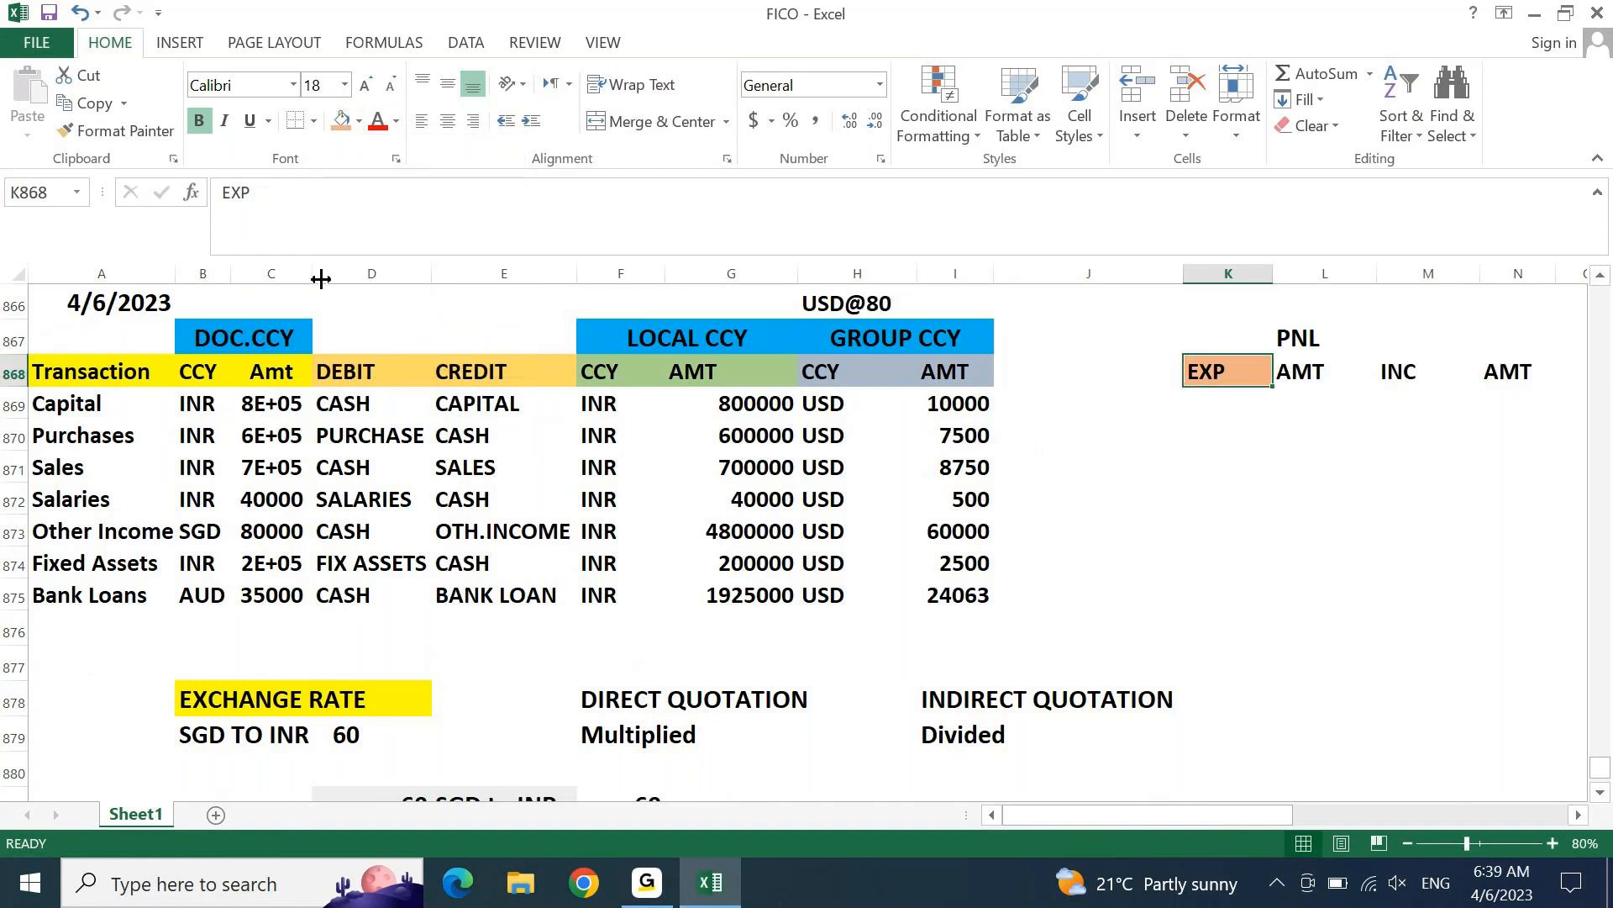
# Step: Widen column C to fit its full amounts and fill the EXP heading in K868 with light green
pyautogui.moveTo(312, 272); pyautogui.dragTo(335, 272)
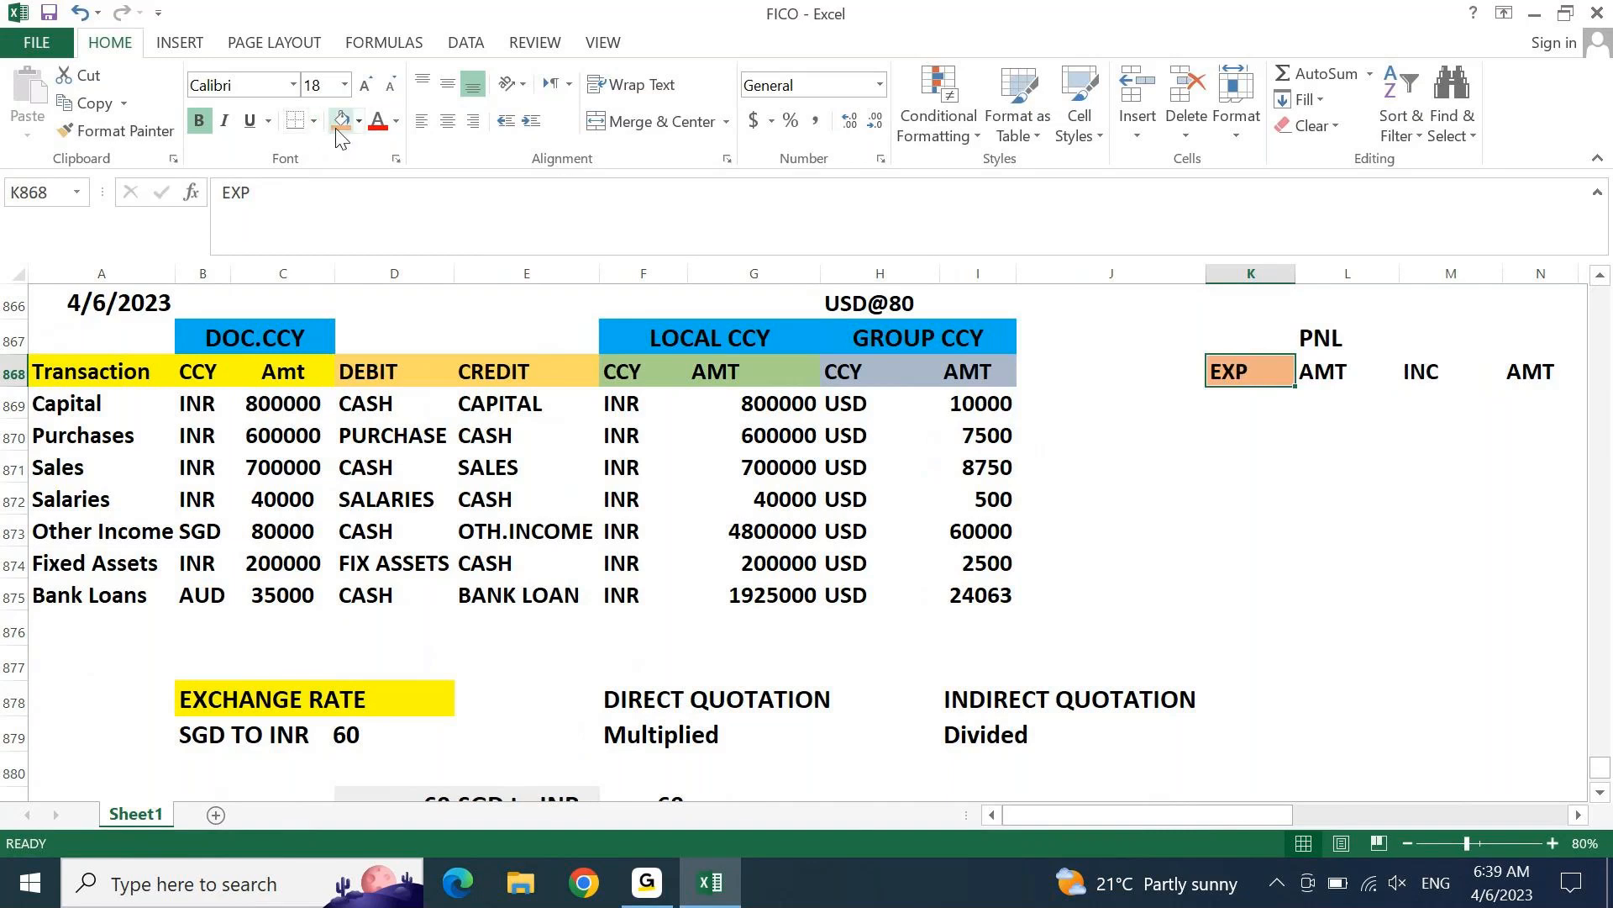
pyautogui.click(358, 132)
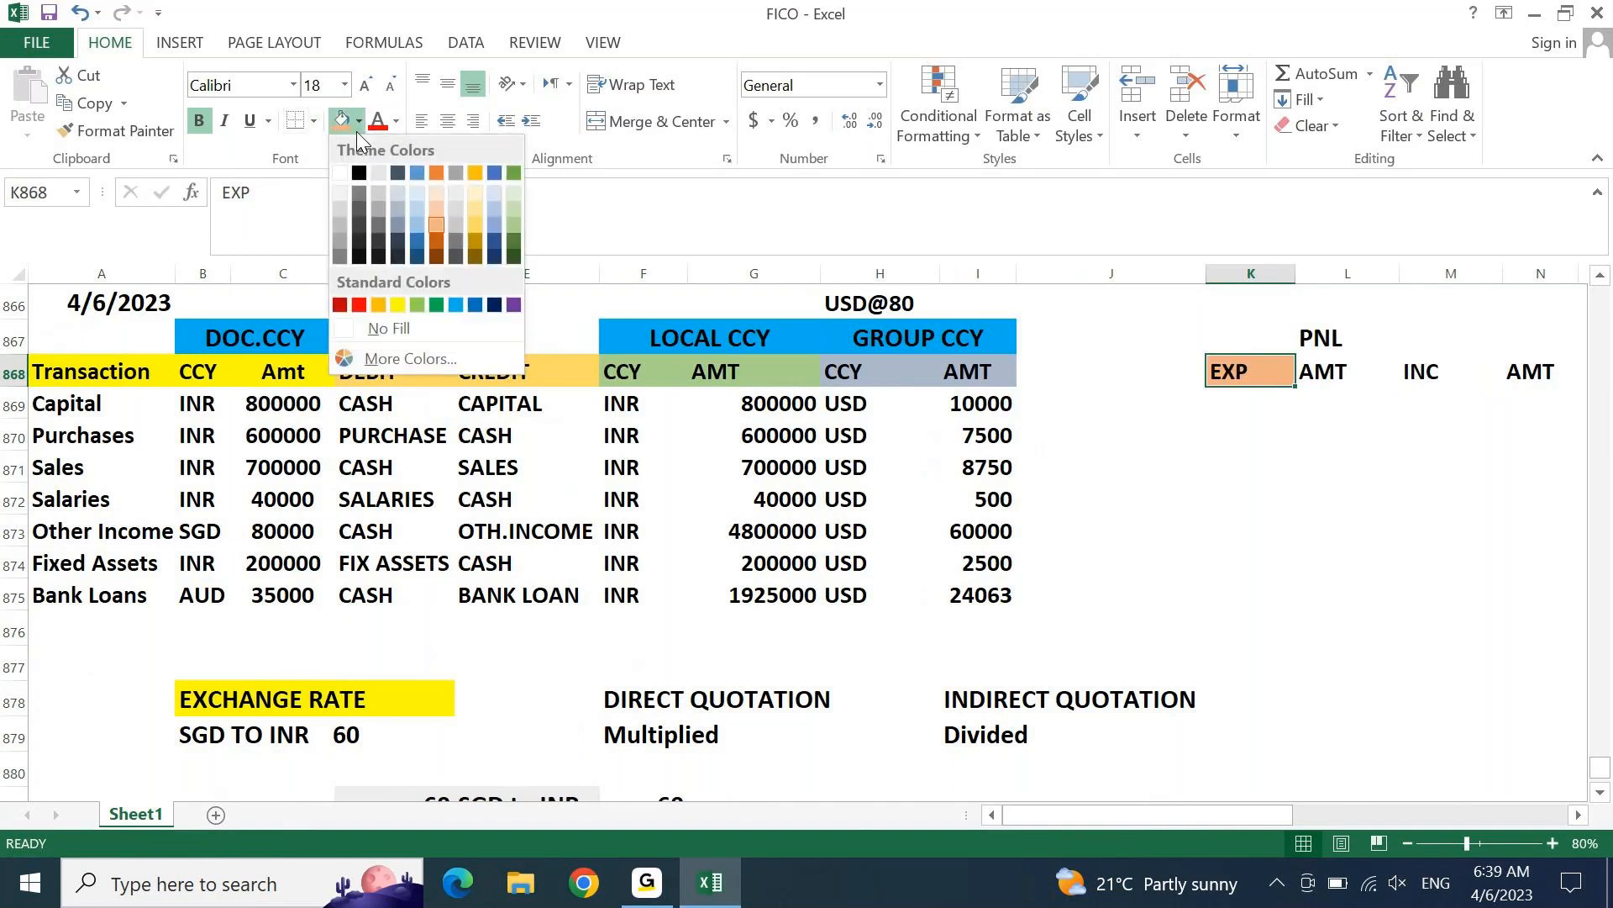
pyautogui.click(415, 309)
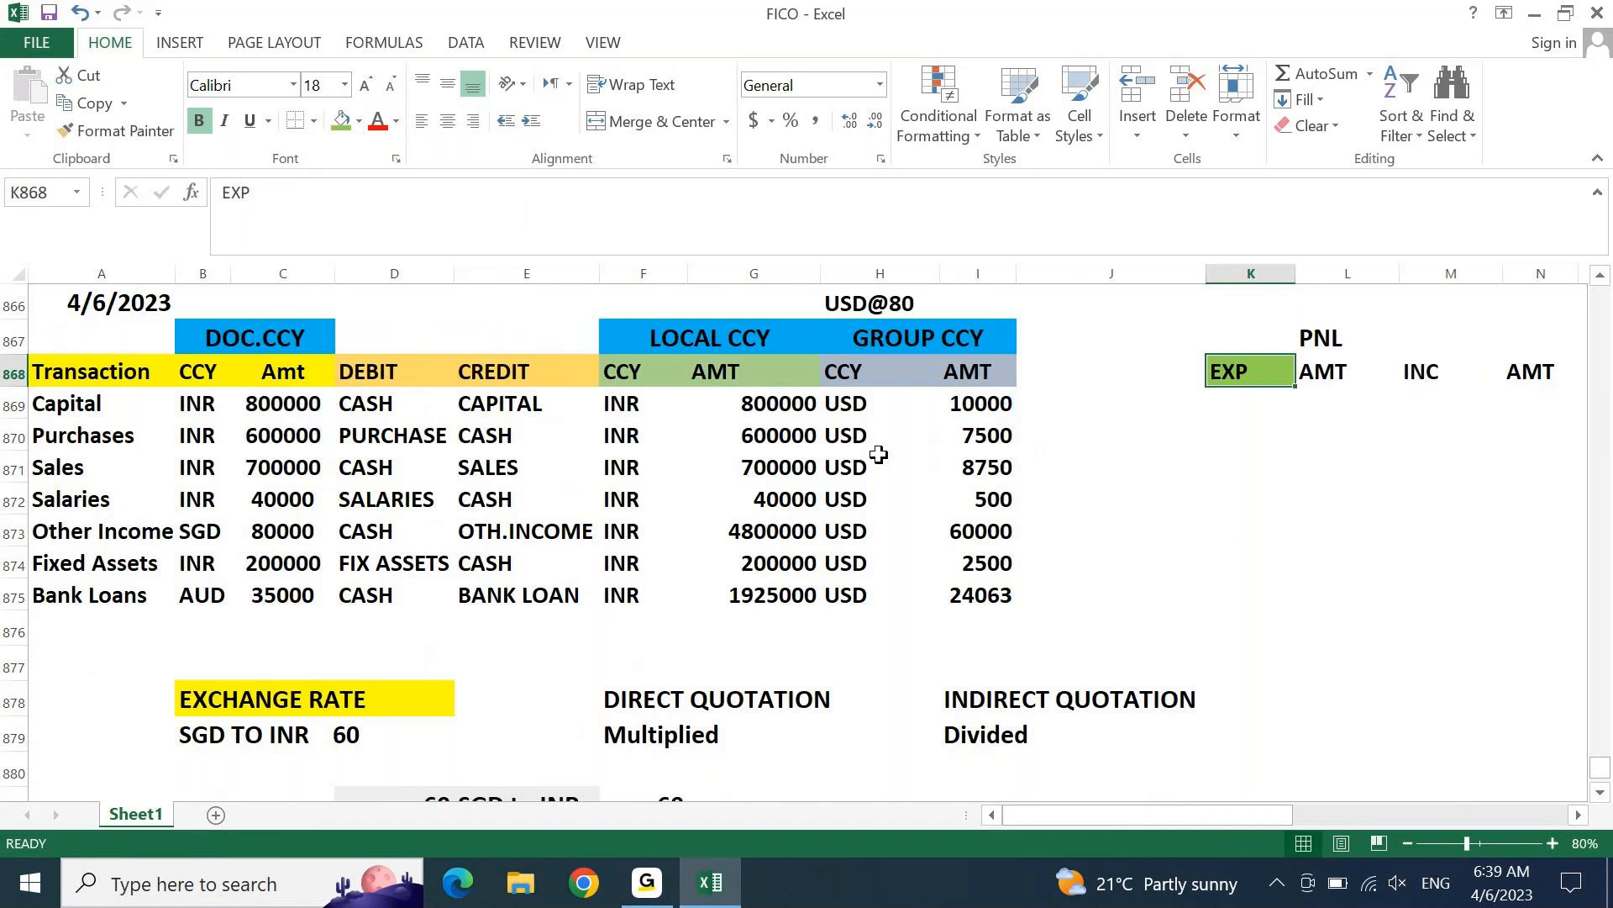
# Step: Fill the Purchases cell A870 with the same light green as the EXP heading
pyautogui.click(799, 438)
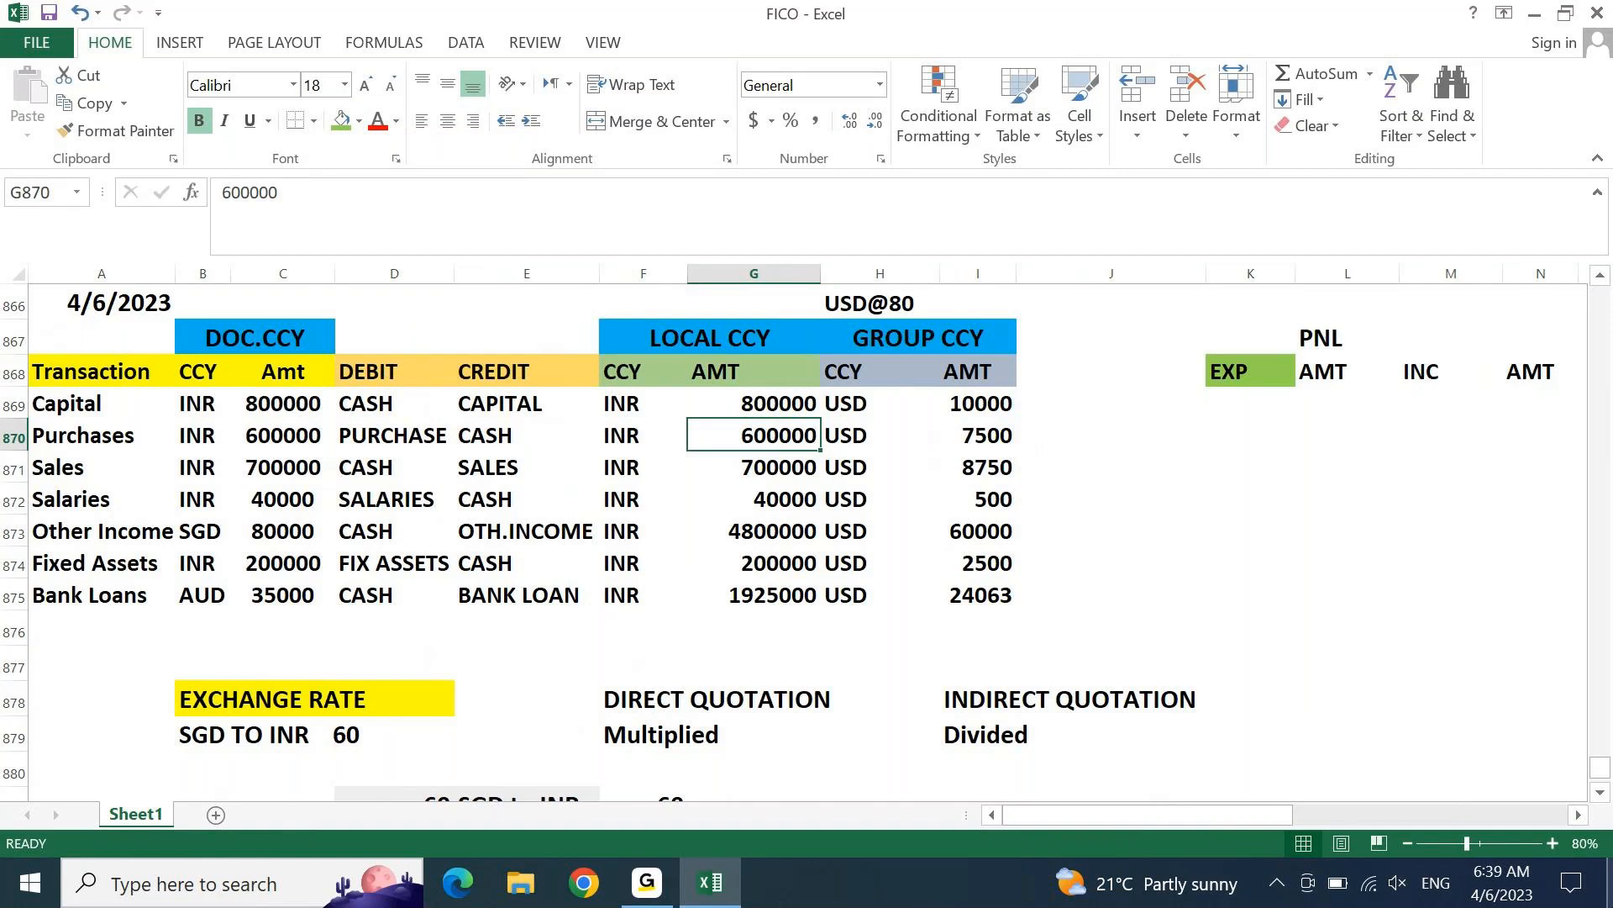
pyautogui.press('Home')
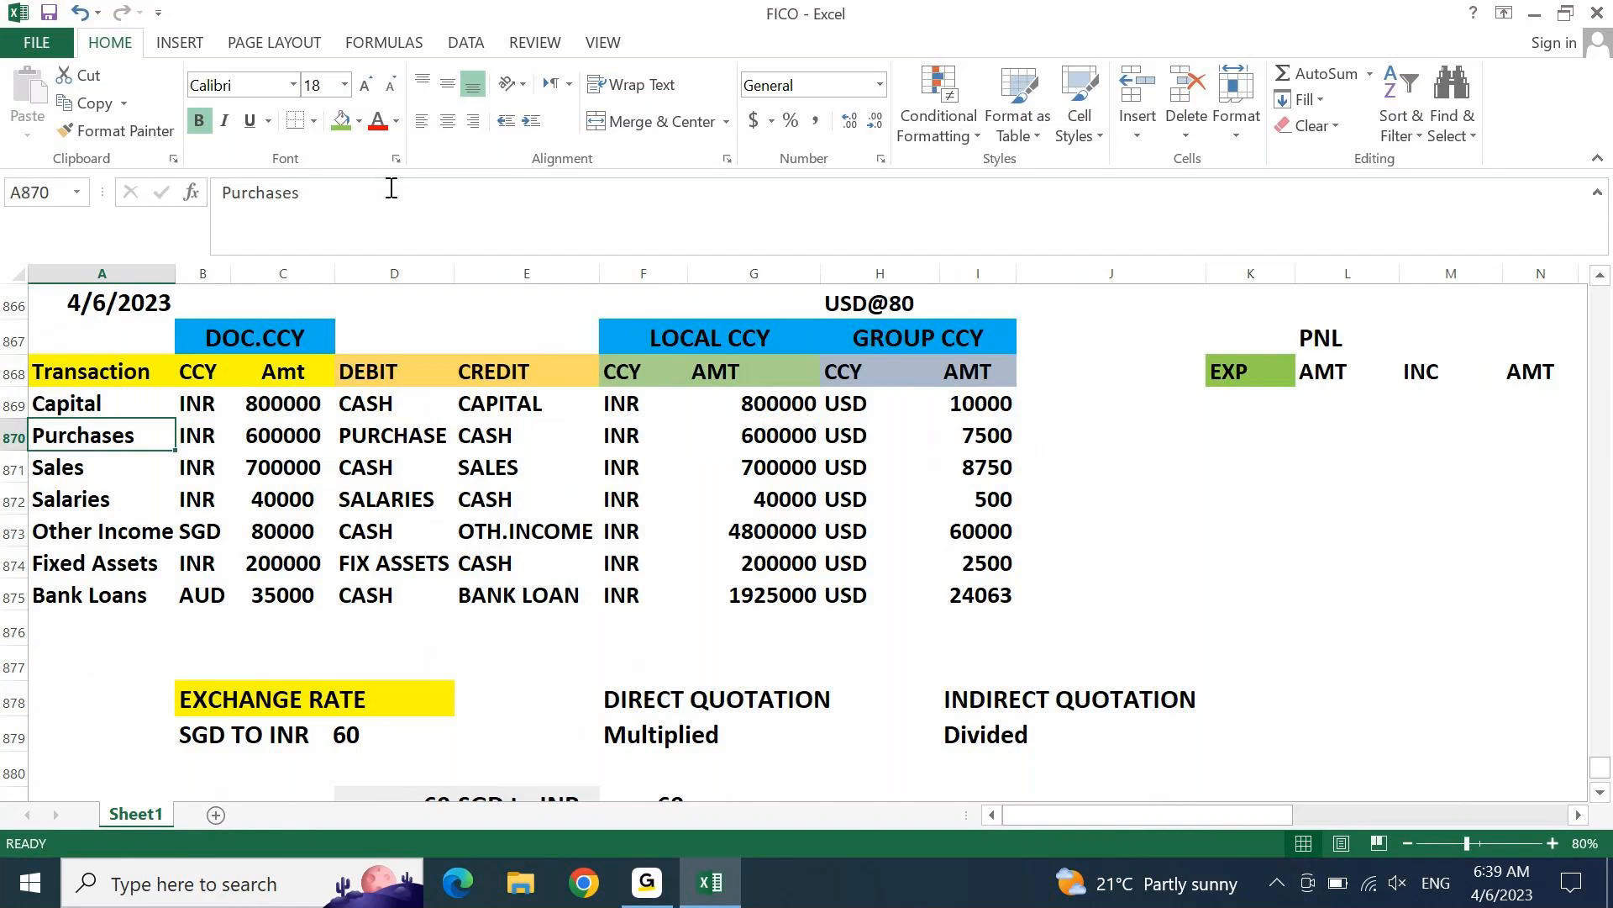
pyautogui.click(344, 123)
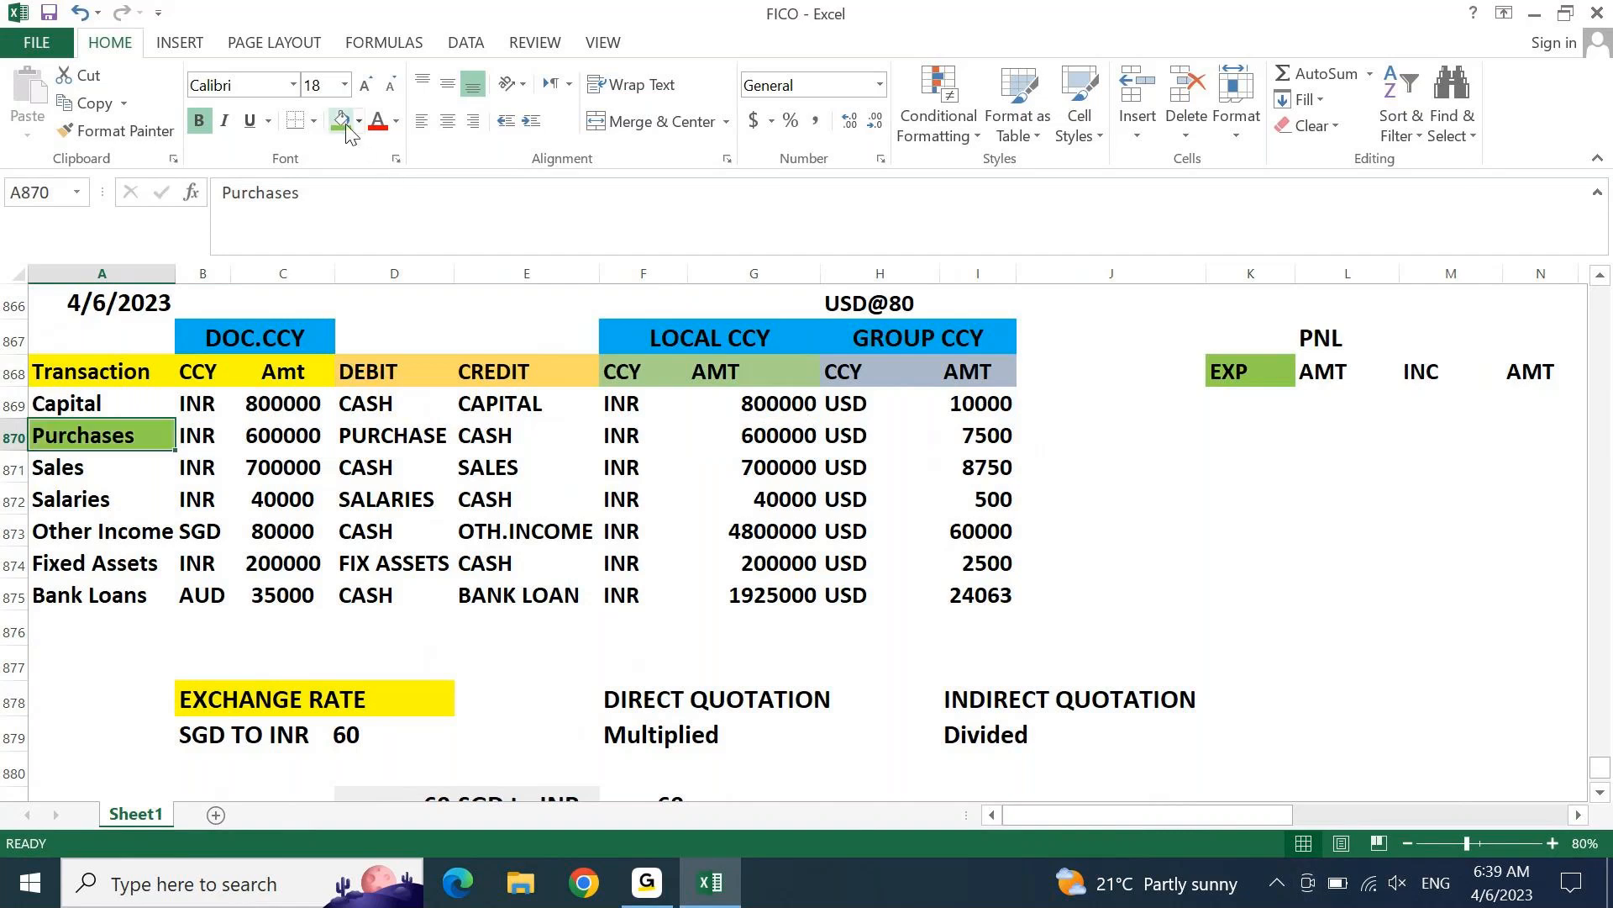
# Step: Fill the Salaries cell A872 with the same light green as the EXP heading
pyautogui.press('Down')
pyautogui.press('Down')
pyautogui.click(346, 125)
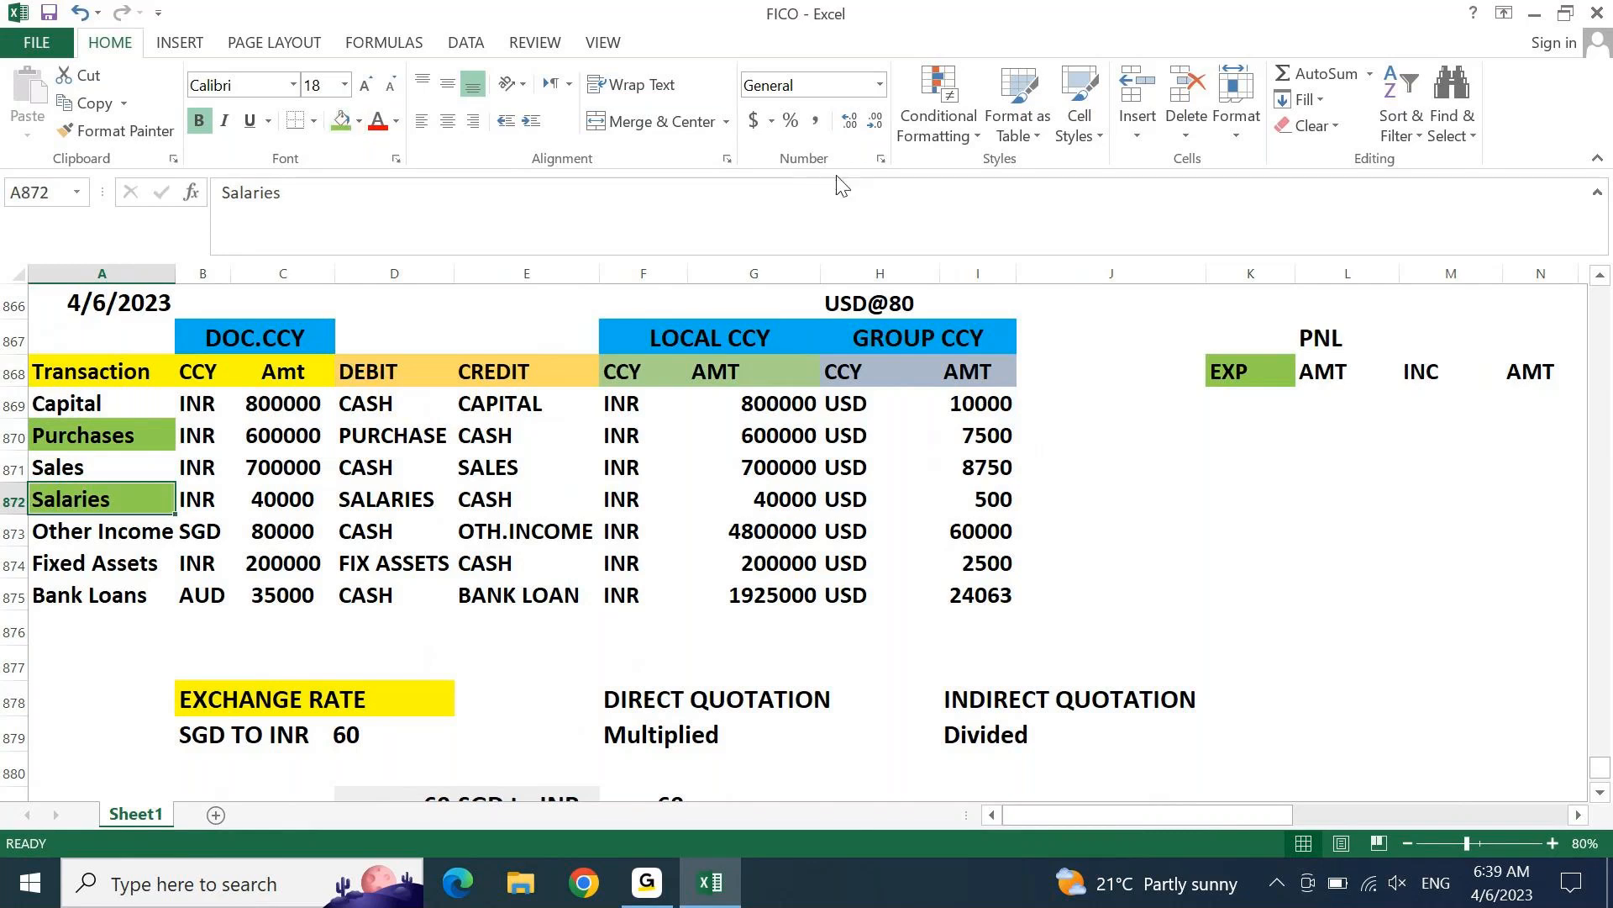
# Step: Fill the INC heading in M868 with light blue
pyautogui.click(1426, 397)
pyautogui.click(1426, 370)
pyautogui.click(358, 121)
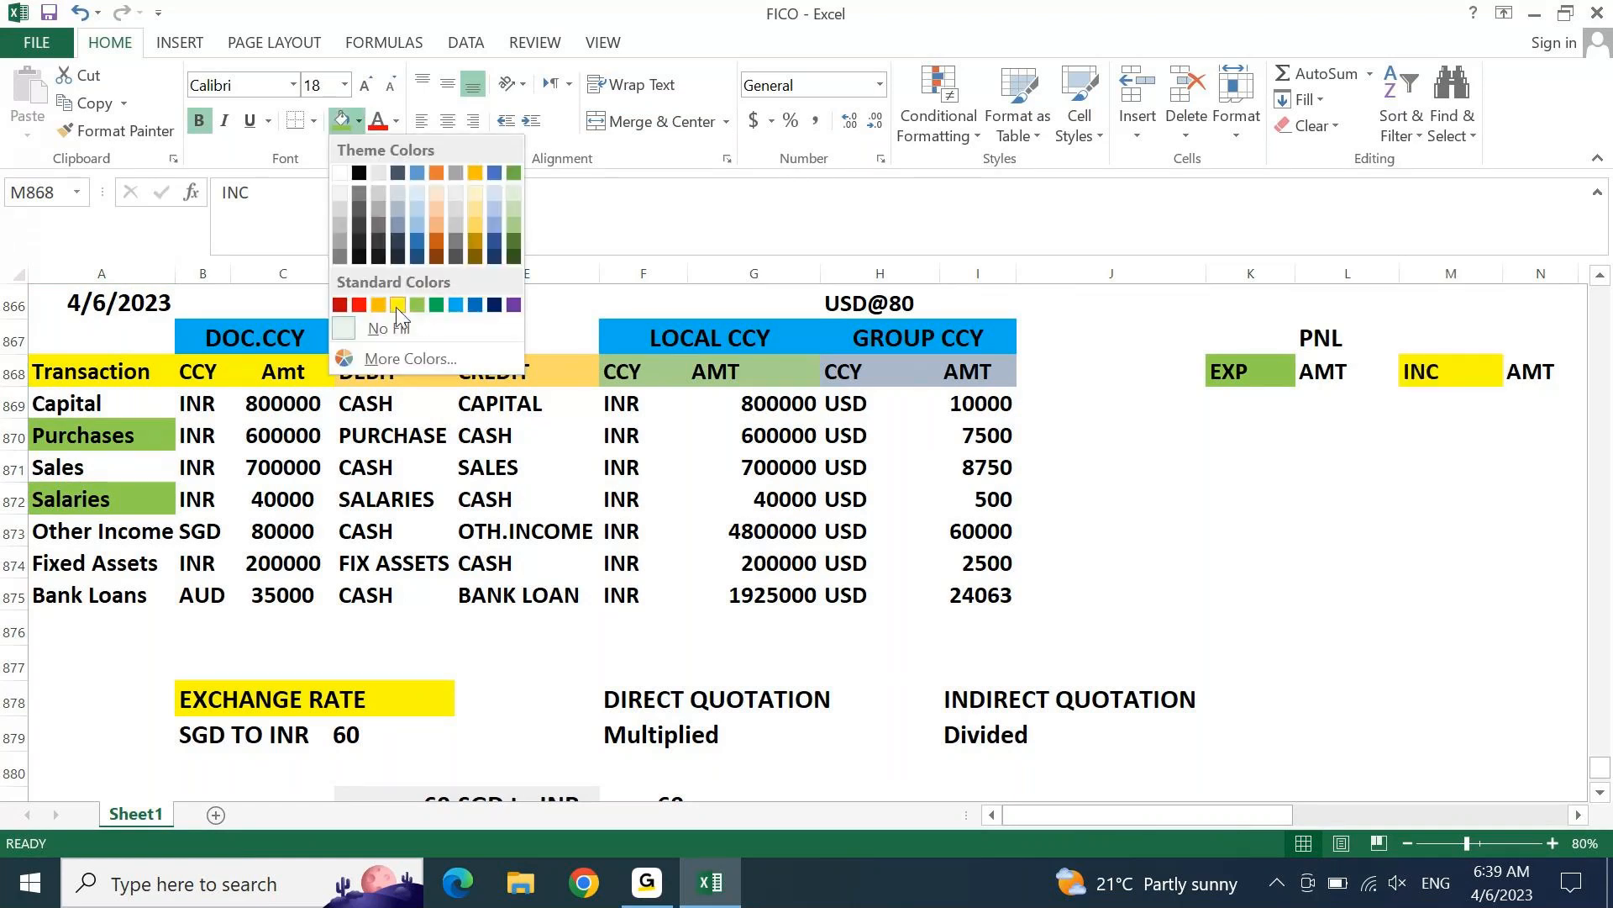
pyautogui.click(456, 304)
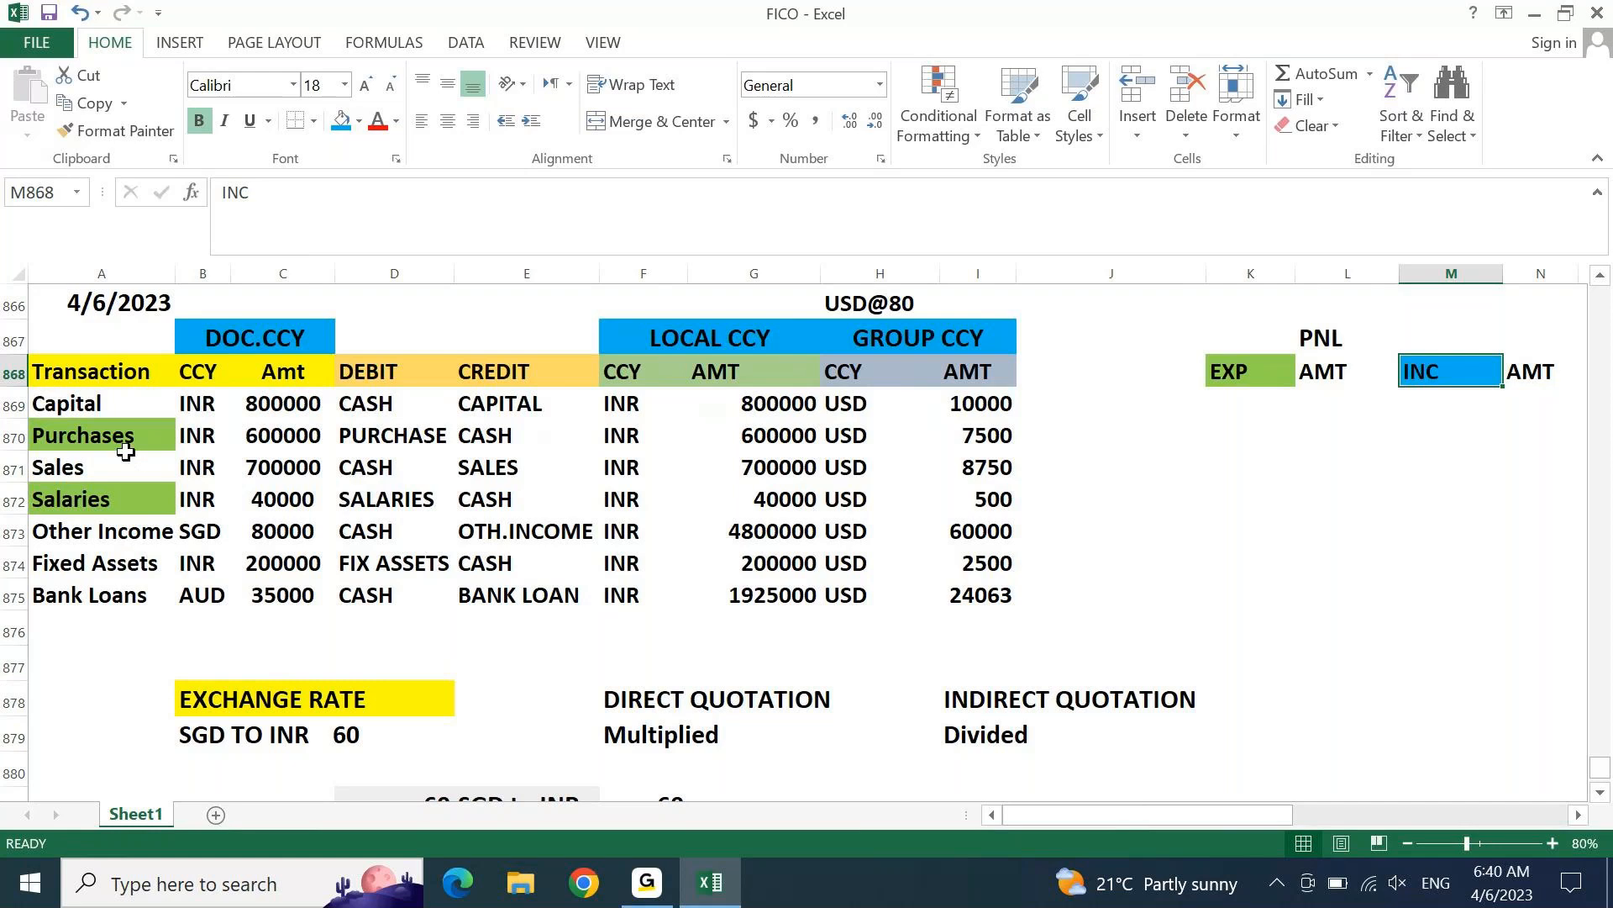
# Step: Remove the fill color from the Purchases and Salaries cells in the Transaction column
pyautogui.click(147, 432)
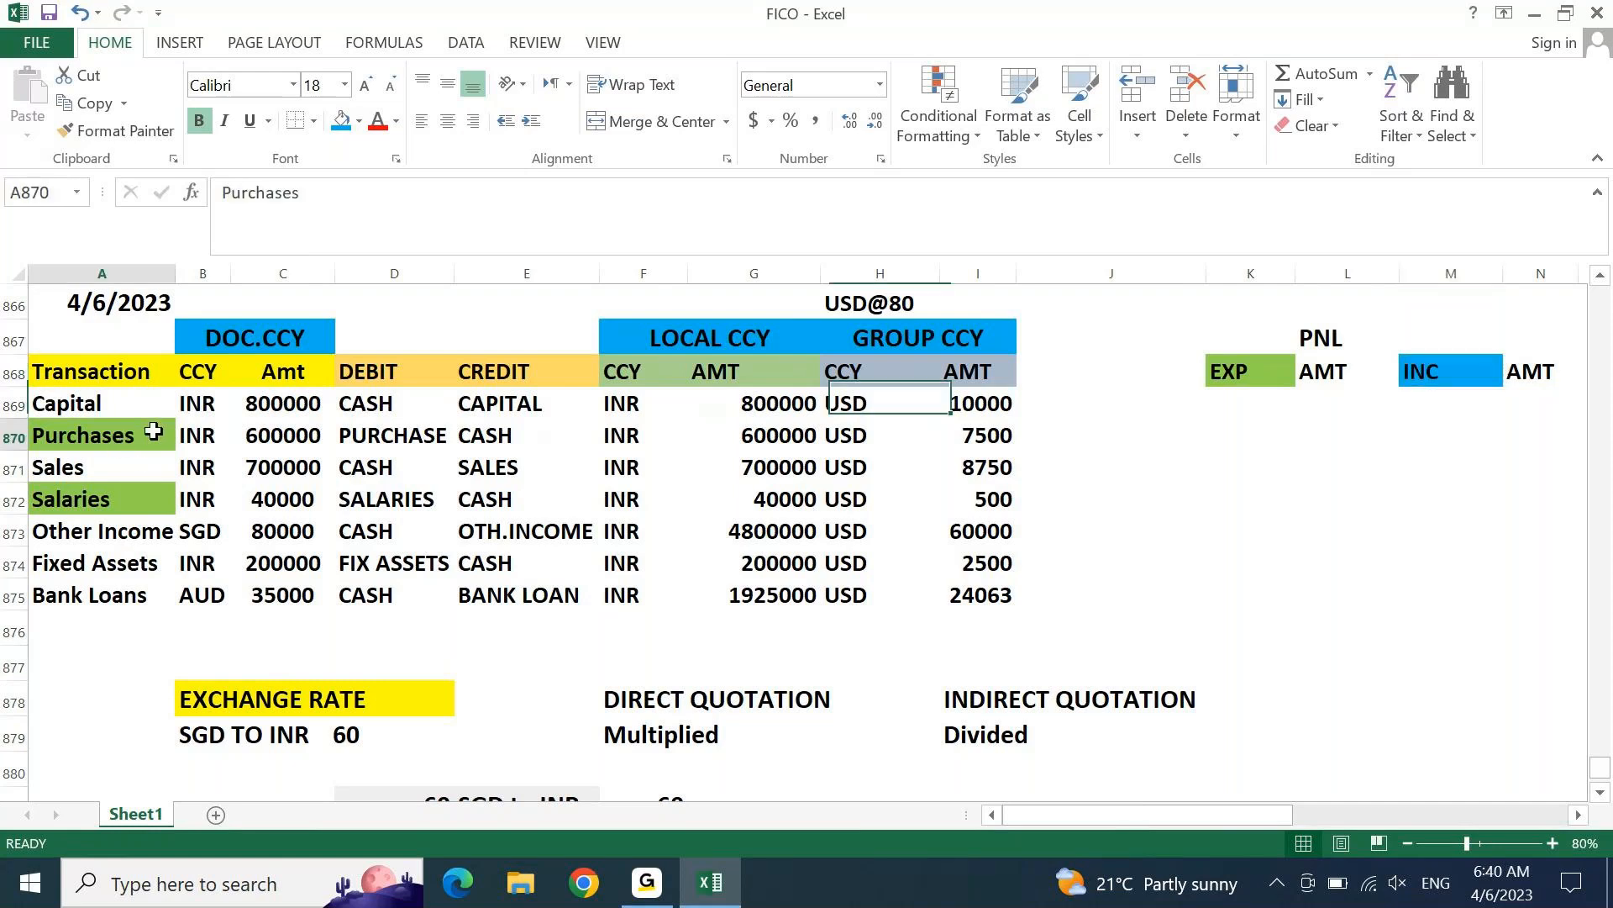
pyautogui.click(359, 120)
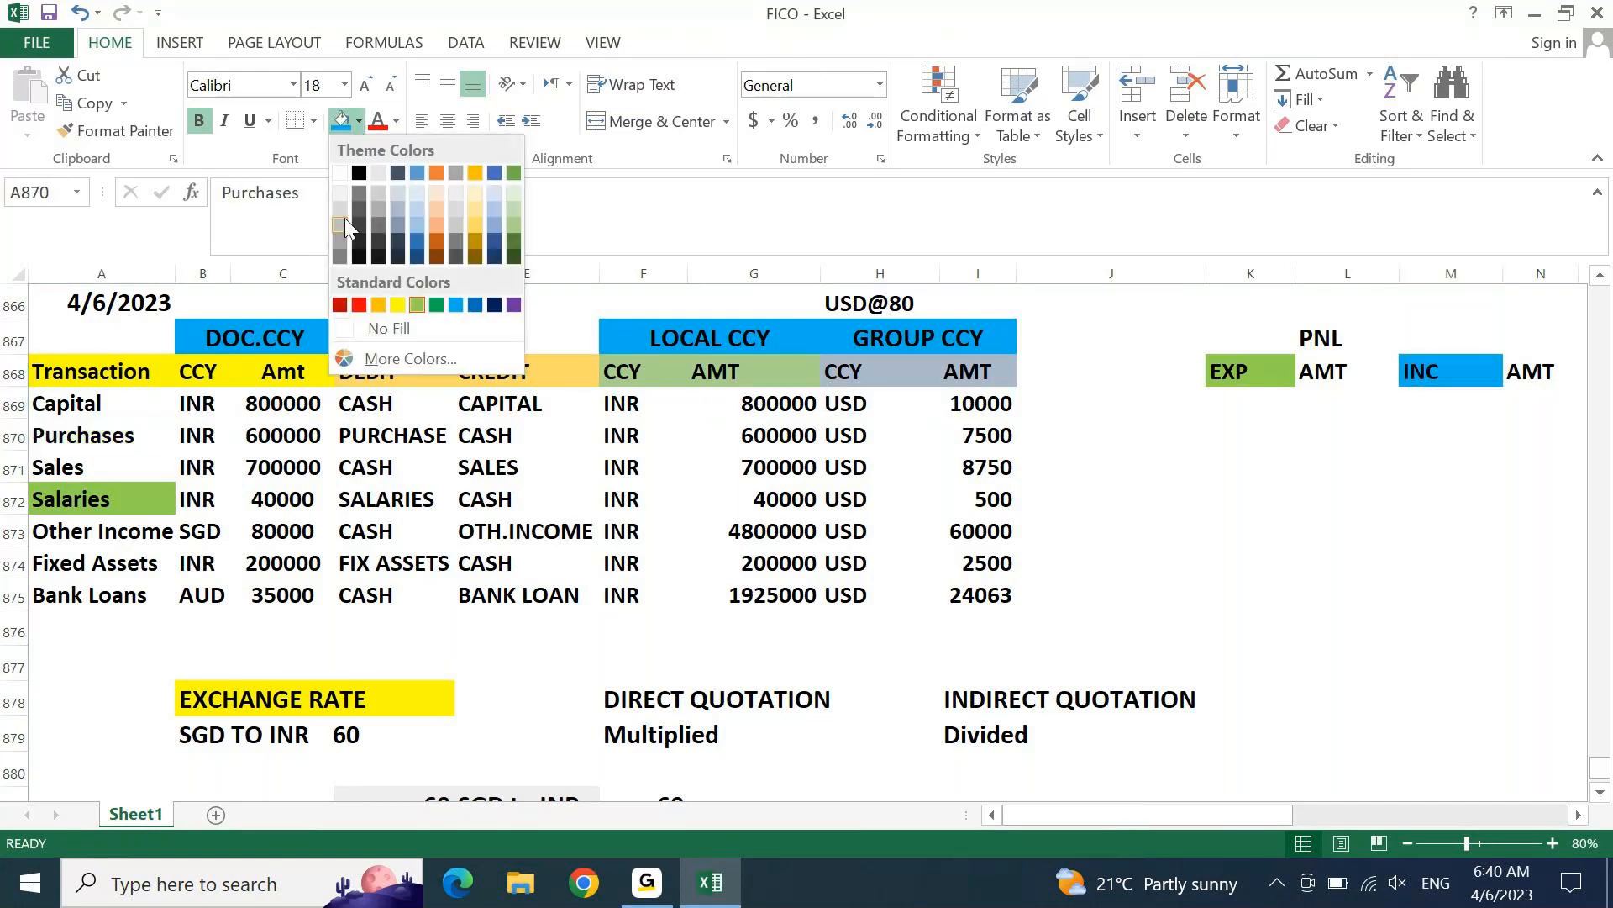
pyautogui.click(380, 329)
pyautogui.click(145, 500)
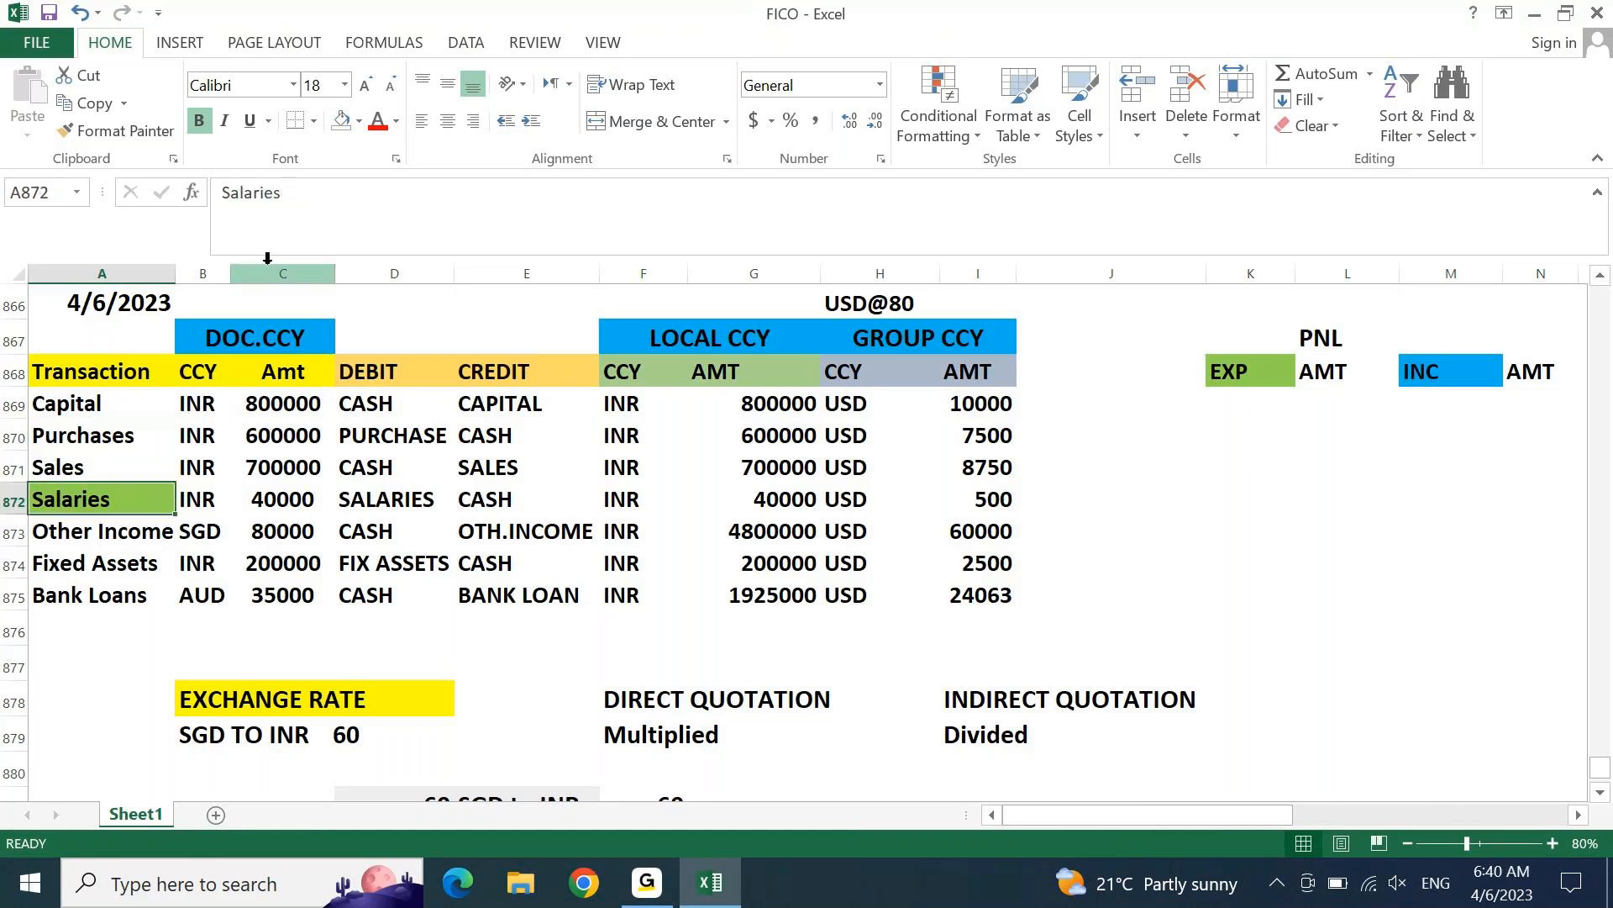
pyautogui.click(342, 120)
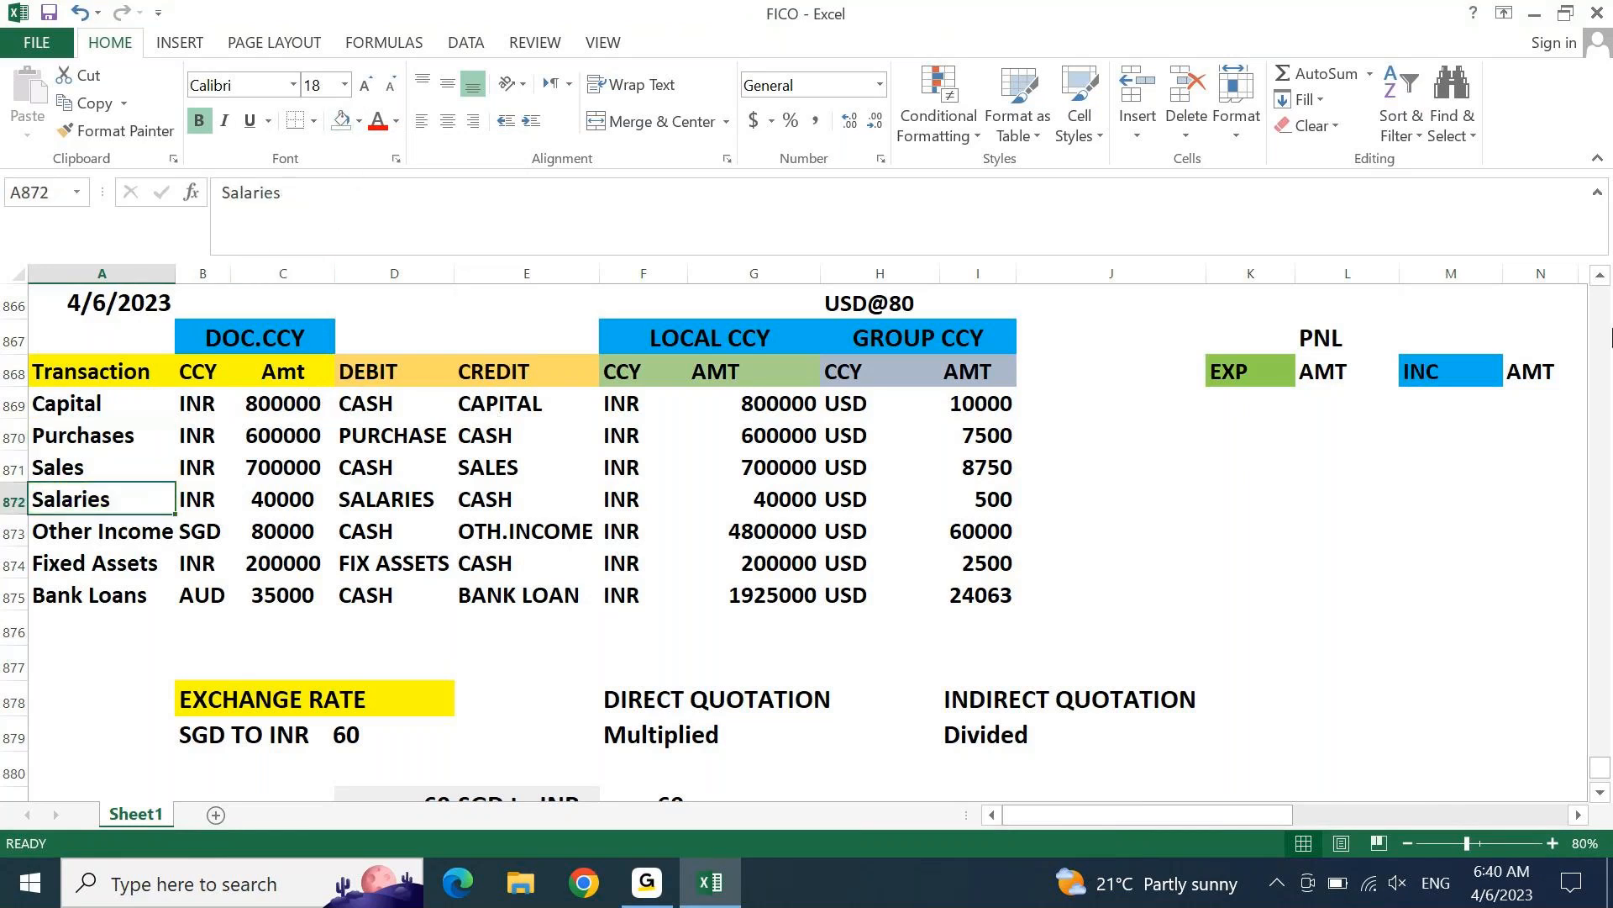
# Step: Fill the debit entries PURCHASE in D870 and SALARIES in D872 with light green
pyautogui.click(391, 436)
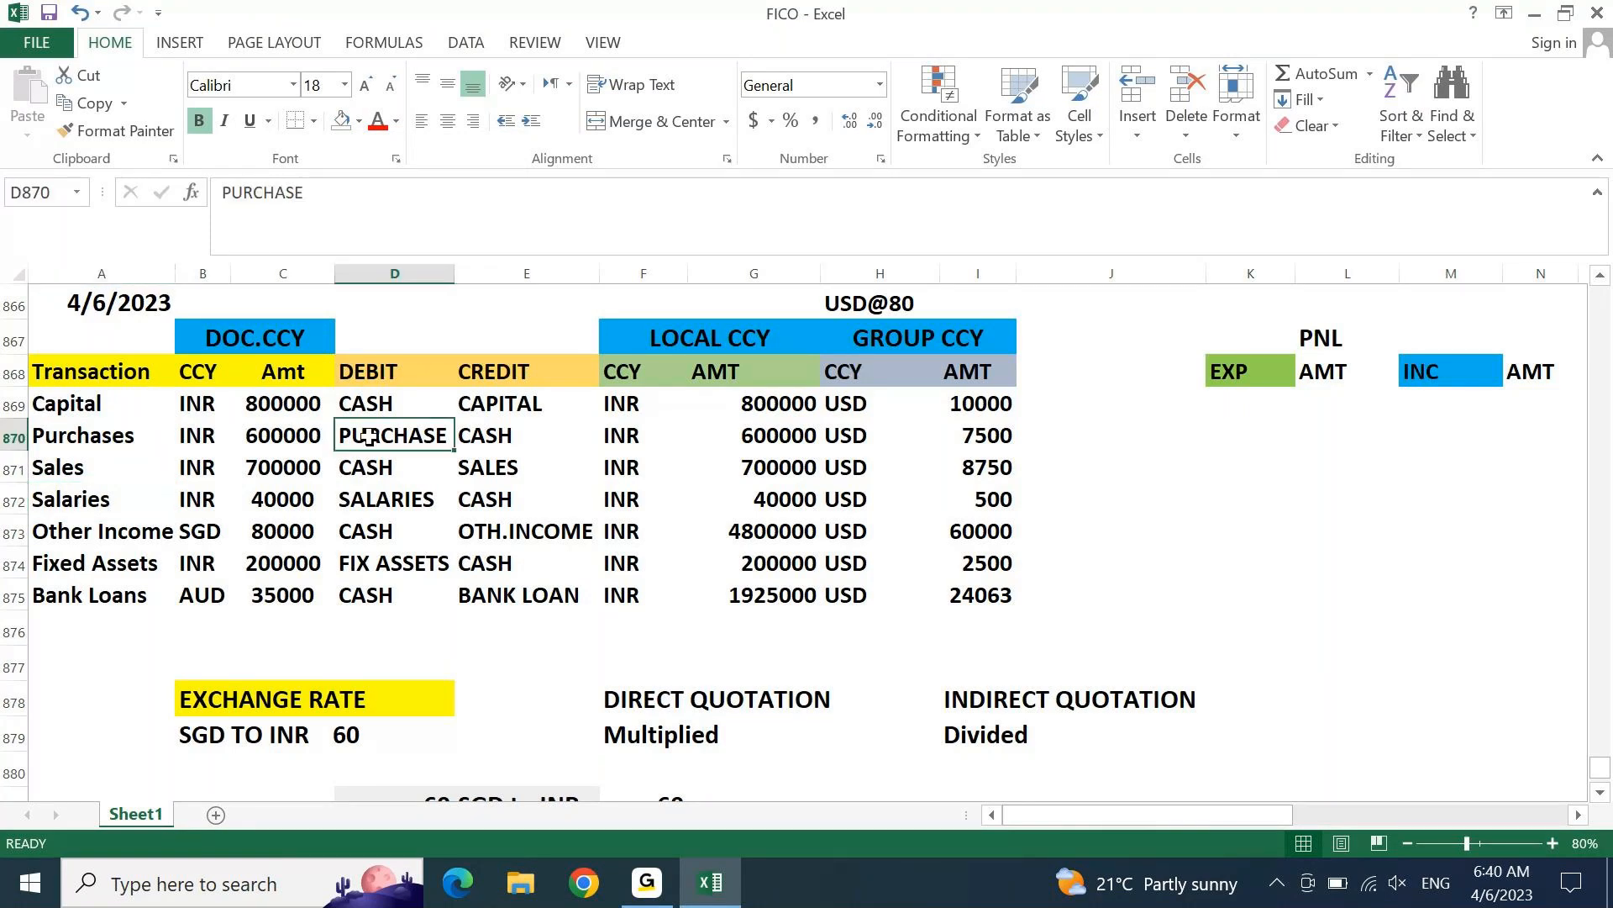
pyautogui.click(359, 120)
pyautogui.click(417, 304)
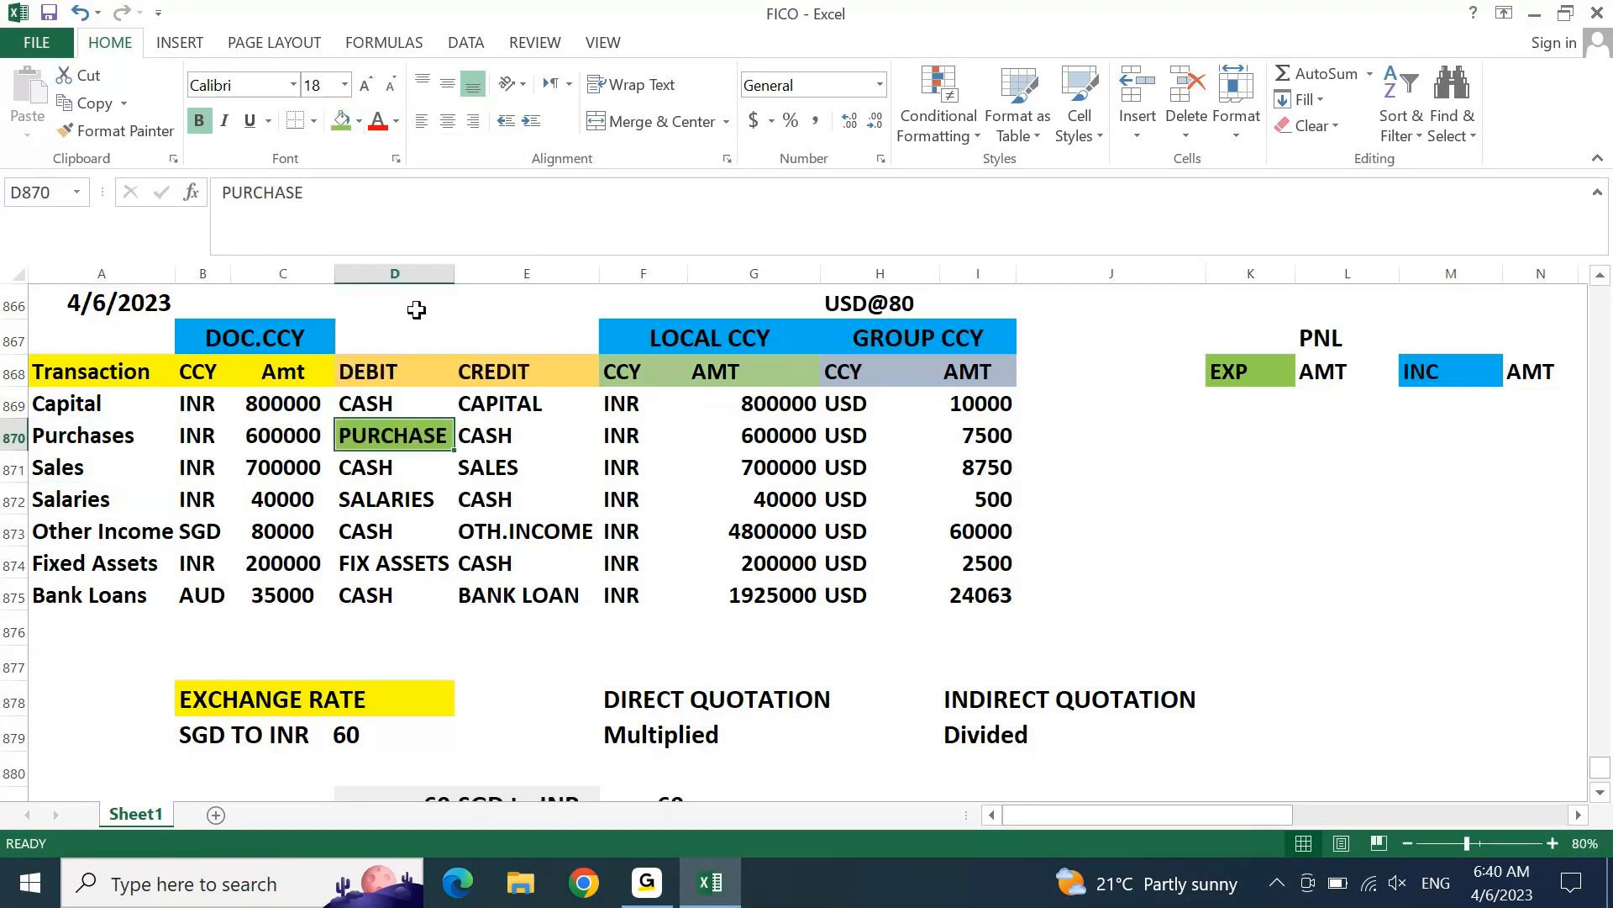
pyautogui.click(411, 504)
pyautogui.press('F4')
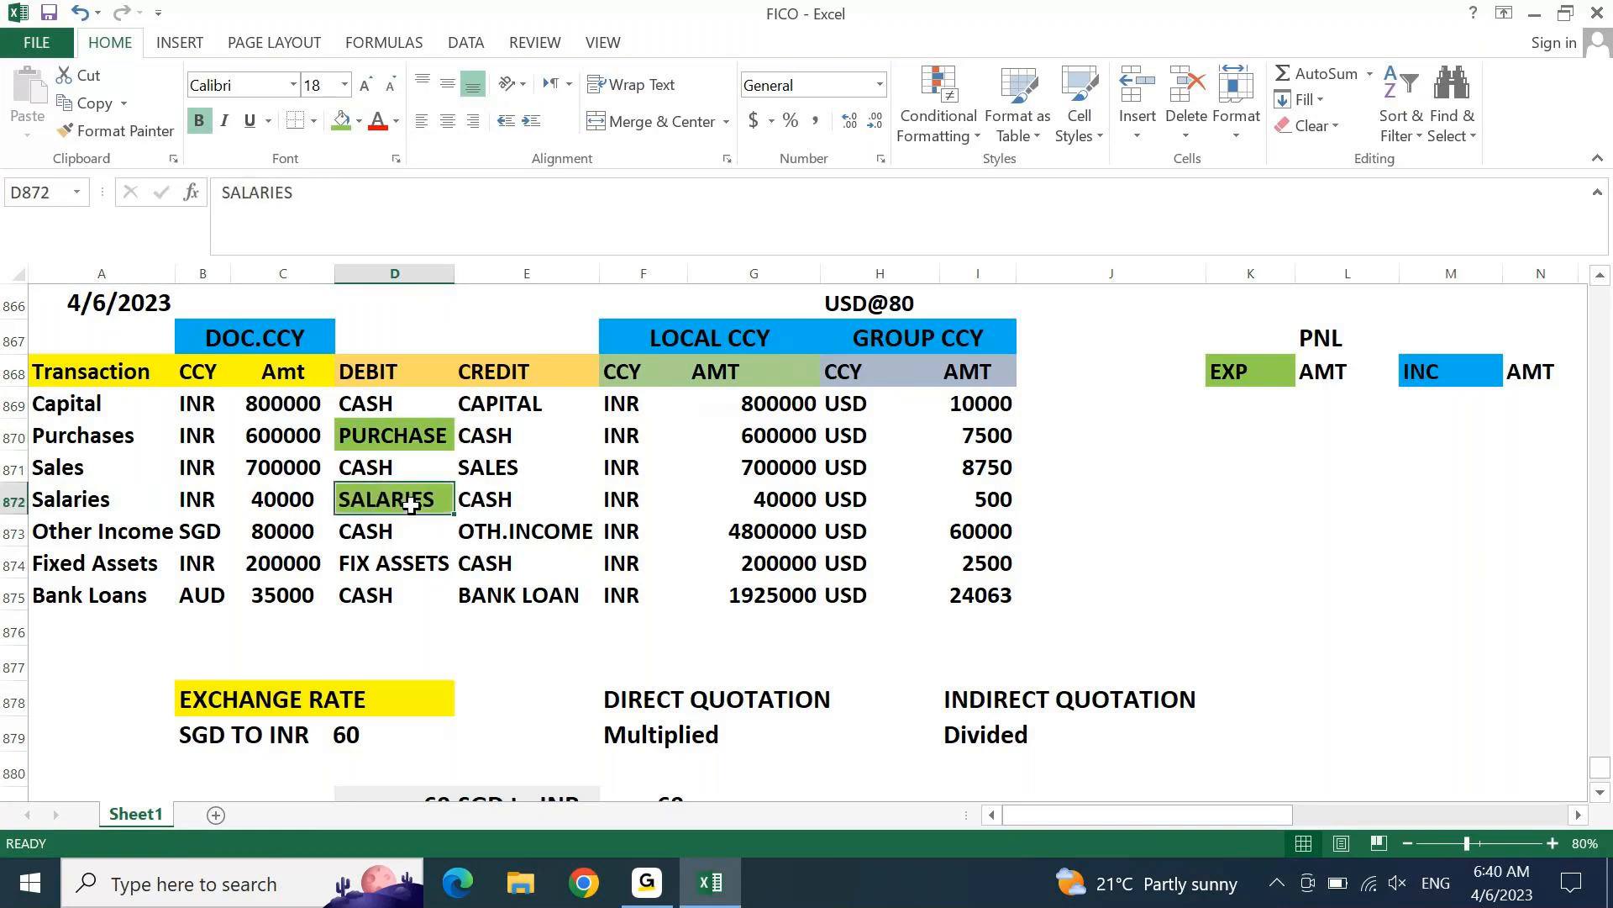
# Step: Merge and center D867:E867 above DEBIT and CREDIT and enter the heading A/C ENTRY
pyautogui.click(386, 334)
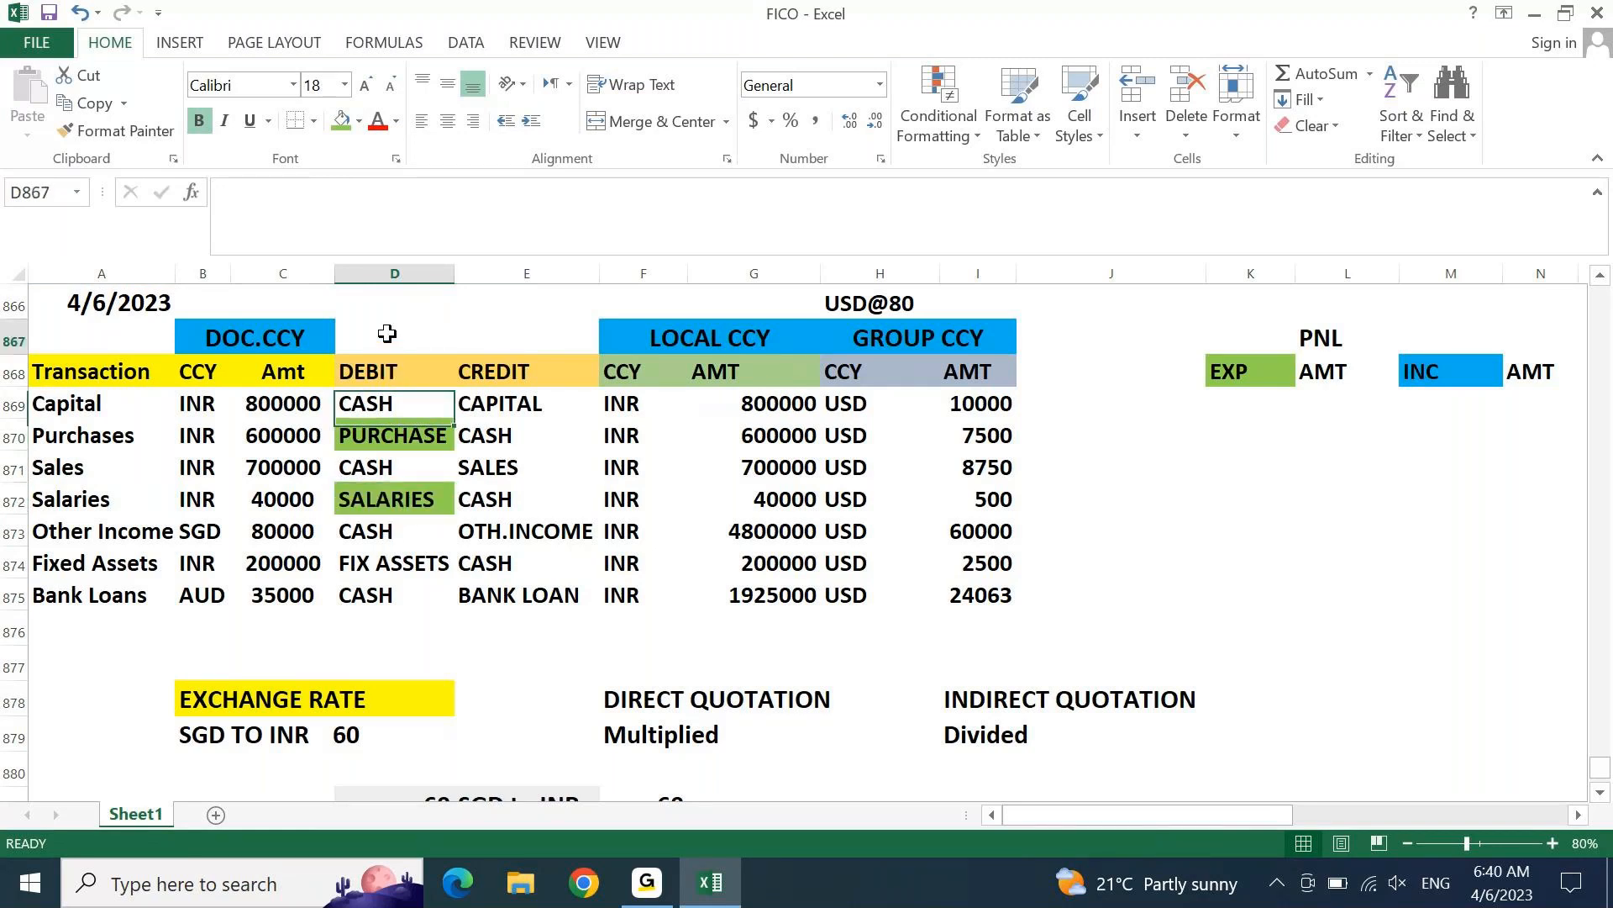
pyautogui.moveTo(386, 333); pyautogui.dragTo(487, 340)
pyautogui.click(664, 122)
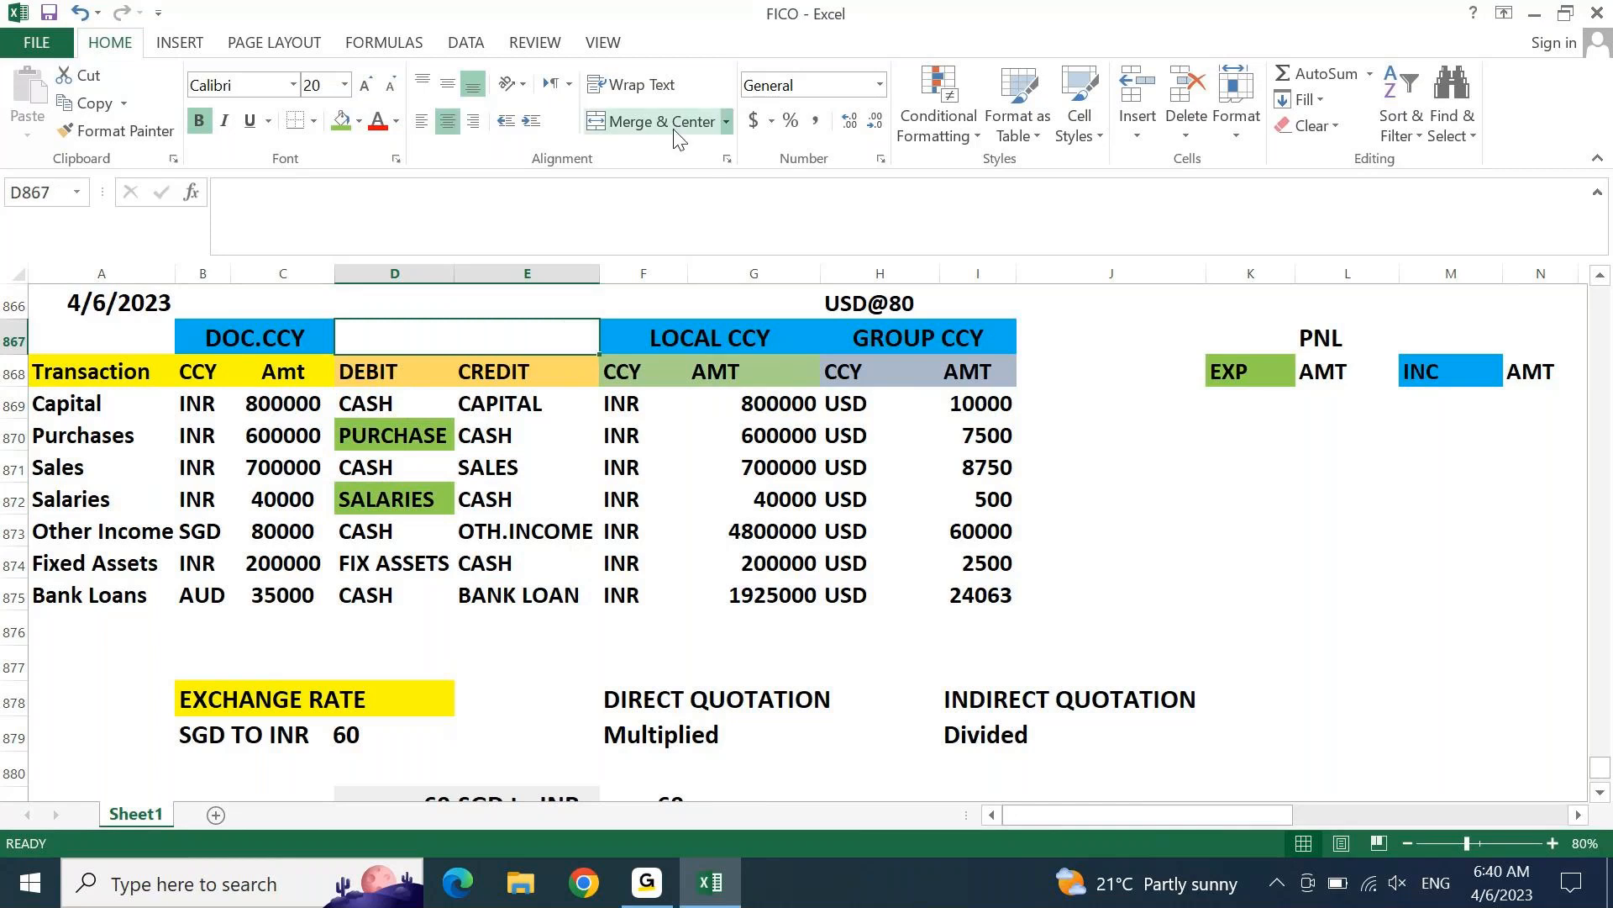
pyautogui.write('a')
pyautogui.press('BackSpace')
pyautogui.write('A')
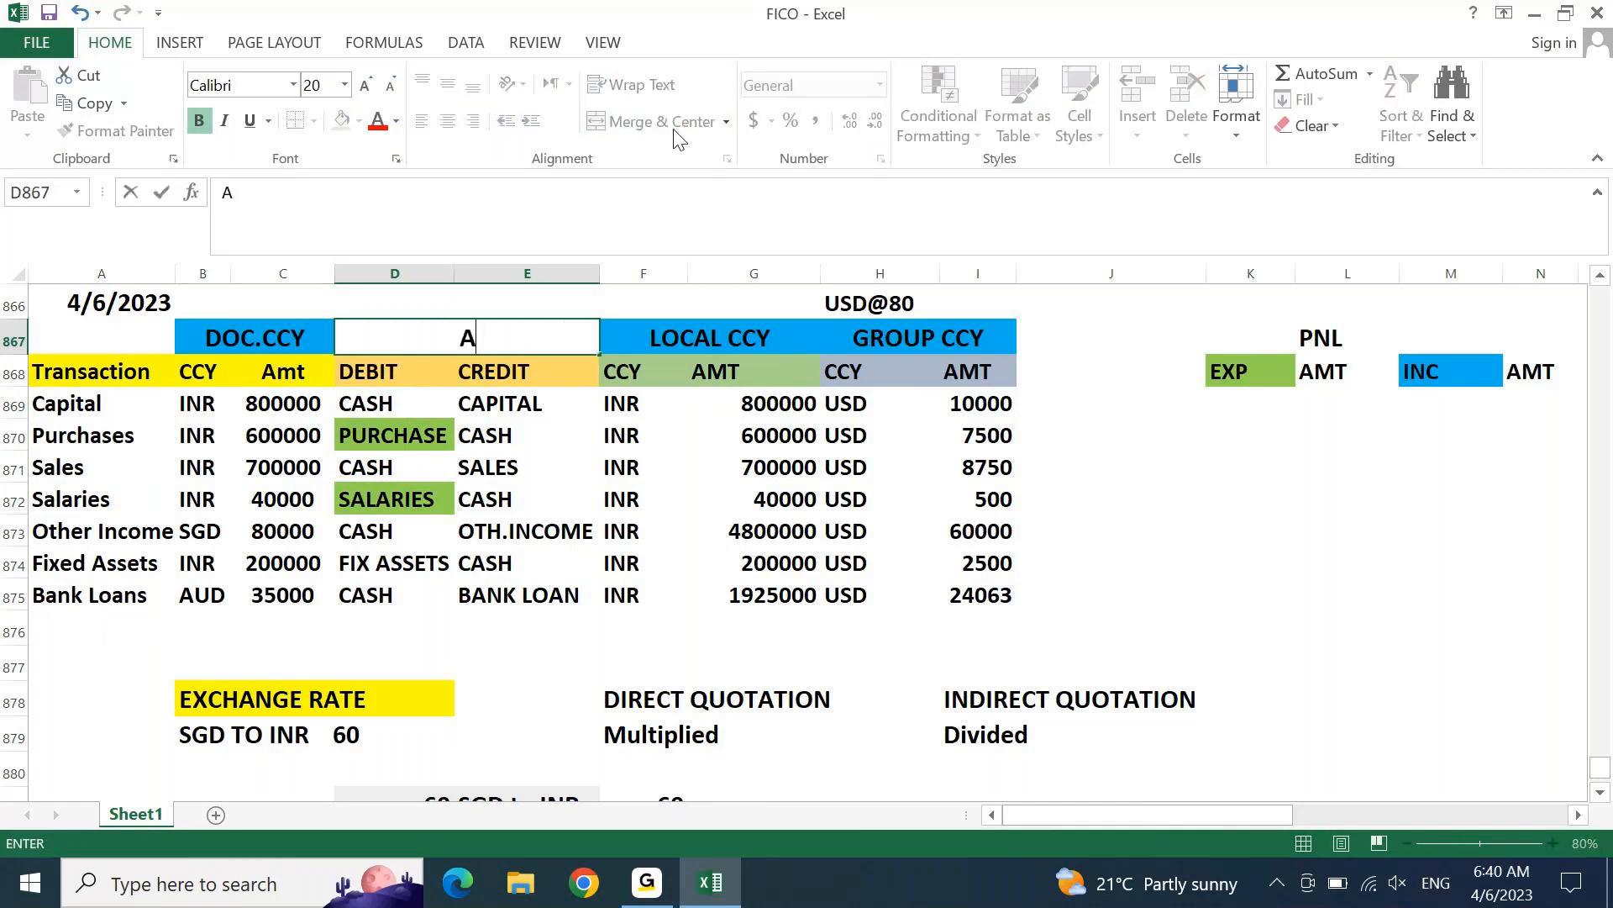
pyautogui.write('/C ENTRY')
pyautogui.press('Return')
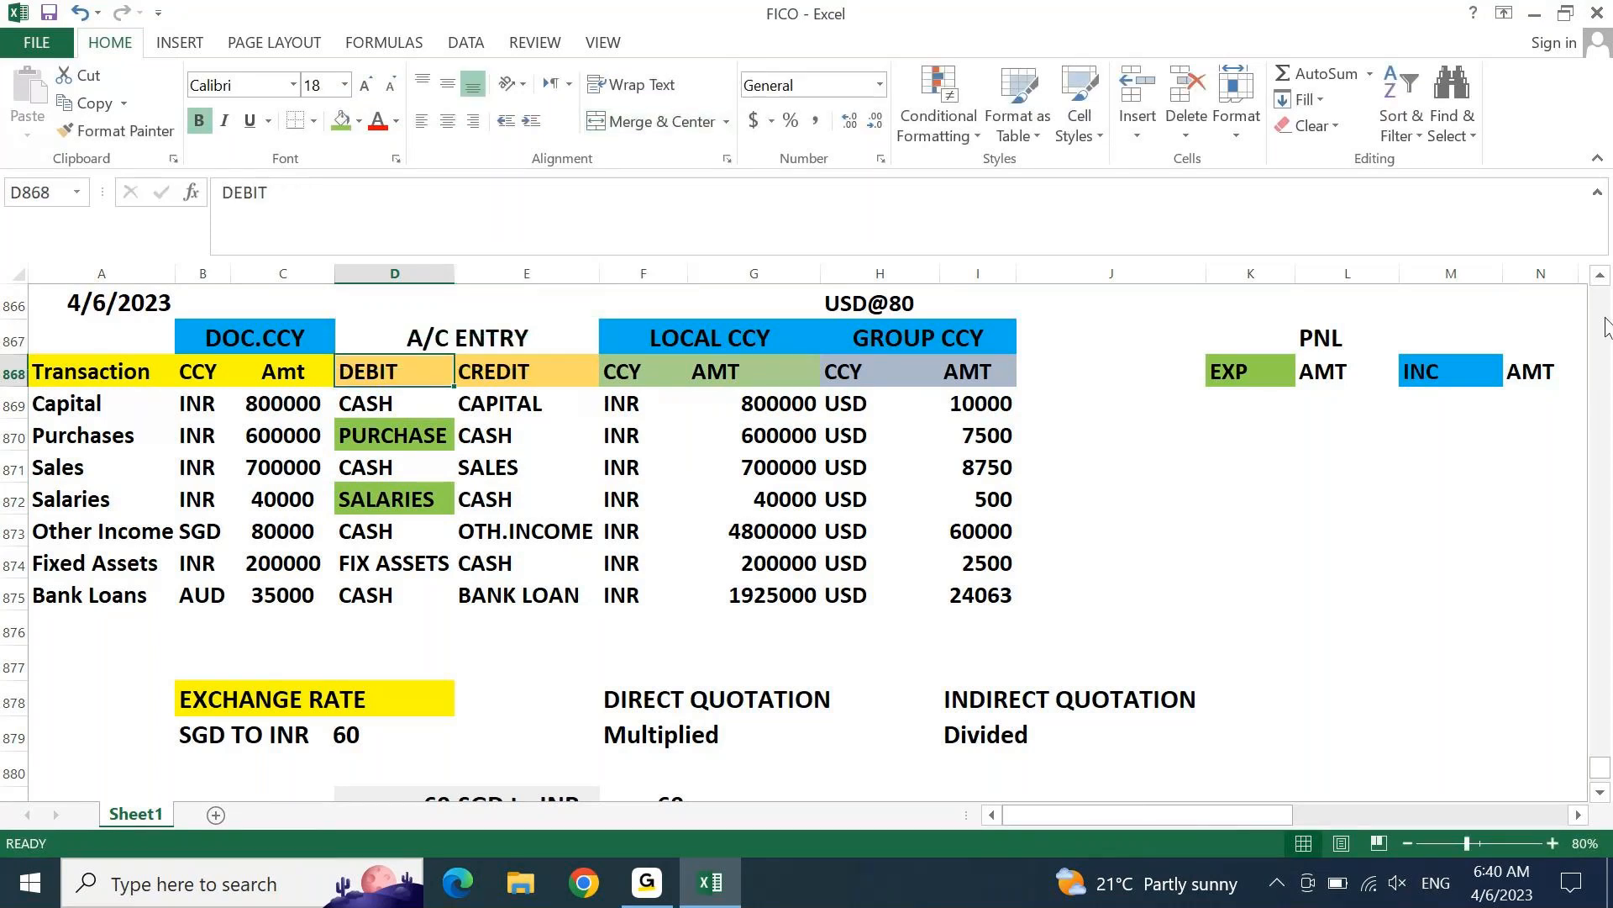
# Step: Fill the credit entries SALES in E871 and OTH.INCOME in E873 with the light blue of the INC heading
pyautogui.click(1464, 365)
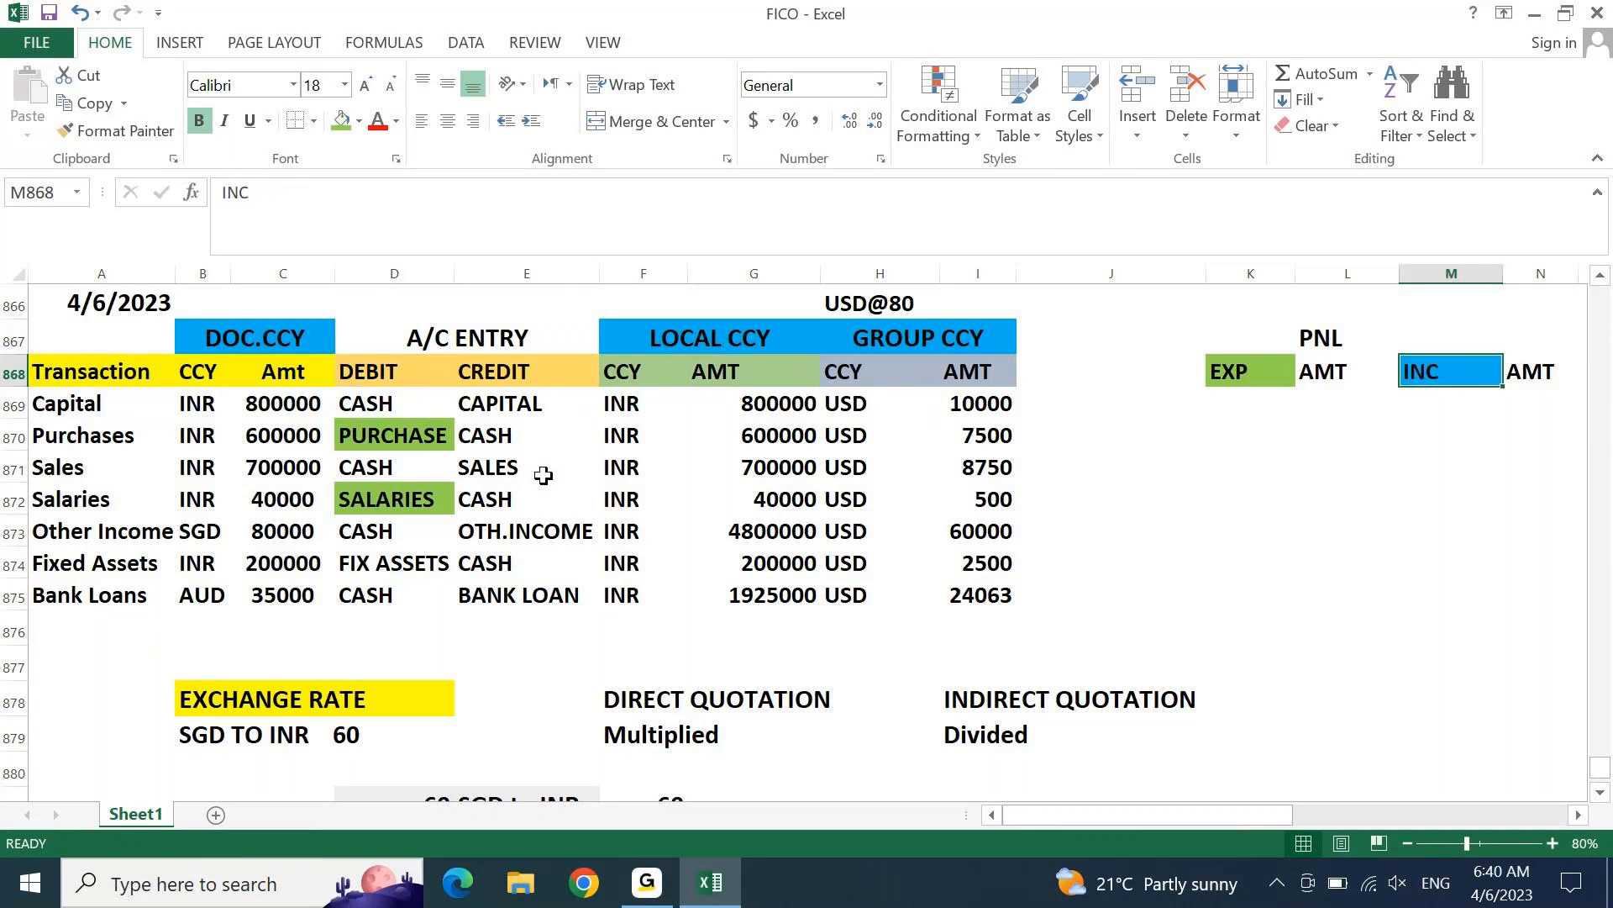
pyautogui.click(506, 464)
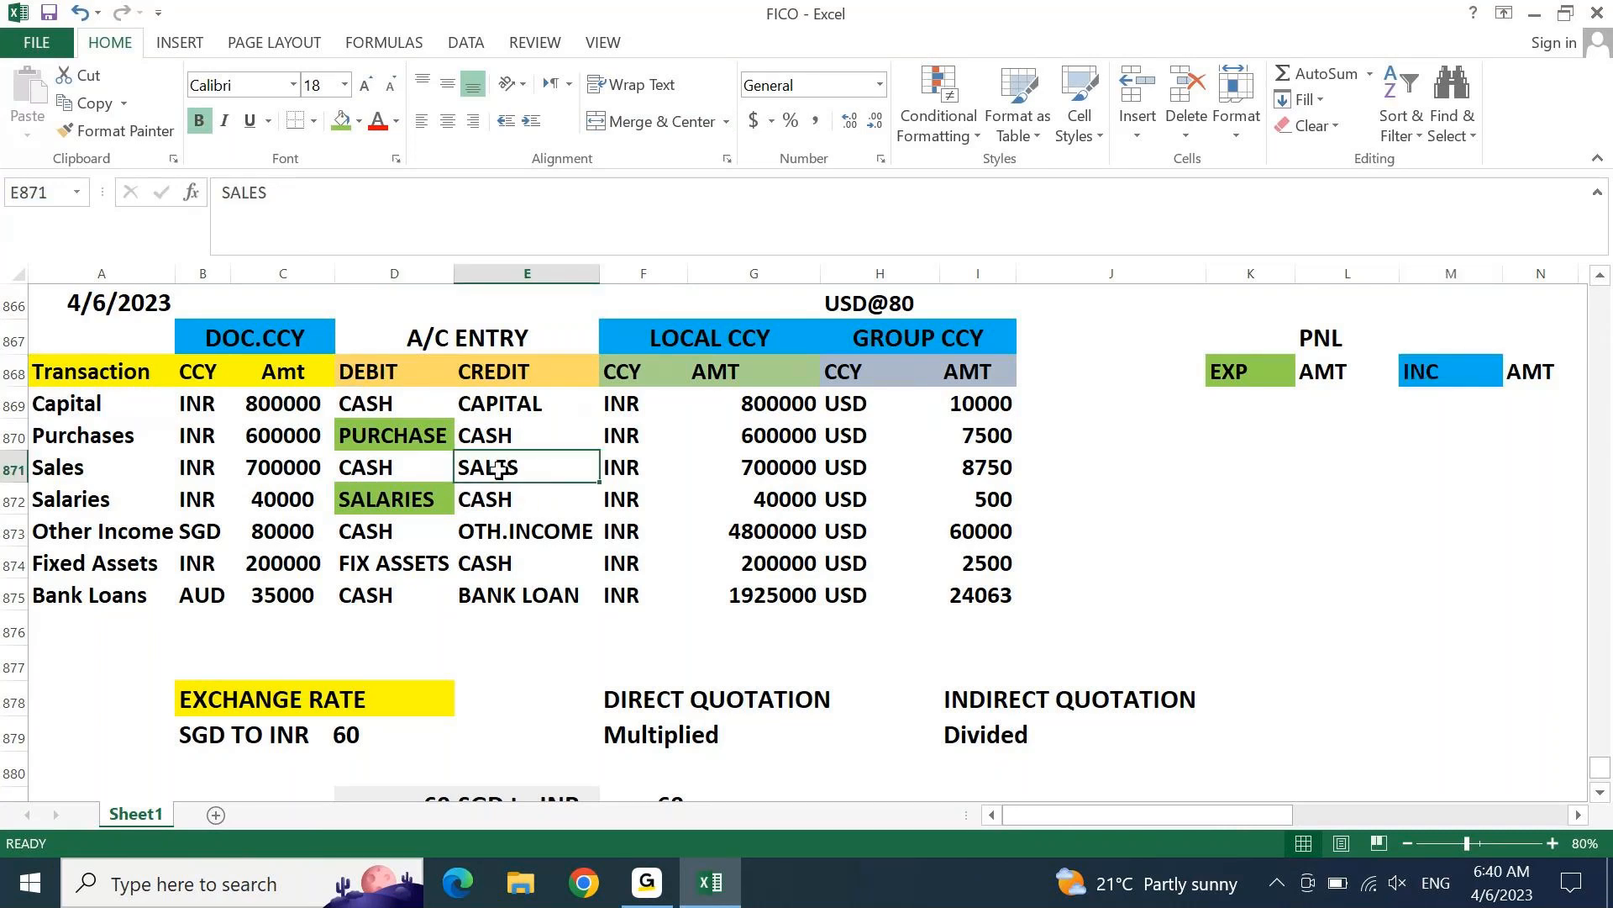
pyautogui.click(358, 123)
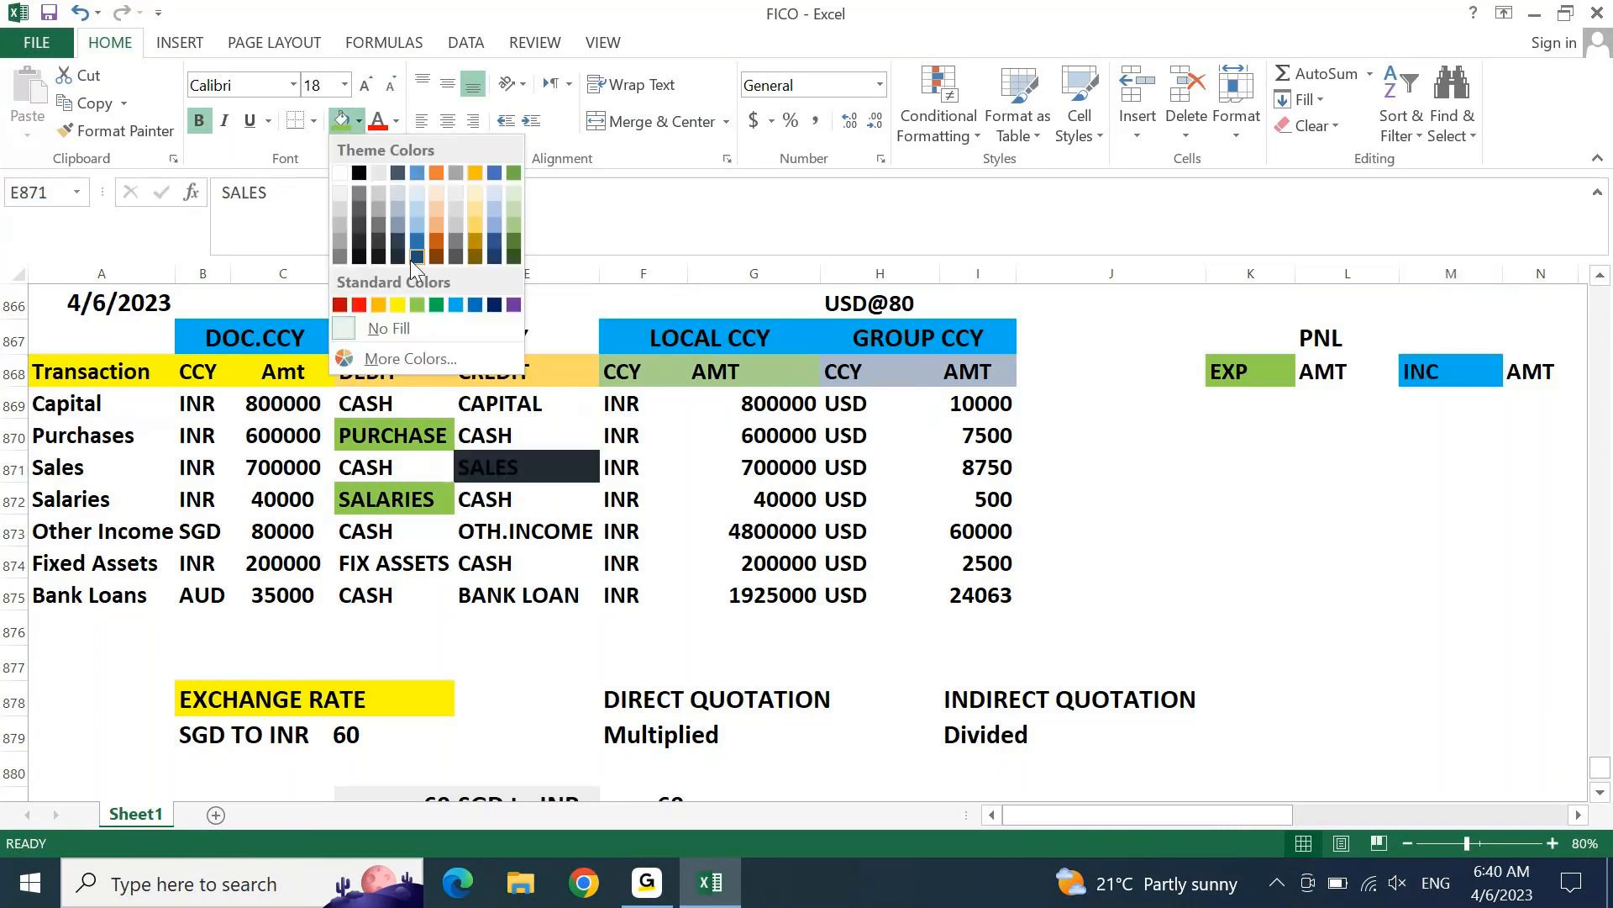
pyautogui.click(457, 306)
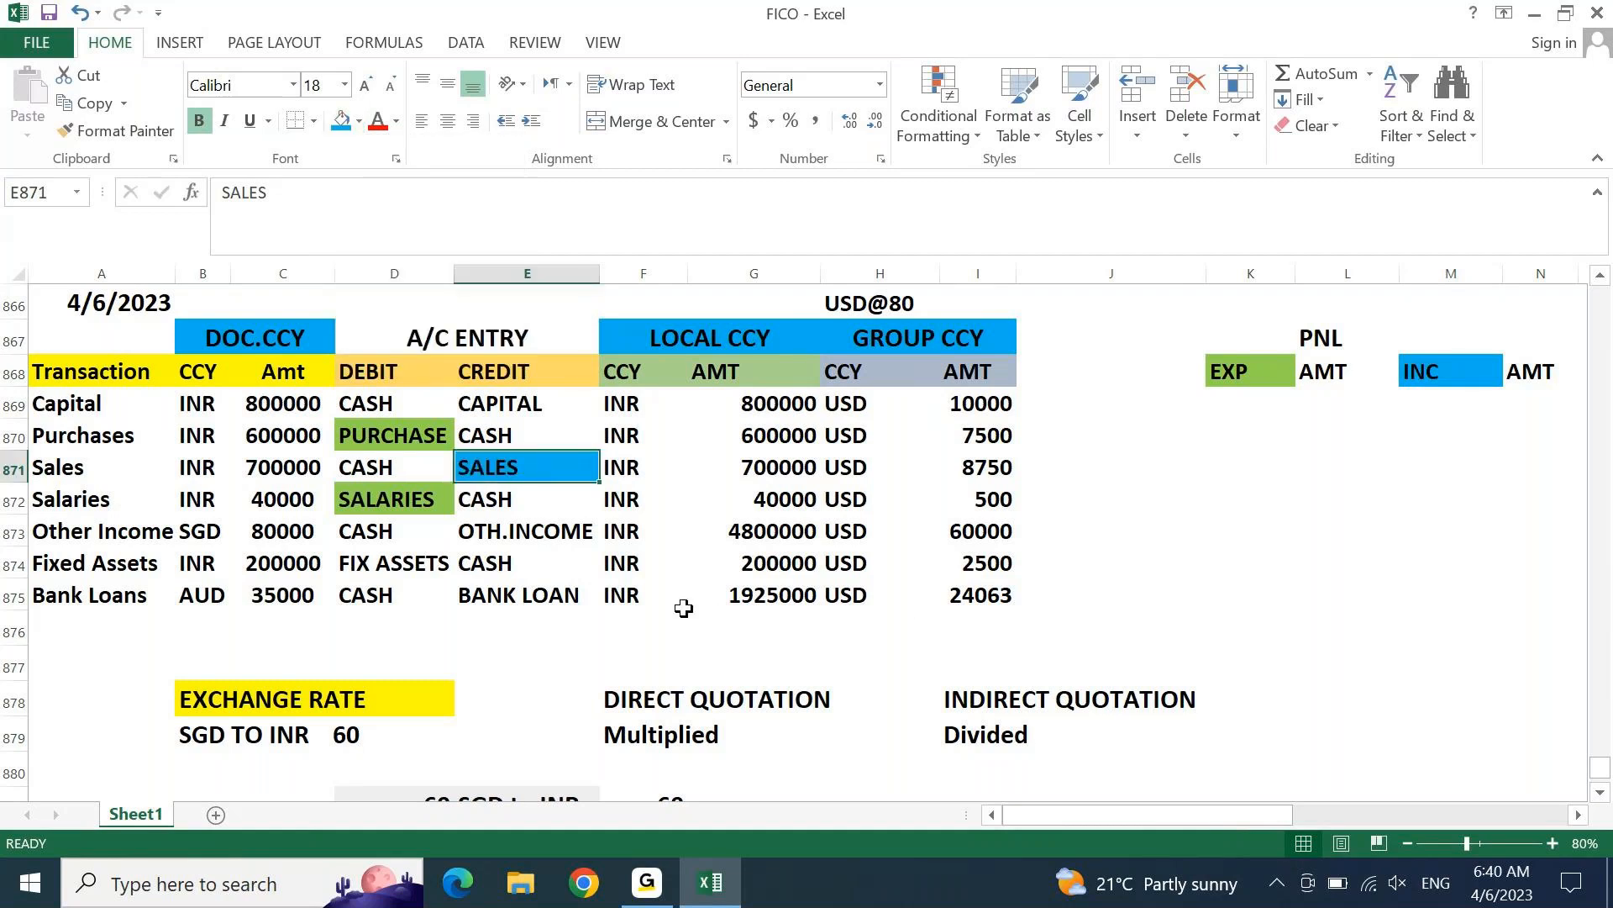
pyautogui.click(552, 535)
pyautogui.press('F4')
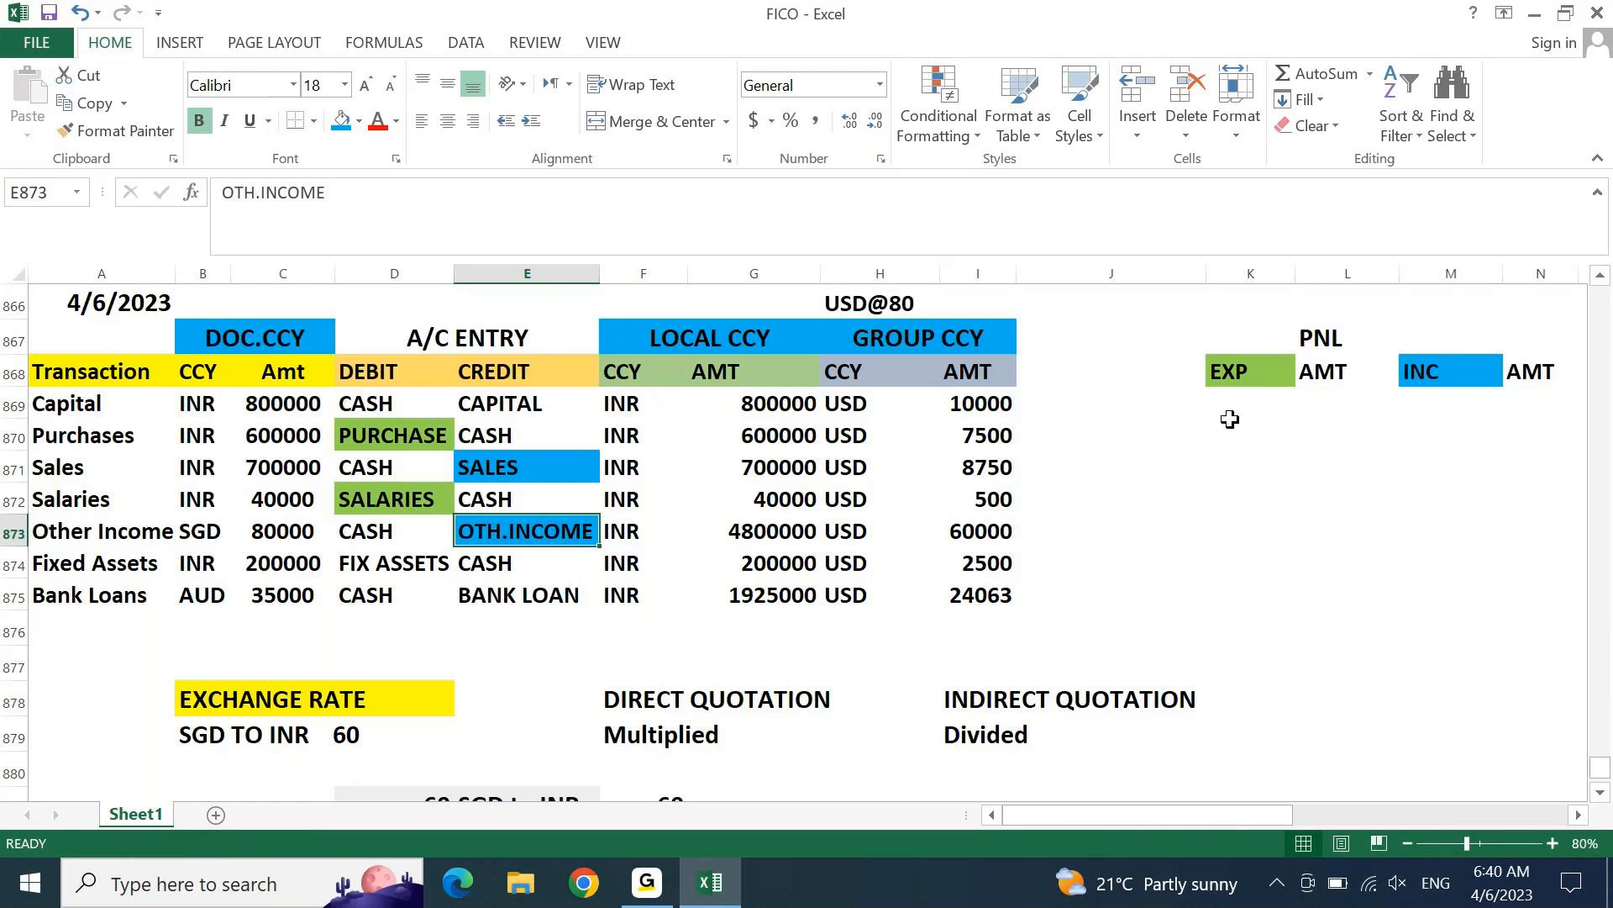
# Step: Enter the balance sheet heading BS in L875, below the PNL section
pyautogui.click(1339, 545)
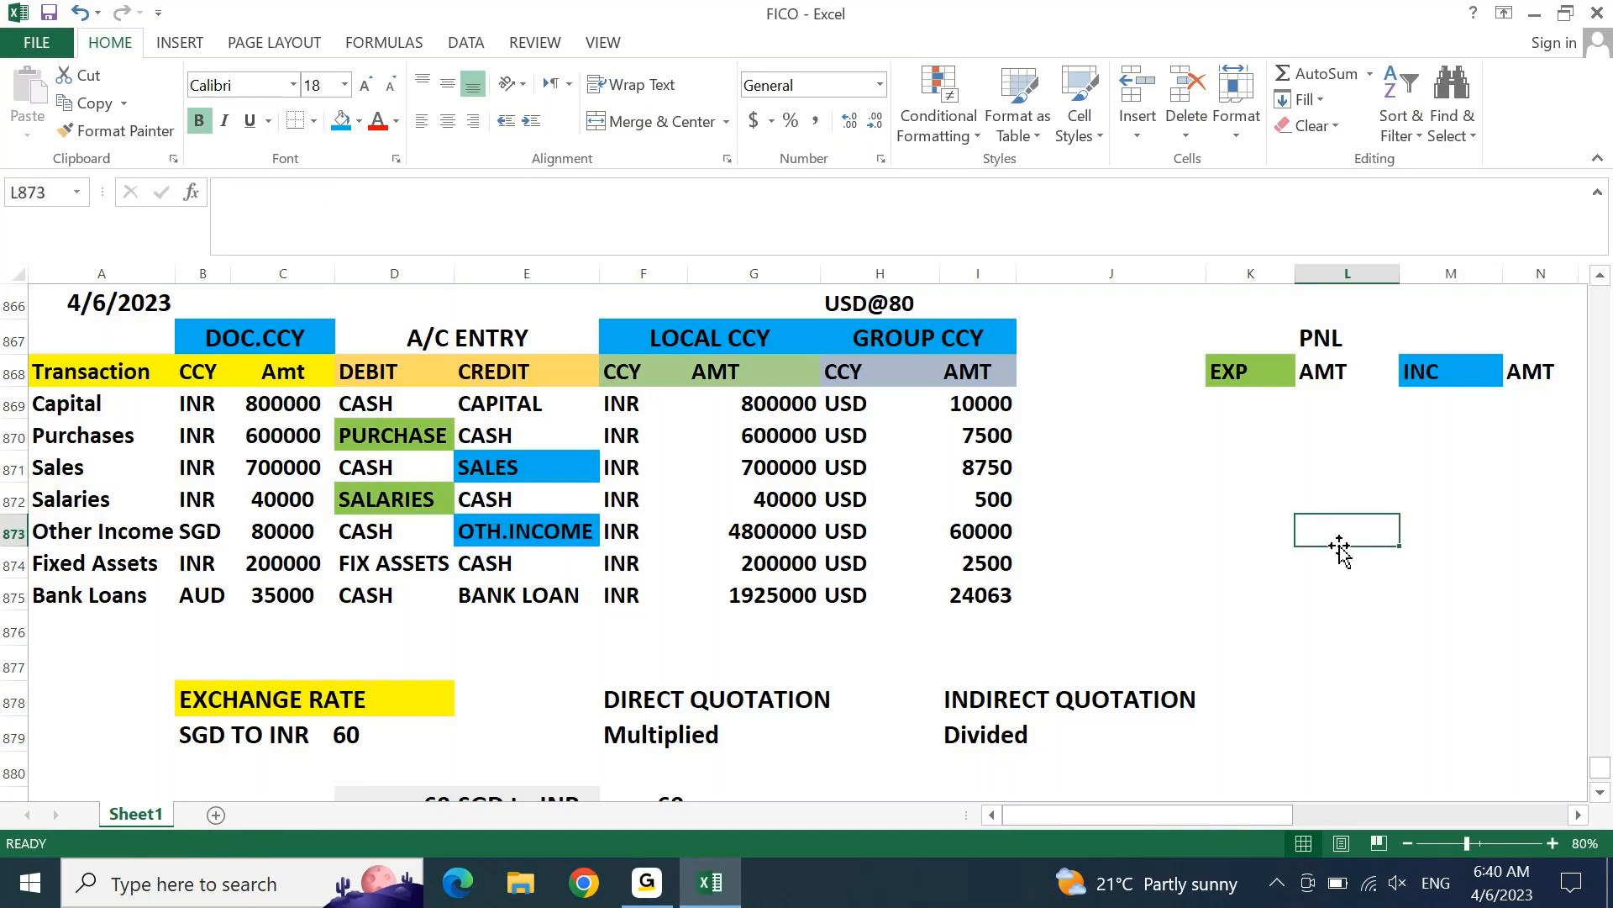
pyautogui.press('Down')
pyautogui.press('Down')
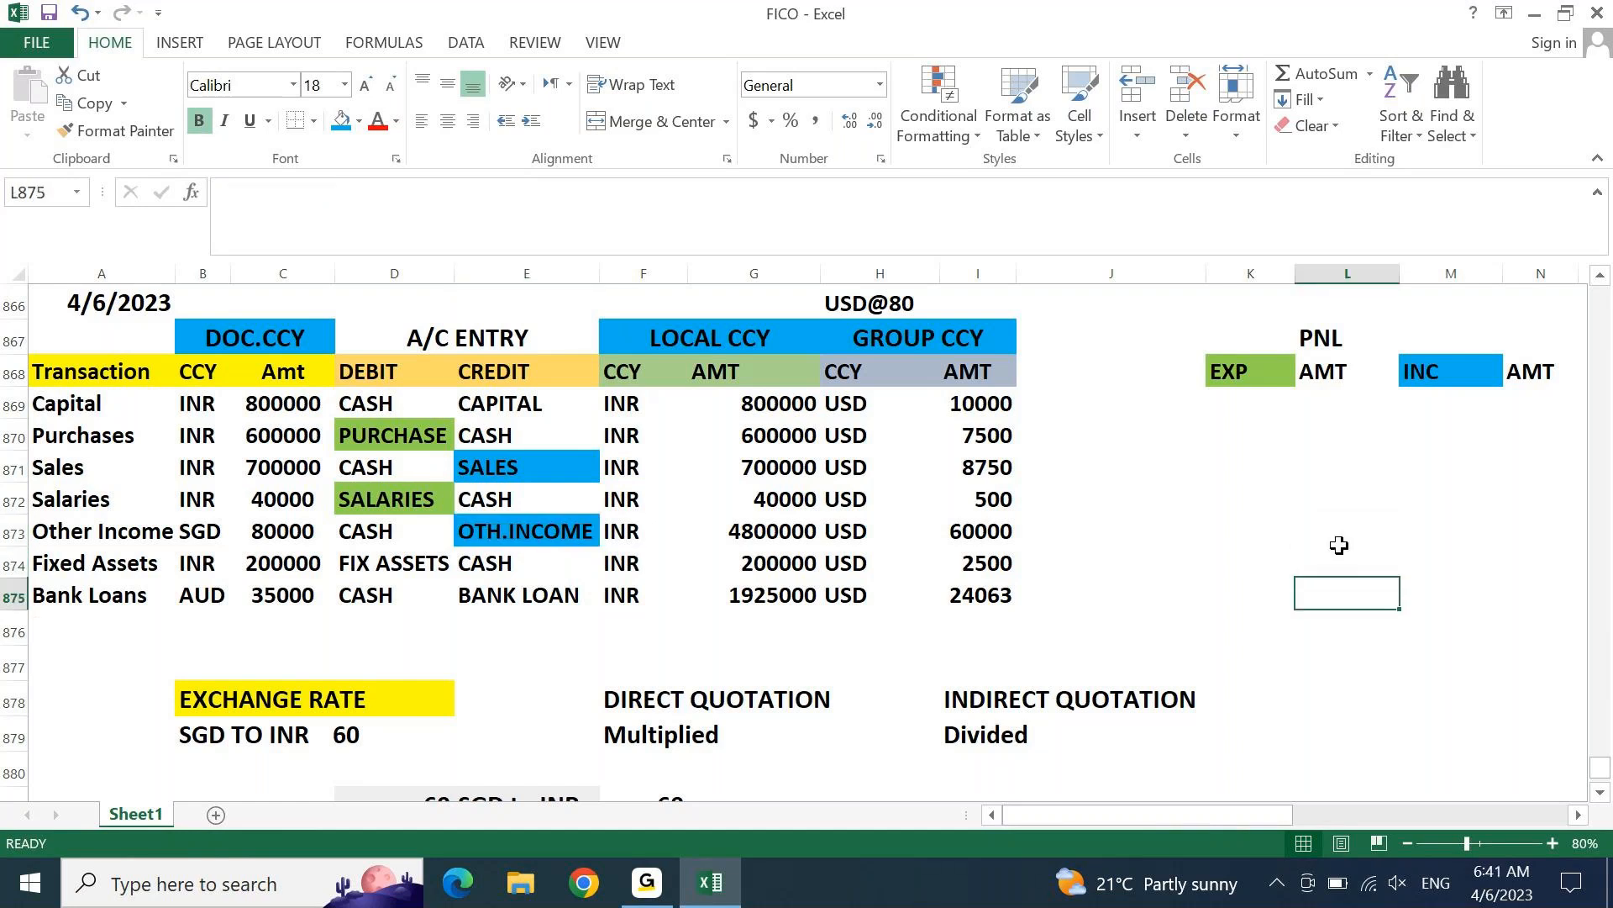
pyautogui.write('BS')
pyautogui.press('Return')
# Step: Insert four blank rows at row 877 to make room below the BS heading
pyautogui.press('Left')
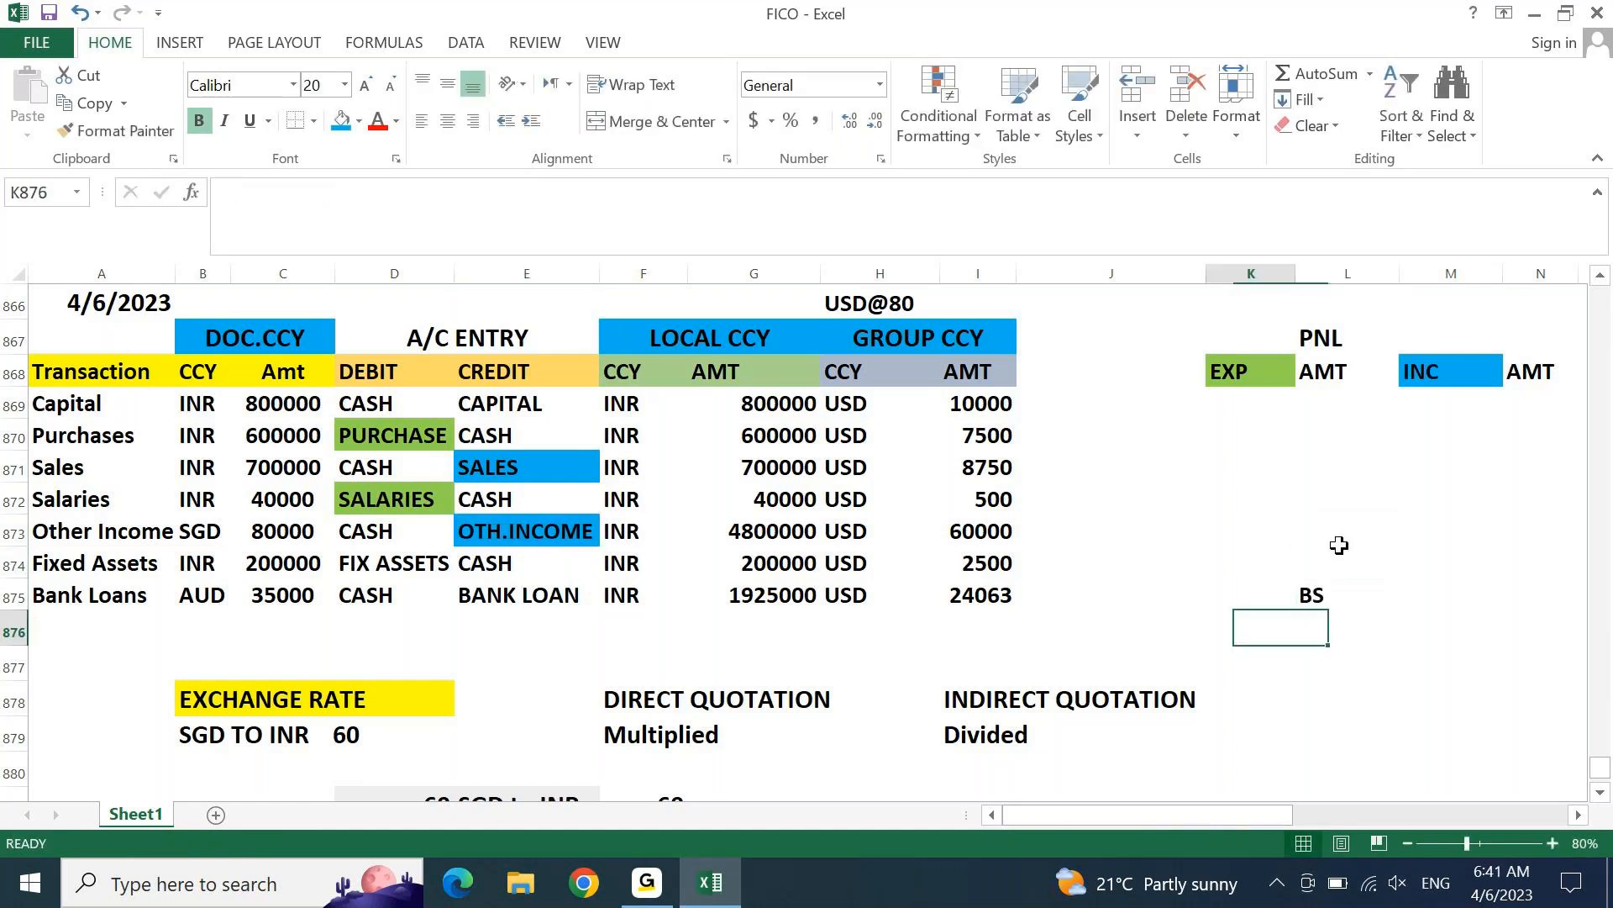
pyautogui.press('Down')
pyautogui.hotkey('shift', 'space')
pyautogui.hotkey('ctrl', 'shift', '+')
pyautogui.hotkey('ctrl', 'shift', '+')
pyautogui.hotkey('ctrl', 'shift', '+')
pyautogui.hotkey('ctrl', 'shift', '+')
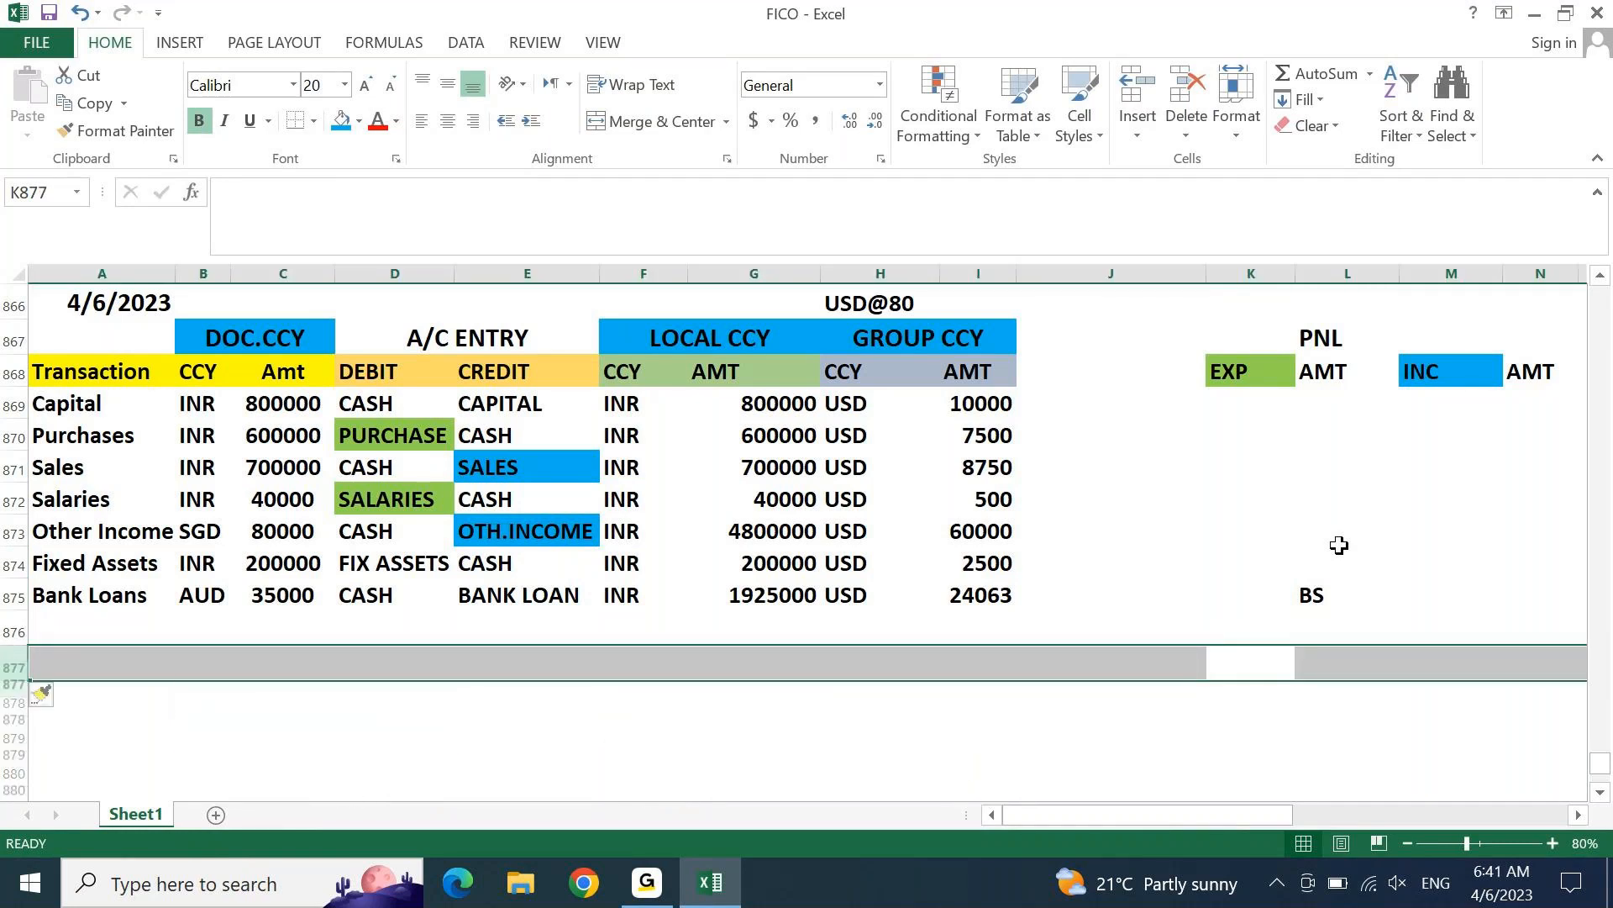
# Step: Enter the balance sheet headings LIAB, AMT, ASST and AMT in K876 through N876
pyautogui.press('Up')
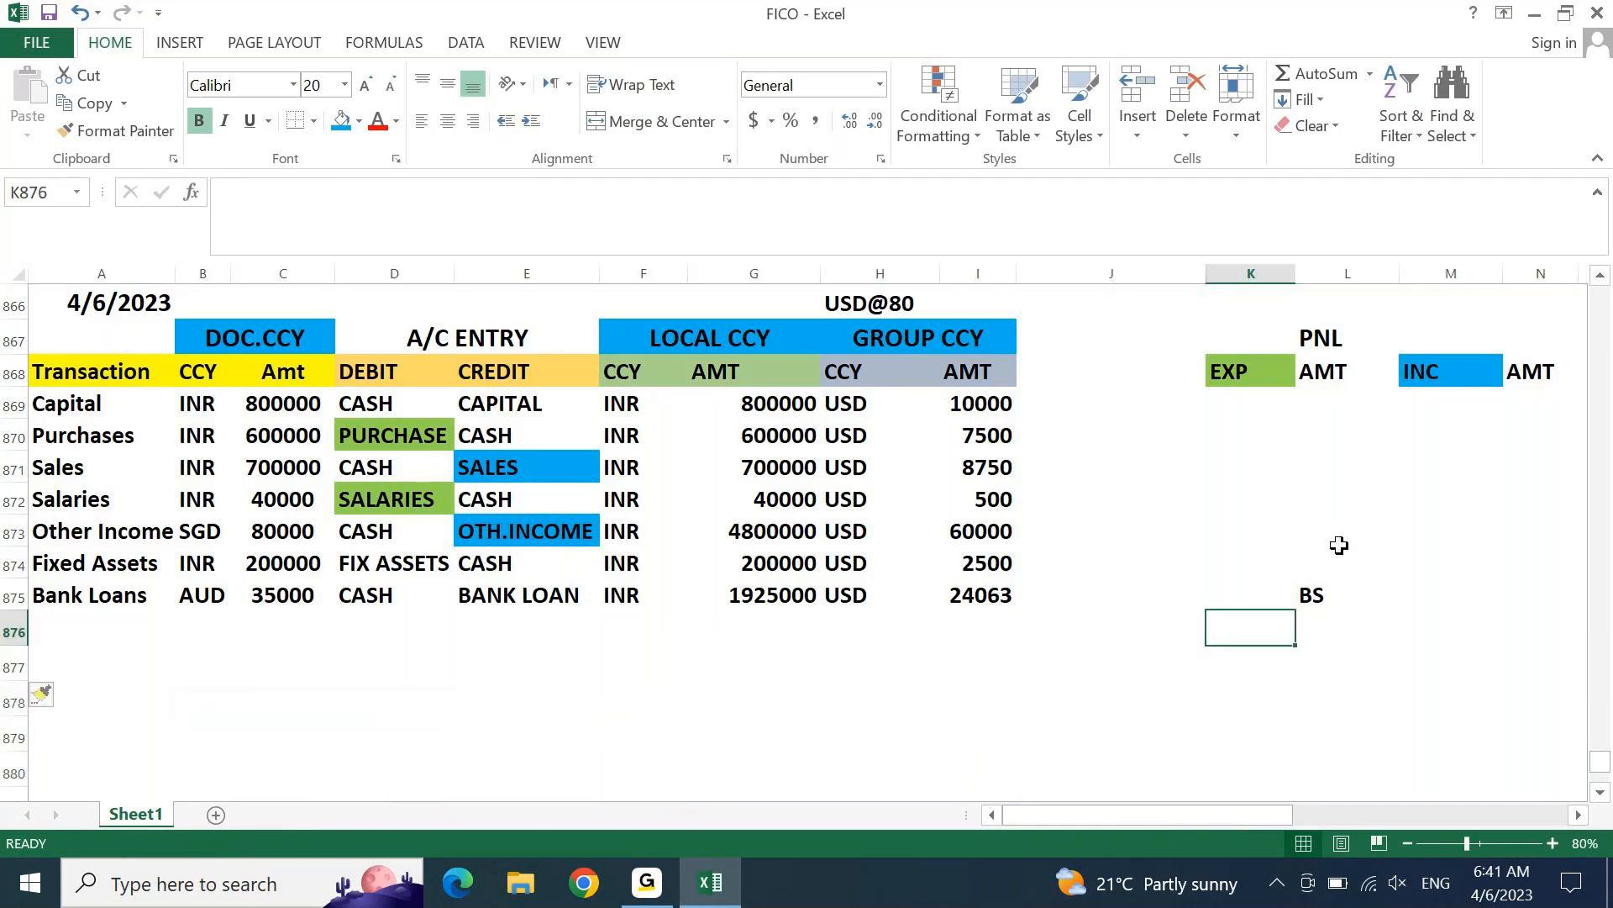
pyautogui.write('a')
pyautogui.press('BackSpace')
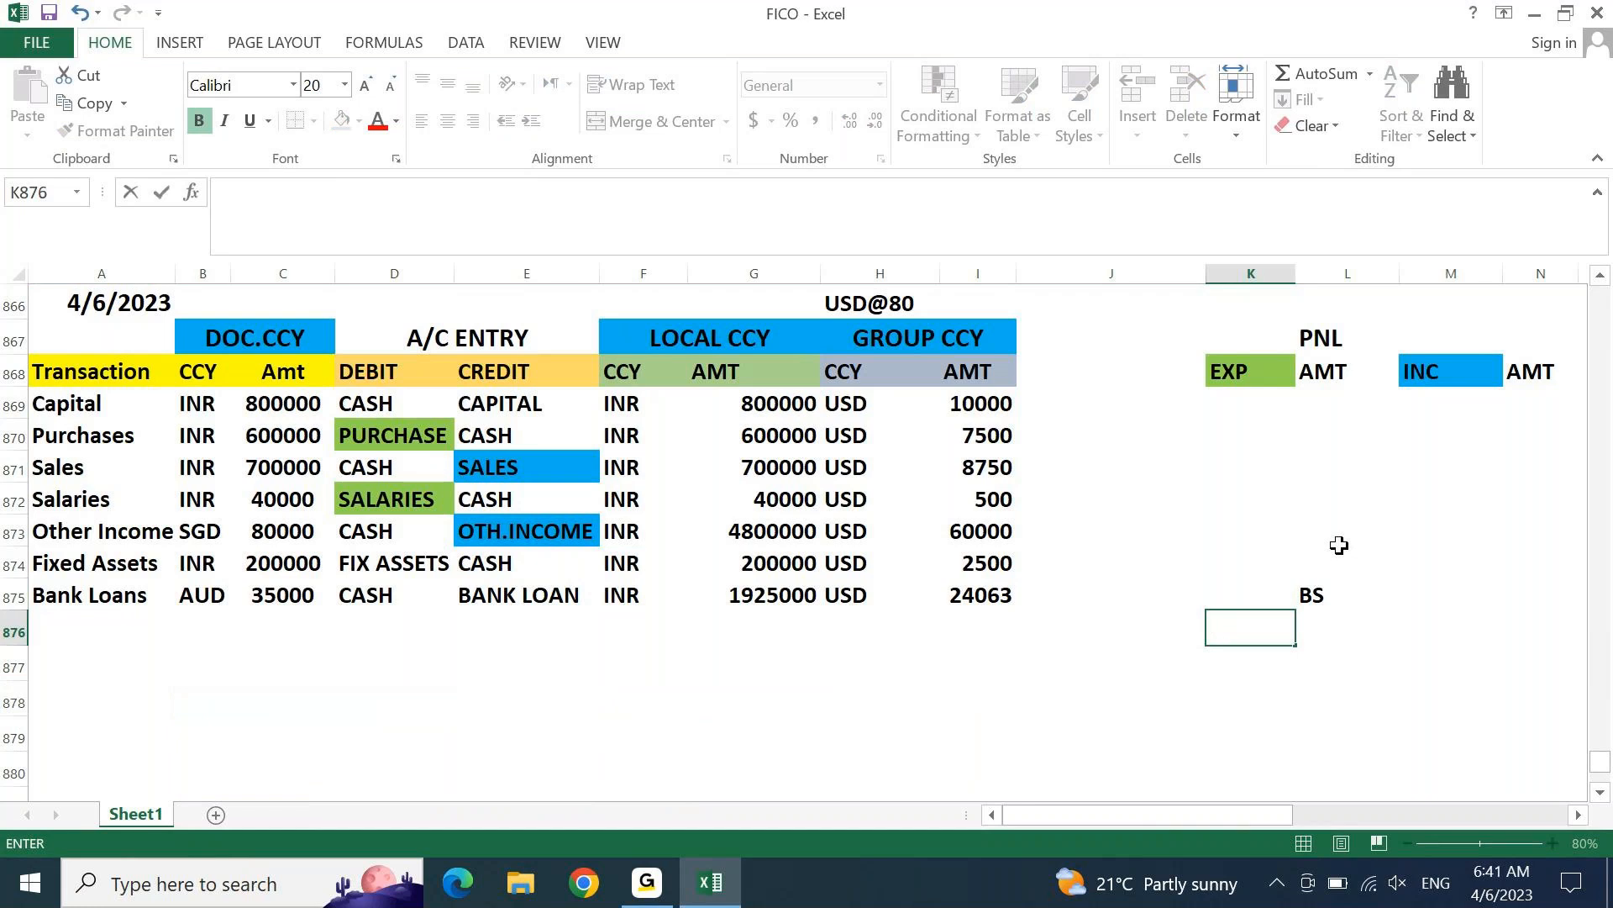
pyautogui.write('LIABI')
pyautogui.press('BackSpace')
pyautogui.press('Tab')
pyautogui.write('A')
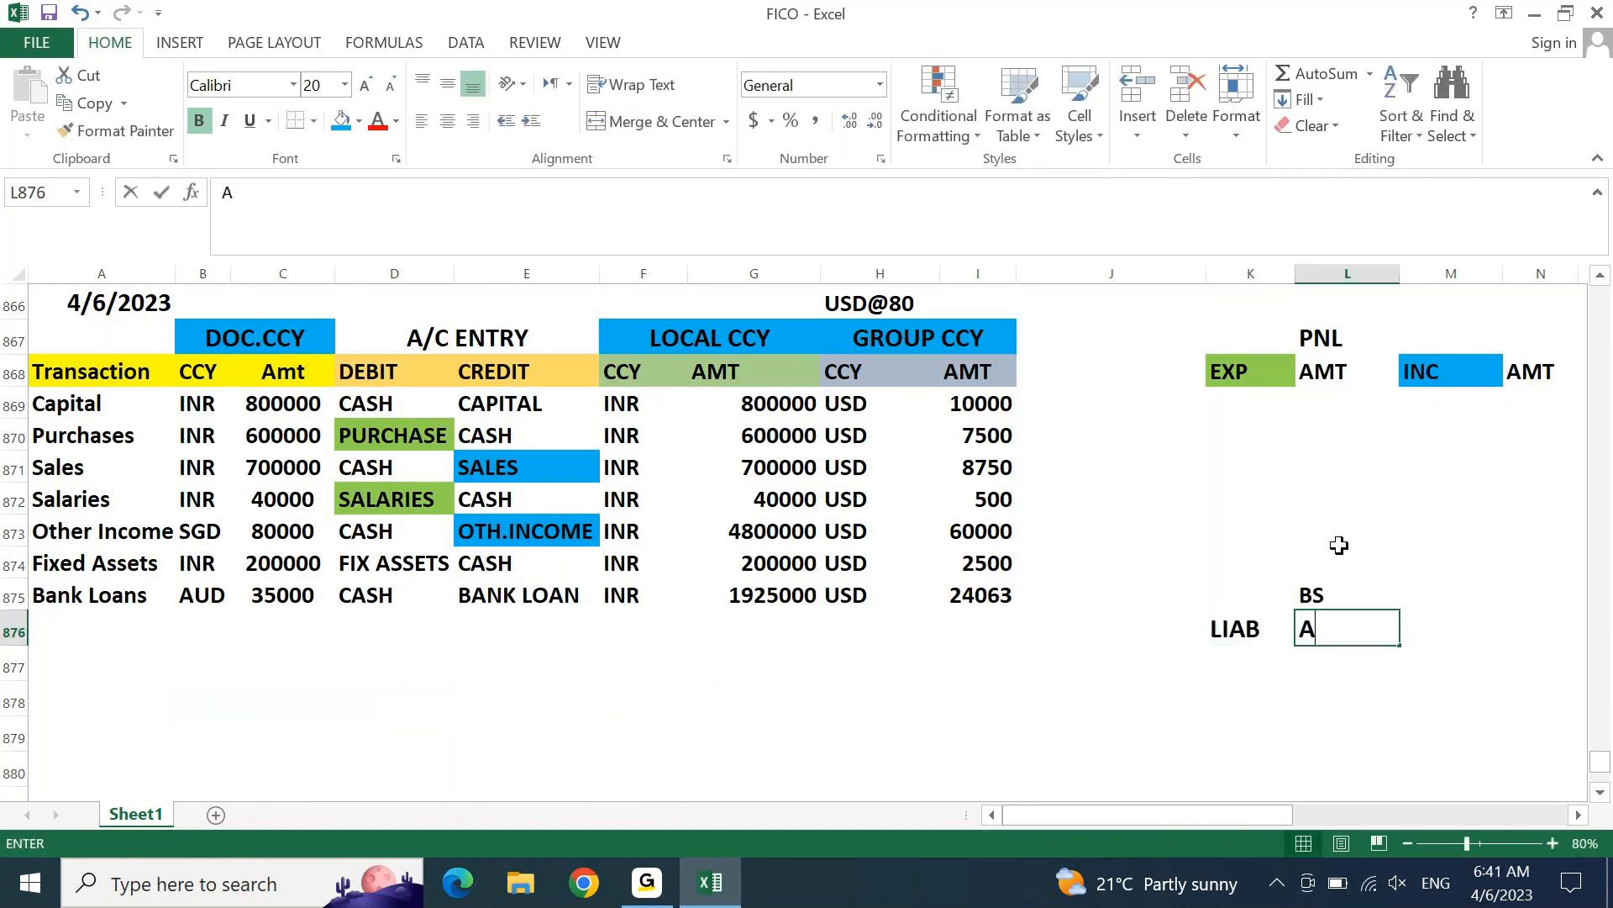
pyautogui.write('MT')
pyautogui.press('Tab')
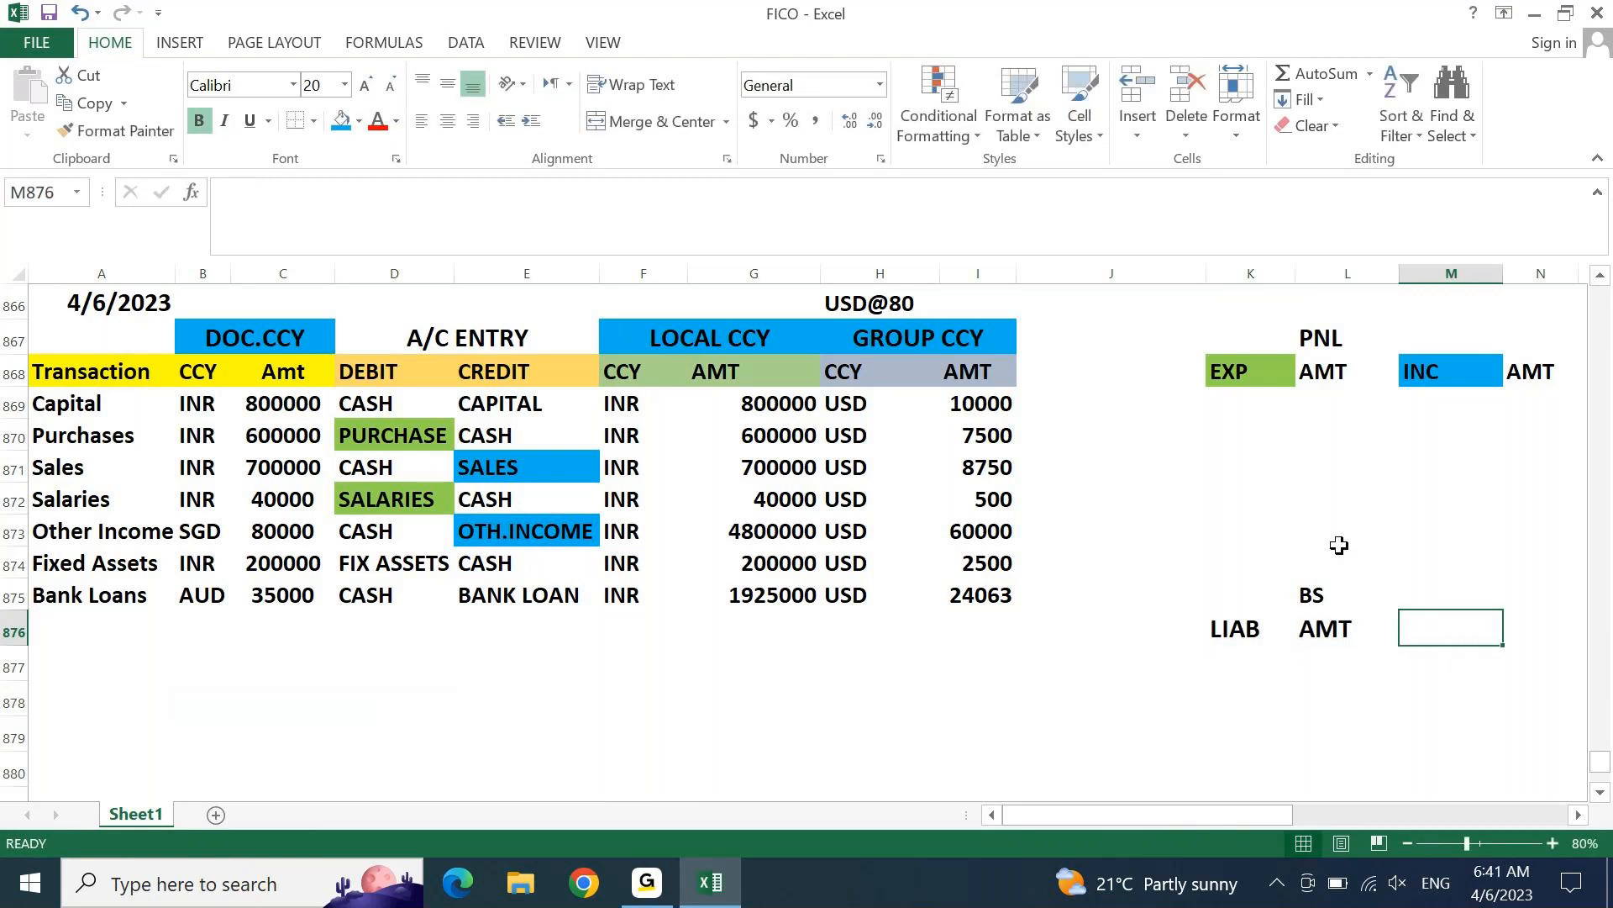
pyautogui.write('ASST')
pyautogui.press('Tab')
pyautogui.write('AMT')
pyautogui.press('Return')
# Step: Fill the LIAB heading in K876 with yellow
pyautogui.press('Up')
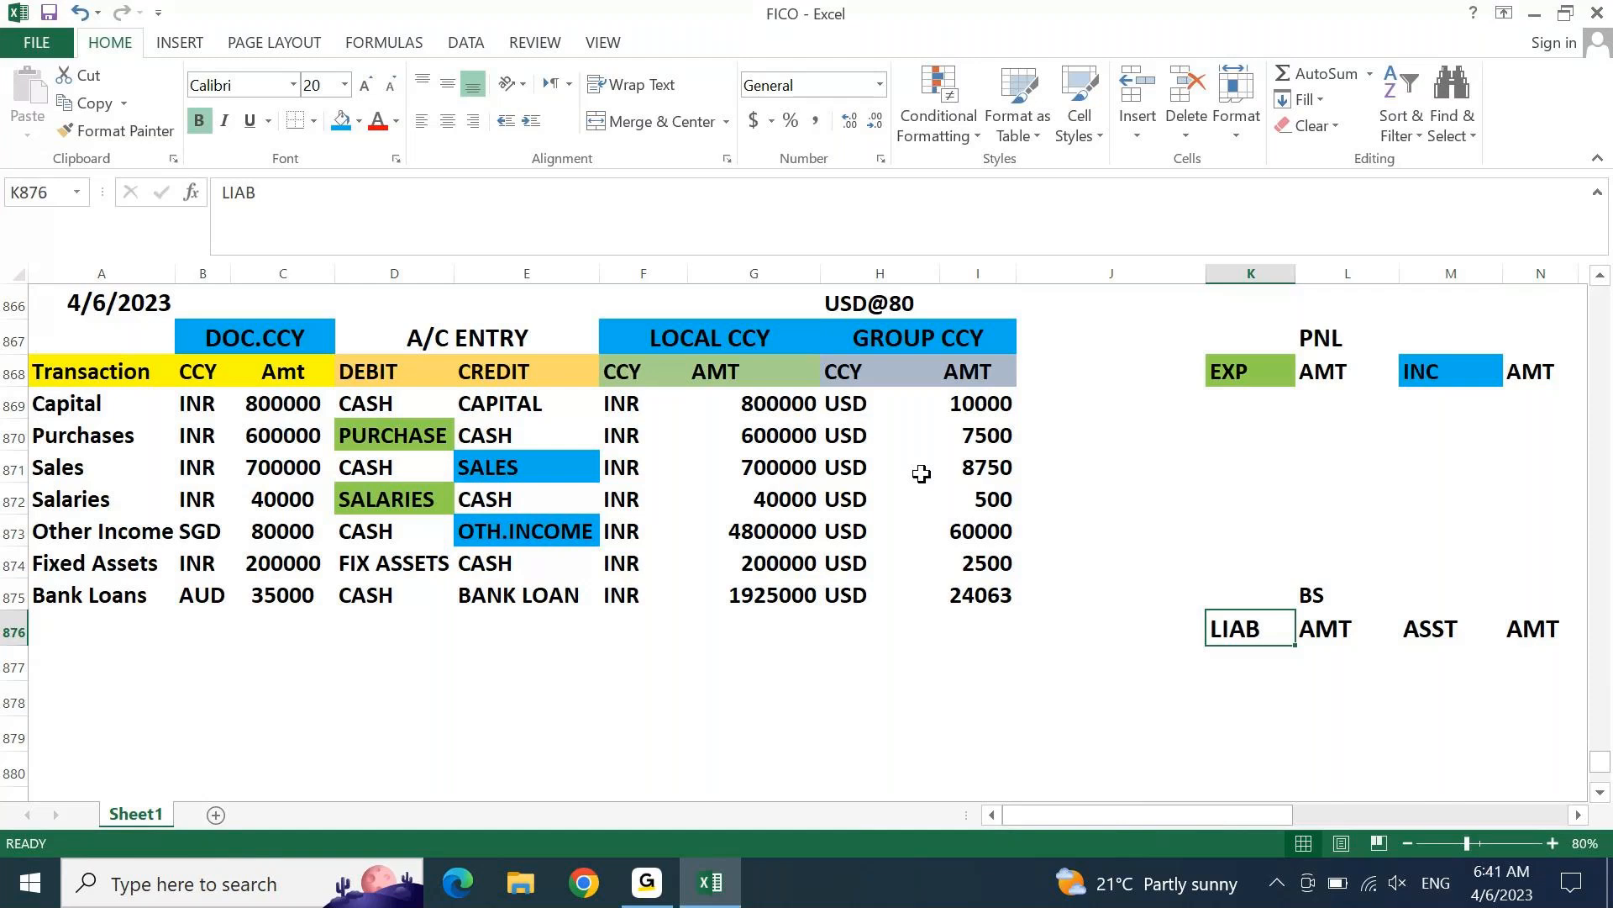
pyautogui.click(359, 121)
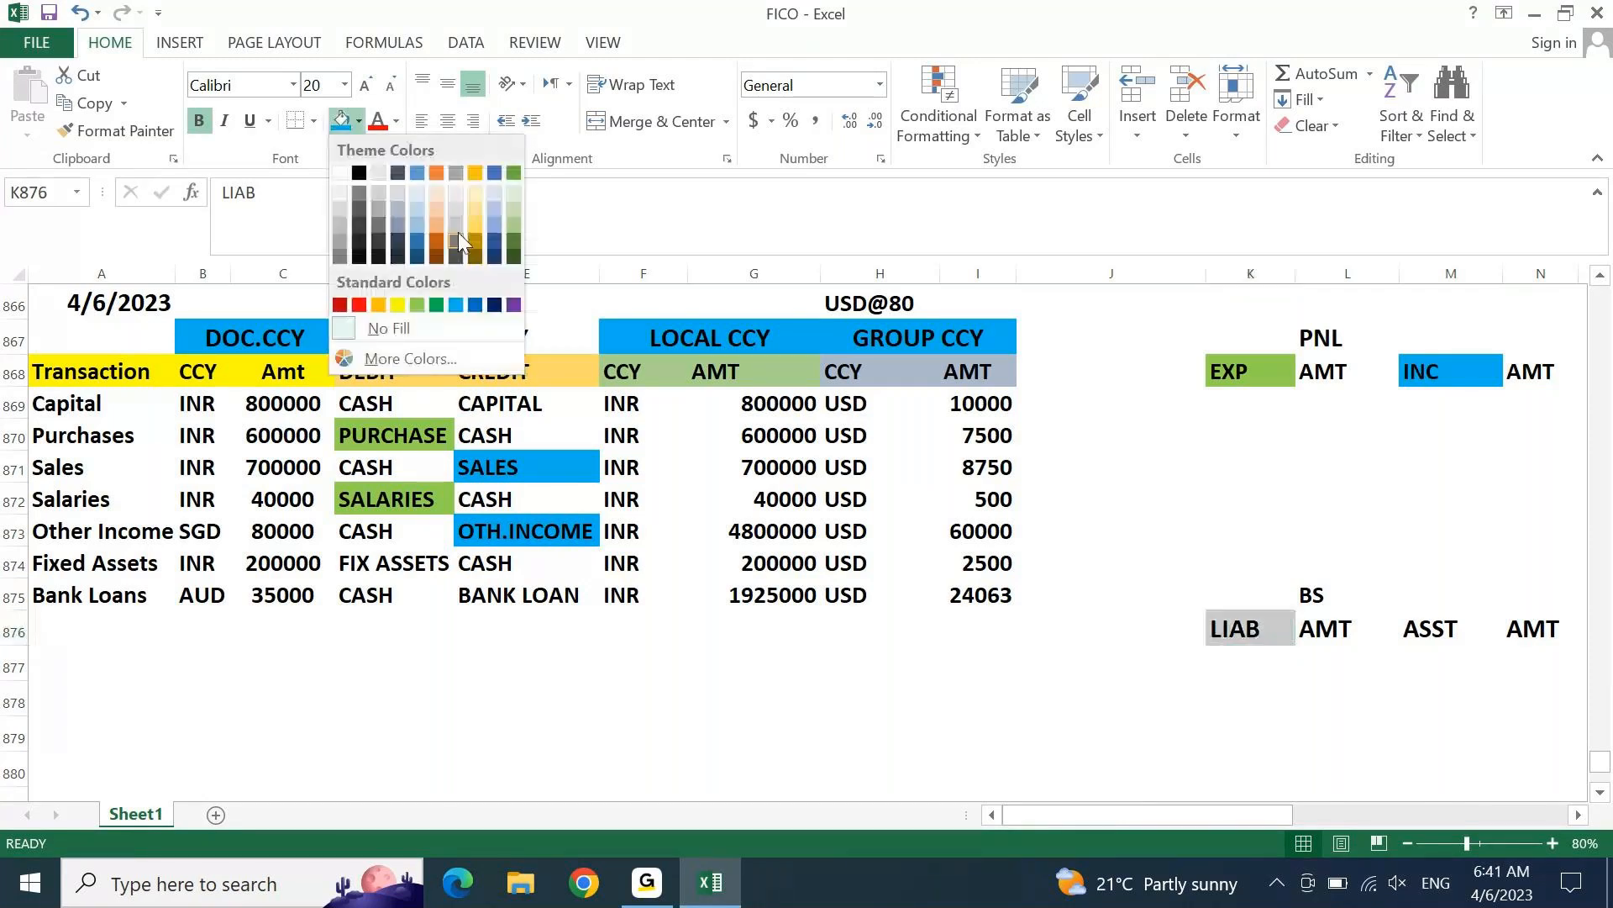
pyautogui.click(398, 305)
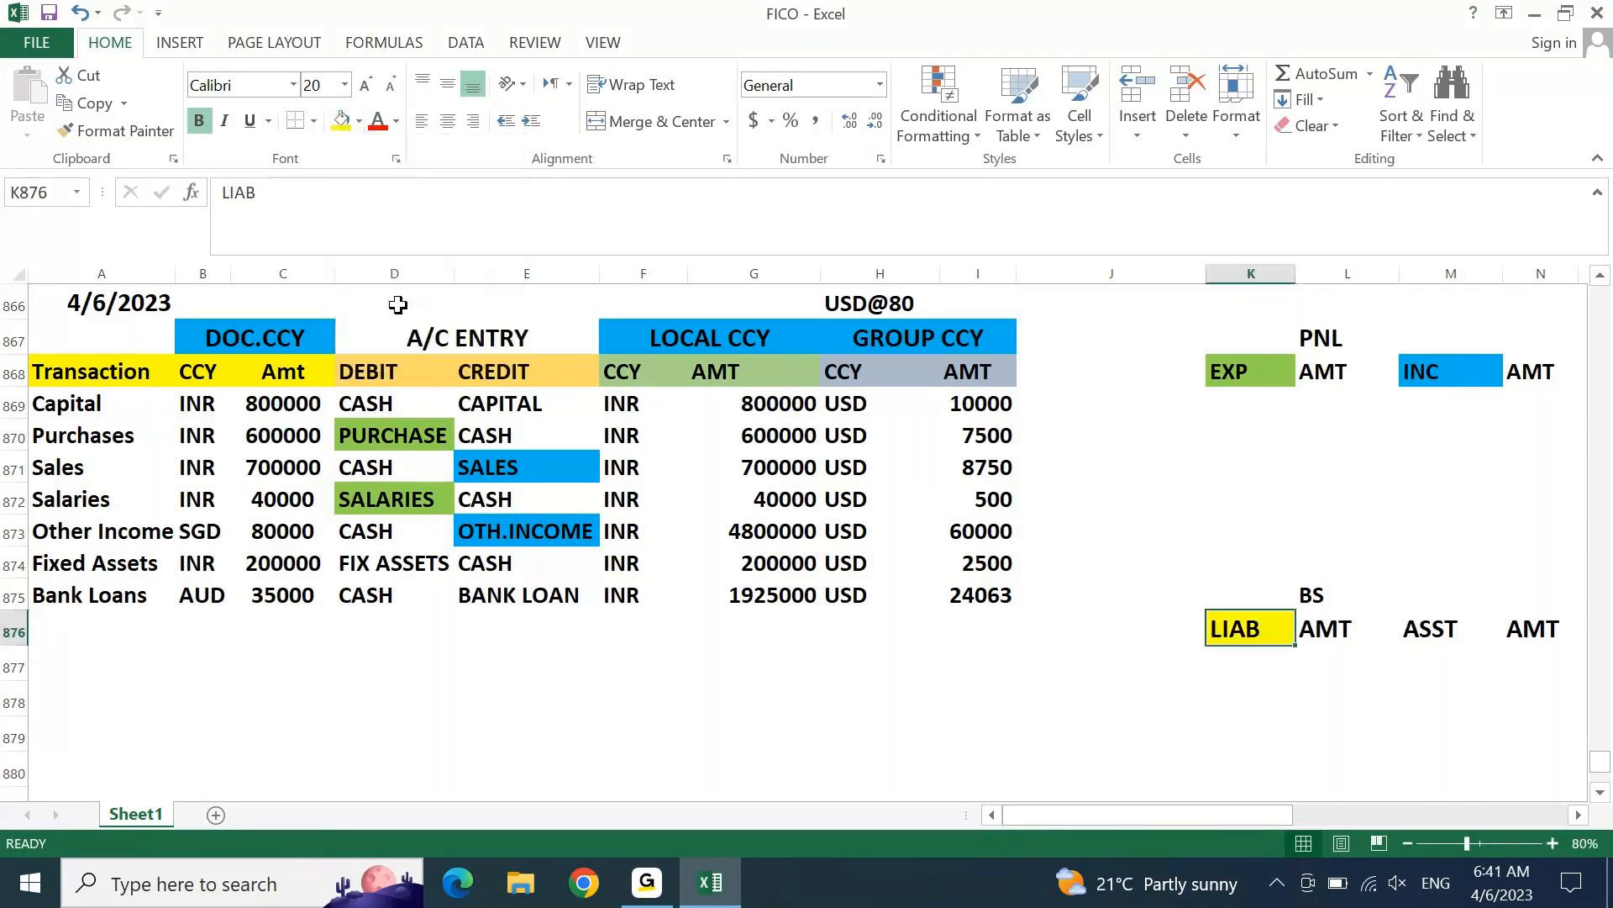
# Step: Fill the ASST heading in M876 with orange
pyautogui.press('Right')
pyautogui.press('Right')
pyautogui.press('Right')
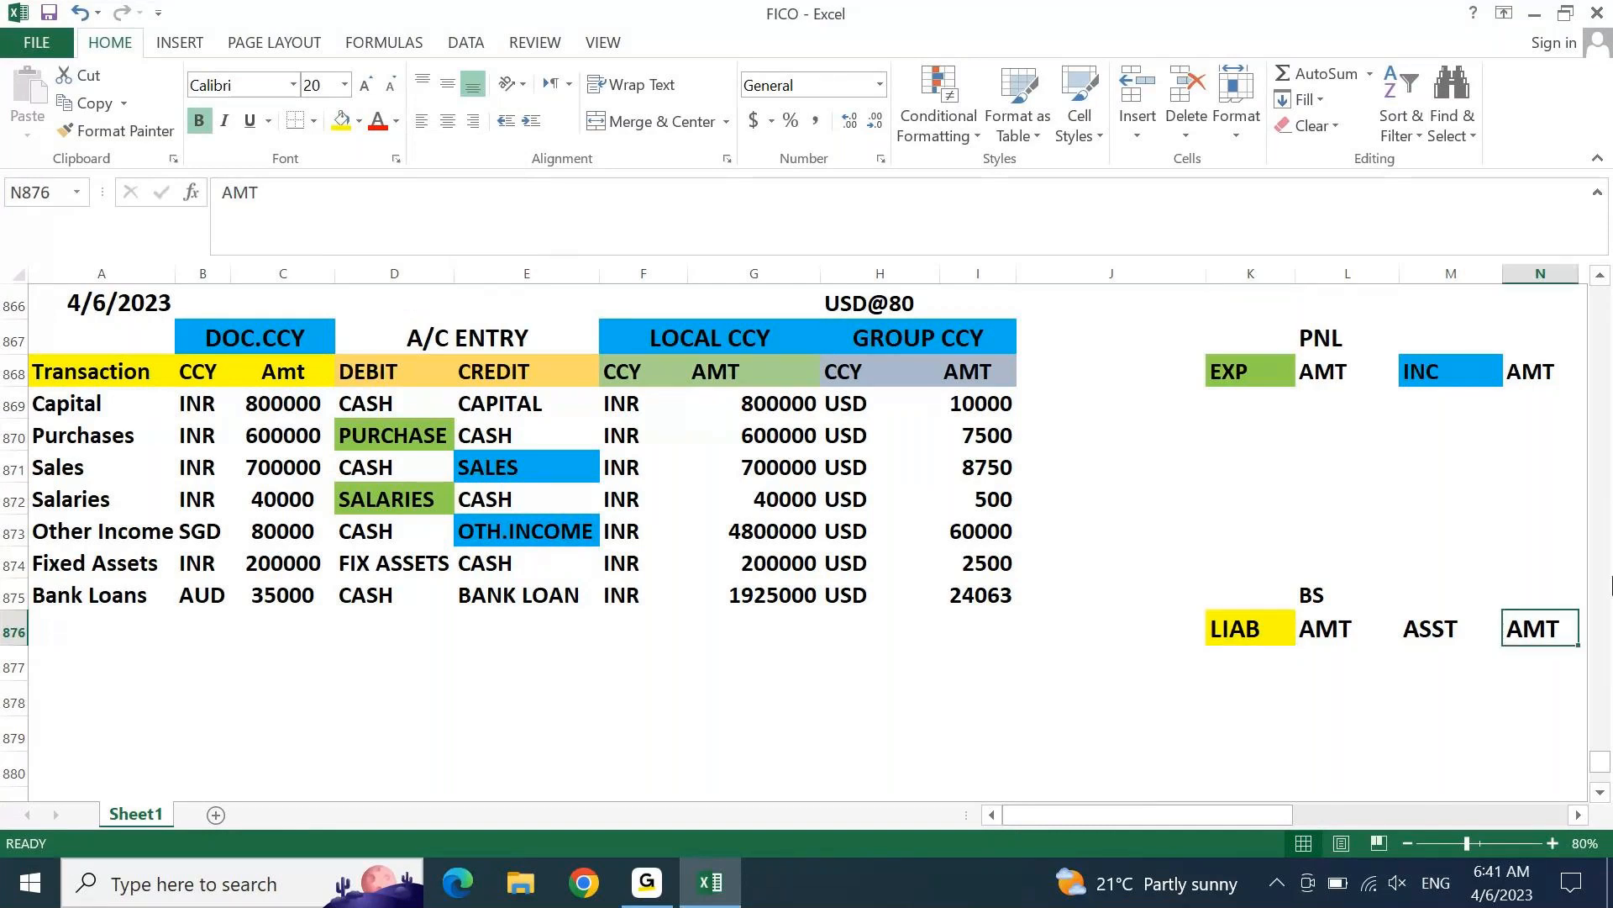
pyautogui.click(1432, 624)
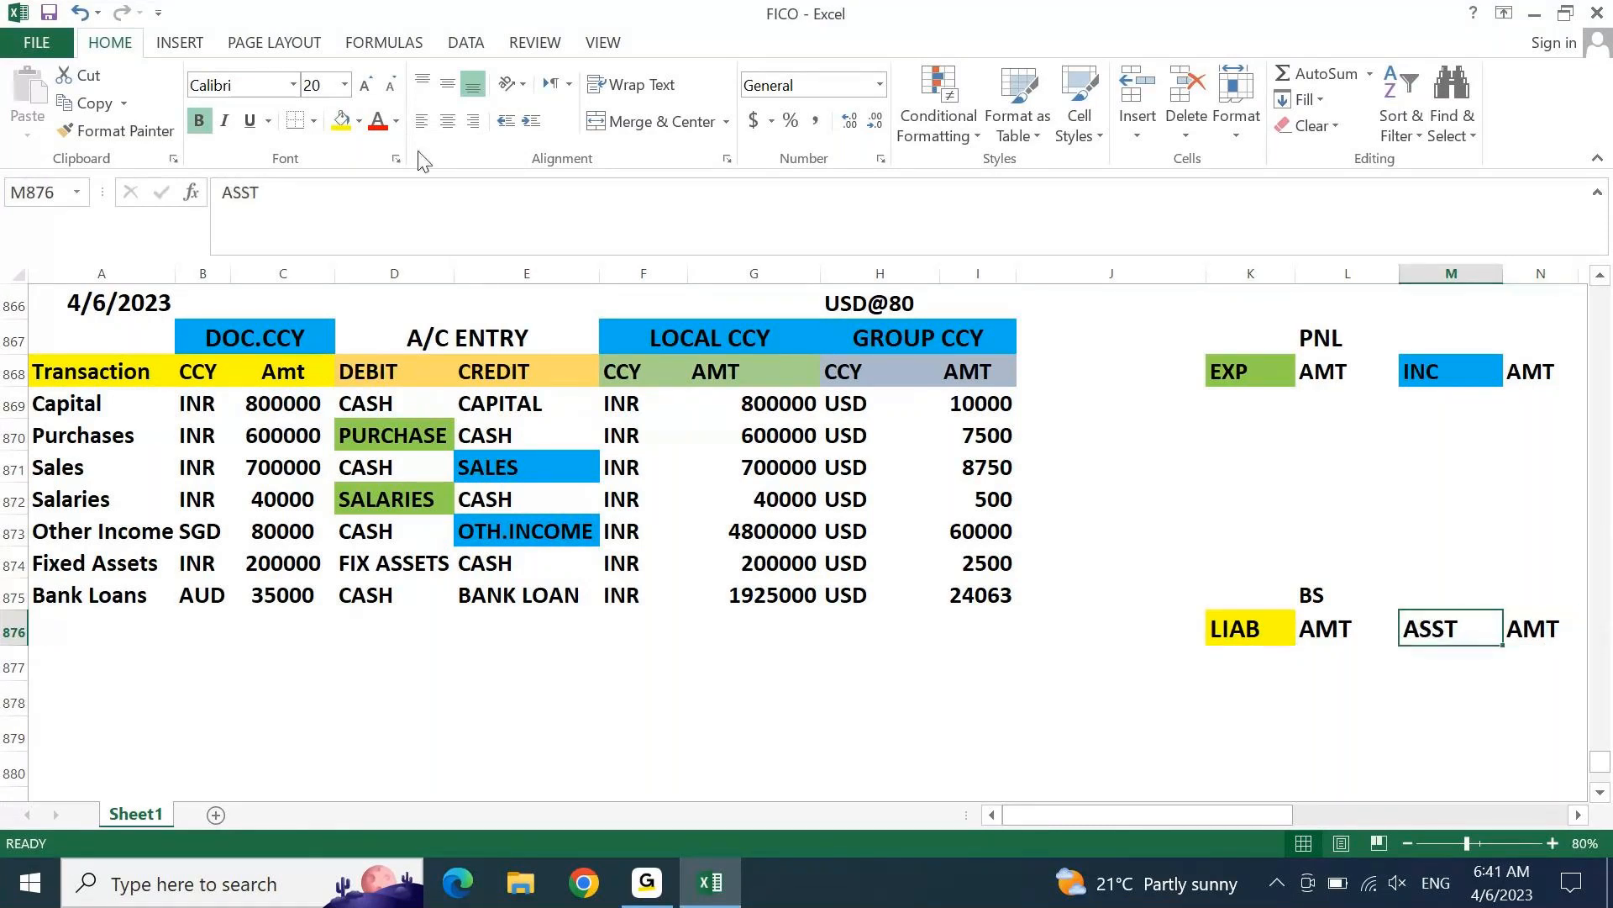
pyautogui.click(344, 122)
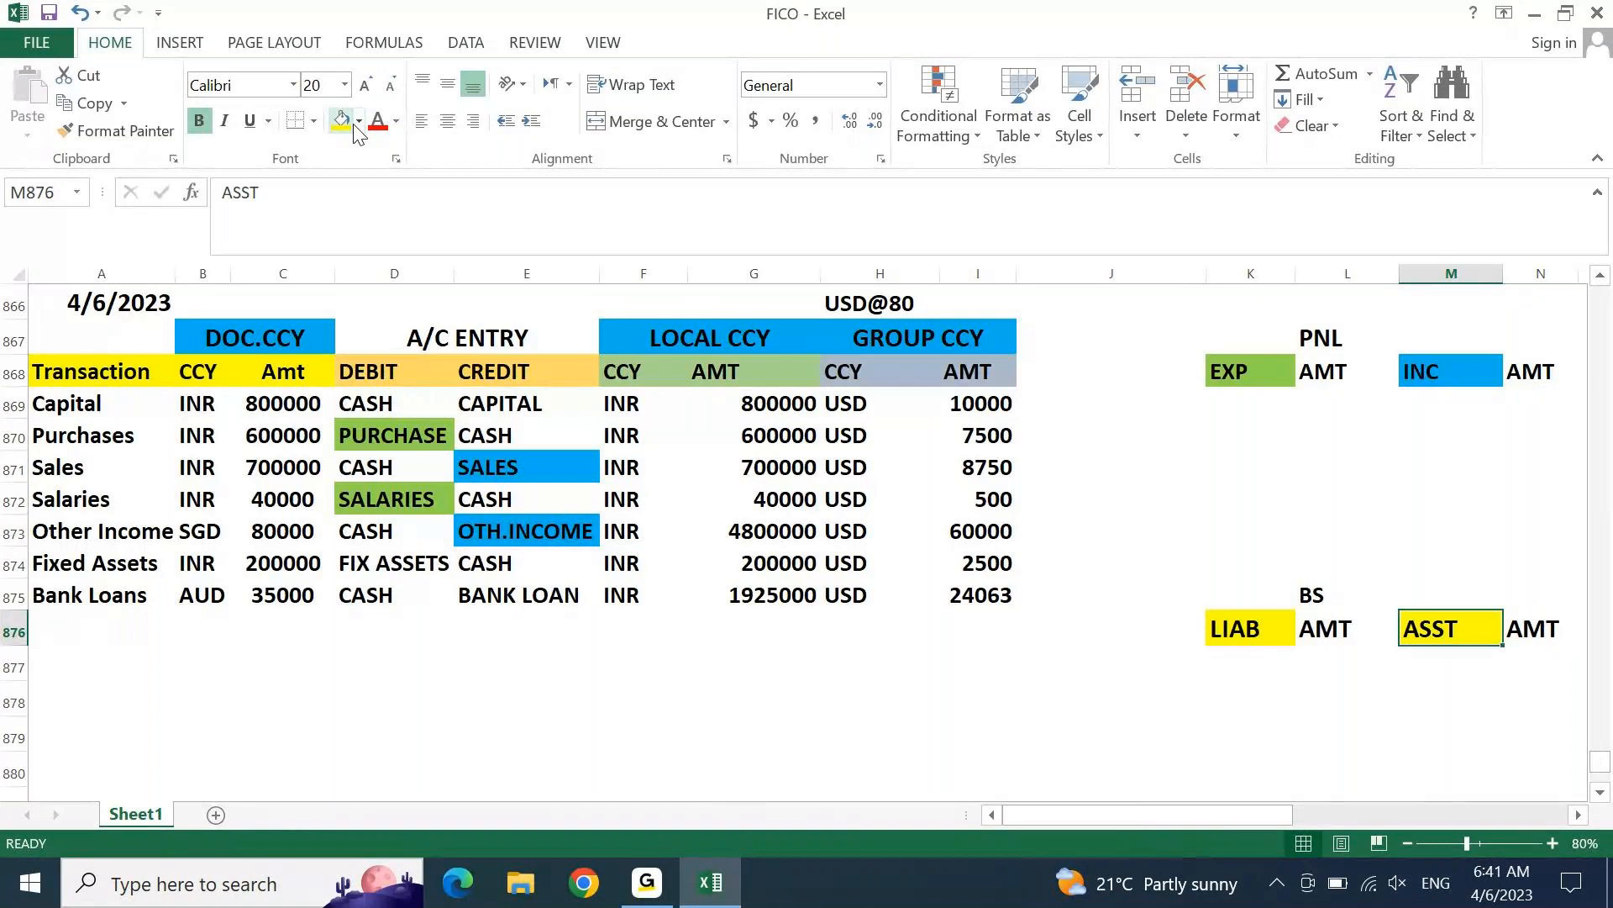
pyautogui.click(359, 122)
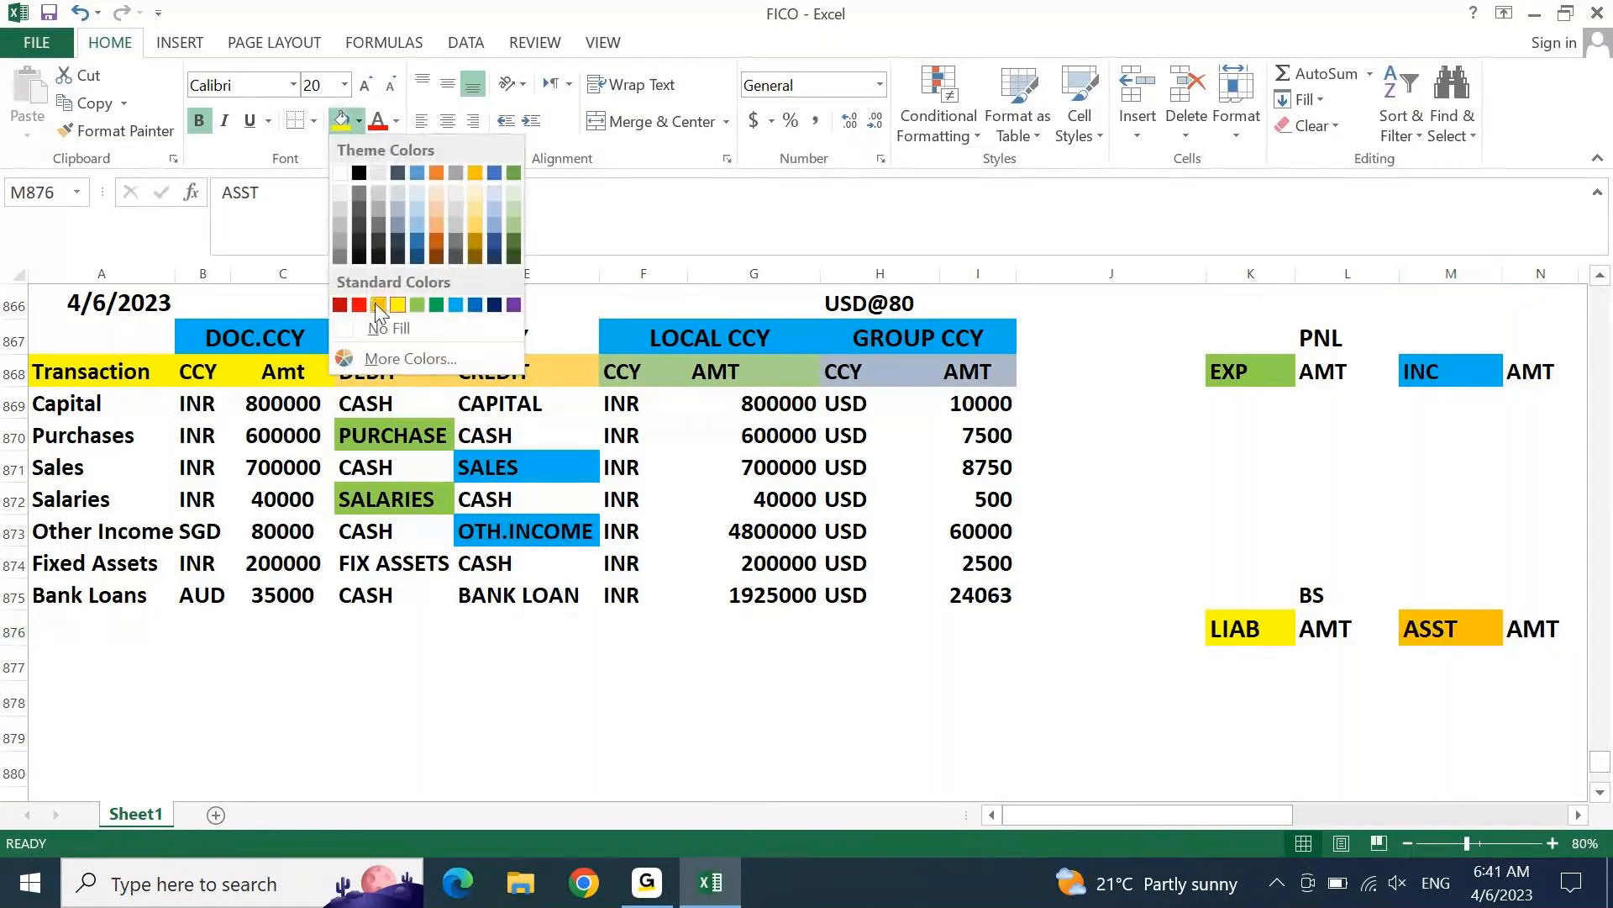
pyautogui.click(375, 302)
pyautogui.click(1247, 638)
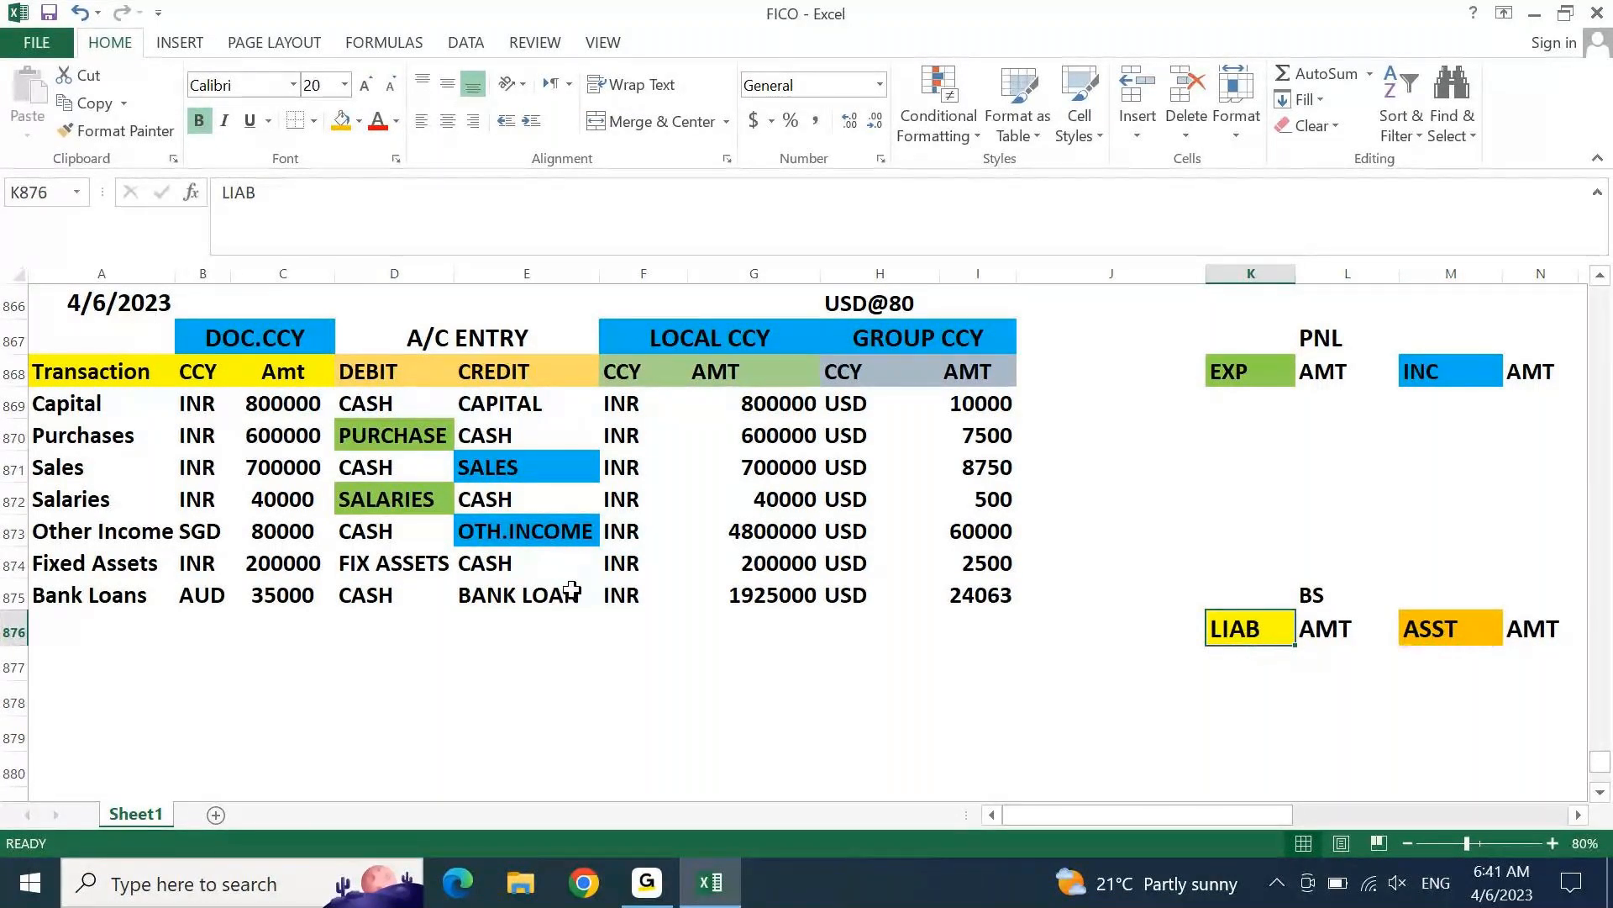
pyautogui.click(423, 336)
pyautogui.click(360, 125)
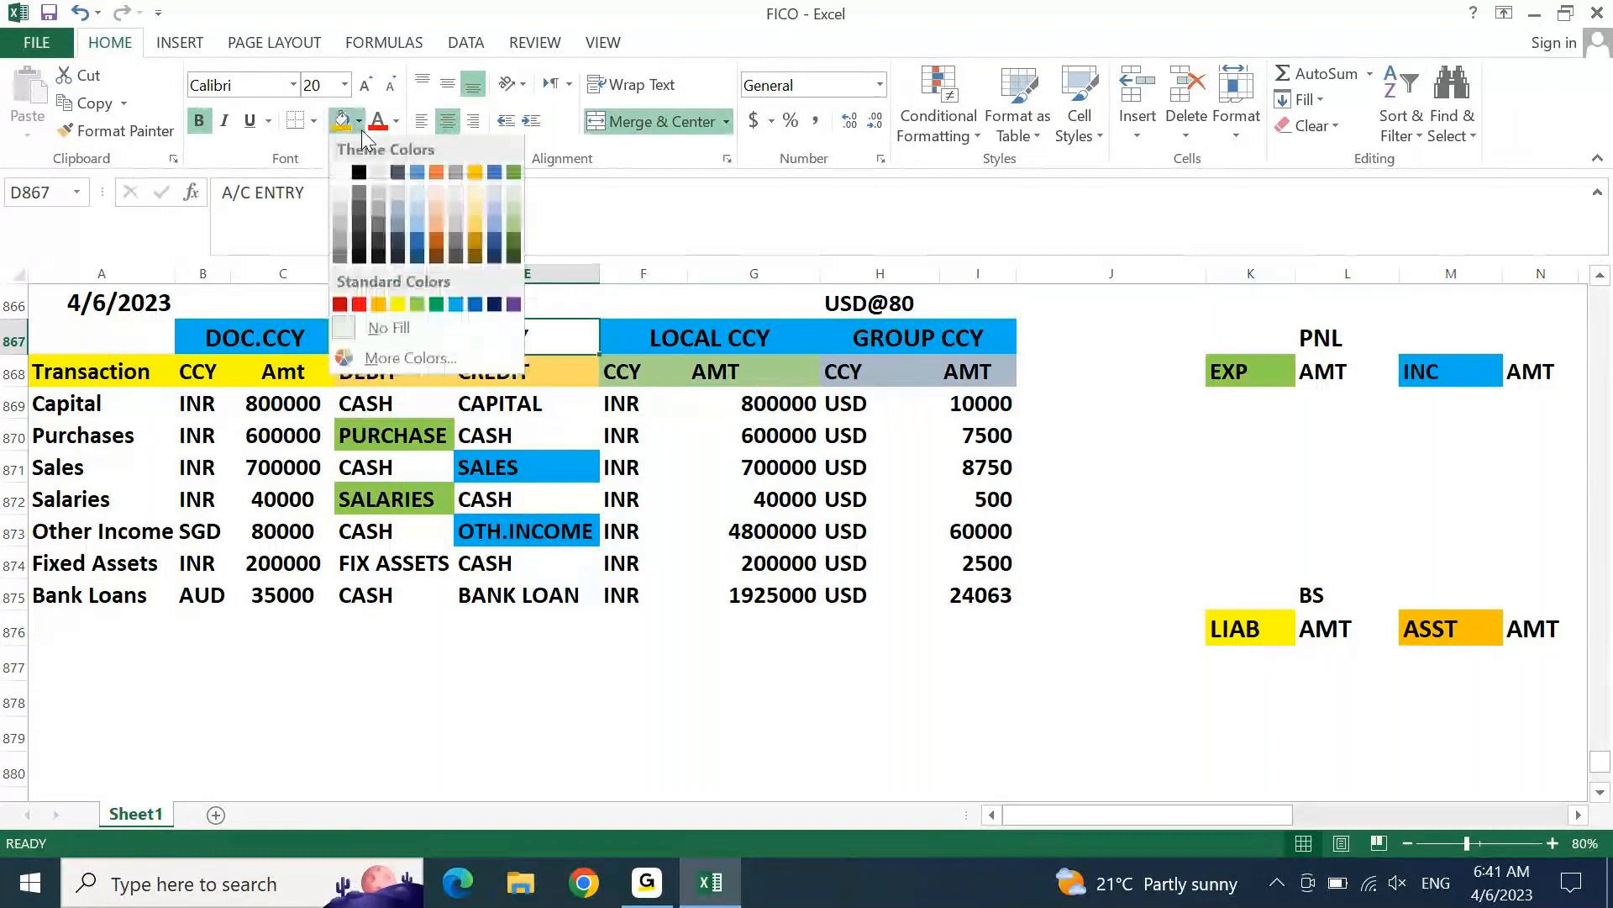
pyautogui.press('Escape')
# Step: Fill the CAPITAL entry in E869 and the BANK LOAN entry in E875 with orange
pyautogui.click(507, 404)
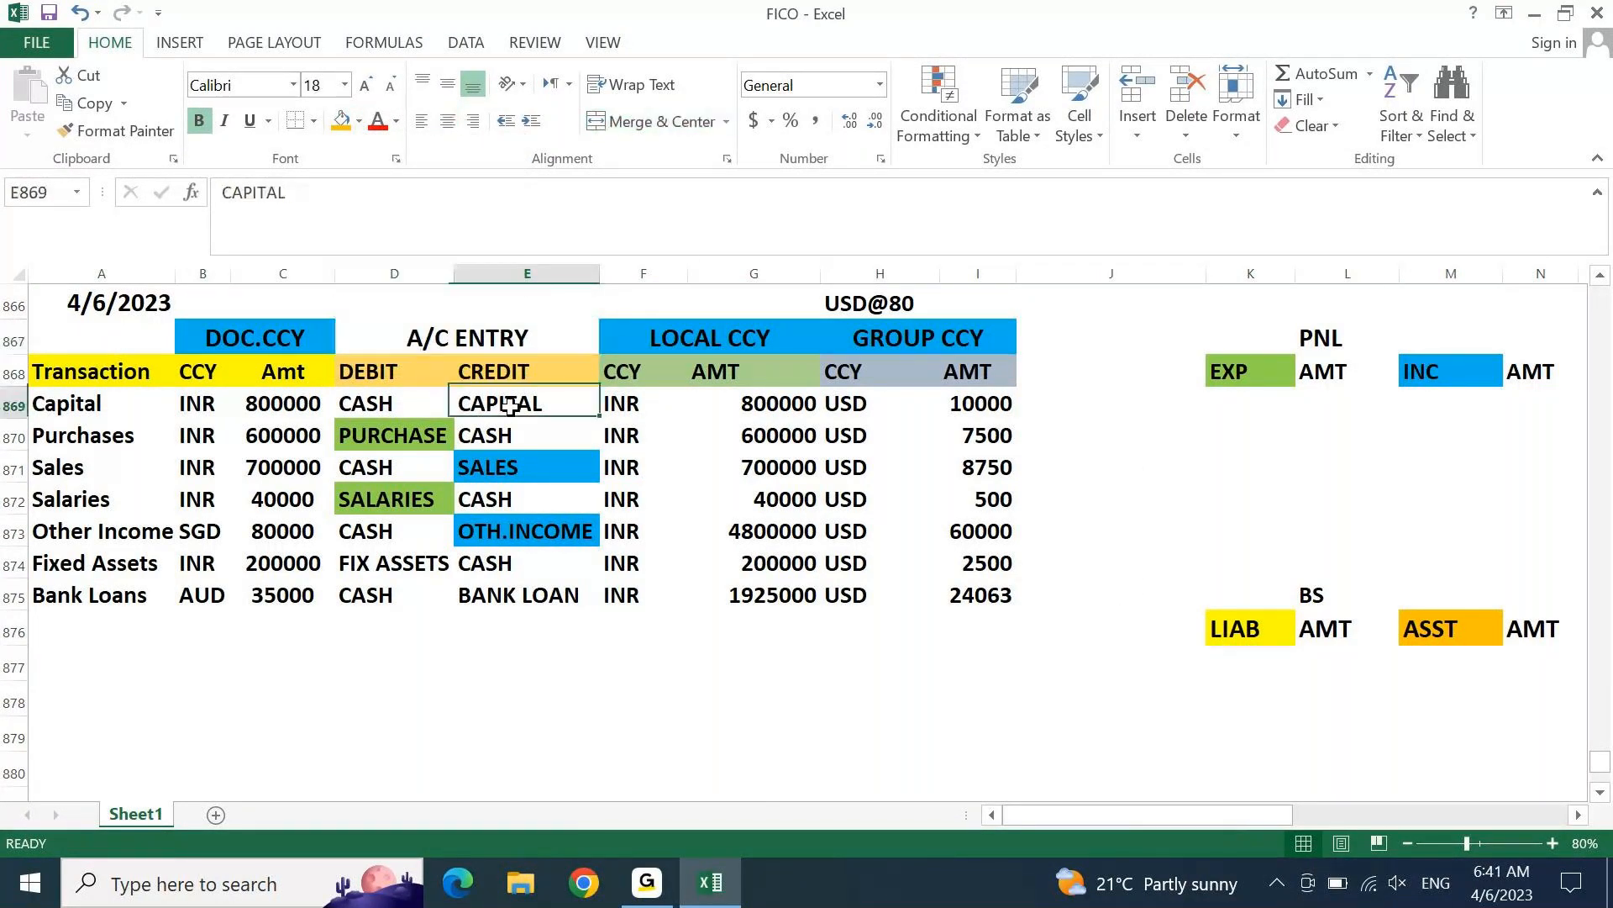
pyautogui.click(347, 126)
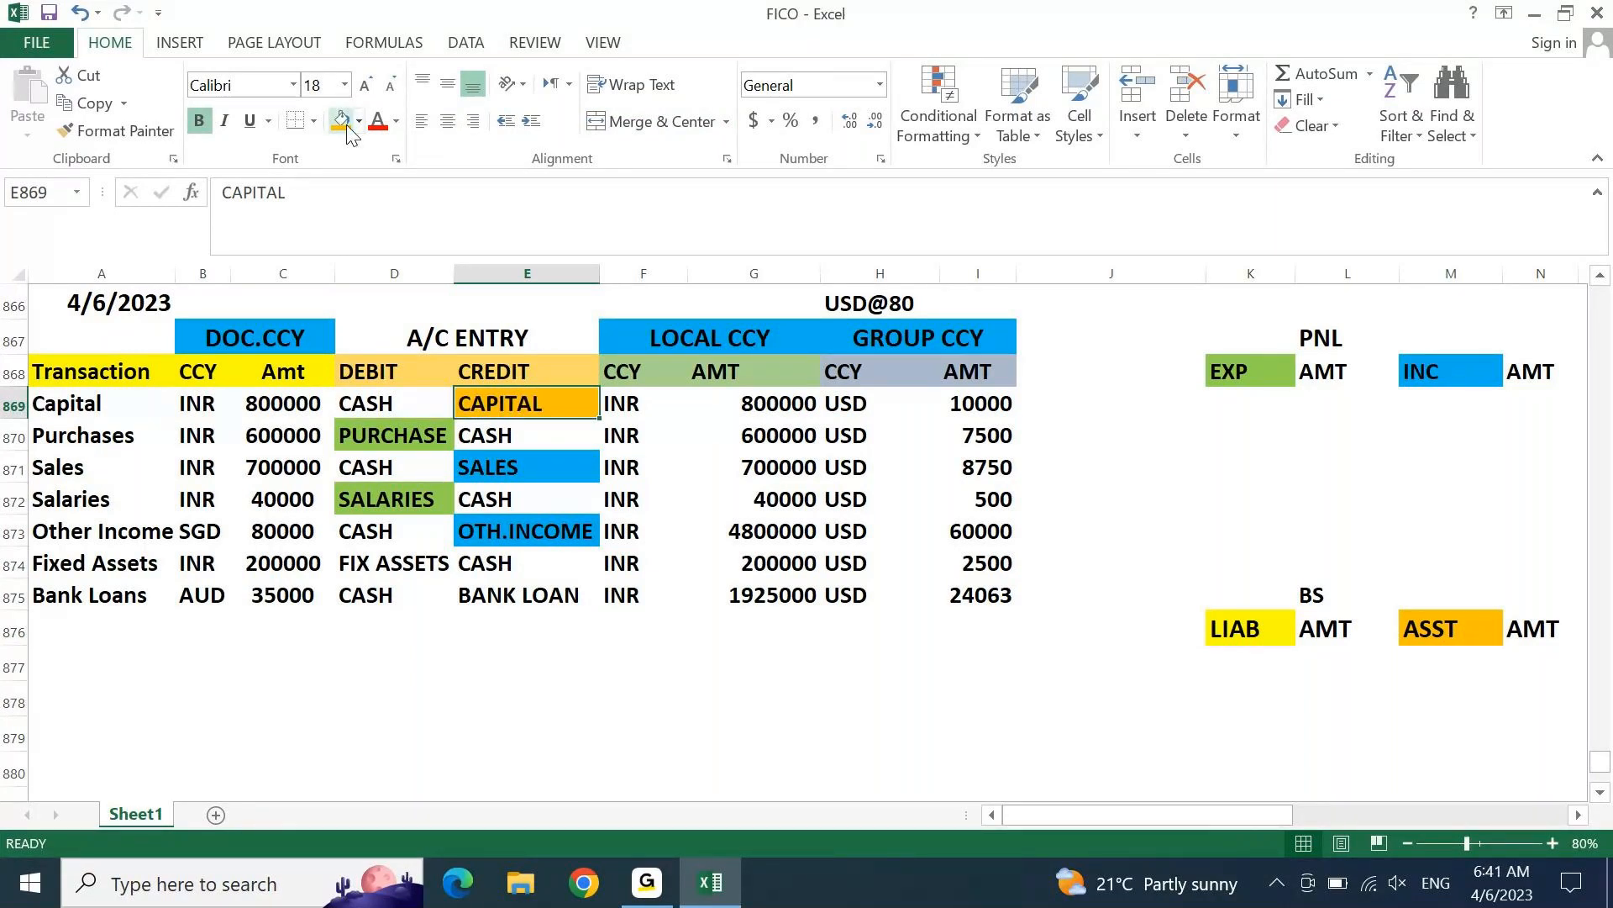
pyautogui.hotkey('ctrl', 'Down')
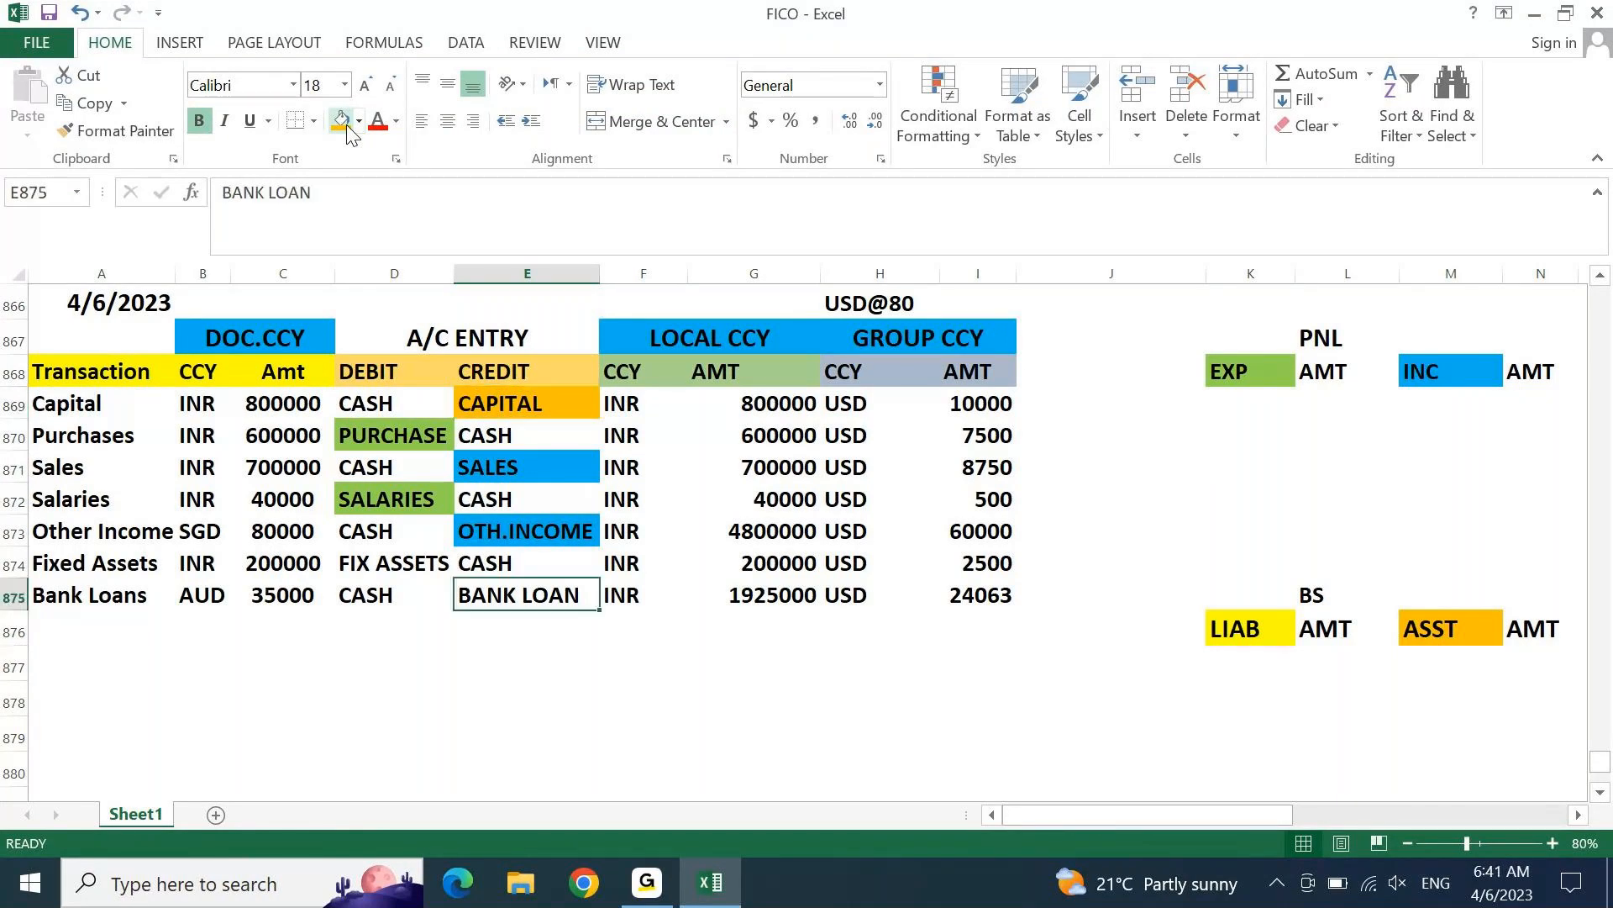
pyautogui.click(347, 126)
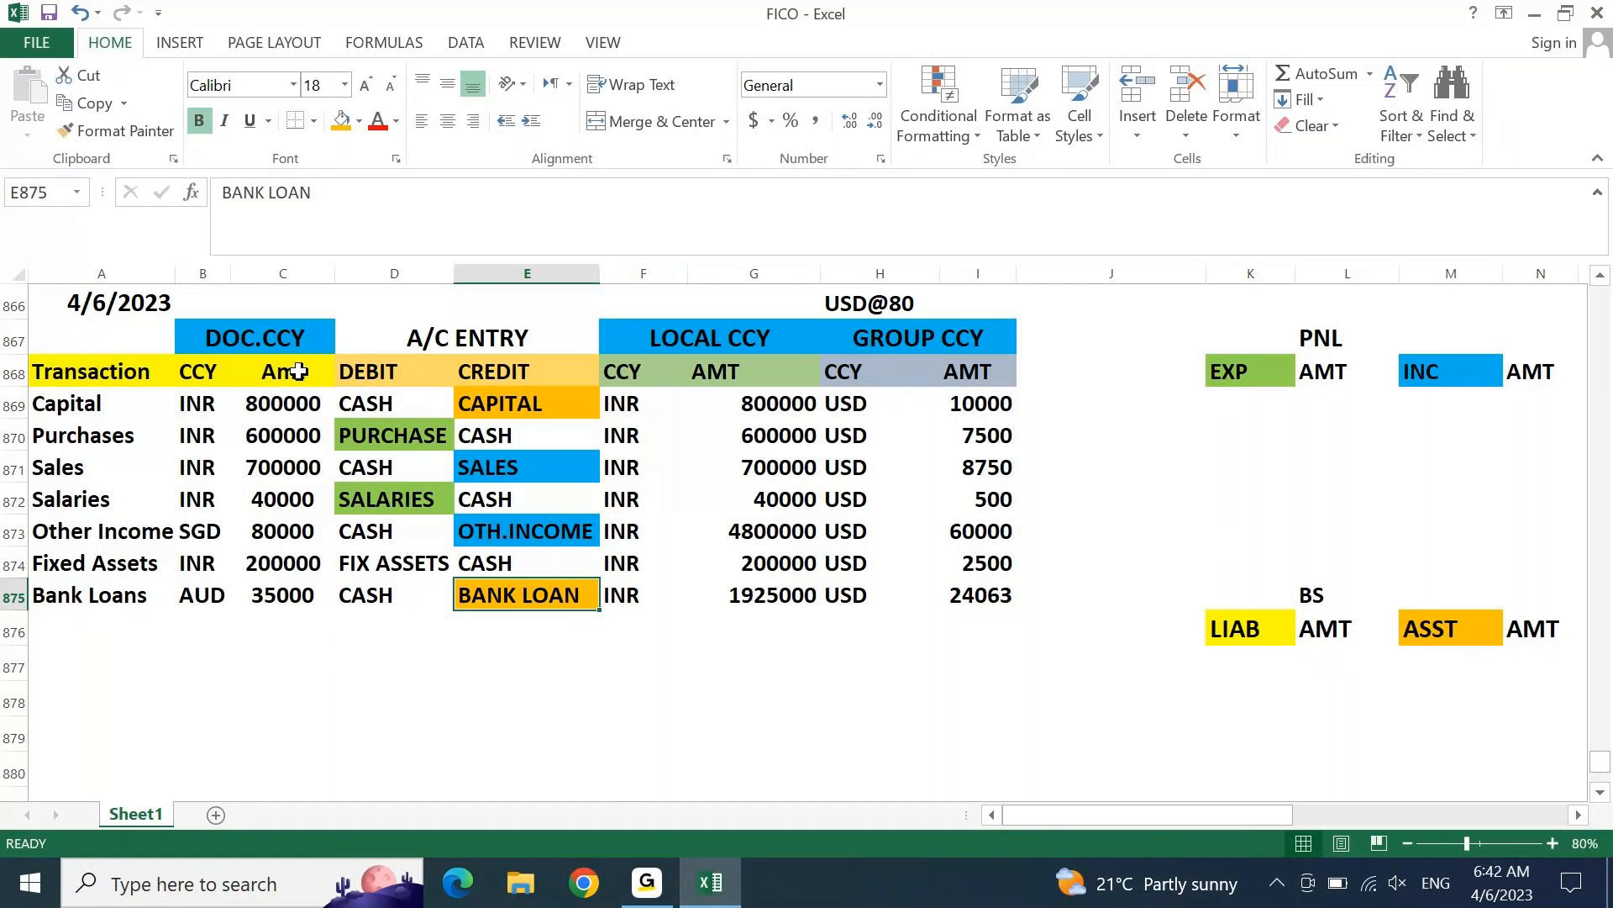
# Step: Swap the balance sheet heading colors by filling LIAB in K876 with orange and ASST in M876 with yellow
pyautogui.click(341, 120)
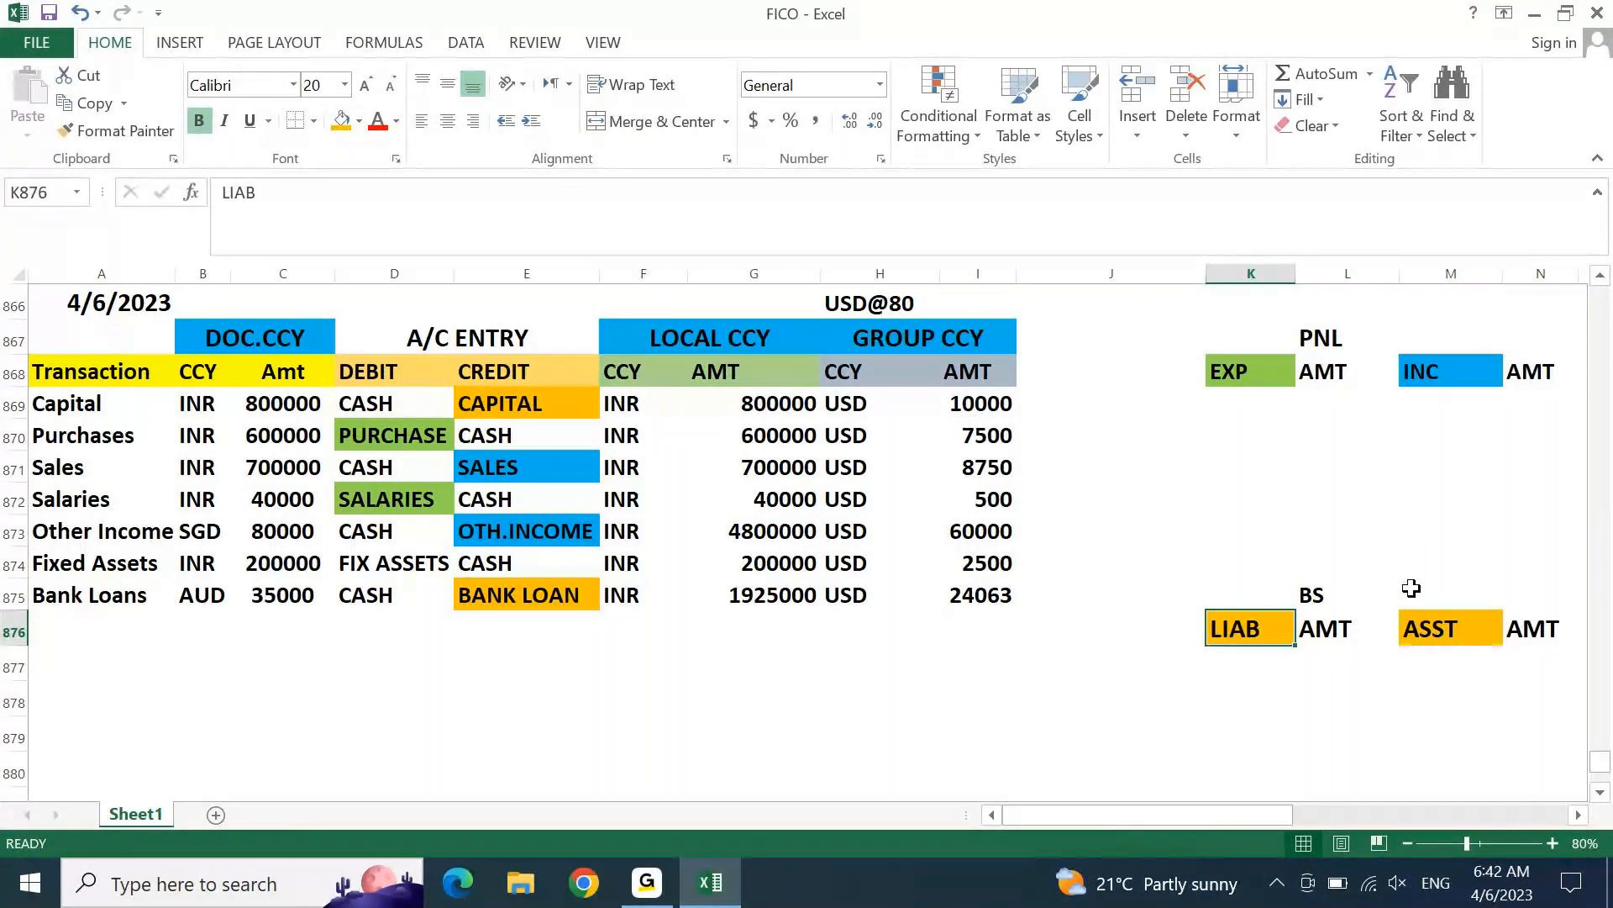
pyautogui.click(1432, 629)
pyautogui.click(358, 120)
pyautogui.click(393, 300)
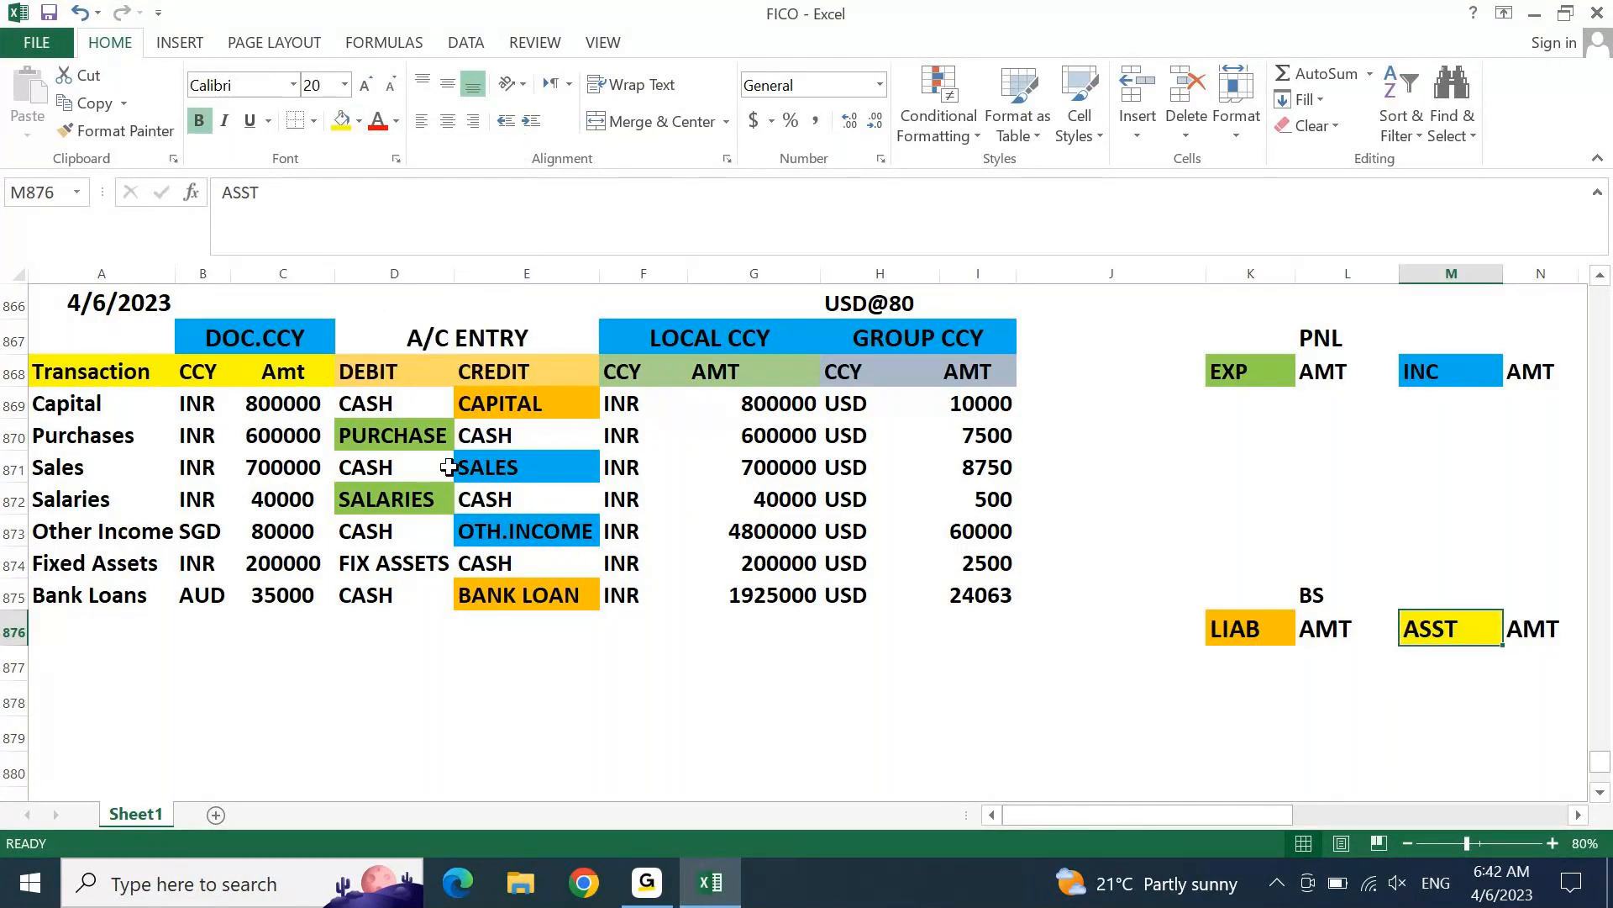
# Step: Fill the CASH entries in D869, E870, E872 and E874 with yellow
pyautogui.click(386, 405)
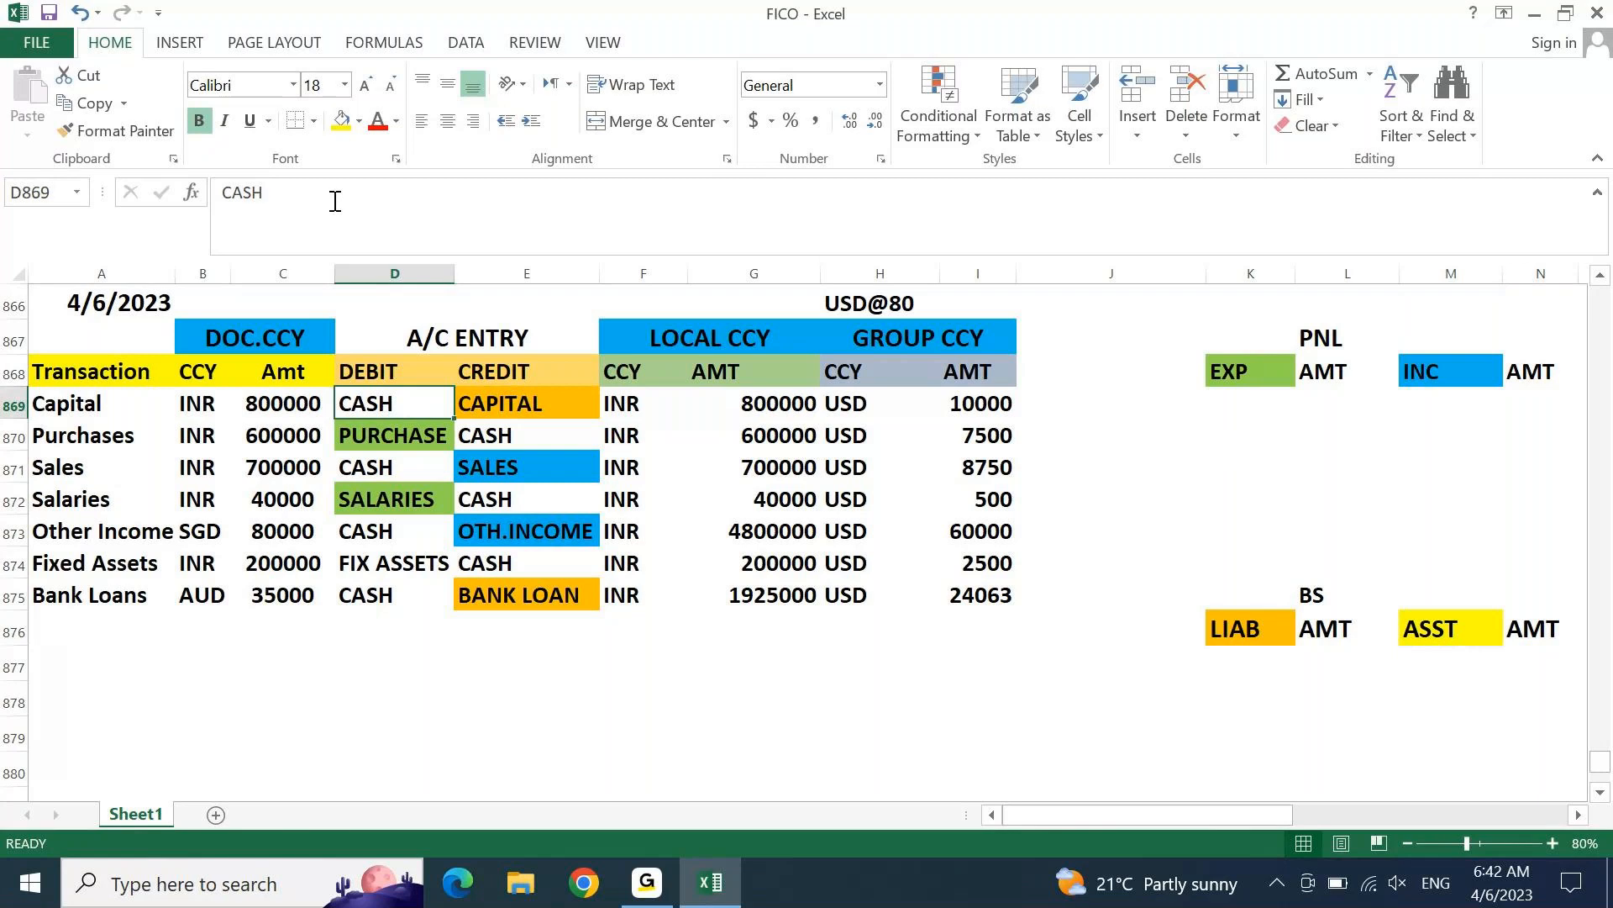
pyautogui.click(344, 125)
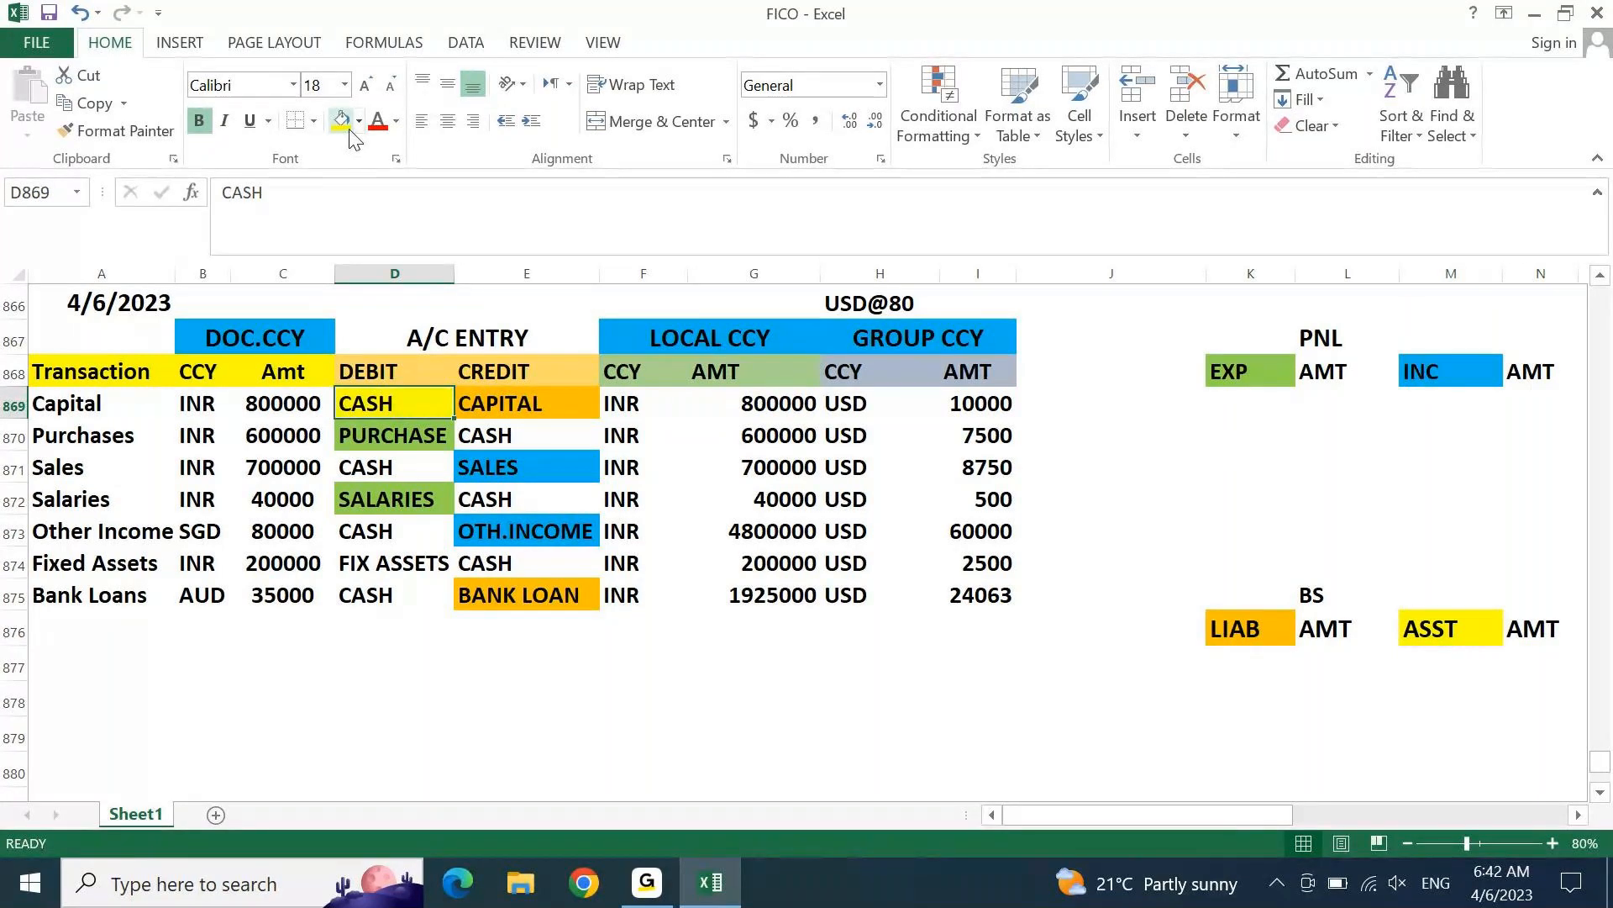
pyautogui.press('Down')
pyautogui.press('Right')
pyautogui.click(351, 137)
pyautogui.press('Down')
pyautogui.press('Down')
pyautogui.click(351, 137)
pyautogui.press('Down')
pyautogui.press('Down')
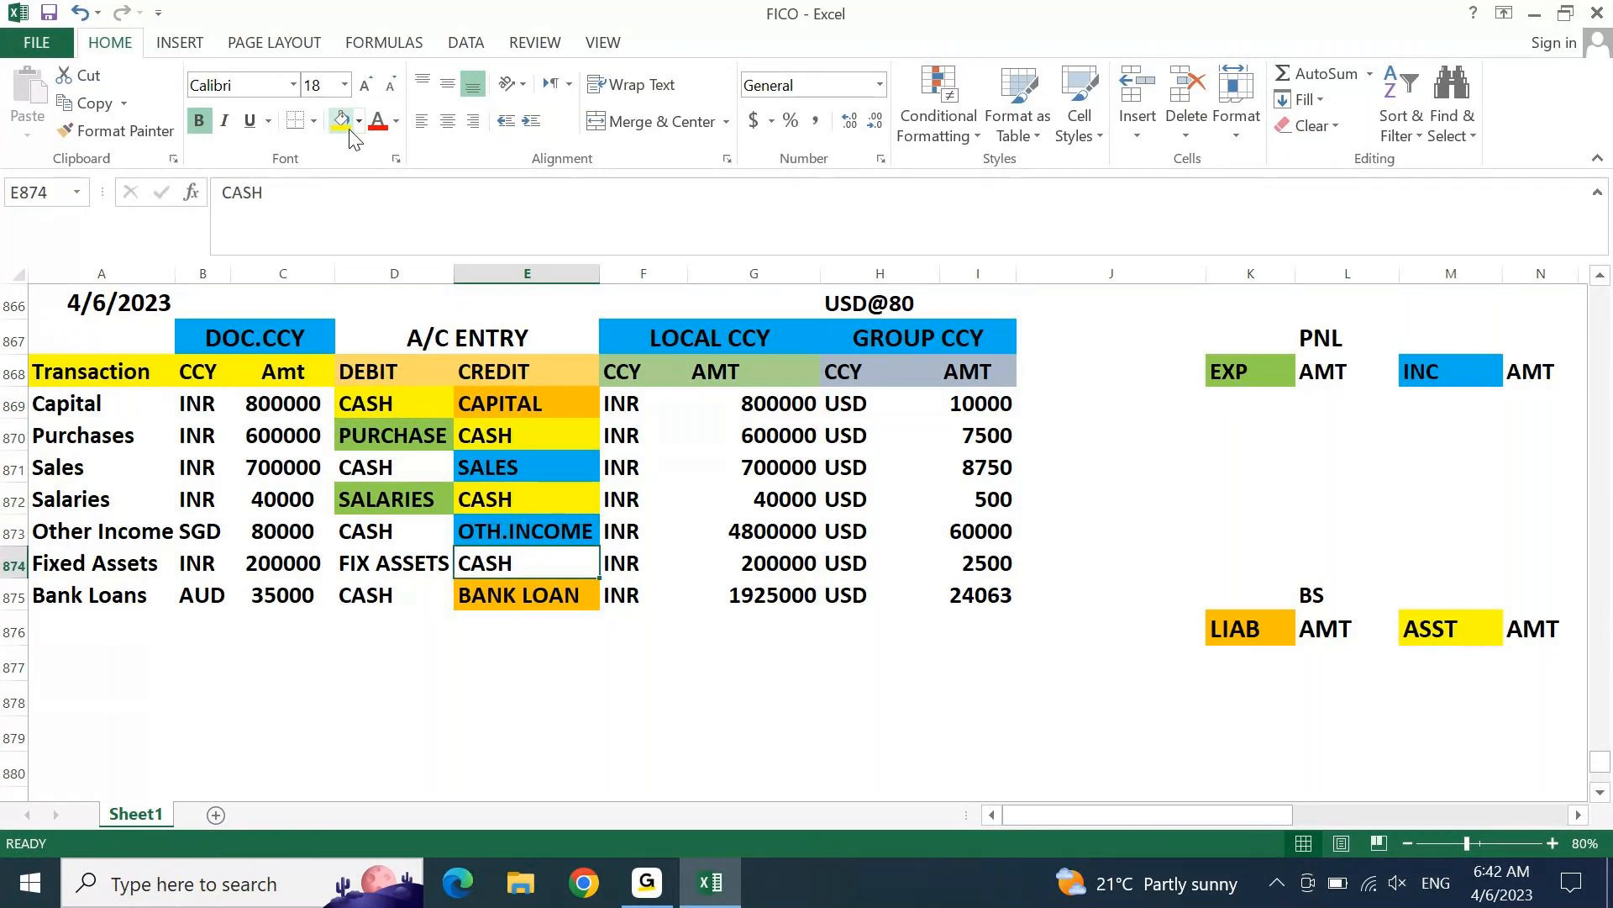
pyautogui.click(351, 137)
# Step: Fill the debit CASH entries in D875 and D873 with yellow
pyautogui.press('Down')
pyautogui.press('Left')
pyautogui.click(352, 137)
pyautogui.press('Up')
pyautogui.press('Up')
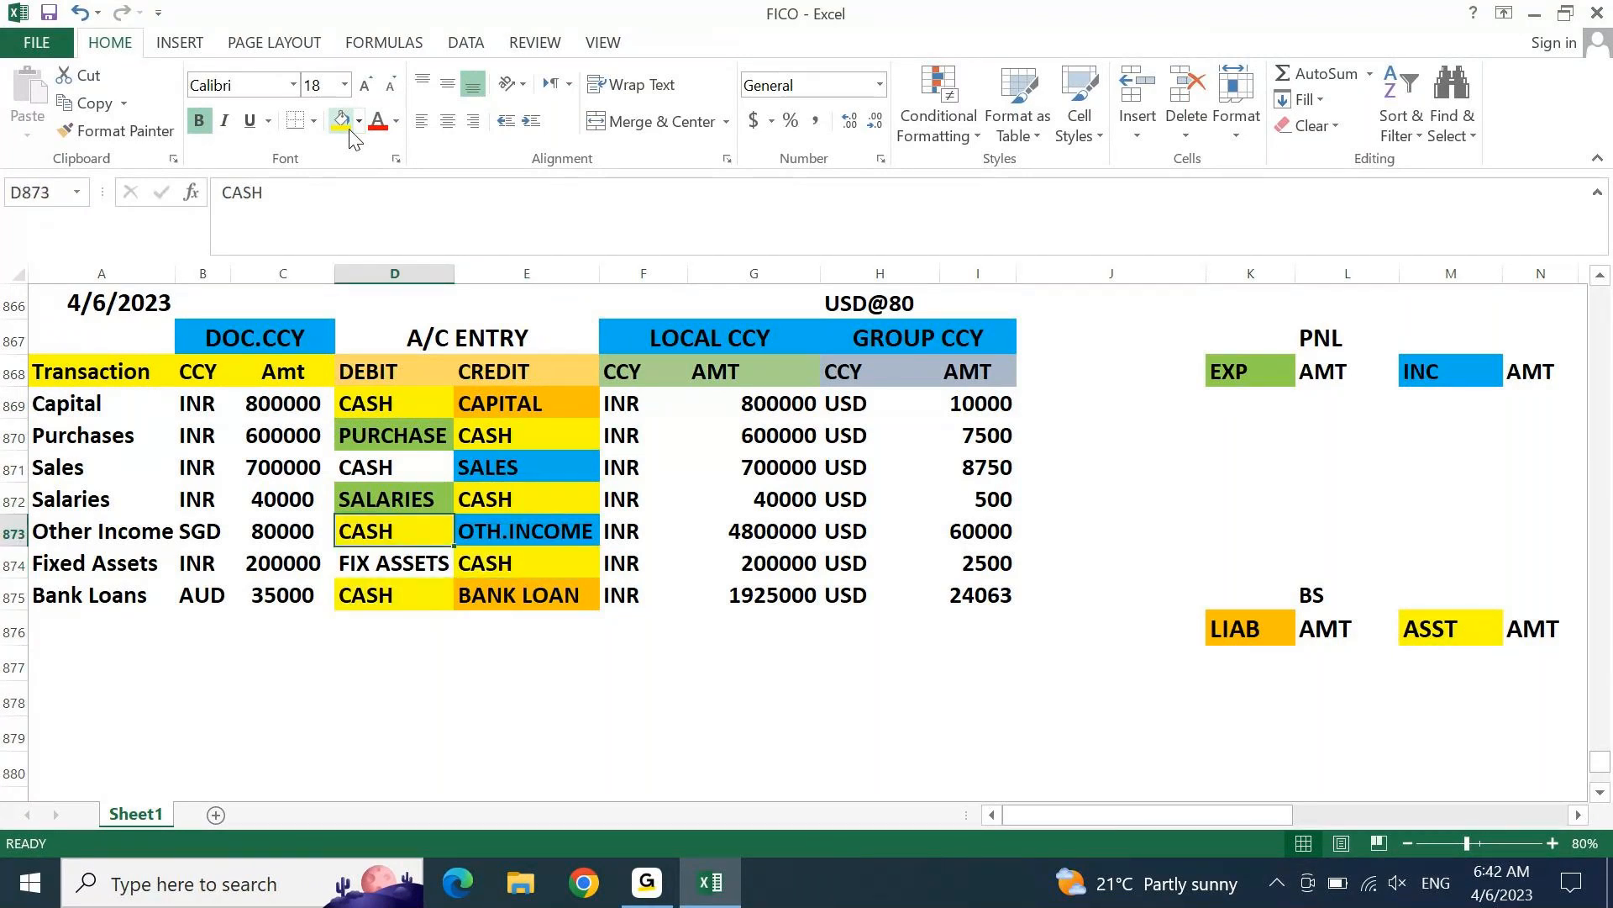
# Step: Fill the debit cells CASH in the Sales row and FIX ASSETS in the Fixed Assets row with yellow
pyautogui.press('Up')
pyautogui.press('Up')
pyautogui.click(351, 137)
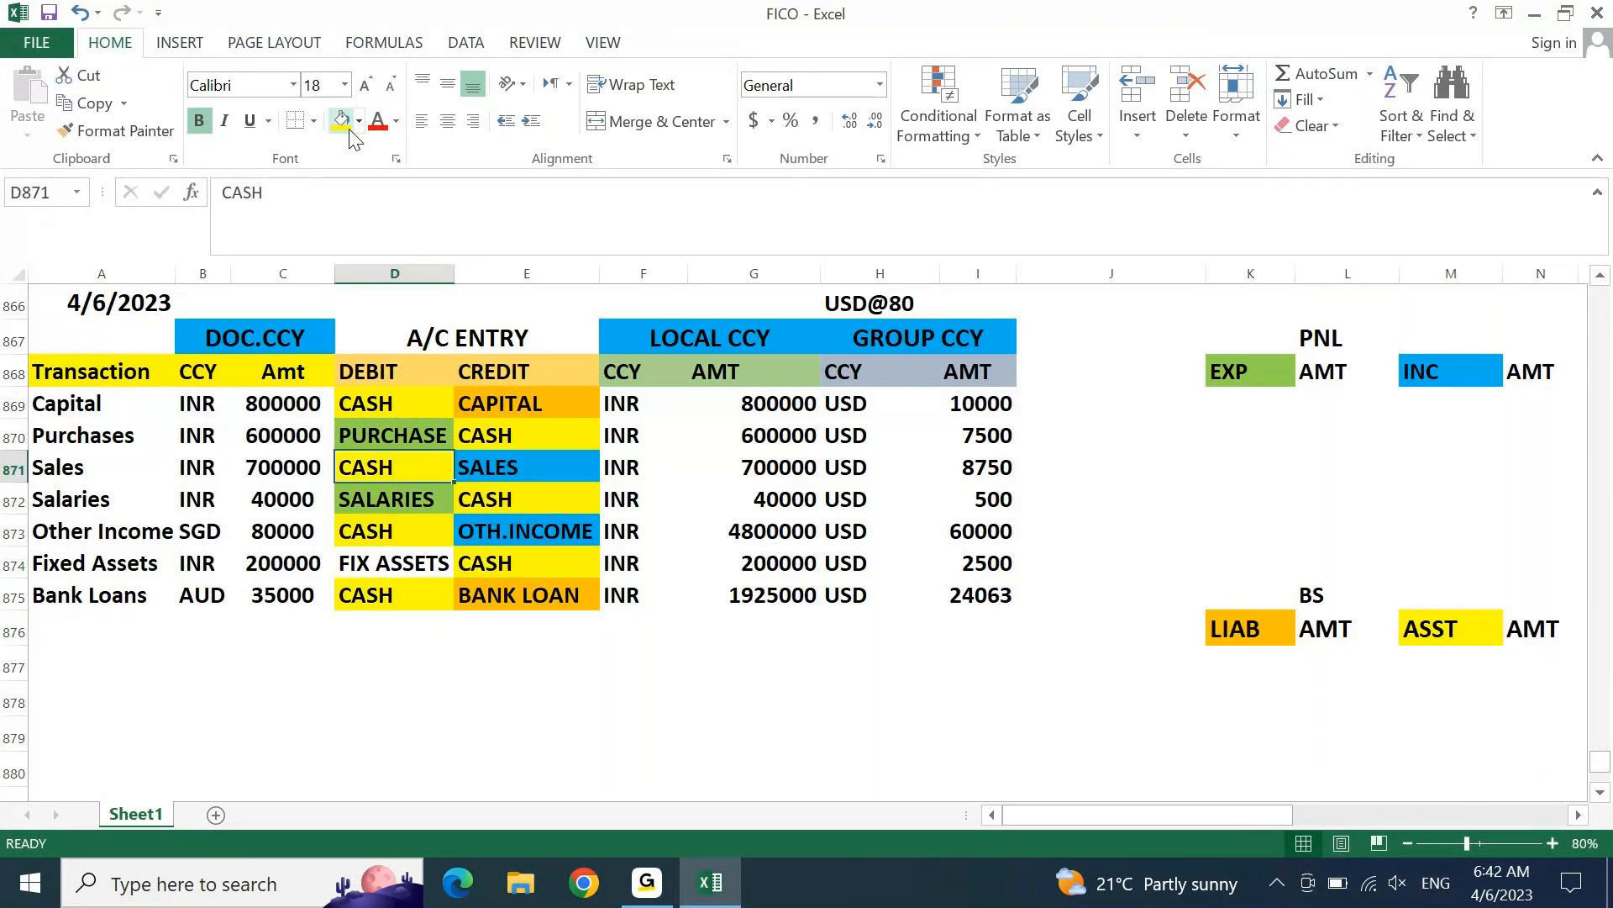
pyautogui.press('Down')
pyautogui.press('Down')
pyautogui.press('Down')
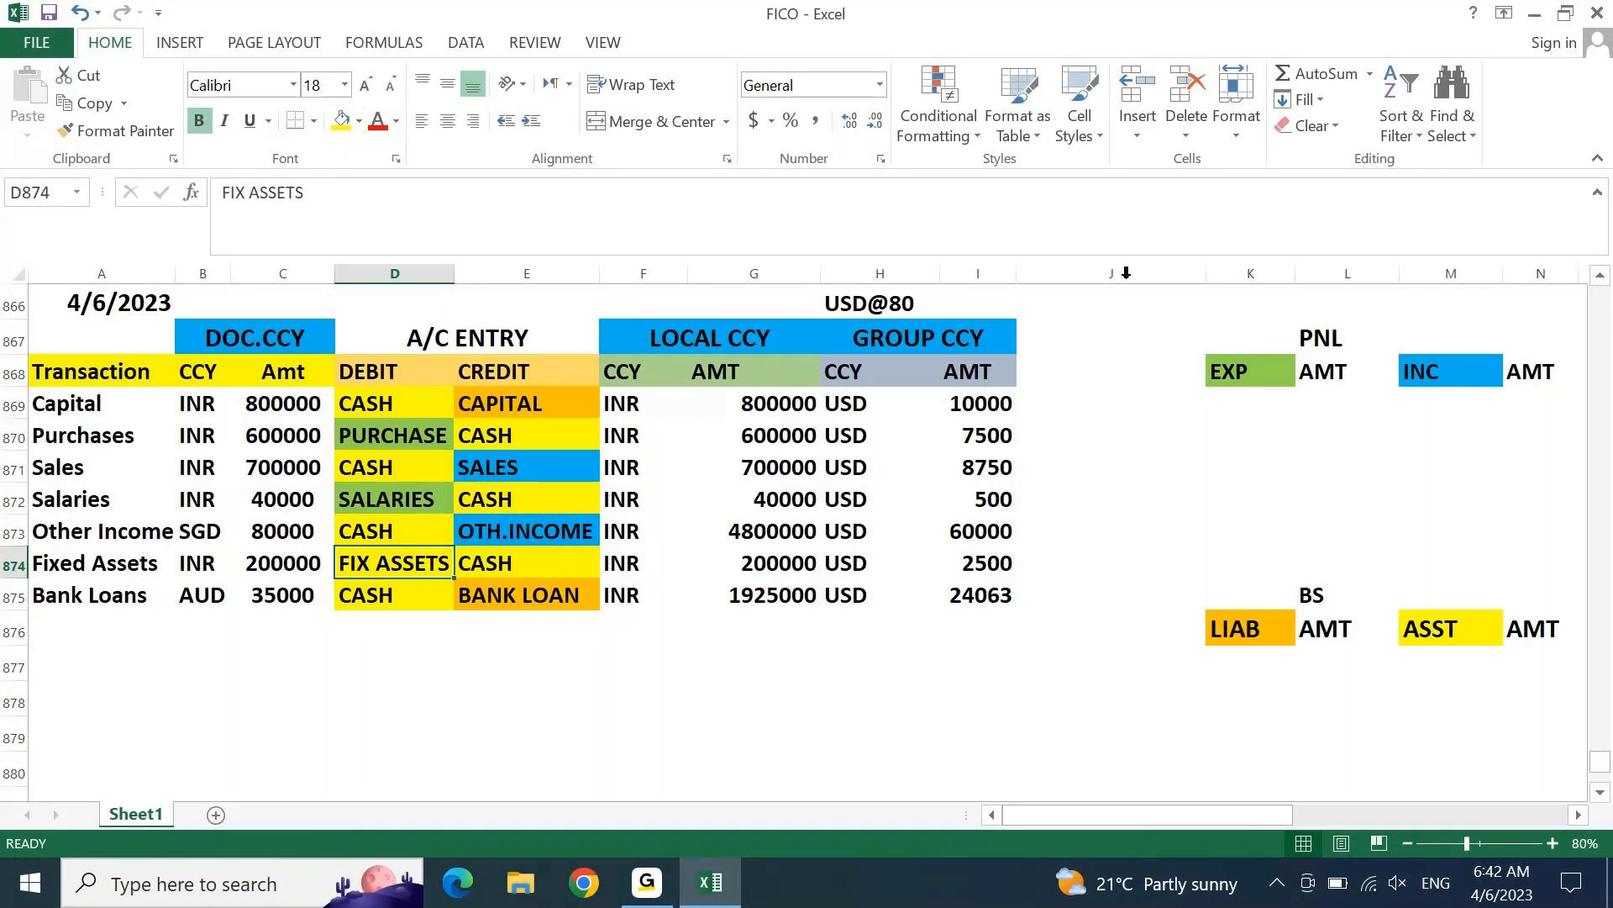
# Step: Move the INC and AMT headers of the PNL table one column over, to N868:O868
pyautogui.click(1307, 340)
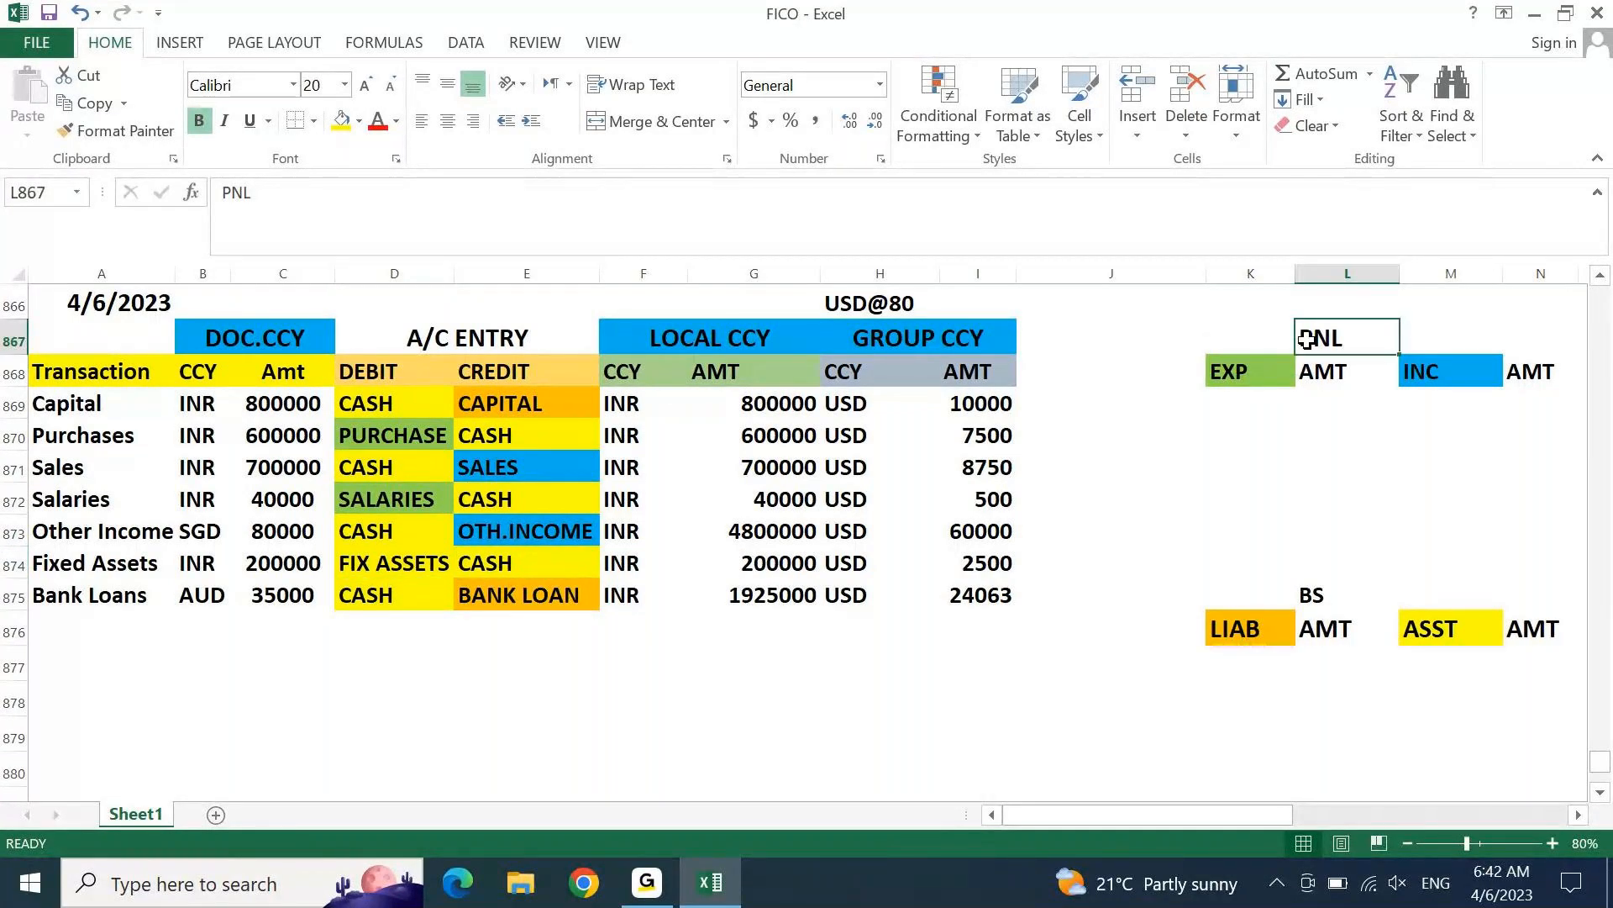
pyautogui.press('Down')
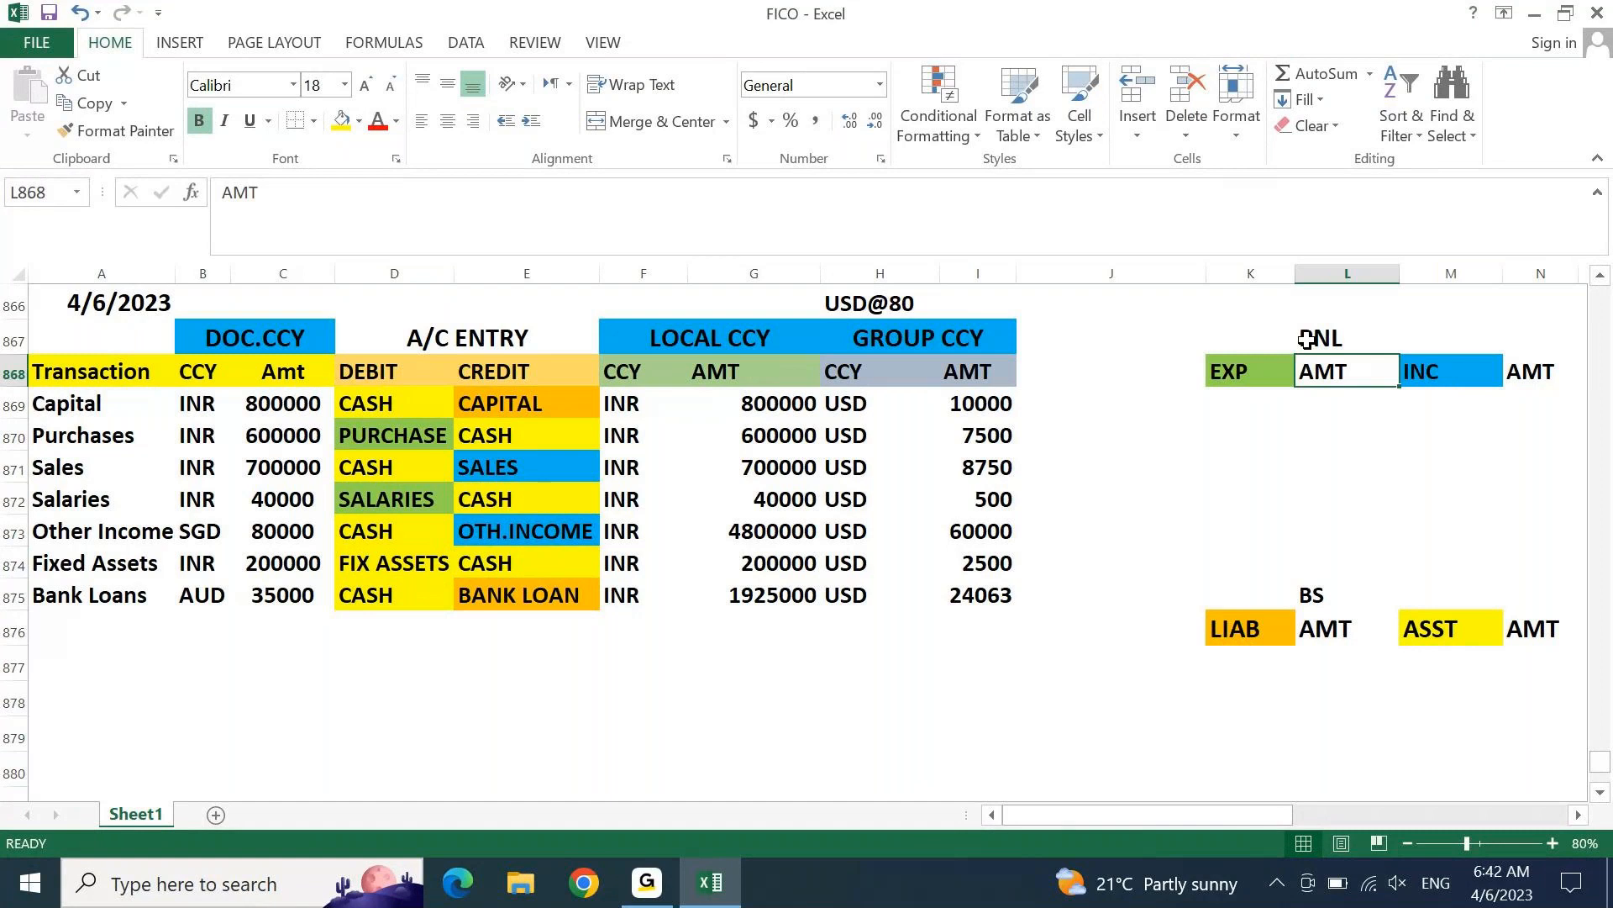
pyautogui.press('Right')
pyautogui.hotkey('shift', 'Right')
pyautogui.hotkey('ctrl', 'x')
pyautogui.press('Right')
pyautogui.hotkey('ctrl', 'v')
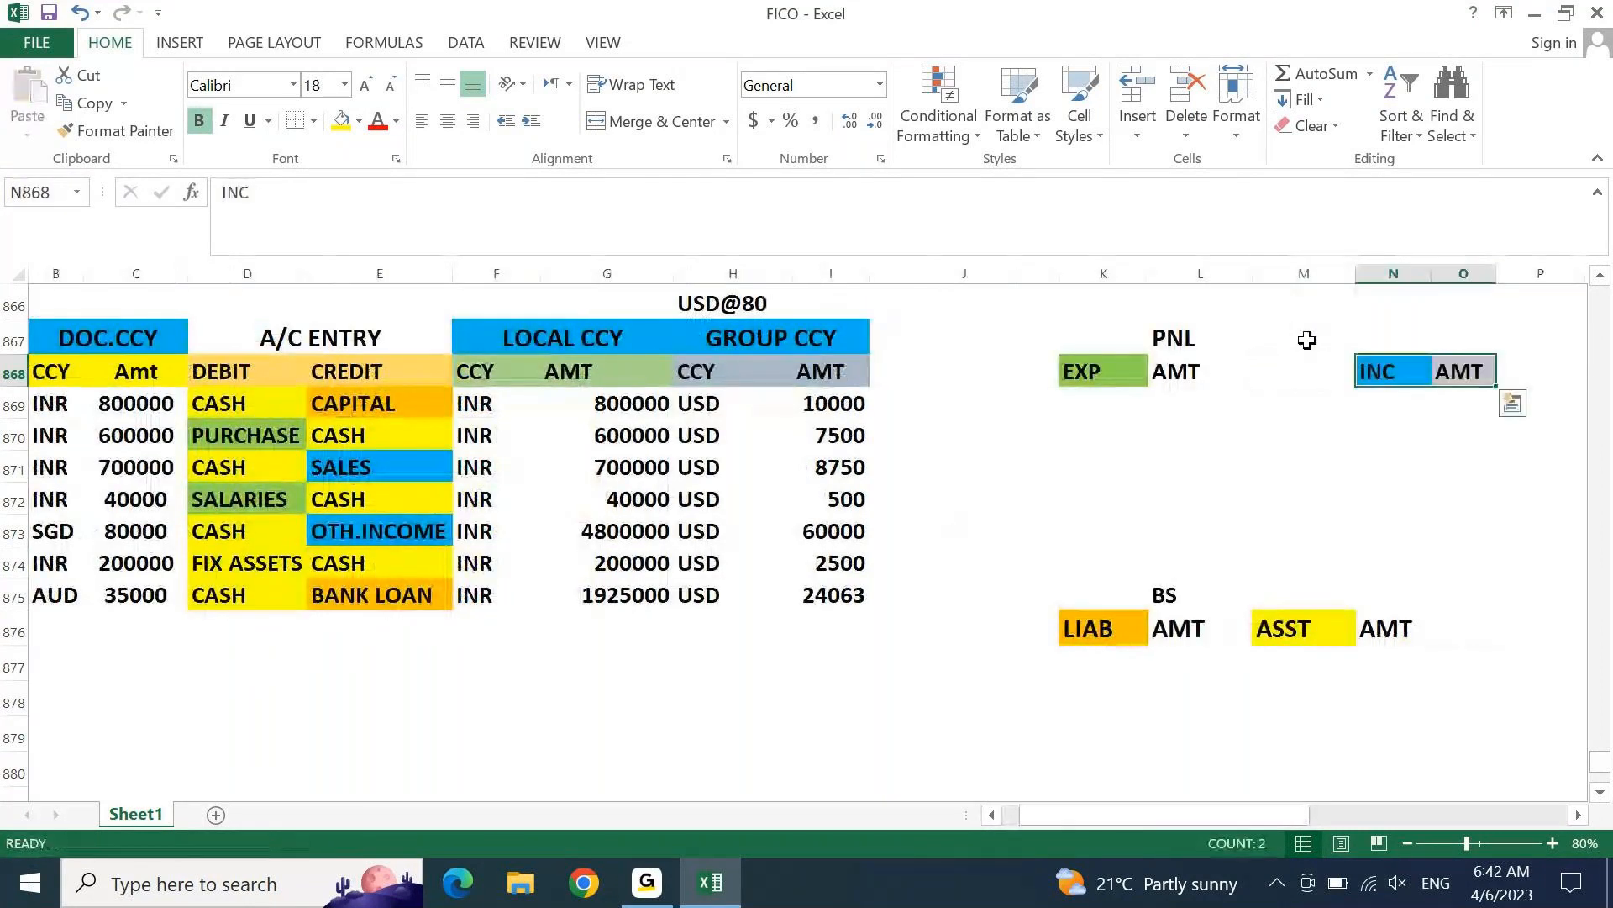
# Step: Enter INR and USD as the amount headers after EXP in L868:M868 and after INC in O868:P868
pyautogui.press('Left')
pyautogui.press('Left')
pyautogui.write('I')
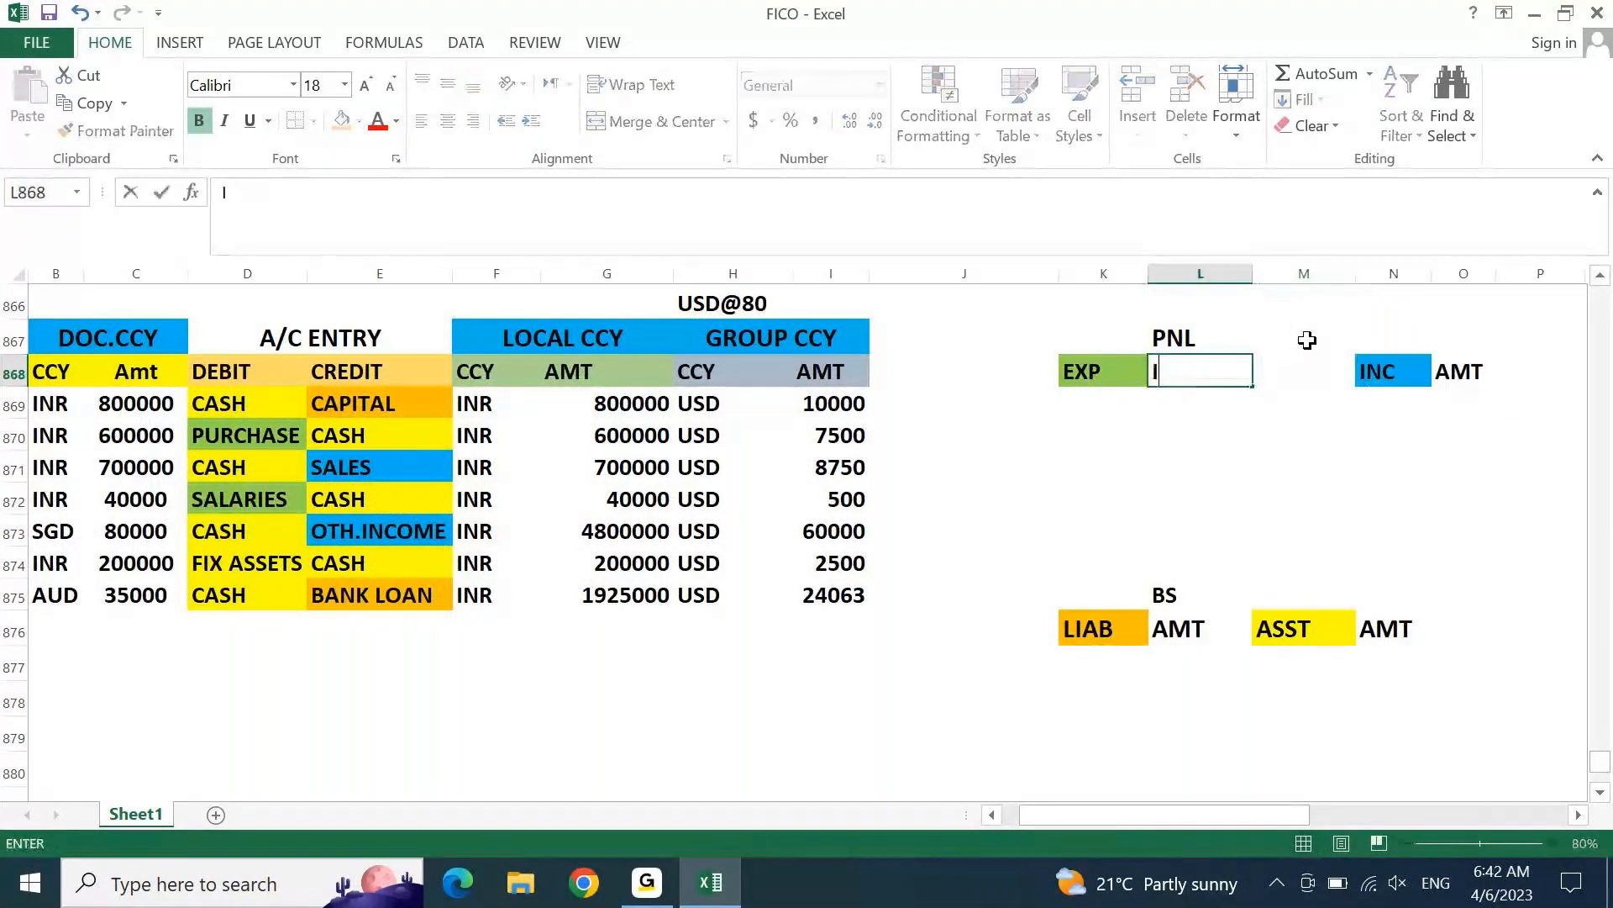
pyautogui.write('NR')
pyautogui.press('Tab')
pyautogui.write('USD')
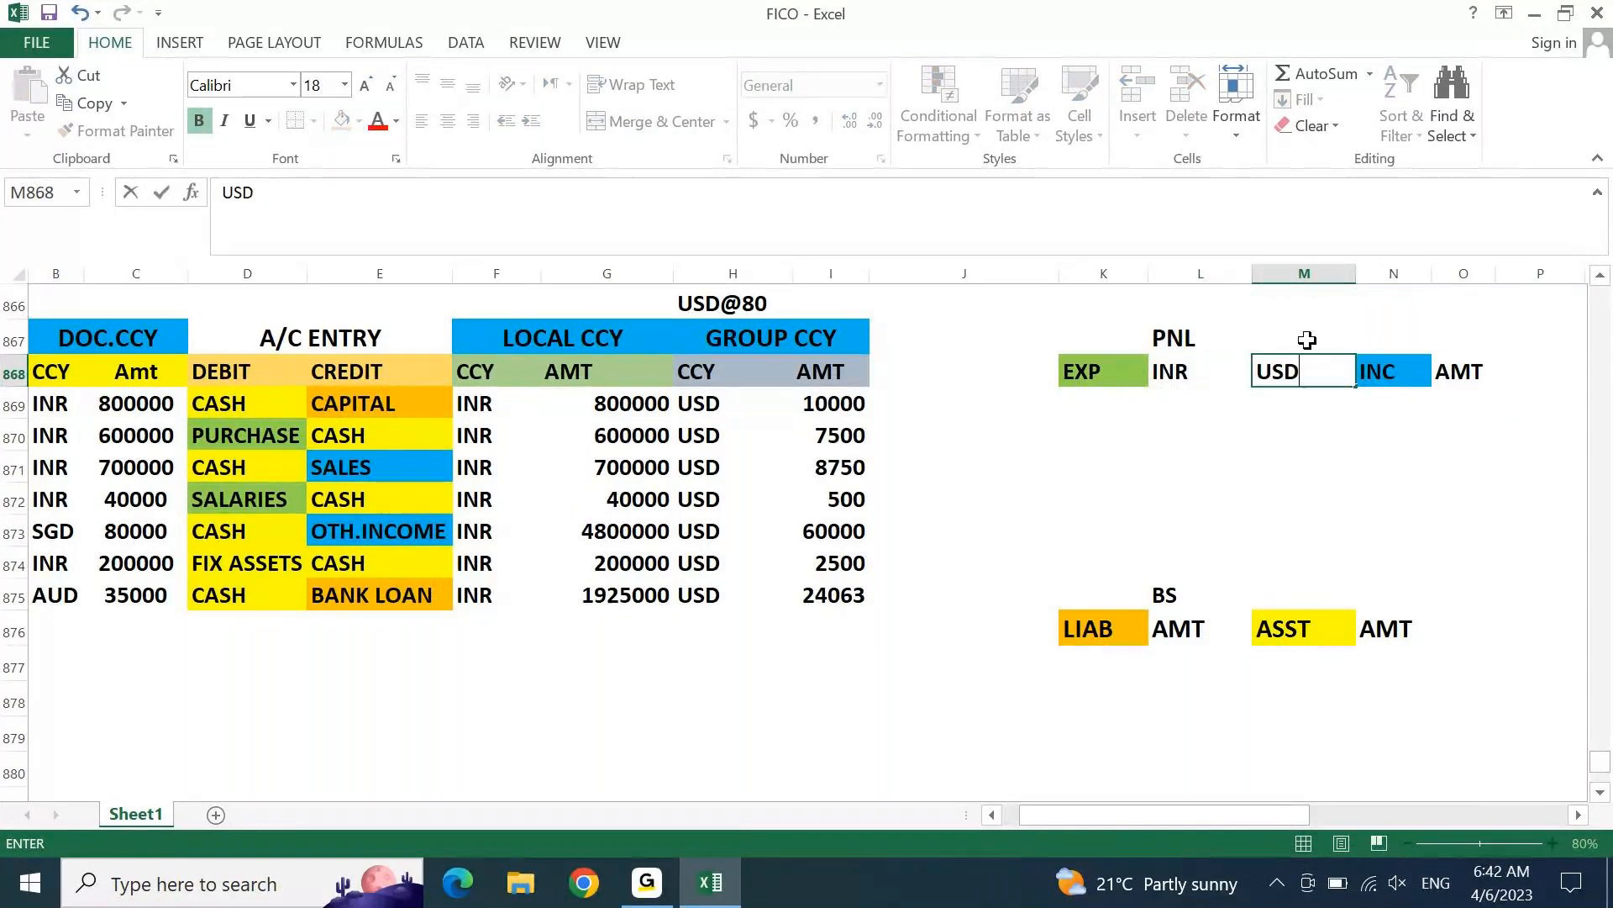
pyautogui.press('Tab')
pyautogui.press('Tab')
pyautogui.write('INR')
pyautogui.hotkey('ctrl', 'Return')
pyautogui.press('Tab')
pyautogui.write('USD')
pyautogui.press('Return')
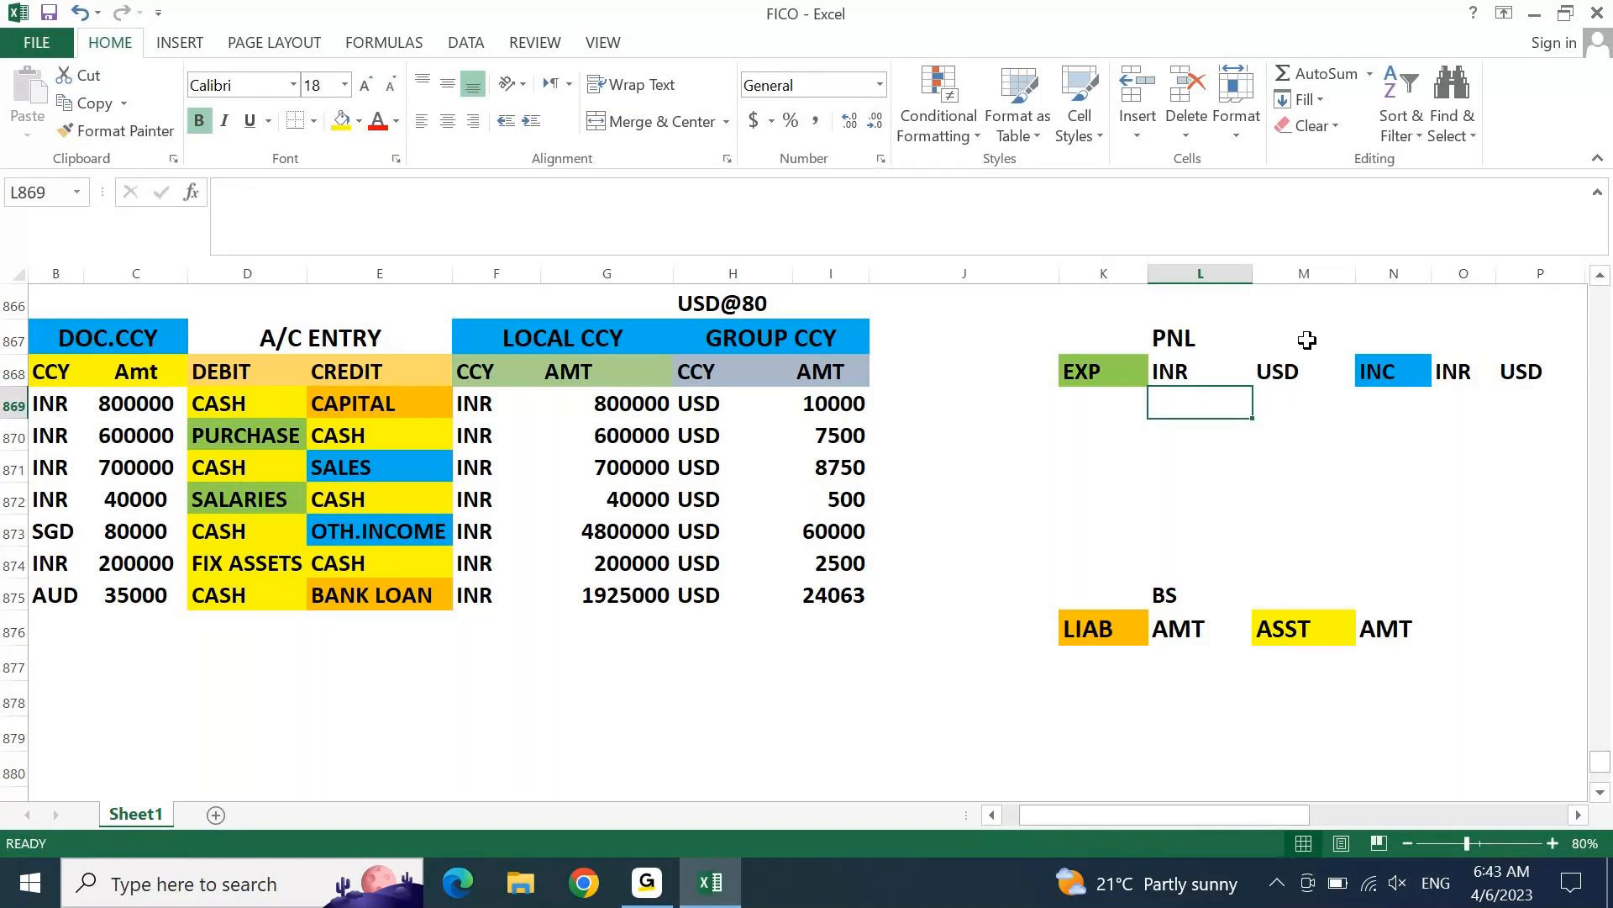
# Step: Merge and center the PNL title across K867:P867 and fill it with light green
pyautogui.press('Up')
pyautogui.press('Up')
pyautogui.press('Left')
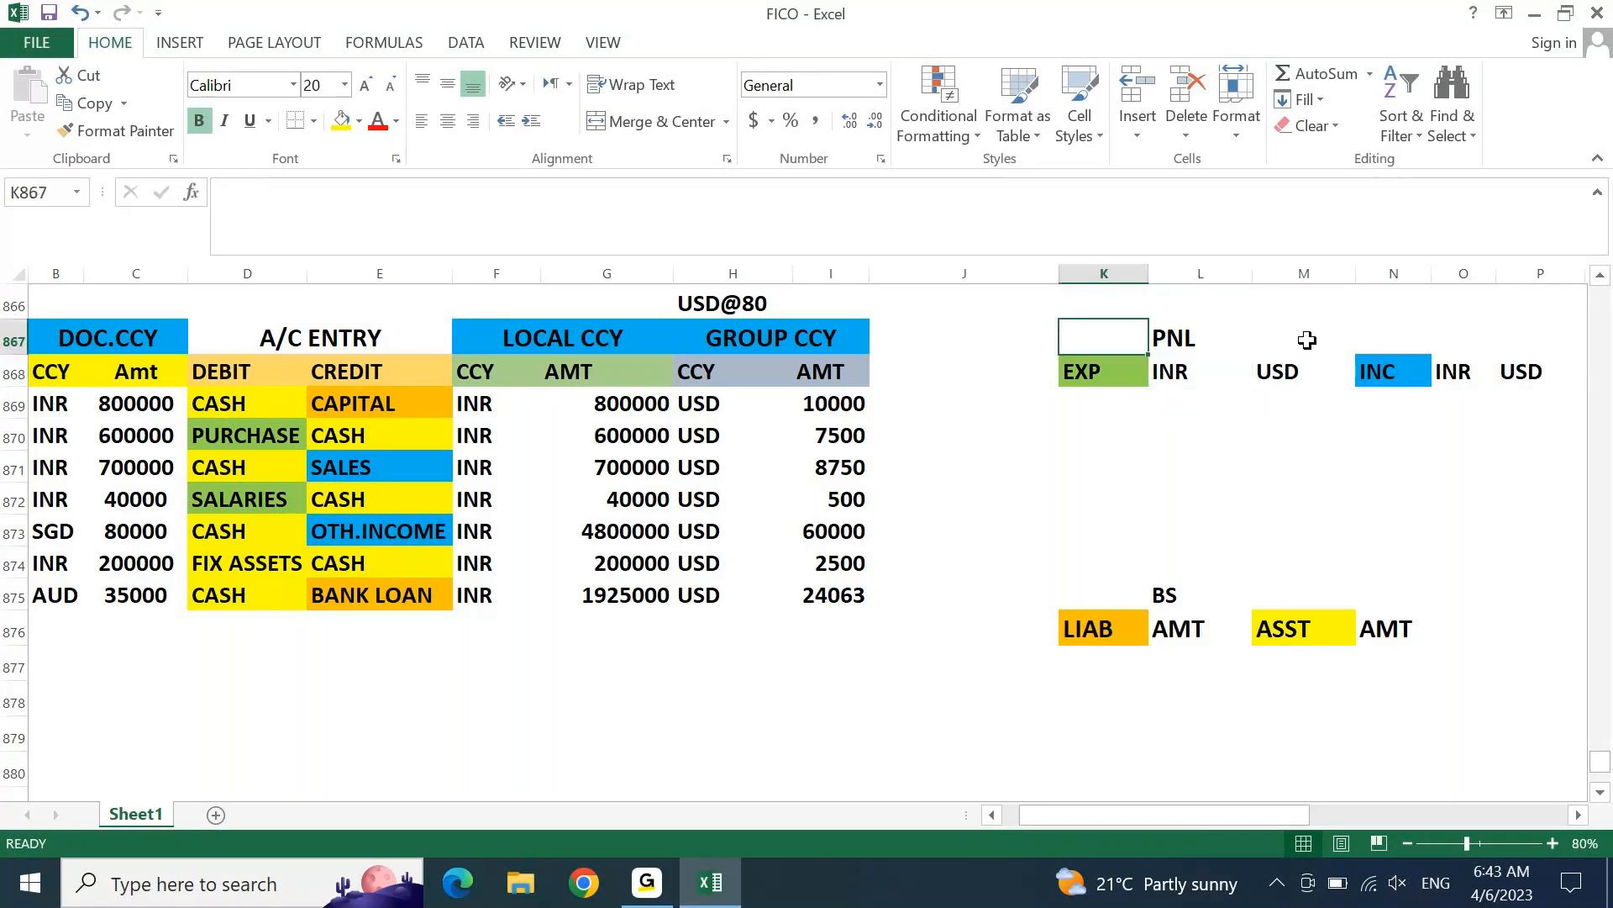
pyautogui.hotkey('shift', 'Right')
pyautogui.hotkey('shift', 'Right')
pyautogui.hotkey('shift', 'Right')
pyautogui.hotkey('shift', 'Right')
pyautogui.hotkey('shift', 'Right')
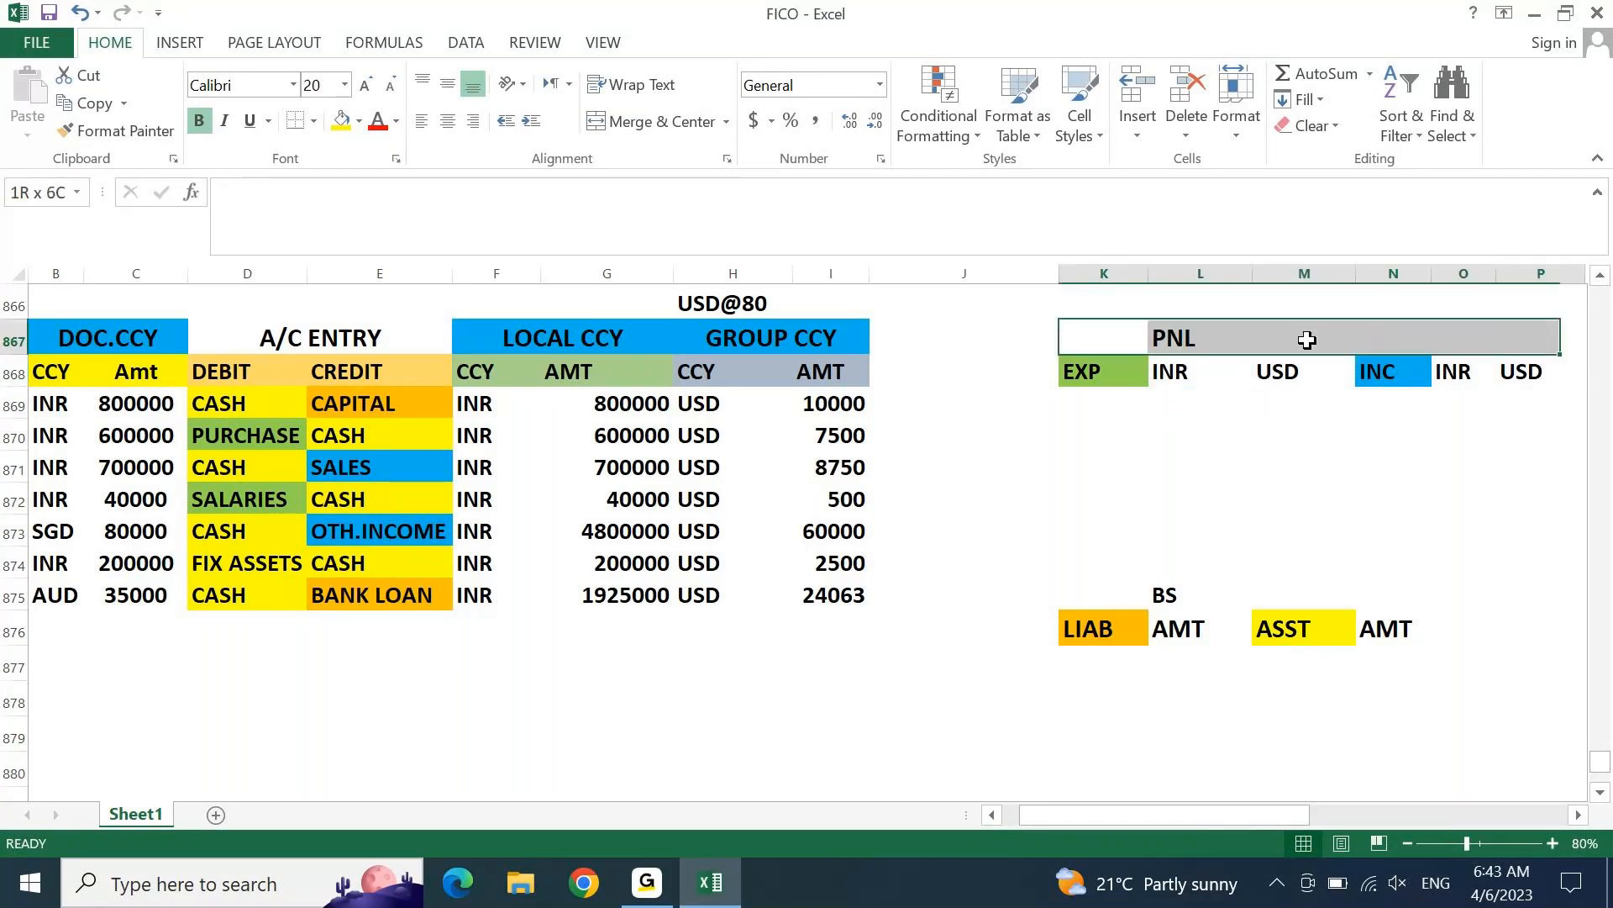
pyautogui.hotkey('shift', 'Right')
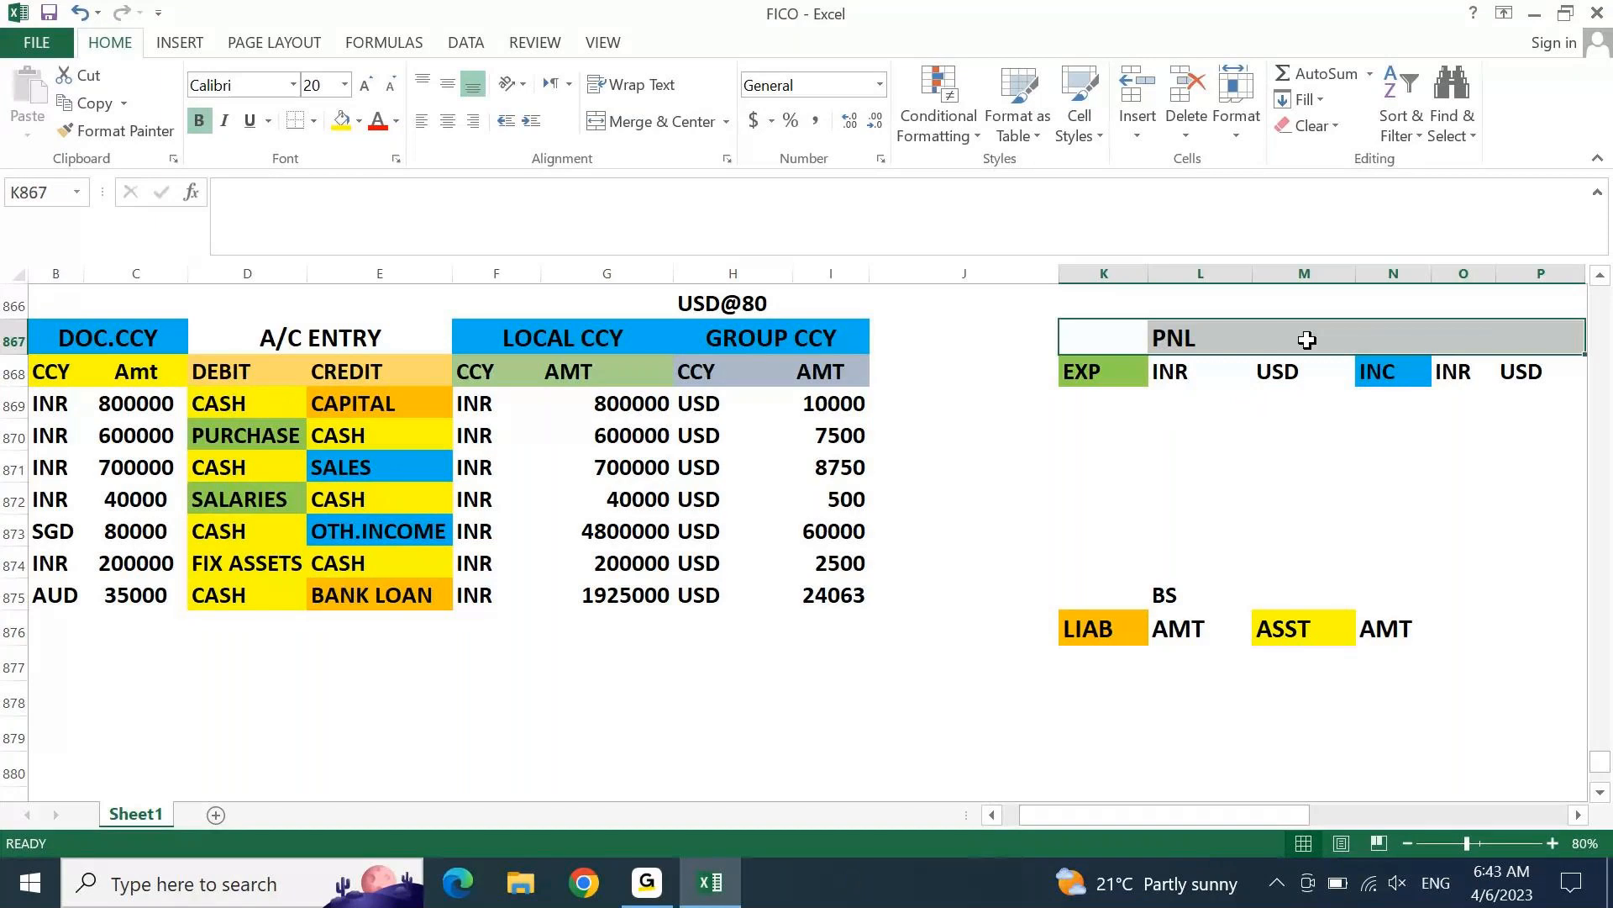
pyautogui.click(655, 121)
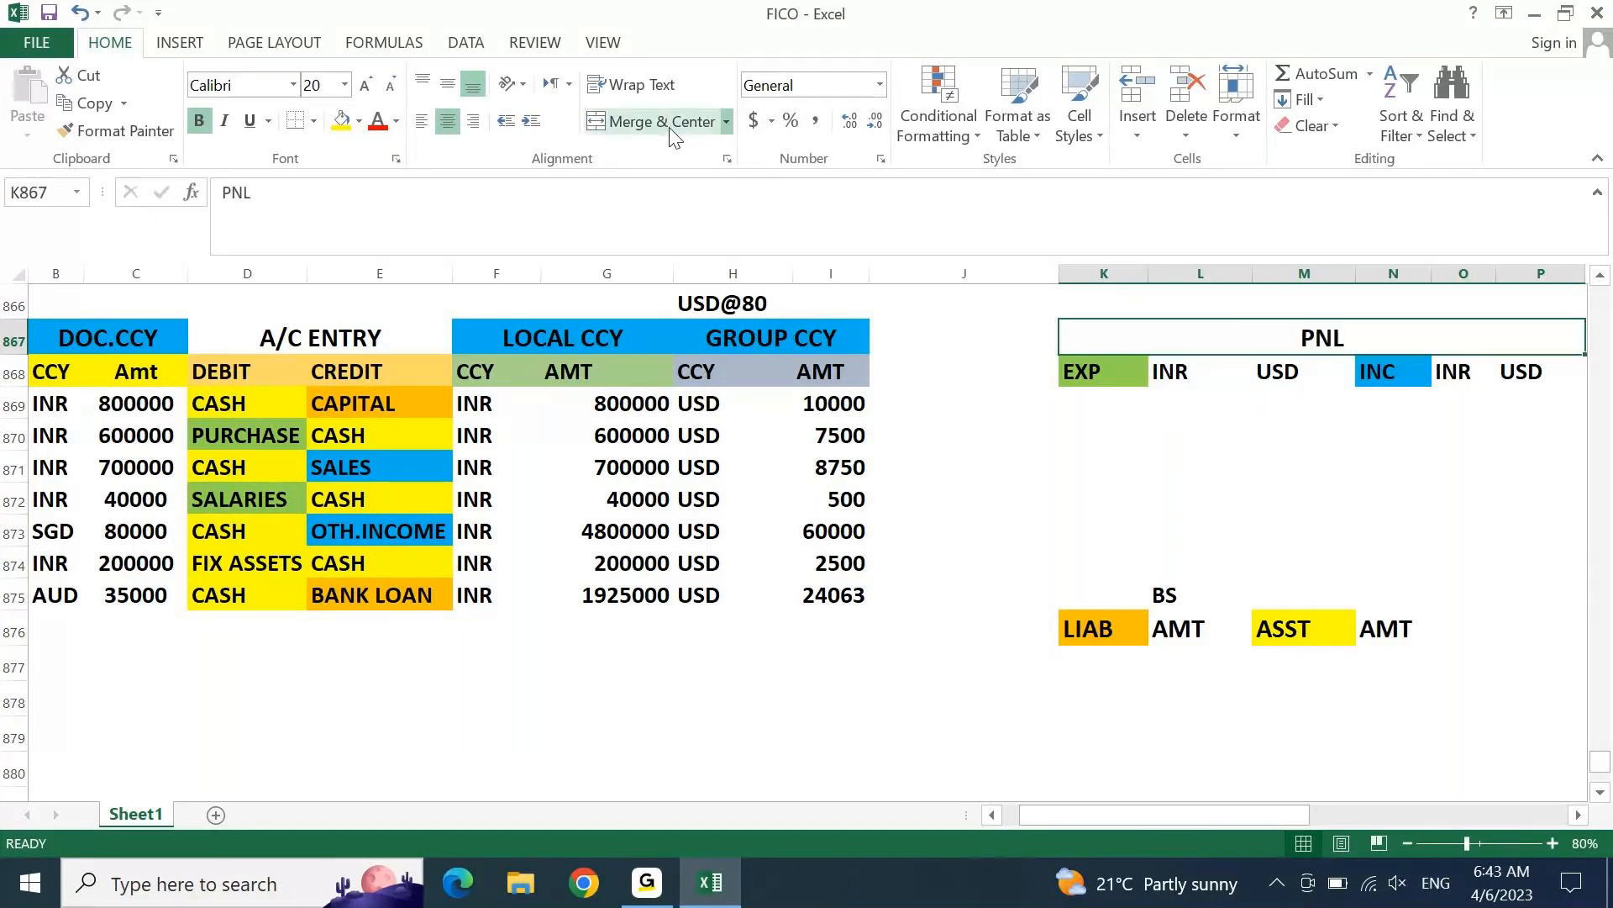
pyautogui.click(359, 120)
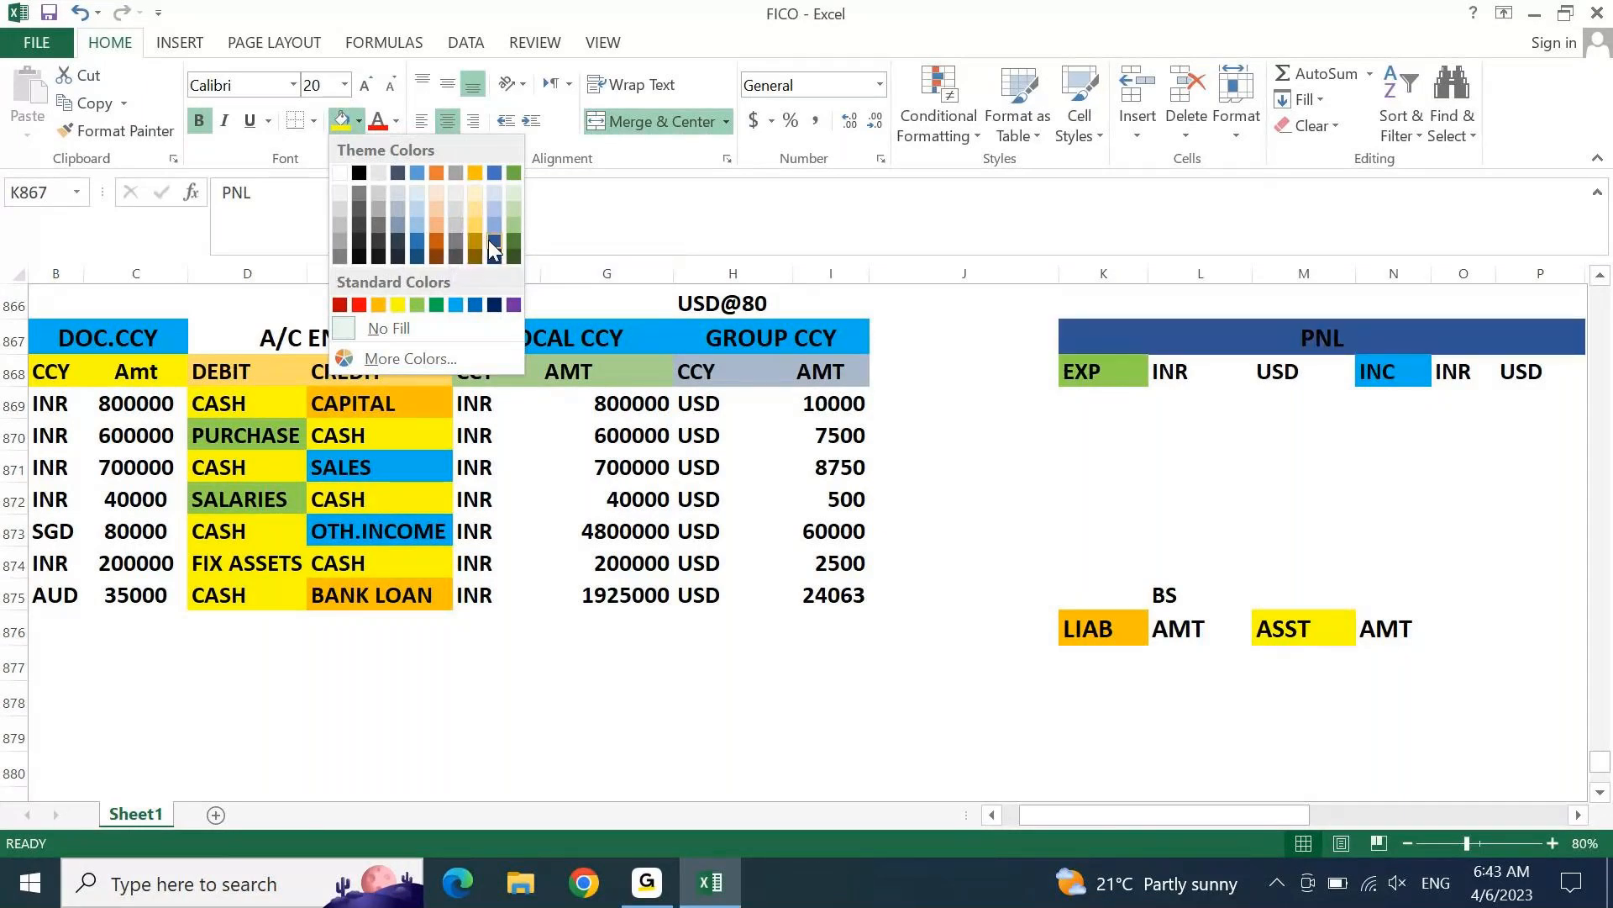
pyautogui.click(513, 209)
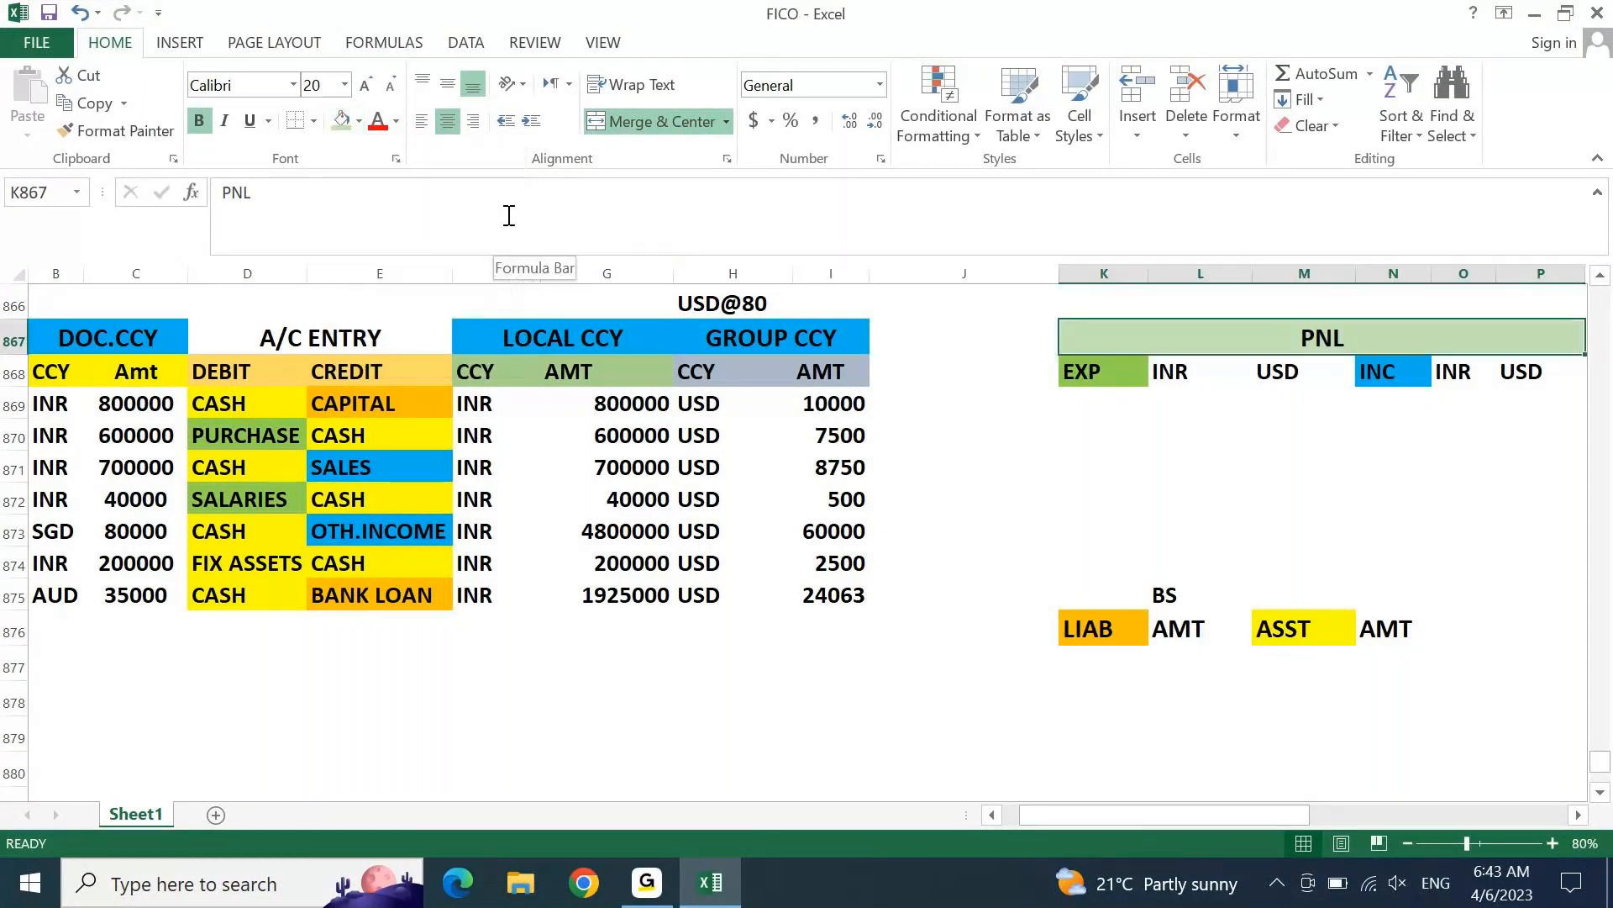
# Step: Center the contents of the PNL table range K868:P873 horizontally
pyautogui.press('Down')
pyautogui.press('Down')
pyautogui.press('Up')
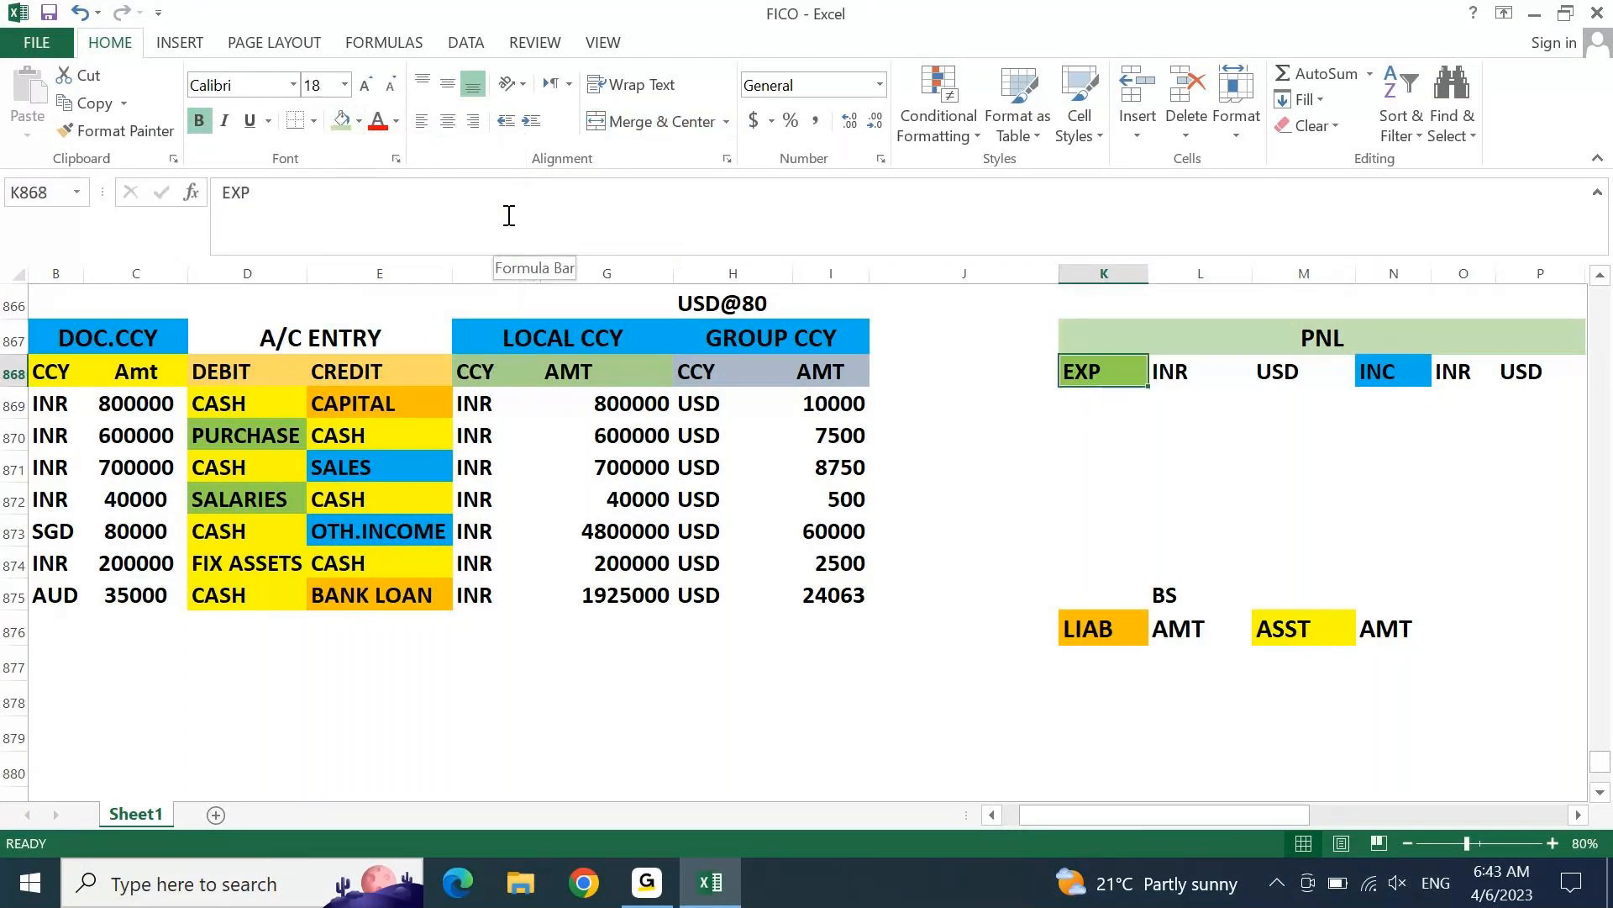
pyautogui.hotkey('shift', 'Right')
pyautogui.hotkey('shift', 'Right')
pyautogui.hotkey('shift', 'Right')
pyautogui.hotkey('shift', 'Right')
pyautogui.hotkey('shift', 'Right')
pyautogui.hotkey('shift', 'Down')
pyautogui.hotkey('shift', 'Down')
pyautogui.hotkey('shift', 'Down')
pyautogui.hotkey('shift', 'Down')
pyautogui.hotkey('shift', 'Down')
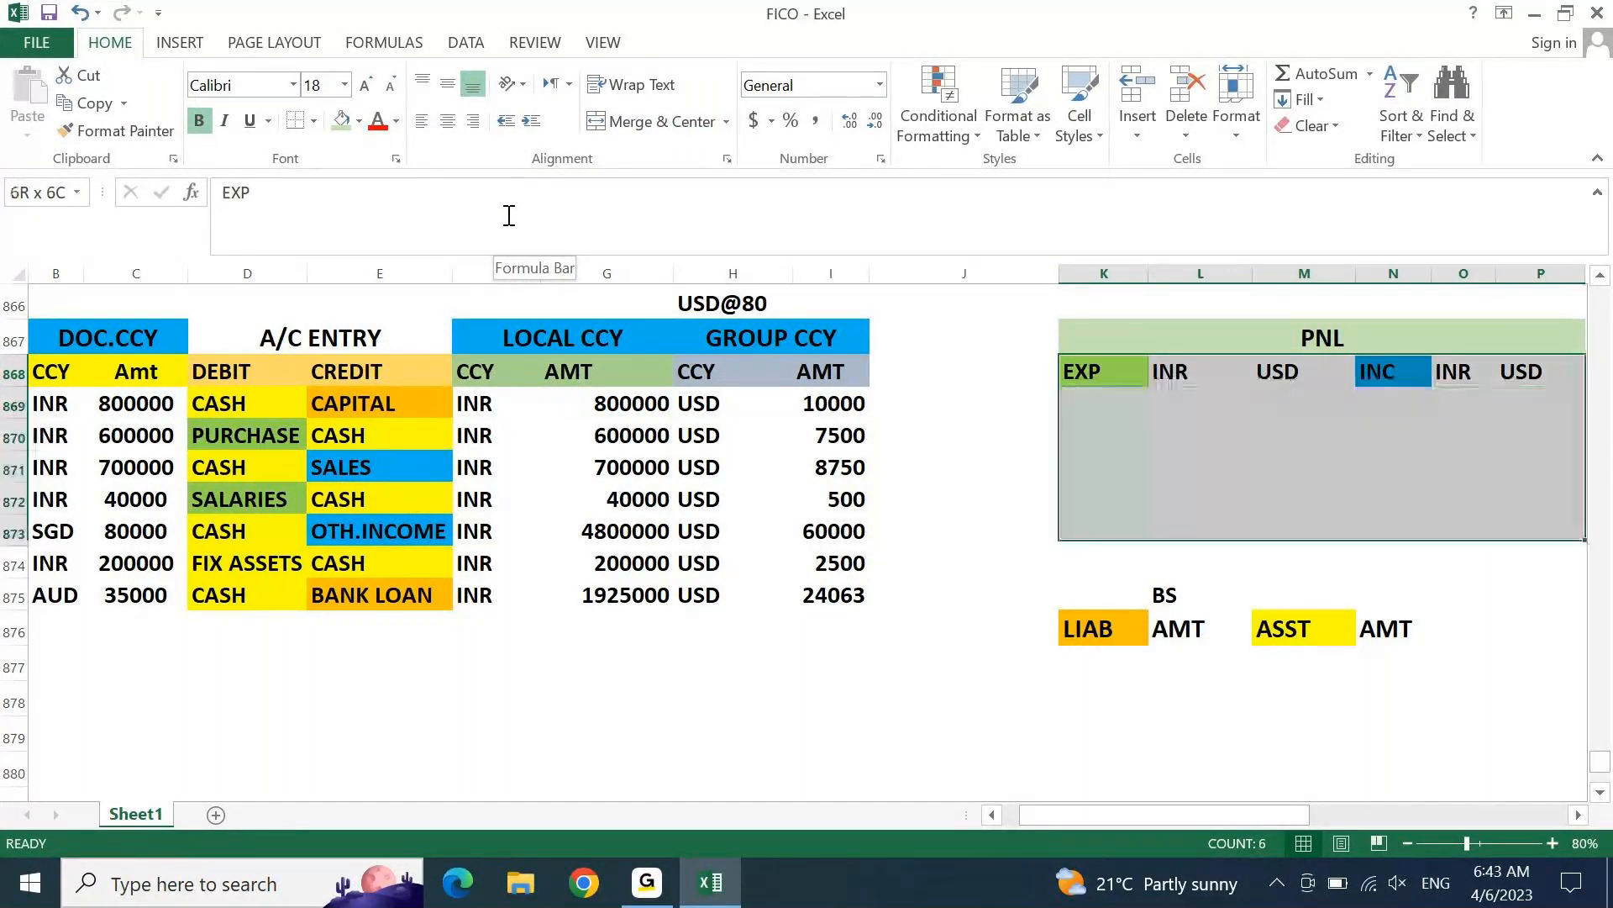
pyautogui.click(449, 126)
# Step: Copy the debit accounts PURCHASE and SALARIES together into the EXP column of the PNL table, starting at K869
pyautogui.press('Left')
pyautogui.press('Down')
pyautogui.press('Left')
pyautogui.press('Left')
pyautogui.press('Left')
pyautogui.press('Left')
pyautogui.press('Left')
pyautogui.press('Left')
pyautogui.press('Down')
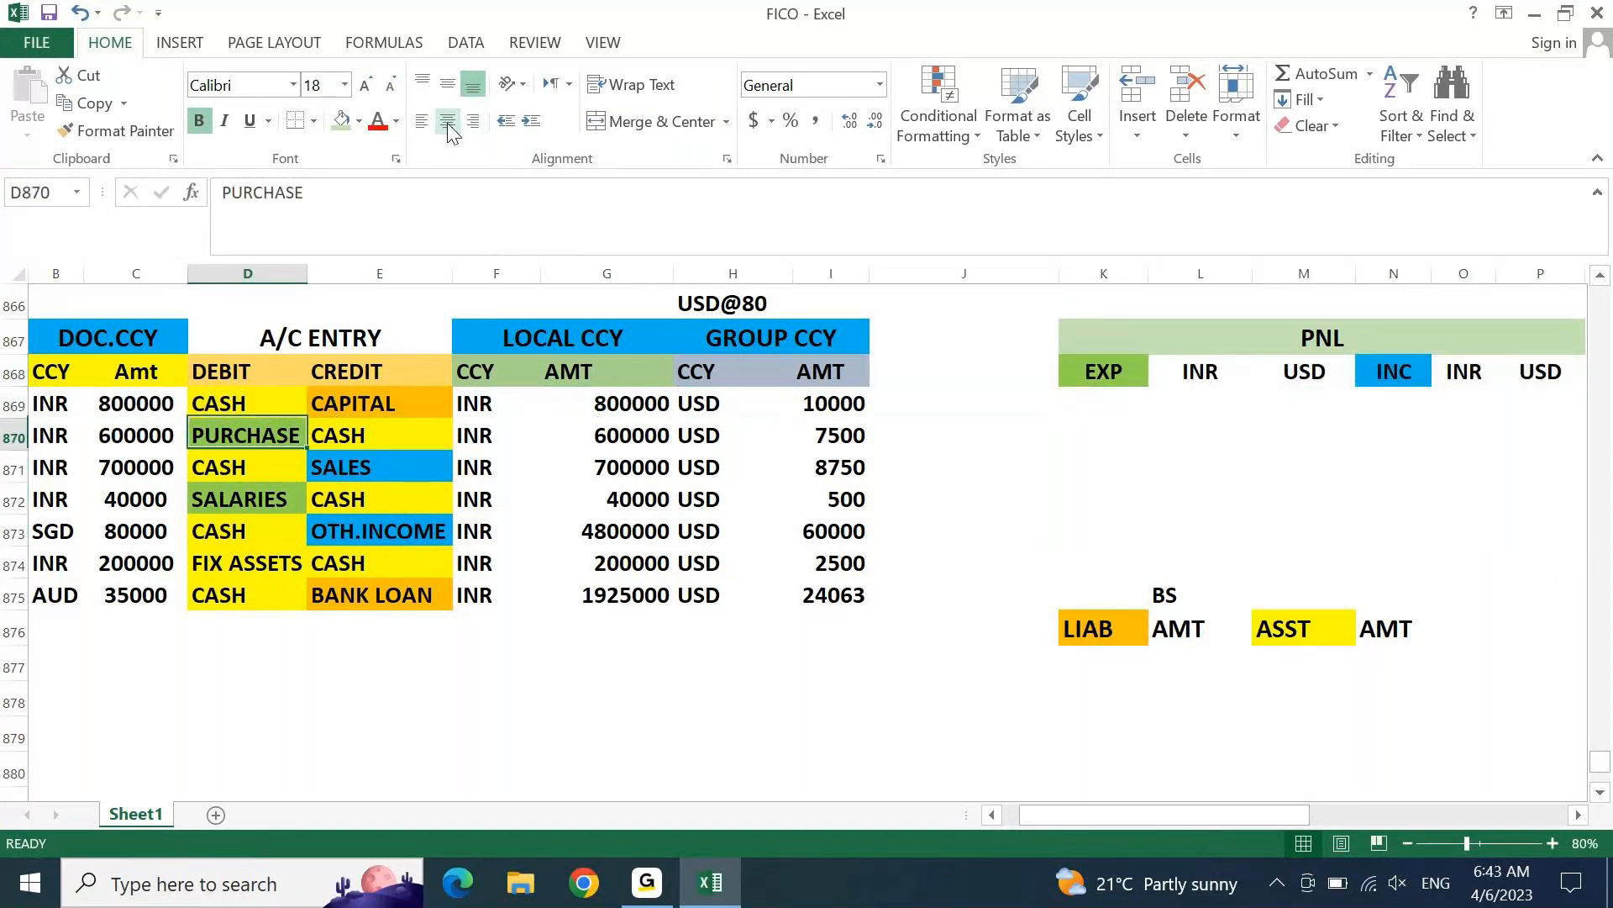
pyautogui.keyDown('ctrl'); pyautogui.click(250, 501); pyautogui.keyUp('ctrl')
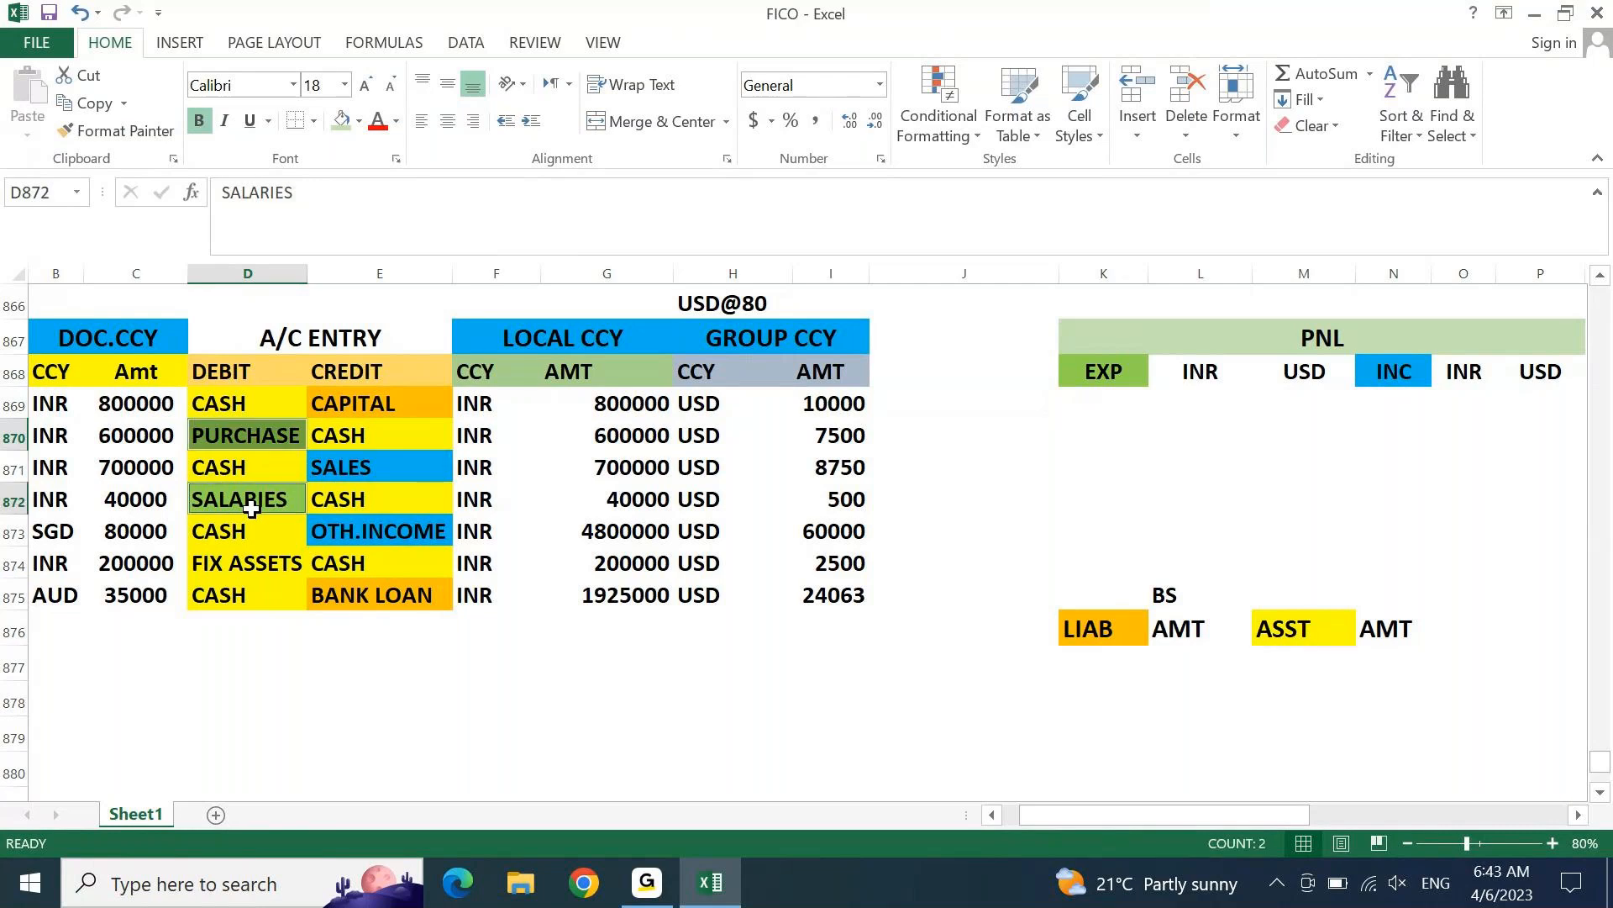
pyautogui.hotkey('ctrl', 'c')
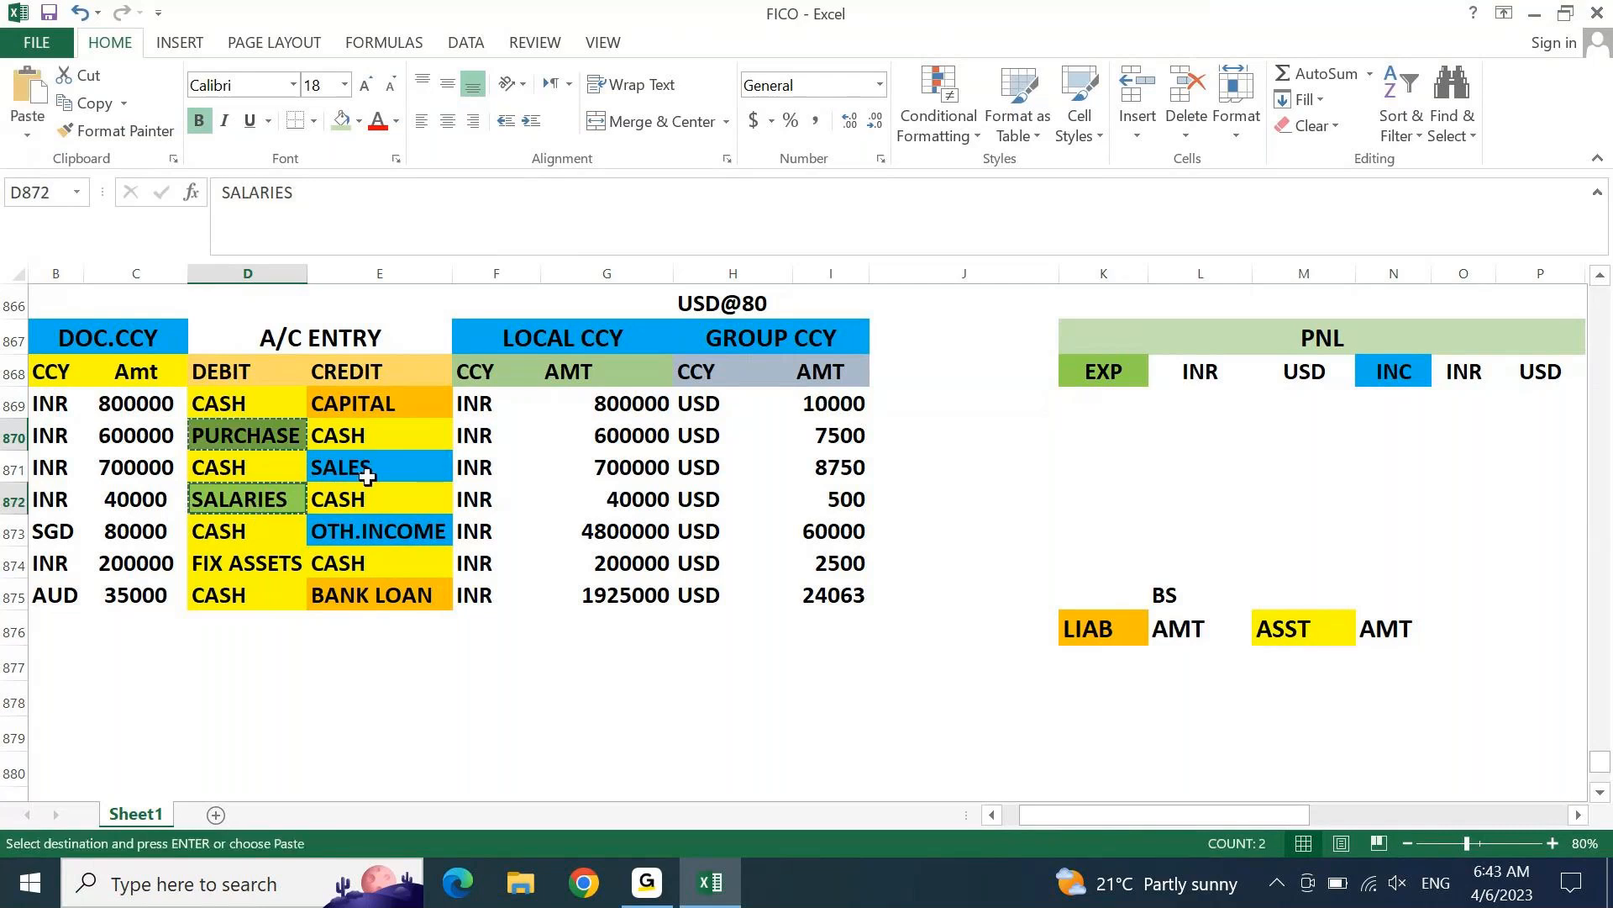
pyautogui.click(1094, 406)
pyautogui.hotkey('ctrl', 'v')
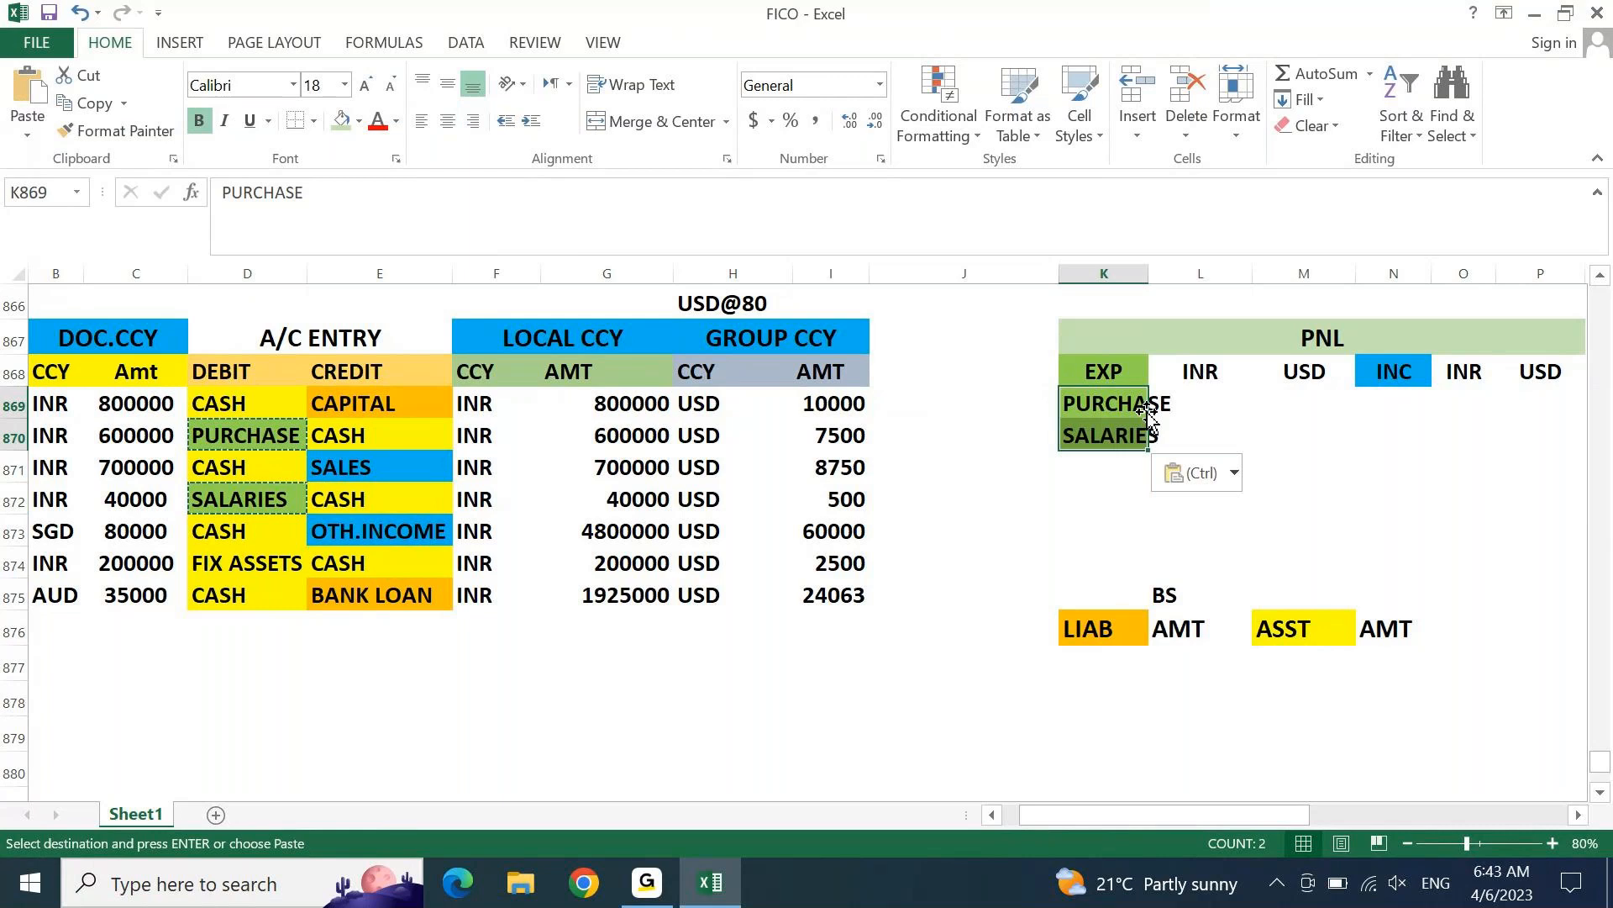
# Step: AutoFit the width of column K to the PURCHASE and SALARIES entries
pyautogui.write('CA')
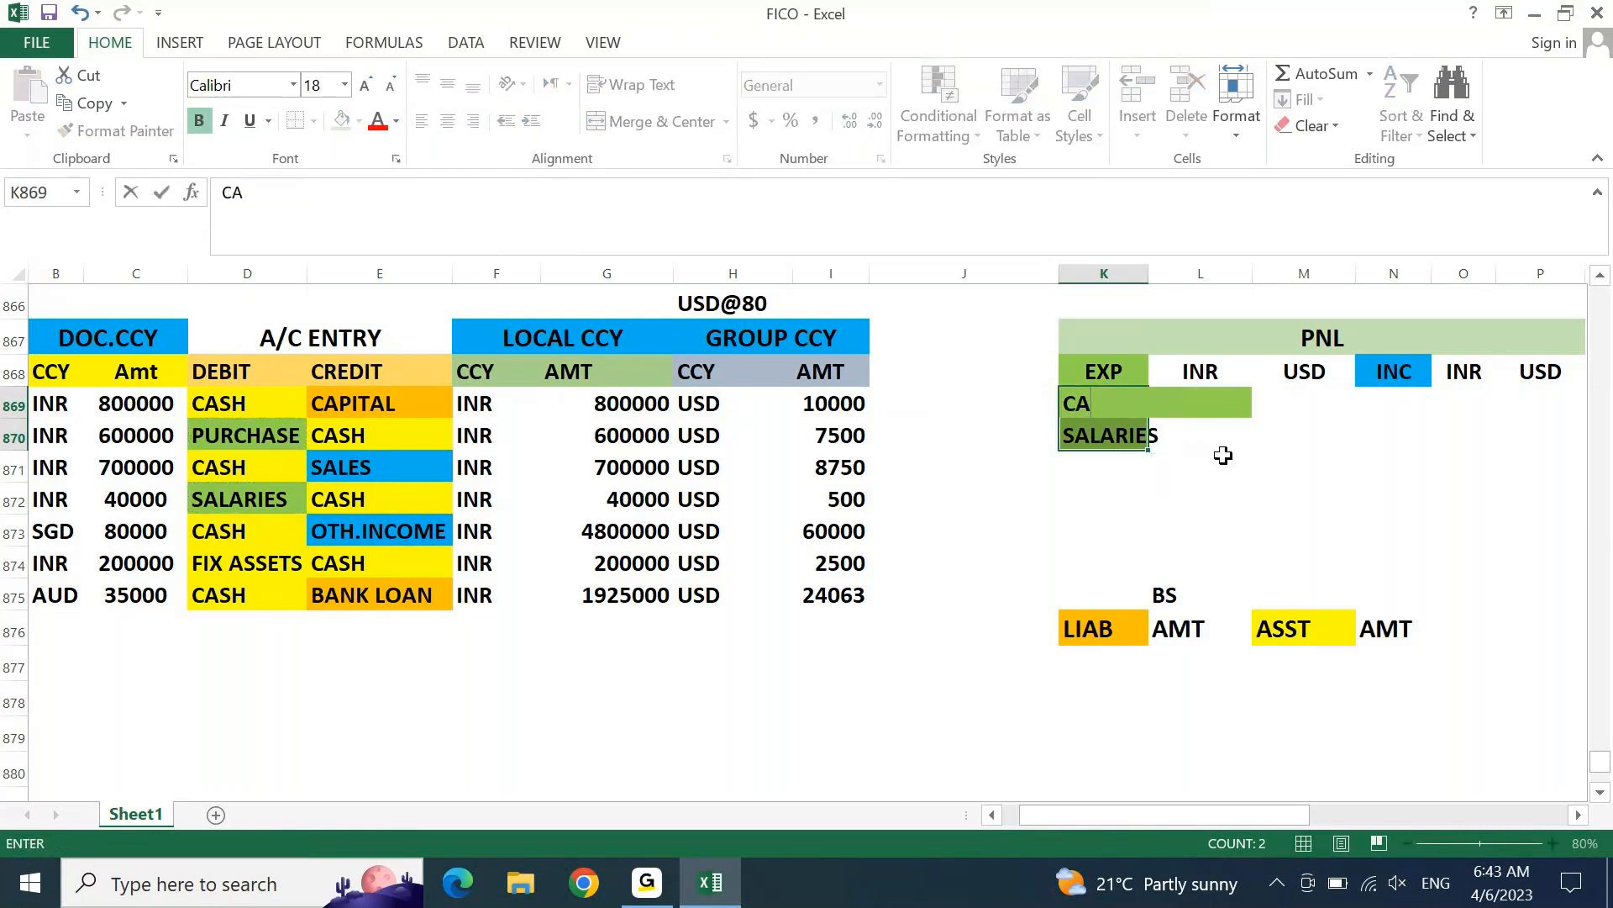
pyautogui.press('Escape')
pyautogui.hotkey('alt', 'o')
pyautogui.press('c')
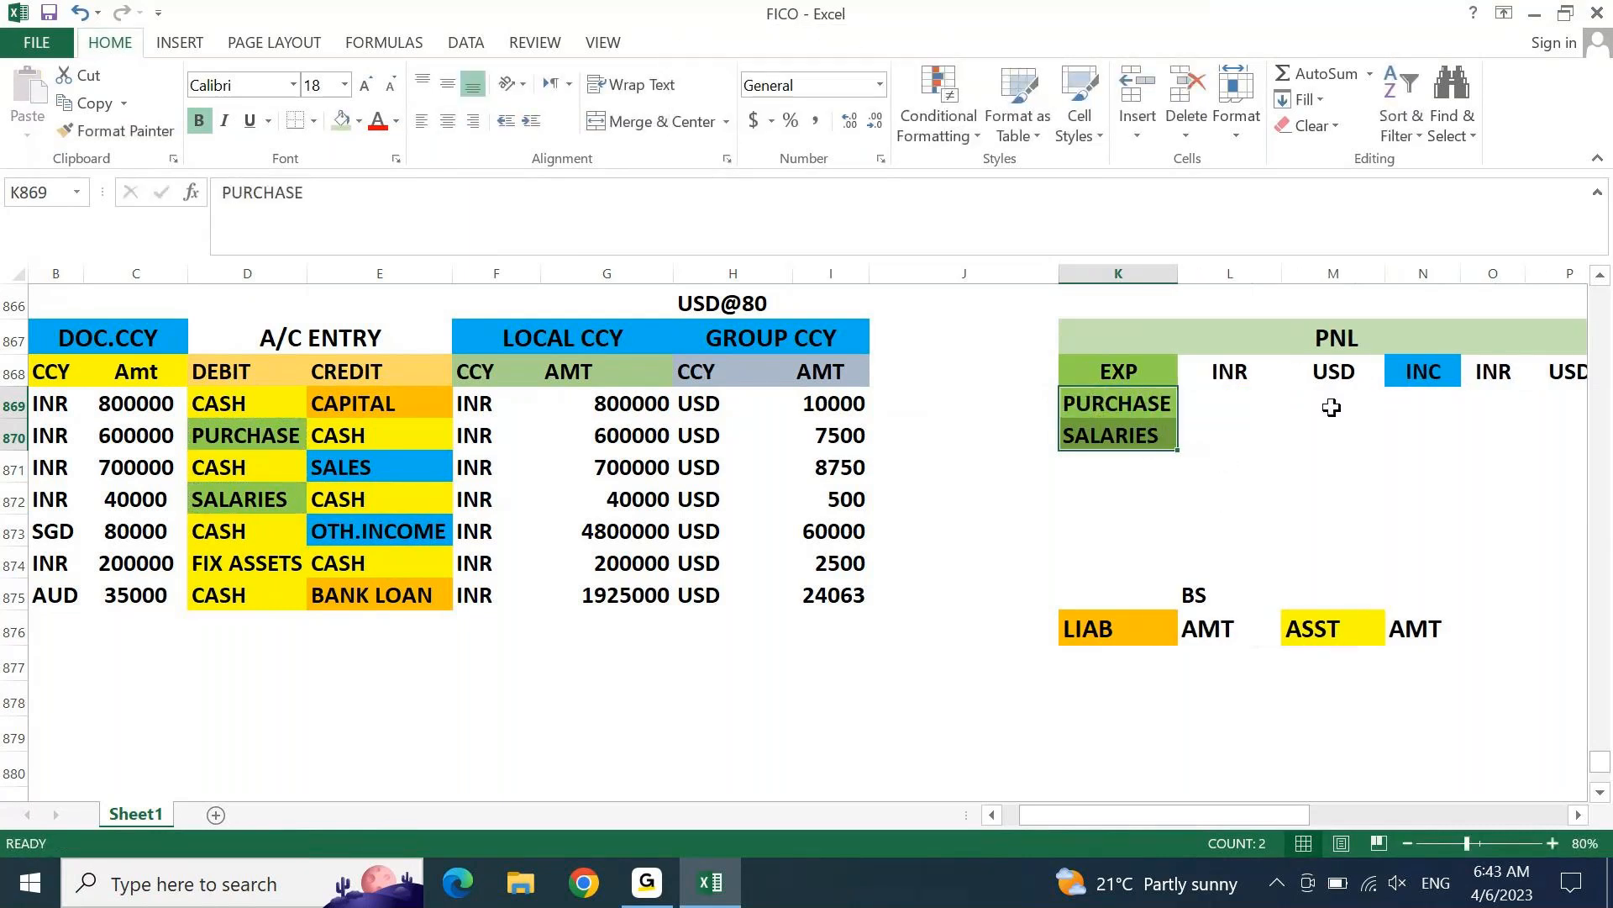
pyautogui.press('a')
# Step: Copy the local currency amounts of Purchases and Salaries into the expense INR column, starting at L869
pyautogui.click(1243, 402)
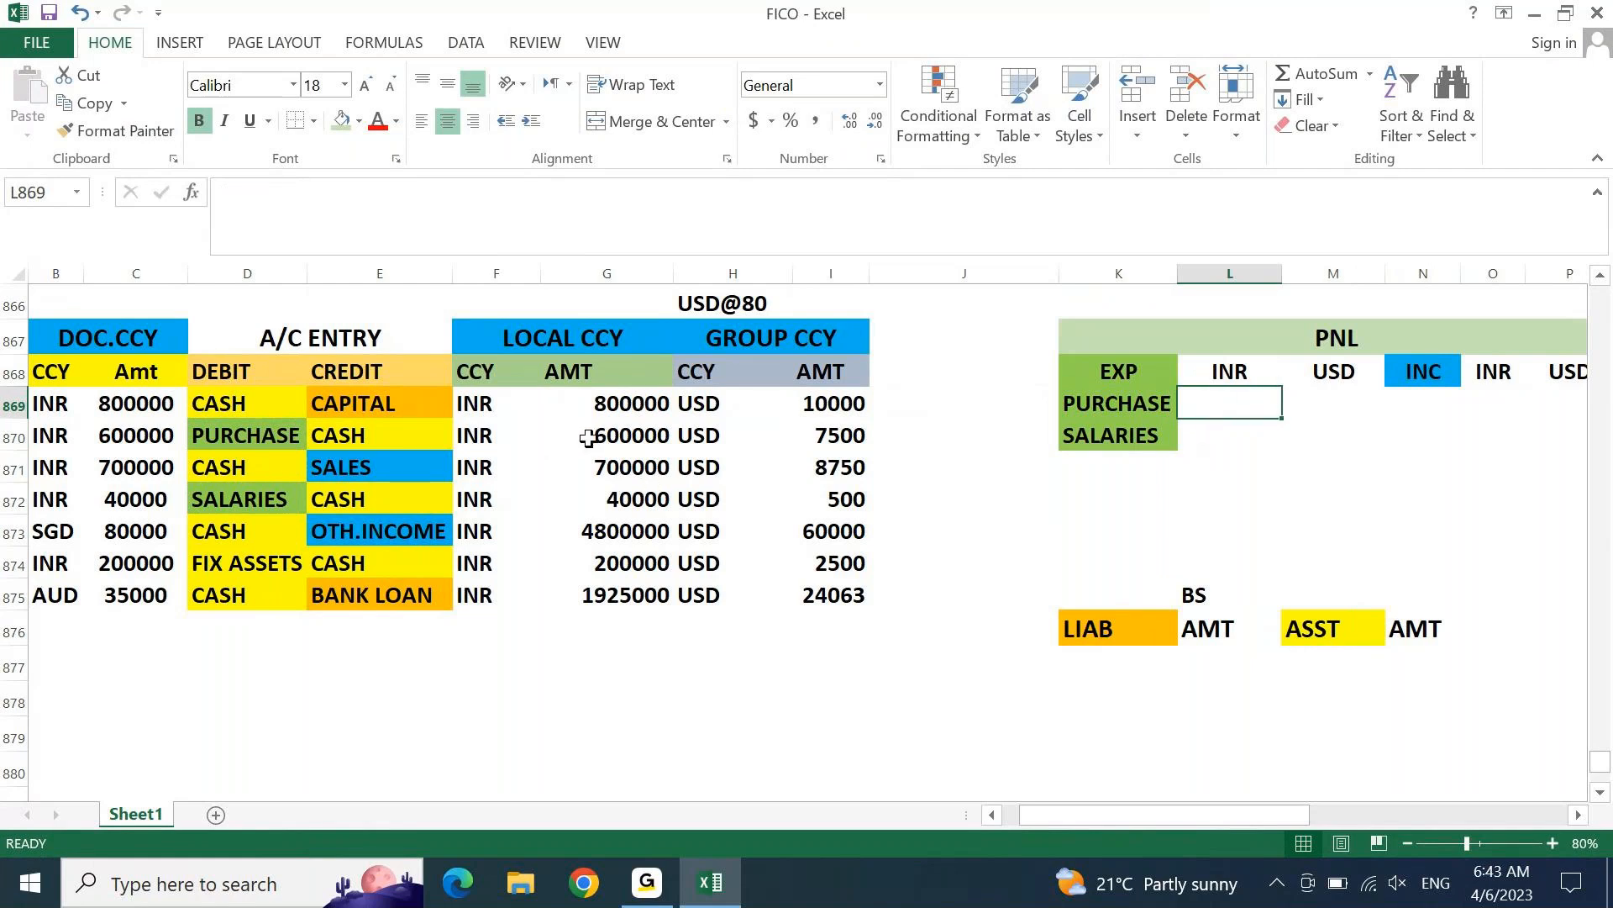
pyautogui.click(618, 438)
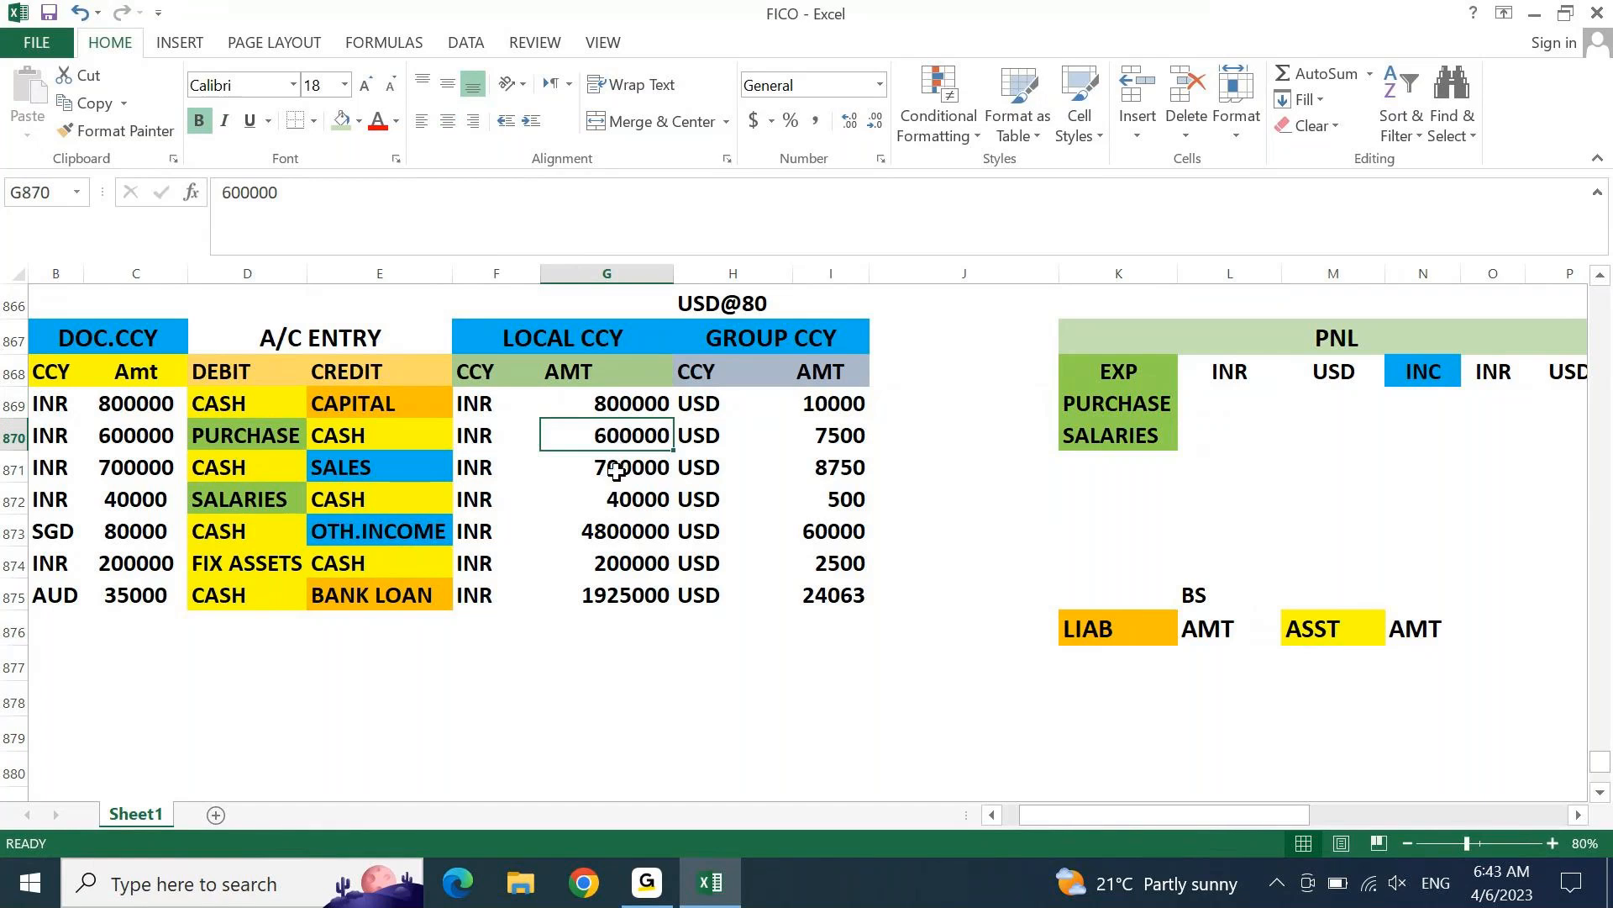
pyautogui.keyDown('ctrl'); pyautogui.click(617, 498); pyautogui.keyUp('ctrl')
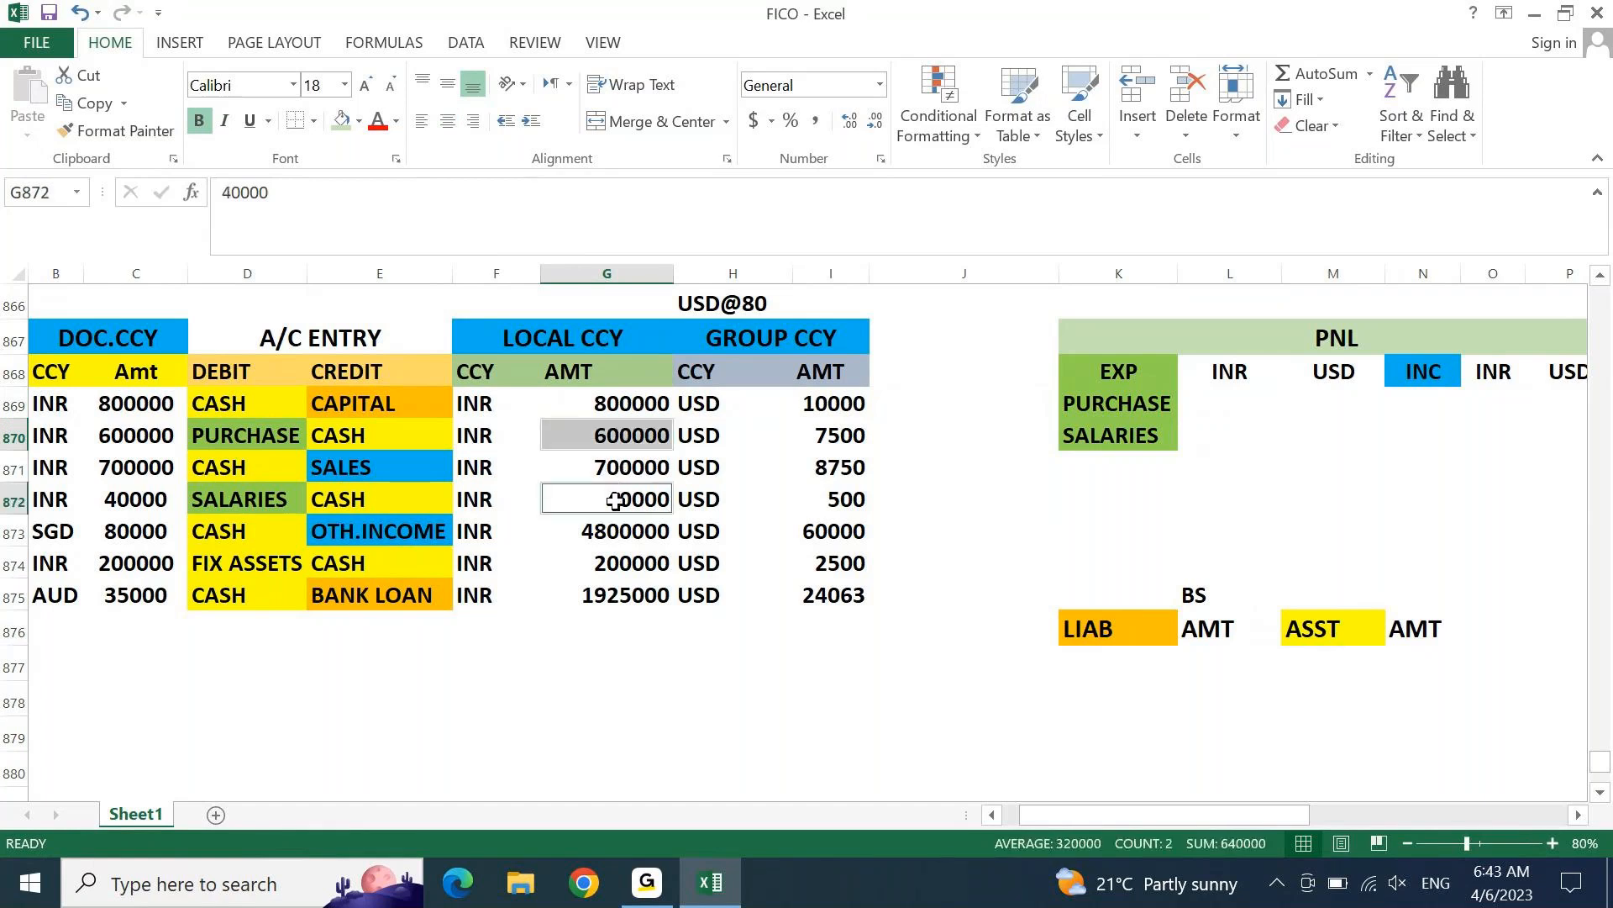
pyautogui.hotkey('ctrl', 'c')
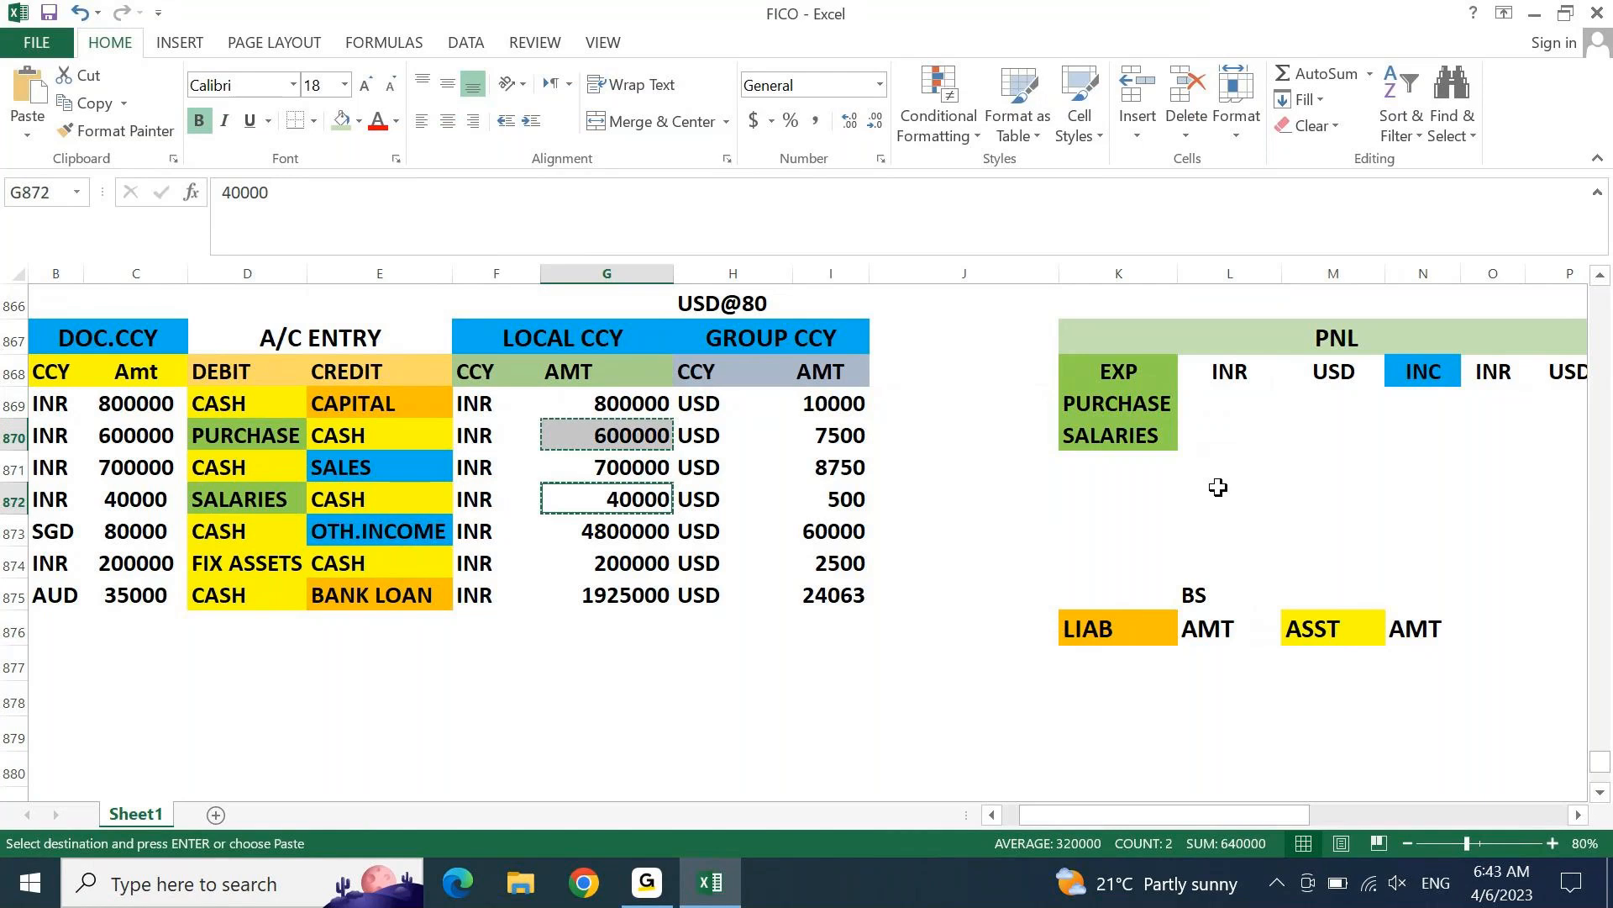
pyautogui.click(1220, 400)
pyautogui.hotkey('ctrl', 'v')
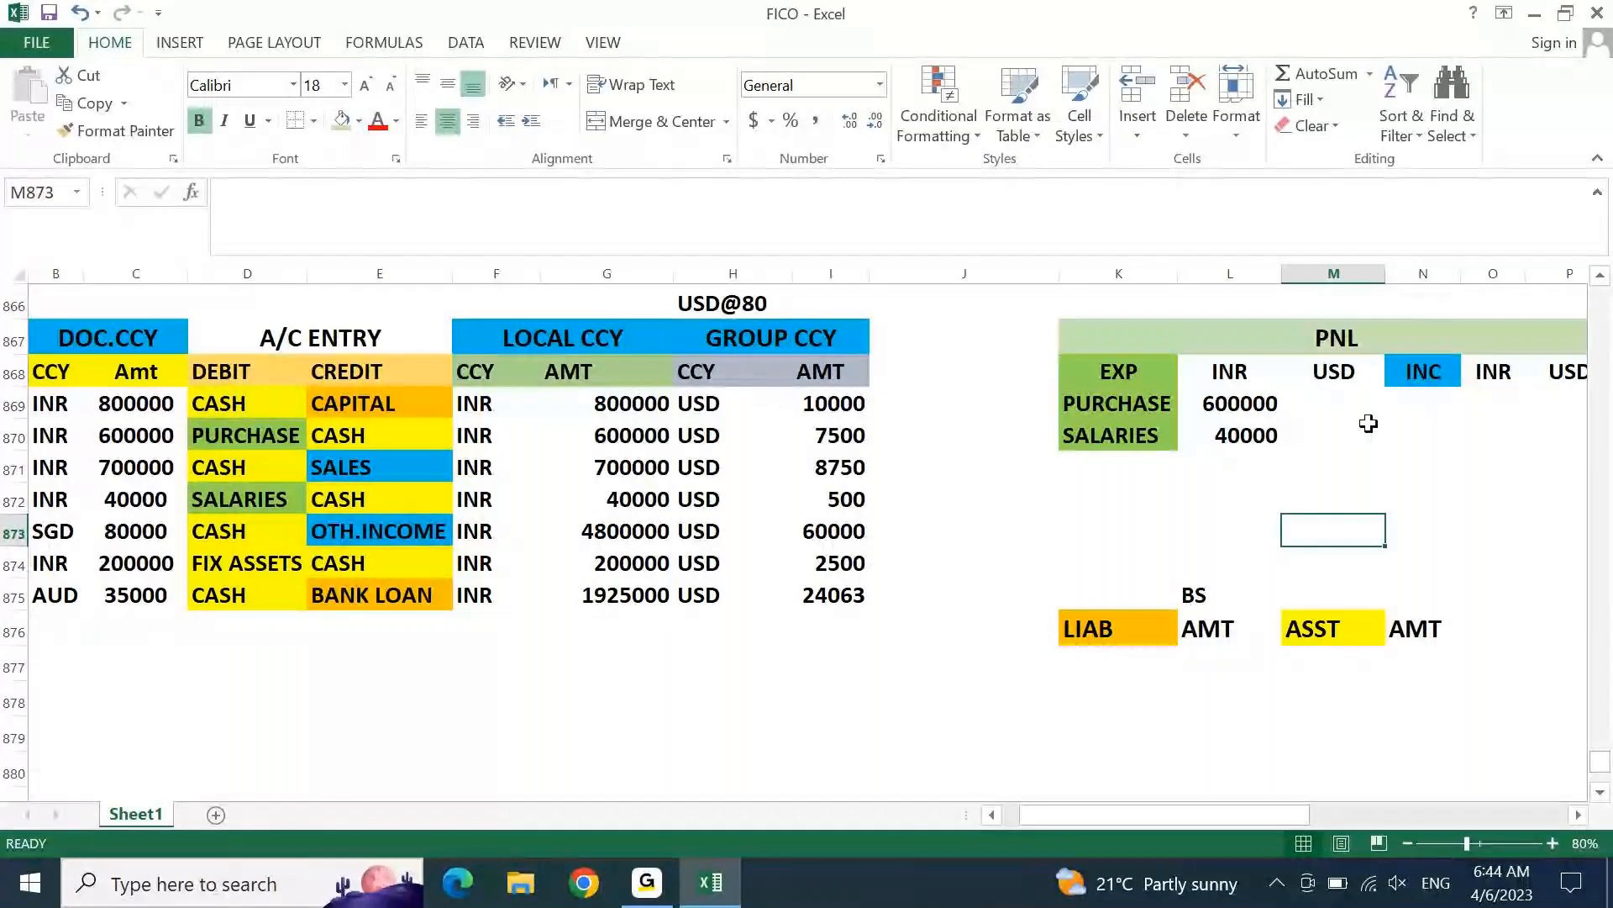
# Step: Copy the group currency amounts of Purchases and Salaries into the expense USD column, starting at M869
pyautogui.click(846, 437)
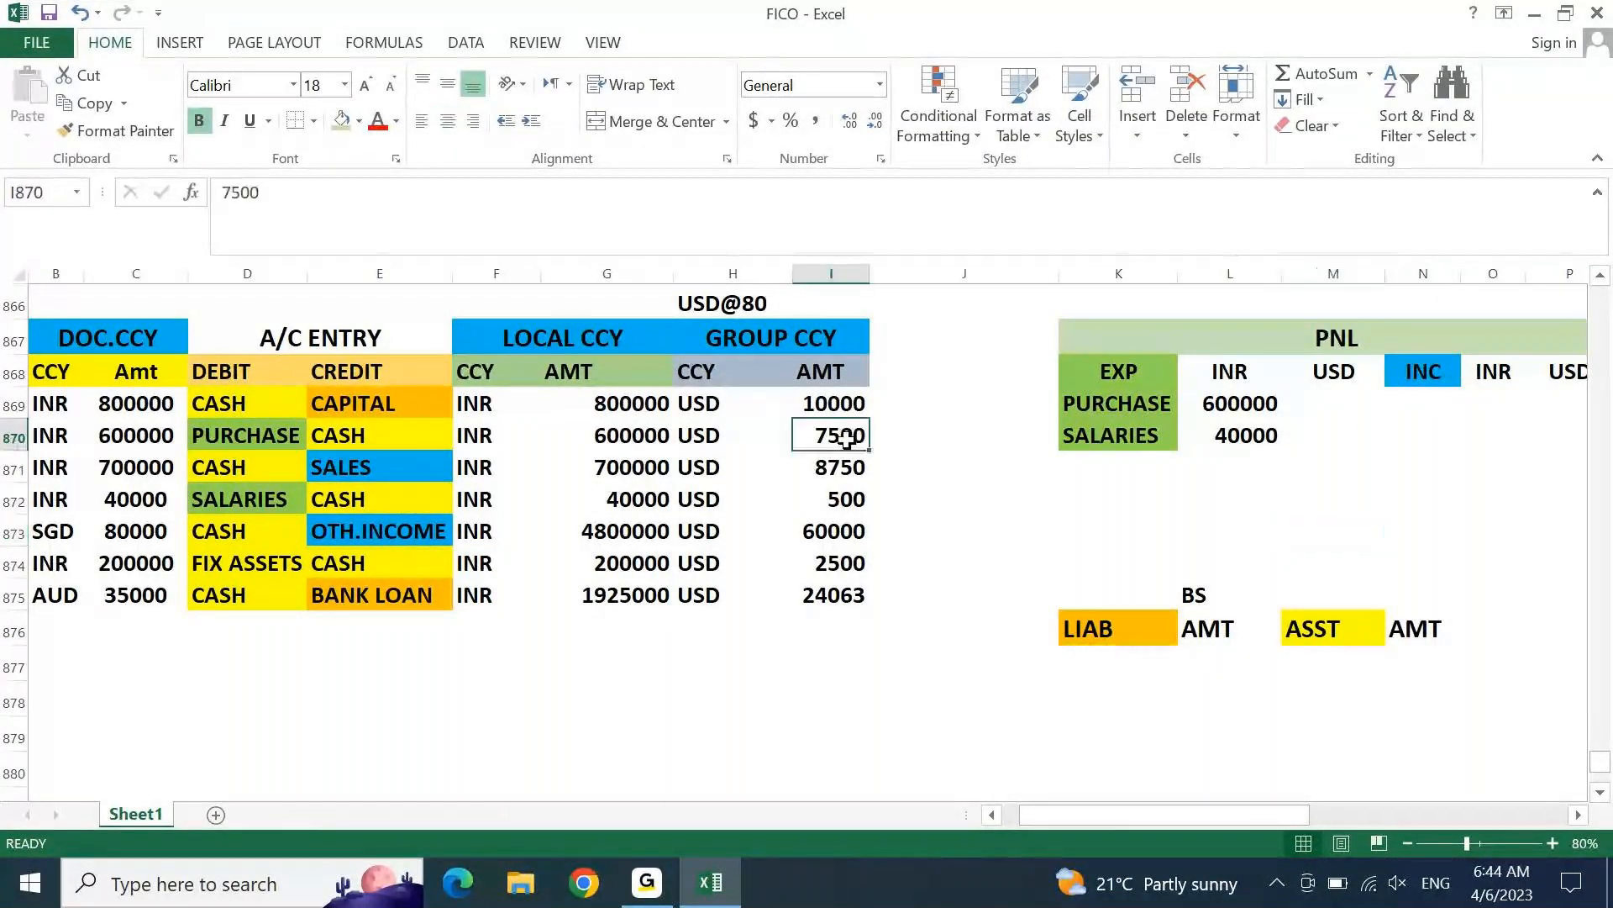
pyautogui.keyDown('ctrl'); pyautogui.click(832, 502); pyautogui.keyUp('ctrl')
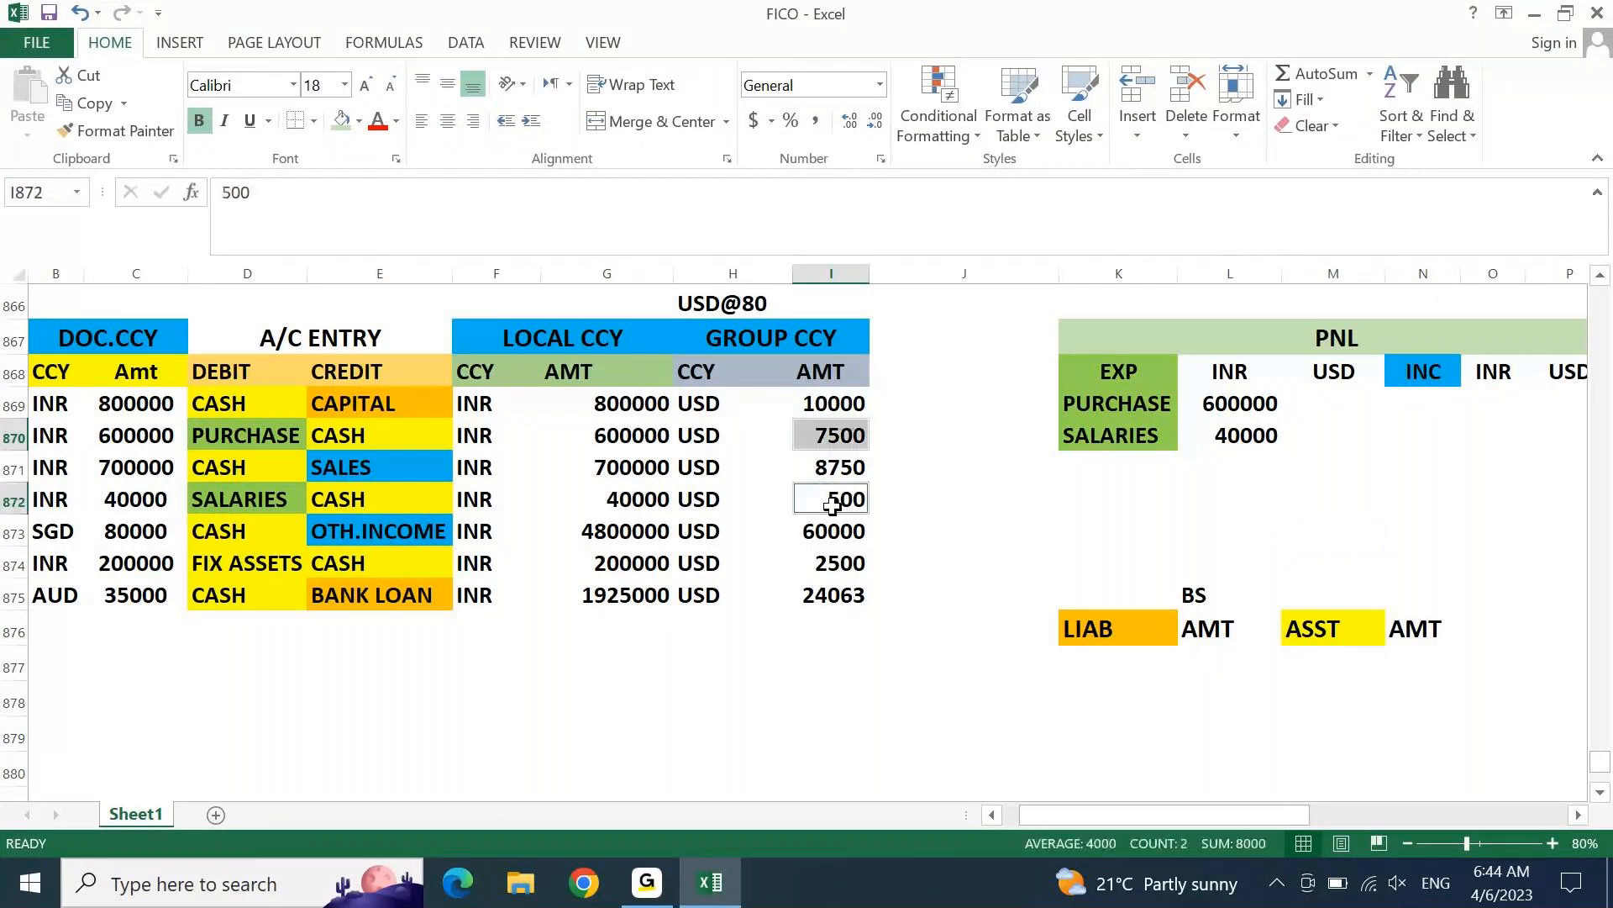
pyautogui.hotkey('ctrl', 'c')
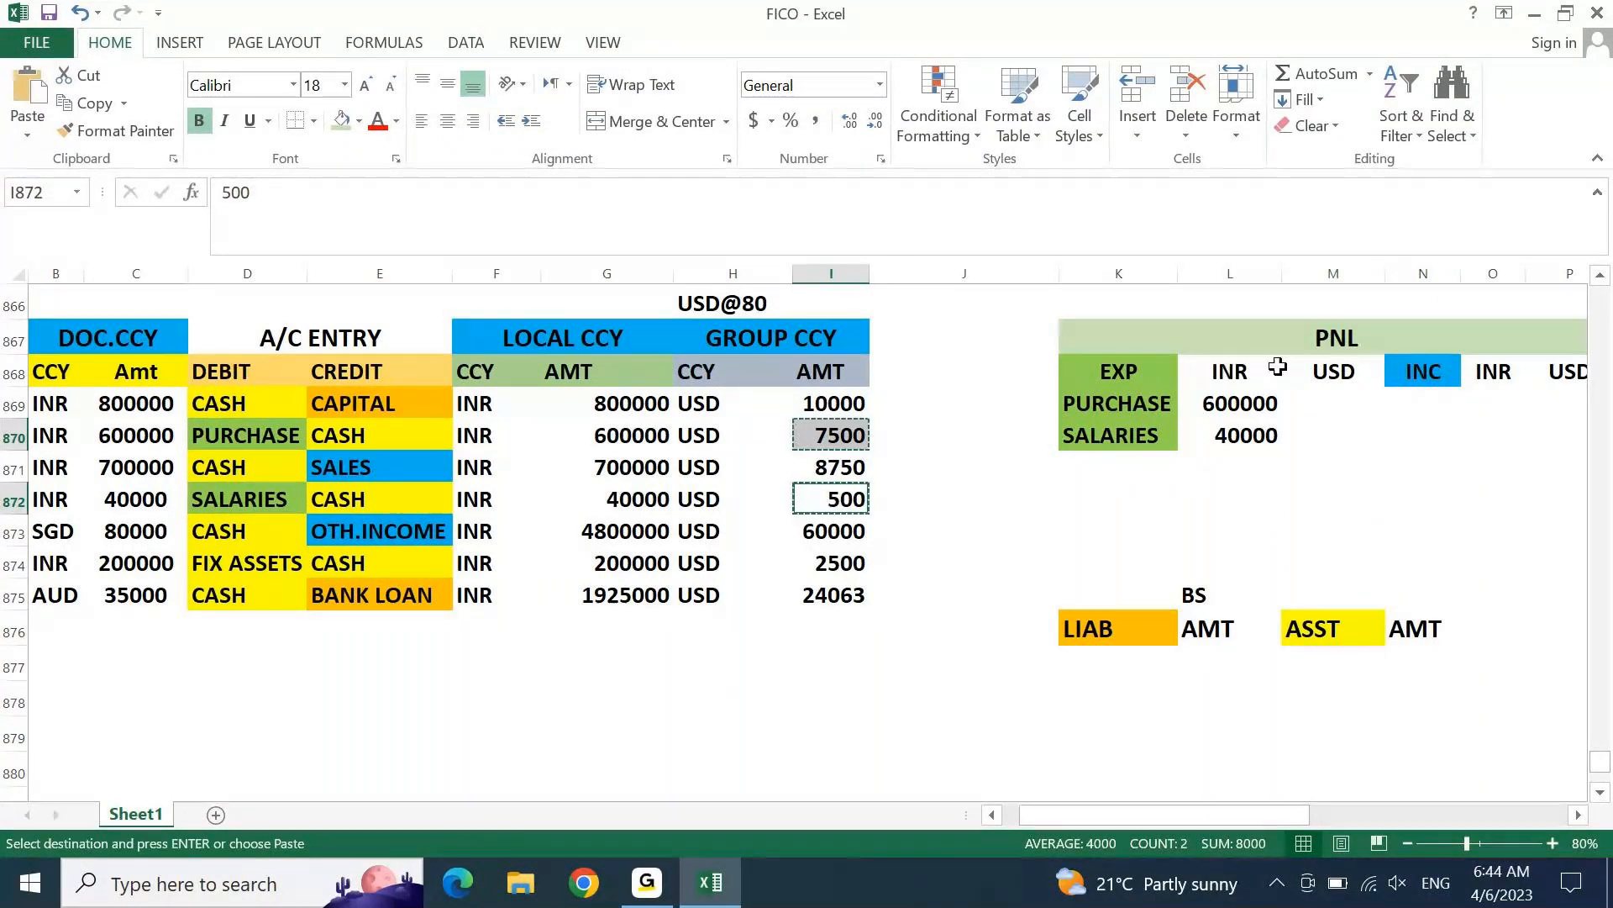
pyautogui.click(1332, 406)
pyautogui.hotkey('ctrl', 'v')
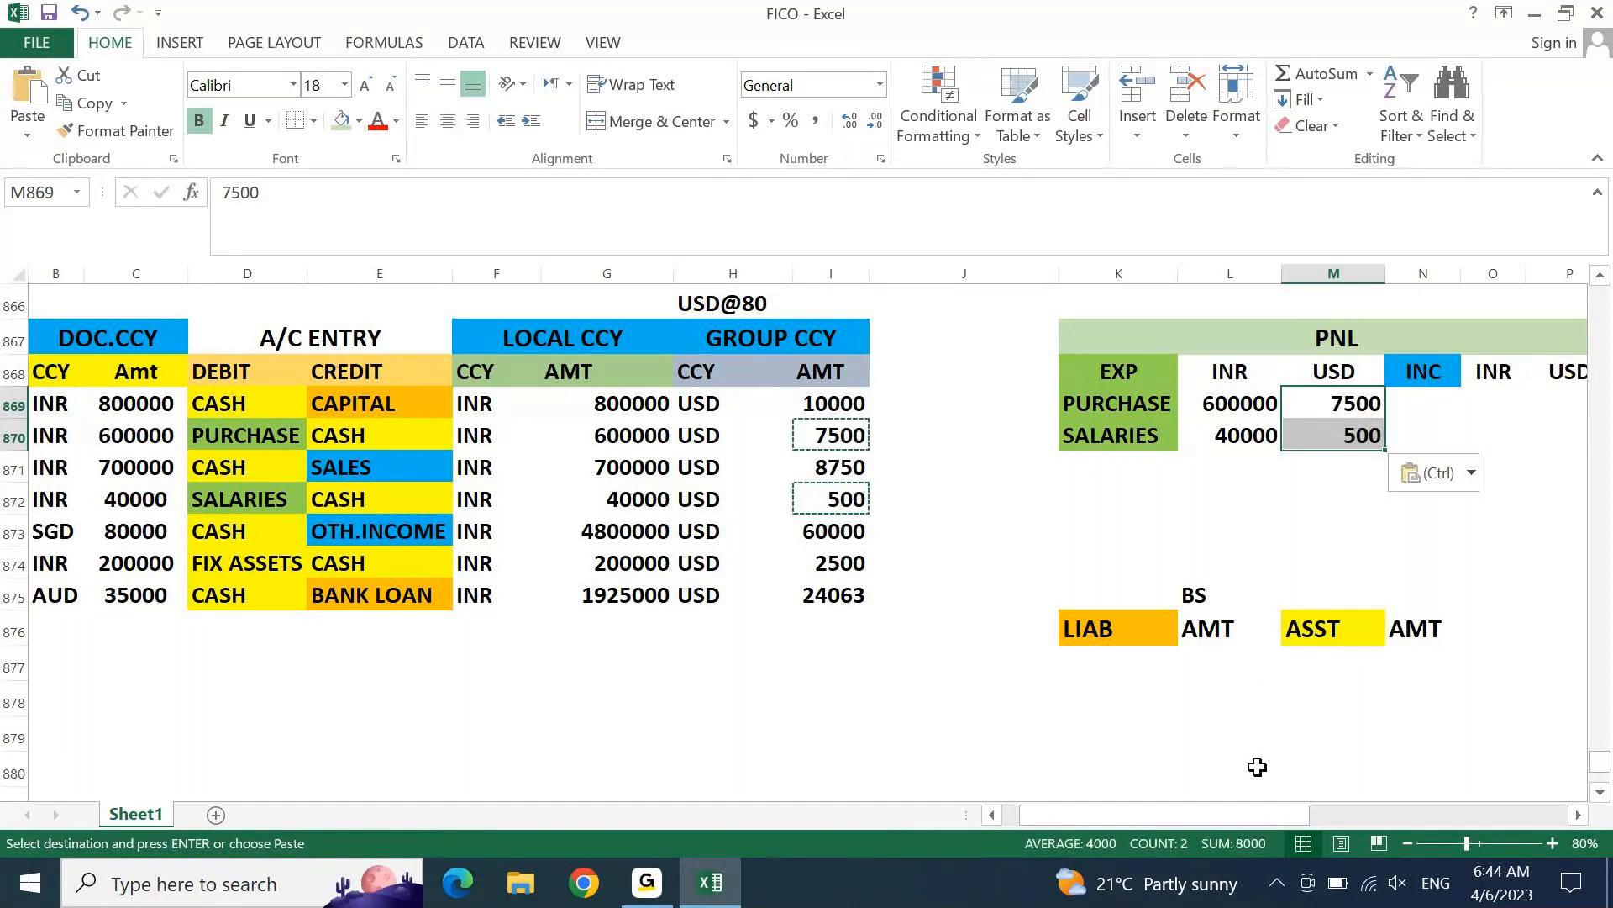
pyautogui.press('Escape')
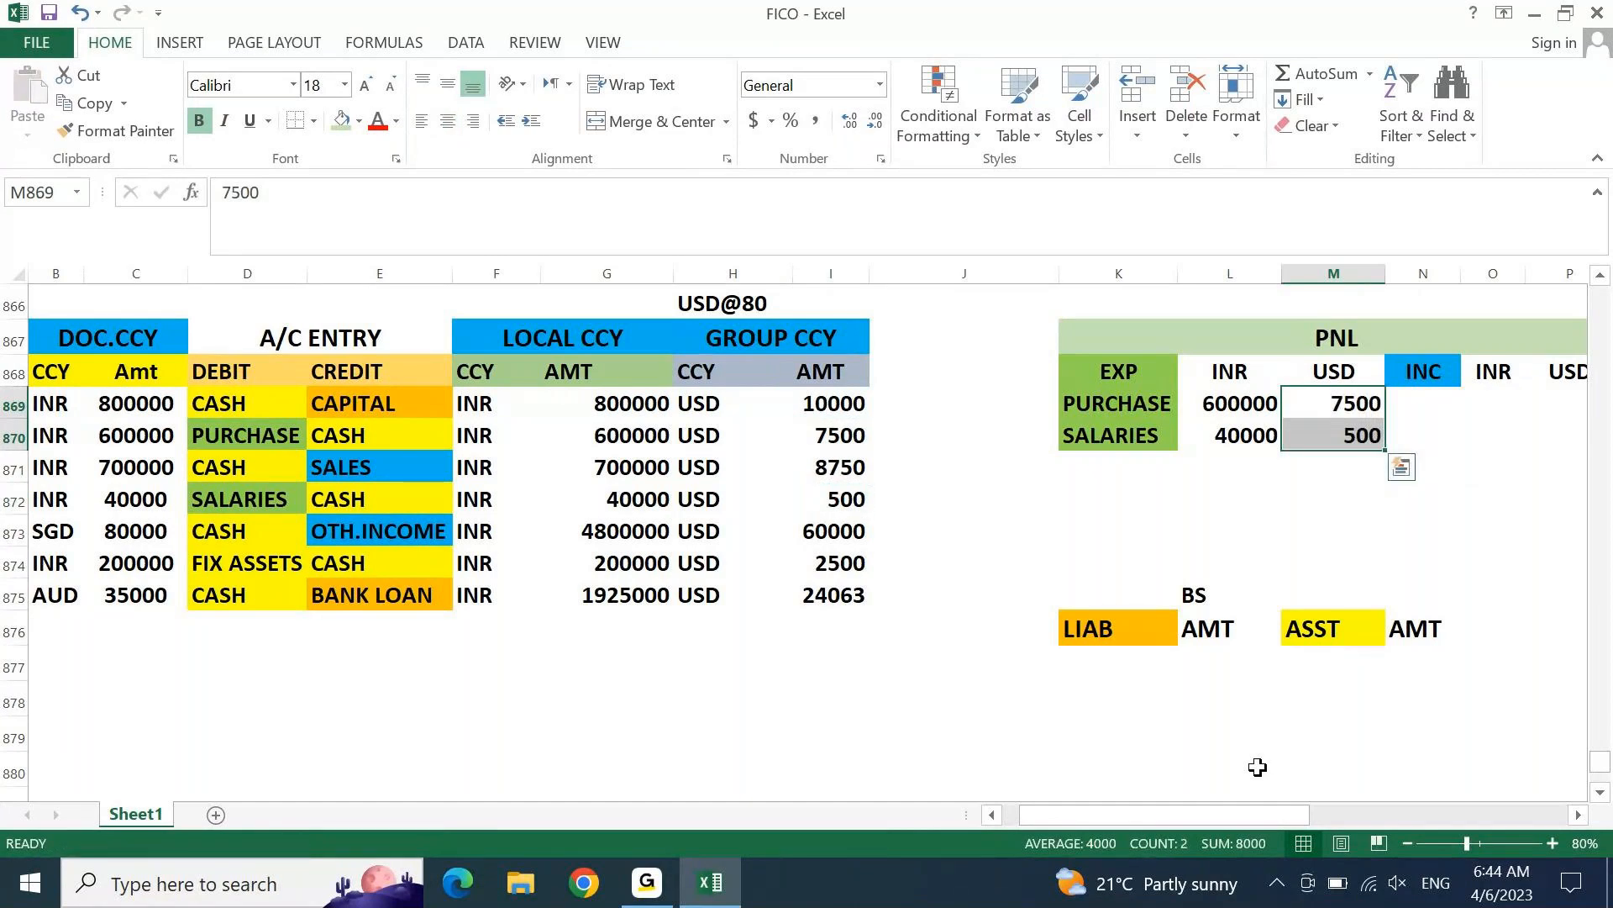
# Step: Copy the credit accounts SALES and OTH.INCOME together into the INC column of the PNL table, starting at N869
pyautogui.click(374, 481)
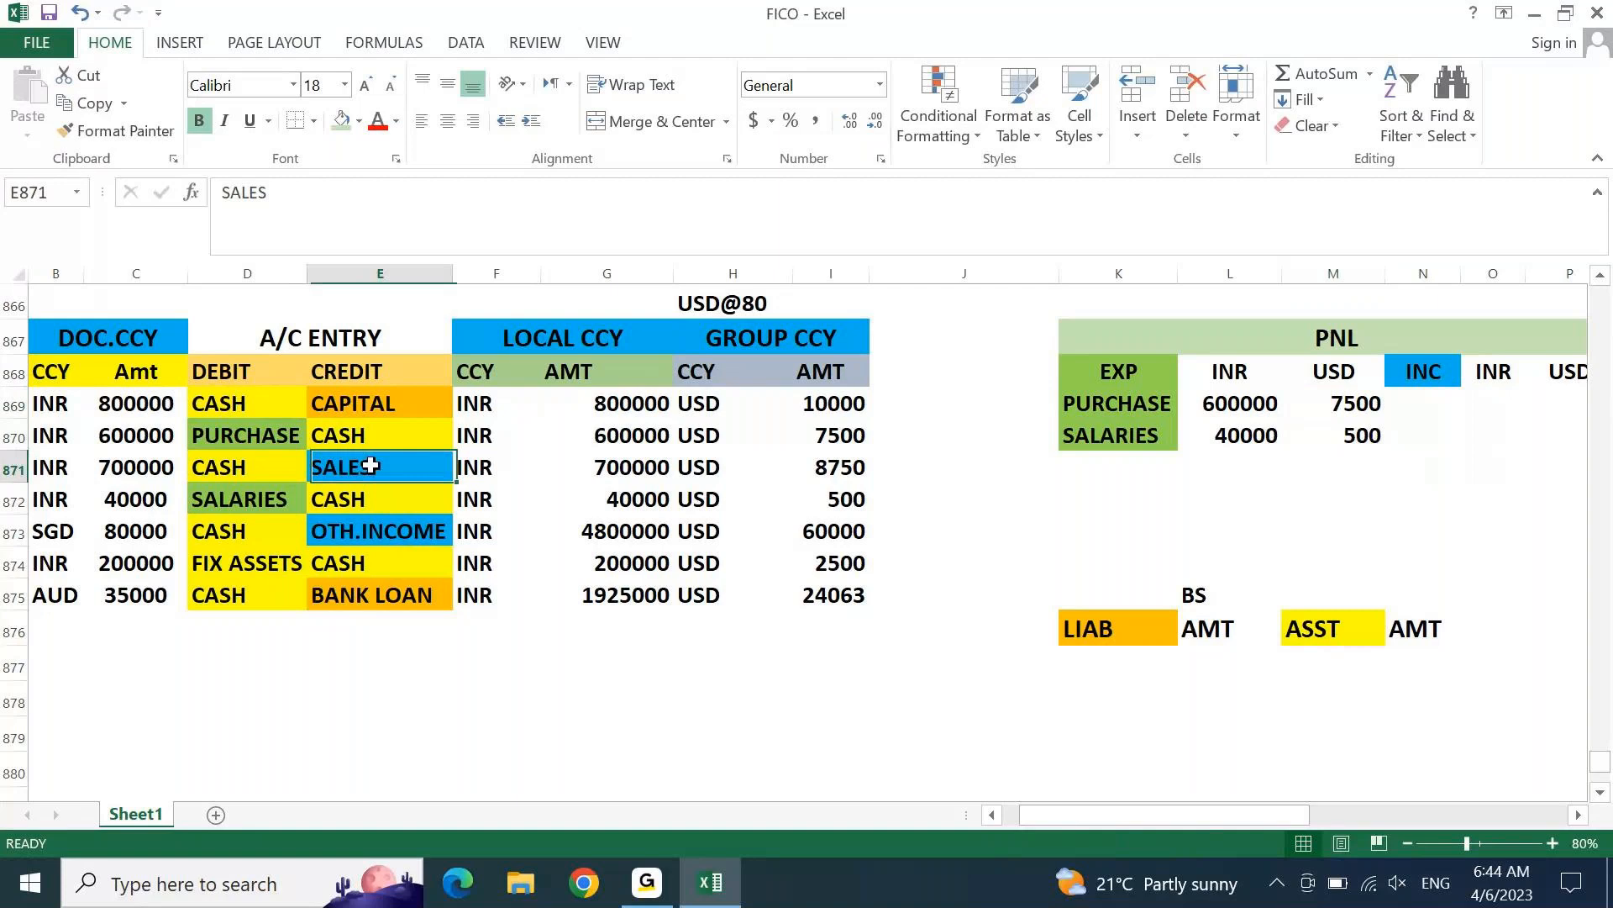
pyautogui.keyDown('ctrl'); pyautogui.click(346, 530); pyautogui.keyUp('ctrl')
pyautogui.hotkey('ctrl', 'c')
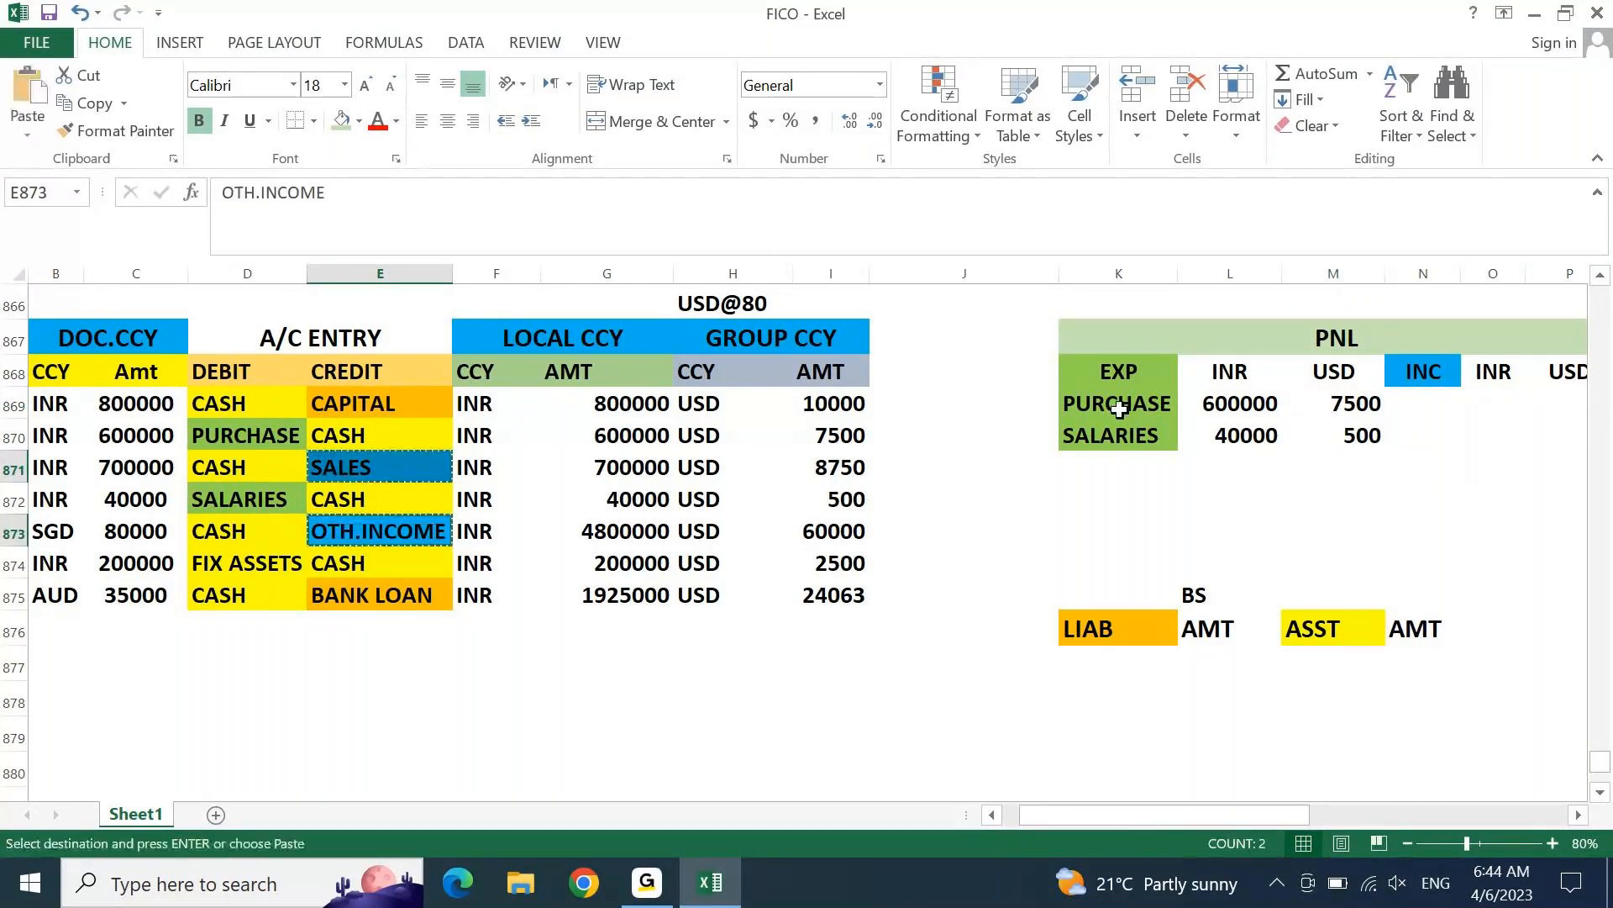
pyautogui.click(1418, 399)
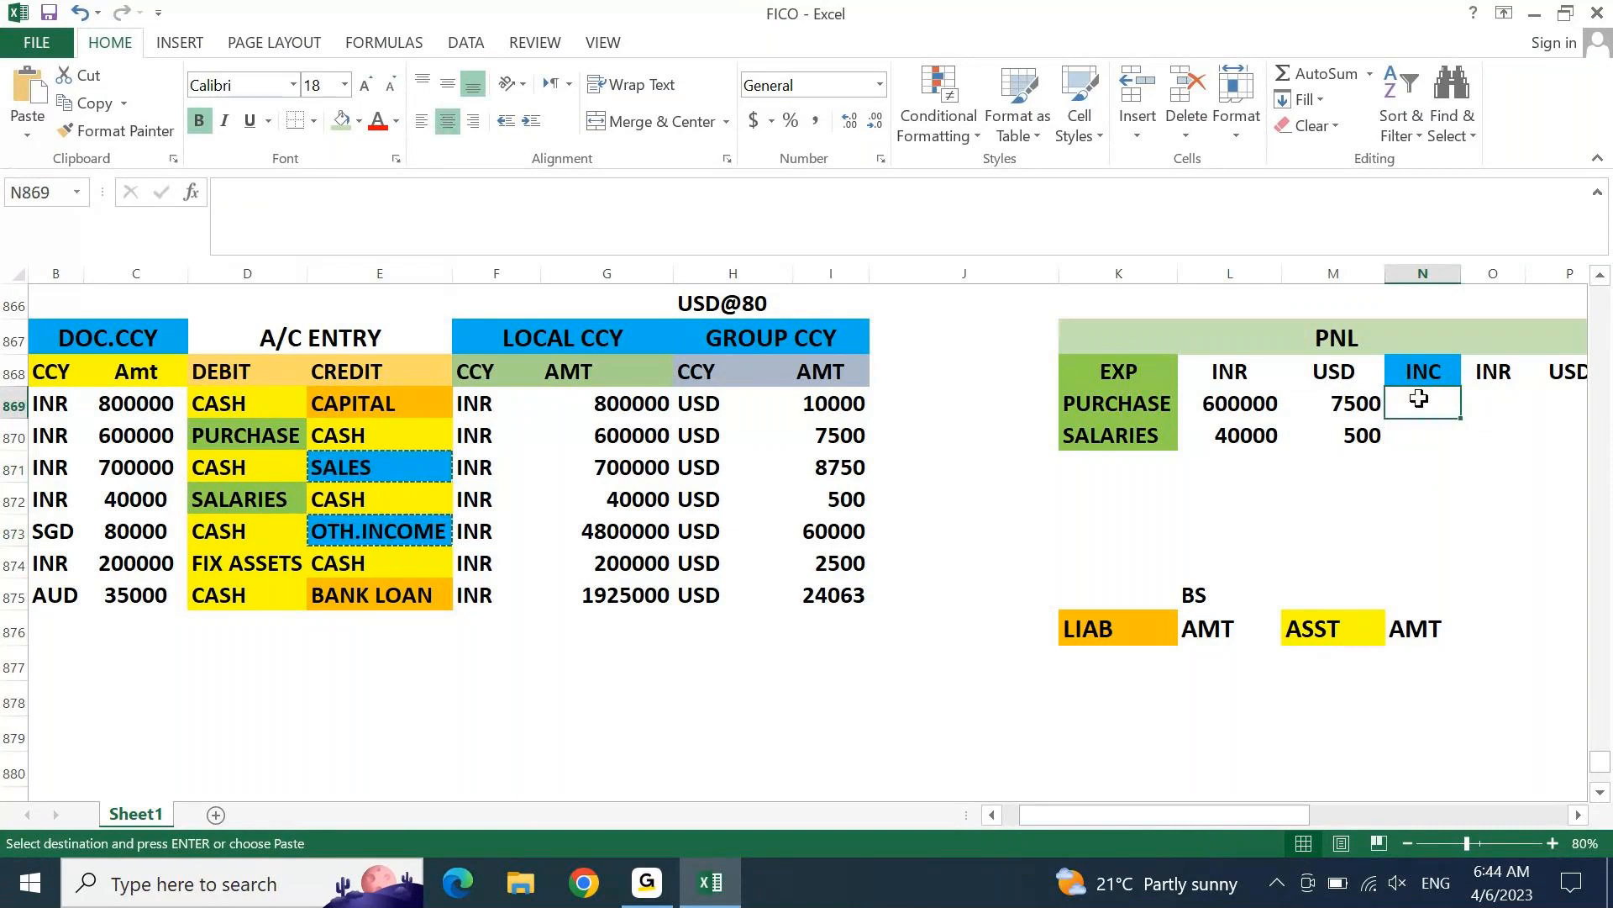
pyautogui.press('Return')
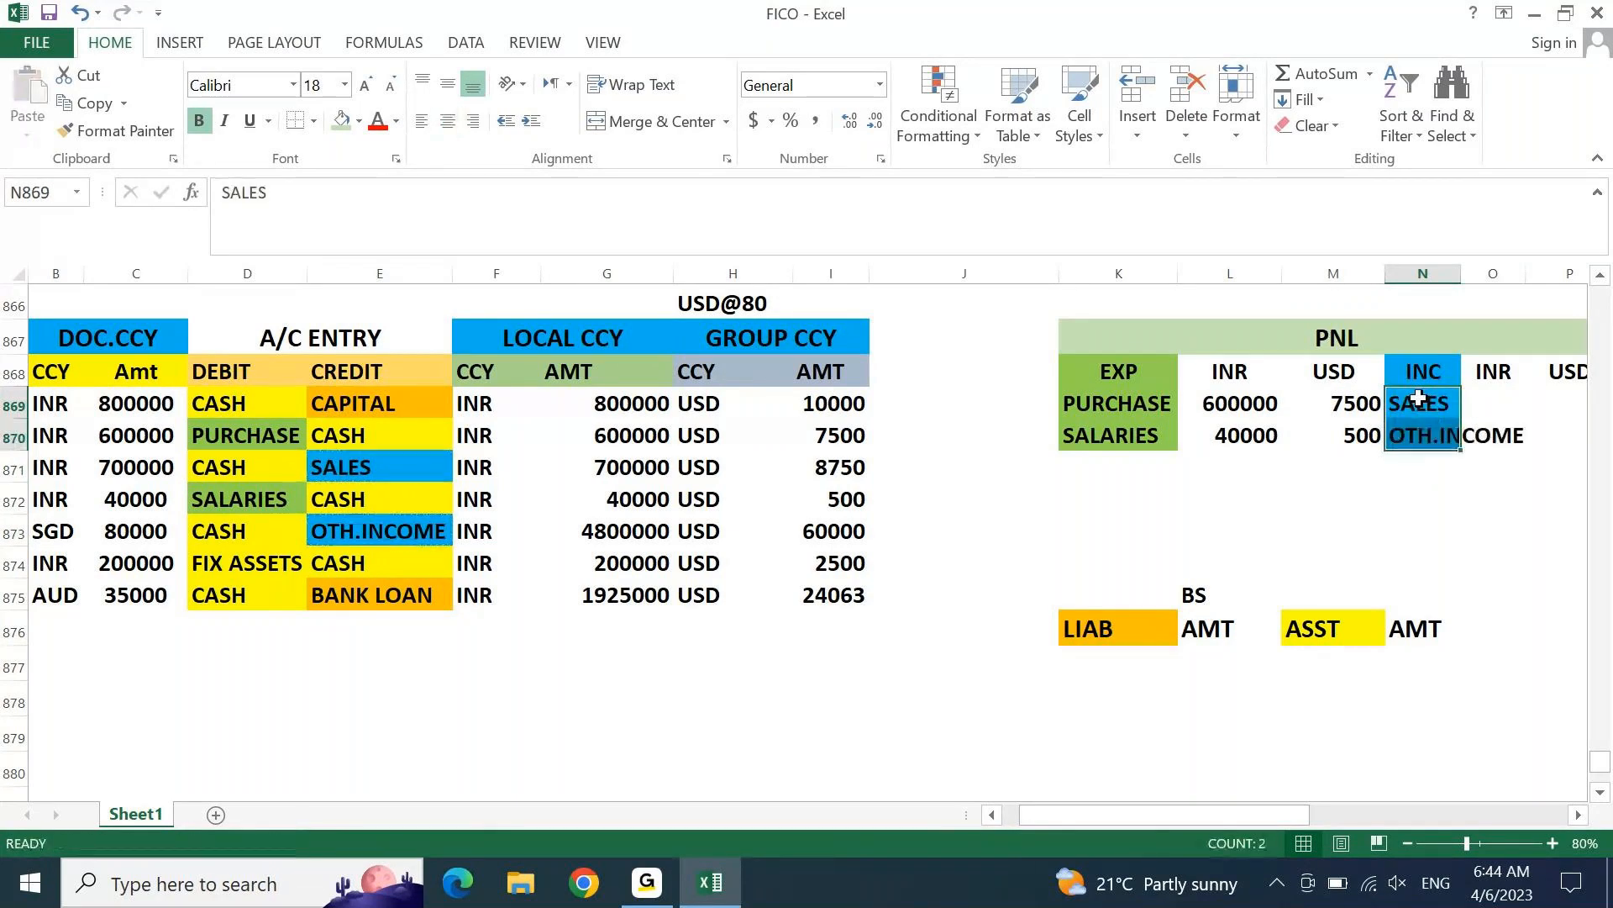
# Step: Copy the local currency amounts of Sales and Other Income into the income INR column, starting at O869
pyautogui.click(623, 476)
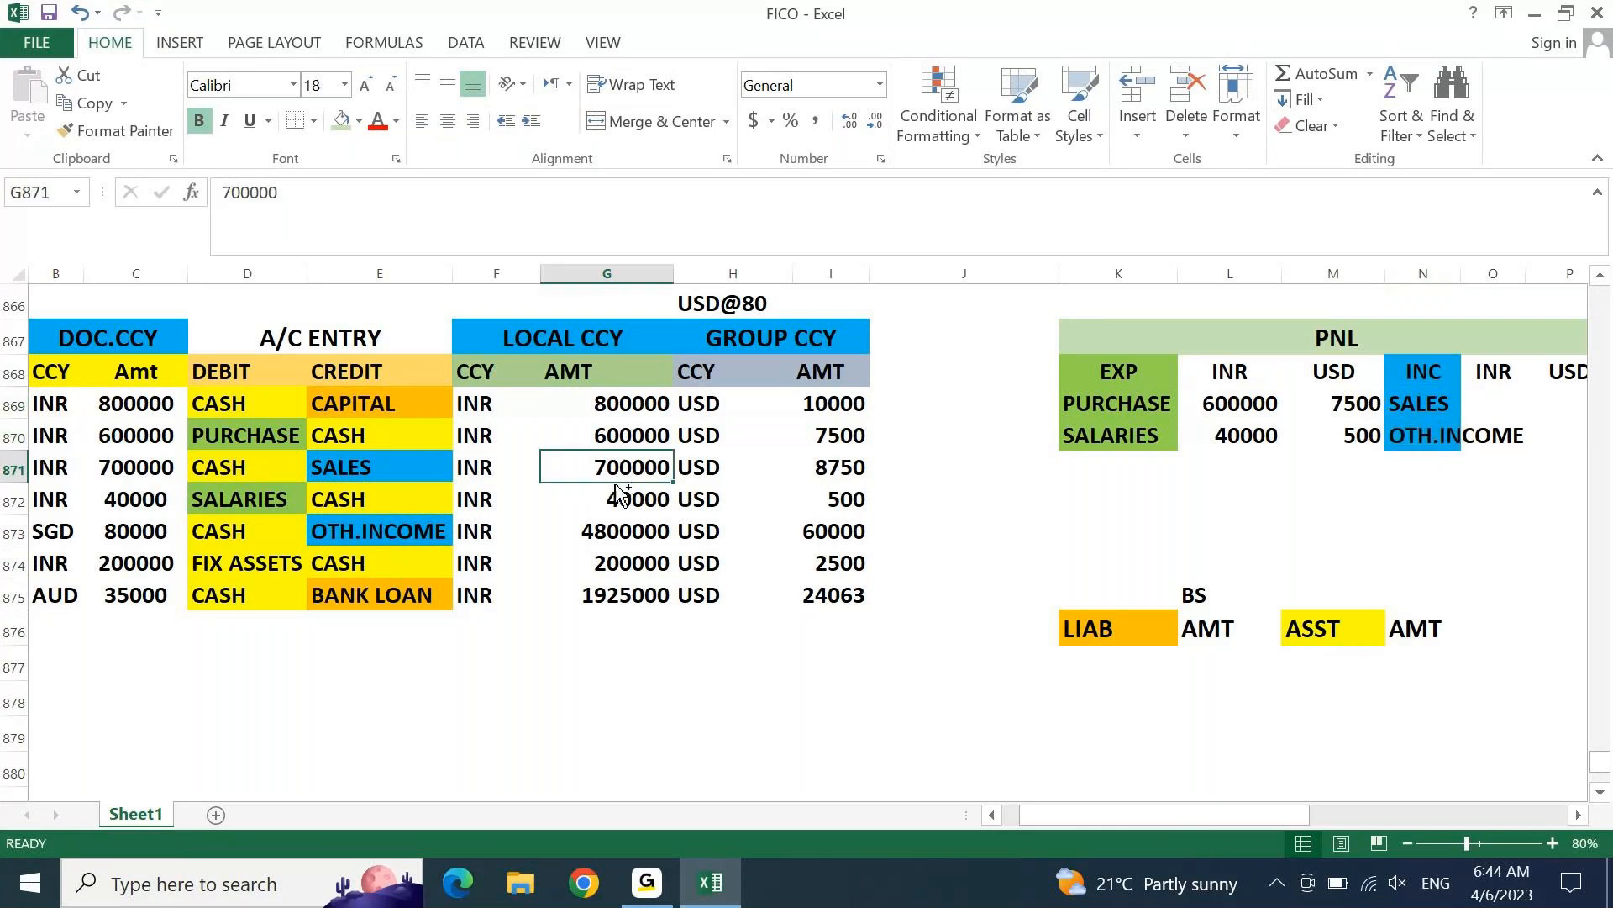
pyautogui.keyDown('ctrl'); pyautogui.click(615, 531); pyautogui.keyUp('ctrl')
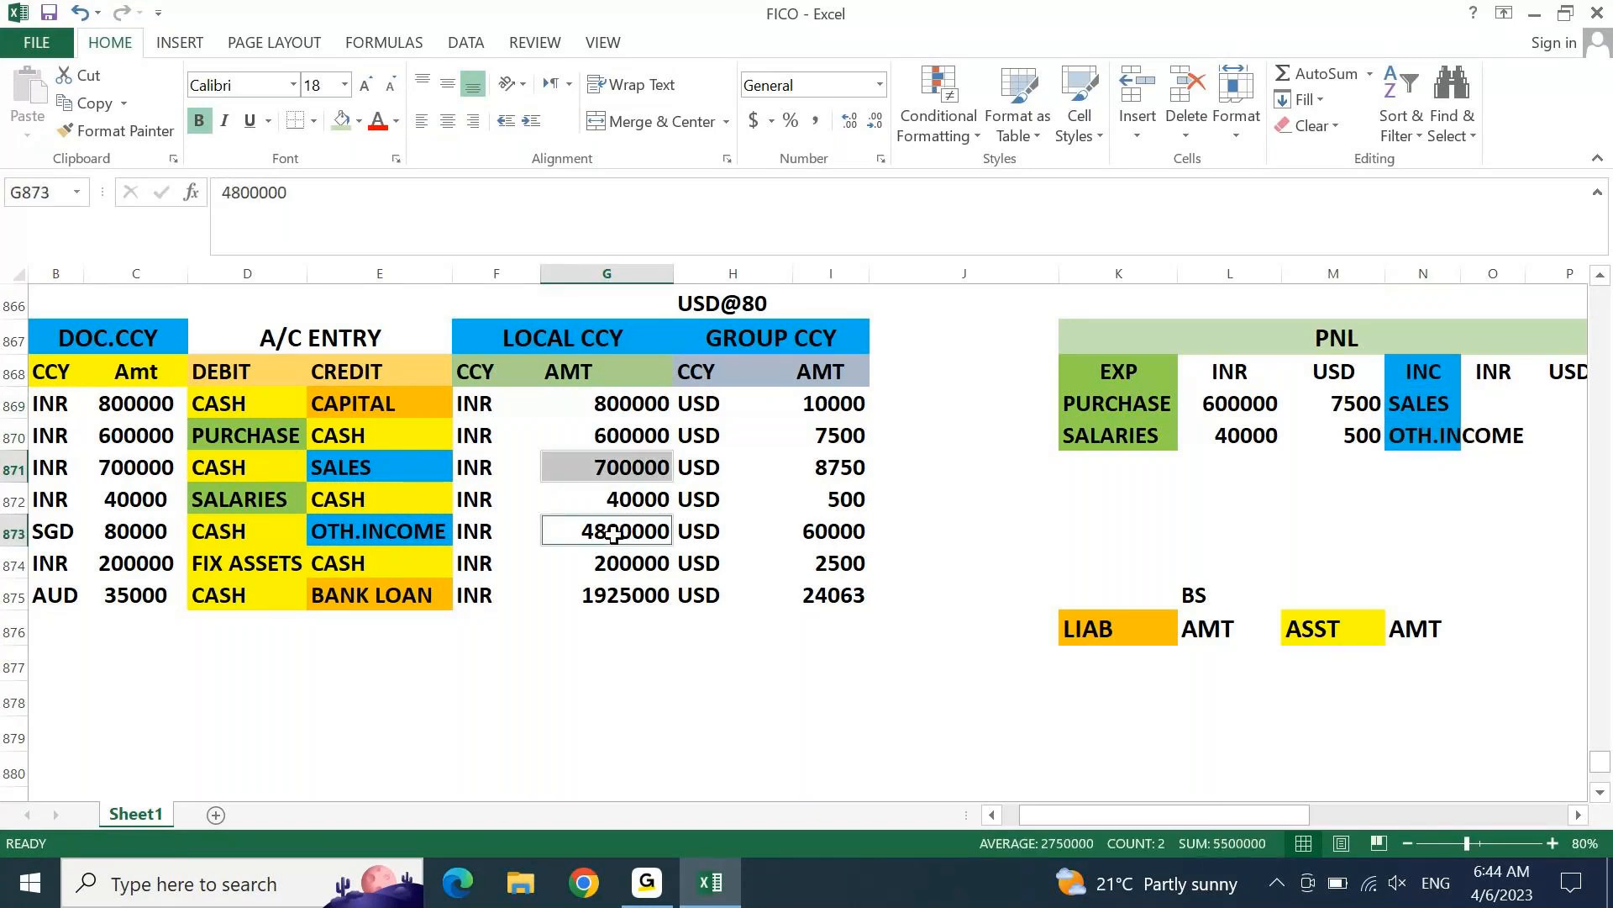
pyautogui.hotkey('ctrl', 'c')
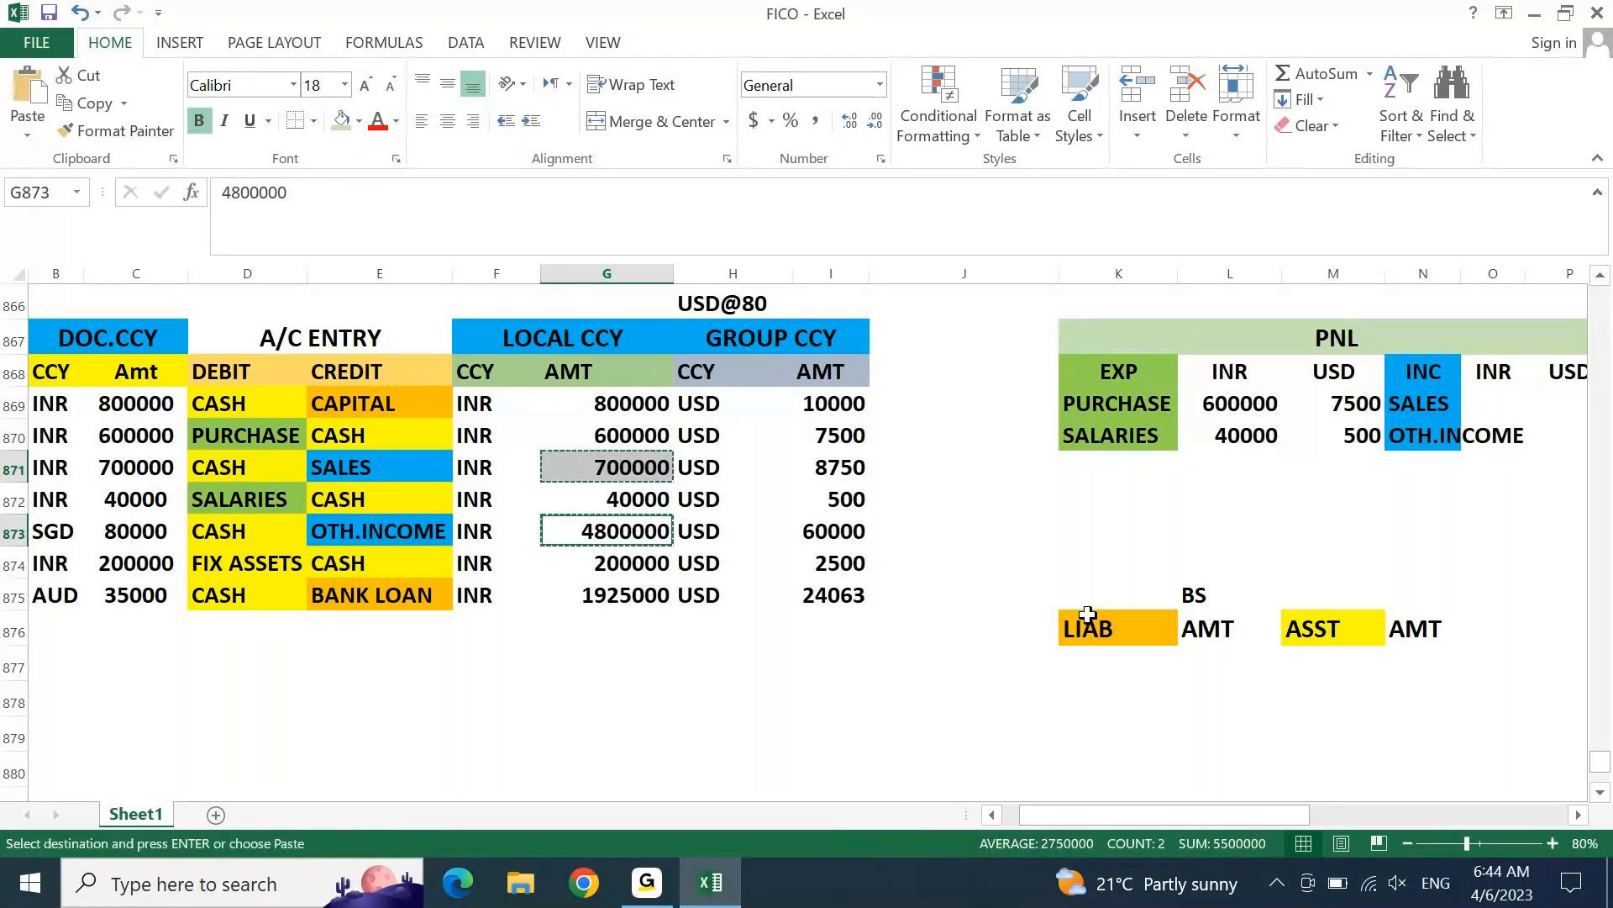
pyautogui.click(1491, 404)
pyautogui.hotkey('ctrl', 'v')
# Step: AutoFit columns O and N to the pasted income amounts and the SALES and OTH.INCOME account names
pyautogui.hotkey('alt', 'o')
pyautogui.press('c')
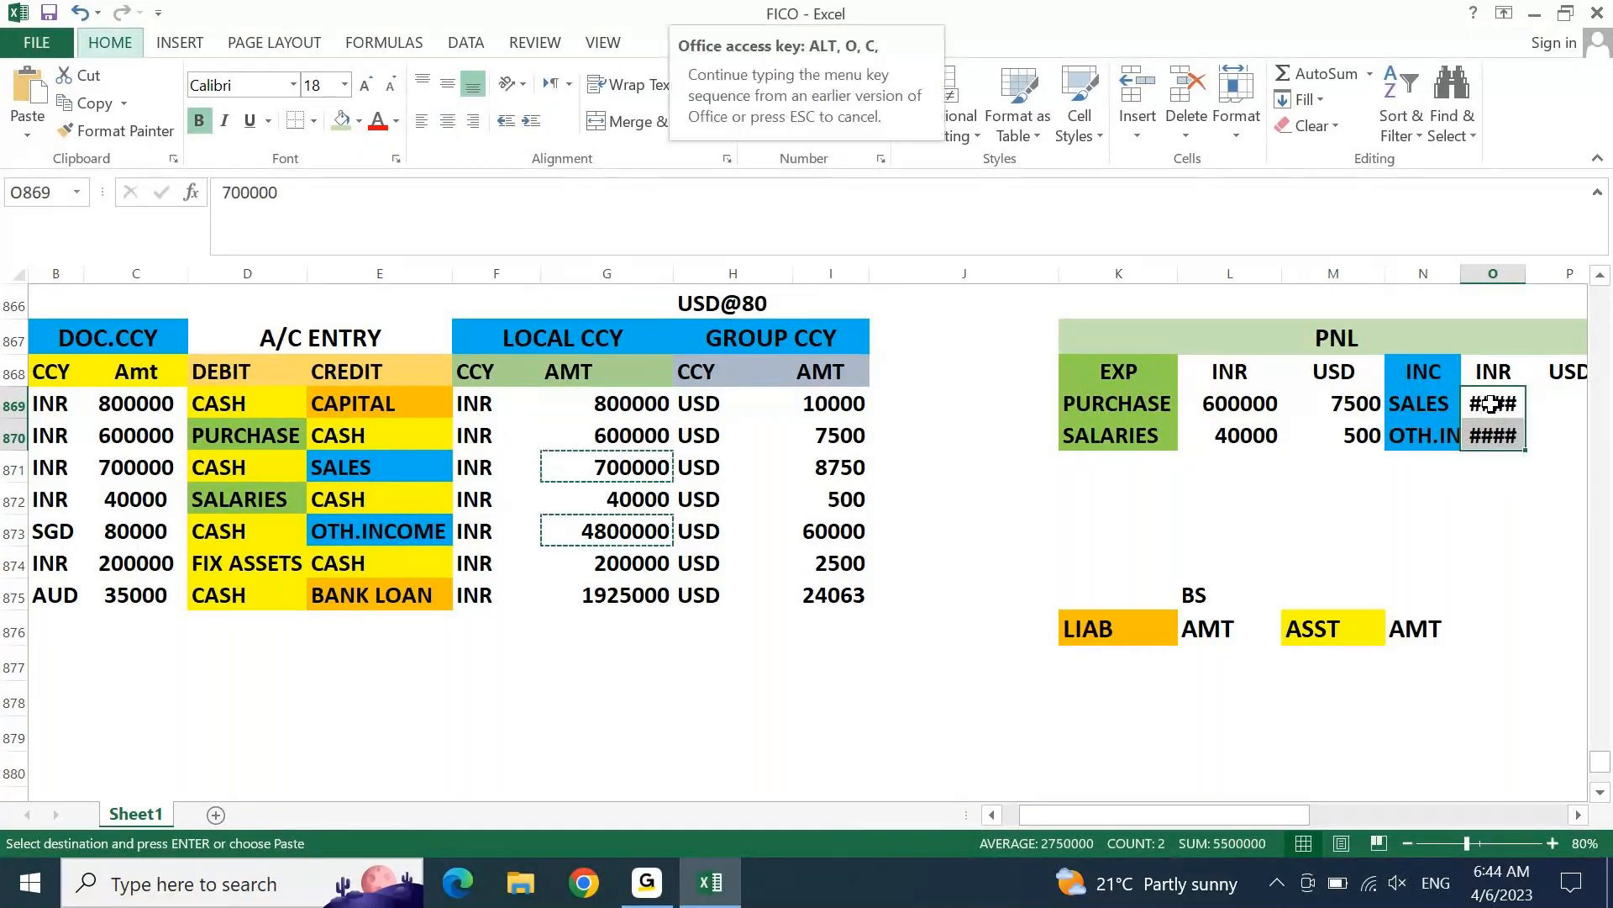
pyautogui.press('a')
pyautogui.press('Left')
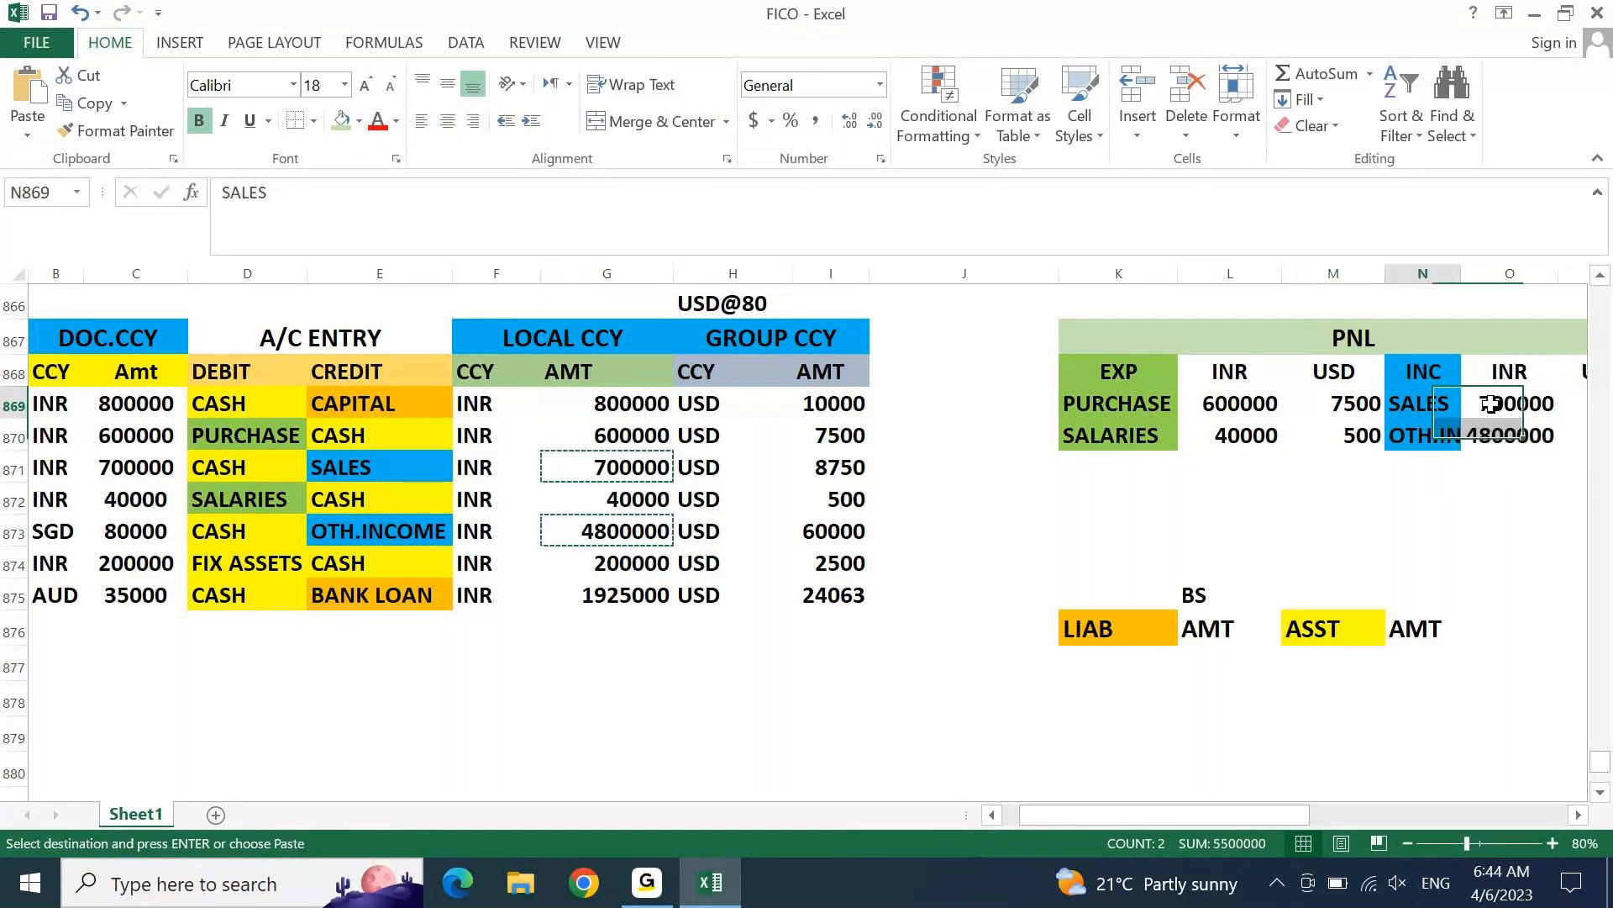
pyautogui.hotkey('shift', 'Down')
pyautogui.hotkey('alt', 'o')
pyautogui.press('c')
pyautogui.press('a')
# Step: Copy the group currency amounts of Sales and Other Income into the income USD column, starting at P869, and clear the copy selection
pyautogui.click(1490, 404)
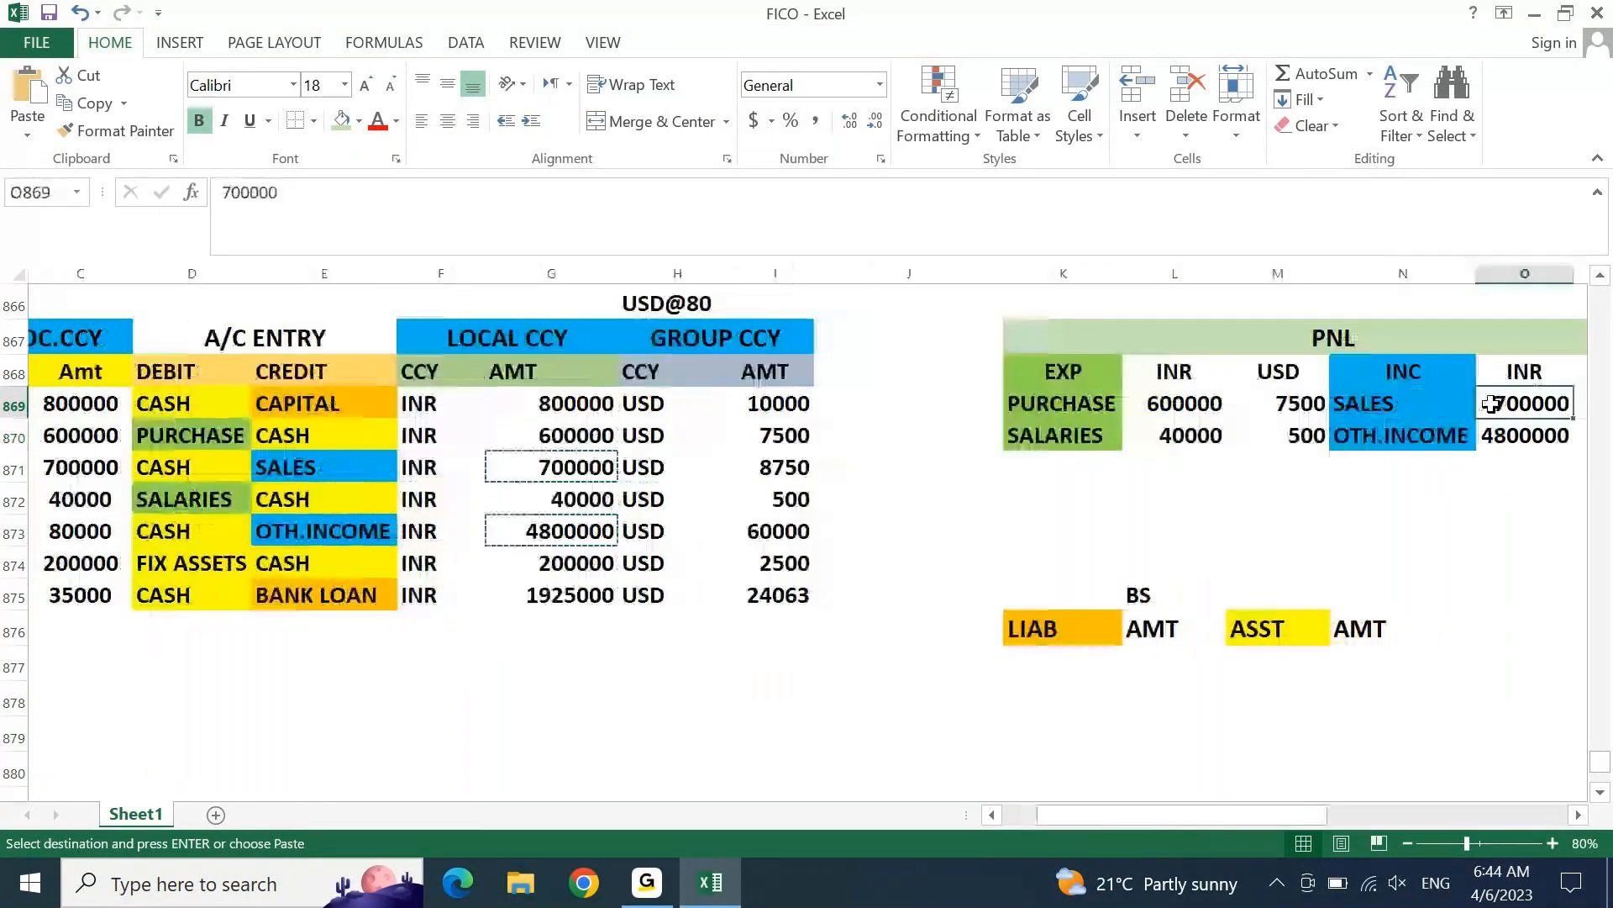
pyautogui.press('Right')
pyautogui.press('Right')
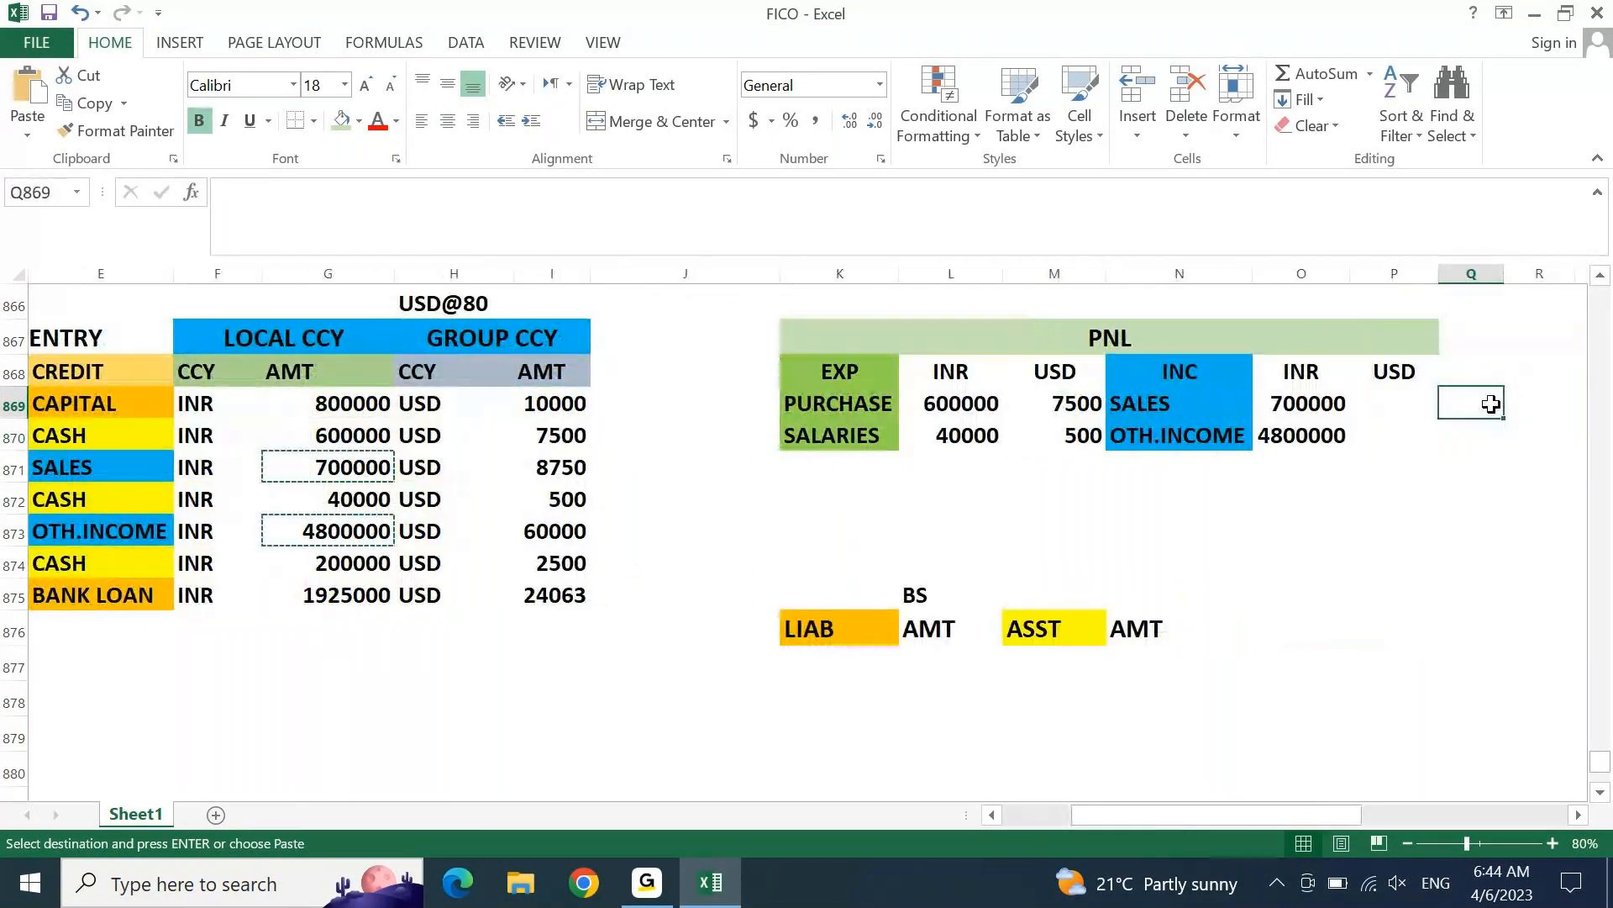
pyautogui.click(556, 467)
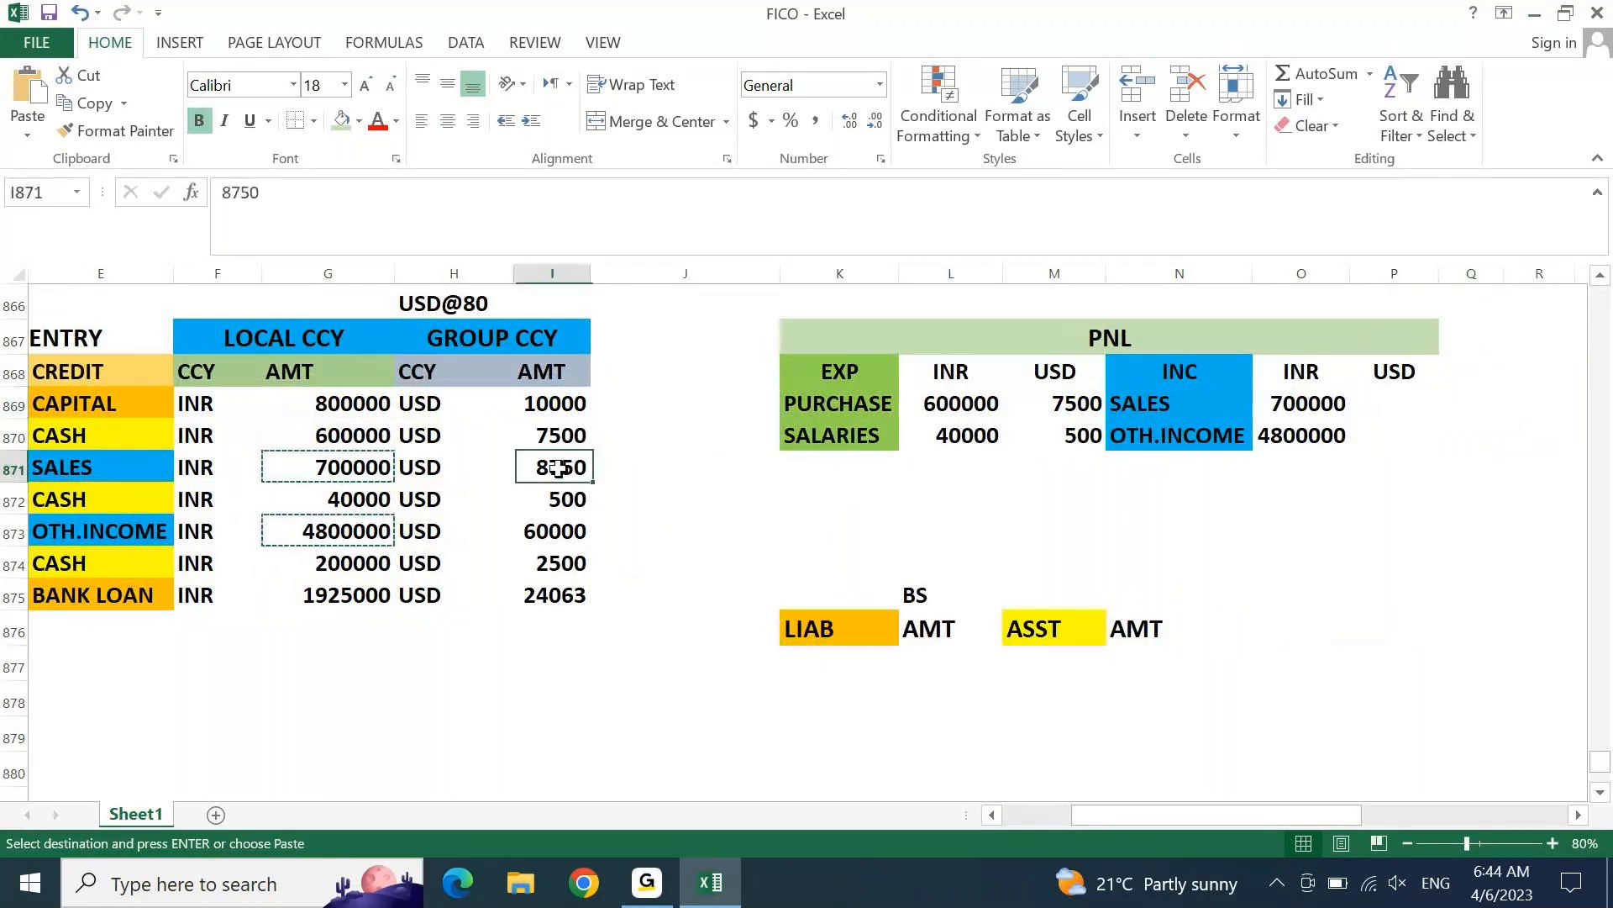
pyautogui.keyDown('ctrl'); pyautogui.click(552, 529); pyautogui.keyUp('ctrl')
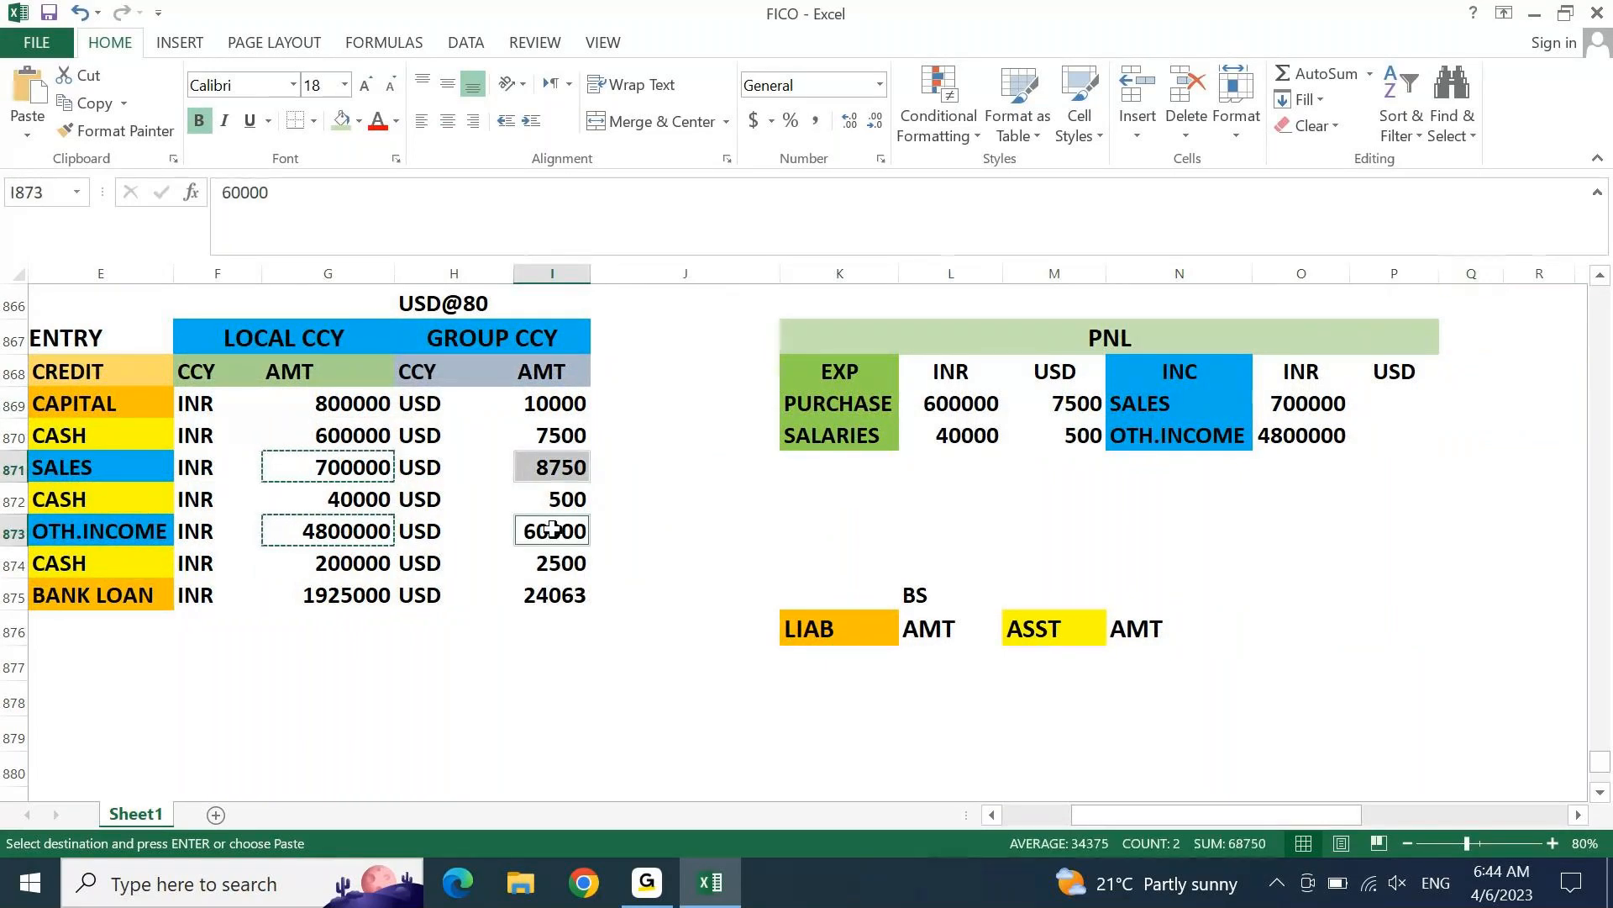
pyautogui.hotkey('ctrl', 'c')
pyautogui.click(1403, 400)
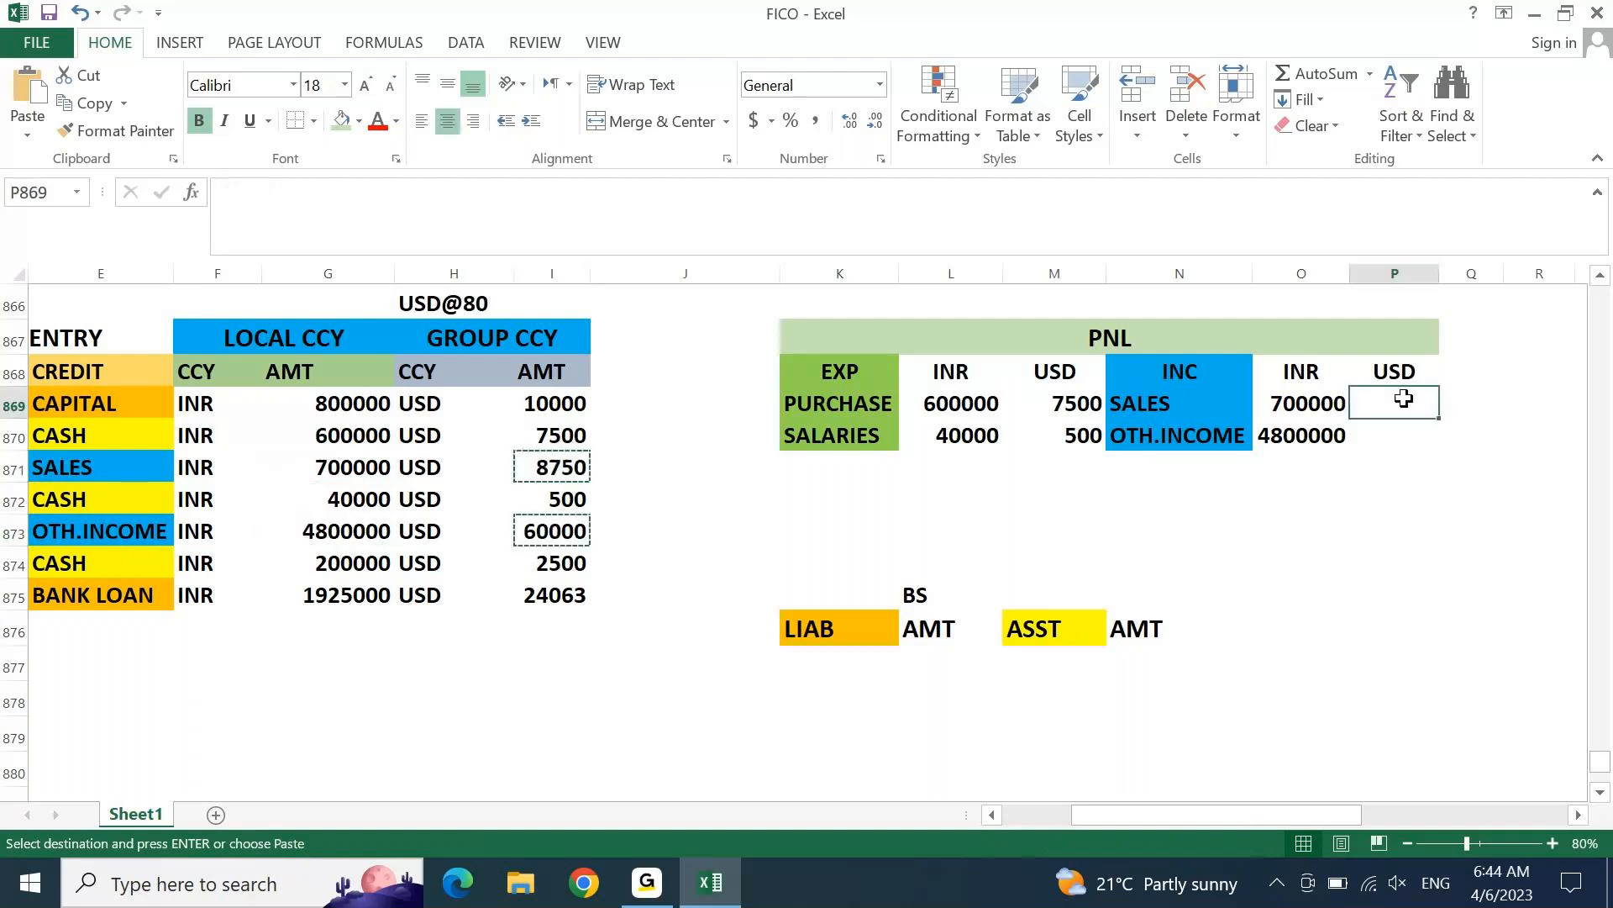
pyautogui.hotkey('ctrl', 'v')
pyautogui.click(1246, 540)
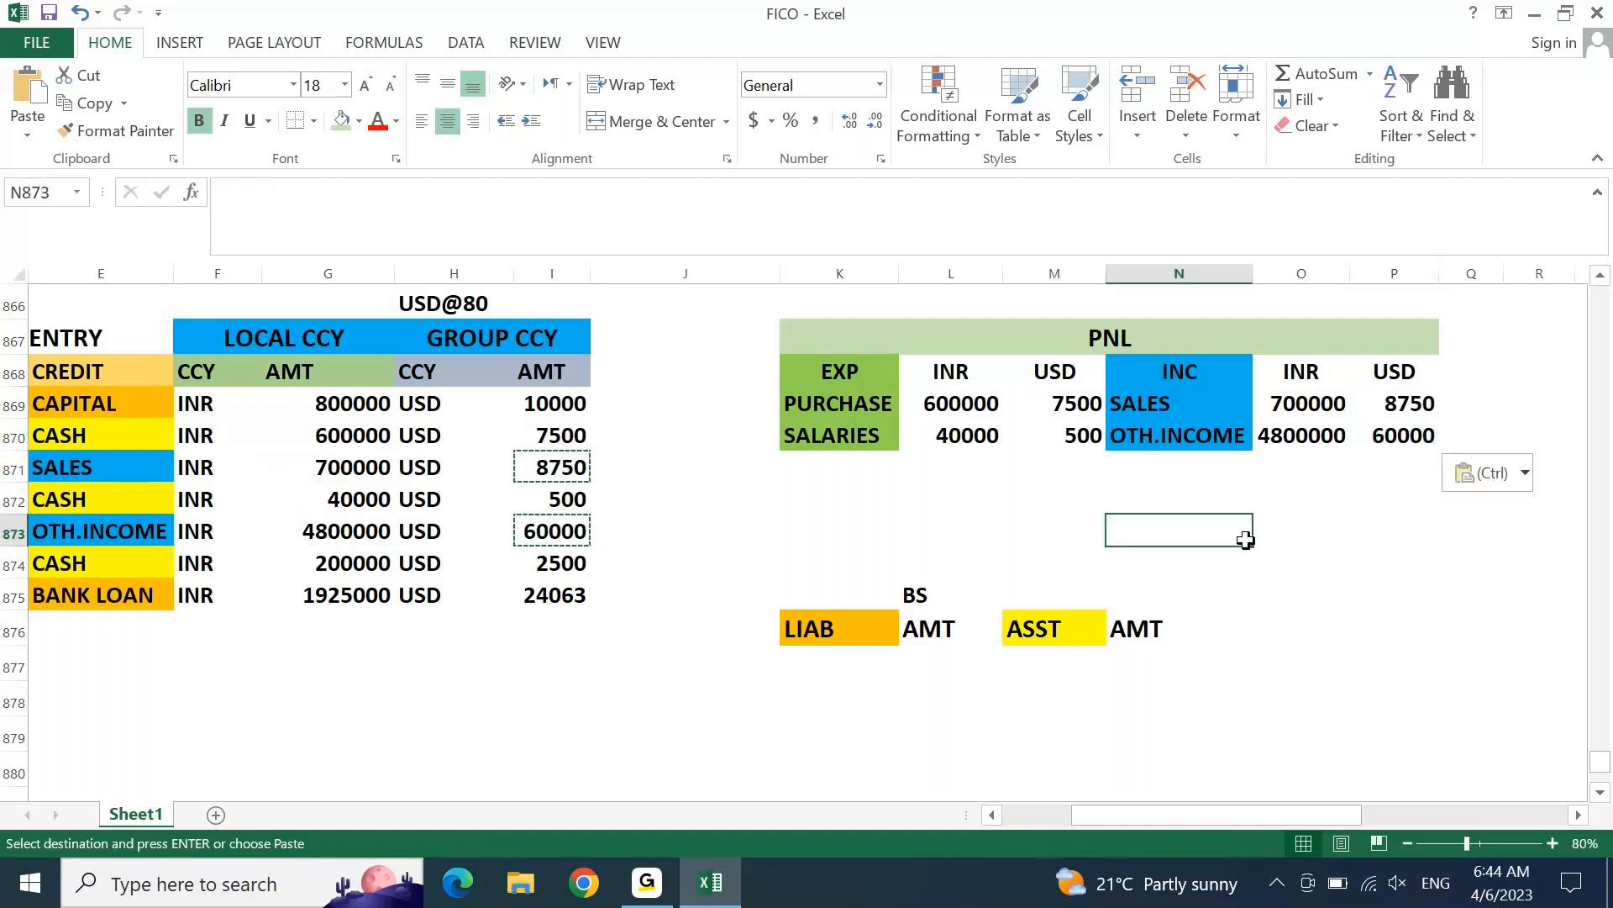
pyautogui.press('Escape')
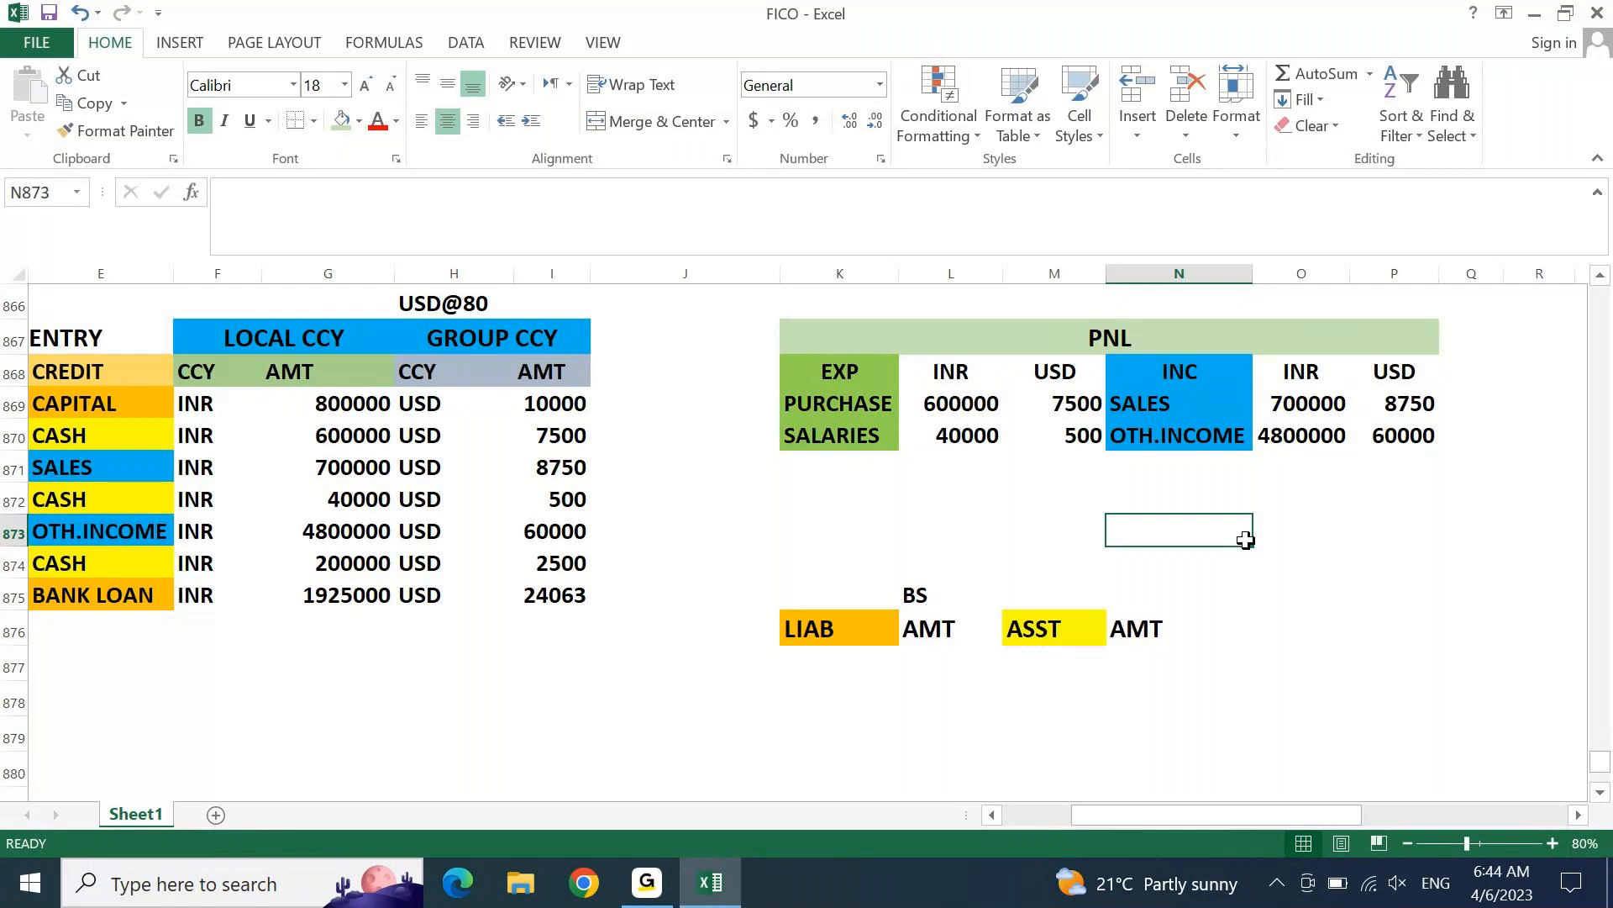
# Step: Review the transaction entries from the Transaction column across to the PNL table
pyautogui.press('Home')
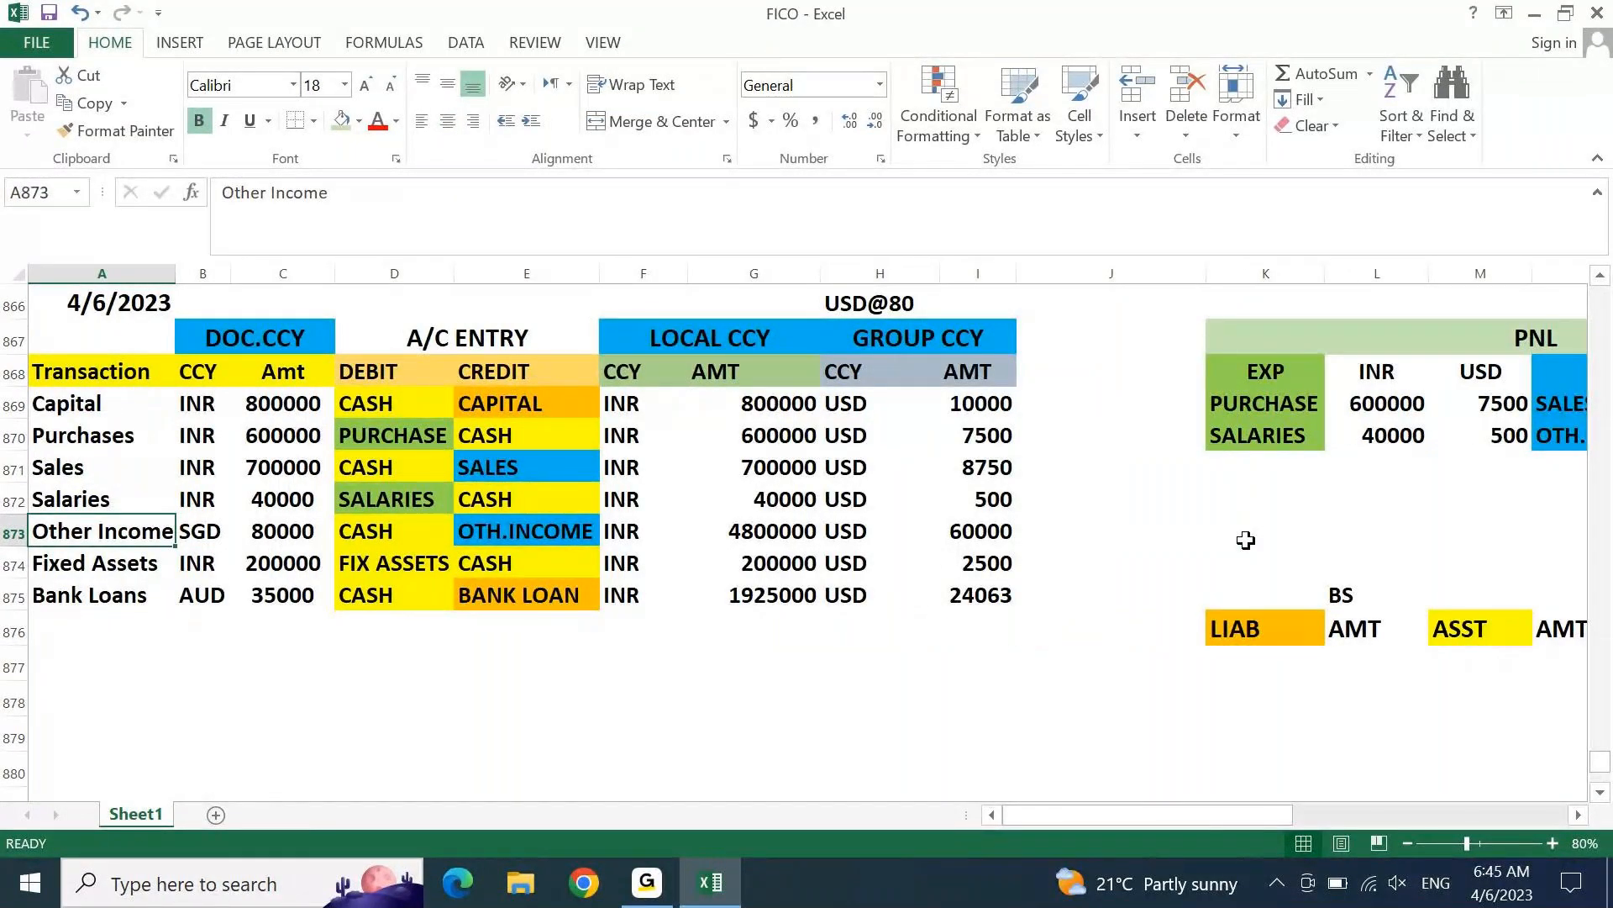
pyautogui.press('Right')
pyautogui.press('Right')
pyautogui.press('Right')
pyautogui.press('Right')
pyautogui.press('Right')
pyautogui.press('Right')
pyautogui.press('Right')
pyautogui.press('Right')
pyautogui.press('Right')
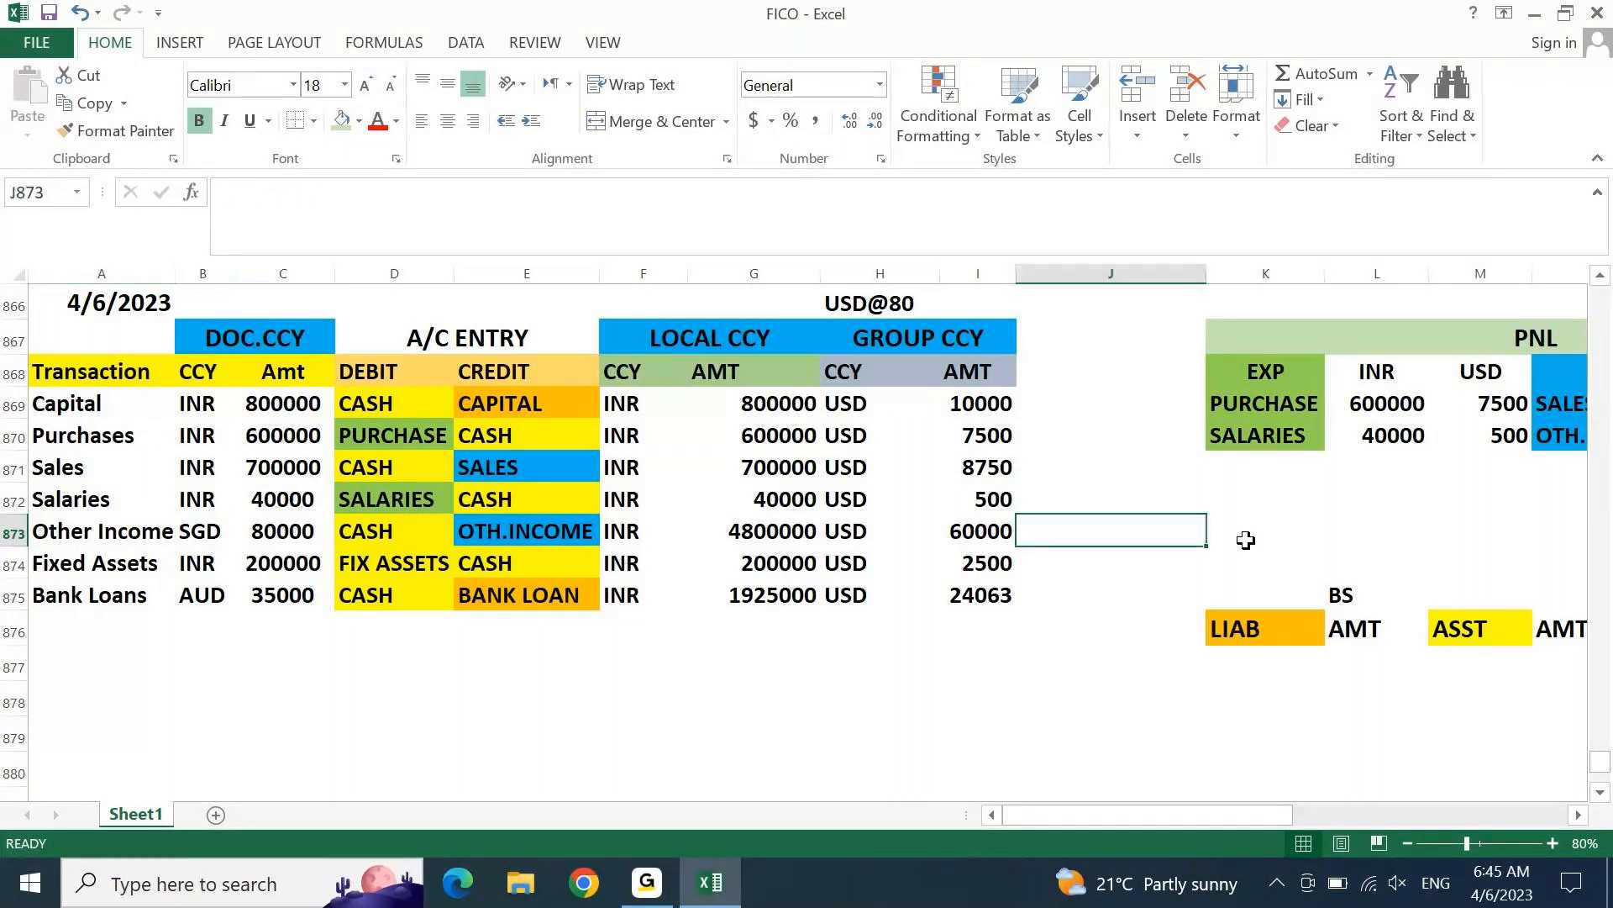
pyautogui.press('Right')
pyautogui.press('Right')
pyautogui.press('Right')
pyautogui.press('Right')
pyautogui.press('Right')
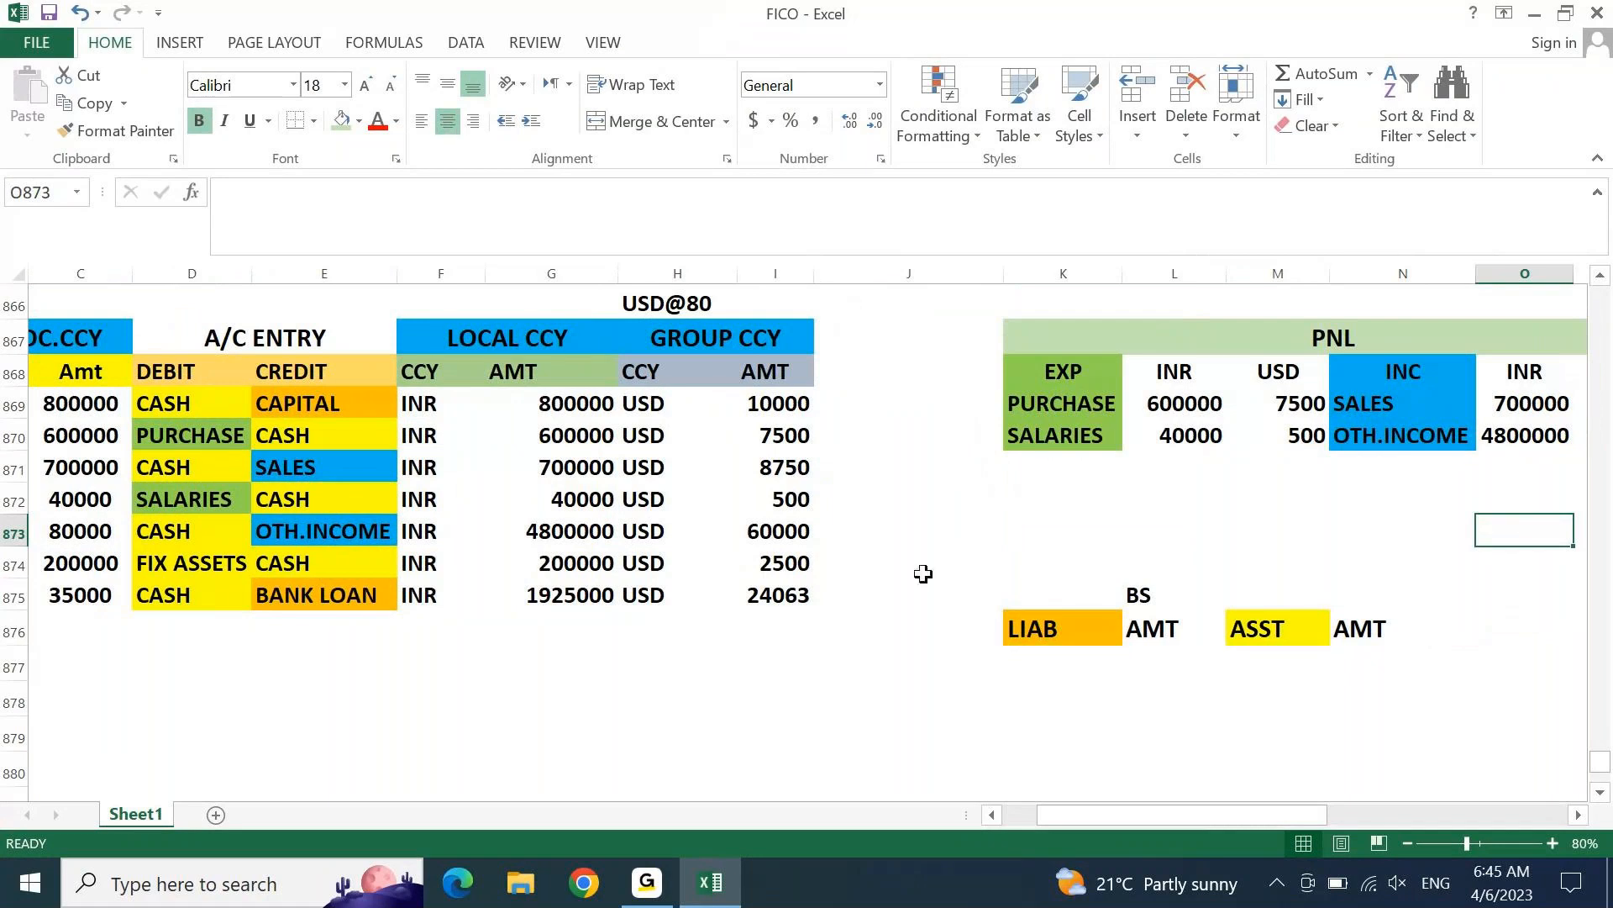
# Step: Total the expense INR and USD columns in L873 and M873, summing rows 869 to 872
pyautogui.click(1175, 521)
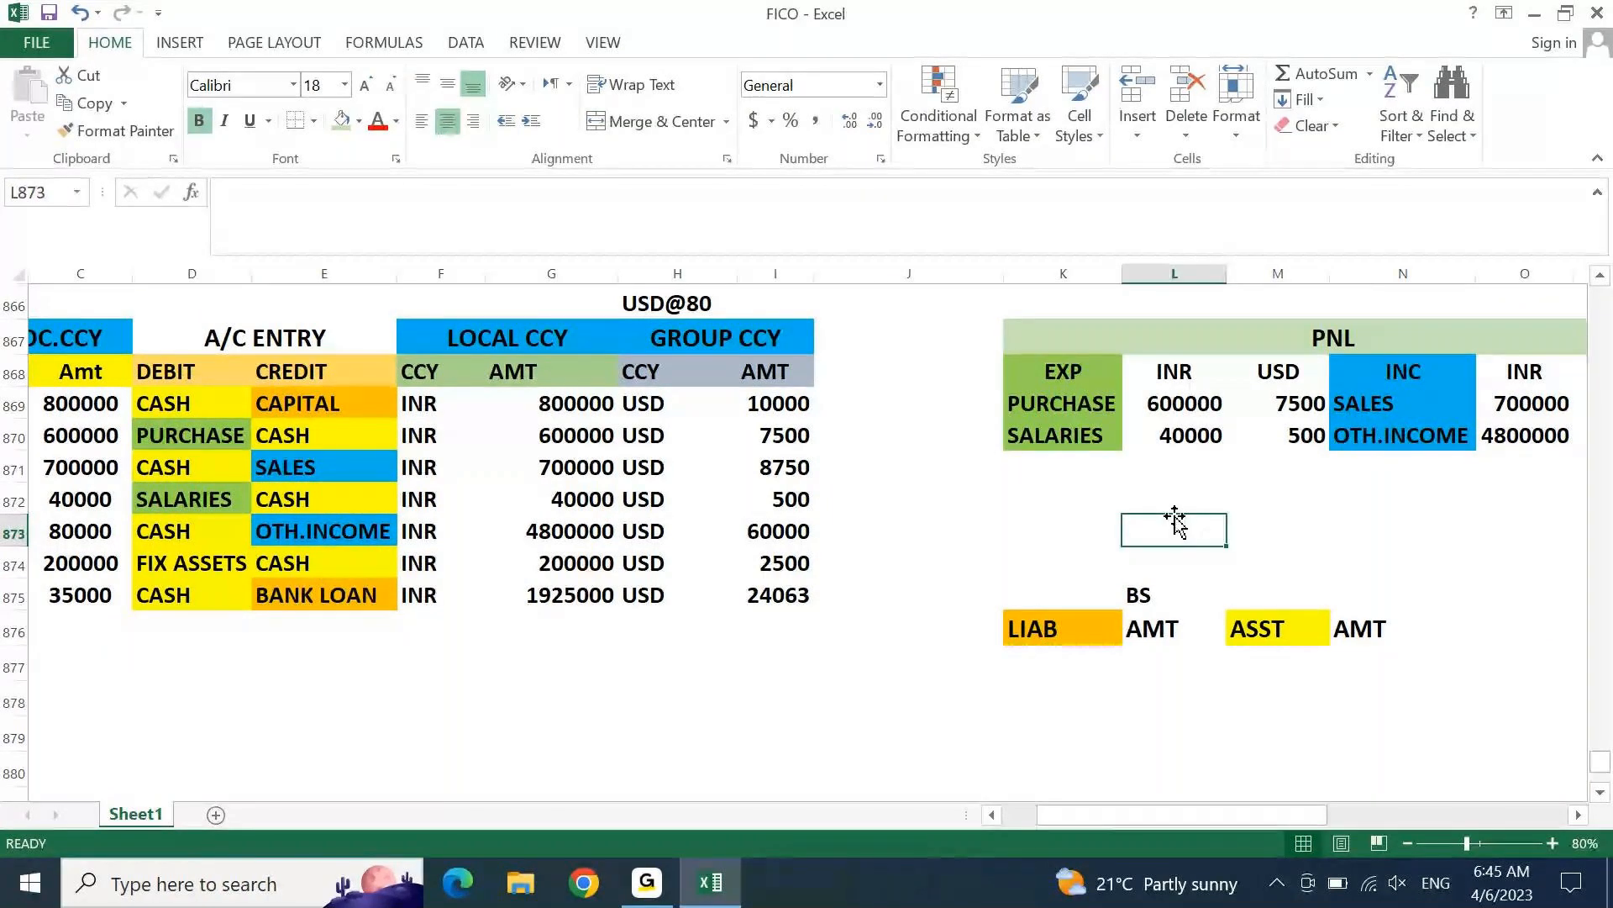
pyautogui.press('Right')
pyautogui.press('Right')
pyautogui.press('Right')
pyautogui.hscroll(2, 1175, 515)
pyautogui.press('Left')
pyautogui.press('Left')
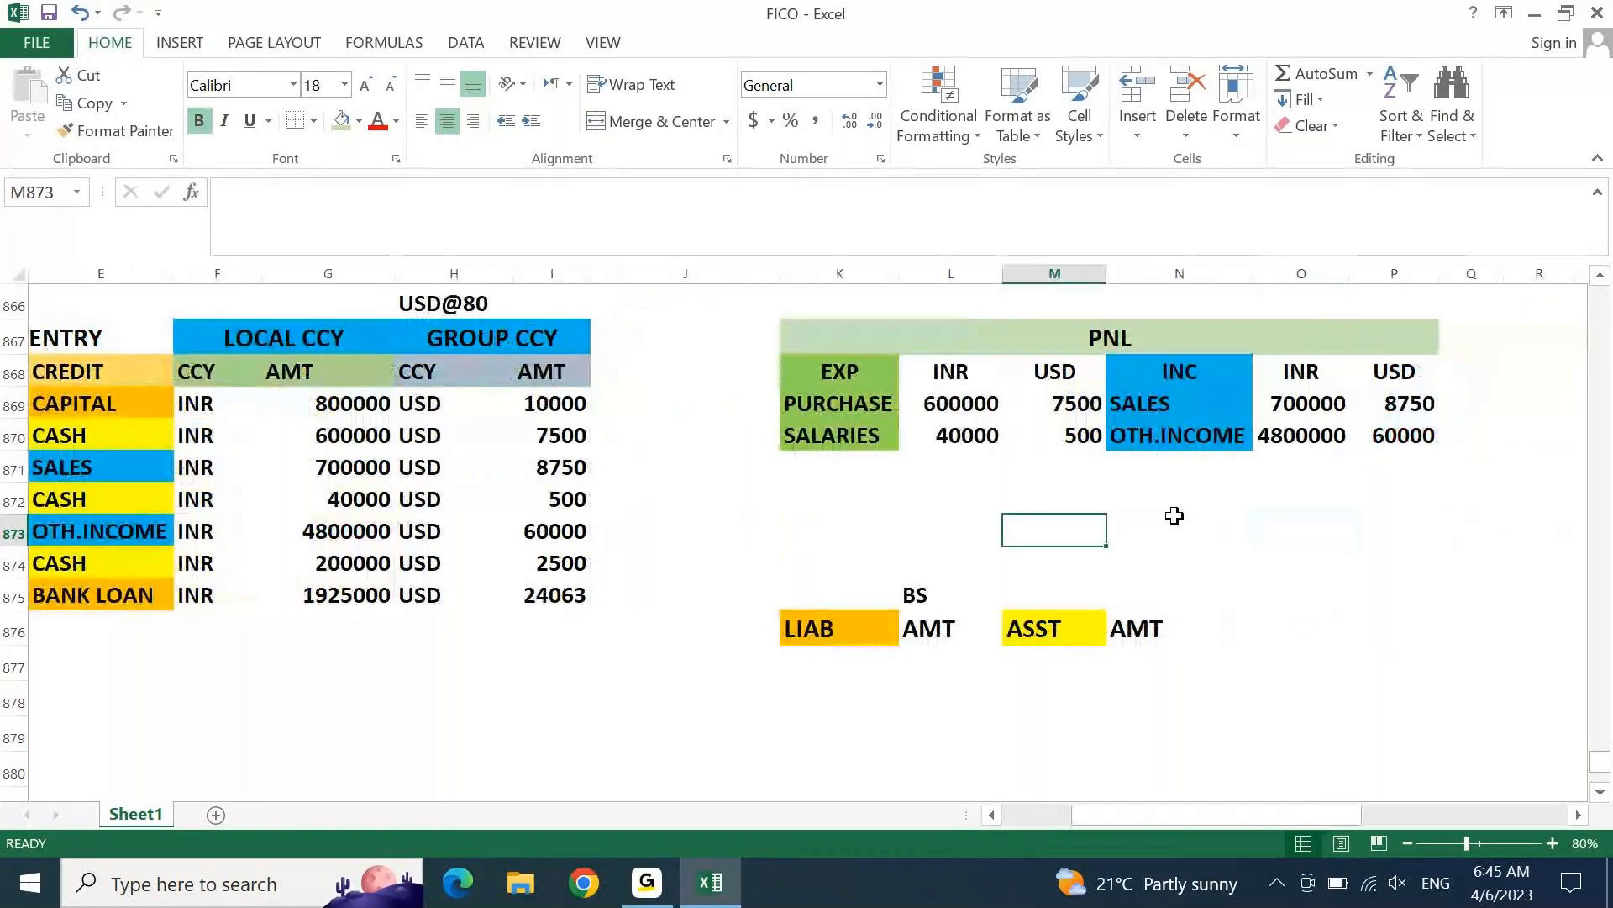
pyautogui.press('Left')
pyautogui.hotkey('alt', '=')
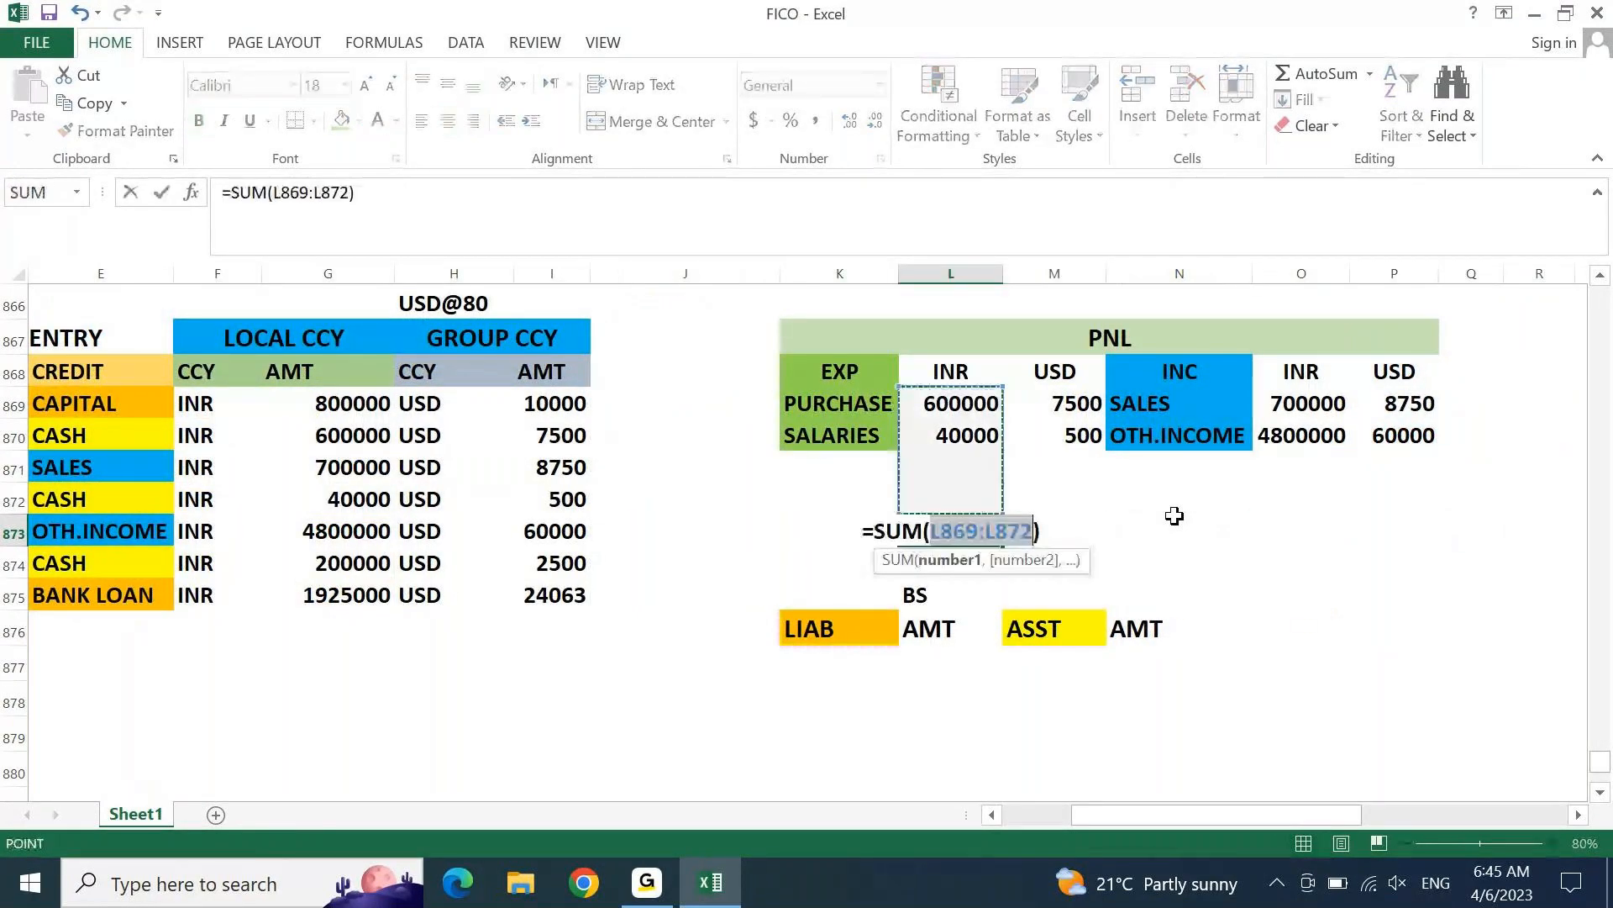
pyautogui.hotkey('ctrl', 'Return')
pyautogui.press('Right')
pyautogui.hotkey('alt', '=')
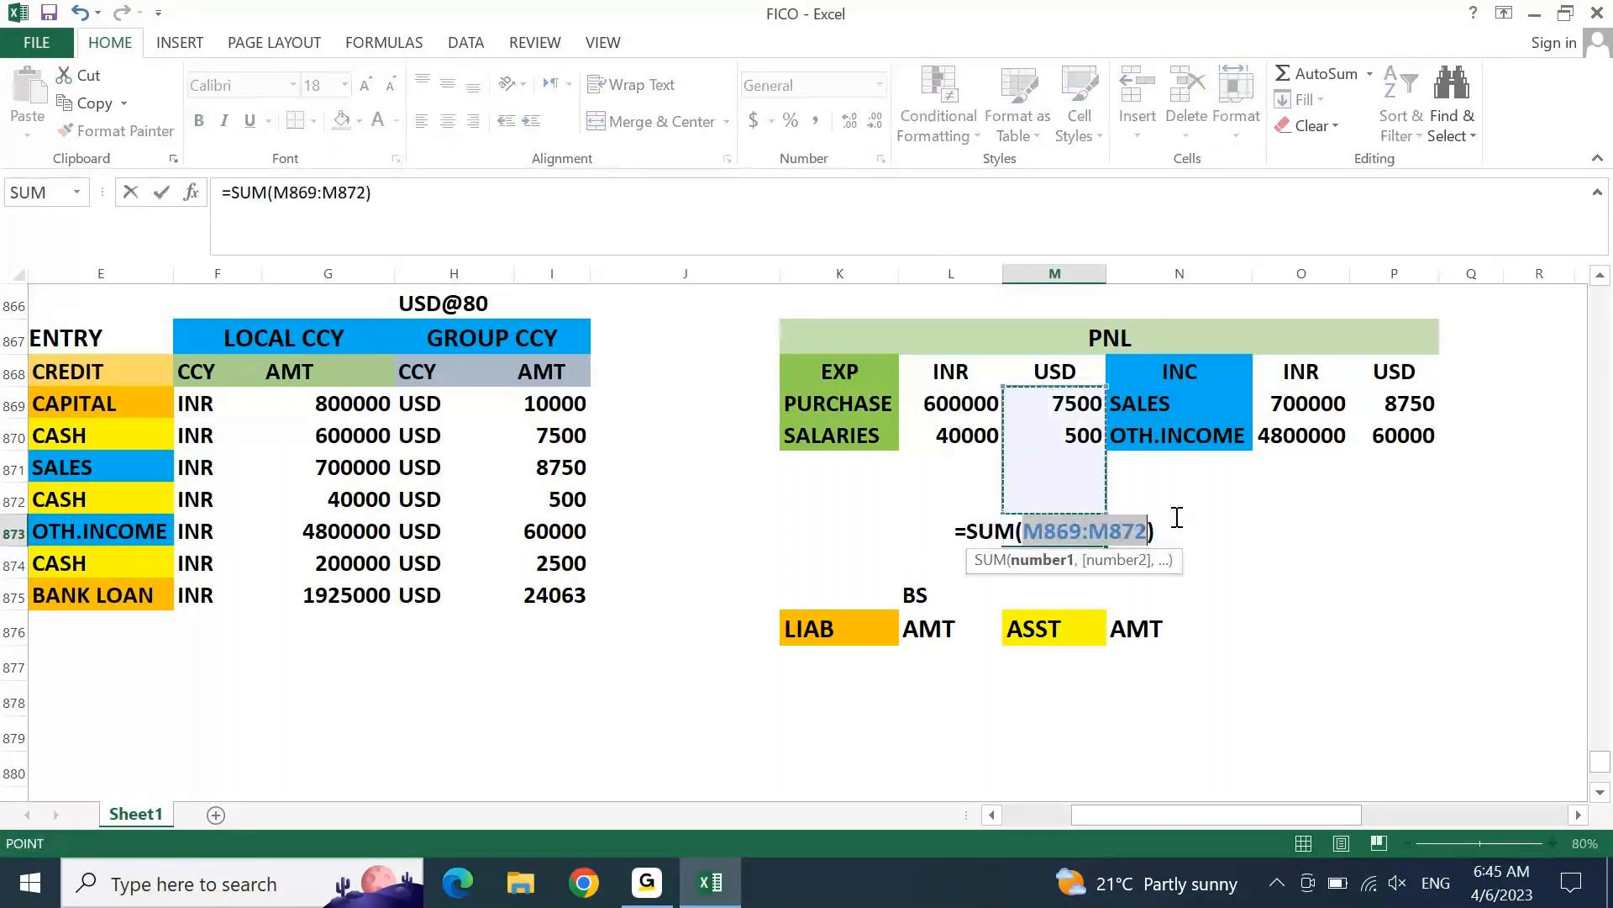
pyautogui.press('Return')
# Step: Total the income INR and USD columns in O873 and P873, summing rows 869 to 872
pyautogui.press('Up')
pyautogui.press('Right')
pyautogui.press('Right')
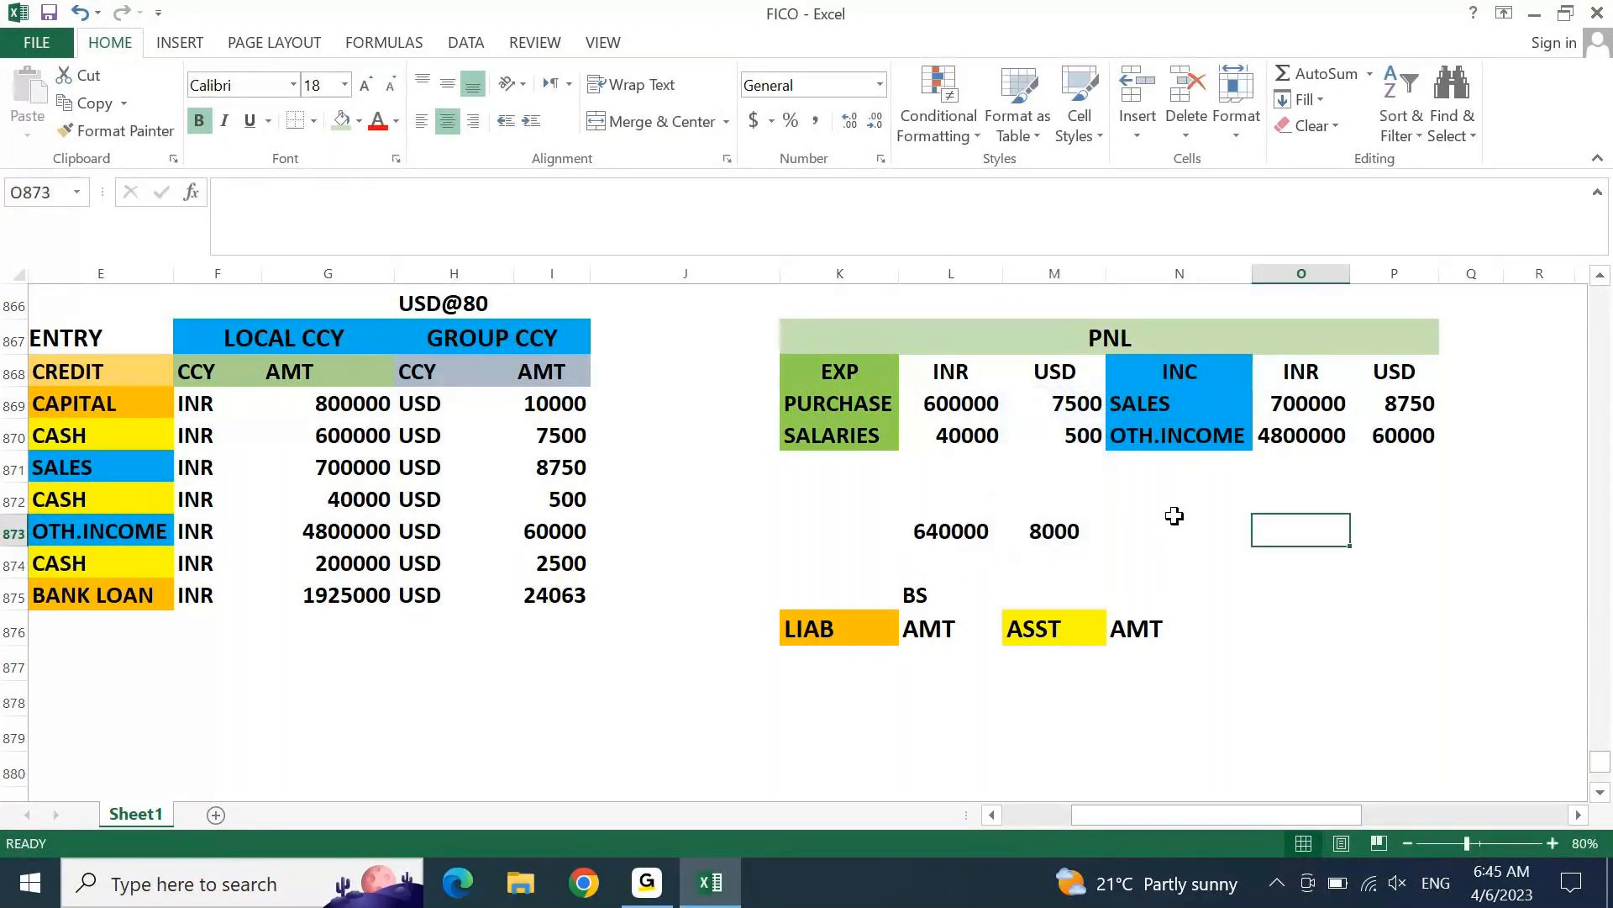
pyautogui.hotkey('alt', '=')
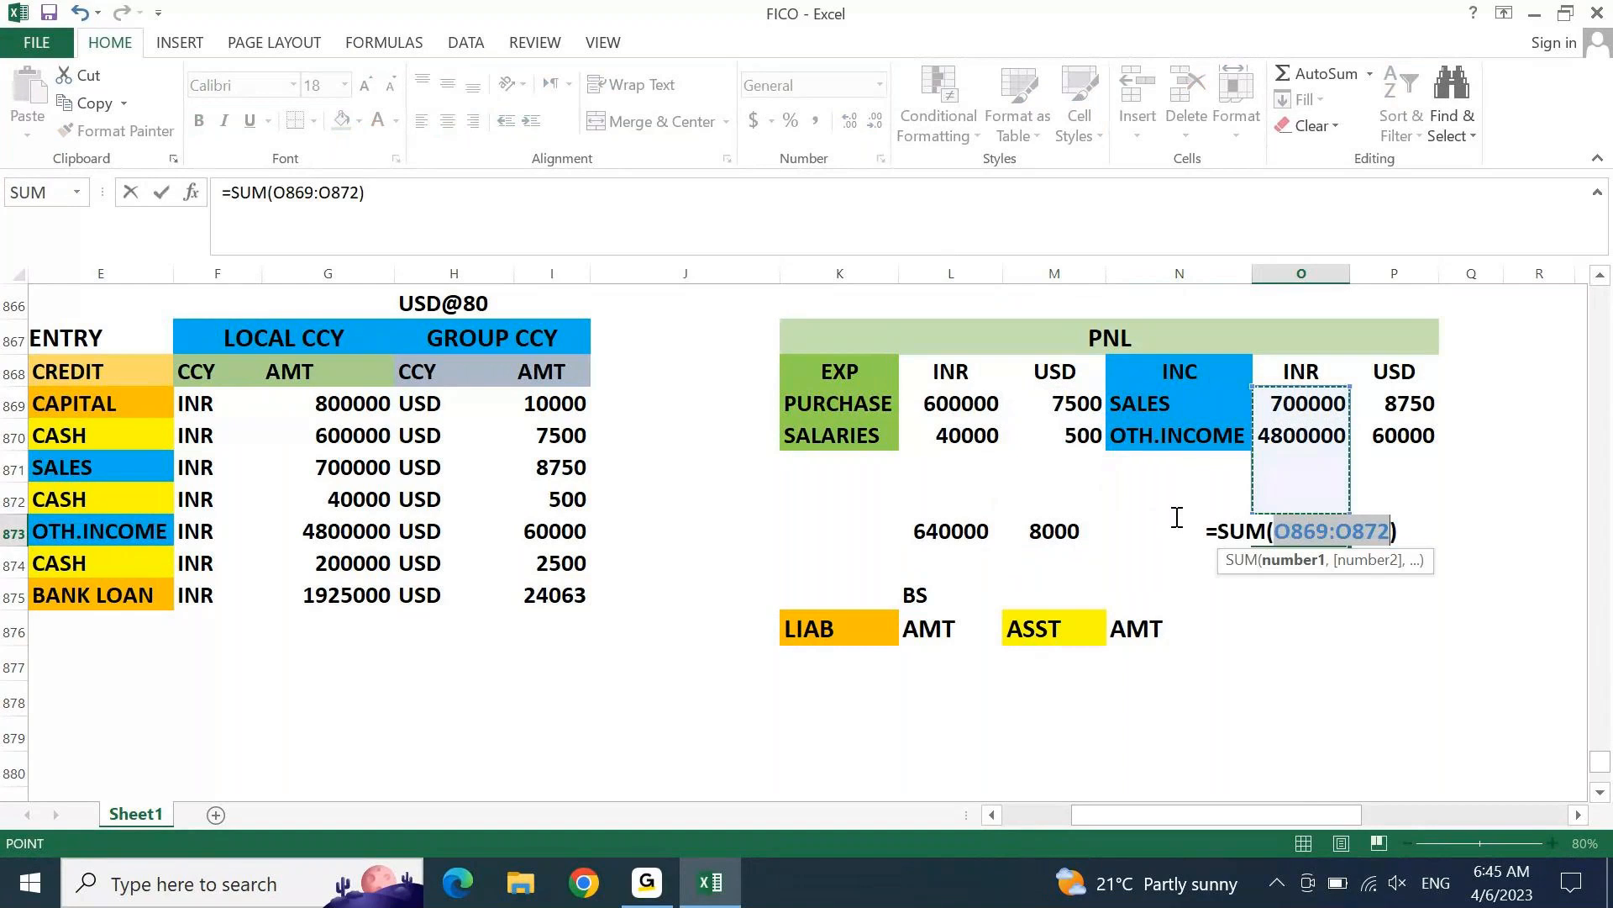
pyautogui.hotkey('ctrl', 'Return')
pyautogui.press('Right')
pyautogui.hotkey('alt', '=')
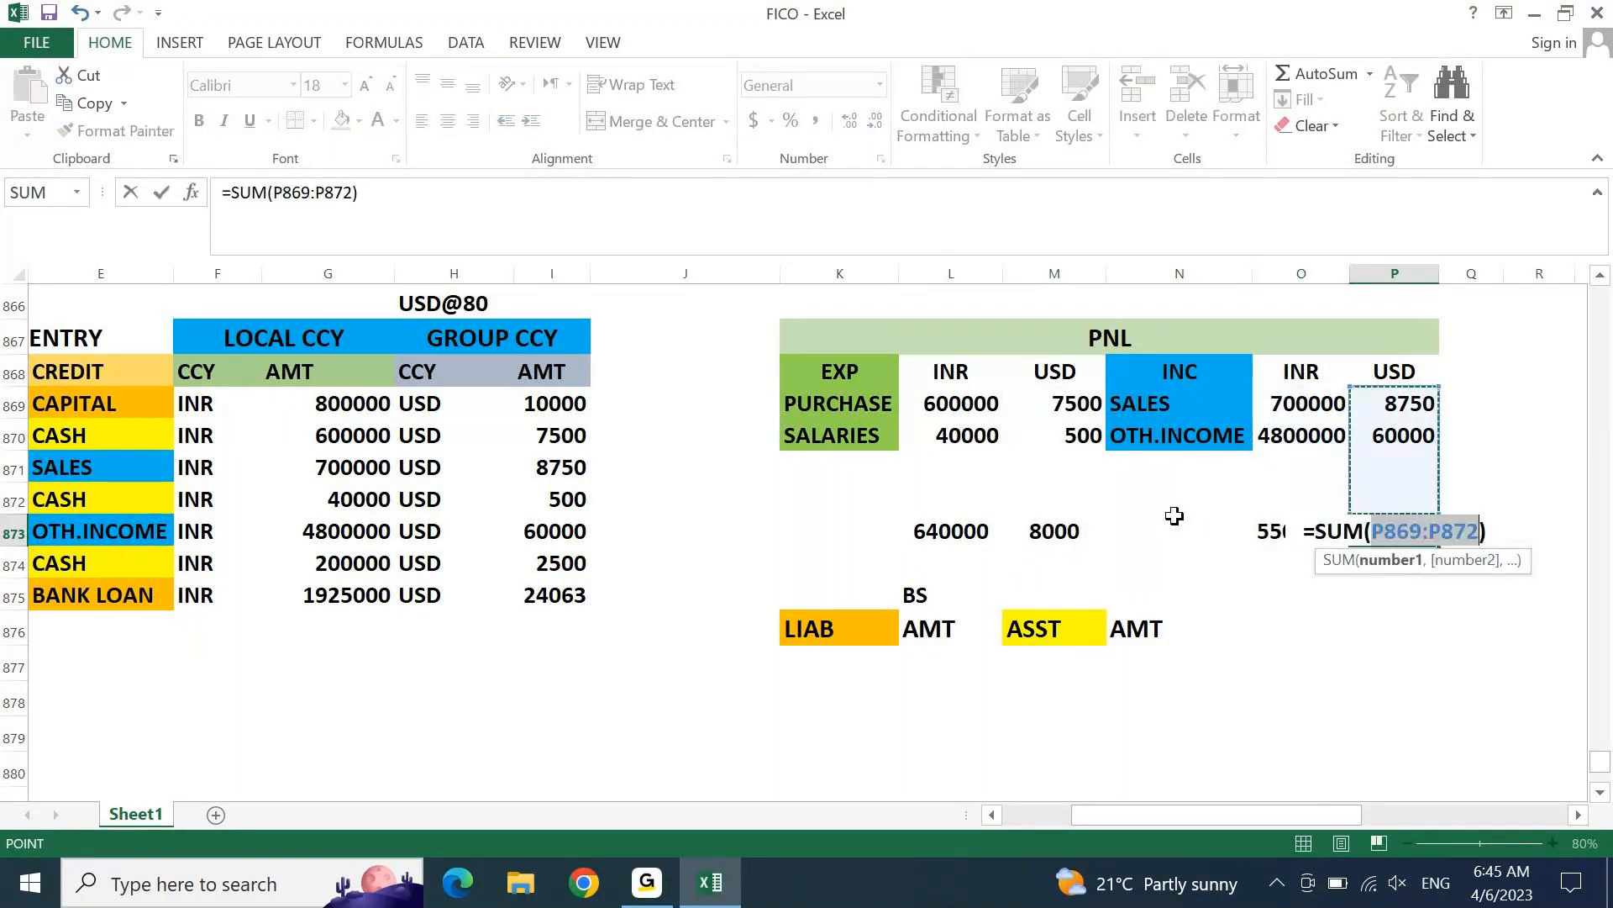
pyautogui.press('Return')
# Step: Examine the PNL totals in row 873 and the expense INR amounts above them
pyautogui.press('Up')
pyautogui.press('Left')
pyautogui.press('Left')
pyautogui.press('Left')
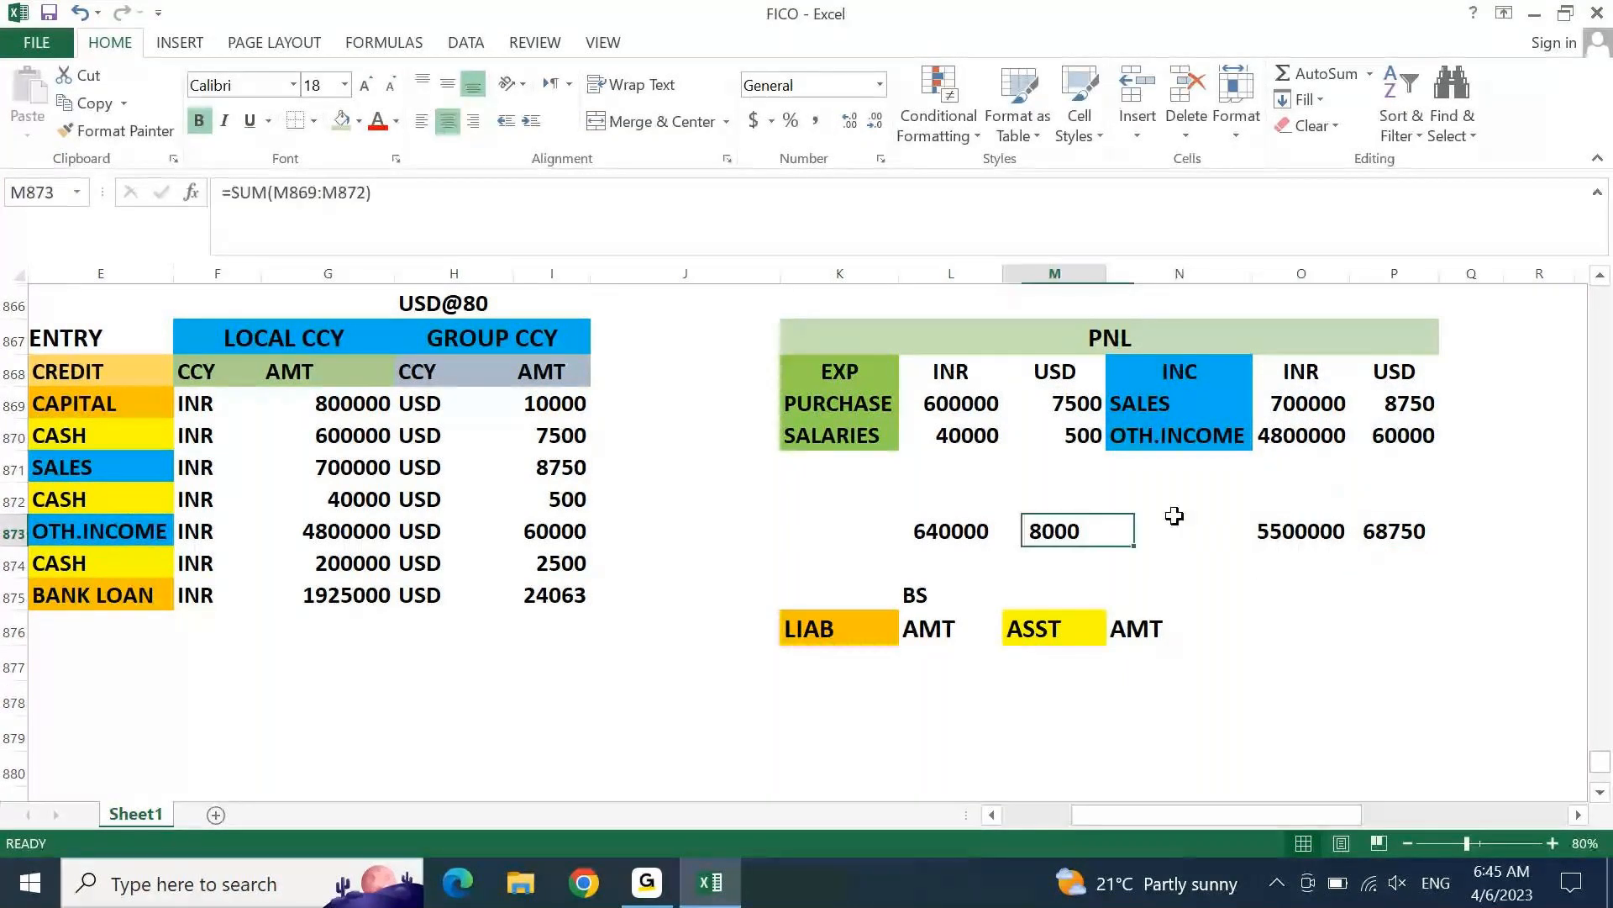
pyautogui.press('Left')
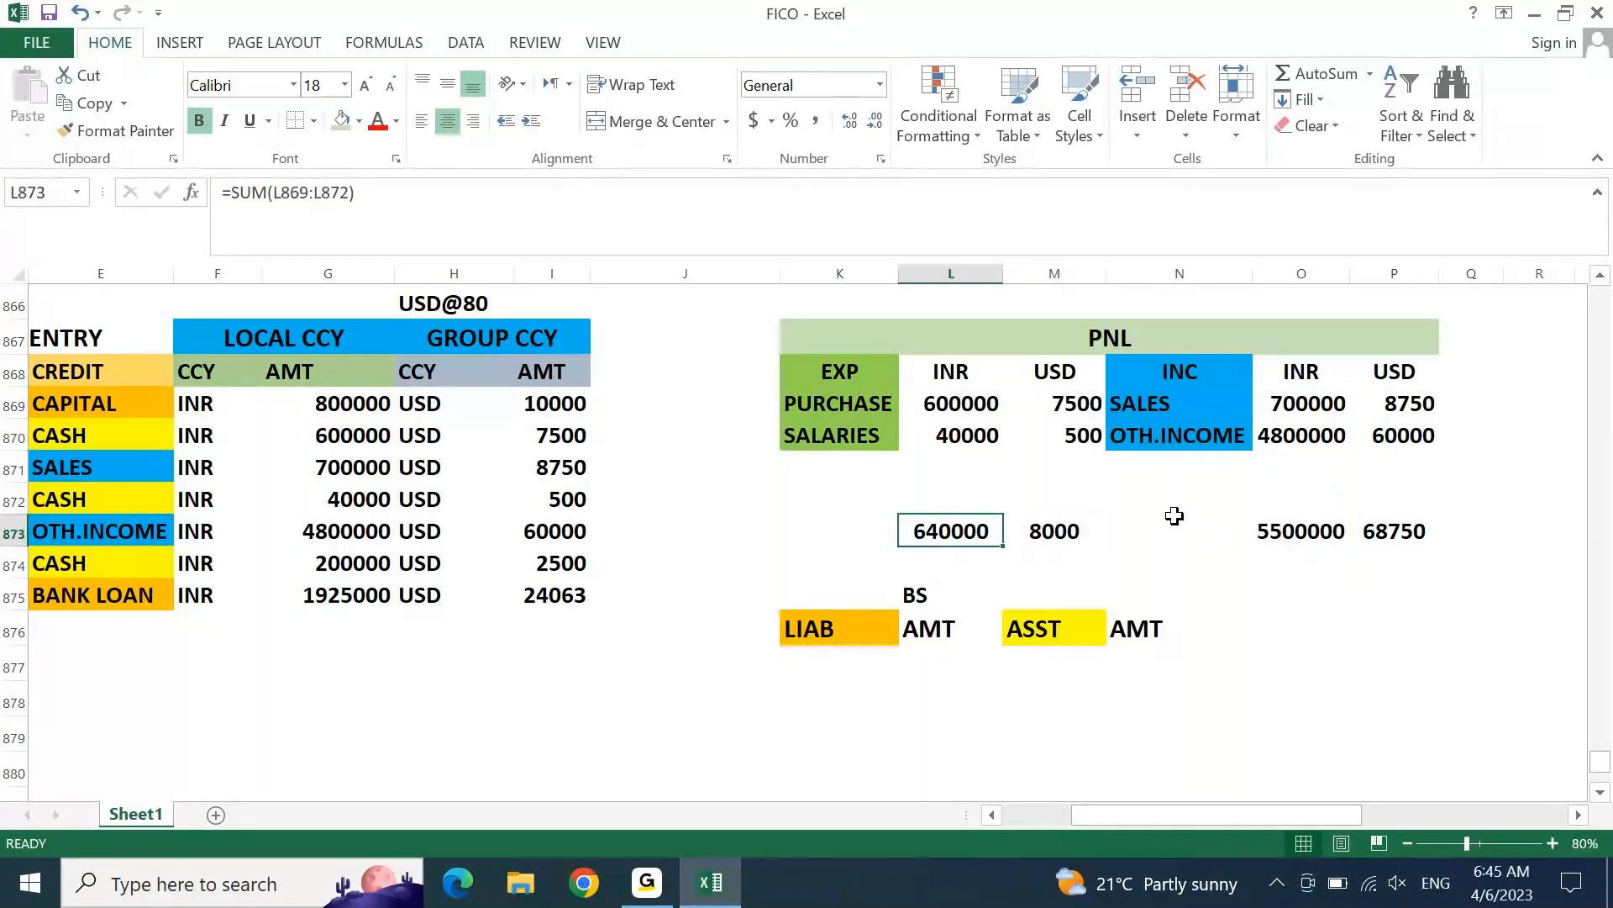
pyautogui.click(1235, 588)
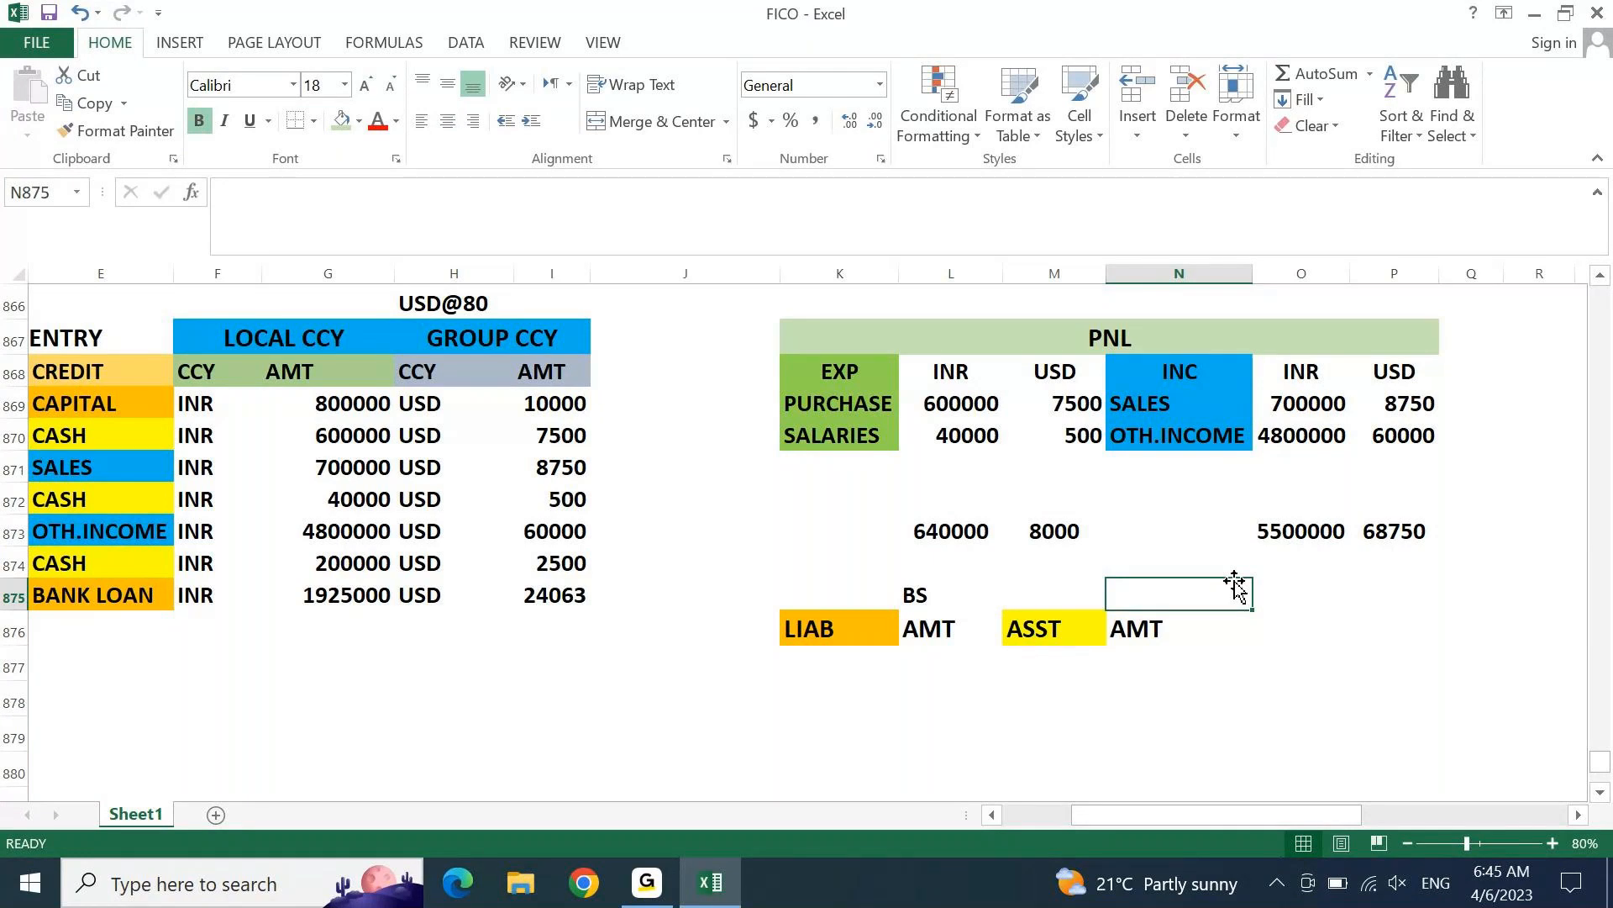
pyautogui.press('Left')
pyautogui.press('Left')
pyautogui.press('Left')
pyautogui.press('Right')
pyautogui.press('Up')
pyautogui.press('Up')
pyautogui.press('Up')
pyautogui.press('Up')
pyautogui.press('Up')
pyautogui.press('Up')
pyautogui.press('Up')
pyautogui.hotkey('shift', 'Down')
pyautogui.hotkey('shift', 'Down')
pyautogui.hotkey('shift', 'Down')
pyautogui.hotkey('shift', 'Down')
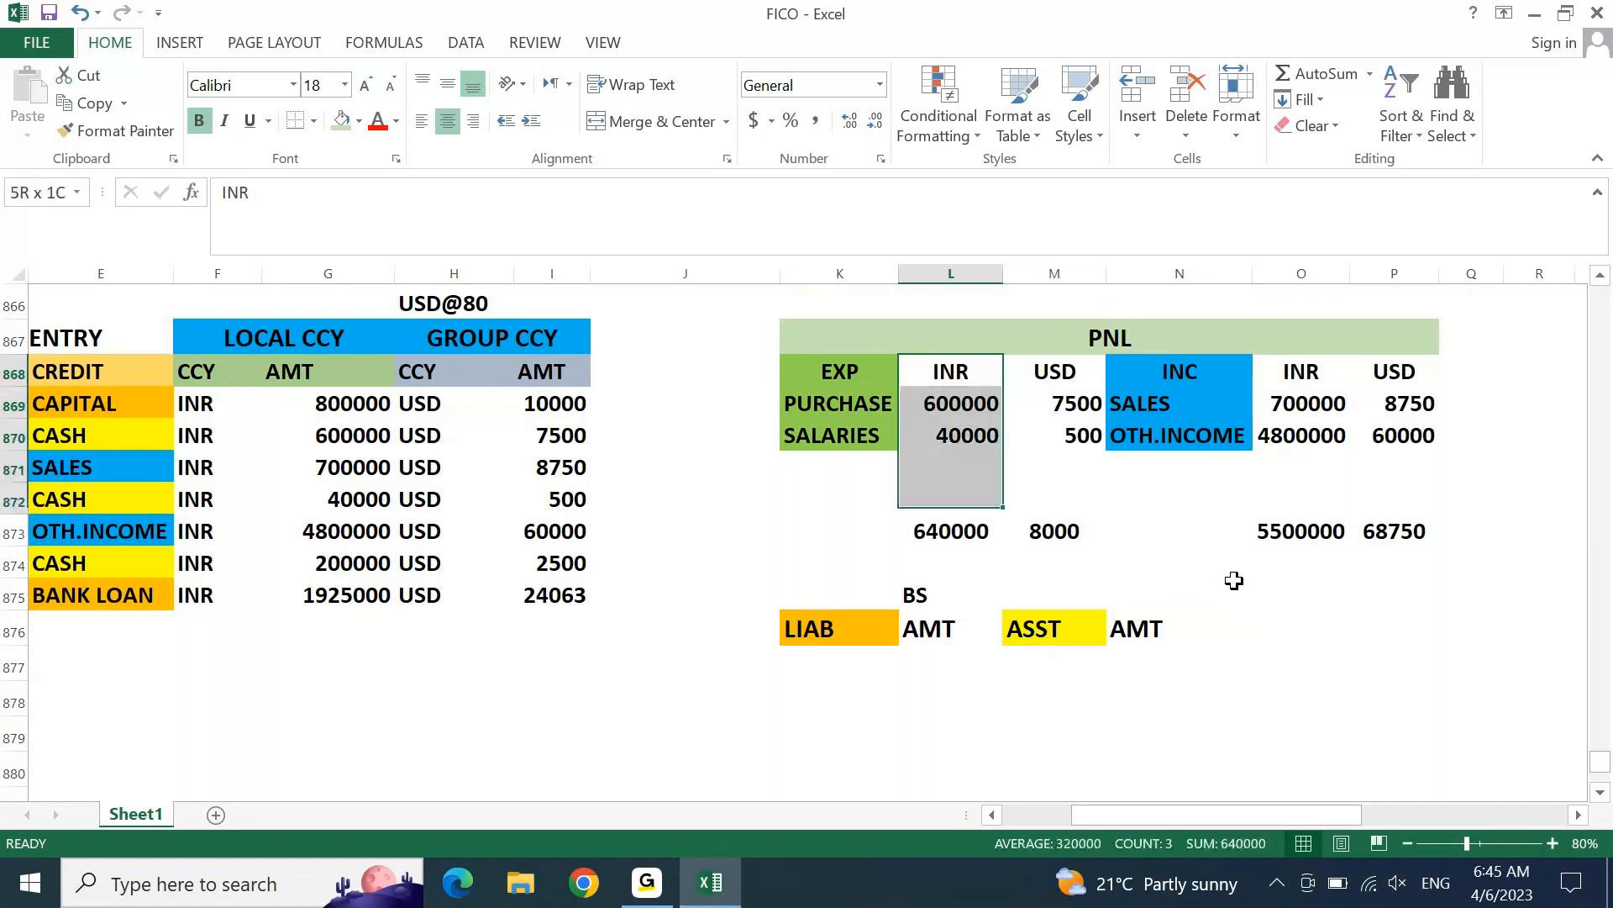
pyautogui.press('Down')
pyautogui.press('Down')
pyautogui.press('Down')
pyautogui.press('Down')
pyautogui.press('Down')
pyautogui.hotkey('shift', 'space')
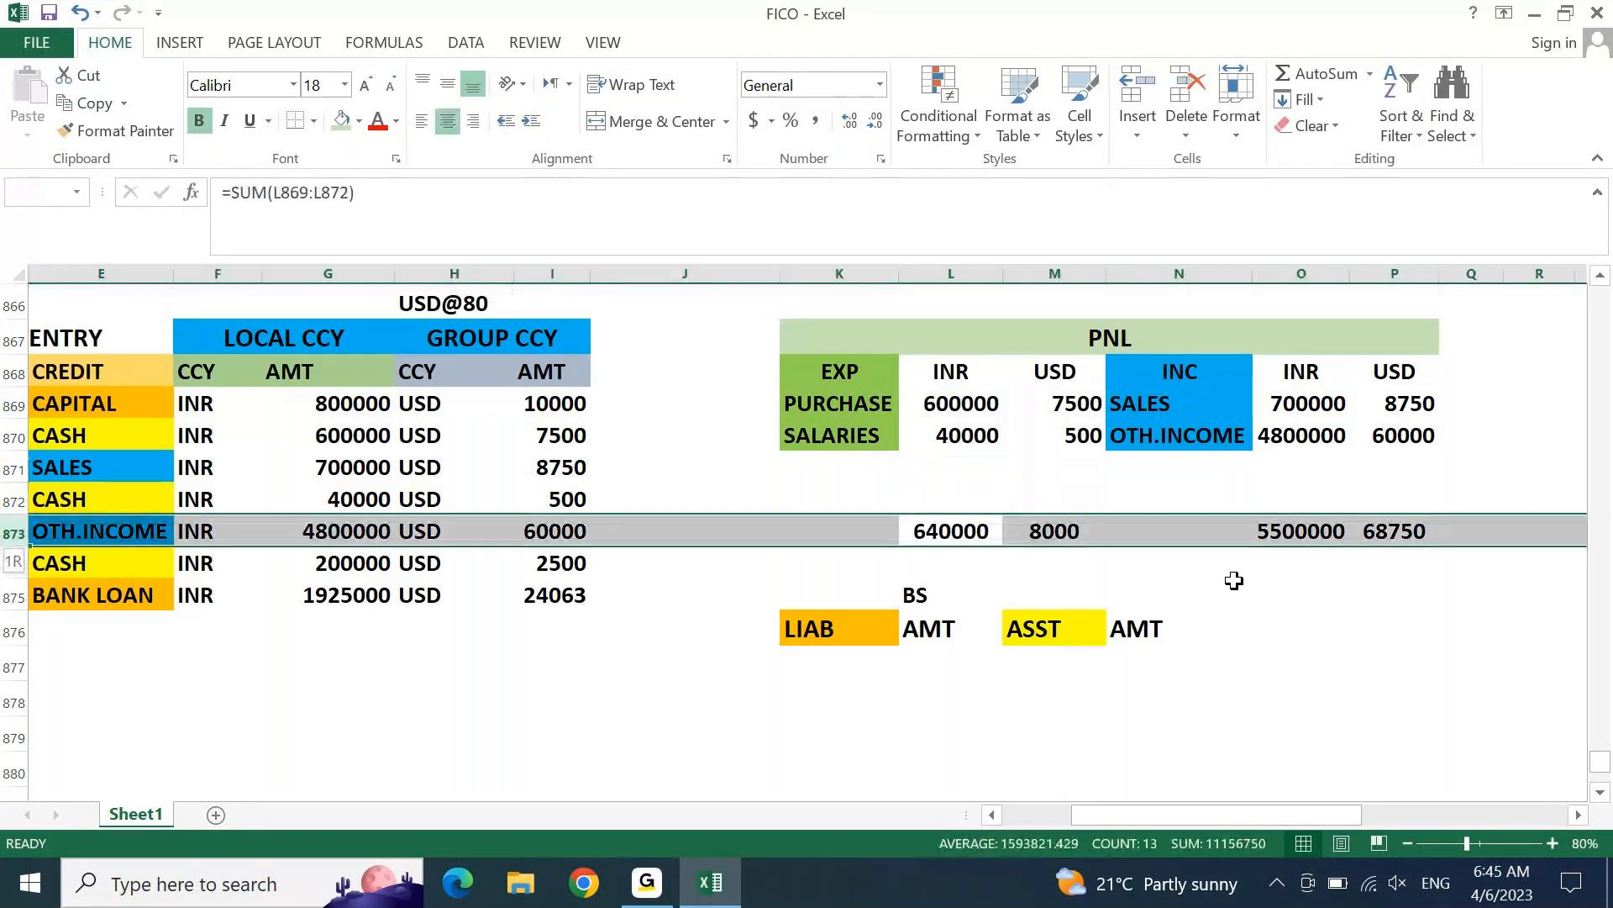
# Step: Remove the centre alignment from the lower rows of the PNL table, K871:P873
pyautogui.press('Left')
pyautogui.hotkey('shift', 'Up')
pyautogui.hotkey('shift', 'Up')
pyautogui.hotkey('shift', 'Right')
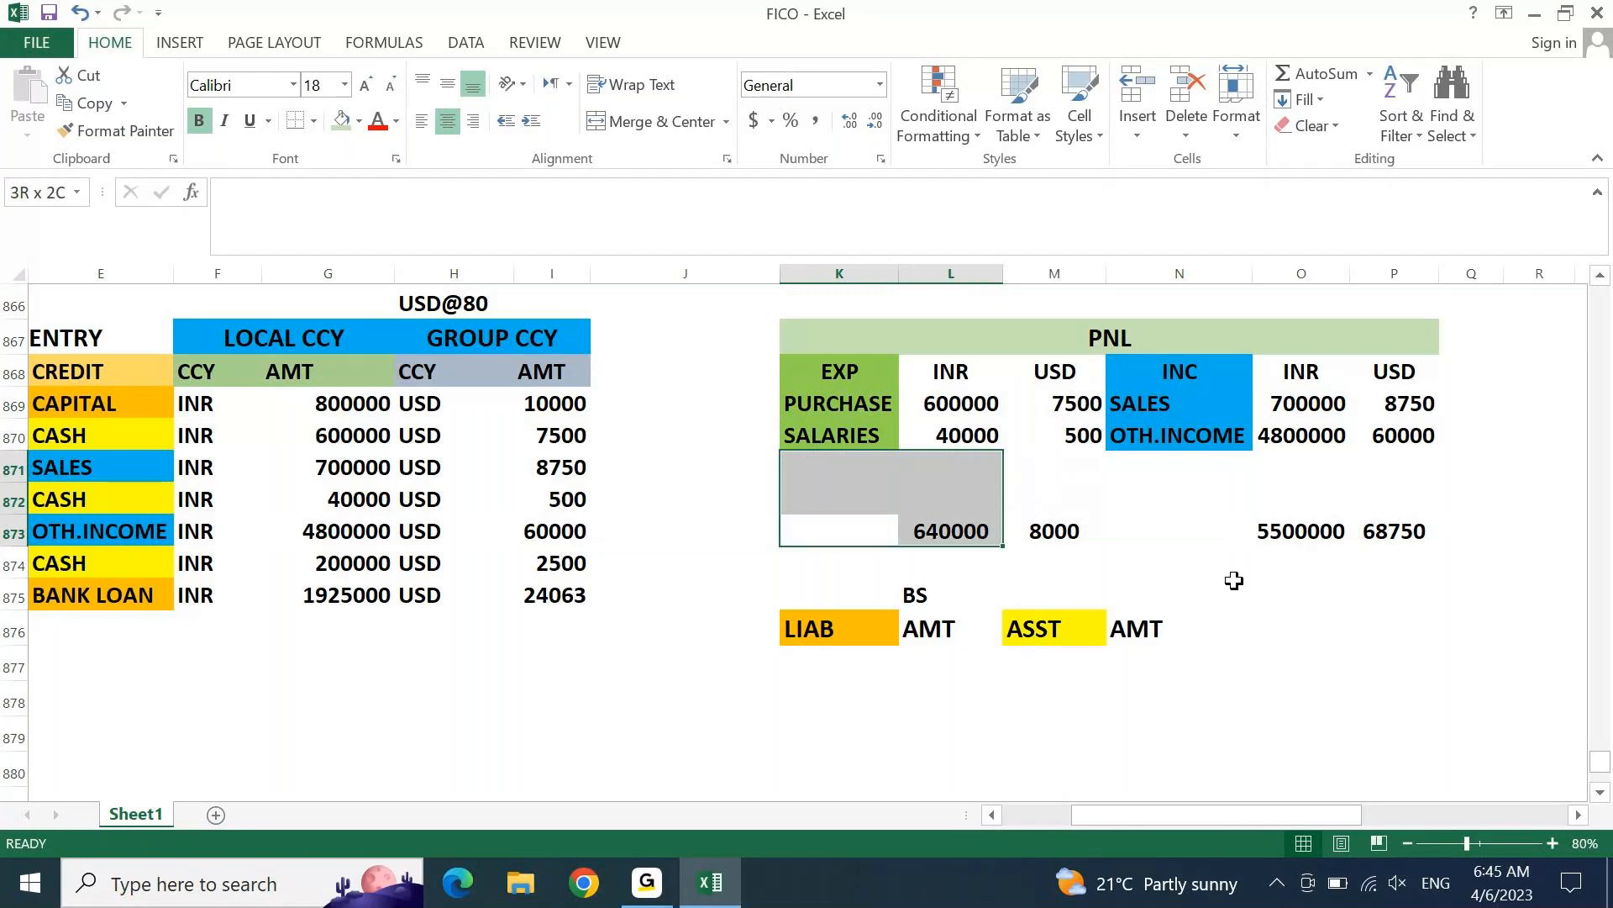
pyautogui.hotkey('shift', 'Right')
pyautogui.hotkey('shift', 'Right')
pyautogui.hotkey('shift', 'Right')
pyautogui.hotkey('shift', 'Right')
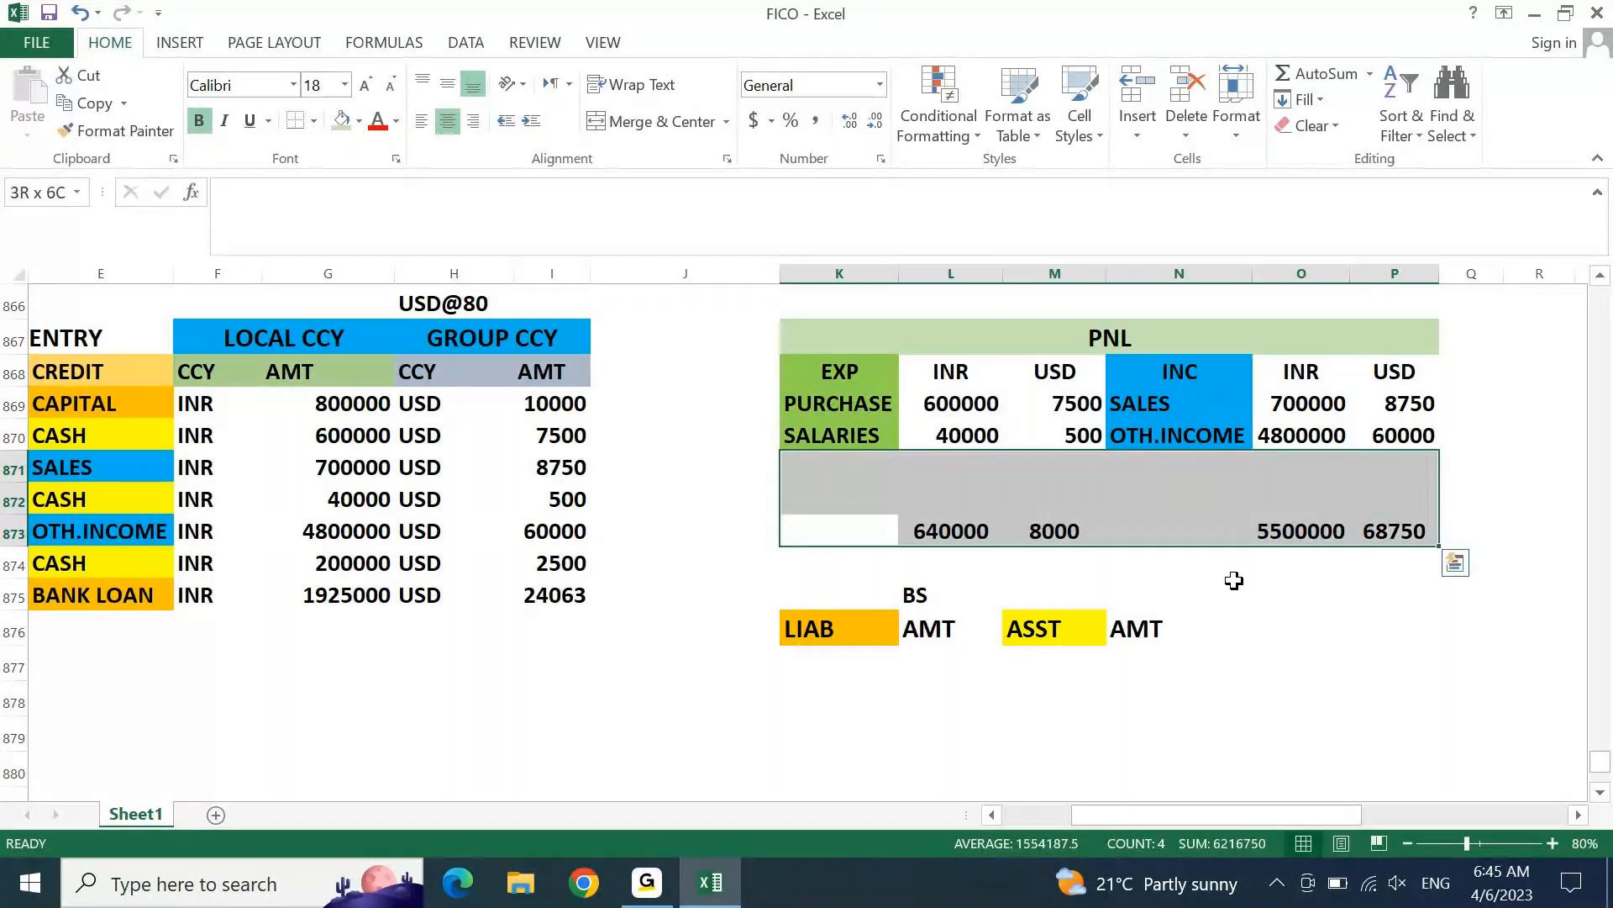
pyautogui.click(445, 123)
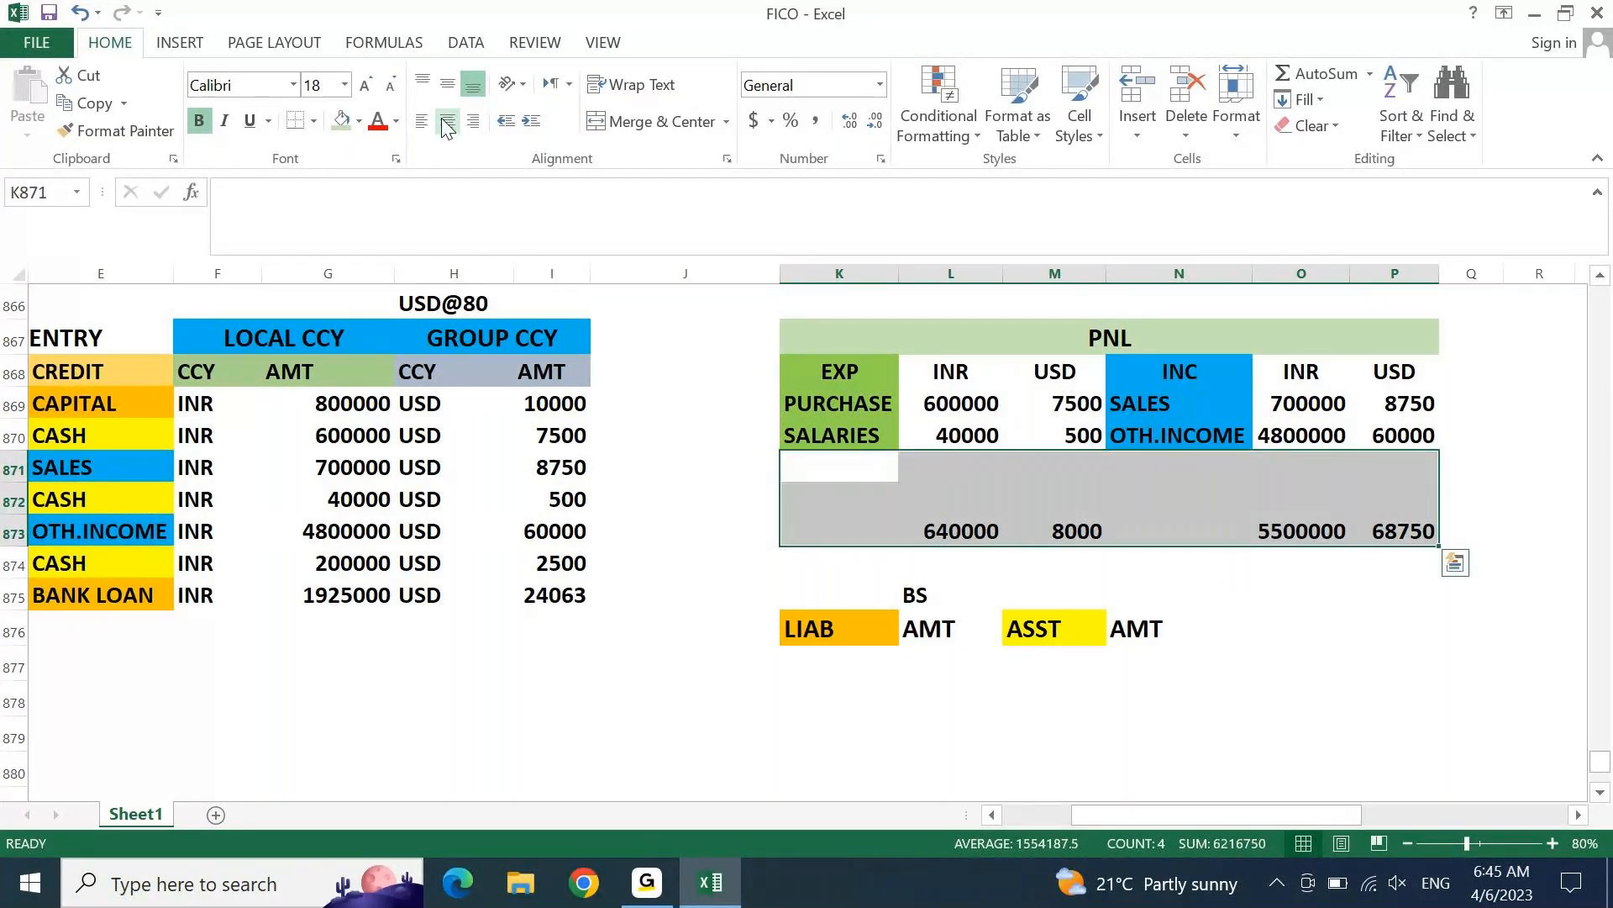
# Step: Compare the expense and income INR columns of the PNL table, and enter the label PROFIT in K871 below SALARIES
pyautogui.click(823, 467)
pyautogui.moveTo(950, 372); pyautogui.dragTo(950, 531)
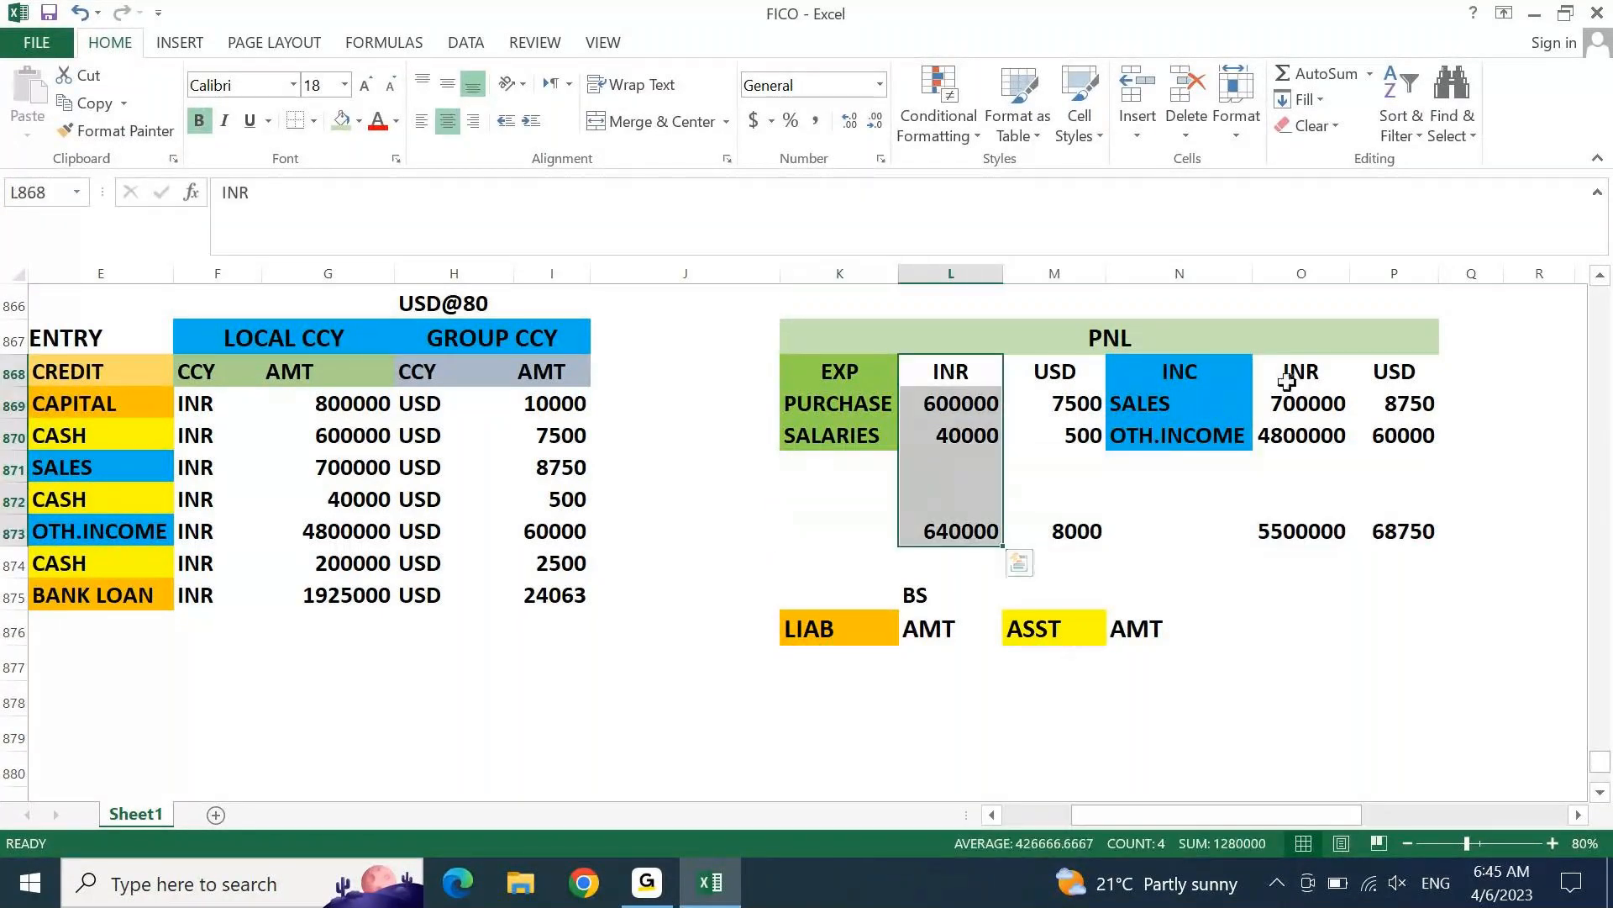
pyautogui.keyDown('ctrl'); pyautogui.moveTo(1307, 373); pyautogui.dragTo(1305, 529); pyautogui.keyUp('ctrl')
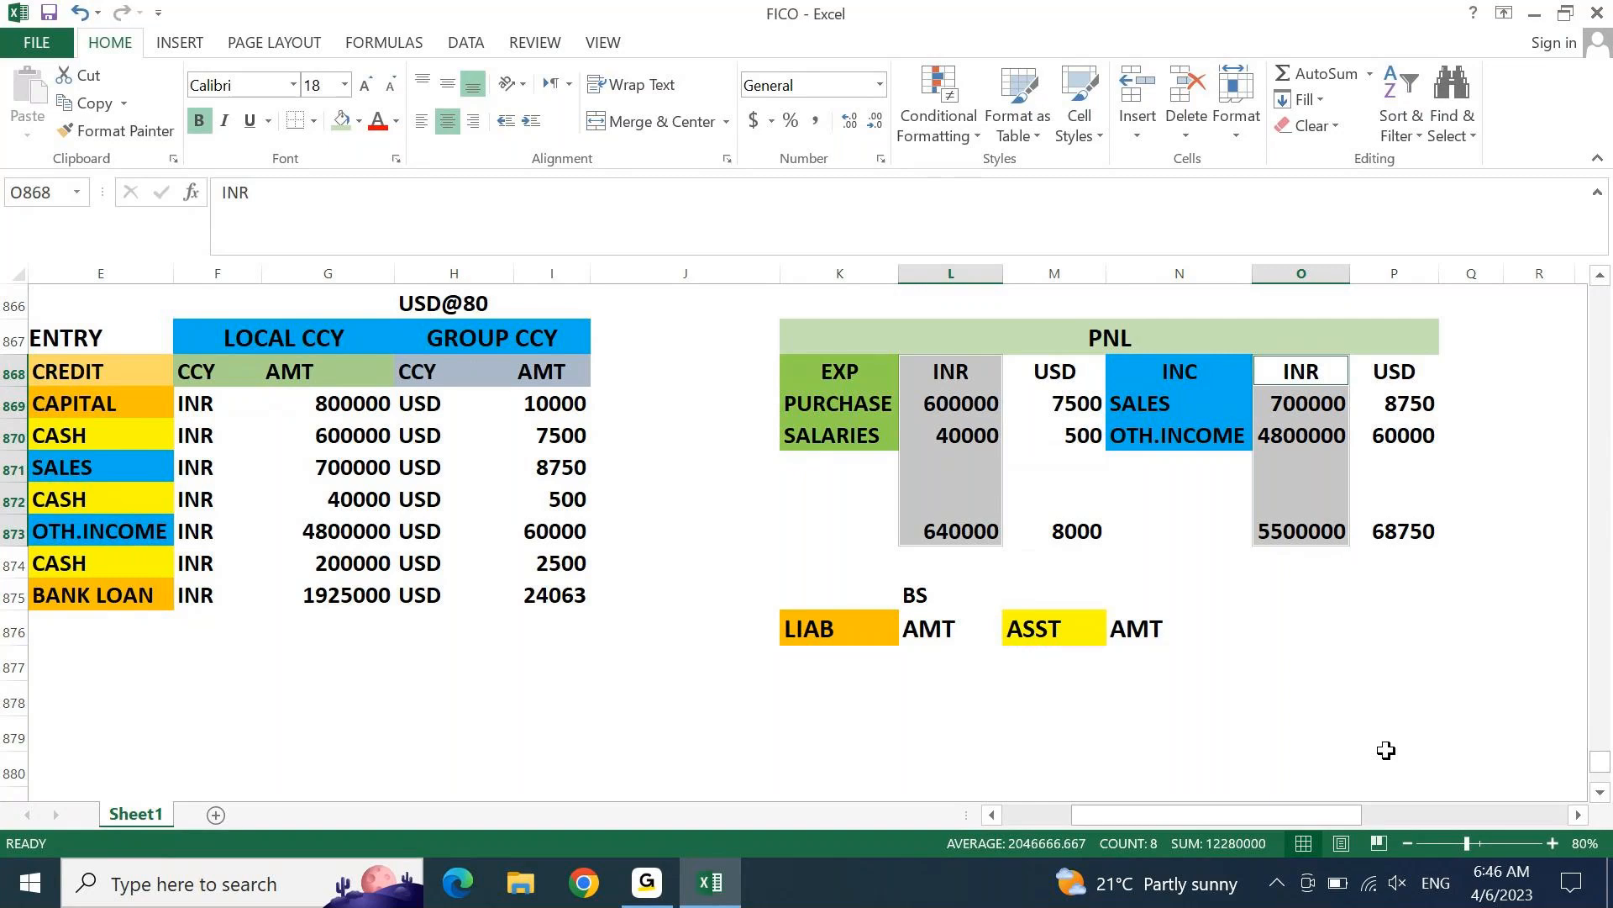
pyautogui.click(821, 484)
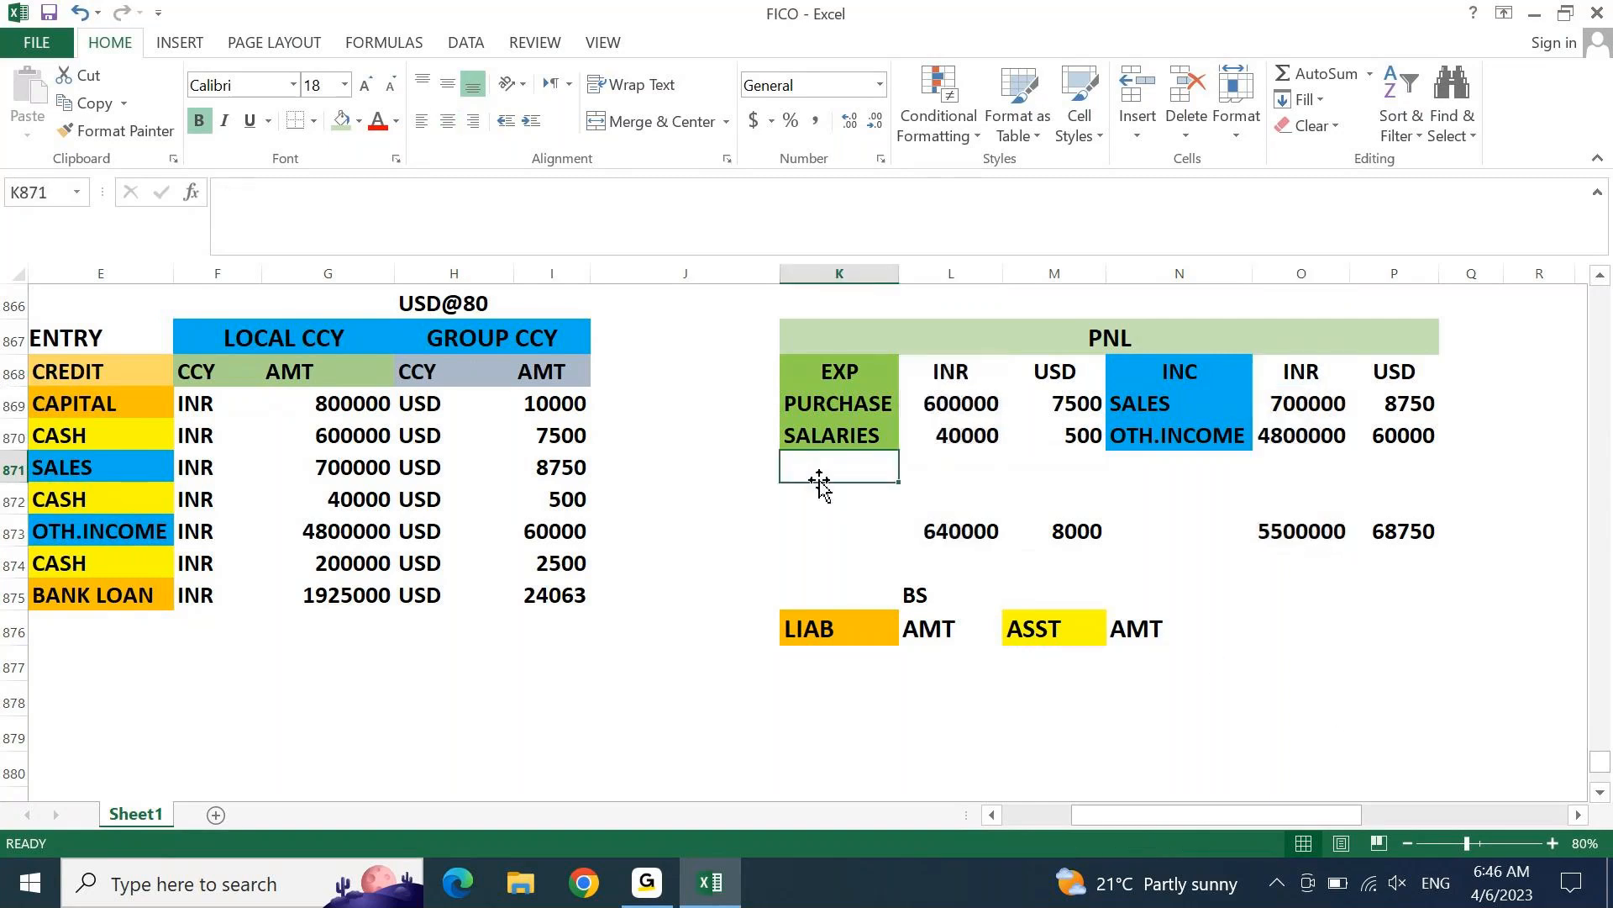
pyautogui.write('PROFIT')
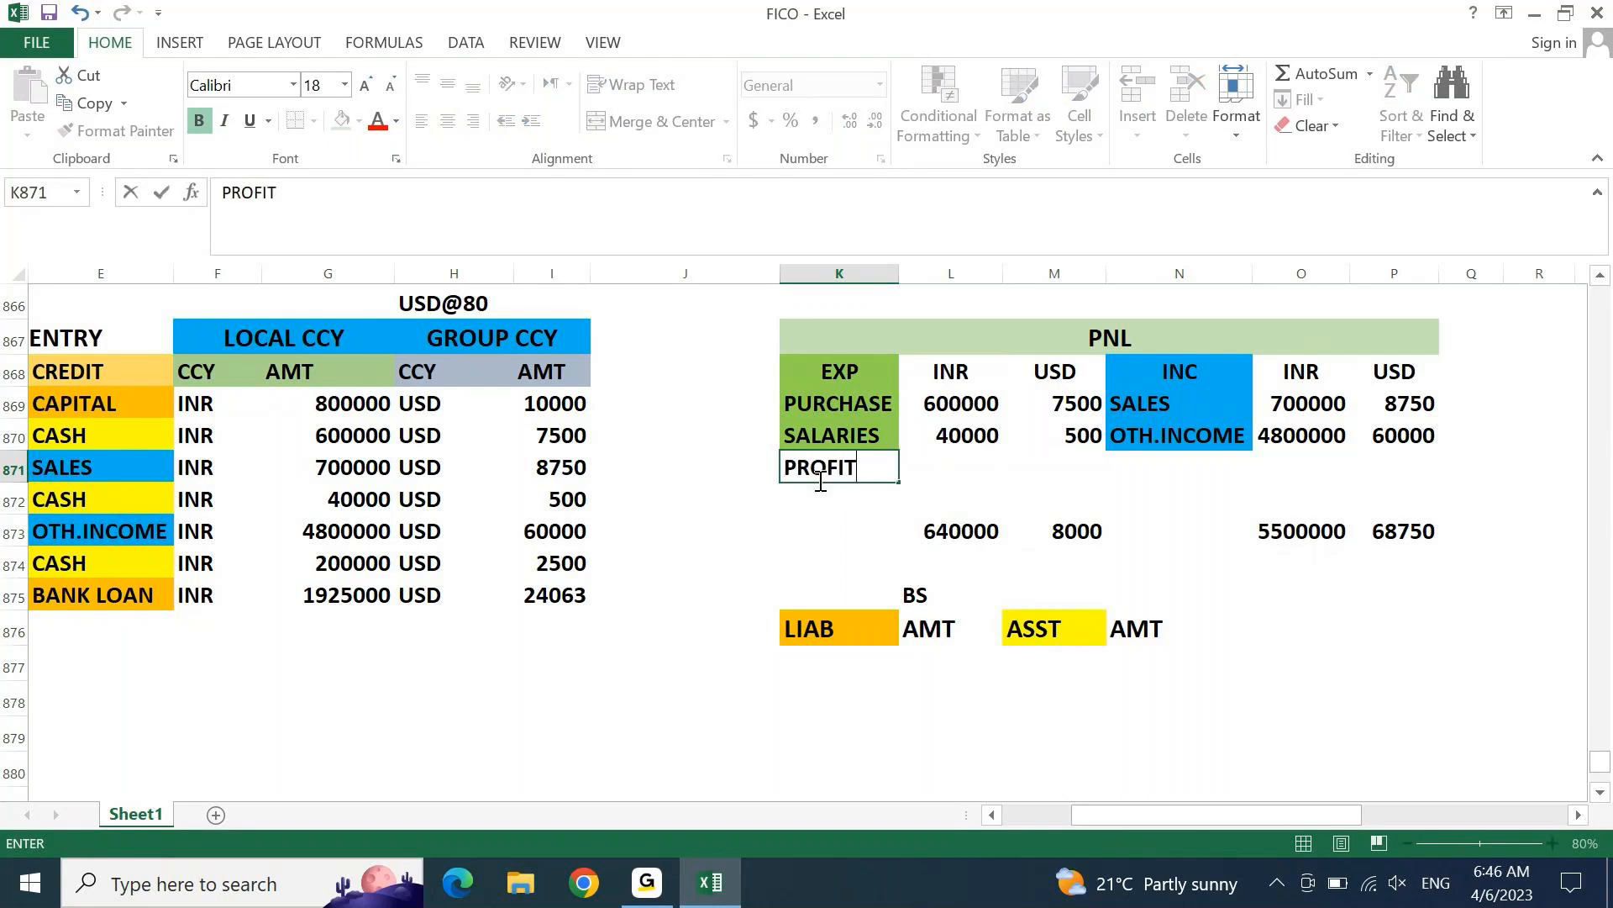
pyautogui.press('Return')
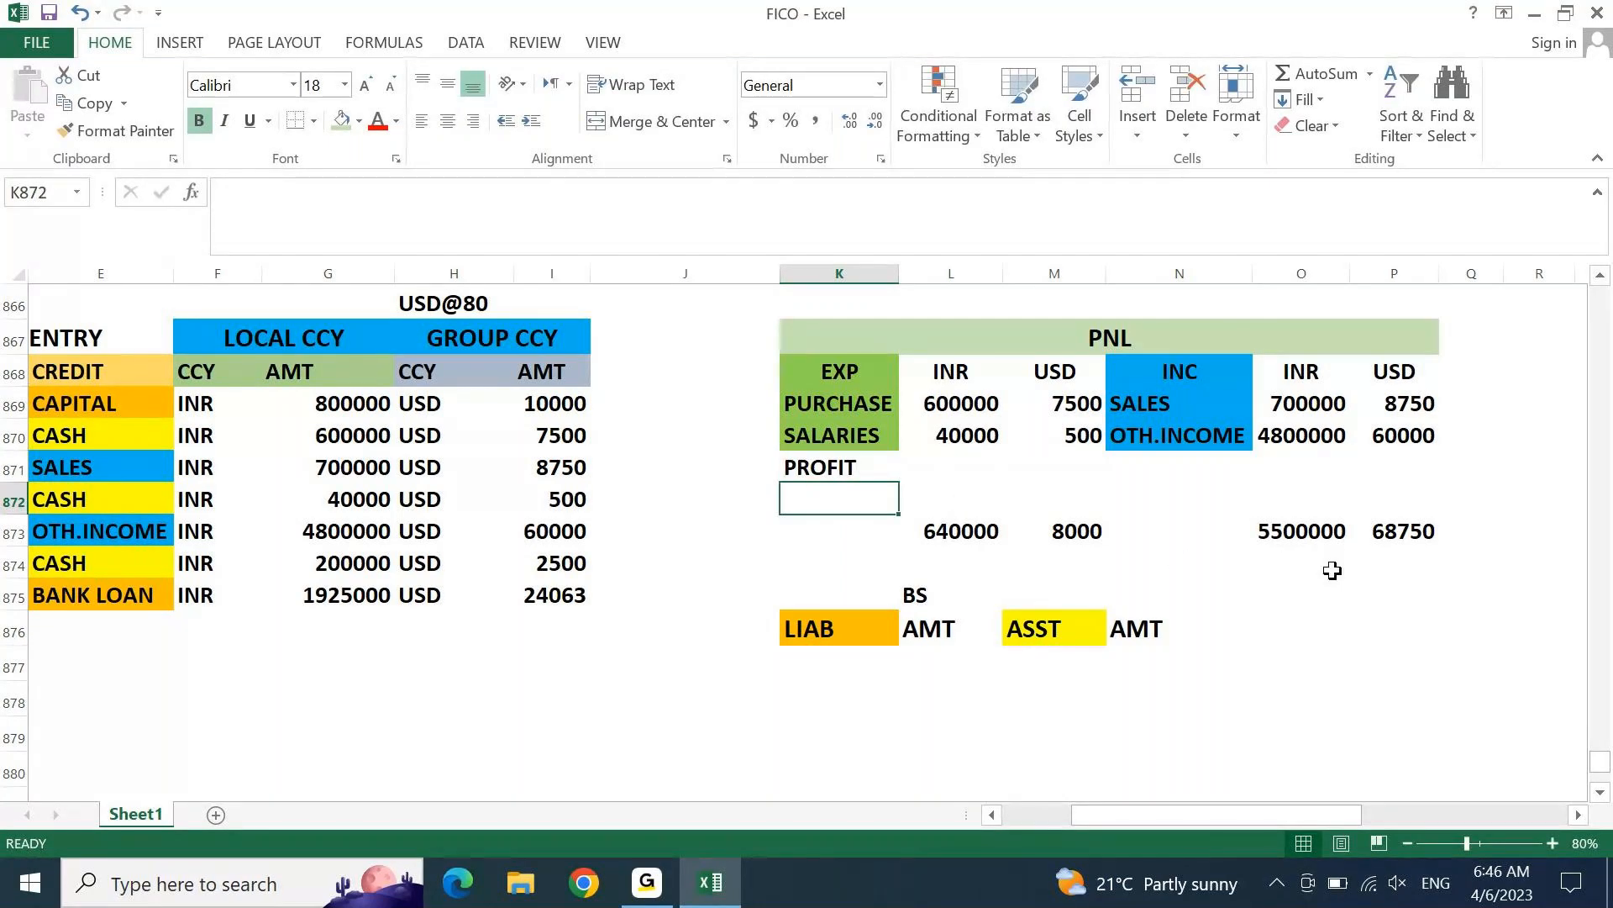
# Step: Calculate the INR profit in O875 by subtracting the expense total from the income total with =O873-L873
pyautogui.click(1269, 589)
pyautogui.write('=')
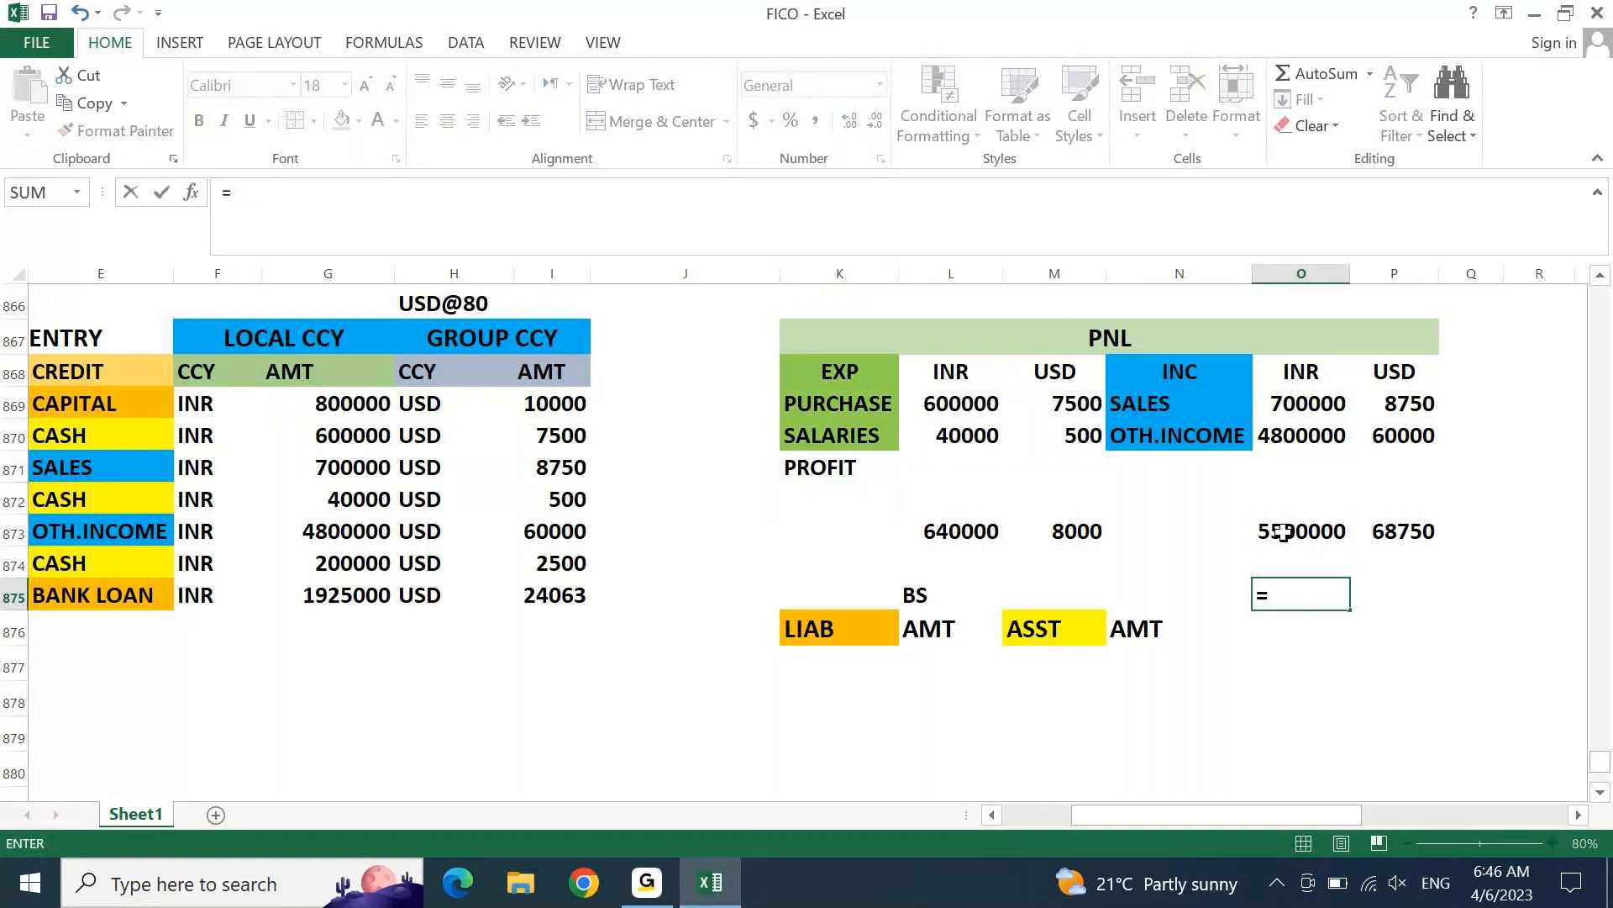
pyautogui.click(1288, 523)
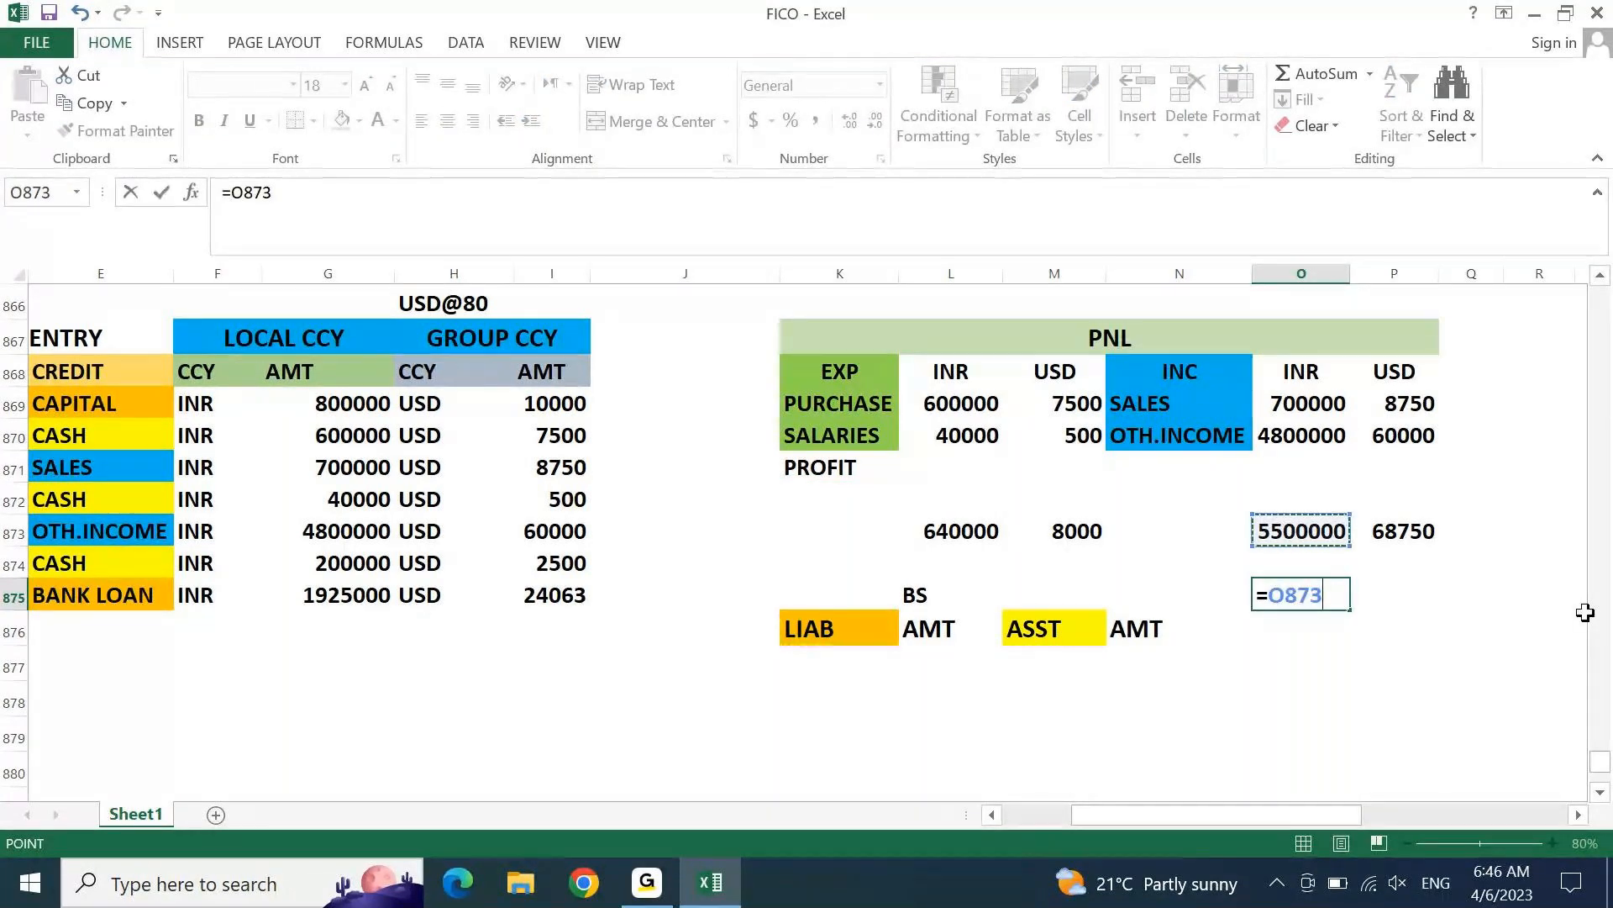
pyautogui.write('-')
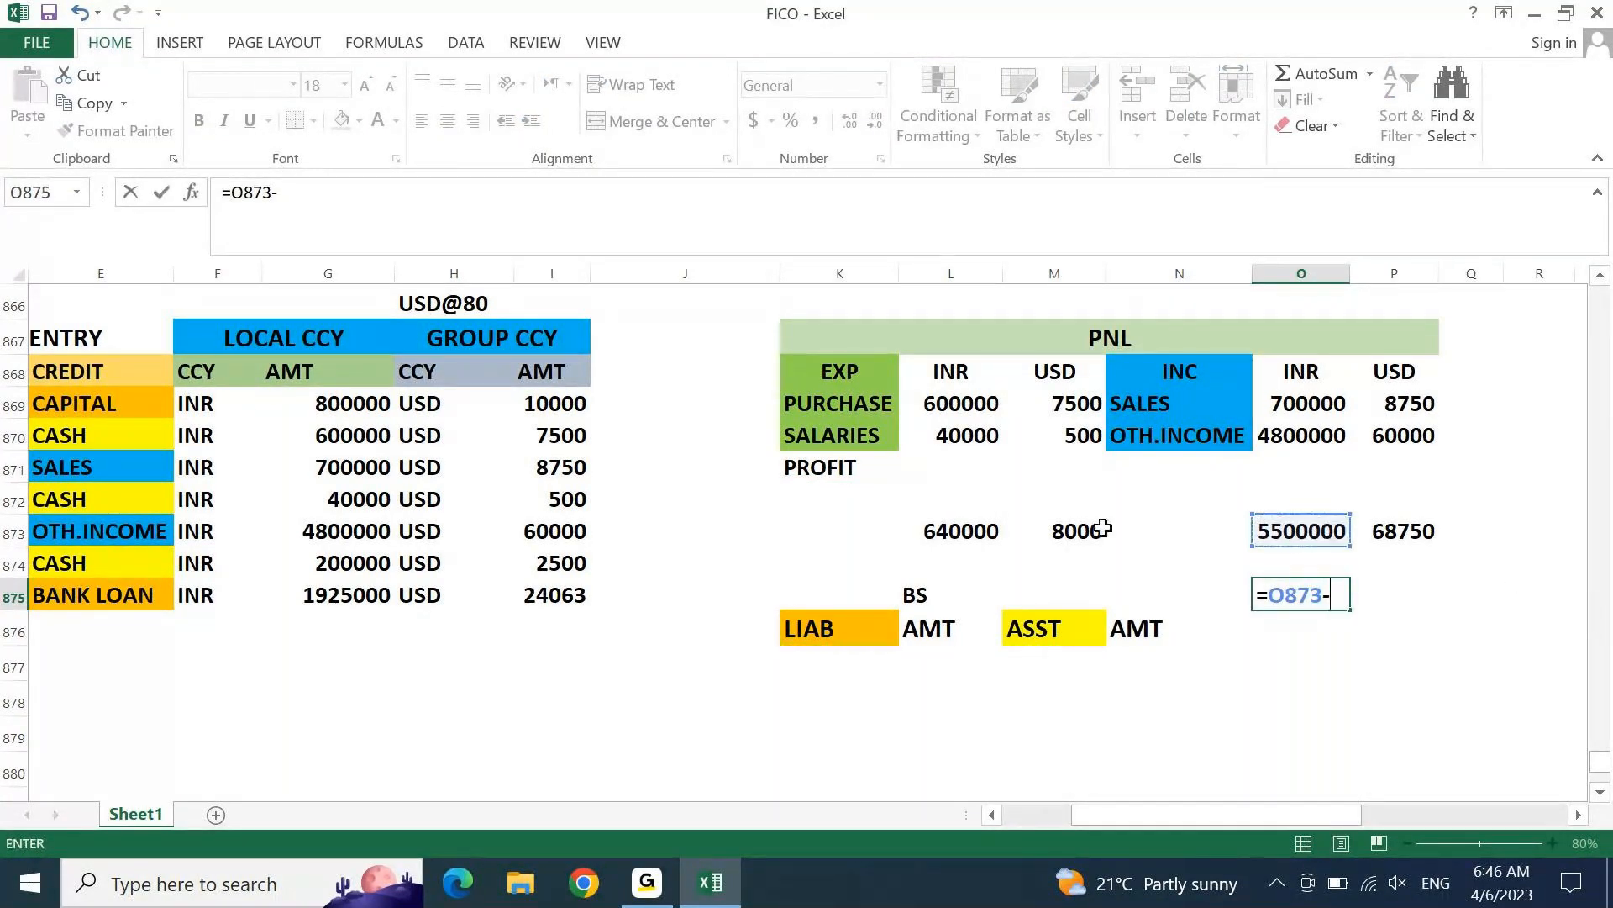
pyautogui.click(958, 538)
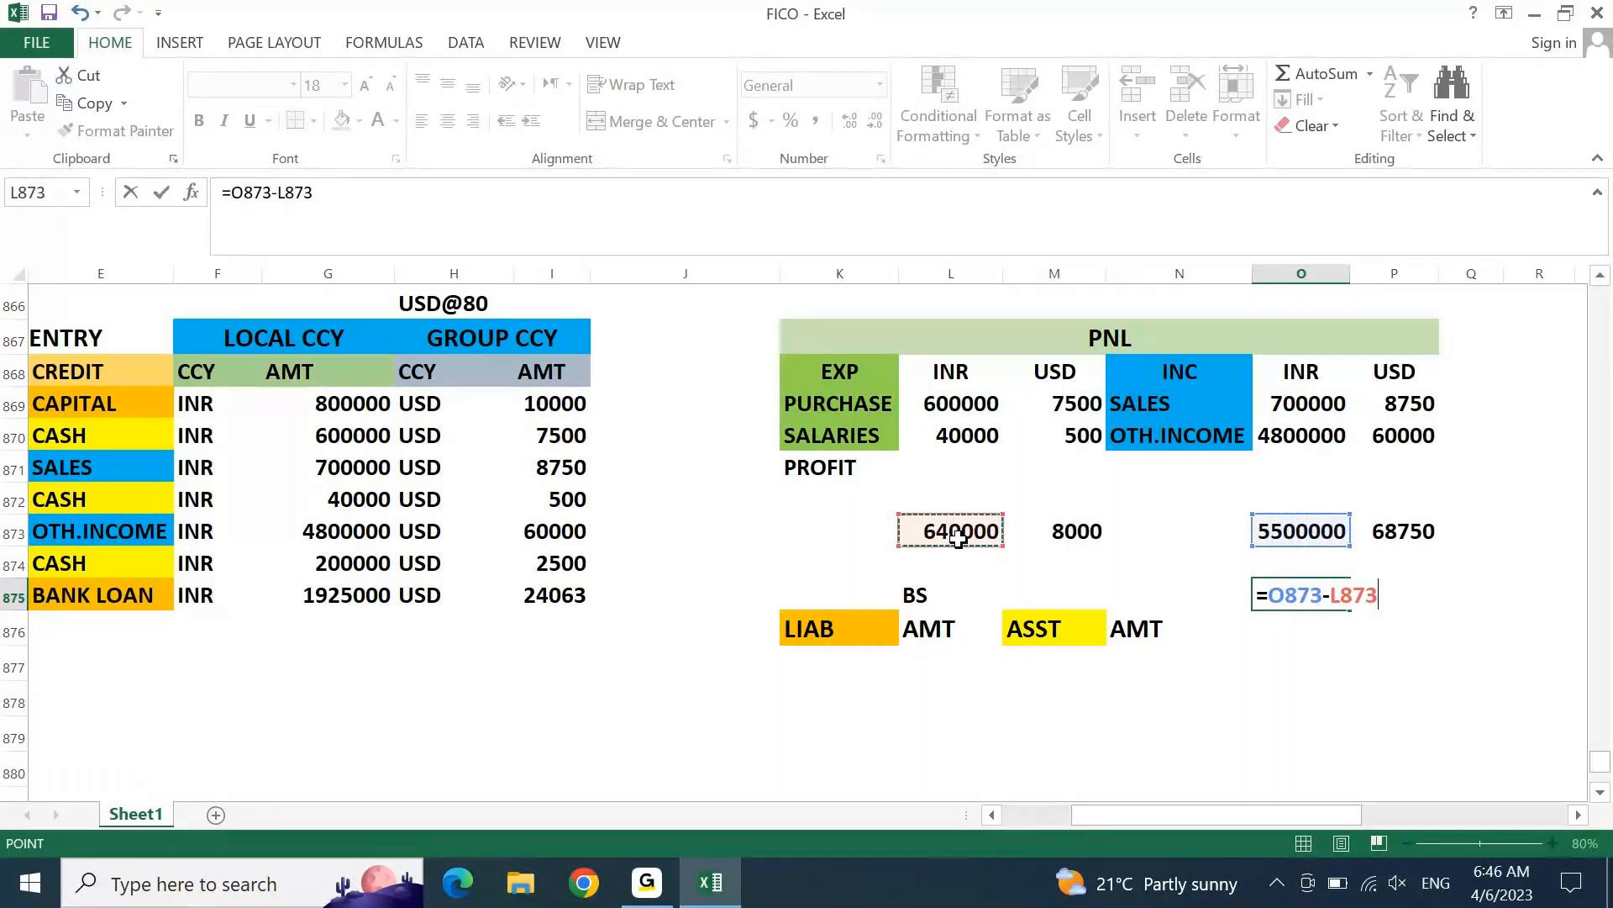
pyautogui.press('Return')
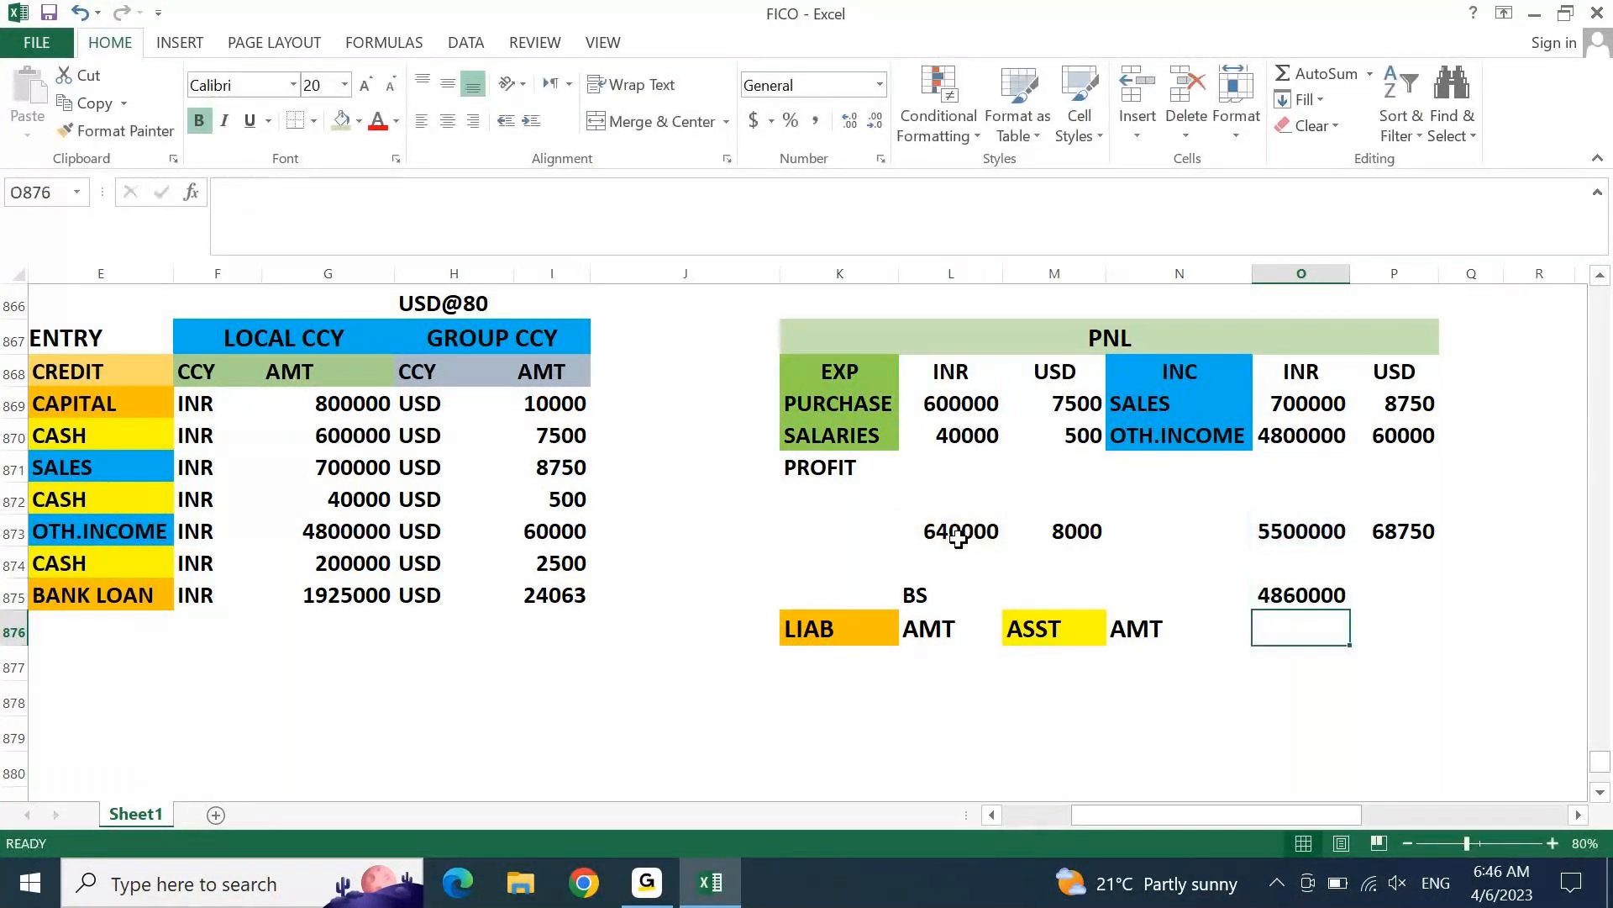
# Step: Copy the INR profit from O875 and paste it as values only into L871 of the PROFIT row
pyautogui.click(1313, 594)
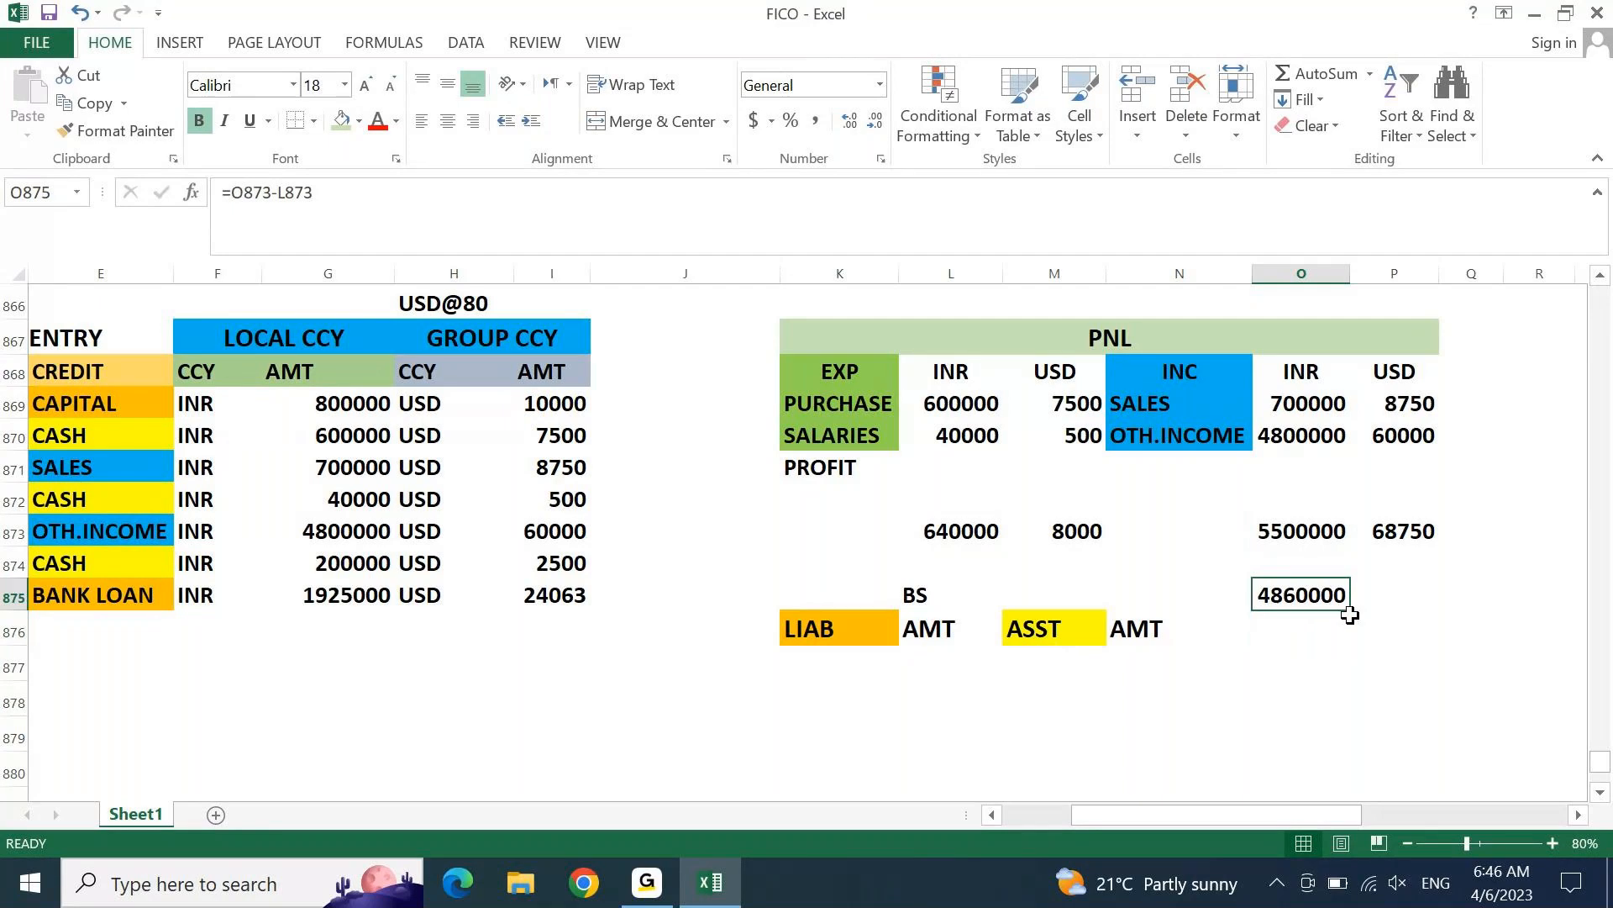
pyautogui.hotkey('ctrl', 'c')
pyautogui.click(939, 463)
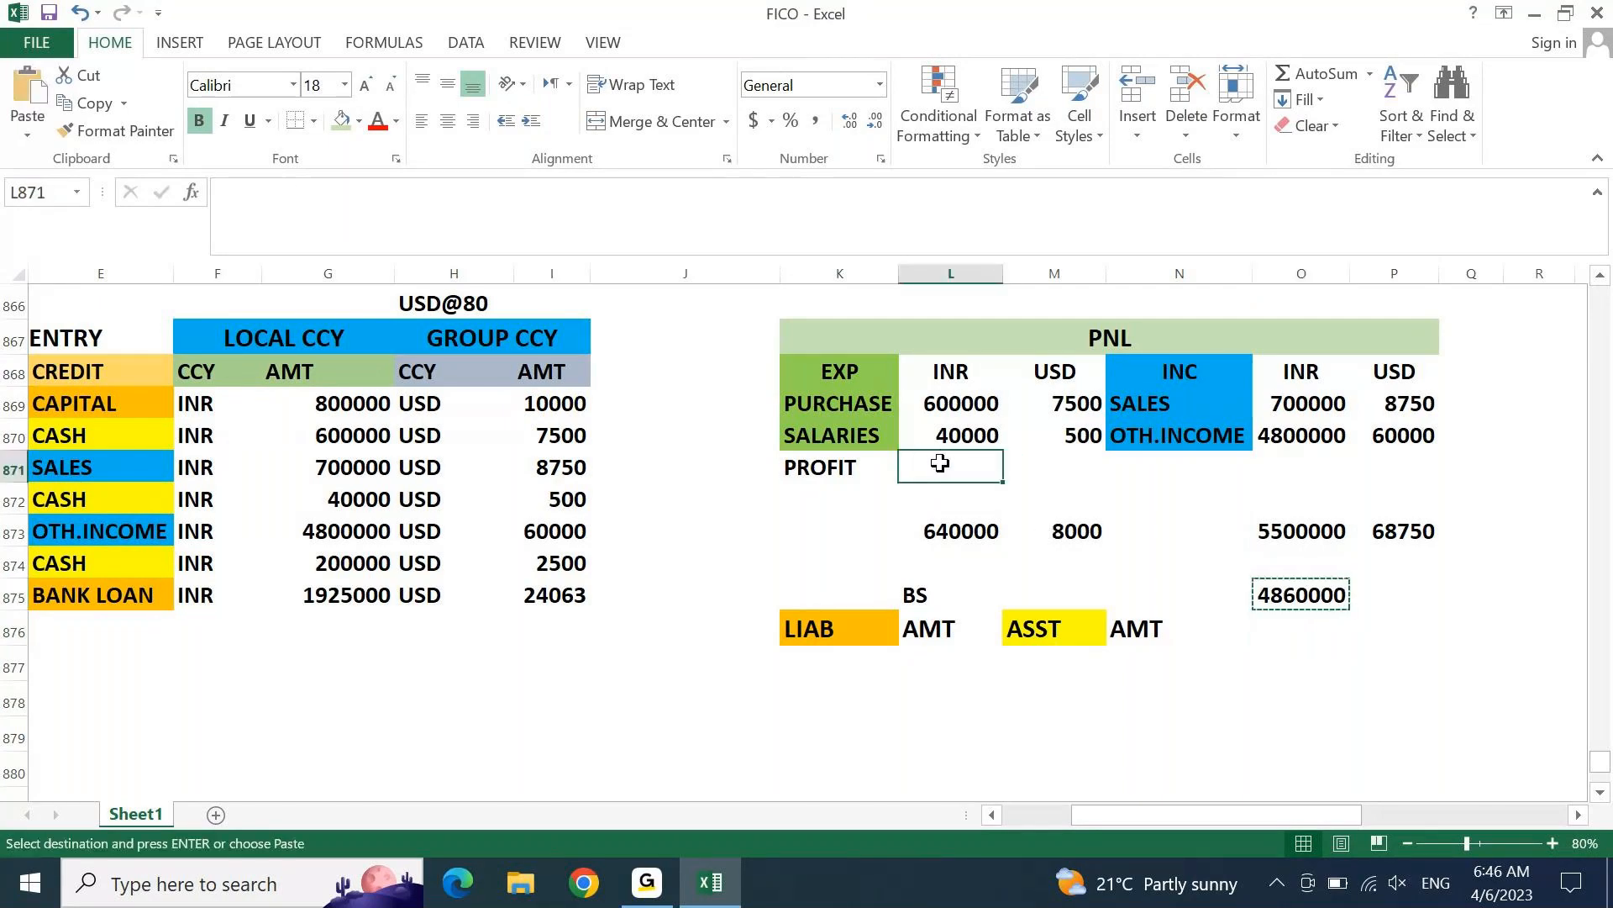
pyautogui.hotkey('ctrl', 'alt', 'v')
pyautogui.press('v')
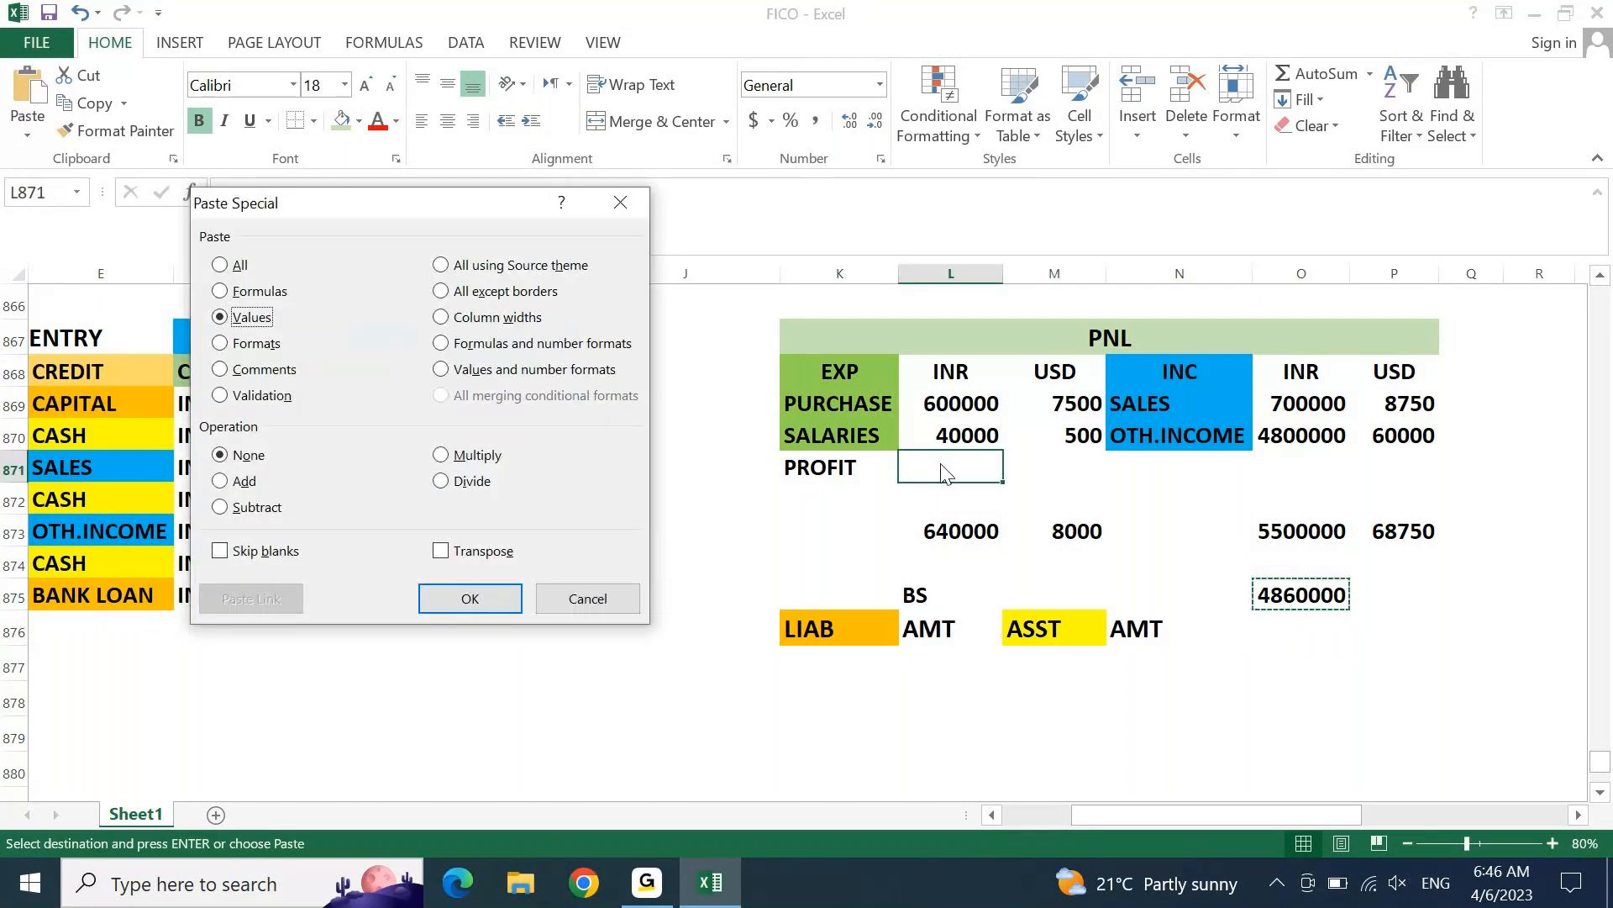
pyautogui.press('Return')
pyautogui.press('Escape')
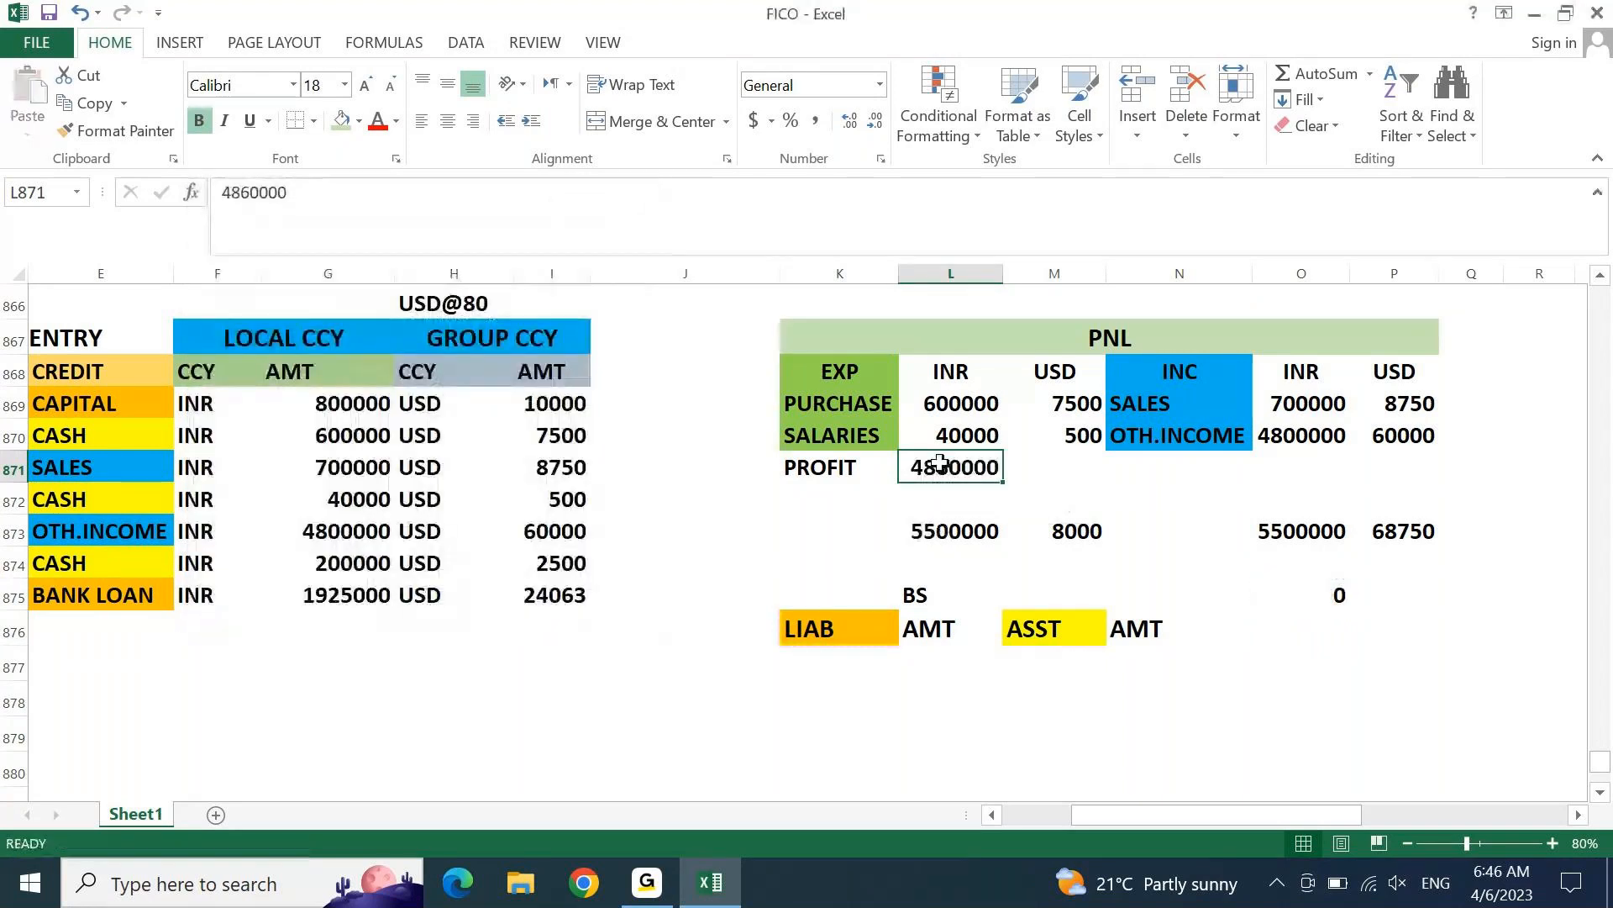
# Step: Check that the INR totals in L873 and O873 match, and centre the INR profit in L871 with a yellow fill
pyautogui.click(937, 541)
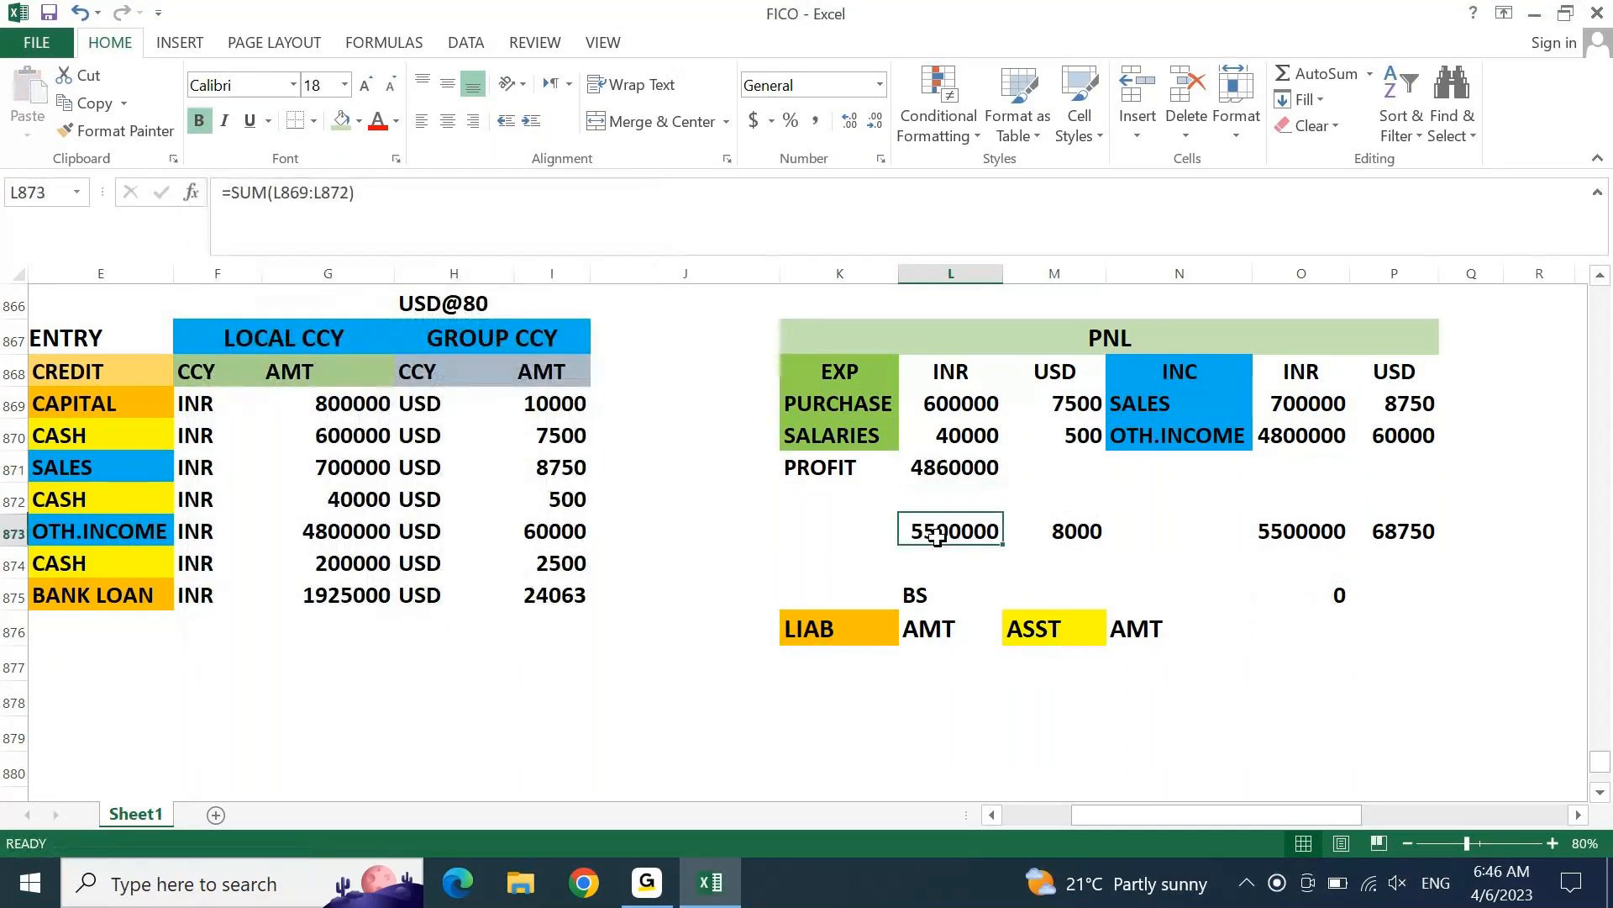
pyautogui.keyDown('ctrl'); pyautogui.click(1292, 531); pyautogui.keyUp('ctrl')
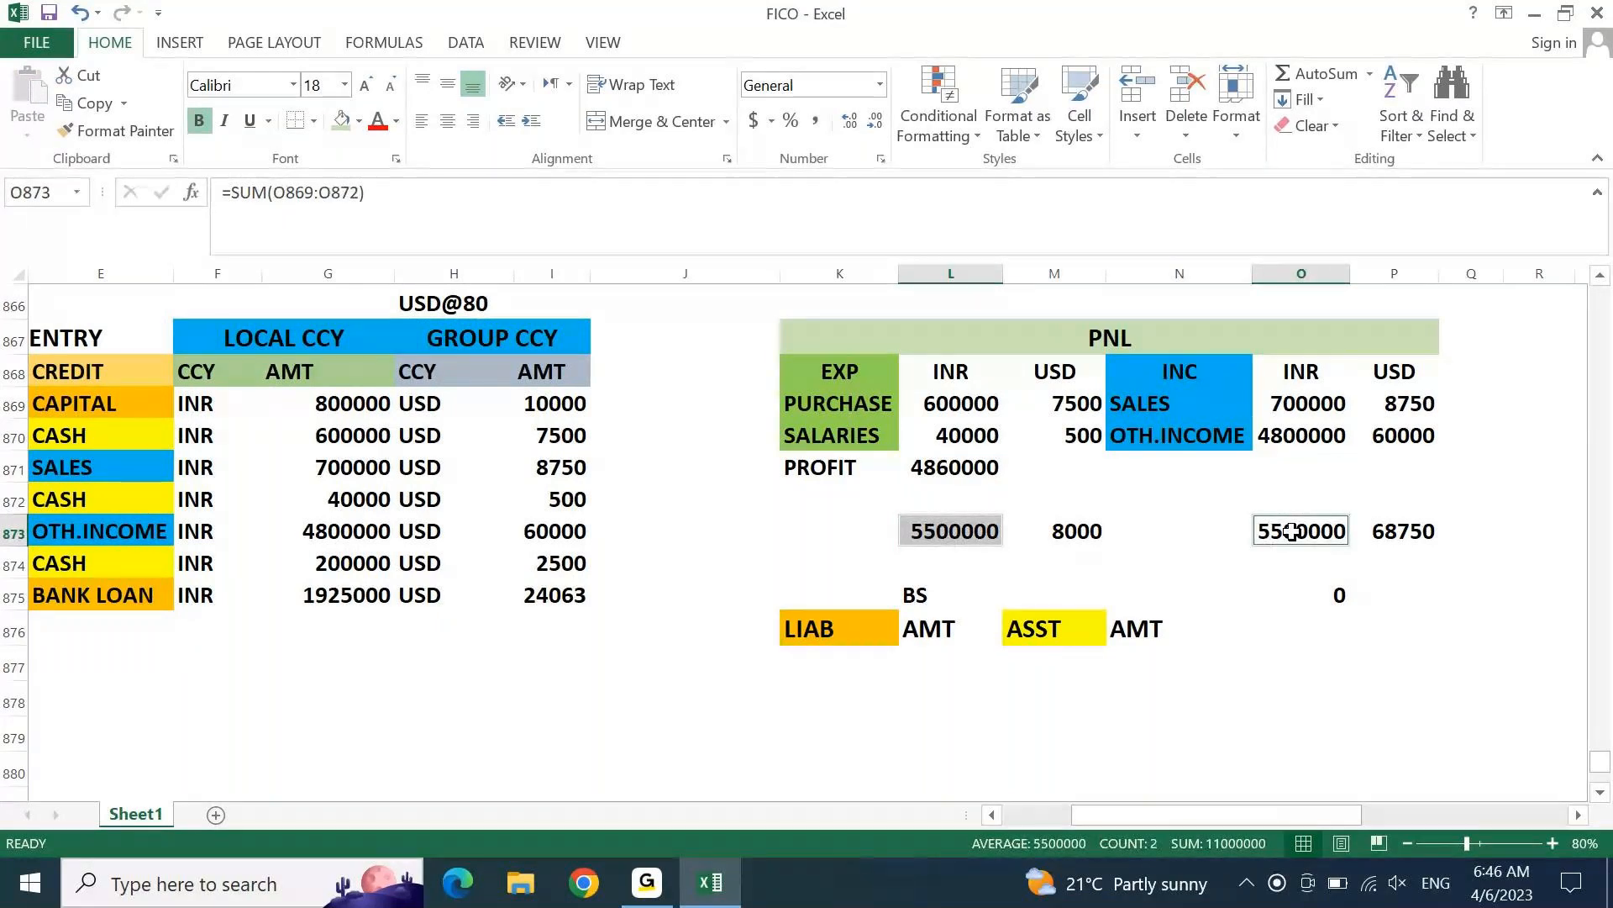
pyautogui.click(958, 468)
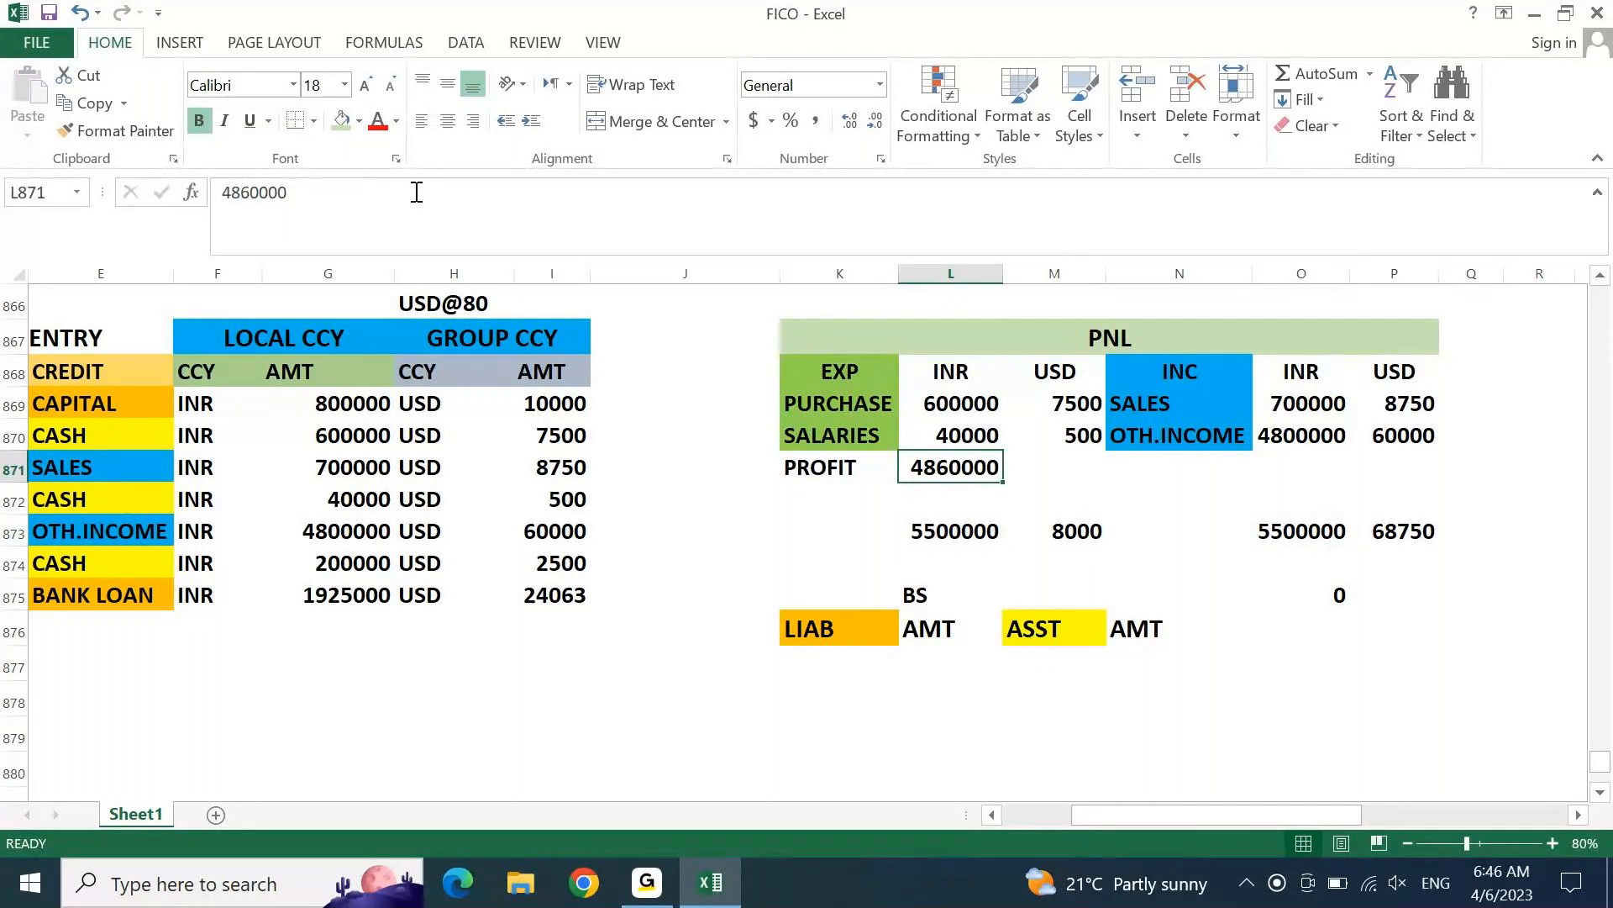
pyautogui.click(448, 120)
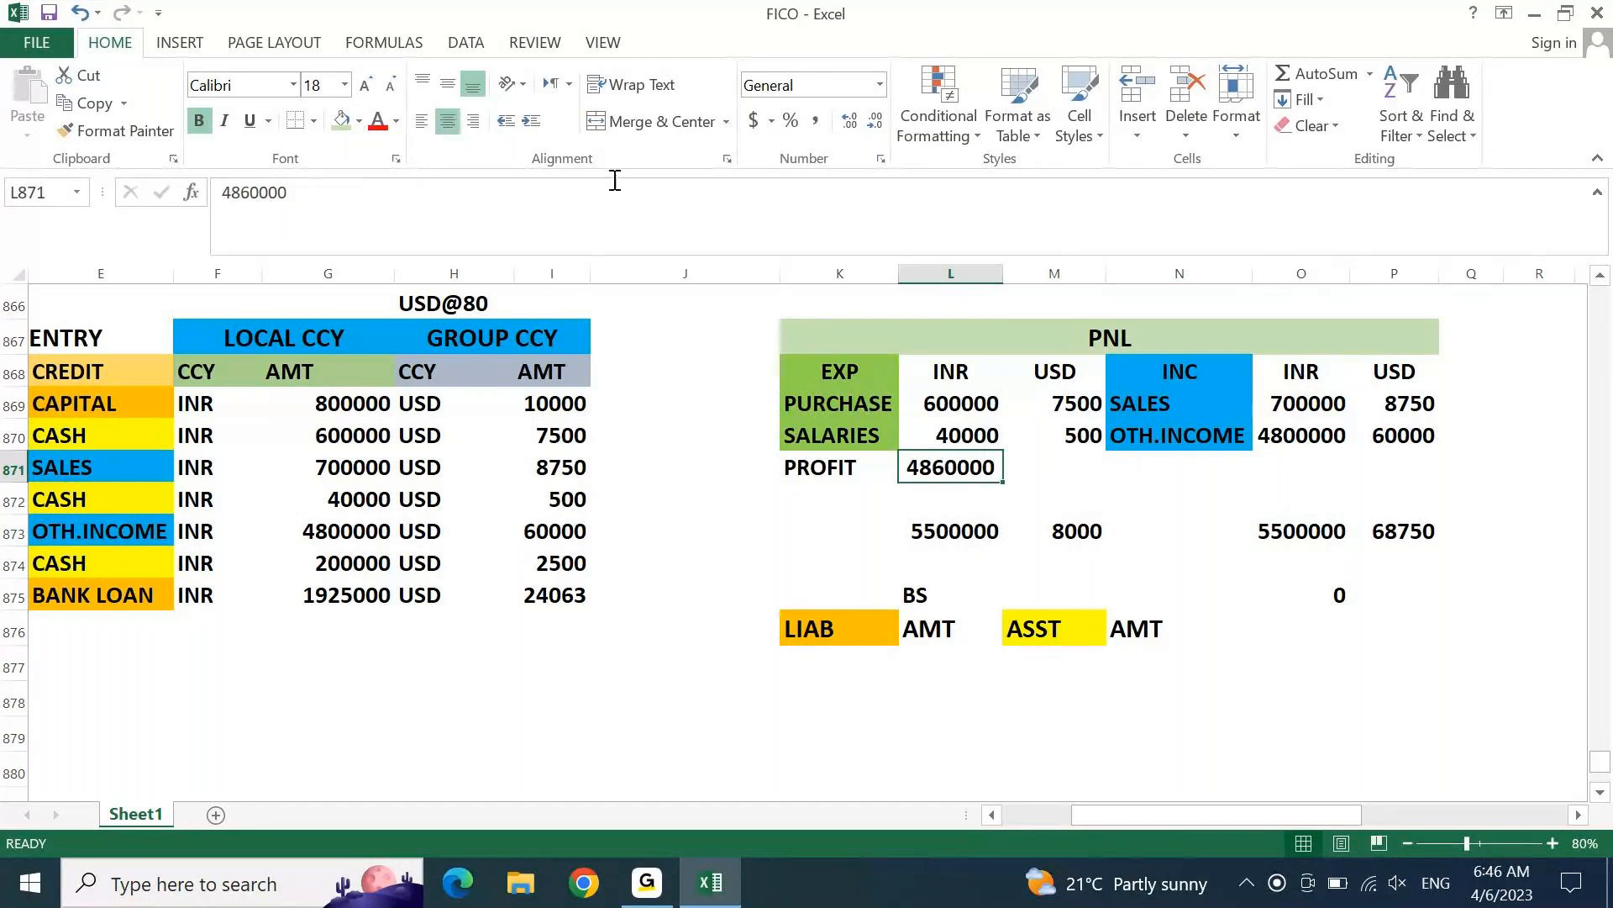
pyautogui.click(358, 121)
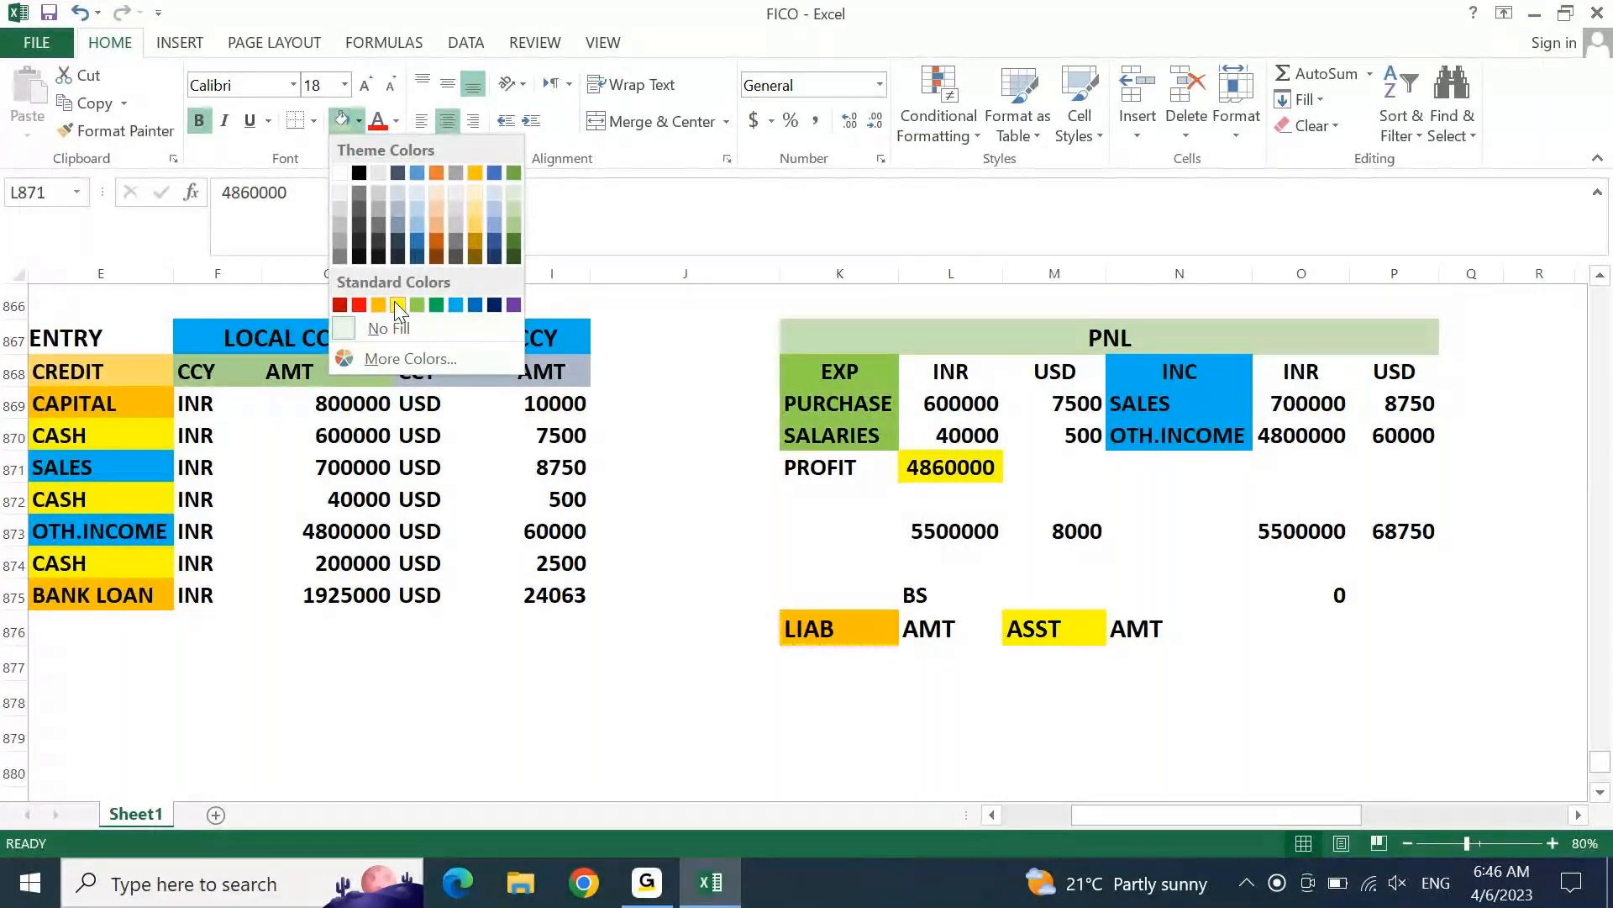
pyautogui.click(398, 304)
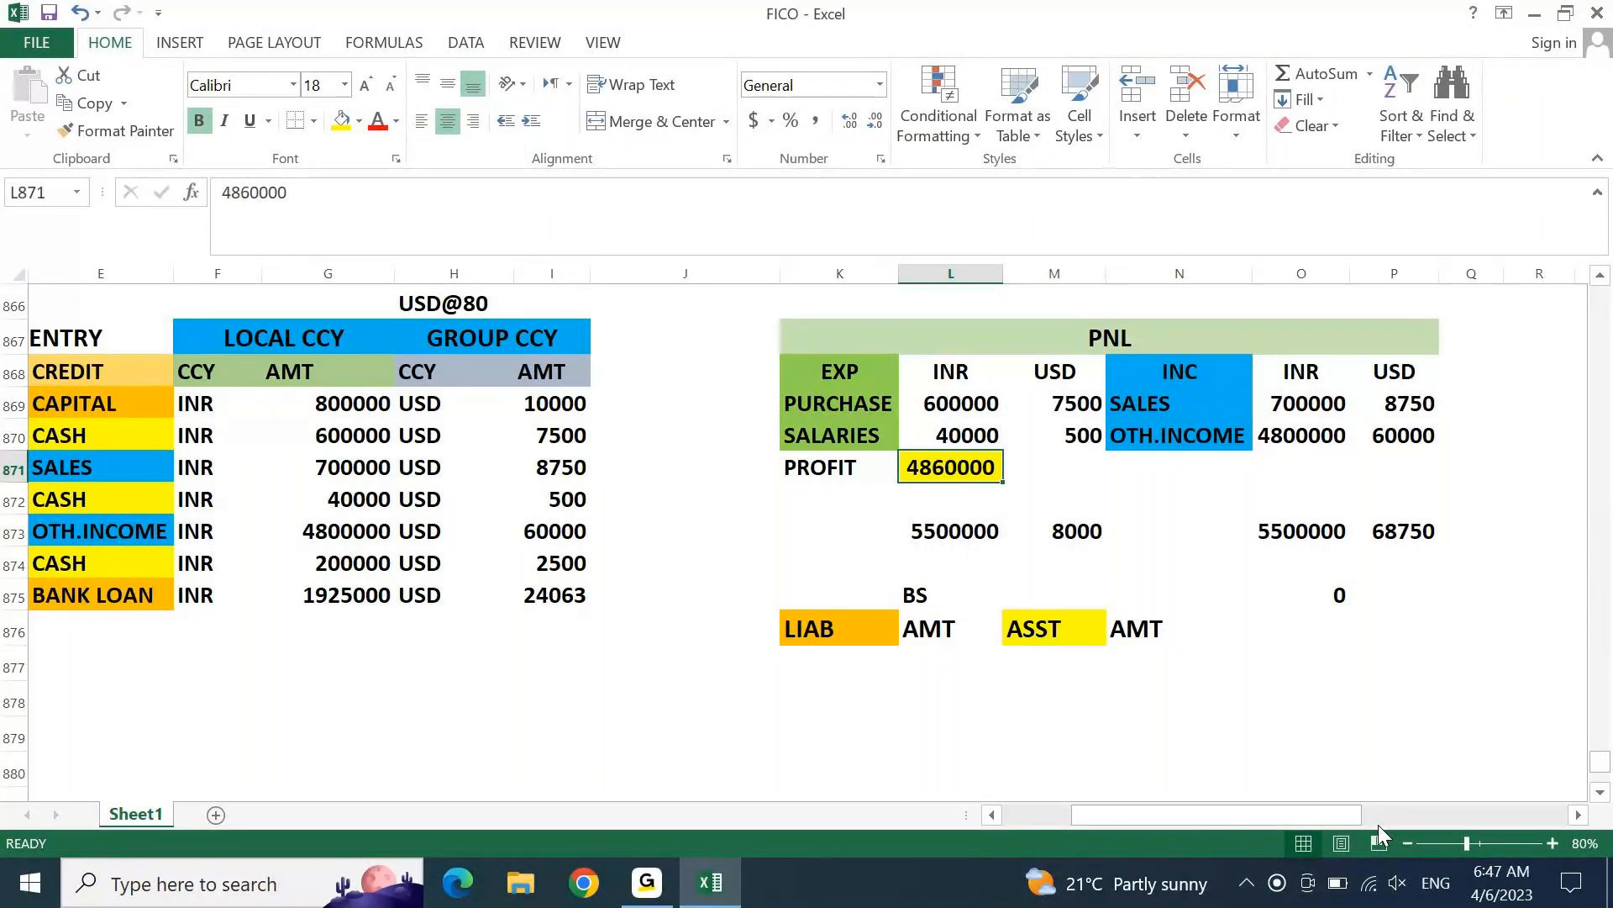
# Step: Replace the formula in O875 with the USD profit calculation =P873-M873
pyautogui.click(1335, 600)
pyautogui.press('Delete')
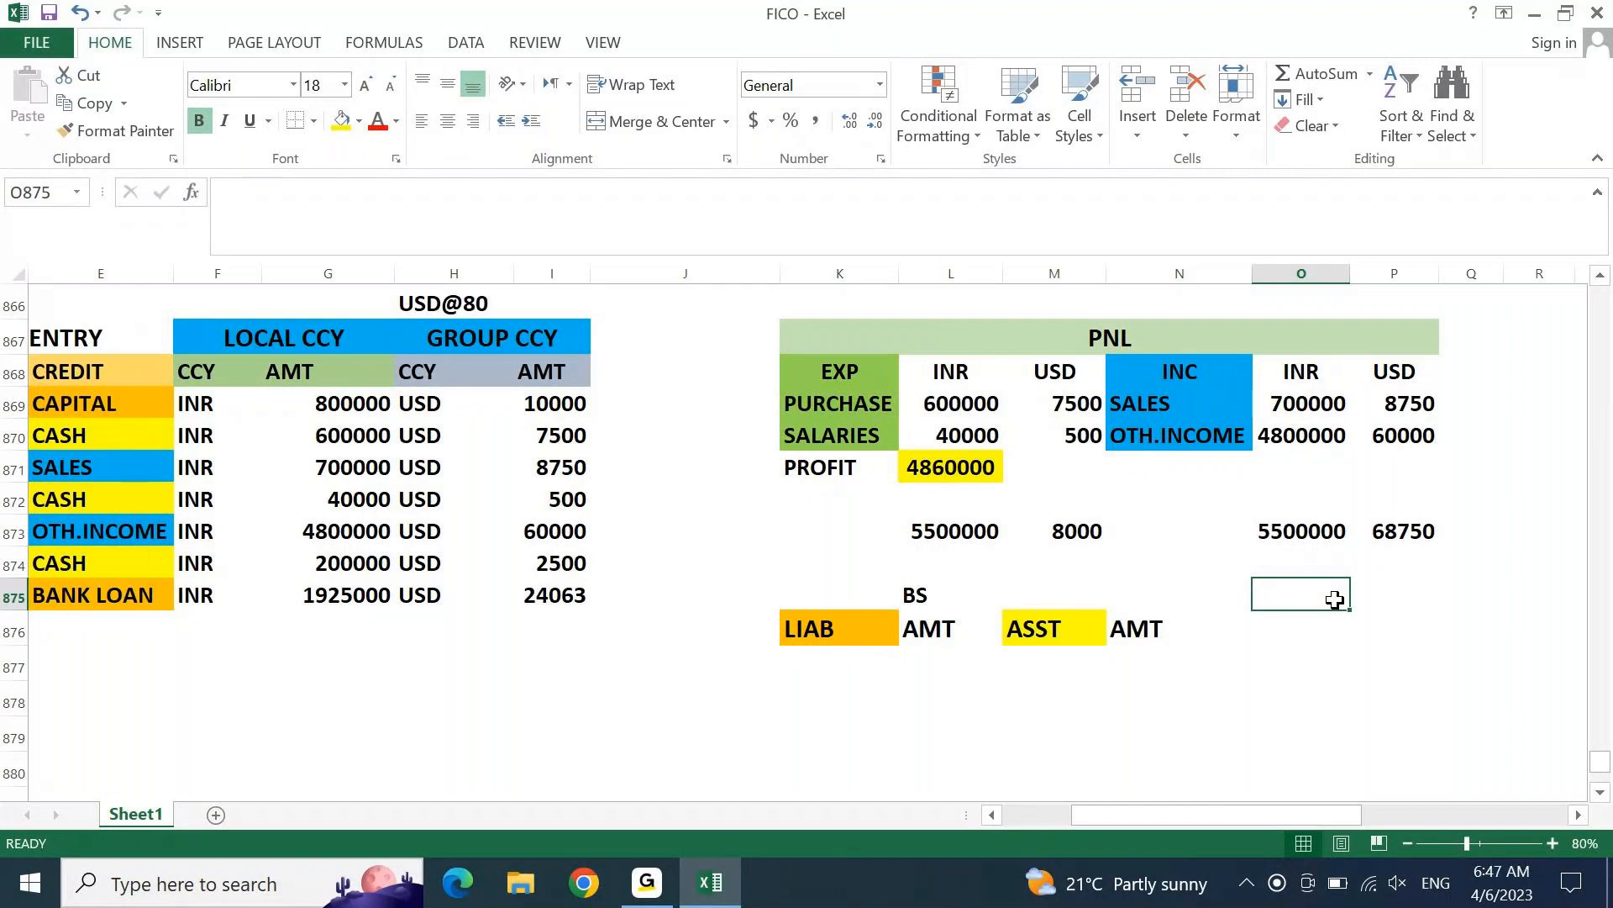
pyautogui.write('=')
pyautogui.click(1402, 534)
pyautogui.write('-')
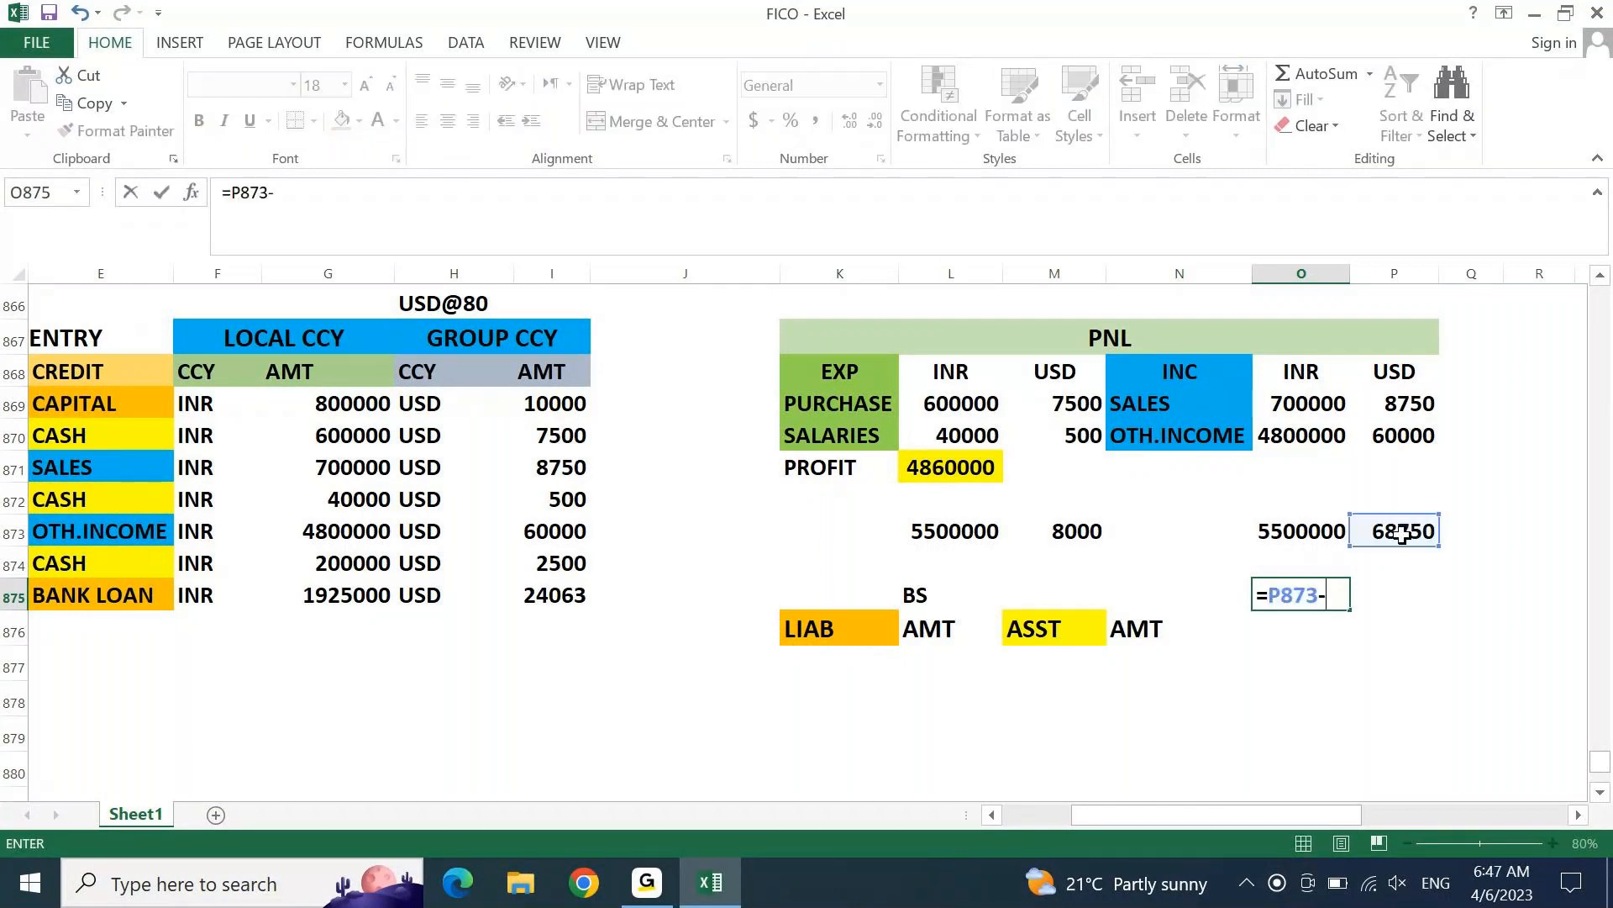
pyautogui.click(1070, 526)
pyautogui.press('Return')
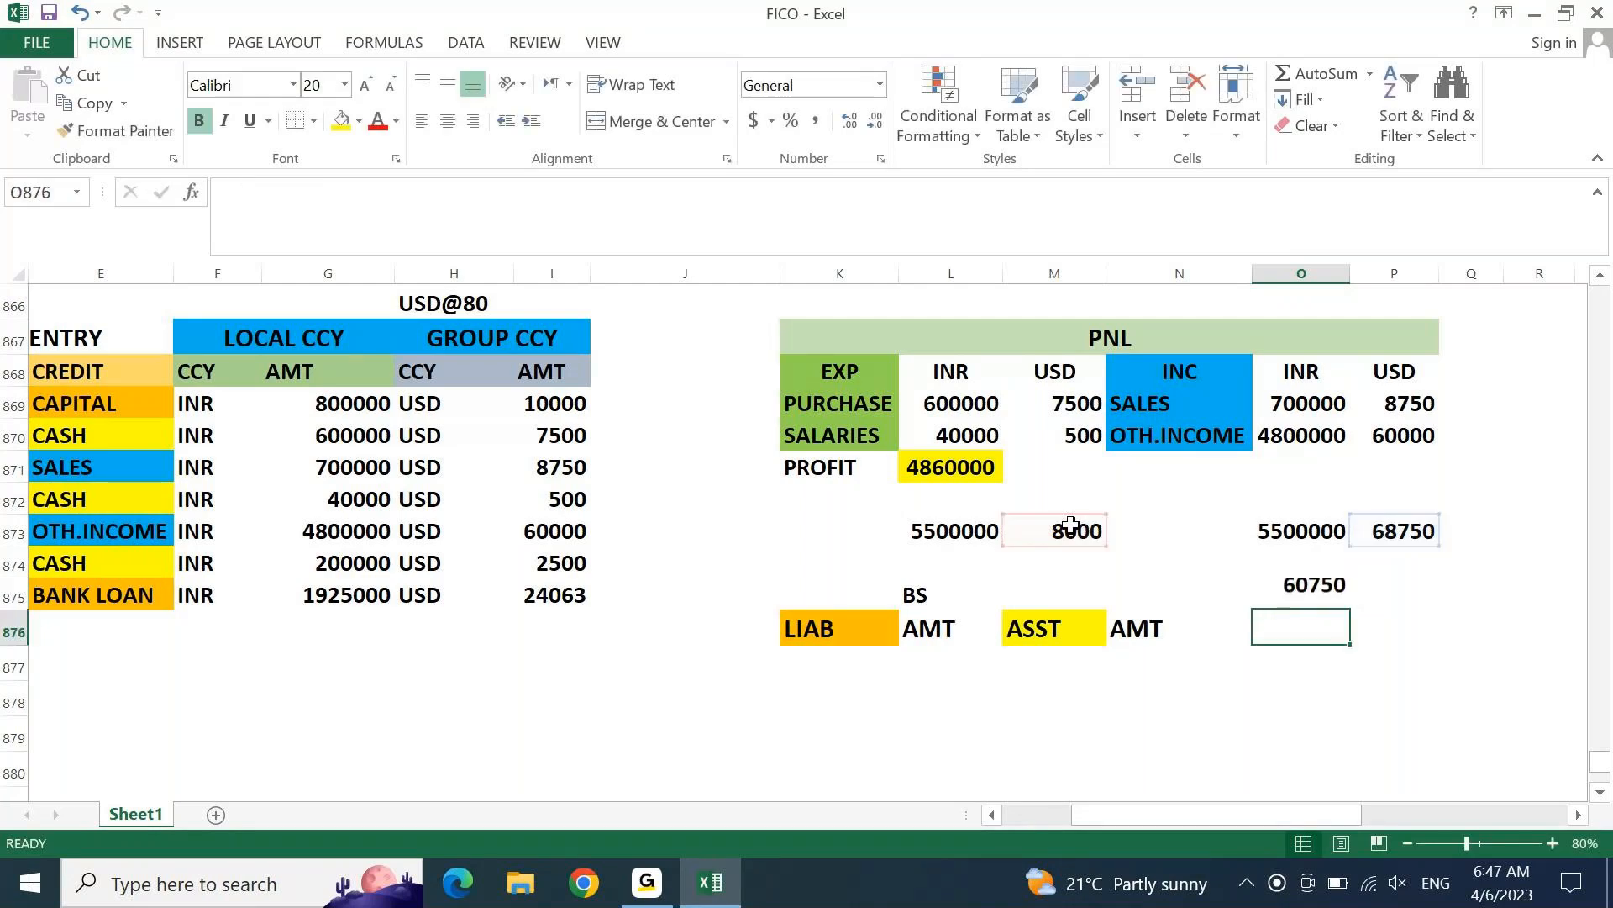
# Step: Paste the USD profit from O875 as values only into M871, and clear the helper formula in O875
pyautogui.click(1313, 597)
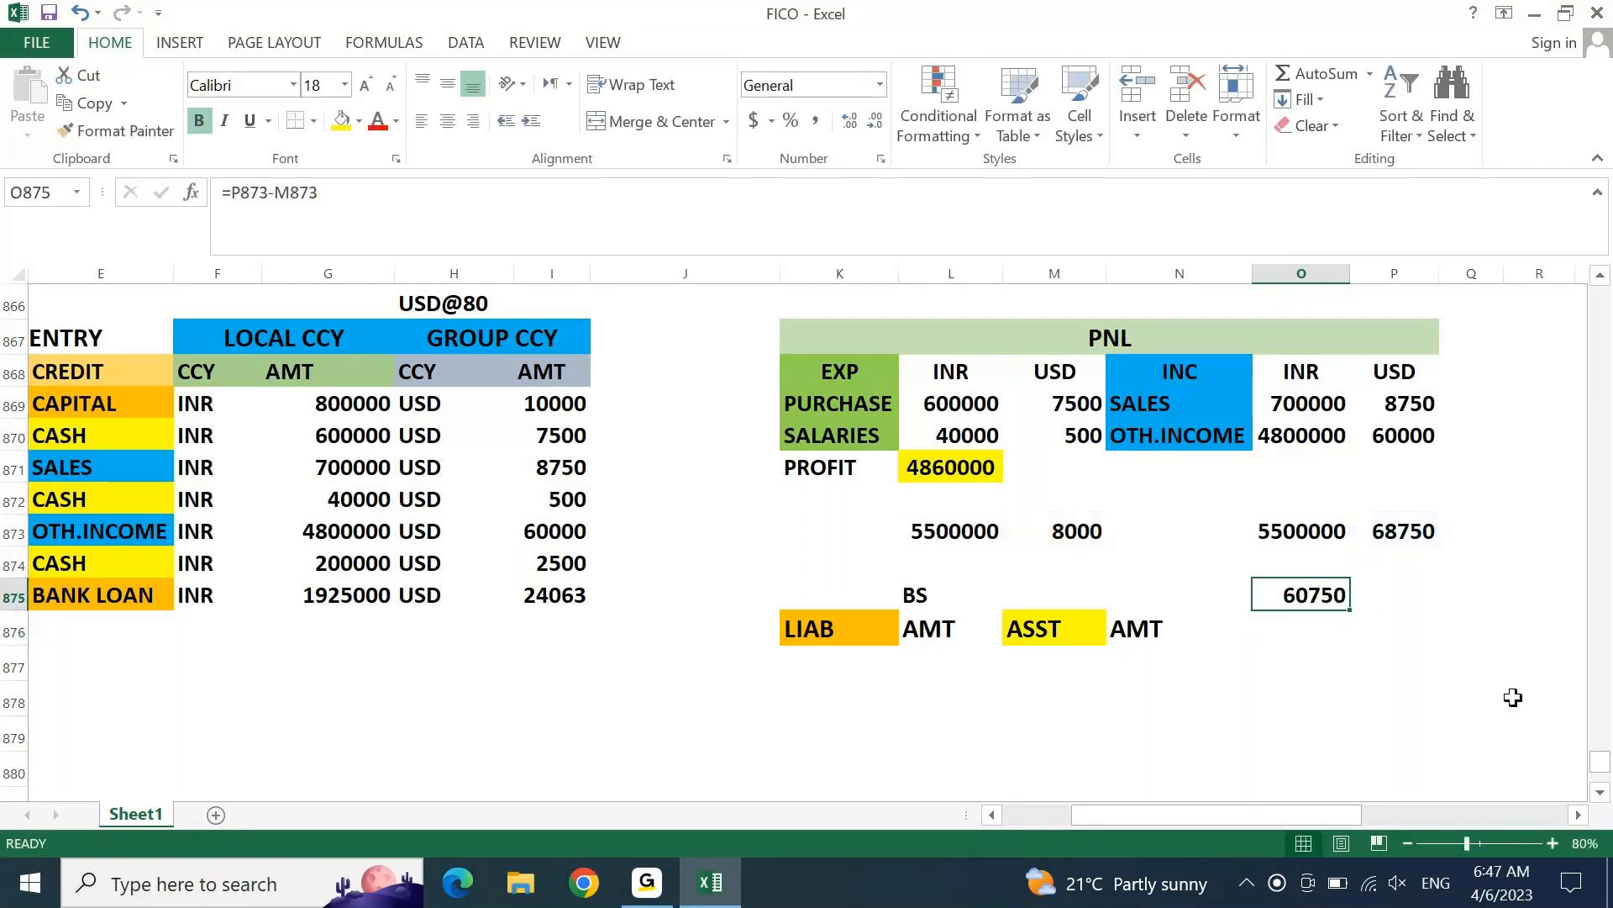
pyautogui.hotkey('ctrl', 'c')
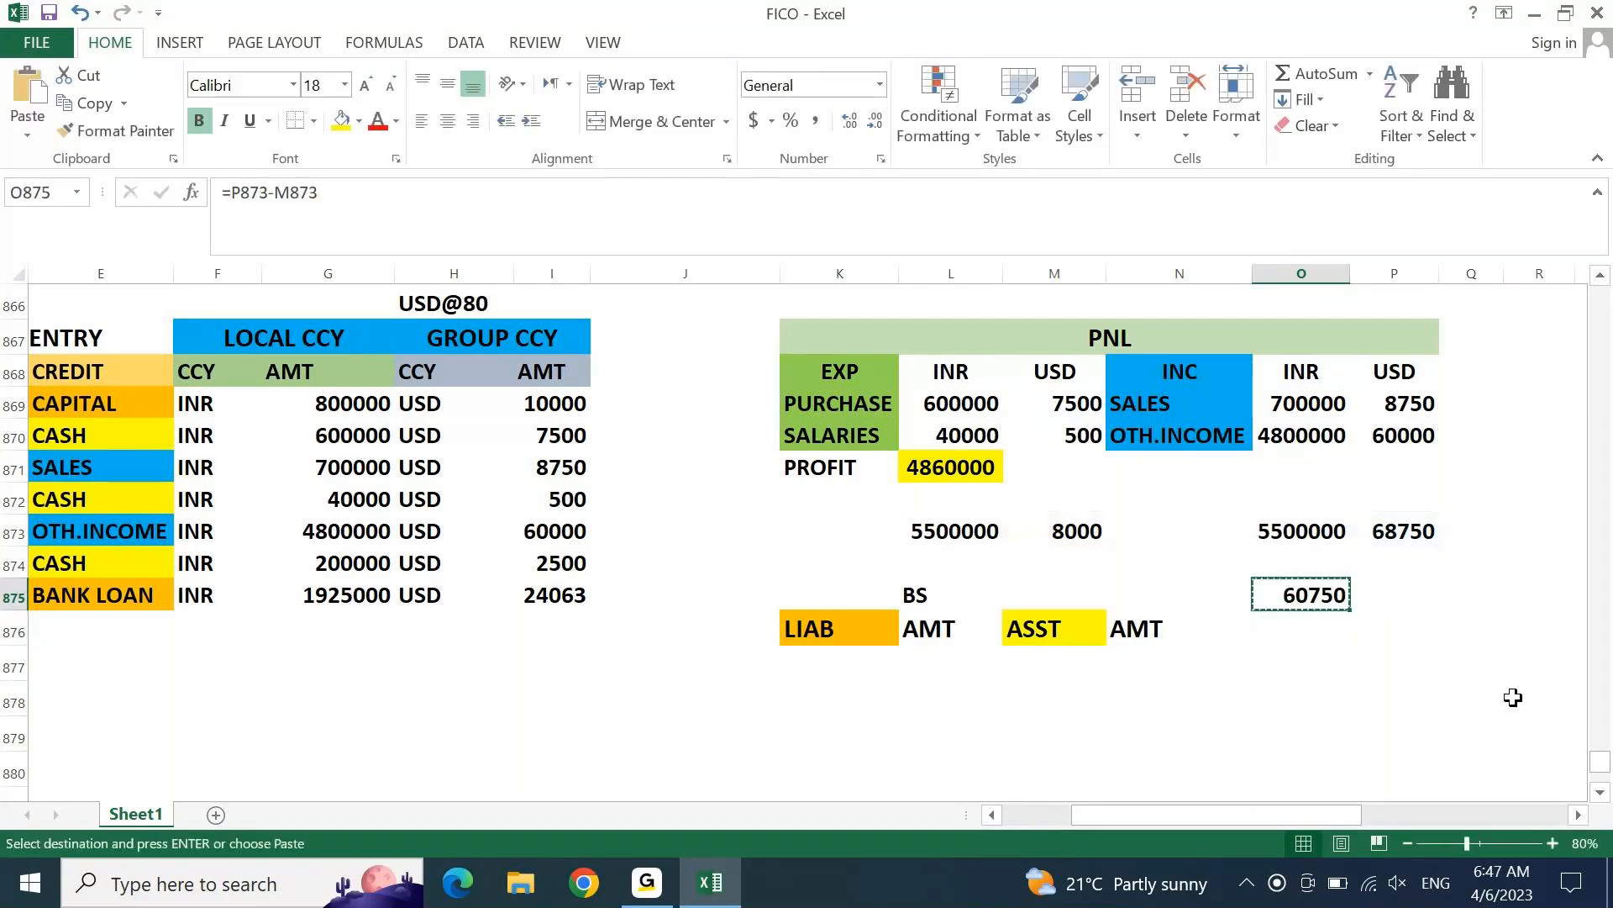
pyautogui.click(1064, 464)
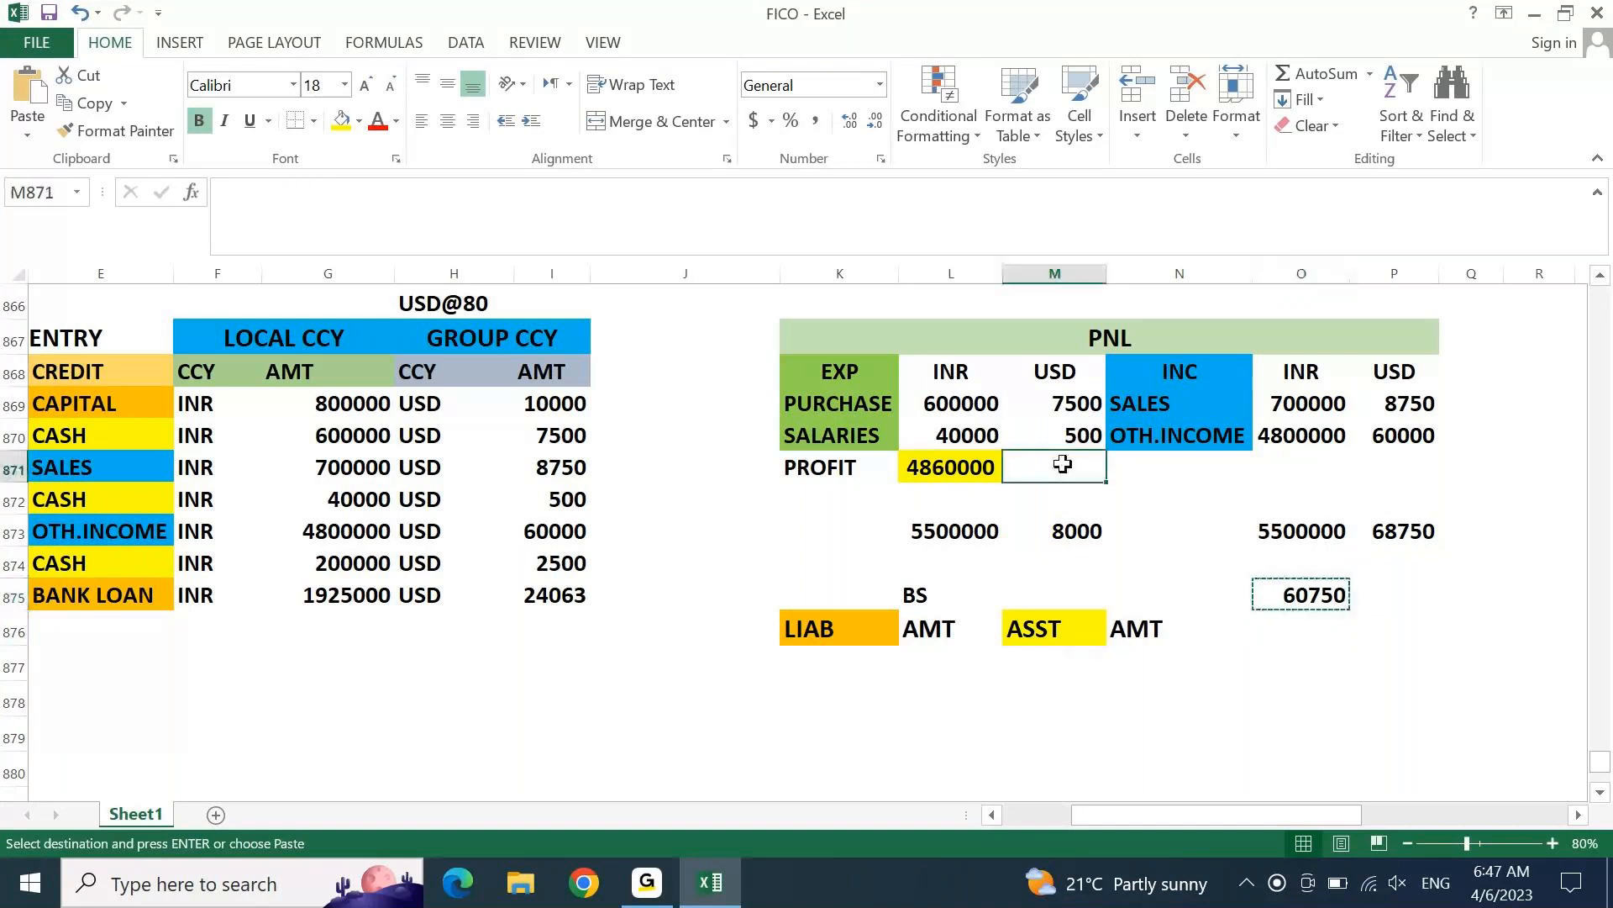
pyautogui.hotkey('ctrl', 'alt', 'v')
pyautogui.press('v')
pyautogui.press('Return')
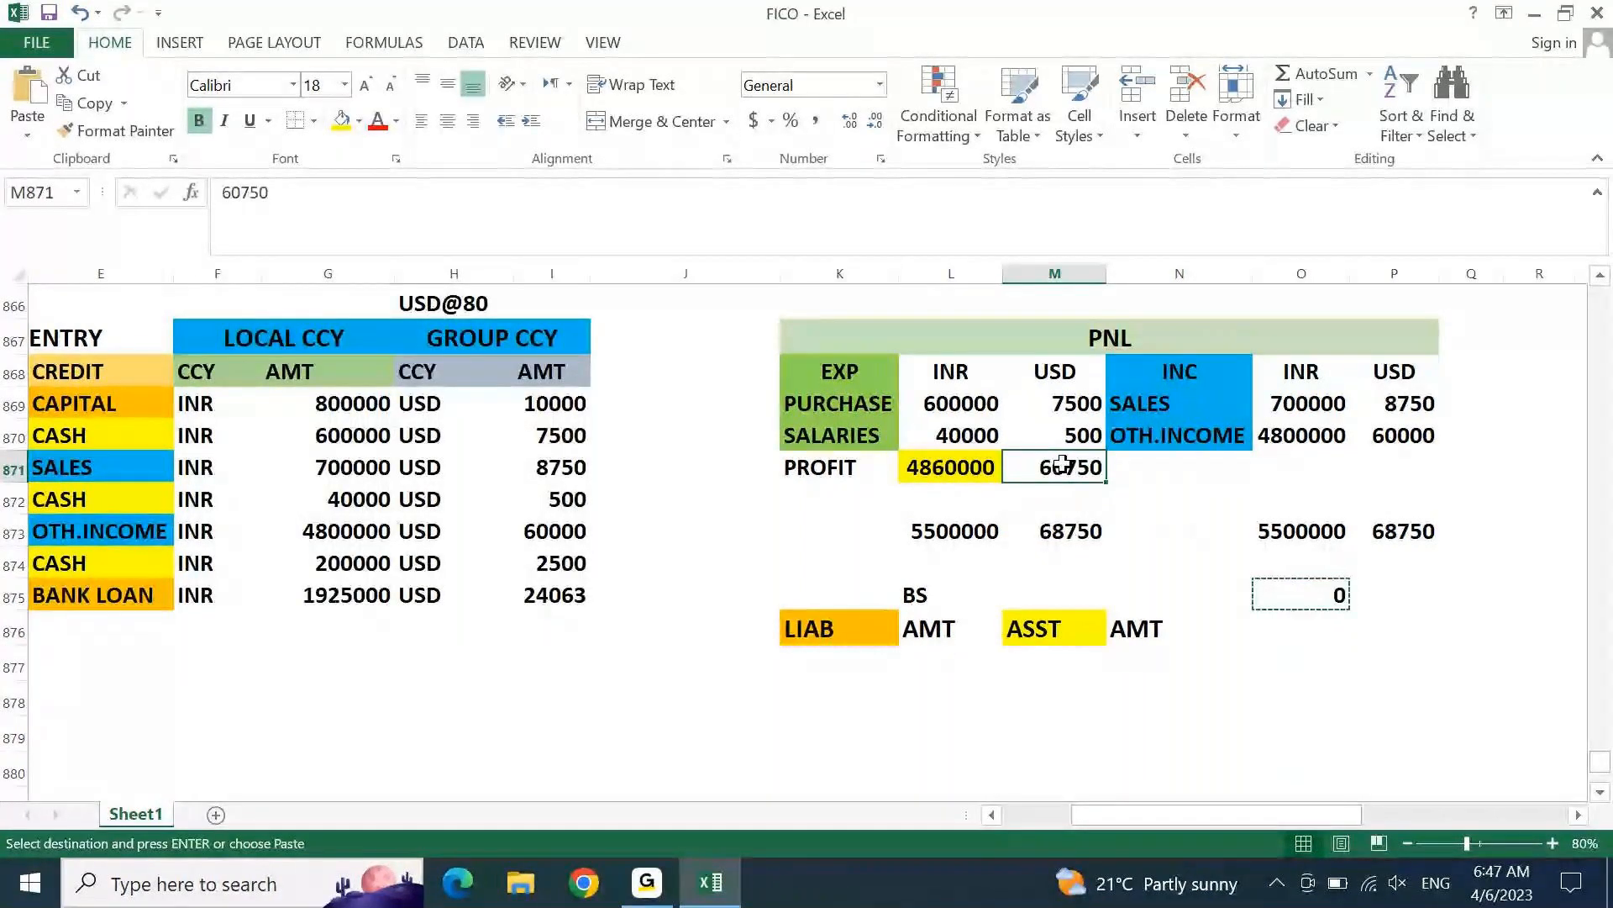
pyautogui.press('Escape')
pyautogui.click(1342, 592)
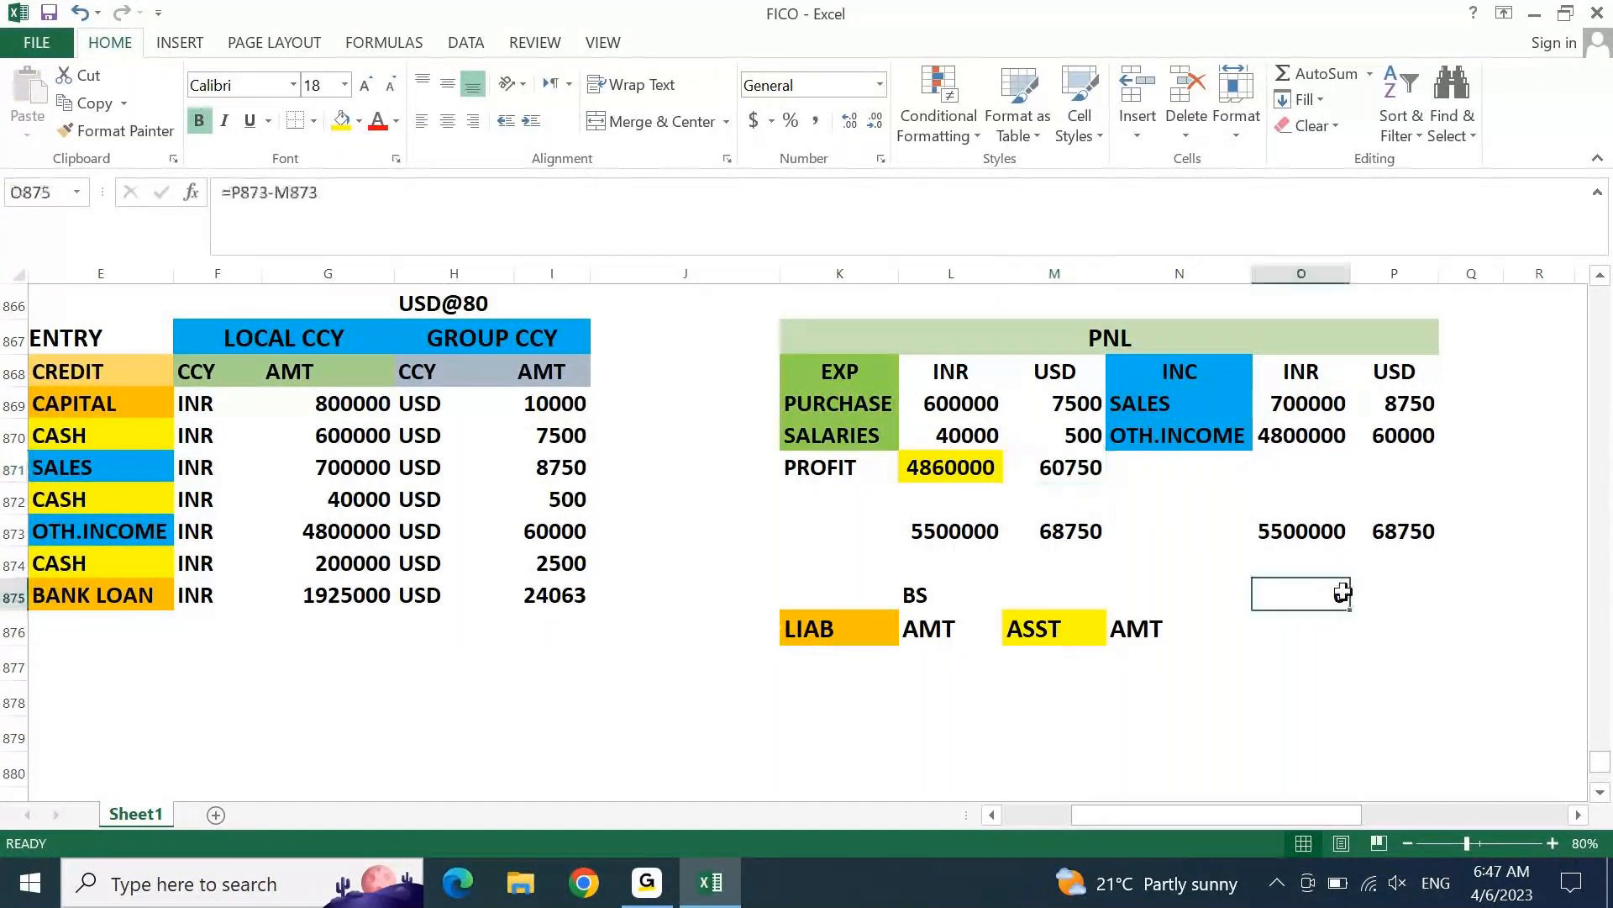
pyautogui.press('Delete')
# Step: Add an outside border around the PNL table K867:P873, and fill the USD profit in M871 with yellow
pyautogui.moveTo(832, 342); pyautogui.dragTo(1391, 534)
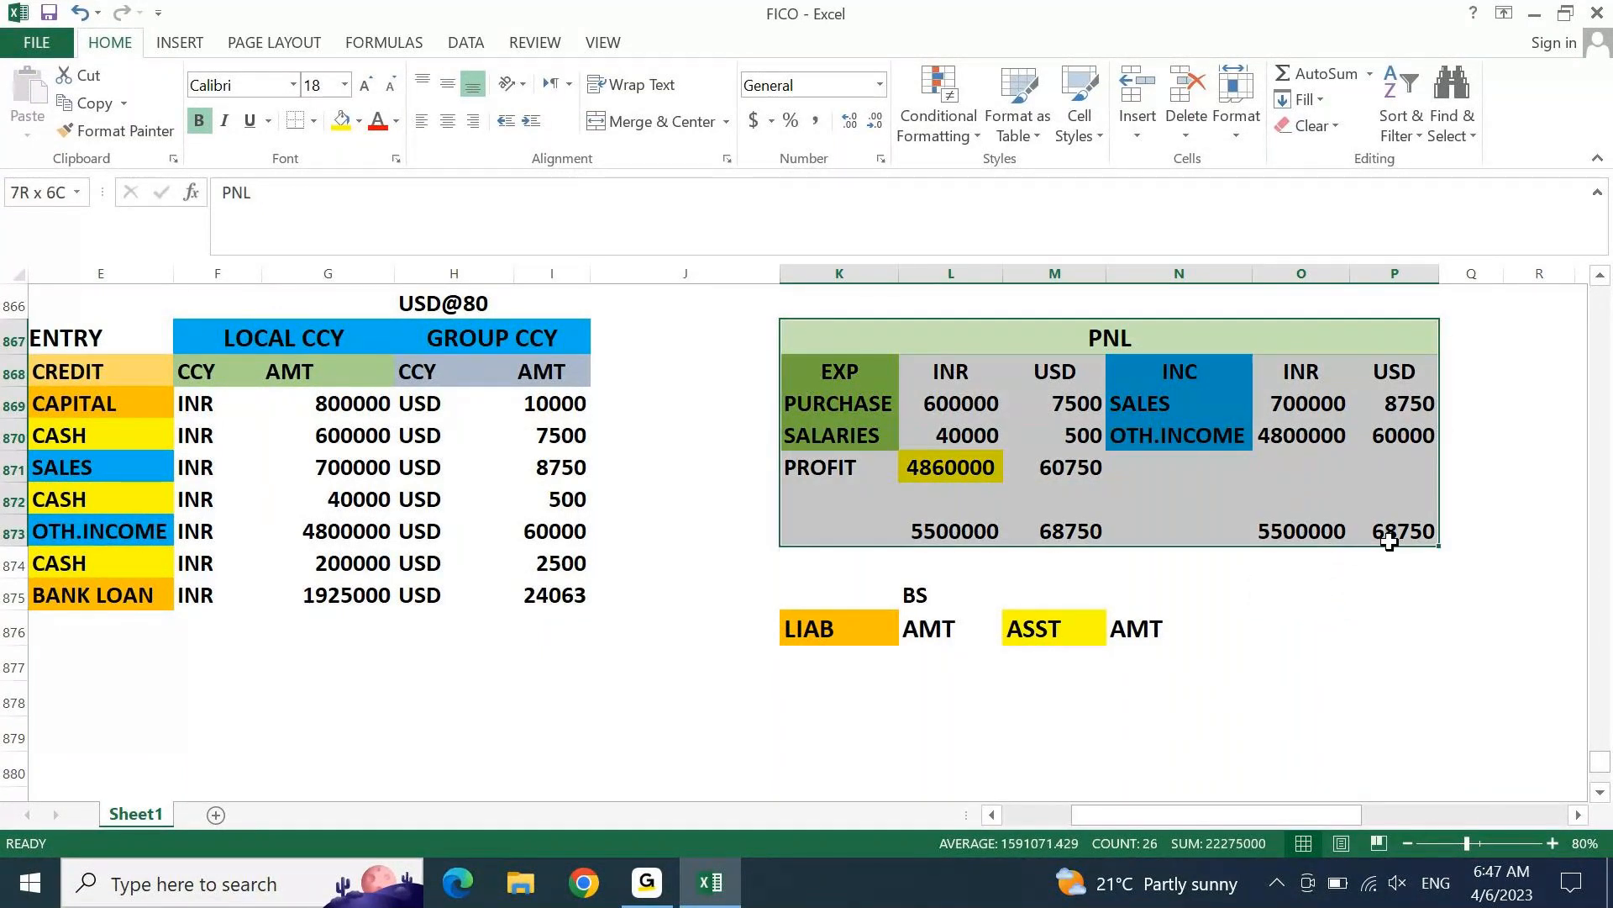
pyautogui.click(313, 126)
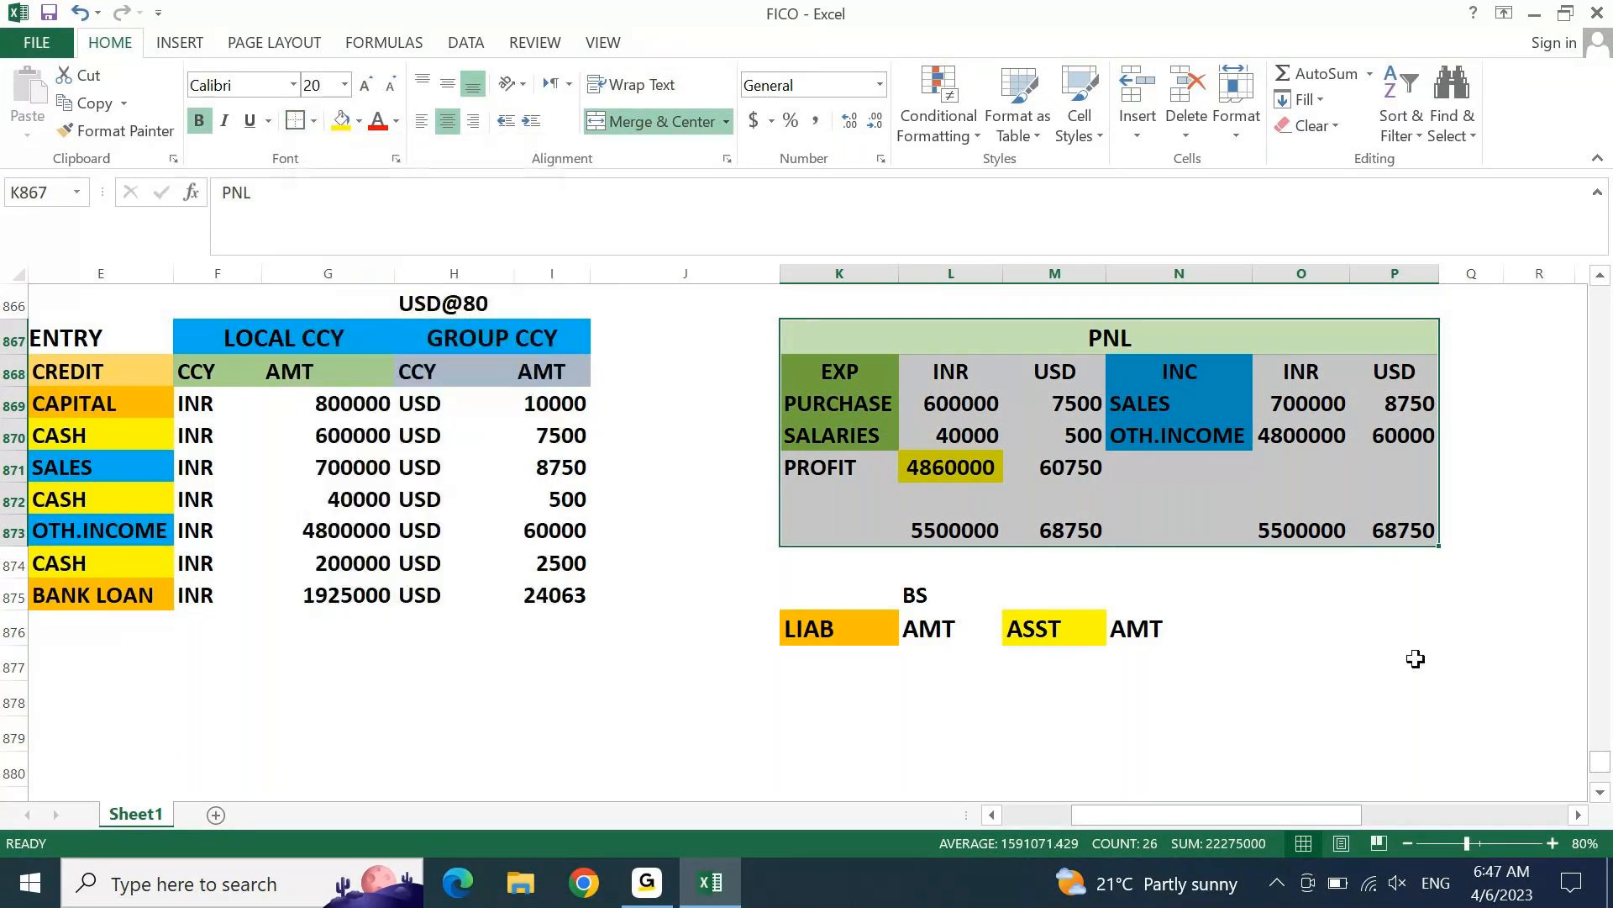
pyautogui.click(1411, 672)
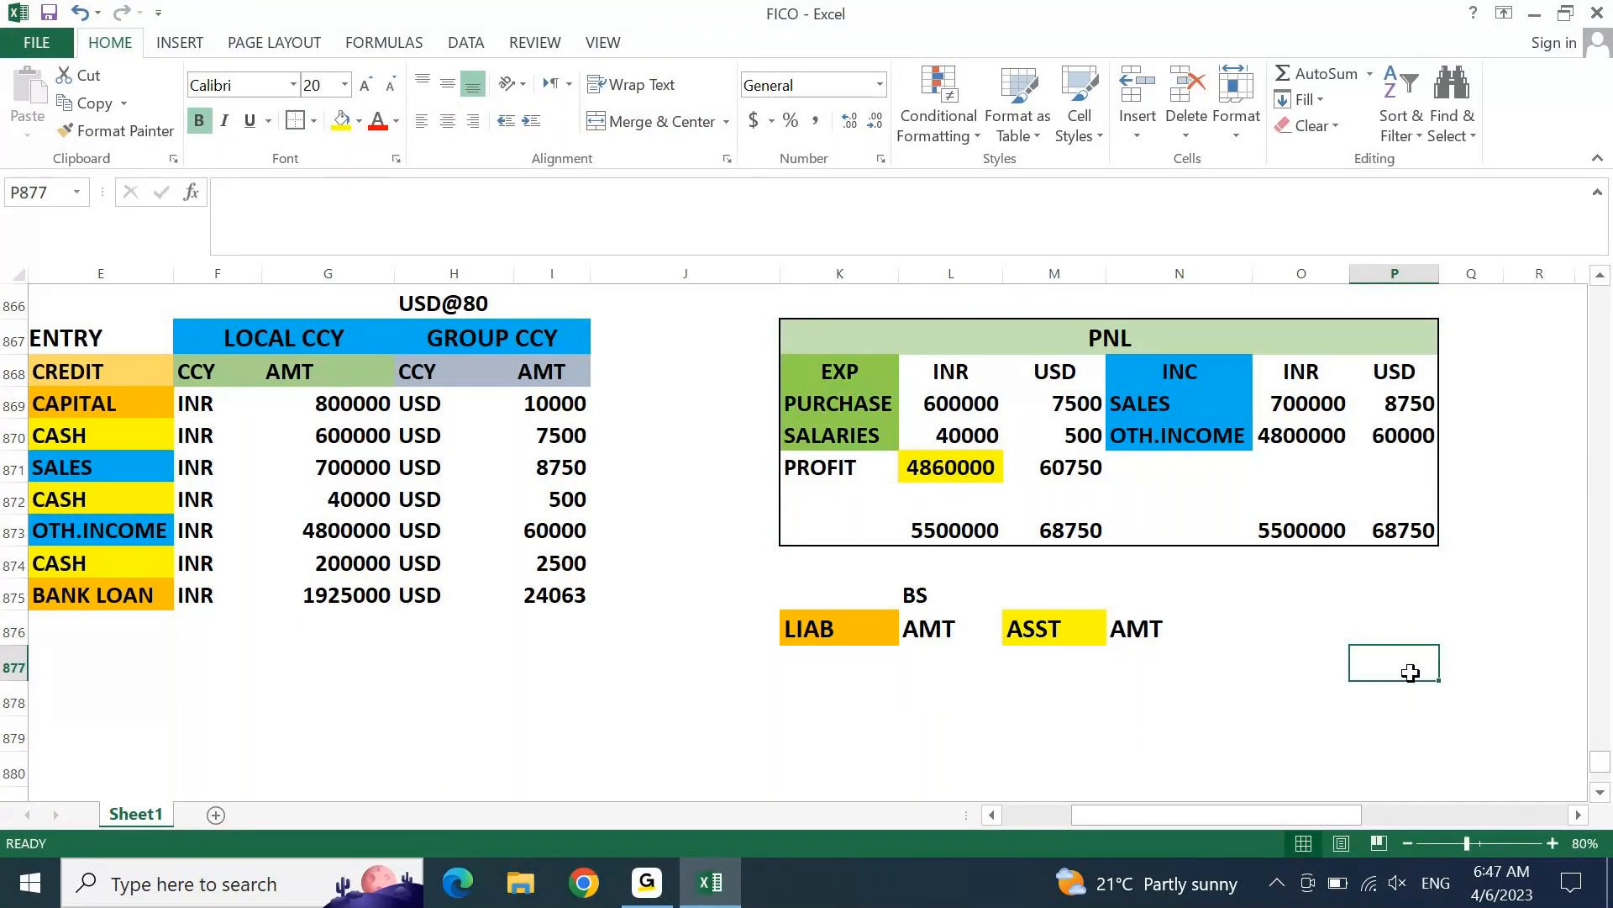
pyautogui.click(1070, 468)
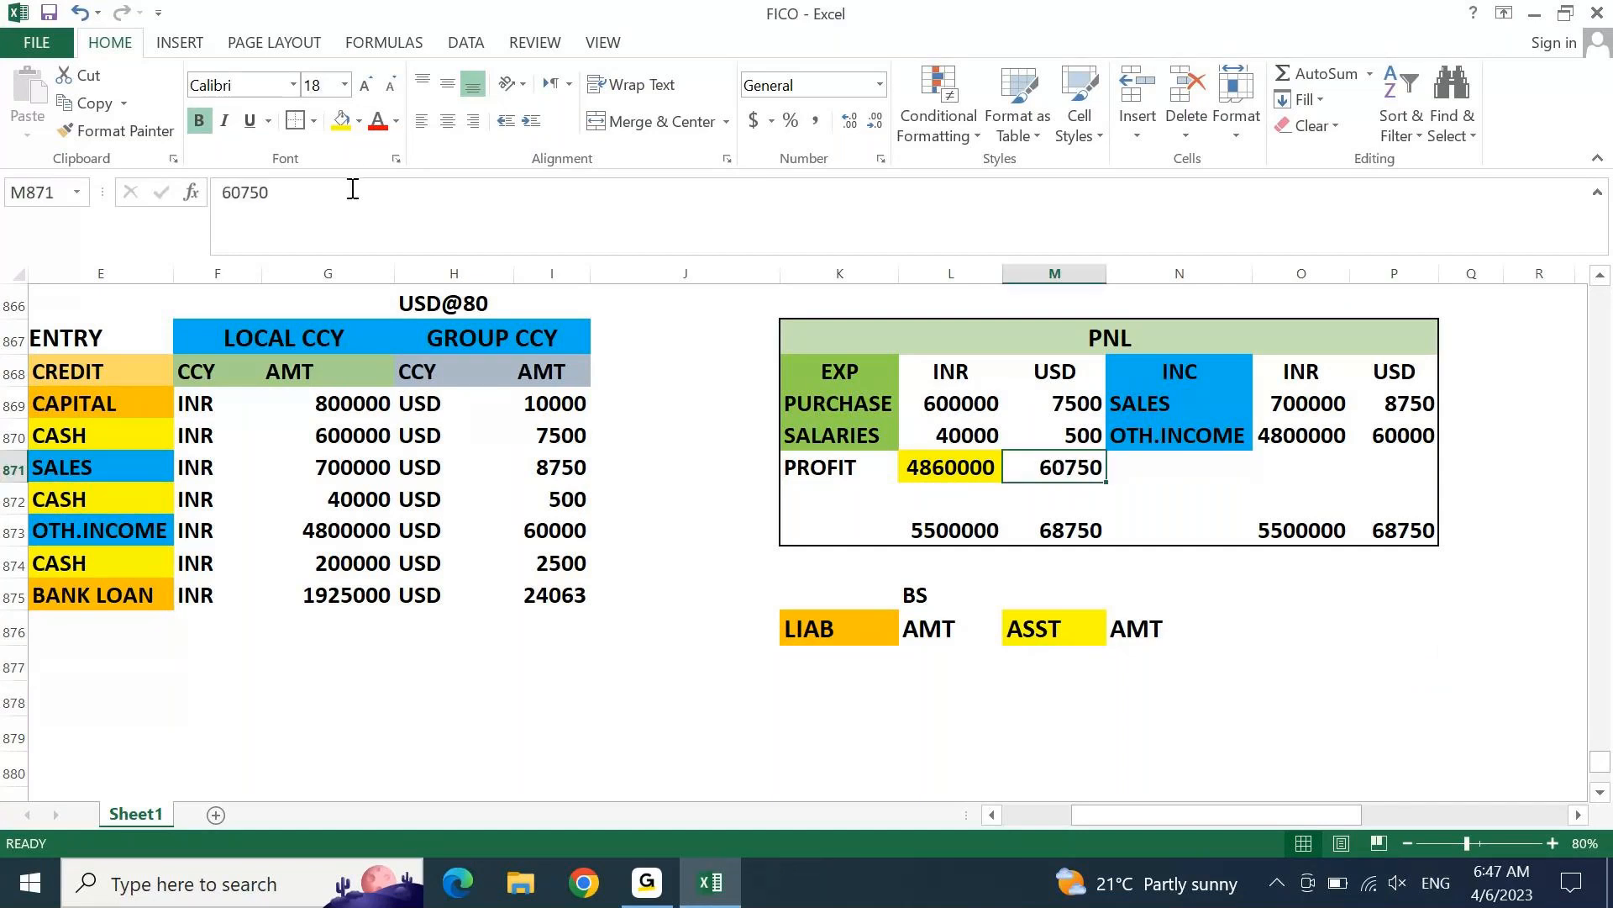
pyautogui.click(341, 120)
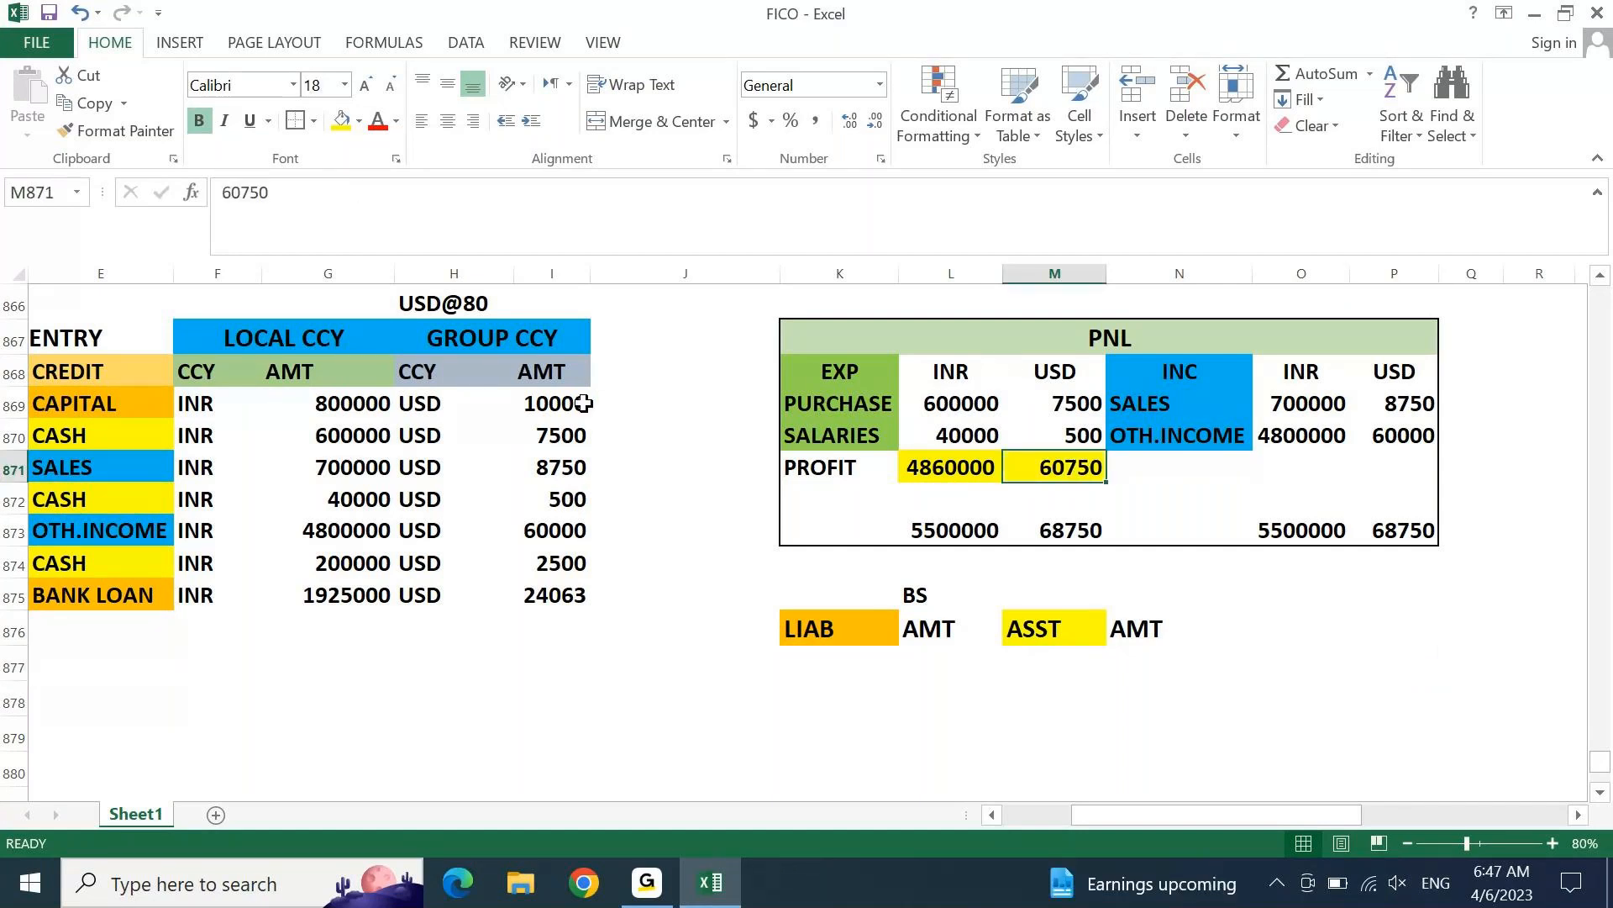
# Step: Examine the colour-coded debit and credit account entries beside the PNL table and the balance sheet headings
pyautogui.press('Down')
pyautogui.press('Down')
pyautogui.press('Down')
pyautogui.press('Down')
pyautogui.press('Left')
pyautogui.press('Left')
pyautogui.press('Down')
pyautogui.press('Left')
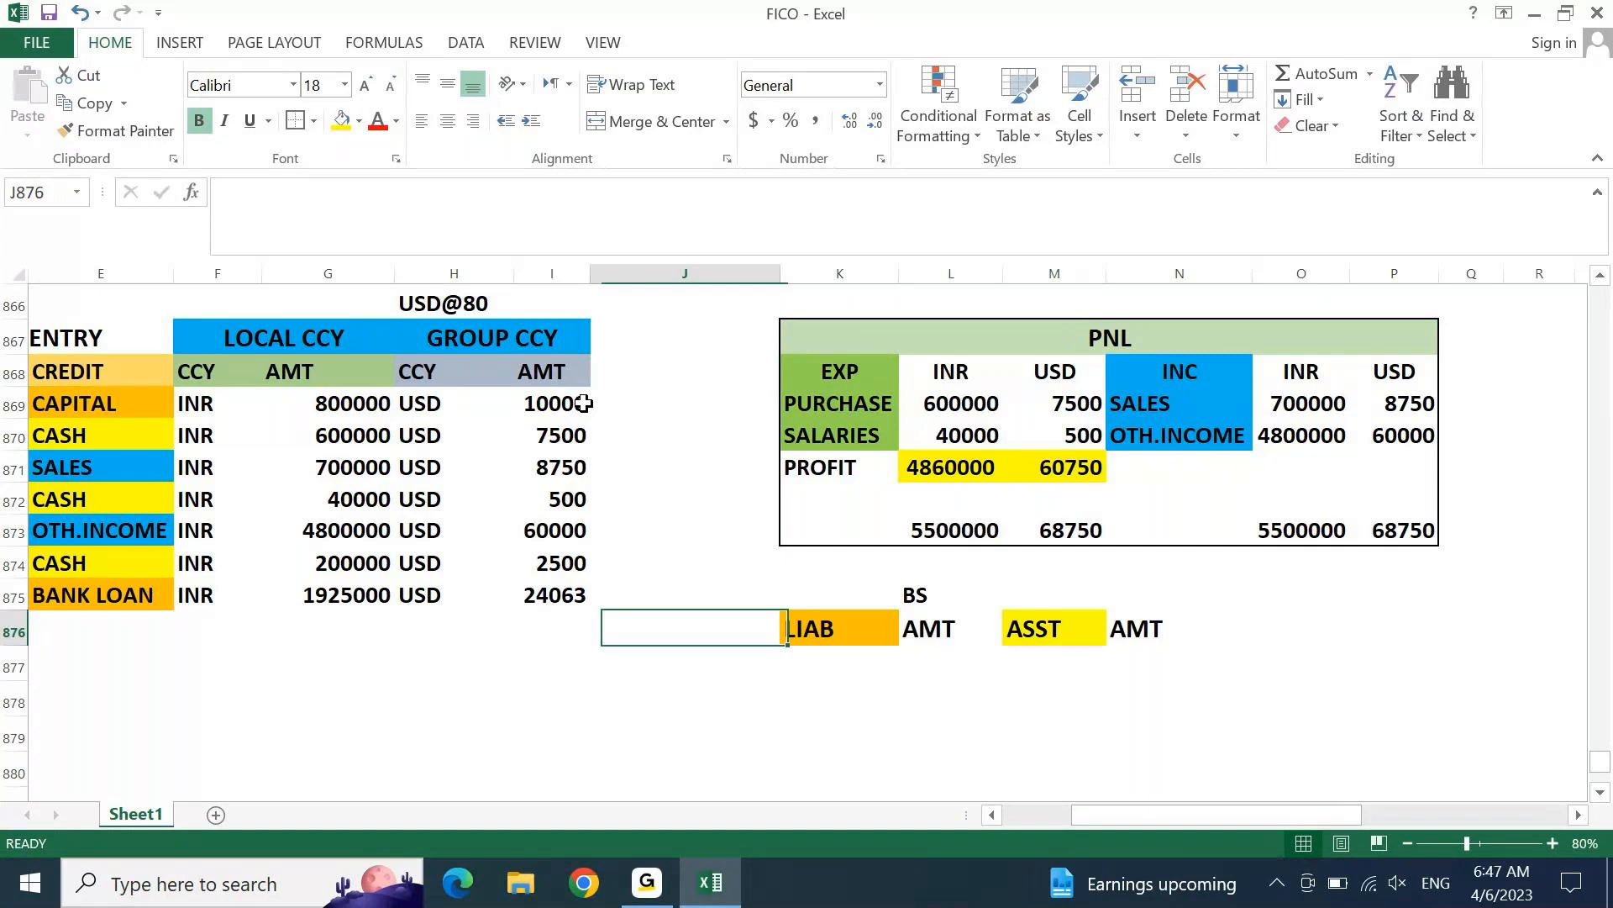
pyautogui.press('Left')
pyautogui.press('Left')
pyautogui.press('Left')
pyautogui.press('Left')
pyautogui.press('Left')
pyautogui.press('Left')
pyautogui.press('Left')
pyautogui.press('Right')
pyautogui.press('Right')
pyautogui.press('Right')
pyautogui.press('Right')
pyautogui.press('Right')
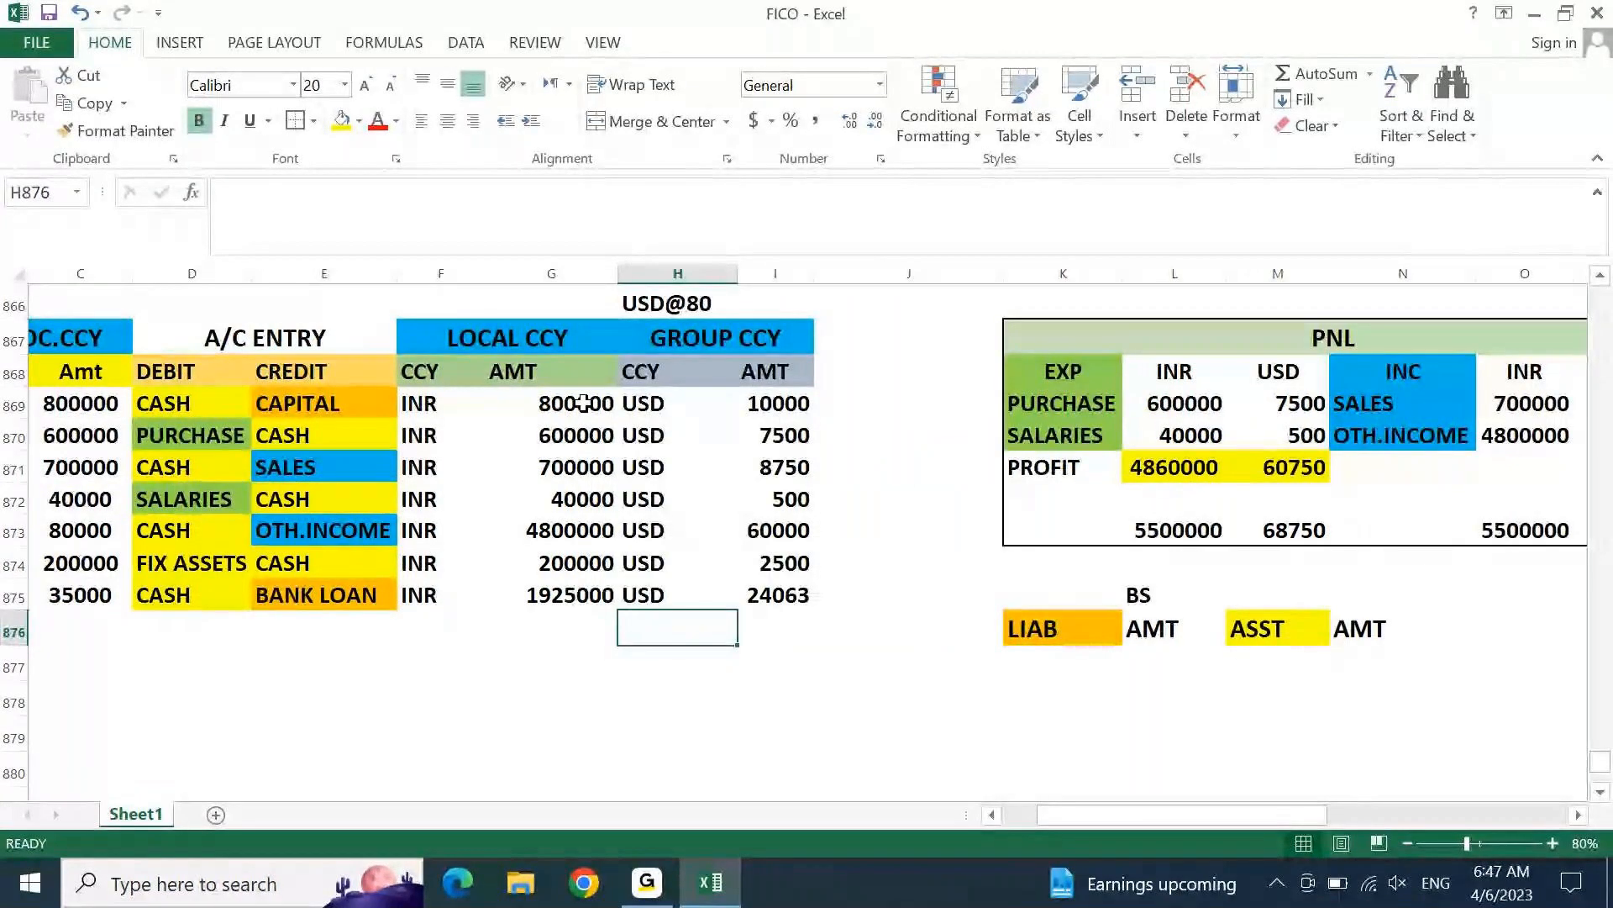
# Step: Enter the heading Cash Closing Balance in C878, with the row labels DEBIT and CREDIT in the two cells below it
pyautogui.press('Right')
pyautogui.press('Right')
pyautogui.press('Right')
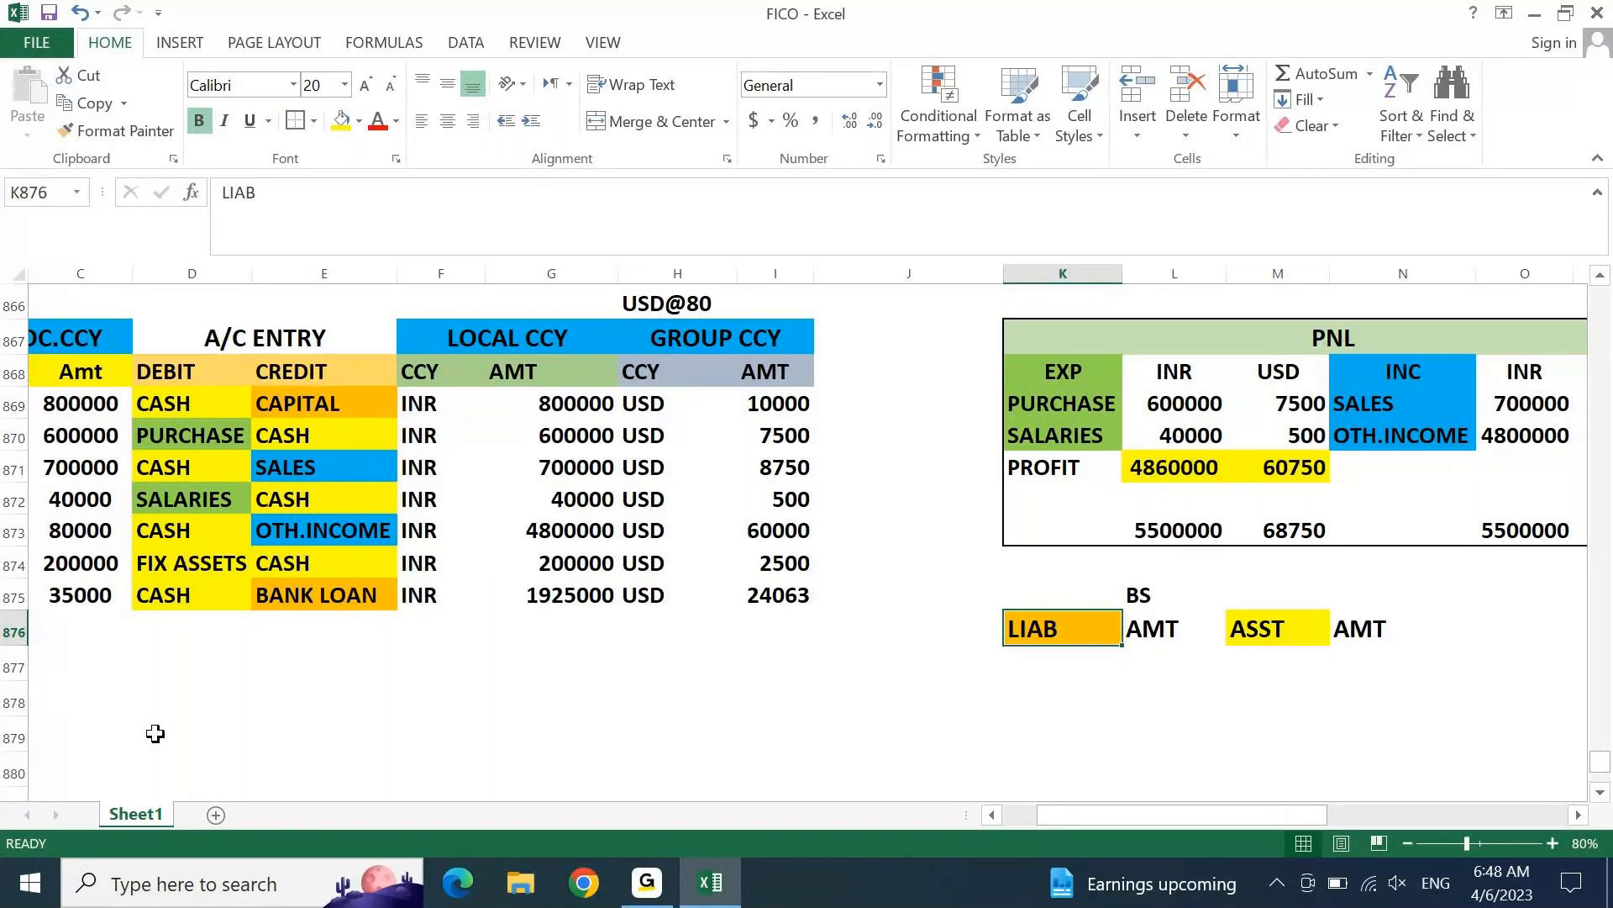
pyautogui.click(127, 715)
pyautogui.write('Ca')
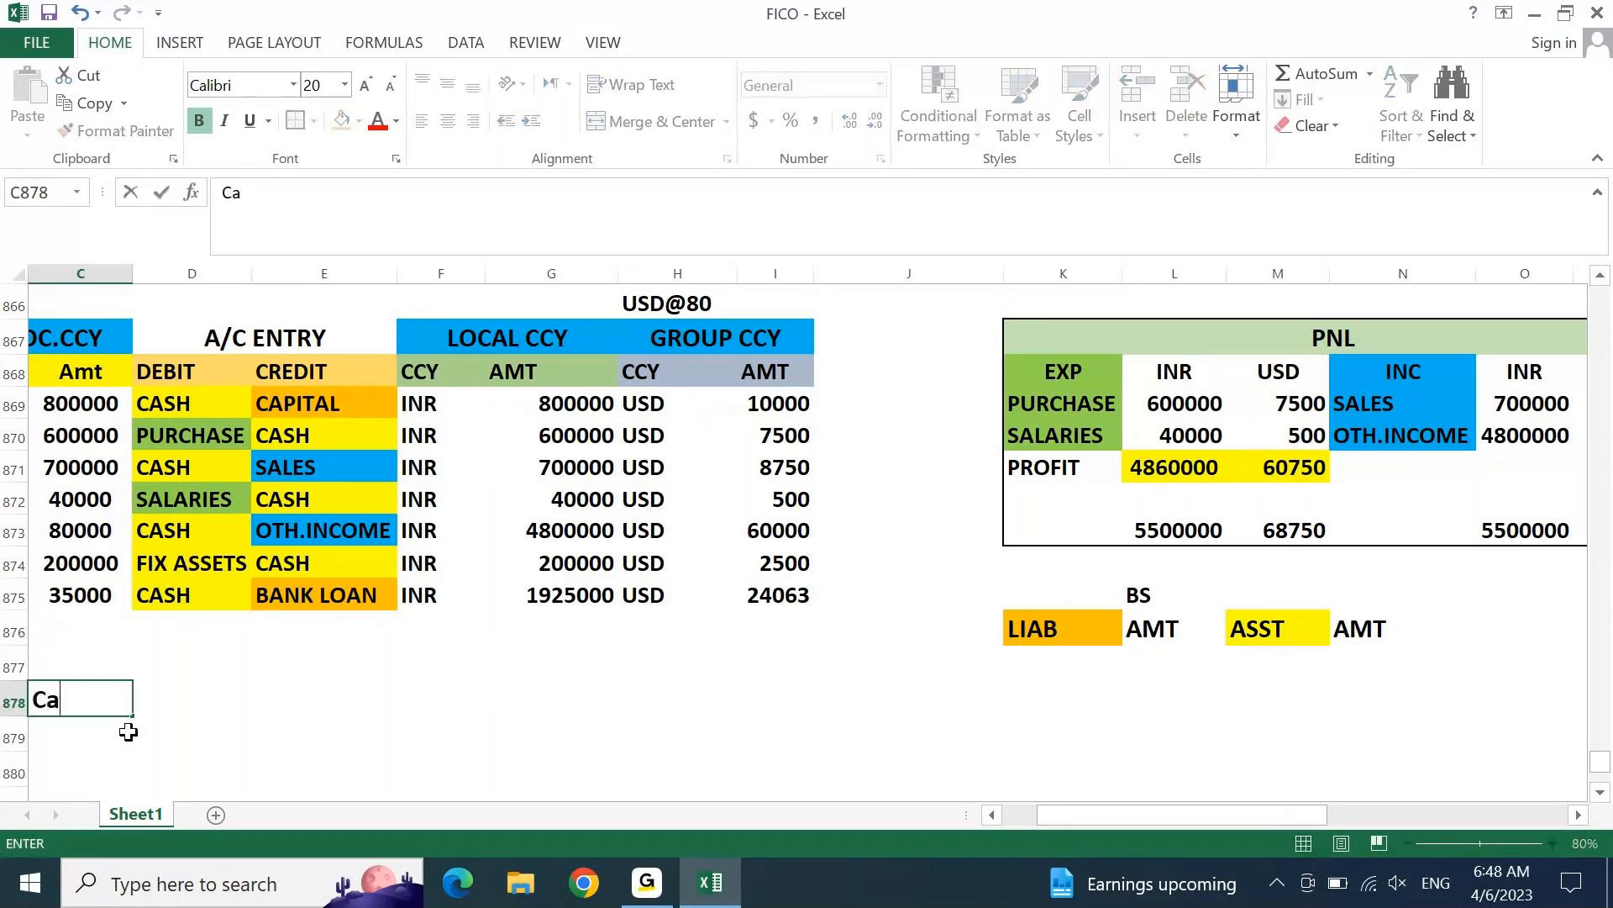
pyautogui.write('sh Closing Balance')
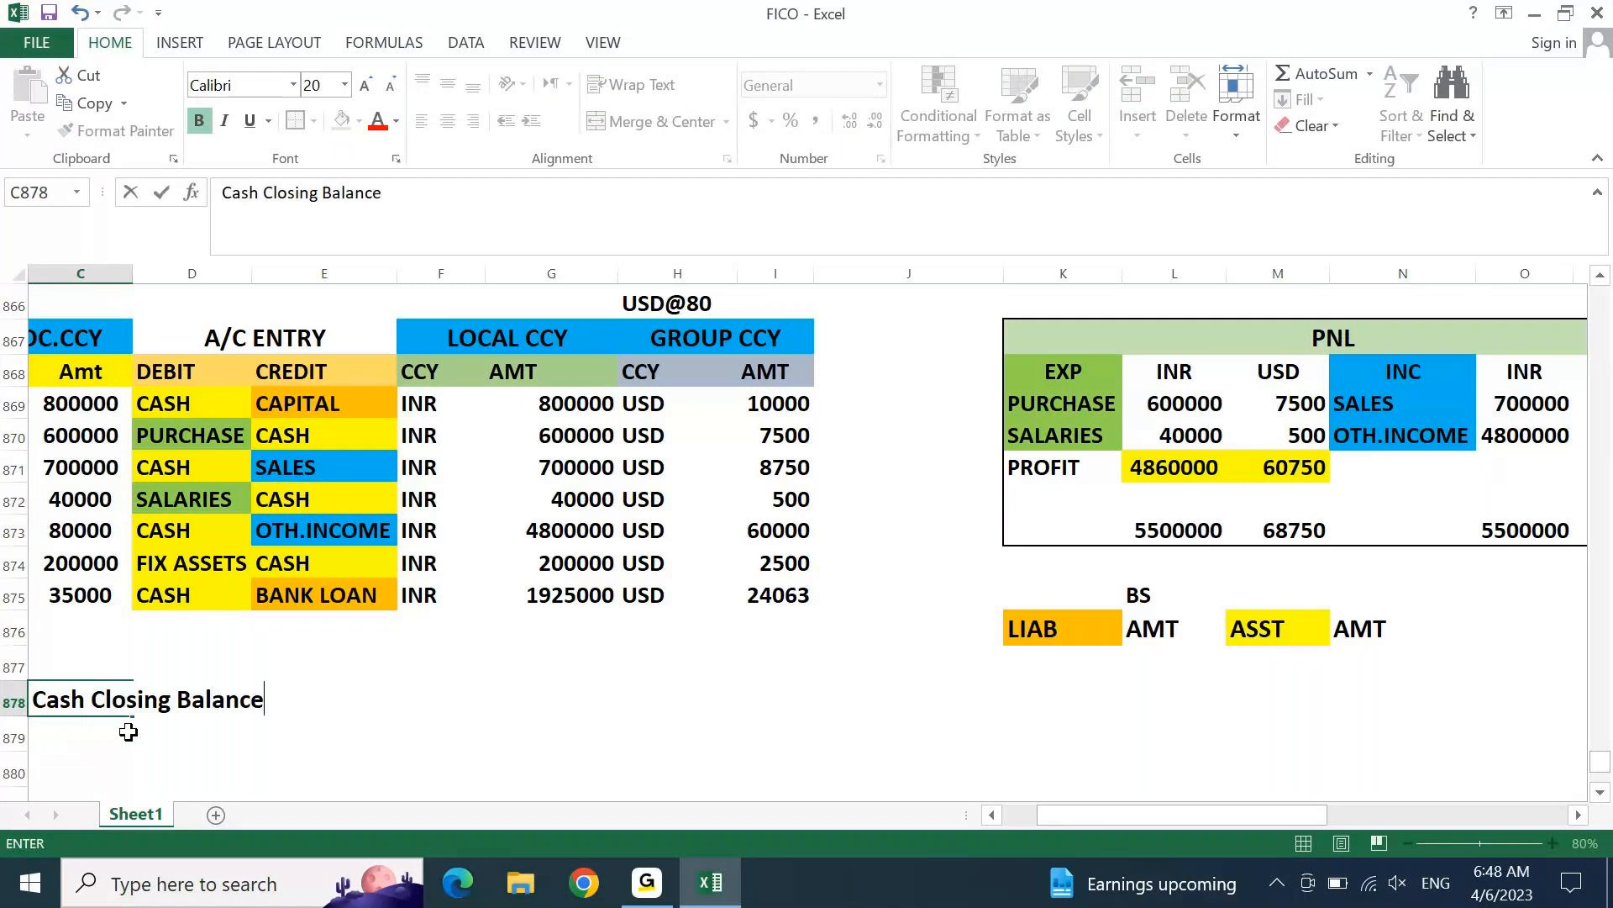
pyautogui.press('Return')
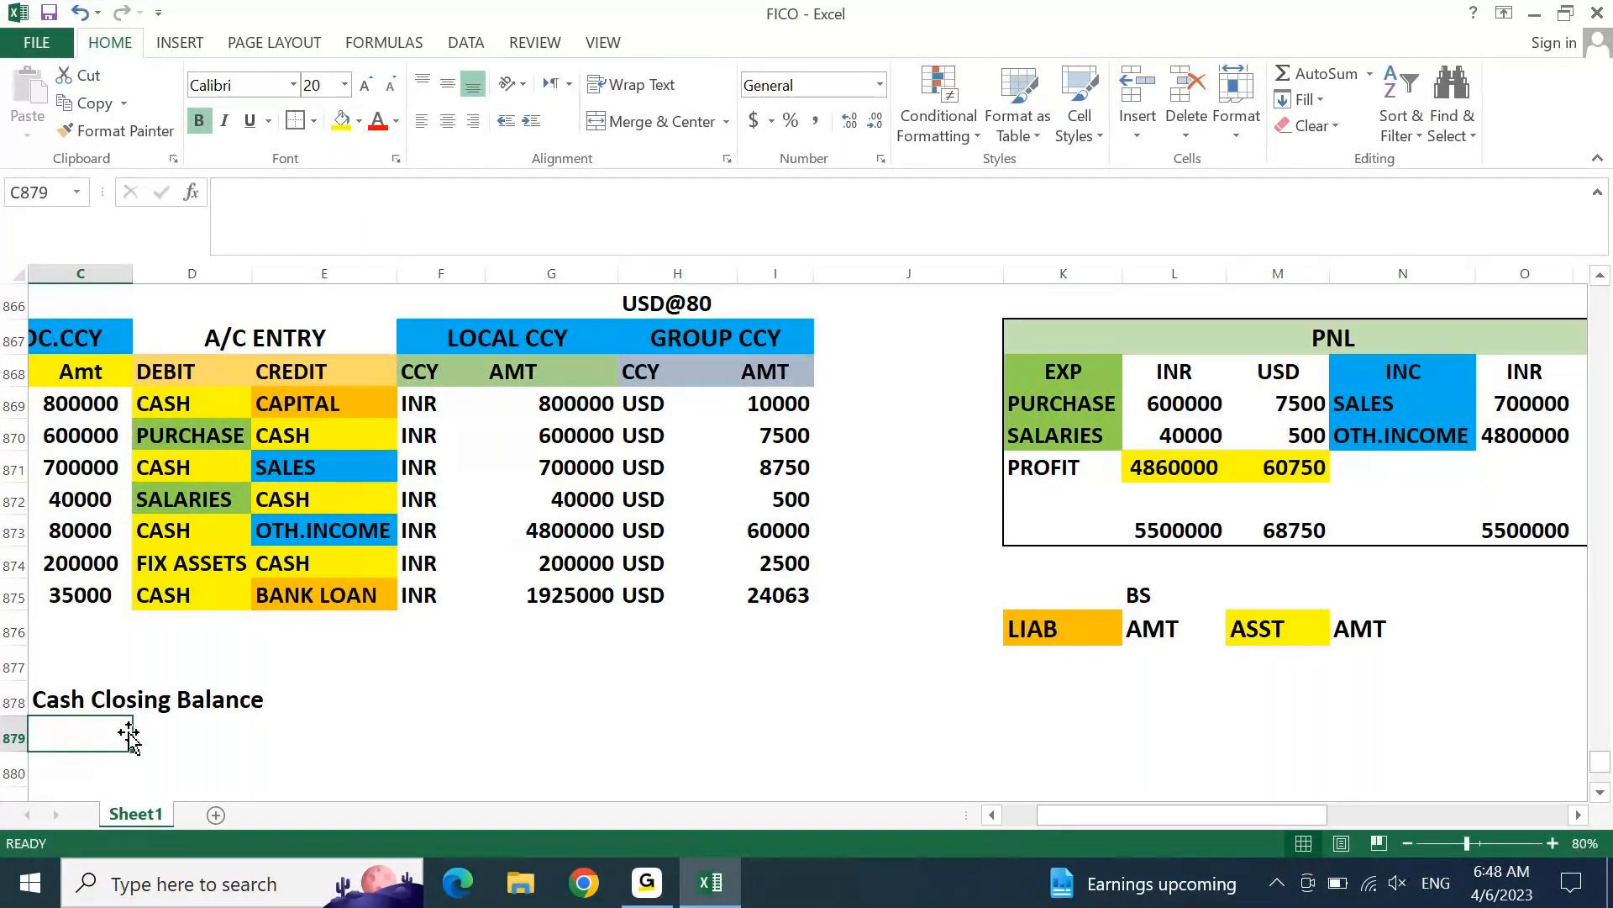
pyautogui.write('DEBIT')
pyautogui.press('Return')
pyautogui.write('CREDIT')
pyautogui.press('Return')
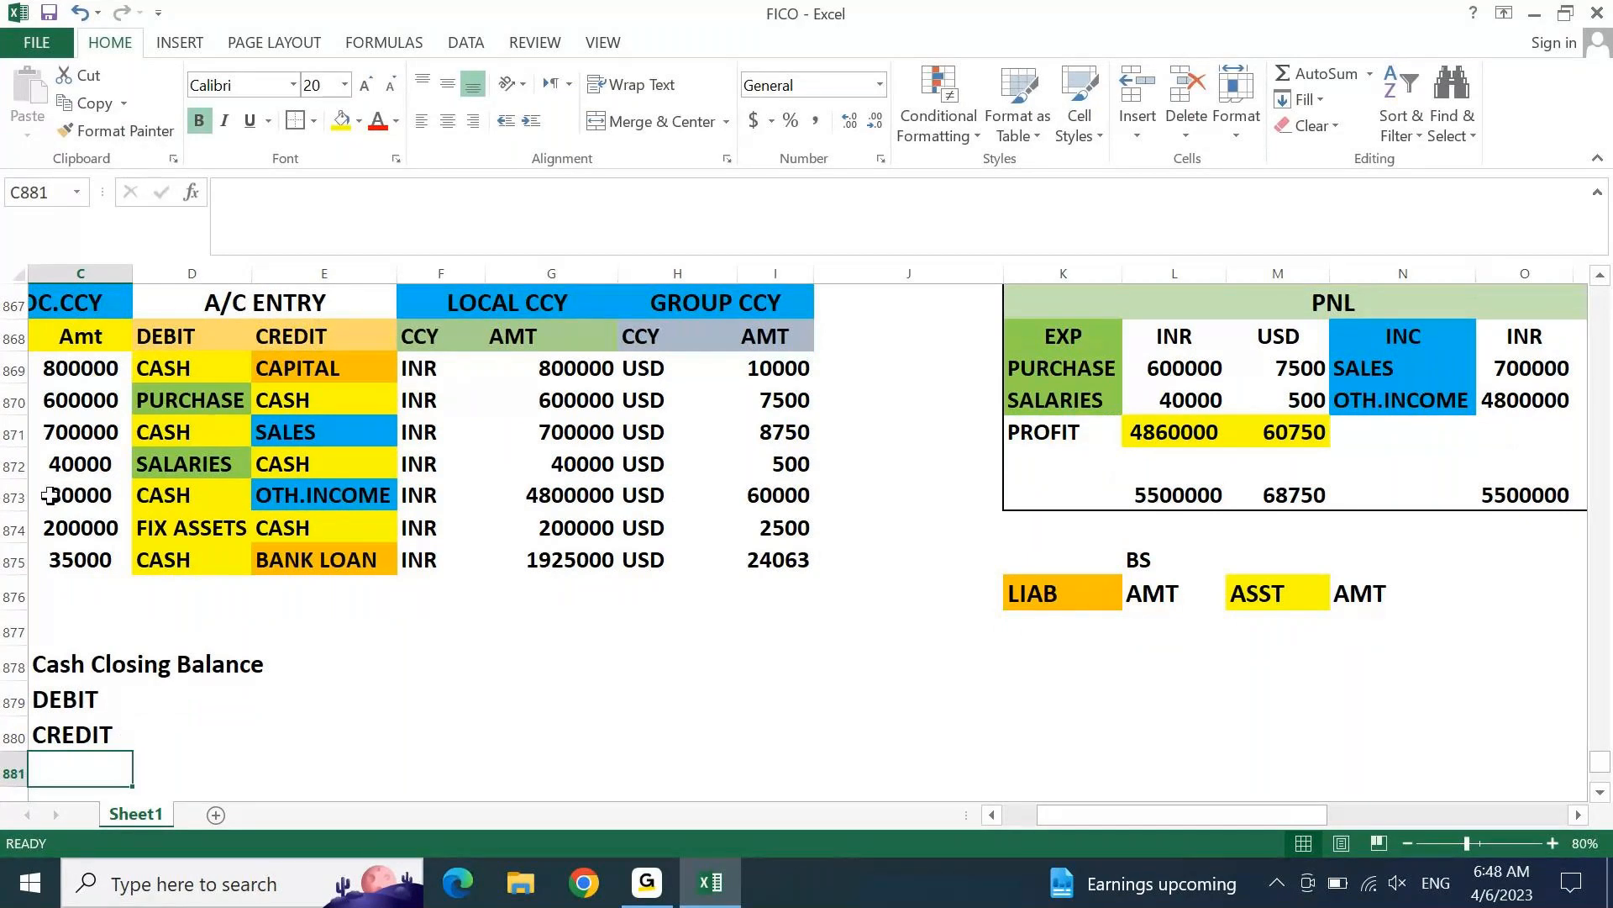
# Step: Insert a row above the DEBIT label and enter the column headings INR in D879 and USD in E879
pyautogui.click(180, 365)
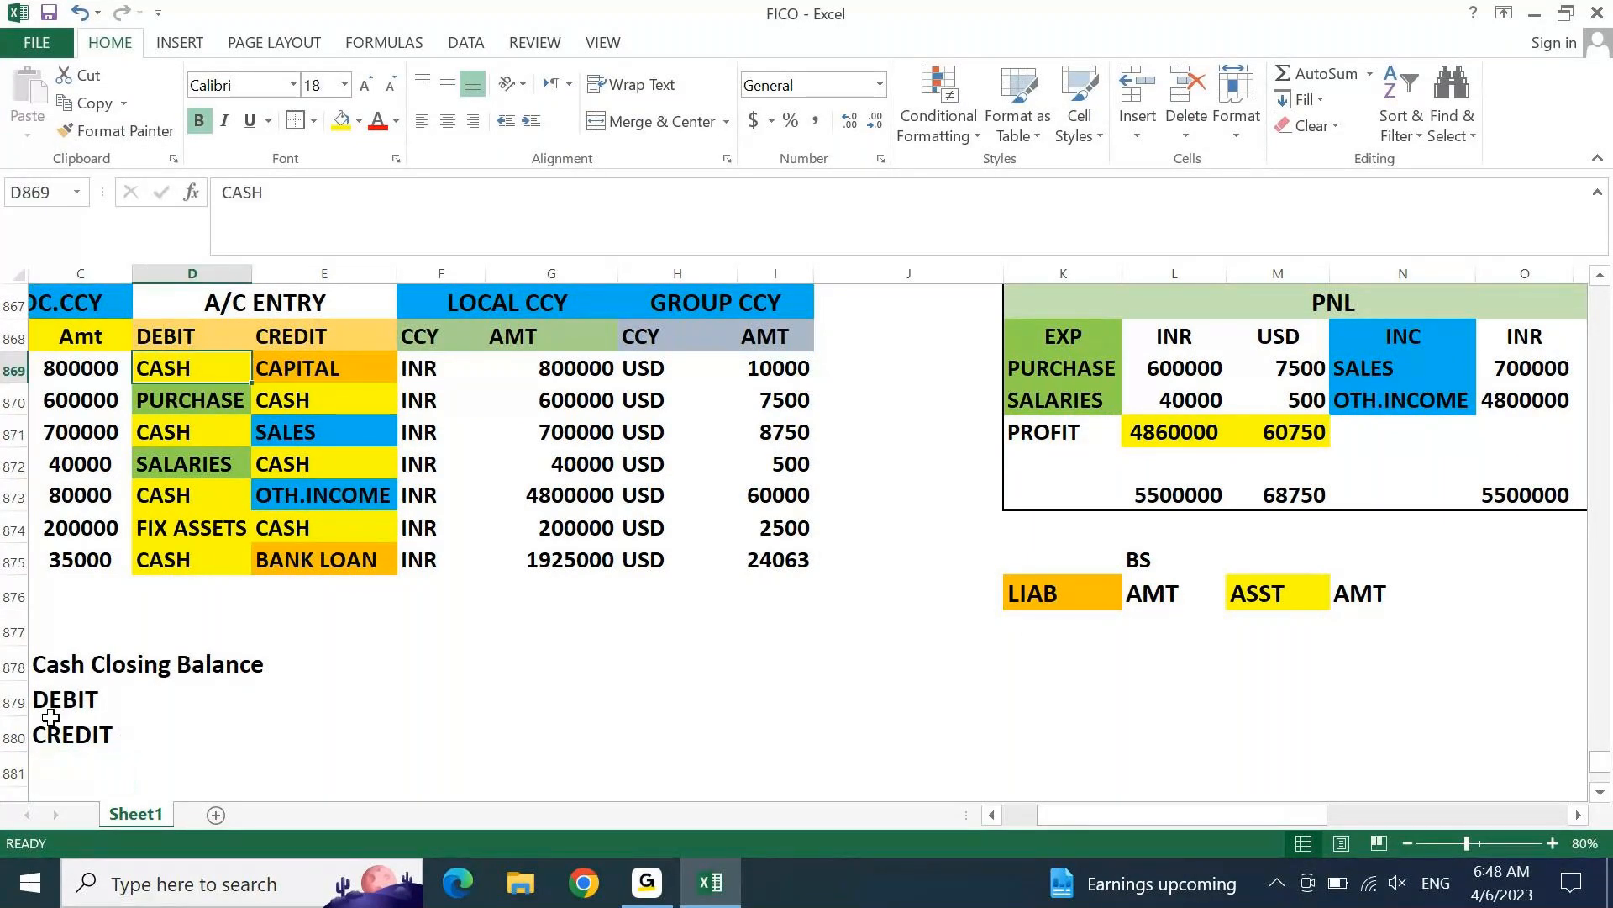
pyautogui.click(181, 697)
pyautogui.hotkey('shift', 'space')
pyautogui.hotkey('ctrl', 'shift', '+')
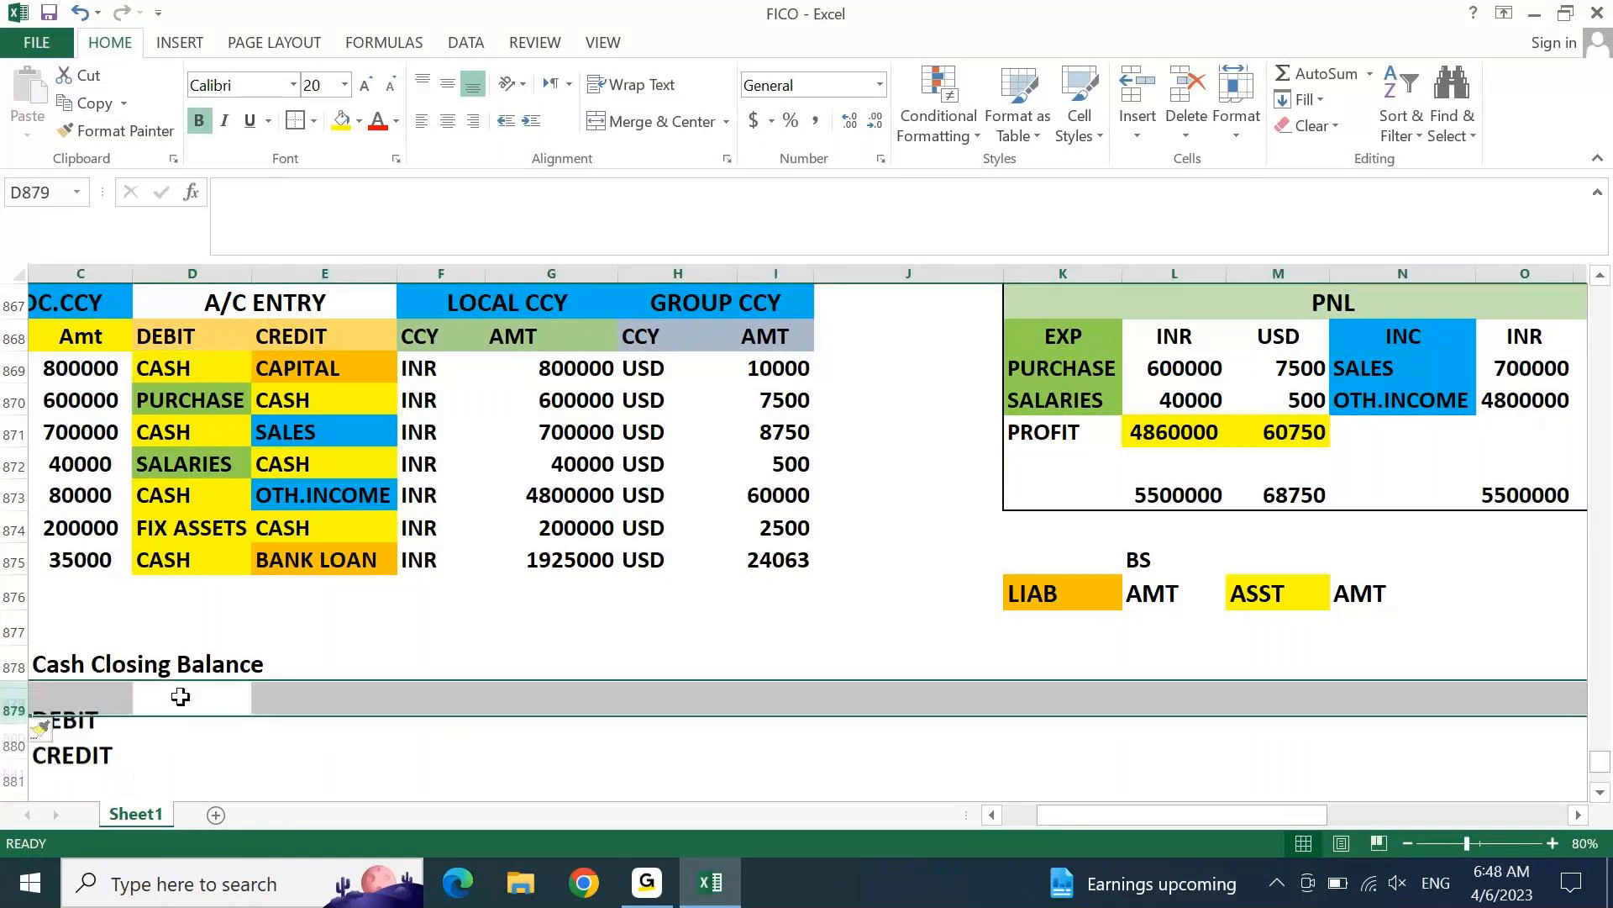
pyautogui.press('Left')
pyautogui.press('Right')
pyautogui.write('INR')
pyautogui.press('Tab')
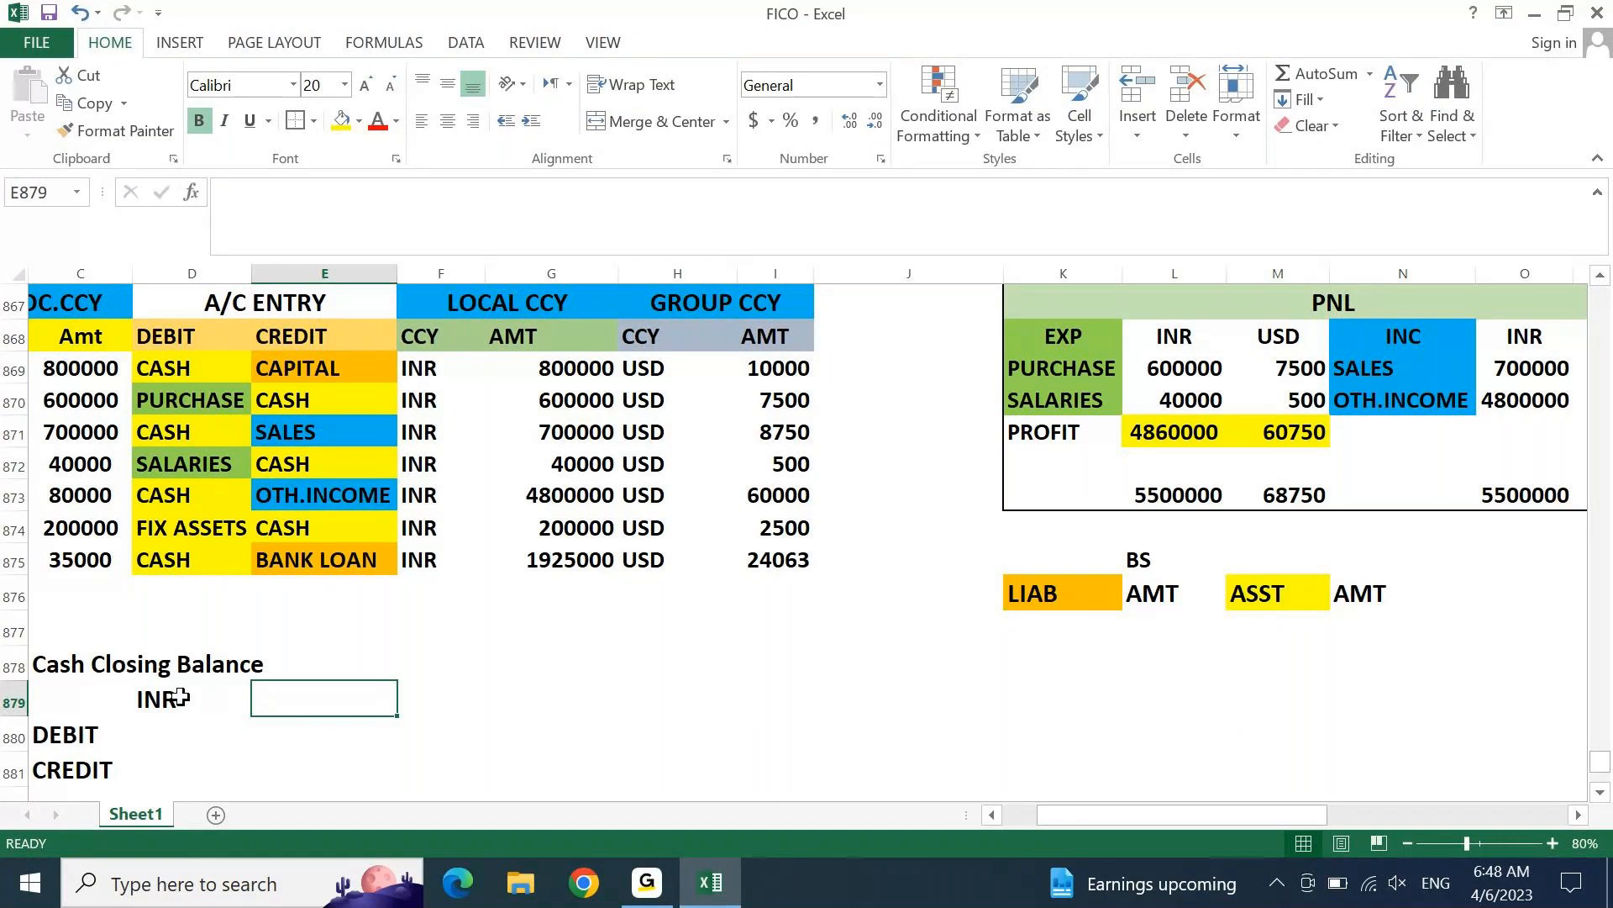
pyautogui.write('USD')
pyautogui.press('Up')
pyautogui.press('Down')
pyautogui.press('Down')
pyautogui.press('Home')
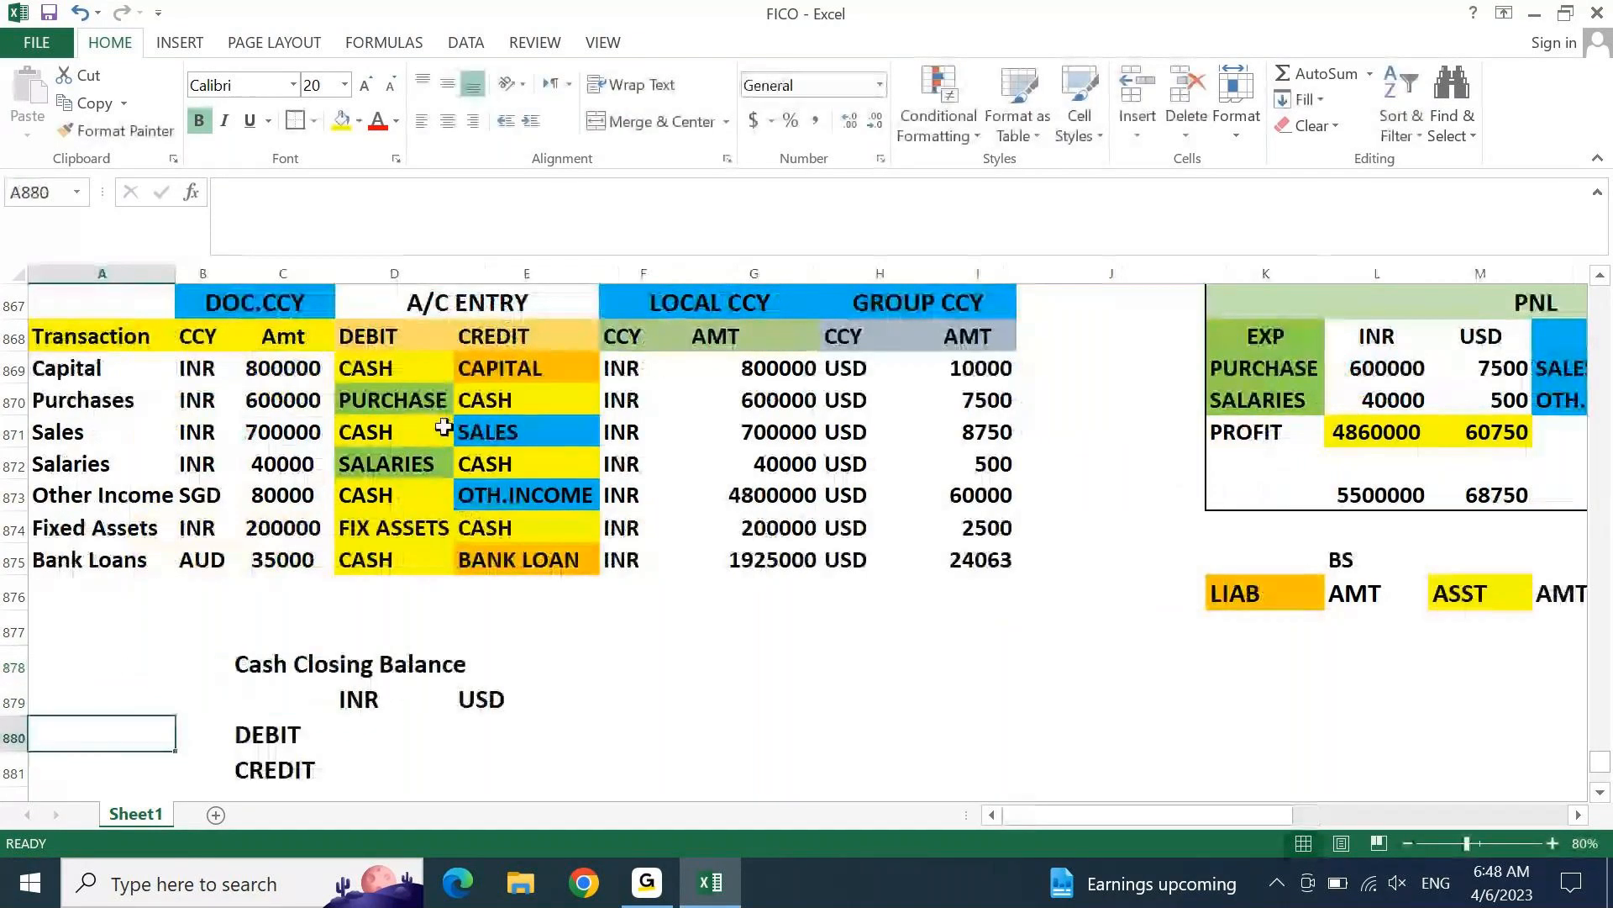
# Step: Select the local-currency amounts of the cash debit entries, G869, G871, G873 and G875, to check their sum
pyautogui.click(361, 702)
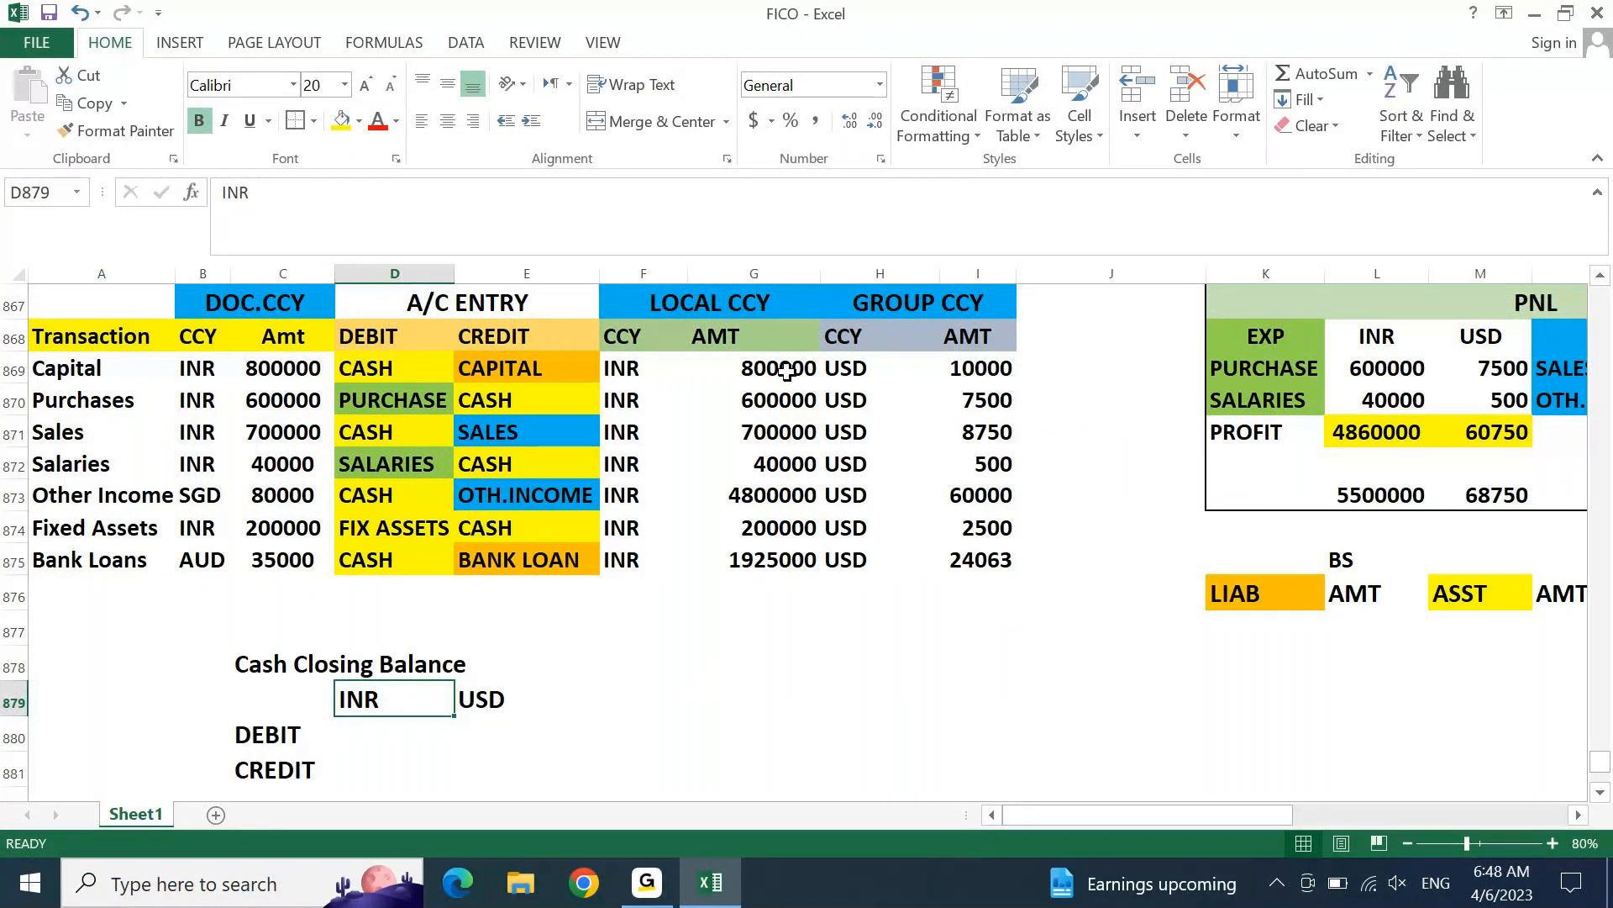
pyautogui.click(745, 367)
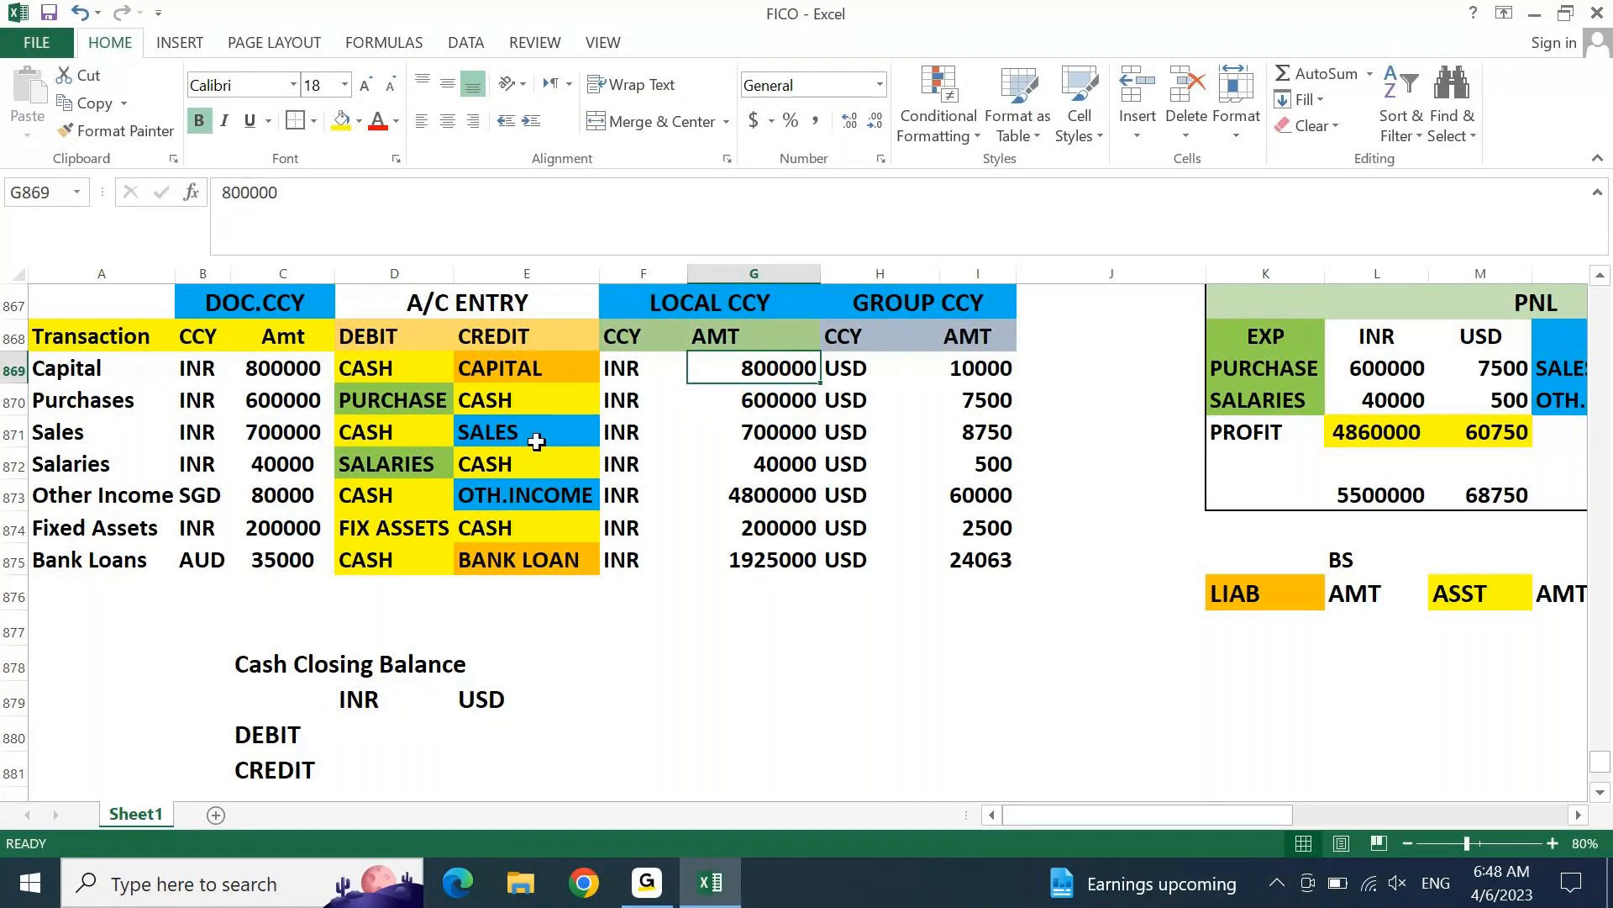
pyautogui.keyDown('ctrl'); pyautogui.click(790, 432); pyautogui.keyUp('ctrl')
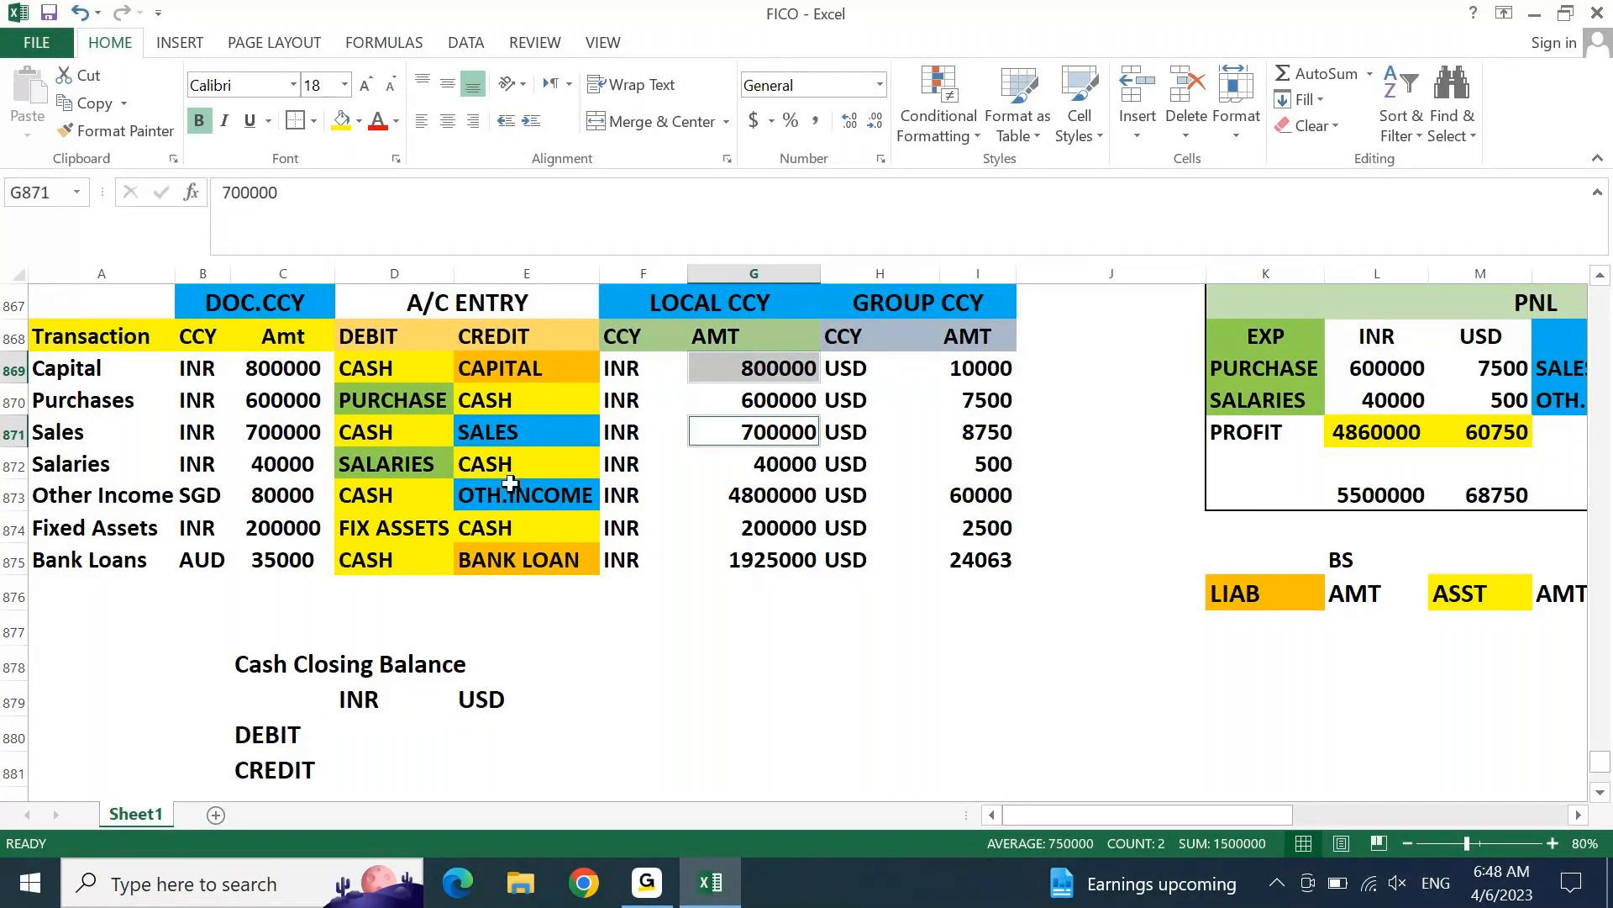
pyautogui.keyDown('ctrl'); pyautogui.click(757, 497); pyautogui.keyUp('ctrl')
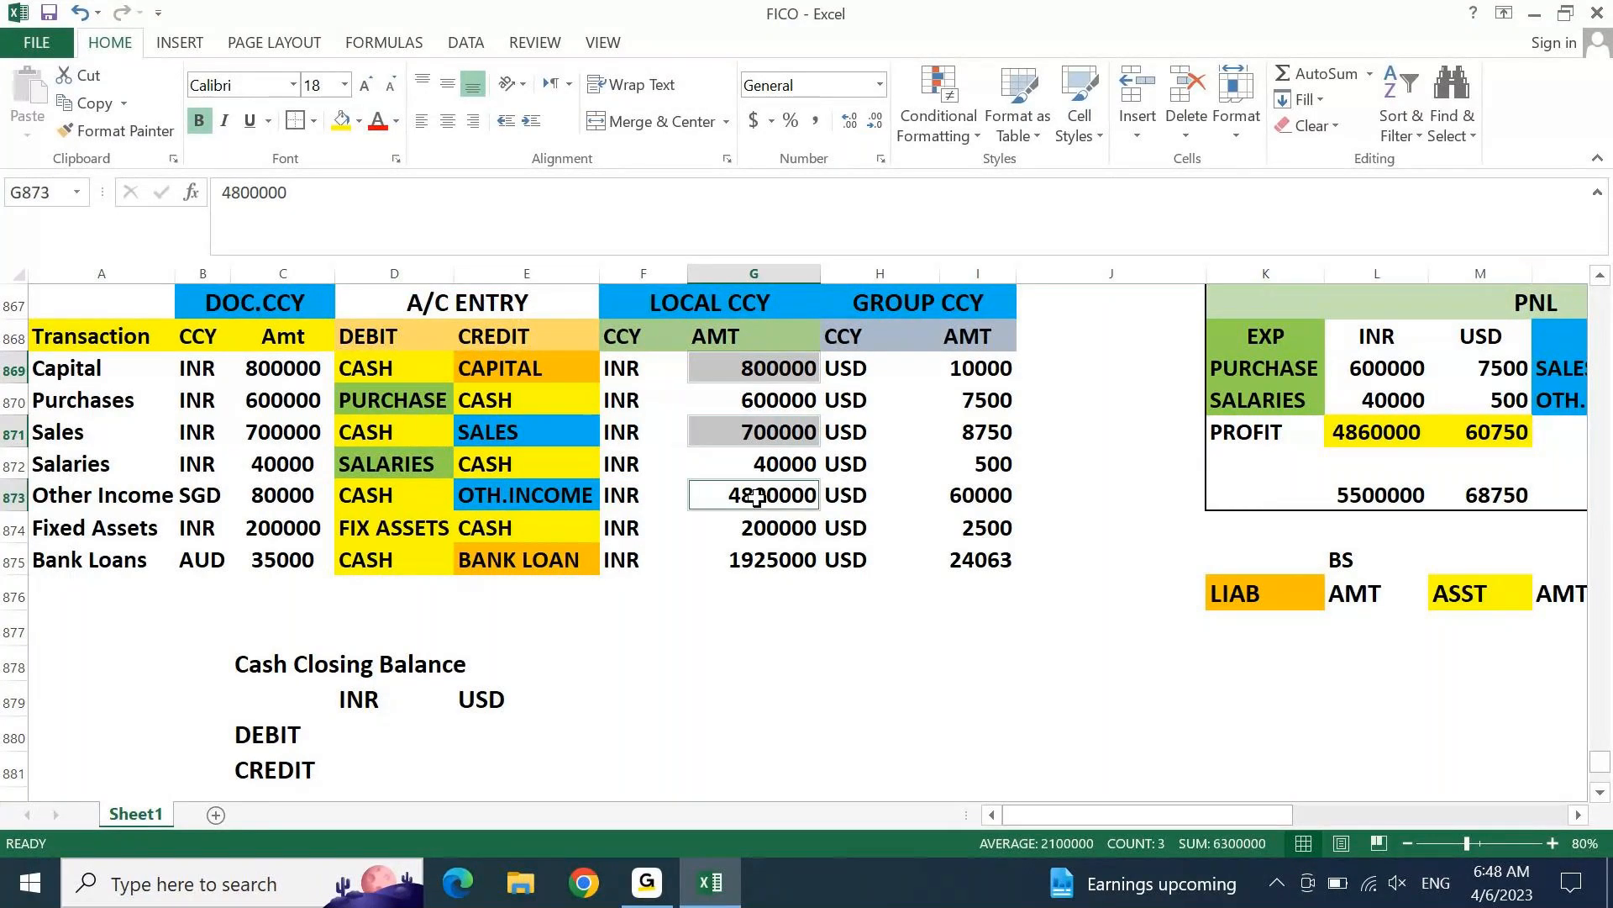
pyautogui.keyDown('ctrl'); pyautogui.click(770, 563); pyautogui.keyUp('ctrl')
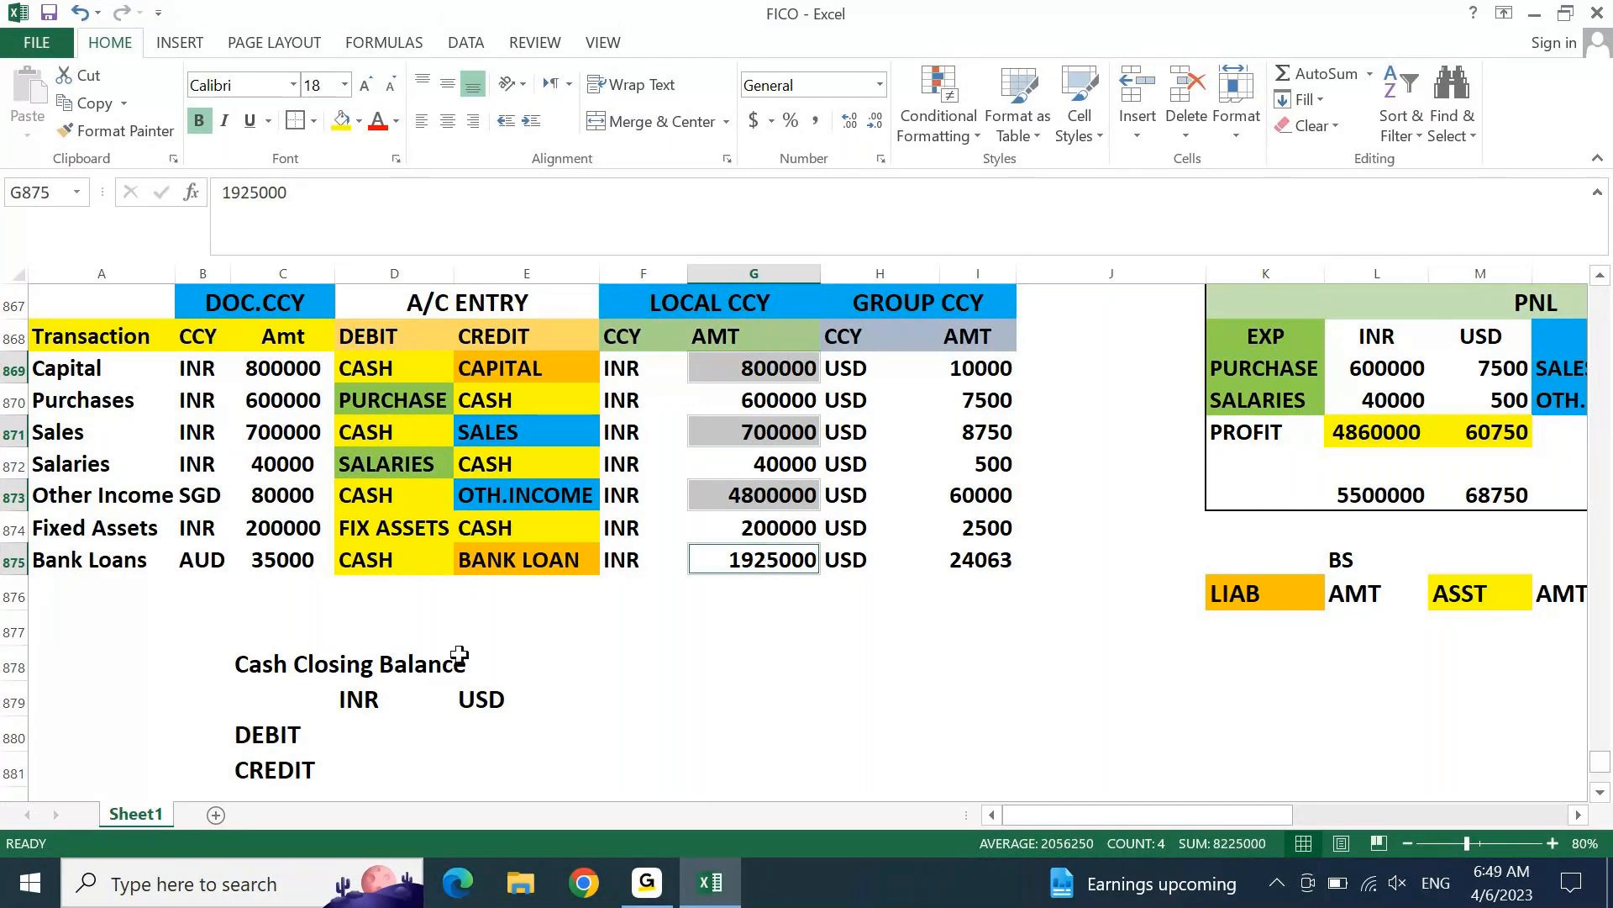
# Step: Enter the INR cash debit total =G869+G871+G873+G875 in D880 and review the cells it references
pyautogui.click(361, 739)
pyautogui.write('=')
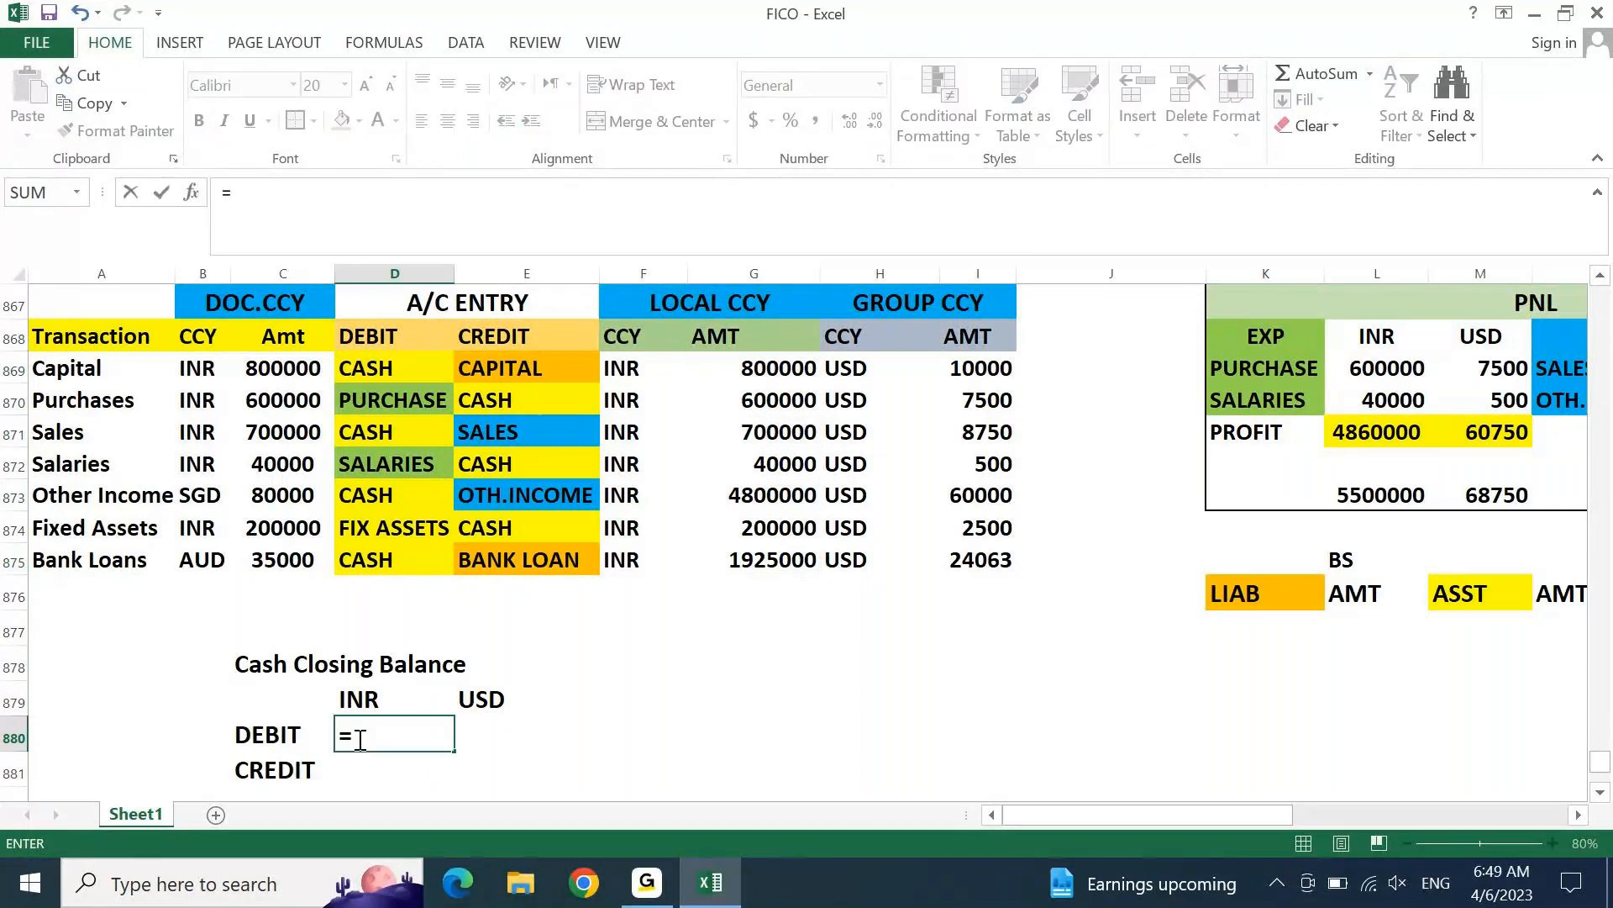
pyautogui.click(764, 375)
pyautogui.write('+')
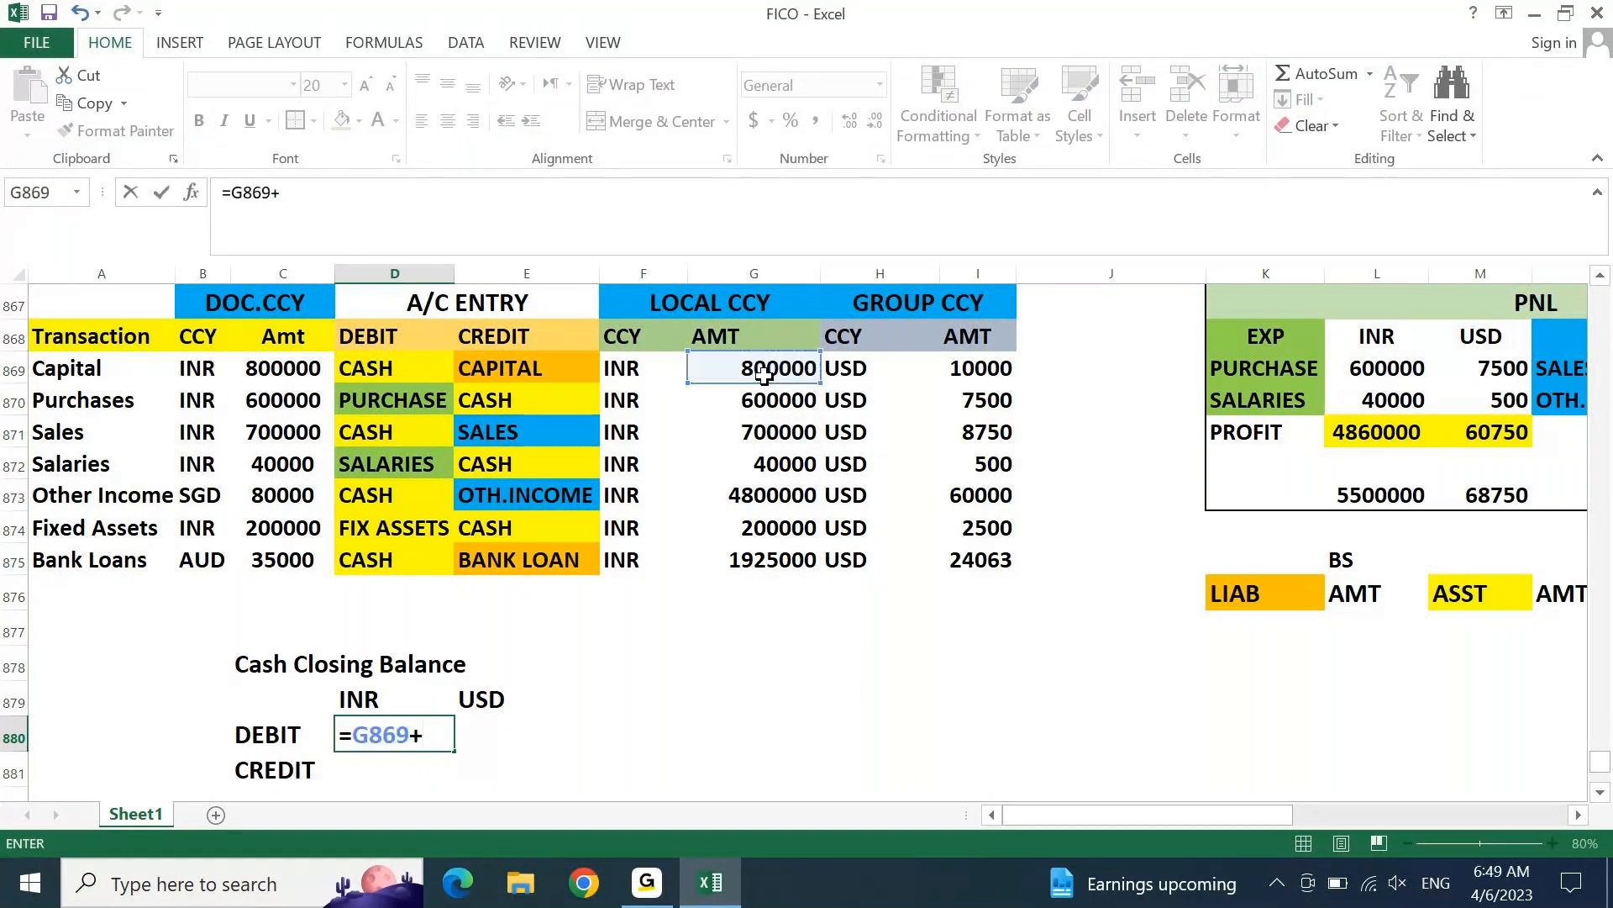
pyautogui.click(754, 433)
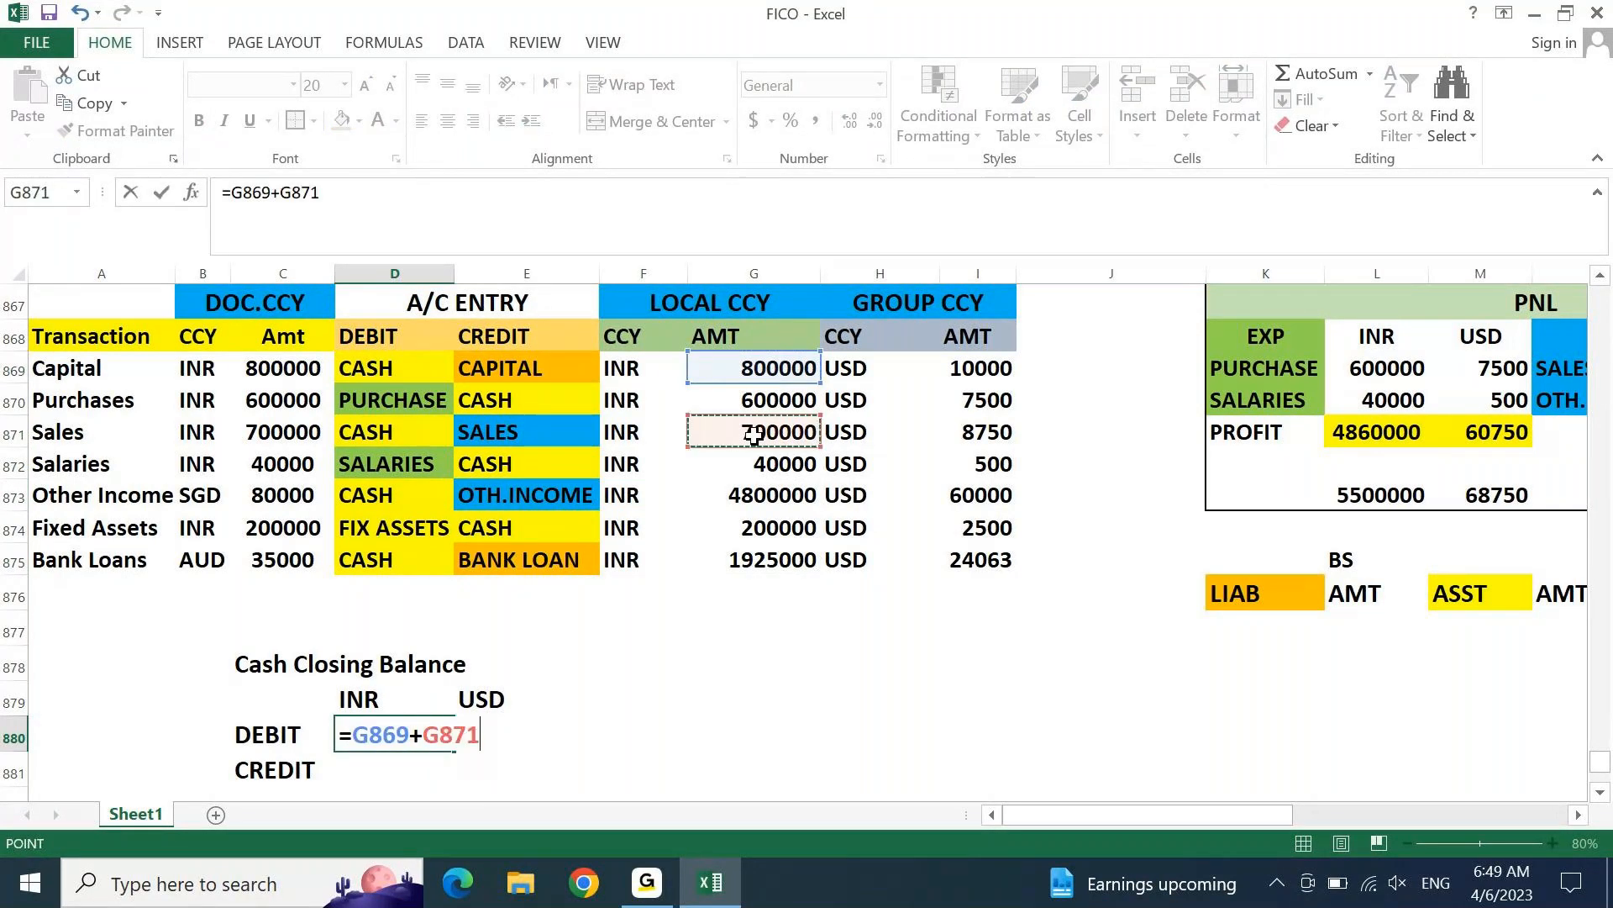
pyautogui.write('+')
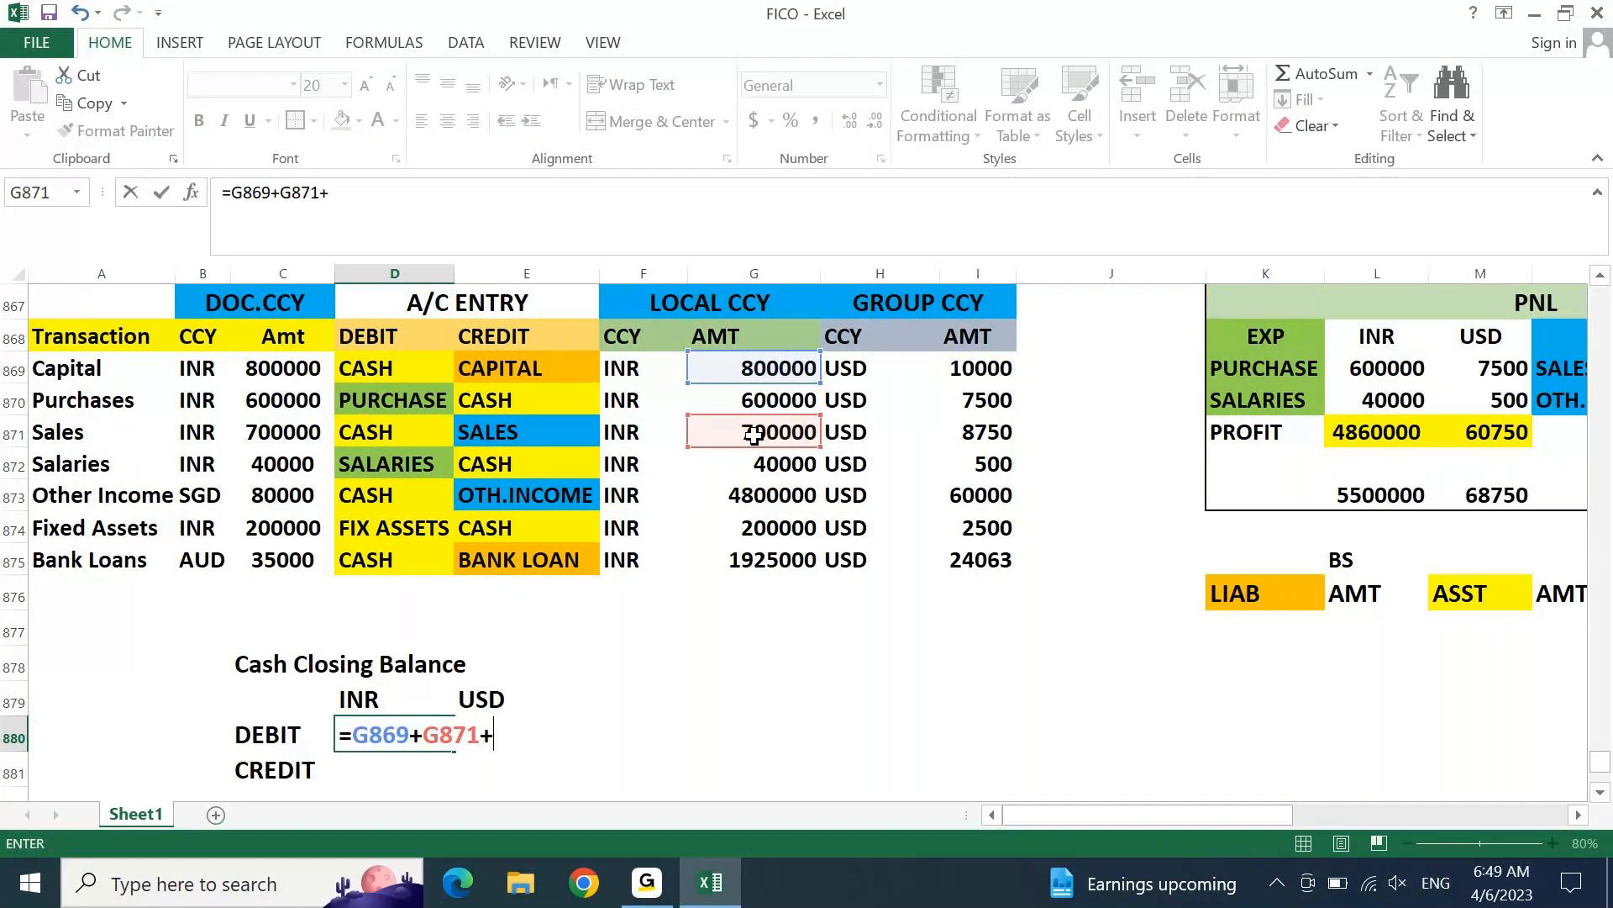
pyautogui.click(748, 495)
pyautogui.write('+')
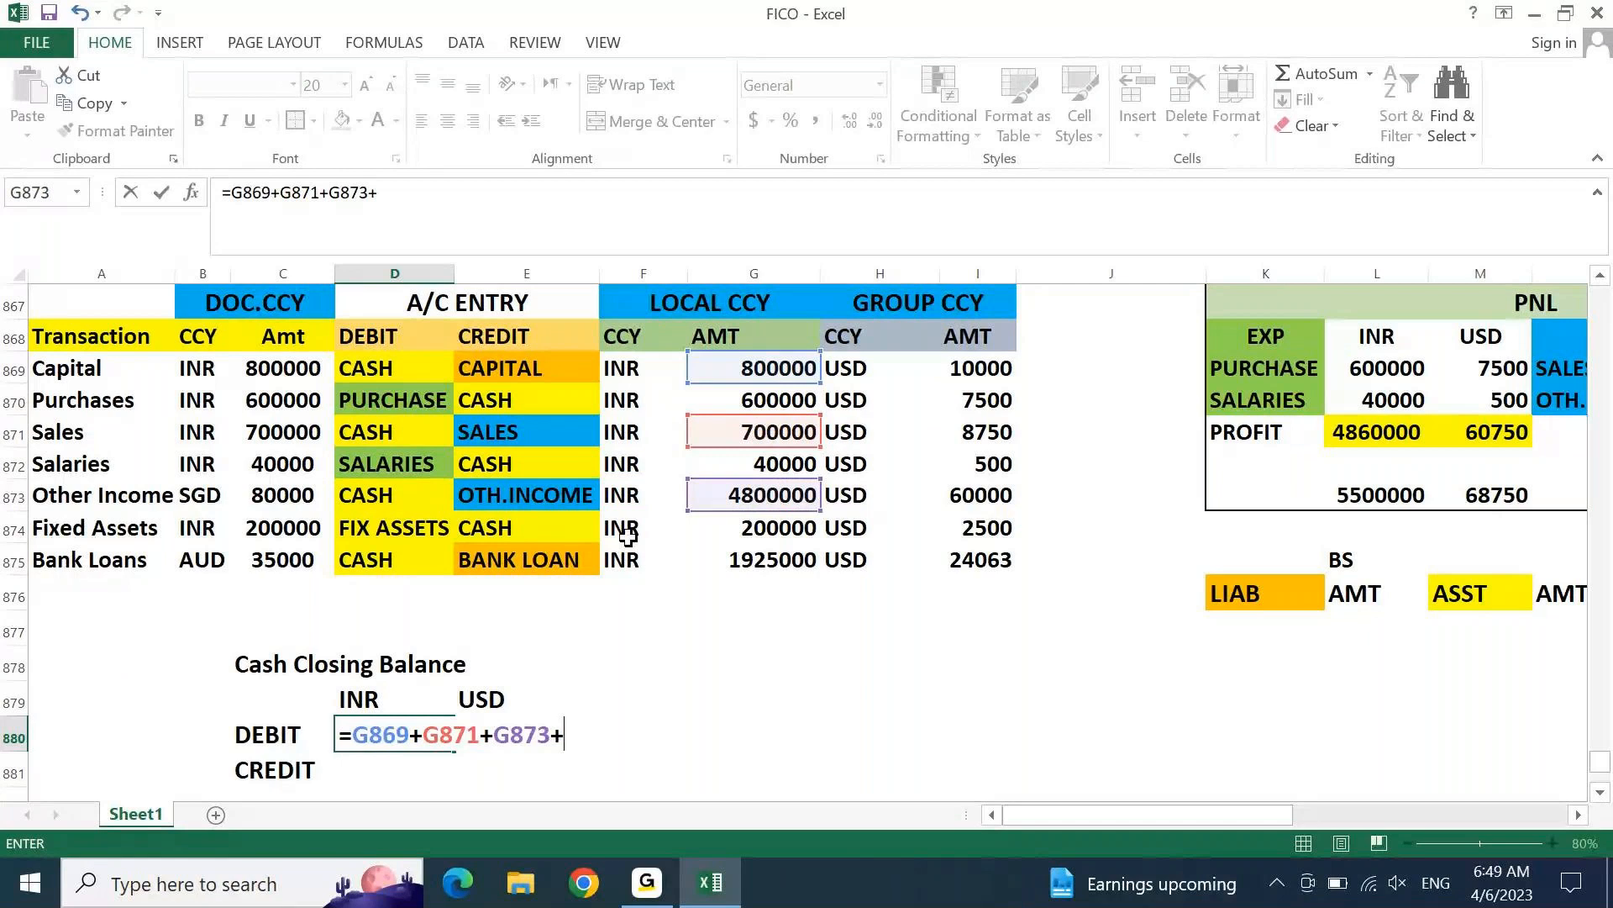
pyautogui.click(756, 567)
pyautogui.write('+')
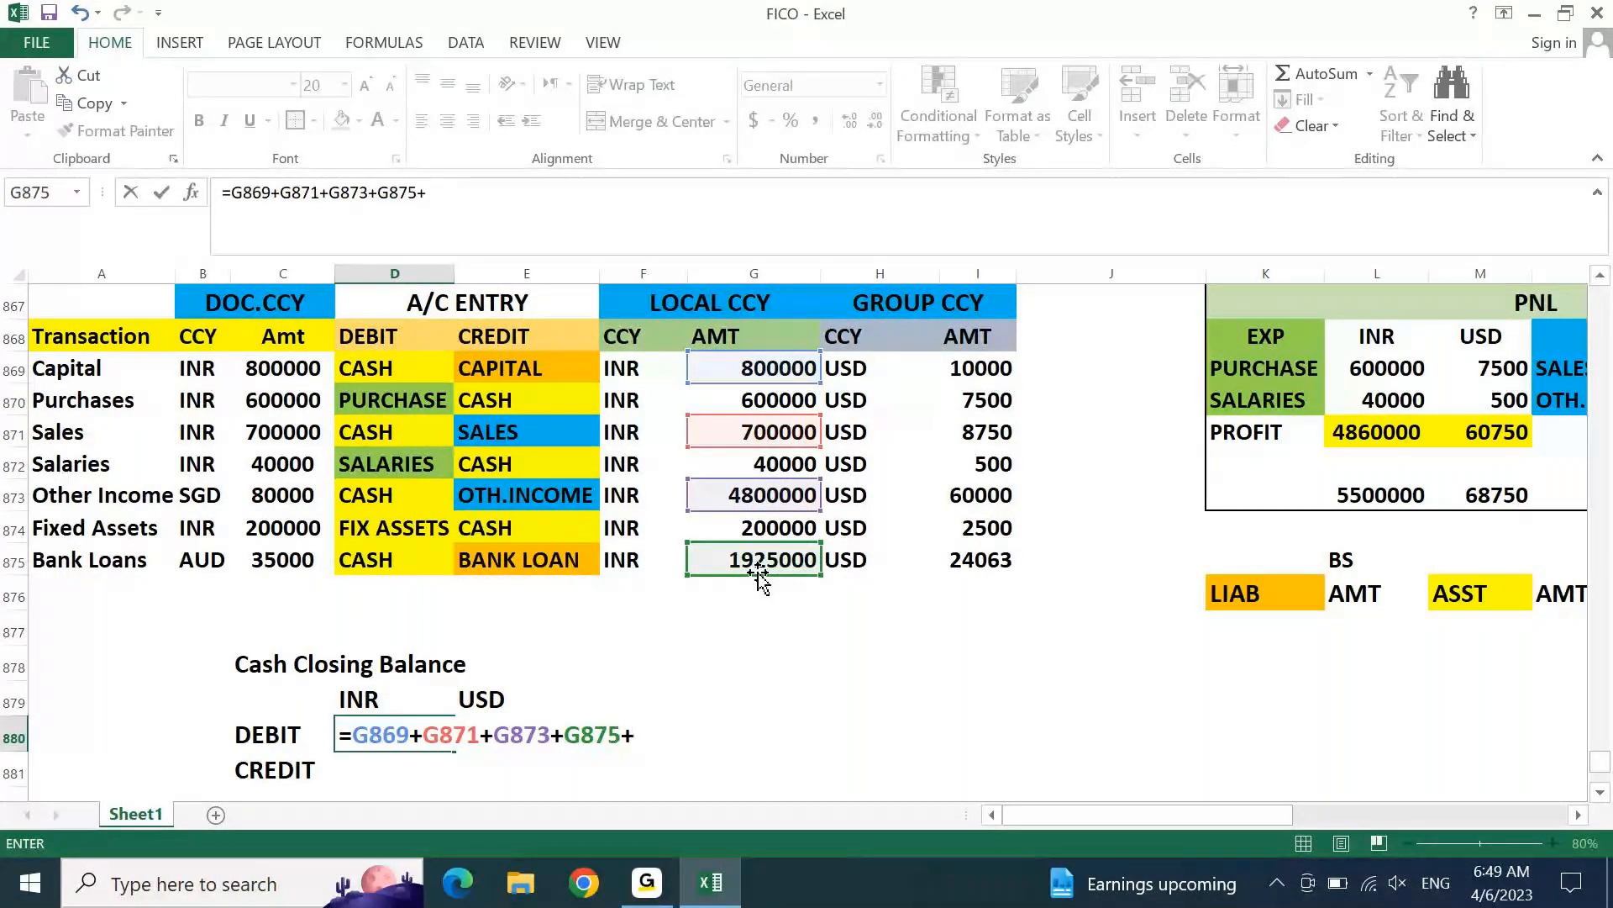
pyautogui.press('BackSpace')
pyautogui.press('Return')
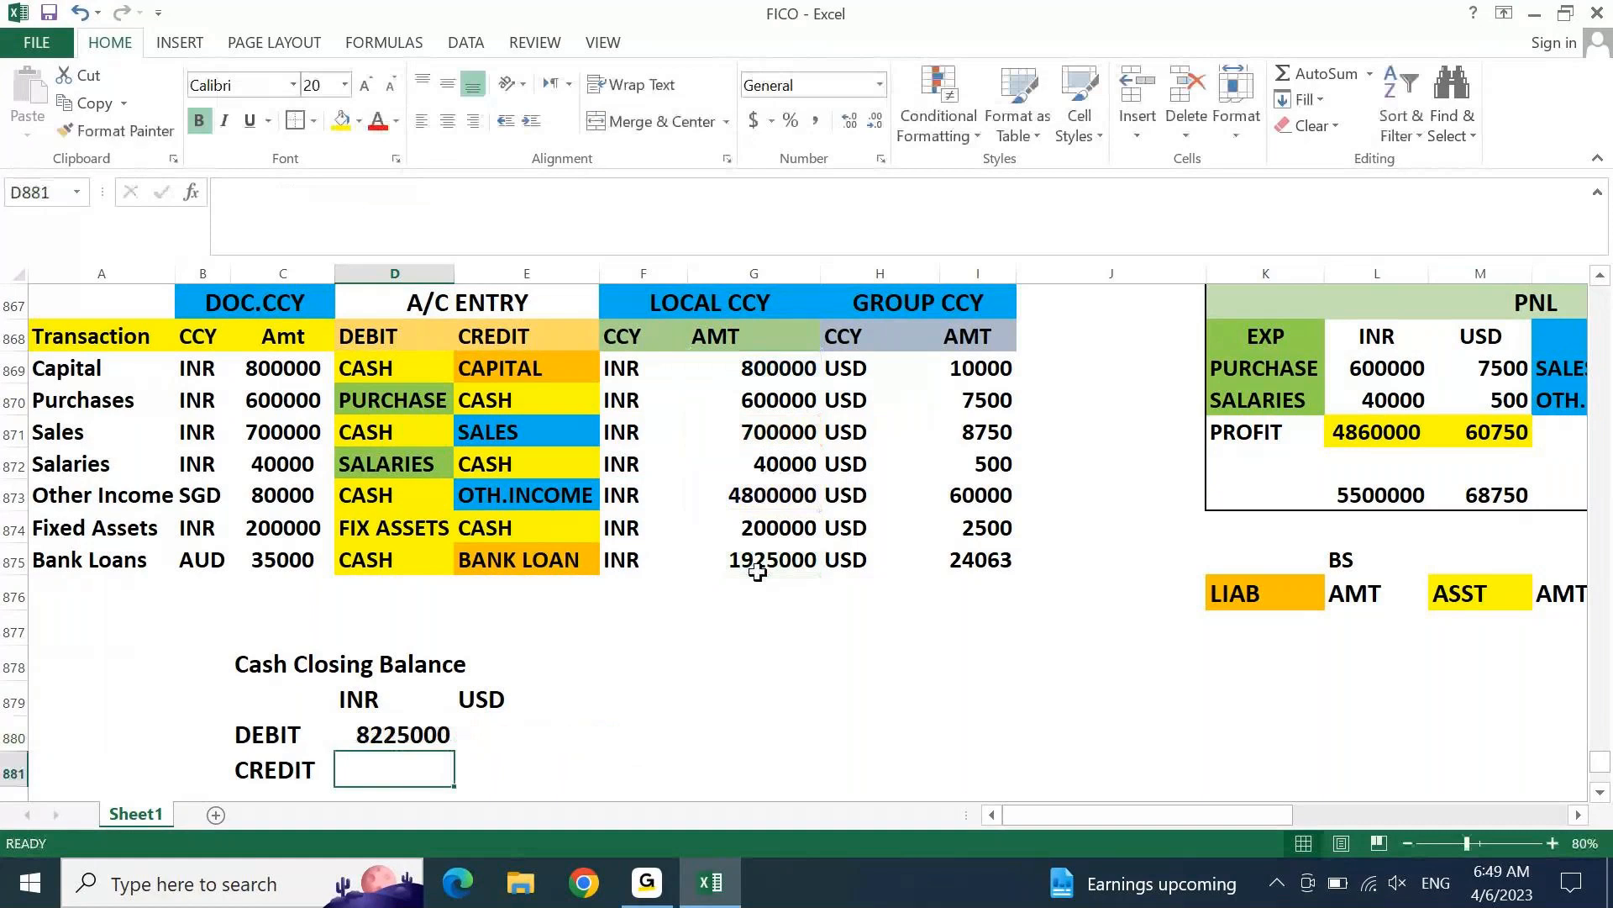
pyautogui.press('Up')
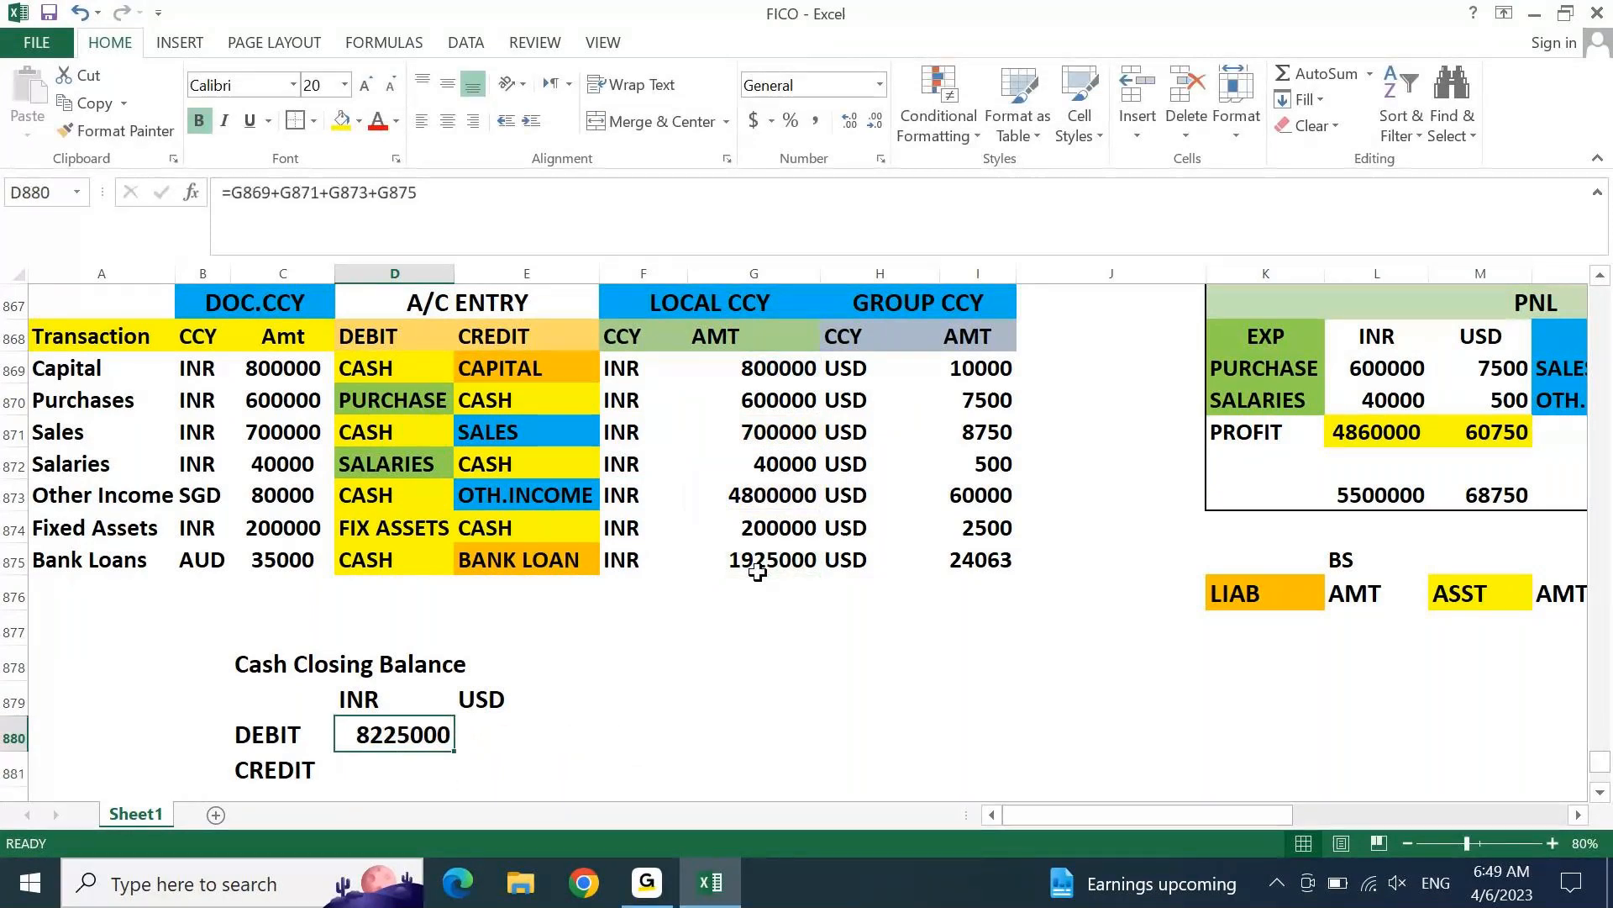
pyautogui.press('F2')
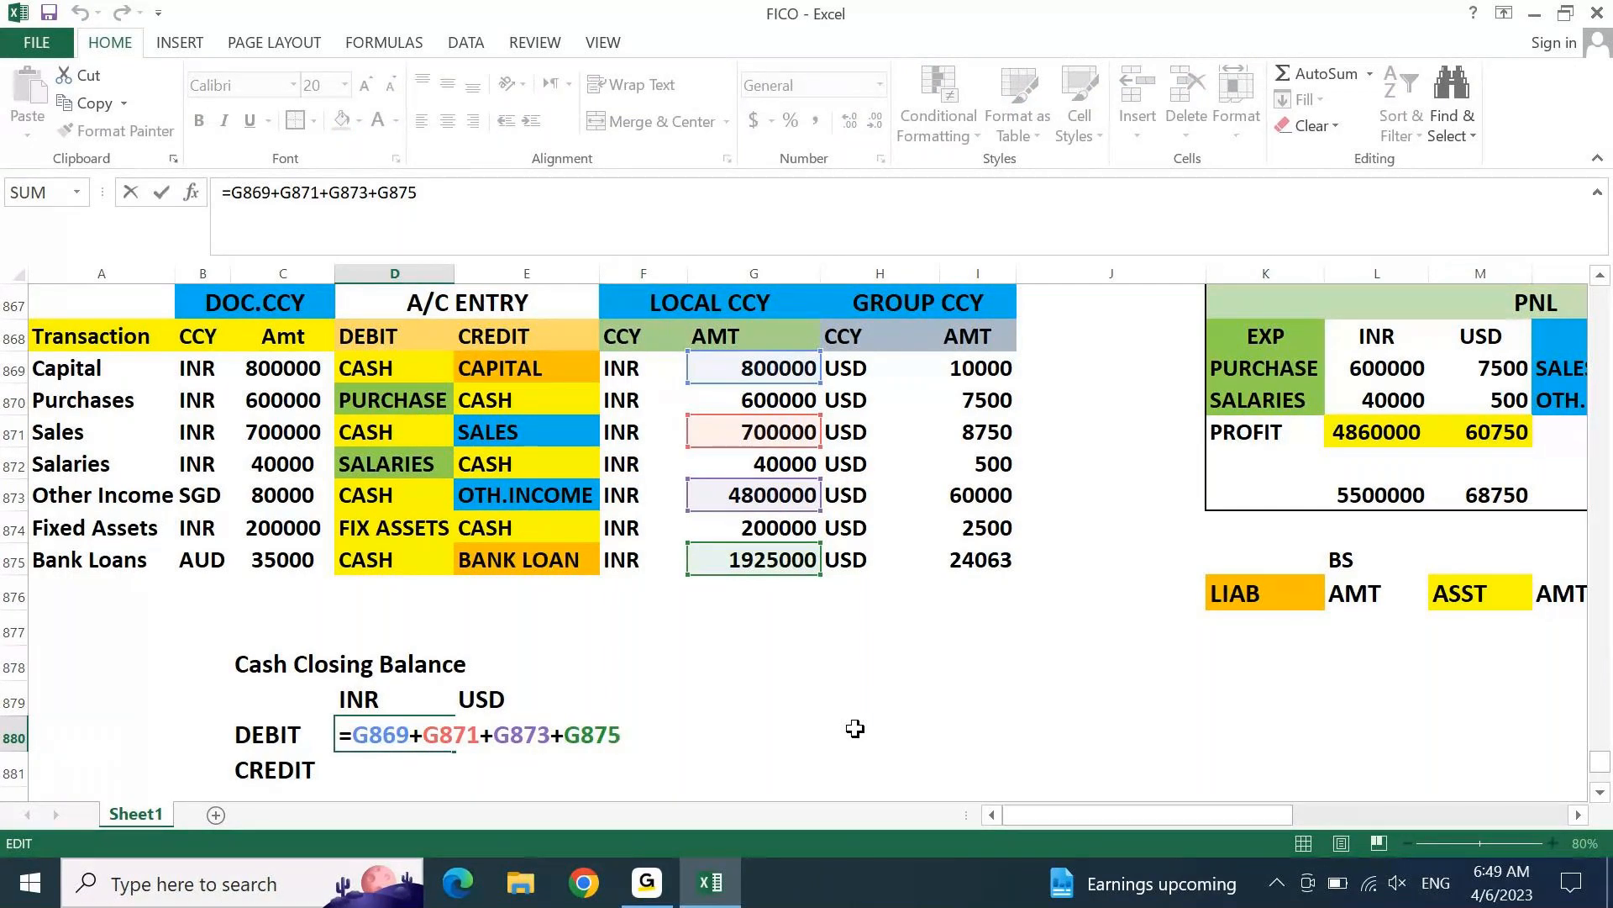
pyautogui.press('Return')
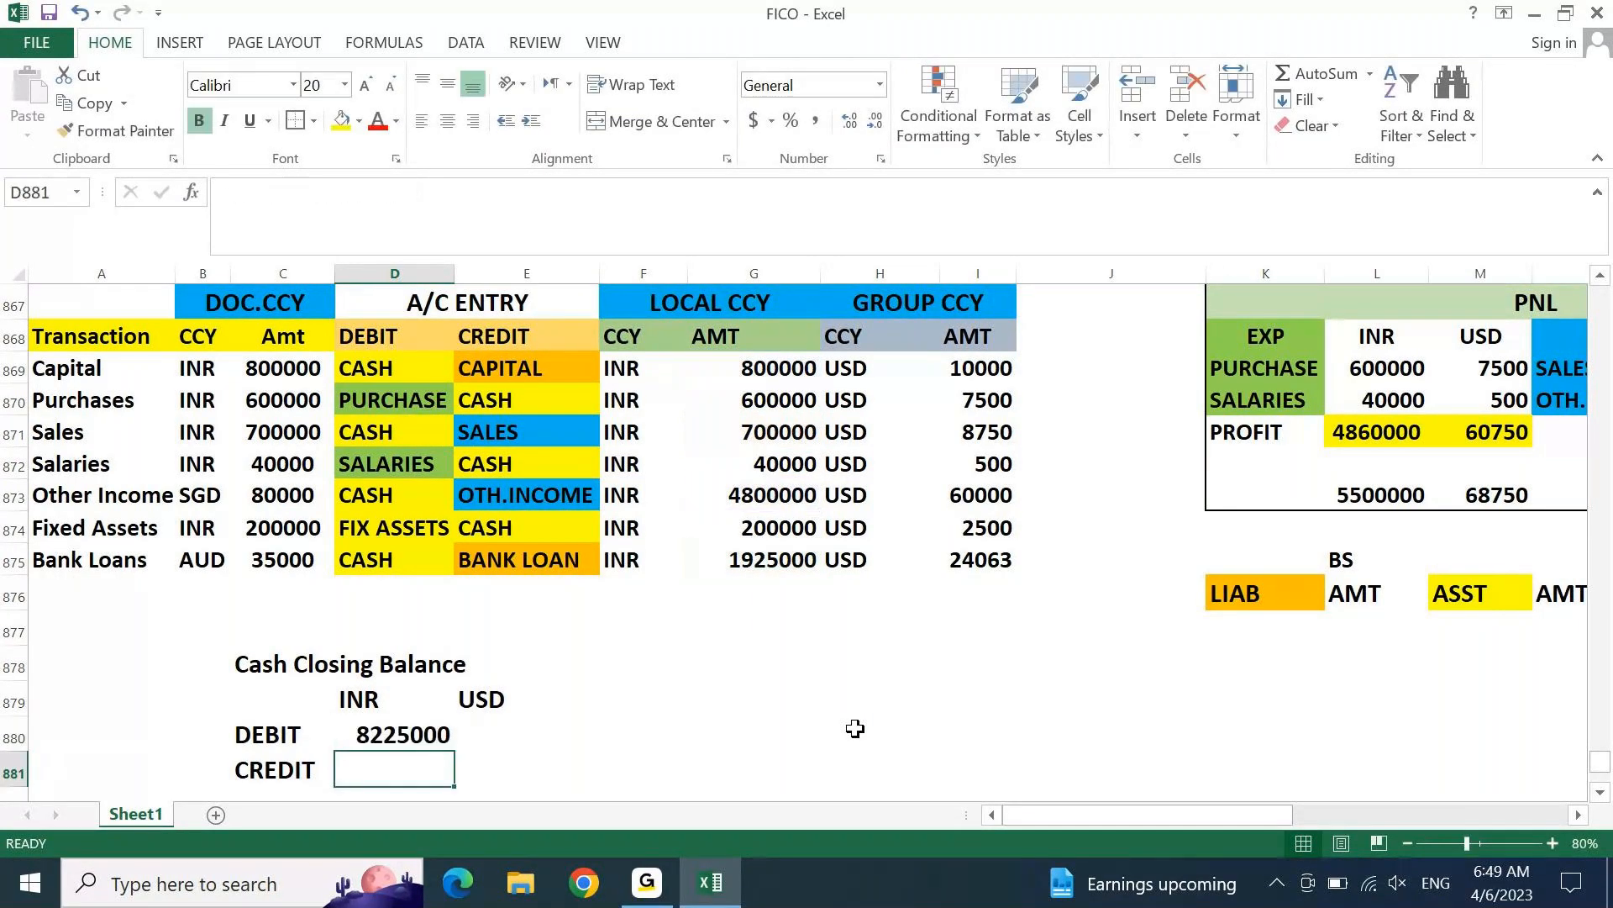
# Step: Enter the INR cash credit total =G870+G872+G874 in D881
pyautogui.write('=')
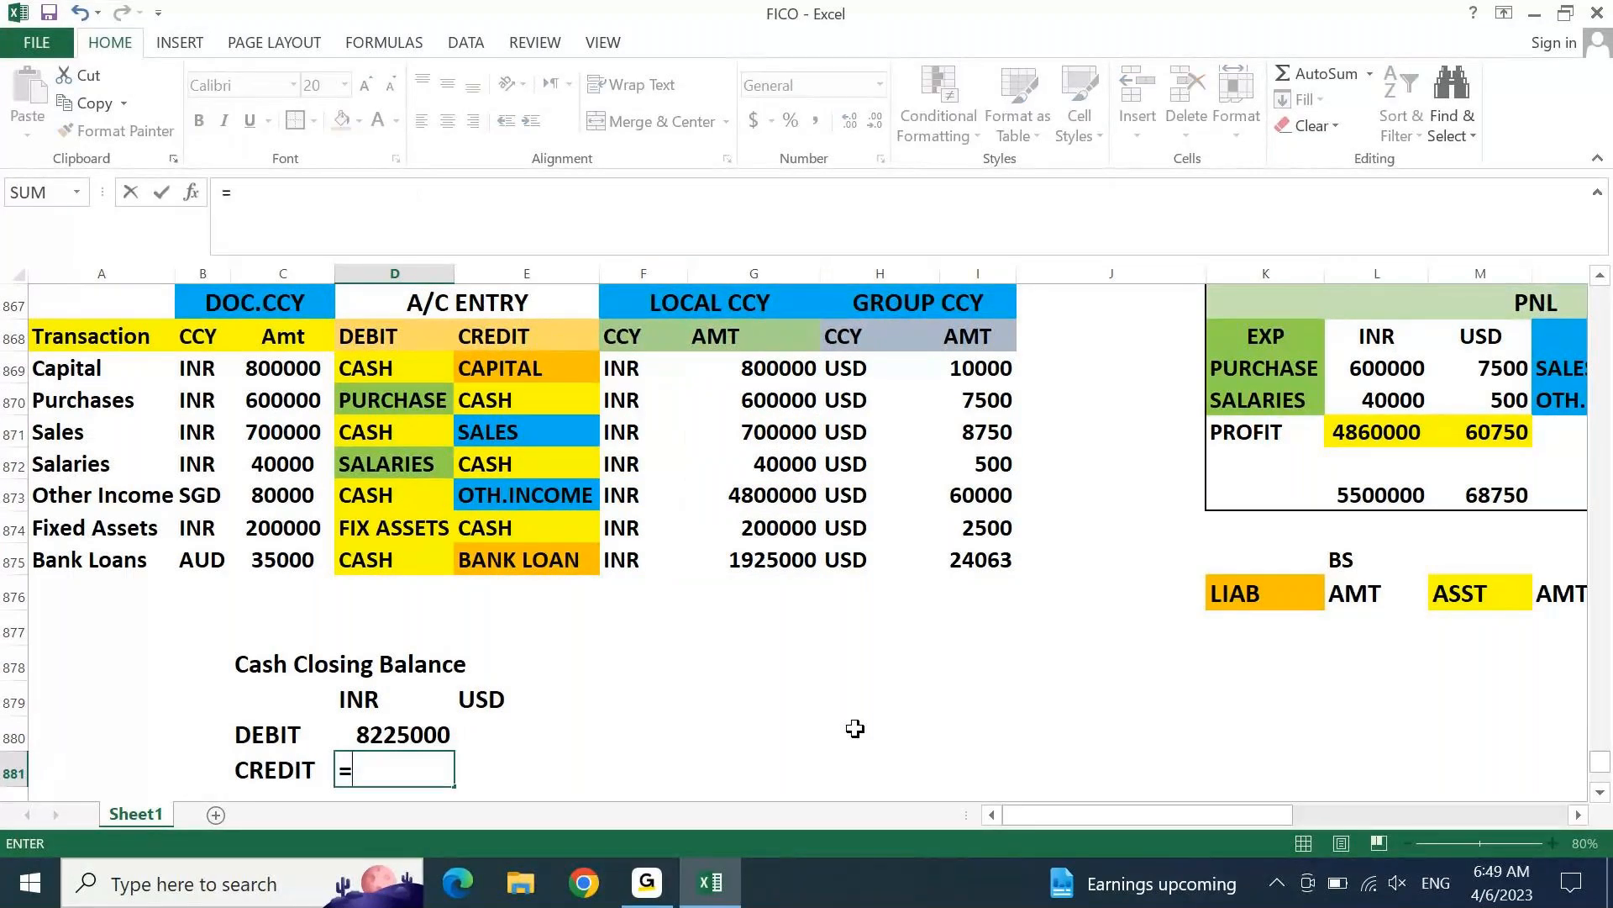
pyautogui.click(784, 407)
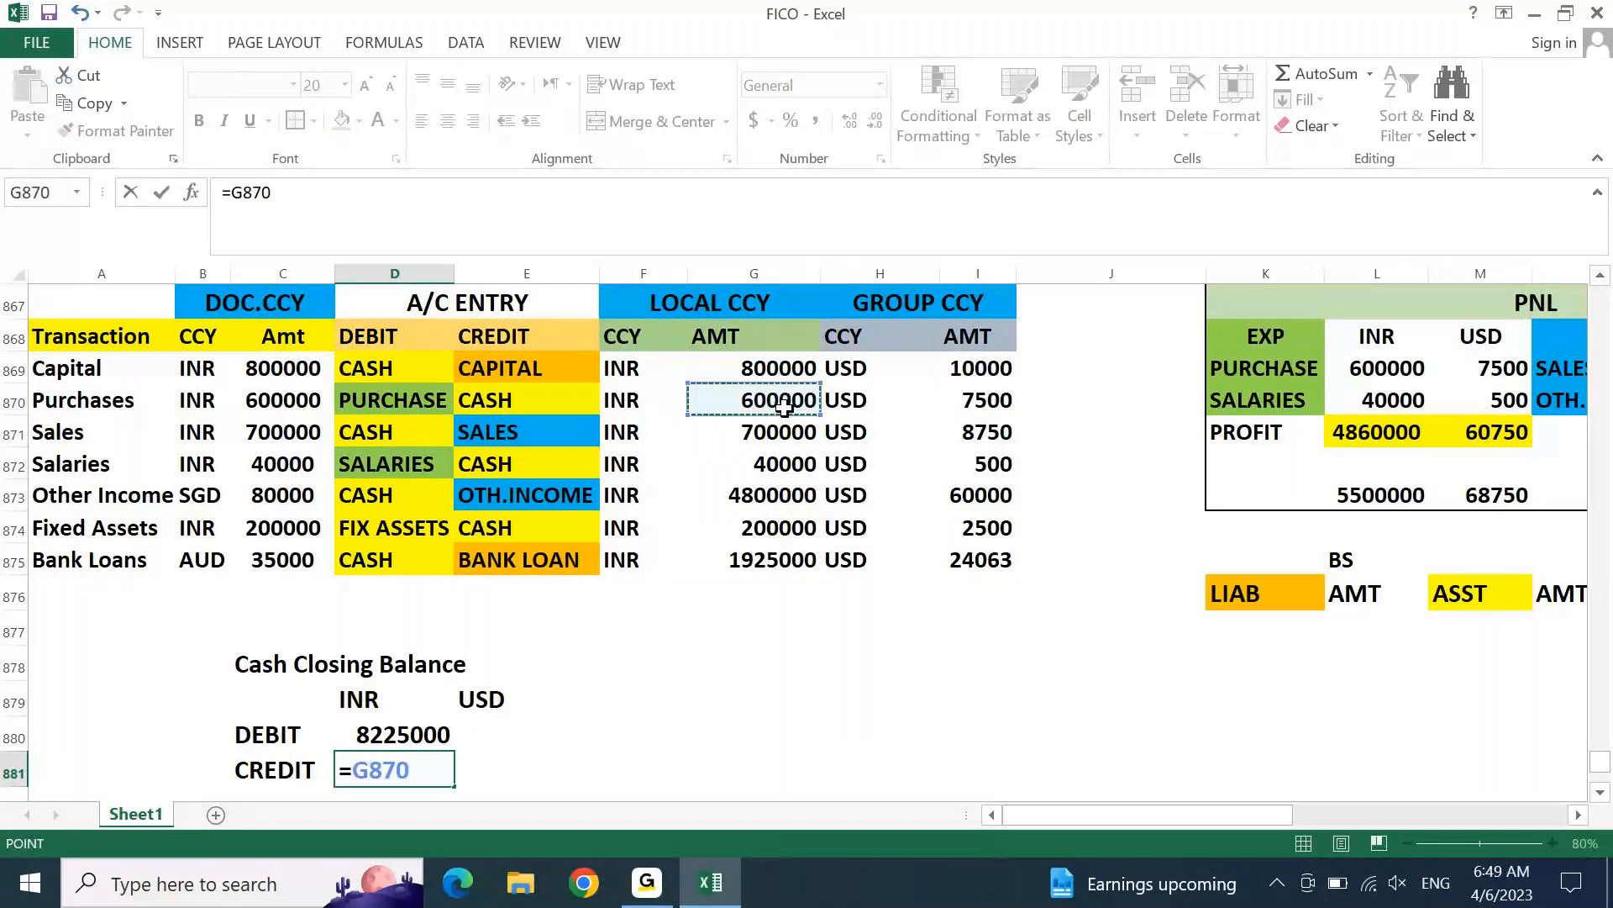
pyautogui.write('+')
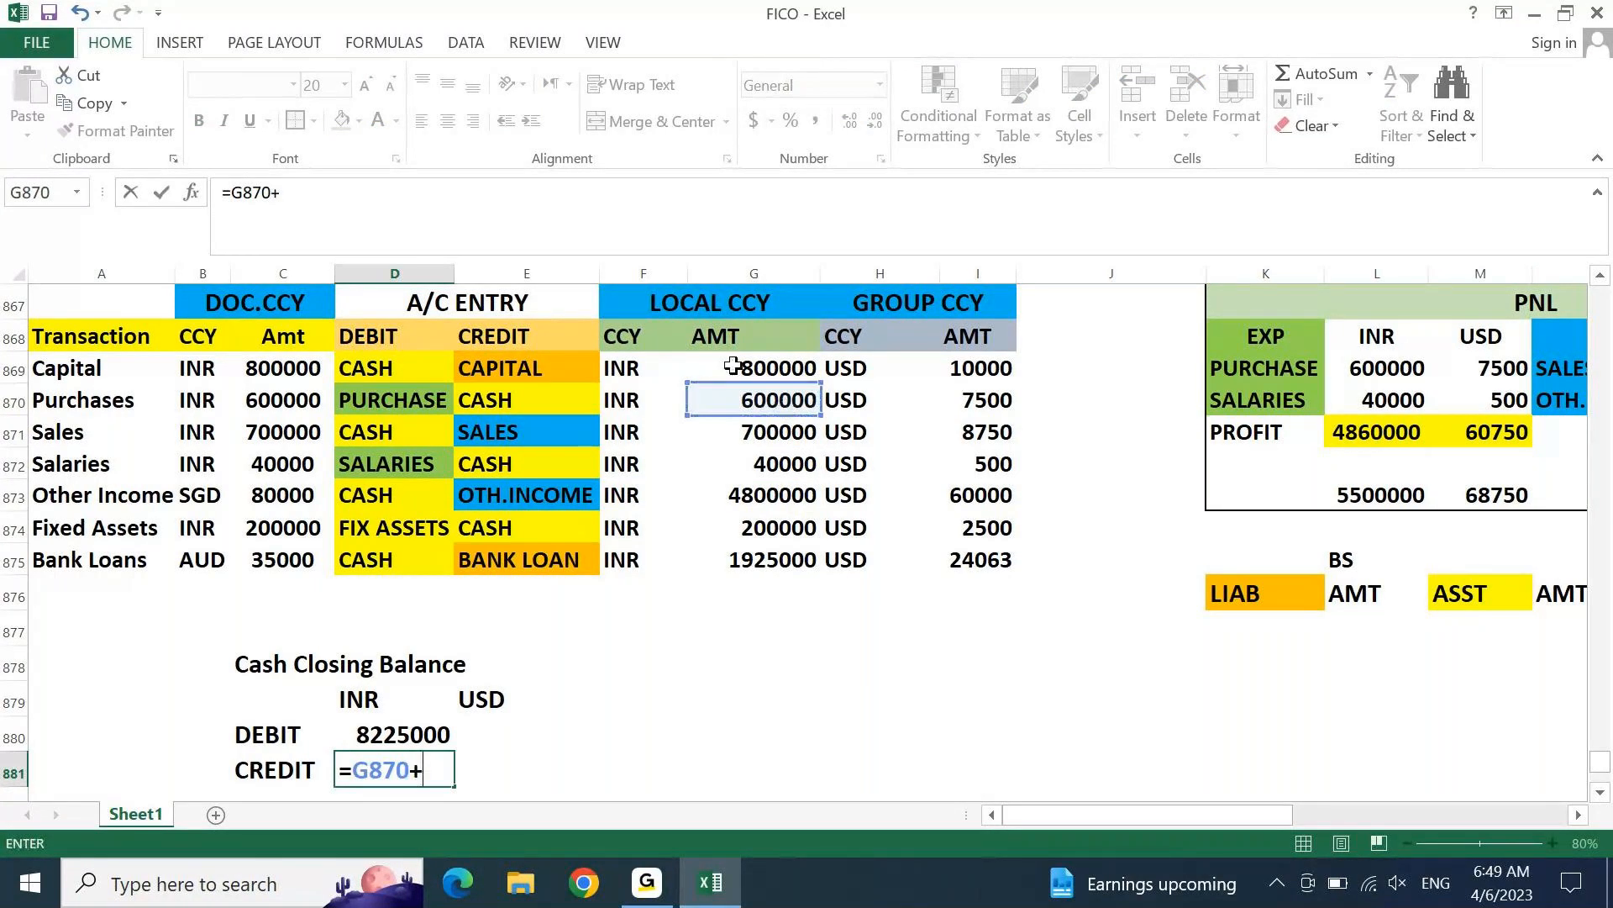
pyautogui.click(774, 463)
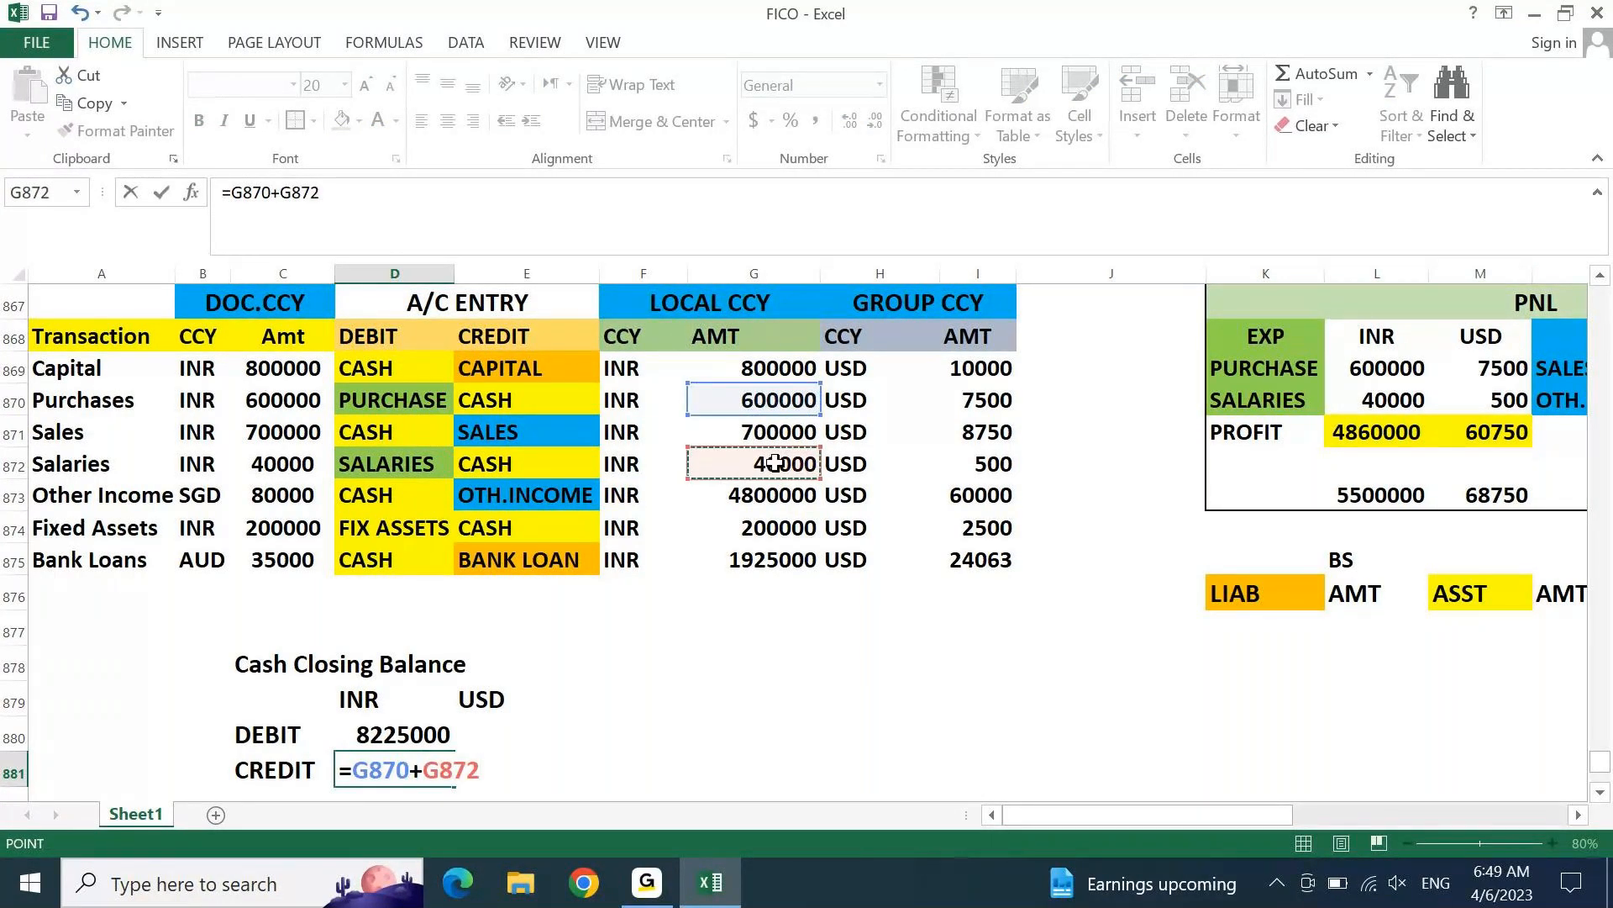
pyautogui.write('+')
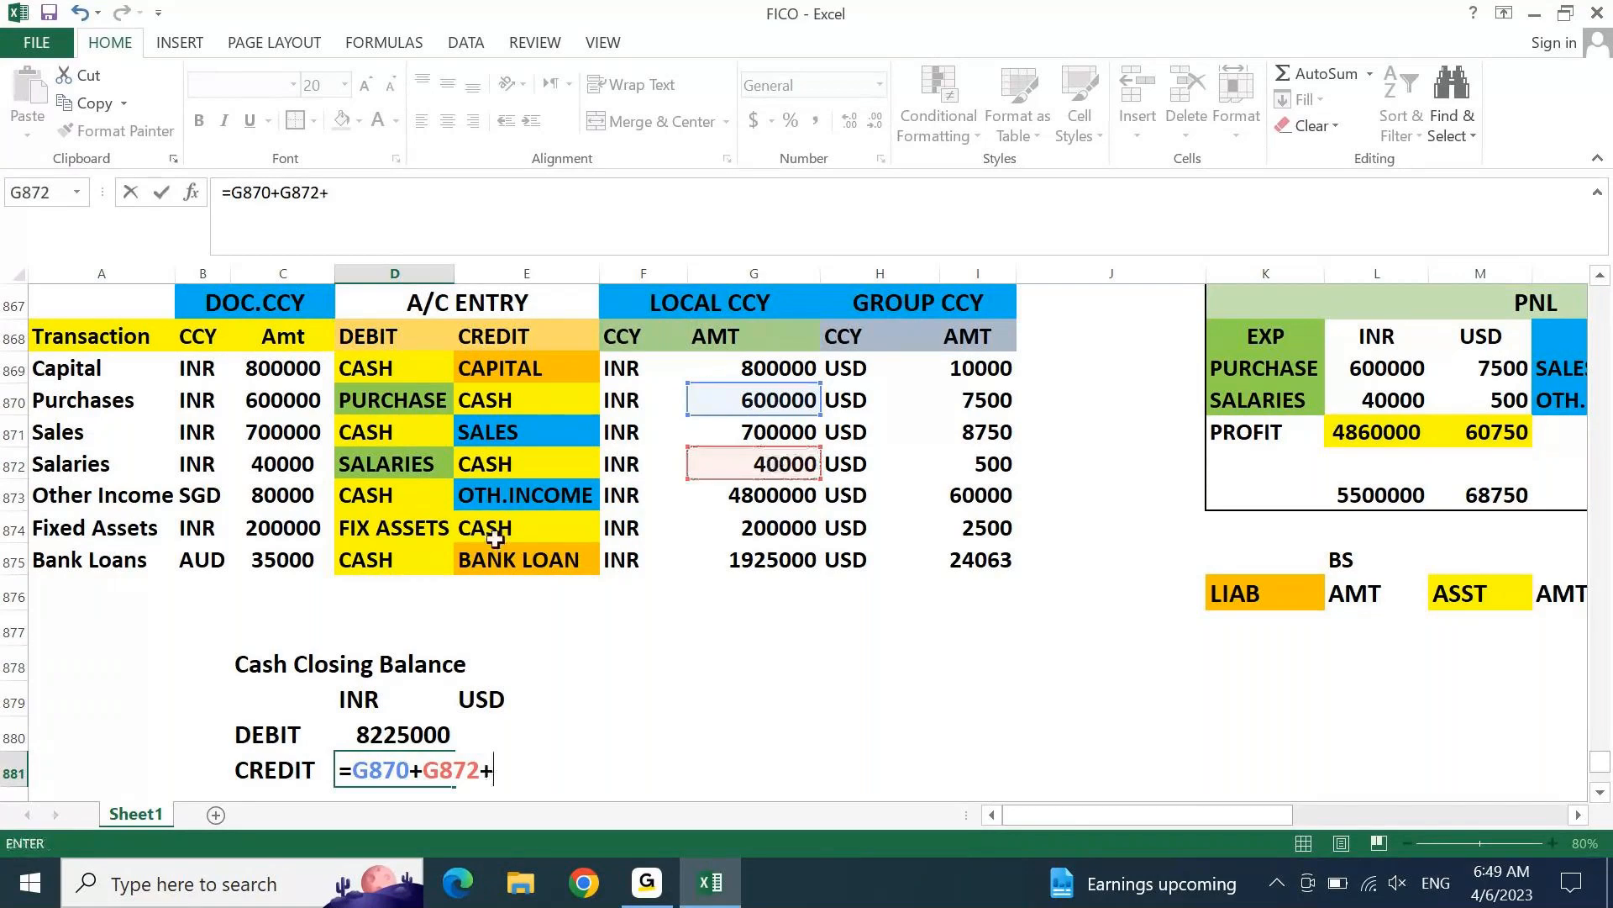
pyautogui.click(775, 527)
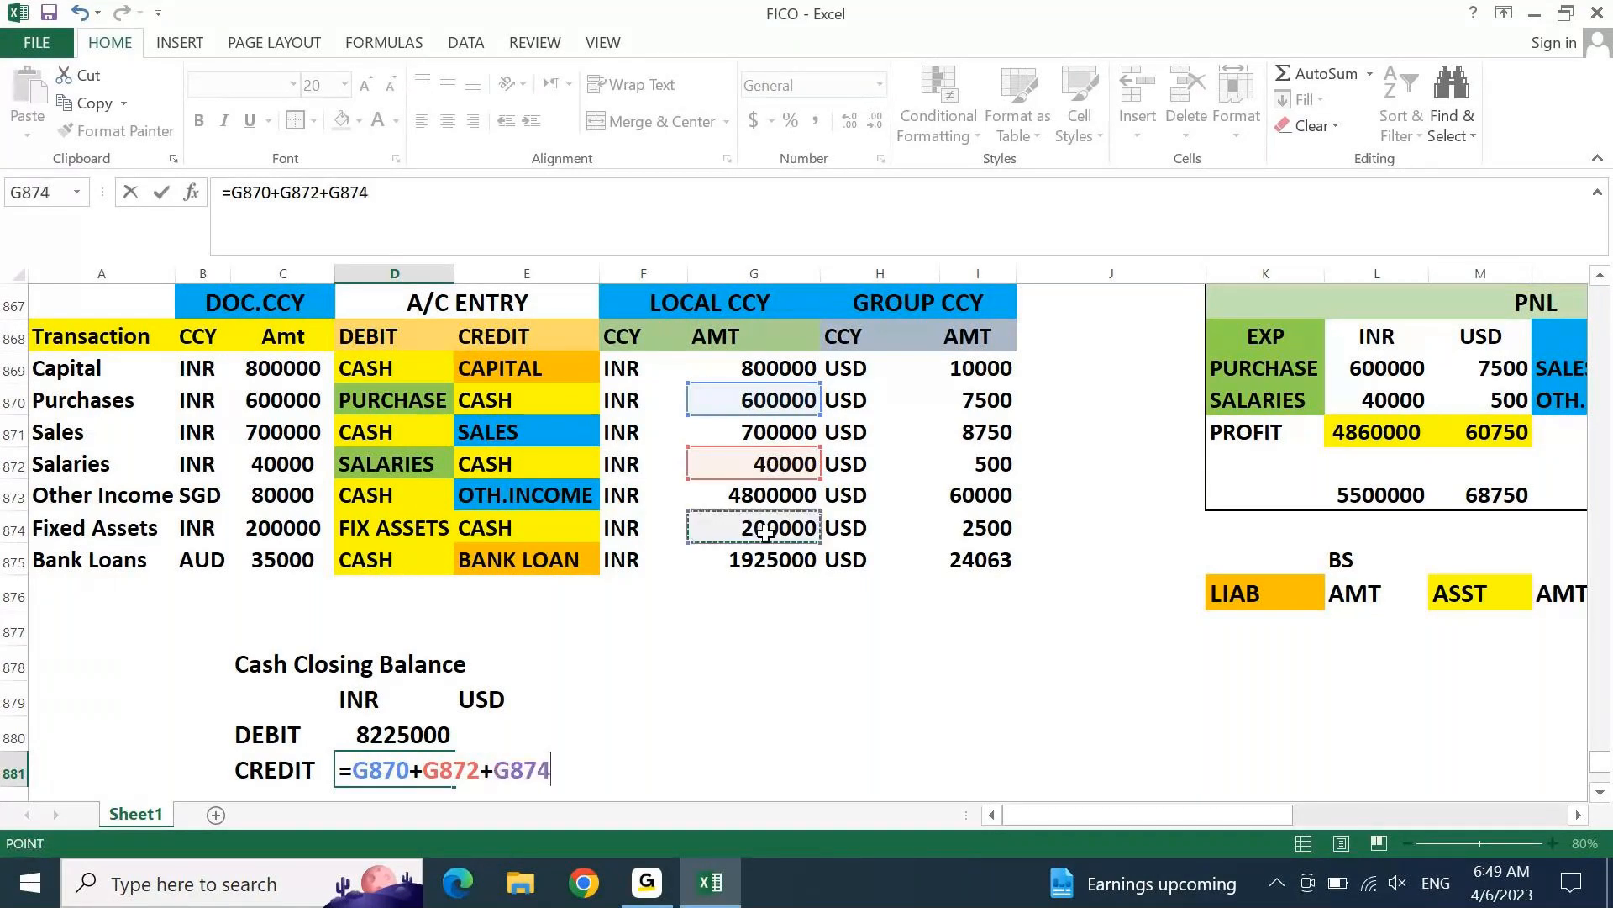
pyautogui.press('Return')
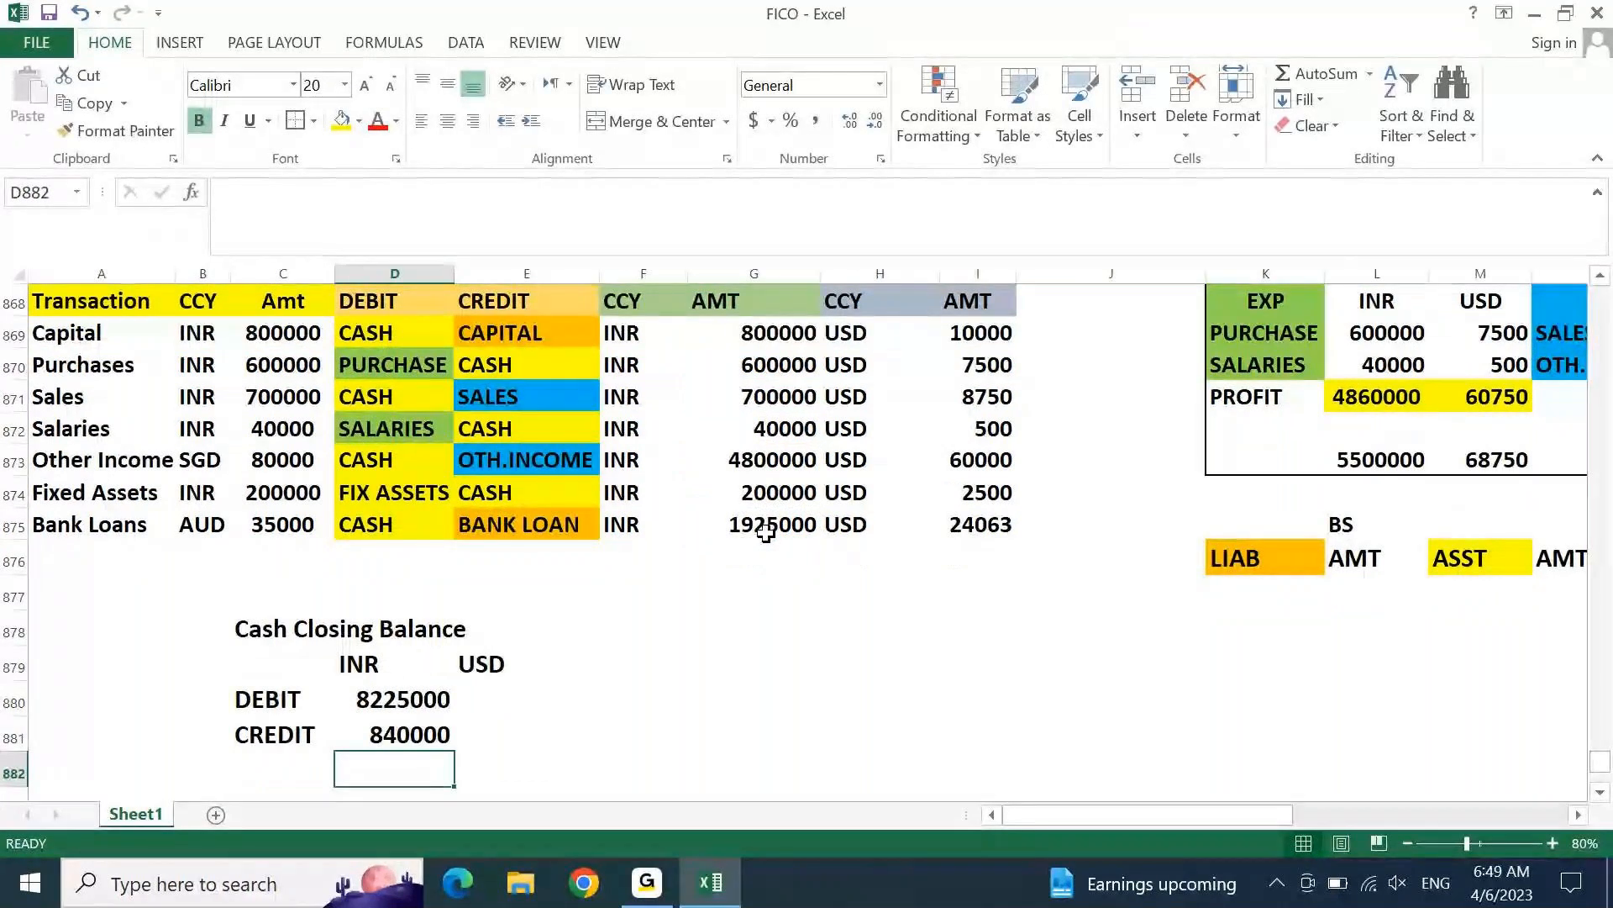
# Step: Calculate the INR closing balance in D882 with the formula =D880-D881
pyautogui.write('=')
pyautogui.press('Up')
pyautogui.press('Up')
pyautogui.write('-')
pyautogui.press('Up')
pyautogui.press('Return')
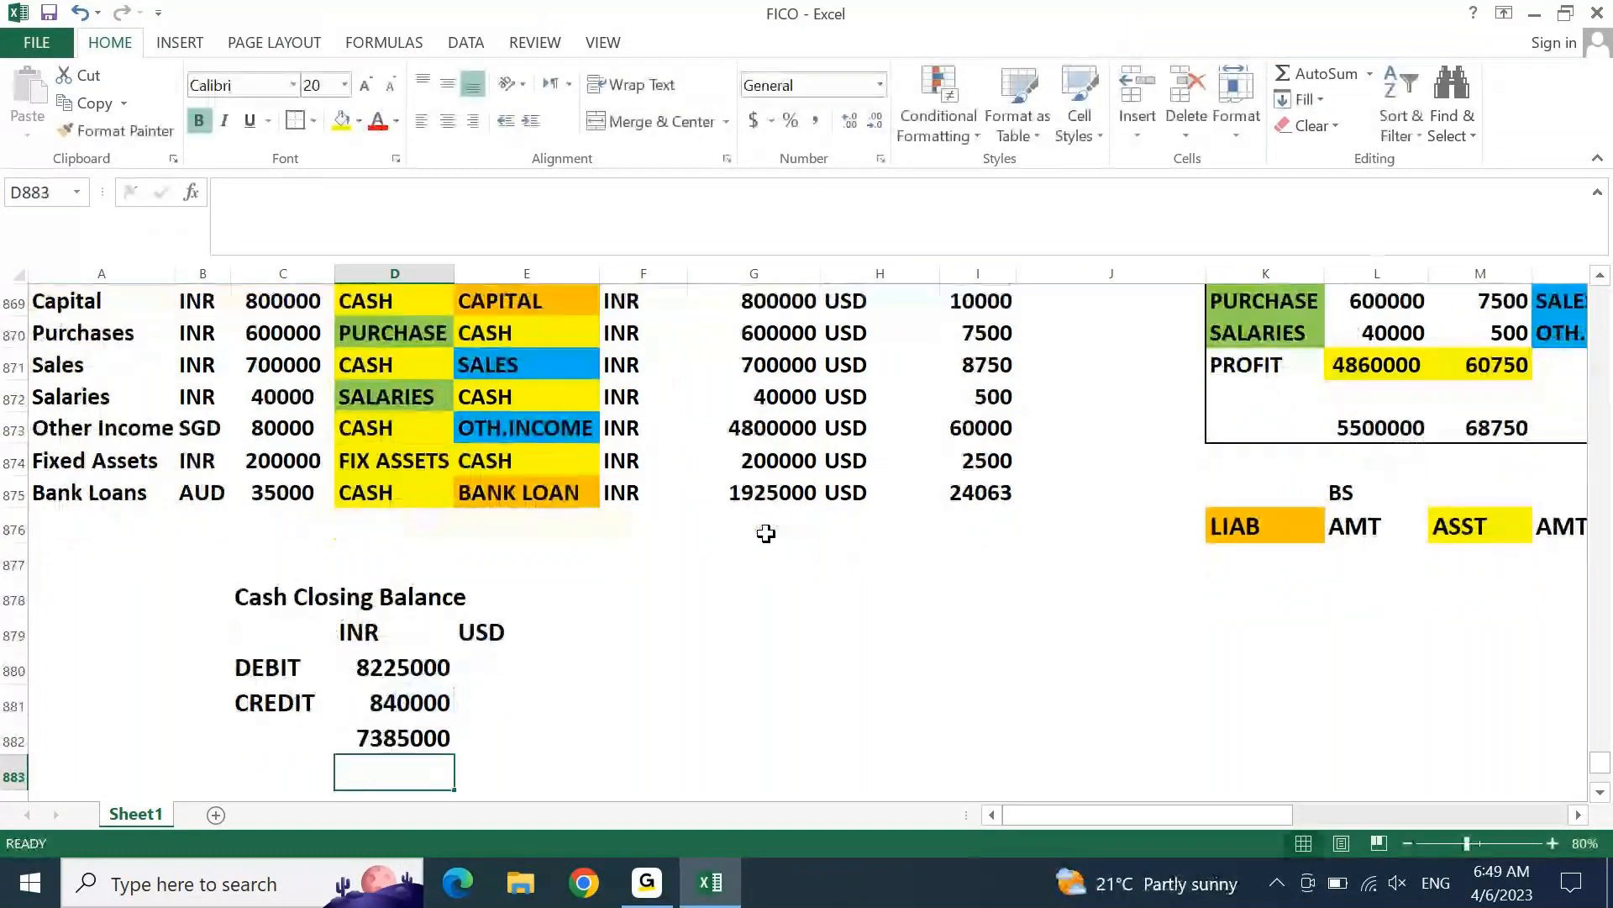
# Step: Label the closing balance row CL. BAL in C882 and return to the USD column of the cash table
pyautogui.press('Up')
pyautogui.press('Left')
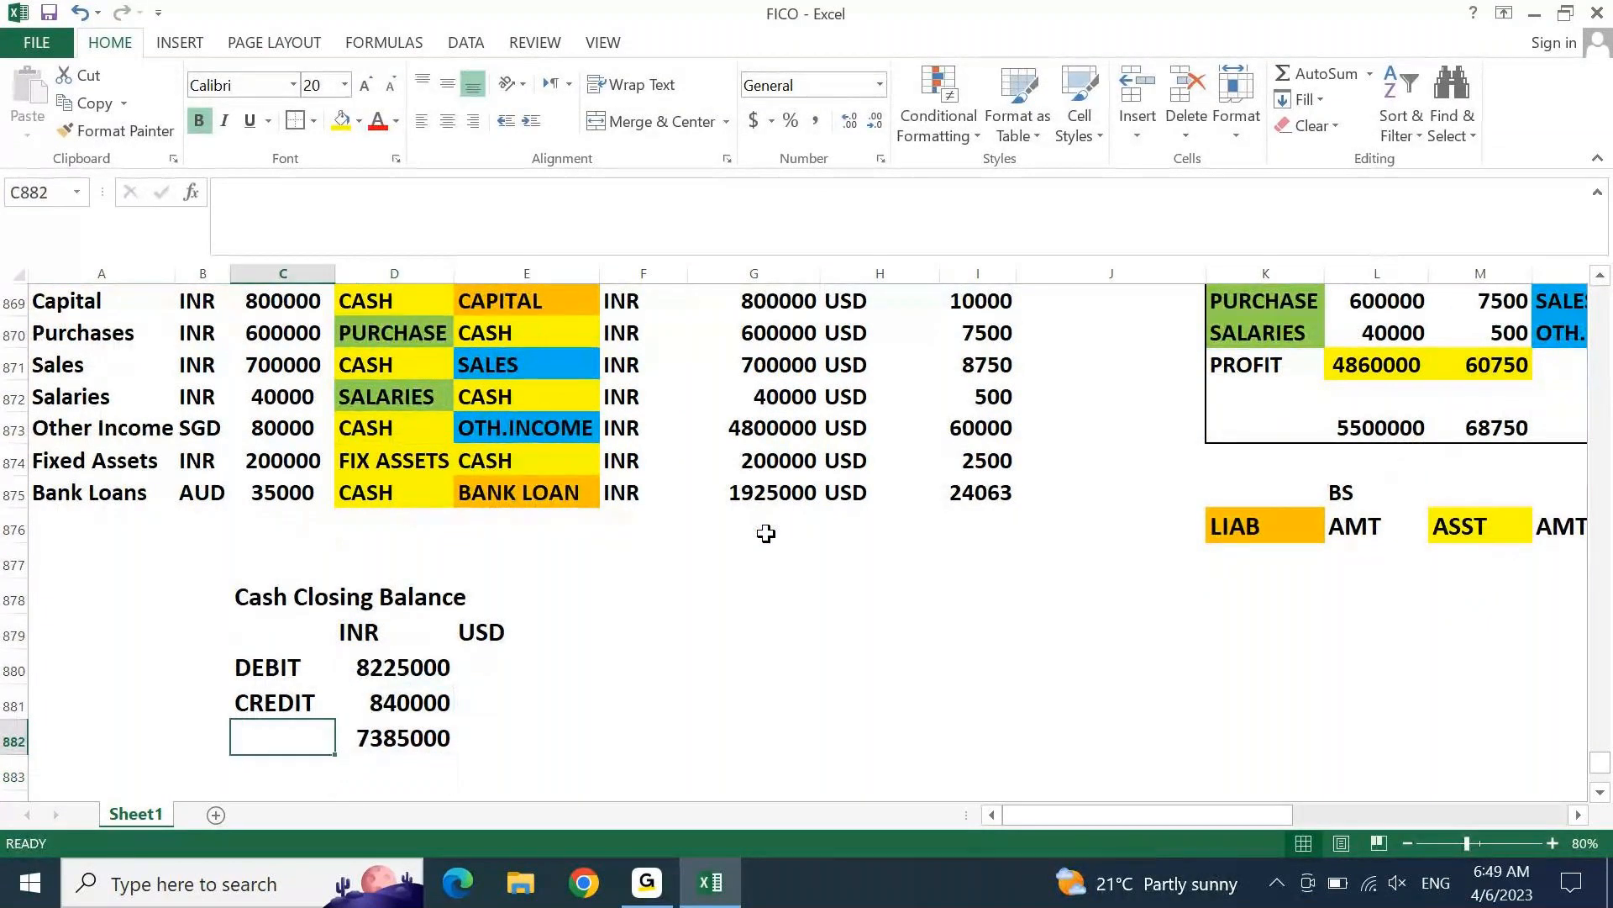
pyautogui.write('CL. VA')
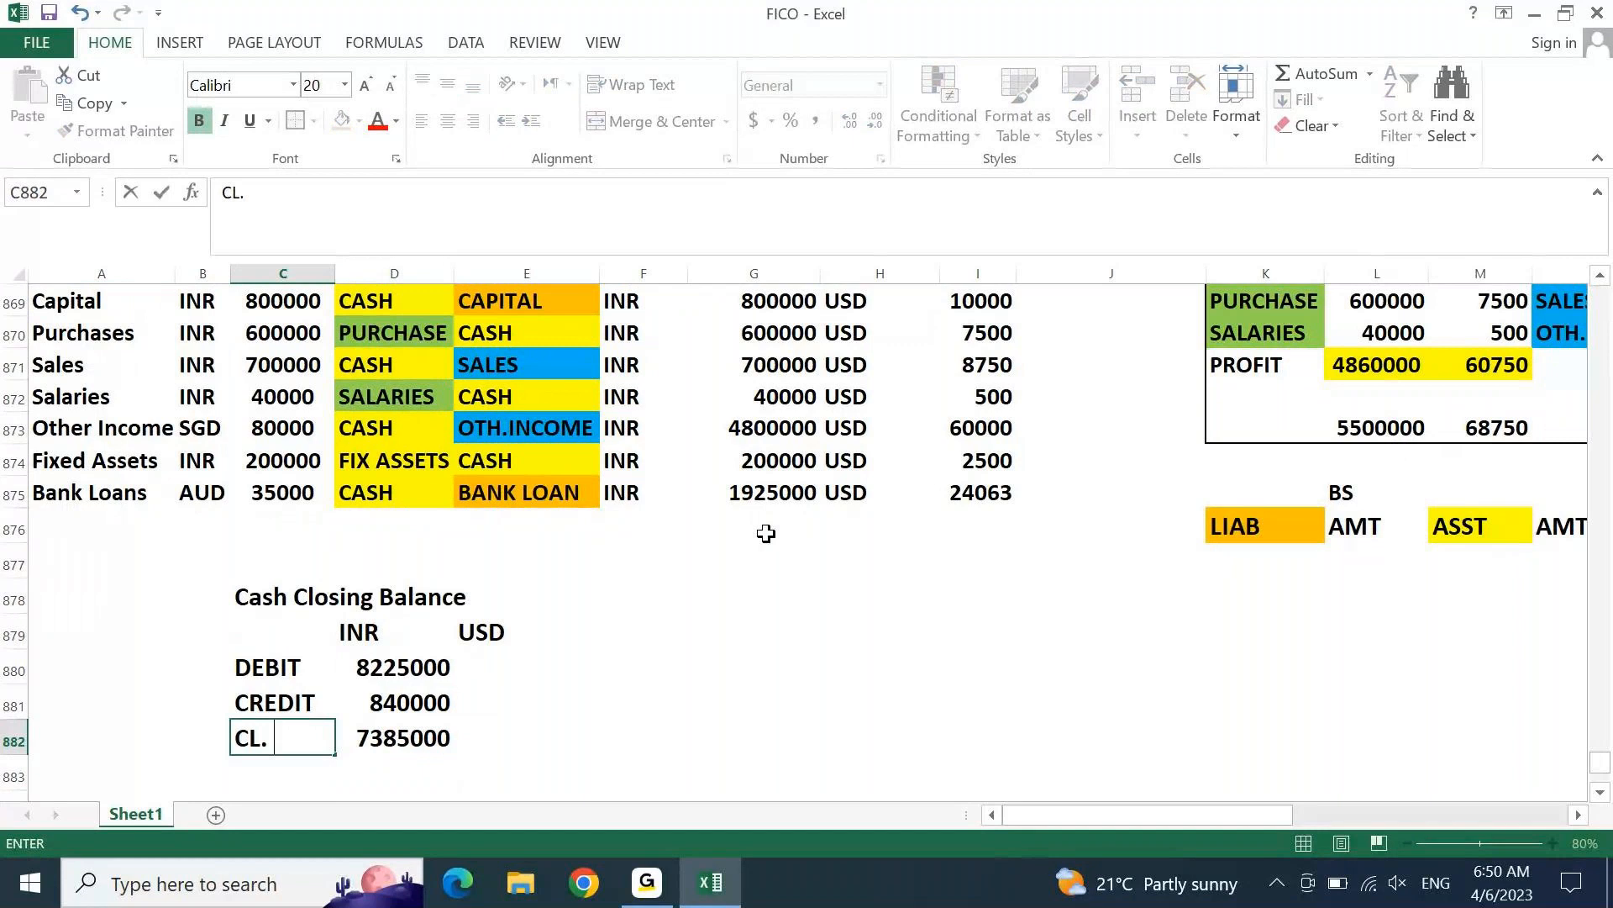
pyautogui.press('BackSpace')
pyautogui.press('BackSpace')
pyautogui.press('BackSpace')
pyautogui.write('BAL')
pyautogui.press('Right')
pyautogui.press('Right')
pyautogui.press('Up')
pyautogui.press('Up')
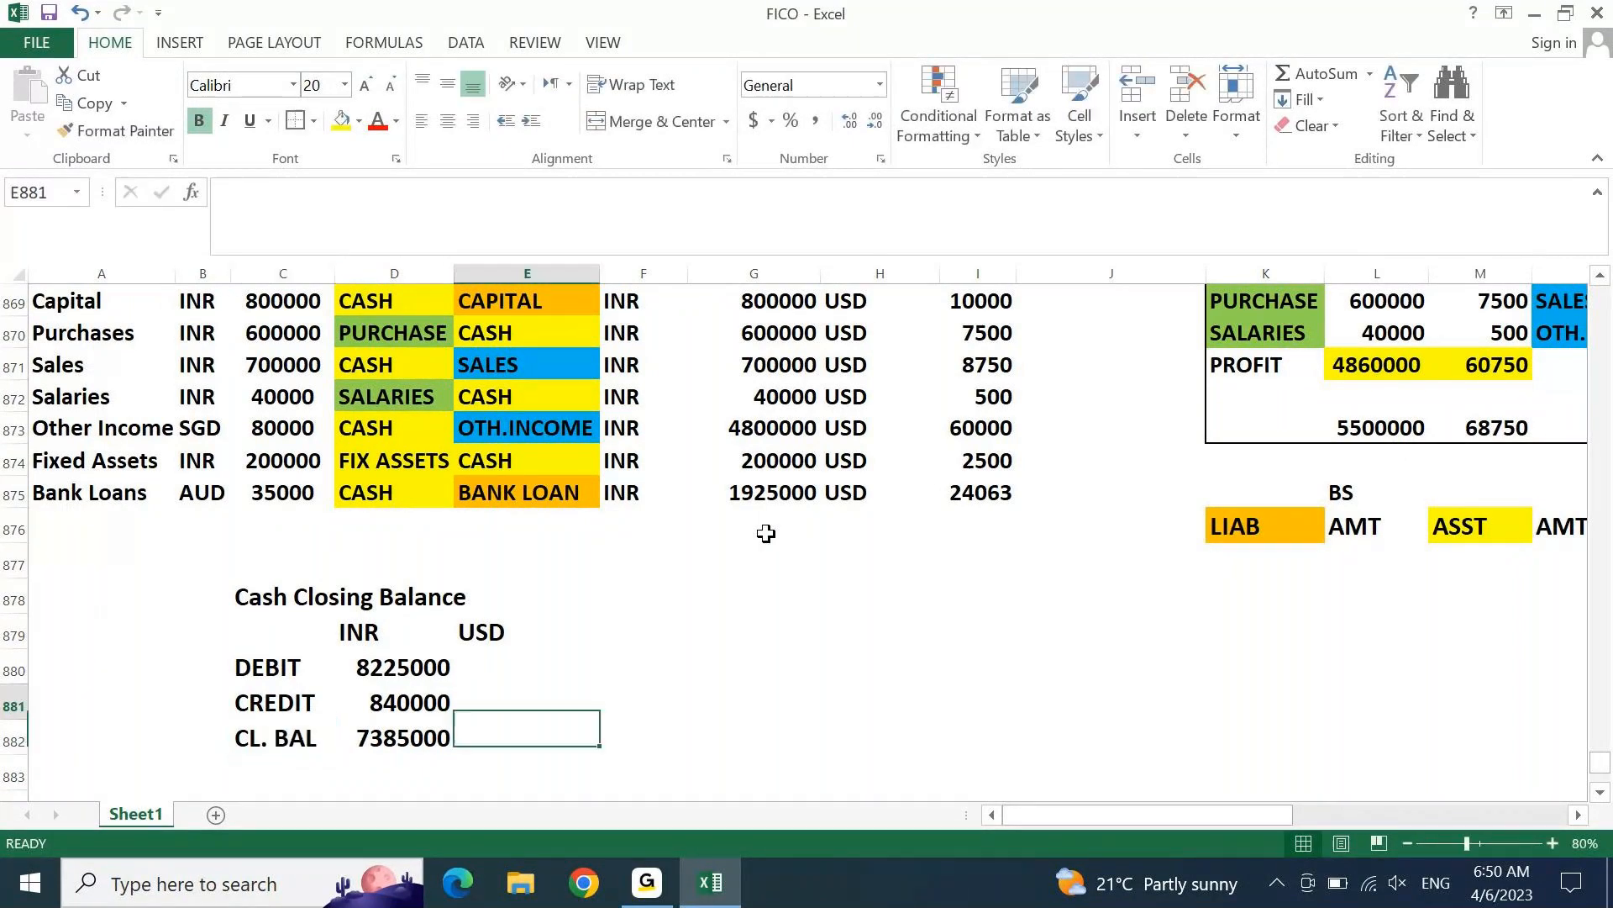
# Step: Enter the USD cash debit total =I869+I871+I873+I875 in E880
pyautogui.write('=')
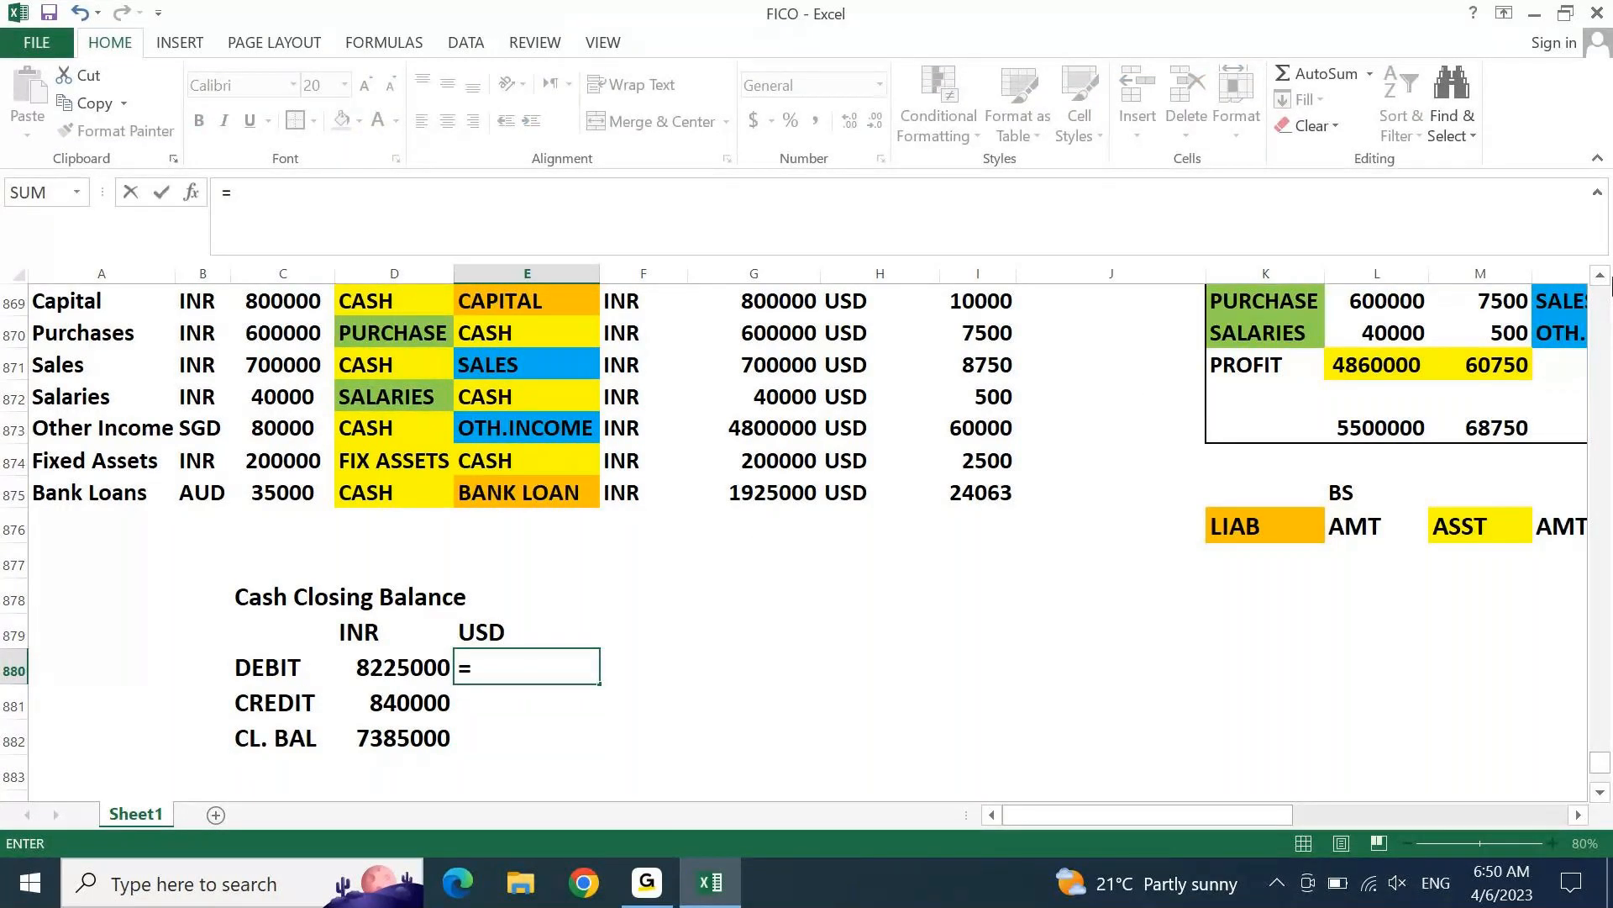
pyautogui.scroll(1, 1610, 286)
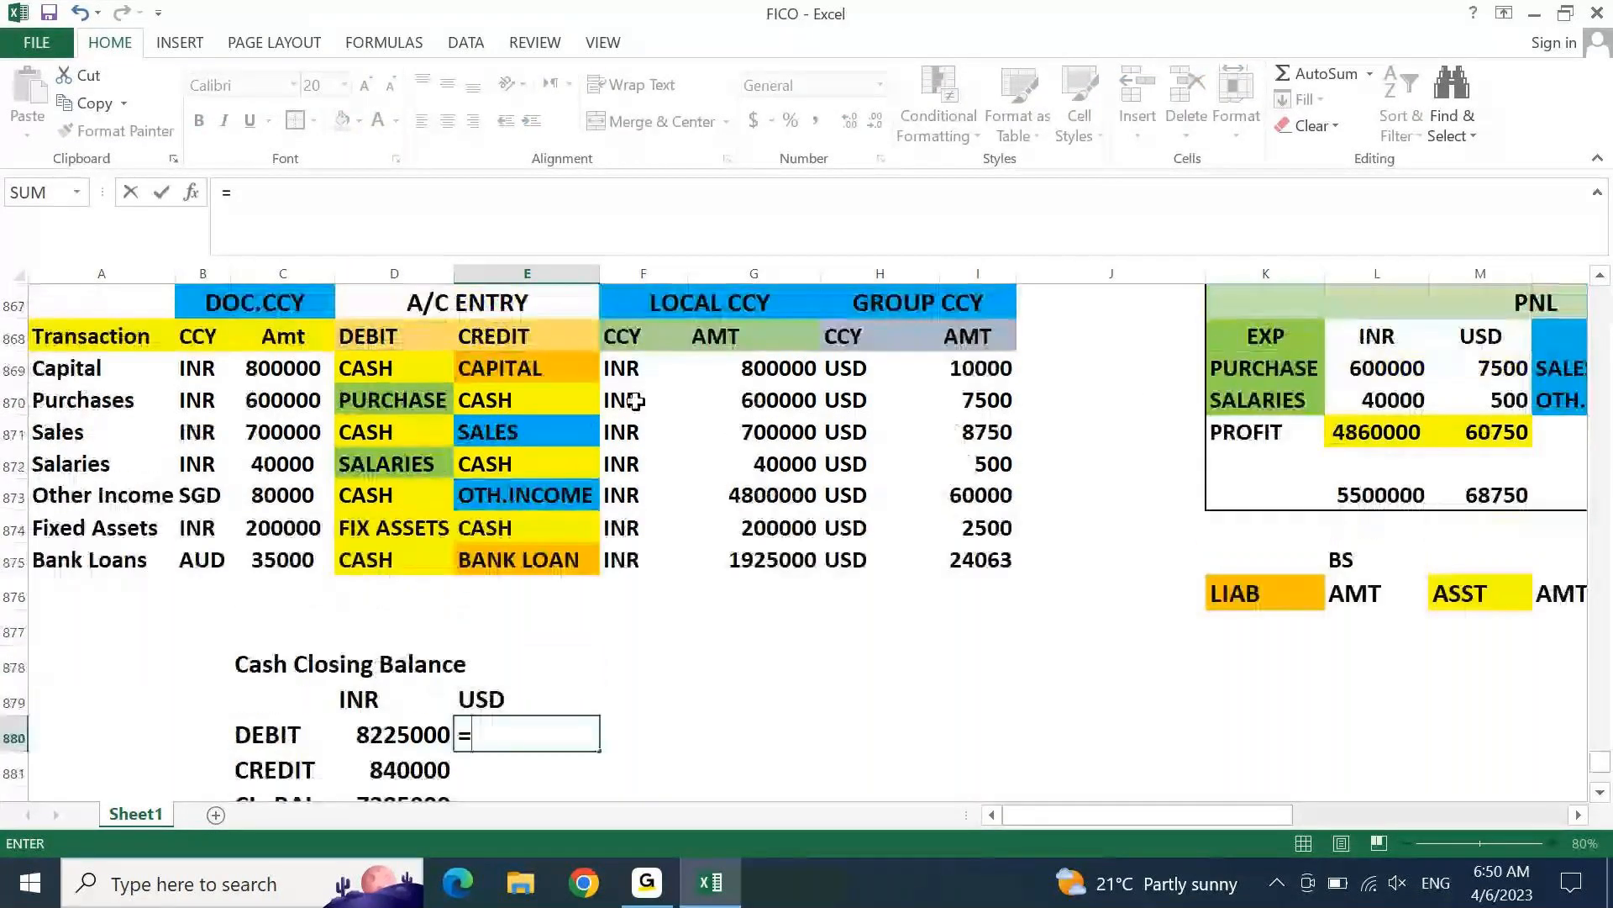
pyautogui.click(937, 370)
pyautogui.write('+')
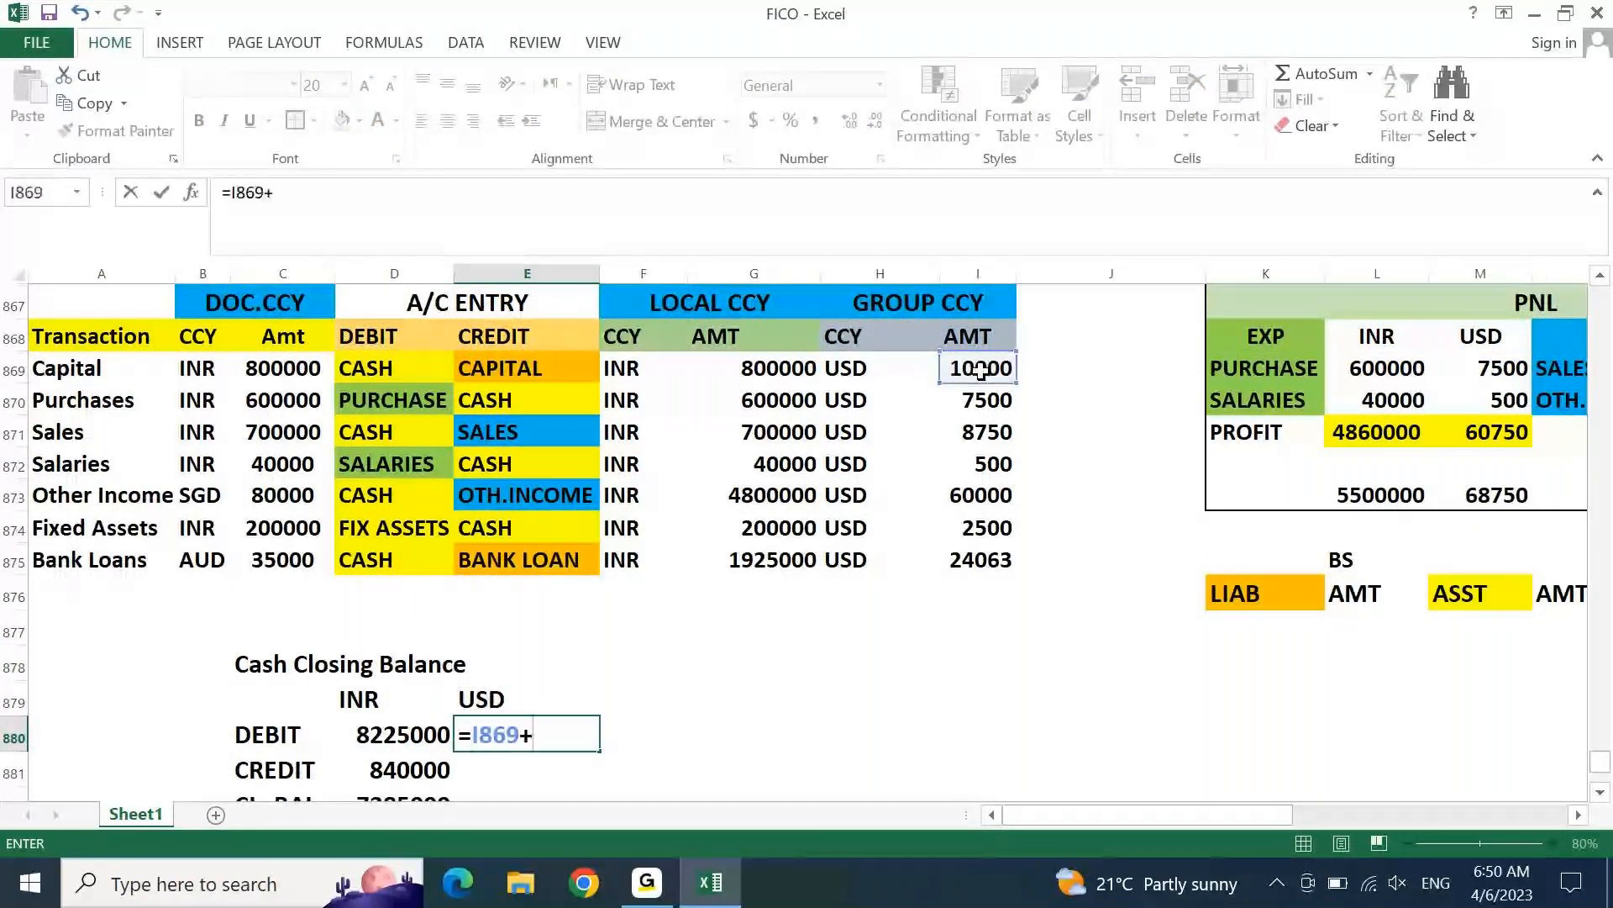
pyautogui.click(979, 433)
pyautogui.write('+')
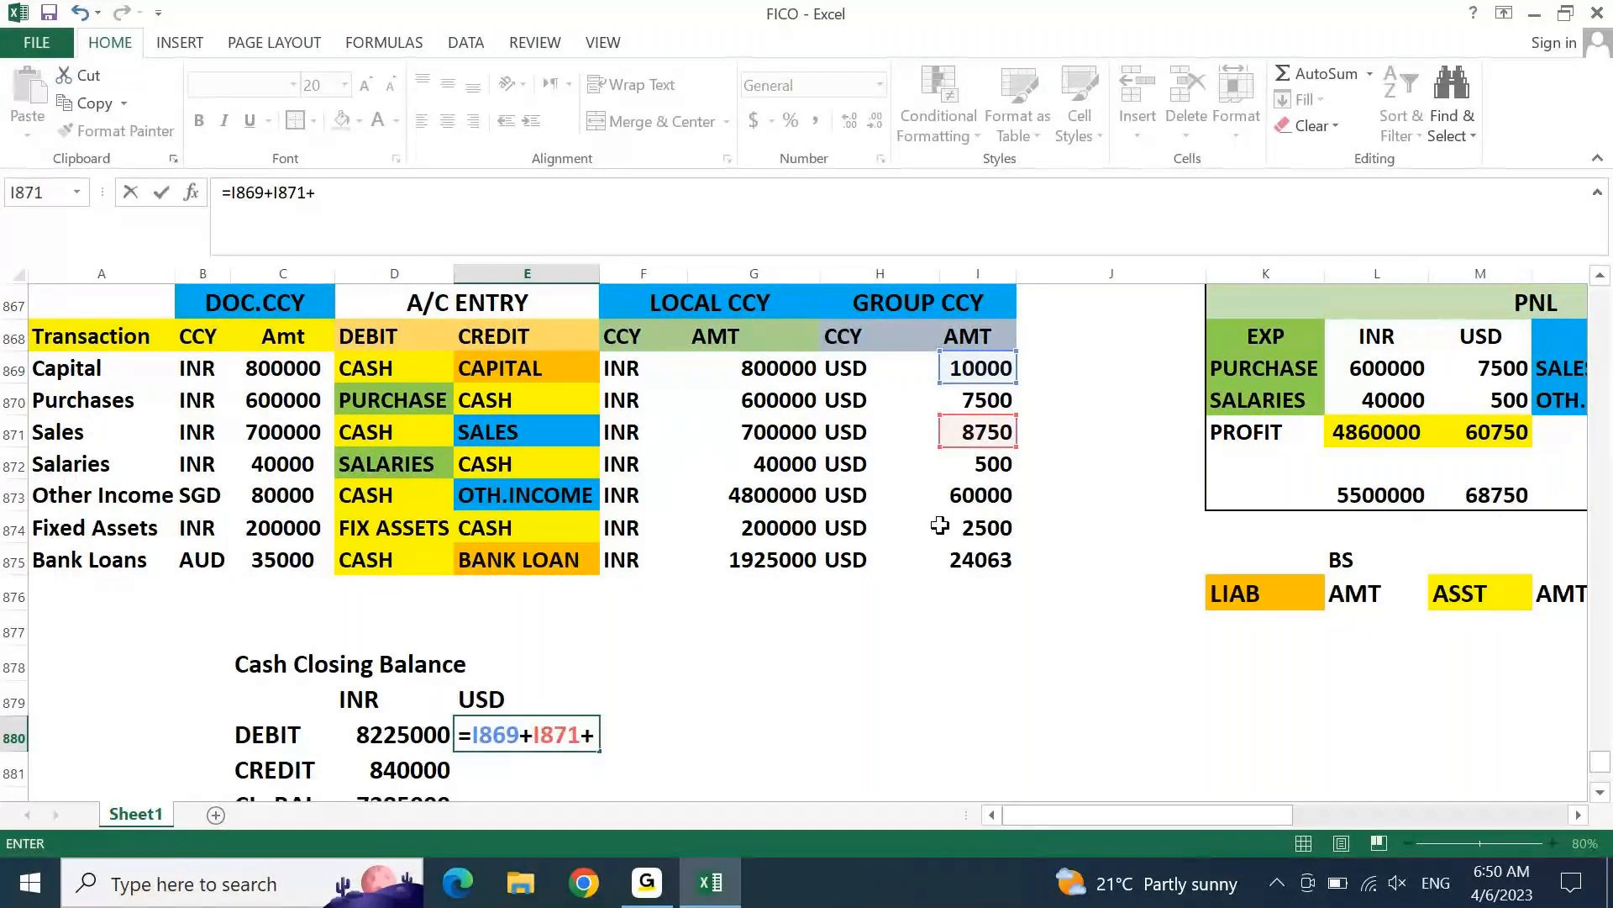
pyautogui.click(988, 502)
pyautogui.write('+')
pyautogui.click(979, 570)
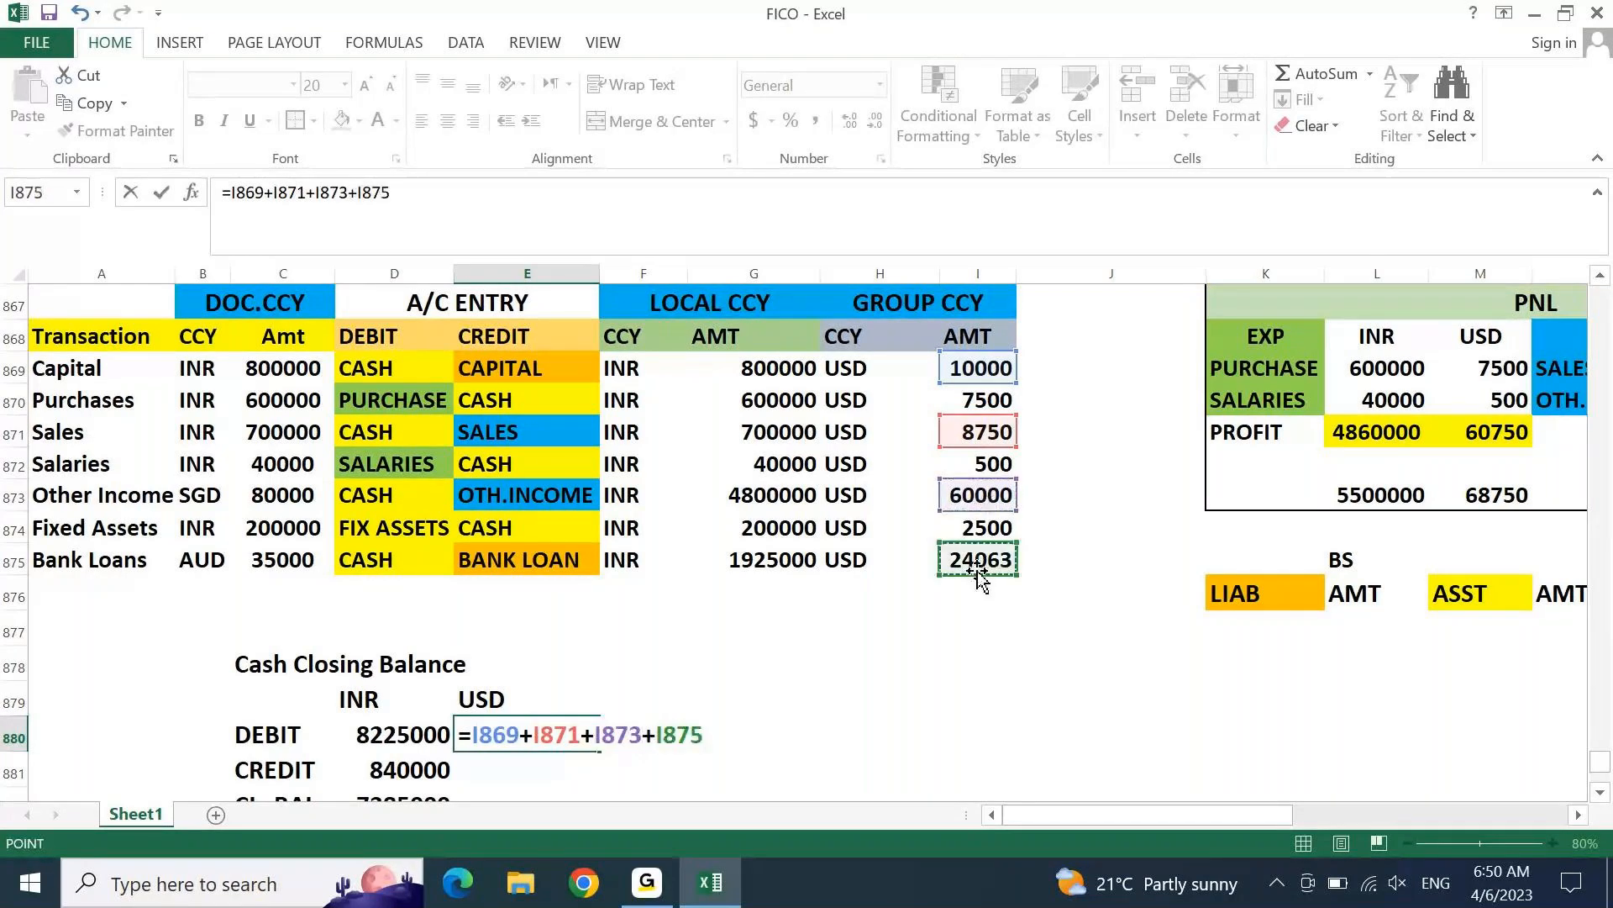
pyautogui.press('Return')
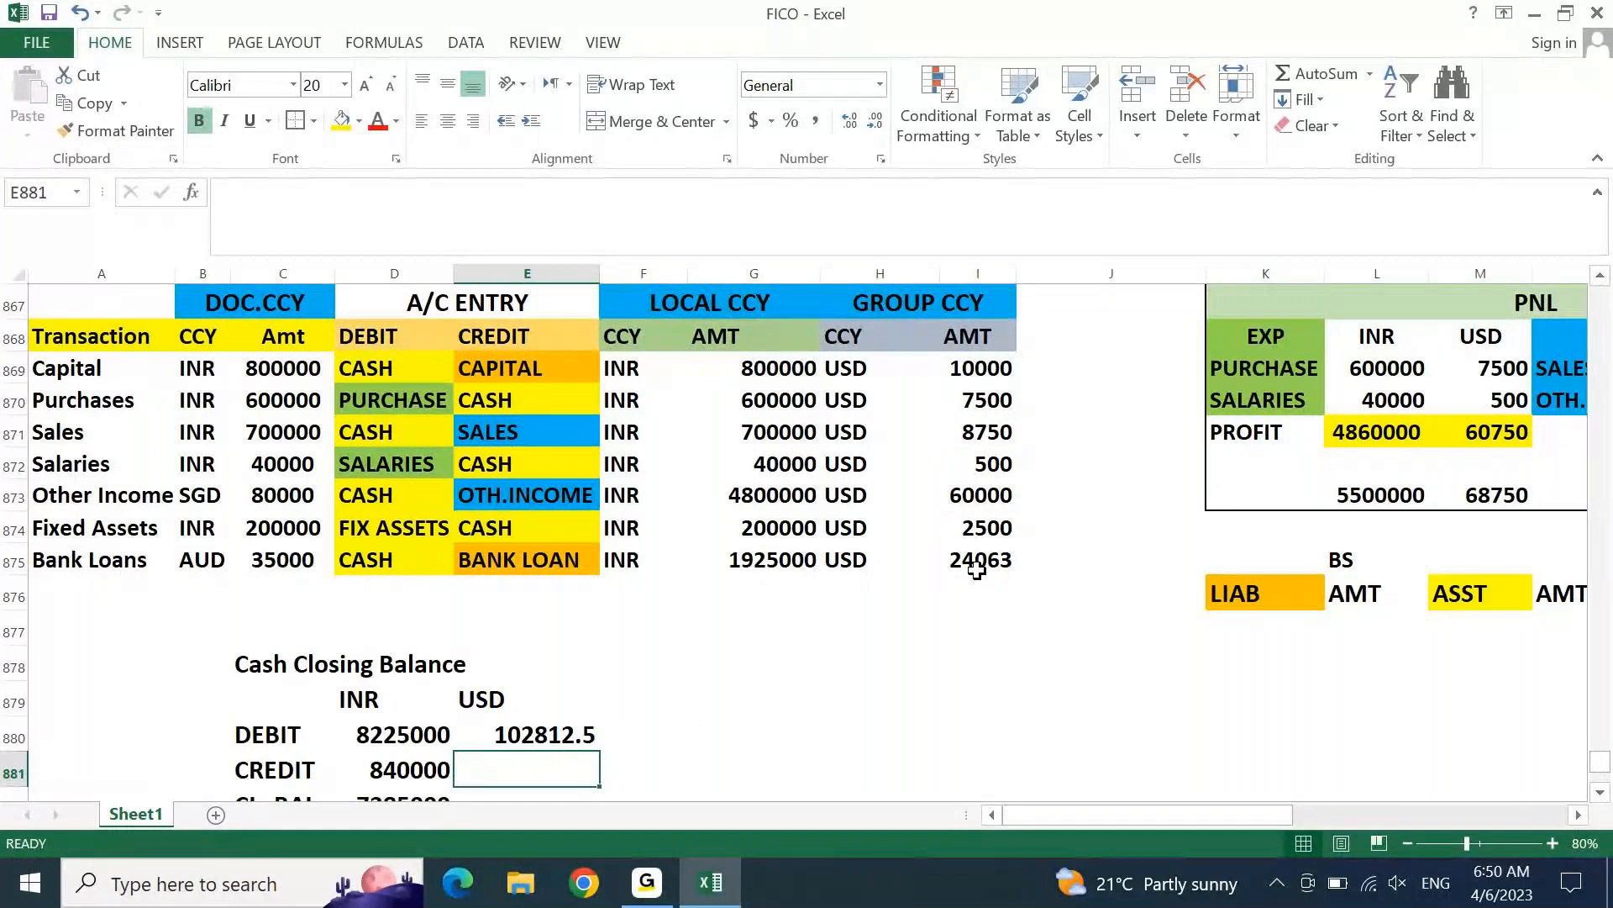
# Step: Enter the USD cash credit total in E881 as the sum of I870, I872 and I874
pyautogui.write('=')
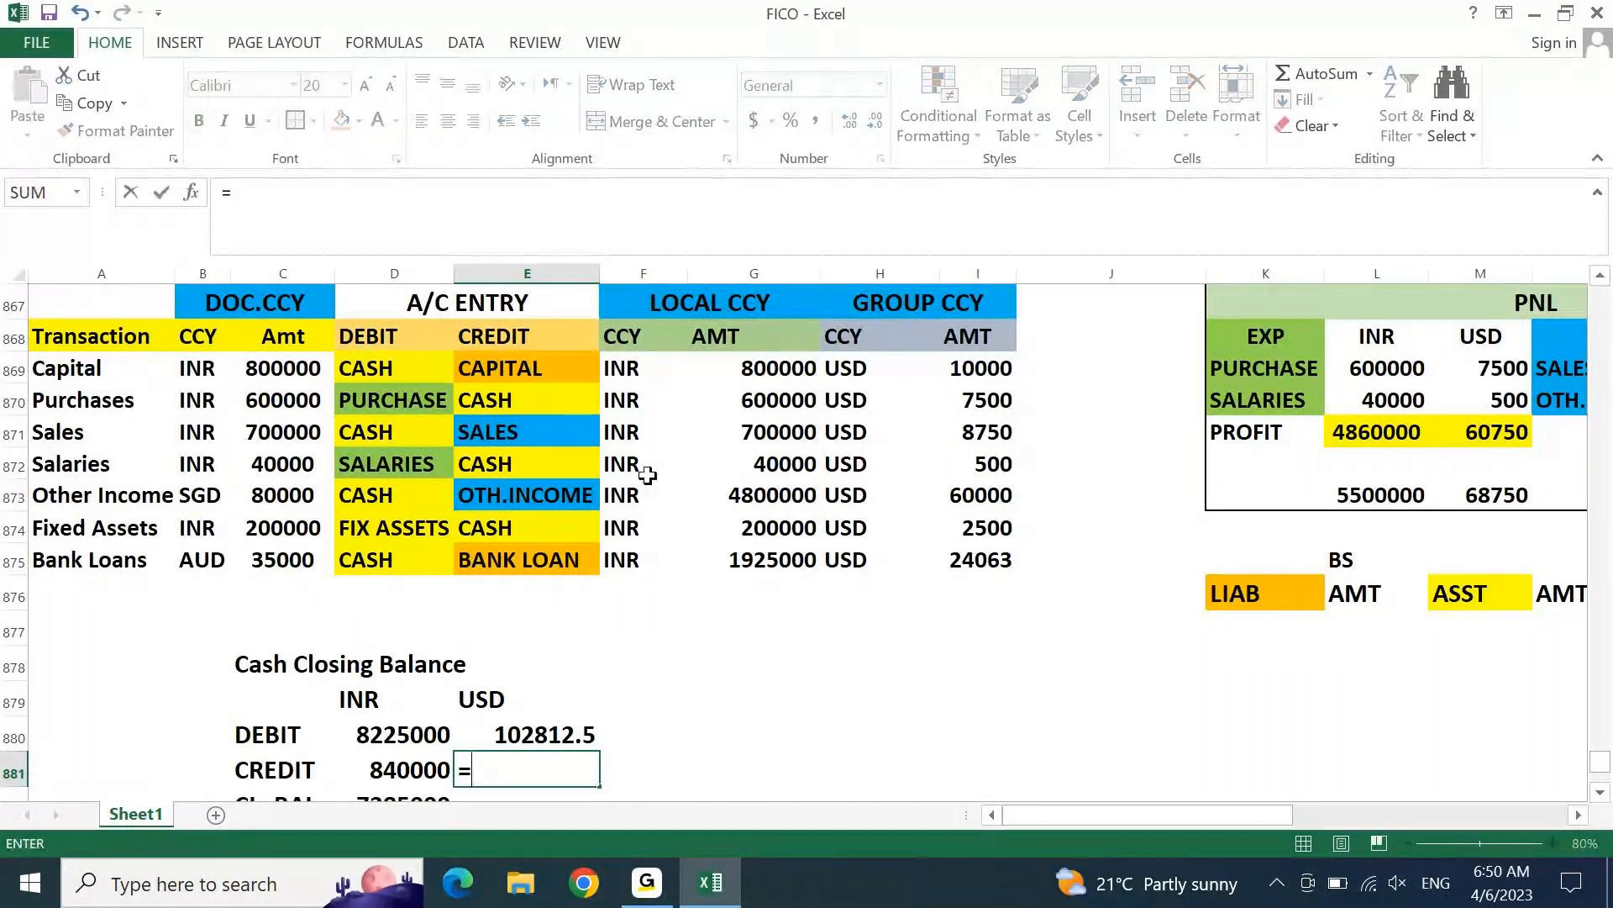
pyautogui.click(960, 403)
pyautogui.write('+')
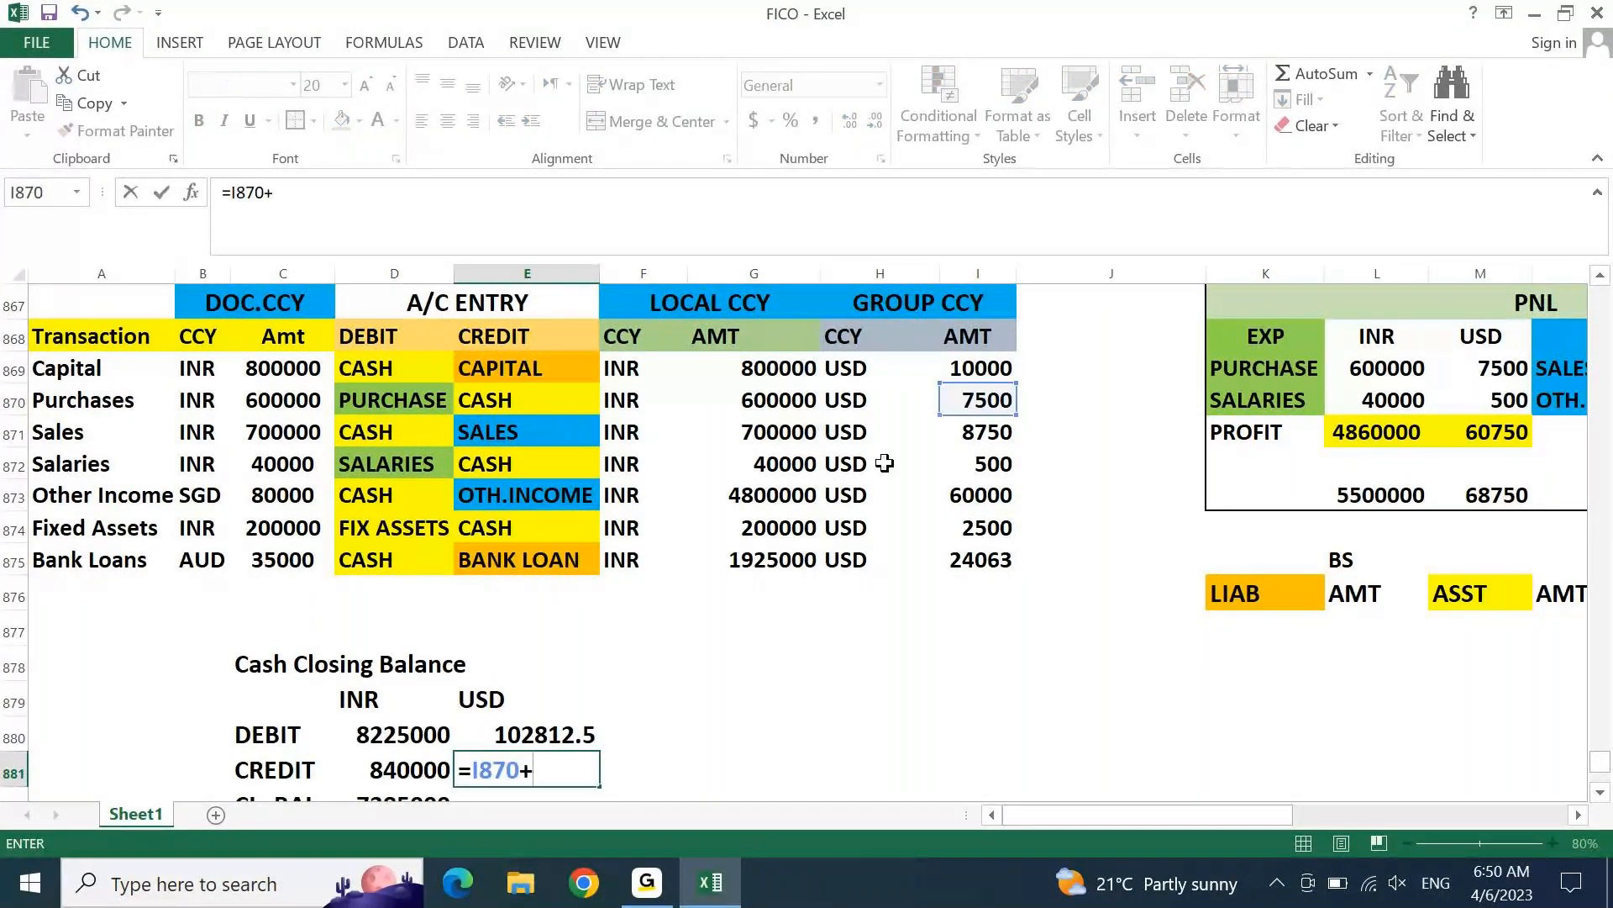
pyautogui.click(990, 467)
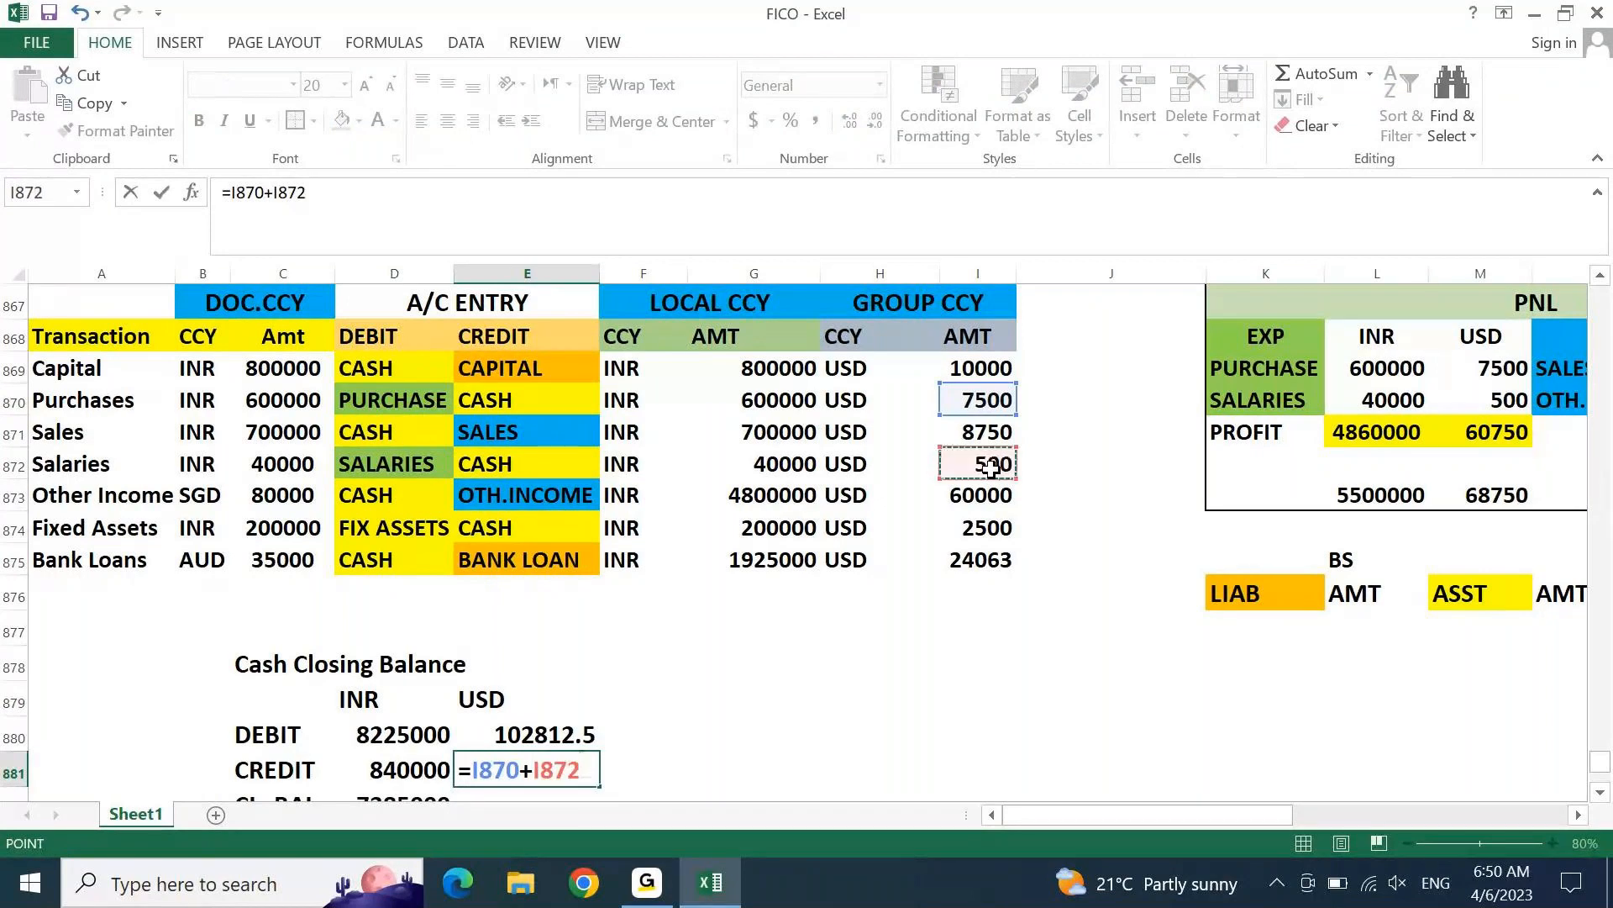
pyautogui.press('Return')
pyautogui.press('Return')
pyautogui.press('Return')
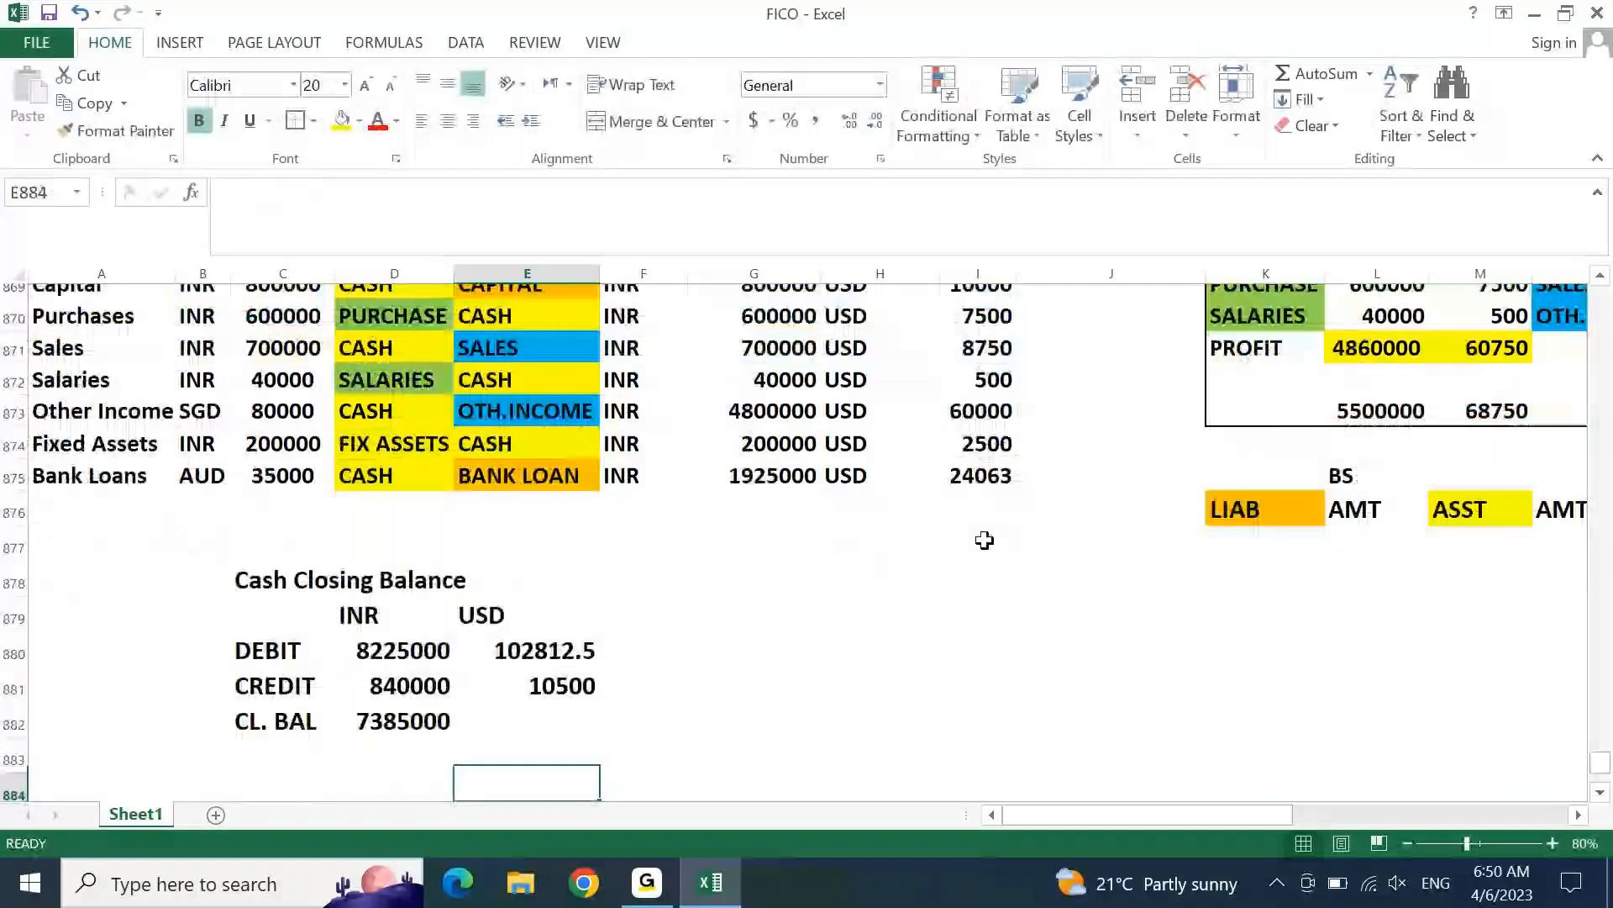
# Step: Calculate the USD closing balance in E882 with the formula =E880-E881
pyautogui.press('Up')
pyautogui.press('Up')
pyautogui.write('=')
pyautogui.press('Up')
pyautogui.press('Up')
pyautogui.write('-')
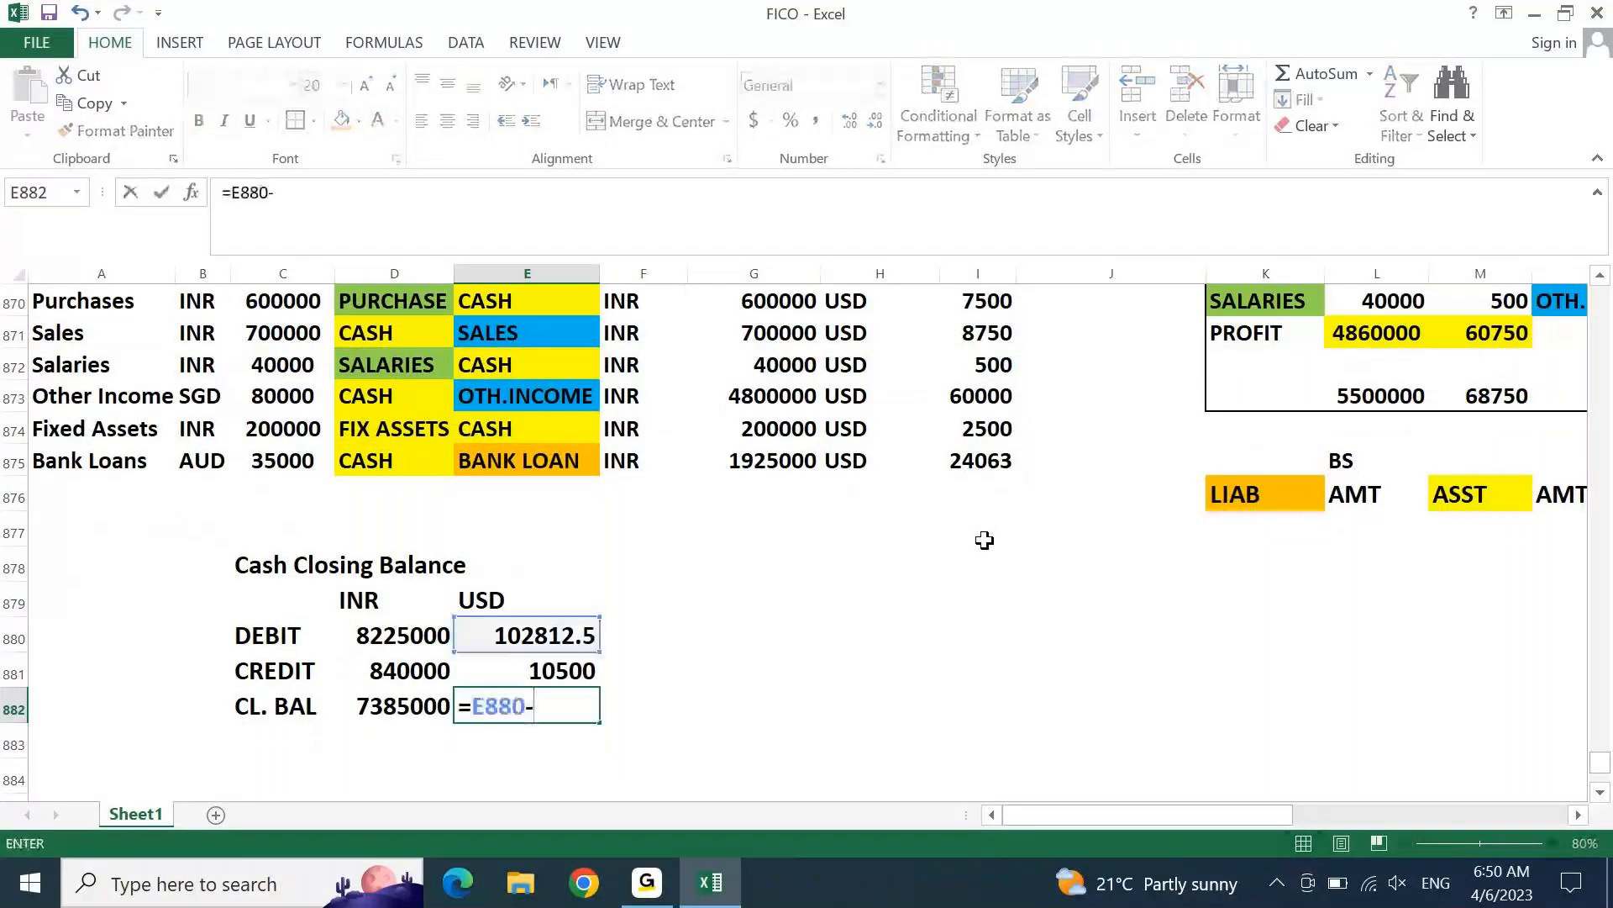
pyautogui.press('Up')
pyautogui.press('Return')
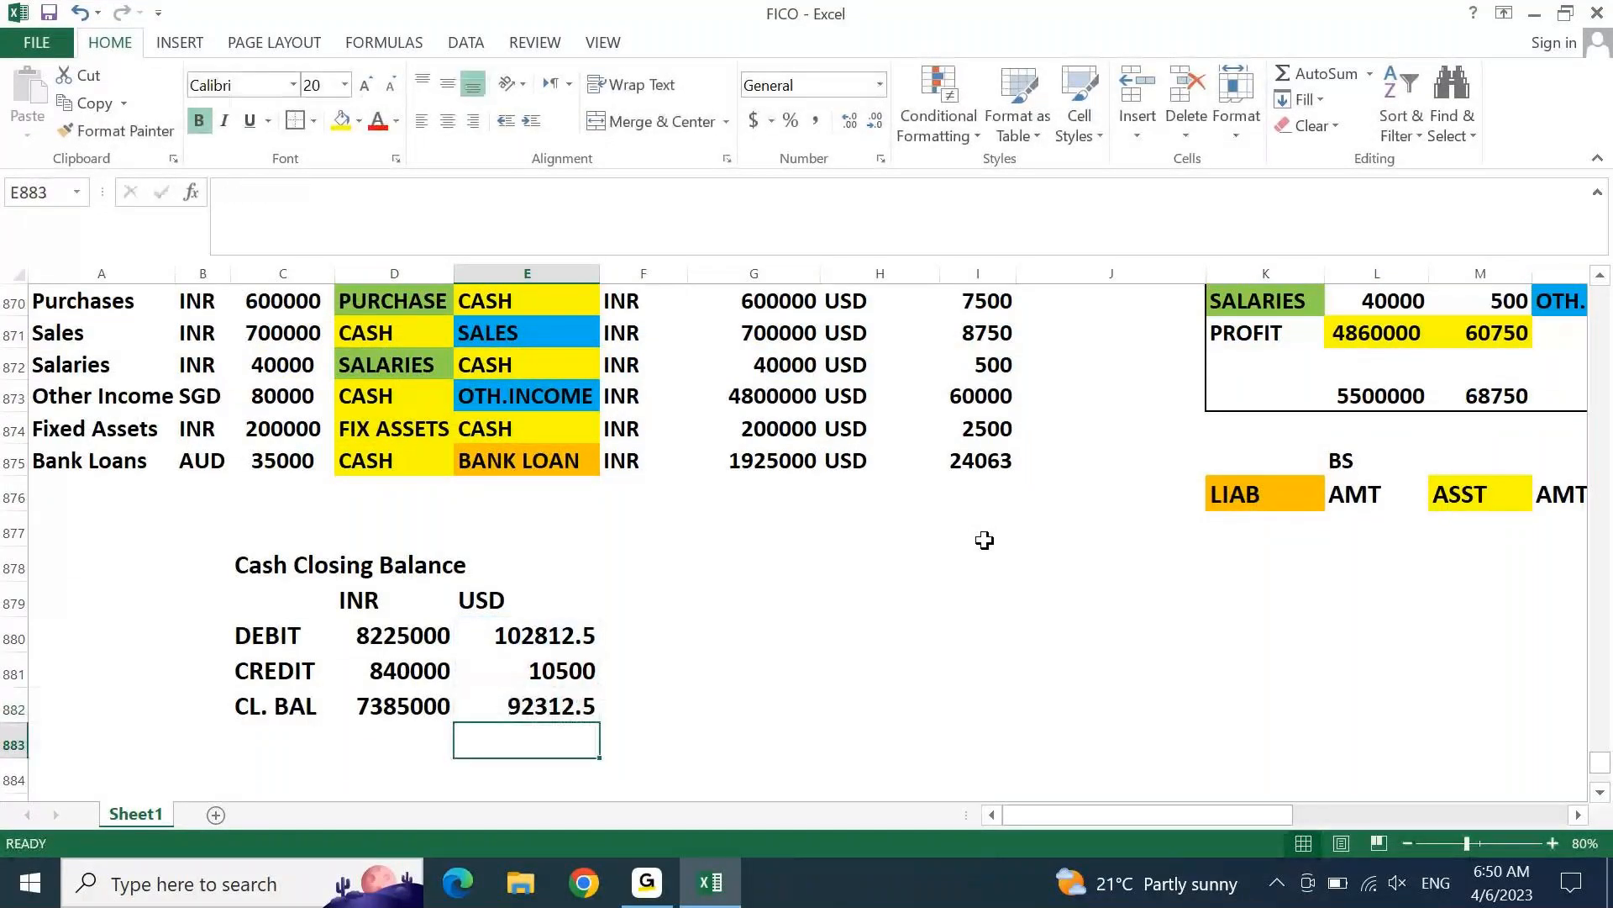
# Step: Copy the CASH and FIX ASSETS account names from D869 and D874 into M877:M878 under ASST in the balance sheet
pyautogui.press('Up')
pyautogui.press('Right')
pyautogui.press('Right')
pyautogui.press('Right')
pyautogui.press('Right')
pyautogui.press('Right')
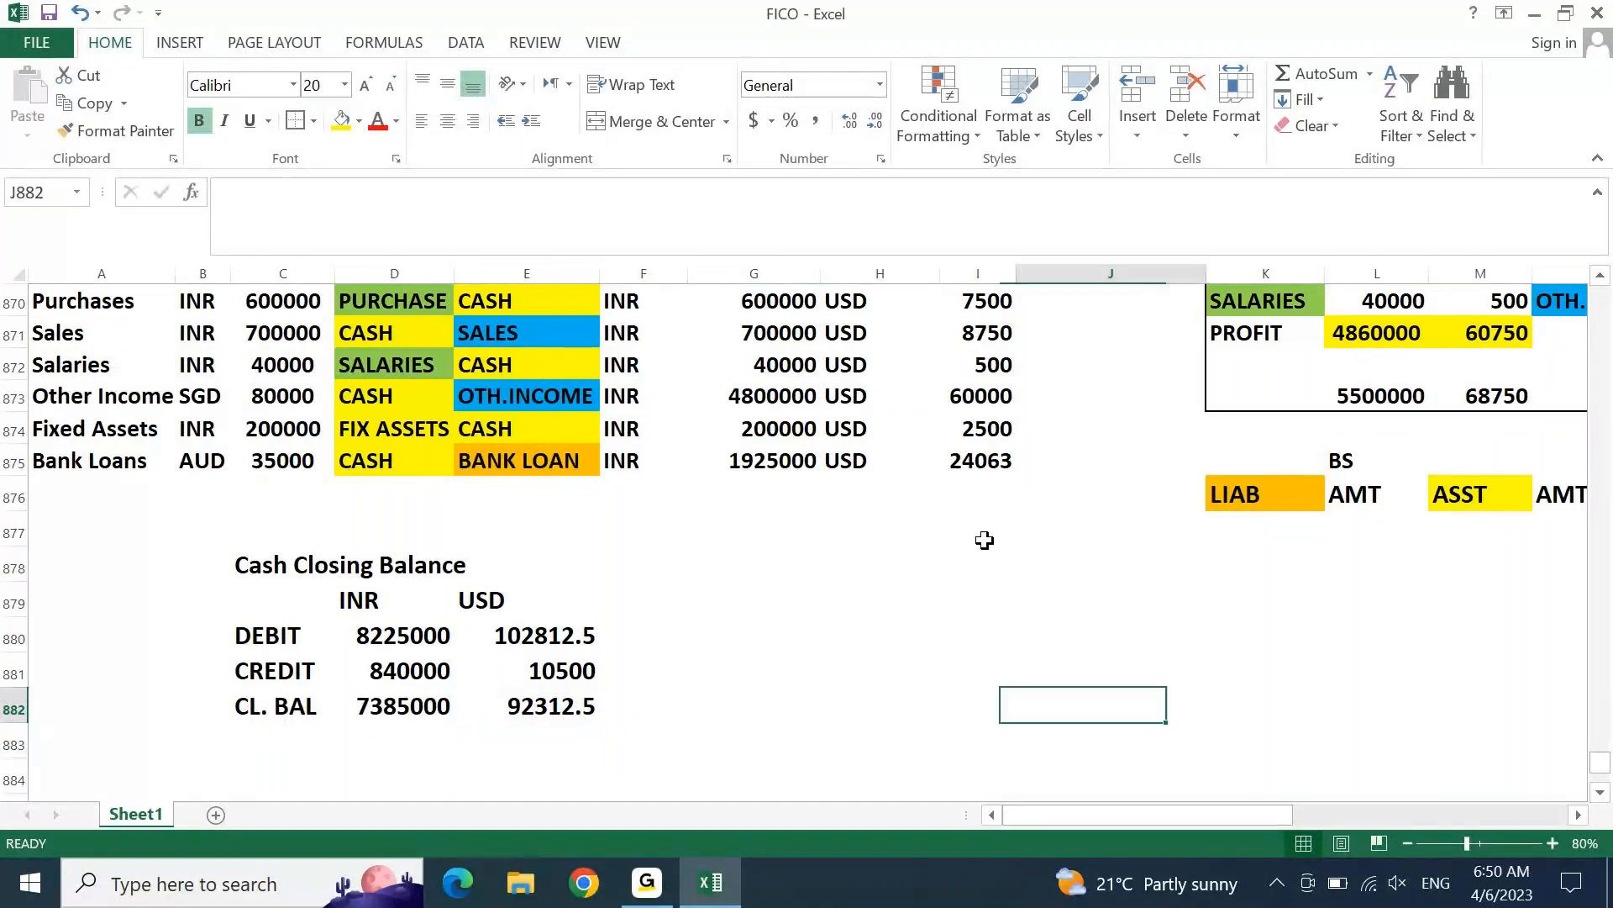
pyautogui.press('Left')
pyautogui.press('Left')
pyautogui.press('Left')
pyautogui.press('Up')
pyautogui.press('Up')
pyautogui.press('Up')
pyautogui.press('Up')
pyautogui.press('Up')
pyautogui.press('Up')
pyautogui.press('Up')
pyautogui.press('Up')
pyautogui.press('Up')
pyautogui.press('Up')
pyautogui.press('Up')
pyautogui.press('Up')
pyautogui.press('Up')
pyautogui.press('Up')
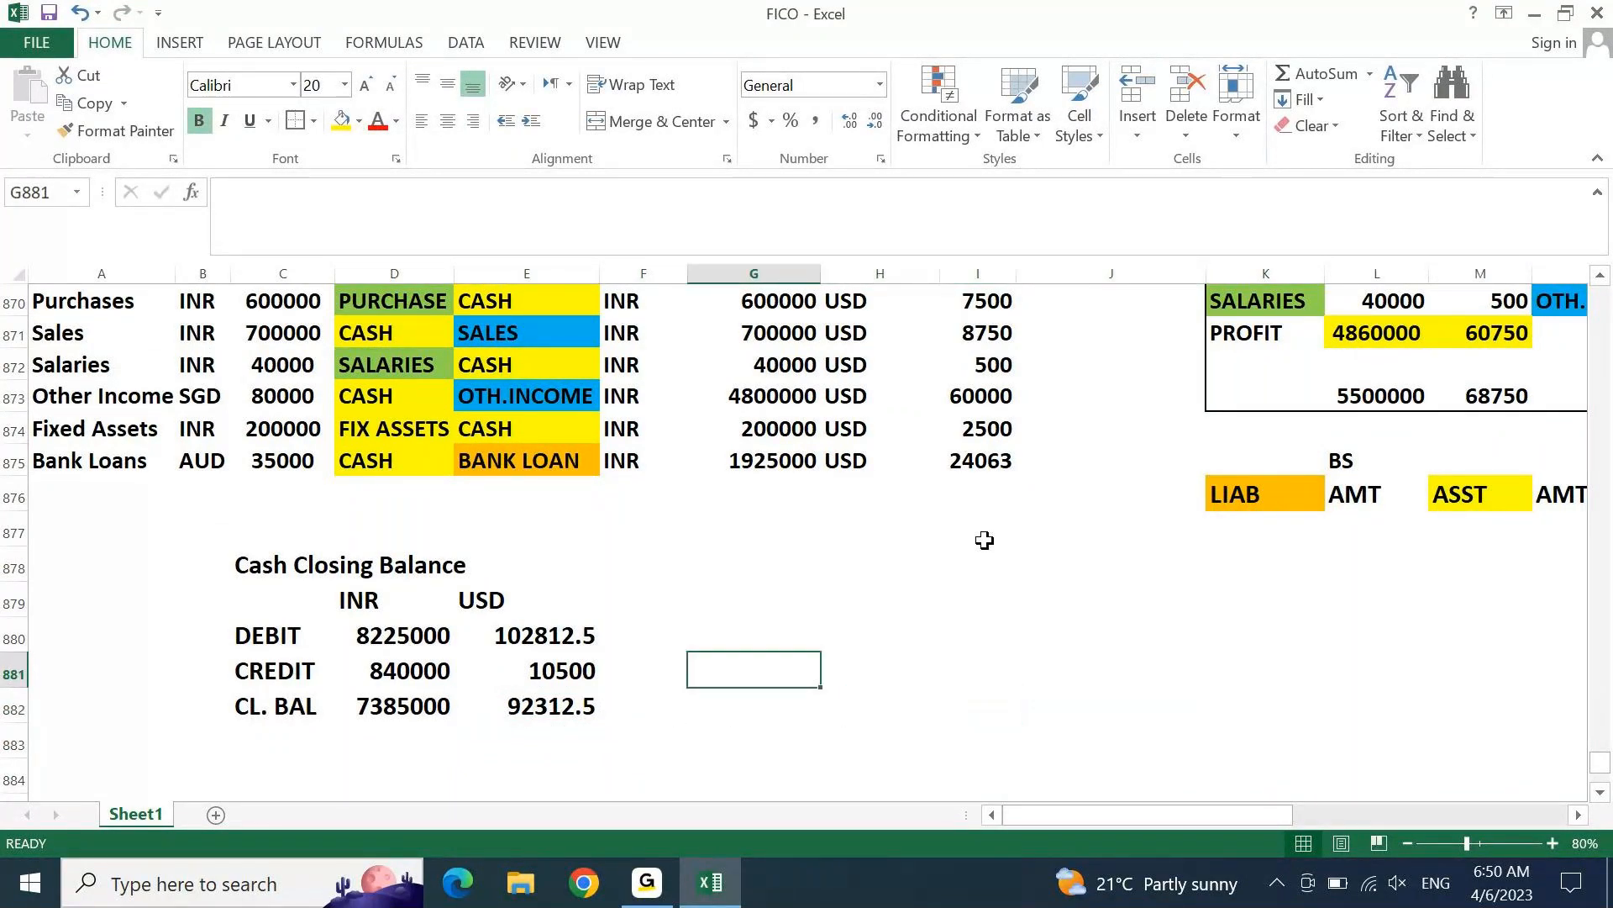
pyautogui.press('Left')
pyautogui.press('Left')
pyautogui.press('Left')
pyautogui.press('Down')
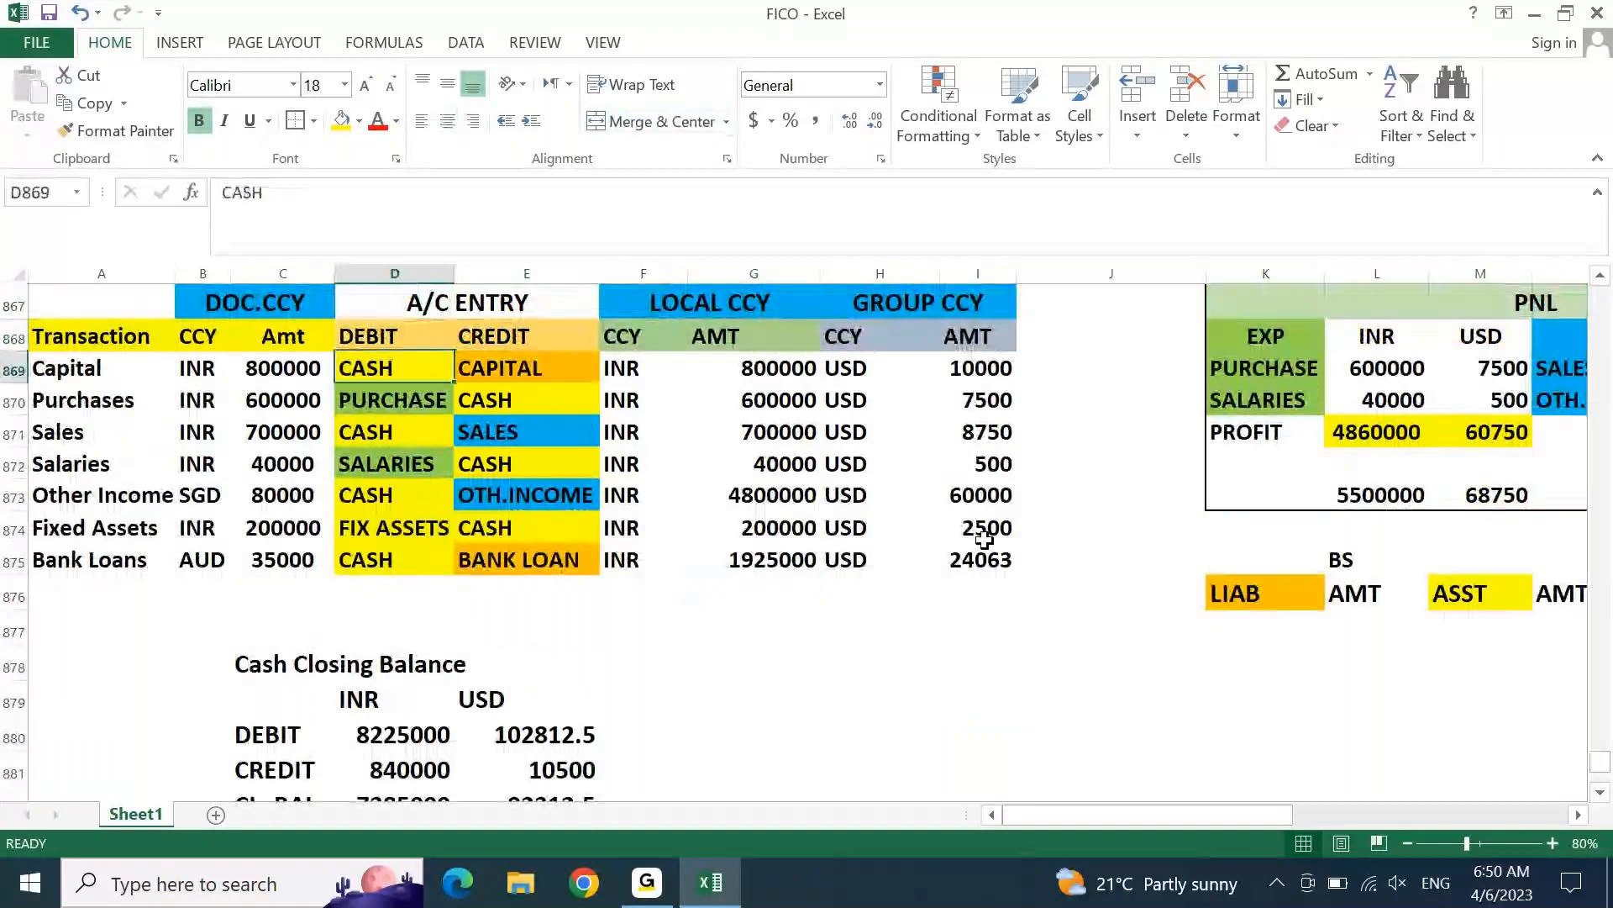
pyautogui.hotkey('ctrl', 'c')
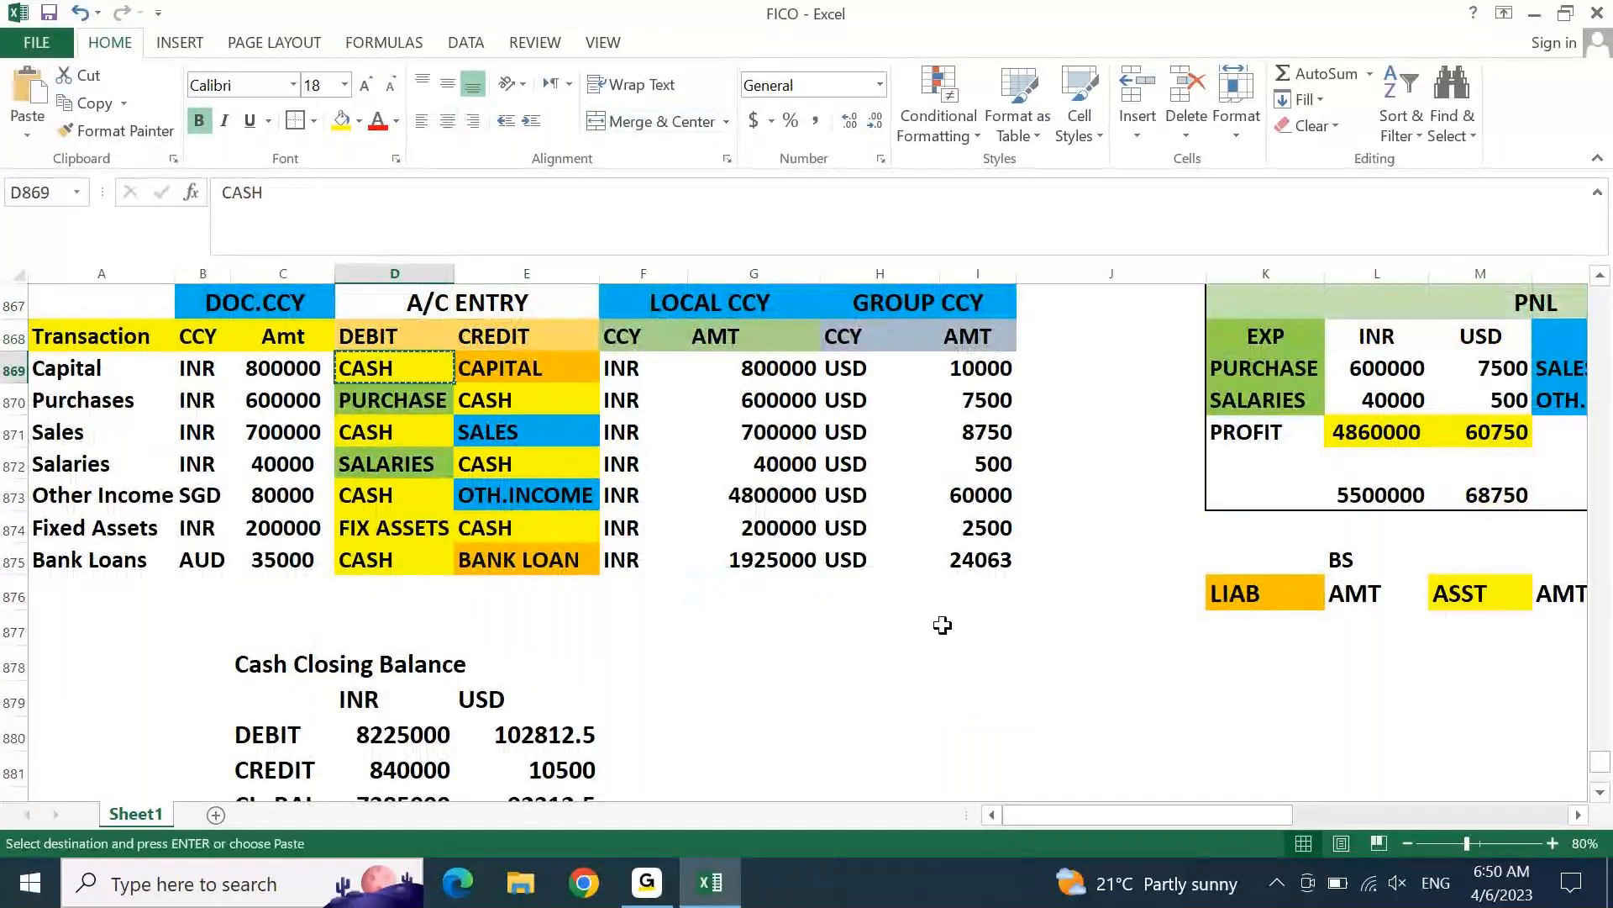
pyautogui.keyDown('ctrl'); pyautogui.click(407, 528); pyautogui.keyUp('ctrl')
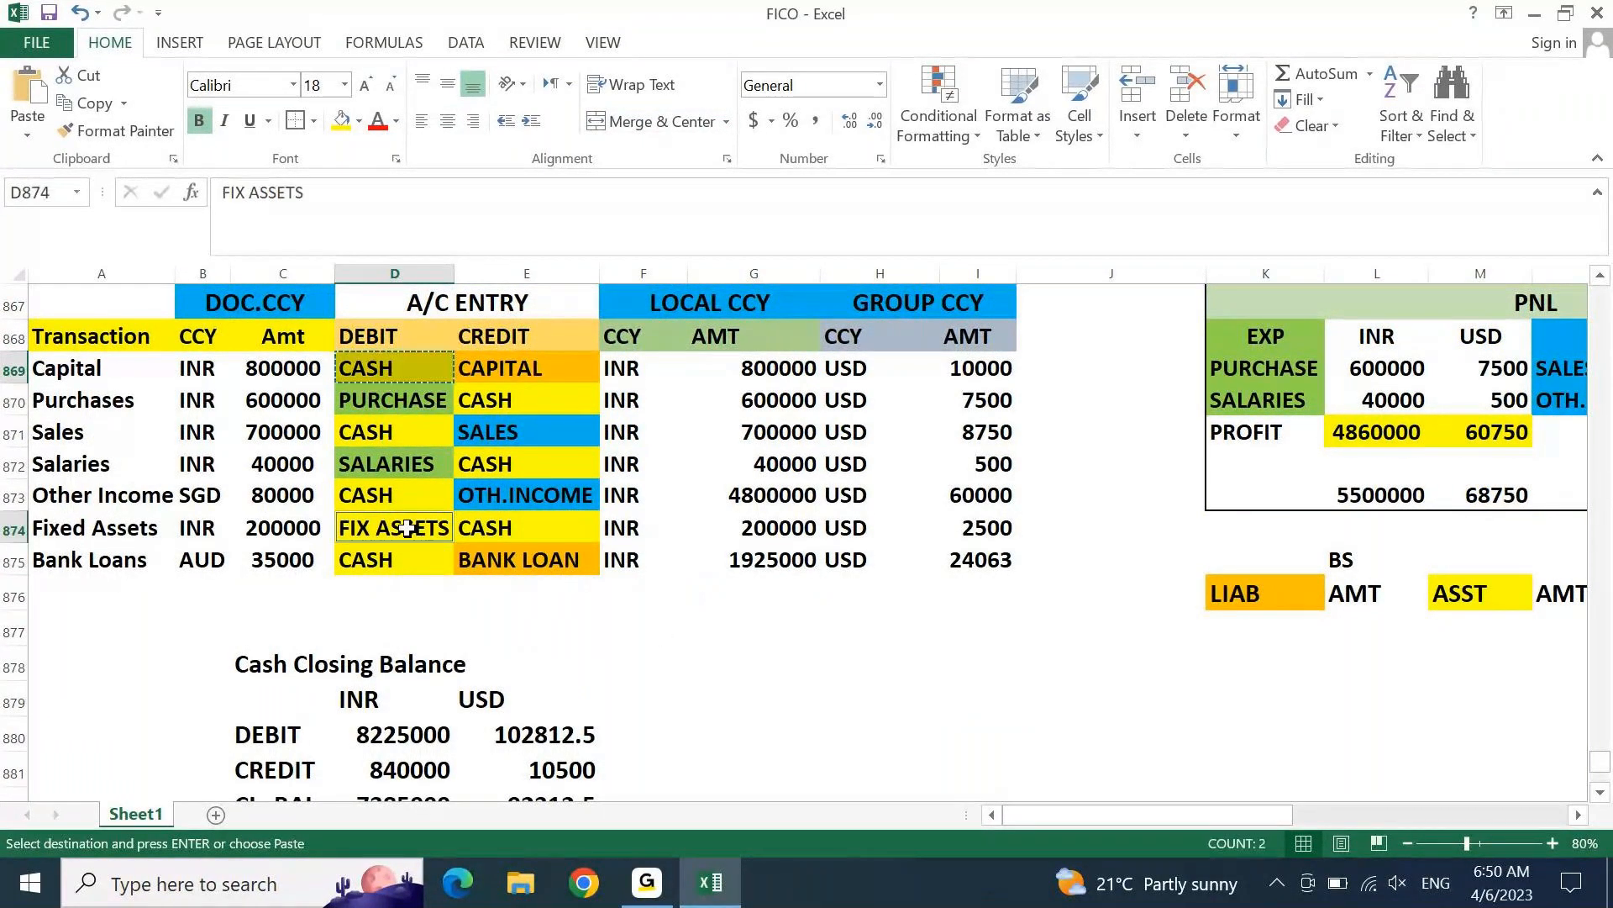
pyautogui.hotkey('ctrl', 'c')
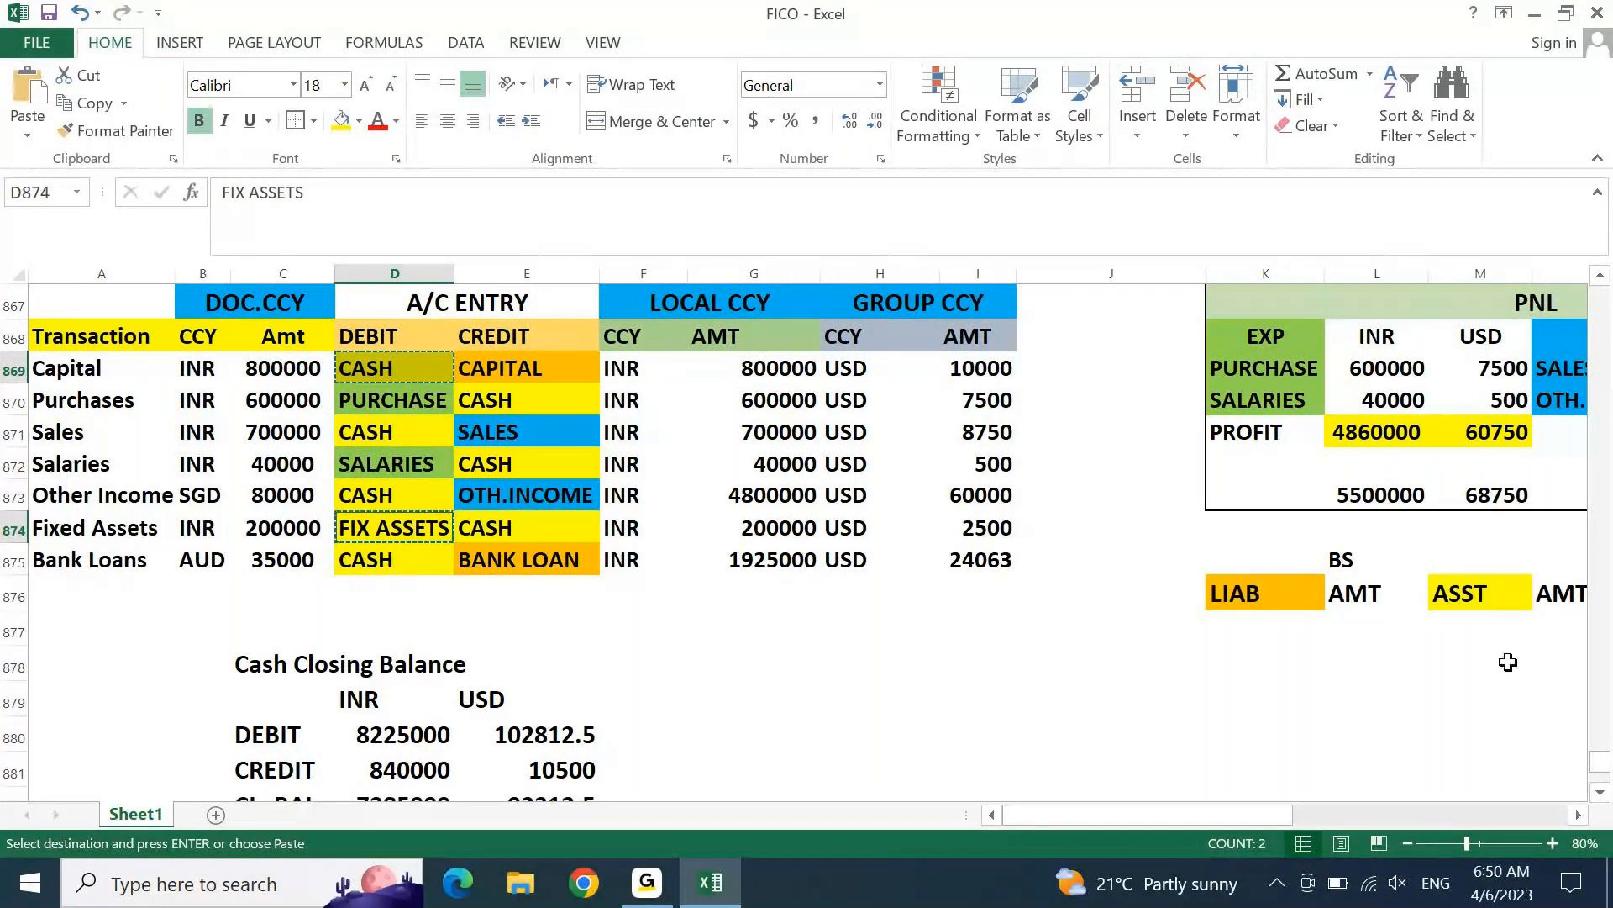
pyautogui.click(1478, 625)
pyautogui.hotkey('ctrl', 'v')
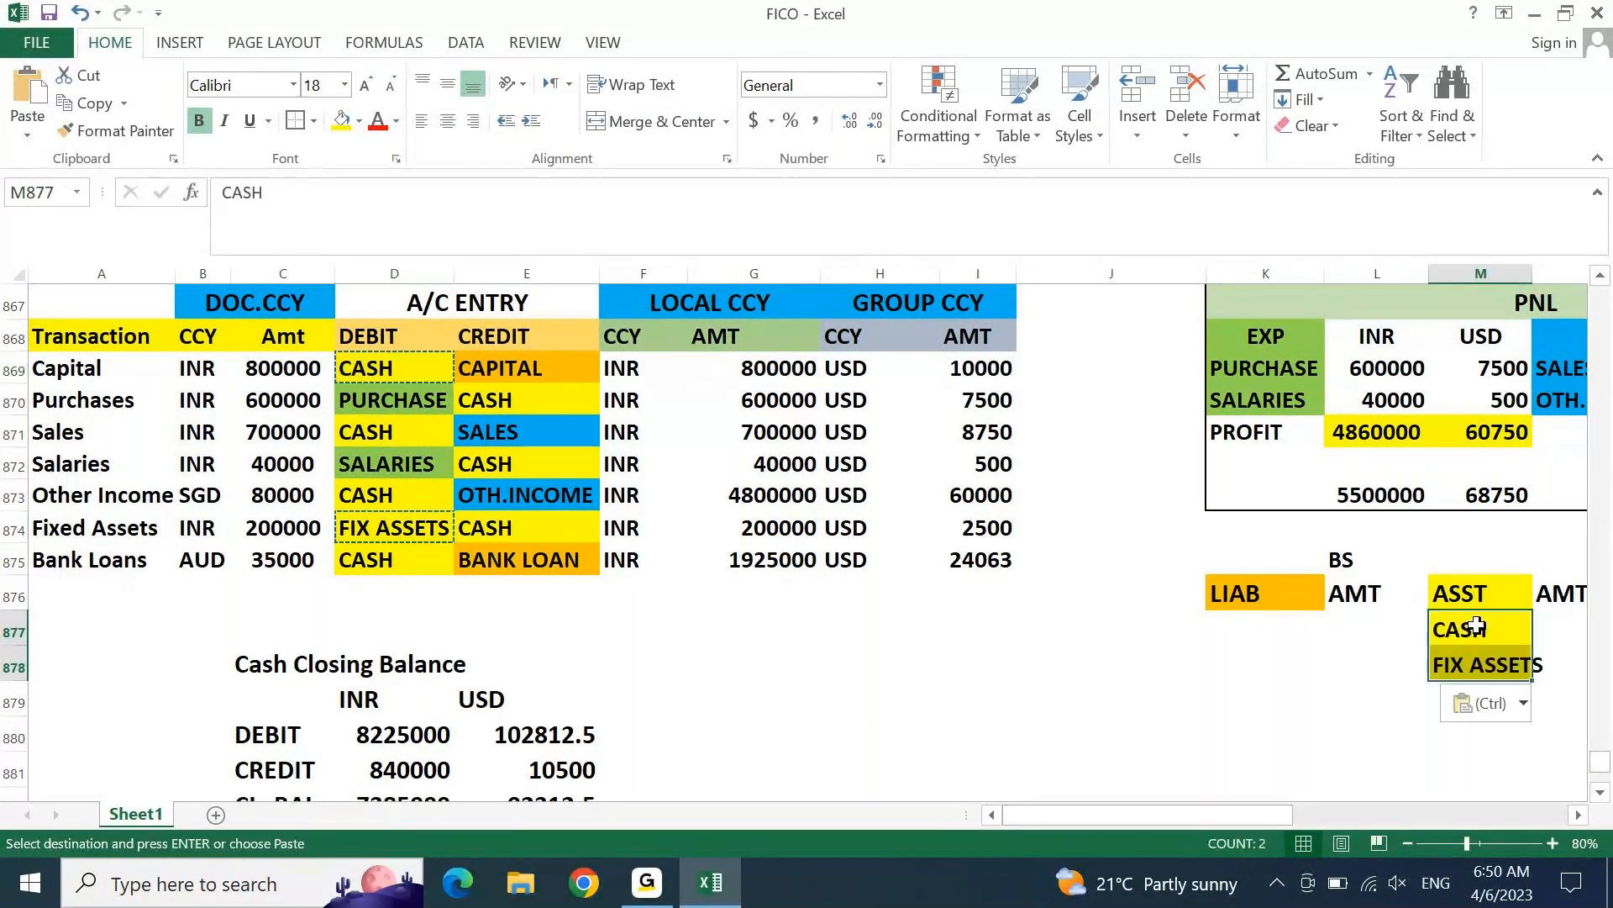
pyautogui.press('Down')
pyautogui.press('Escape')
pyautogui.press('Escape')
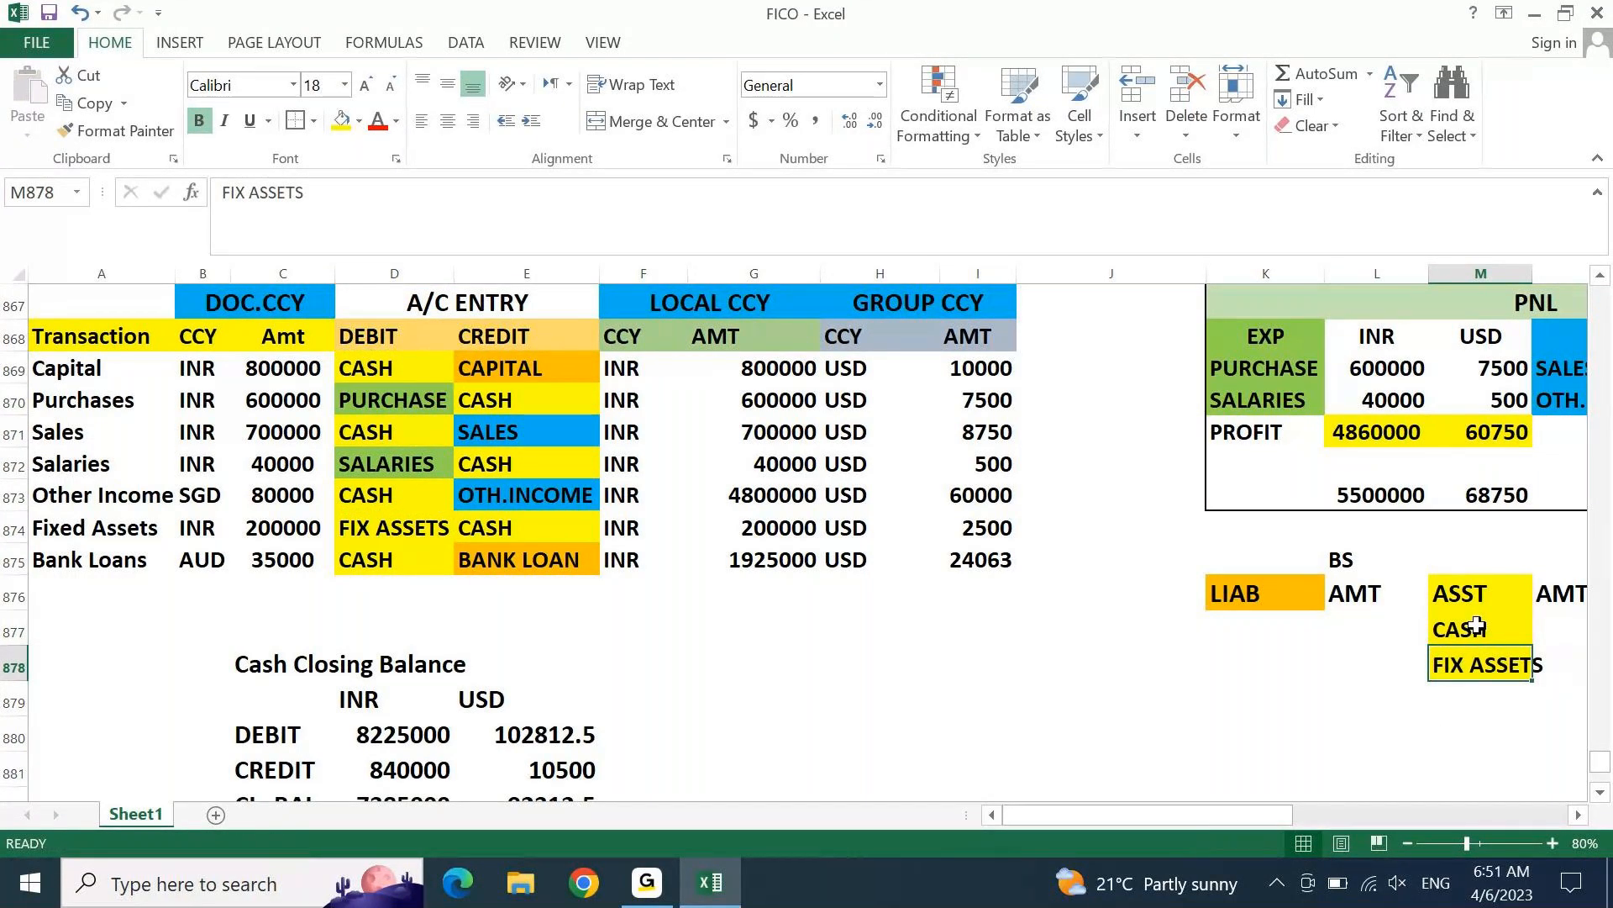
# Step: Copy the INR and USD cash closing balances from D882:E882 and paste them as values beside CASH, starting in N877
pyautogui.click(447, 745)
pyautogui.press('Down')
pyautogui.press('Down')
pyautogui.press('Down')
pyautogui.press('Down')
pyautogui.press('Up')
pyautogui.press('Up')
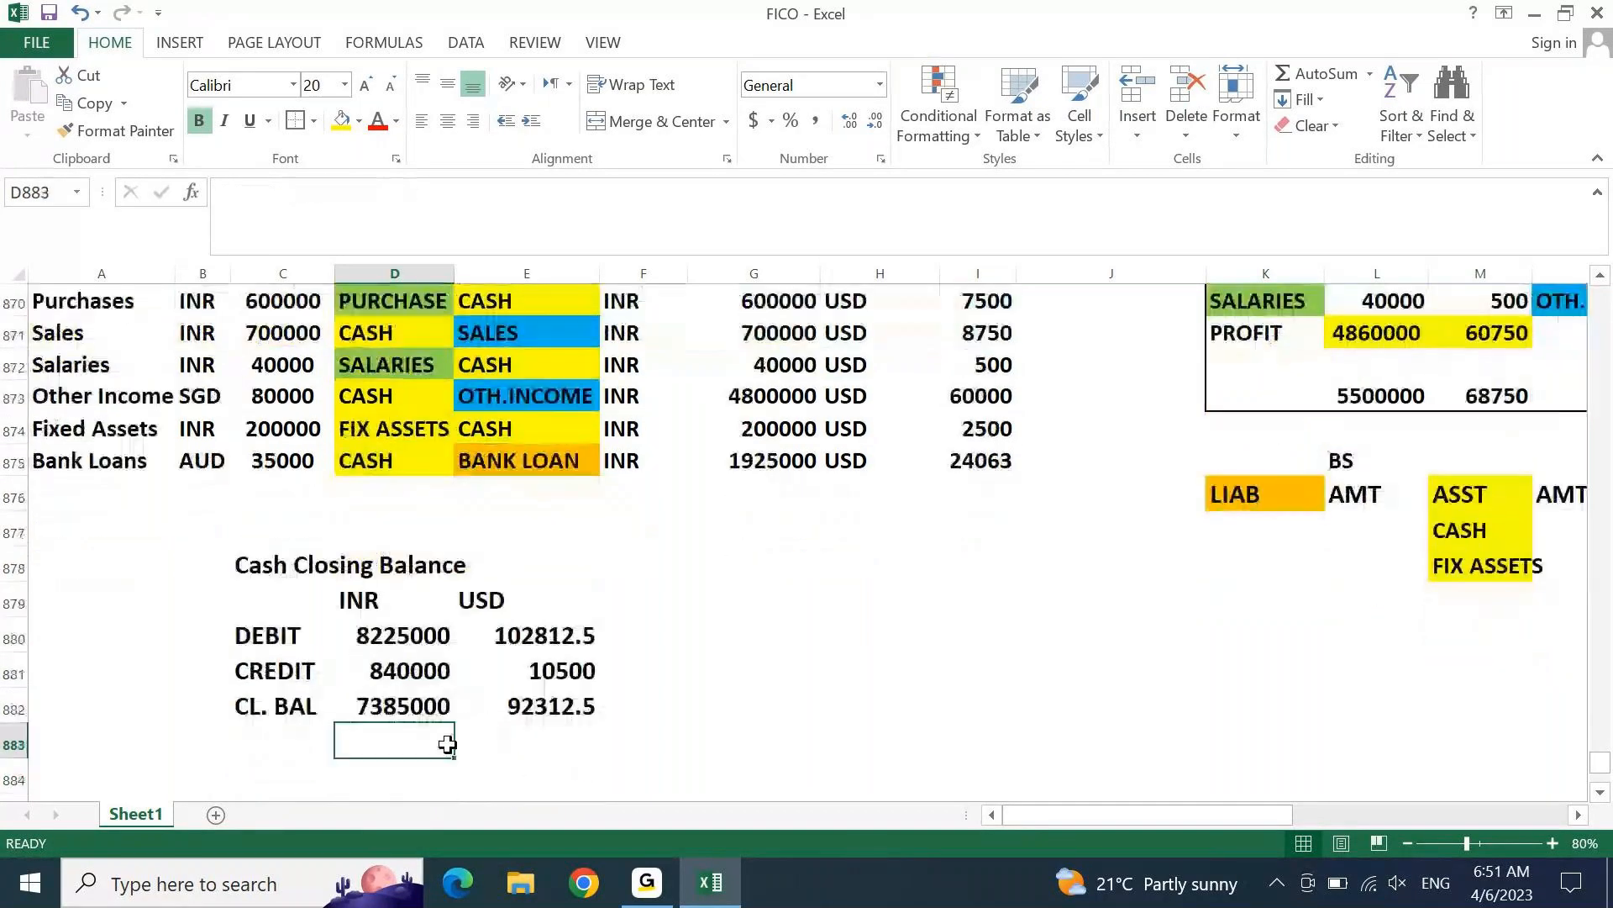
pyautogui.hotkey('shift', 'Right')
pyautogui.hotkey('ctrl', 'c')
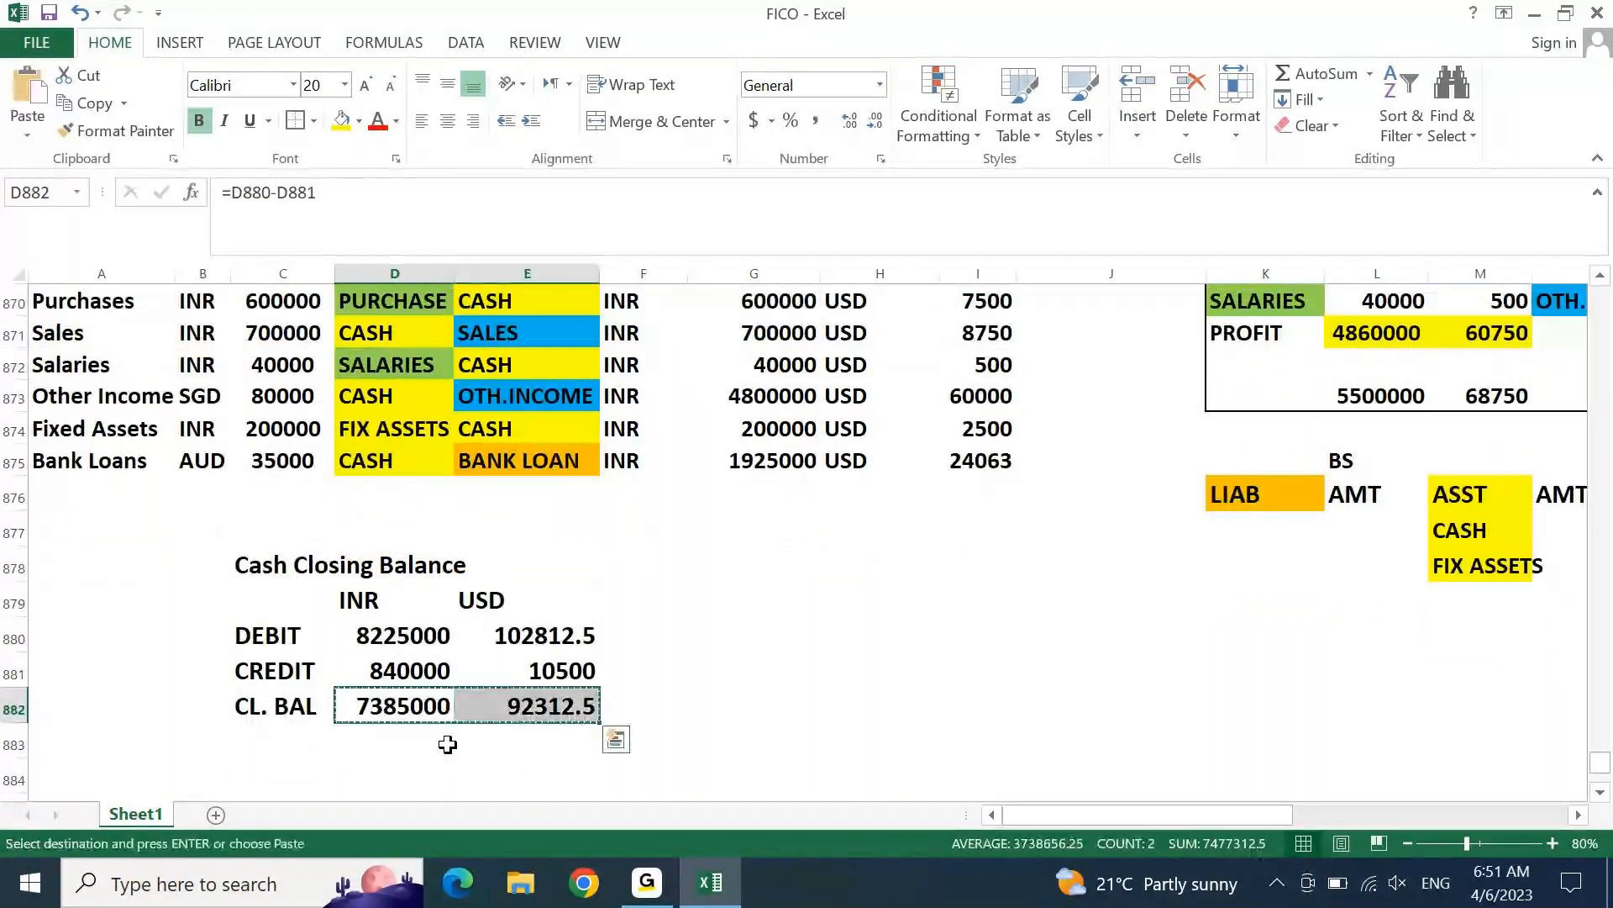
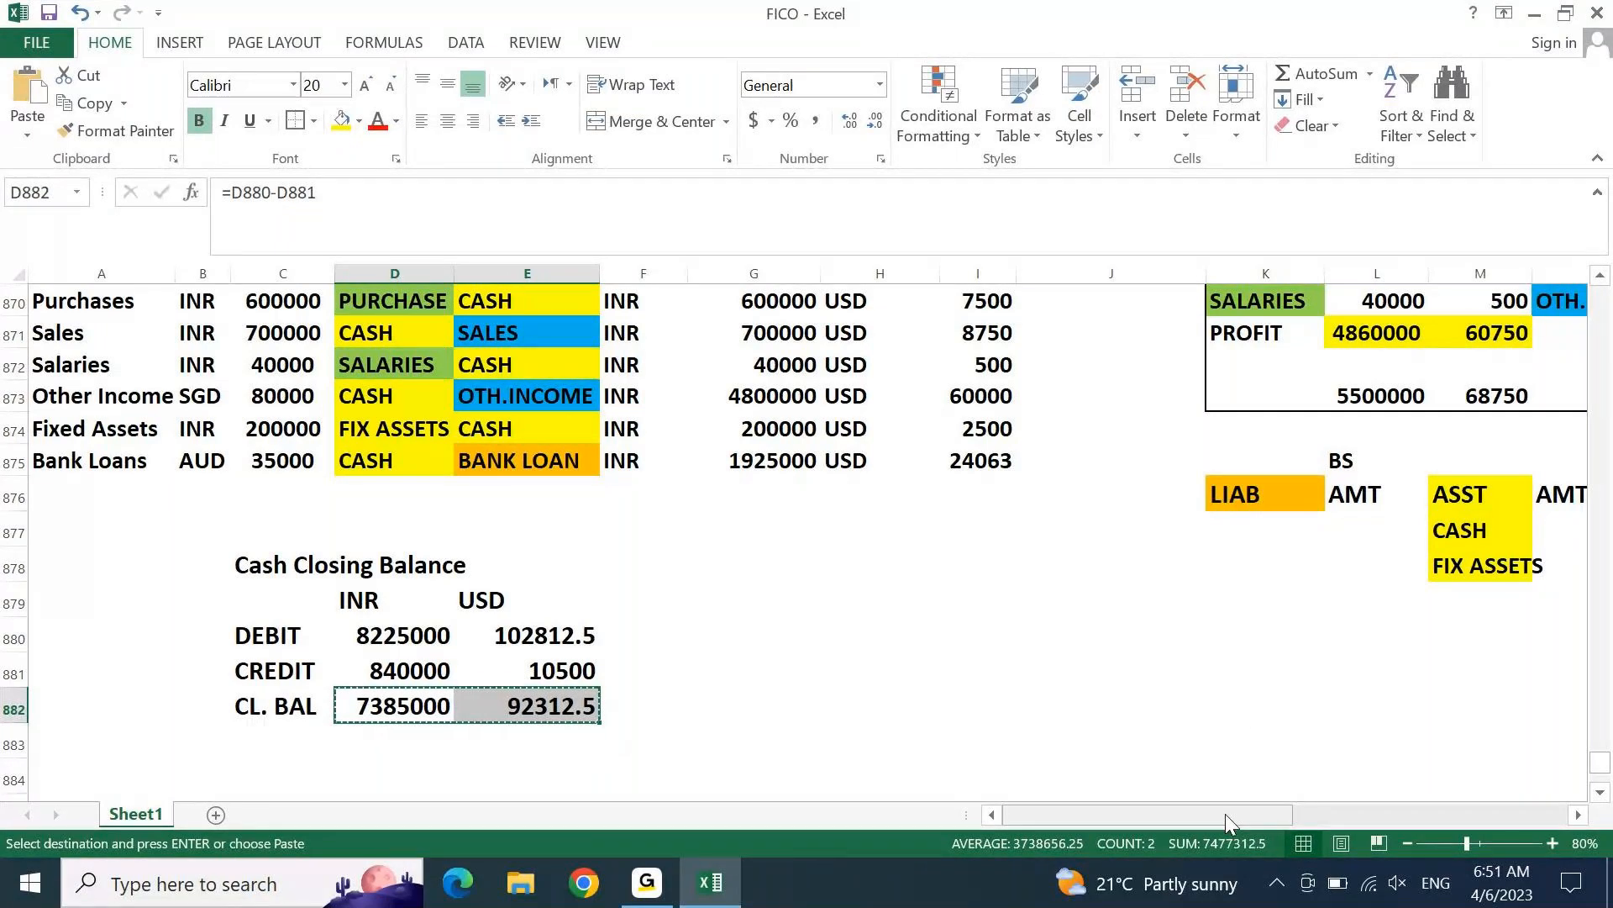
pyautogui.moveTo(1225, 814); pyautogui.dragTo(1294, 814)
pyautogui.click(1135, 535)
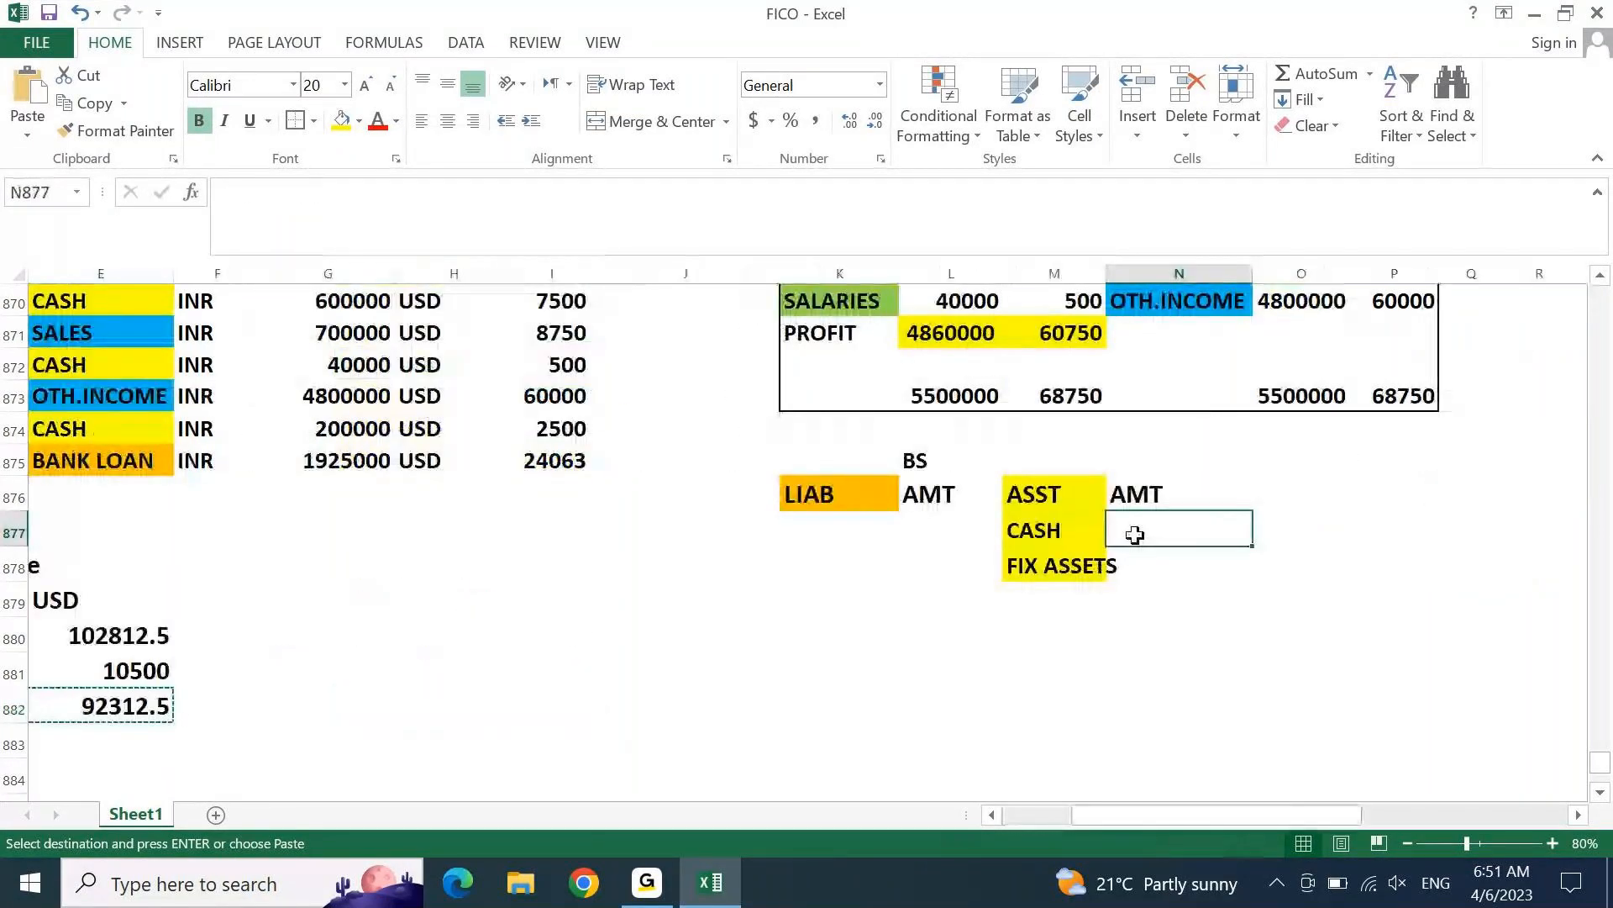
pyautogui.hotkey('ctrl', 'alt', 'v')
pyautogui.press('v')
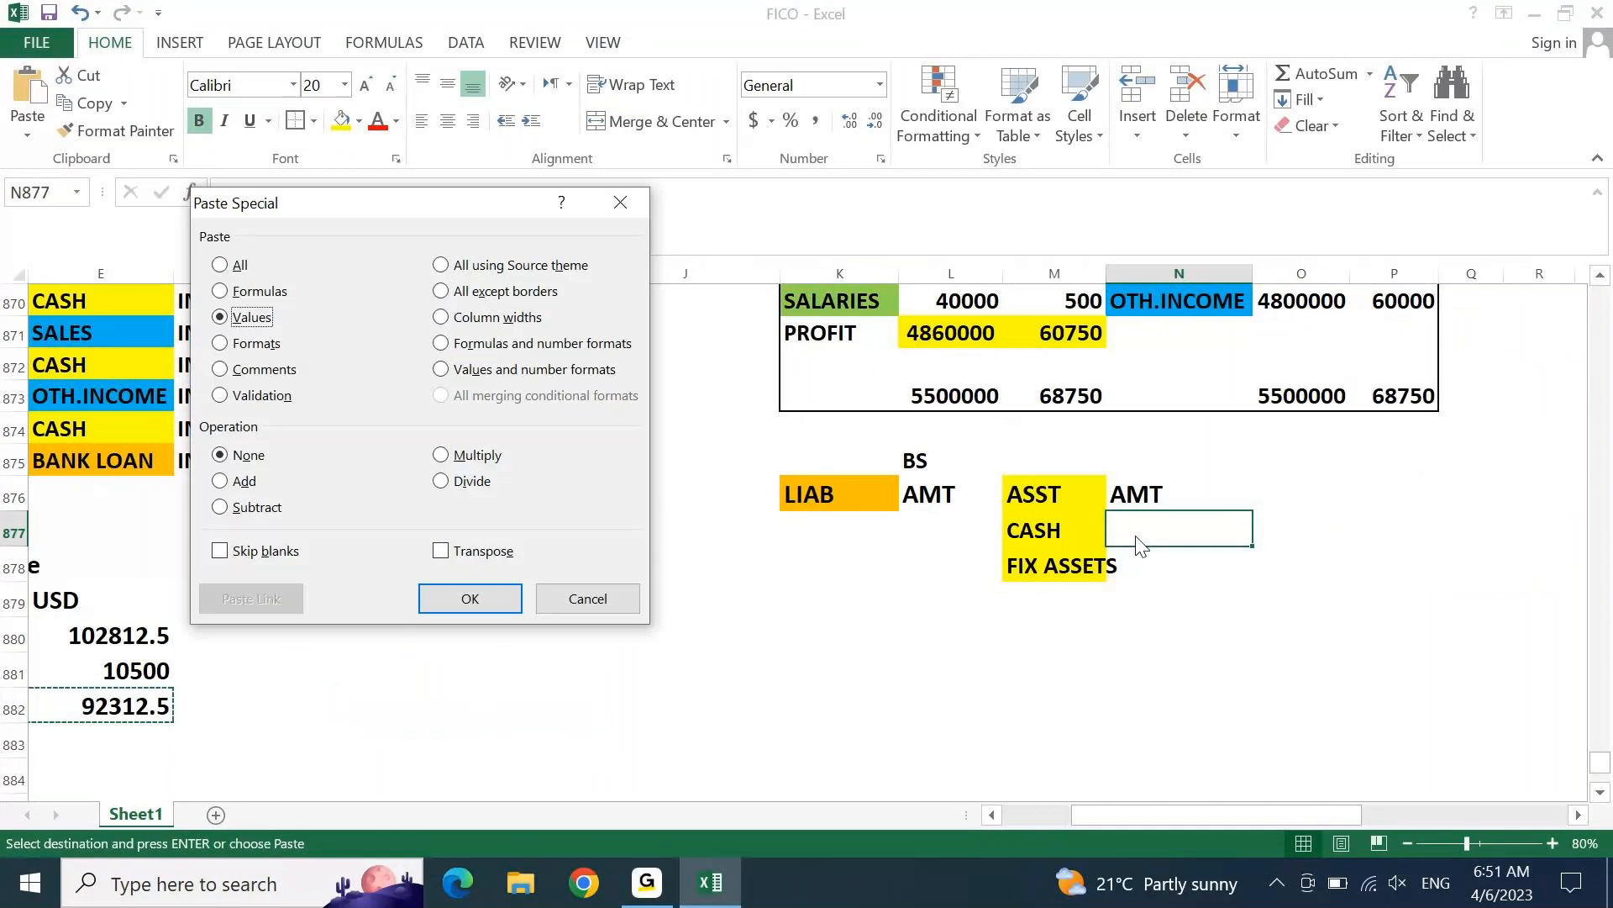
pyautogui.press('Return')
# Step: Replace the AMT heading in N876 with INR and add a USD heading in O876 for the assets side
pyautogui.press('Up')
pyautogui.write('IN')
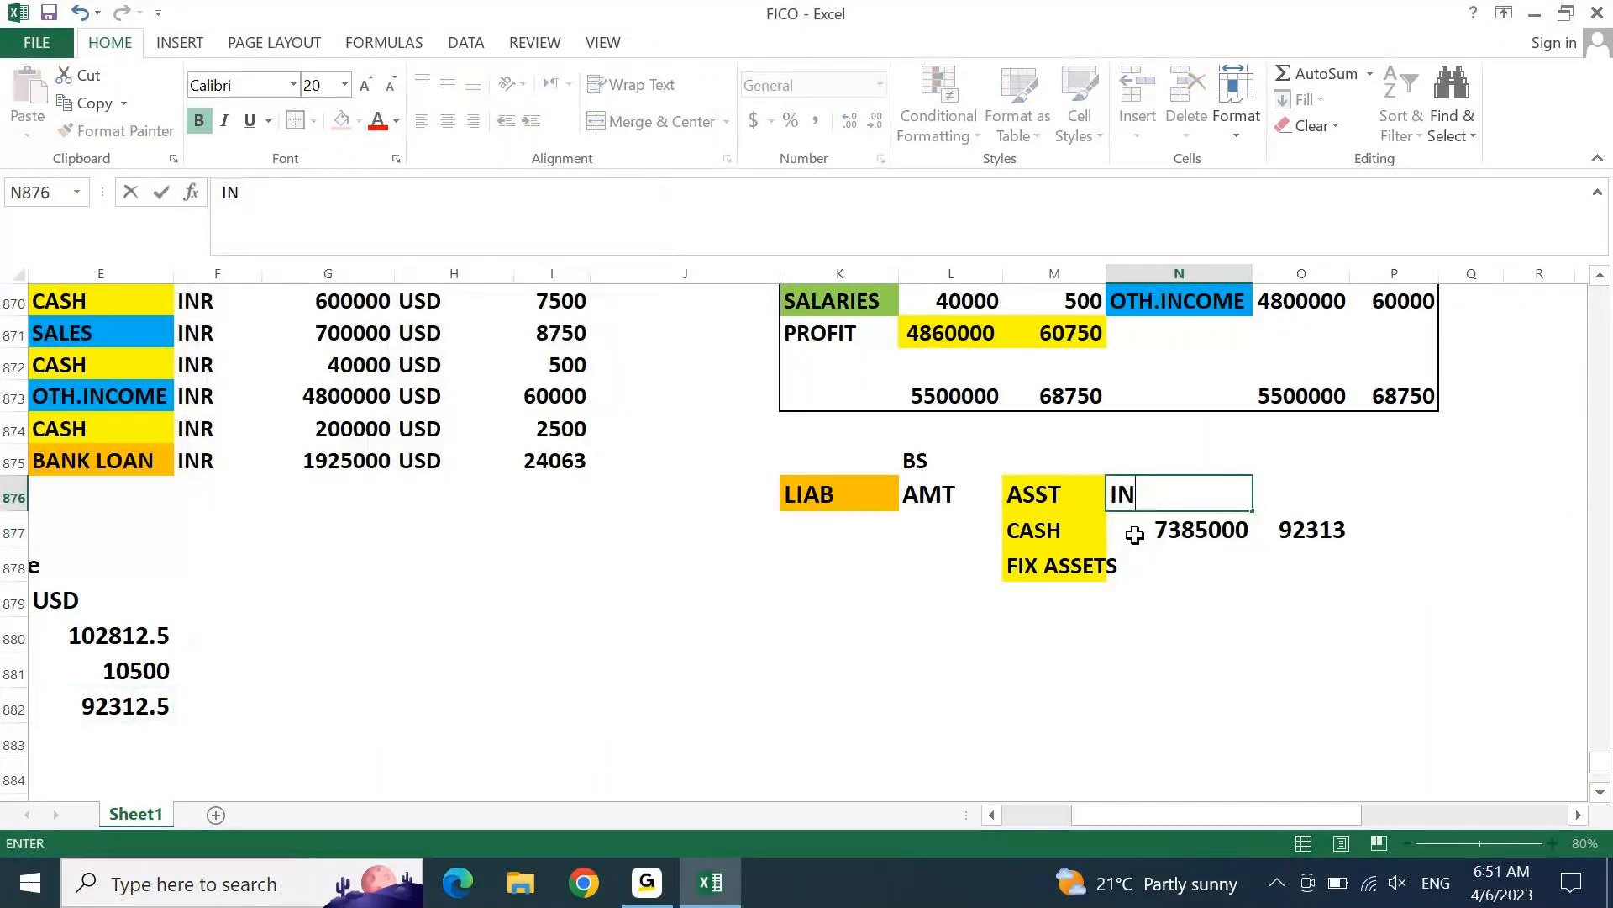
pyautogui.write('R')
pyautogui.press('Tab')
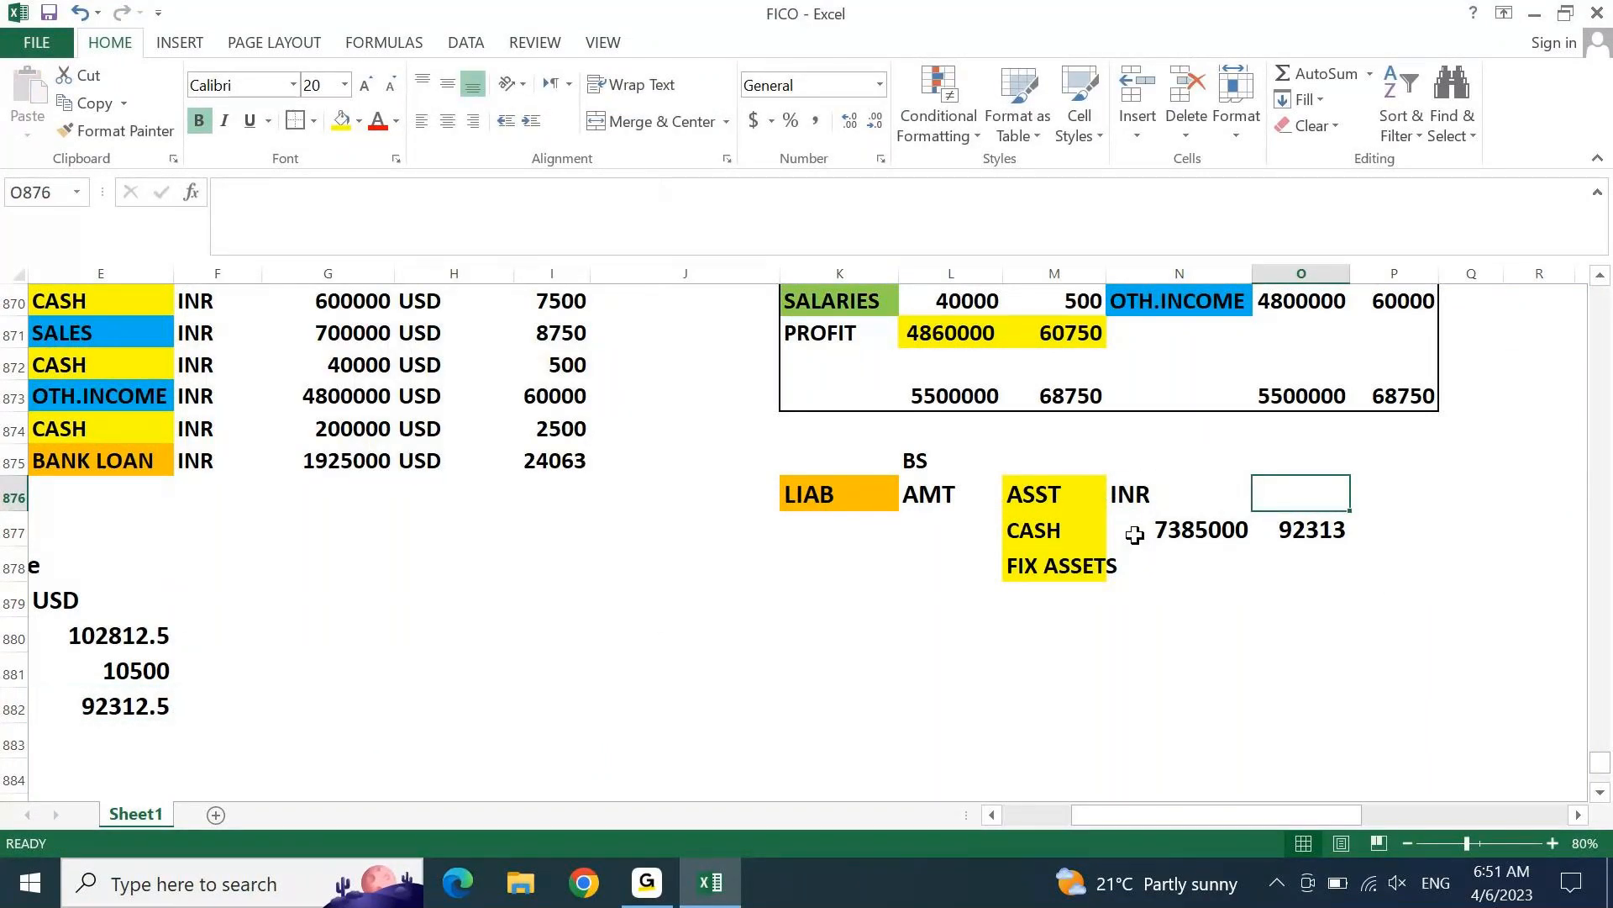
pyautogui.write('USD')
pyautogui.press('Left')
# Step: Copy the CAPITAL and BANK LOAN account names from E869 and E875 into K877:K878 under LIAB
pyautogui.press('Down')
pyautogui.press('Left')
pyautogui.press('Left')
pyautogui.press('Left')
pyautogui.press('Left')
pyautogui.press('Left')
pyautogui.press('Left')
pyautogui.press('Up')
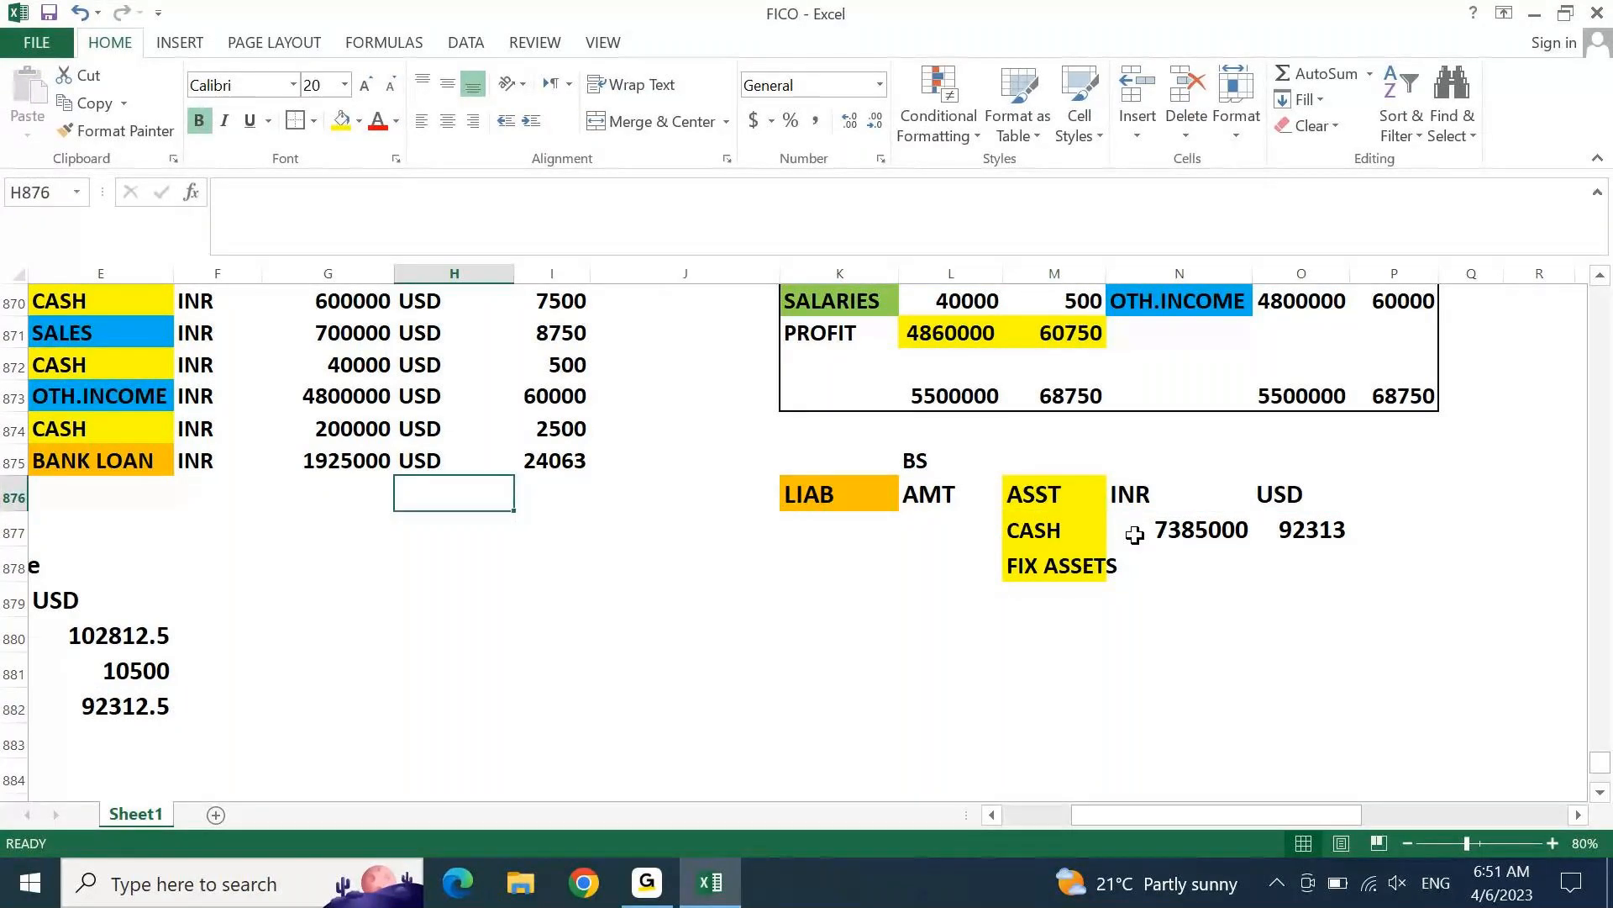
pyautogui.hotkey('ctrl', 'Up')
pyautogui.hotkey('ctrl', 'Up')
pyautogui.press('Left')
pyautogui.press('Left')
pyautogui.press('Down')
pyautogui.press('Down')
pyautogui.press('Right')
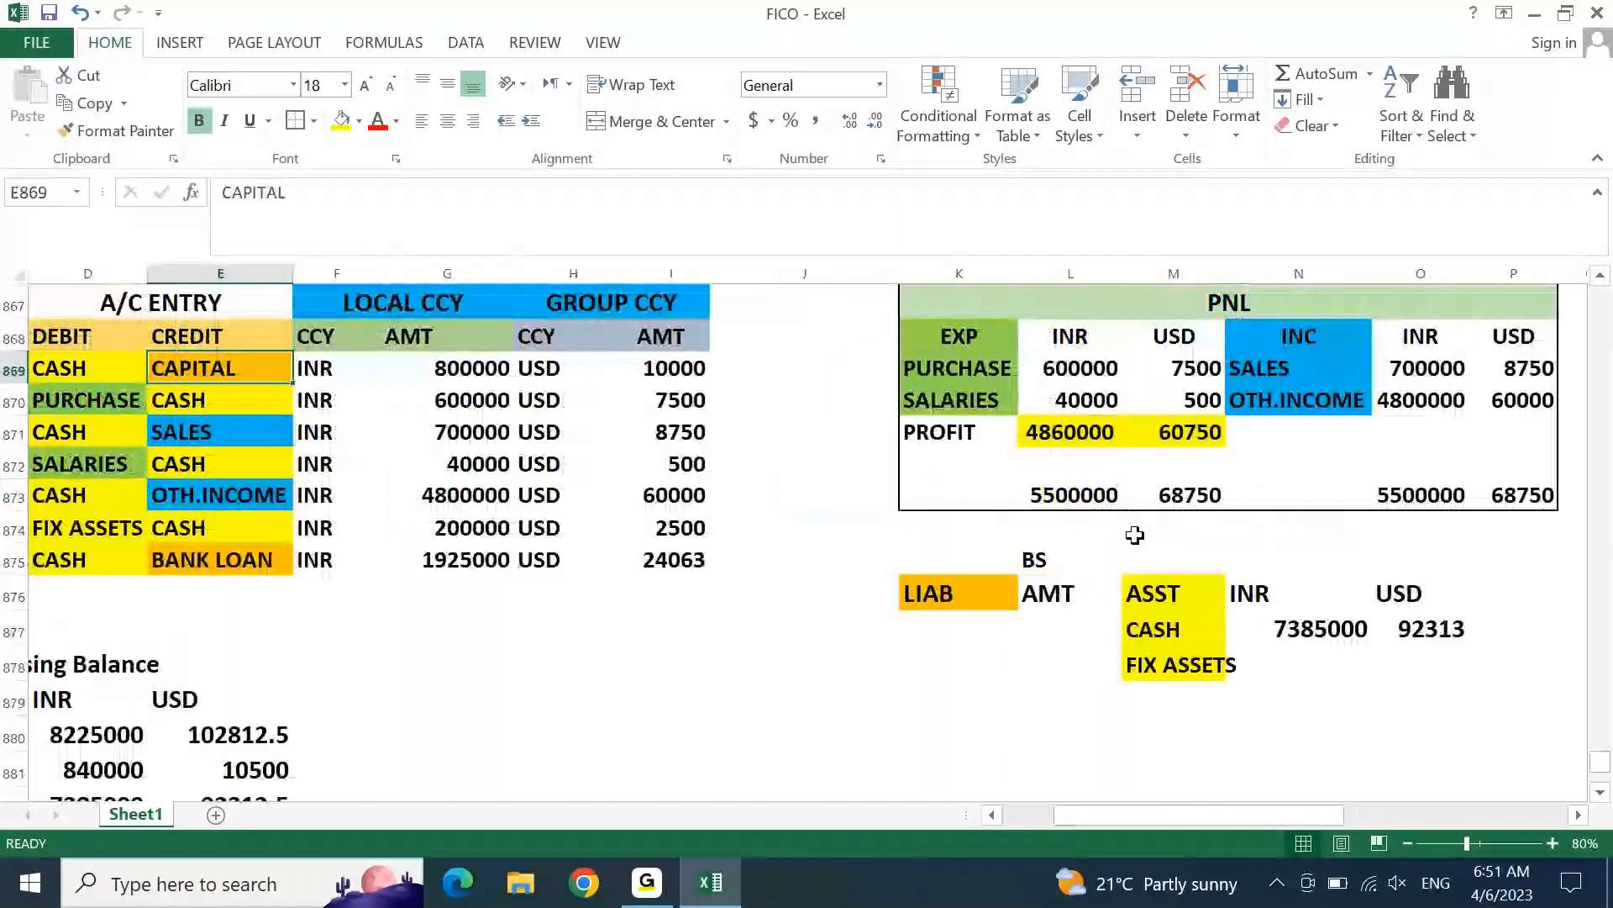
pyautogui.hotkey('ctrl', 'c')
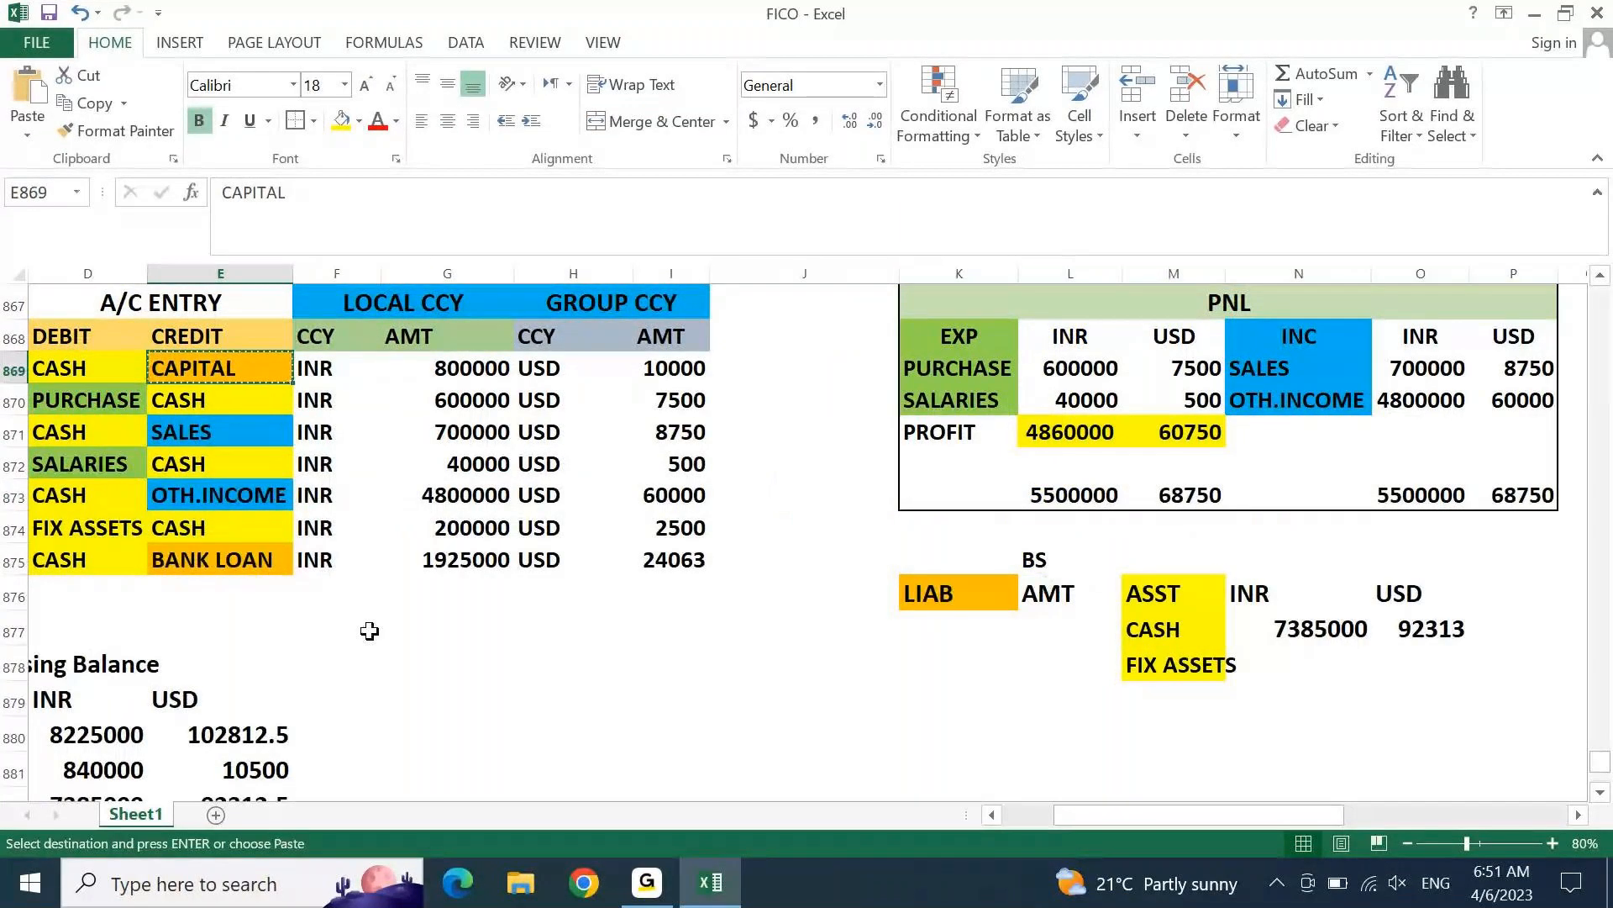
pyautogui.keyDown('ctrl'); pyautogui.click(257, 565); pyautogui.keyUp('ctrl')
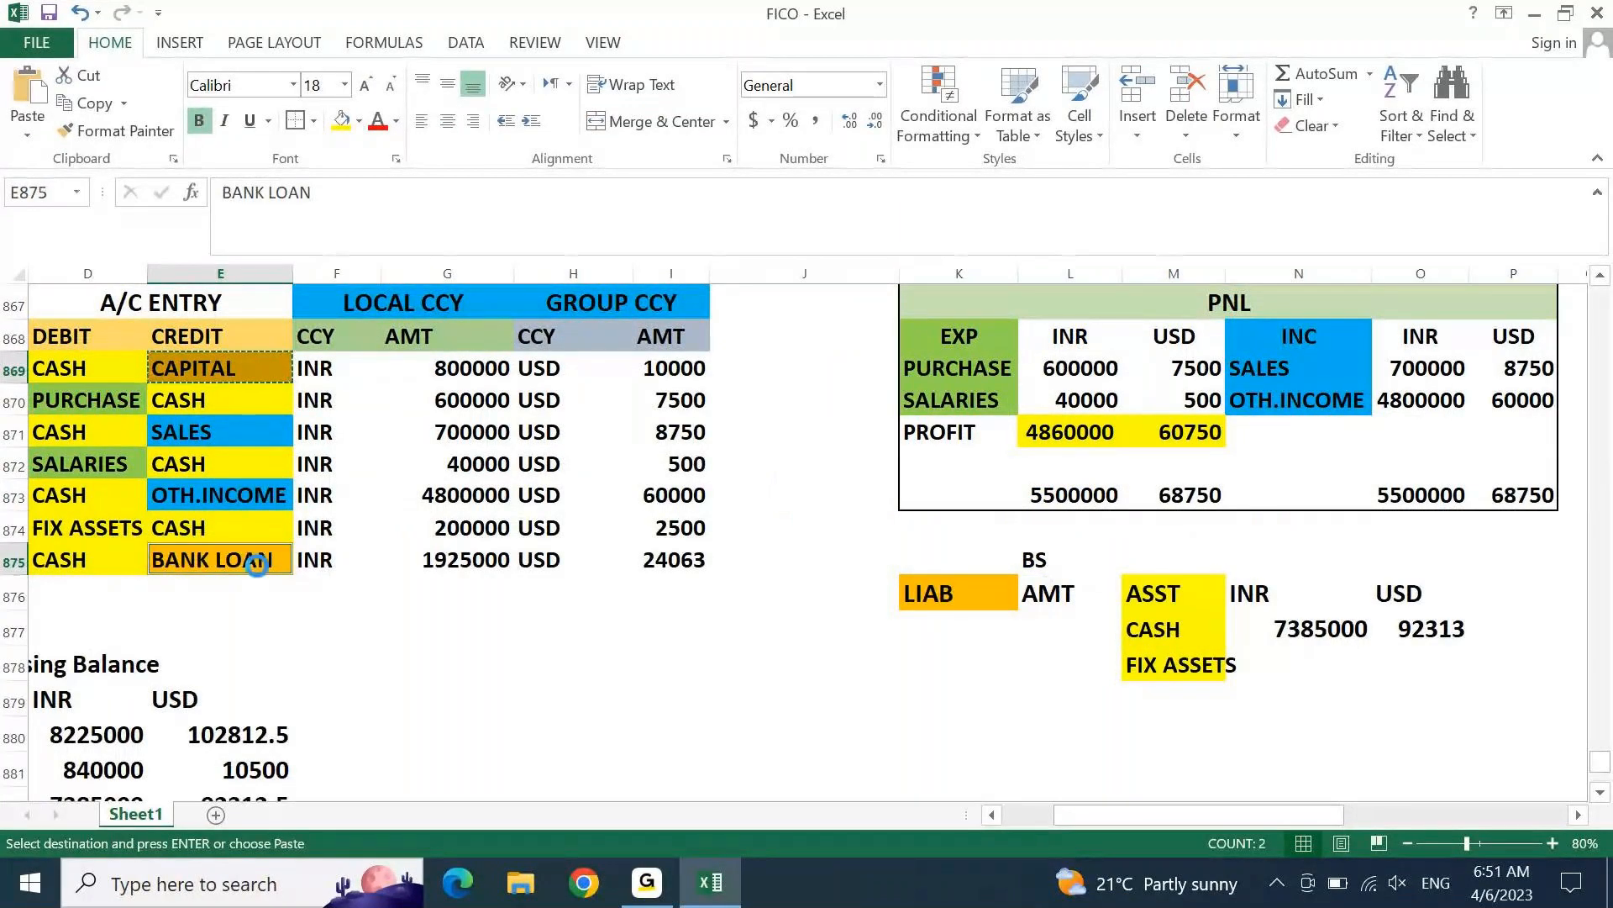
pyautogui.click(941, 629)
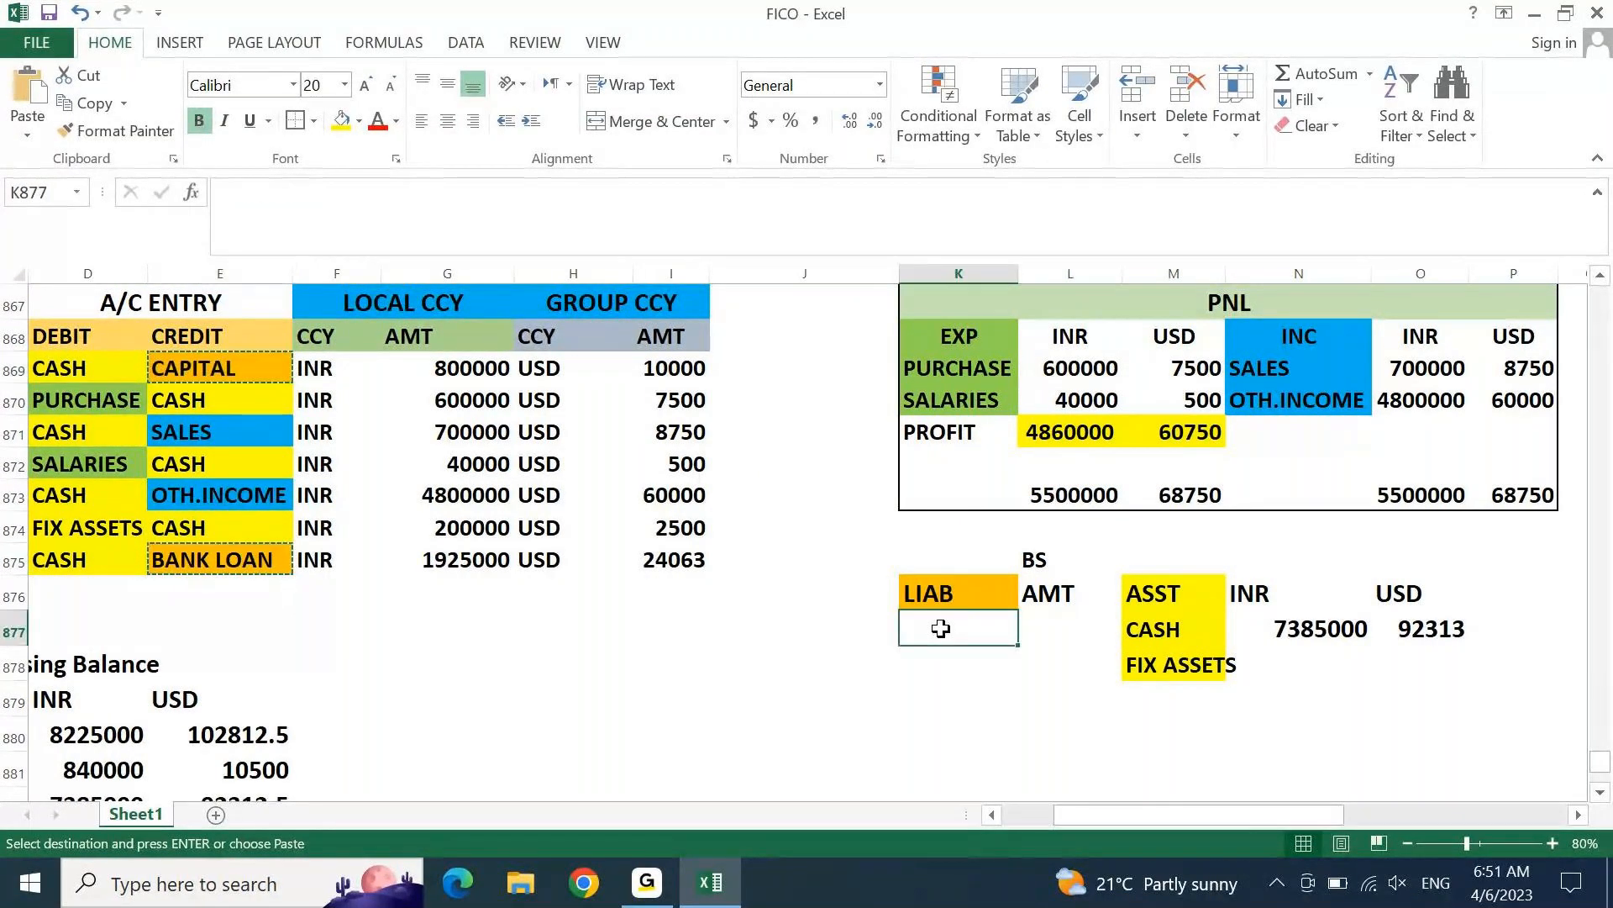
pyautogui.hotkey('ctrl', 'v')
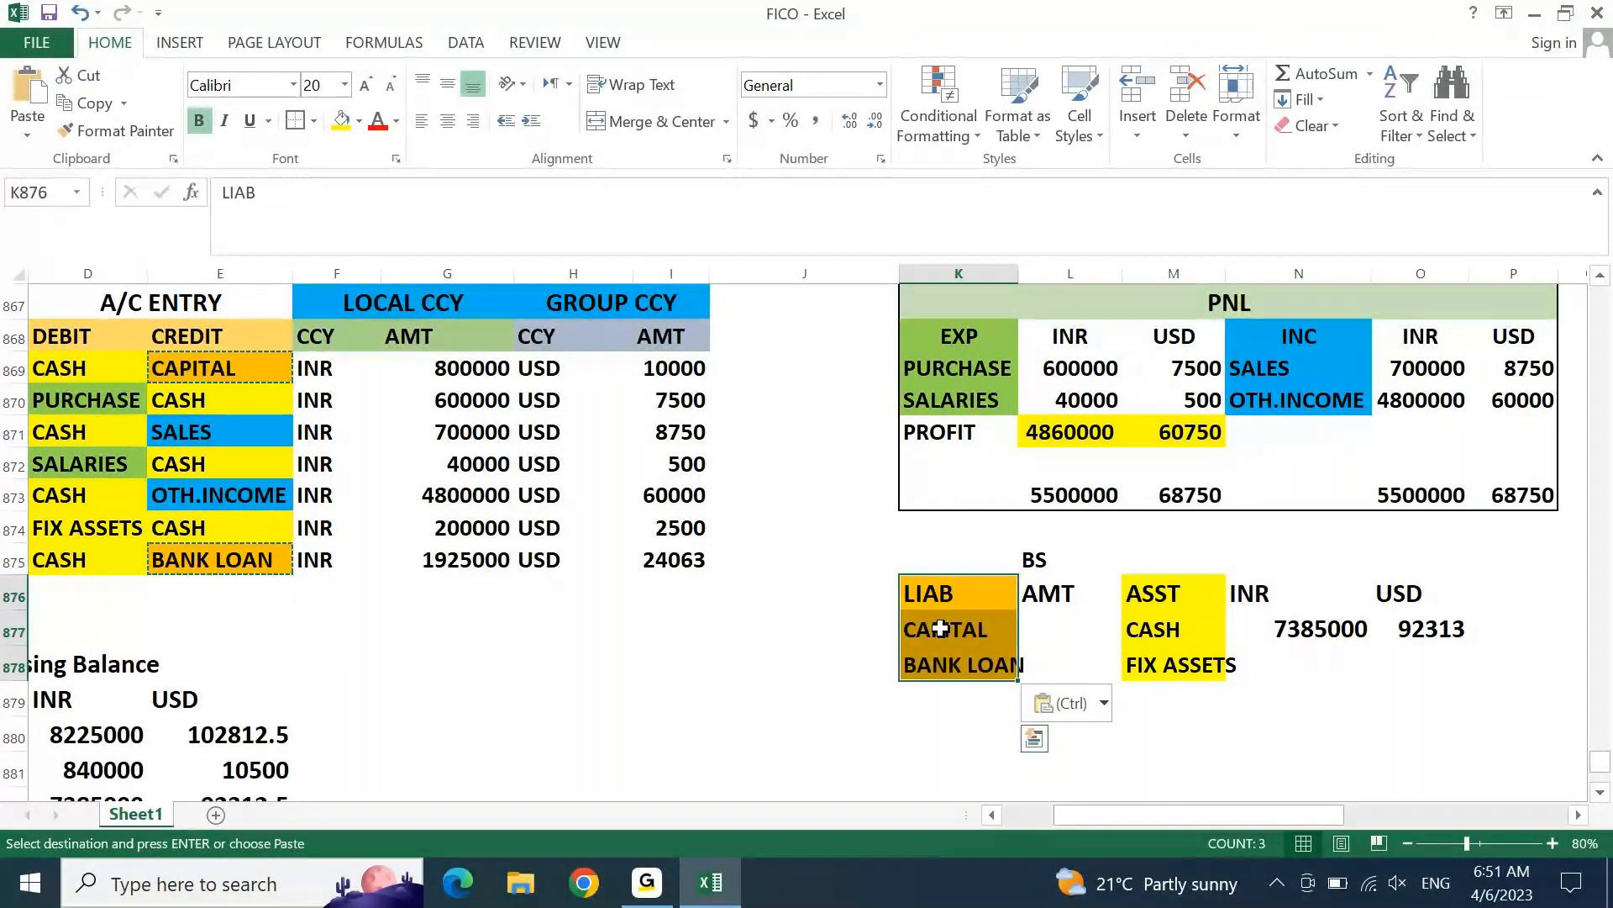
pyautogui.press('ctrl')
pyautogui.press('Escape')
# Step: Move the assets block M876:O878 with its headings one column over in the balance sheet, starting in N876
pyautogui.press('Right')
pyautogui.press('Right')
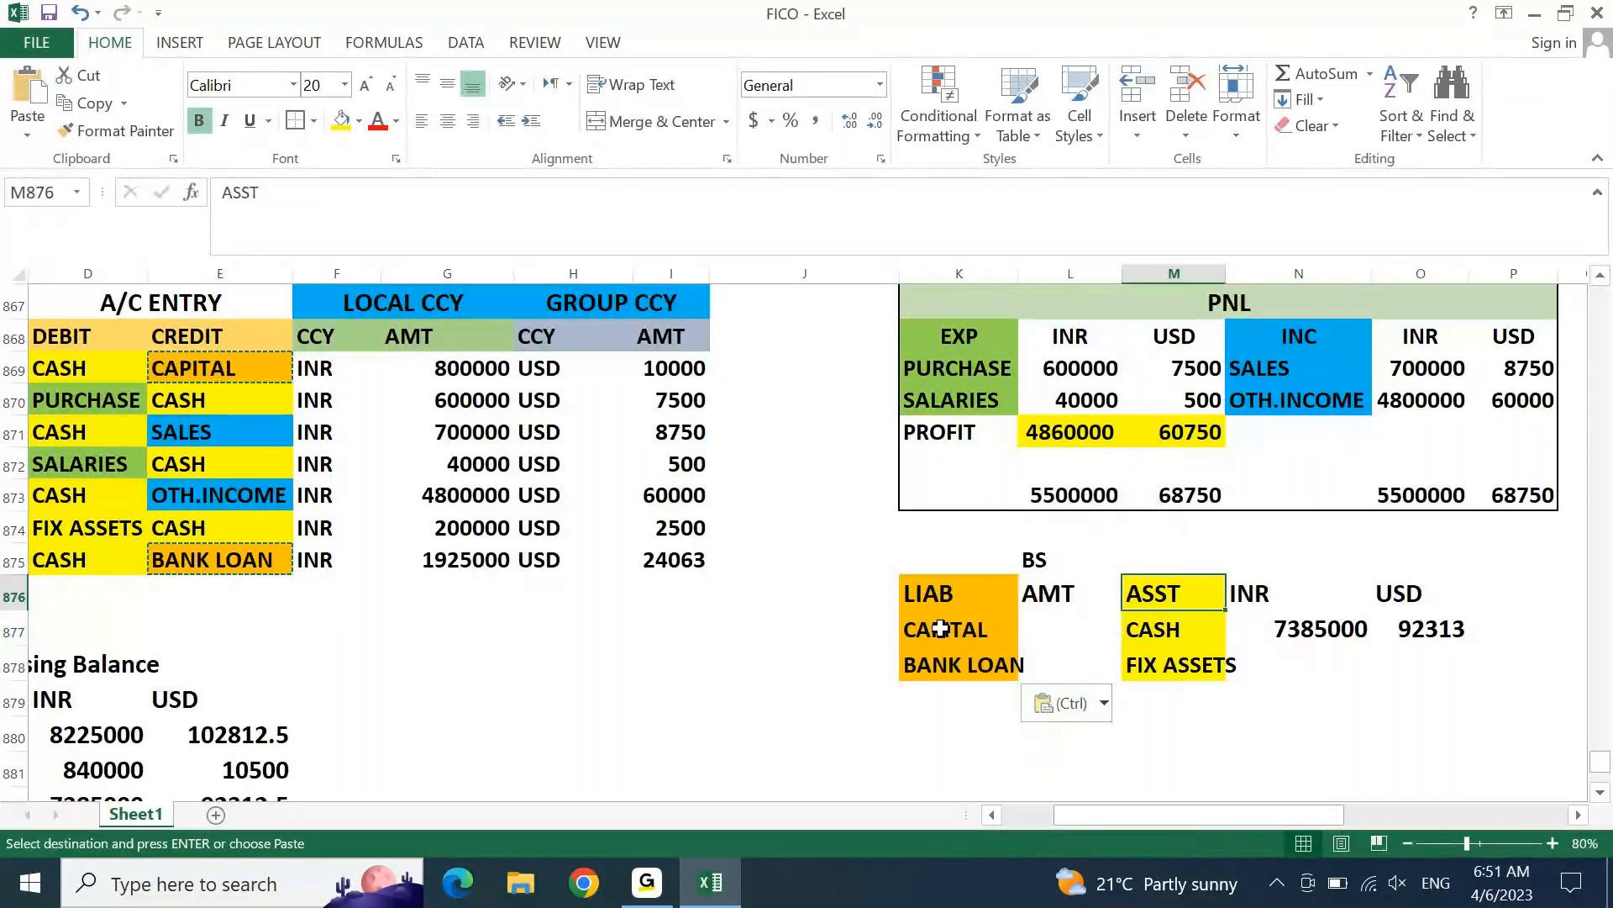
pyautogui.hotkey('shift', 'Right')
pyautogui.hotkey('shift', 'Right')
pyautogui.hotkey('shift', 'Down')
pyautogui.hotkey('shift', 'Down')
pyautogui.hotkey('ctrl', 'c')
pyautogui.press('Right')
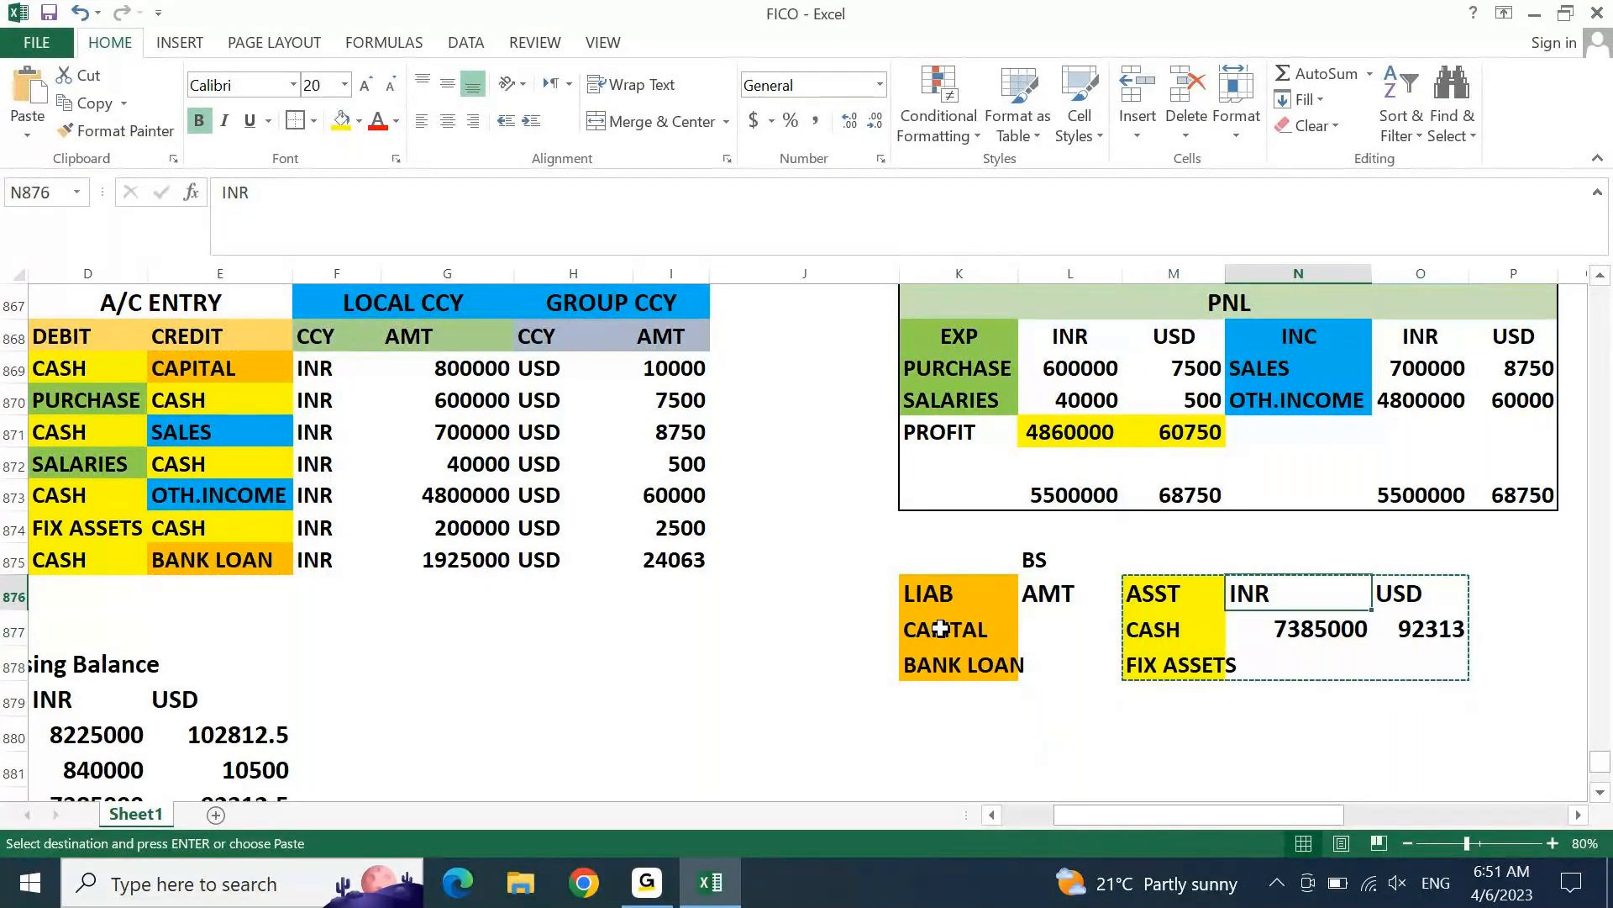
pyautogui.hotkey('ctrl', 'v')
# Step: Replace the AMT heading in L876 with INR and add a USD heading in M876 for the liabilities side
pyautogui.press('Left')
pyautogui.press('Left')
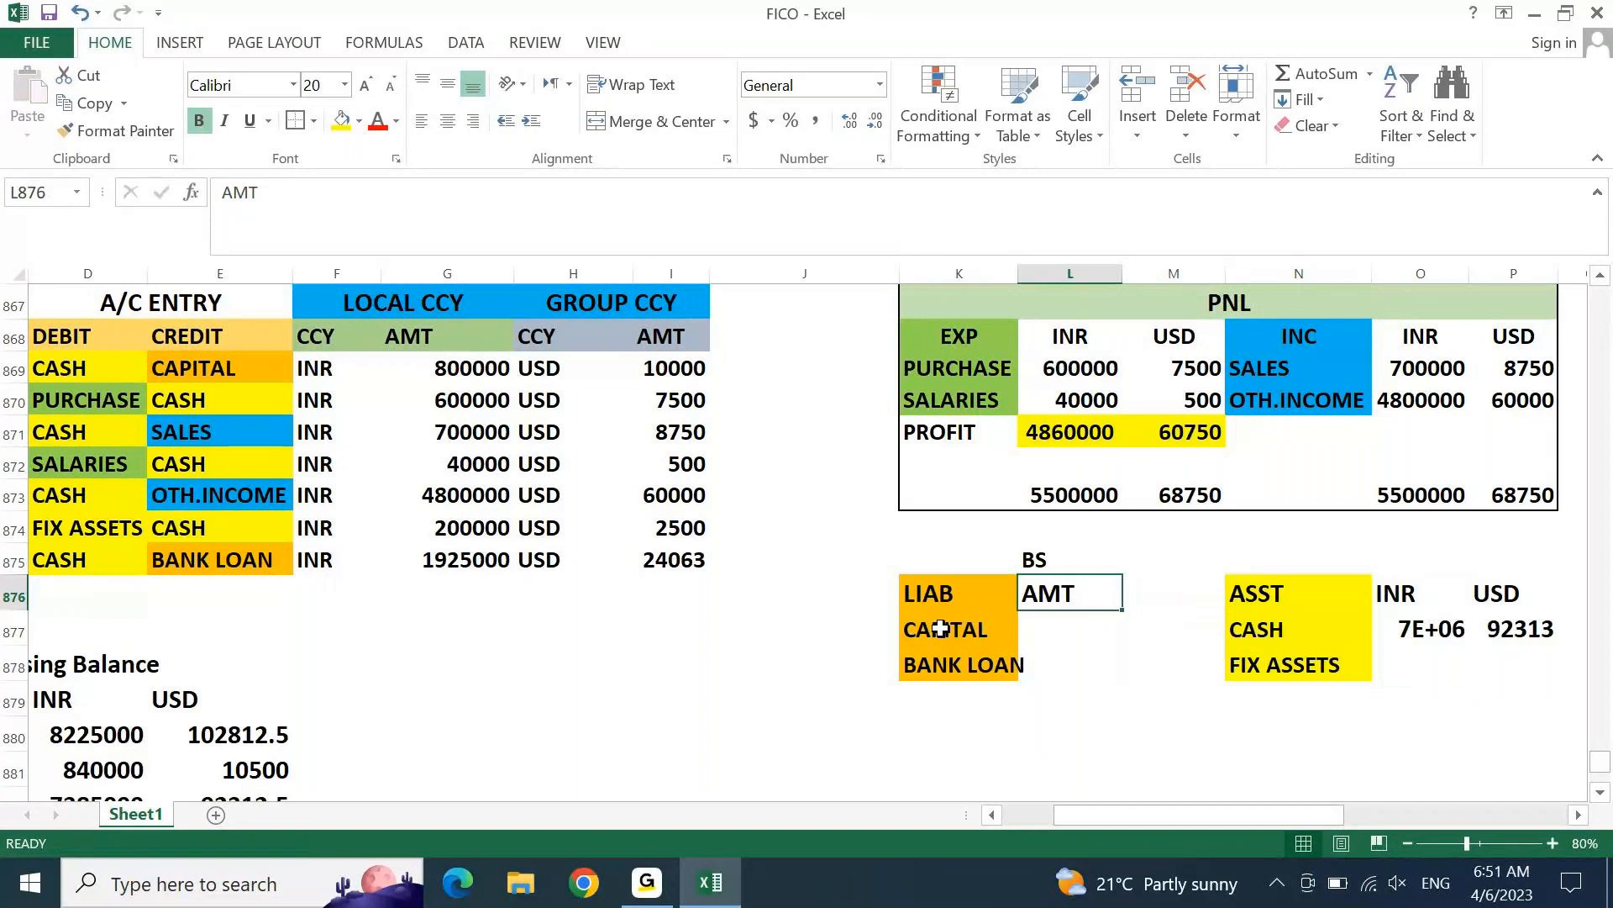
pyautogui.write('INR')
pyautogui.press('Right')
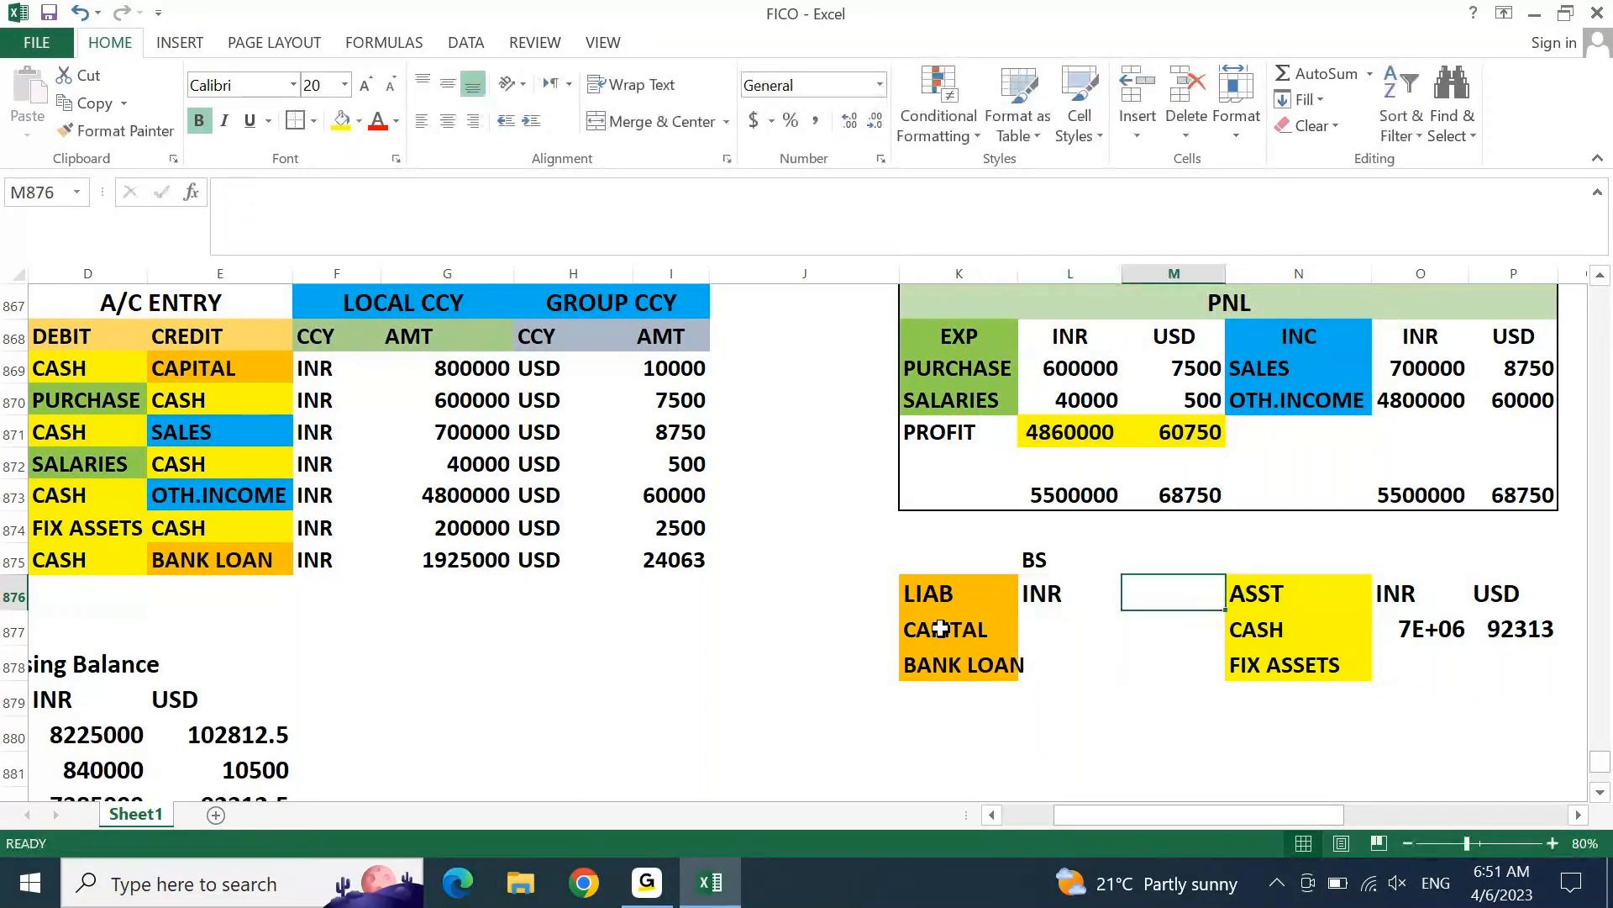
pyautogui.write('US')
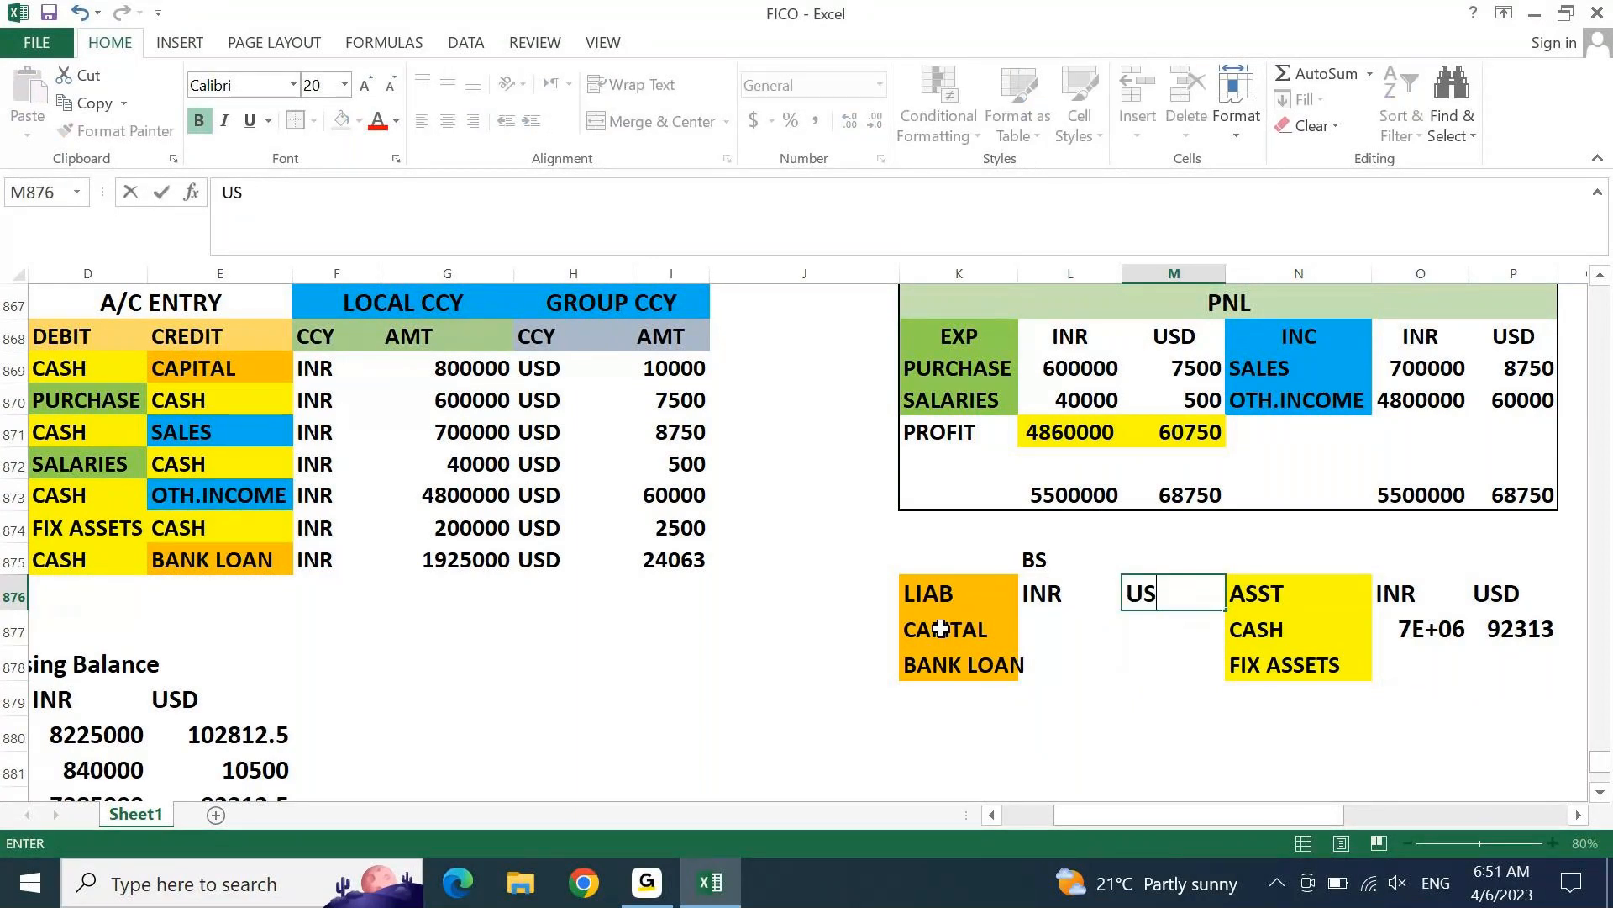
pyautogui.write('D')
pyautogui.press('Return')
# Step: Widen column O to fit the INR amount of CASH in O877
pyautogui.press('Right')
pyautogui.press('Right')
pyautogui.press('Left')
pyautogui.press('Left')
pyautogui.press('Left')
pyautogui.press('Left')
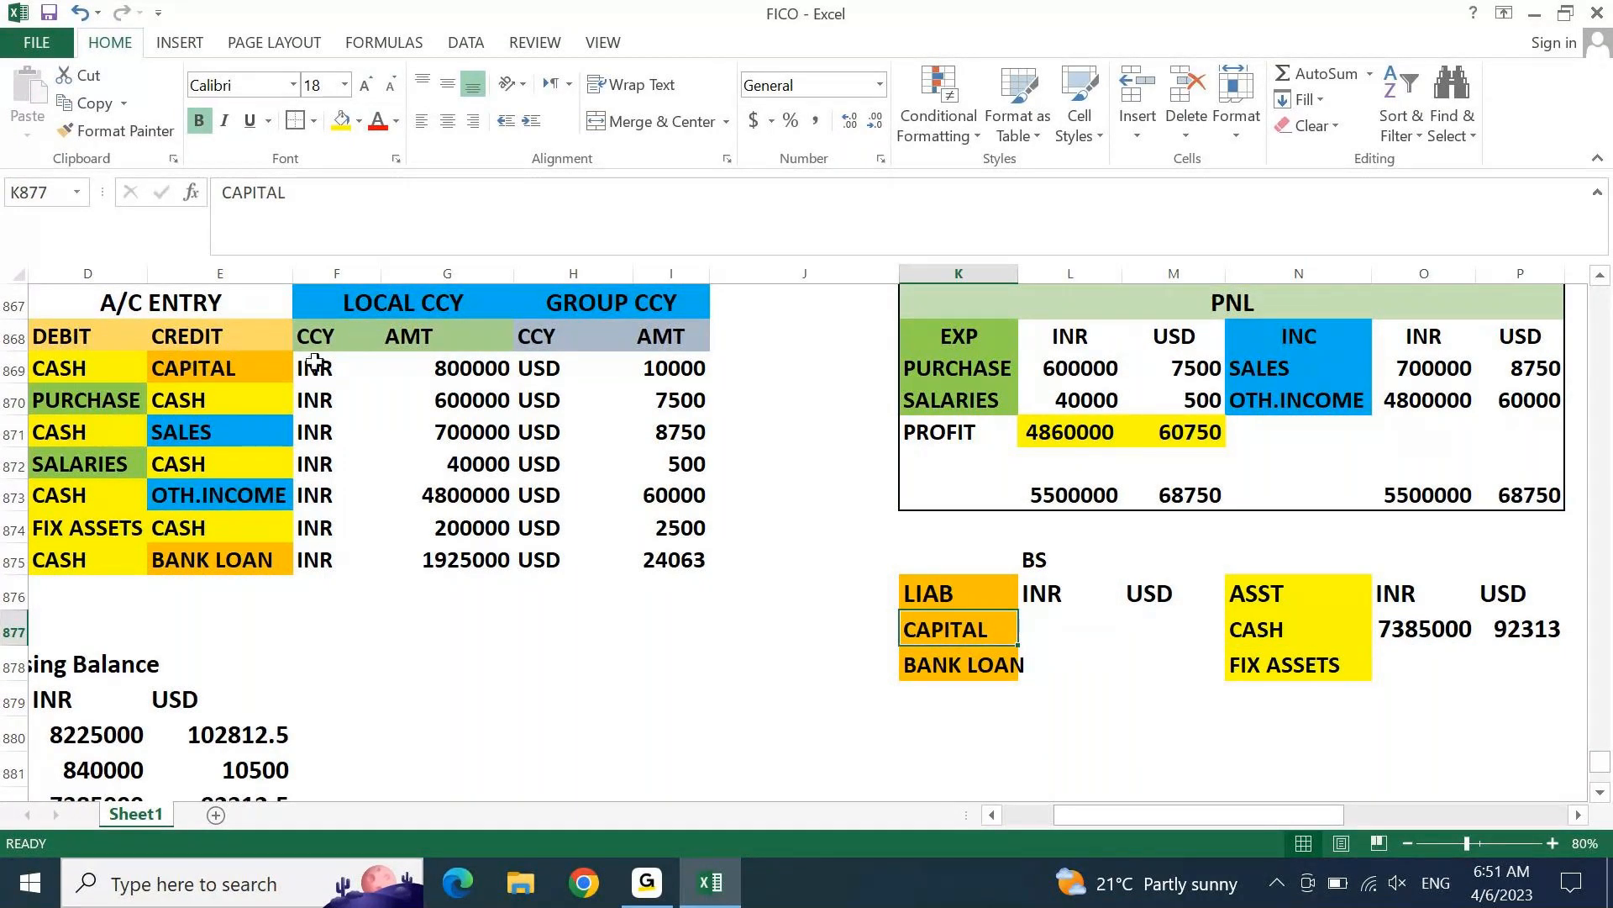
# Step: Copy the CAPITAL amounts in INR and USD from G869 and I869 into L877:M877
pyautogui.click(458, 372)
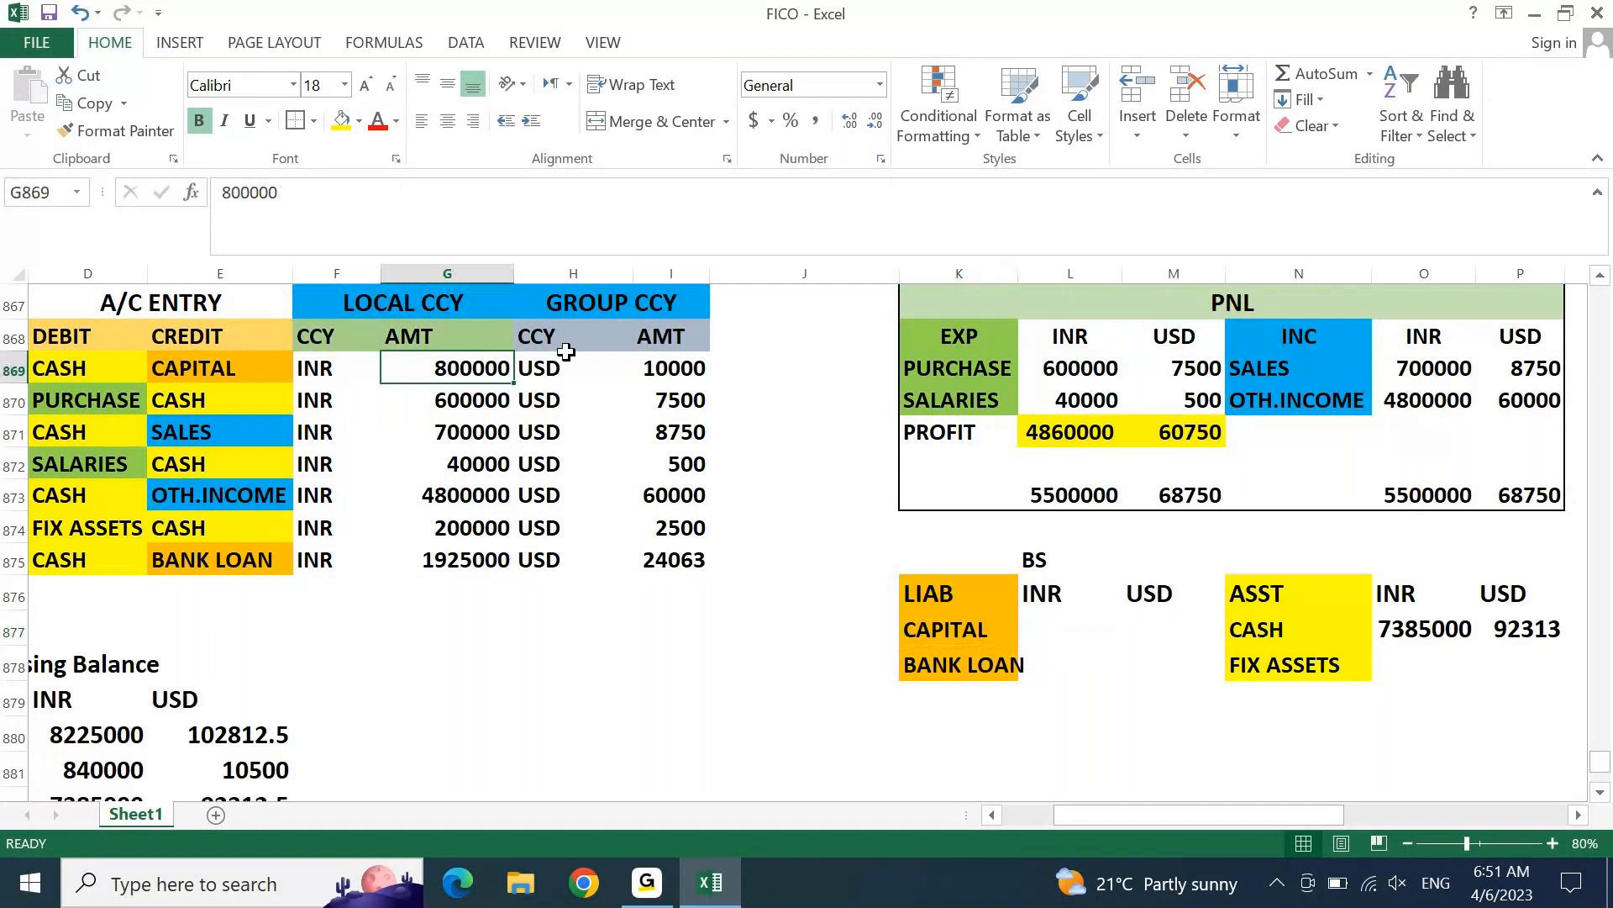
pyautogui.keyDown('ctrl'); pyautogui.click(644, 375); pyautogui.keyUp('ctrl')
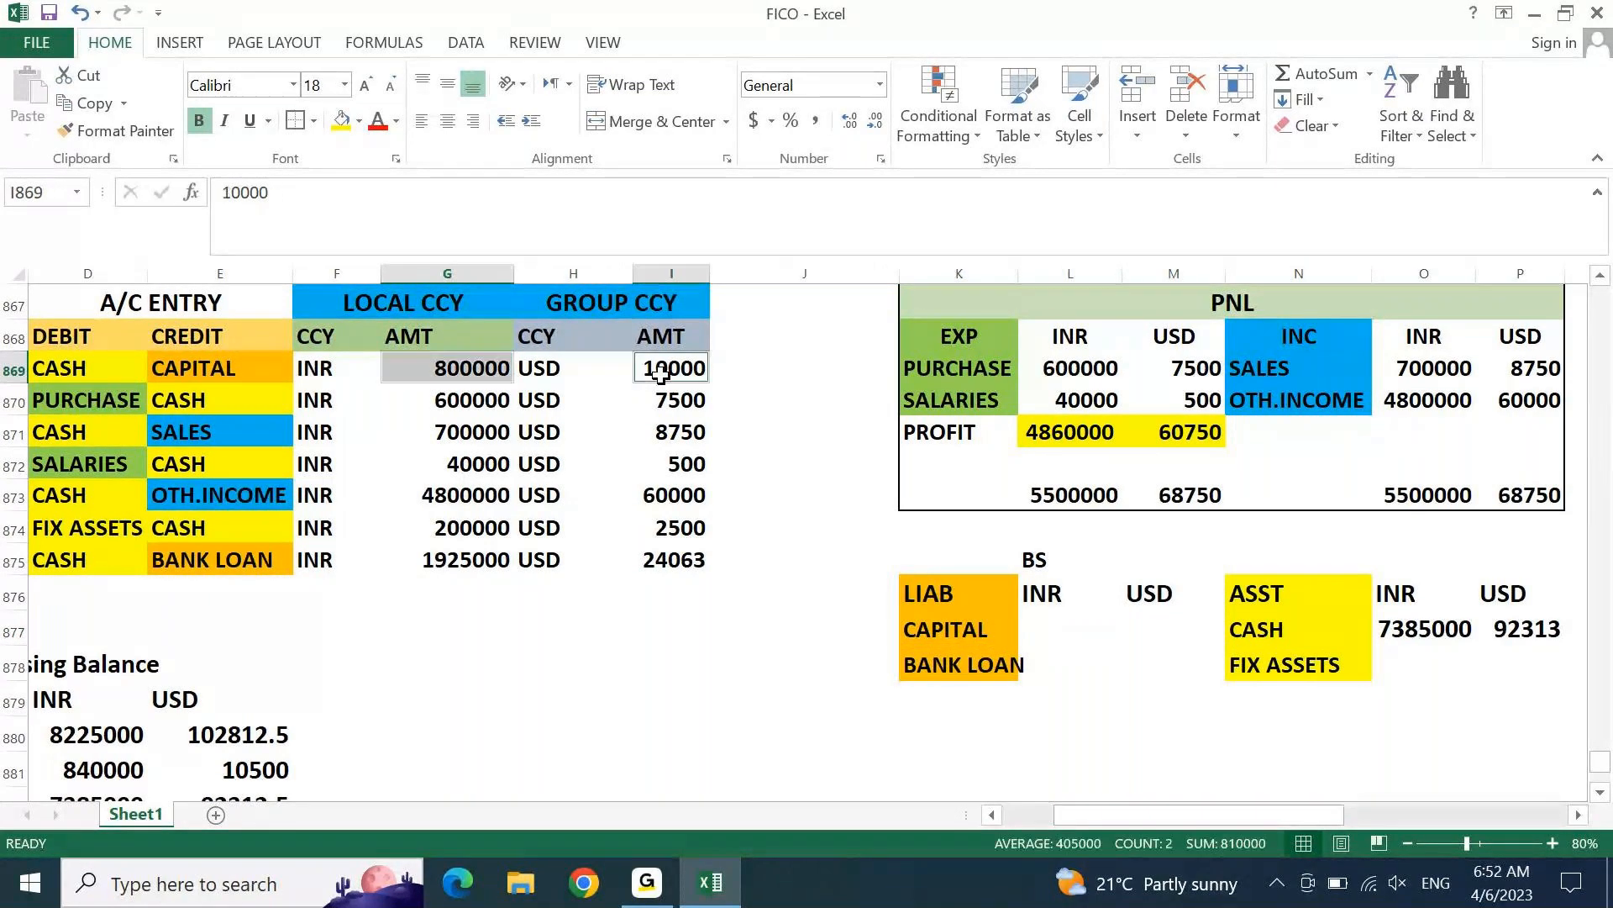
pyautogui.hotkey('ctrl', 'c')
pyautogui.click(1051, 626)
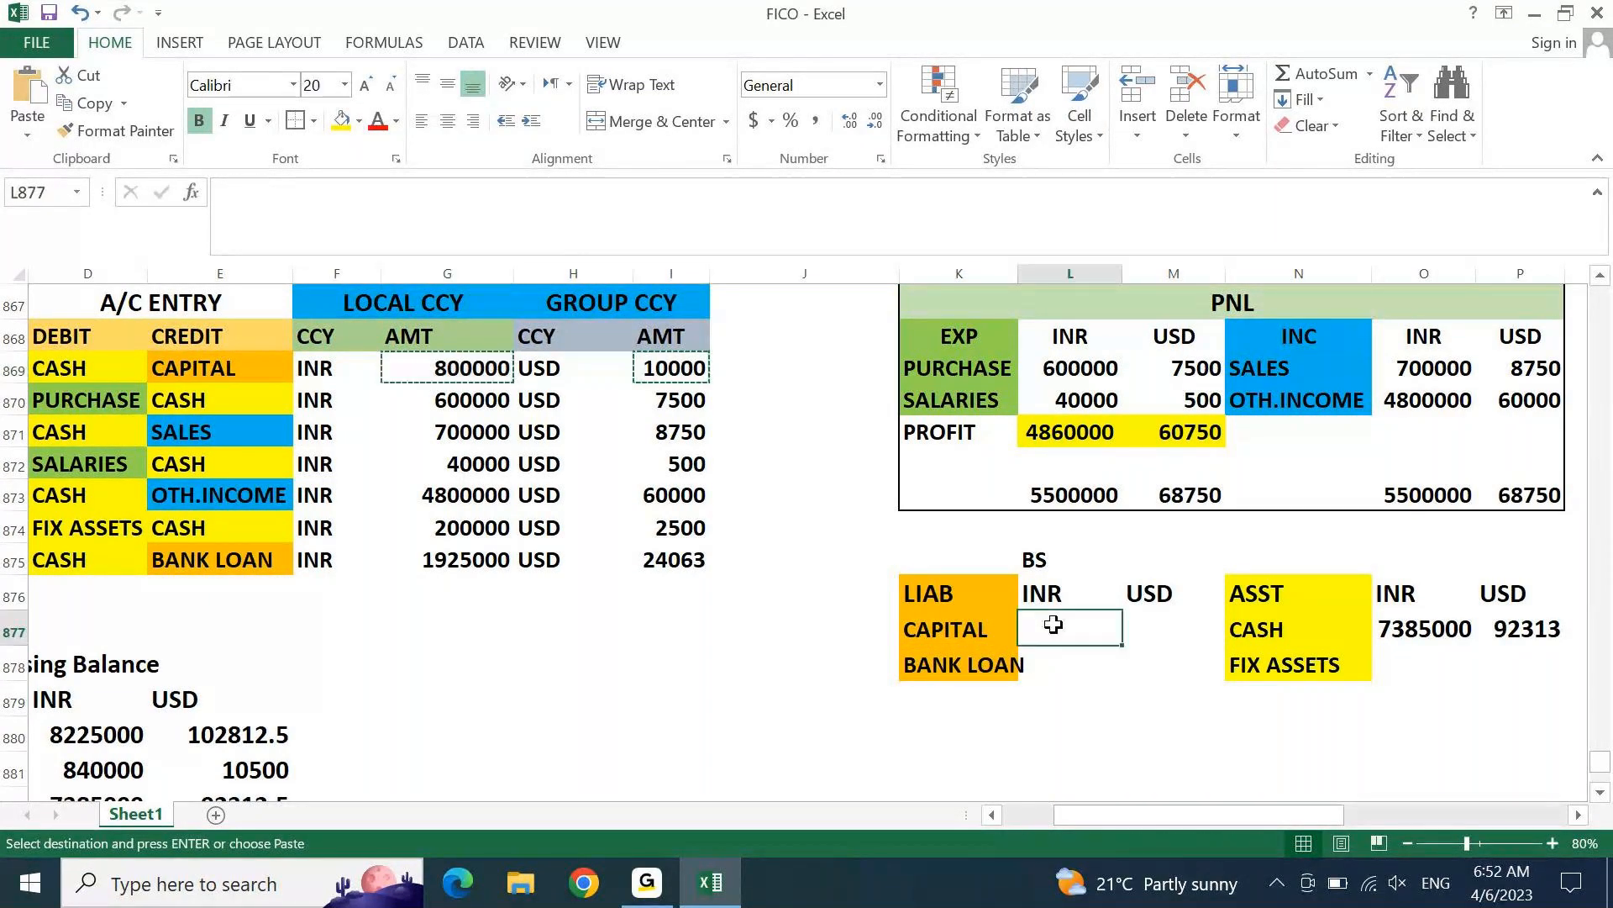
pyautogui.hotkey('ctrl', 'v')
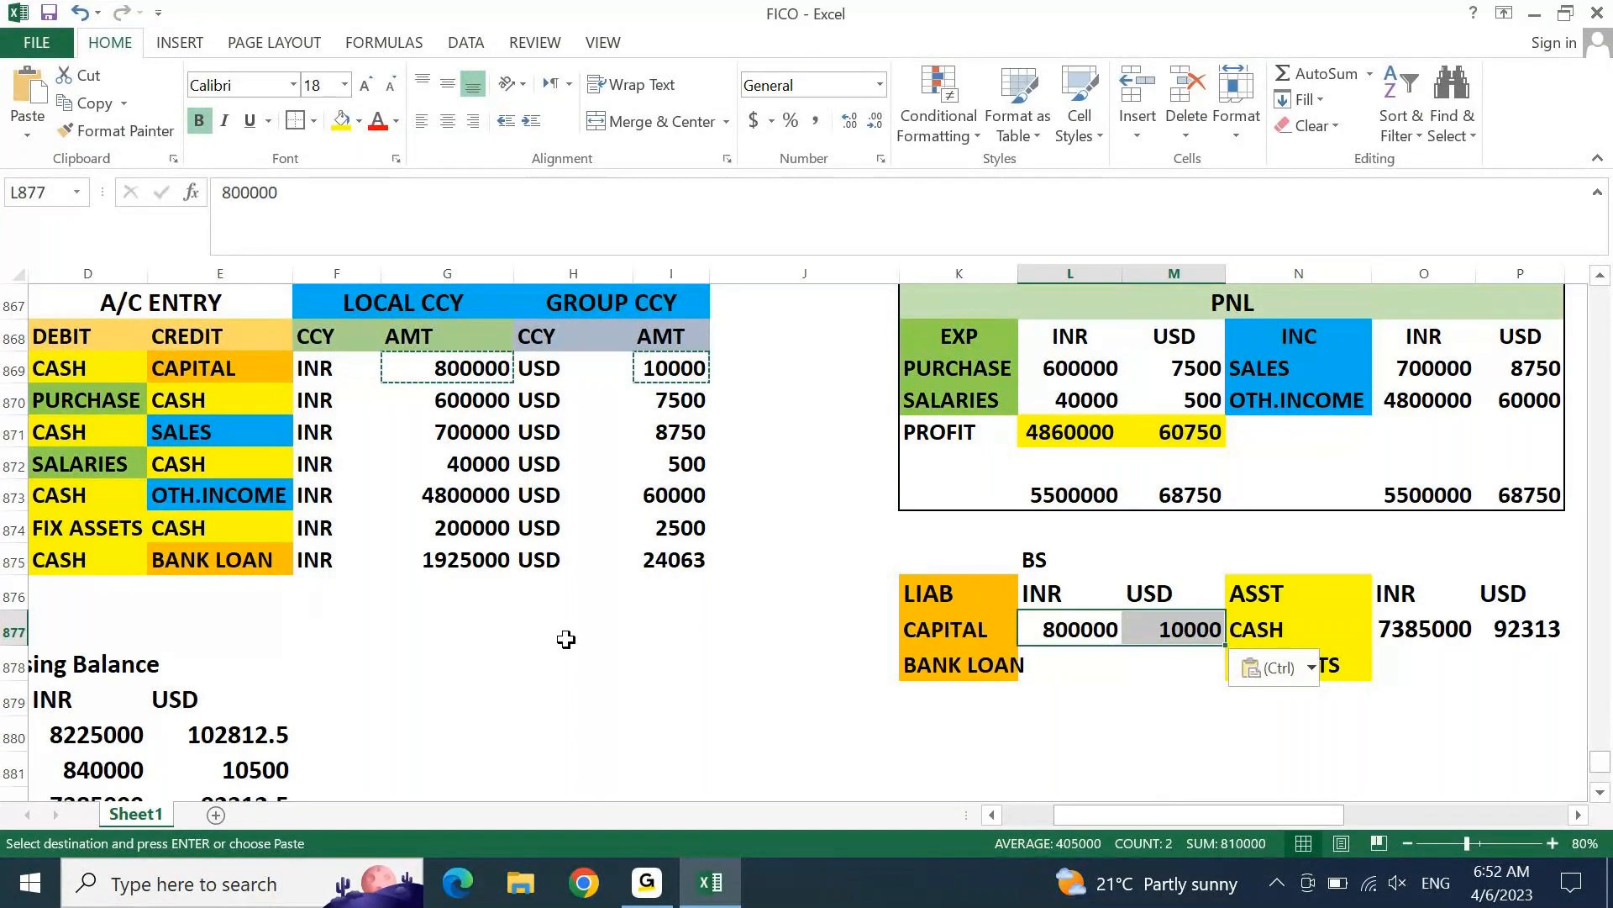
# Step: Copy the BANK LOAN amounts in INR and USD from G875 and I875 into L878:M878
pyautogui.click(490, 565)
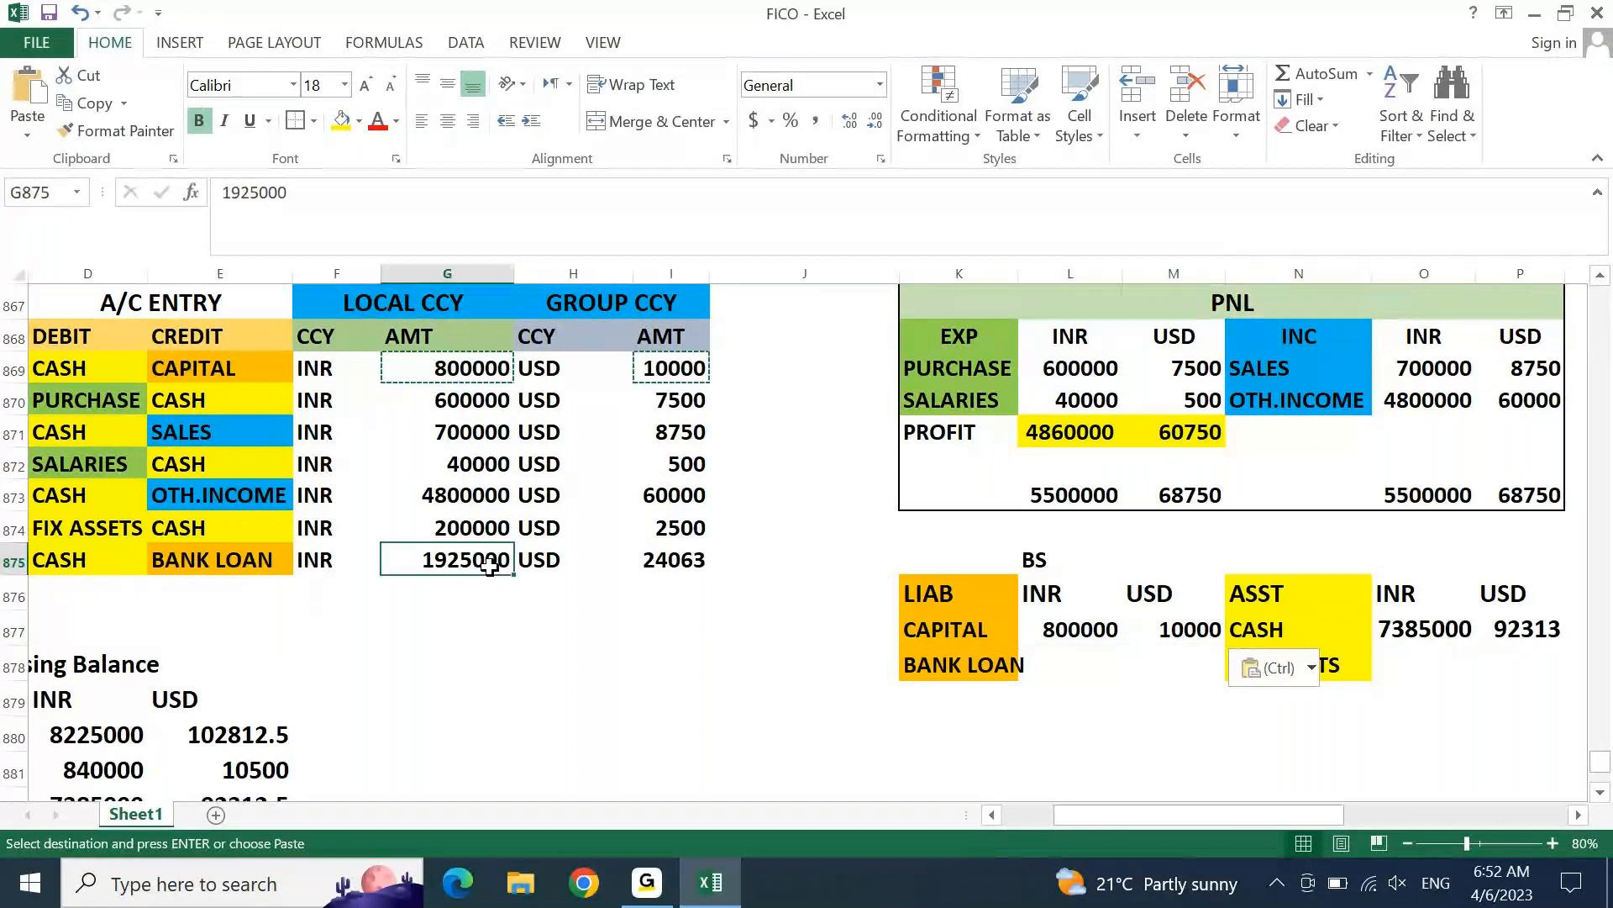
pyautogui.keyDown('ctrl'); pyautogui.click(661, 562); pyautogui.keyUp('ctrl')
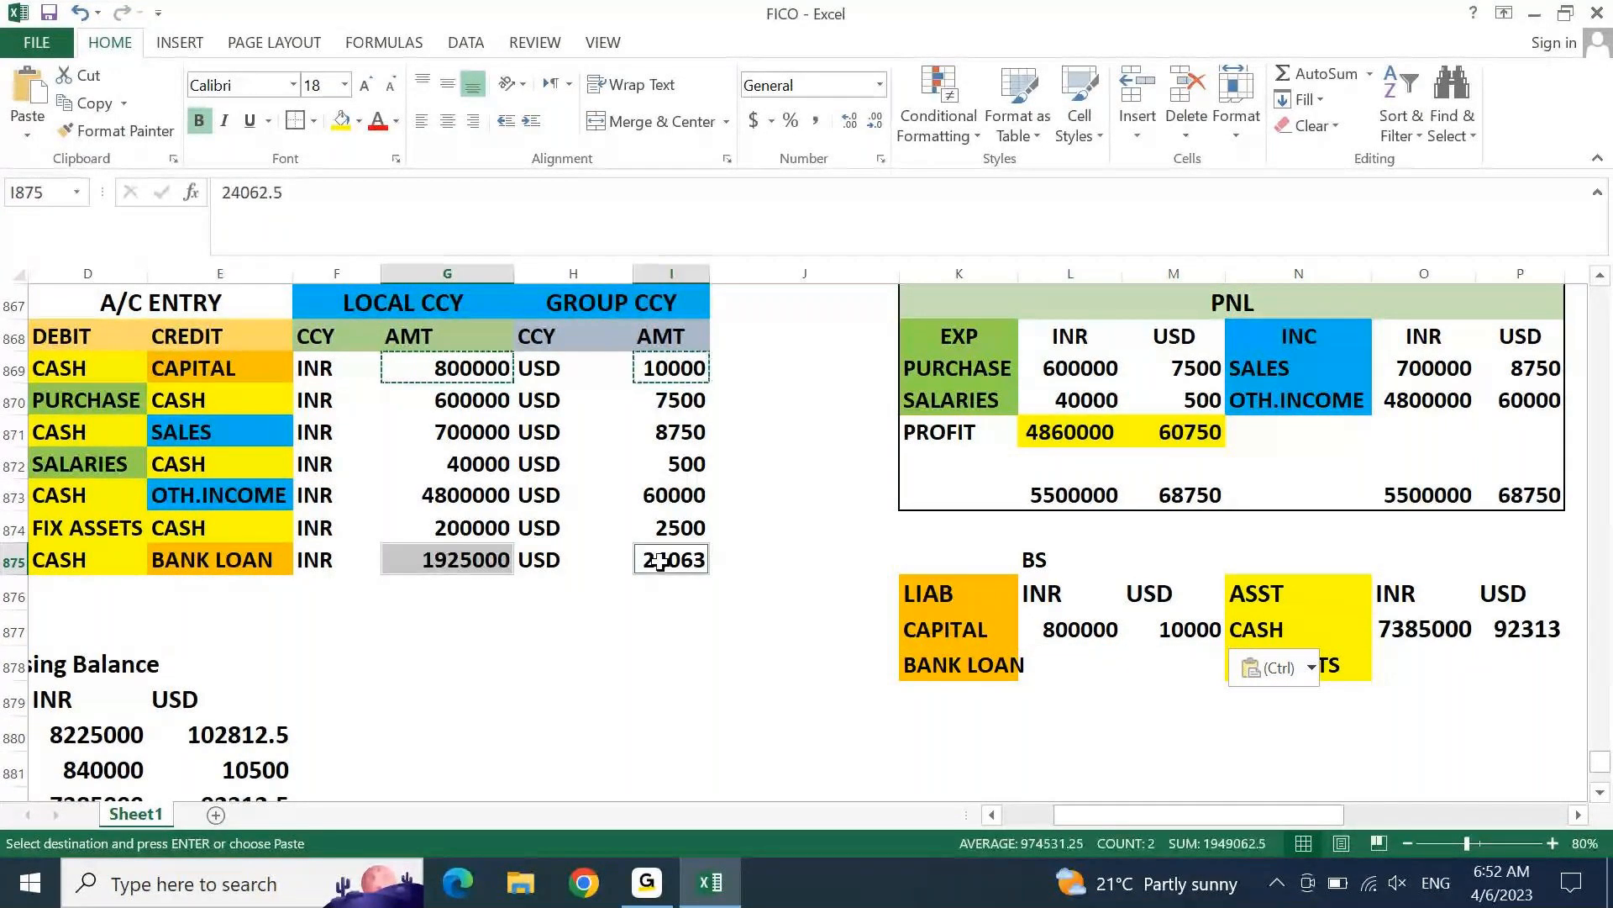
pyautogui.hotkey('ctrl', 'c')
pyautogui.click(1067, 653)
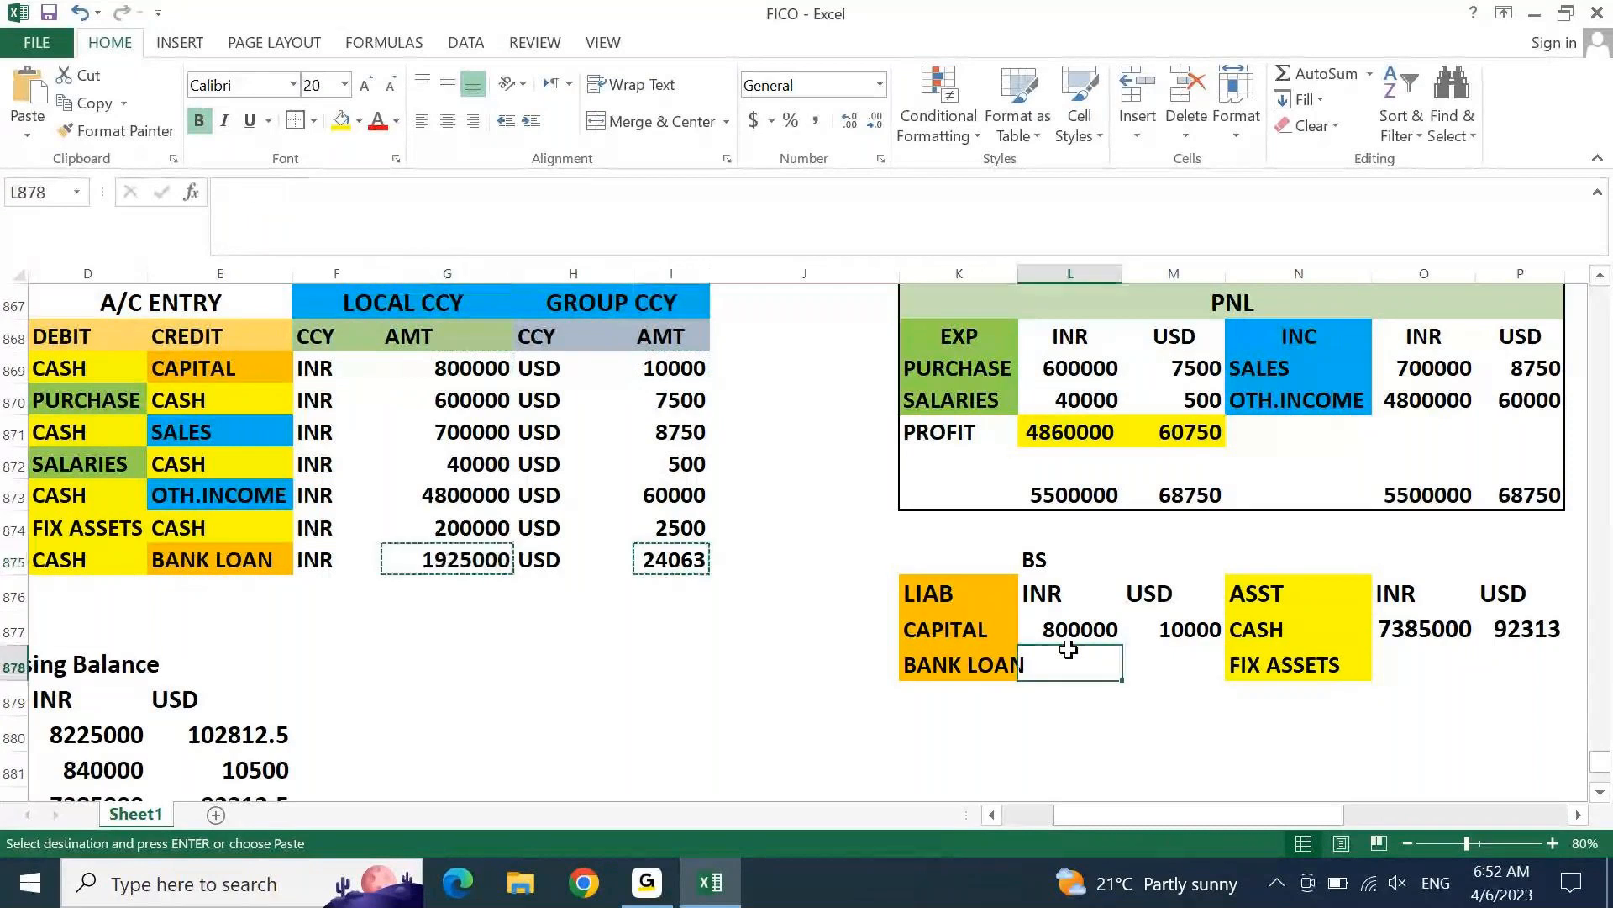
pyautogui.hotkey('ctrl', 'v')
pyautogui.press('Escape')
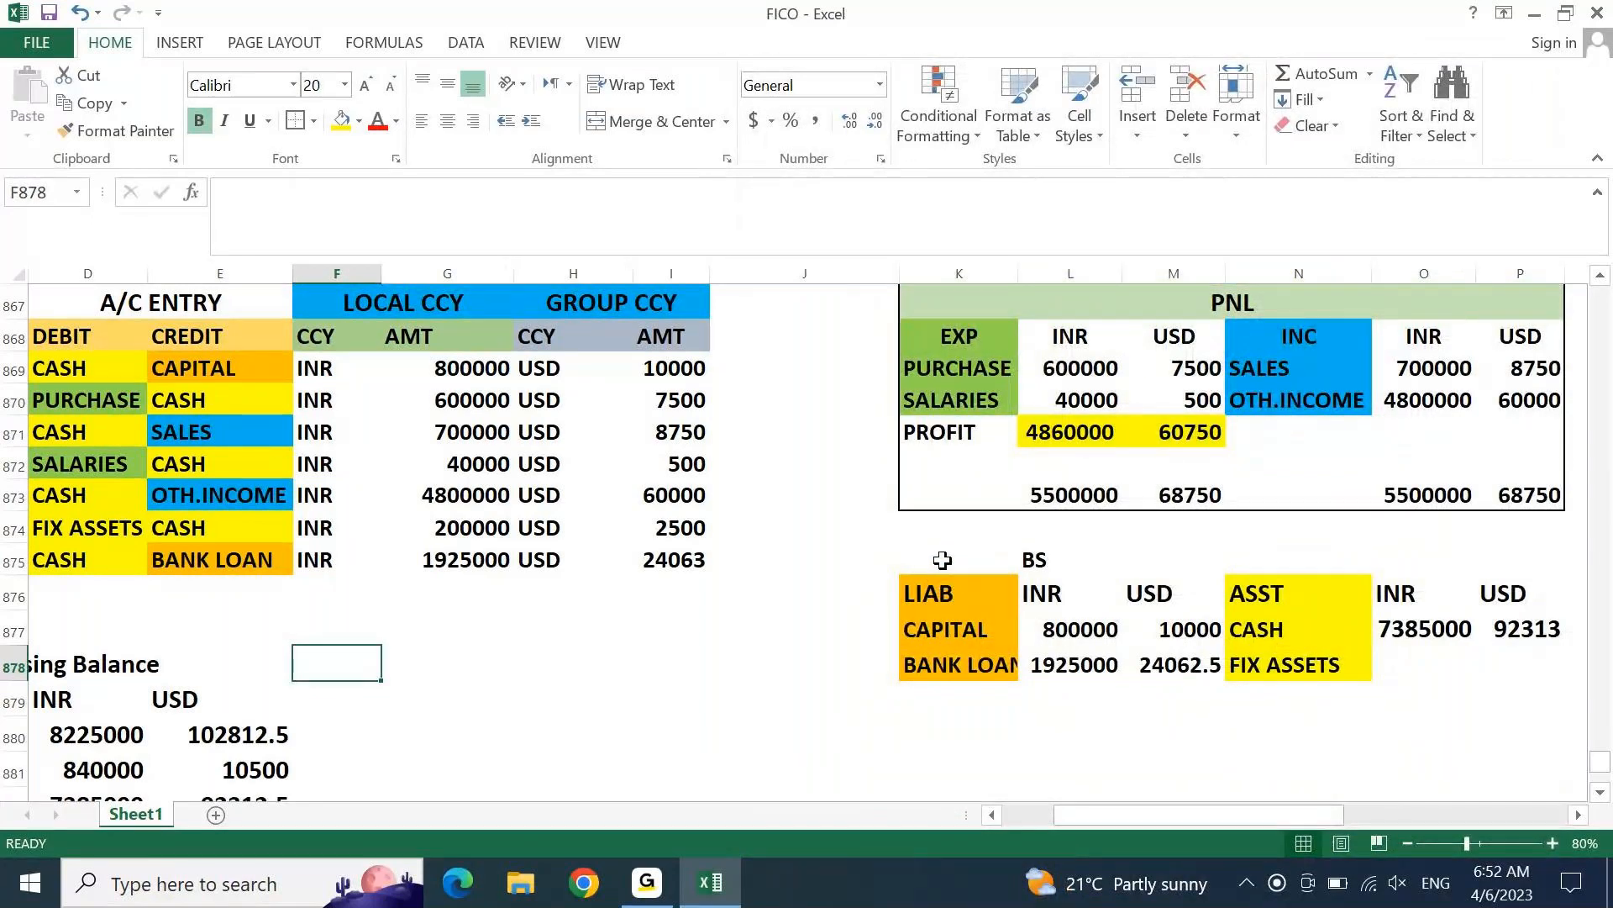
# Step: Merge and center the BS title across K875:P875 and fill it with light green
pyautogui.moveTo(940, 559); pyautogui.dragTo(1544, 560)
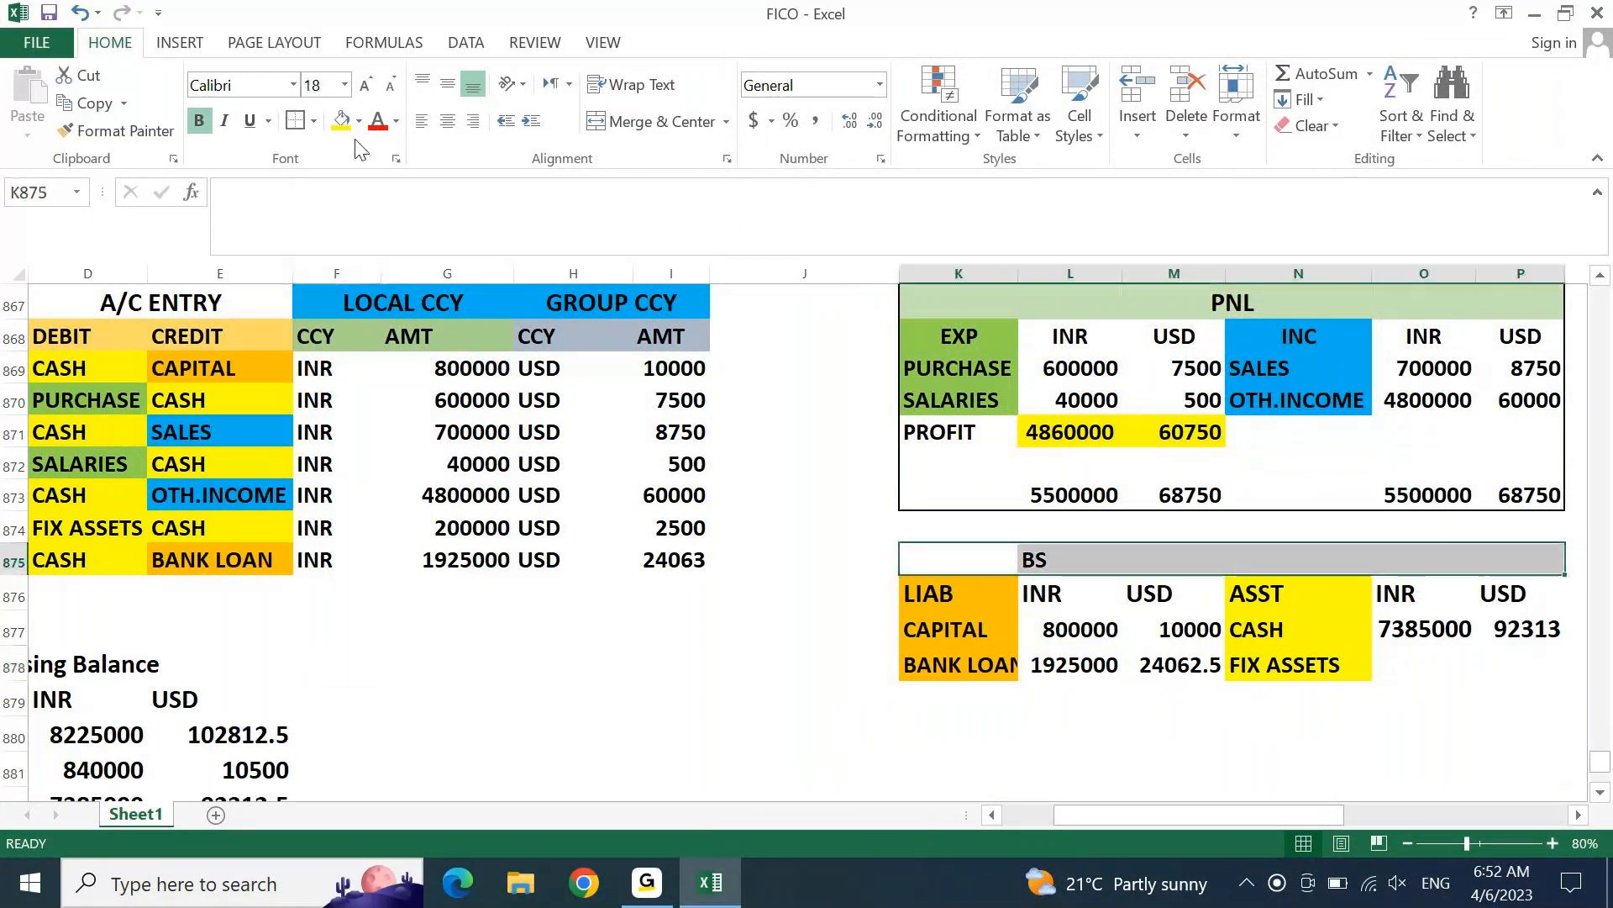
pyautogui.click(694, 126)
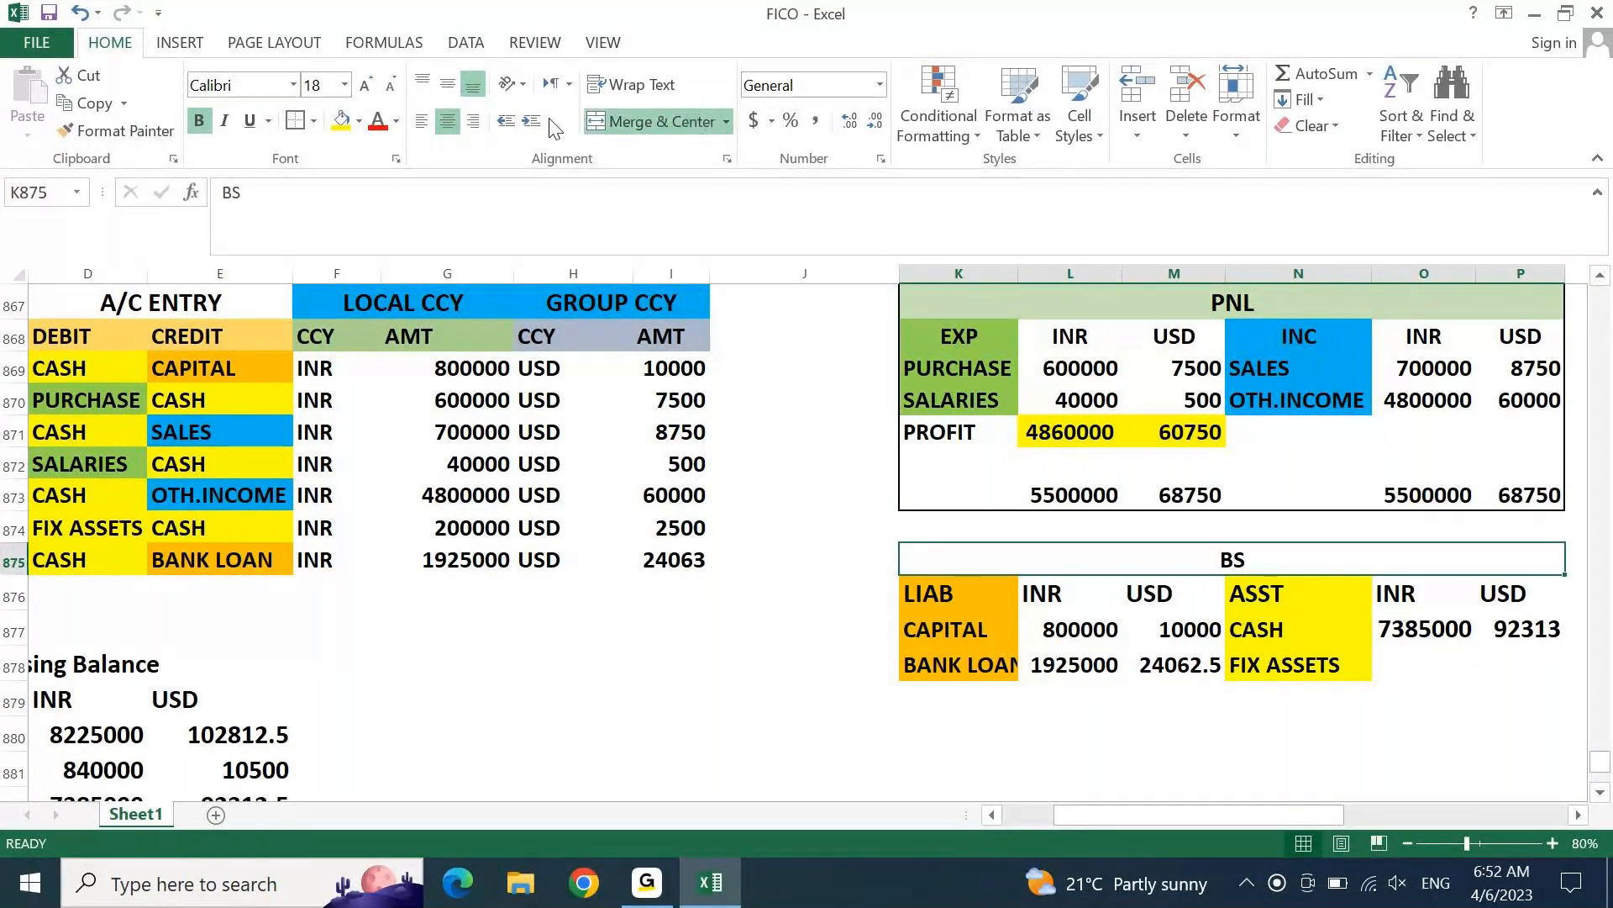
pyautogui.click(359, 122)
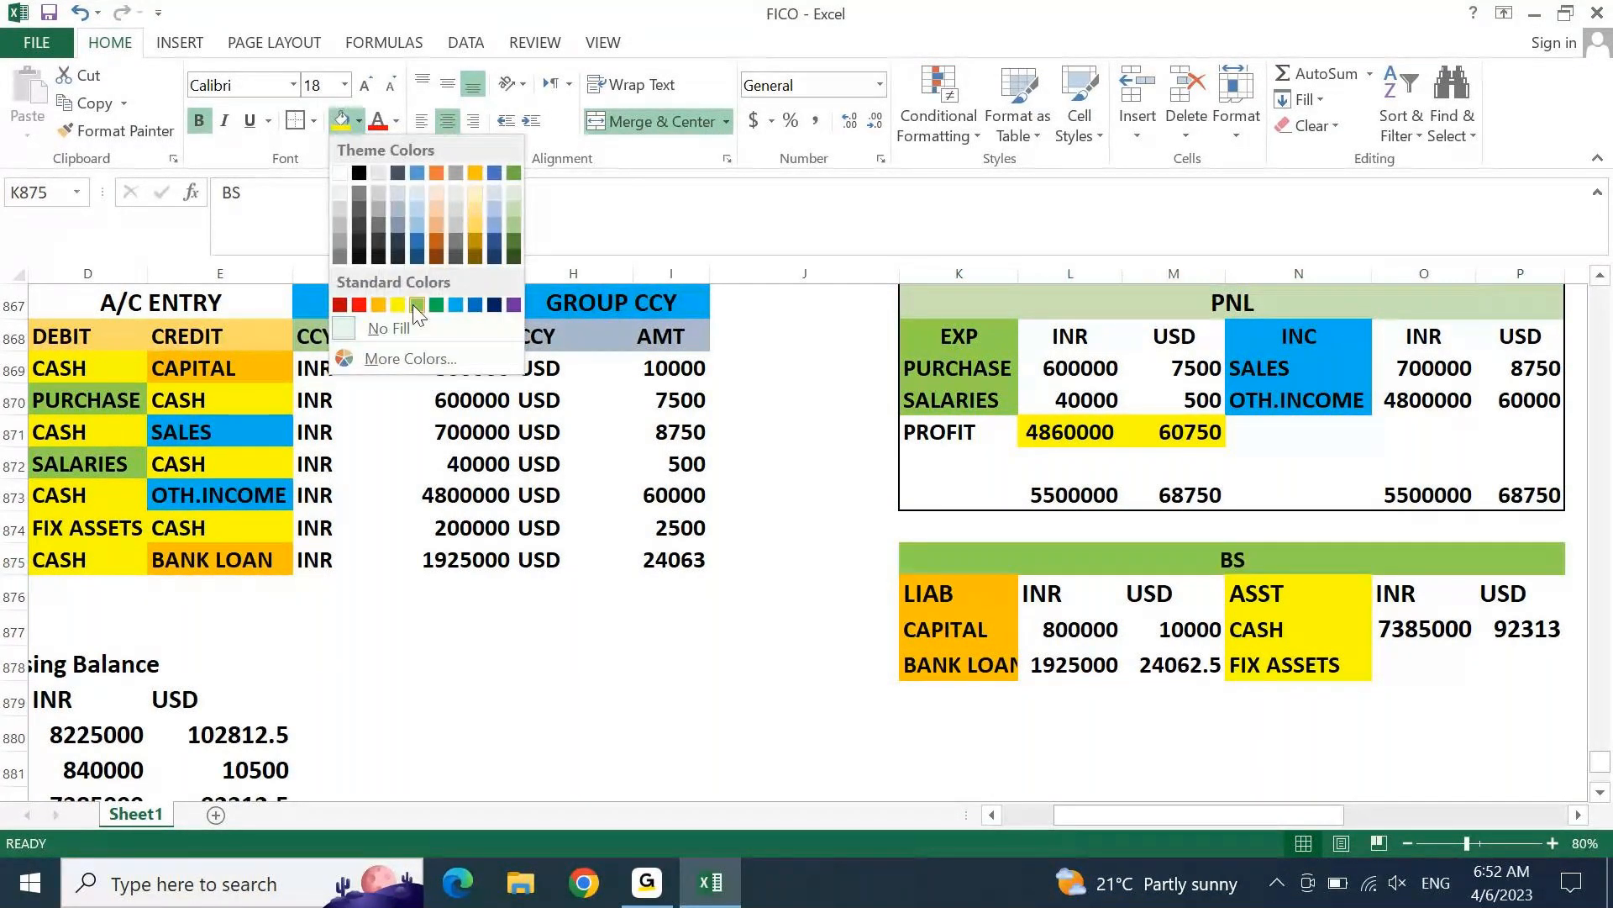
pyautogui.click(411, 304)
# Step: AutoFit column K to the BANK LOAN label in K878
pyautogui.click(815, 604)
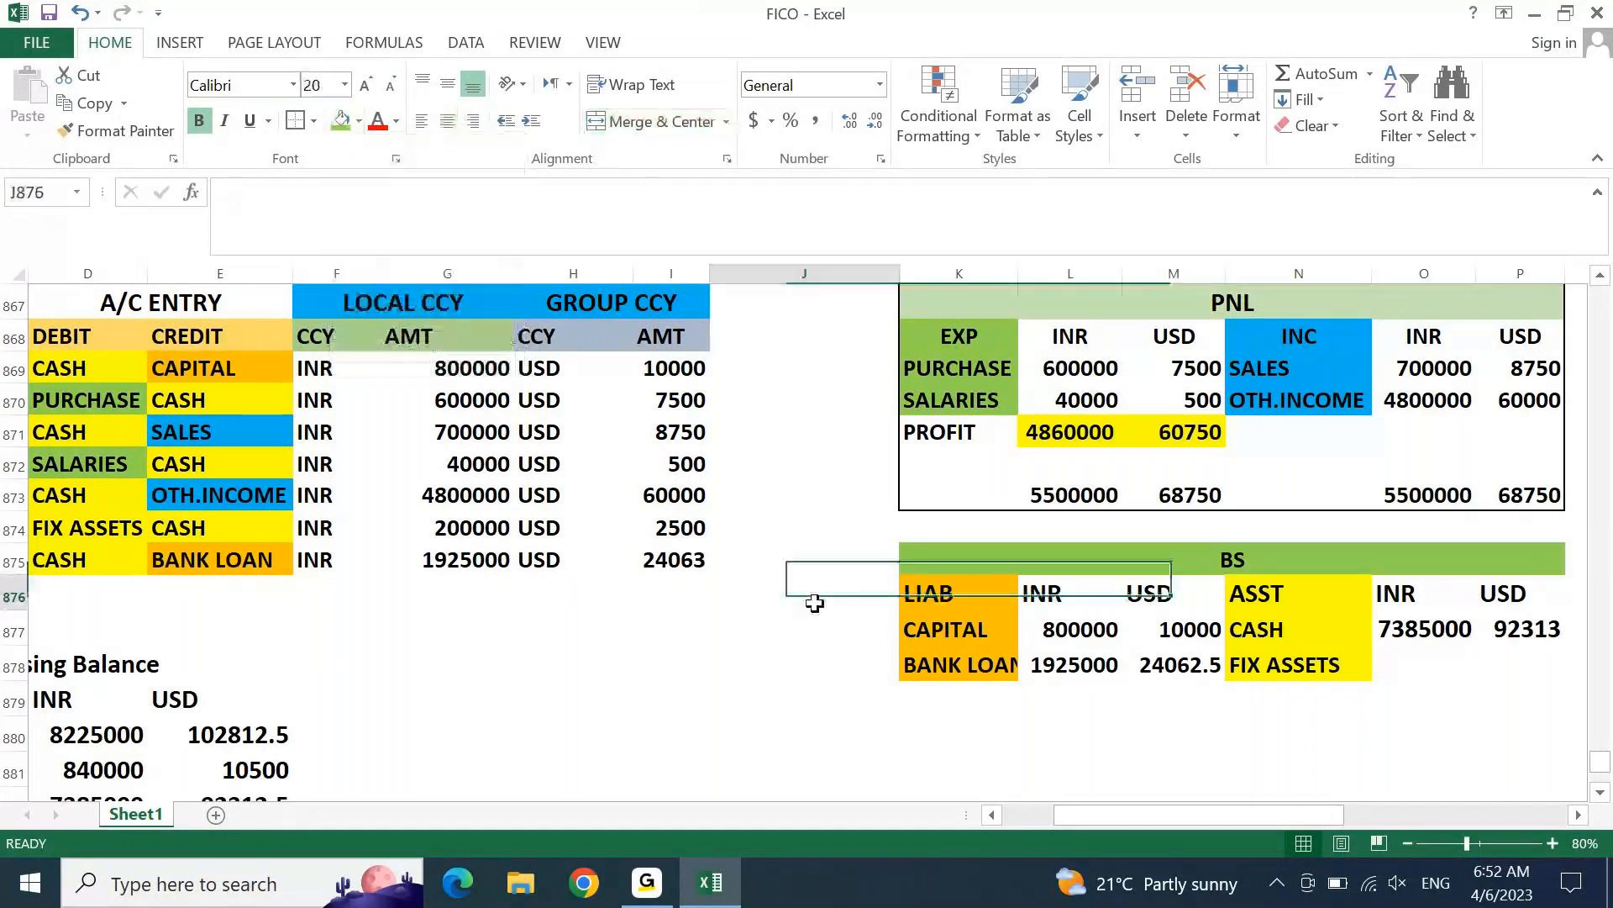
pyautogui.press('Right')
pyautogui.press('Down')
pyautogui.press('Down')
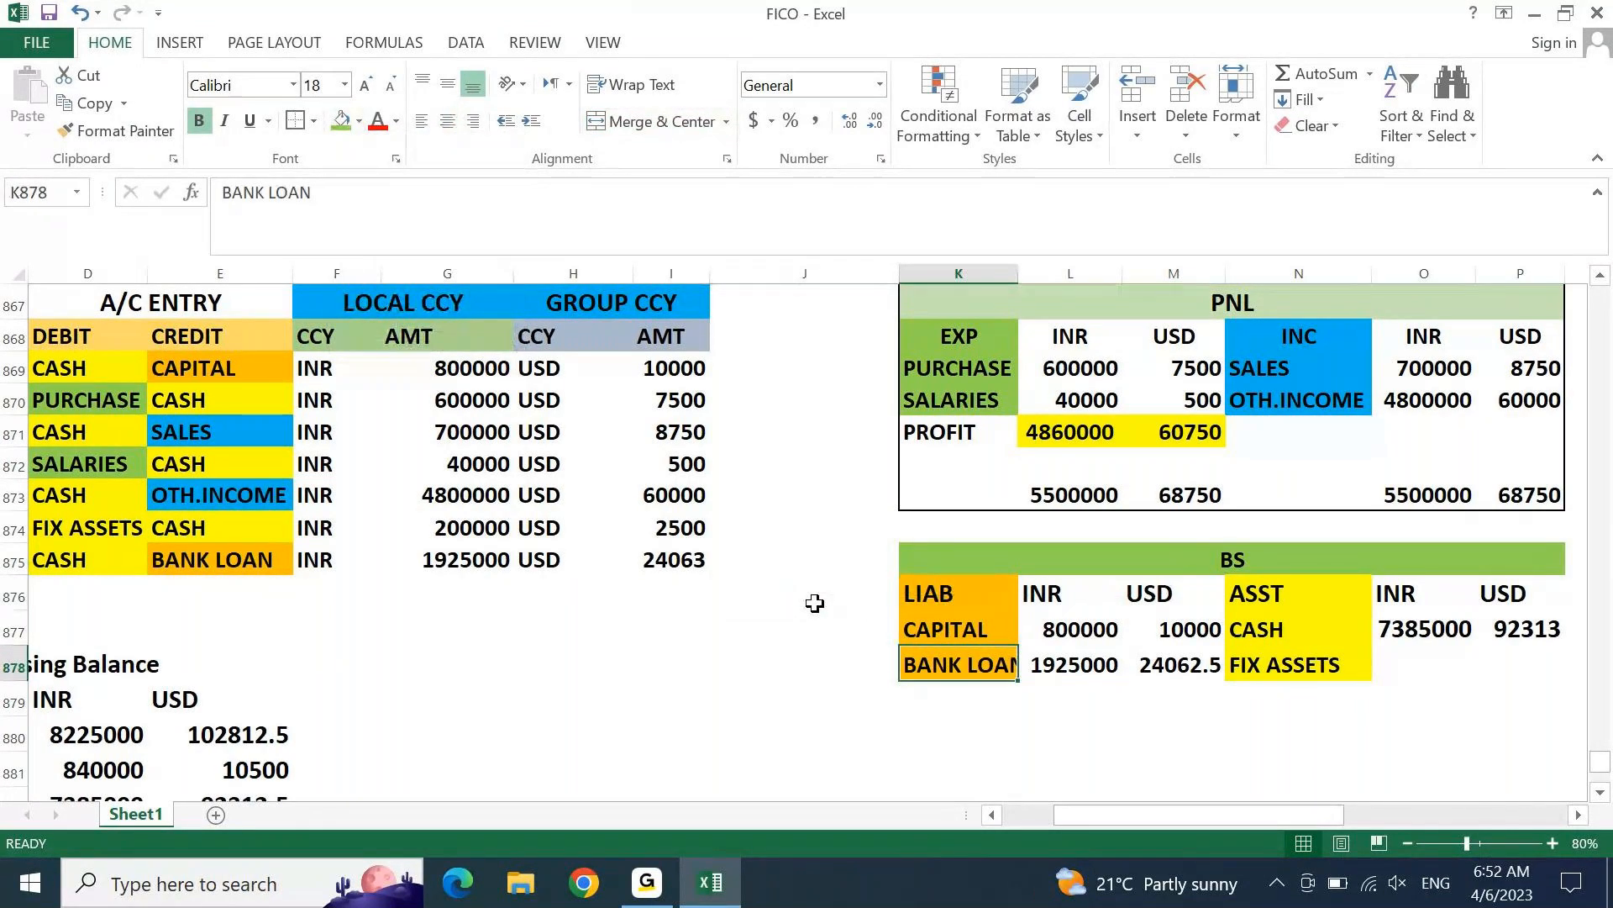
pyautogui.hotkey('alt', 'o')
pyautogui.press('c')
pyautogui.press('a')
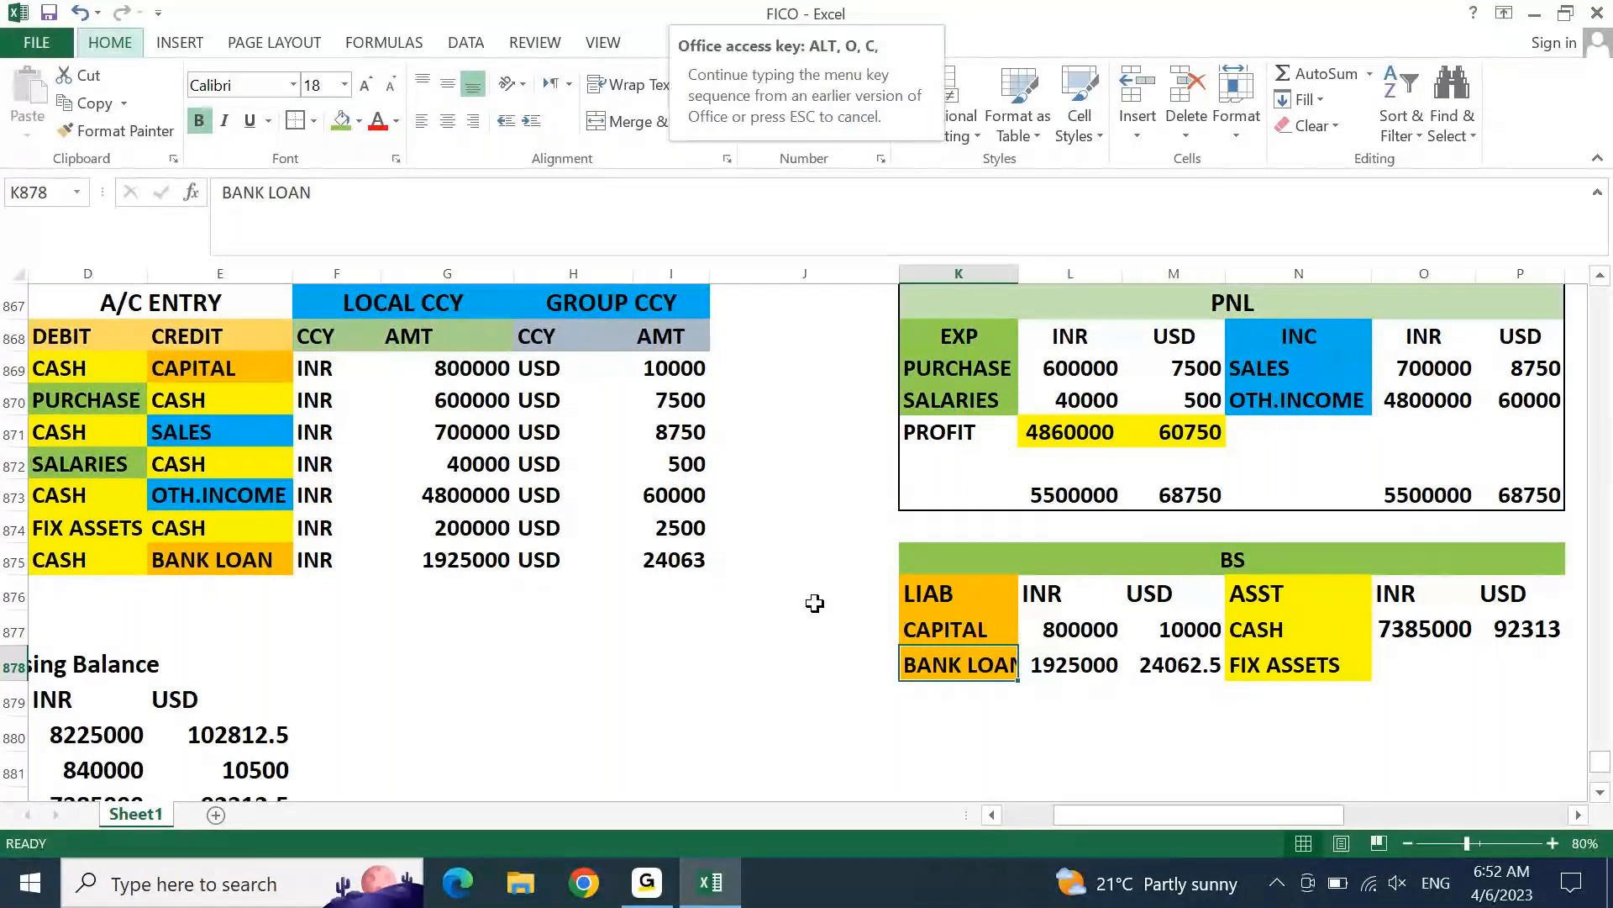
pyautogui.press('Right')
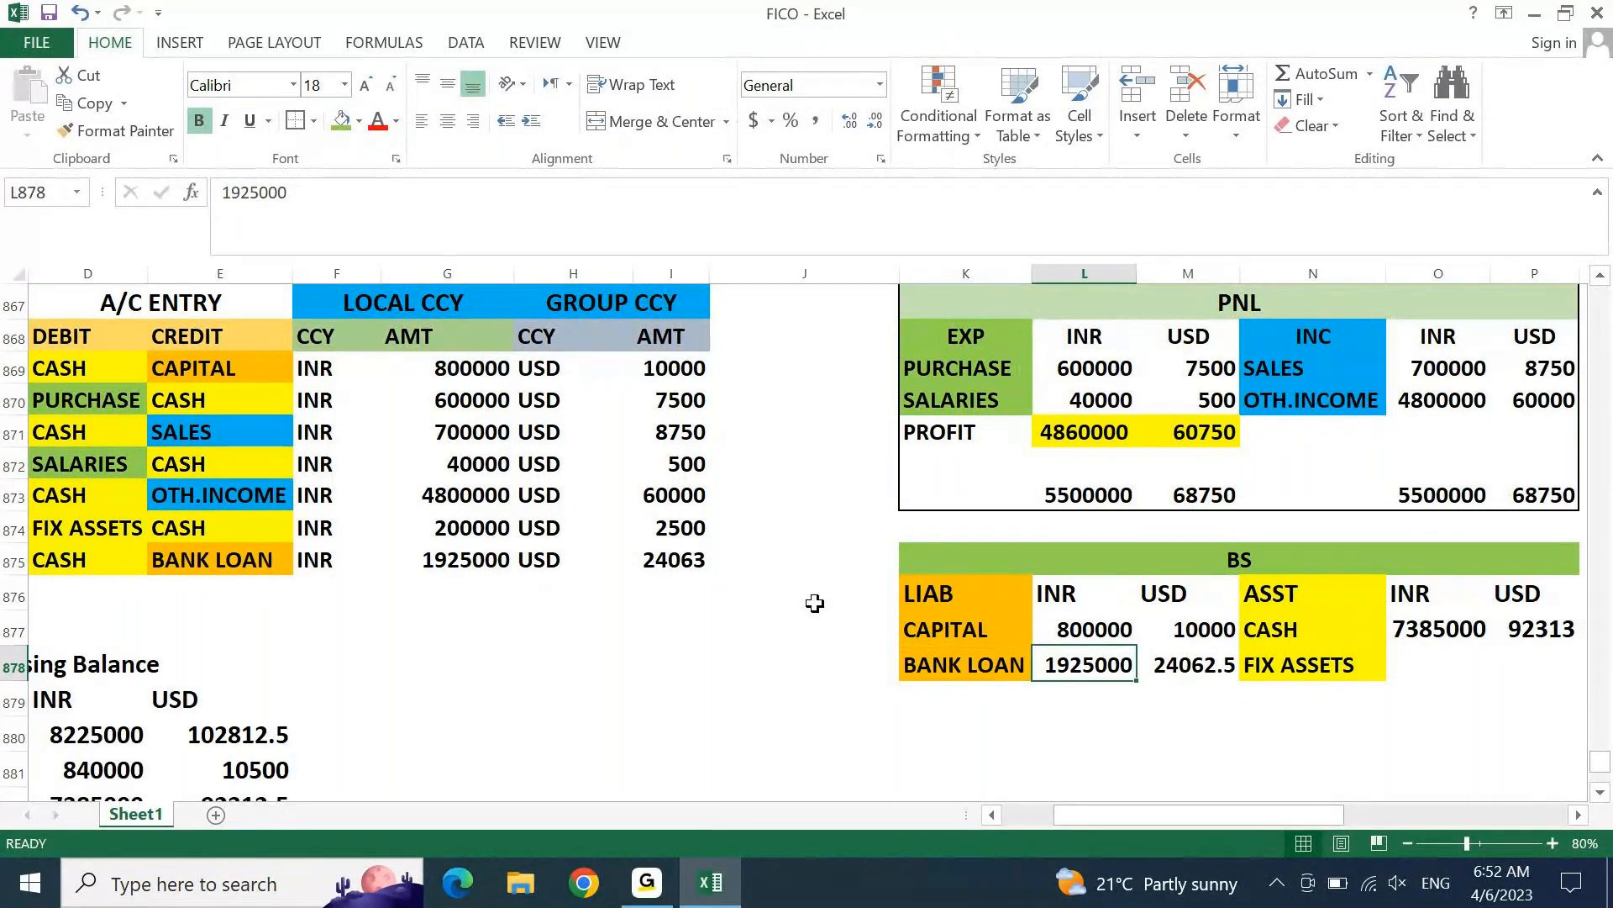
# Step: Fill the PROFIT label cell K871 in the PNL table with a light orange colour
pyautogui.press('Left')
pyautogui.press('Up')
pyautogui.press('Up')
pyautogui.press('Up')
pyautogui.press('Up')
pyautogui.press('Up')
pyautogui.press('Up')
pyautogui.press('Up')
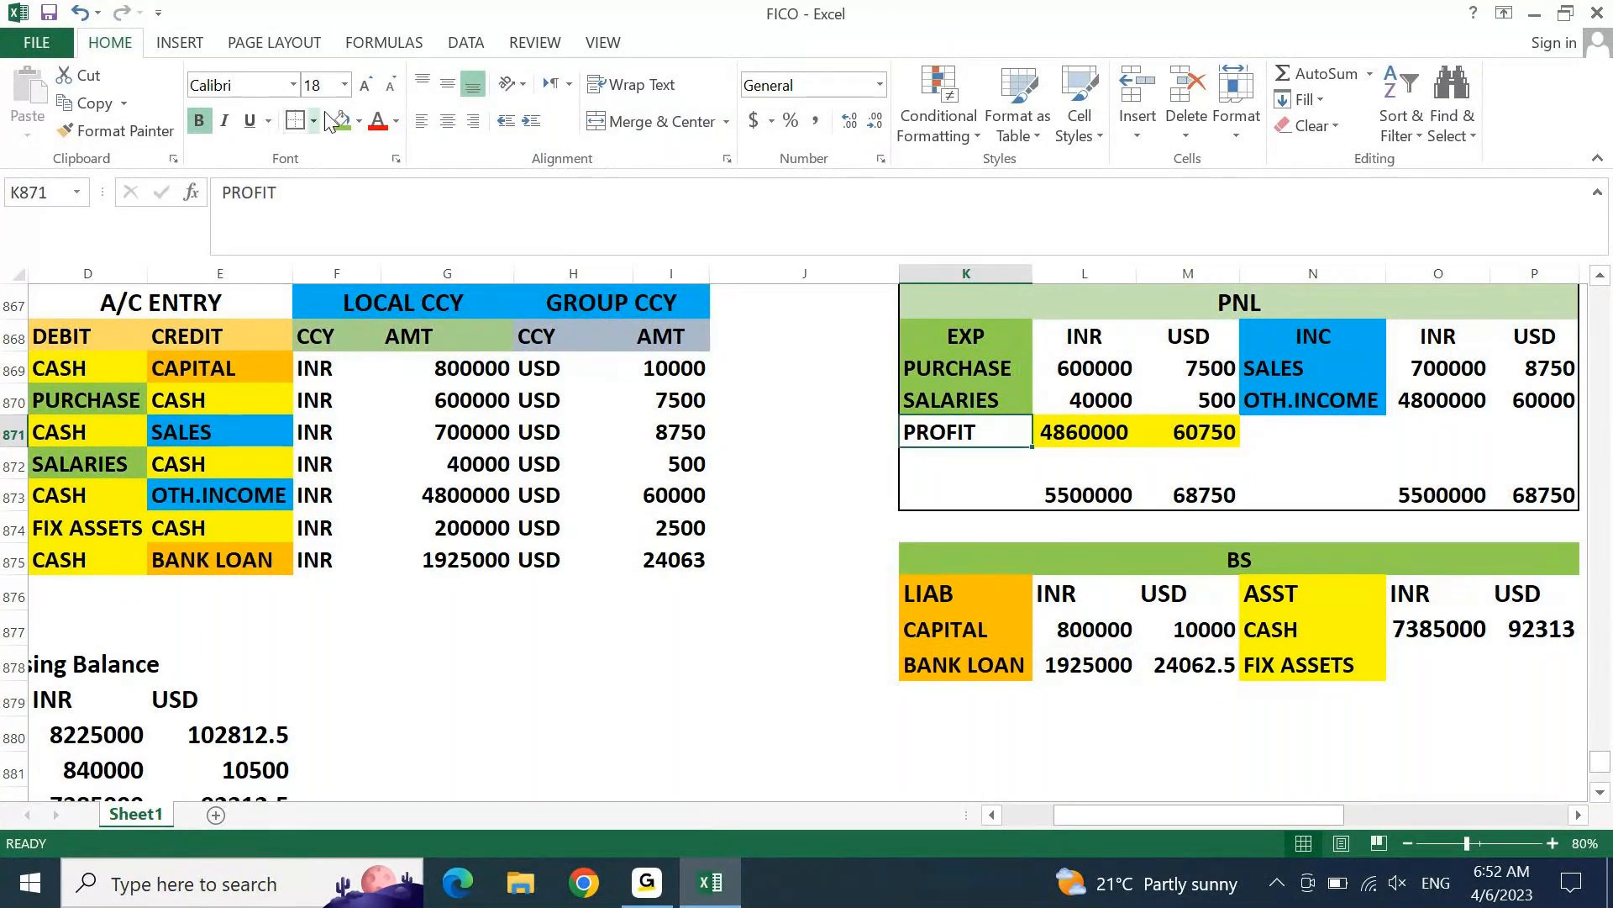
pyautogui.click(359, 120)
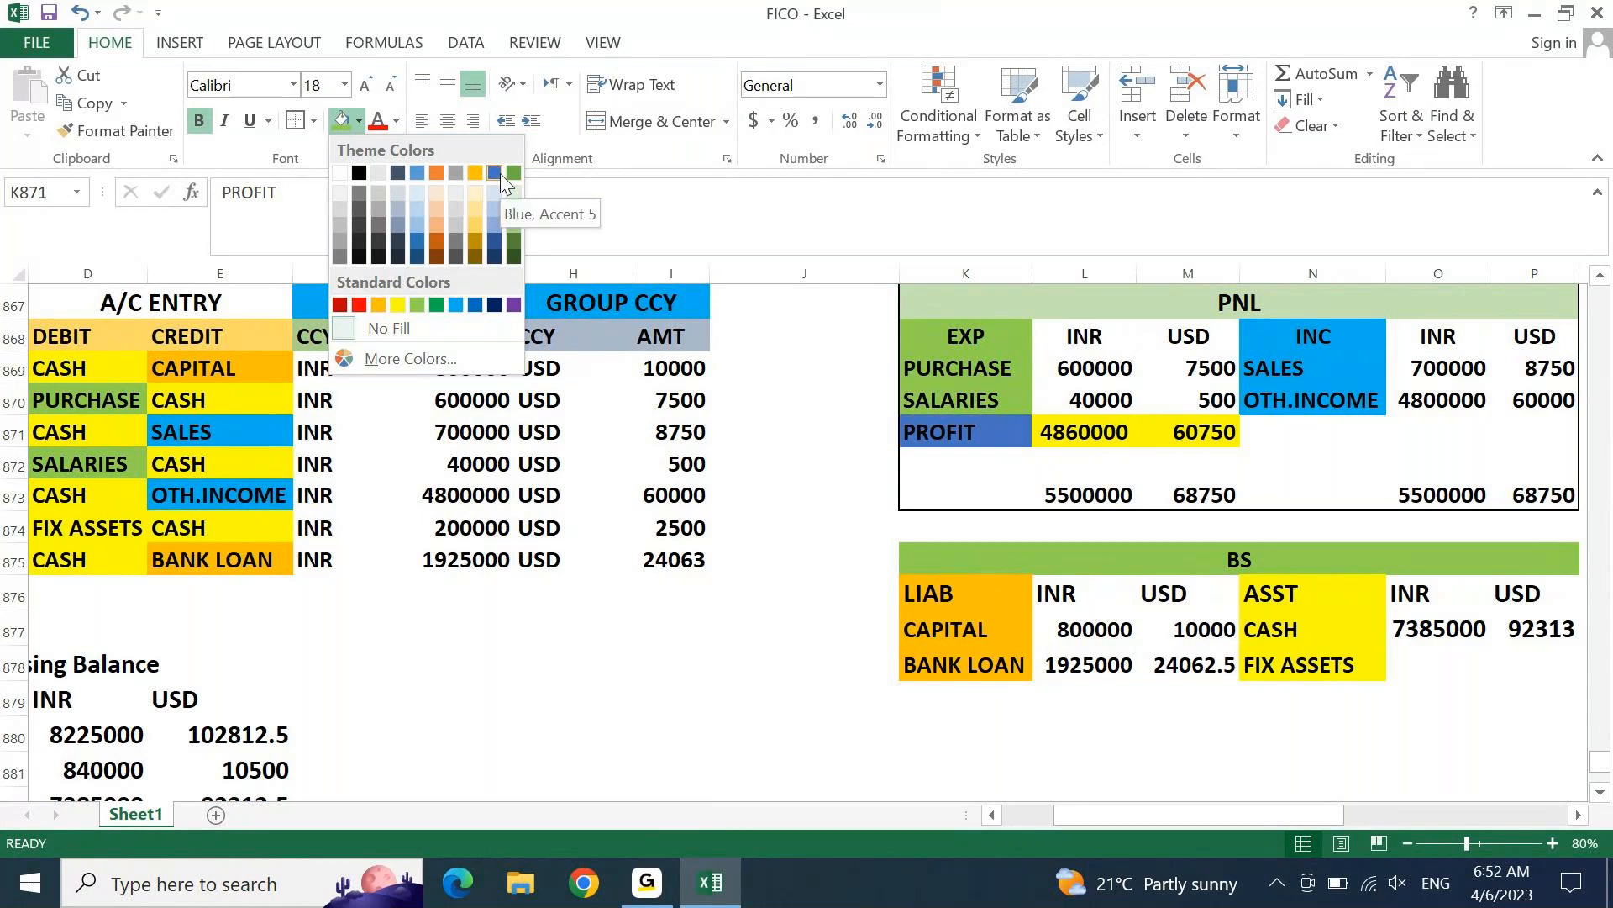
pyautogui.click(438, 205)
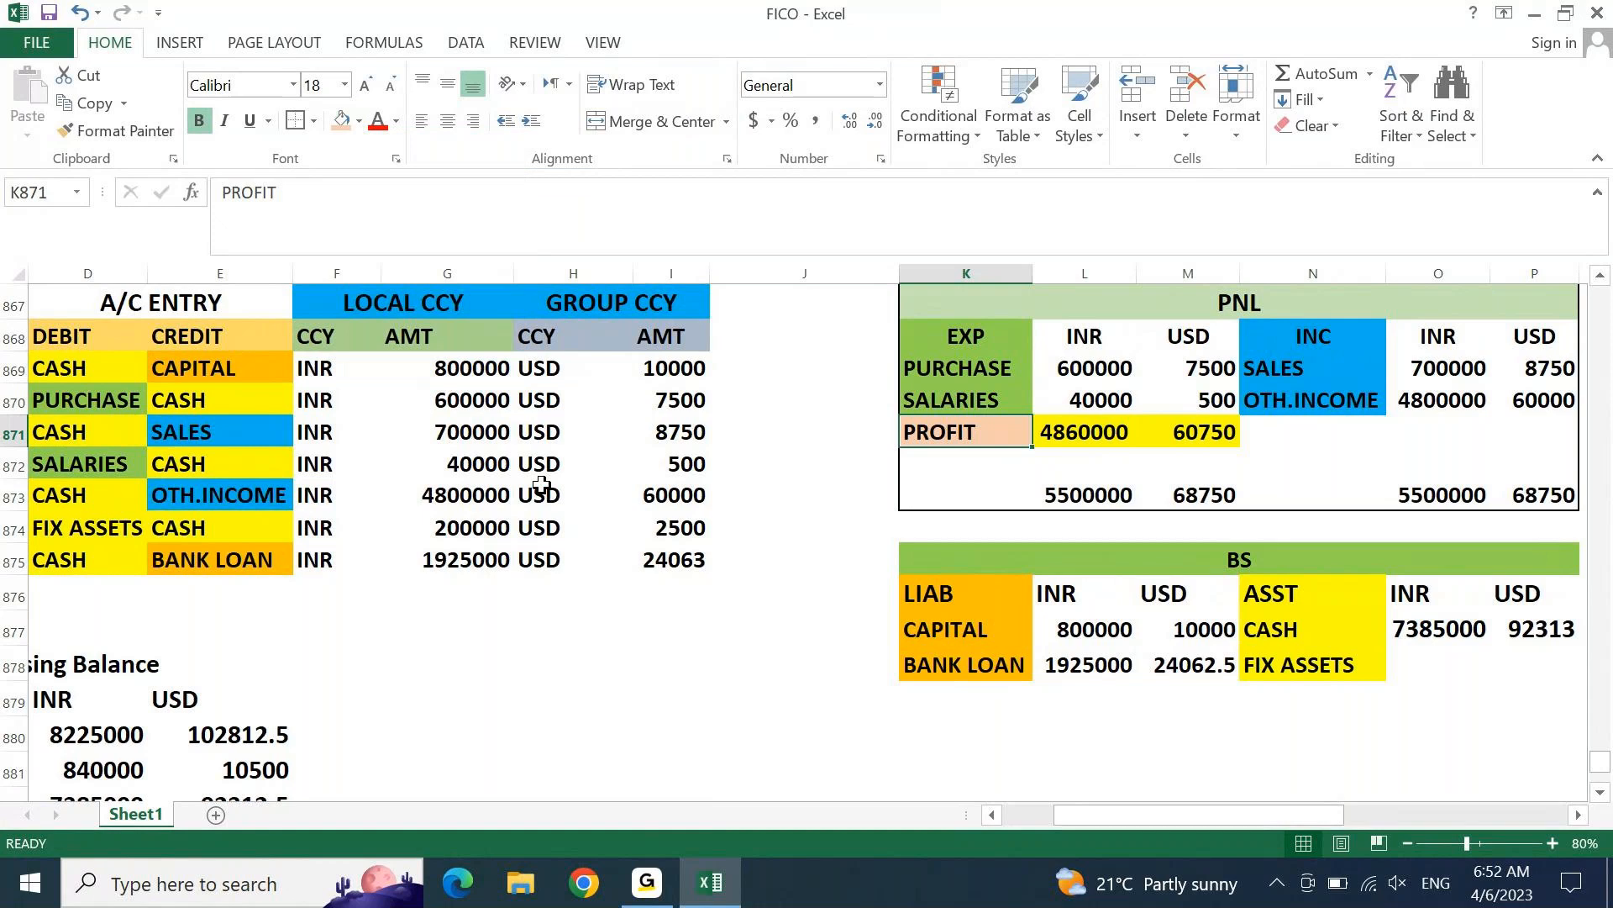
# Step: Copy the PROFIT row K871:M871 from the PNL table to K879 below BANK LOAN in the balance sheet
pyautogui.hotkey('shift', 'Right')
pyautogui.hotkey('shift', 'Right')
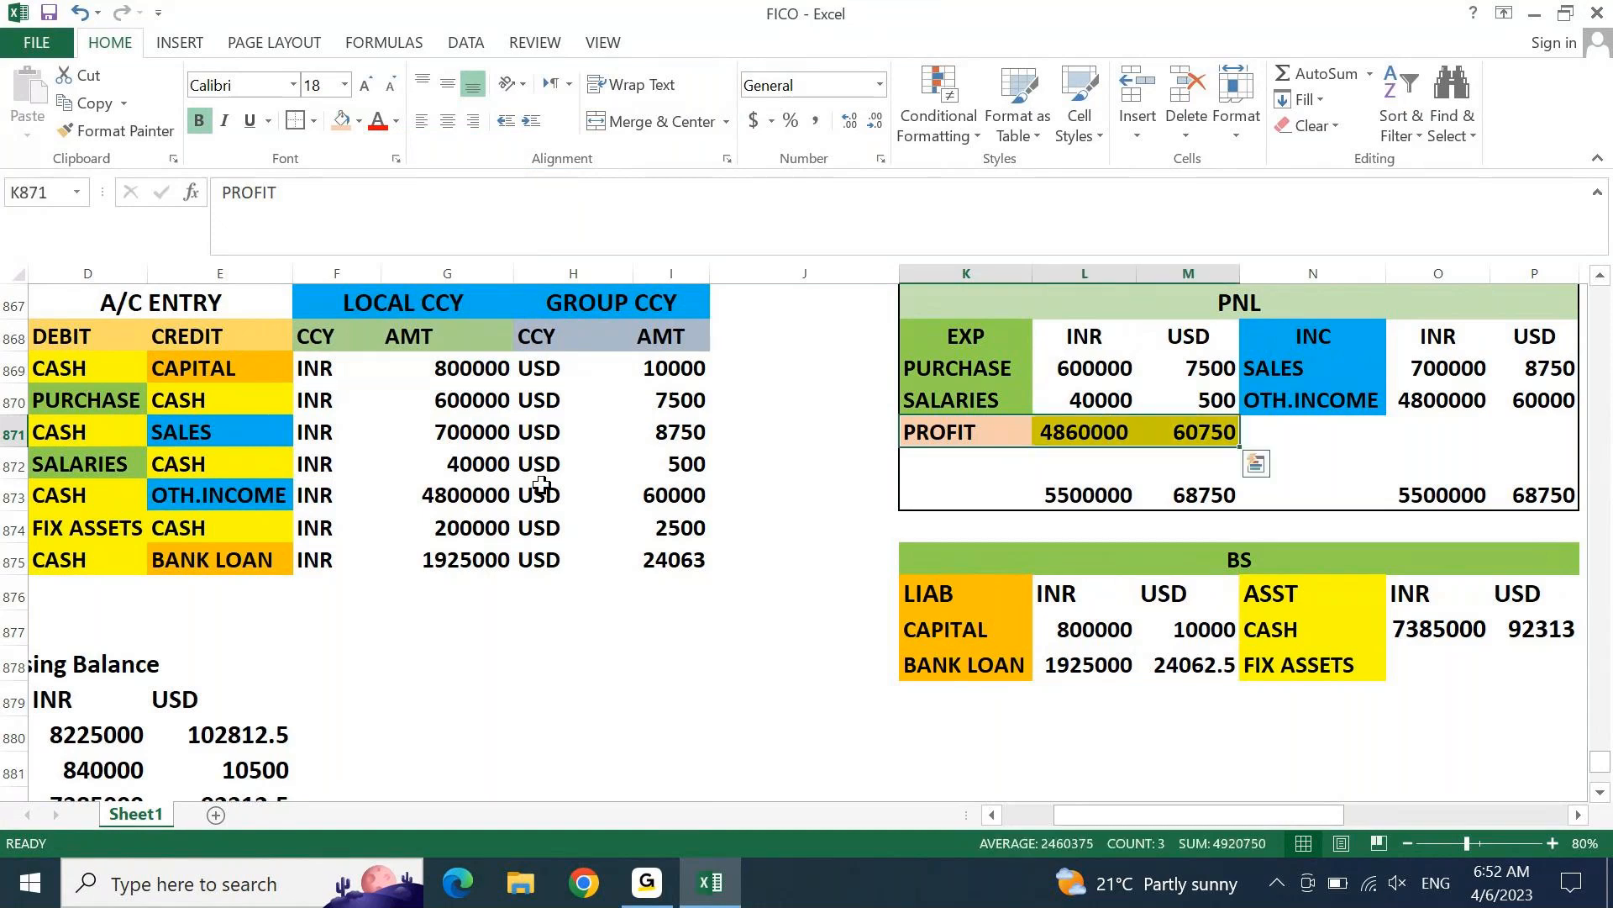
pyautogui.hotkey('ctrl', 'c')
pyautogui.press('Down')
pyautogui.press('Down')
pyautogui.press('Down')
pyautogui.press('Down')
pyautogui.press('Down')
pyautogui.press('Down')
pyautogui.press('Down')
pyautogui.press('Down')
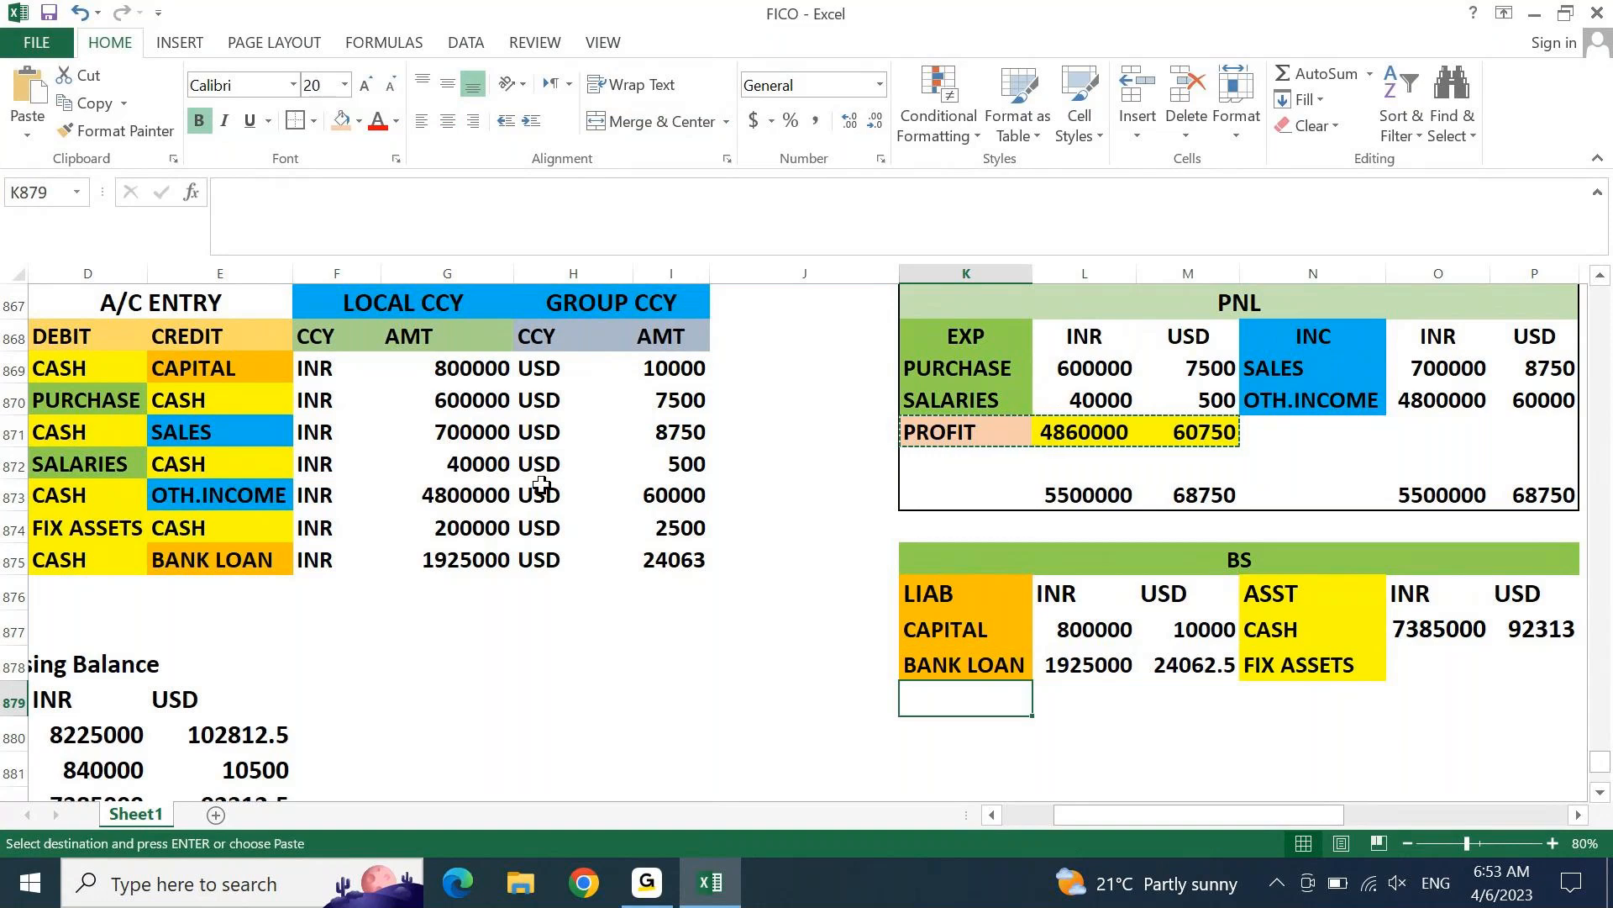
pyautogui.hotkey('ctrl', 'v')
pyautogui.press('Escape')
pyautogui.press('Left')
pyautogui.press('Right')
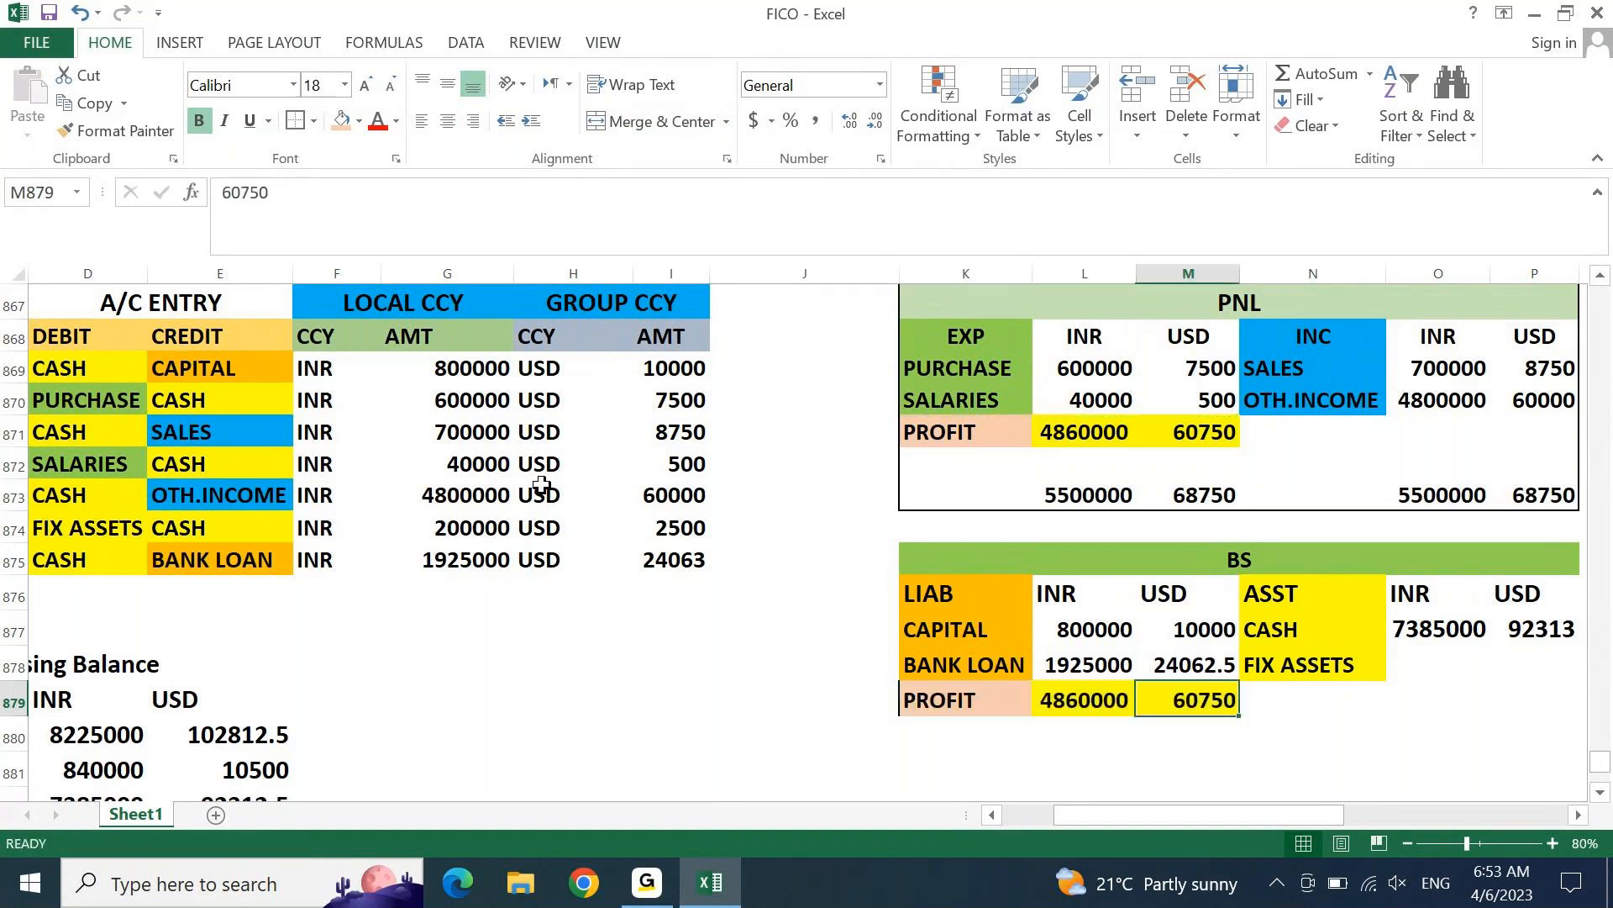
# Step: Center the liabilities amounts in L877:M879
pyautogui.press('Right')
pyautogui.press('Up')
pyautogui.press('Up')
pyautogui.hotkey('shift', 'Down')
pyautogui.hotkey('shift', 'Down')
pyautogui.hotkey('shift', 'Right')
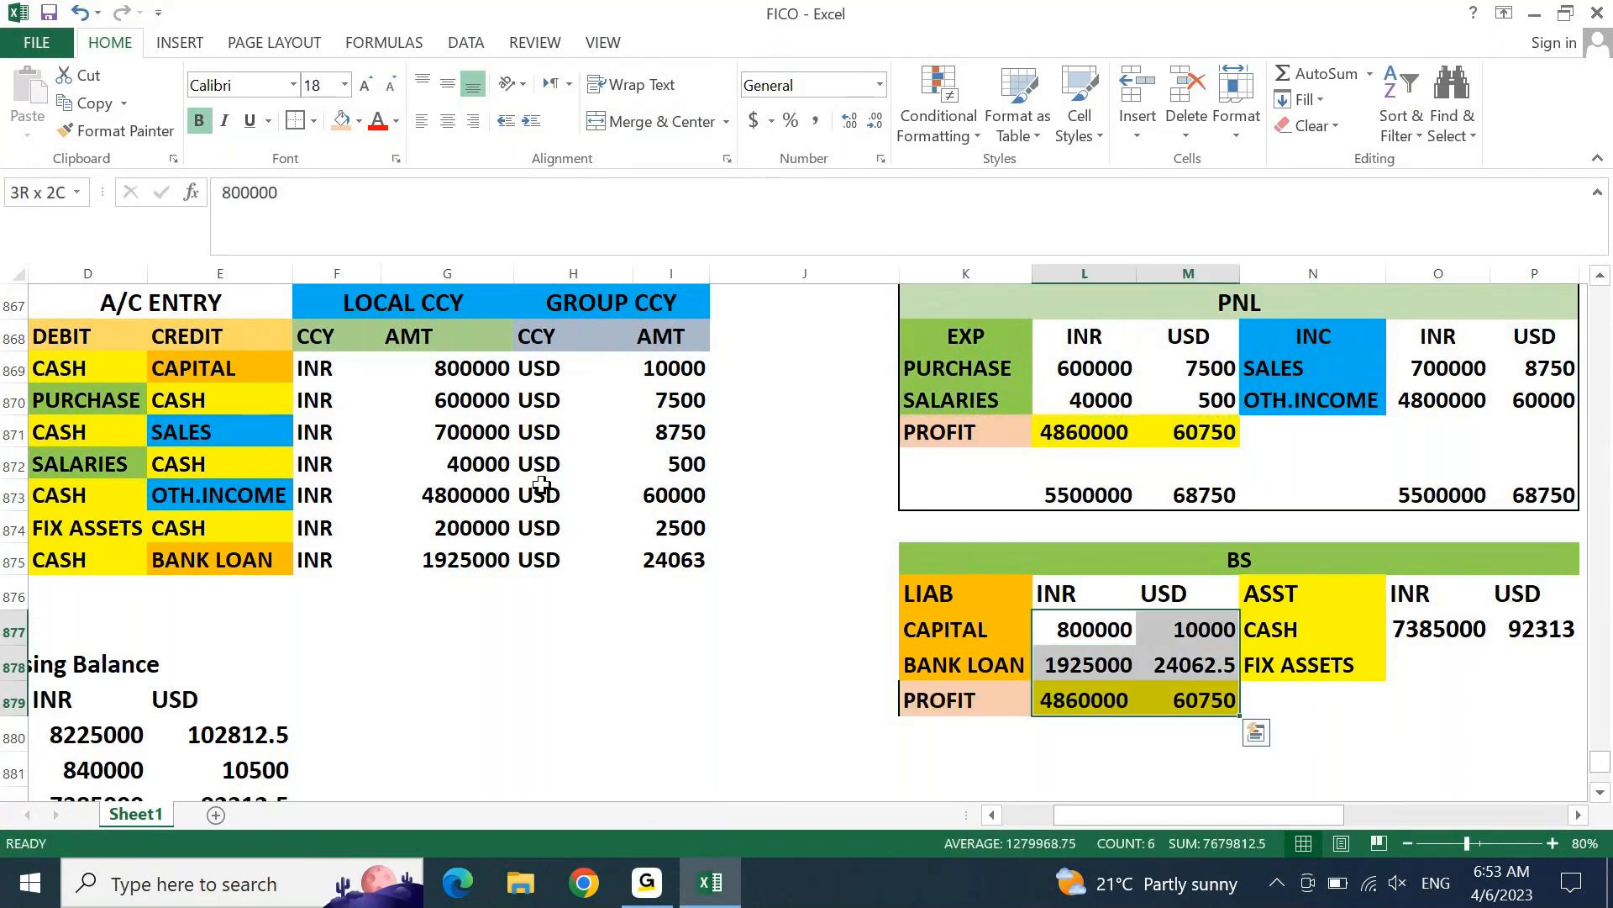
pyautogui.click(445, 128)
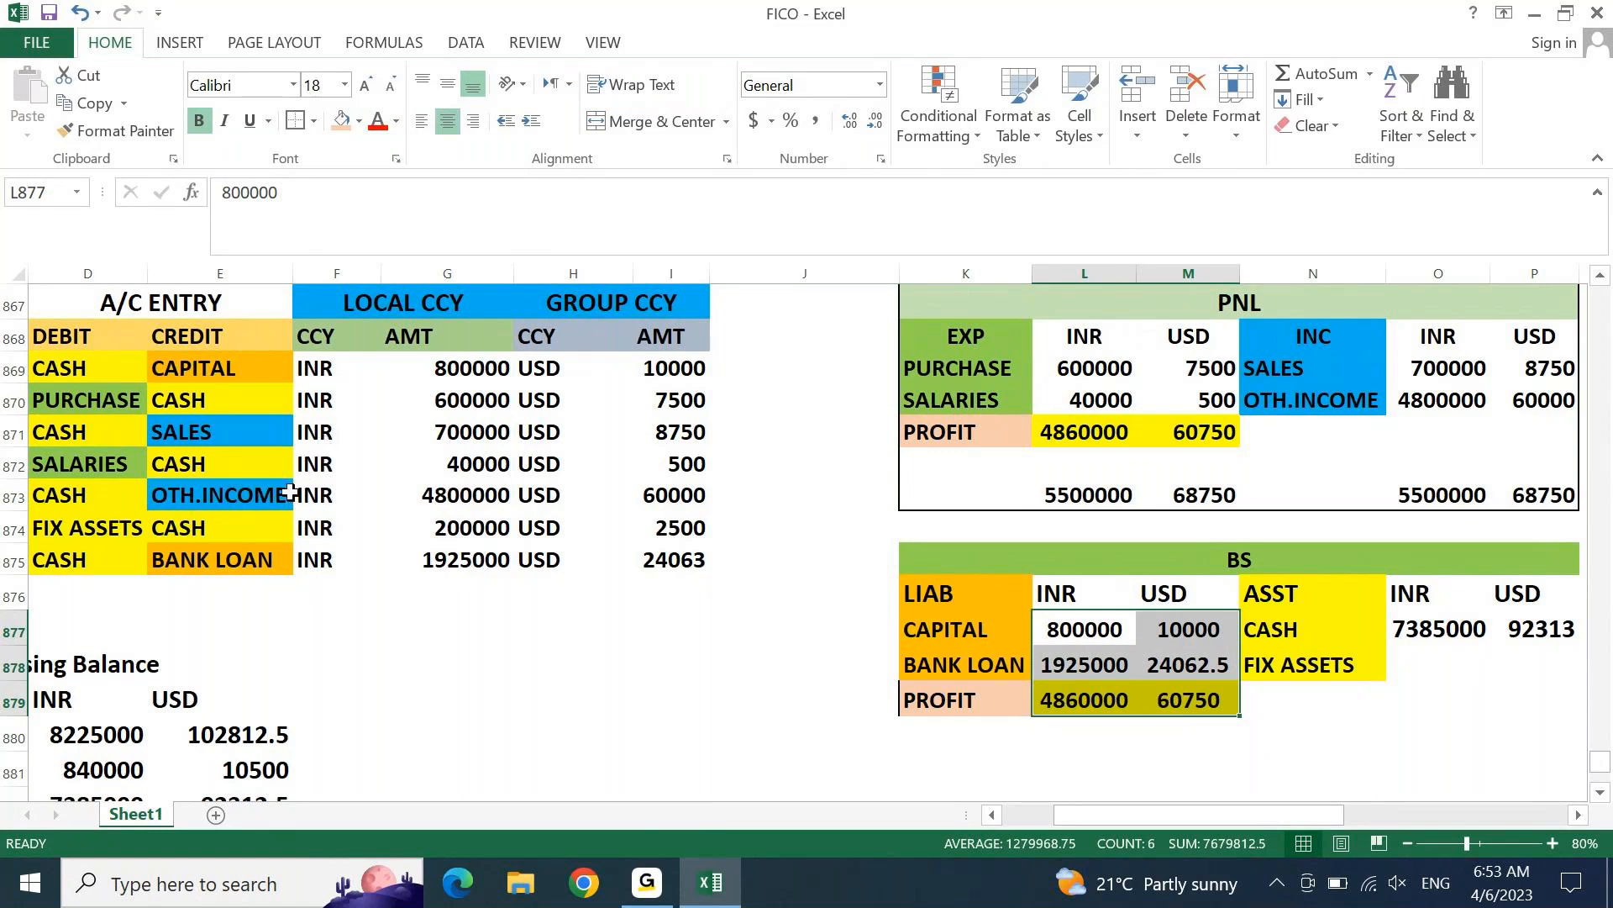
# Step: Copy the FIX ASSETS amounts in INR and USD from G874 and I874 into O878:P878
pyautogui.click(446, 529)
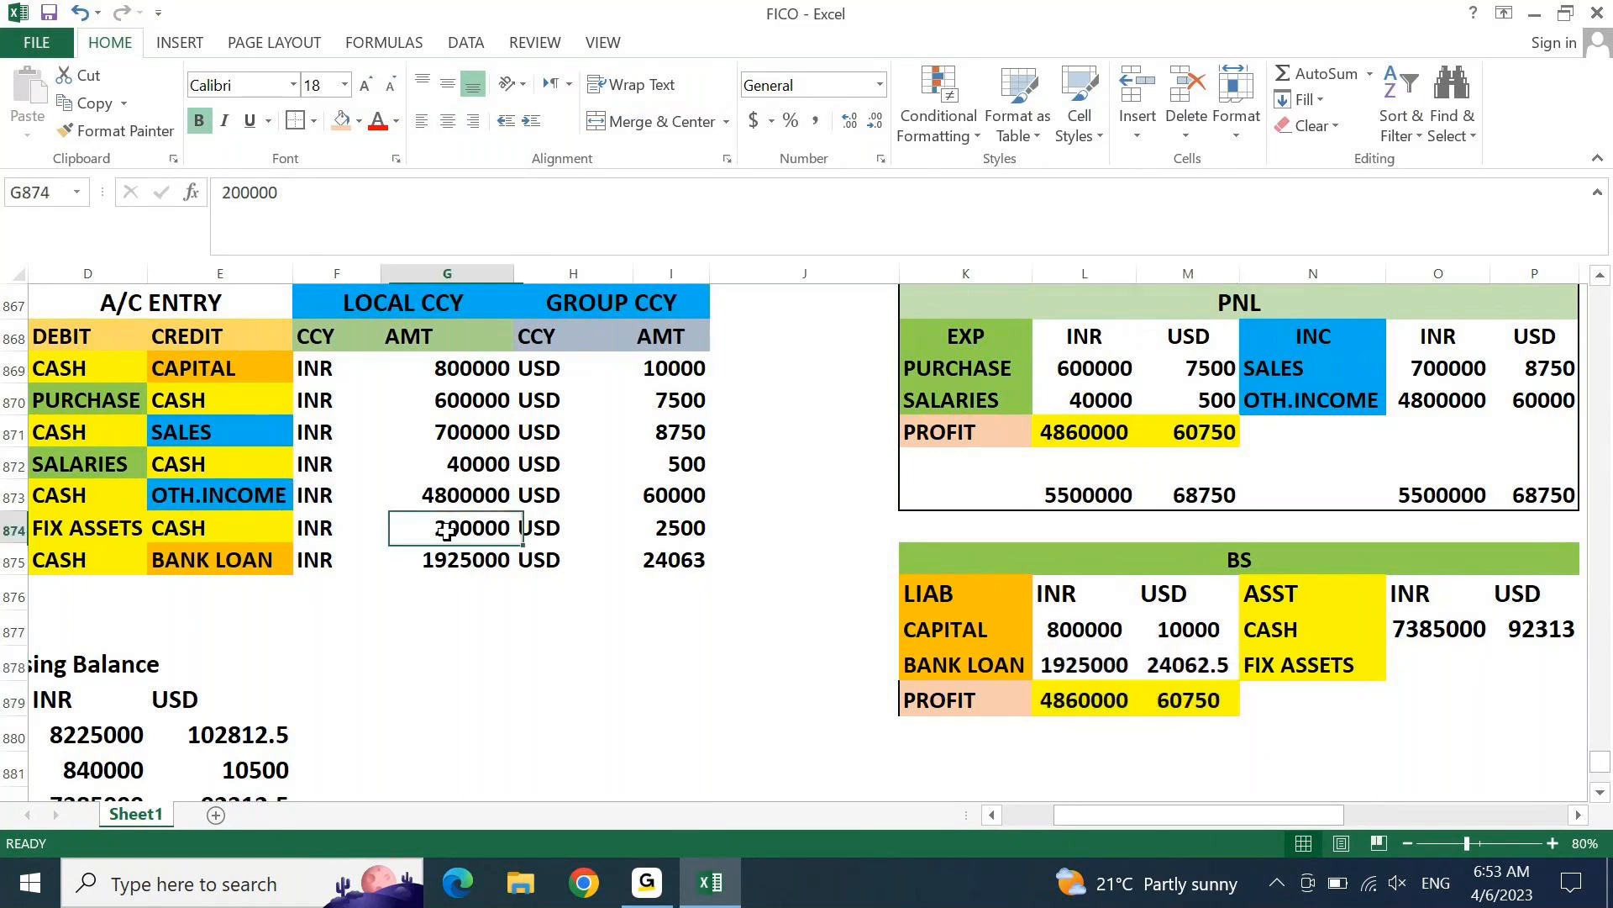
pyautogui.keyDown('ctrl'); pyautogui.click(690, 530); pyautogui.keyUp('ctrl')
pyautogui.hotkey('ctrl', 'c')
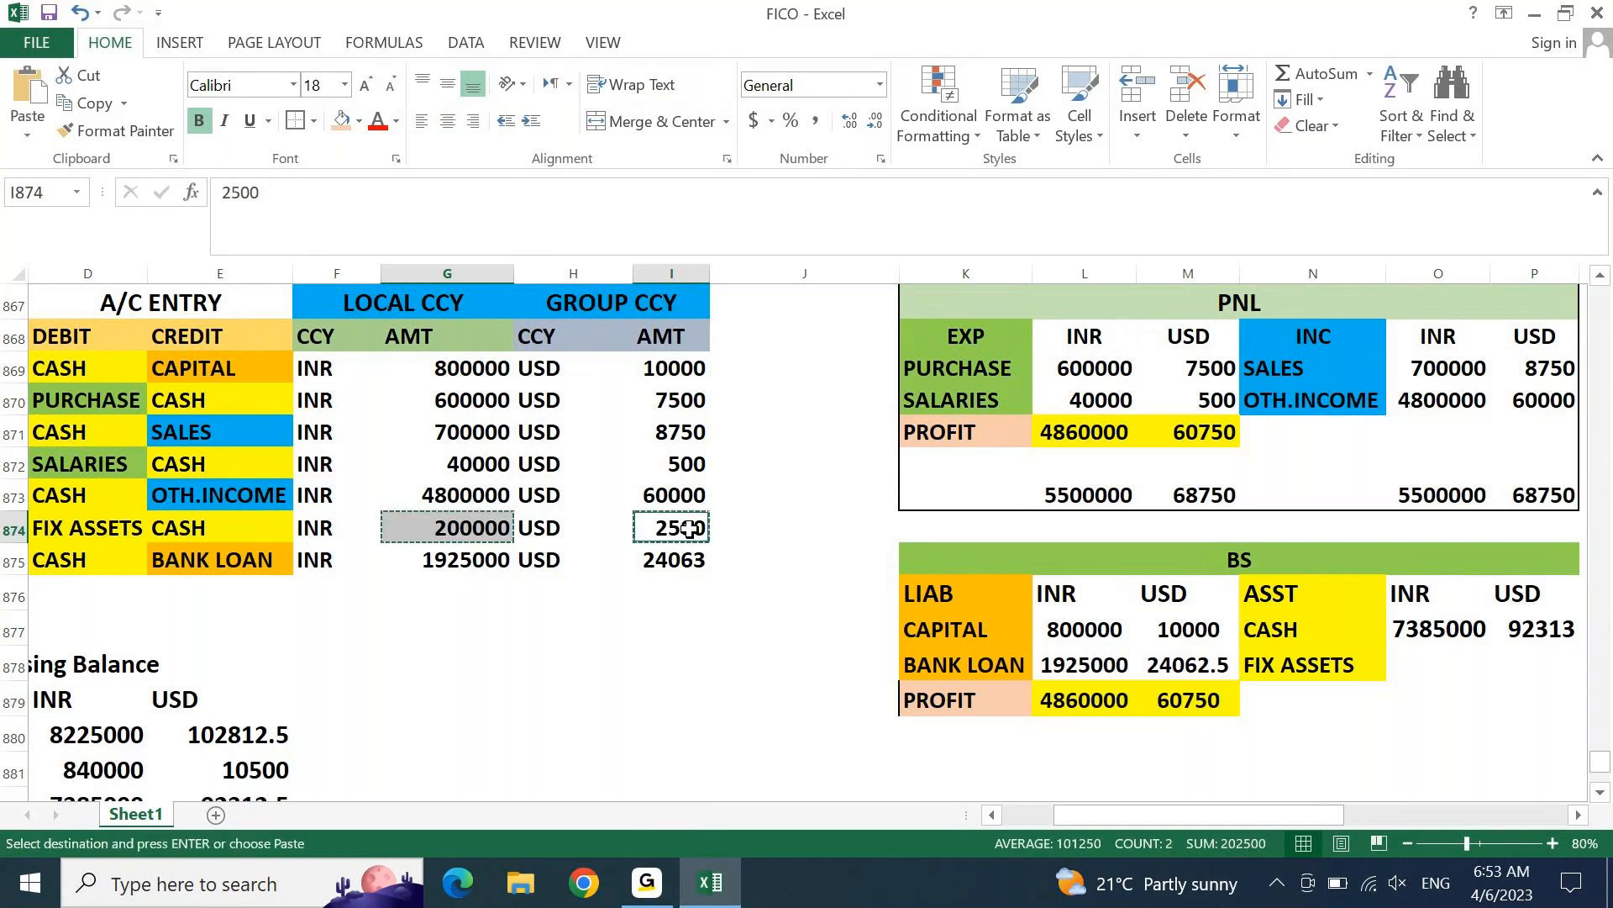
pyautogui.click(1426, 673)
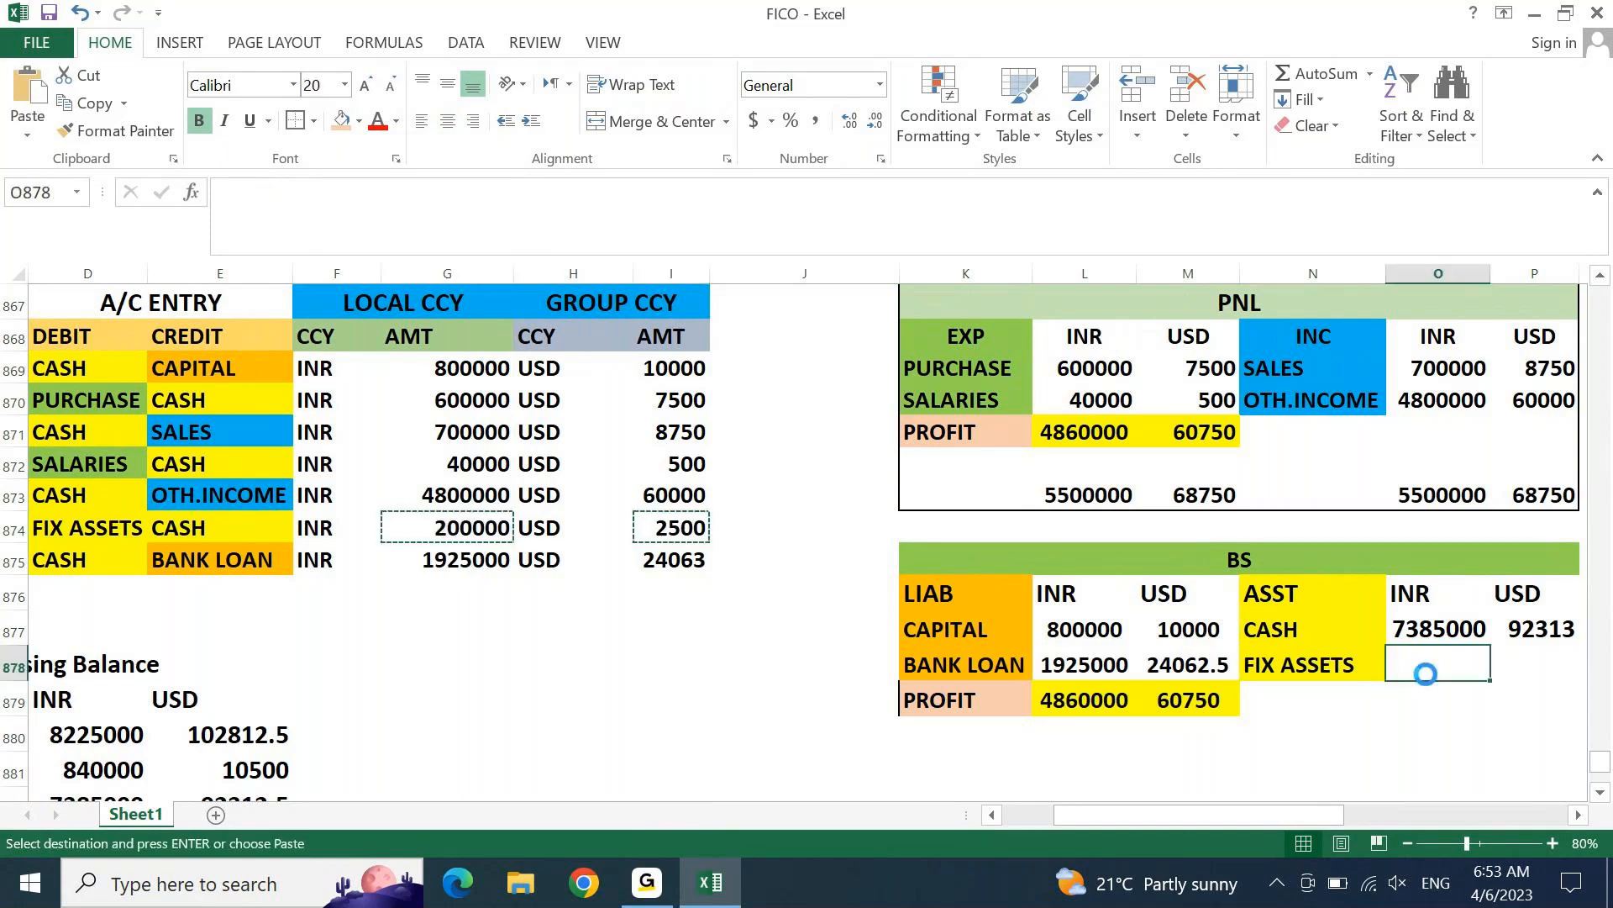
pyautogui.hotkey('ctrl', 'v')
pyautogui.click(1437, 698)
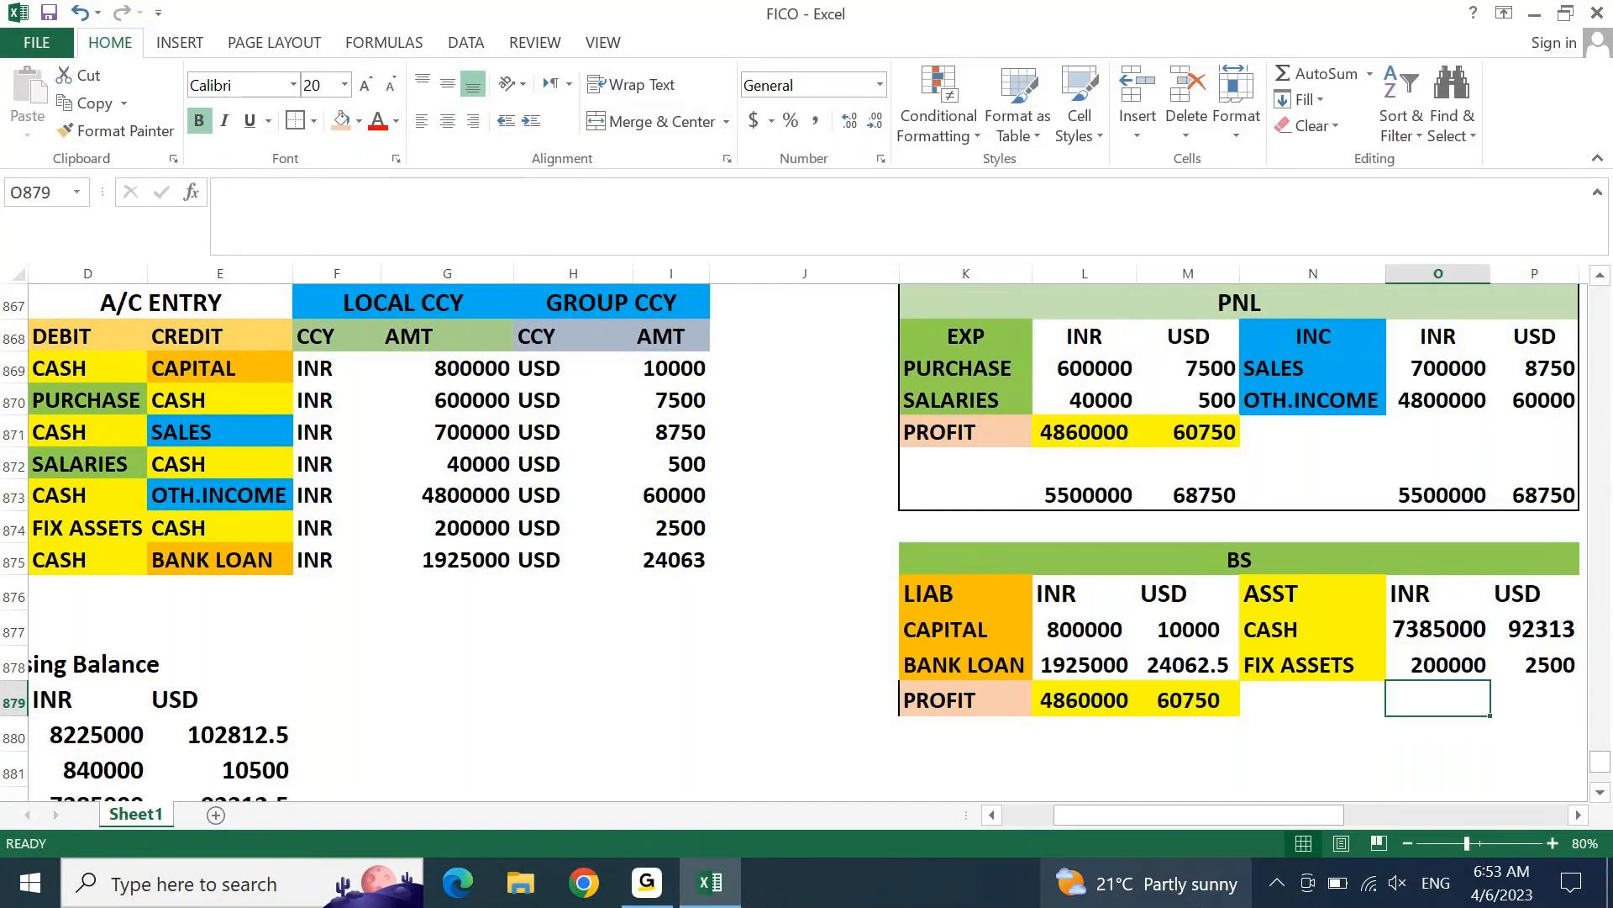
# Step: Center the CASH and FIX ASSETS amounts in O877:P878 of the balance sheet
pyautogui.press('Down')
pyautogui.press('Down')
pyautogui.press('Down')
pyautogui.press('Down')
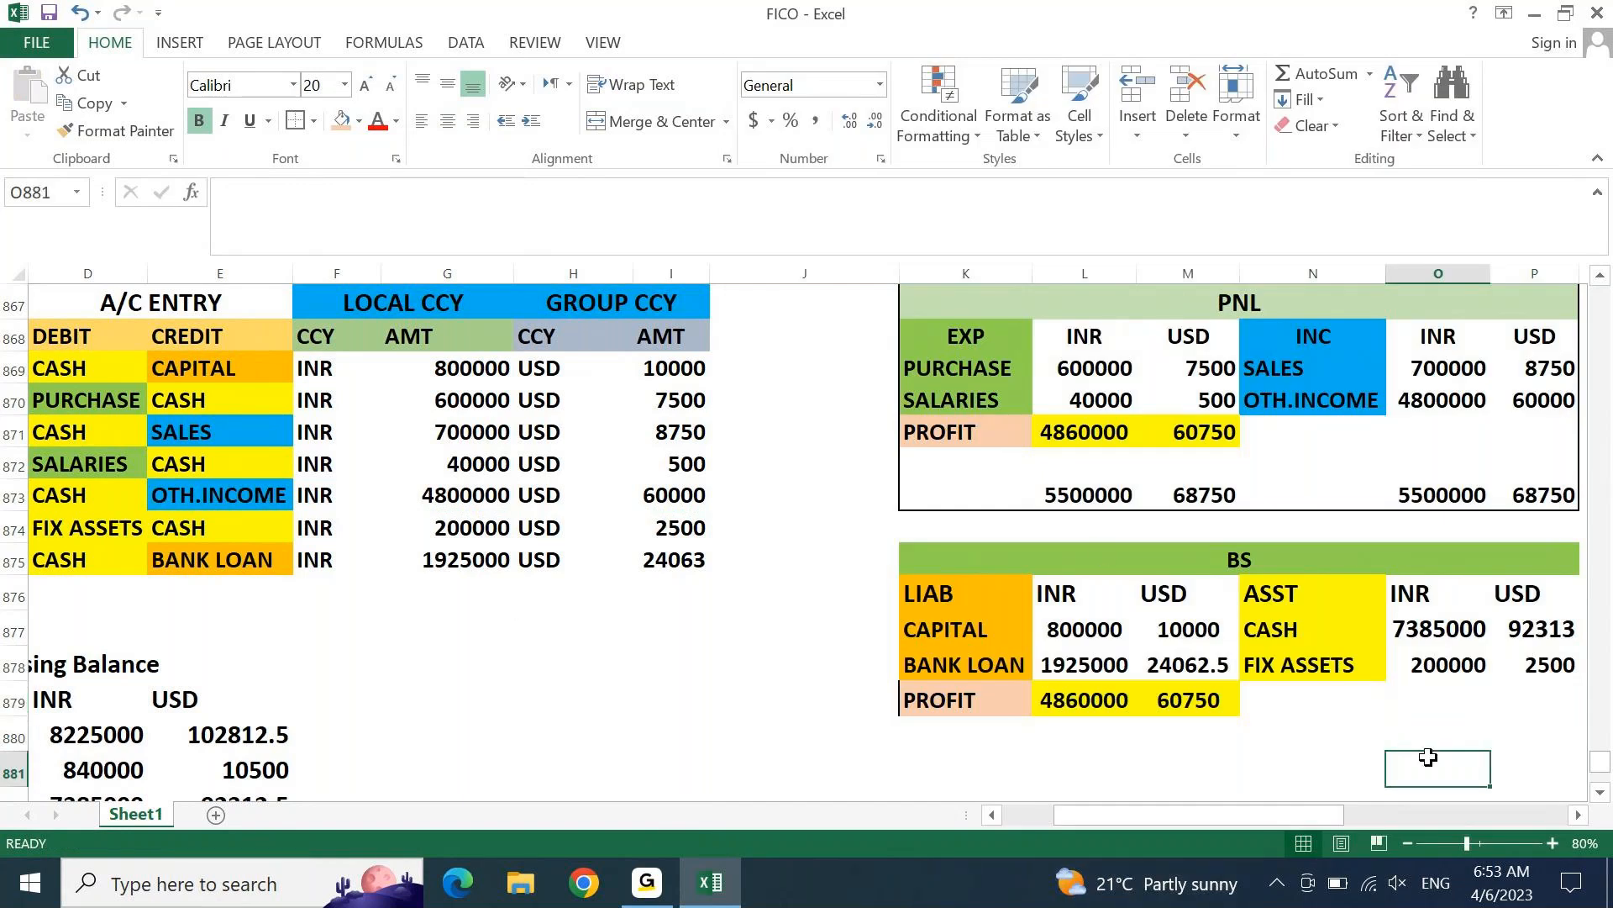
pyautogui.hotkey('ctrl', 'Up')
pyautogui.press('Up')
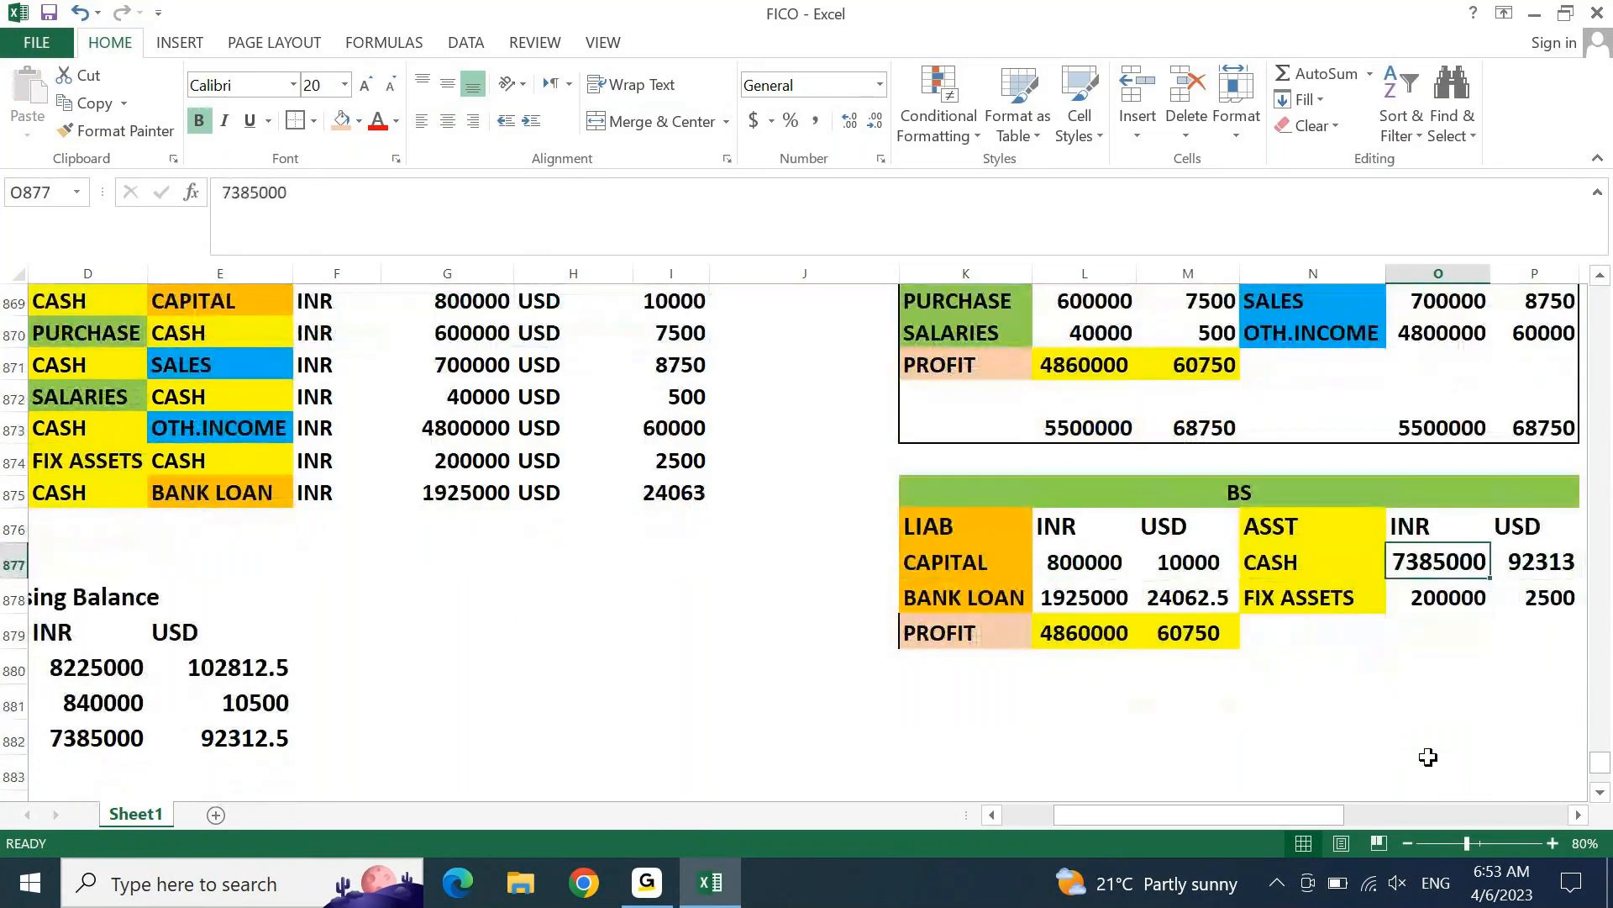
pyautogui.hotkey('shift', 'Right')
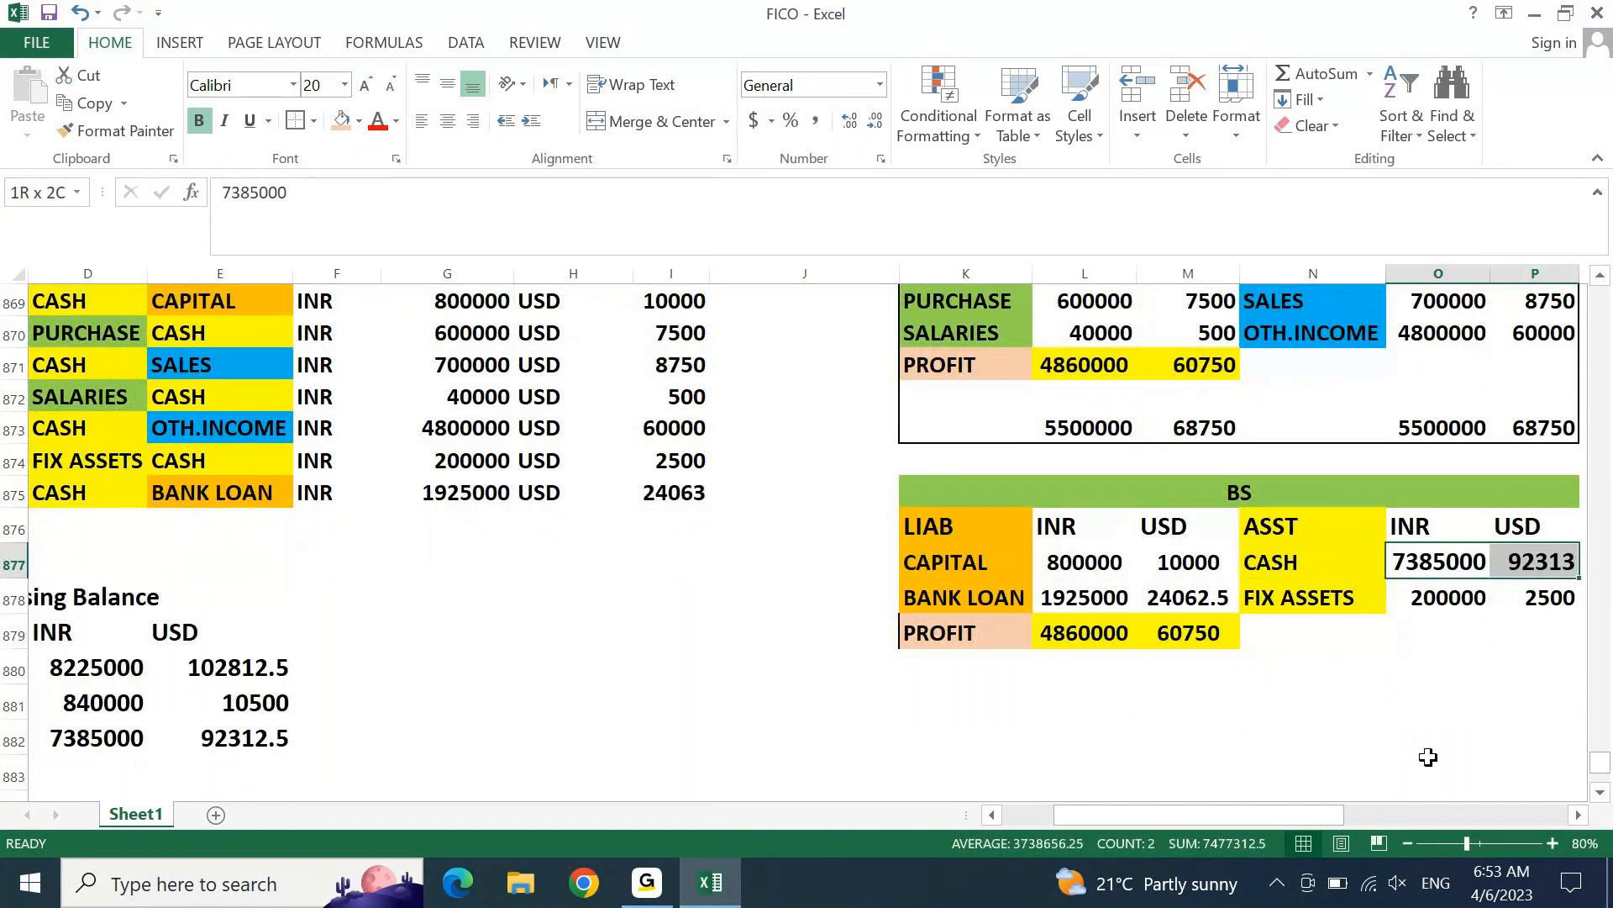
pyautogui.hotkey('shift', 'Down')
pyautogui.click(450, 122)
# Step: Remove the centering from the liabilities amounts in L877:M881
pyautogui.press('Left')
pyautogui.press('Left')
pyautogui.press('Left')
pyautogui.hotkey('shift', 'Right')
pyautogui.hotkey('shift', 'Down')
pyautogui.hotkey('shift', 'Down')
pyautogui.hotkey('shift', 'Down')
pyautogui.hotkey('shift', 'Down')
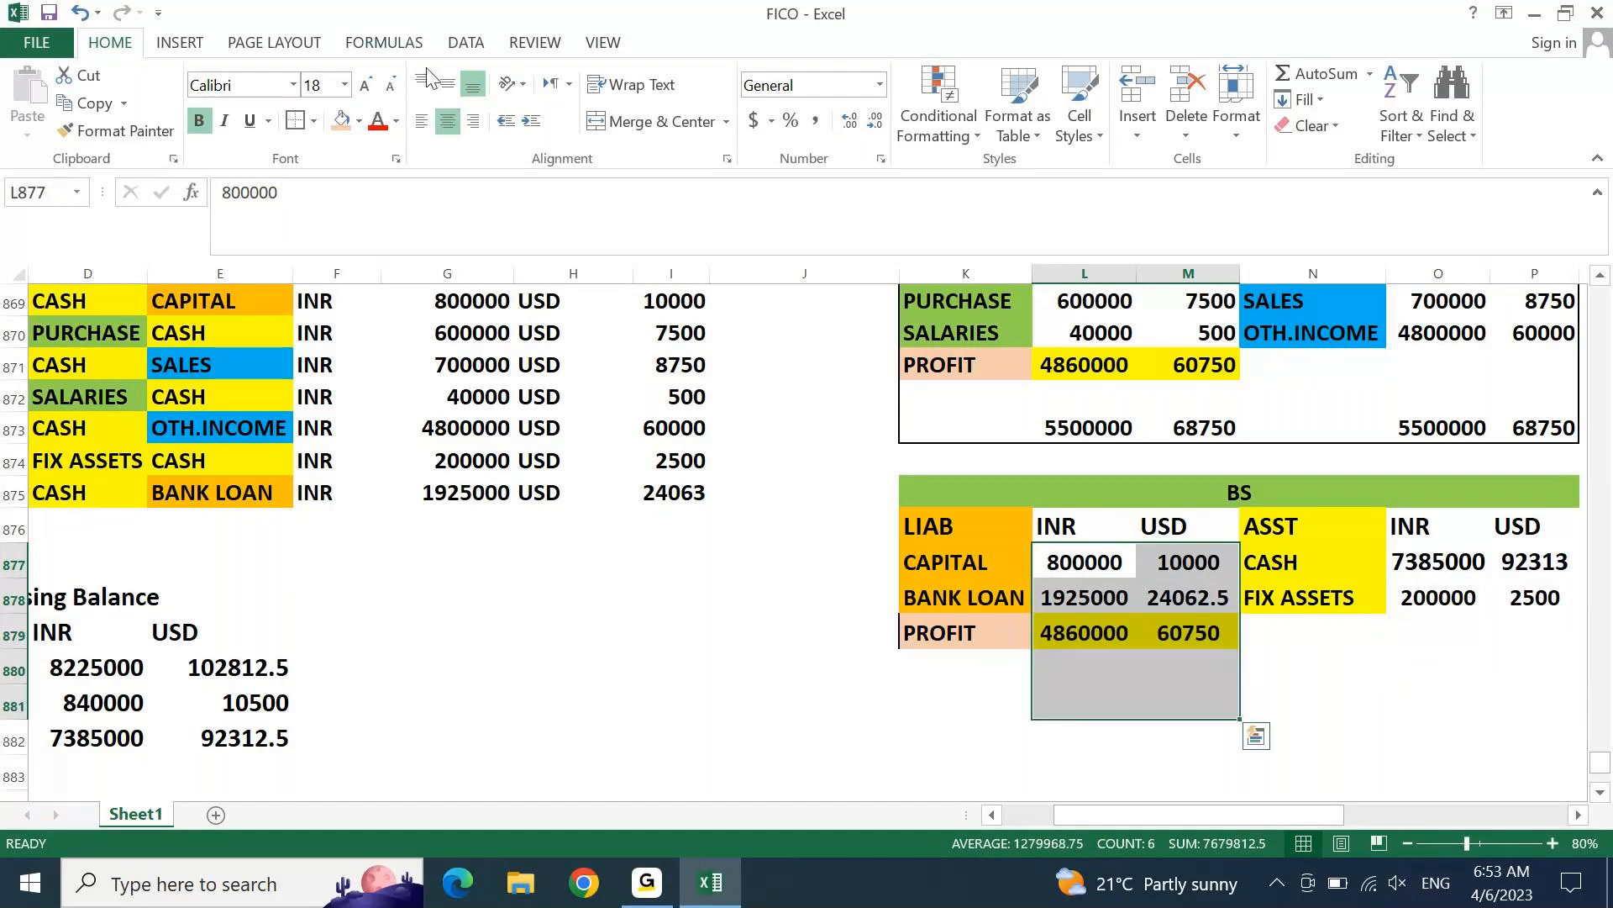
pyautogui.click(450, 122)
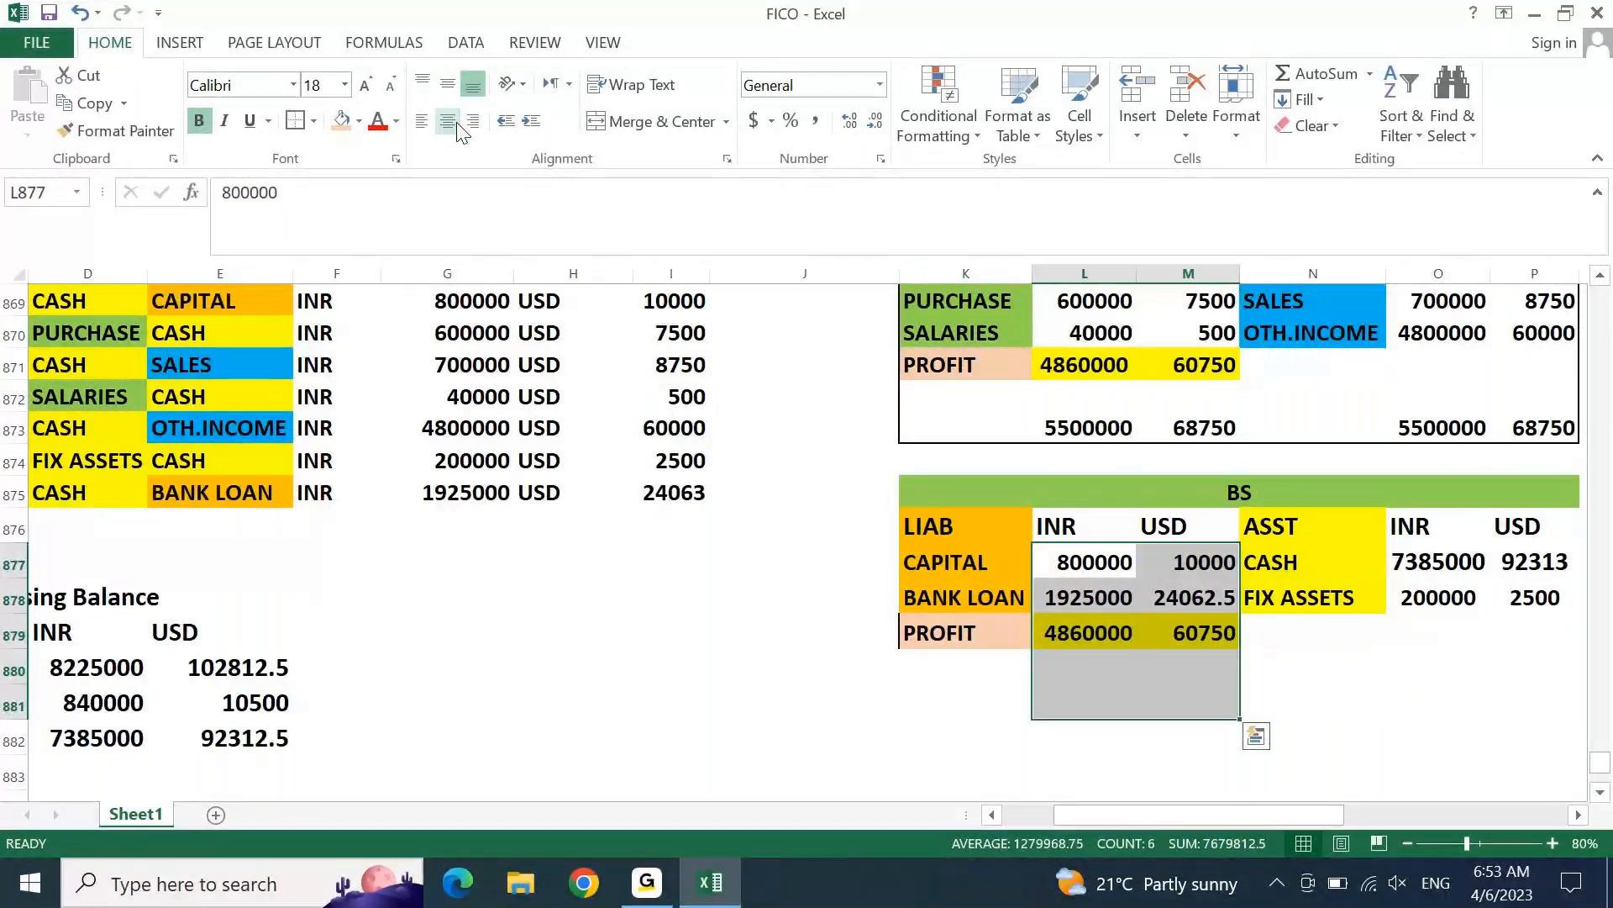
pyautogui.click(459, 129)
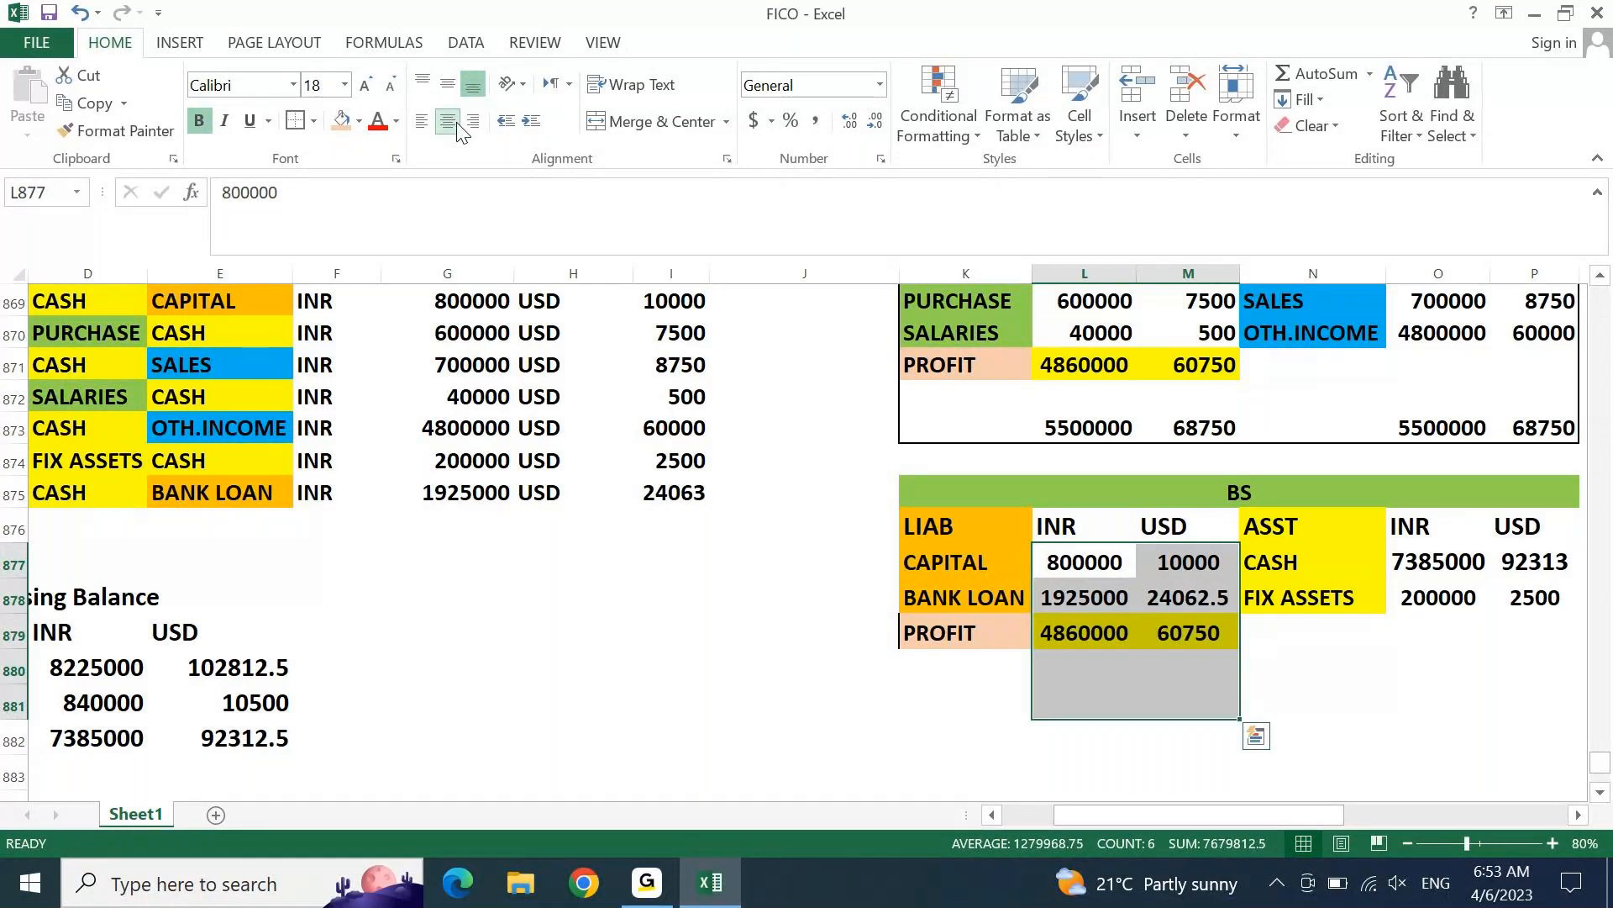
pyautogui.hotkey('ctrl', 'z')
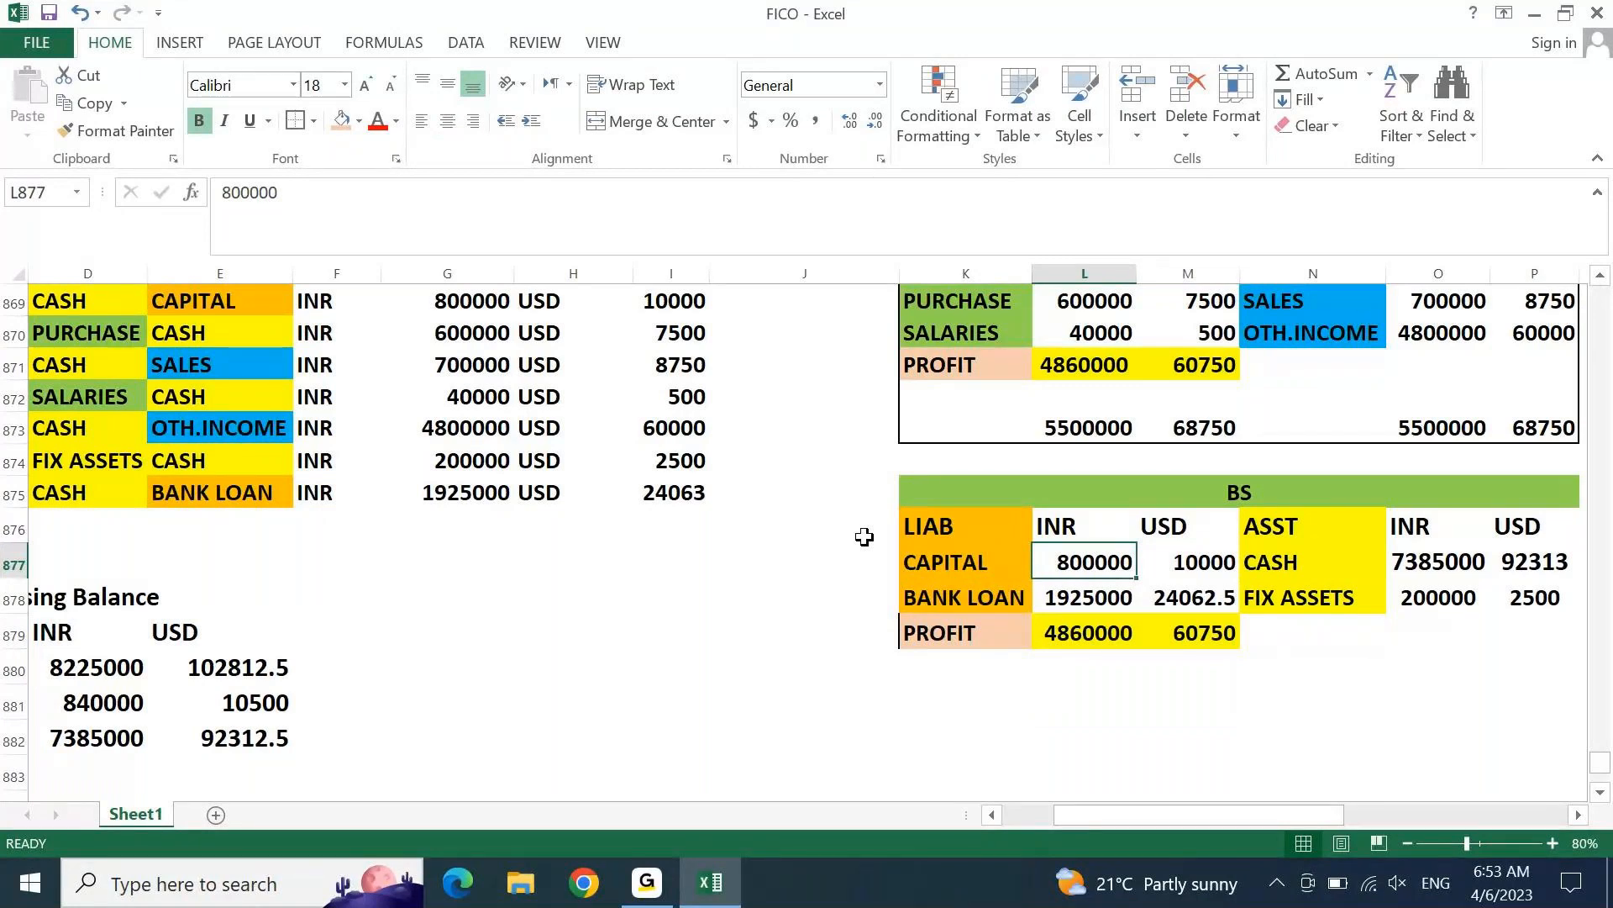
# Step: Examine the debit and credit columns of the A/C ENTRY table, in particular the CREDIT side with the CAPITAL entry
pyautogui.press('Left')
pyautogui.press('Left')
pyautogui.press('Left')
pyautogui.press('Left')
pyautogui.press('Left')
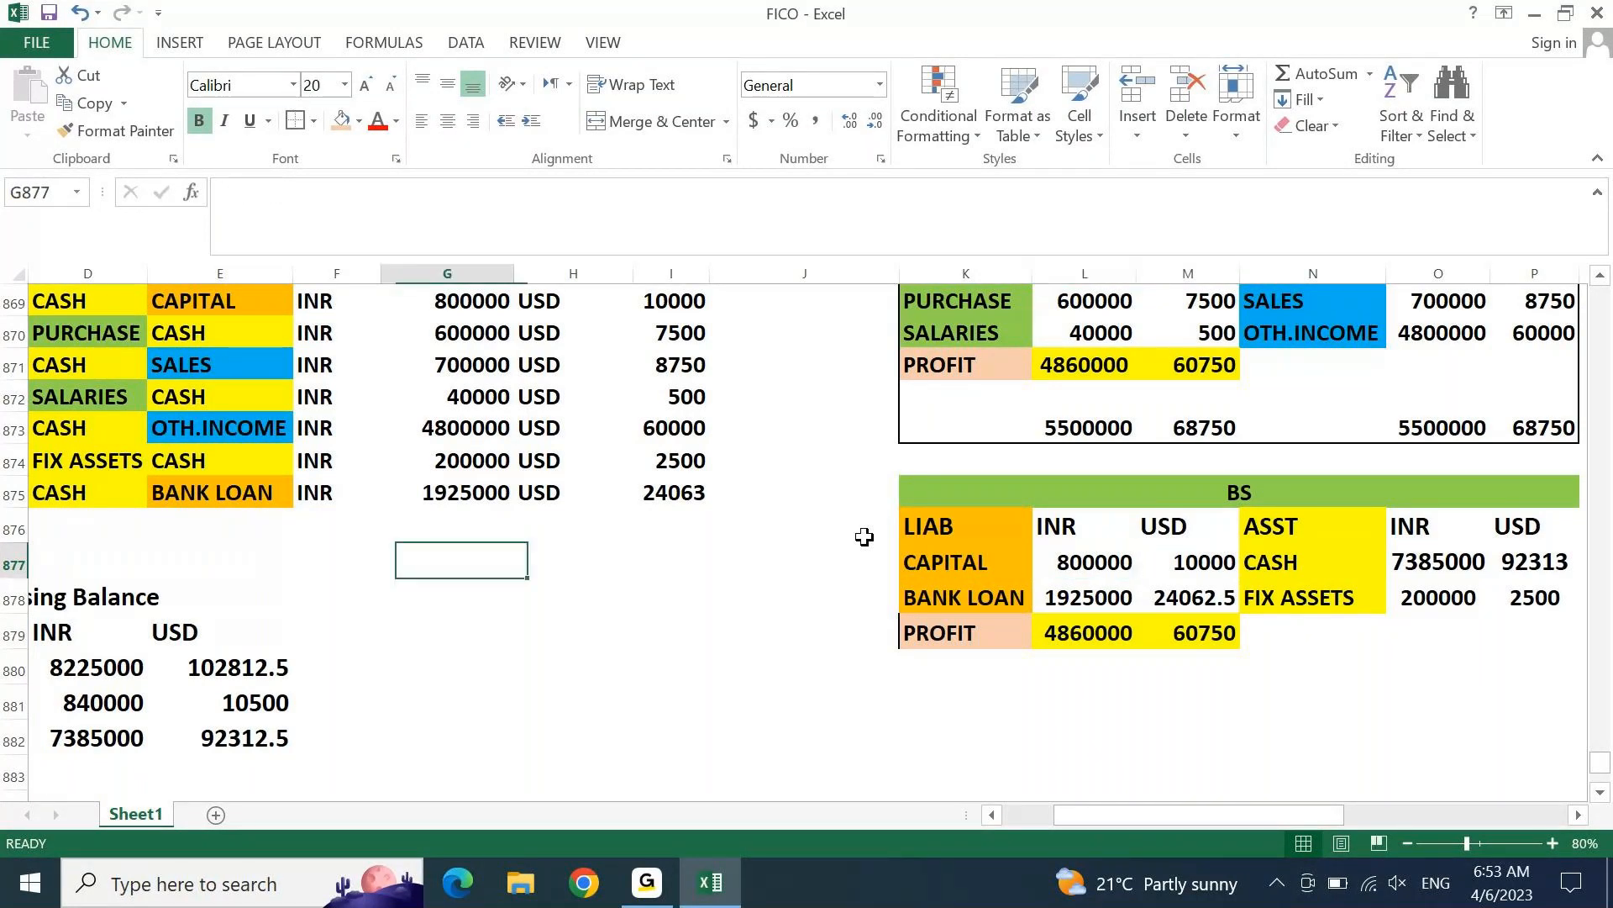
pyautogui.press('Left')
pyautogui.press('Up')
pyautogui.press('Up')
pyautogui.press('Up')
pyautogui.press('Up')
pyautogui.press('Up')
pyautogui.press('Up')
pyautogui.press('Up')
pyautogui.press('Up')
pyautogui.press('Up')
pyautogui.press('Up')
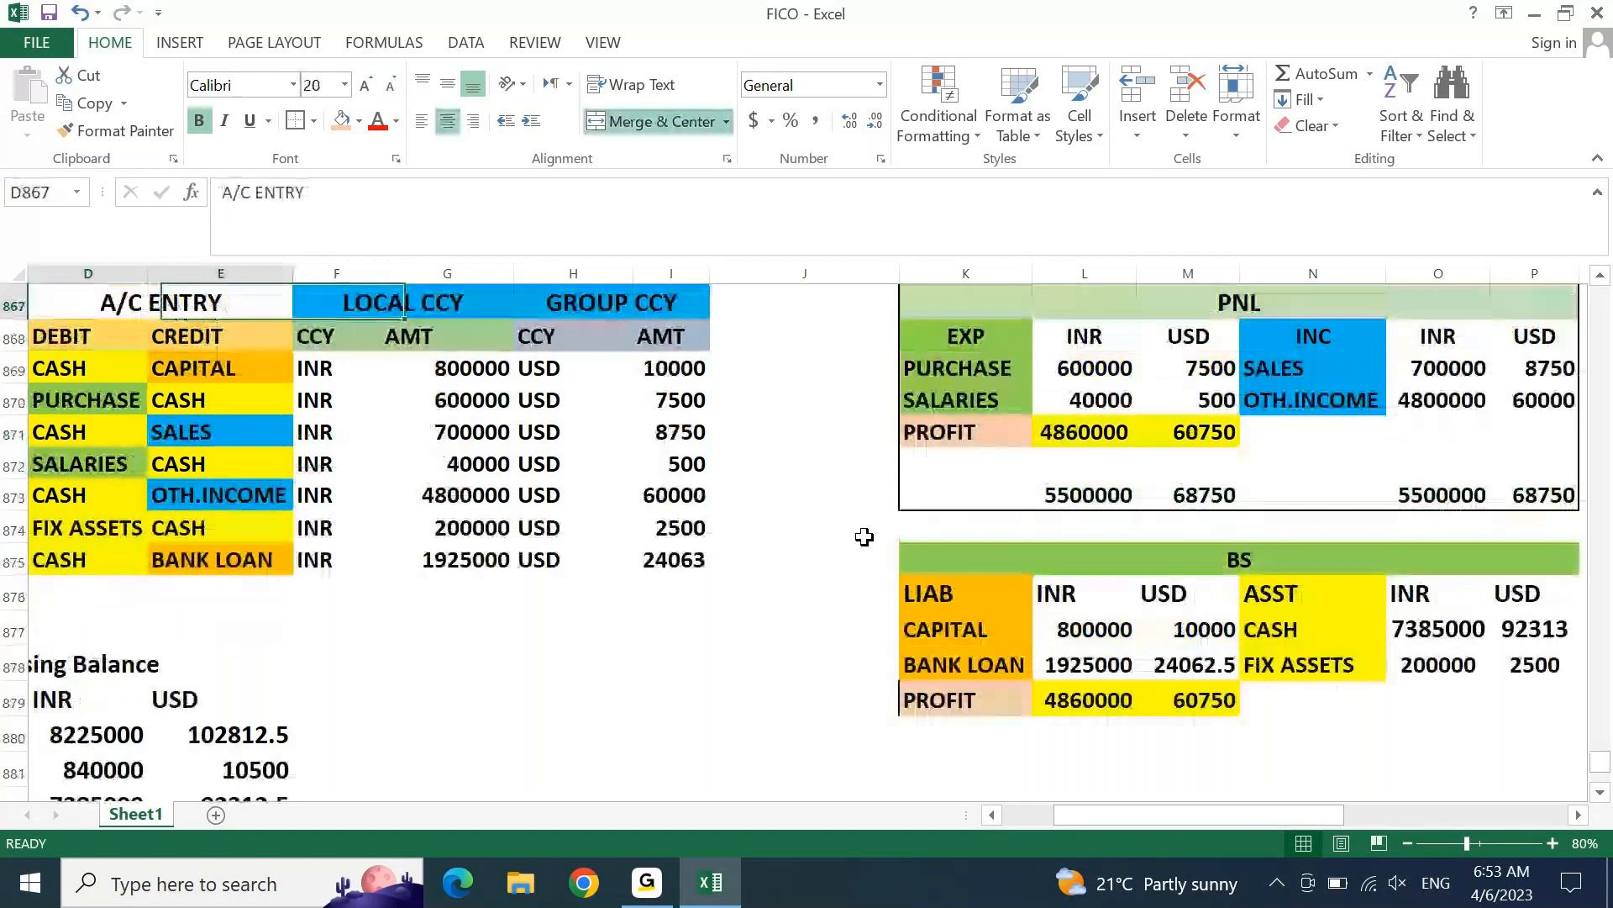
pyautogui.press('Left')
pyautogui.press('Left')
pyautogui.press('Left')
pyautogui.press('Left')
pyautogui.press('Left')
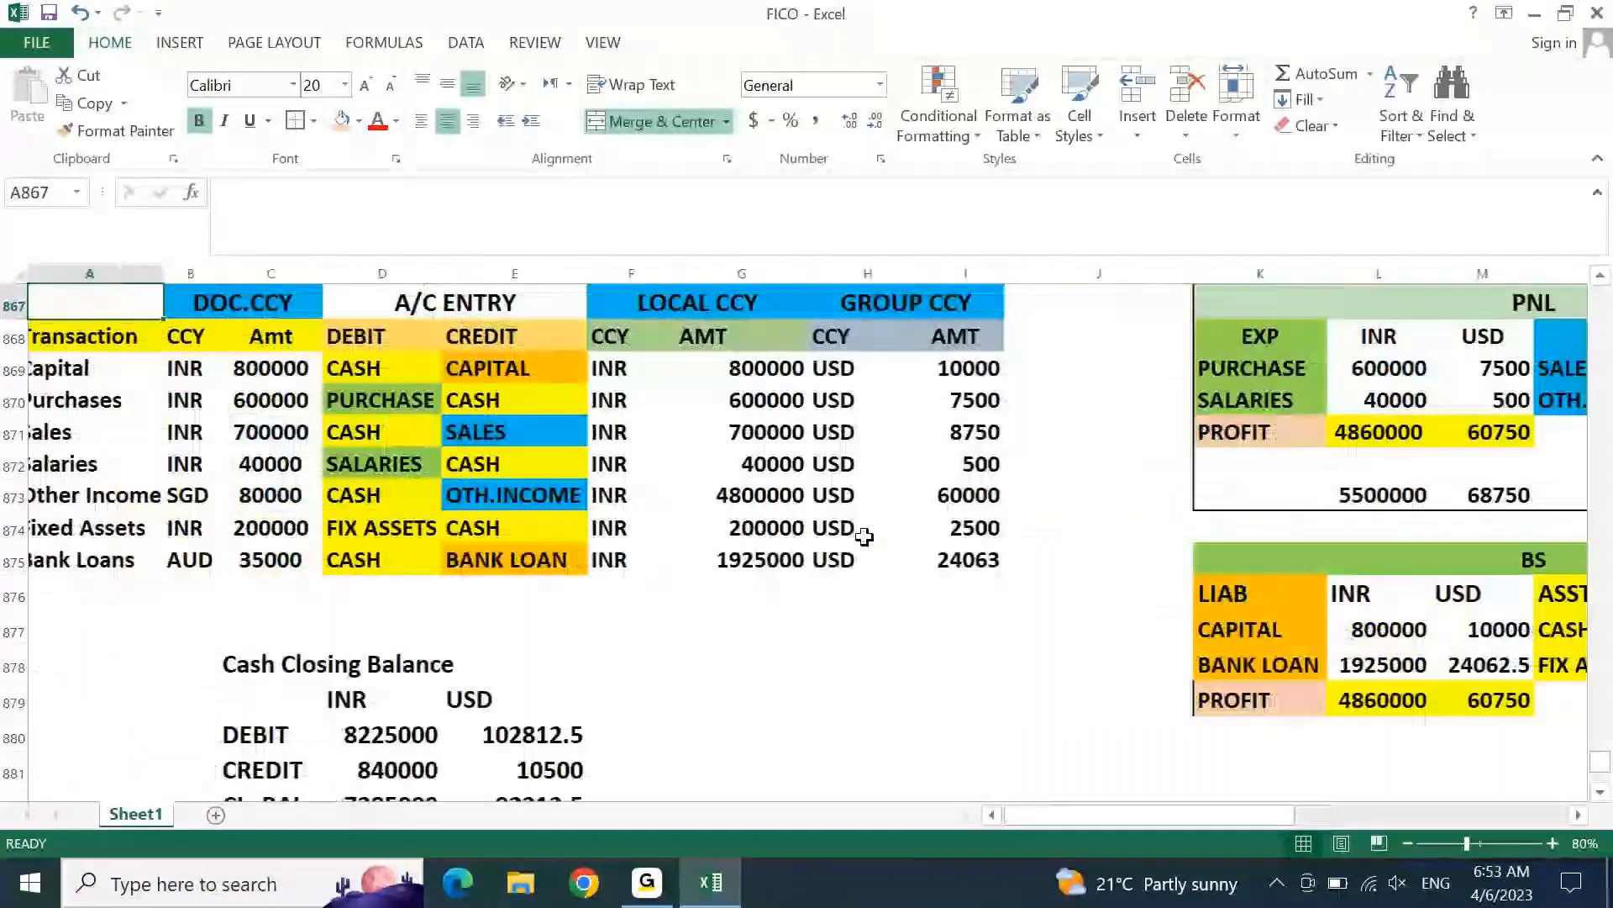
pyautogui.press('Down')
pyautogui.press('Right')
pyautogui.press('Right')
pyautogui.press('Right')
pyautogui.click(521, 368)
pyautogui.click(468, 304)
pyautogui.click(485, 341)
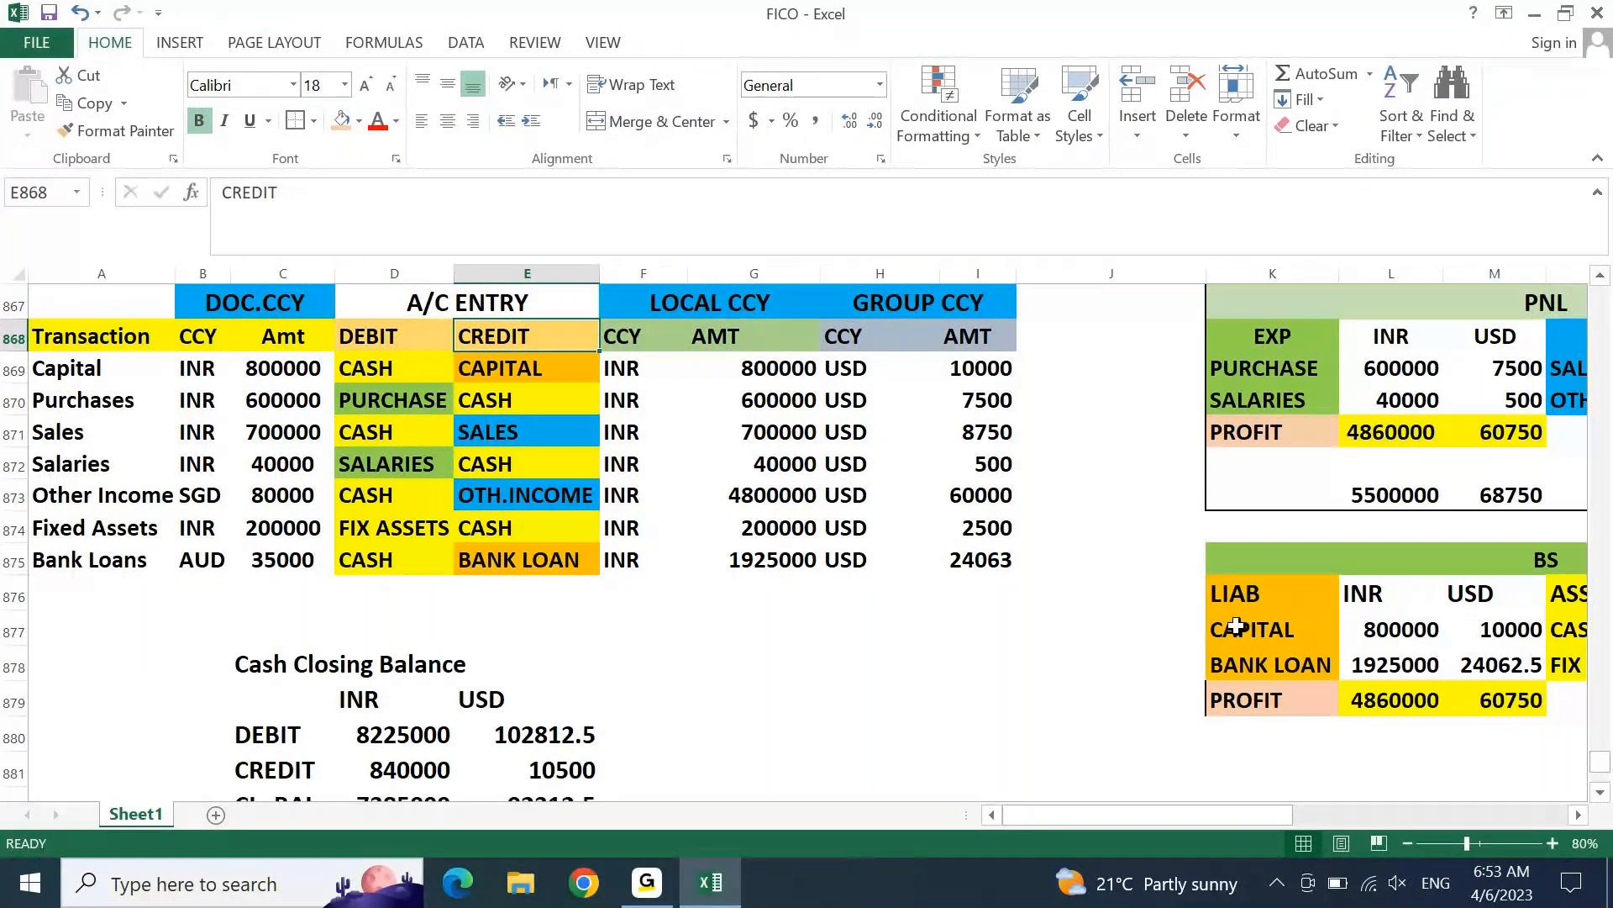
pyautogui.click(527, 356)
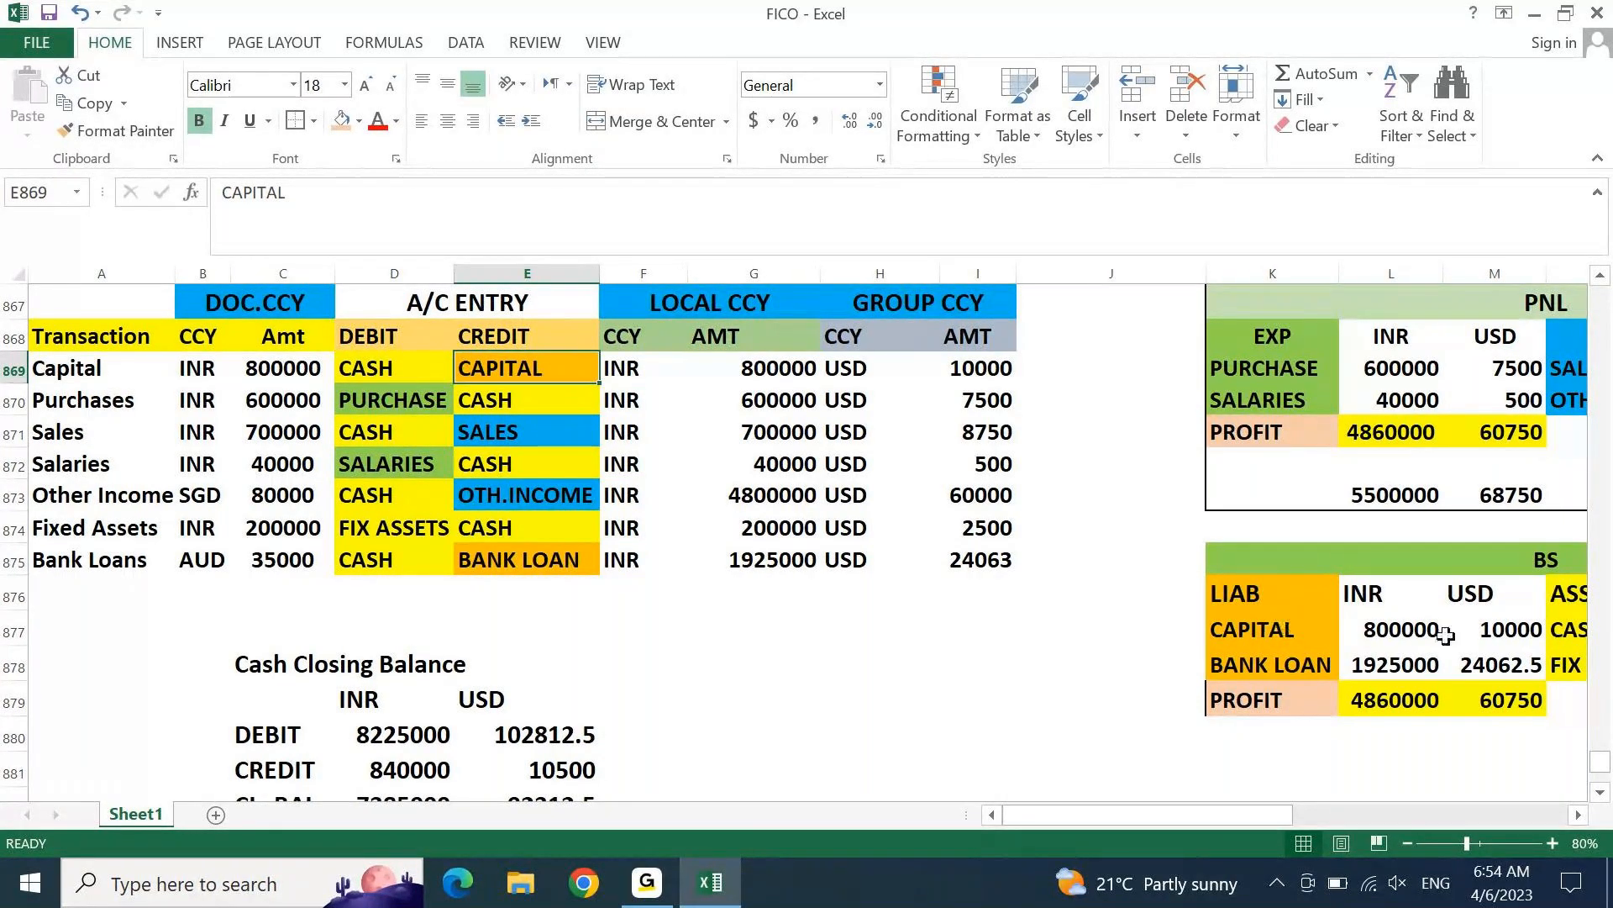
# Step: Make the INR liabilities negative in L877:L879: CAPITAL -800000, BANK LOAN -1925000 and PROFIT -4860000
pyautogui.click(1418, 637)
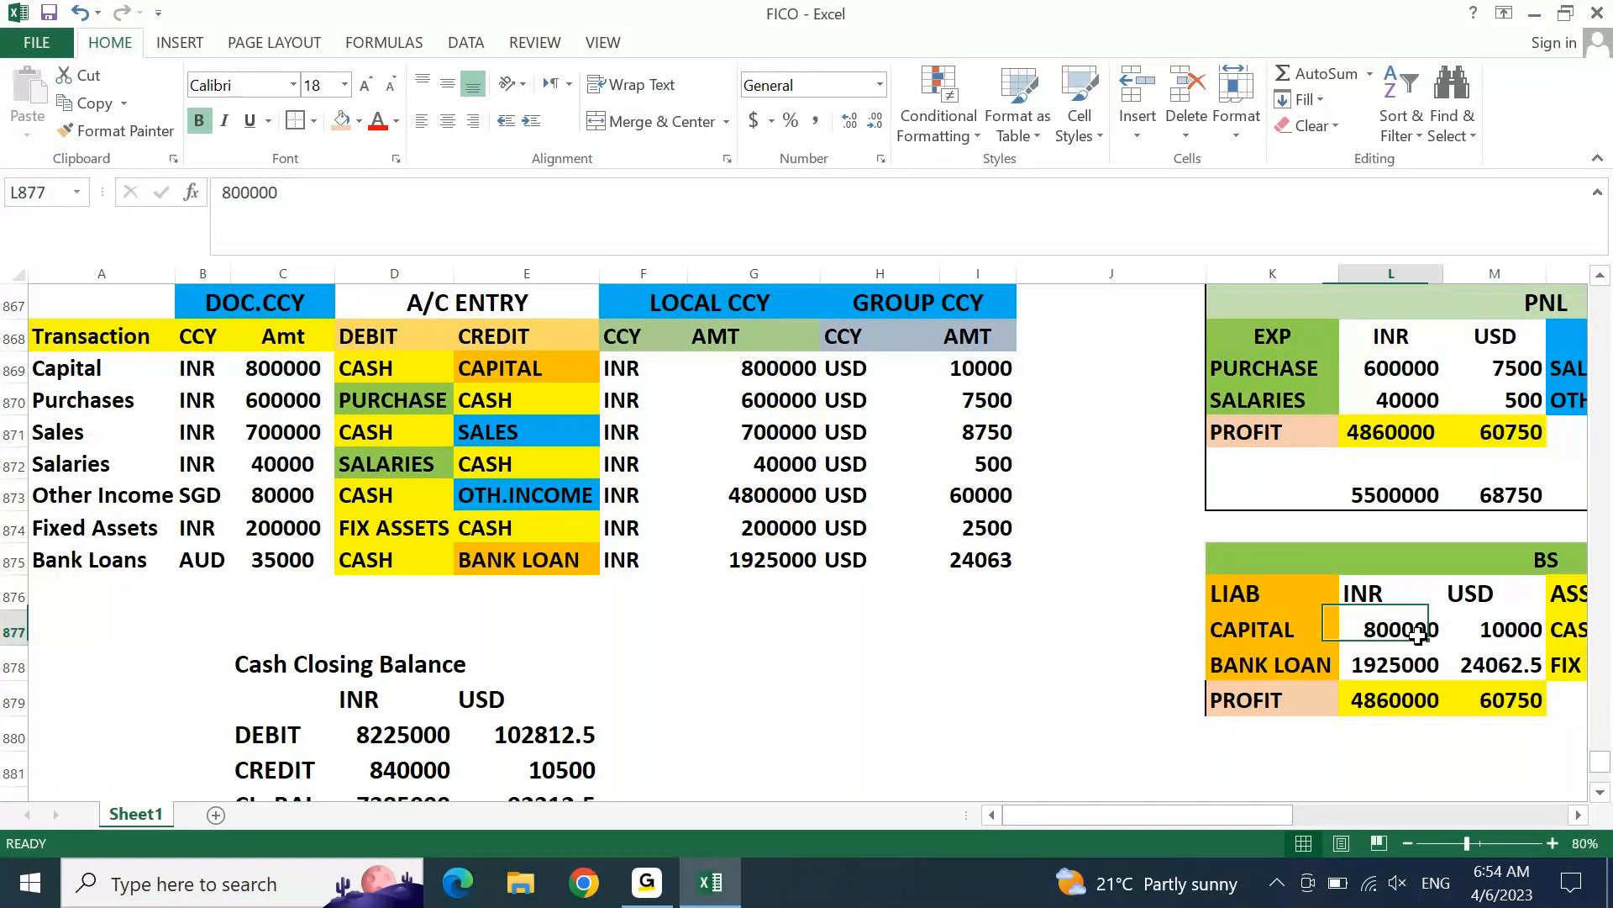
pyautogui.click(220, 193)
pyautogui.write('-')
pyautogui.press('Return')
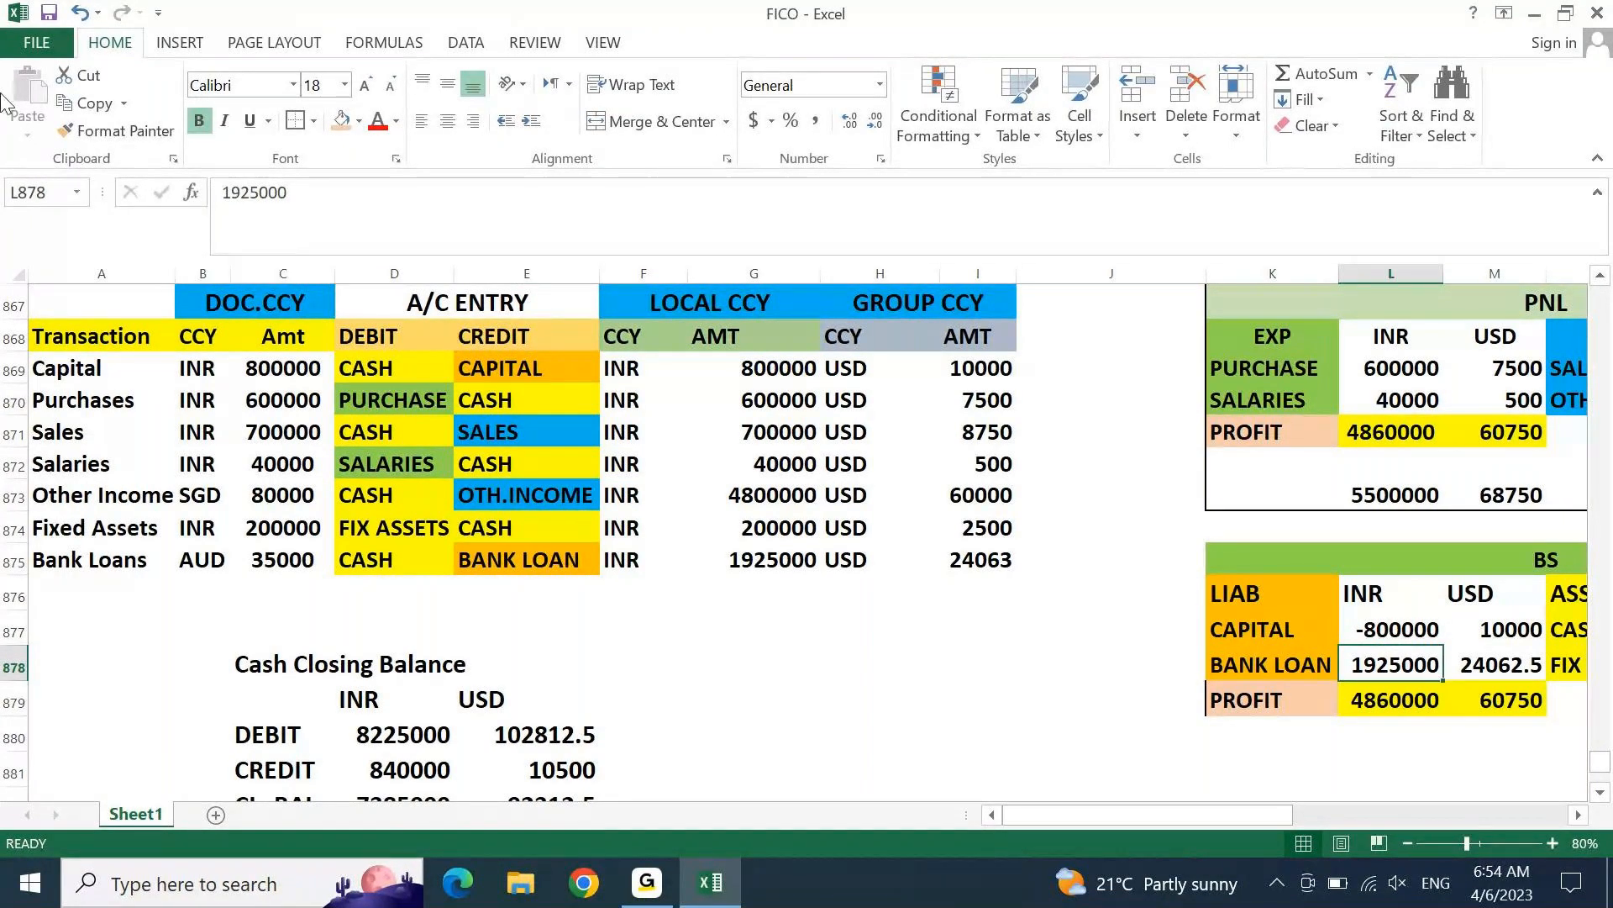
pyautogui.click(221, 202)
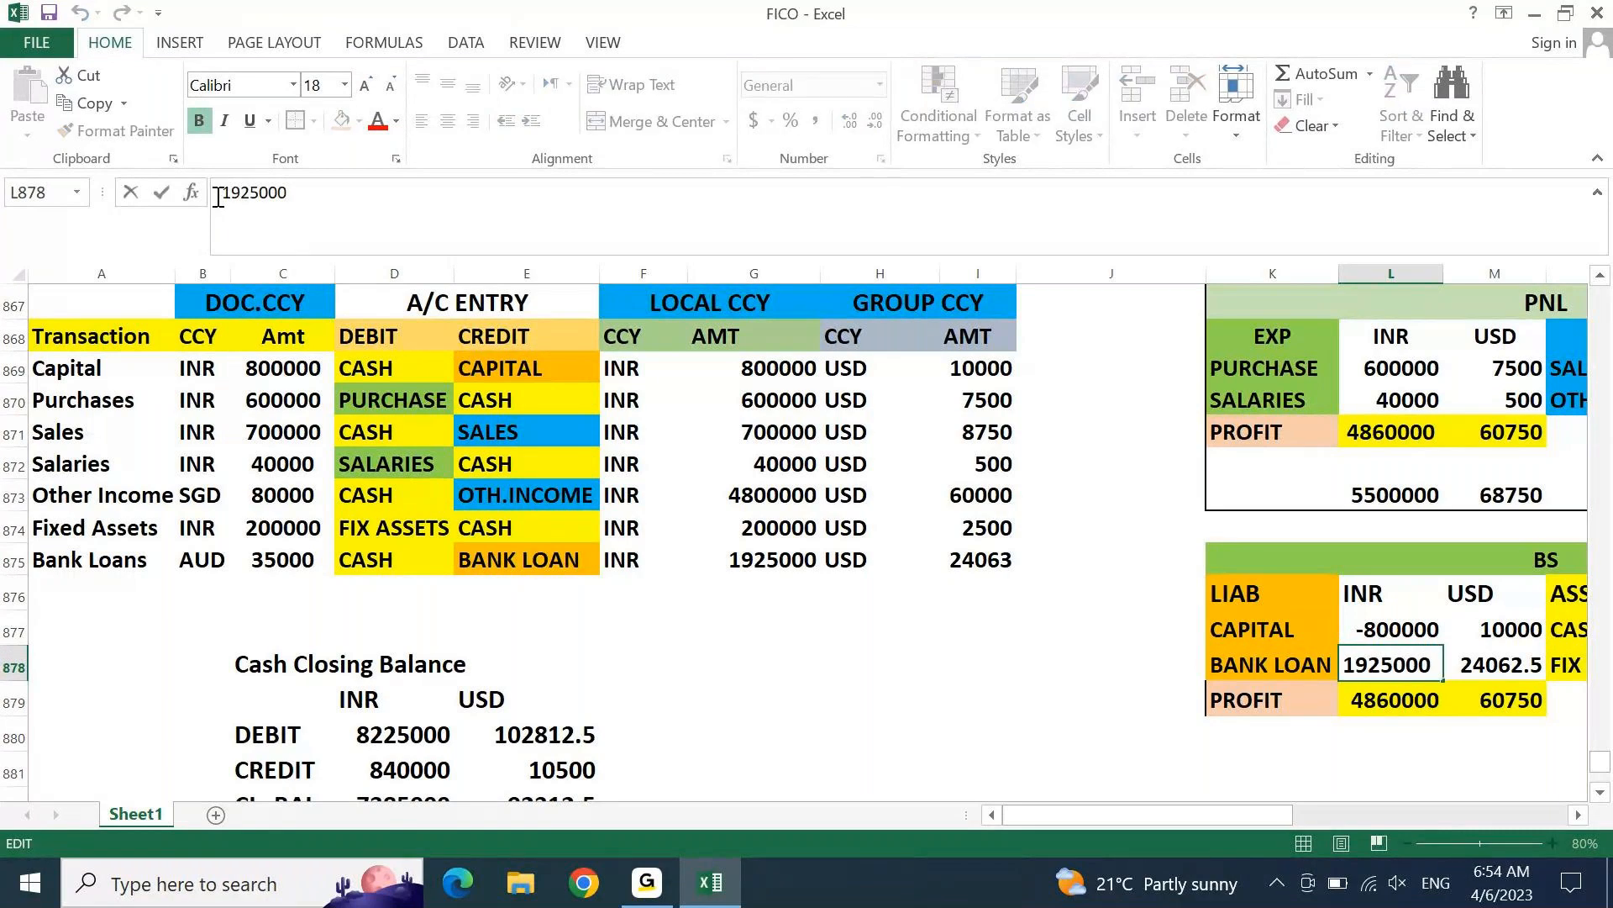
pyautogui.write('-')
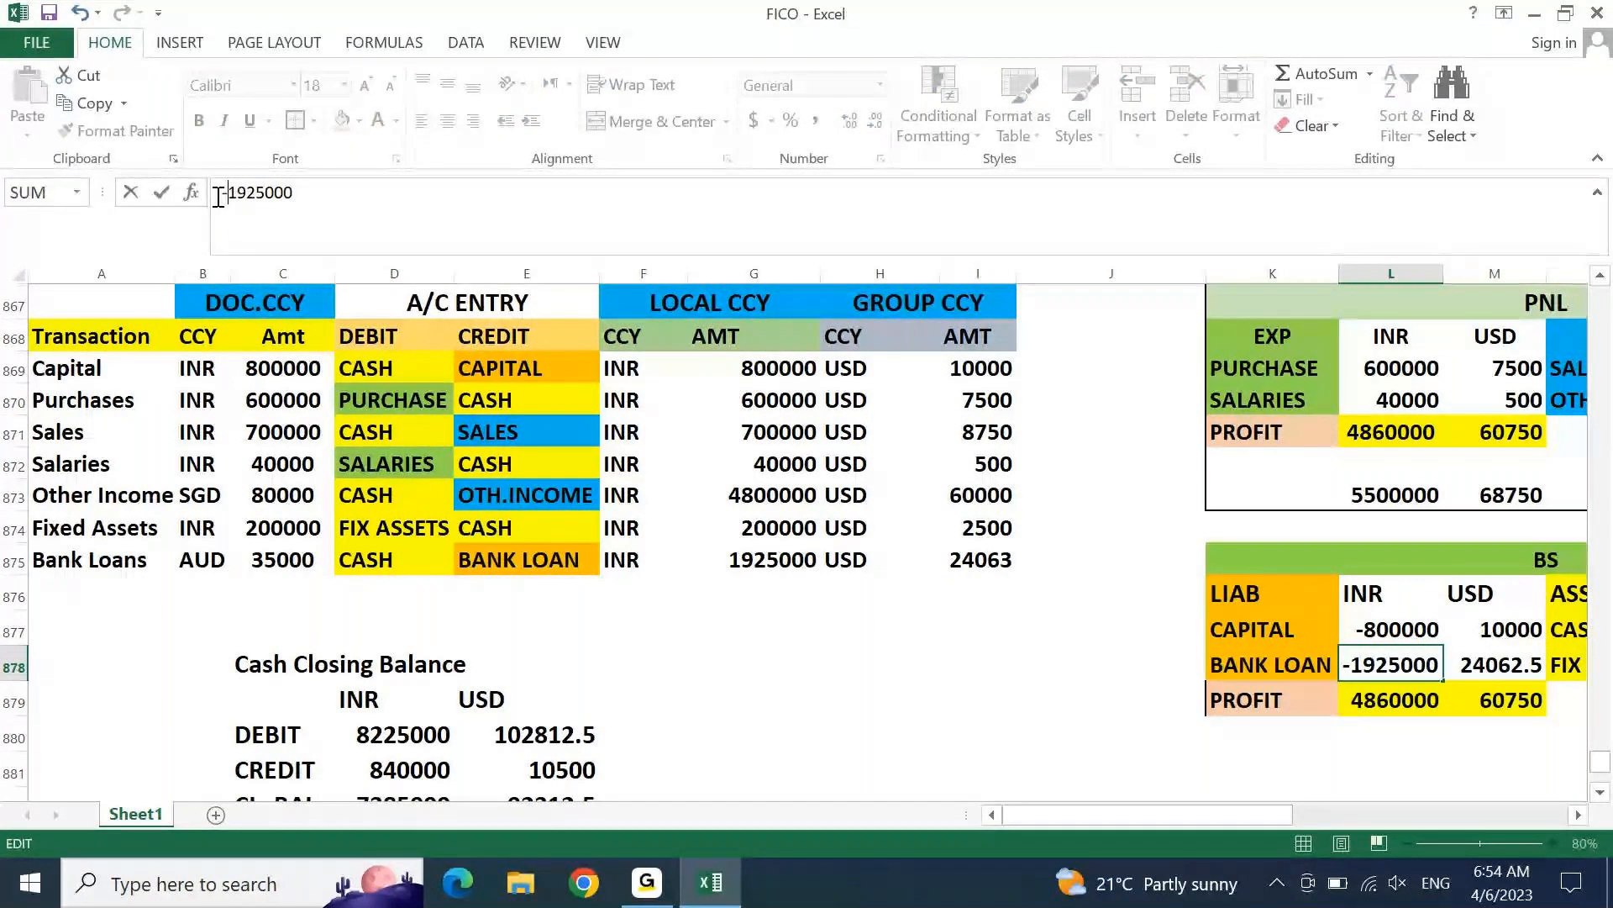
pyautogui.press('Return')
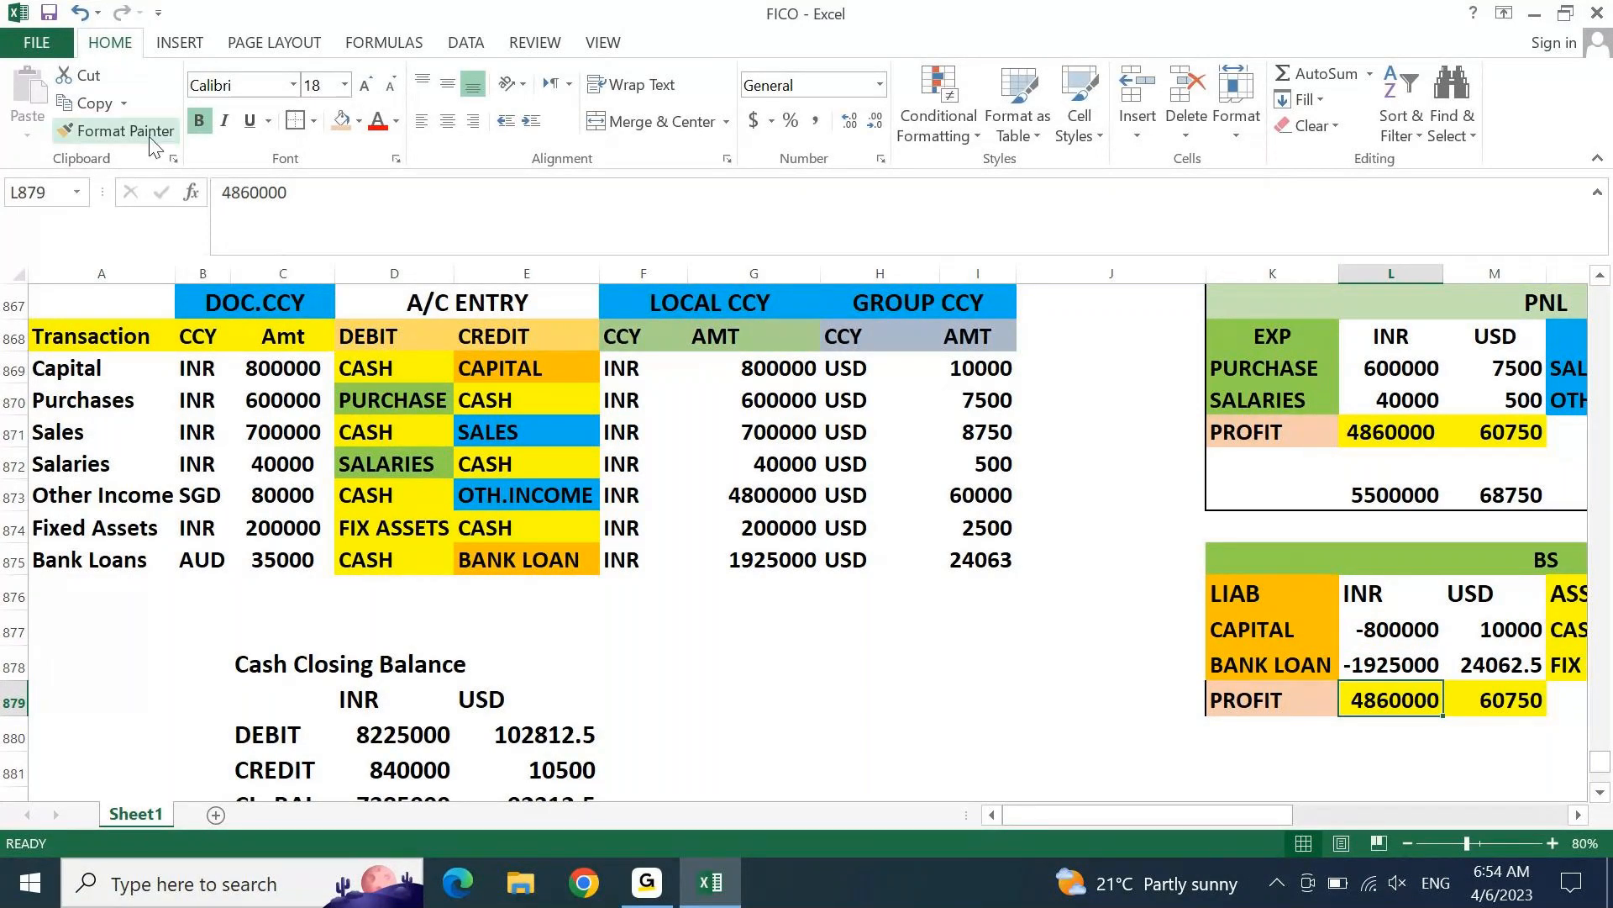
pyautogui.click(225, 193)
pyautogui.write('-')
pyautogui.press('Return')
# Step: Make the USD liabilities negative in M877:M879: CAPITAL -10000, BANK LOAN -24062.5 and PROFIT -60750
pyautogui.press('Right')
pyautogui.press('Up')
pyautogui.press('Up')
pyautogui.press('Up')
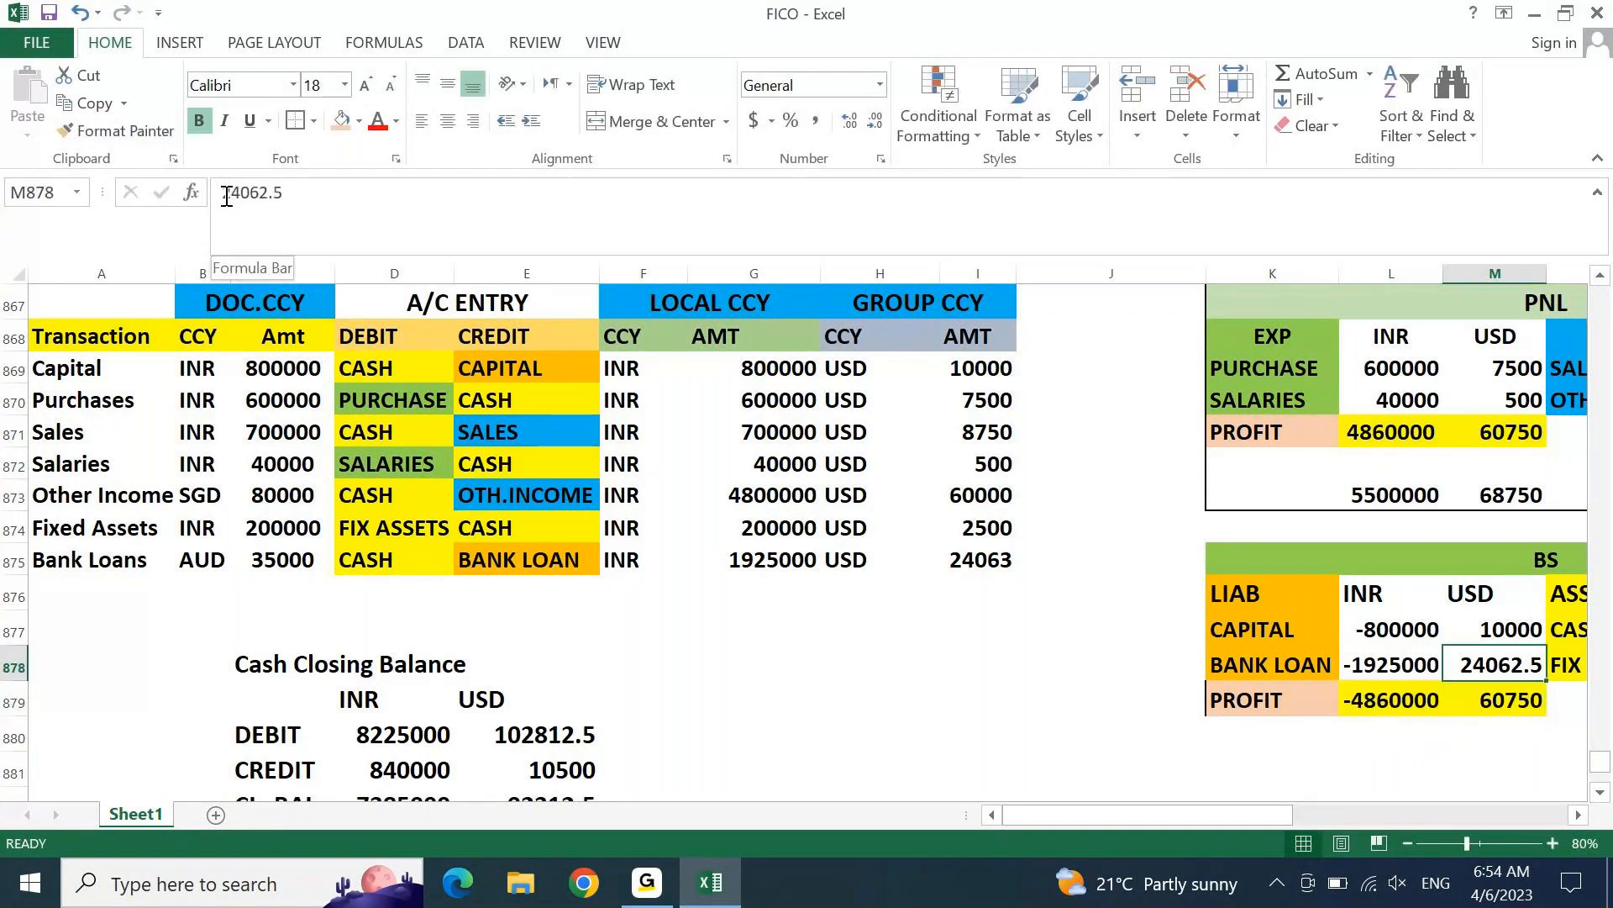
pyautogui.click(227, 193)
pyautogui.write('-')
pyautogui.press('Return')
pyautogui.click(227, 194)
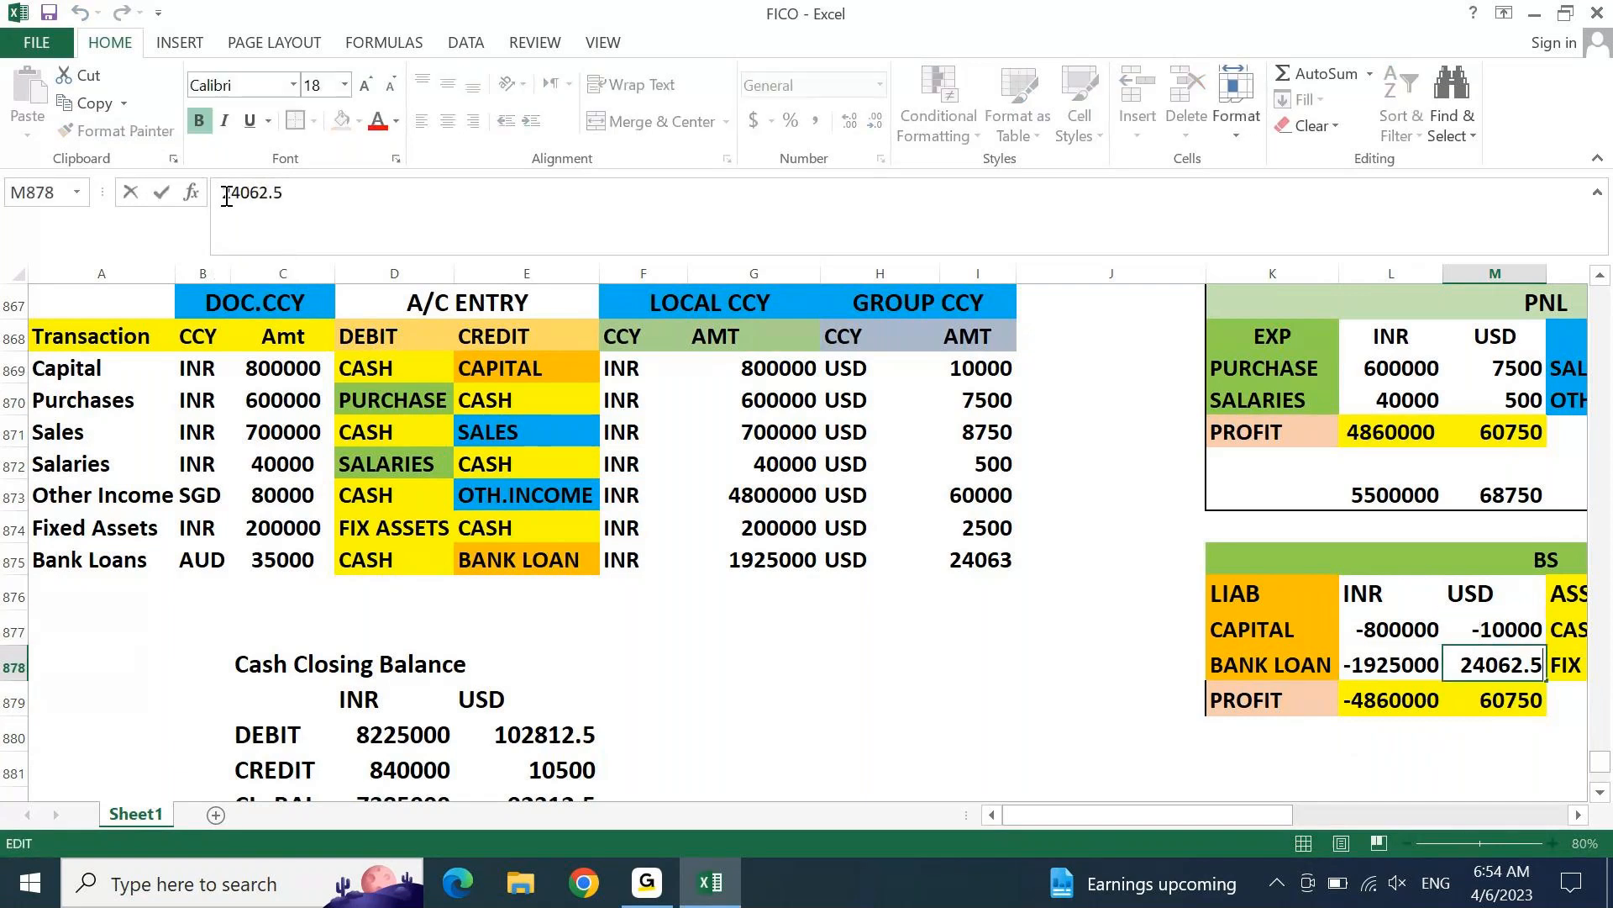
pyautogui.write('-')
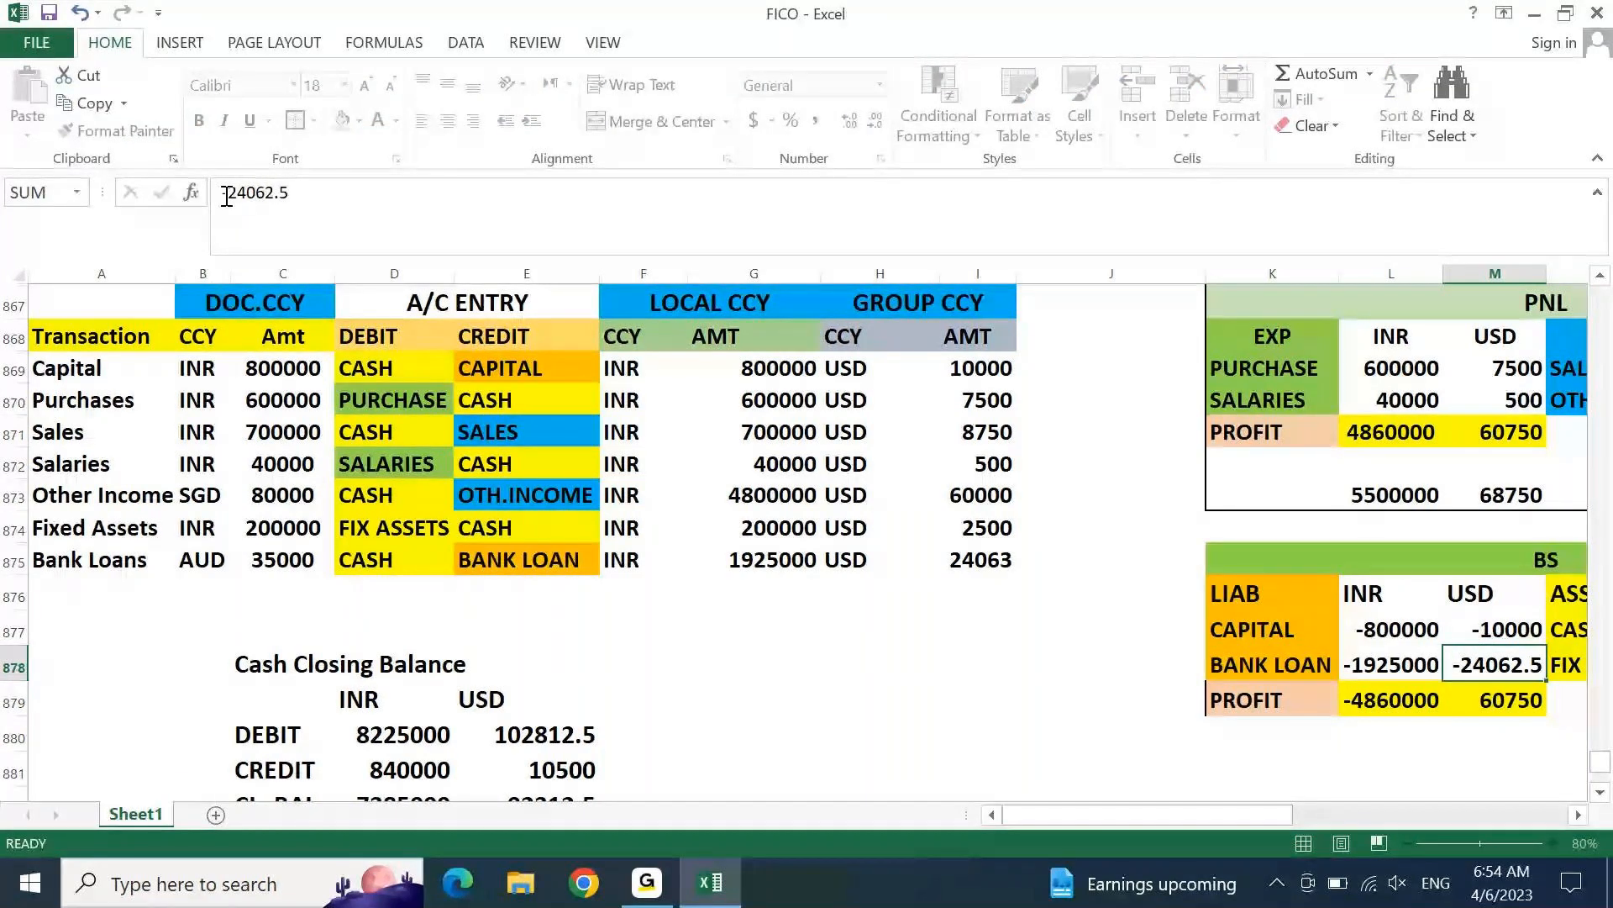
pyautogui.press('Return')
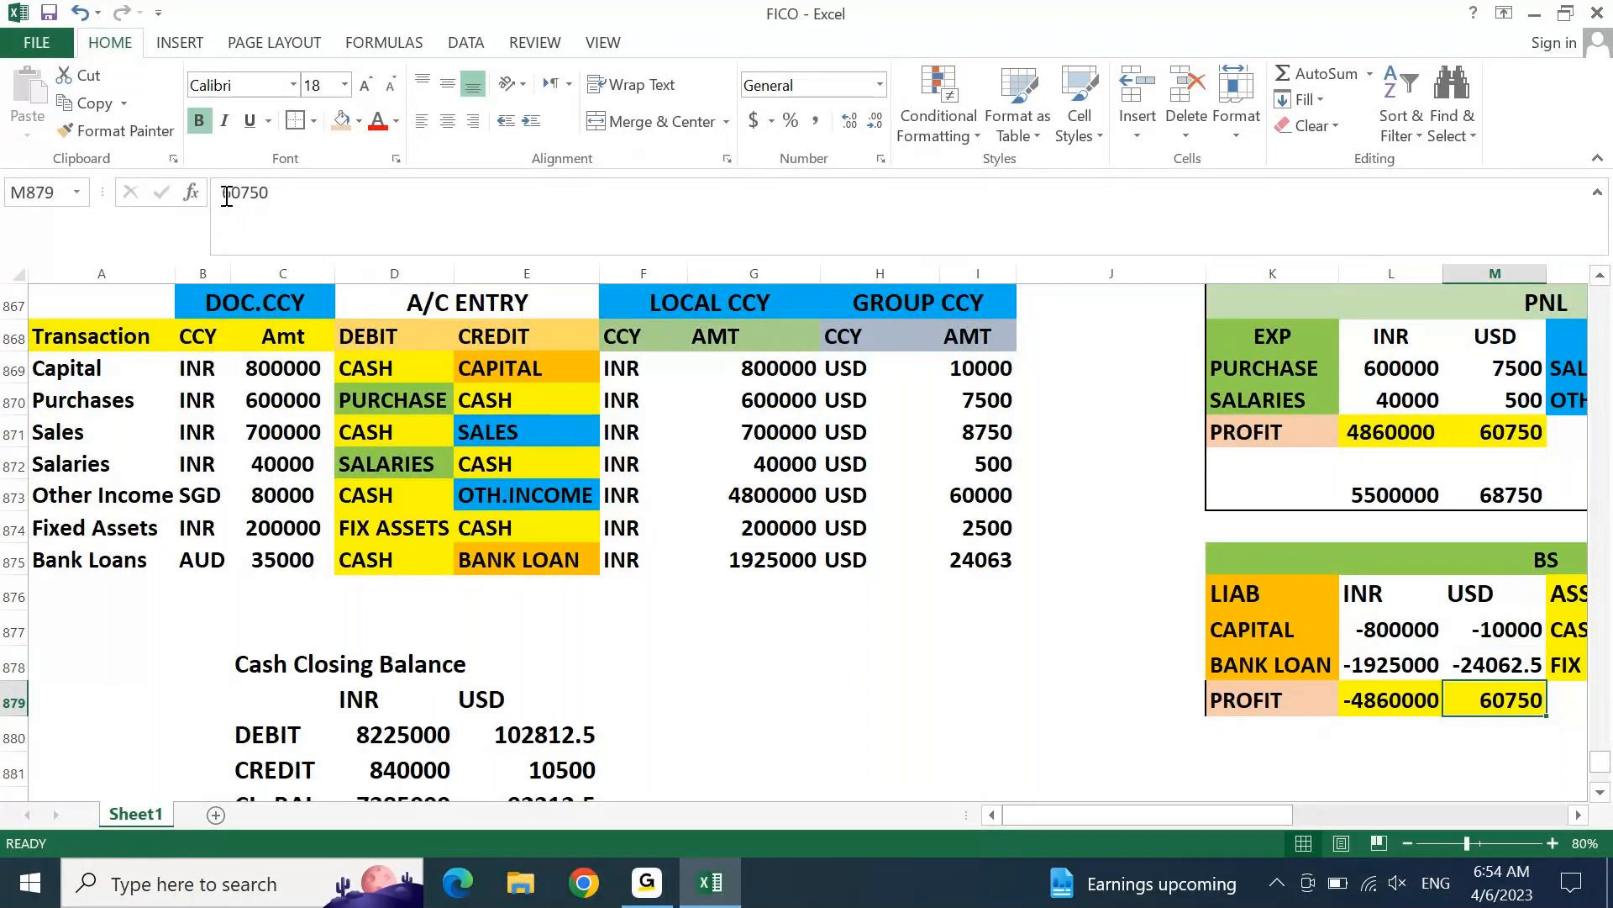
pyautogui.click(227, 194)
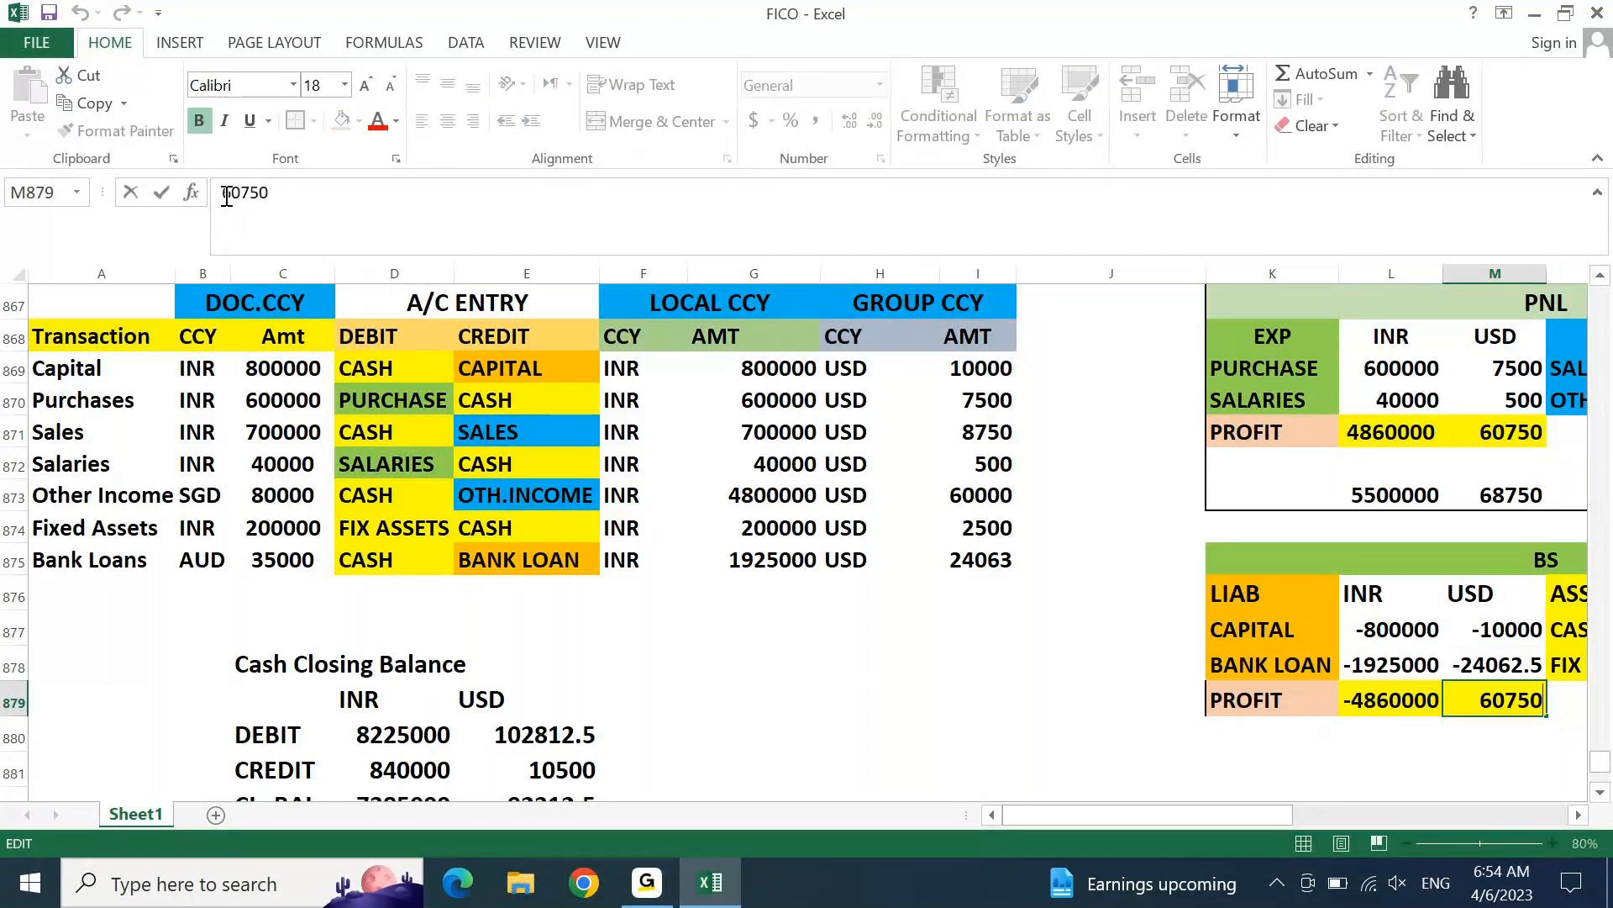
pyautogui.write('-')
pyautogui.press('Return')
# Step: Total the INR and USD asset amounts in O881 and P881 with SUM formulas over rows 877 to 880
pyautogui.press('Down')
pyautogui.press('Right')
pyautogui.press('Right')
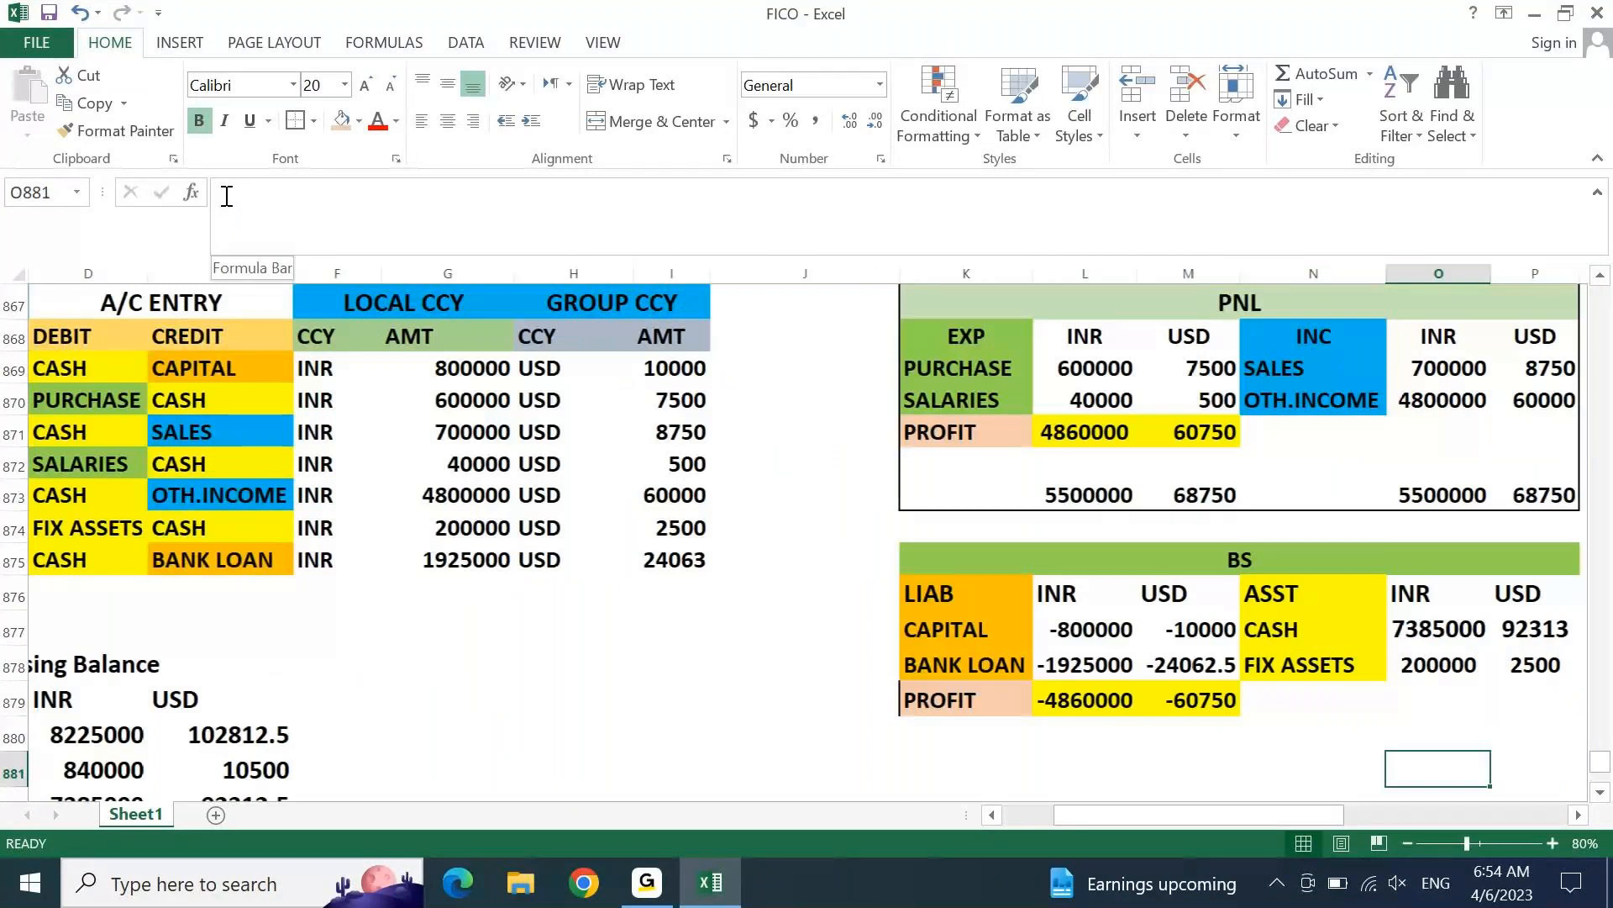
pyautogui.press('Left')
pyautogui.press('Left')
pyautogui.press('Left')
pyautogui.click(226, 196)
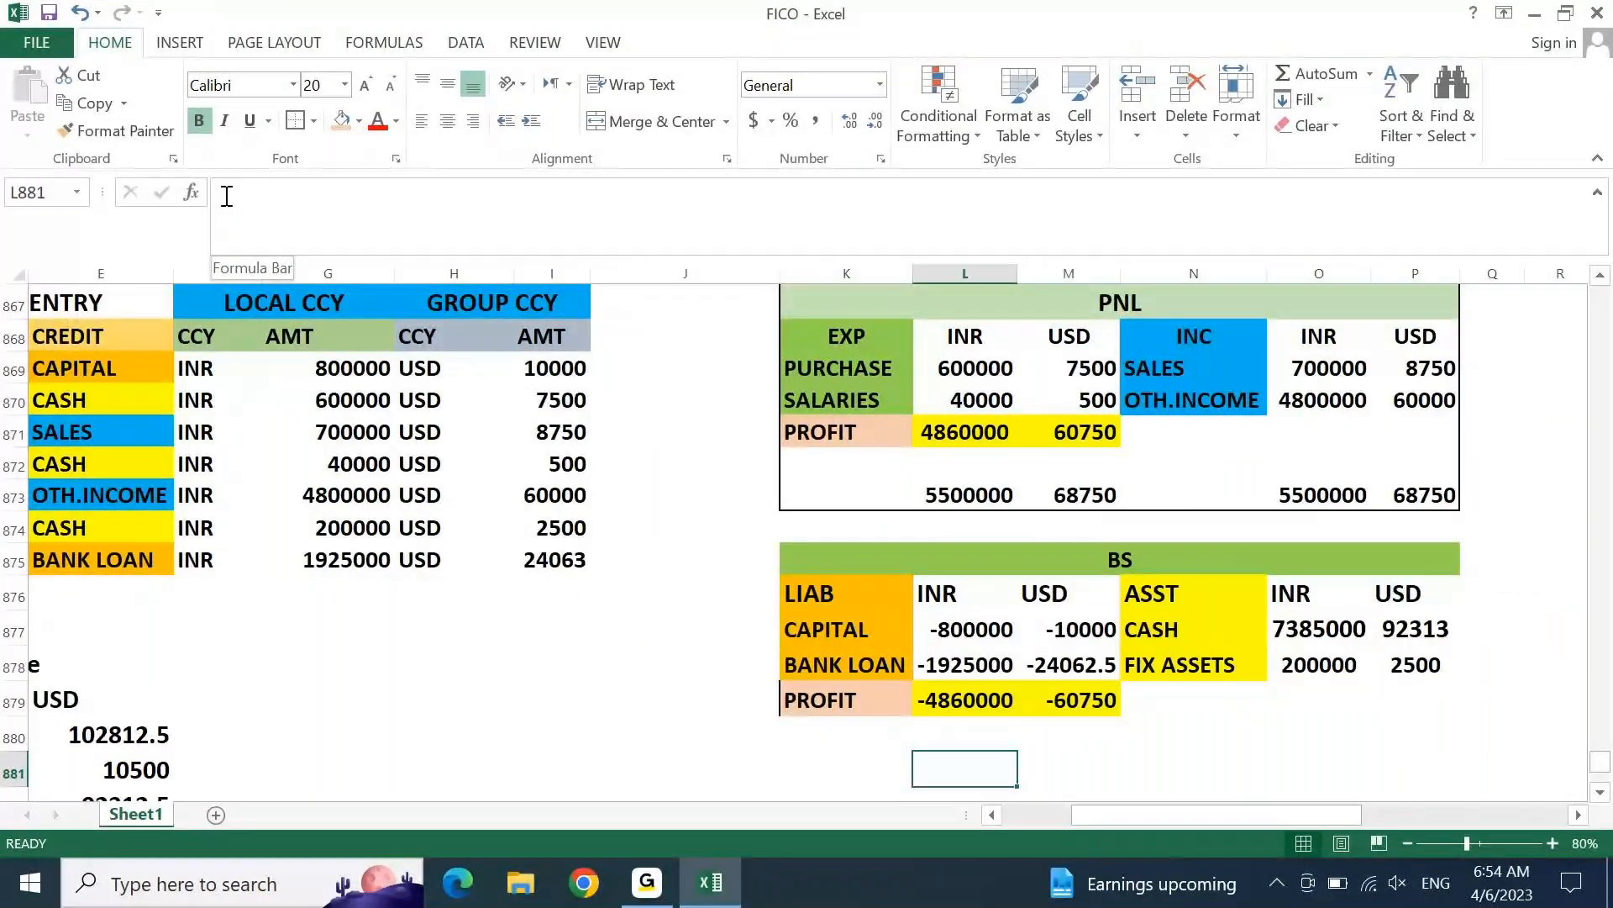
pyautogui.press('Right')
pyautogui.press('Right')
pyautogui.press('Right')
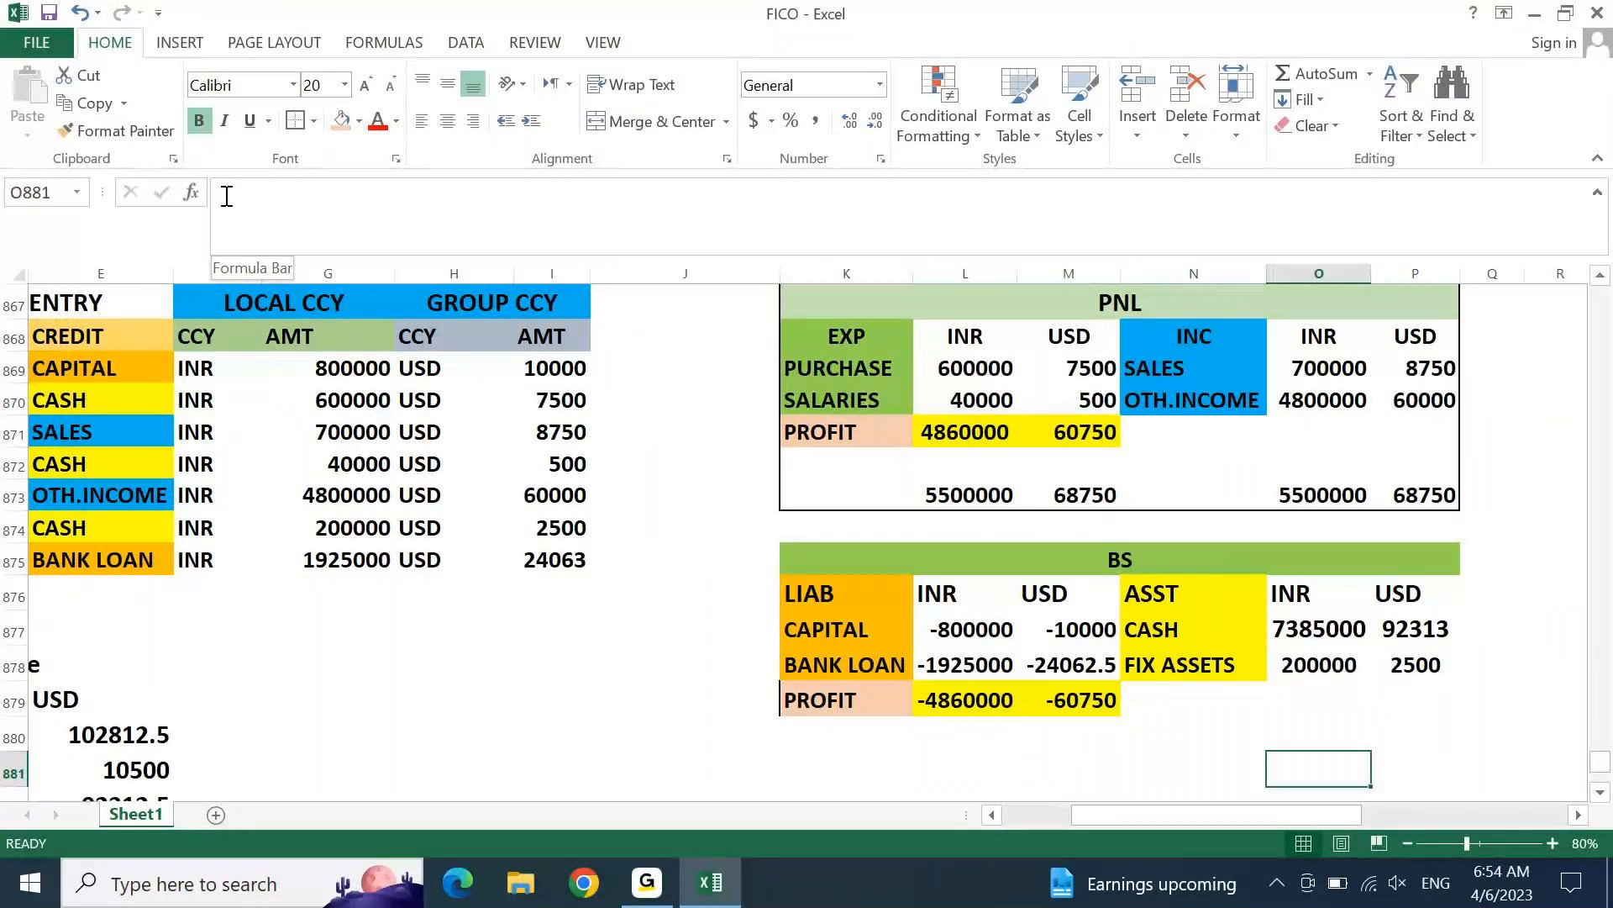
pyautogui.hotkey('alt', '=')
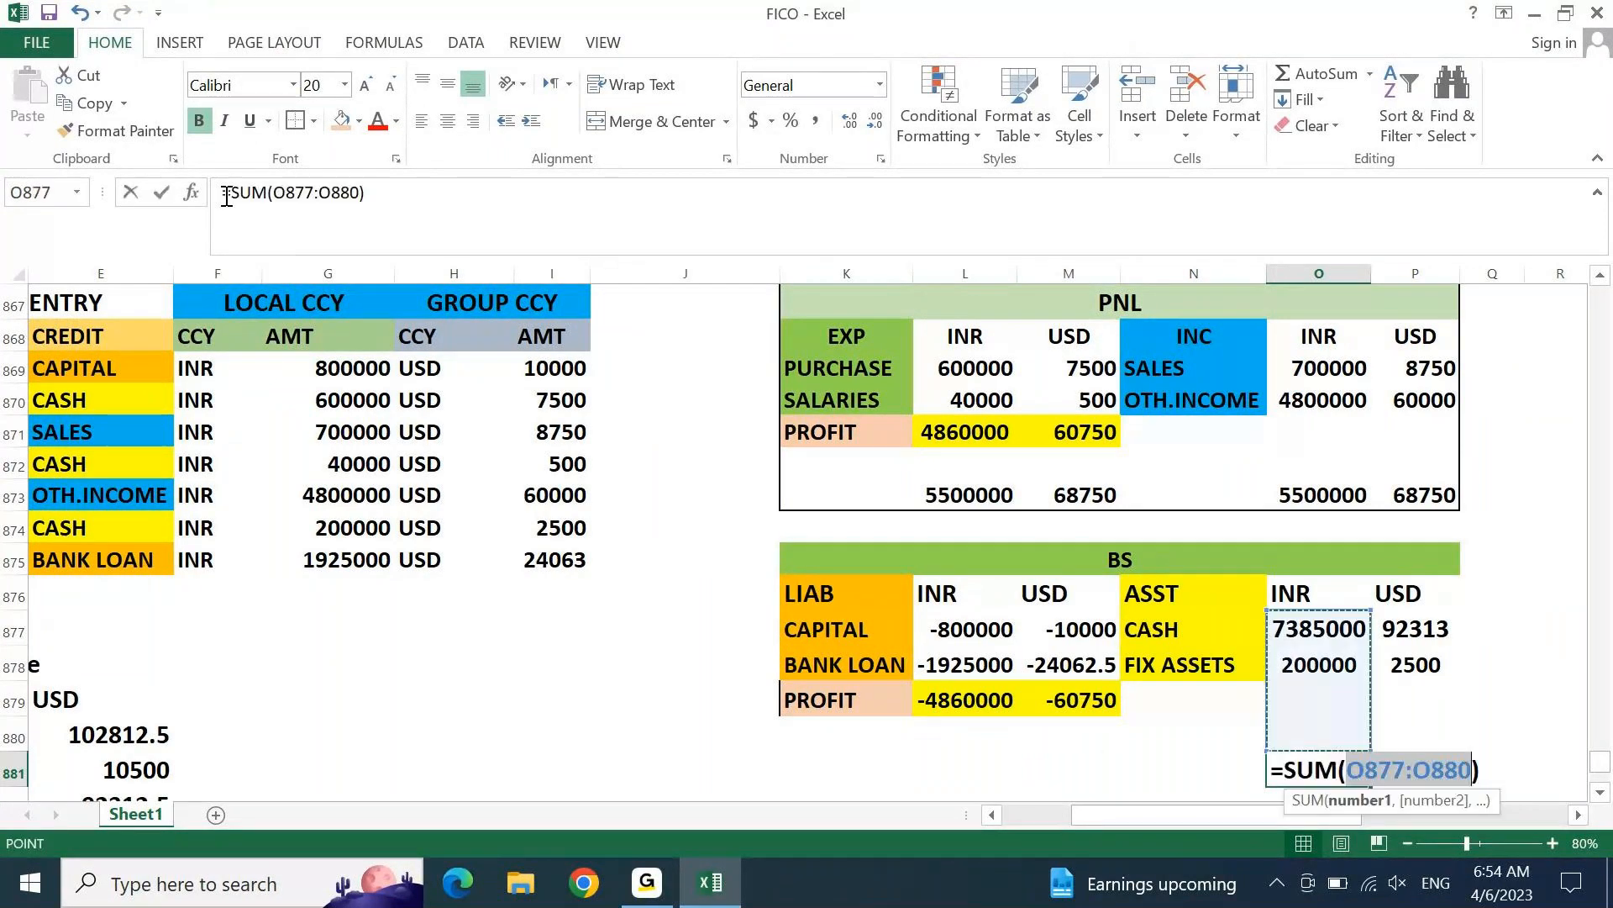
pyautogui.press('Tab')
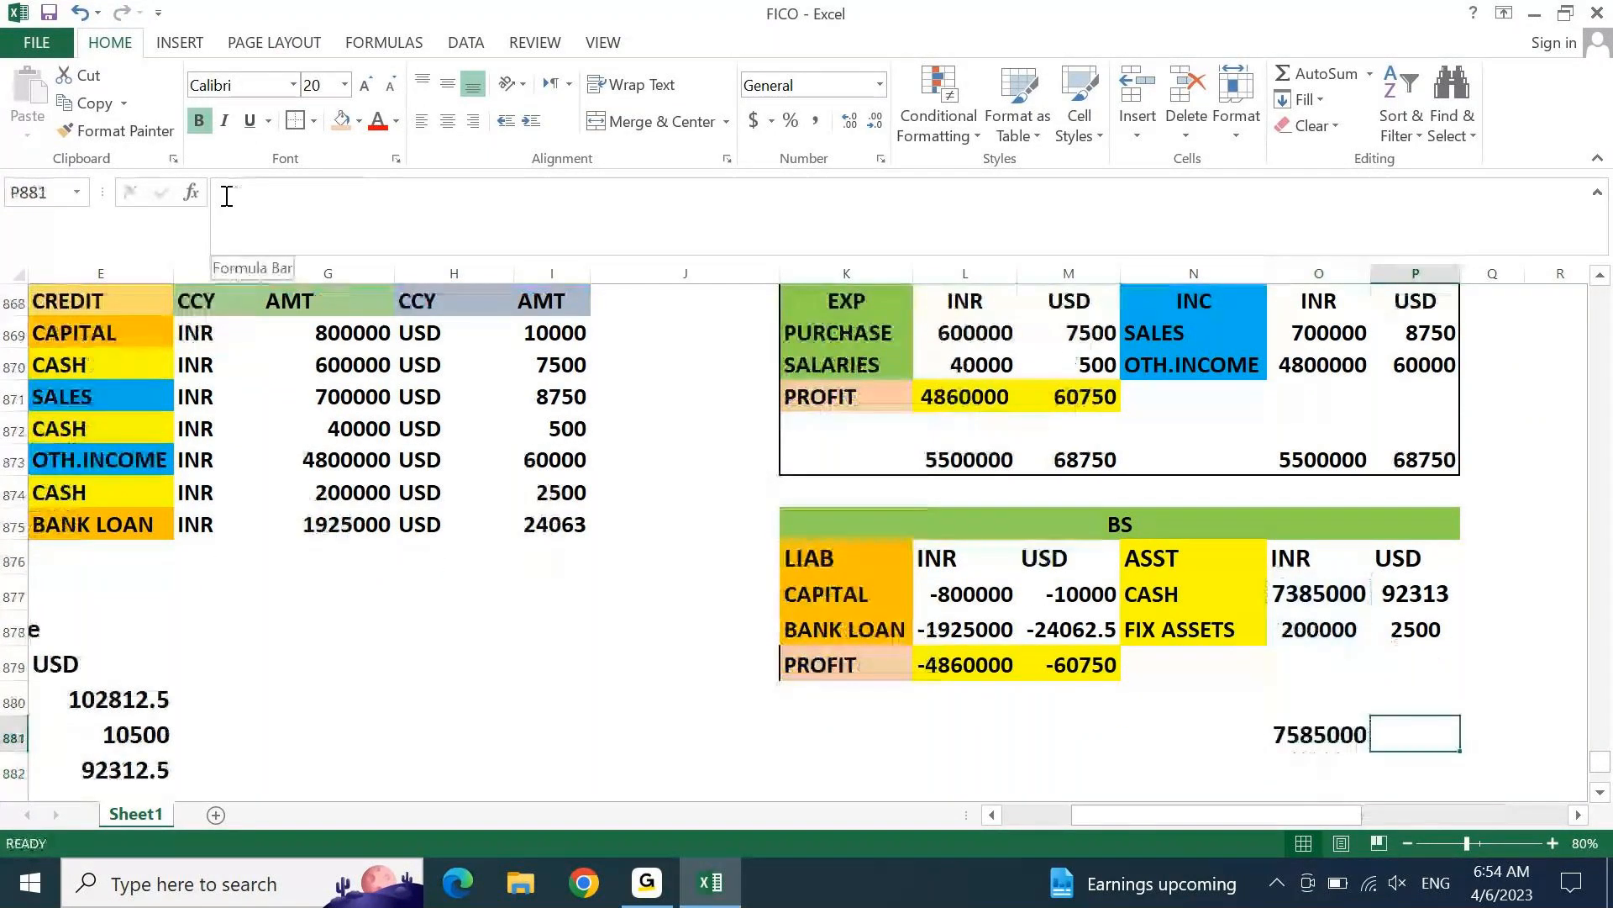
pyautogui.hotkey('alt', '=')
pyautogui.press('Return')
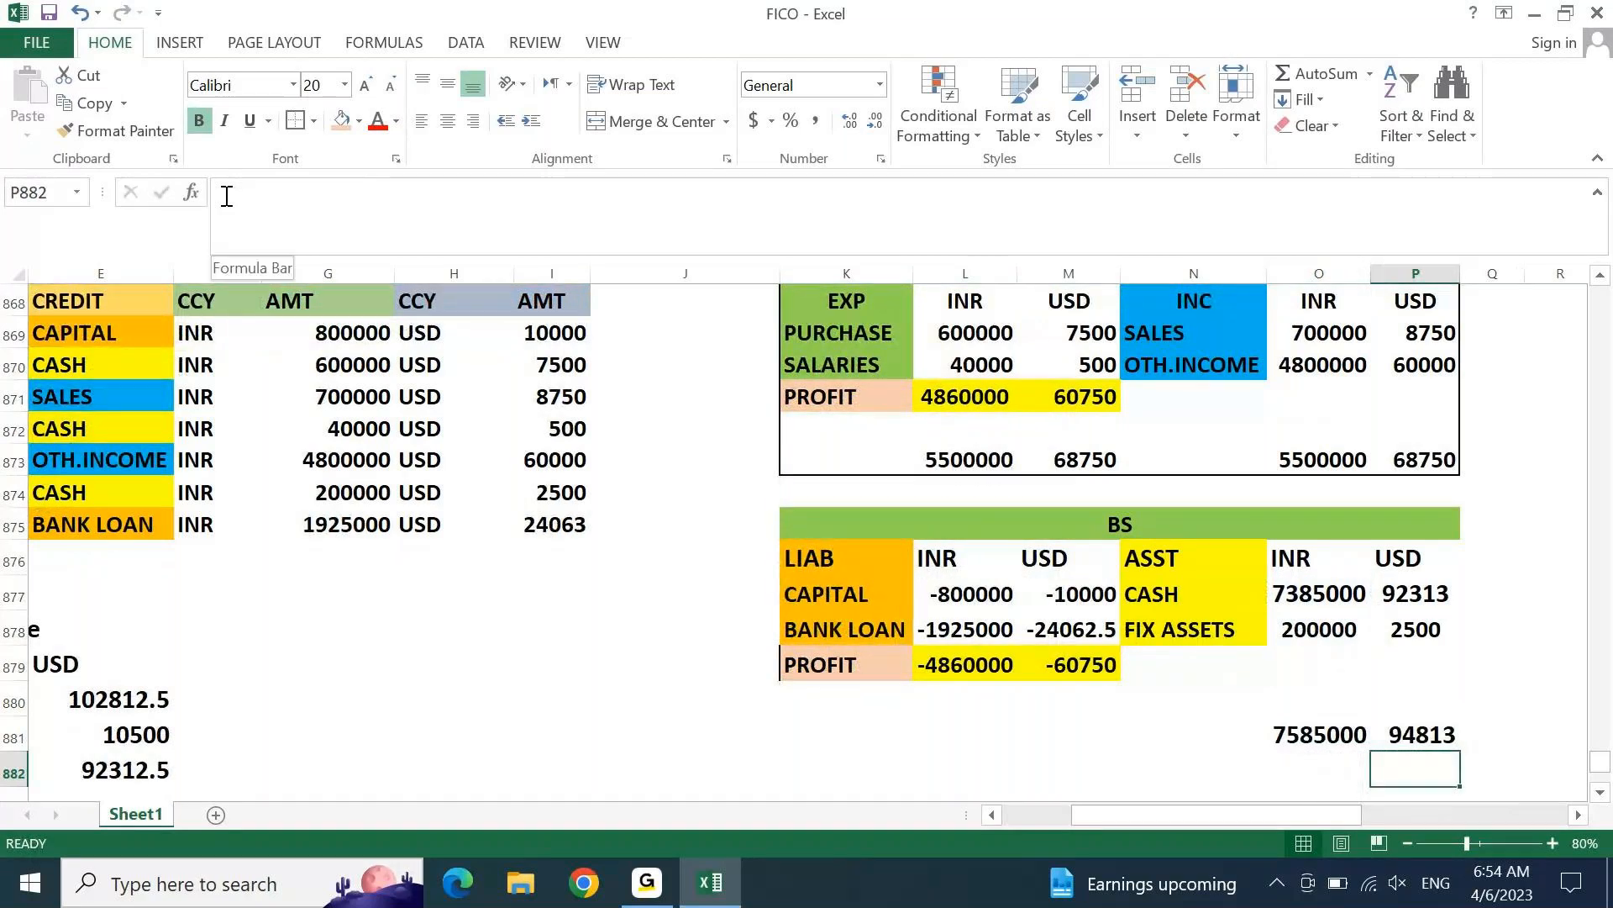
# Step: Total the INR and USD liabilities in L881 and M881, using =SUM(L877:L880) for the INR column
pyautogui.press('Up')
pyautogui.press('Left')
pyautogui.press('Left')
pyautogui.press('Left')
pyautogui.press('Left')
pyautogui.hotkey('alt', '=')
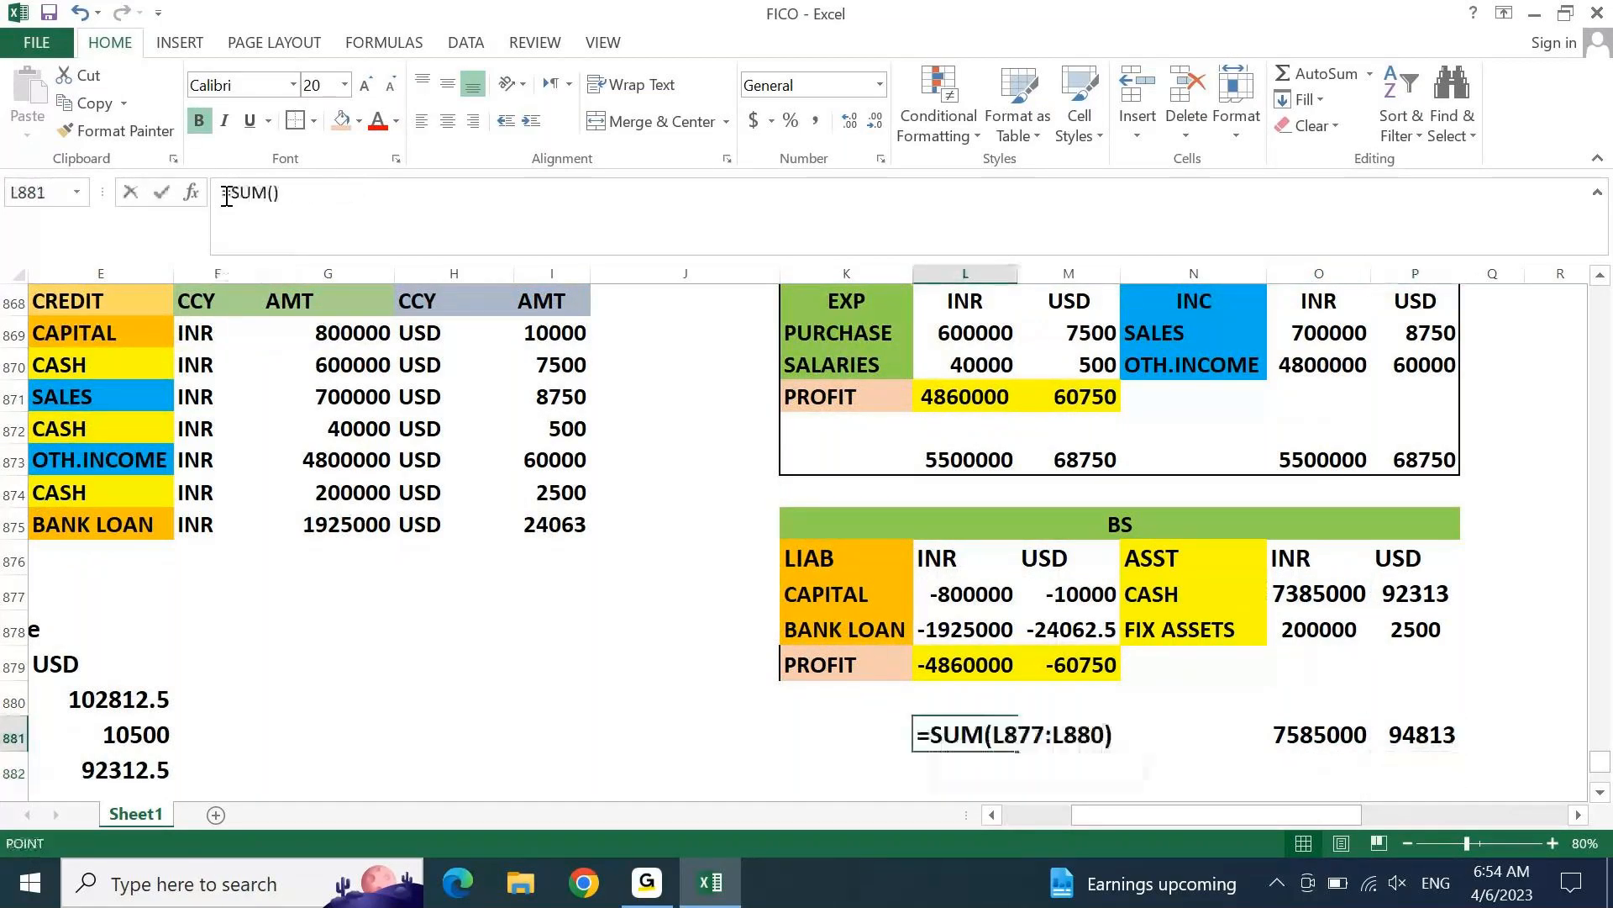
pyautogui.press('Return')
pyautogui.press('Up')
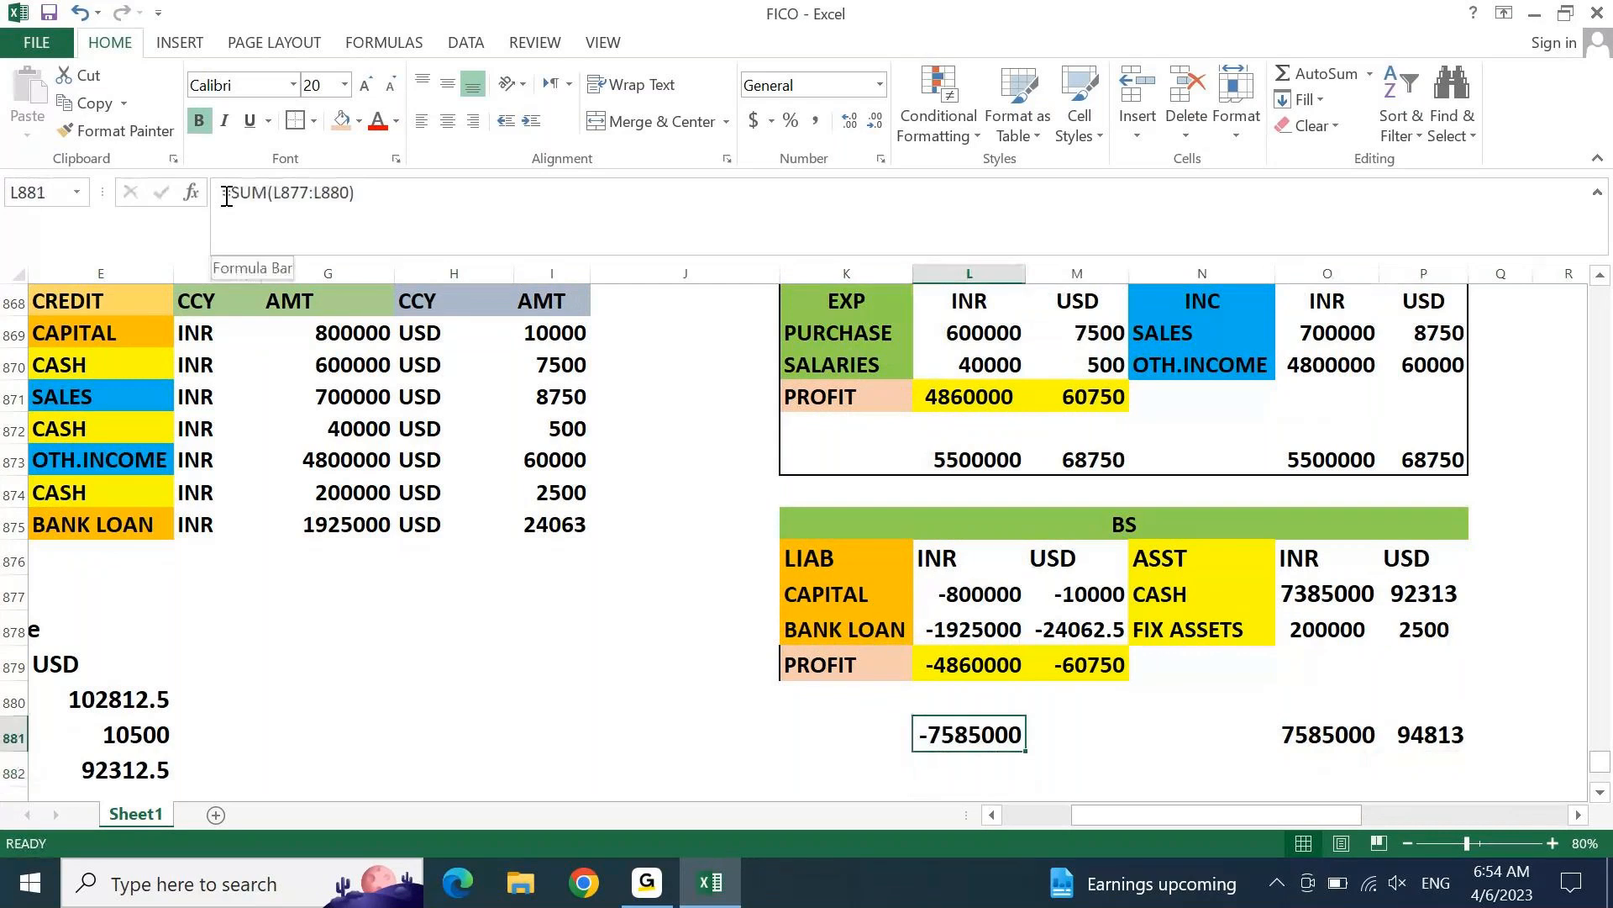
pyautogui.press('Right')
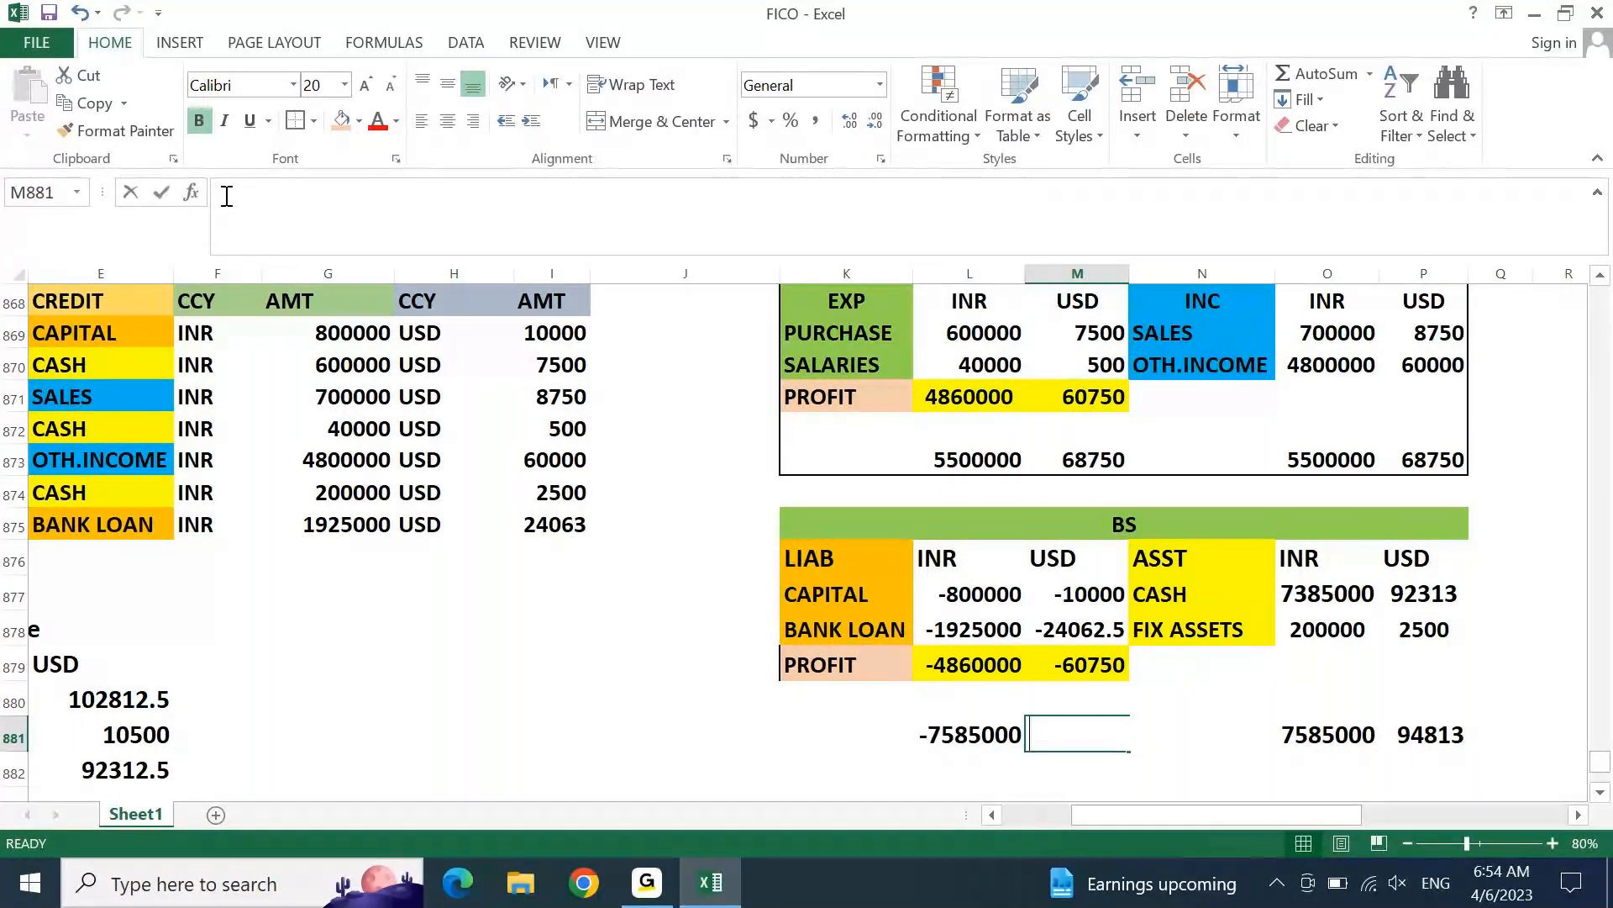
pyautogui.hotkey('ctrl', 'r')
pyautogui.press('Return')
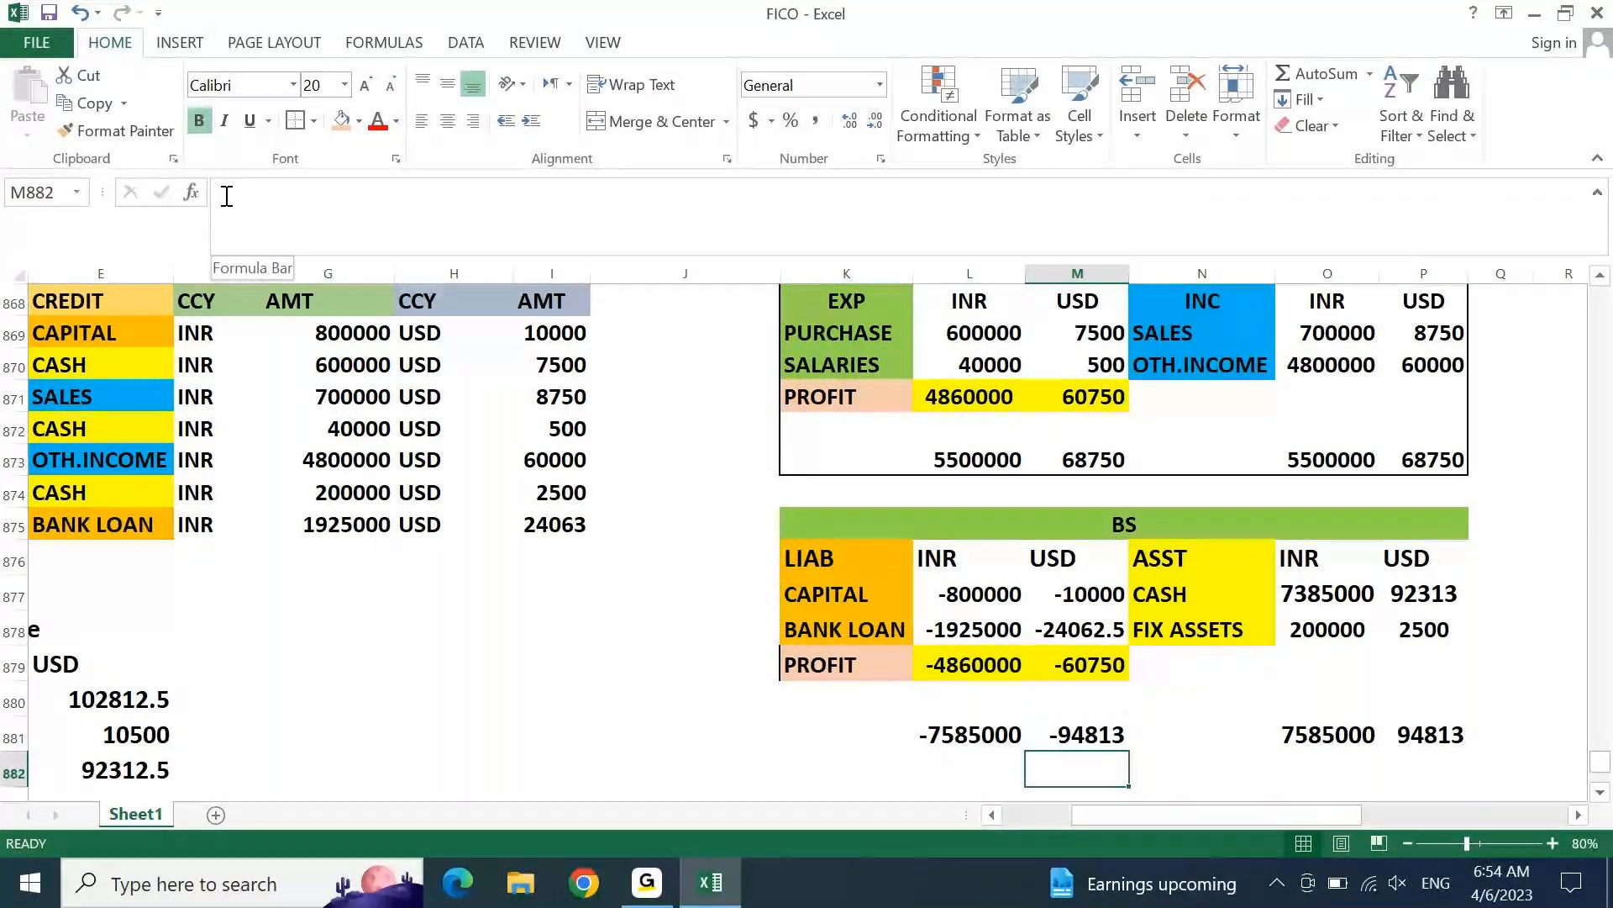
# Step: Put an outside border around the balance sheet K875:P881 and center its totals in L881:P881
pyautogui.moveTo(828, 528); pyautogui.dragTo(1315, 731)
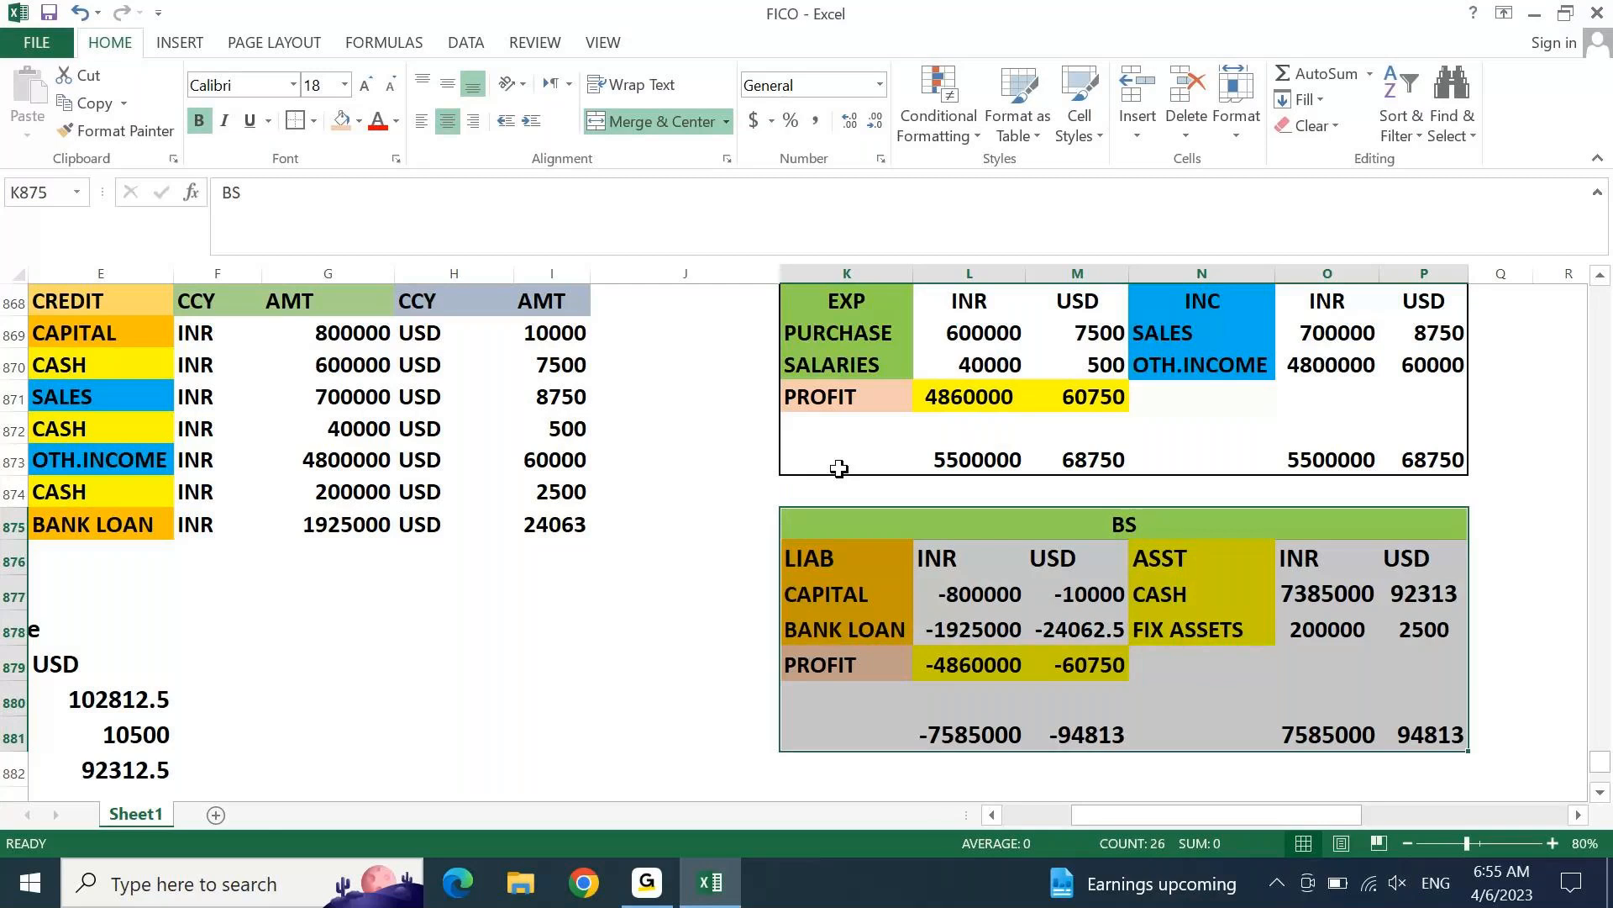
pyautogui.moveTo(975, 738); pyautogui.dragTo(1409, 742)
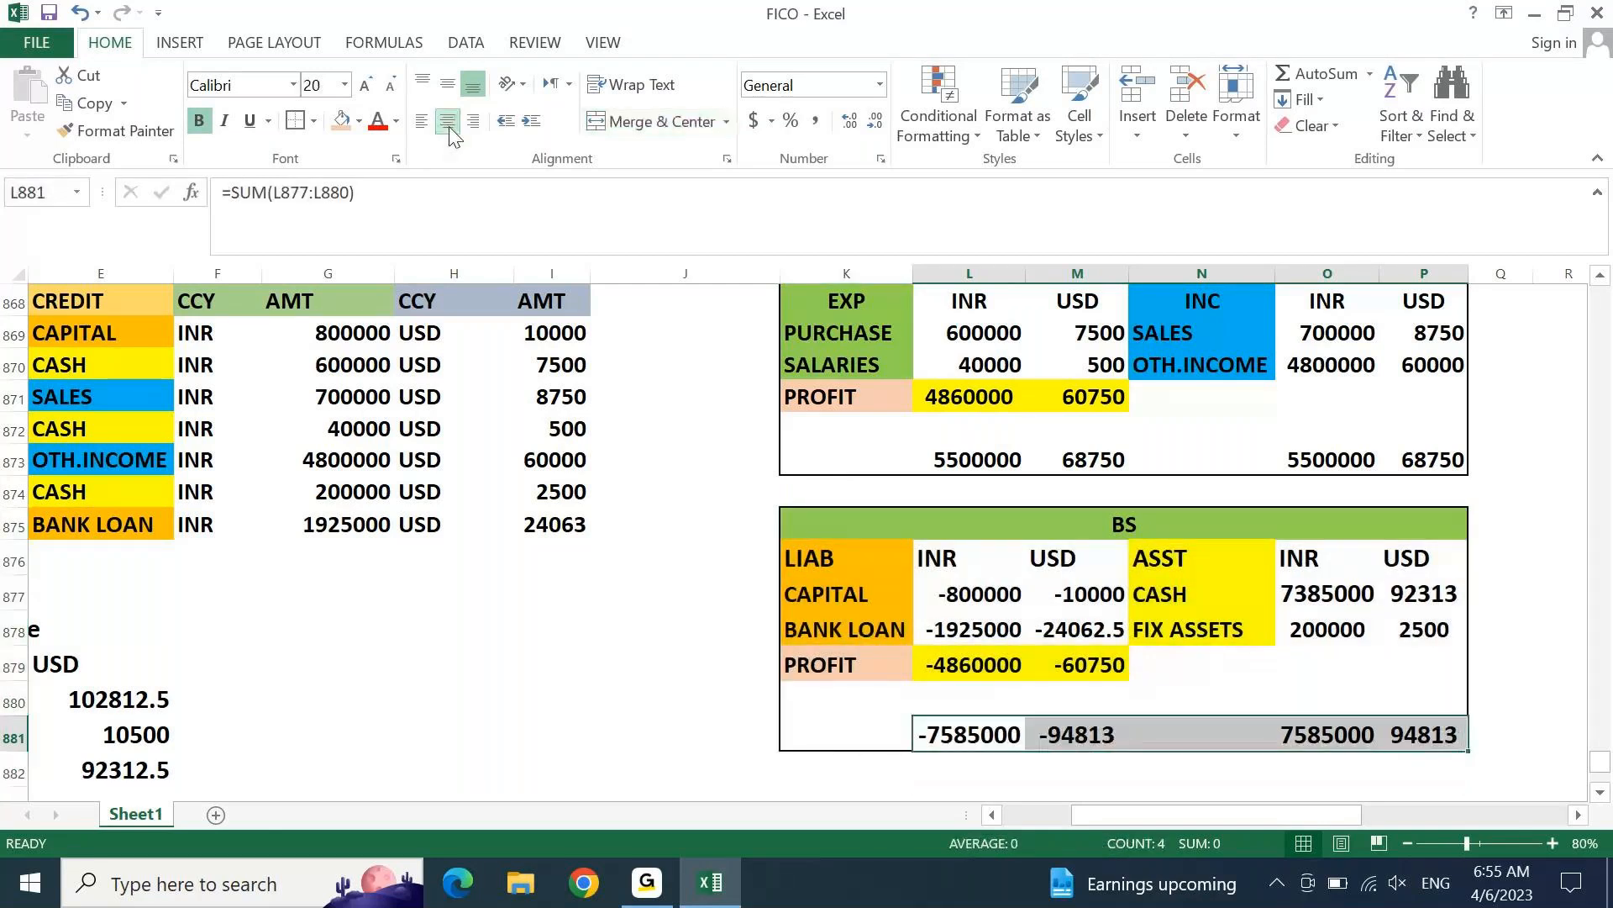
pyautogui.click(654, 661)
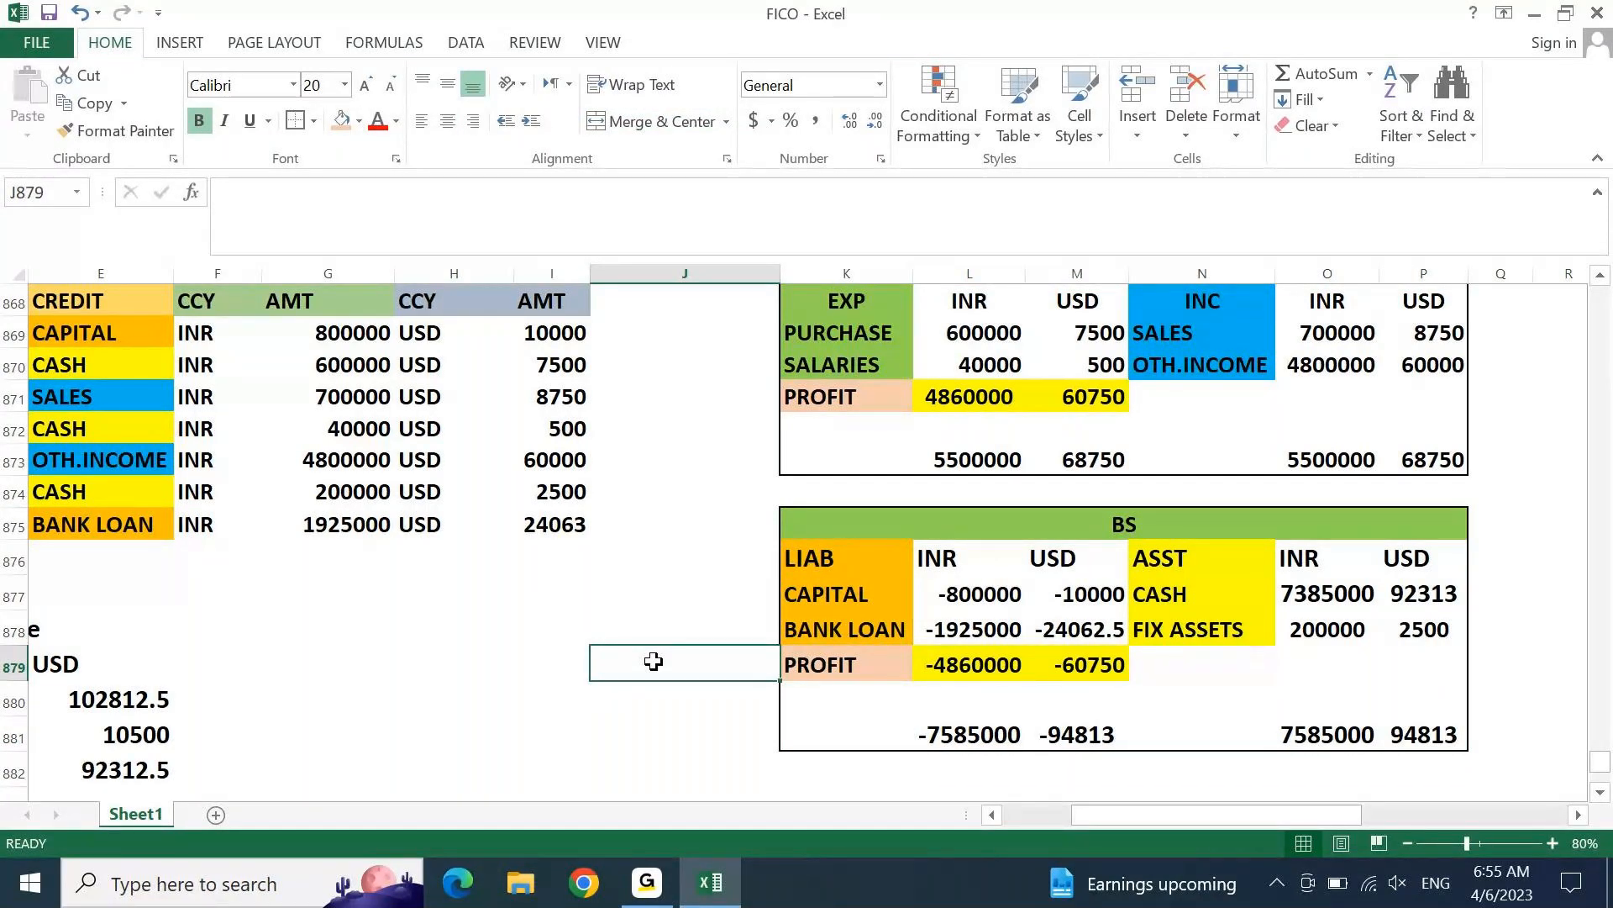
# Step: Examine the transaction table from the group currency amounts back to the transaction names in rows 867 to 875
pyautogui.press('Up')
pyautogui.press('Up')
pyautogui.press('Up')
pyautogui.press('Up')
pyautogui.press('Up')
pyautogui.press('Up')
pyautogui.press('Up')
pyautogui.press('Up')
pyautogui.press('Up')
pyautogui.press('Up')
pyautogui.press('Up')
pyautogui.press('Up')
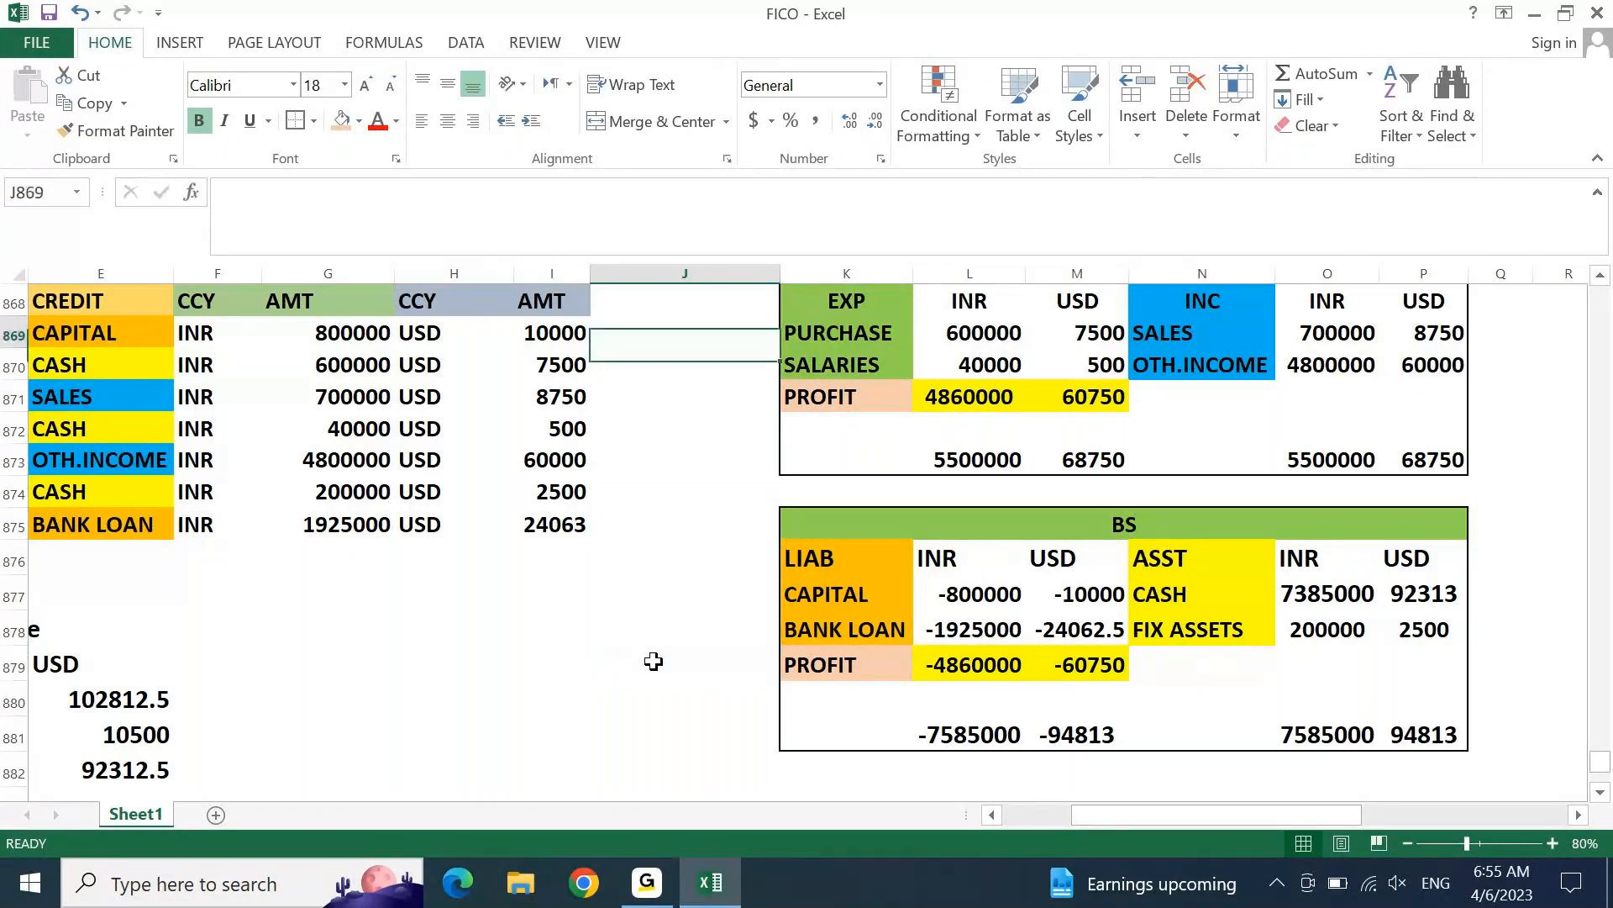
pyautogui.press('Up')
pyautogui.press('Down')
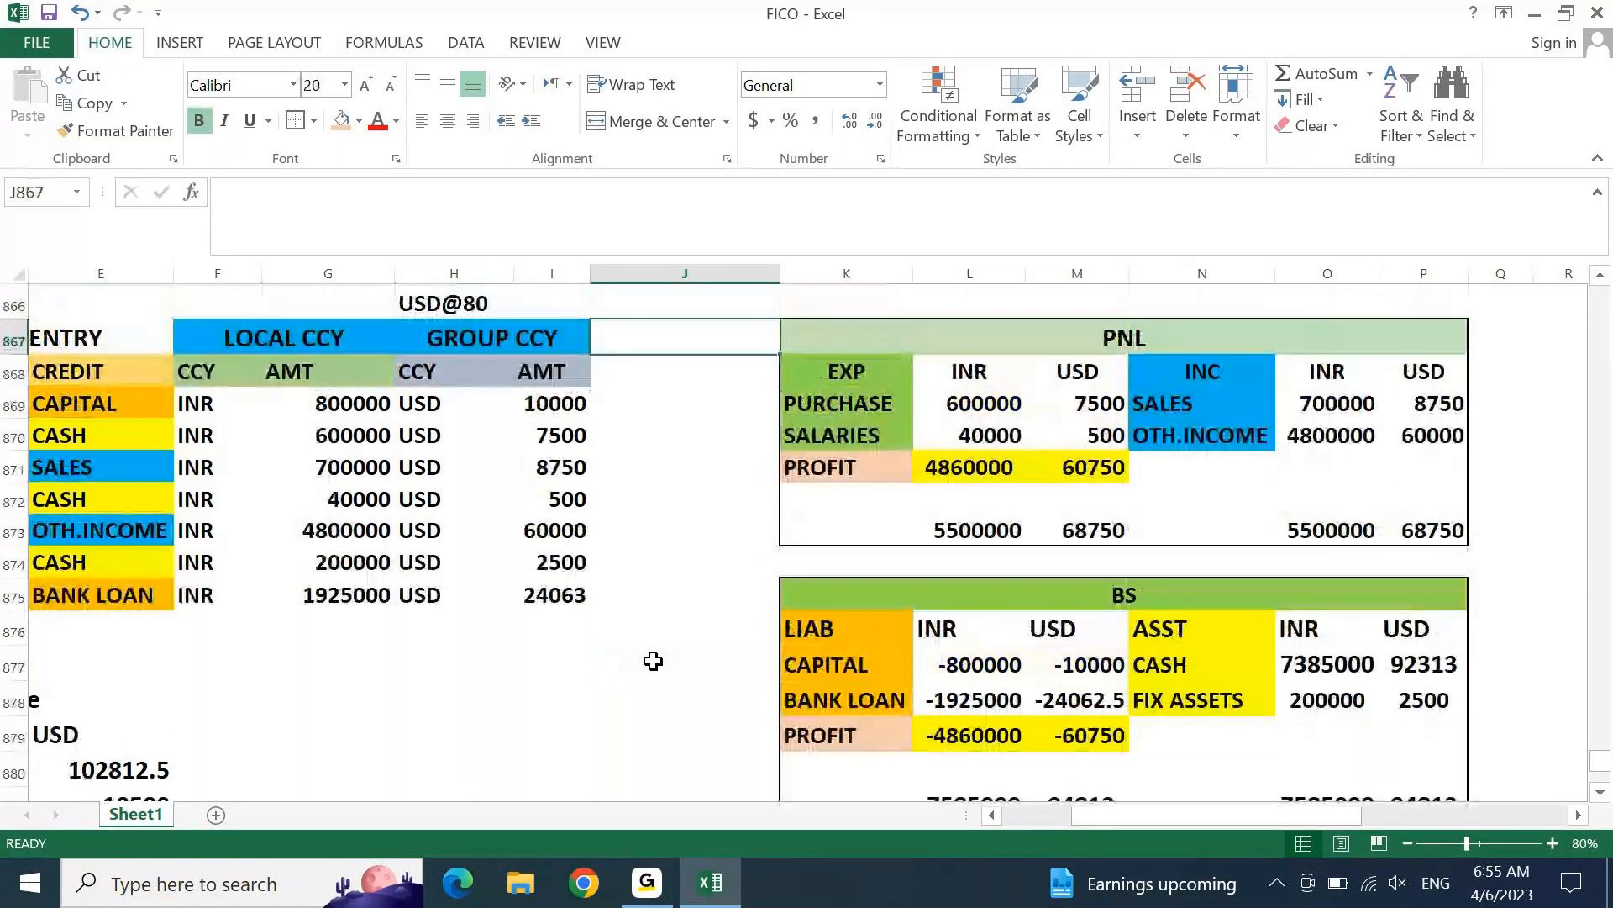
pyautogui.press('Left')
pyautogui.press('Left')
pyautogui.press('Left')
pyautogui.press('Left')
pyautogui.press('Left')
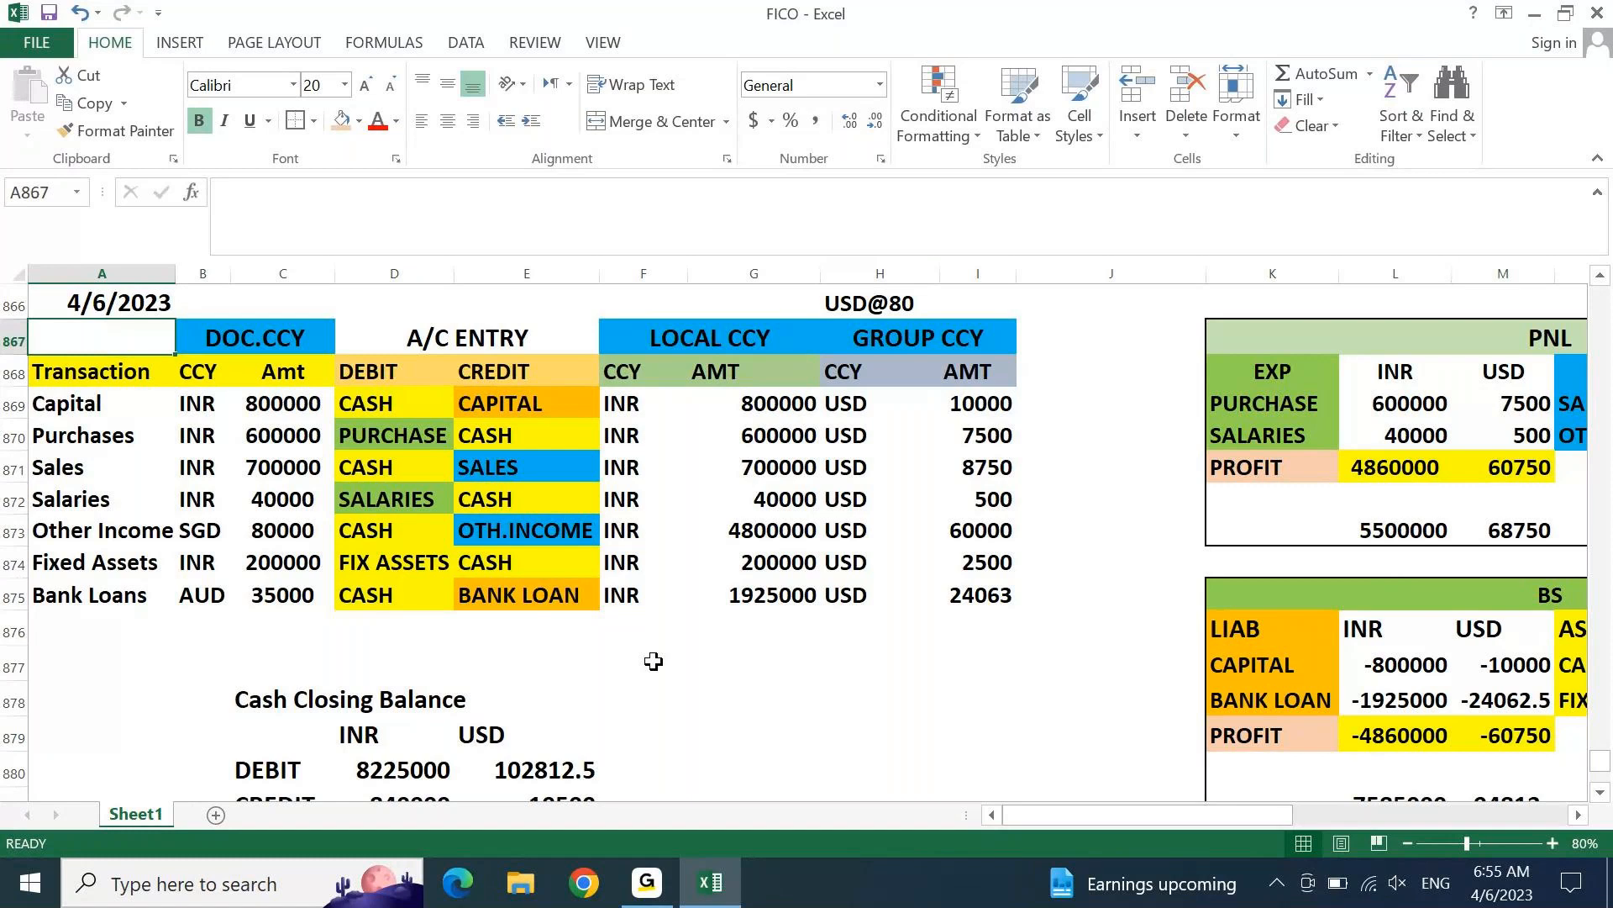
# Step: Examine the PNL and BS statements in columns K to P, from their titles down to the totals
pyautogui.press('Right')
pyautogui.press('Right')
pyautogui.press('Right')
pyautogui.press('Right')
pyautogui.press('Right')
pyautogui.press('Right')
pyautogui.press('Right')
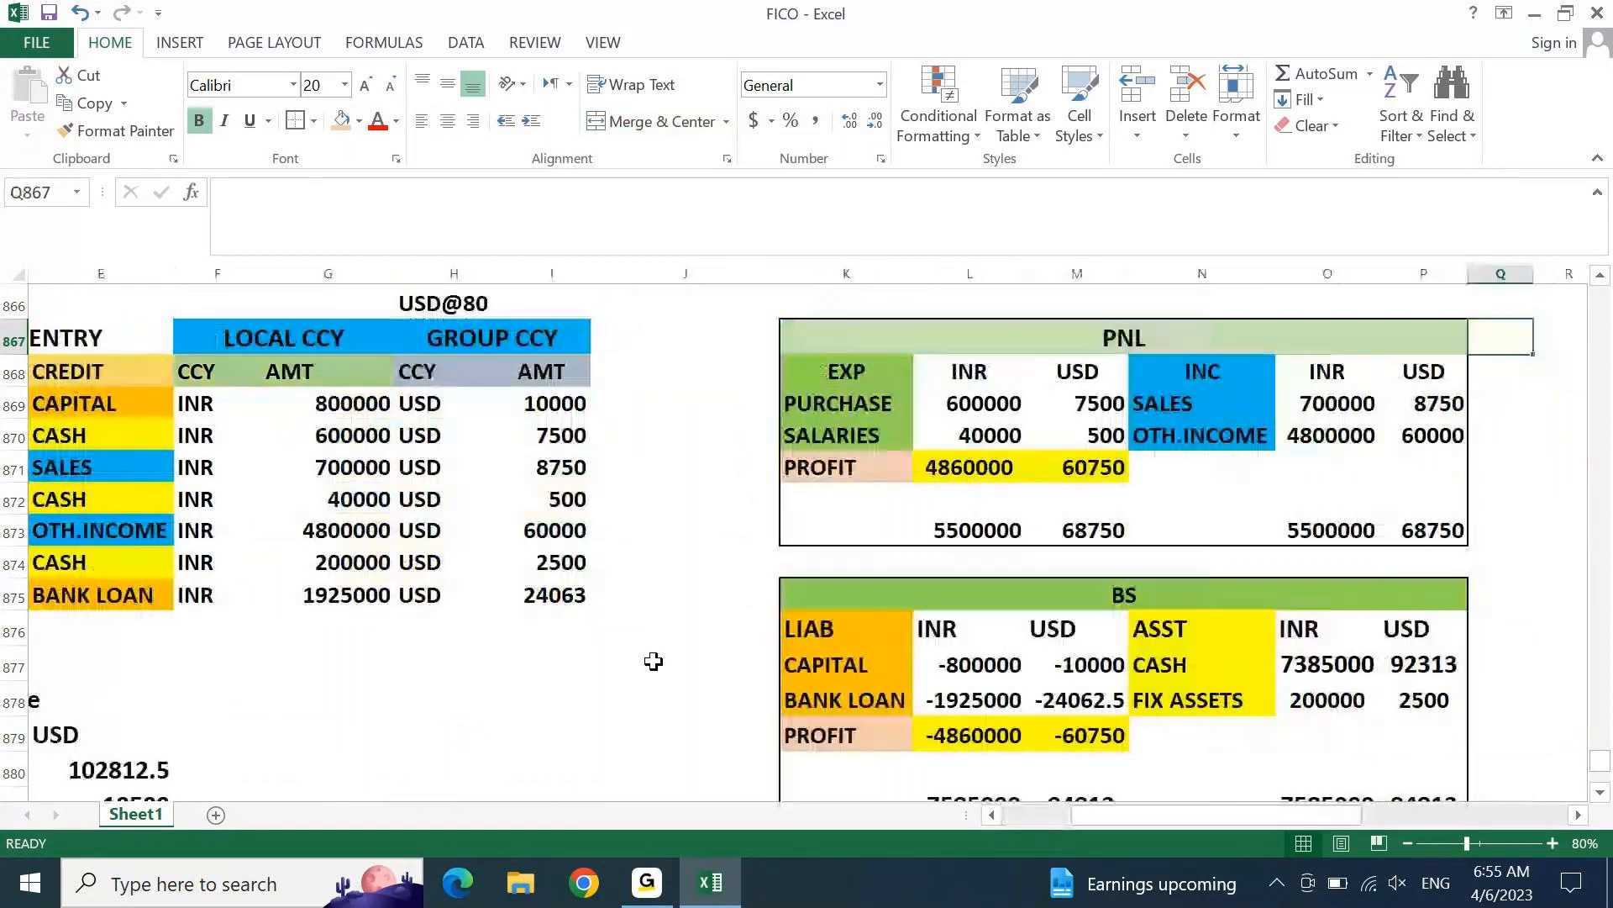
pyautogui.press('Right')
pyautogui.press('Down')
pyautogui.press('Down')
pyautogui.press('Down')
pyautogui.press('Down')
pyautogui.press('Down')
pyautogui.press('Down')
pyautogui.press('Down')
pyautogui.press('Down')
pyautogui.press('Down')
pyautogui.press('Down')
pyautogui.press('Down')
pyautogui.press('Down')
pyautogui.press('Down')
pyautogui.press('Down')
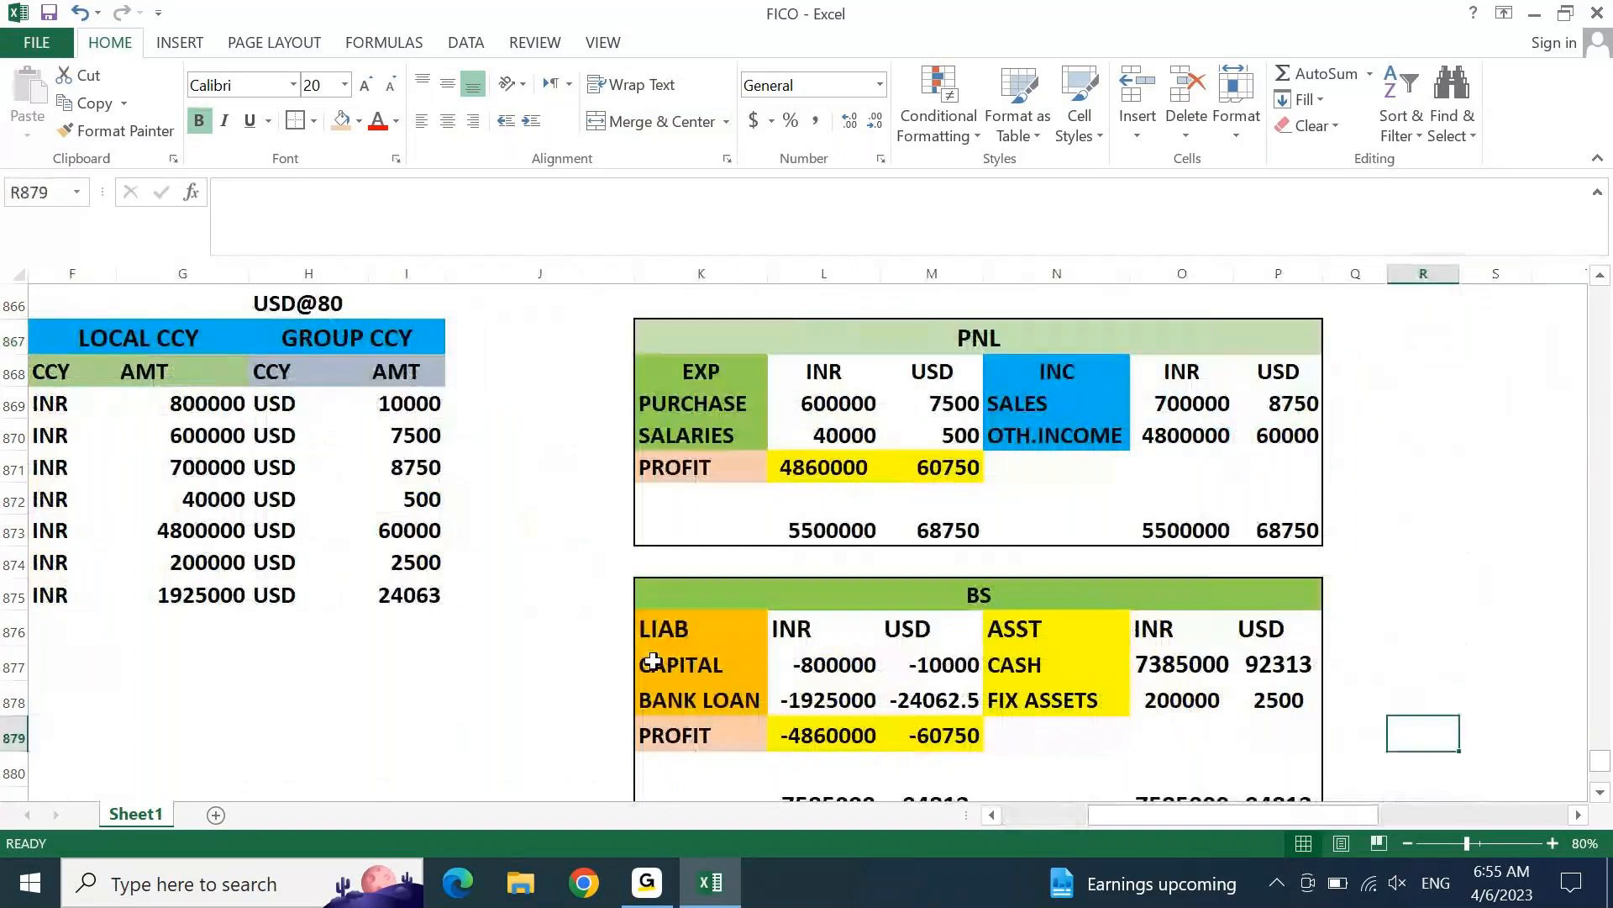
pyautogui.press('Up')
pyautogui.press('Up')
pyautogui.press('Up')
pyautogui.press('Up')
pyautogui.press('Up')
pyautogui.press('Up')
pyautogui.press('Up')
pyautogui.press('Up')
pyautogui.press('Up')
pyautogui.press('Up')
pyautogui.press('Up')
pyautogui.press('Up')
pyautogui.press('Up')
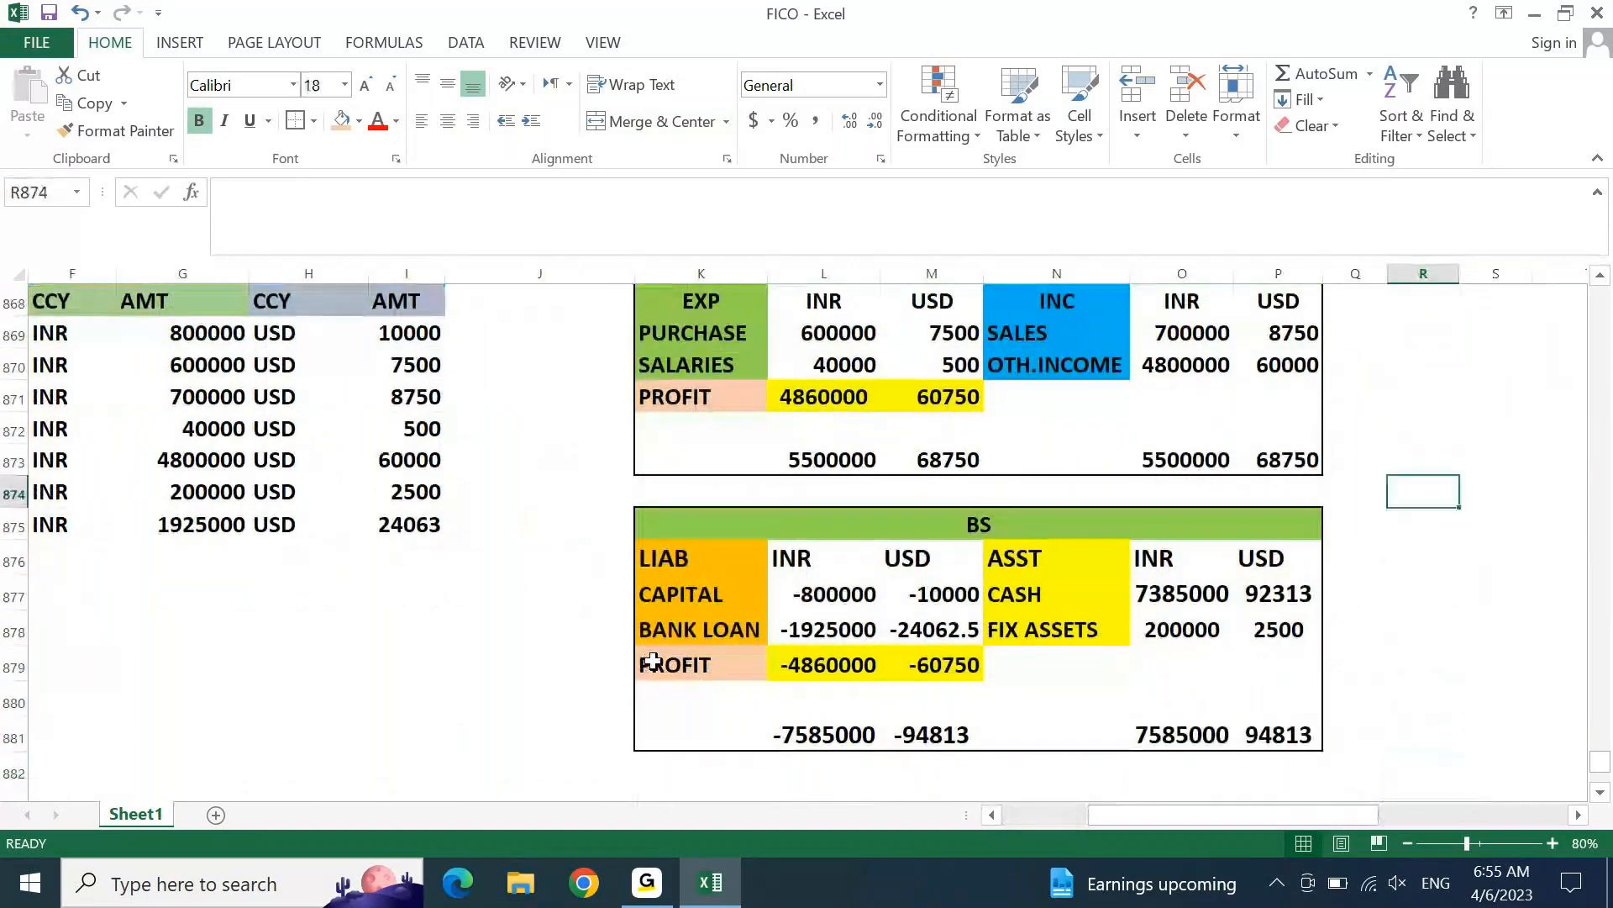
pyautogui.press('Up')
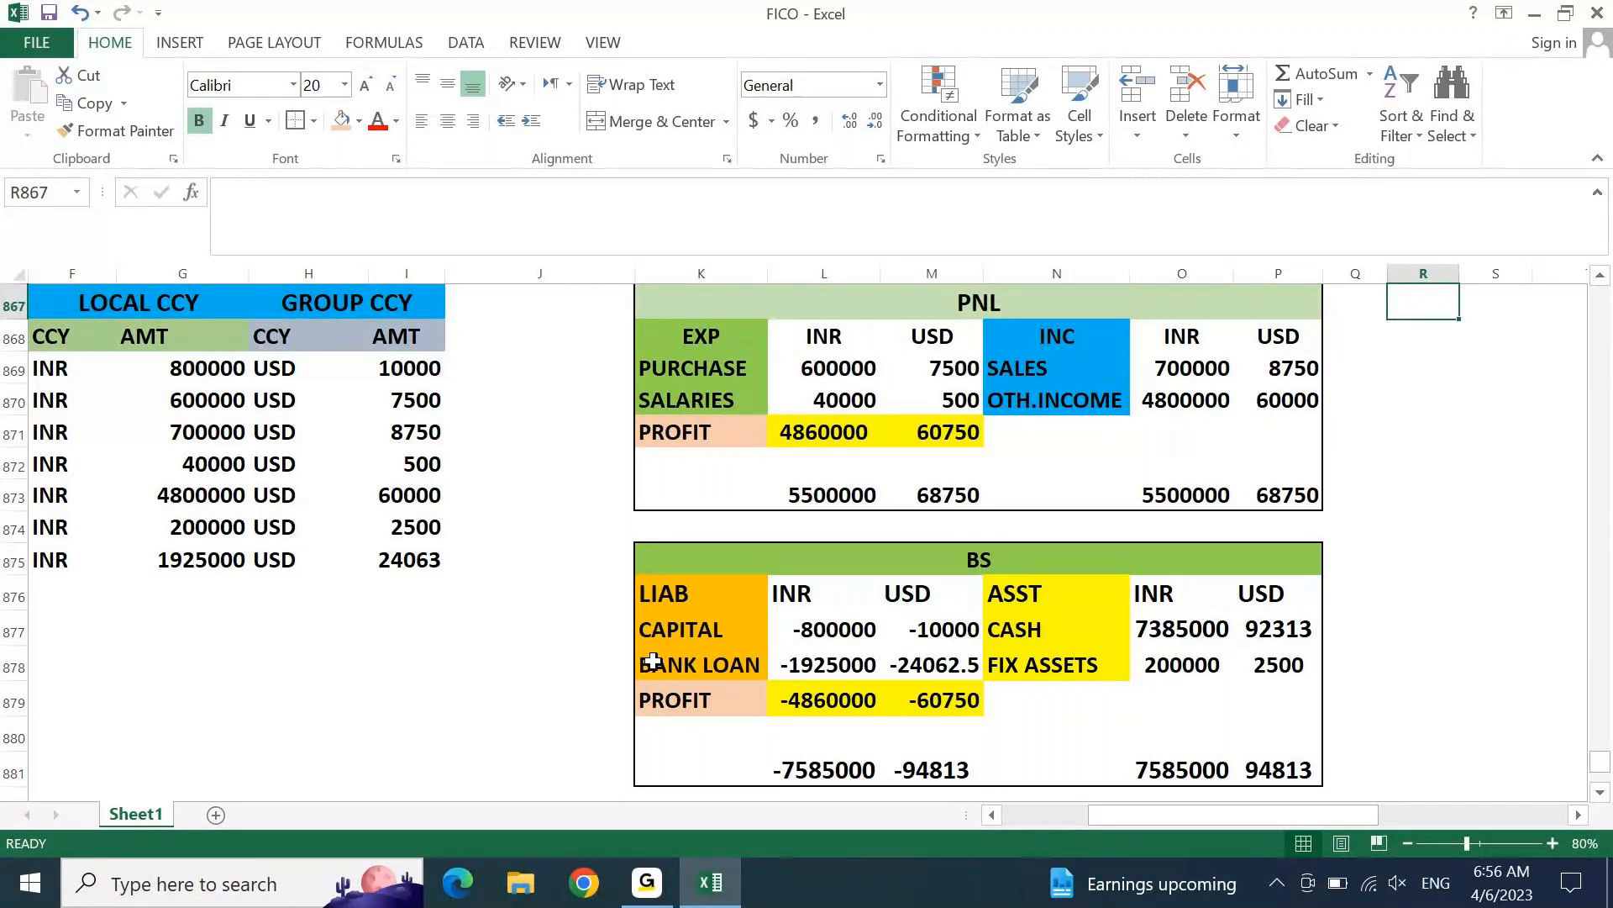
# Step: Review the transactions in A869:A875 against their debit and credit accounts in D869:E875
pyautogui.press('Home')
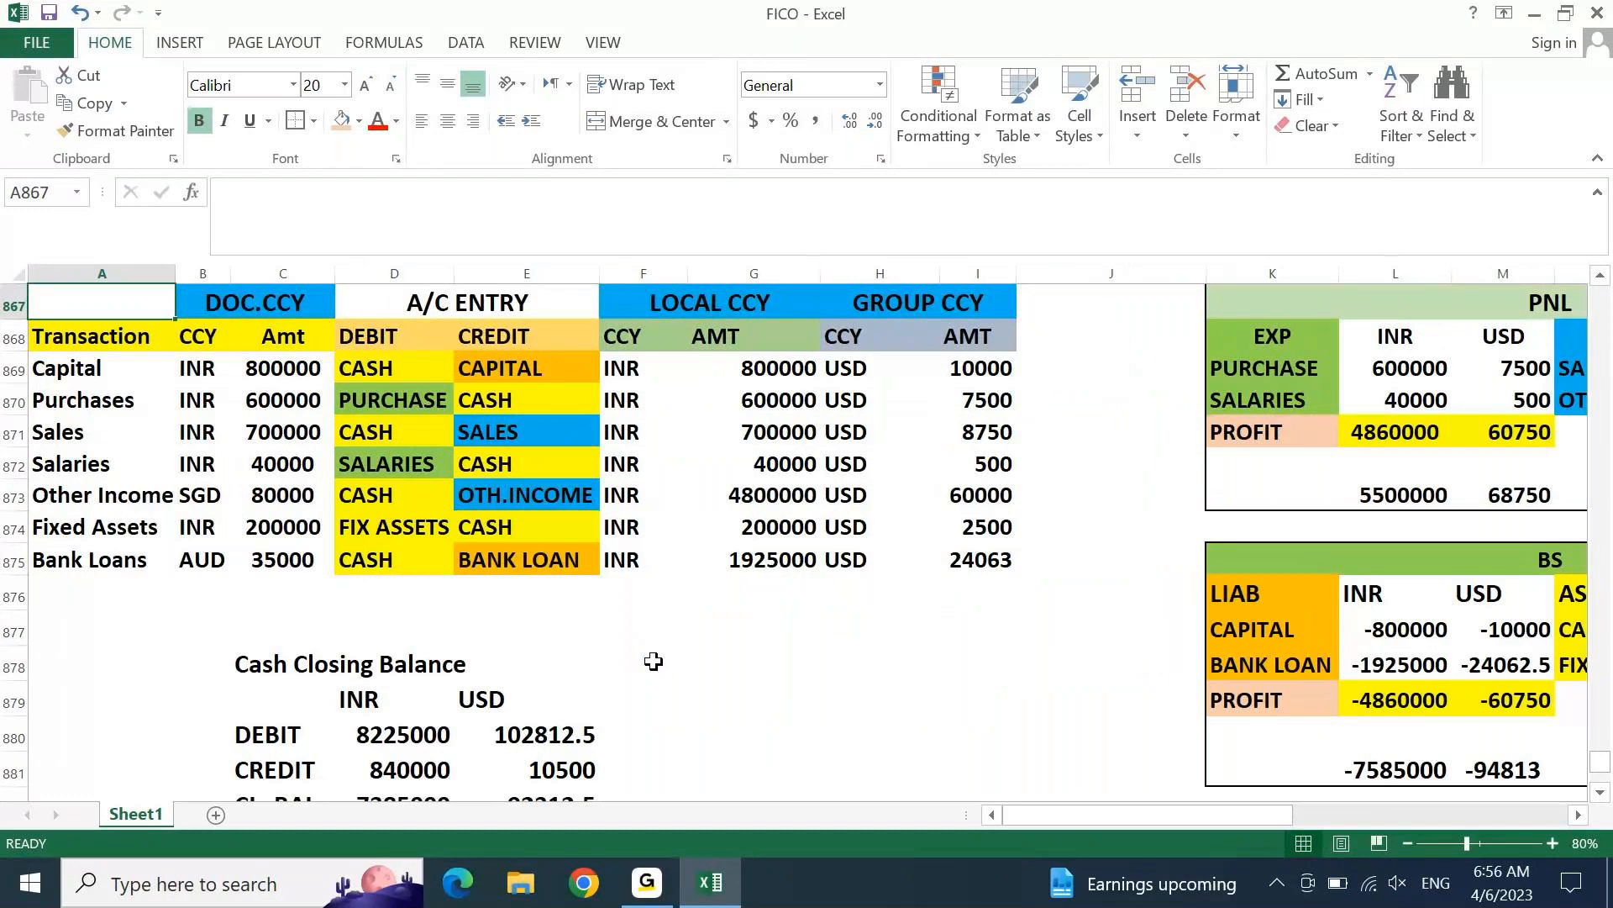
pyautogui.click(383, 335)
pyautogui.moveTo(368, 370); pyautogui.dragTo(374, 561)
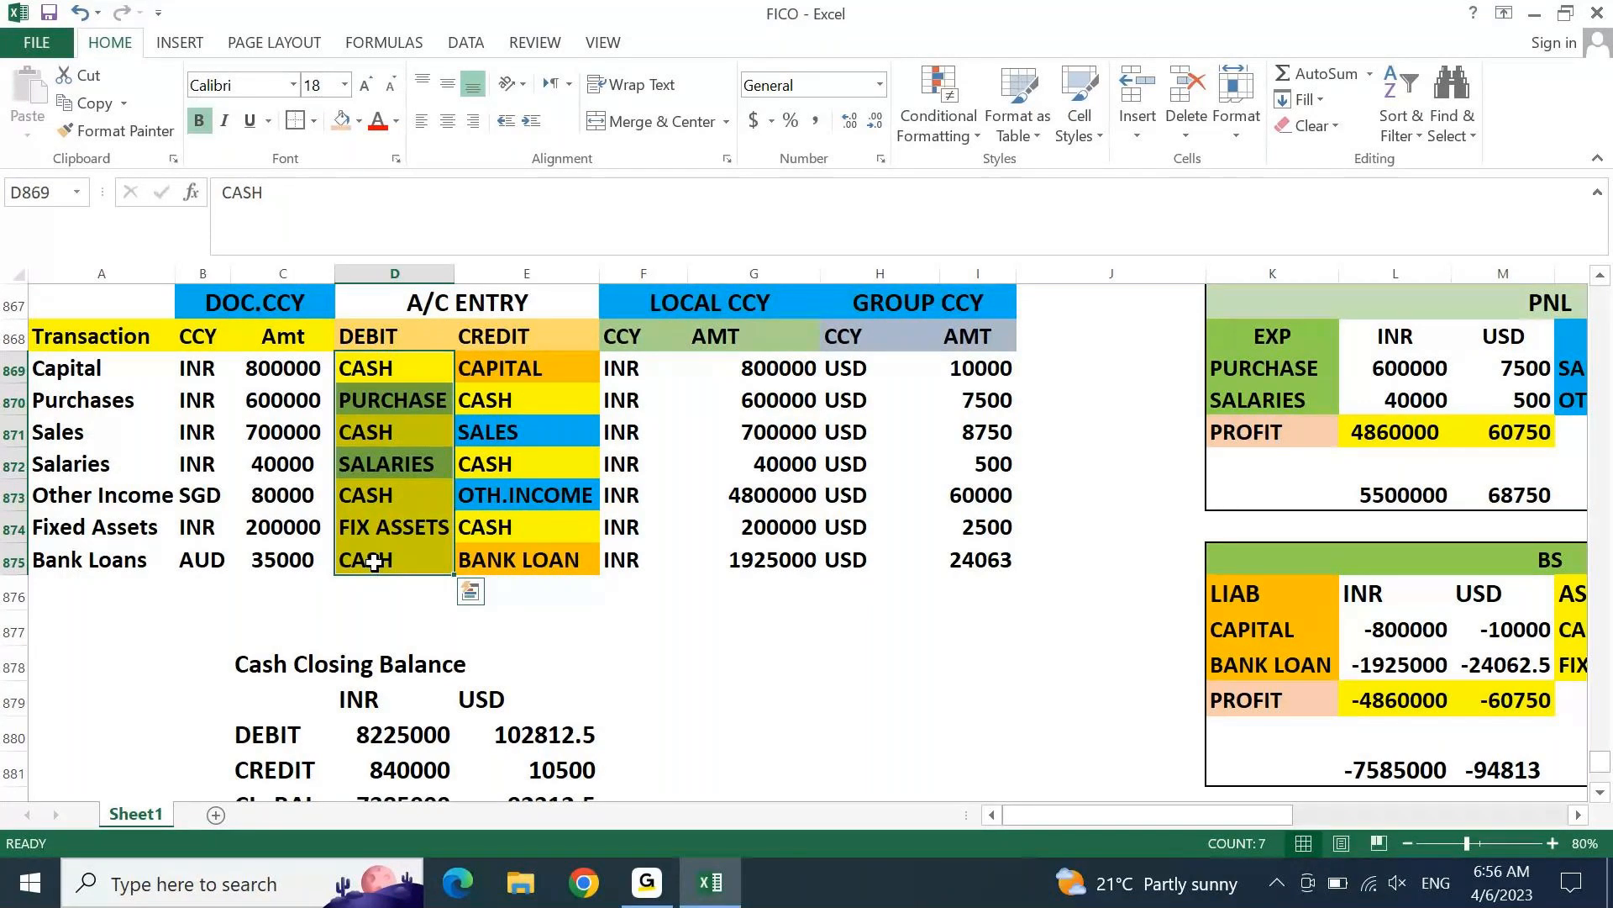
pyautogui.click(426, 548)
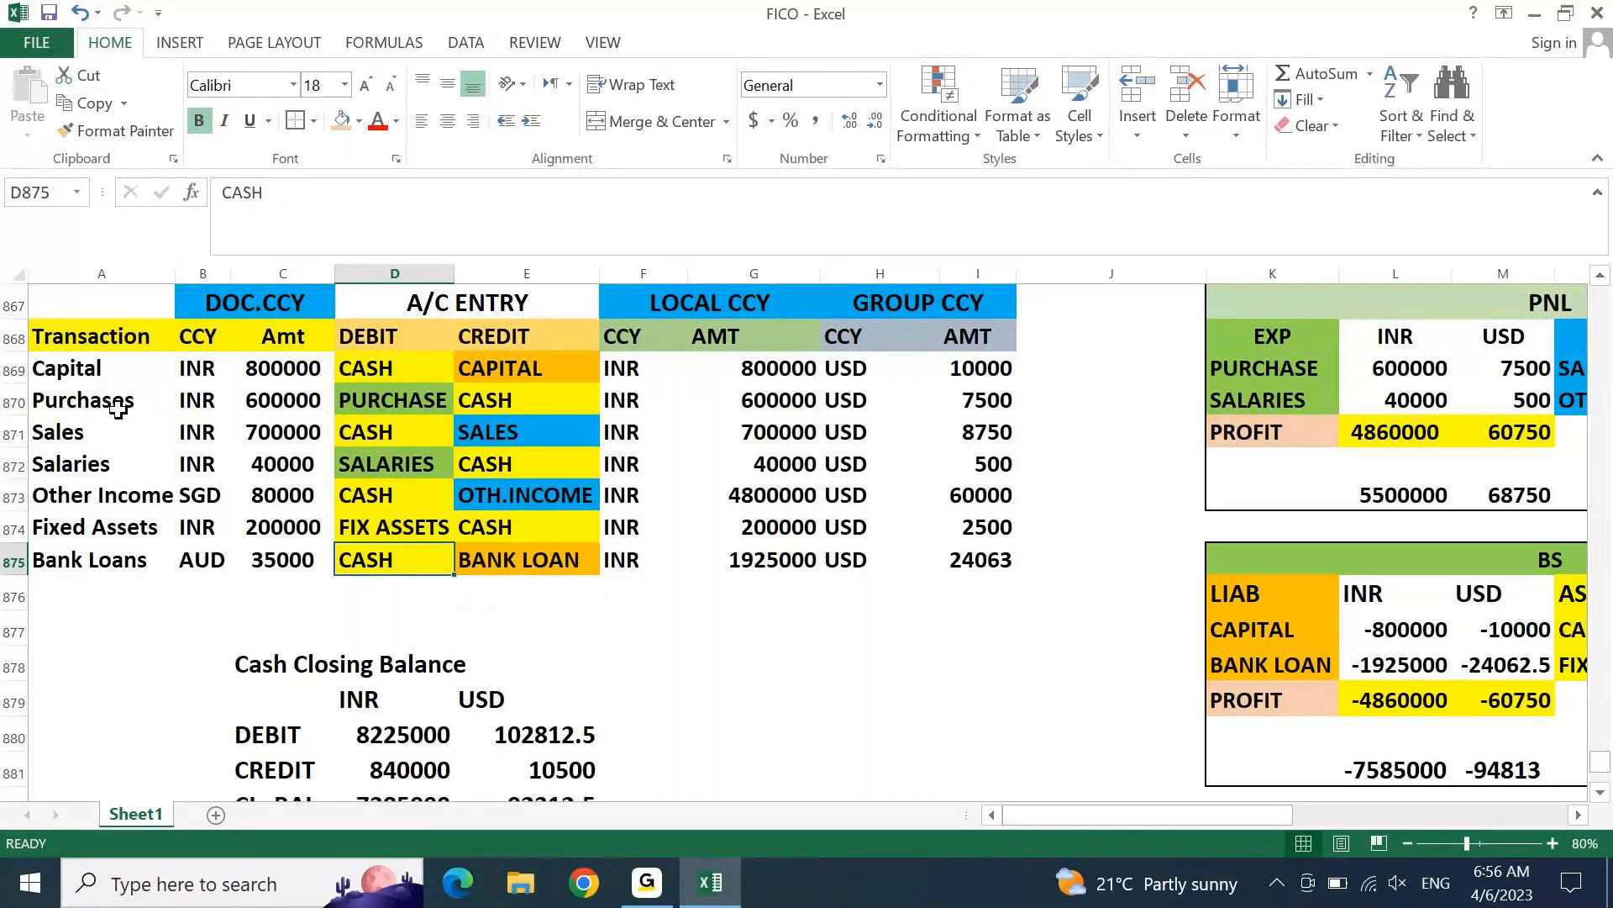
pyautogui.moveTo(89, 374); pyautogui.dragTo(103, 565)
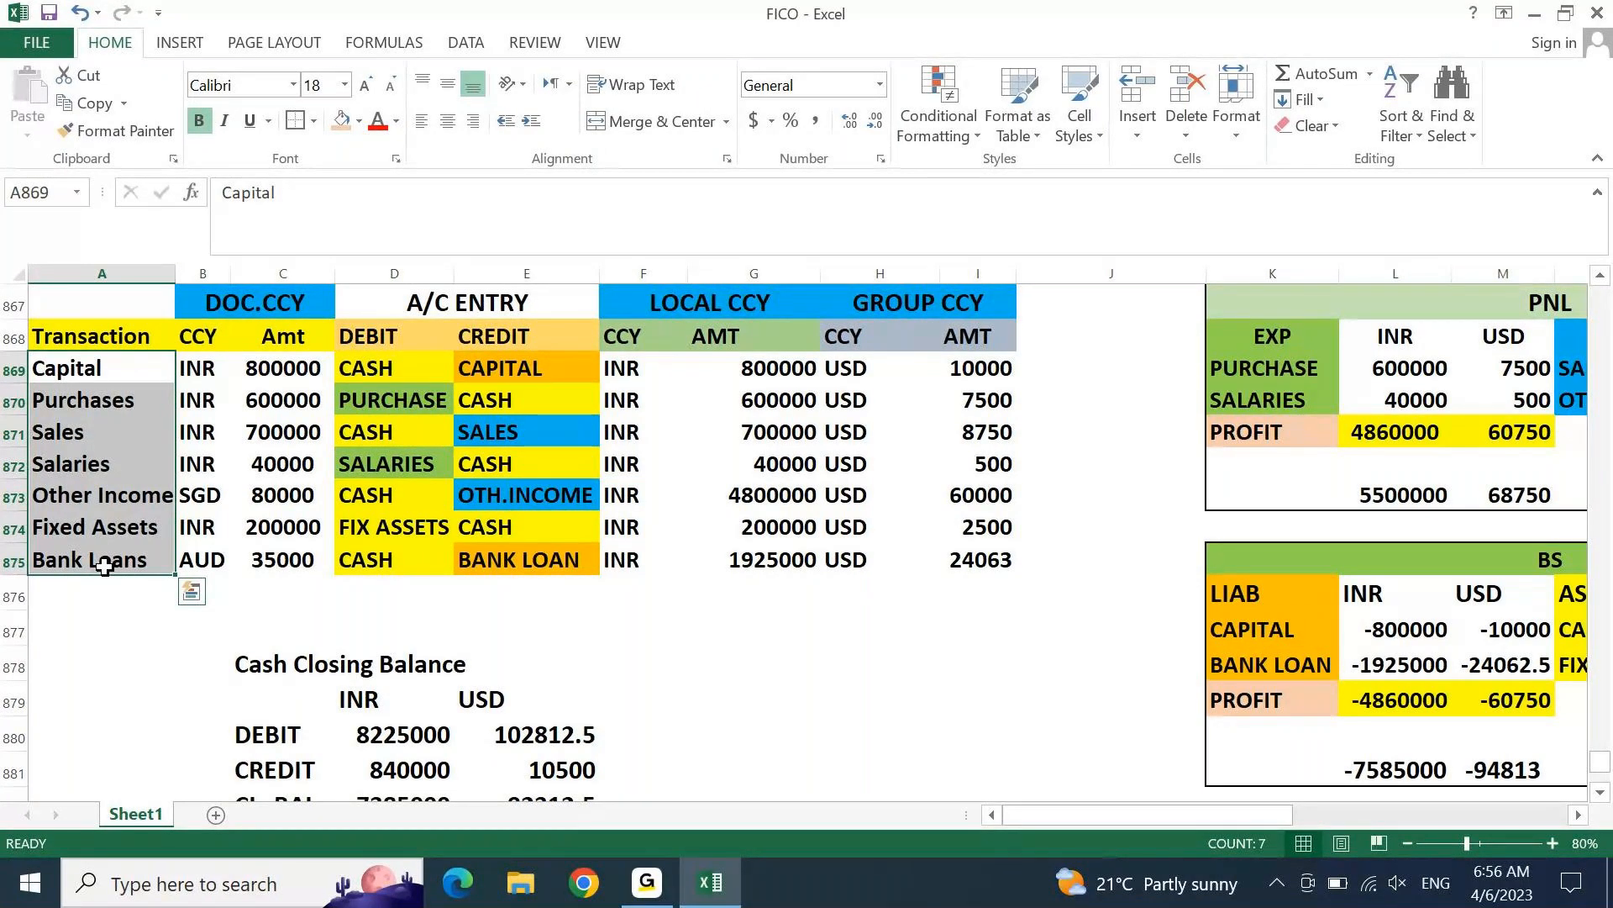
pyautogui.press('Up')
pyautogui.press('Right')
pyautogui.press('Right')
pyautogui.press('Right')
pyautogui.press('Right')
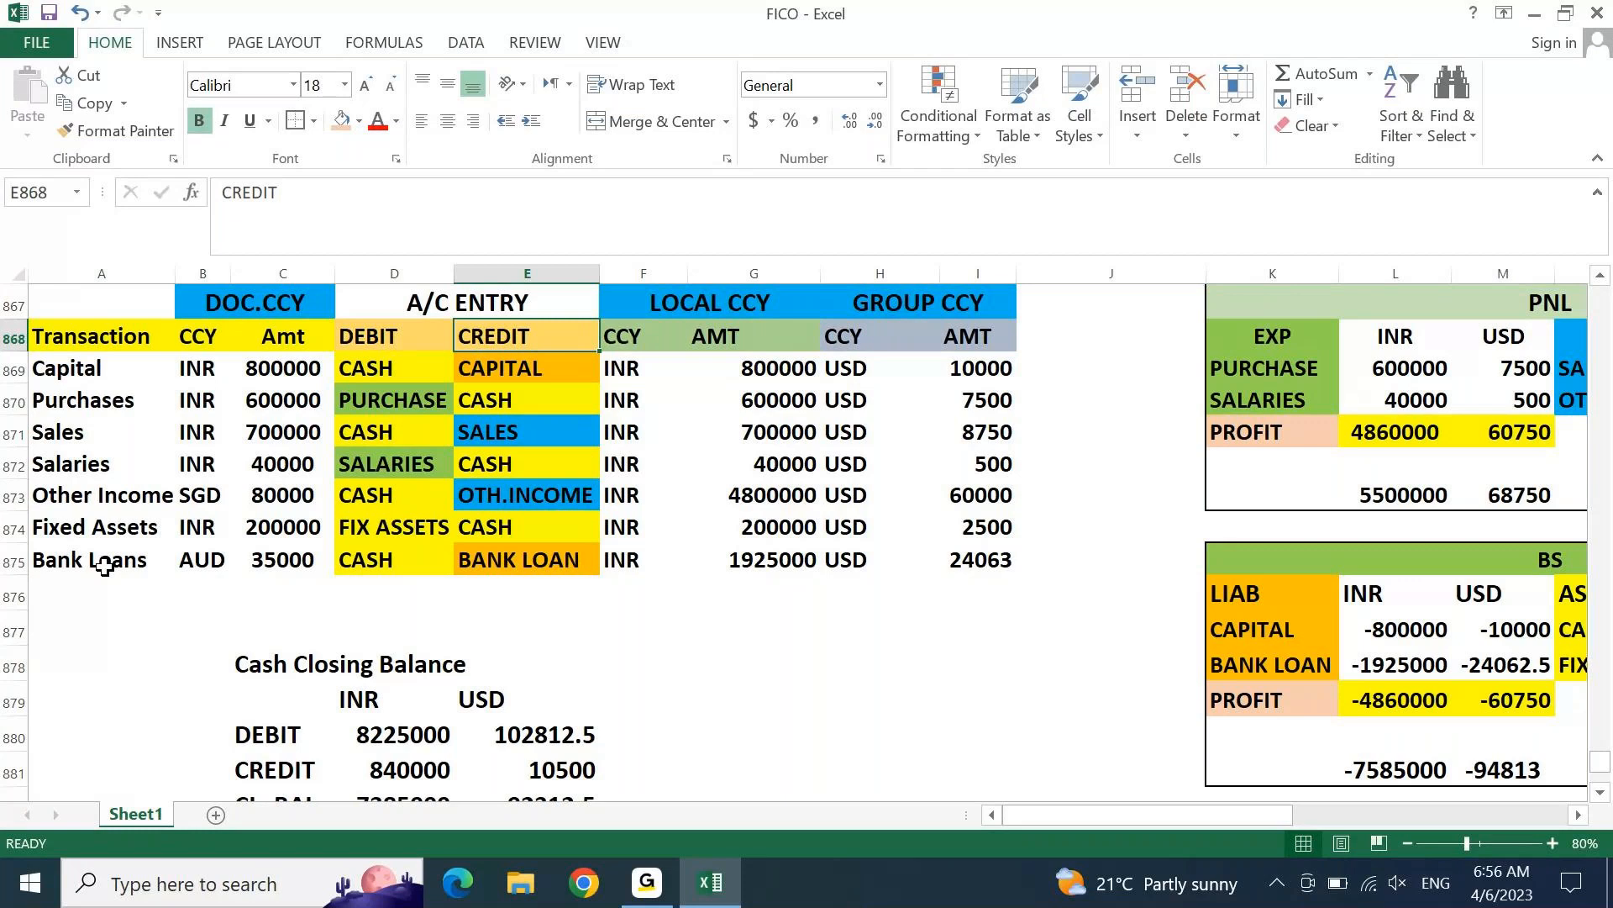
pyautogui.moveTo(378, 368); pyautogui.dragTo(470, 561)
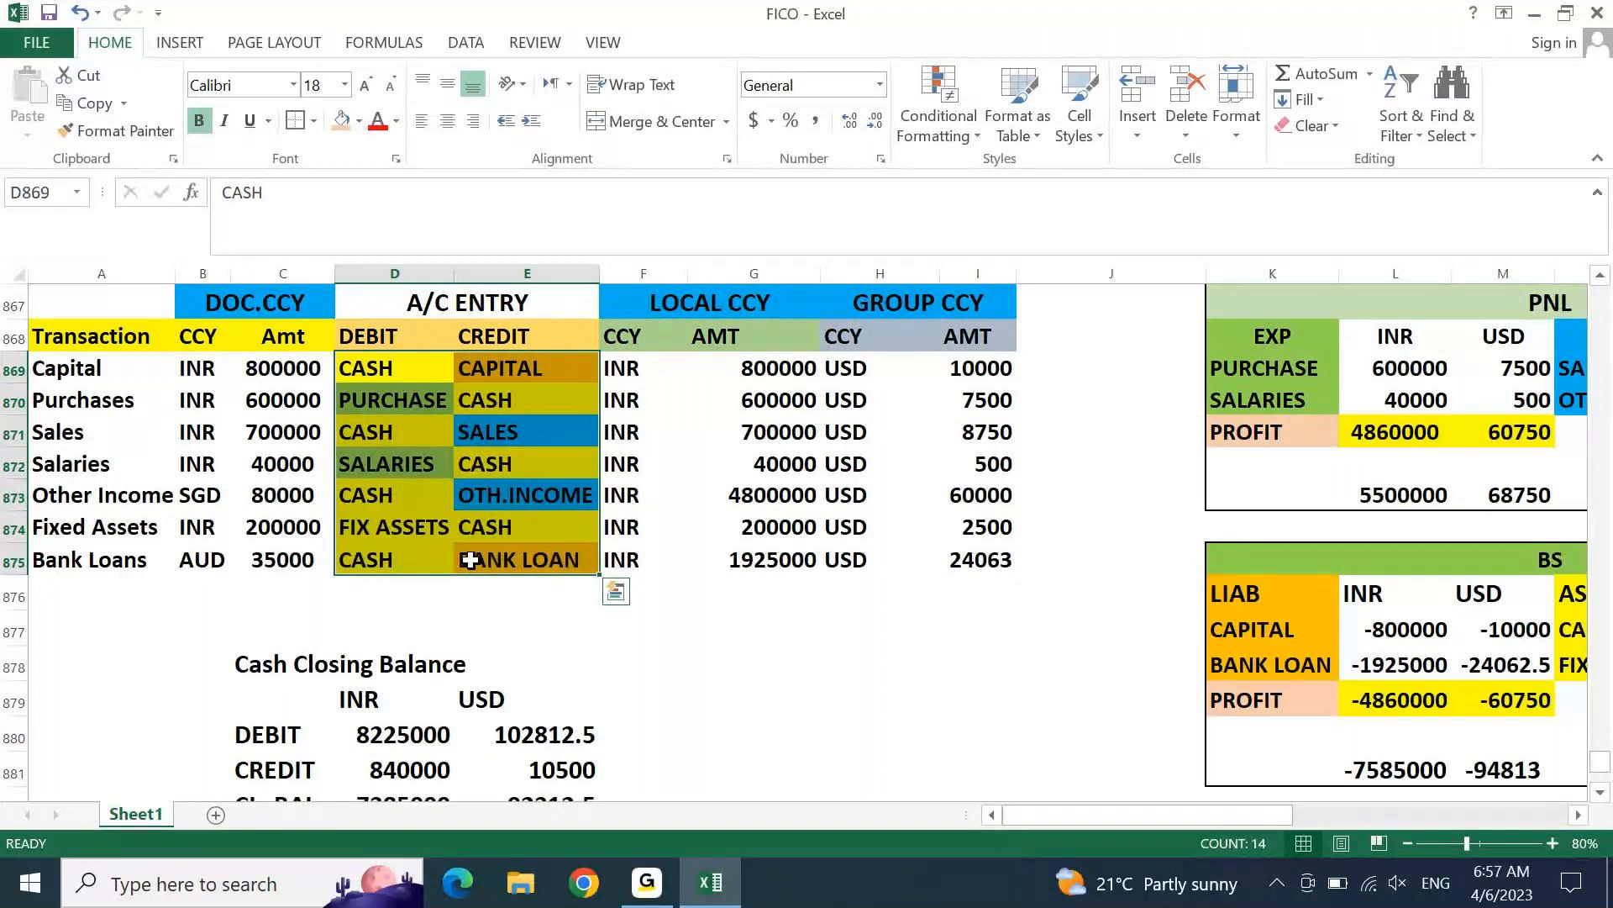
pyautogui.press('Right')
pyautogui.press('Right')
pyautogui.press('Right')
pyautogui.press('Right')
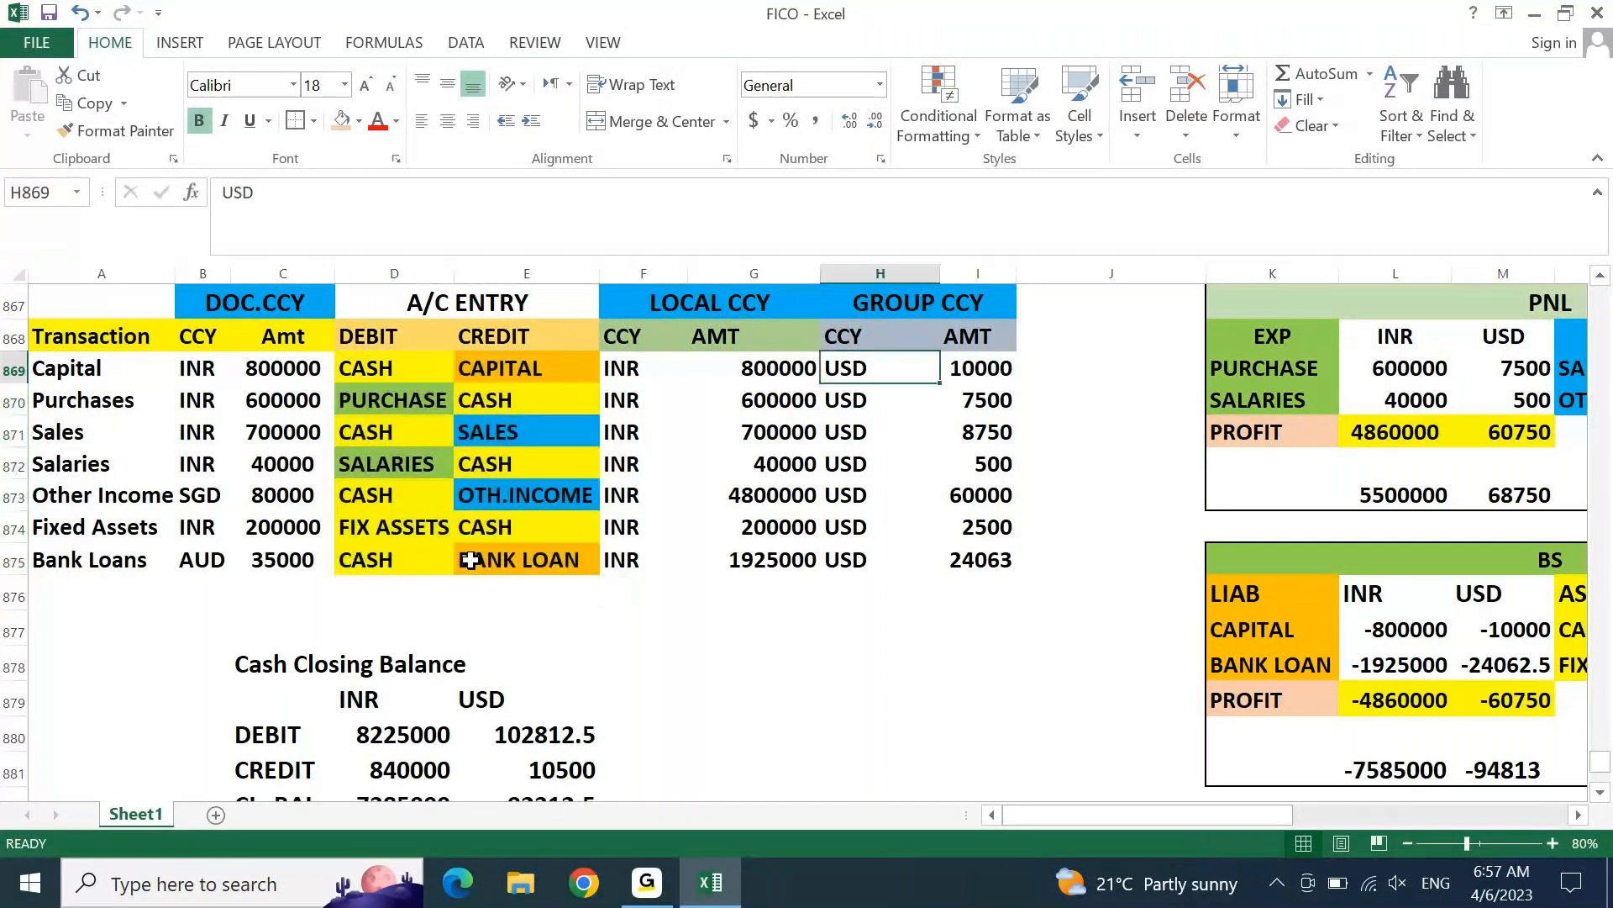
pyautogui.press('Left')
pyautogui.press('Left')
pyautogui.press('Left')
pyautogui.press('Left')
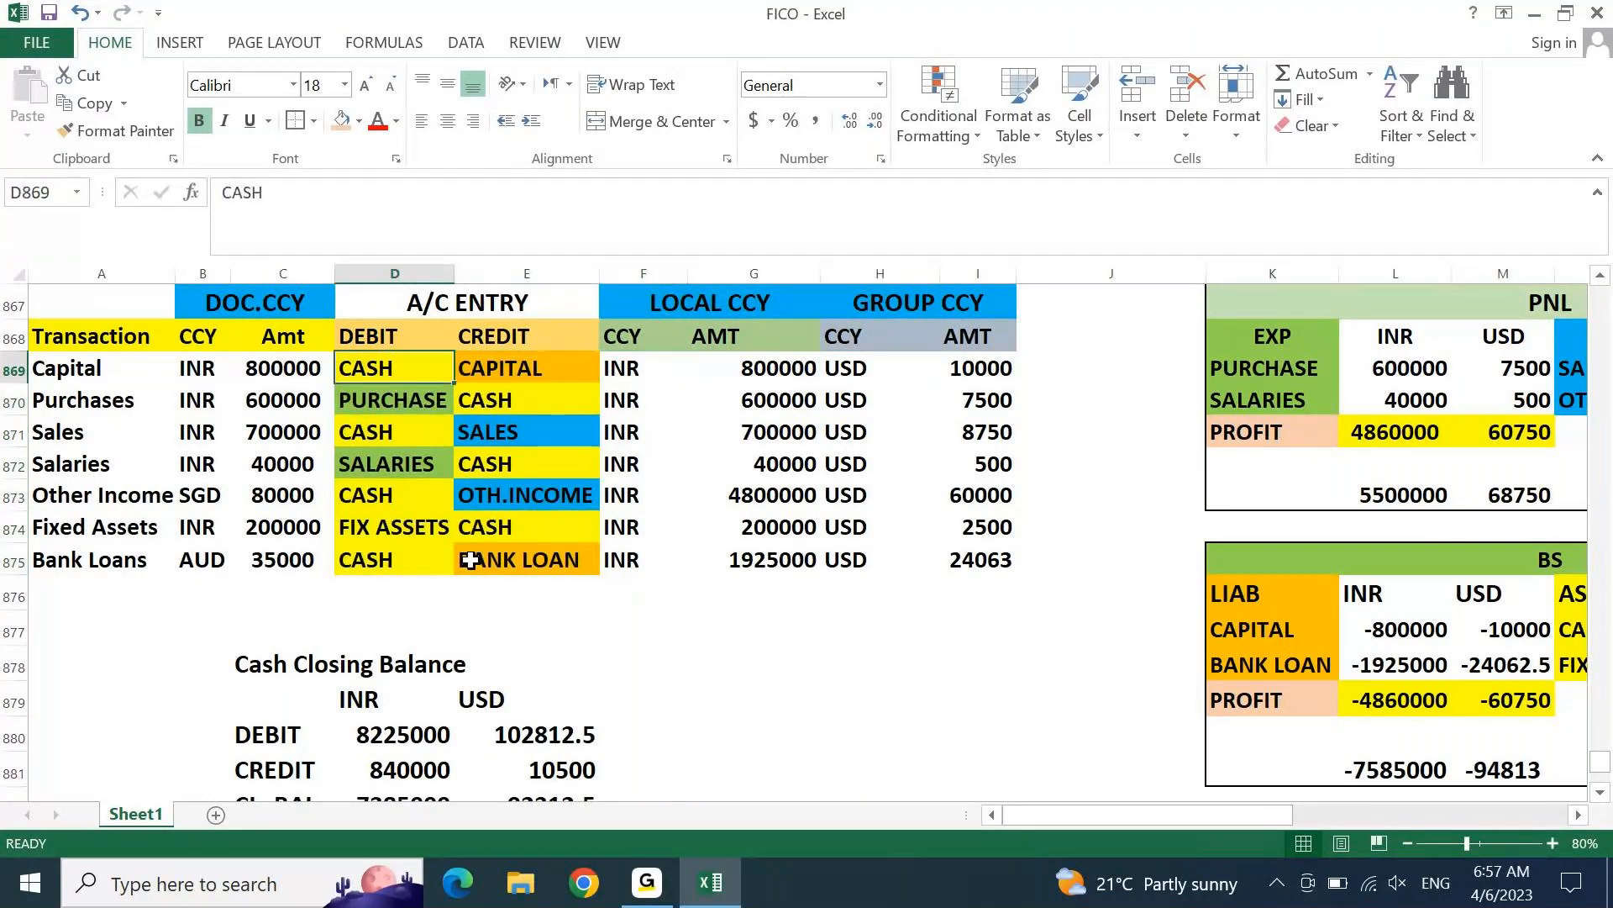
# Step: Check the PNL statement's income lines and the INR profit in L871 against the account entries
pyautogui.press('Right')
pyautogui.press('Right')
pyautogui.press('Right')
pyautogui.press('Right')
pyautogui.press('Right')
pyautogui.press('Right')
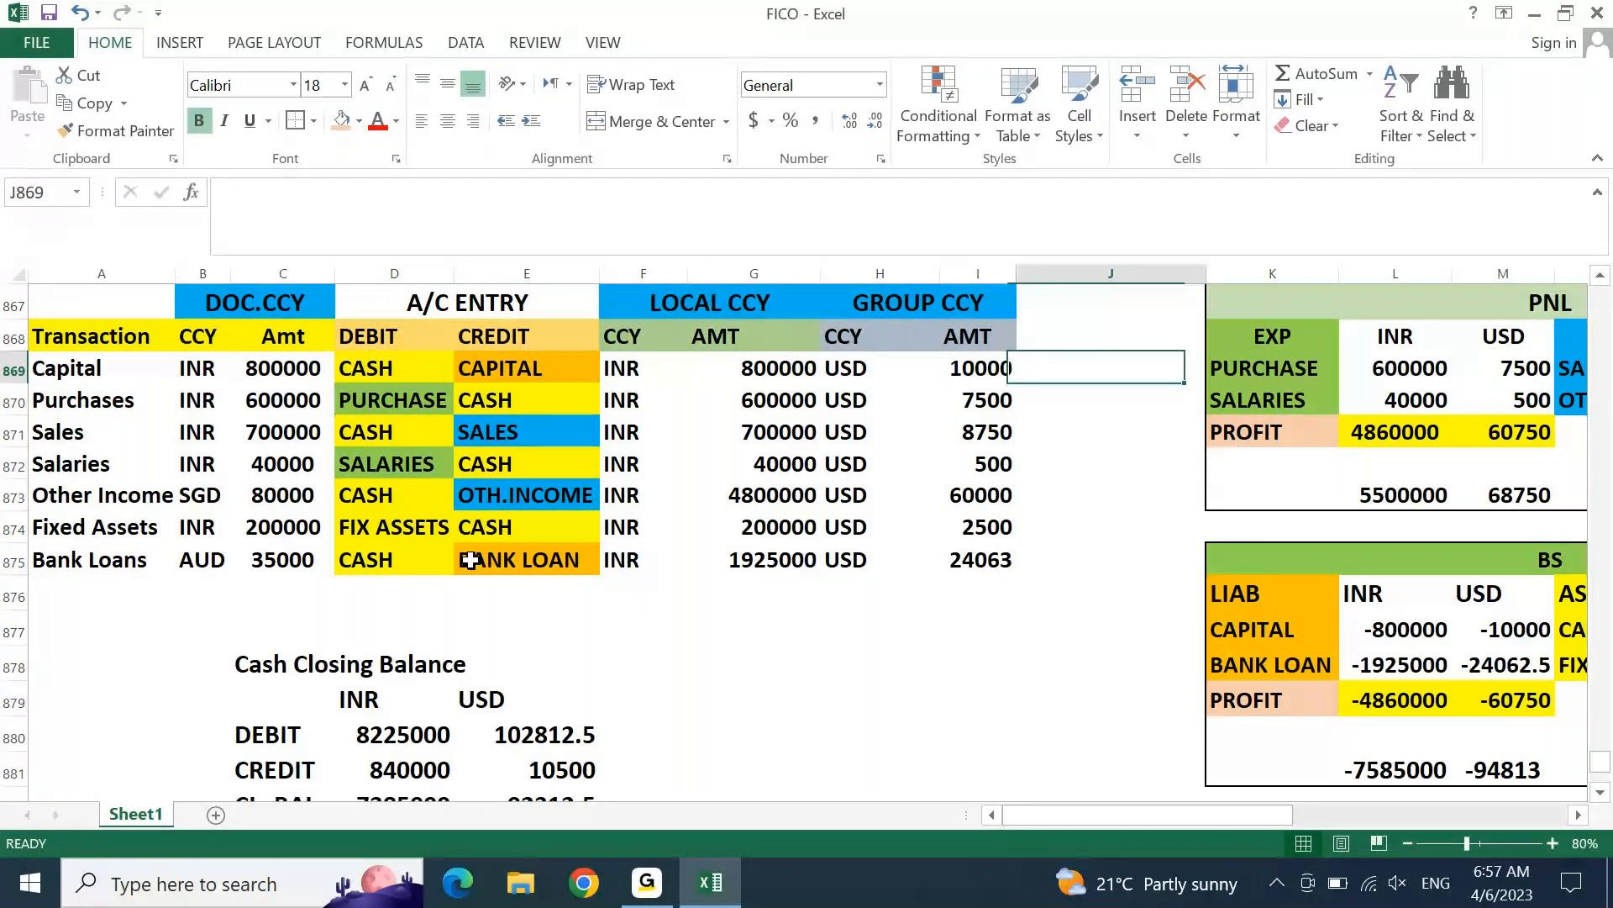
pyautogui.press('Right')
pyautogui.press('Right')
pyautogui.press('Right')
pyautogui.press('Right')
pyautogui.press('Right')
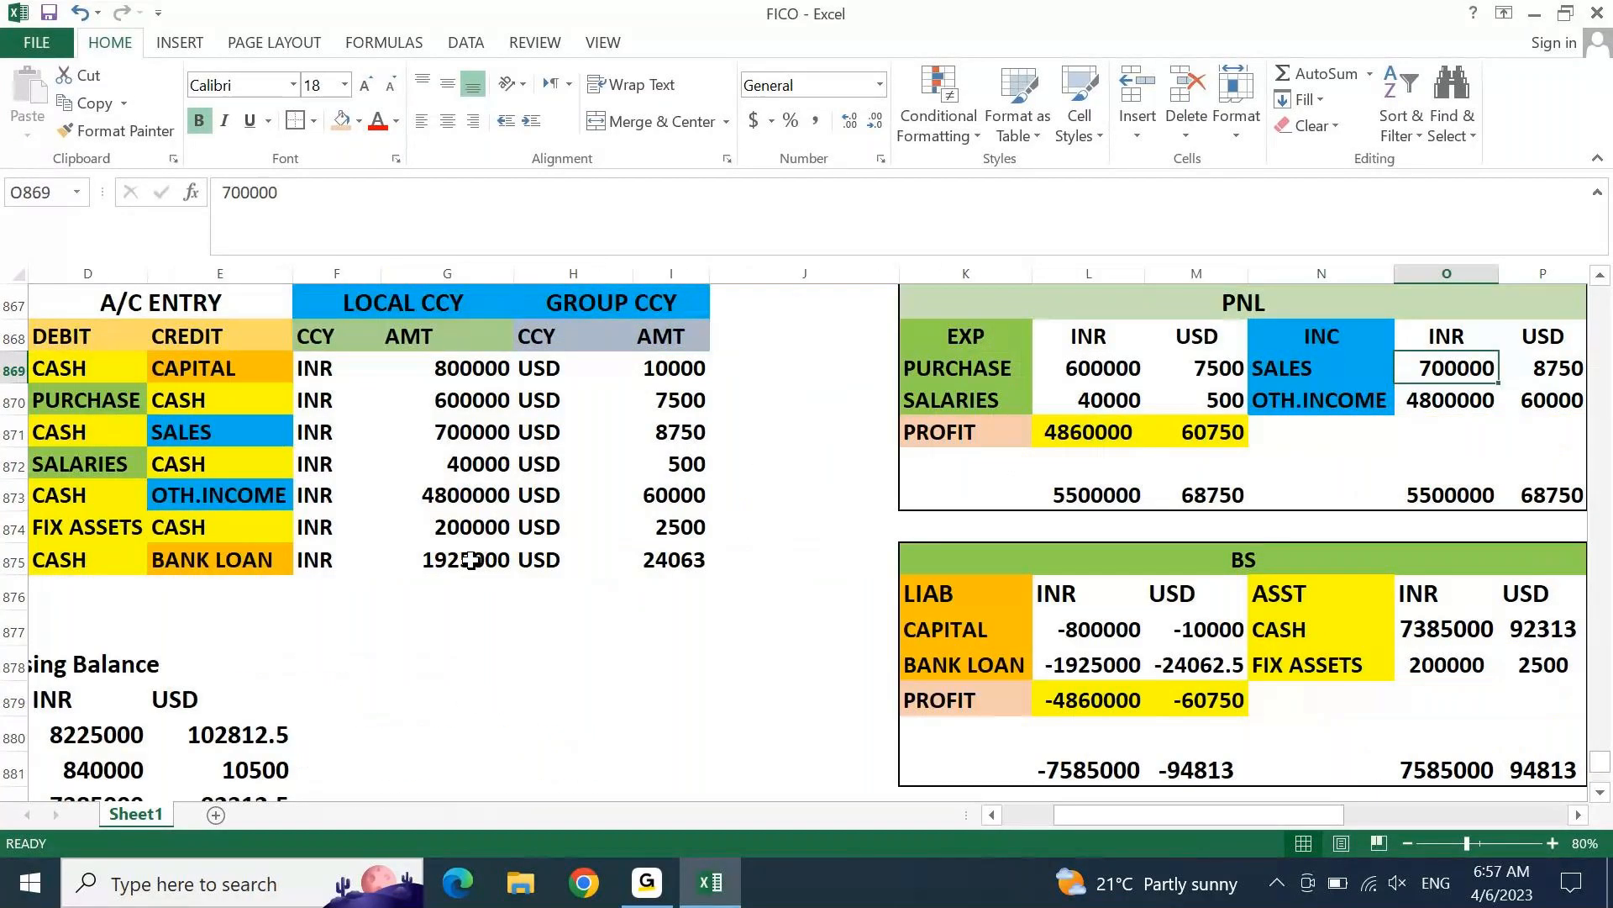
pyautogui.press('Left')
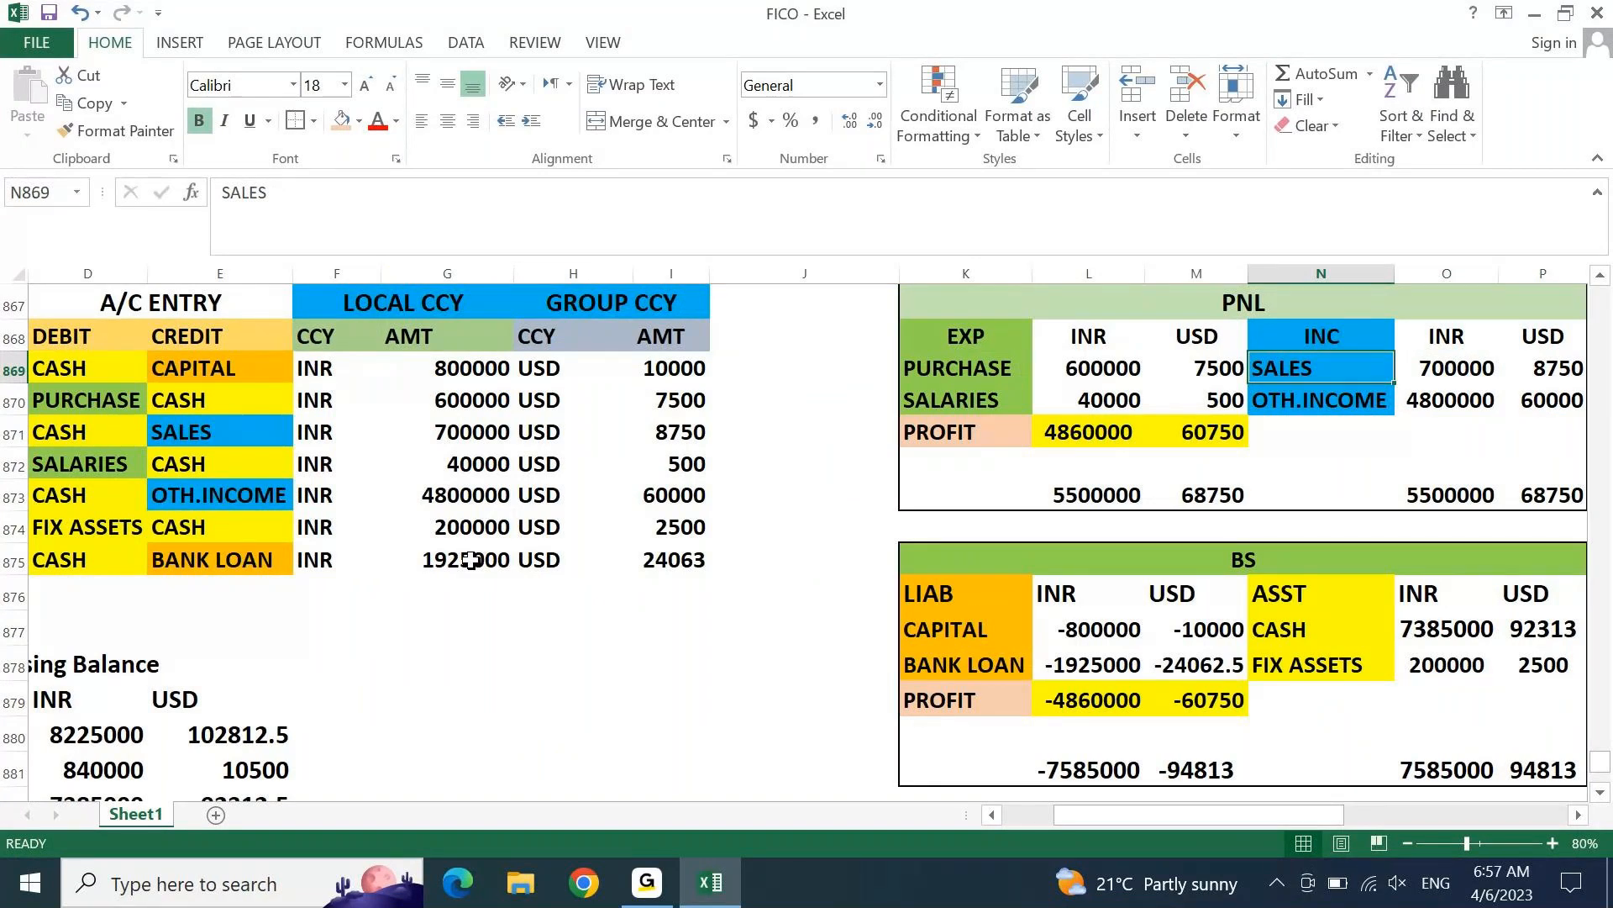
pyautogui.click(1089, 432)
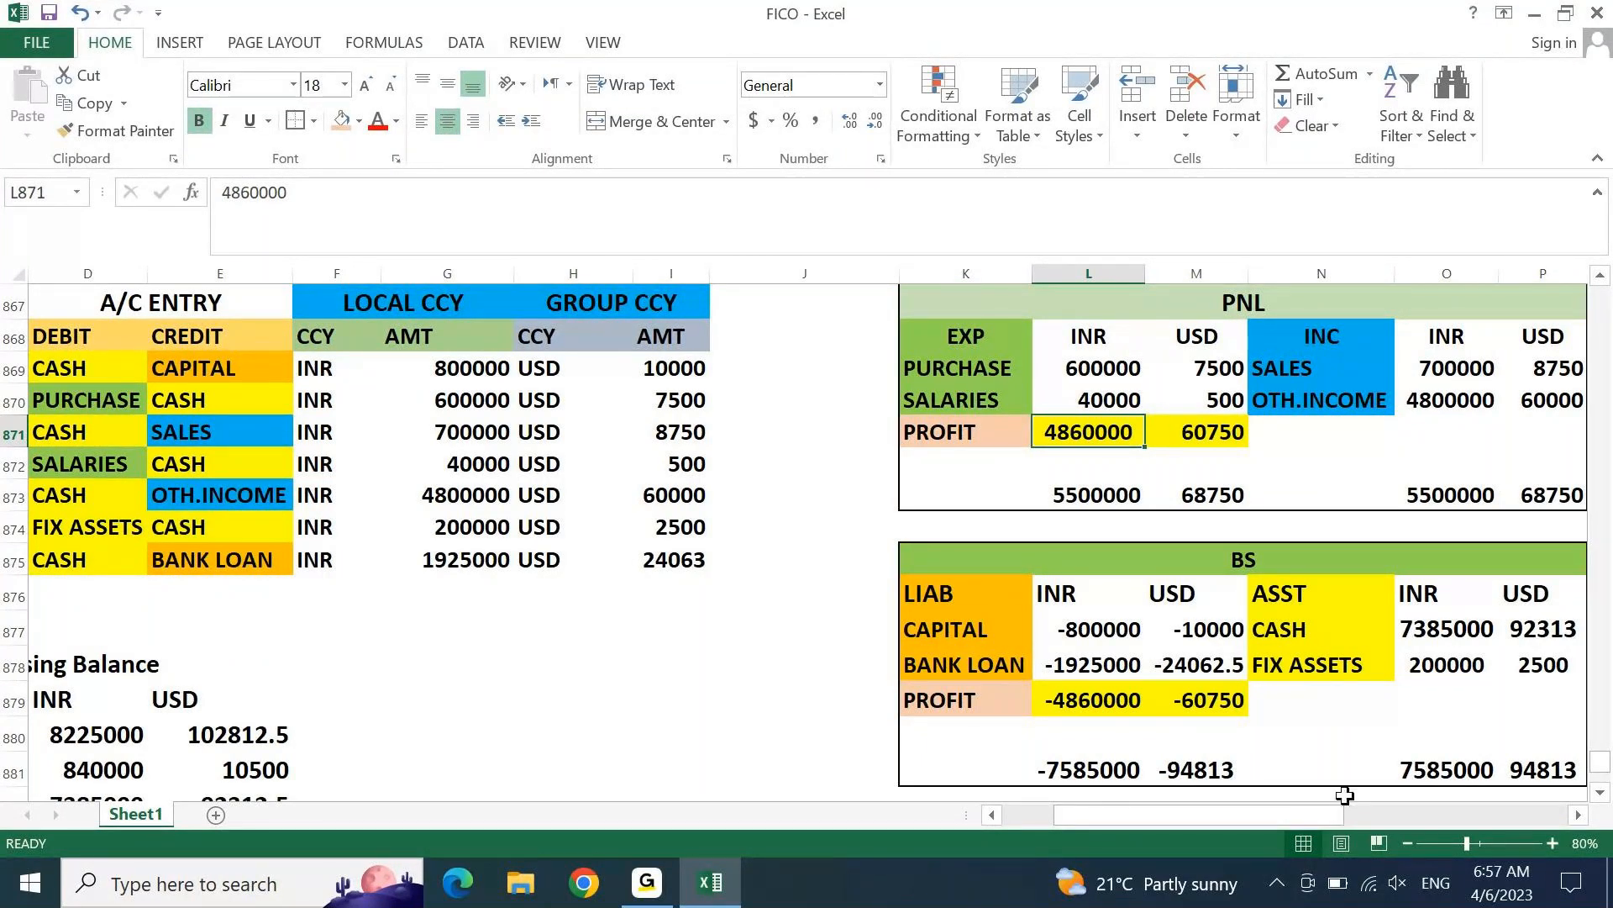
# Step: Center the INR and USD headings of the balance sheet in L876:M876 and O876:P876
pyautogui.click(1330, 762)
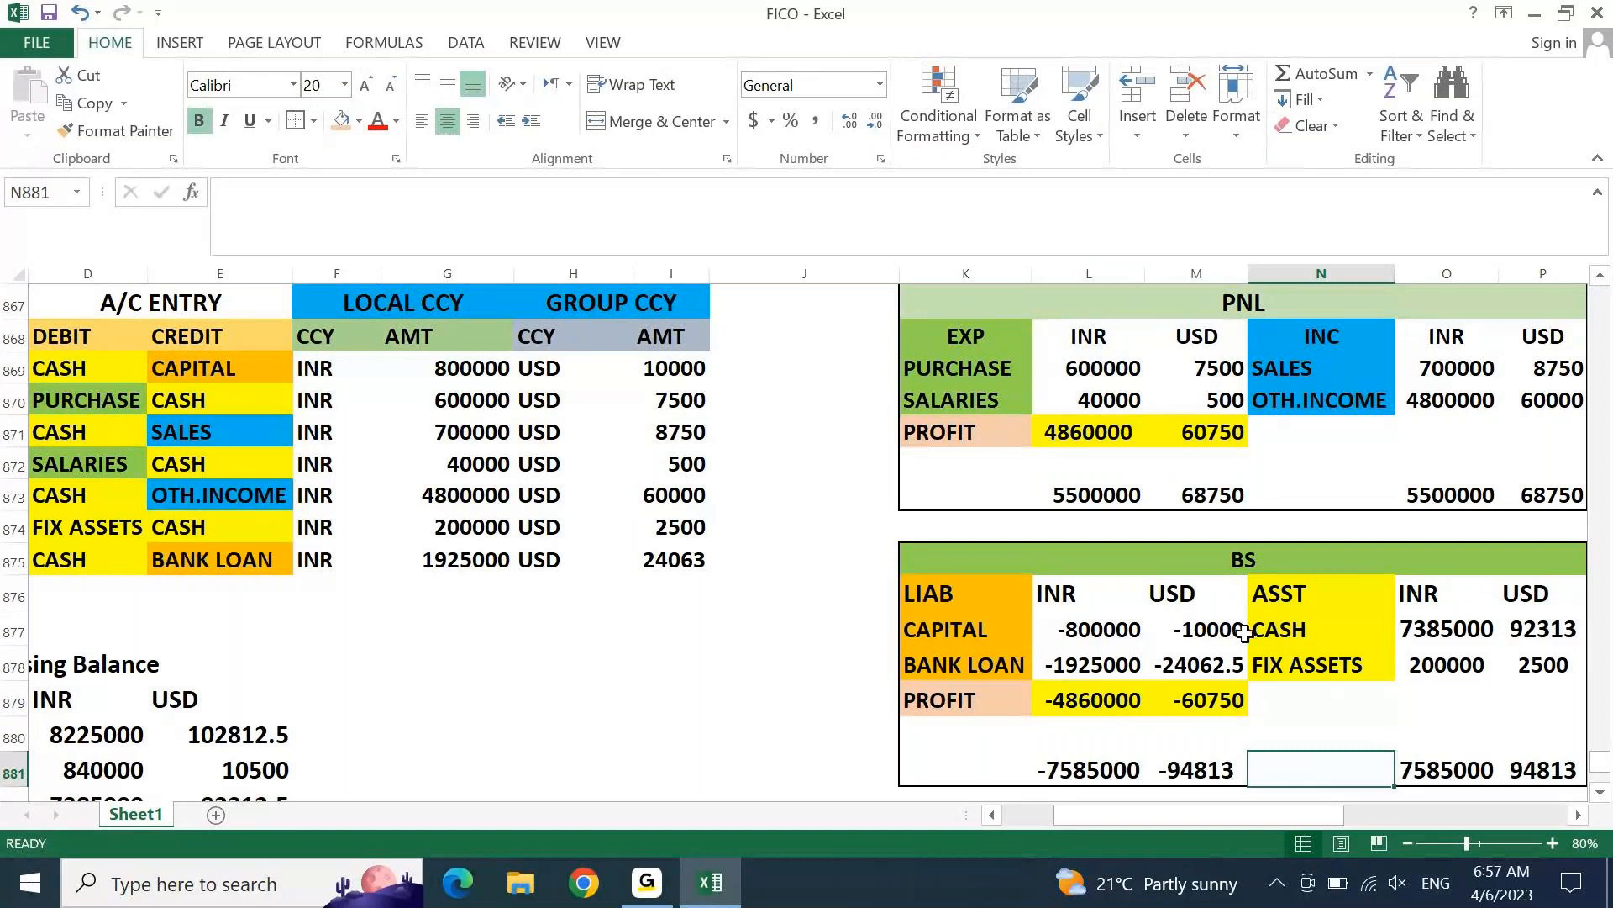
pyautogui.moveTo(1089, 595); pyautogui.dragTo(1193, 597)
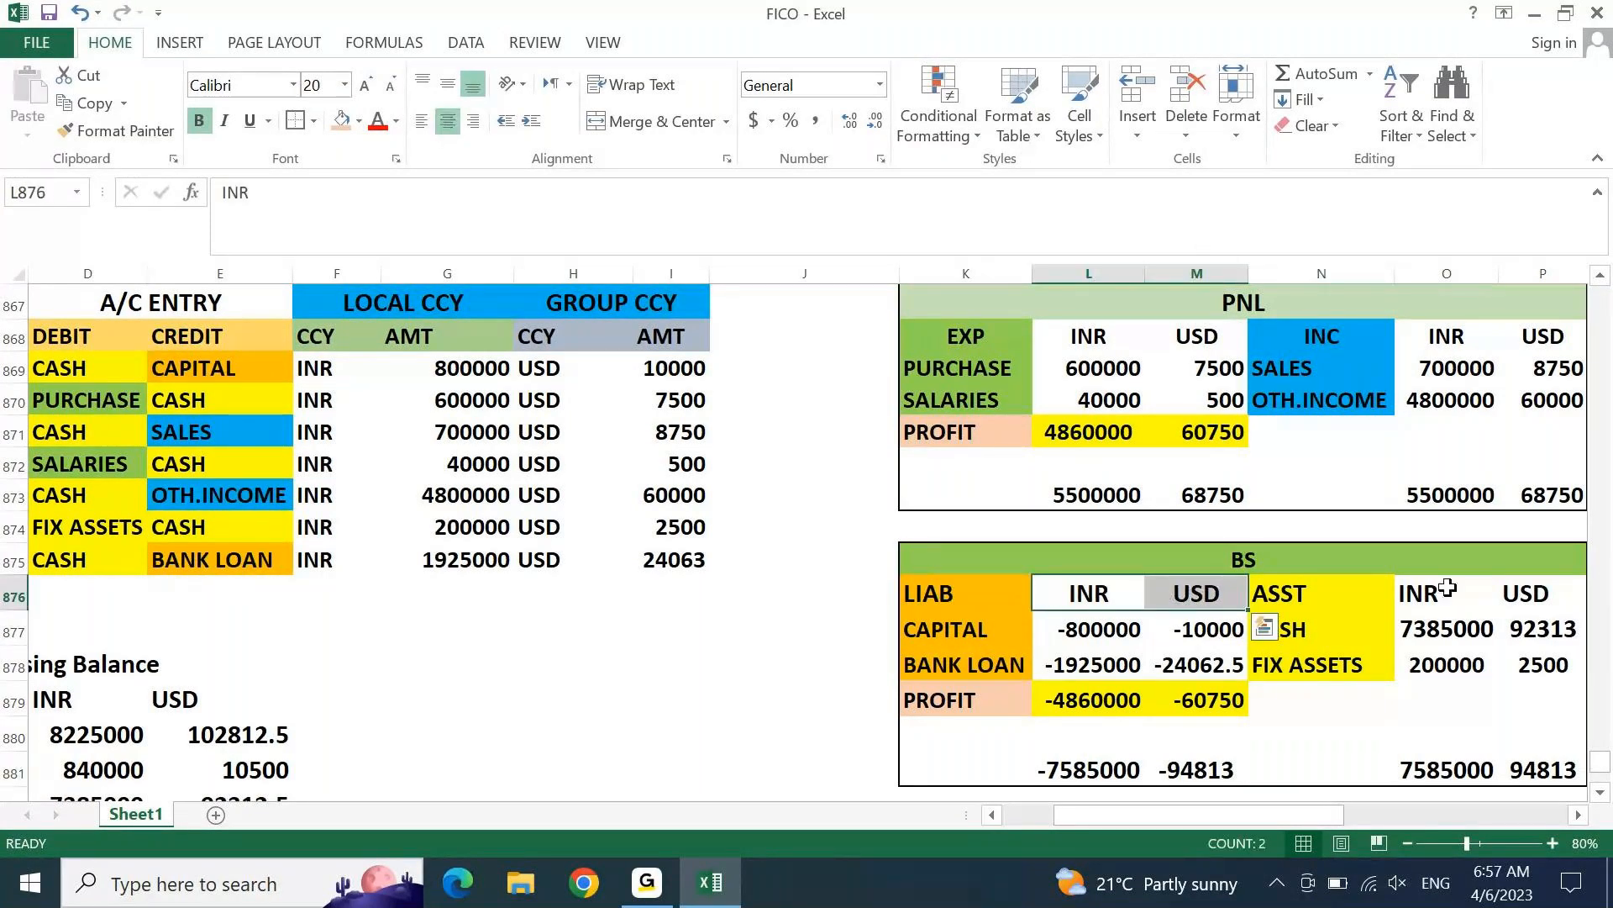
pyautogui.moveTo(1434, 590); pyautogui.dragTo(1538, 593)
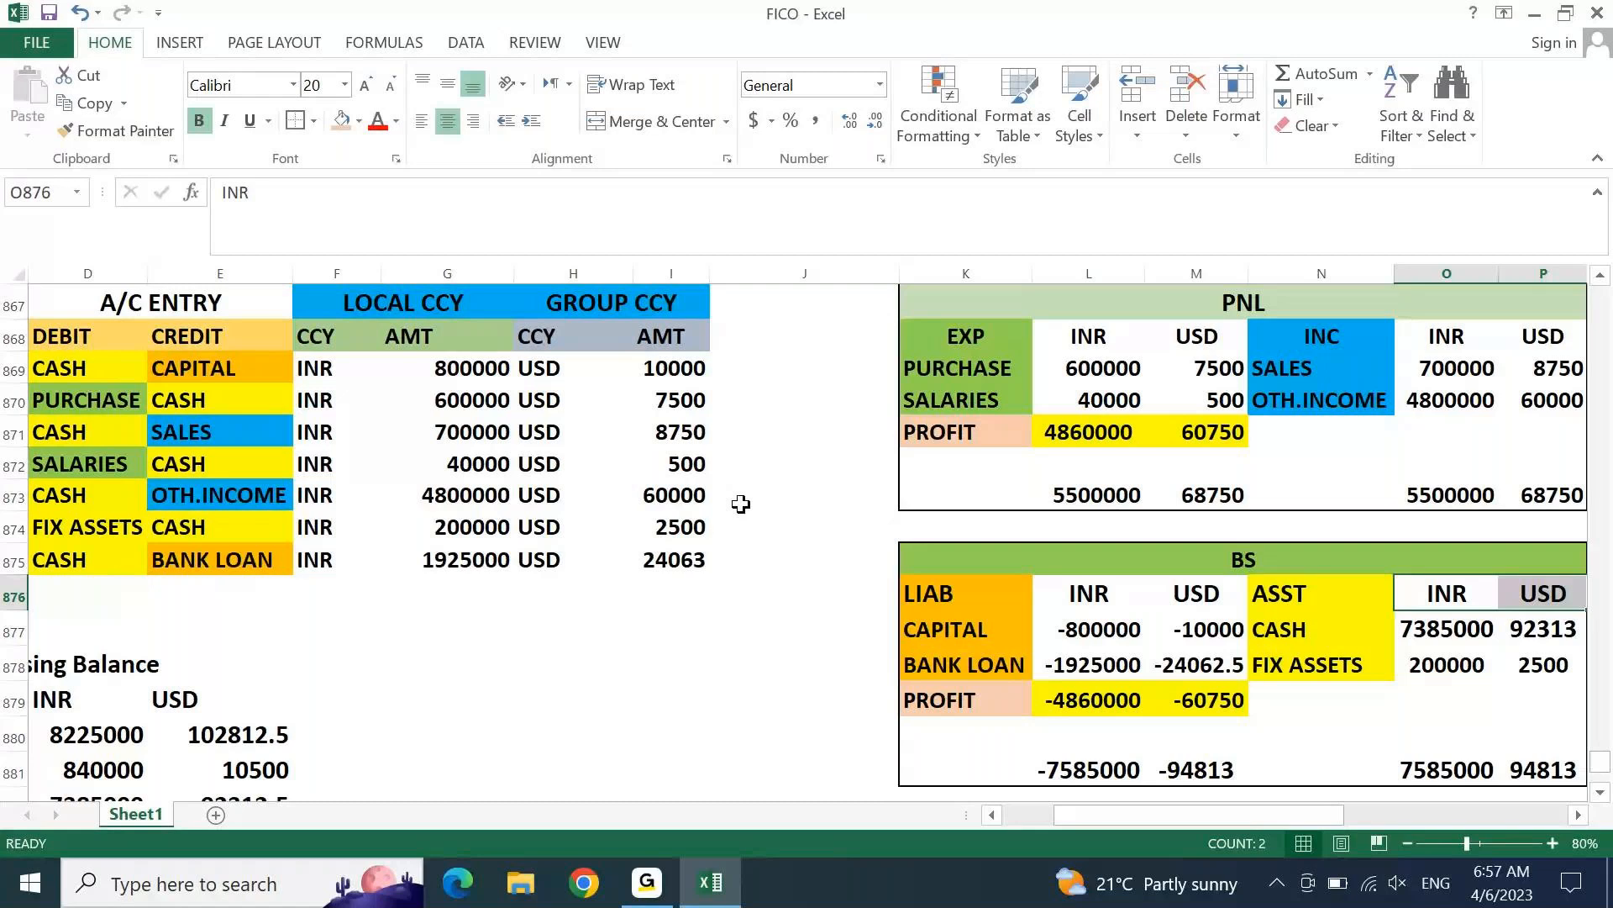
# Step: Review the finished PNL statement from the balance sheet upward, including both statement titles
pyautogui.press('Left')
pyautogui.press('Up')
pyautogui.press('Up')
pyautogui.press('Up')
pyautogui.press('Up')
pyautogui.press('Up')
pyautogui.press('Up')
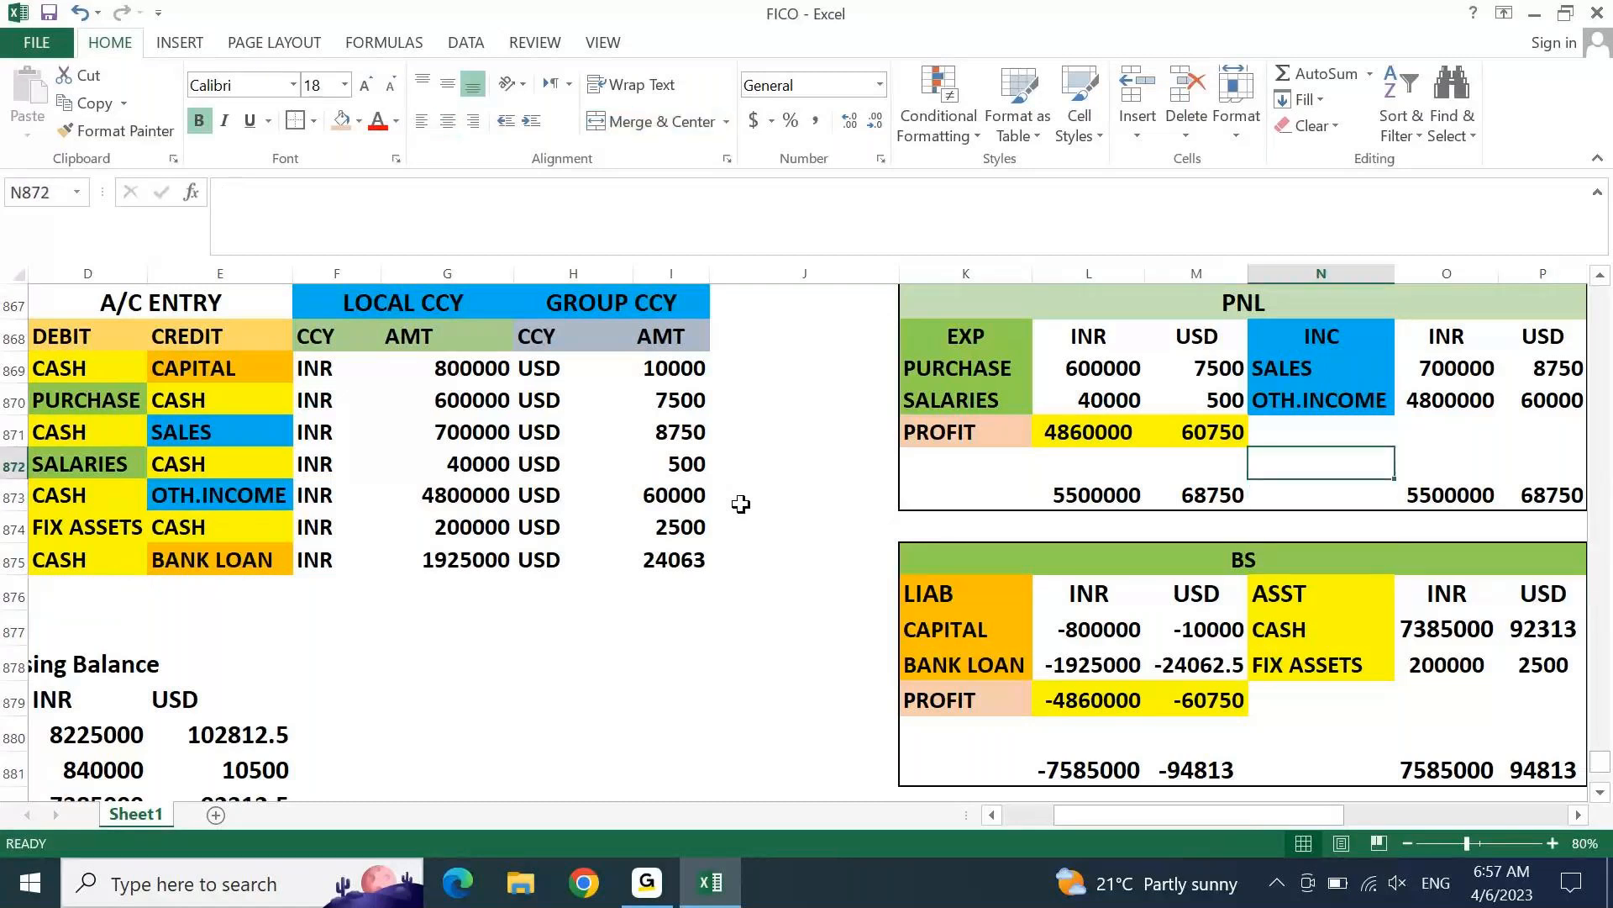
pyautogui.press('Up')
pyautogui.press('Up')
pyautogui.press('Up')
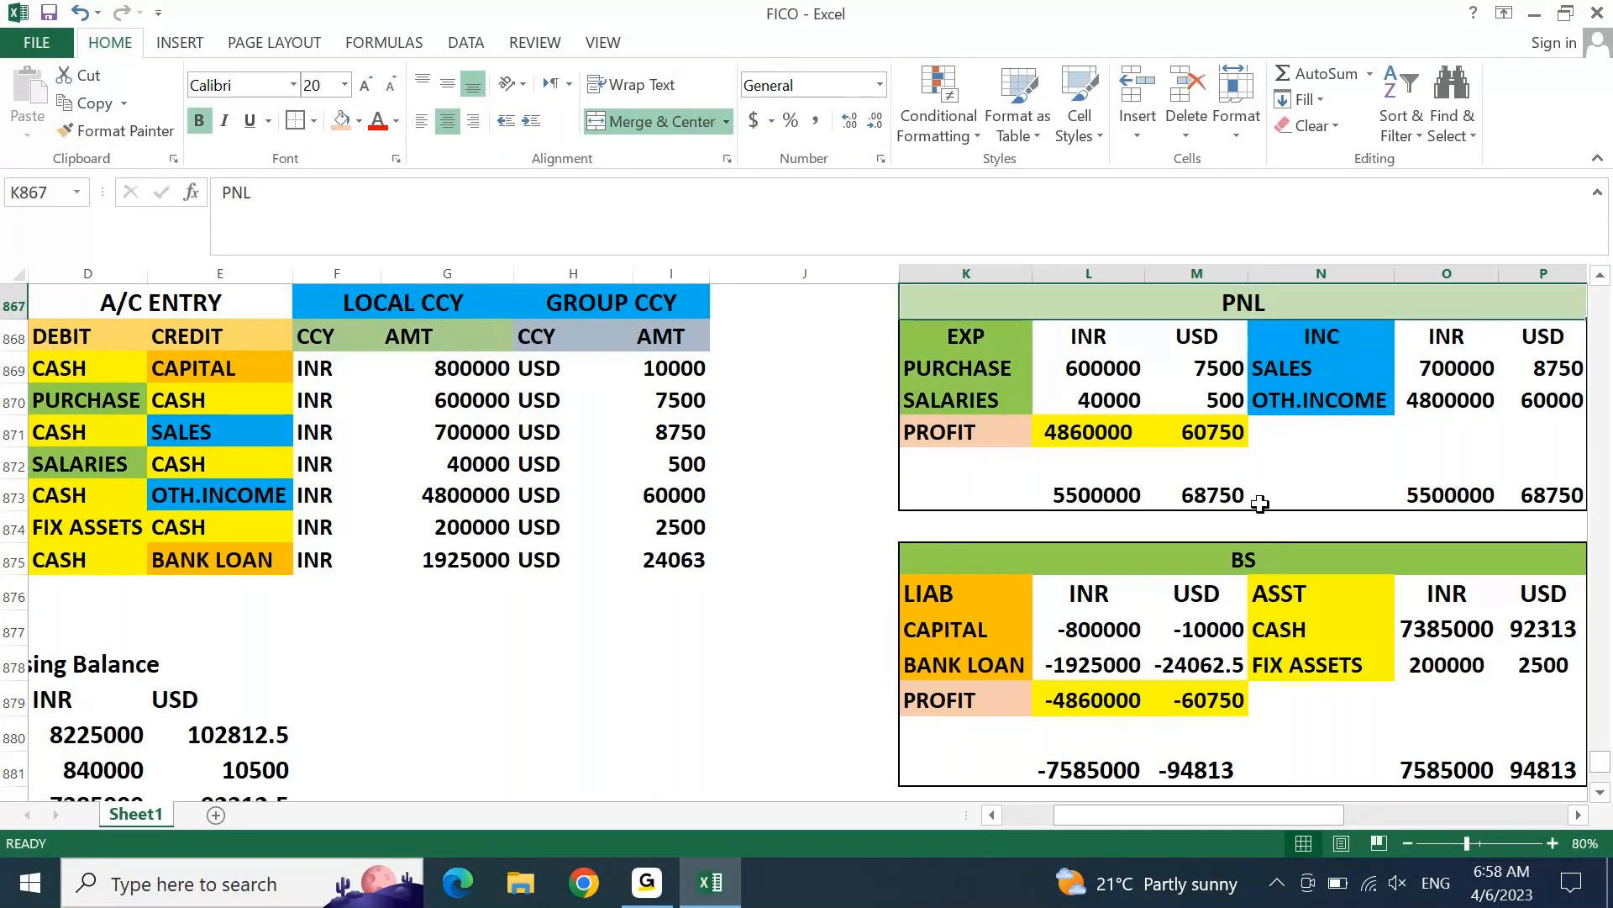
pyautogui.click(1242, 554)
# Step: Enter the sample entry lines "Bank DR" in H879 and "Cash CR" in H880
pyautogui.click(471, 696)
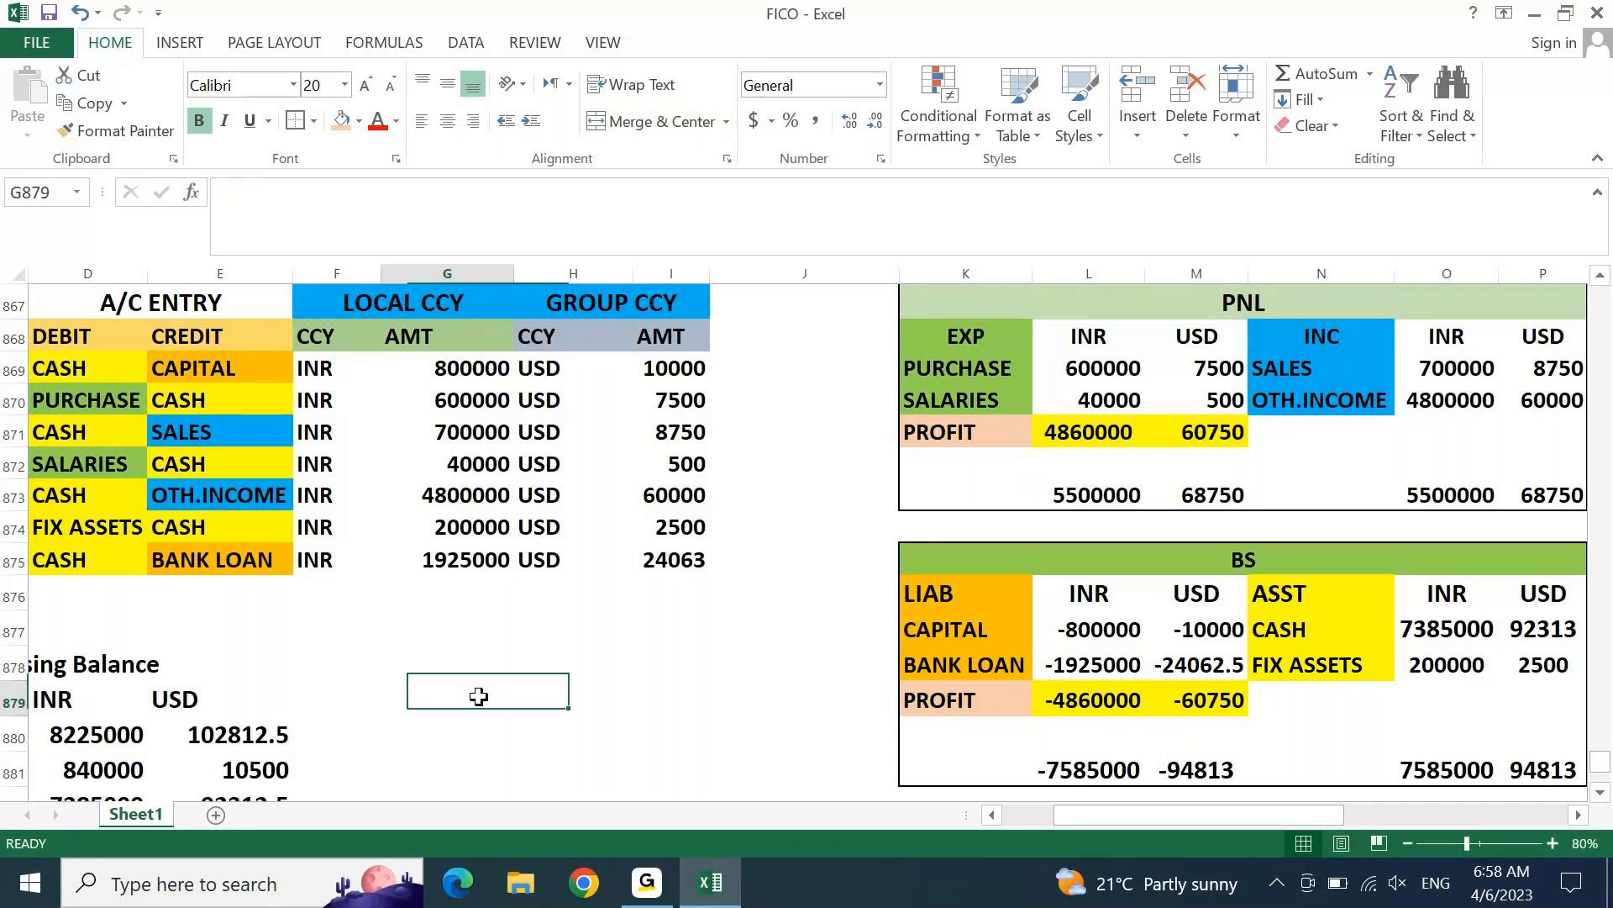
pyautogui.press('Right')
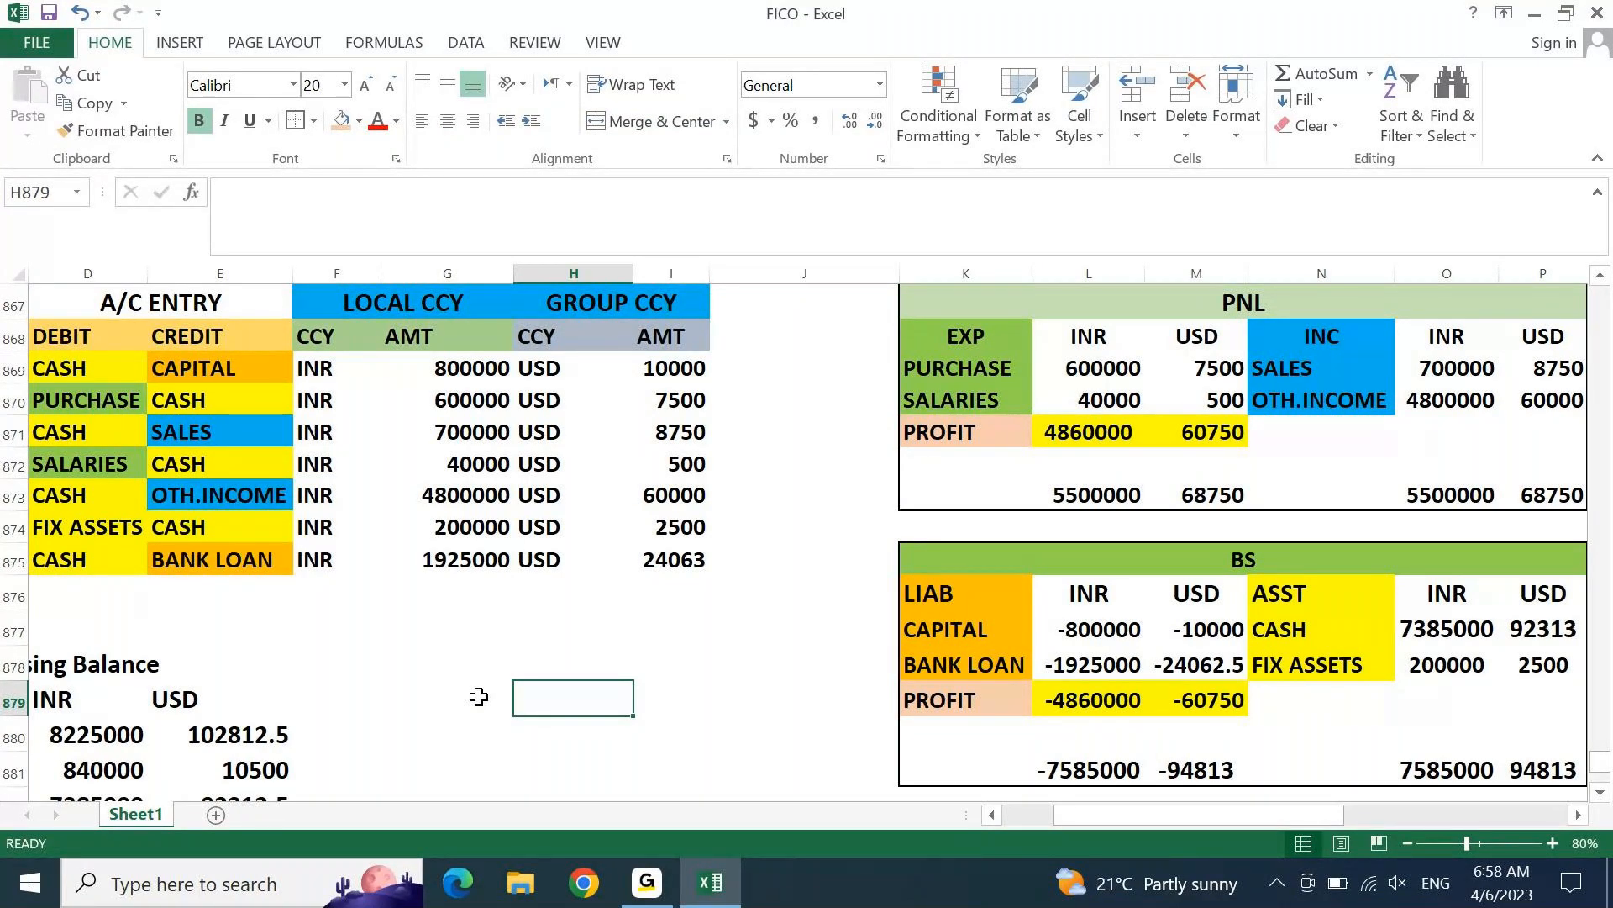
pyautogui.write('bank')
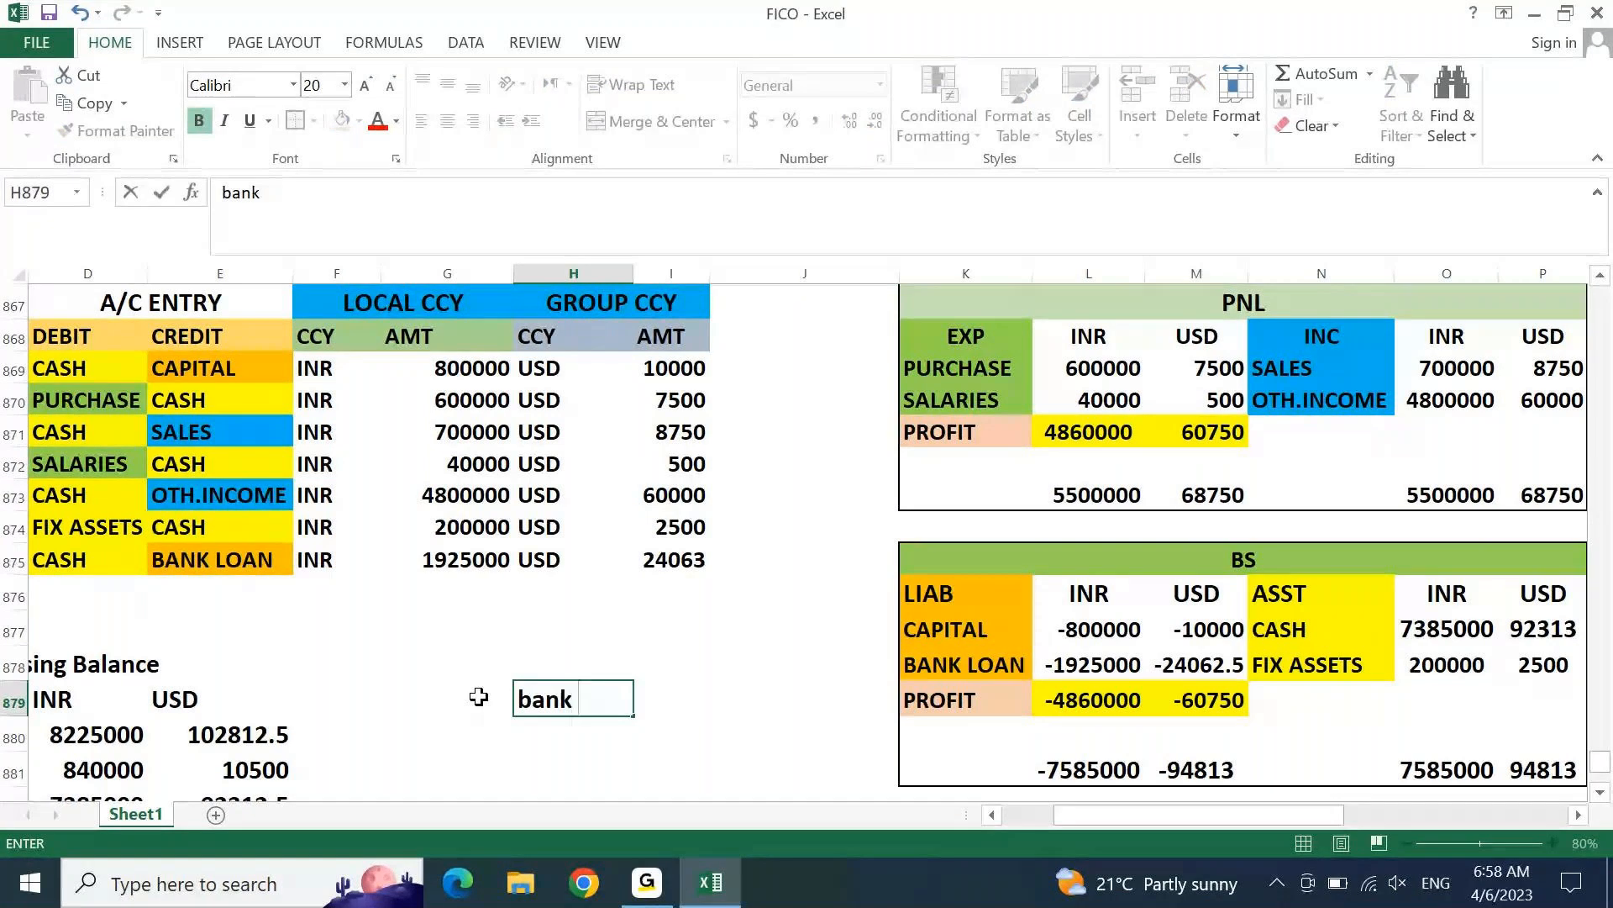
pyautogui.press('Escape')
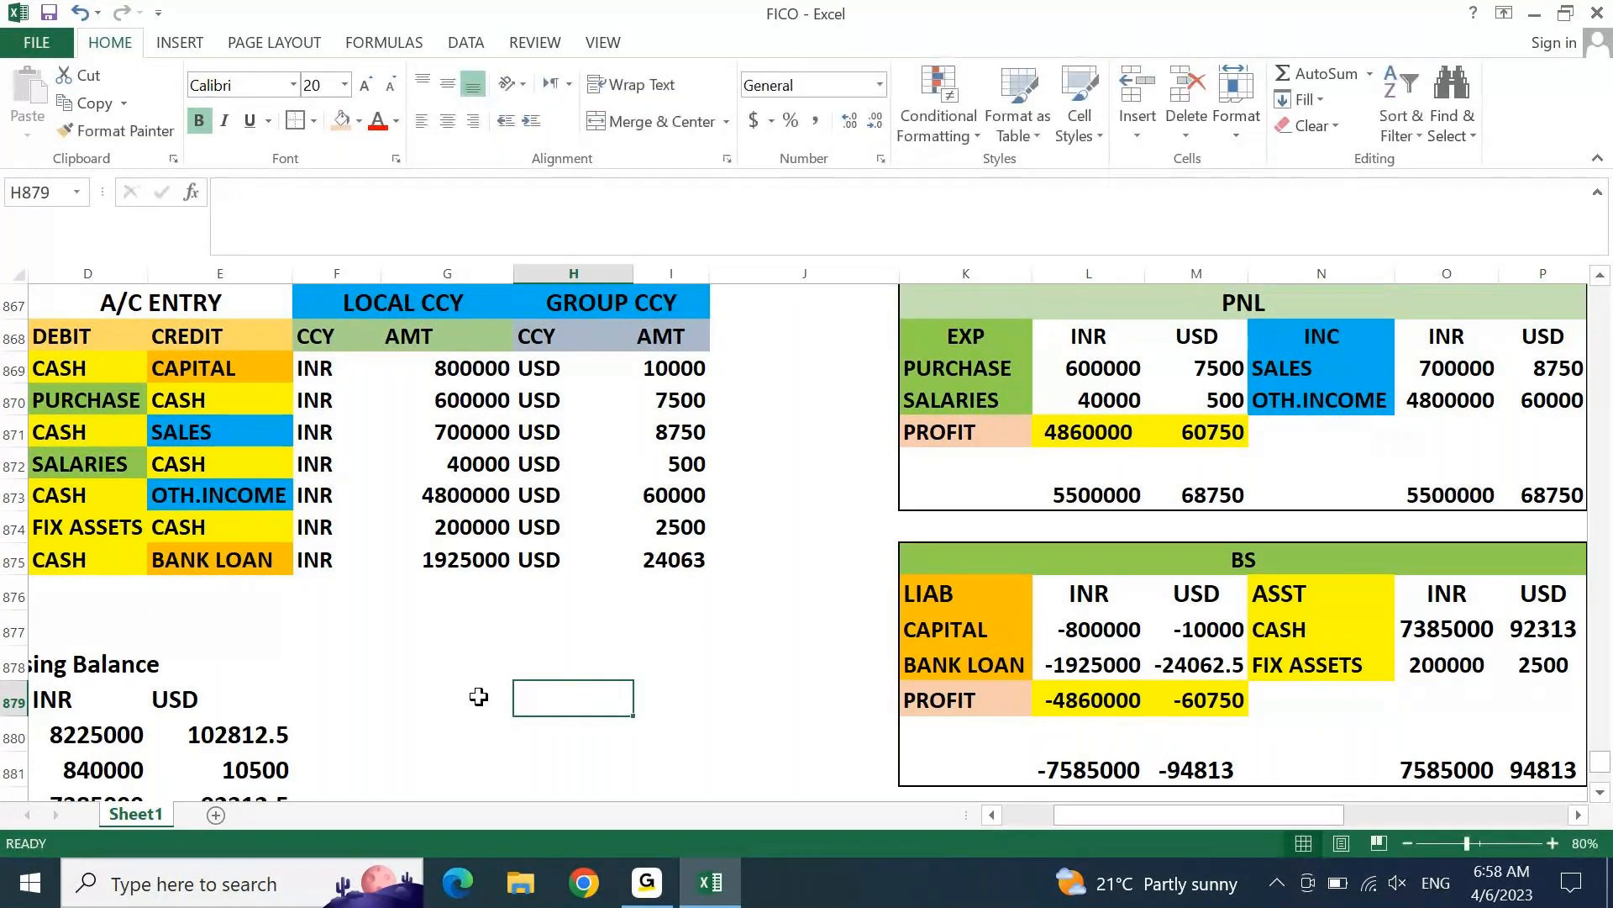
pyautogui.write('Bank')
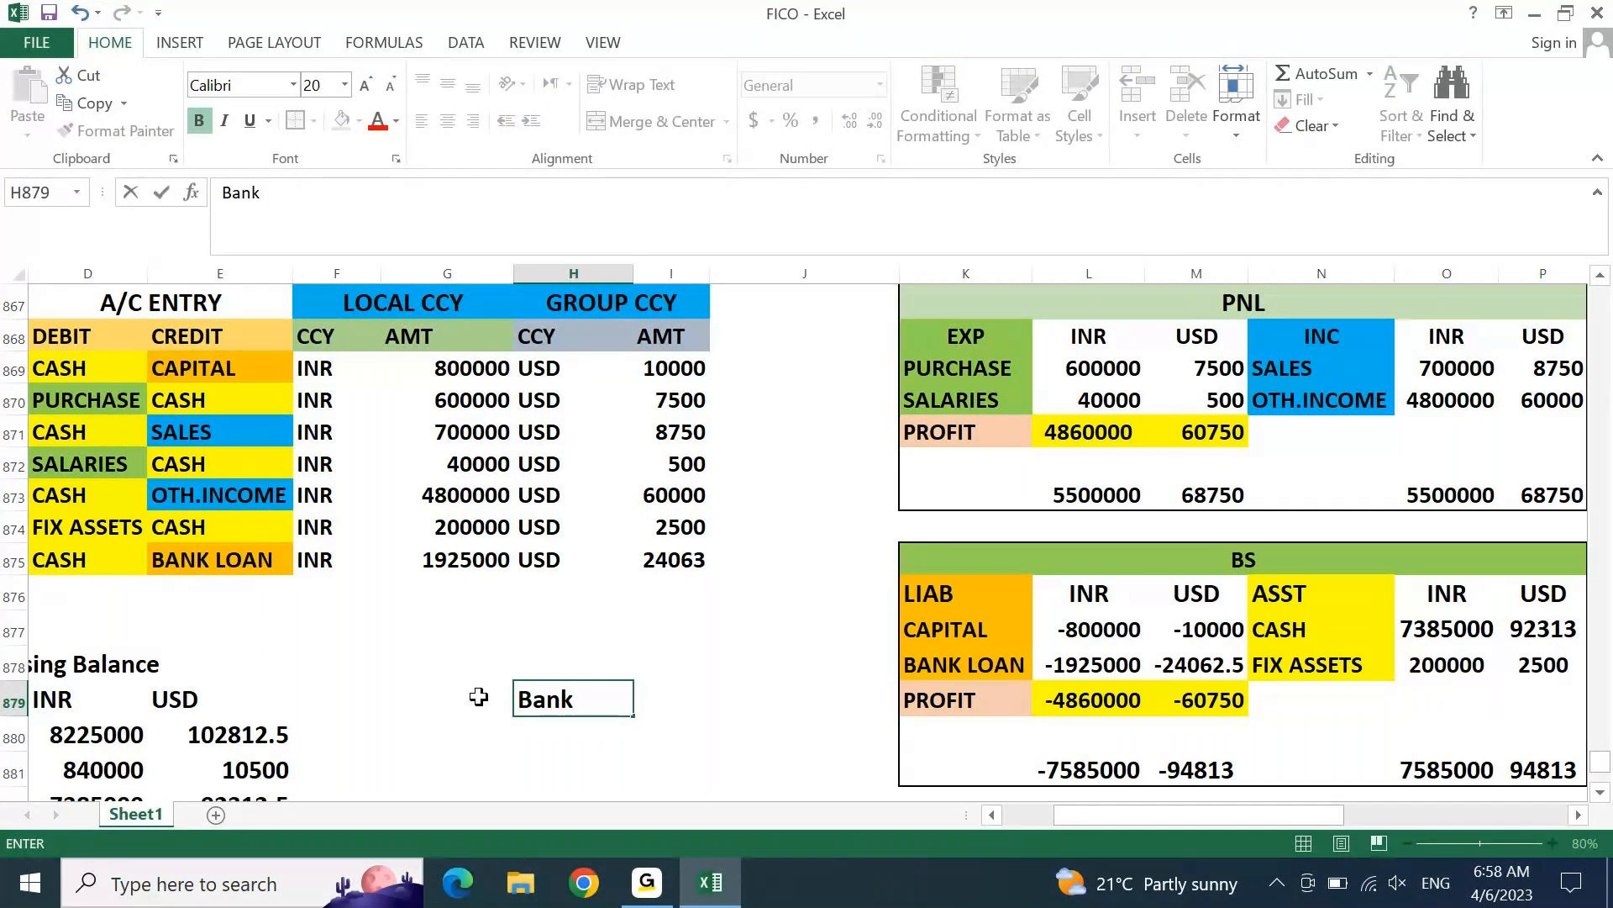
pyautogui.write(' DR')
pyautogui.press('Return')
pyautogui.write('C')
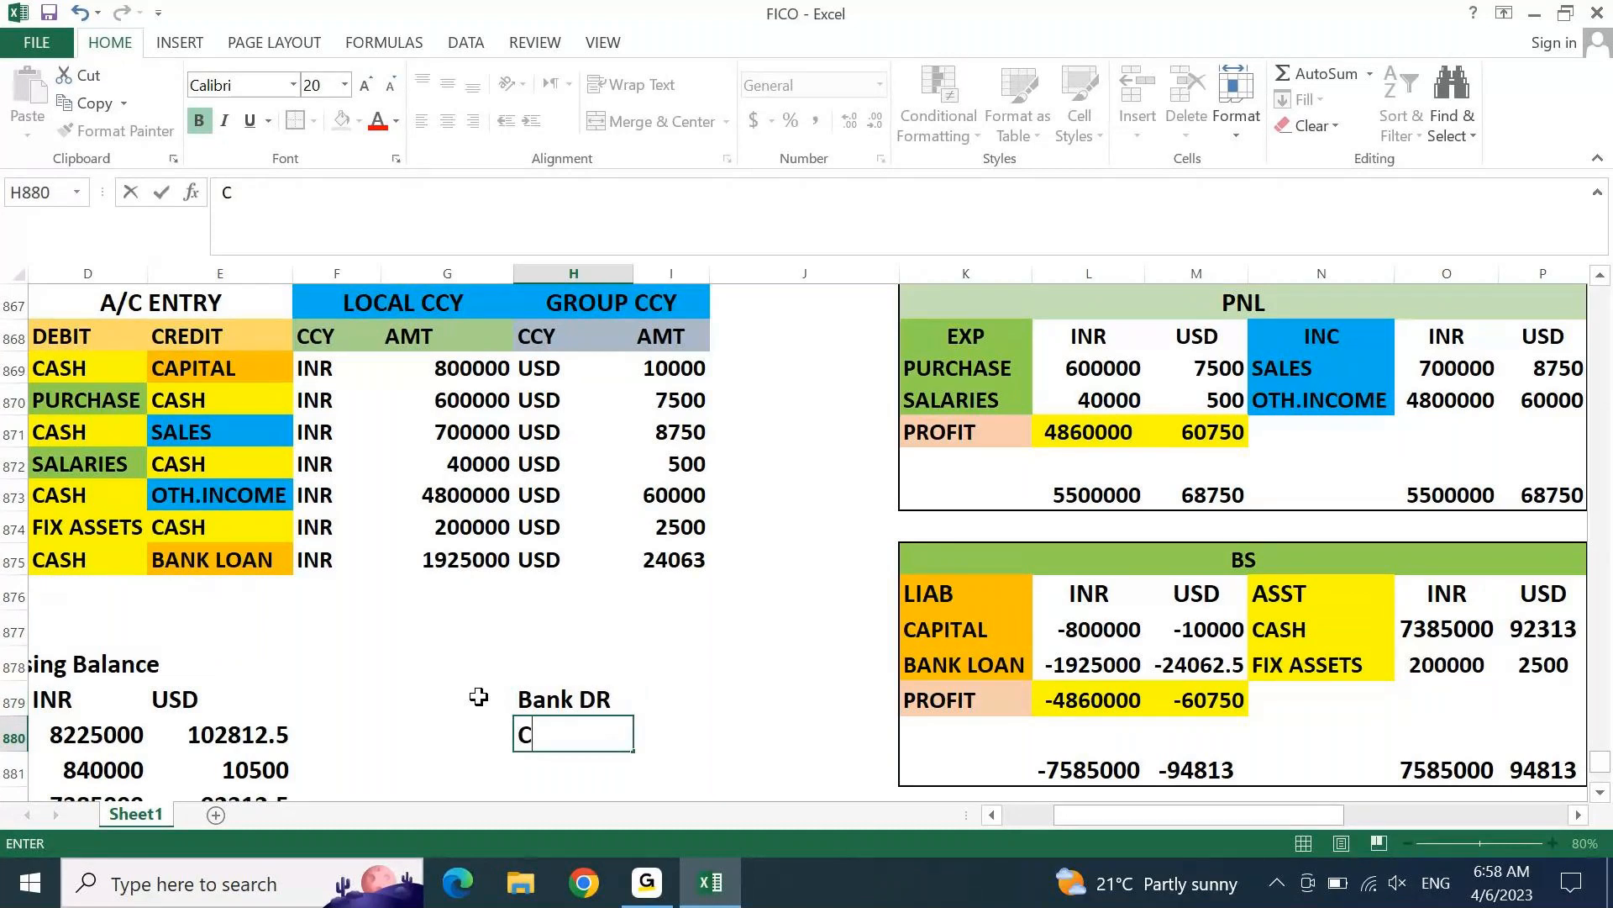
pyautogui.write('ash CR')
pyautogui.press('Return')
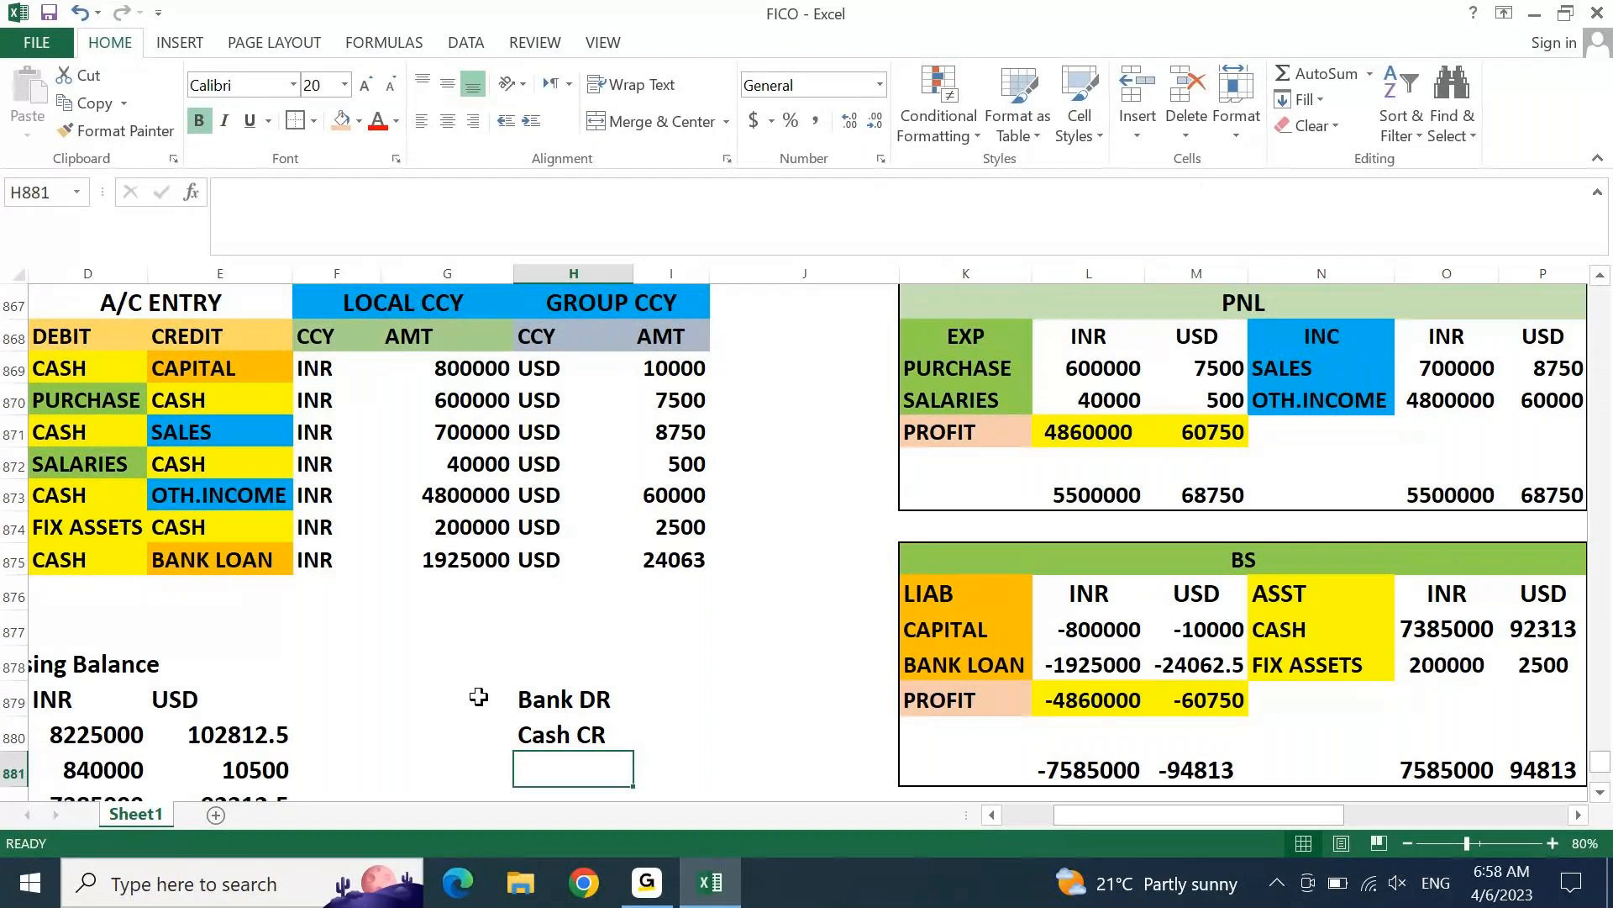
# Step: Label both the Bank DR and Cash CR lines as BS in I879 and I880
pyautogui.press('Up')
pyautogui.press('Up')
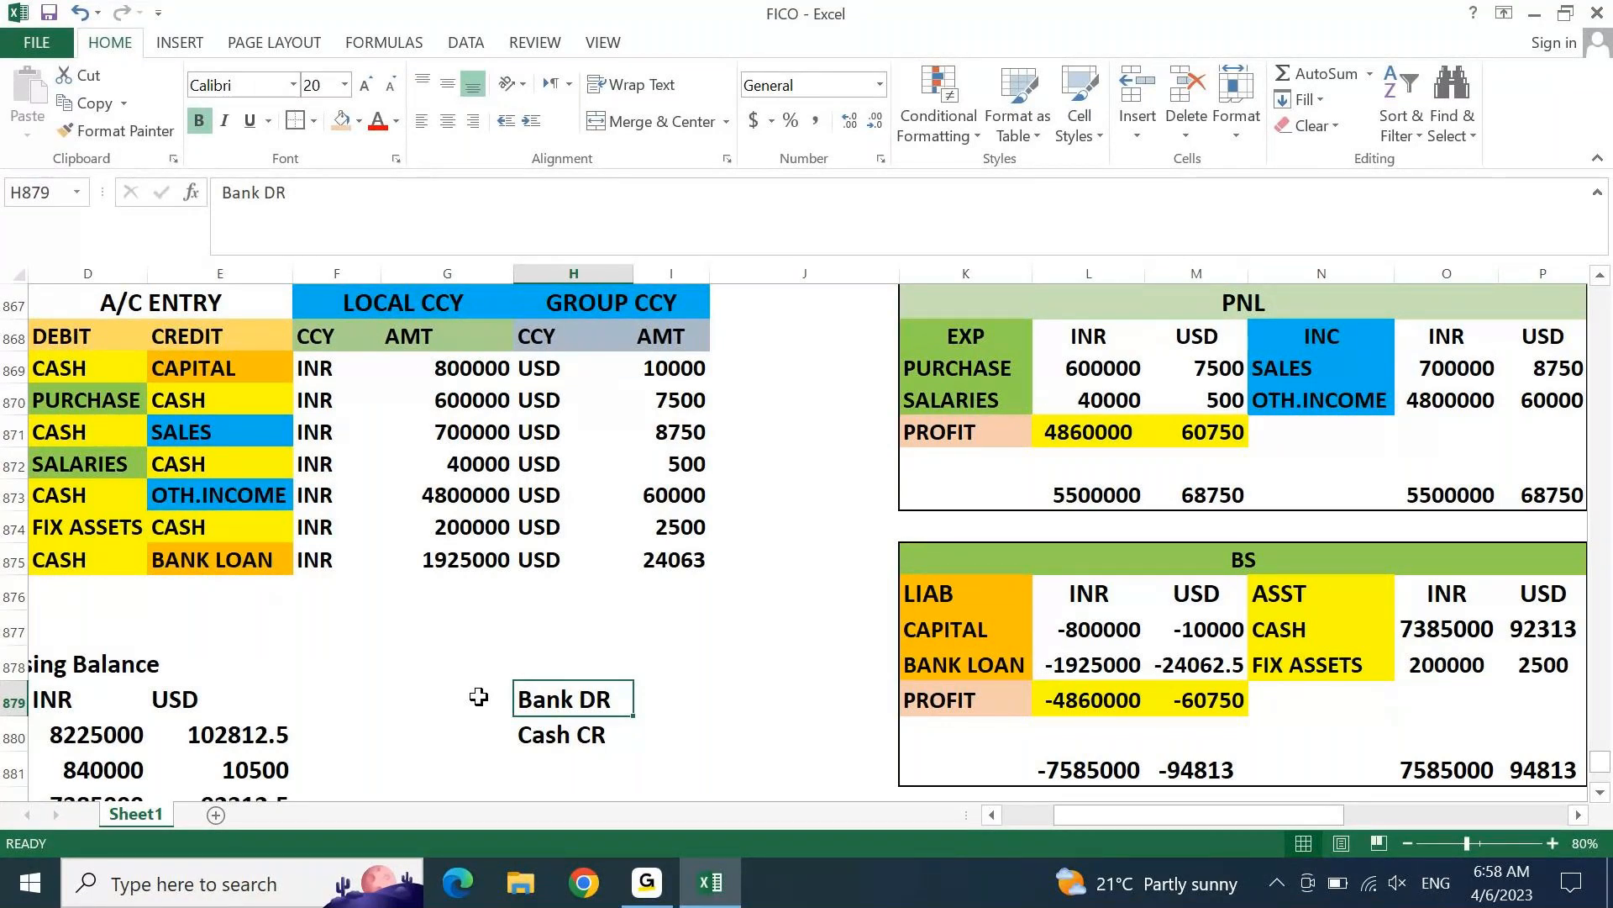
pyautogui.press('Right')
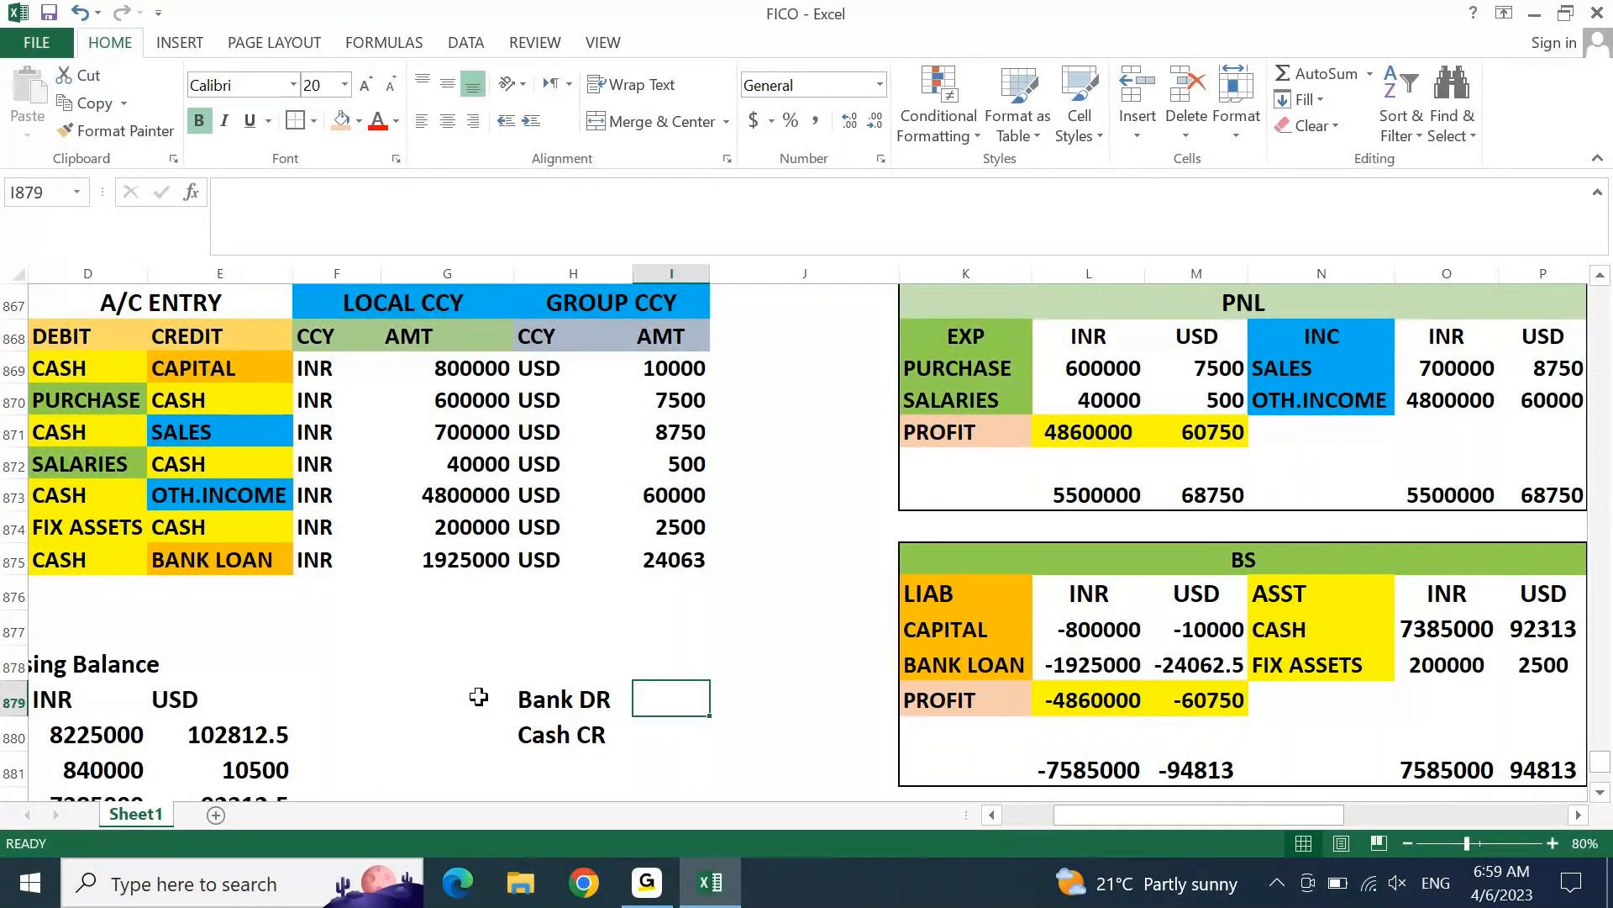
pyautogui.write('BS')
pyautogui.press('Return')
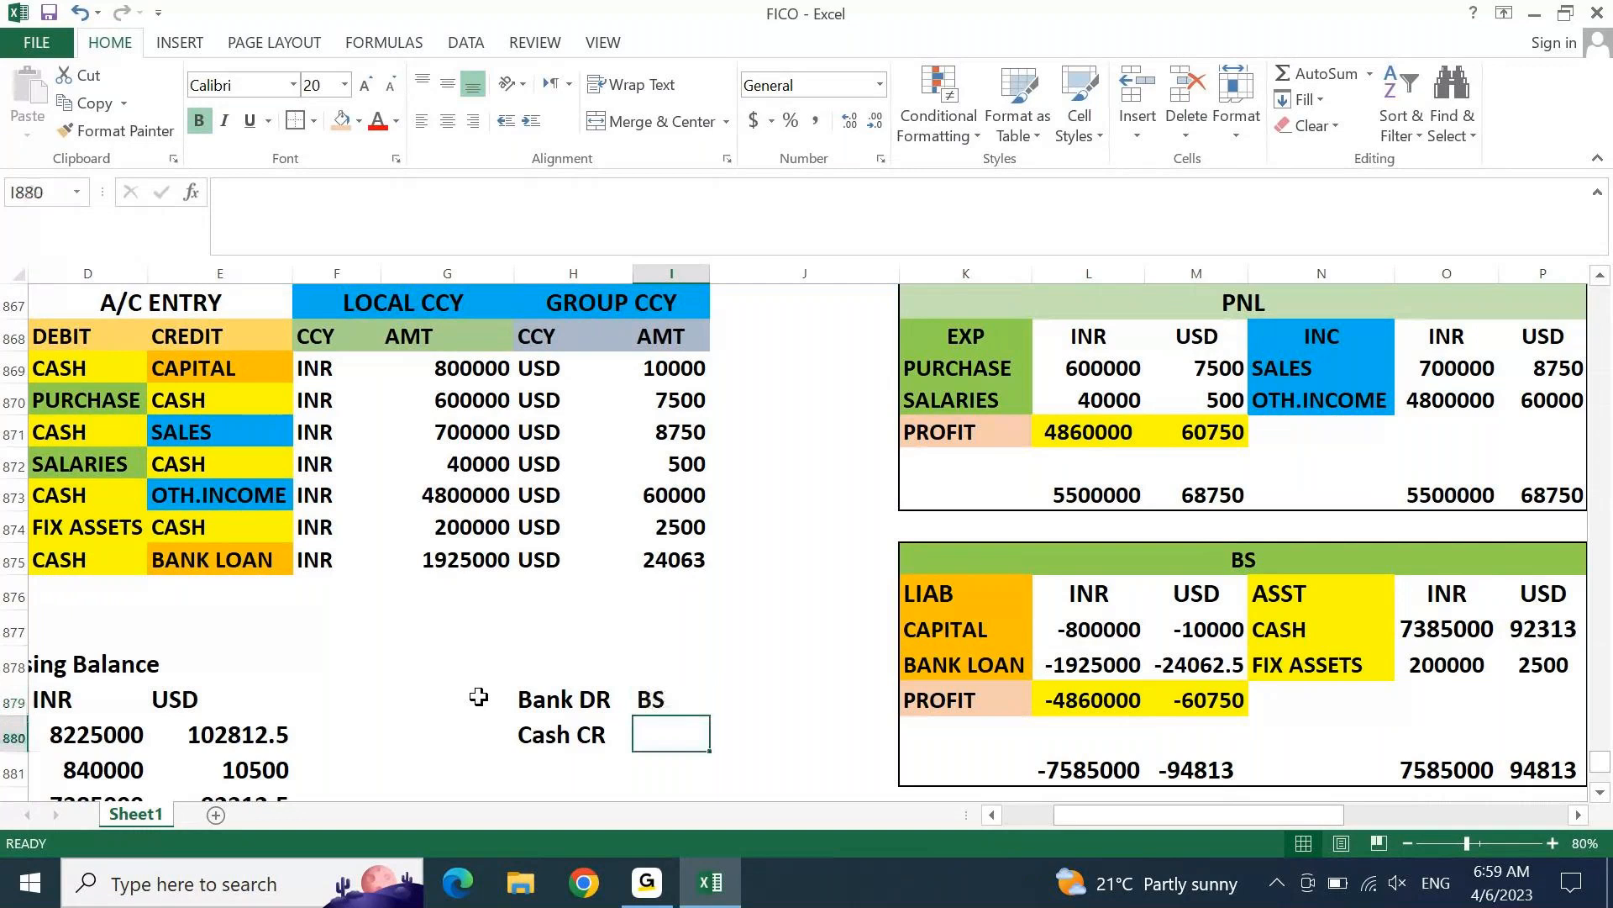
pyautogui.write('BS')
pyautogui.press('Return')
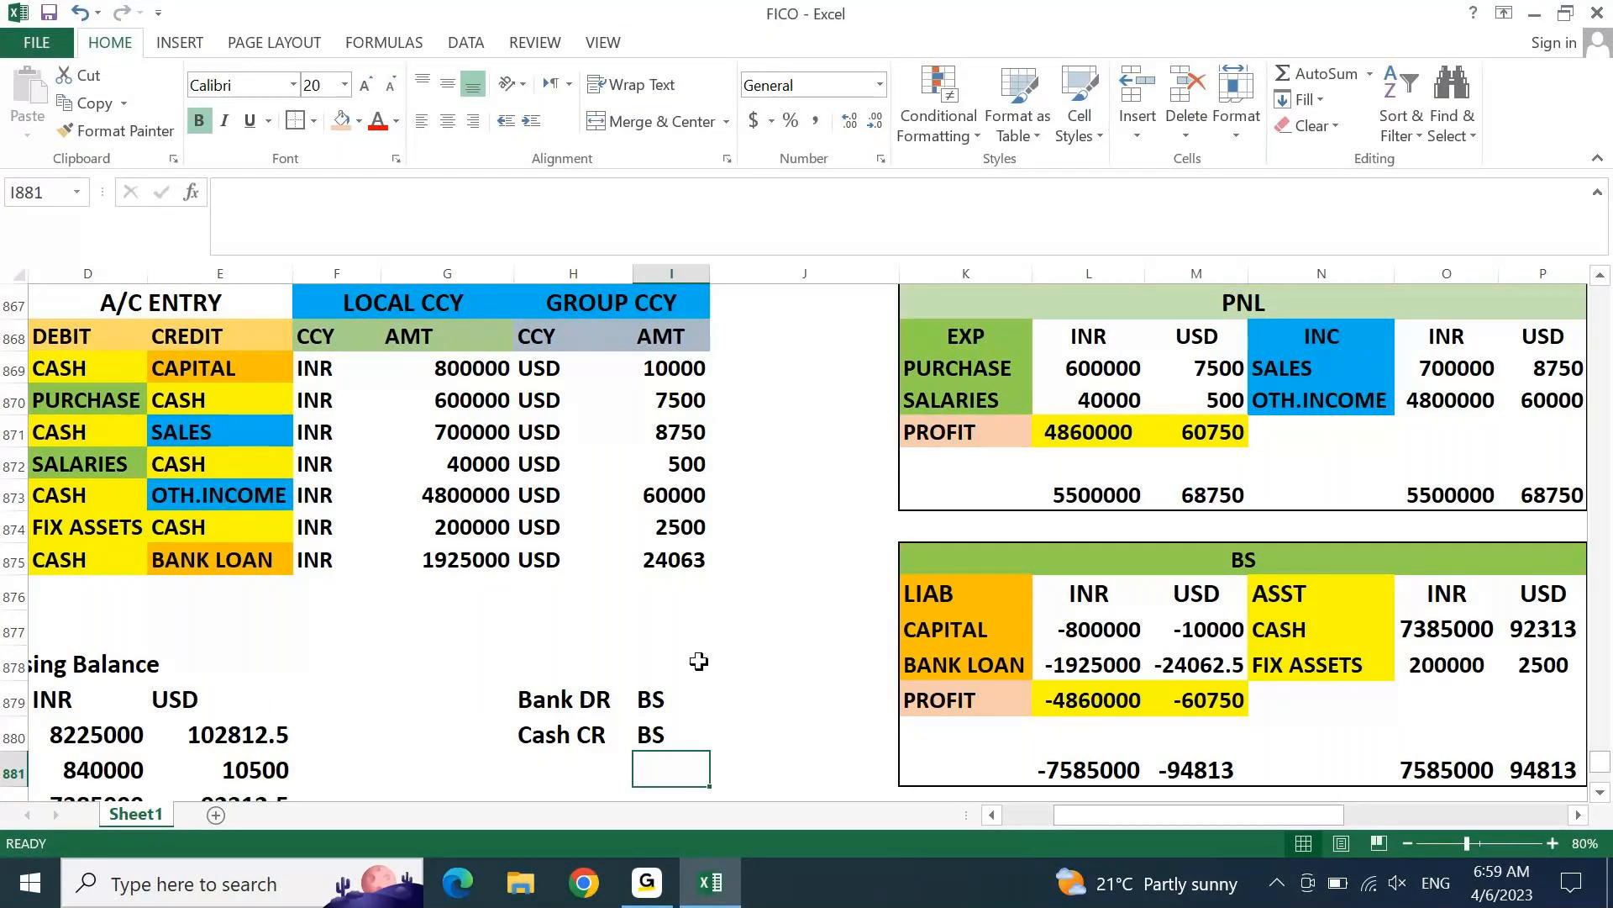
# Step: Enter 200000 for the Bank DR line in J879 and -200000 for the Cash CR line in J880
pyautogui.click(720, 709)
pyautogui.write('200000')
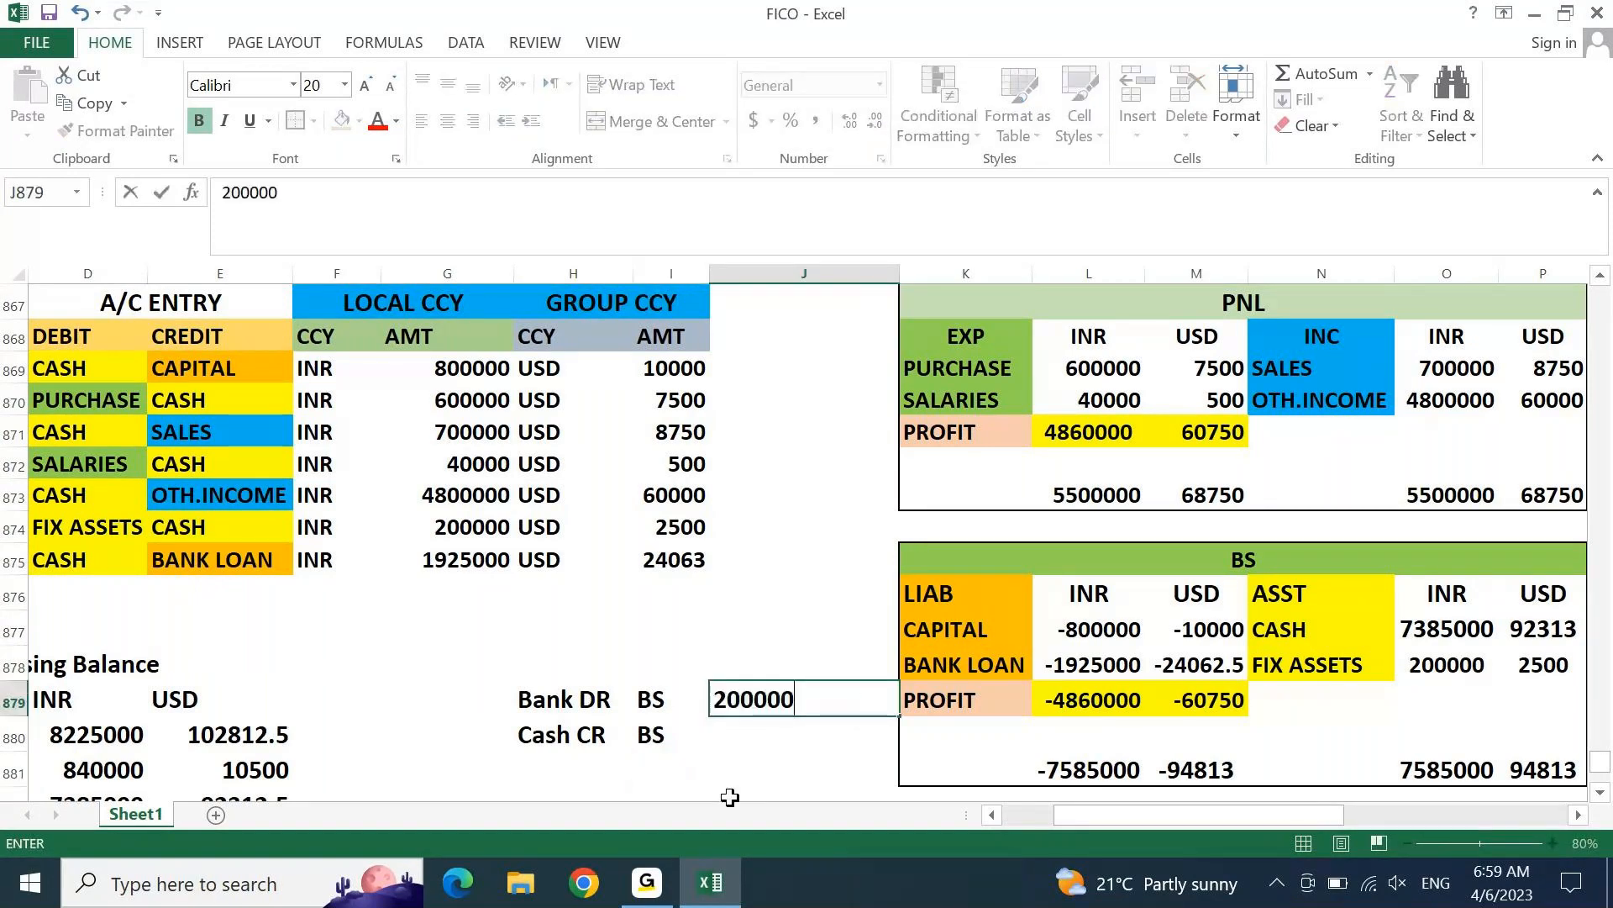
pyautogui.press('Return')
pyautogui.write('-200000')
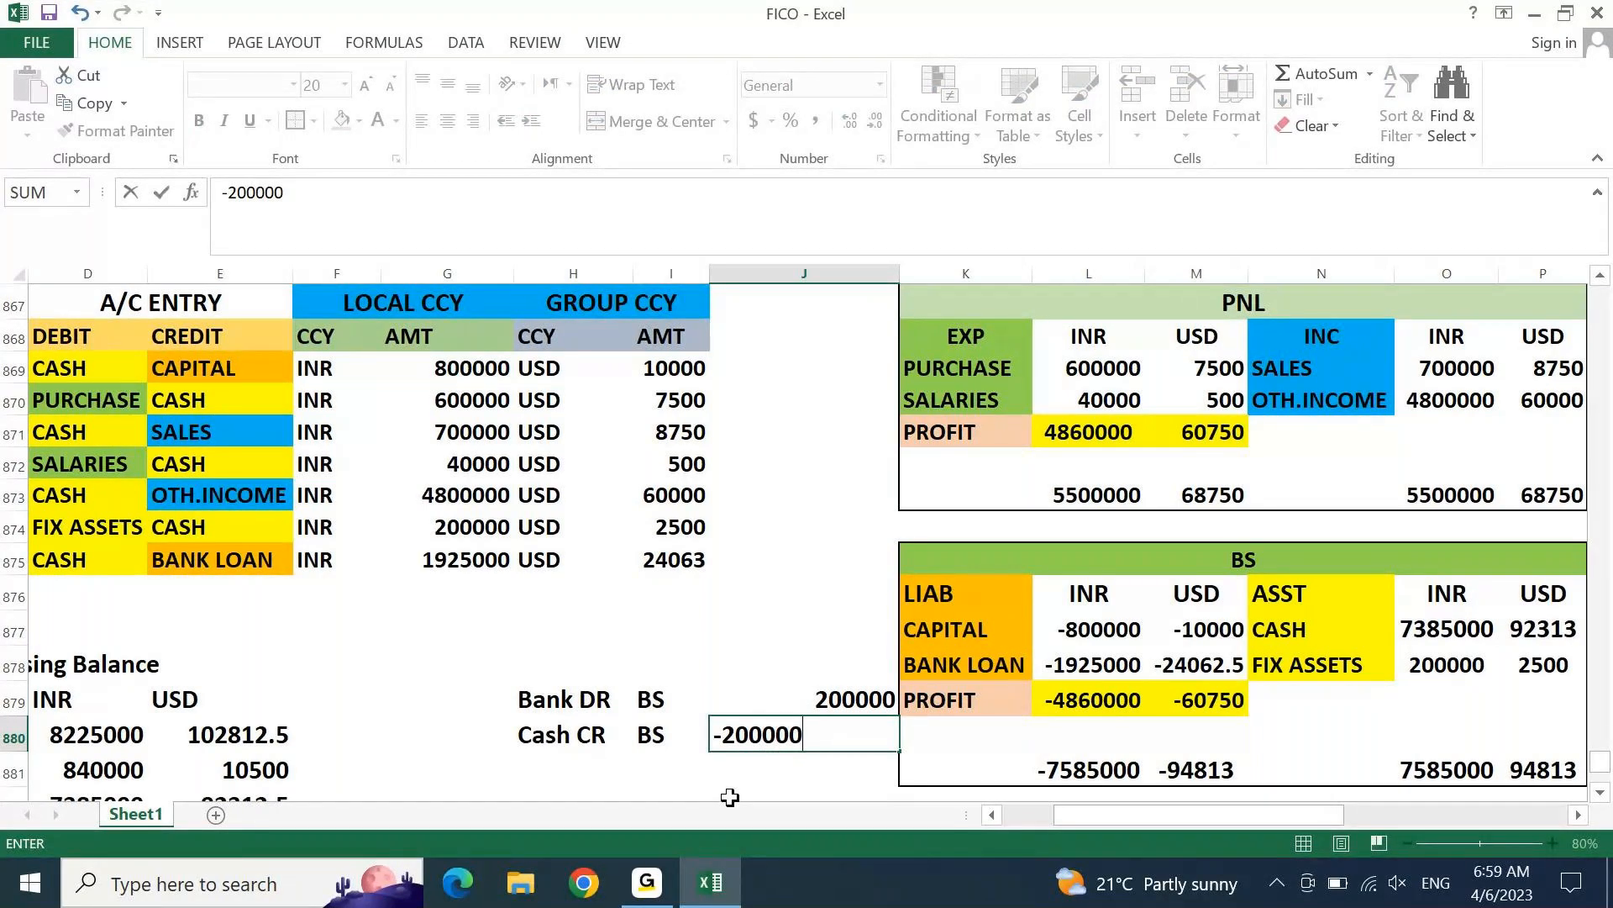
pyautogui.press('Return')
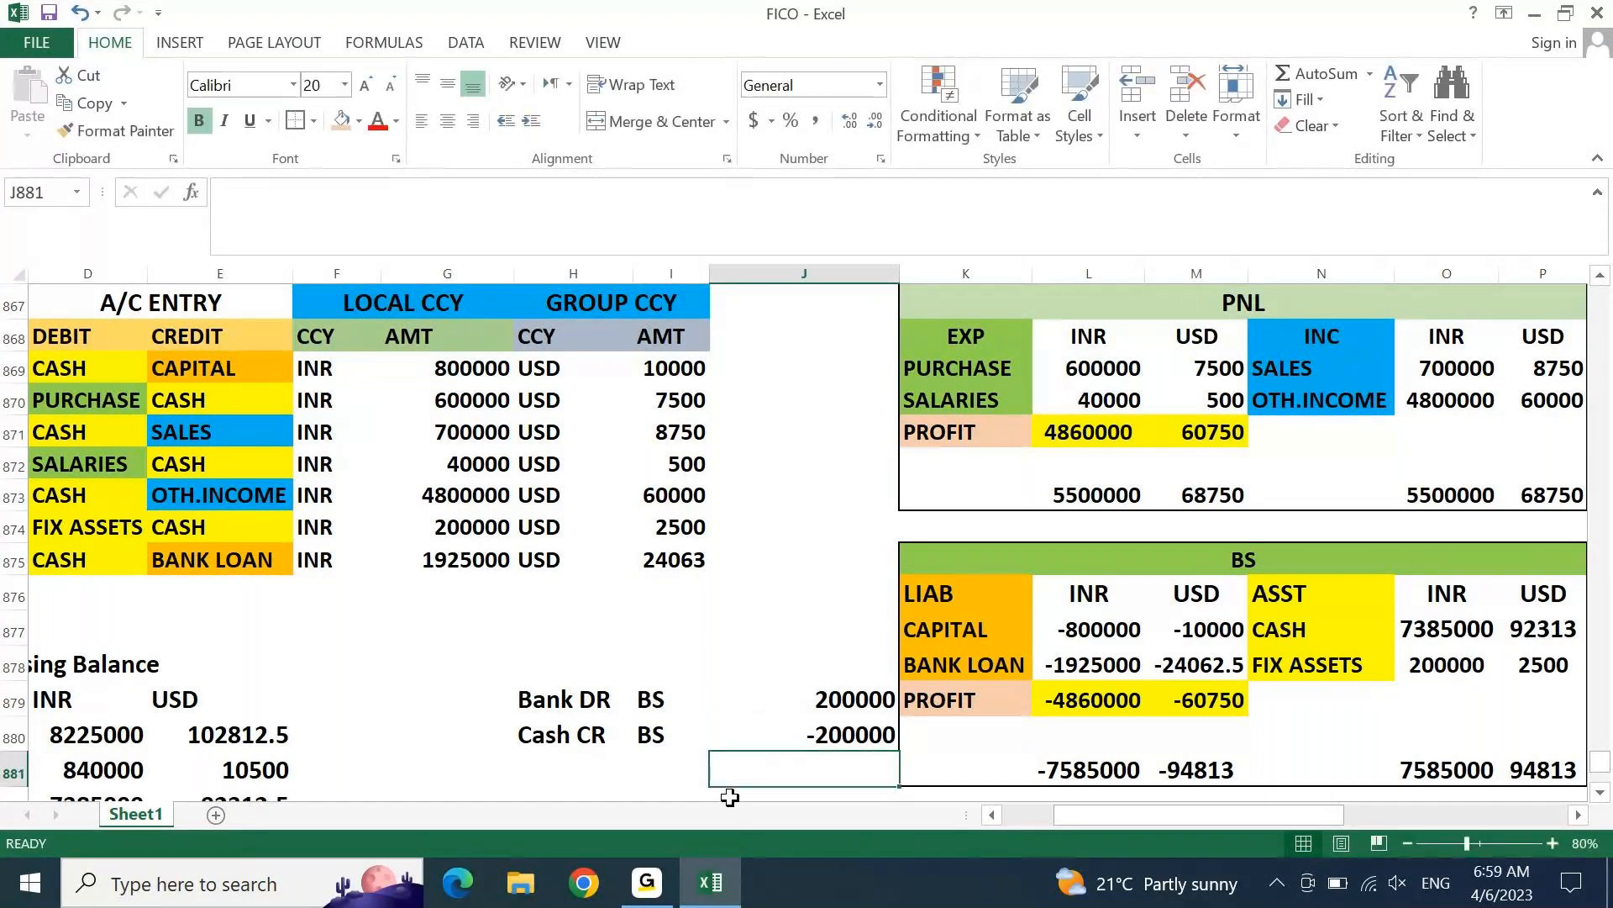
# Step: Examine the balance sheet across its liability and asset columns down to the totals row
pyautogui.press('Down')
pyautogui.press('Right')
pyautogui.press('Right')
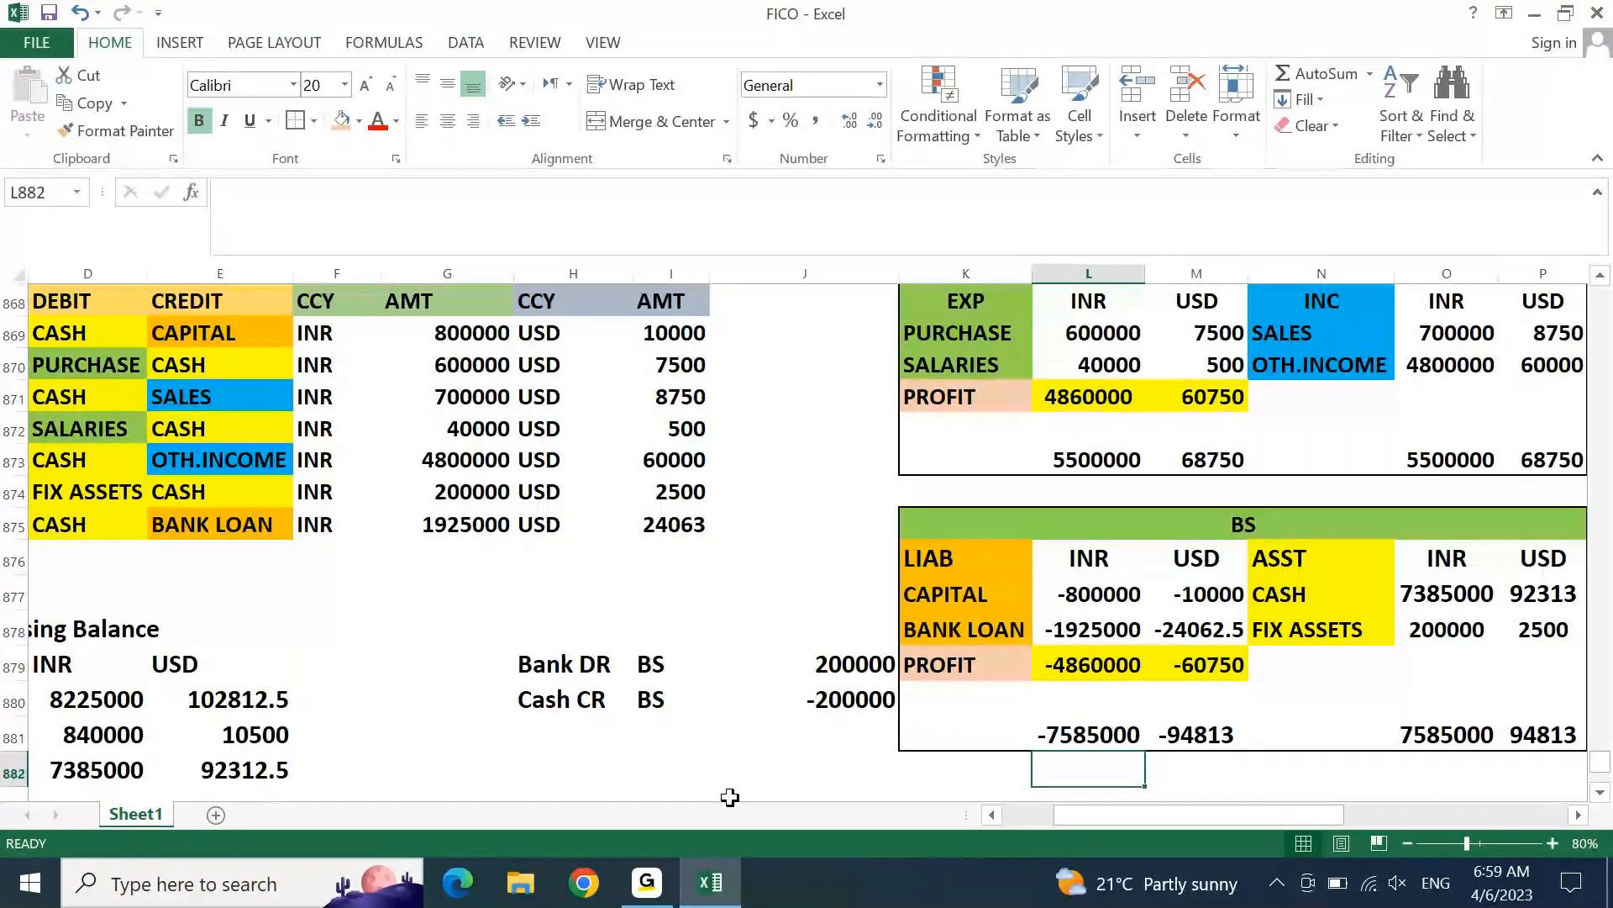
pyautogui.press('Right')
pyautogui.press('Right')
pyautogui.press('Right')
pyautogui.press('Right')
pyautogui.press('Right')
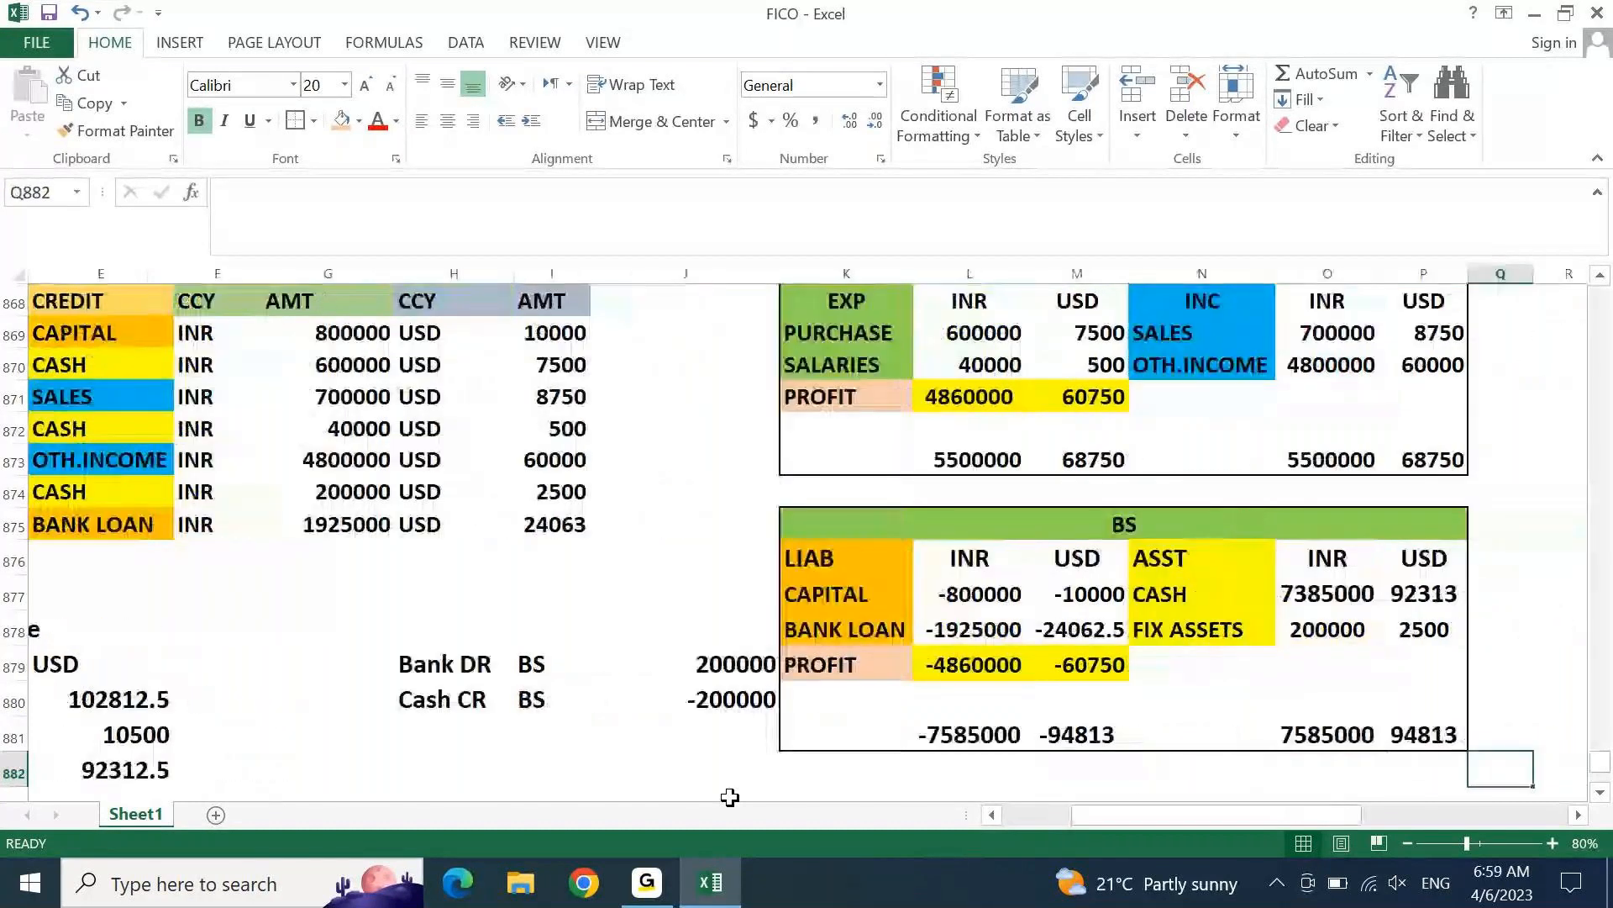
pyautogui.press('Left')
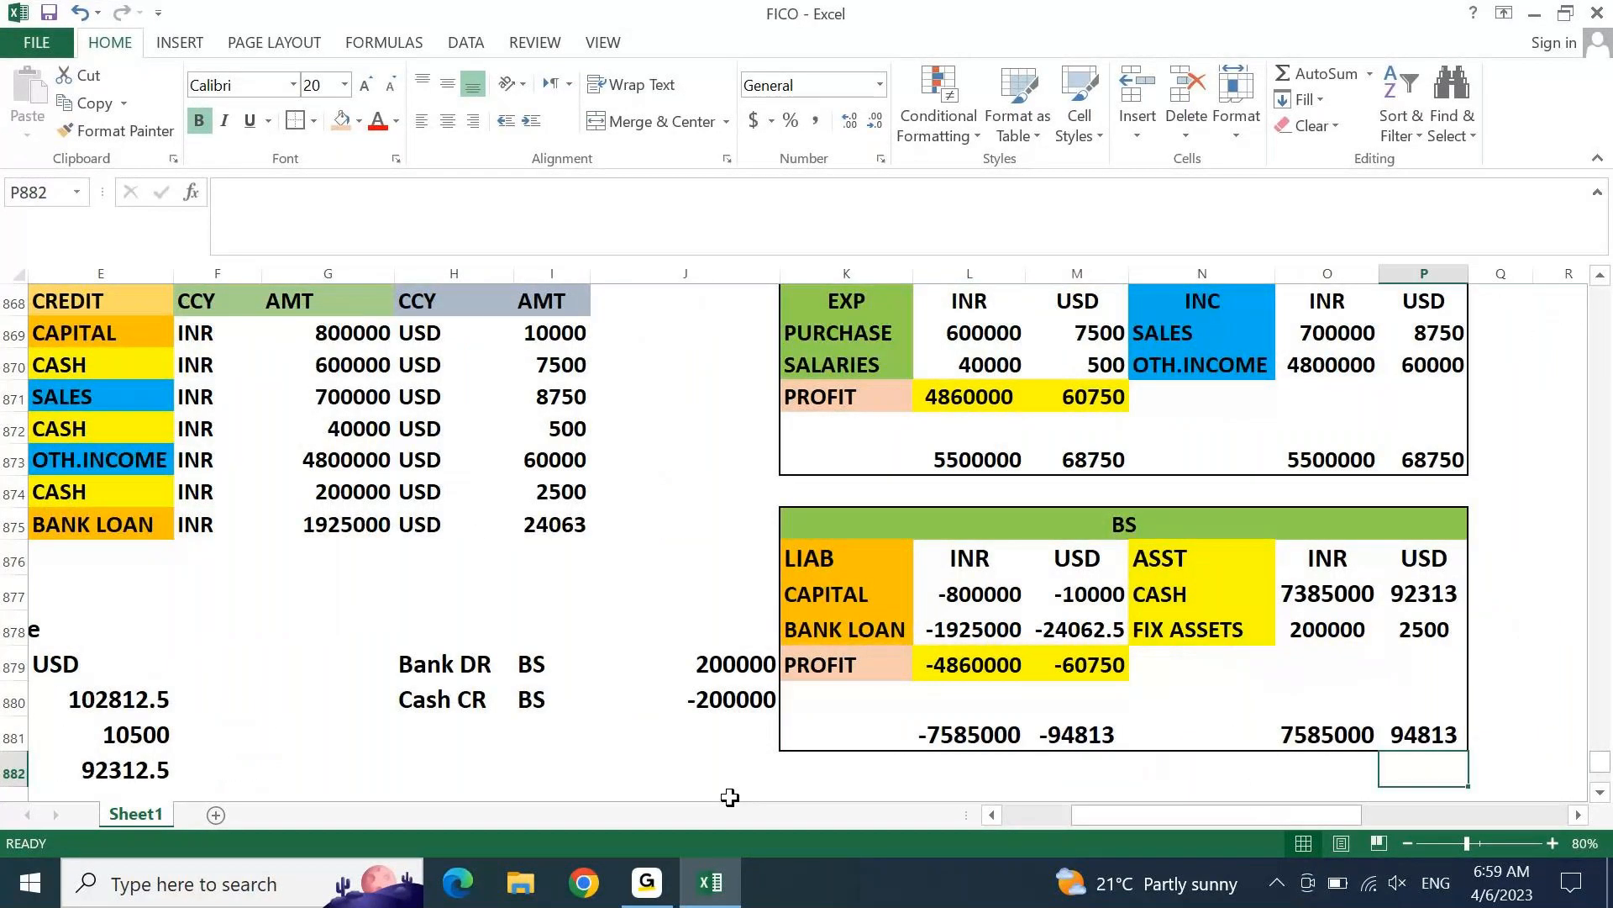
pyautogui.press('Down')
pyautogui.press('Left')
pyautogui.press('Left')
pyautogui.press('Right')
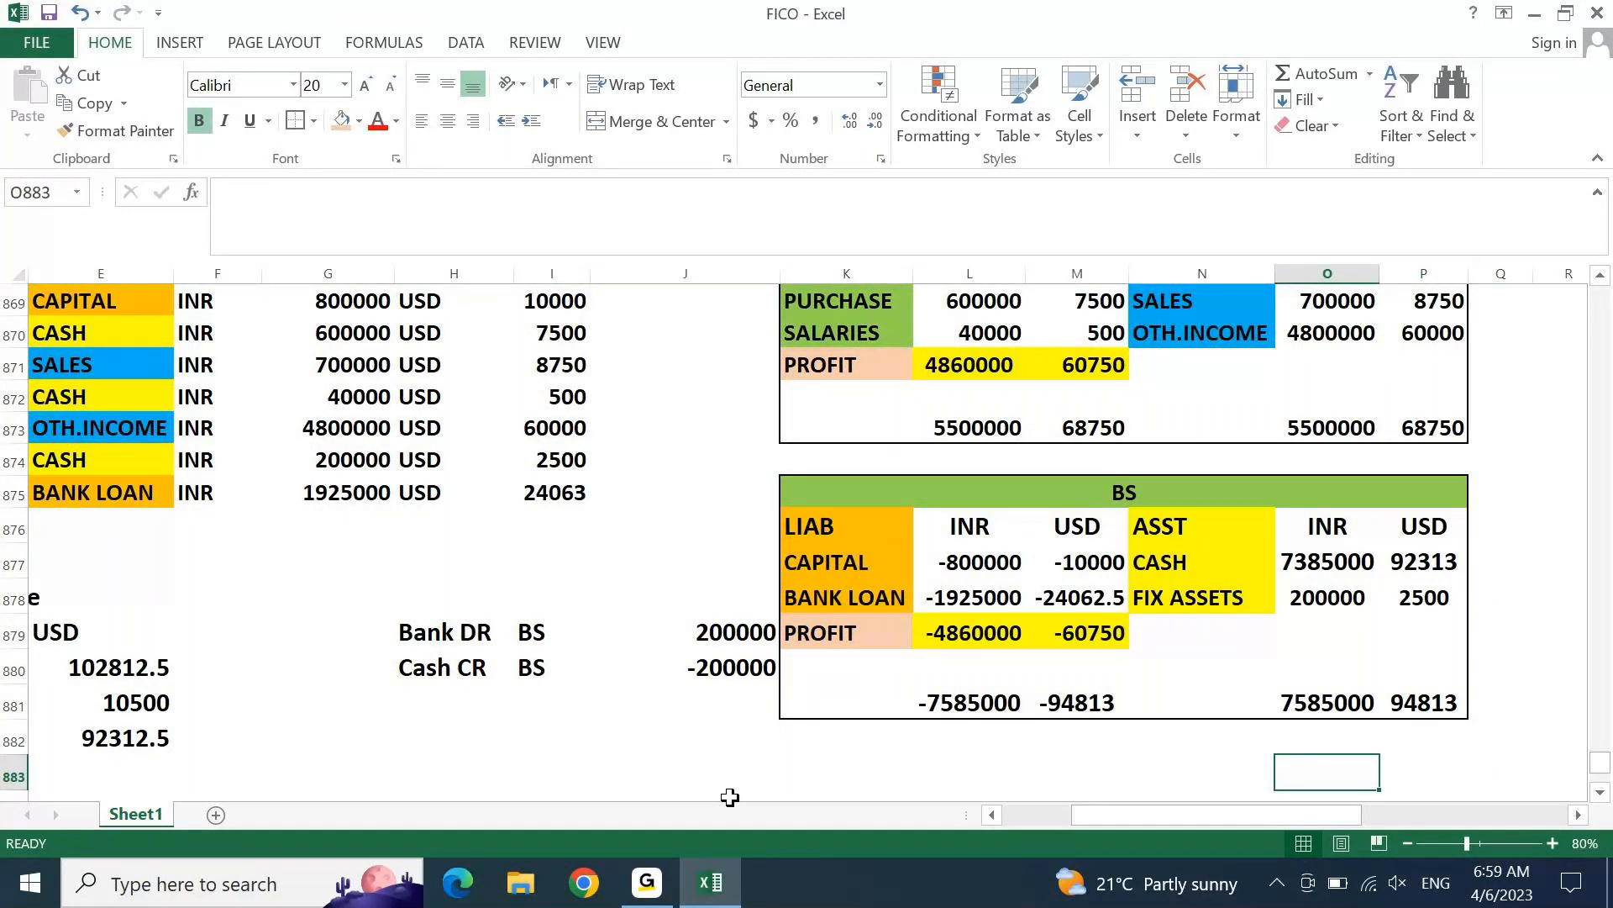
# Step: Total the two sample amounts in J881 with =SUM(J879:J880)
pyautogui.moveTo(723, 632); pyautogui.dragTo(720, 666)
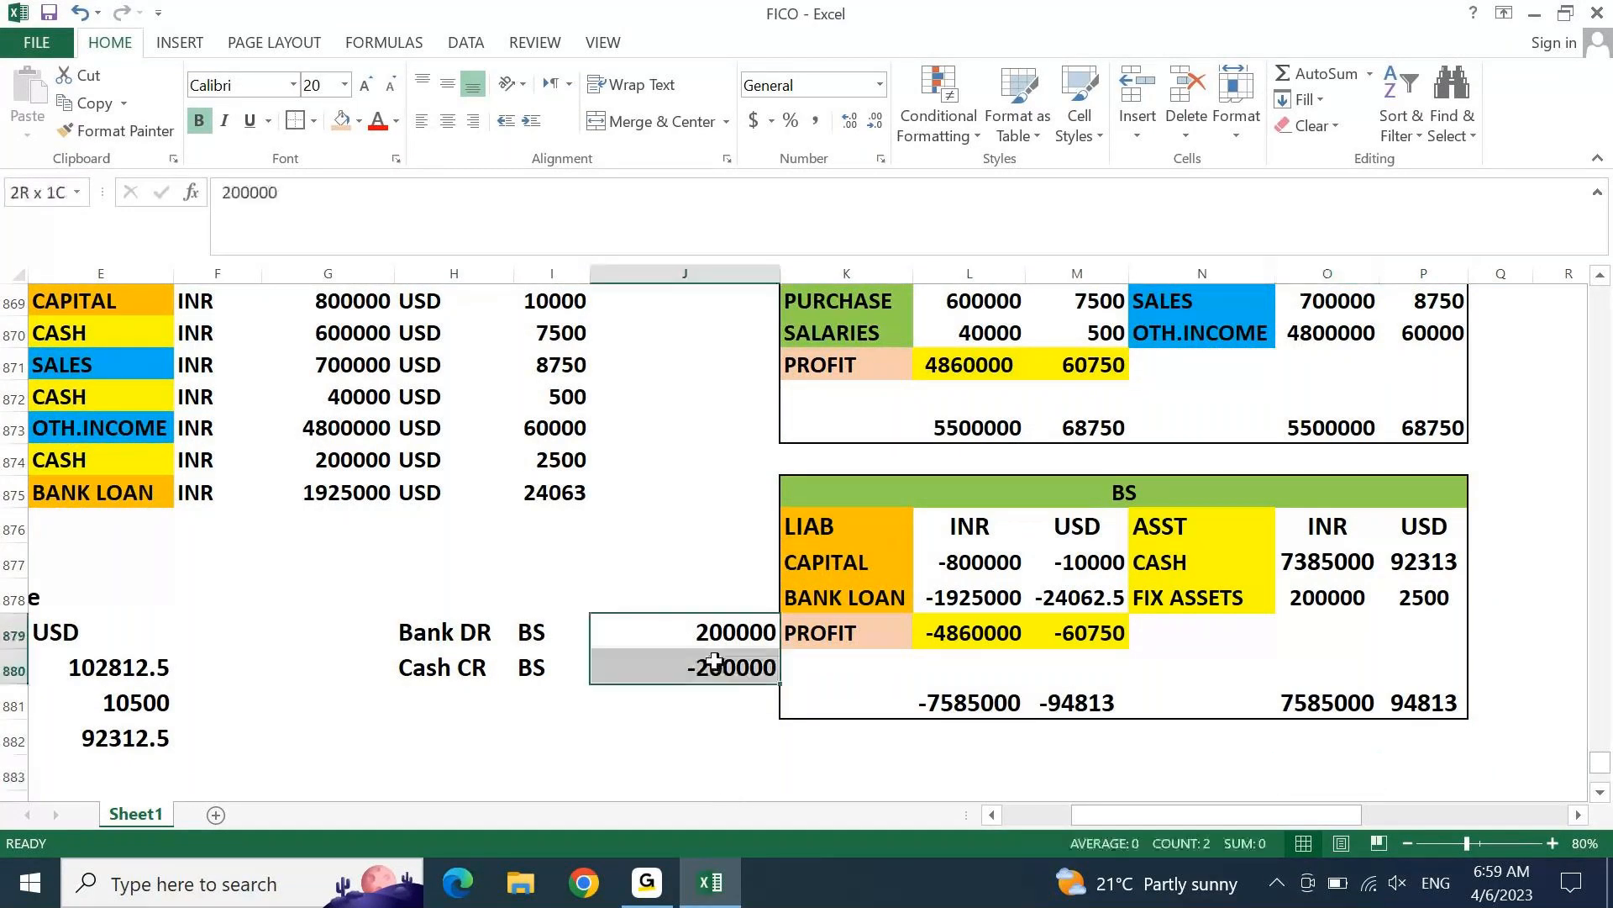
pyautogui.click(712, 707)
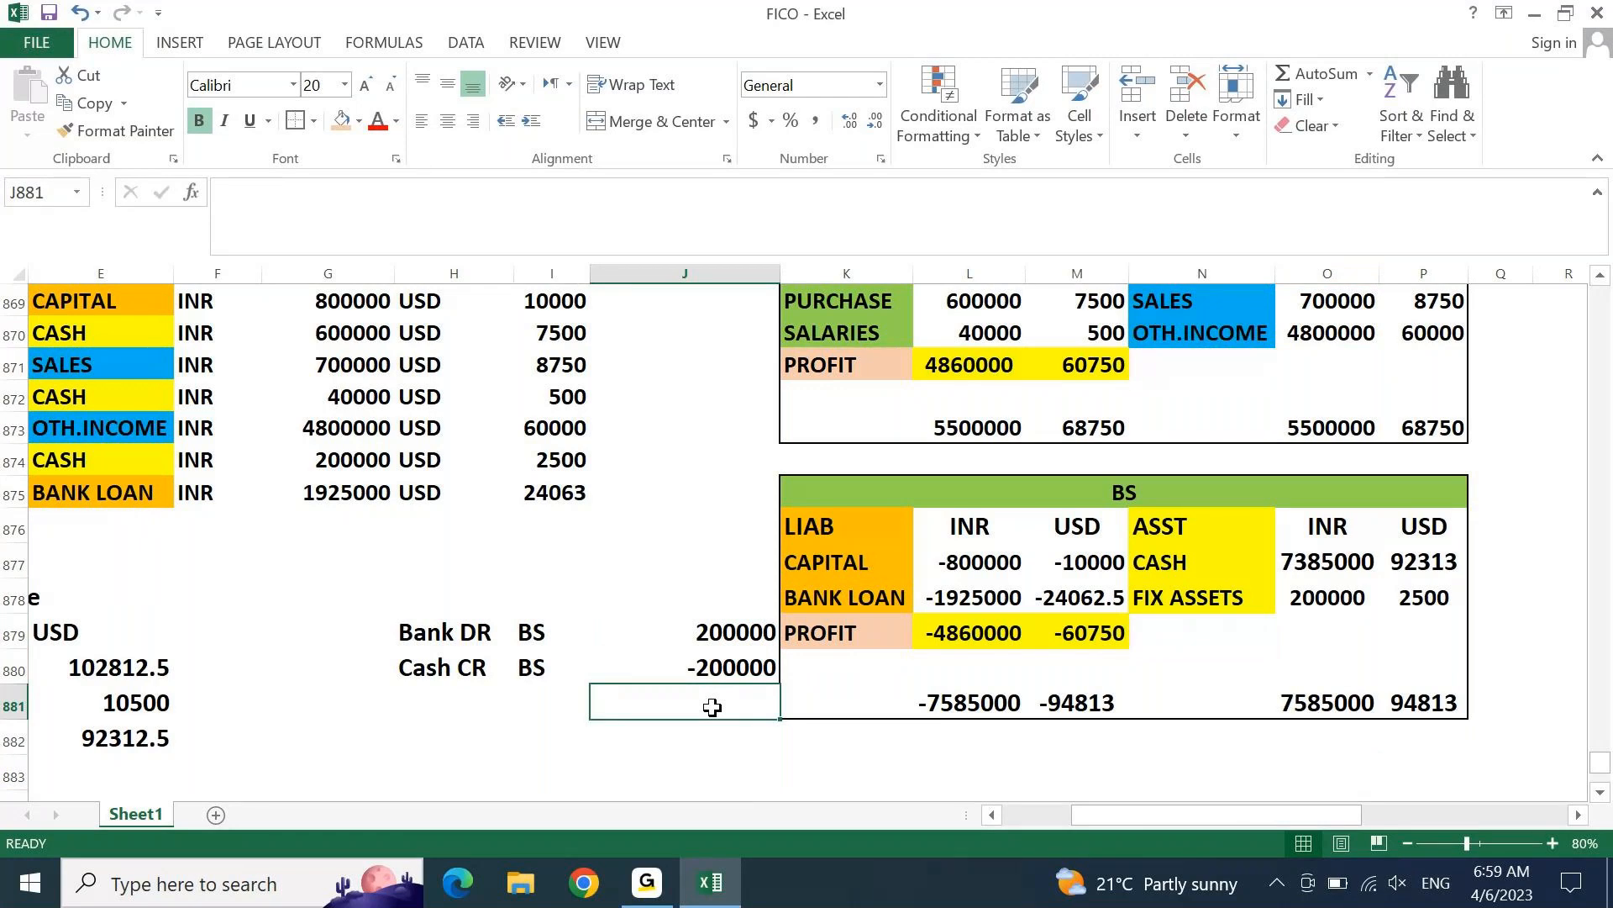
pyautogui.hotkey('alt', '=')
pyautogui.hotkey('alt', '=')
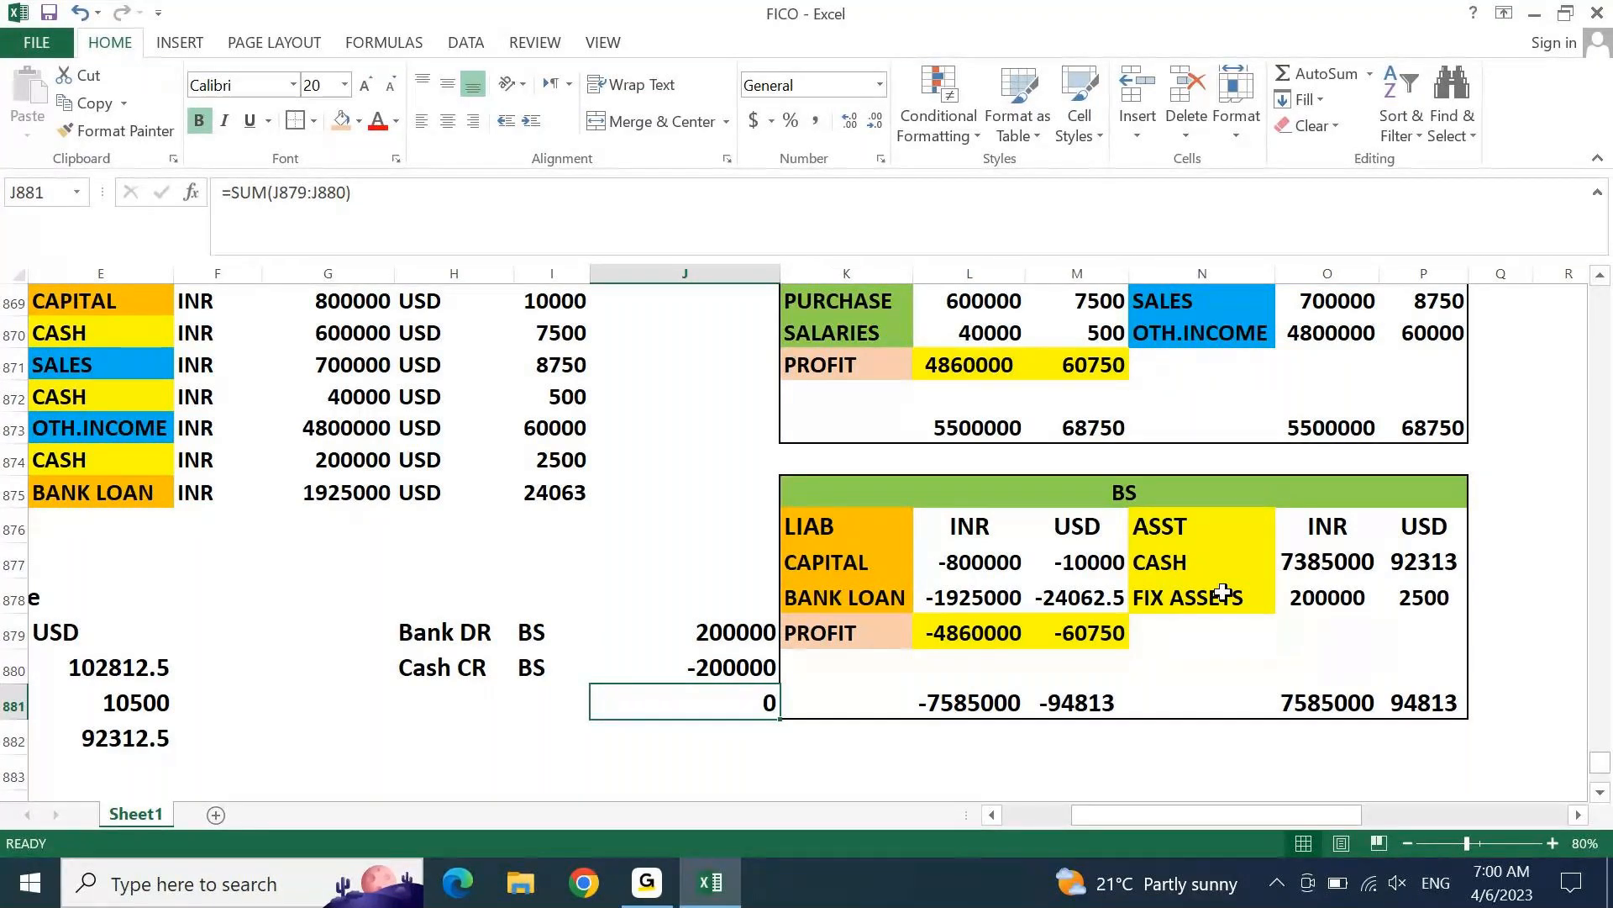
# Step: Clear the sample amounts and their total from J879:J881
pyautogui.hotkey('shift', 'Up')
pyautogui.hotkey('shift', 'Up')
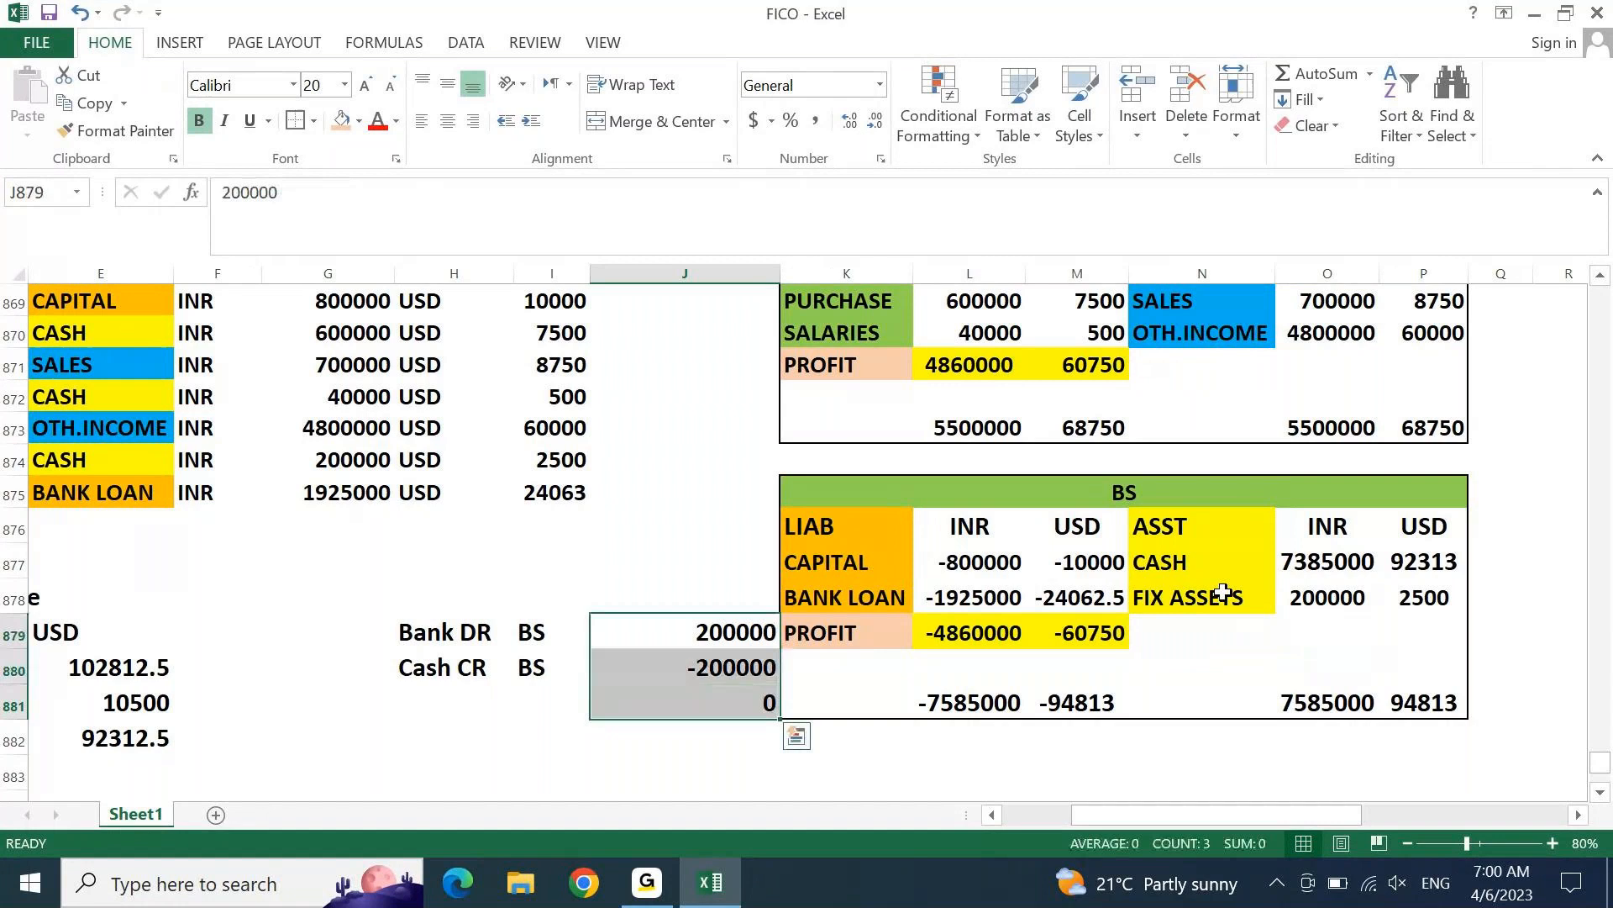
pyautogui.press('Delete')
# Step: Change the Cash CR entry line in H880 to "Misc income CR"
pyautogui.press('Left')
pyautogui.press('Left')
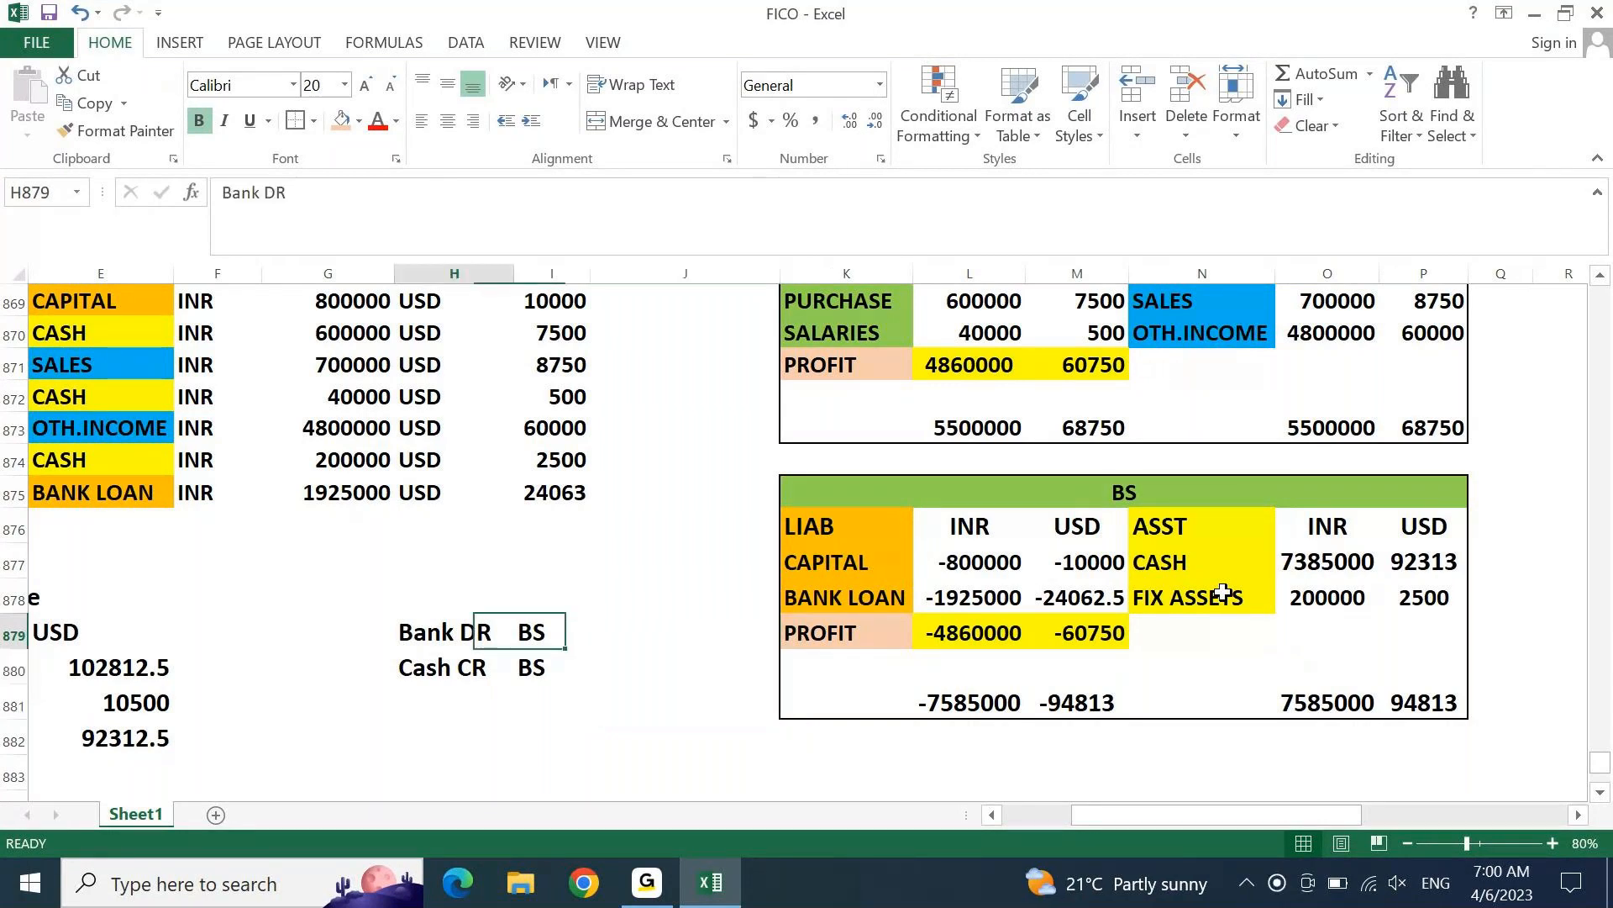
pyautogui.press('Down')
pyautogui.press('F2')
pyautogui.press('Left')
pyautogui.press('Left')
pyautogui.press('Left')
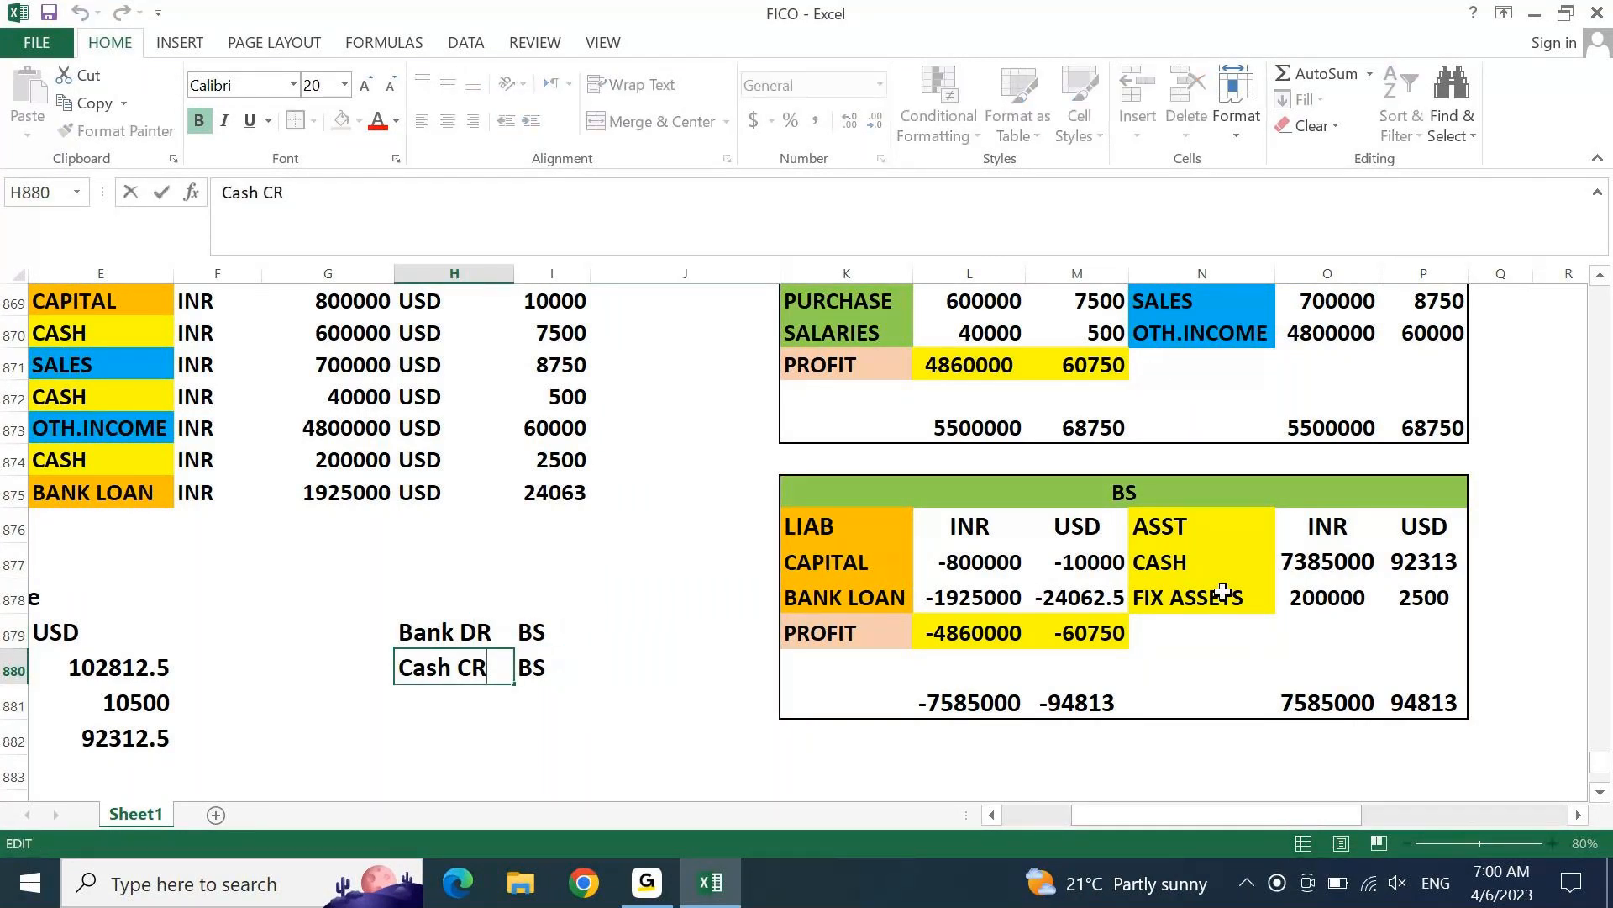
pyautogui.hotkey('ctrl', 'shift', 'Left')
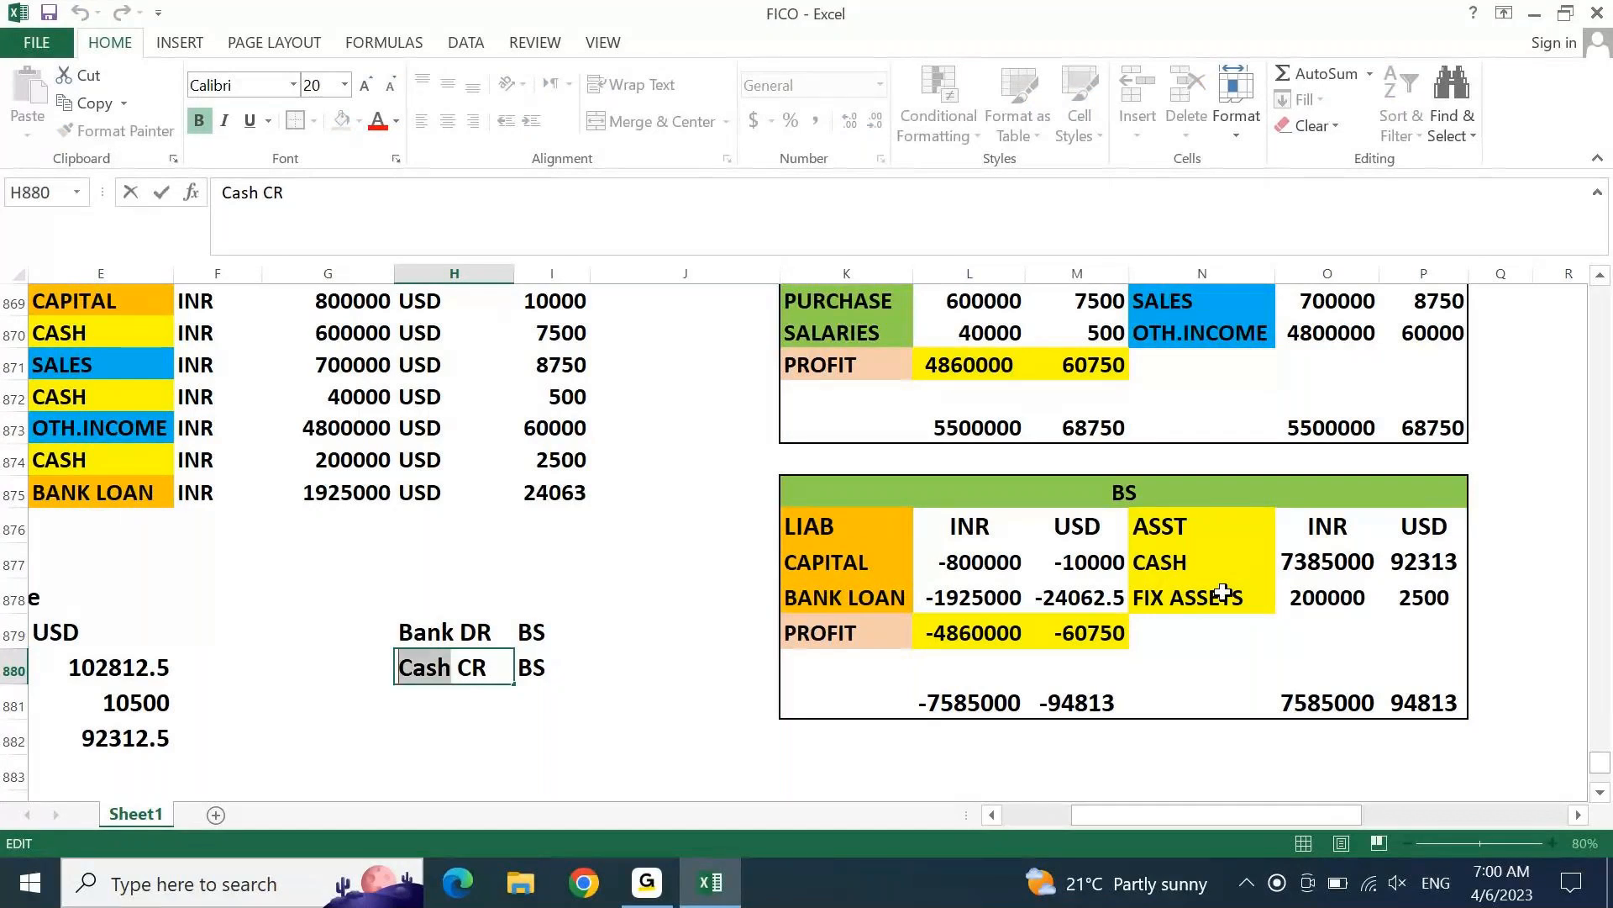
pyautogui.write('Misc income')
pyautogui.press('Return')
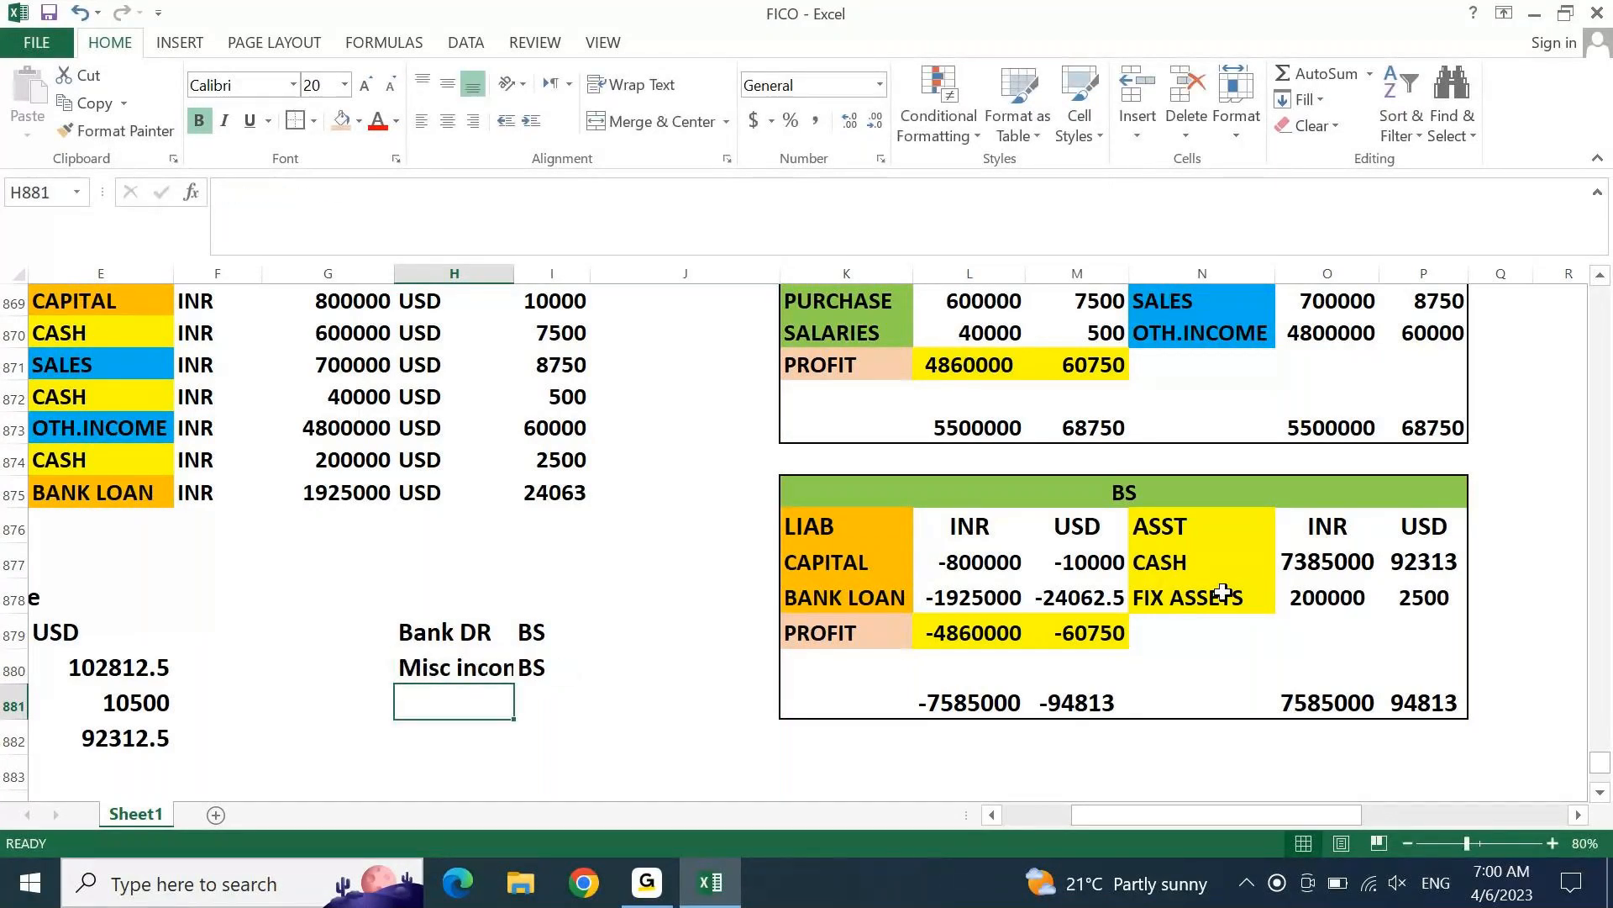
# Step: AutoFit the width of column H to the Misc income CR text in H880
pyautogui.press('Up')
pyautogui.hotkey('alt', 'o')
pyautogui.press('c')
pyautogui.press('a')
# Step: Replace the BS label of the Misc income CR line in I880 with PNL
pyautogui.press('Right')
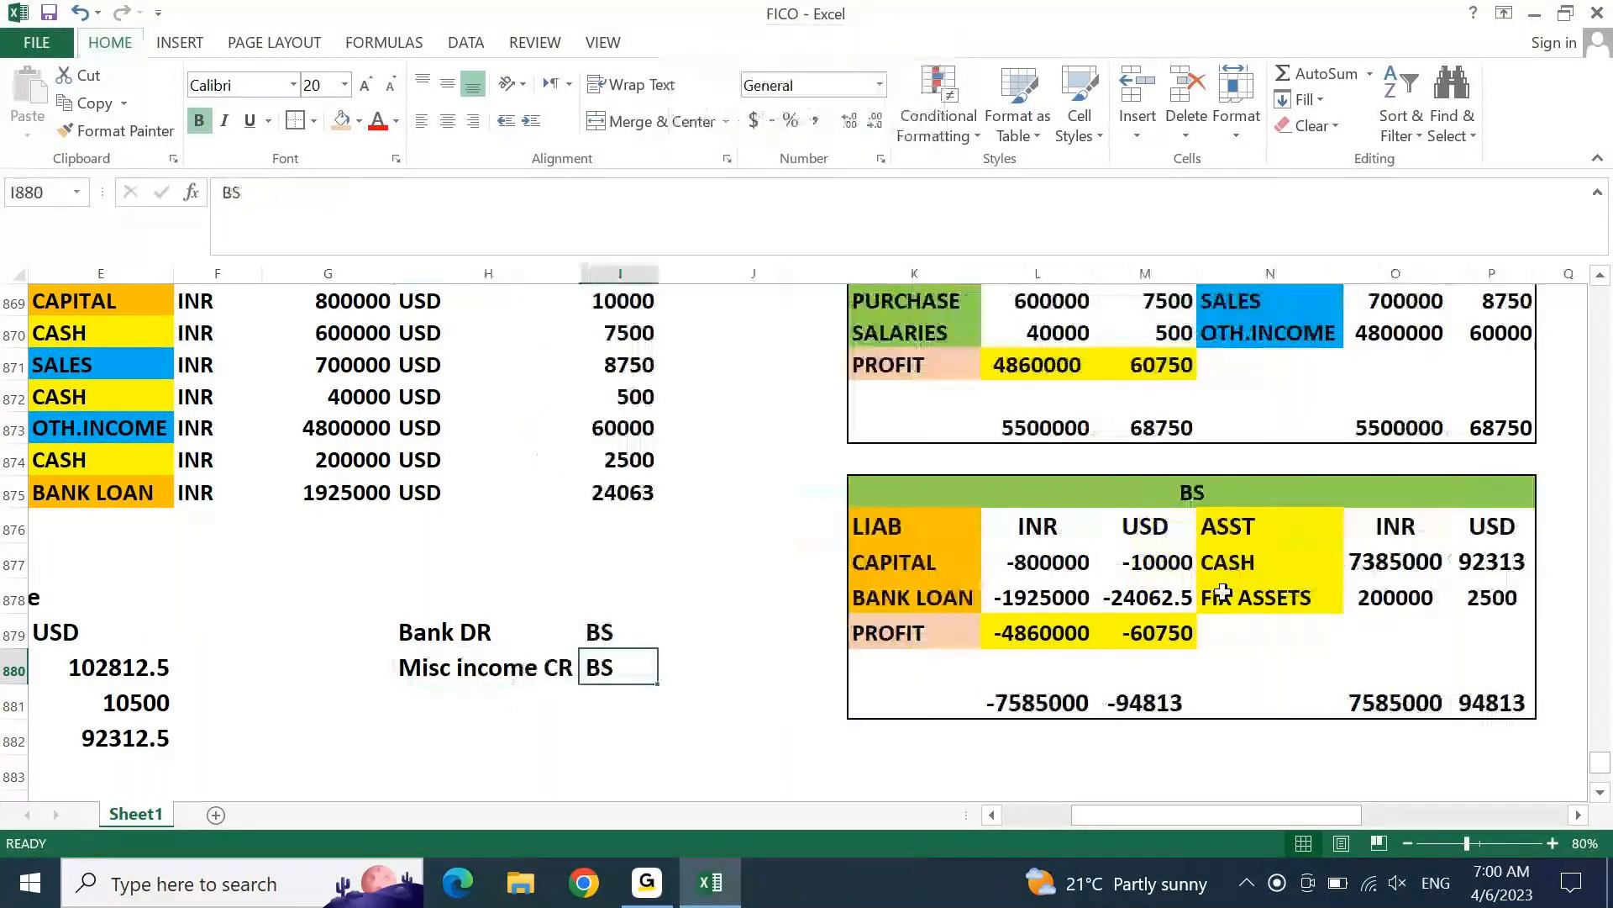
pyautogui.press('Delete')
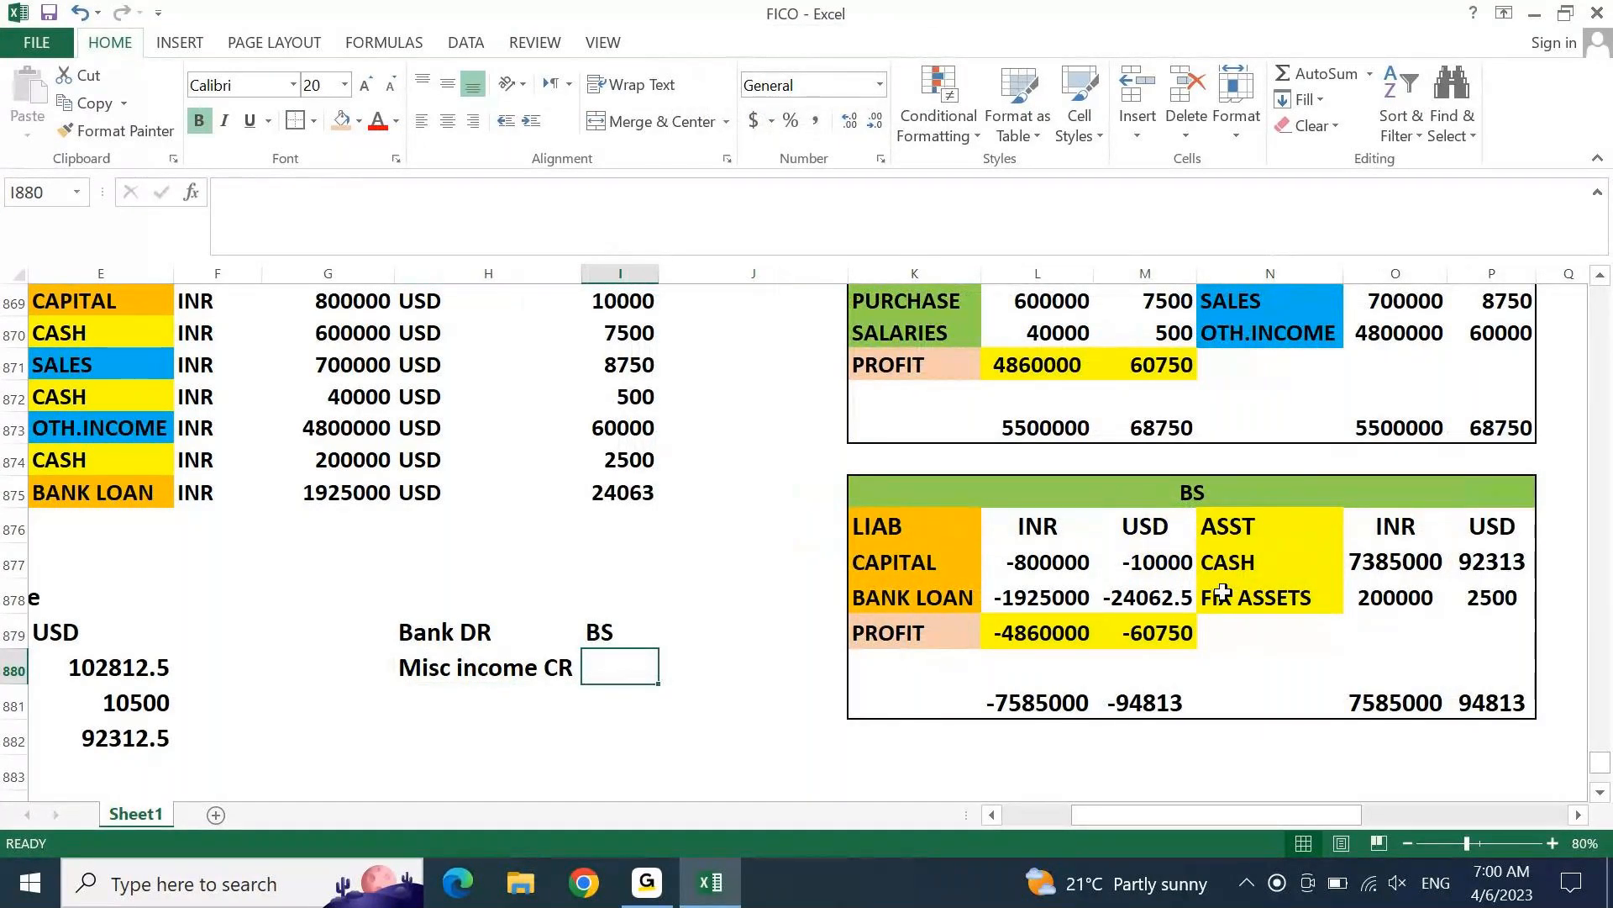
pyautogui.hotkey('ctrl', 'c')
pyautogui.write('pnl')
pyautogui.press('Return')
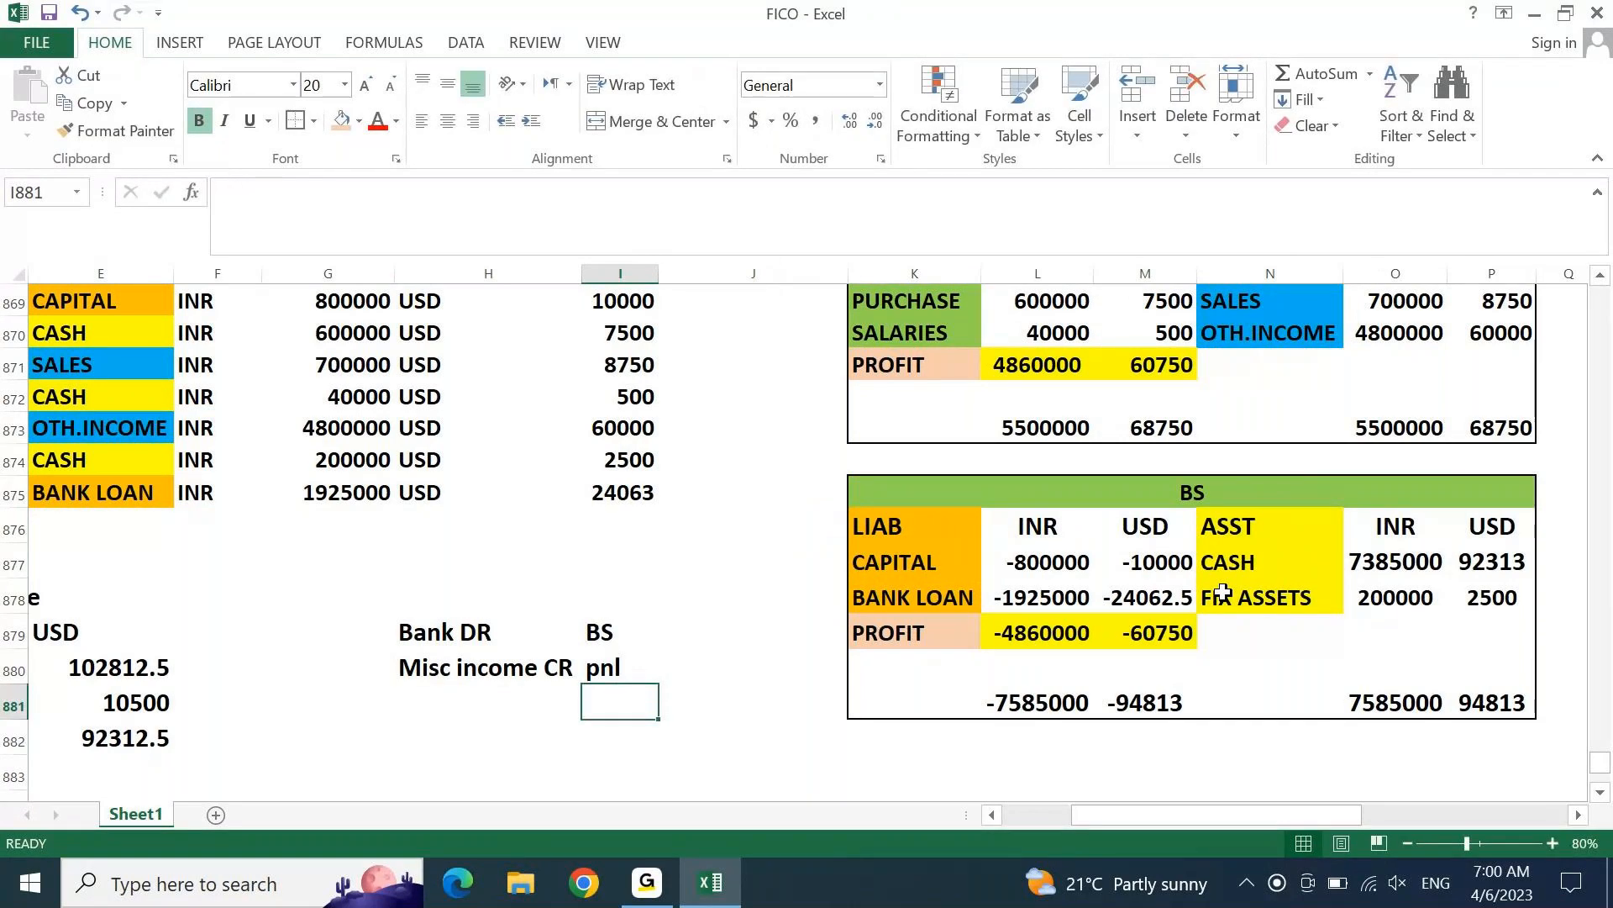
pyautogui.press('Up')
pyautogui.press('Up')
pyautogui.press('Up')
pyautogui.press('Up')
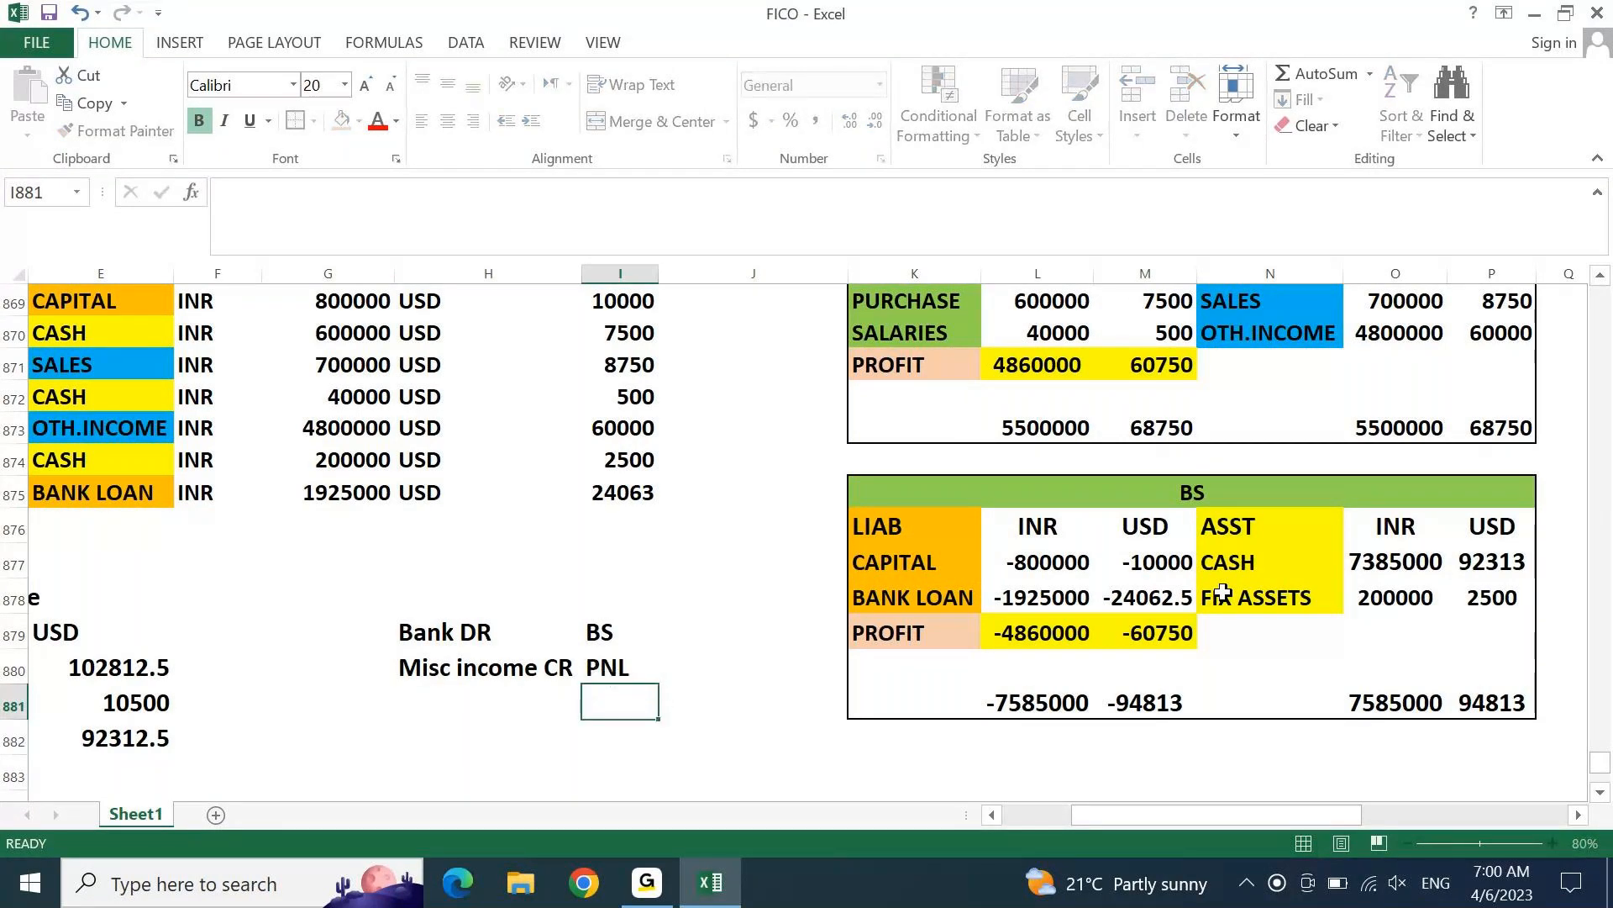
# Step: Review the entry table and both statements upward from row 876 to the USD rate row 866
pyautogui.press('Up')
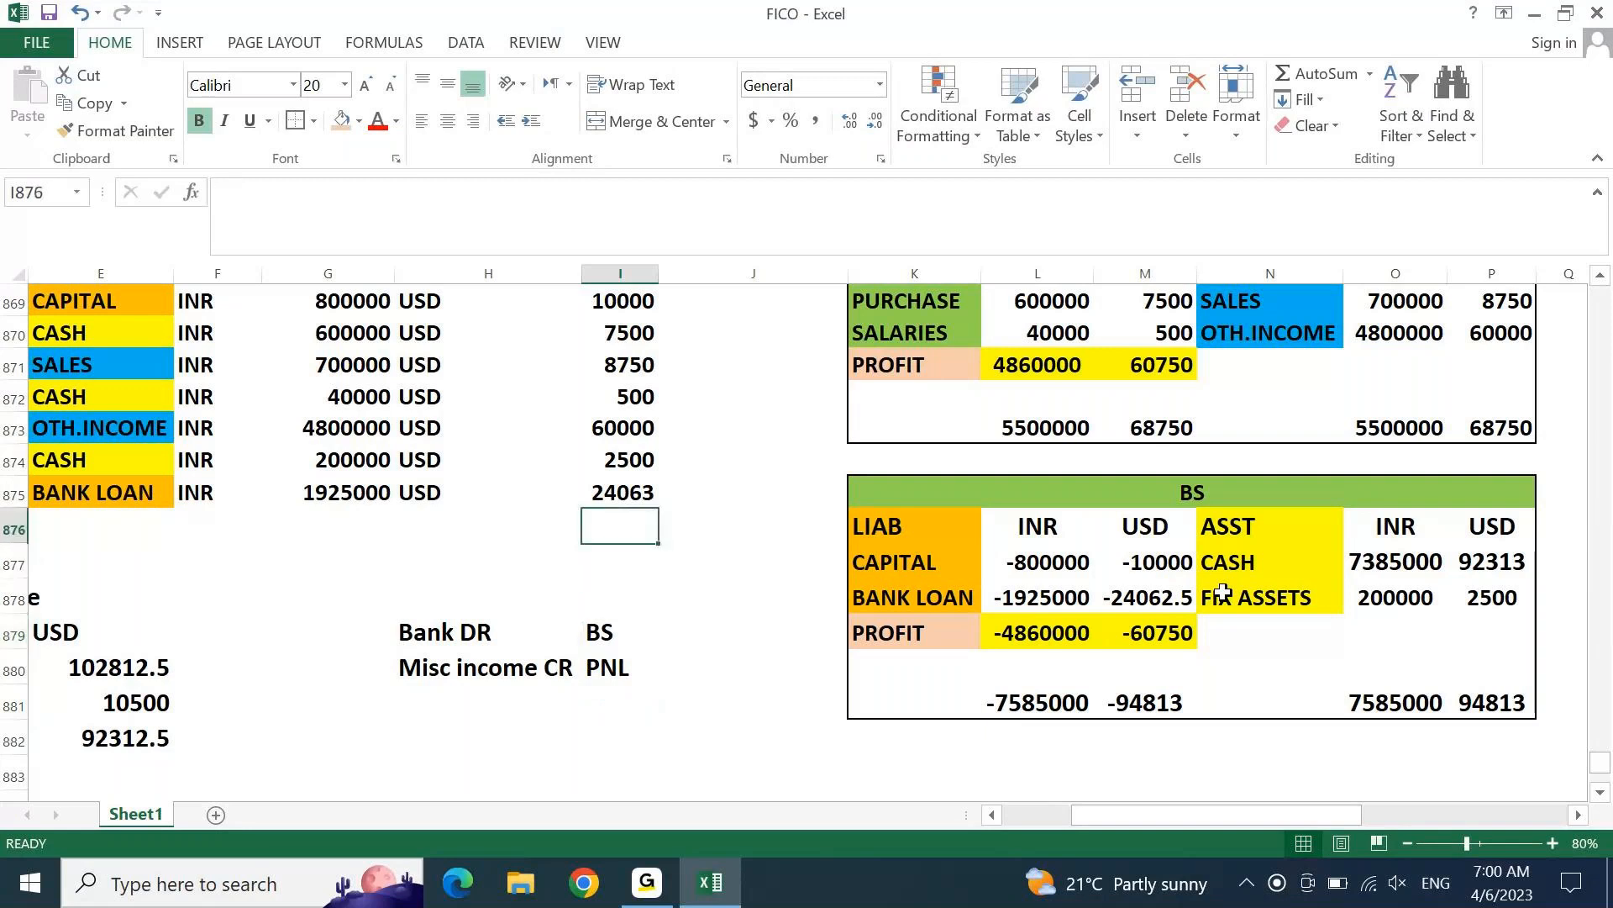
pyautogui.press('Up')
pyautogui.press('Up')
pyautogui.press('Up')
pyautogui.press('Up')
pyautogui.press('Up')
pyautogui.press('Up')
pyautogui.press('Up')
pyautogui.press('Up')
pyautogui.press('Up')
pyautogui.press('Up')
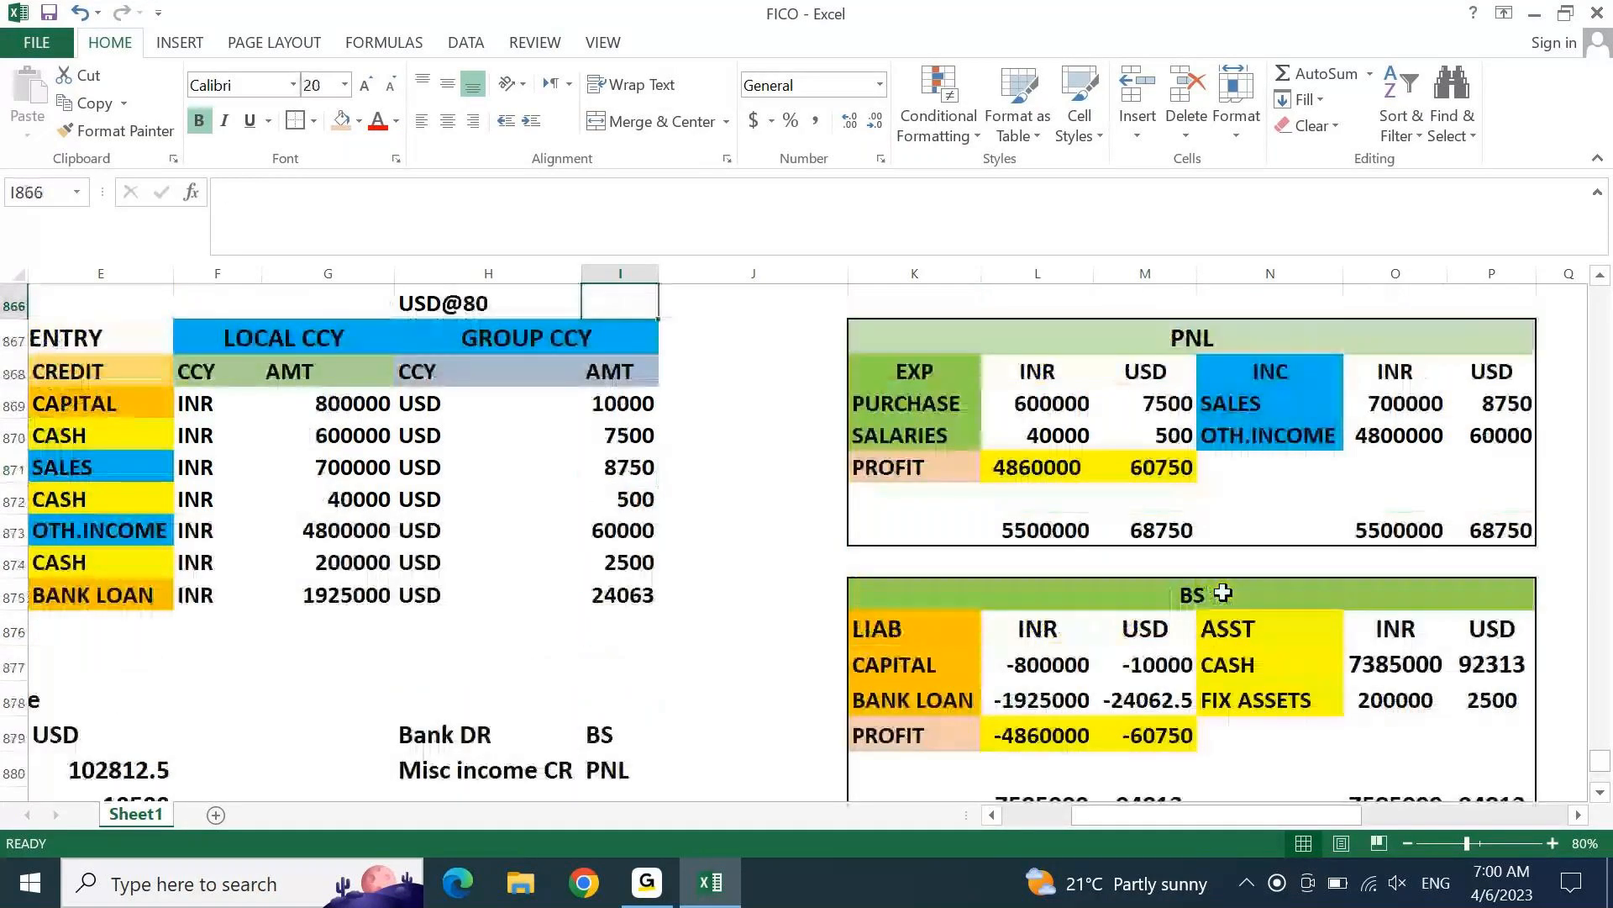
# Step: Enter 3000 for both the Bank DR and Misc income CR lines in J879:J880, and highlight the balance sheet profit in L879:M879
pyautogui.click(676, 727)
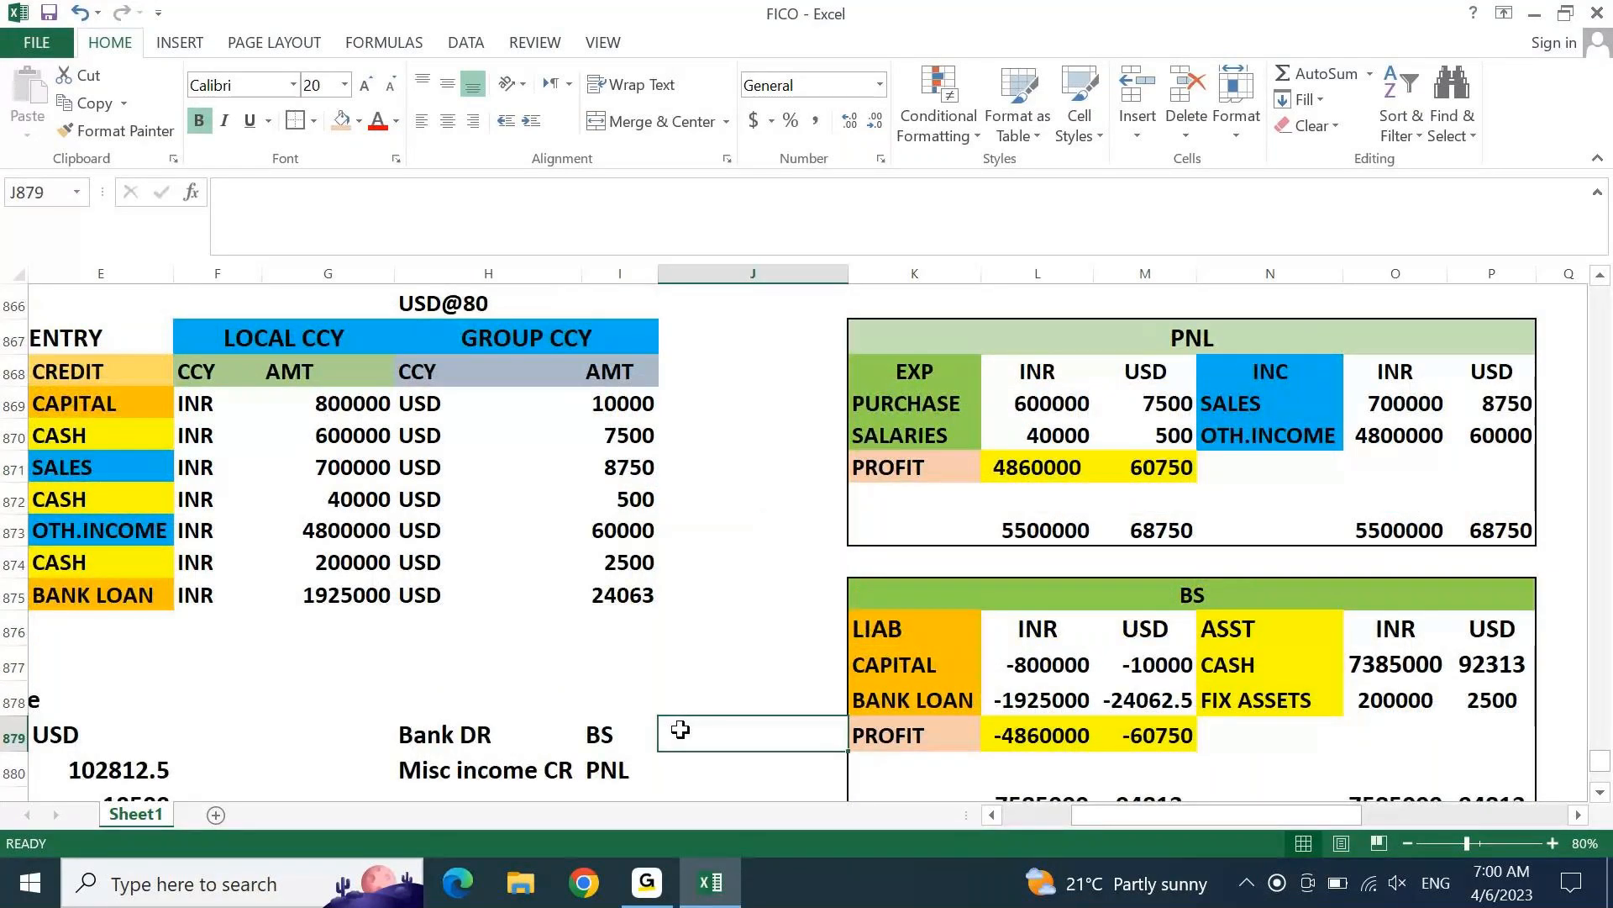
pyautogui.write('3000')
pyautogui.press('Return')
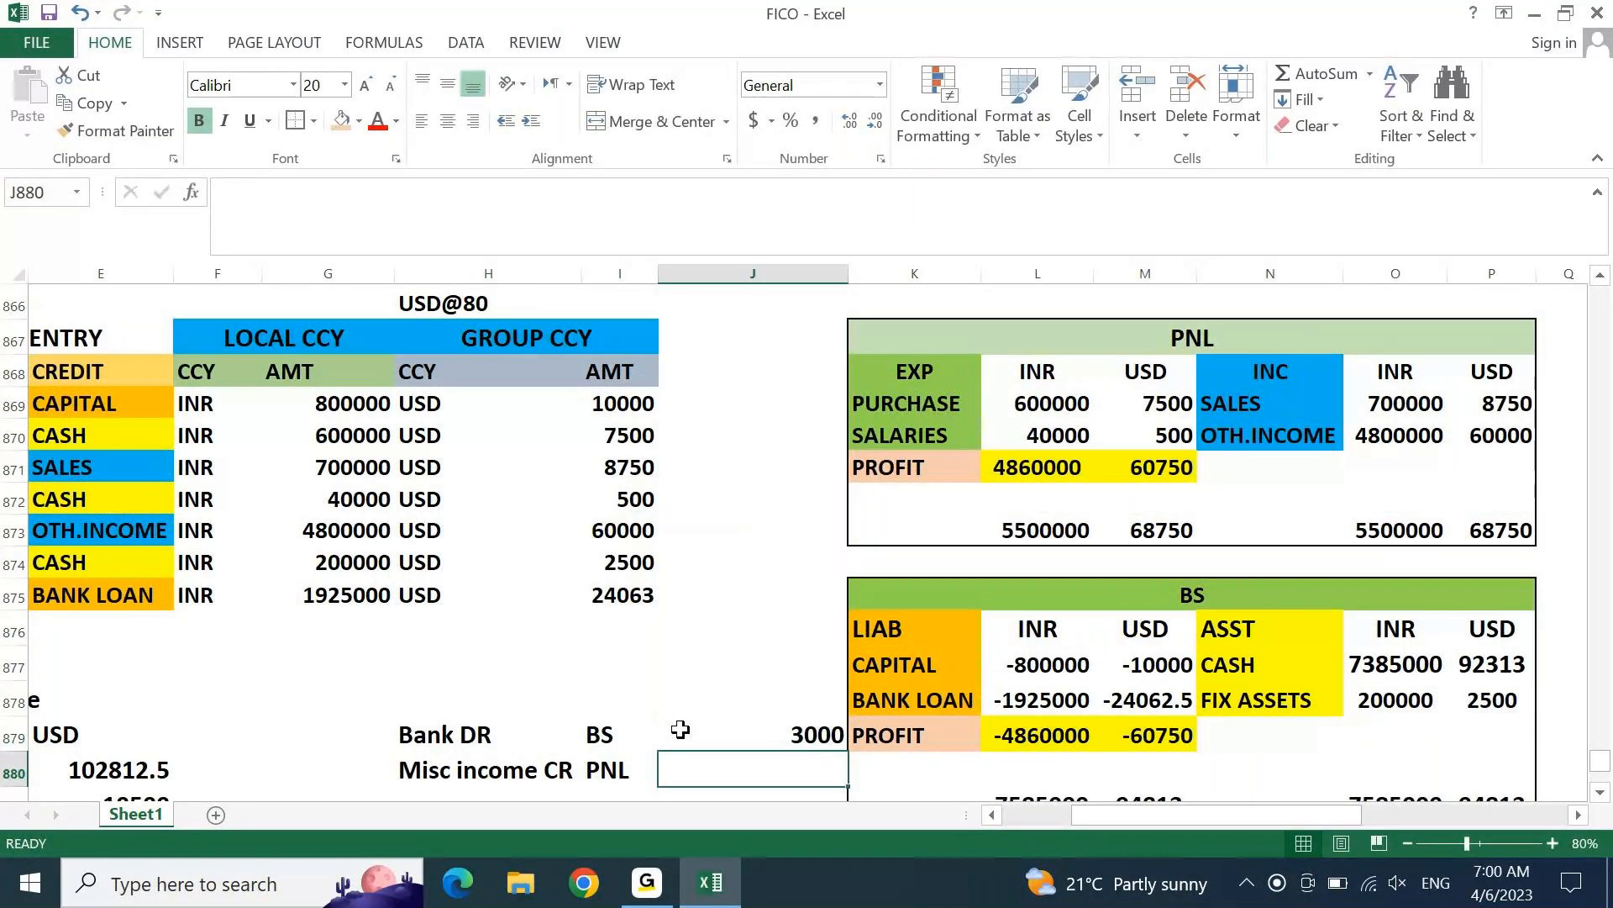
pyautogui.write('3000')
pyautogui.press('Return')
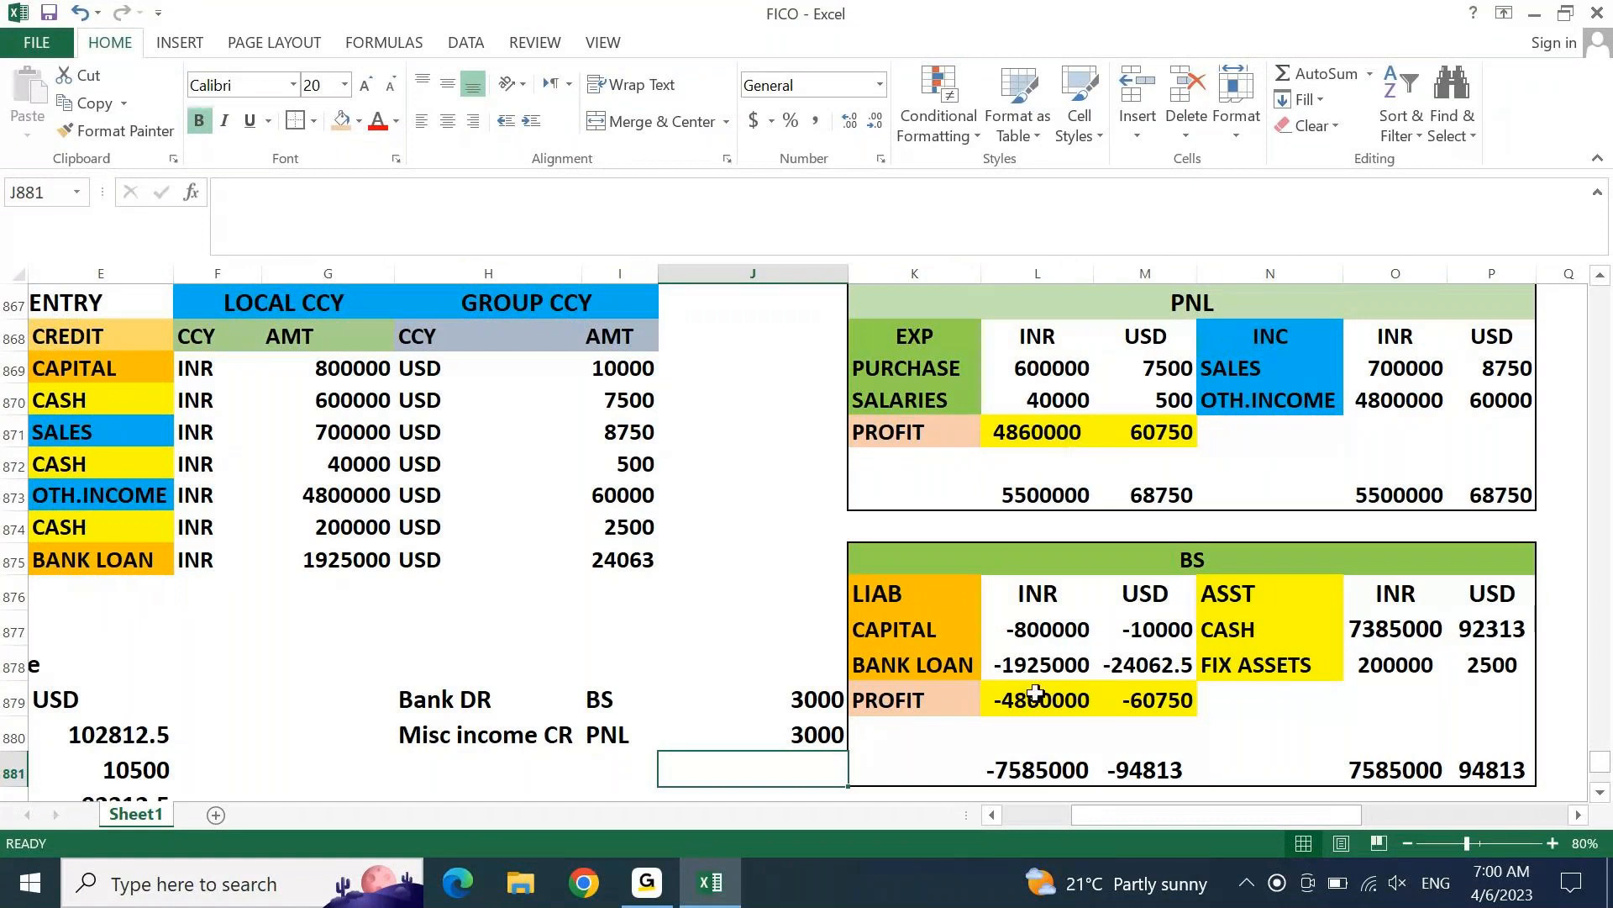
pyautogui.moveTo(1033, 704); pyautogui.dragTo(1141, 701)
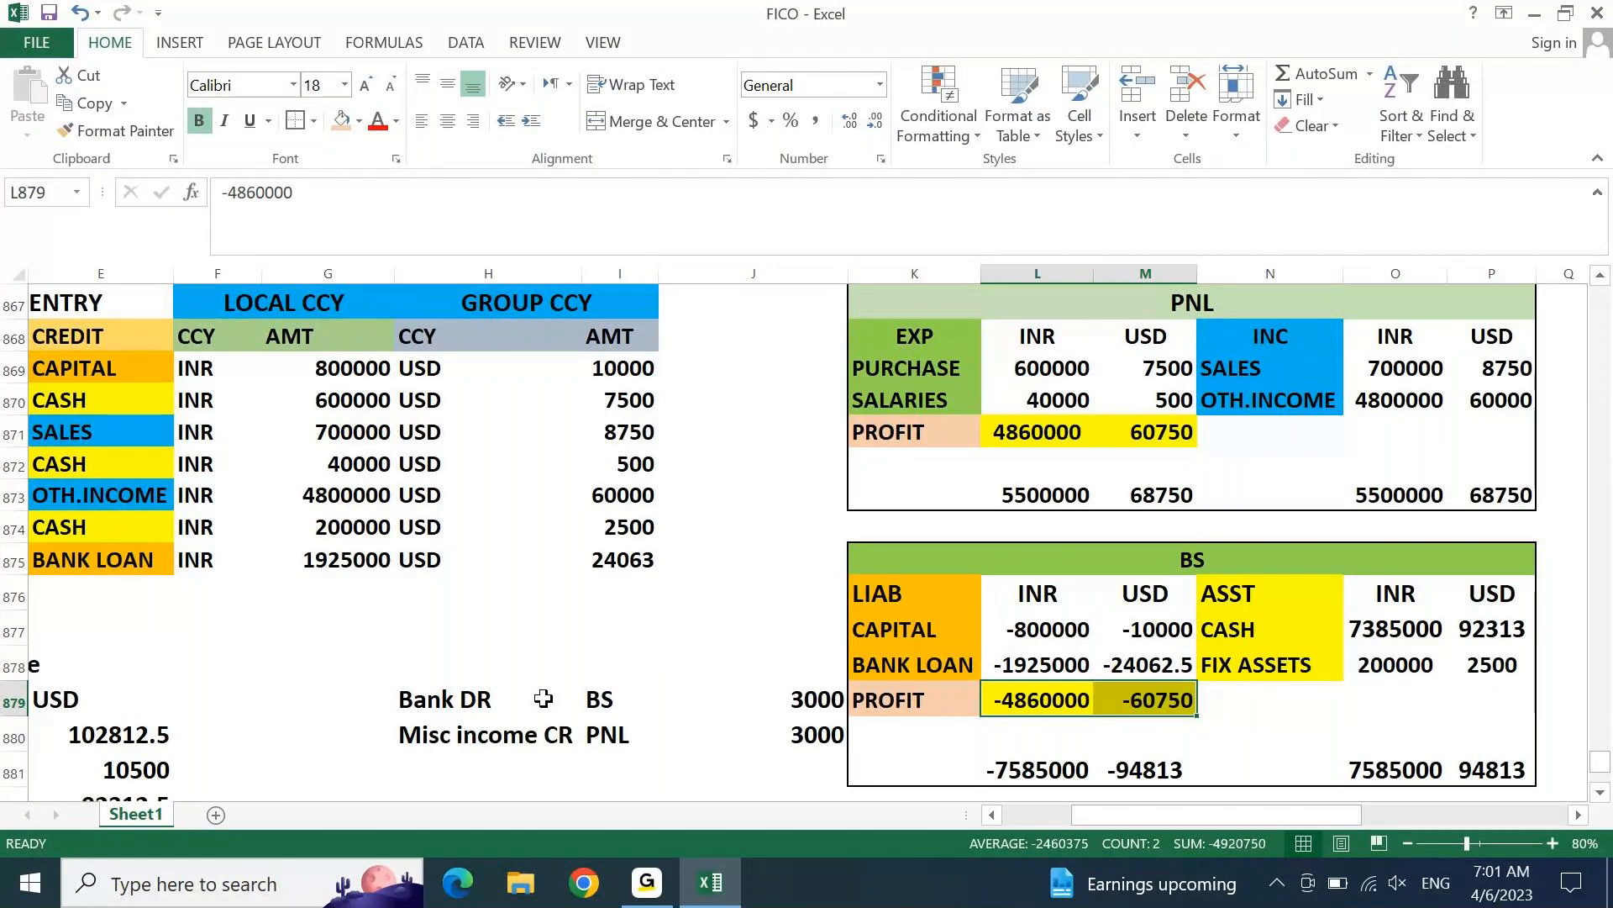
# Step: Remove the sample Bank DR and Misc income CR lines with their labels and amounts from H879:J880
pyautogui.hotkey('ctrl', 'z')
pyautogui.hotkey('ctrl', 'z')
pyautogui.hotkey('ctrl', 'z')
pyautogui.hotkey('ctrl', 'z')
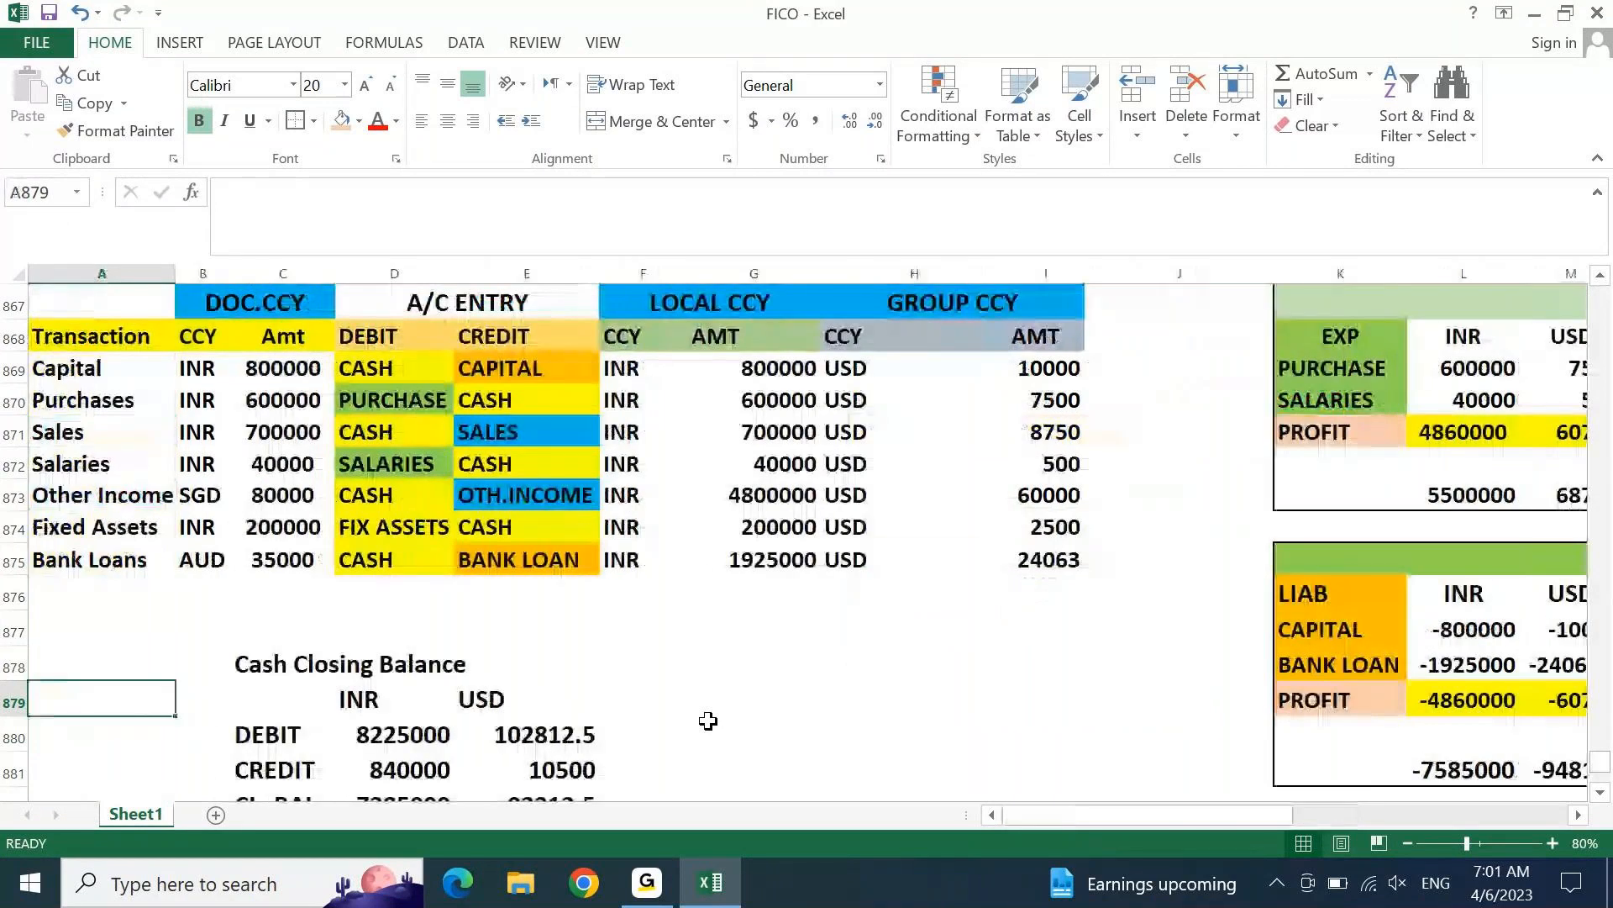
pyautogui.hotkey('ctrl', 'z')
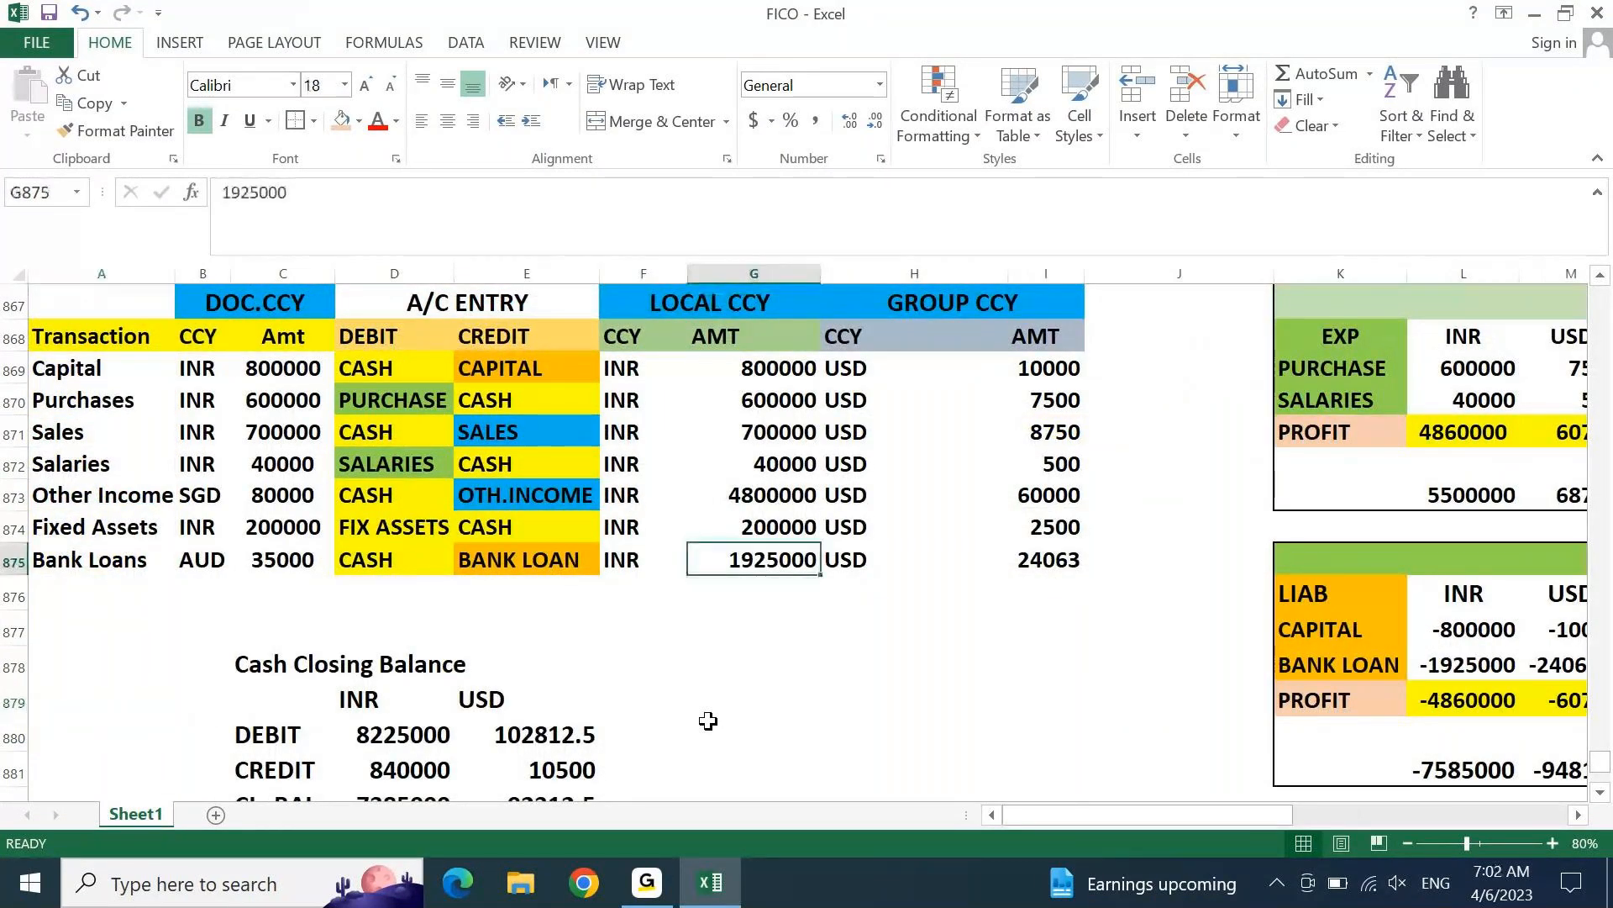
# Step: Review the debit and credit accounts in D868:E875, and follow row 868 across to the PNL statement's headings
pyautogui.moveTo(420, 332); pyautogui.dragTo(473, 553)
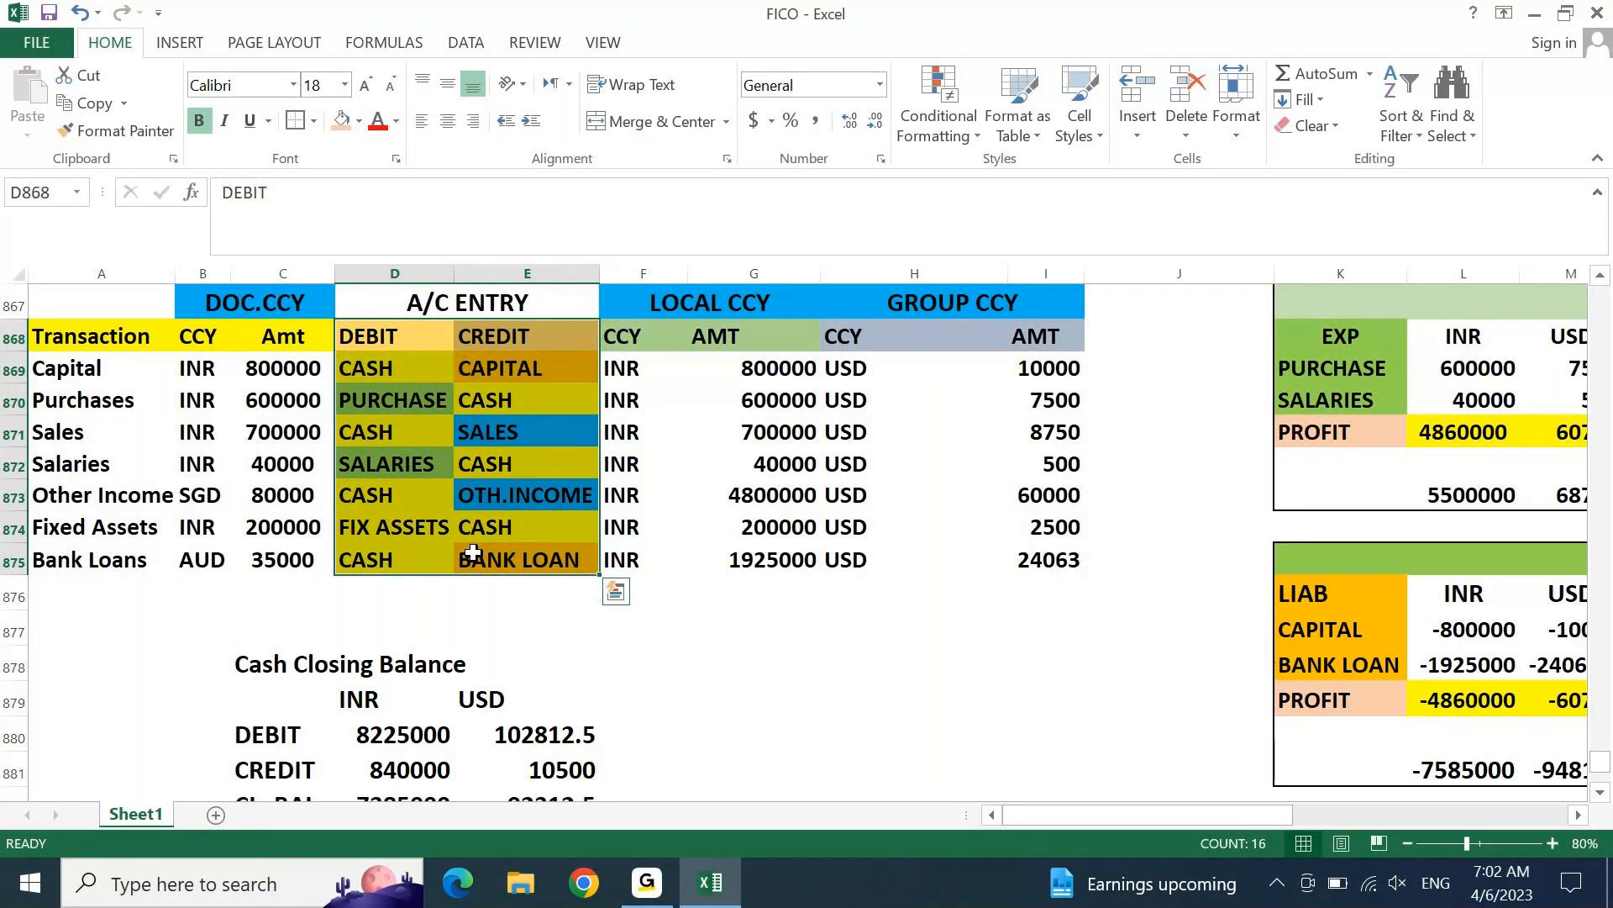
pyautogui.moveTo(395, 336); pyautogui.dragTo(497, 554)
pyautogui.press('Right')
pyautogui.press('Right')
pyautogui.press('Right')
pyautogui.press('Right')
pyautogui.press('Right')
pyautogui.press('Right')
pyautogui.press('Right')
pyautogui.press('Right')
pyautogui.press('Right')
pyautogui.press('Right')
pyautogui.press('Right')
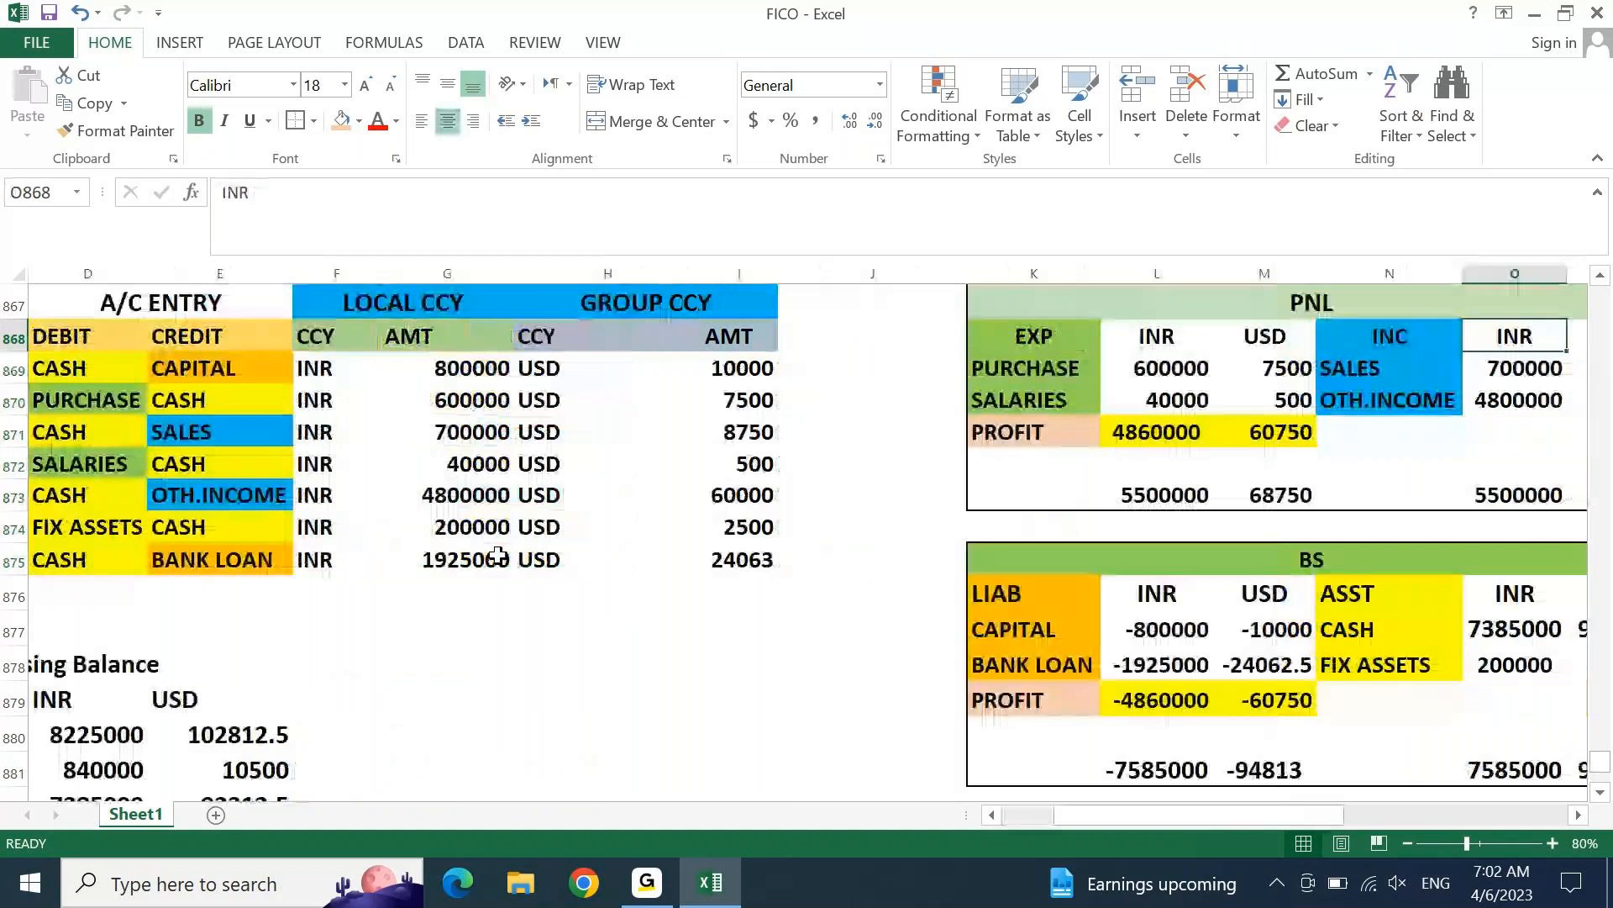
pyautogui.press('Right')
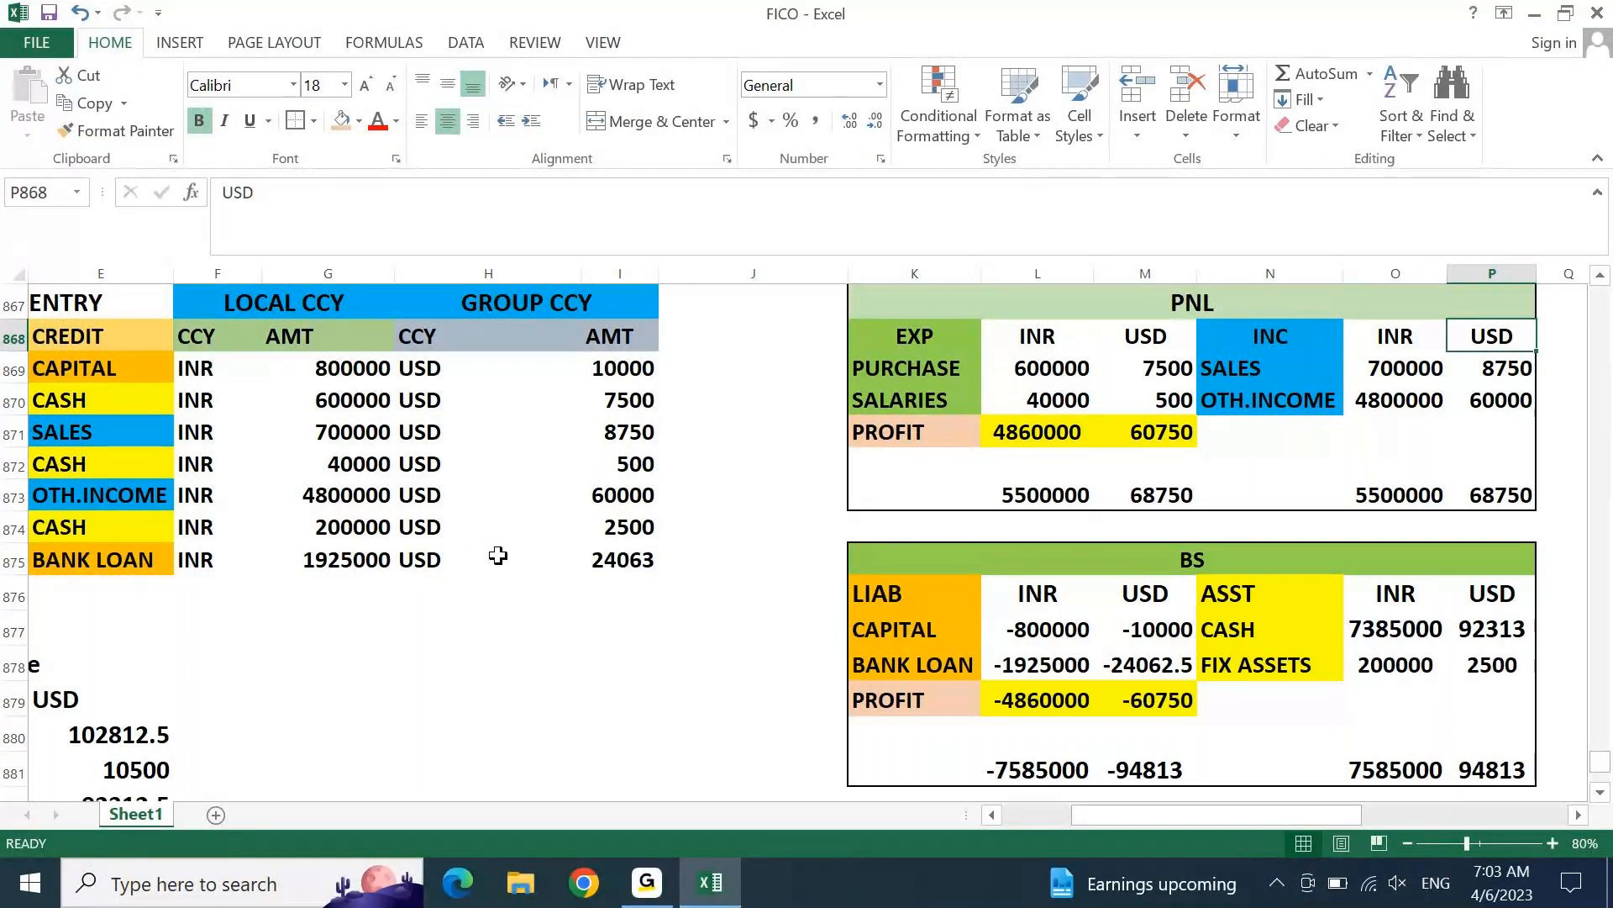
# Step: Examine the PNL statement's title and its INR and USD profit in L871:M871
pyautogui.click(1160, 295)
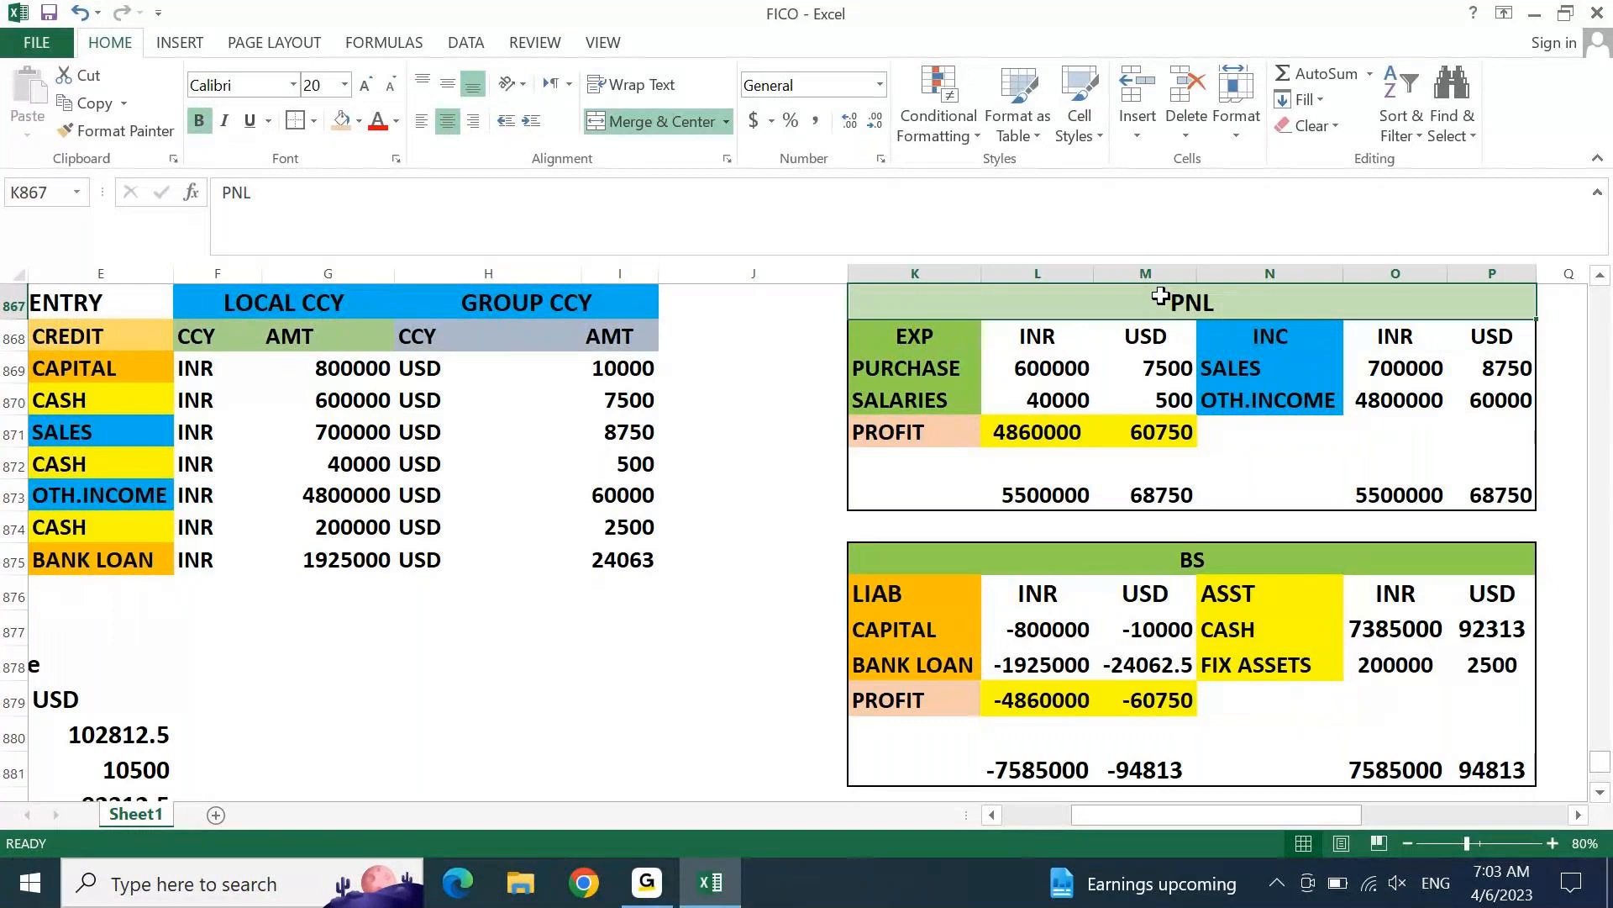
pyautogui.moveTo(1038, 432); pyautogui.dragTo(1151, 432)
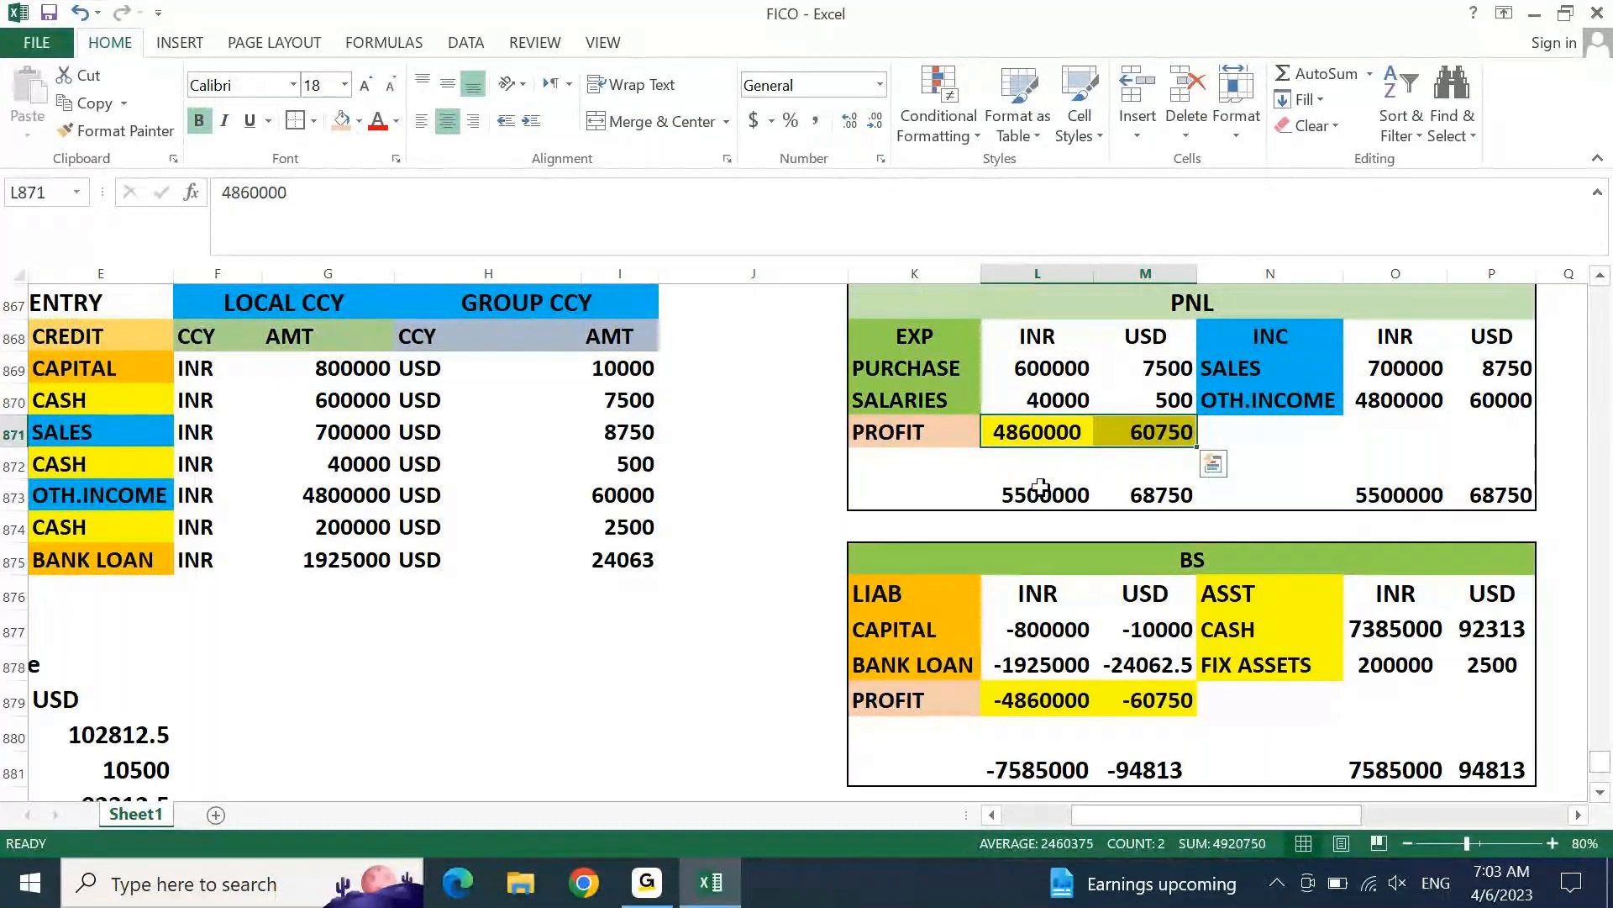
pyautogui.click(945, 481)
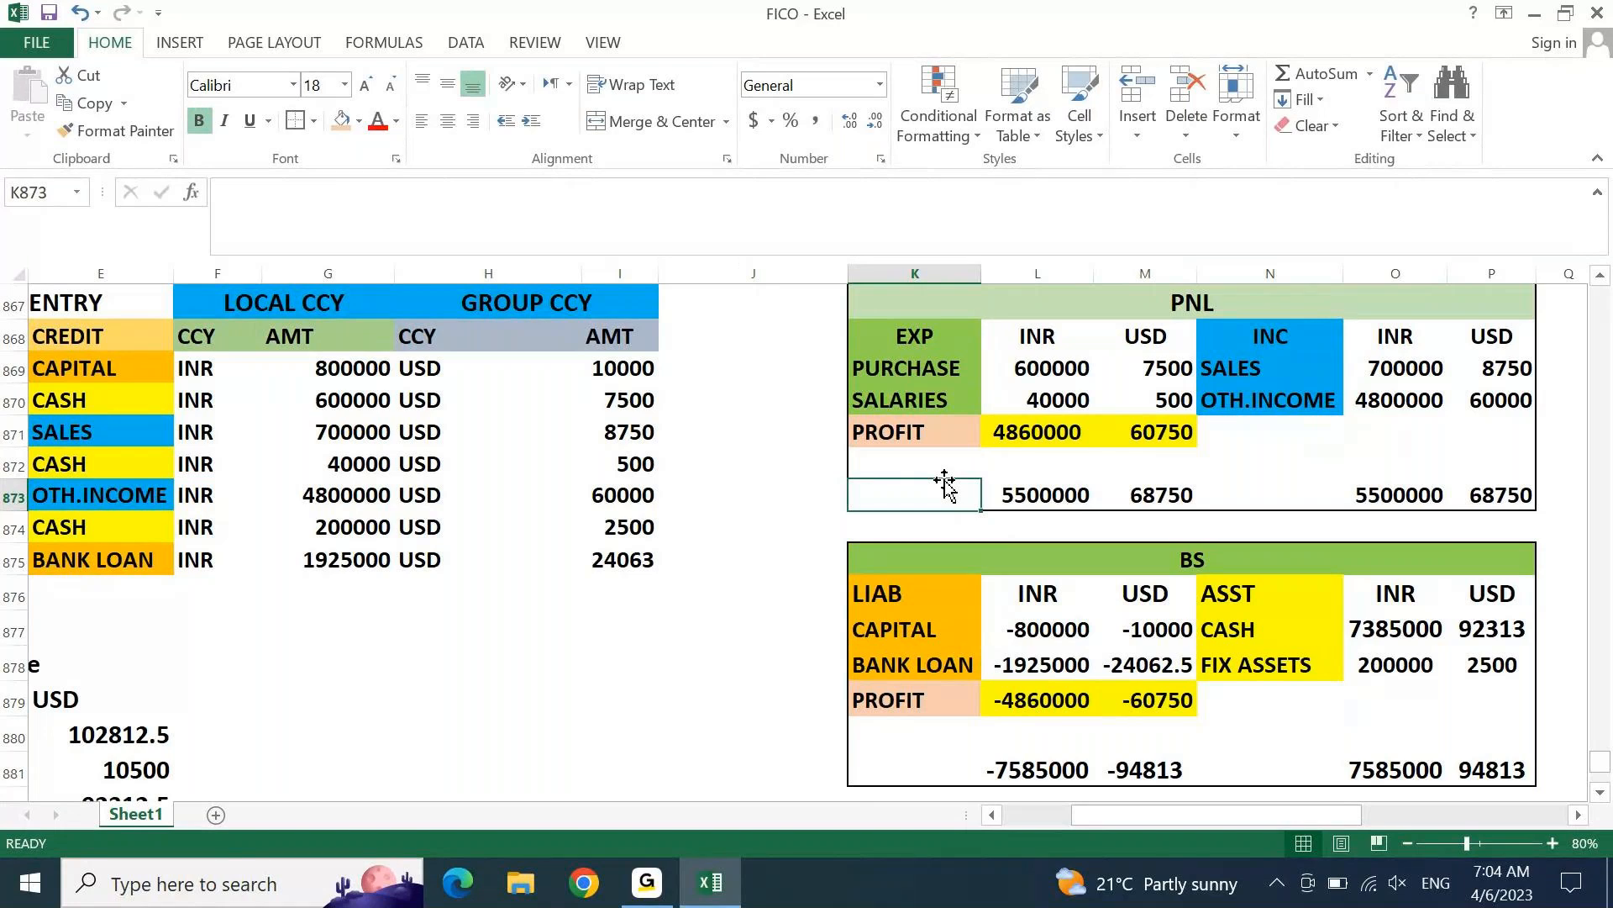
# Step: Review row 873 from the PNL totals back to the Other Income transaction in A873
pyautogui.press('Left')
pyautogui.press('Left')
pyautogui.press('Left')
pyautogui.press('Left')
pyautogui.press('Left')
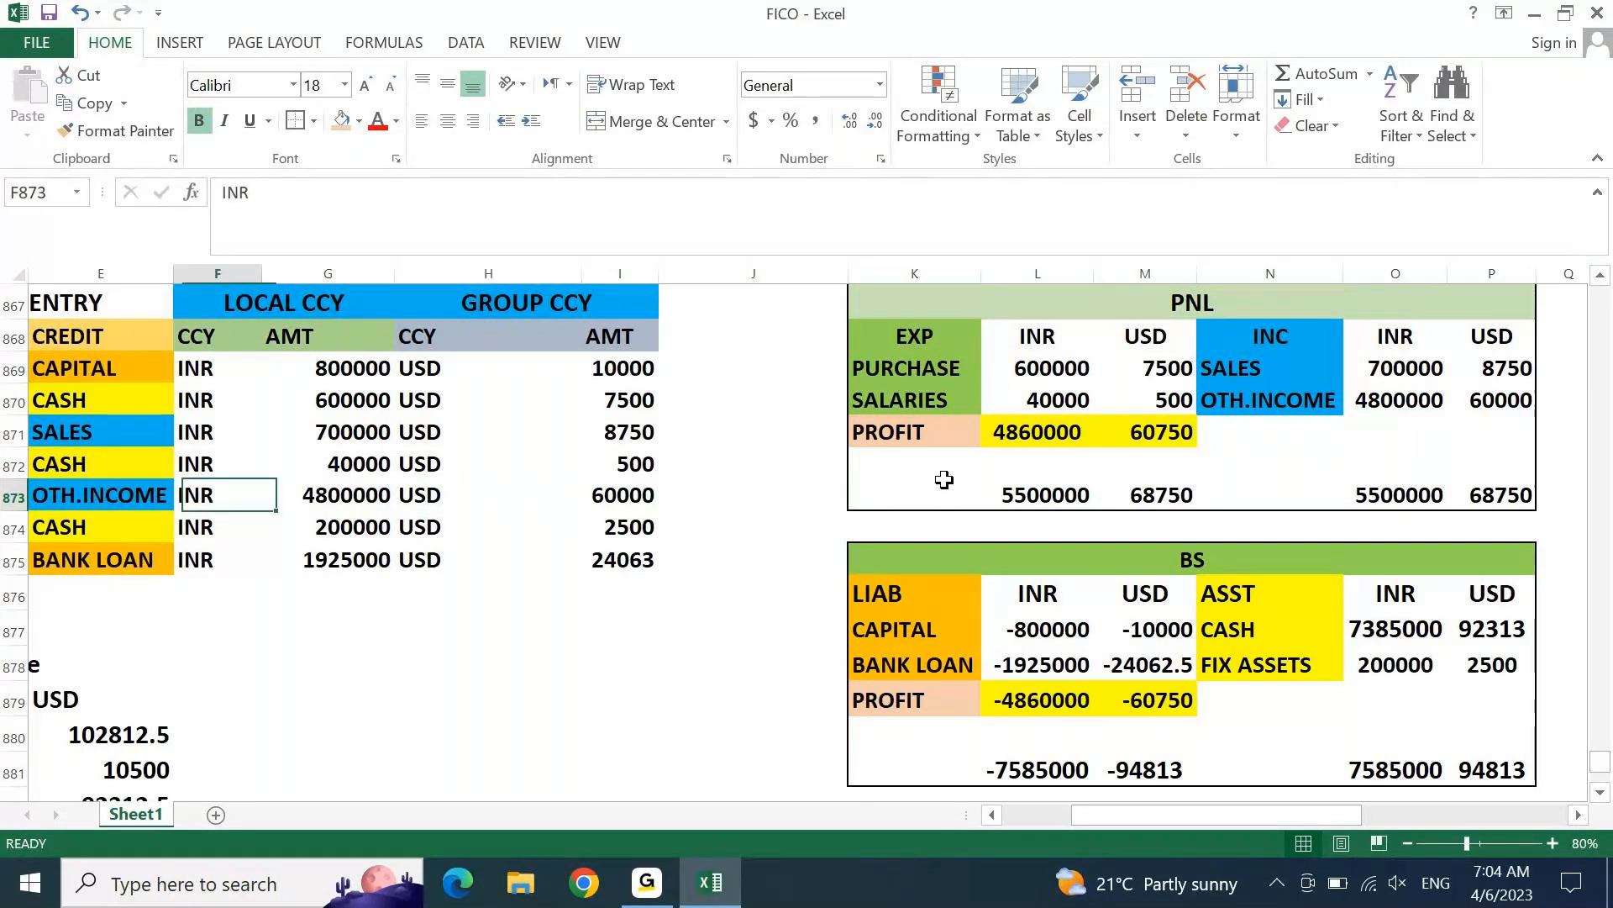
pyautogui.press('Left')
pyautogui.press('Left')
pyautogui.press('Left')
pyautogui.press('Left')
pyautogui.press('Left')
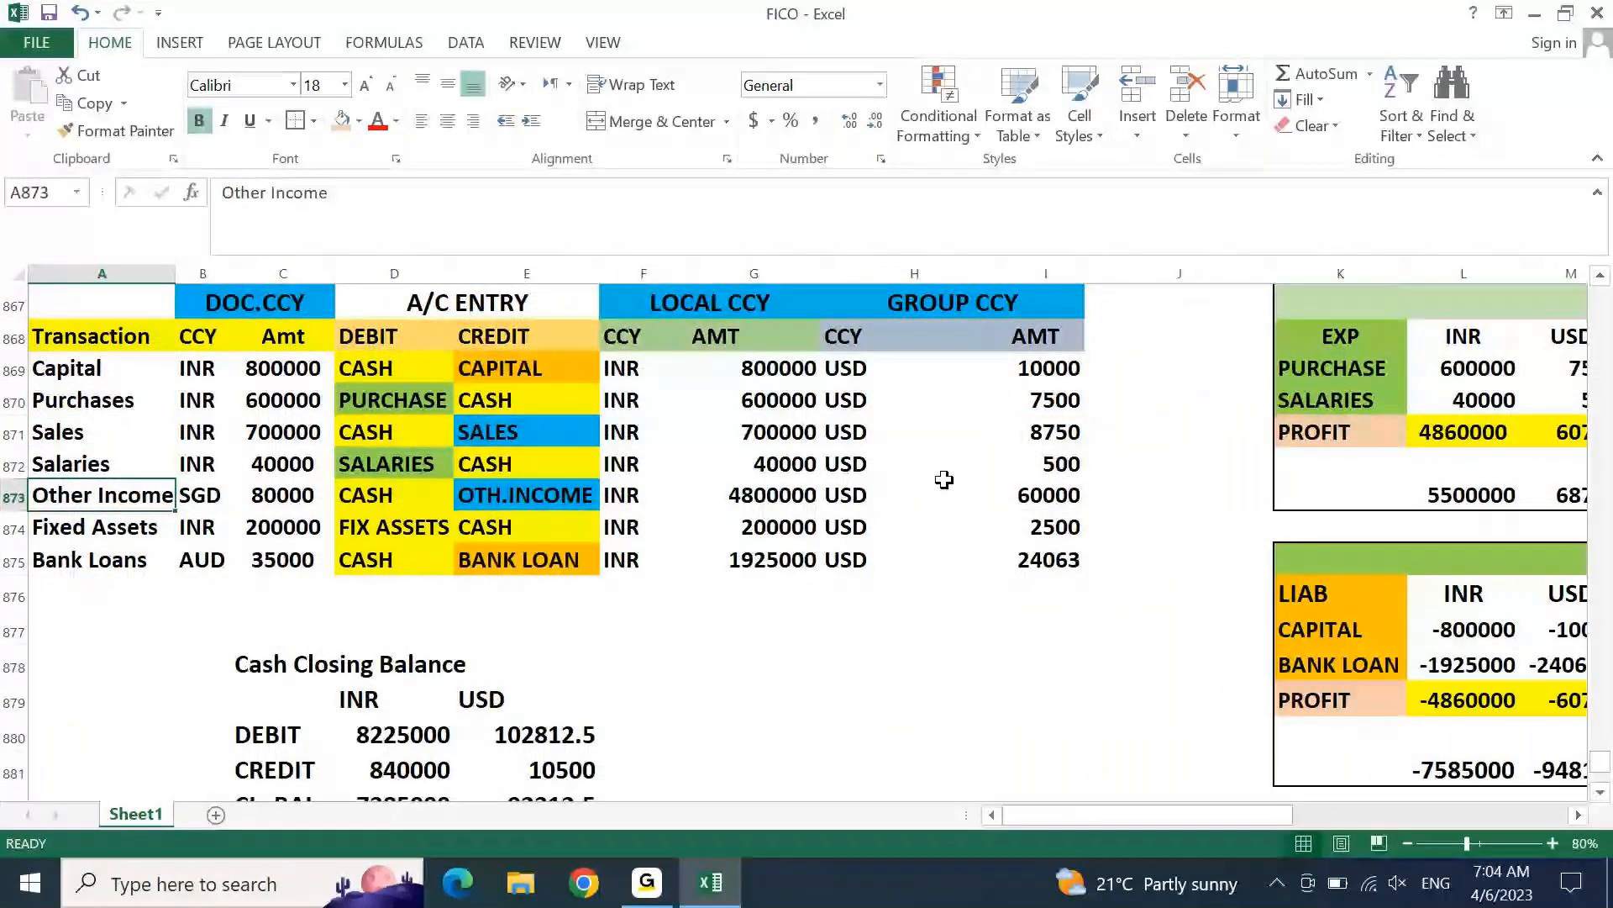
# Step: Enter the heading "Legacy Values upload" in A900, below the FC TO LC section
pyautogui.press('Down')
pyautogui.press('Down')
pyautogui.press('Down')
pyautogui.press('Down')
pyautogui.press('Down')
pyautogui.press('Down')
pyautogui.press('Down')
pyautogui.press('Down')
pyautogui.press('Down')
pyautogui.press('Down')
pyautogui.press('Down')
pyautogui.press('Down')
pyautogui.press('Down')
pyautogui.press('Down')
pyautogui.press('Down')
pyautogui.press('Down')
pyautogui.press('Down')
pyautogui.press('Down')
pyautogui.press('Down')
pyautogui.press('Down')
pyautogui.press('Down')
pyautogui.press('Down')
pyautogui.press('Down')
pyautogui.press('Down')
pyautogui.press('Down')
pyautogui.press('Down')
pyautogui.press('Down')
pyautogui.press('Down')
pyautogui.press('Down')
pyautogui.press('Down')
pyautogui.press('Down')
pyautogui.press('Down')
pyautogui.press('Down')
pyautogui.press('Down')
pyautogui.press('Down')
pyautogui.press('Down')
pyautogui.press('Down')
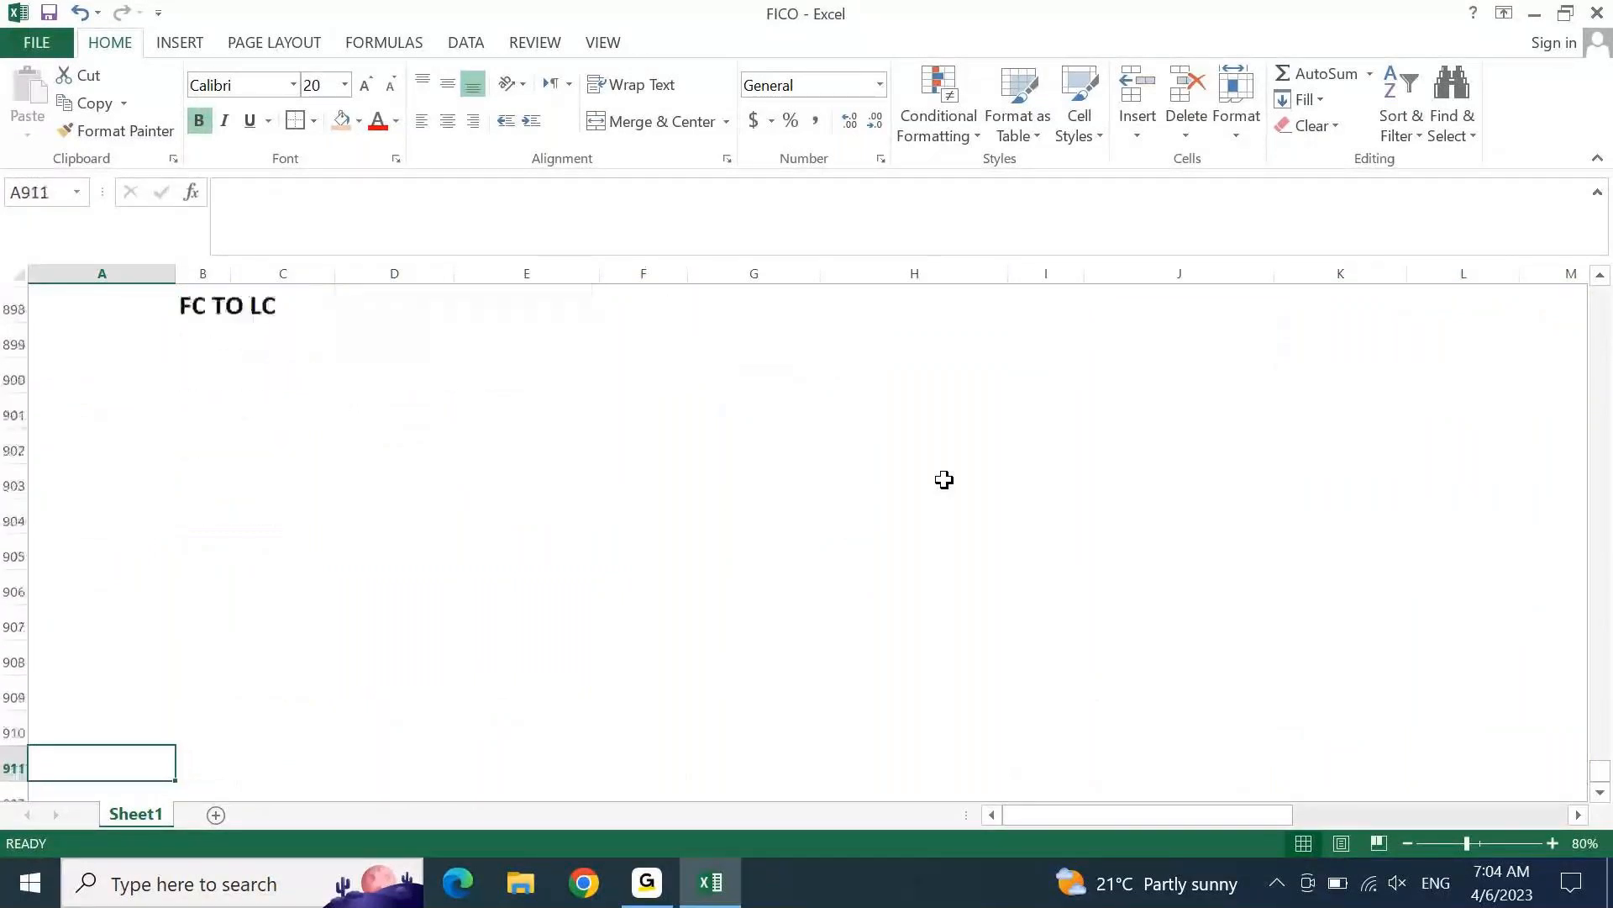
pyautogui.press('Up')
pyautogui.press('Up')
pyautogui.press('Up')
pyautogui.press('Up')
pyautogui.press('Up')
pyautogui.press('Up')
pyautogui.press('Up')
pyautogui.press('Up')
pyautogui.press('Up')
pyautogui.press('Up')
pyautogui.press('Up')
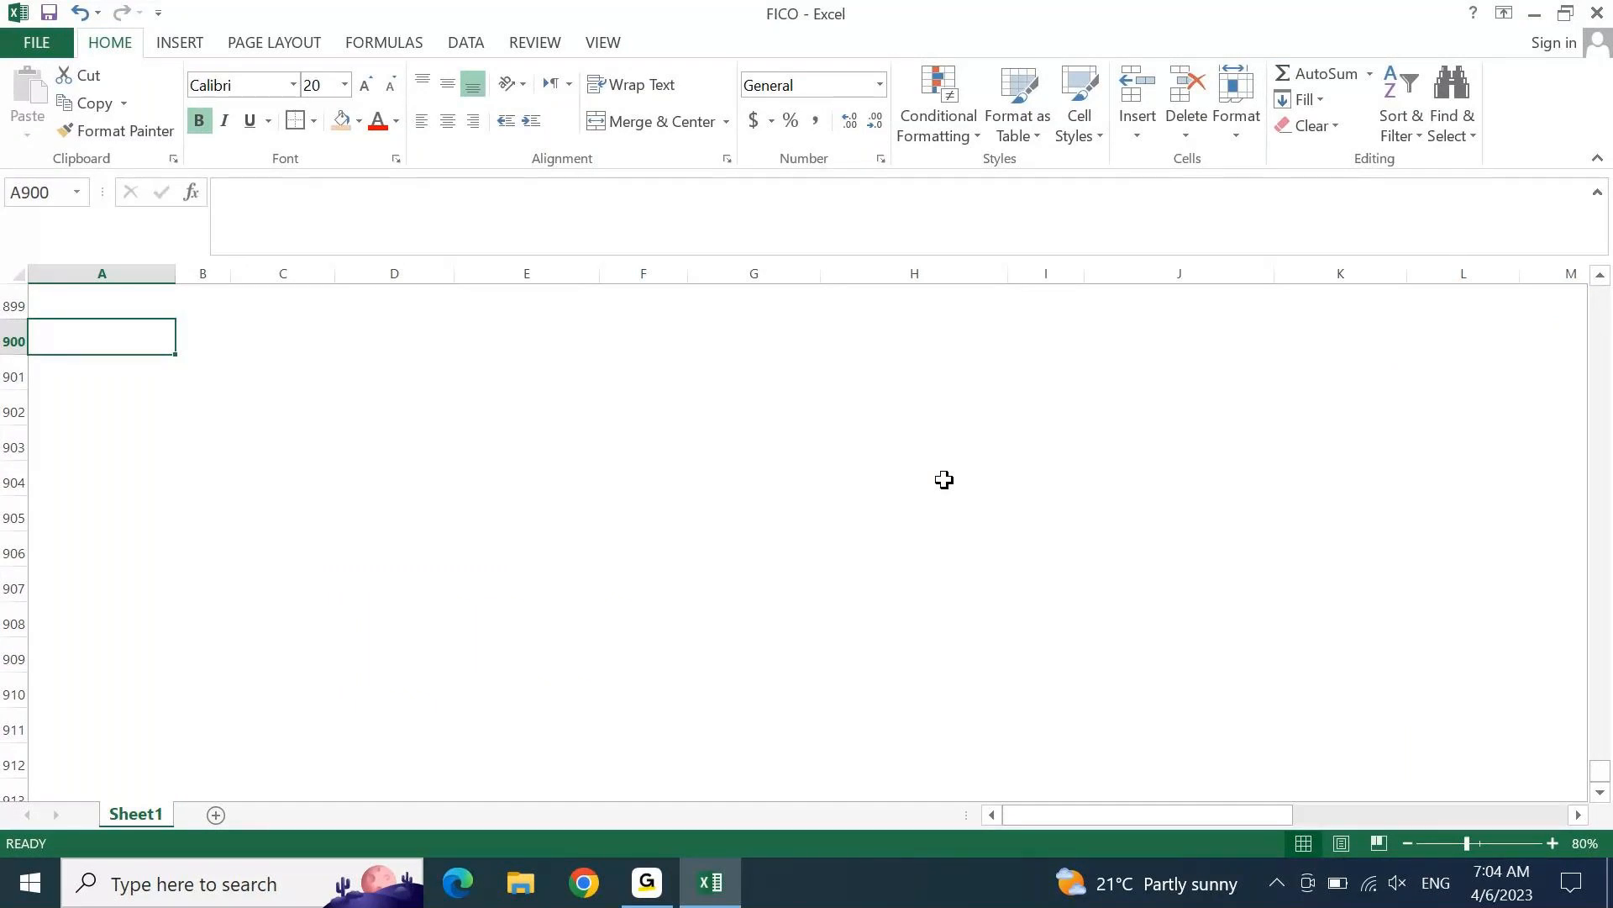
pyautogui.write('Legacy a')
pyautogui.press('BackSpace')
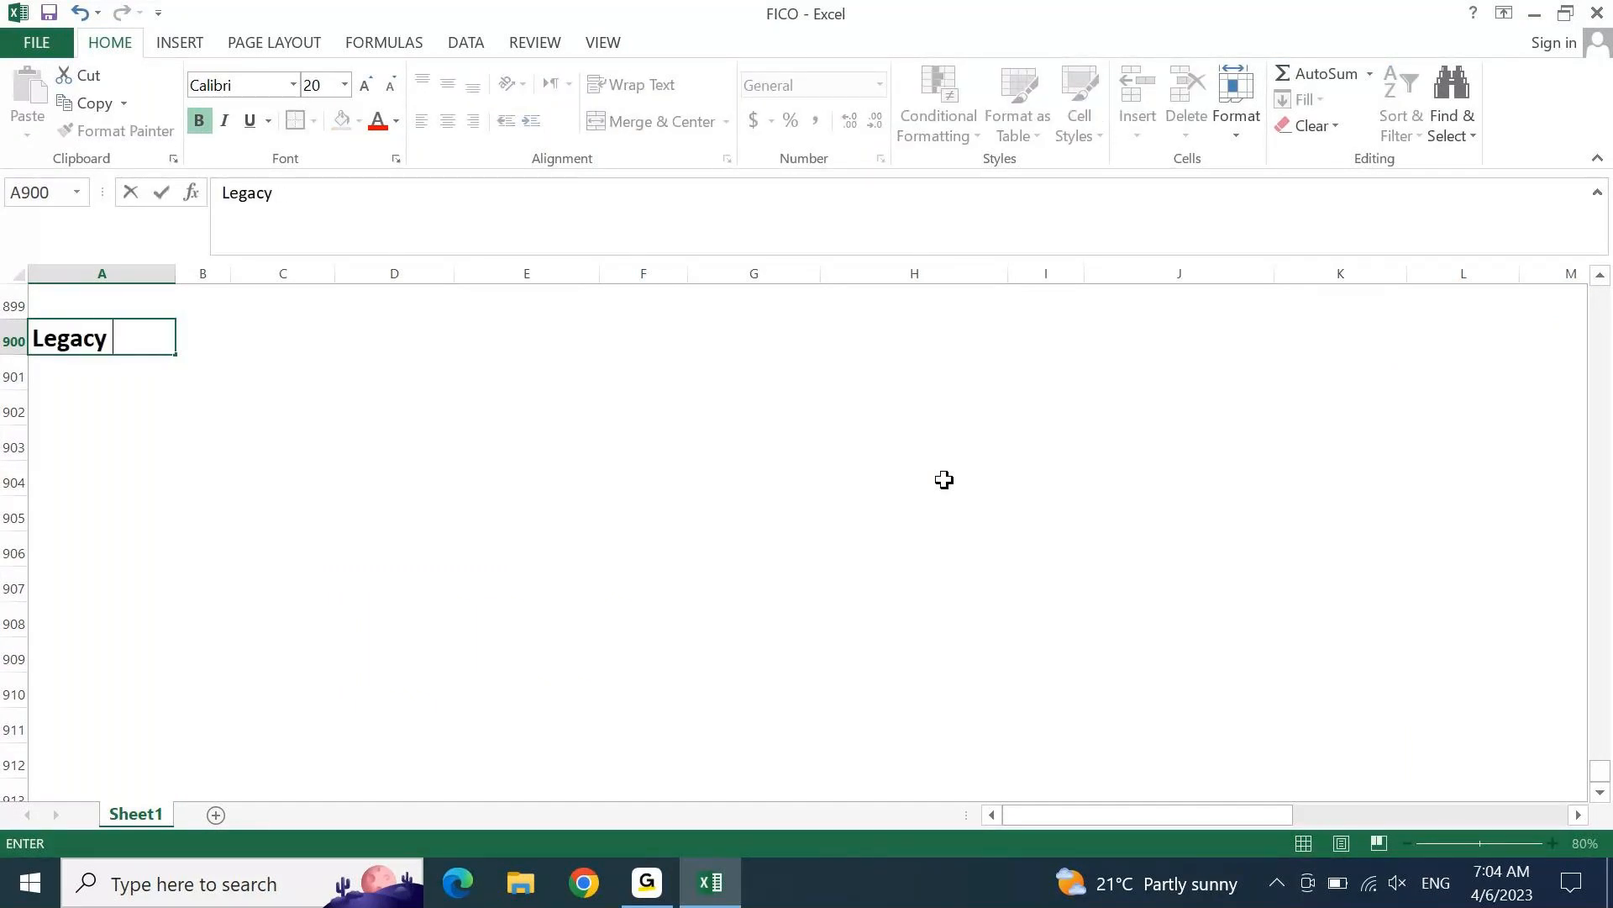
pyautogui.write('Values')
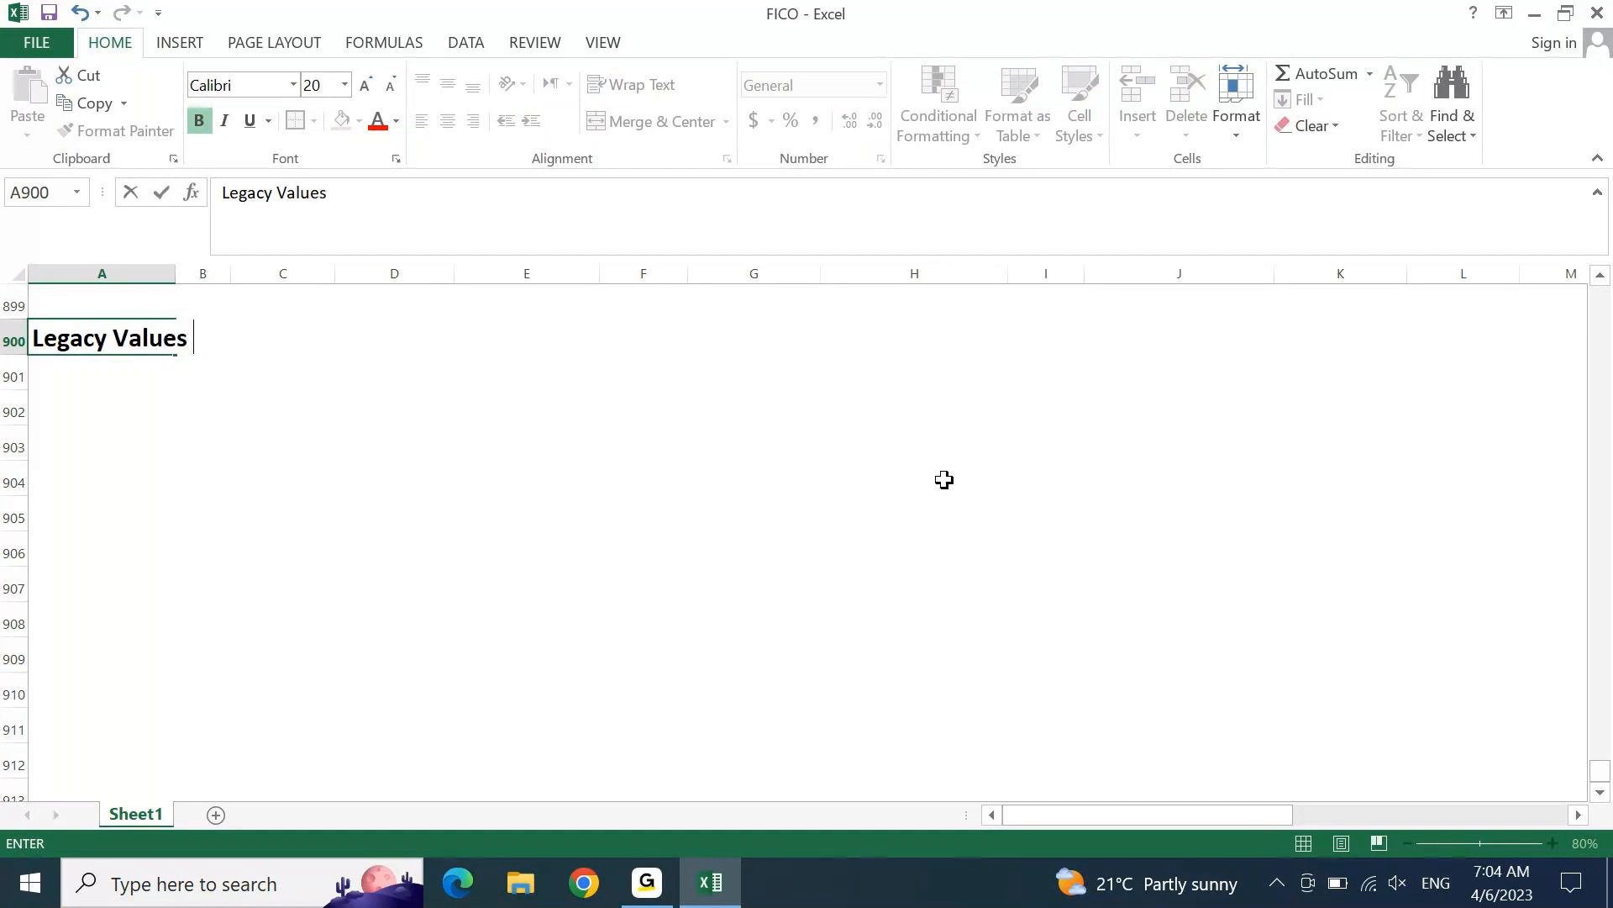
pyautogui.write(' uploadd')
pyautogui.press('BackSpace')
pyautogui.press('Return')
# Step: Fill the Legacy Values upload heading across A900:C900 with yellow
pyautogui.press('Up')
pyautogui.hotkey('shift', 'Right')
pyautogui.hotkey('shift', 'Right')
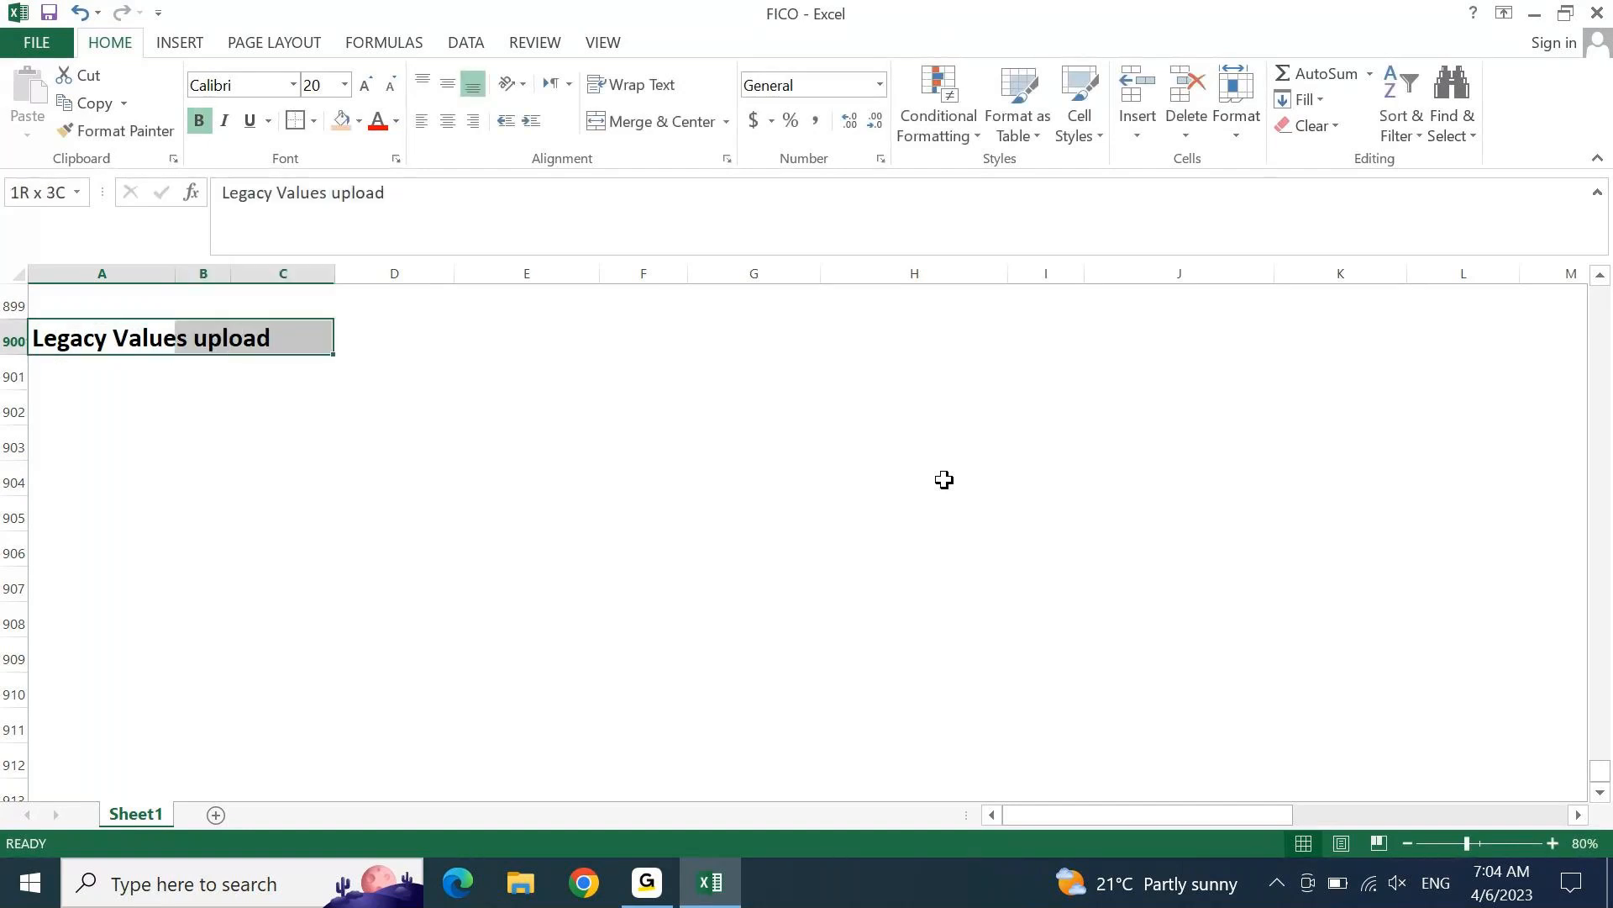
pyautogui.click(361, 131)
pyautogui.click(400, 306)
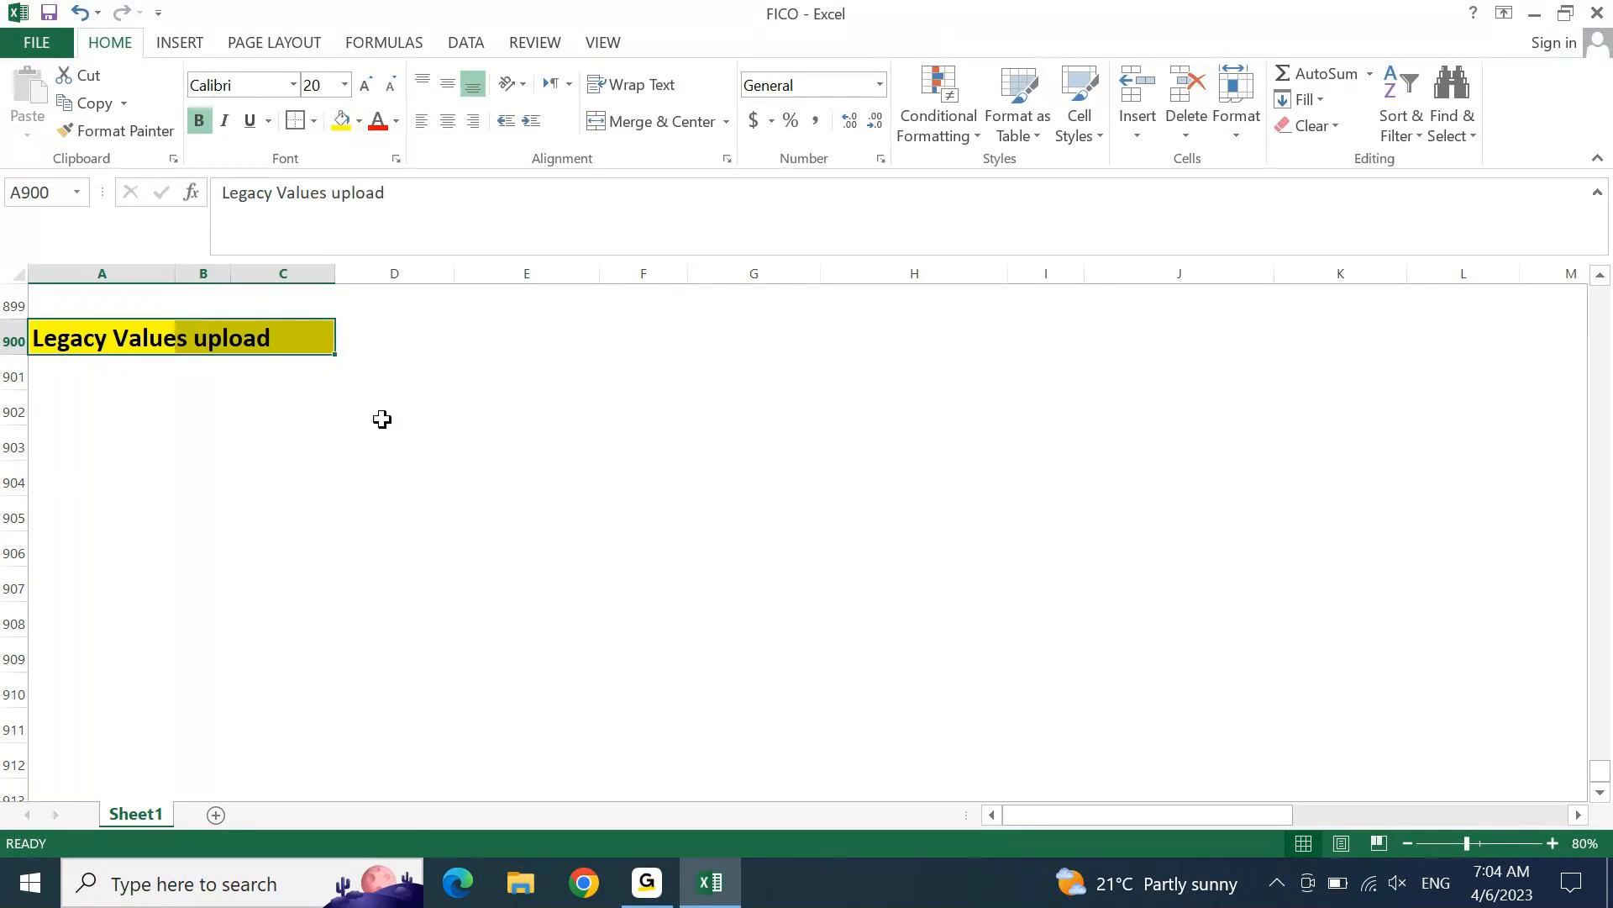
pyautogui.click(373, 478)
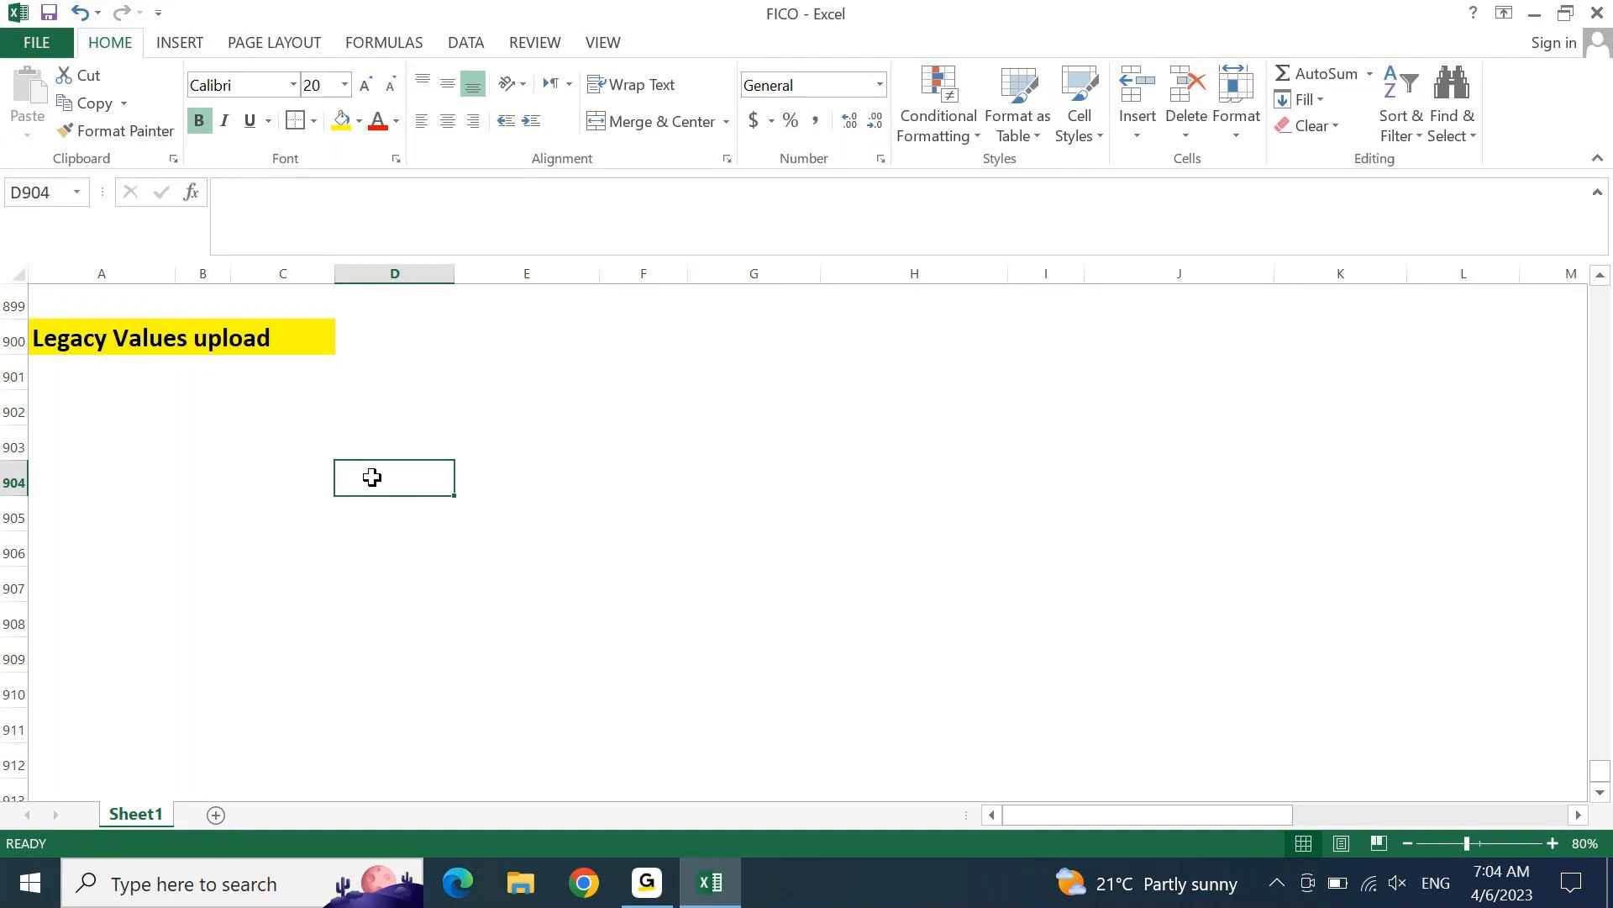
# Step: Copy the Transaction, CCY and Amt table from A868:C875 to A902, under the Legacy Values upload heading
pyautogui.press('Home')
pyautogui.press('Up')
pyautogui.press('Up')
pyautogui.press('Up')
pyautogui.press('Up')
pyautogui.press('Up')
pyautogui.press('Up')
pyautogui.press('Up')
pyautogui.press('Up')
pyautogui.press('Up')
pyautogui.press('Up')
pyautogui.press('Up')
pyautogui.press('Up')
pyautogui.press('Up')
pyautogui.press('Up')
pyautogui.press('Up')
pyautogui.press('Up')
pyautogui.press('Up')
pyautogui.press('Up')
pyautogui.press('Up')
pyautogui.press('Up')
pyautogui.press('Up')
pyautogui.press('Up')
pyautogui.press('Up')
pyautogui.press('Up')
pyautogui.press('Up')
pyautogui.press('Up')
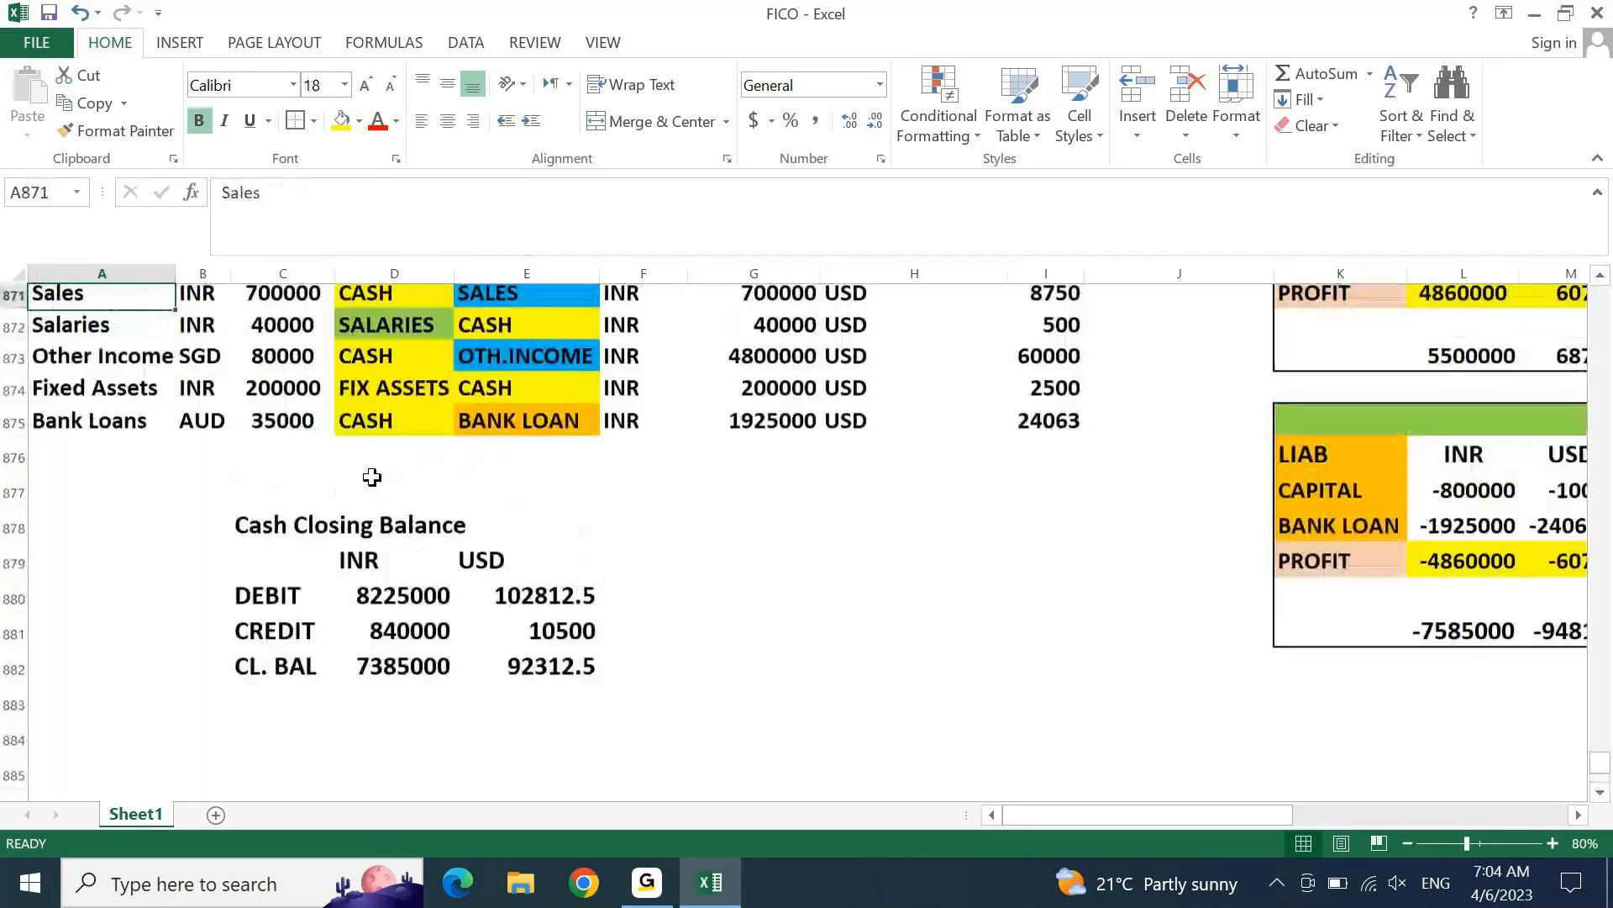
pyautogui.press('Down')
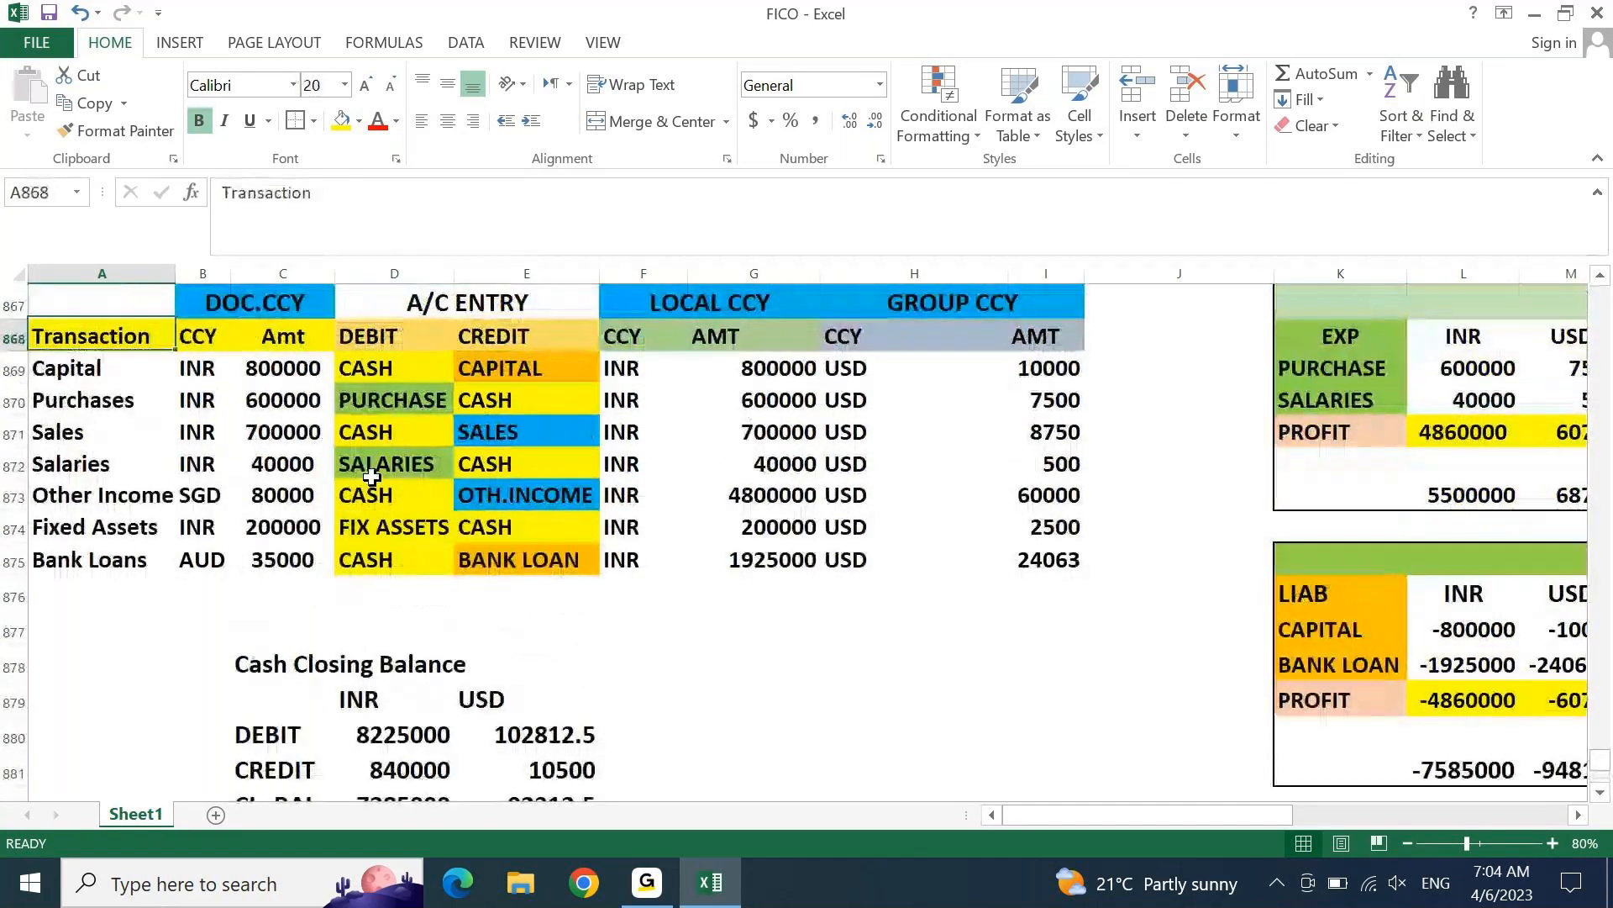
pyautogui.hotkey('shift', 'Right')
pyautogui.hotkey('shift', 'Right')
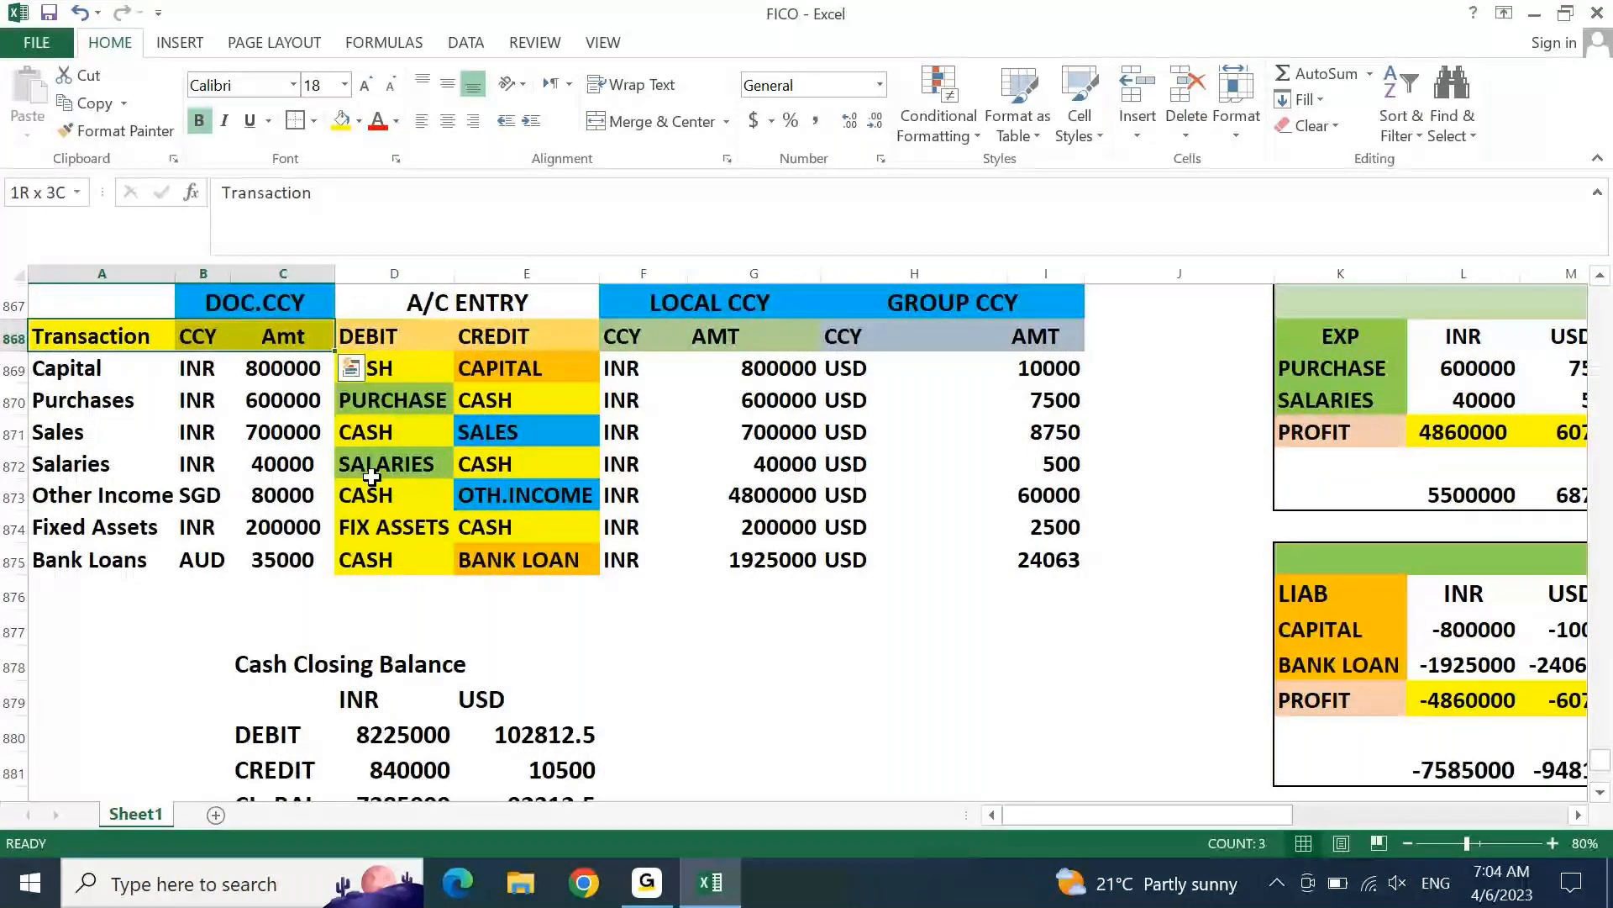
pyautogui.hotkey('ctrl', 'shift', 'Down')
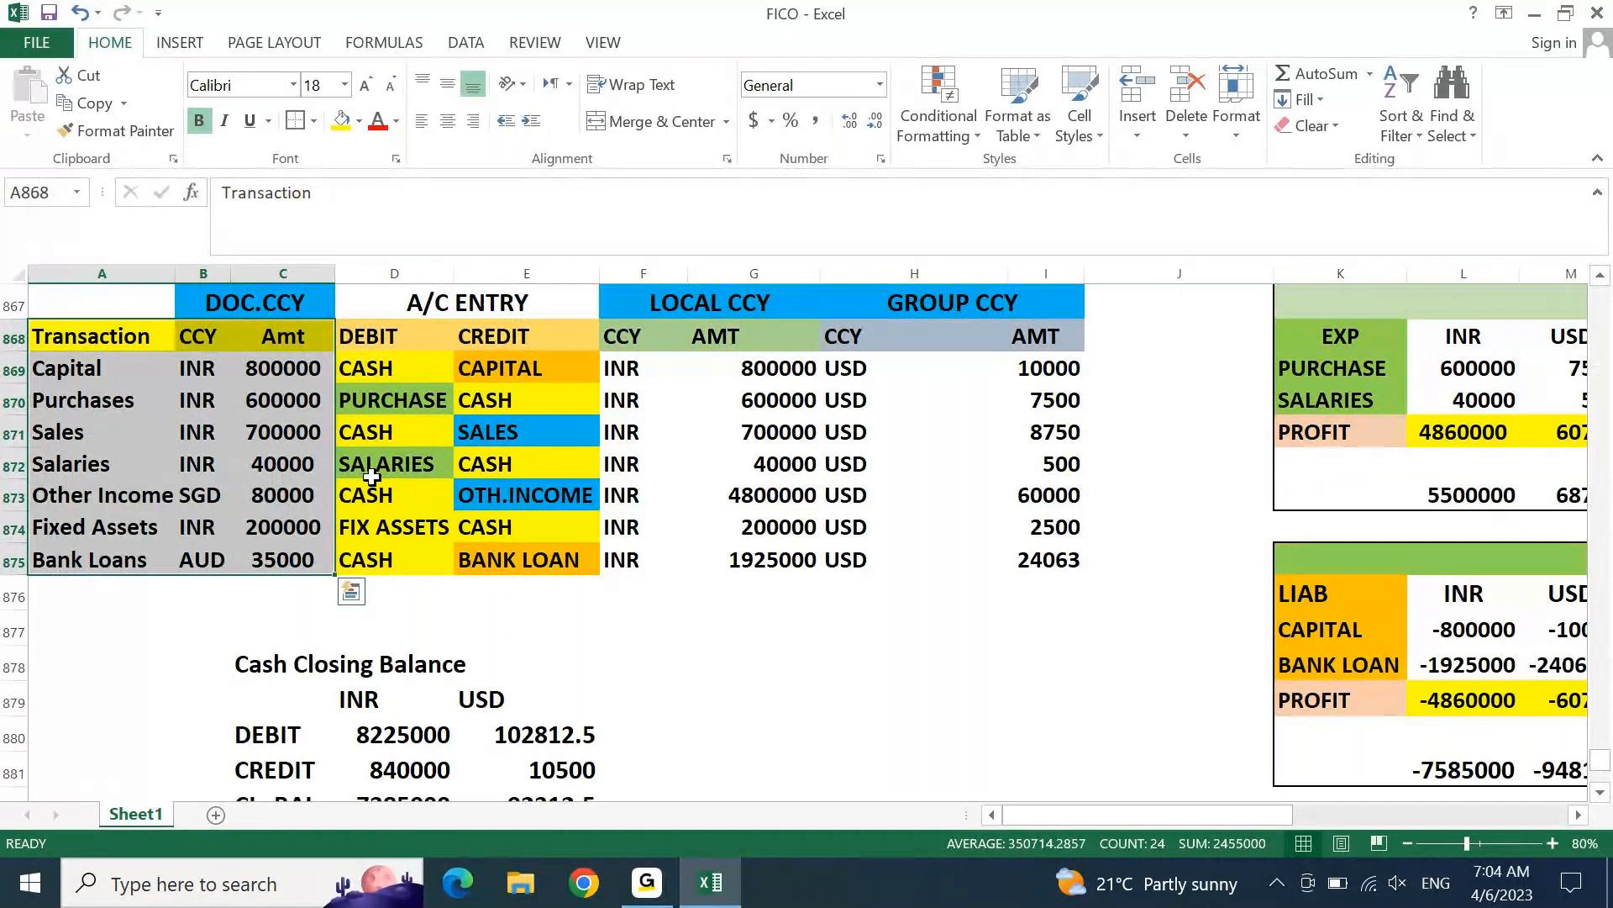
pyautogui.hotkey('ctrl', 'c')
pyautogui.press('Down')
pyautogui.press('Down')
pyautogui.press('Down')
pyautogui.press('Down')
pyautogui.press('Down')
pyautogui.press('Down')
pyautogui.press('Down')
pyautogui.press('Down')
pyautogui.press('Down')
pyautogui.press('Down')
pyautogui.press('Down')
pyautogui.press('Down')
pyautogui.press('Down')
pyautogui.press('Down')
pyautogui.press('Down')
pyautogui.press('Down')
pyautogui.press('Down')
pyautogui.press('Down')
pyautogui.press('Down')
pyautogui.press('Down')
pyautogui.press('Up')
pyautogui.press('Up')
pyautogui.press('Up')
pyautogui.press('Up')
pyautogui.press('Up')
pyautogui.press('Up')
pyautogui.press('Up')
pyautogui.press('Up')
pyautogui.press('Up')
pyautogui.press('Up')
pyautogui.press('Up')
pyautogui.press('Up')
pyautogui.press('Up')
pyautogui.press('Up')
pyautogui.press('Up')
pyautogui.press('Up')
pyautogui.press('Up')
pyautogui.press('Up')
pyautogui.press('Up')
pyautogui.press('Up')
pyautogui.press('Down')
pyautogui.press('Down')
pyautogui.press('Down')
pyautogui.press('Down')
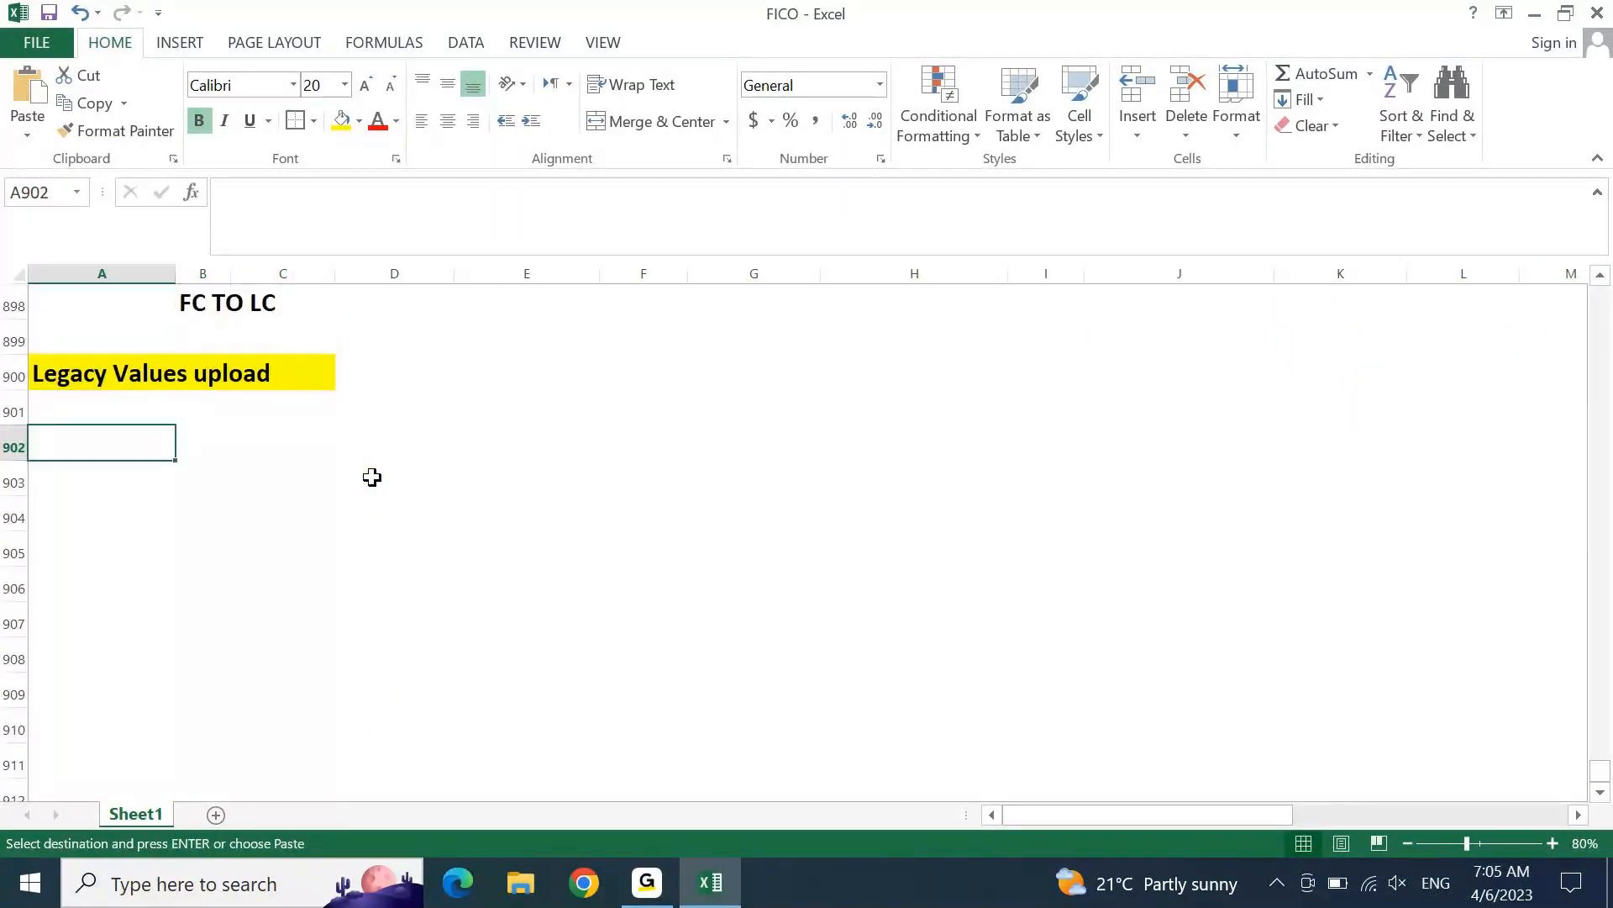
pyautogui.hotkey('ctrl', 'v')
pyautogui.press('Escape')
pyautogui.press('Up')
pyautogui.press('Up')
pyautogui.press('Up')
pyautogui.press('Up')
pyautogui.press('Up')
pyautogui.press('Up')
pyautogui.press('Up')
pyautogui.press('Up')
pyautogui.press('Up')
pyautogui.press('Up')
pyautogui.press('Up')
pyautogui.press('Up')
pyautogui.press('Up')
pyautogui.press('Up')
pyautogui.press('Up')
pyautogui.press('Up')
pyautogui.press('Up')
pyautogui.press('Up')
pyautogui.press('Up')
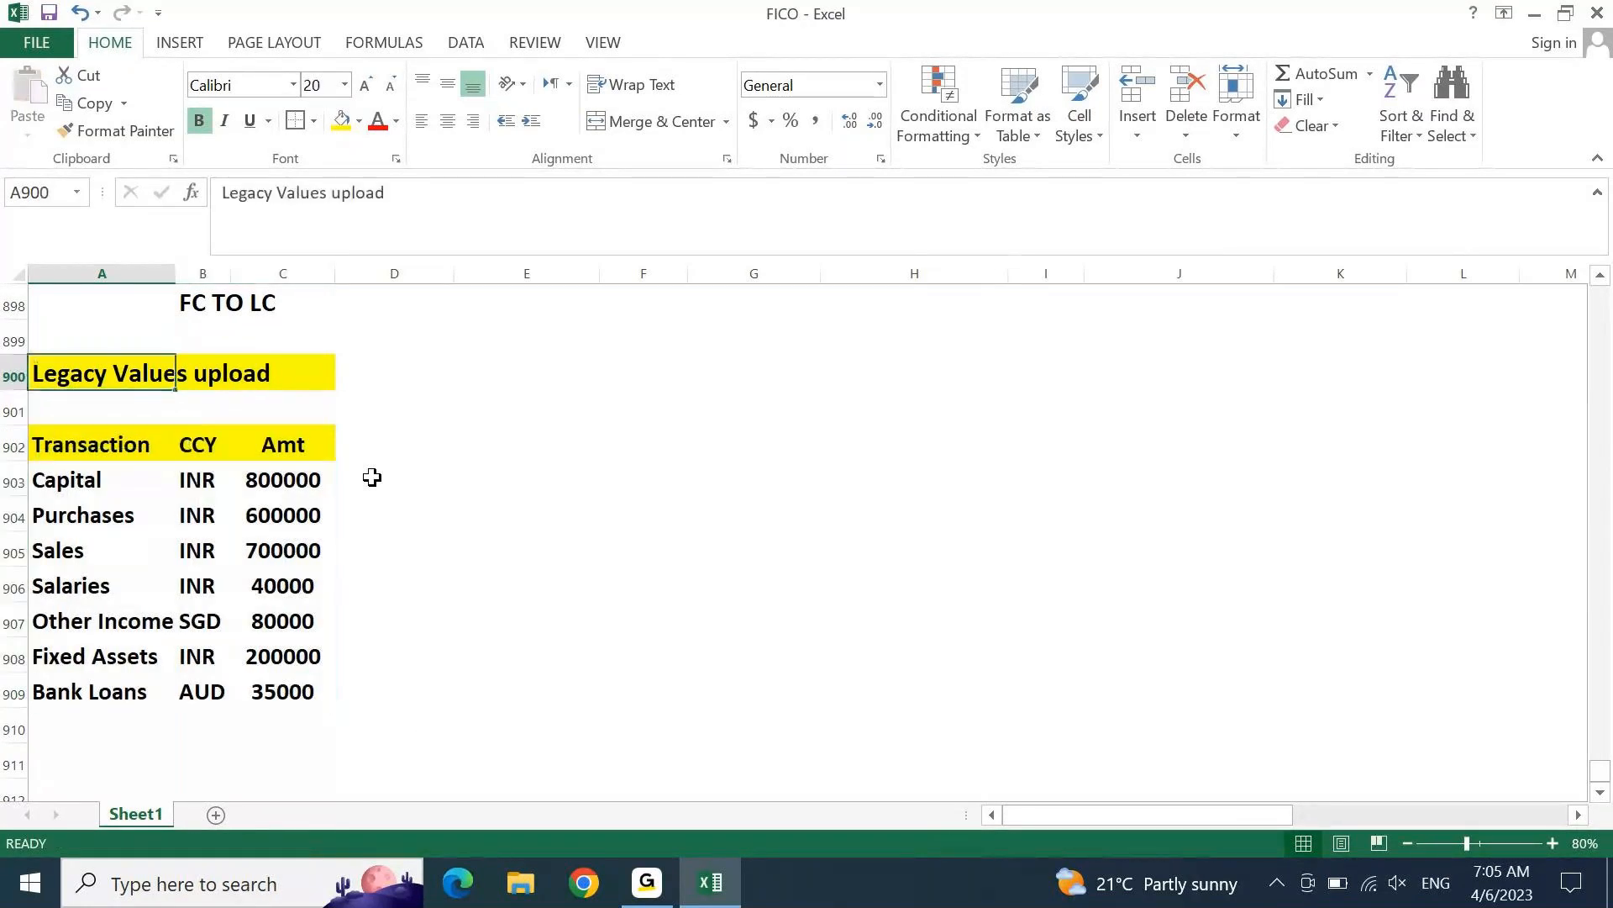
# Step: Compare the original transaction table in rows 866 to 875 with its copy under the Legacy Values upload heading
pyautogui.press('Up')
pyautogui.press('Up')
pyautogui.press('Up')
pyautogui.press('Up')
pyautogui.press('Up')
pyautogui.press('Up')
pyautogui.press('Up')
pyautogui.press('Up')
pyautogui.press('Up')
pyautogui.press('Up')
pyautogui.press('Up')
pyautogui.press('Up')
pyautogui.press('Up')
pyautogui.press('Up')
pyautogui.press('Up')
pyautogui.press('Up')
pyautogui.press('Up')
pyautogui.press('Up')
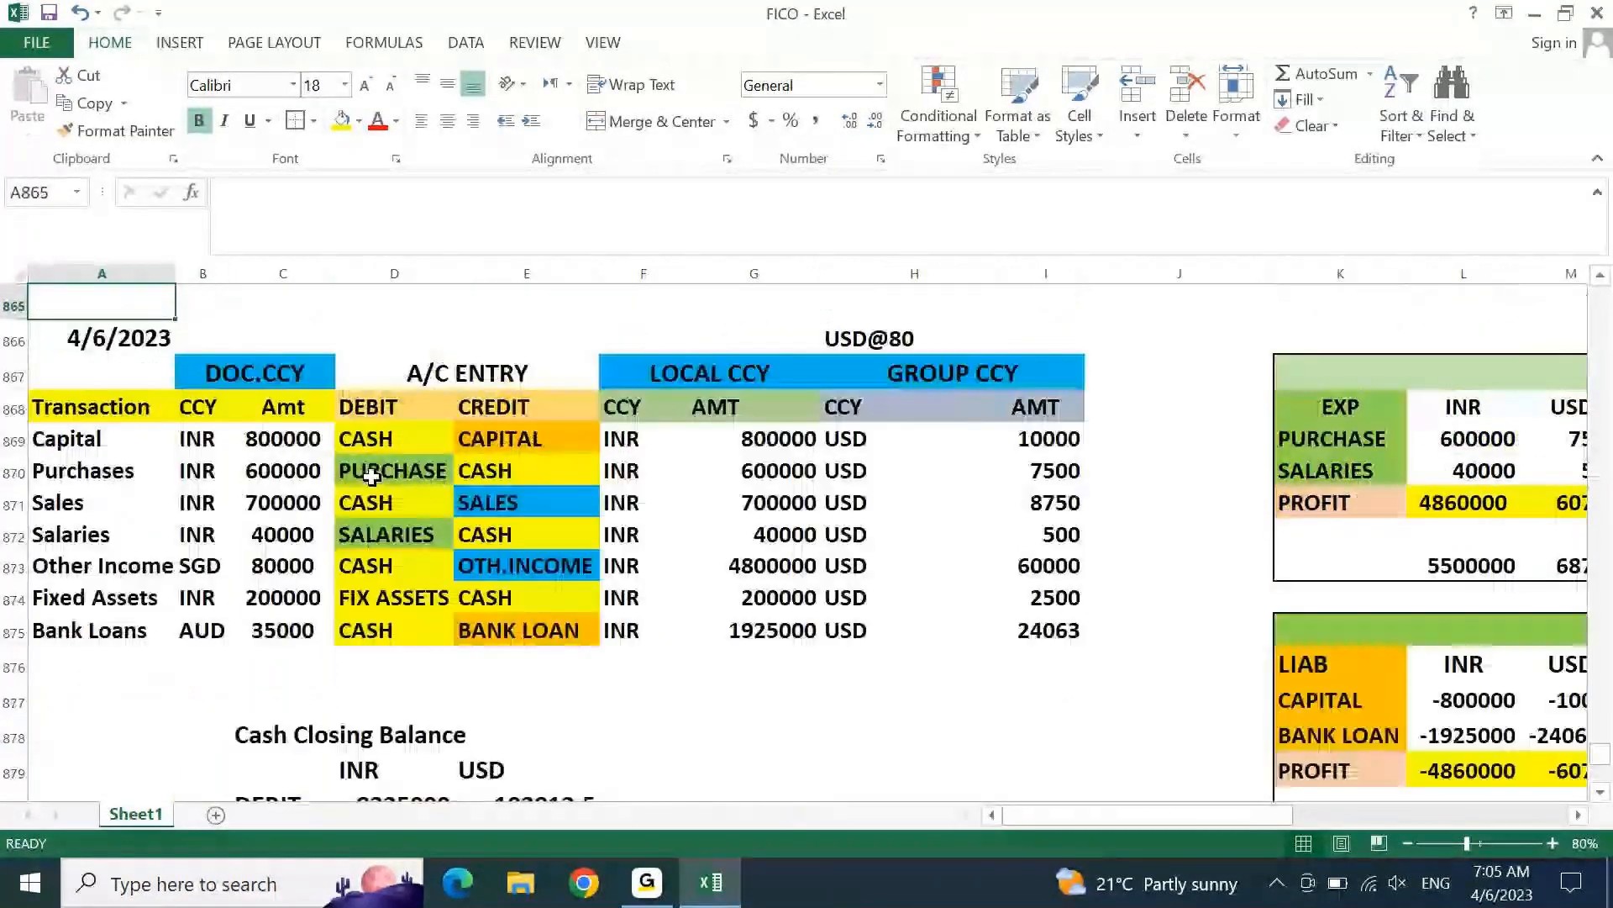
pyautogui.press('Down')
pyautogui.press('Down')
pyautogui.press('Down')
pyautogui.press('Down')
pyautogui.press('Down')
pyautogui.press('Down')
pyautogui.press('Down')
pyautogui.press('Down')
pyautogui.press('Down')
pyautogui.press('Down')
pyautogui.press('Down')
pyautogui.press('Down')
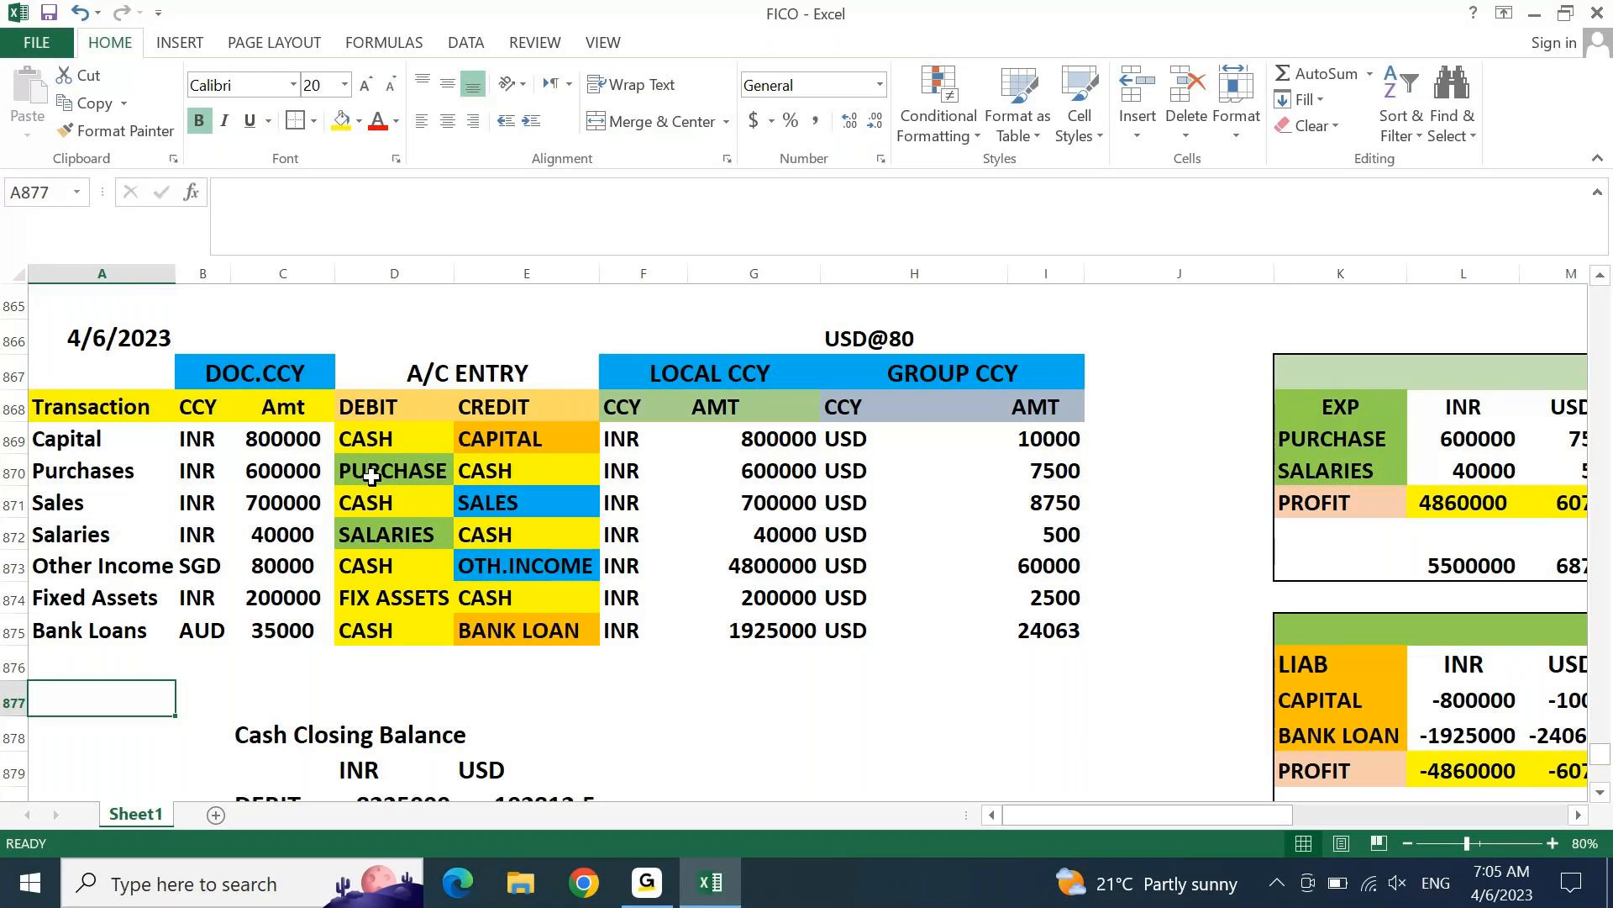
pyautogui.press('pagedown')
pyautogui.press('pagedown')
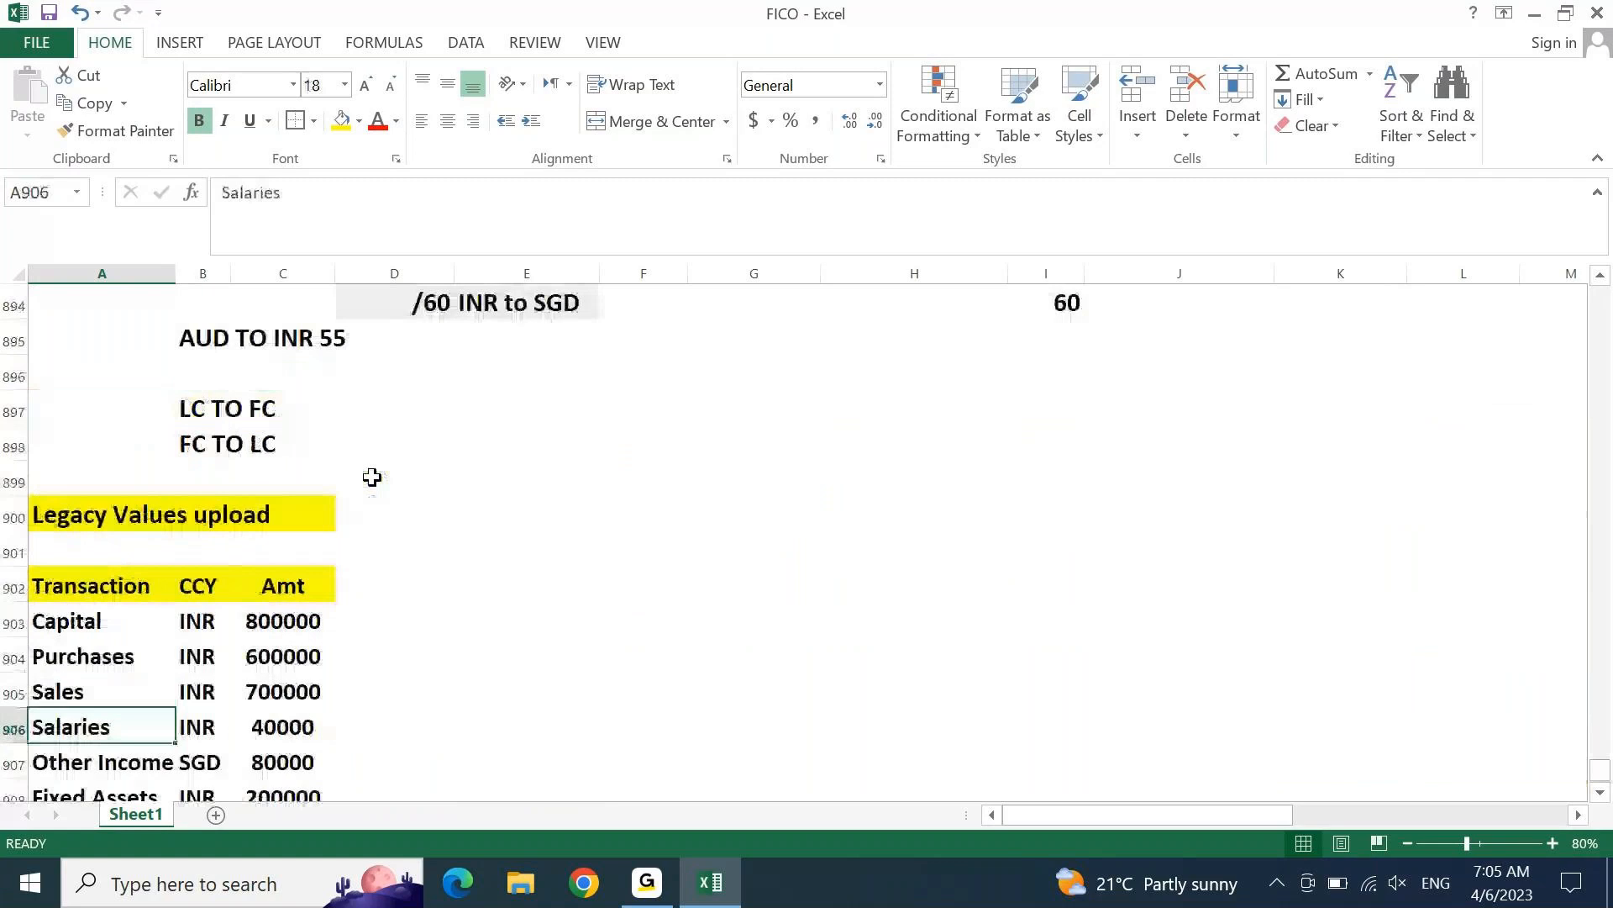
pyautogui.press('pageup')
pyautogui.press('pageup')
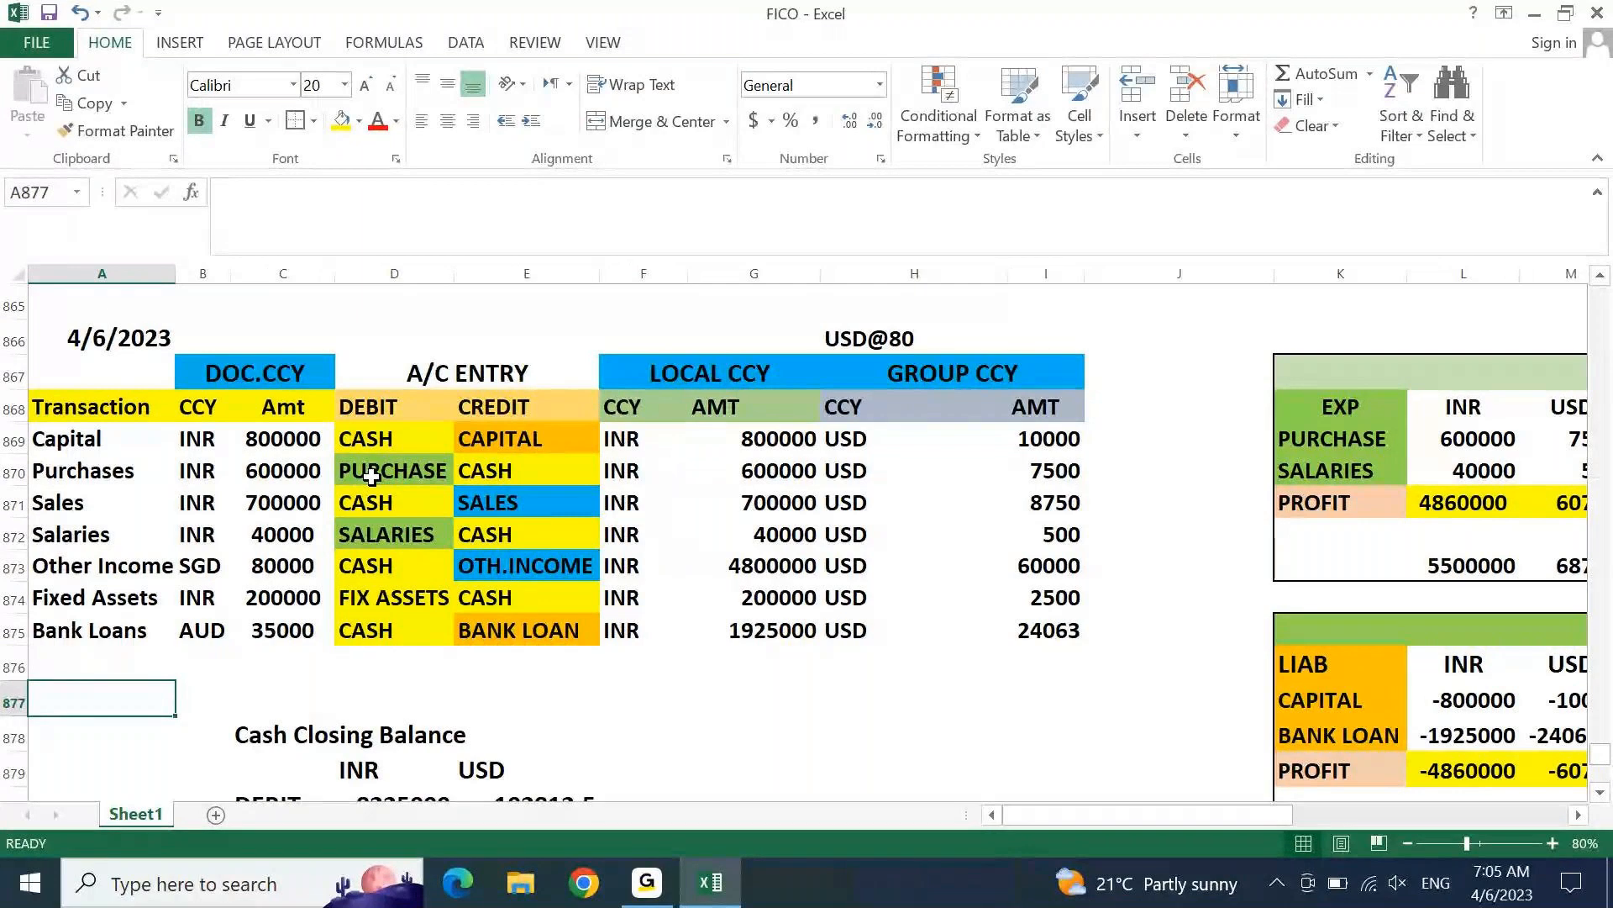
pyautogui.press('Down')
pyautogui.press('Down')
pyautogui.press('Down')
pyautogui.press('Down')
pyautogui.press('Down')
pyautogui.press('Down')
pyautogui.press('Down')
pyautogui.press('Down')
pyautogui.press('Down')
pyautogui.press('Down')
pyautogui.press('Down')
pyautogui.press('Down')
pyautogui.press('Down')
pyautogui.press('Down')
pyautogui.press('Down')
pyautogui.press('Down')
pyautogui.press('Down')
pyautogui.press('Down')
pyautogui.press('Down')
pyautogui.press('Down')
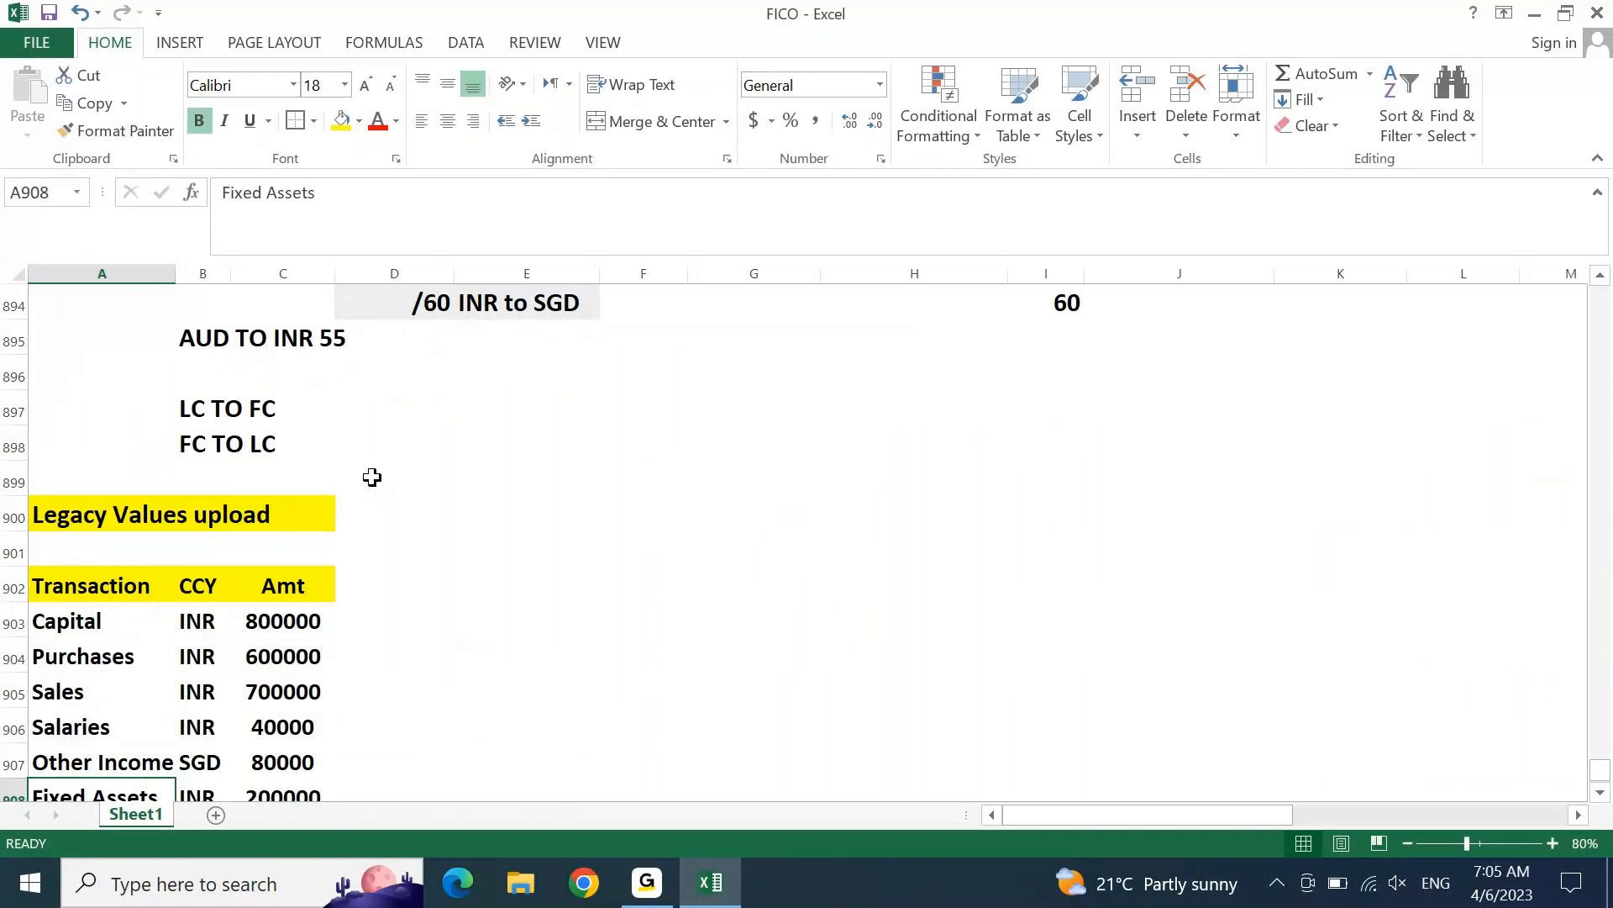
pyautogui.press('Up')
pyautogui.press('Up')
pyautogui.press('Up')
# Step: Enter the label "company code" in B913, below the copied Legacy Values table
pyautogui.press('Down')
pyautogui.press('Down')
pyautogui.press('Down')
pyautogui.press('Down')
pyautogui.press('Down')
pyautogui.press('Down')
pyautogui.press('Down')
pyautogui.press('Down')
pyautogui.press('Down')
pyautogui.press('Down')
pyautogui.press('Down')
pyautogui.press('Down')
pyautogui.press('Down')
pyautogui.press('Down')
pyautogui.press('Down')
pyautogui.press('Down')
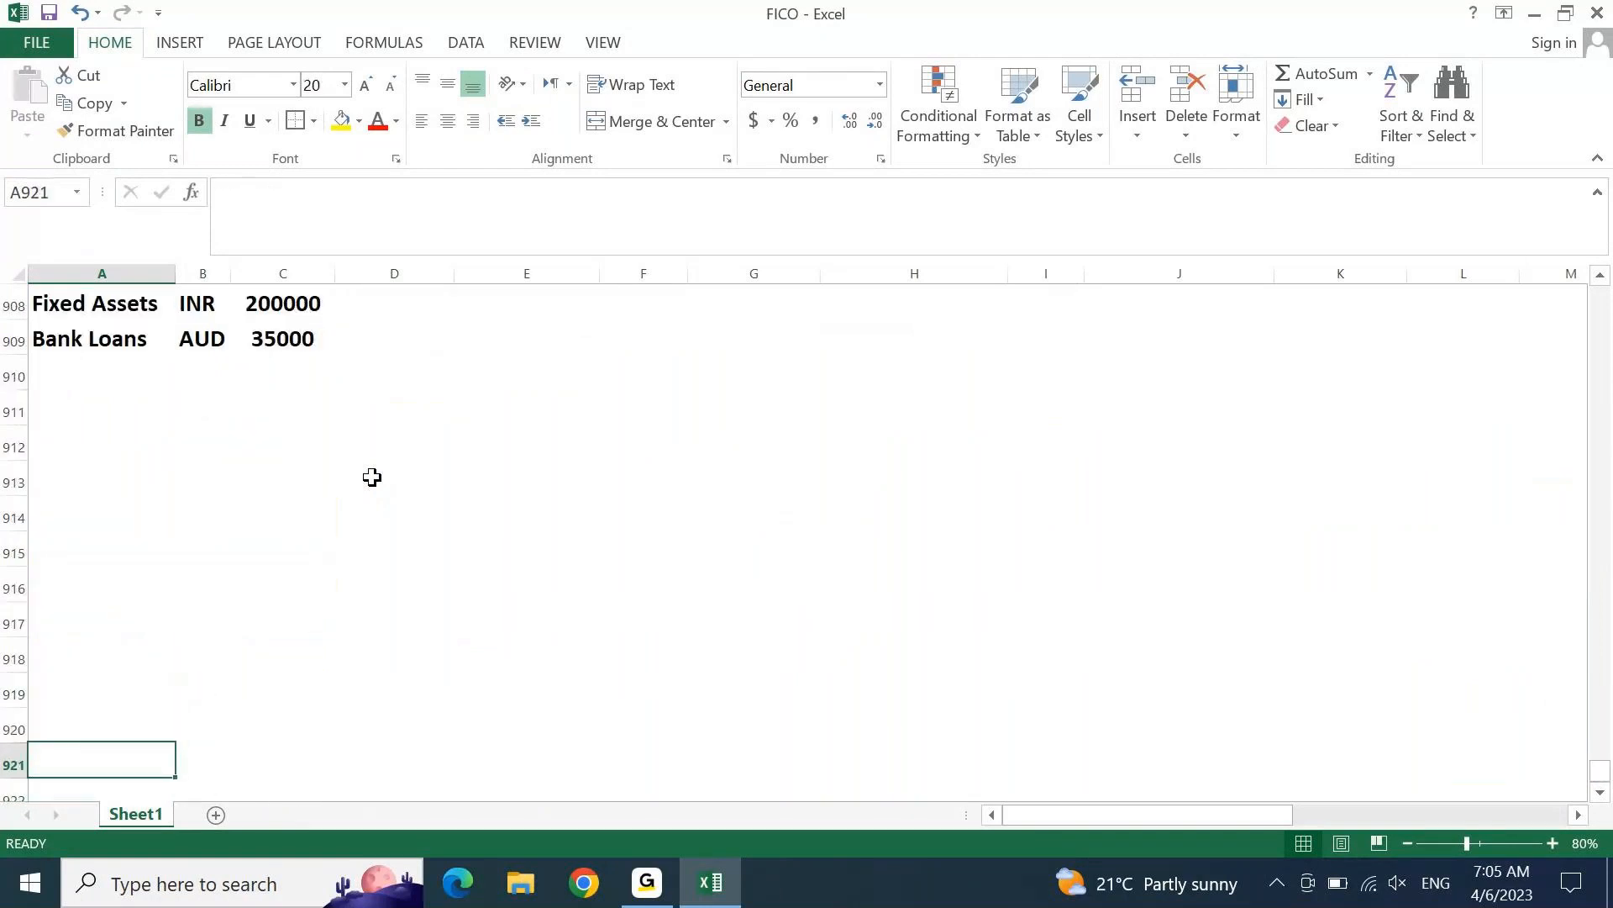
pyautogui.press('Down')
pyautogui.press('Down')
pyautogui.press('Down')
pyautogui.press('Down')
pyautogui.press('Down')
pyautogui.press('Down')
pyautogui.press('Down')
pyautogui.press('Down')
pyautogui.press('Down')
pyautogui.press('Down')
pyautogui.press('Down')
pyautogui.press('Down')
pyautogui.press('Down')
pyautogui.press('Down')
pyautogui.press('Up')
pyautogui.press('Up')
pyautogui.press('Up')
pyautogui.press('Up')
pyautogui.press('Up')
pyautogui.press('Up')
pyautogui.press('Up')
pyautogui.press('Up')
pyautogui.press('Up')
pyautogui.press('Up')
pyautogui.press('Up')
pyautogui.press('Up')
pyautogui.press('Up')
pyautogui.press('Up')
pyautogui.press('Up')
pyautogui.press('Up')
pyautogui.press('Up')
pyautogui.press('Up')
pyautogui.press('Up')
pyautogui.press('Up')
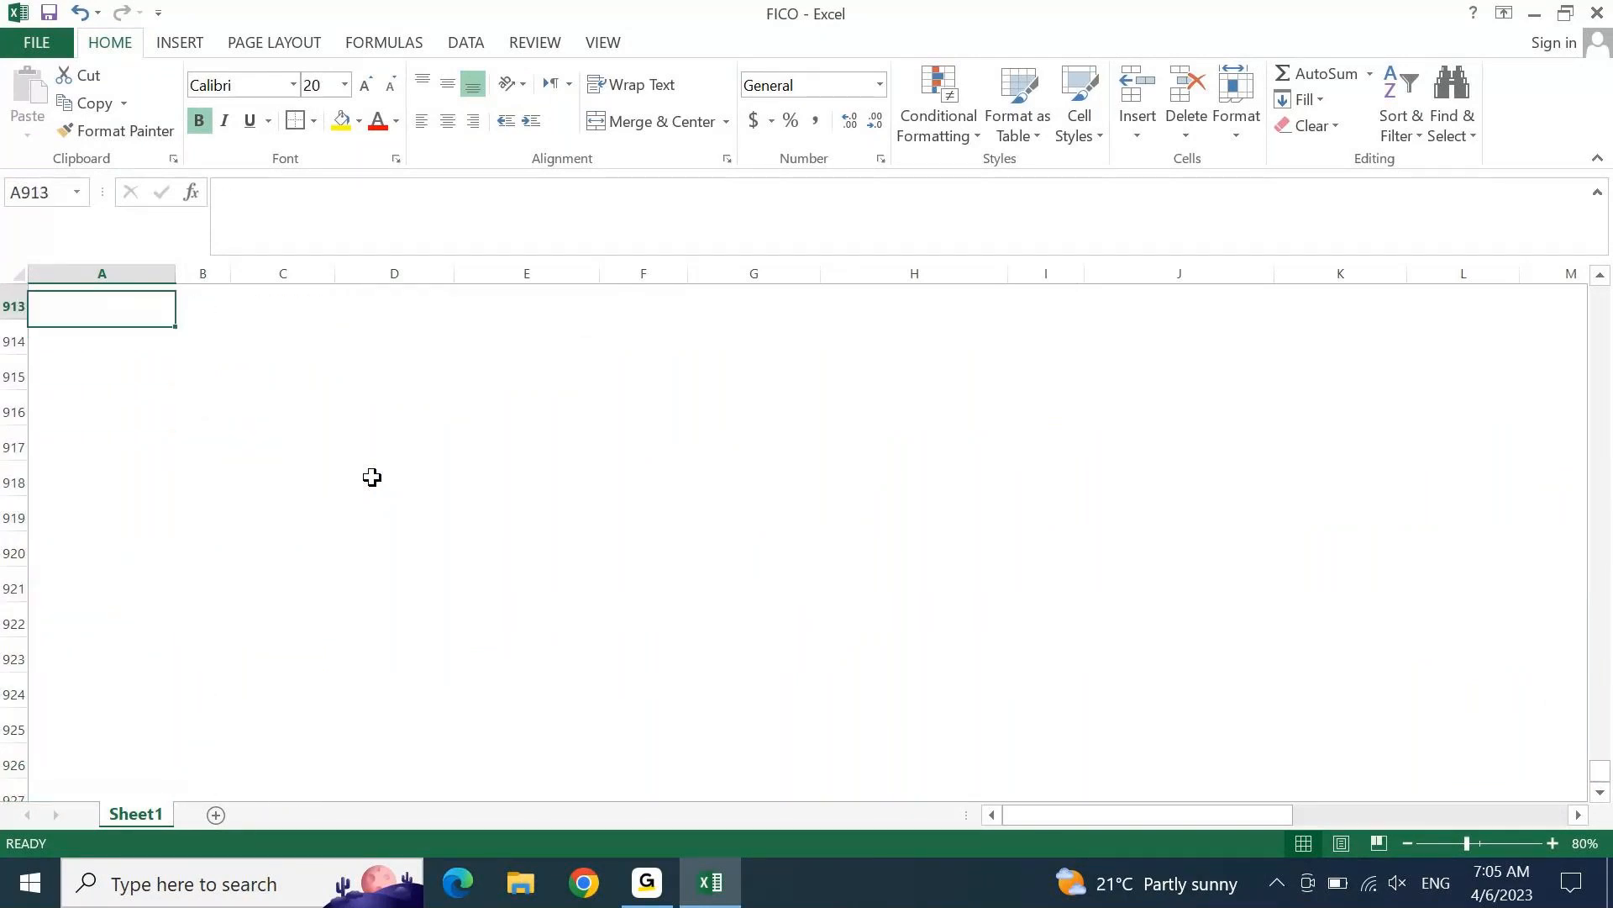
pyautogui.press('Right')
pyautogui.write('company cod')
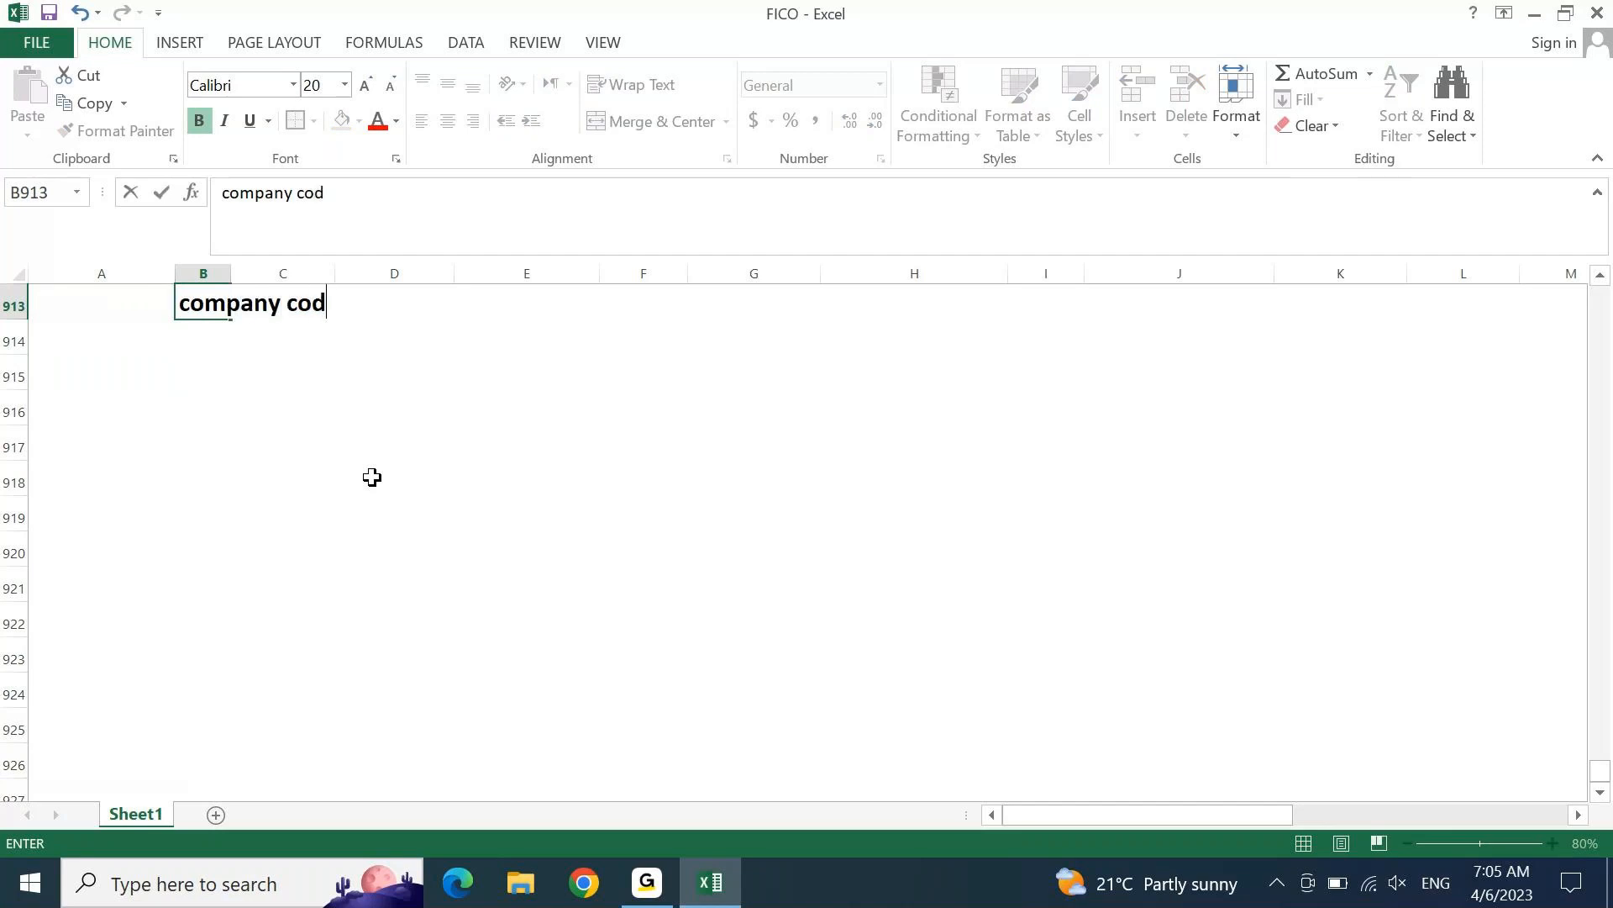
pyautogui.write('e')
pyautogui.press('Return')
pyautogui.press('Up')
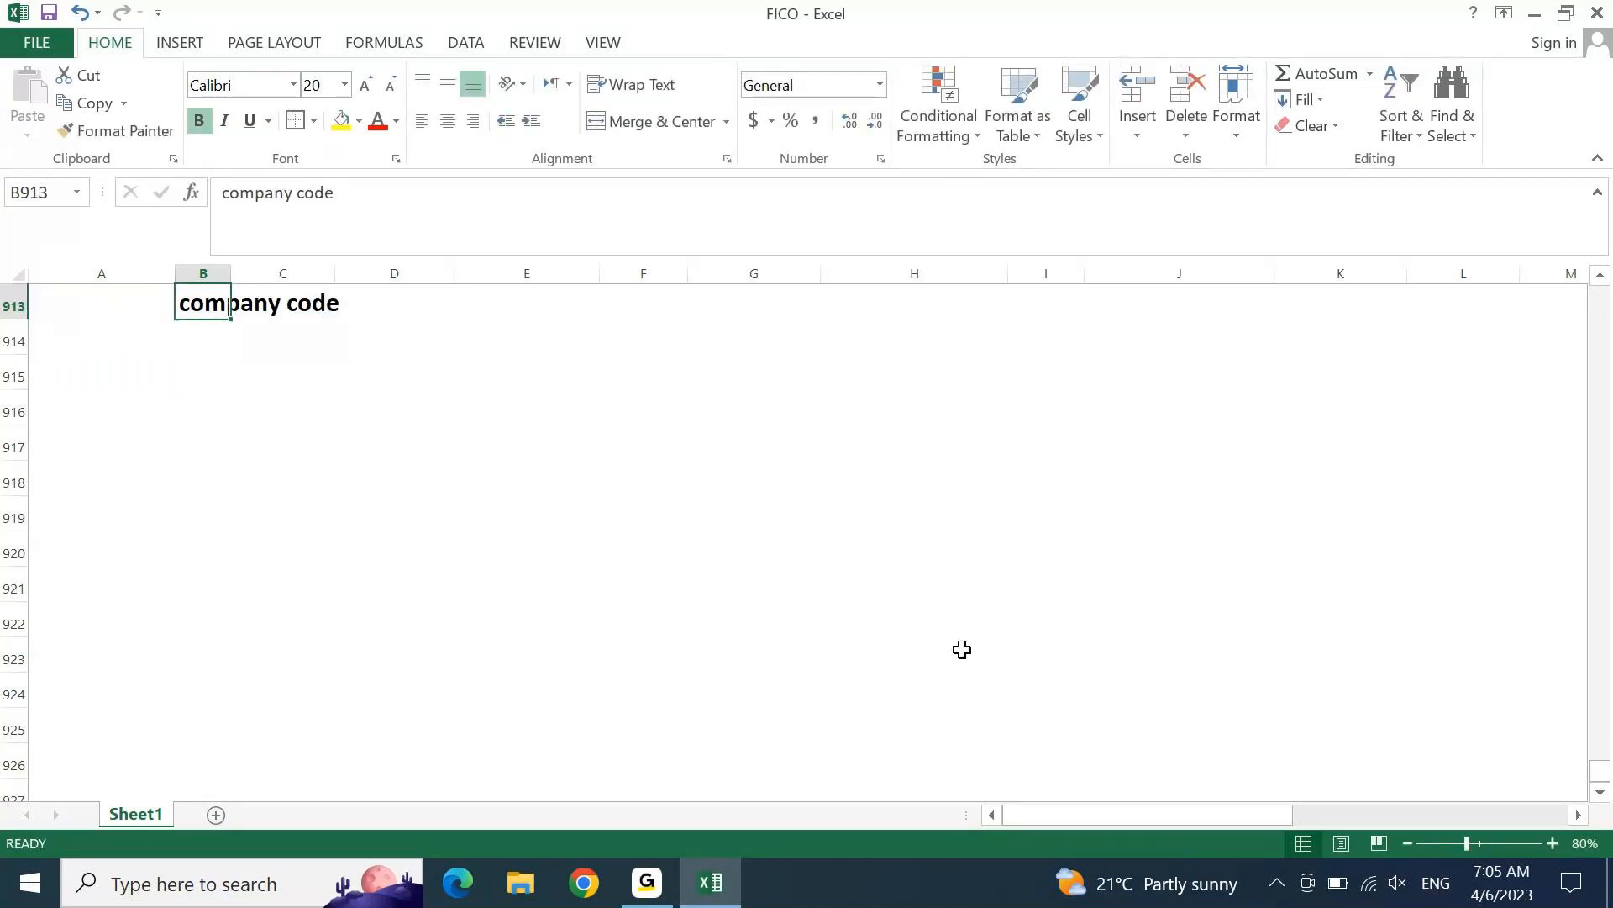
# Step: Enter the company code DEIN in B914 and the company name DELL INDIA LTD in D914
pyautogui.click(1553, 843)
pyautogui.click(1553, 843)
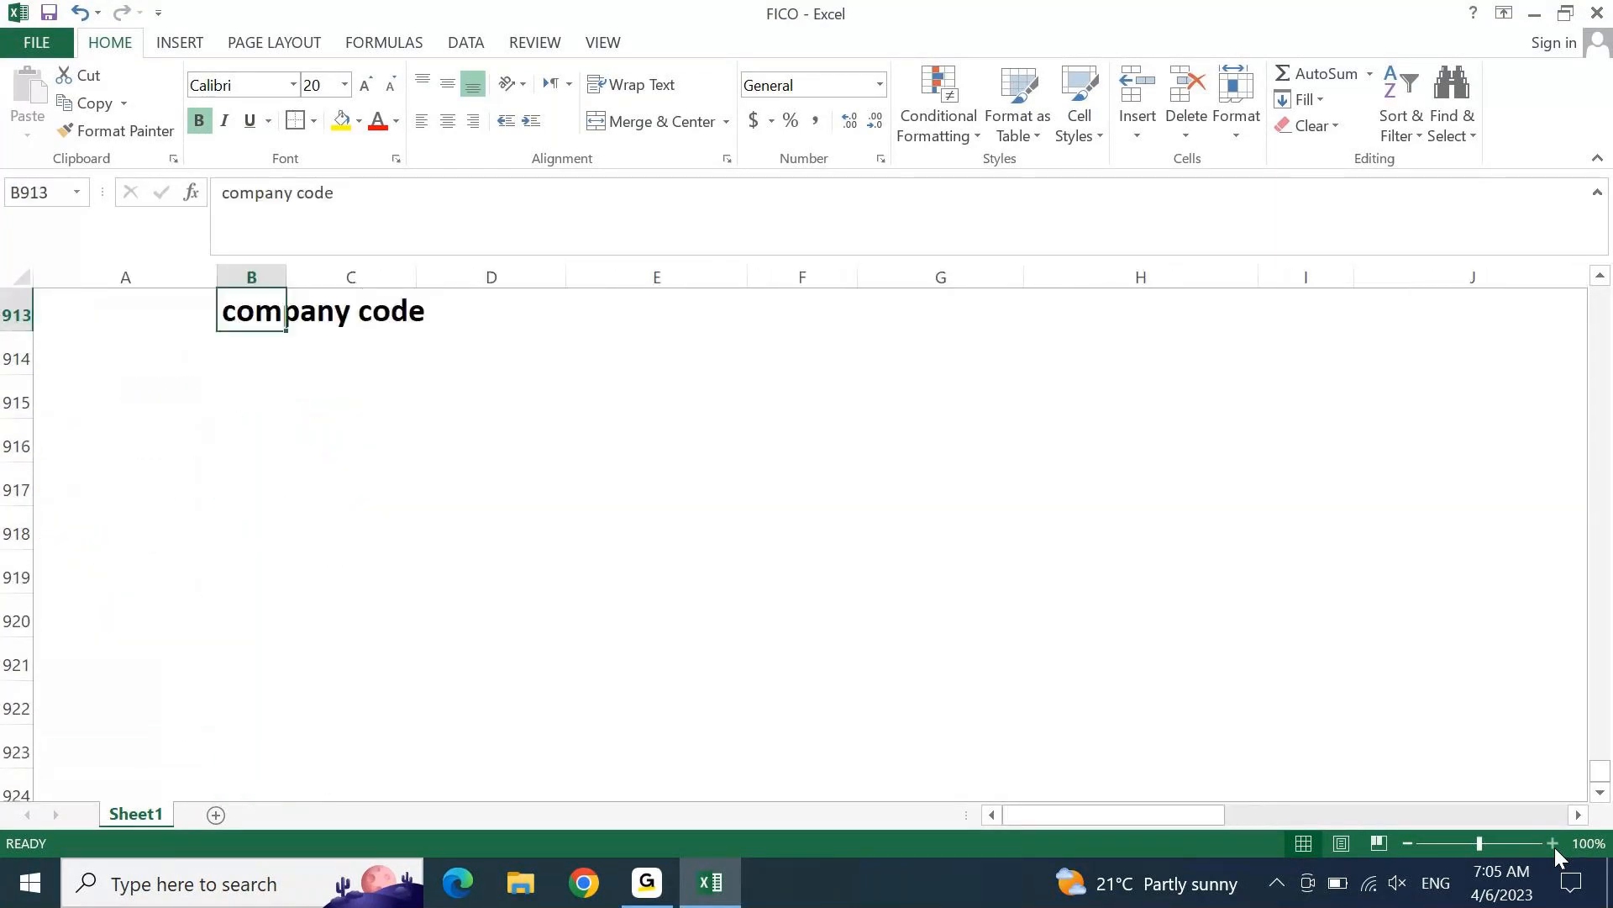
pyautogui.press('Down')
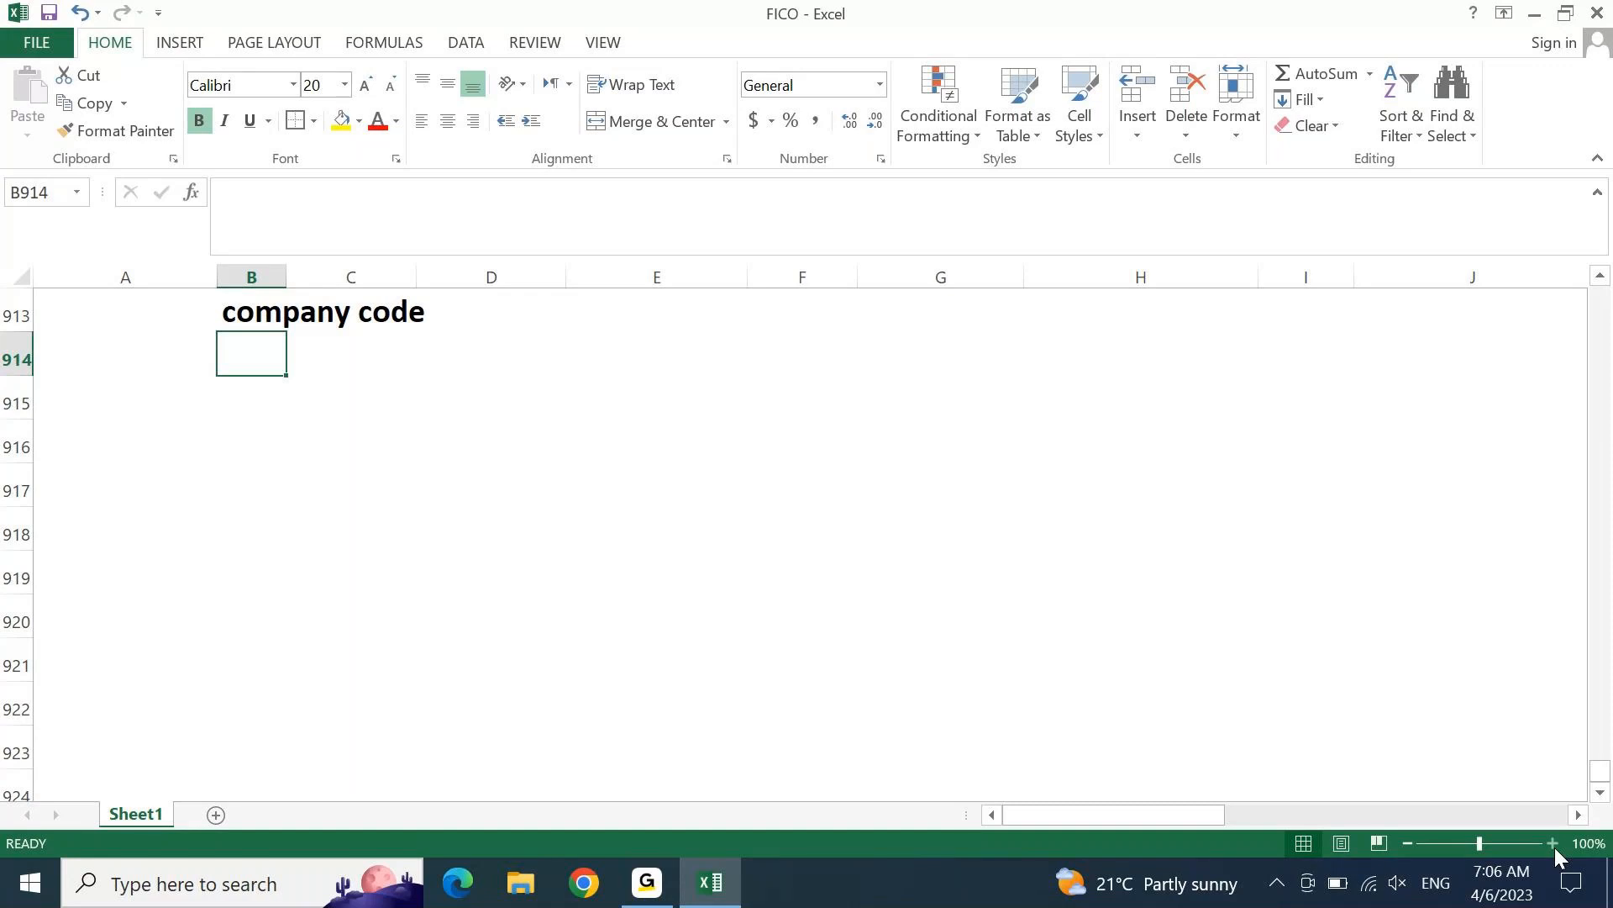
pyautogui.write('DEIN')
pyautogui.press('Tab')
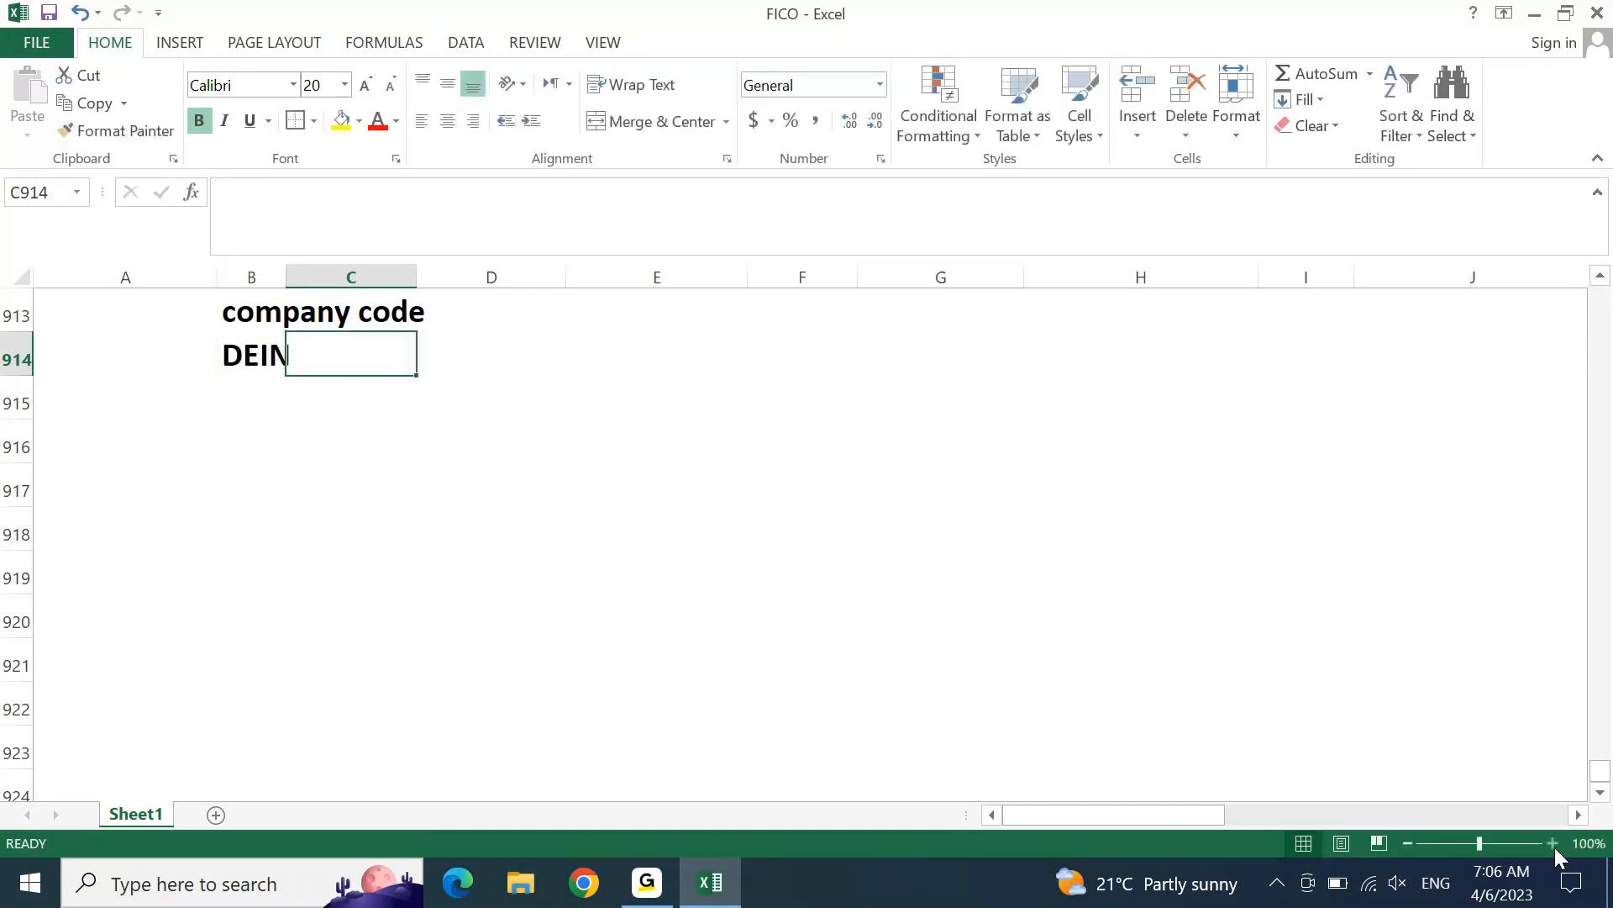
pyautogui.press('Tab')
pyautogui.write('DELL INDIA LI')
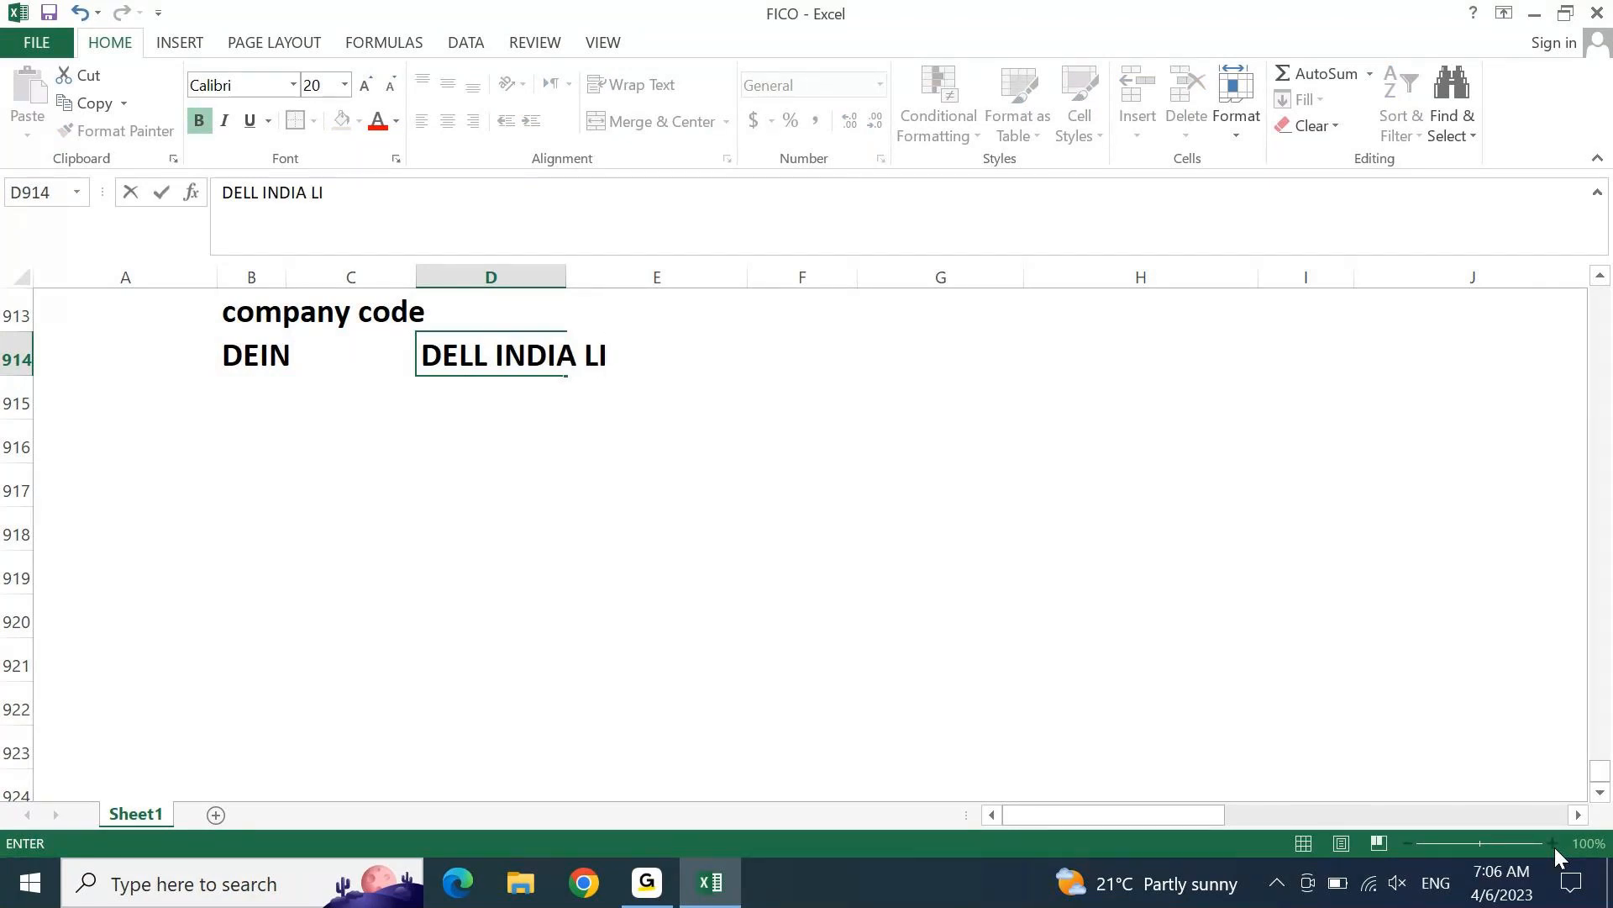
pyautogui.press('BackSpace')
pyautogui.write('TD')
pyautogui.hotkey('ctrl', 'Return')
pyautogui.press('Return')
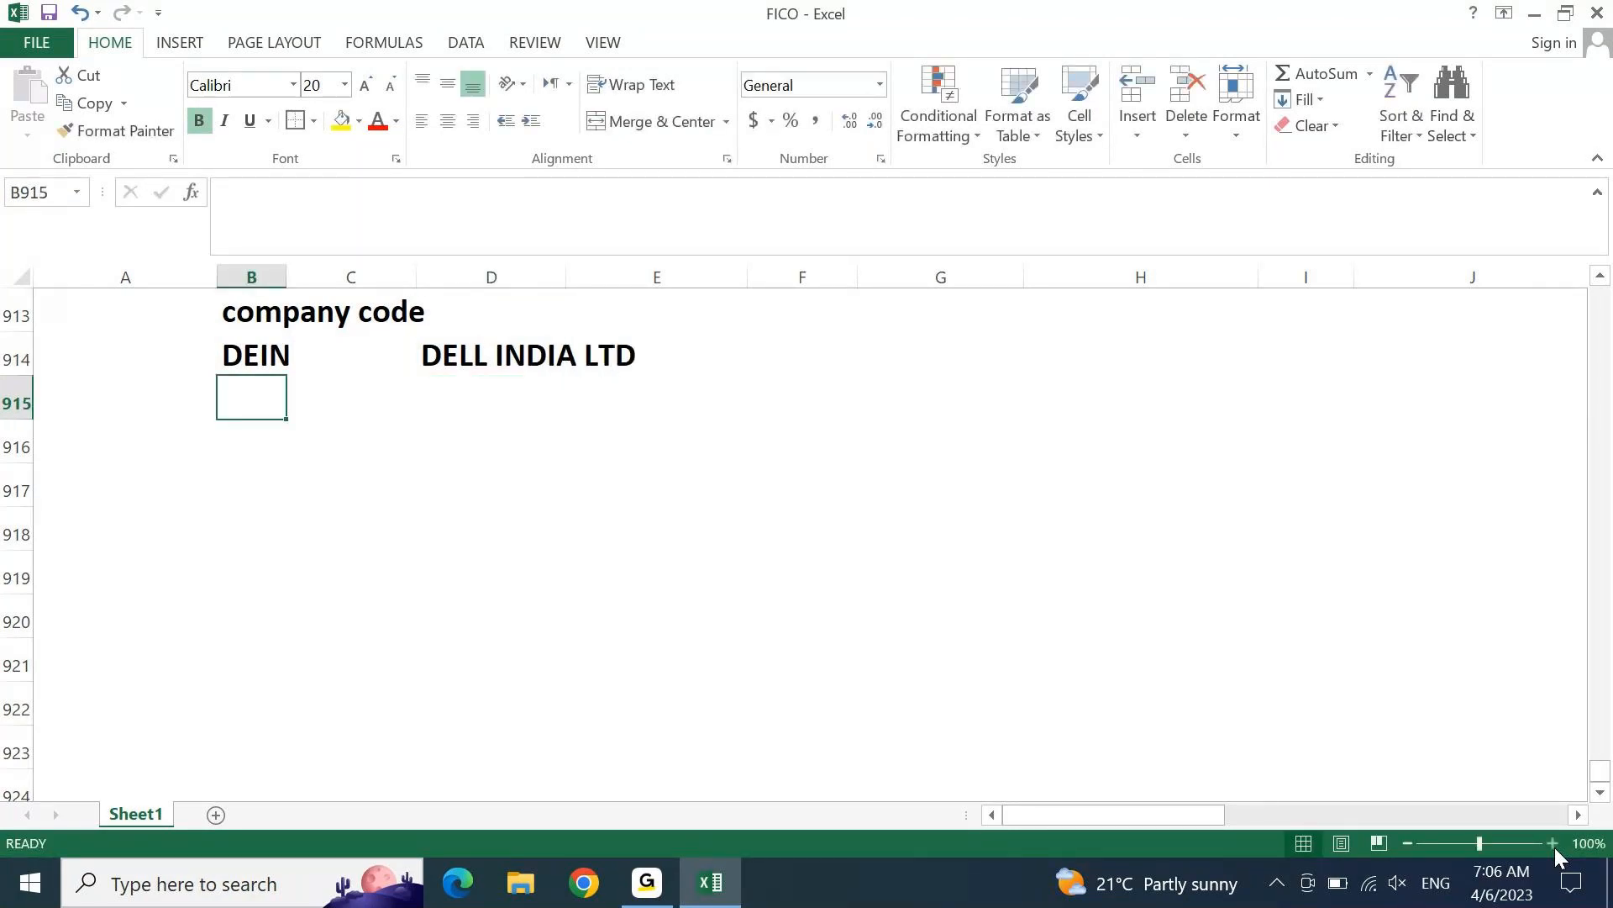
# Step: Enter the label "company code CURRENCY" in B915 and the currency INR in B916
pyautogui.write('CO')
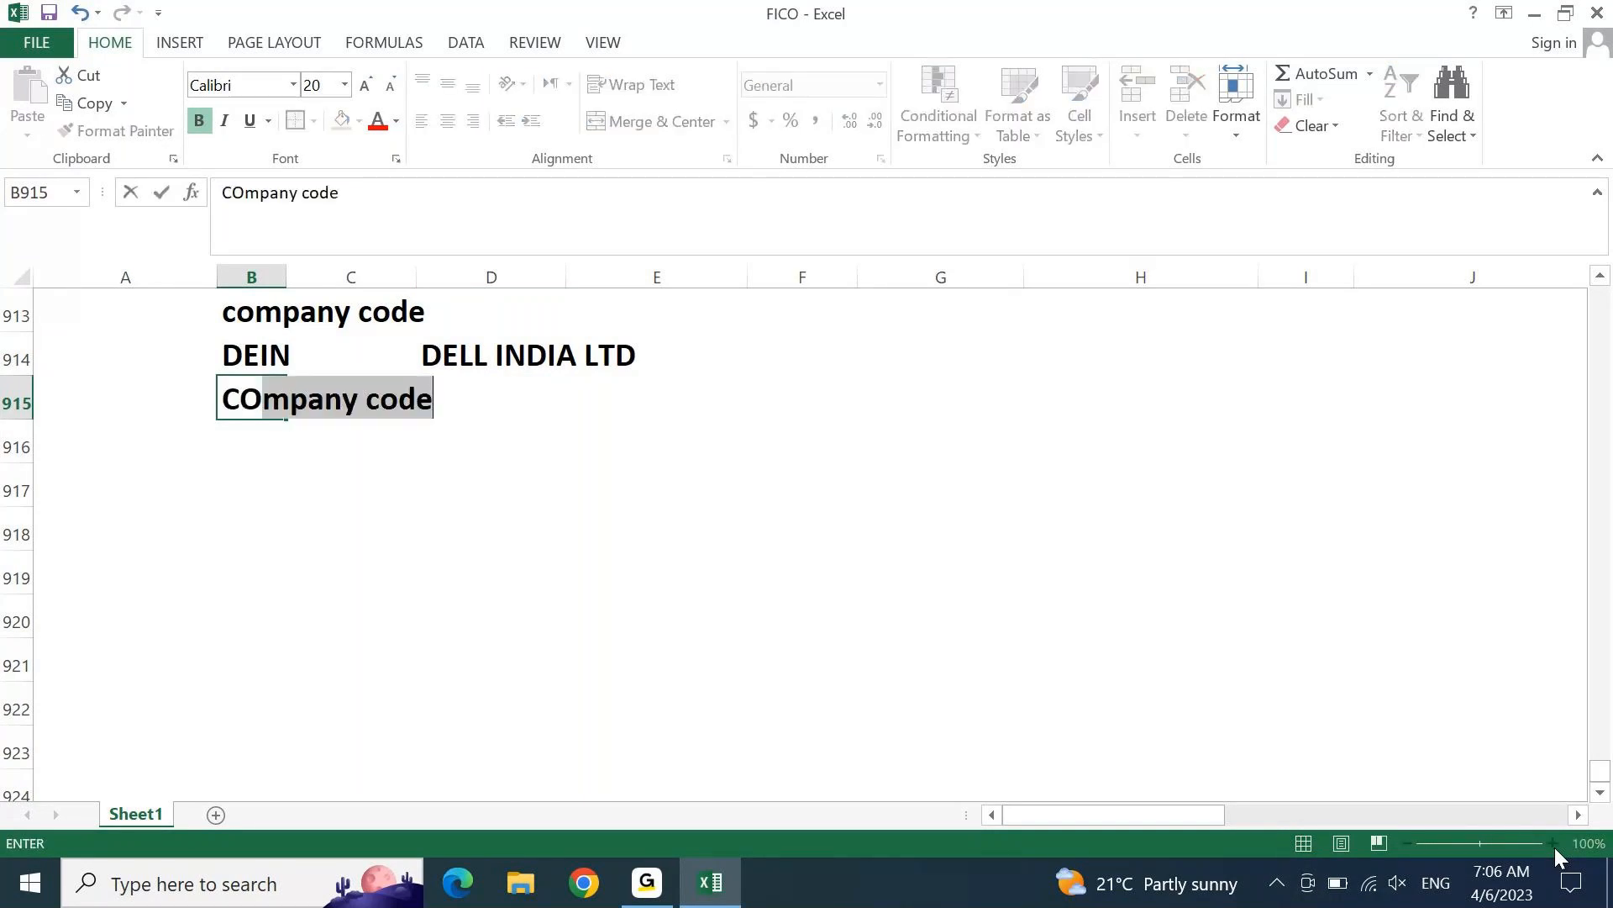
pyautogui.press('Tab')
pyautogui.hotkey('shift', 'Tab')
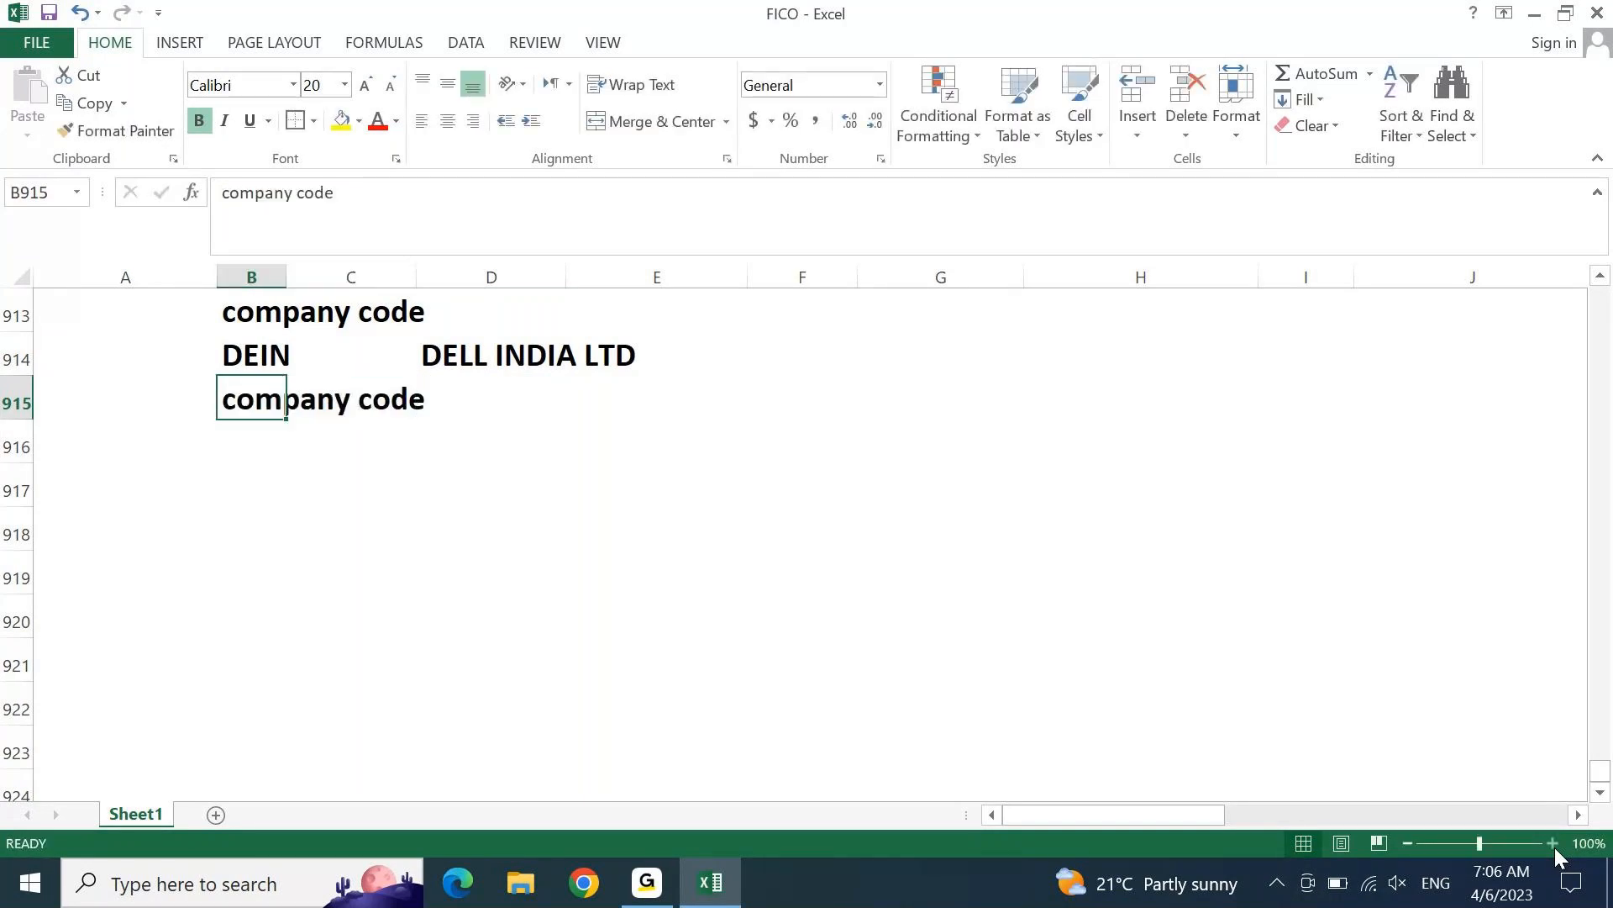
pyautogui.press('F2')
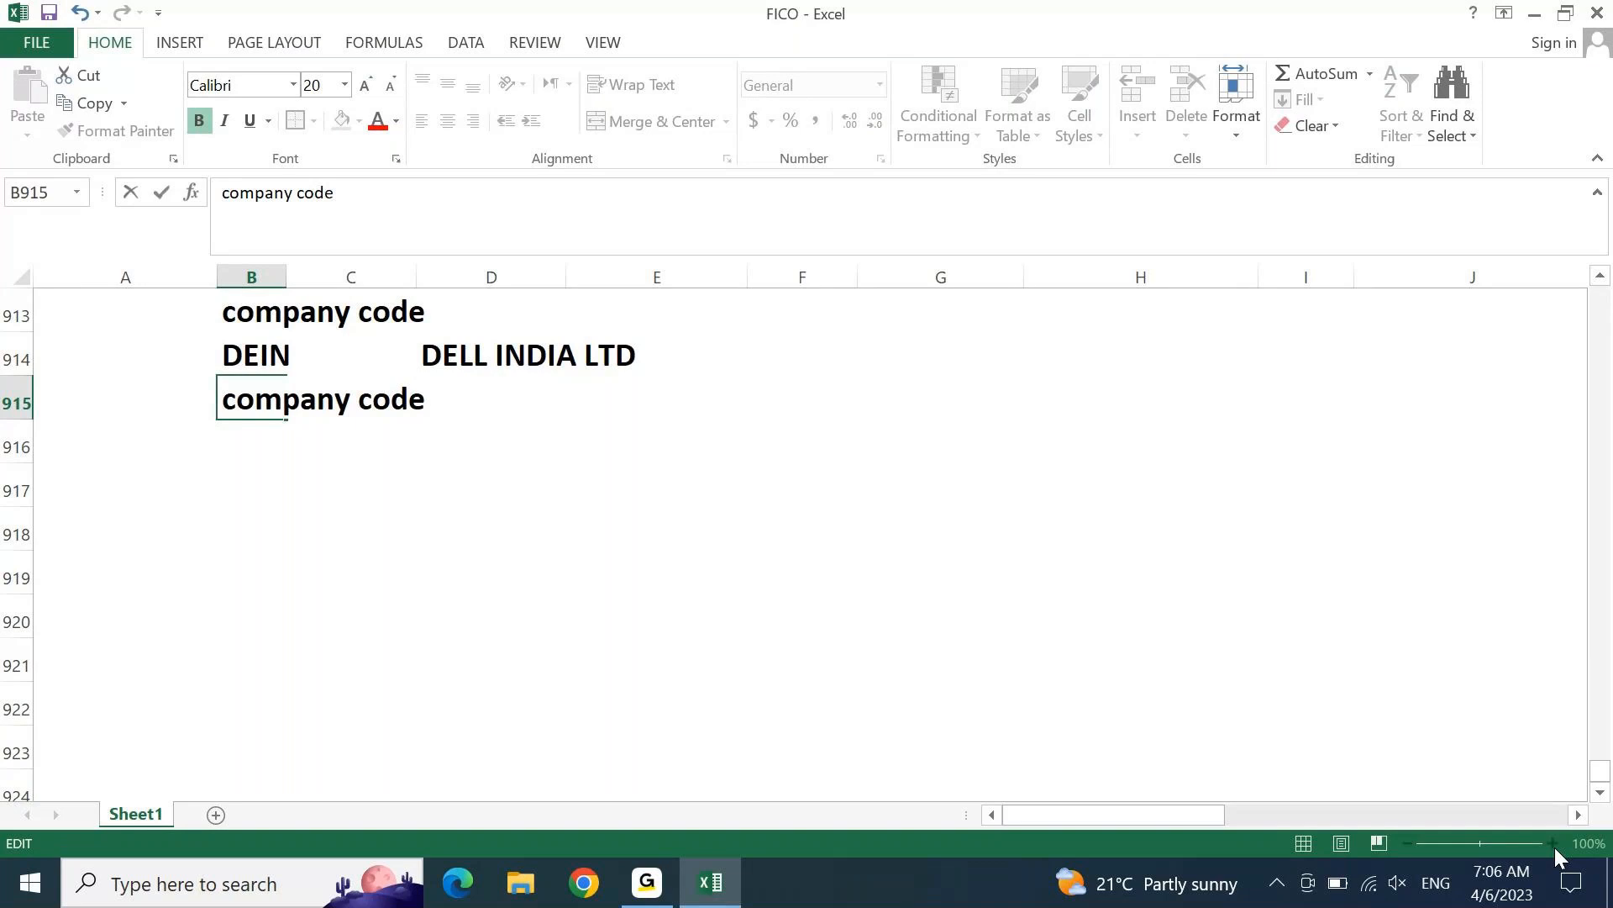
pyautogui.write('CURRENCY')
pyautogui.press('Tab')
pyautogui.hotkey('shift', 'Tab')
pyautogui.press('Return')
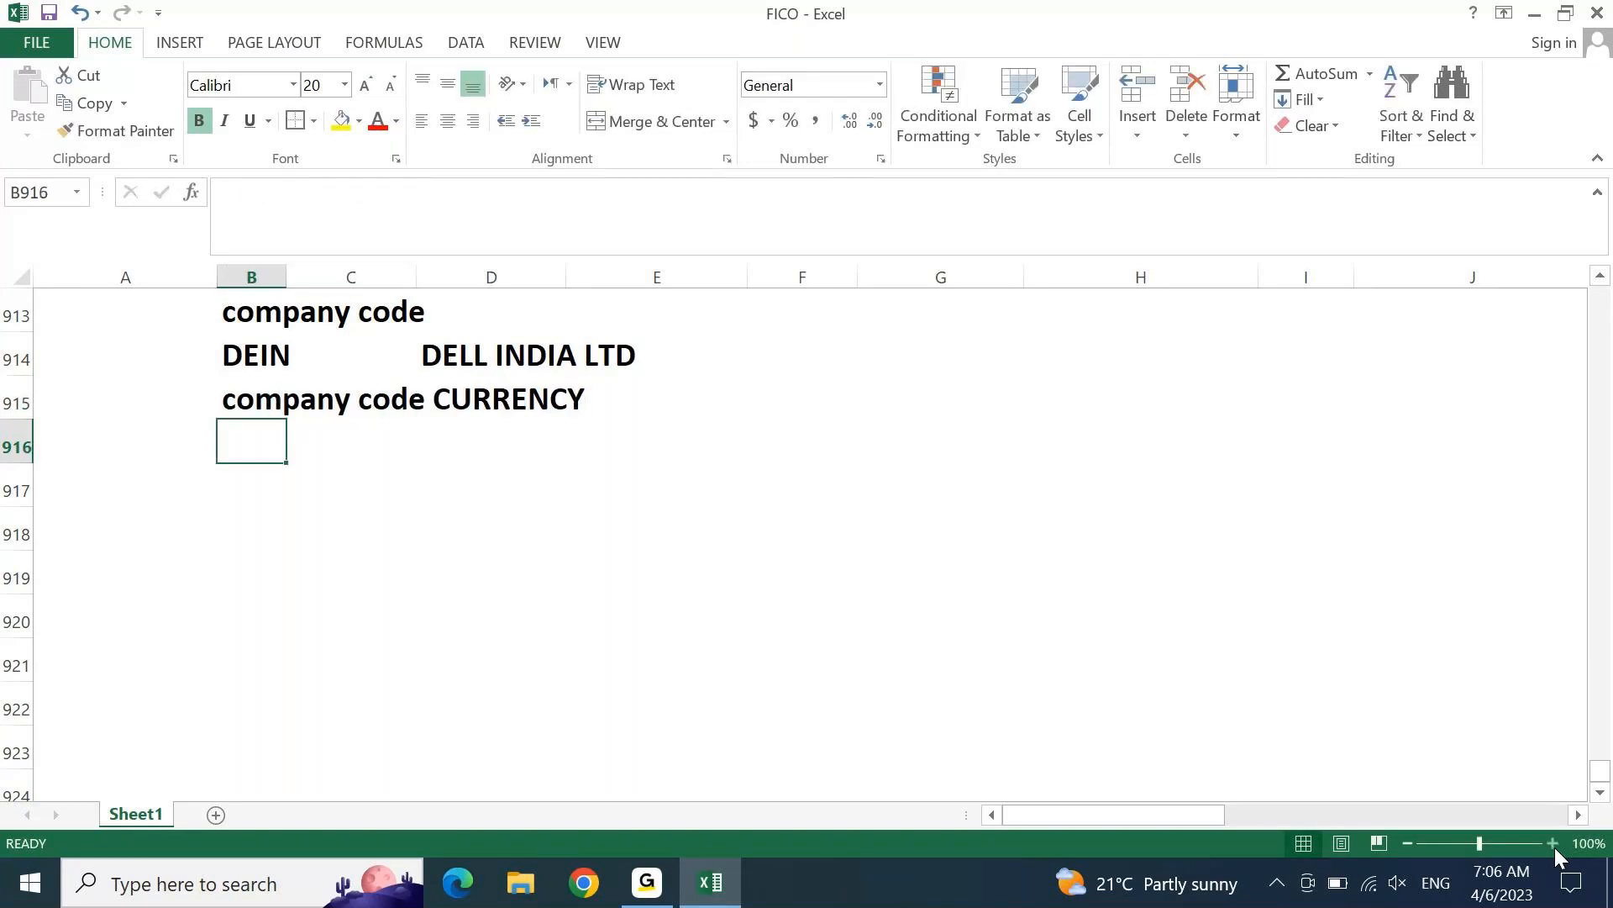
pyautogui.write('INR')
pyautogui.press('Return')
# Step: Fill the company code and currency block B913:E916 with yellow
pyautogui.press('Up')
pyautogui.press('Up')
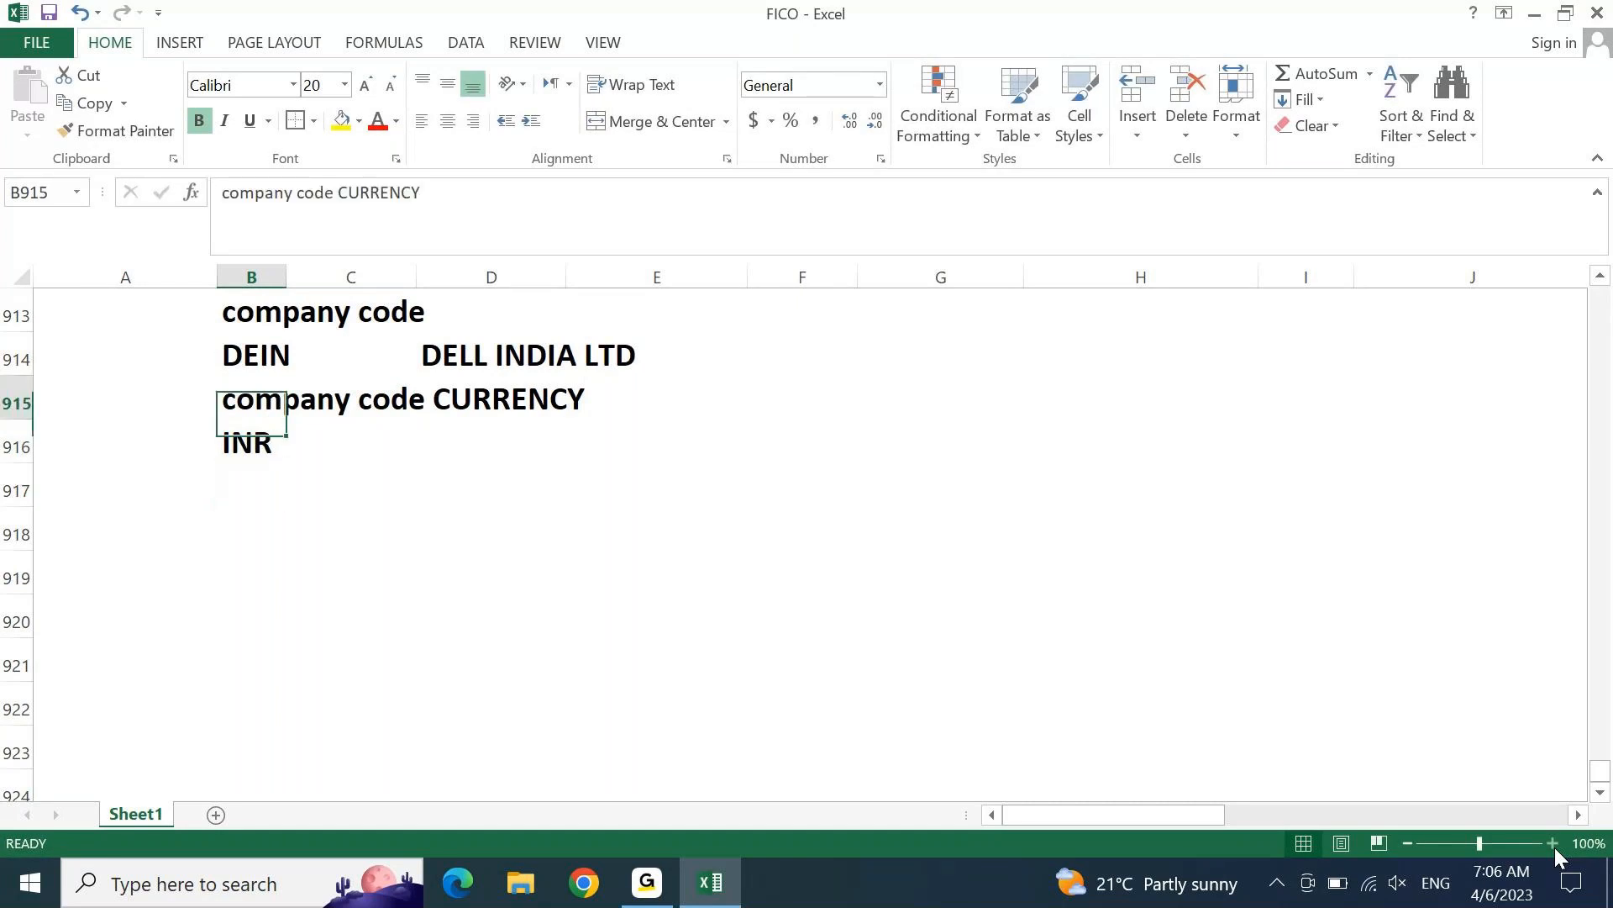
pyautogui.press('Up')
pyautogui.press('Up')
pyautogui.hotkey('shift', 'Right')
pyautogui.hotkey('shift', 'Right')
pyautogui.hotkey('shift', 'Right')
pyautogui.hotkey('shift', 'Down')
pyautogui.hotkey('shift', 'Down')
pyautogui.hotkey('shift', 'Down')
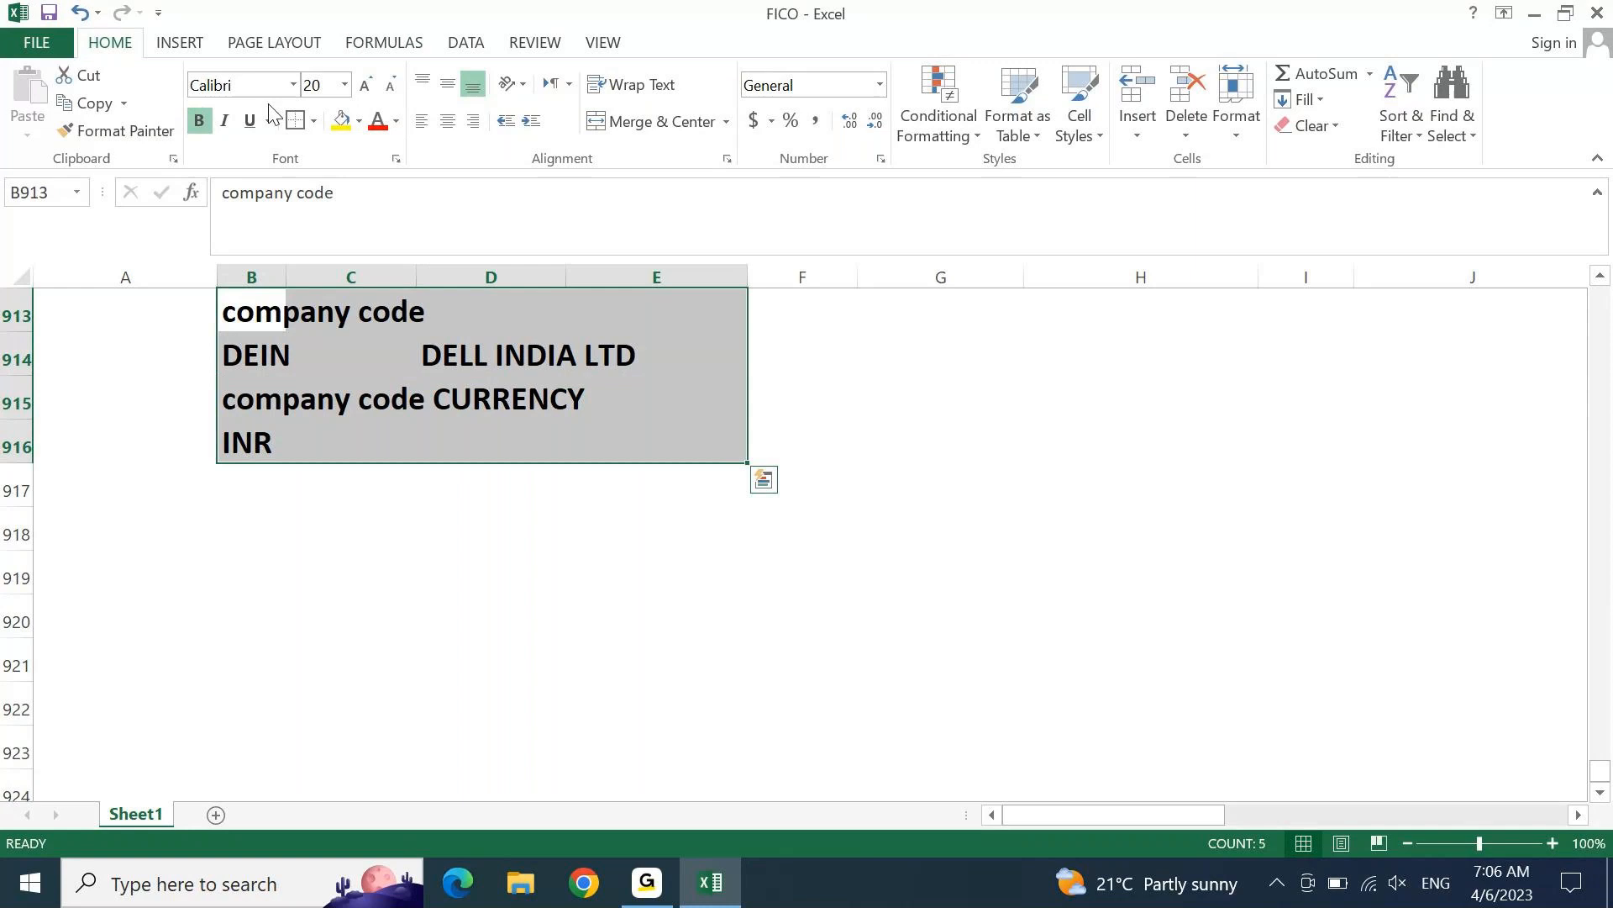
pyautogui.click(340, 120)
pyautogui.click(252, 357)
# Step: Enter the label LC in B918 and its currency INR in B919, below the yellow block
pyautogui.press('Down')
pyautogui.press('Down')
pyautogui.press('Down')
pyautogui.press('Down')
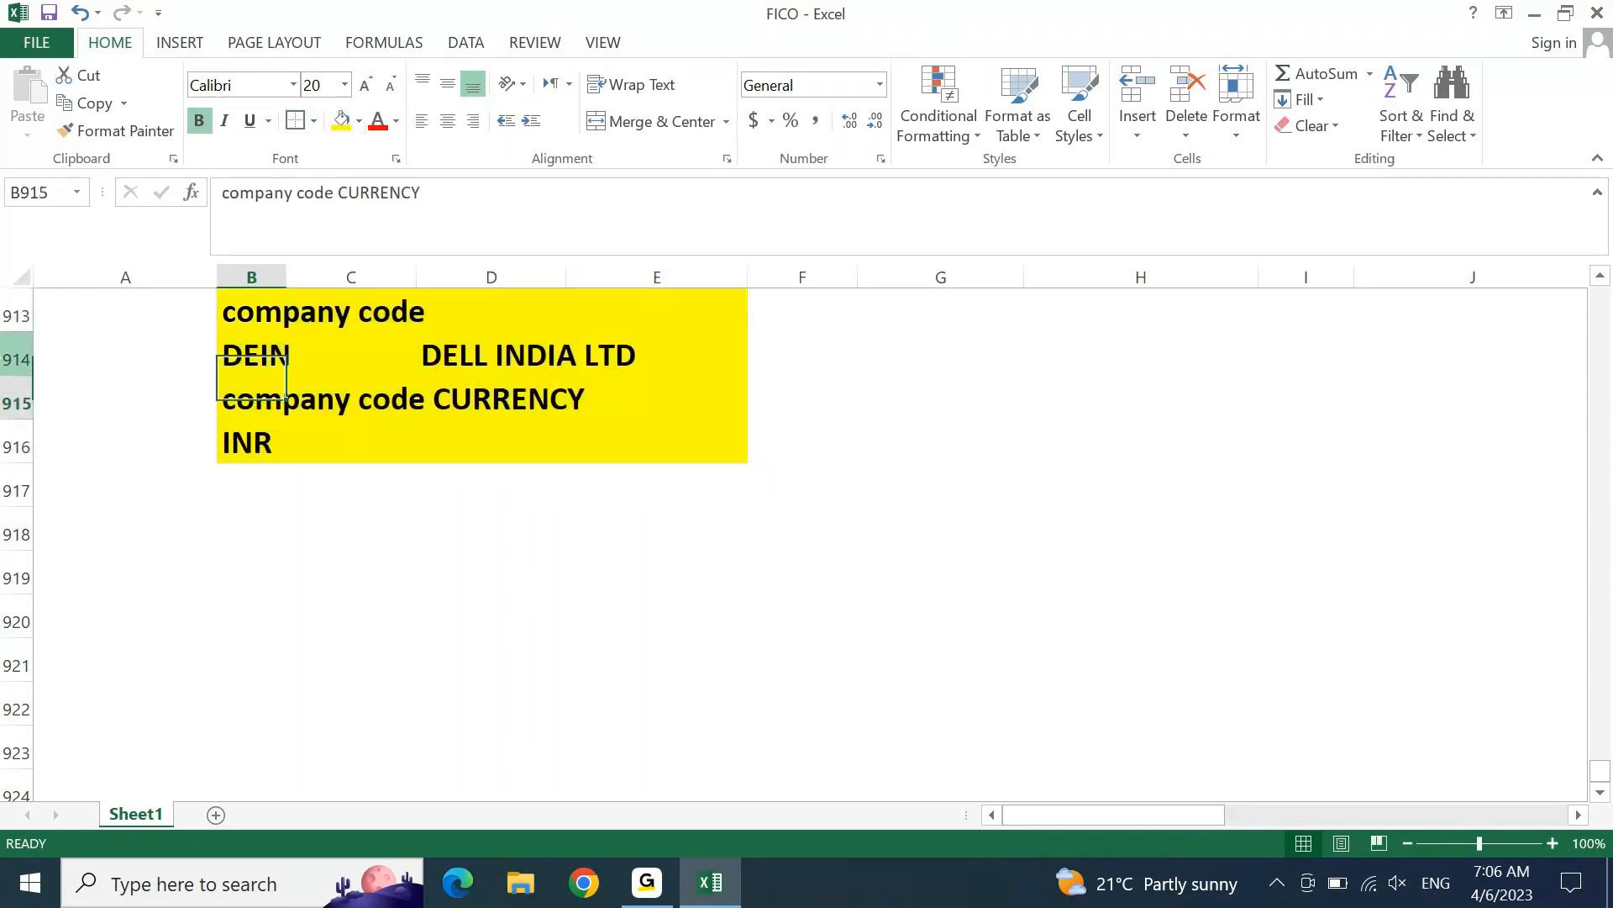
pyautogui.press('Left')
pyautogui.press('Right')
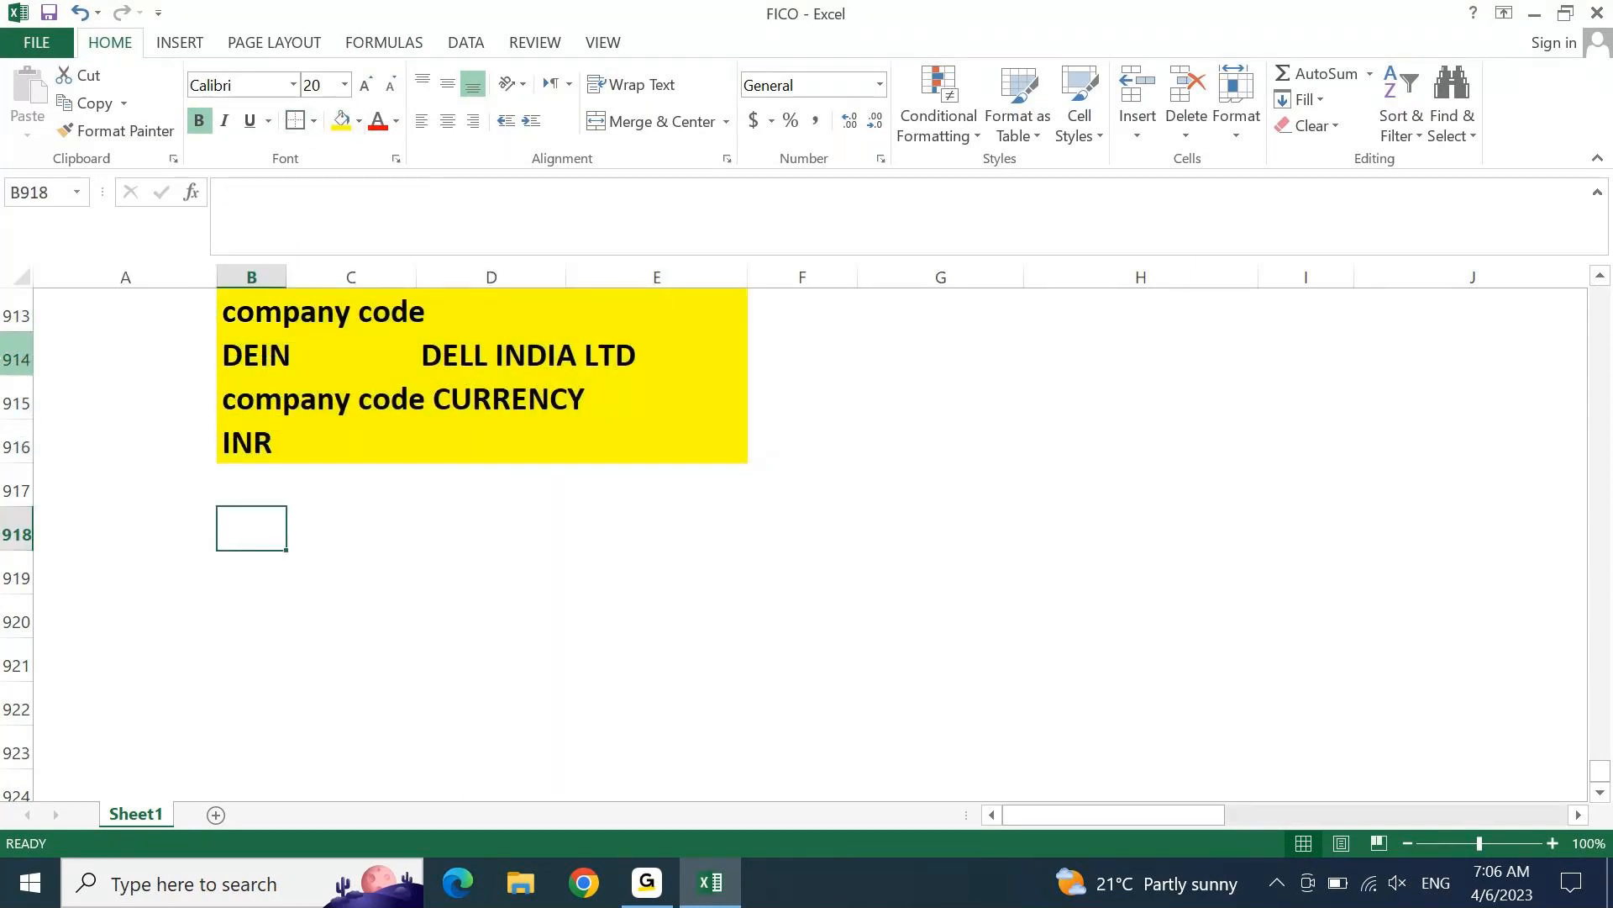
pyautogui.write('LC')
pyautogui.press('Return')
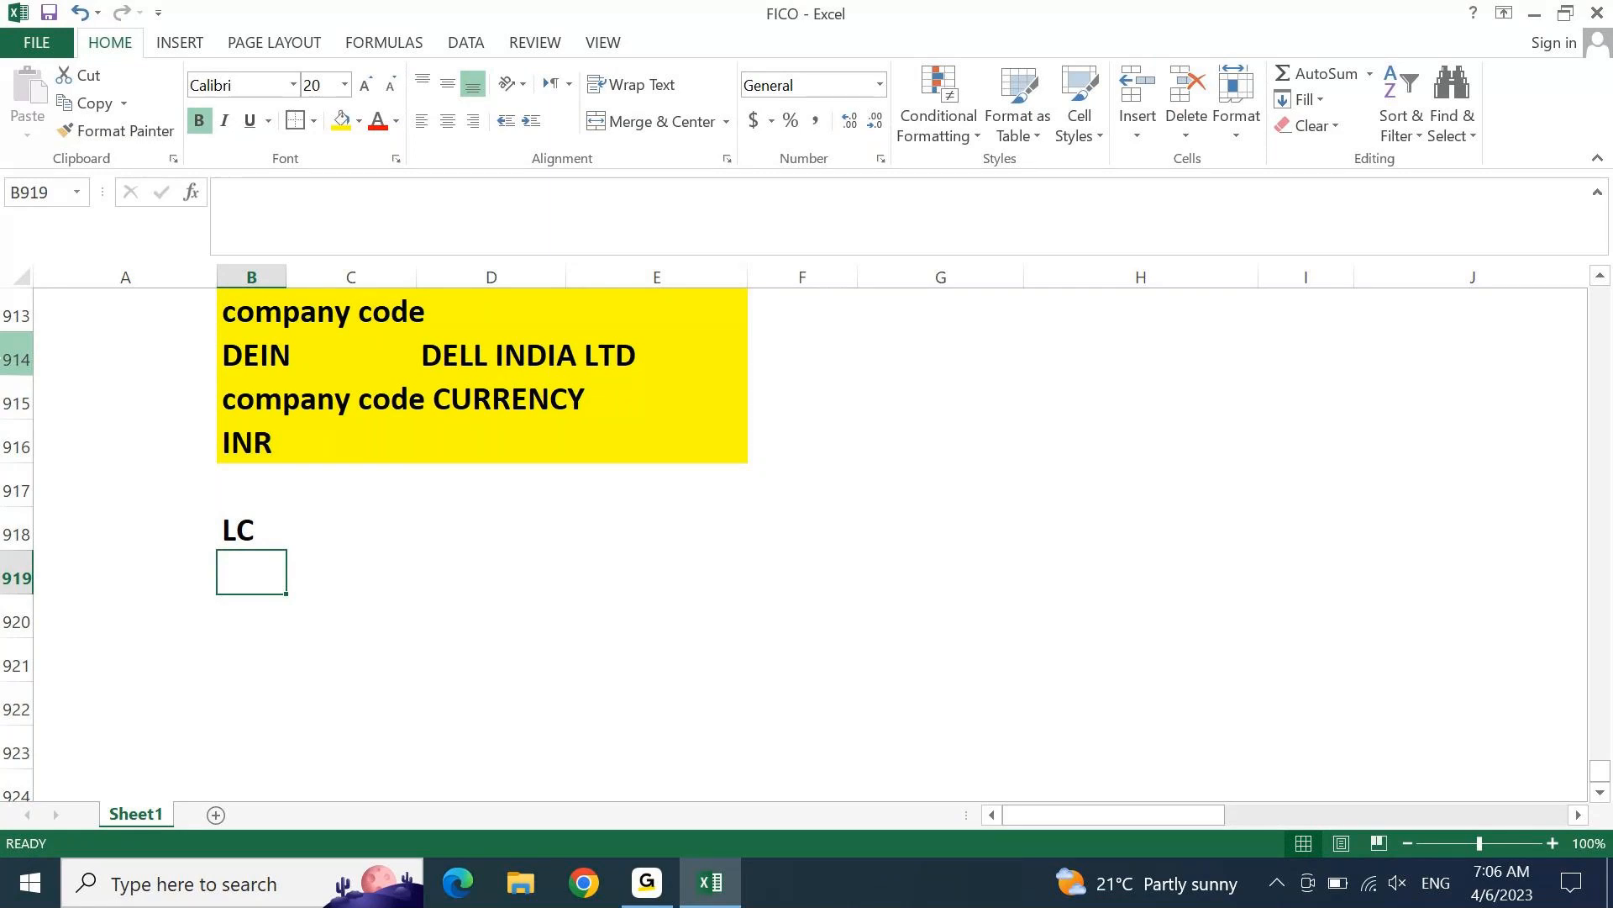
pyautogui.write('INR')
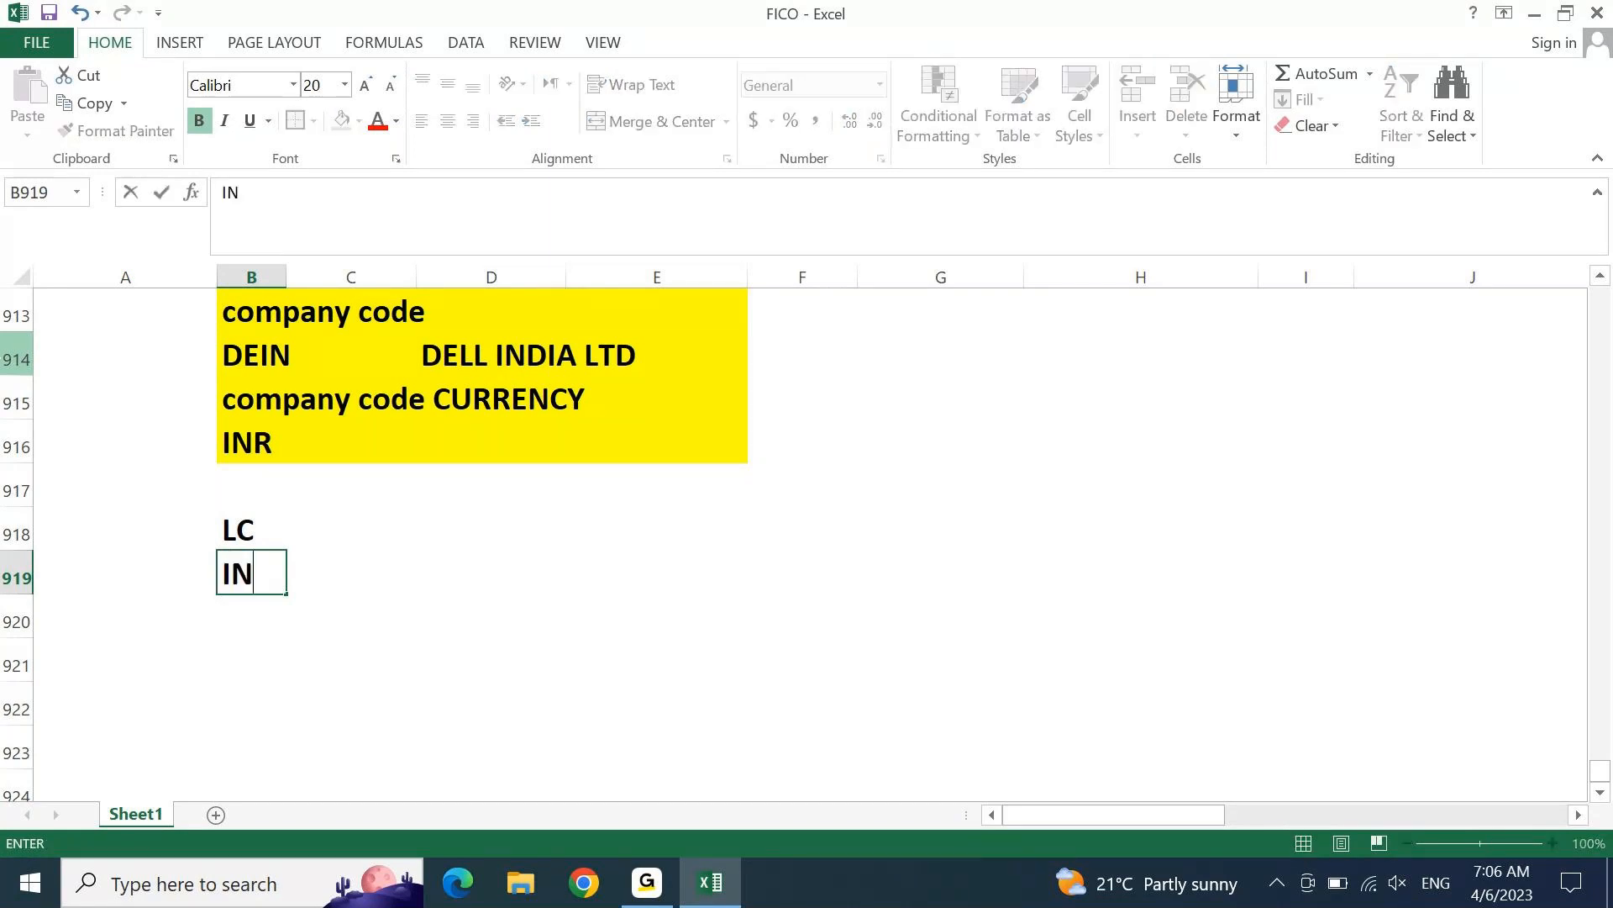
pyautogui.press('Return')
# Step: Fill the LC label cell B918 with yellow
pyautogui.press('Up')
pyautogui.press('Up')
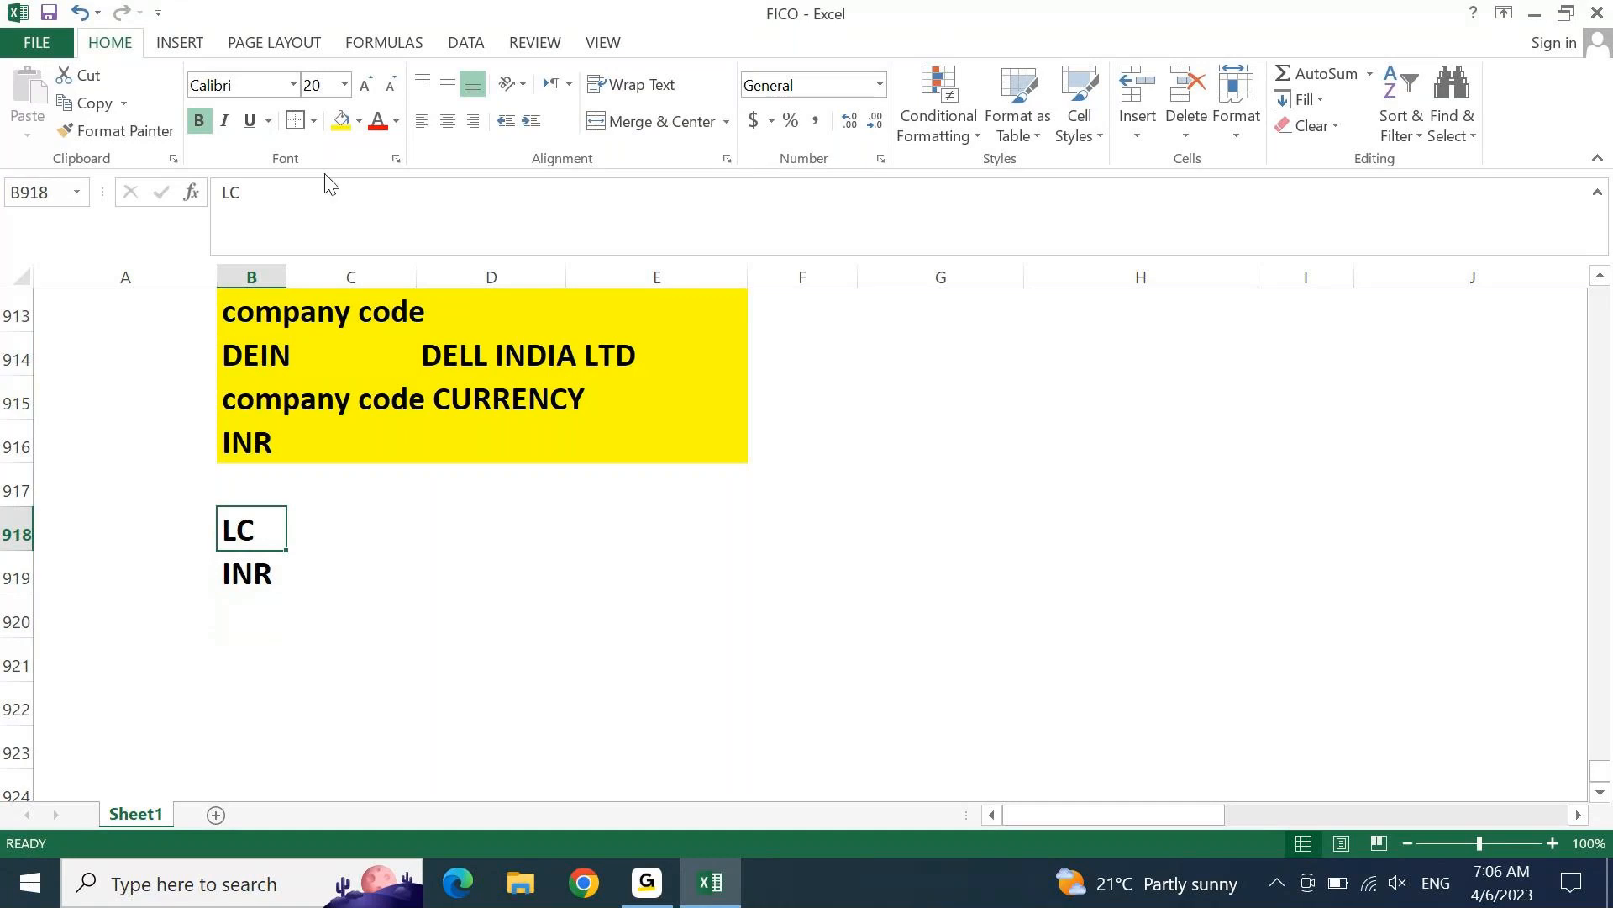
pyautogui.click(341, 121)
pyautogui.moveTo(264, 317); pyautogui.dragTo(613, 328)
pyautogui.click(252, 611)
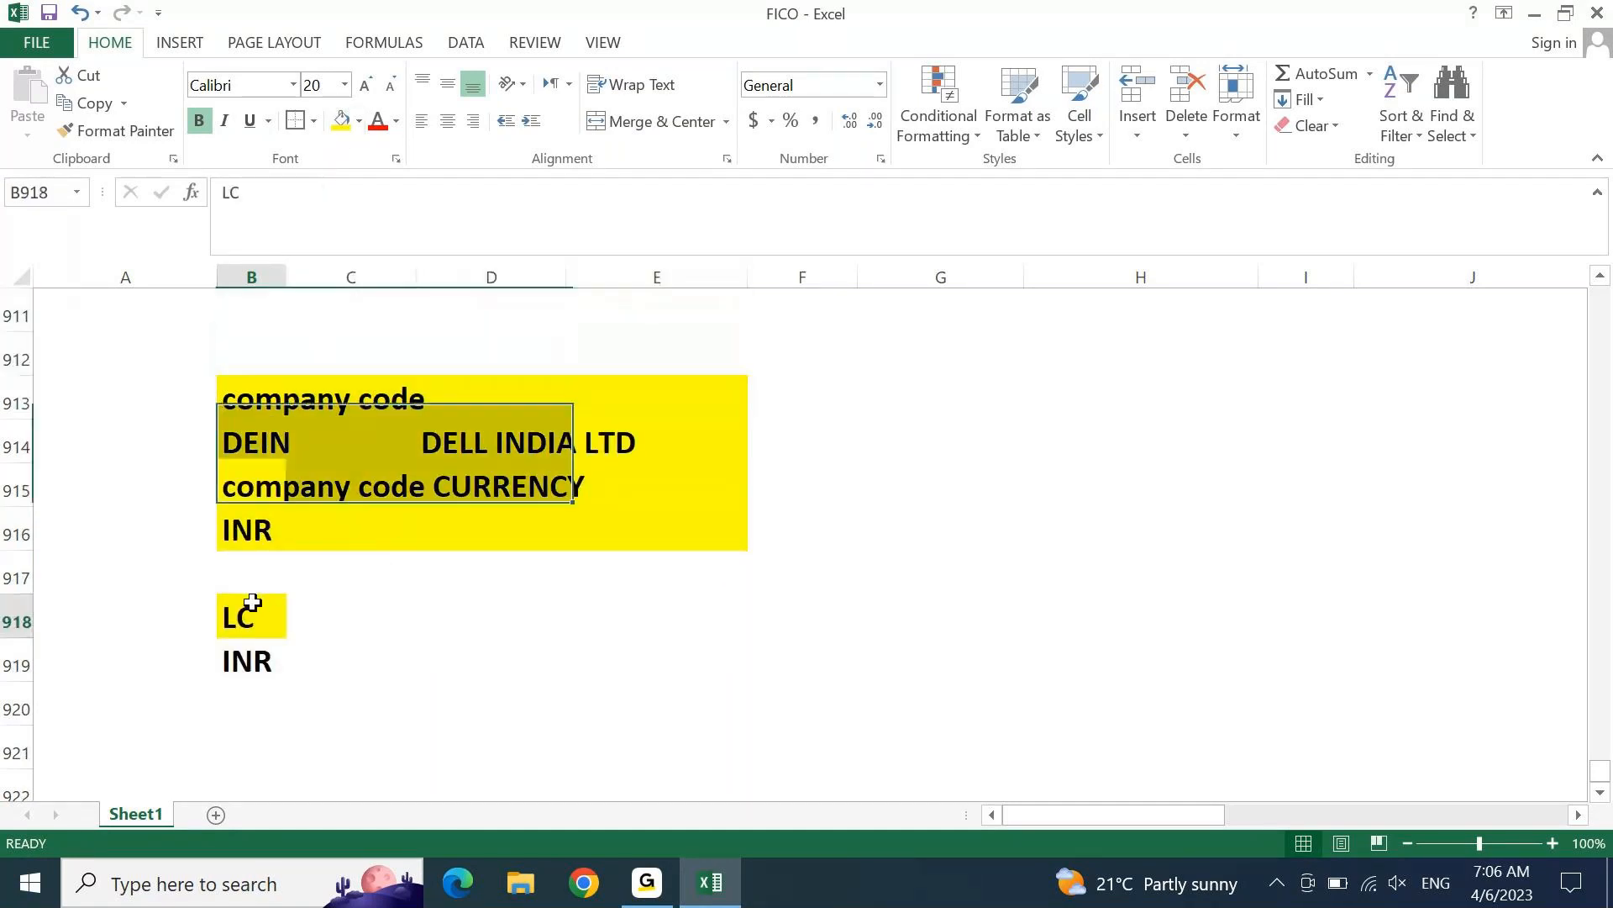
pyautogui.press('Down')
pyautogui.press('Down')
pyautogui.press('Down')
pyautogui.press('Down')
pyautogui.press('Down')
pyautogui.press('Down')
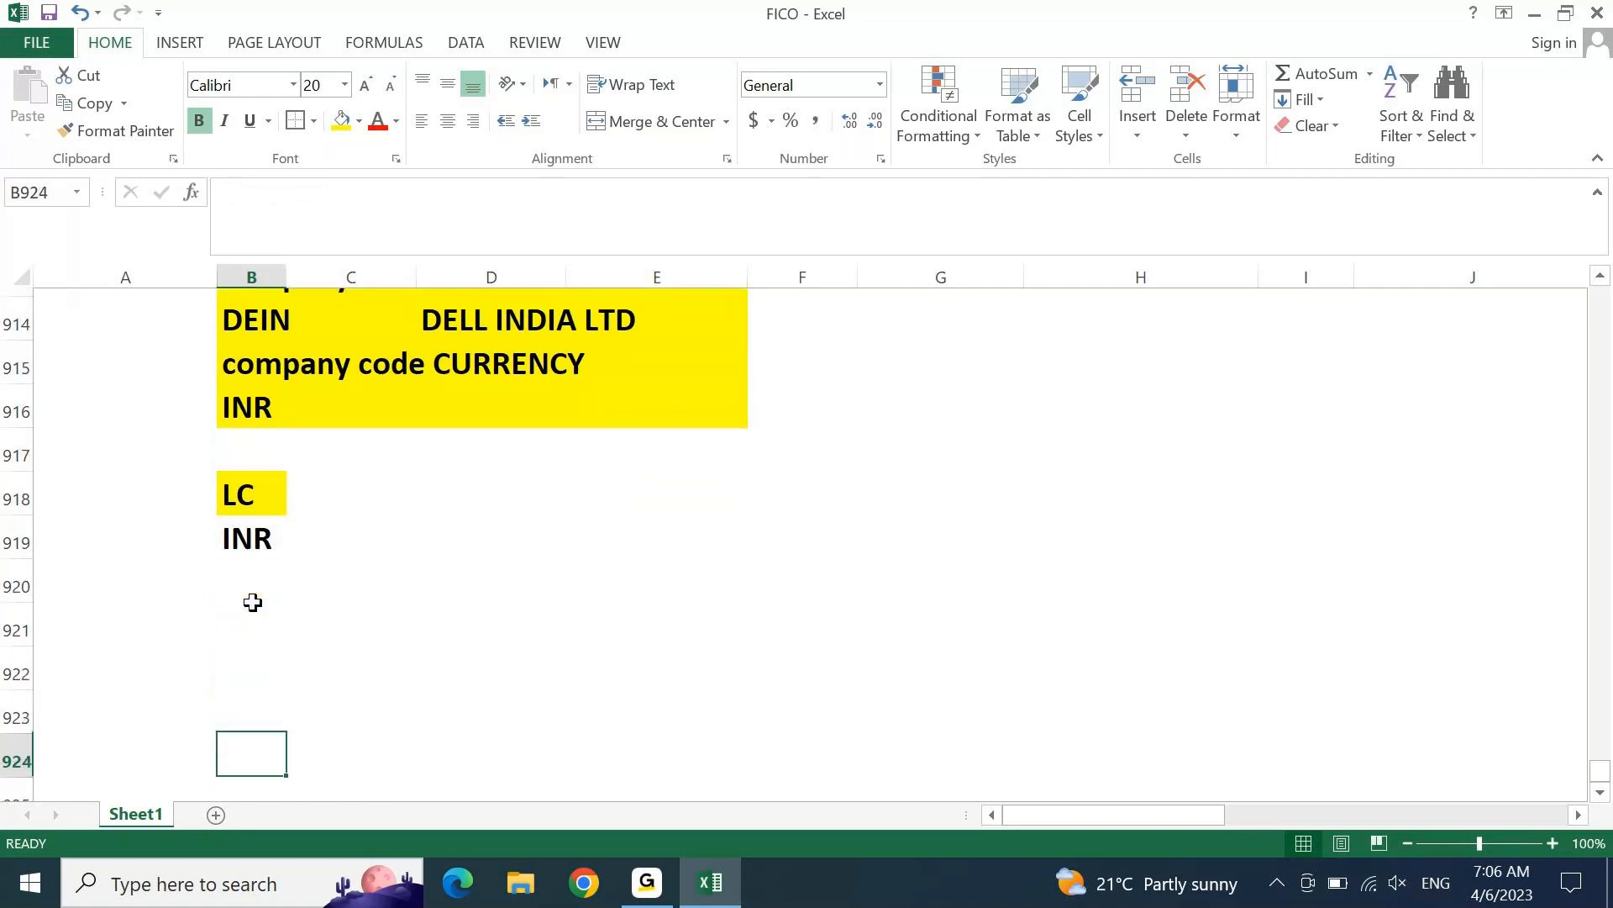
pyautogui.press('Up')
pyautogui.press('Up')
pyautogui.press('Up')
pyautogui.press('Up')
pyautogui.press('Up')
pyautogui.press('Up')
pyautogui.press('Up')
pyautogui.press('Up')
pyautogui.press('Up')
pyautogui.press('Up')
pyautogui.press('Up')
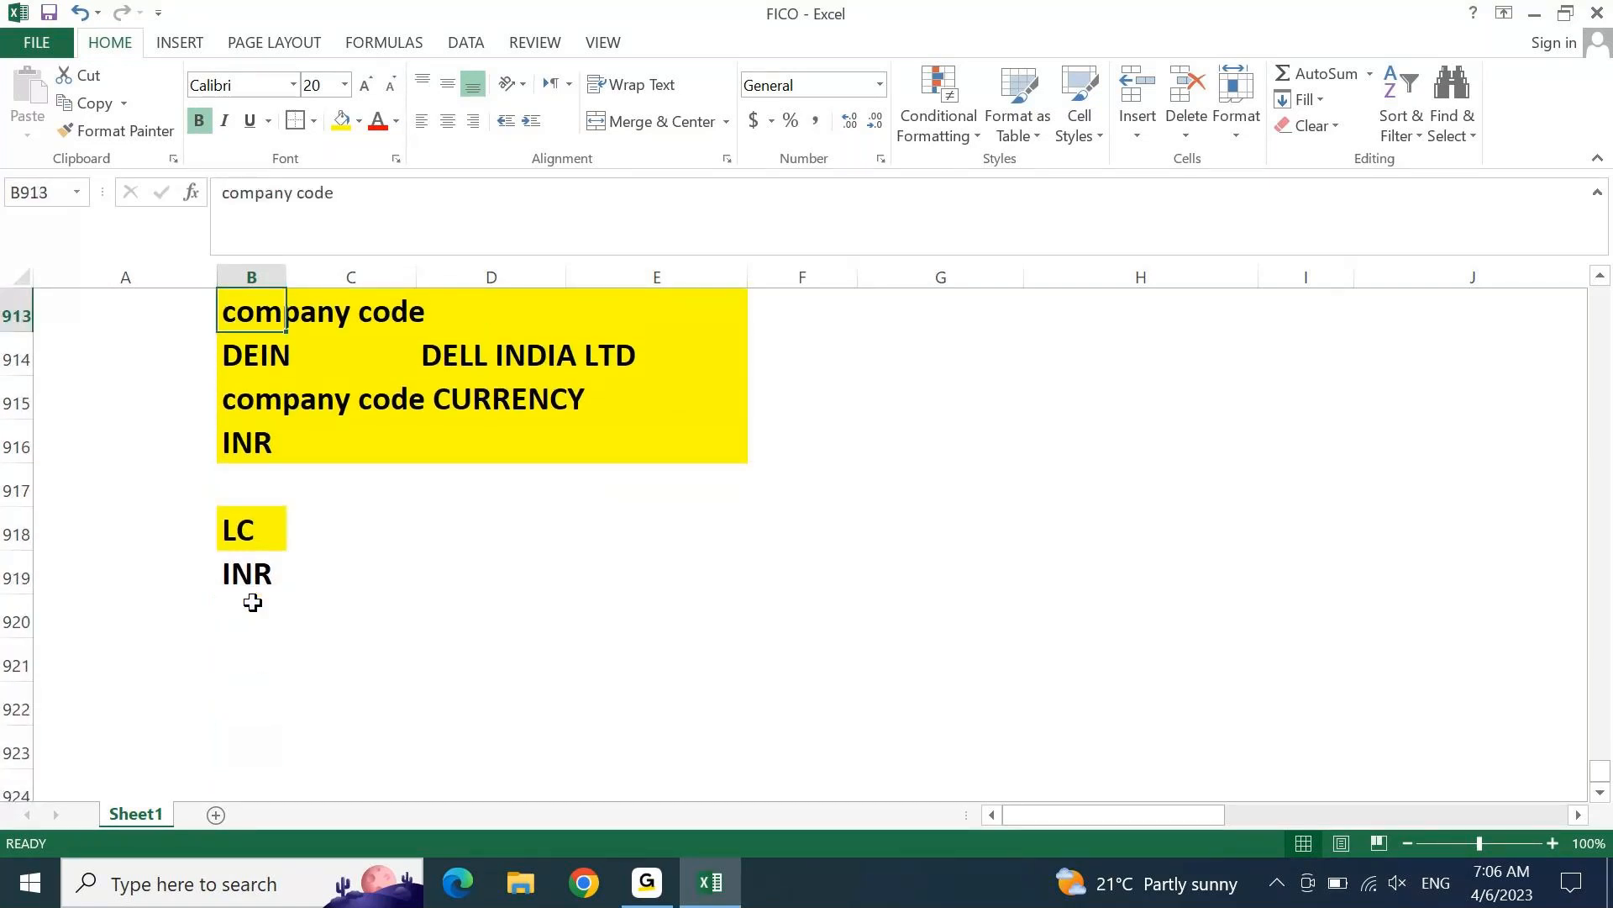
pyautogui.click(270, 662)
pyautogui.press('Up')
pyautogui.press('Up')
pyautogui.click(271, 663)
pyautogui.press('Down')
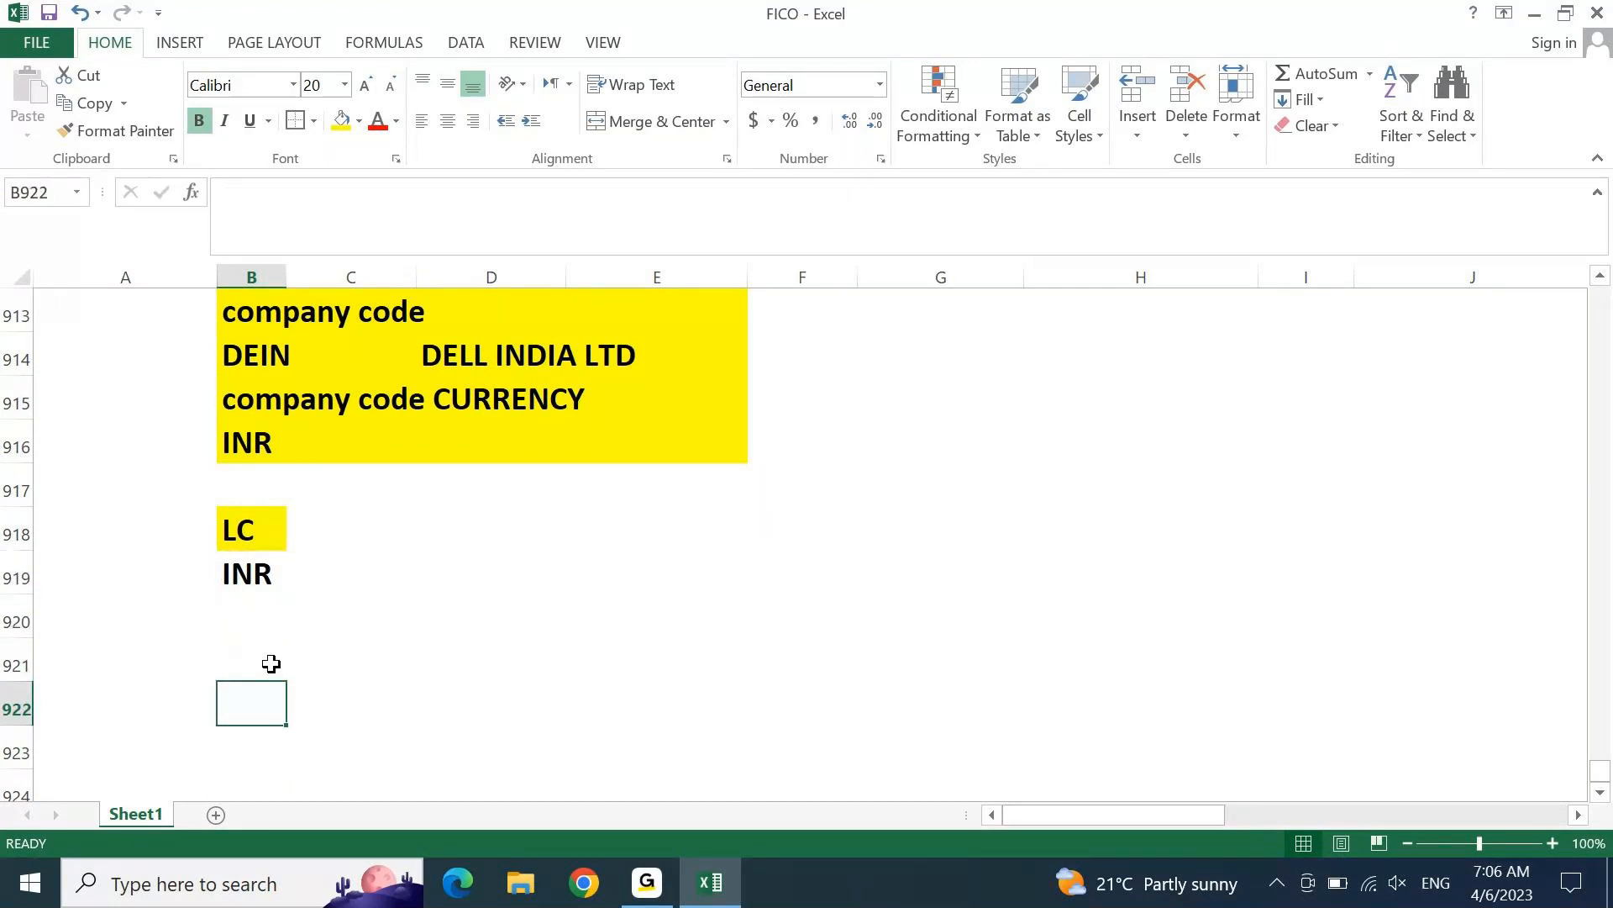
# Step: Enter the note "transaction is in GBP" in B921, below the LC currency
pyautogui.click(271, 664)
pyautogui.write('t')
pyautogui.press('BackSpace')
pyautogui.write('trn')
pyautogui.press('BackSpace')
pyautogui.write('ansaction is in ')
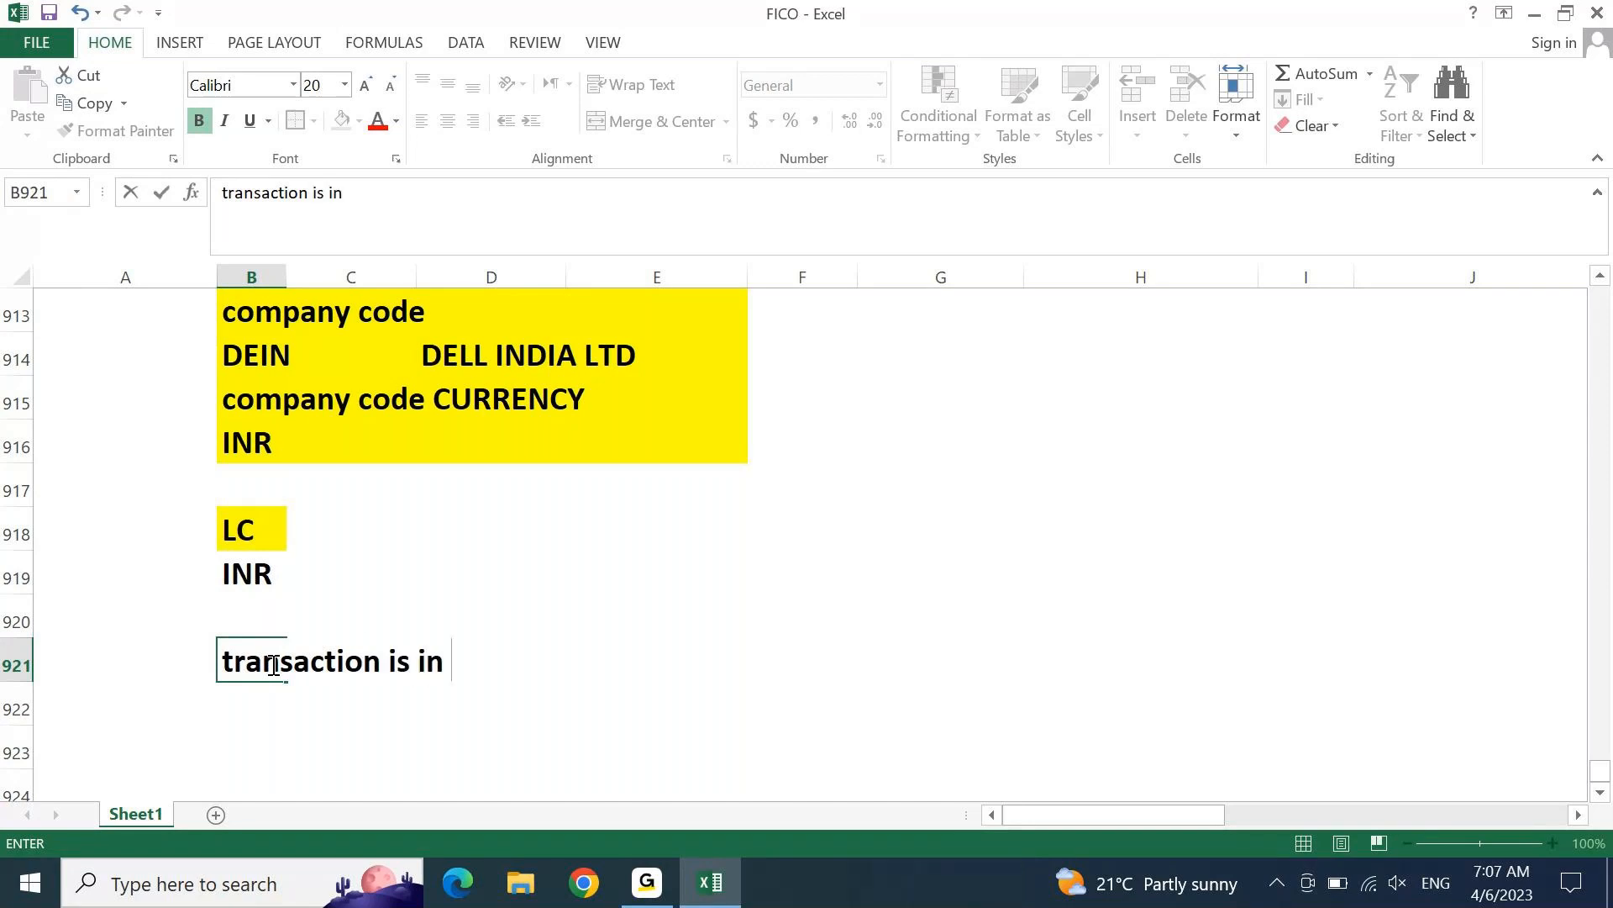
pyautogui.write('GBP')
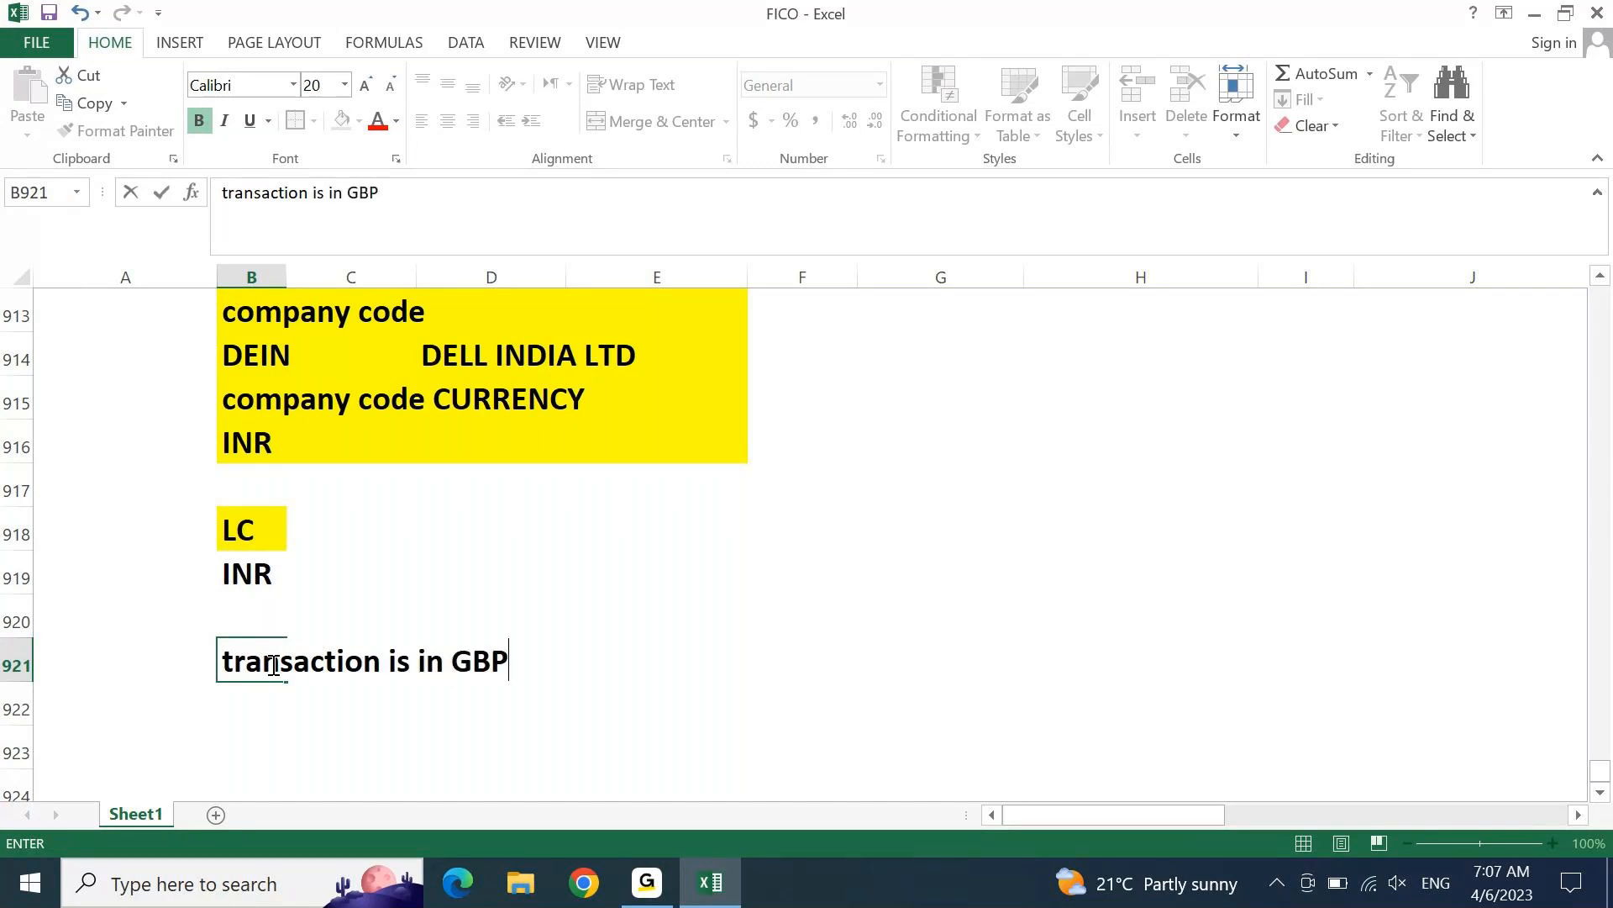
pyautogui.press('Return')
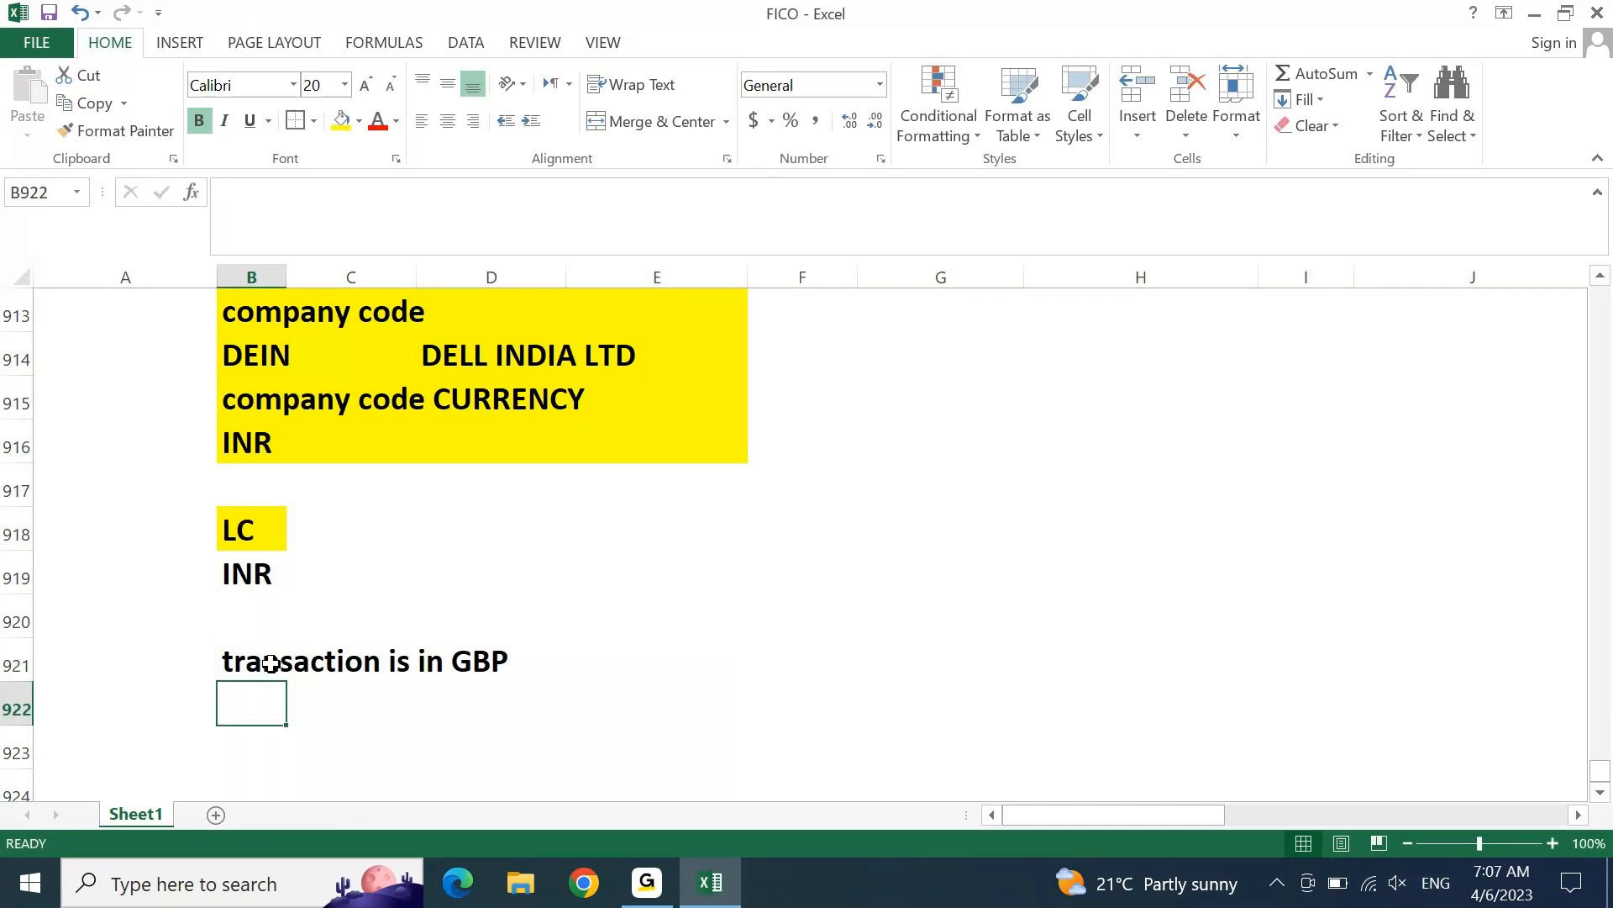
# Step: Enter the label FC in D918, on the same row as the LC label
pyautogui.click(433, 530)
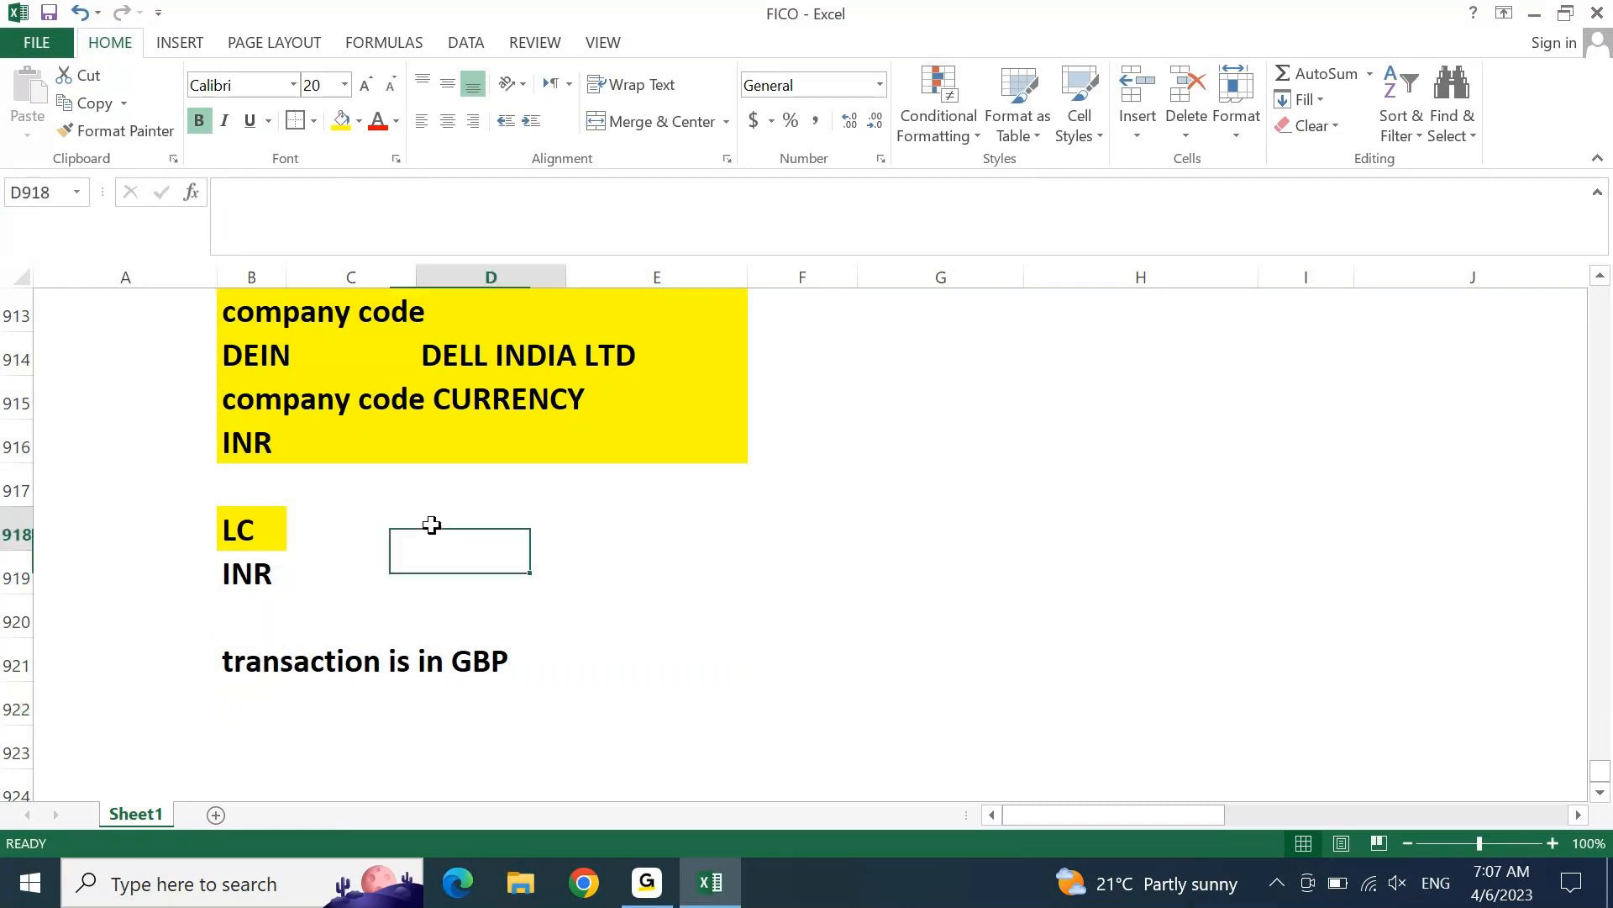
pyautogui.write('FC')
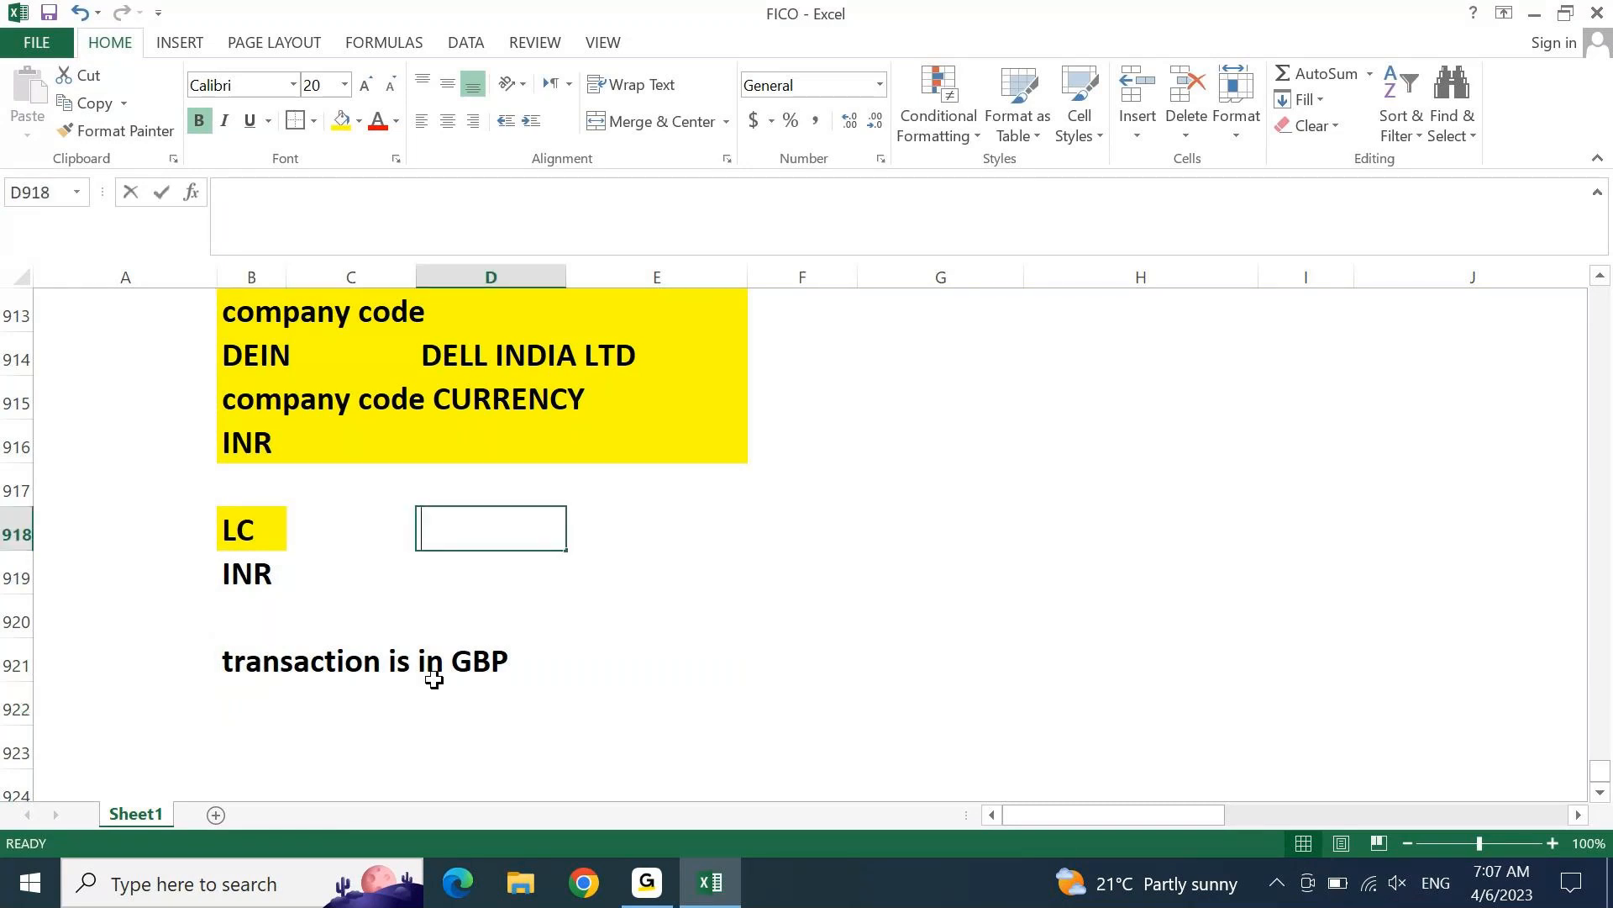
pyautogui.press('Return')
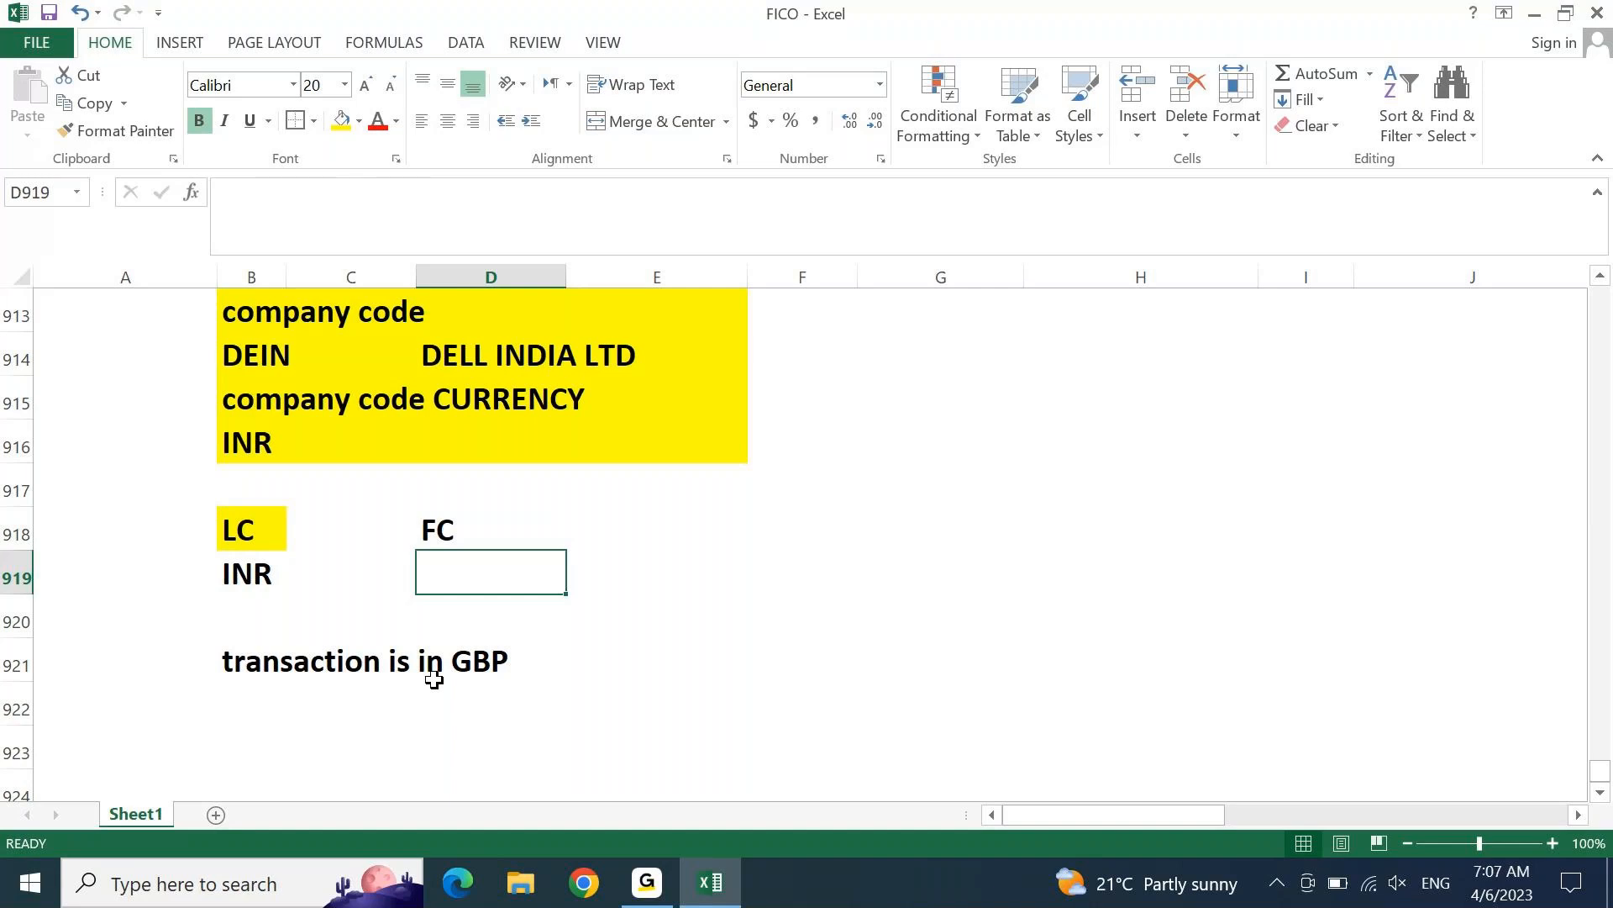
# Step: Enter GBP in D919 as the foreign currency and fill the FC heading cell above it with yellow
pyautogui.write('GBP')
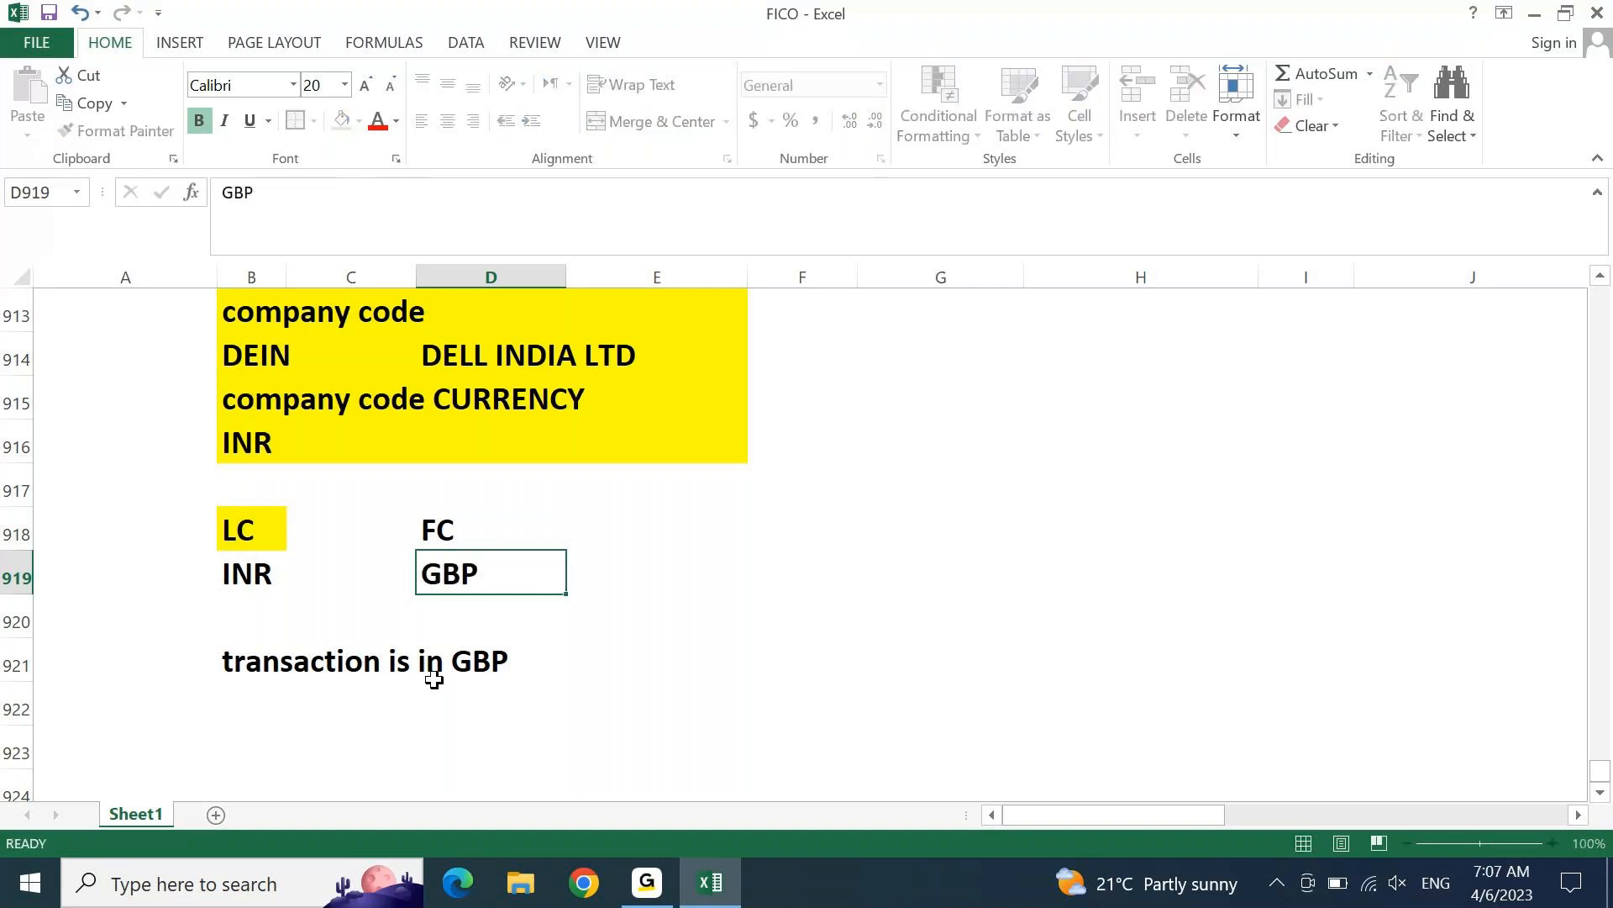
pyautogui.press('Return')
pyautogui.moveTo(271, 661); pyautogui.dragTo(548, 665)
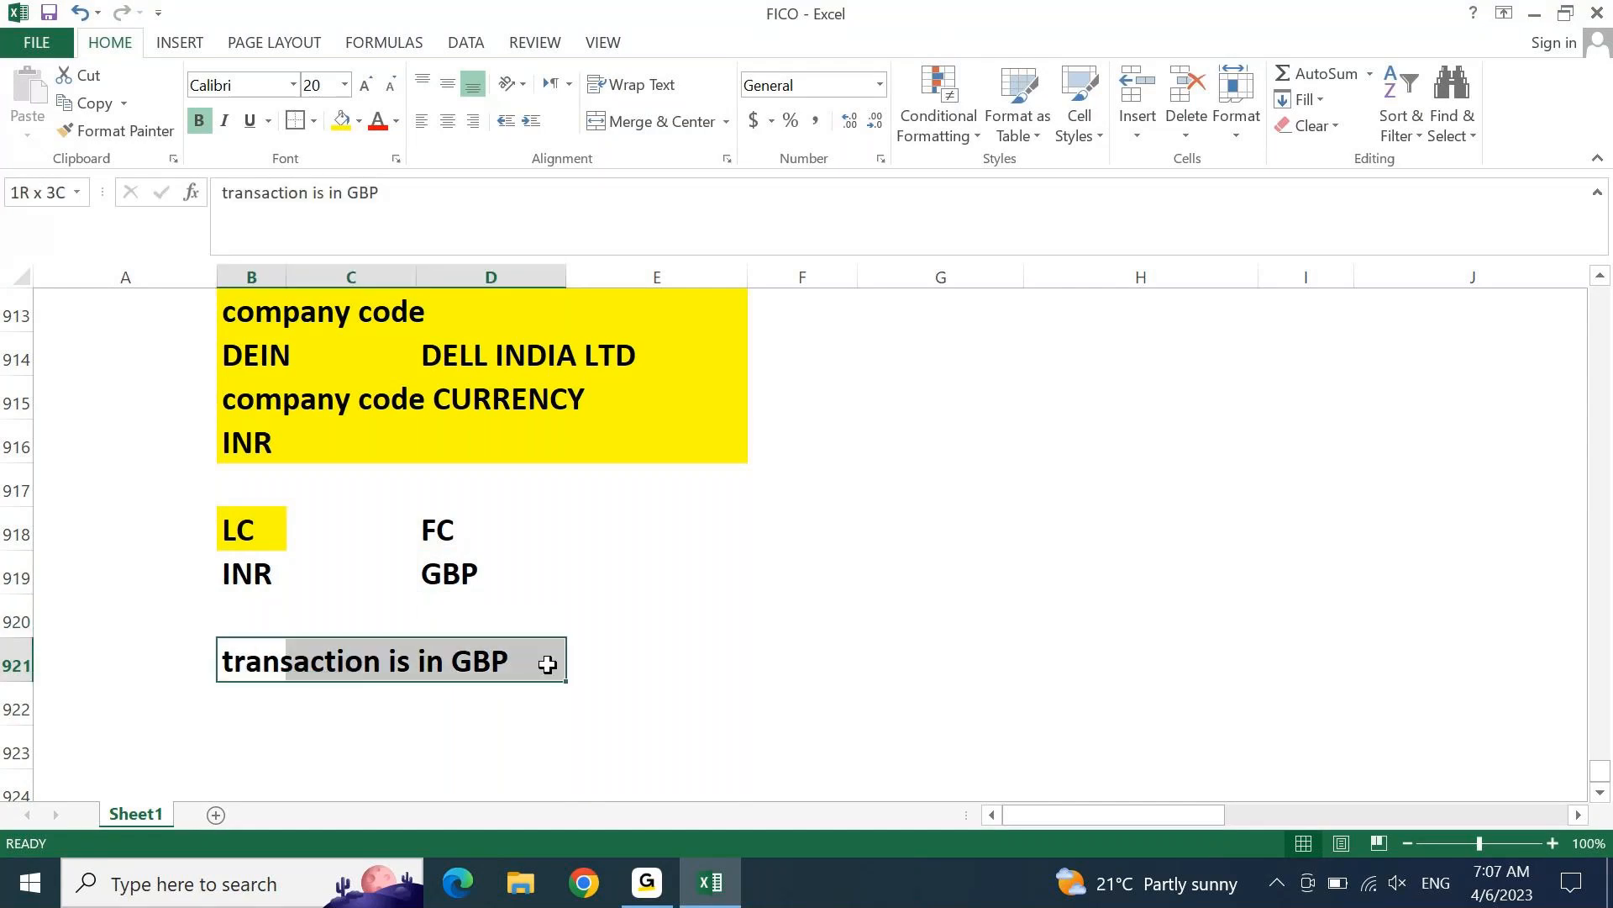
pyautogui.click(446, 531)
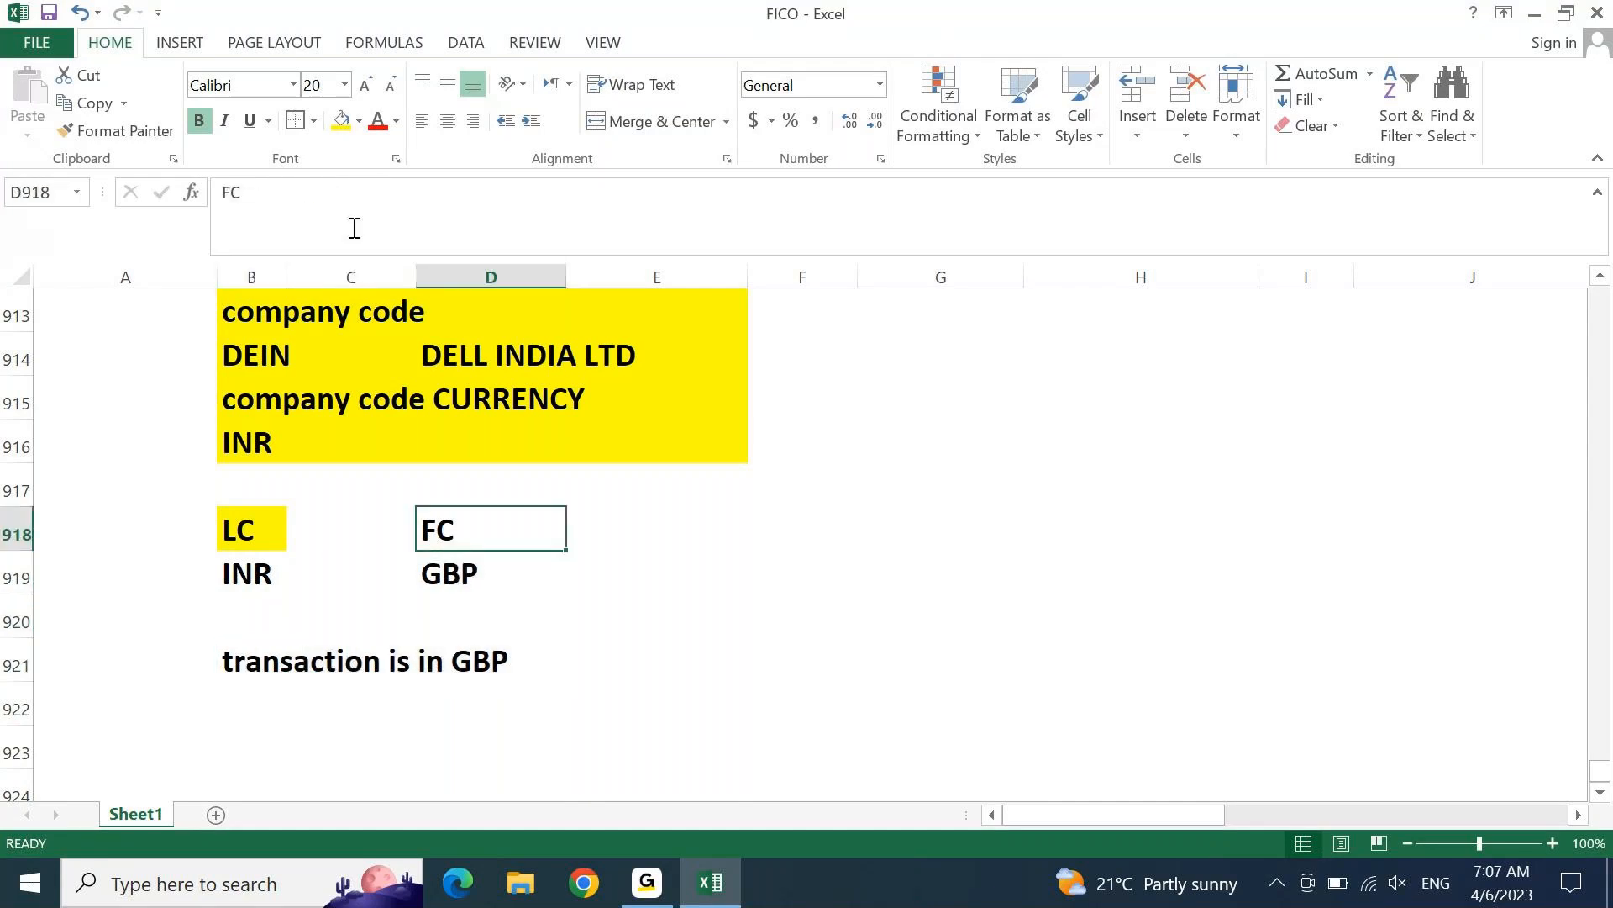
pyautogui.click(348, 122)
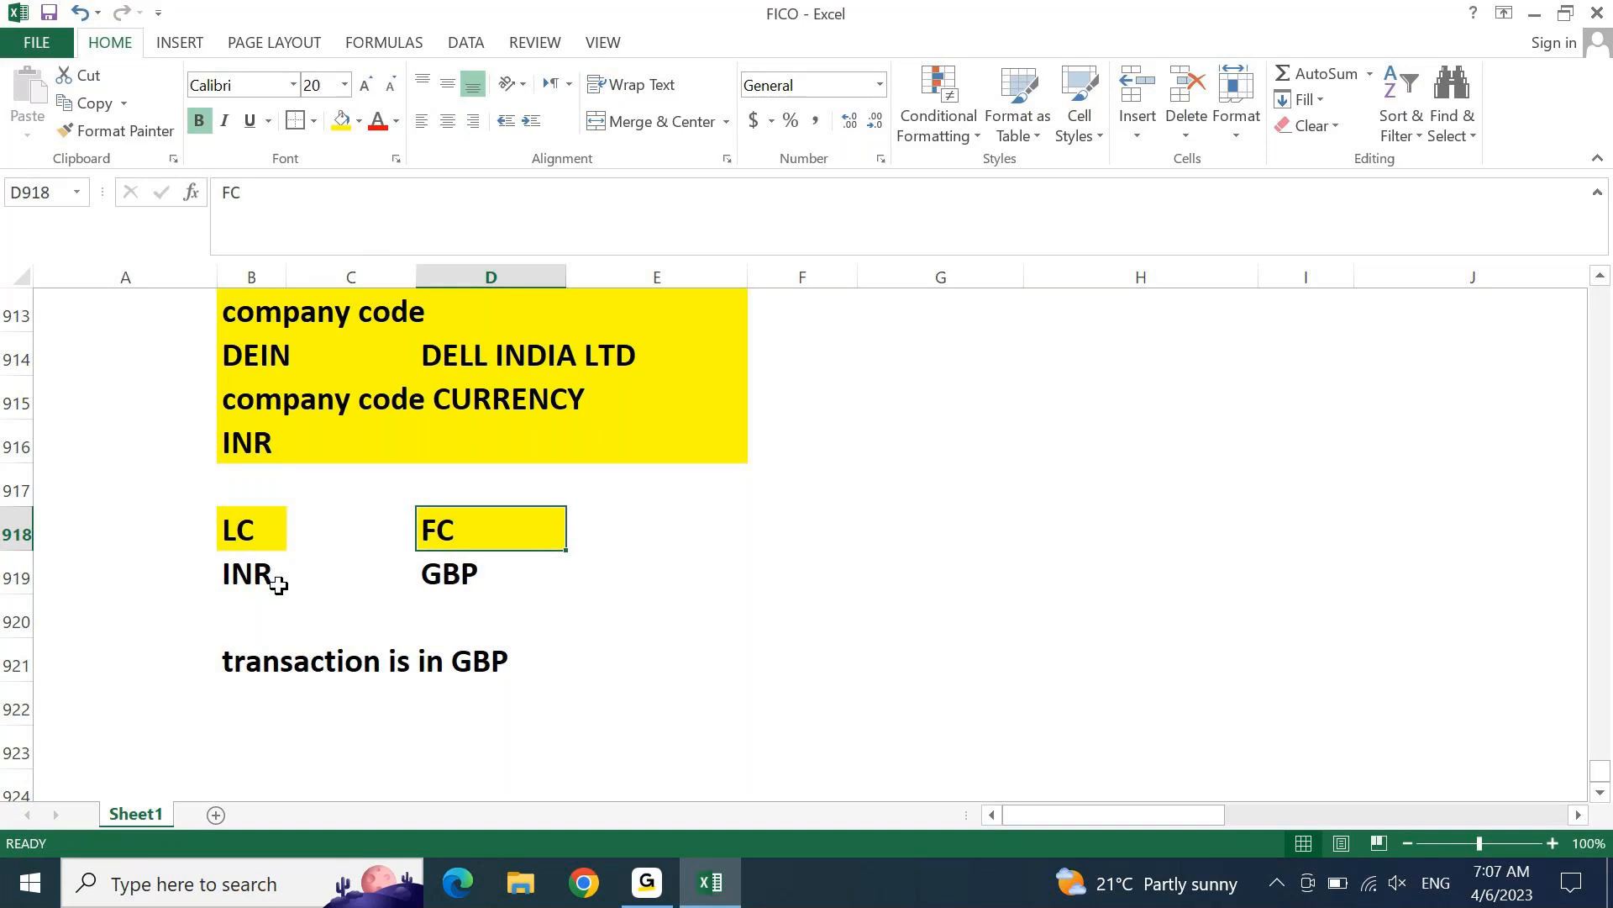
# Step: Enter the conversion labels "INR TO GBP" in G920 and "GBP TO INR" in G921
pyautogui.click(902, 606)
pyautogui.write('INR TO G')
pyautogui.press('BackSpace')
pyautogui.write('GBP')
pyautogui.press('Return')
pyautogui.write('GBP TO IN')
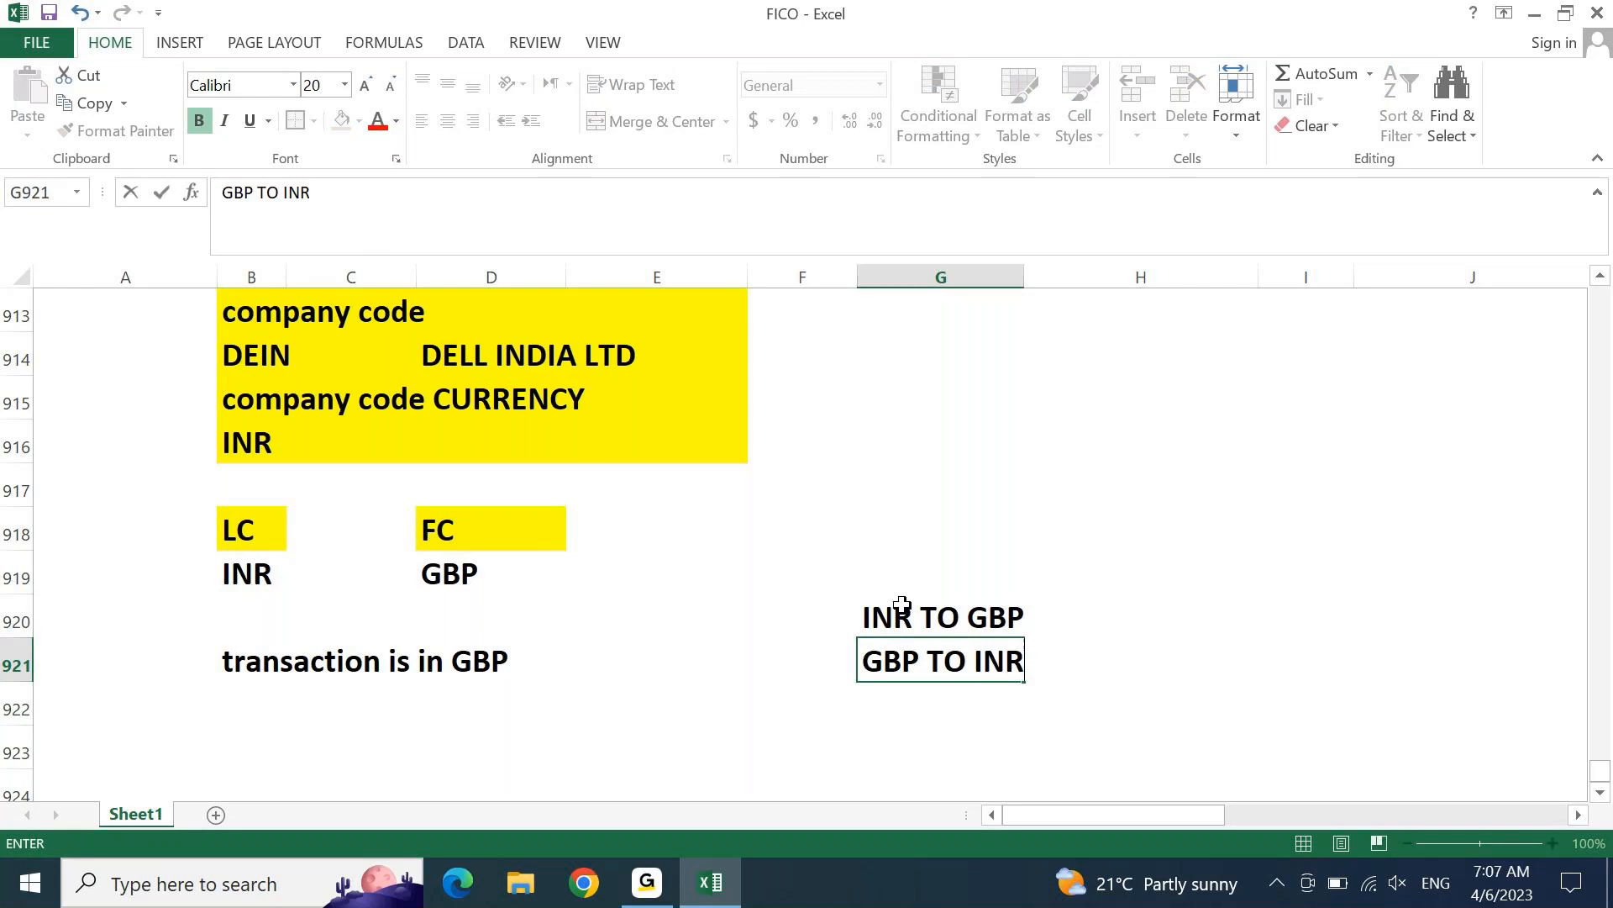
pyautogui.write('R')
pyautogui.press('Return')
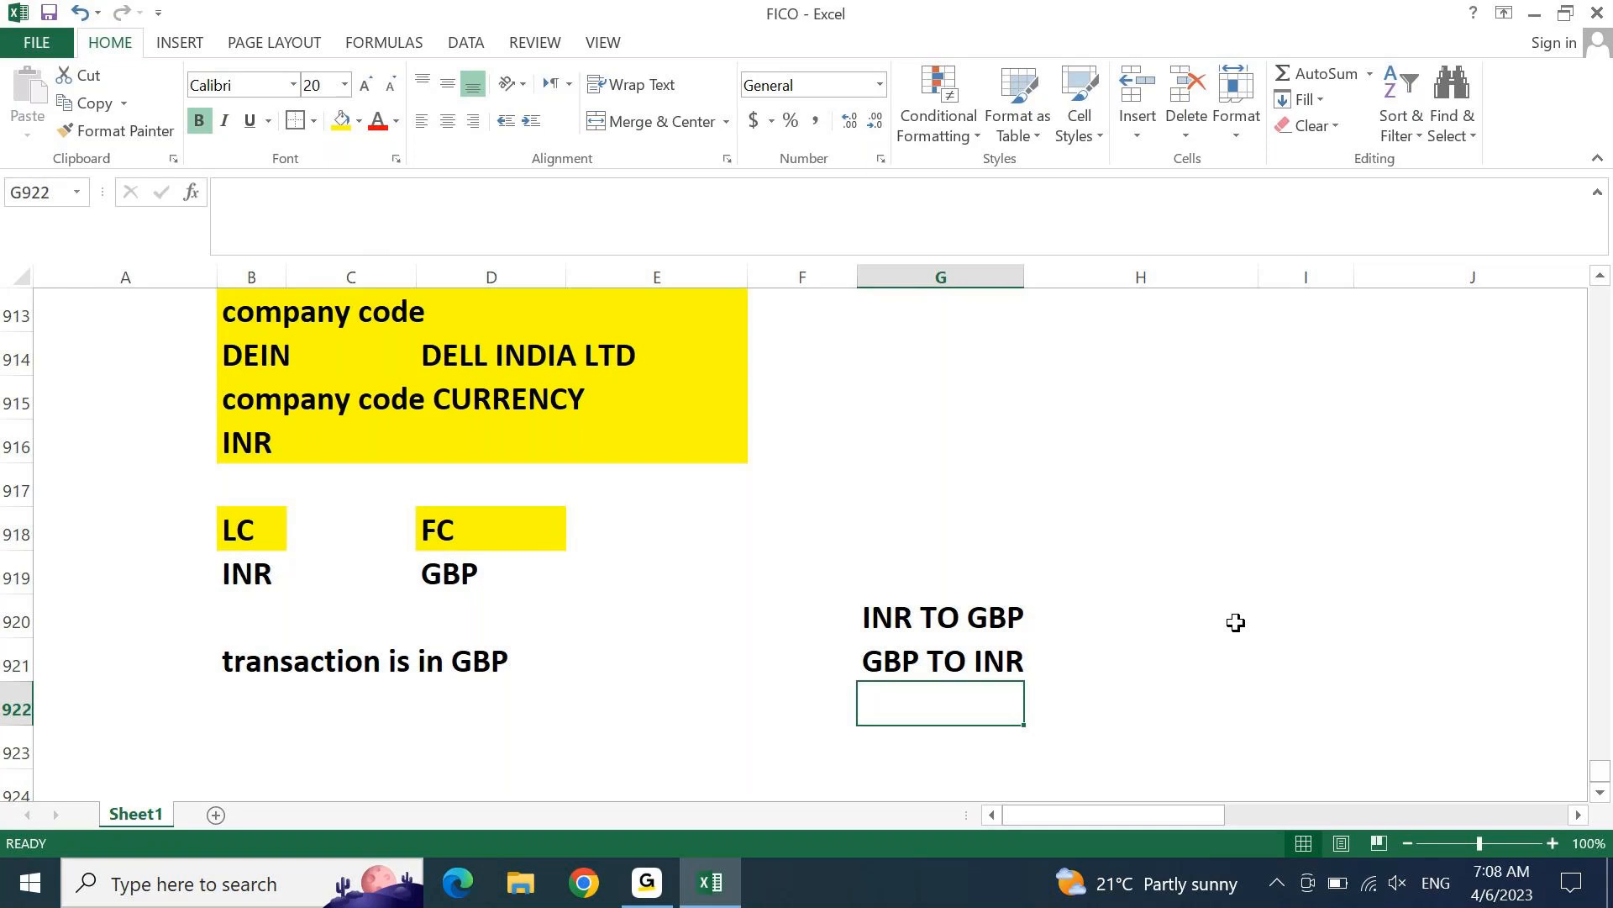
# Step: Enter the note "GBP EXCHANGE RATE 106" in C923, below the transaction currency line
pyautogui.press('Down')
pyautogui.press('Left')
pyautogui.press('Left')
pyautogui.press('Left')
pyautogui.press('Left')
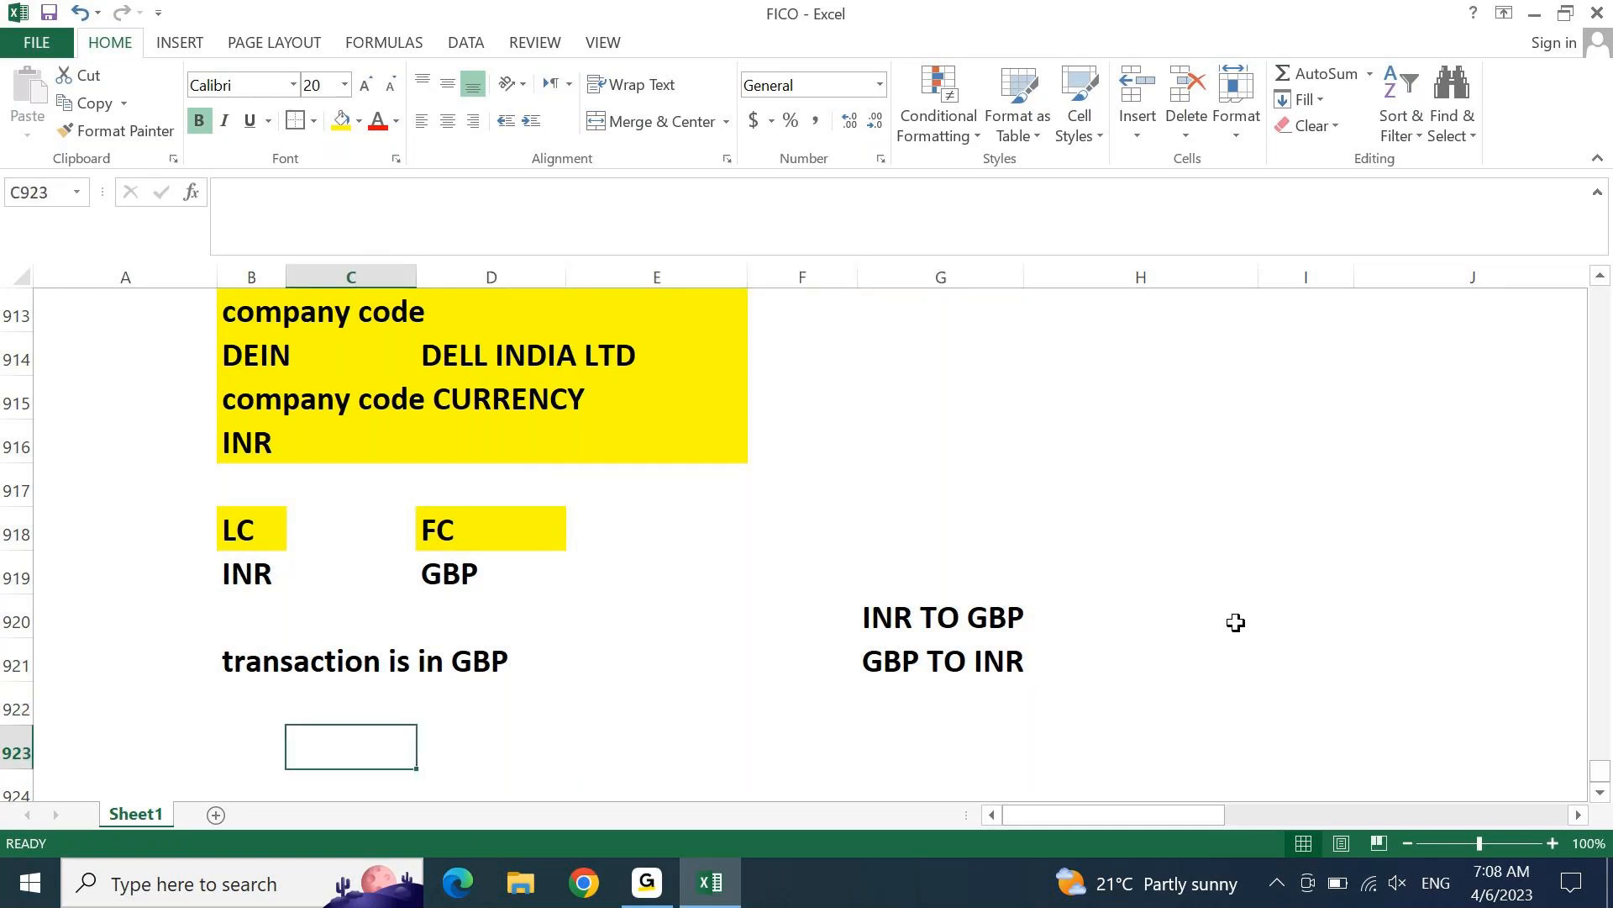
pyautogui.write('GBP EX')
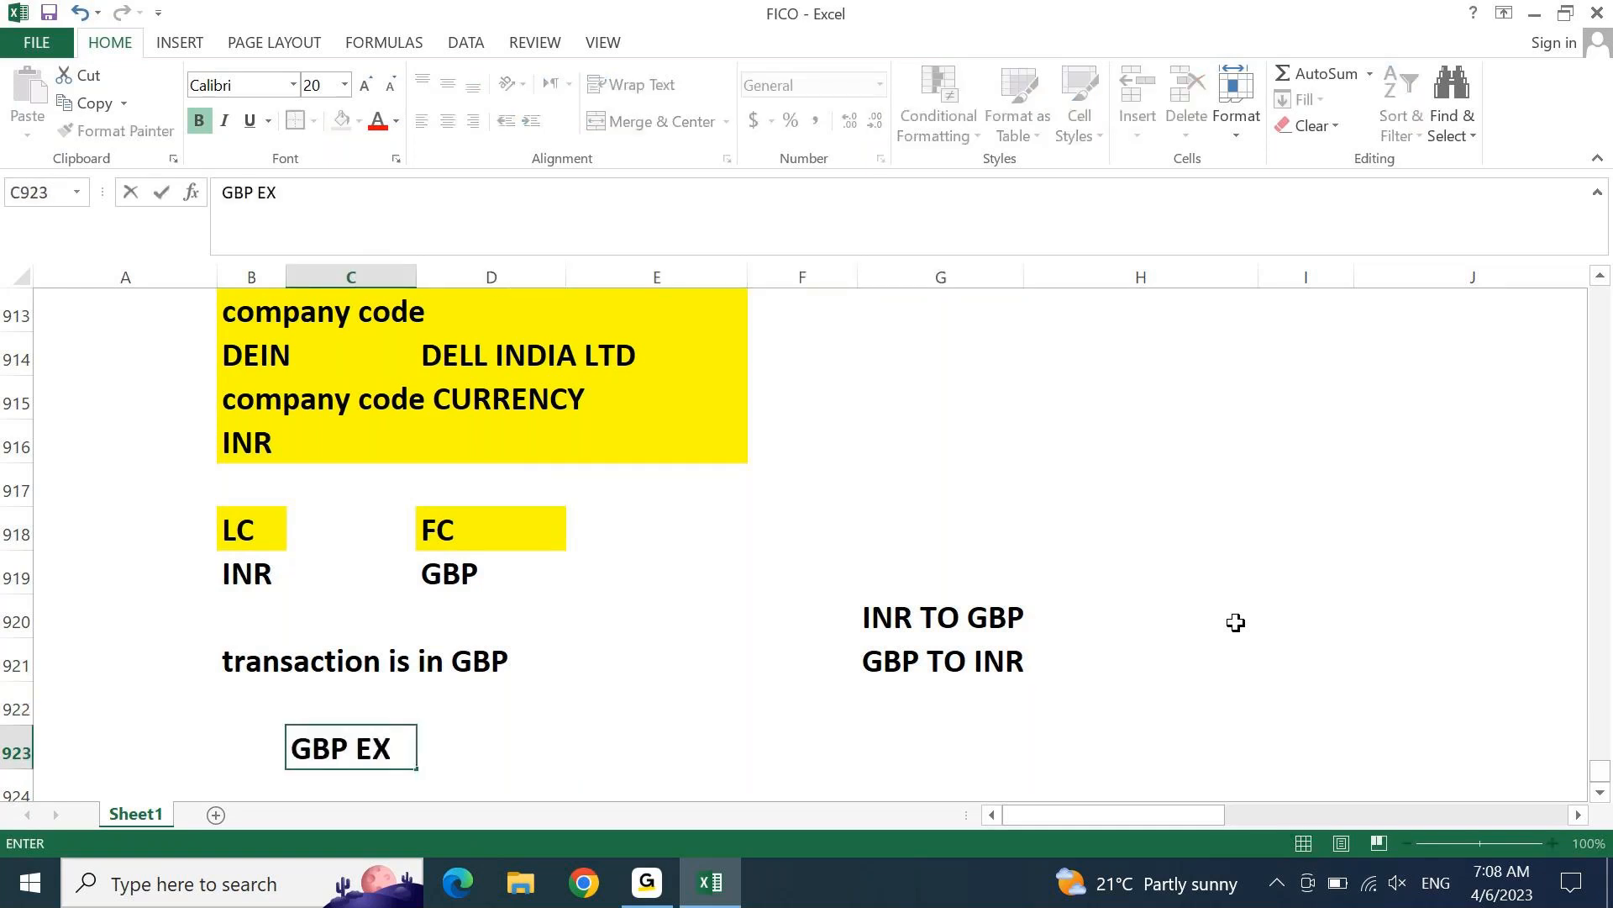
pyautogui.write('CHANGE RATE 106')
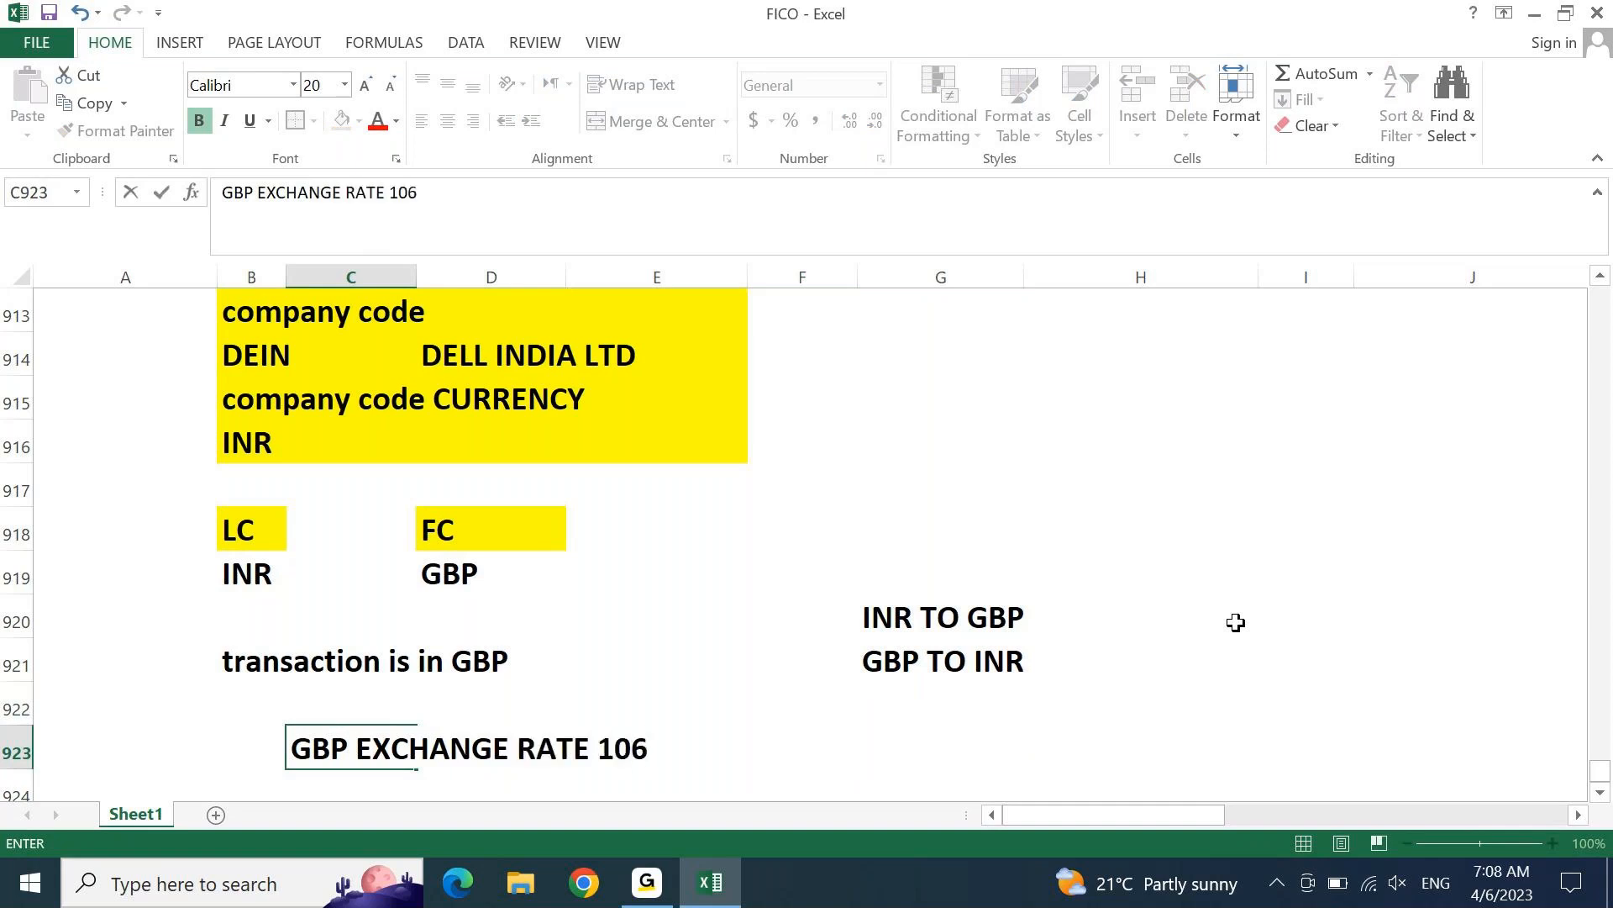
pyautogui.press('Return')
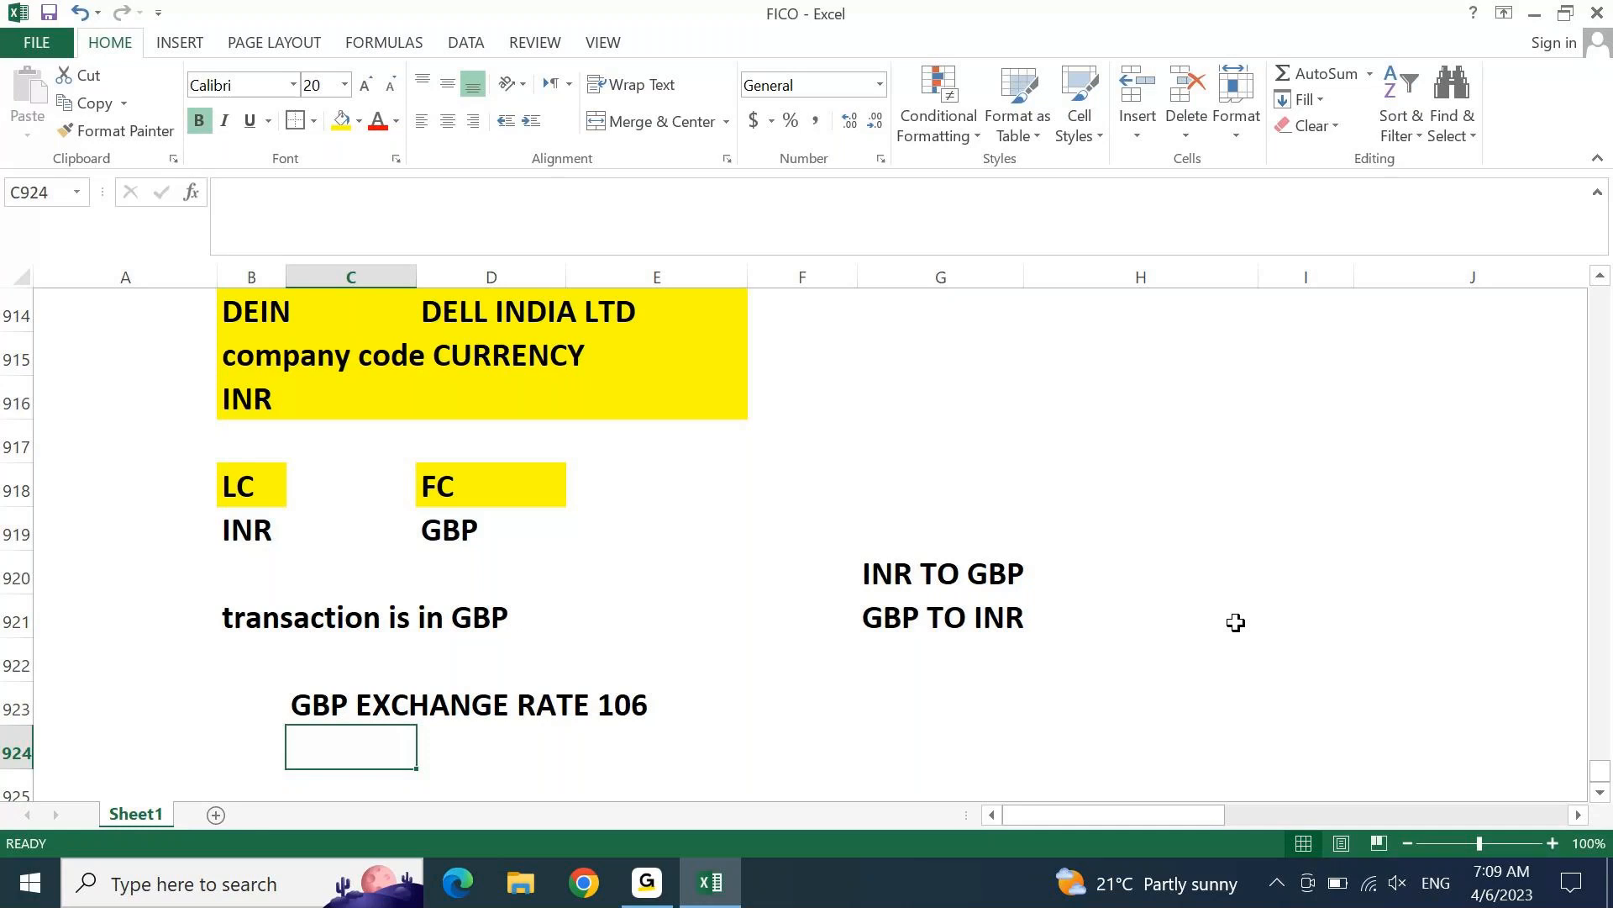
# Step: Number the two currency conversion lines 1 and 2 in cells F920 and F921
pyautogui.click(367, 707)
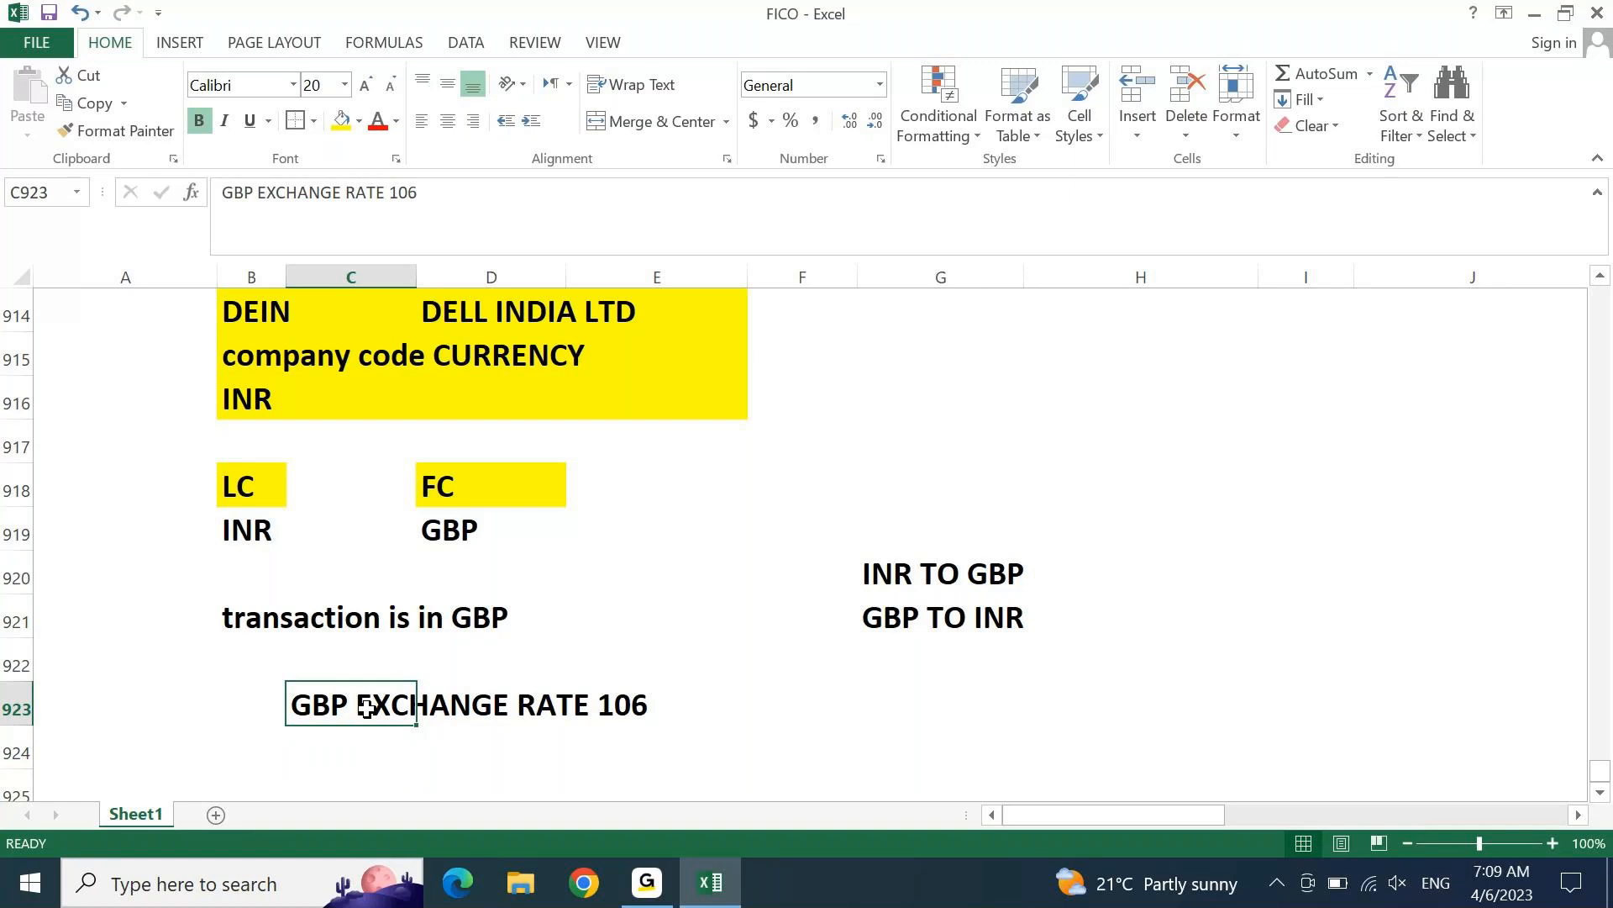
pyautogui.click(927, 575)
pyautogui.click(906, 626)
pyautogui.click(828, 591)
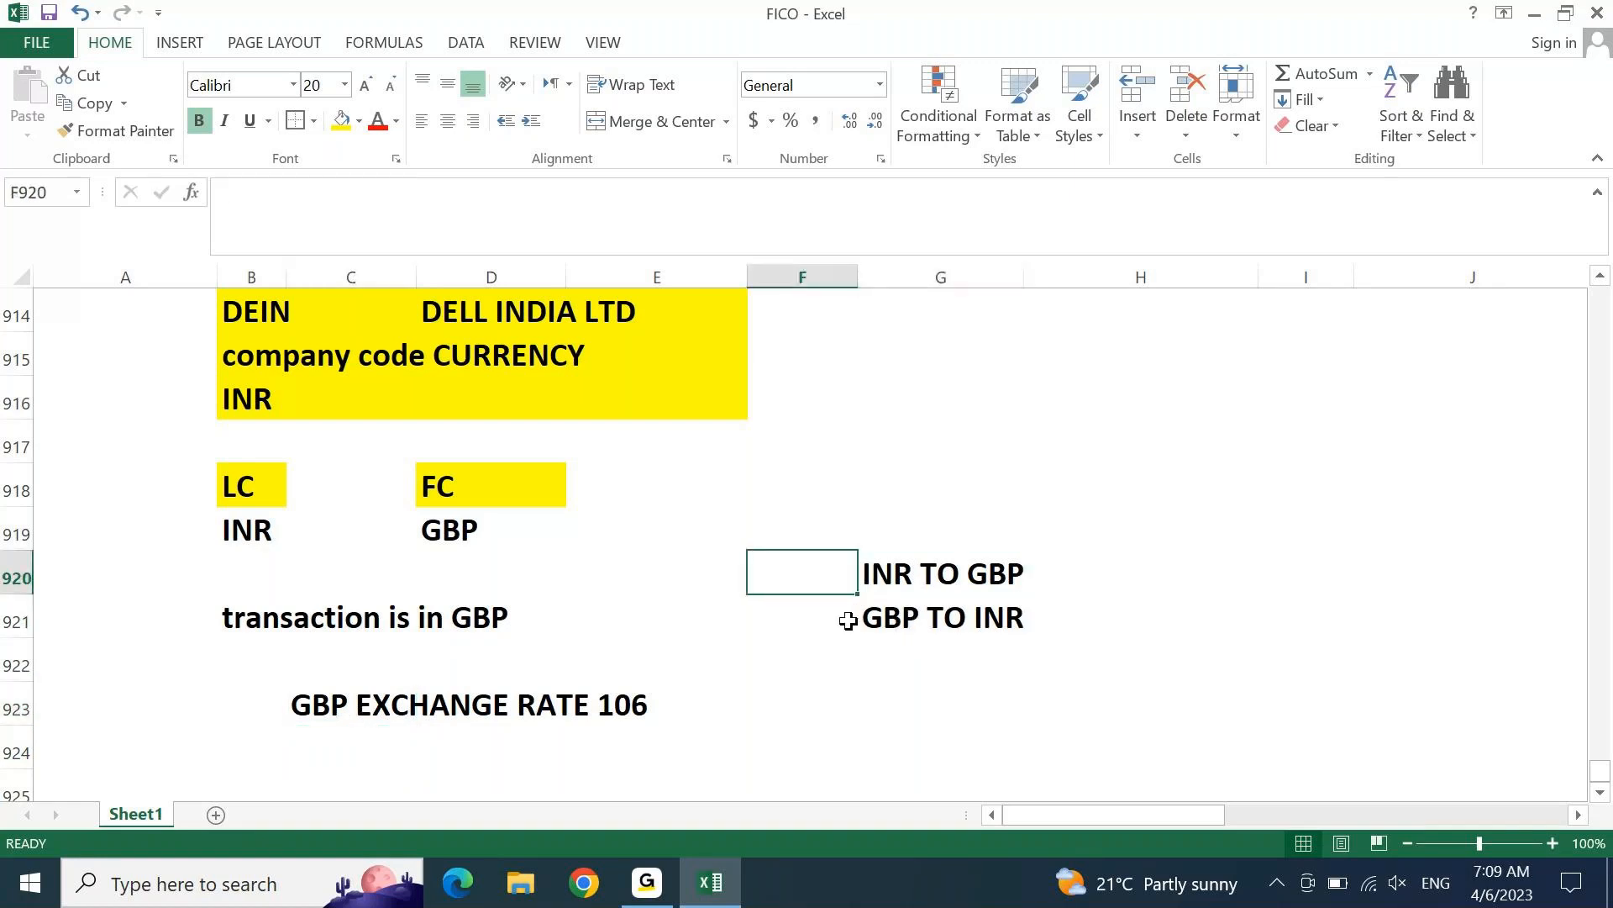
pyautogui.click(848, 620)
pyautogui.press('Up')
pyautogui.write('1')
pyautogui.press('Return')
pyautogui.write('2')
pyautogui.press('Return')
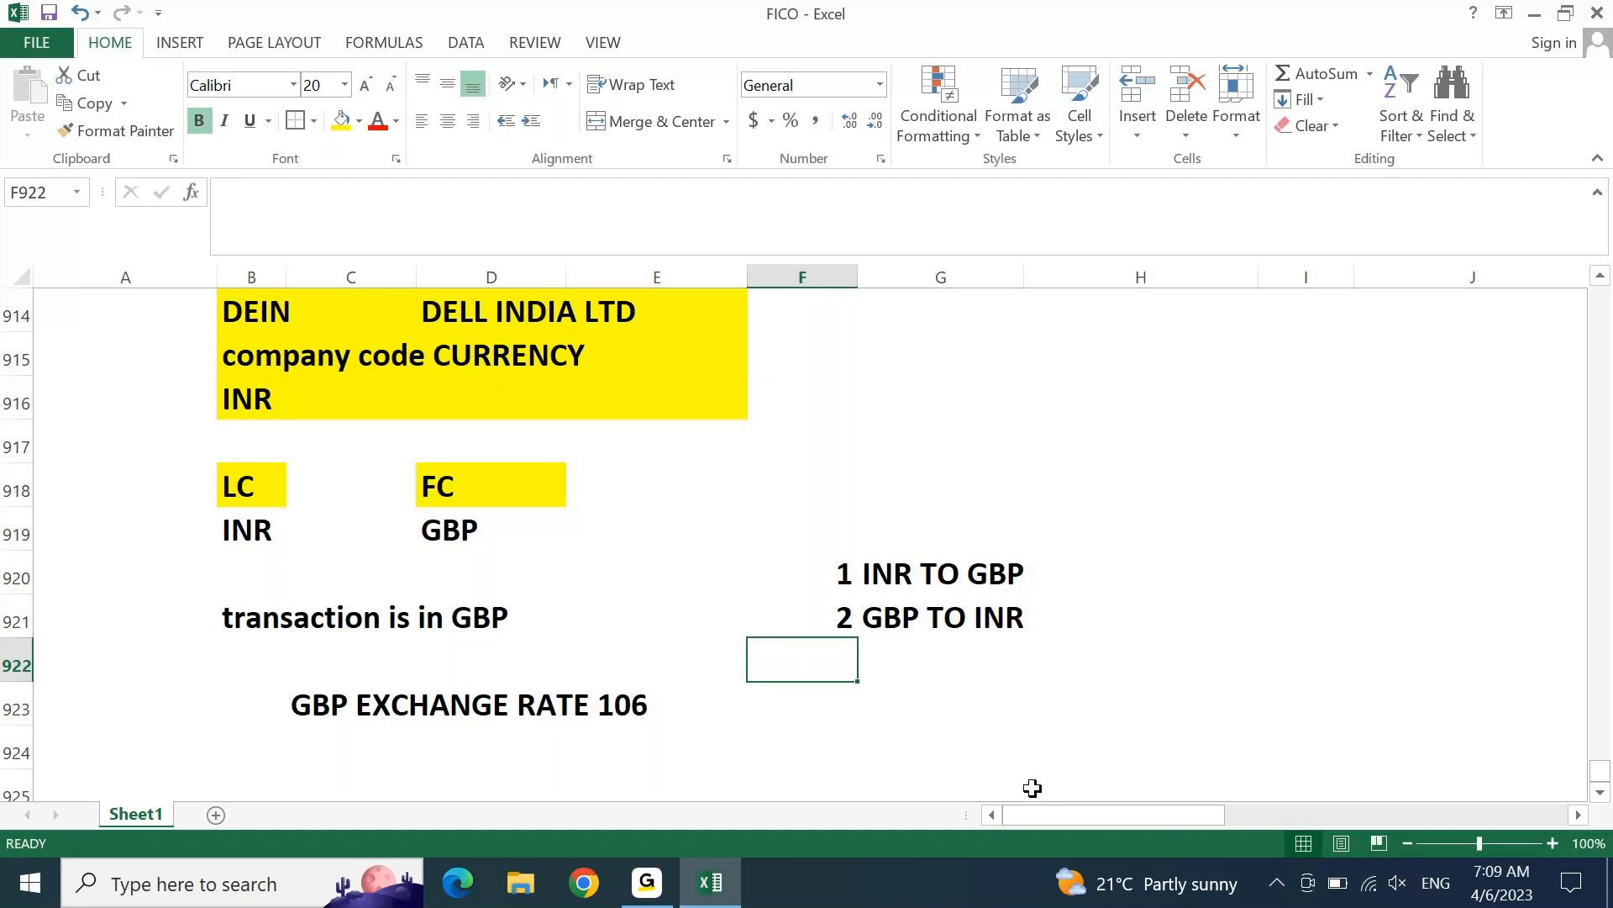
# Step: Add the headings "DIR QUO" in H919 and "IND QUO" in I919 above the conversion lines
pyautogui.press('Up')
pyautogui.press('Up')
pyautogui.press('Up')
pyautogui.press('Right')
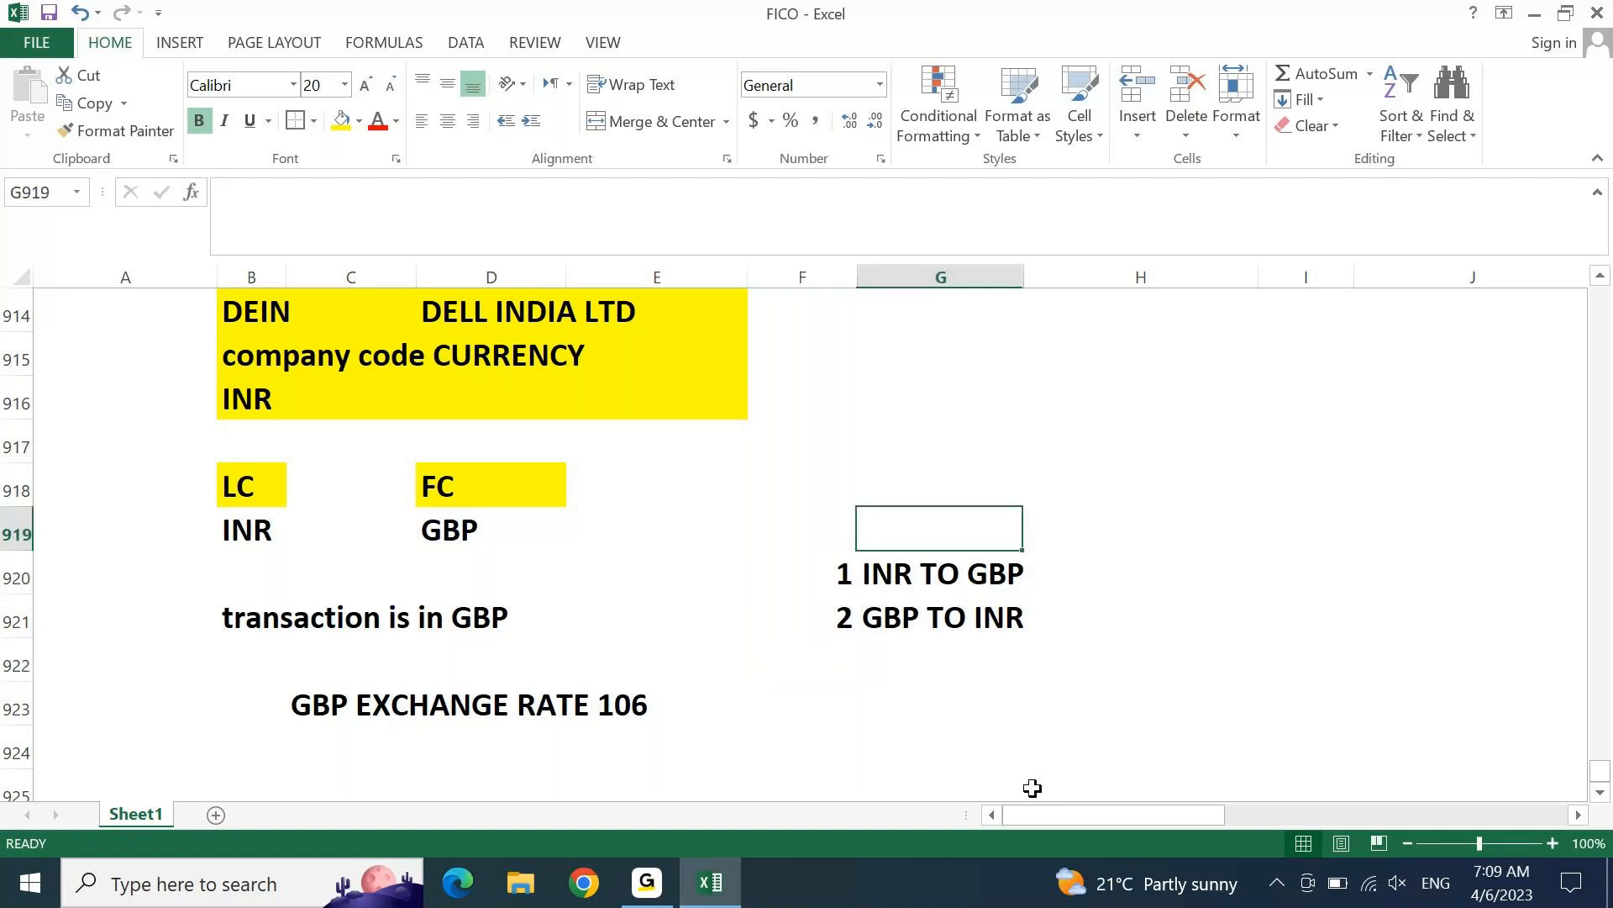
pyautogui.press('Right')
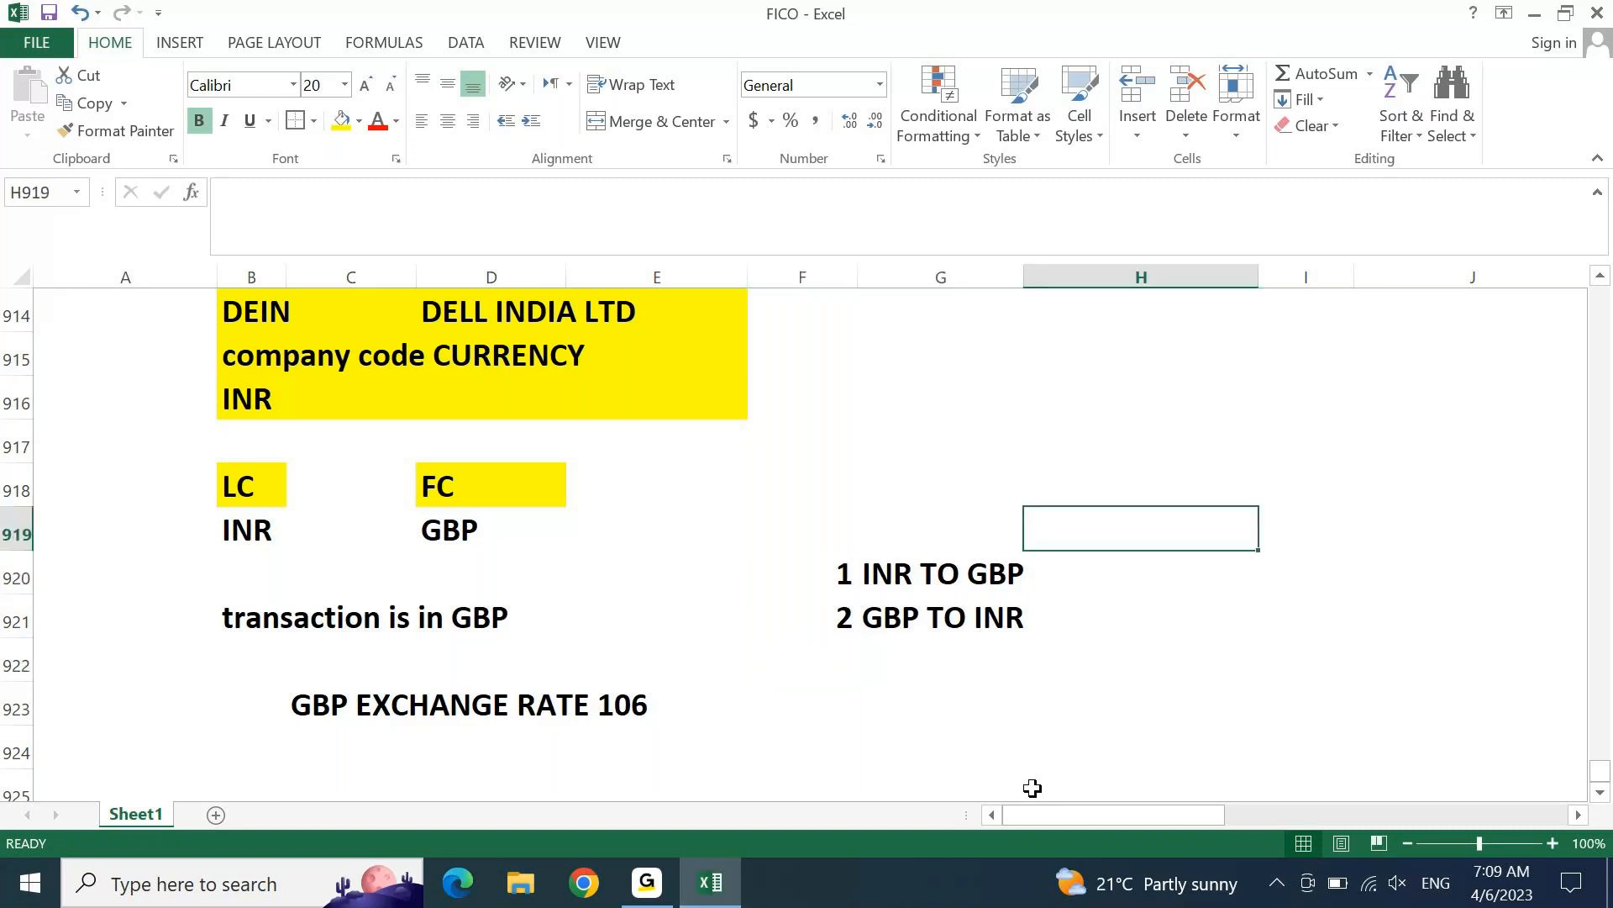
pyautogui.write('QIR')
pyautogui.press('BackSpace')
pyautogui.press('BackSpace')
pyautogui.press('BackSpace')
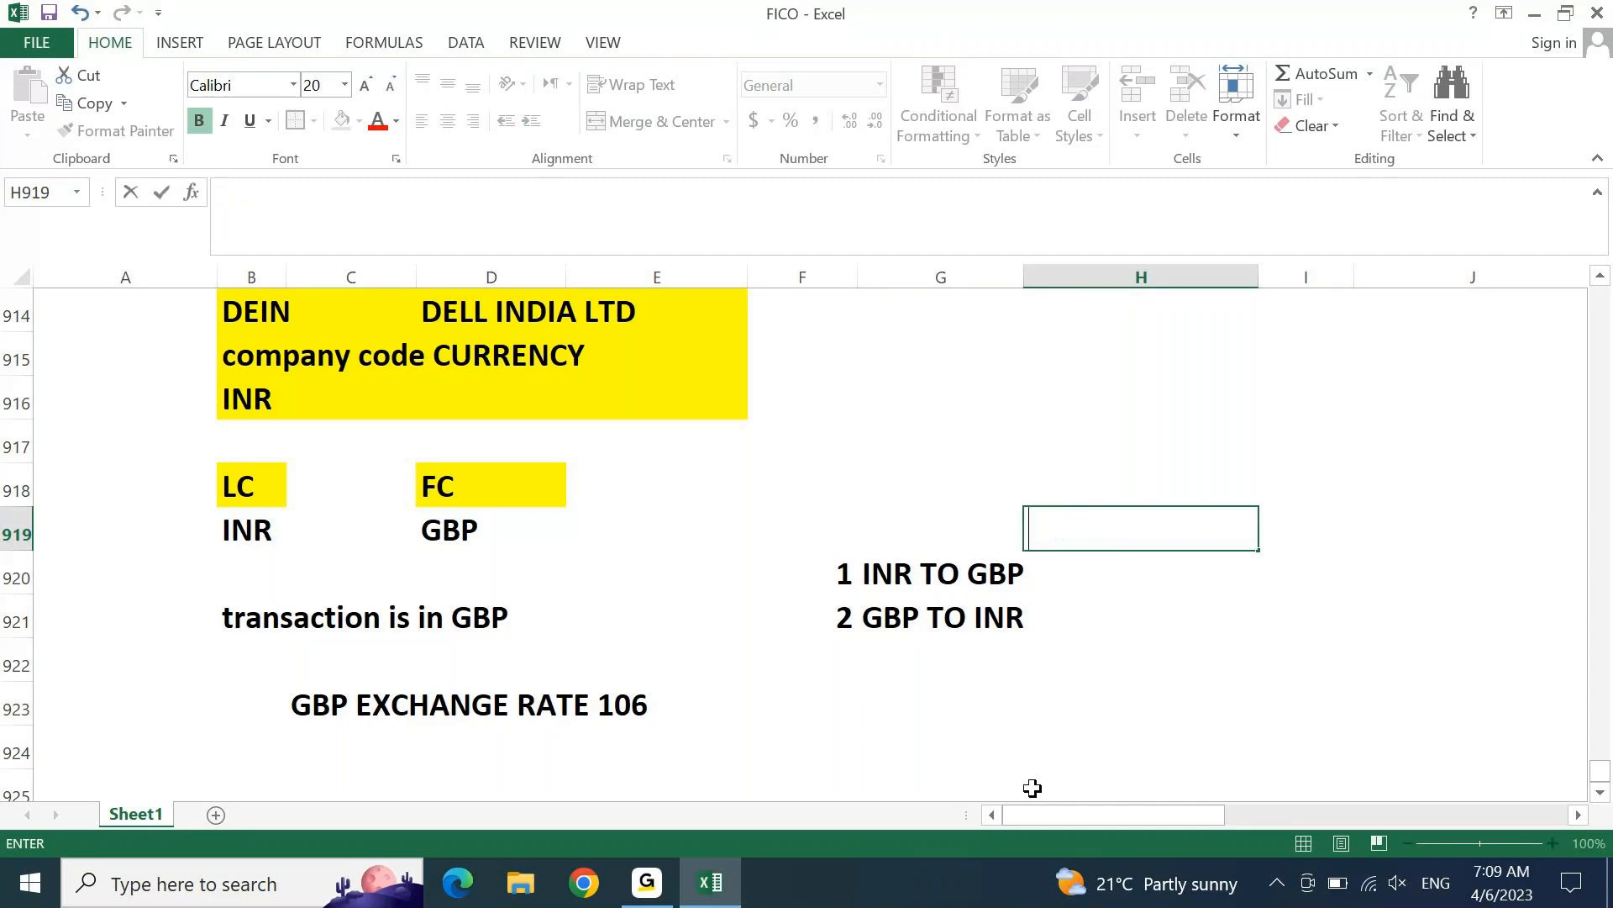
pyautogui.write('DIR QUO')
pyautogui.press('Tab')
pyautogui.write('O')
pyautogui.press('BackSpace')
pyautogui.write('IND')
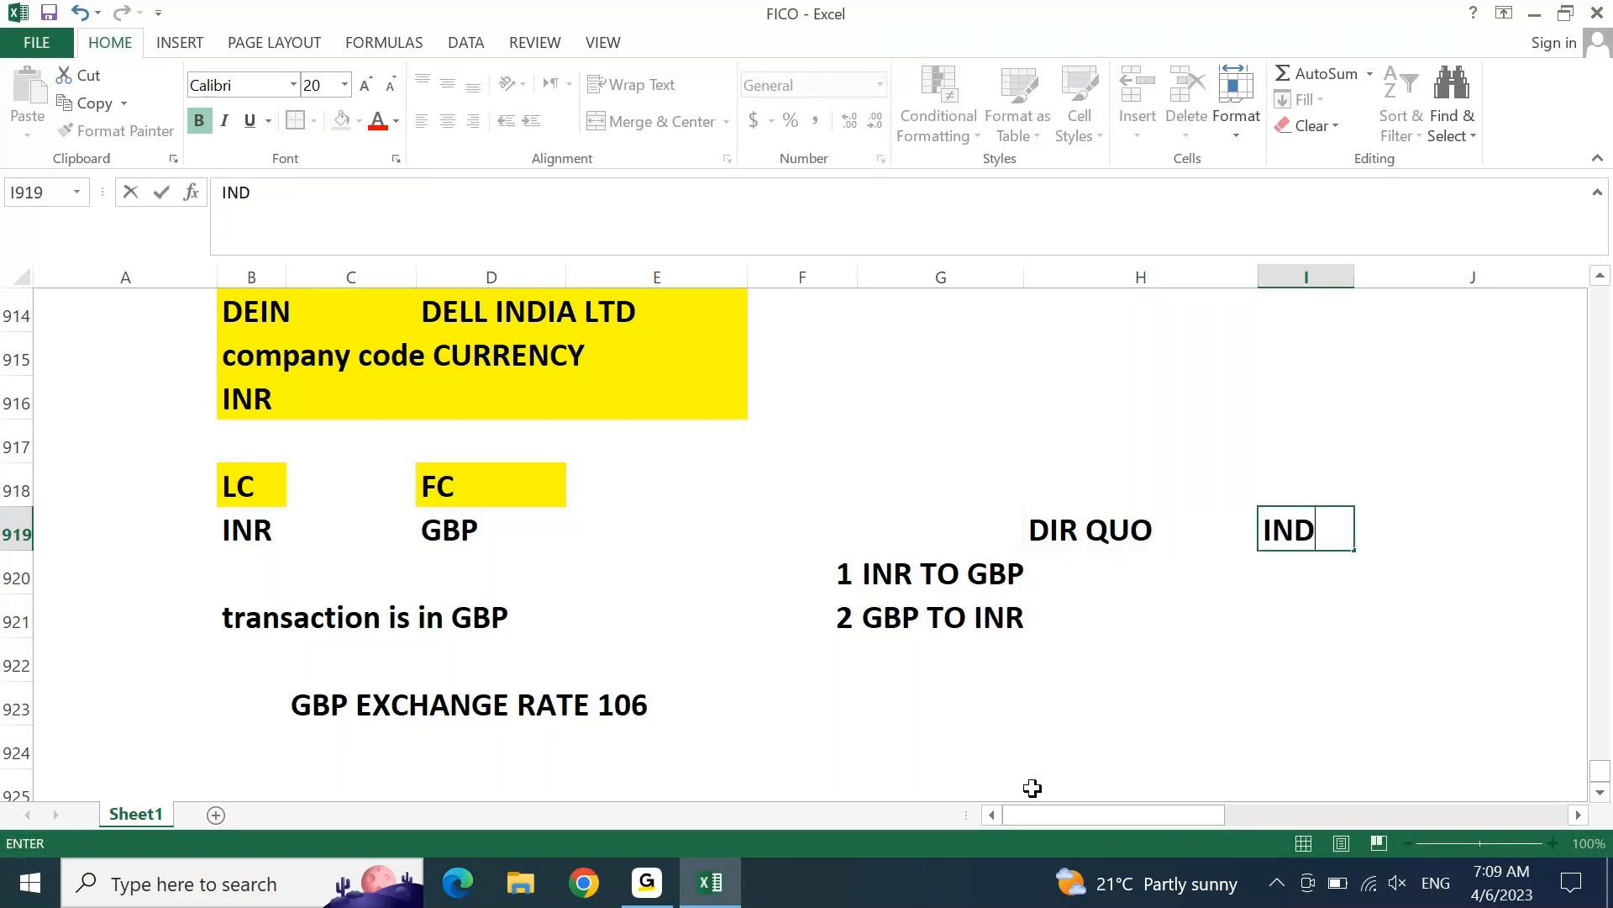
pyautogui.write(' QUO')
pyautogui.press('Return')
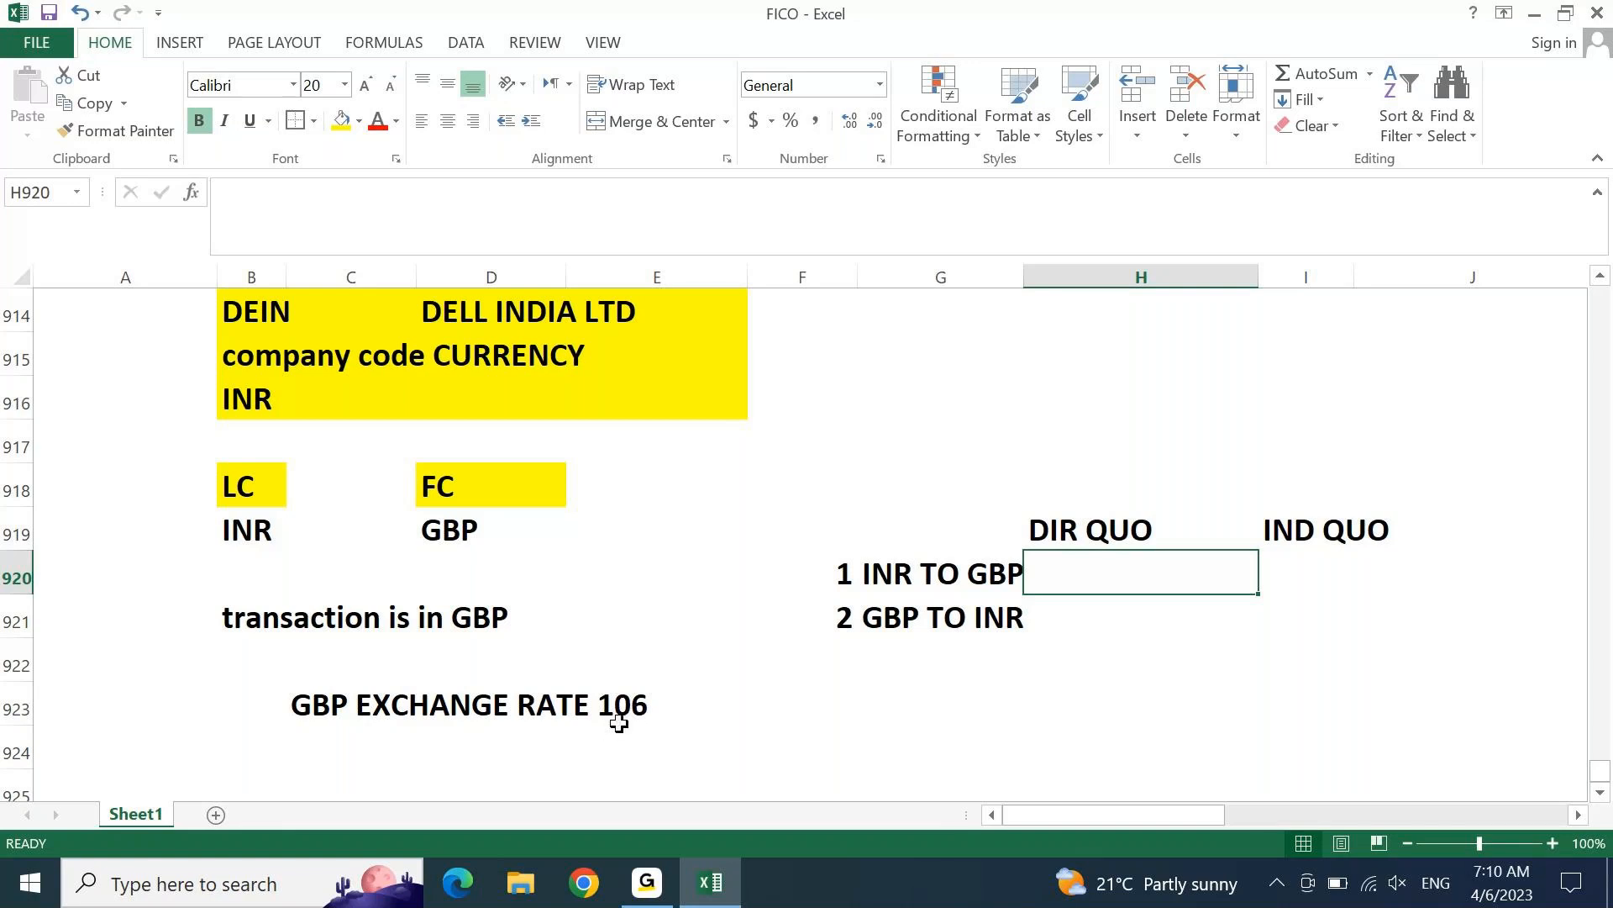
pyautogui.click(621, 716)
pyautogui.click(1083, 568)
pyautogui.write('106')
pyautogui.press('Return')
pyautogui.click(1083, 564)
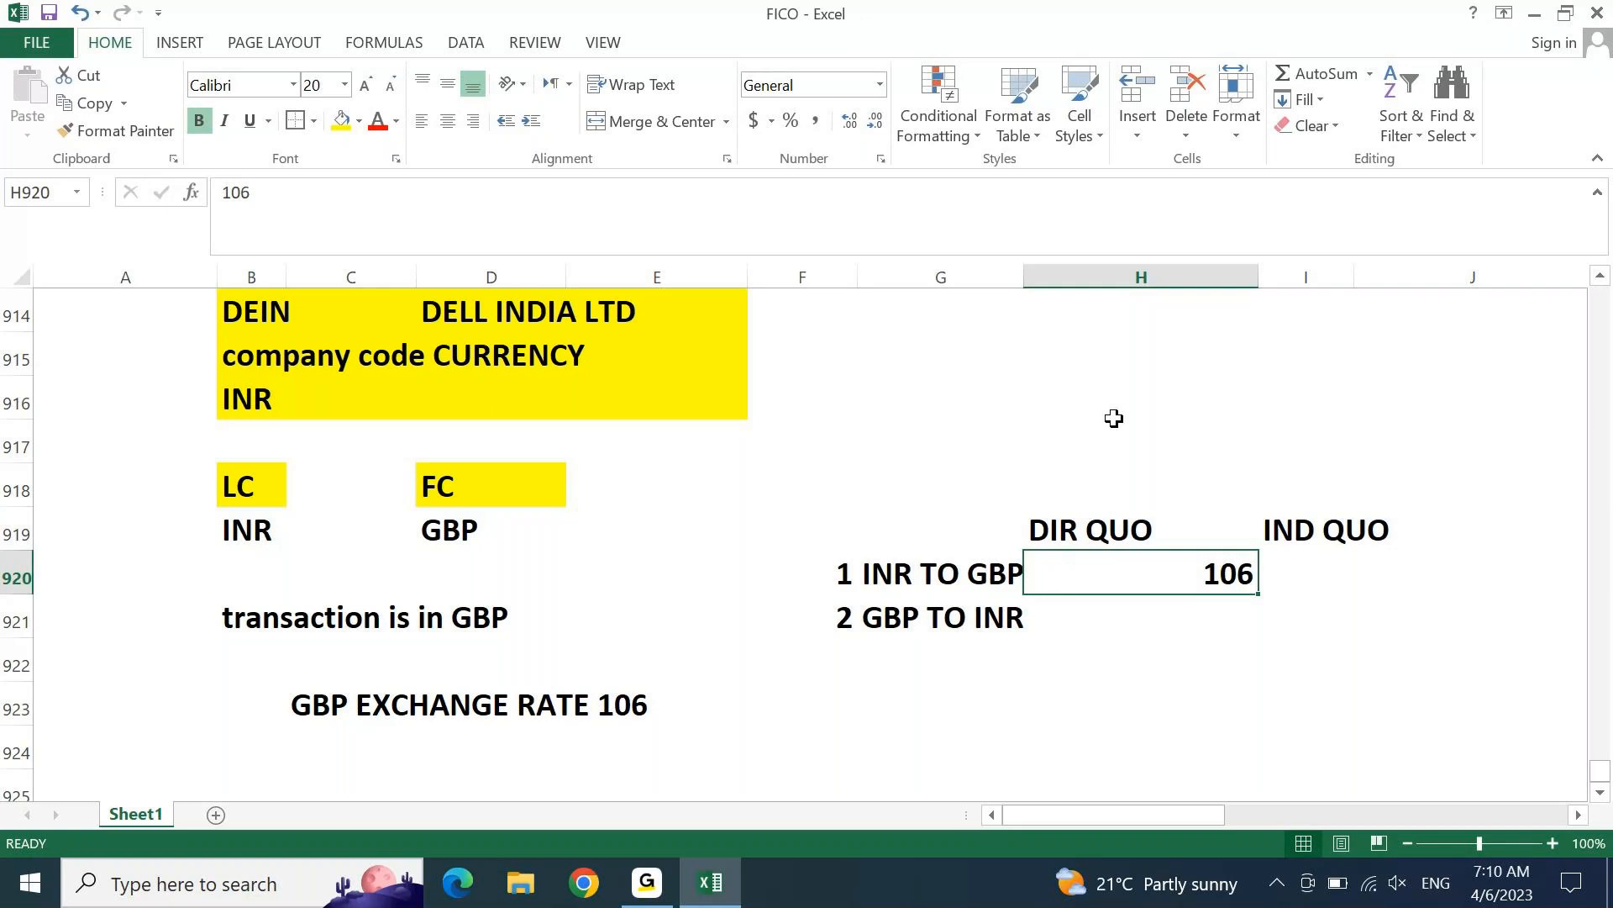
pyautogui.press('Delete')
# Step: Enter 106 as the direct quotation for GBP TO INR in H921 and as the indirect quotation for INR TO GBP in I920
pyautogui.press('Down')
pyautogui.write('106')
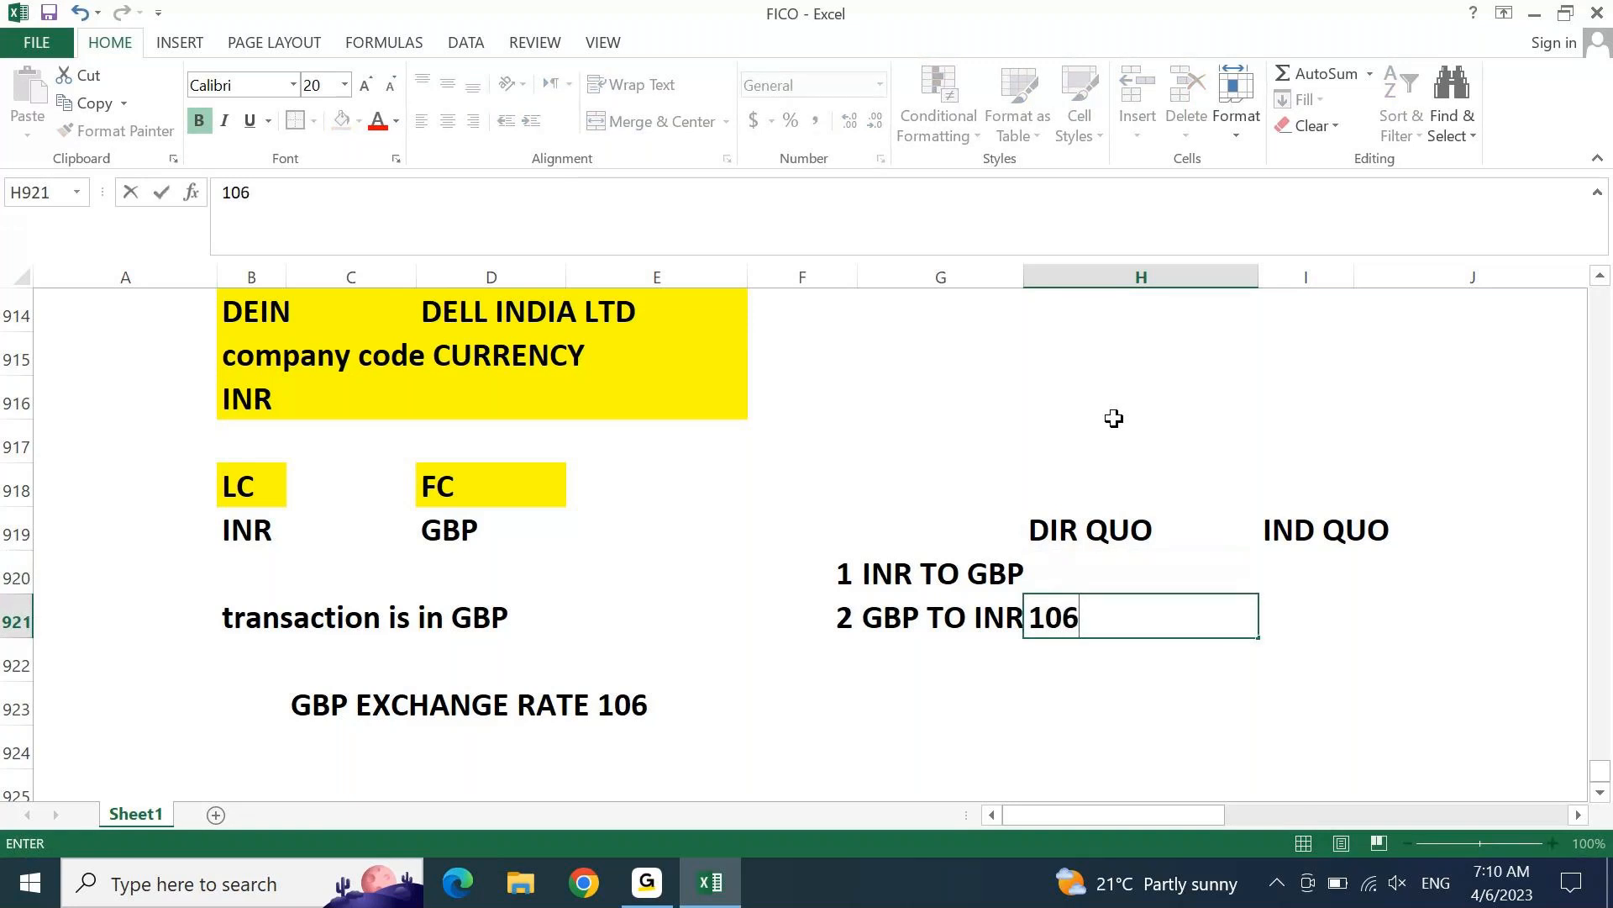
pyautogui.press('Return')
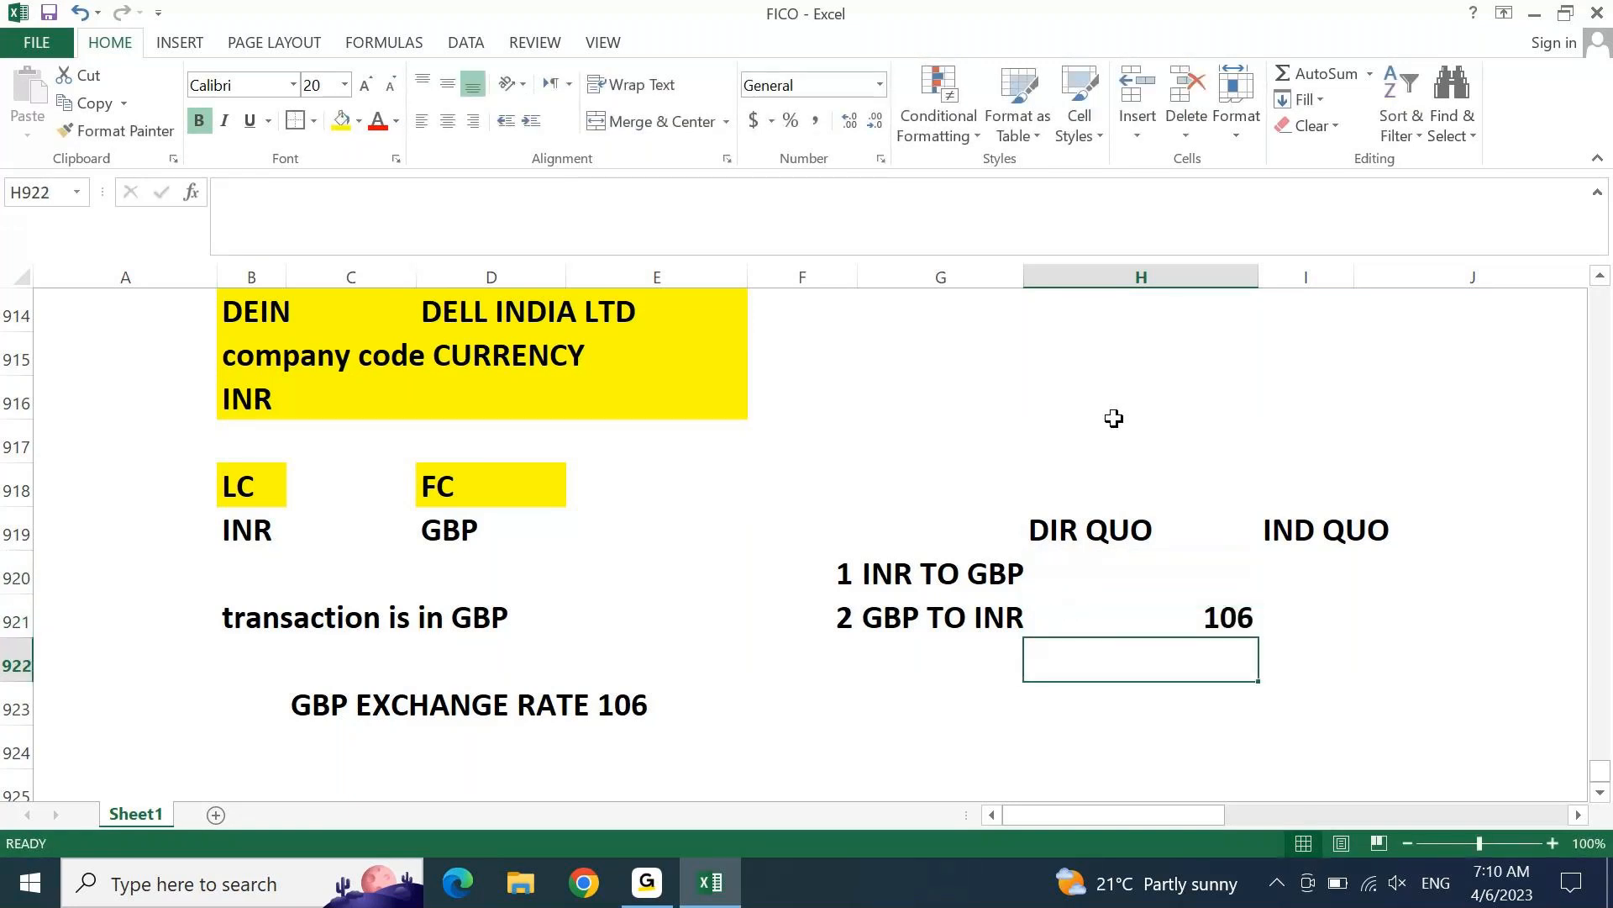
pyautogui.press('Up')
pyautogui.press('Right')
pyautogui.press('Up')
pyautogui.write('106')
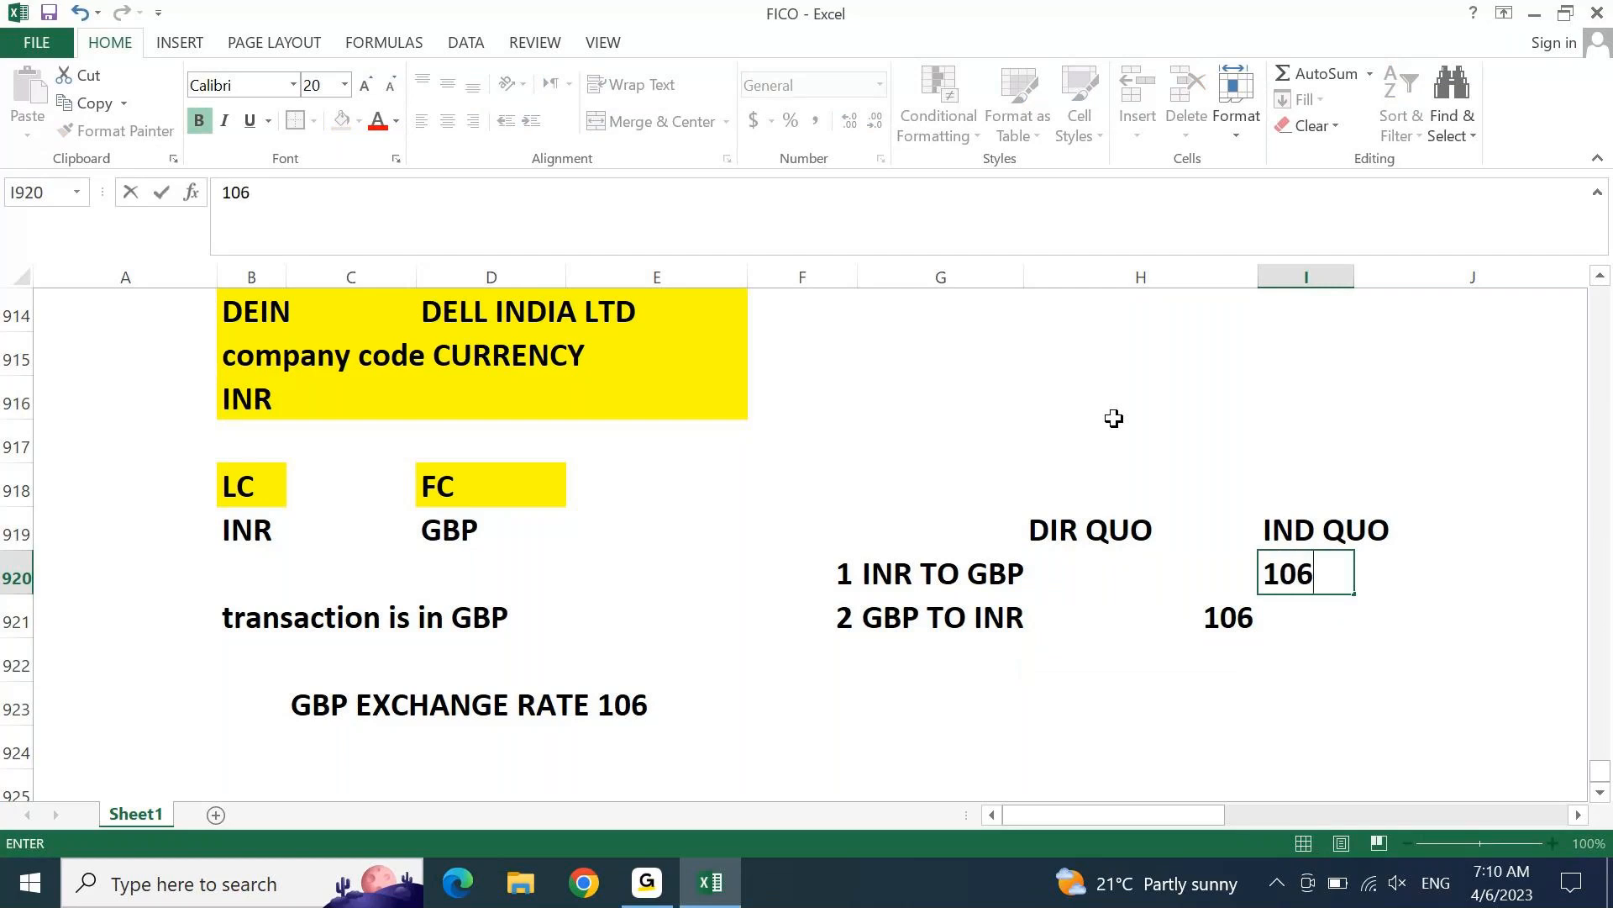
pyautogui.press('Return')
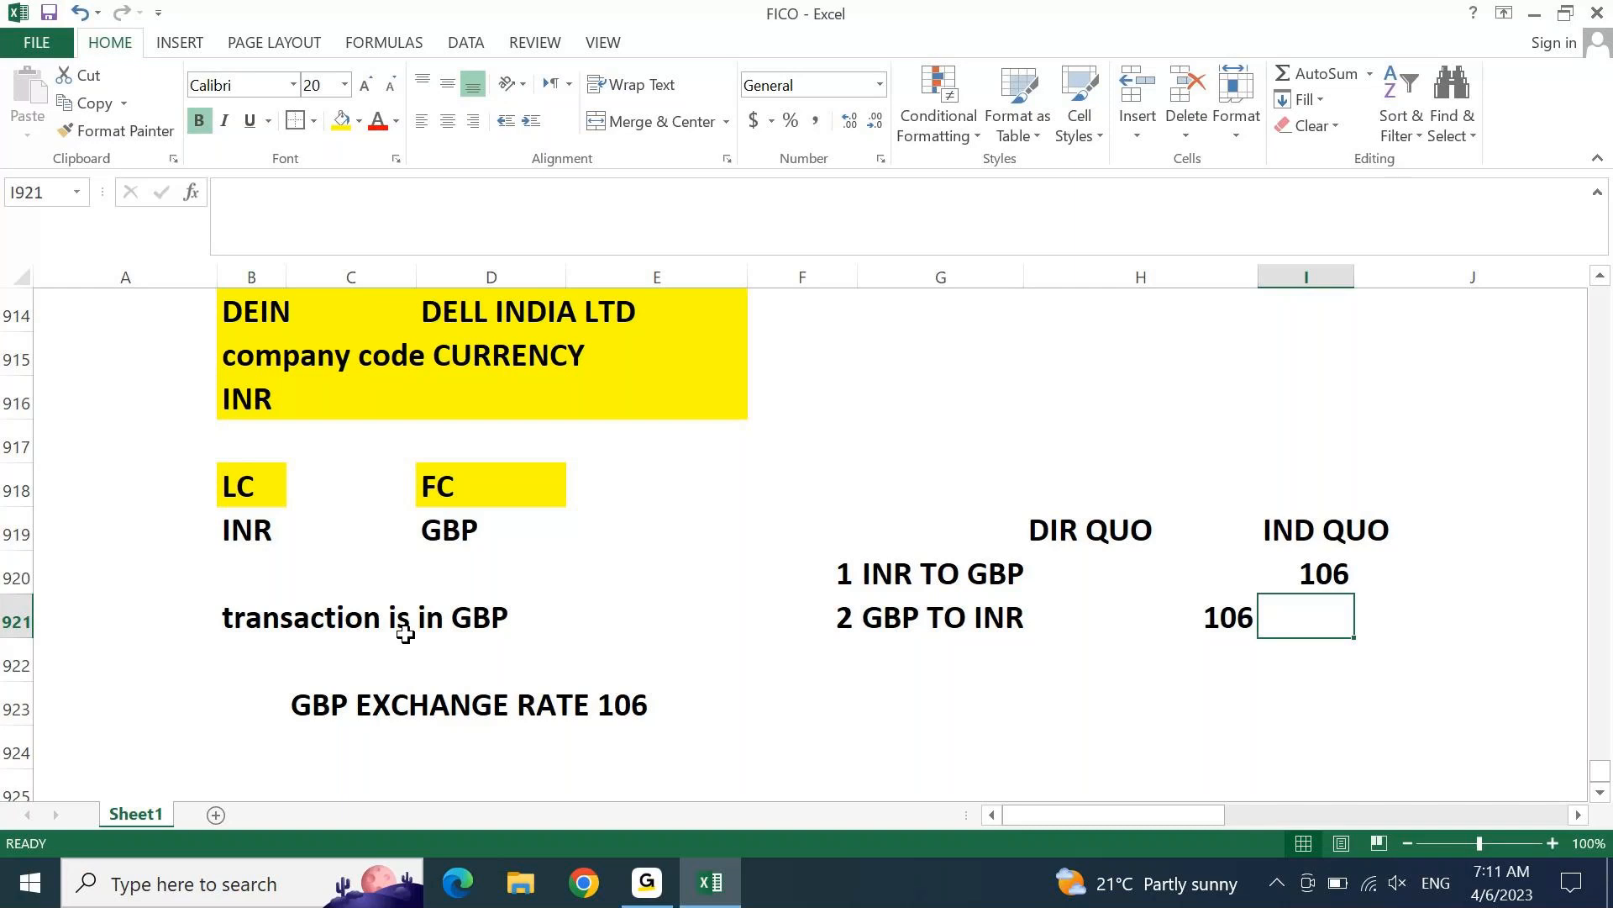
# Step: Enter the rule "FC TO LC IS ALWAYS DIRECT QUOTATION" in A925
pyautogui.press('Down')
pyautogui.press('Down')
pyautogui.press('Left')
pyautogui.press('Left')
pyautogui.press('Left')
pyautogui.press('Left')
pyautogui.press('Left')
pyautogui.press('Left')
pyautogui.press('Left')
pyautogui.press('Left')
pyautogui.press('Down')
pyautogui.press('Down')
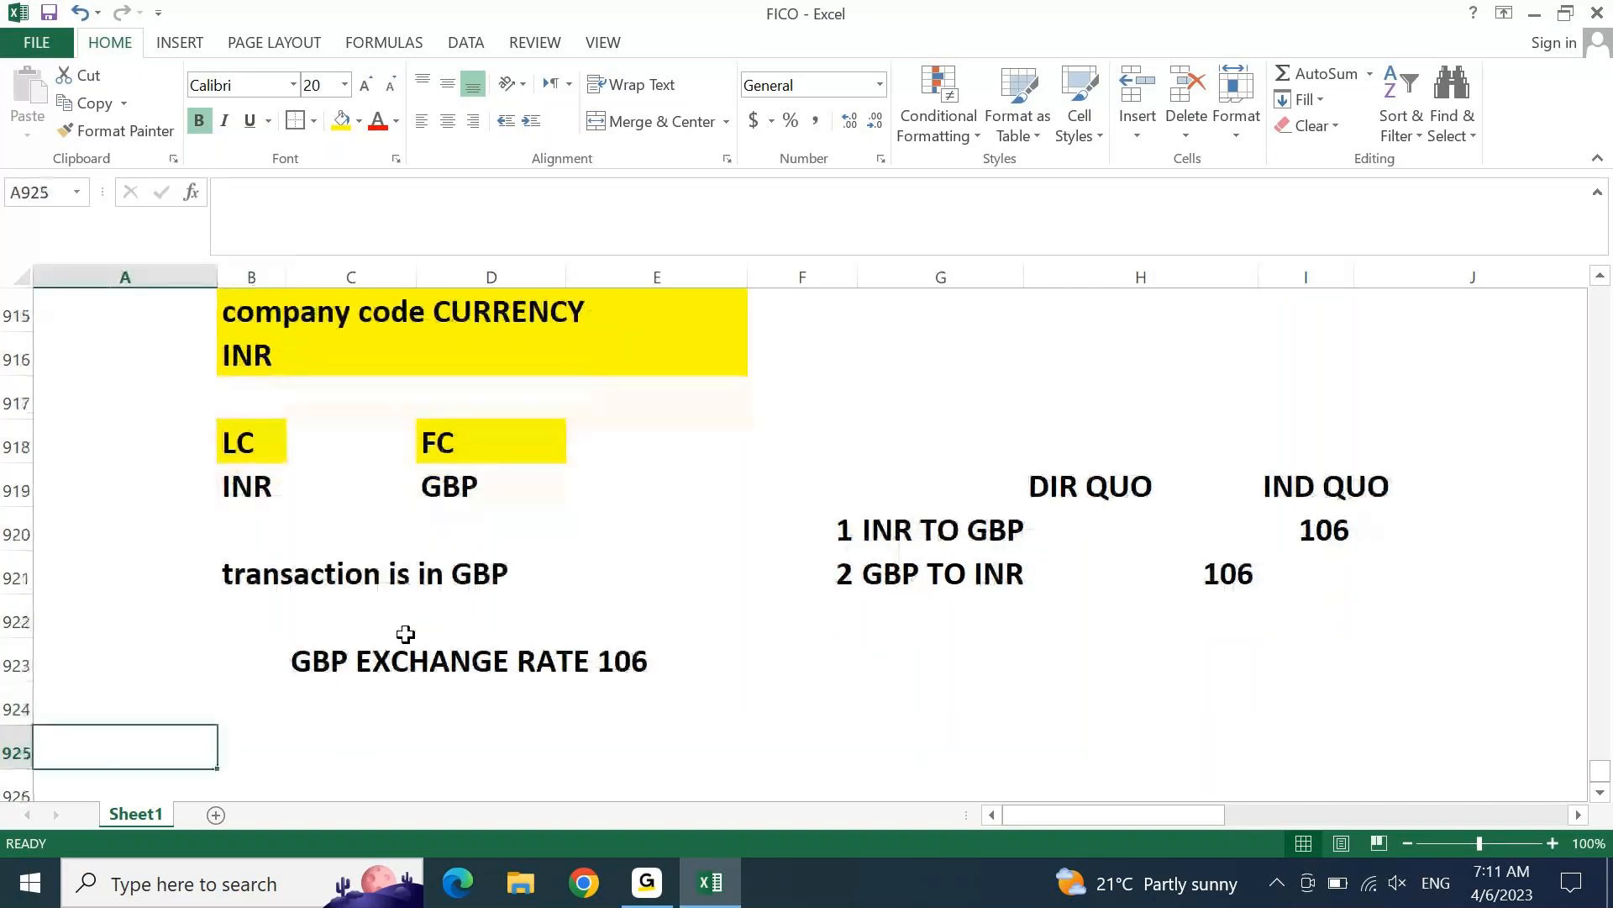
pyautogui.write('FC TO LC IS LA')
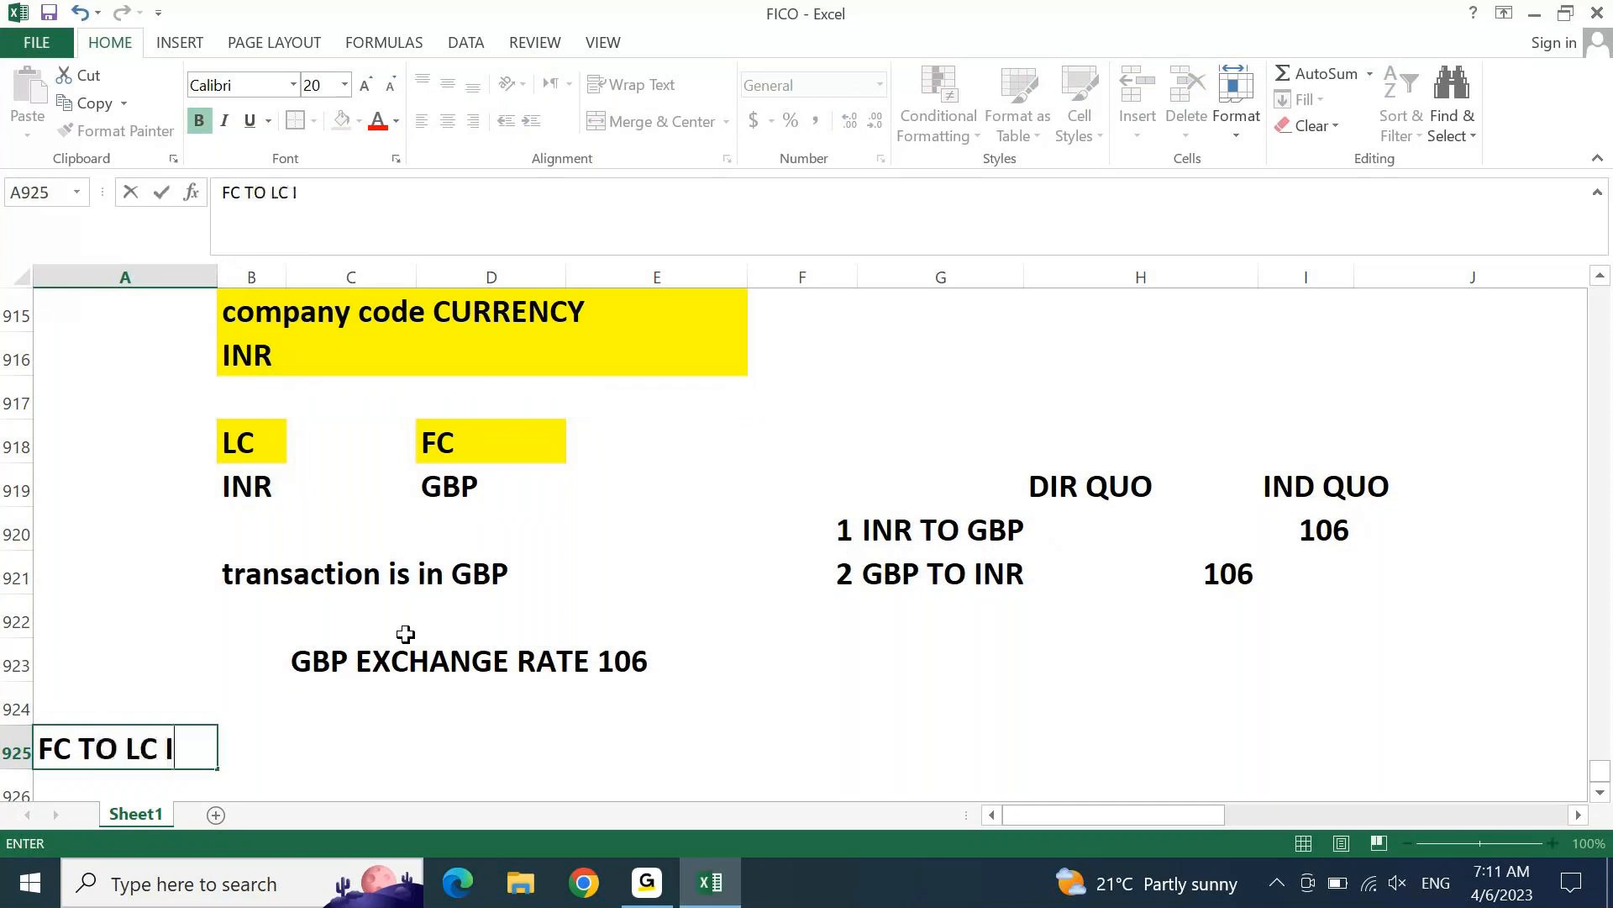
pyautogui.press('BackSpace')
pyautogui.press('BackSpace')
pyautogui.write('ALWAYS')
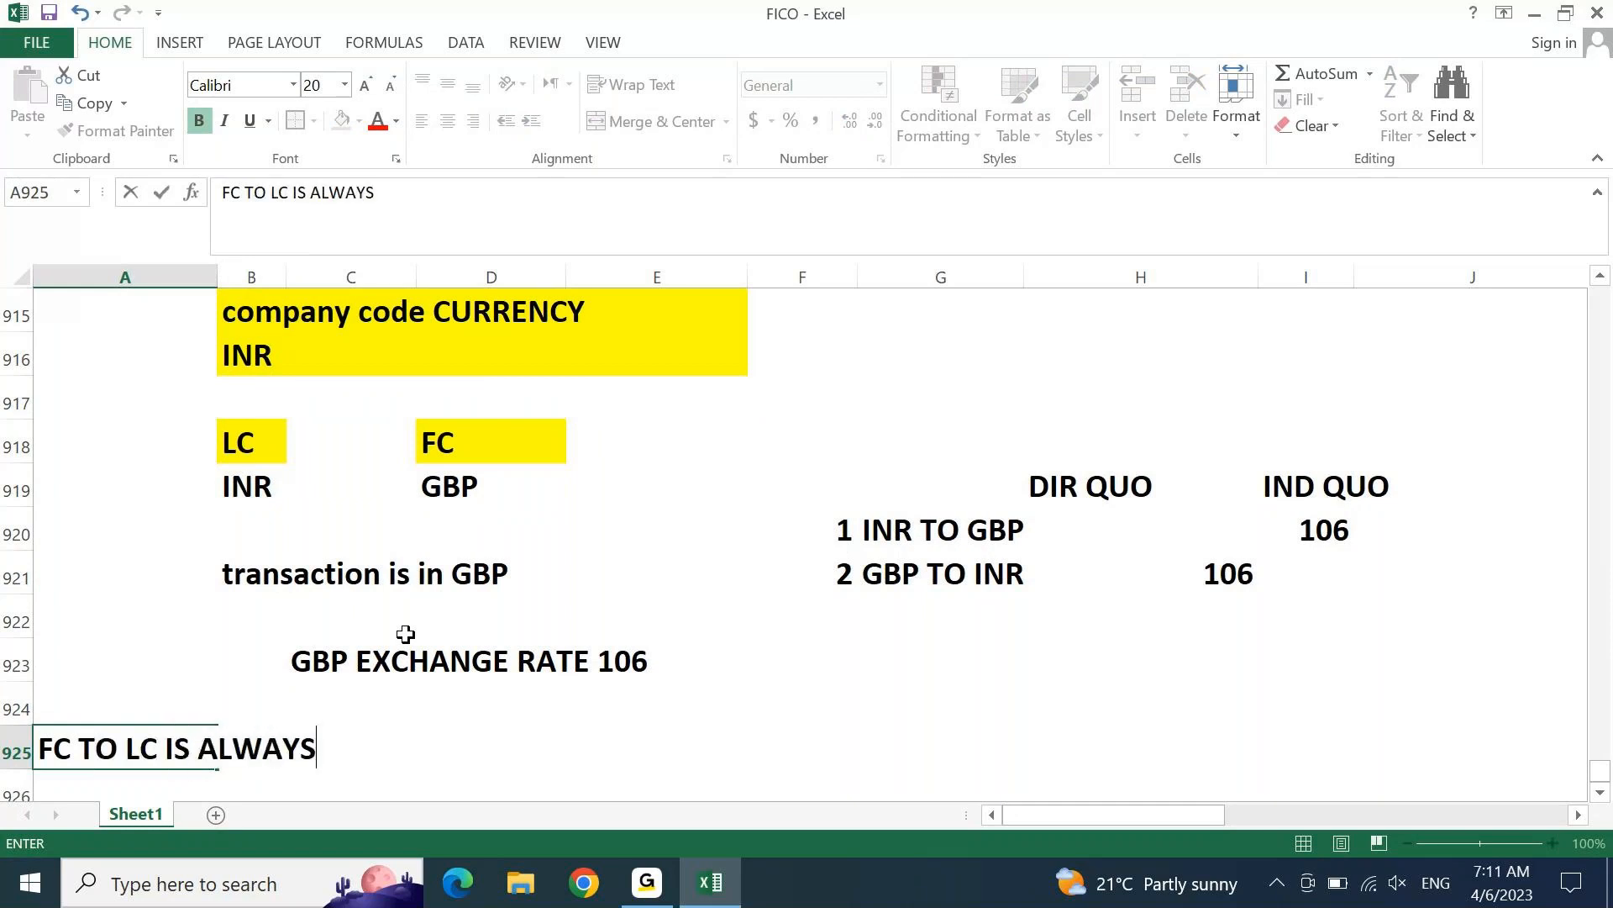
pyautogui.write(' DIRECT QUOTATIO')
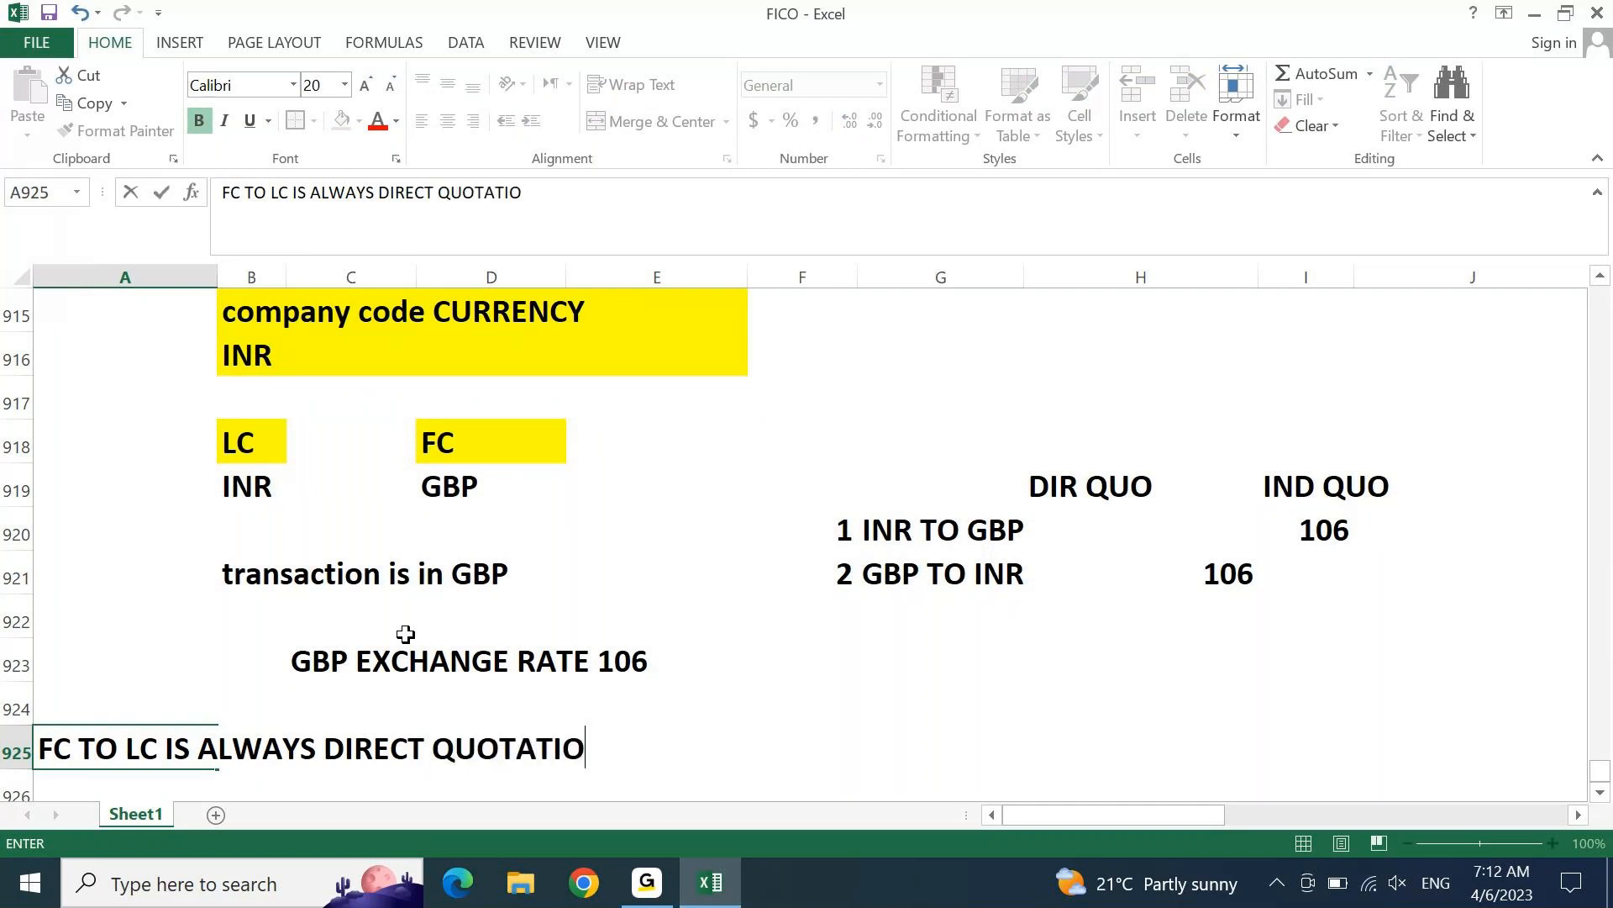
pyautogui.write('N')
pyautogui.press('Return')
# Step: Enter the rule "LC TO FC IS ALWAYS INDIRECT QUOTATION" in A926
pyautogui.write('LC TO F')
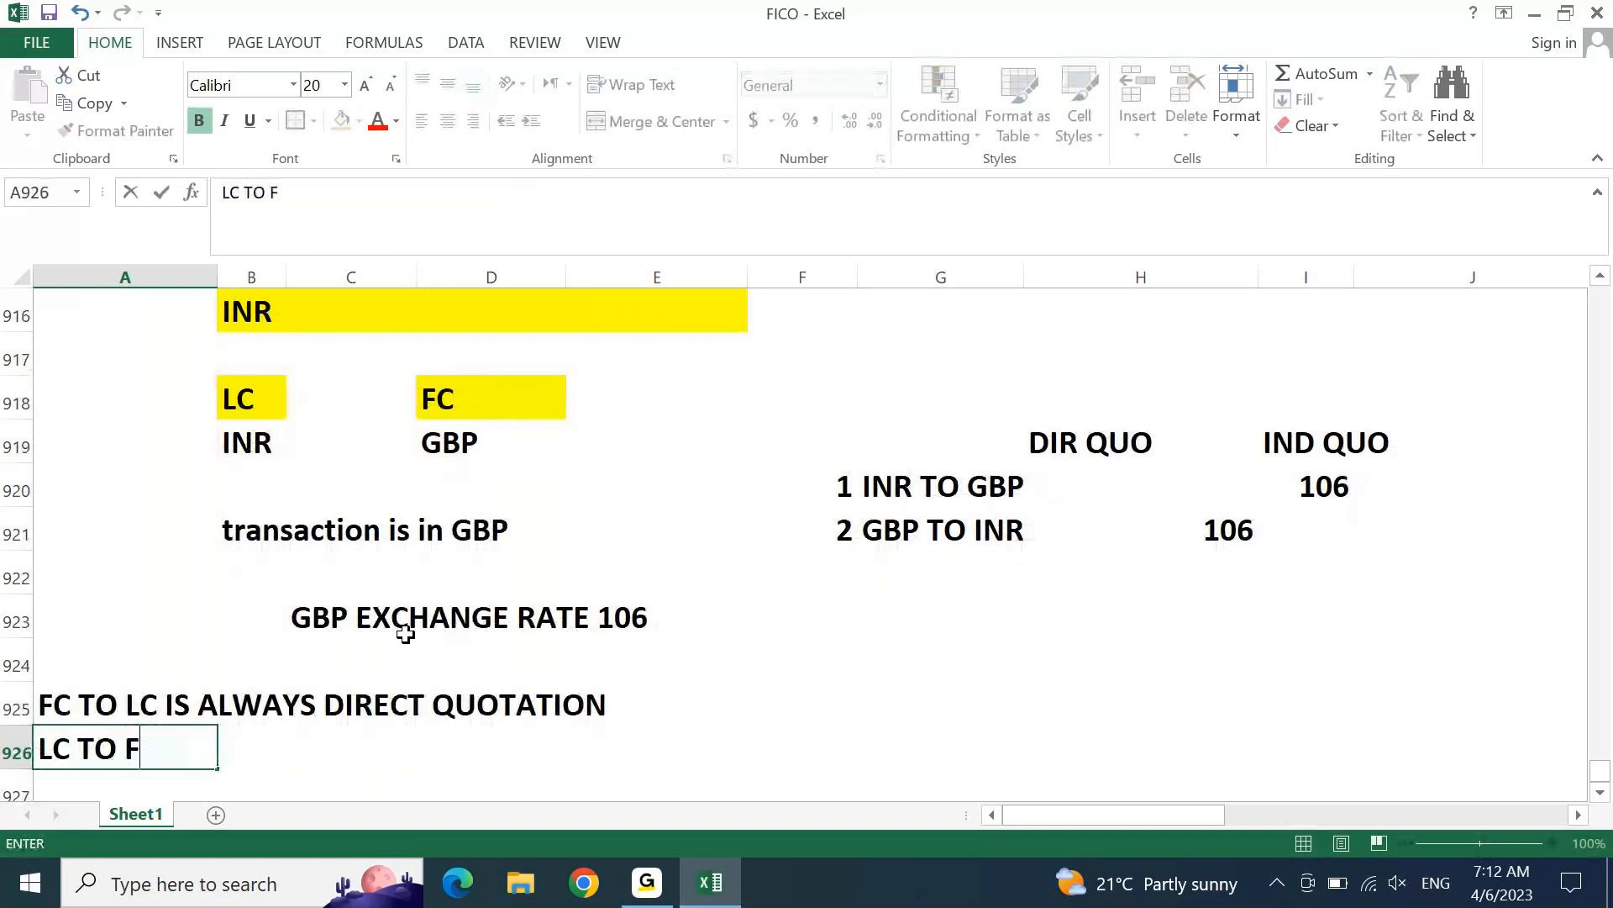
pyautogui.write('C IS ALWAYS ')
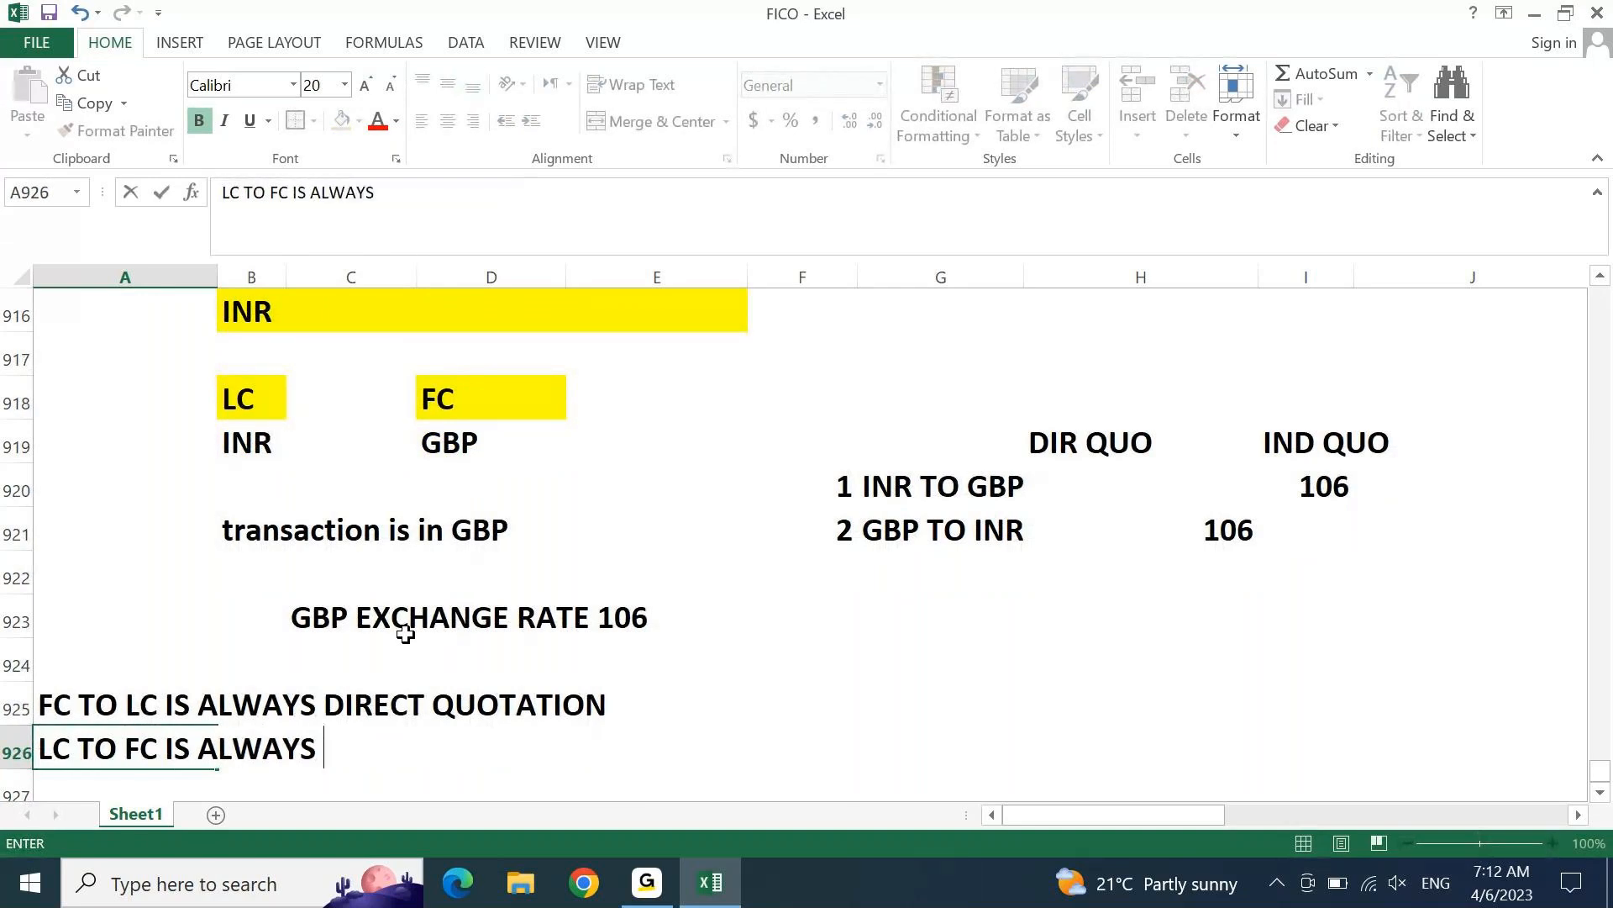
pyautogui.write('INDIRE')
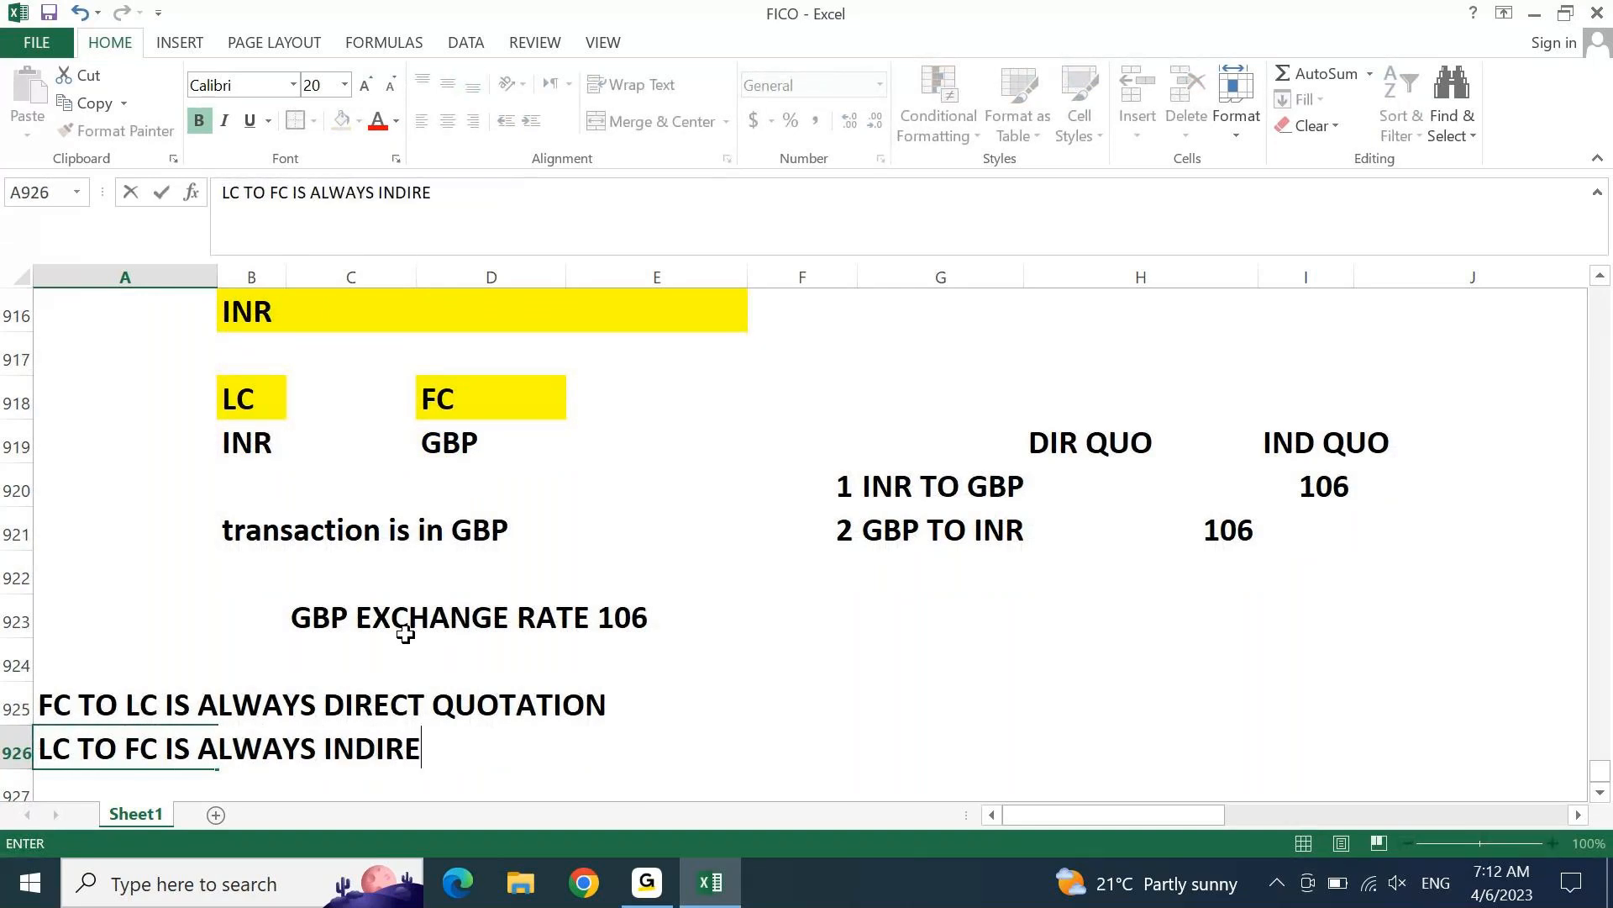
pyautogui.write('CT QUOTATION')
pyautogui.press('Return')
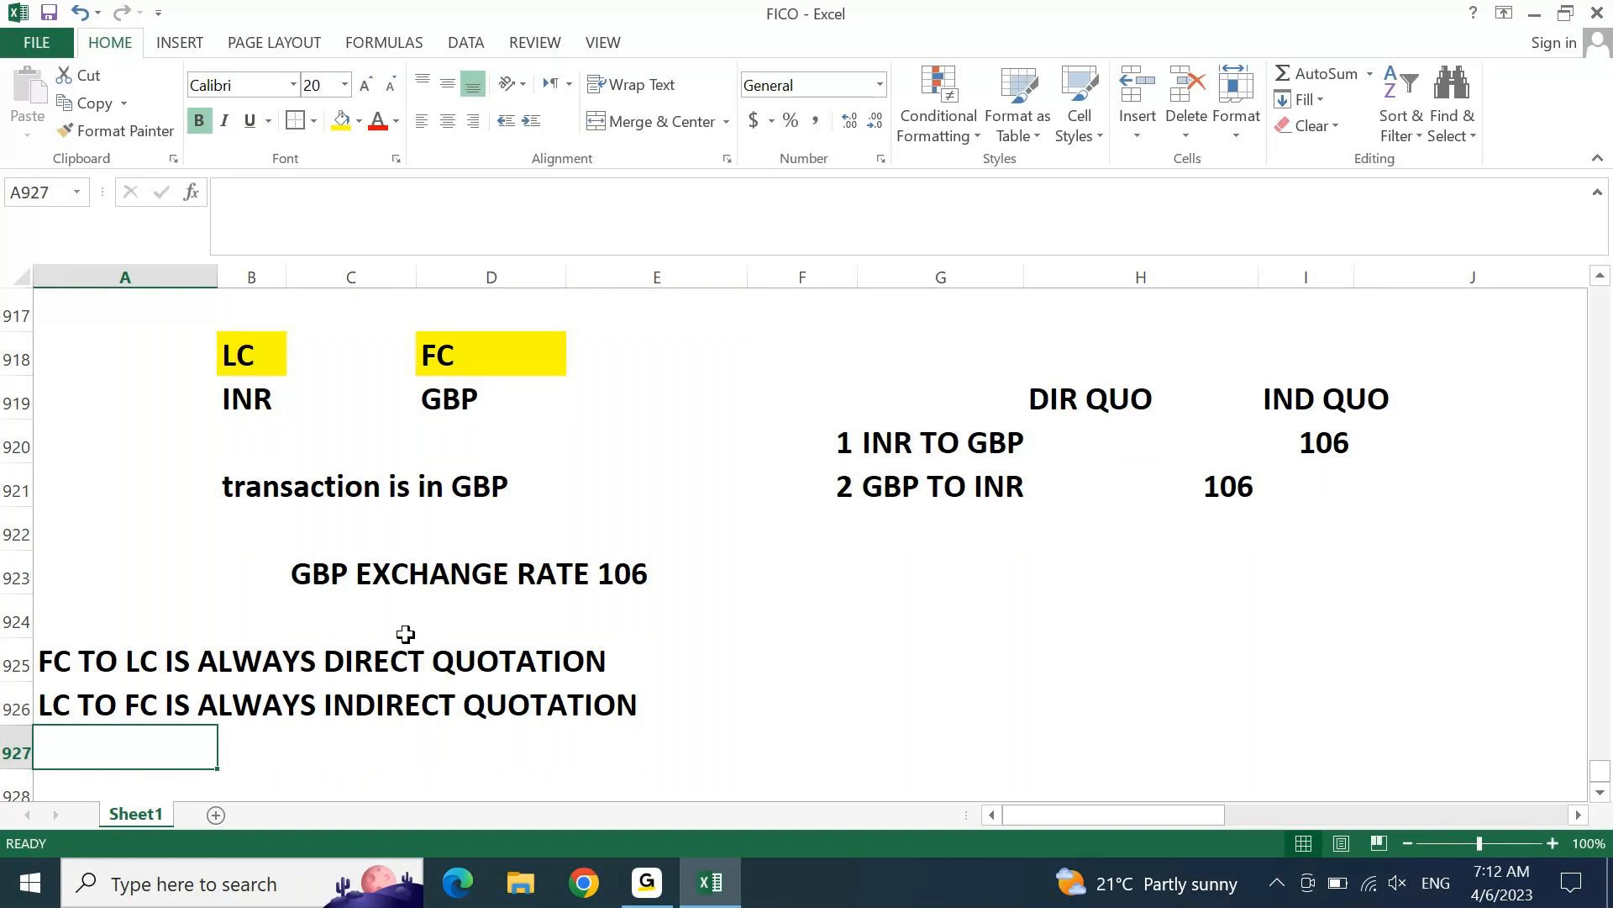
# Step: Enter the note "ANY EXCHANGE RATE WE TALK AOUT IS ALWAYS FC RATE." in A928
pyautogui.press('Return')
pyautogui.write('ANY EX')
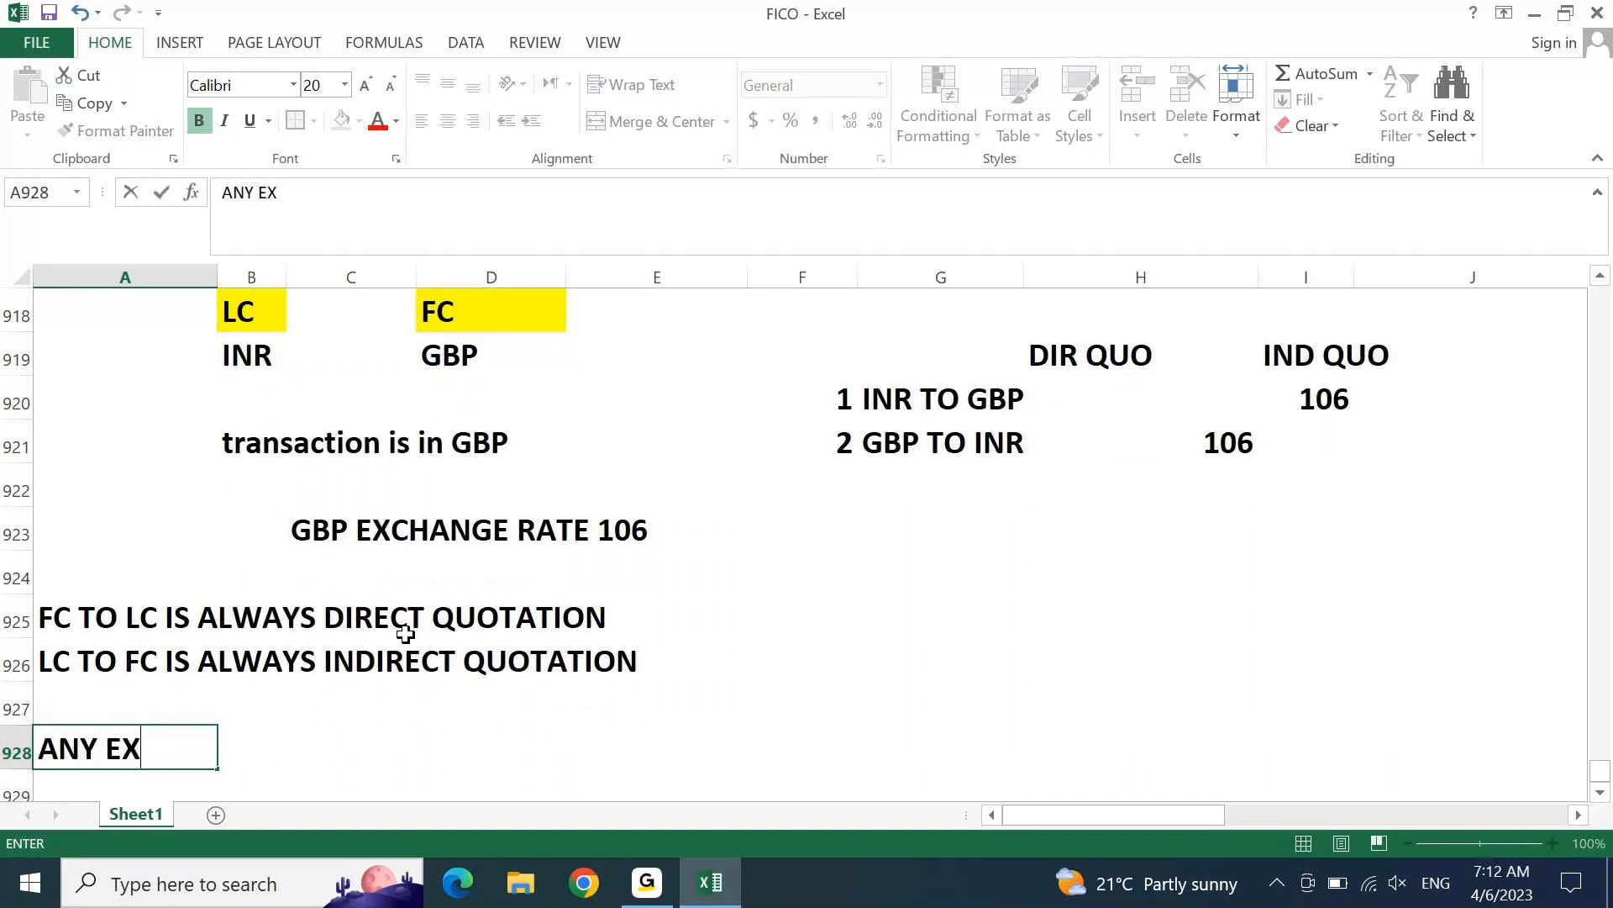
pyautogui.write('CHANGE RATE ')
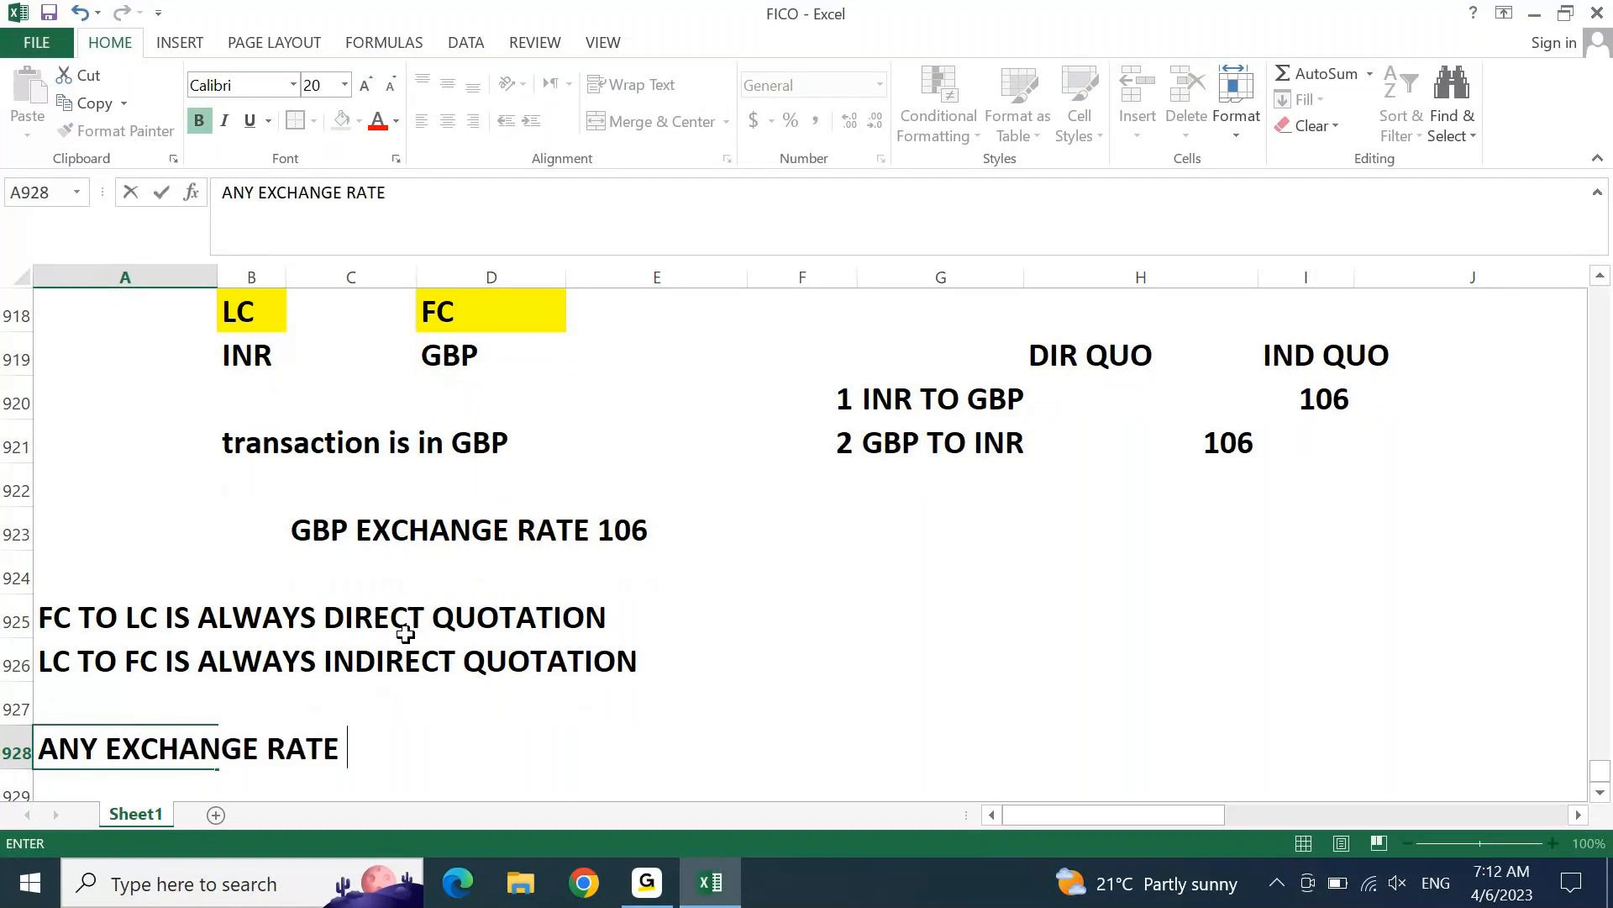
pyautogui.write('WE TALJ ABO')
pyautogui.press('BackSpace')
pyautogui.press('BackSpace')
pyautogui.press('BackSpace')
pyautogui.press('BackSpace')
pyautogui.press('BackSpace')
pyautogui.write('K I')
pyautogui.press('BackSpace')
pyautogui.write('ABPU')
pyautogui.press('BackSpace')
pyautogui.press('BackSpace')
pyautogui.press('BackSpace')
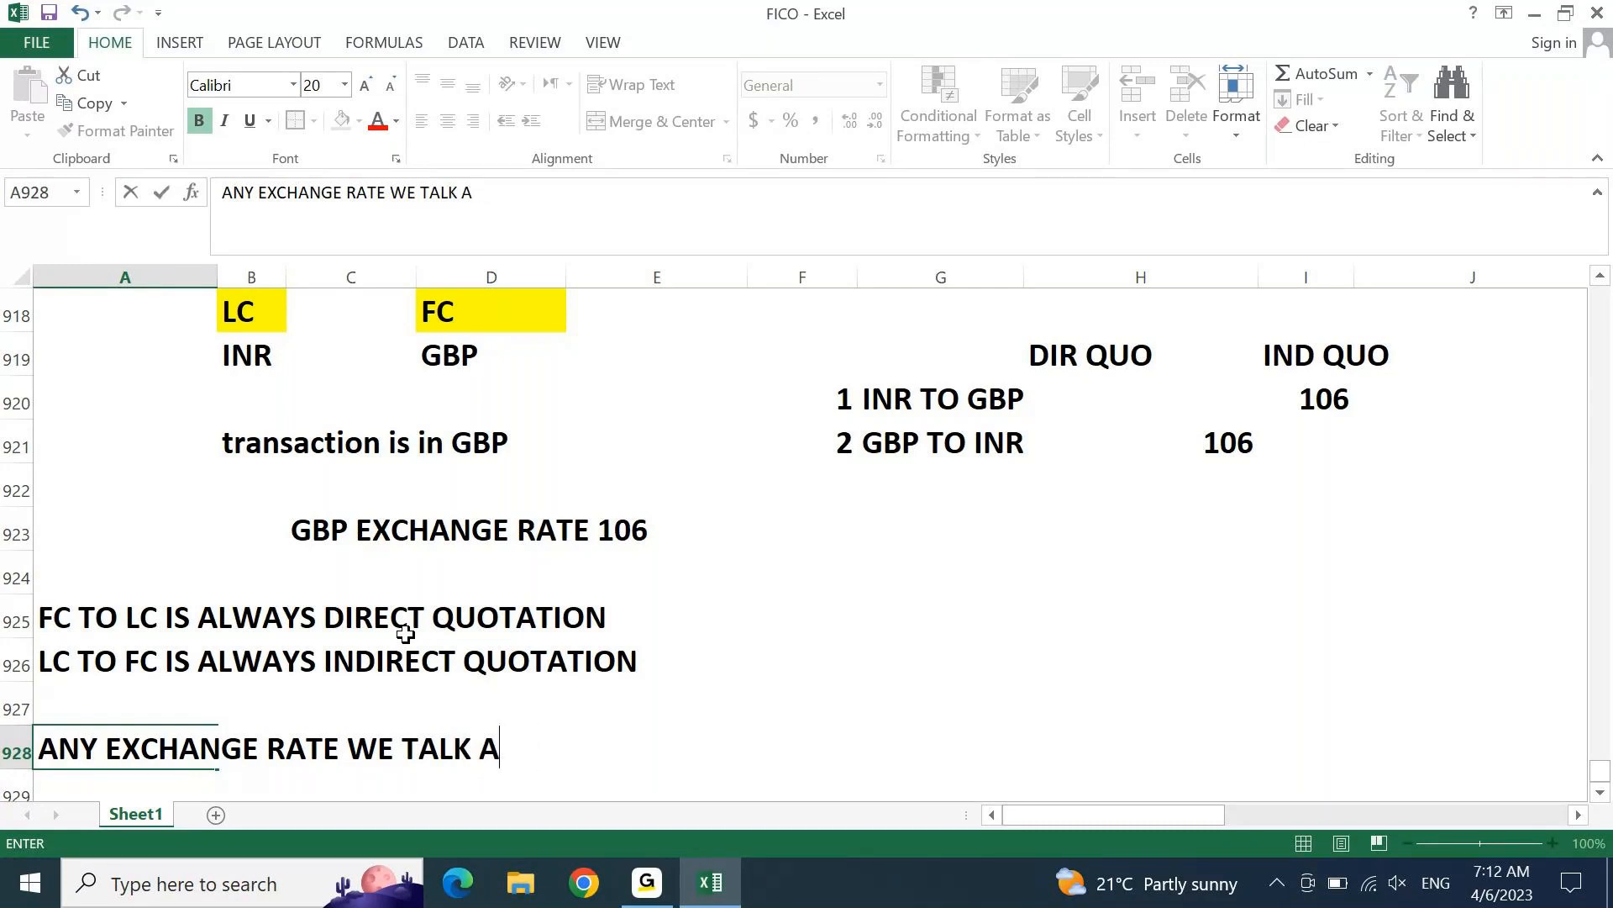
pyautogui.write('OUT IS ALWAYS FC RATE')
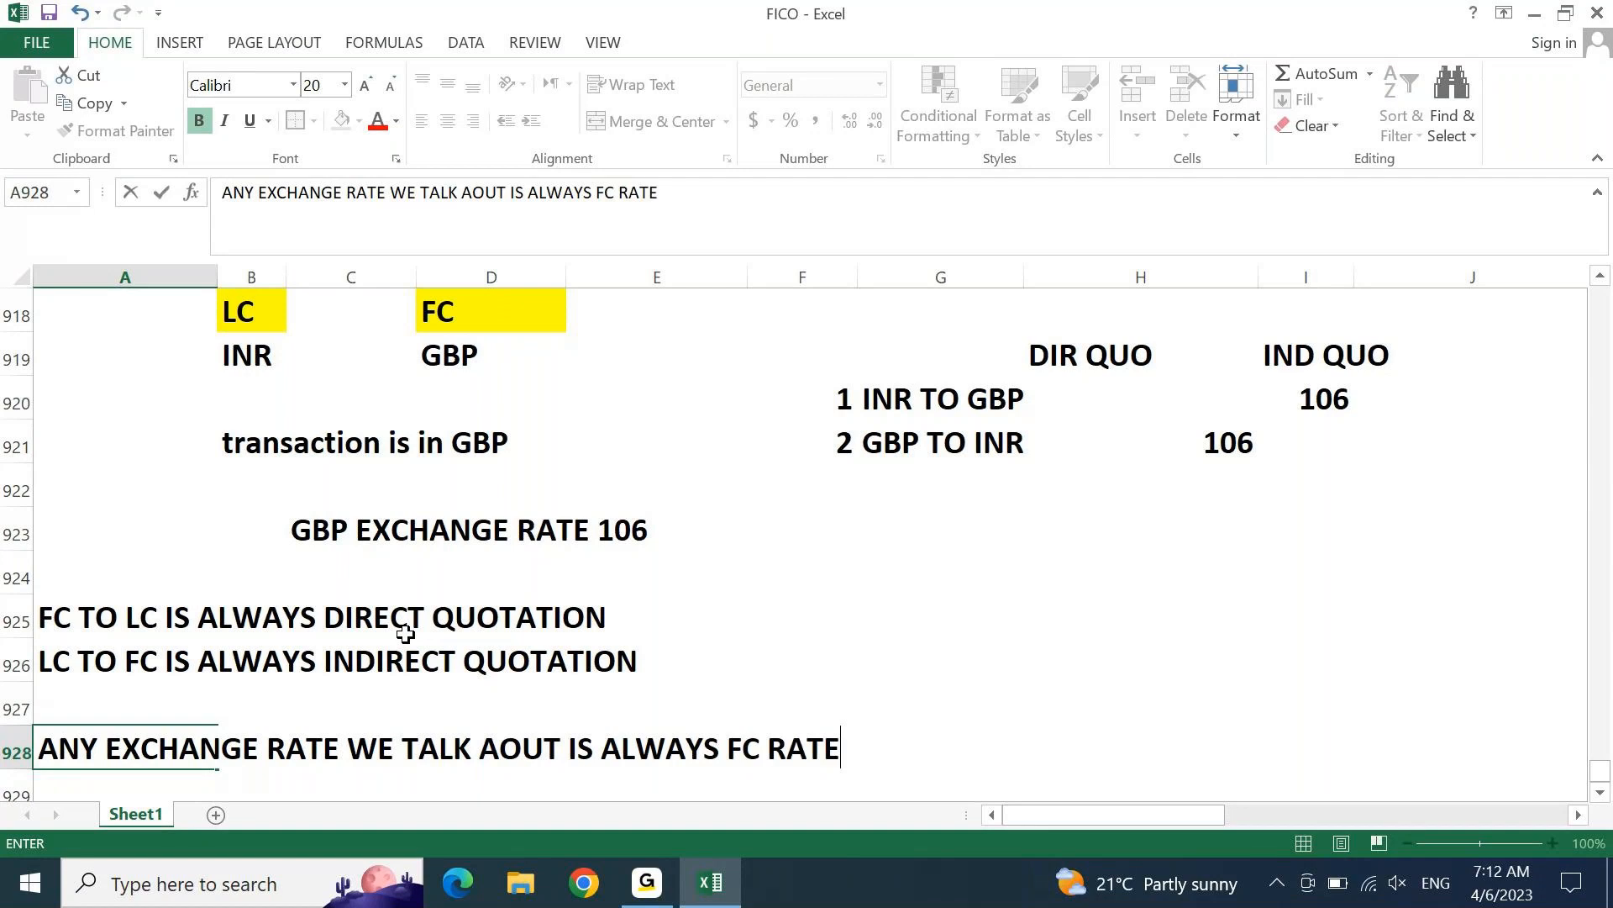
pyautogui.write('.')
pyautogui.press('Return')
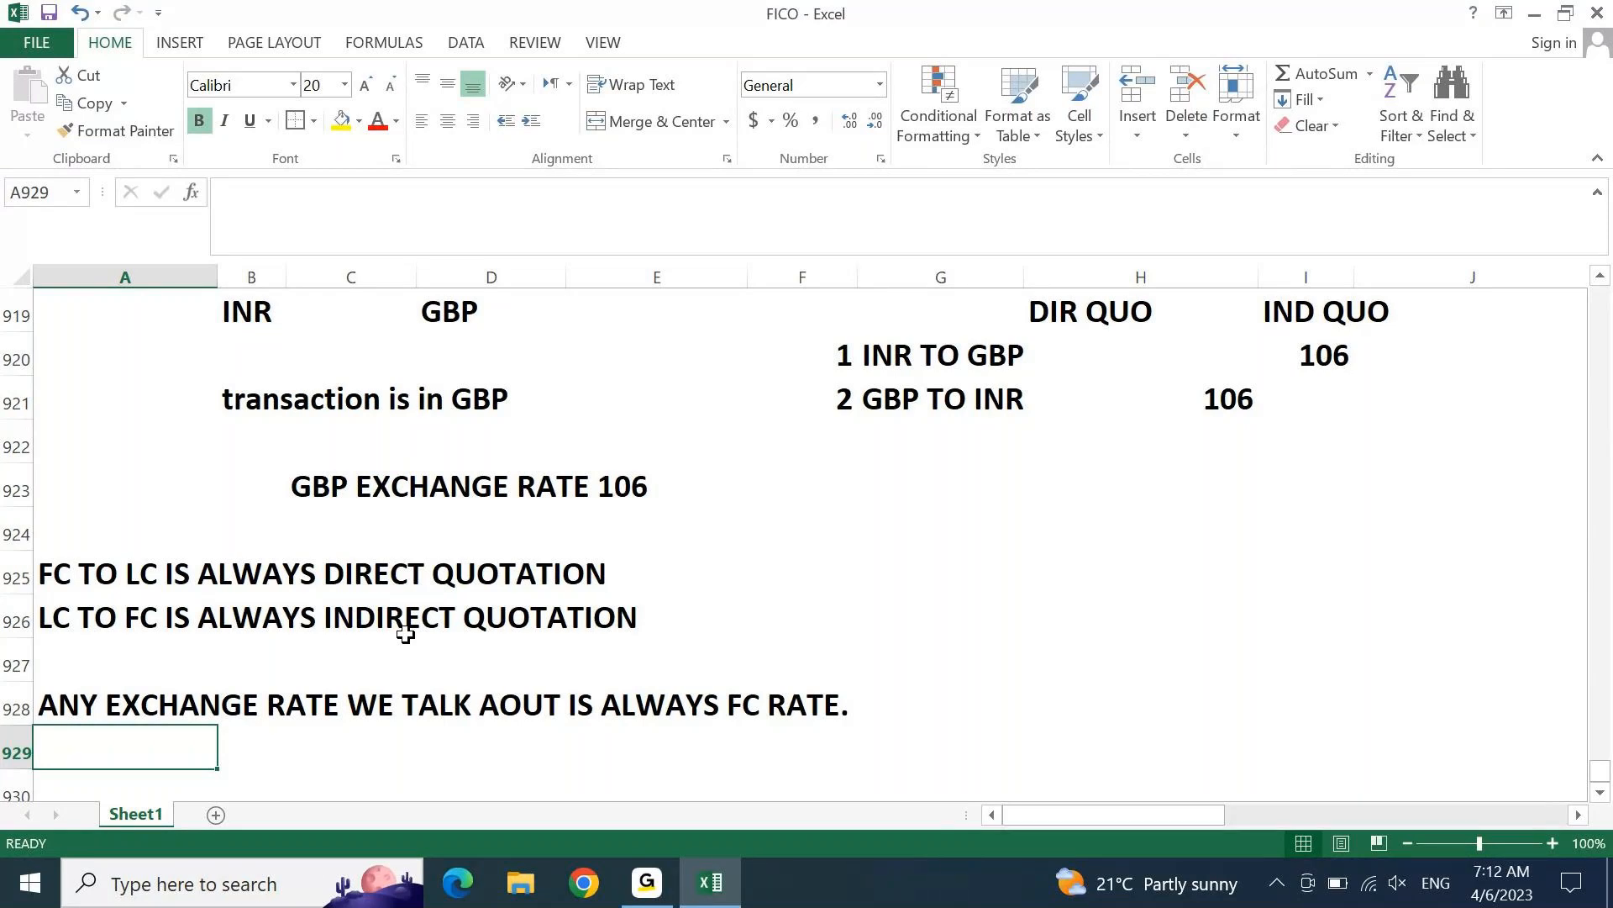
pyautogui.press('Right')
pyautogui.press('Down')
pyautogui.press('Down')
pyautogui.press('Down')
pyautogui.press('Down')
pyautogui.press('Down')
pyautogui.press('Down')
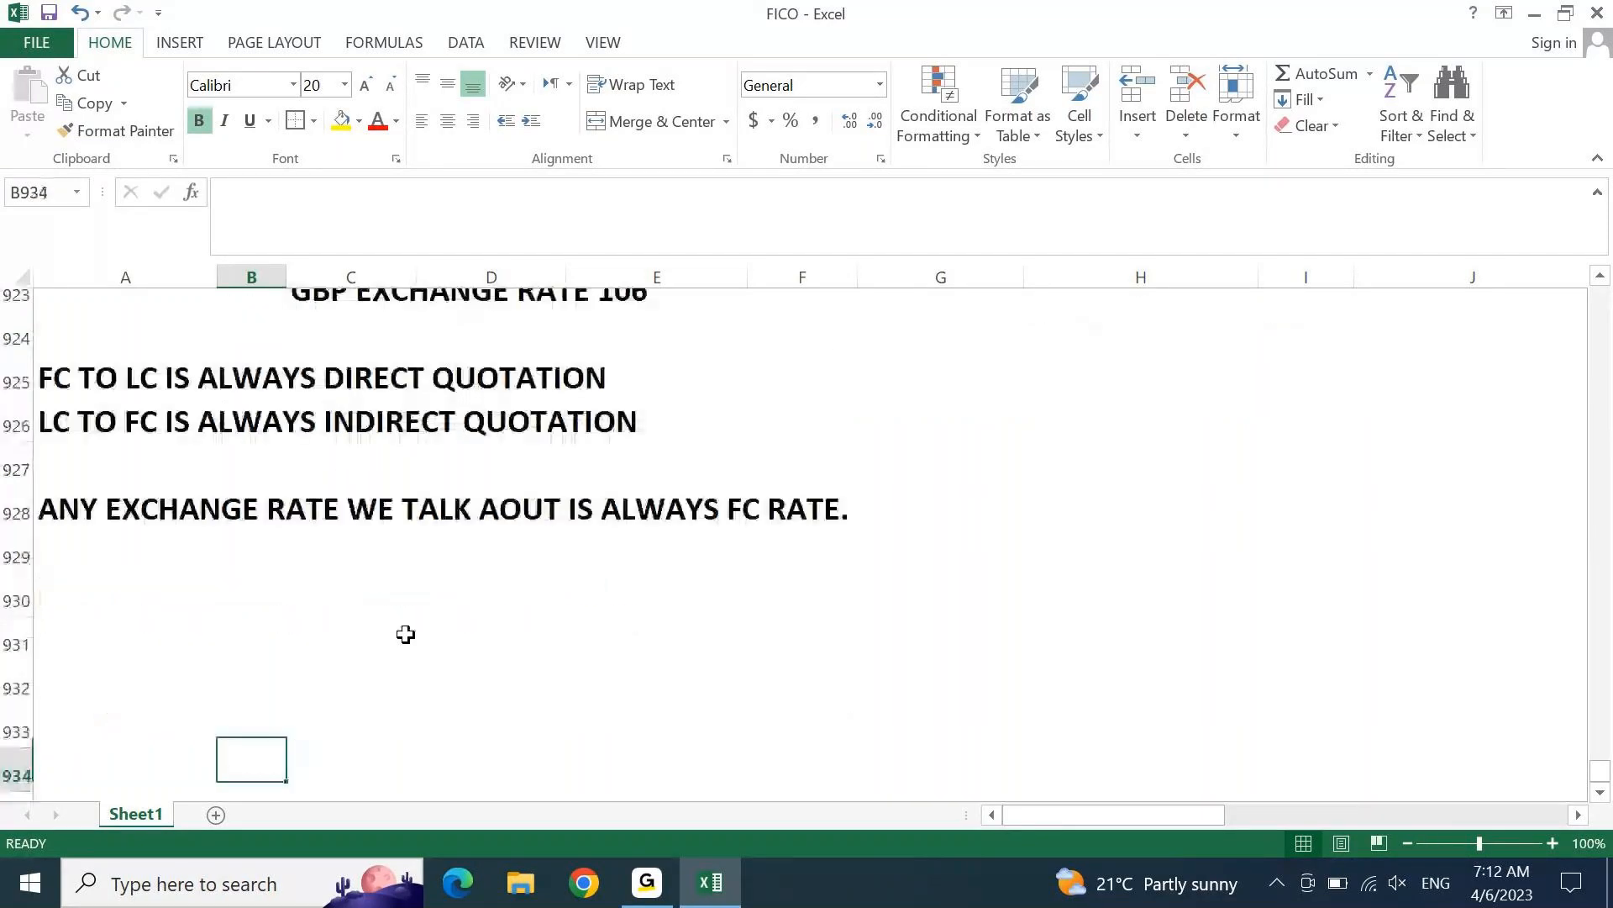
pyautogui.press('Left')
pyautogui.press('Up')
pyautogui.press('Up')
pyautogui.press('Up')
pyautogui.press('Up')
pyautogui.press('Up')
pyautogui.press('Up')
pyautogui.press('Up')
pyautogui.press('Up')
pyautogui.press('Up')
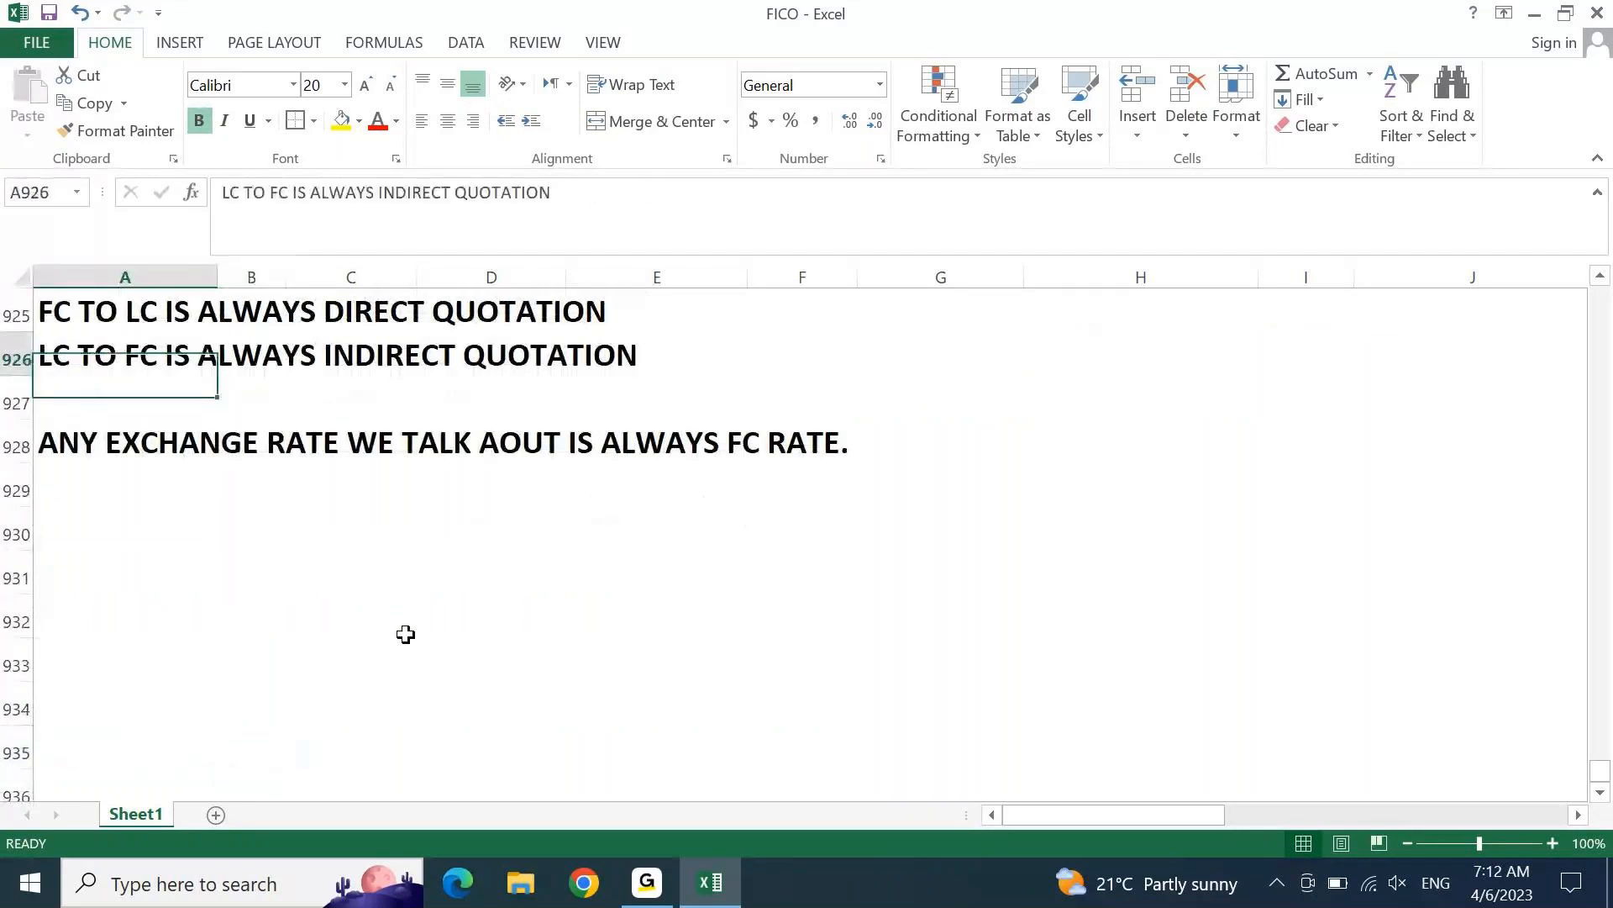
# Step: Enter the question "WHAT IS DOLLAR RATE?" in A930 and the answer 78 in A931
pyautogui.press('Down')
pyautogui.press('Down')
pyautogui.press('Down')
pyautogui.press('Down')
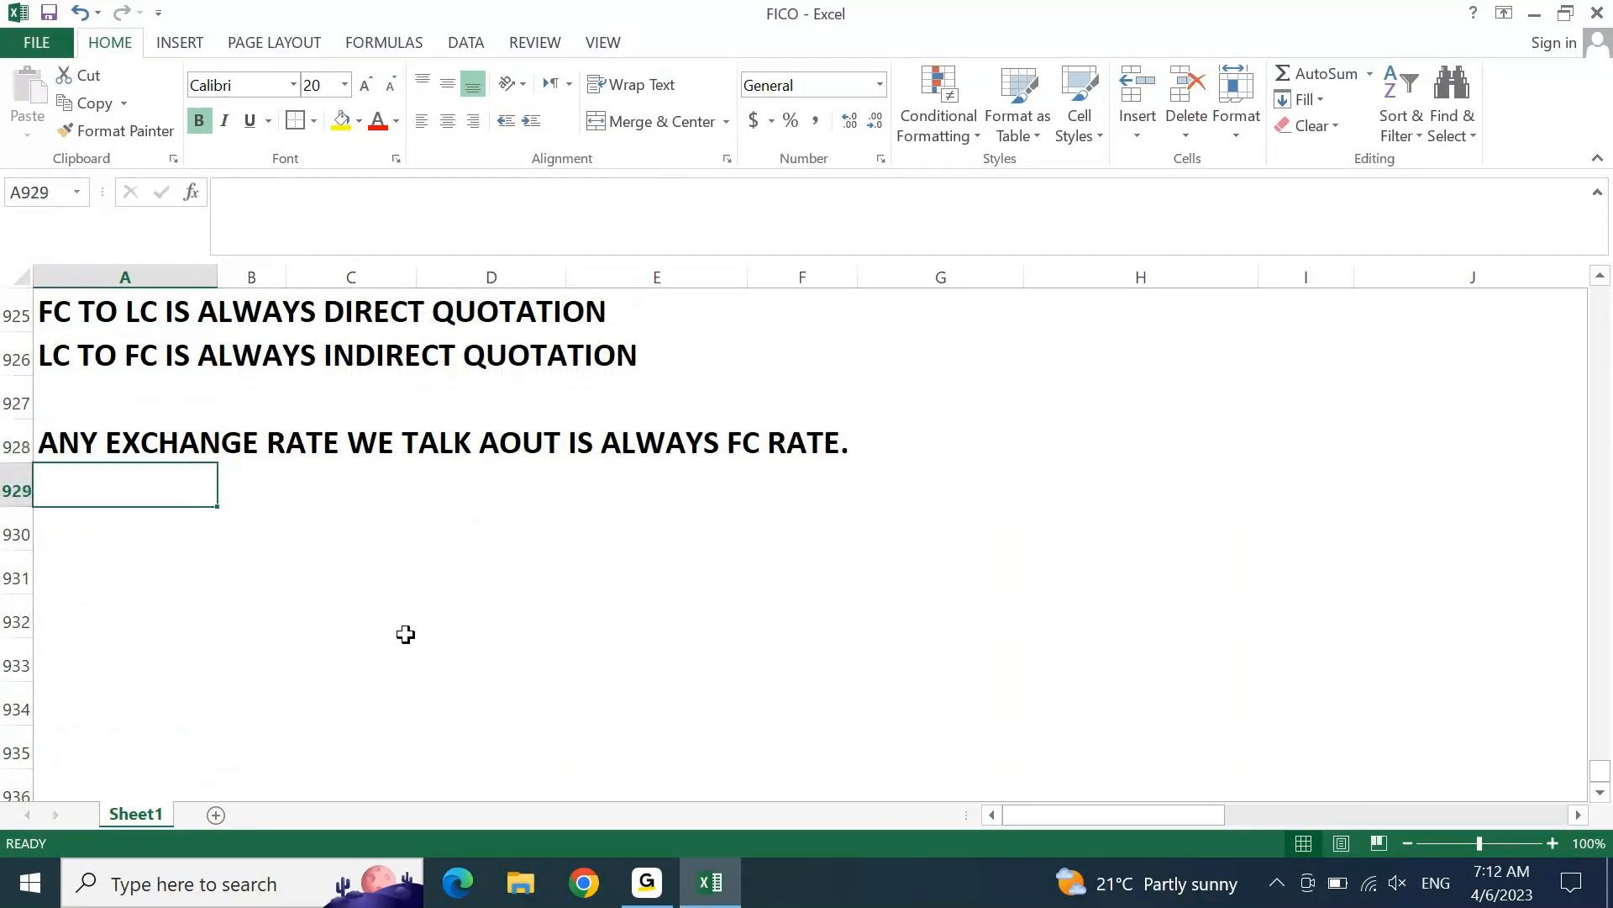
pyautogui.write('WHAT IS ')
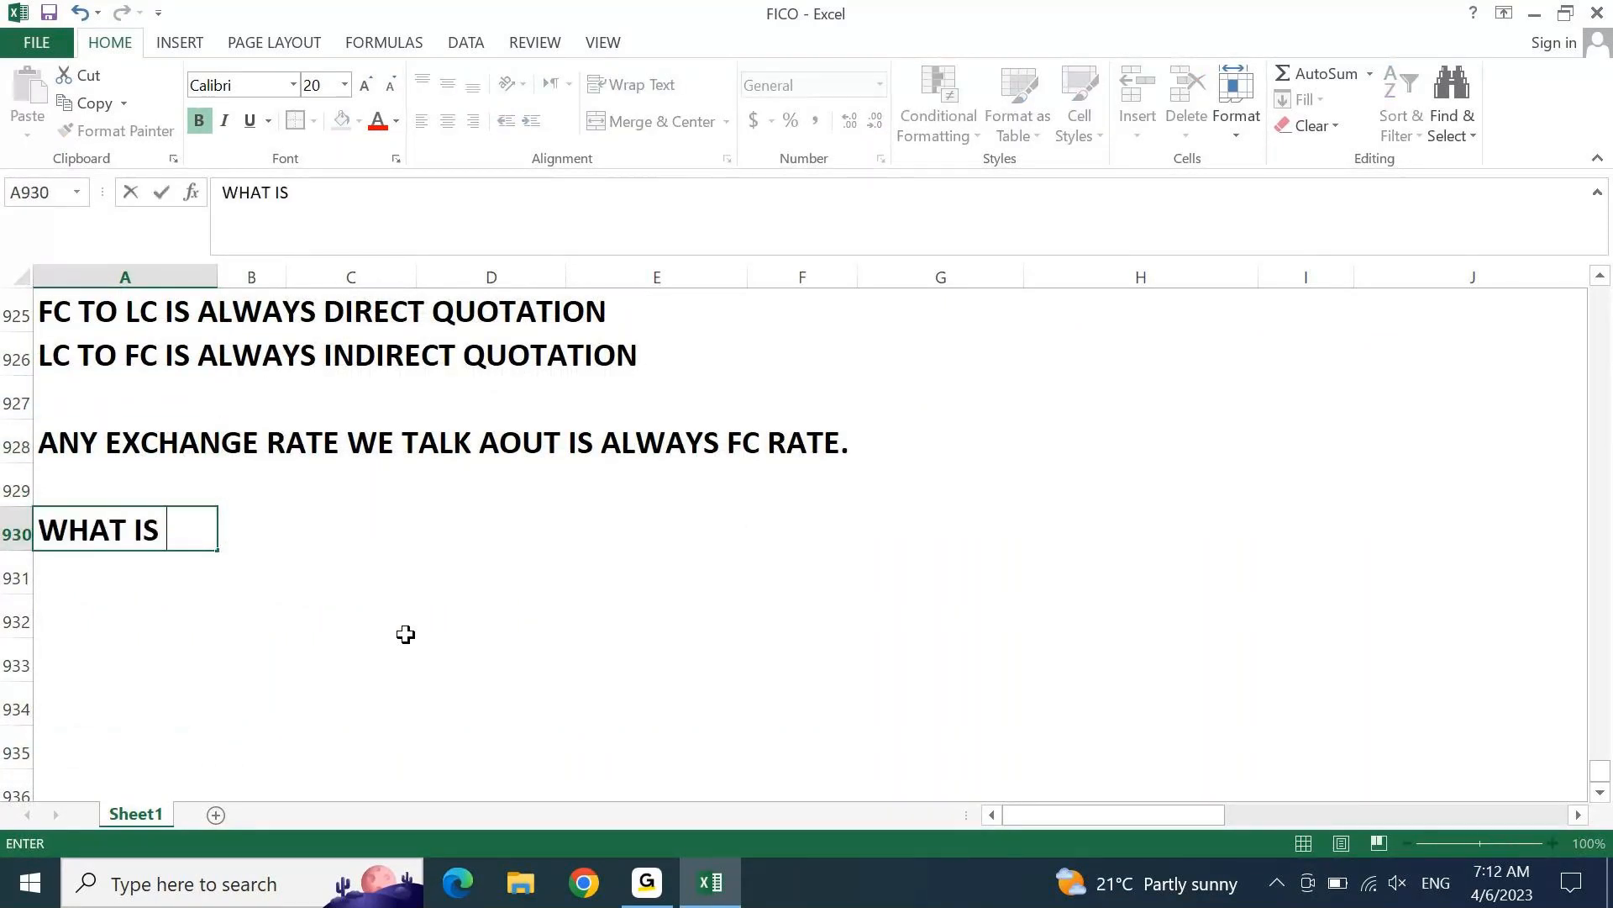
pyautogui.write('DOLLAR RAT')
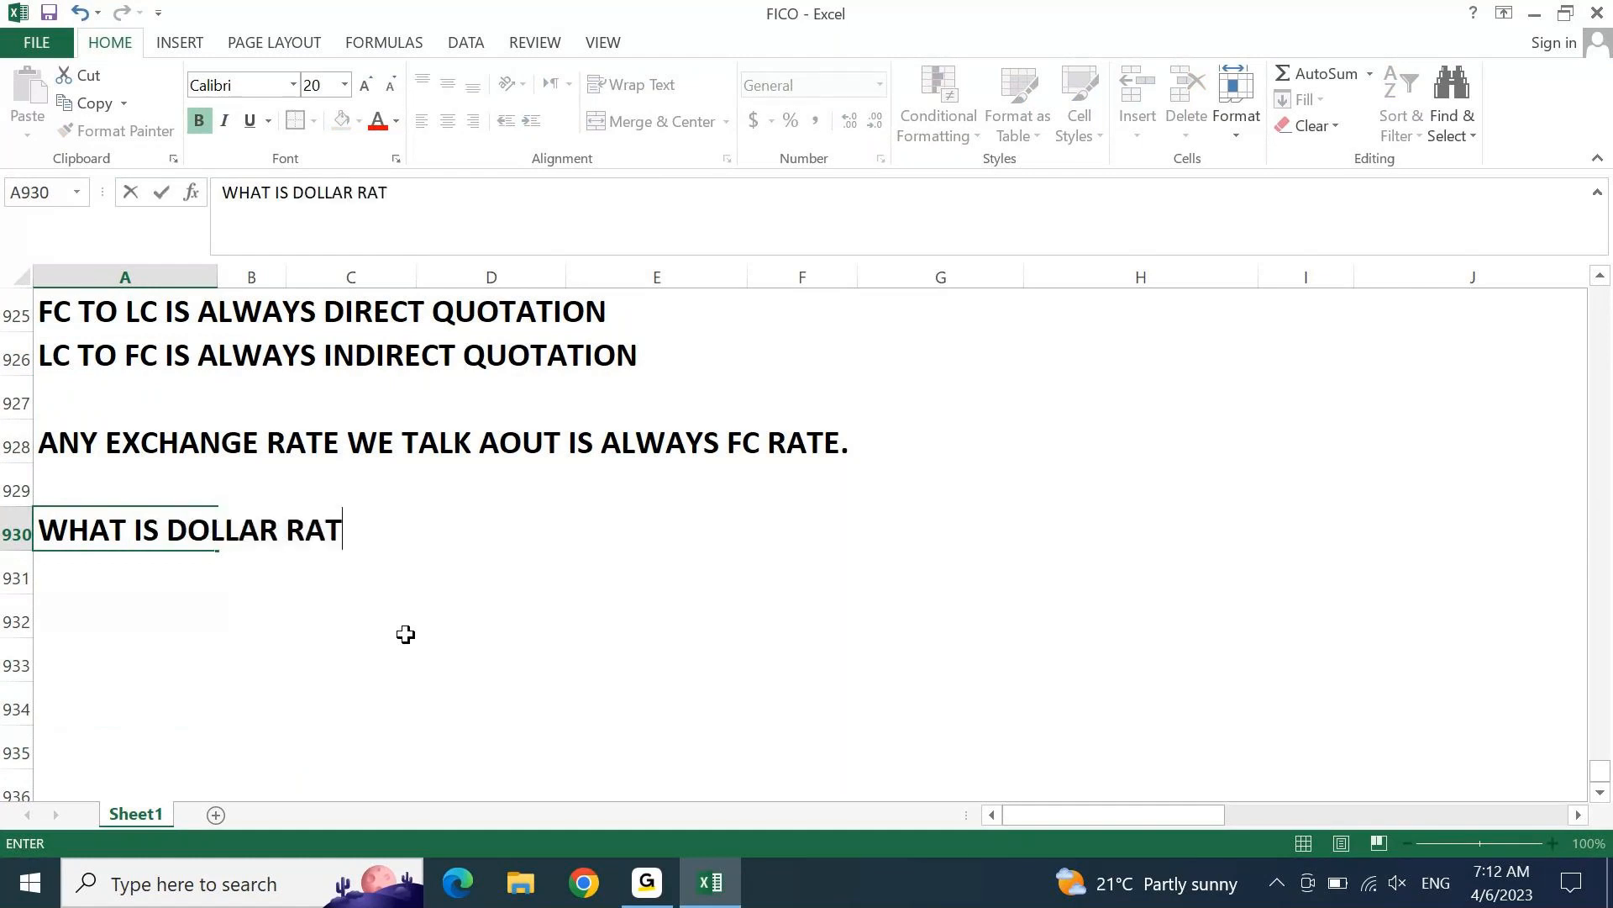
pyautogui.write('E?')
pyautogui.press('Return')
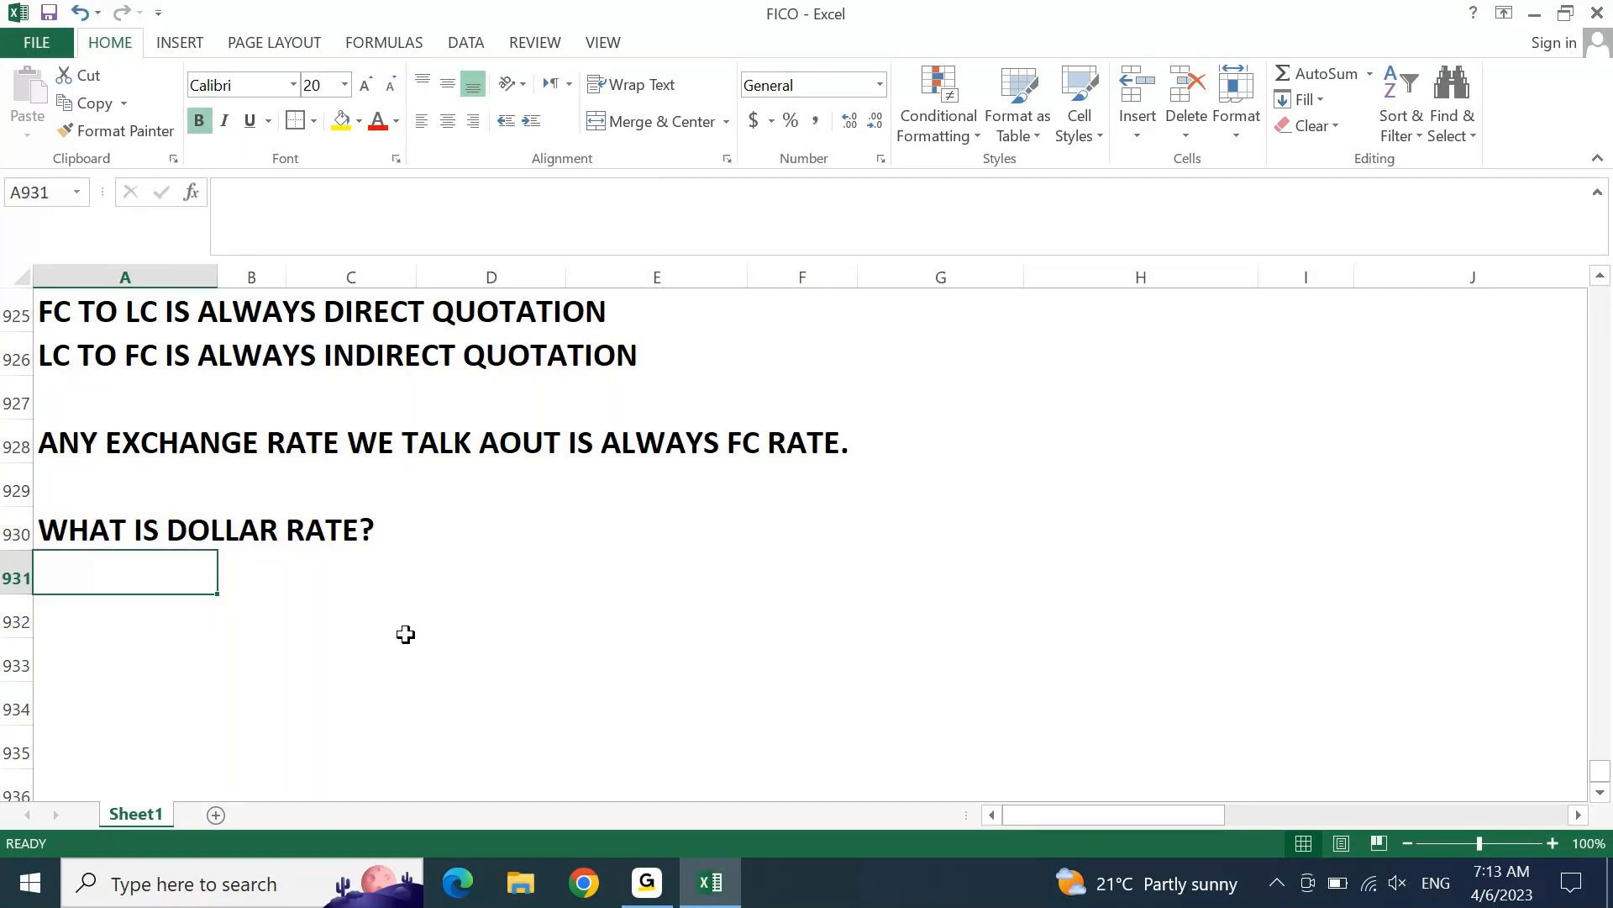
pyautogui.write('78')
pyautogui.press('Return')
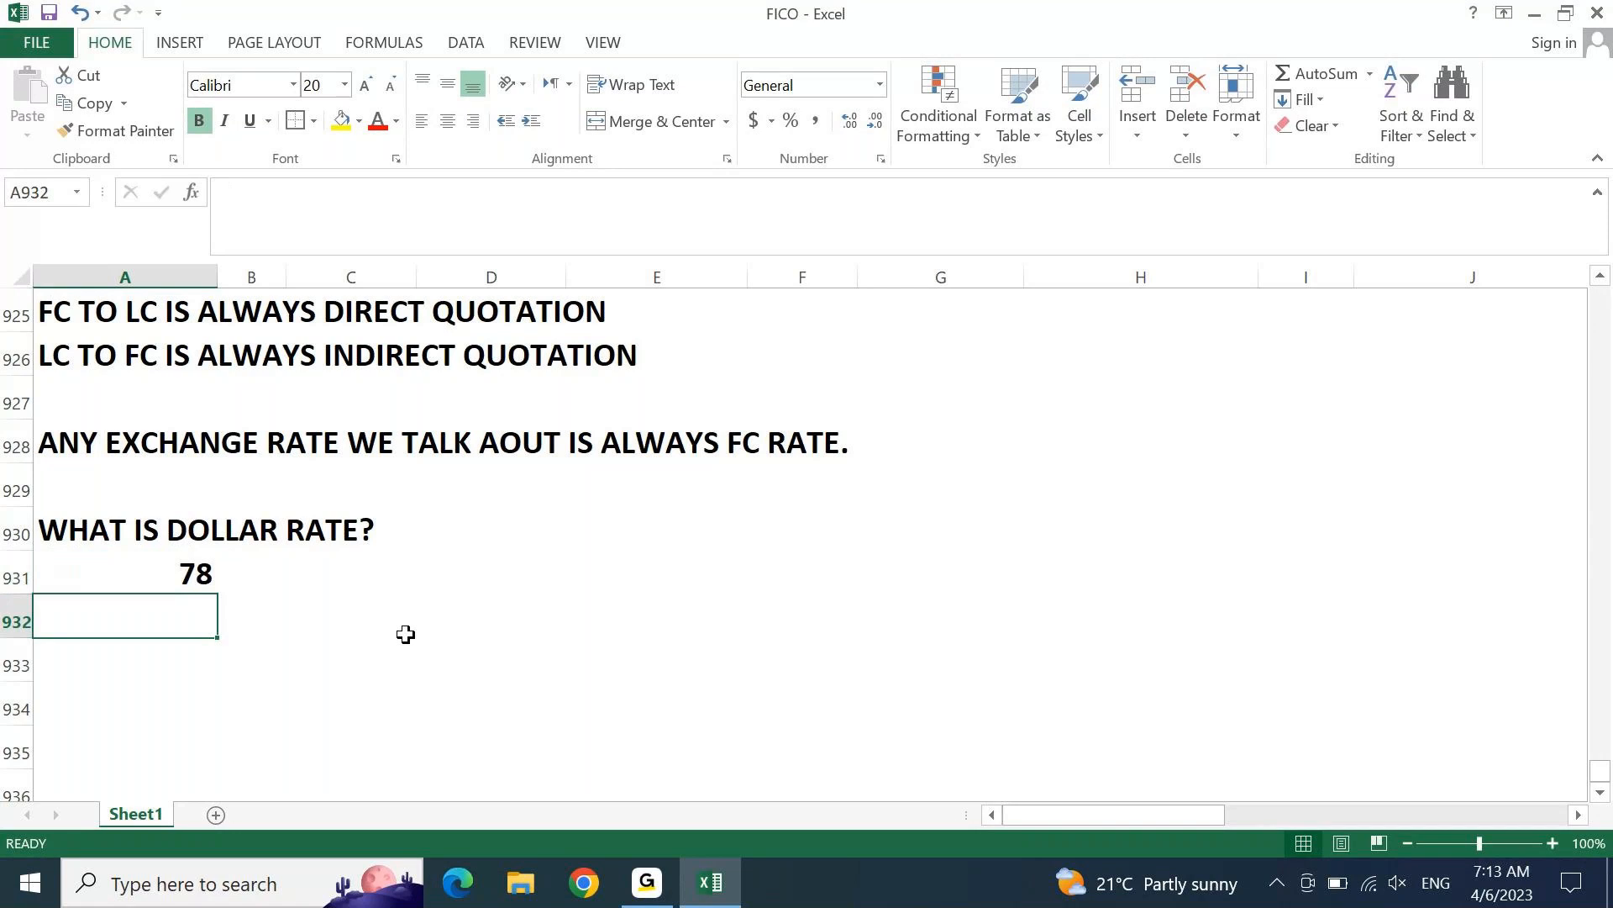
# Step: Enter 0.23 in A932 below the dollar rate of 78
pyautogui.write('0')
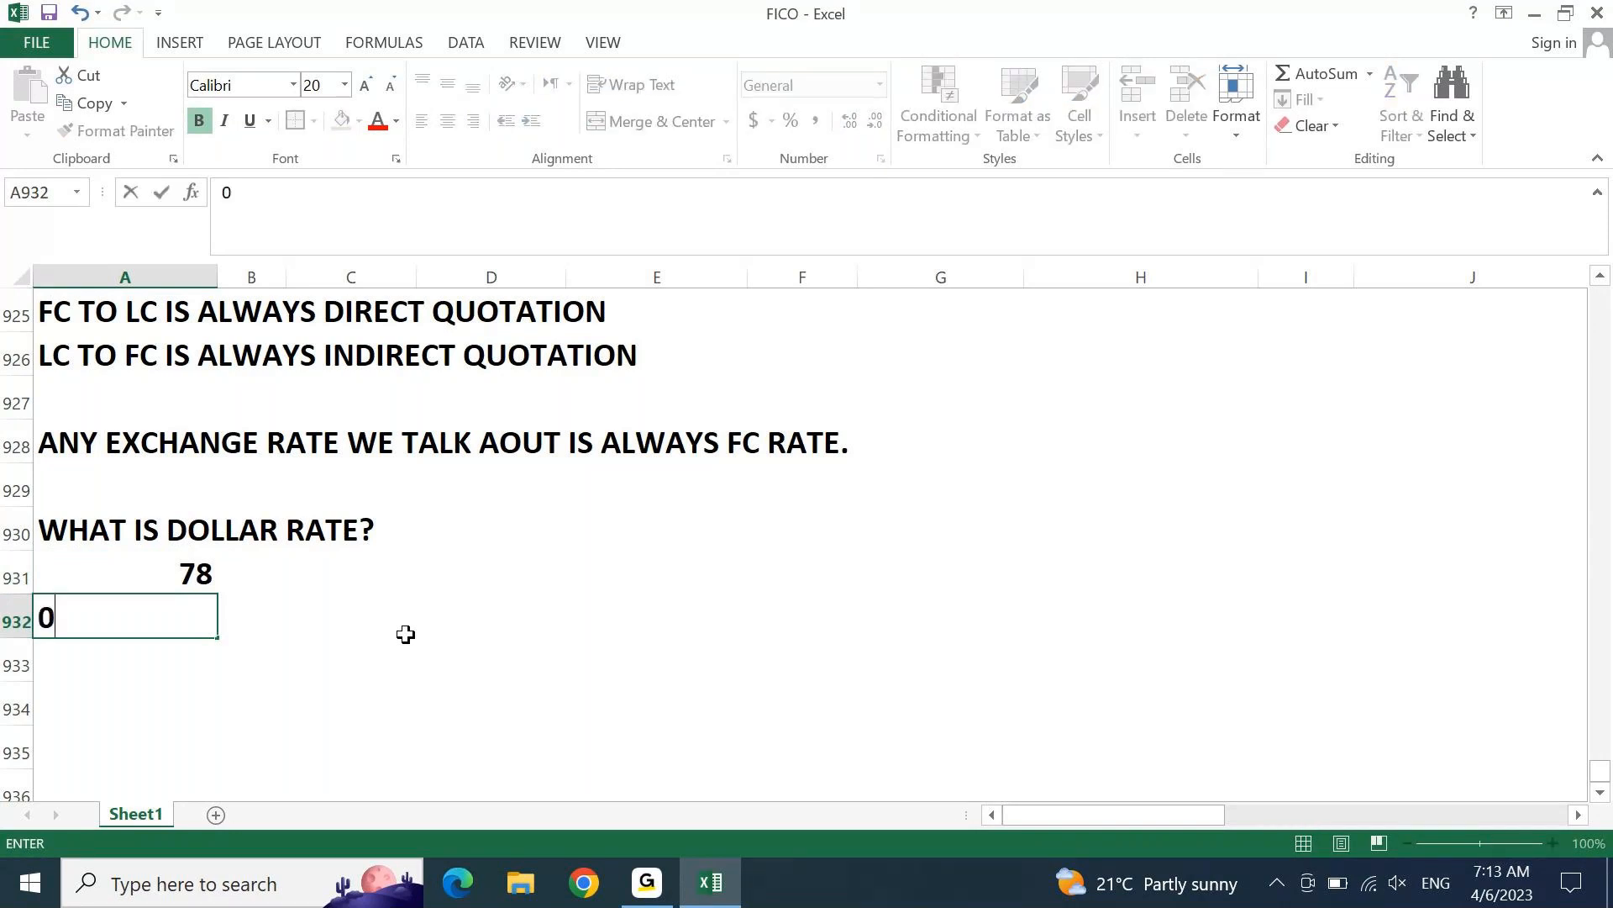
pyautogui.write('.230')
pyautogui.press('Return')
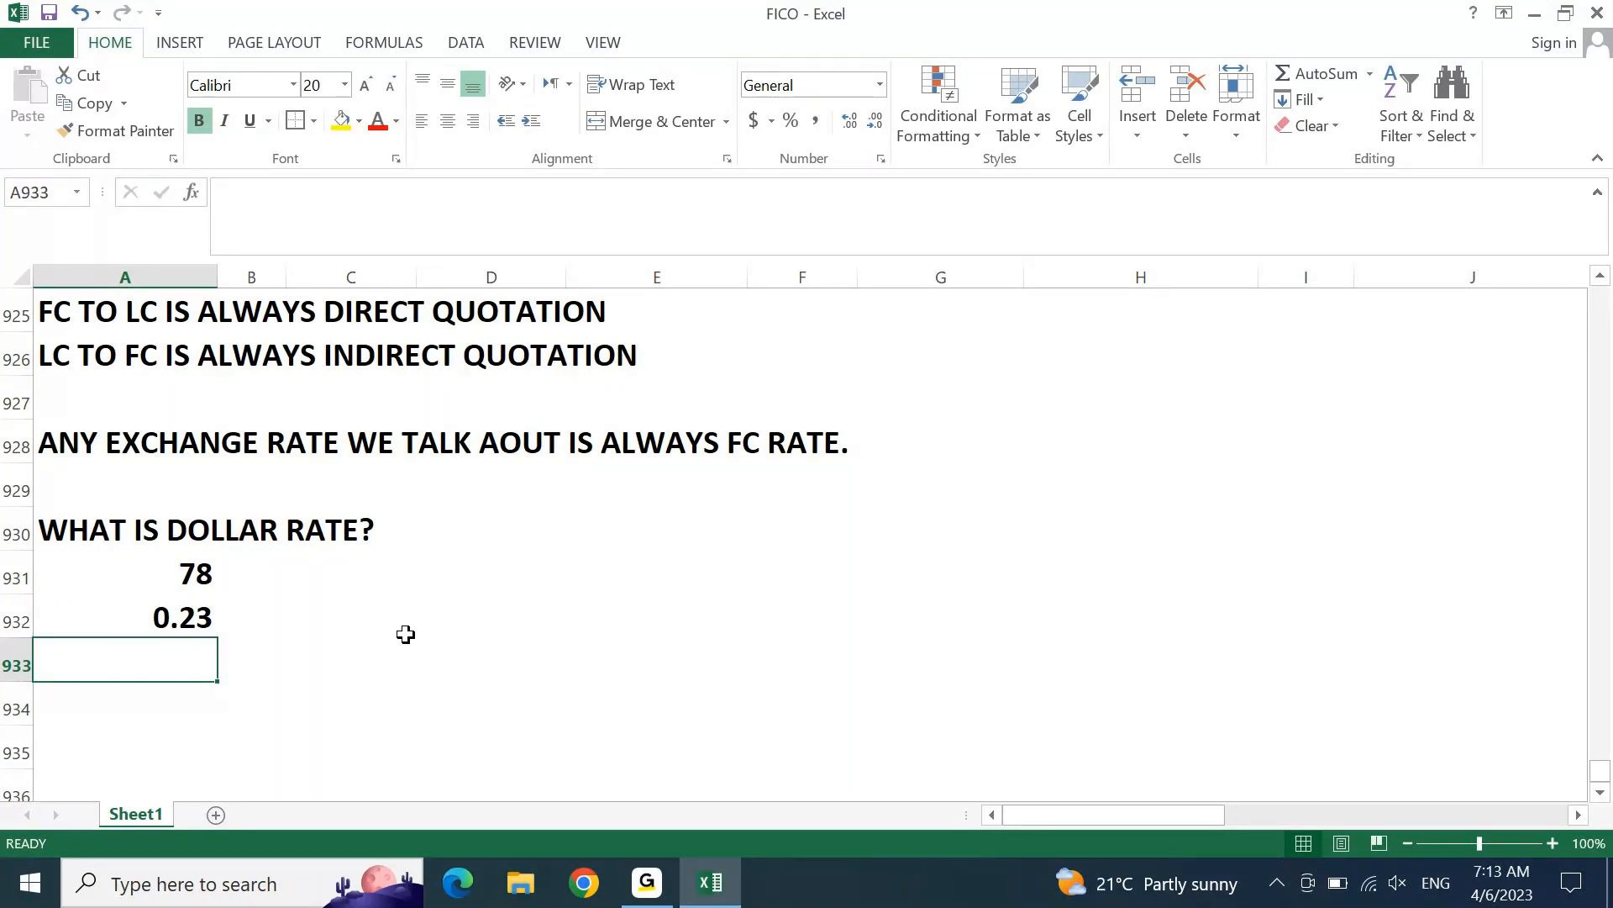
# Step: Clear the contents of row 932 below the dollar rate
pyautogui.press('Up')
pyautogui.hotkey('shift', 'space')
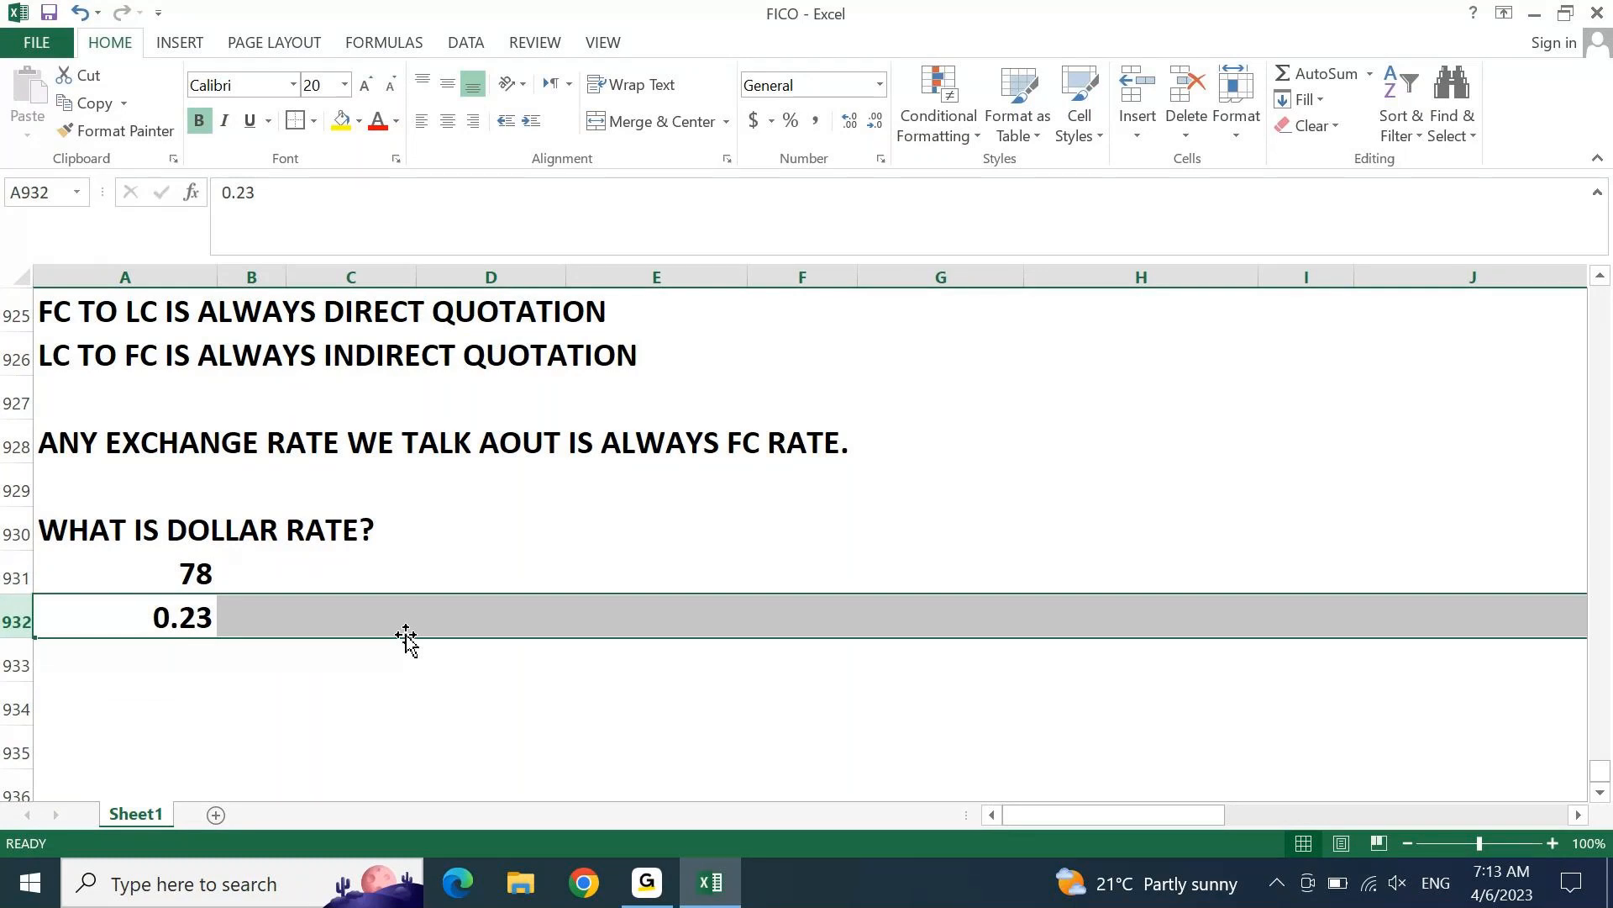
pyautogui.press('Up')
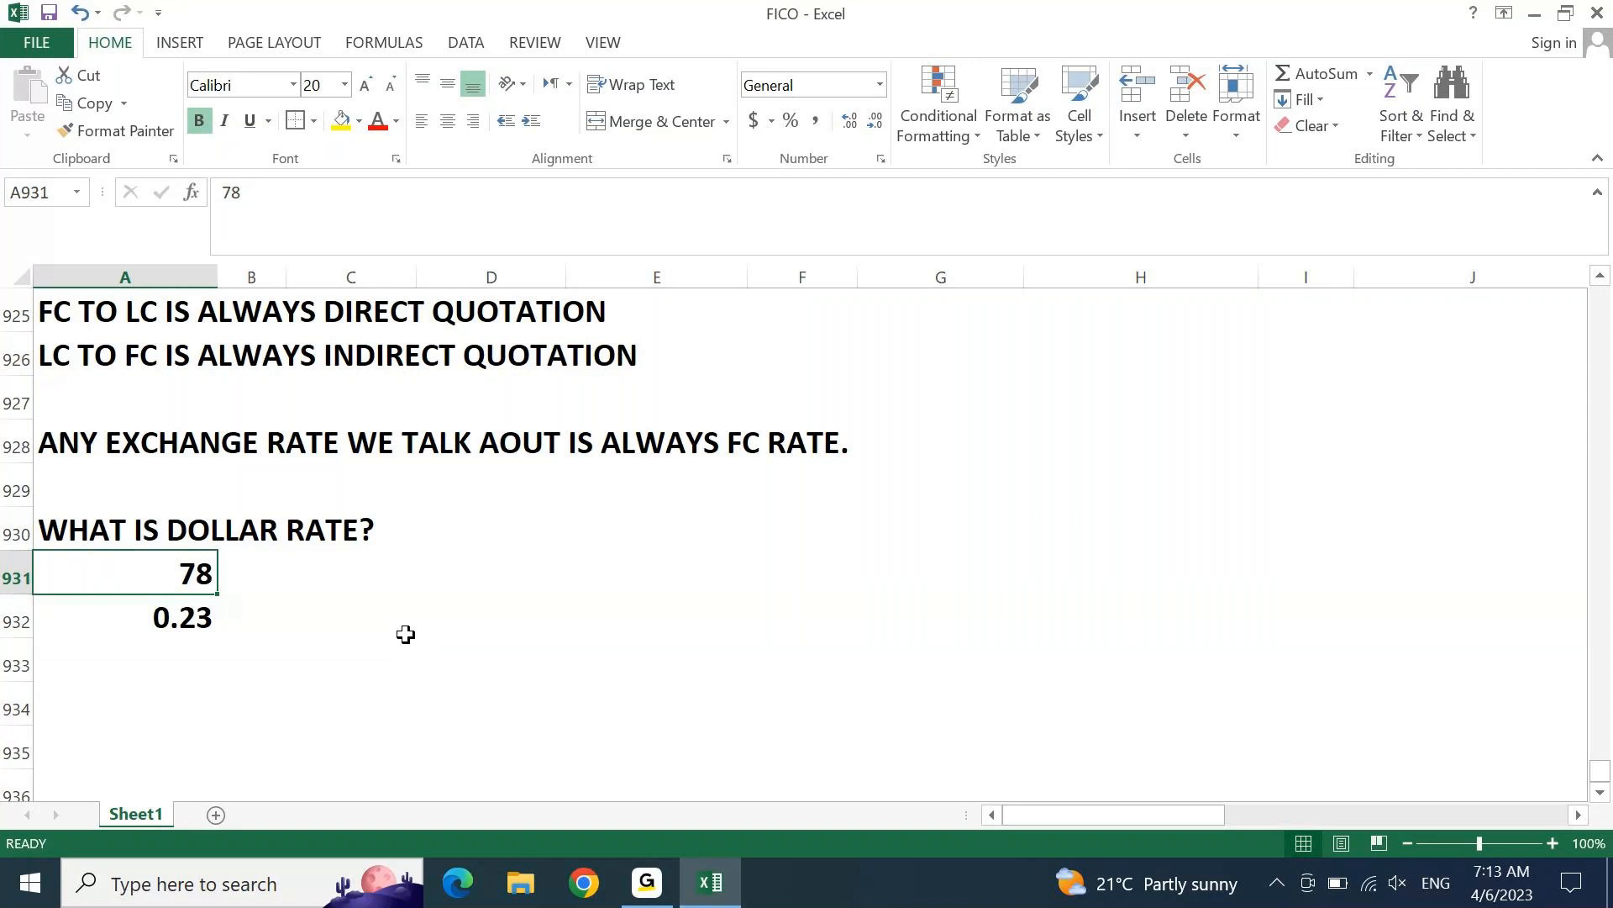
pyautogui.press('Down')
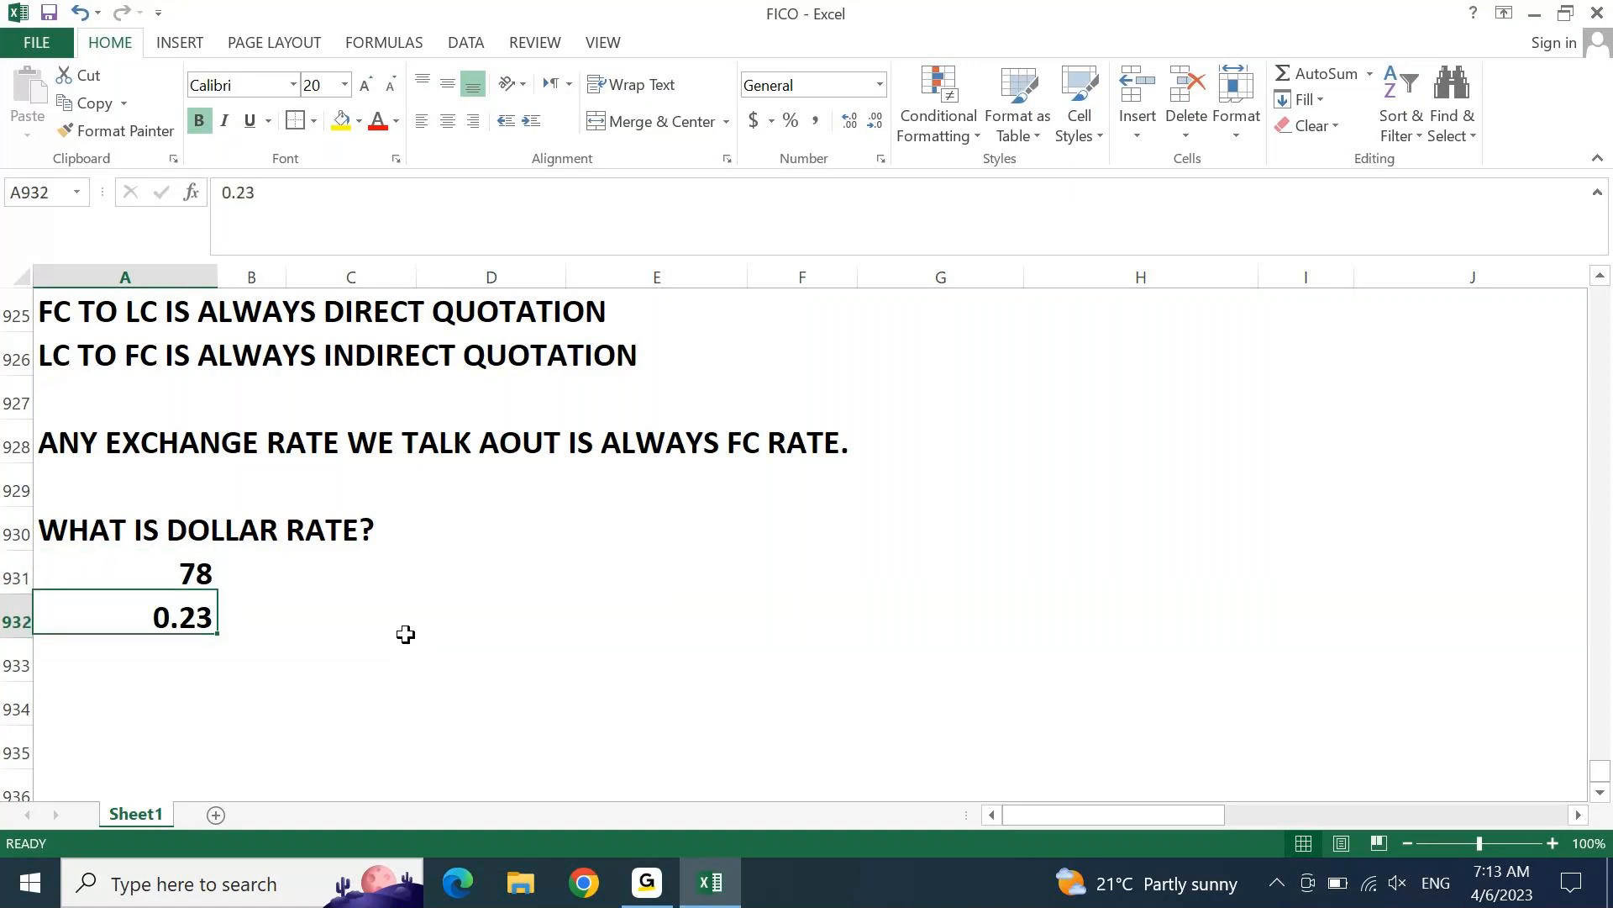
pyautogui.hotkey('shift', 'space')
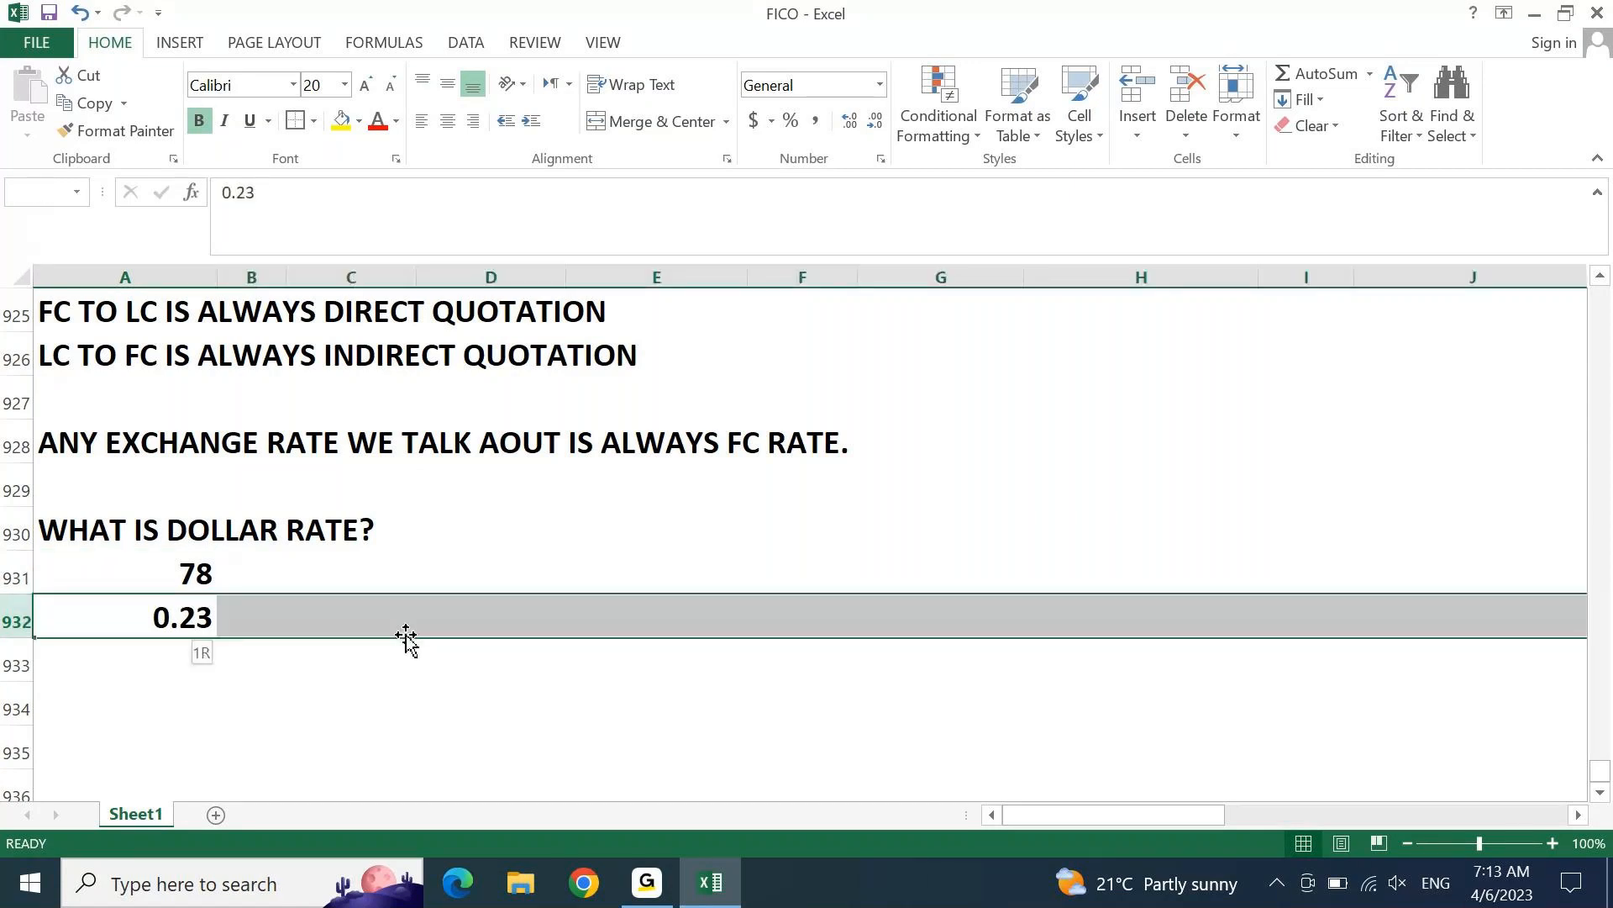
pyautogui.press('Delete')
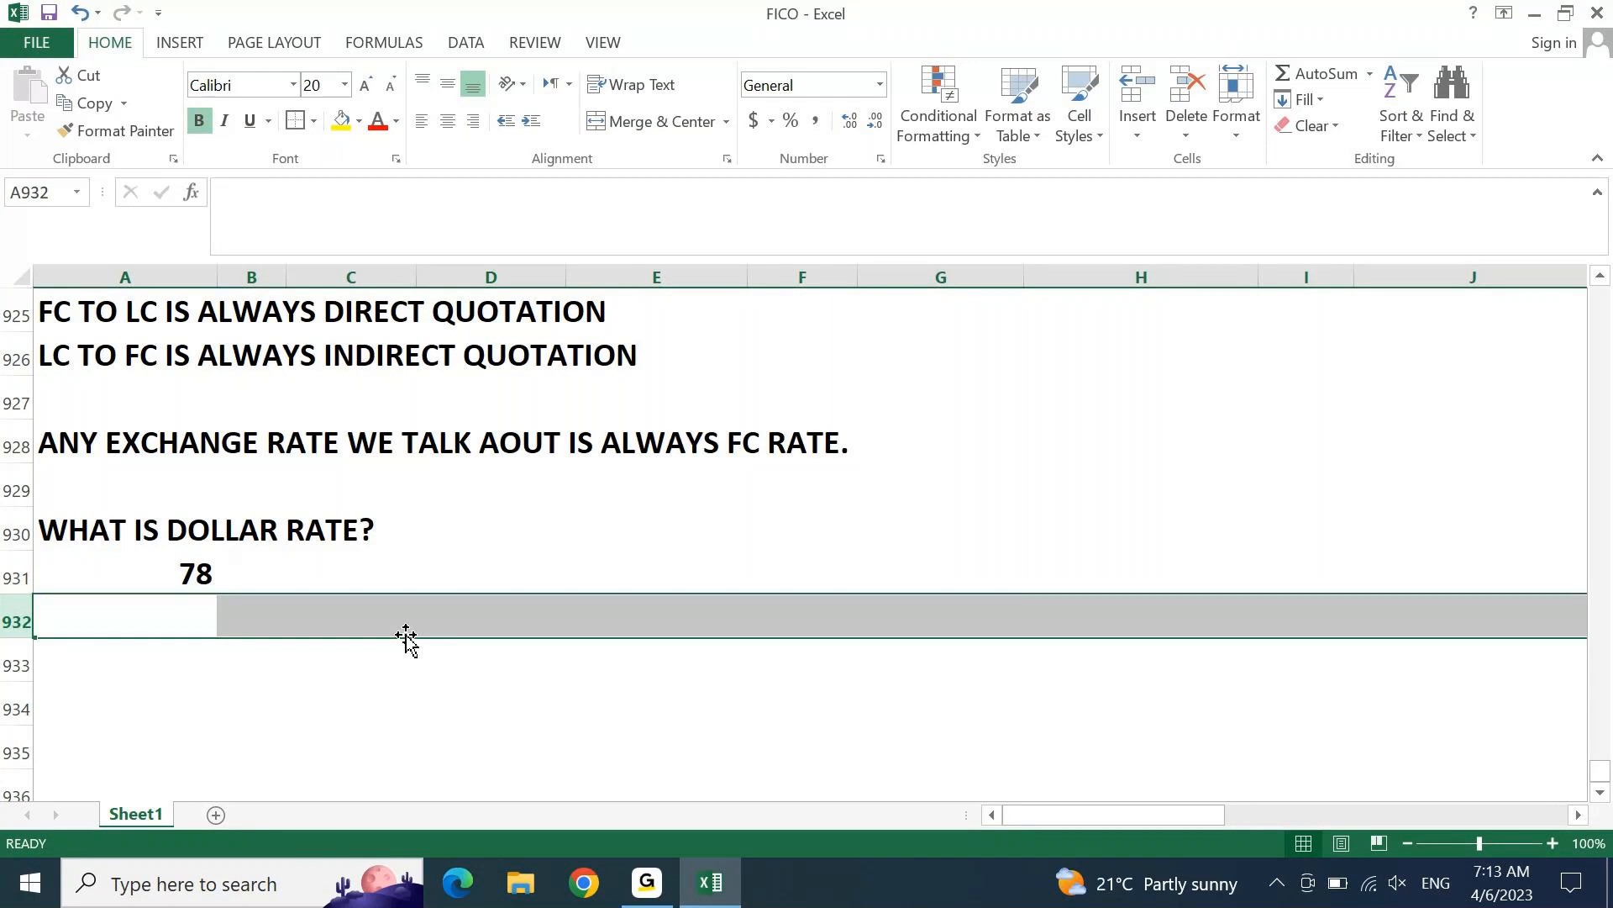
pyautogui.press('Up')
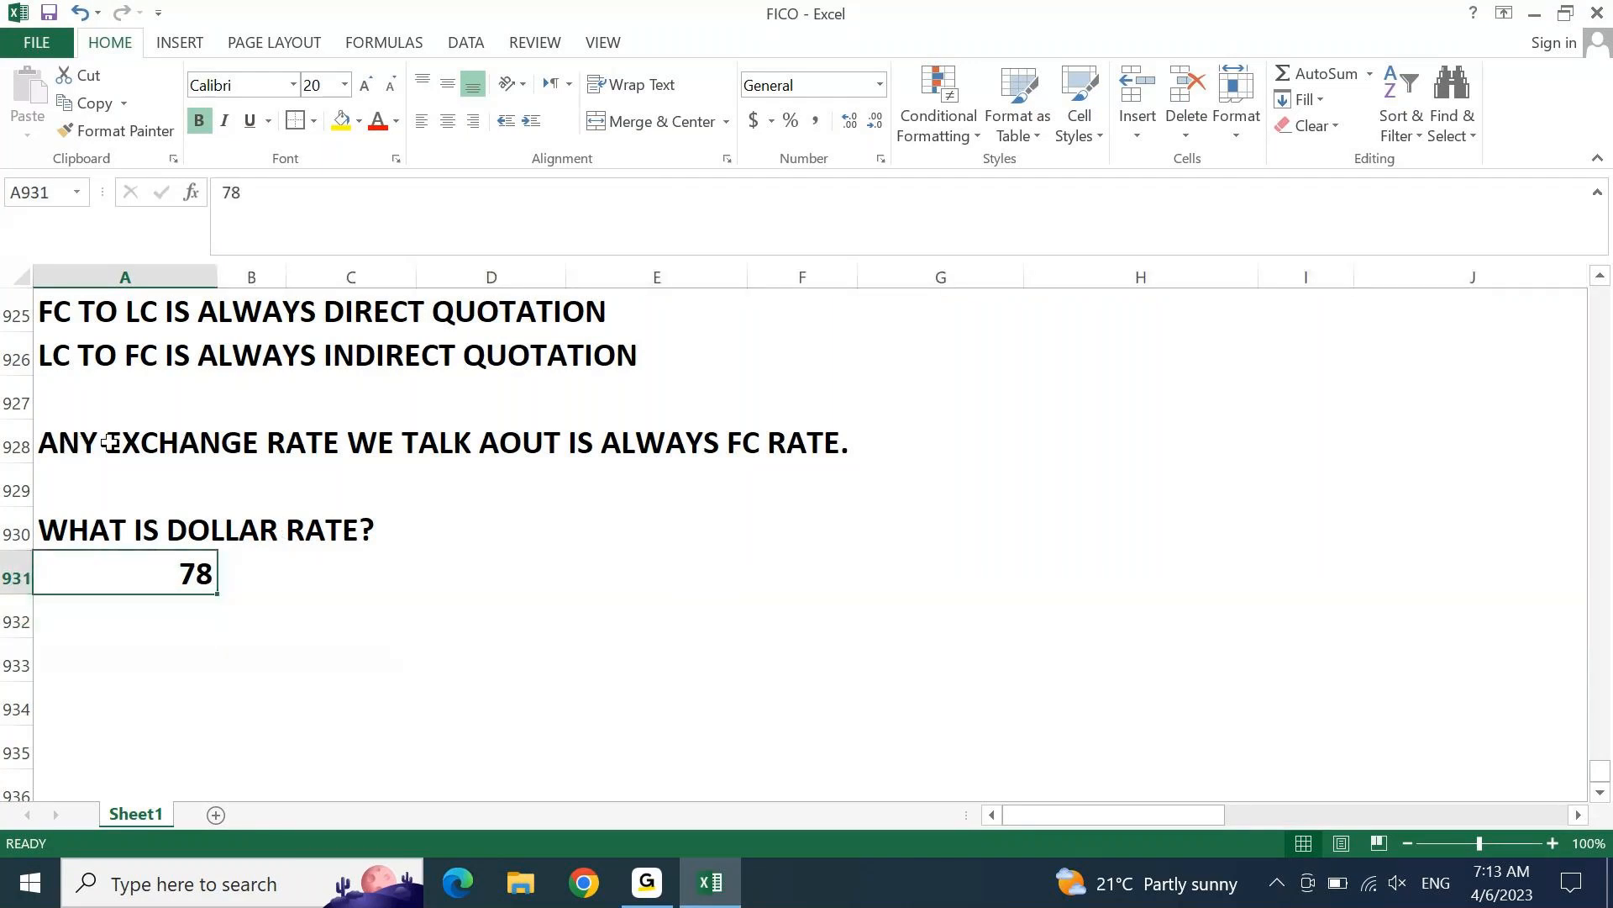
# Step: Enter the conversion labels "USD TO INR" in E931 and "INR TO USD" in E932
pyautogui.moveTo(111, 443); pyautogui.dragTo(806, 445)
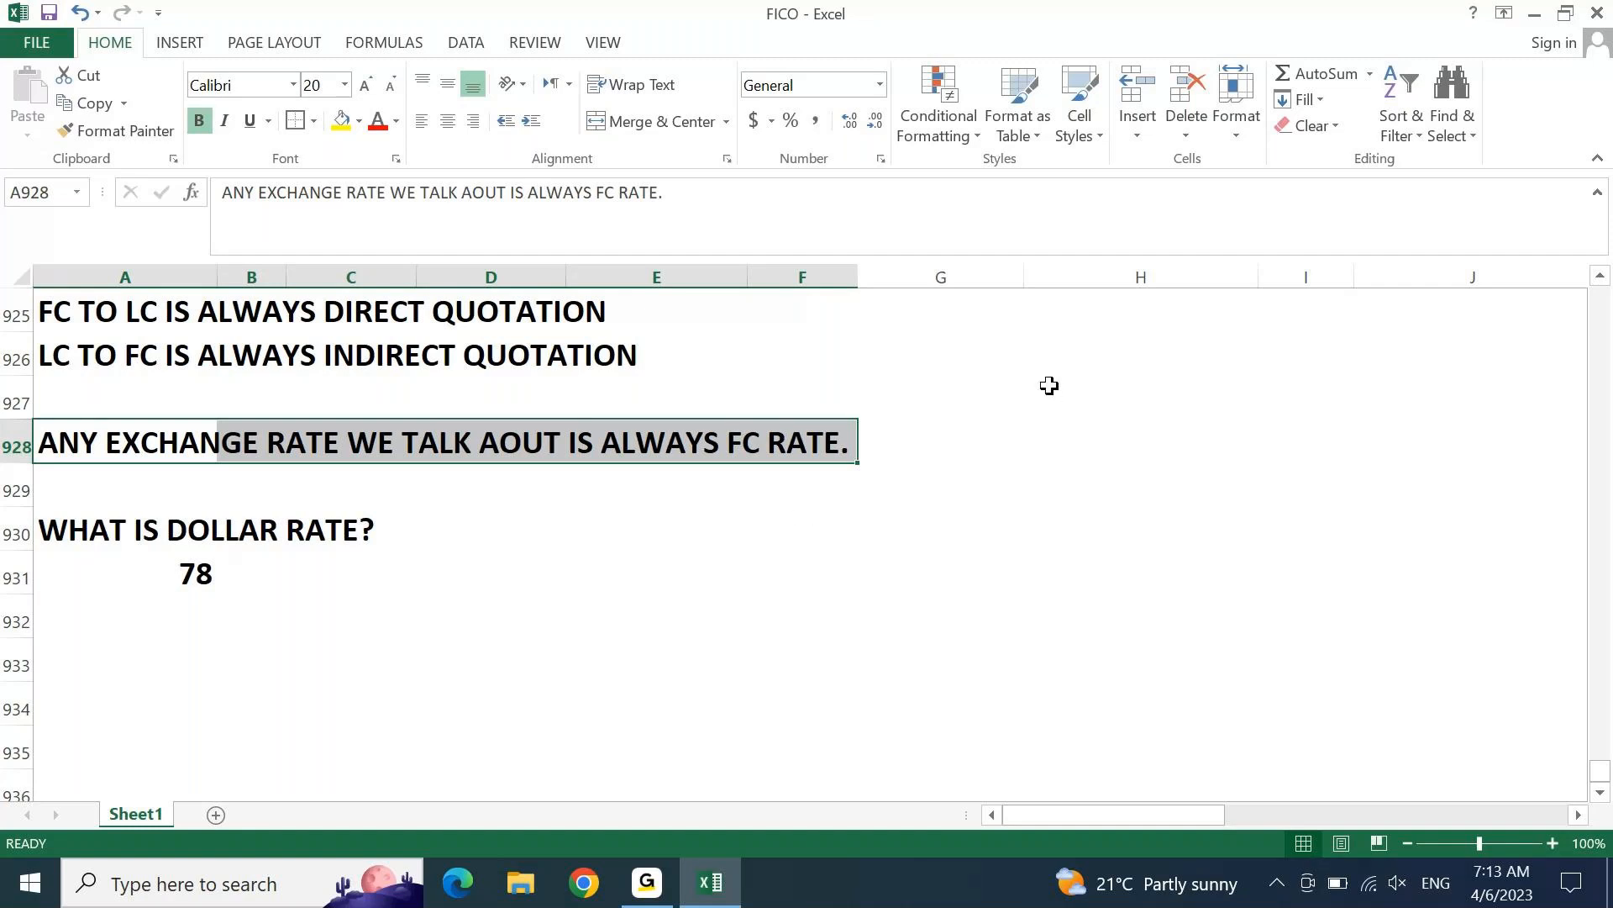
pyautogui.click(677, 557)
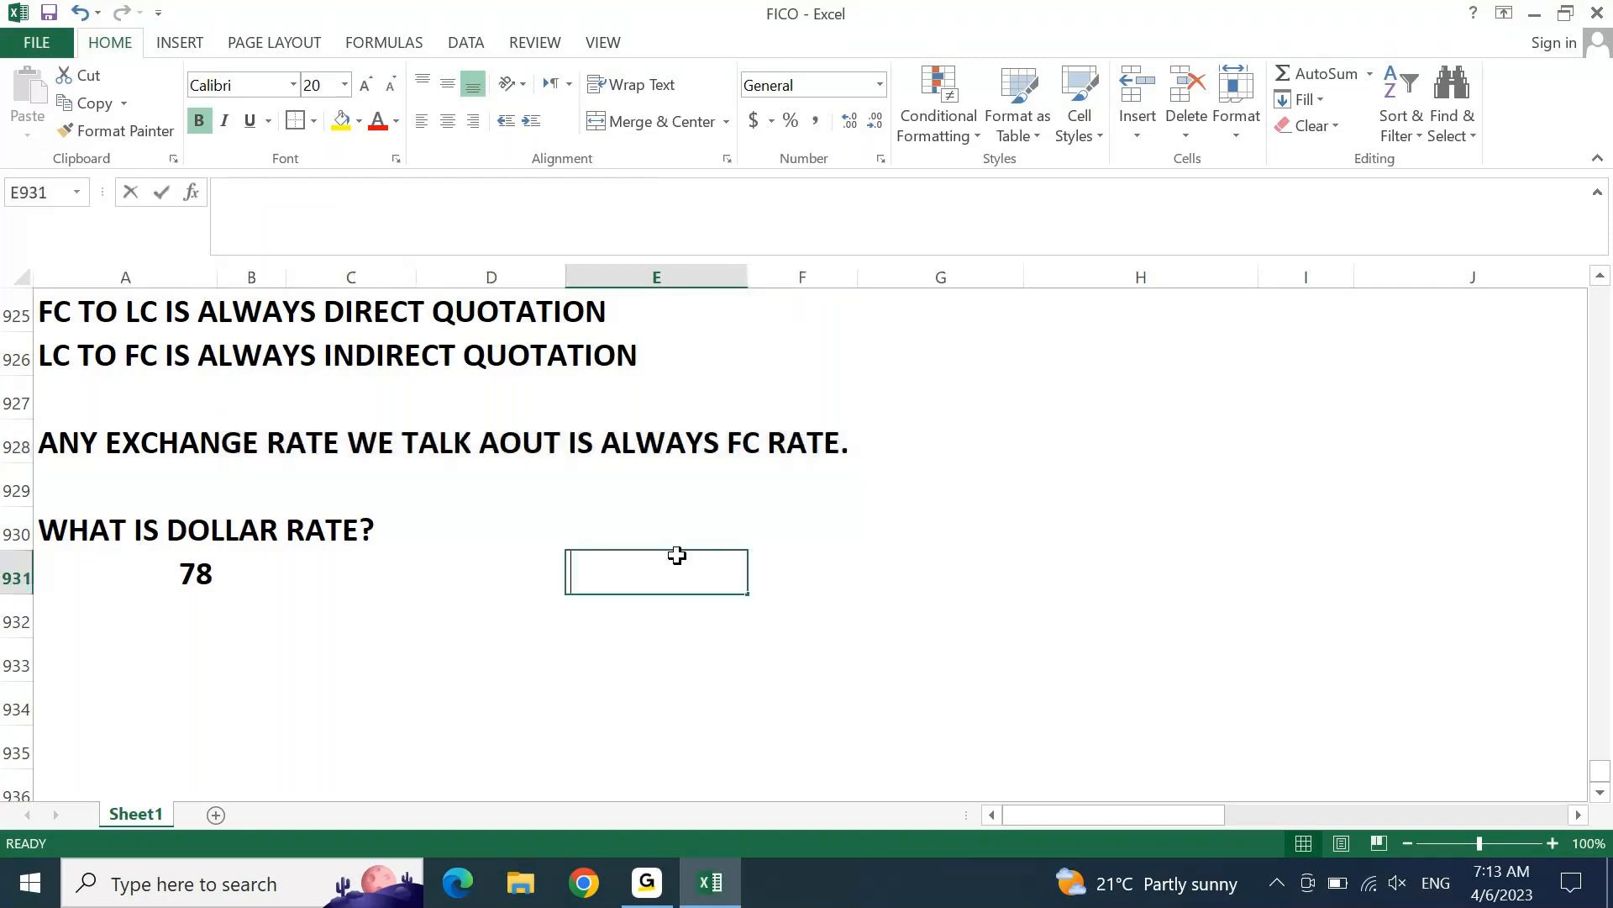
pyautogui.write('USD TO INR')
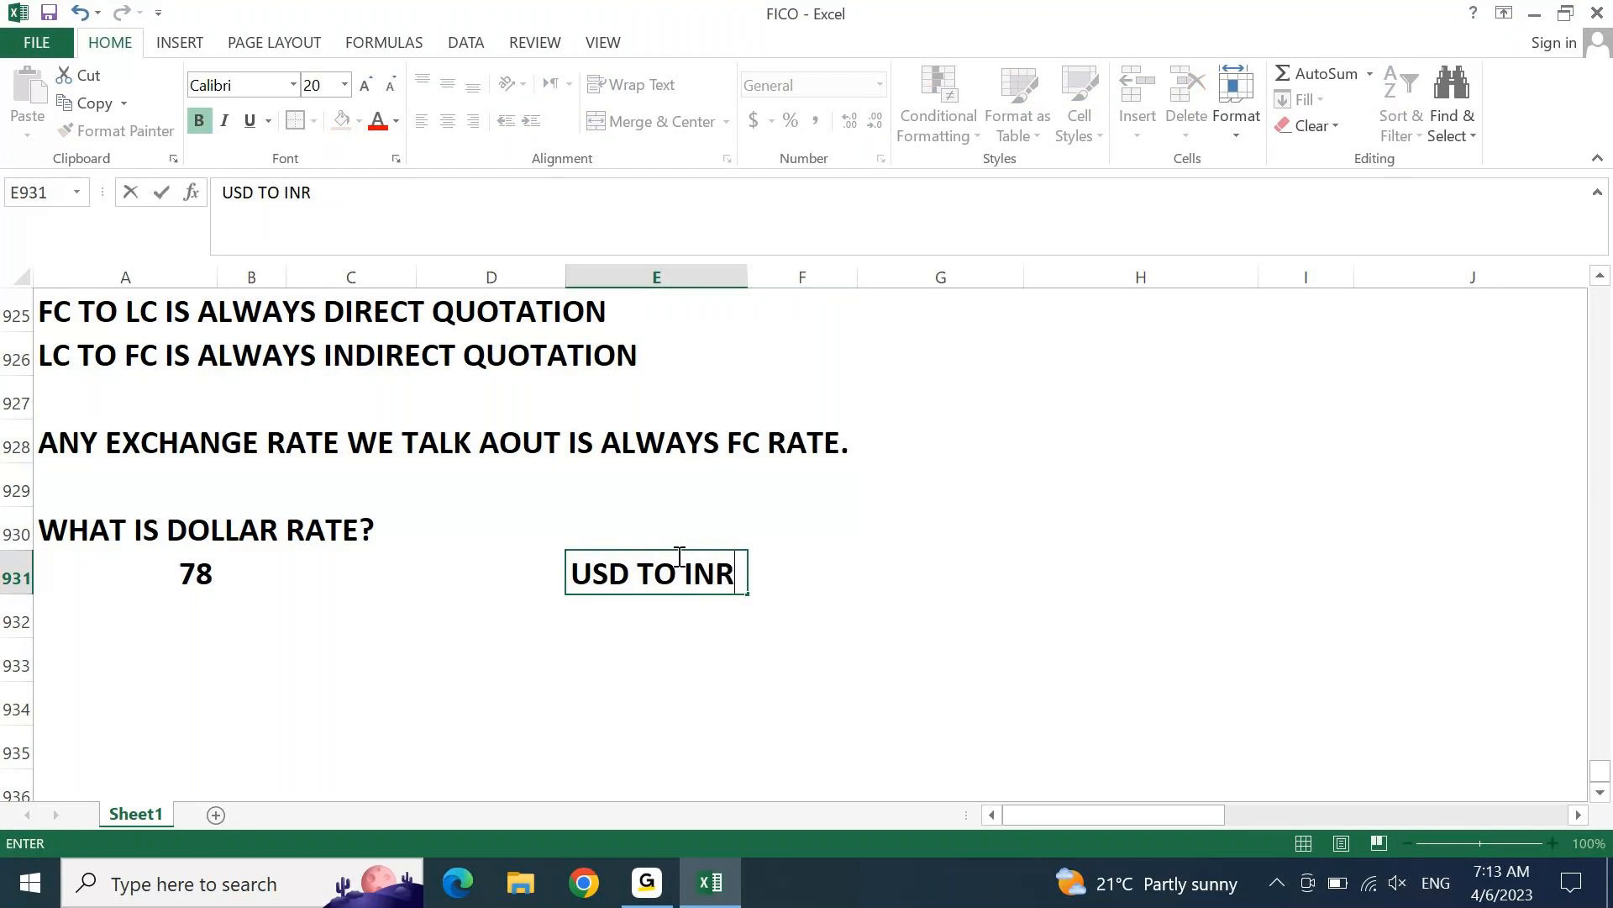
pyautogui.hotkey('ctrl', 'Return')
pyautogui.press('Down')
pyautogui.write('INR TO USD')
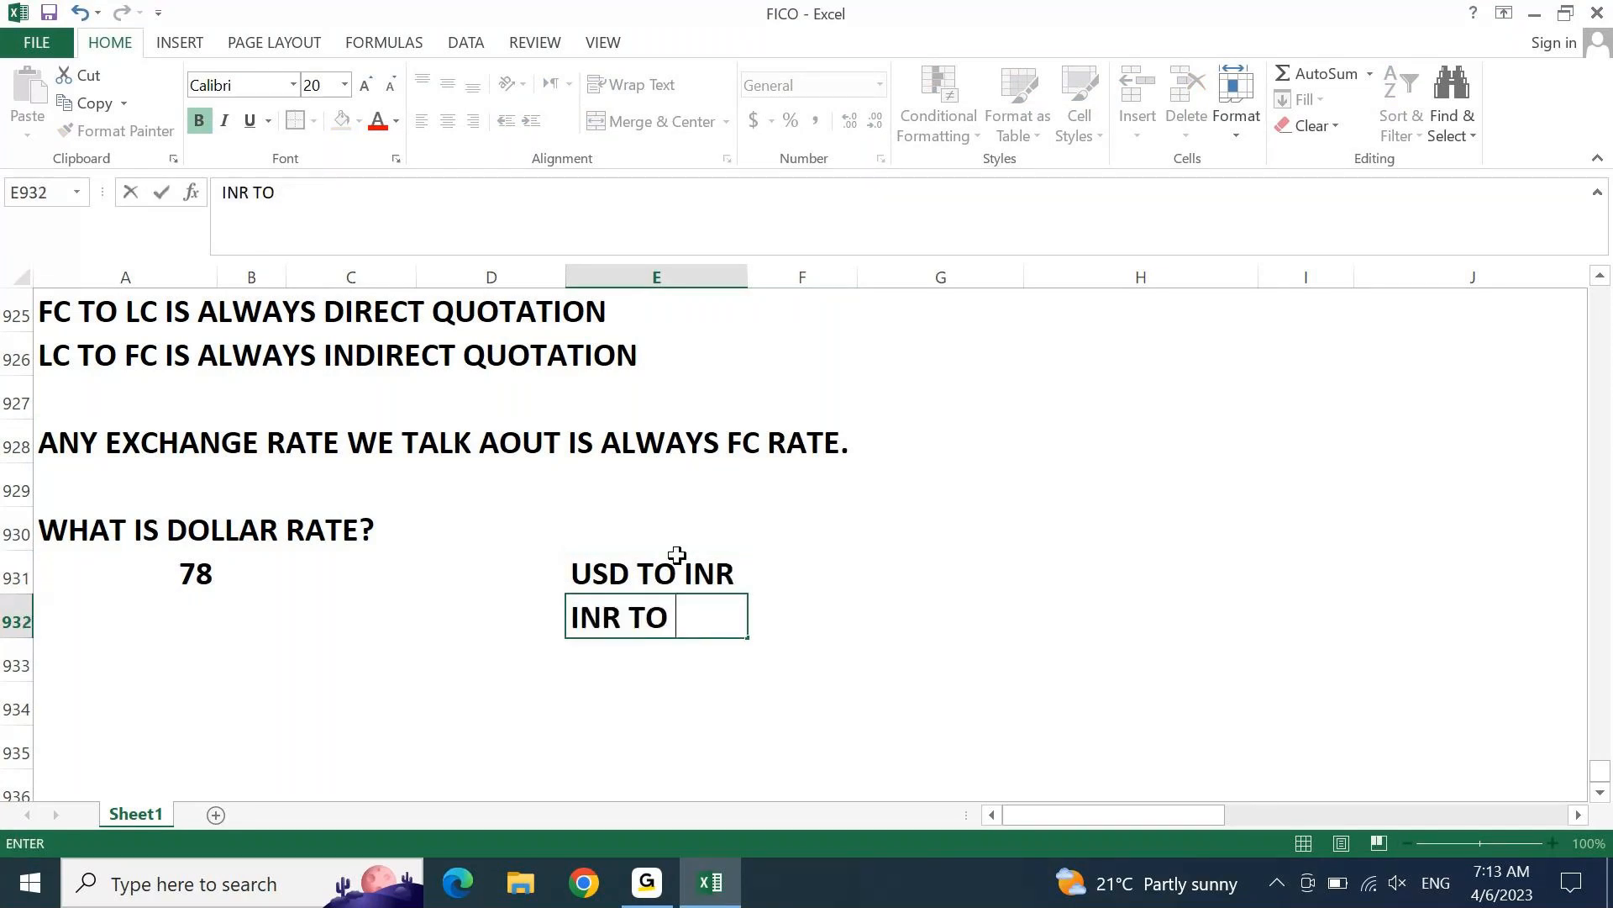
pyautogui.press('Tab')
# Step: Add the headings "DQ" in F930 and "IQ" in G930 above the USD conversion lines
pyautogui.press('Up')
pyautogui.press('Up')
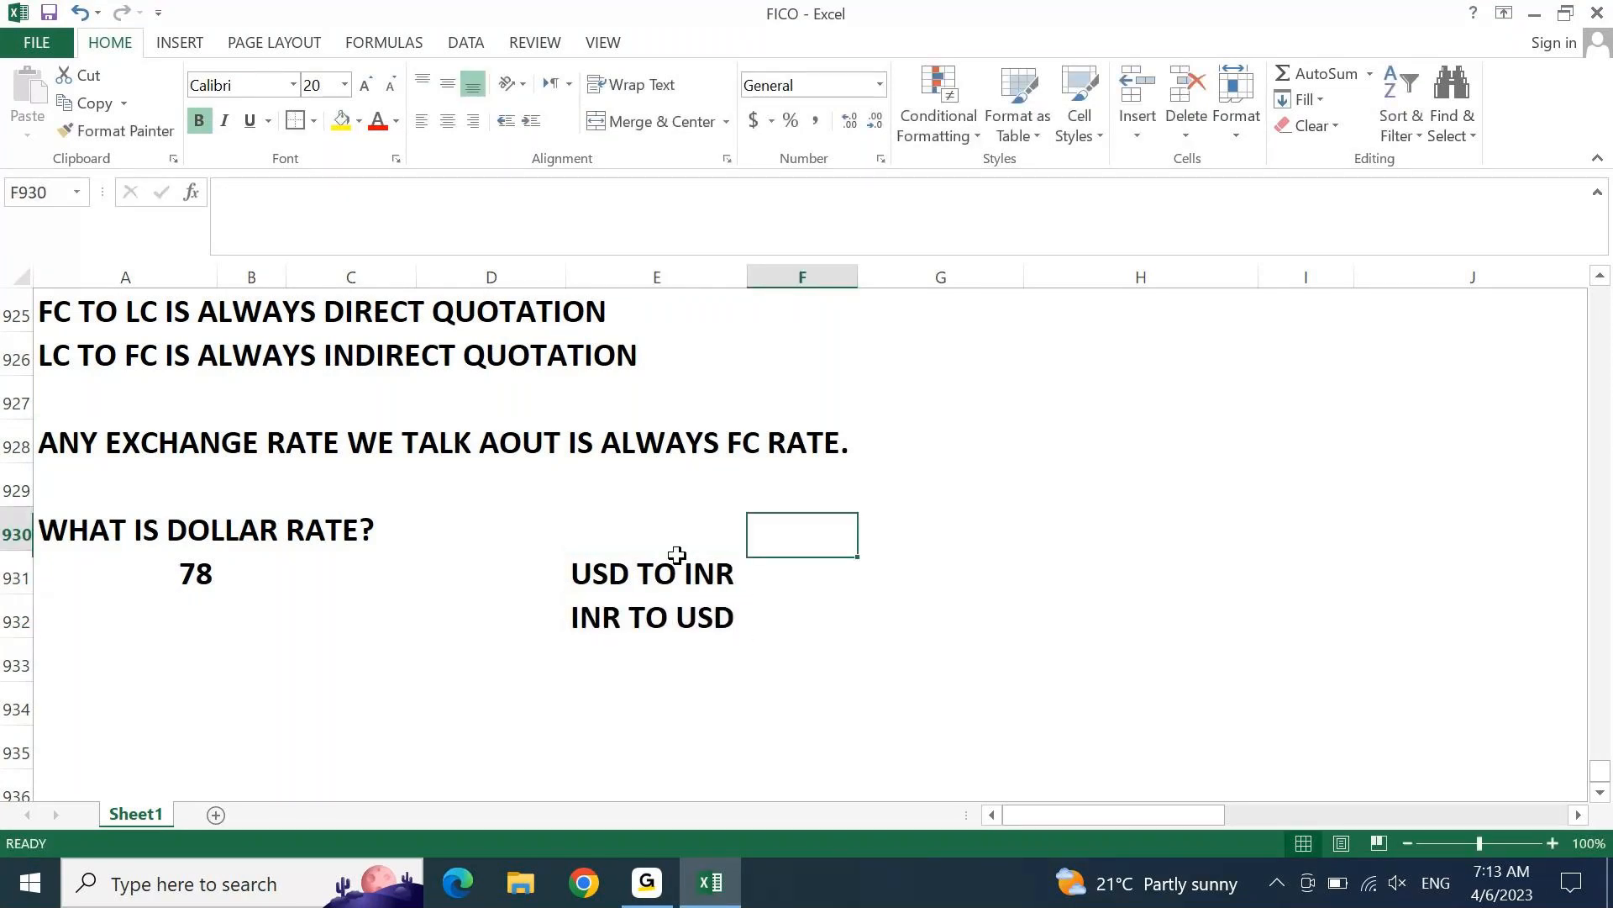
pyautogui.write('DQ')
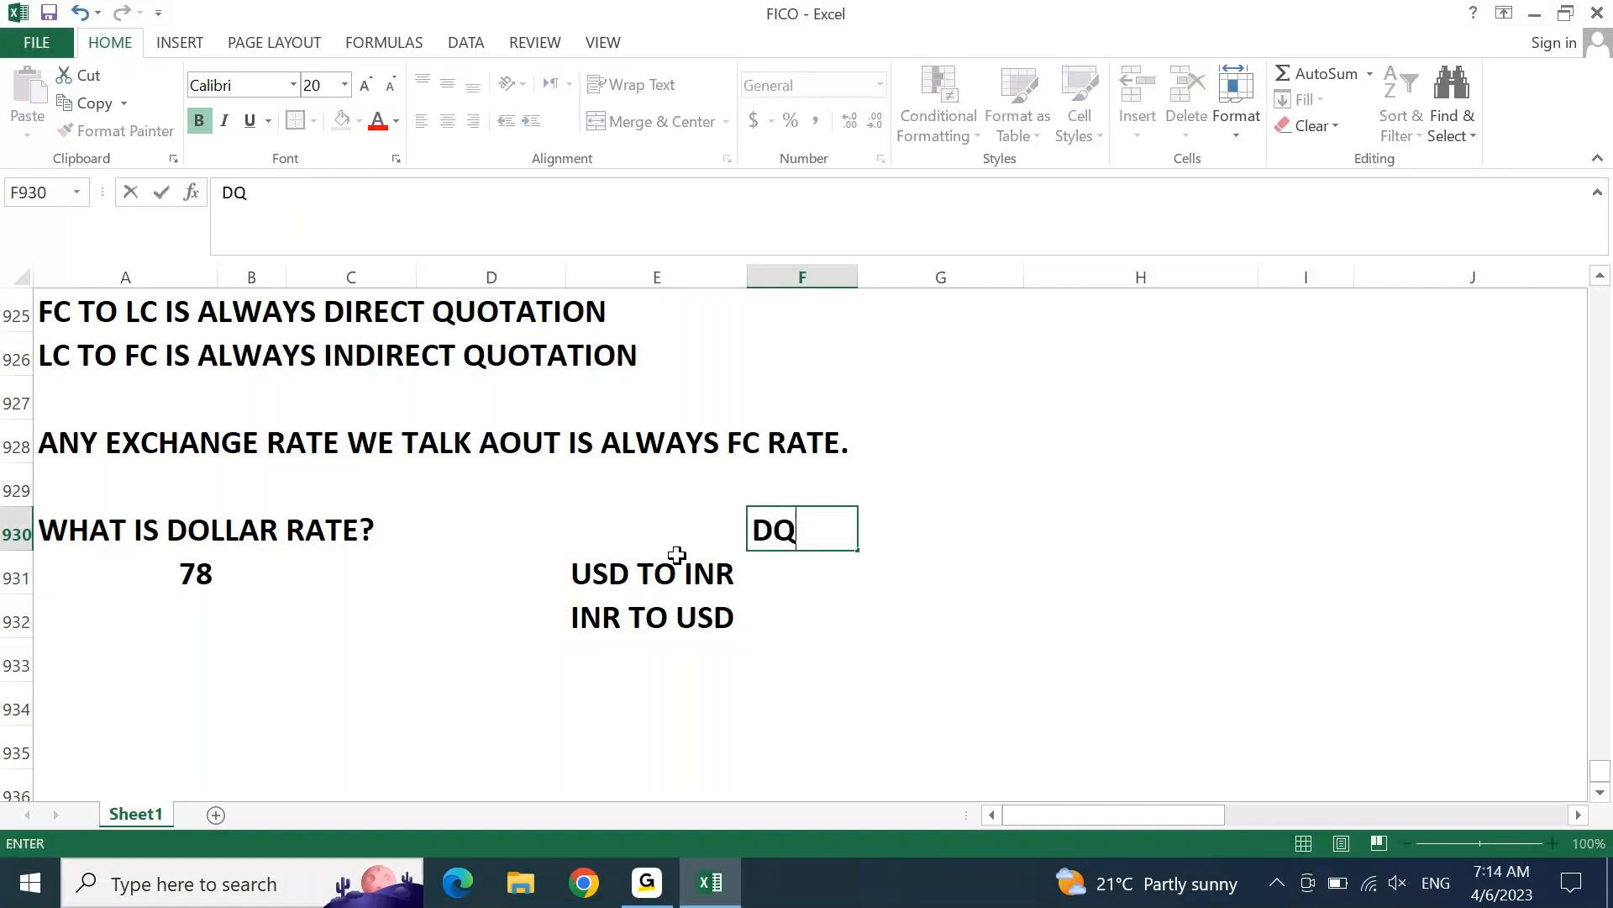
pyautogui.press('Tab')
pyautogui.write('IQ')
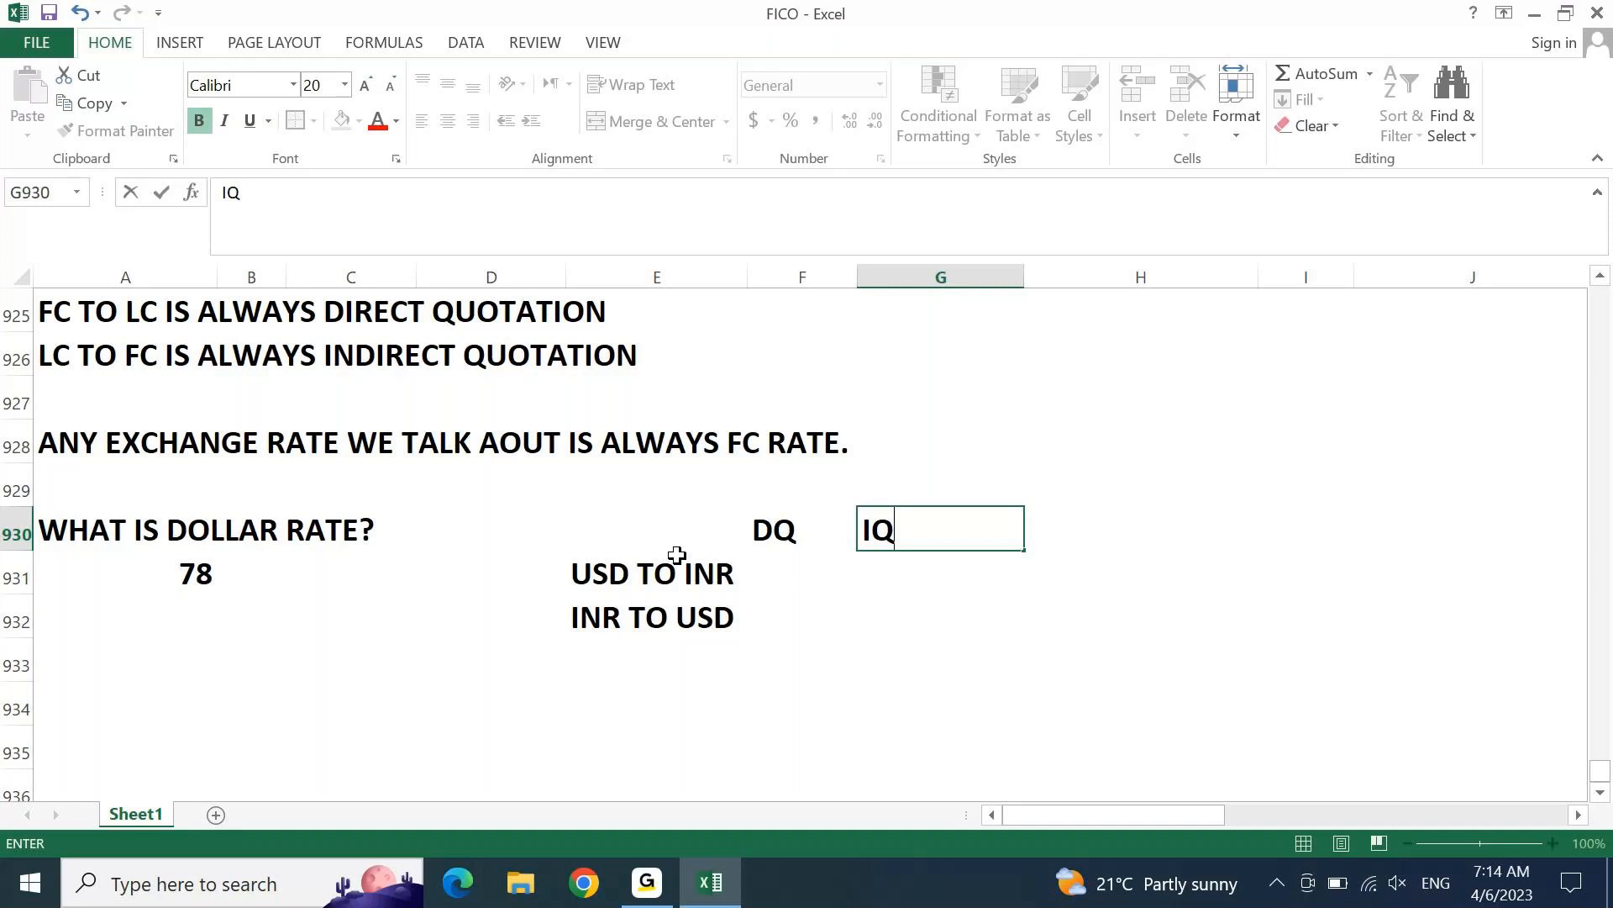
pyautogui.press('Return')
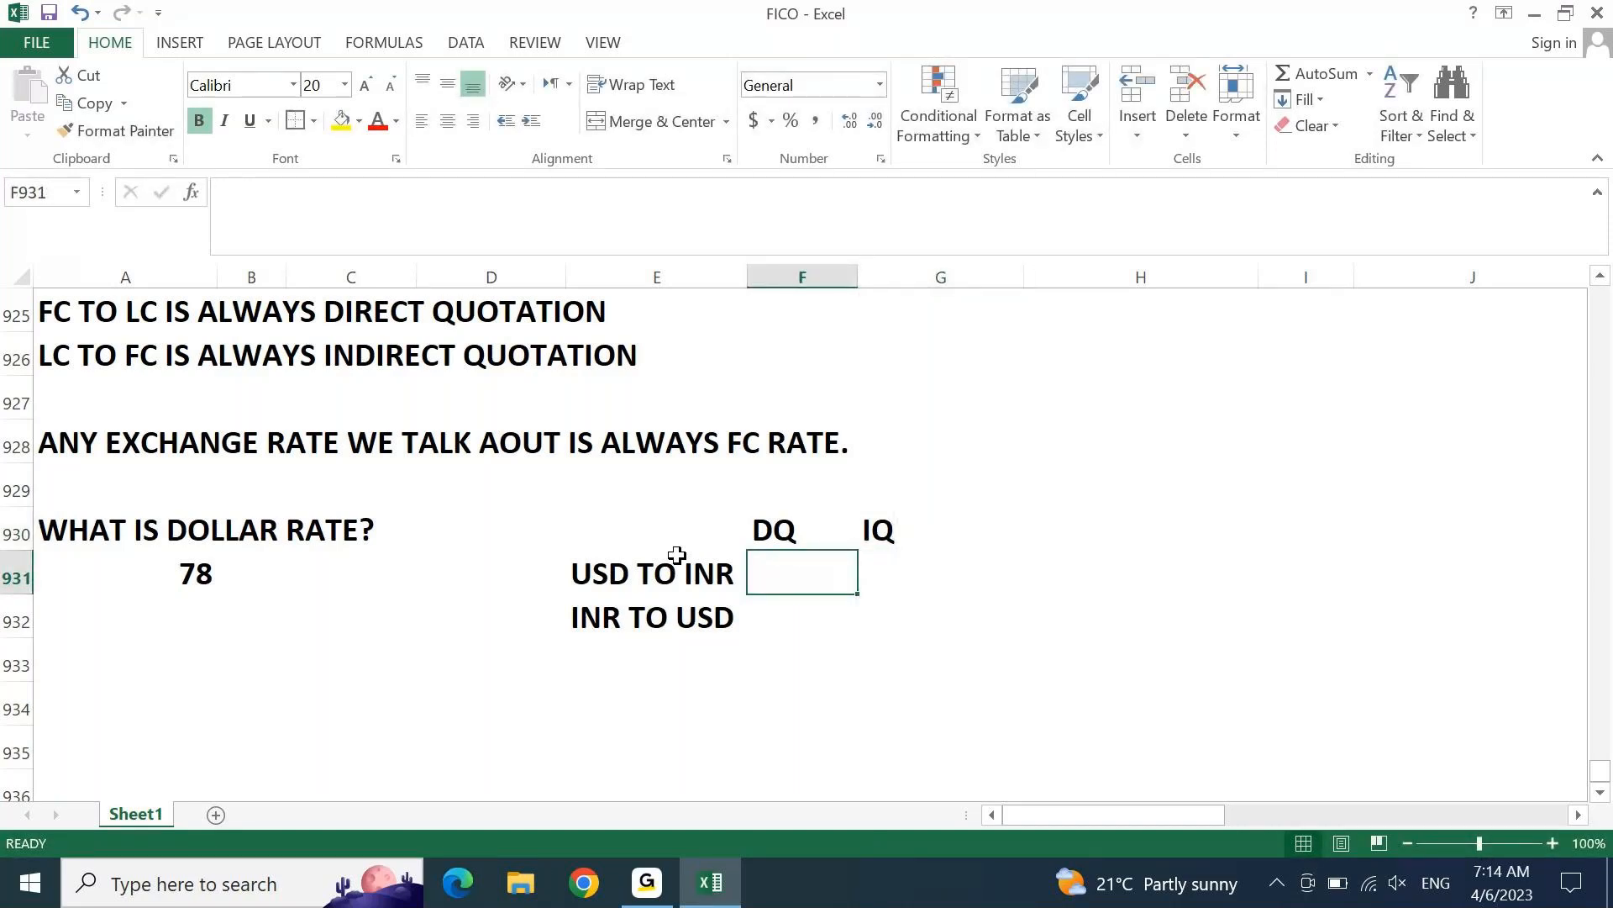
# Step: Enter 78 as the direct quotation for USD TO INR in F931 and as the indirect quotation for INR TO USD in G932
pyautogui.click(677, 555)
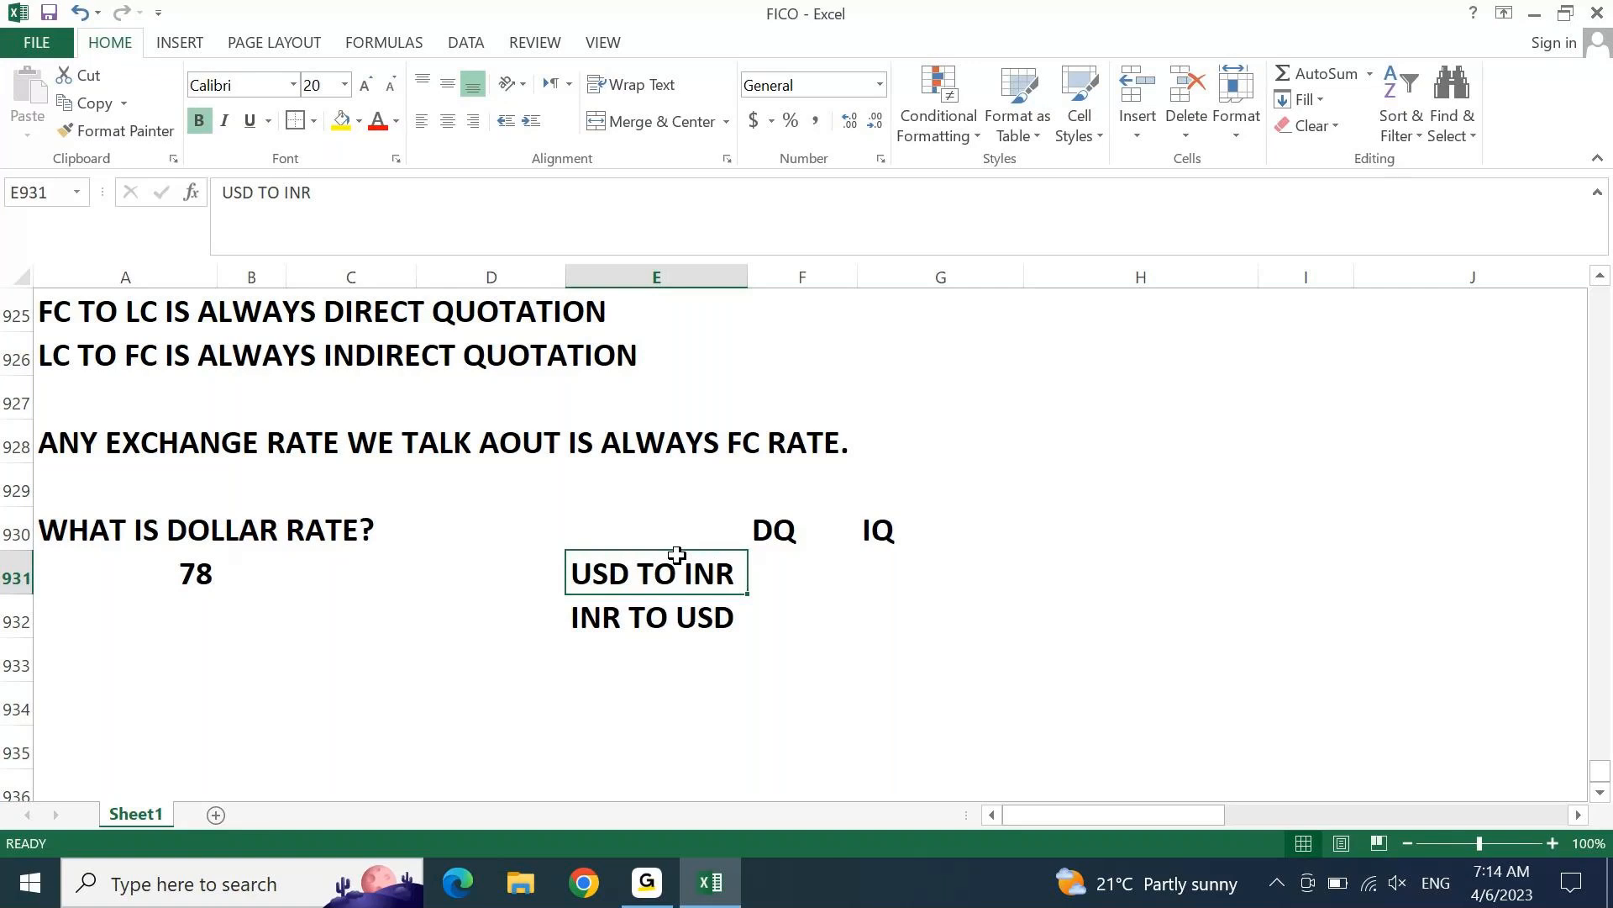
pyautogui.press('Right')
pyautogui.write('78')
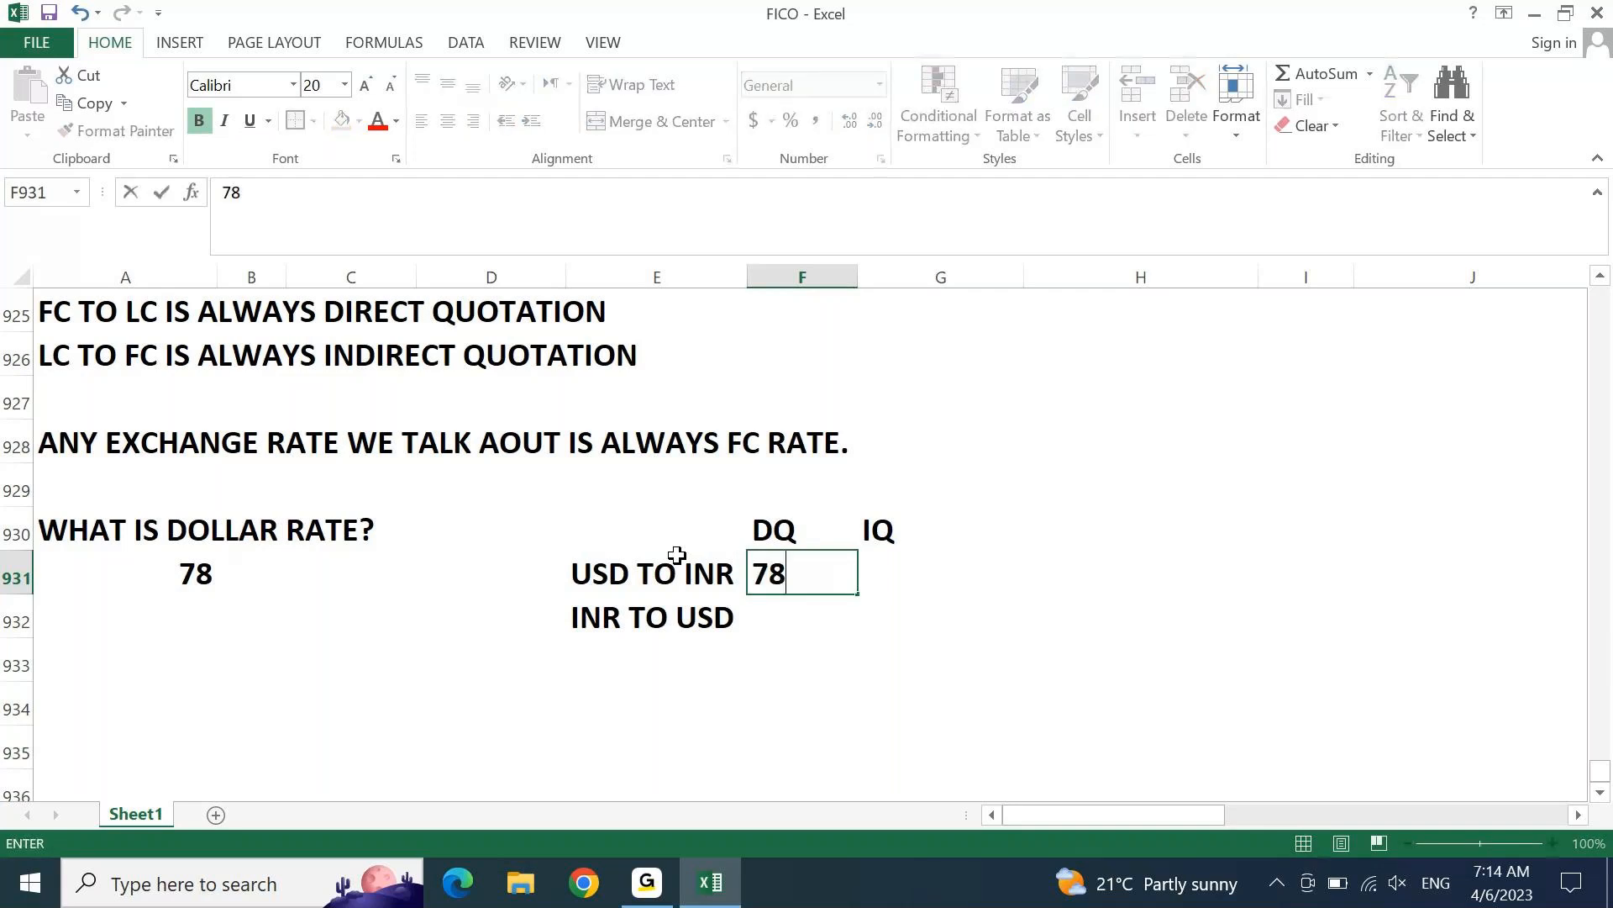
pyautogui.press('Return')
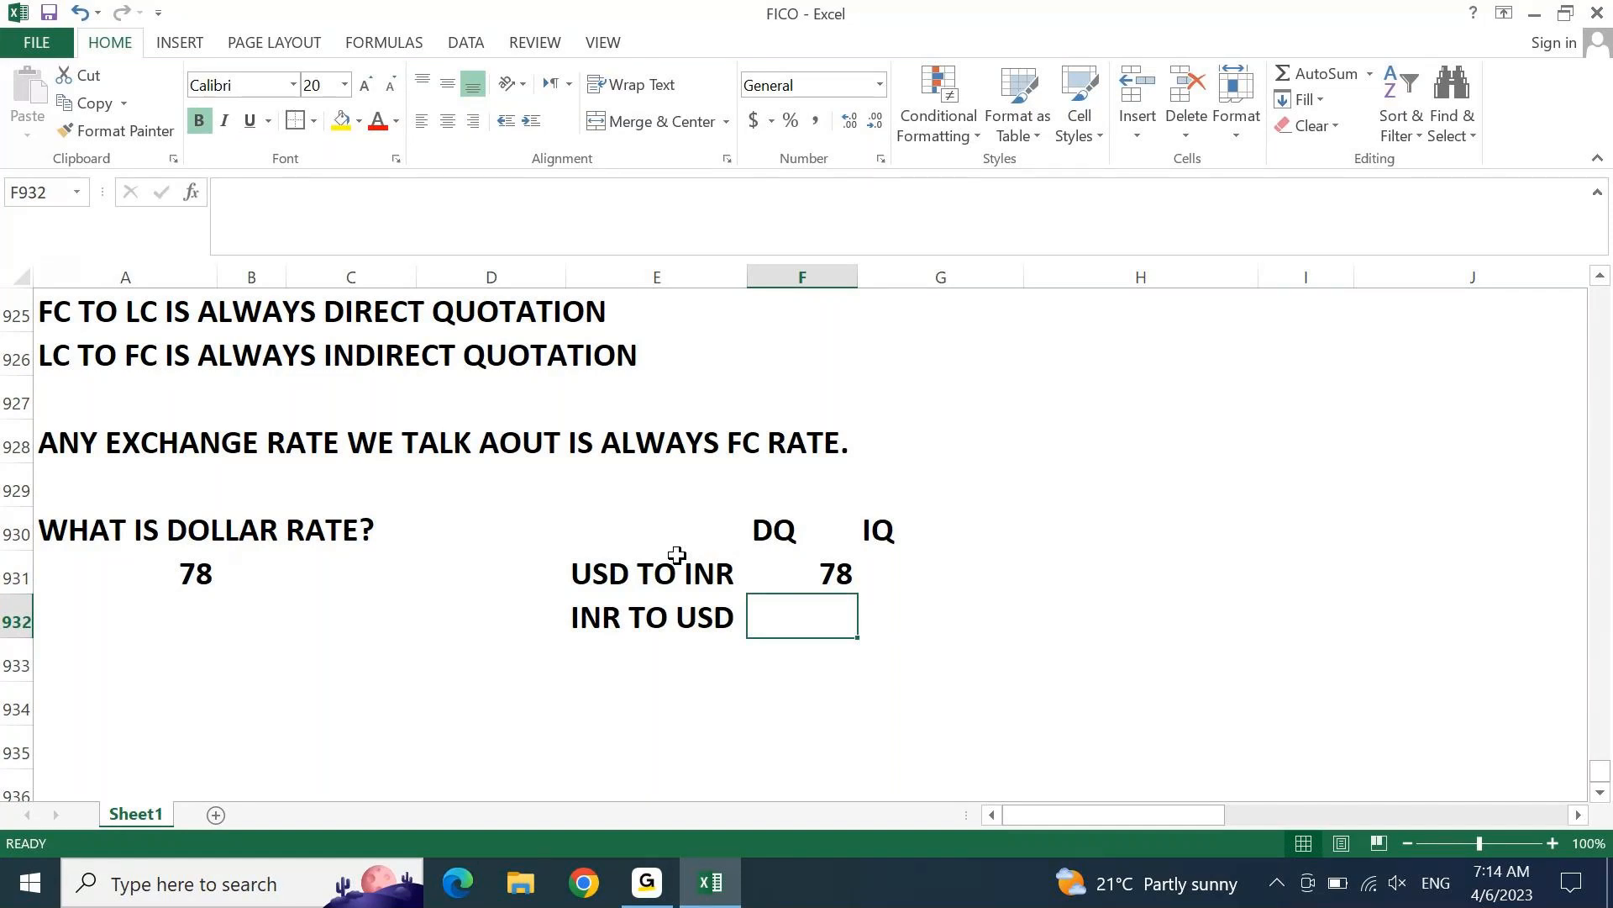
pyautogui.press('Right')
pyautogui.write('78')
pyautogui.press('Return')
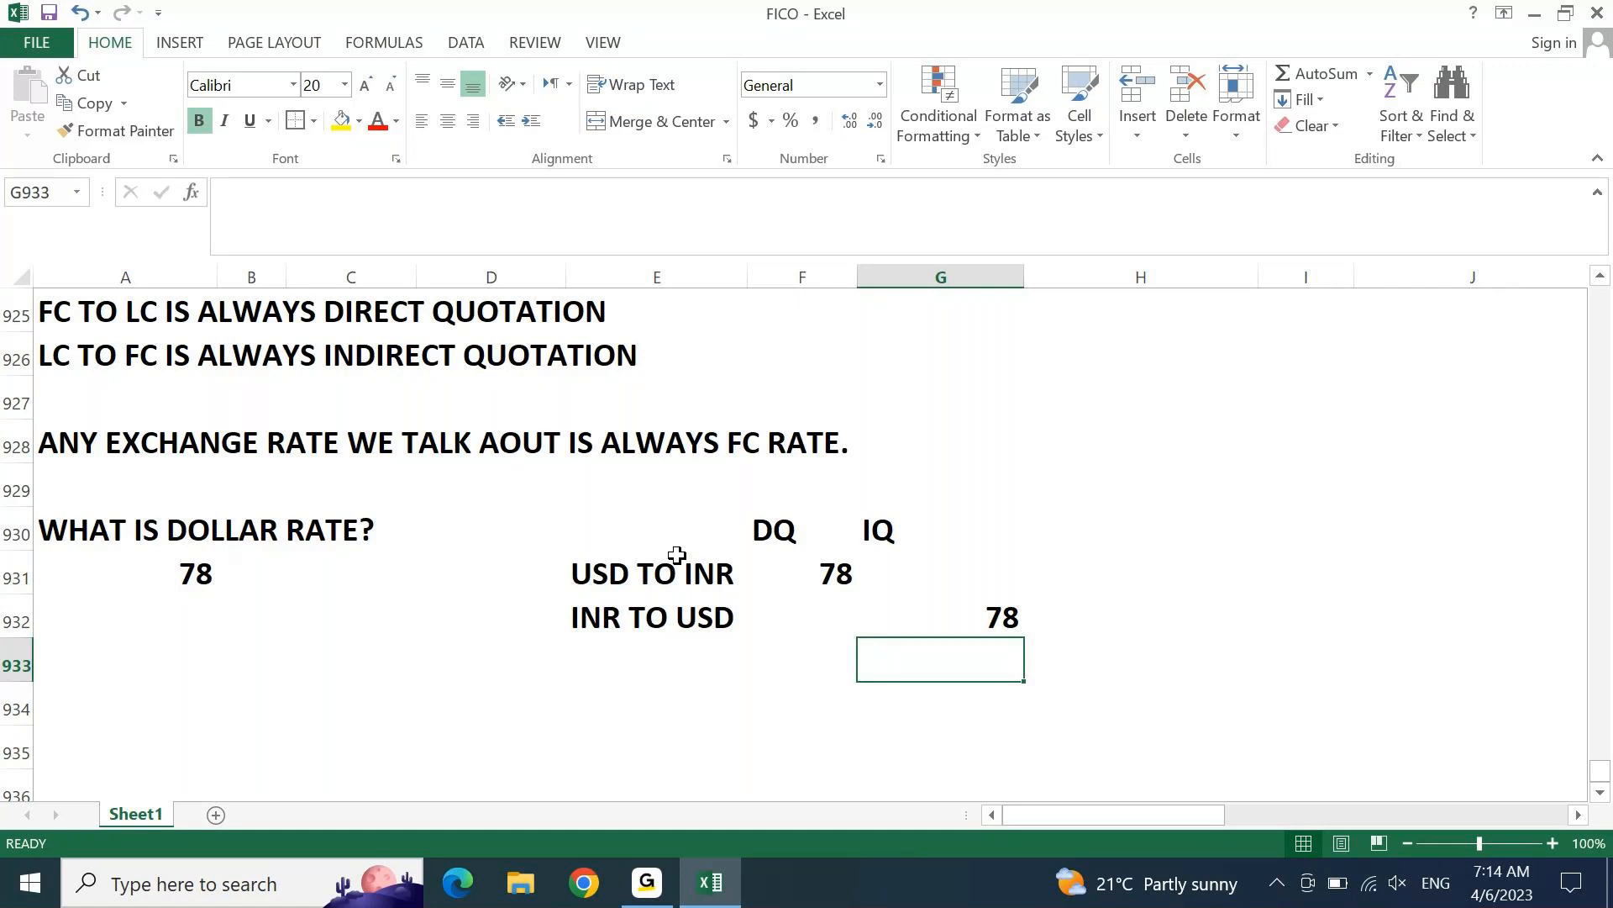
# Step: Go back to the Legacy Values upload table and examine its transaction currencies, starting with the Capital row
pyautogui.press('Home')
pyautogui.hotkey('ctrl', 'Up')
pyautogui.hotkey('ctrl', 'Up')
pyautogui.hotkey('ctrl', 'Up')
pyautogui.hotkey('ctrl', 'Up')
pyautogui.hotkey('ctrl', 'Up')
pyautogui.hotkey('ctrl', 'Up')
pyautogui.hotkey('ctrl', 'Up')
pyautogui.hotkey('ctrl', 'Up')
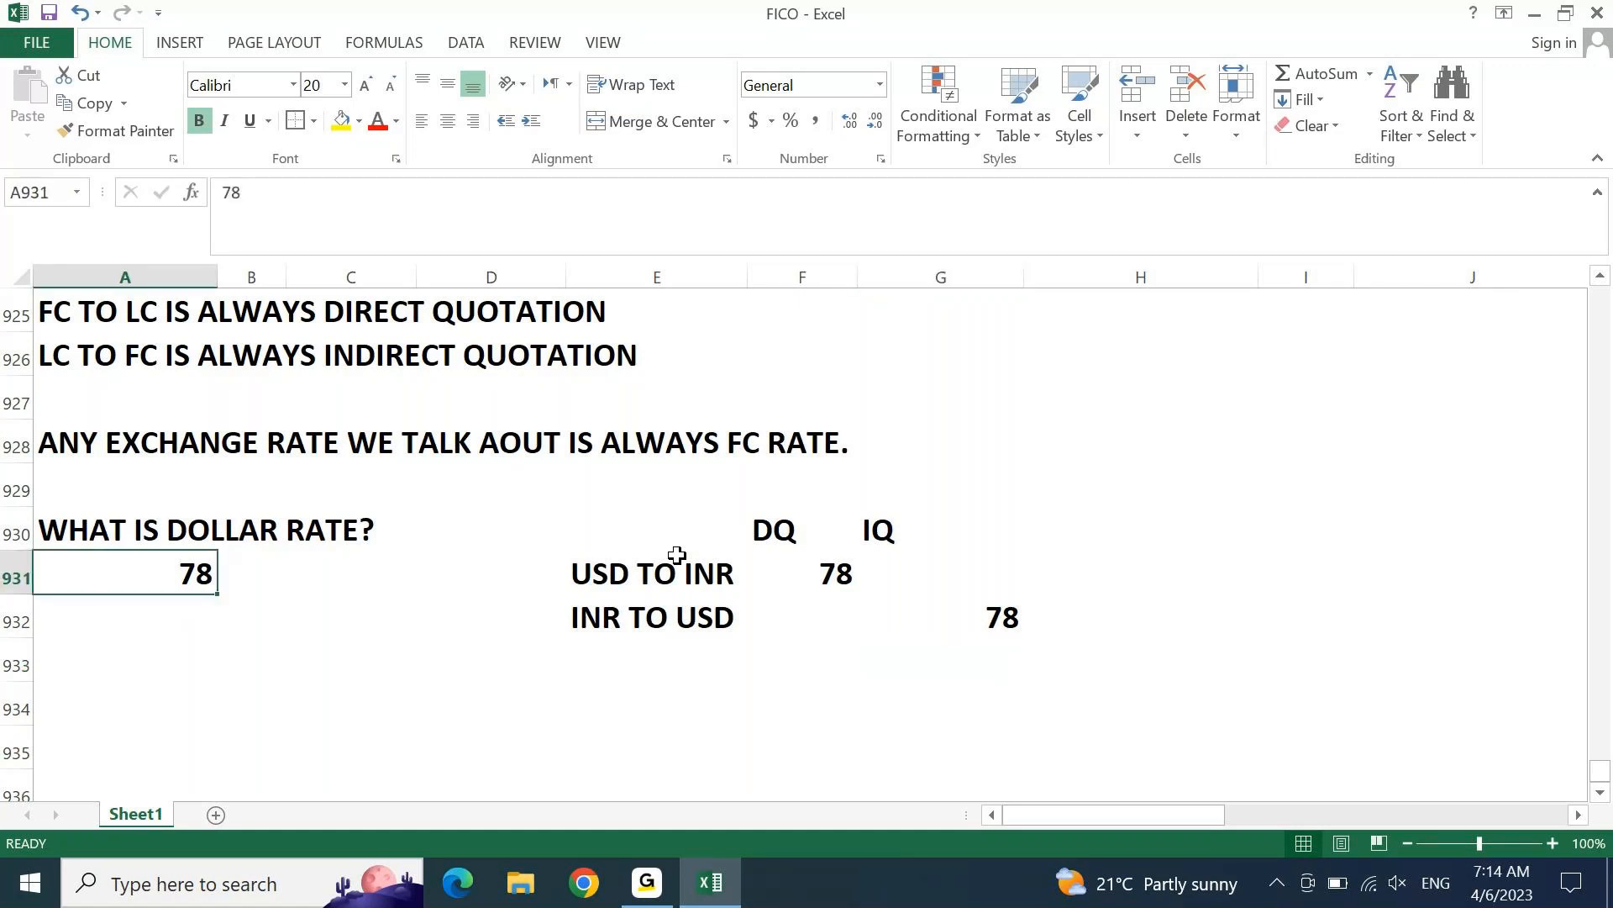
pyautogui.hotkey('ctrl', 'Down')
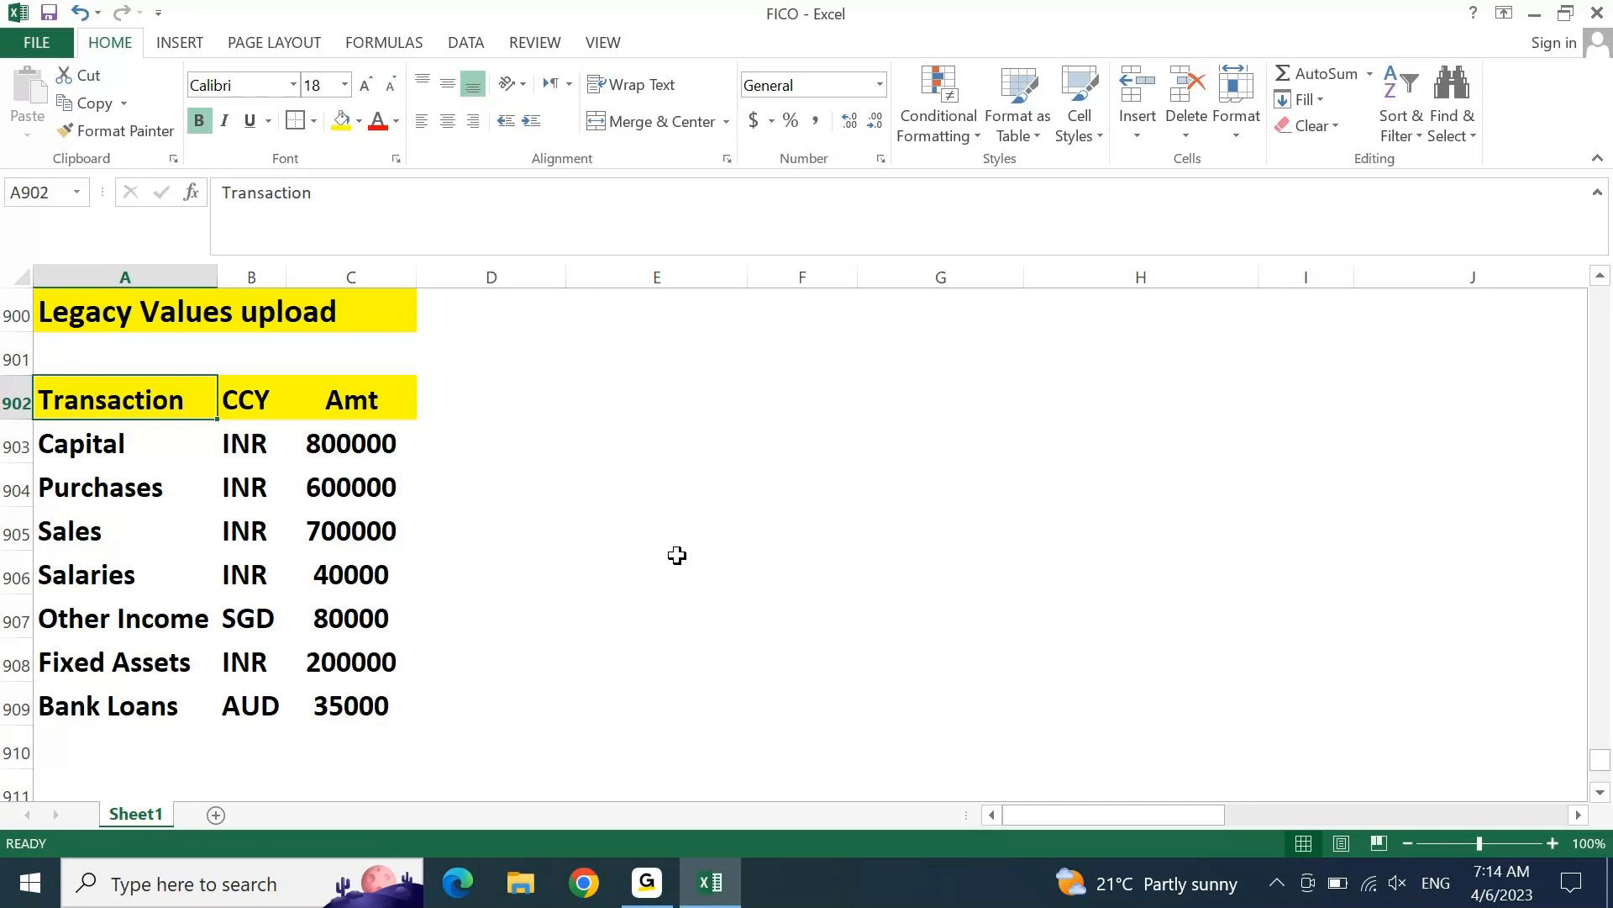
pyautogui.press('Right')
pyautogui.press('Down')
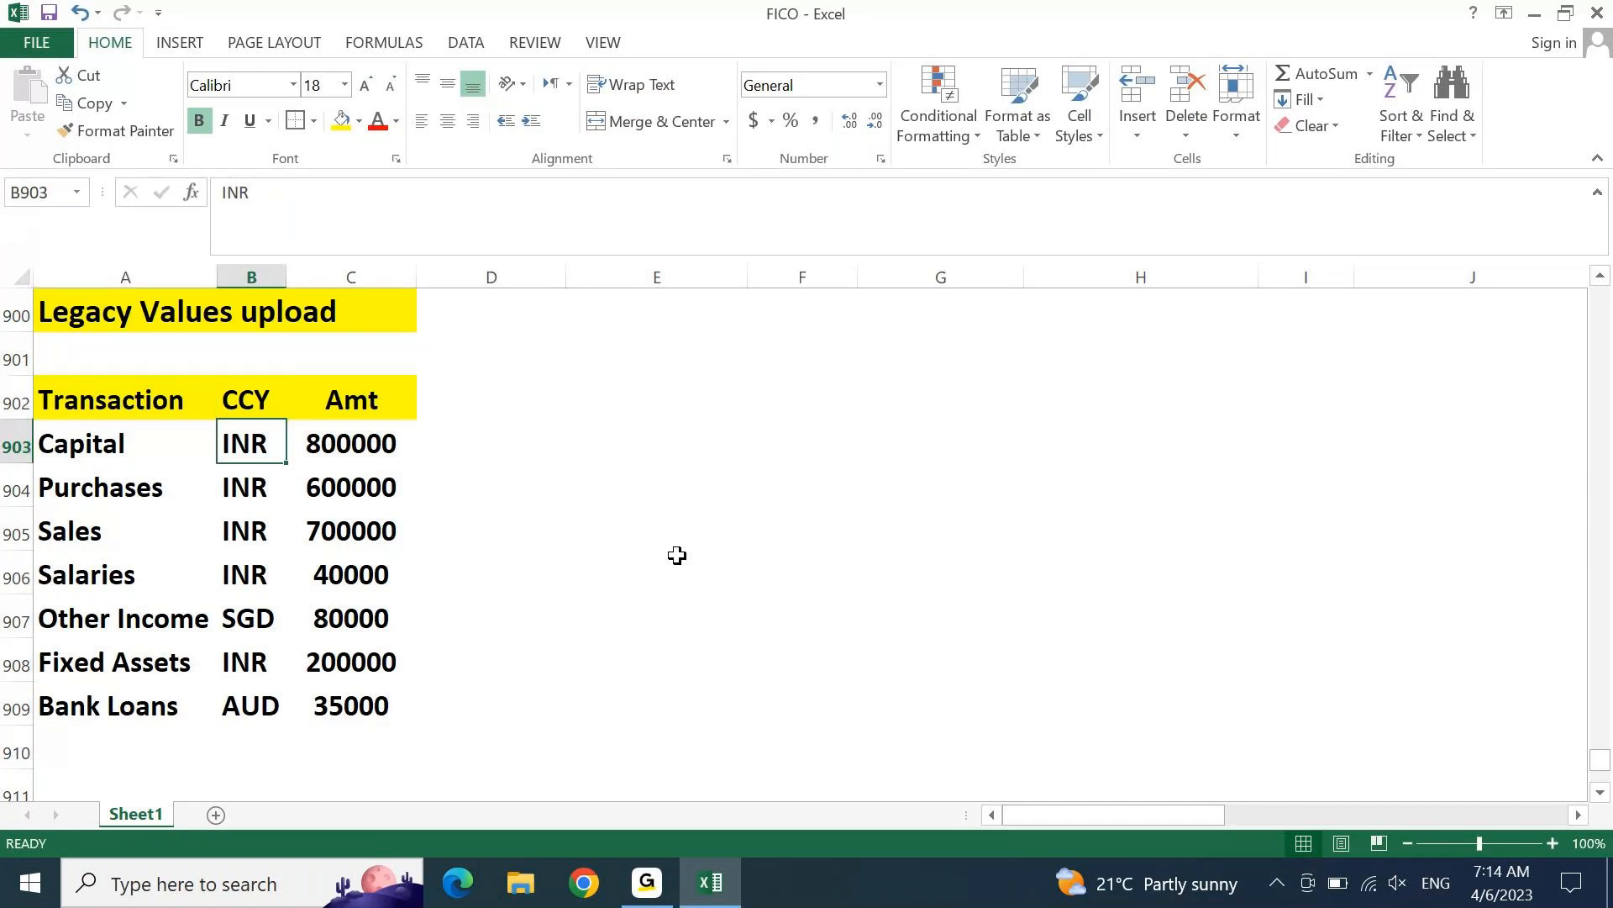
# Step: Go through the currencies from the Capital row to the Salaries row and save the workbook
pyautogui.press('Down')
pyautogui.press('Down')
pyautogui.press('Down')
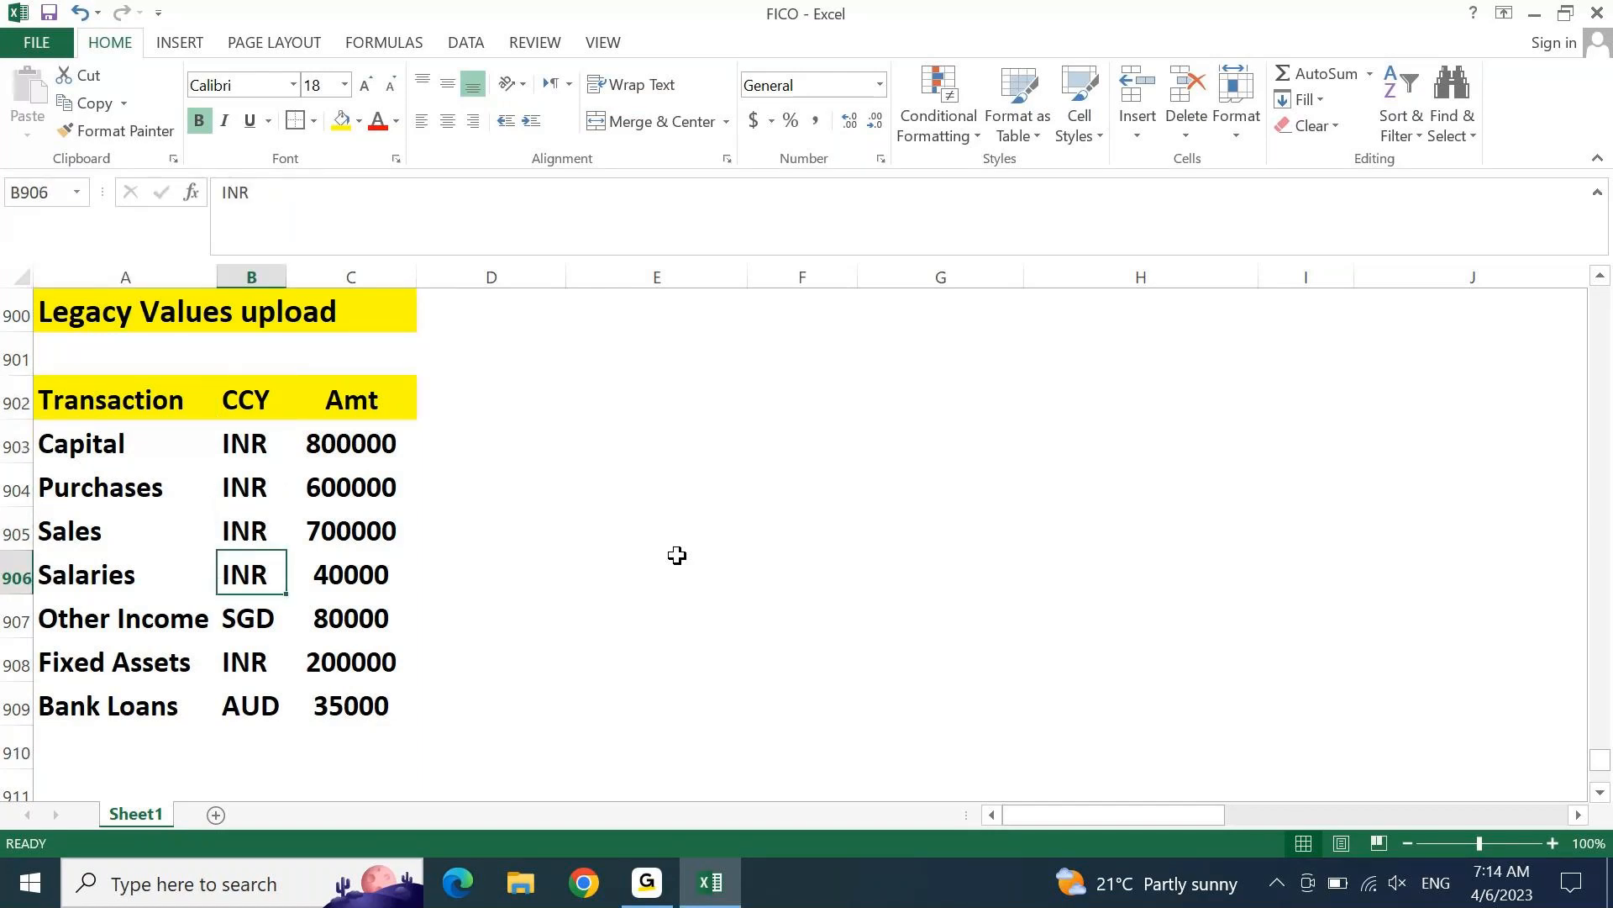
pyautogui.hotkey('ctrl', 's')
# Step: Enter the heading "A/C ENTRY" in D901 beside the Legacy Values upload table
pyautogui.press('Right')
pyautogui.press('Right')
pyautogui.press('Up')
pyautogui.press('Up')
pyautogui.press('Up')
pyautogui.press('Up')
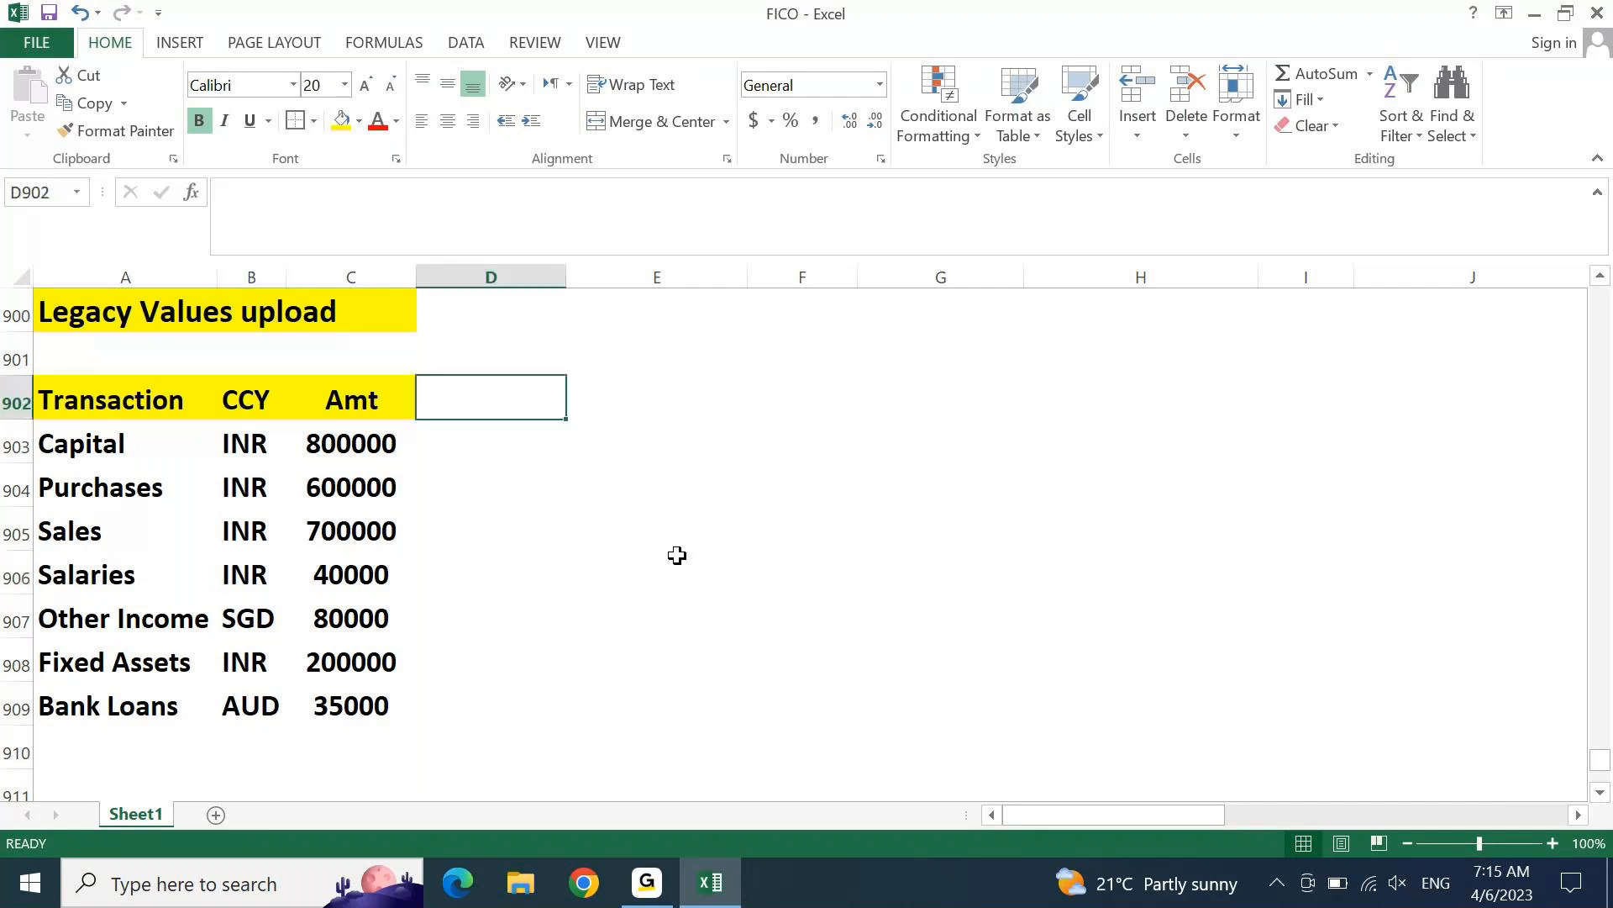
pyautogui.press('Up')
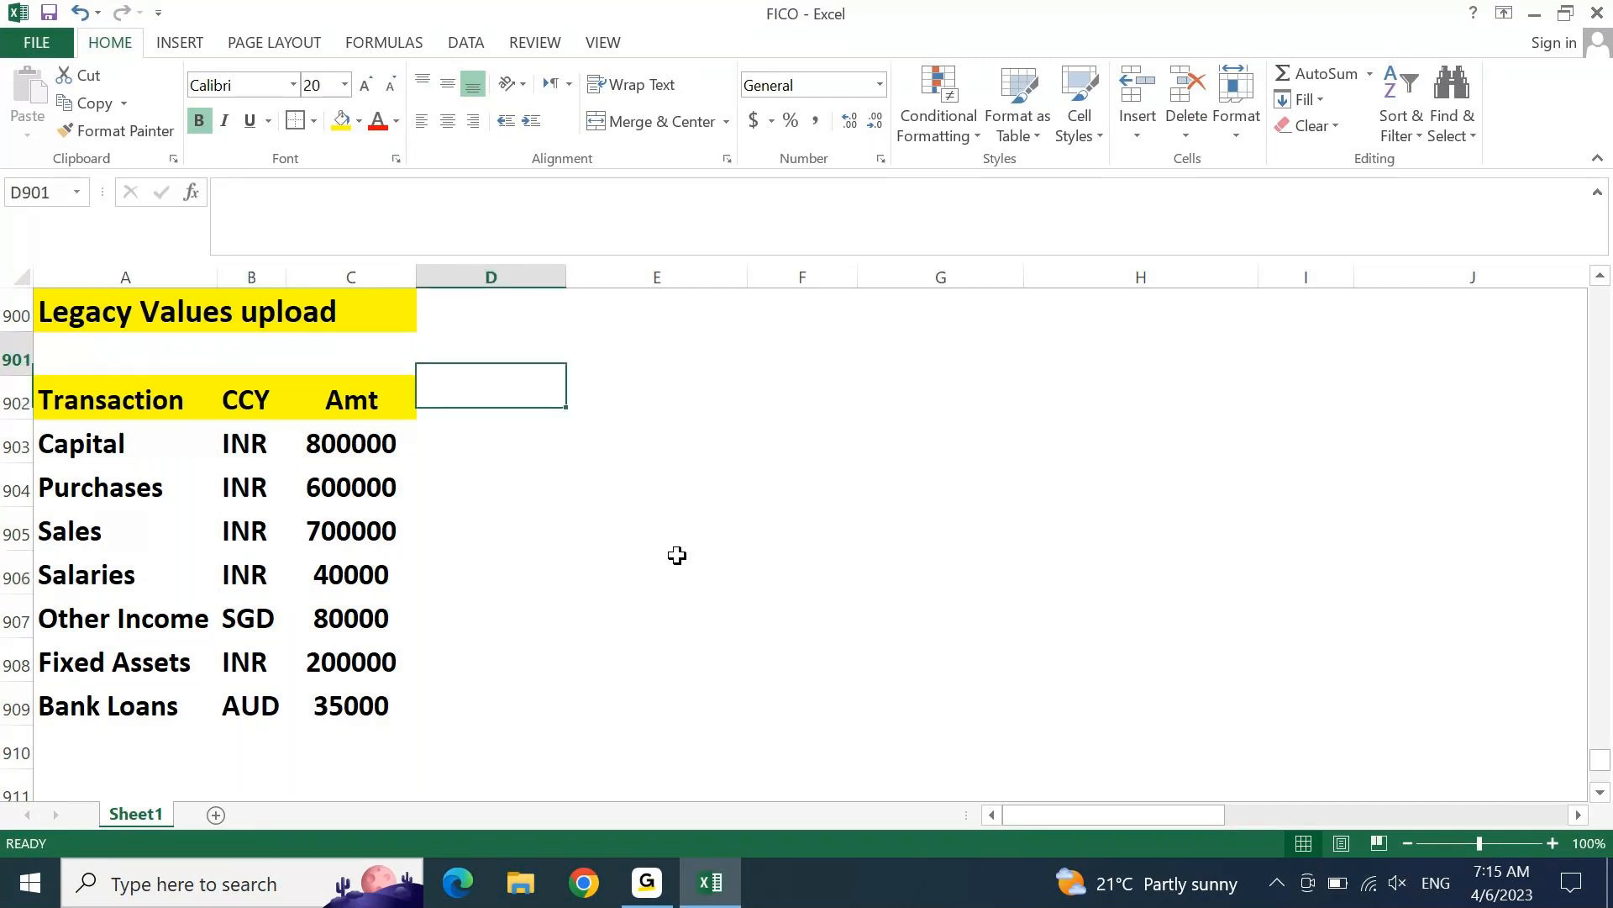
pyautogui.write('a/c')
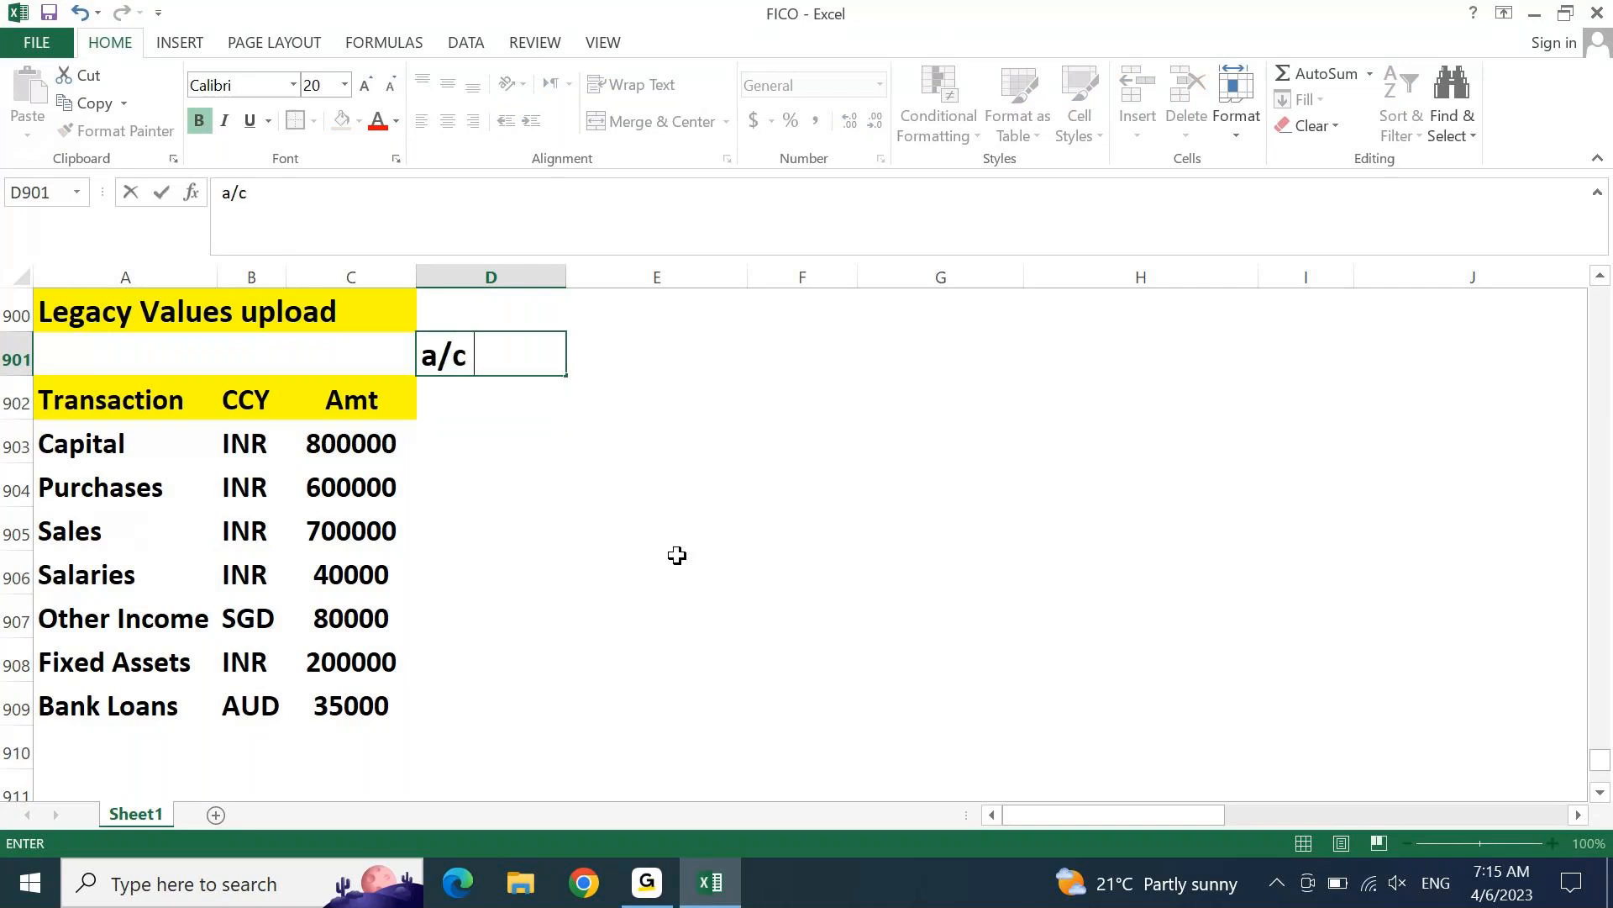
pyautogui.press('Escape')
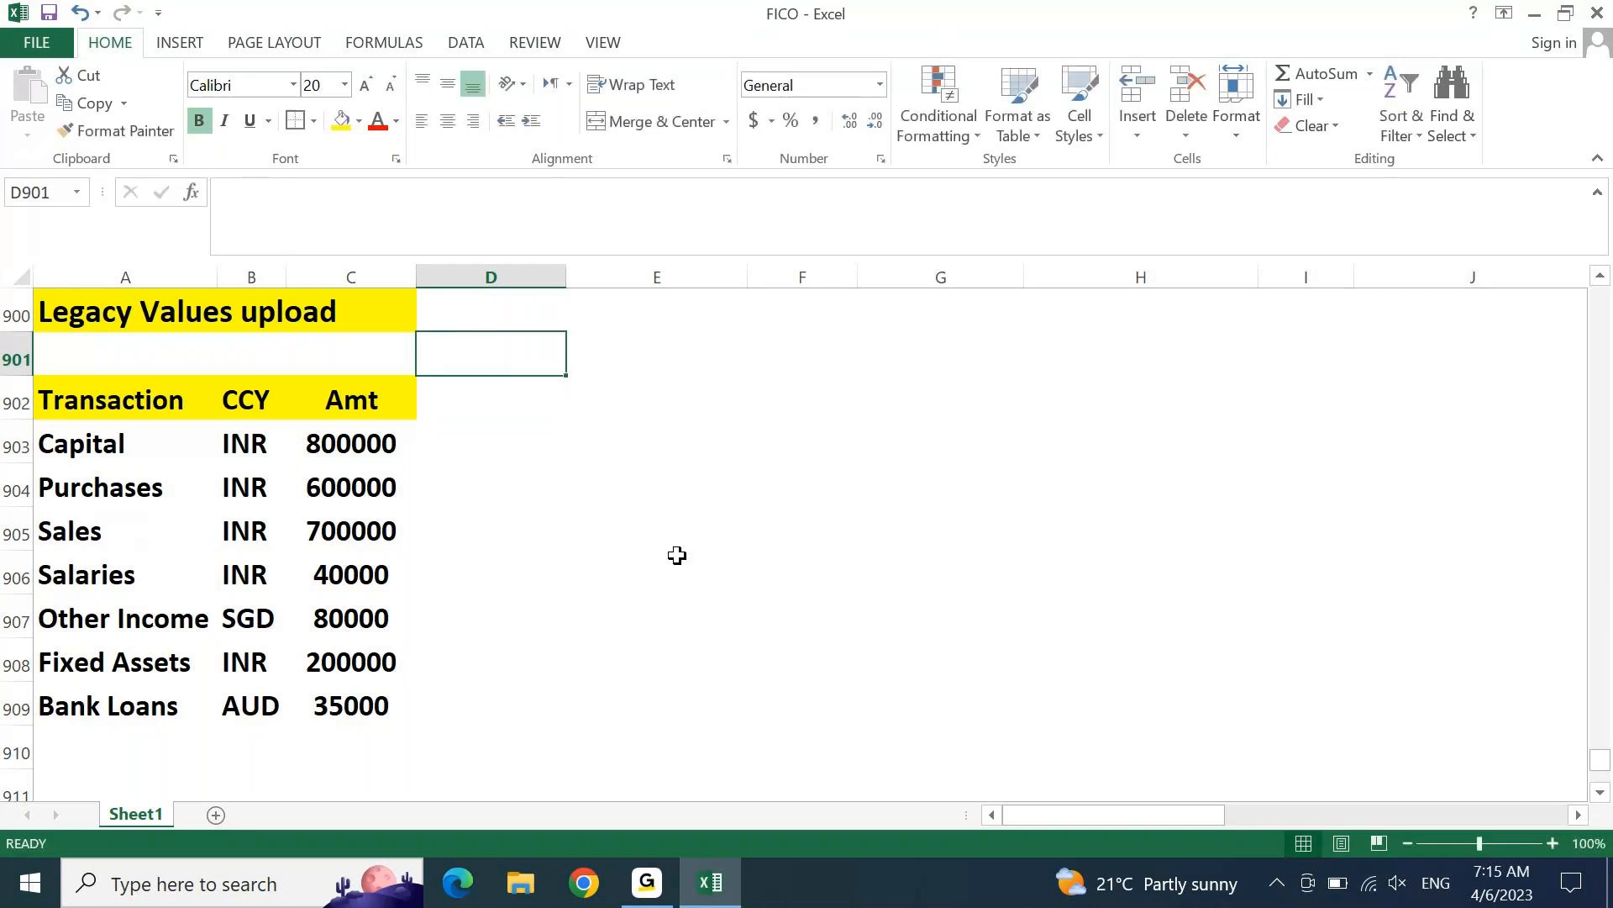
pyautogui.write('a/')
pyautogui.press('BackSpace')
pyautogui.press('BackSpace')
pyautogui.write('A.C')
pyautogui.press('BackSpace')
pyautogui.press('BackSpace')
pyautogui.write('/c')
pyautogui.press('BackSpace')
pyautogui.write('C ENTRY')
pyautogui.press('Return')
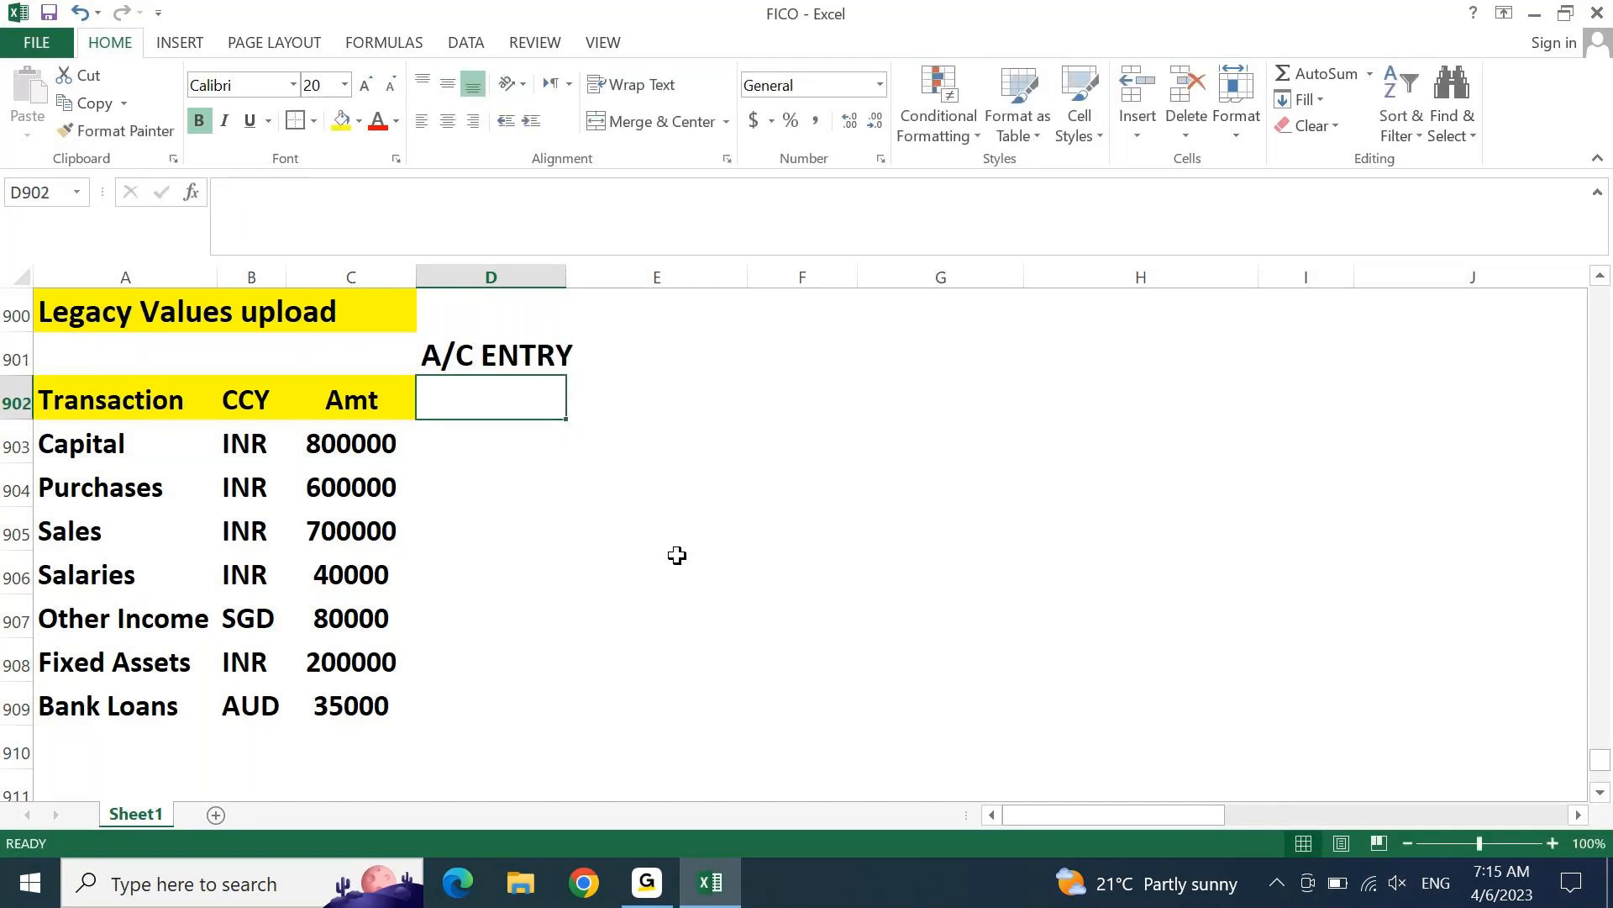
# Step: Add the headings "DEBIT" in D902 and "CREDIT" in E902 and fill both cells yellow
pyautogui.write('DEBIT')
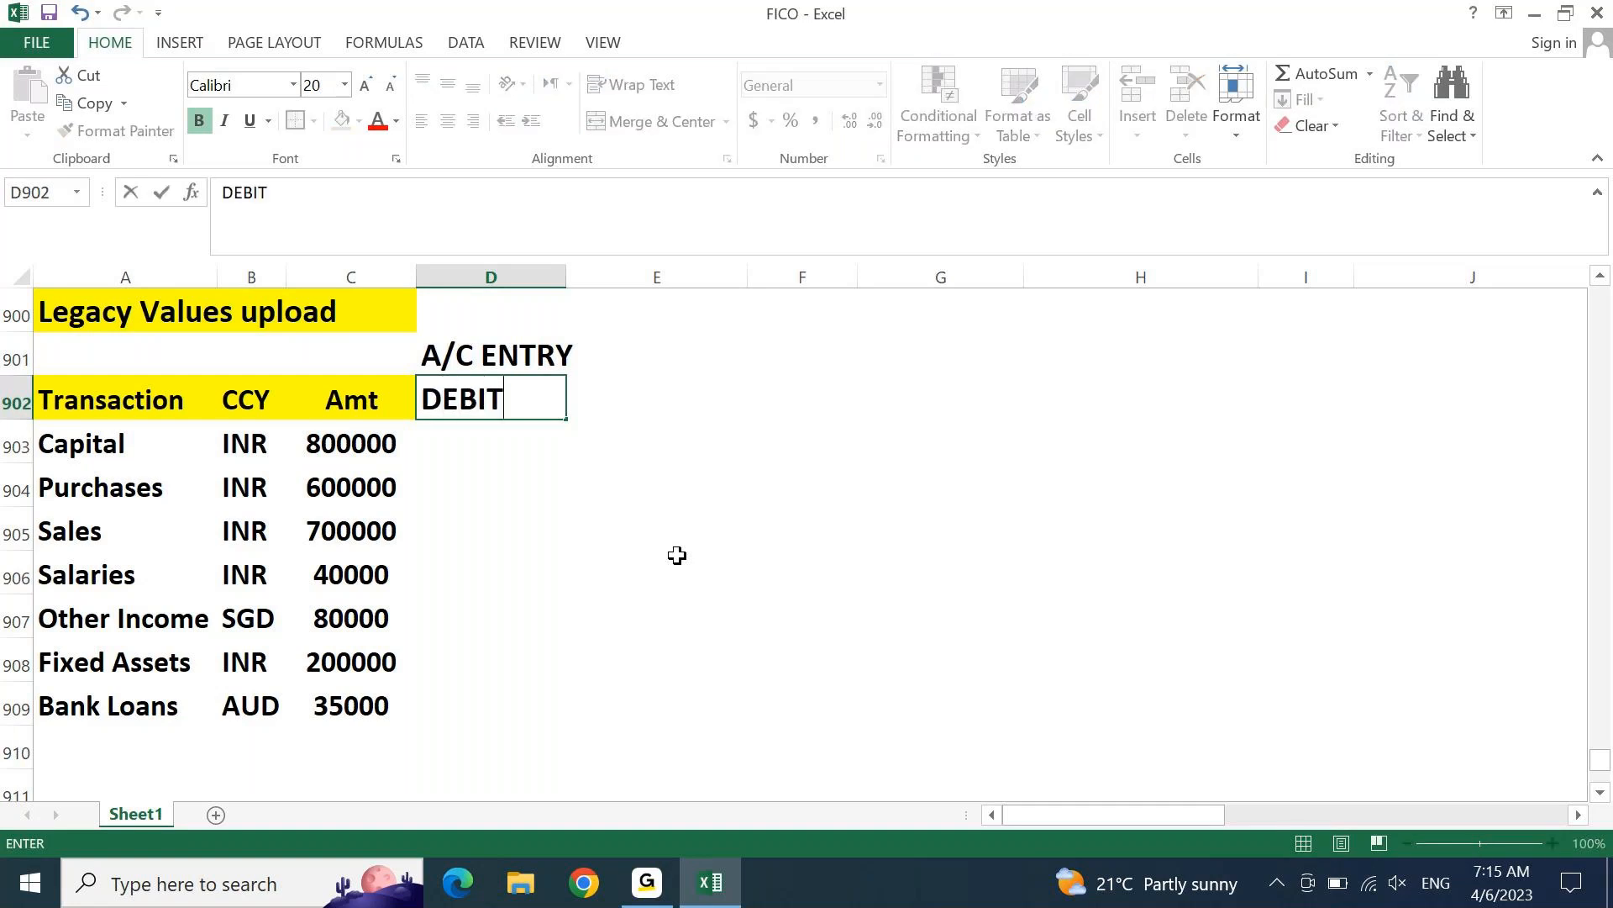
pyautogui.press('Tab')
pyautogui.write('CREDIT')
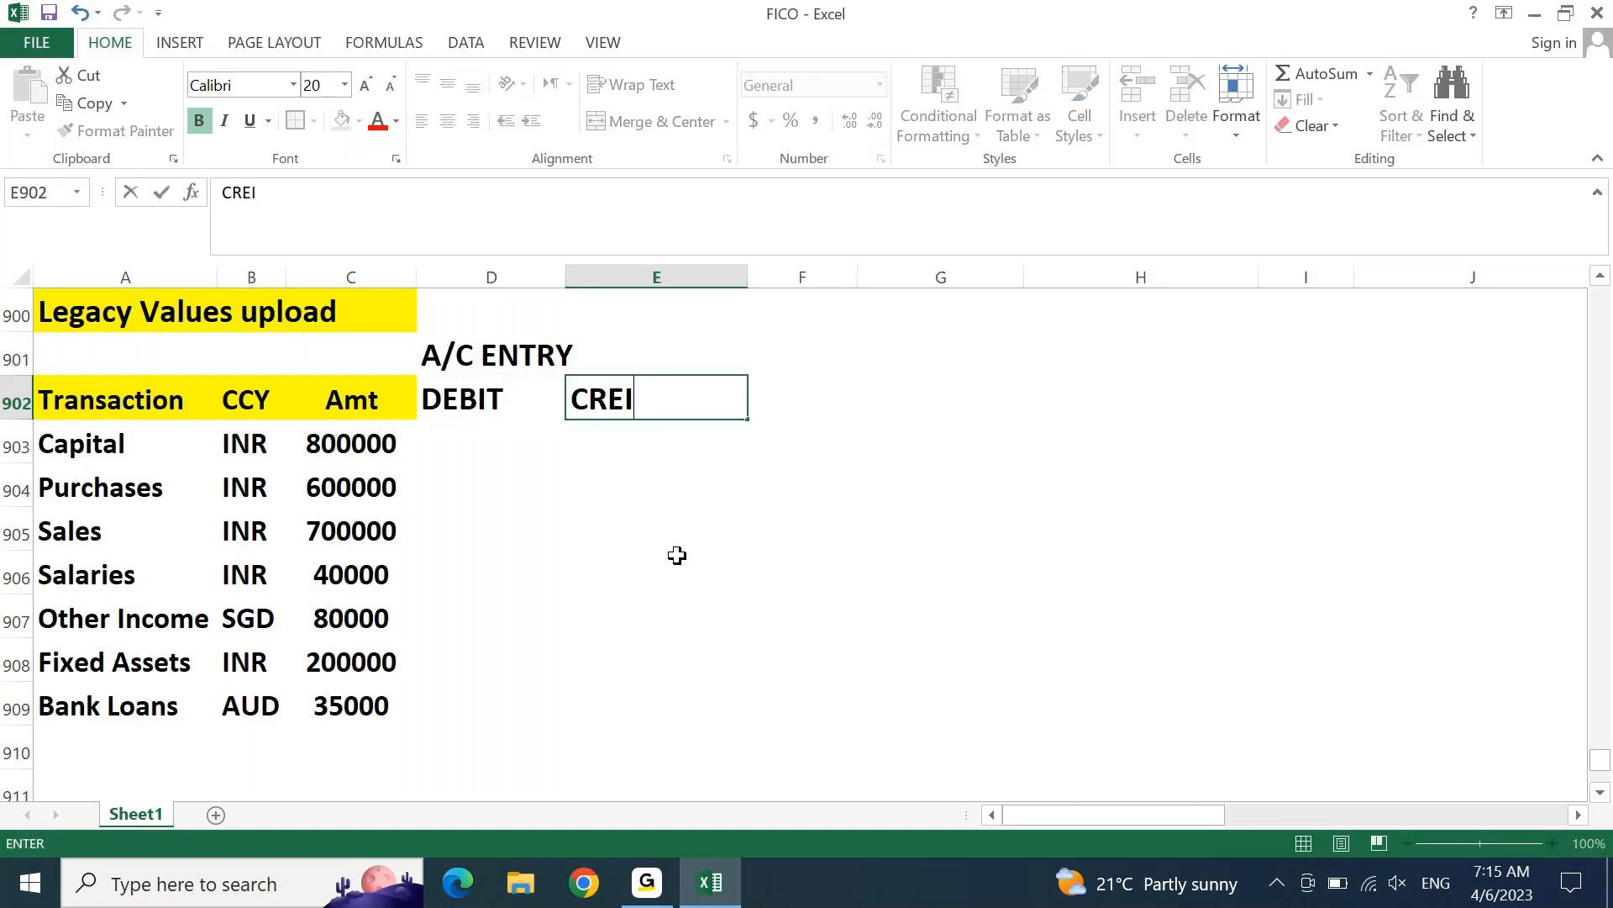
pyautogui.press('Return')
pyautogui.press('Up')
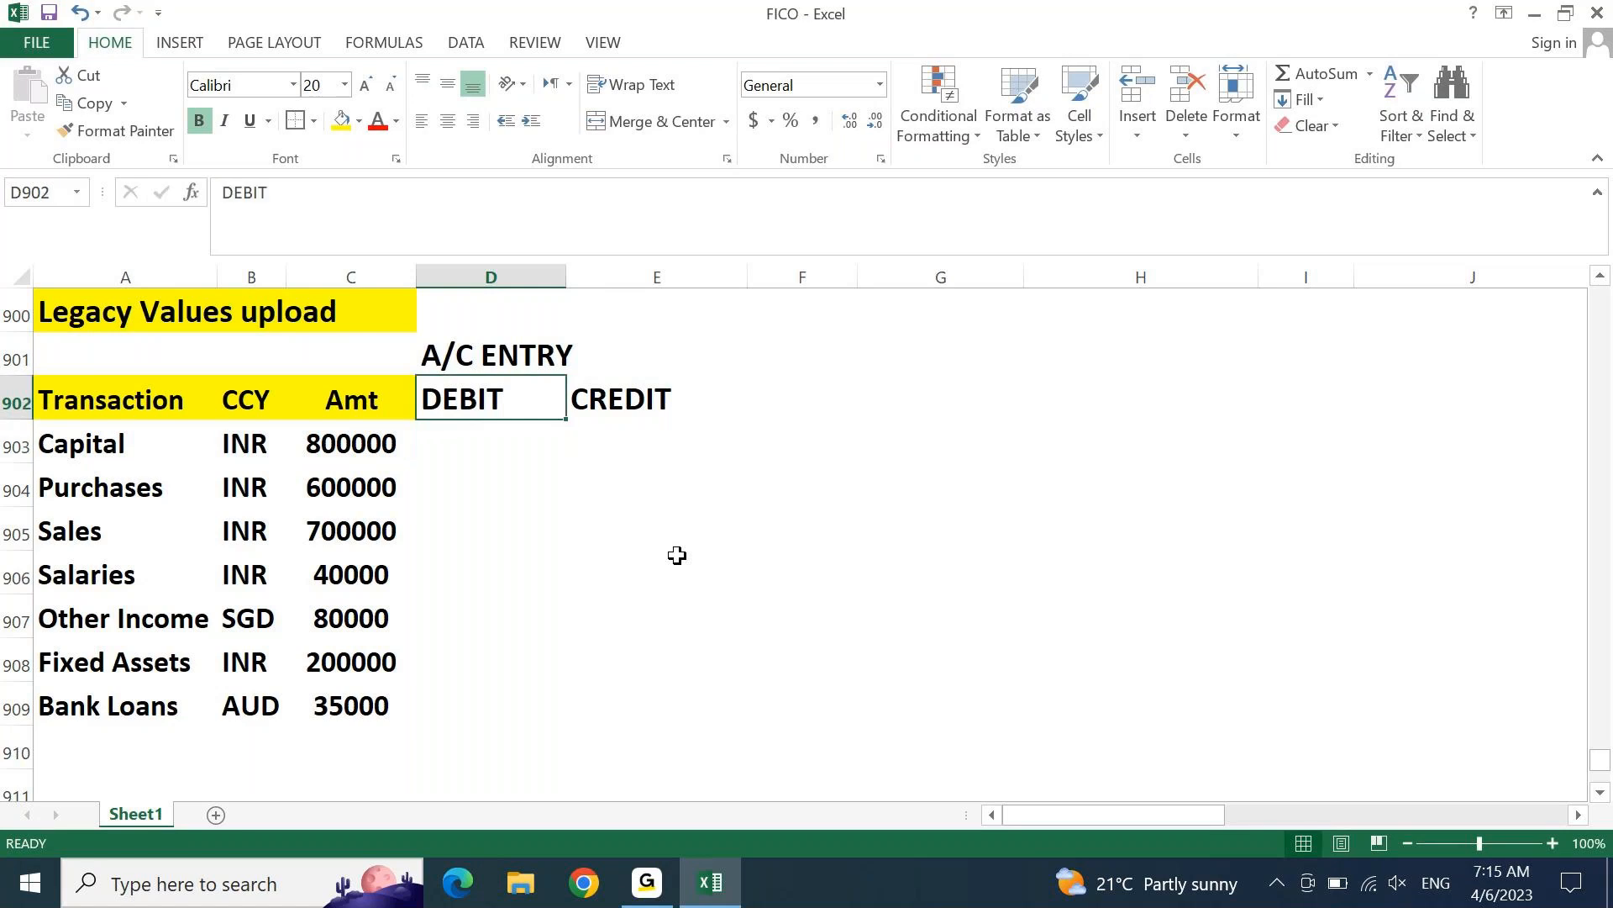
pyautogui.hotkey('shift', 'Right')
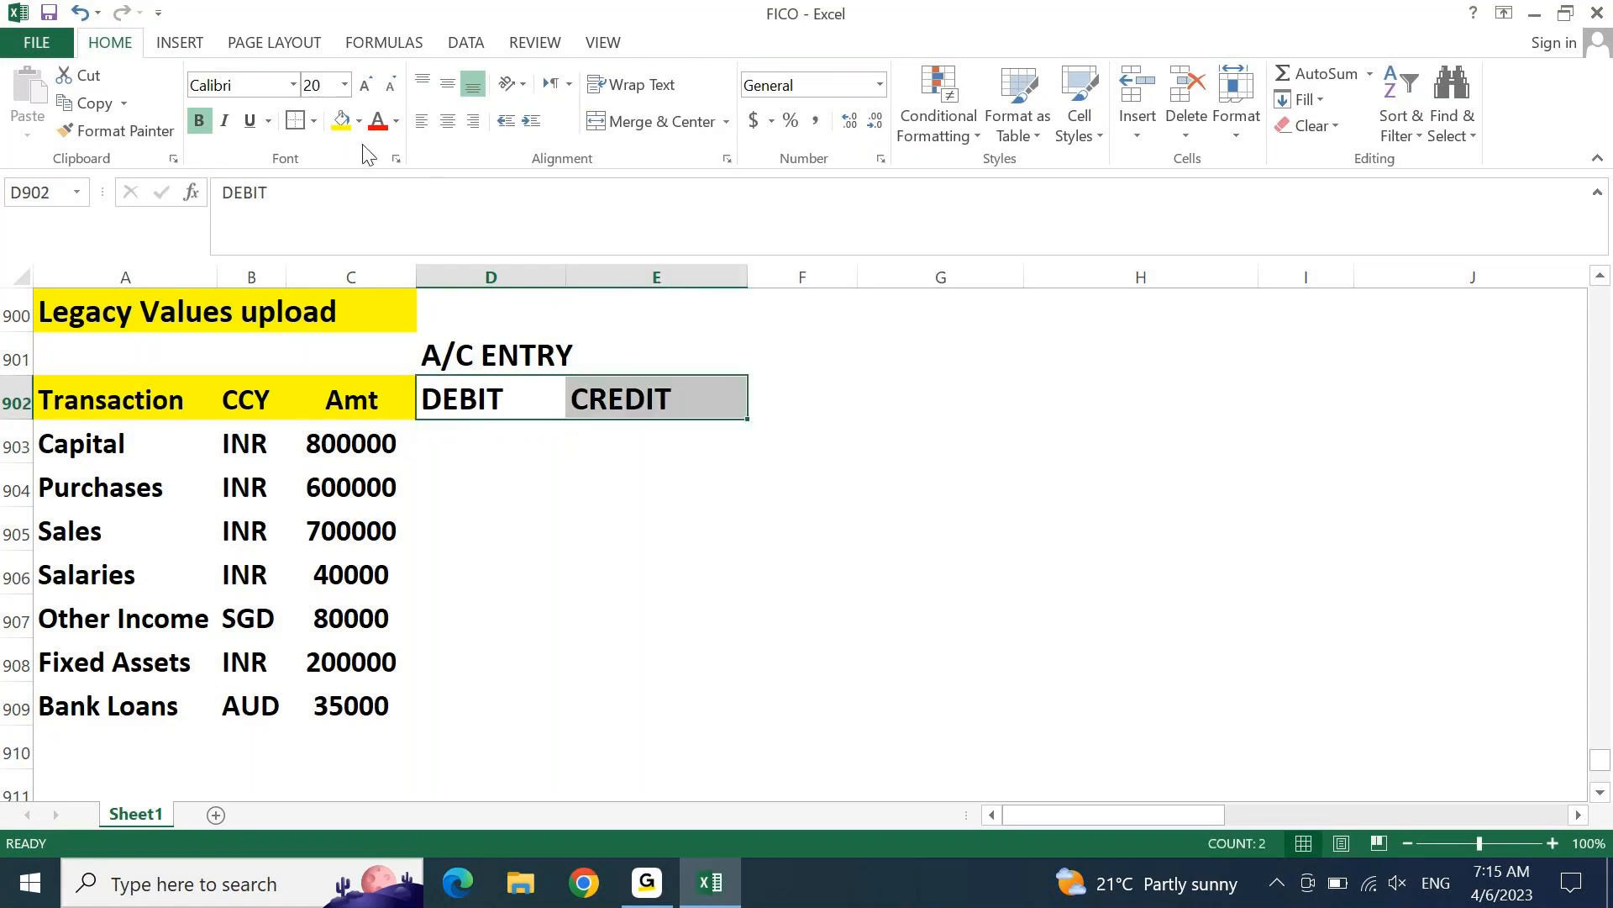
pyautogui.click(340, 120)
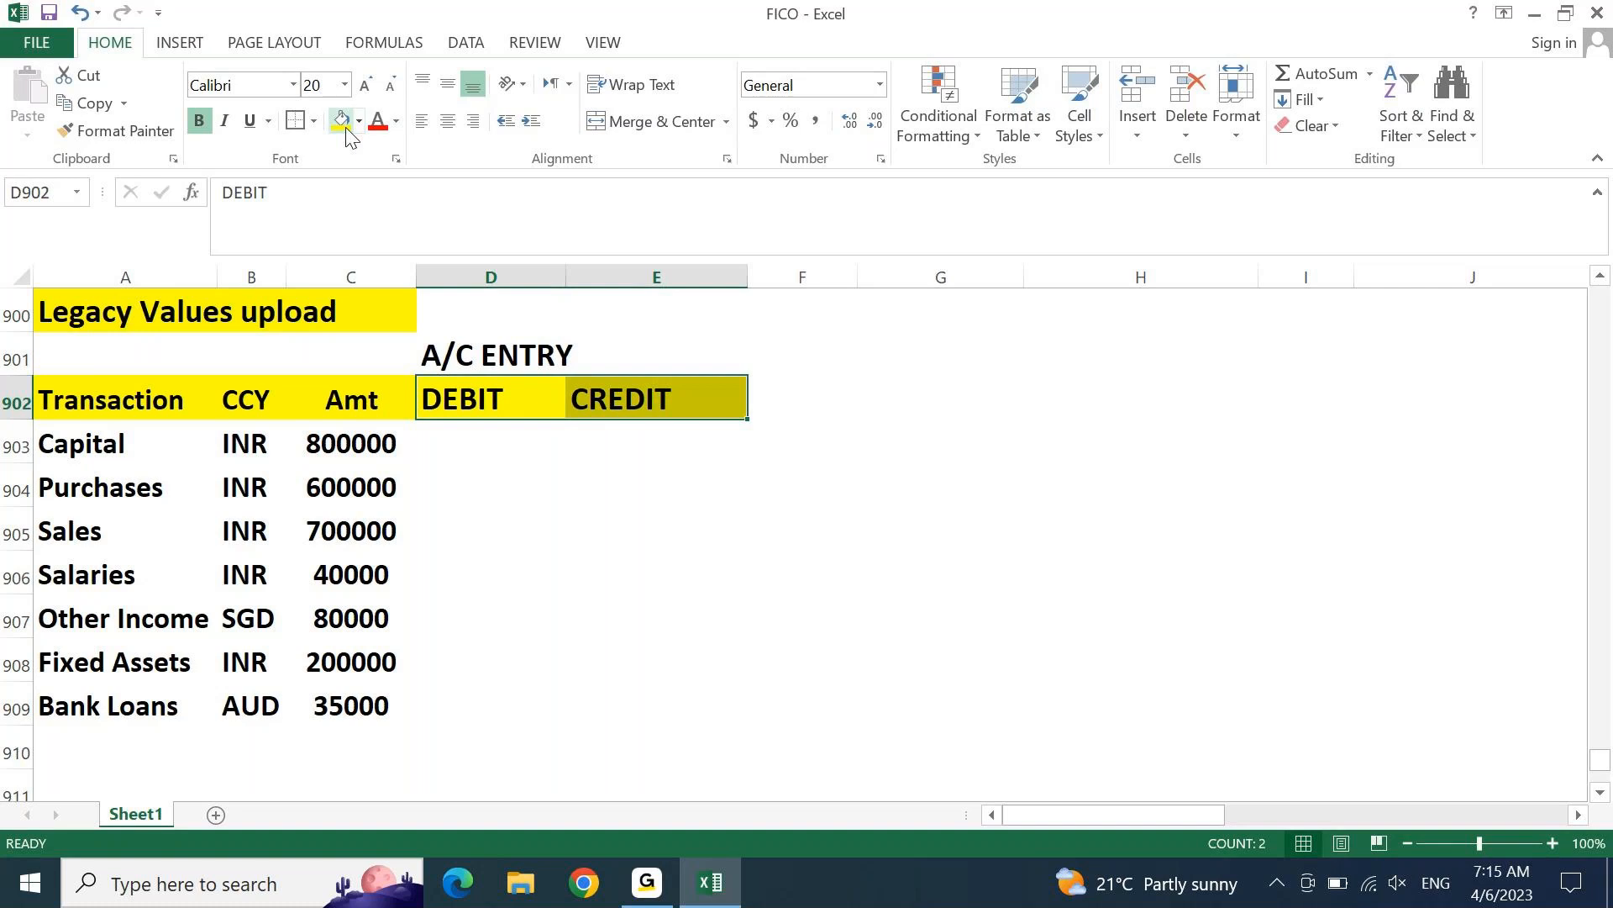
# Step: Enter the heading "TB" in A901 above the Transaction column
pyautogui.press('Left')
pyautogui.press('Left')
pyautogui.press('Left')
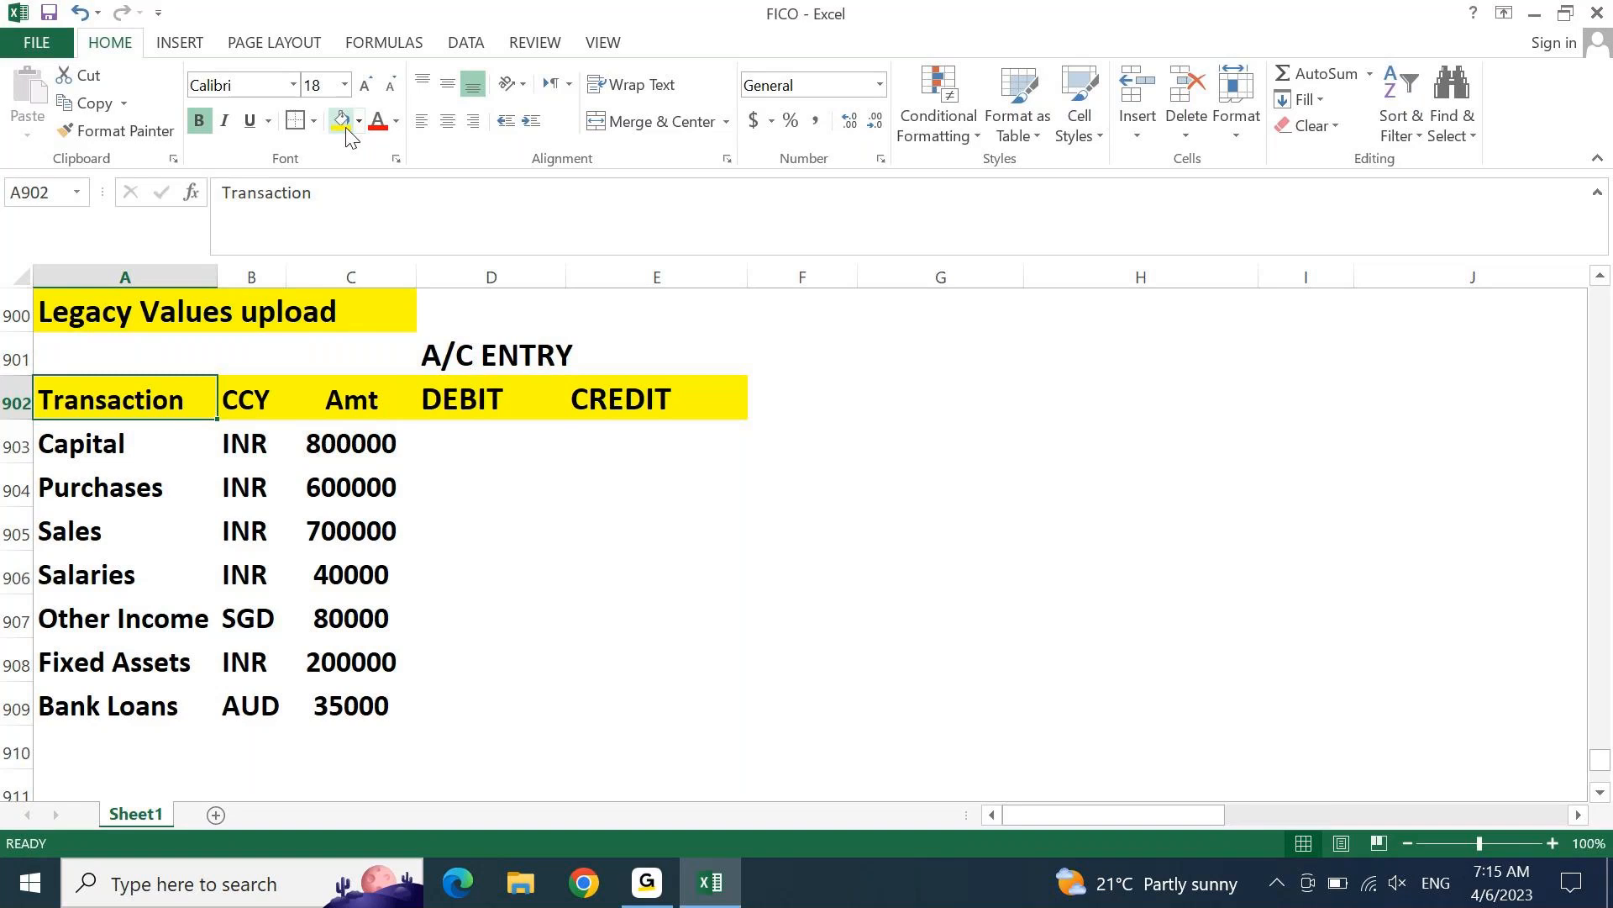
pyautogui.press('Up')
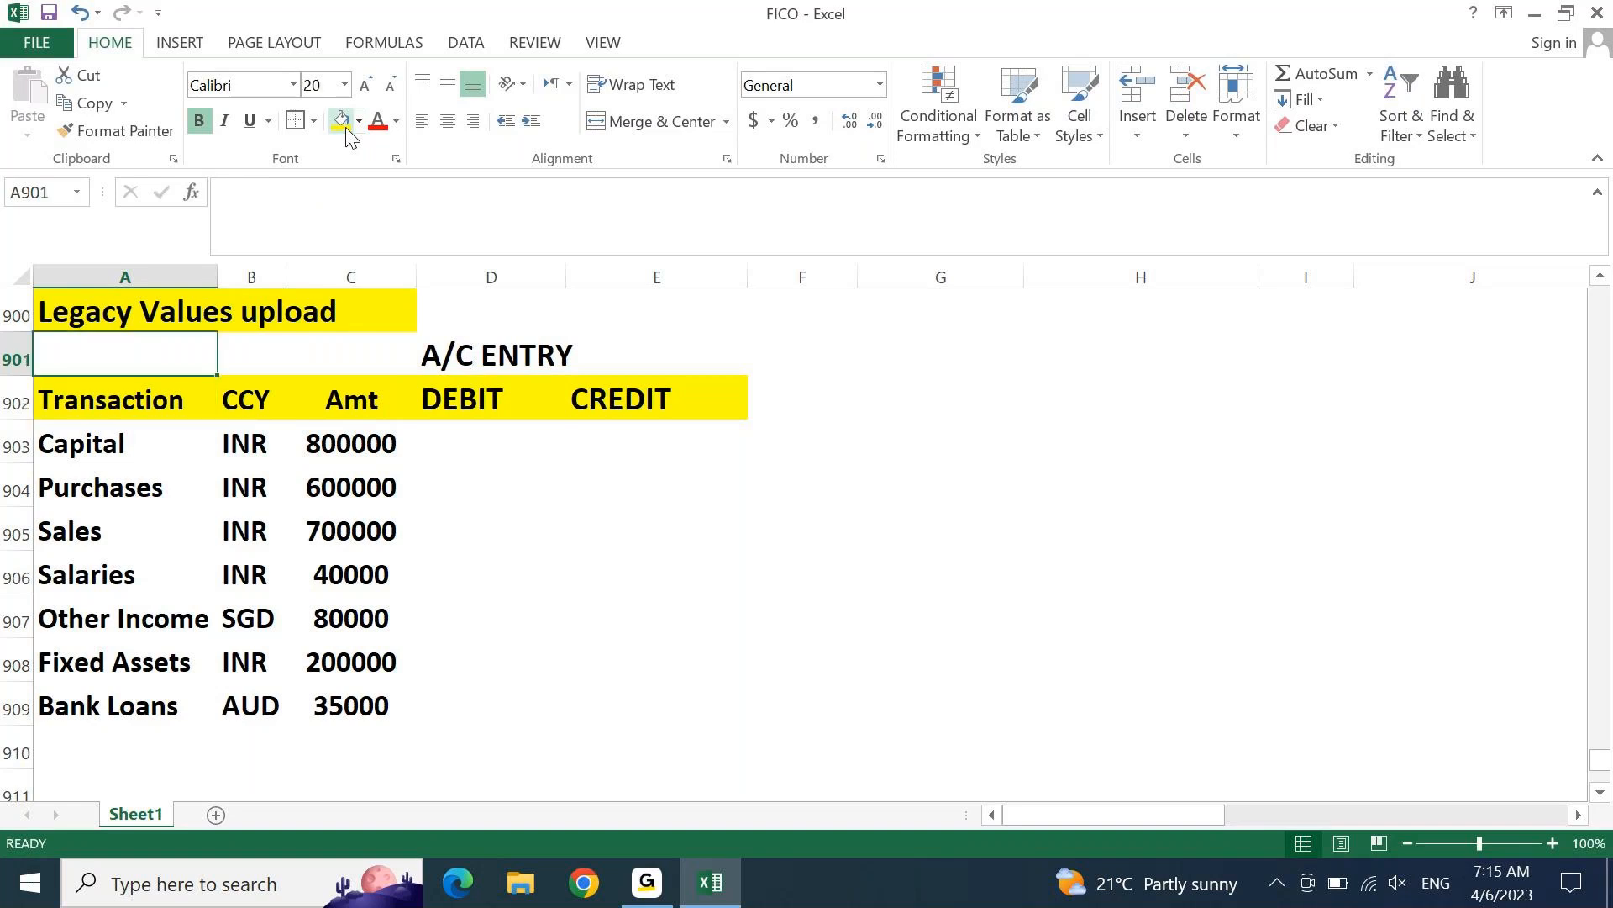
pyautogui.hotkey('shift', 'Right')
pyautogui.hotkey('shift', 'Right')
pyautogui.write('t')
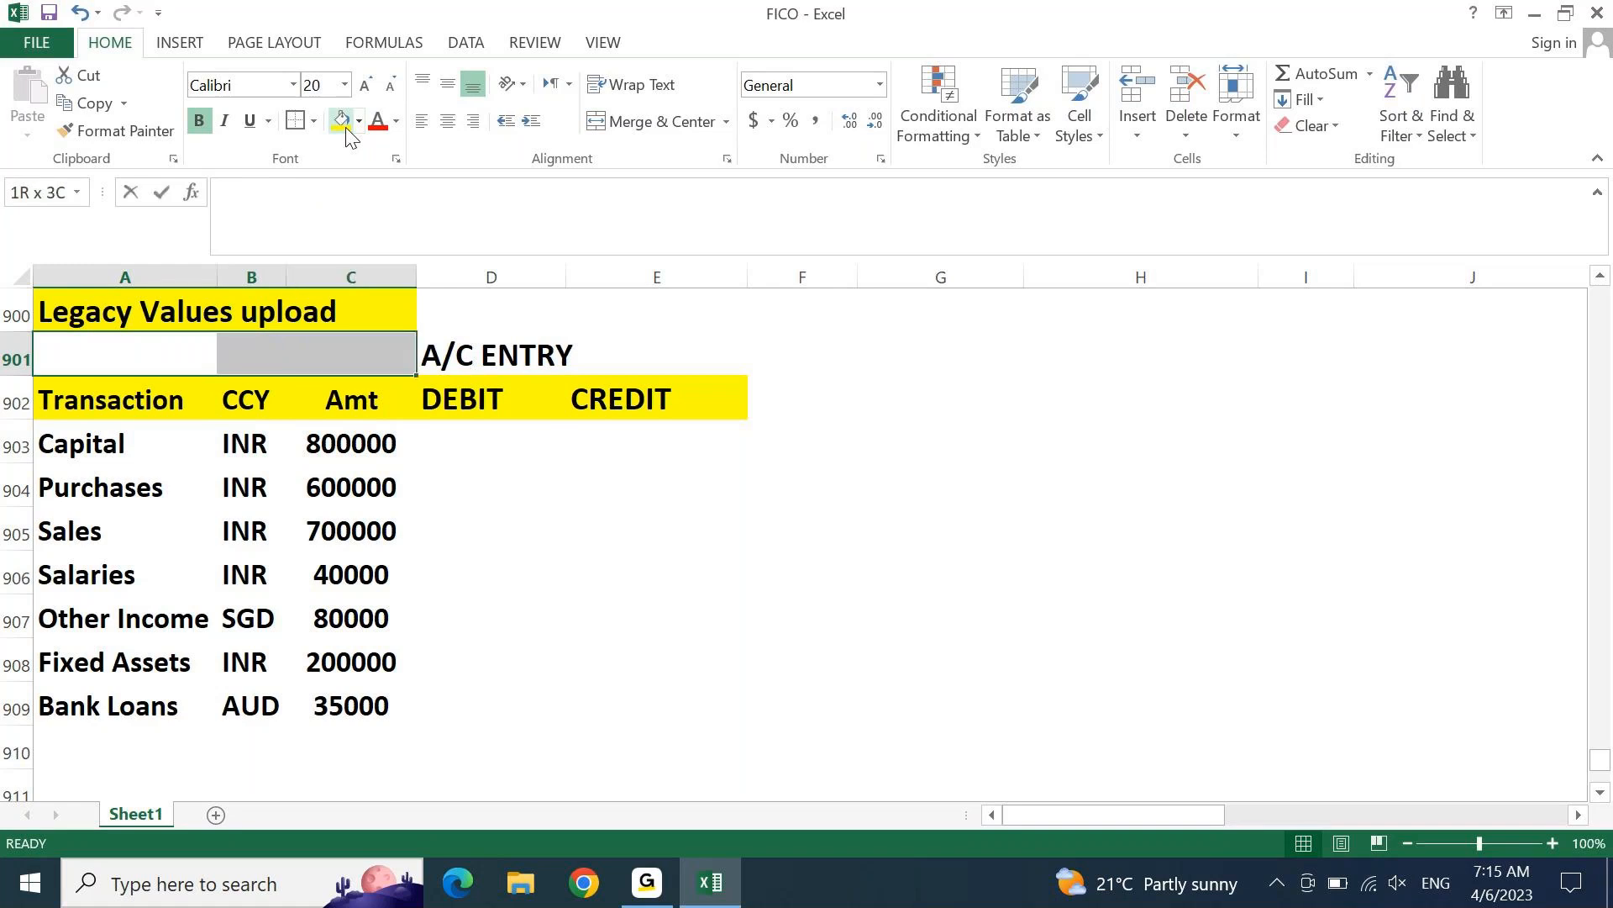
pyautogui.press('BackSpace')
pyautogui.press('BackSpace')
pyautogui.write('BT')
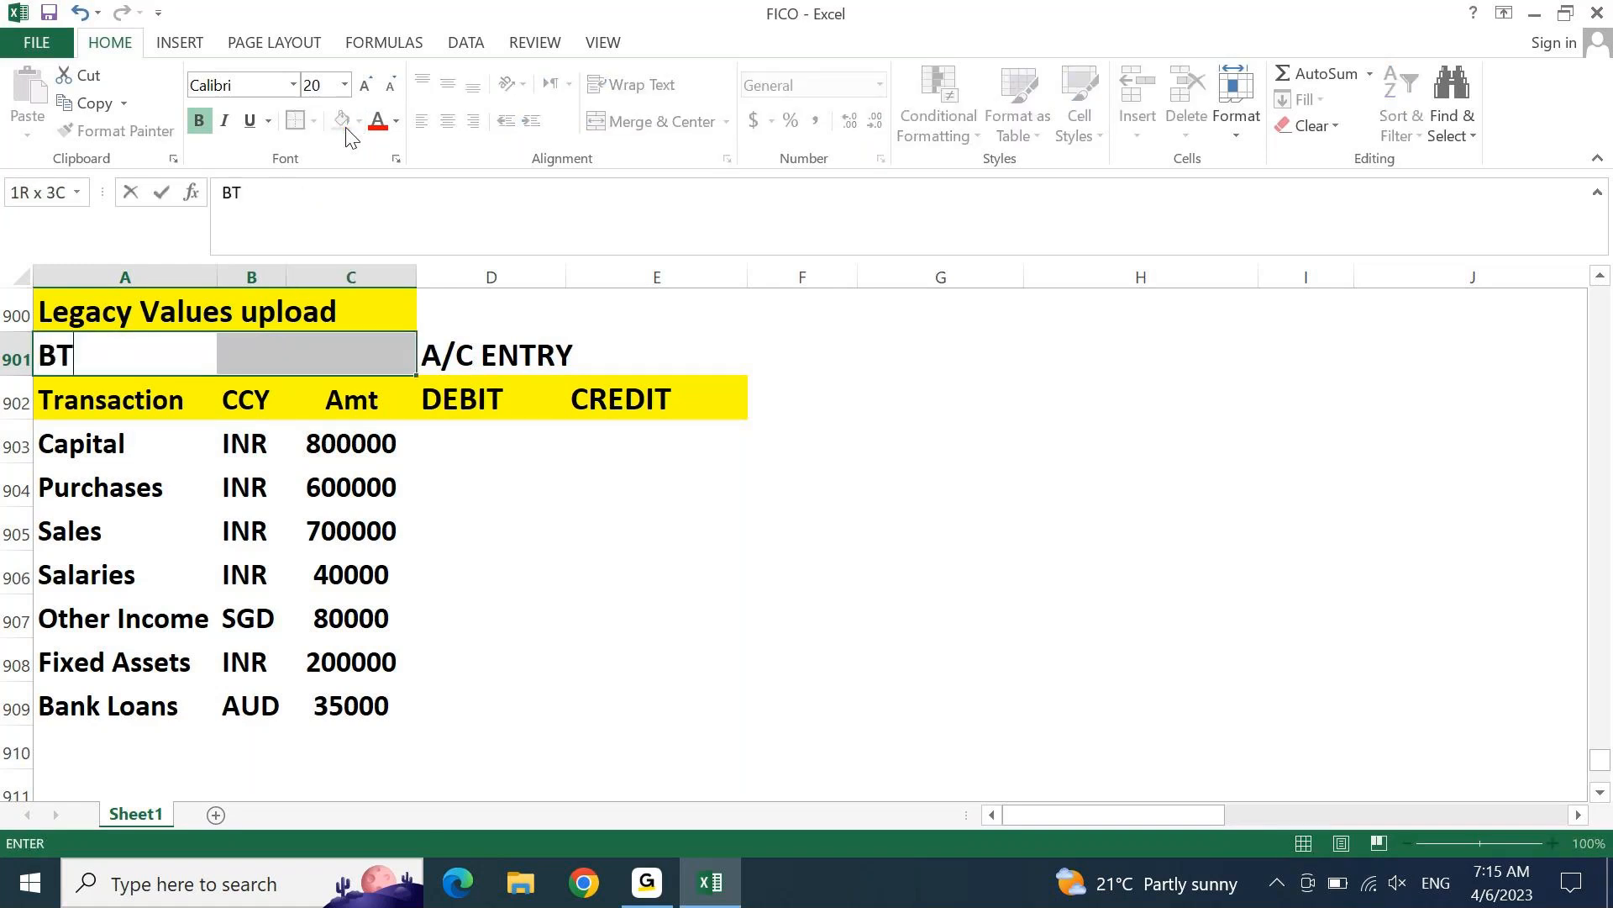
pyautogui.press('BackSpace')
pyautogui.press('BackSpace')
pyautogui.write('TB')
pyautogui.press('Return')
# Step: Merge and center the TB heading across A901:C901
pyautogui.press('Left')
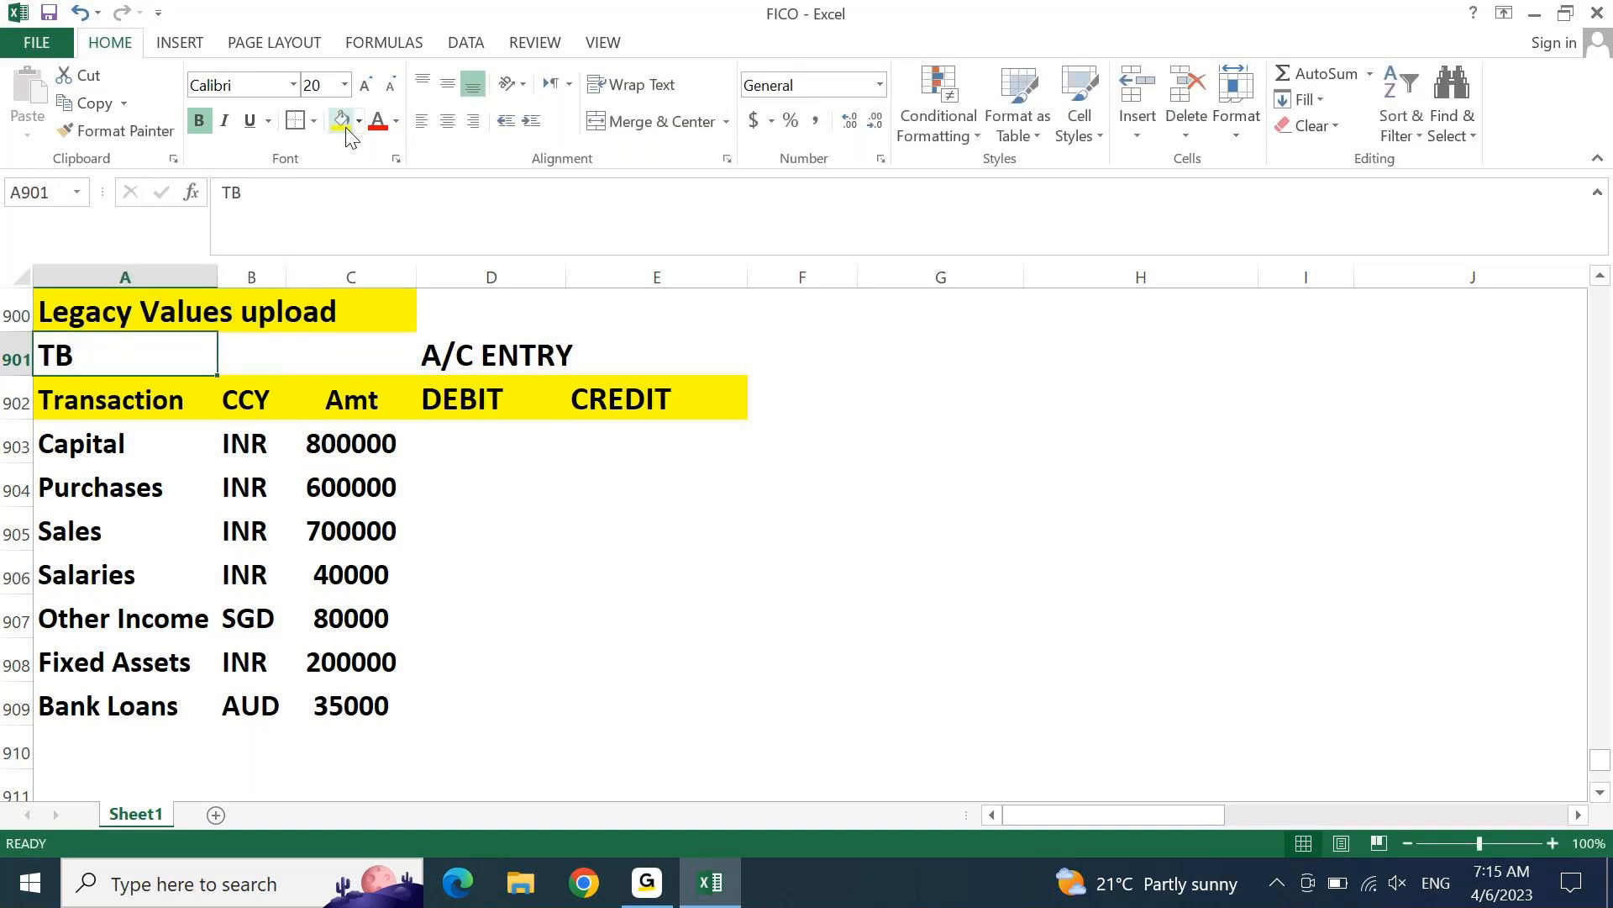
pyautogui.hotkey('shift', 'Right')
pyautogui.hotkey('shift', 'Right')
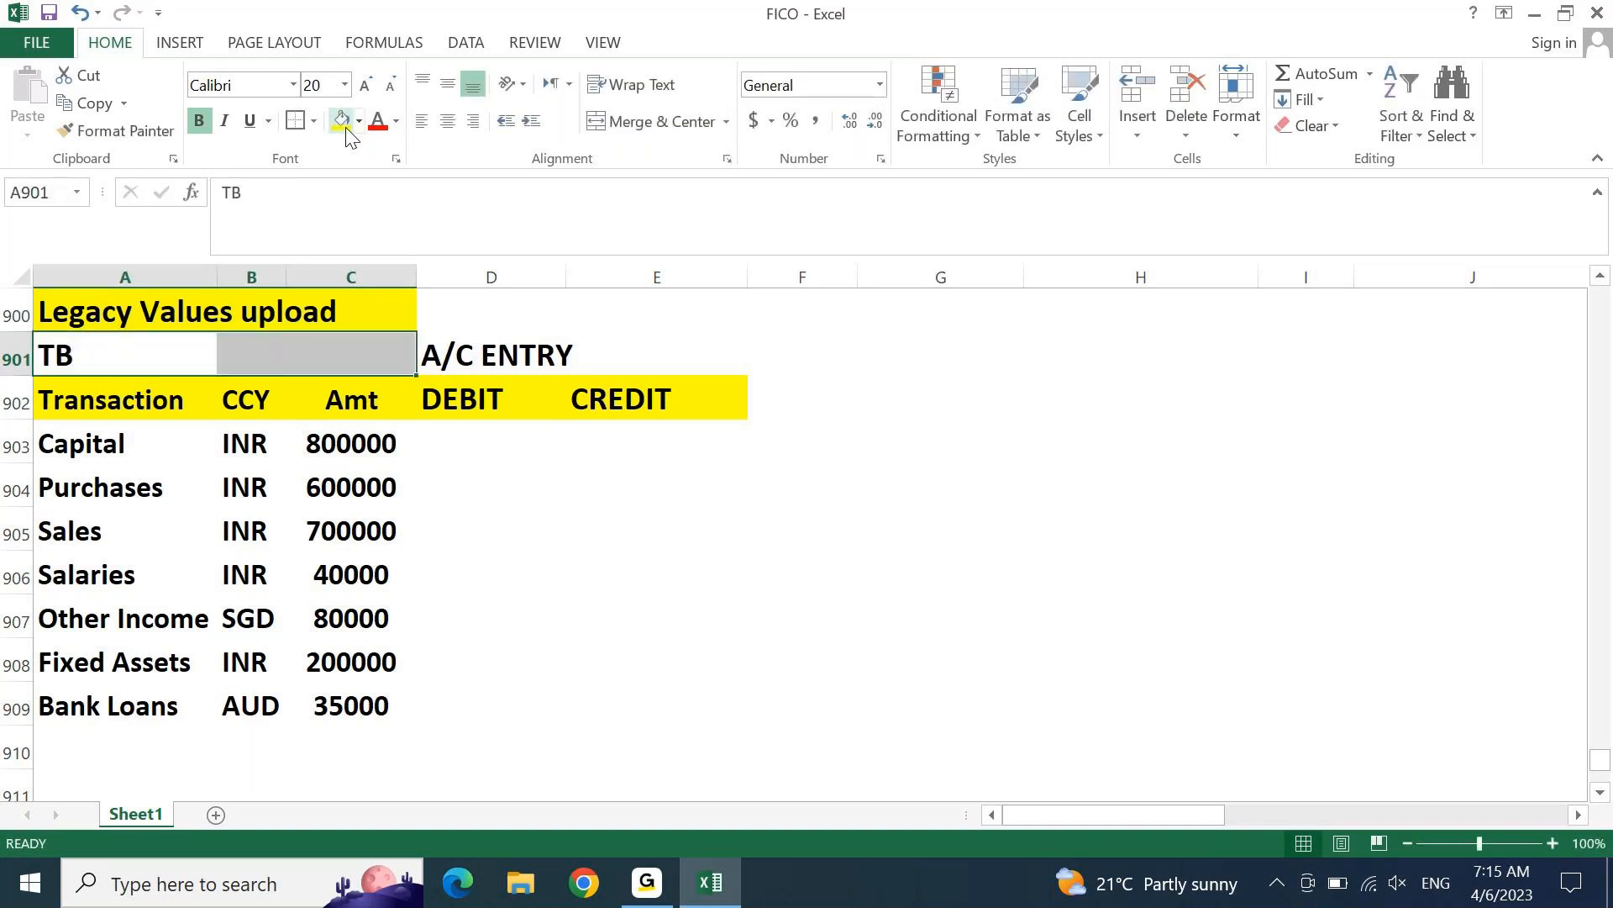
pyautogui.click(609, 126)
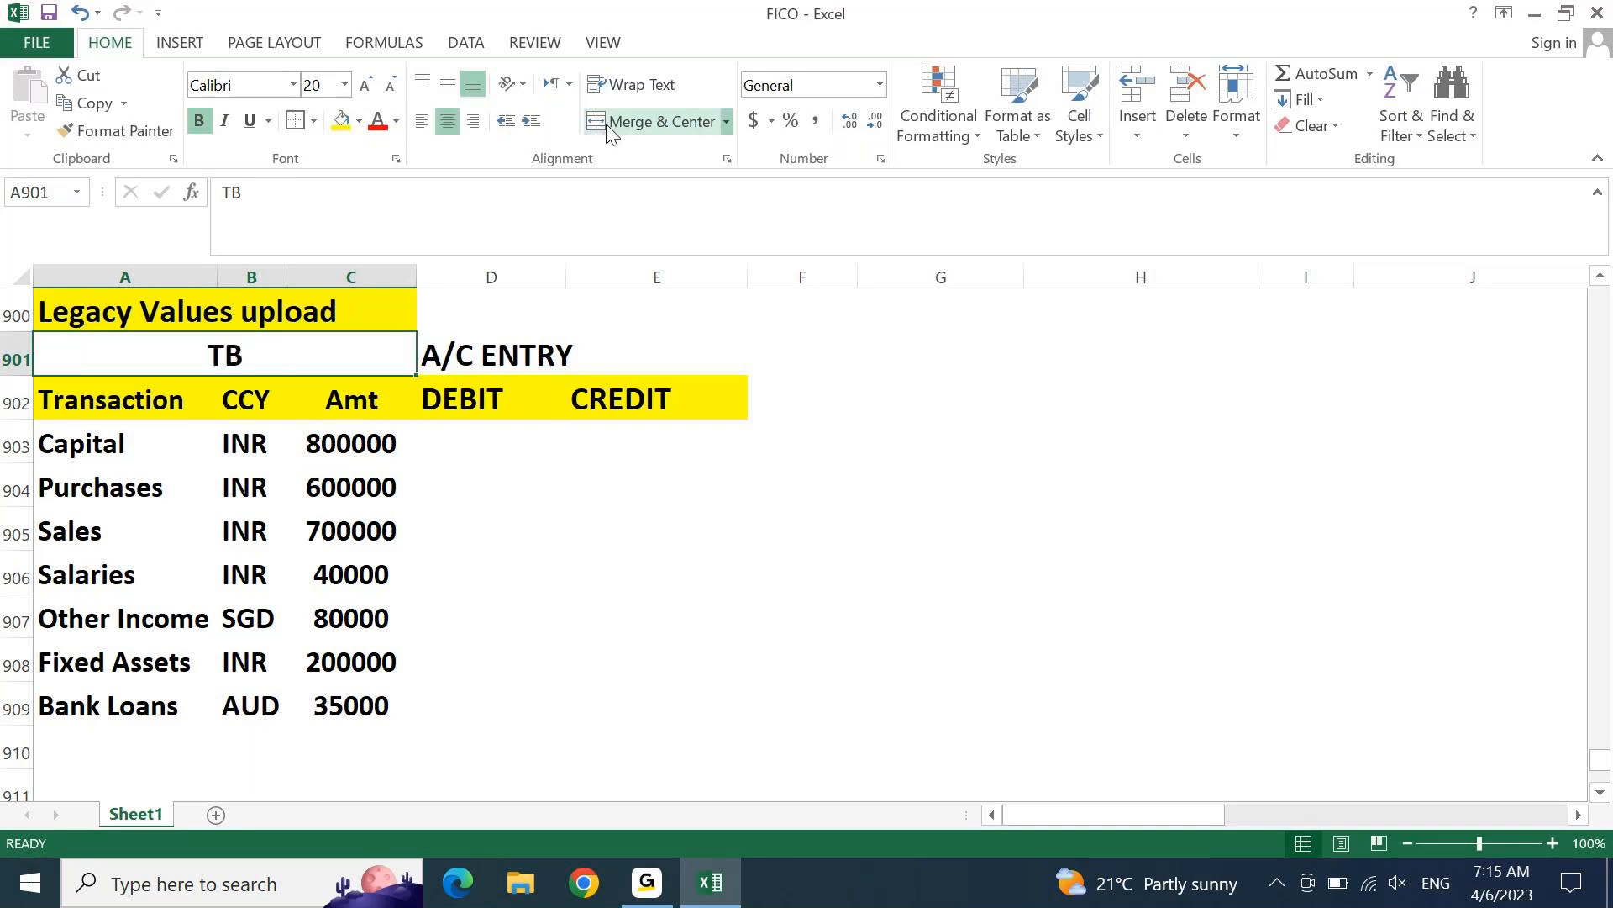
pyautogui.click(897, 687)
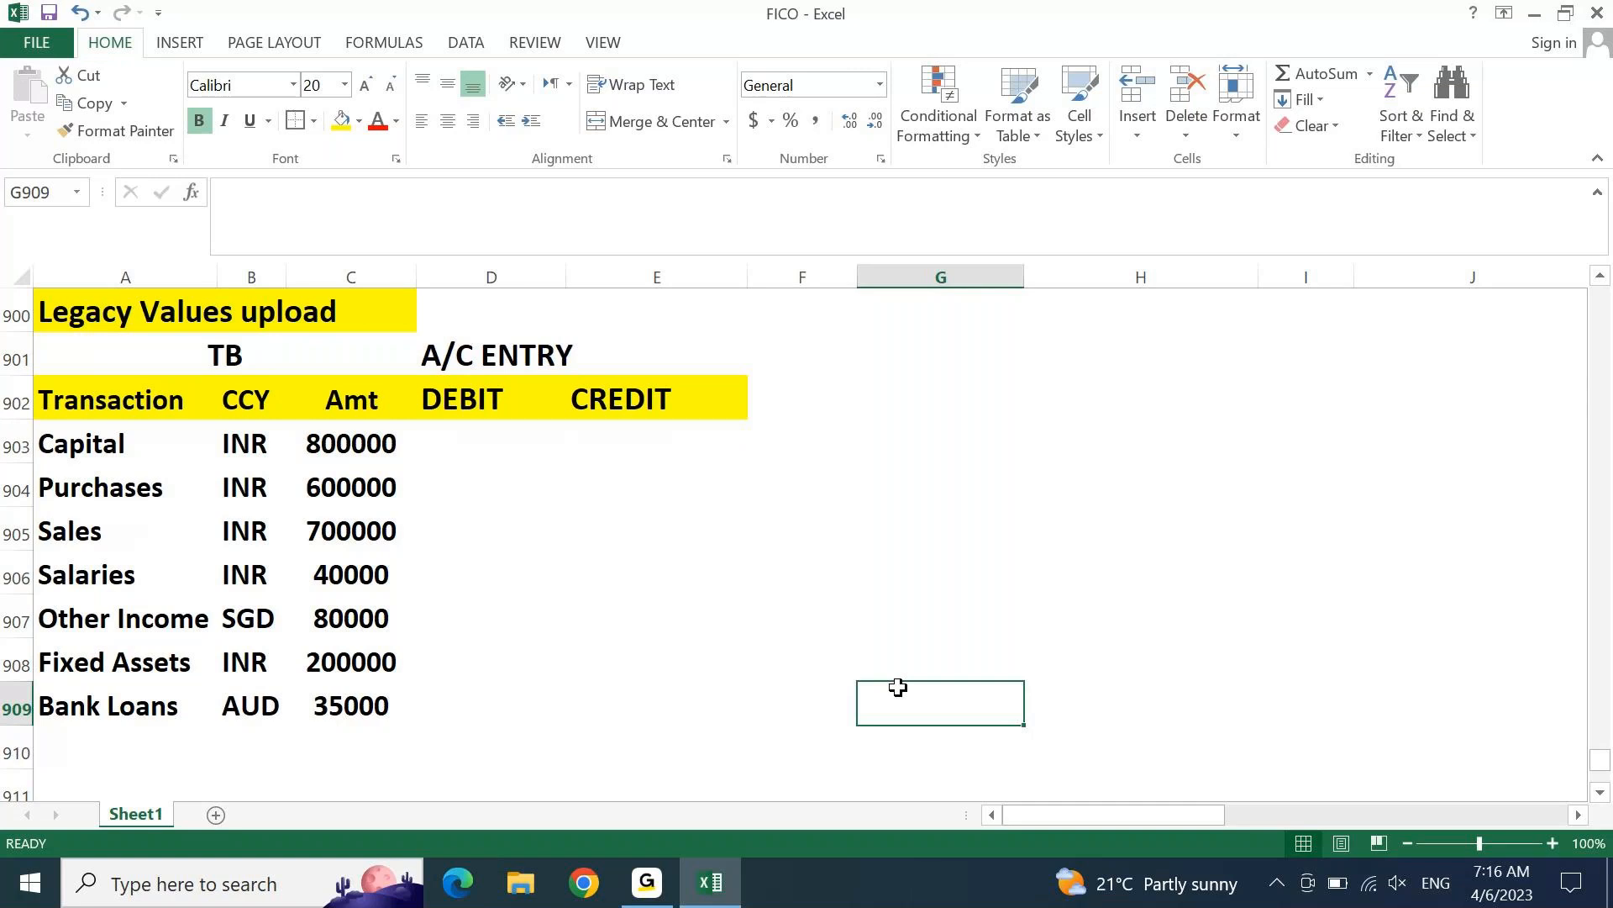
# Step: Move the A/C ENTRY block with its DEBIT and CREDIT headings from D901:E902 to F901:G902
pyautogui.click(283, 361)
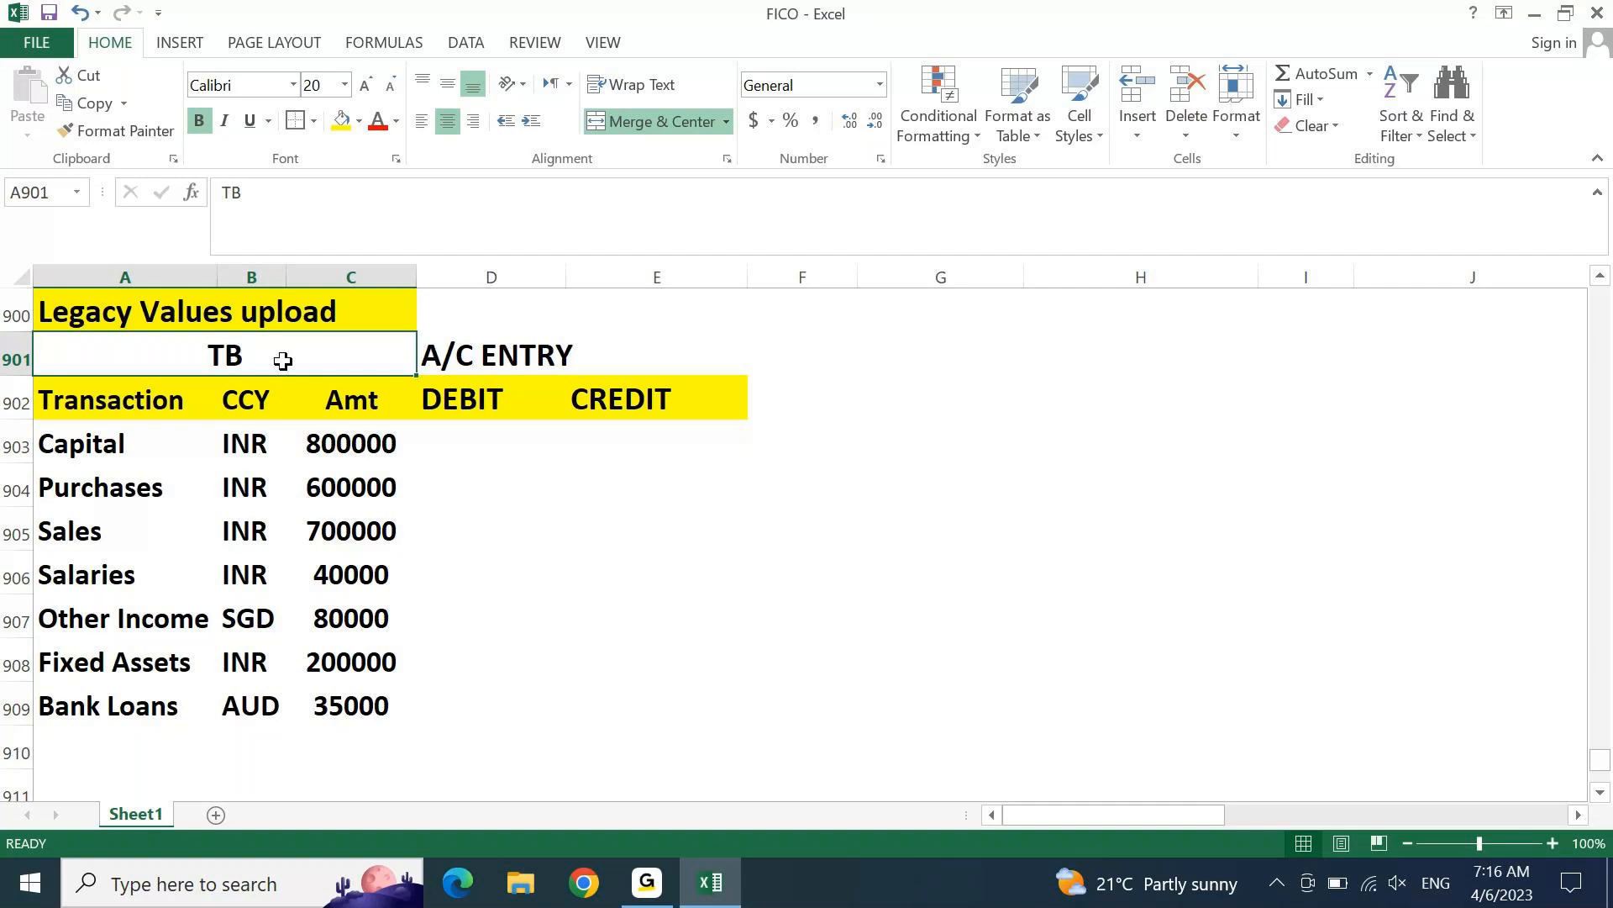
pyautogui.press('Right')
pyautogui.press('Down')
pyautogui.press('Up')
pyautogui.press('Down')
pyautogui.press('Up')
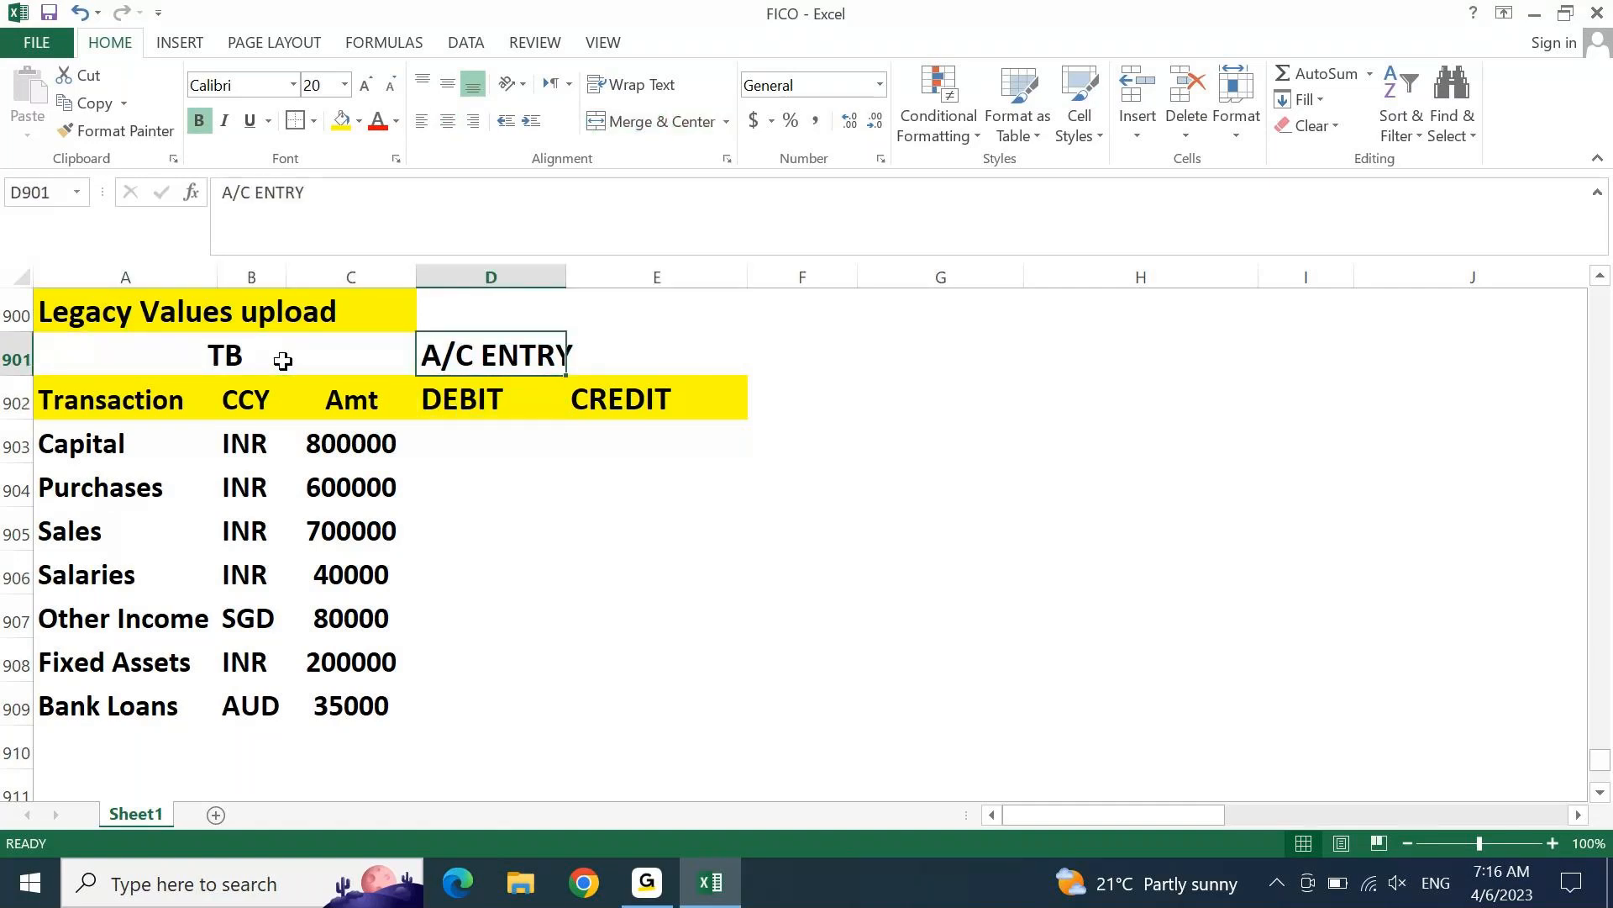
pyautogui.hotkey('shift', 'Down')
pyautogui.hotkey('shift', 'Right')
pyautogui.hotkey('ctrl', 'c')
pyautogui.press('Right')
pyautogui.press('Right')
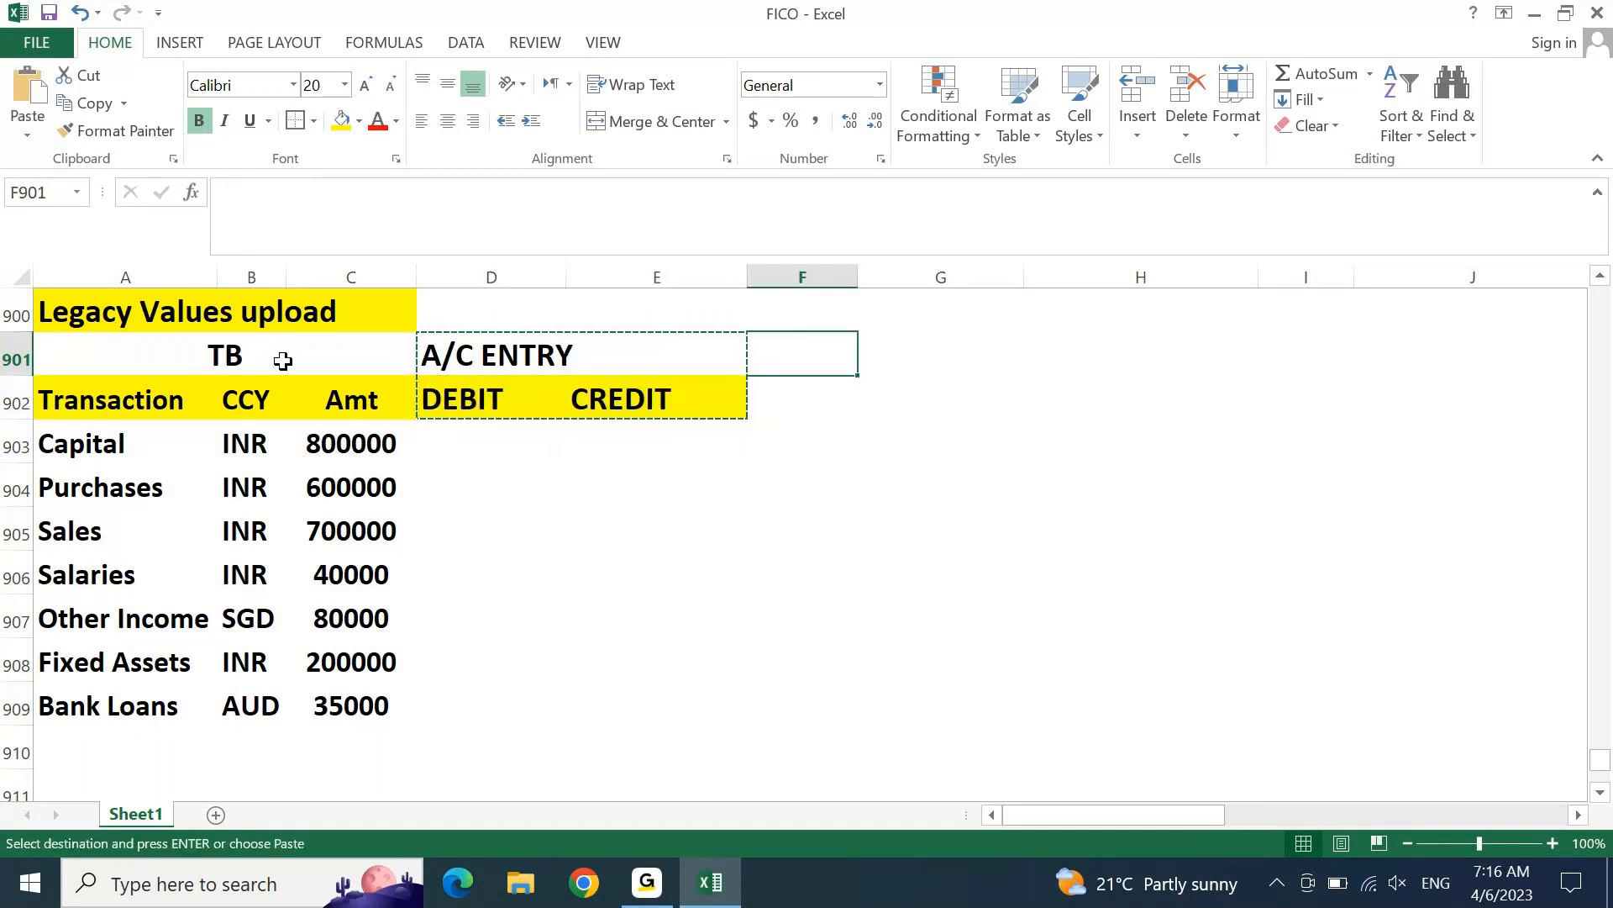
pyautogui.press('Return')
pyautogui.hotkey('ctrl', 'q')
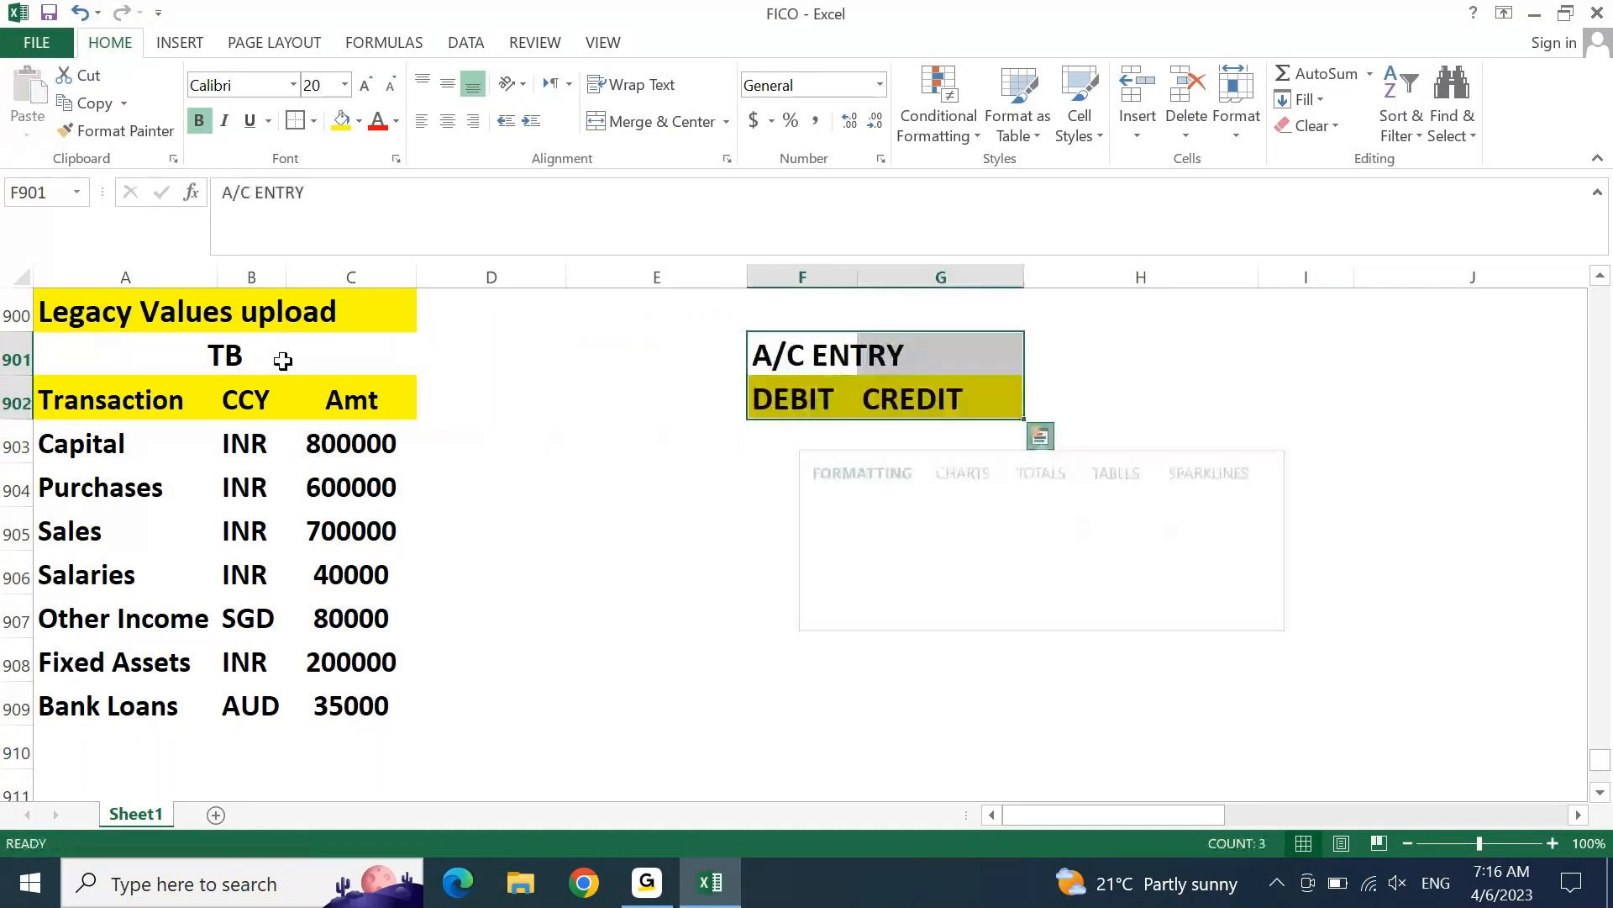
pyautogui.press('Escape')
# Step: Examine the currencies in the CCY column, from the Capital row down to Bank Loans
pyautogui.press('Down')
pyautogui.press('Left')
pyautogui.press('Left')
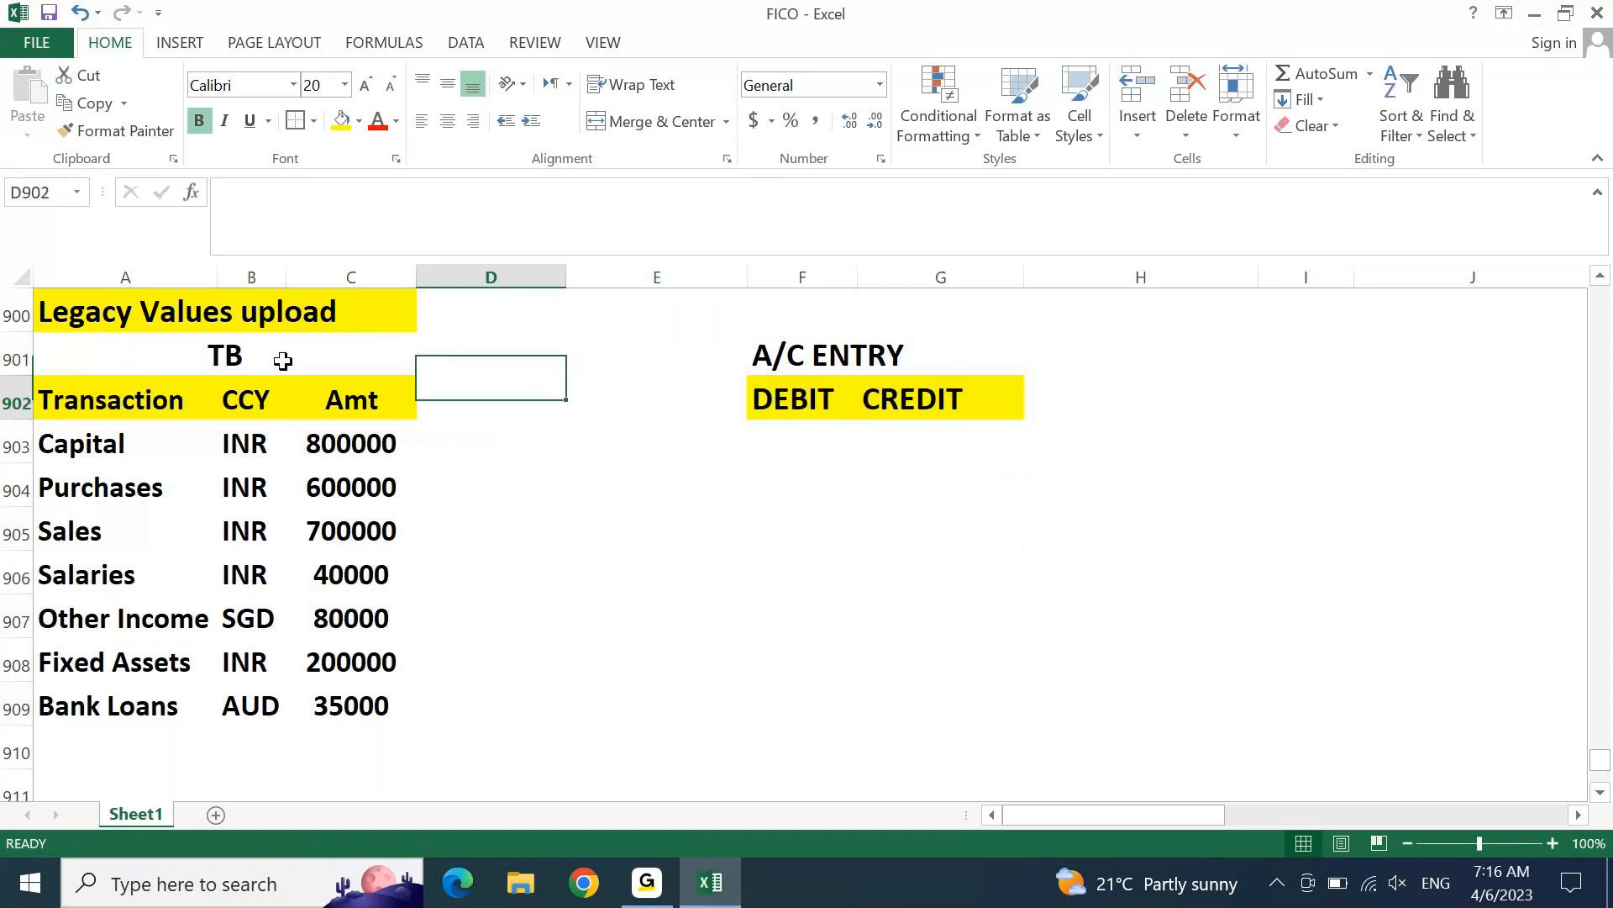
pyautogui.press('Left')
pyautogui.press('Left')
pyautogui.hotkey('shift', 'Down')
pyautogui.hotkey('shift', 'Down')
pyautogui.hotkey('shift', 'Down')
pyautogui.hotkey('shift', 'Down')
pyautogui.hotkey('shift', 'Down')
pyautogui.hotkey('shift', 'Down')
pyautogui.hotkey('shift', 'Down')
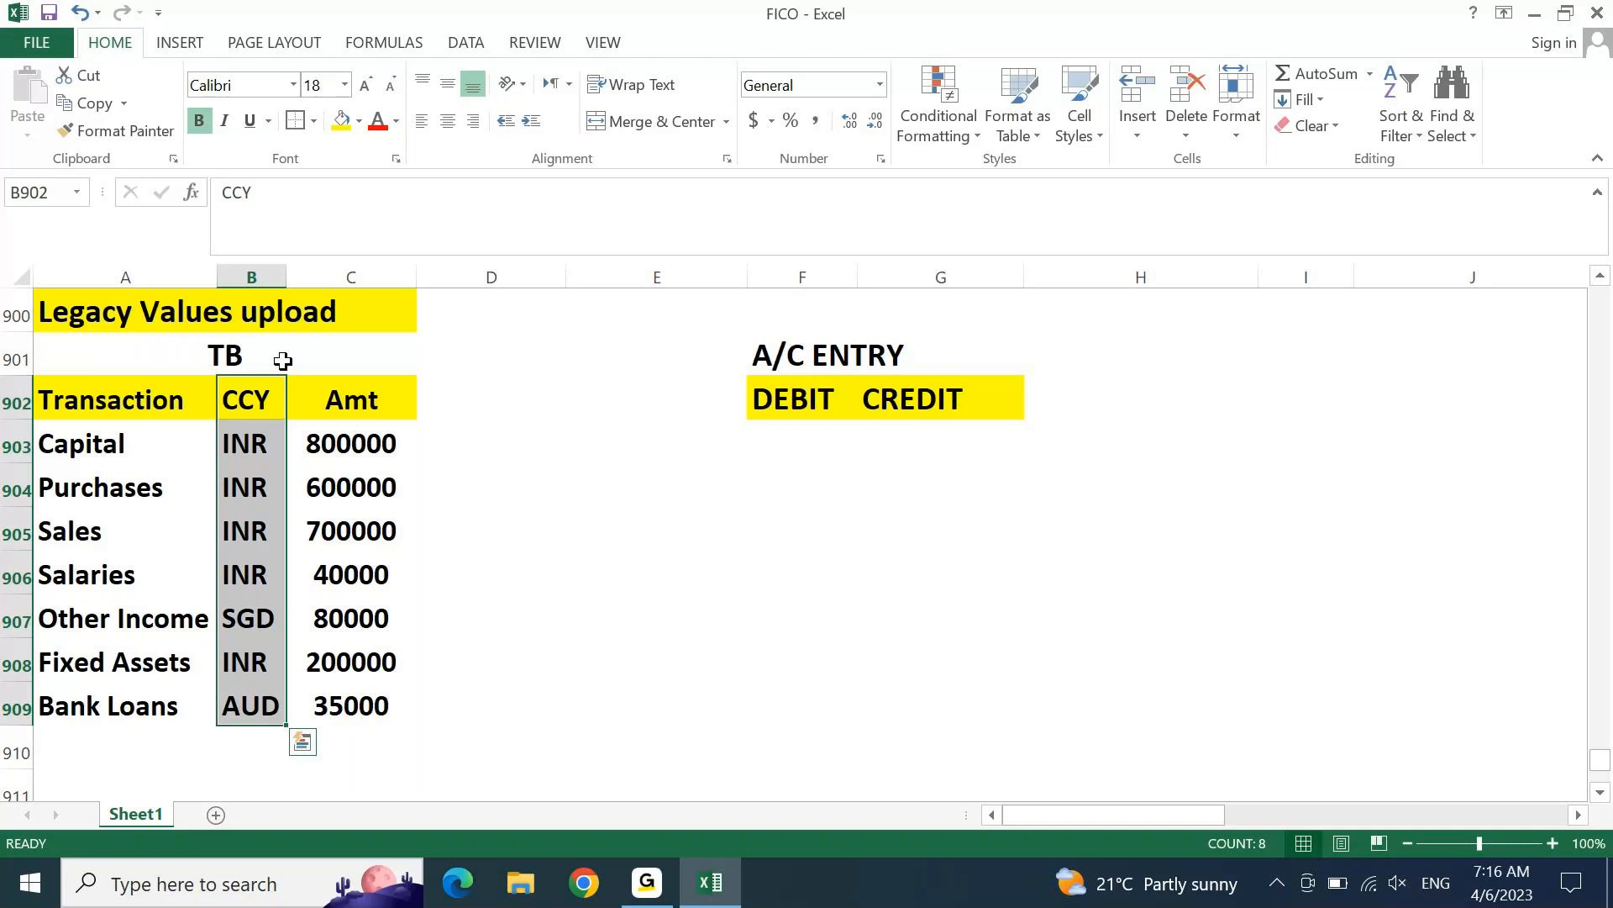
pyautogui.press('Down')
pyautogui.hotkey('shift', 'Down')
pyautogui.hotkey('shift', 'Down')
pyautogui.hotkey('shift', 'Down')
pyautogui.hotkey('shift', 'Down')
pyautogui.hotkey('shift', 'Down')
pyautogui.hotkey('shift', 'Down')
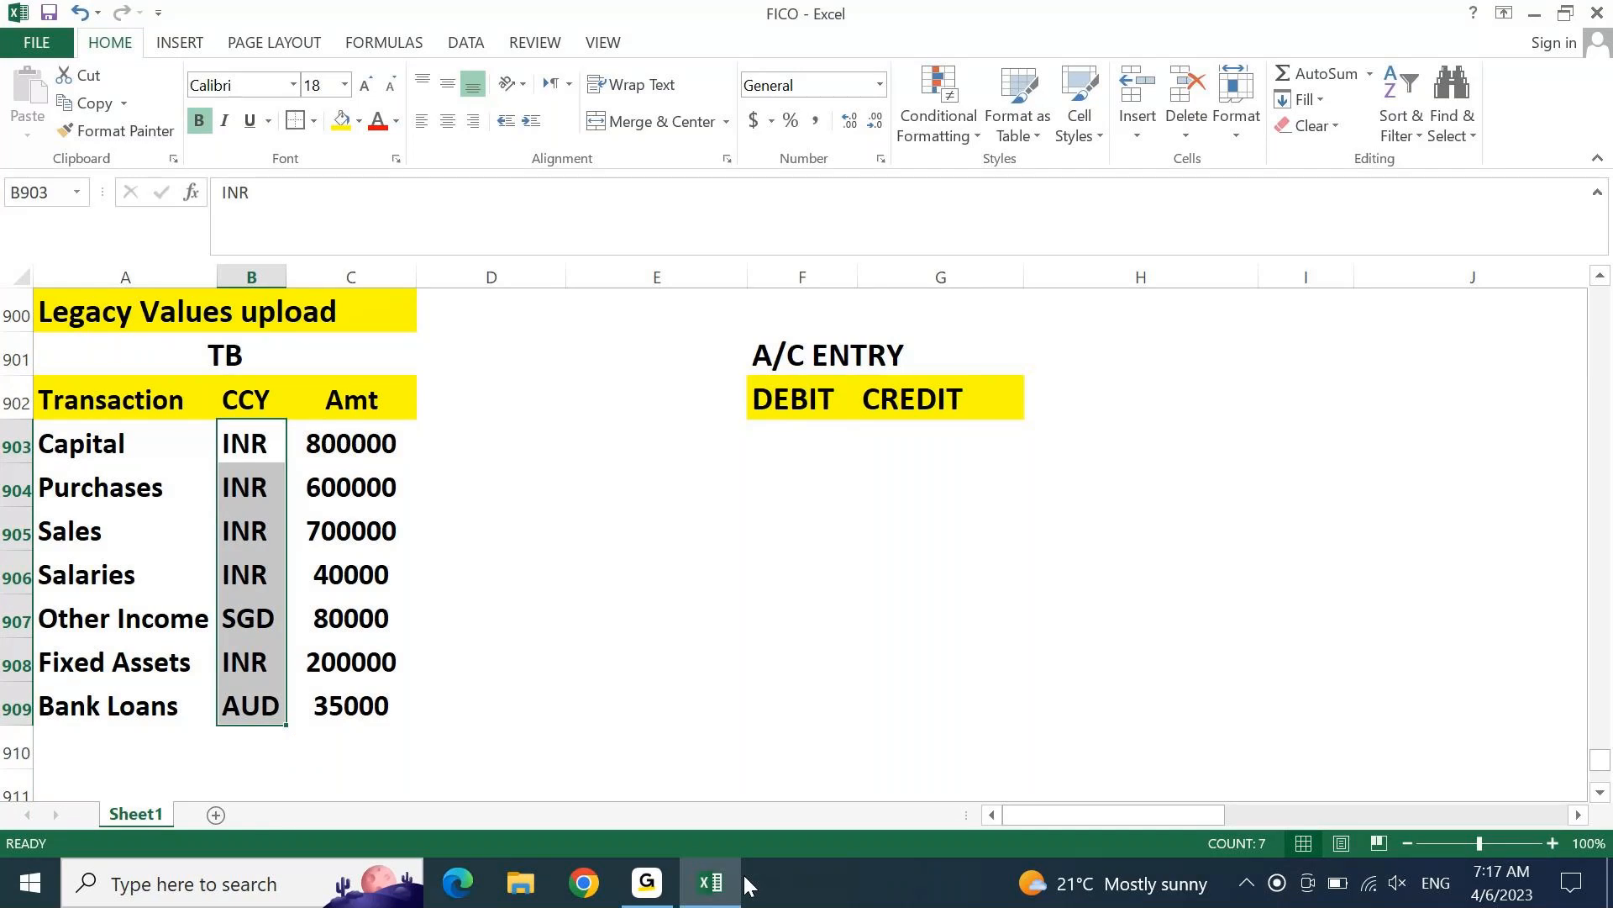
# Step: Change the currency heading in B902 to "DOC CCY" and autofit the column width to it
pyautogui.press('Up')
pyautogui.press('F2')
pyautogui.press('Home')
pyautogui.write('dc')
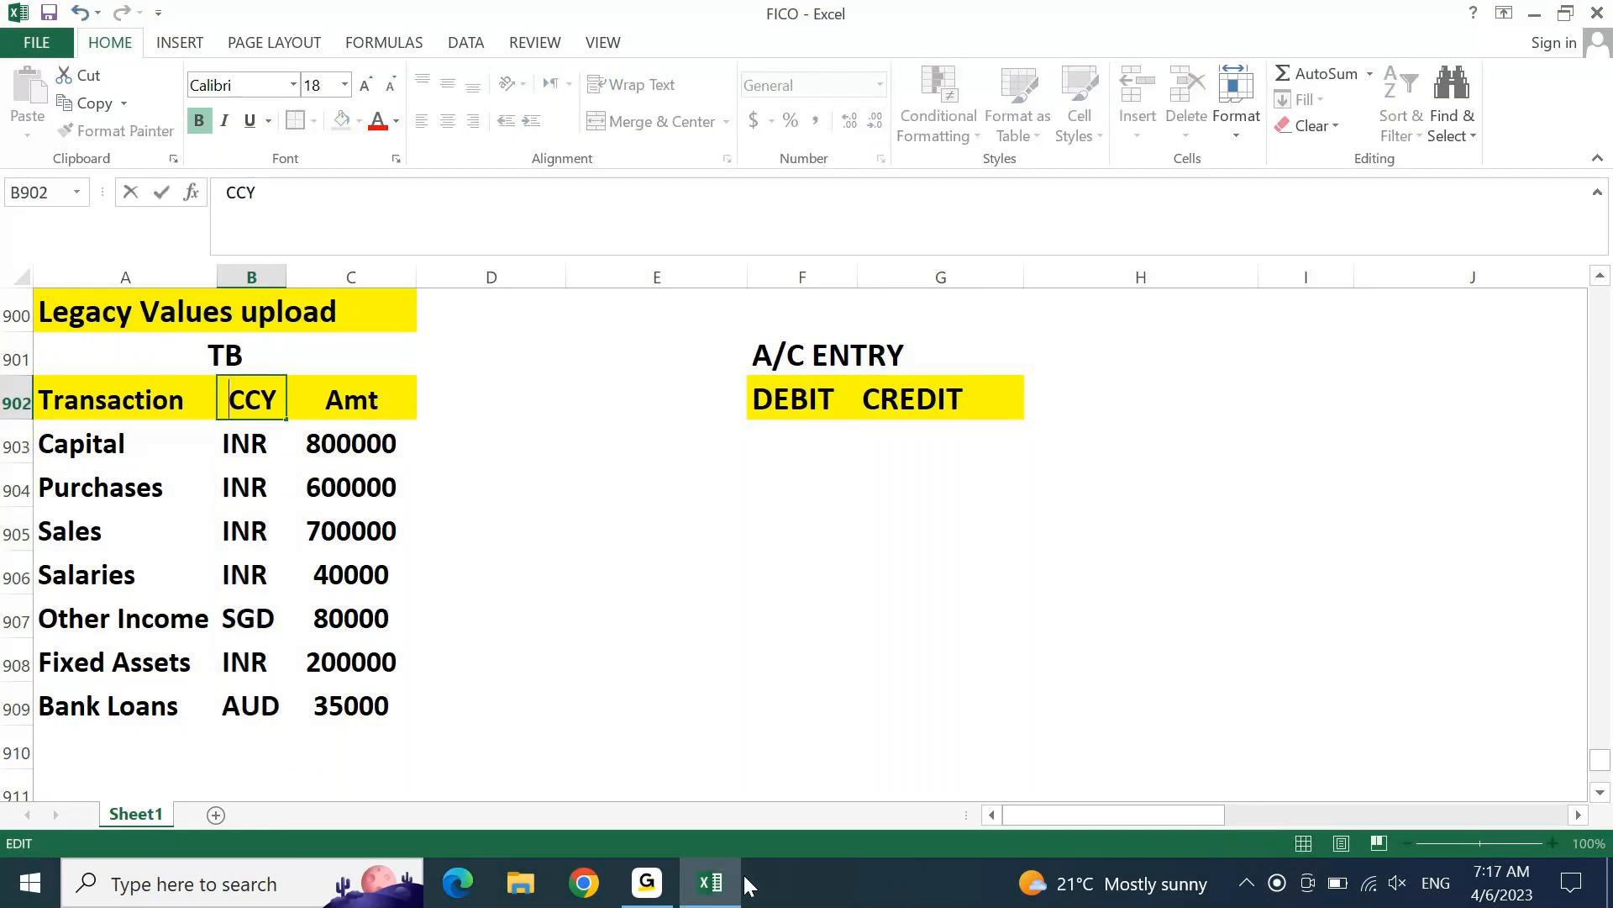
pyautogui.press('BackSpace')
pyautogui.press('BackSpace')
pyautogui.press('BackSpace')
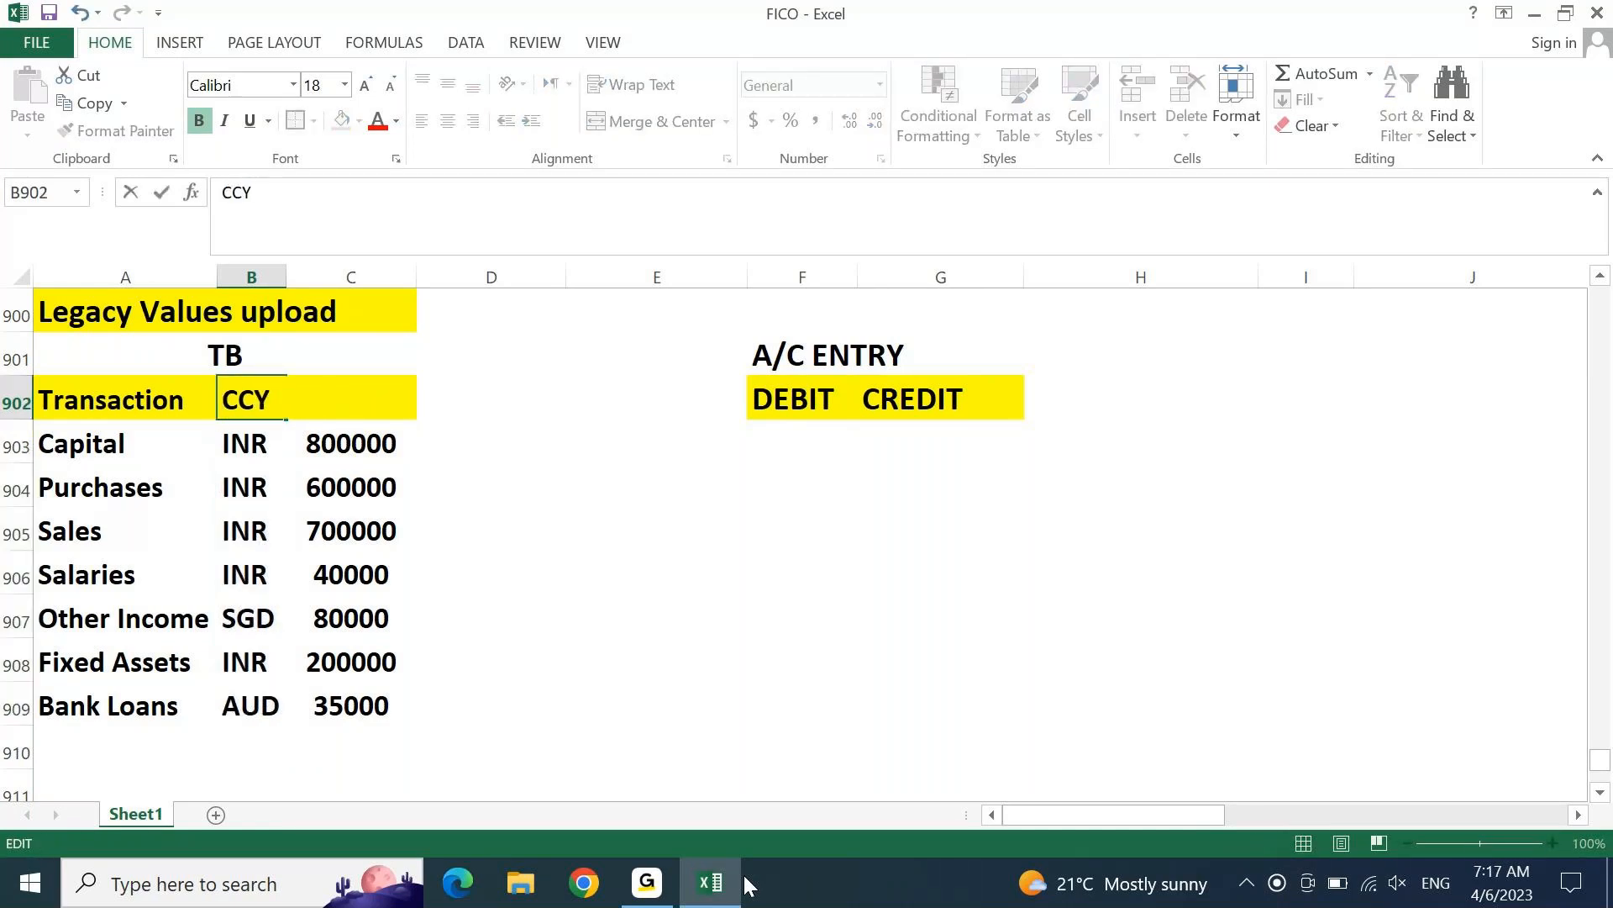
pyautogui.write('DOC')
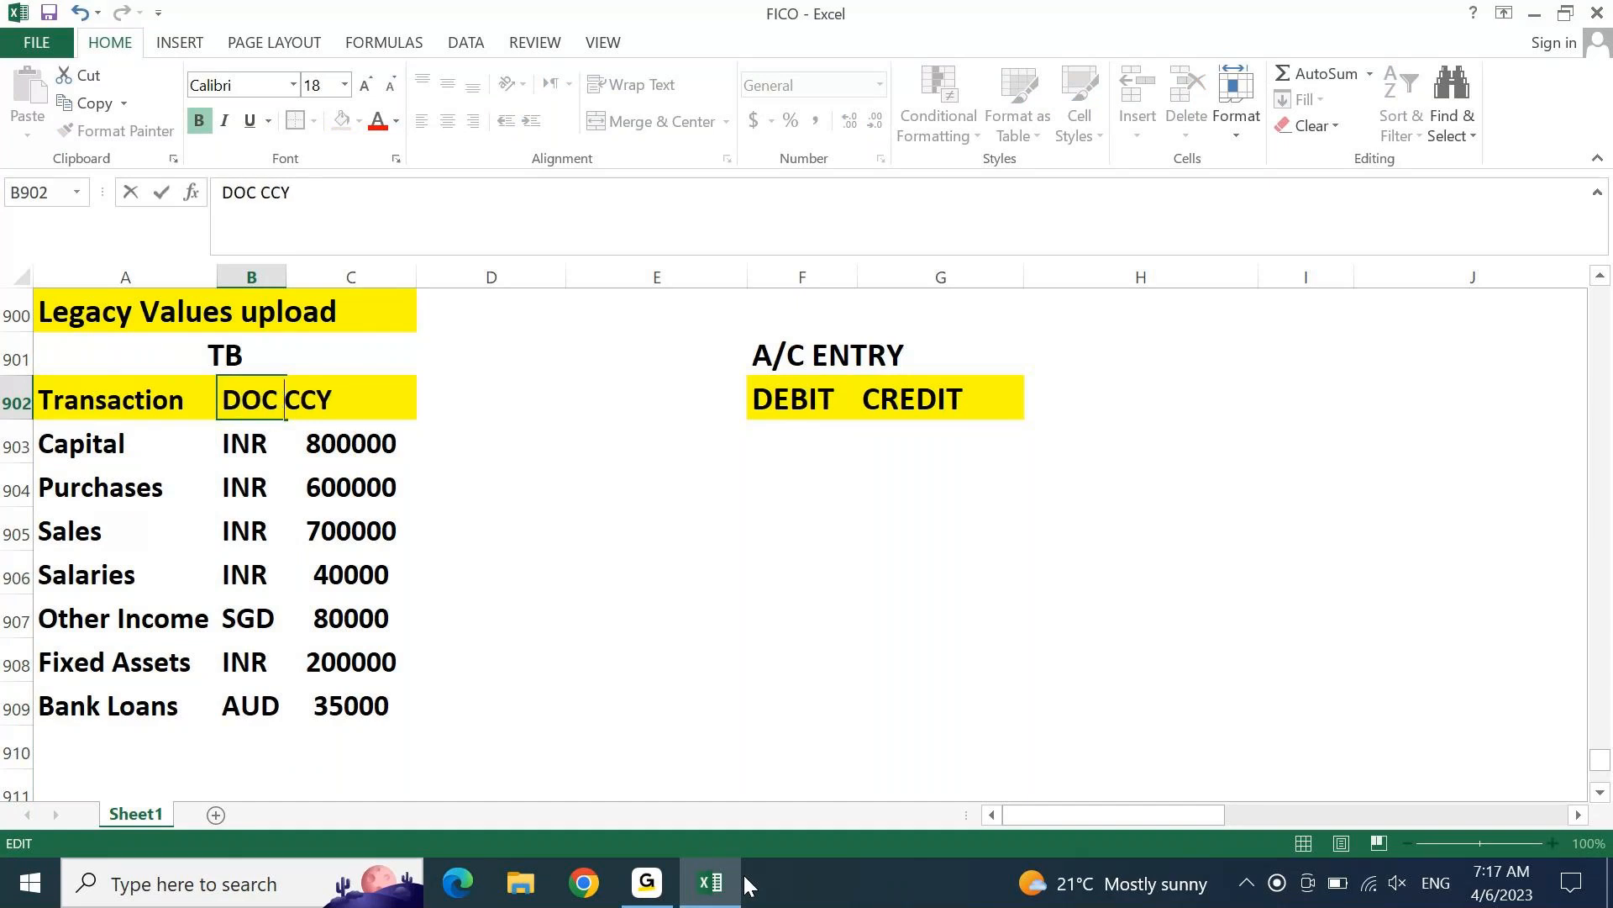
pyautogui.hotkey('ctrl', 'Return')
pyautogui.hotkey('alt', 'h')
pyautogui.press('o')
pyautogui.press('i')
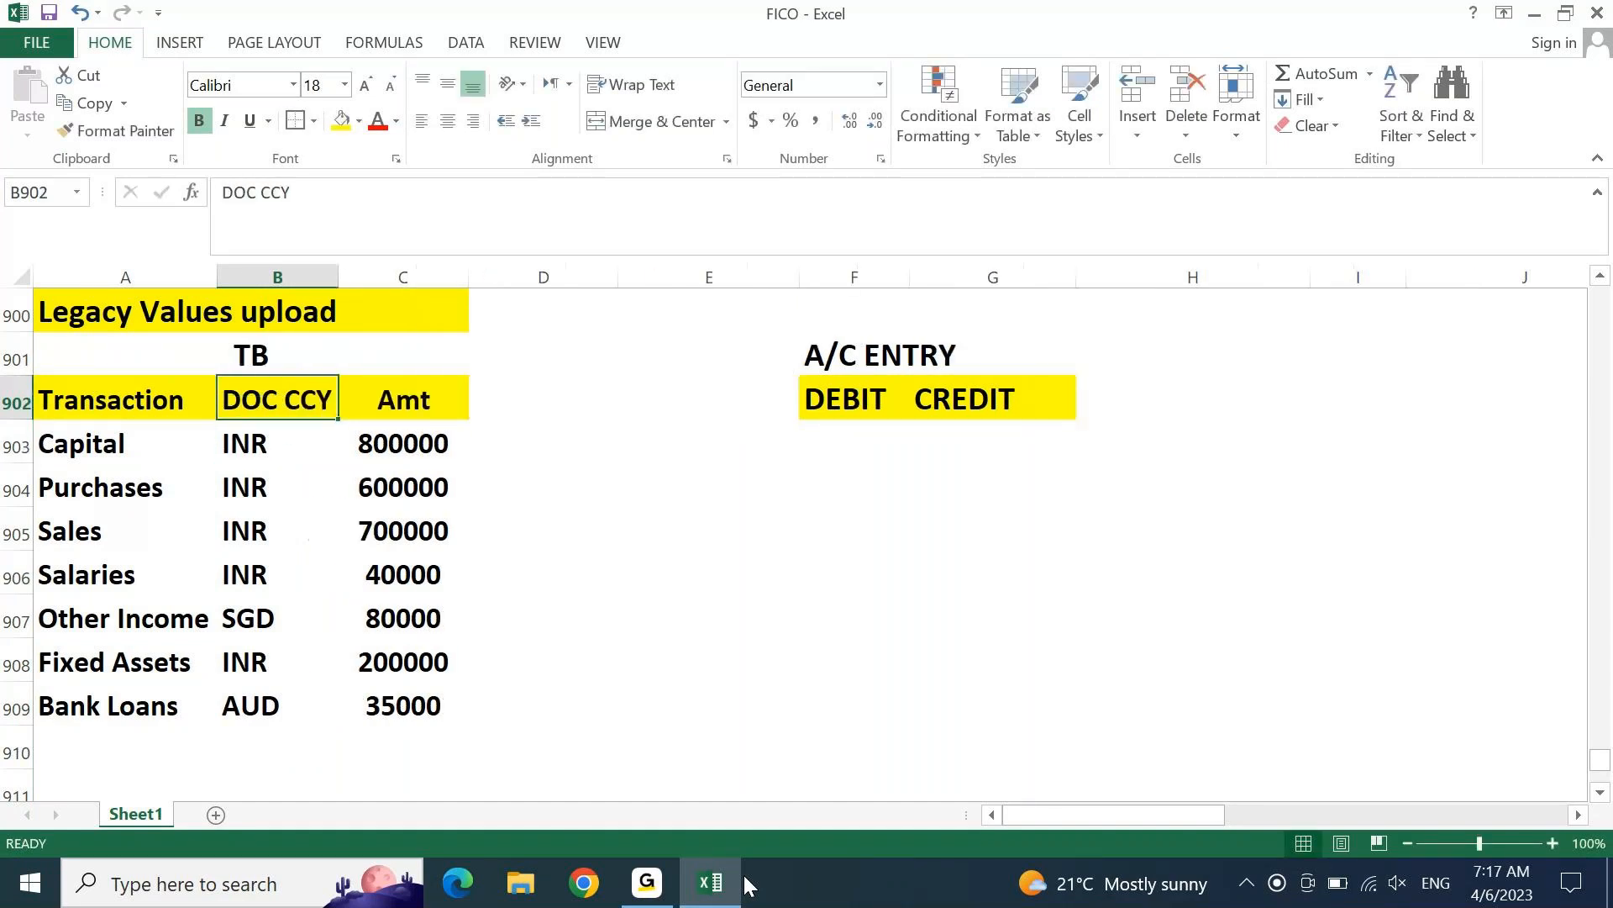
# Step: Add the headings "Loc CCY" in D902 and "Amt" in E902
pyautogui.press('Right')
pyautogui.press('Right')
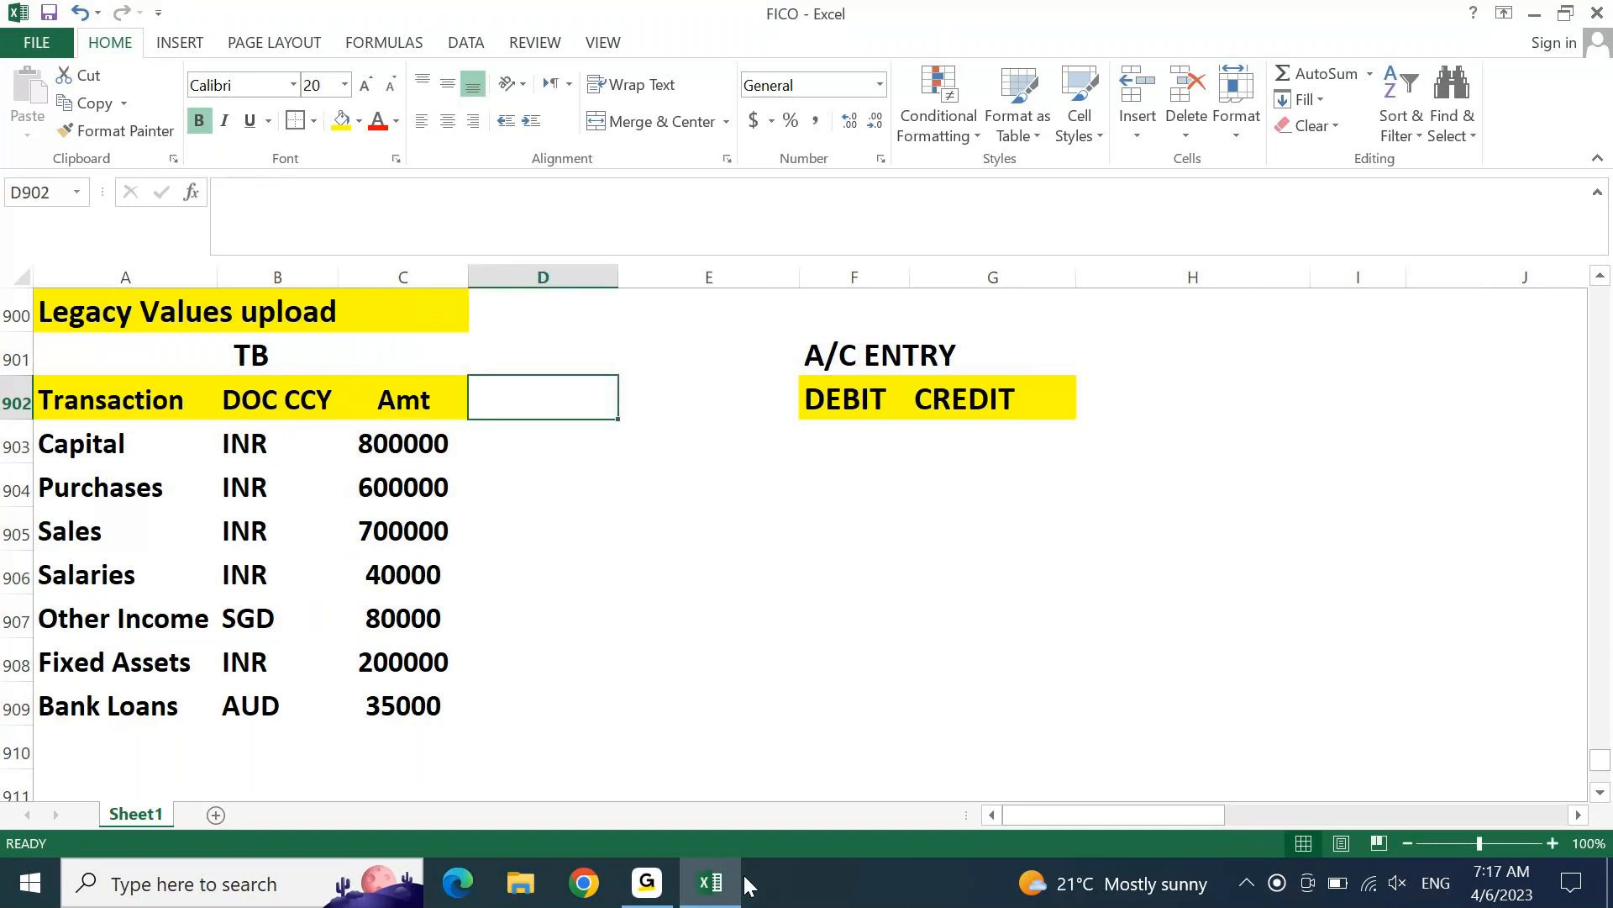
pyautogui.write('Loc CCY')
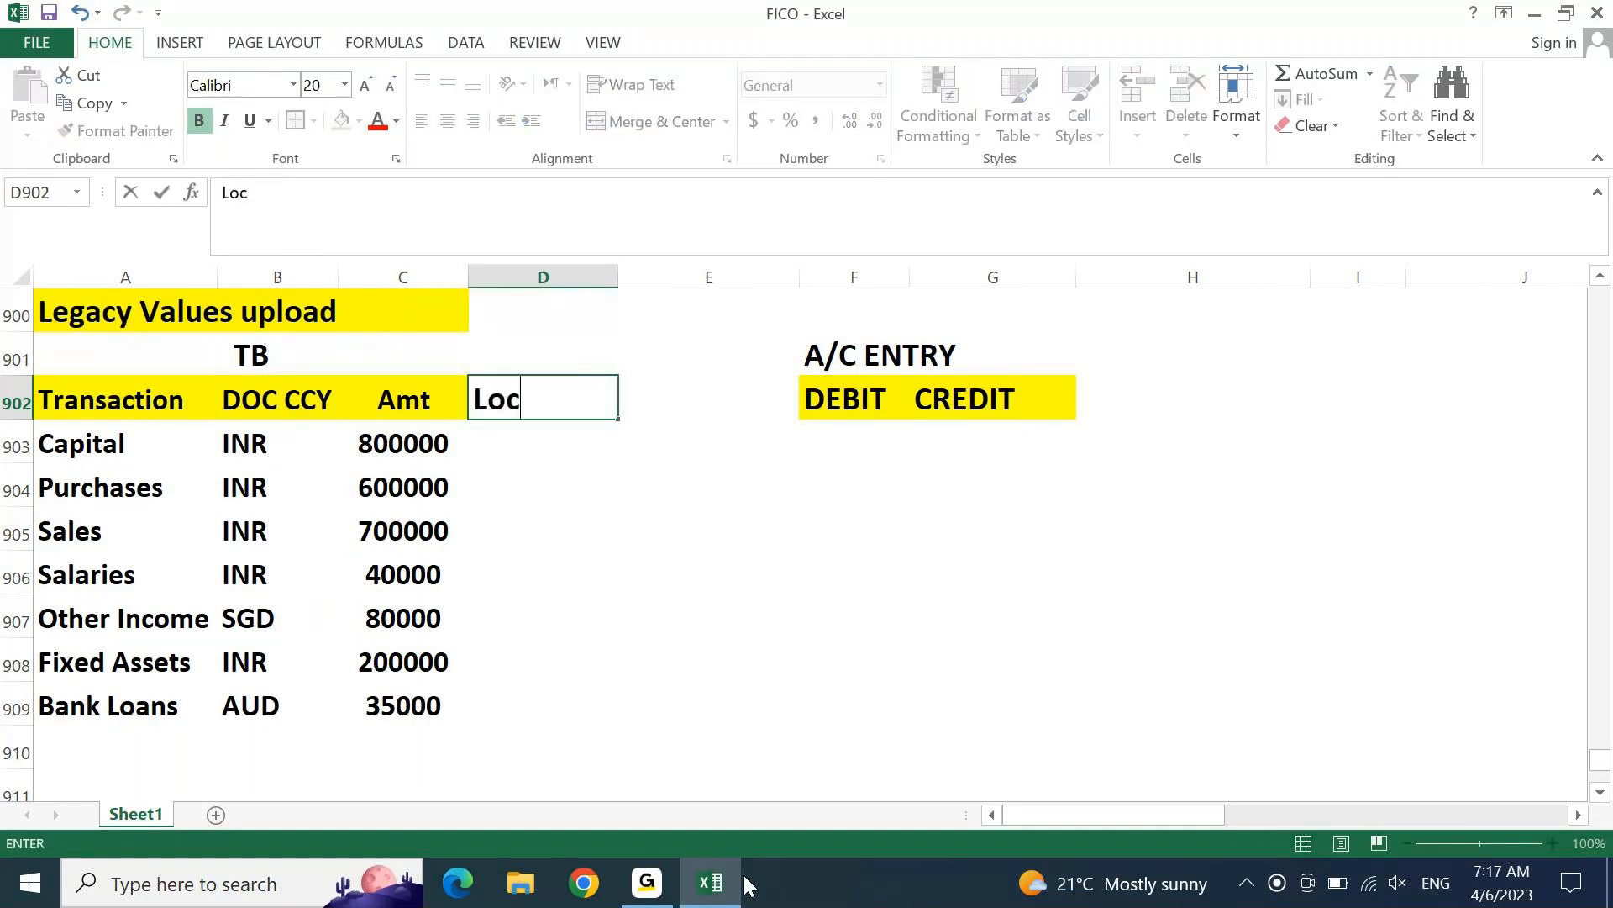
pyautogui.press('Tab')
pyautogui.write('Amt')
pyautogui.press('Return')
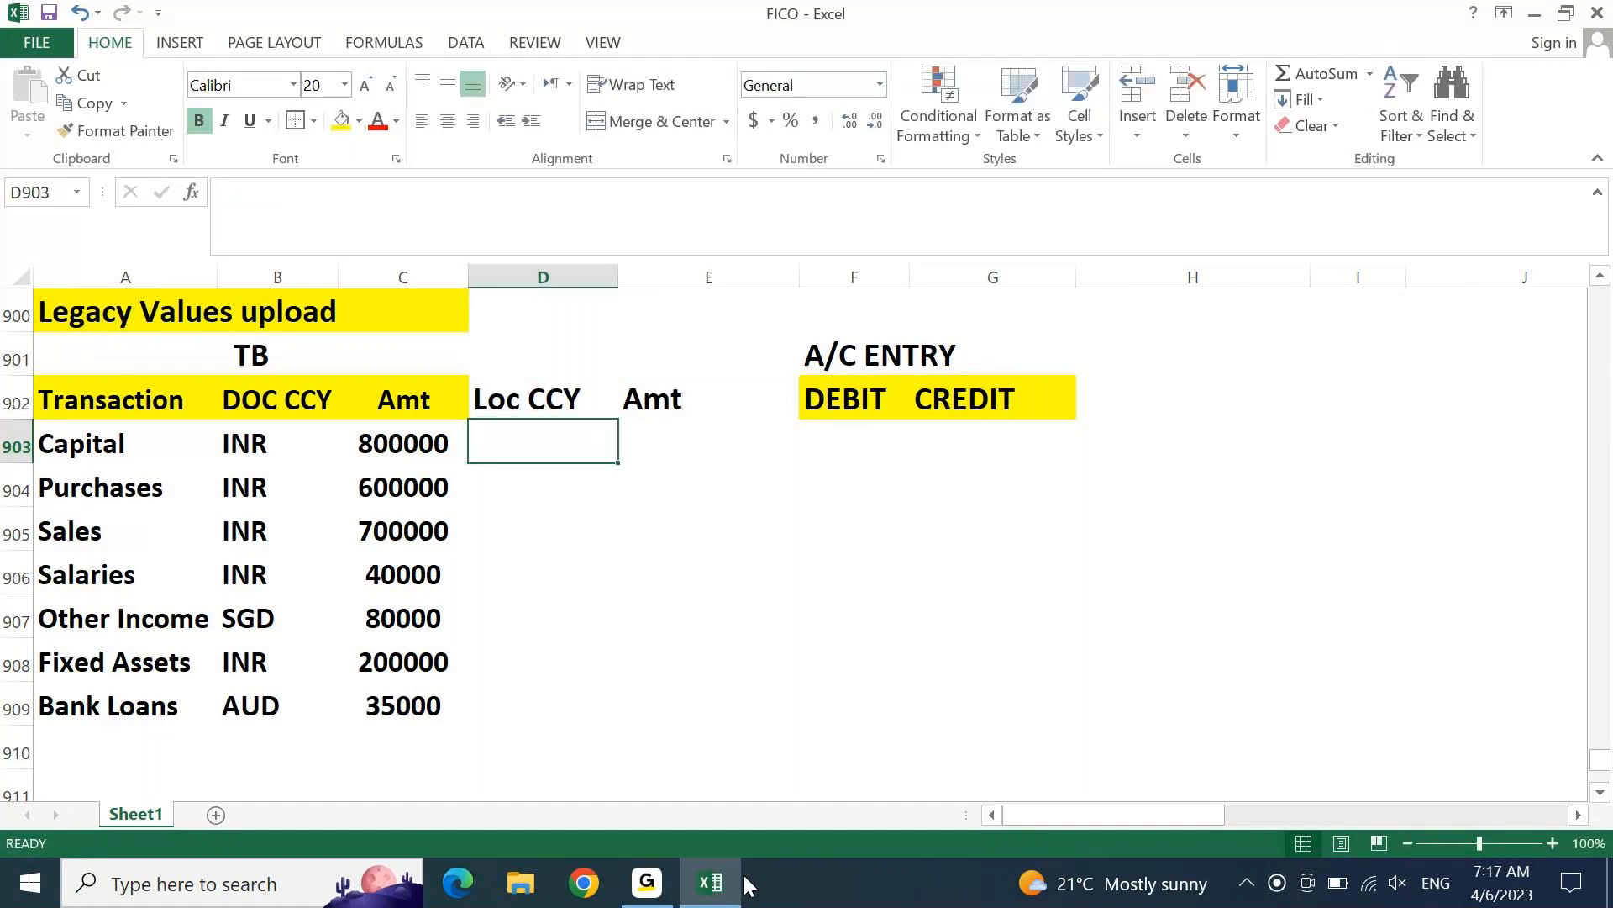
# Step: Fill the Loc CCY and Amt headings in D902:E902 with light green
pyautogui.press('Up')
pyautogui.hotkey('shift', 'Right')
pyautogui.click(359, 120)
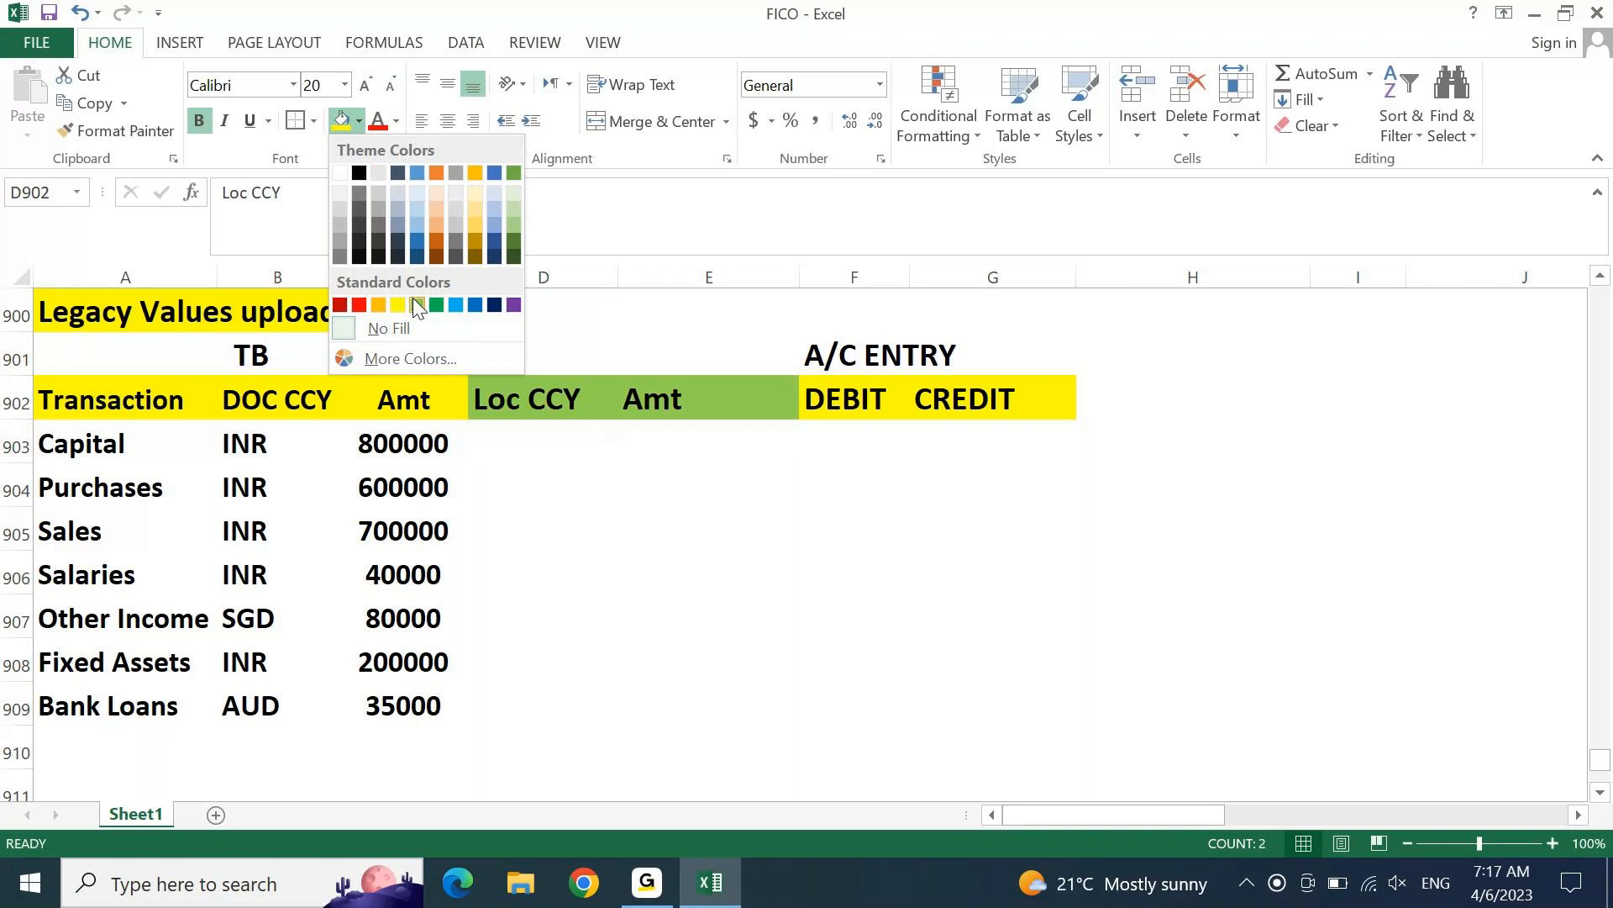
pyautogui.click(417, 305)
pyautogui.press('Down')
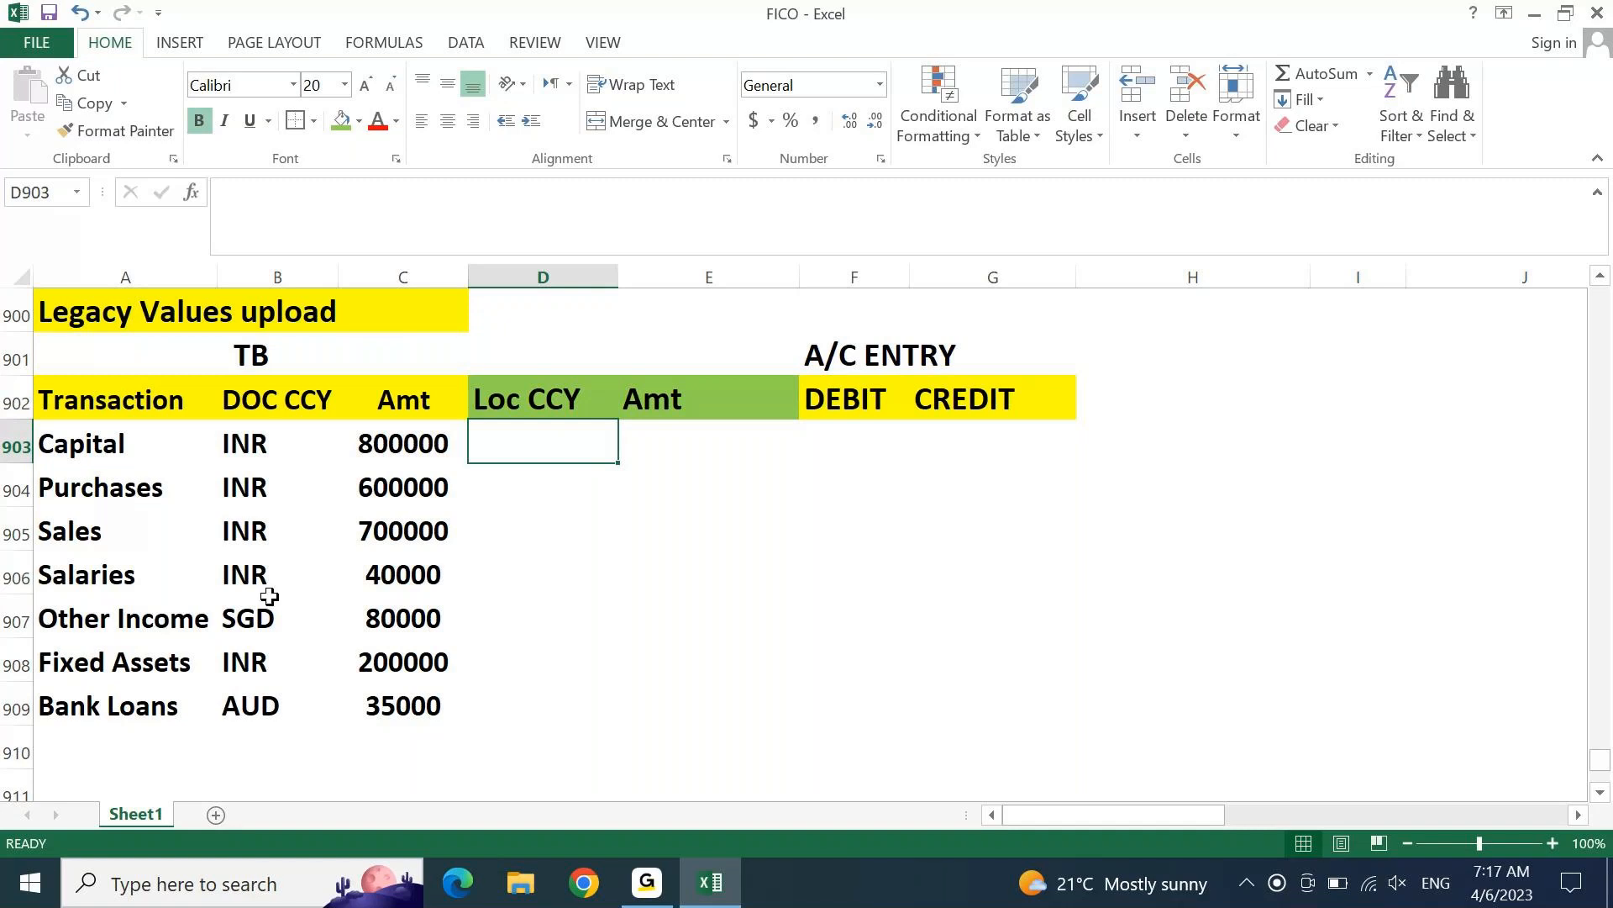
# Step: Change the document currency of Other Income in B907 and Bank Loans in B909 to INR
pyautogui.click(254, 624)
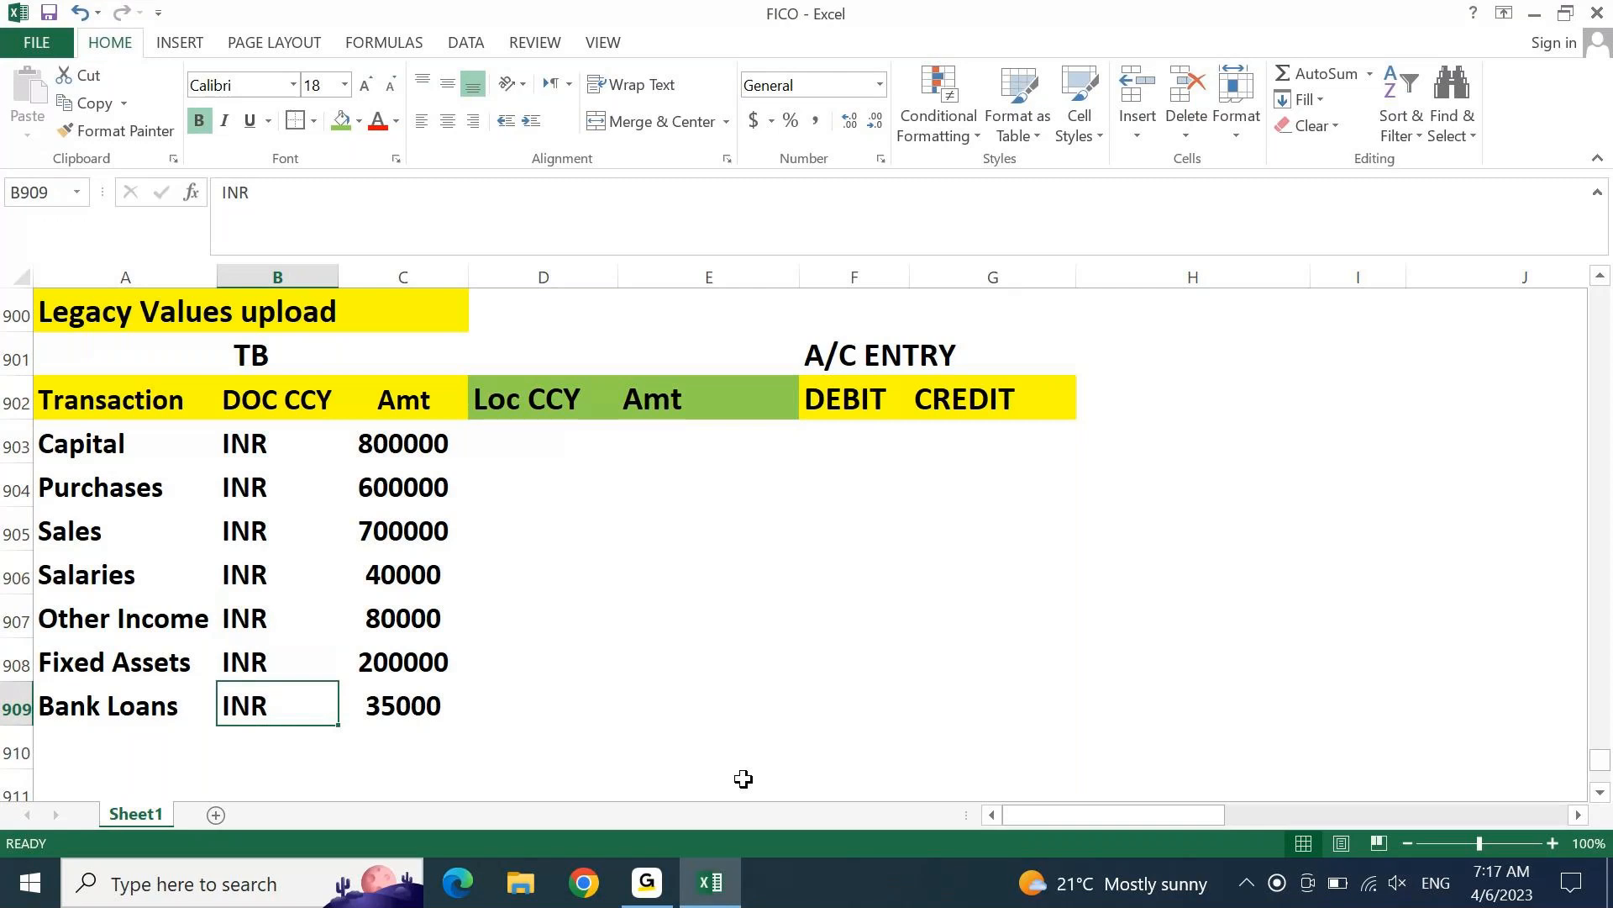
# Step: Copy the document currencies and amounts in B903:C909 to the local currency columns in D903:E909
pyautogui.hotkey('ctrl', 'Up')
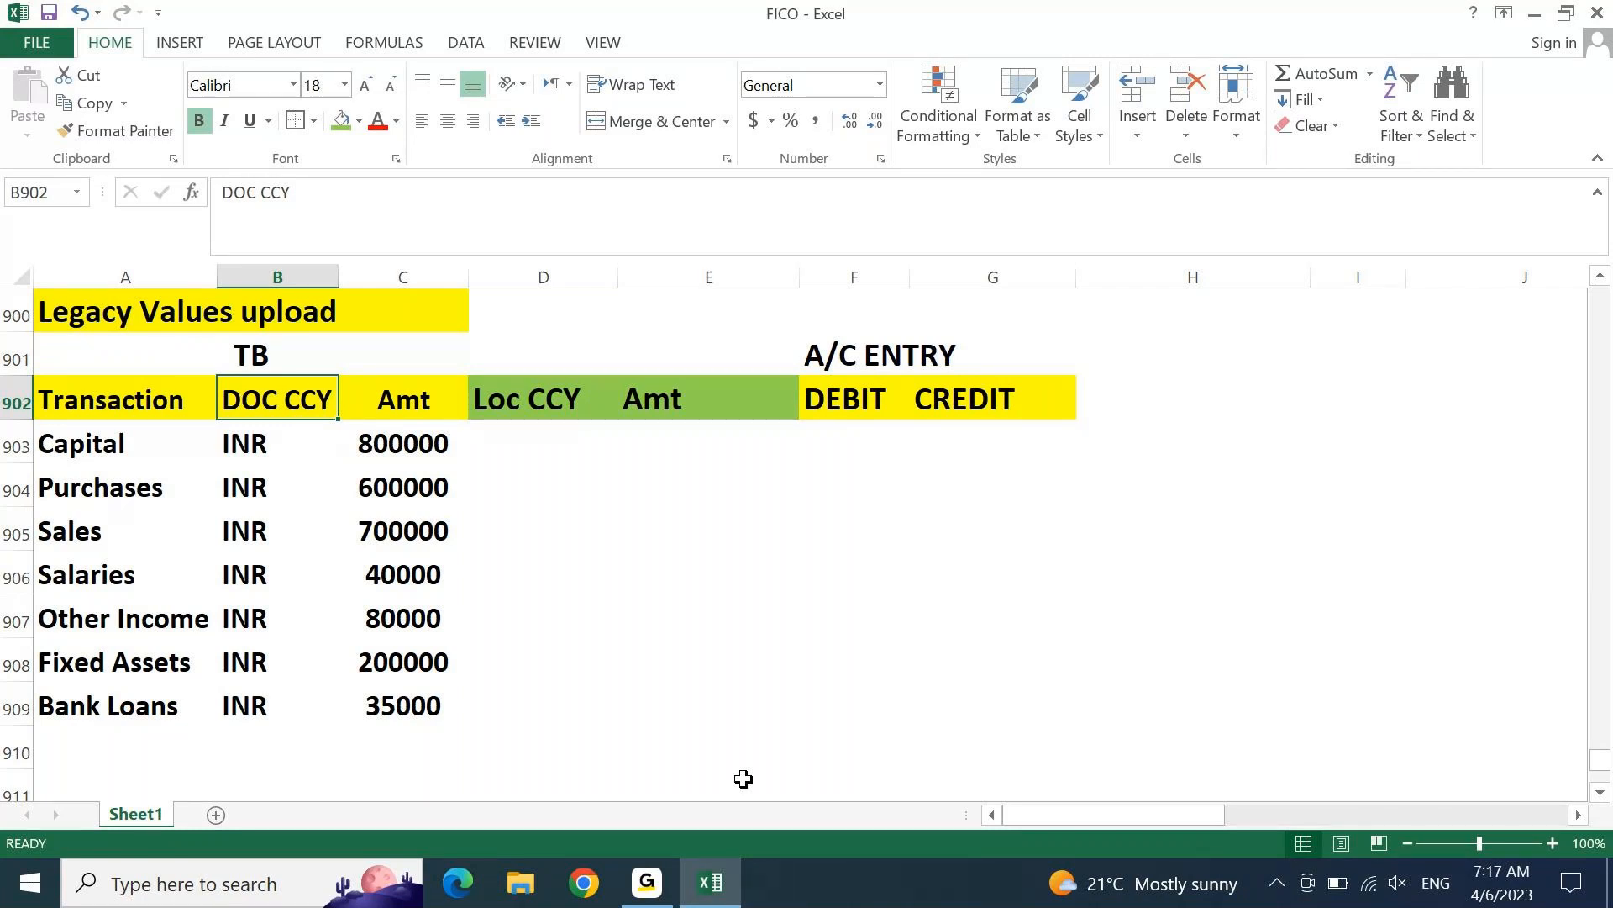
pyautogui.press('Down')
pyautogui.hotkey('shift', 'Down')
pyautogui.hotkey('shift', 'Down')
pyautogui.hotkey('shift', 'Down')
pyautogui.hotkey('shift', 'Down')
pyautogui.hotkey('shift', 'Down')
pyautogui.hotkey('shift', 'Down')
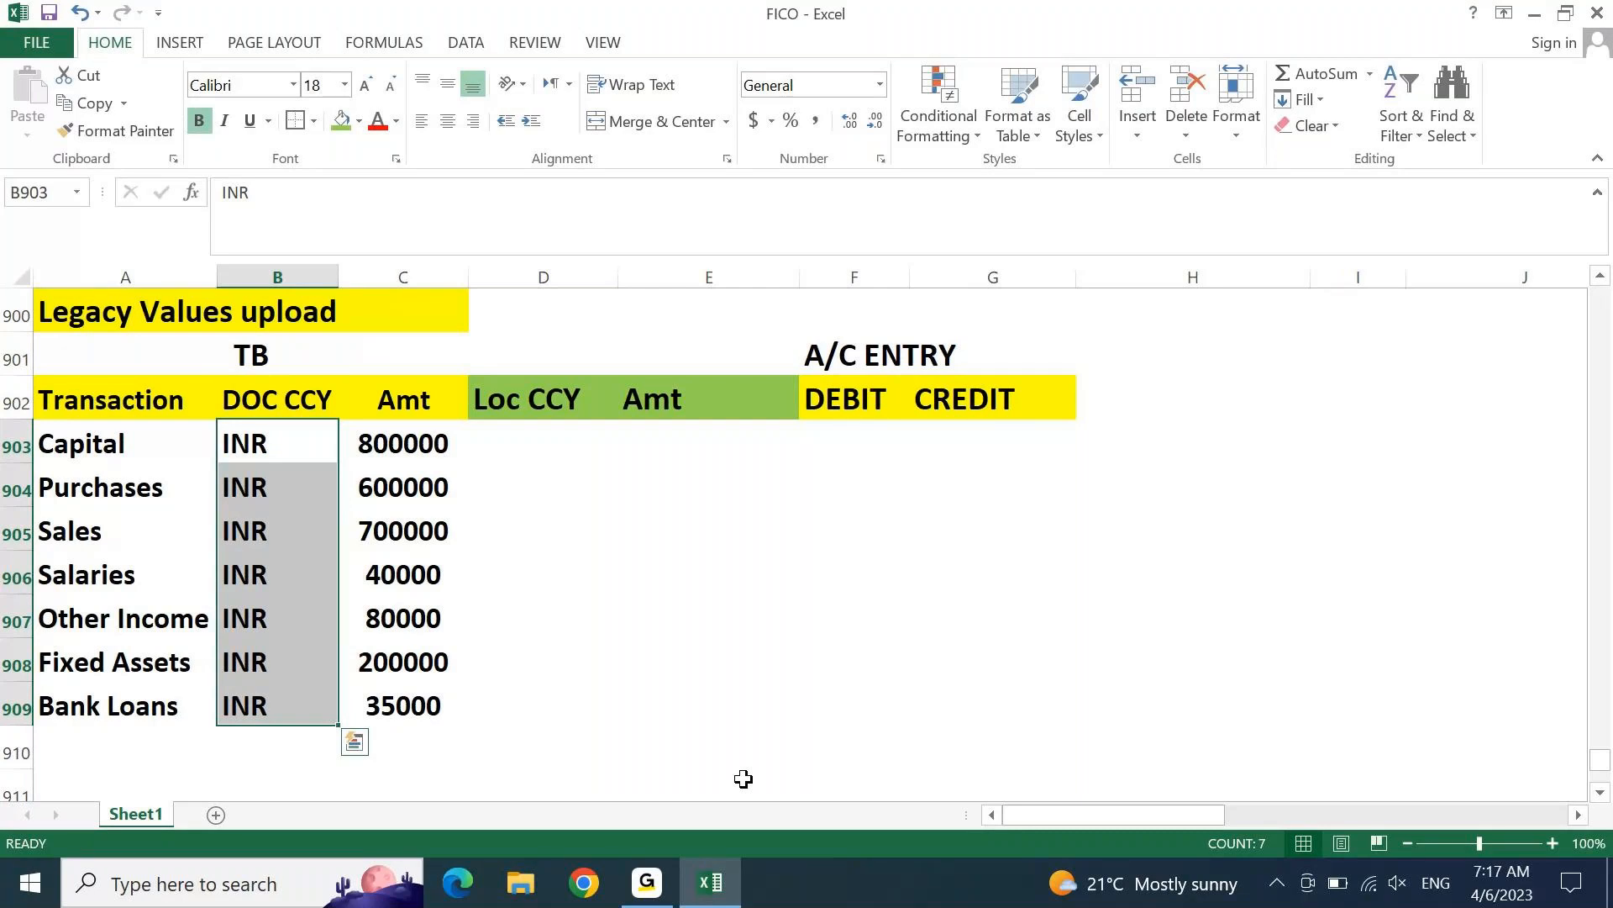
pyautogui.hotkey('shift', 'Right')
pyautogui.hotkey('ctrl', 'c')
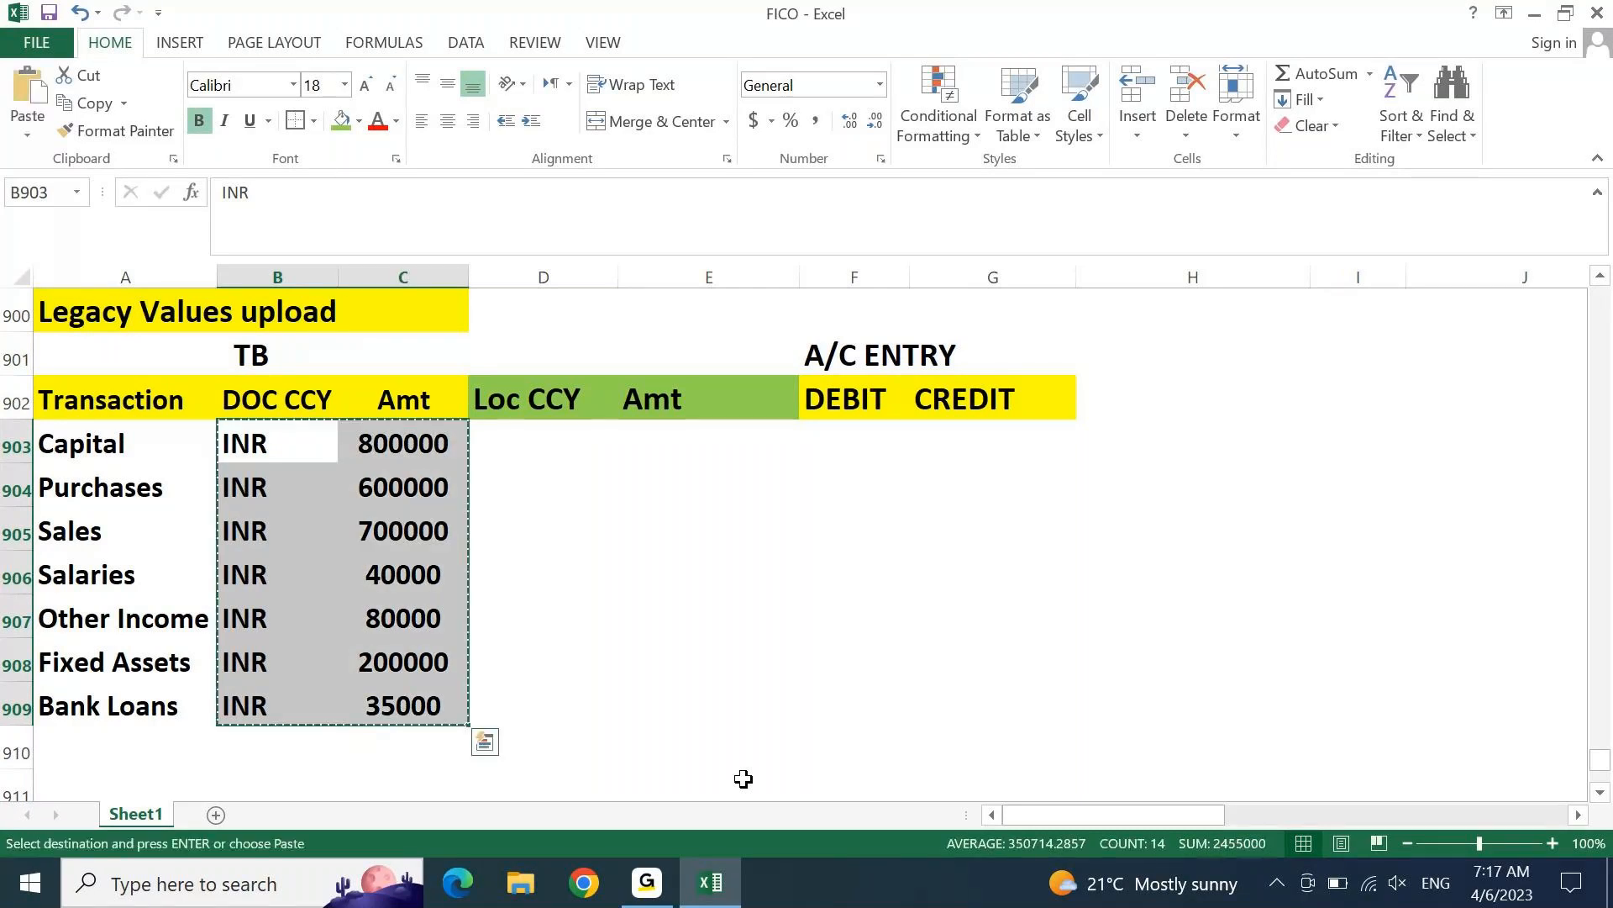
pyautogui.press('Right')
pyautogui.press('Right')
pyautogui.hotkey('ctrl', 'v')
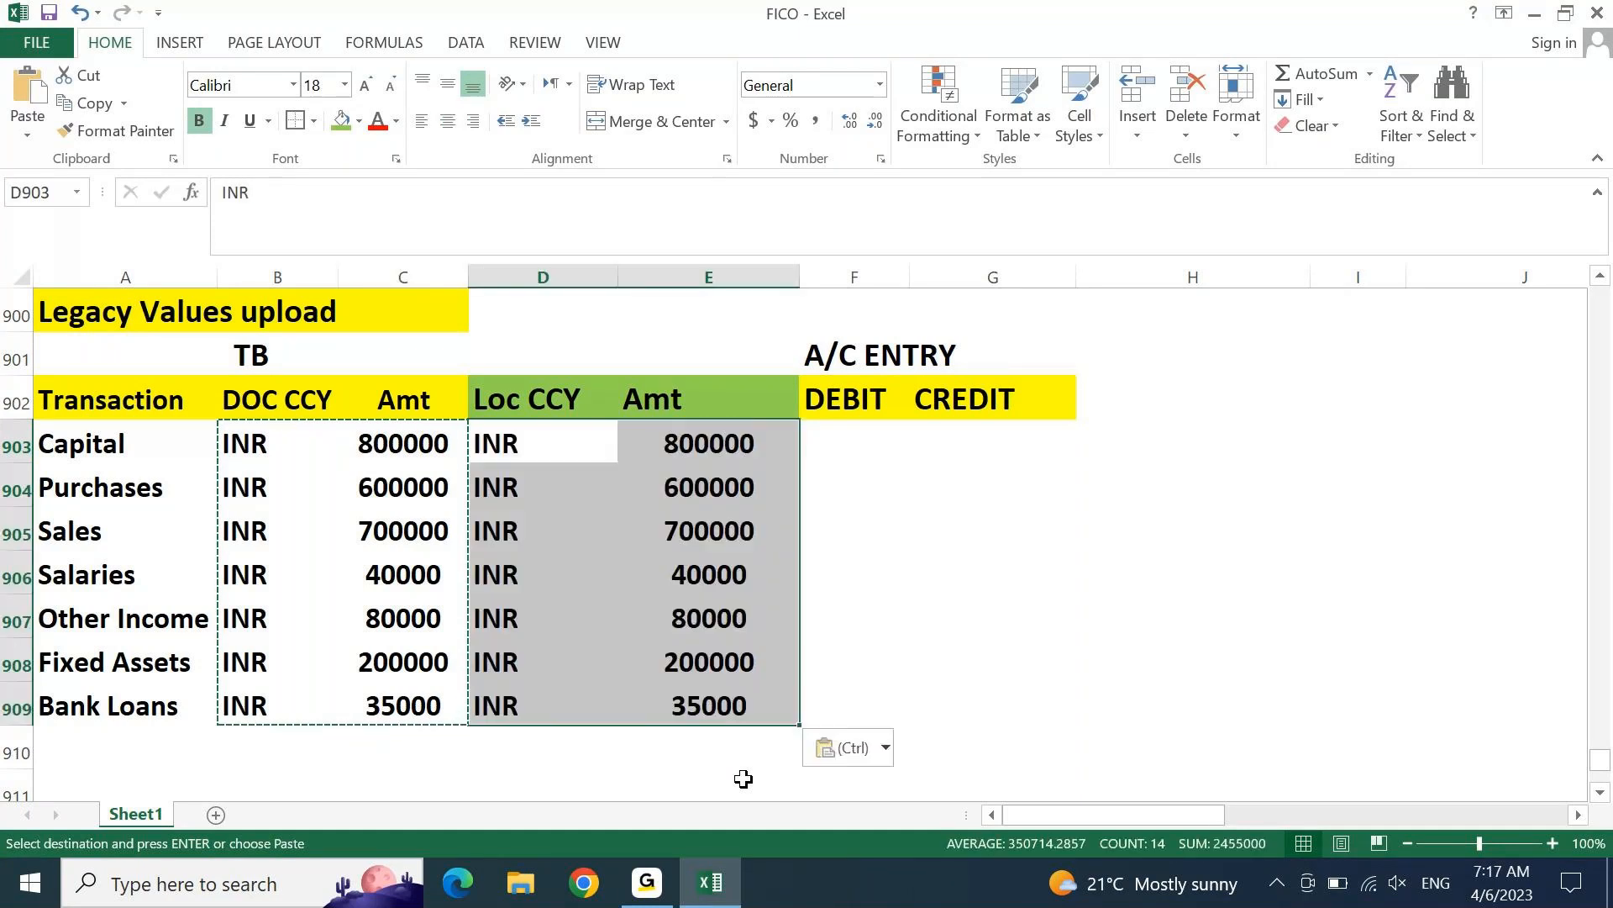
pyautogui.press('Escape')
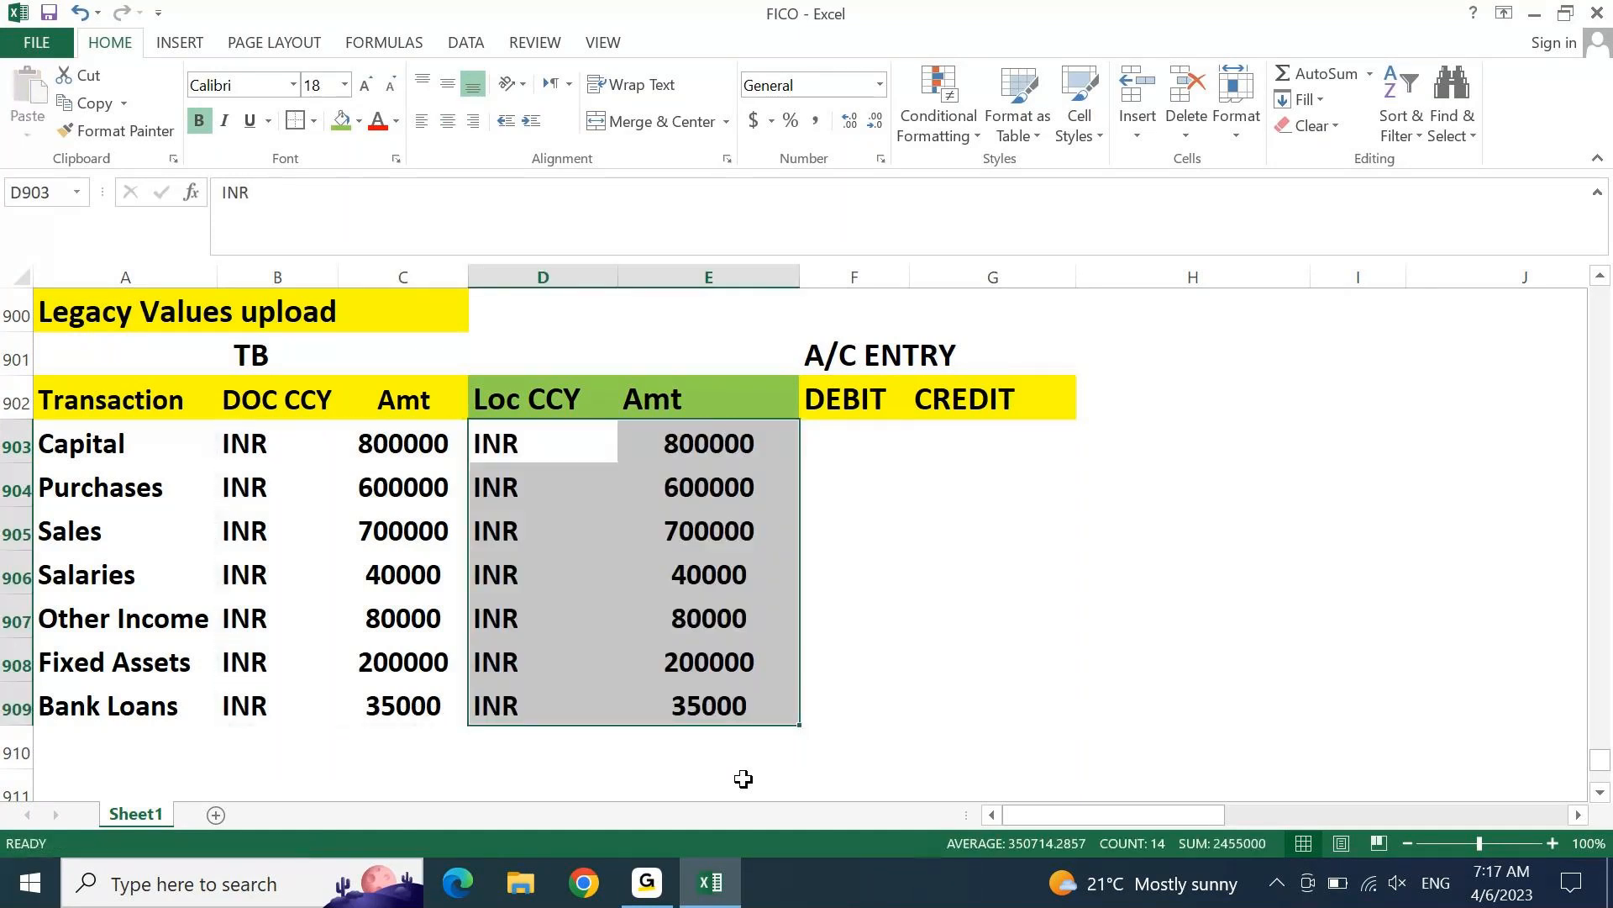
# Step: Total the document and local amount columns with AutoSum in C910 and E910
pyautogui.press('Left')
pyautogui.hotkey('ctrl', 'Down')
pyautogui.press('Down')
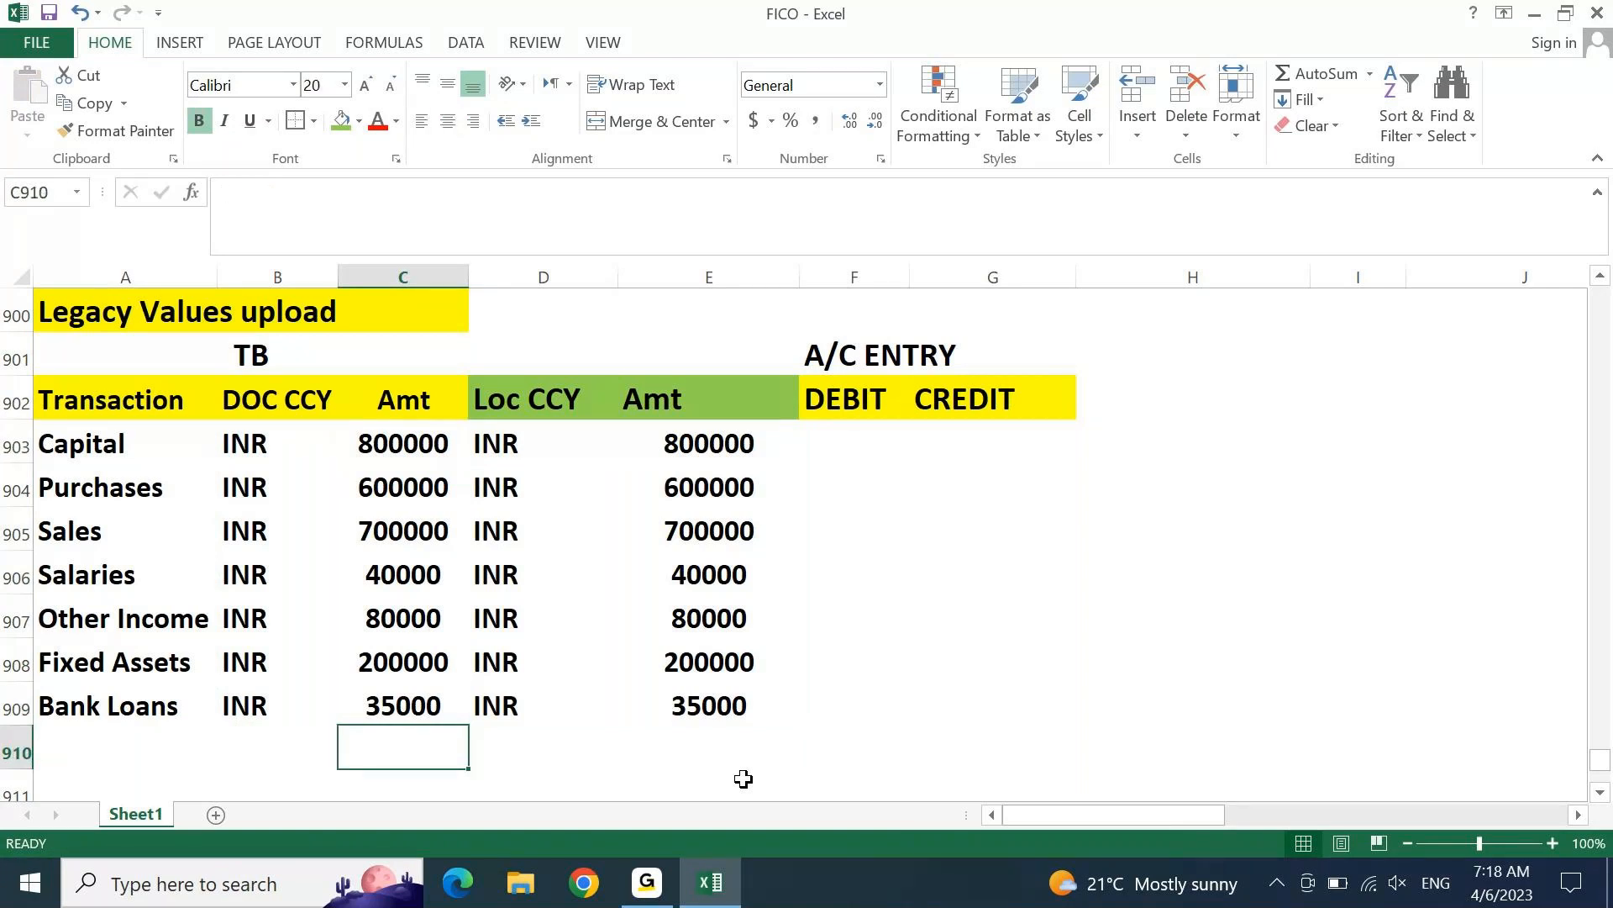
pyautogui.hotkey('alt', '=')
pyautogui.press('Return')
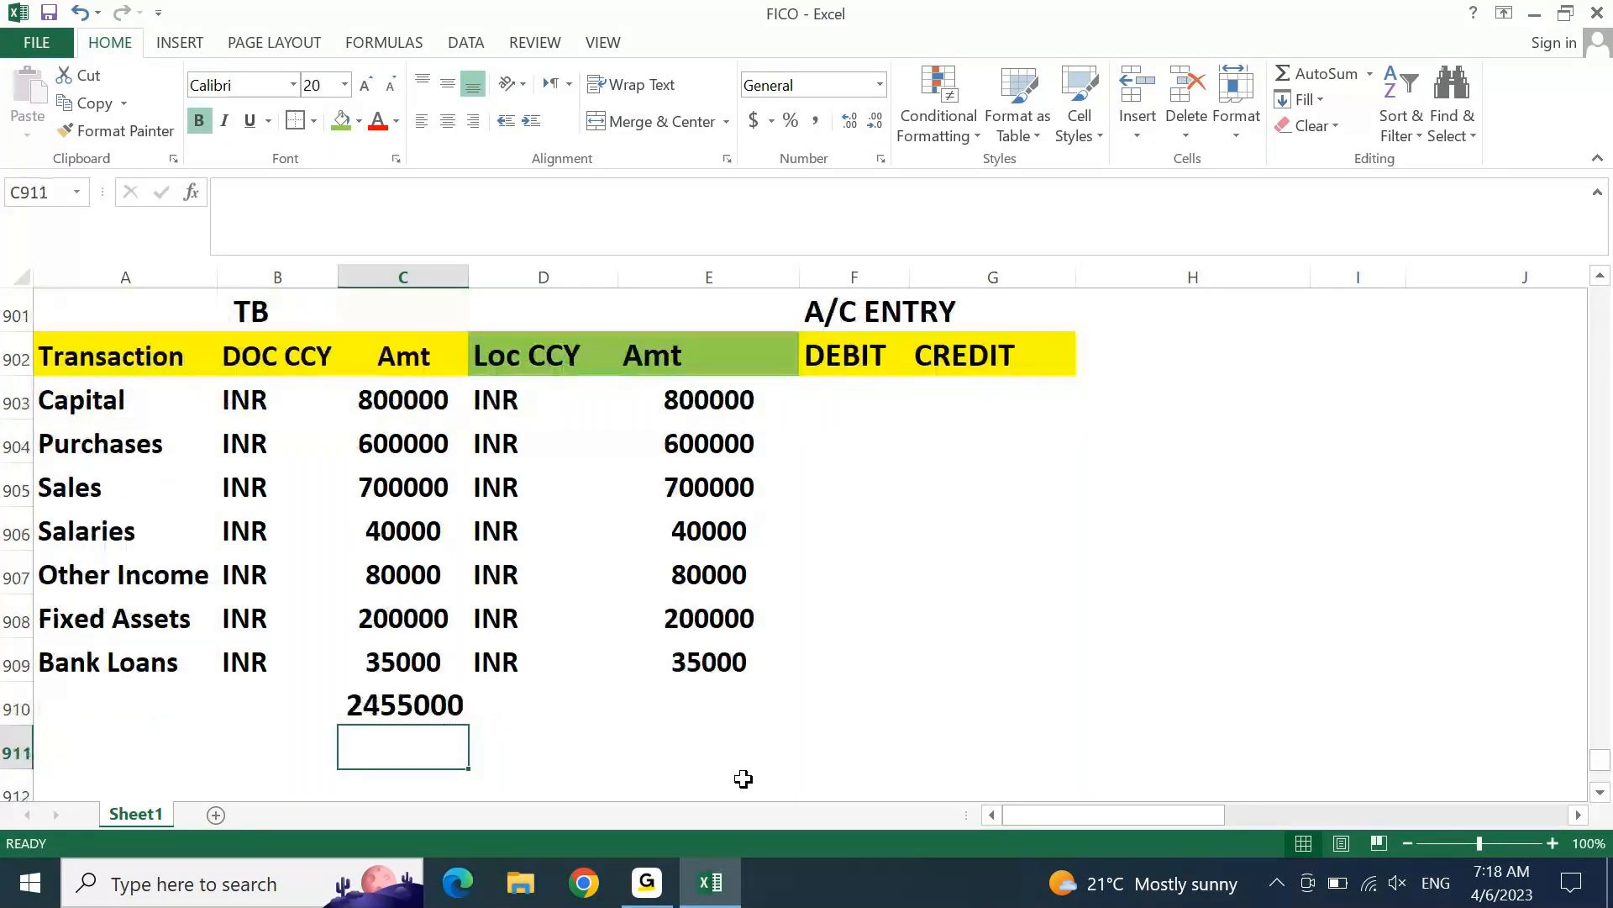
pyautogui.press('Up')
pyautogui.press('Right')
pyautogui.press('Right')
pyautogui.hotkey('alt', '=')
pyautogui.hotkey('shift', 'Return')
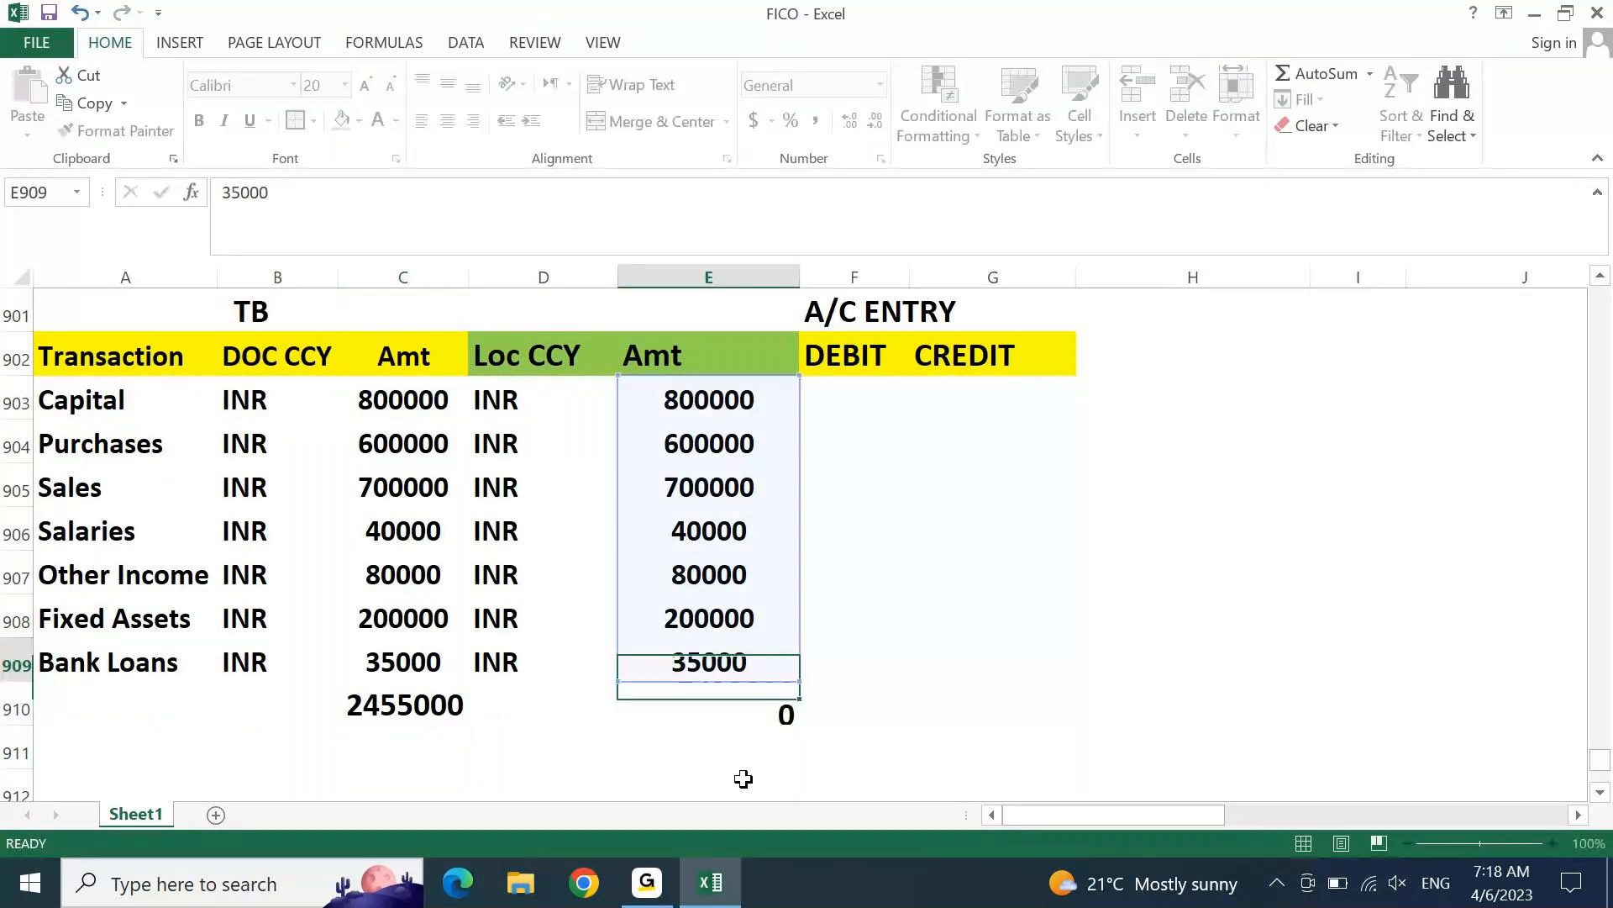
# Step: Clear the local currency amounts in E903:E909, from Capital down to Bank Loans
pyautogui.hotkey('shift', 'Up')
pyautogui.hotkey('shift', 'Up')
pyautogui.hotkey('shift', 'Up')
pyautogui.hotkey('shift', 'Up')
pyautogui.hotkey('shift', 'Up')
pyautogui.hotkey('shift', 'Up')
pyautogui.press('Delete')
pyautogui.press('Left')
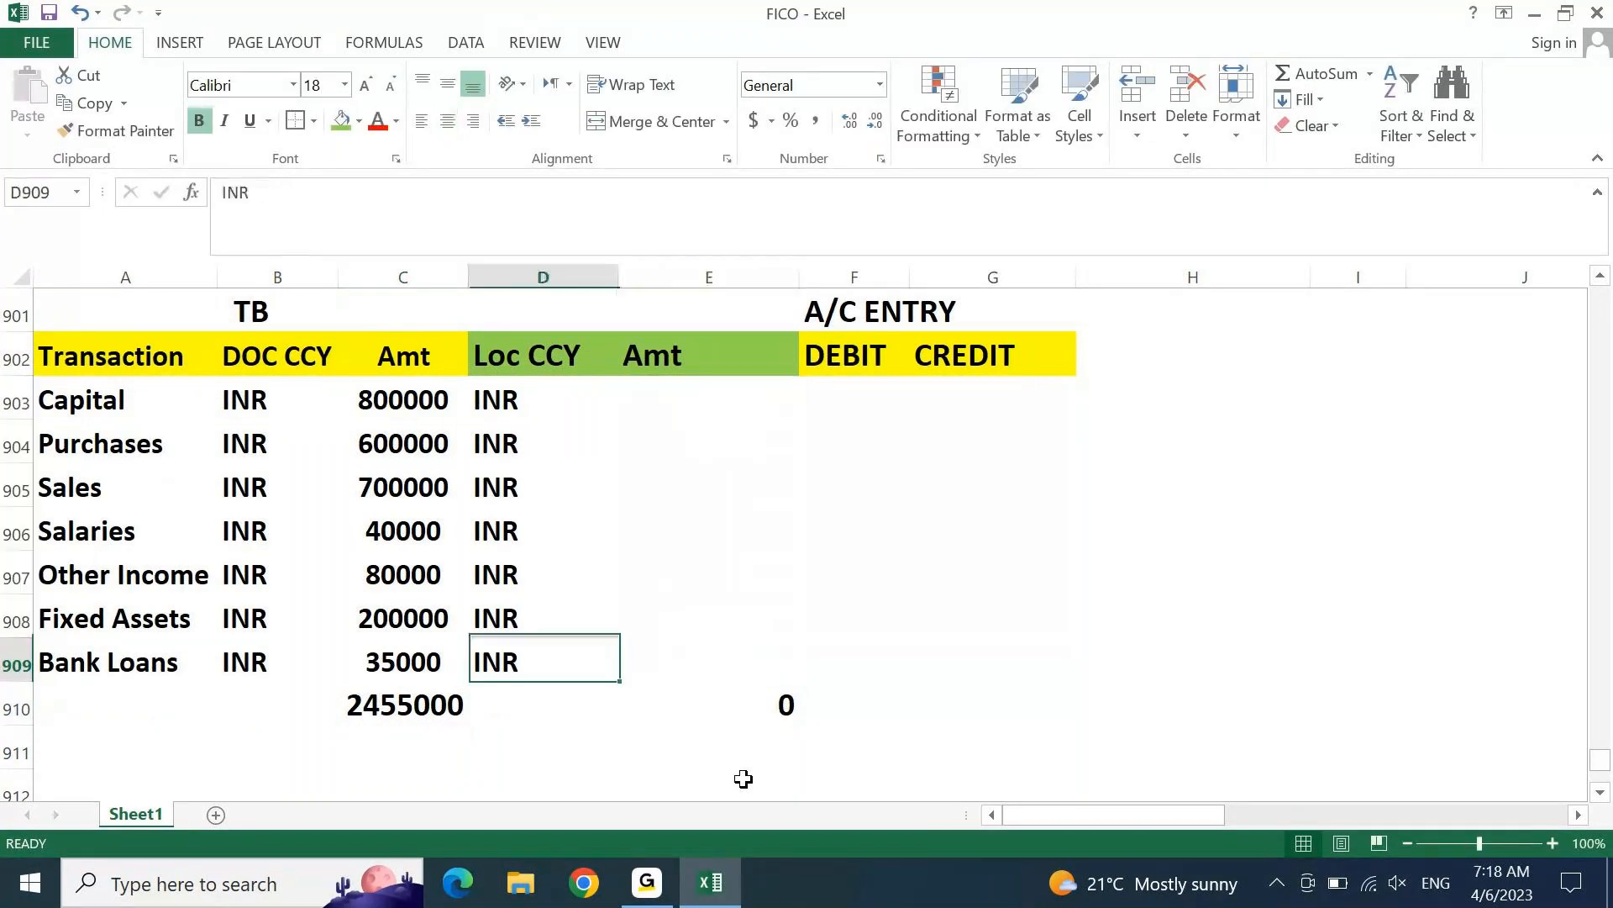
# Step: Examine the document amount heading and the Capital row across its transaction, currency and amount columns
pyautogui.press('Left')
pyautogui.hotkey('ctrl', 'Up')
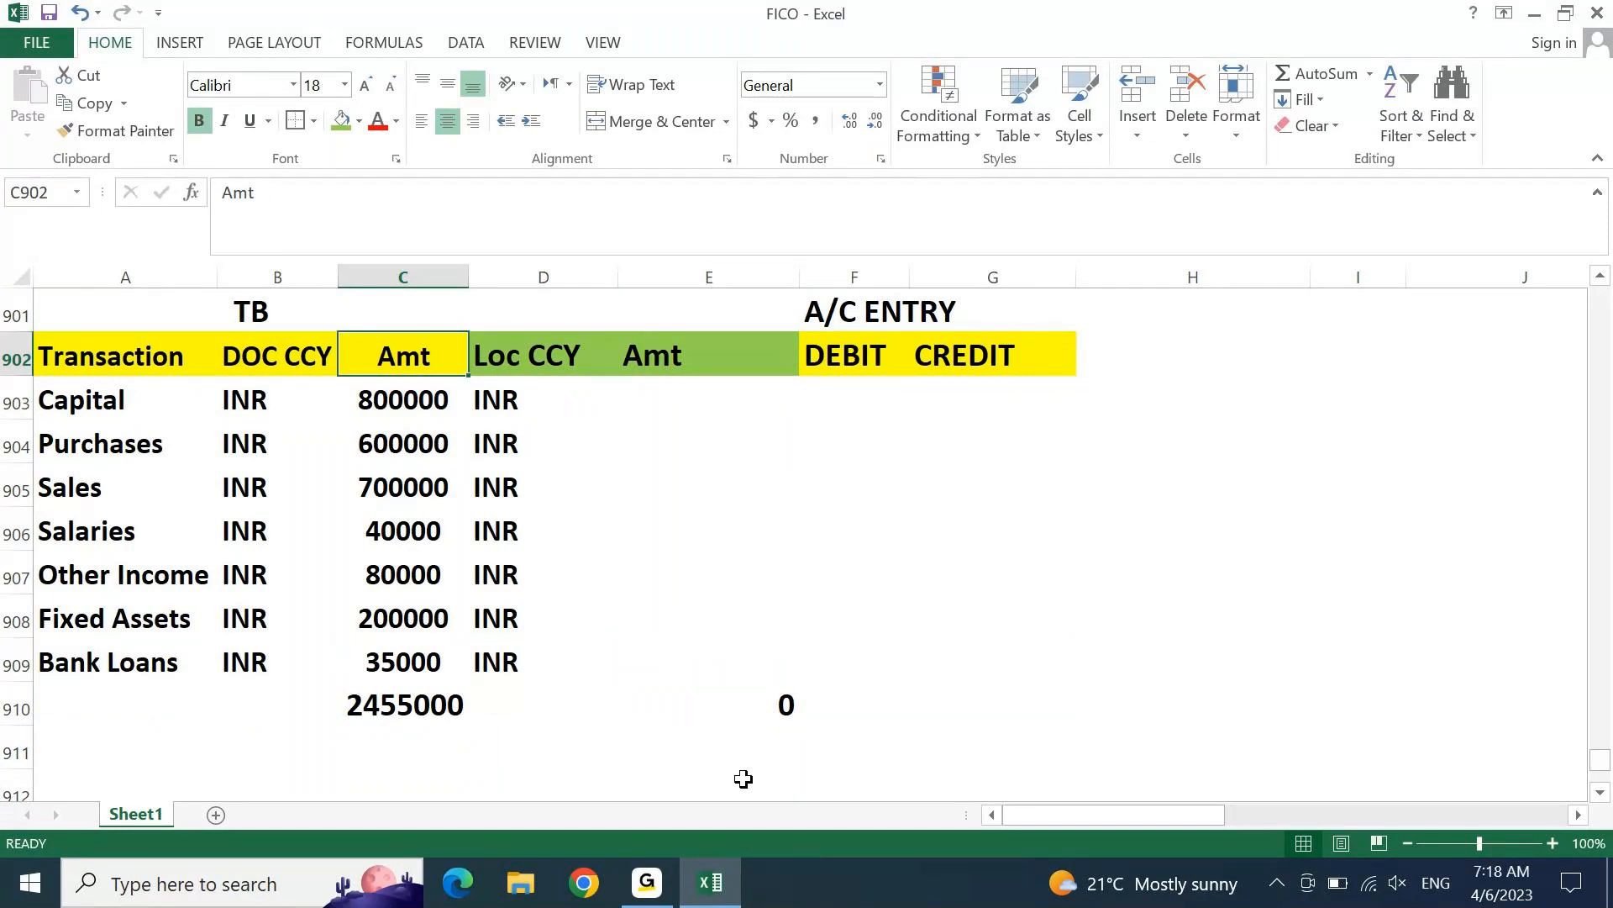
pyautogui.press('Up')
pyautogui.press('Up')
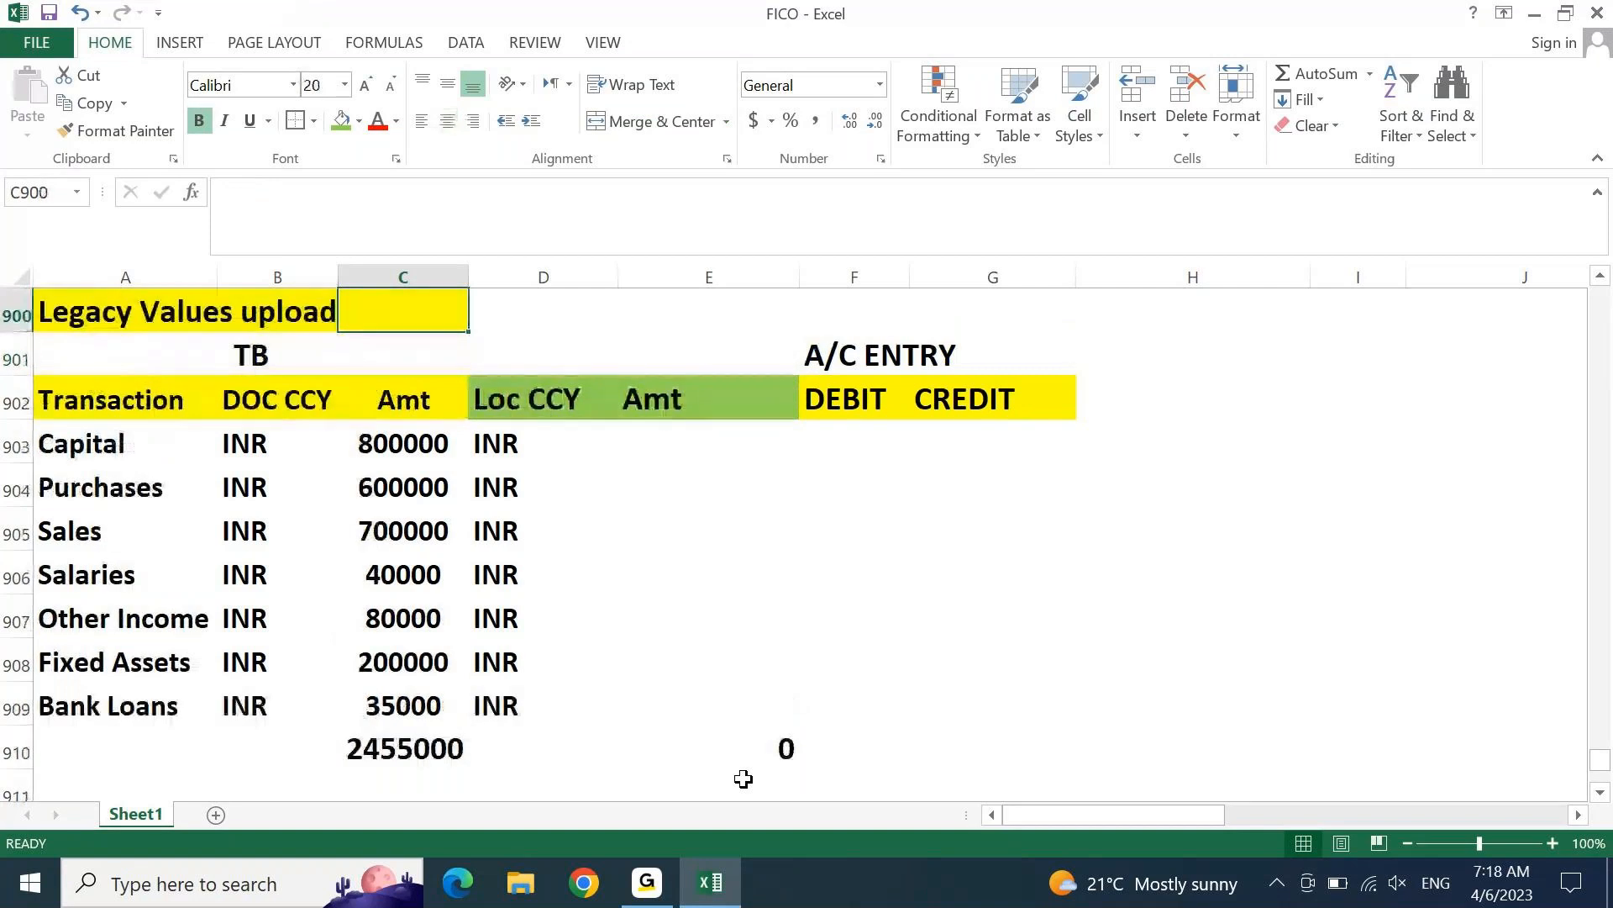
pyautogui.press('Down')
pyautogui.press('Down')
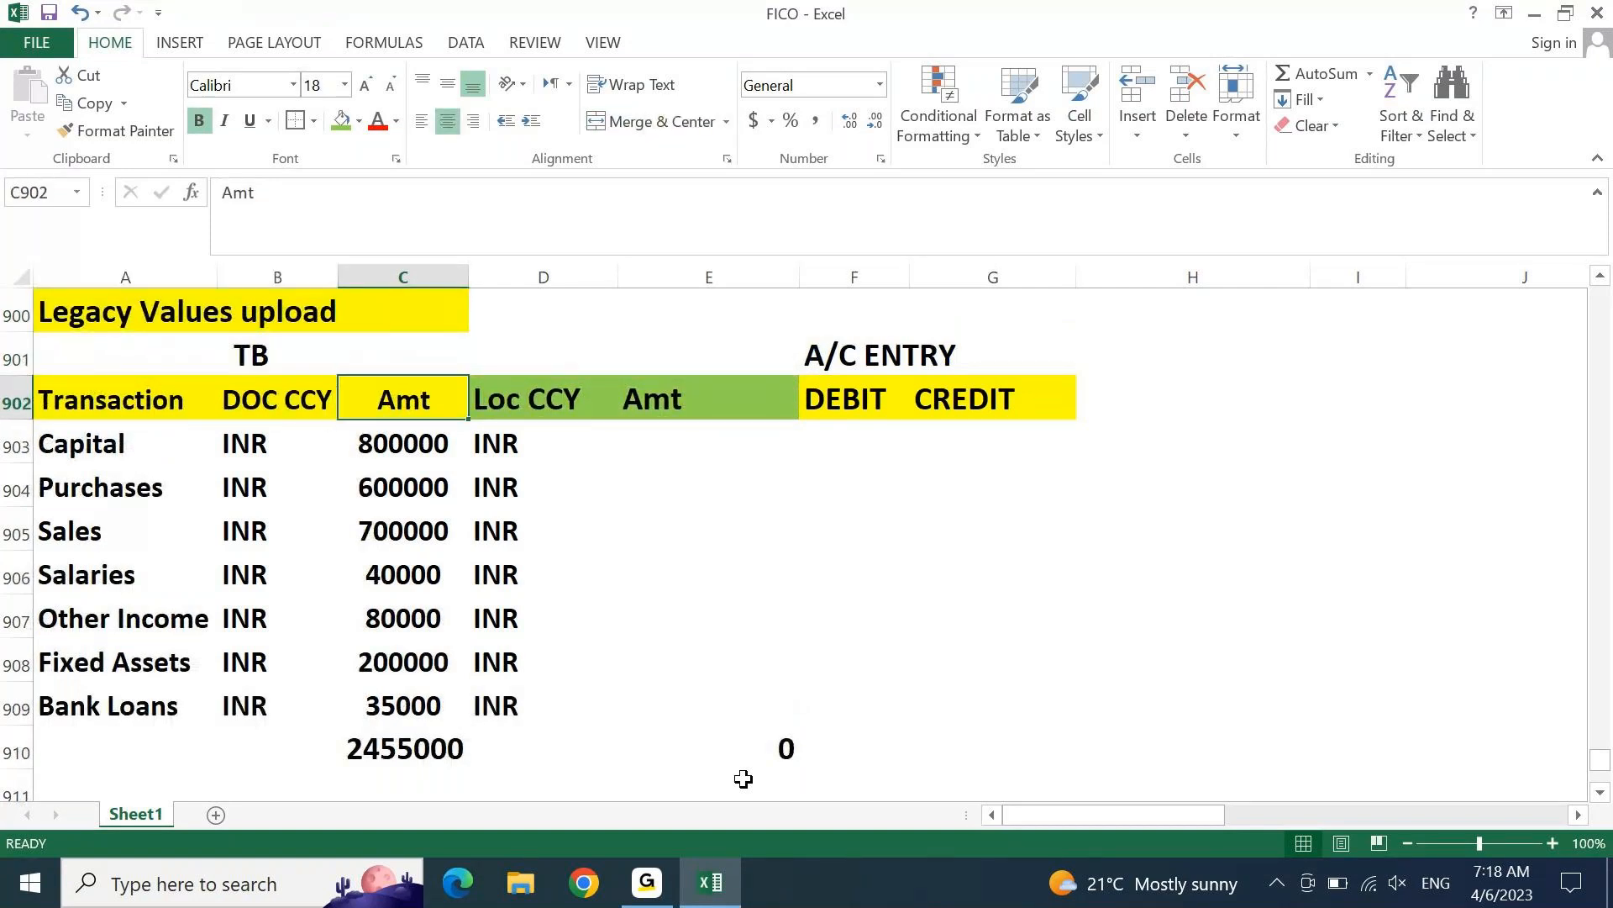
pyautogui.press('Down')
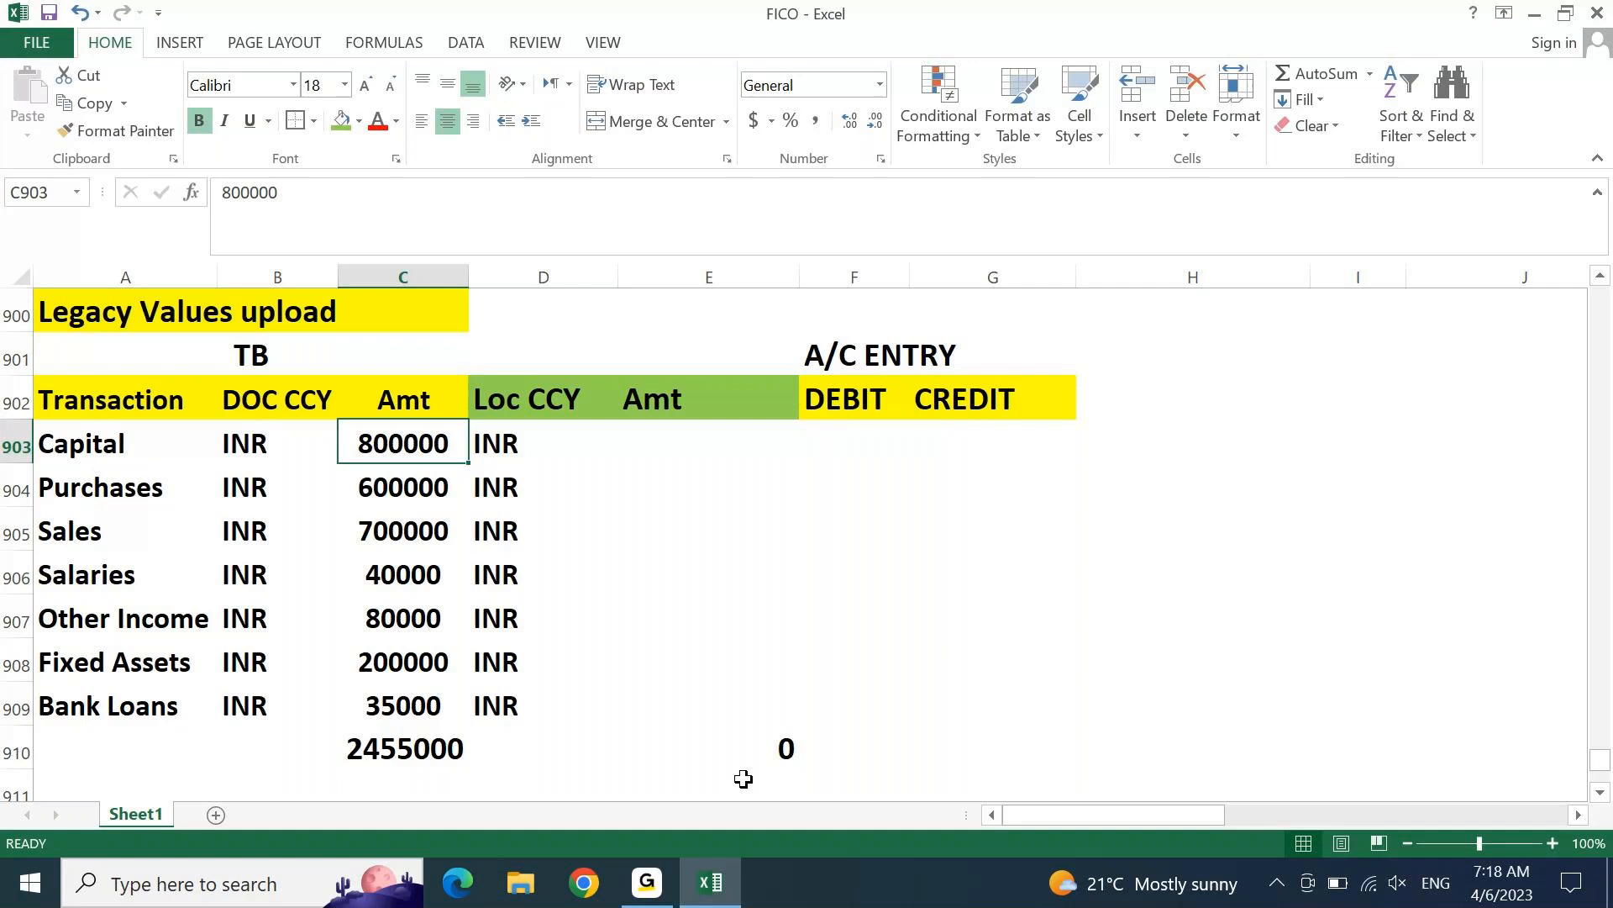
pyautogui.press('Left')
pyautogui.press('Left')
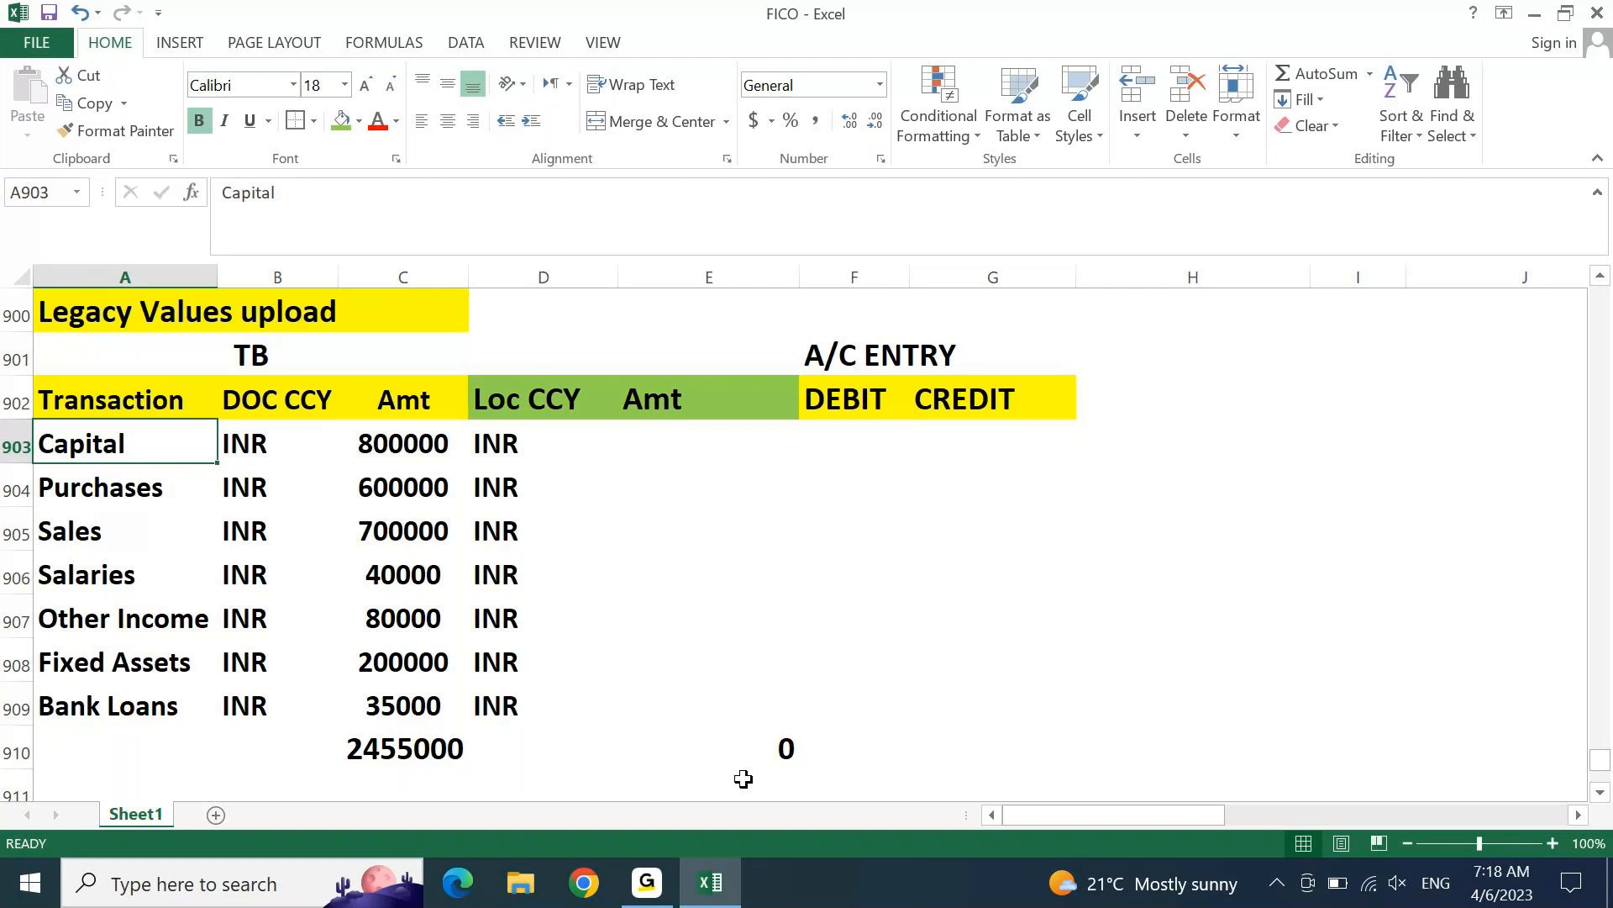
pyautogui.press('Right')
pyautogui.press('Right')
pyautogui.press('Right')
pyautogui.press('Right')
pyautogui.press('Right')
pyautogui.press('Left')
pyautogui.press('Left')
pyautogui.press('Left')
pyautogui.press('Left')
pyautogui.press('Left')
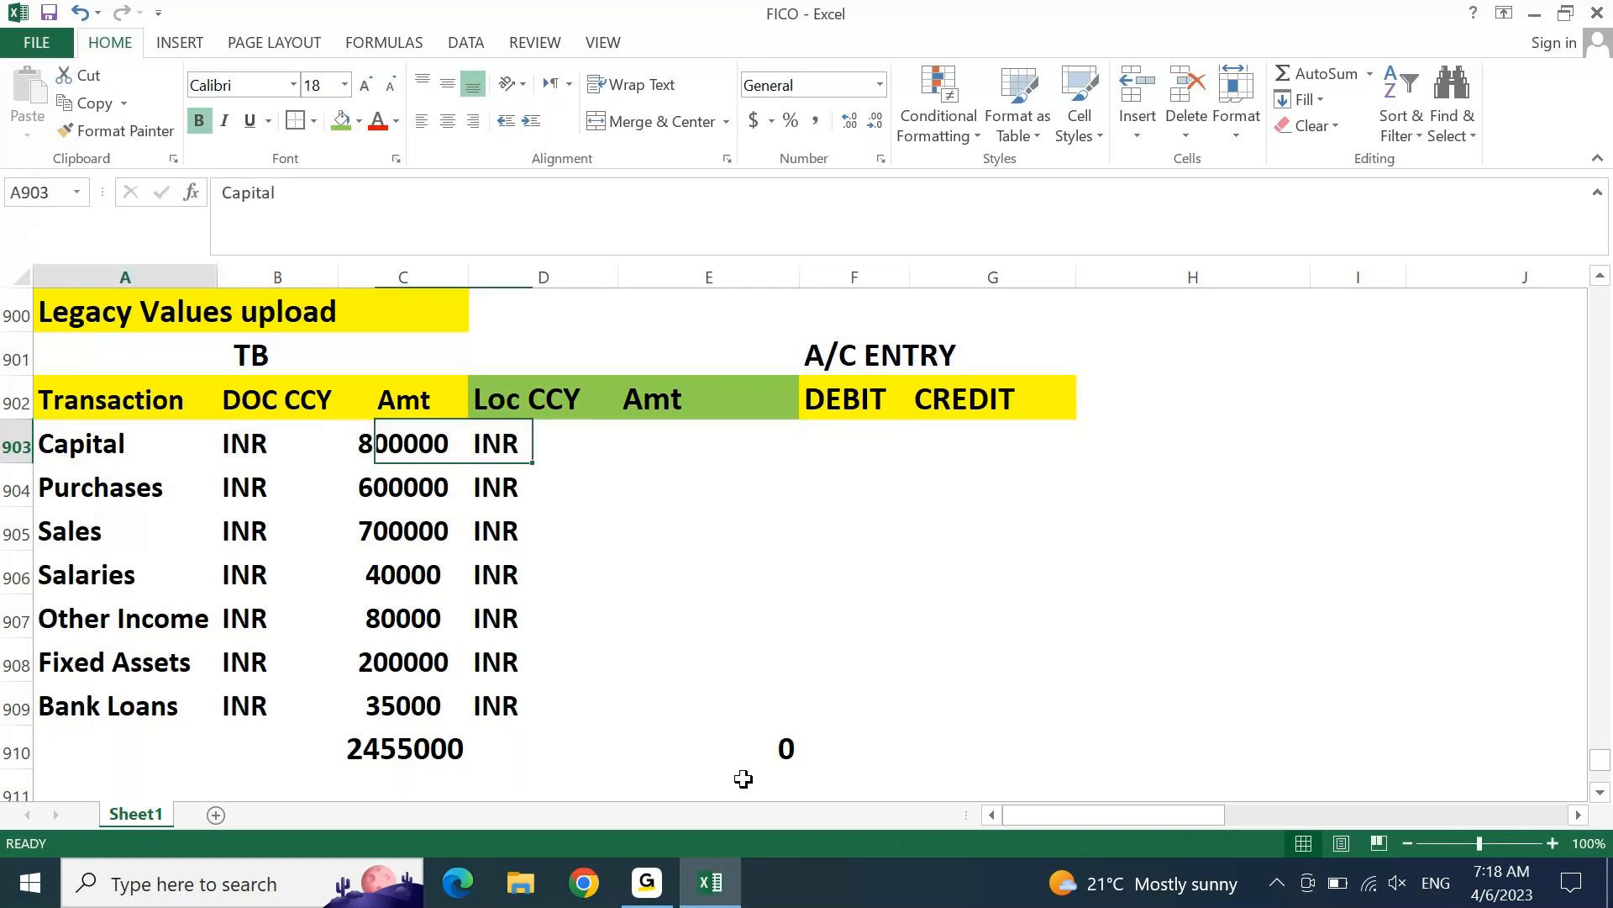
pyautogui.press('Right')
pyautogui.press('Right')
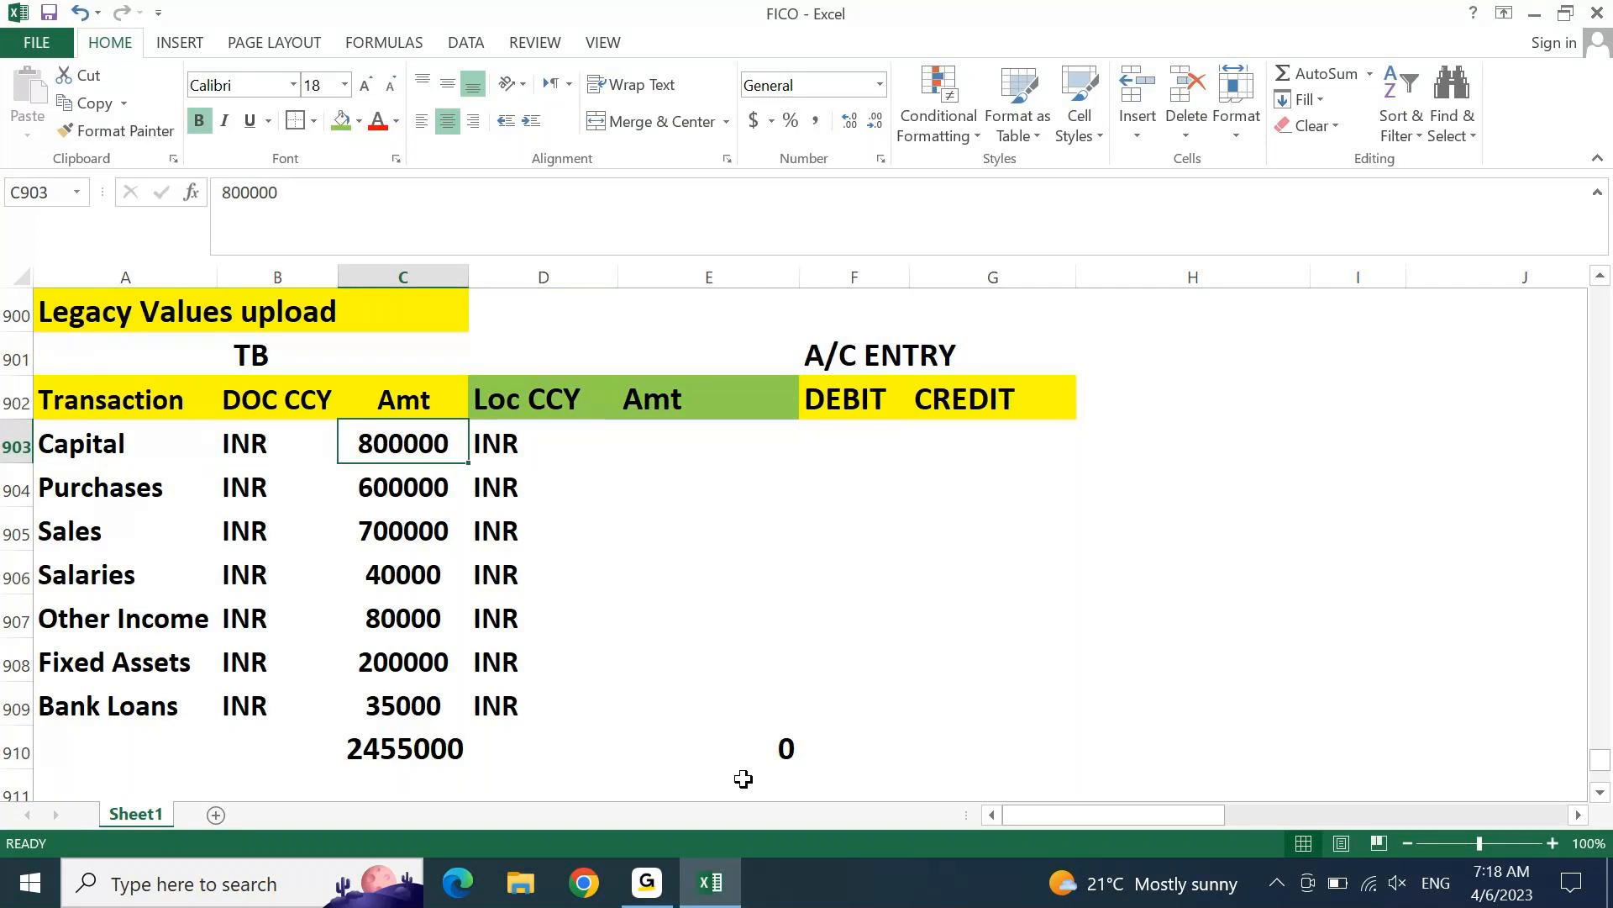
pyautogui.press('Left')
pyautogui.press('Left')
pyautogui.press('Right')
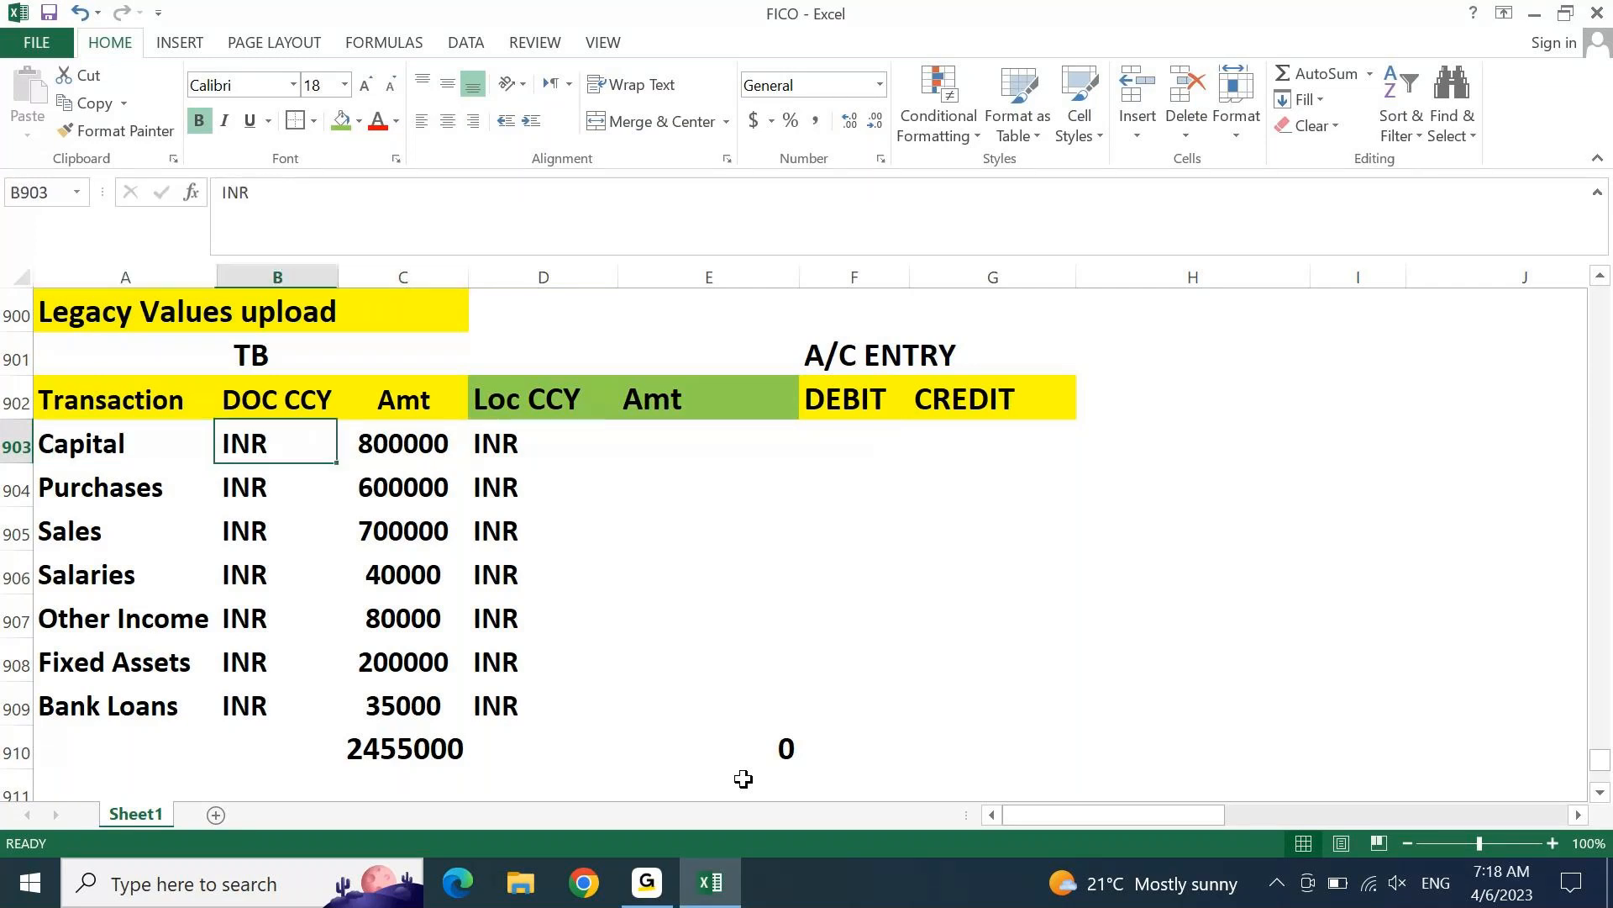
pyautogui.press('Right')
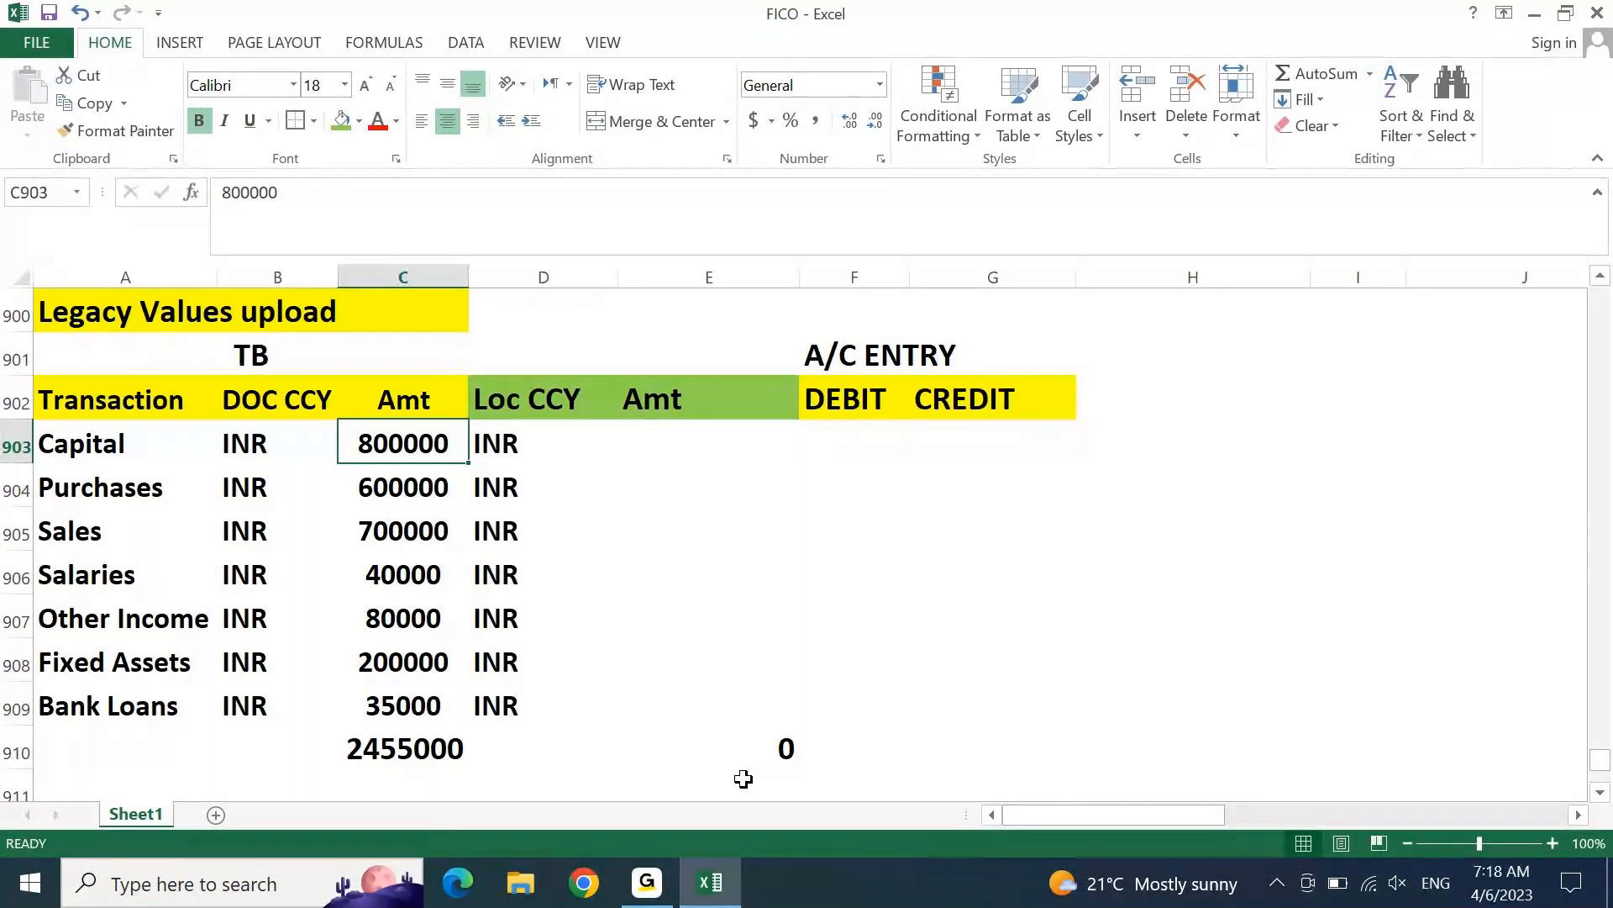
# Step: Make the Capital and Sales document amounts negative, -800000 in C903 and -700000 in C905
pyautogui.press('F2')
pyautogui.press('Home')
pyautogui.write('-')
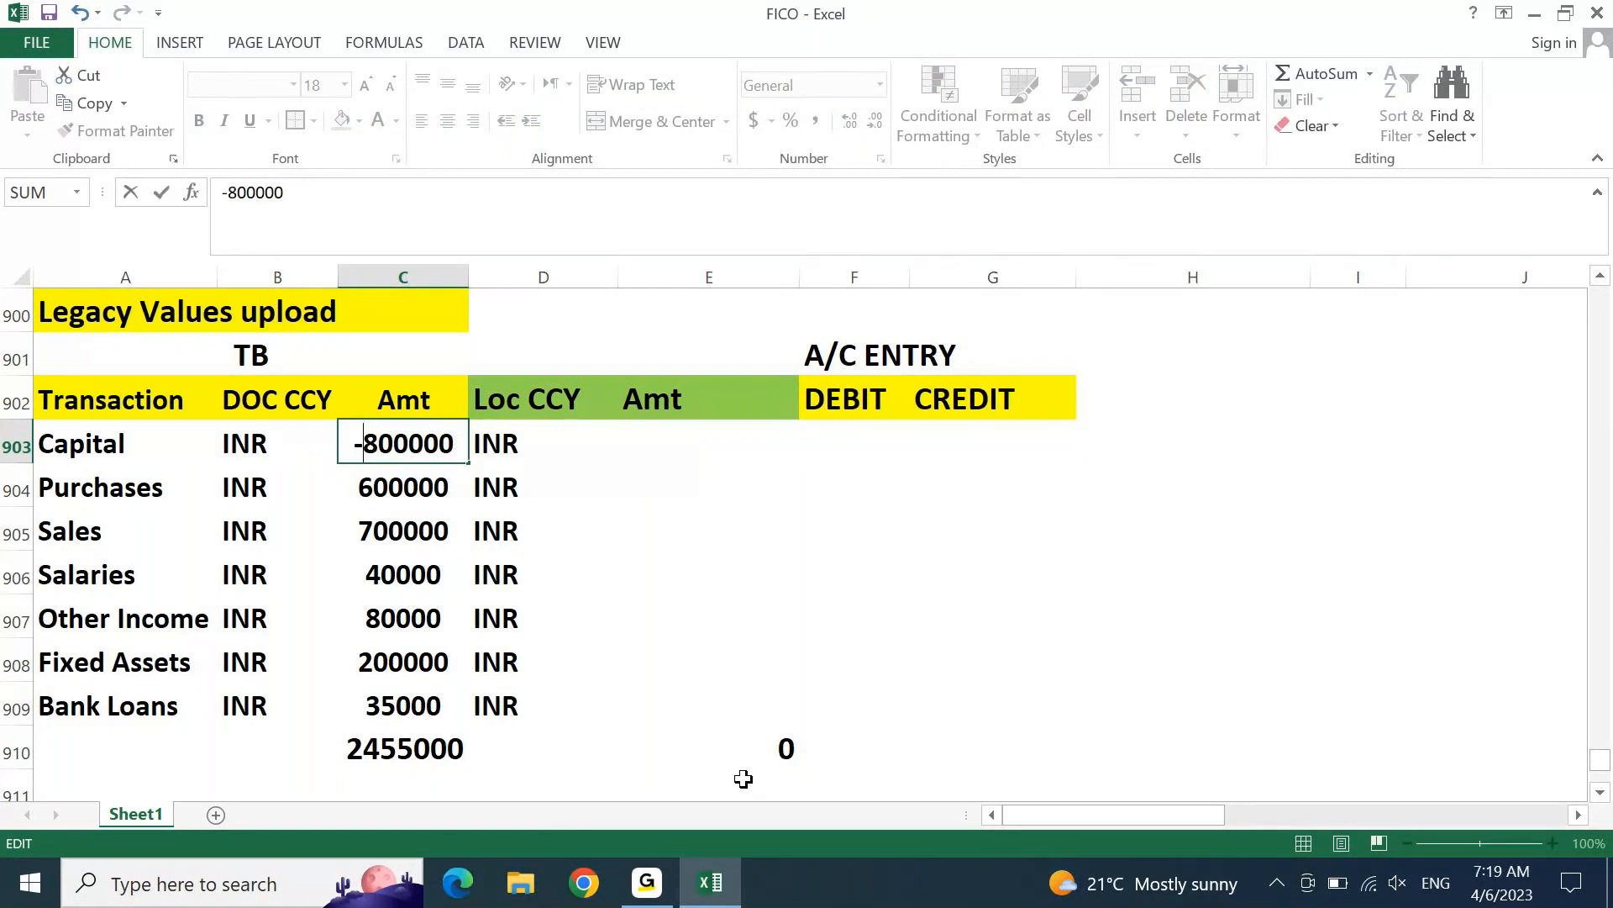
pyautogui.press('Return')
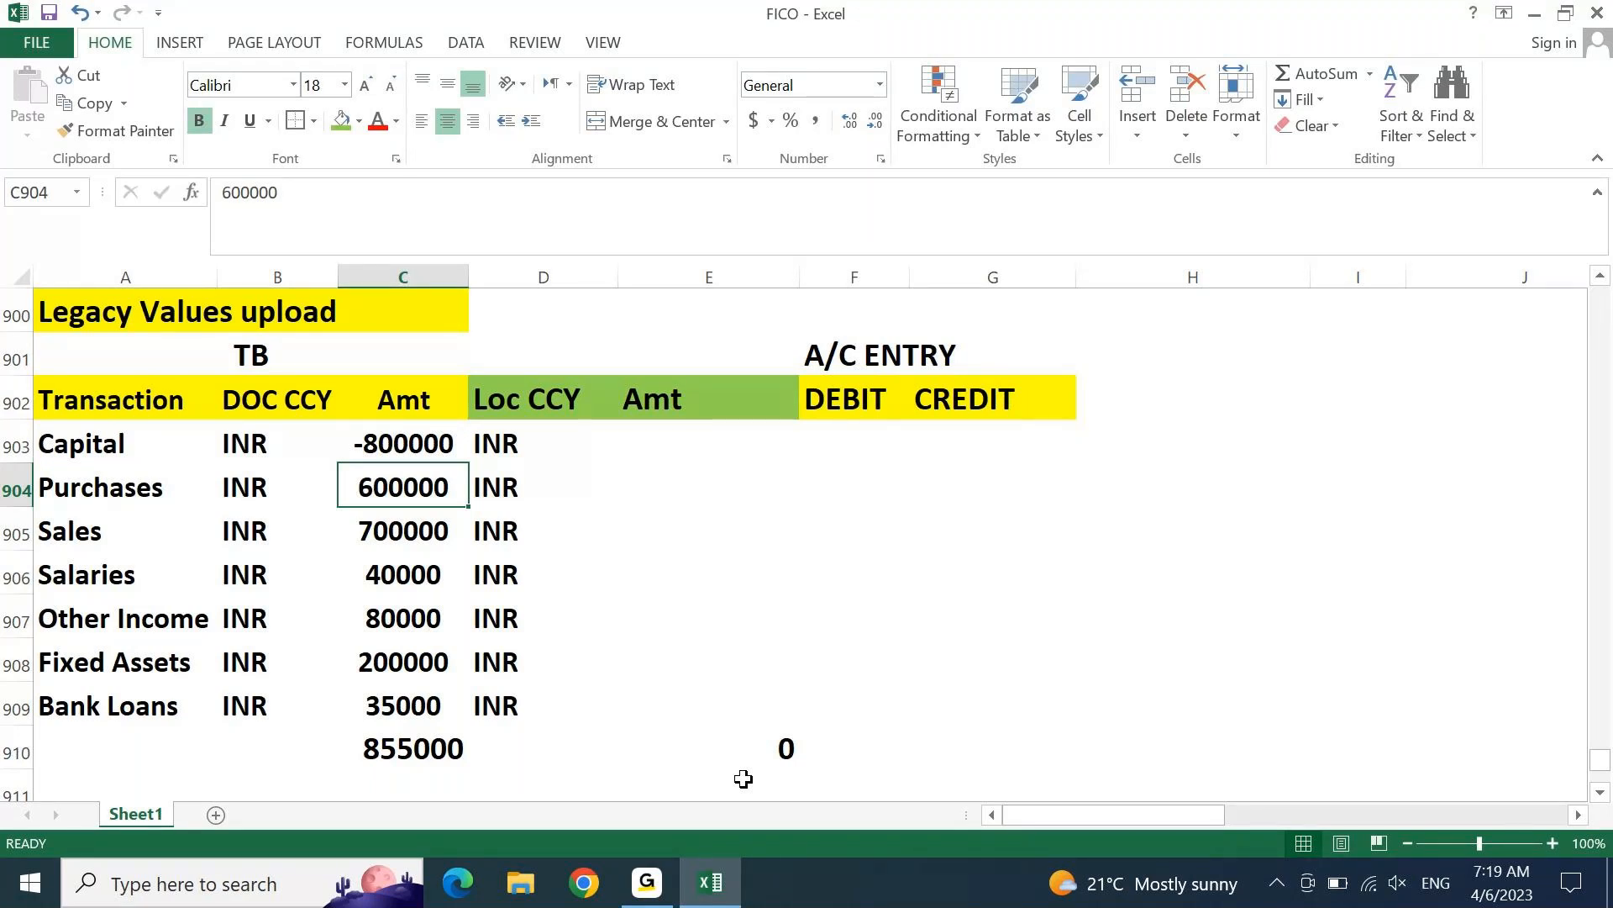
pyautogui.press('Down')
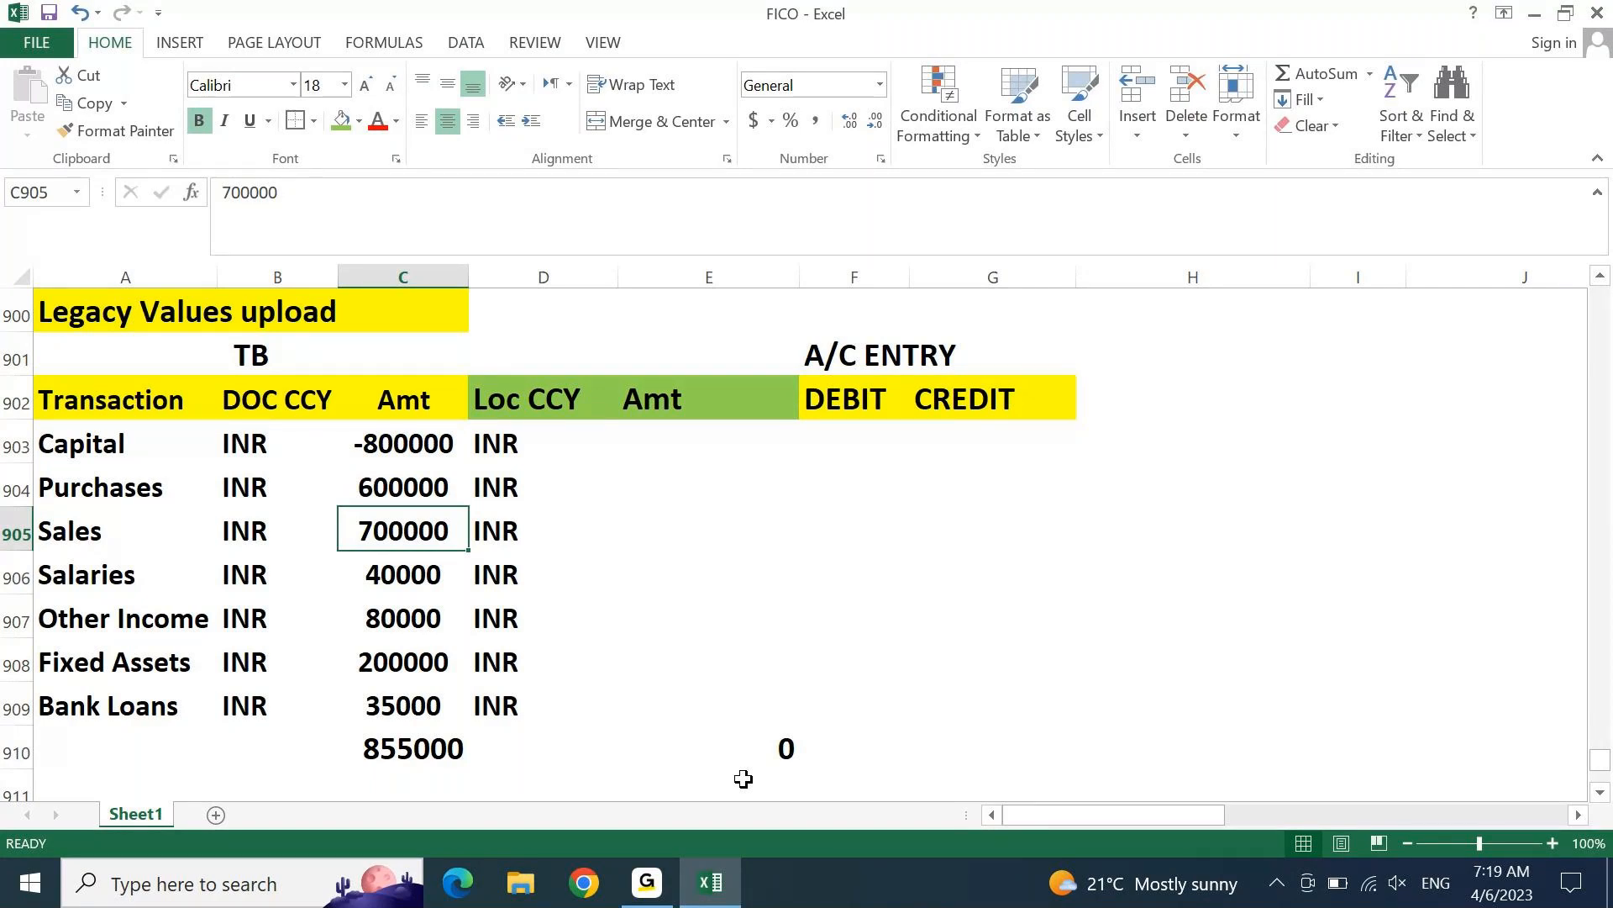
pyautogui.press('F2')
pyautogui.press('Home')
pyautogui.write('-')
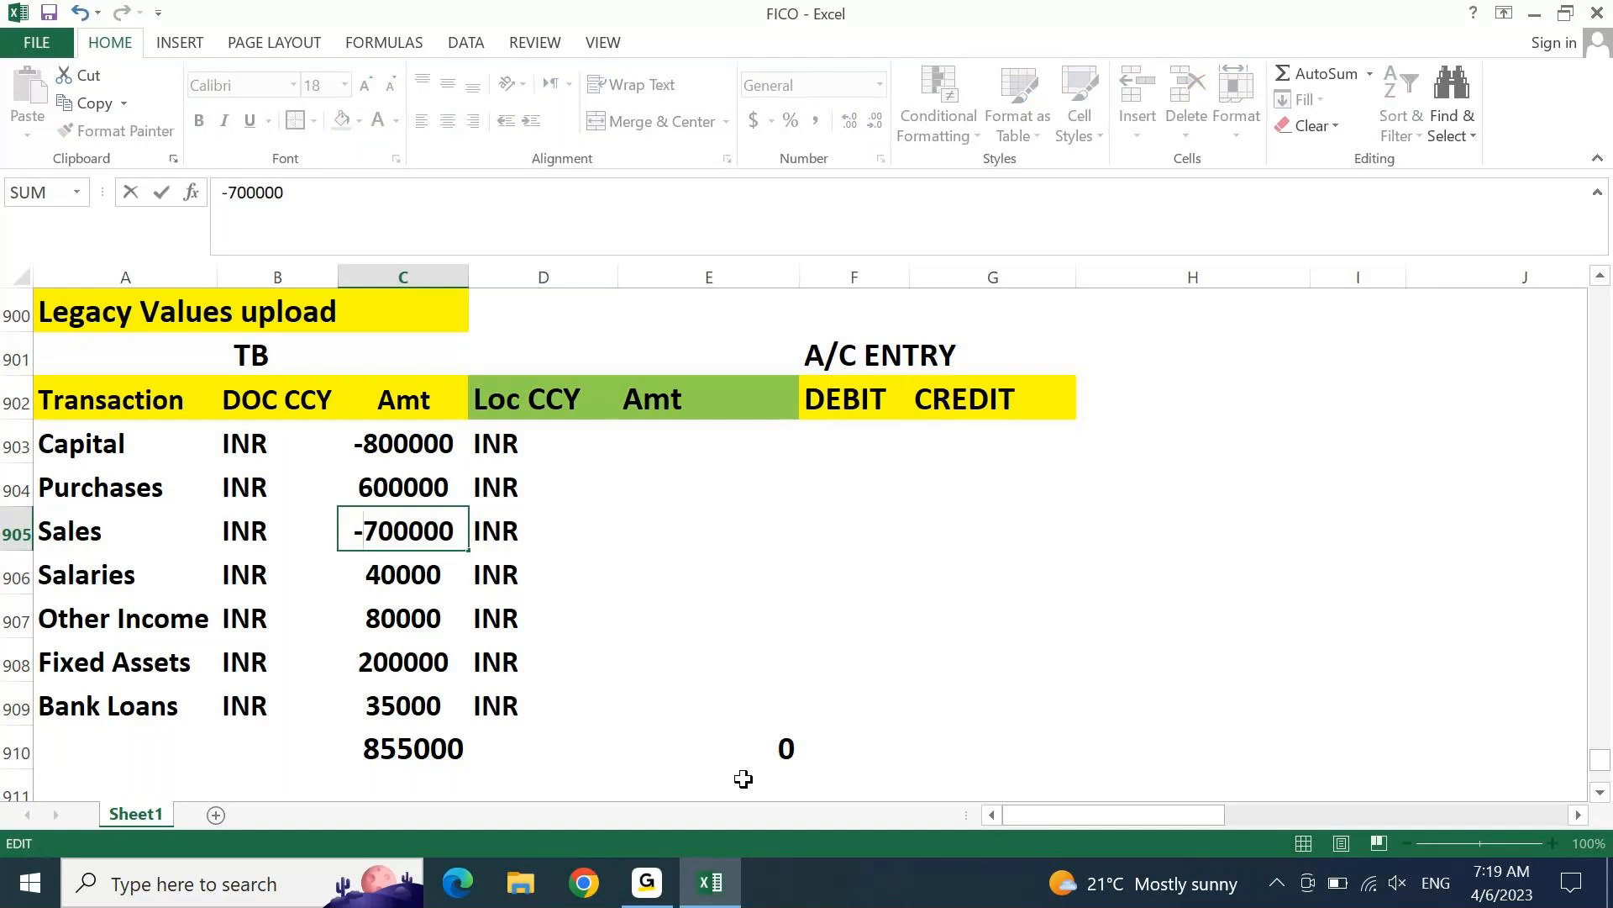
pyautogui.press('Return')
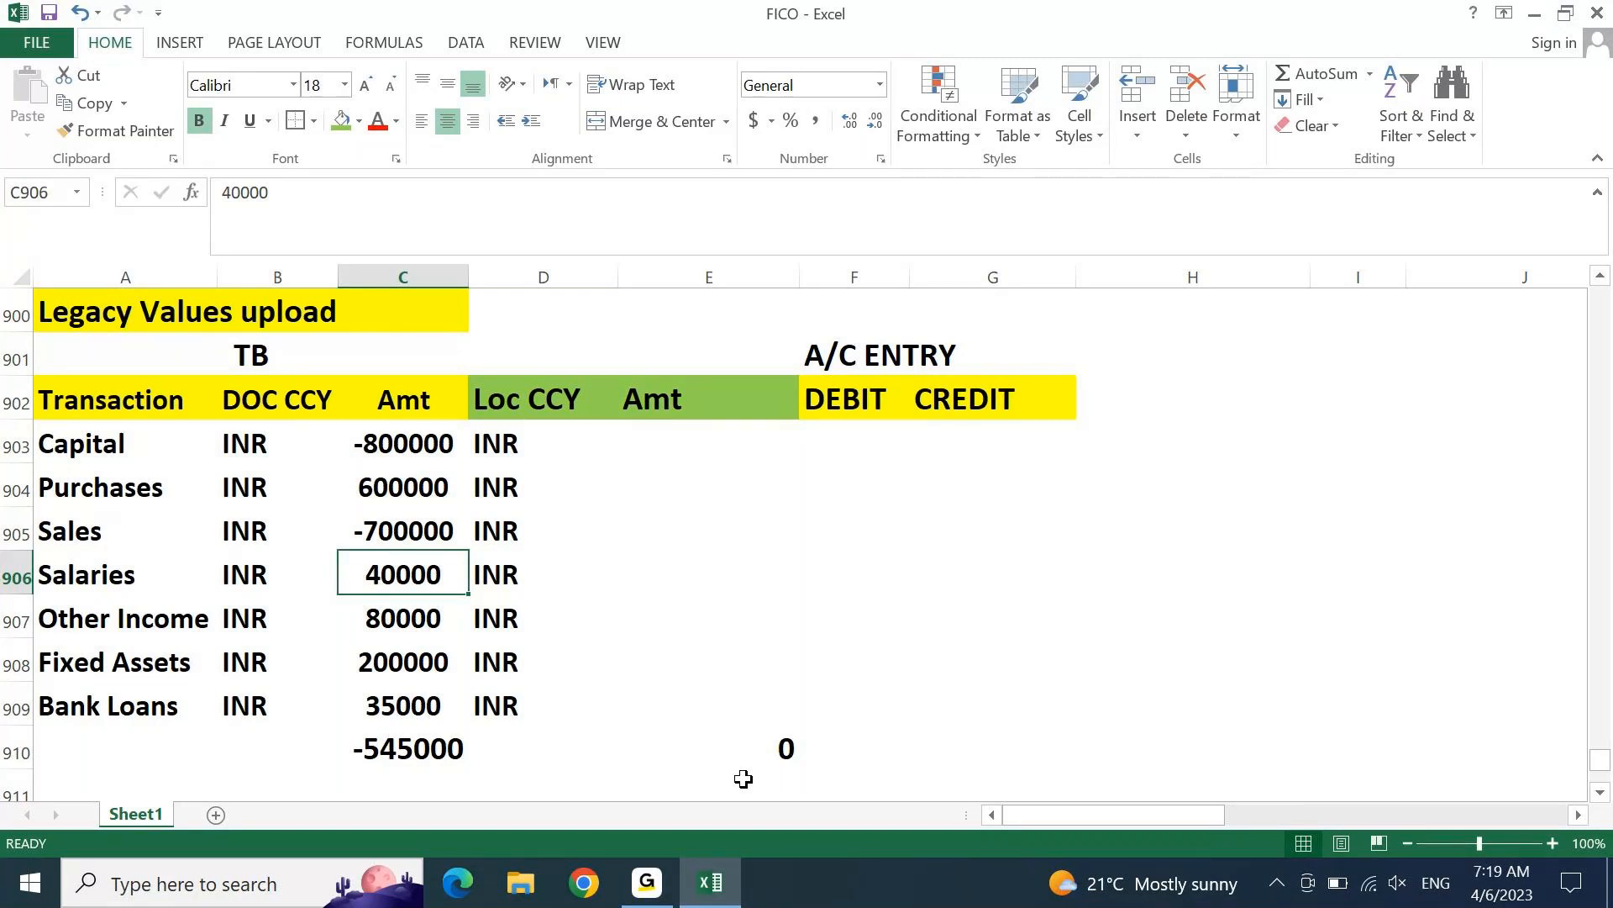
# Step: Make the Other Income and Bank Loans document amounts negative, -80000 in C907 and -35000 in C909
pyautogui.press('Down')
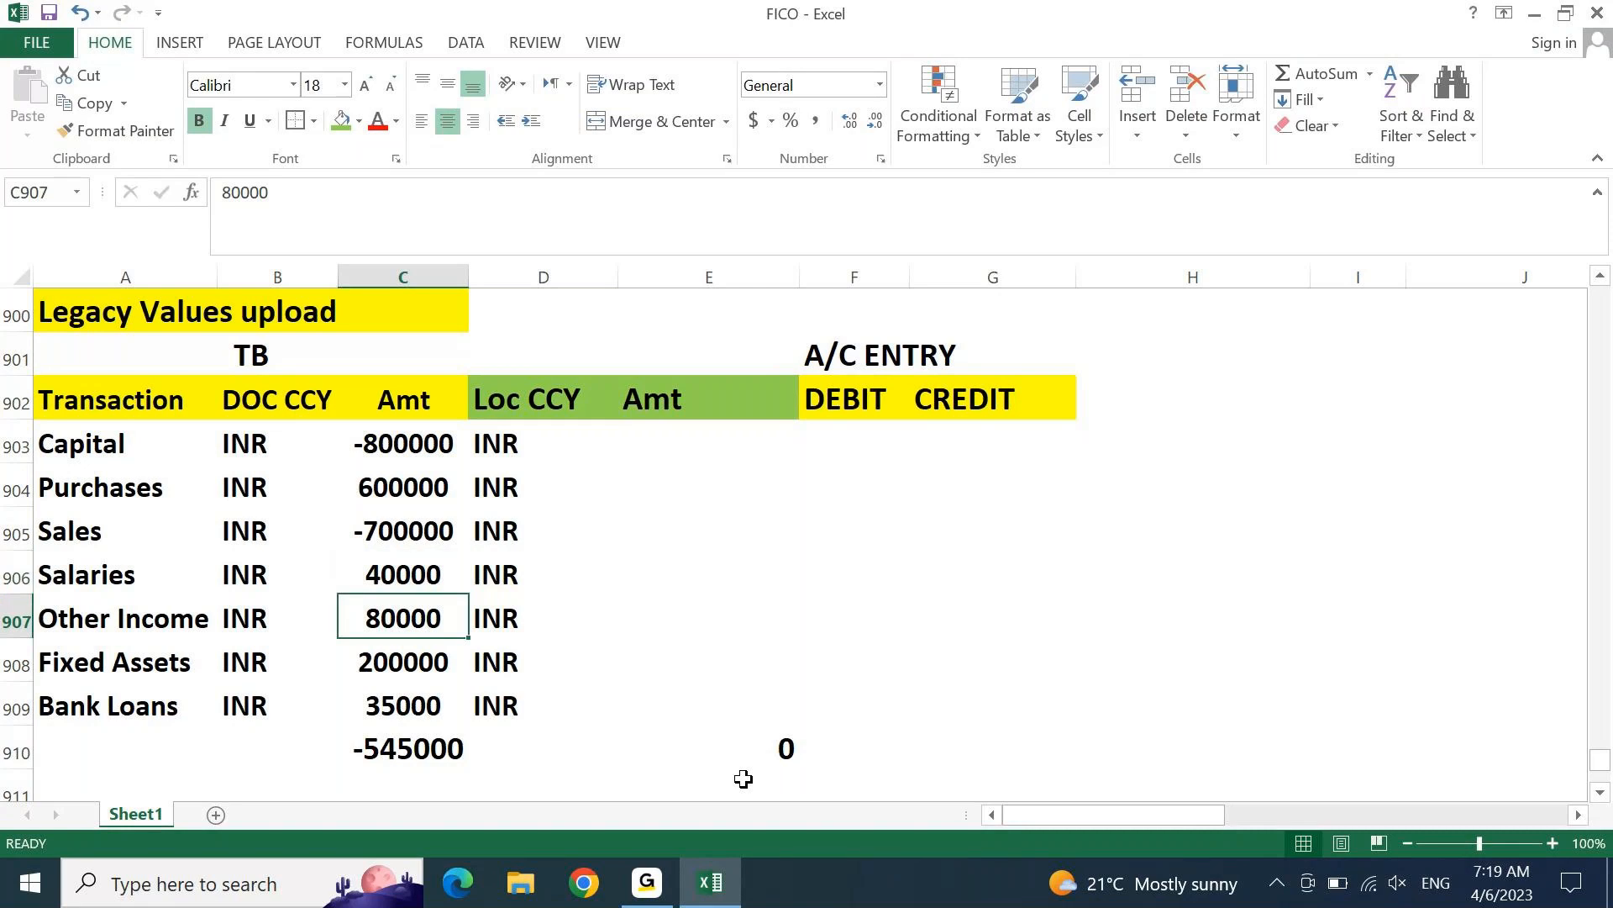
pyautogui.press('F2')
pyautogui.press('Home')
pyautogui.write('-')
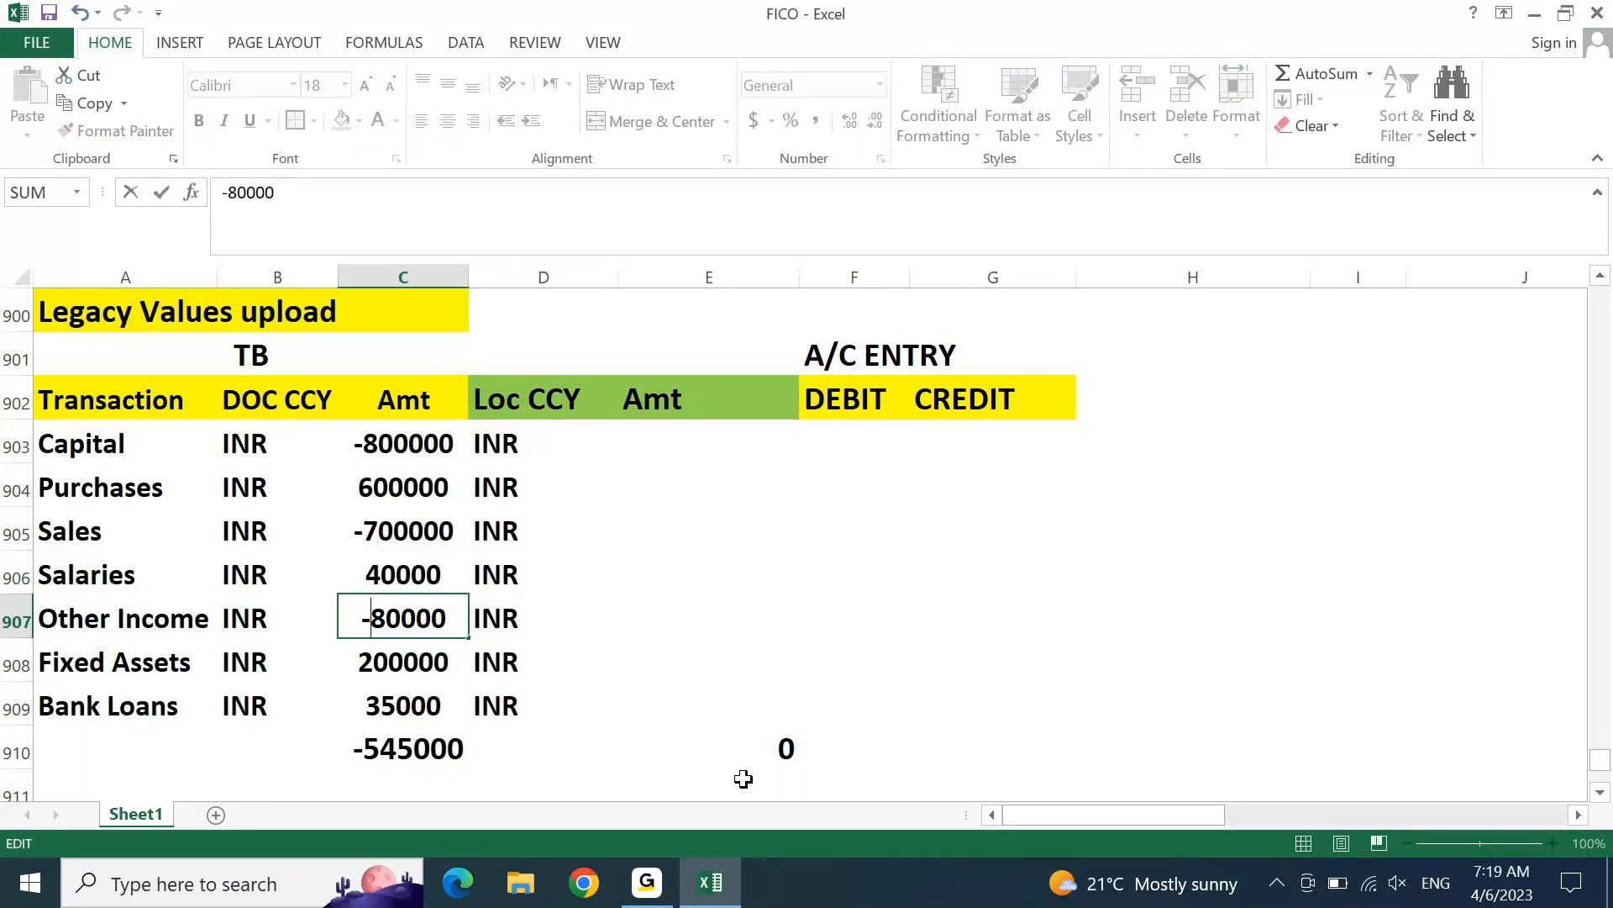
pyautogui.press('Return')
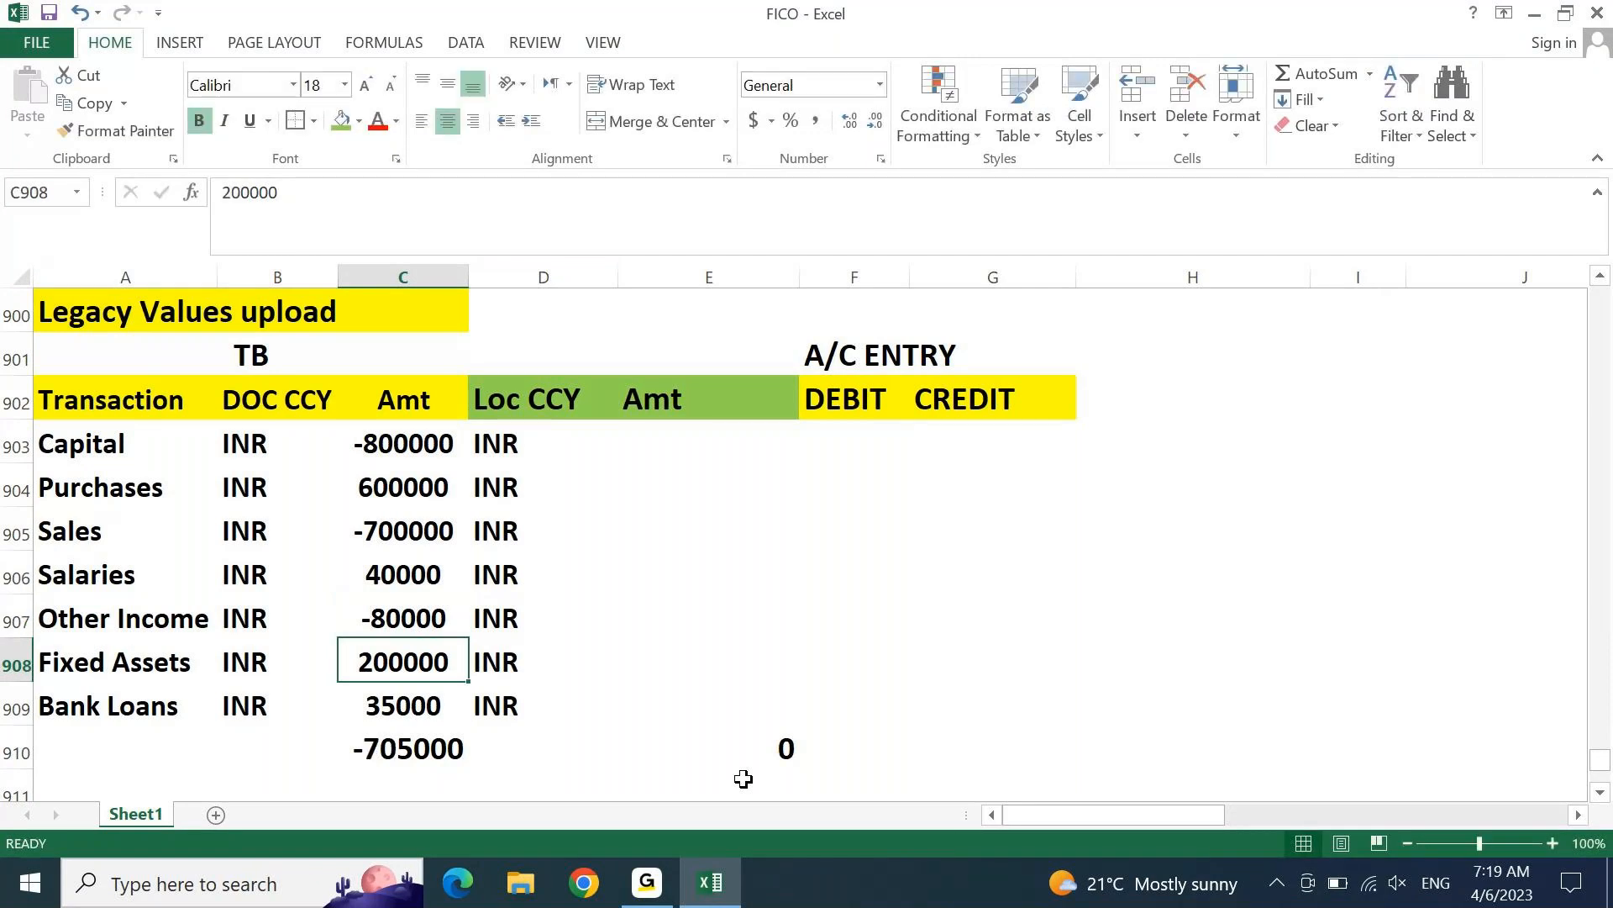
pyautogui.press('Down')
pyautogui.press('F2')
pyautogui.press('Home')
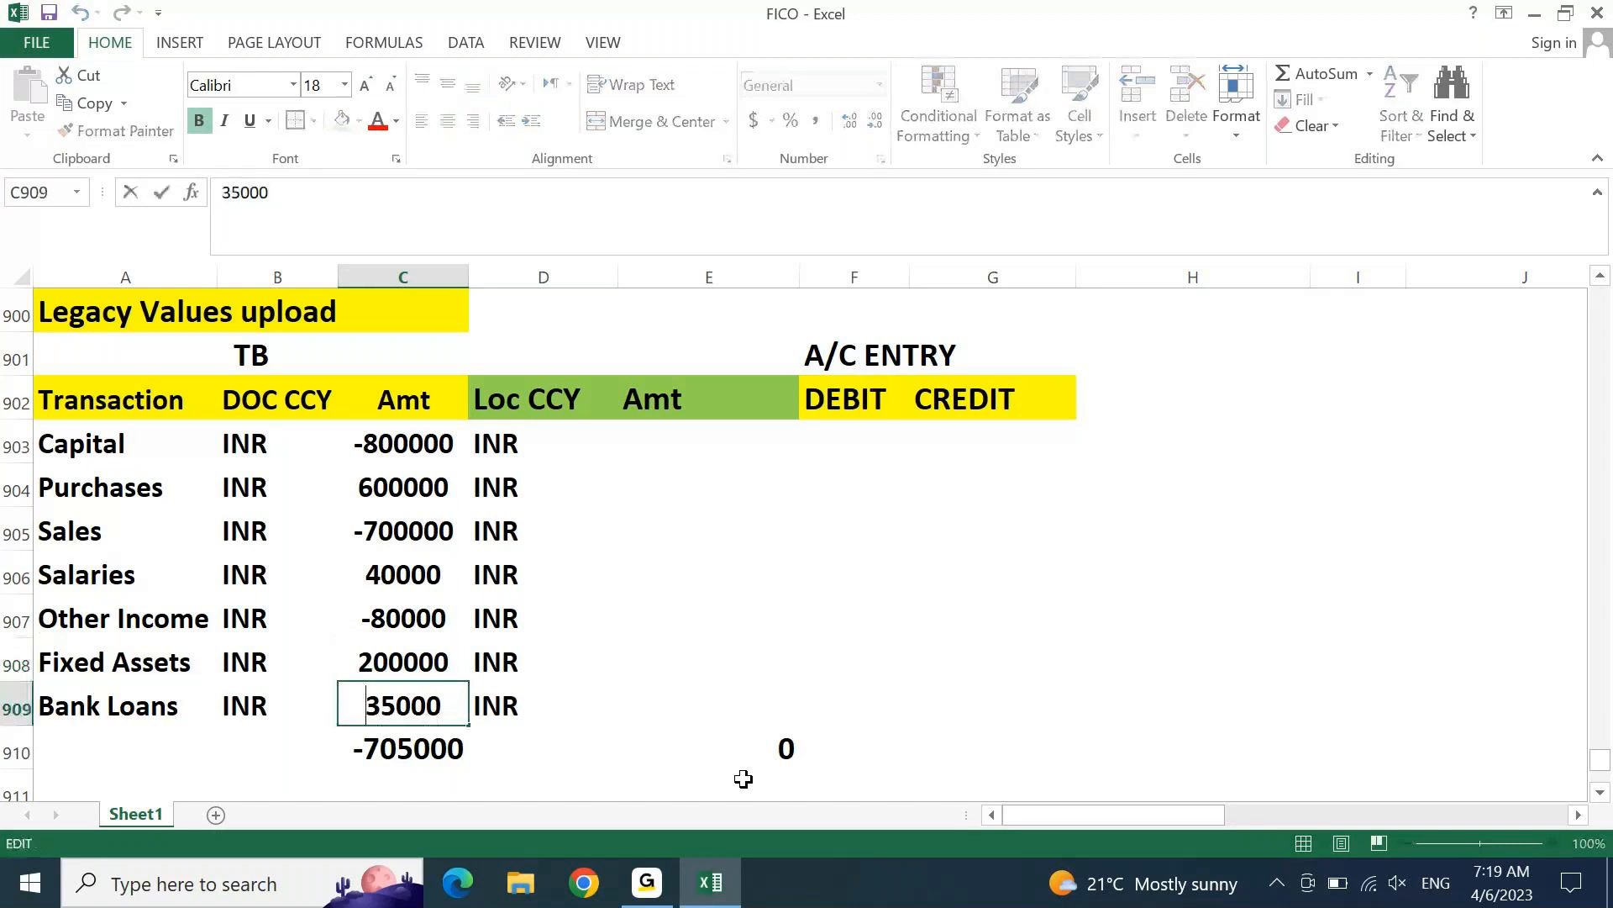
pyautogui.write('-')
pyautogui.press('Return')
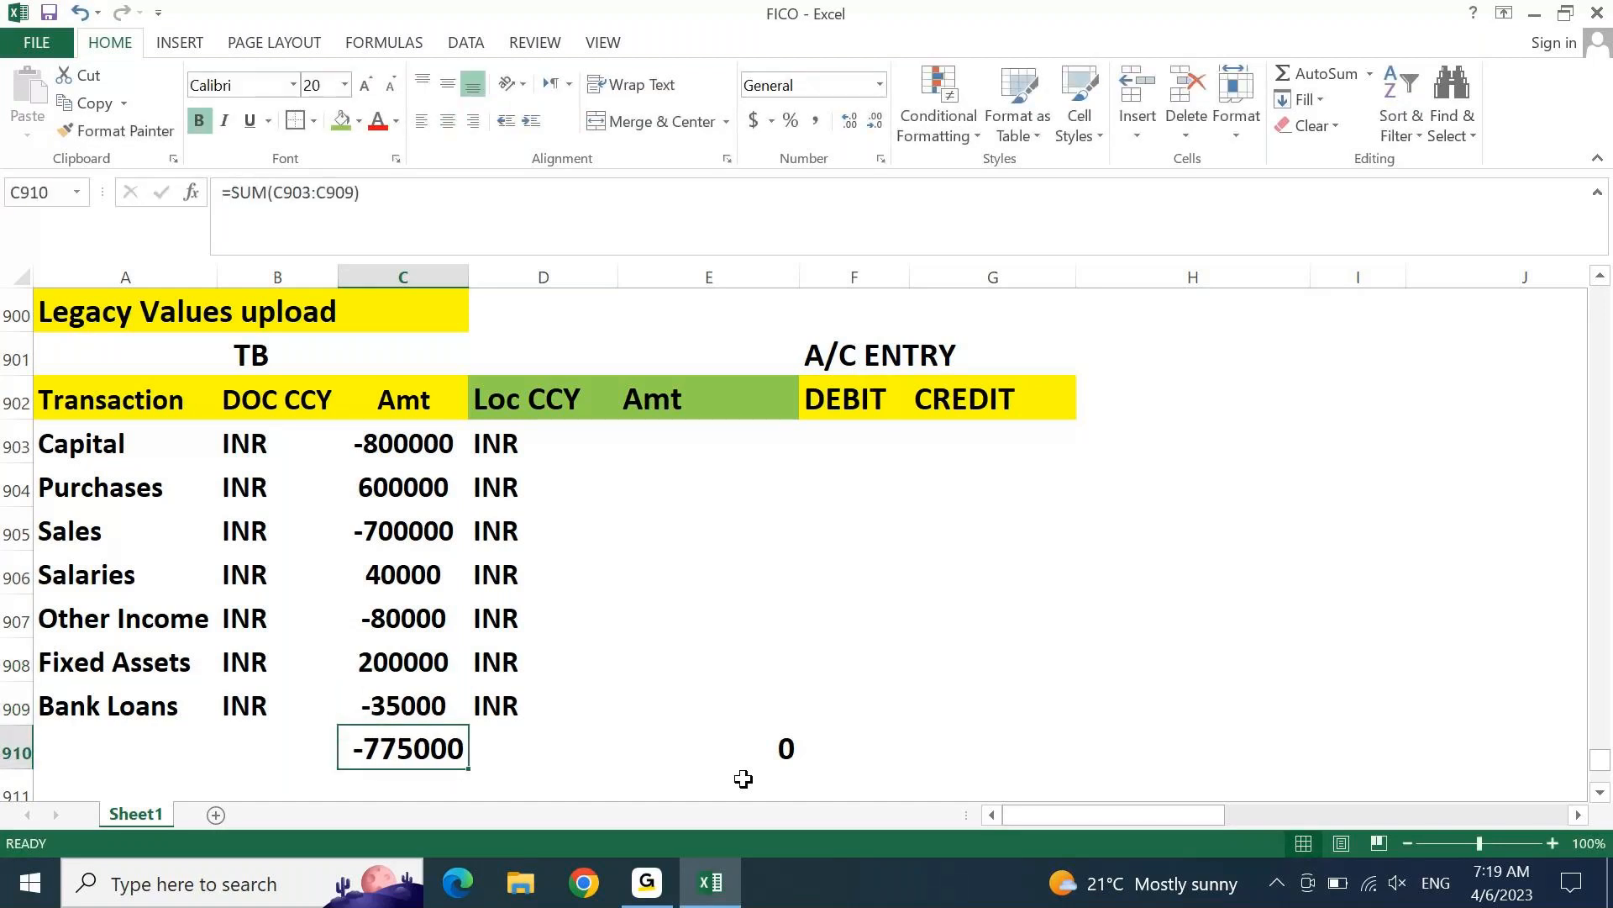
# Step: Change the Sales document amount in C905 to -70000
pyautogui.scroll(-1, 743, 778)
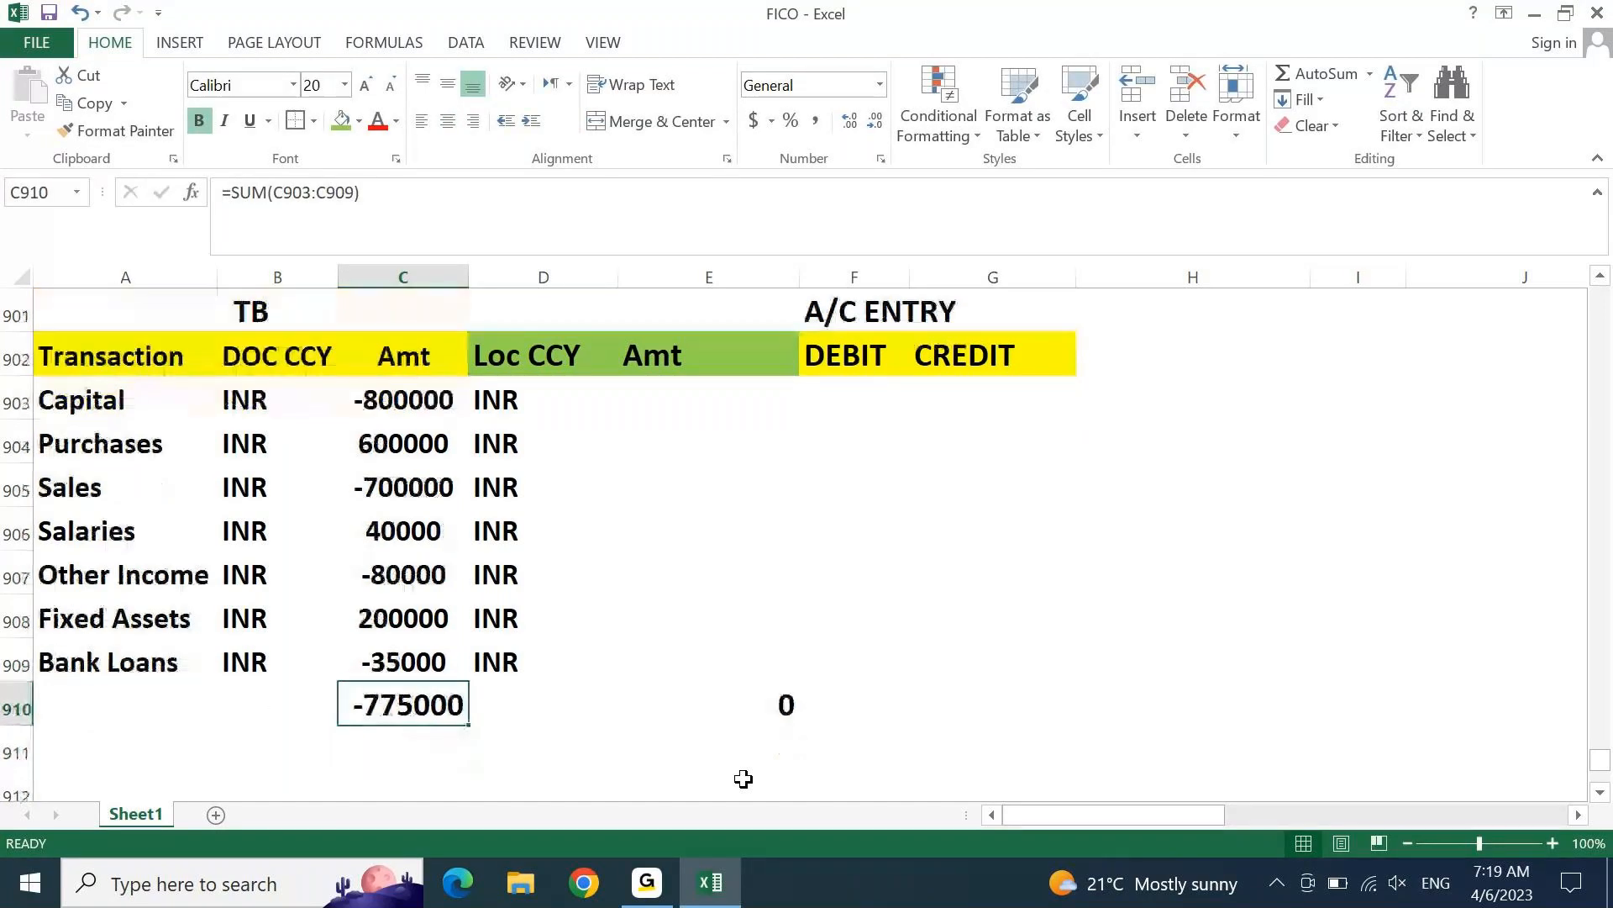
pyautogui.press('Up')
pyautogui.press('Up')
pyautogui.press('Up')
pyautogui.press('Up')
pyautogui.press('Up')
pyautogui.press('Up')
pyautogui.press('Up')
pyautogui.press('Up')
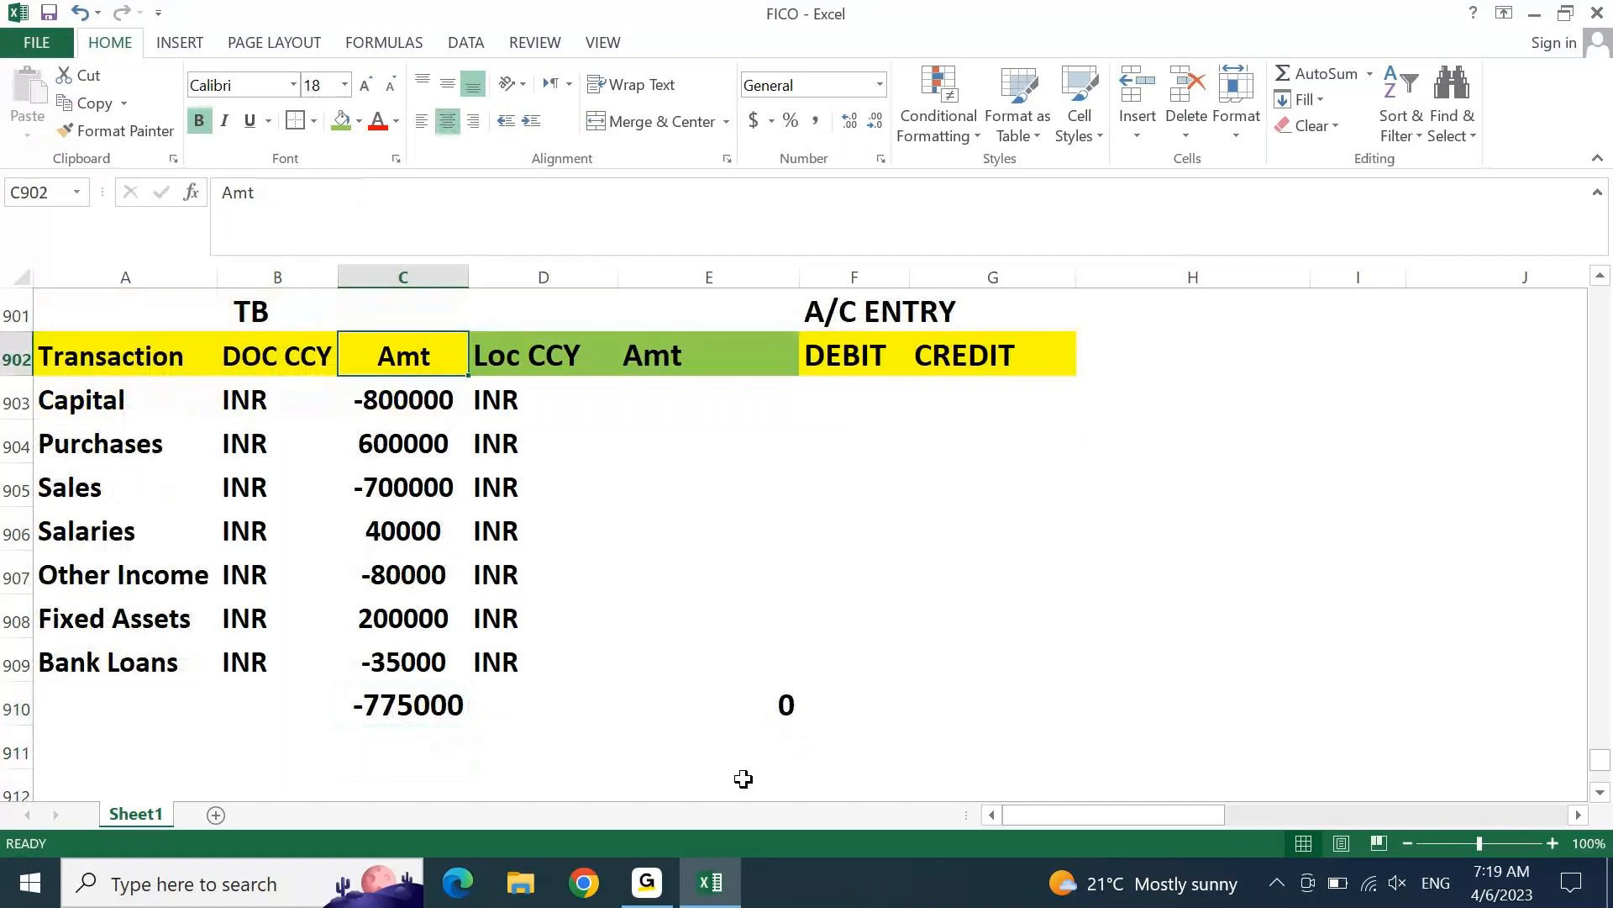
pyautogui.press('Down')
pyautogui.press('Down')
pyautogui.press('Down')
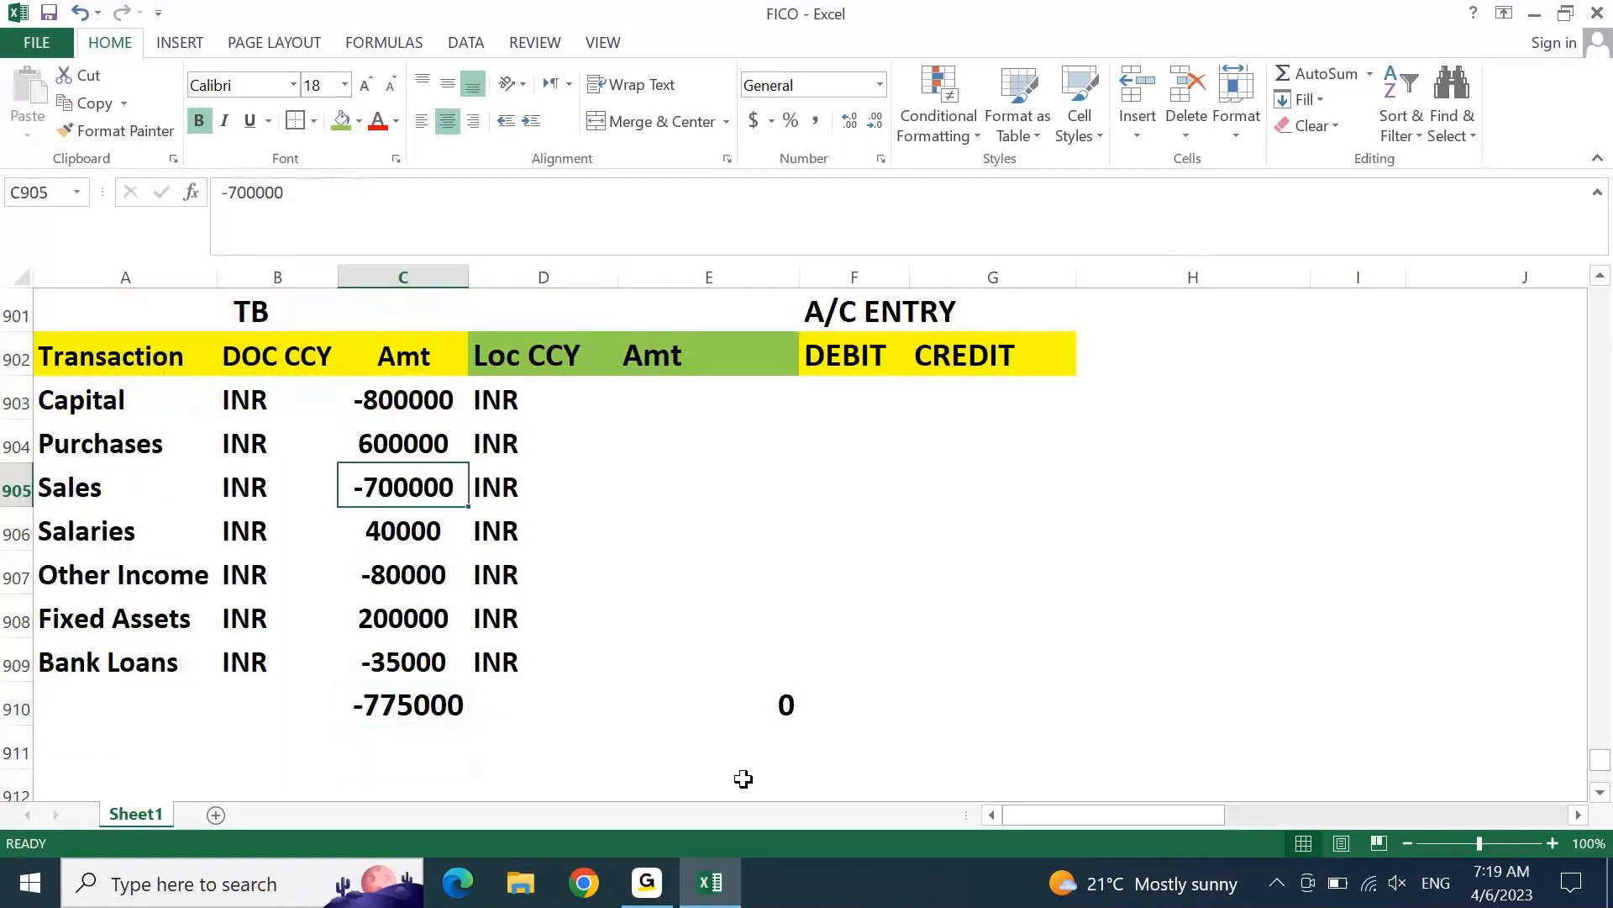
pyautogui.press('F2')
pyautogui.press('BackSpace')
pyautogui.press('Return')
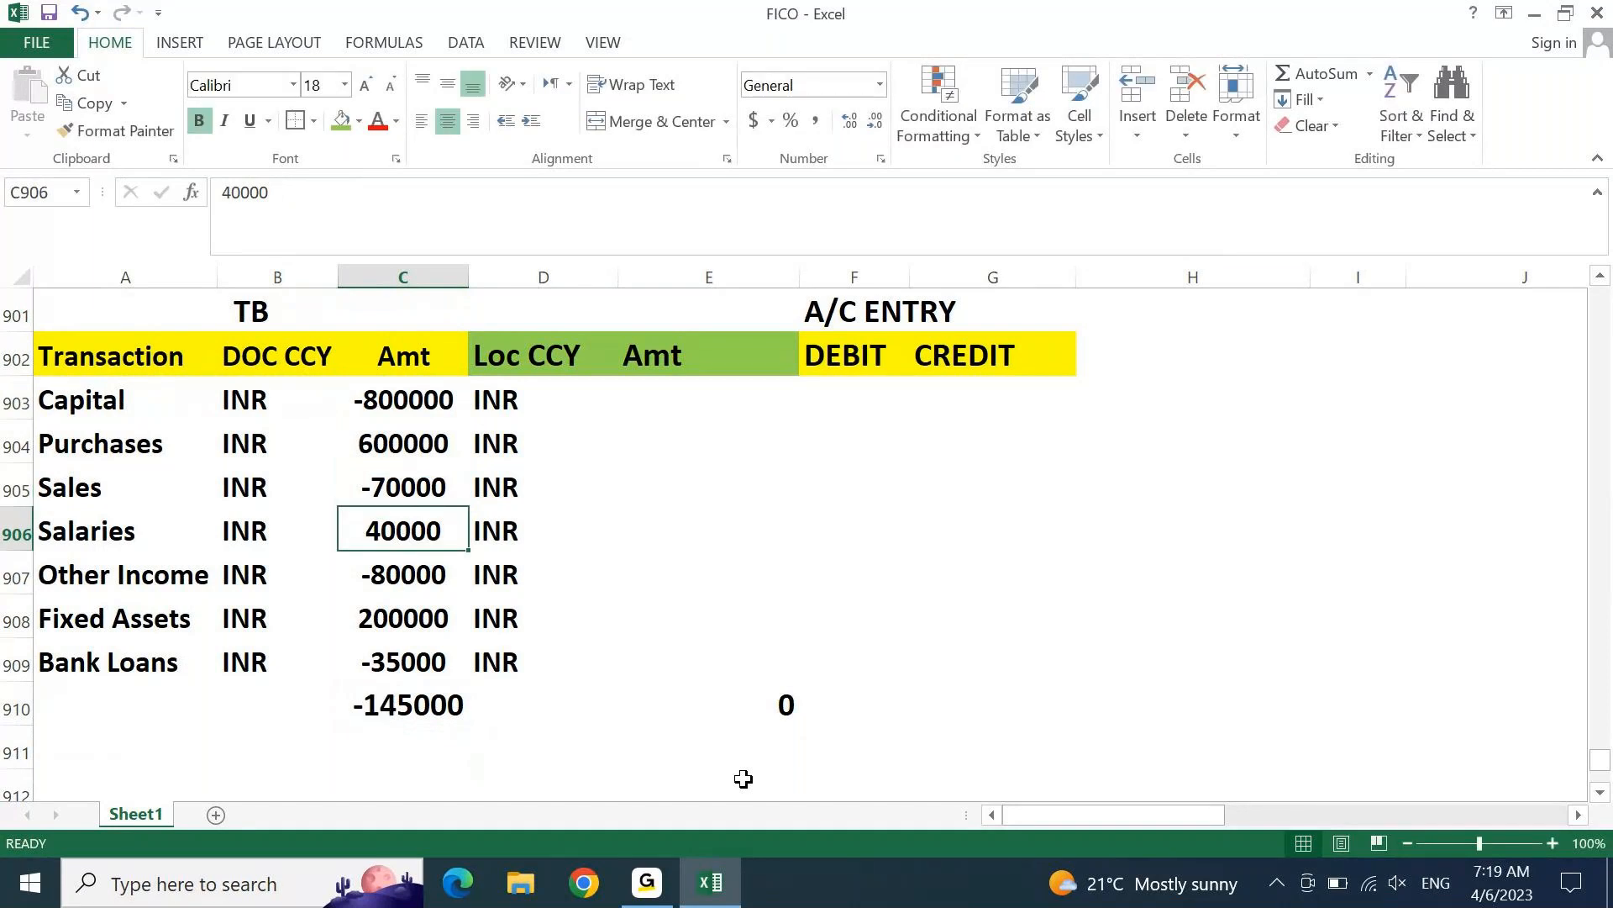
# Step: Change the Sales document amount in C905 to -700000
pyautogui.press('Up')
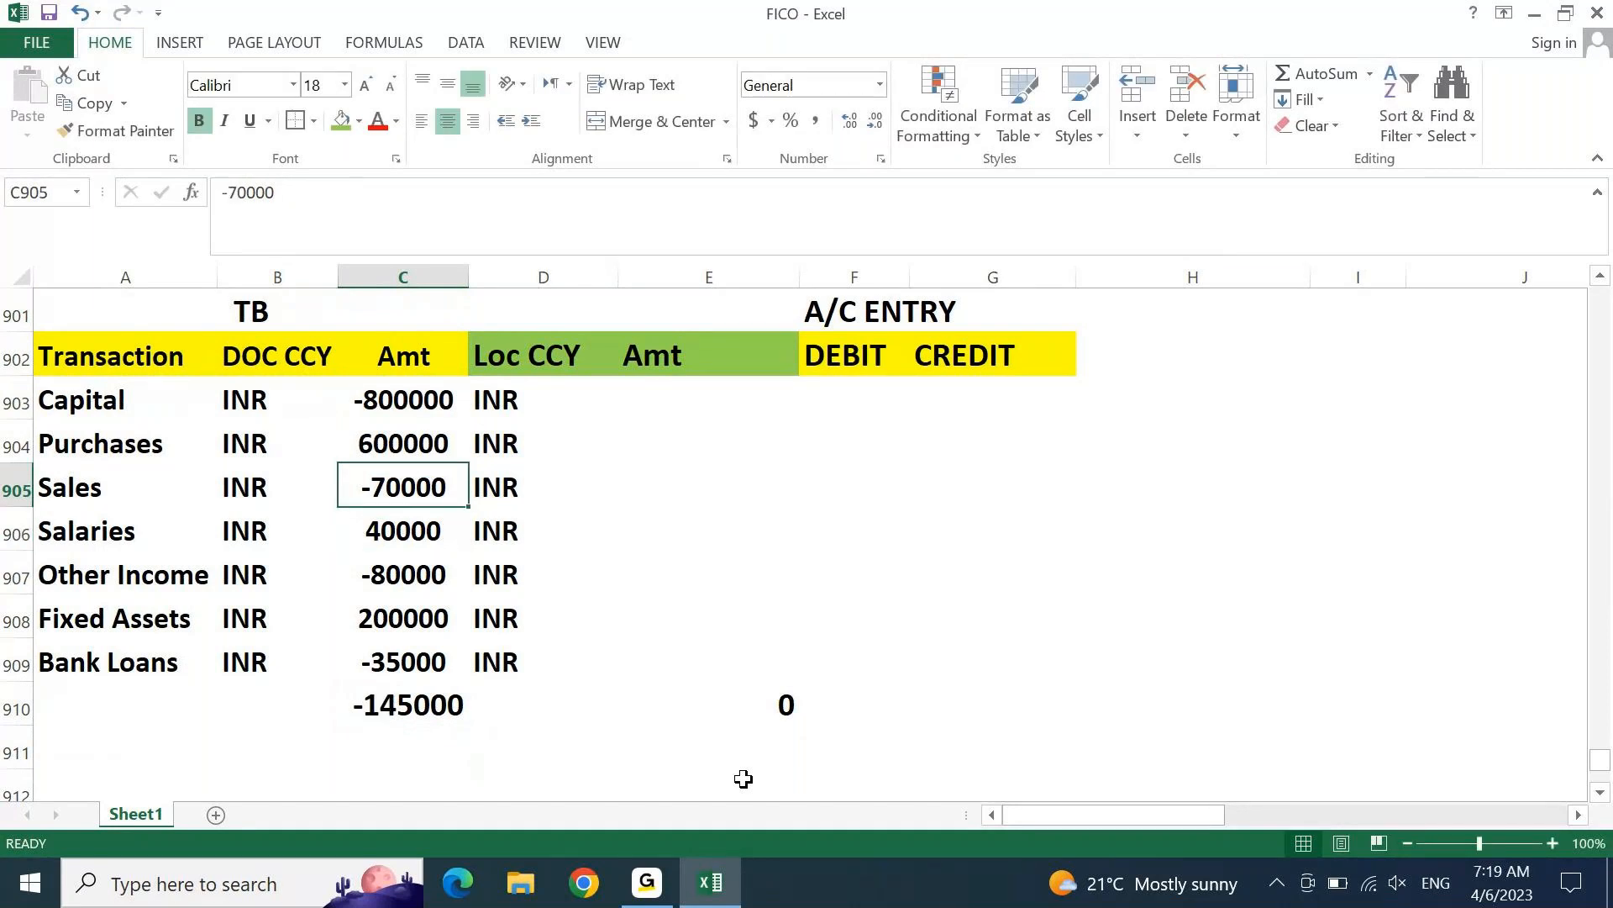
pyautogui.press('F2')
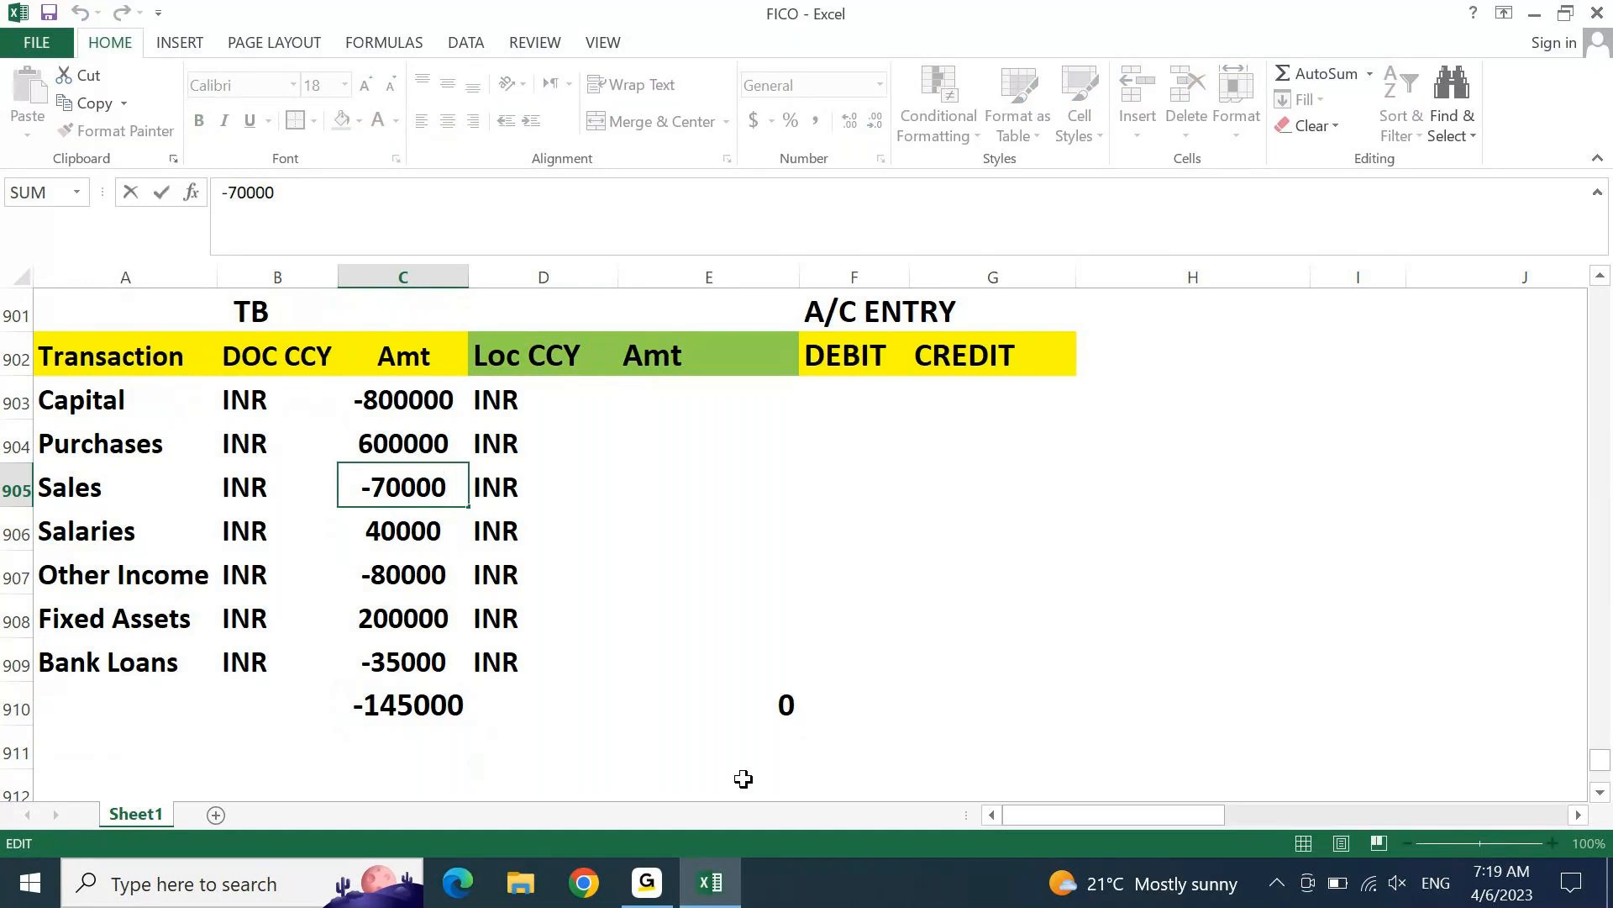
pyautogui.write('0')
pyautogui.press('Return')
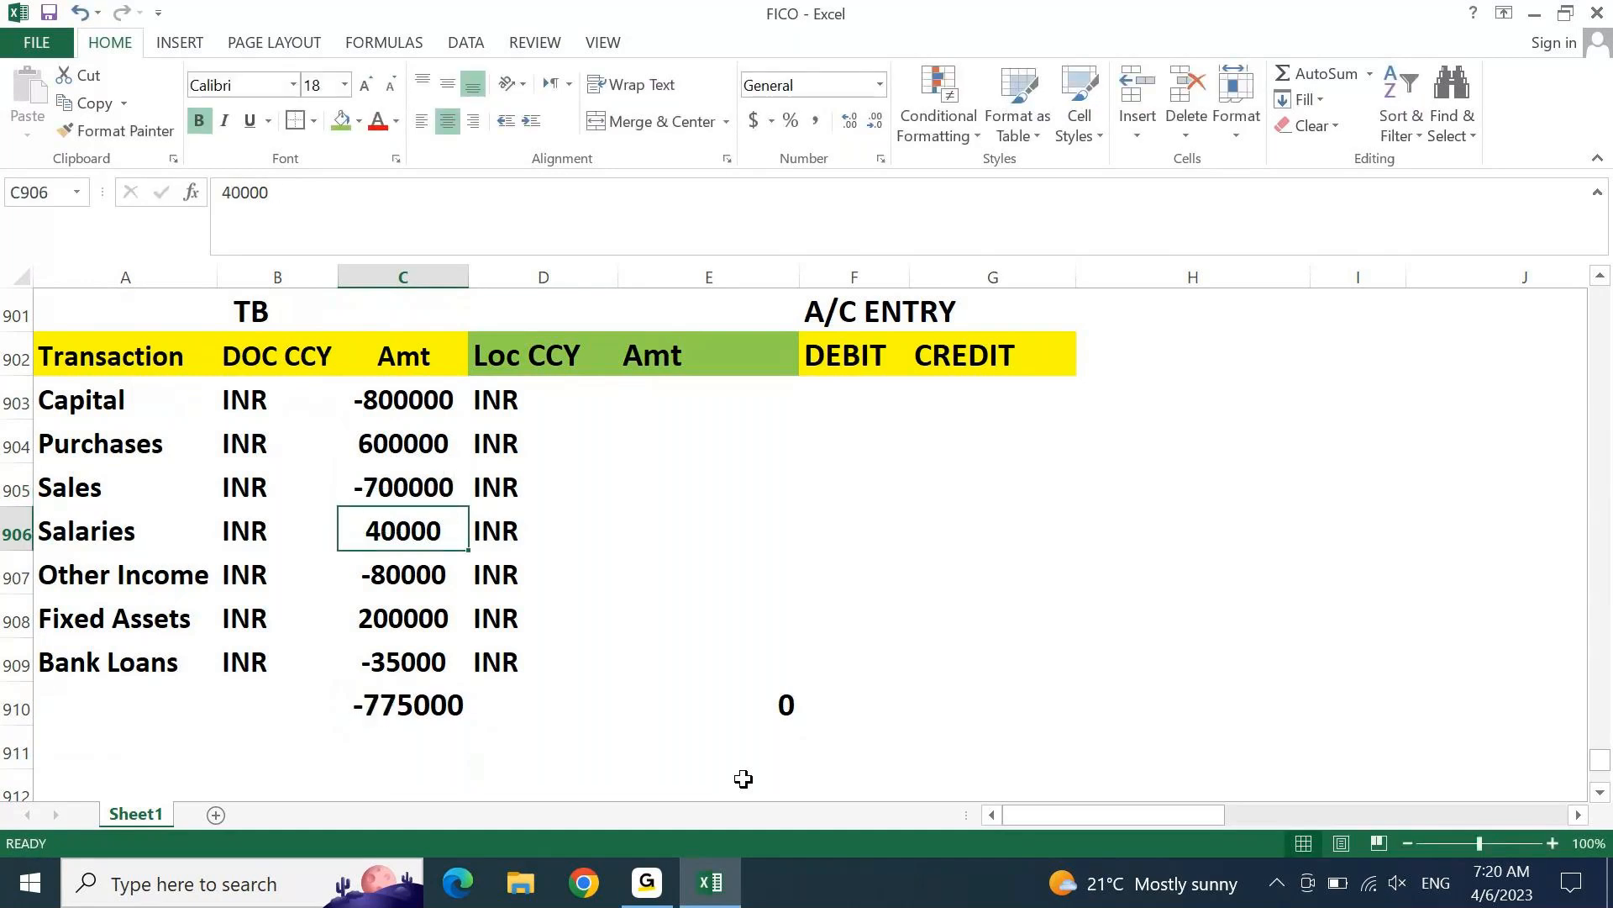
# Step: Review the document amounts for Purchases, Sales, Salaries and Other Income in column C
pyautogui.press('Up')
pyautogui.press('Up')
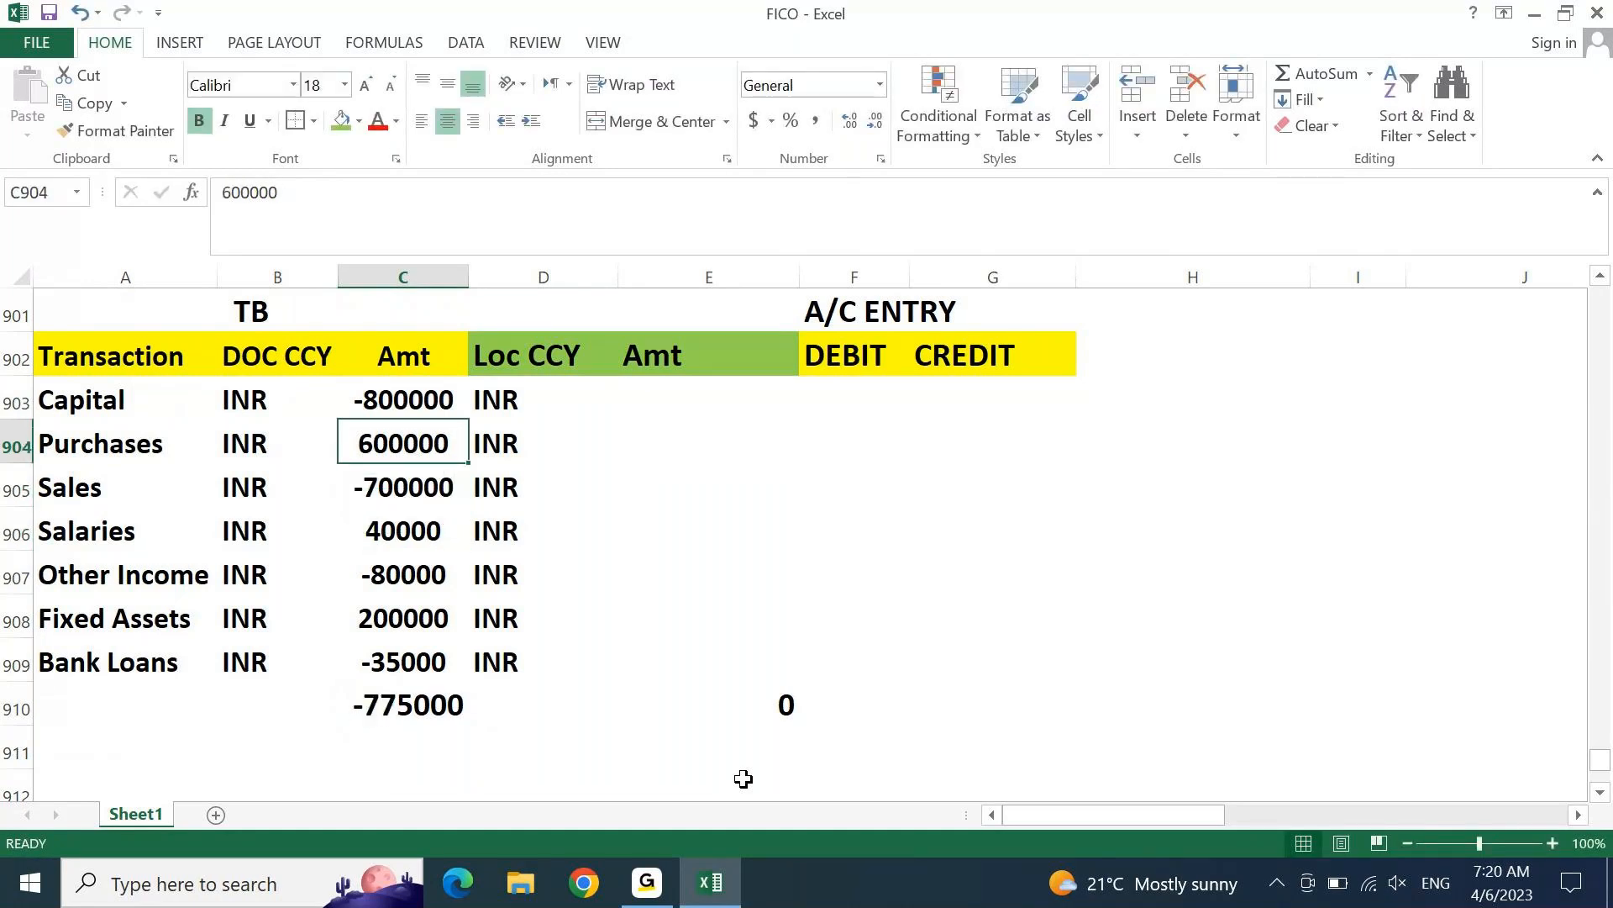
pyautogui.press('Down')
pyautogui.press('Down')
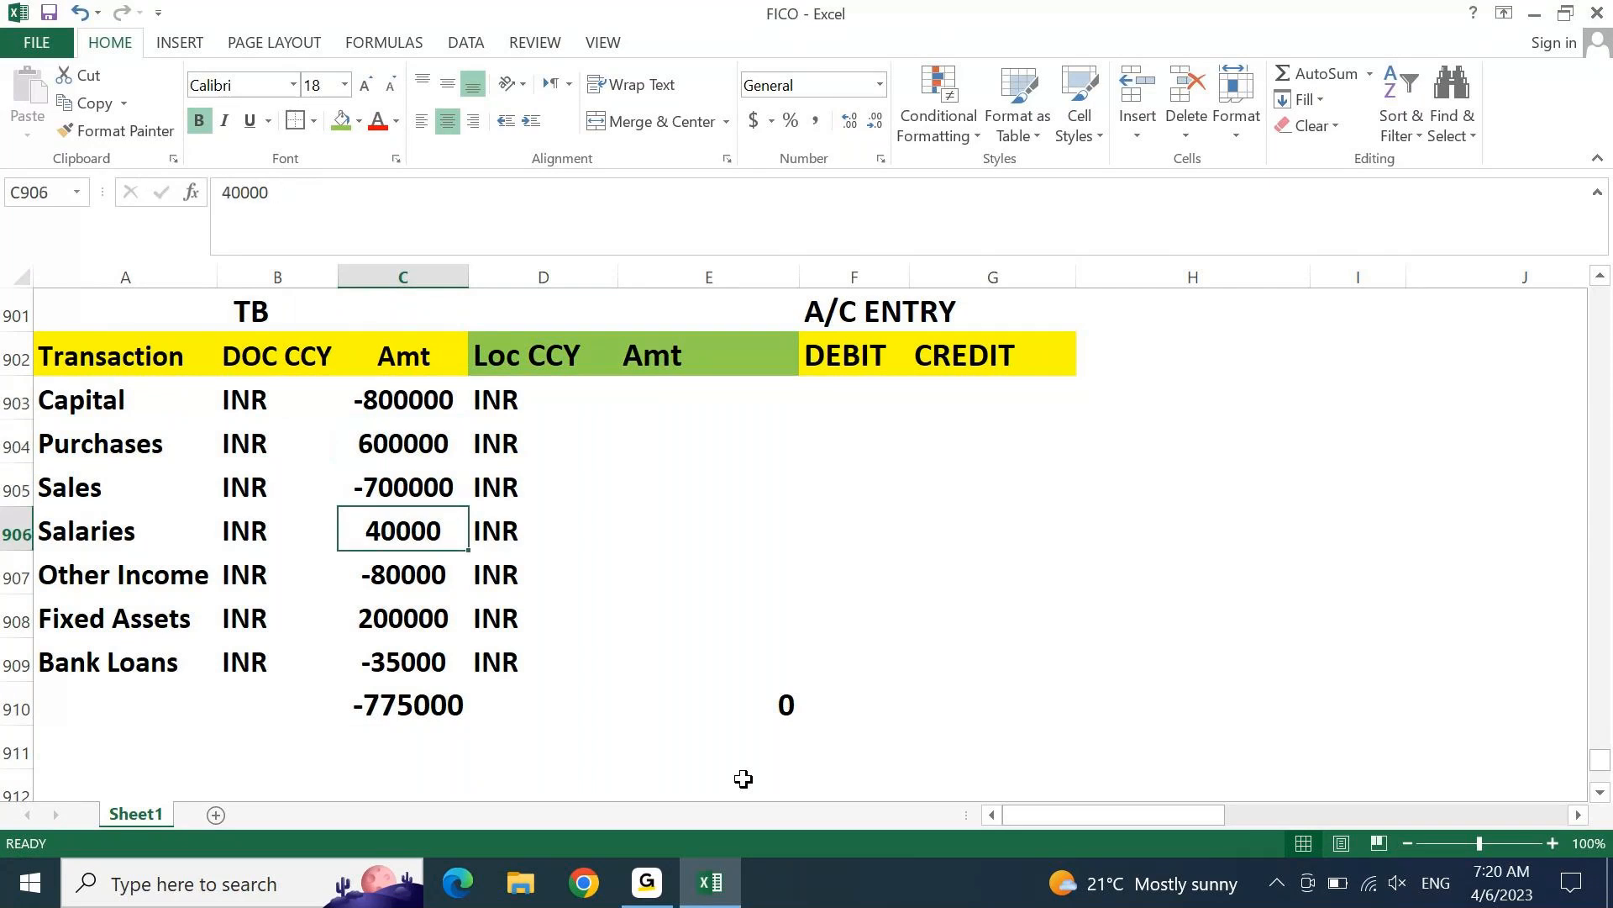
pyautogui.press('Down')
pyautogui.press('Up')
pyautogui.press('Up')
pyautogui.press('Up')
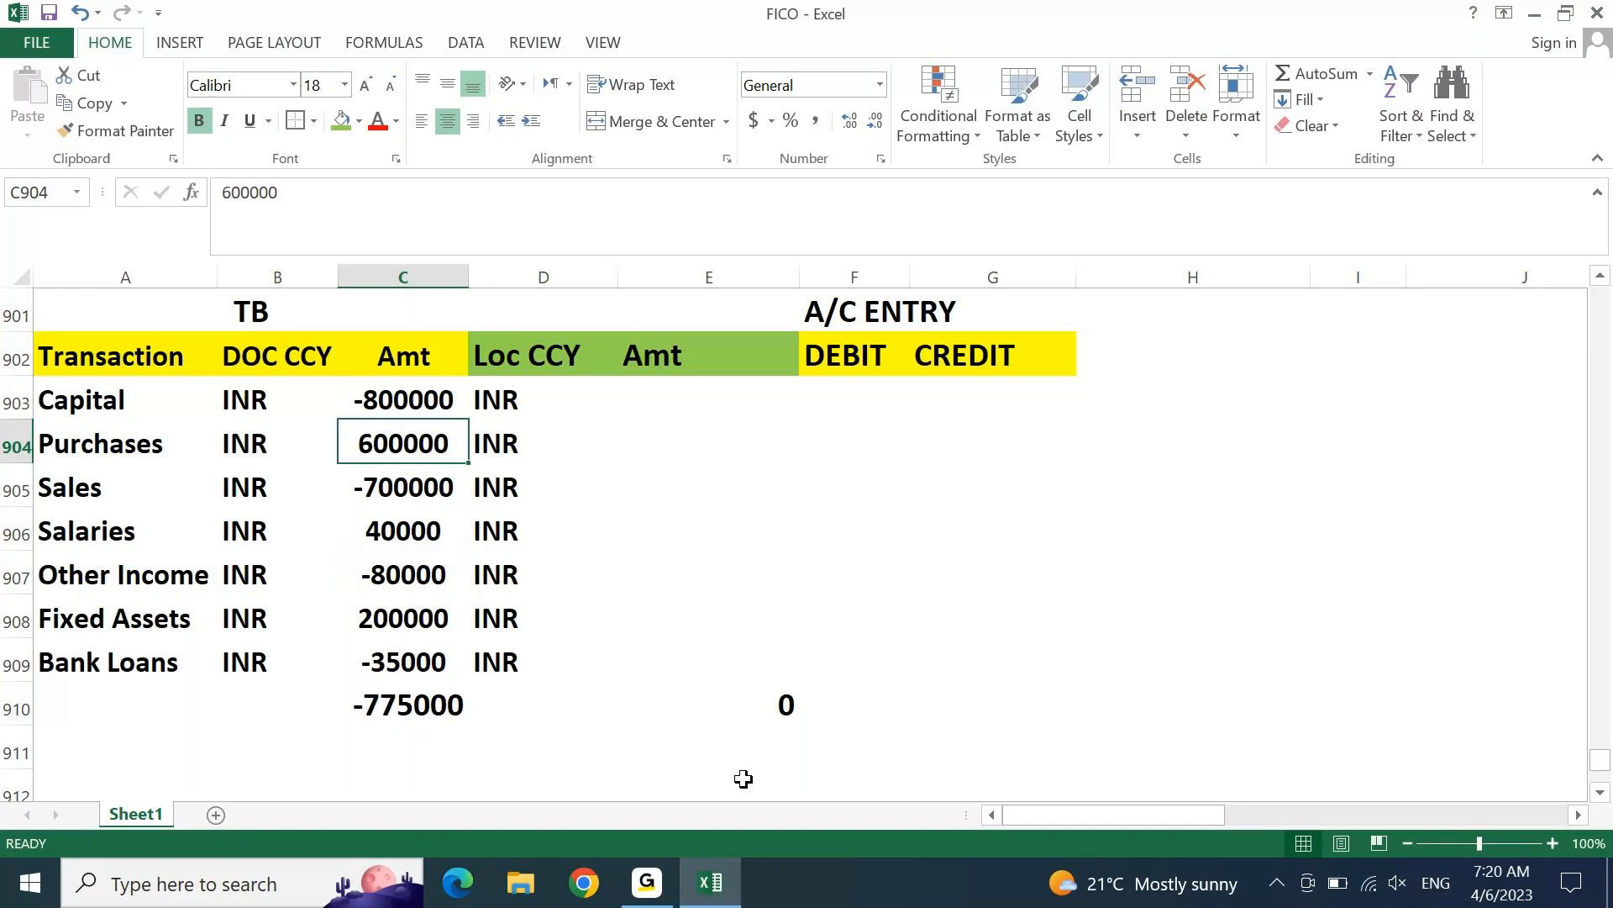
# Step: Change the Fixed Assets document amount in C908 to 20000
pyautogui.press('Down')
pyautogui.press('Down')
pyautogui.press('Down')
pyautogui.press('Down')
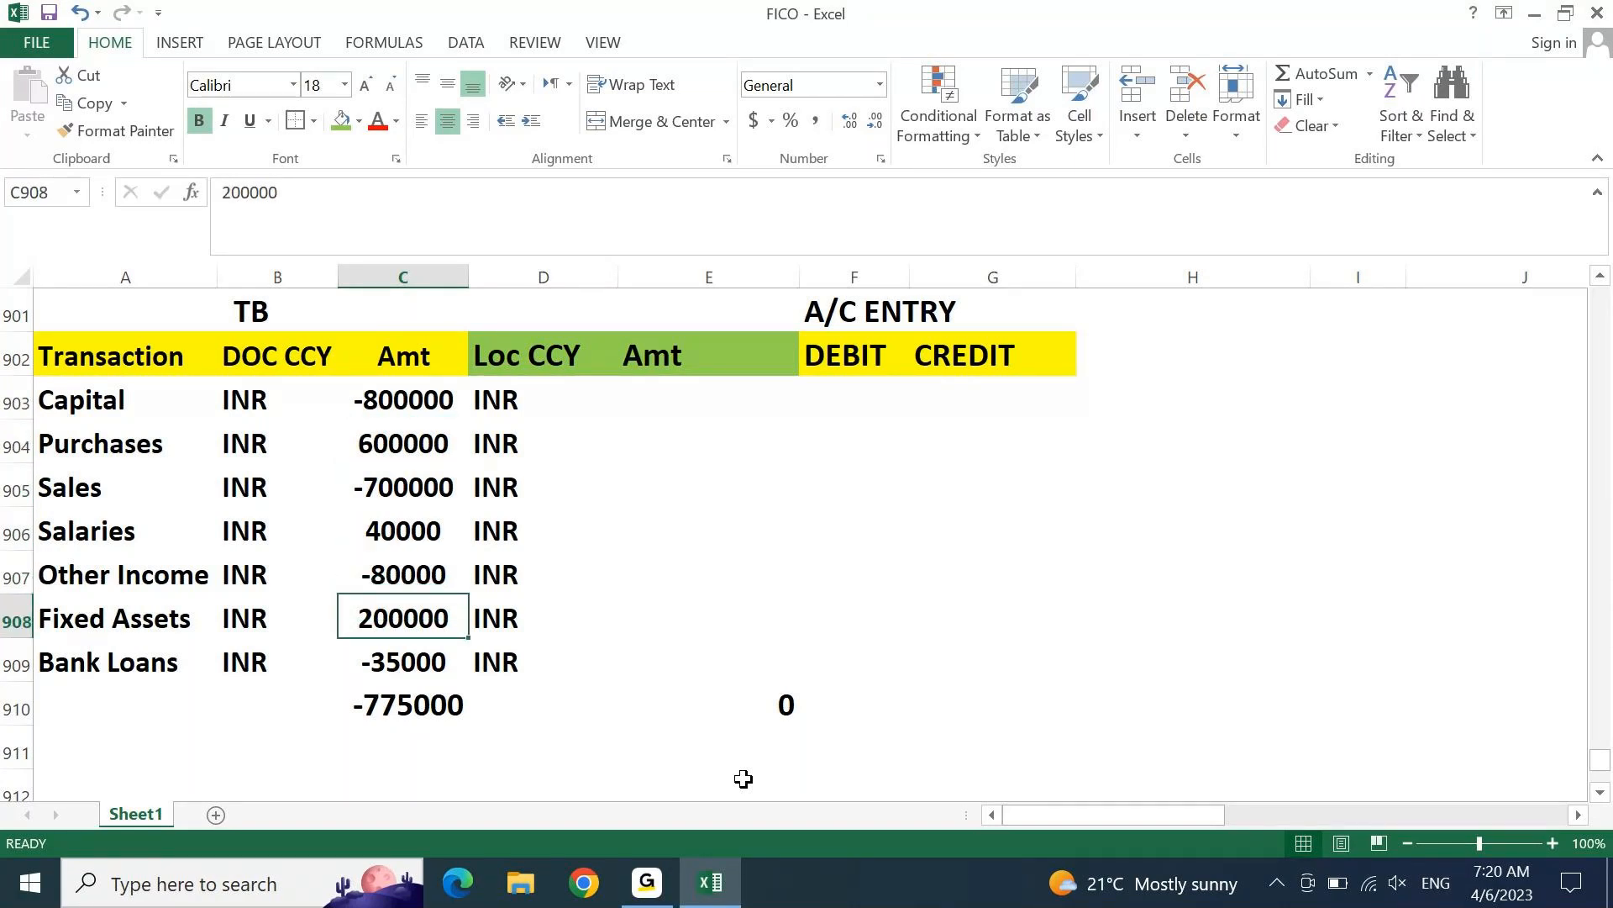
pyautogui.press('F2')
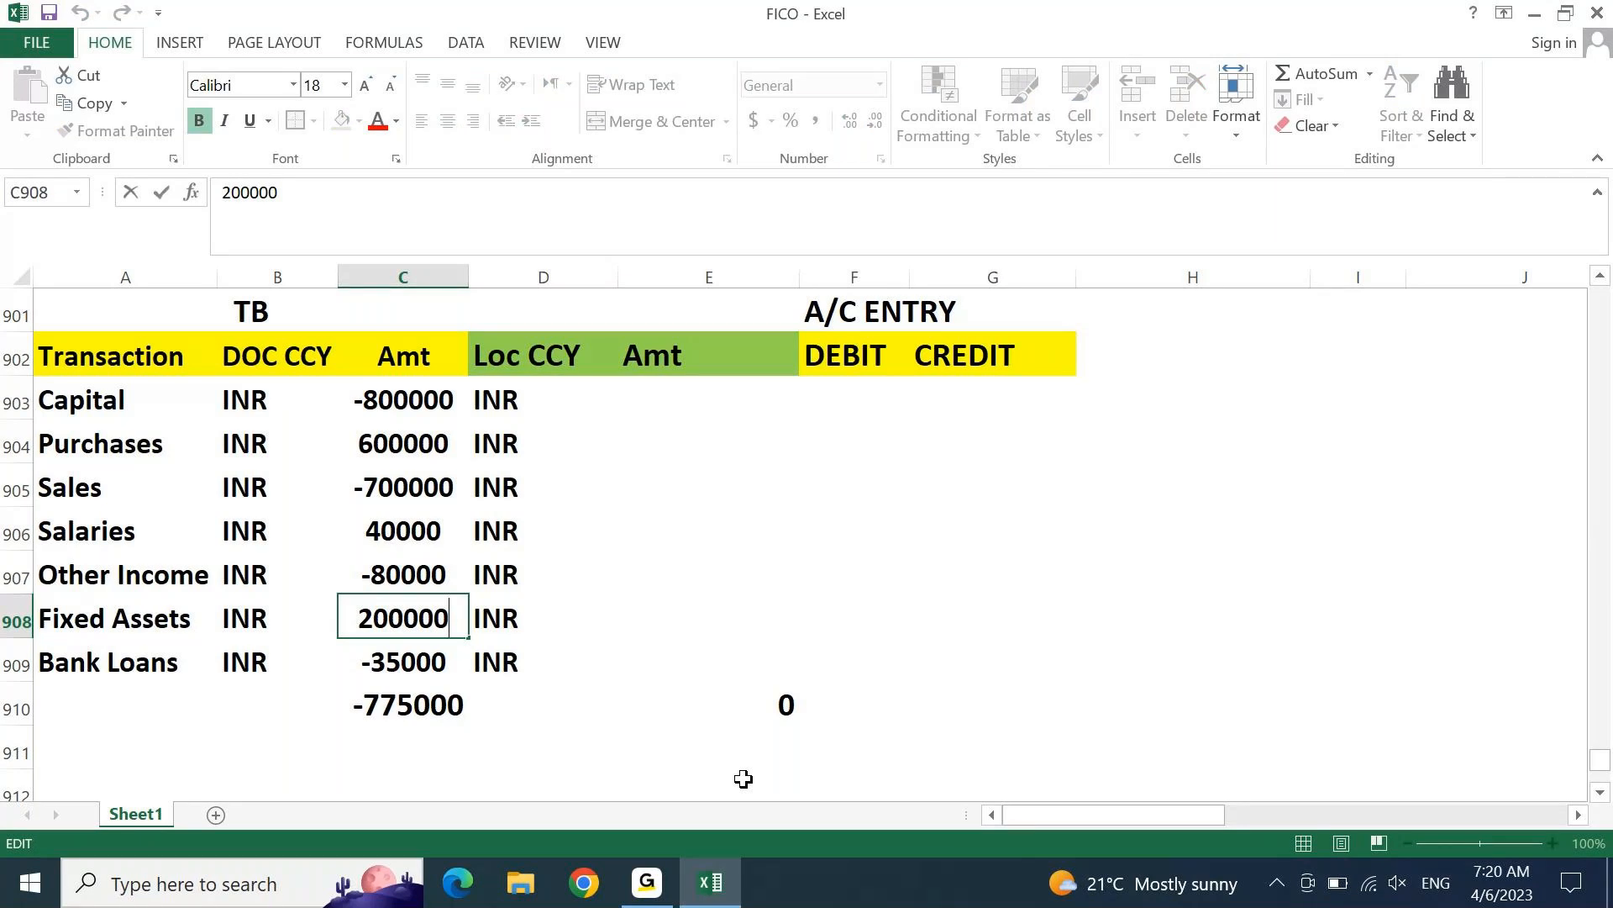
pyautogui.press('BackSpace')
pyautogui.press('Return')
# Step: Replace the Fixed Assets document amount in C908 with 975000 and check the column total in C910
pyautogui.press('Right')
pyautogui.press('Left')
pyautogui.press('Up')
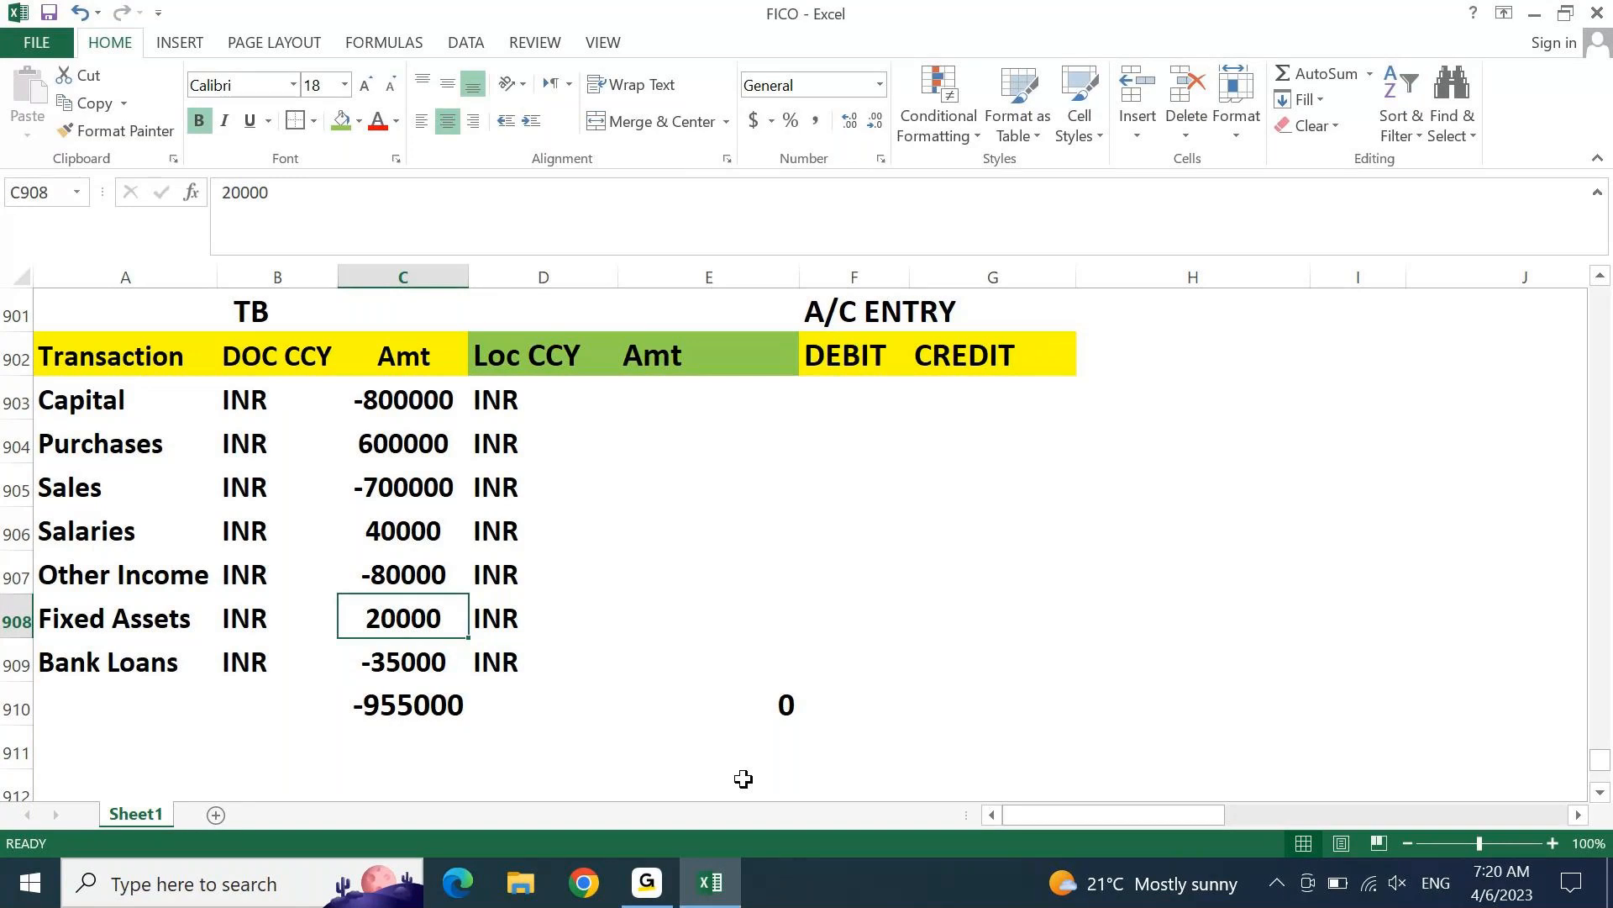
pyautogui.press('Delete')
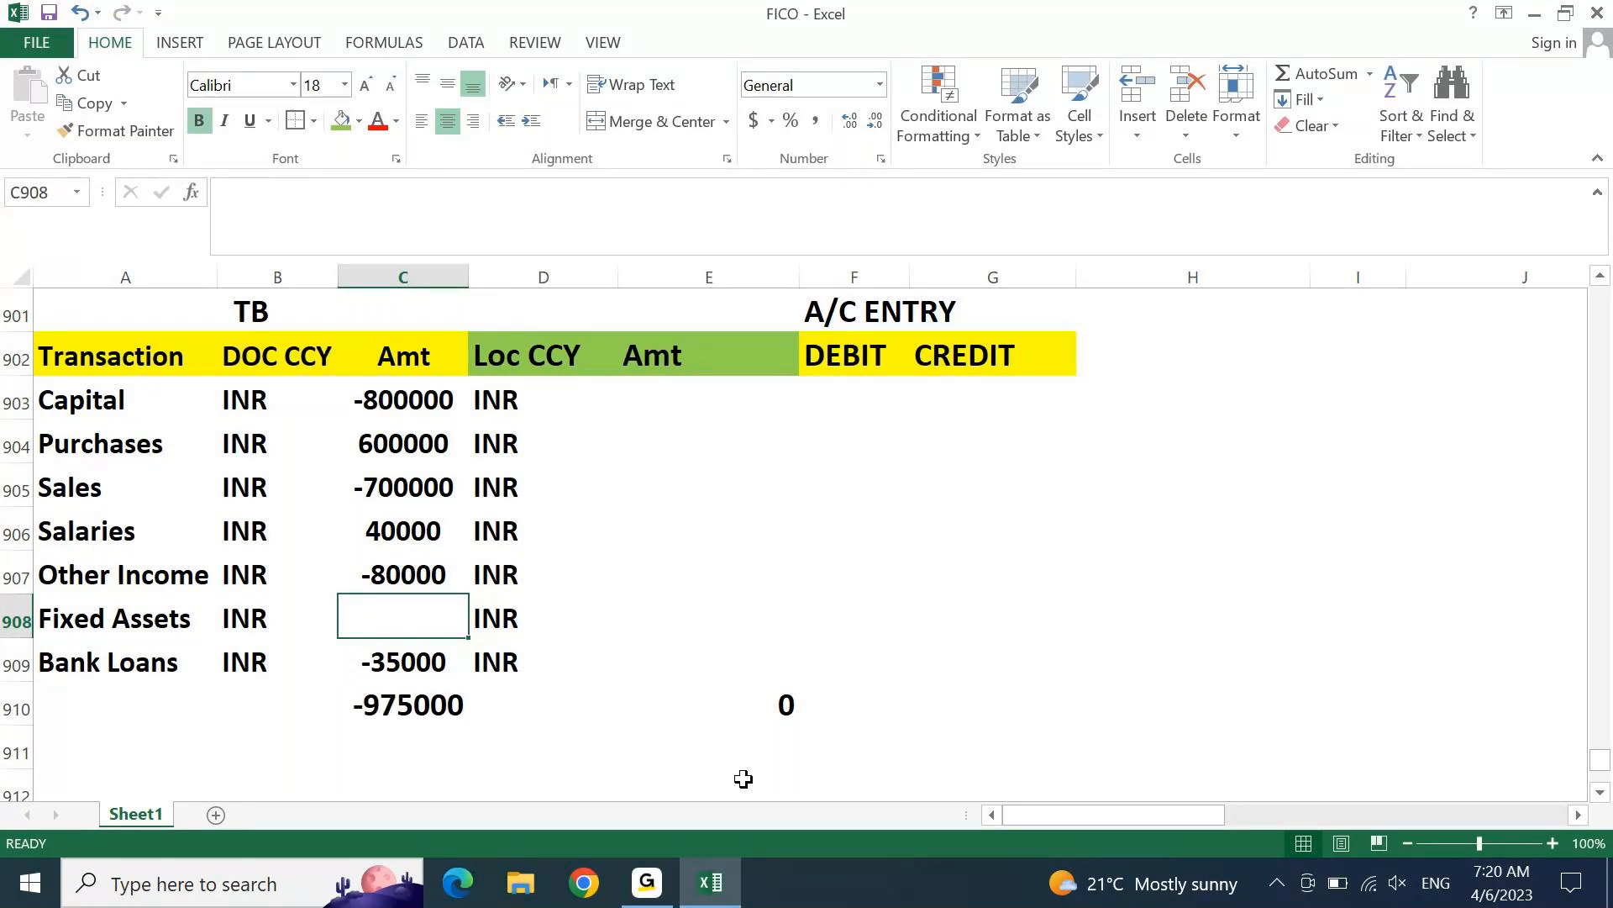
pyautogui.write('975')
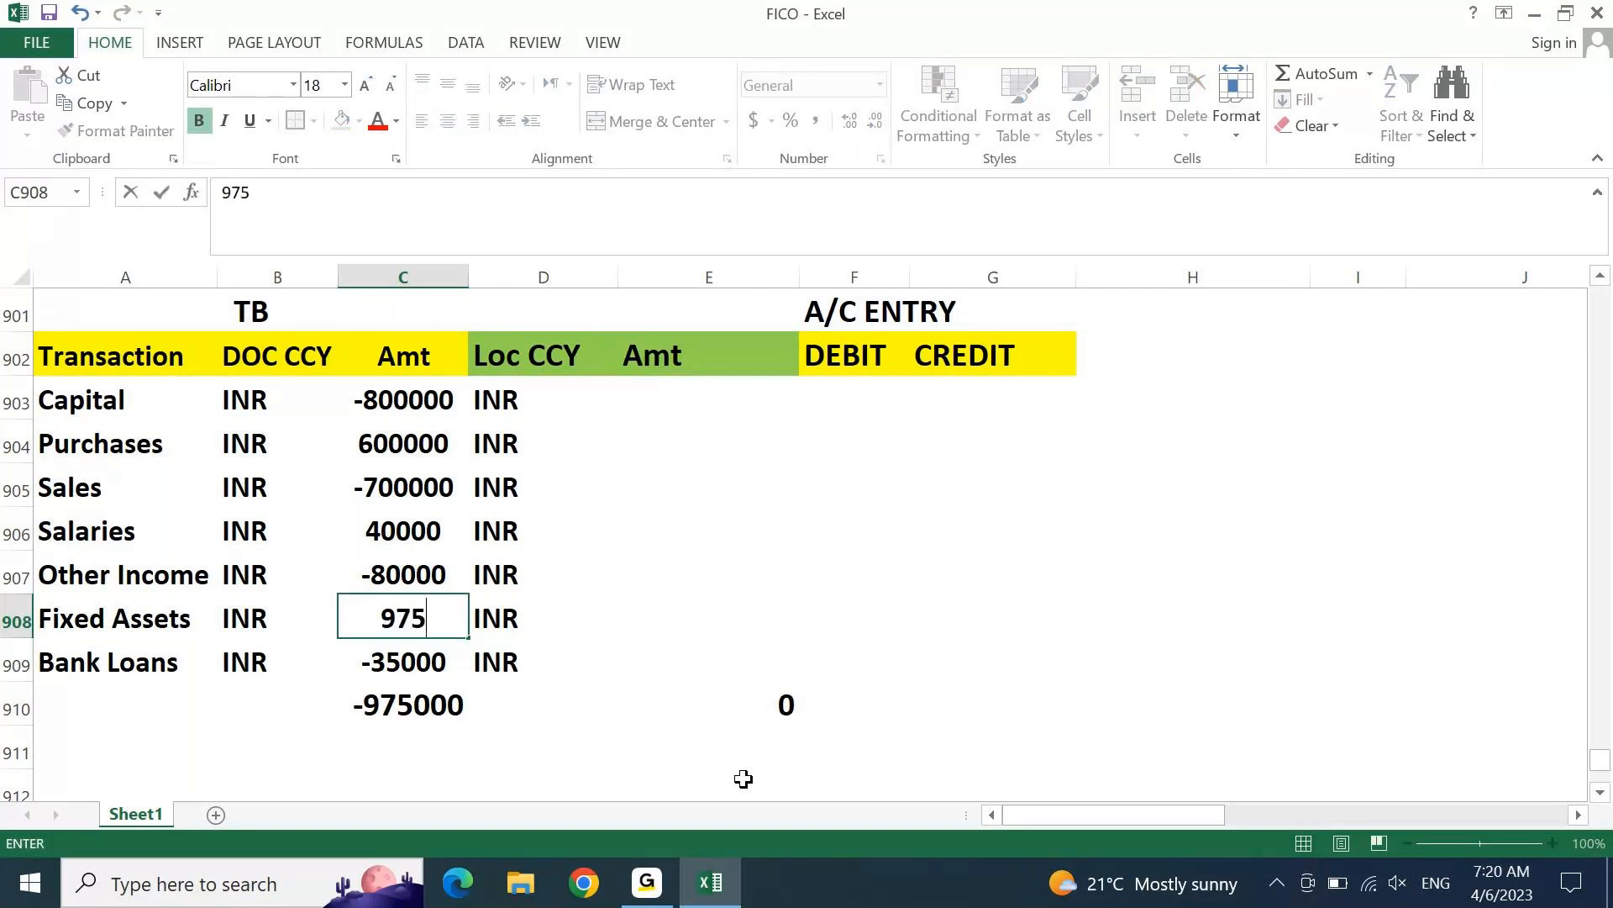
pyautogui.write('000')
pyautogui.press('Return')
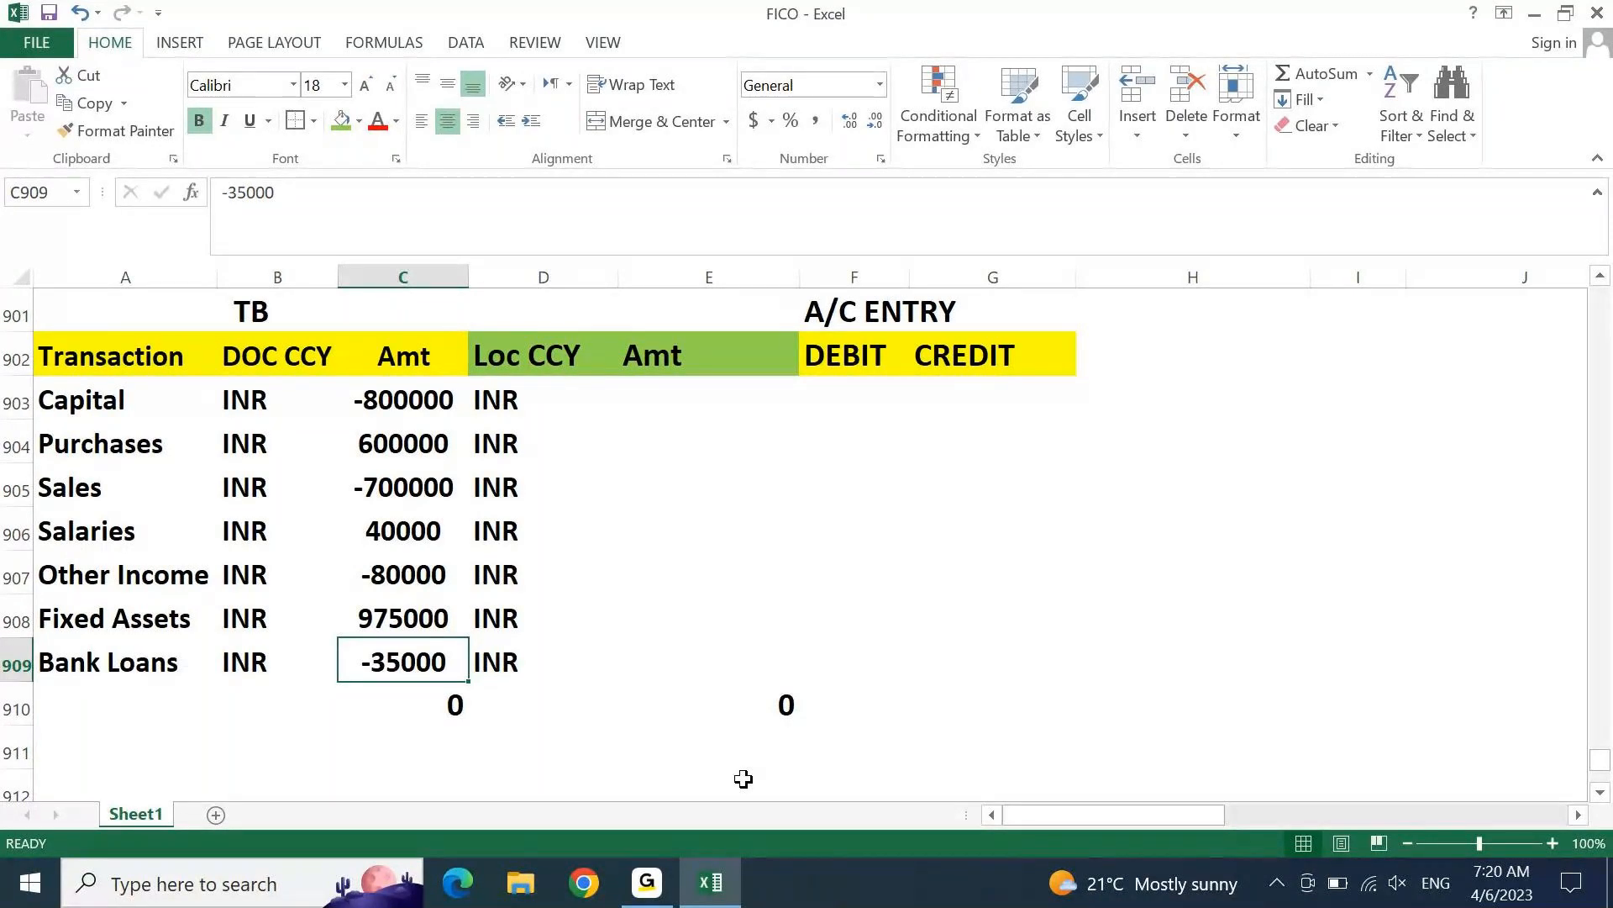
pyautogui.press('Down')
pyautogui.press('Down')
pyautogui.press('Up')
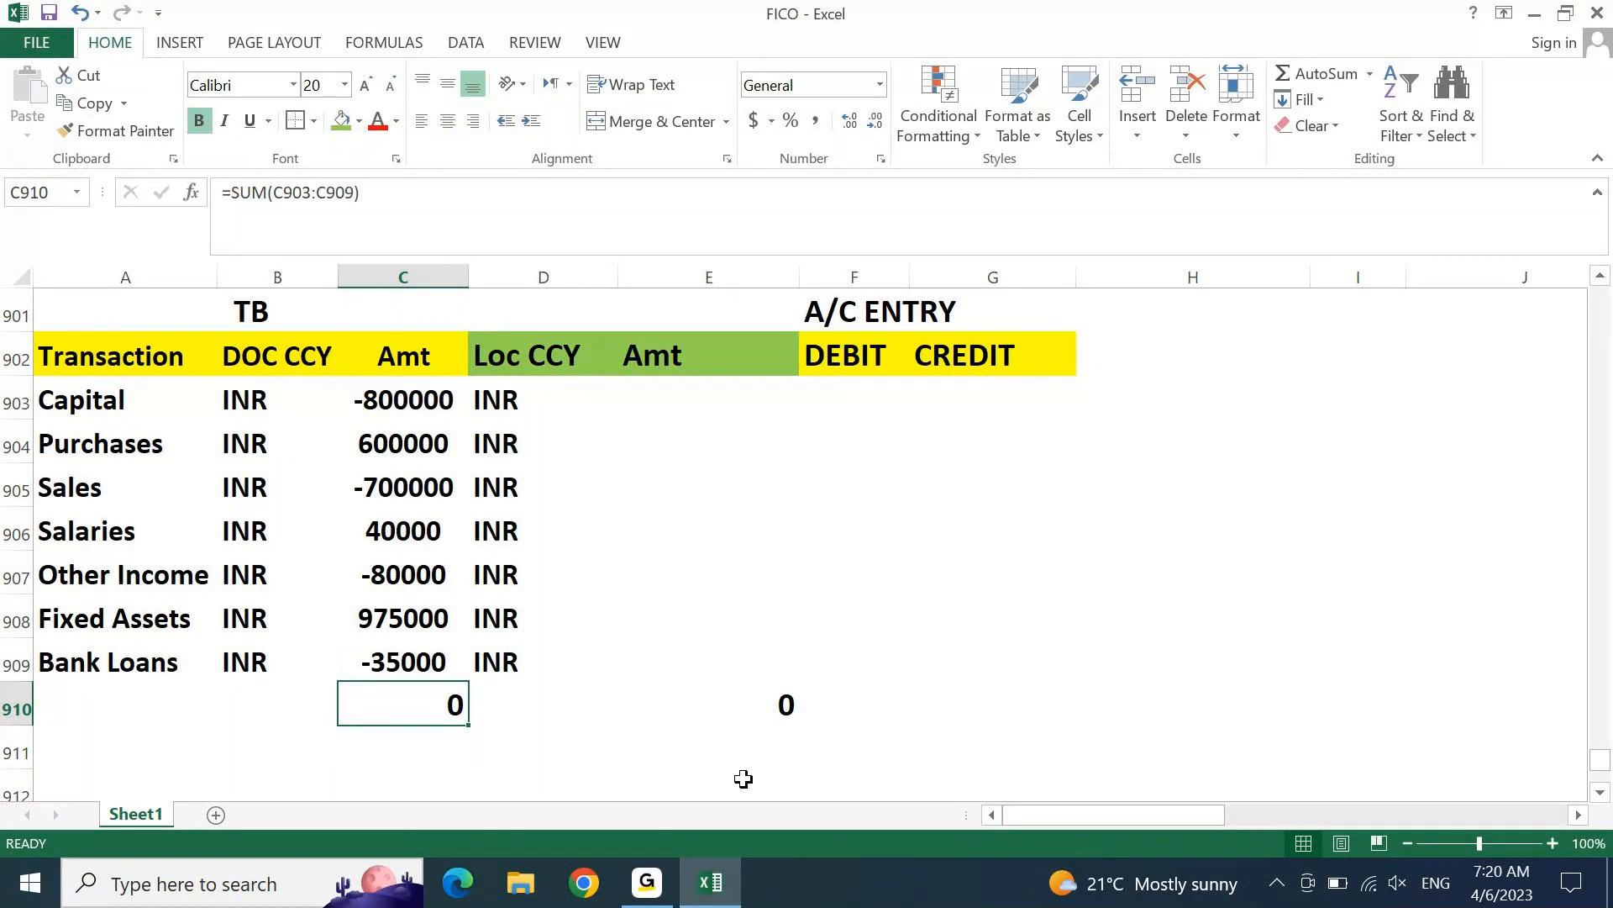
pyautogui.press('Down')
pyautogui.press('Up')
pyautogui.press('Up')
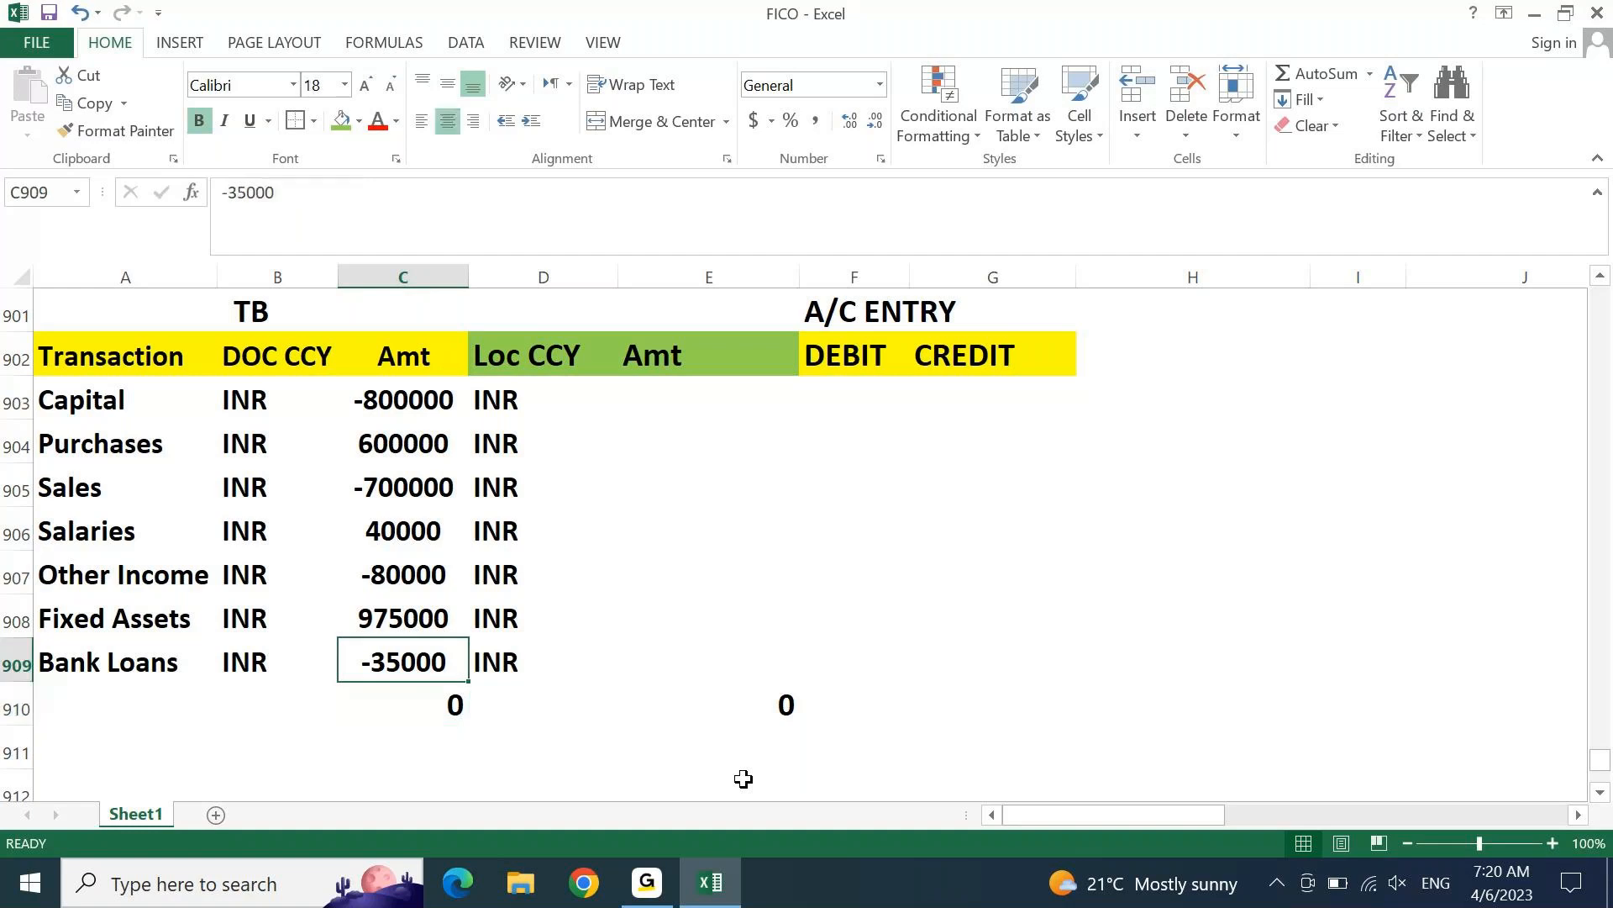
# Step: Copy the document amounts C903:C909 into the local currency Amt column, E903:E909
pyautogui.hotkey('ctrl', 'shift', 'Up')
pyautogui.hotkey('shift', 'Down')
pyautogui.hotkey('ctrl', 'c')
pyautogui.hotkey('ctrl', 'Up')
pyautogui.press('Down')
pyautogui.press('Down')
pyautogui.press('Right')
pyautogui.press('Right')
pyautogui.press('Up')
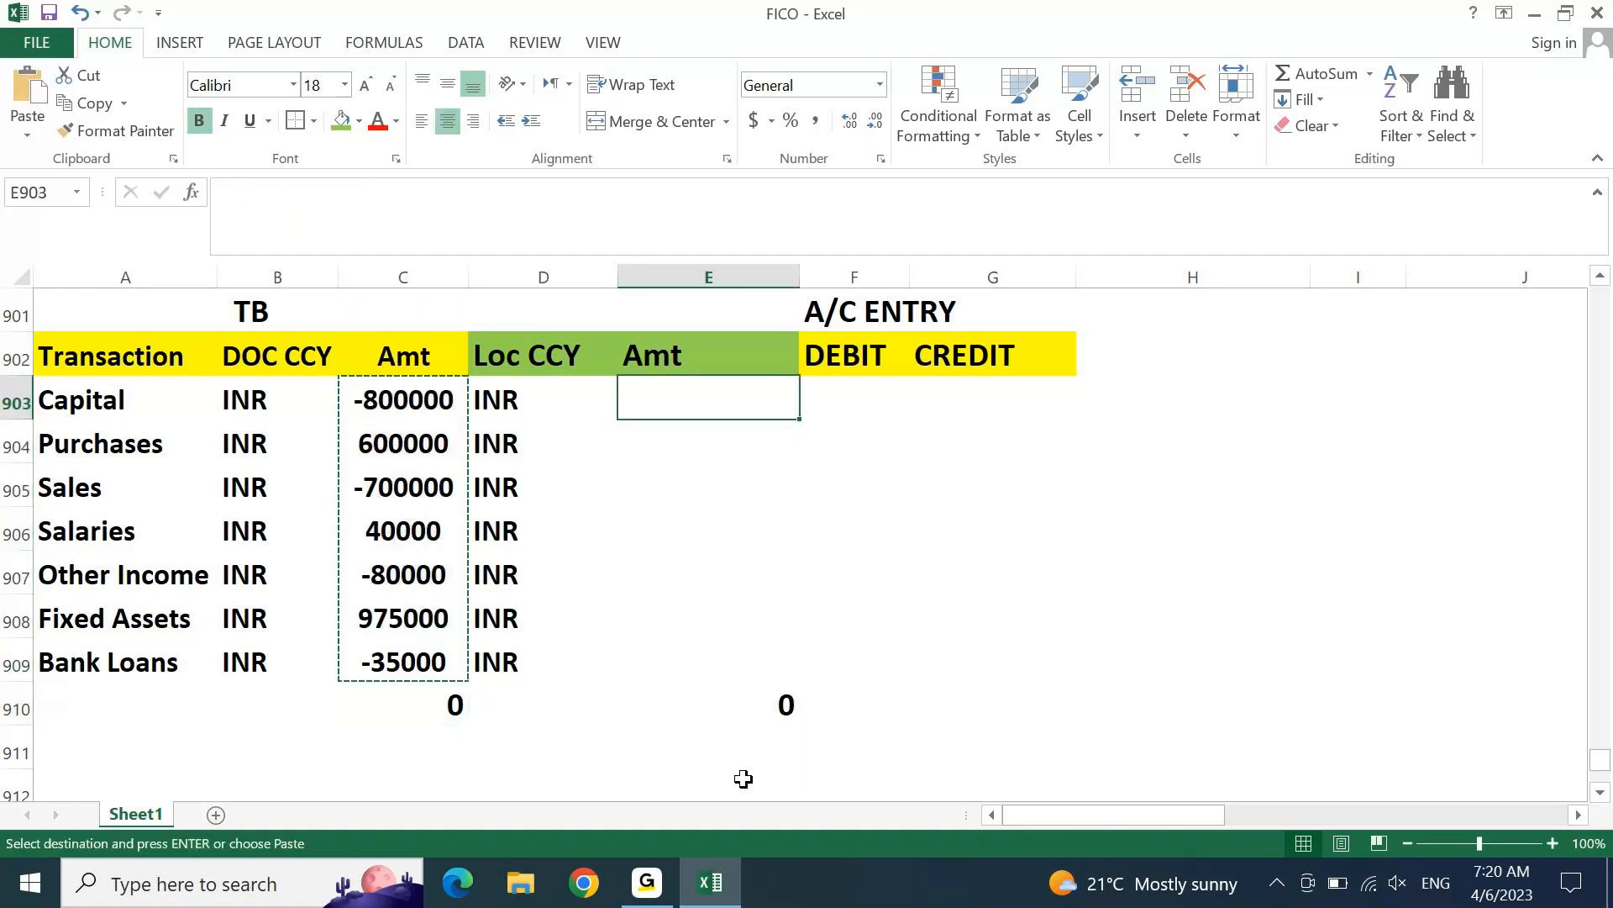
pyautogui.hotkey('ctrl', 'v')
pyautogui.press('Escape')
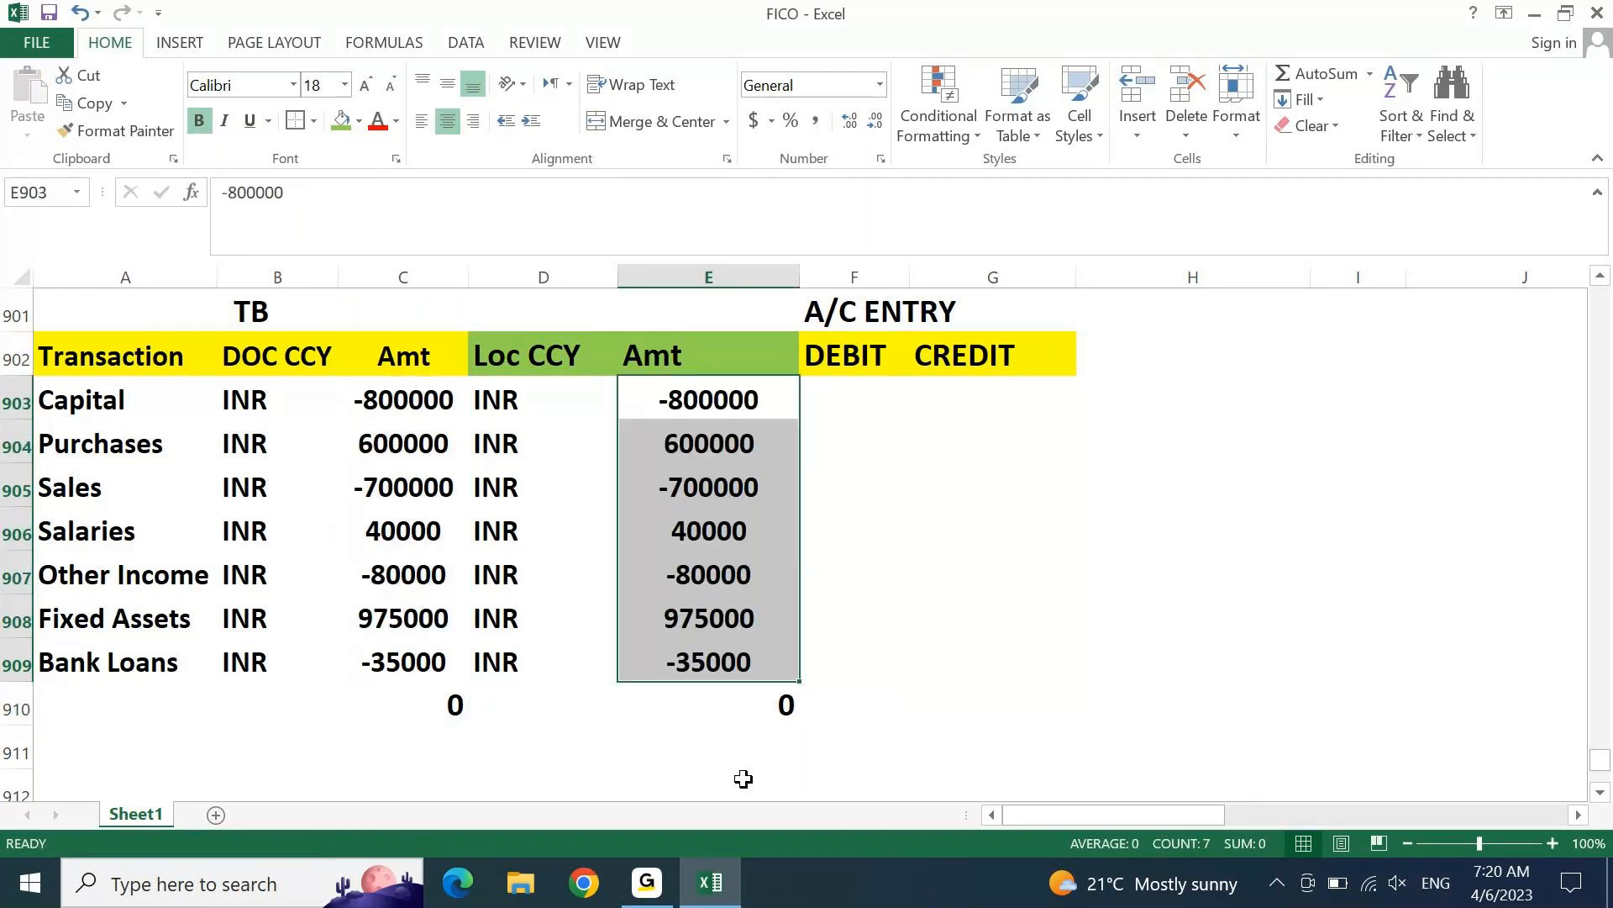
# Step: Check the local currency amounts against the total row and the Loc CCY heading
pyautogui.press('Down')
pyautogui.hotkey('ctrl', 'Down')
pyautogui.press('Down')
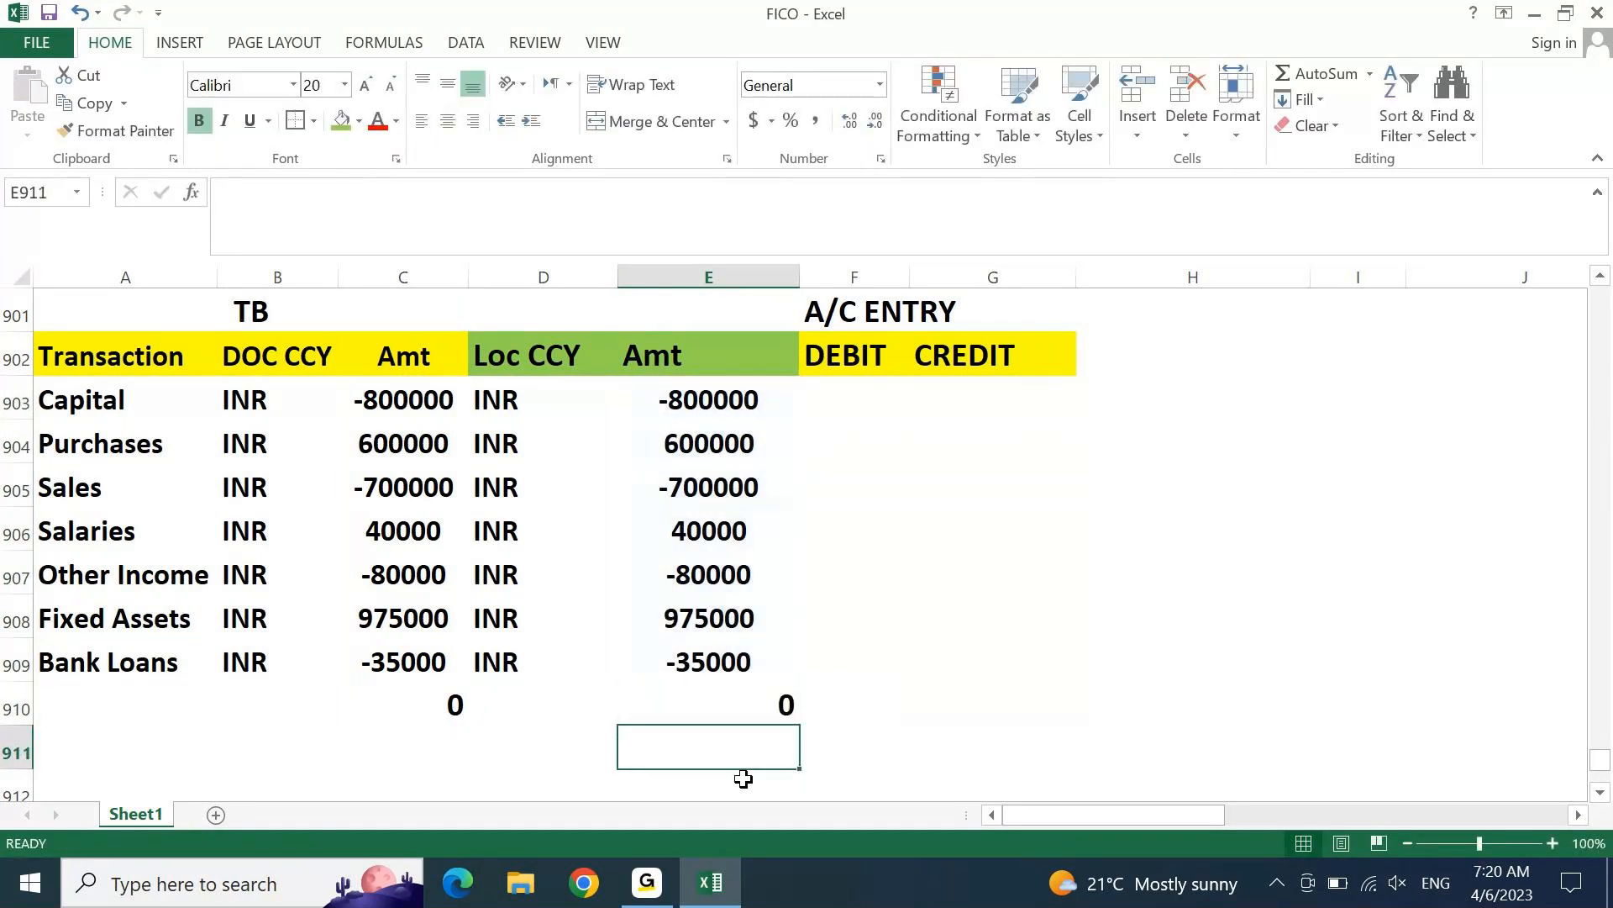
pyautogui.hotkey('shift', 'Left')
pyautogui.press('Left')
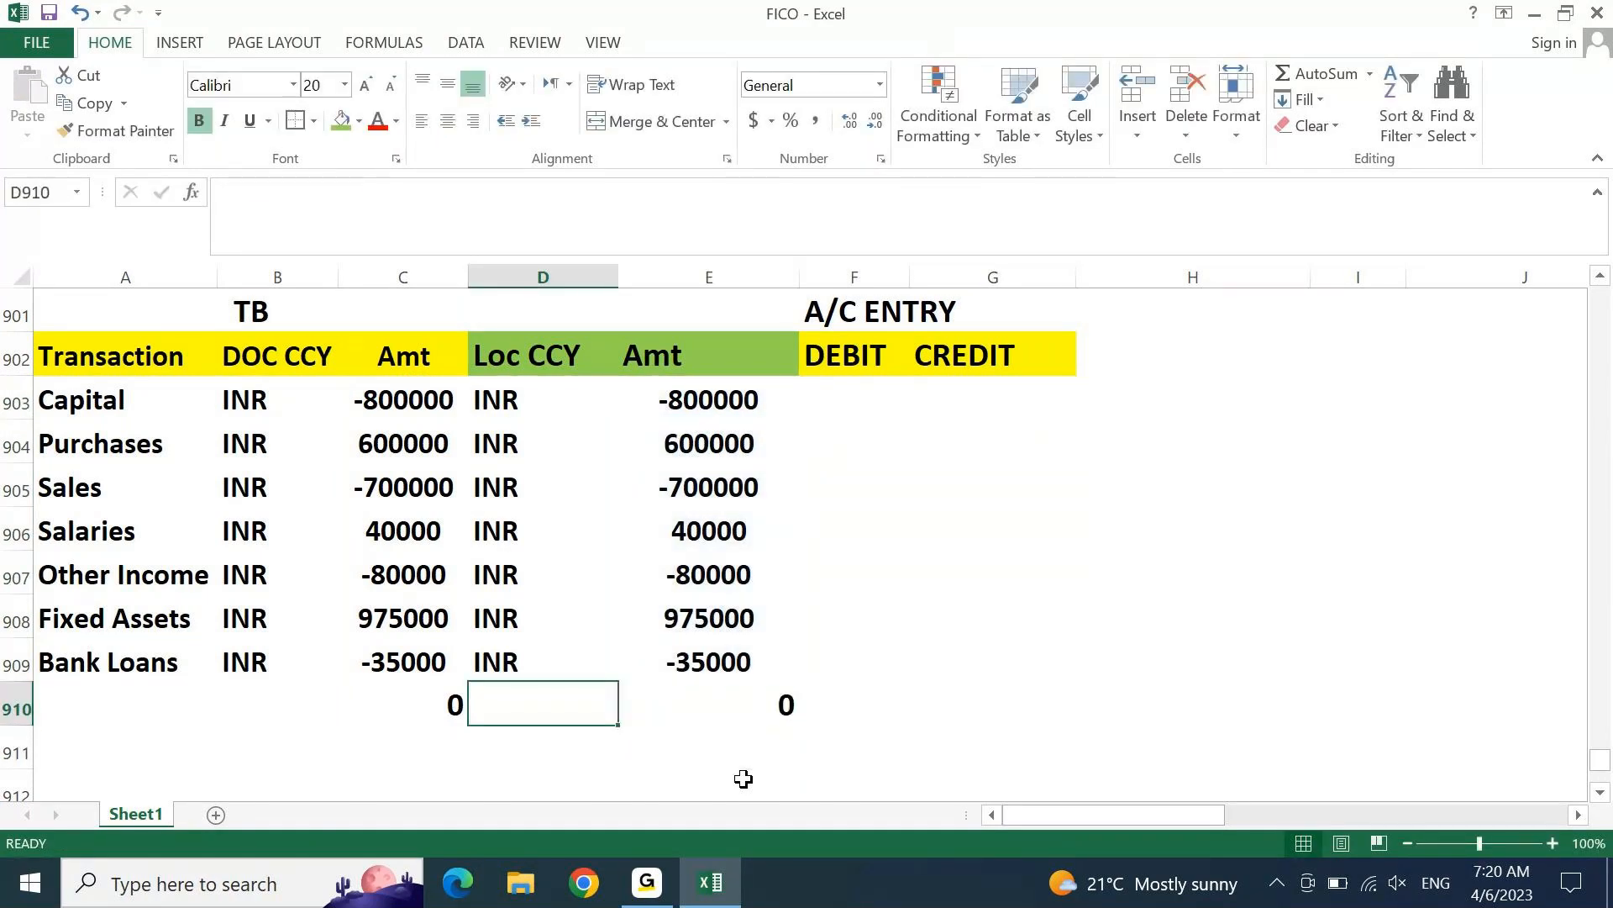
pyautogui.press('Up')
pyautogui.hotkey('ctrl', 'Up')
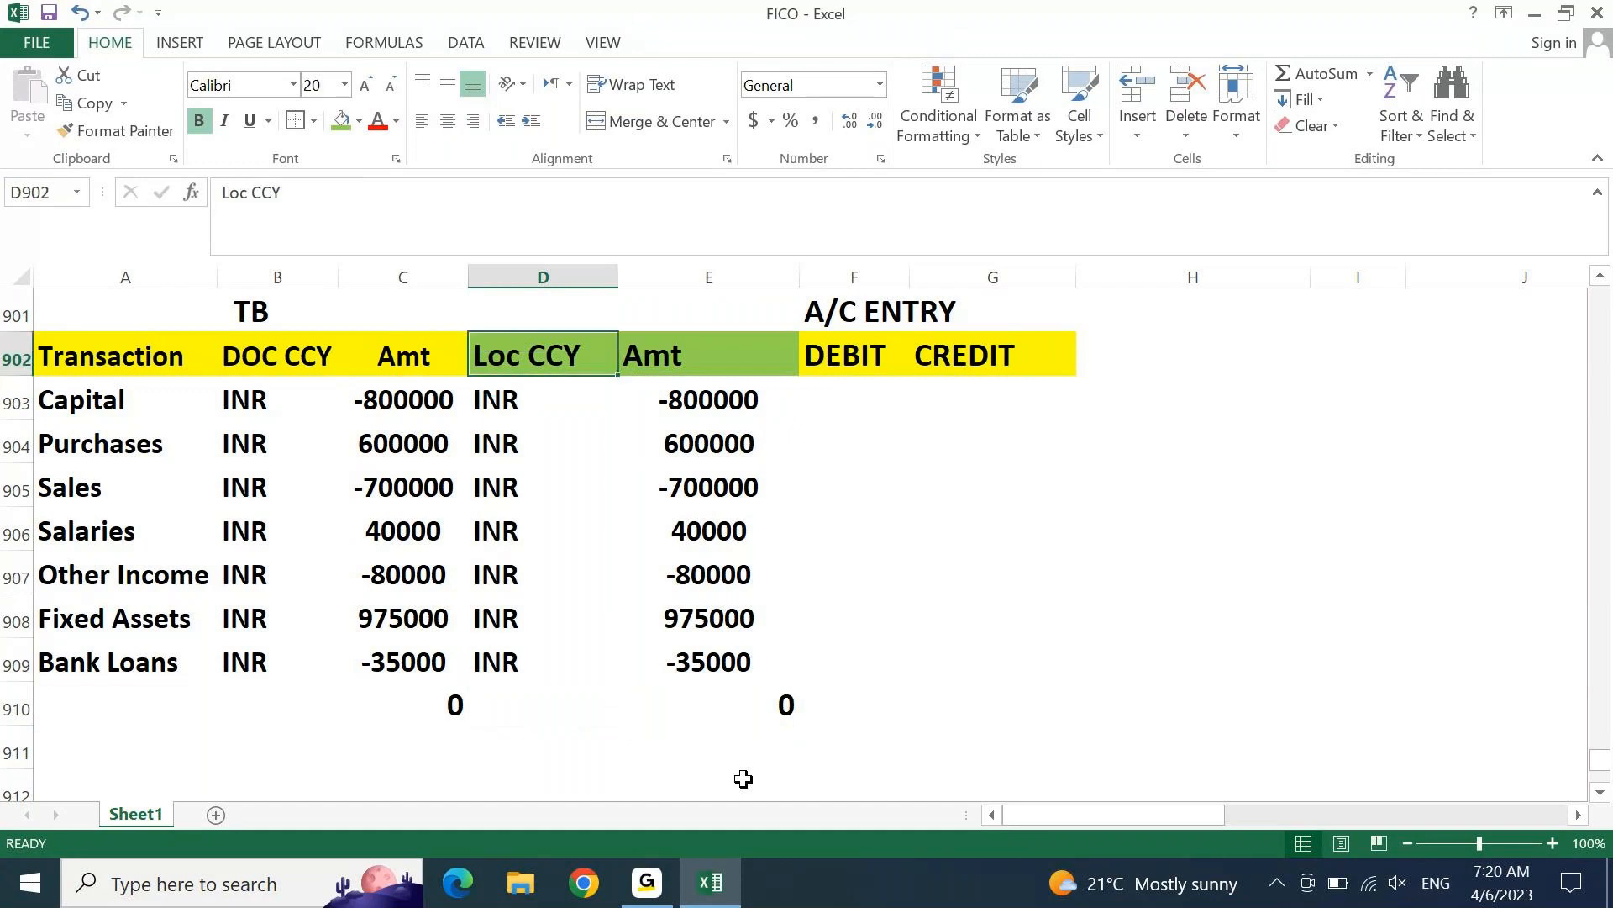
# Step: Move the A/C ENTRY heading with its DEBIT and CREDIT labels from F901:G902 to H902:I903
pyautogui.press('Right')
pyautogui.press('Right')
pyautogui.hotkey('ctrl', 'space')
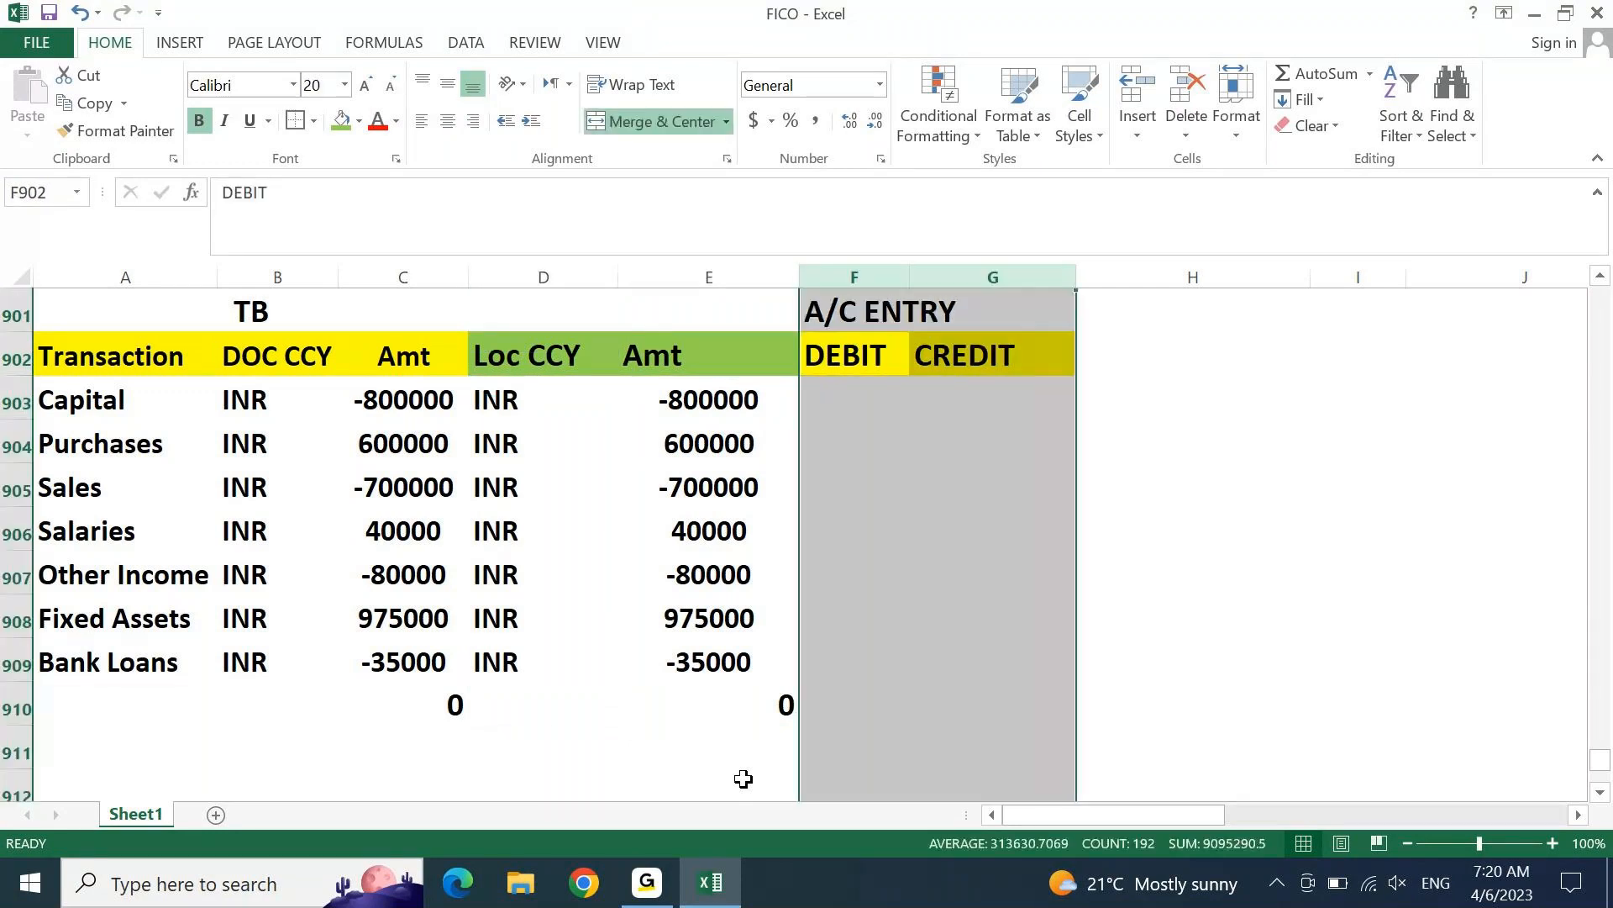
pyautogui.press('Left')
pyautogui.press('Right')
pyautogui.hotkey('shift', 'Right')
pyautogui.hotkey('ctrl', 'c')
pyautogui.press('Right')
pyautogui.press('Right')
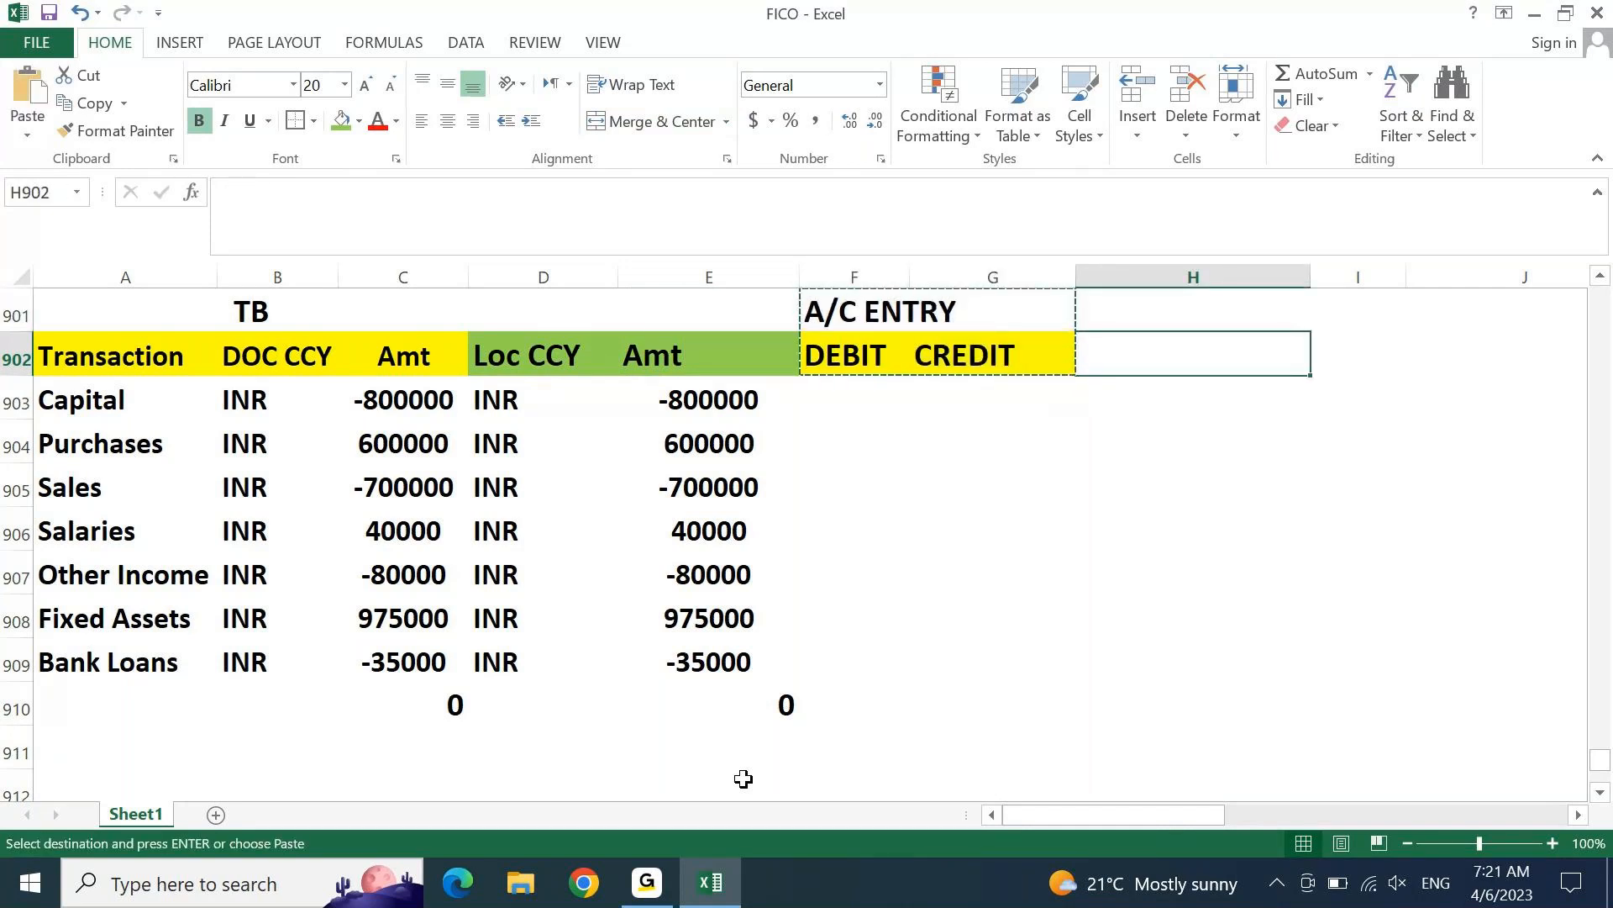
pyautogui.press('Return')
pyautogui.press('Left')
pyautogui.press('Left')
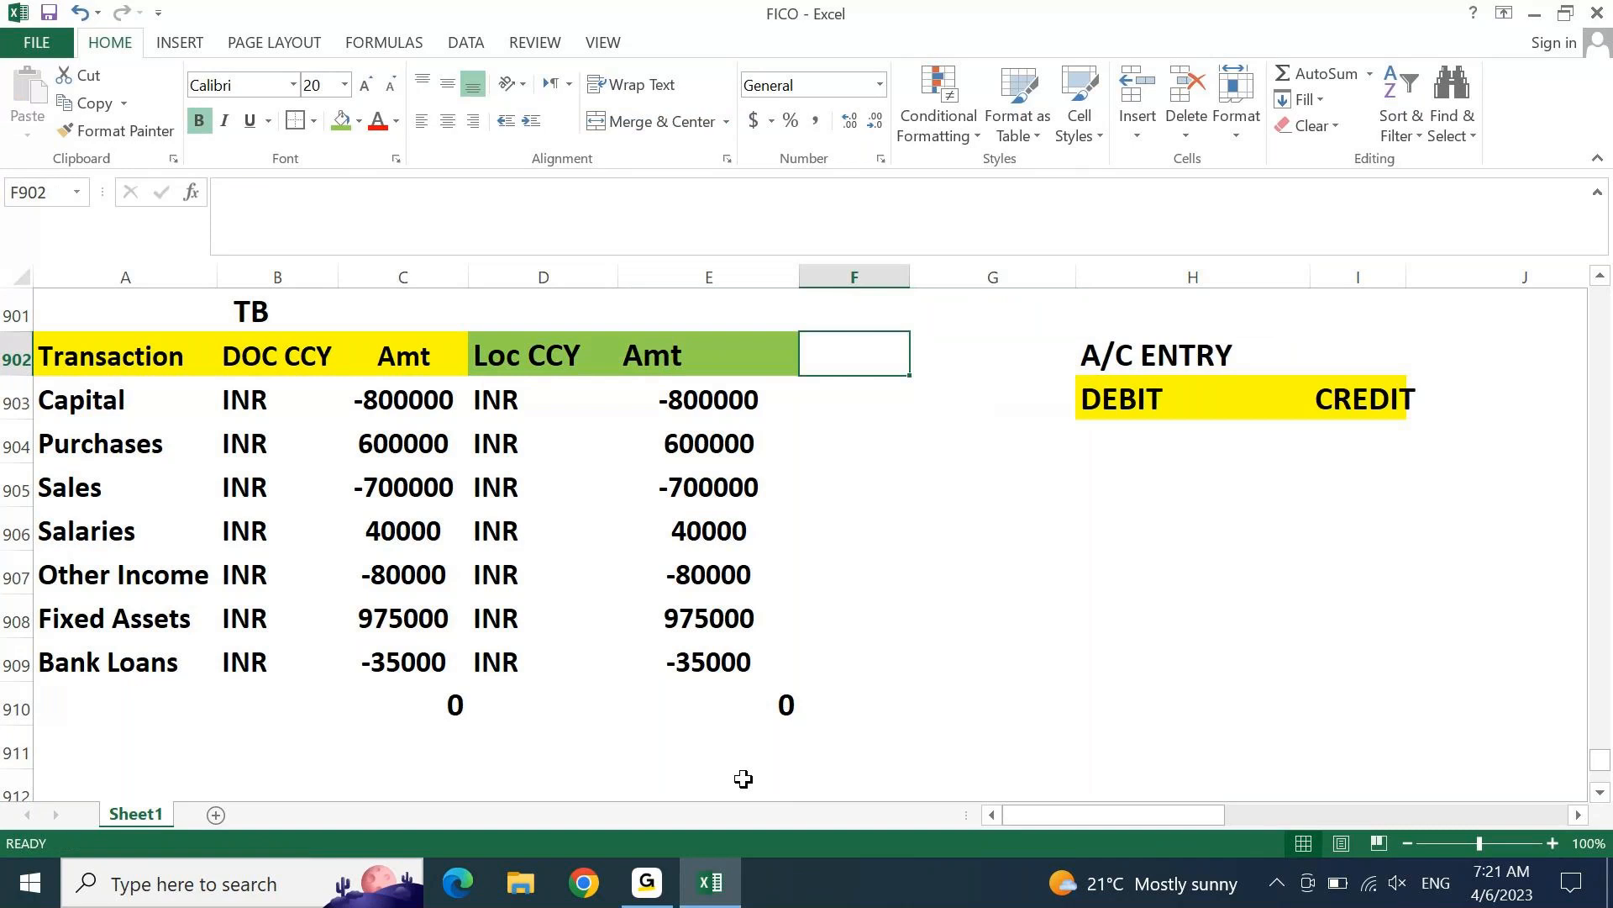
# Step: Add the headings GRP CCCY in F902 and Amt in G902, and autofit column F to its heading
pyautogui.write('GRP CCCY')
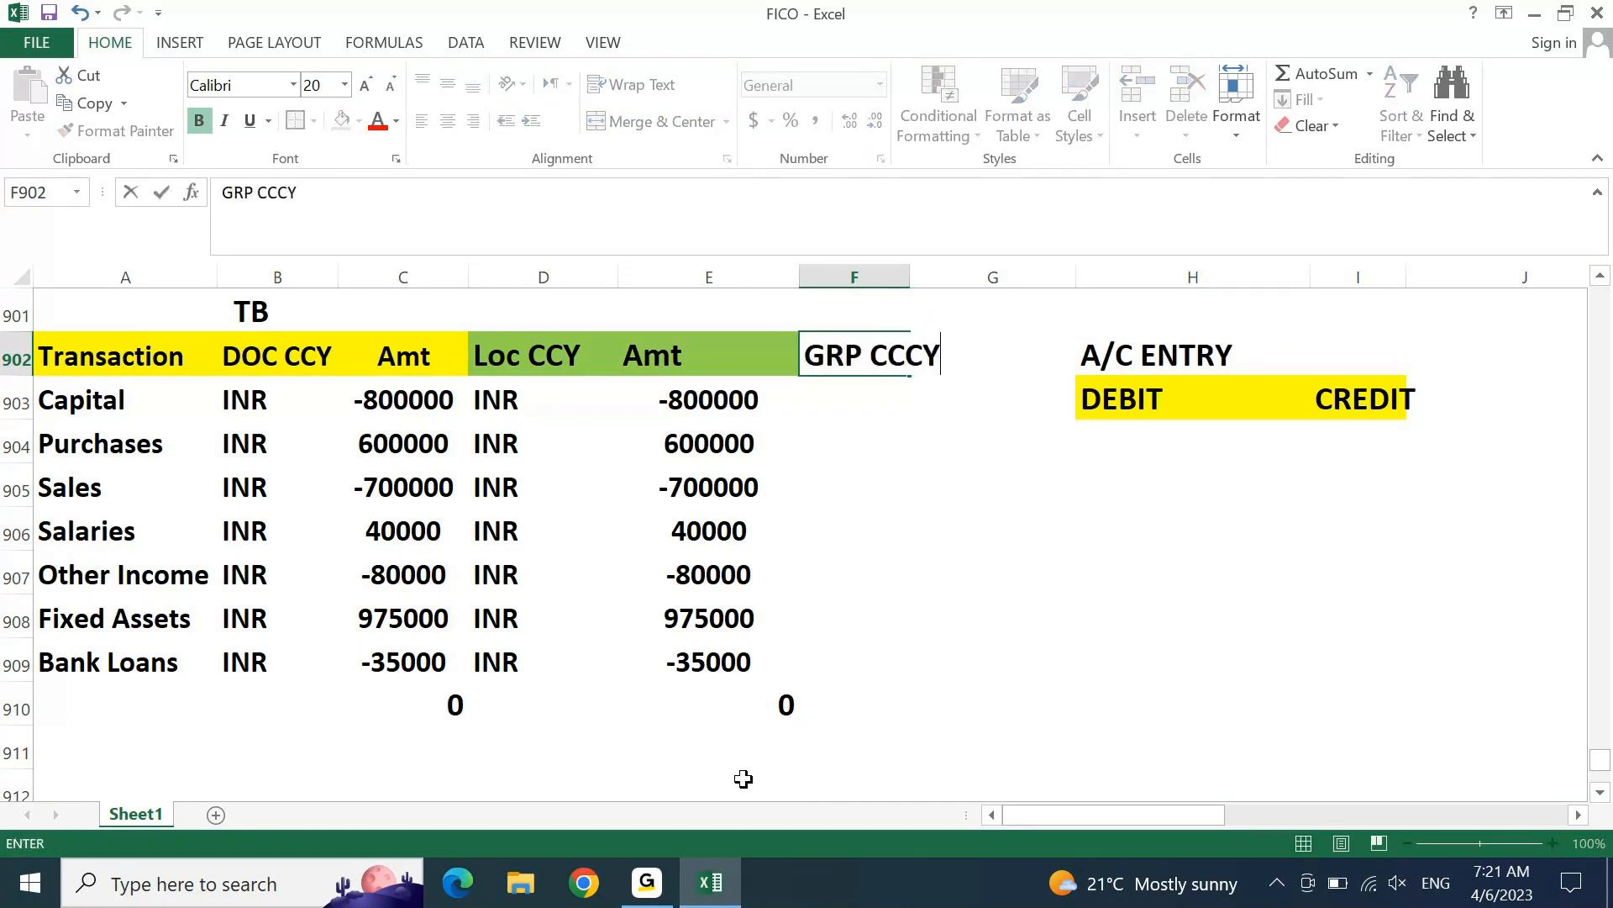
pyautogui.press('Tab')
pyautogui.write('Amt')
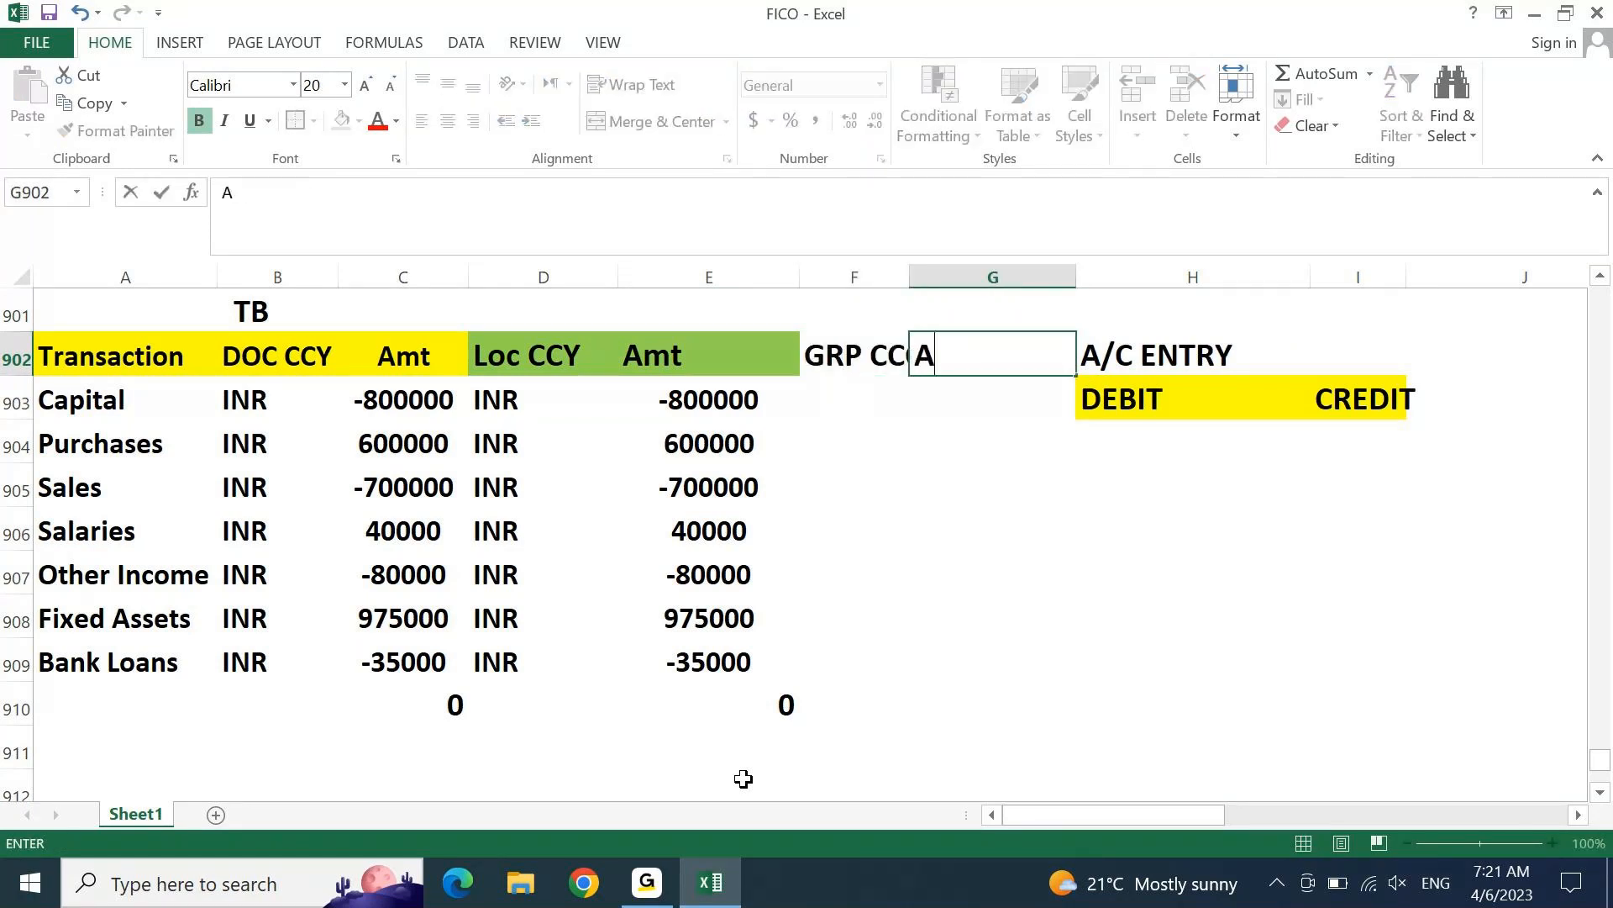
pyautogui.press('Return')
pyautogui.press('Up')
pyautogui.hotkey('alt', 'o')
pyautogui.press('c')
pyautogui.press('a')
pyautogui.press('Down')
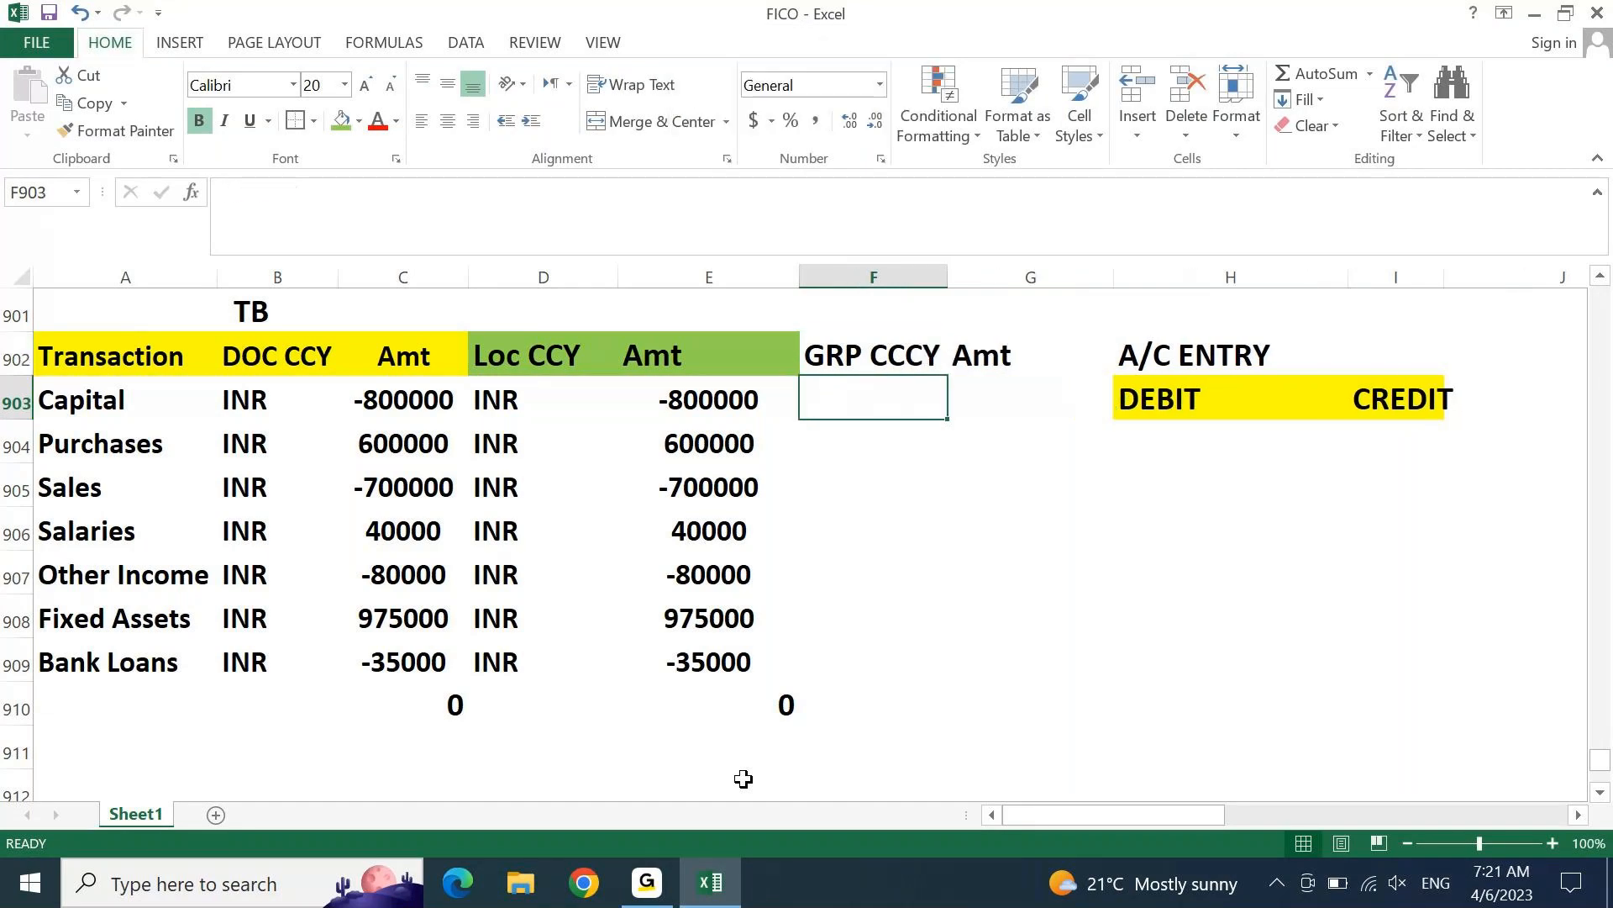
# Step: Enter USD as the group currency for every transaction from Capital to Bank Loans, F903:F909
pyautogui.write('USD')
pyautogui.hotkey('ctrl', 'Return')
pyautogui.hotkey('ctrl', 'c')
pyautogui.press('Left')
pyautogui.hotkey('ctrl', 'Down')
pyautogui.press('Up')
pyautogui.press('Right')
pyautogui.hotkey('ctrl', 'shift', 'Up')
pyautogui.hotkey('ctrl', 'v')
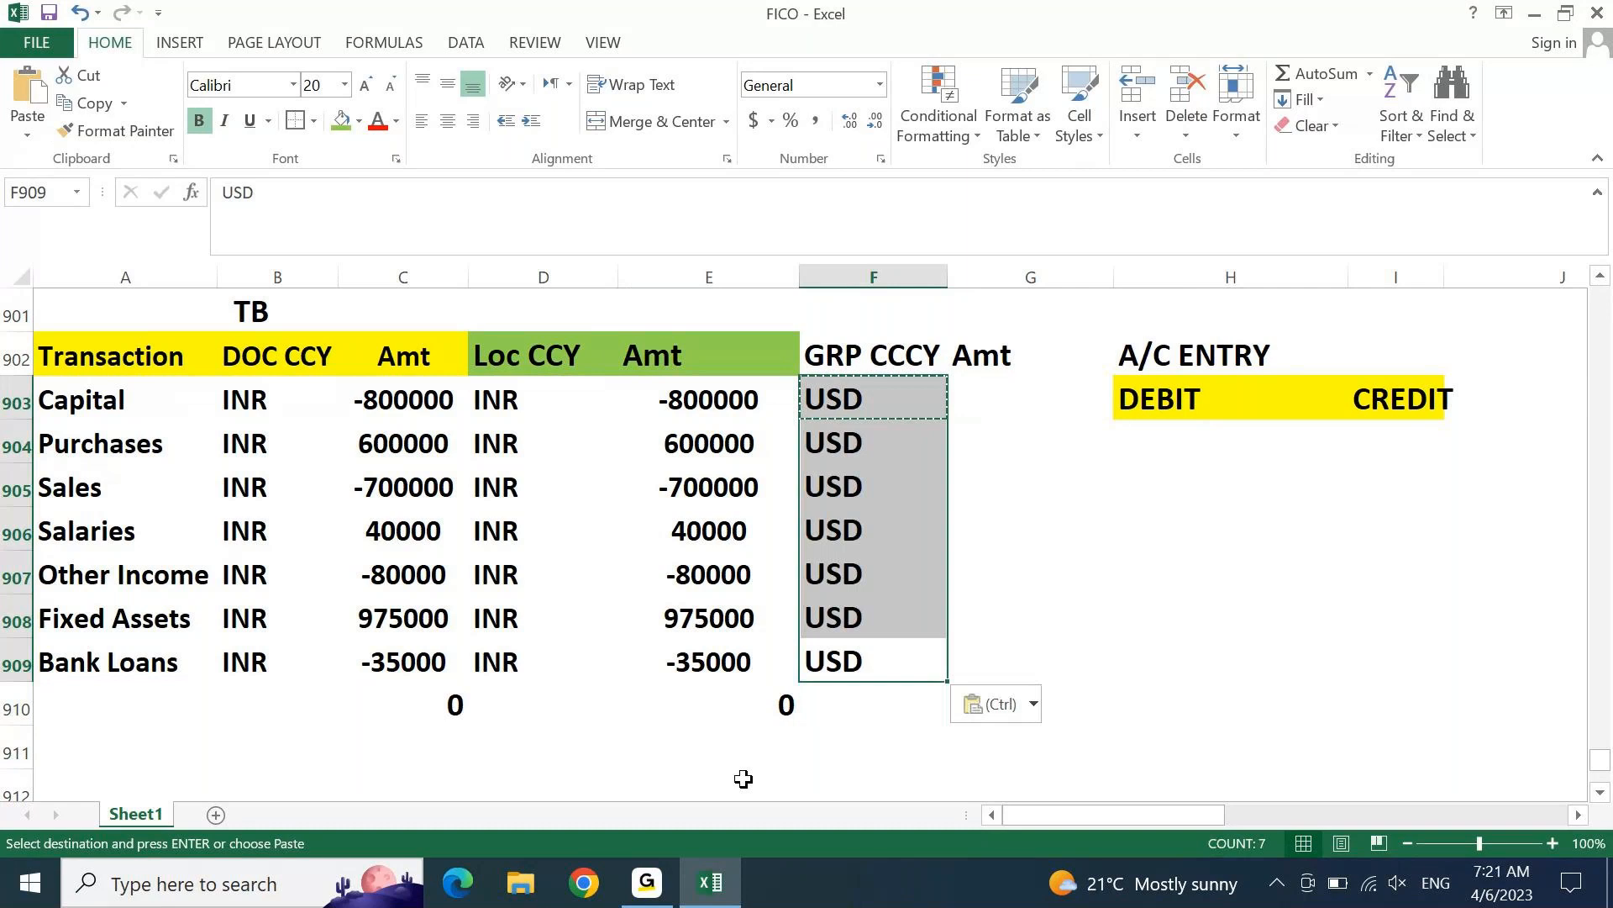
pyautogui.press('Escape')
# Step: Fill the GRP CCCY and Amt headings in F902:G902 with light blue
pyautogui.press('Up')
pyautogui.press('Up')
pyautogui.press('Up')
pyautogui.hotkey('ctrl', 'Up')
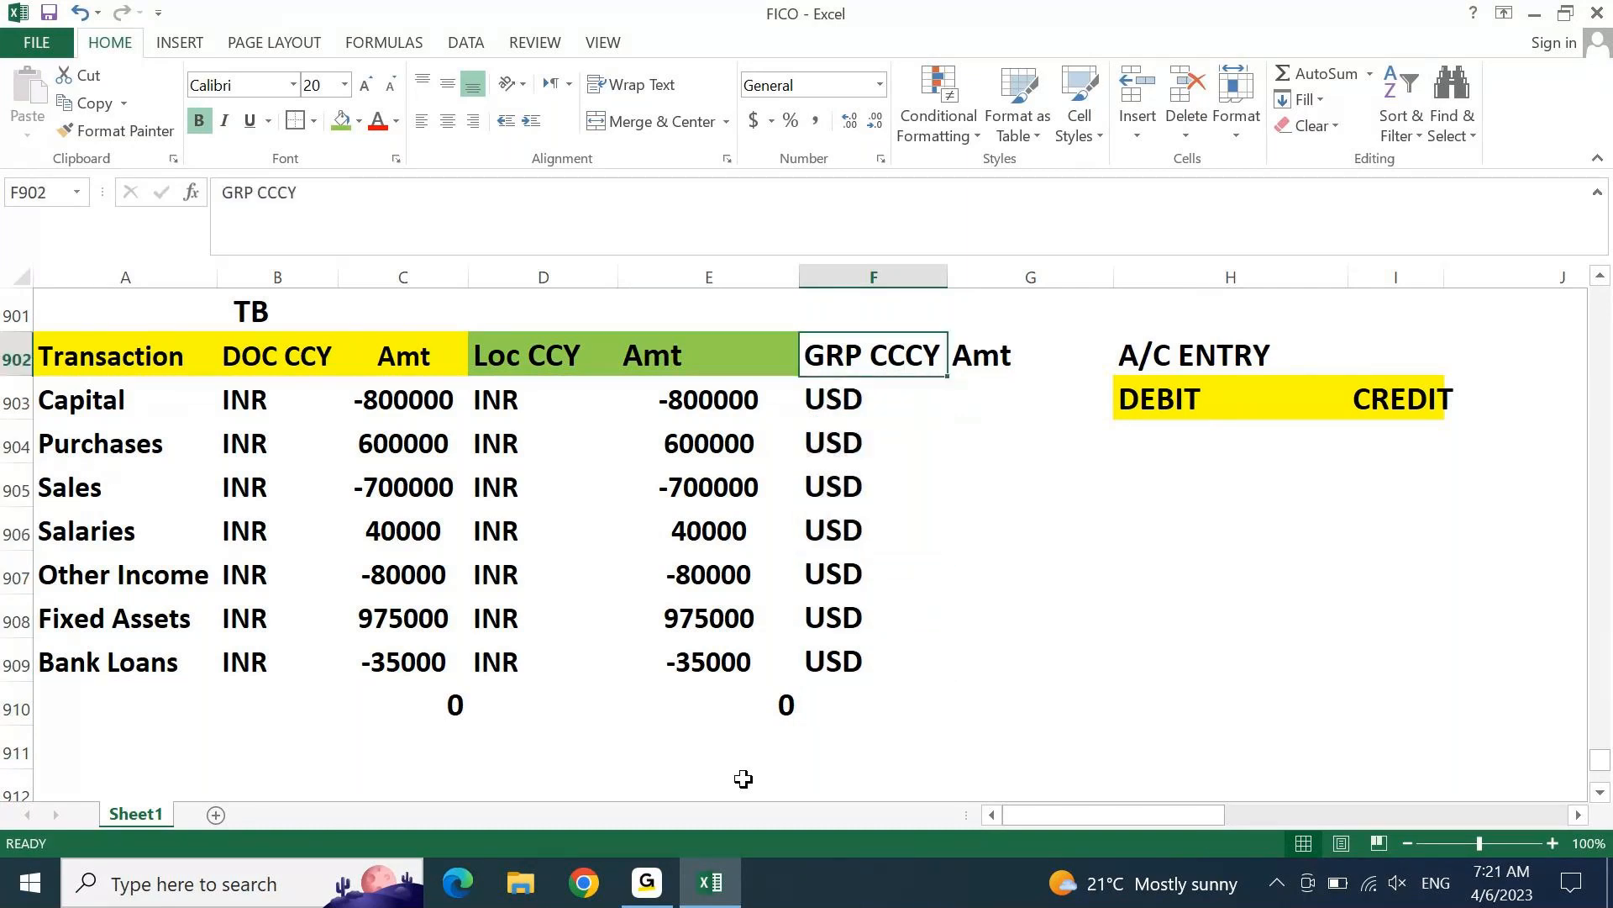
pyautogui.hotkey('shift', 'Right')
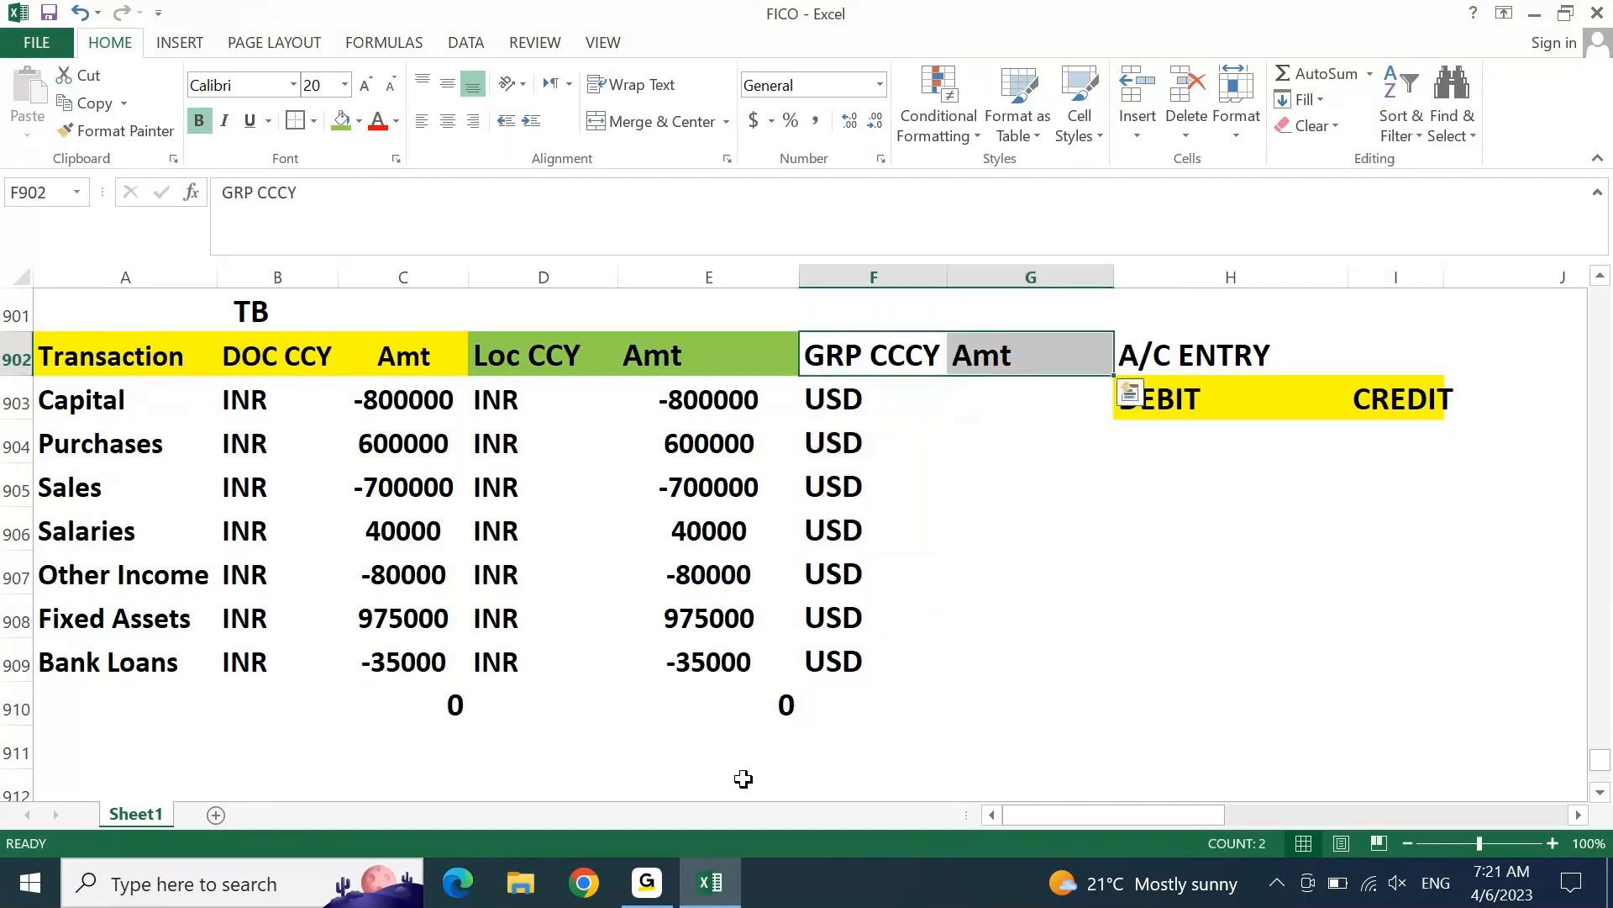
pyautogui.click(360, 123)
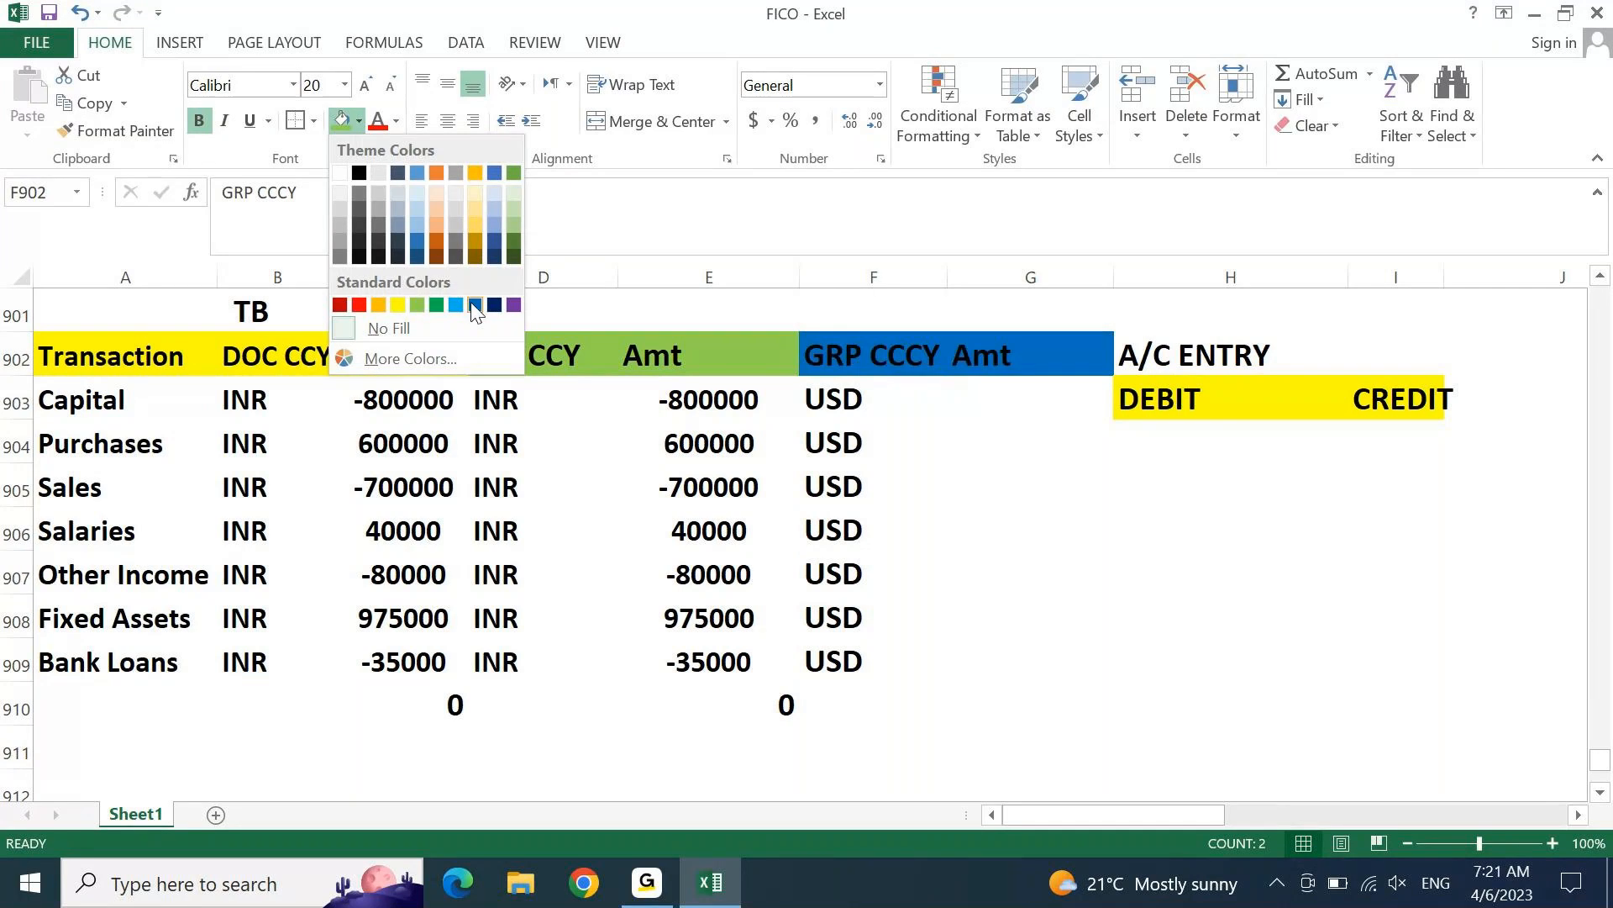
pyautogui.click(494, 209)
pyautogui.press('Down')
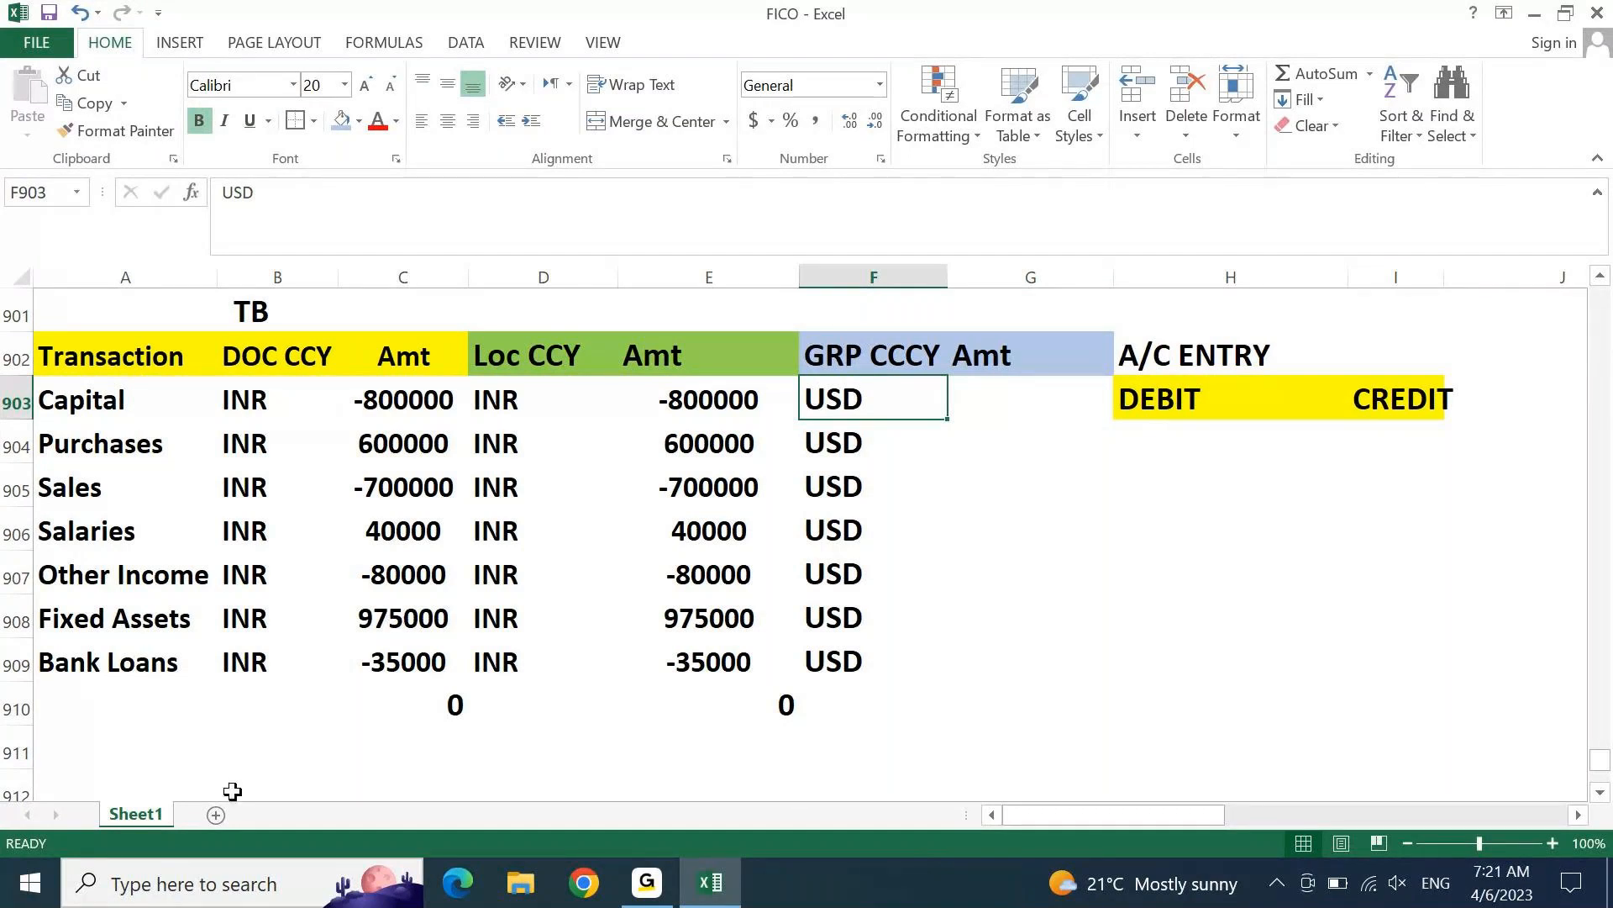
# Step: Enter 78 in F901, above the GRP CCCY heading
pyautogui.moveTo(773, 712); pyautogui.dragTo(447, 704)
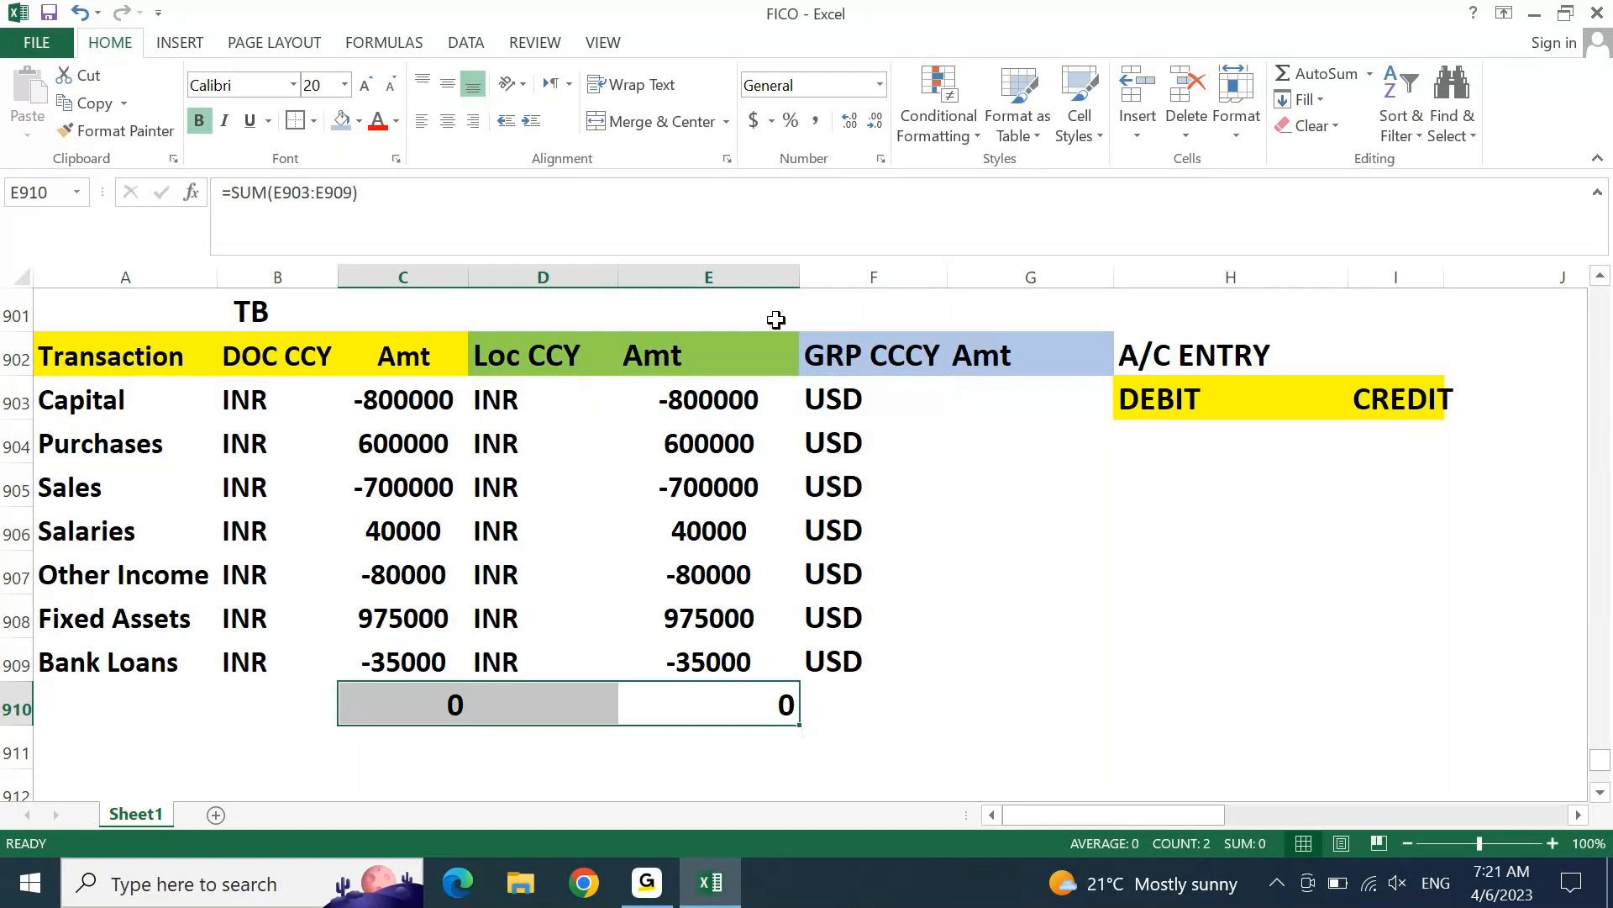
pyautogui.click(838, 325)
pyautogui.write('78')
pyautogui.press('Return')
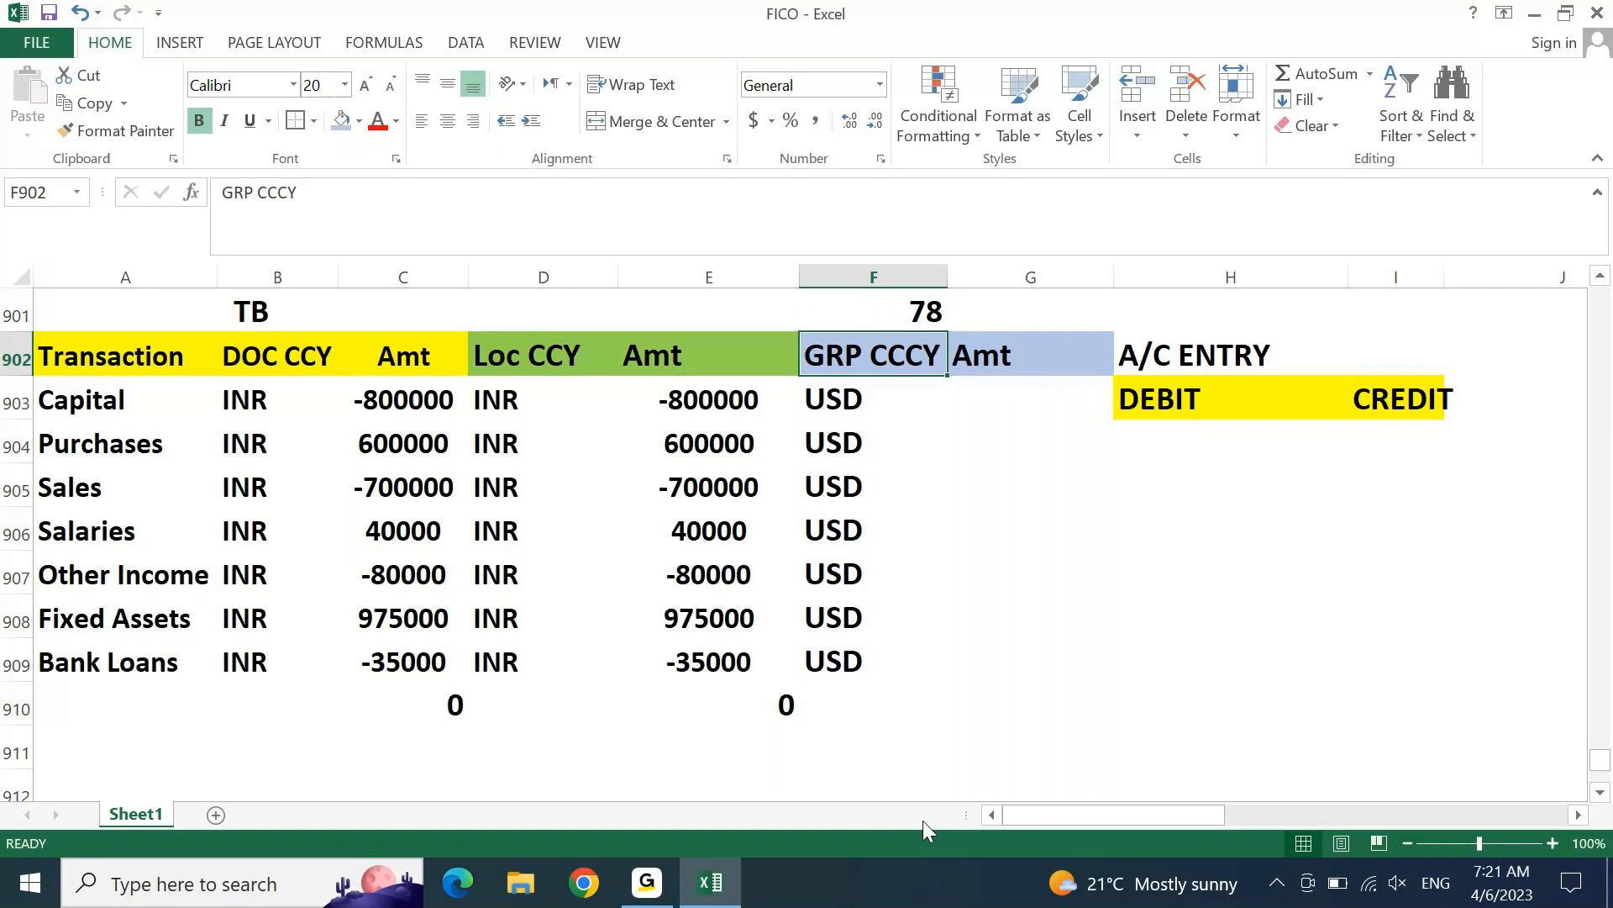
# Step: Examine the local currency columns and the EXCHANGE RATE notes on direct and indirect quotation above the table
pyautogui.moveTo(585, 412); pyautogui.dragTo(635, 668)
pyautogui.click(907, 451)
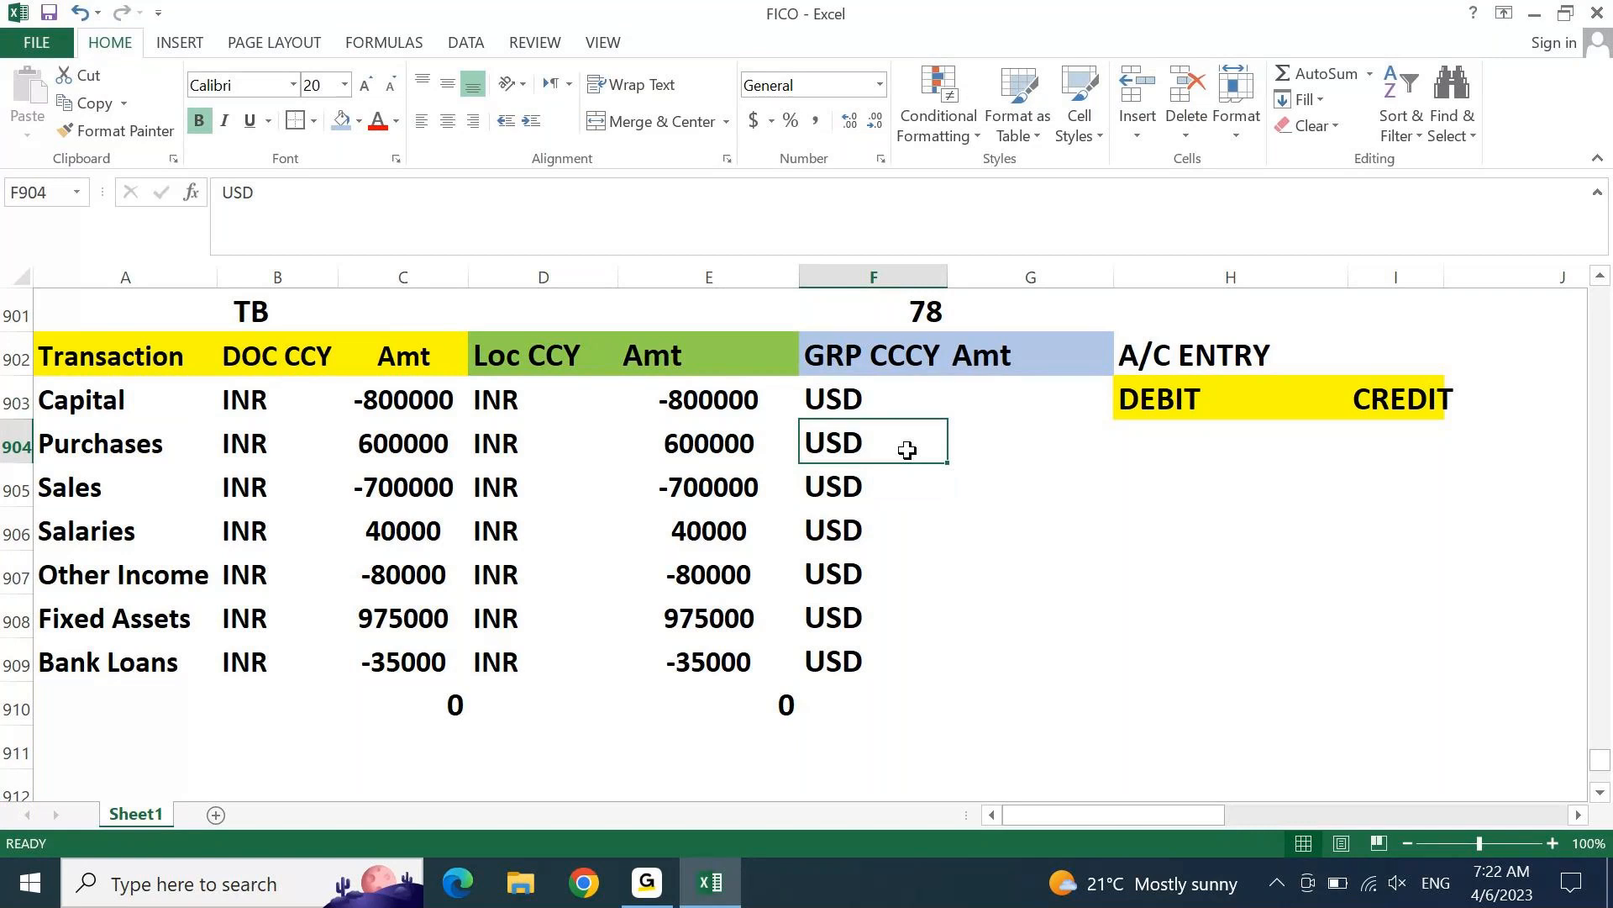
pyautogui.press('Up')
pyautogui.press('Up')
pyautogui.press('Up')
pyautogui.press('Up')
pyautogui.press('Up')
pyautogui.press('Up')
pyautogui.press('Up')
pyautogui.press('Up')
pyautogui.press('Up')
pyautogui.press('Up')
pyautogui.press('Up')
pyautogui.press('Up')
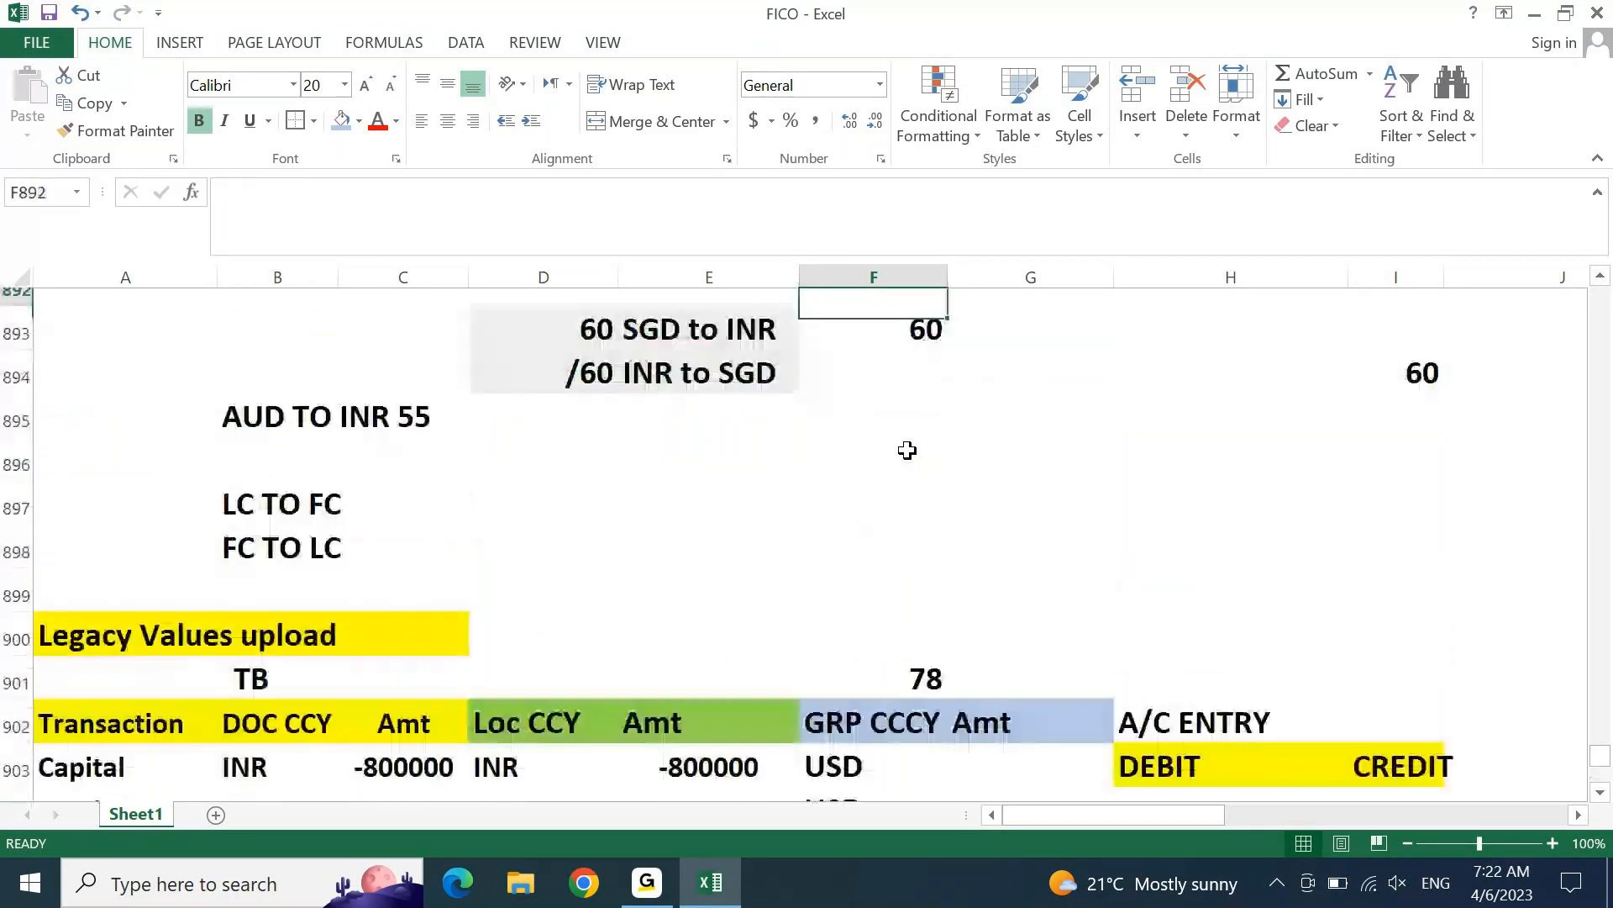
pyautogui.press('Up')
pyautogui.press('Up')
pyautogui.press('Up')
pyautogui.press('Up')
pyautogui.press('Up')
pyautogui.press('Up')
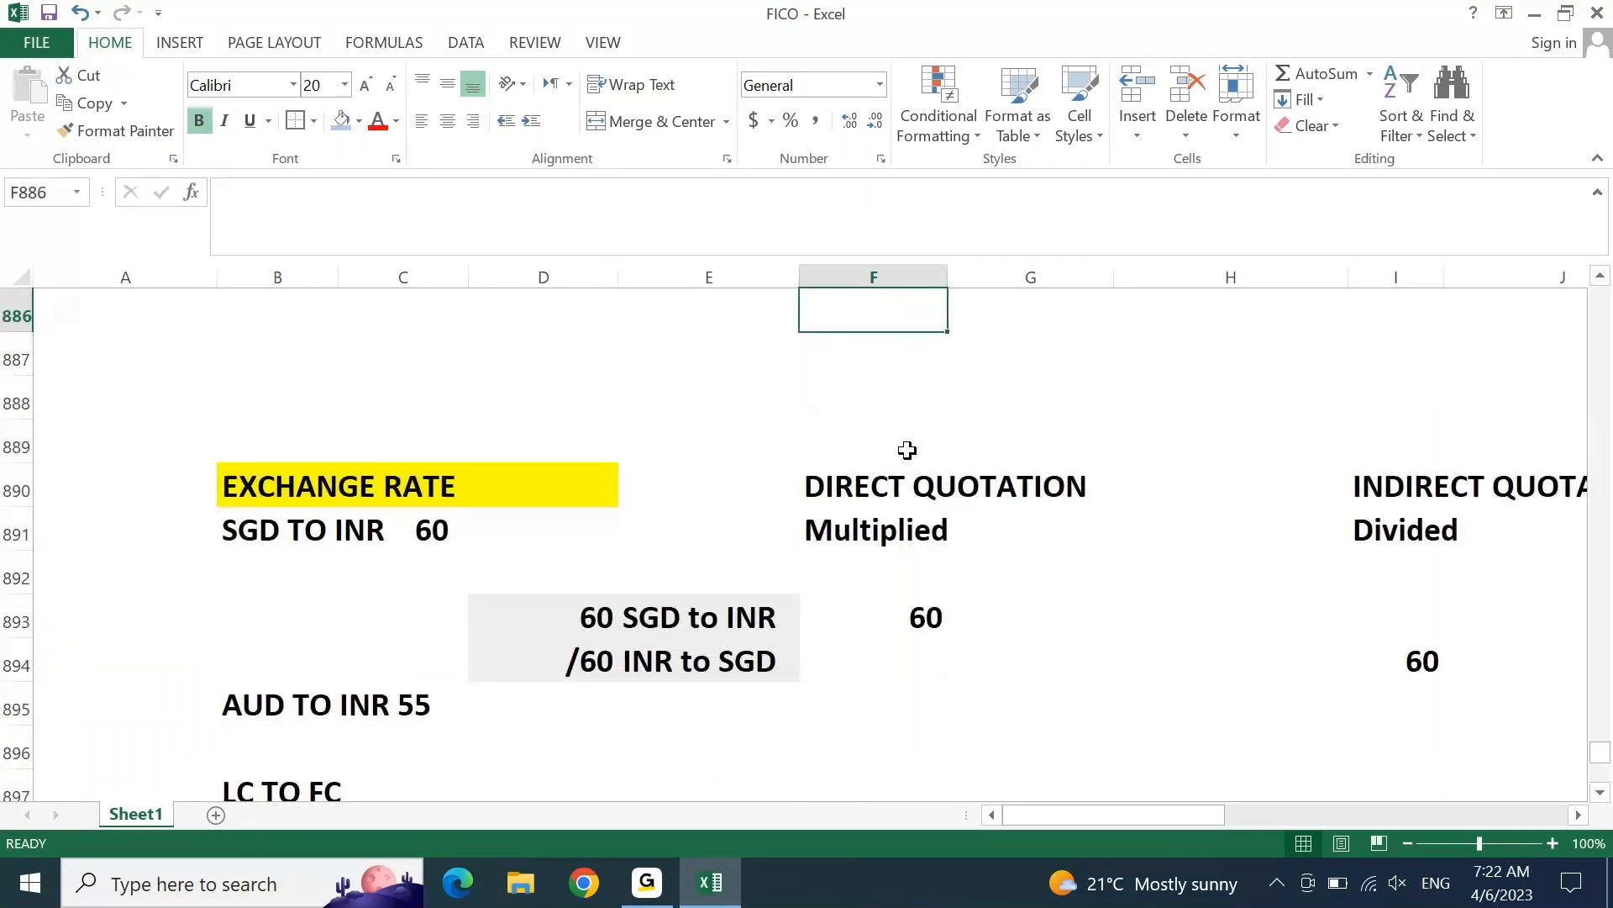
# Step: Examine the notes below the trial balance on the dollar rate and its direct and indirect quotations, rows 928 to 932
pyautogui.press('pagedown')
pyautogui.press('pagedown')
pyautogui.press('pagedown')
pyautogui.press('pagedown')
pyautogui.press('pagedown')
pyautogui.press('pagedown')
pyautogui.press('Home')
pyautogui.press('pageup')
pyautogui.press('pageup')
pyautogui.press('Up')
pyautogui.press('Up')
pyautogui.press('Up')
pyautogui.press('Down')
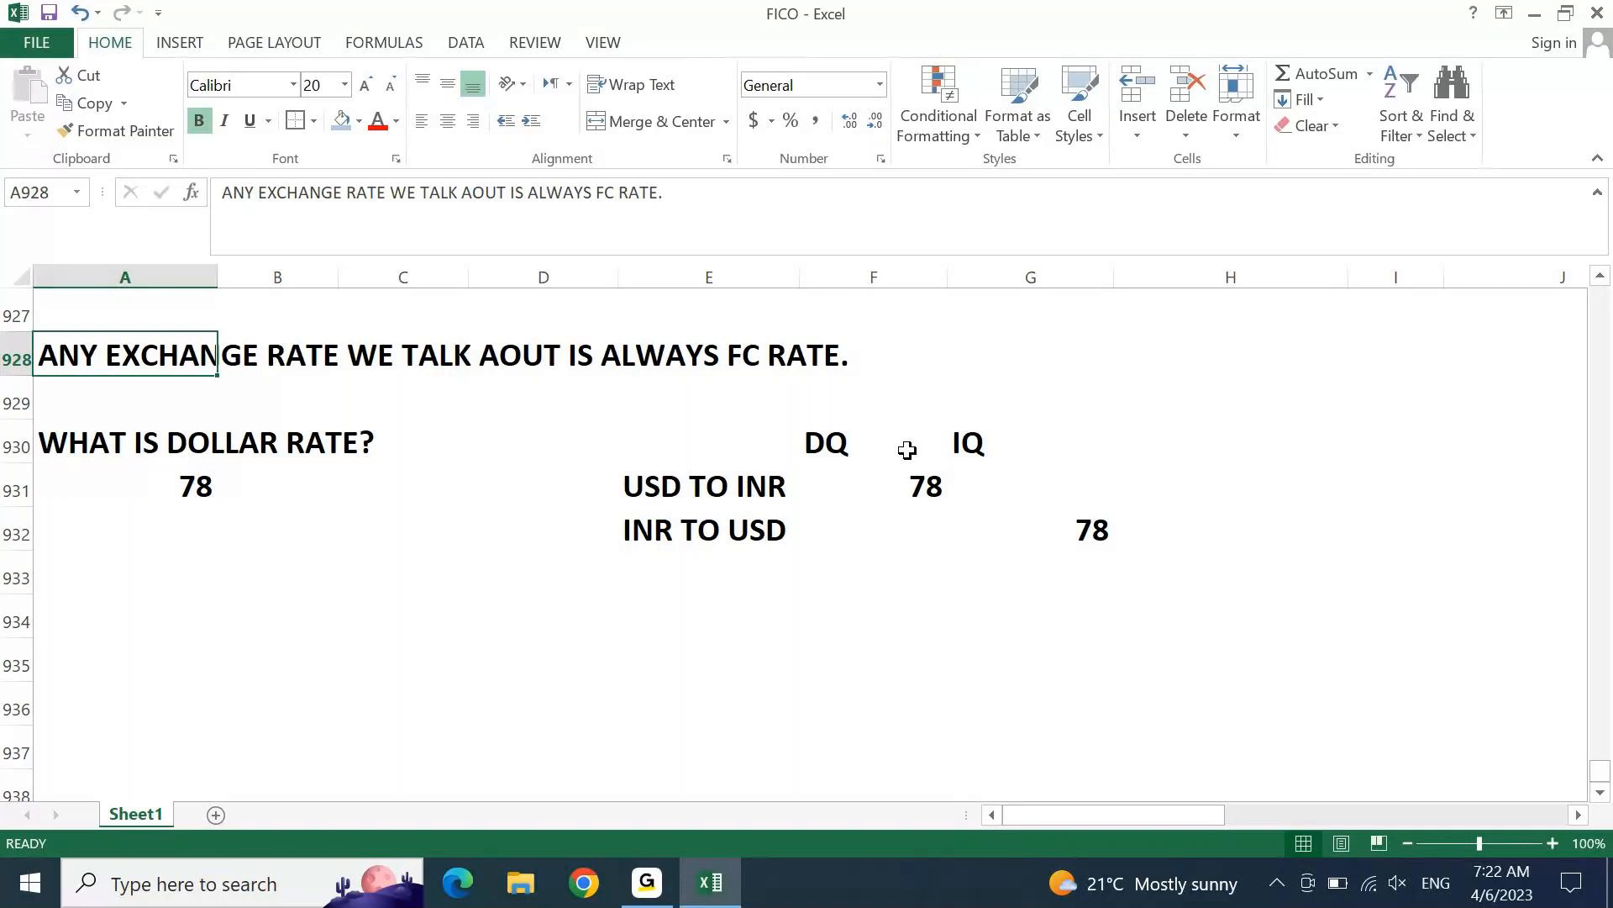
# Step: Calculate Capital's USD group amount in G903 with the formula =E903/78
pyautogui.press('Up')
pyautogui.press('Up')
pyautogui.press('Up')
pyautogui.press('Up')
pyautogui.press('Up')
pyautogui.press('Up')
pyautogui.press('Up')
pyautogui.press('Up')
pyautogui.press('Up')
pyautogui.press('Up')
pyautogui.press('Up')
pyautogui.press('Up')
pyautogui.press('Up')
pyautogui.press('Up')
pyautogui.press('Up')
pyautogui.press('Up')
pyautogui.press('Up')
pyautogui.press('Up')
pyautogui.press('Up')
pyautogui.press('Up')
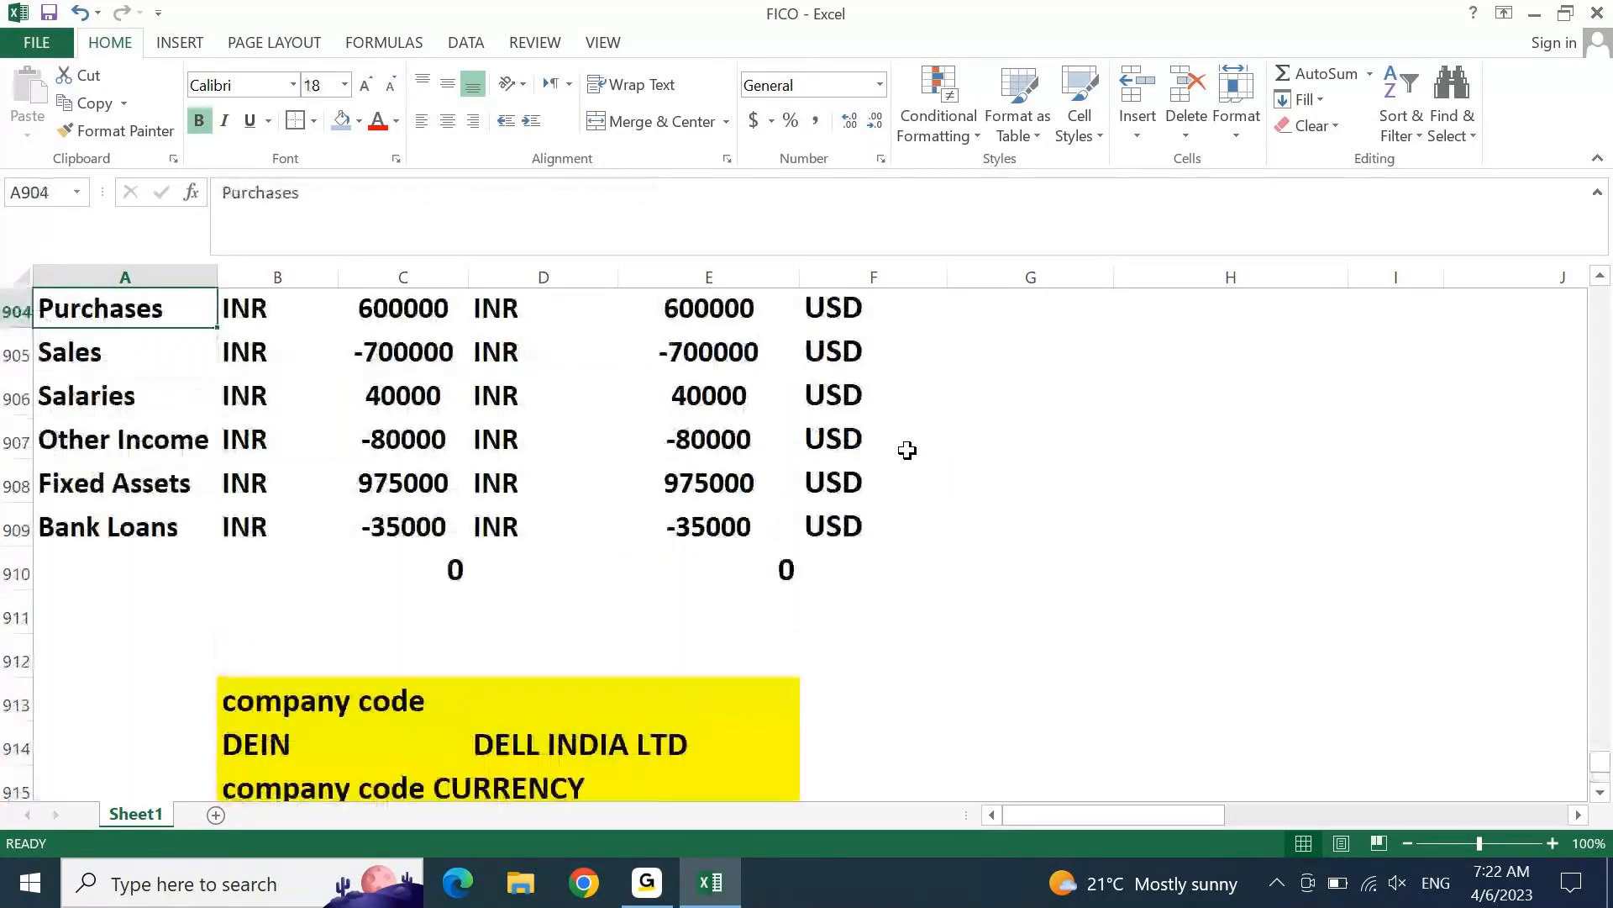
pyautogui.press('Up')
pyautogui.press('Up')
pyautogui.press('Up')
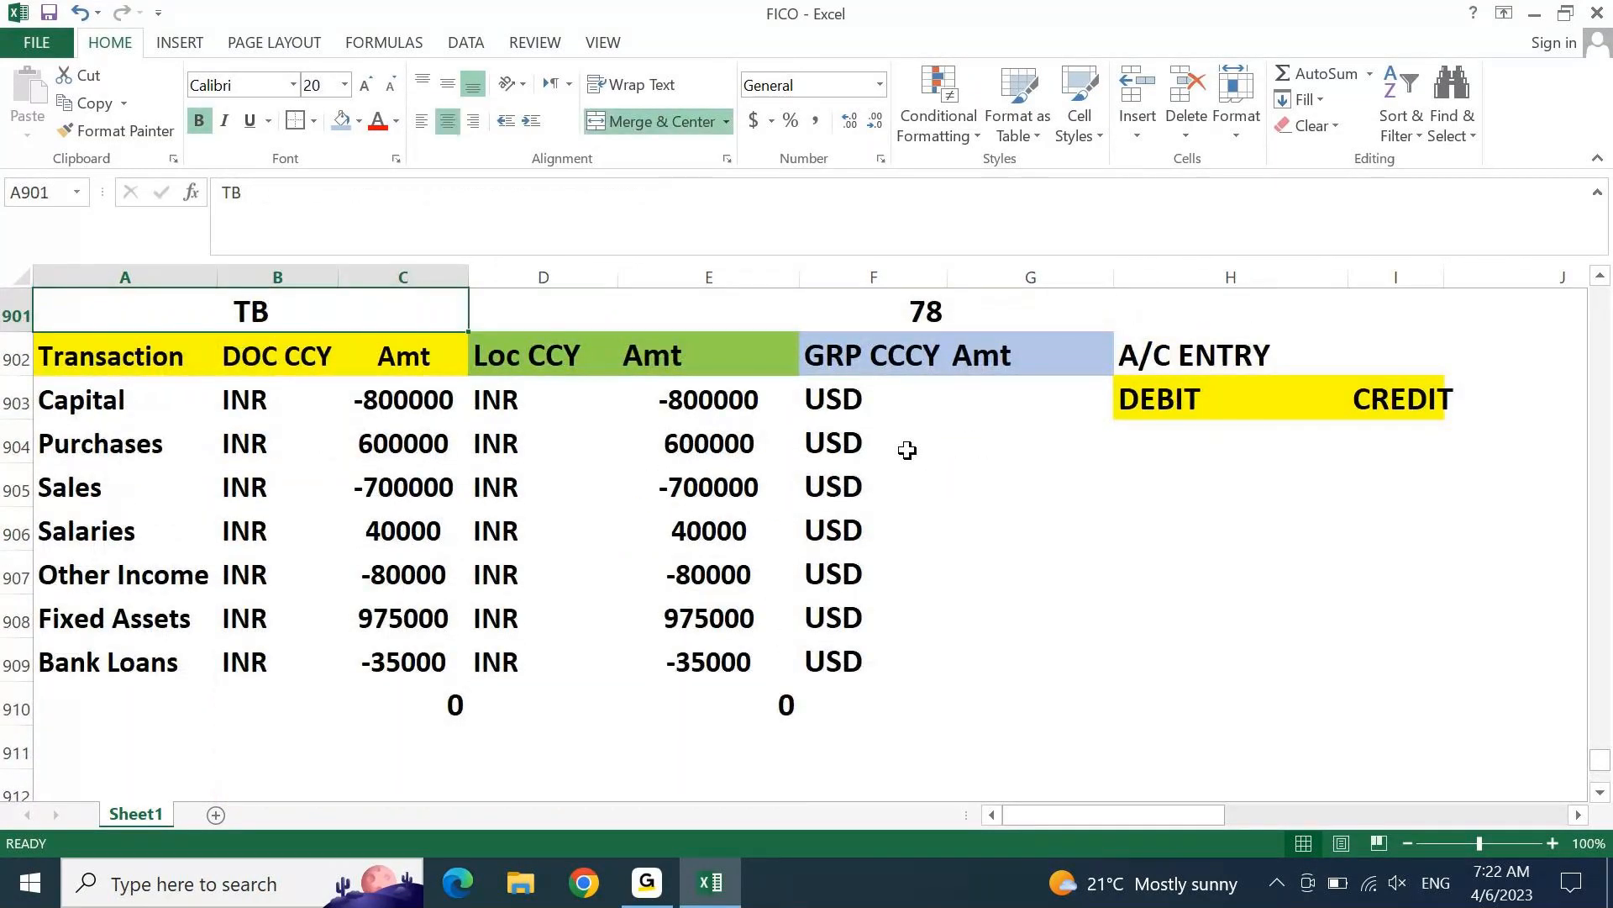
pyautogui.press('Right')
pyautogui.press('Down')
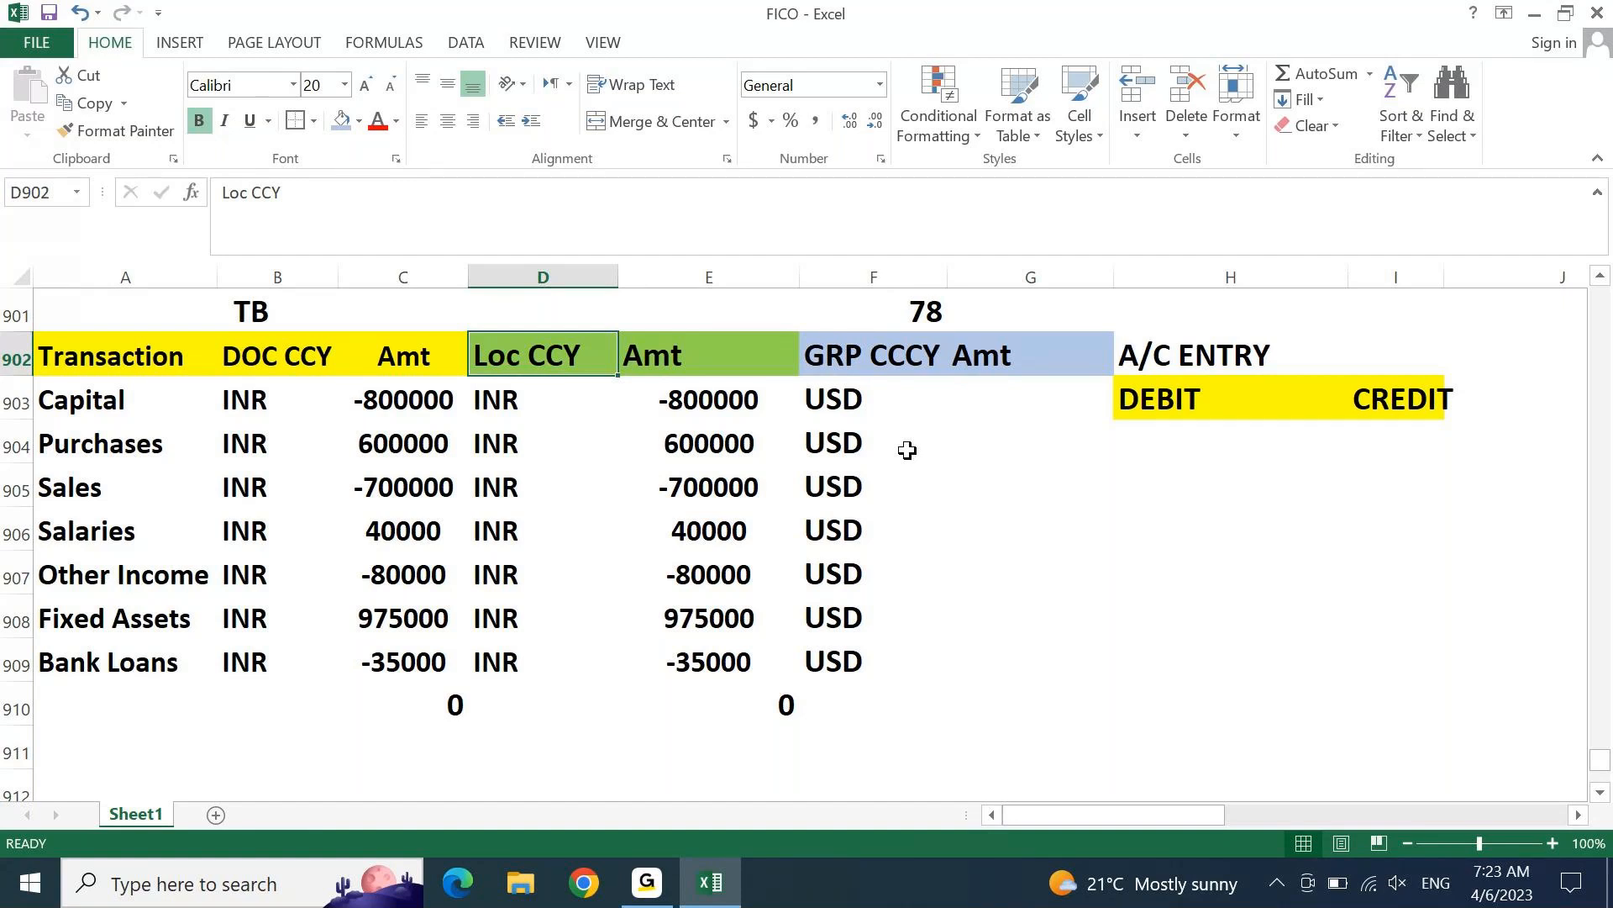
pyautogui.moveTo(841, 399); pyautogui.dragTo(838, 639)
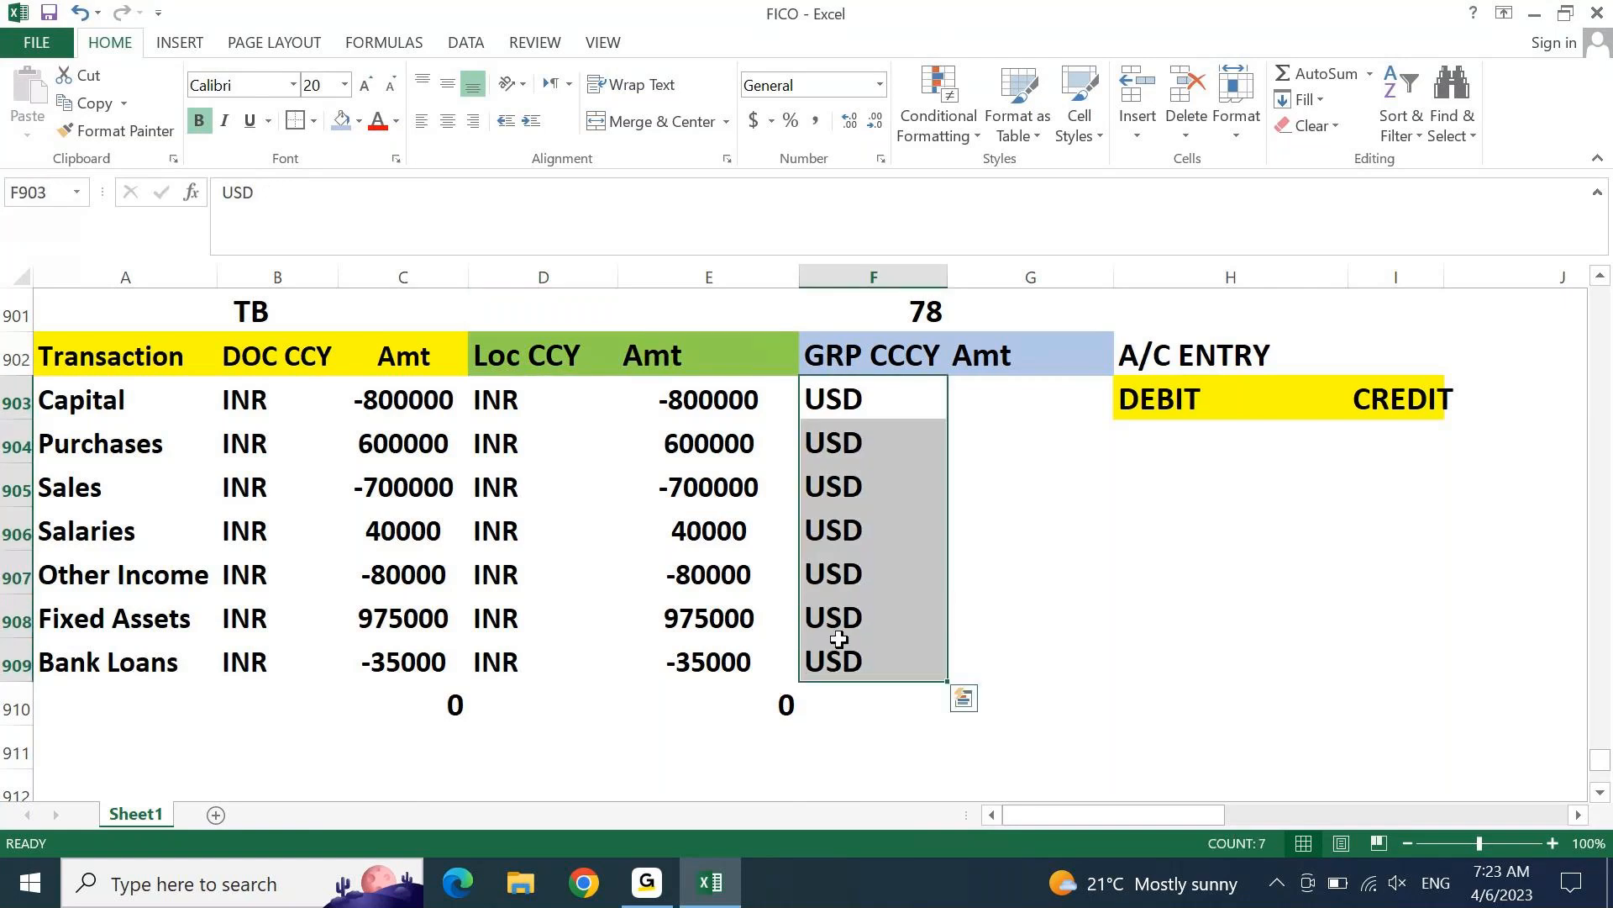
pyautogui.click(1011, 397)
pyautogui.write('=')
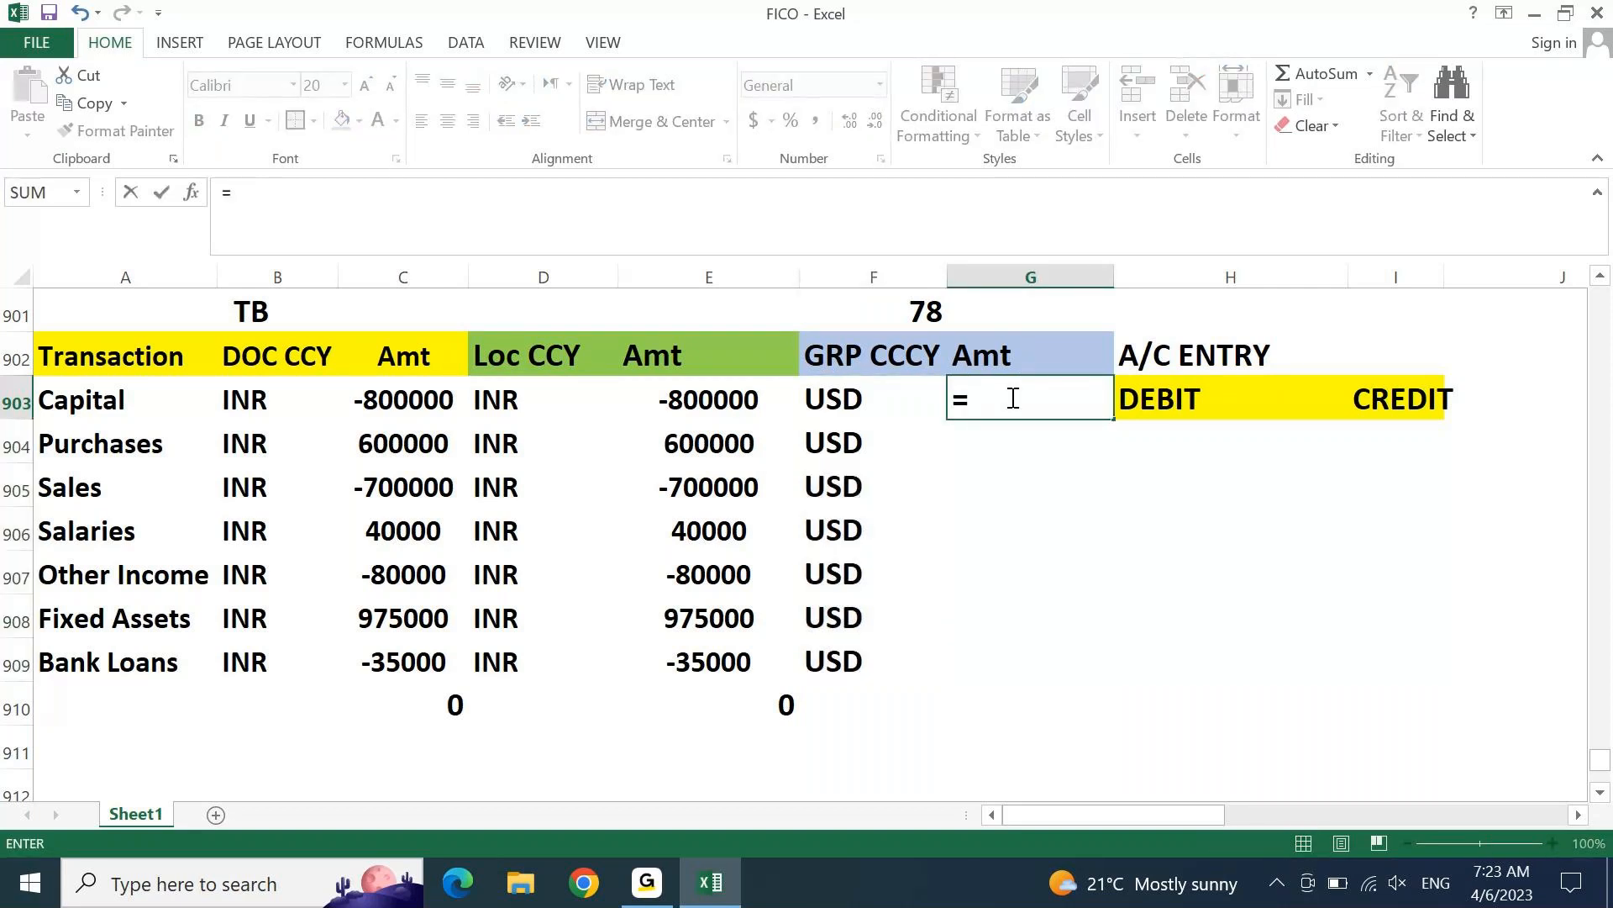
pyautogui.click(689, 404)
pyautogui.write('/')
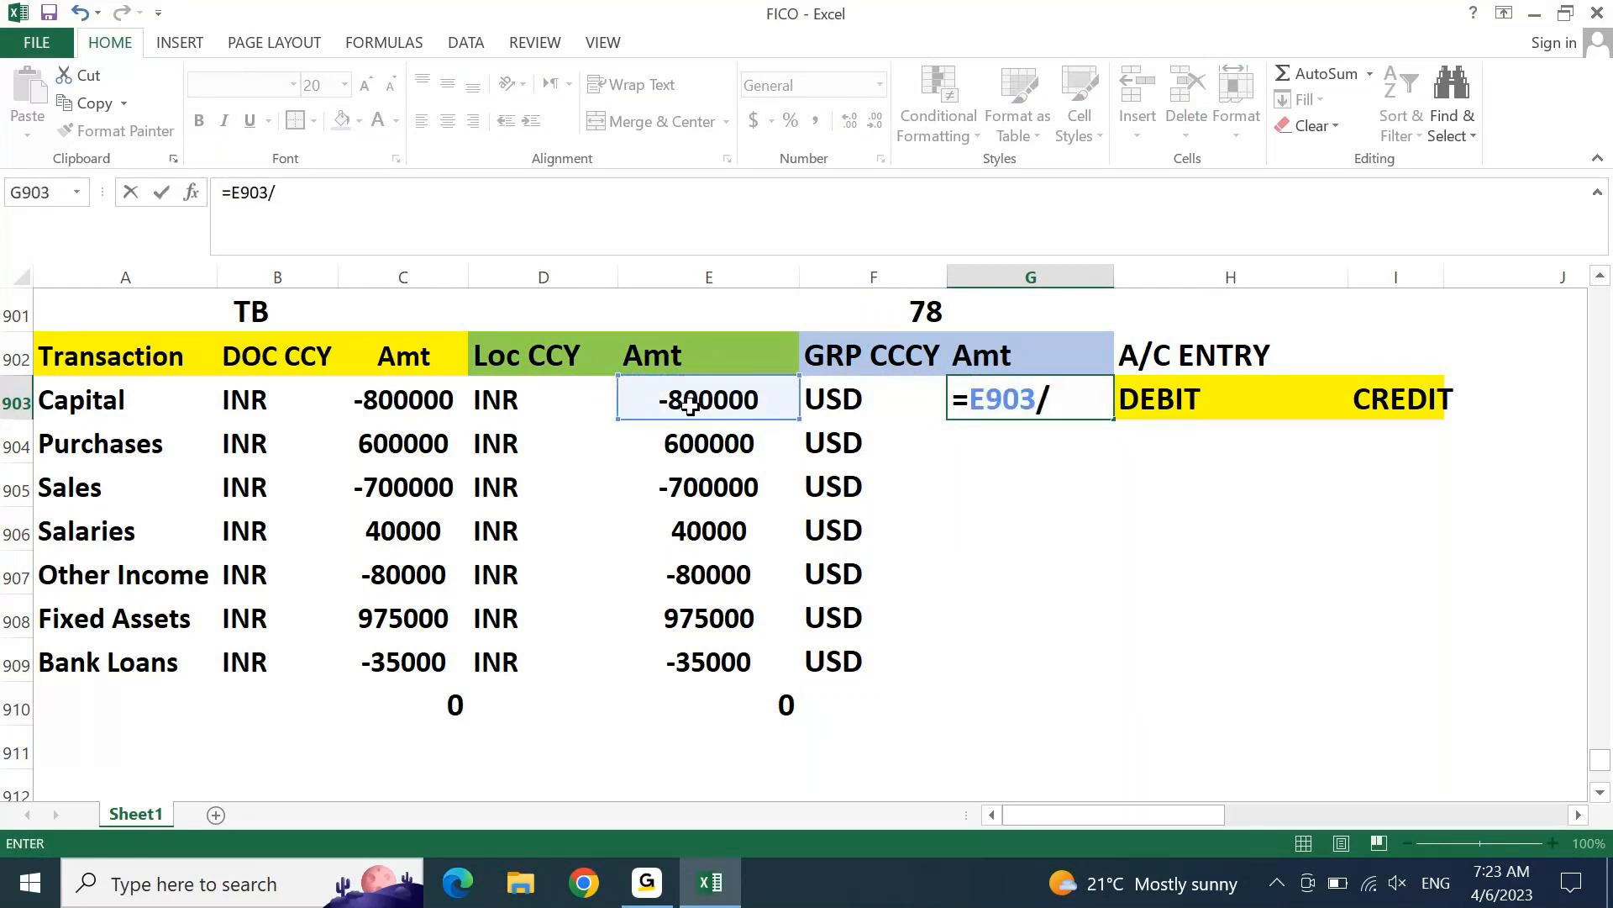
pyautogui.write('78')
pyautogui.hotkey('ctrl', 'Return')
# Step: Calculate the USD group amounts for Purchases and Sales in G904 and G905 with =E904/78 and =E905/78
pyautogui.press('Down')
pyautogui.write('=')
pyautogui.press('Left')
pyautogui.press('Left')
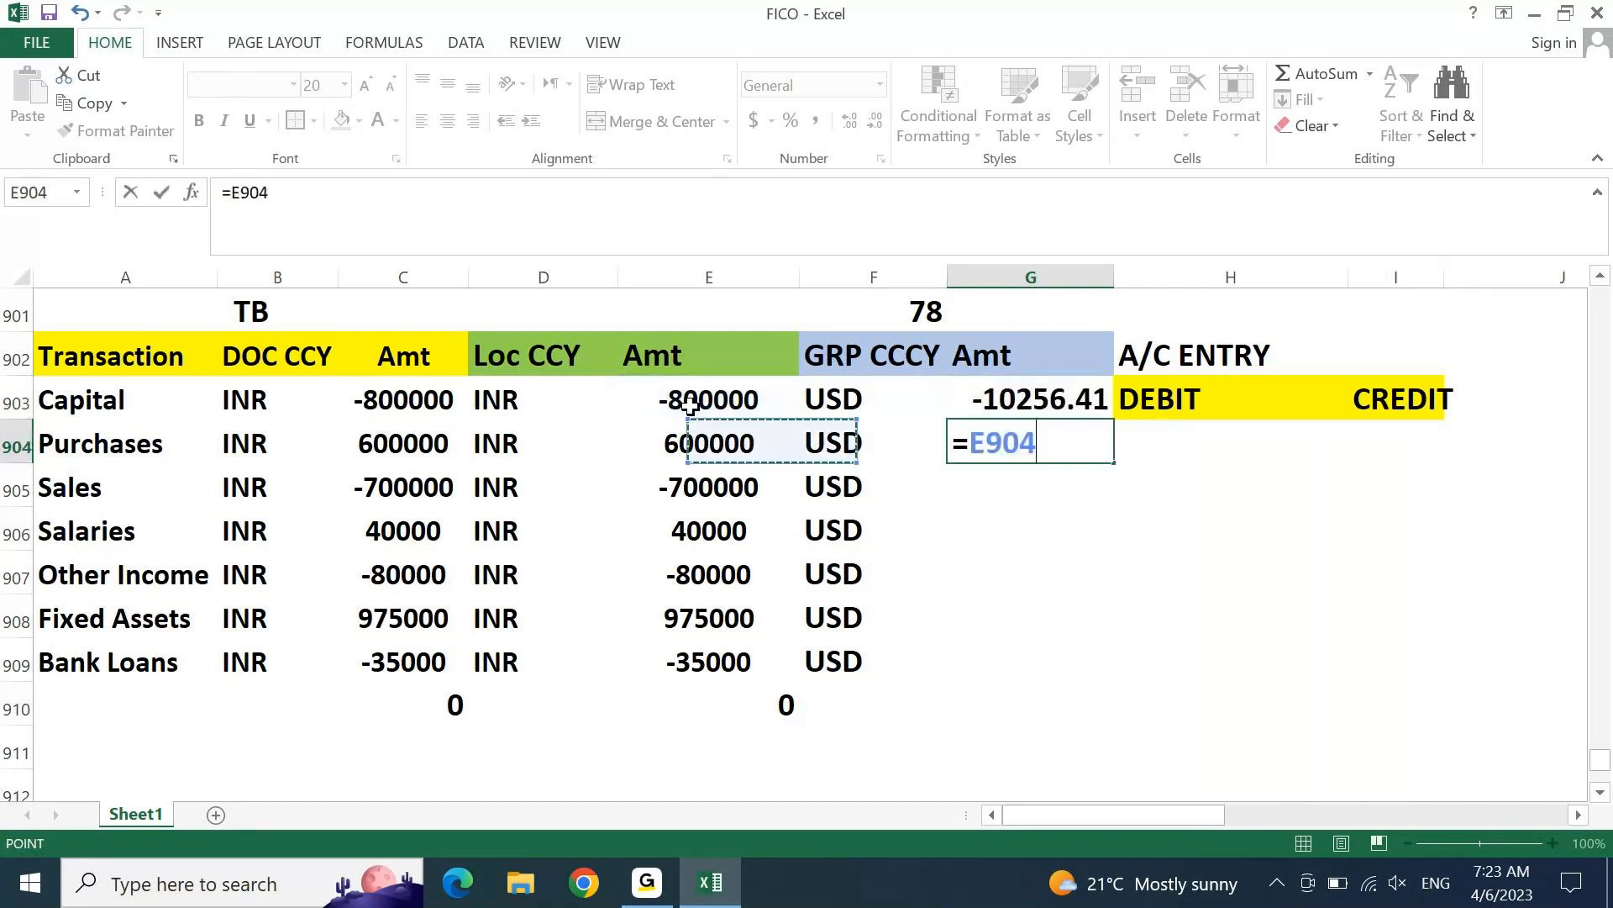
pyautogui.write('/78')
pyautogui.press('Return')
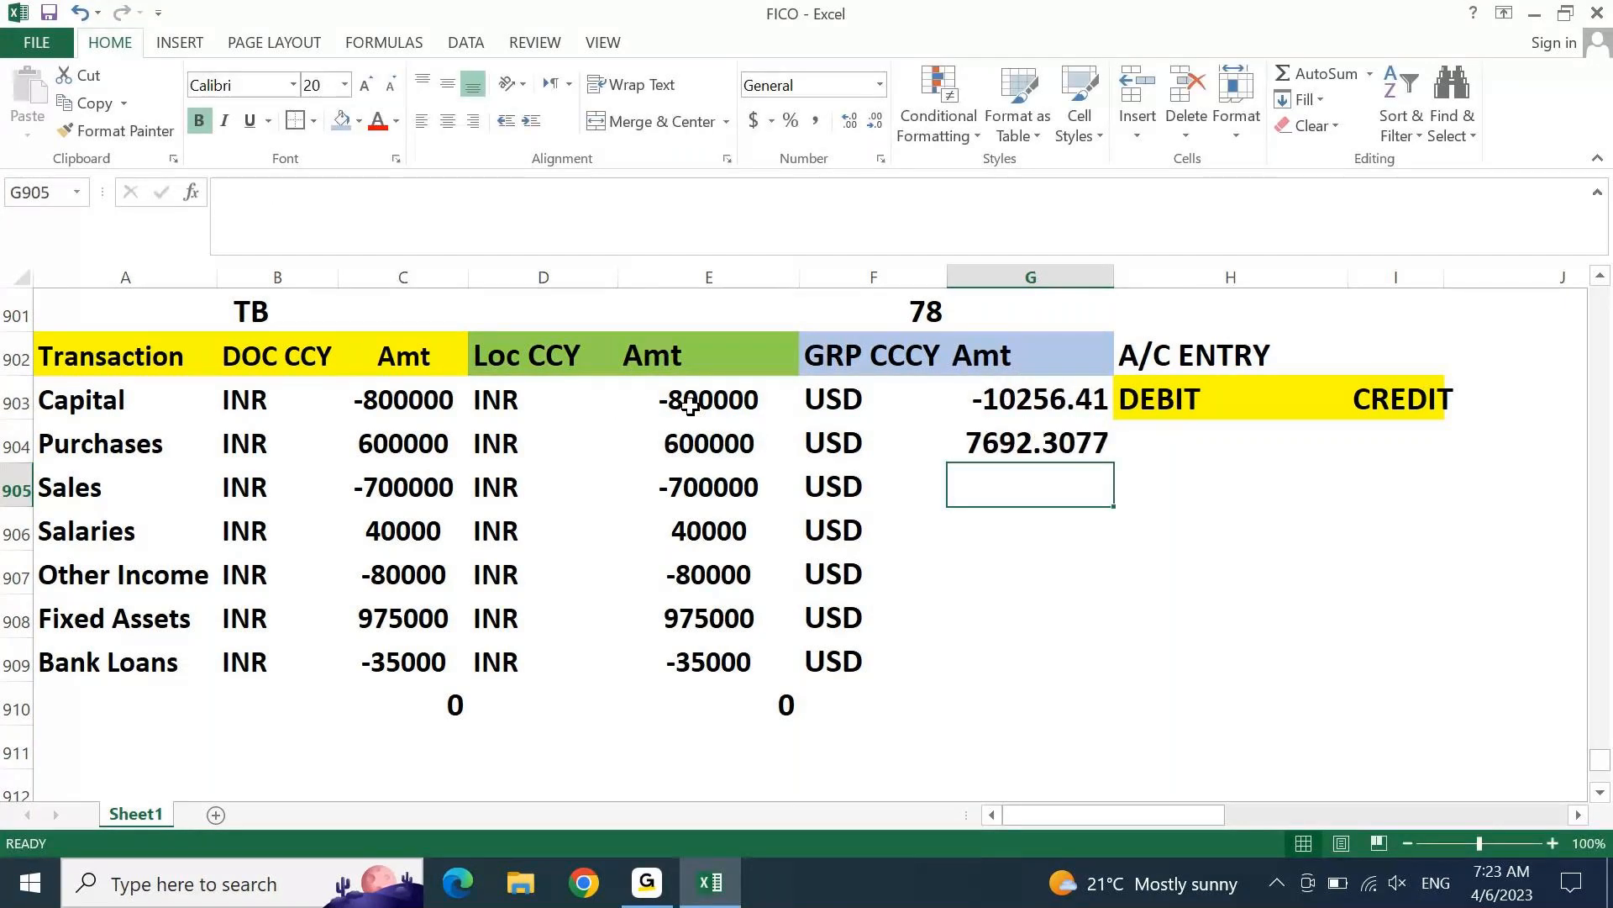
pyautogui.write('=')
pyautogui.press('Left')
pyautogui.press('Left')
pyautogui.write('/78')
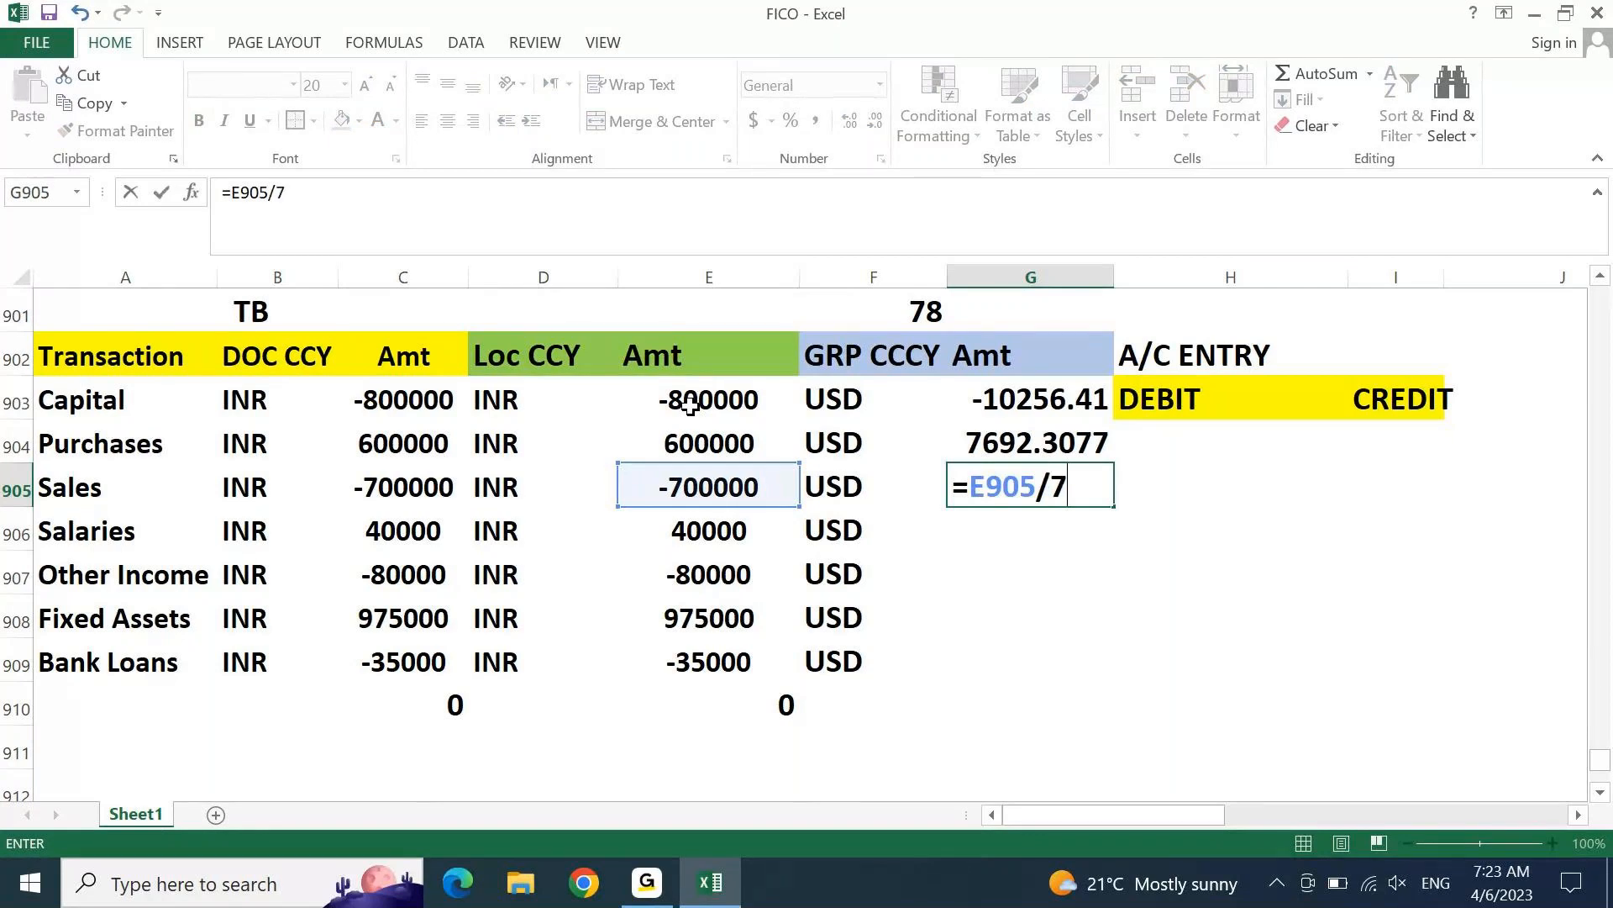
pyautogui.press('Return')
# Step: Calculate the USD group amounts for Salaries and Other Income in G906 and G907 with =E906/78 and =E907/78
pyautogui.write('=')
pyautogui.press('Left')
pyautogui.press('Left')
pyautogui.write('/78')
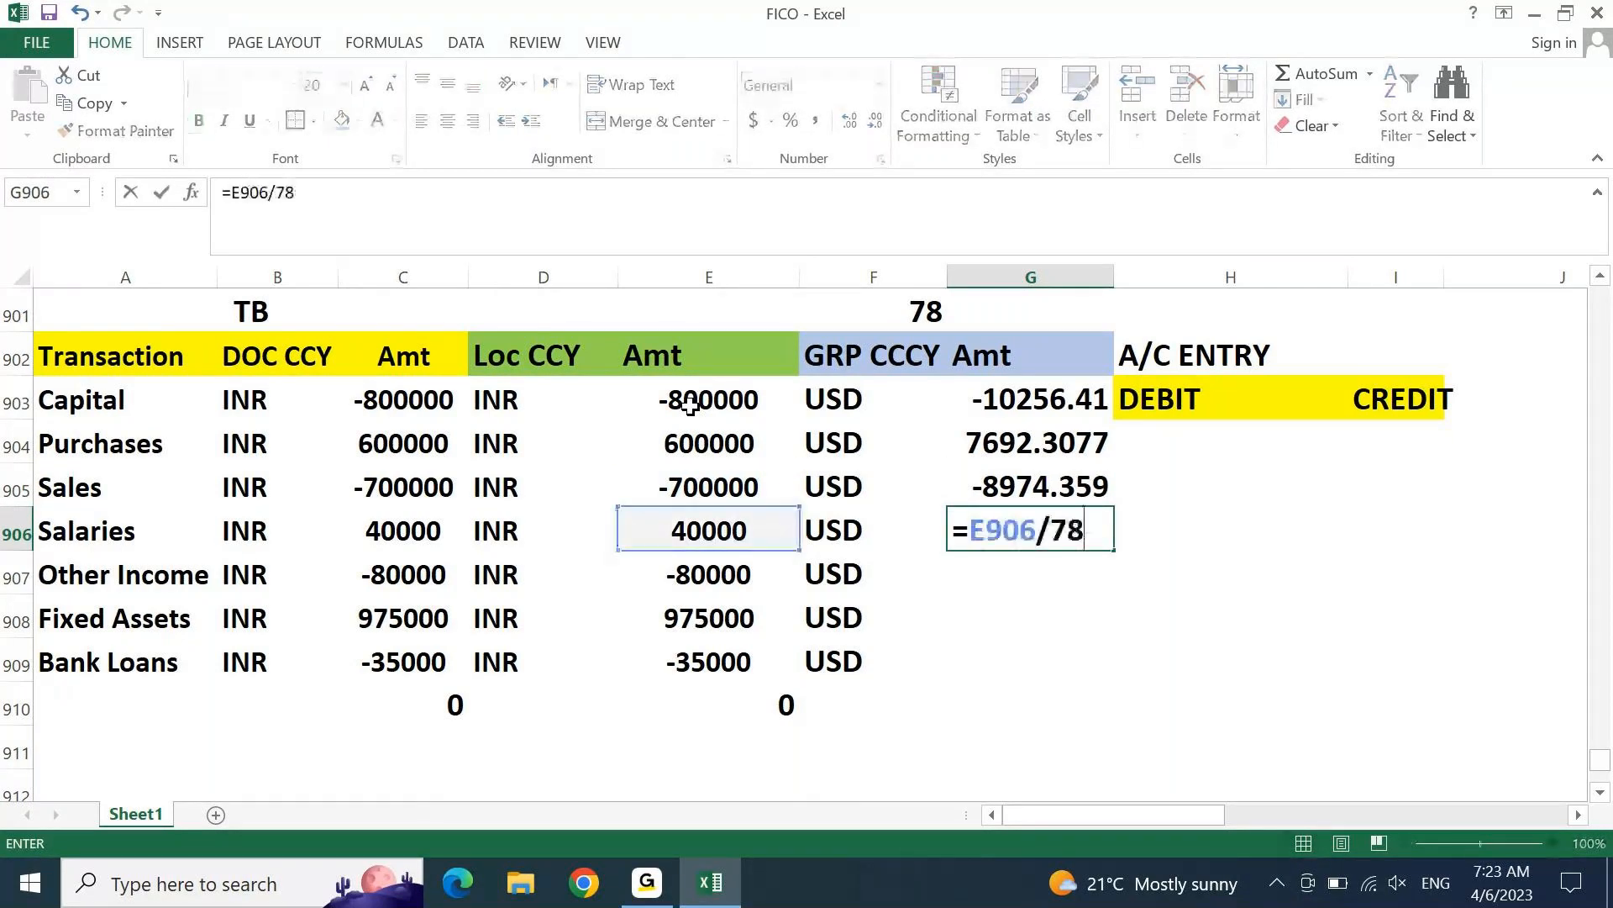
pyautogui.press('Return')
pyautogui.write('=')
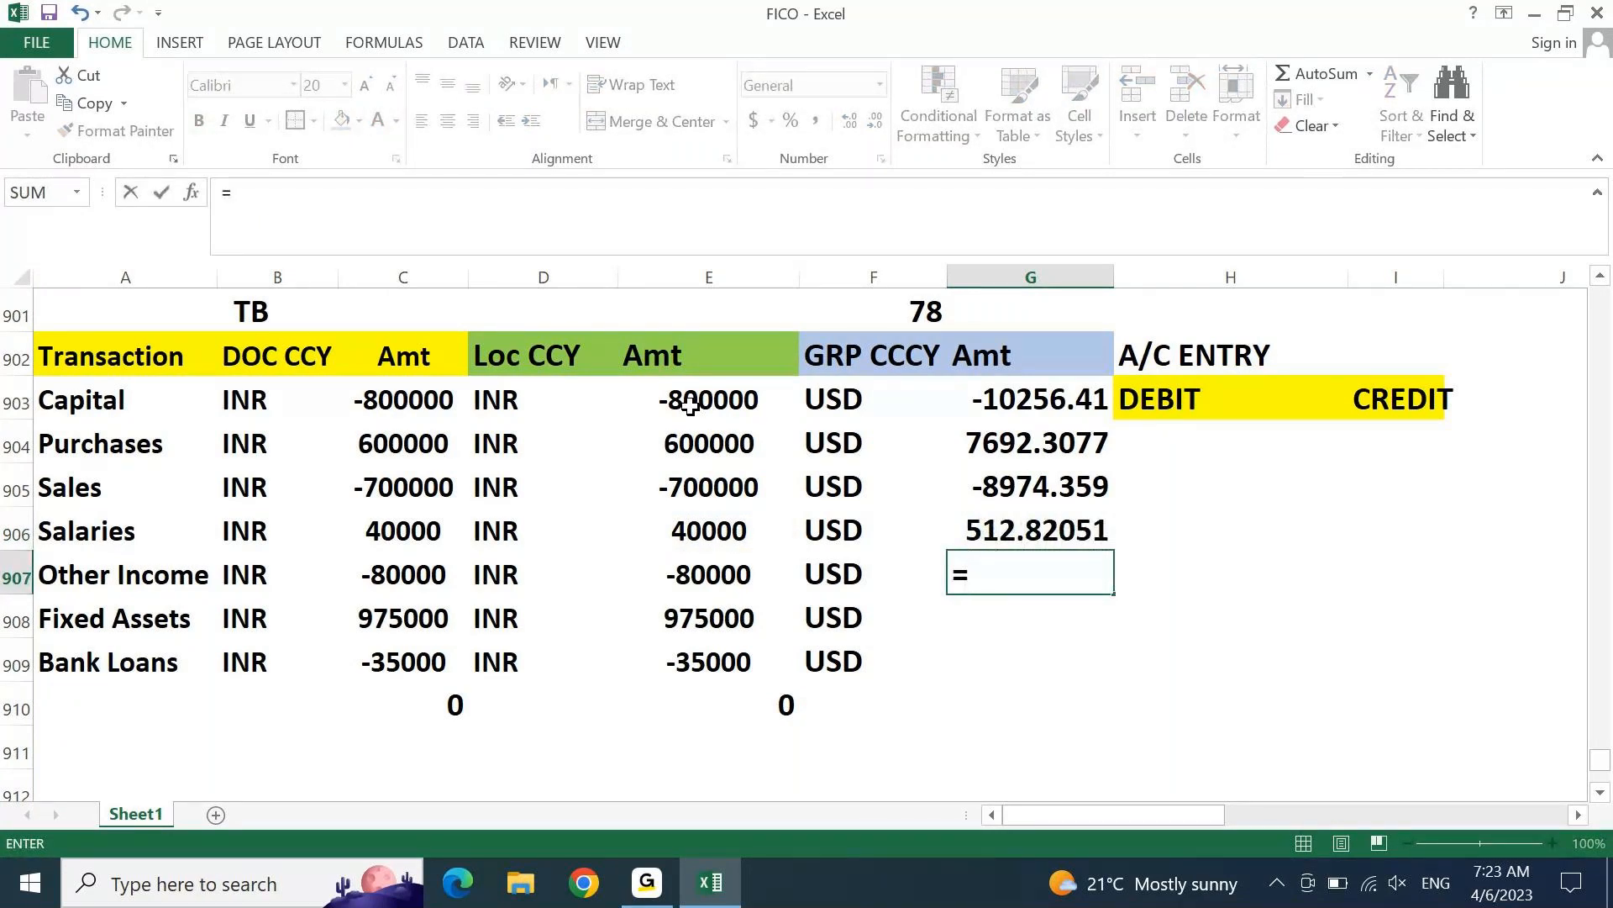
pyautogui.press('Left')
pyautogui.press('Left')
pyautogui.write('/78')
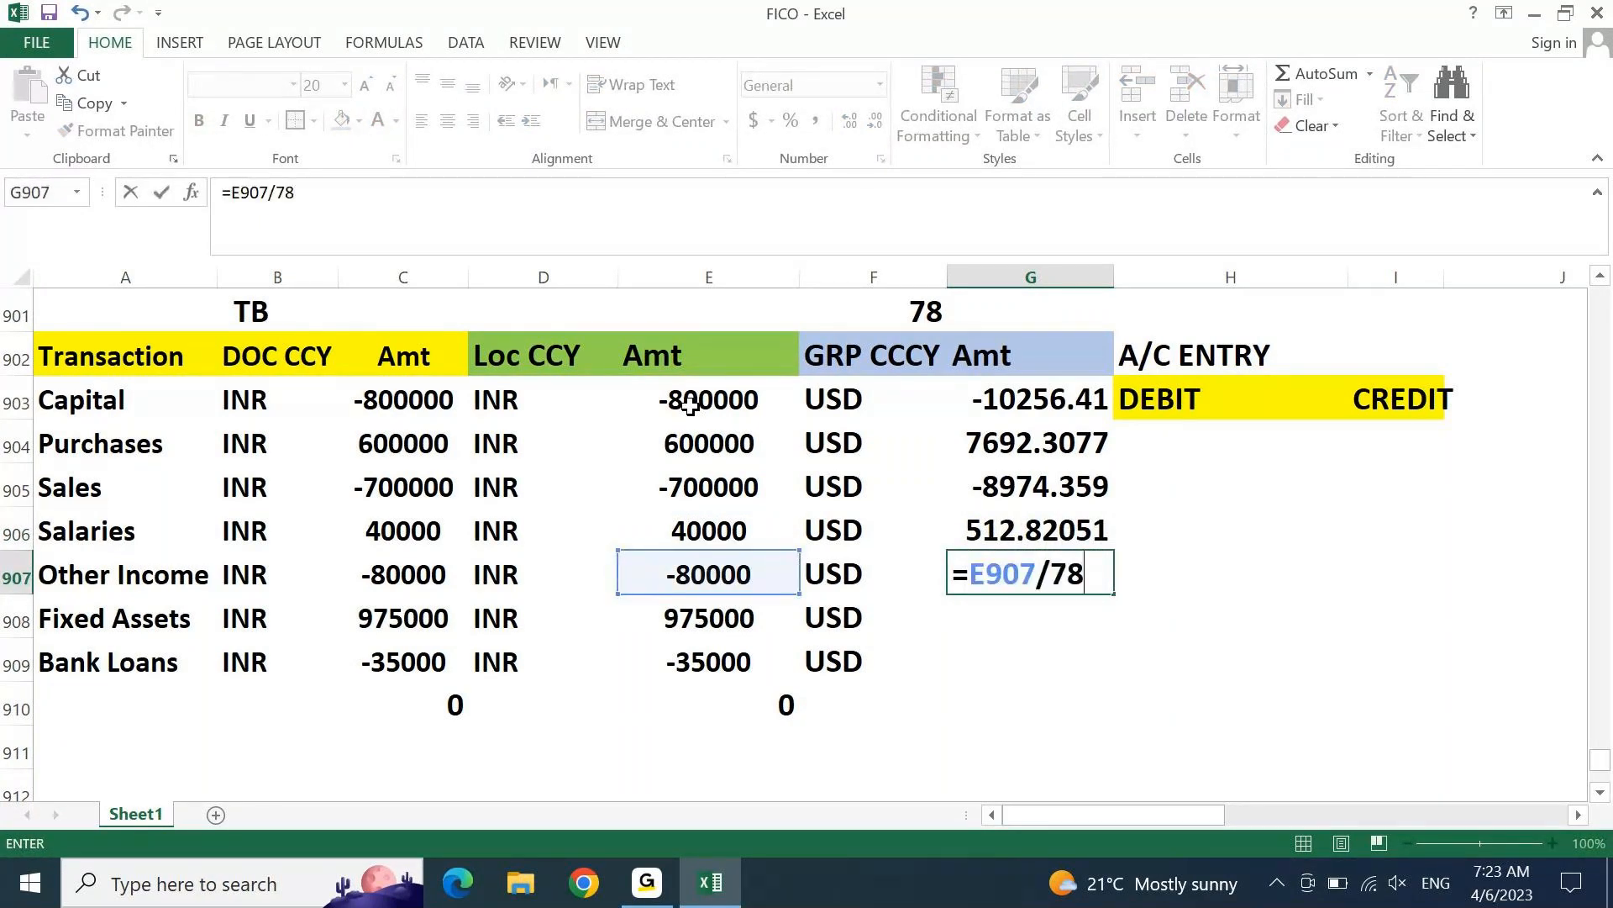
pyautogui.press('Return')
# Step: Calculate the USD group amounts for Fixed Assets and Bank Loans in G908 and G909 with =E908/78 and =E909/78
pyautogui.write('=')
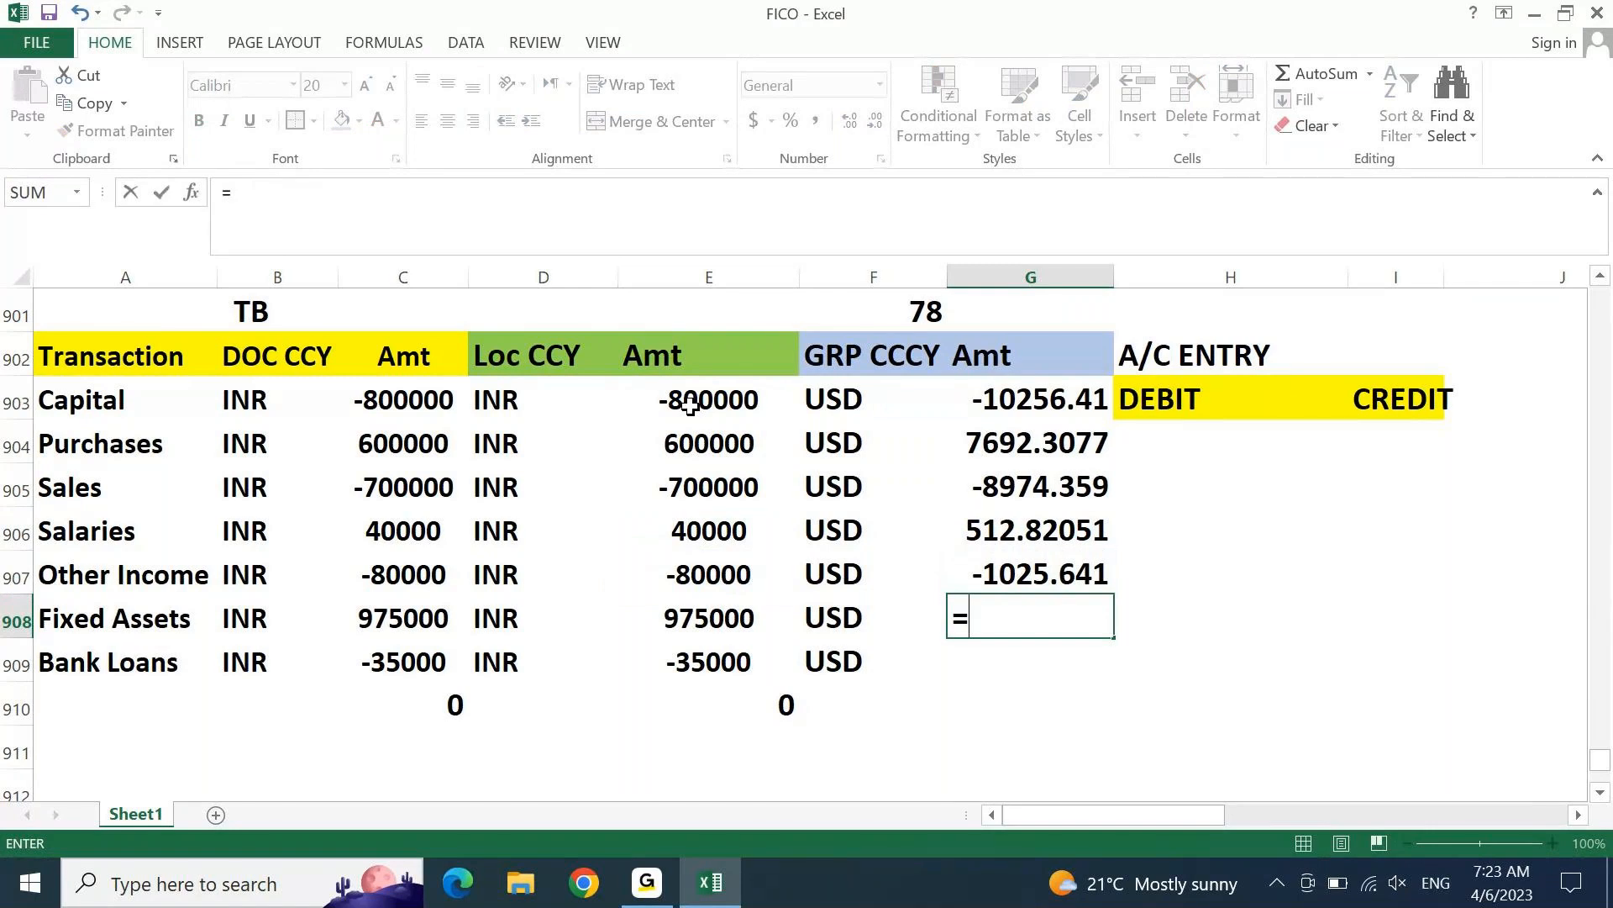
pyautogui.press('Left')
pyautogui.press('Left')
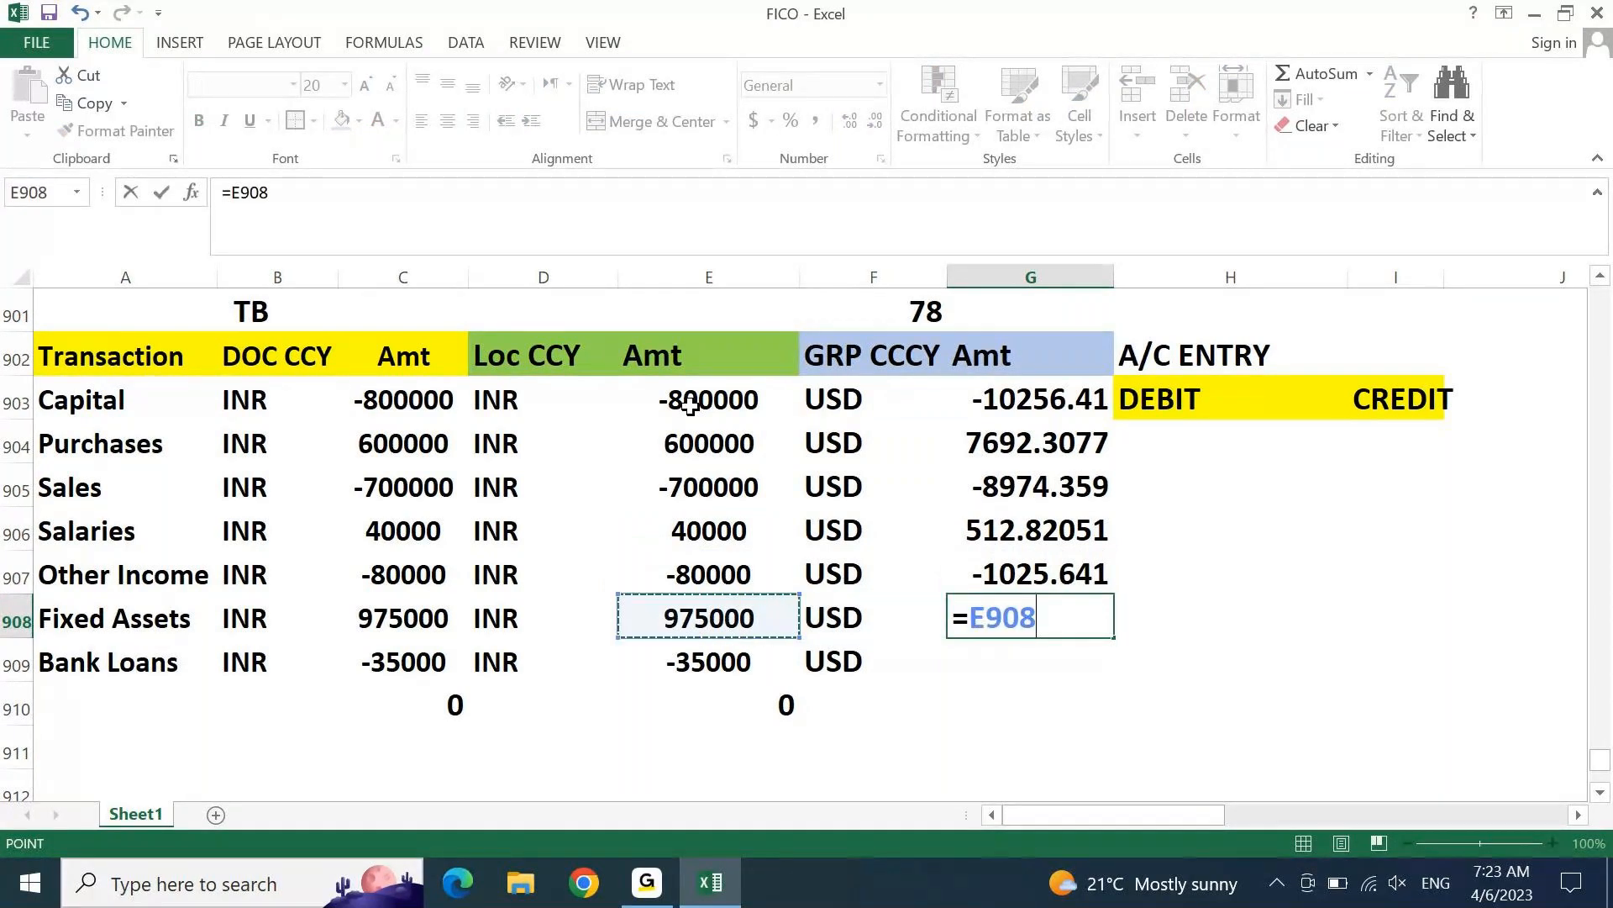
pyautogui.write('/')
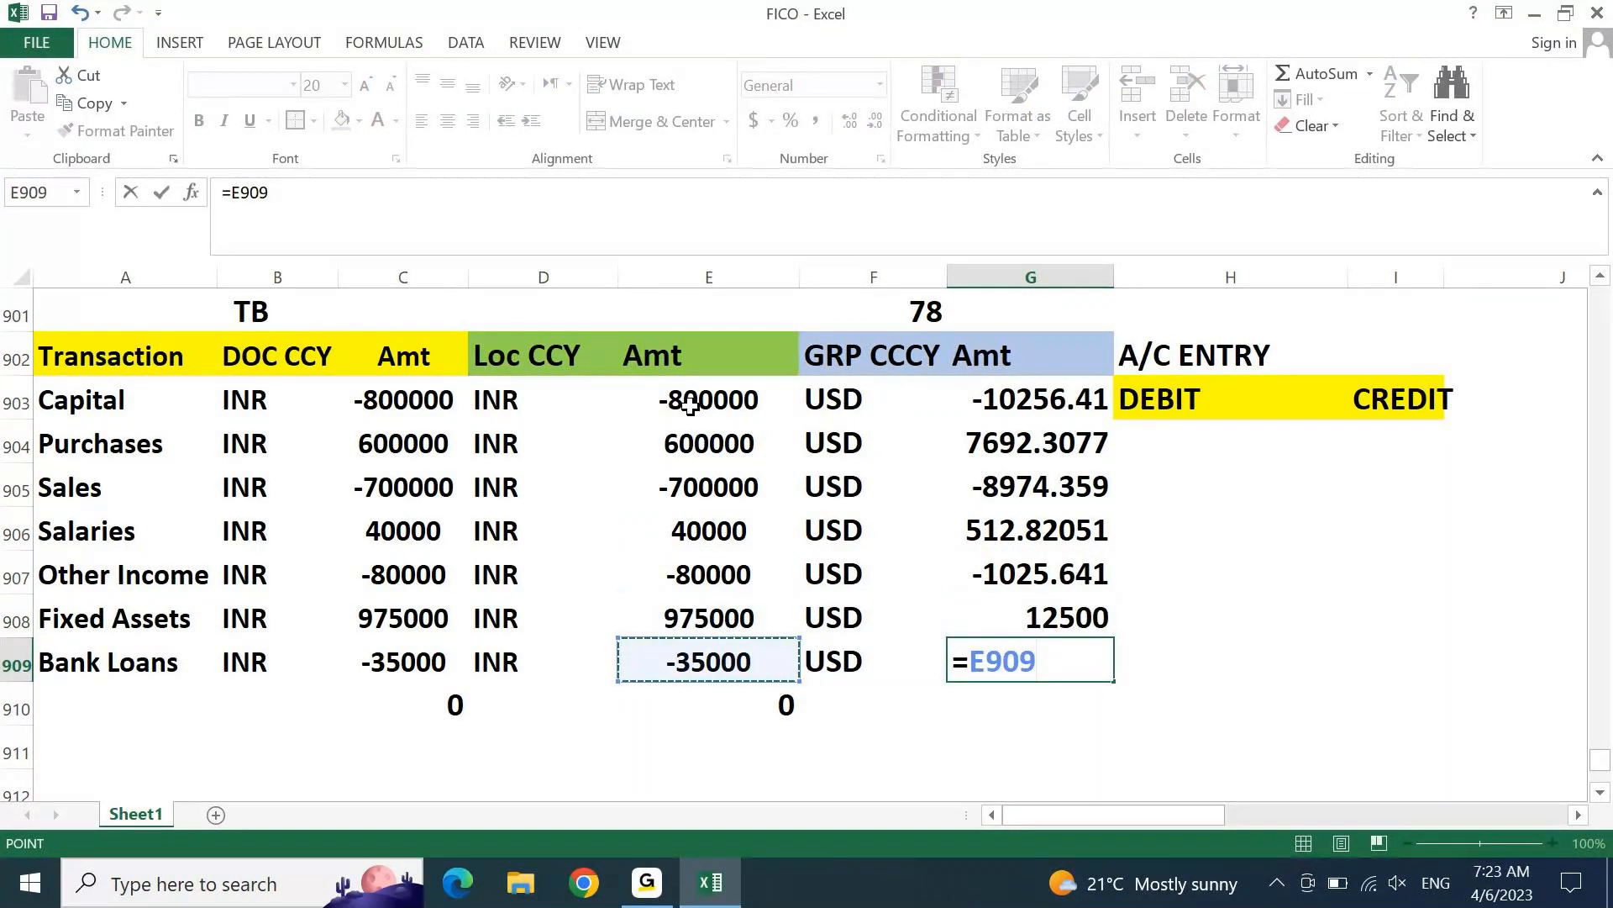
pyautogui.write('/78')
pyautogui.press('Return')
# Step: Format the group amounts in G903:G909 to show two decimal places
pyautogui.press('Up')
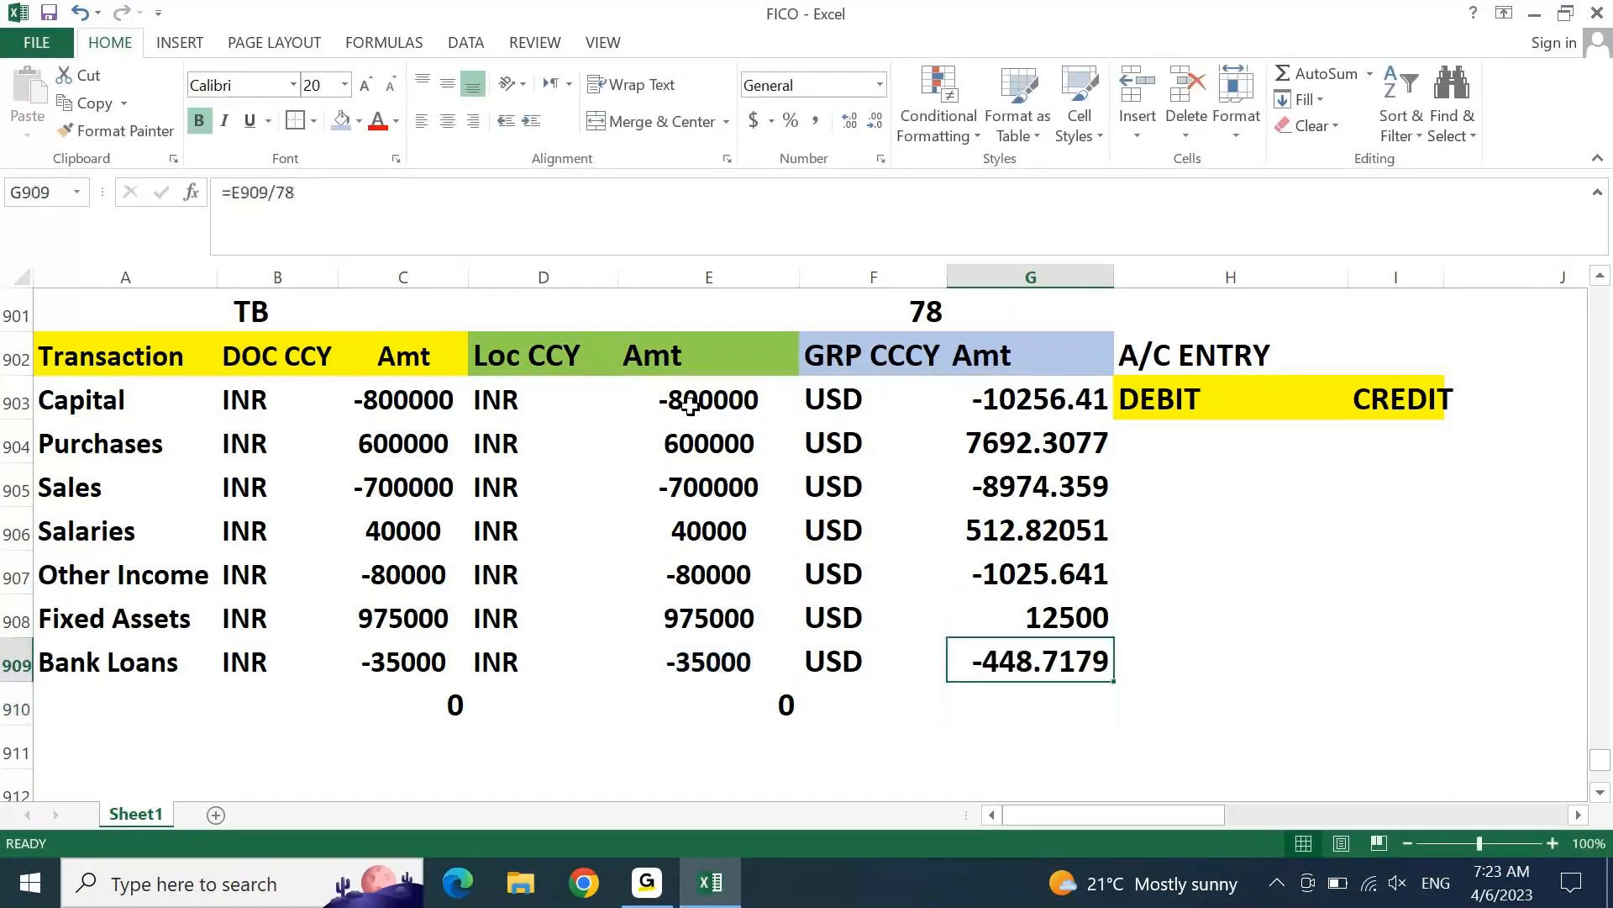
pyautogui.hotkey('shift', 'Up')
pyautogui.hotkey('shift', 'Up')
pyautogui.hotkey('shift', 'Up')
pyautogui.hotkey('shift', 'Up')
pyautogui.hotkey('shift', 'Up')
pyautogui.hotkey('shift', 'Up')
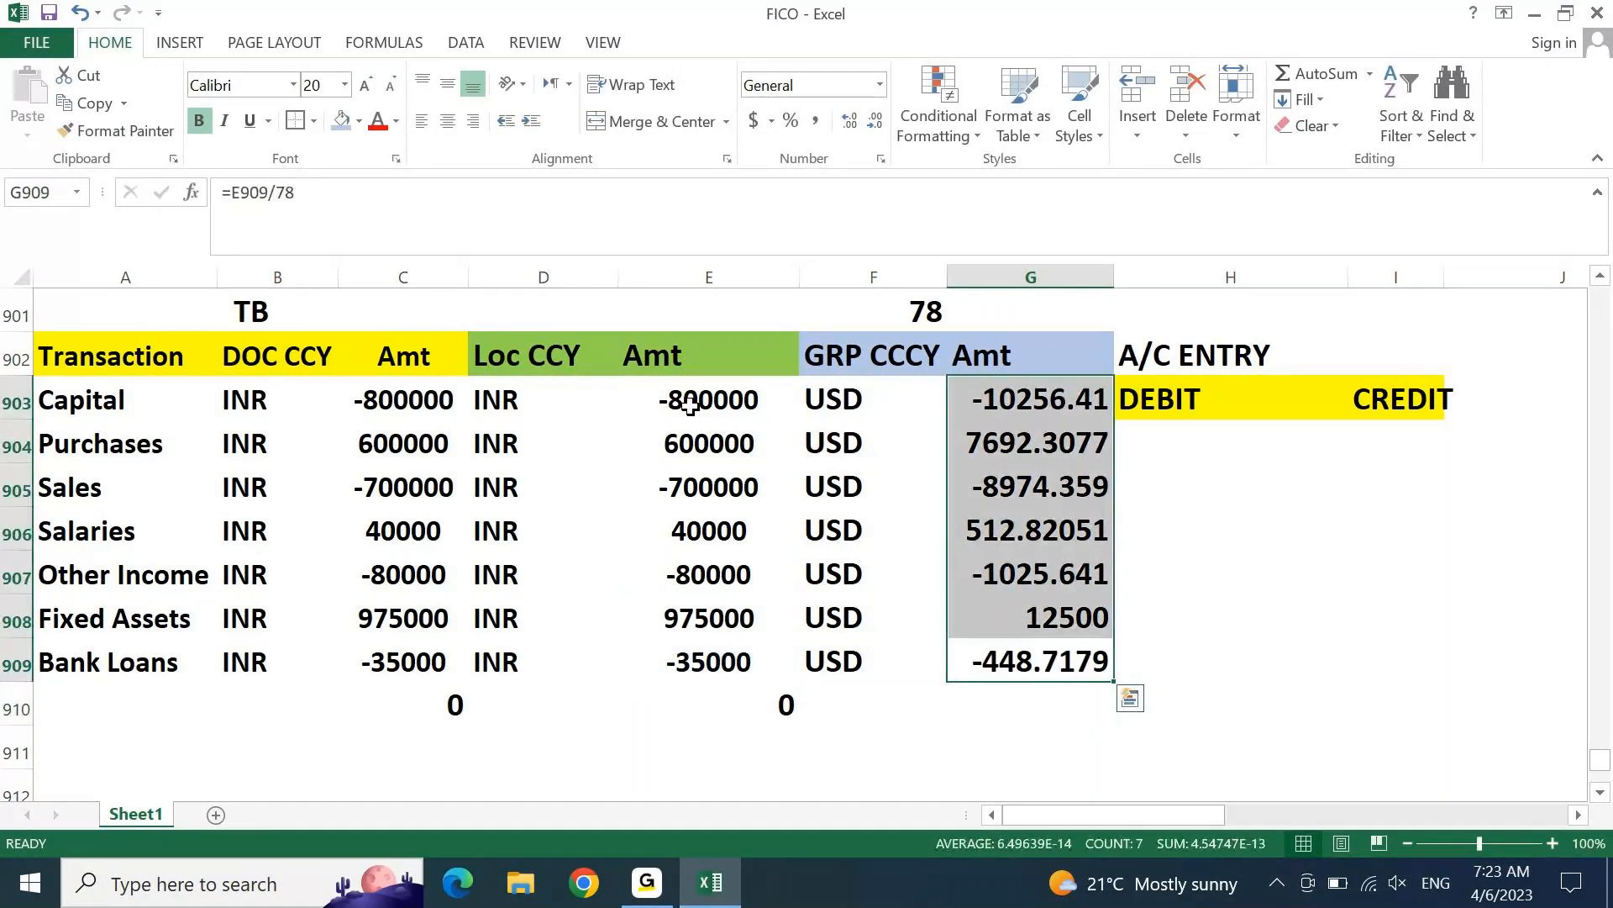
pyautogui.click(875, 122)
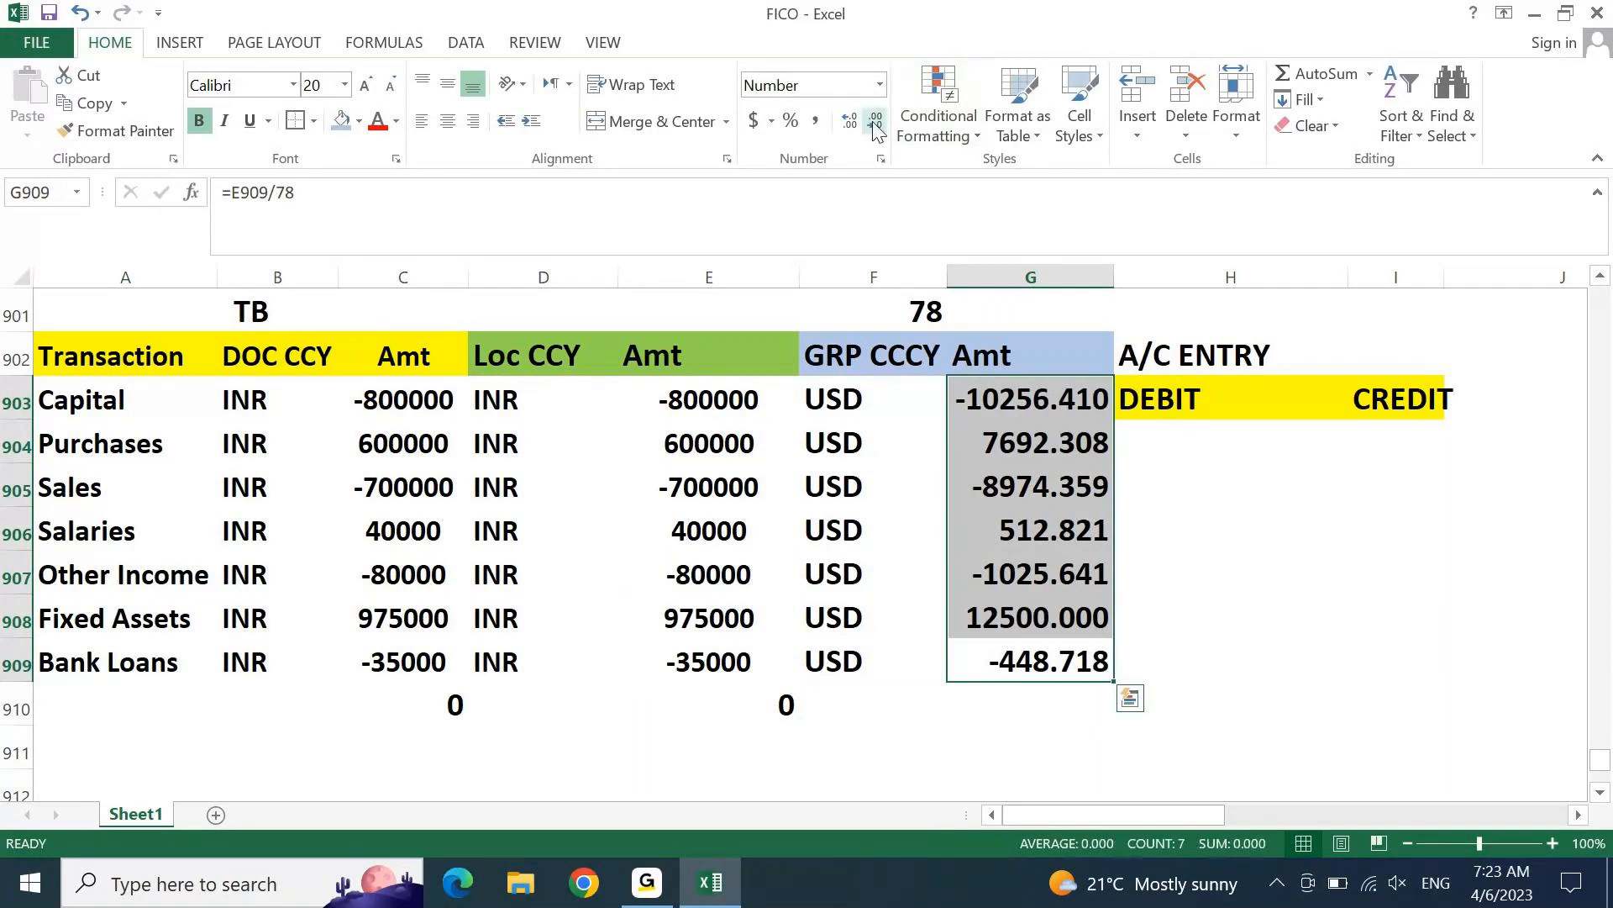
pyautogui.click(875, 125)
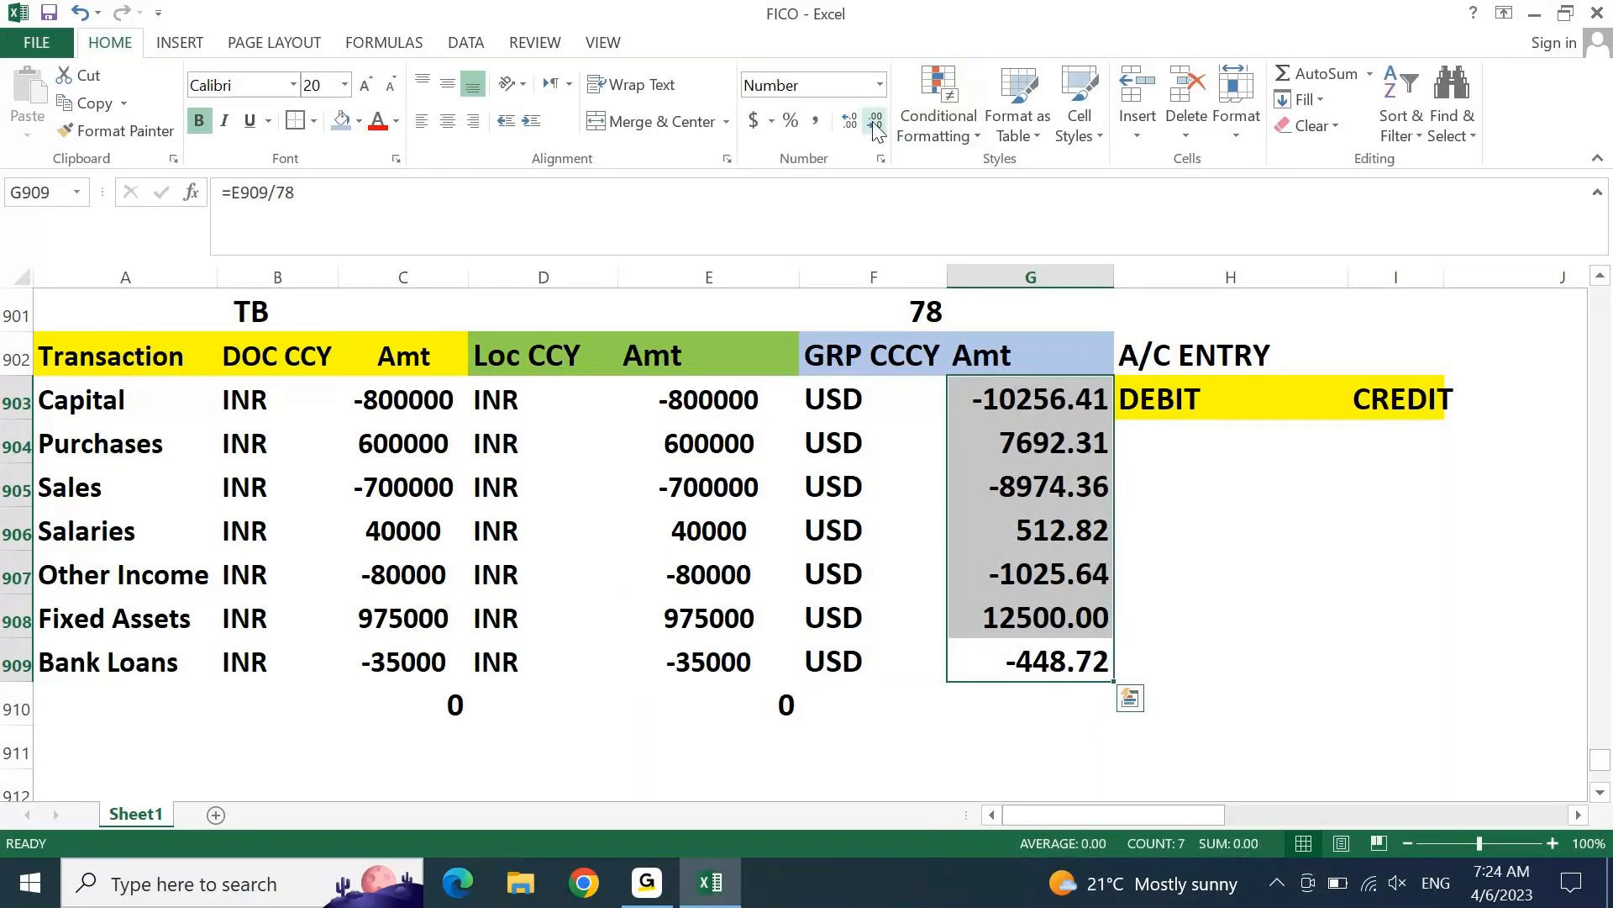
# Step: Total the USD group amounts with a sum in G910
pyautogui.press('Down')
pyautogui.hotkey('alt', '=')
pyautogui.press('Return')
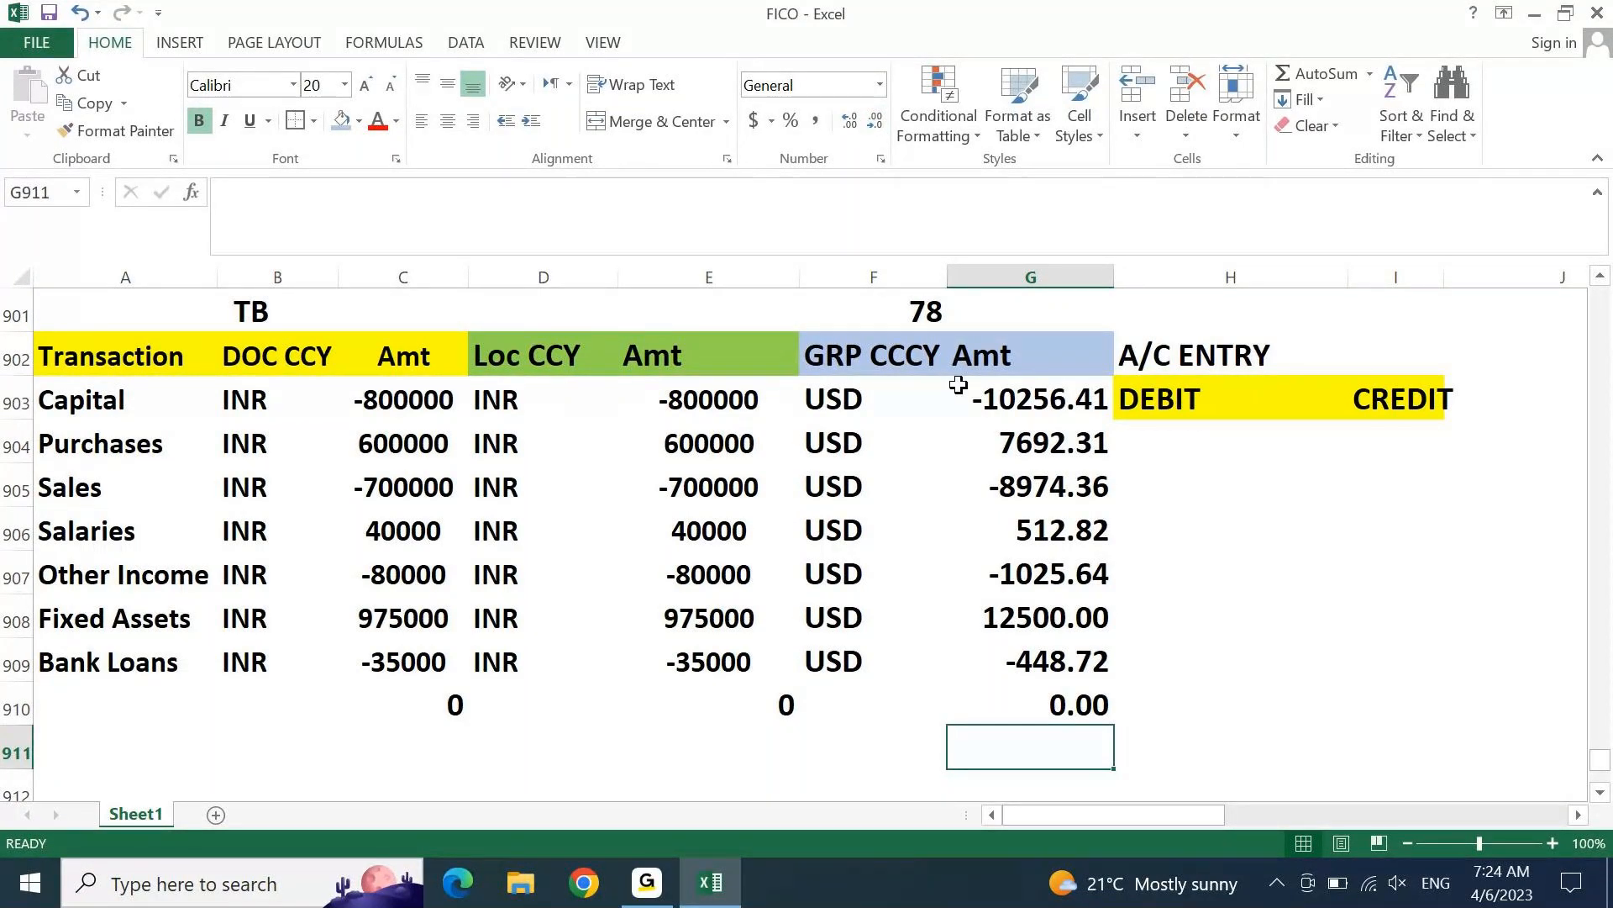
pyautogui.click(920, 303)
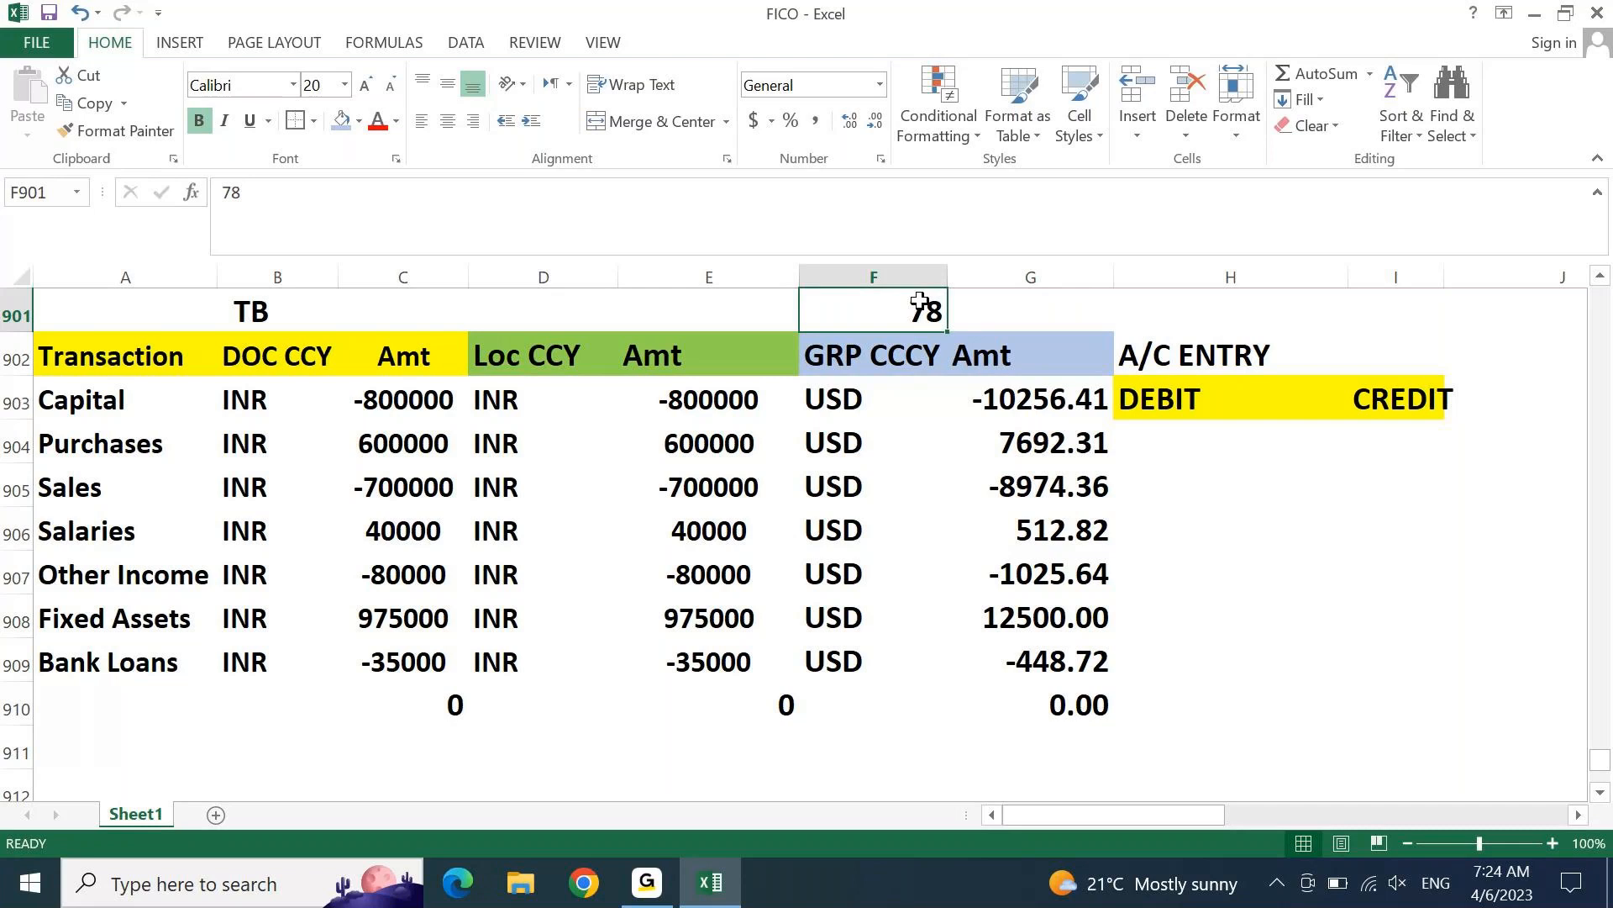
# Step: Move the A/C ENTRY, DEBIT and CREDIT headings up one row to H901:I902
pyautogui.click(1182, 434)
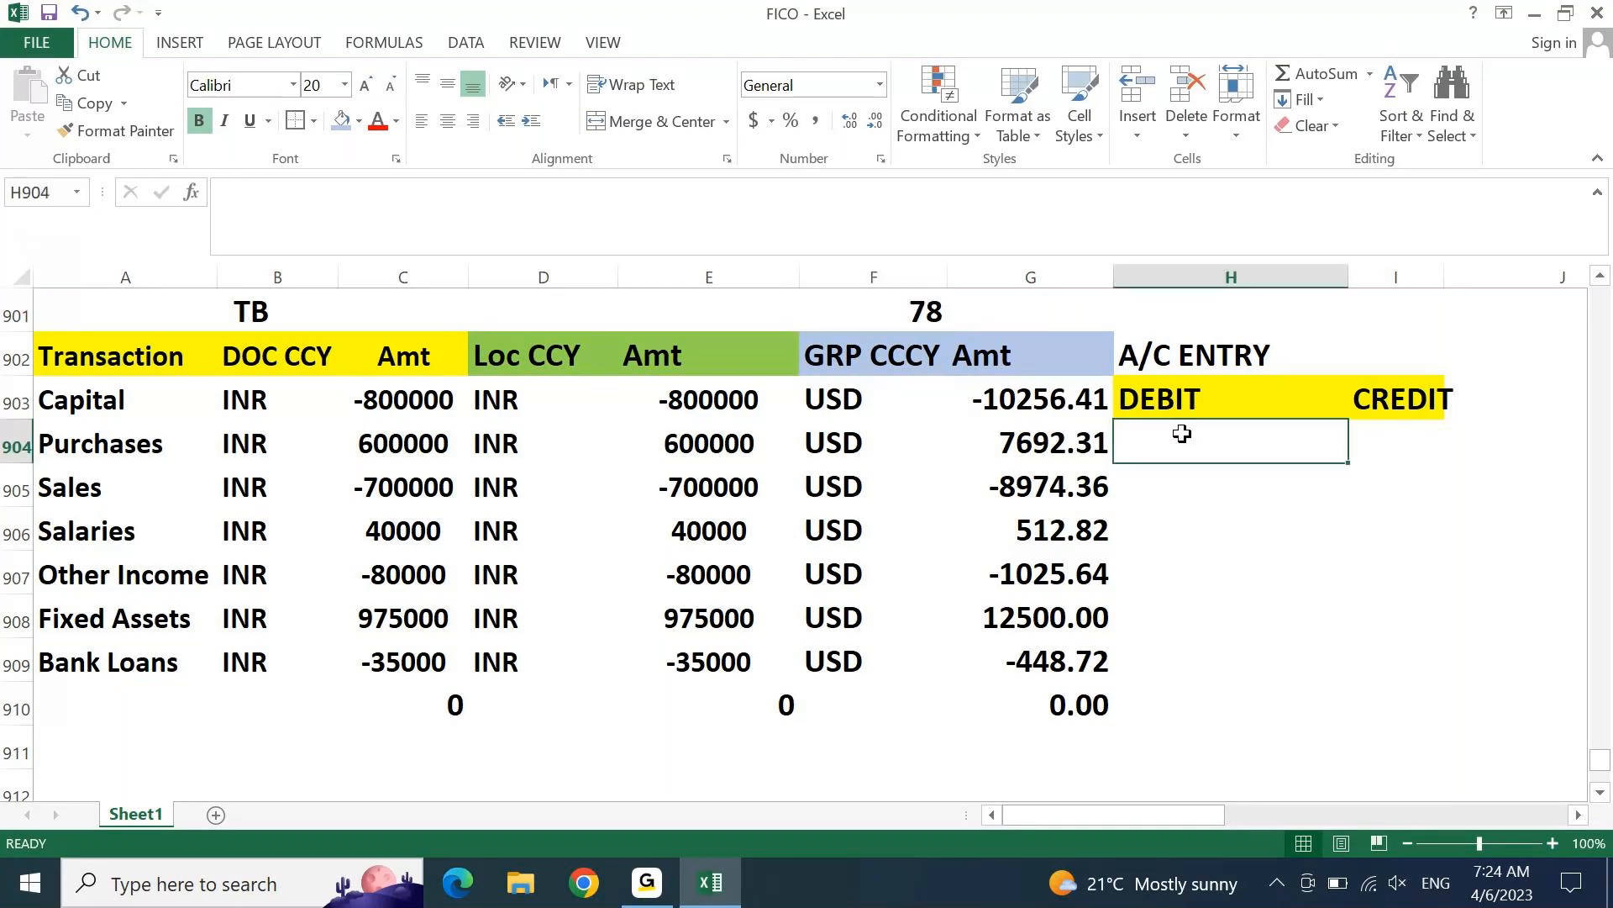
pyautogui.press('Up')
pyautogui.hotkey('shift', 'Right')
pyautogui.hotkey('shift', 'Up')
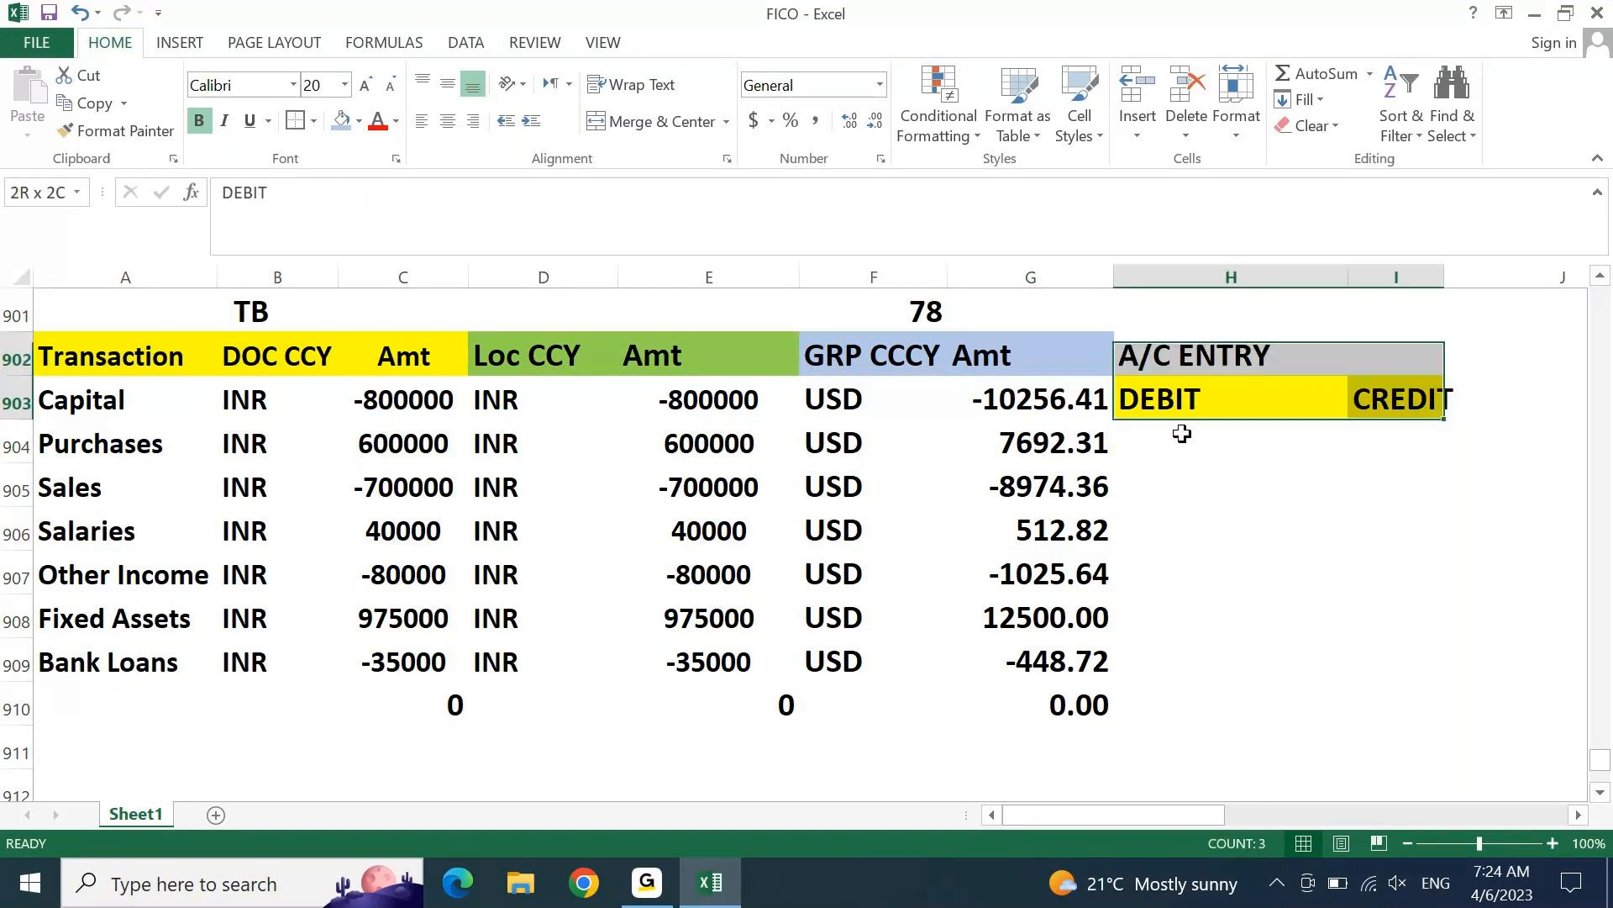
pyautogui.hotkey('ctrl', 'c')
pyautogui.press('Up')
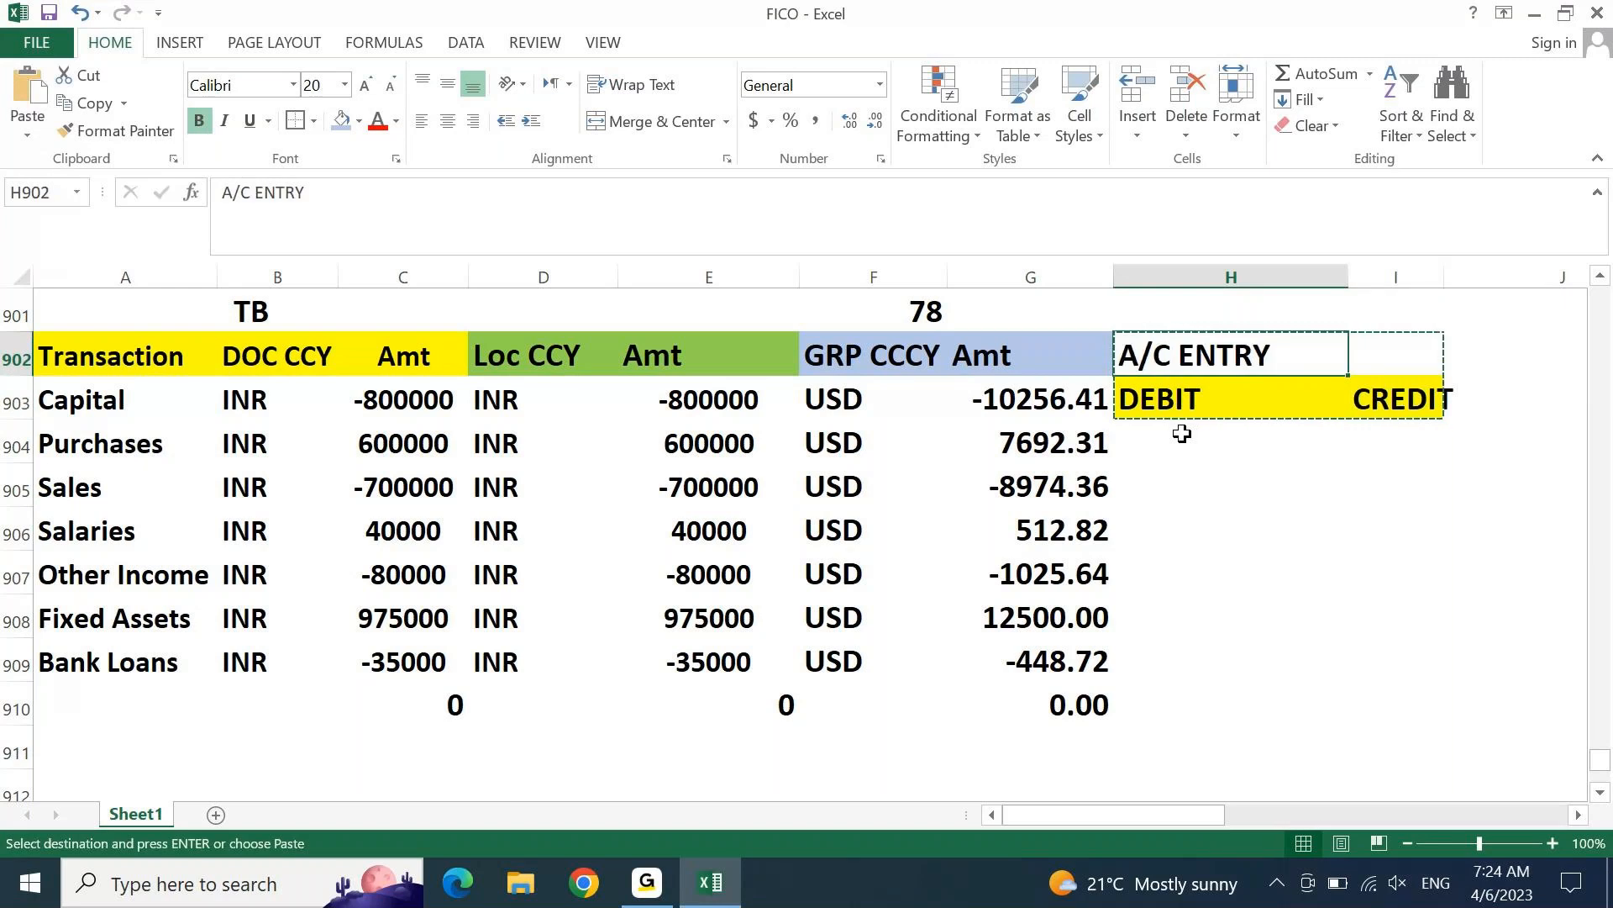
pyautogui.press('Up')
pyautogui.hotkey('ctrl', 'v')
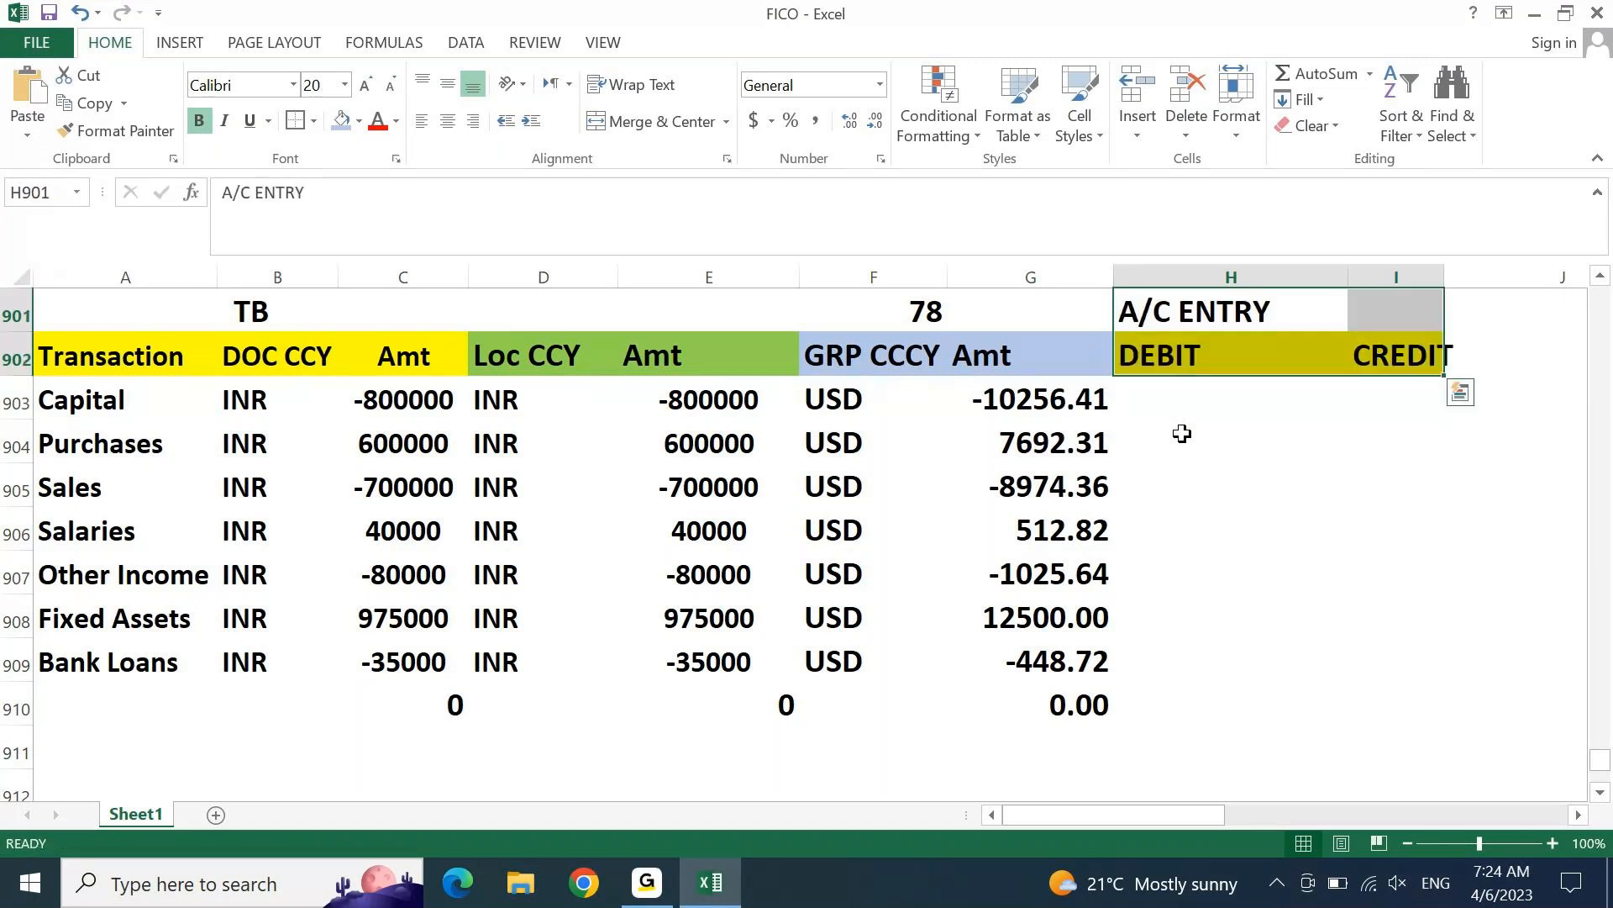
# Step: Examine the Capital row across its currency columns and the remaining trial balance rows below it
pyautogui.press('Down')
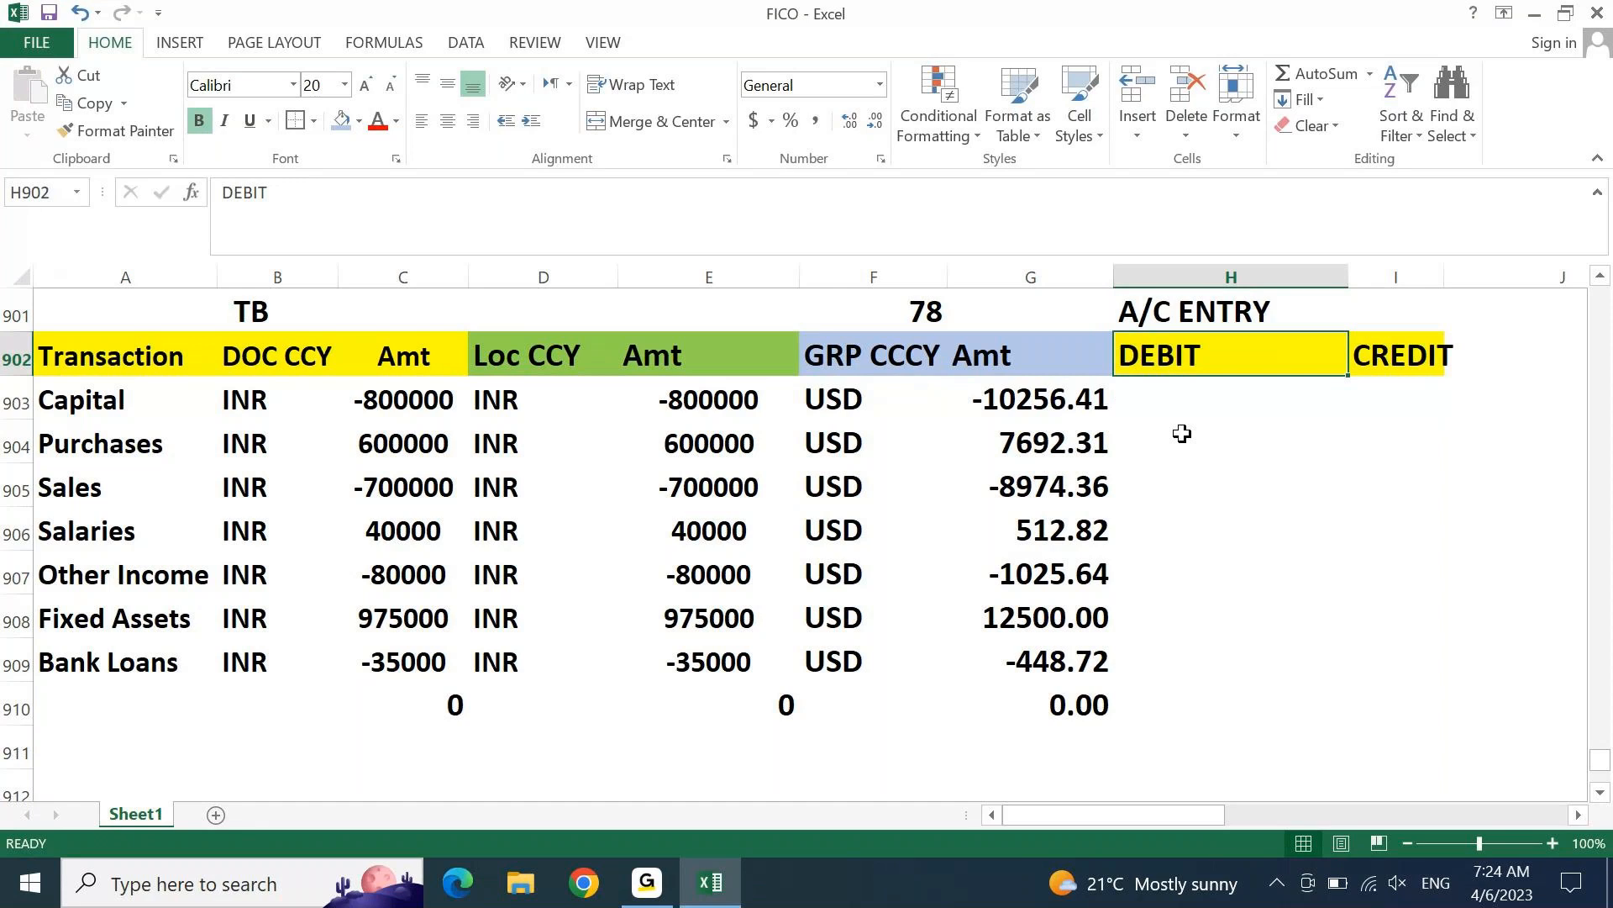
pyautogui.press('Down')
pyautogui.press('Left')
pyautogui.press('Home')
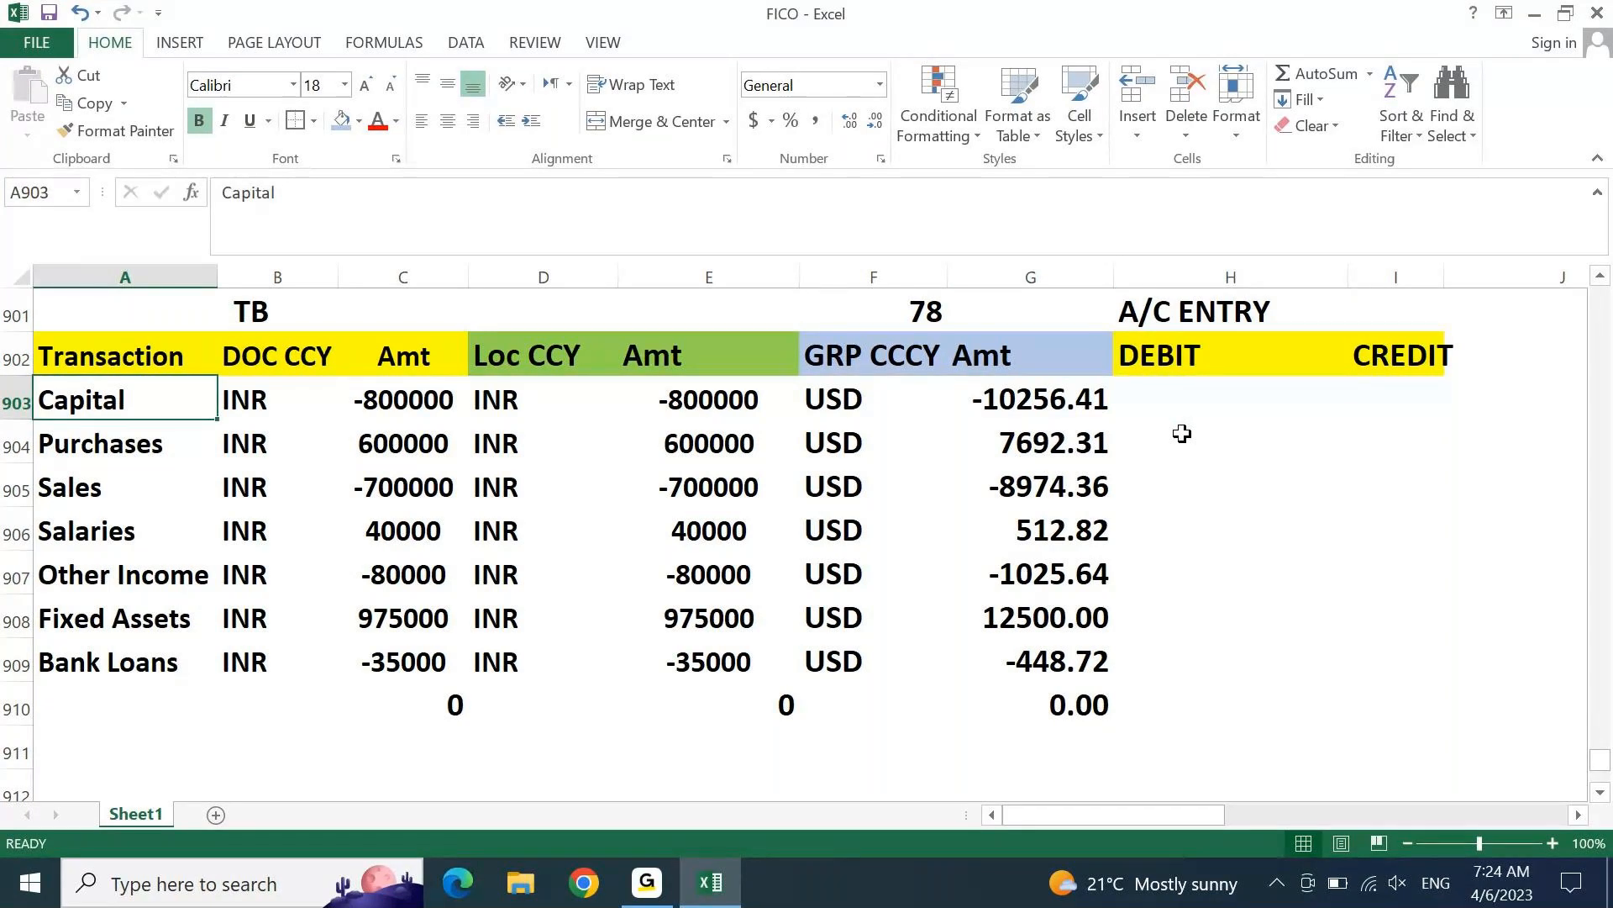
pyautogui.hotkey('ctrl', 'Right')
pyautogui.press('Right')
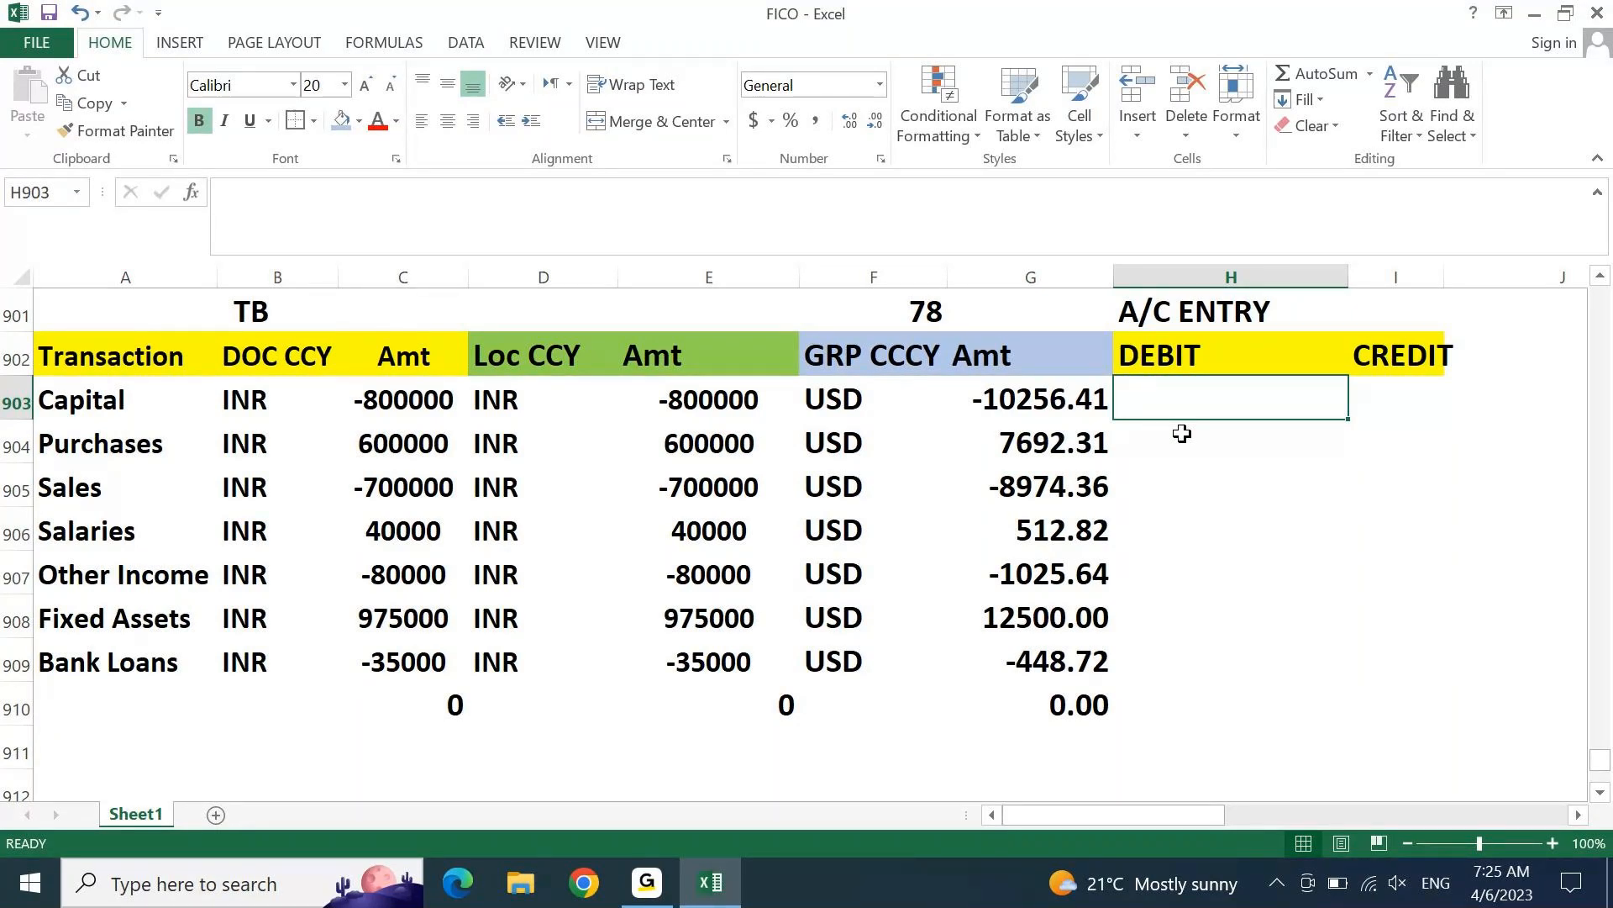
pyautogui.press('Down')
pyautogui.press('Down')
pyautogui.press('Down')
pyautogui.press('Down')
pyautogui.press('Down')
pyautogui.press('Left')
pyautogui.press('Home')
pyautogui.press('Down')
pyautogui.press('Down')
pyautogui.press('Down')
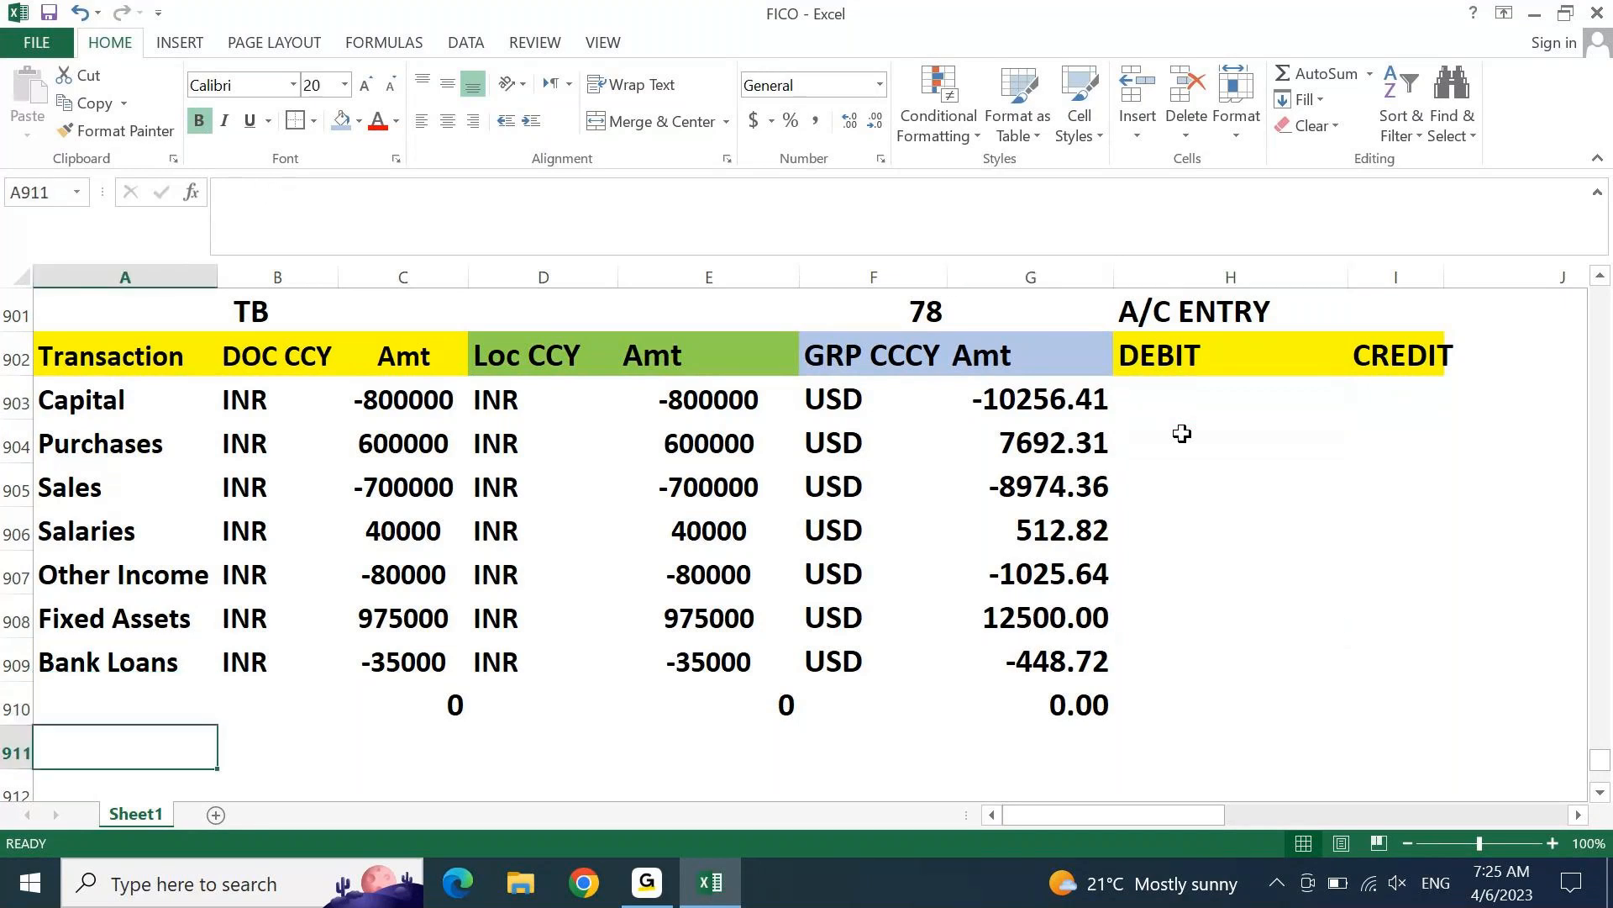
pyautogui.press('Down')
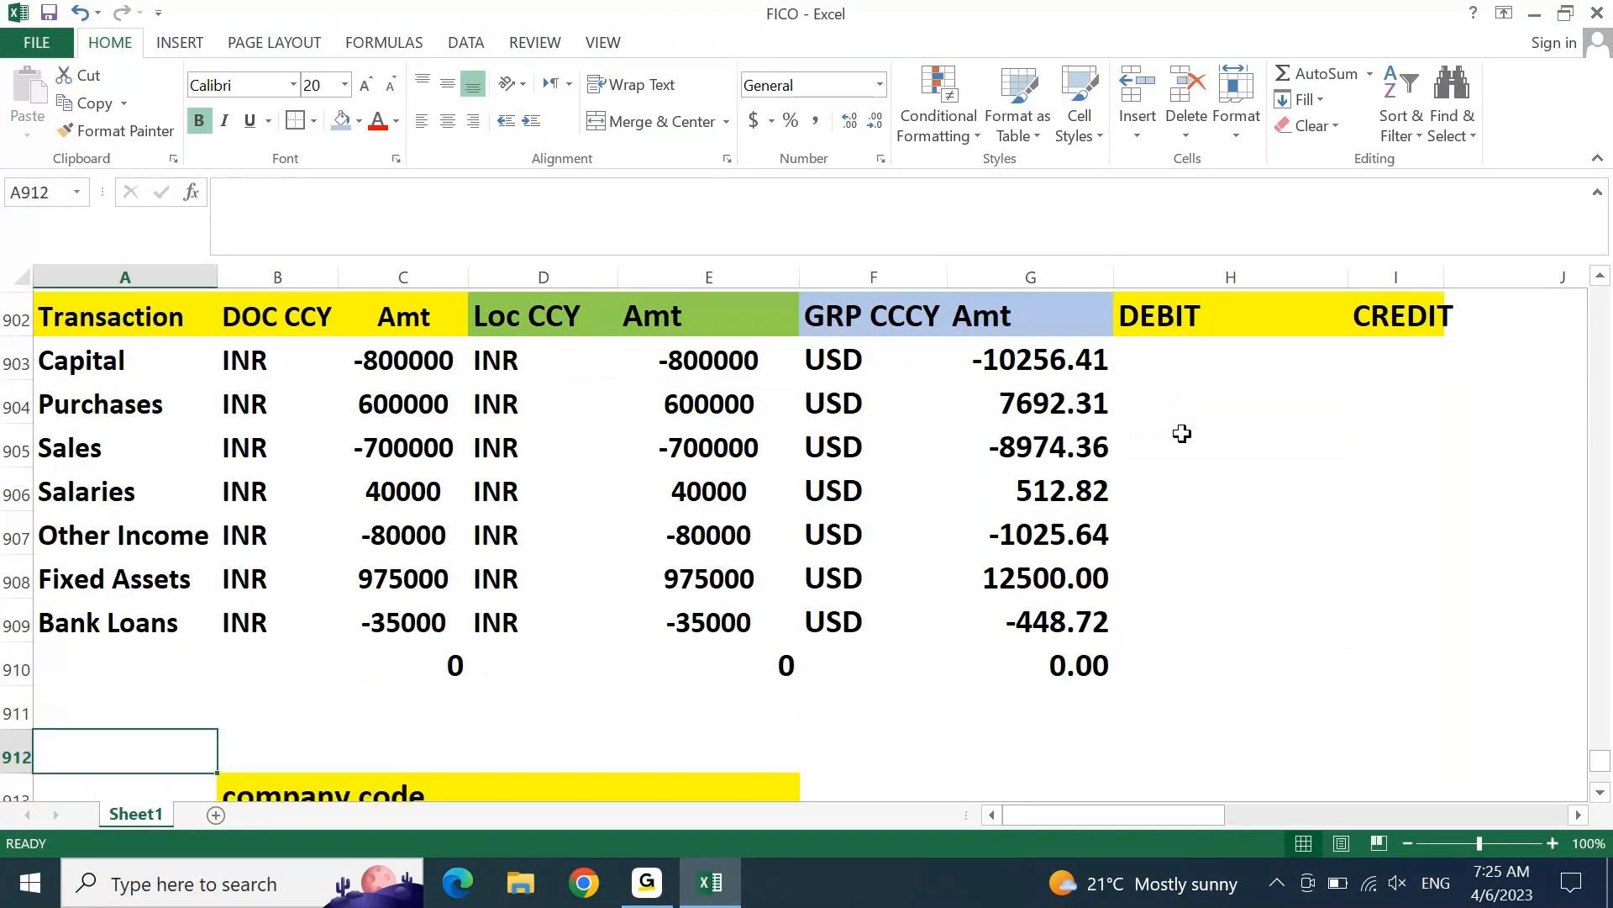
# Step: Select the empty cell E899 above the Legacy Values upload table
pyautogui.press('Up')
pyautogui.press('Up')
pyautogui.press('Up')
pyautogui.press('Up')
pyautogui.press('Up')
pyautogui.press('Up')
pyautogui.press('Up')
pyautogui.press('Up')
pyautogui.press('Up')
pyautogui.press('Up')
pyautogui.press('Up')
pyautogui.press('Up')
pyautogui.press('Up')
pyautogui.press('Right')
pyautogui.press('Right')
pyautogui.press('Right')
pyautogui.press('Right')
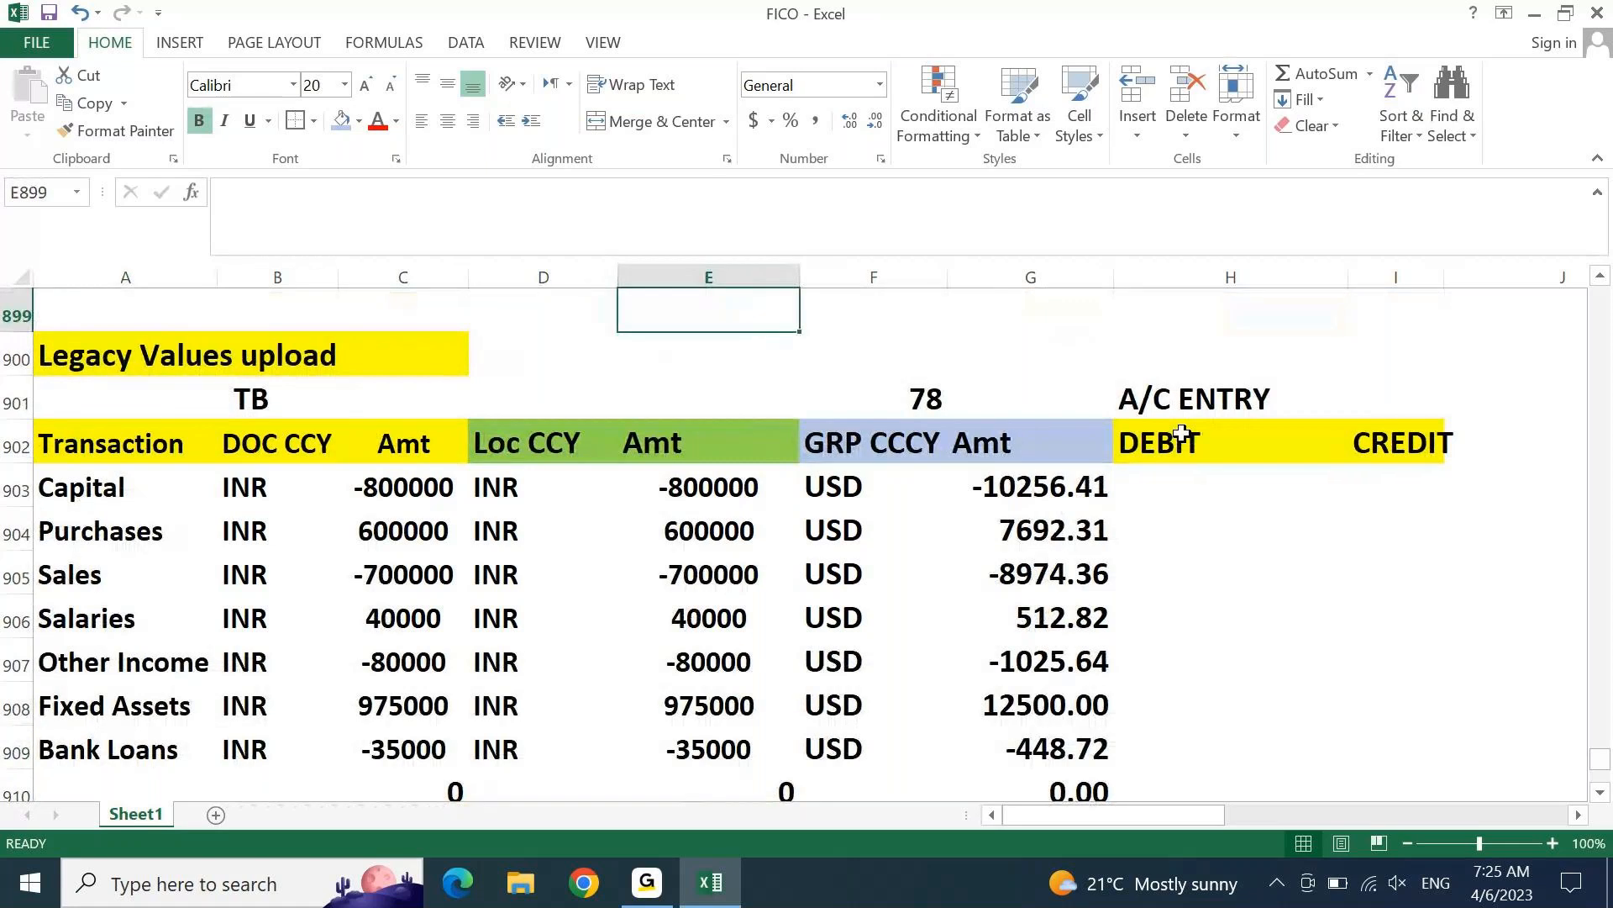
pyautogui.write('+ve valiue')
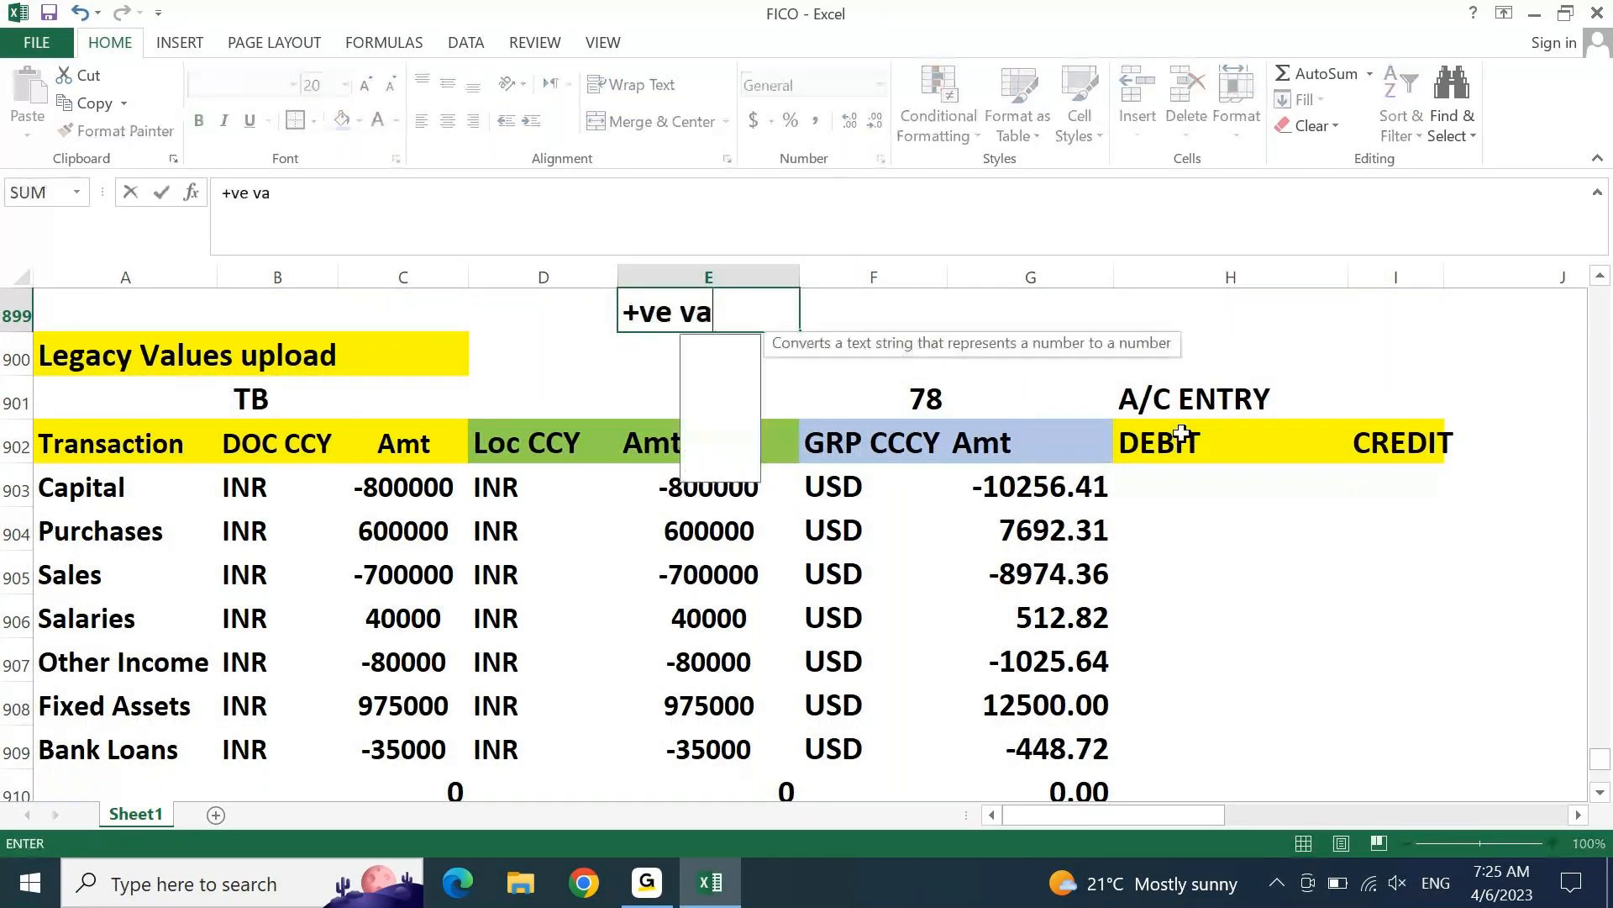
pyautogui.press('BackSpace')
pyautogui.press('BackSpace')
pyautogui.press('BackSpace')
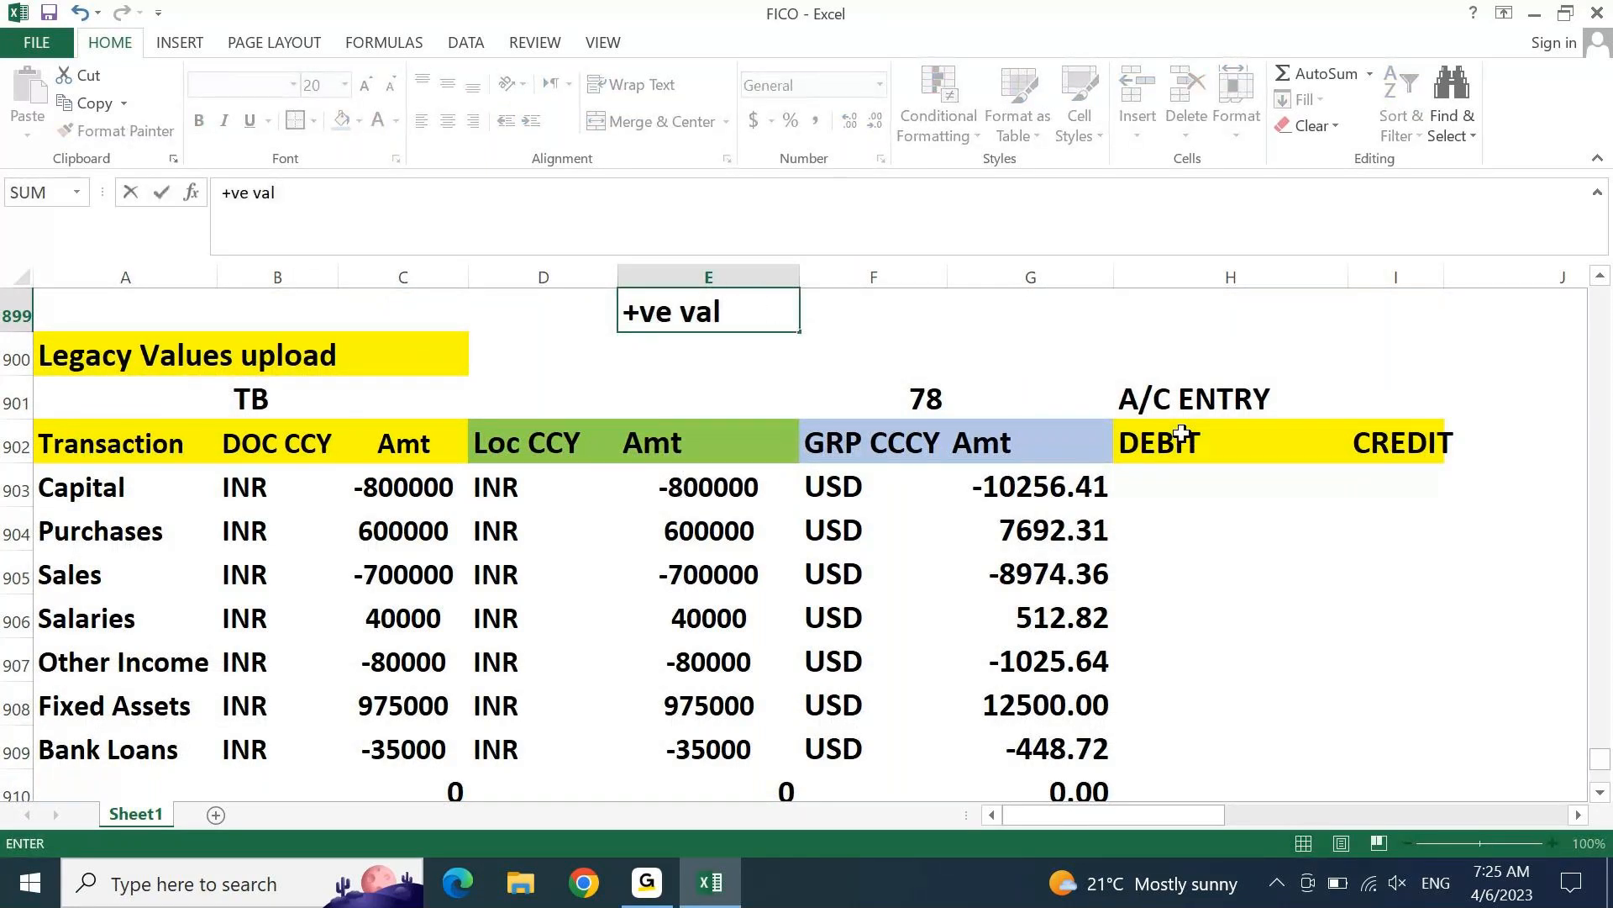
pyautogui.press('Escape')
# Step: Enter the text note "+ve value means DEBIT" in E899 above the Legacy Values upload table
pyautogui.write("'")
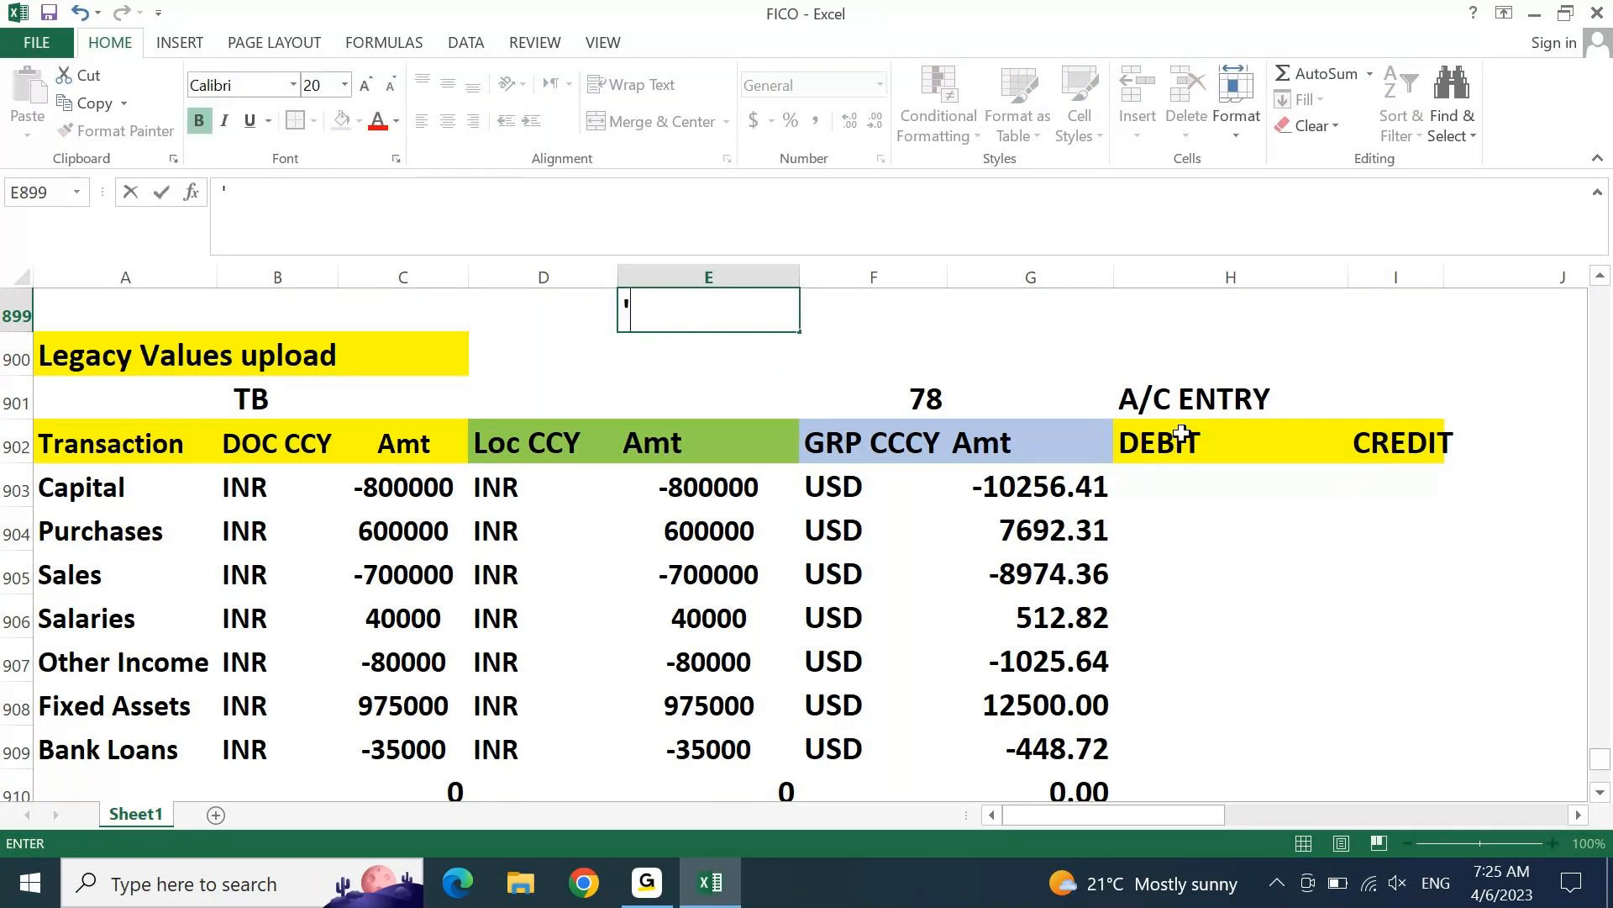
pyautogui.write('+ve va;ue')
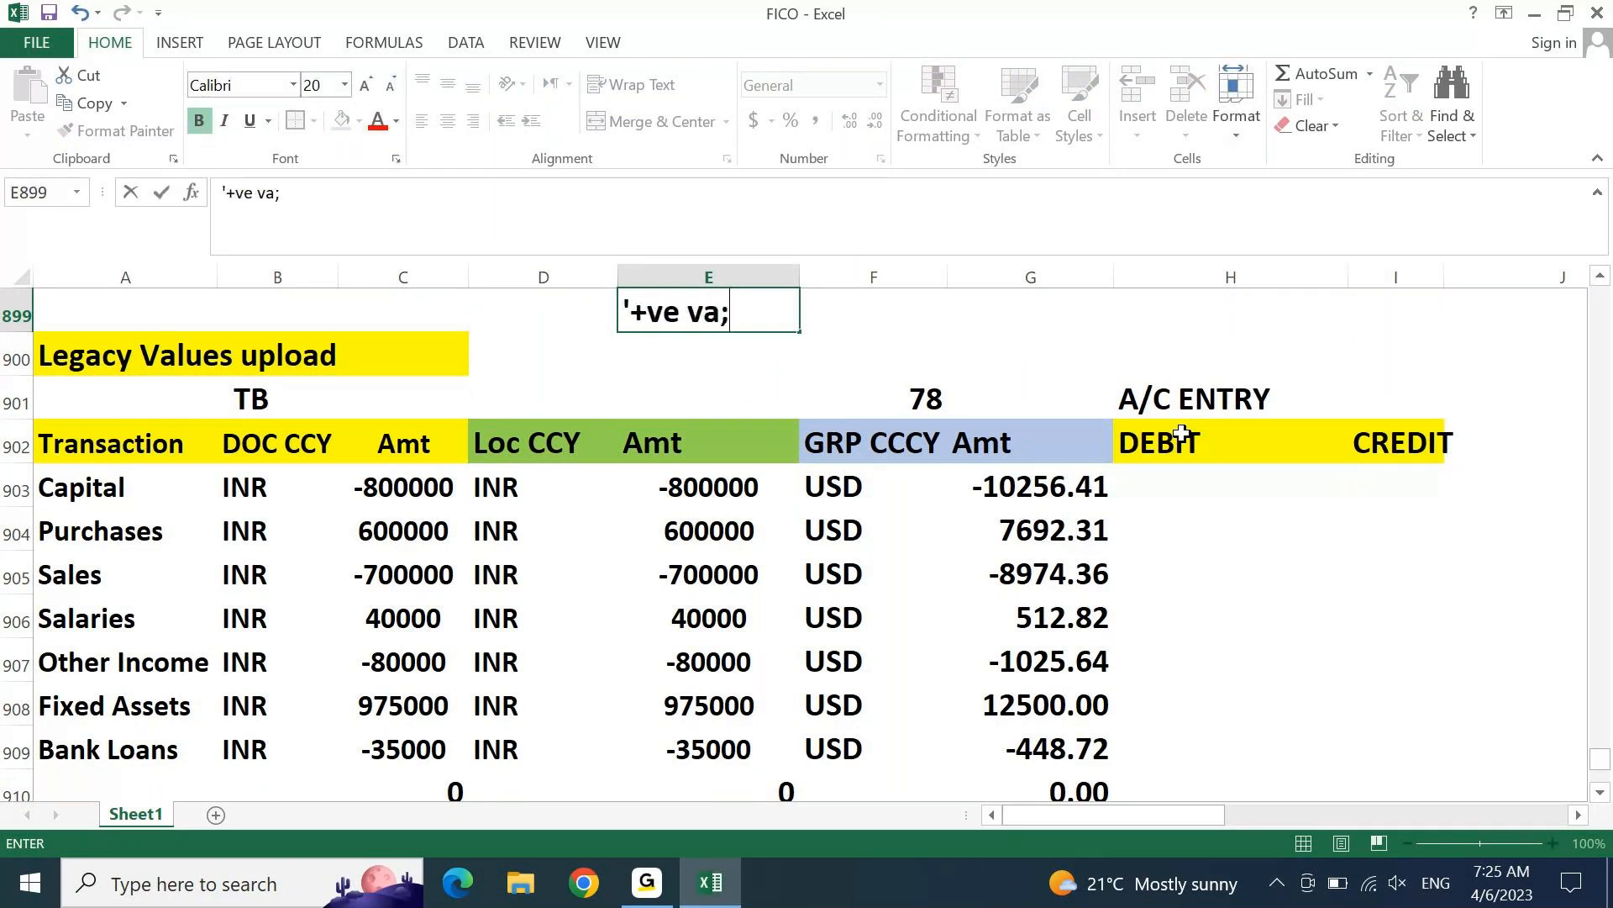
pyautogui.press('BackSpace')
pyautogui.press('BackSpace')
pyautogui.press('BackSpace')
pyautogui.write('lue me')
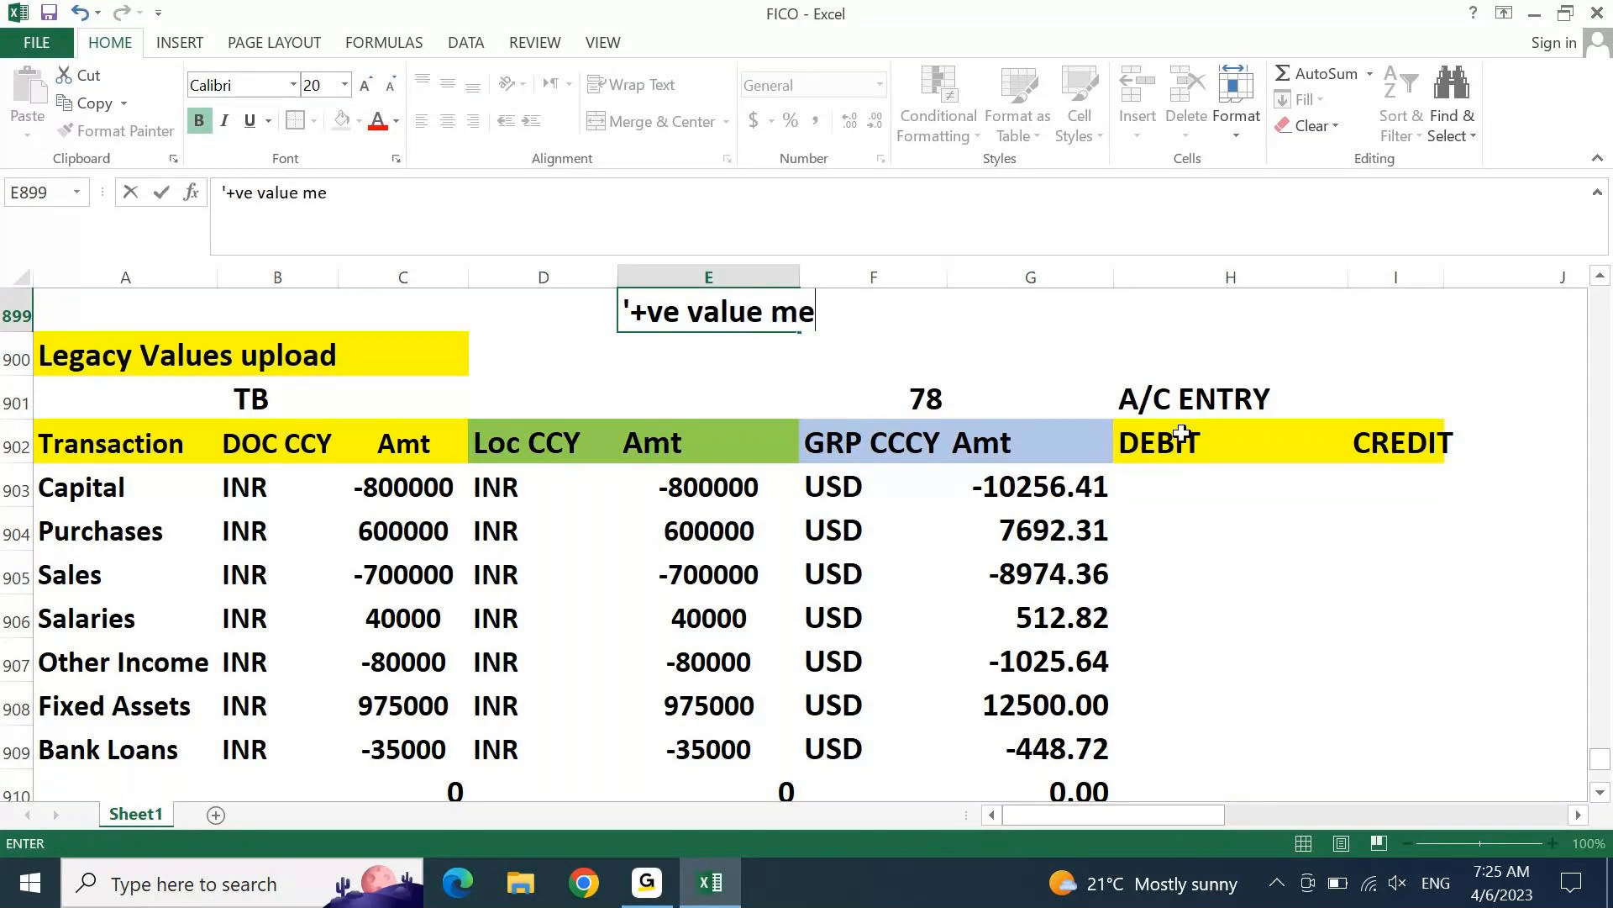
pyautogui.write('ans DEBIT')
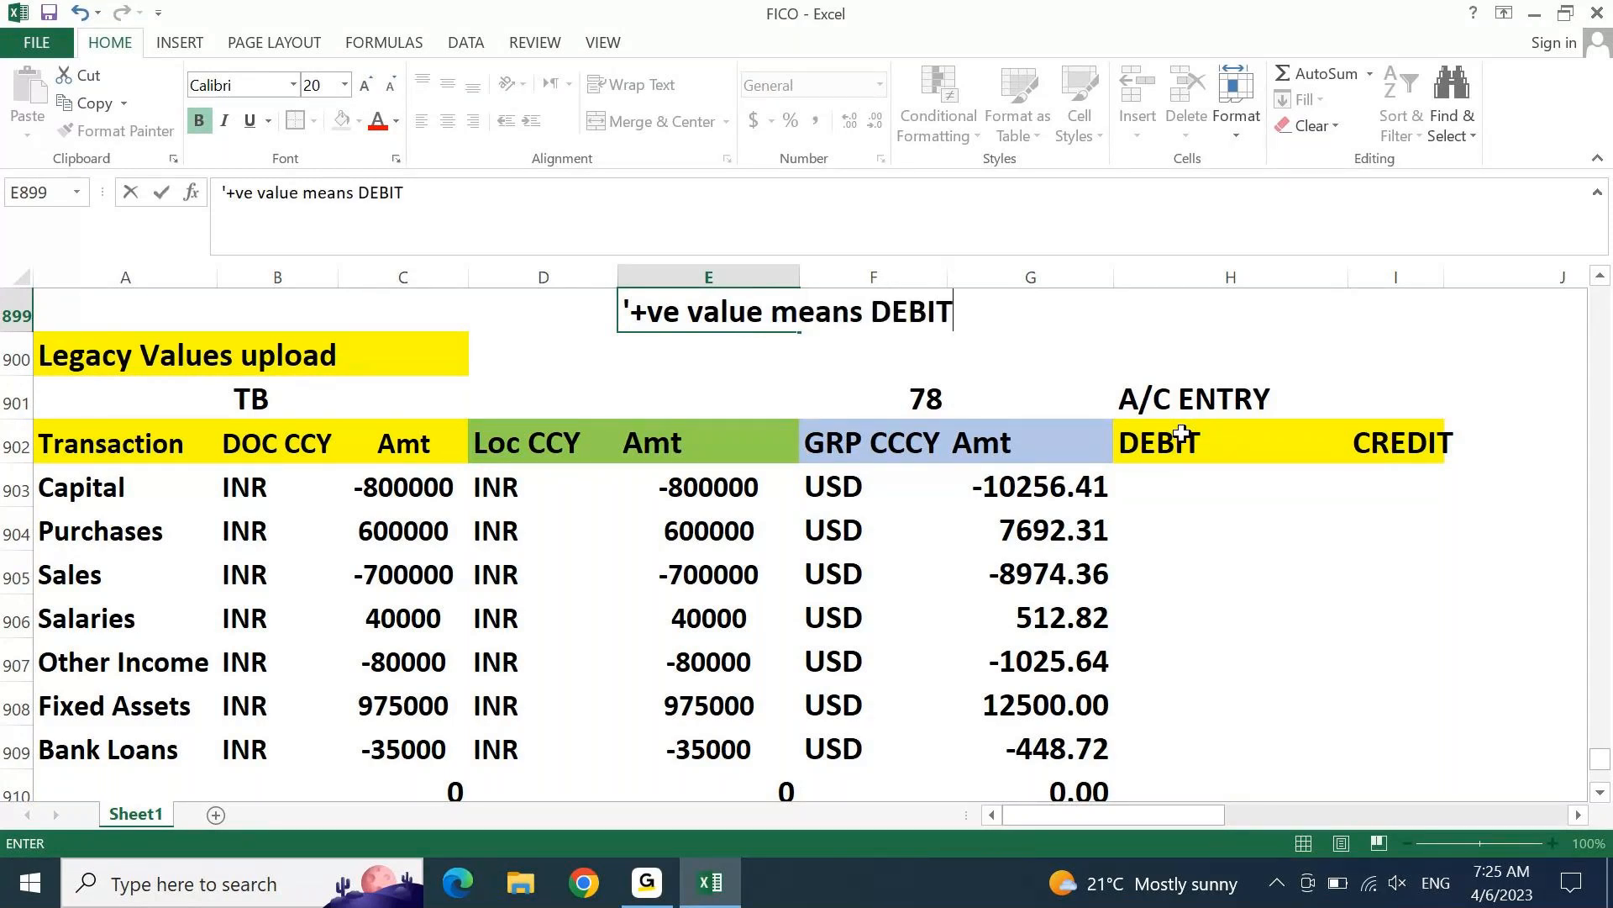
pyautogui.press('Tab')
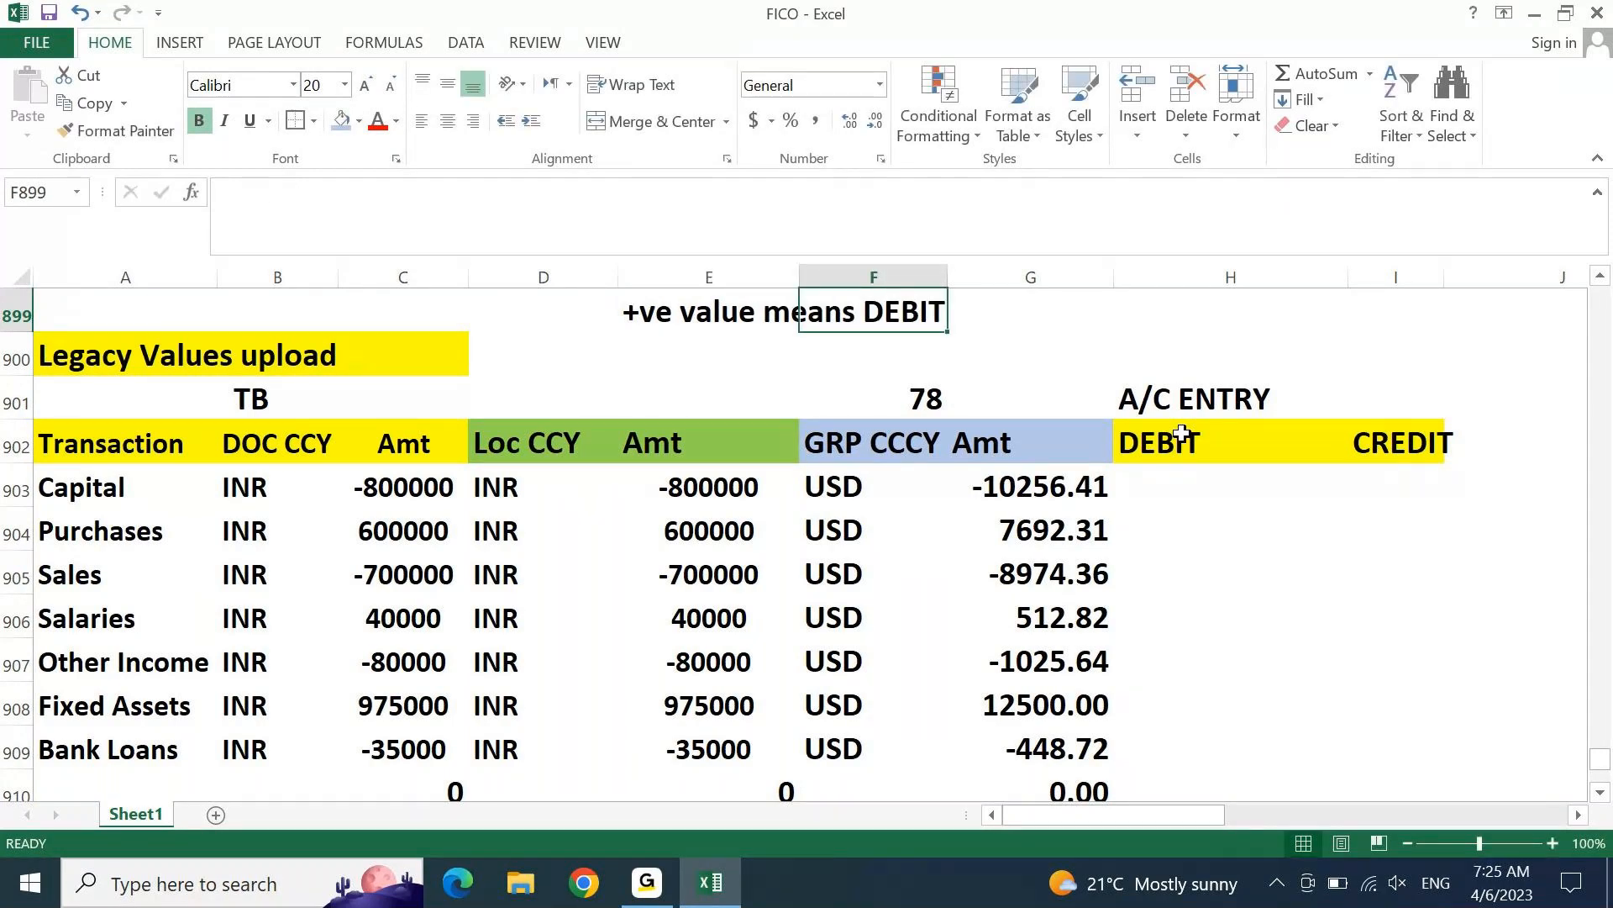
# Step: Enter the text note "-ve value means CREDIT" in G899, beside the debit note
pyautogui.press('Tab')
pyautogui.write("'-v")
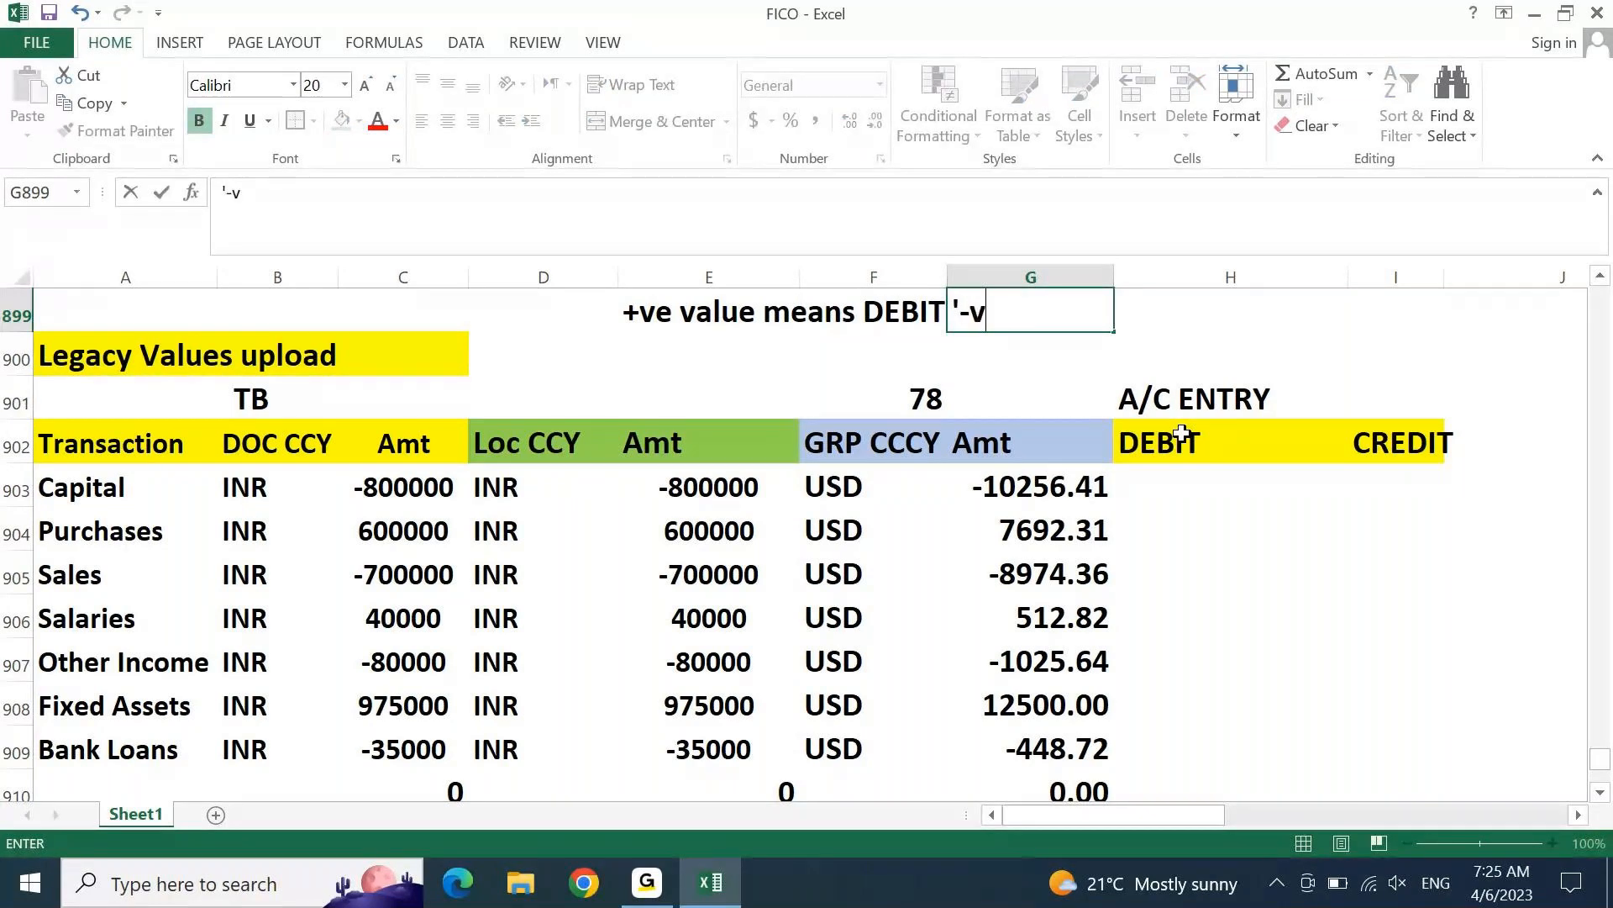
pyautogui.write('e value means')
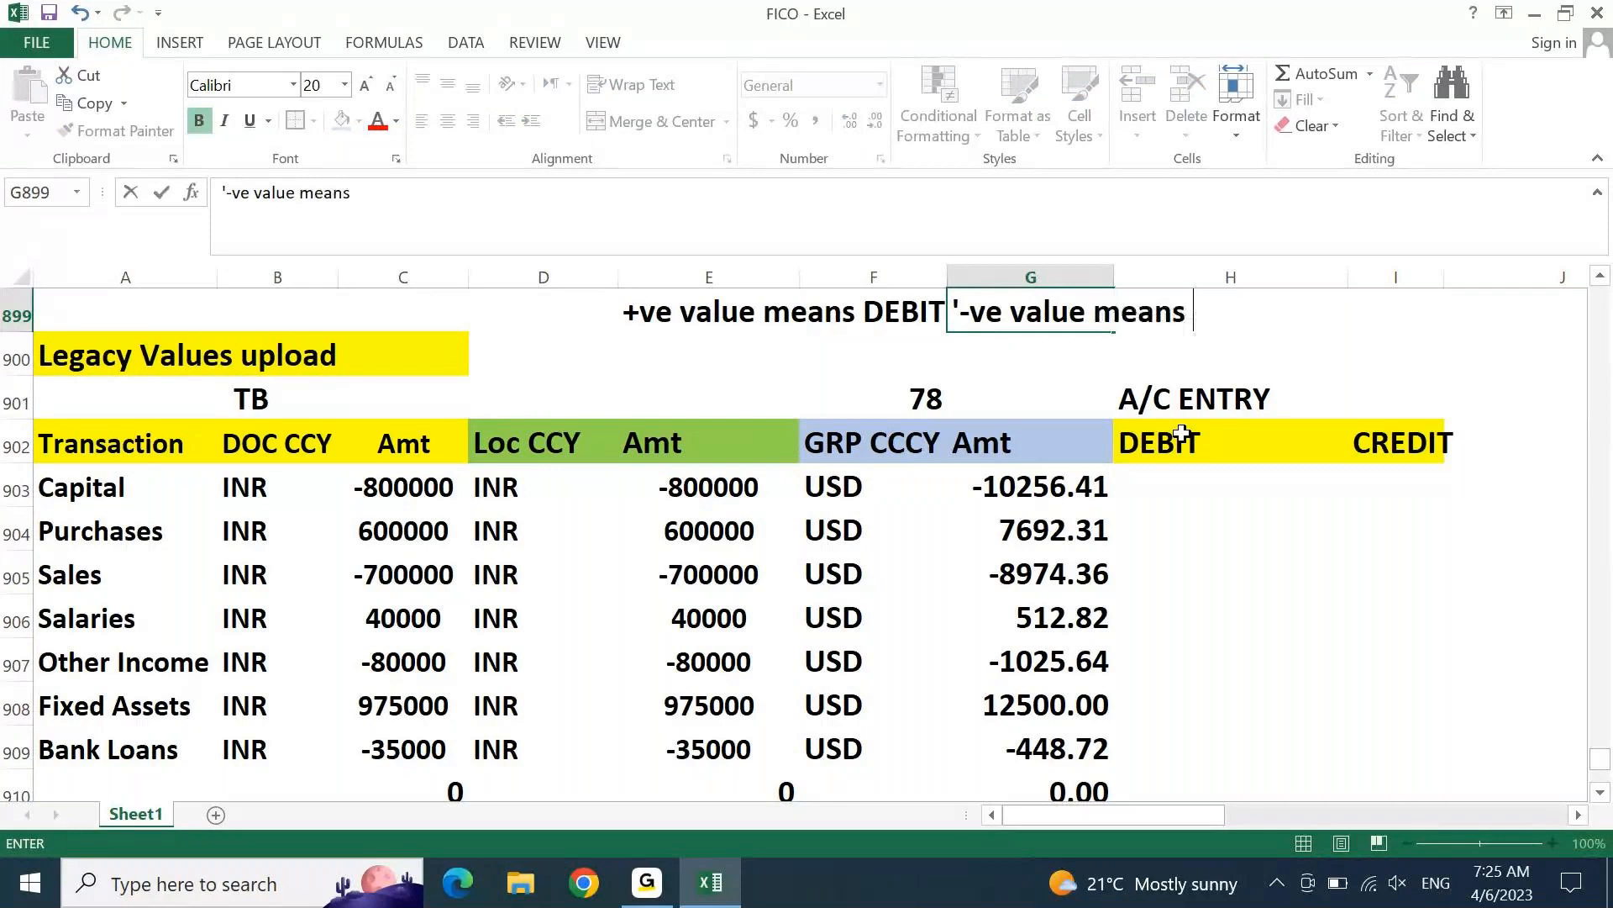
pyautogui.write(' CRE')
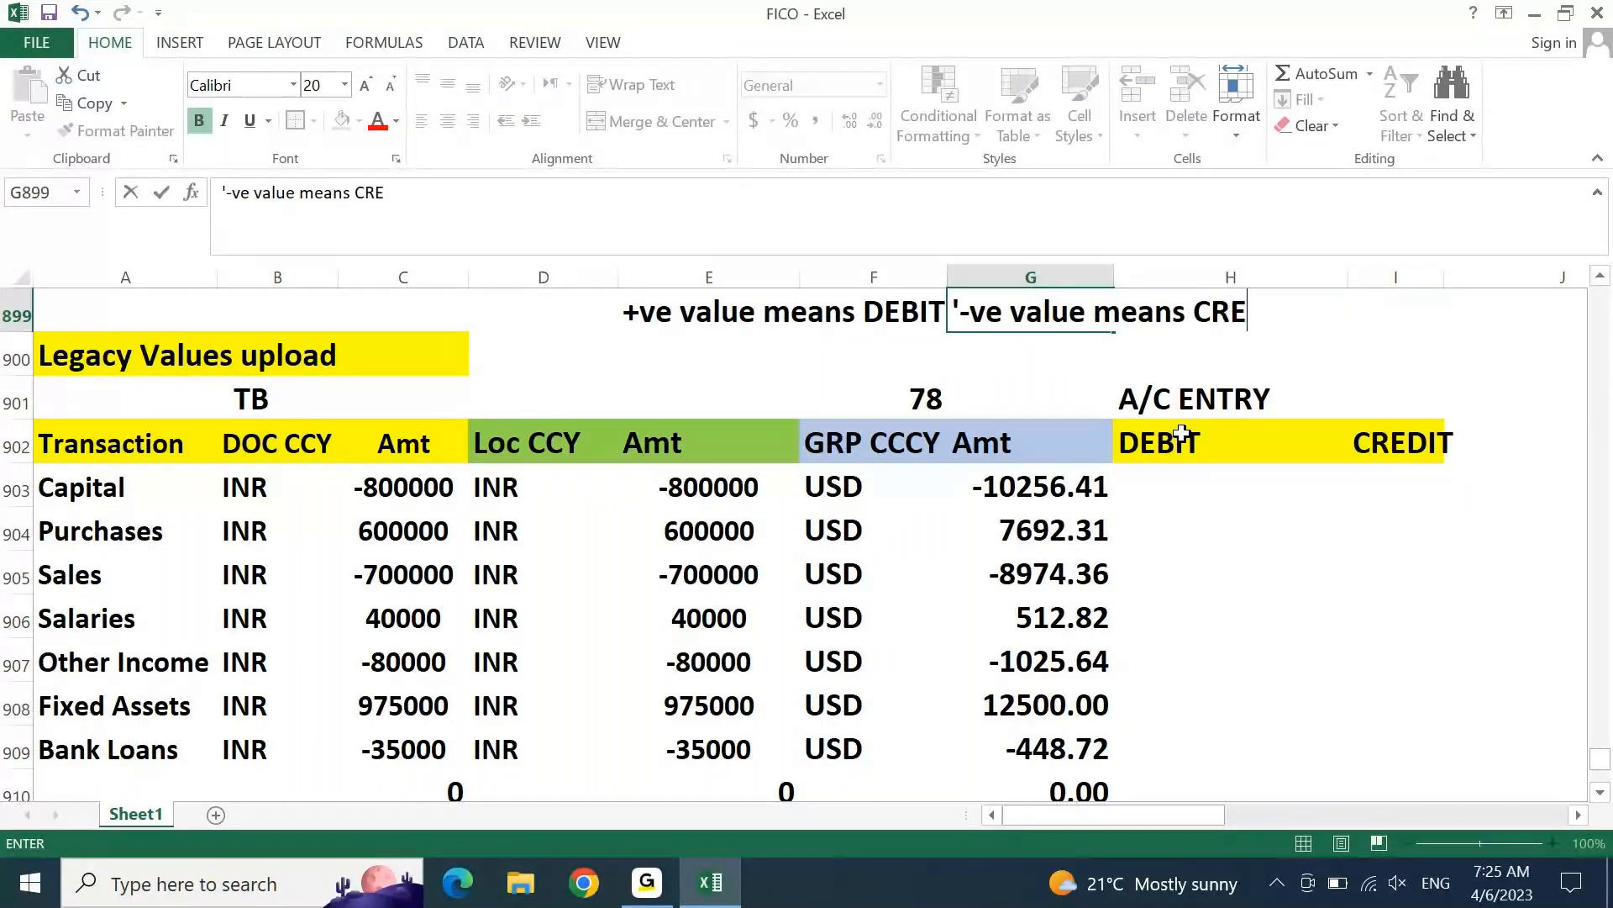
pyautogui.write('DIT')
pyautogui.press('Return')
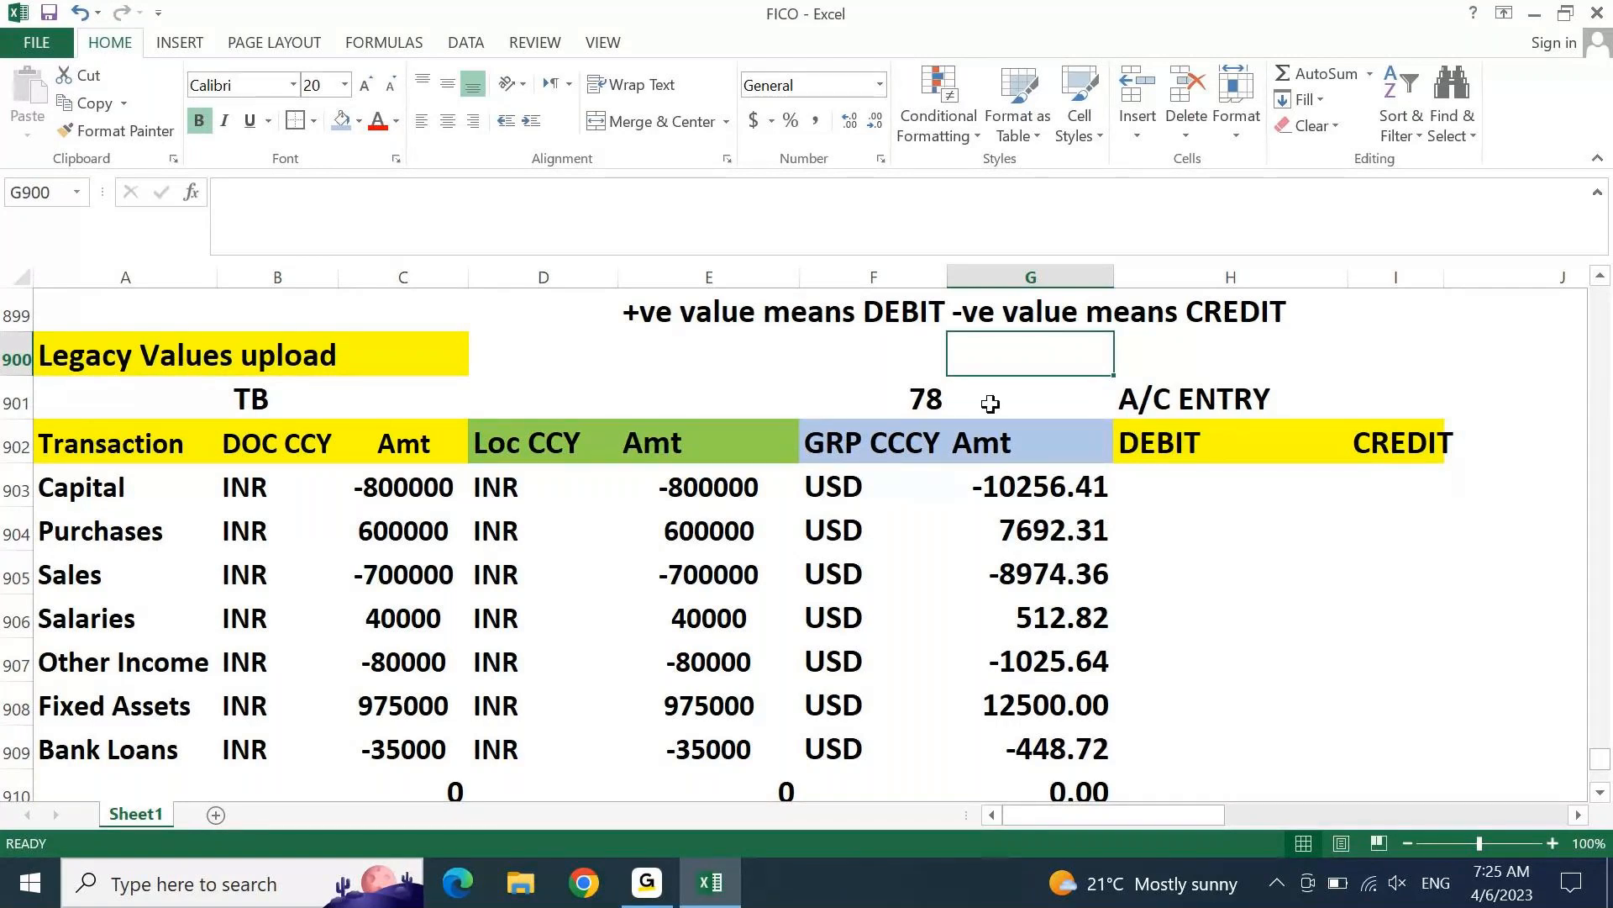
pyautogui.click(928, 397)
pyautogui.moveTo(704, 310); pyautogui.dragTo(1050, 333)
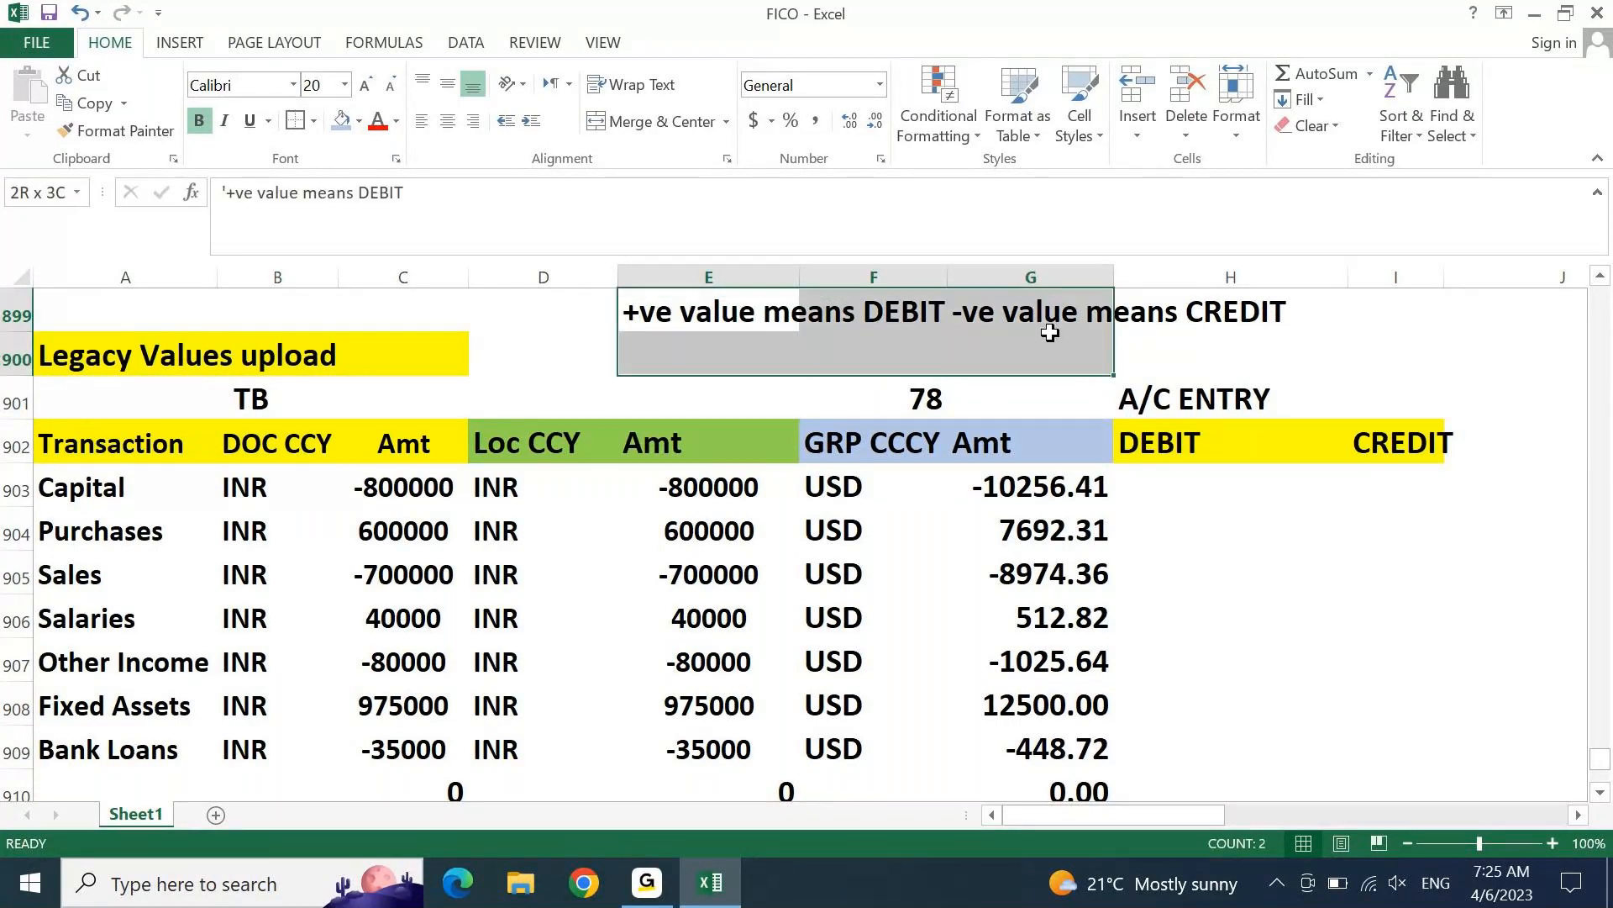
# Step: Copy the Capital account name into the CREDIT column at I903 and autofit the width of column I
pyautogui.click(85, 494)
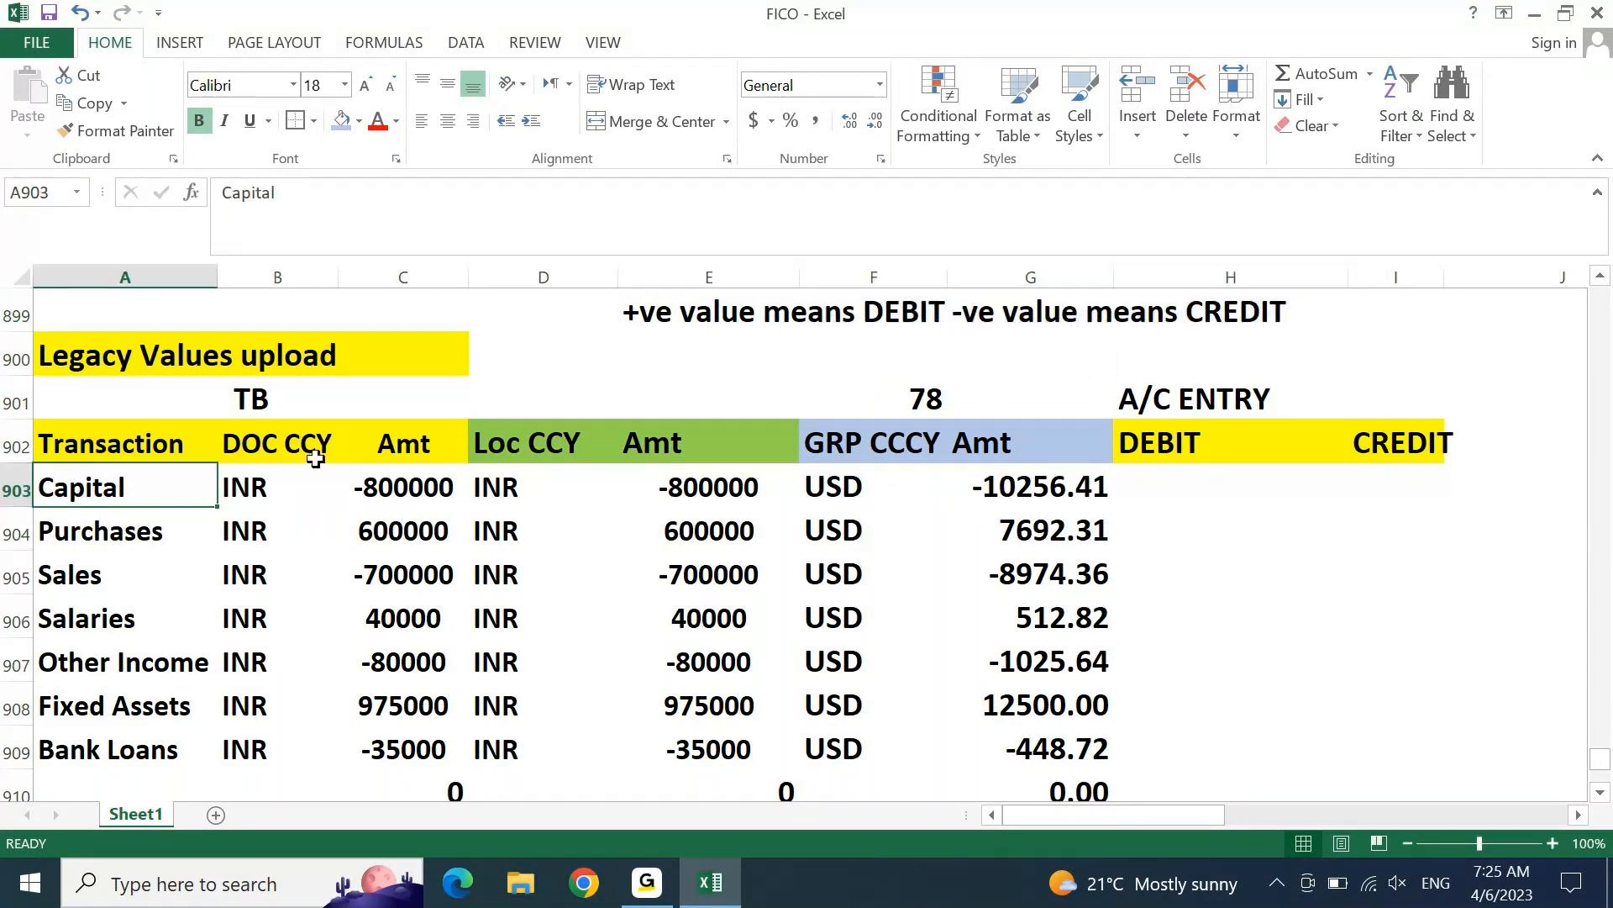
pyautogui.press('Right')
pyautogui.press('Right')
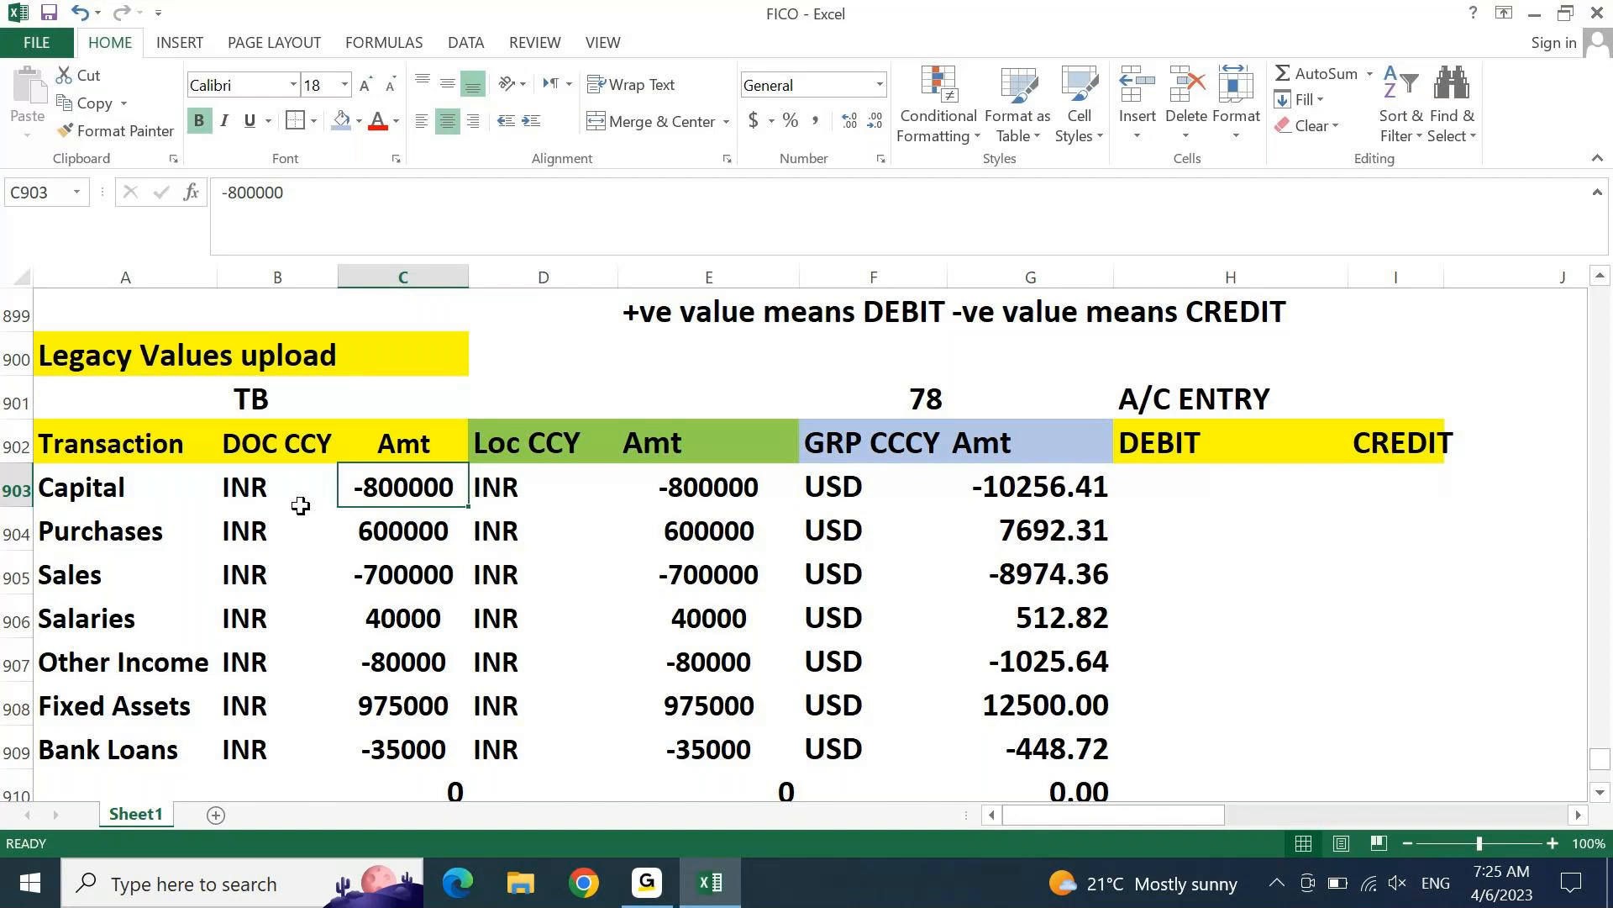
pyautogui.press('Left')
pyautogui.press('Left')
pyautogui.hotkey('ctrl', 'c')
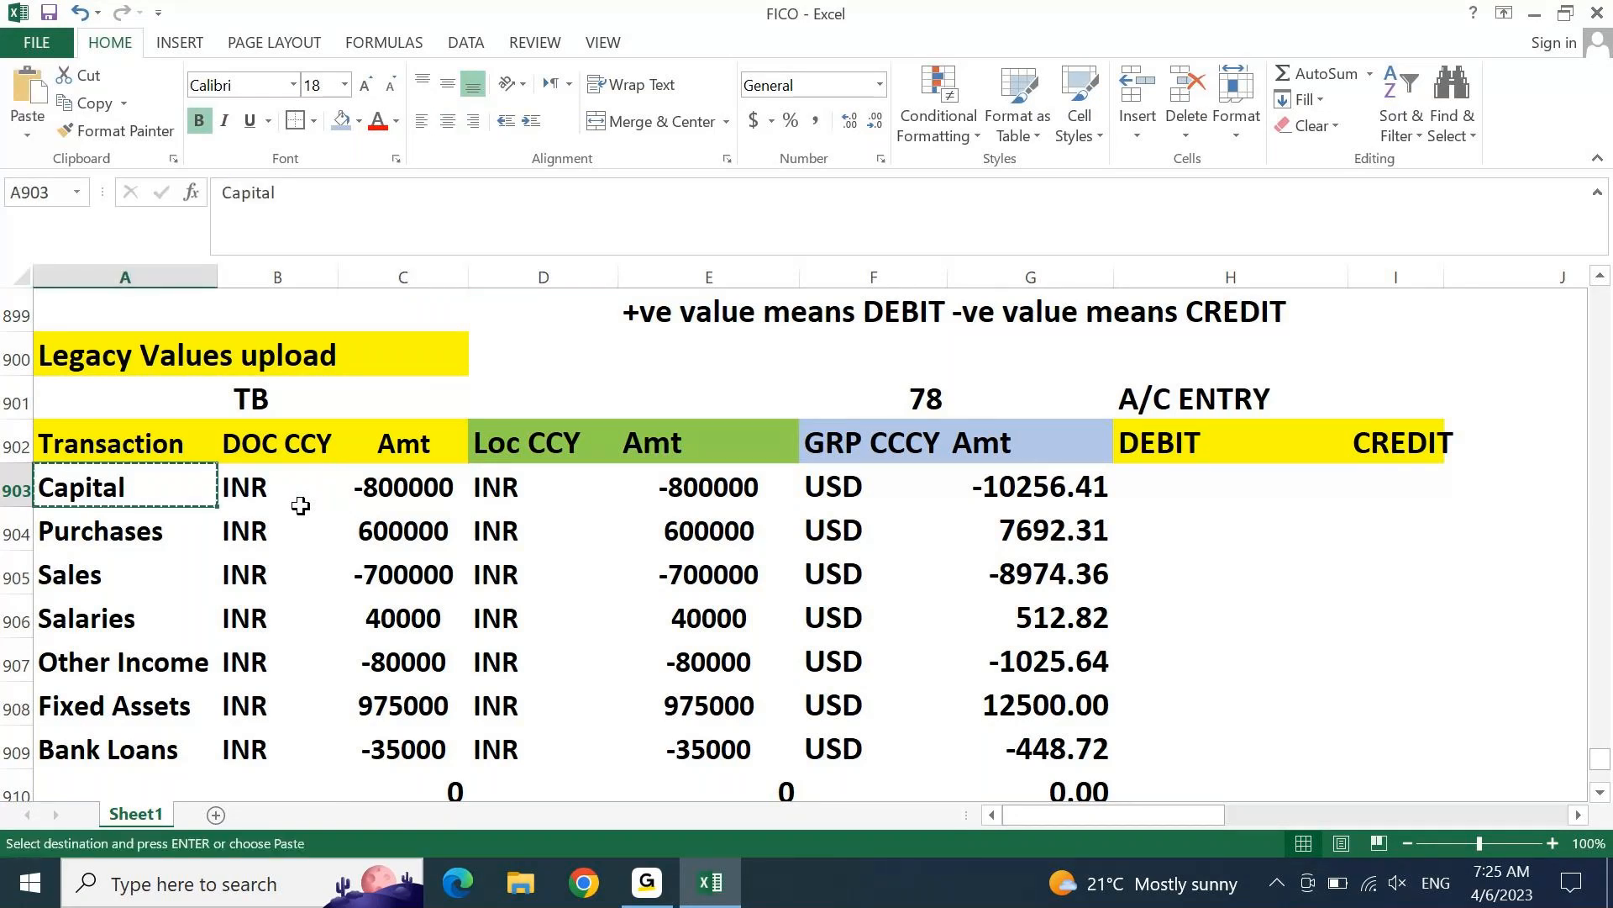
pyautogui.click(1396, 478)
pyautogui.press('Return')
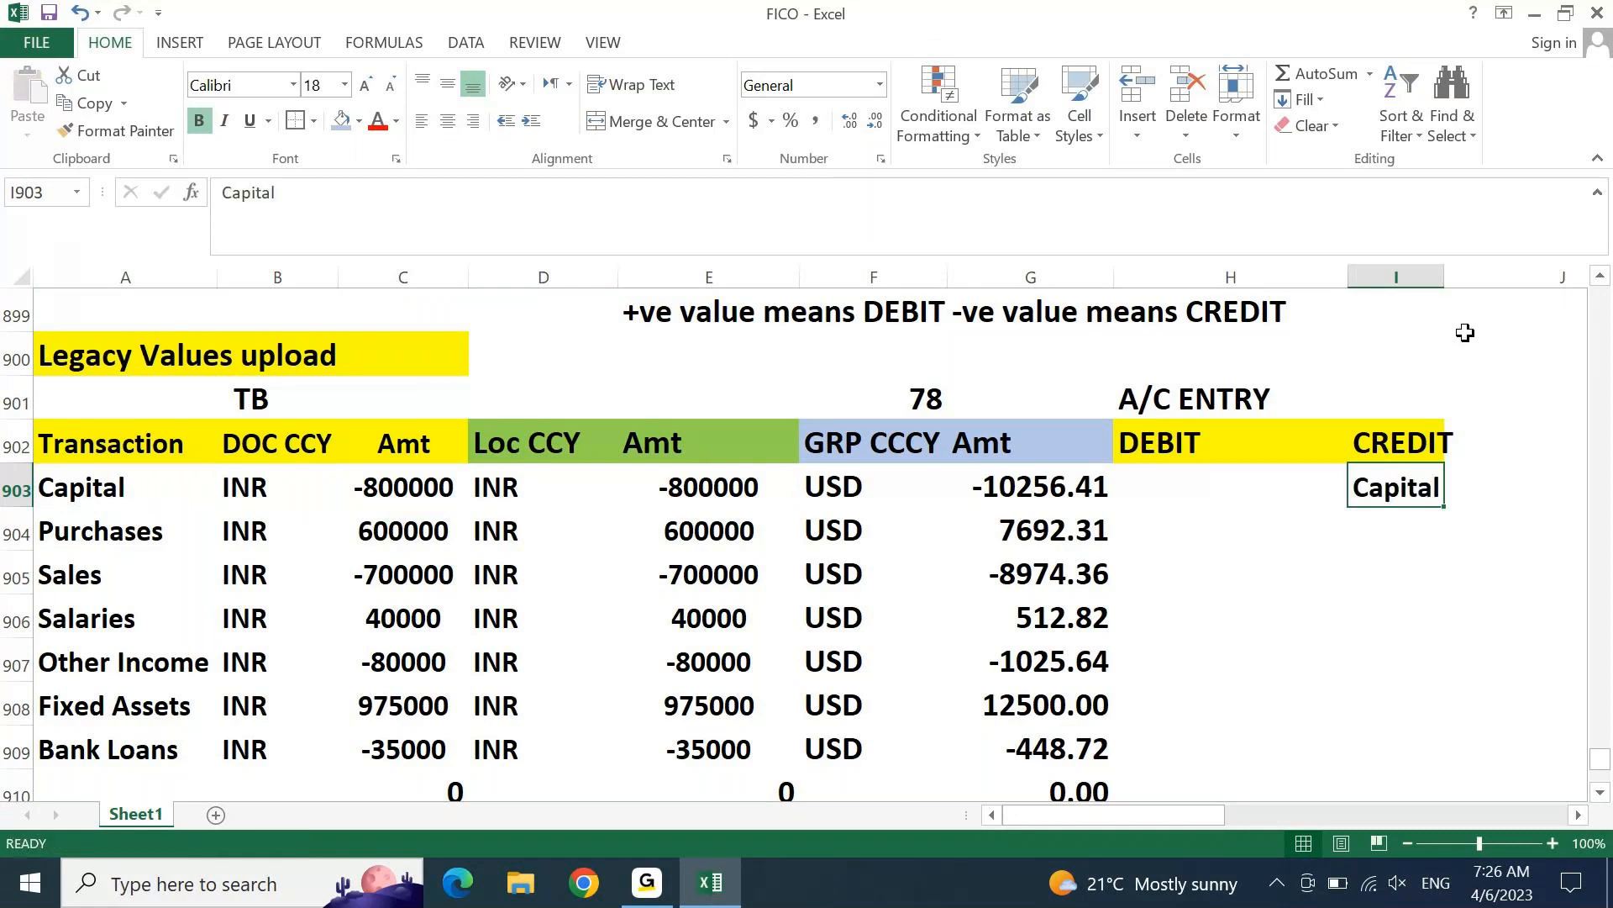
pyautogui.doubleClick(1468, 276)
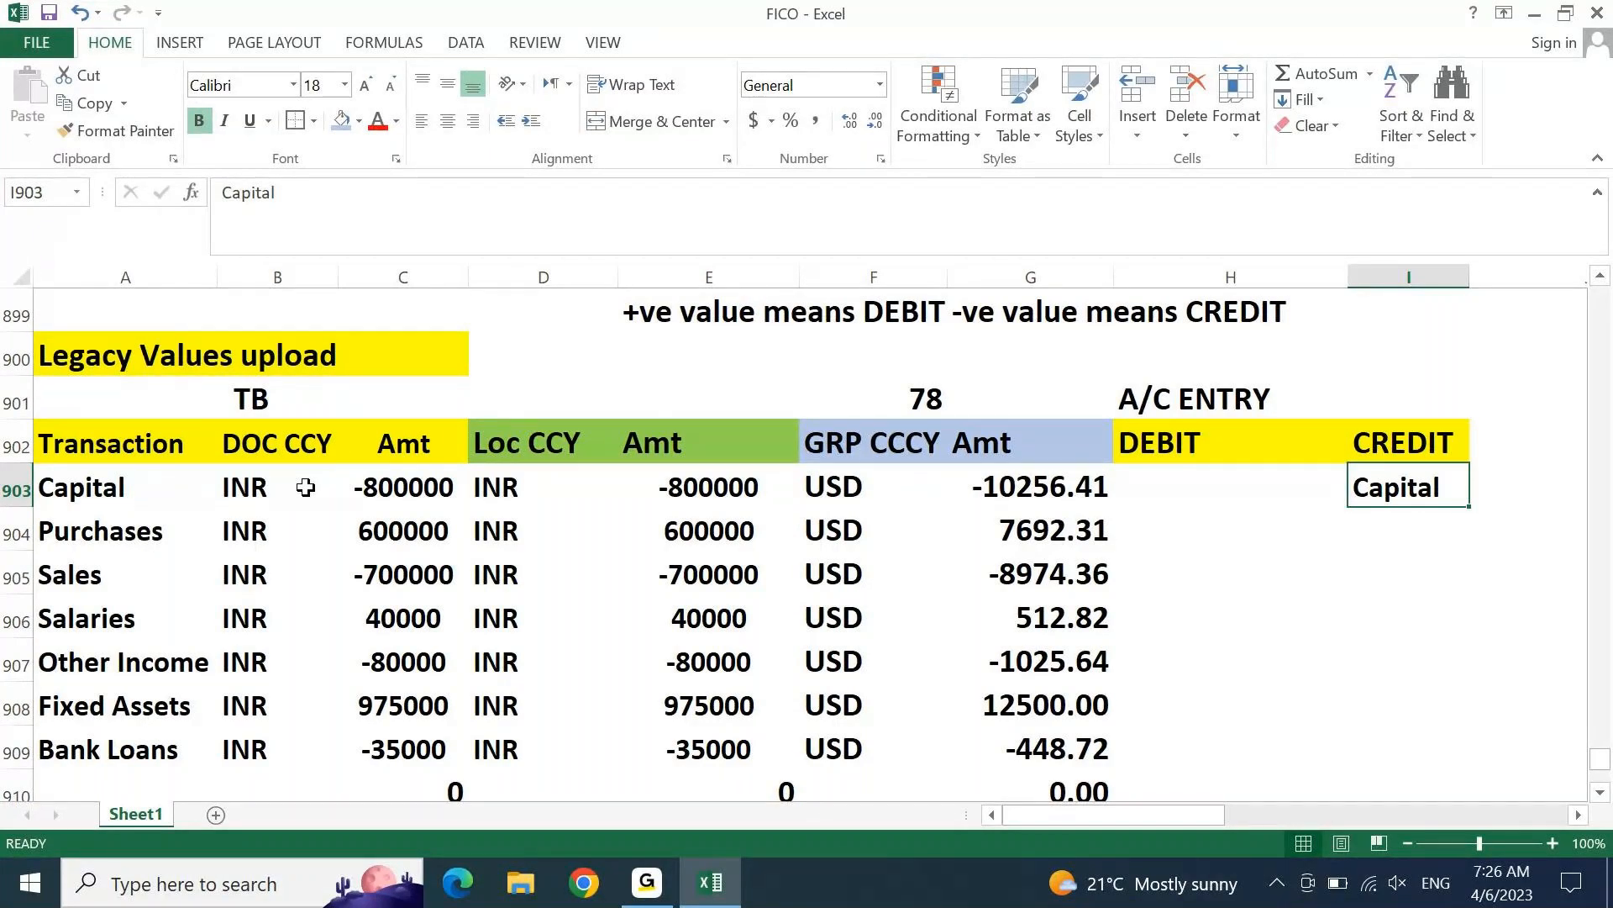
# Step: Copy the Purchases account name from A904 into the DEBIT column at H904
pyautogui.press('Home')
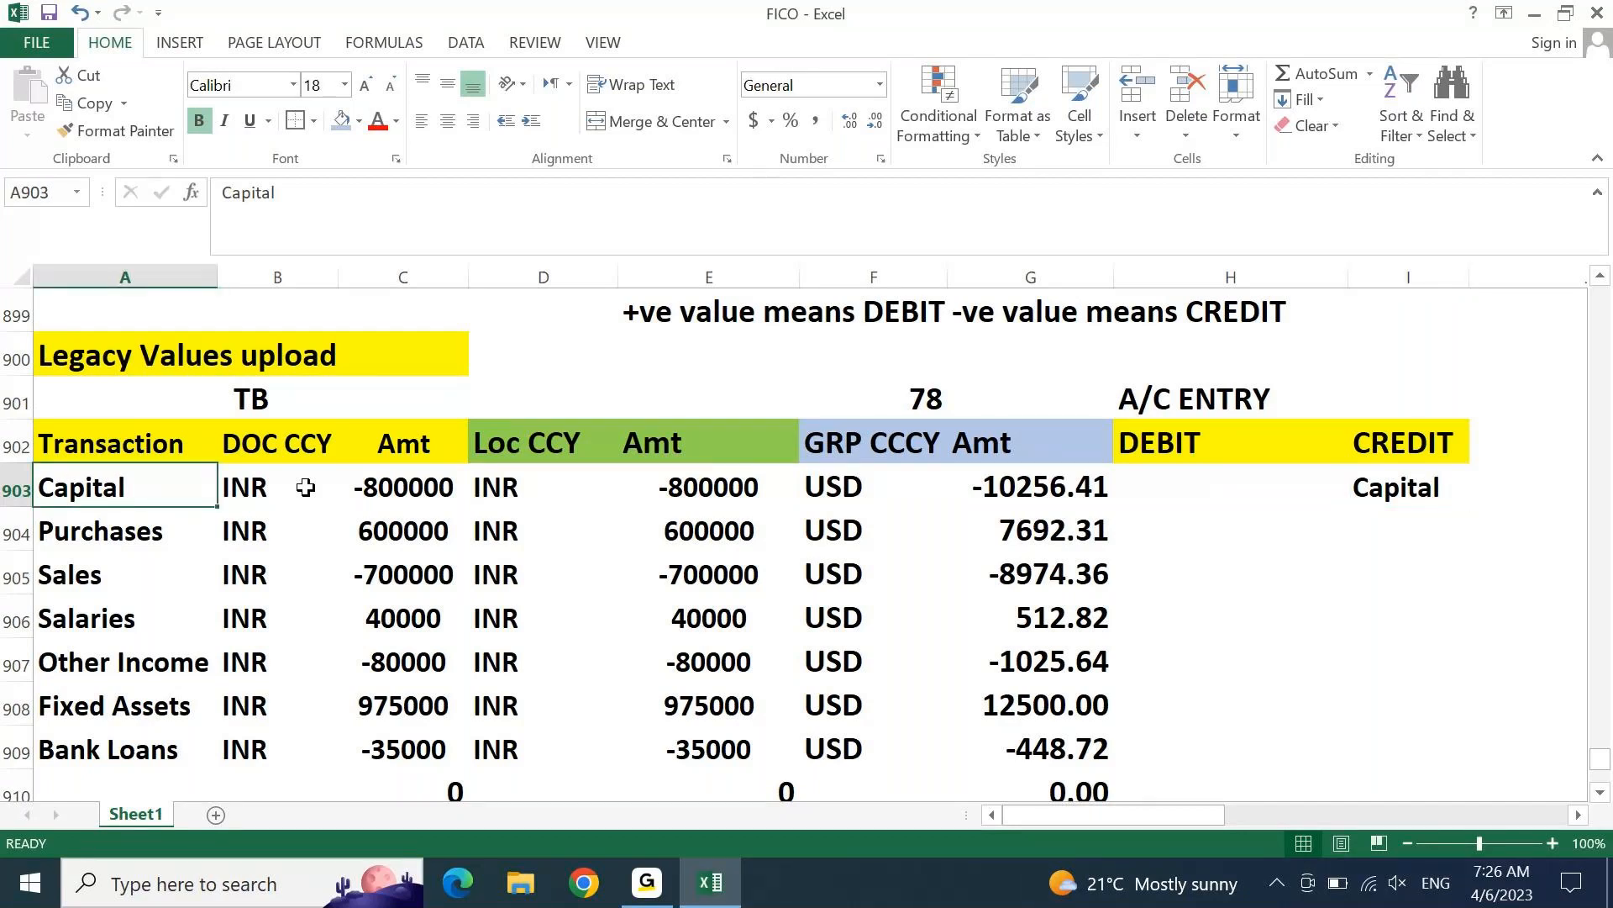
pyautogui.press('Down')
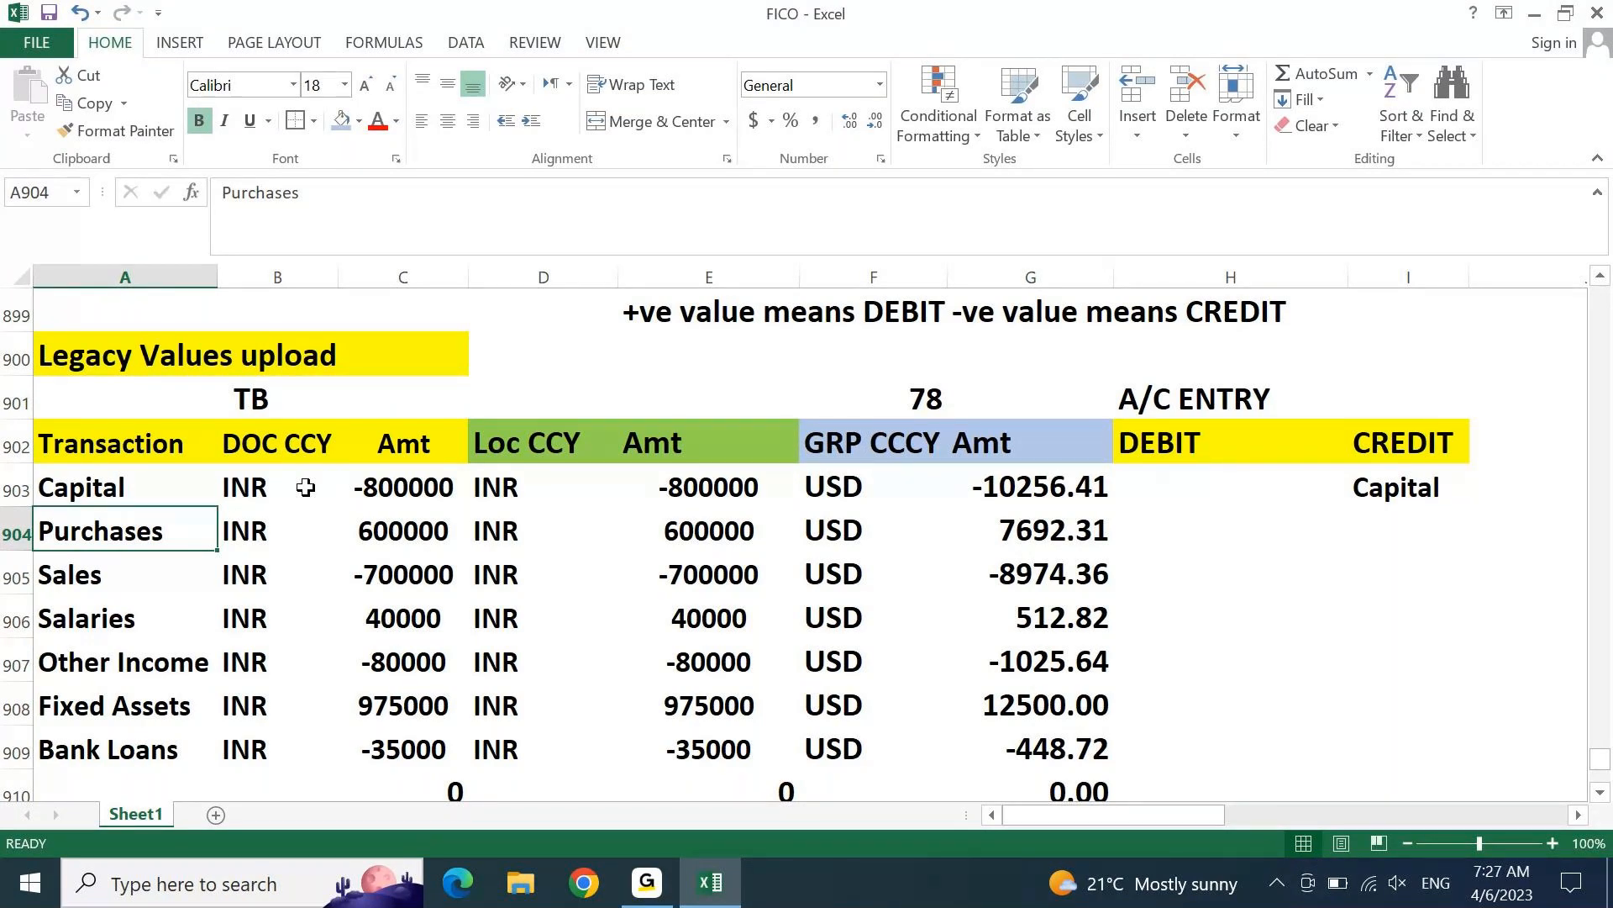
pyautogui.hotkey('ctrl', 'c')
pyautogui.press('Right')
pyautogui.press('Right')
pyautogui.press('Right')
pyautogui.press('Right')
pyautogui.press('Right')
pyautogui.press('Right')
pyautogui.press('Right')
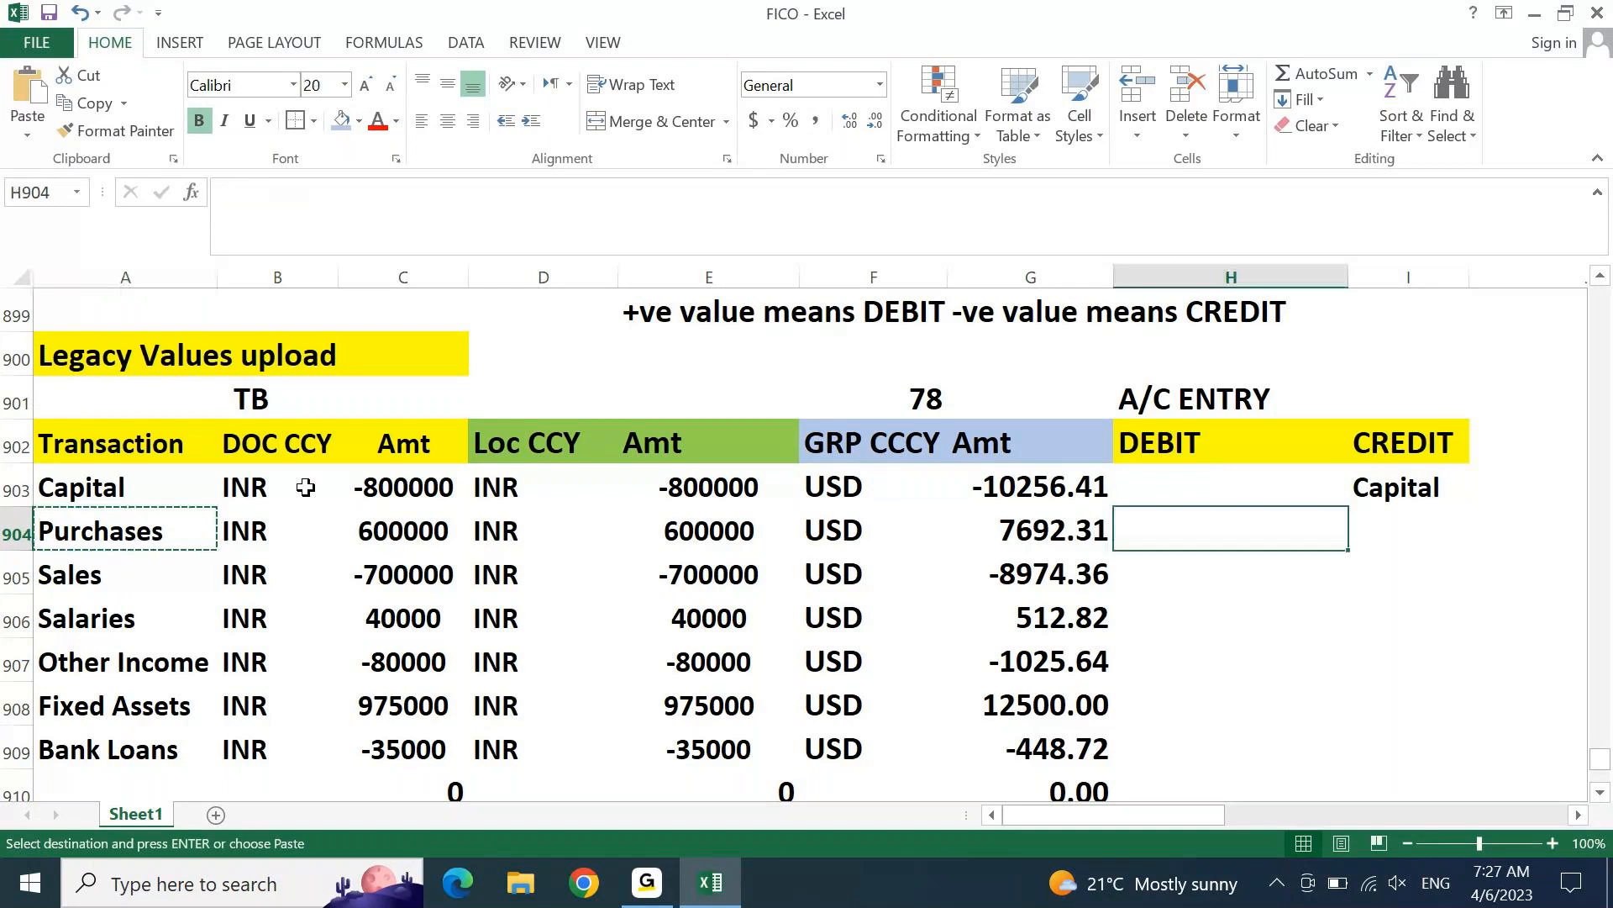
pyautogui.hotkey('ctrl', 'v')
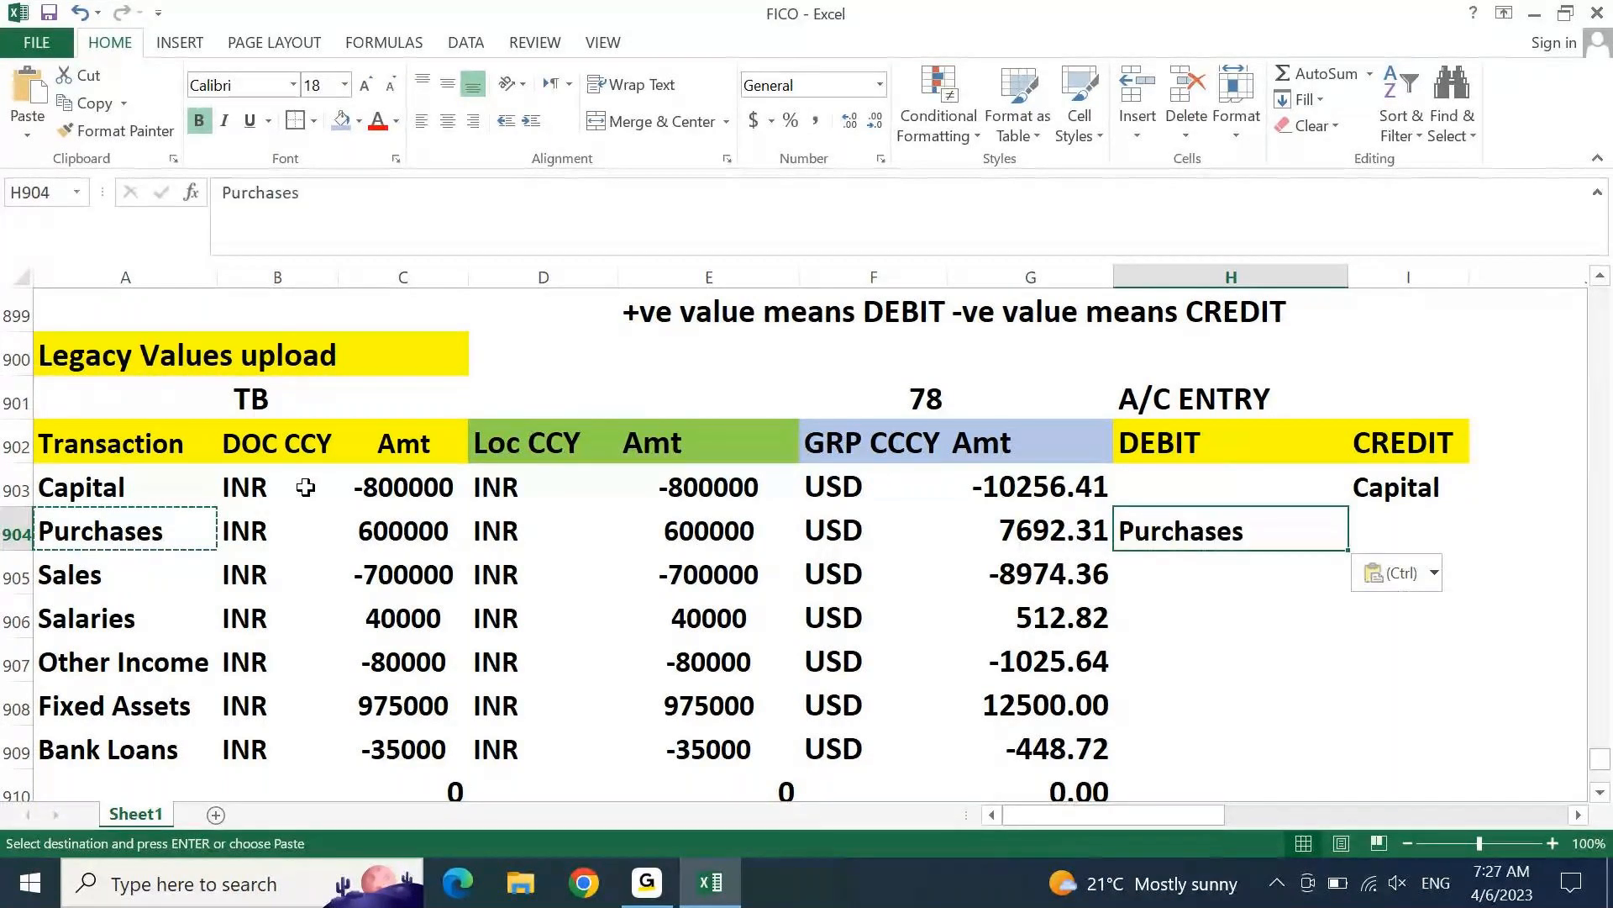
# Step: Copy the Sales account name from A905 into the CREDIT column at I905
pyautogui.press('Home')
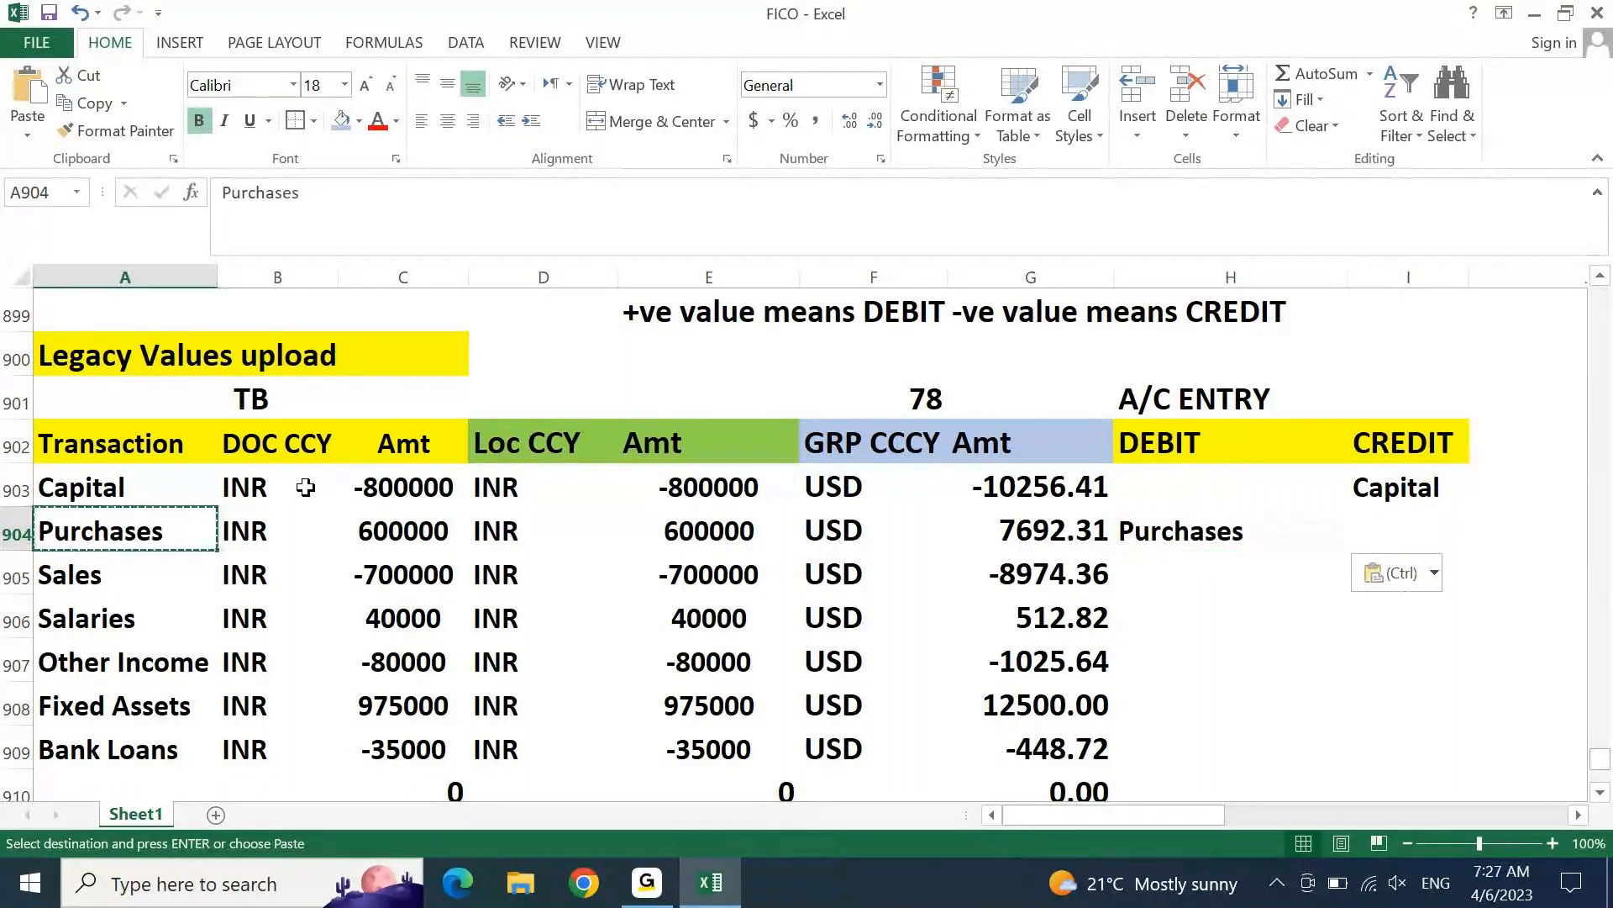
pyautogui.press('Down')
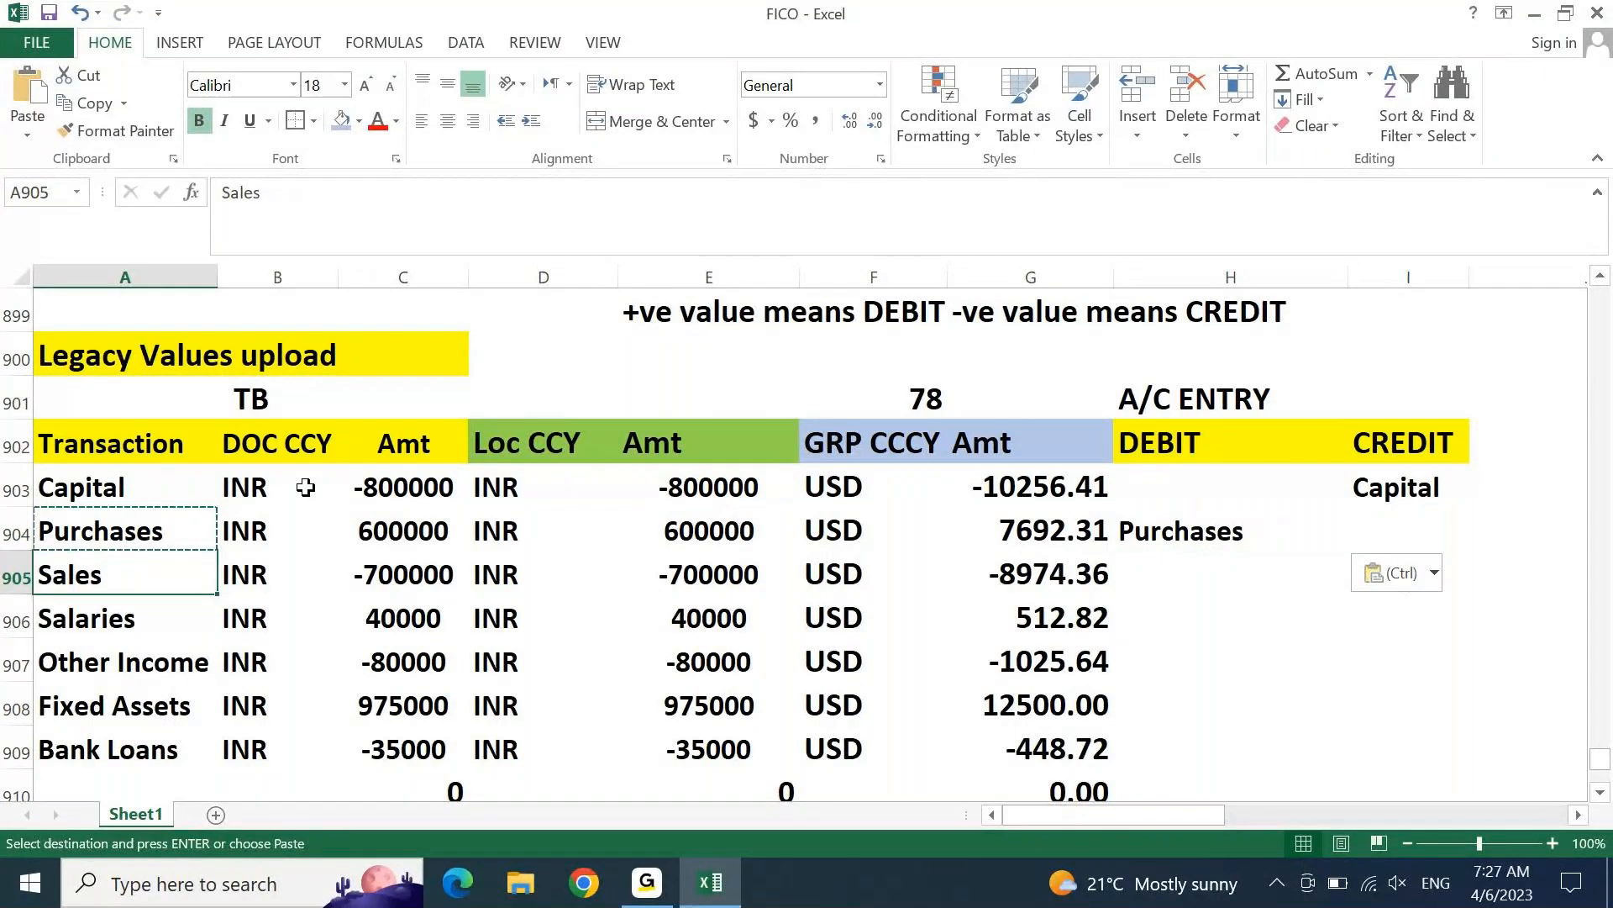
pyautogui.hotkey('ctrl', 'c')
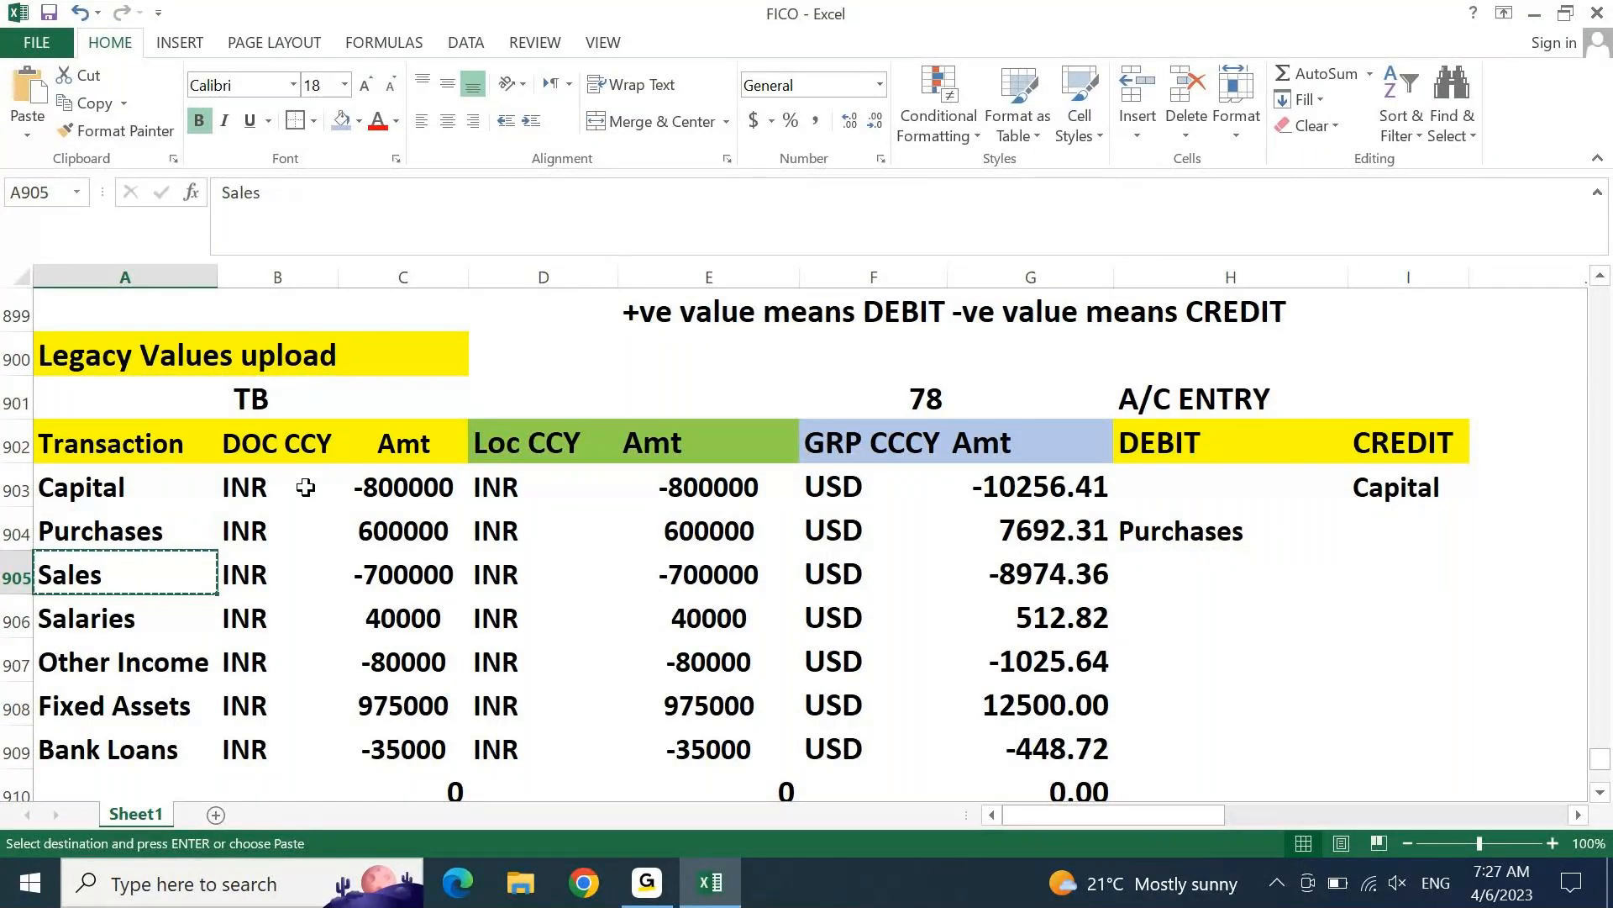
pyautogui.press('Right')
pyautogui.press('Right')
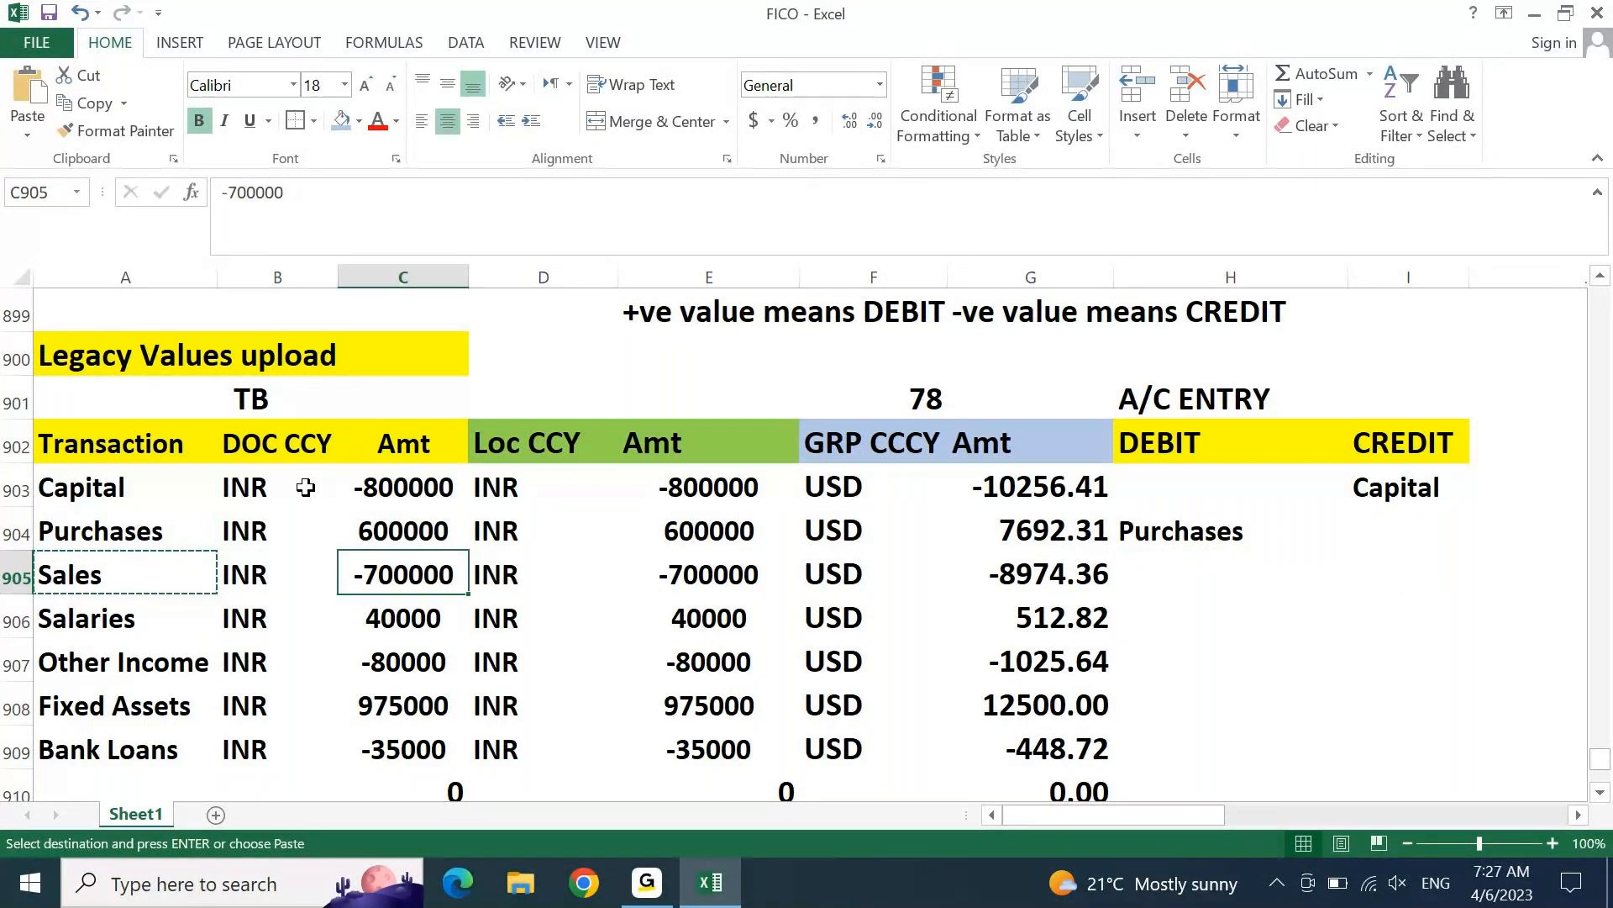
pyautogui.press('Right')
pyautogui.press('Right')
pyautogui.press('Right')
pyautogui.press('Right')
pyautogui.press('Right')
pyautogui.press('Right')
pyautogui.hotkey('ctrl', 'v')
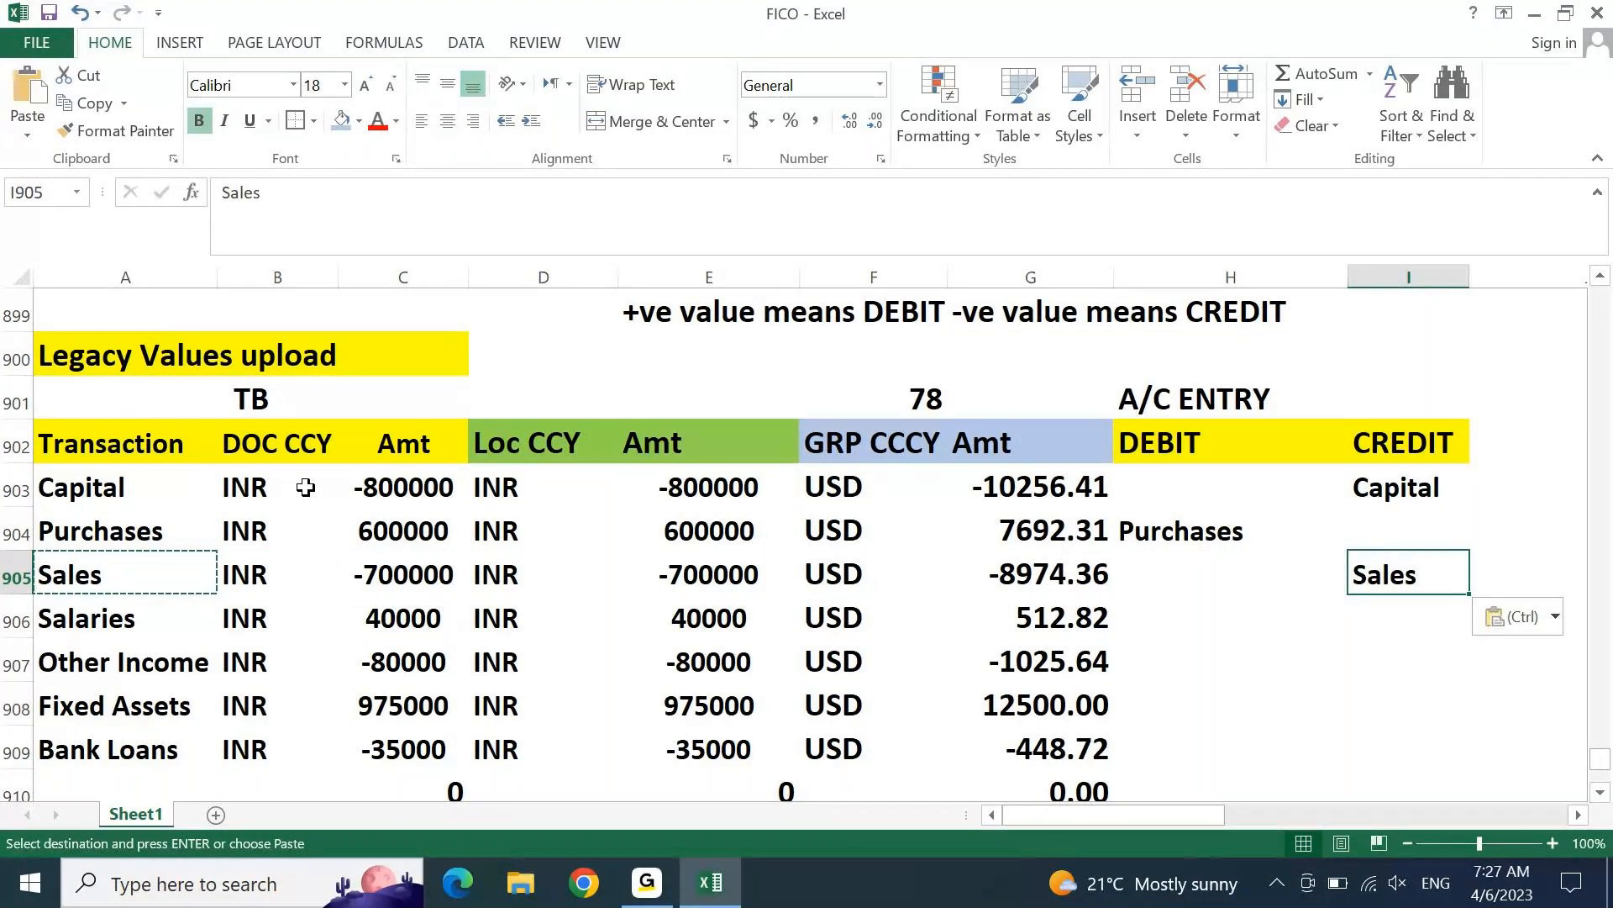
pyautogui.press('Escape')
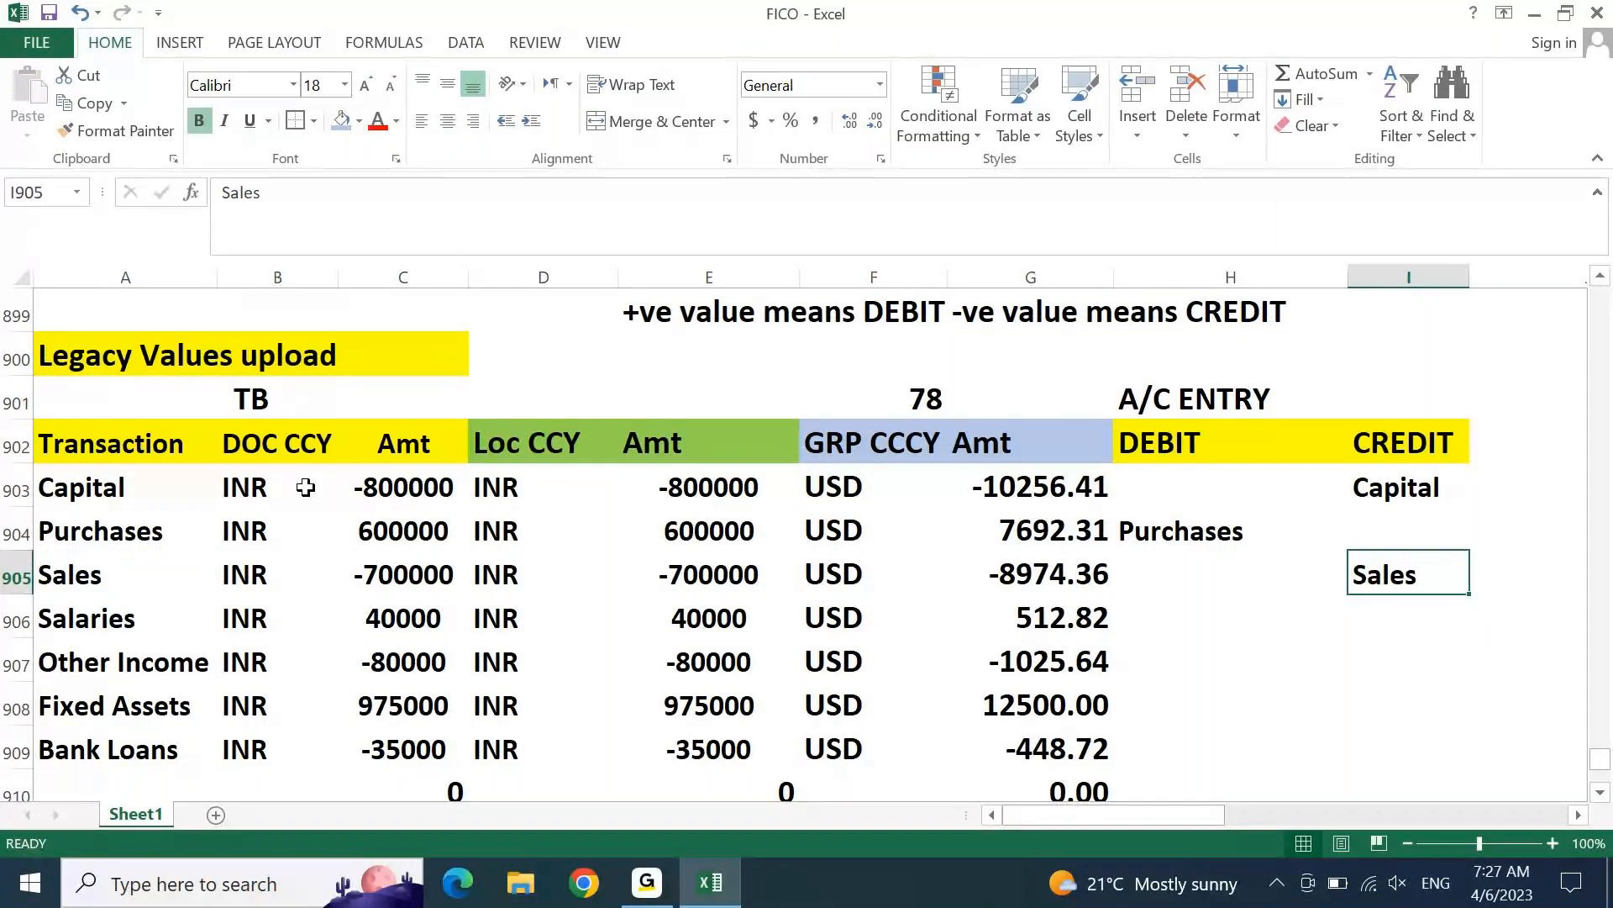
# Step: Copy the Salaries account name from A906 into the DEBIT column at H906
pyautogui.press('Down')
pyautogui.press('Home')
pyautogui.hotkey('ctrl', 'c')
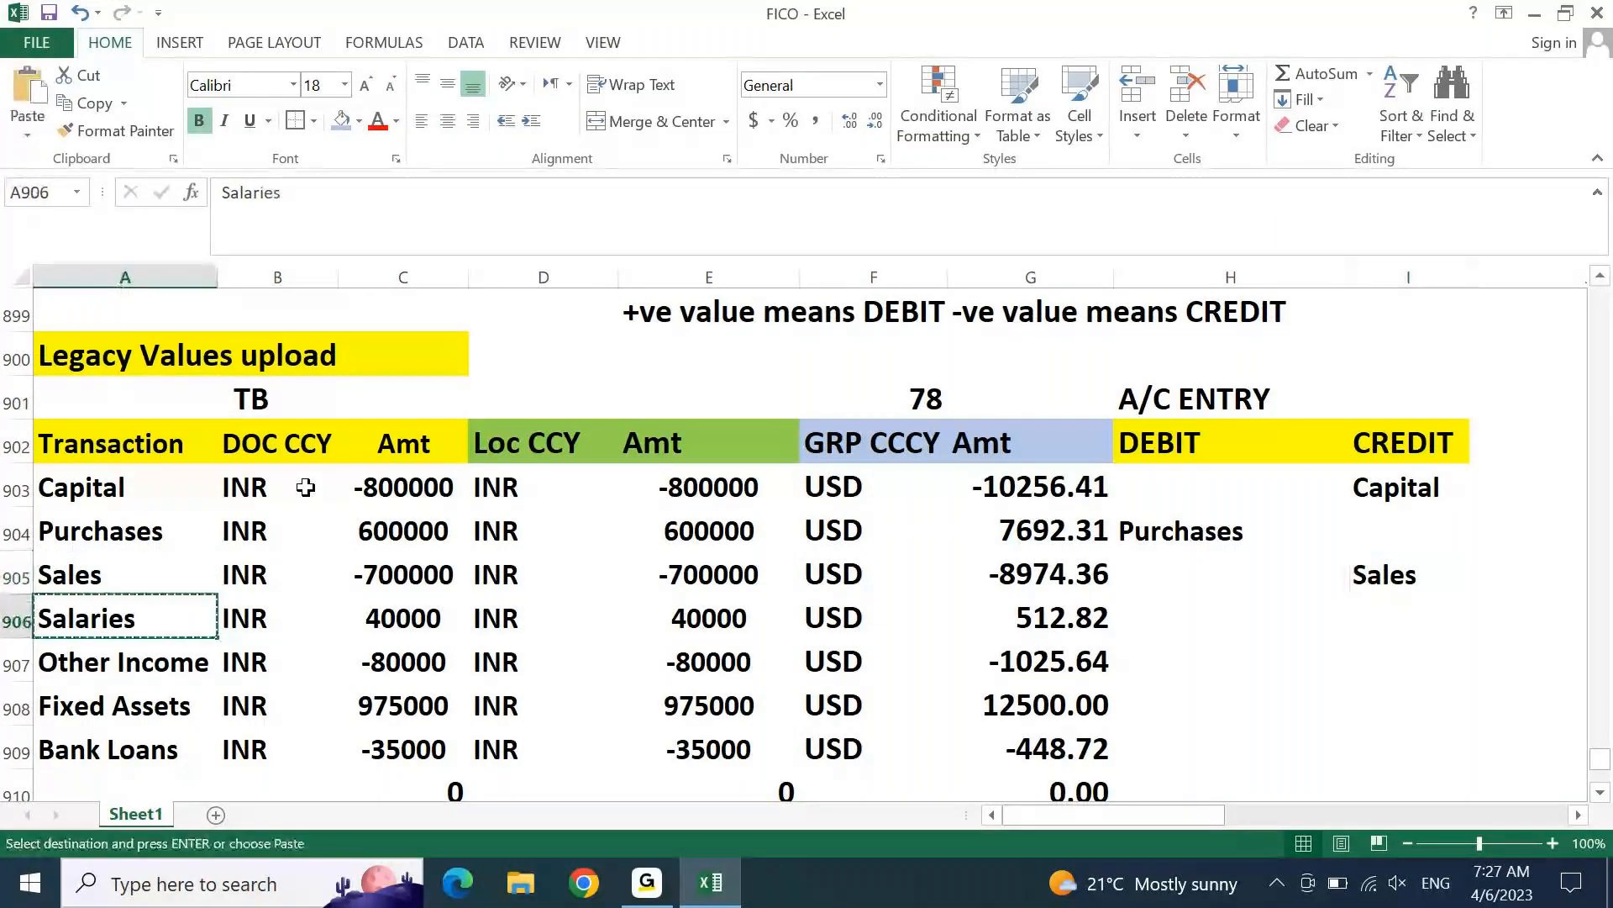
pyautogui.press('Right')
pyautogui.press('Right')
pyautogui.press('Right')
pyautogui.press('Right')
pyautogui.press('Right')
pyautogui.press('Right')
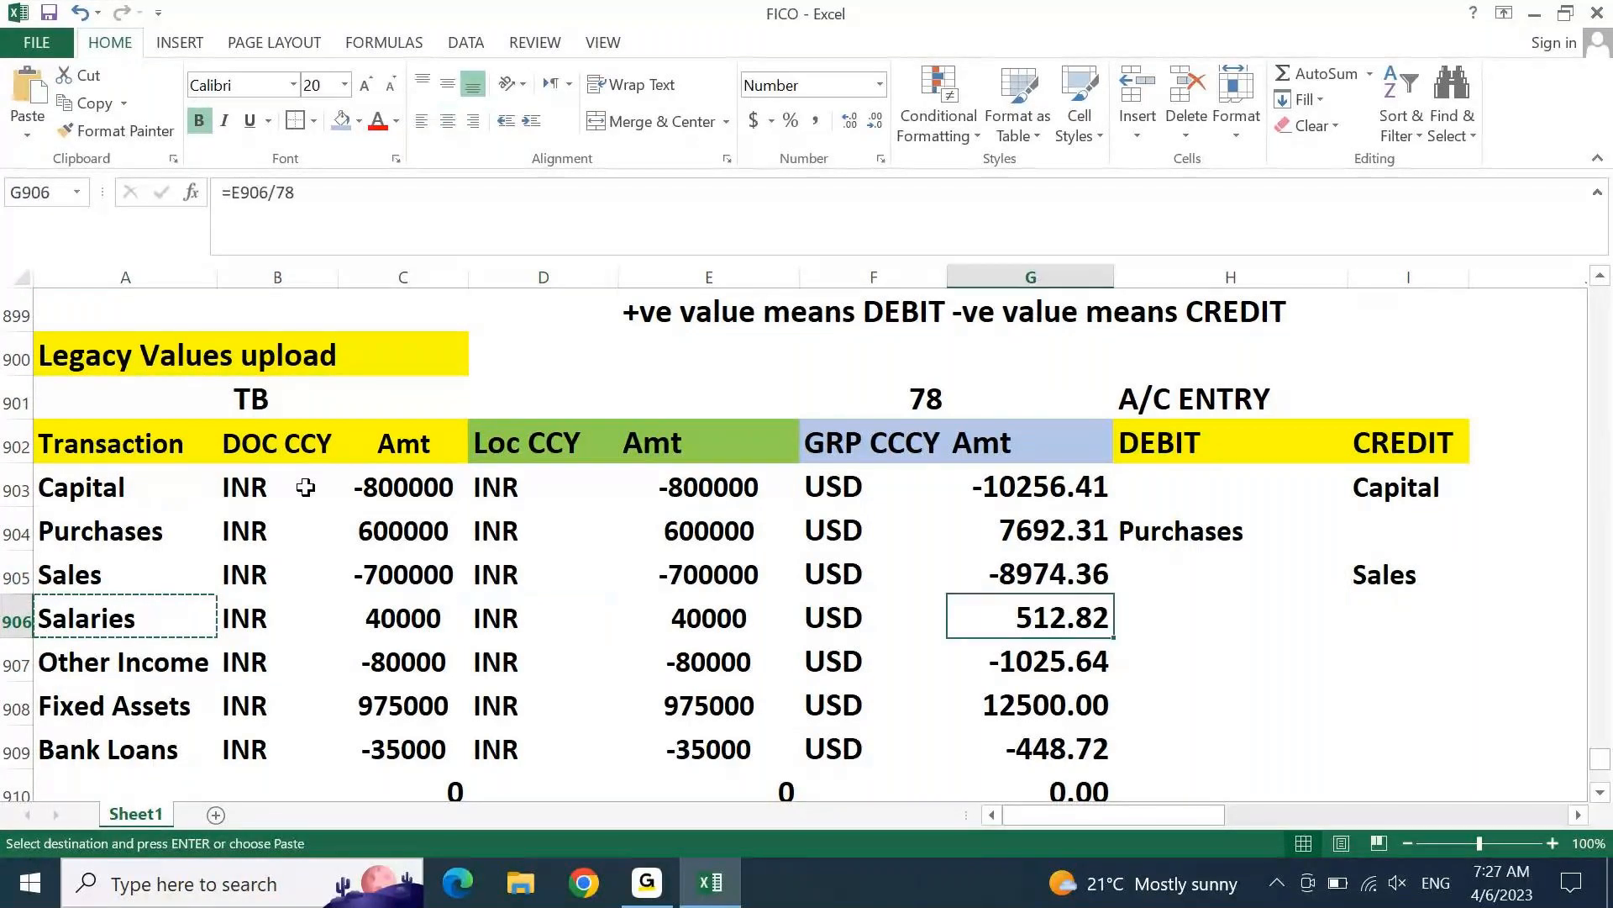
pyautogui.press('Right')
pyautogui.hotkey('ctrl', 'v')
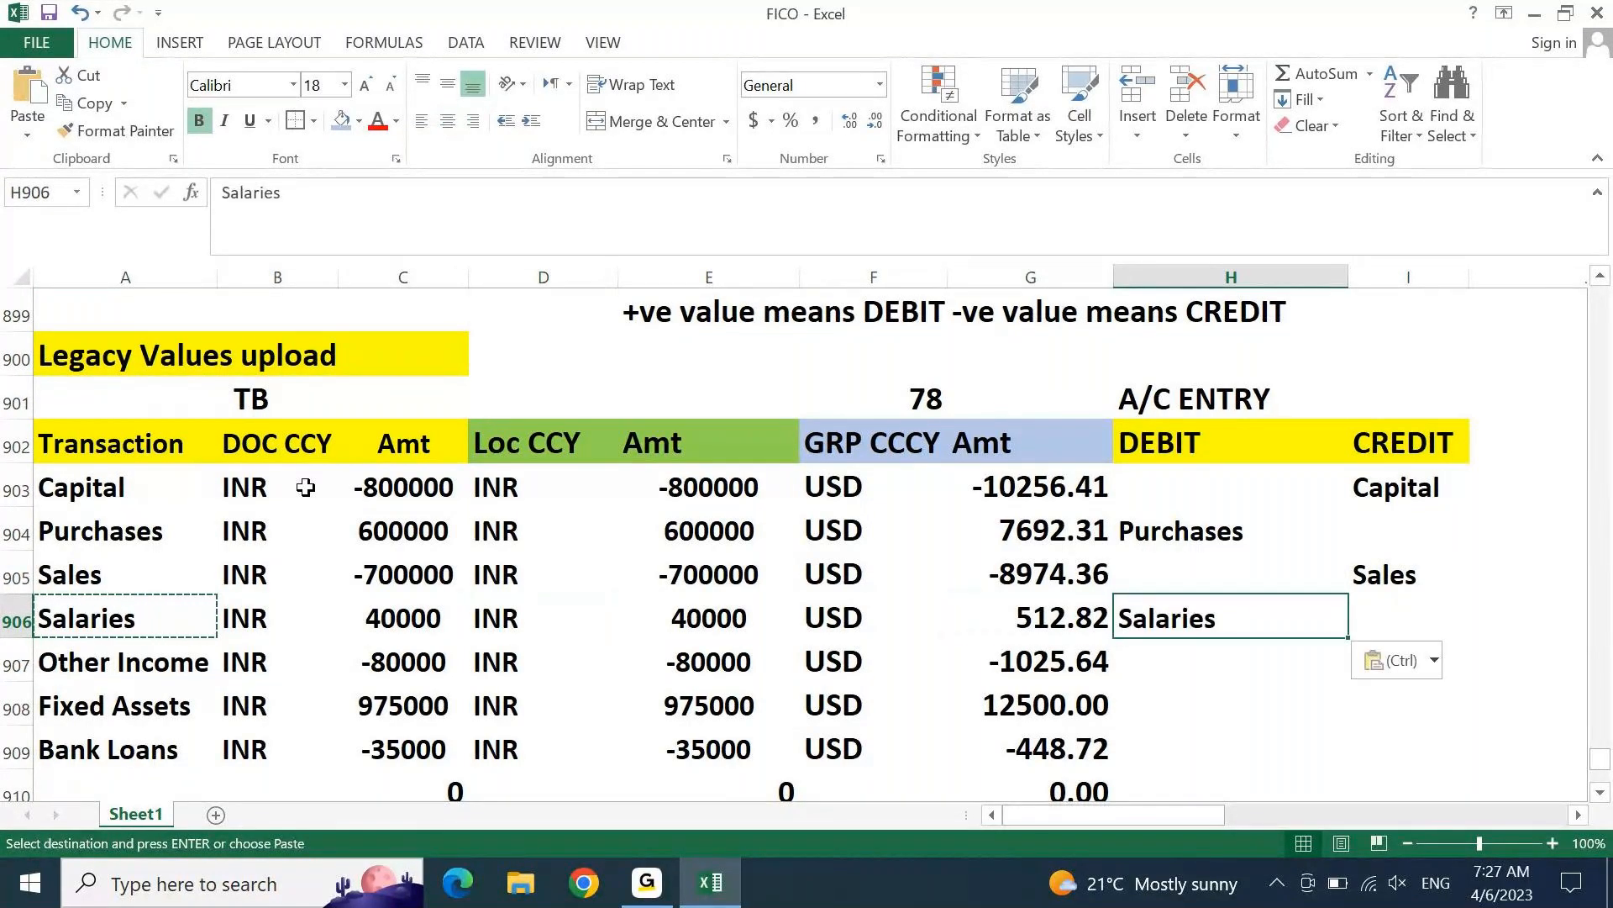
# Step: Copy the Other Income account name from A907 into the CREDIT column at I907
pyautogui.press('Down')
pyautogui.press('Home')
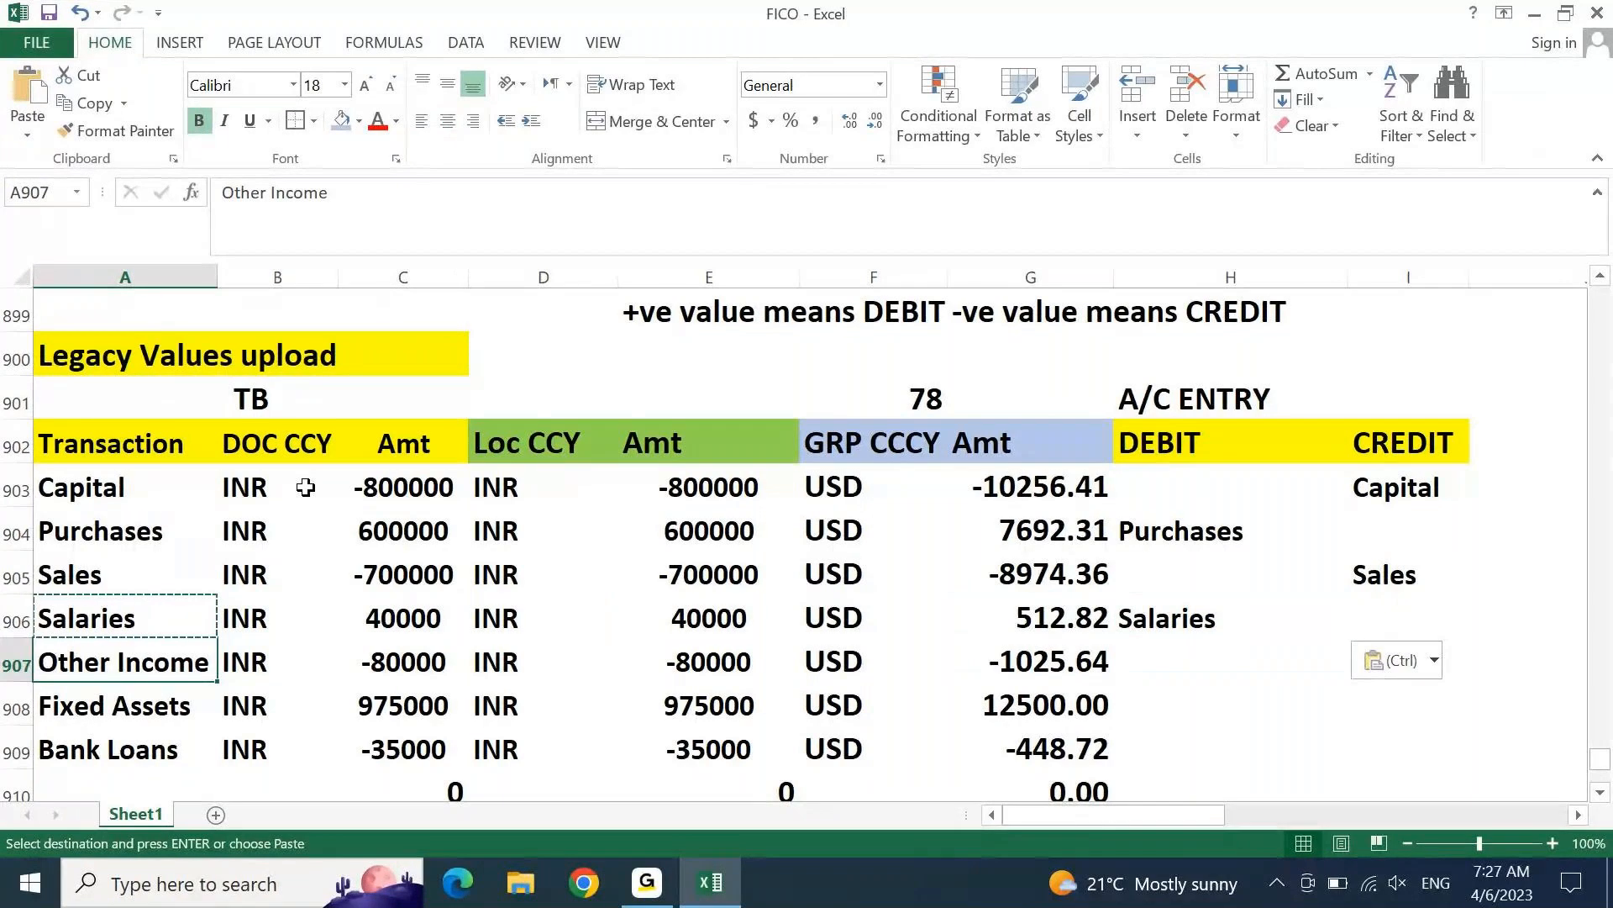
pyautogui.hotkey('ctrl', 'c')
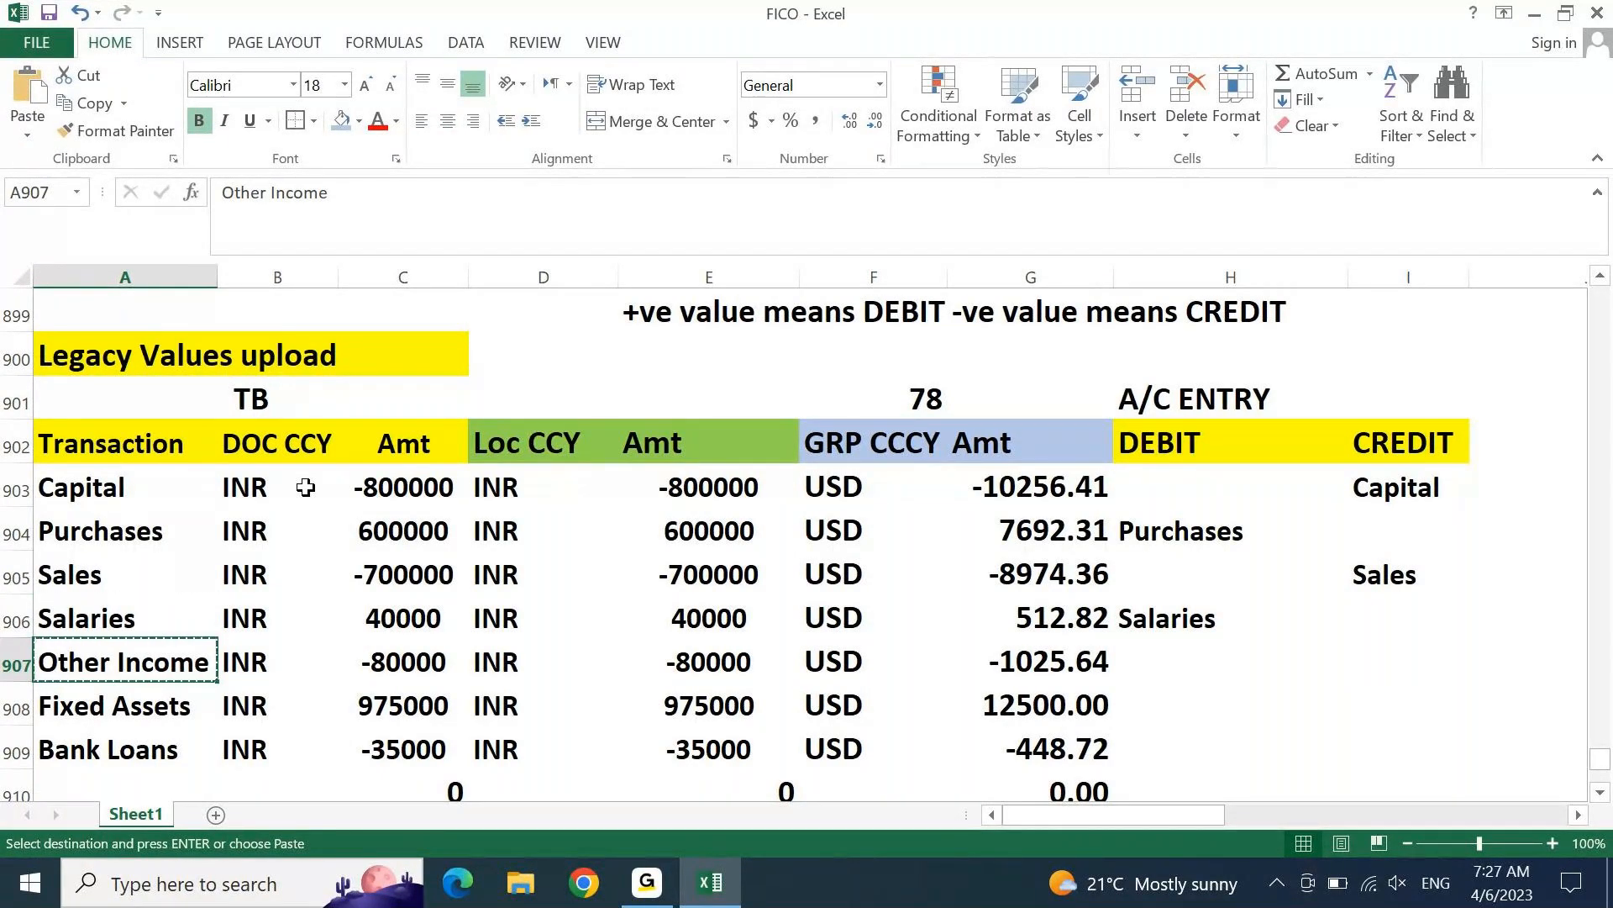
pyautogui.press('Right')
pyautogui.press('Right')
pyautogui.press('Right')
pyautogui.press('Right')
pyautogui.press('Right')
pyautogui.press('Right')
pyautogui.press('Right')
pyautogui.press('Right')
pyautogui.hotkey('ctrl', 'v')
# Step: Copy the Fixed Assets account name from A908 into the DEBIT column at H908
pyautogui.press('Down')
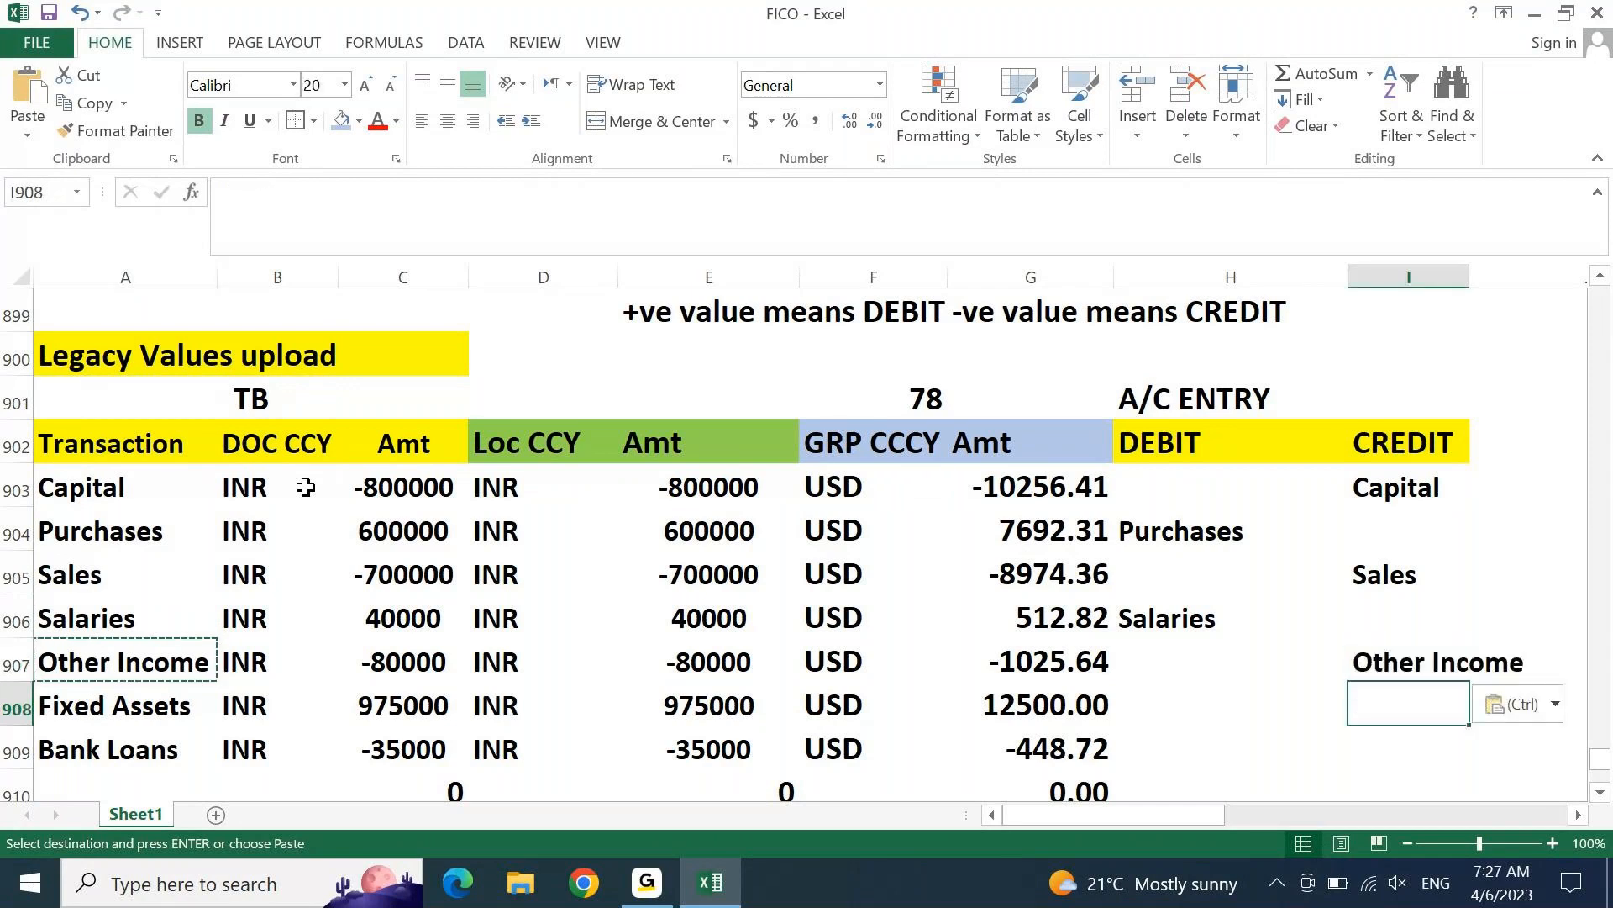
pyautogui.press('Home')
pyautogui.hotkey('ctrl', 'c')
pyautogui.press('Right')
pyautogui.press('Right')
pyautogui.press('Right')
pyautogui.press('Right')
pyautogui.press('Right')
pyautogui.press('Right')
pyautogui.press('Right')
pyautogui.press('Right')
pyautogui.press('Left')
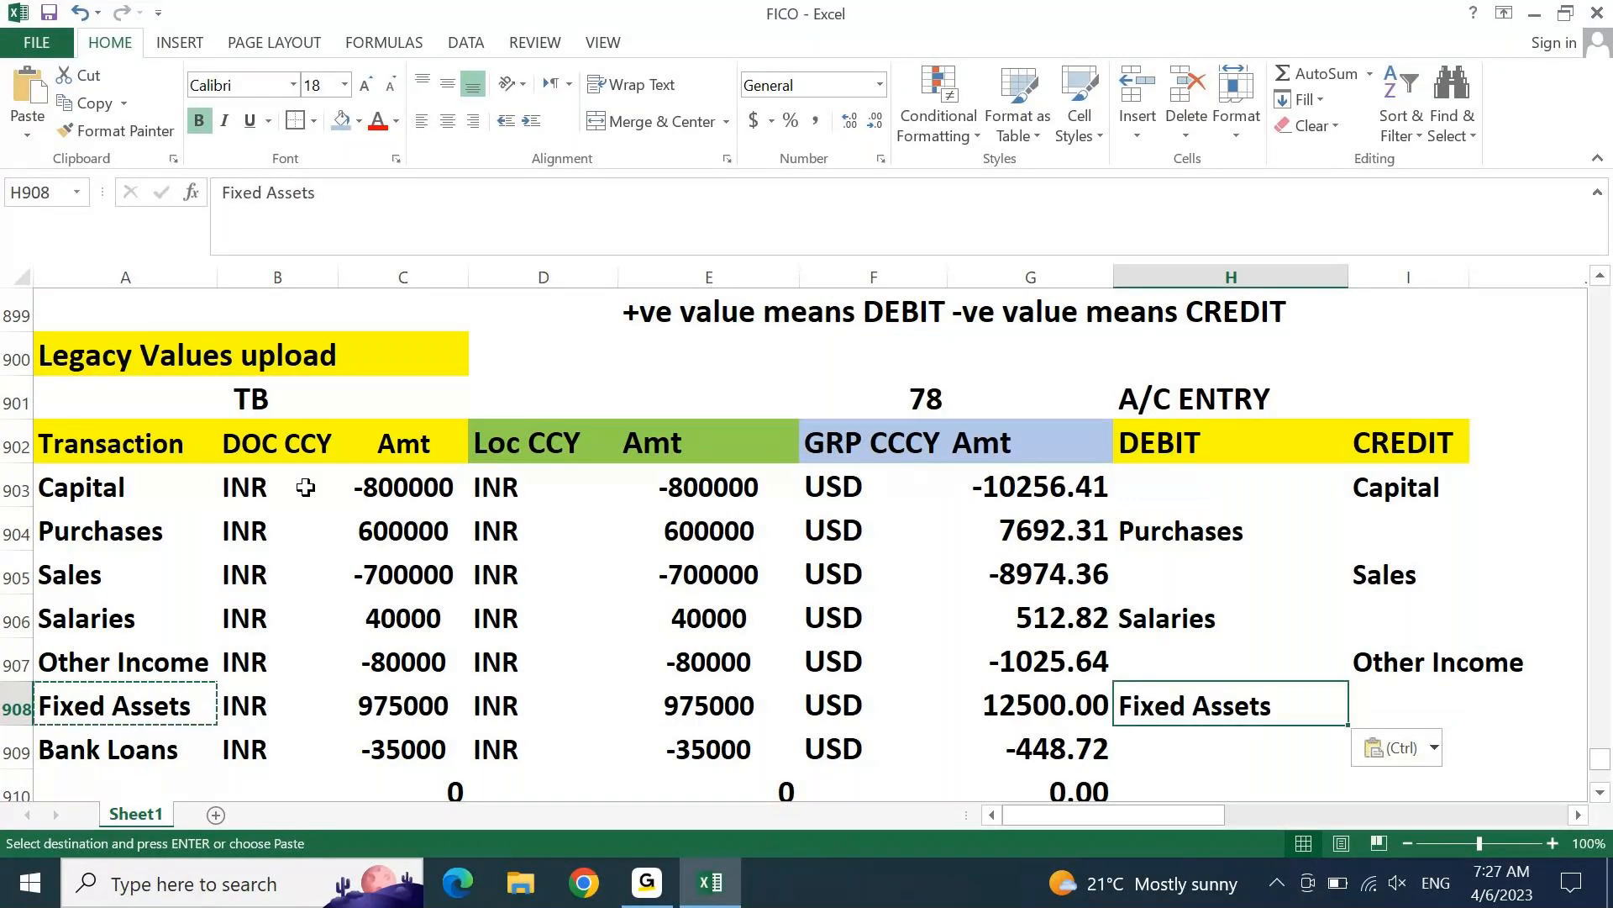
# Step: Copy the Bank Loans account name from A909 into the CREDIT column at I909
pyautogui.press('Home')
pyautogui.press('Down')
pyautogui.hotkey('ctrl', 'c')
pyautogui.press('Right')
pyautogui.press('Right')
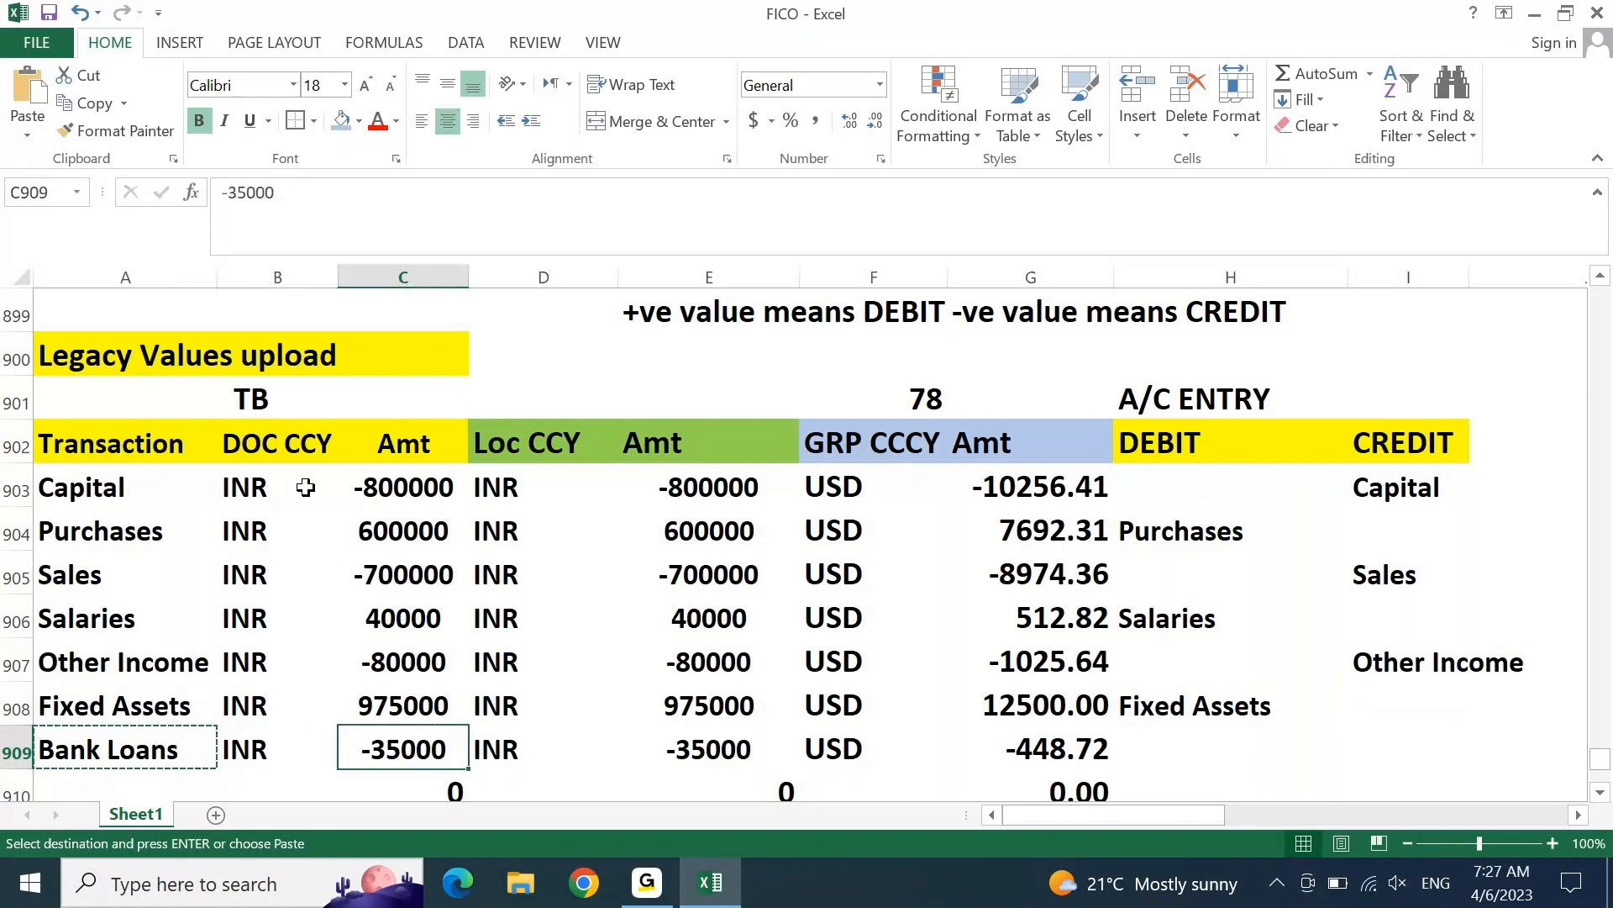
pyautogui.press('Right')
pyautogui.press('Right')
pyautogui.press('Right')
pyautogui.press('Right')
pyautogui.press('Right')
pyautogui.press('Right')
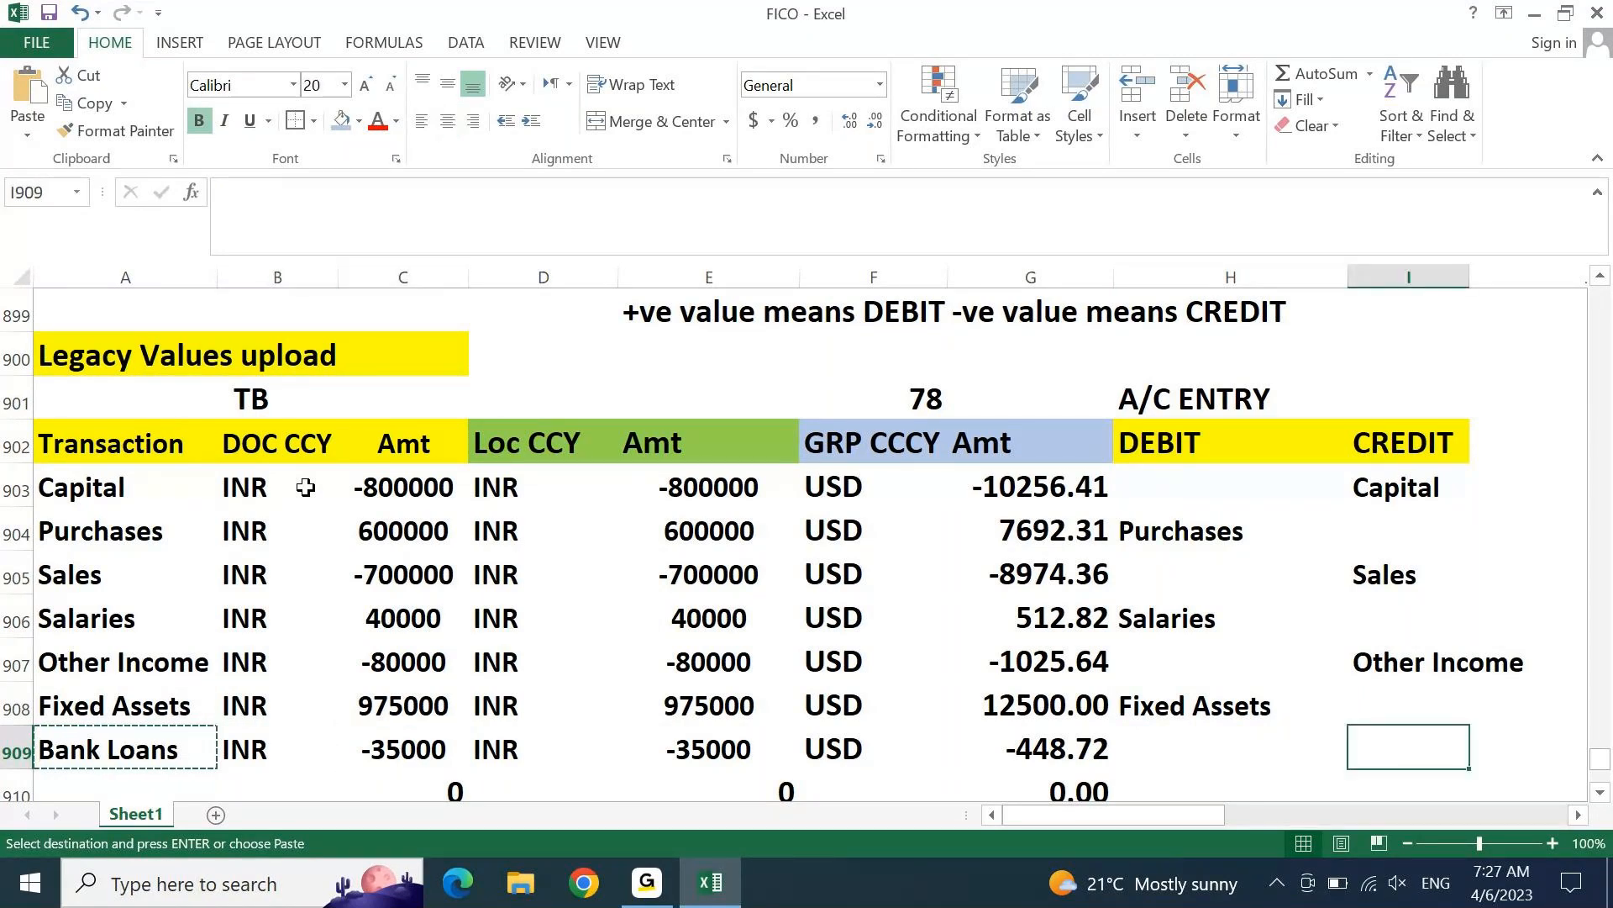
pyautogui.hotkey('ctrl', 'v')
pyautogui.press('Escape')
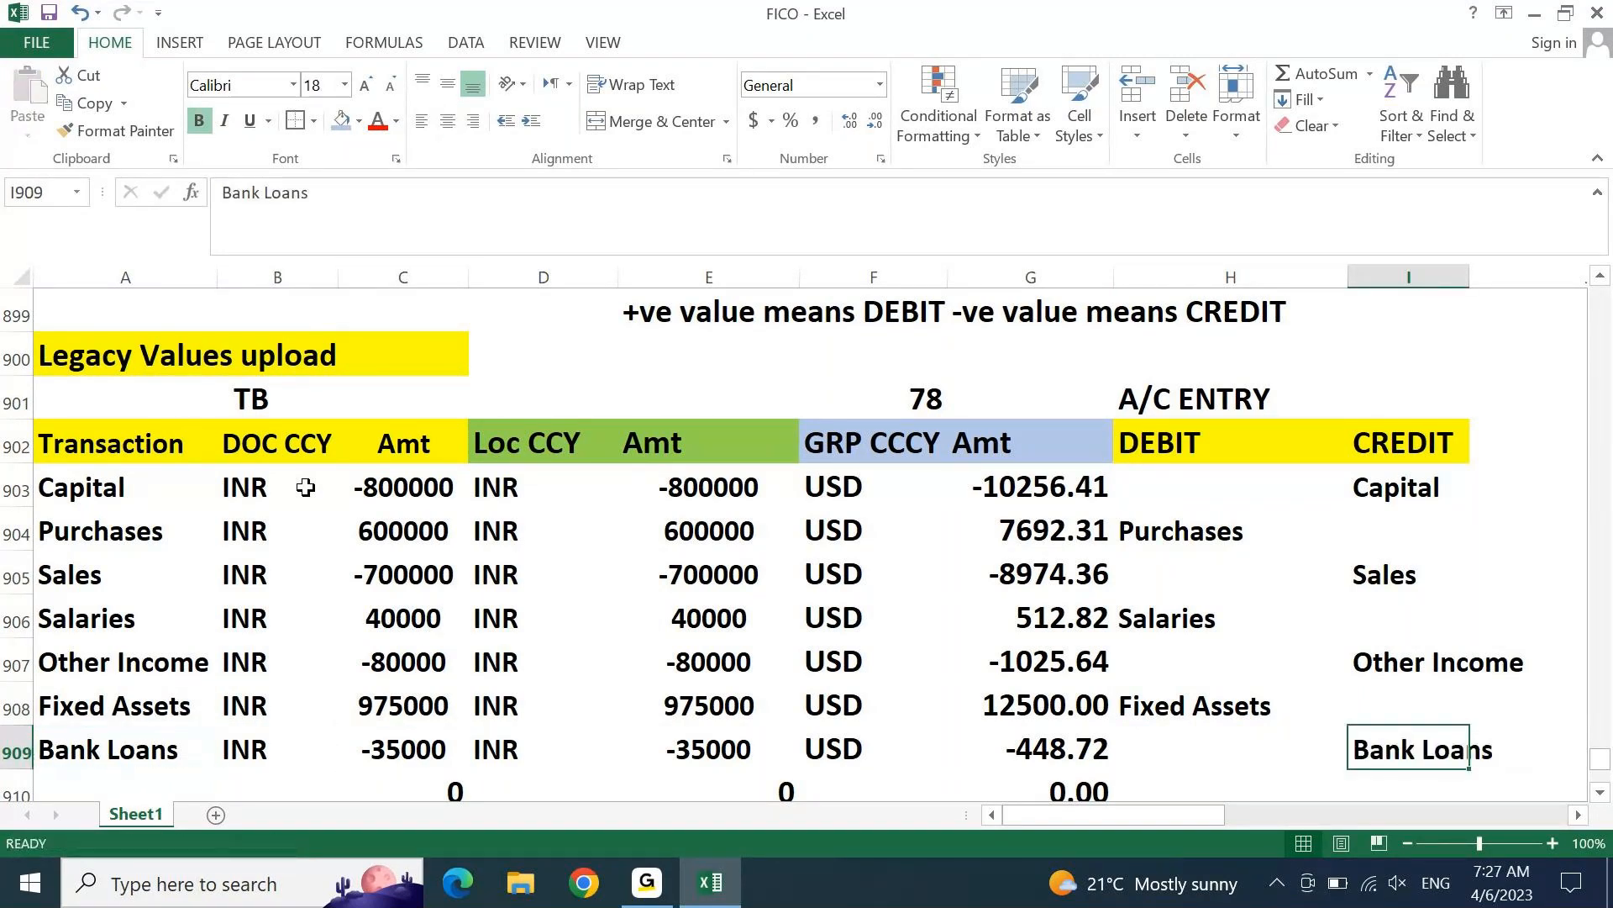
# Step: Make the font size of the trial balance rows 903 to 909 a uniform 18 points
pyautogui.moveTo(16, 487); pyautogui.dragTo(14, 737)
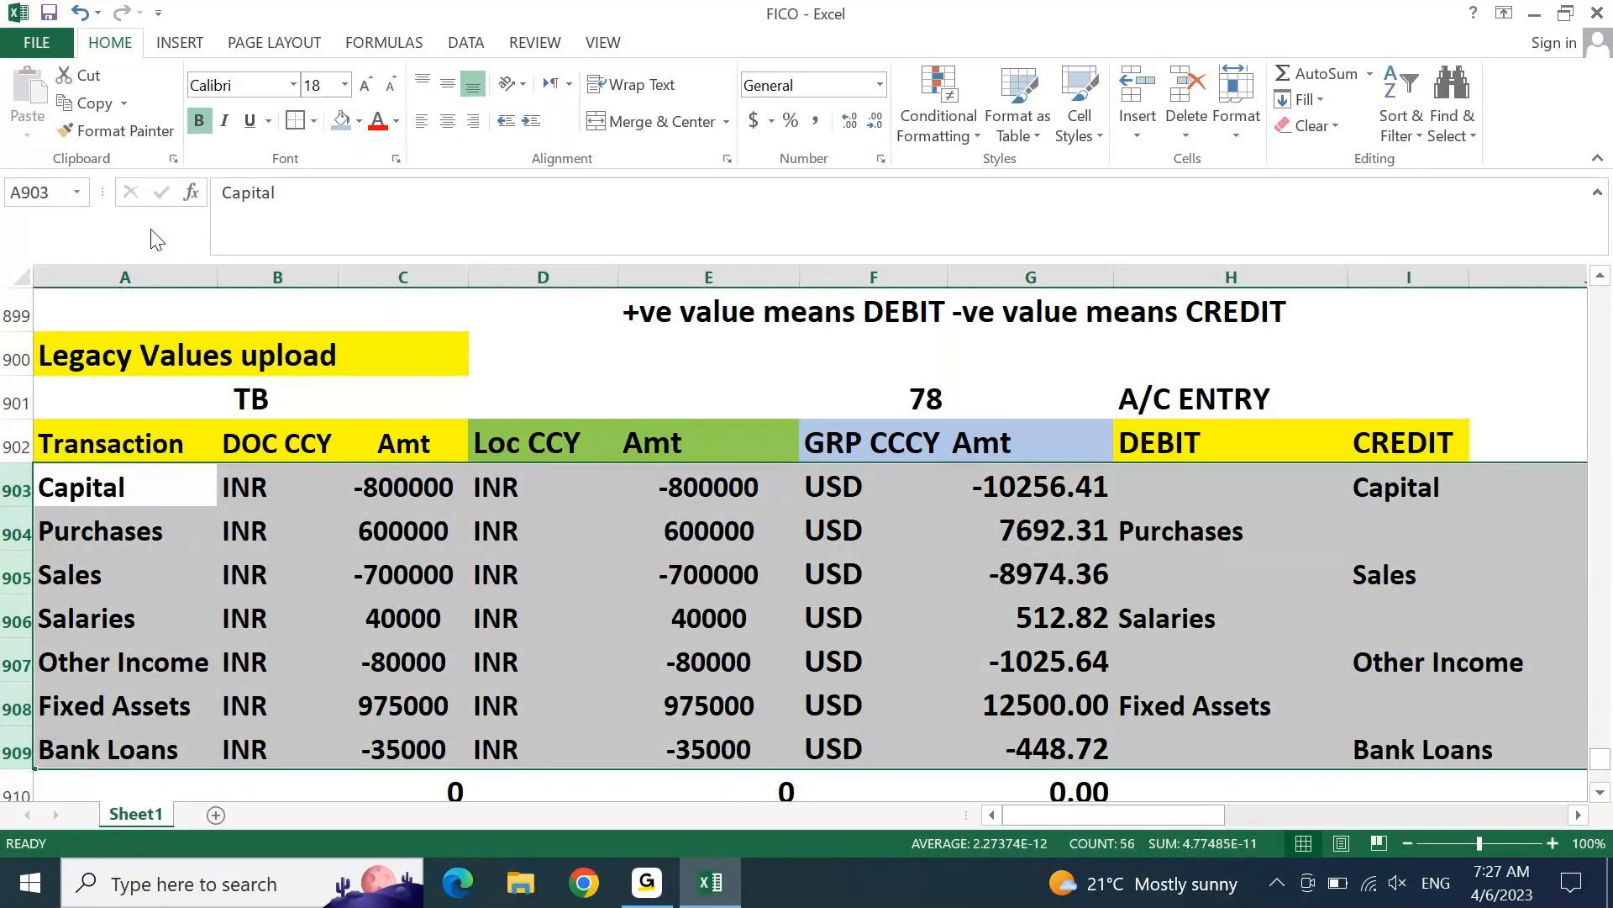
pyautogui.click(360, 91)
pyautogui.click(359, 91)
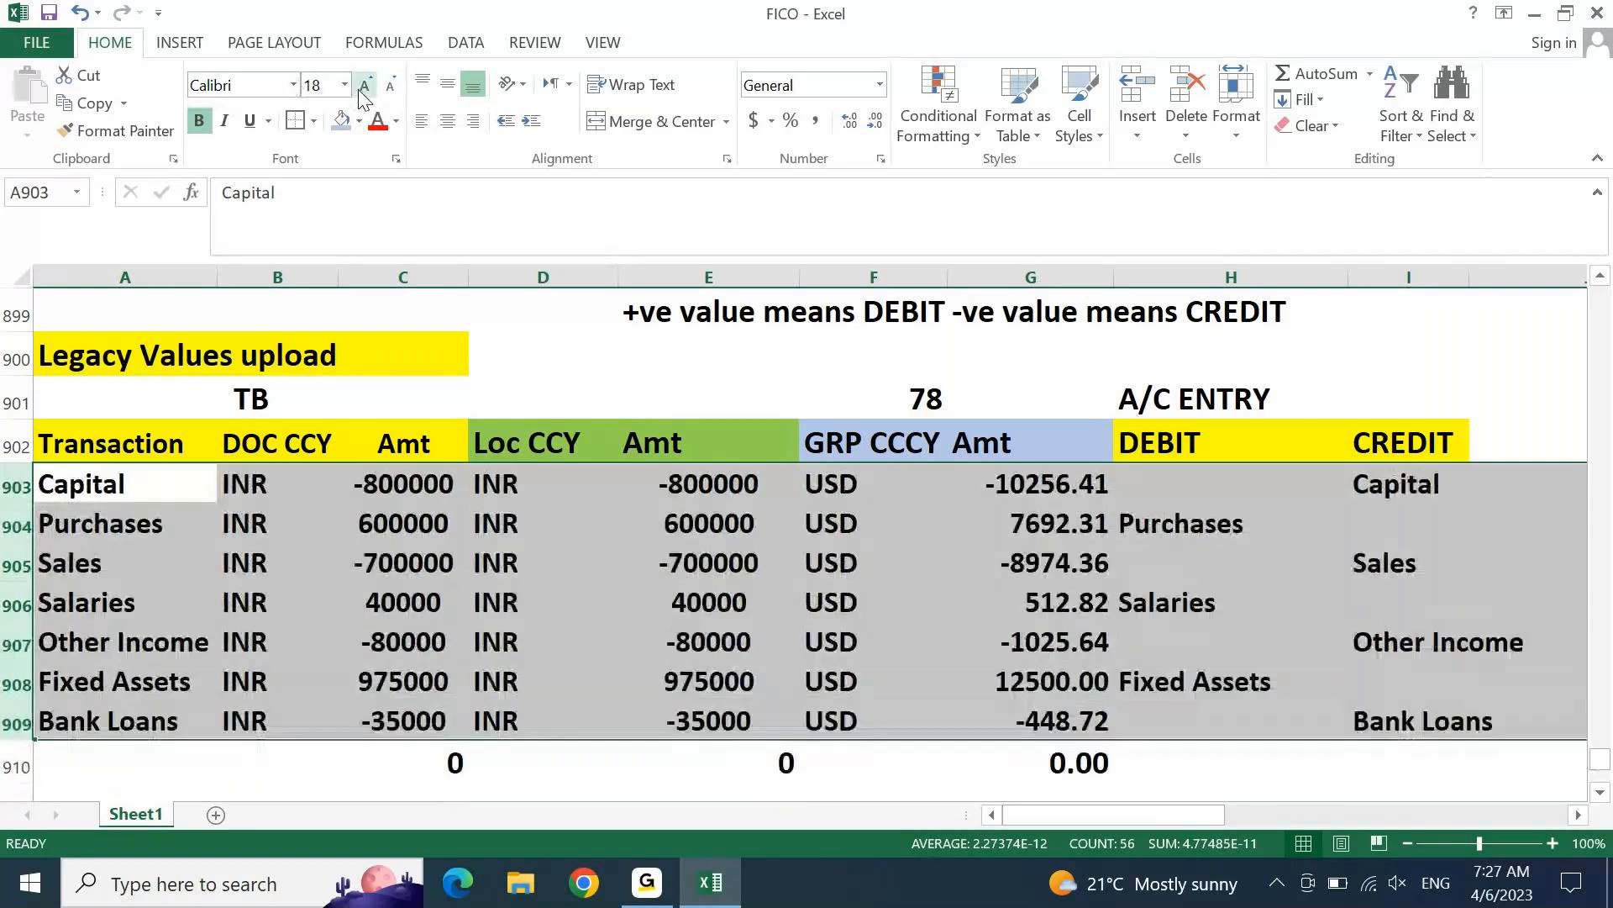
pyautogui.click(771, 565)
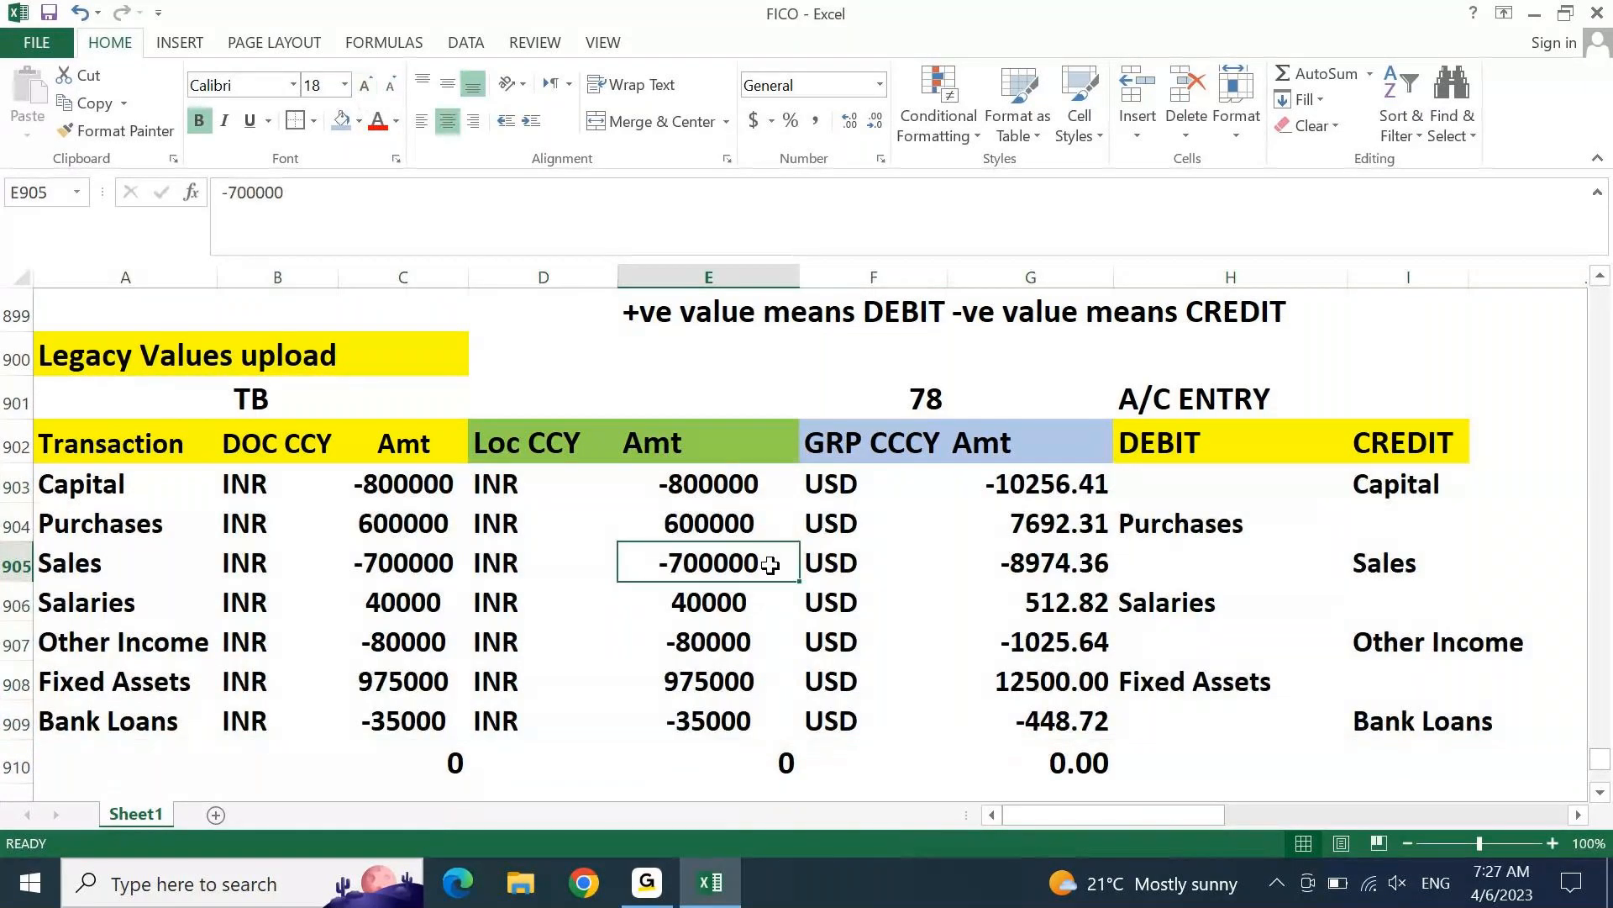
# Step: Fill the blank DEBIT cell H903 in the Capital row with light green
pyautogui.press('Up')
pyautogui.press('Up')
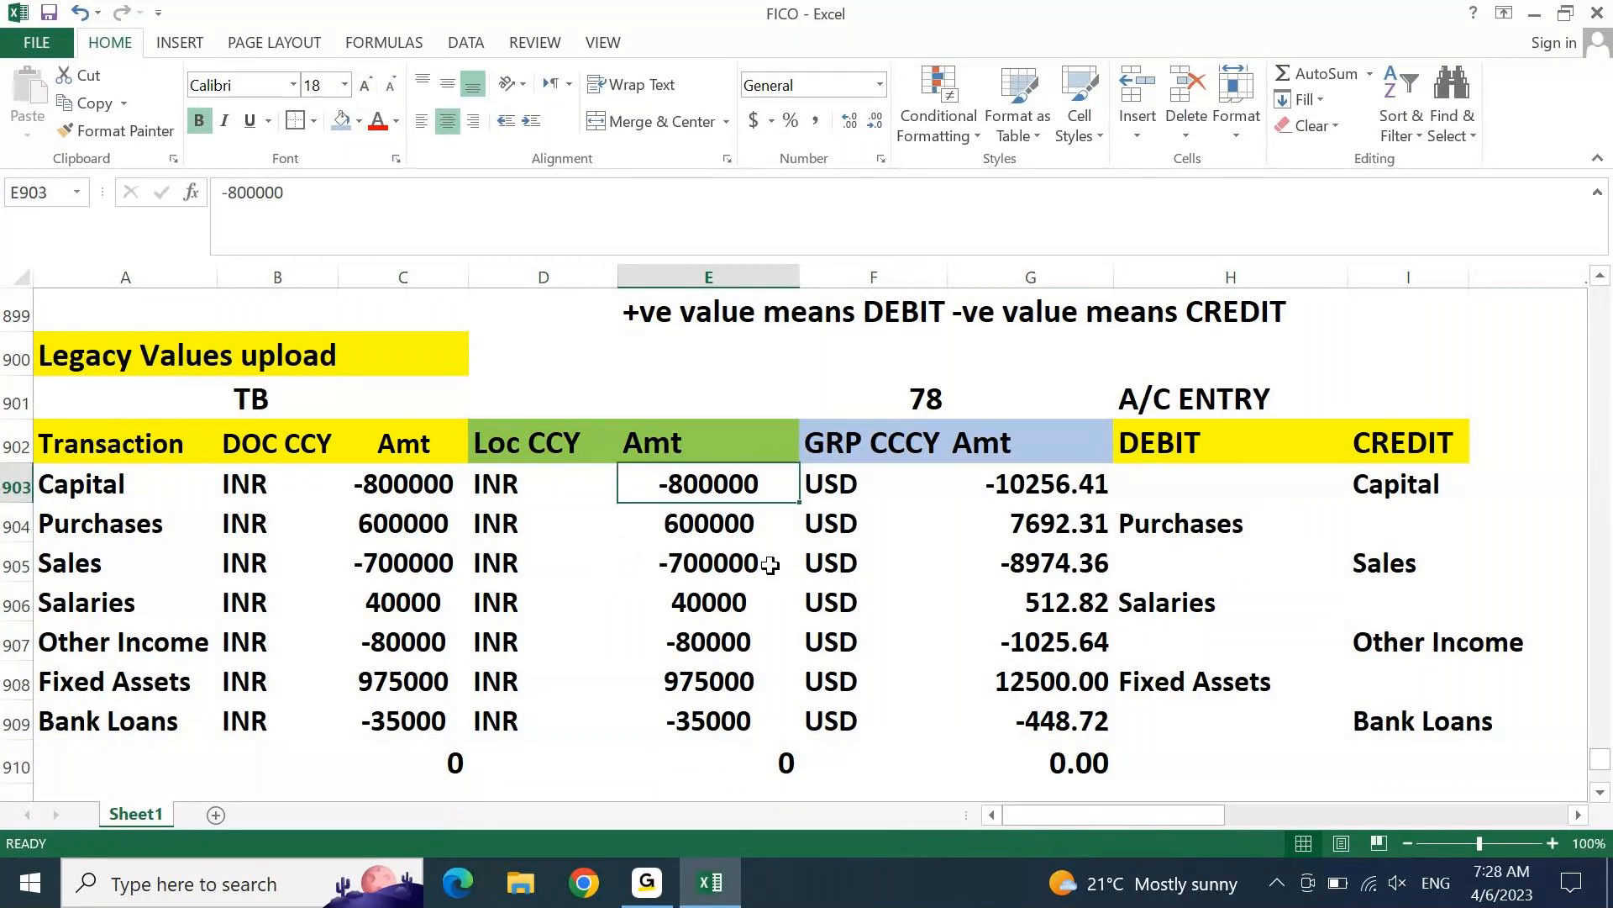
pyautogui.press('Right')
pyautogui.press('Right')
pyautogui.press('Right')
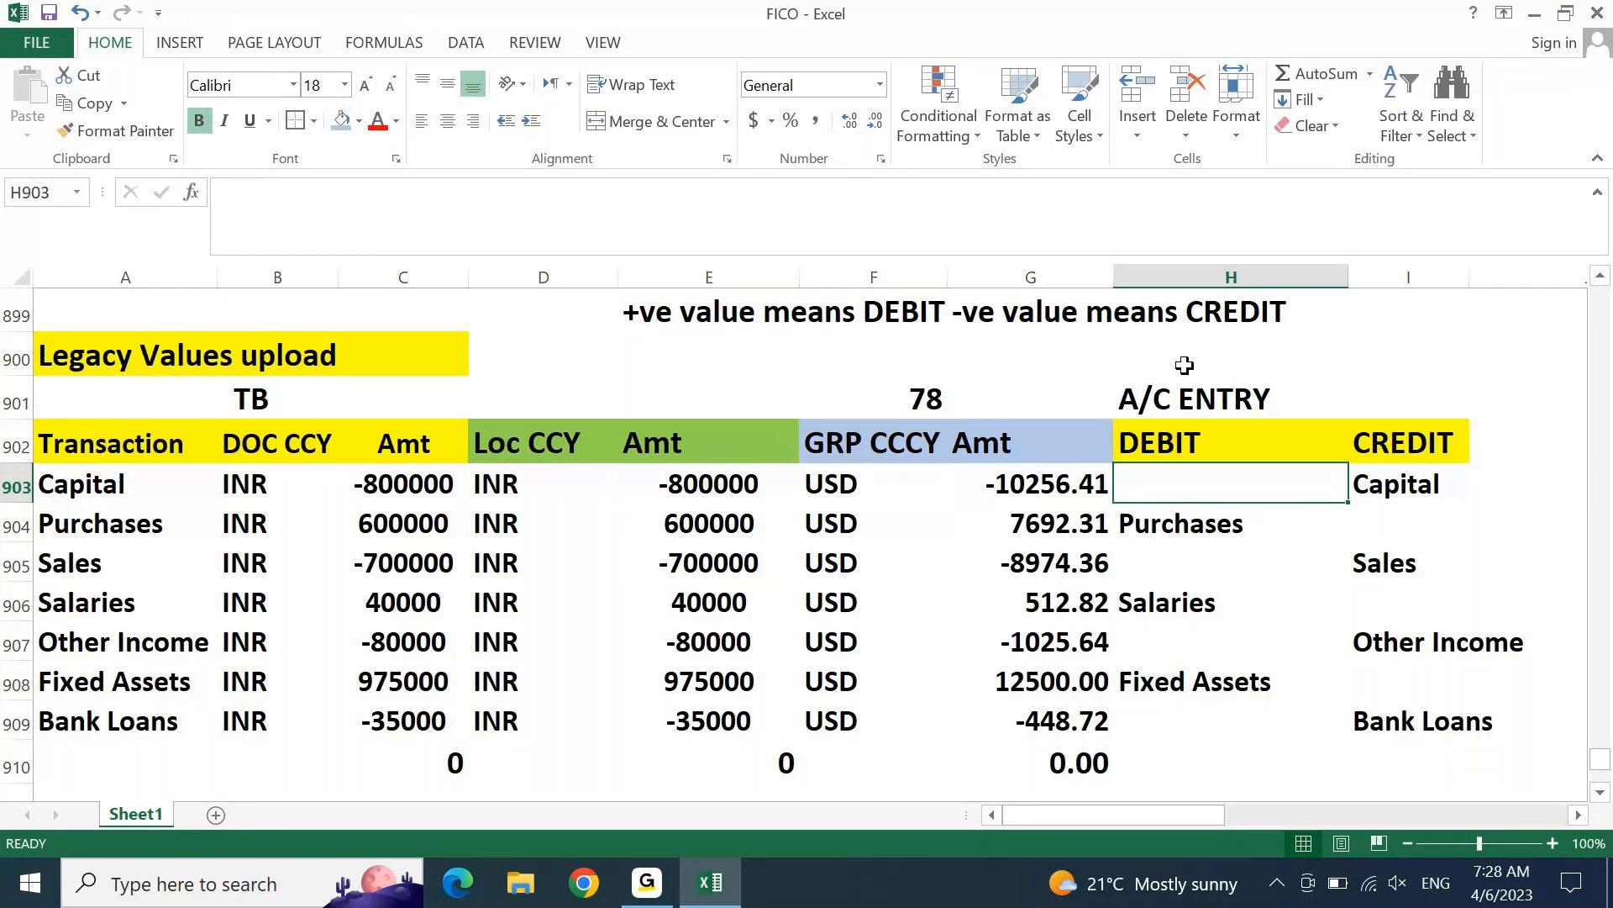
pyautogui.click(357, 123)
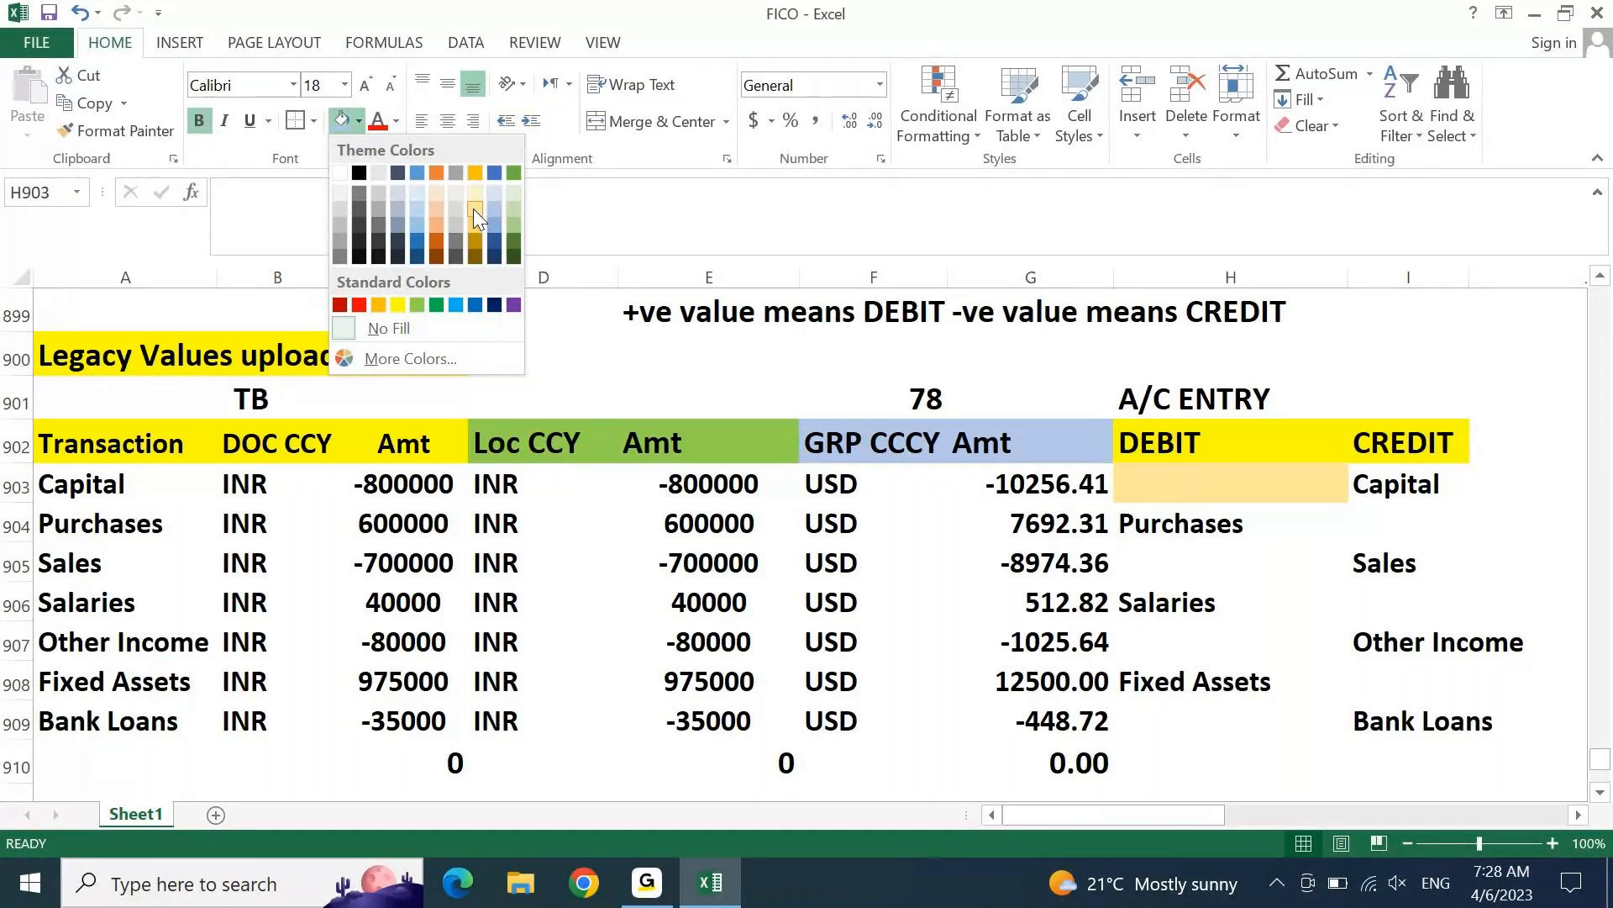
pyautogui.click(514, 212)
# Step: Apply the same light green fill to the blank DEBIT cells H905, H907 and H909
pyautogui.press('Down')
pyautogui.press('Down')
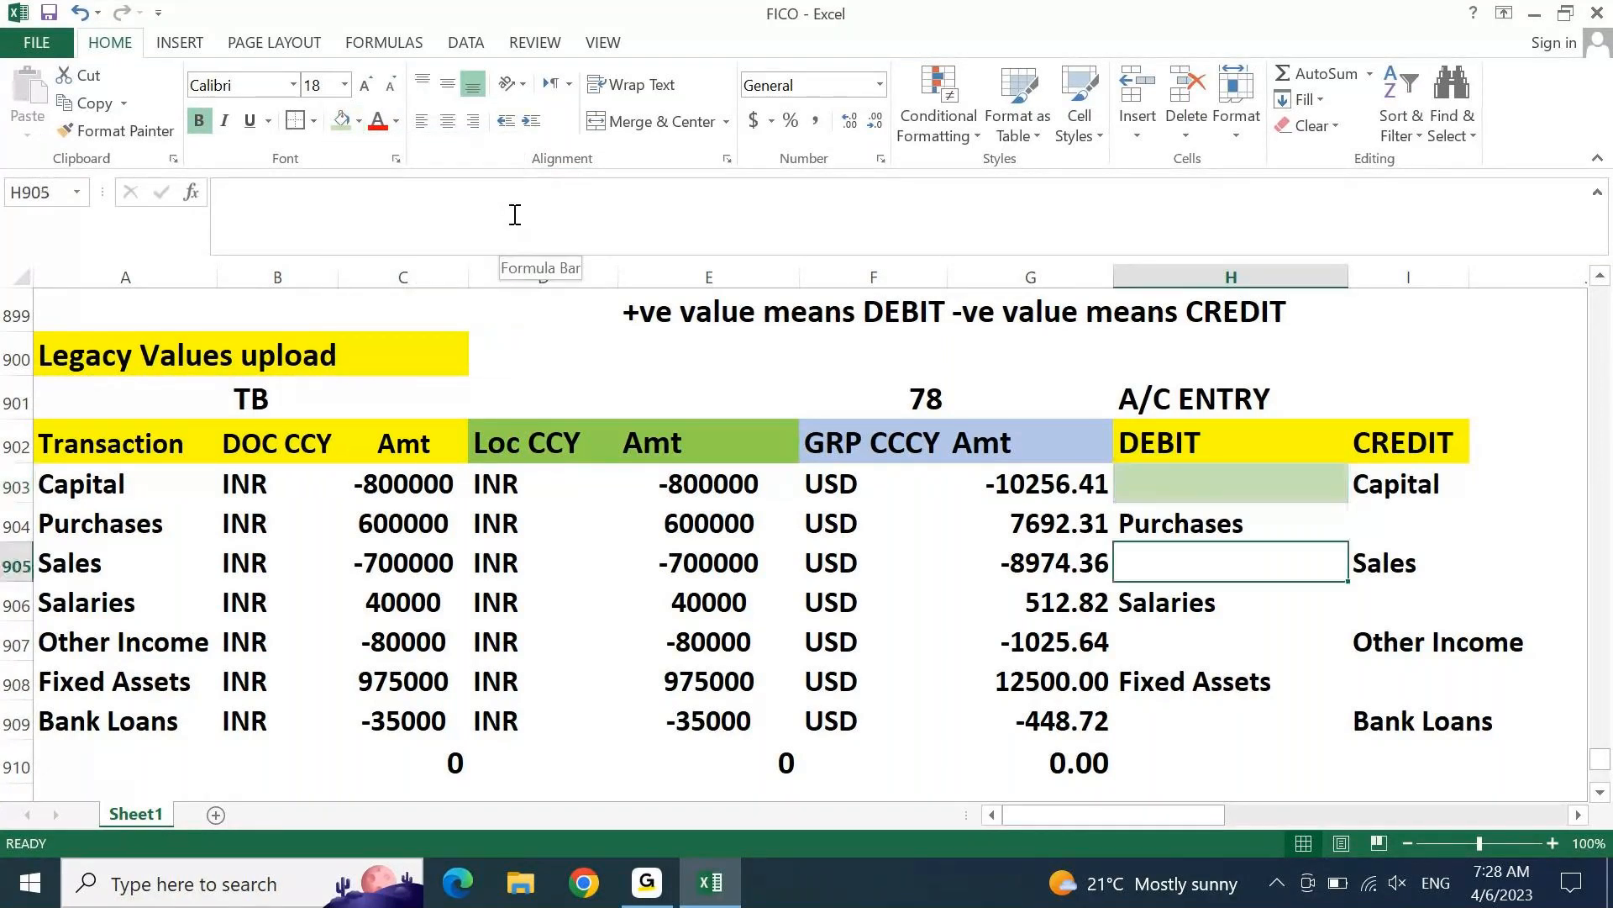
pyautogui.press('F4')
pyautogui.press('Down')
pyautogui.press('Down')
pyautogui.press('F4')
pyautogui.press('Down')
pyautogui.press('Down')
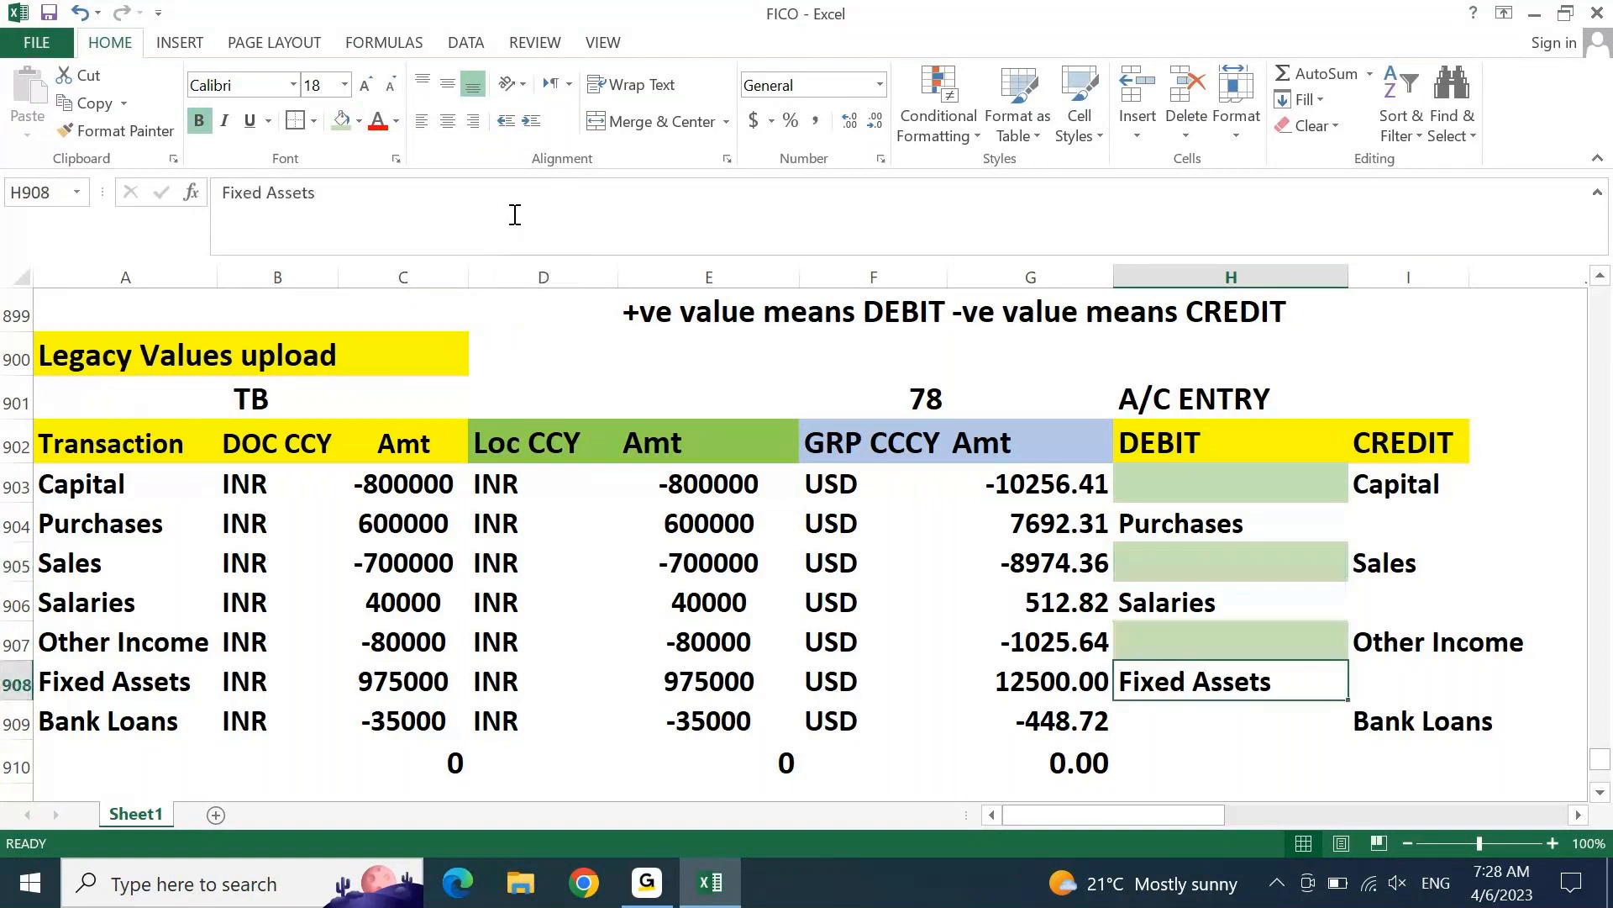
pyautogui.press('F4')
# Step: Apply the same light green fill to the blank CREDIT cells I908, I906 and I904
pyautogui.press('Right')
pyautogui.press('Up')
pyautogui.press('F4')
pyautogui.press('Up')
pyautogui.press('Up')
pyautogui.press('F4')
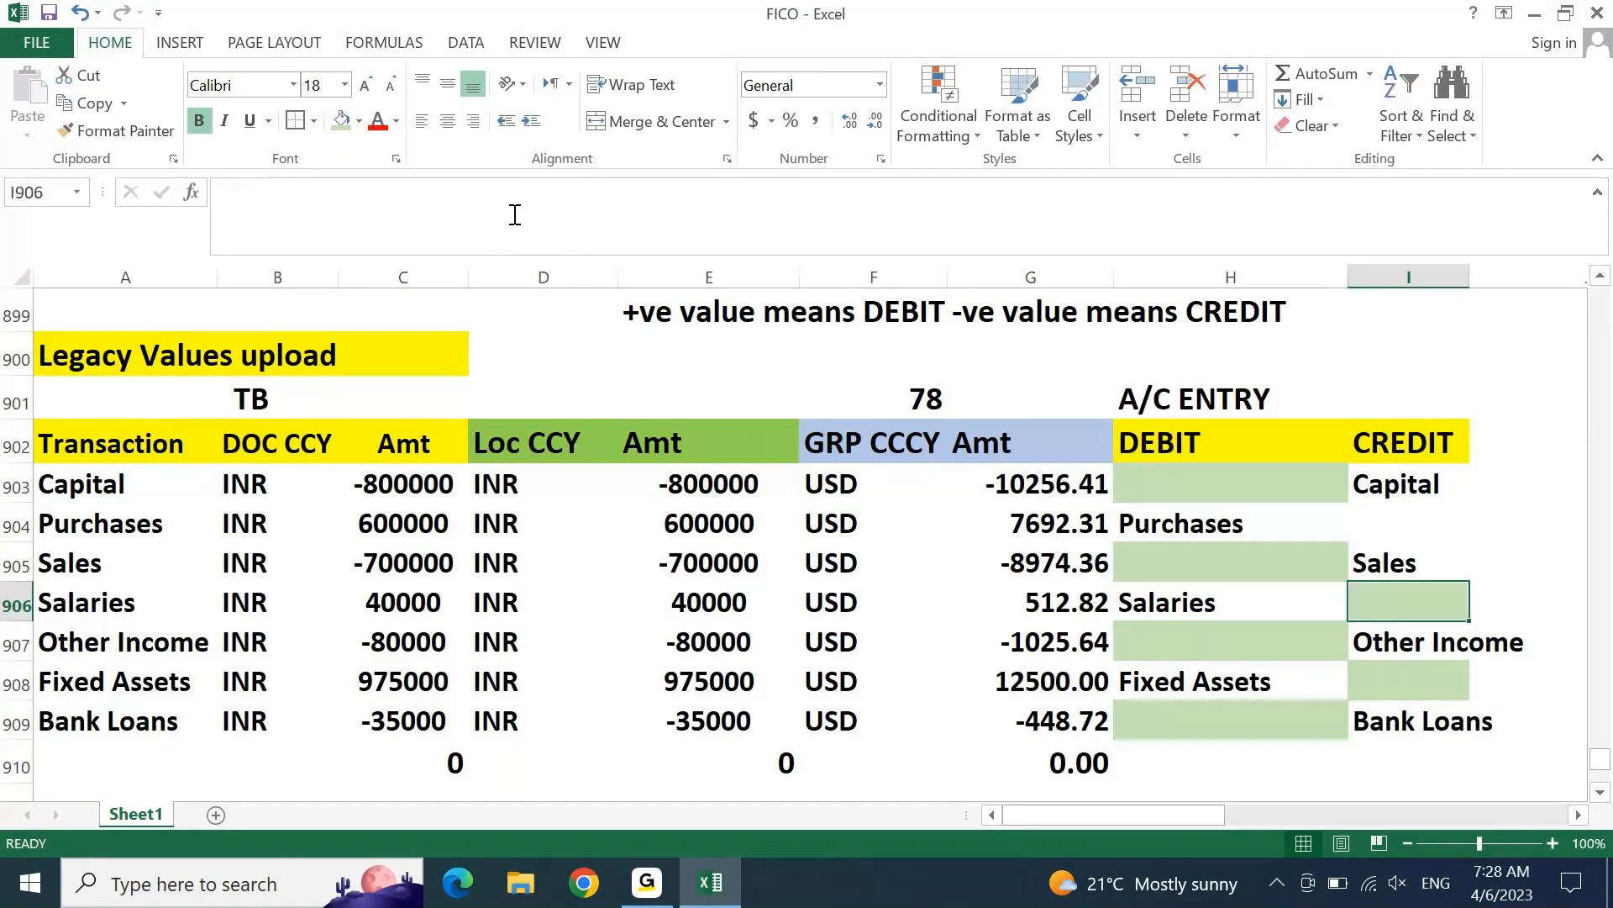
pyautogui.press('Up')
pyautogui.press('Up')
pyautogui.press('F4')
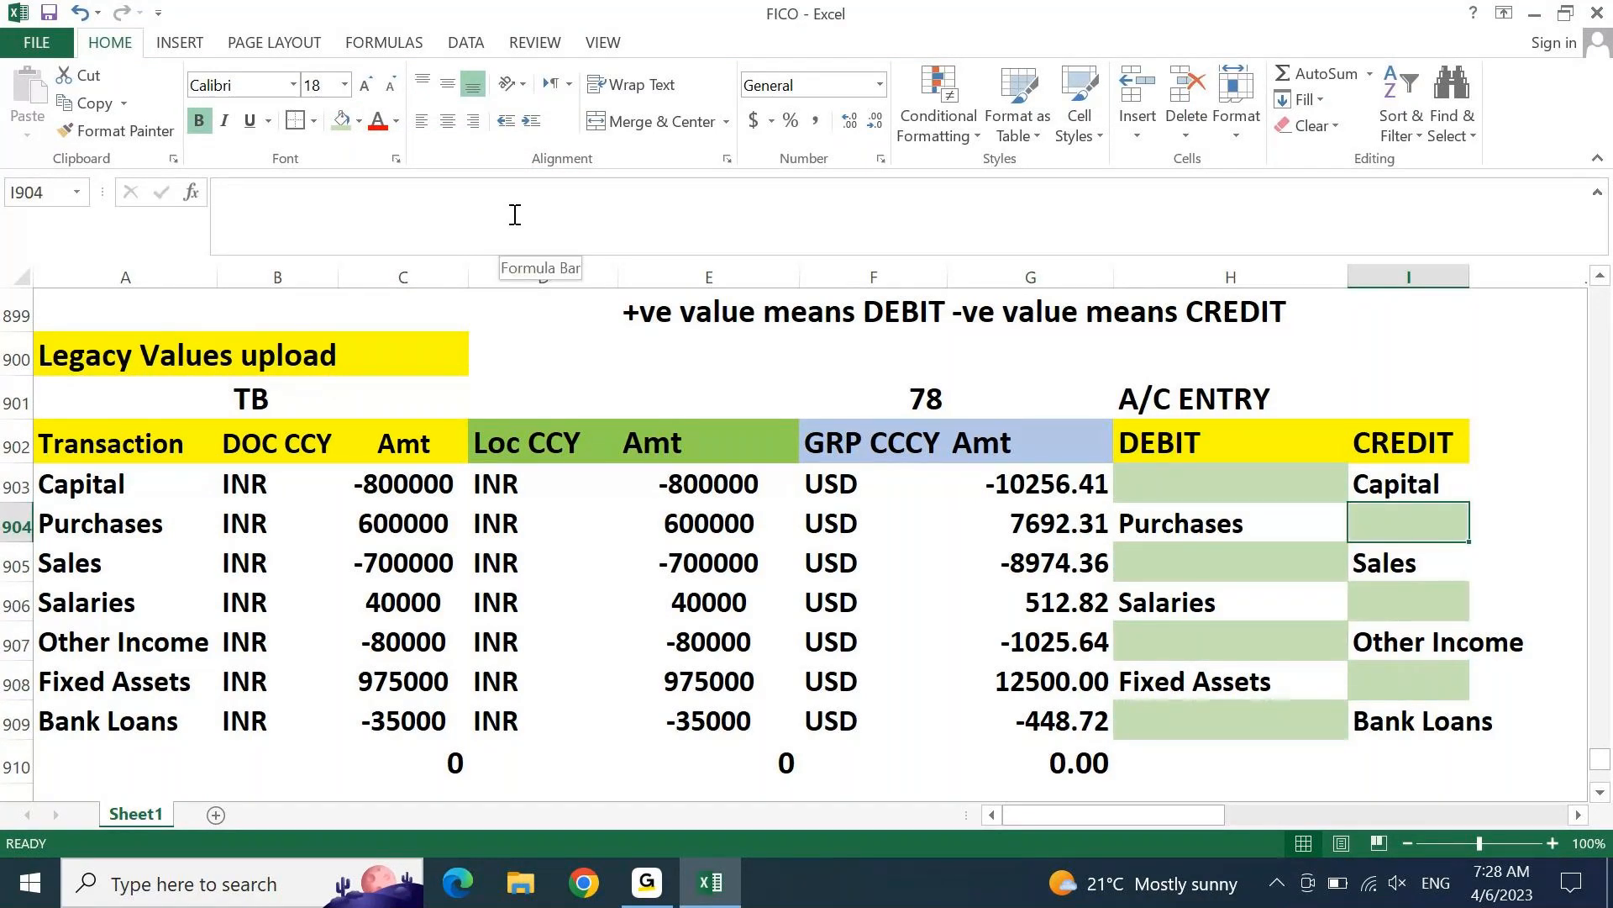
# Step: Enter DEBIT in K903 and CREDIT in K904, beside the account entry table
pyautogui.press('Right')
pyautogui.press('Right')
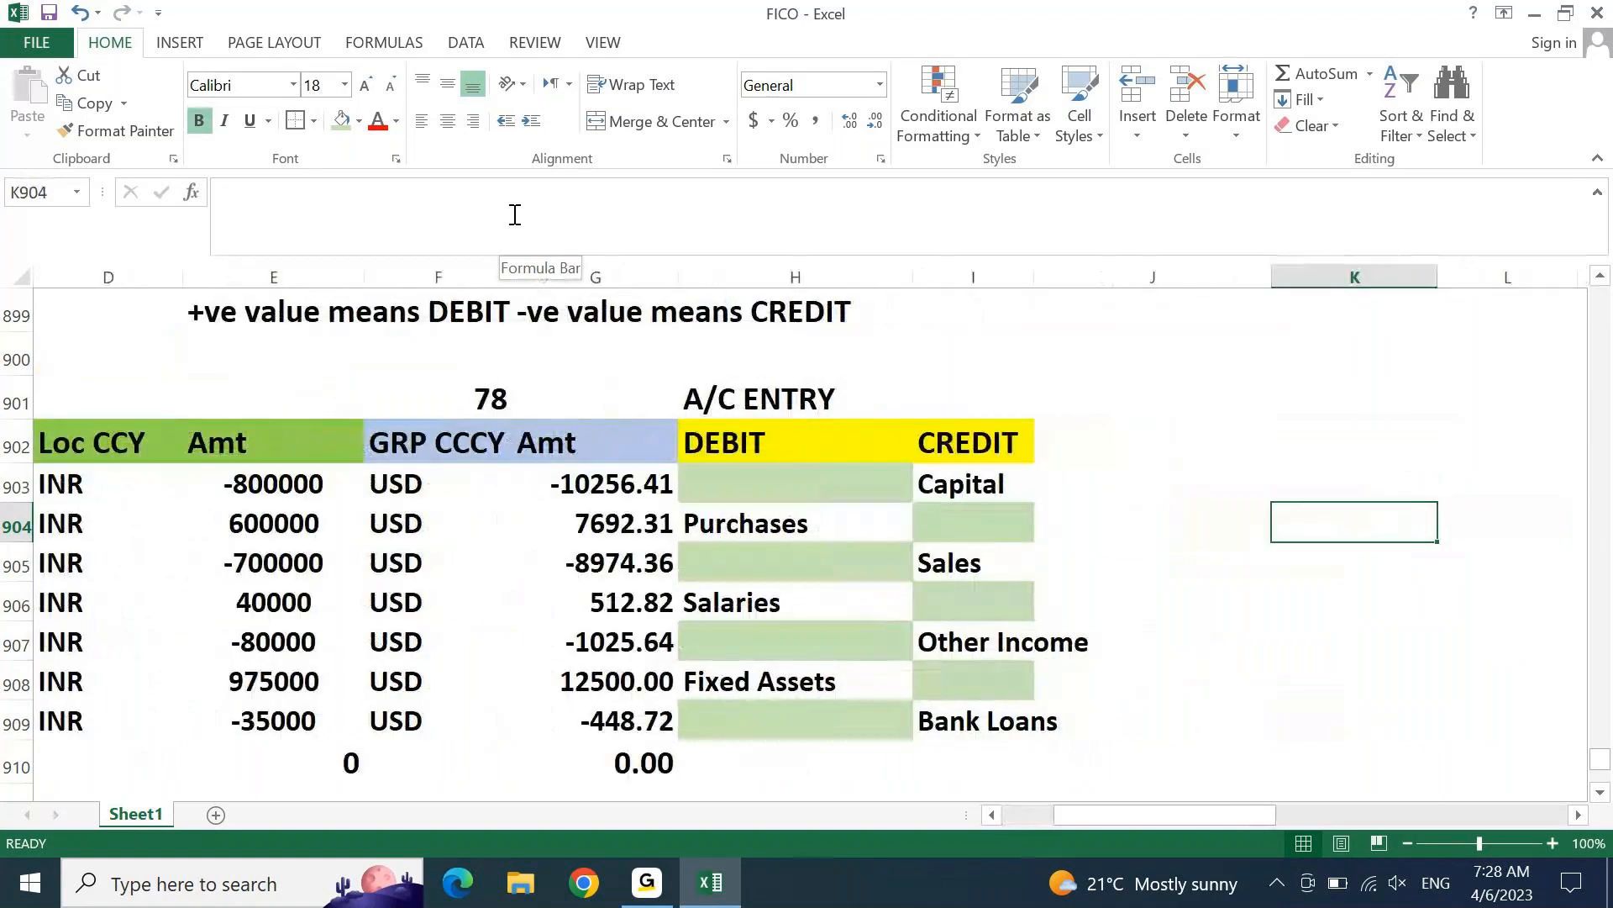
pyautogui.press('Up')
pyautogui.write('B')
pyautogui.press('BackSpace')
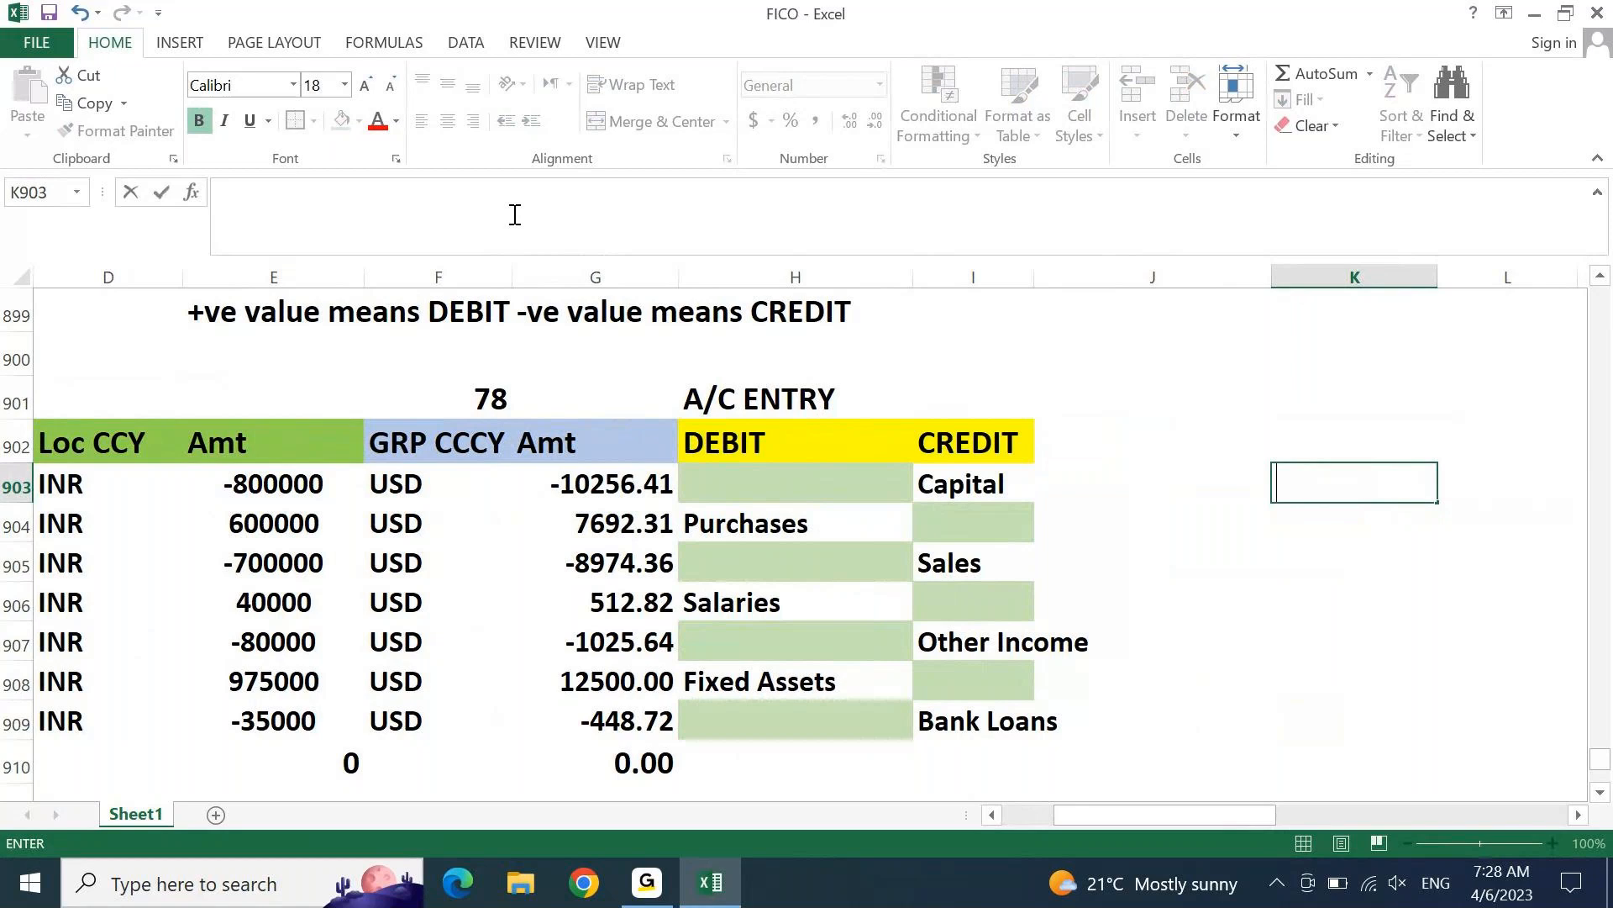
pyautogui.press('Escape')
pyautogui.hscroll(1, 515, 215)
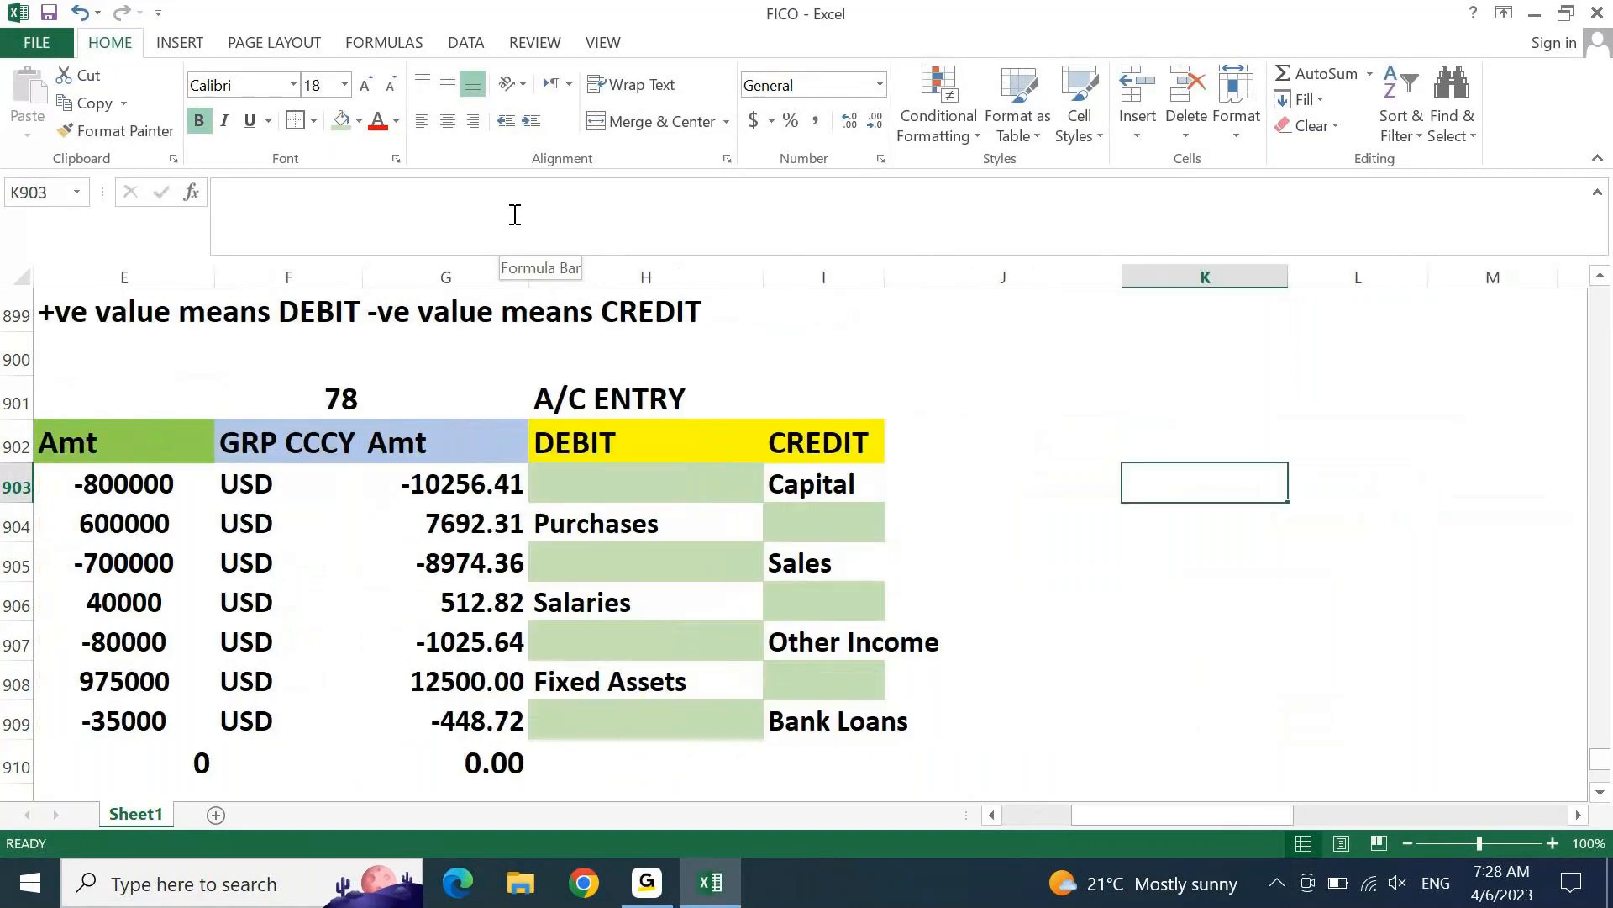
pyautogui.write('DEBIT')
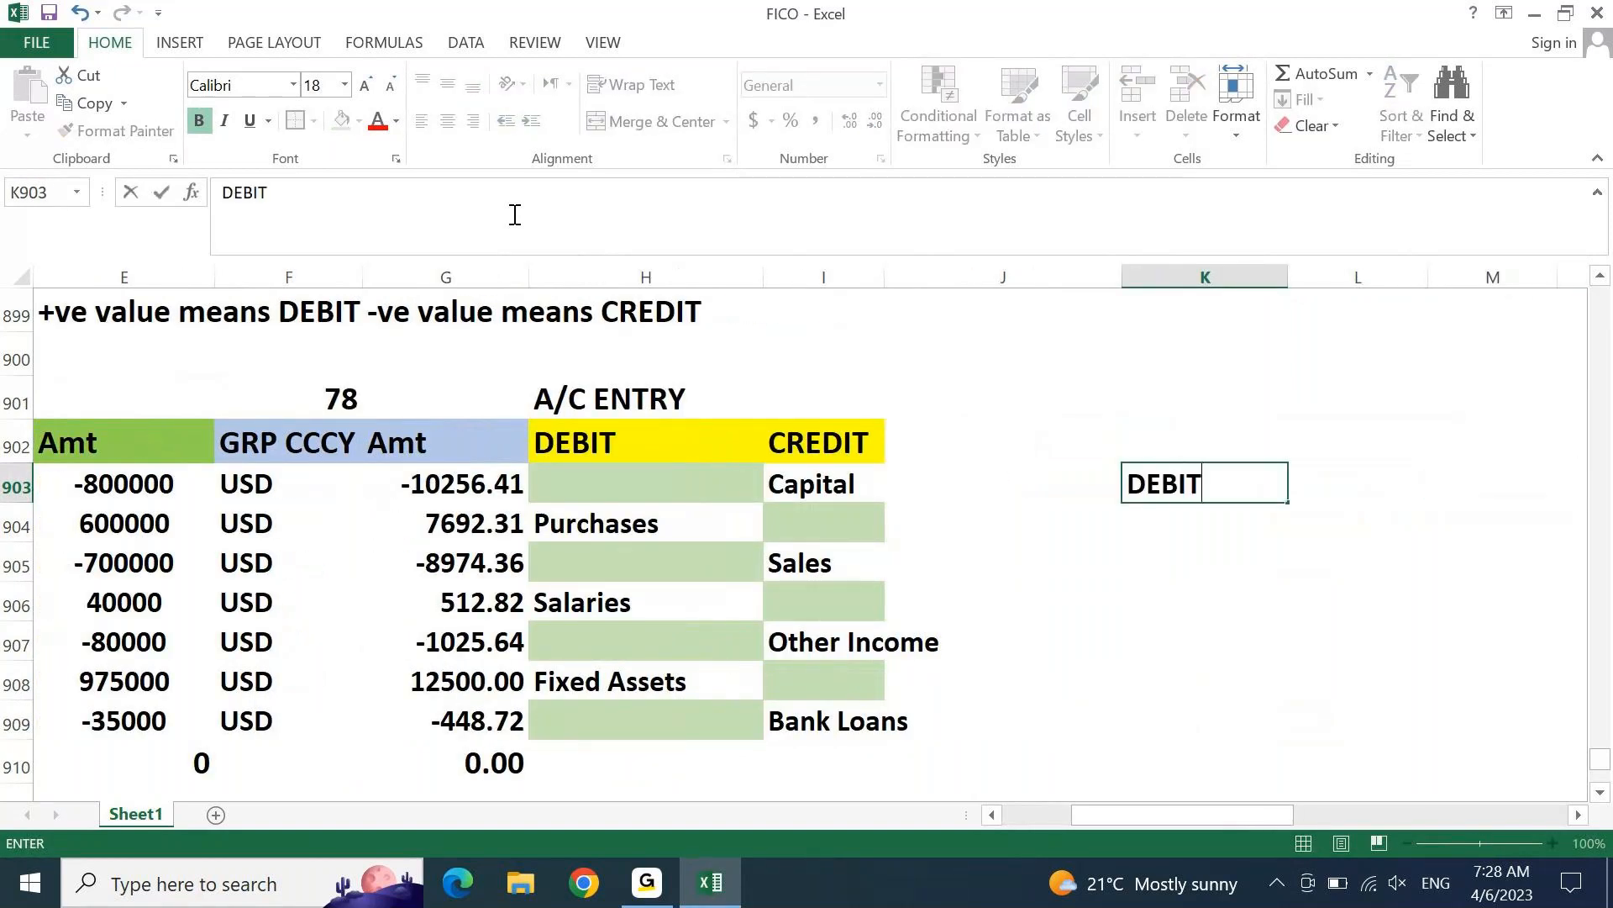
pyautogui.press('Return')
pyautogui.write('CREDIT')
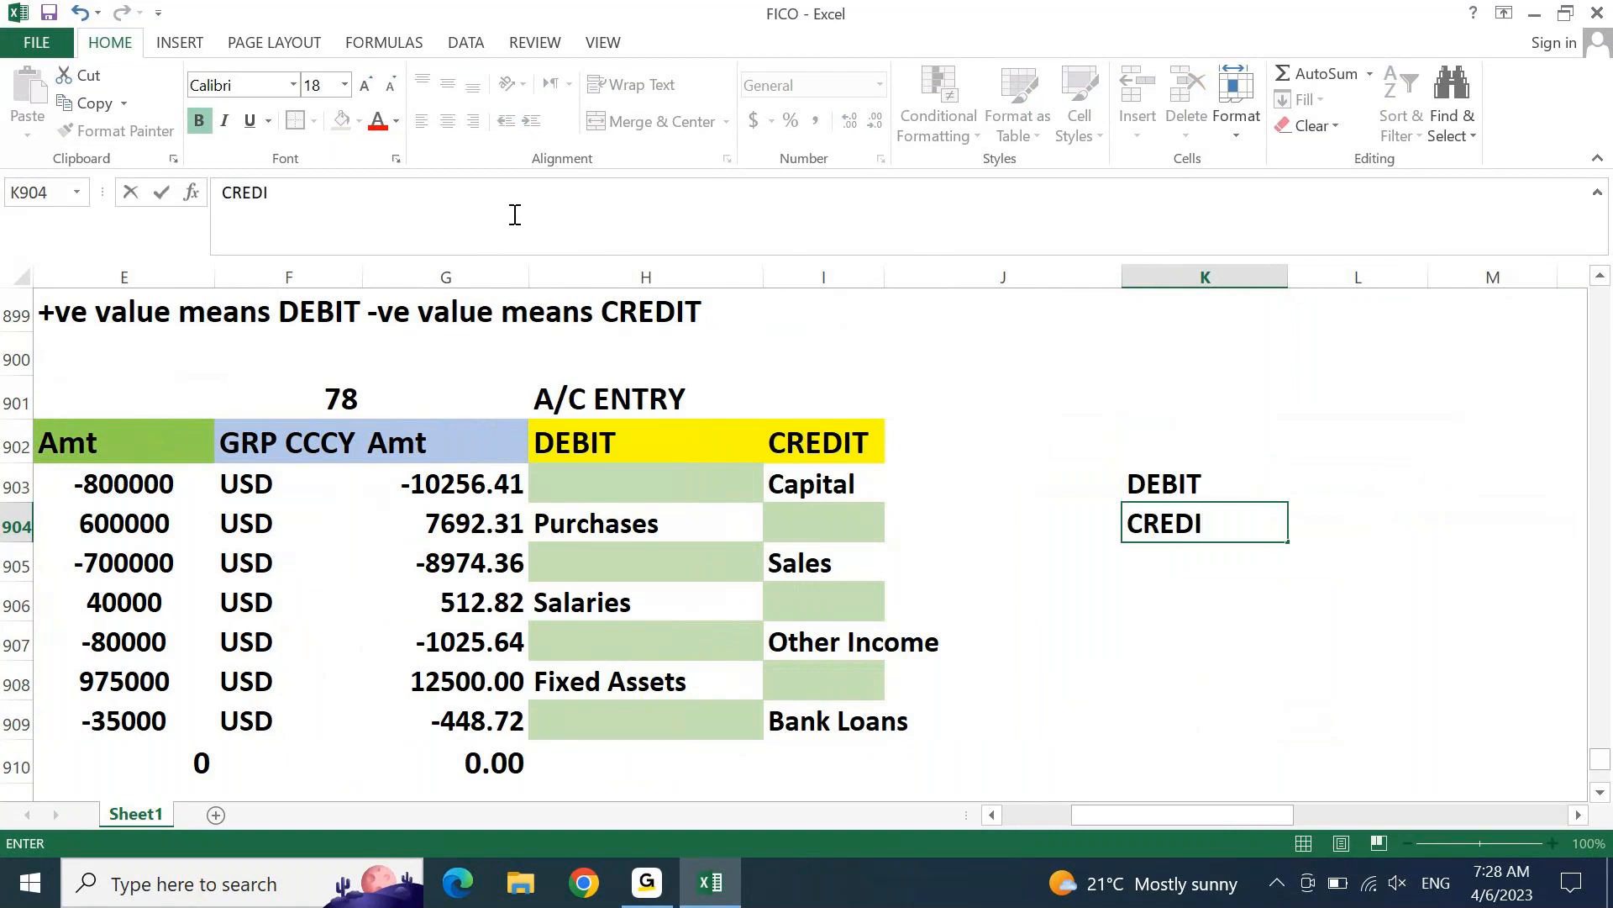
pyautogui.press('Return')
# Step: Extend the text in K903 to read "DEBIT will always gets OFFSET with CREDIT"
pyautogui.press('Up')
pyautogui.press('Up')
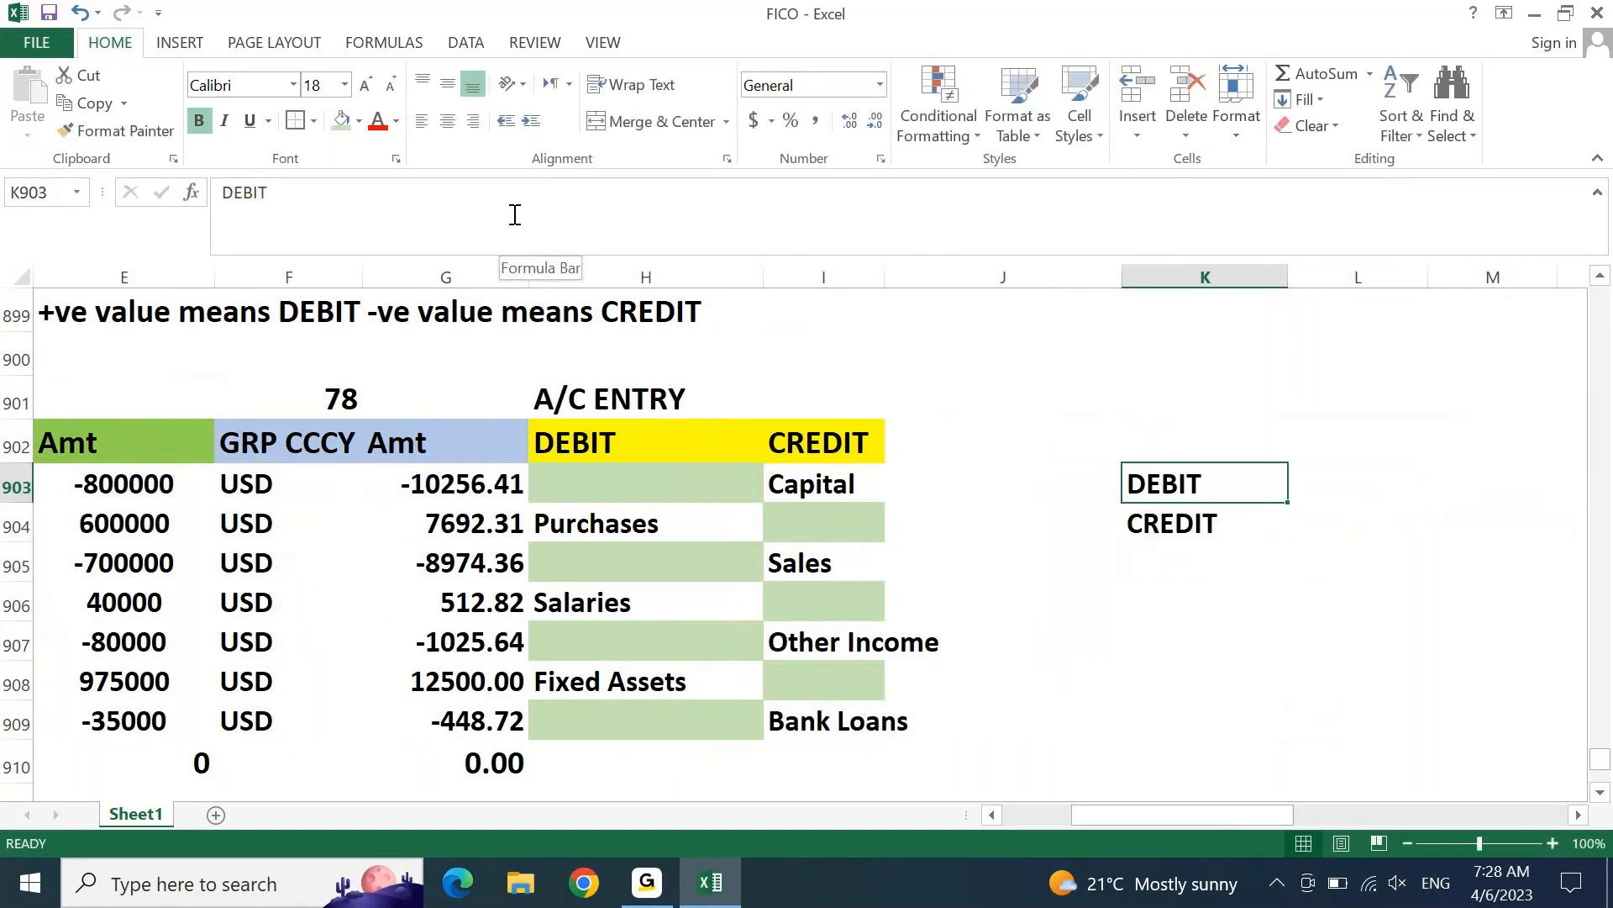
pyautogui.press('F2')
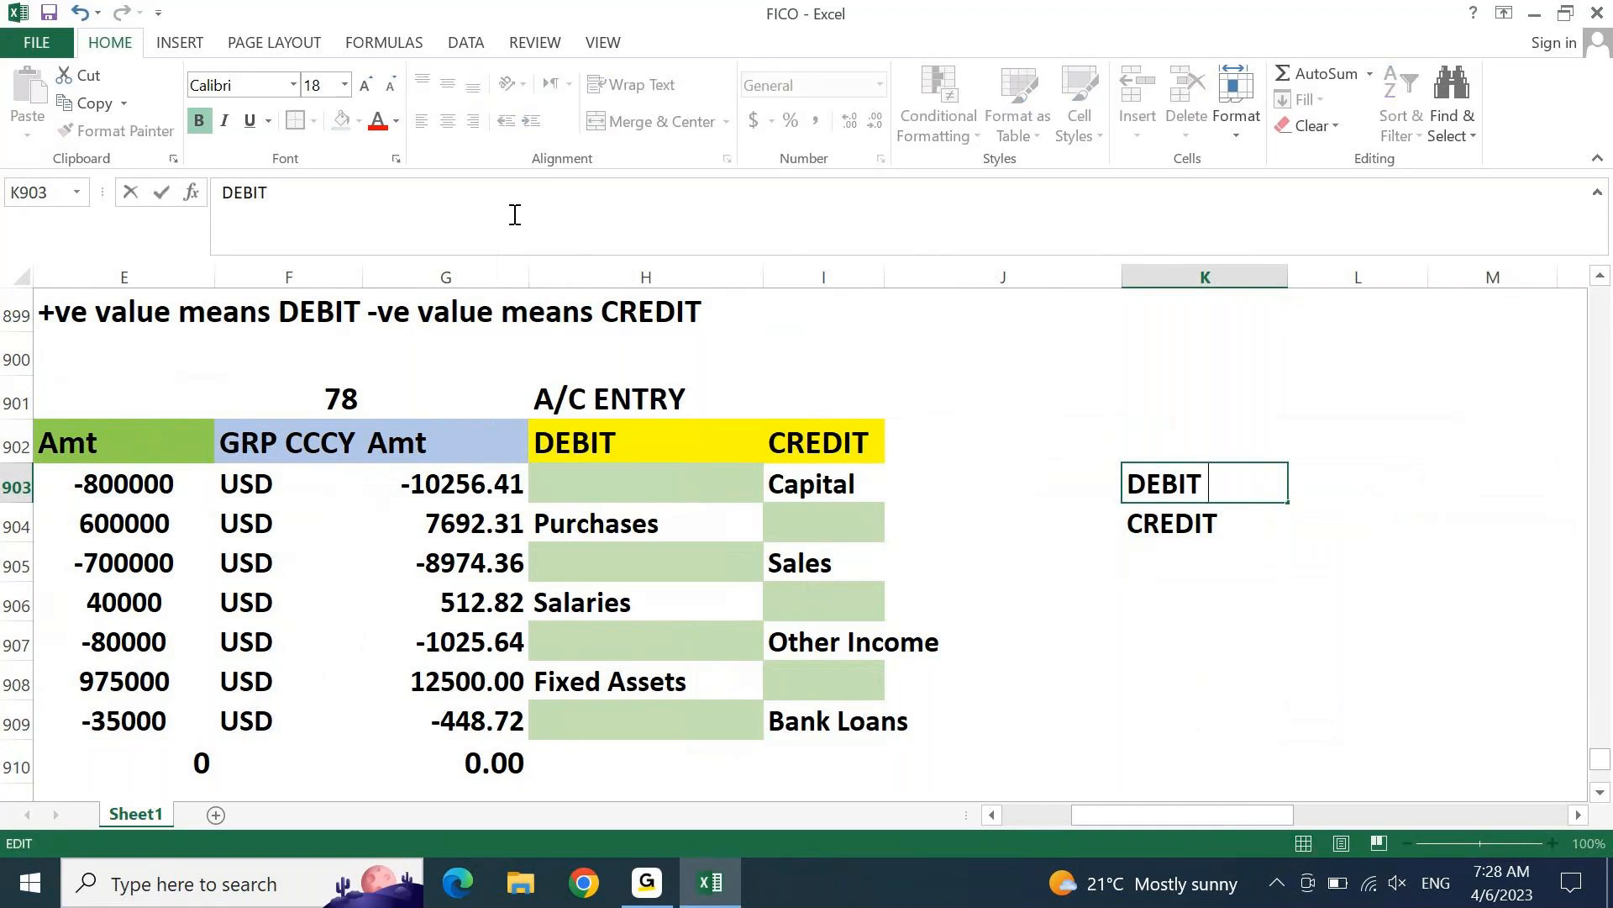
pyautogui.write('will alwa')
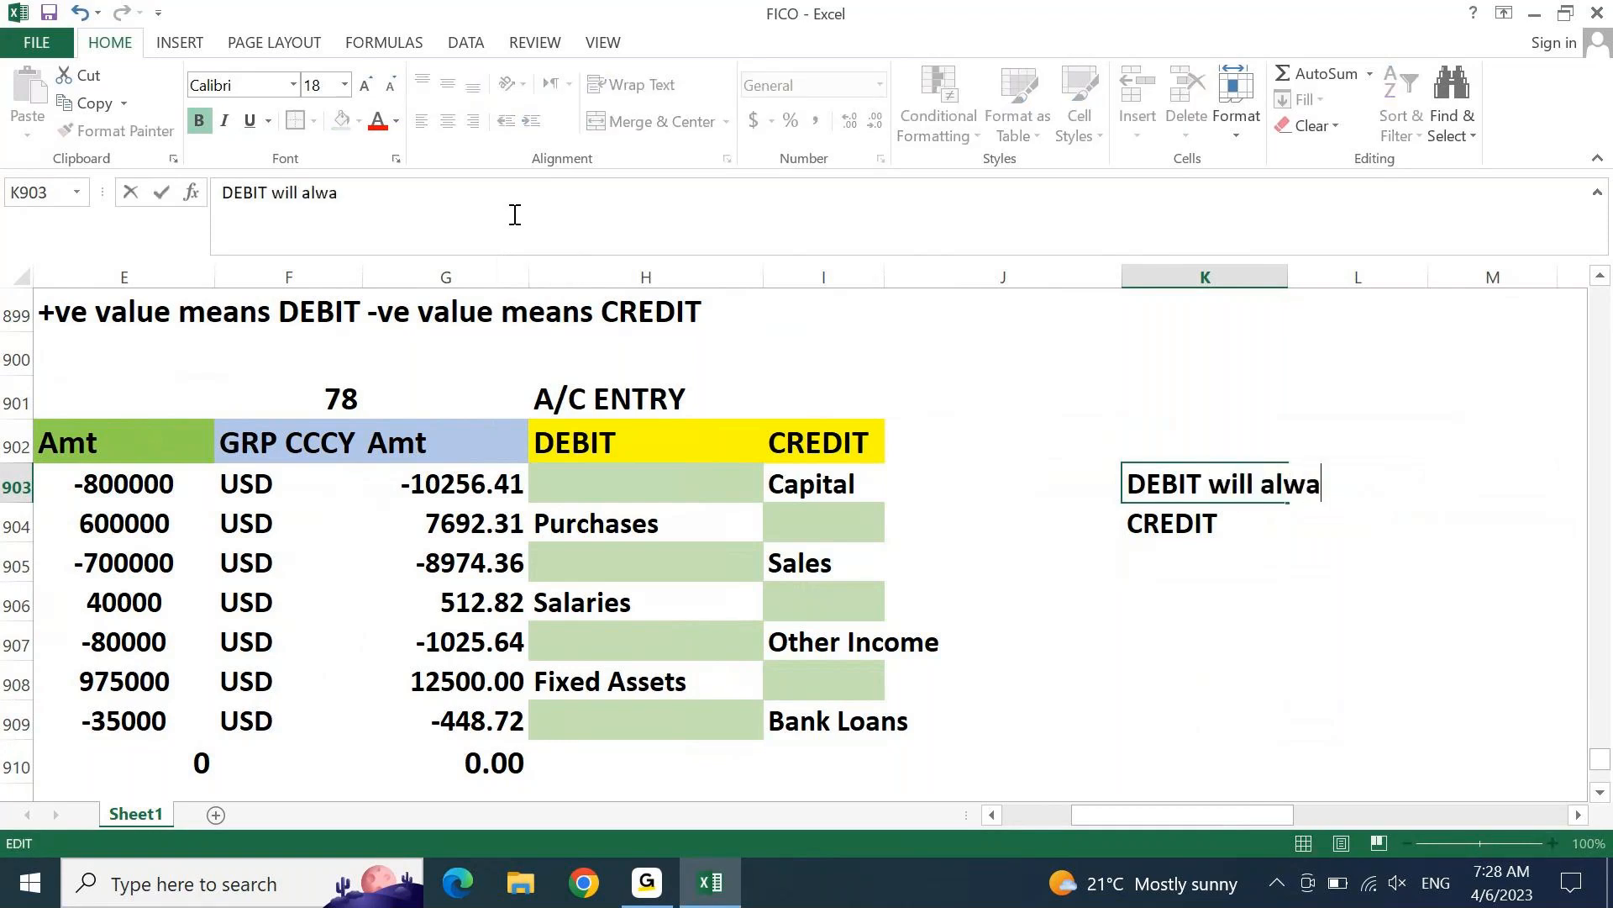
pyautogui.write('ys gets')
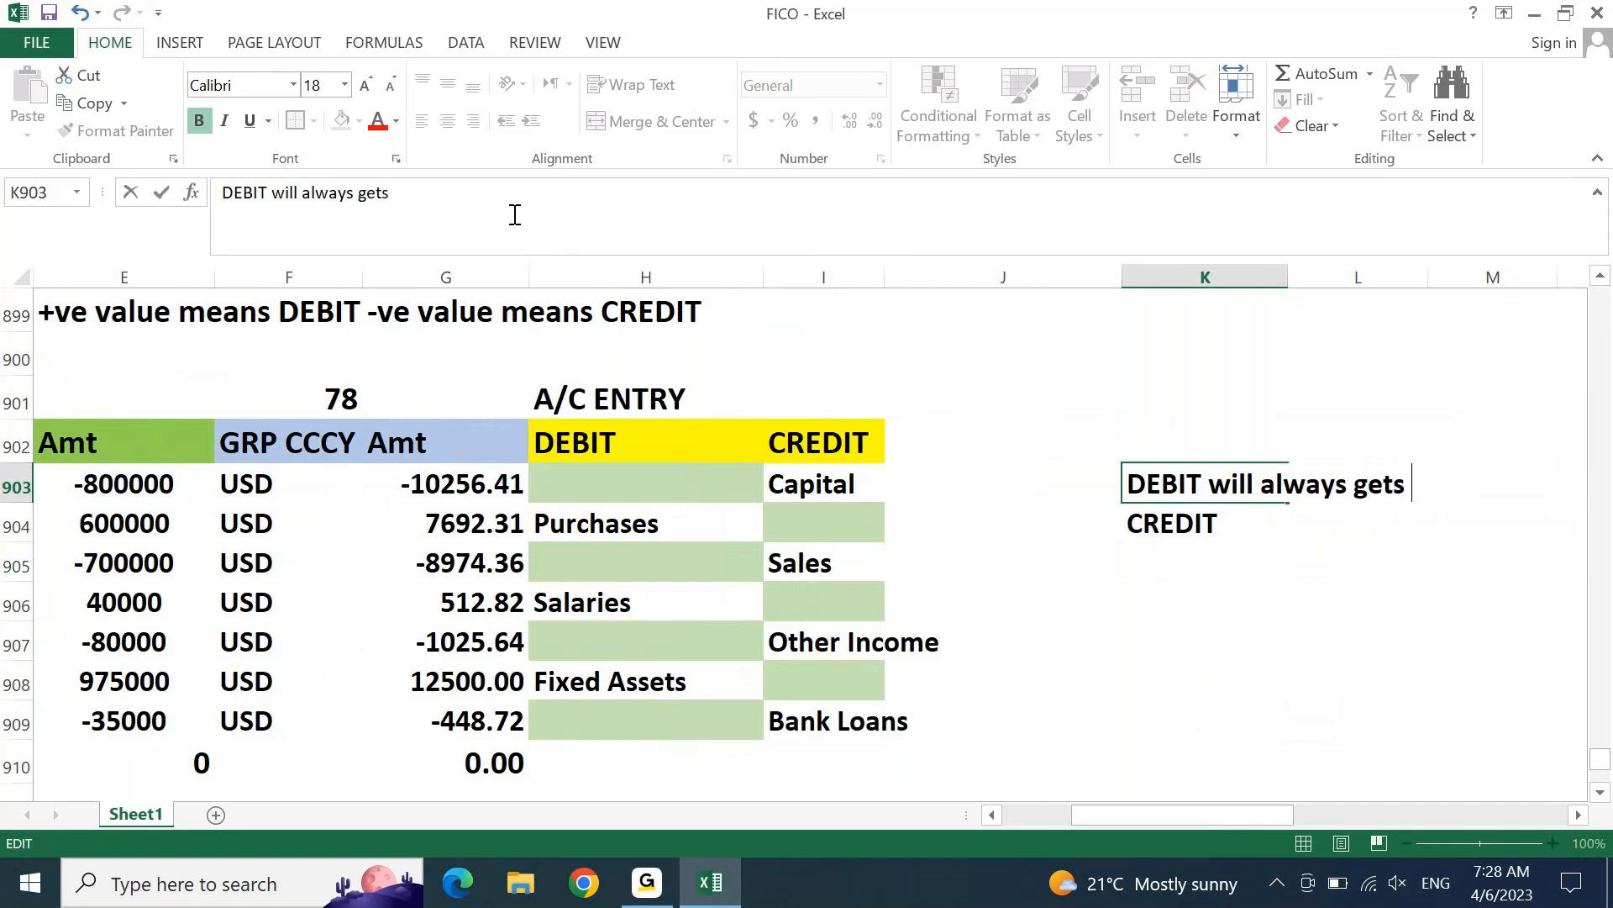
pyautogui.write(' OFFSET wt')
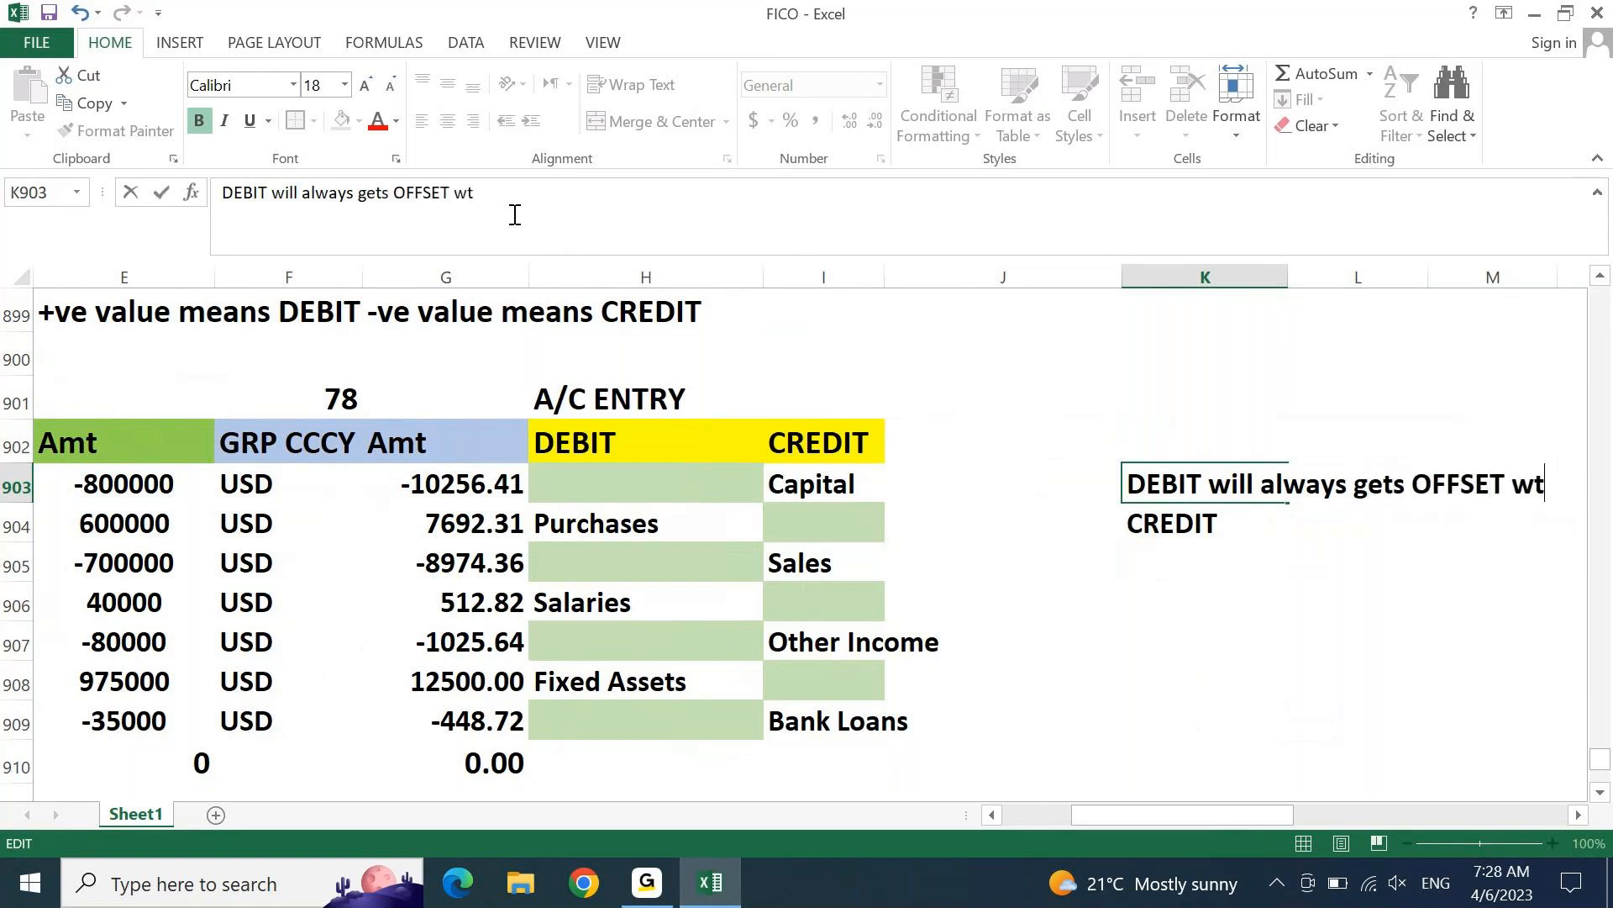
pyautogui.press('BackSpace')
pyautogui.write('ith C')
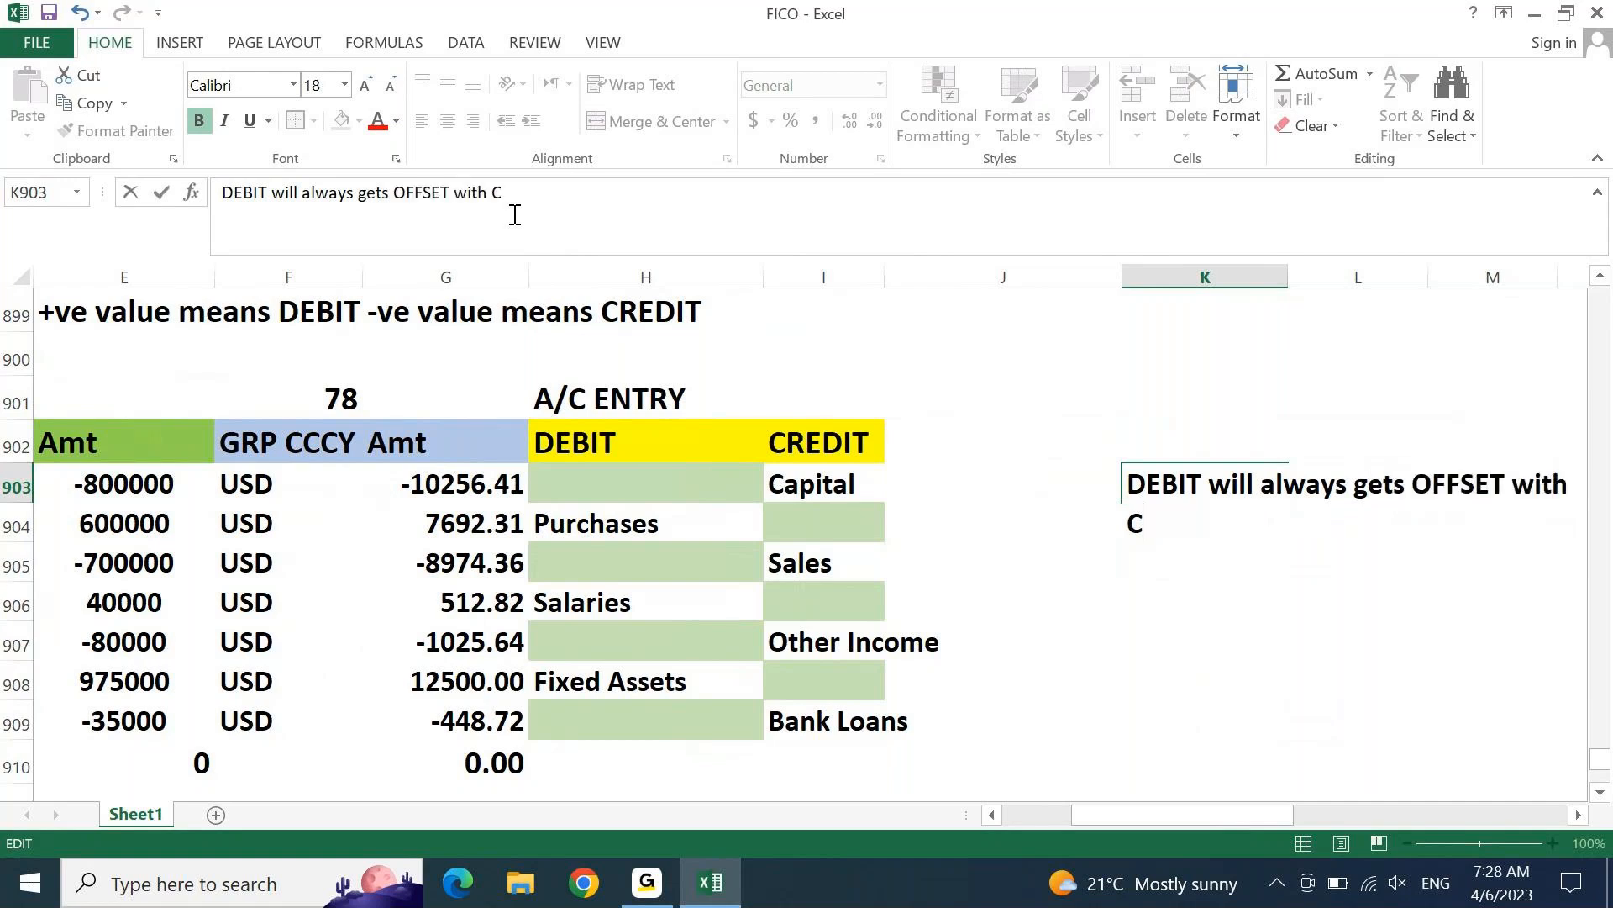
pyautogui.write('REDIT')
pyautogui.press('Return')
# Step: Correct "gets" to "get" in the K903 offset note
pyautogui.press('Right')
pyautogui.press('Right')
pyautogui.press('Right')
pyautogui.press('Right')
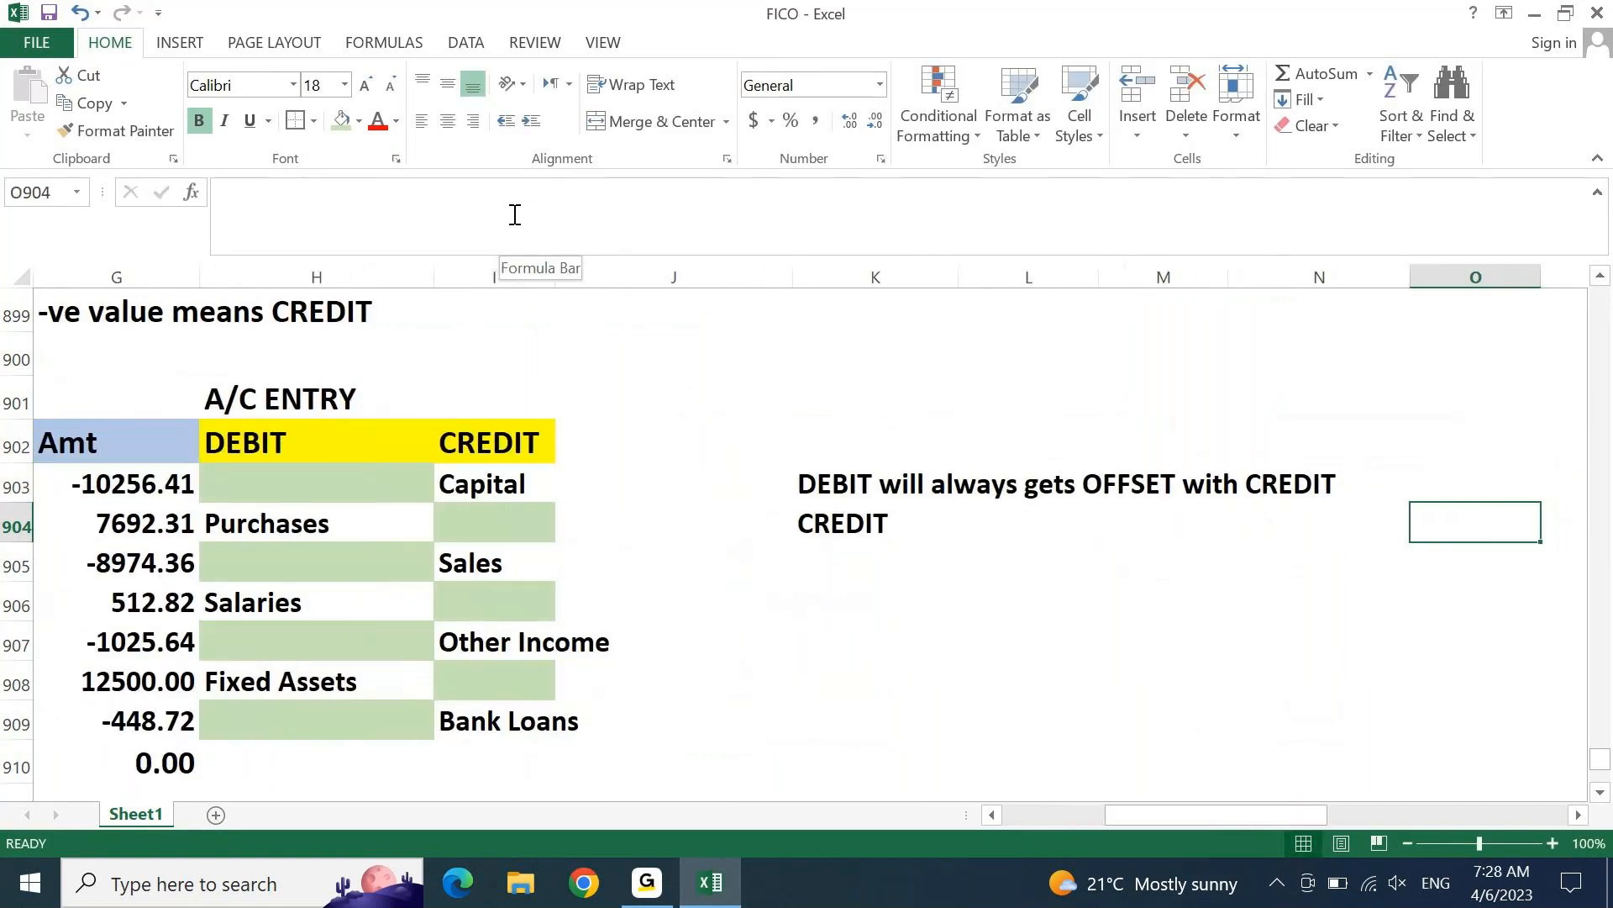
pyautogui.press('Left')
pyautogui.press('Left')
pyautogui.press('Left')
pyautogui.press('Left')
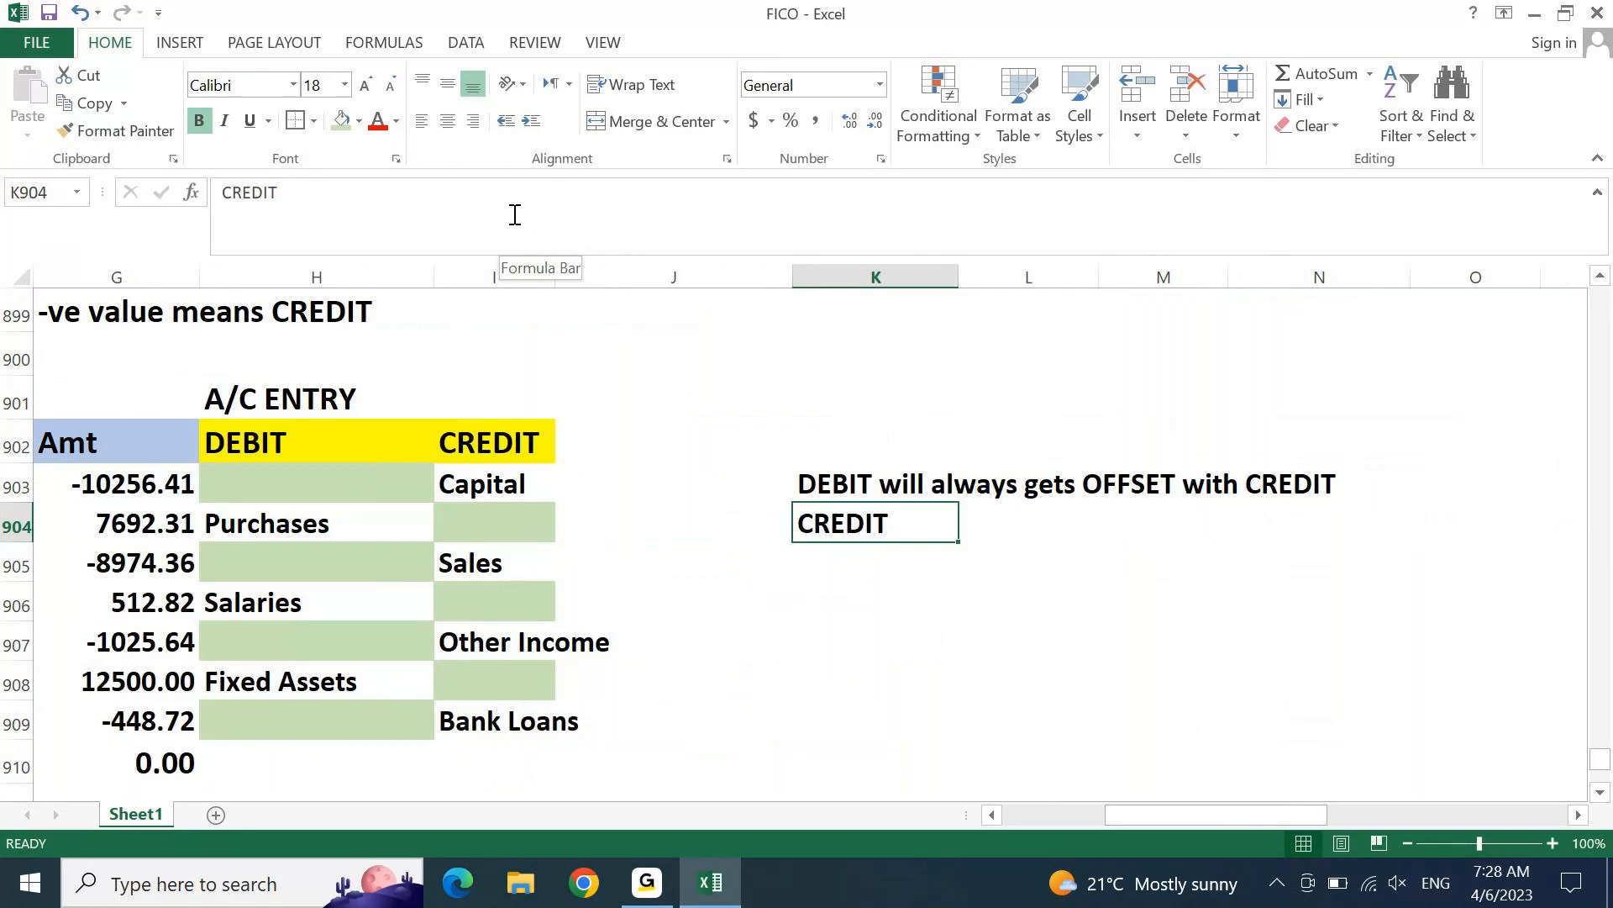
pyautogui.press('Up')
pyautogui.press('F2')
pyautogui.hotkey('ctrl', 'Left')
pyautogui.hotkey('ctrl', 'Left')
pyautogui.hotkey('ctrl', 'Left')
pyautogui.hotkey('ctrl', 'Left')
pyautogui.press('Right')
pyautogui.press('Right')
pyautogui.press('Right')
pyautogui.press('Right')
pyautogui.press('BackSpace')
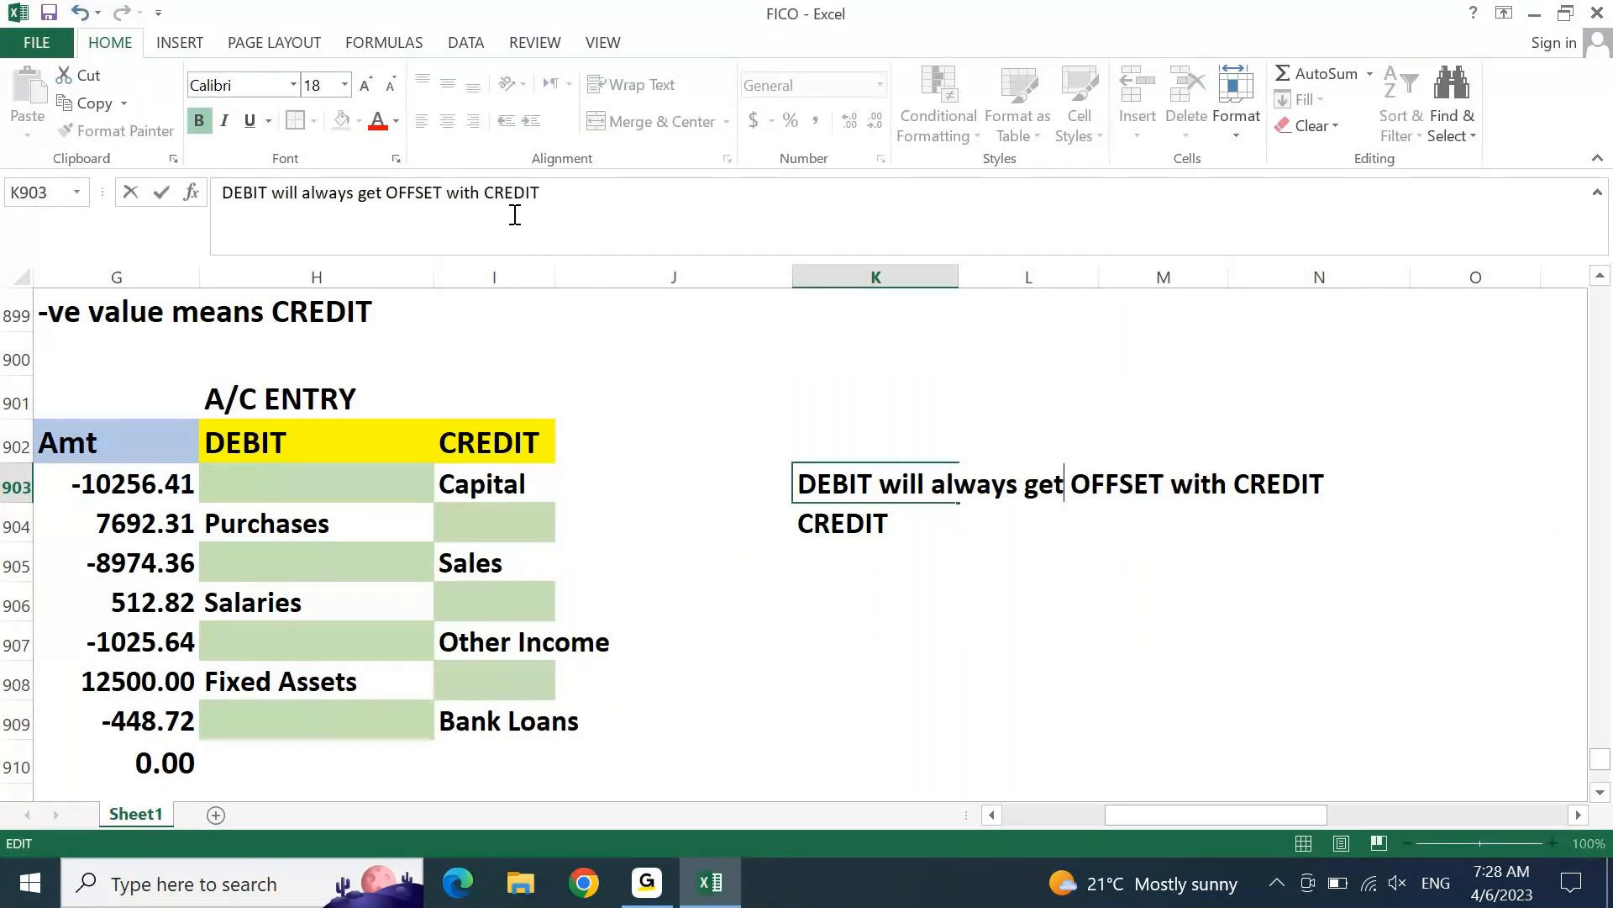
pyautogui.press('Return')
# Step: Replace K904 with a copy of the note above, reworded as "CREDIT will always get OFFSET with DEBIT"
pyautogui.hotkey('ctrl', "'")
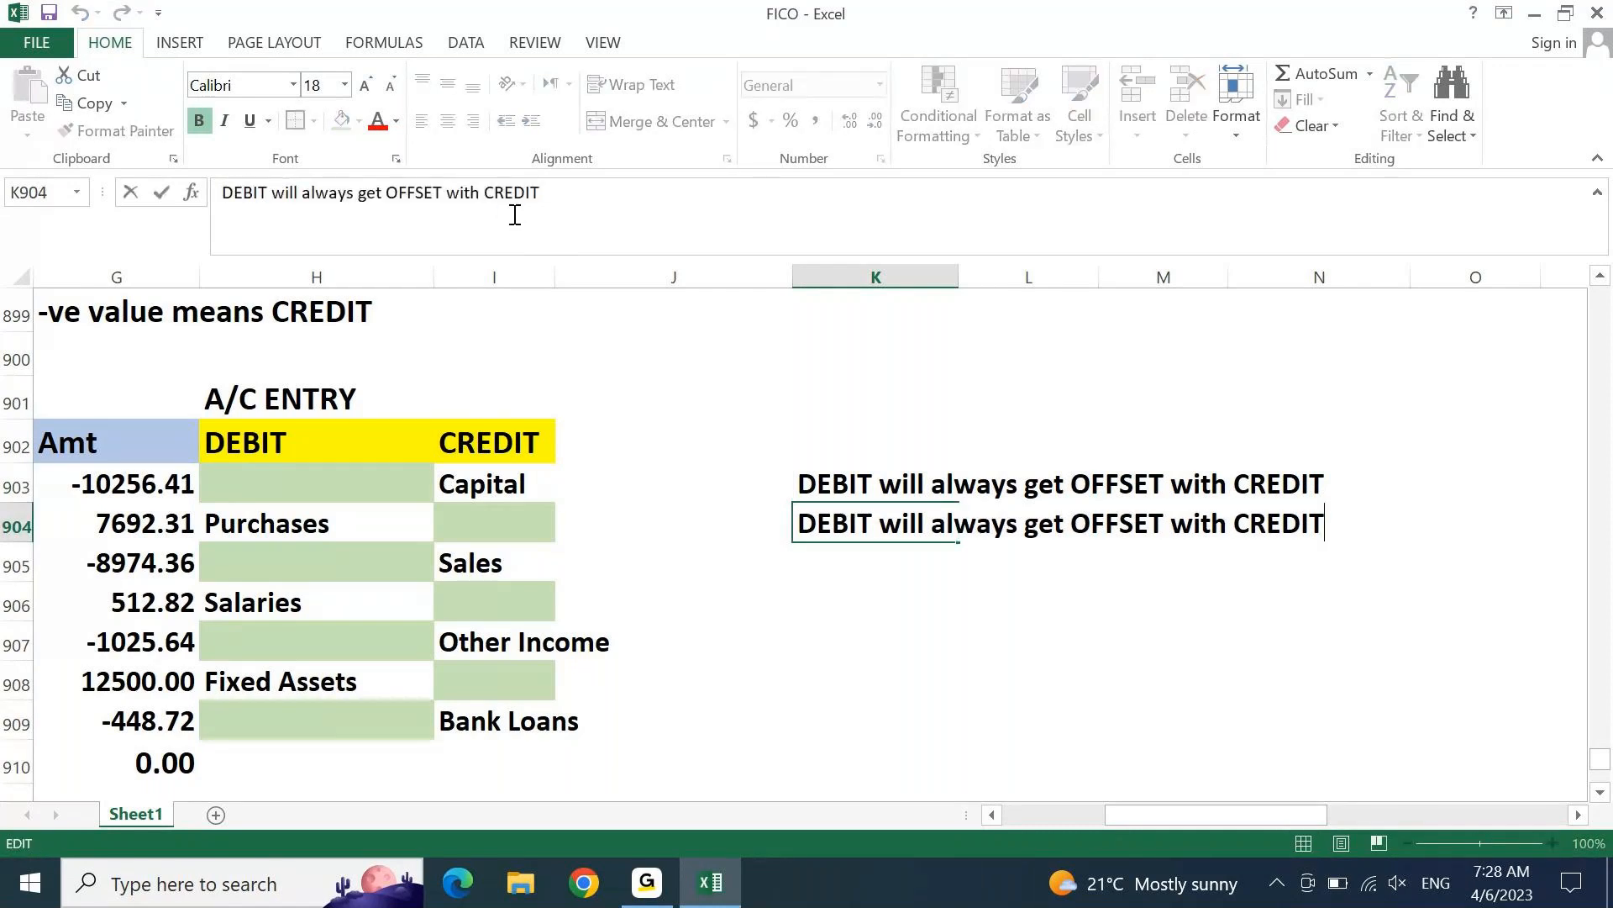
pyautogui.hotkey('ctrl', 'Left')
pyautogui.hotkey('shift', 'Right')
pyautogui.hotkey('shift', 'Right')
pyautogui.hotkey('shift', 'Right')
pyautogui.hotkey('shift', 'Right')
pyautogui.write('DEB')
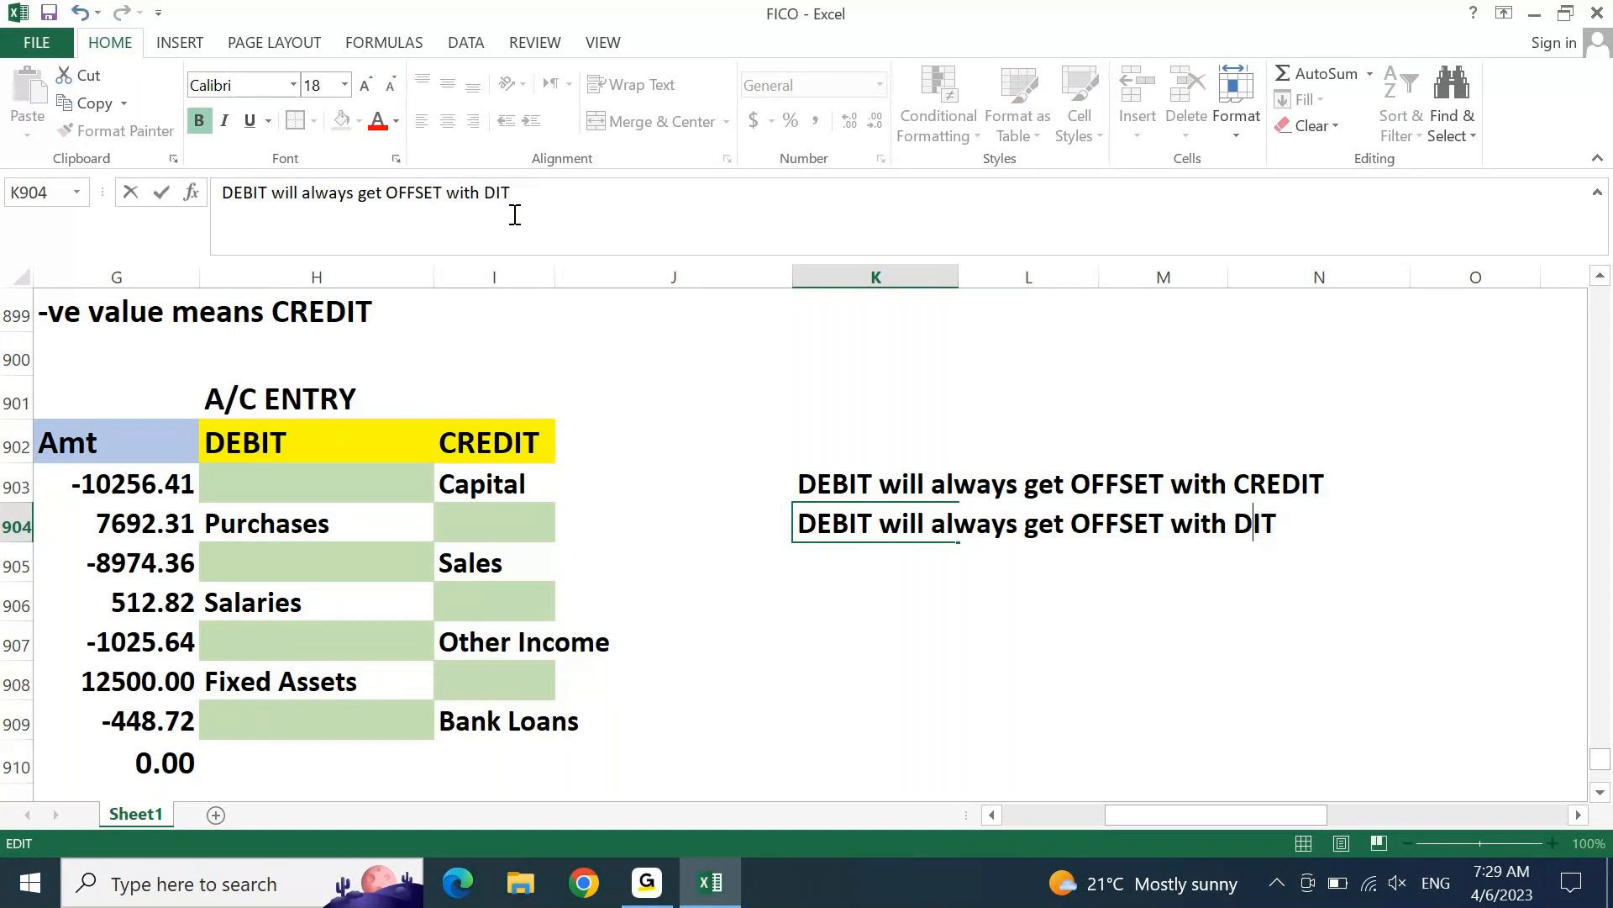
pyautogui.hotkey('ctrl', 'Left')
pyautogui.hotkey('ctrl', 'Left')
pyautogui.hotkey('ctrl', 'Left')
pyautogui.hotkey('ctrl', 'Left')
pyautogui.hotkey('ctrl', 'Left')
pyautogui.press('Left')
pyautogui.press('Left')
pyautogui.press('Left')
pyautogui.hotkey('shift', 'Left')
pyautogui.hotkey('shift', 'Left')
pyautogui.hotkey('shift', 'Left')
pyautogui.write('CRED')
pyautogui.hotkey('ctrl', 'Return')
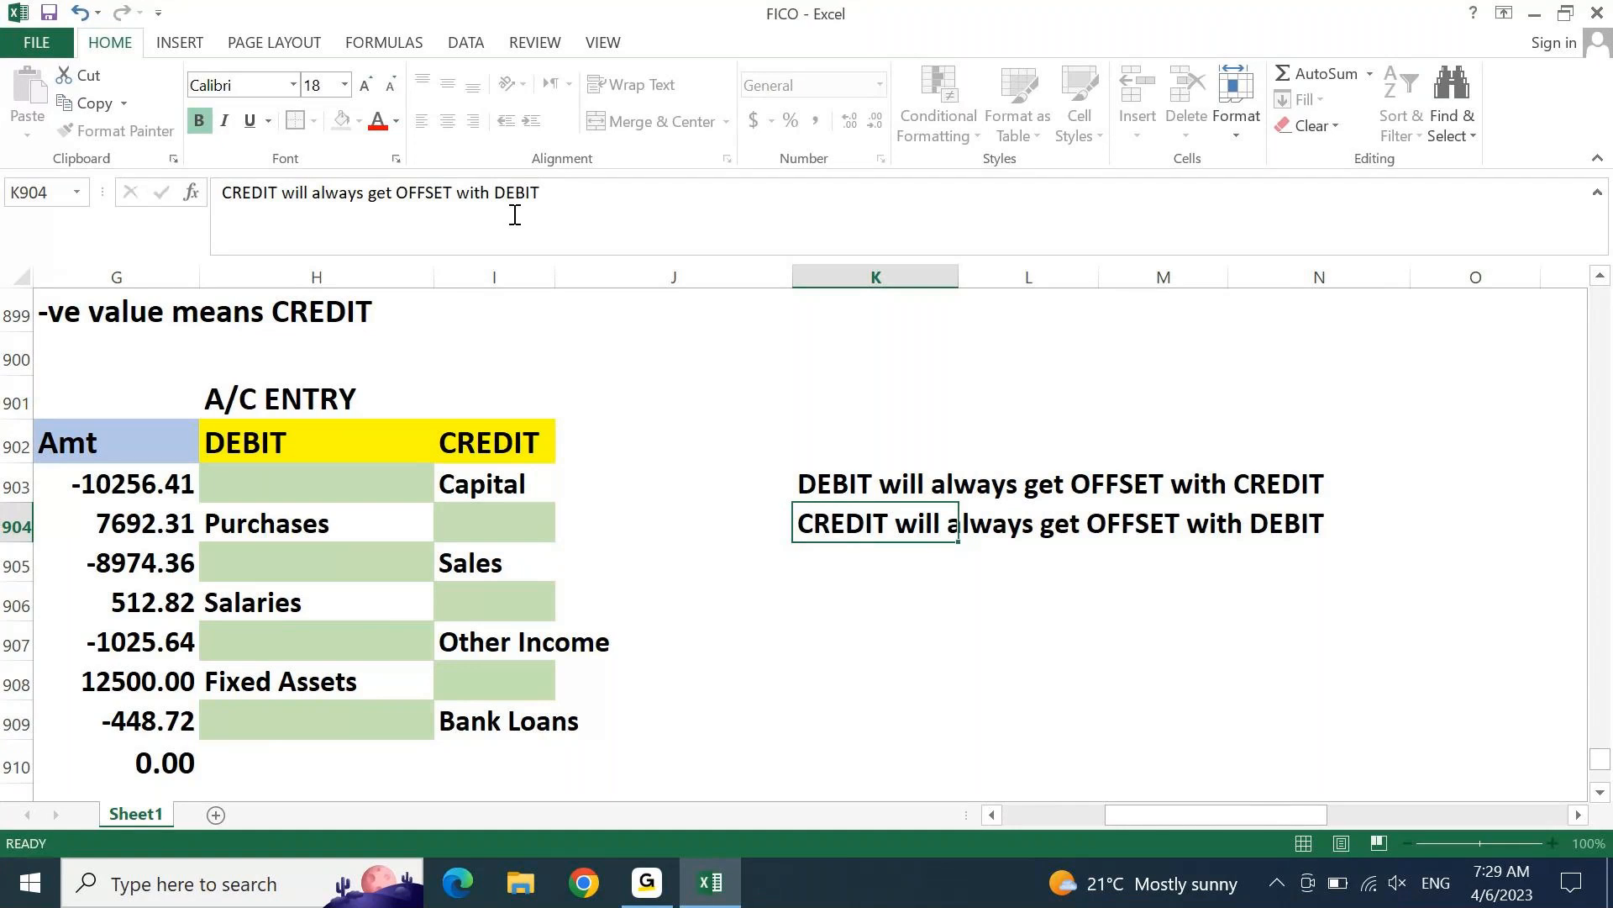
# Step: Enter "If you have DEBIT and no CREDIT" in K906 and "If you have CREDIT and no DEBIT" in K907
pyautogui.press('Down')
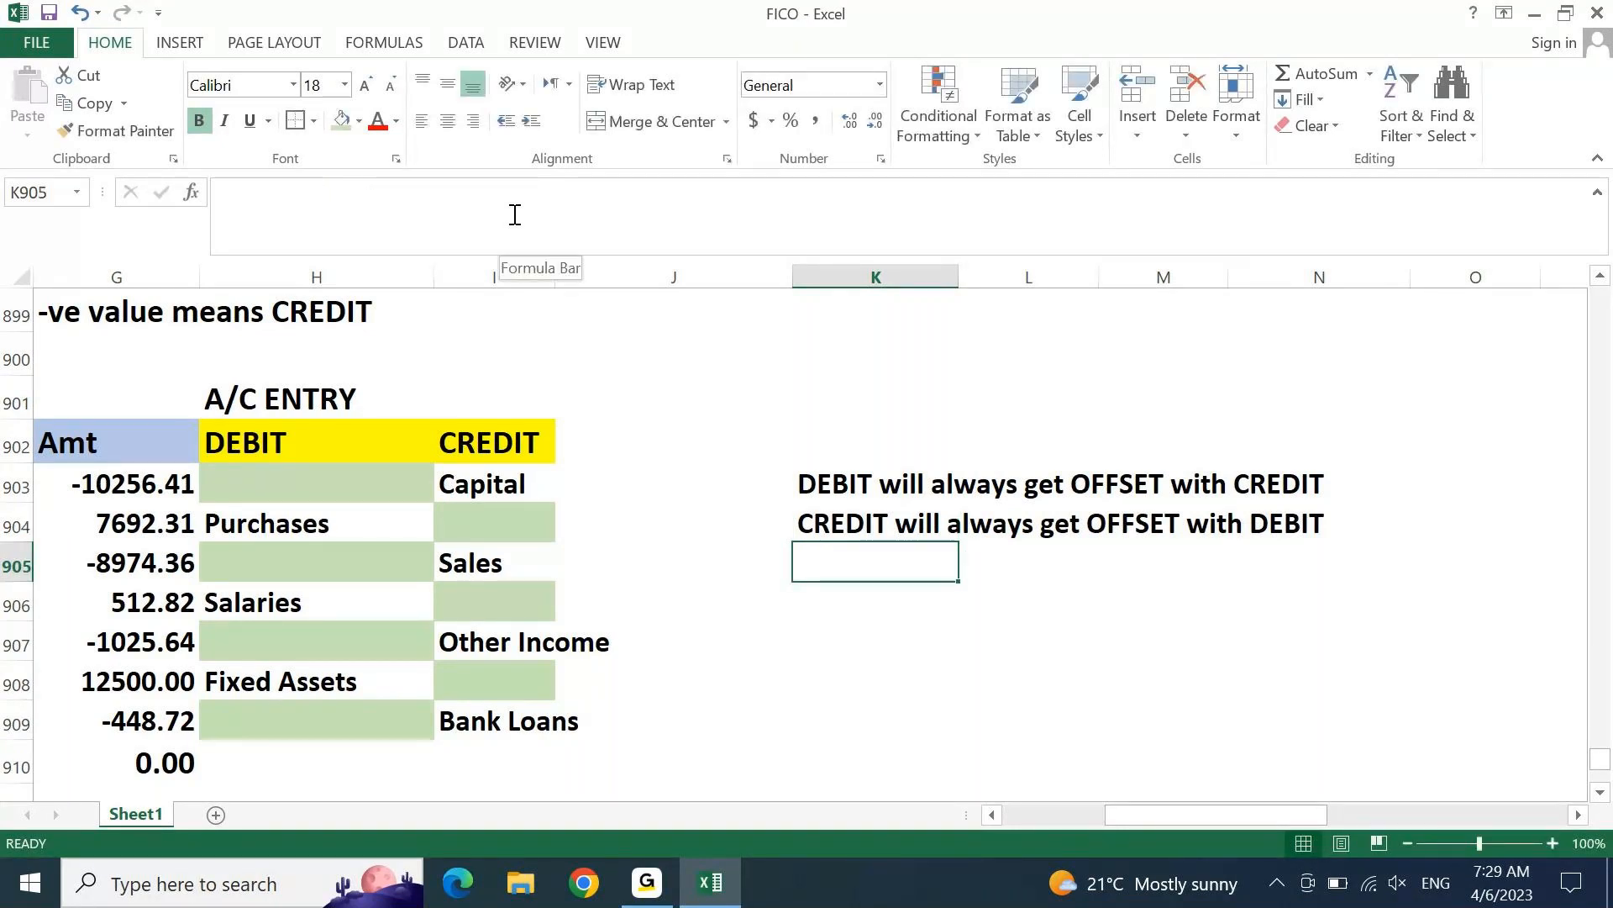
pyautogui.press('Down')
pyautogui.write('If you ')
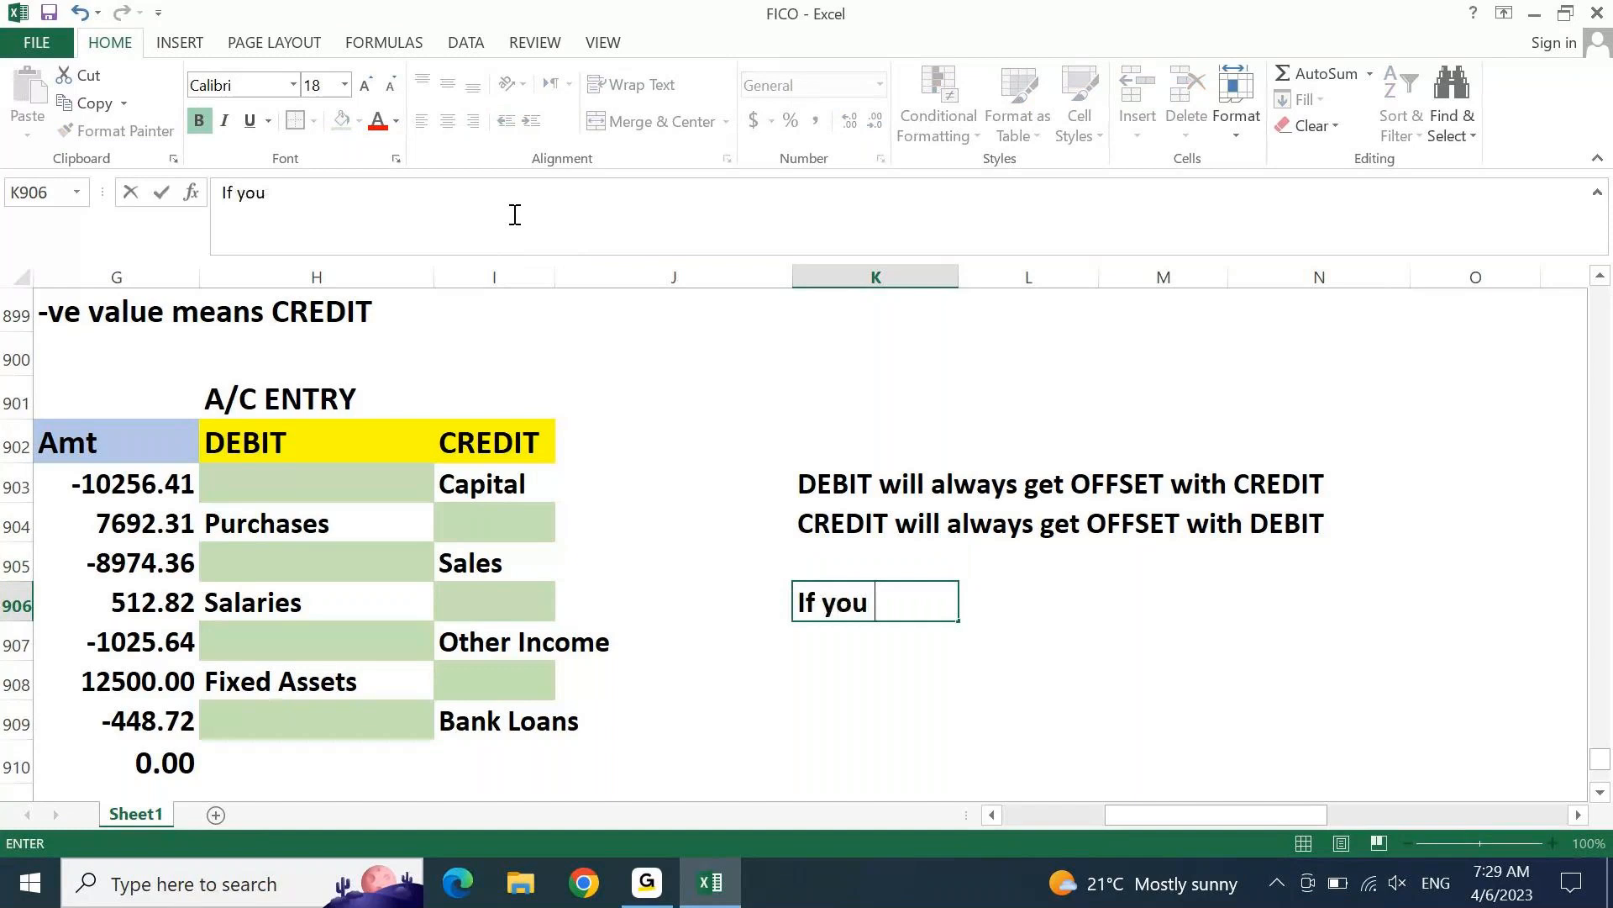
pyautogui.write('have DEB')
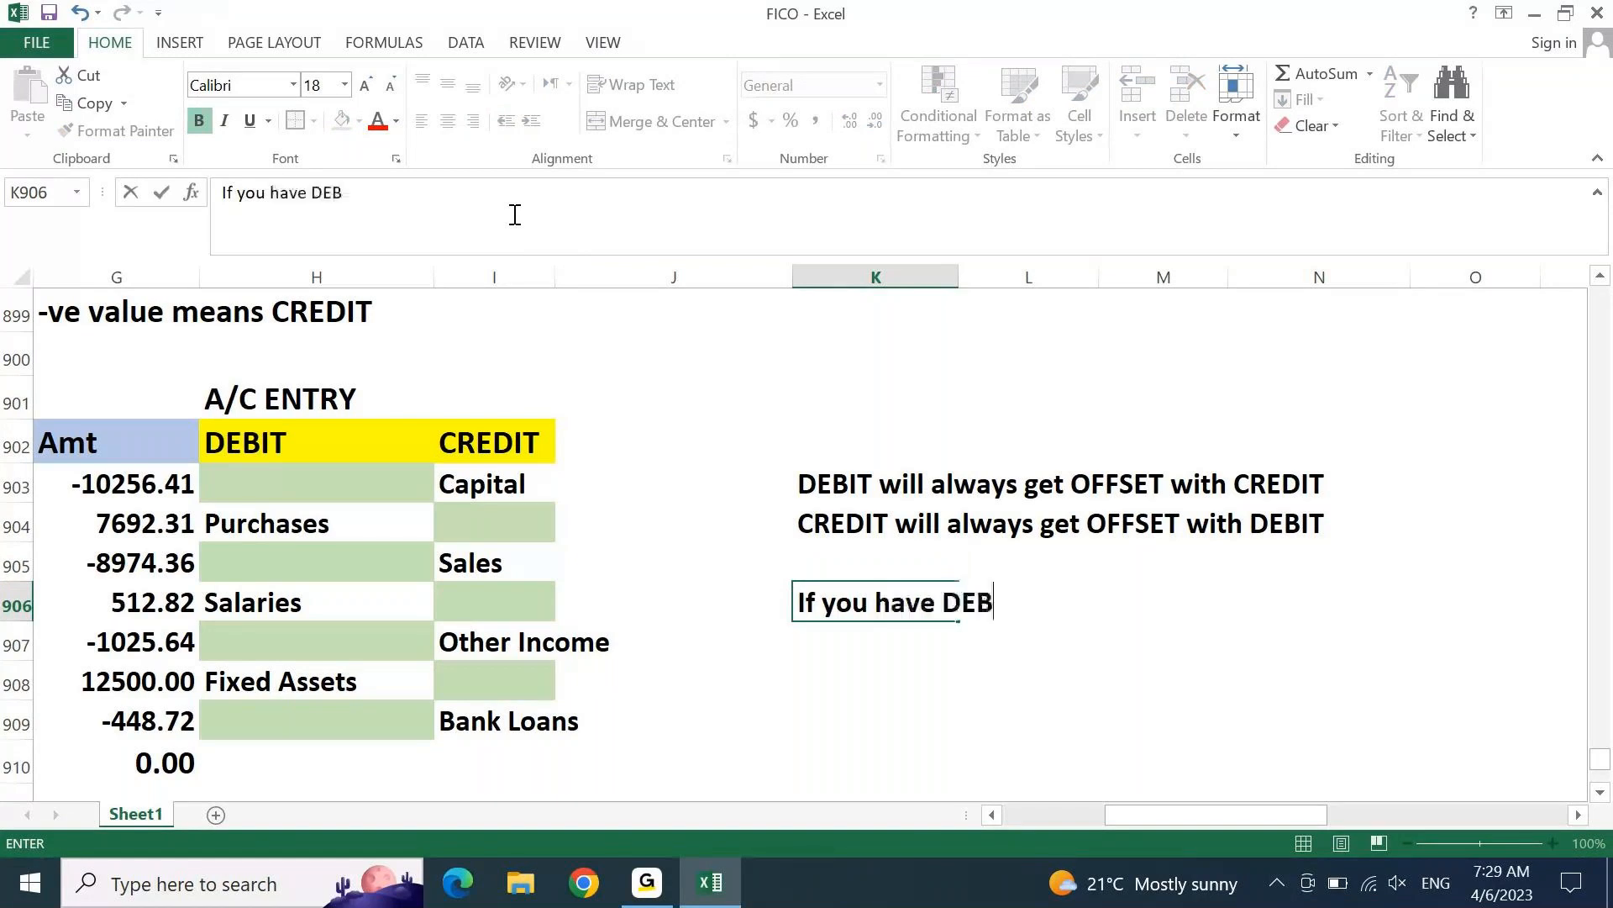
pyautogui.write('IT and no ')
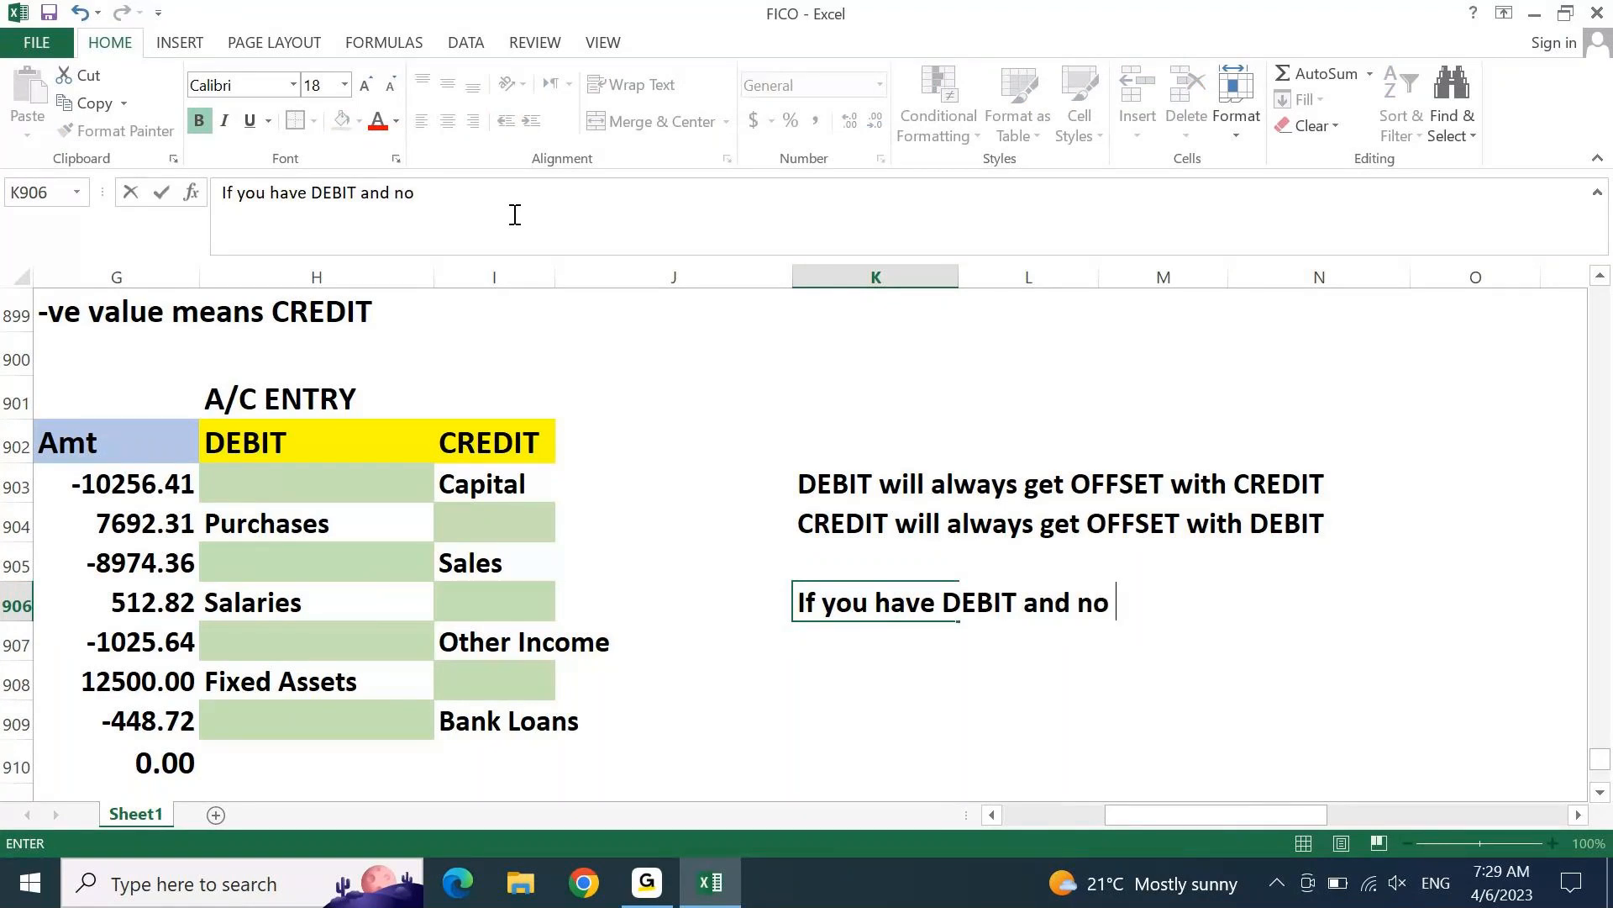
pyautogui.write('CREDIT')
pyautogui.press('Return')
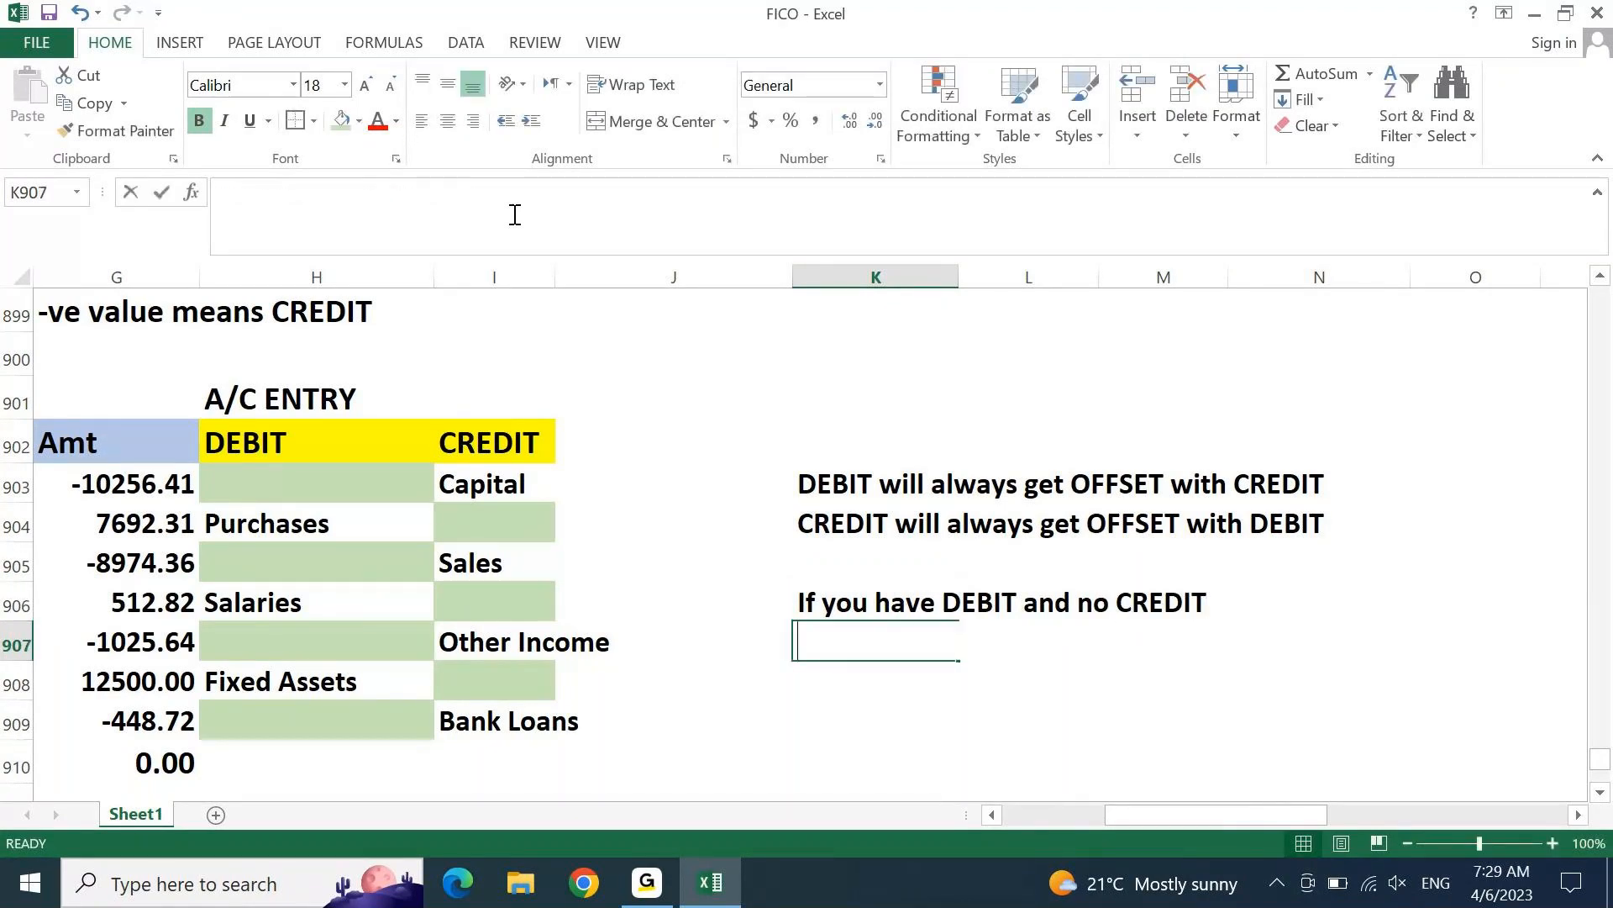
pyautogui.write('If you have CR')
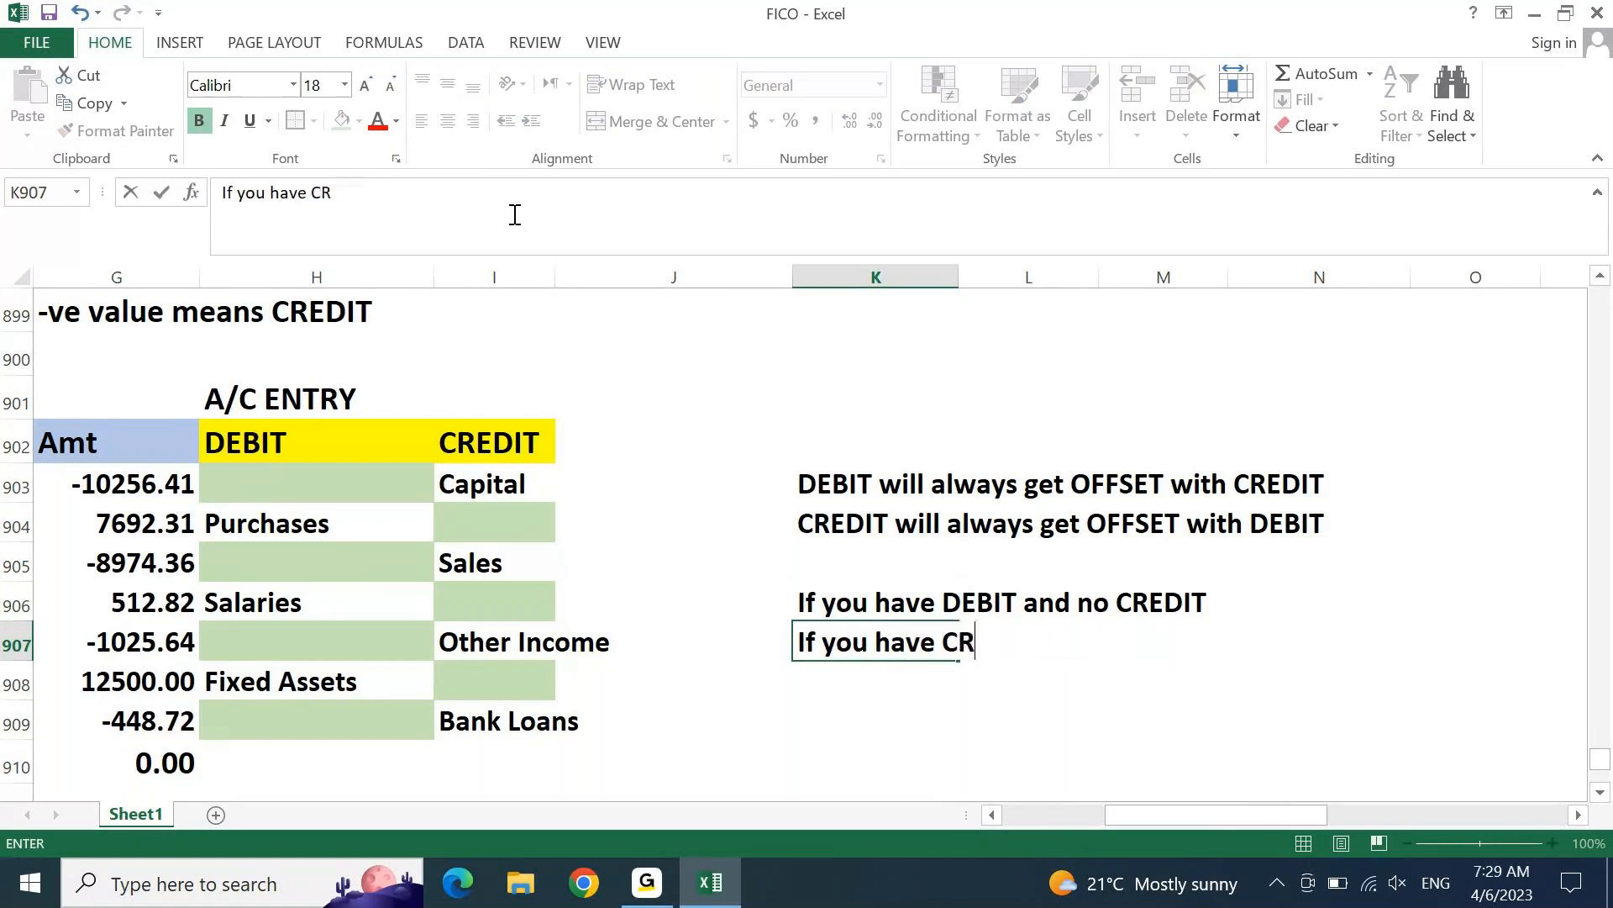
pyautogui.write('EDIT and no DEBIT')
# Step: Enter "Here OFFSETTING account is missing" in N906 and fill it down into N907
pyautogui.press('Up')
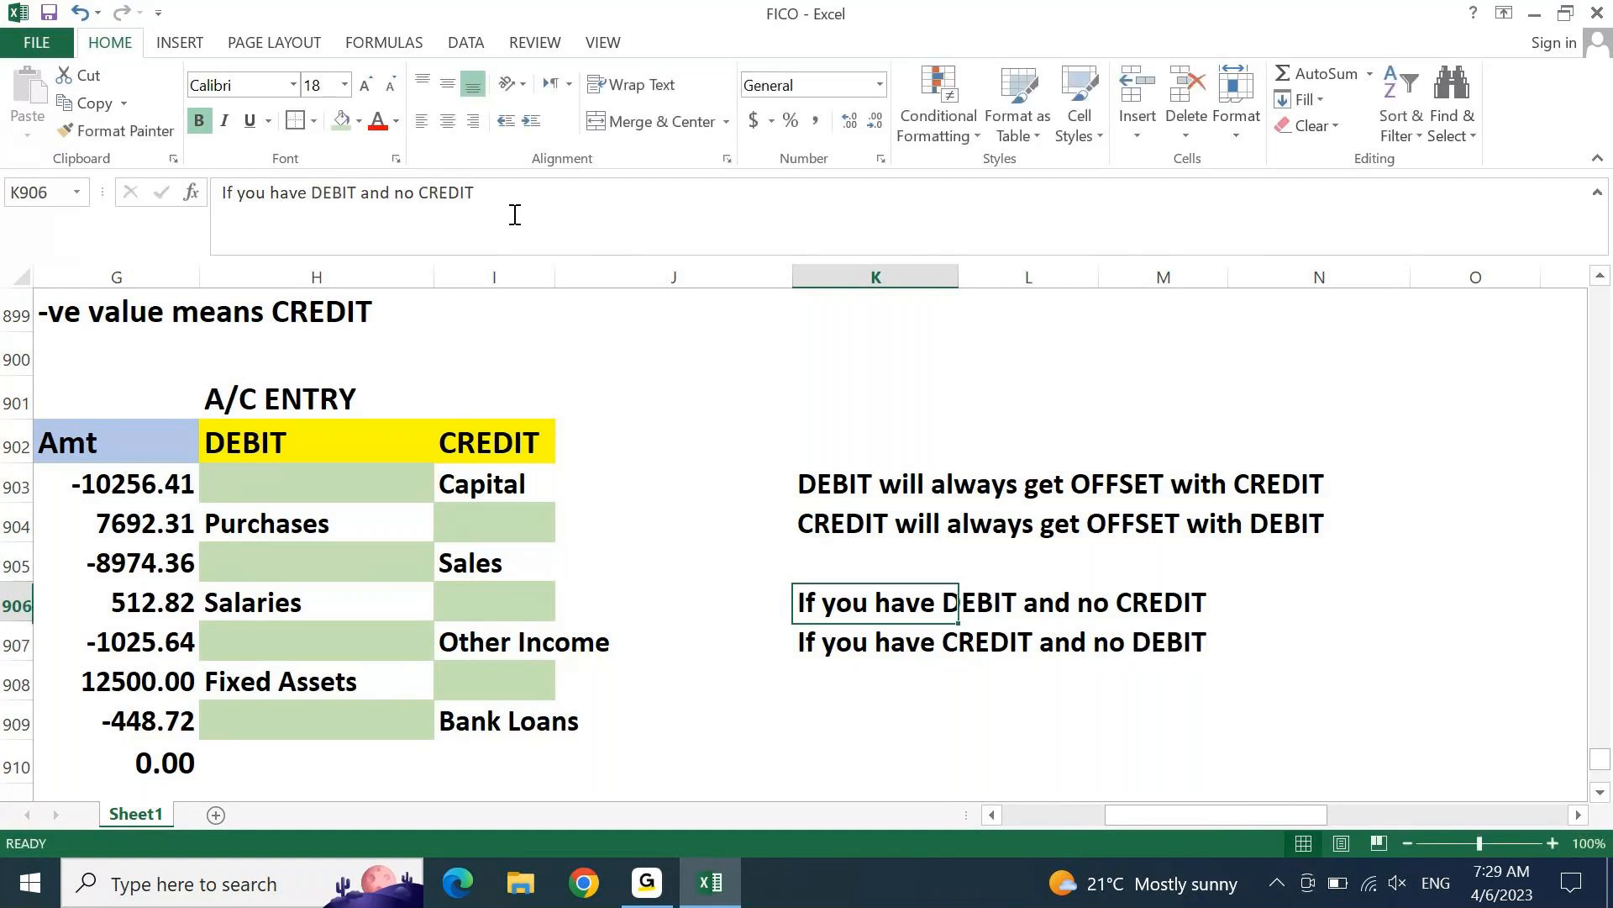
pyautogui.press('Right')
pyautogui.press('Right')
pyautogui.press('Right')
pyautogui.write('He re')
pyautogui.press('BackSpace')
pyautogui.press('BackSpace')
pyautogui.press('BackSpace')
pyautogui.write('re O')
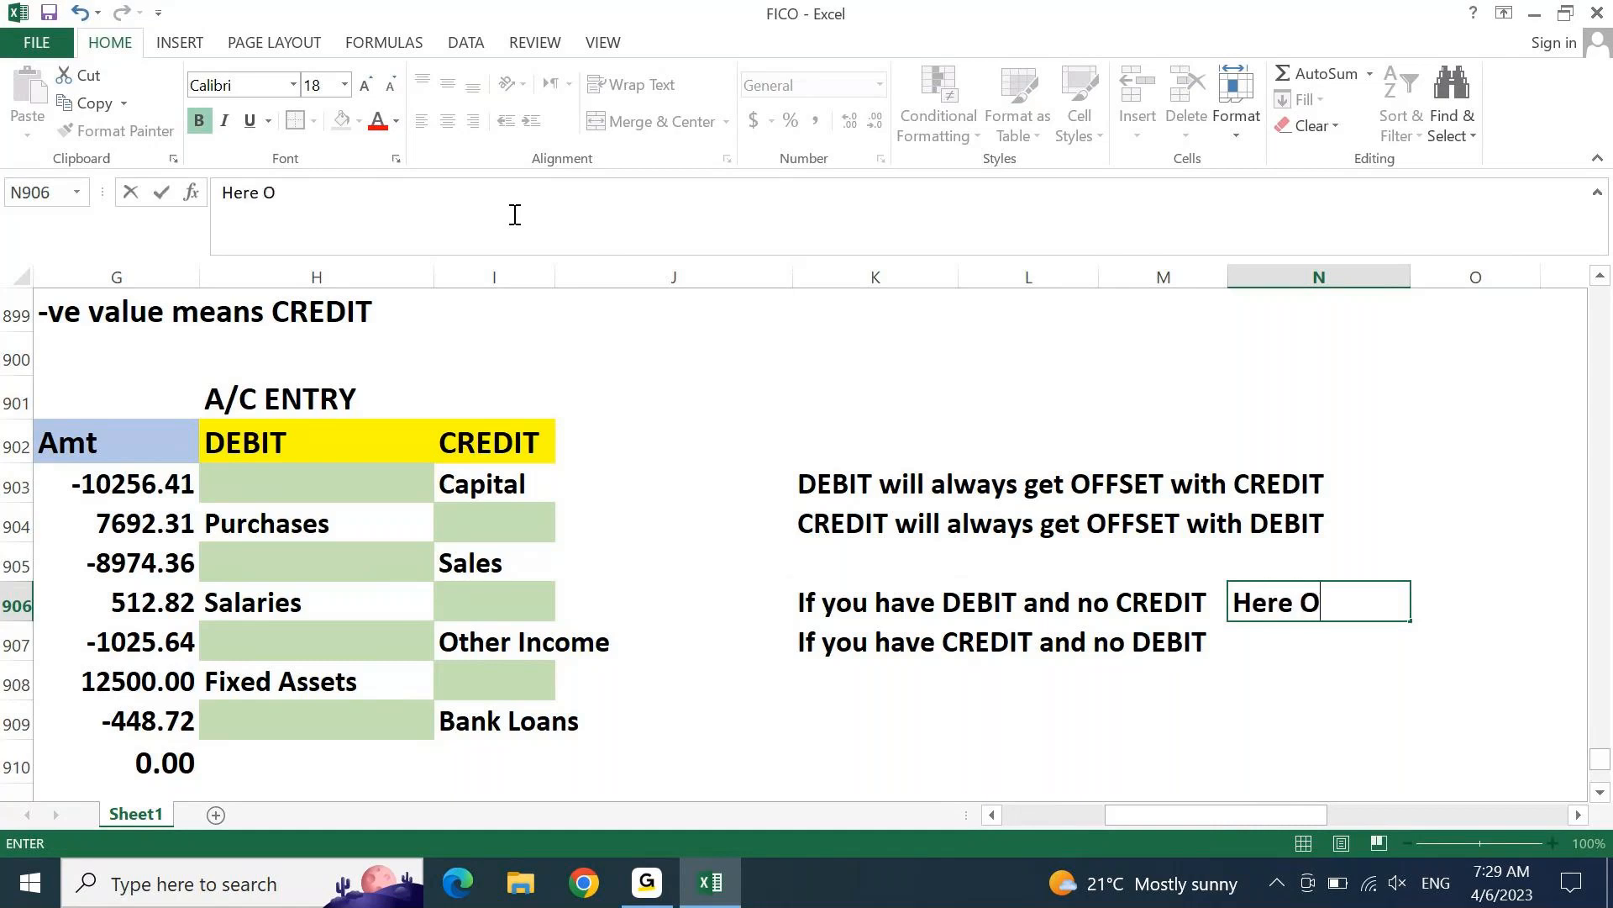
pyautogui.write('FFSET')
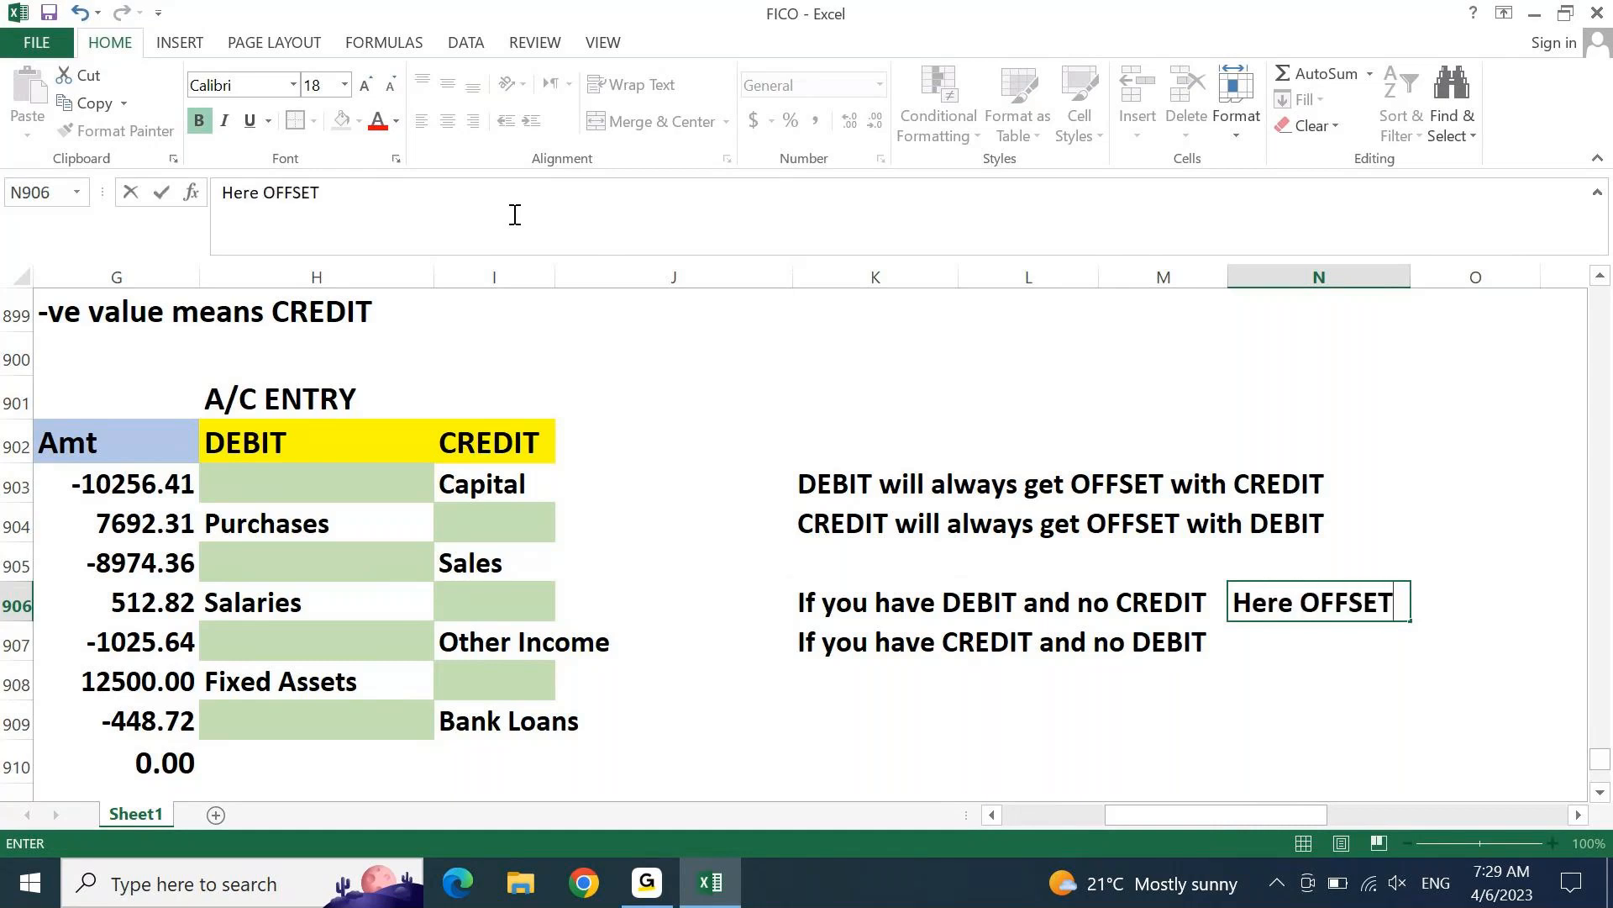
pyautogui.write('TING account')
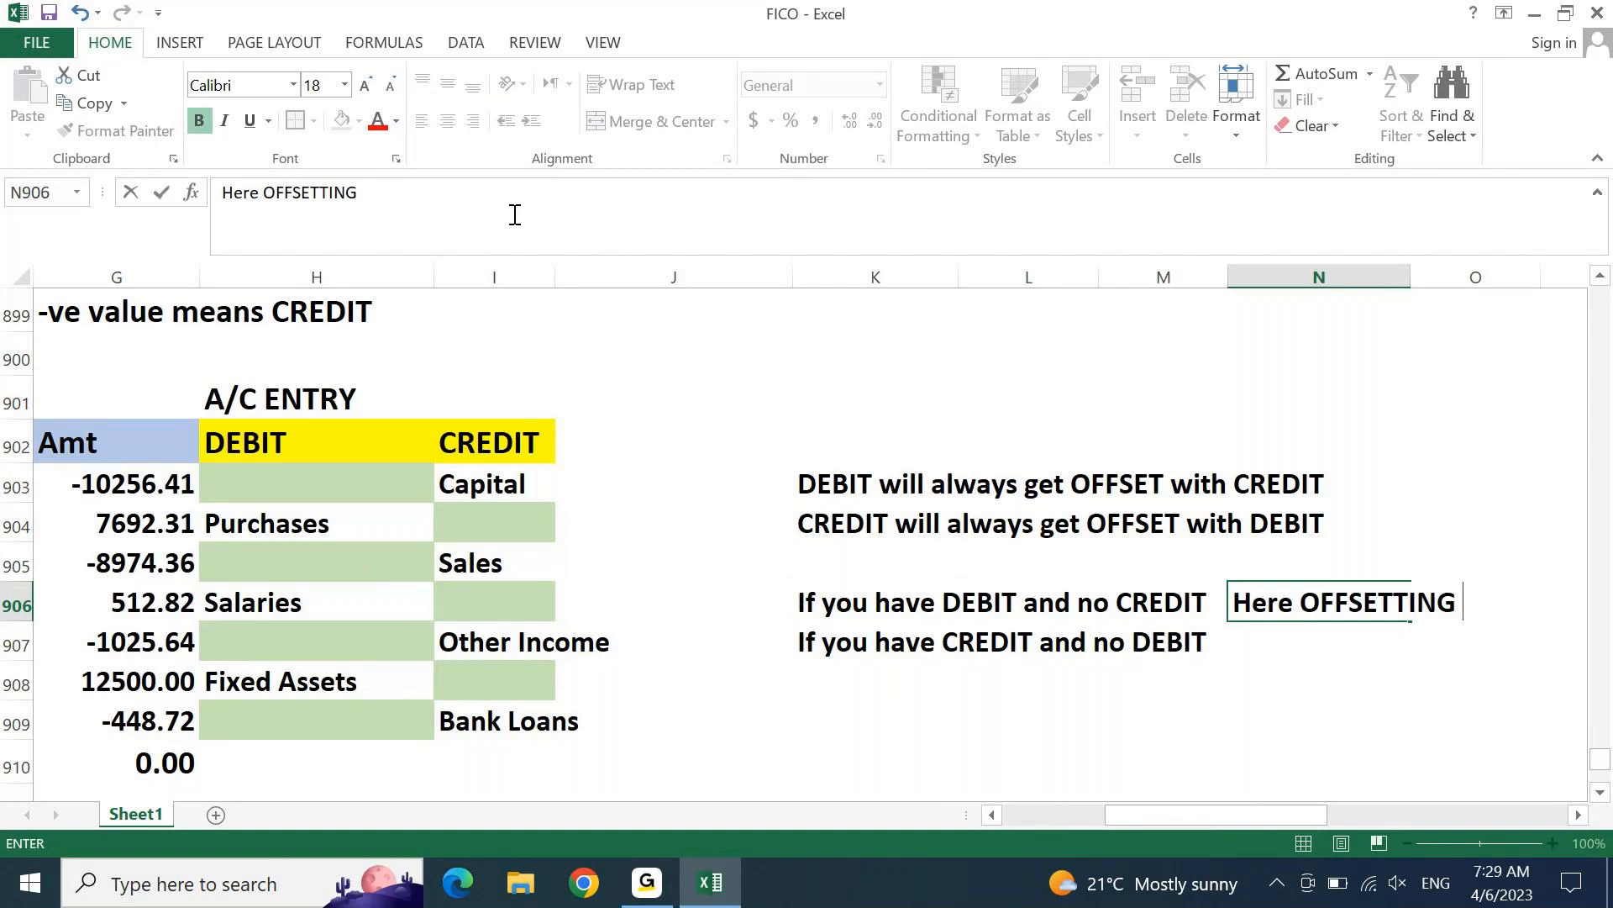
pyautogui.write(' is')
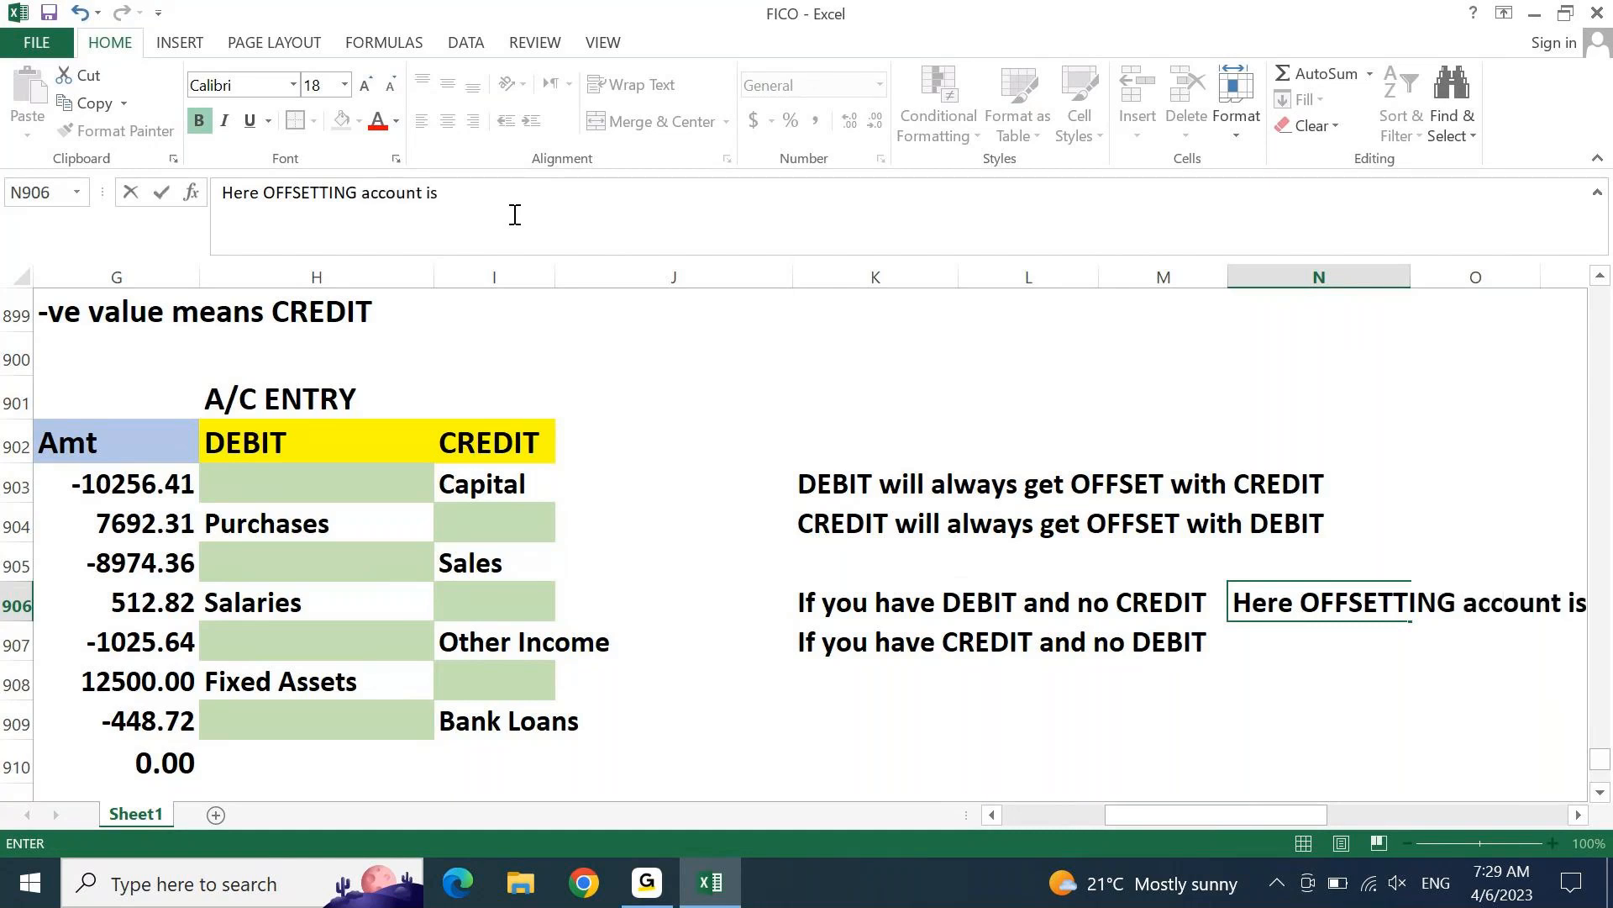
pyautogui.write(' missing')
pyautogui.press('Return')
pyautogui.hscroll(1, 516, 214)
pyautogui.hotkey('ctrl', 'd')
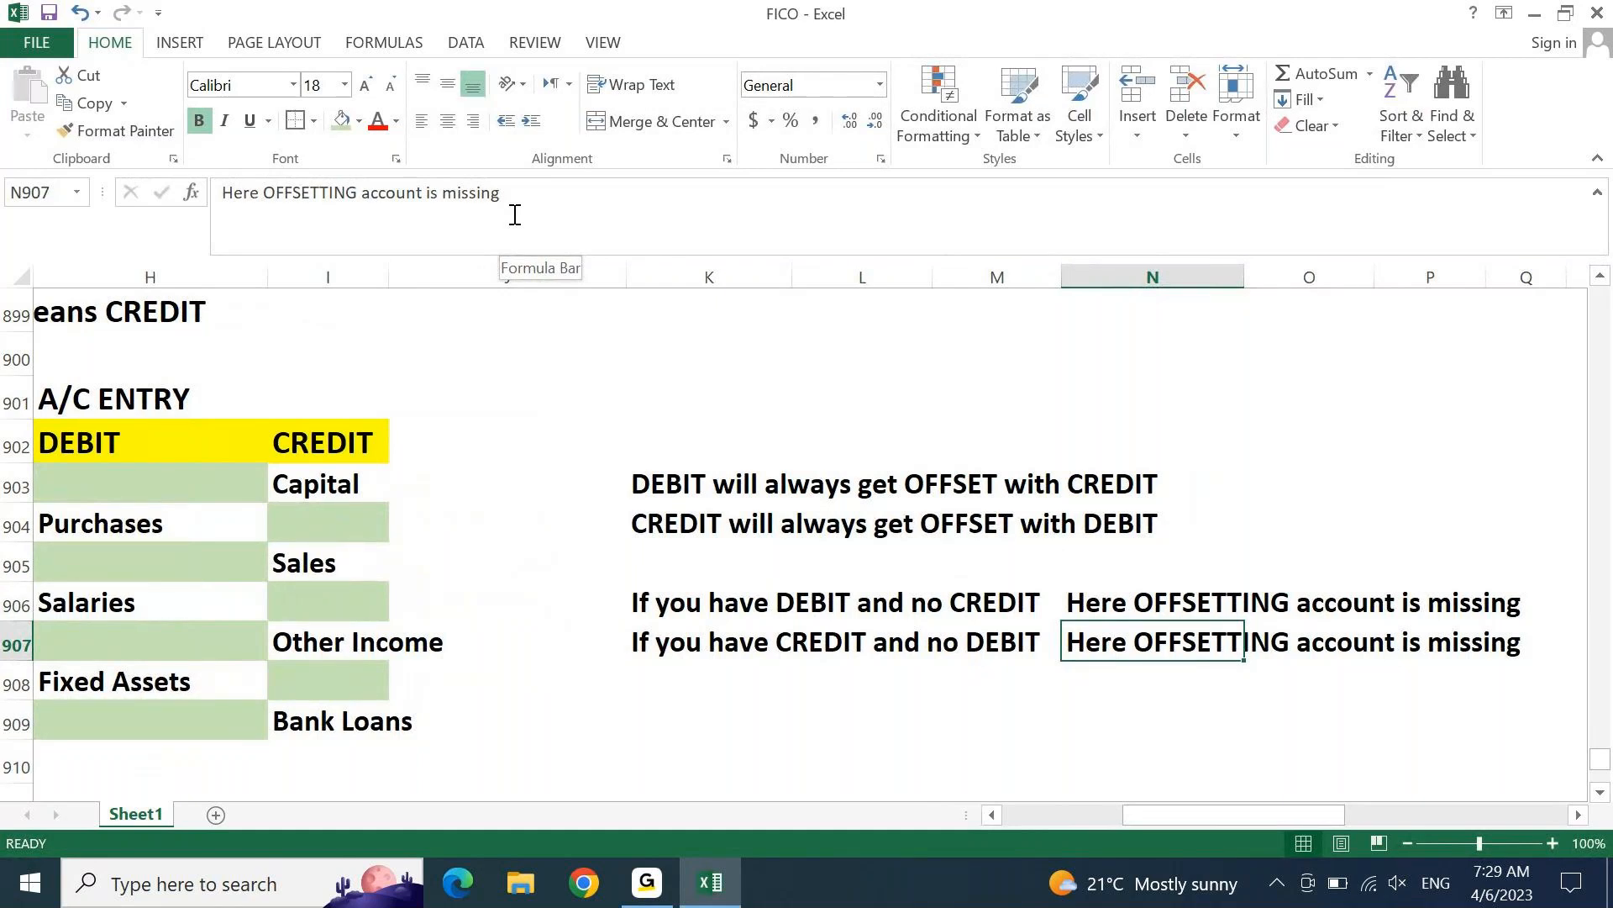
# Step: Review the DEBIT and CREDIT account entries in H902:J909, then return to the Legacy Values upload heading in A900
pyautogui.press('Left')
pyautogui.press('Left')
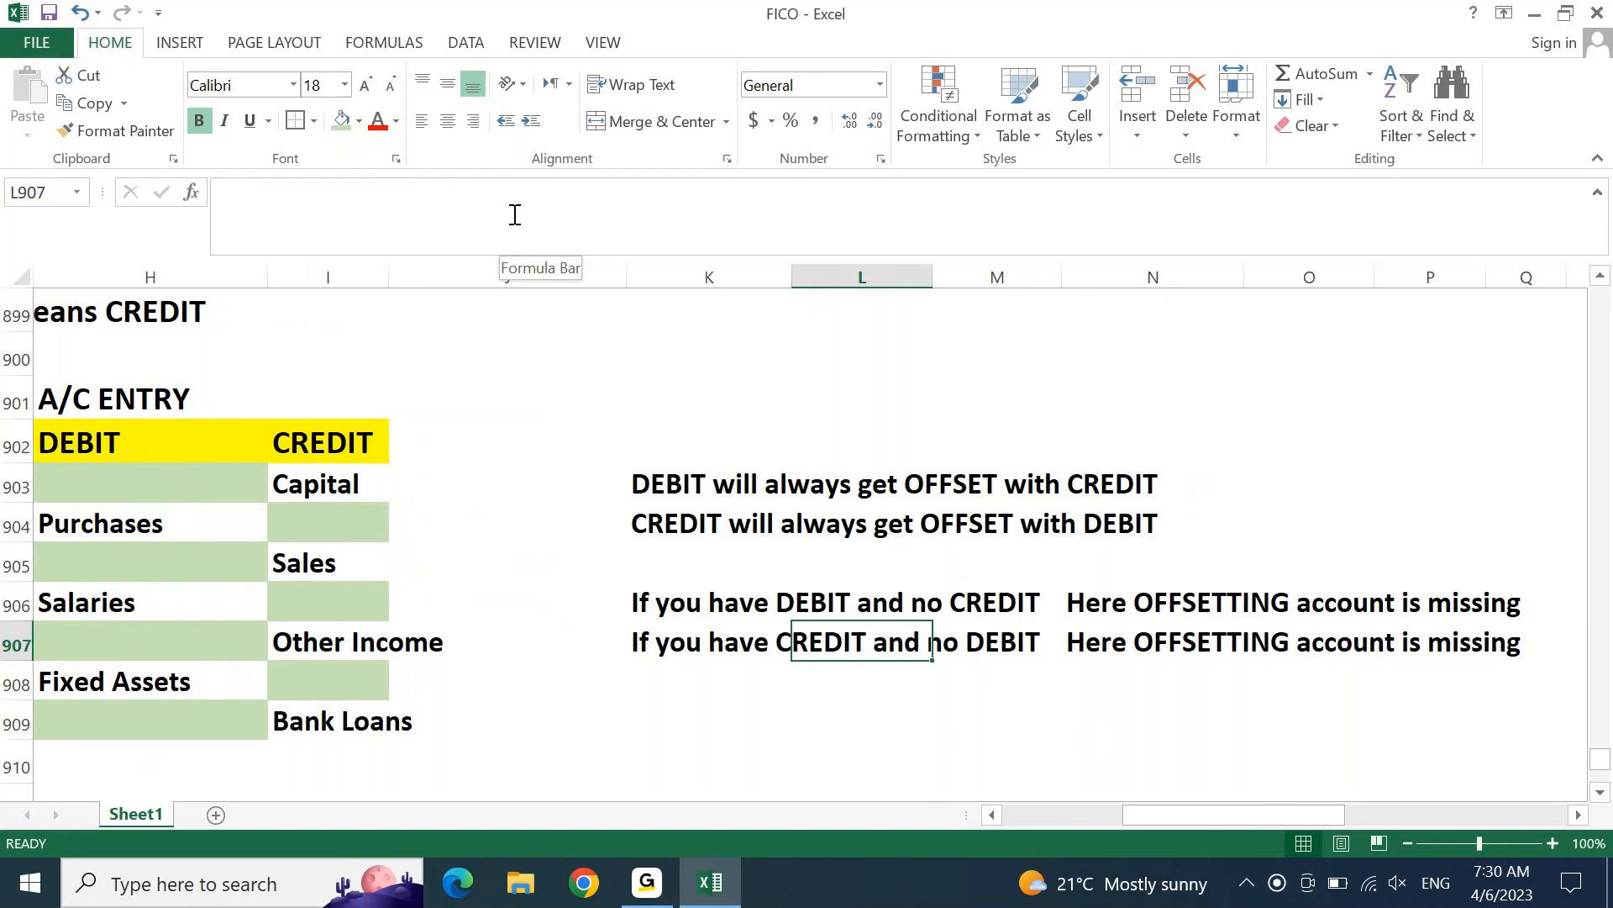
pyautogui.moveTo(132, 439); pyautogui.dragTo(392, 725)
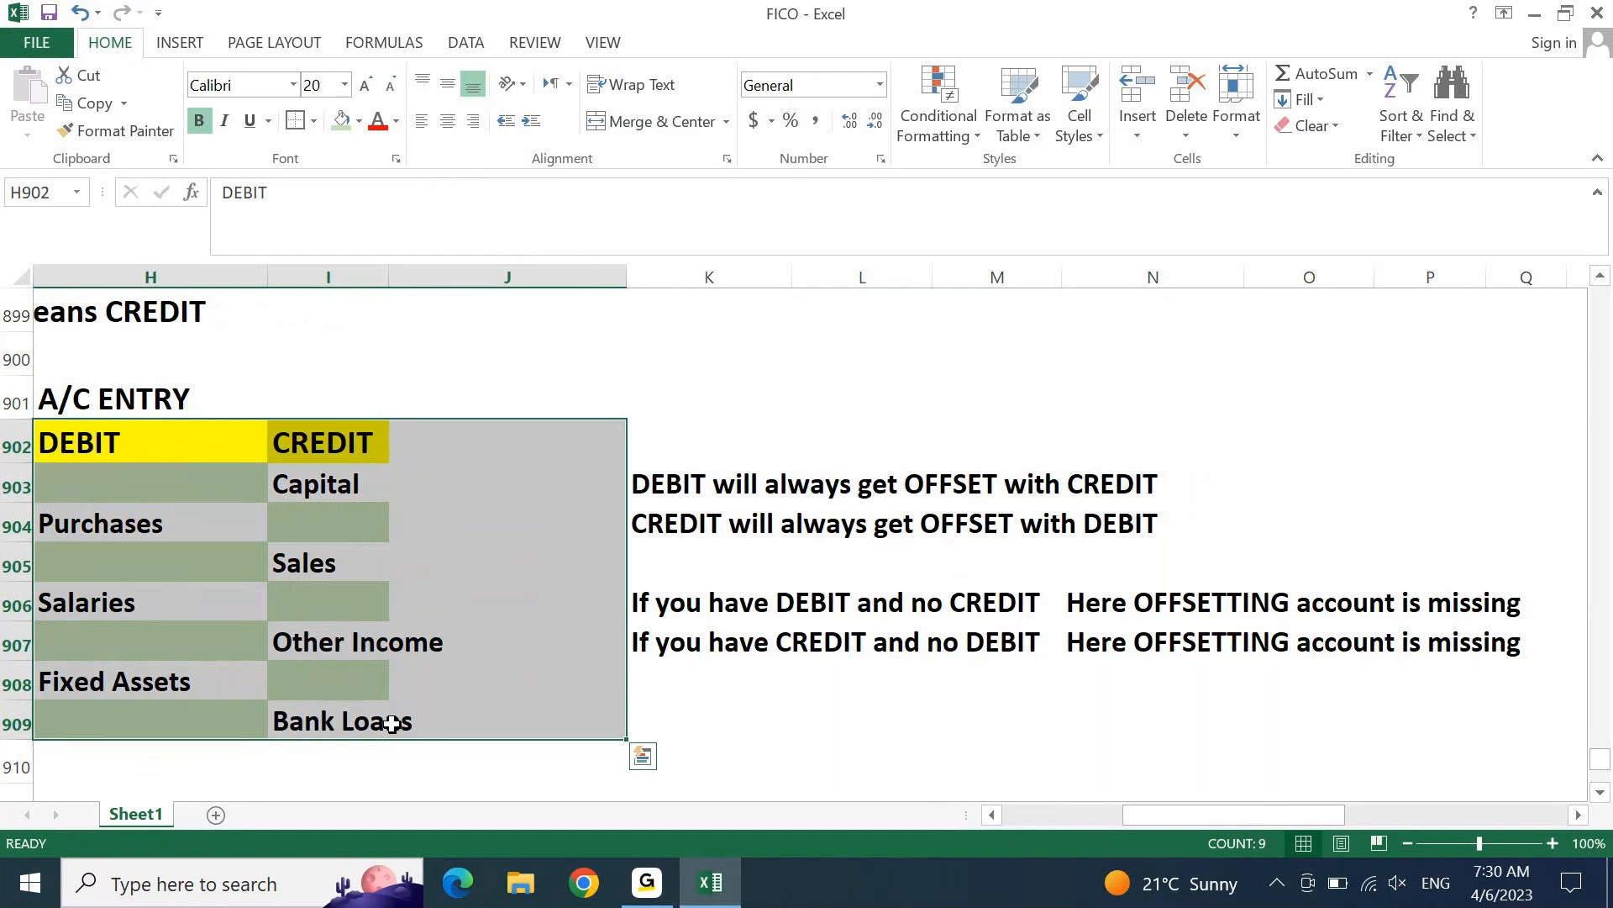
pyautogui.click(144, 494)
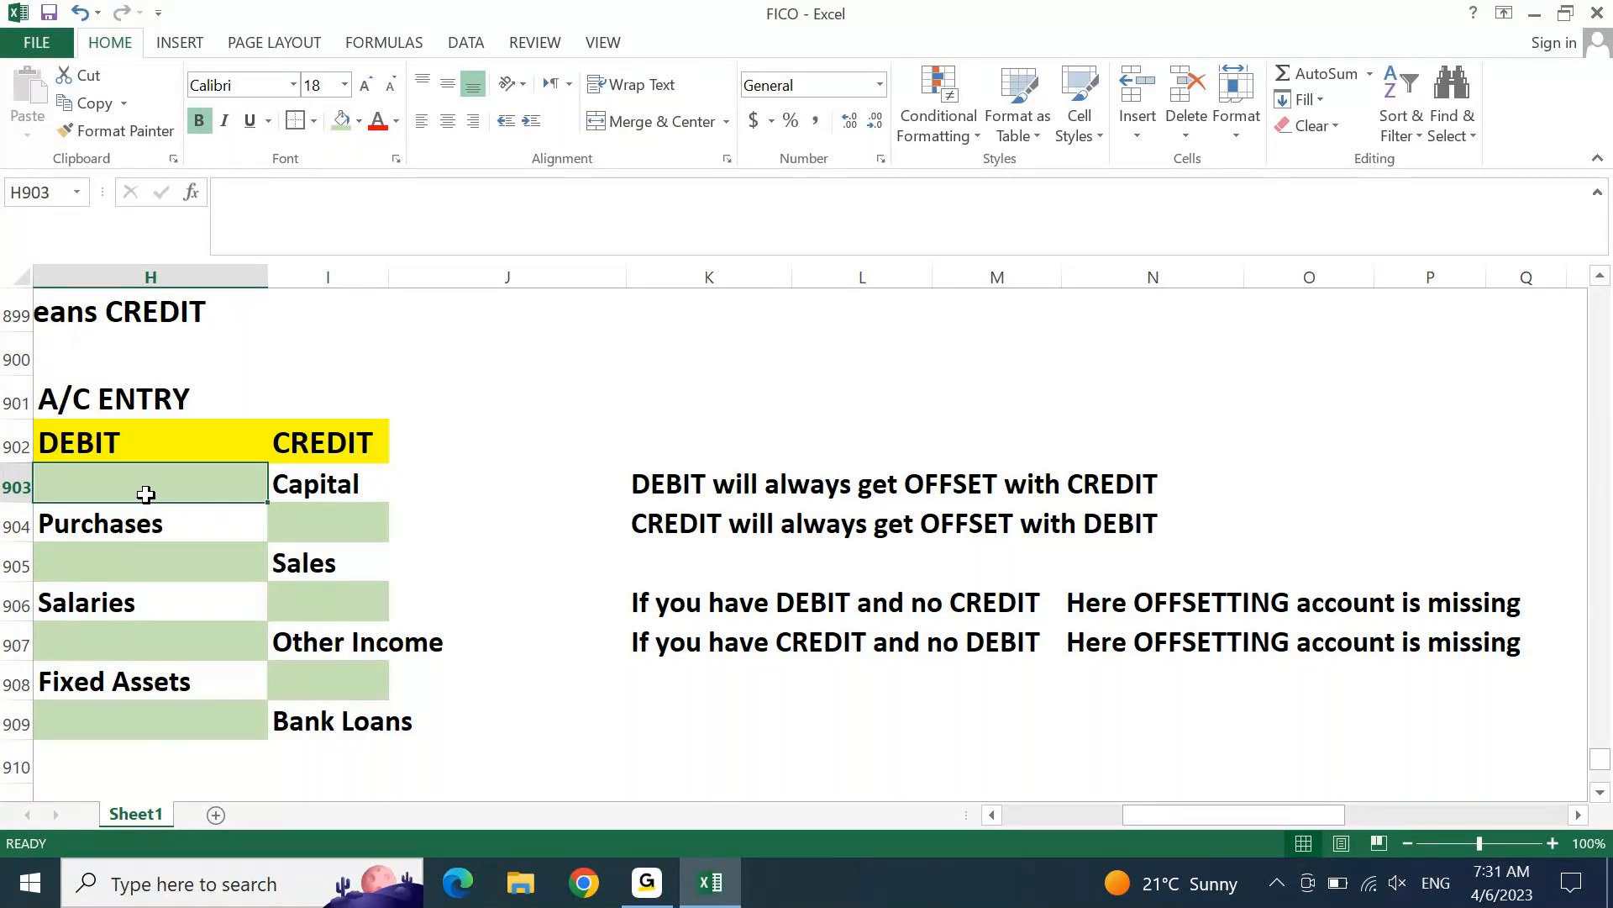
pyautogui.press('Up')
pyautogui.press('Home')
pyautogui.press('Up')
pyautogui.press('Up')
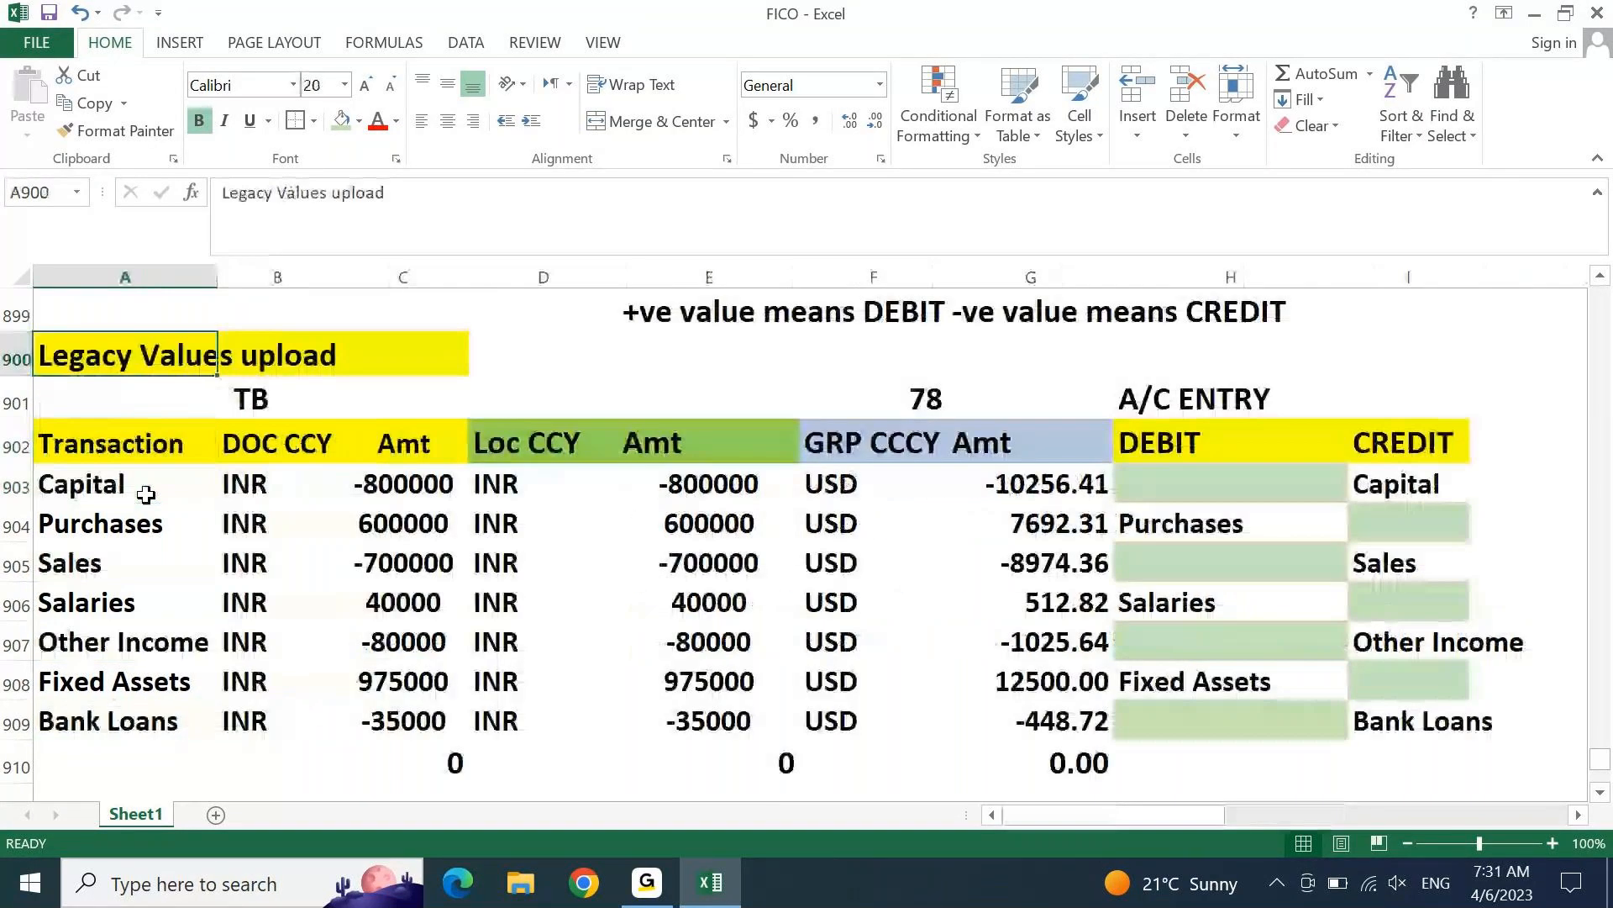
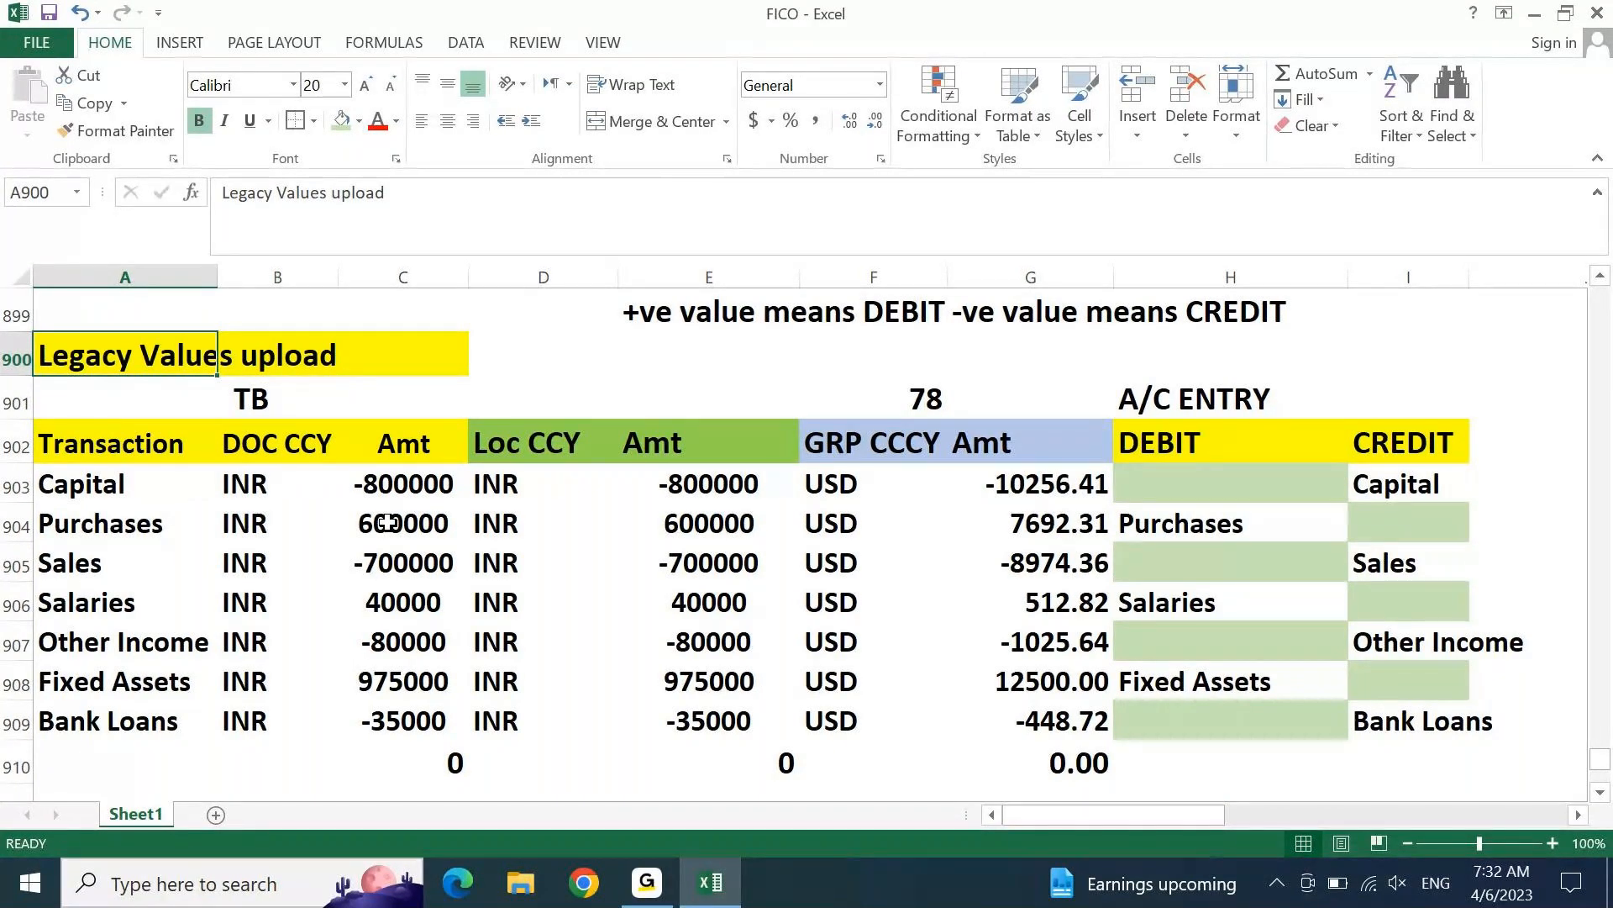
# Step: Examine the trial balance transactions from Capital to Bank Loans and the document currency amount total in C910
pyautogui.moveTo(76, 484); pyautogui.dragTo(367, 481)
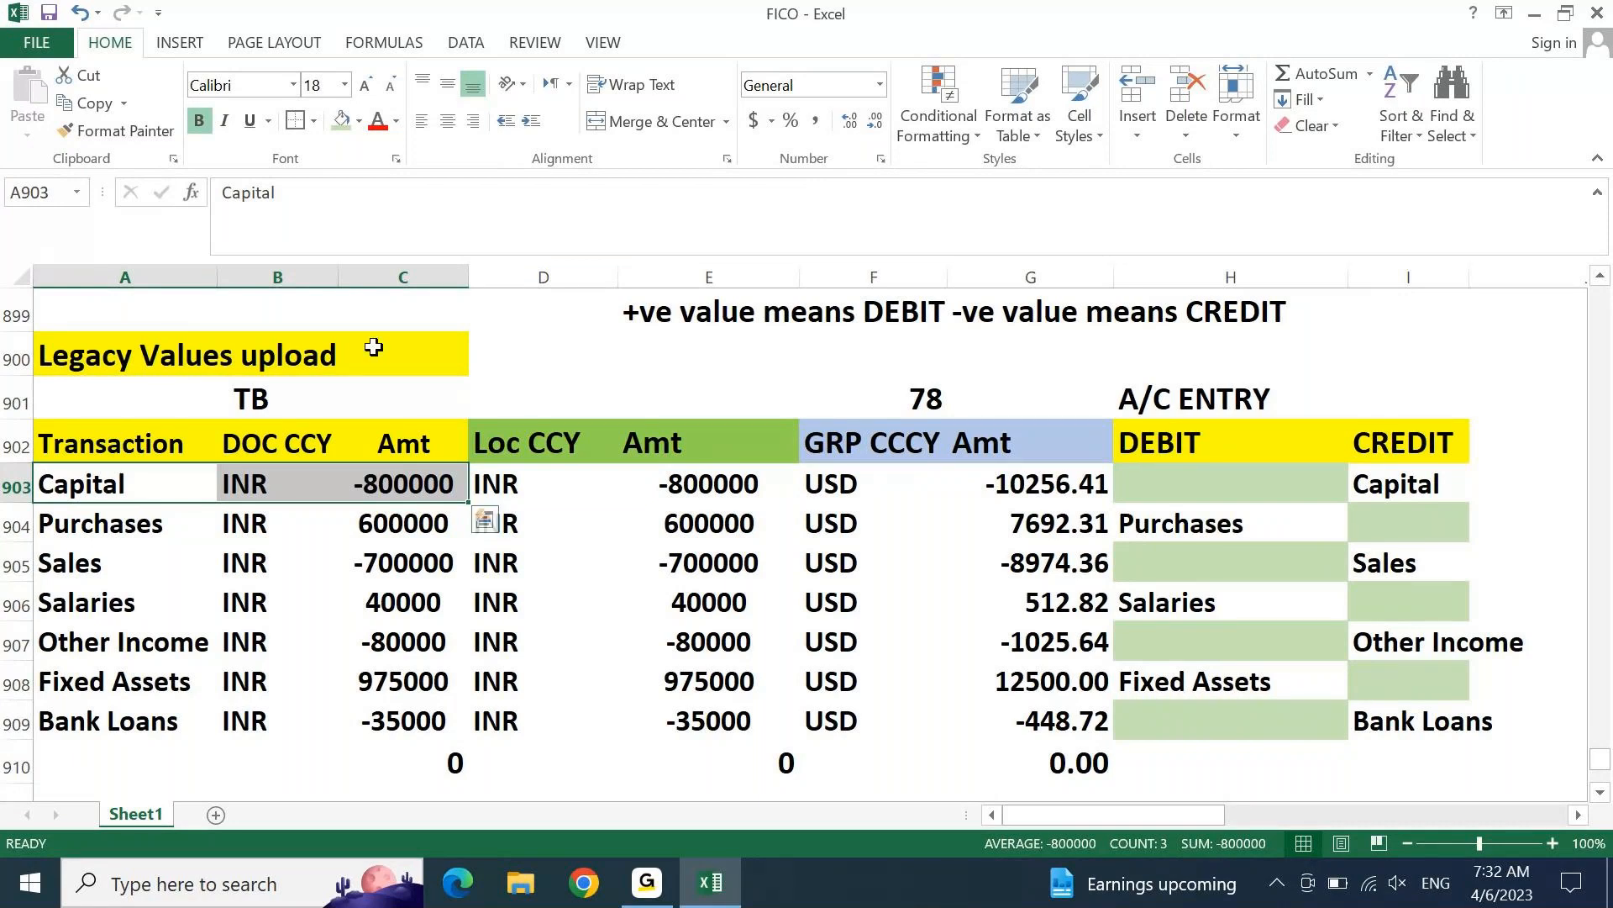
pyautogui.click(145, 359)
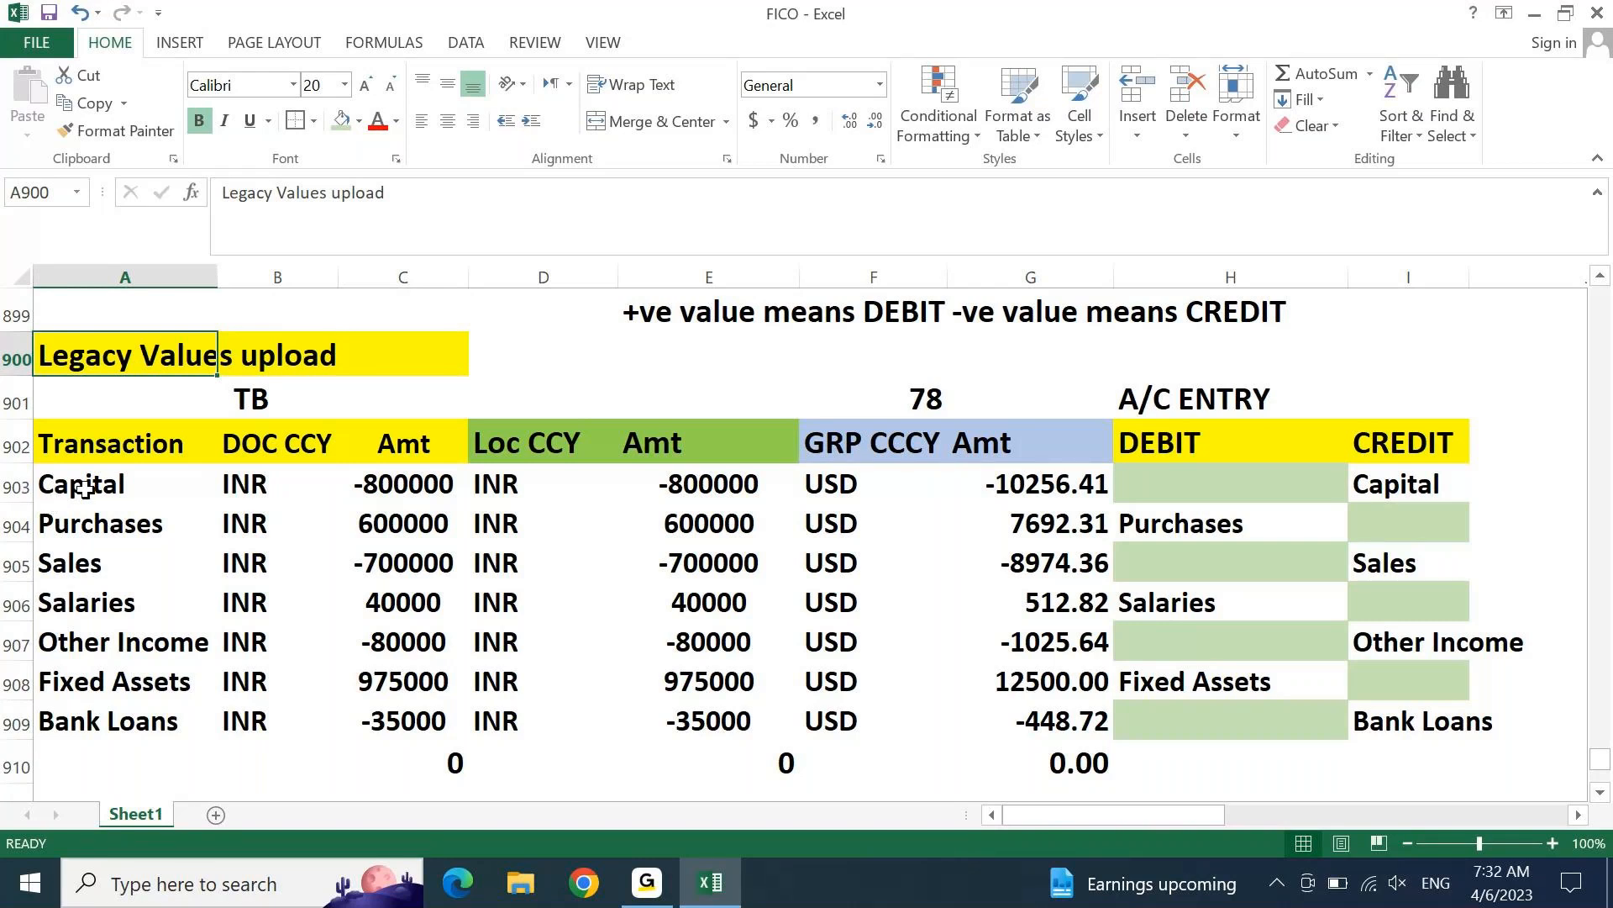
pyautogui.moveTo(84, 491); pyautogui.dragTo(80, 721)
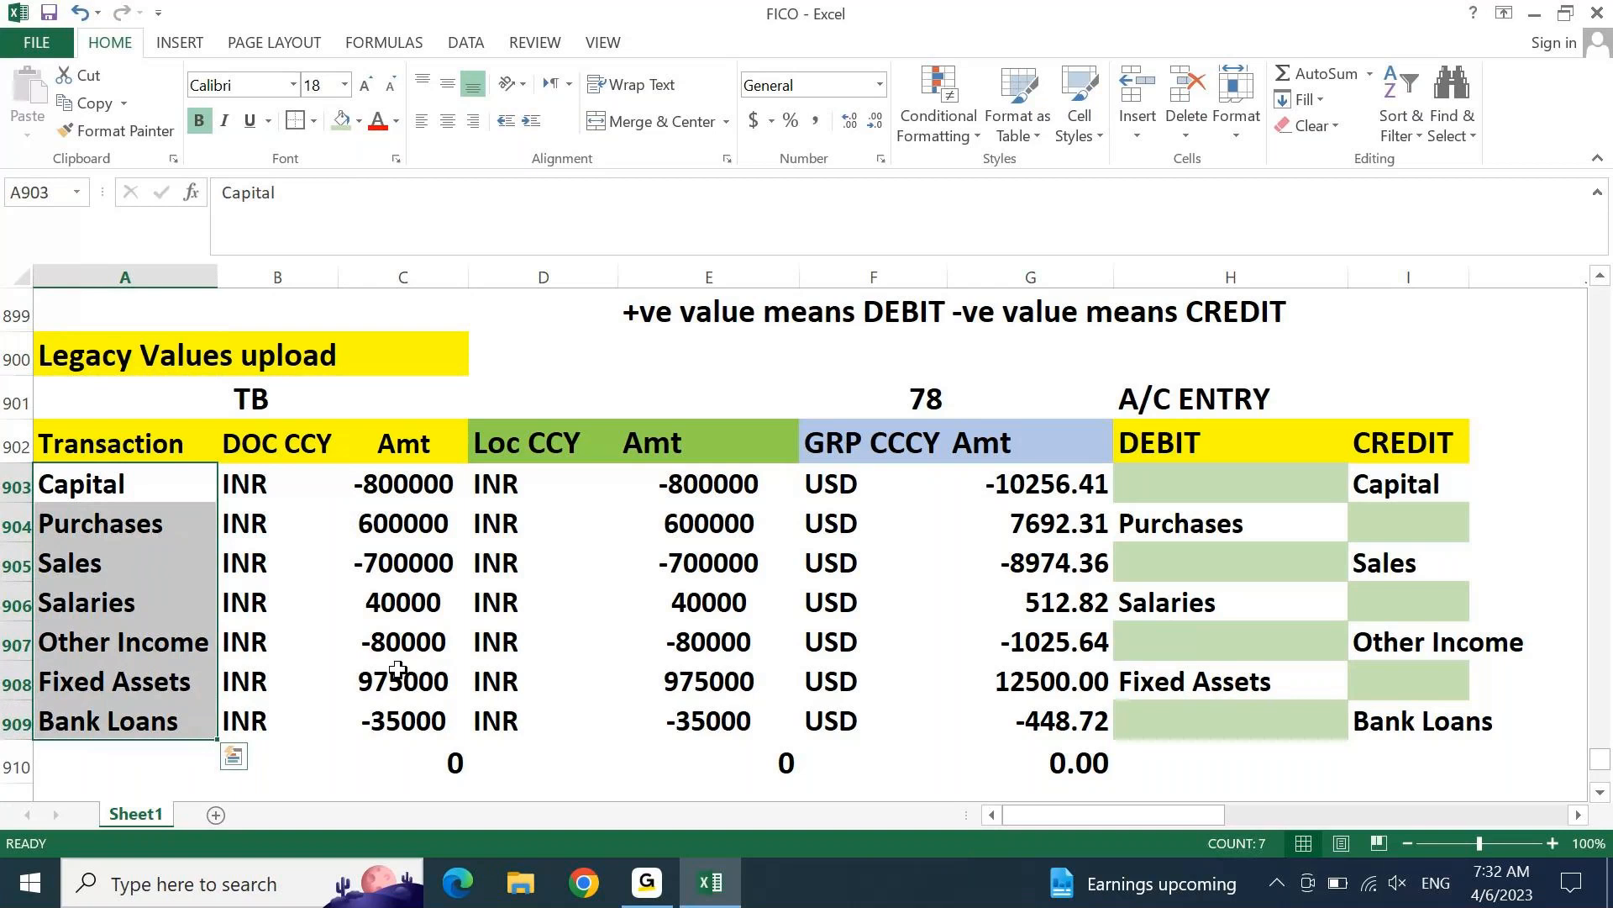
pyautogui.click(412, 723)
pyautogui.click(422, 743)
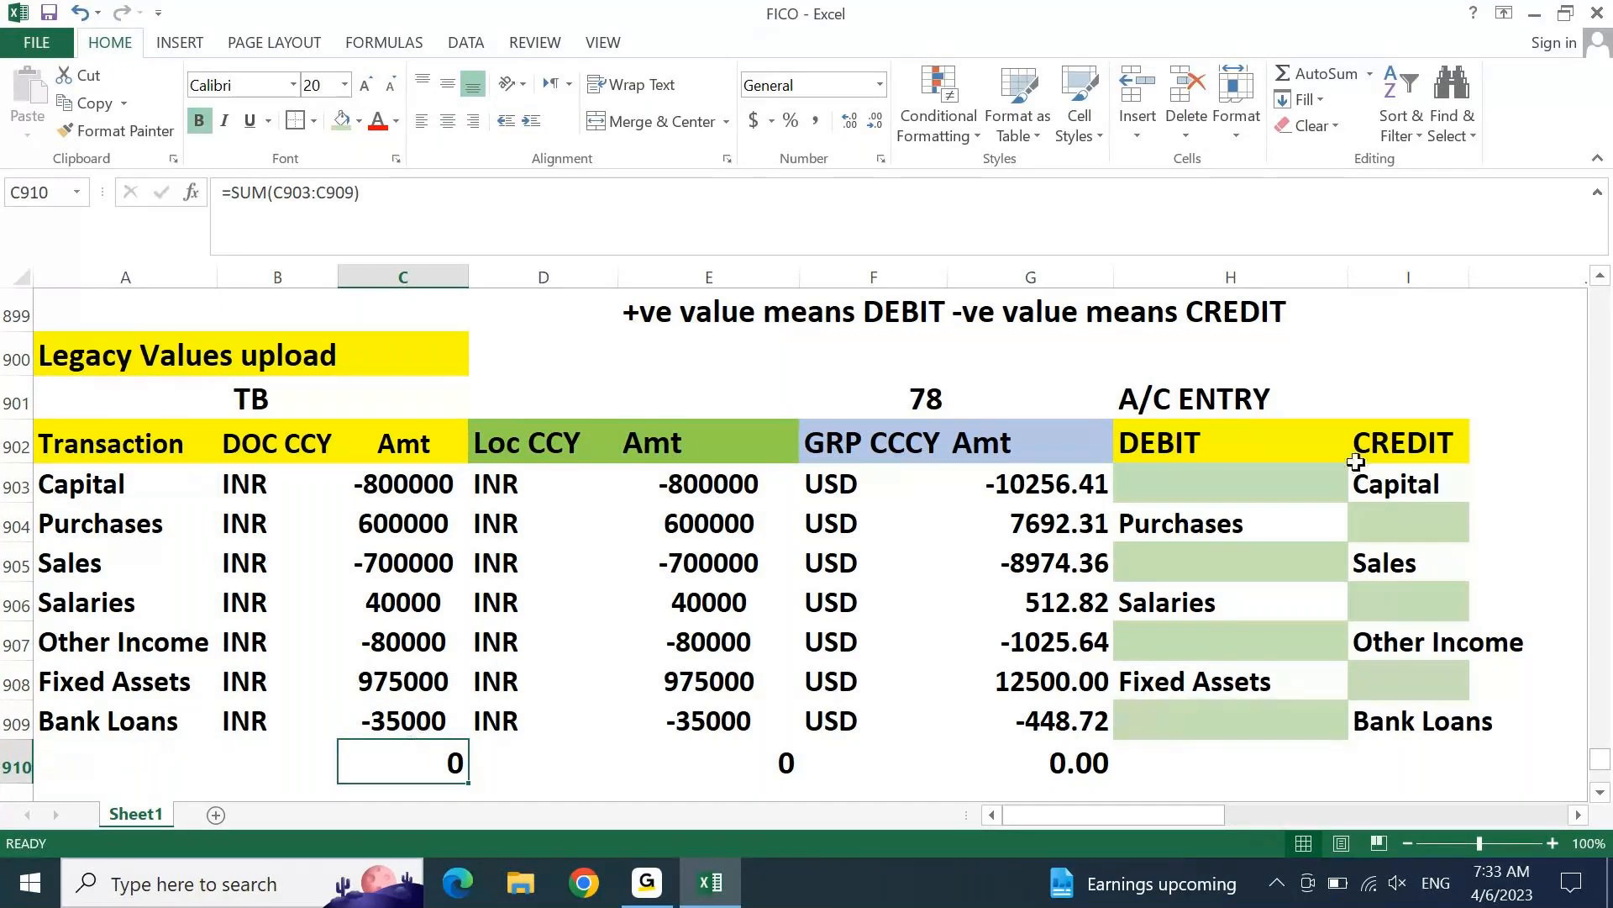
pyautogui.click(1388, 421)
pyautogui.click(72, 481)
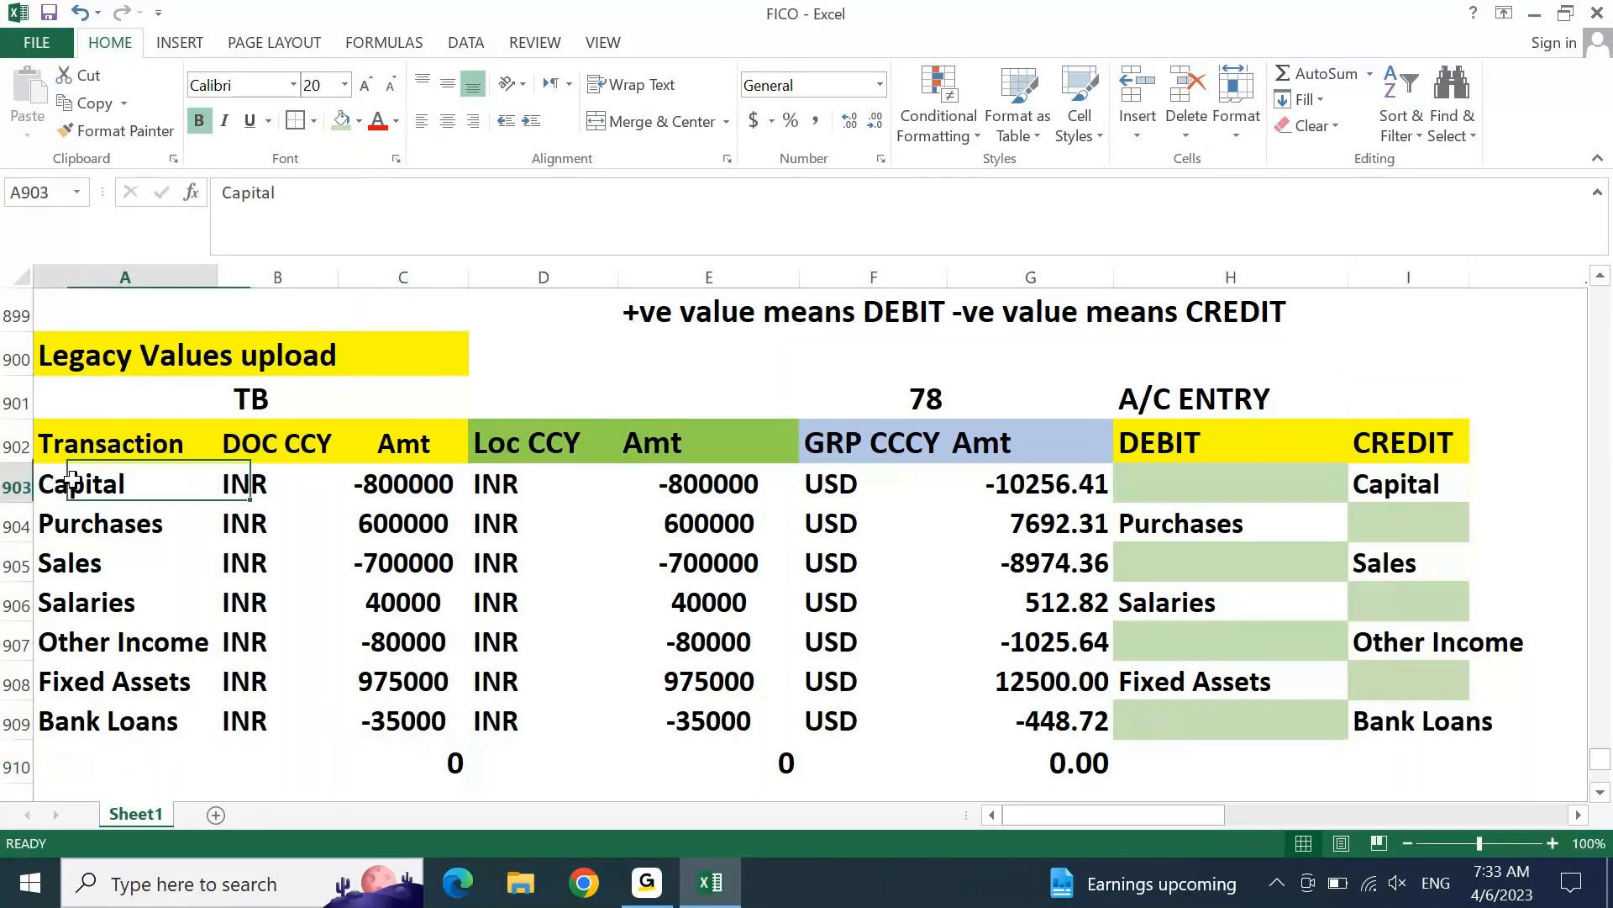
pyautogui.moveTo(72, 480); pyautogui.dragTo(80, 700)
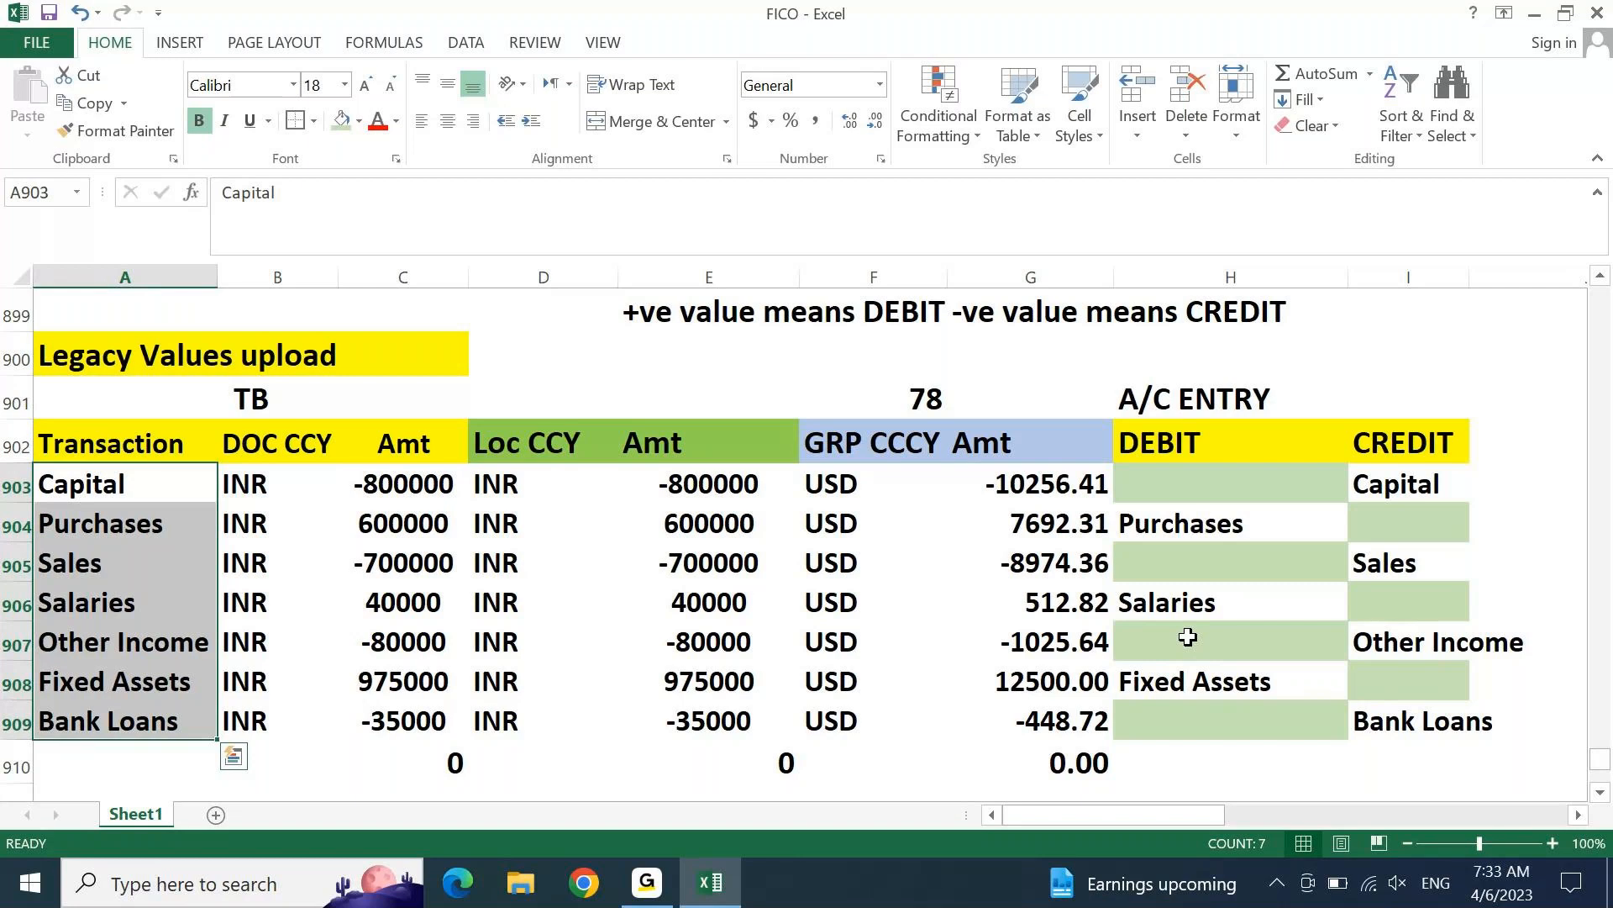
# Step: Enter the note "Offset Account for TB/Opening Balance is always taken into MIGRATION/TAKAOVER Account." in J912
pyautogui.press('Right')
pyautogui.press('Right')
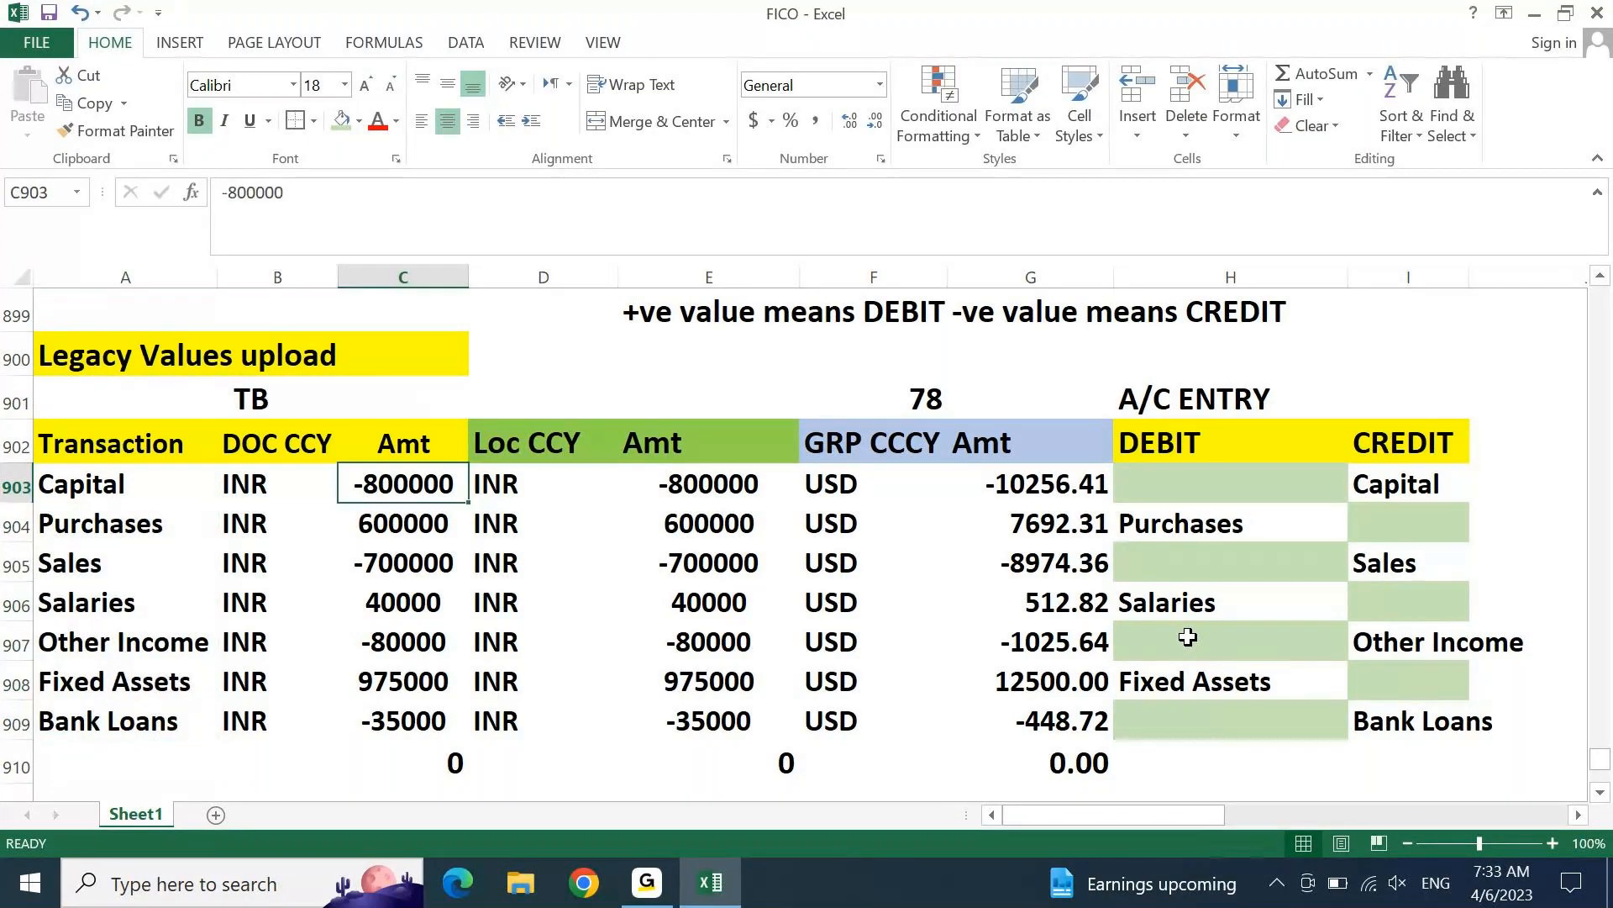
pyautogui.press('Right')
pyautogui.press('Right')
pyautogui.press('Right')
pyautogui.press('Right')
pyautogui.press('Right')
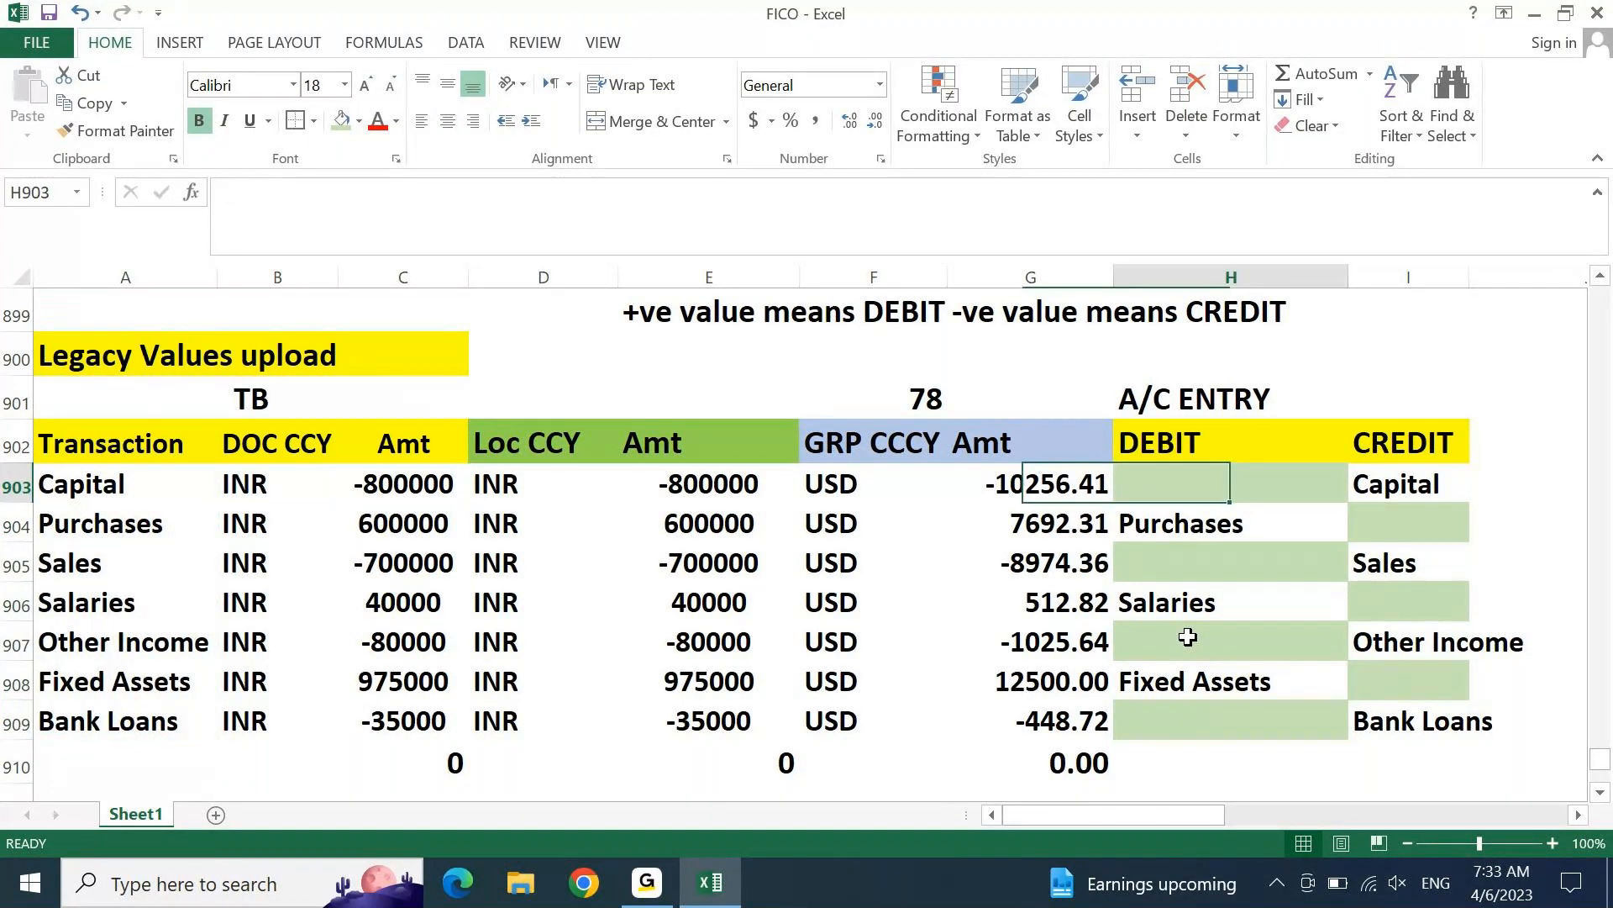
pyautogui.press('Down')
pyautogui.press('Down')
pyautogui.press('Down')
pyautogui.press('Down')
pyautogui.press('Down')
pyautogui.press('Down')
pyautogui.press('Down')
pyautogui.press('Down')
pyautogui.press('Down')
pyautogui.press('Right')
pyautogui.press('Right')
pyautogui.write('Offse')
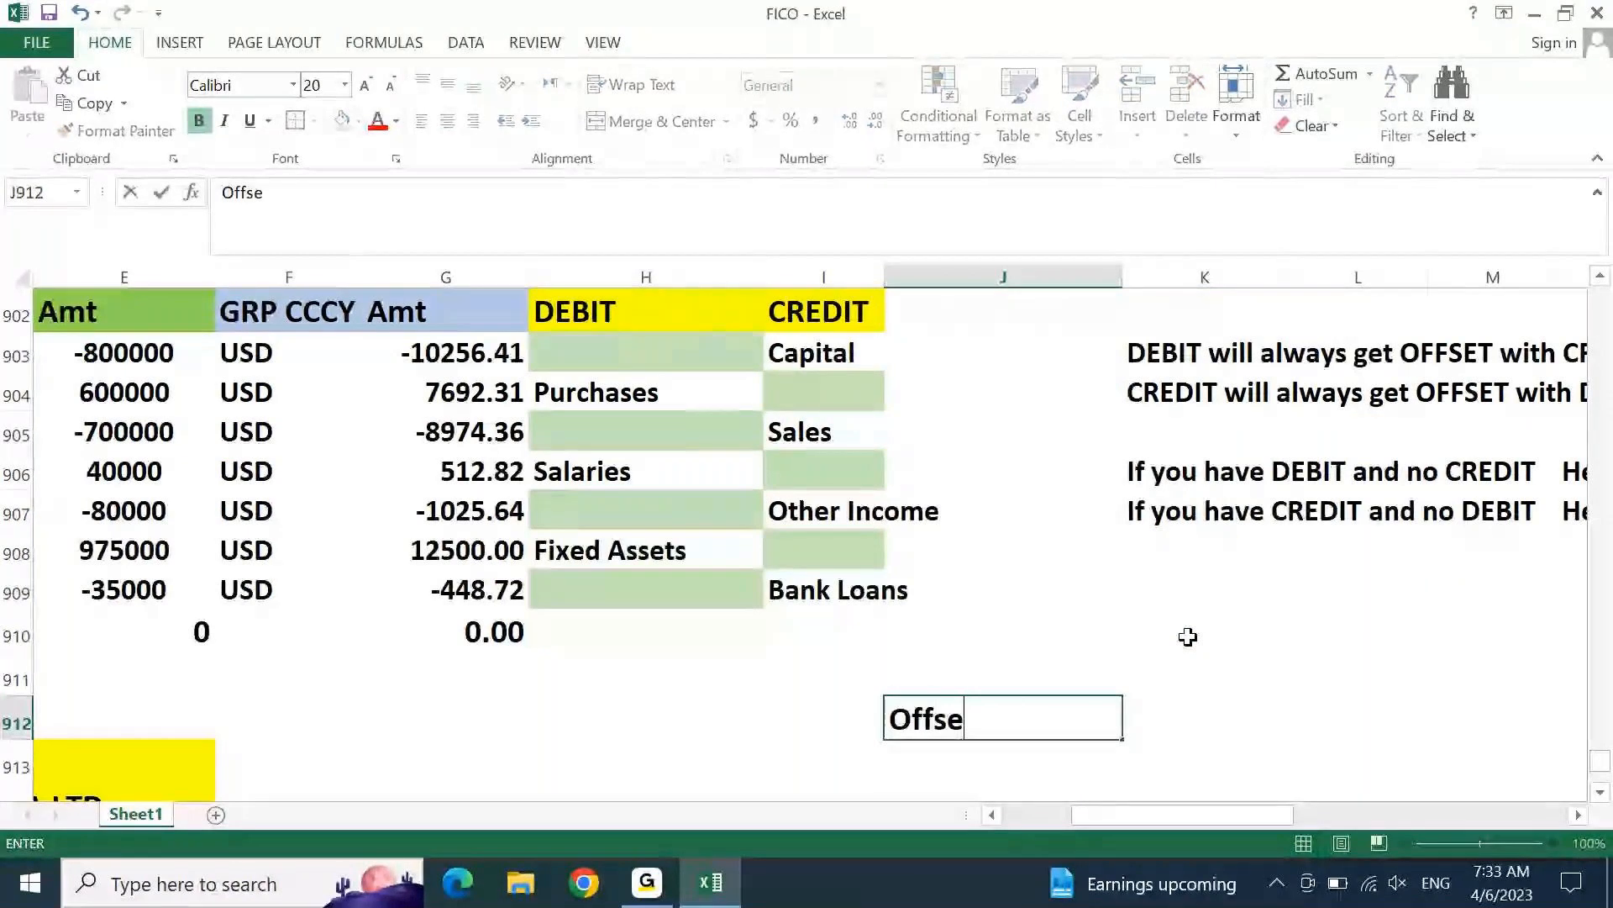
pyautogui.write('t Accoun')
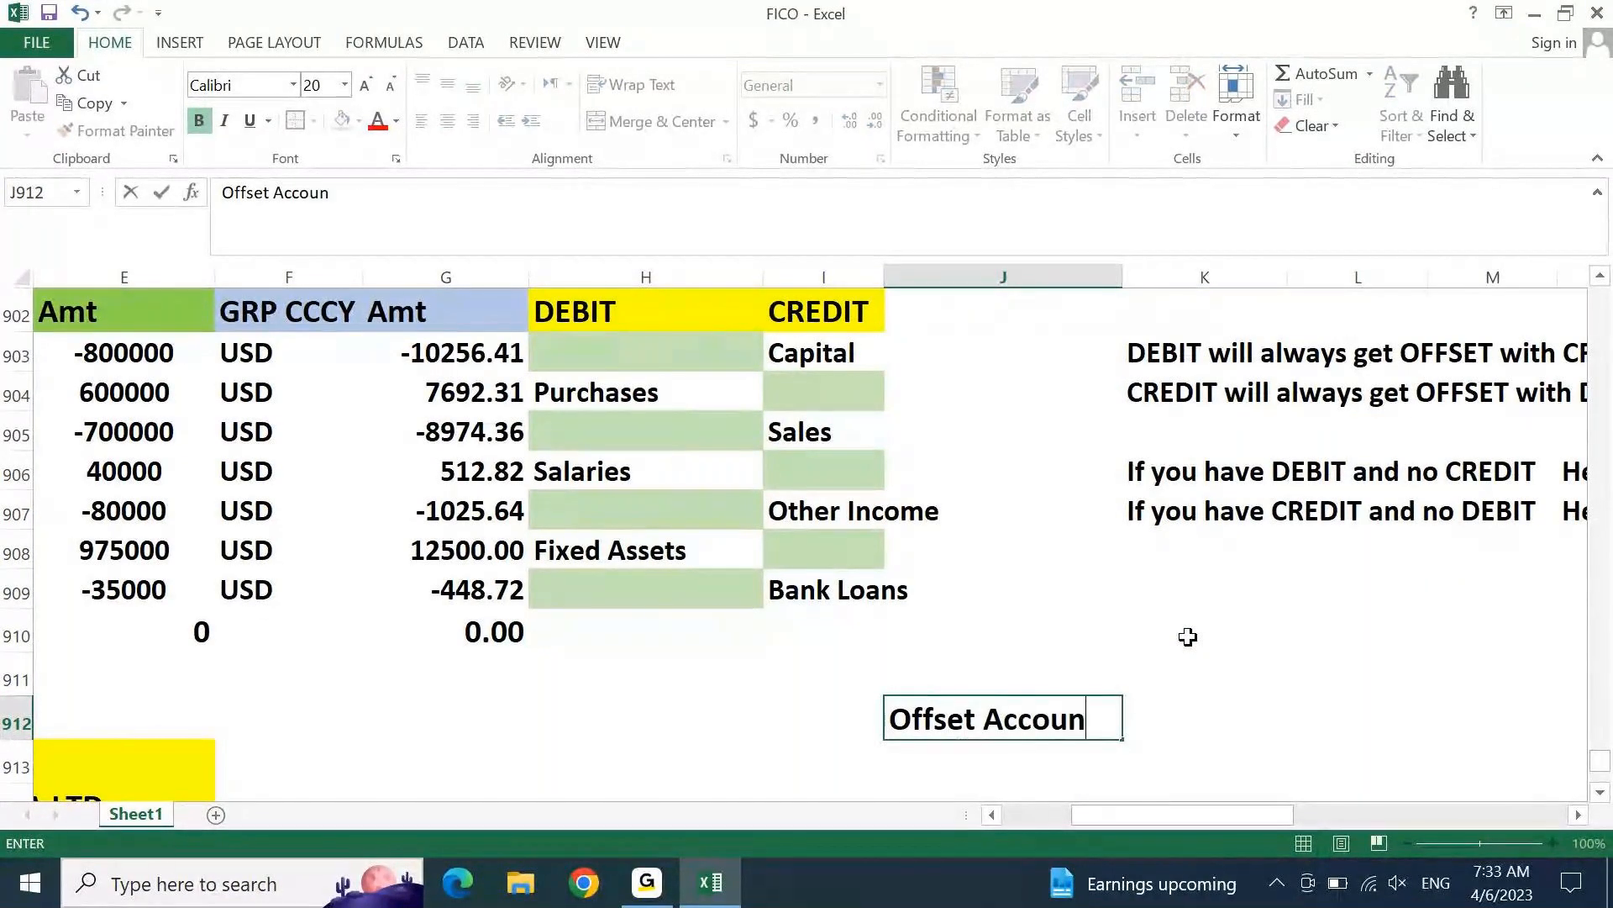
pyautogui.write('t for TB/OPen')
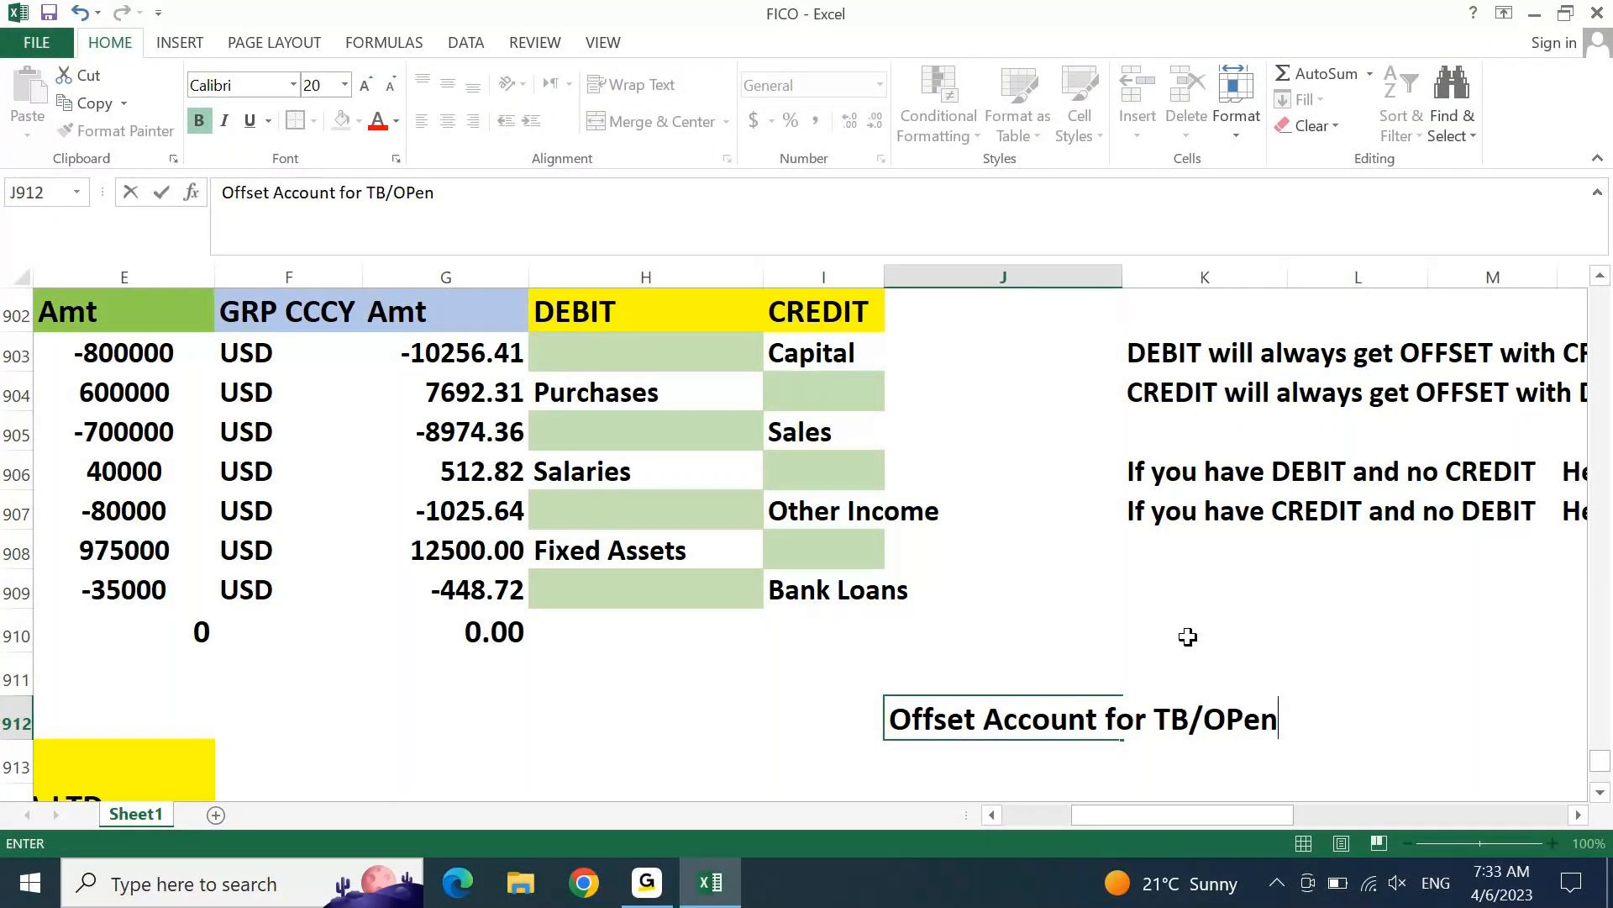
pyautogui.write('ing/M')
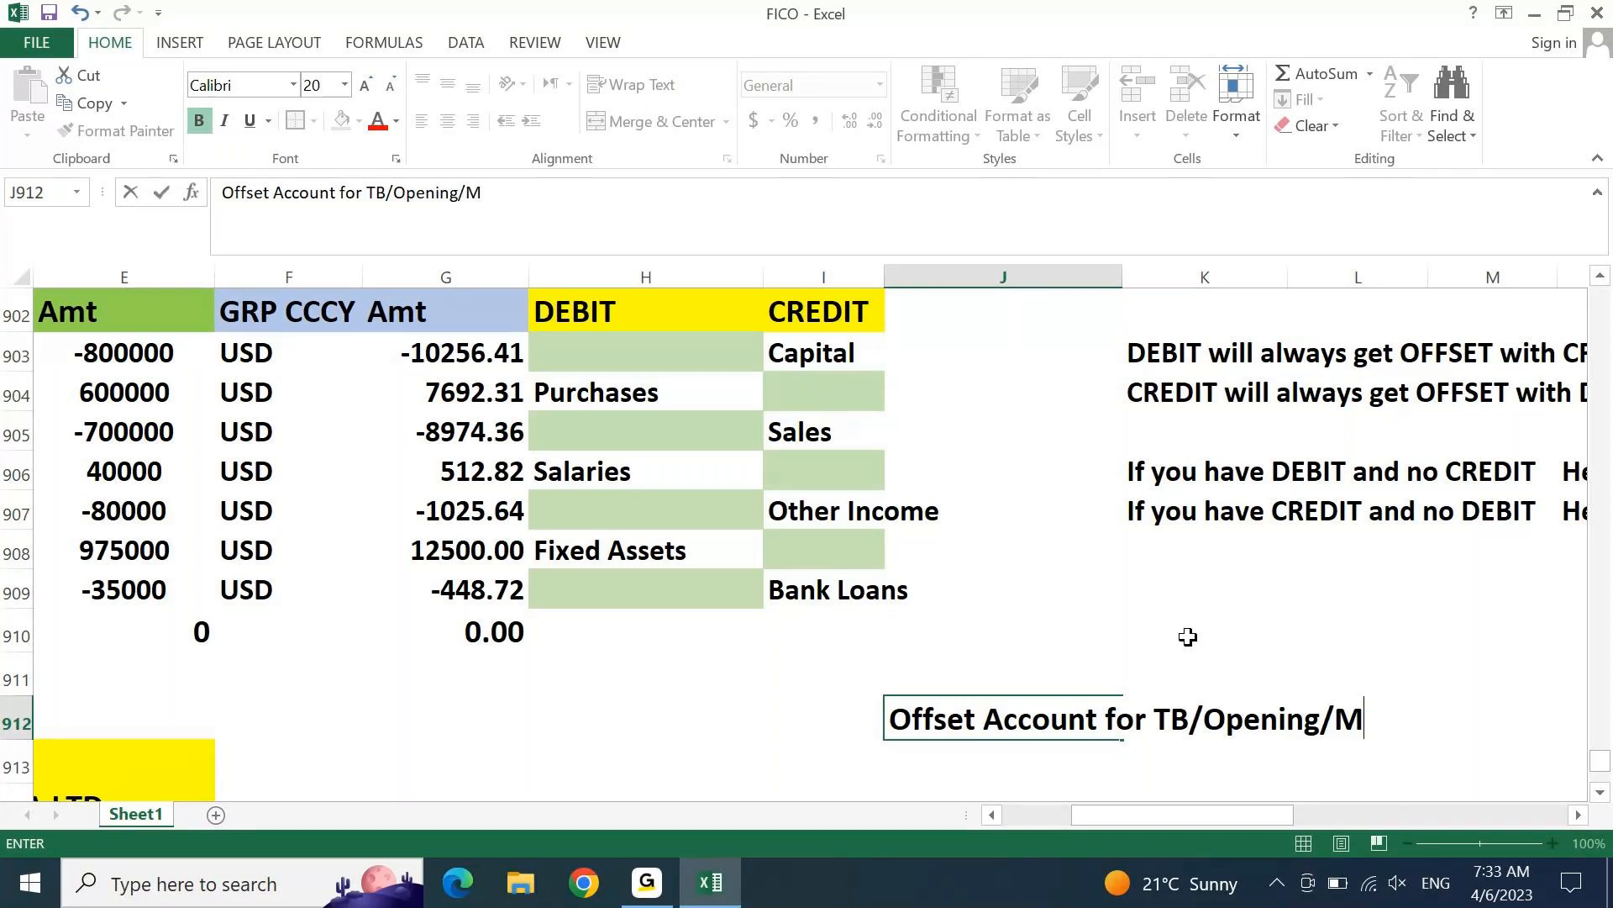
pyautogui.press('BackSpace')
pyautogui.press('BackSpace')
pyautogui.write('a')
pyautogui.press('BackSpace')
pyautogui.write('Balance is always takenn int')
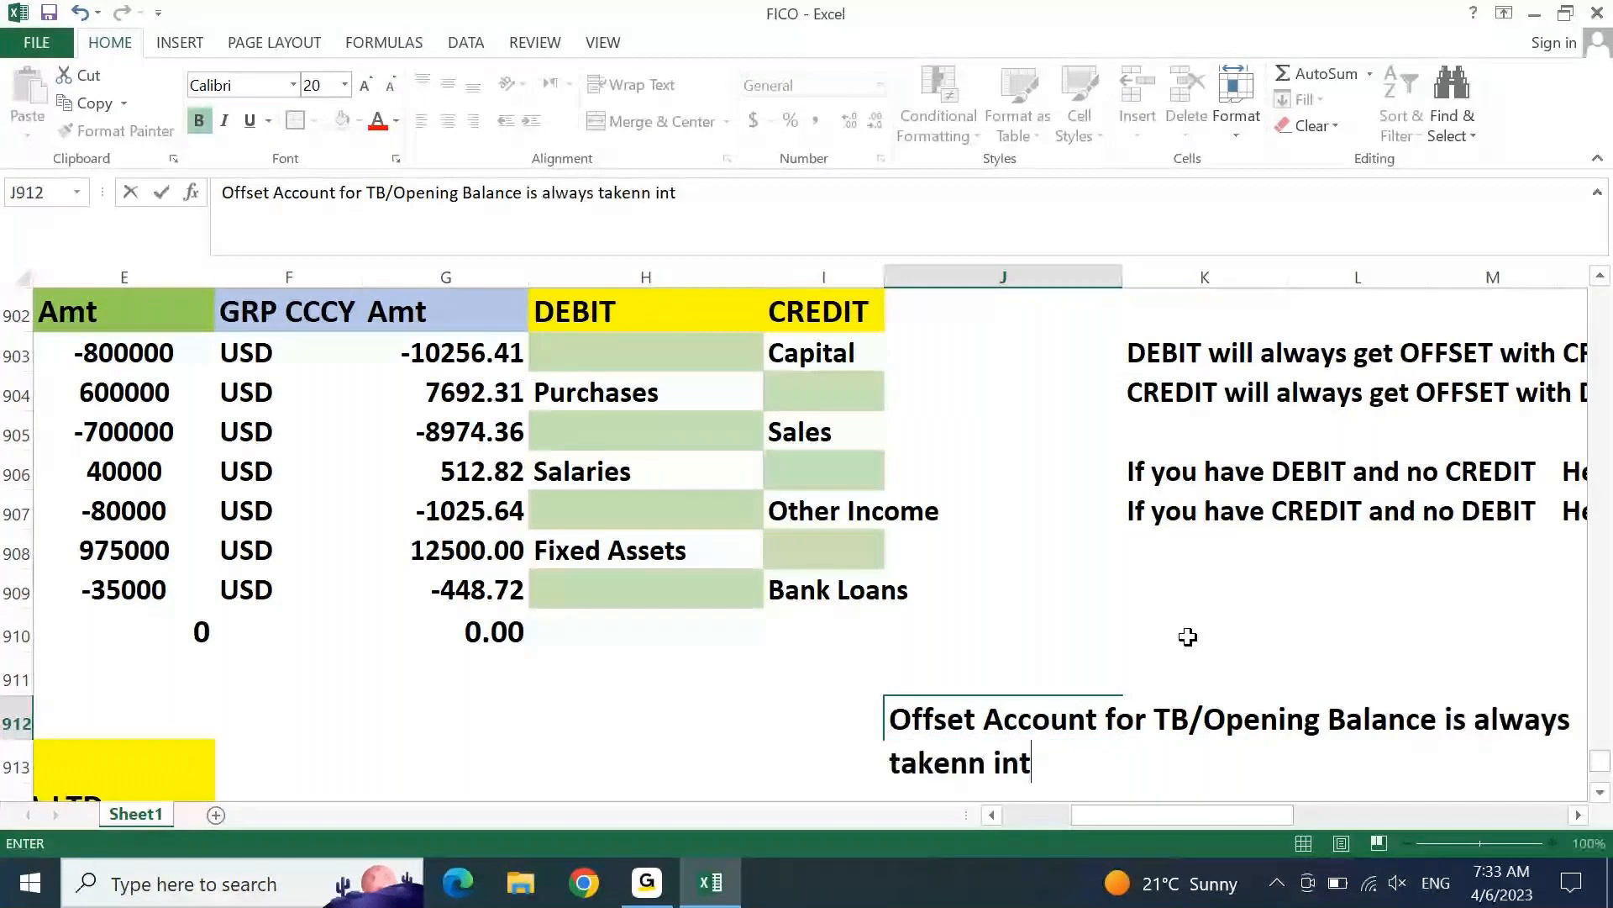
pyautogui.press('BackSpace')
pyautogui.press('BackSpace')
pyautogui.press('BackSpace')
pyautogui.press('BackSpace')
pyautogui.press('BackSpace')
pyautogui.press('BackSpace')
pyautogui.write('n into MIGRATION')
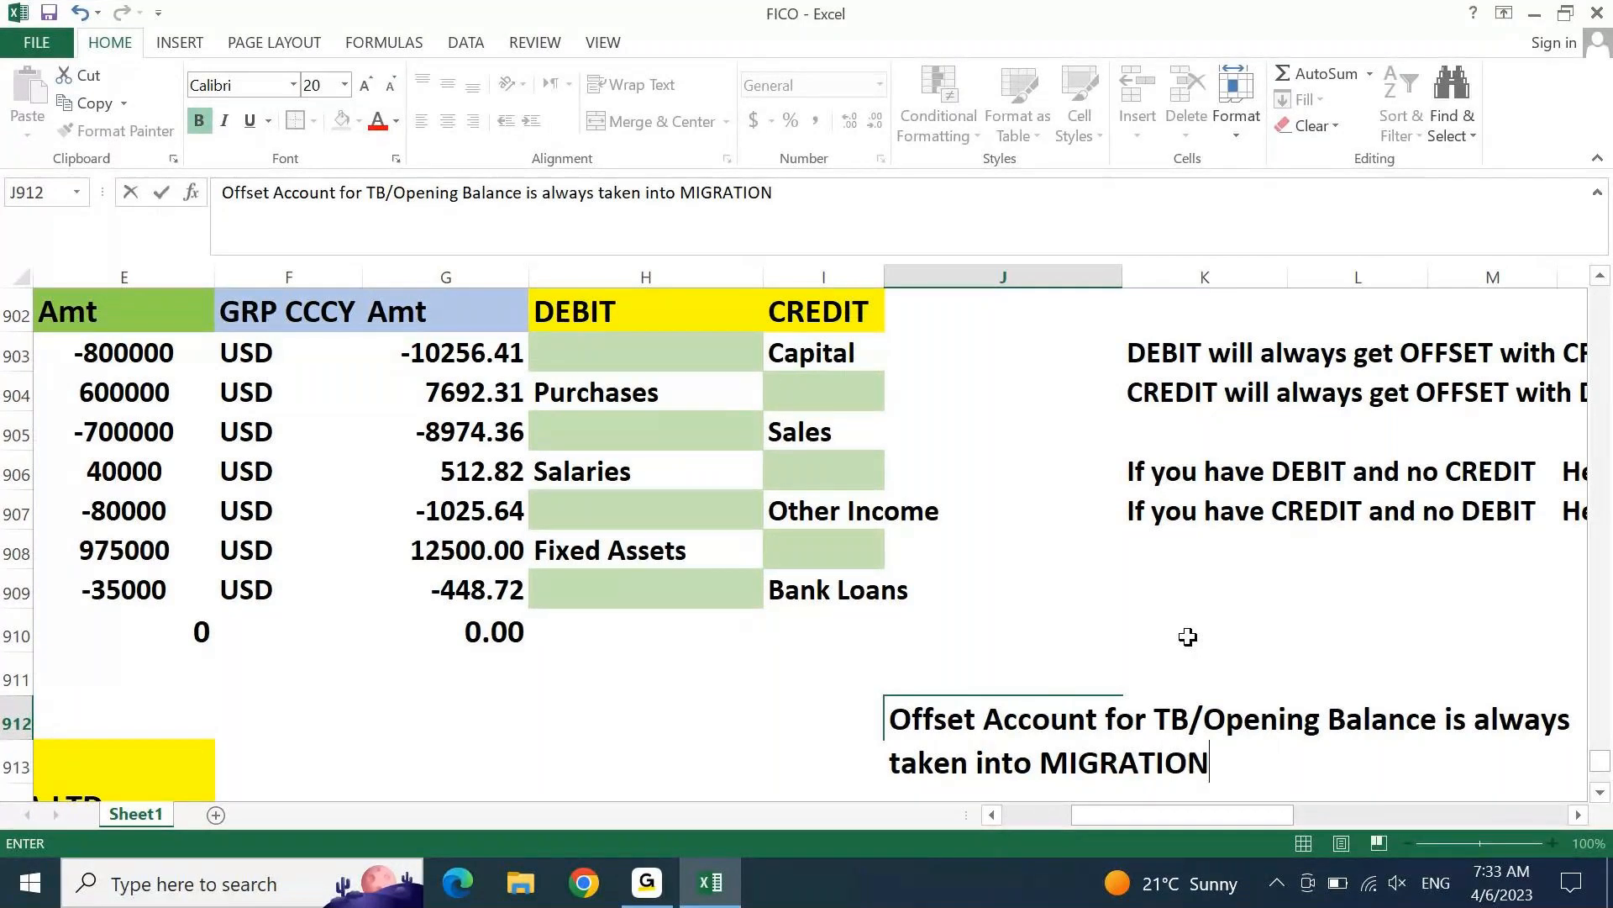
pyautogui.write('/TAKAOVE')
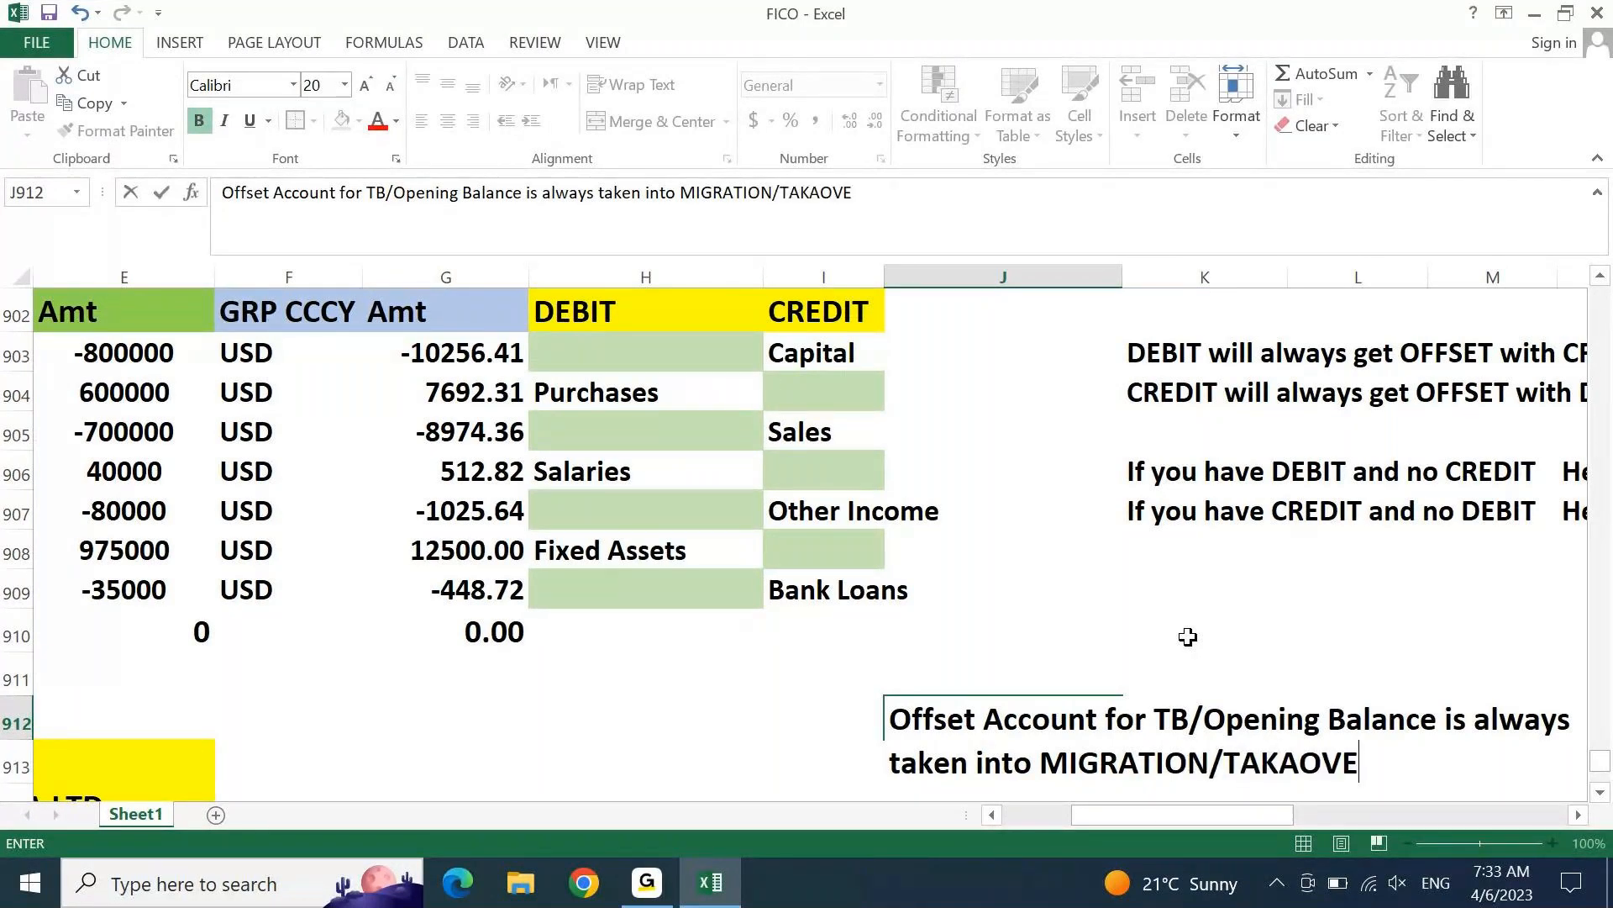
pyautogui.write('R Account.')
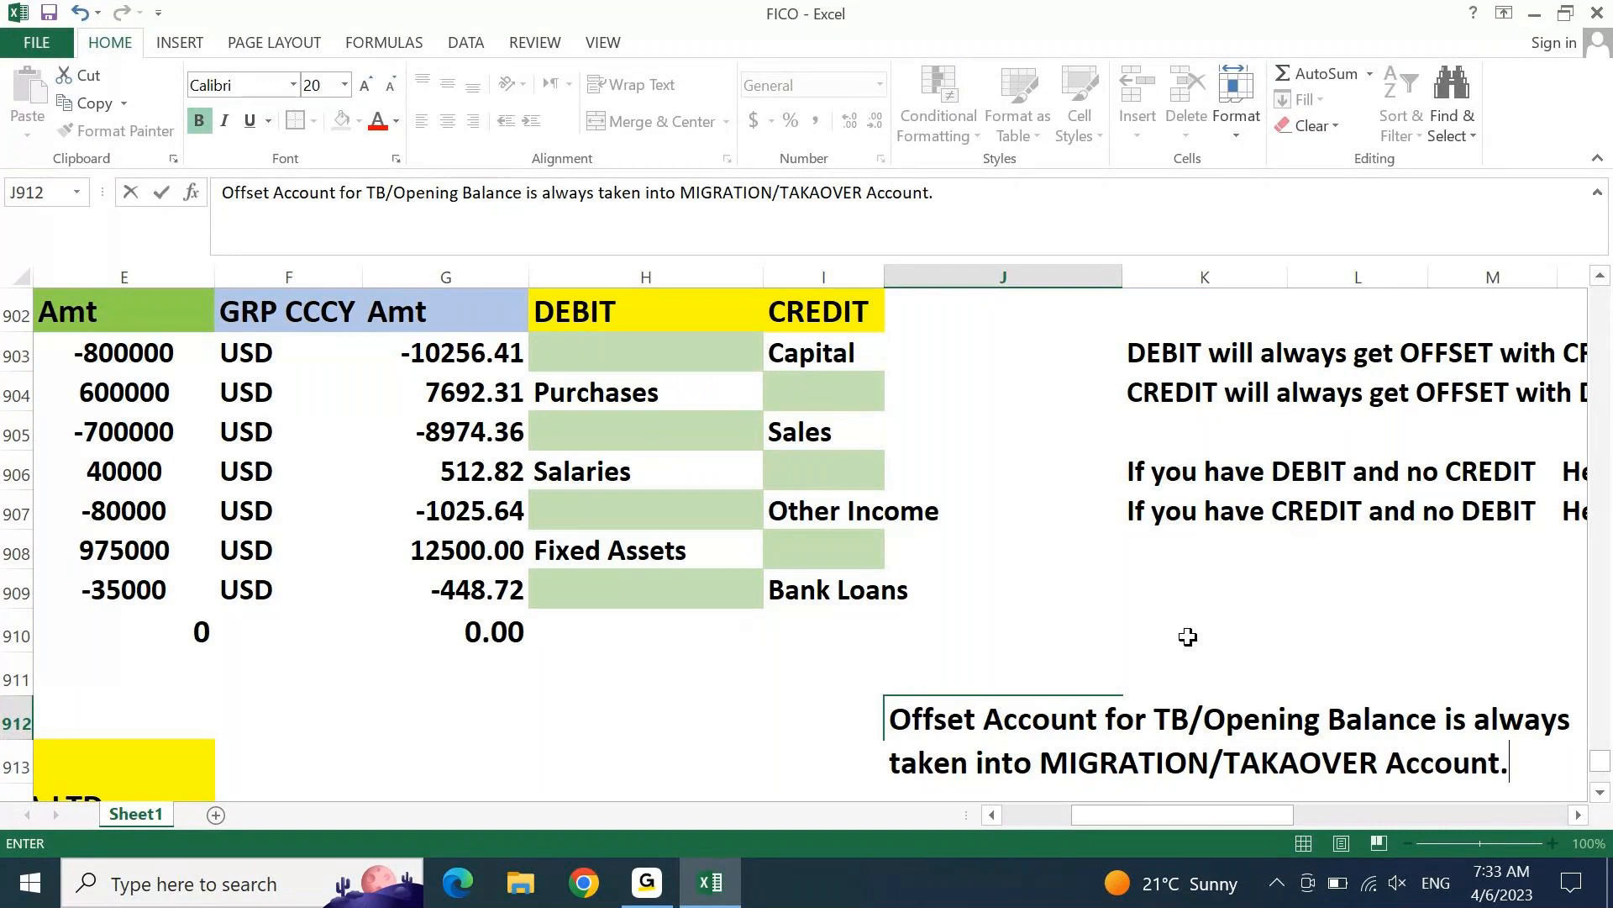
pyautogui.press('Return')
pyautogui.press('Up')
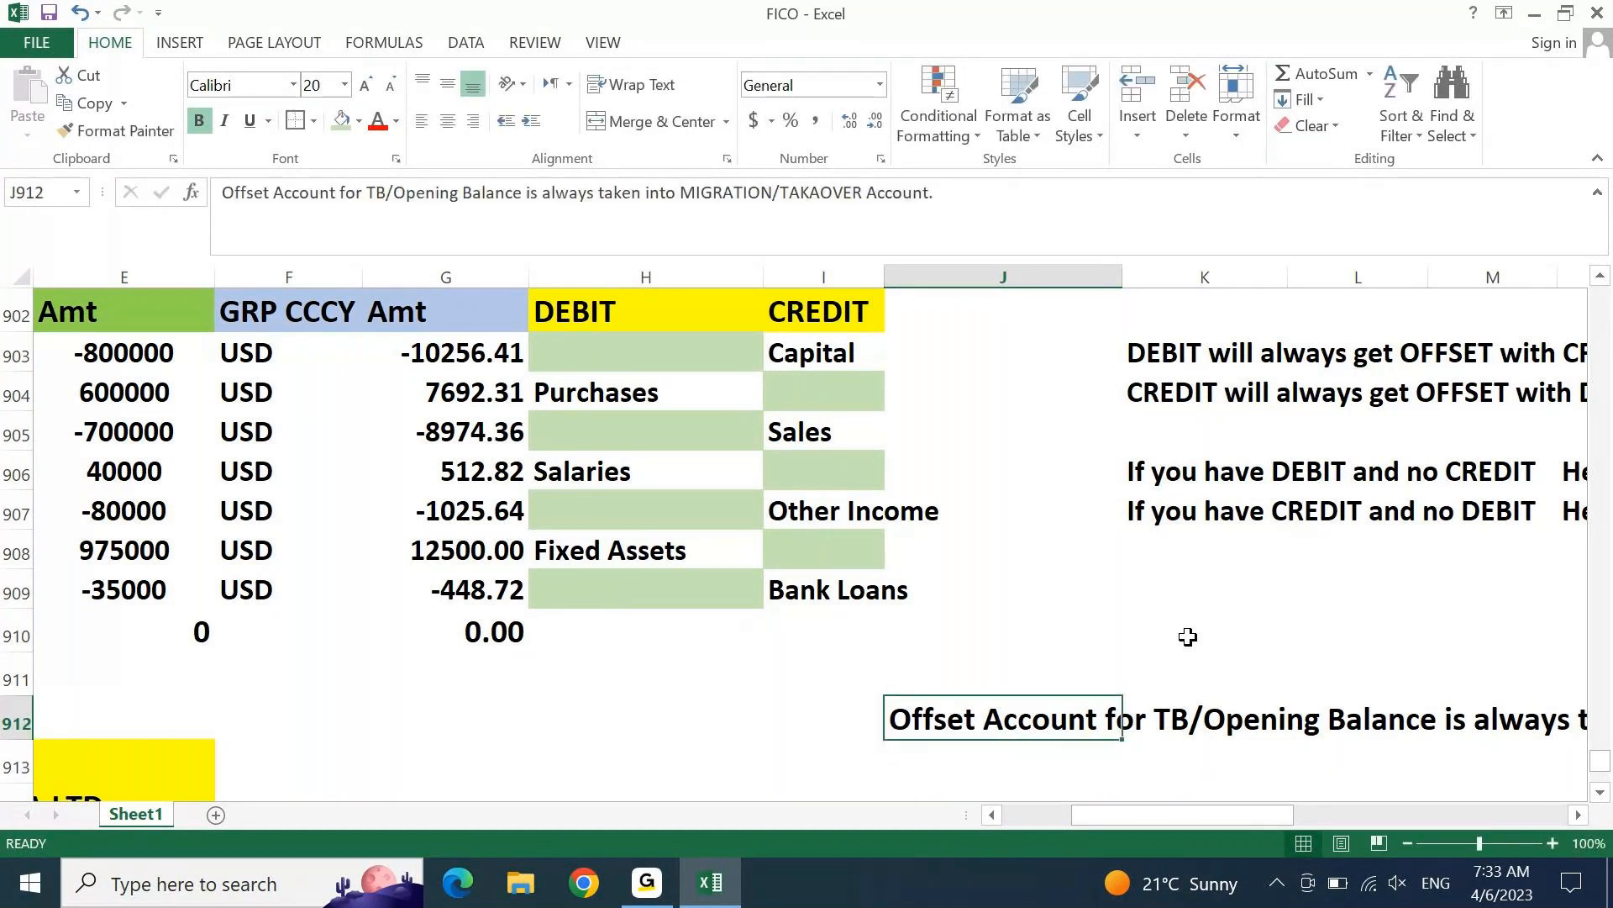
# Step: Move the offset account note from J912 to H912, below the DEBIT column
pyautogui.hotkey('shift', 'Down')
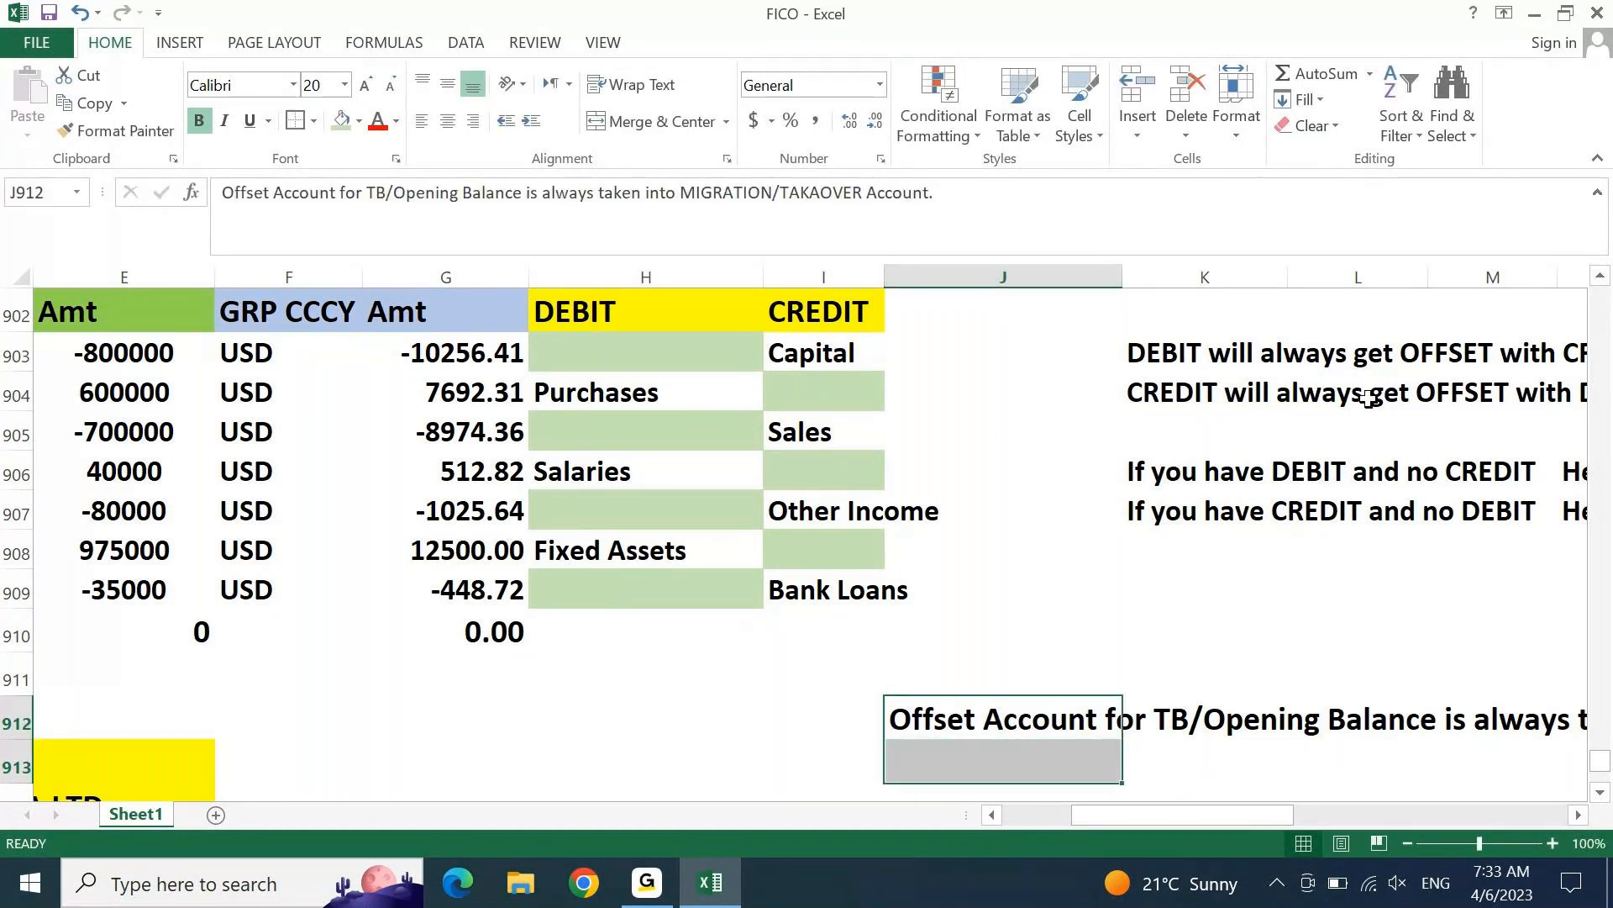
pyautogui.press('Right')
pyautogui.press('Right')
pyautogui.press('Right')
pyautogui.press('Right')
pyautogui.press('Right')
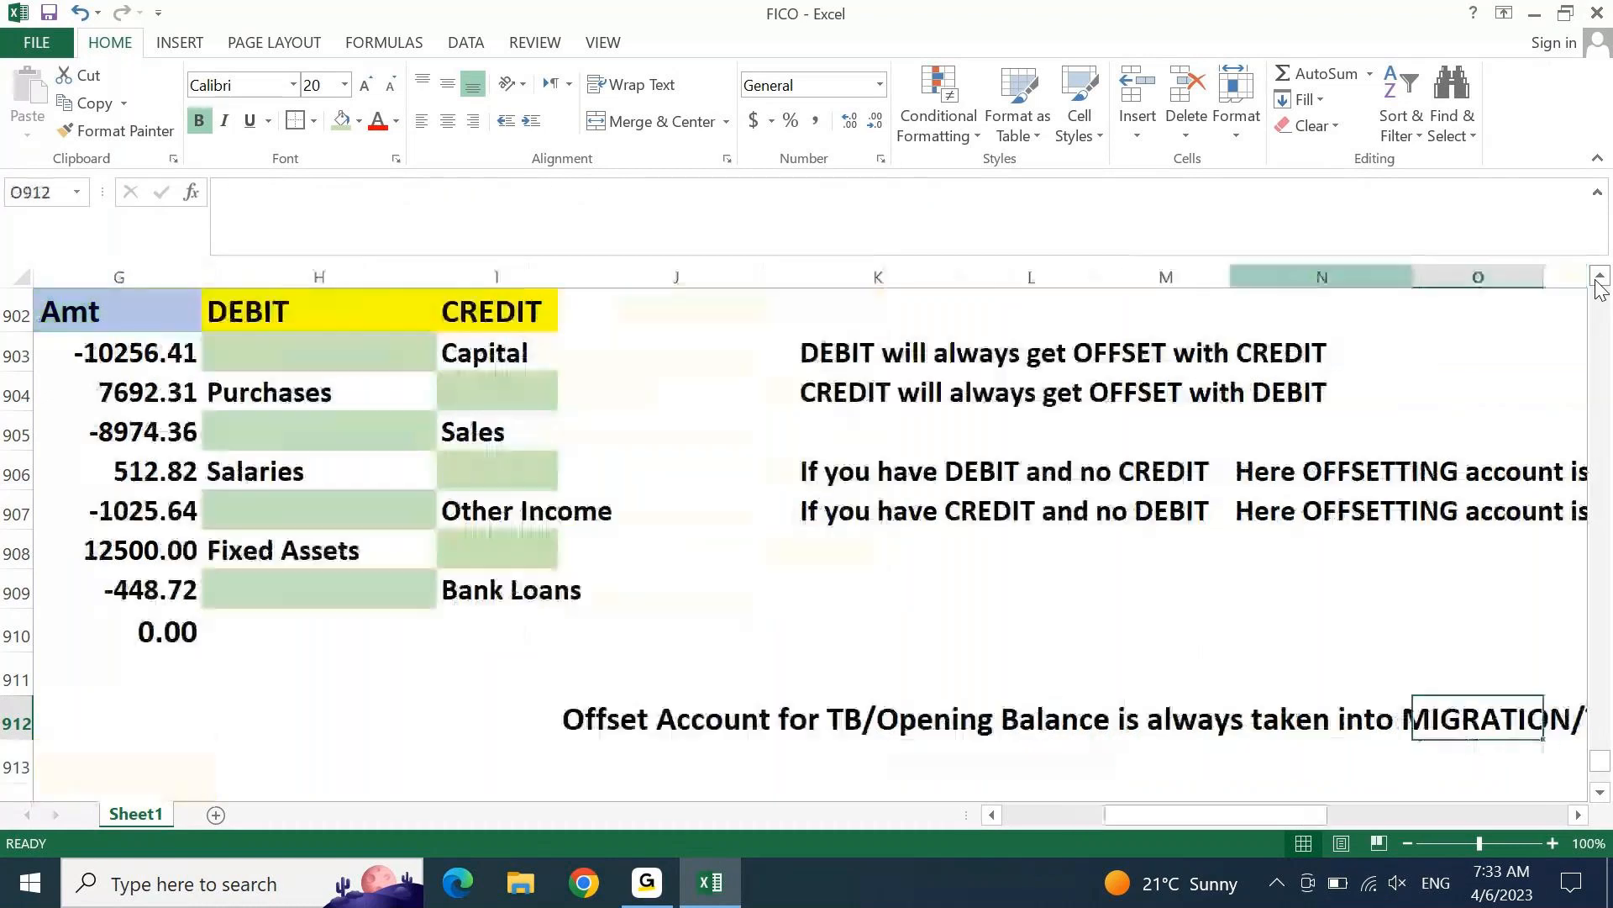
pyautogui.press('Right')
pyautogui.hotkey('ctrl', 'Left')
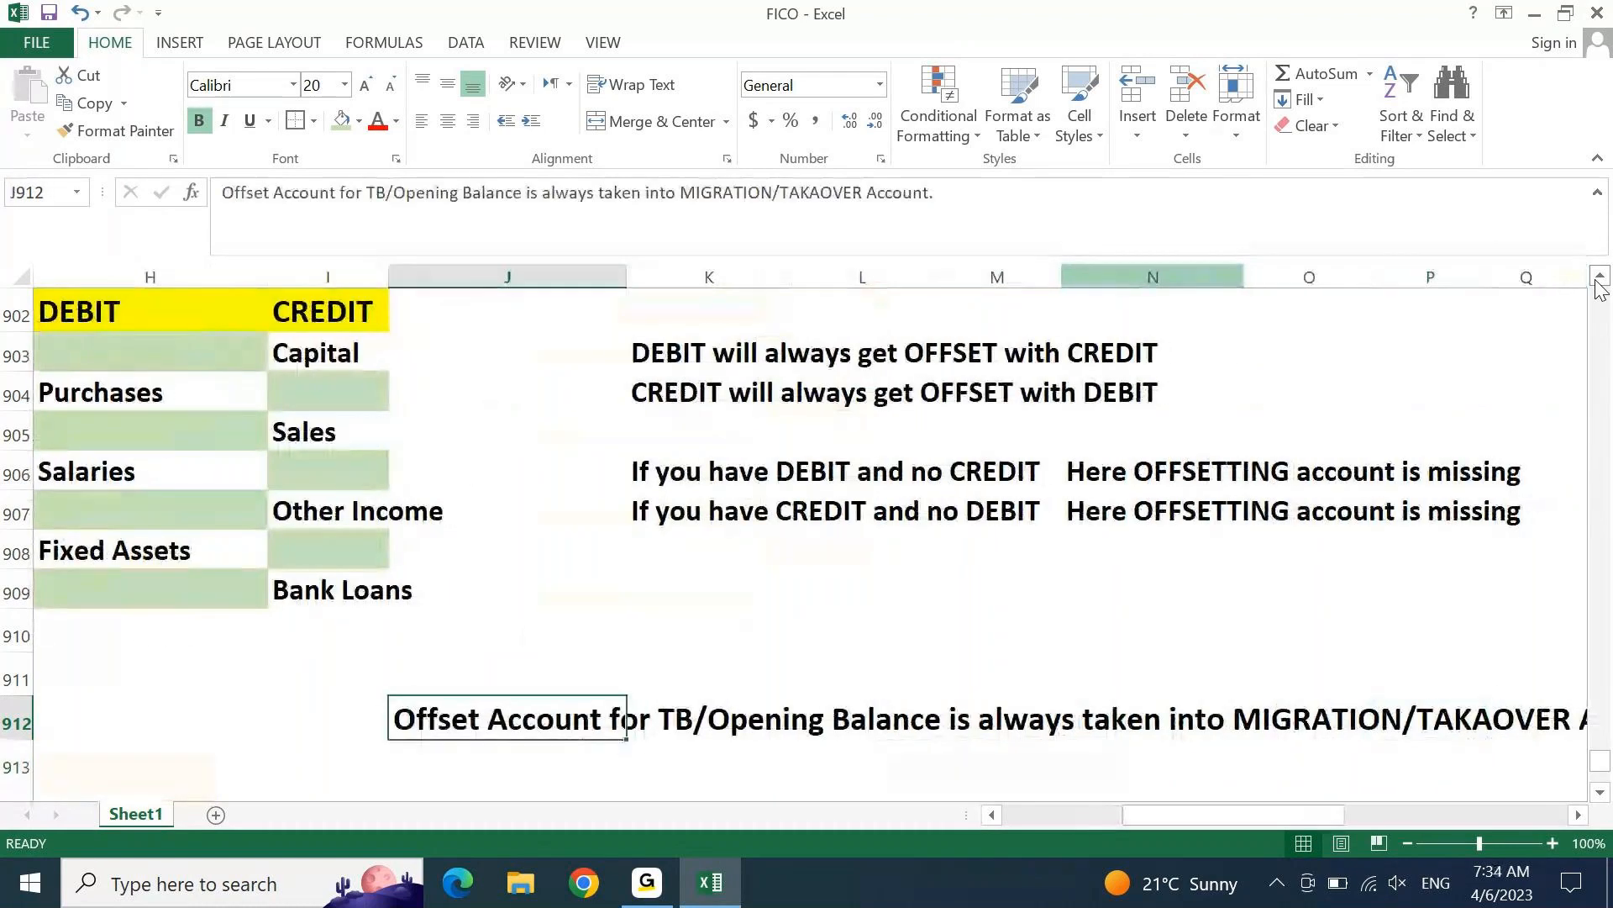
pyautogui.hotkey('ctrl', 'c')
pyautogui.press('Left')
pyautogui.press('Left')
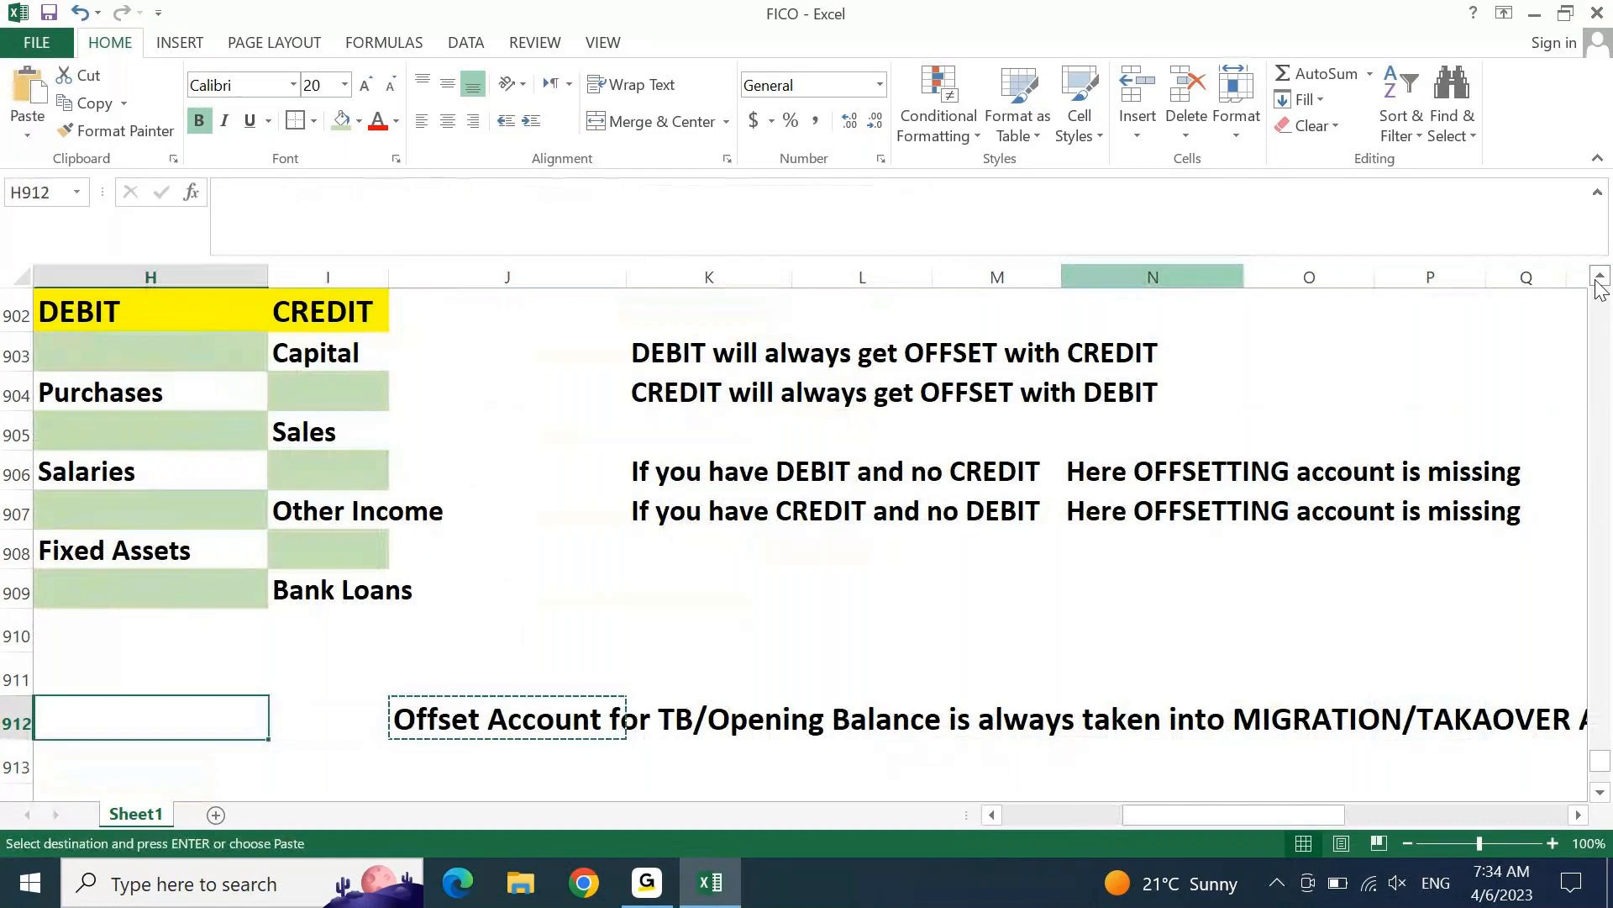
pyautogui.press('Return')
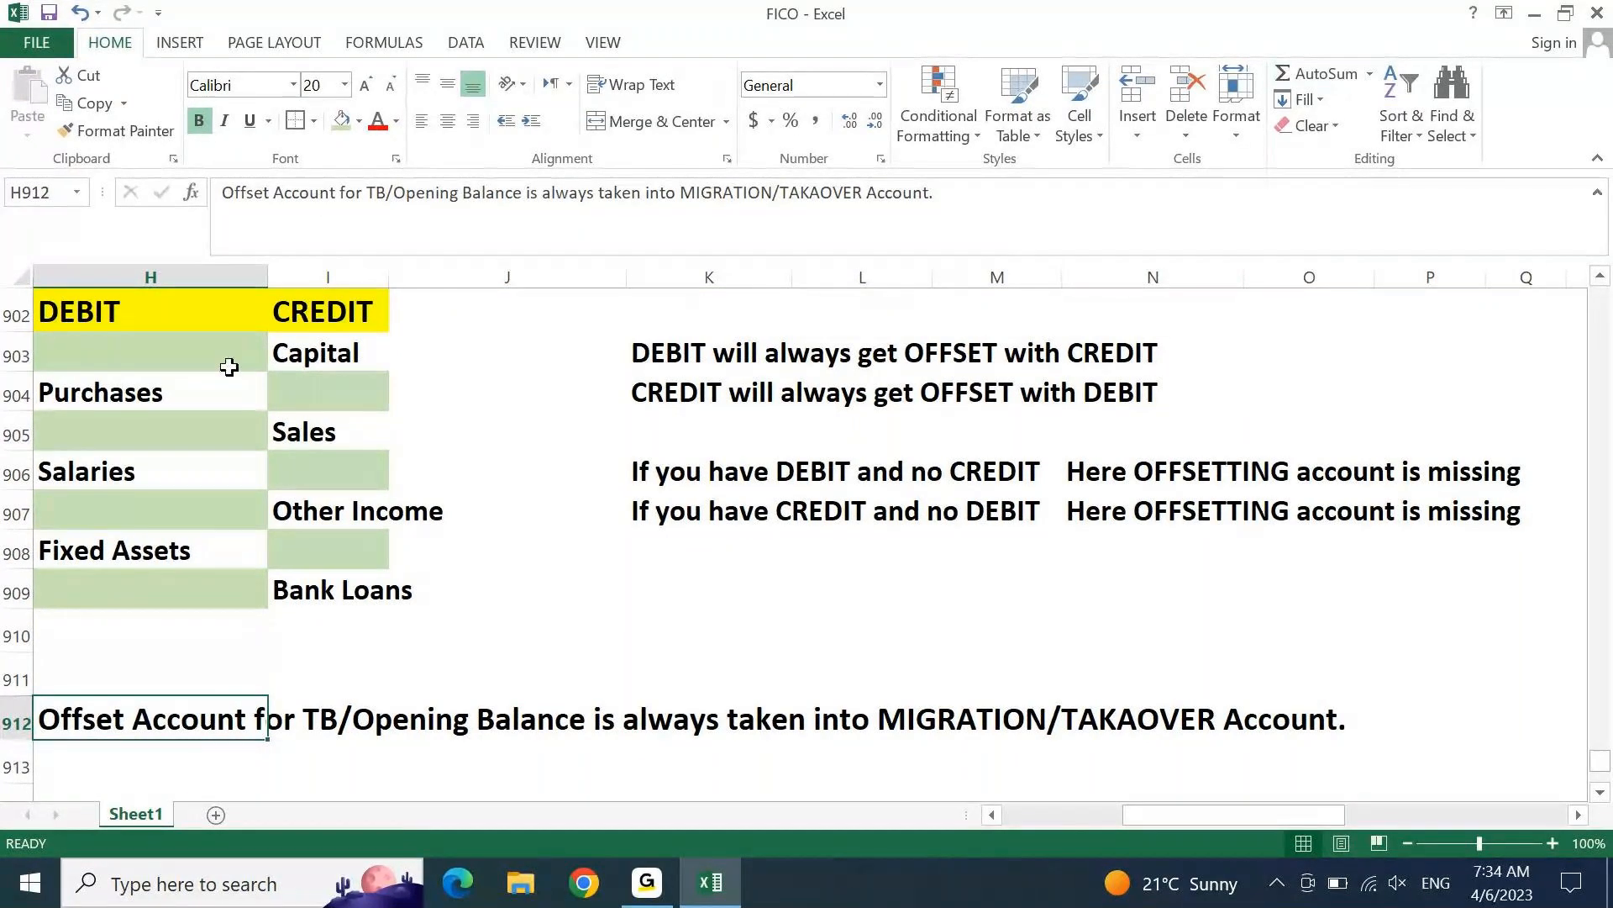
# Step: Enter "Takeover" in H903 as the debit account offsetting Capital
pyautogui.click(200, 350)
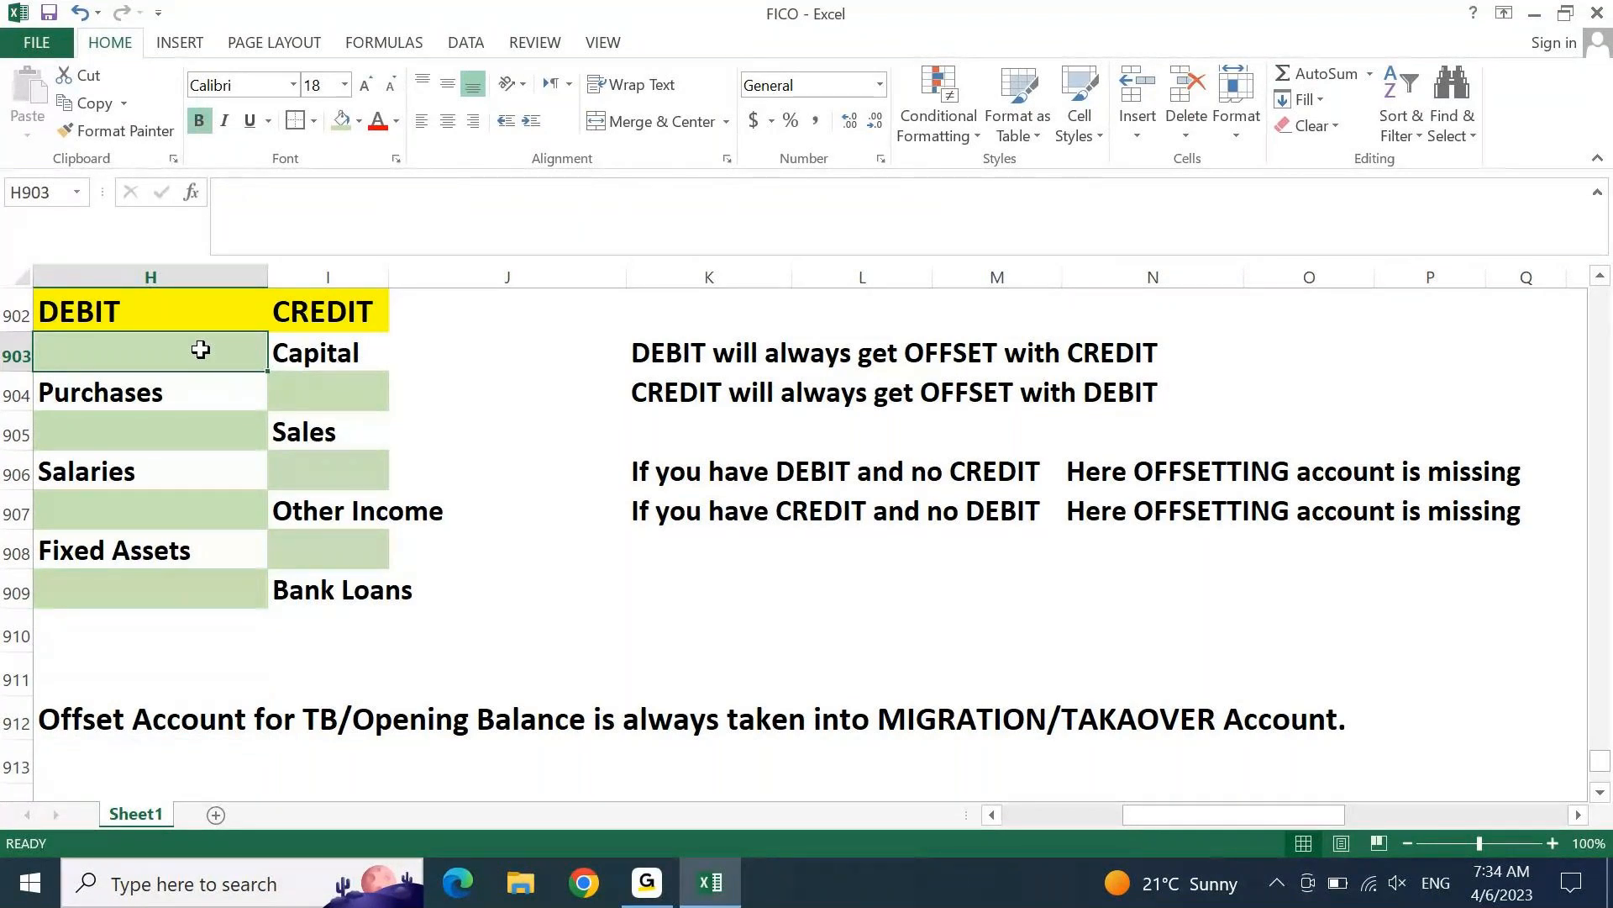
pyautogui.write('takeover')
pyautogui.press('Return')
pyautogui.click(200, 350)
pyautogui.write('Take')
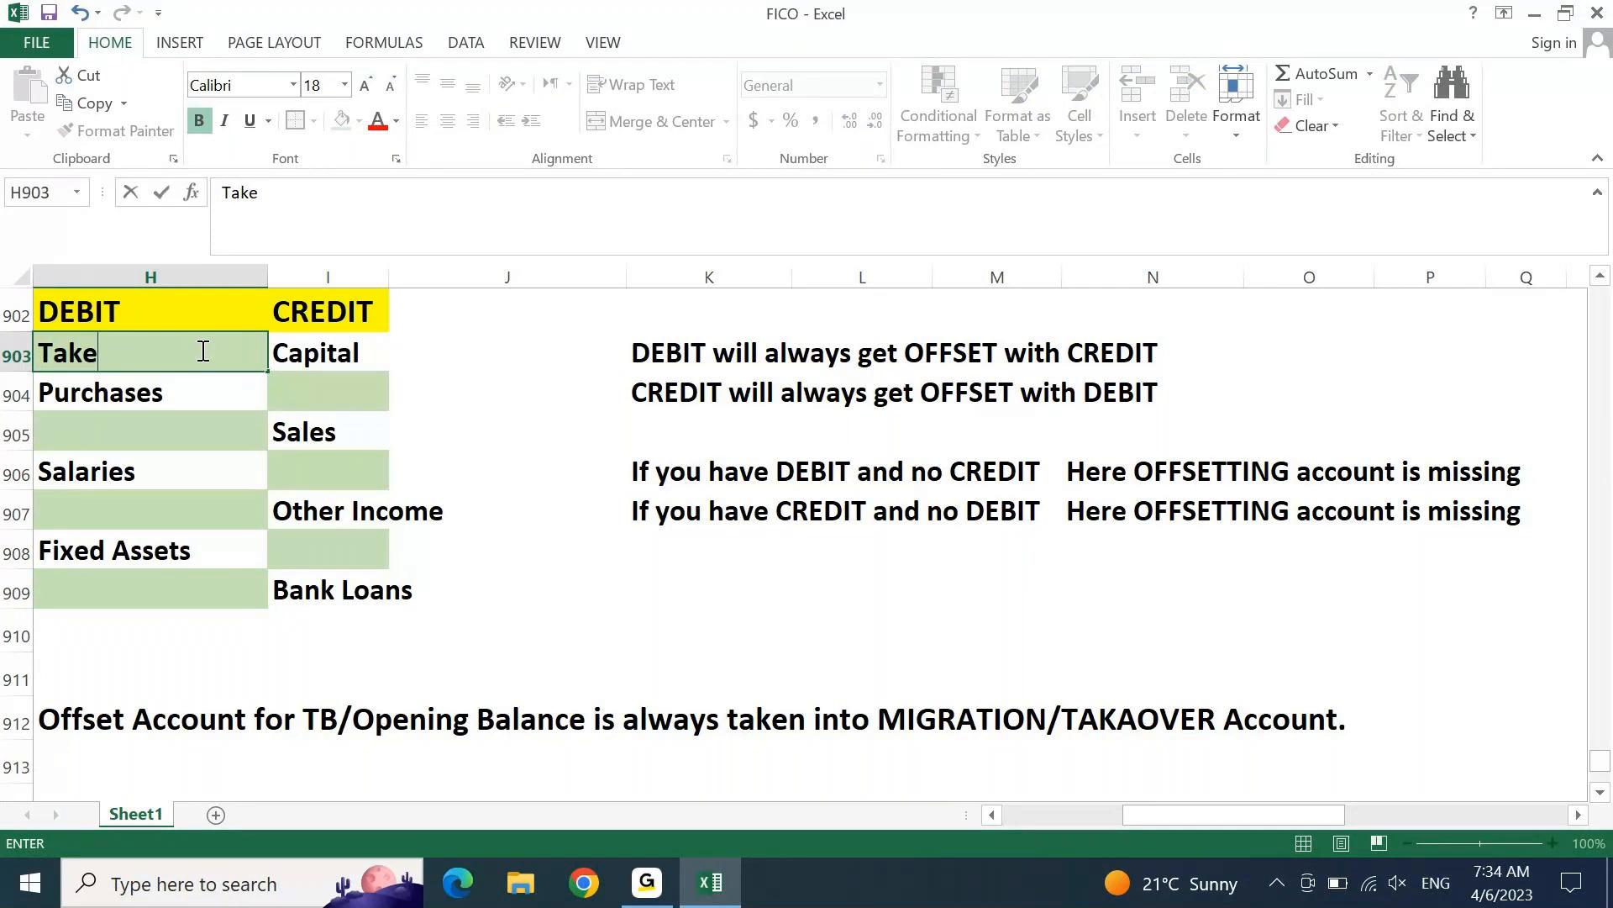
pyautogui.write('over')
pyautogui.press('Tab')
# Step: Copy the Takeover entry from H903 into the blank DEBIT cells H905, H907 and H909
pyautogui.click(200, 350)
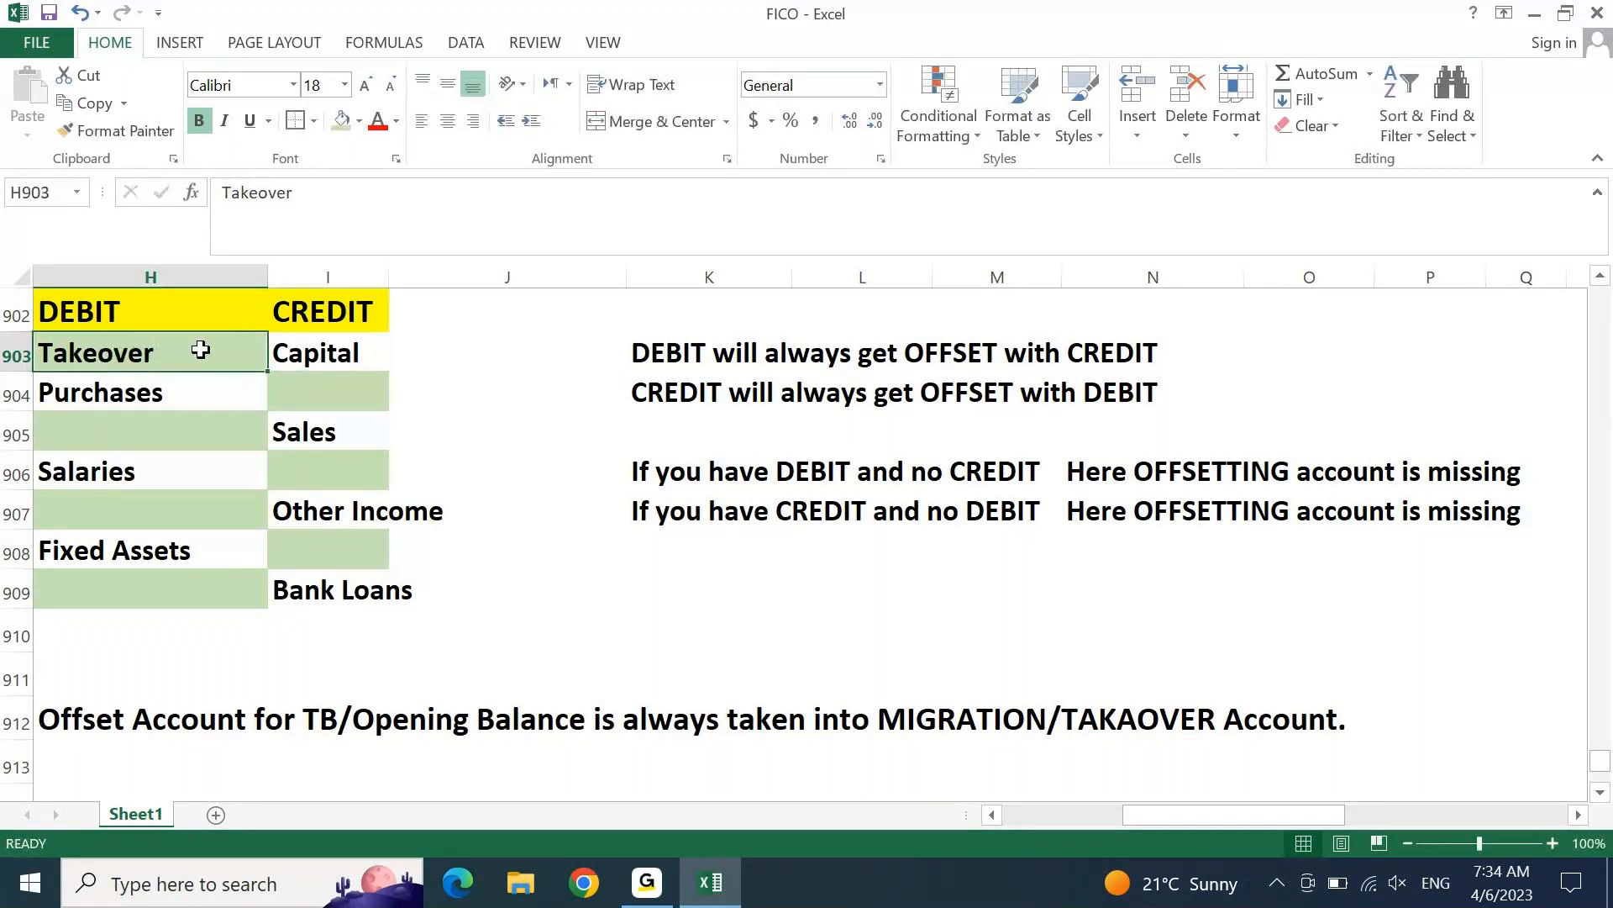
pyautogui.hotkey('ctrl', 'c')
pyautogui.press('Down')
pyautogui.press('Down')
pyautogui.hotkey('ctrl', 'v')
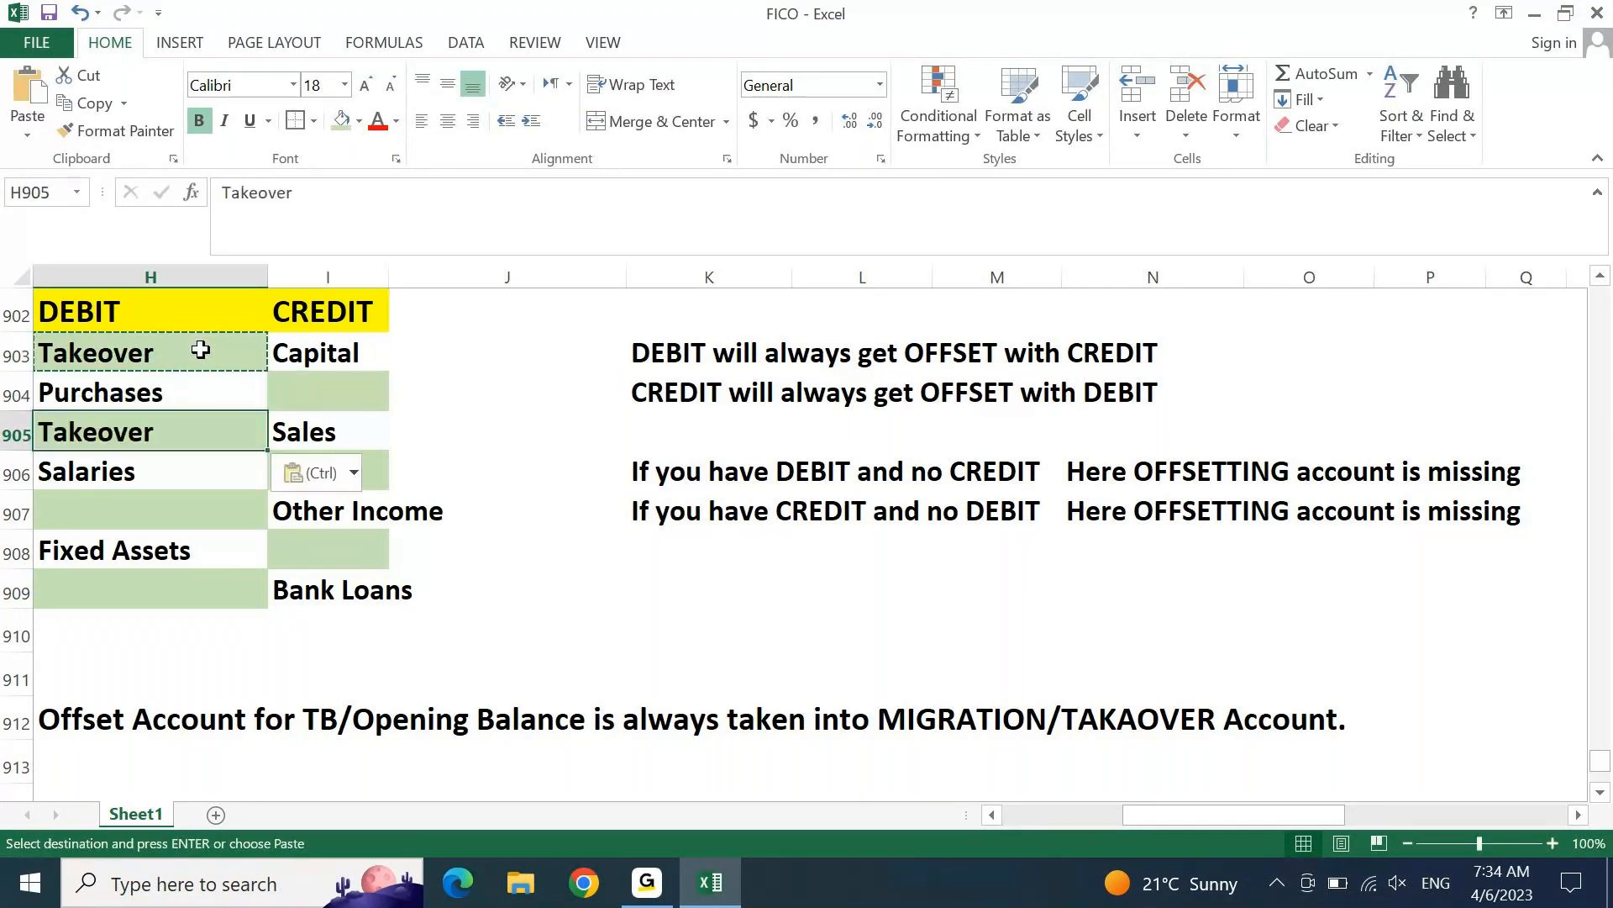
pyautogui.press('Down')
pyautogui.press('Down')
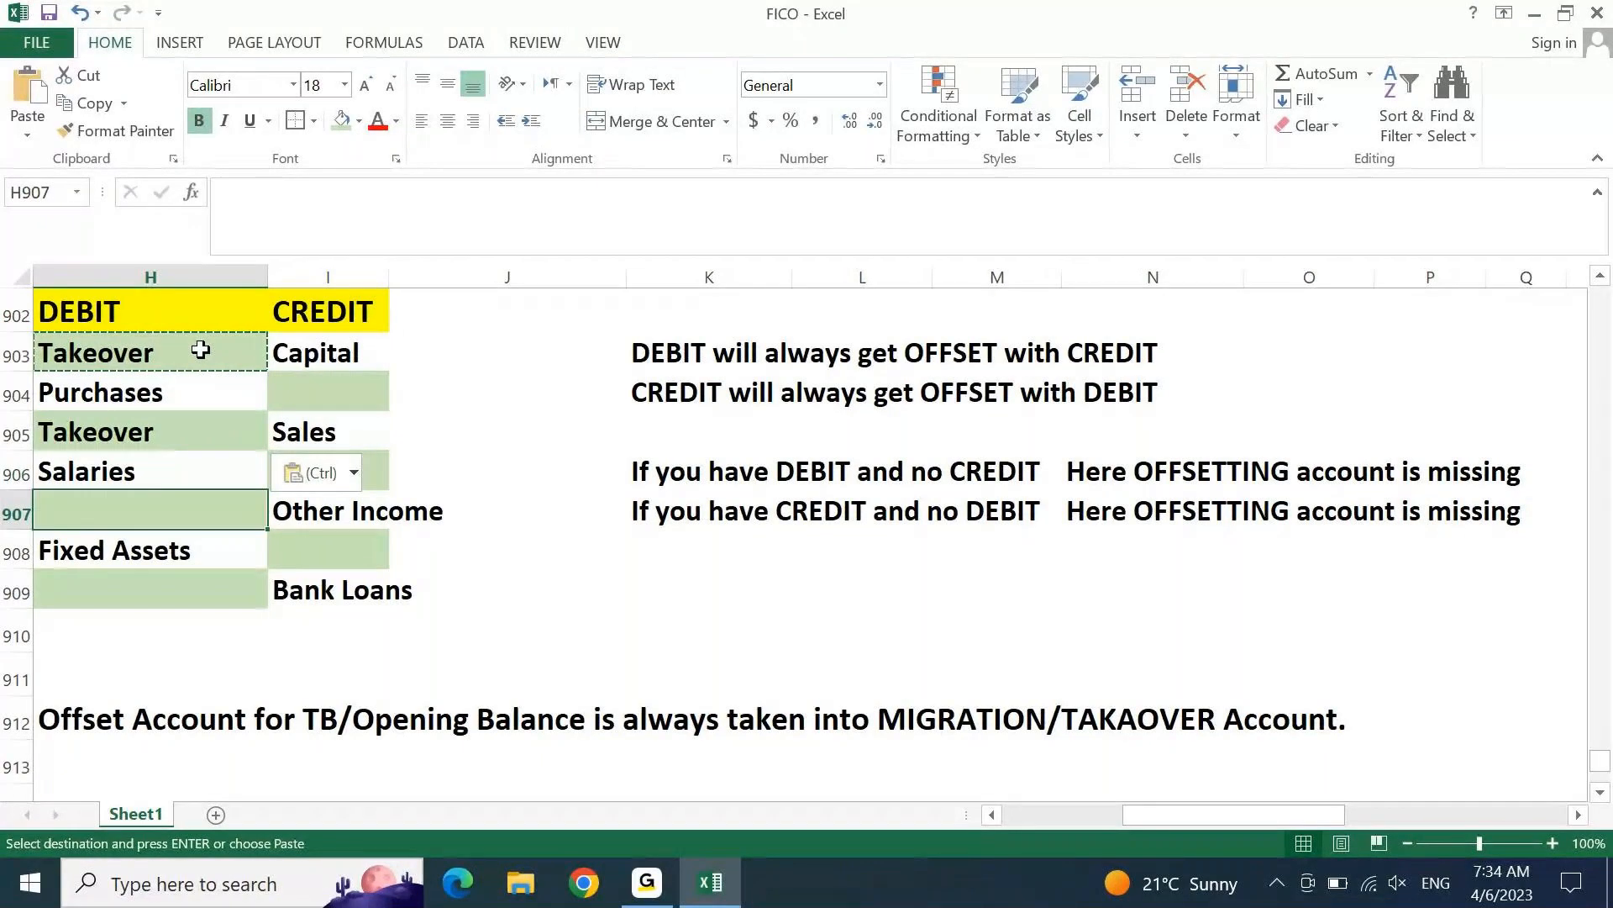
pyautogui.hotkey('ctrl', 'v')
pyautogui.press('Down')
pyautogui.press('Down')
pyautogui.hotkey('ctrl', 'v')
# Step: Paste Takeover into the blank CREDIT cells I908, I906 and I904, and widen column I to fit its account names
pyautogui.press('Up')
pyautogui.press('Right')
pyautogui.hotkey('ctrl', 'v')
pyautogui.press('Up')
pyautogui.press('Up')
pyautogui.hotkey('ctrl', 'v')
pyautogui.press('Up')
pyautogui.press('Up')
pyautogui.hotkey('ctrl', 'v')
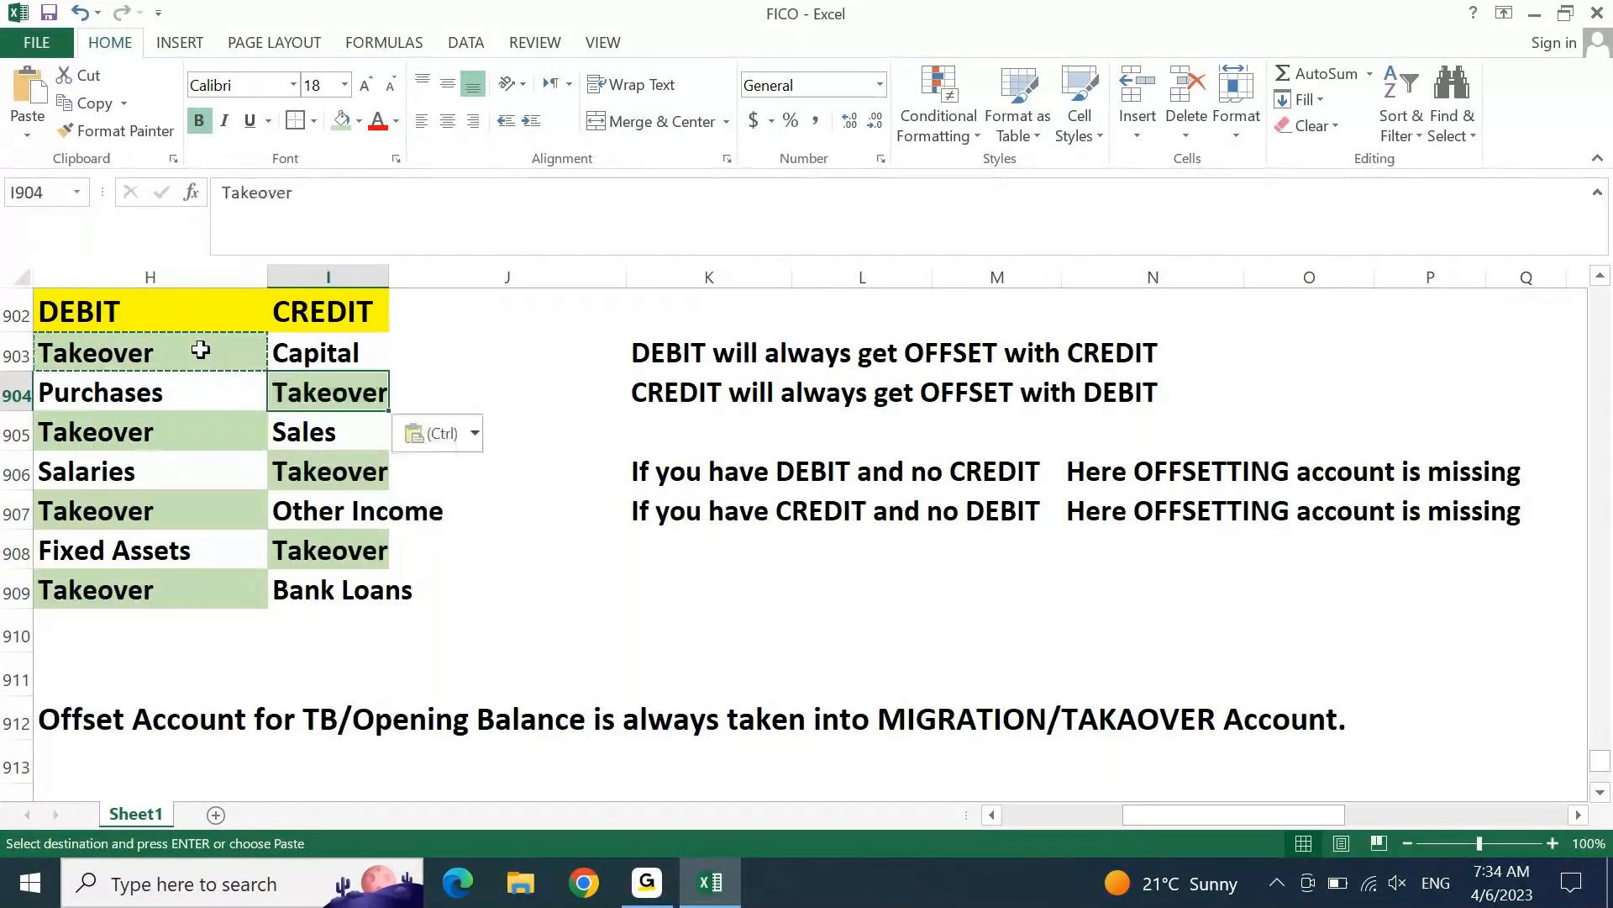
pyautogui.press('Escape')
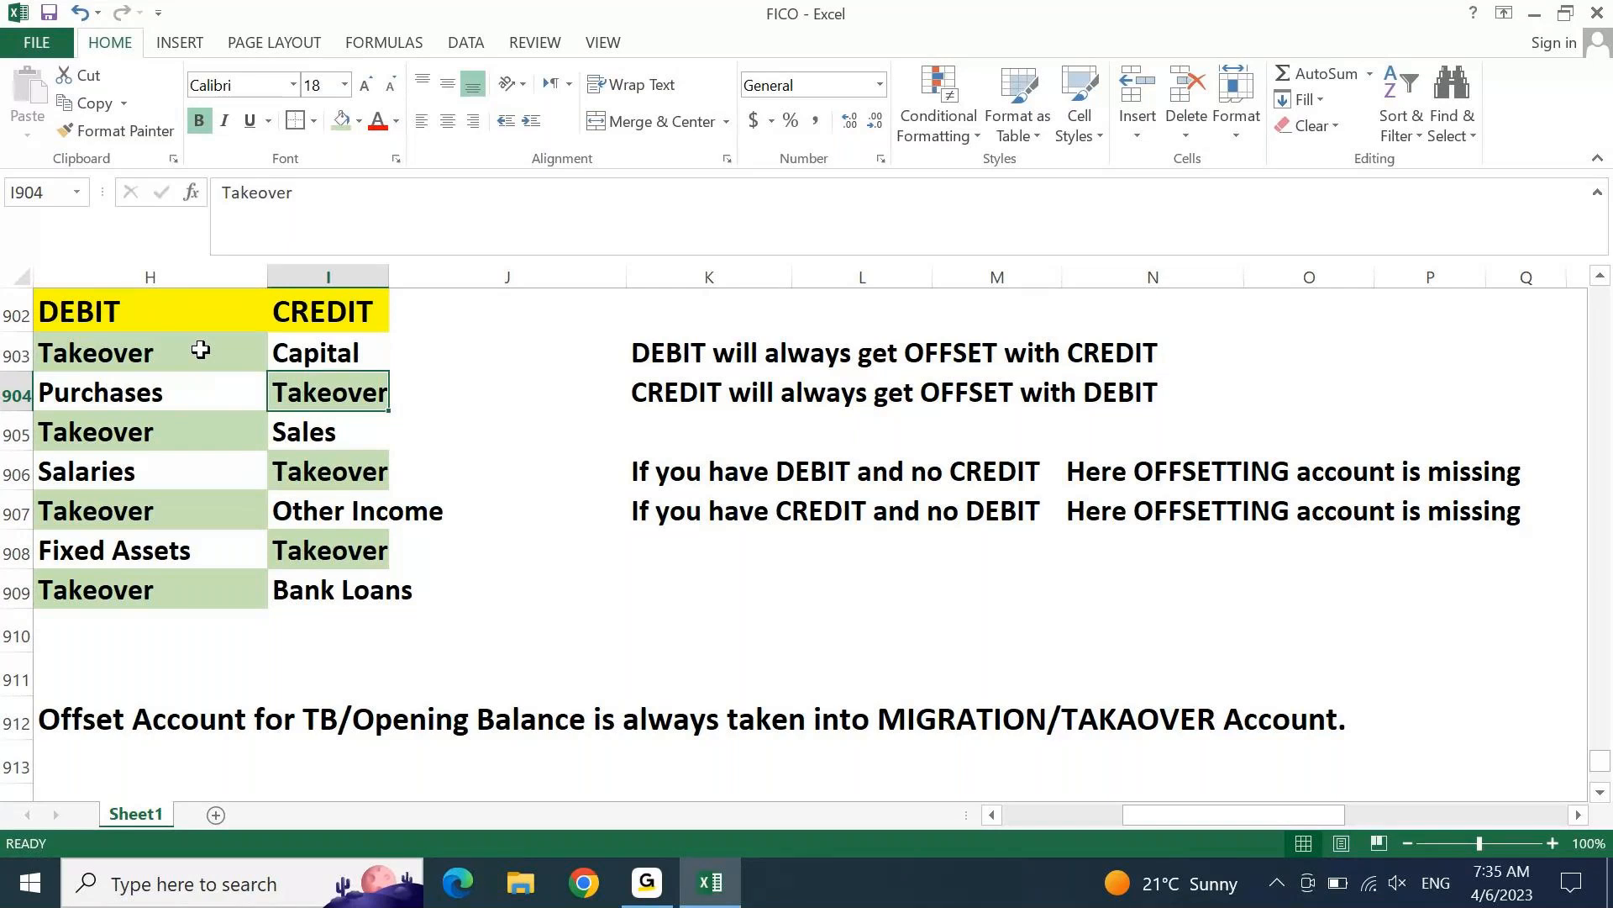
pyautogui.moveTo(200, 350); pyautogui.dragTo(352, 582)
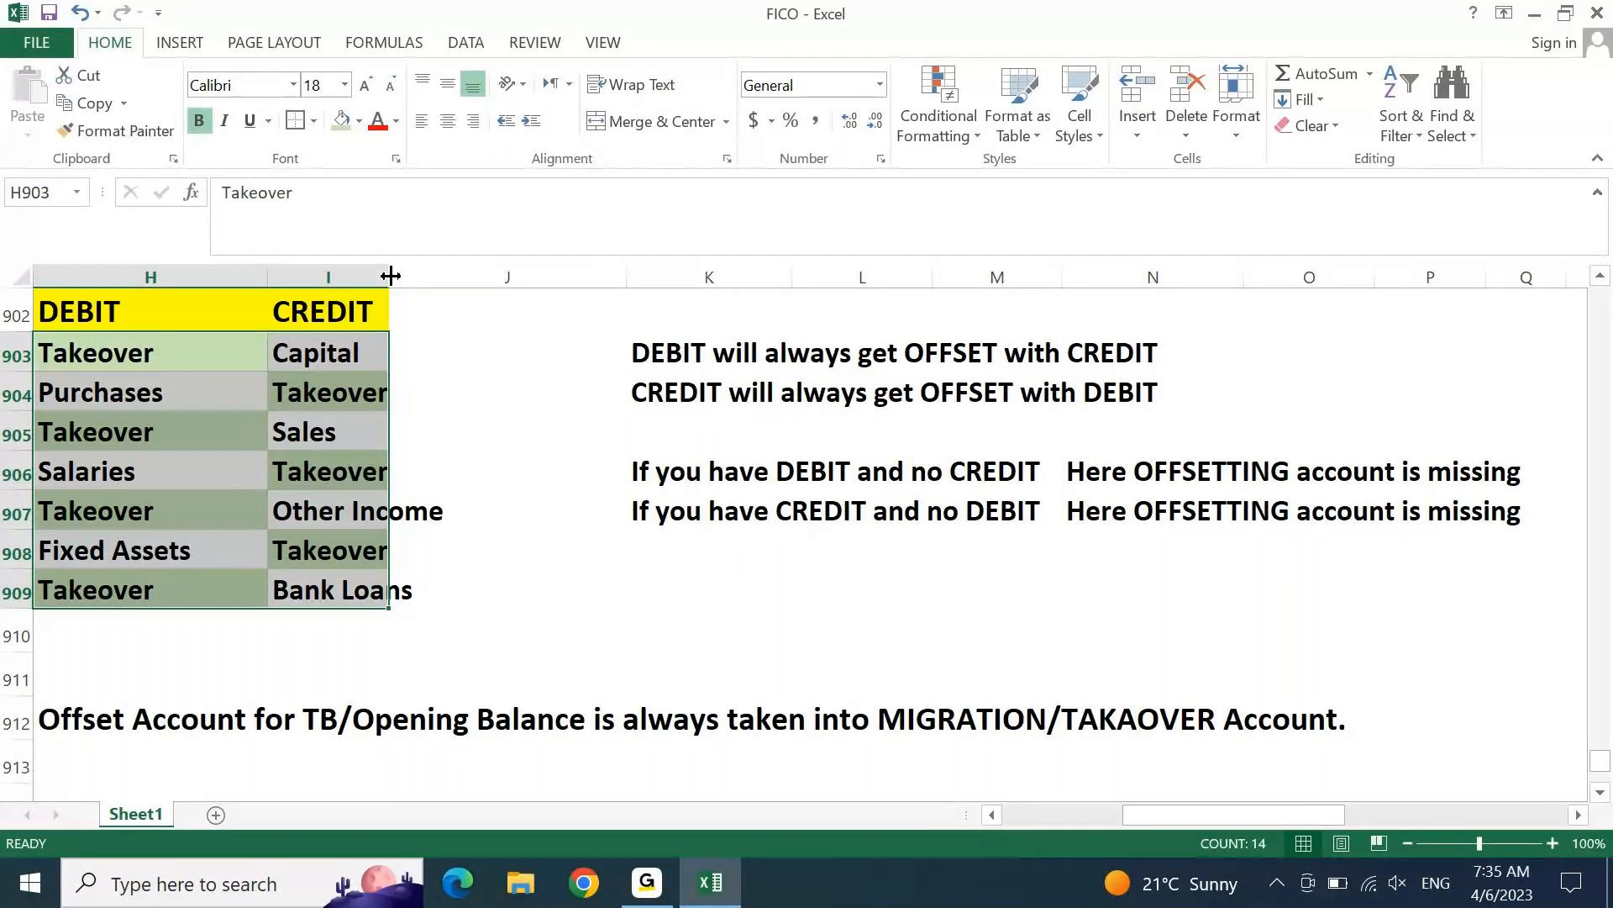
pyautogui.moveTo(391, 275); pyautogui.dragTo(464, 299)
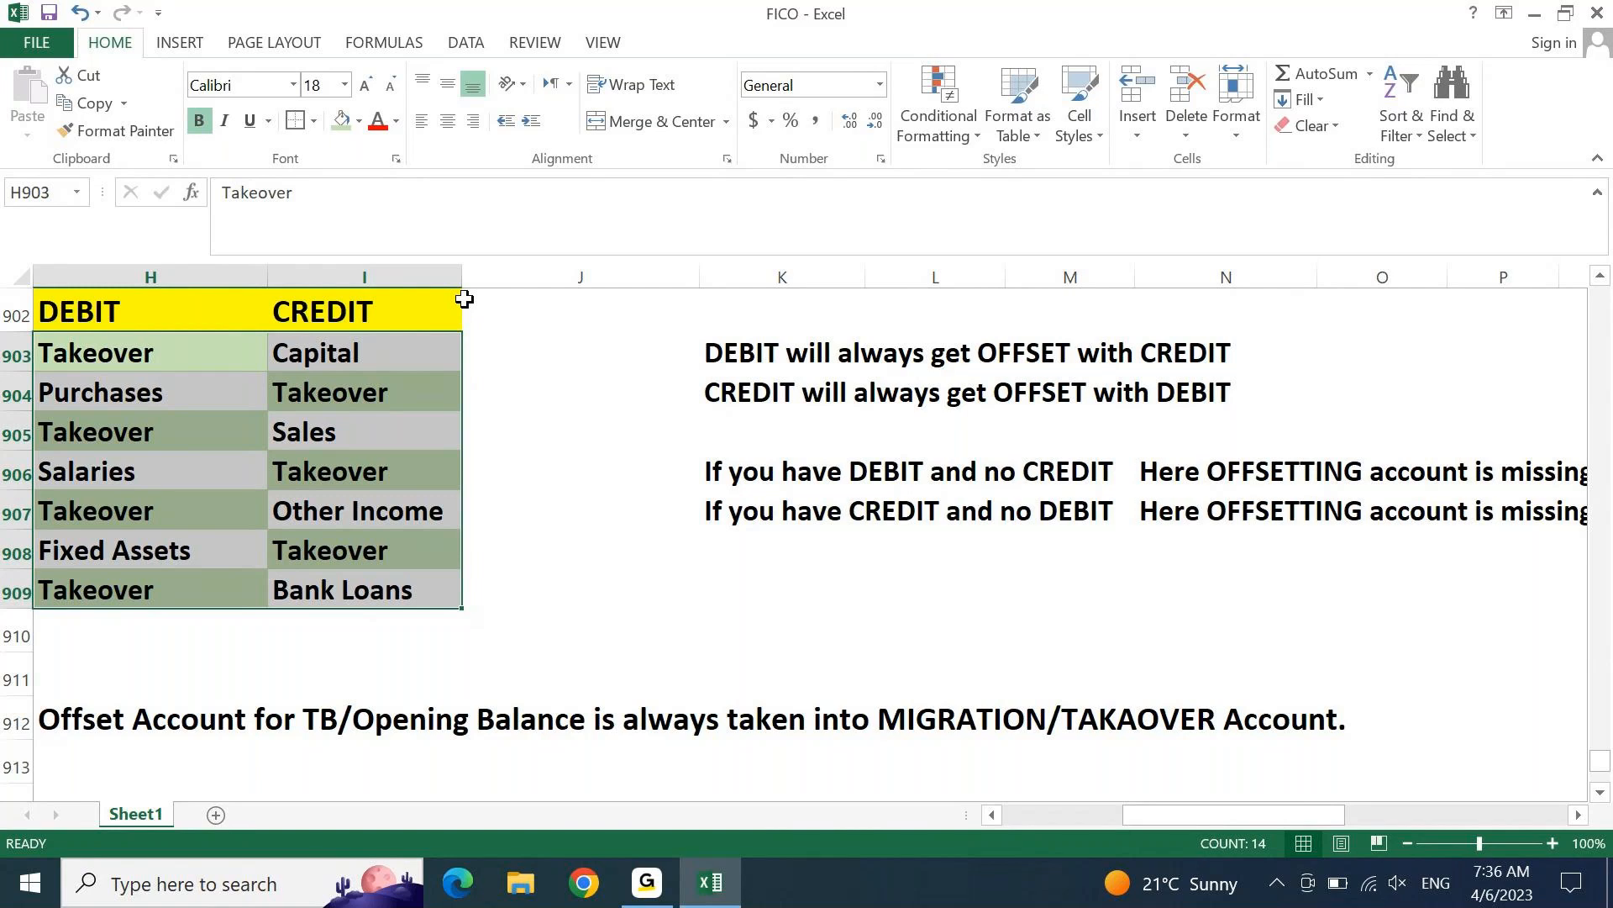
# Step: Review the DEBIT entries down to H909, the Fixed Assets and Takeover pair in row 908, and the Amt heading in G902
pyautogui.press('Down')
pyautogui.press('Down')
pyautogui.press('Down')
pyautogui.press('Down')
pyautogui.press('Down')
pyautogui.press('Down')
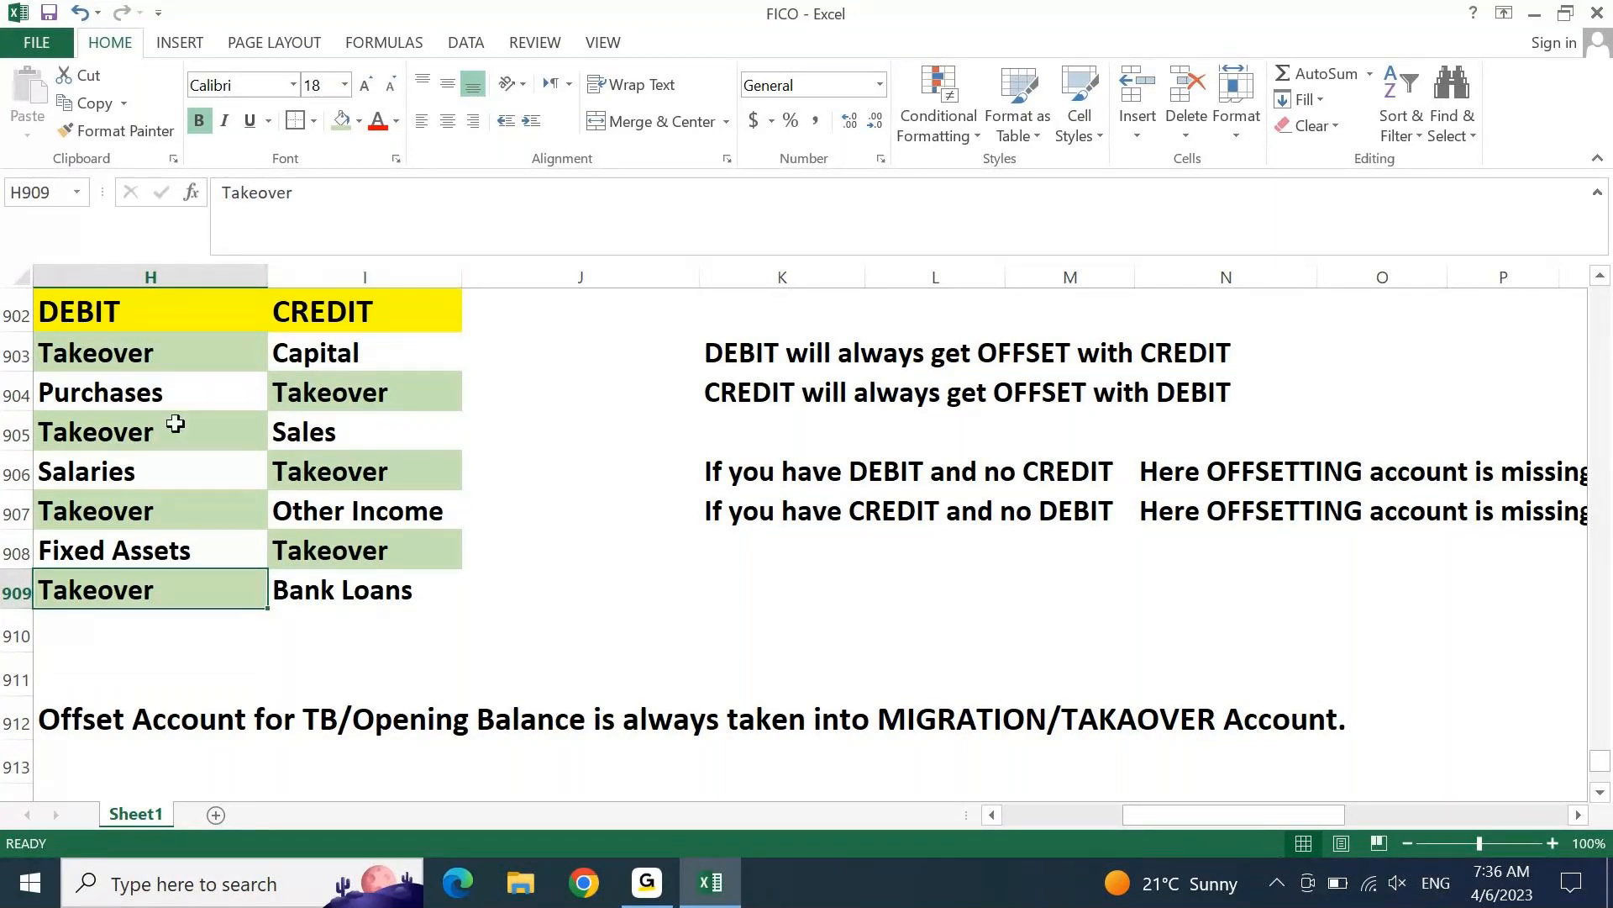
pyautogui.moveTo(126, 548); pyautogui.dragTo(303, 546)
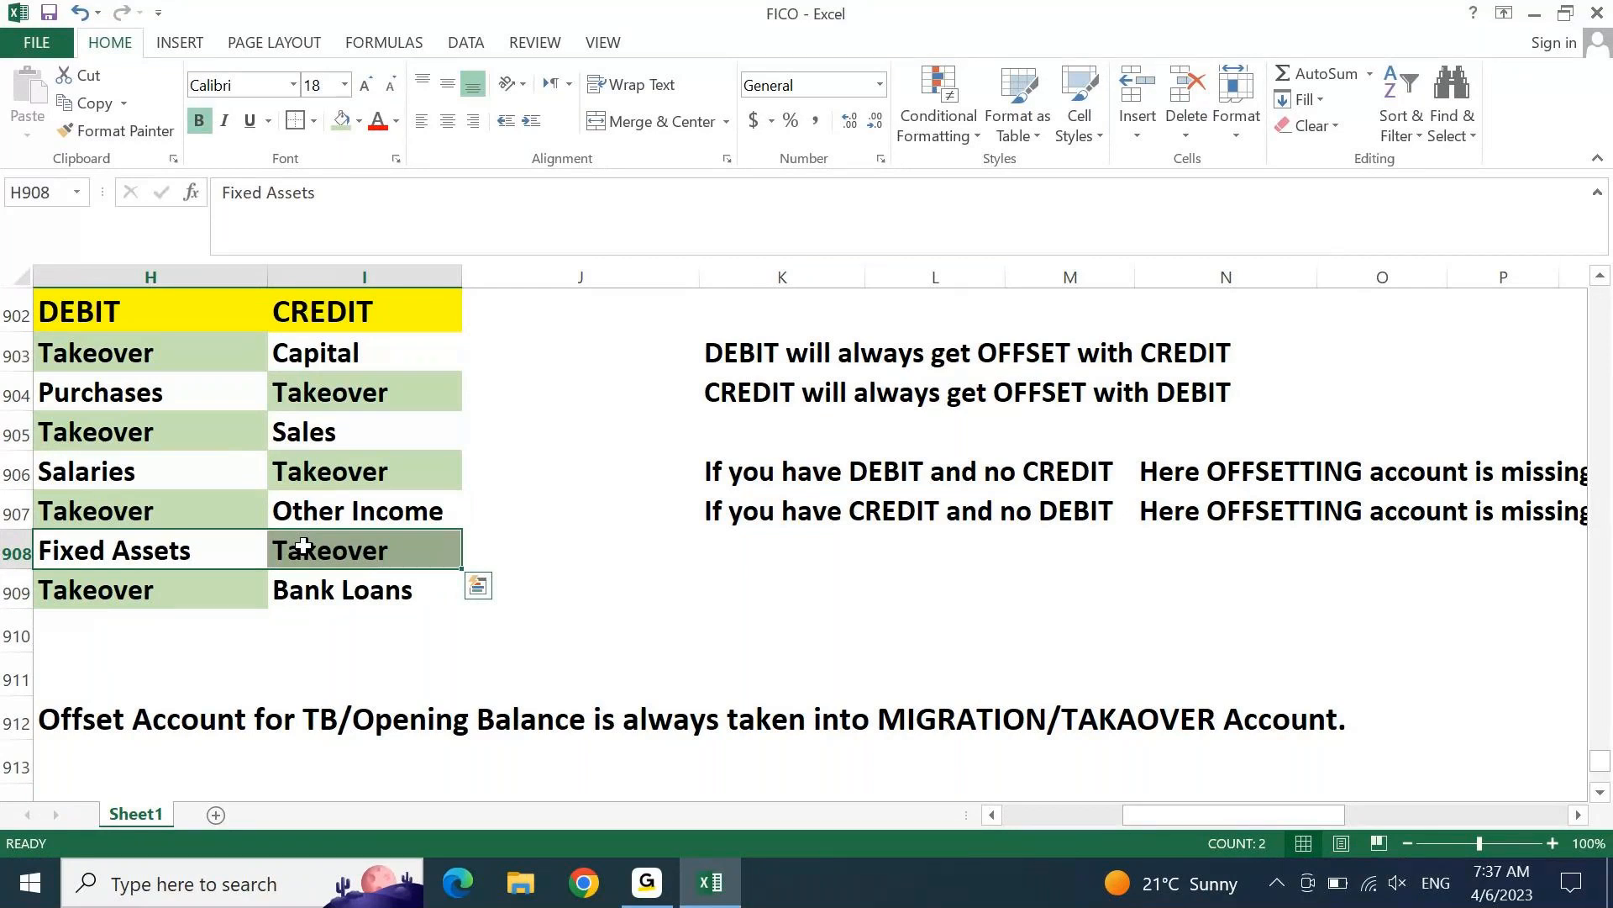
pyautogui.press('Left')
pyautogui.hotkey('ctrl', 'Up')
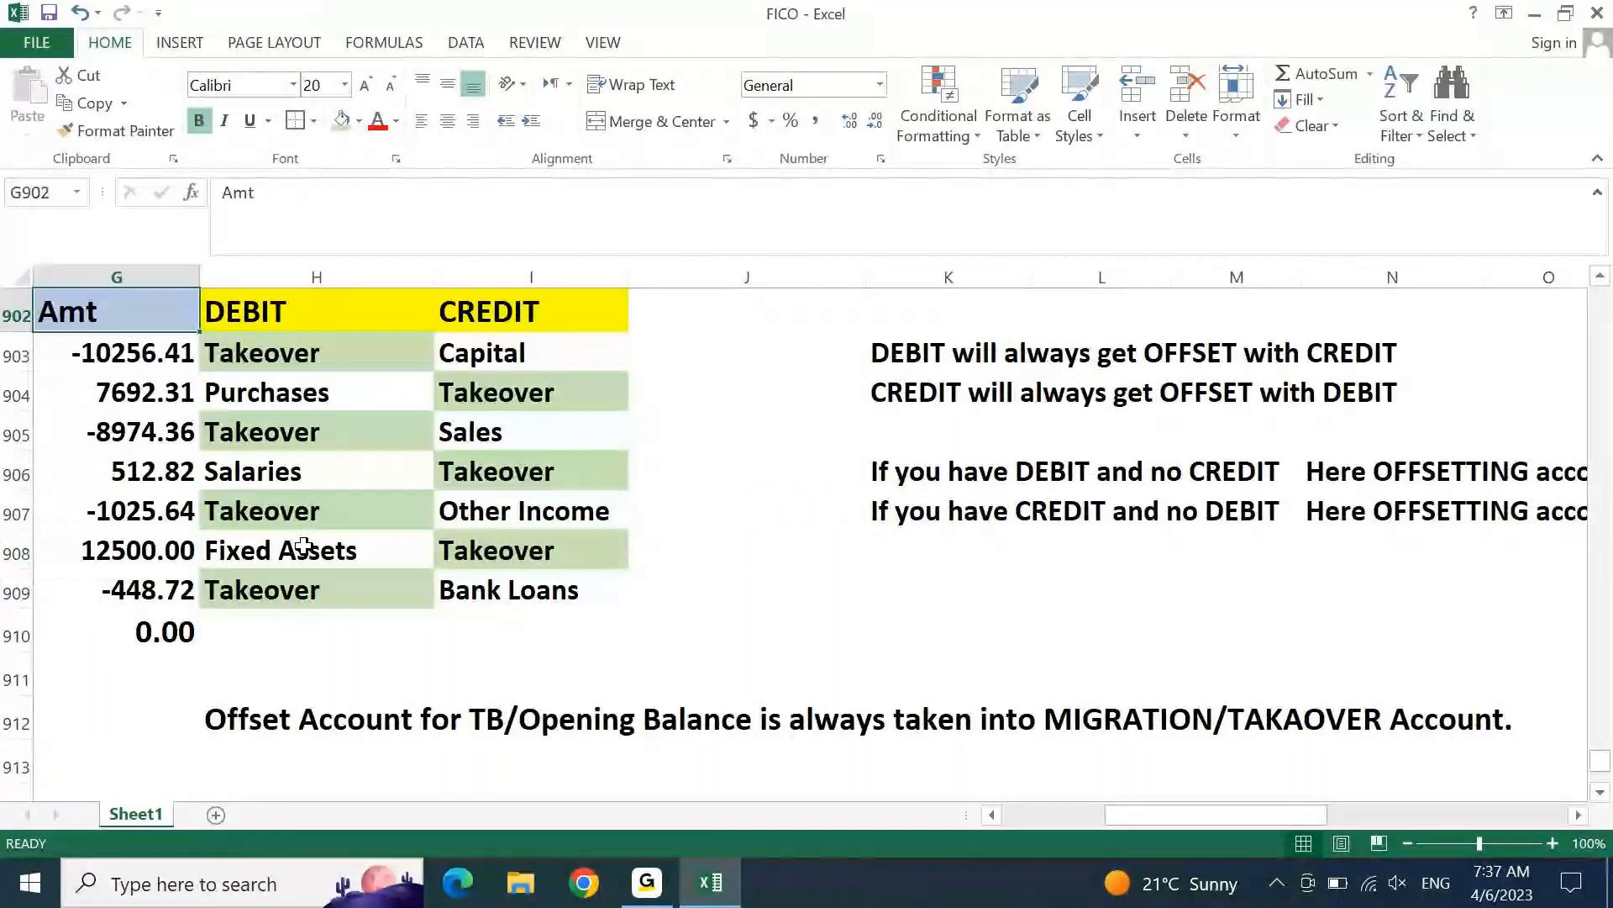
# Step: Examine the completed DEBIT and CREDIT entries in H903:I909, returning to the Takeover entry in H903
pyautogui.press('Right')
pyautogui.press('Down')
pyautogui.hotkey('ctrl', 'shift', 'Down')
pyautogui.hotkey('shift', 'Right')
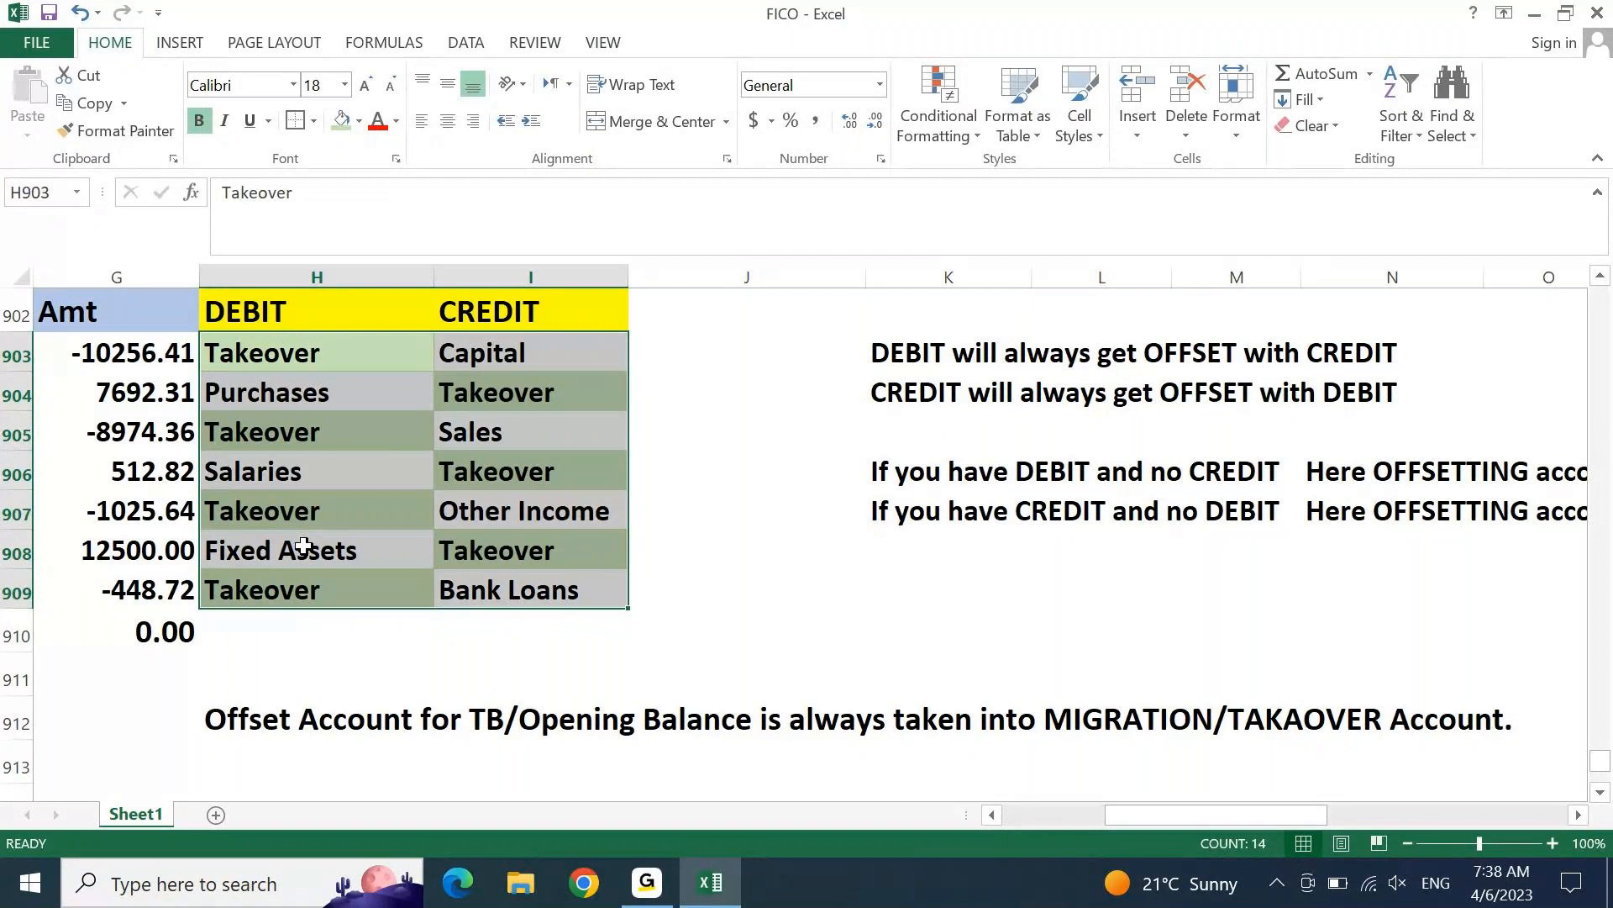
pyautogui.press('Up')
pyautogui.press('Left')
pyautogui.press('Down')
pyautogui.press('Right')
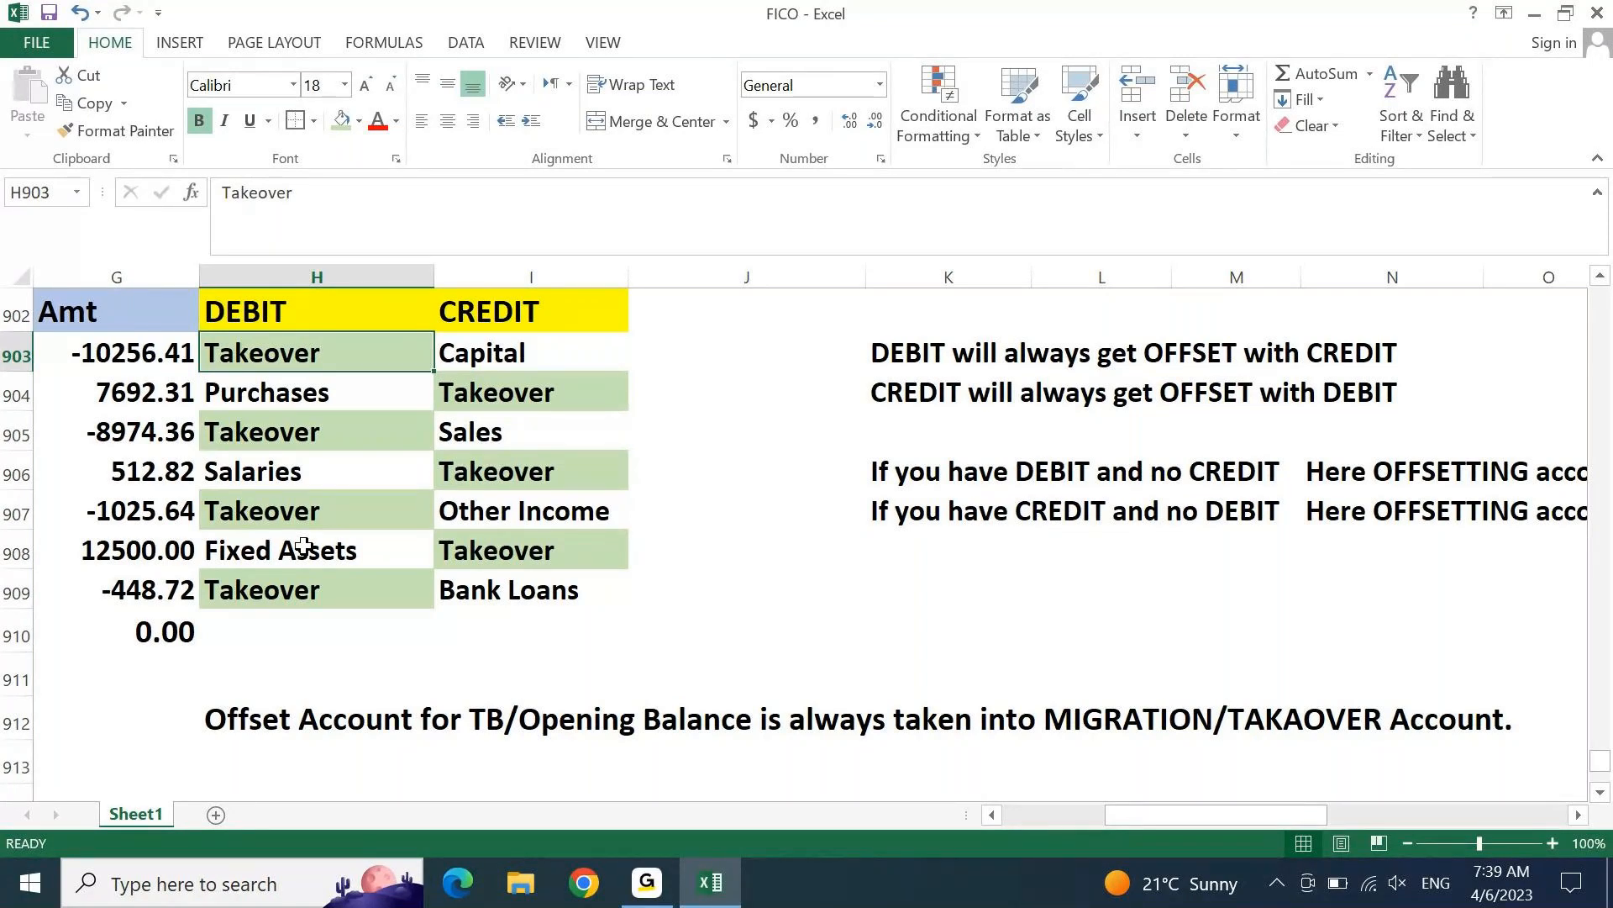
# Step: Examine the document currency amounts in C903:C909 and Capital's group currency amount in G903 alongside its Takeover entry
pyautogui.press('Home')
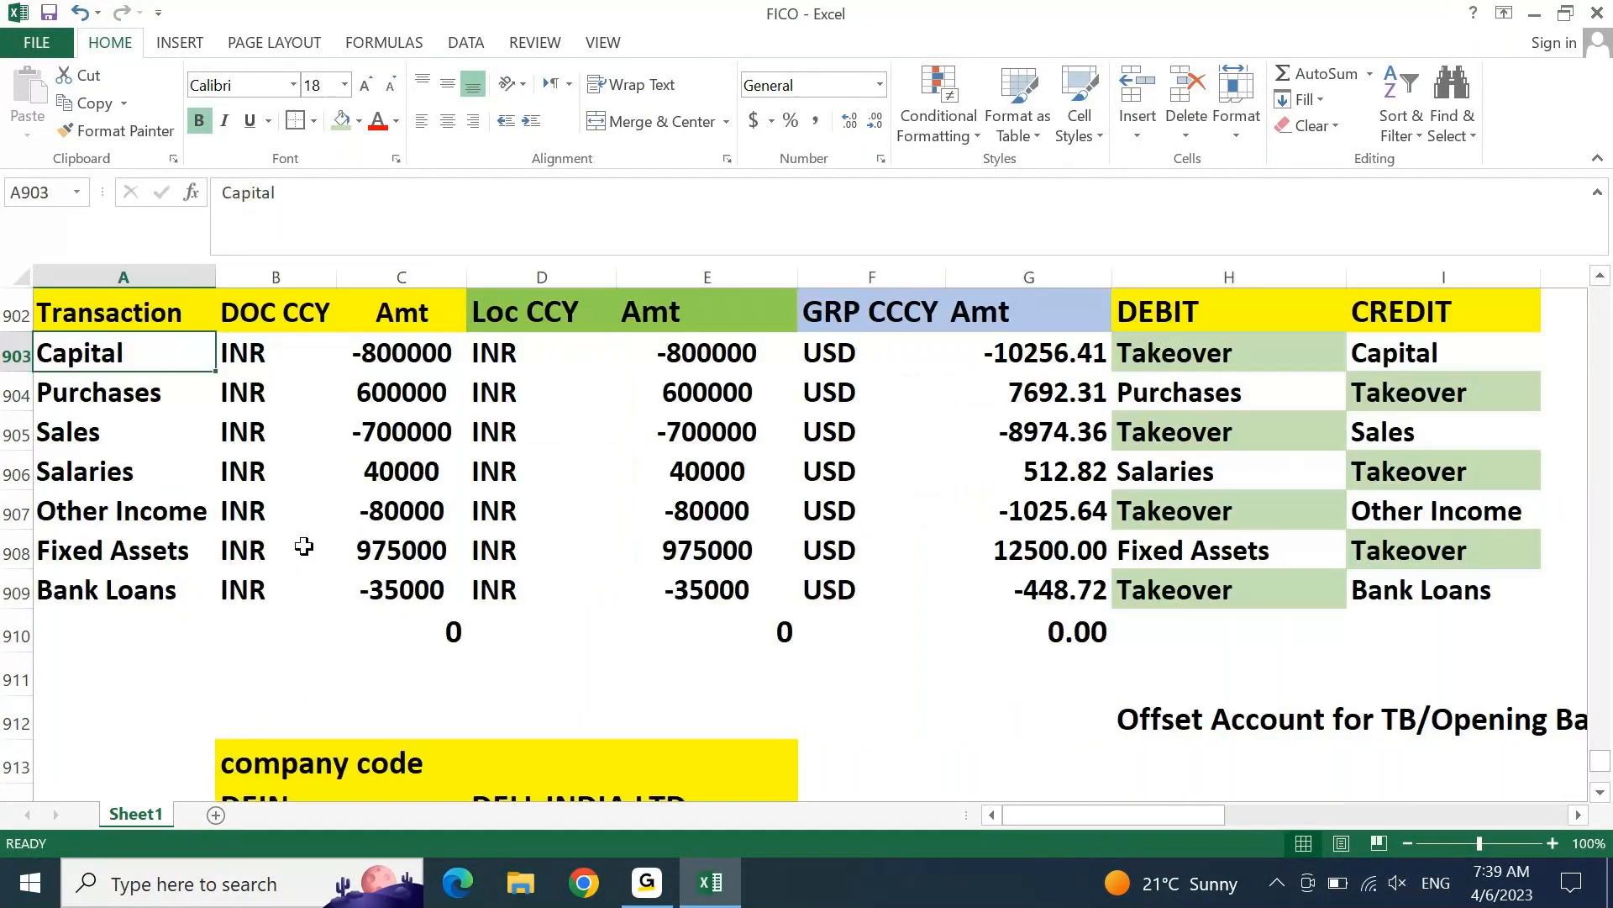
pyautogui.press('Right')
pyautogui.press('Right')
pyautogui.hotkey('ctrl', 'shift', 'Down')
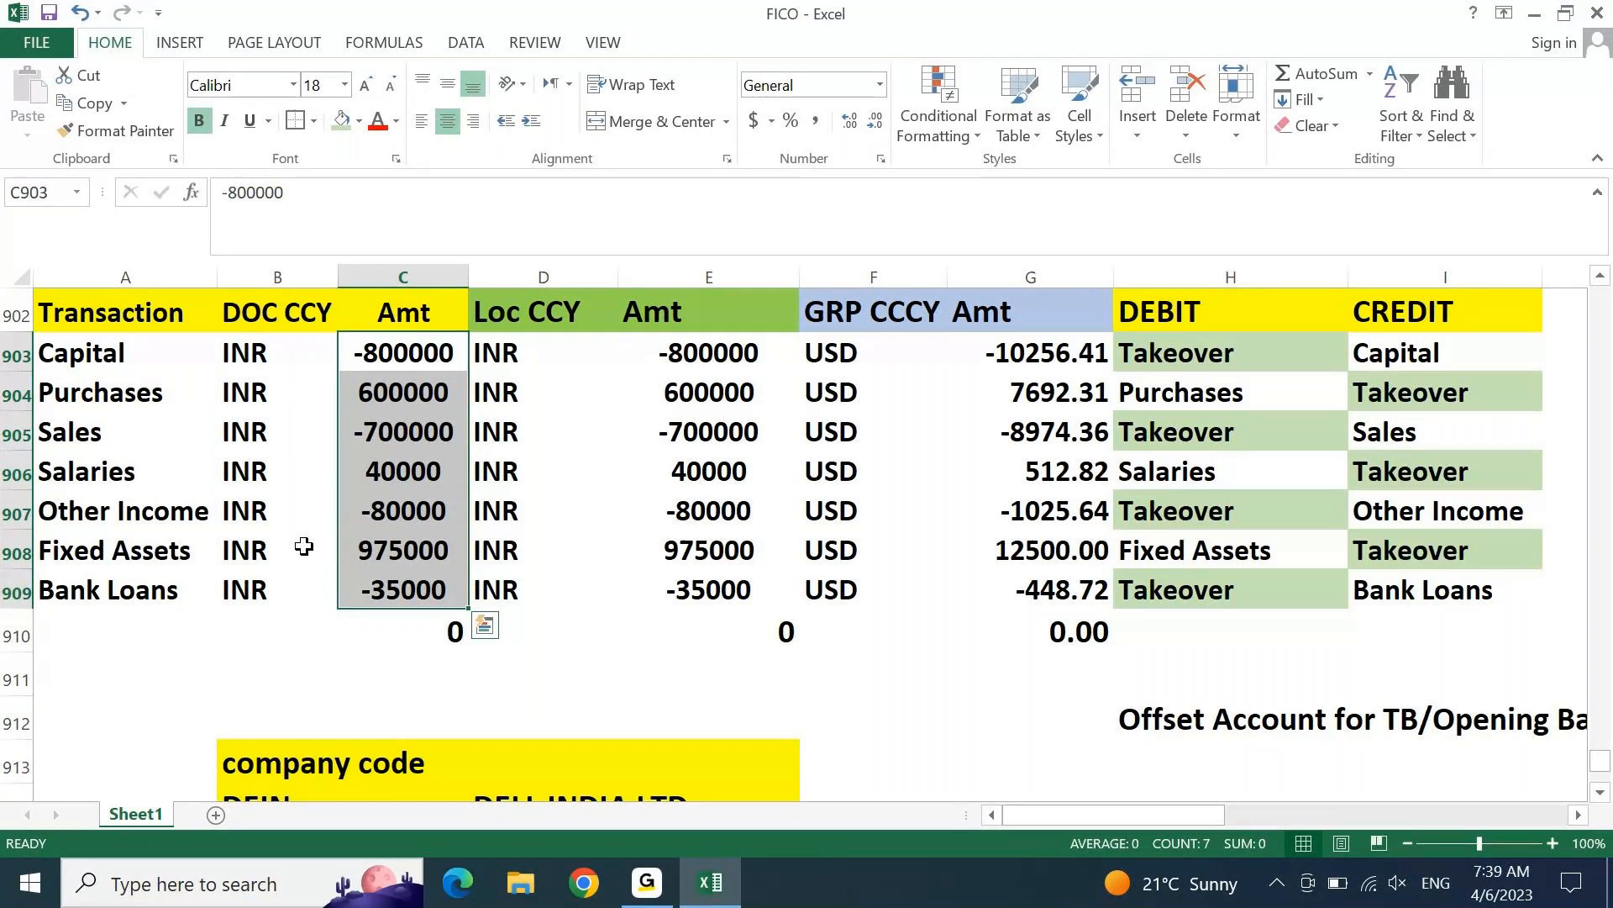
pyautogui.press('Up')
pyautogui.press('Right')
pyautogui.press('Right')
pyautogui.press('Right')
pyautogui.press('Right')
pyautogui.press('Right')
pyautogui.press('Down')
pyautogui.press('Left')
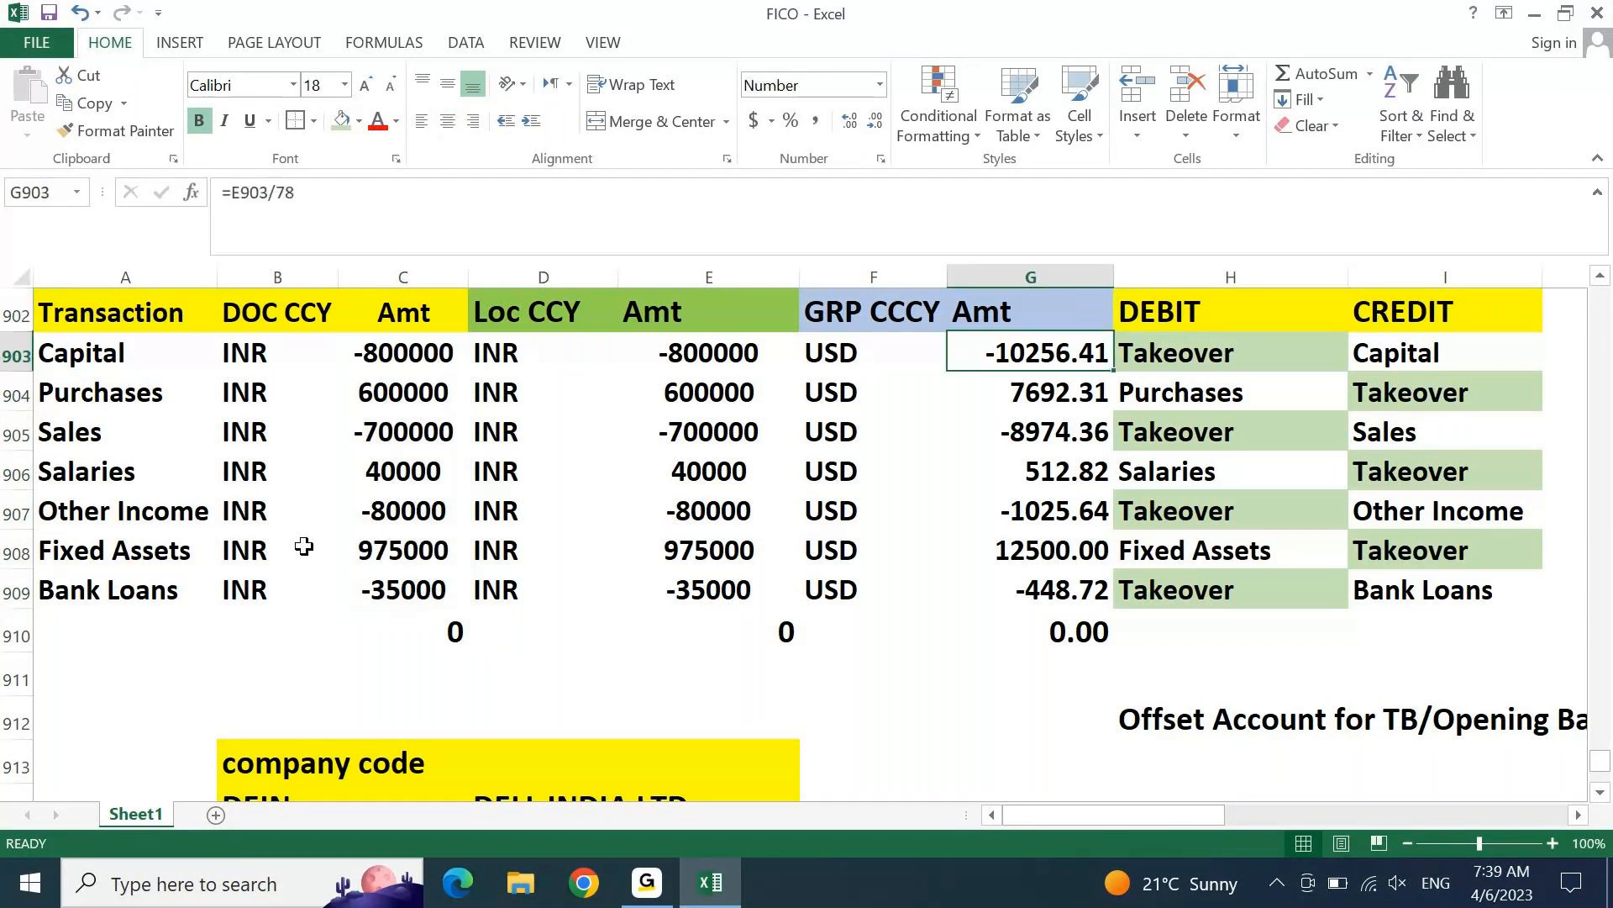
pyautogui.press('Right')
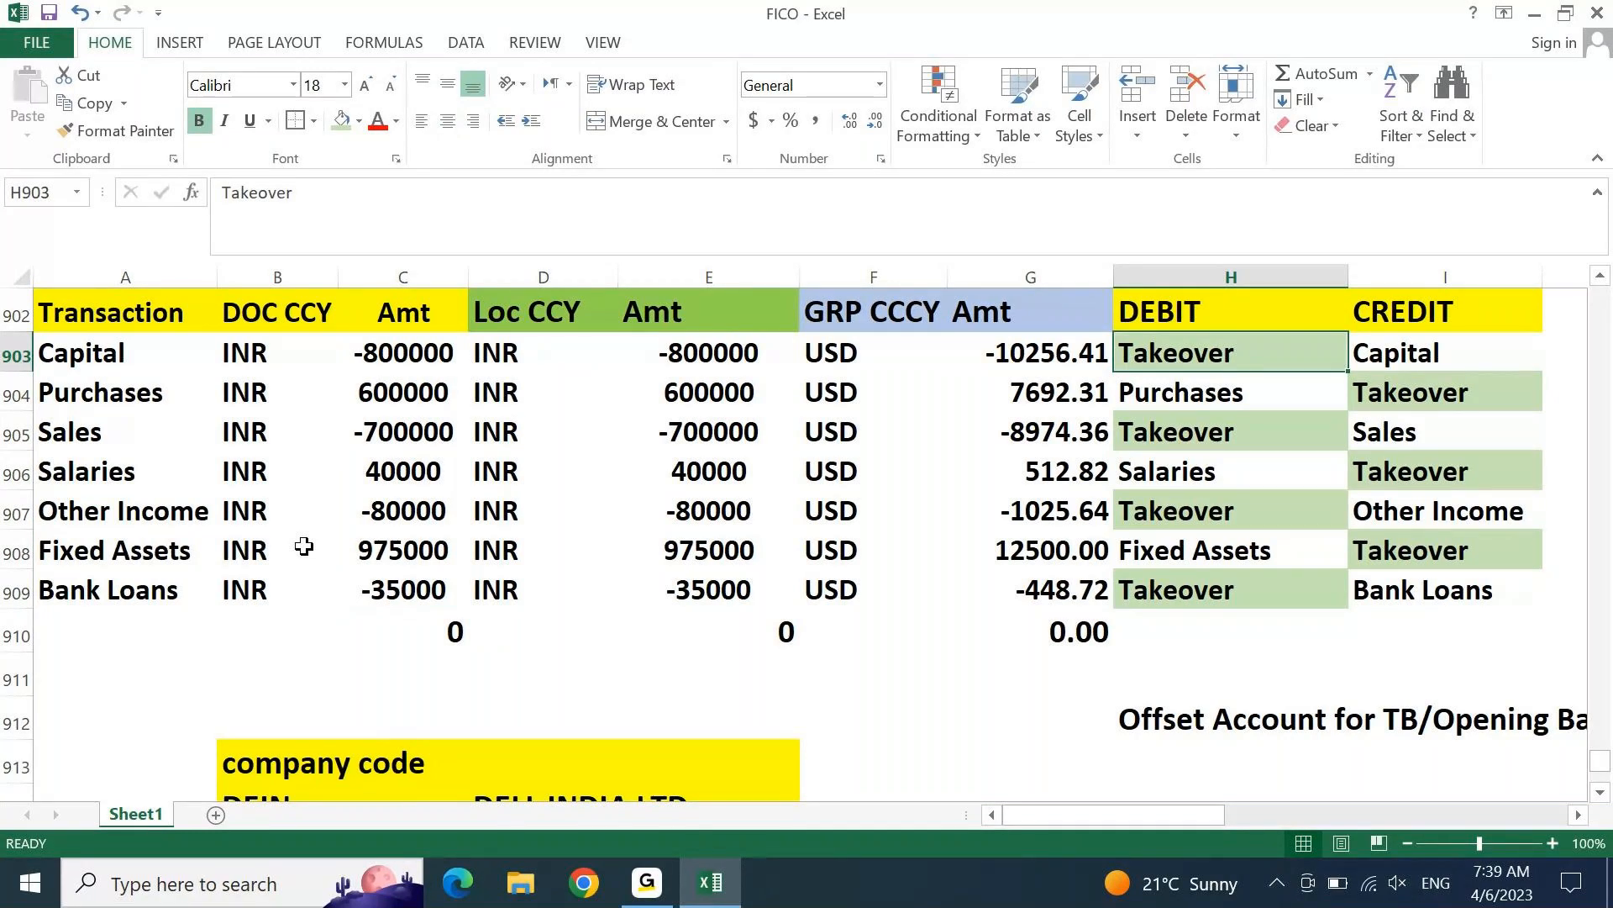
# Step: Check the currency totals in C910, E910 and G910 against the Takeover entry in H903, then return to the Transaction heading
pyautogui.click(462, 638)
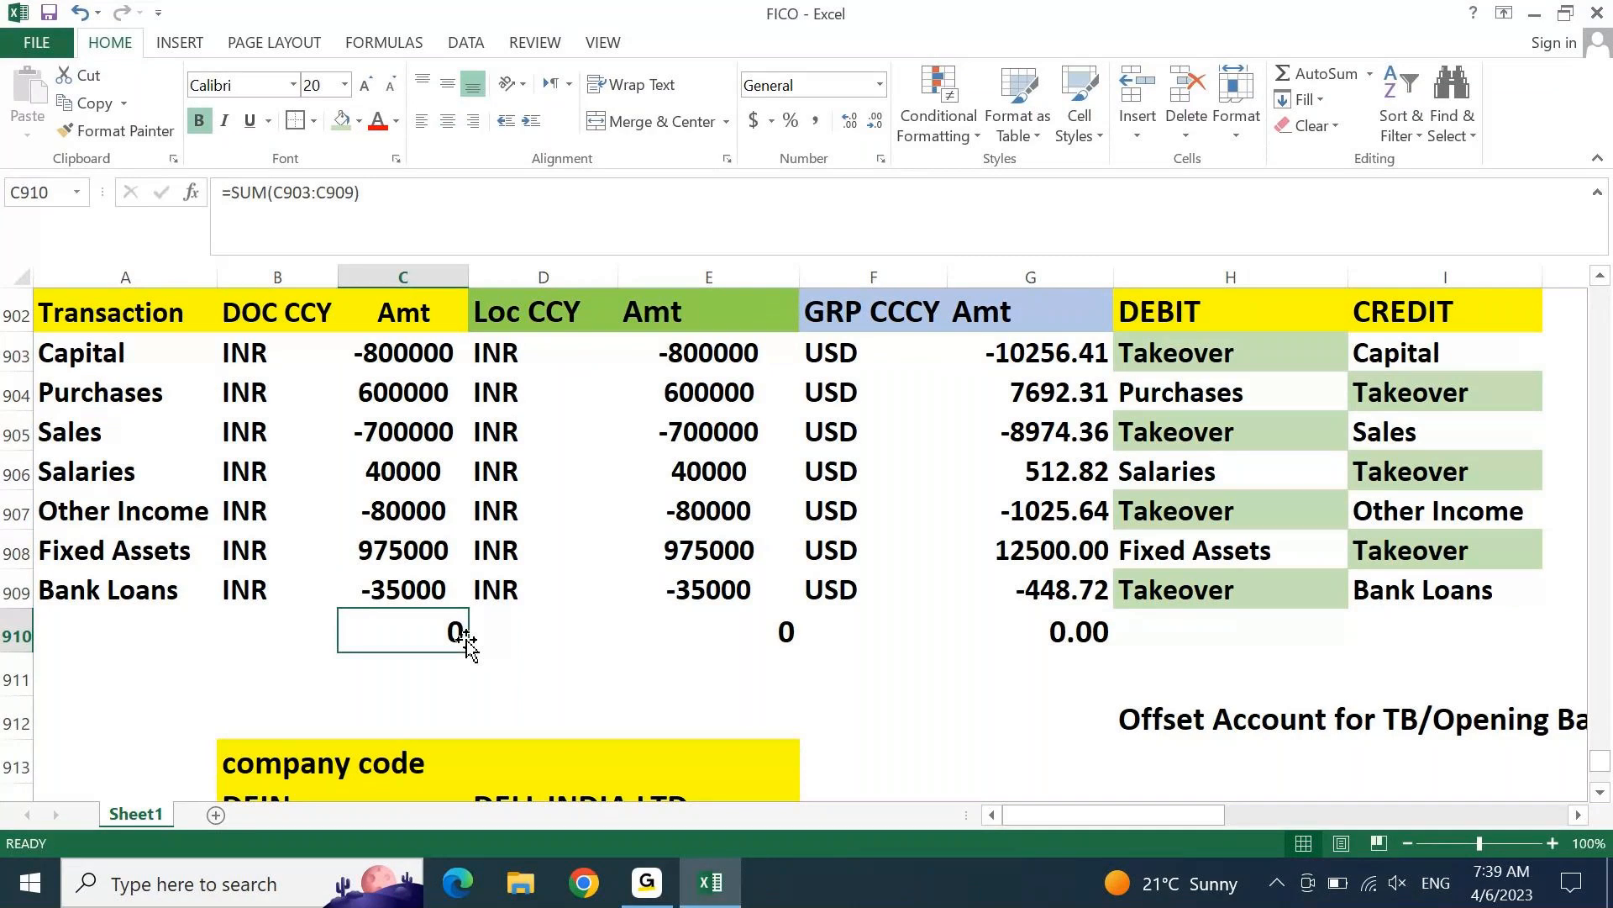
pyautogui.click(1214, 354)
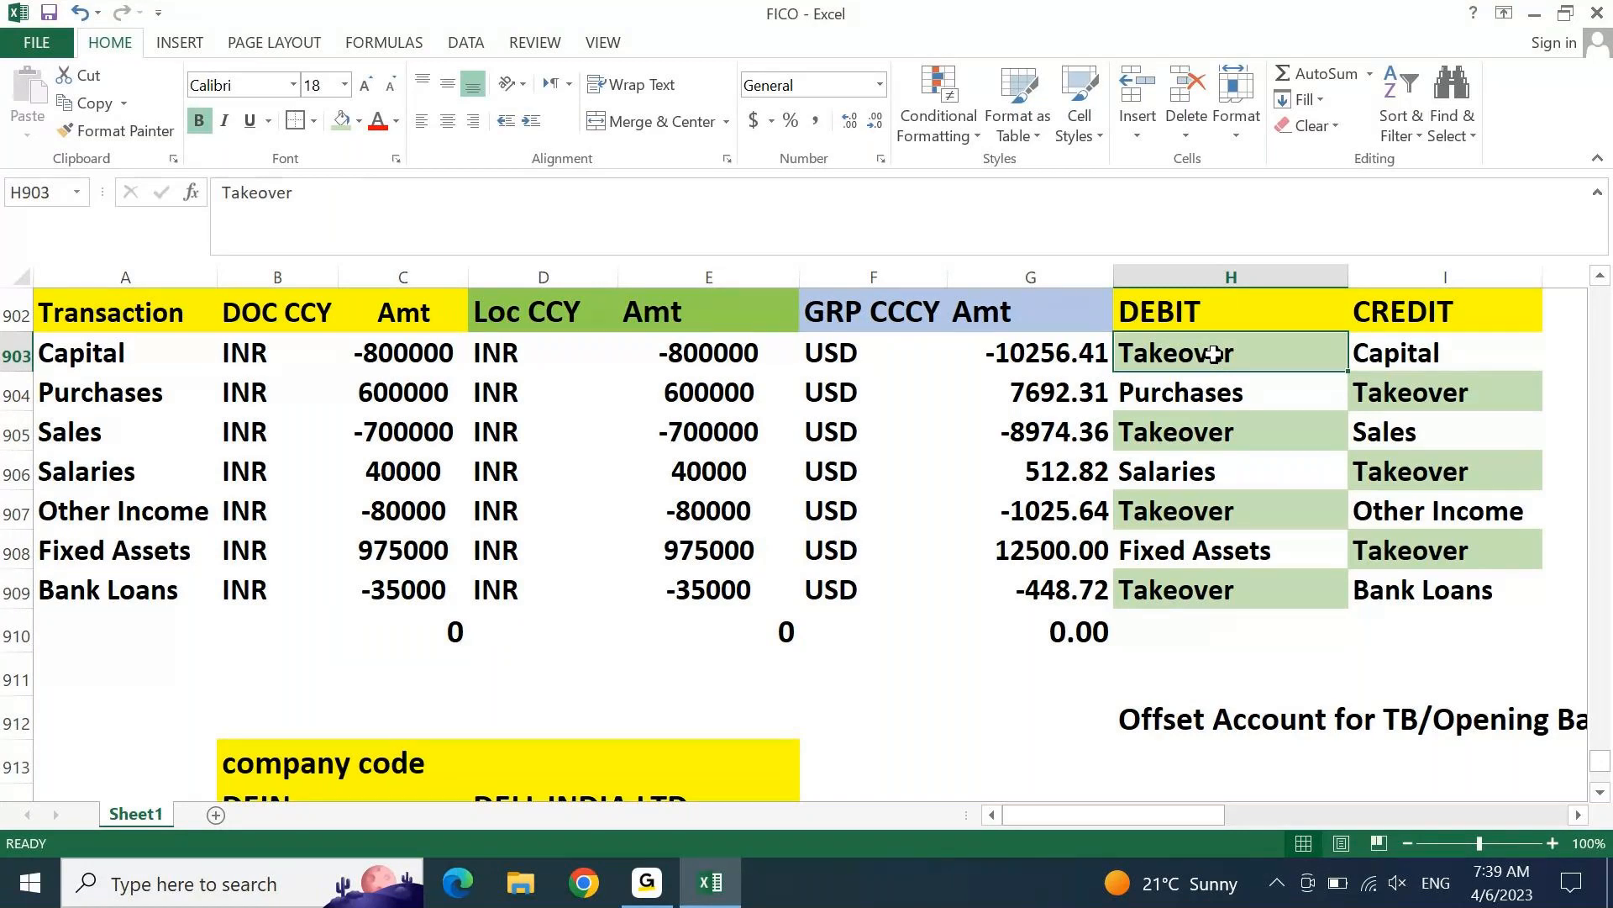
pyautogui.click(765, 618)
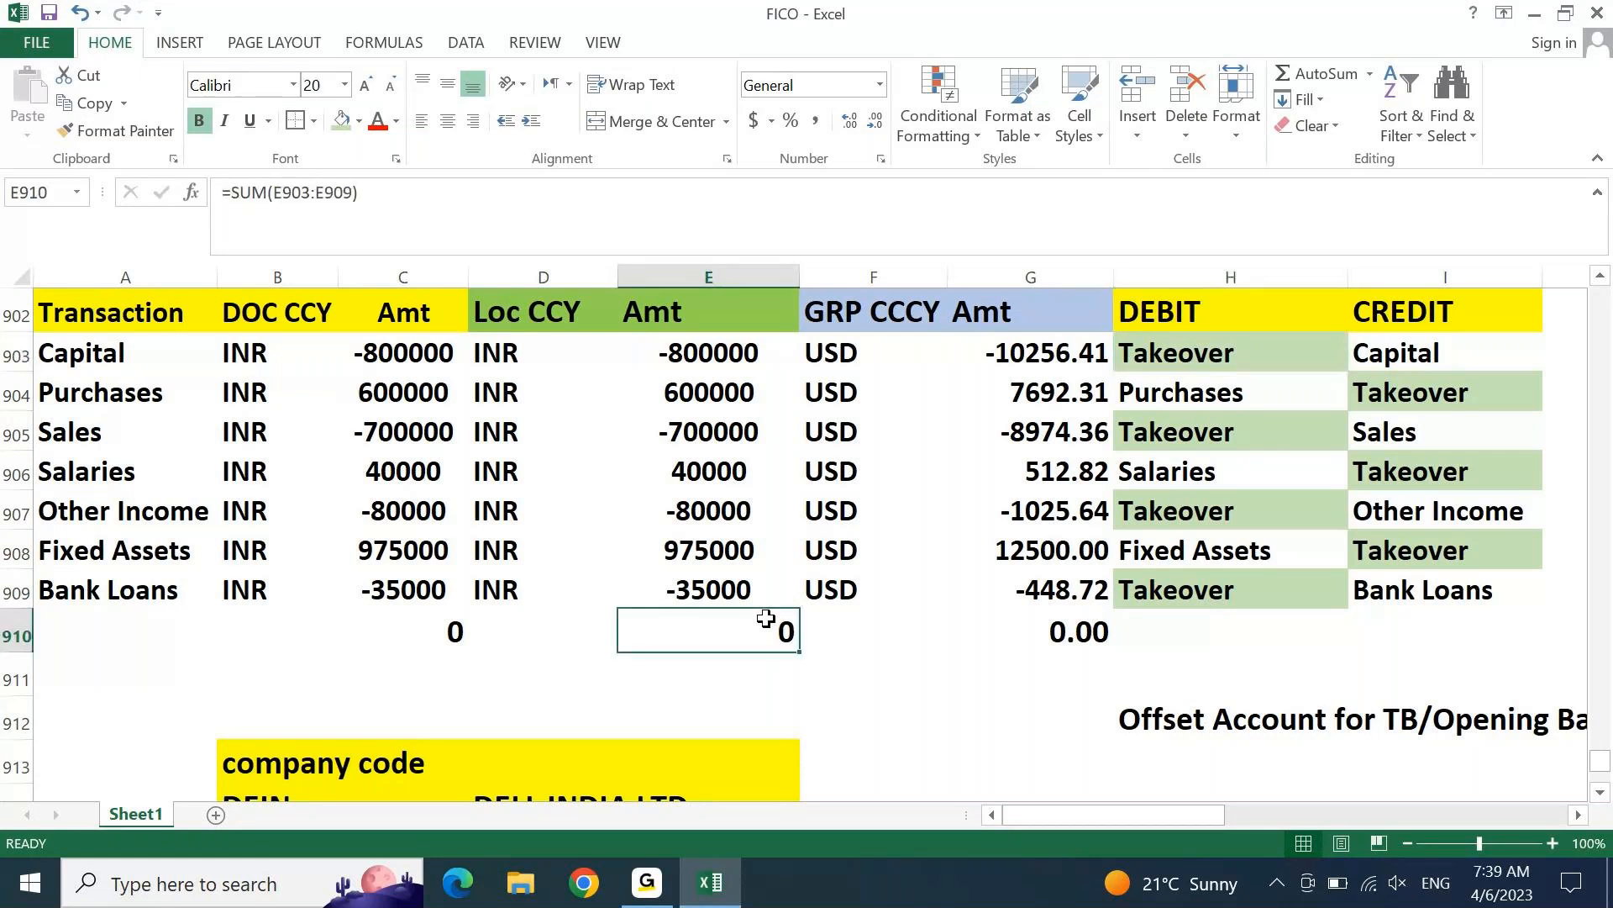
pyautogui.click(1210, 361)
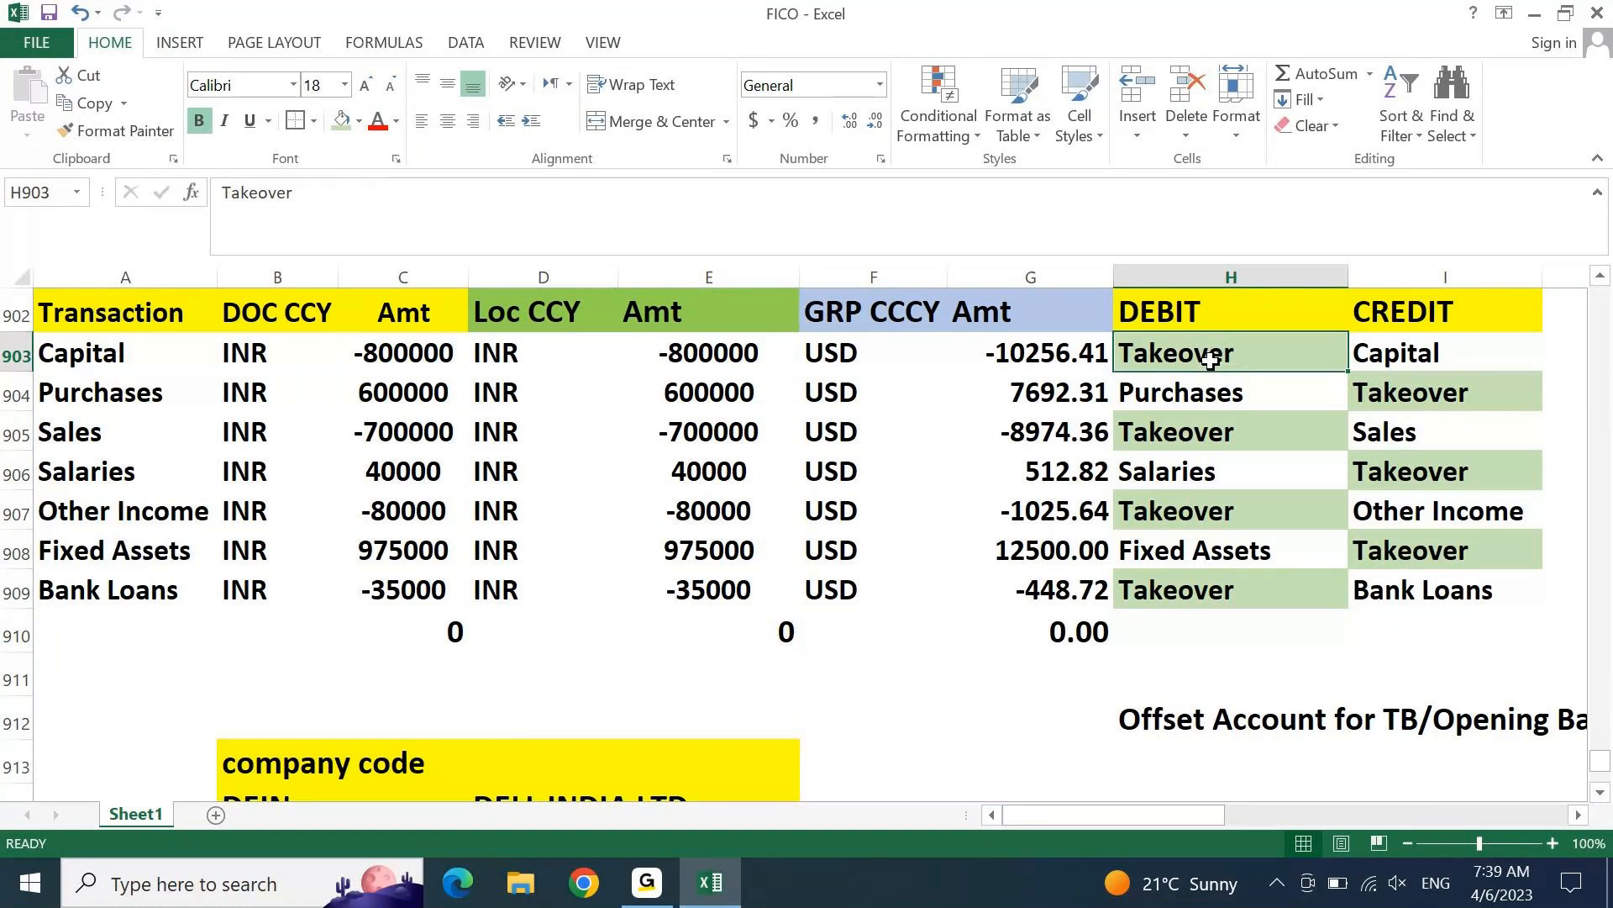
pyautogui.click(1053, 633)
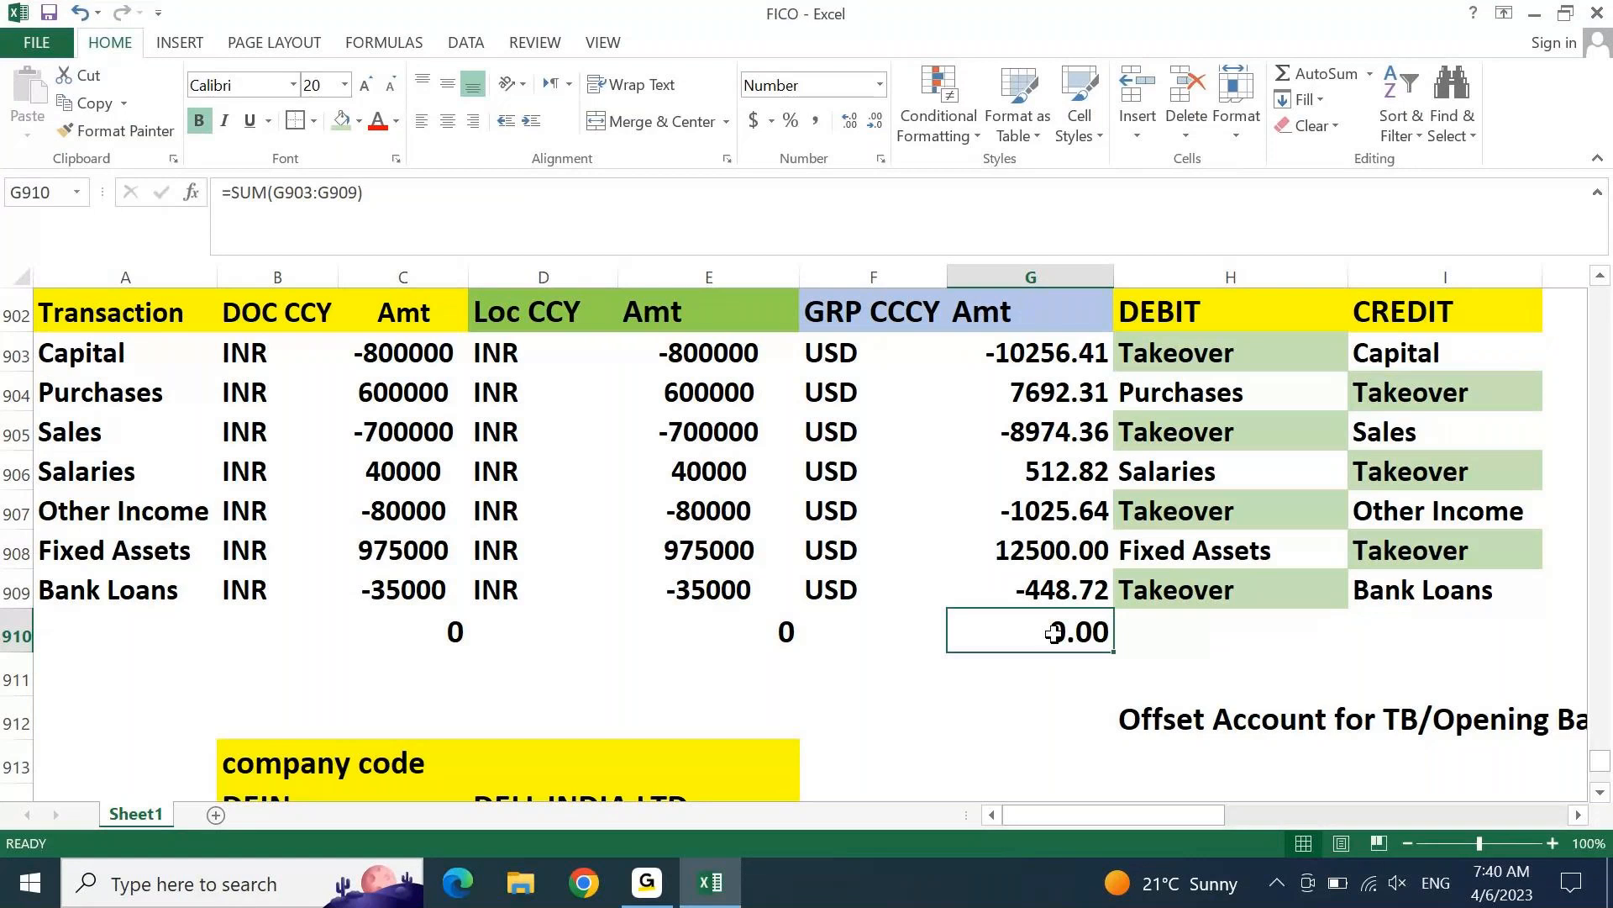
pyautogui.hotkey('ctrl', 'Up')
pyautogui.hotkey('ctrl', 'Left')
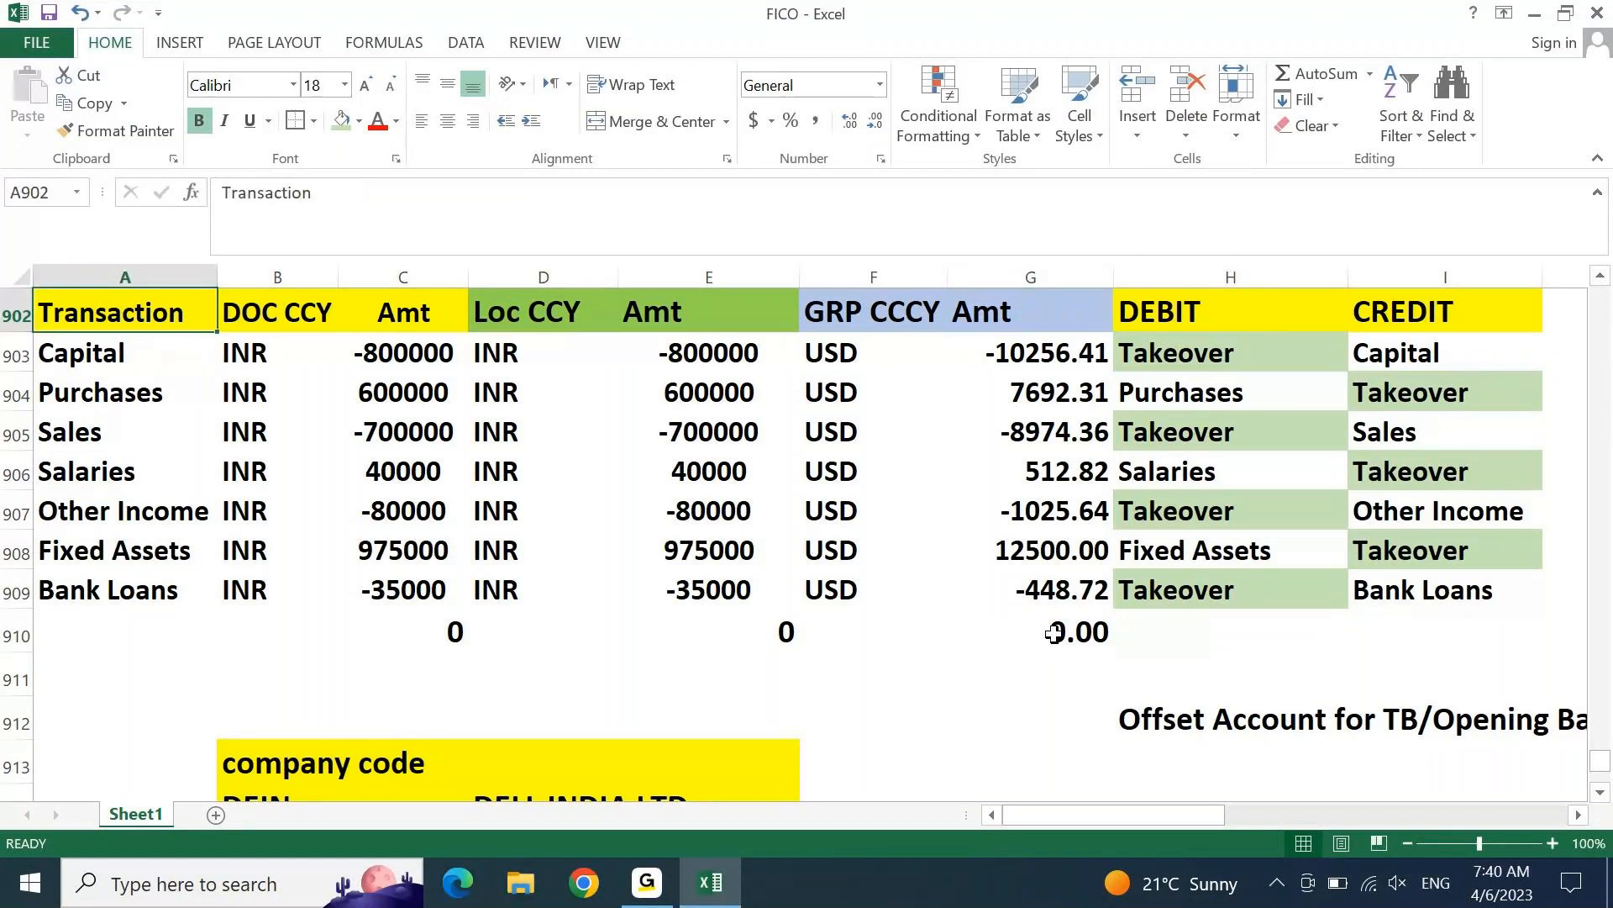
# Step: Examine the Legacy Values upload block from A899 and the document currency amounts with their total in C903:C910, ending at the CREDIT heading
pyautogui.press('Up')
pyautogui.press('Up')
pyautogui.press('Up')
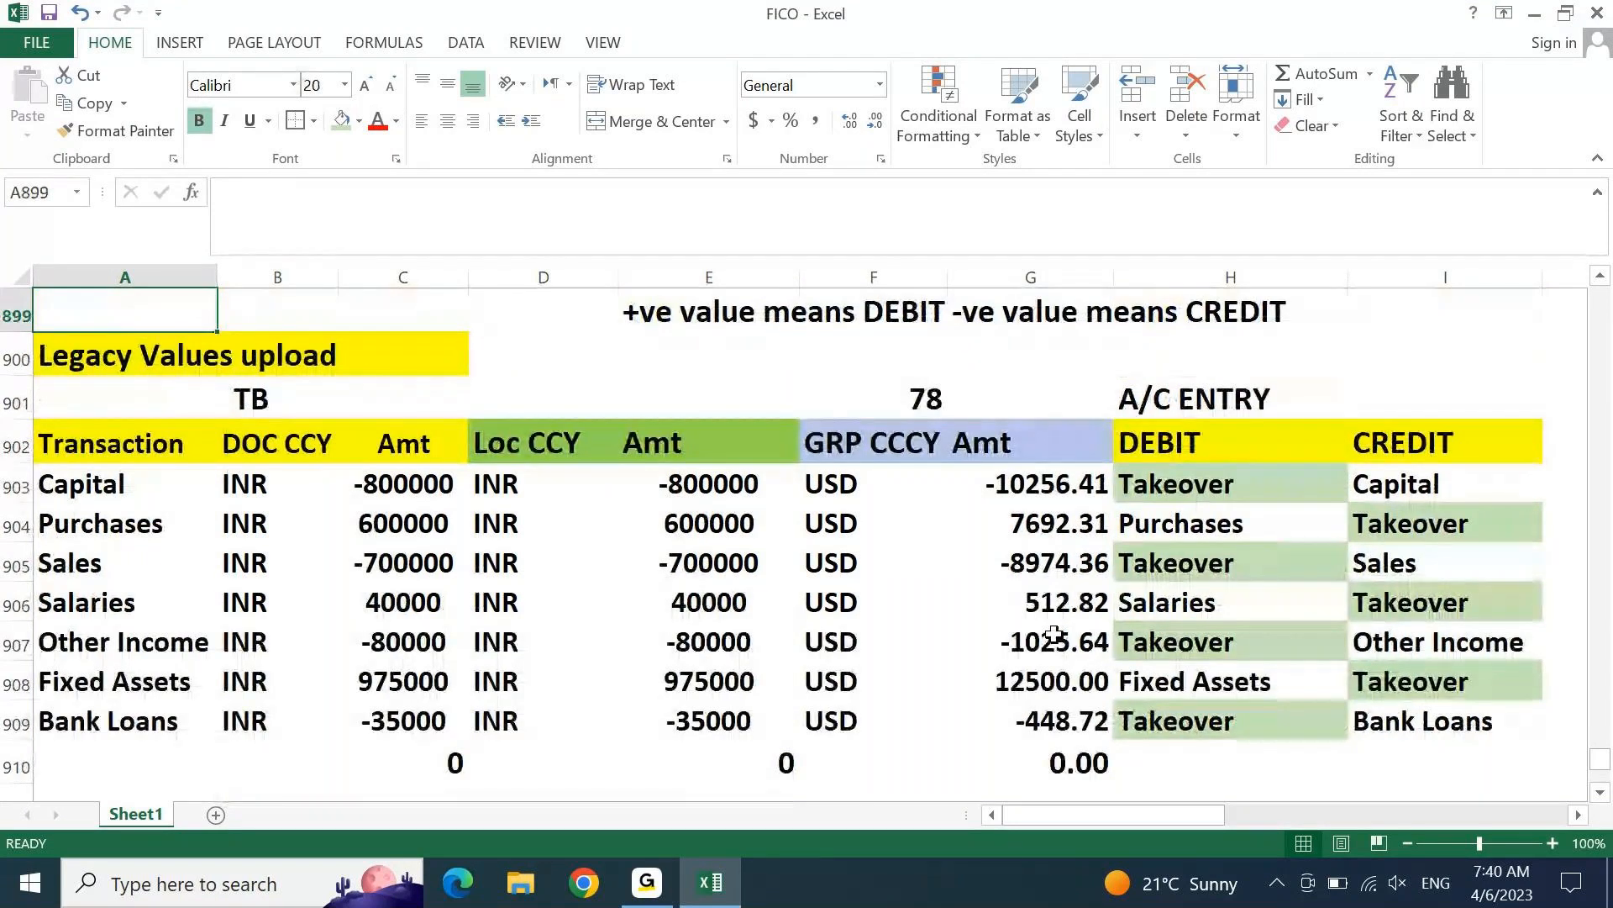
pyautogui.press('Down')
pyautogui.press('Down')
pyautogui.press('Down')
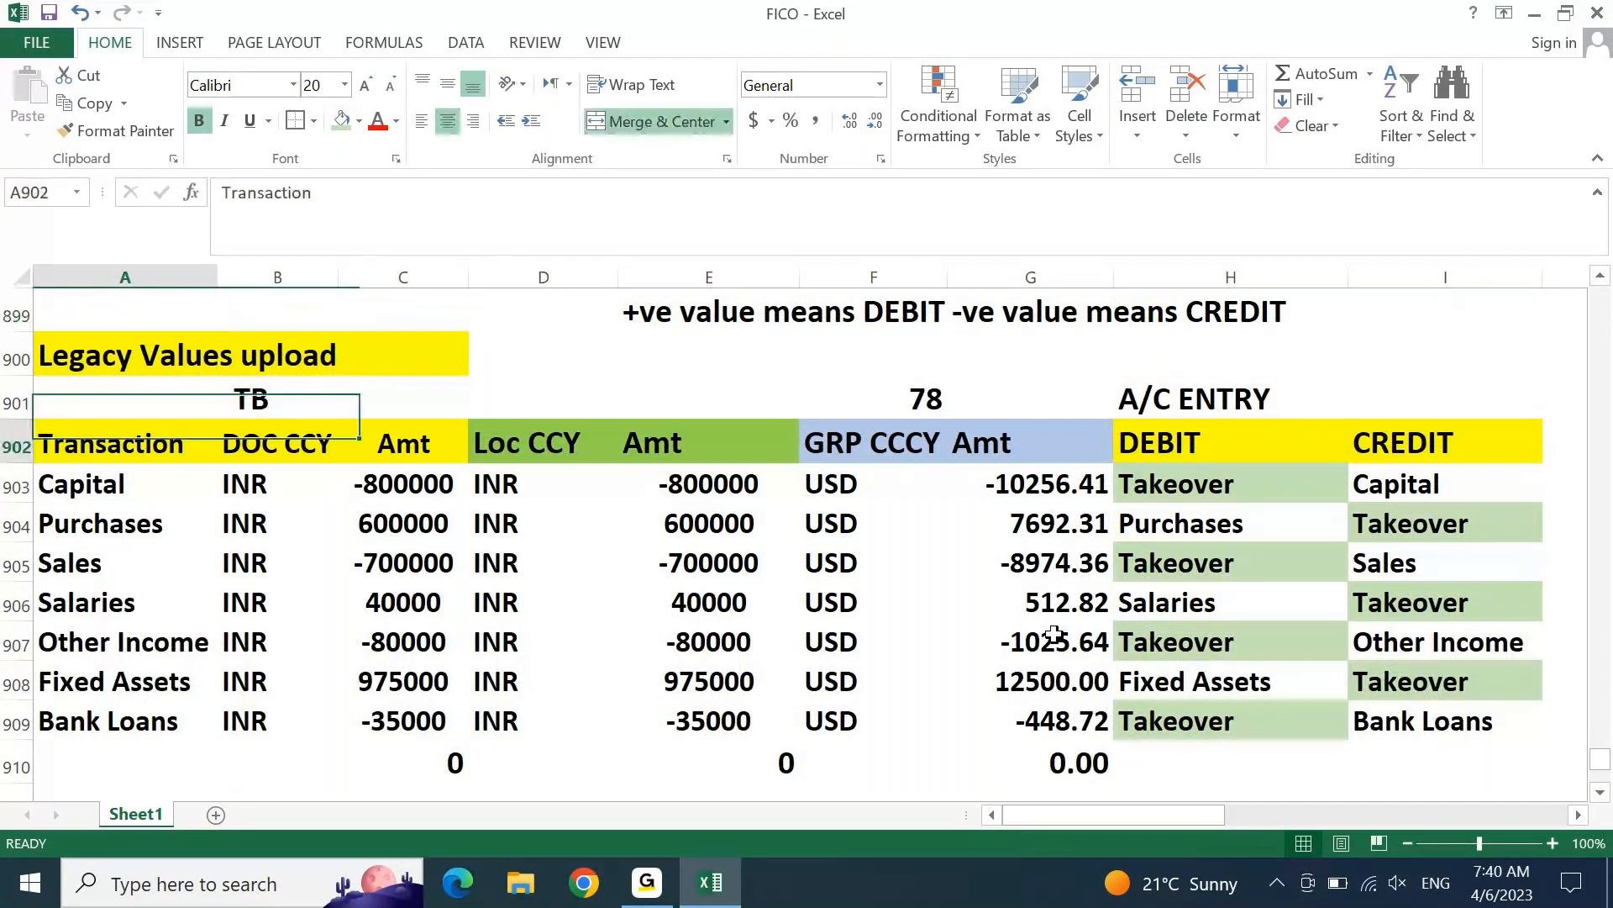
pyautogui.press('Right')
pyautogui.press('Down')
pyautogui.press('Right')
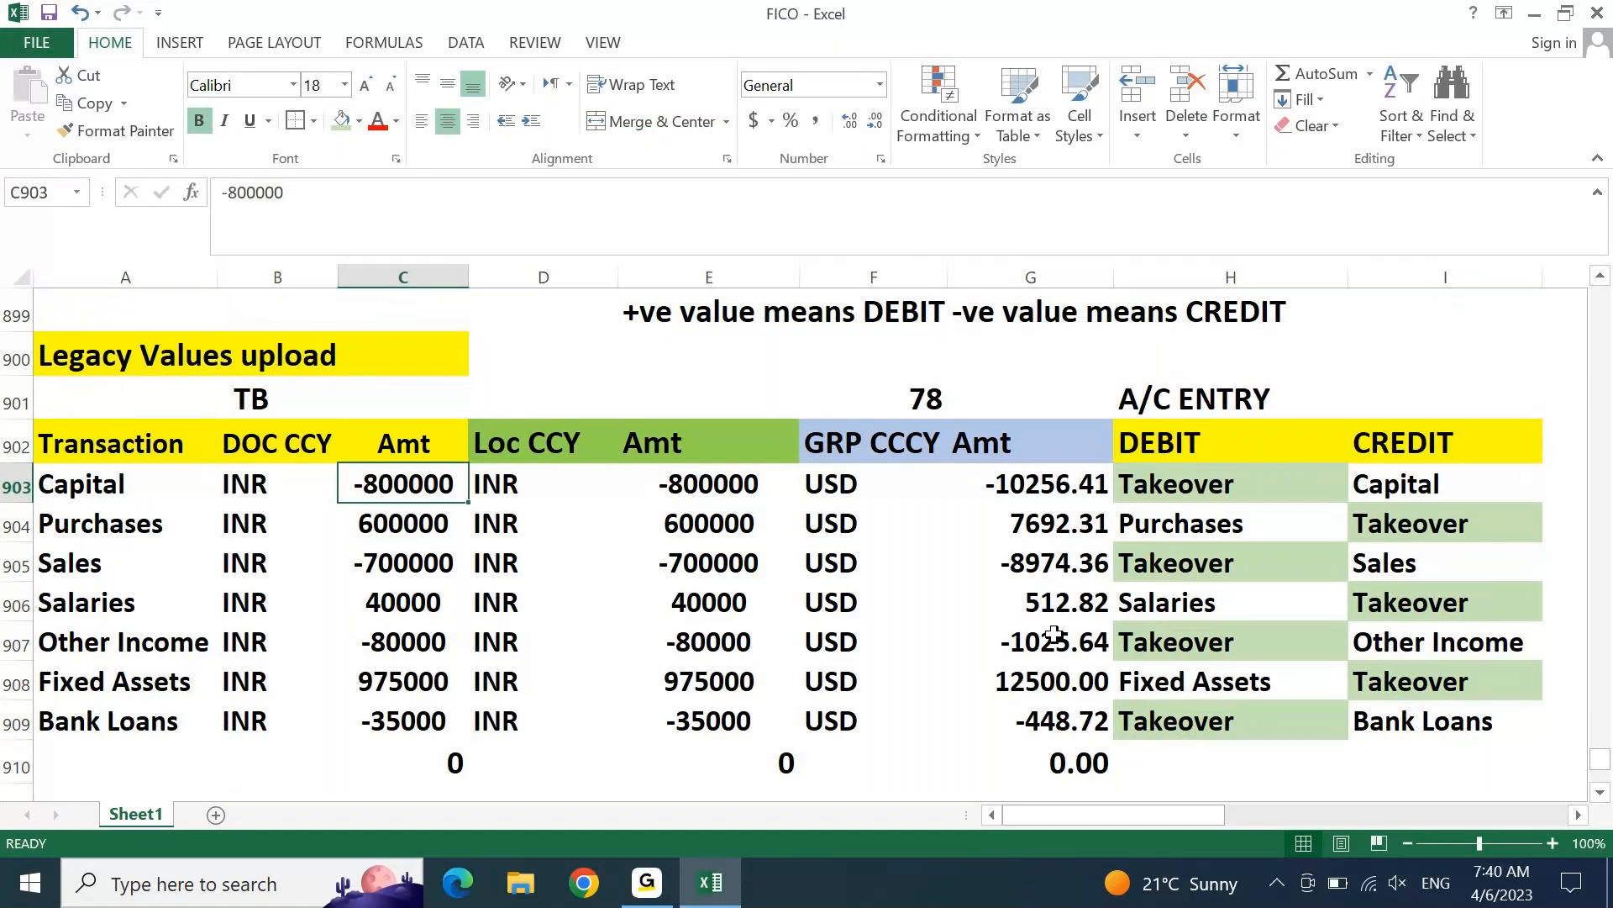
pyautogui.hotkey('shift', 'Down')
pyautogui.hotkey('shift', 'Down')
pyautogui.hotkey('shift', 'Down')
pyautogui.hotkey('shift', 'Down')
pyautogui.hotkey('shift', 'Down')
pyautogui.hotkey('shift', 'Down')
pyautogui.hotkey('shift', 'Down')
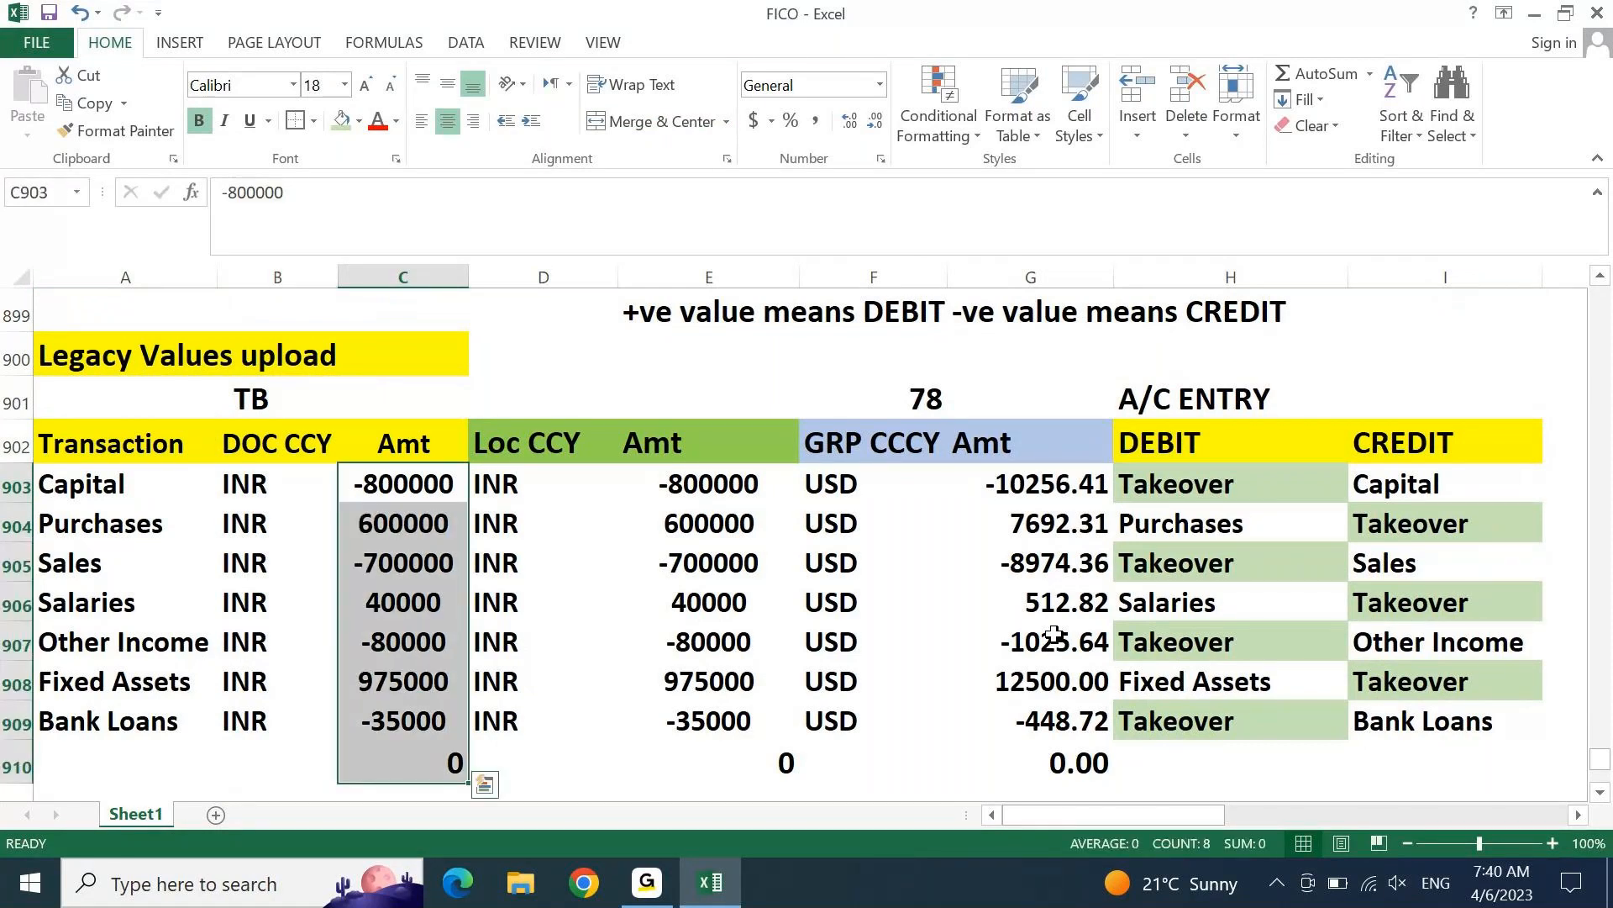
pyautogui.press('Down')
pyautogui.hotkey('ctrl', 'Down')
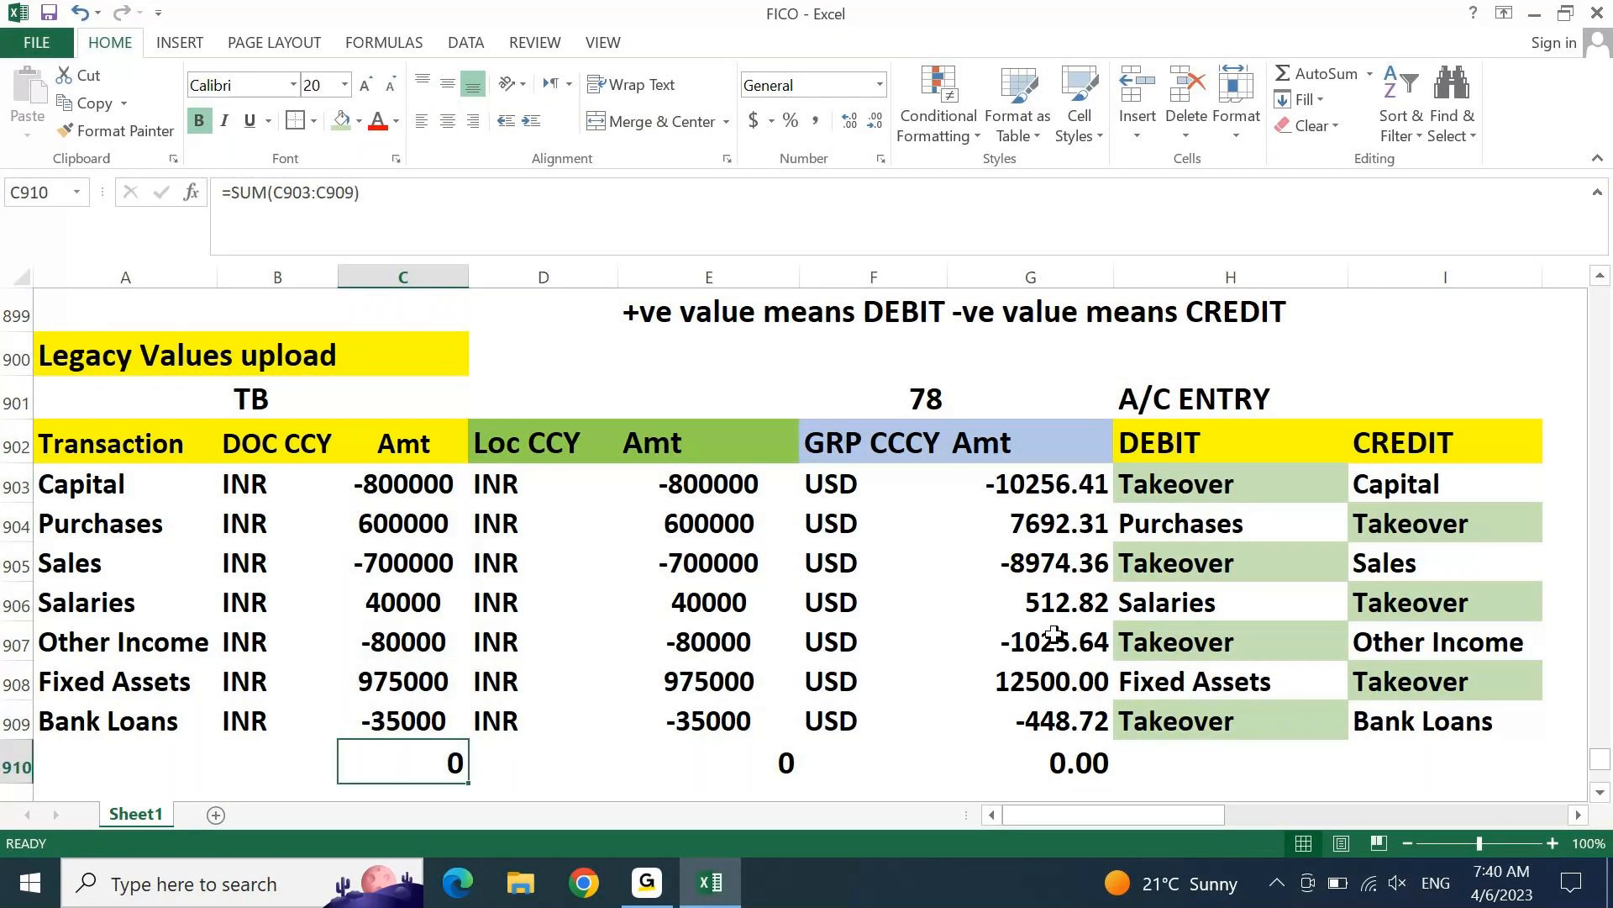
pyautogui.hotkey('ctrl', 'Up')
pyautogui.hotkey('ctrl', 'Right')
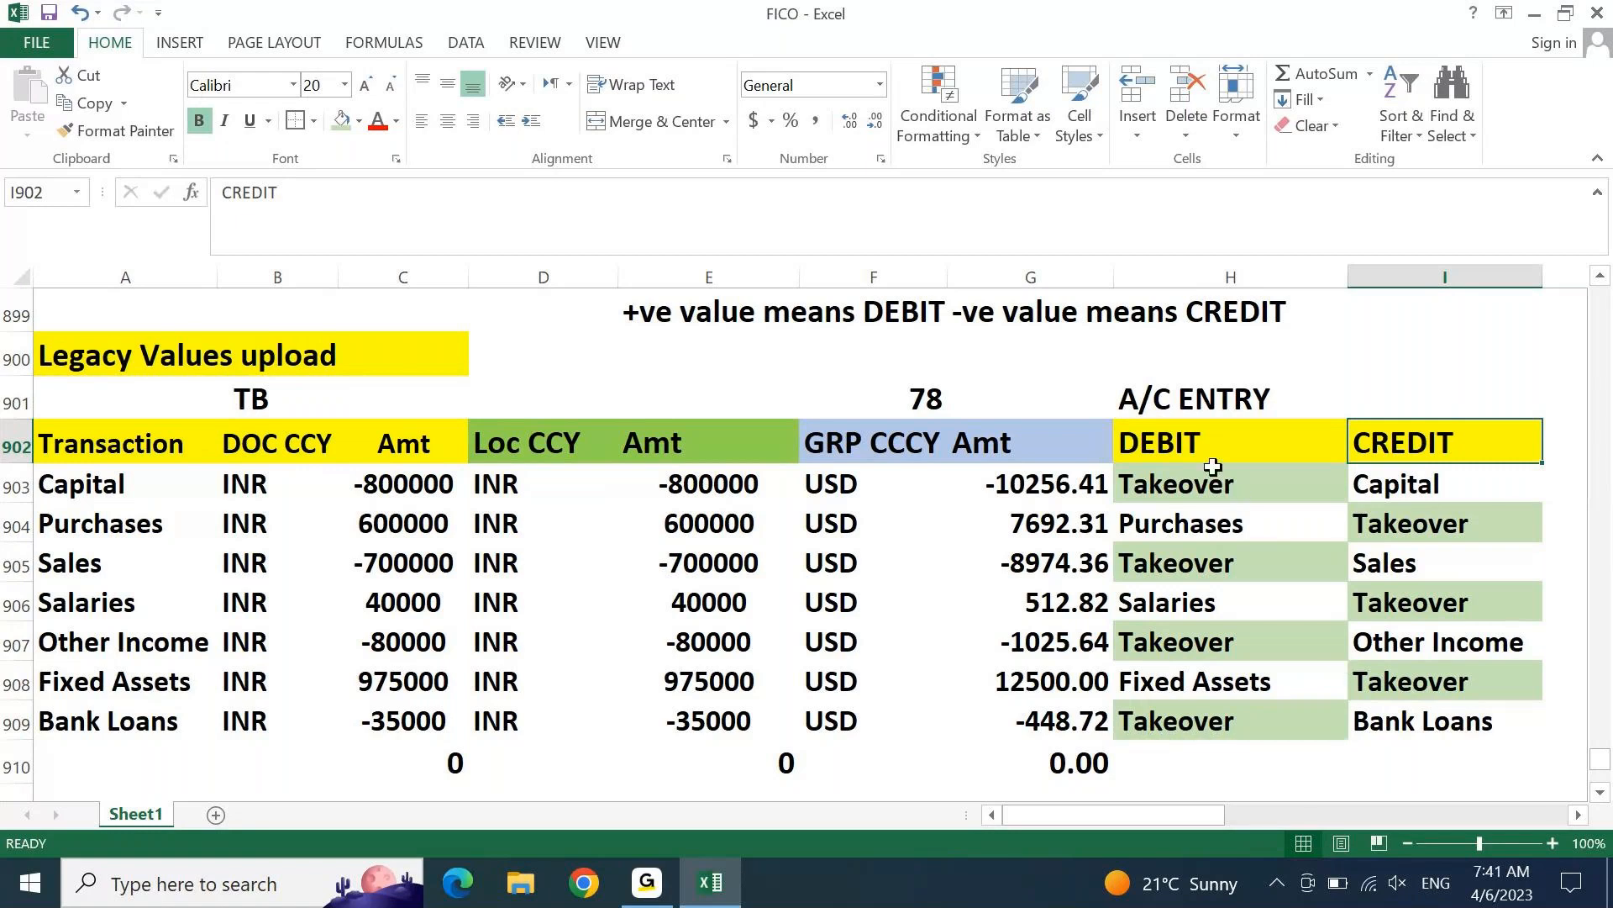
# Step: Compare the Takeover and Capital entry under DEBIT and CREDIT with the transactions and document currency amounts in A903:C909
pyautogui.moveTo(1189, 440); pyautogui.dragTo(1391, 491)
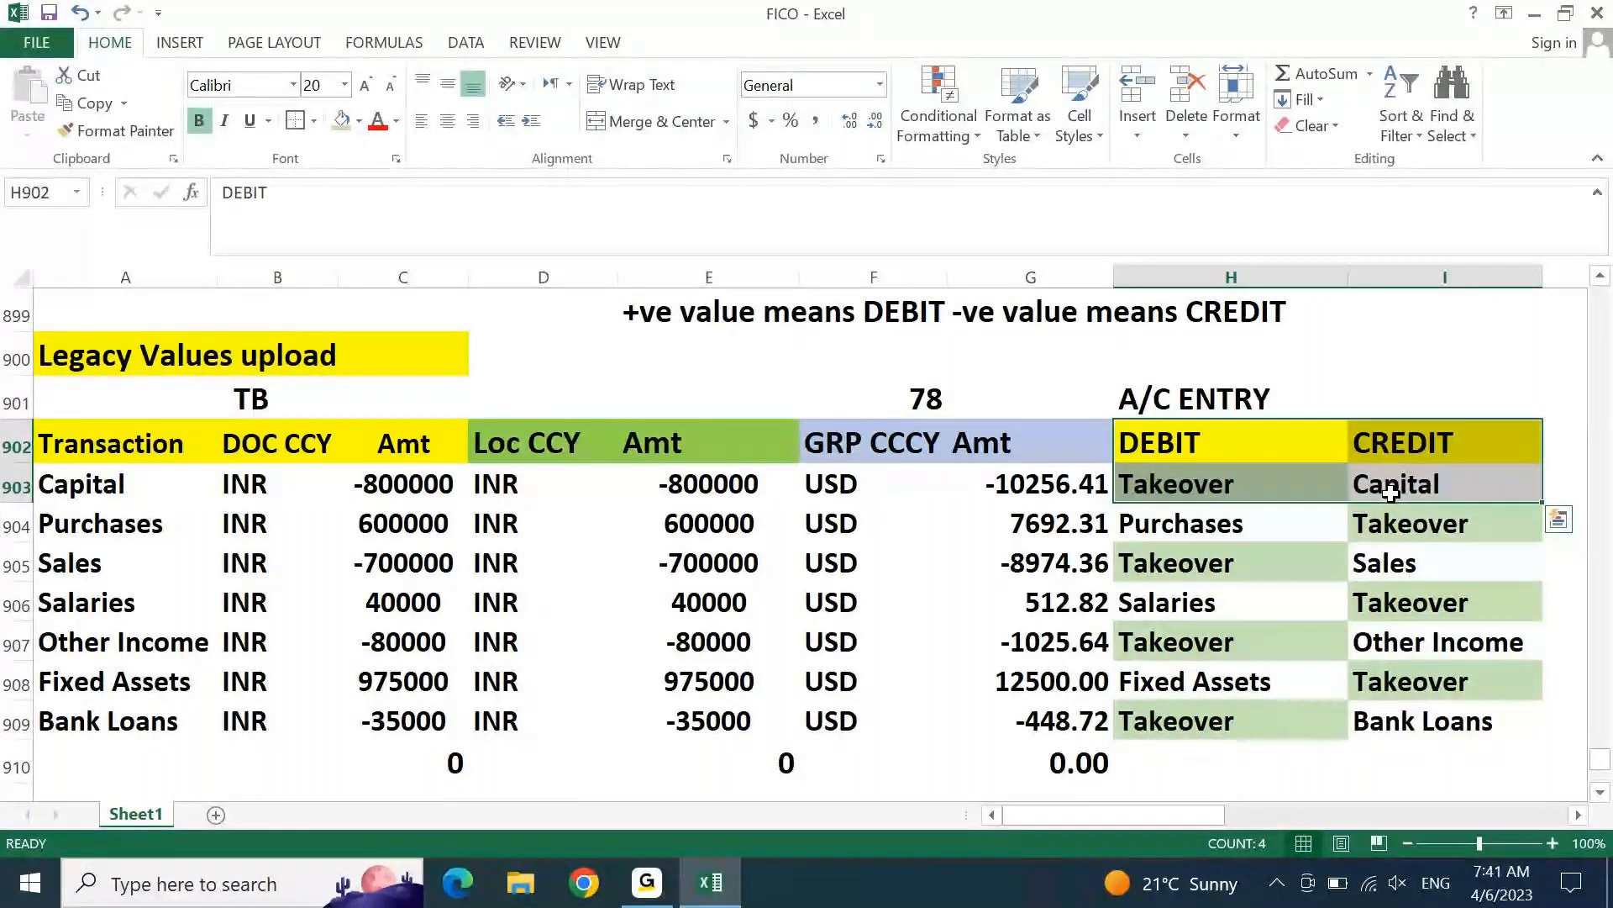
pyautogui.press('Left')
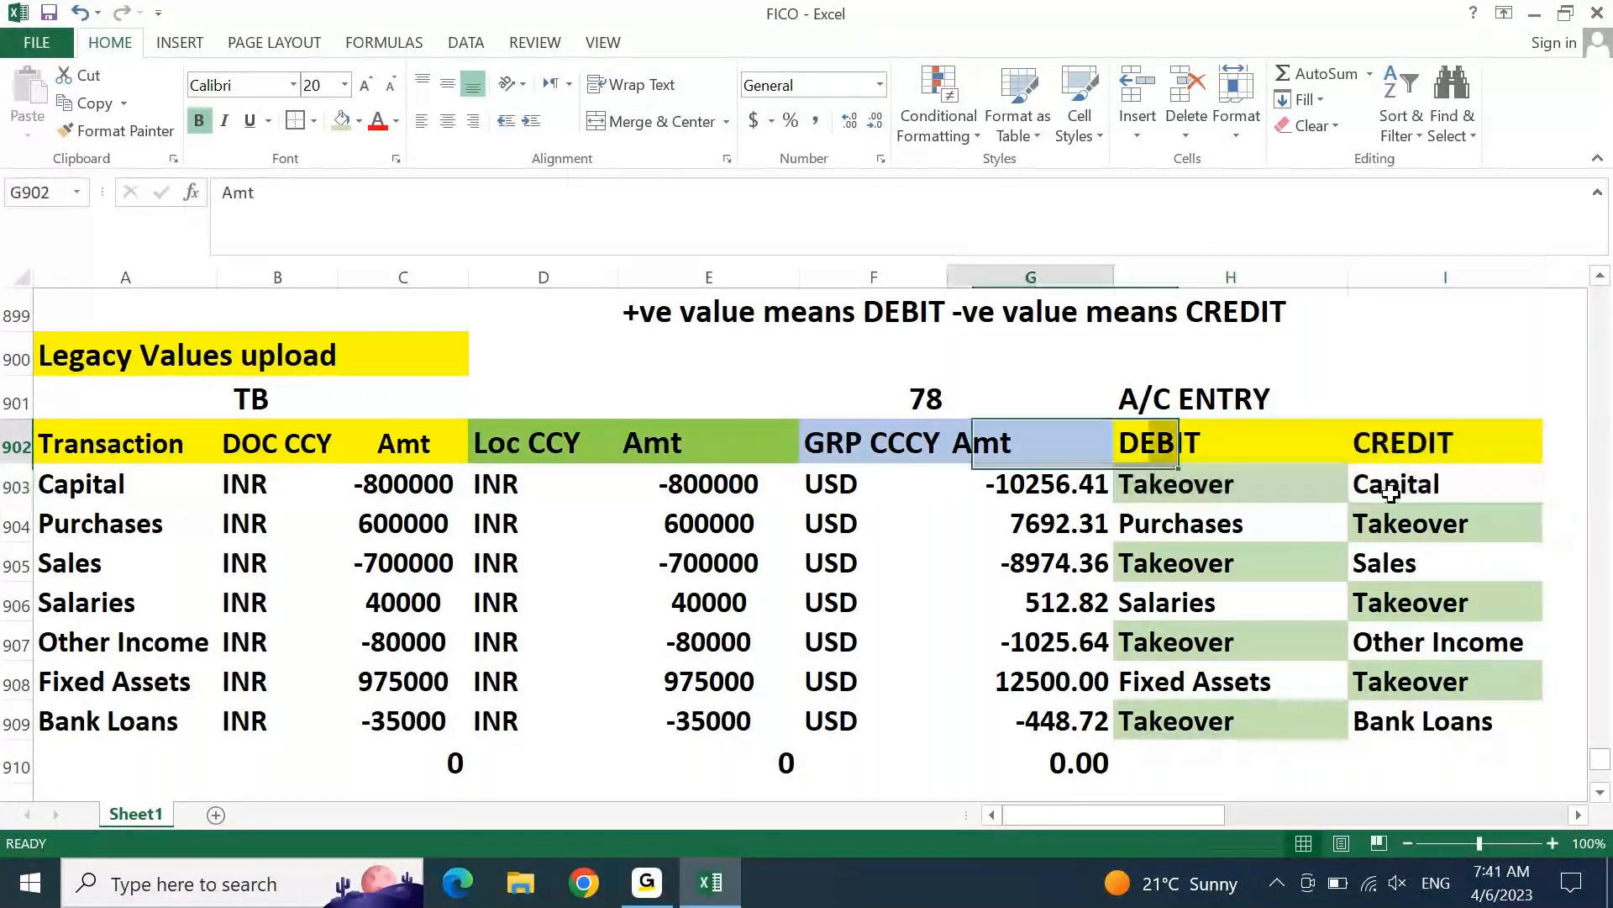
pyautogui.press('Home')
pyautogui.press('Down')
pyautogui.hotkey('shift', 'Right')
pyautogui.hotkey('shift', 'Right')
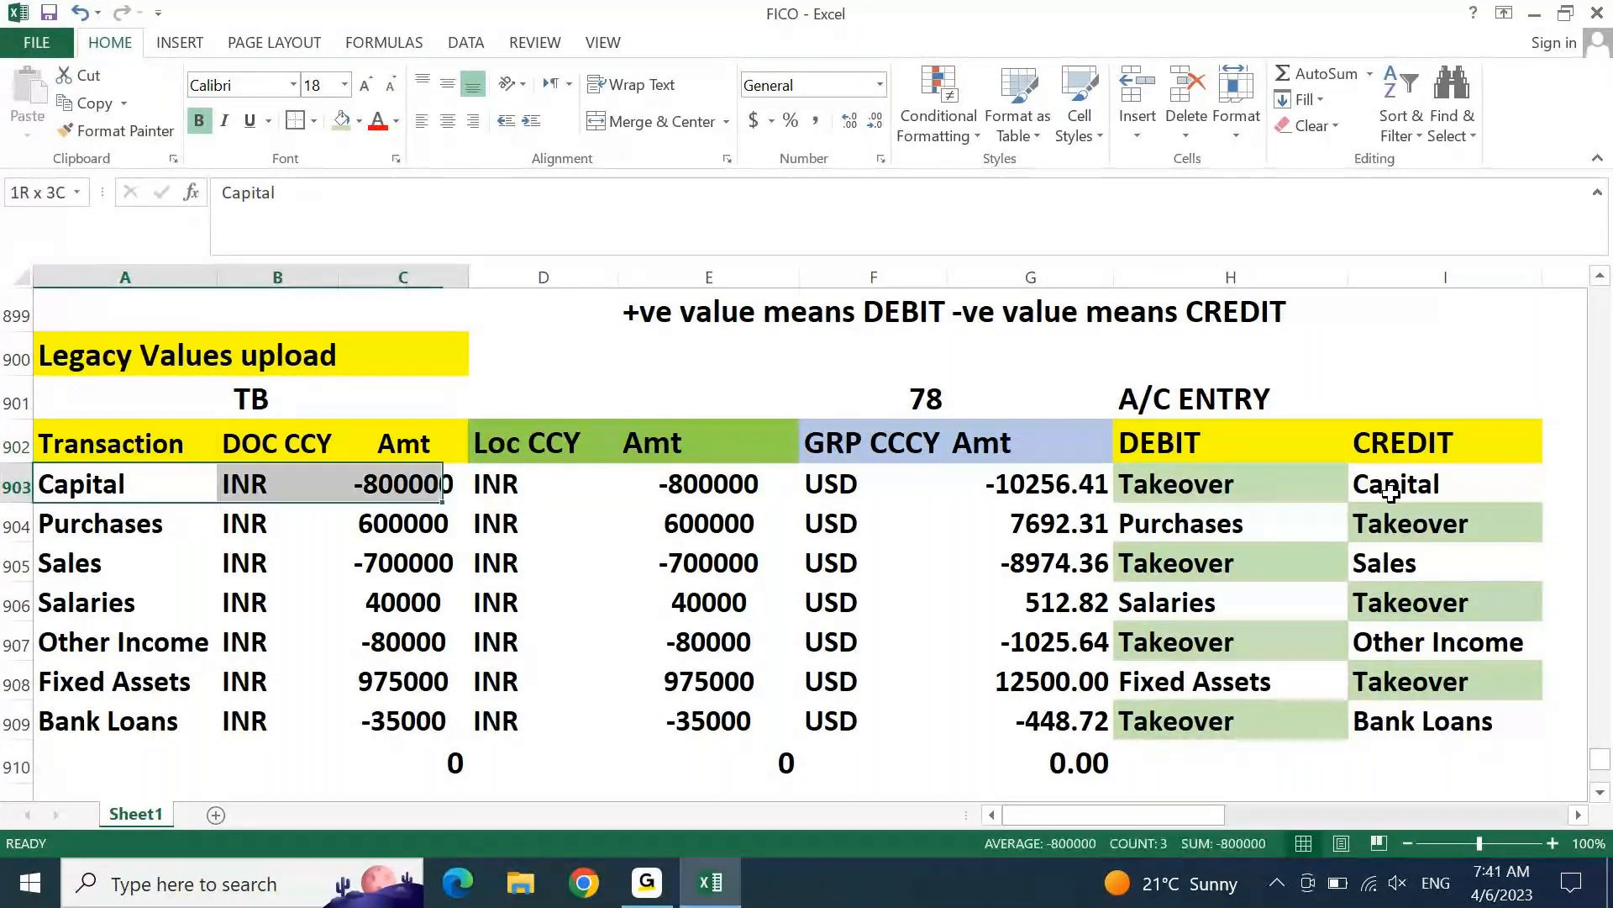
pyautogui.hotkey('ctrl', 'shift', 'Down')
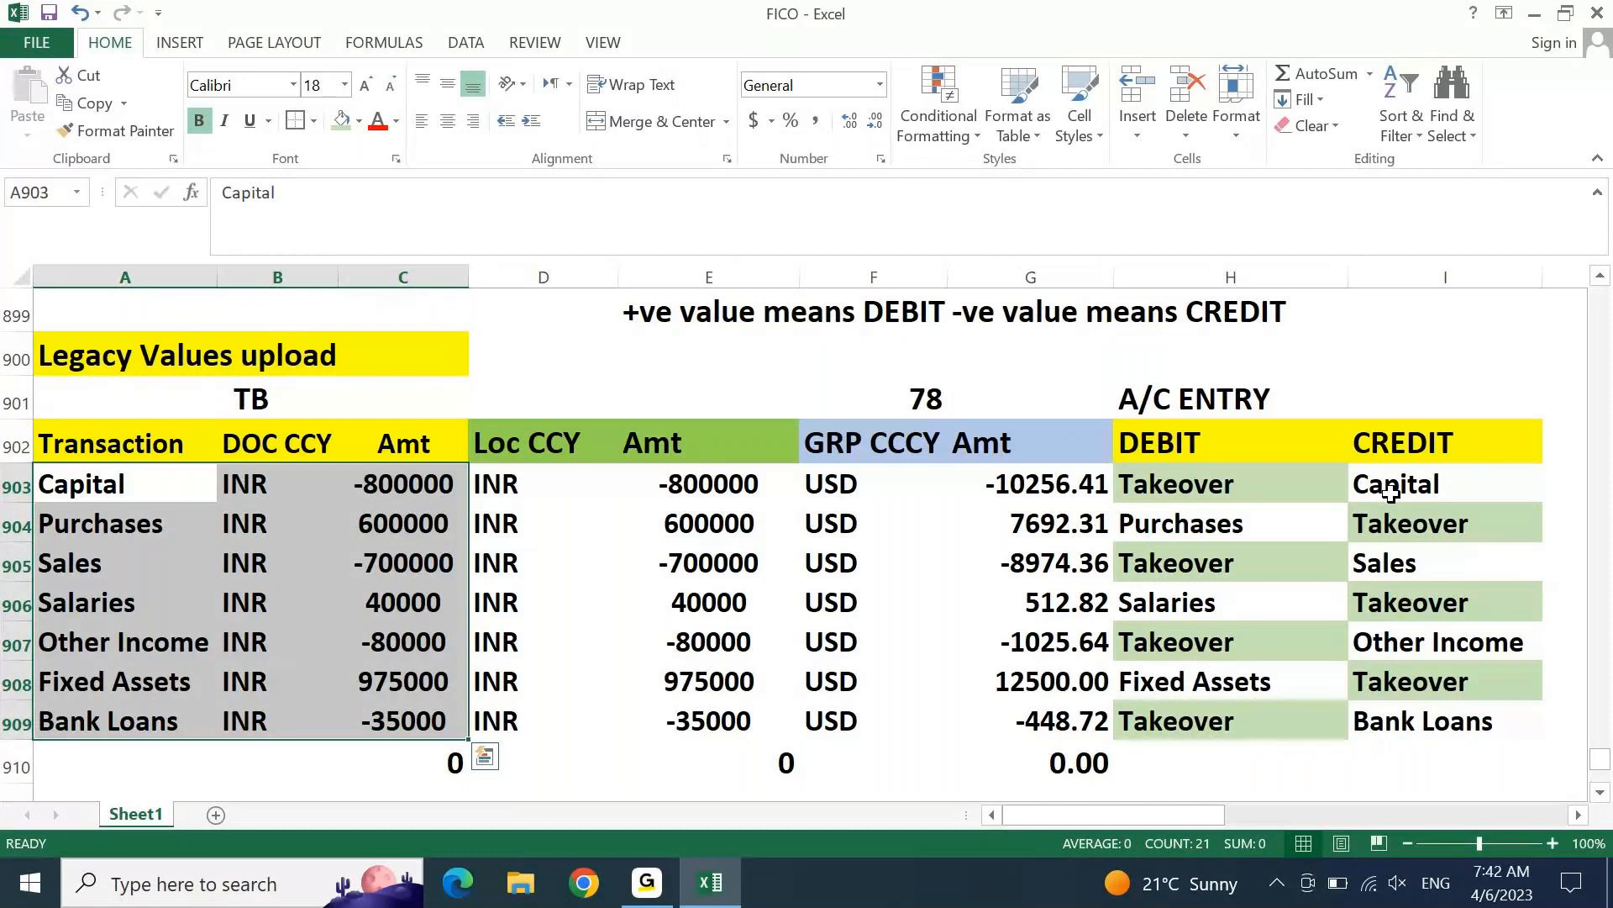
pyautogui.click(1303, 493)
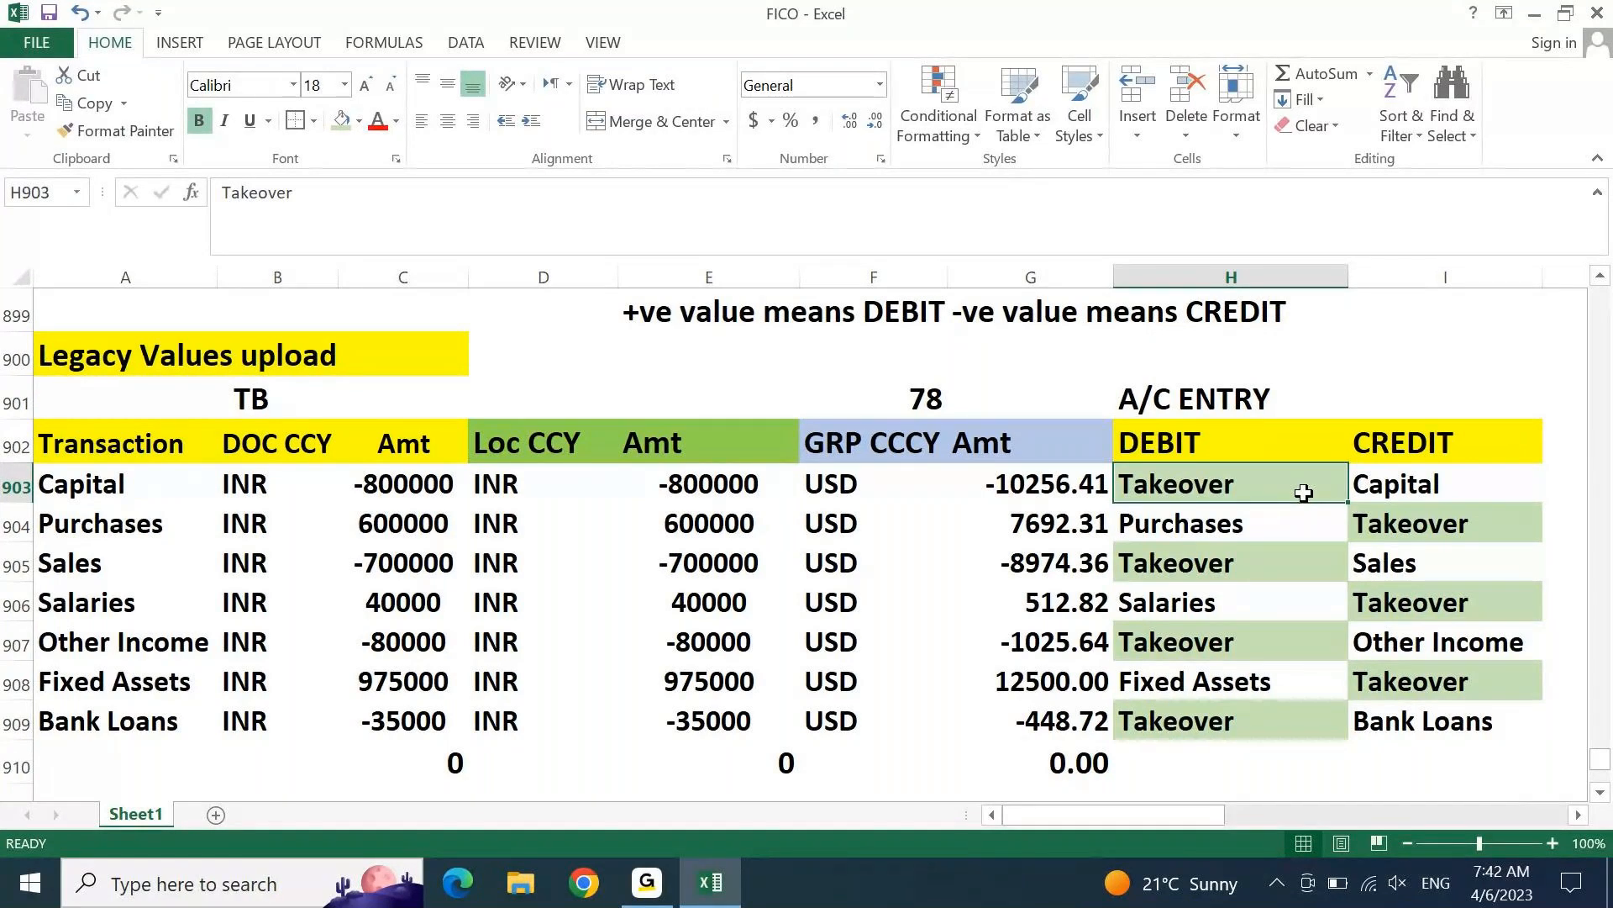
# Step: Examine the legacy transactions from Capital to Bank Loans in A903:A909, ending at the document currency in the Other Income row
pyautogui.press('Home')
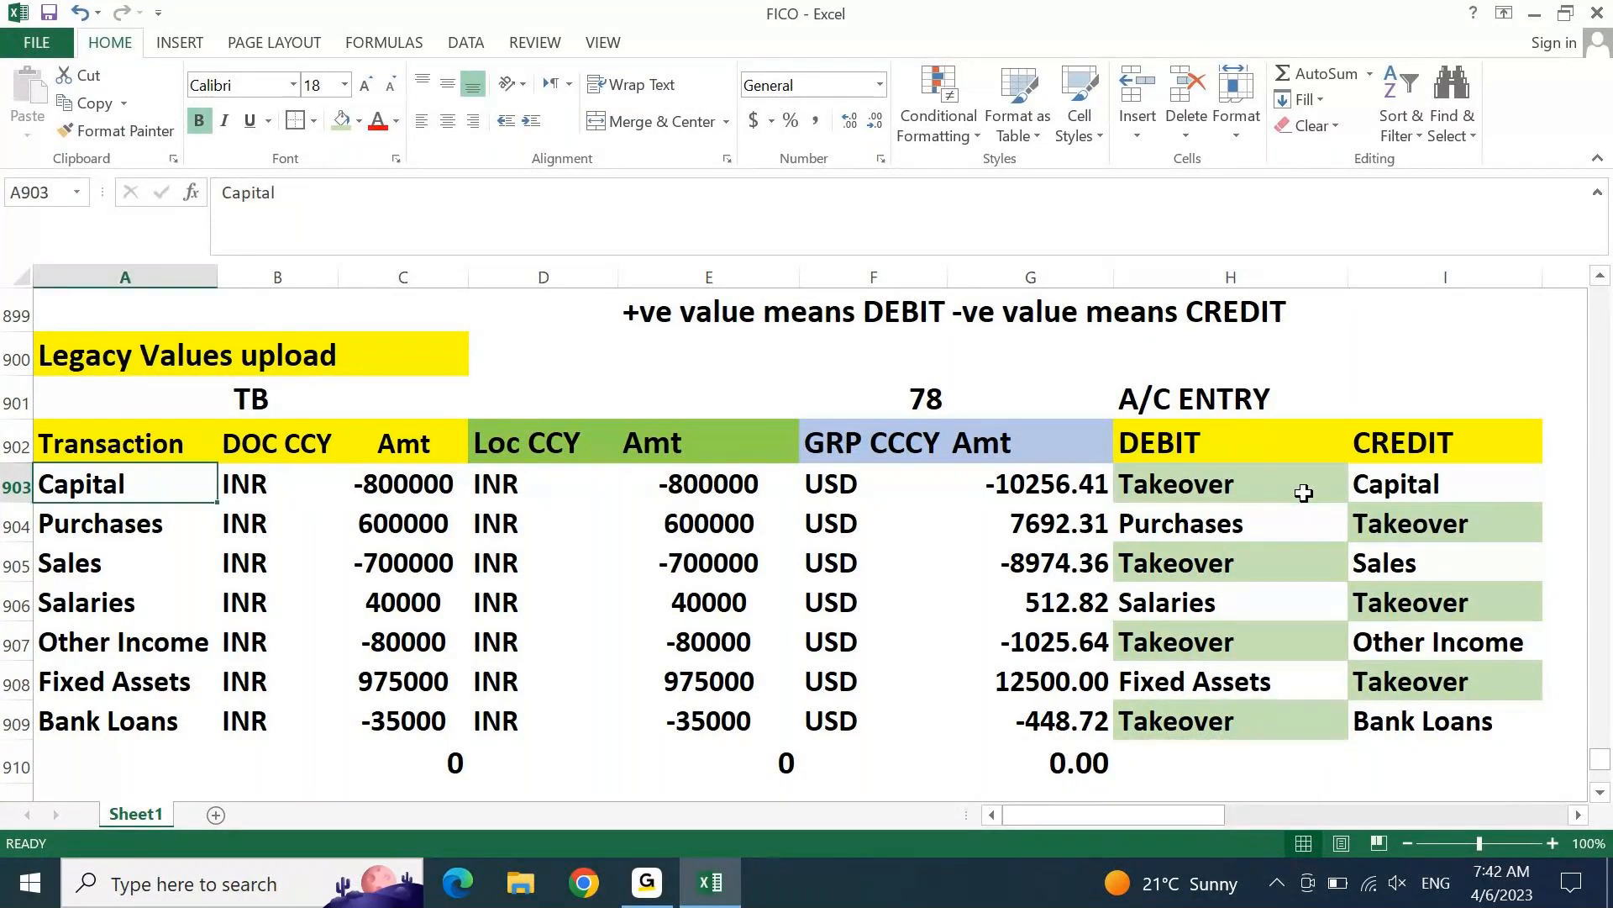
pyautogui.hotkey('ctrl', 'shift', 'Down')
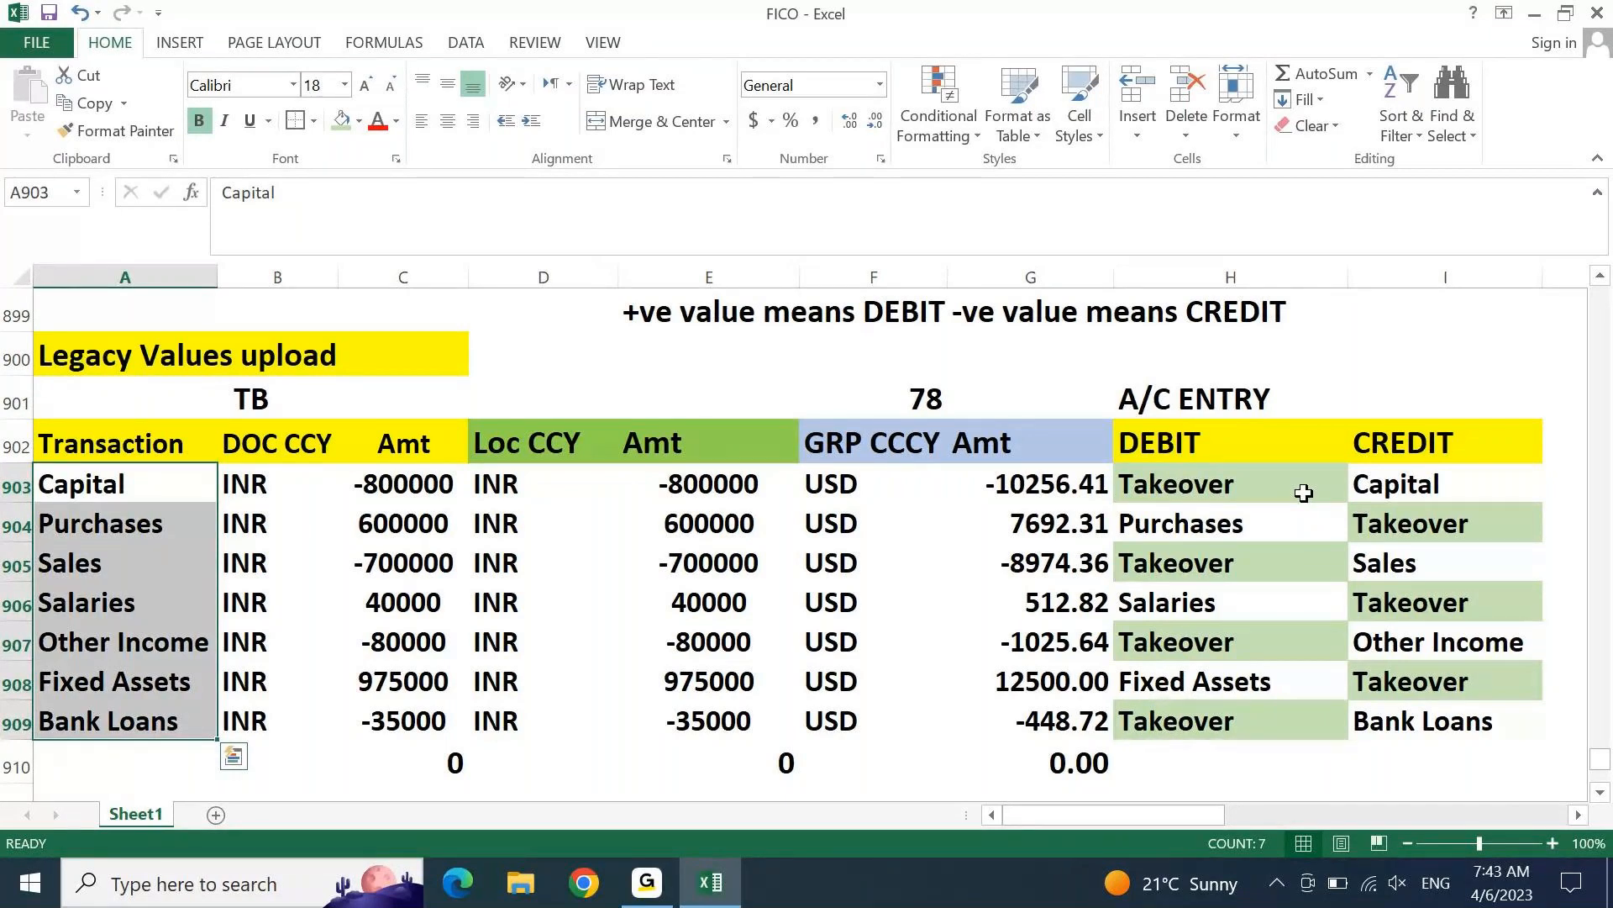
pyautogui.press('Down')
pyautogui.press('Down')
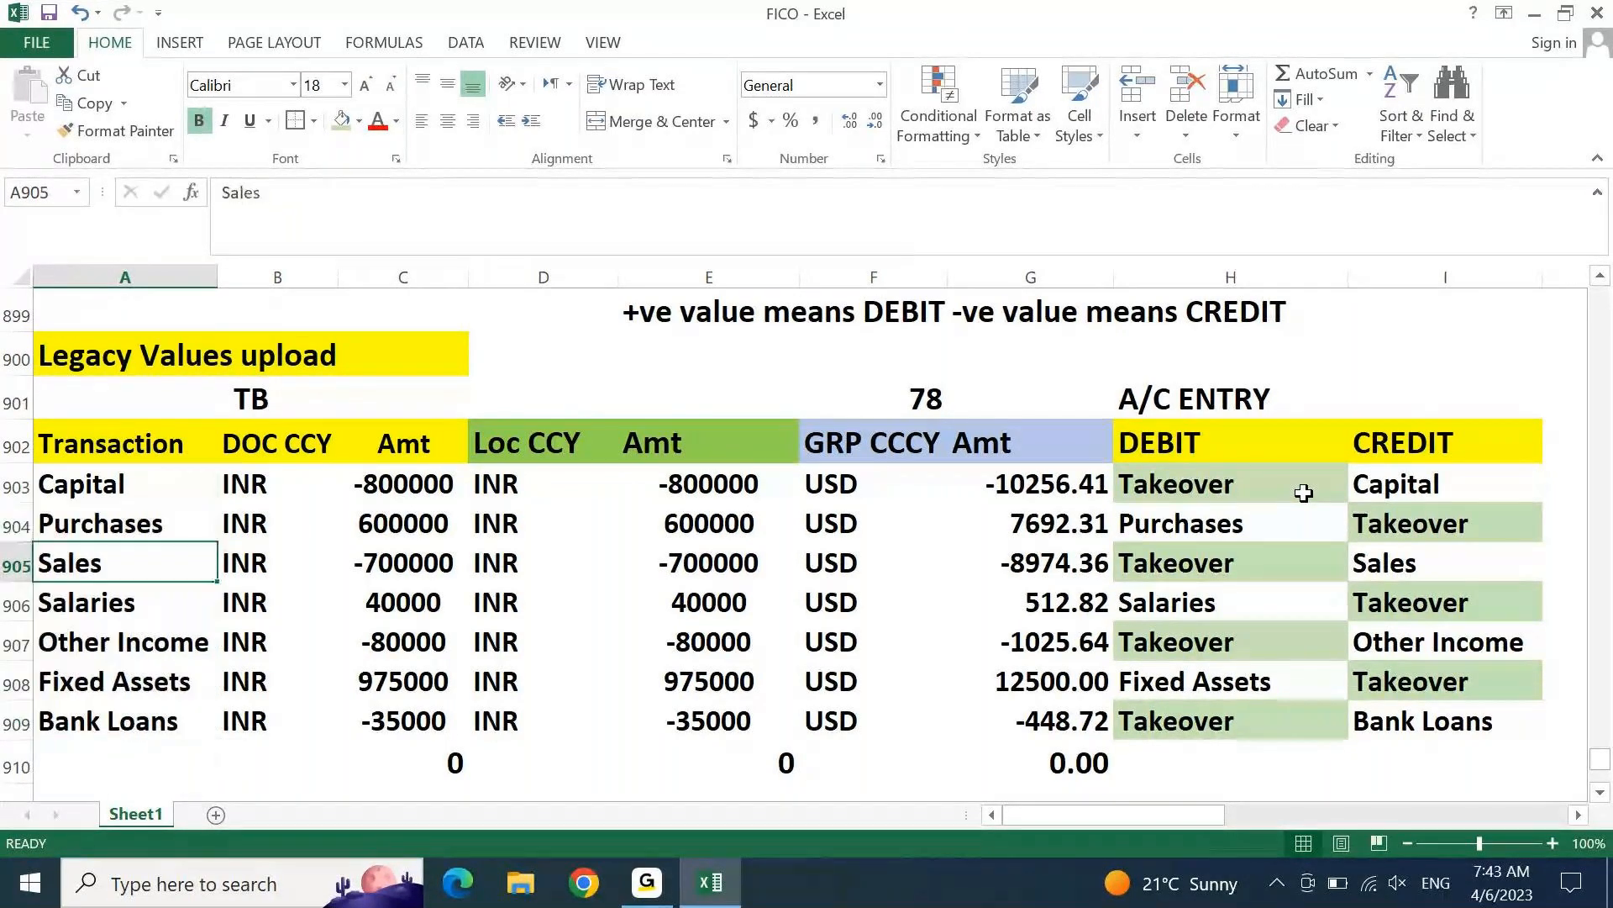
pyautogui.press('Down')
pyautogui.press('Down')
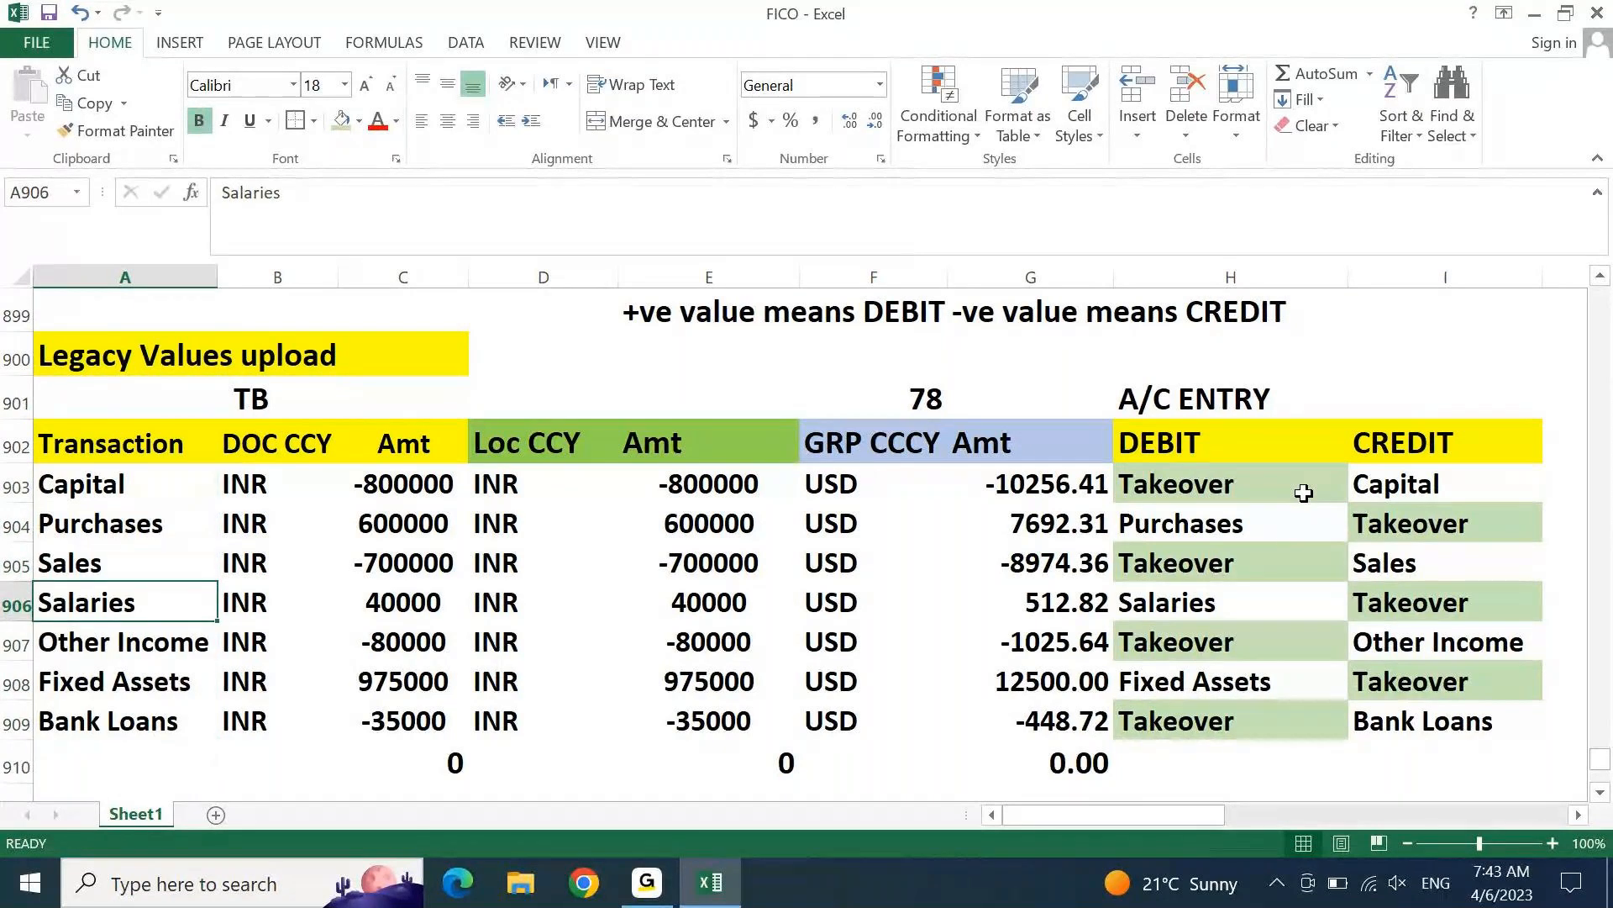
pyautogui.press('Right')
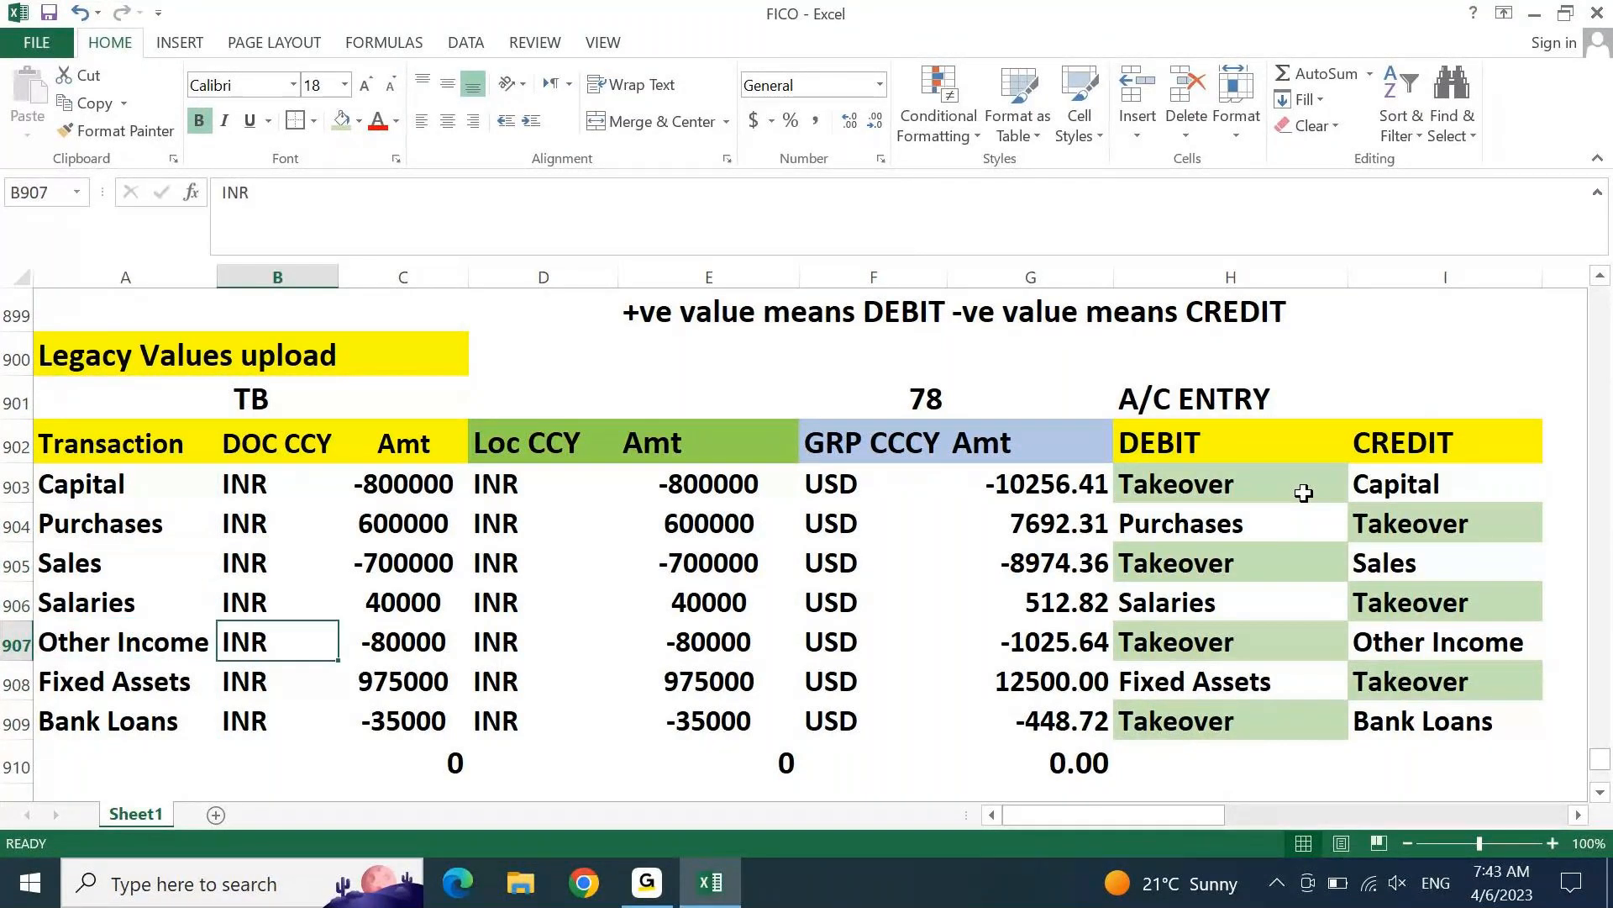
# Step: Check the currency totals across row 910 of the trial balance and return to the Transaction heading in A902
pyautogui.press('Right')
pyautogui.press('Down')
pyautogui.press('Down')
pyautogui.press('Down')
pyautogui.hotkey('shift', 'space')
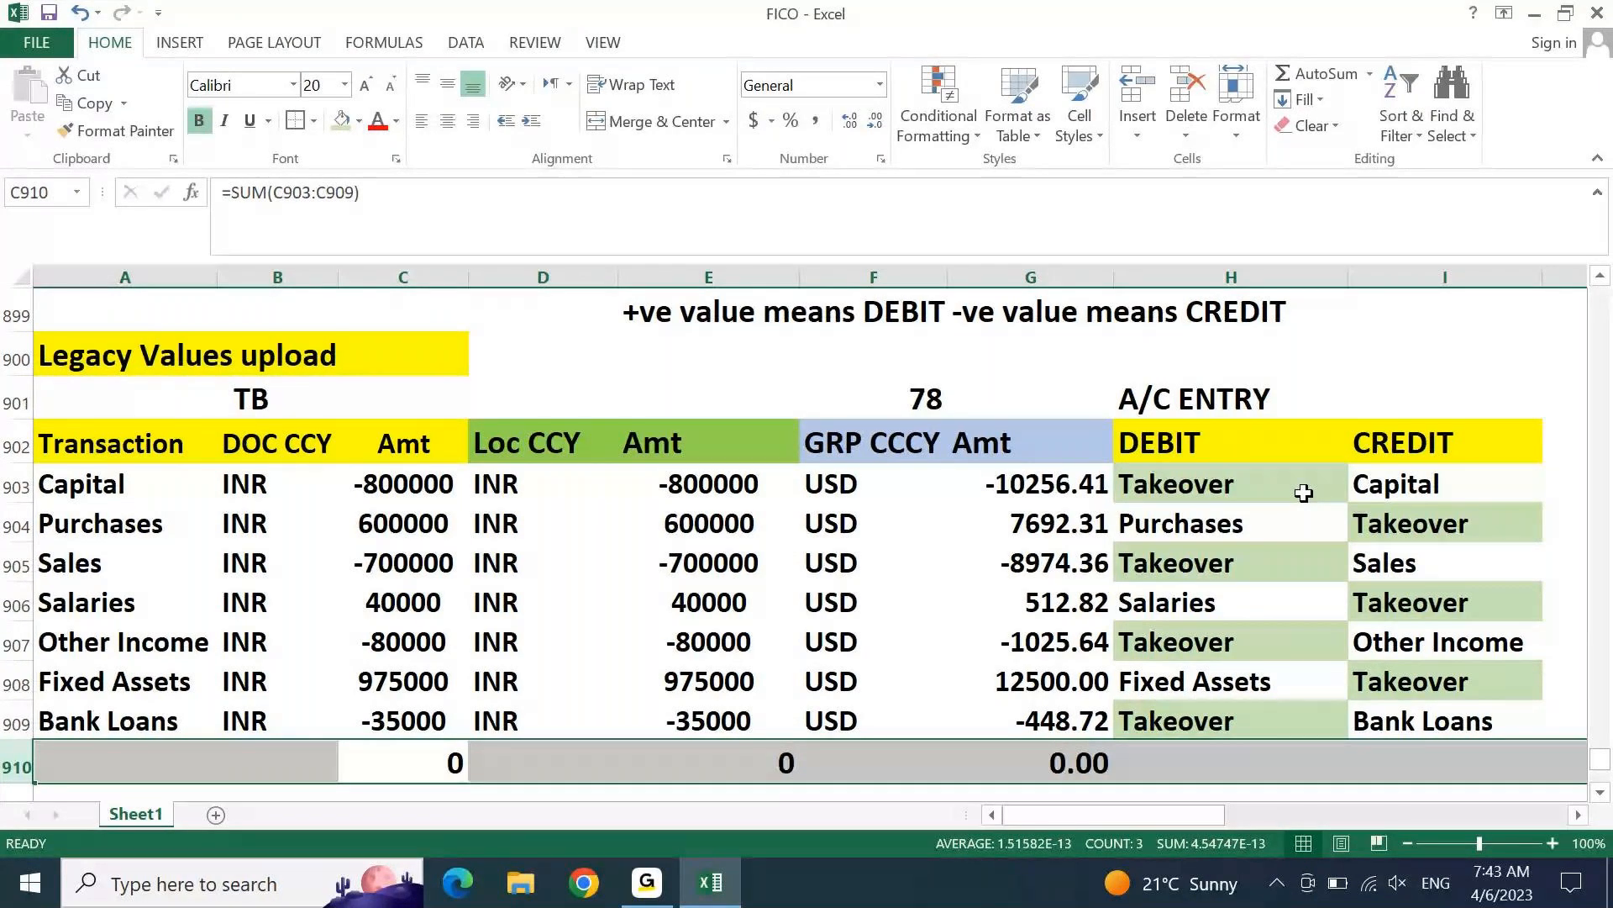
pyautogui.press('Up')
pyautogui.hotkey('ctrl', 'Up')
pyautogui.hotkey('ctrl', 'Left')
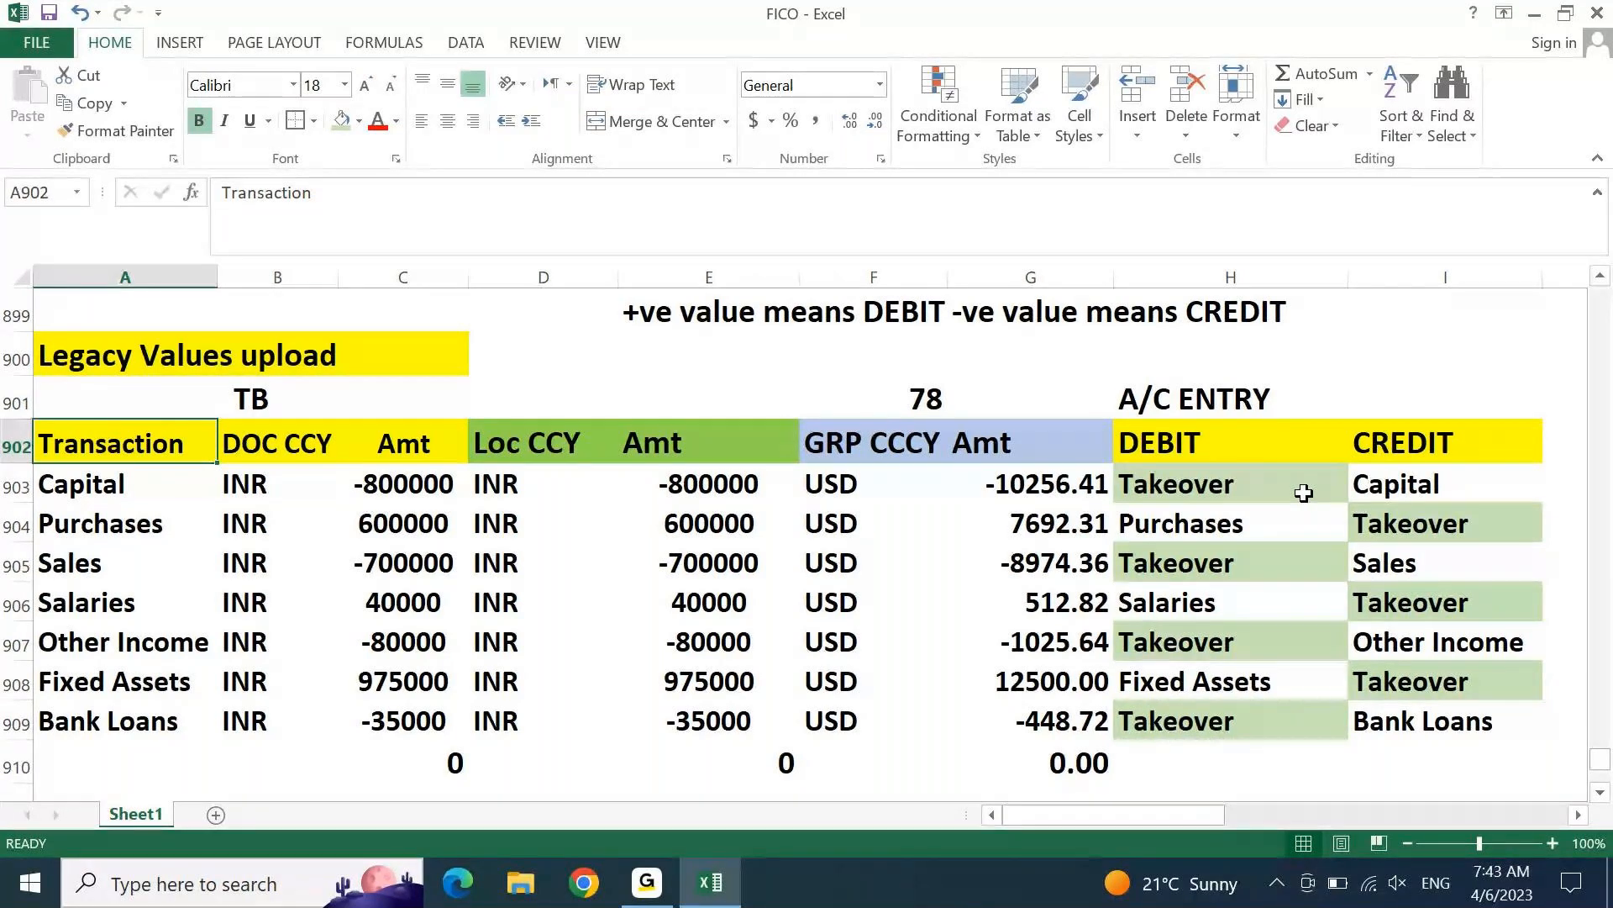
# Step: Look back at the earlier 4/6/2023 transaction table around A868 with its document, local and group currency amounts
pyautogui.press('pageup')
pyautogui.press('pageup')
pyautogui.press('pageup')
pyautogui.press('pageup')
pyautogui.press('pageup')
pyautogui.press('pagedown')
pyautogui.press('pagedown')
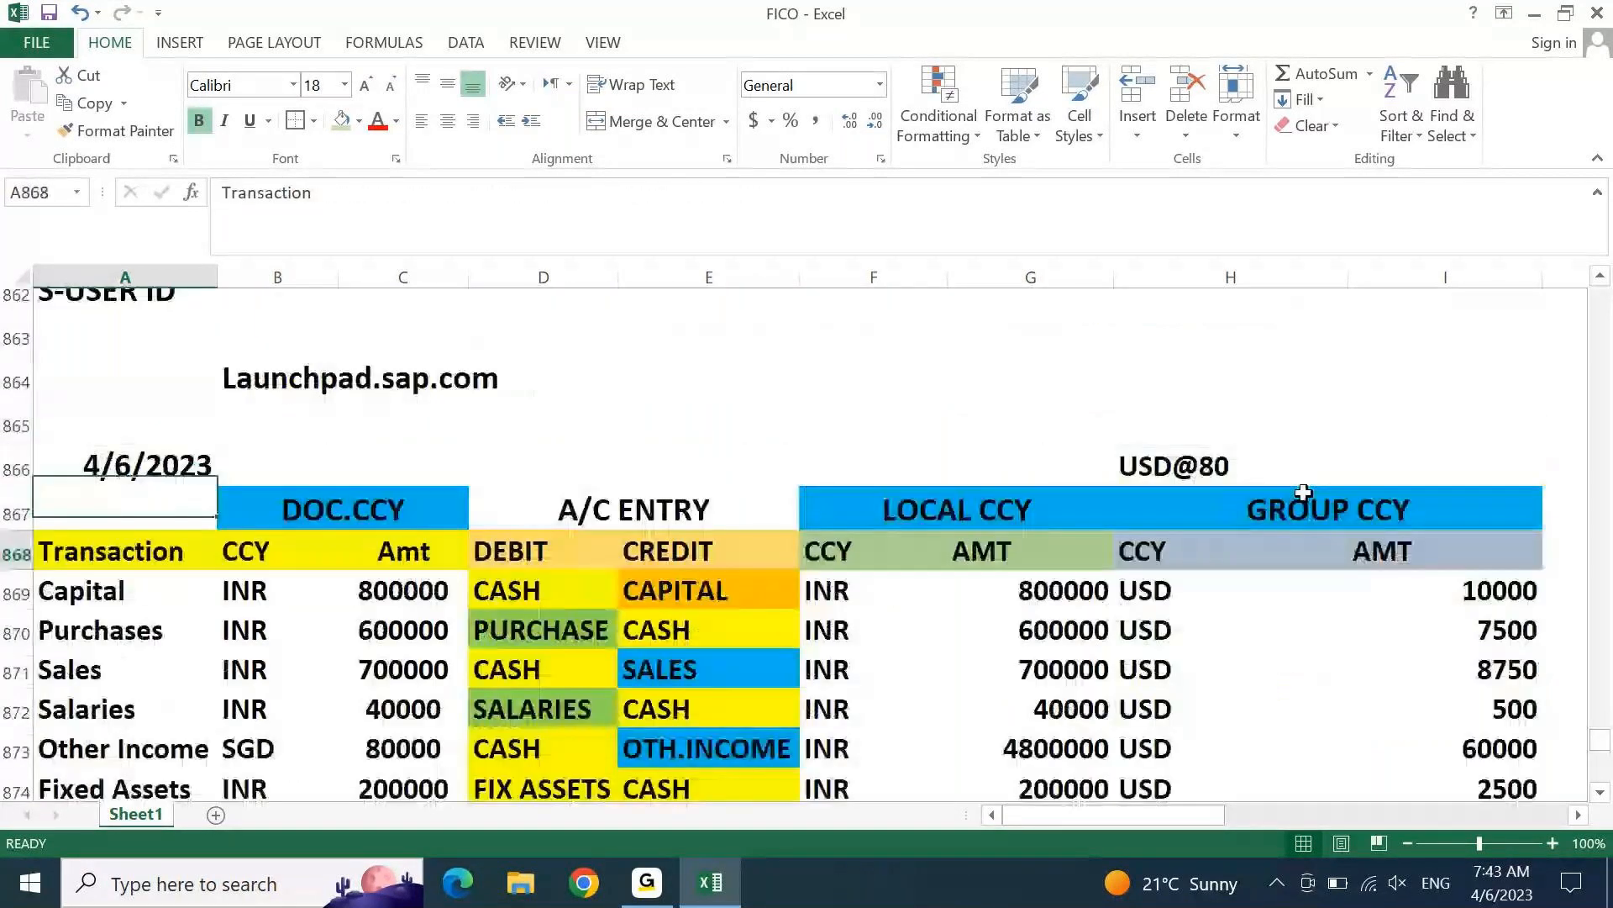
pyautogui.scroll(-1, 1303, 493)
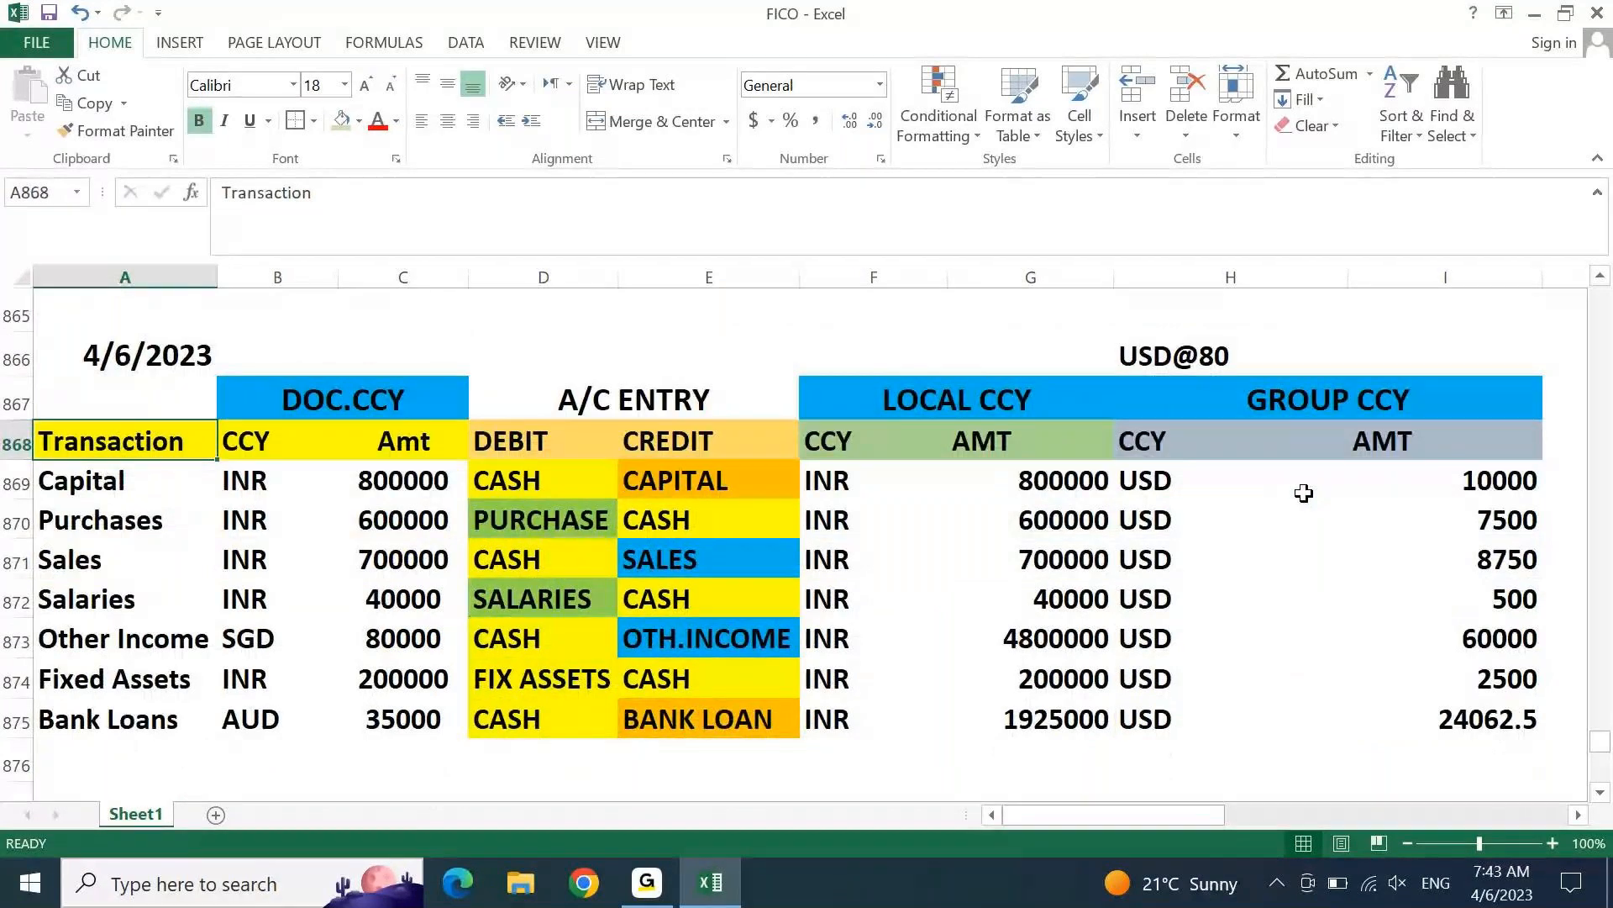
# Step: Examine the 4/6/2023 table's currency columns across row 868 through to the PNL and BS statements beside it
pyautogui.press('Right')
pyautogui.press('Right')
pyautogui.press('Right')
pyautogui.press('Right')
pyautogui.press('Right')
pyautogui.press('Right')
pyautogui.press('Right')
pyautogui.press('Right')
pyautogui.press('Right')
pyautogui.press('Right')
pyautogui.press('Right')
pyautogui.press('Right')
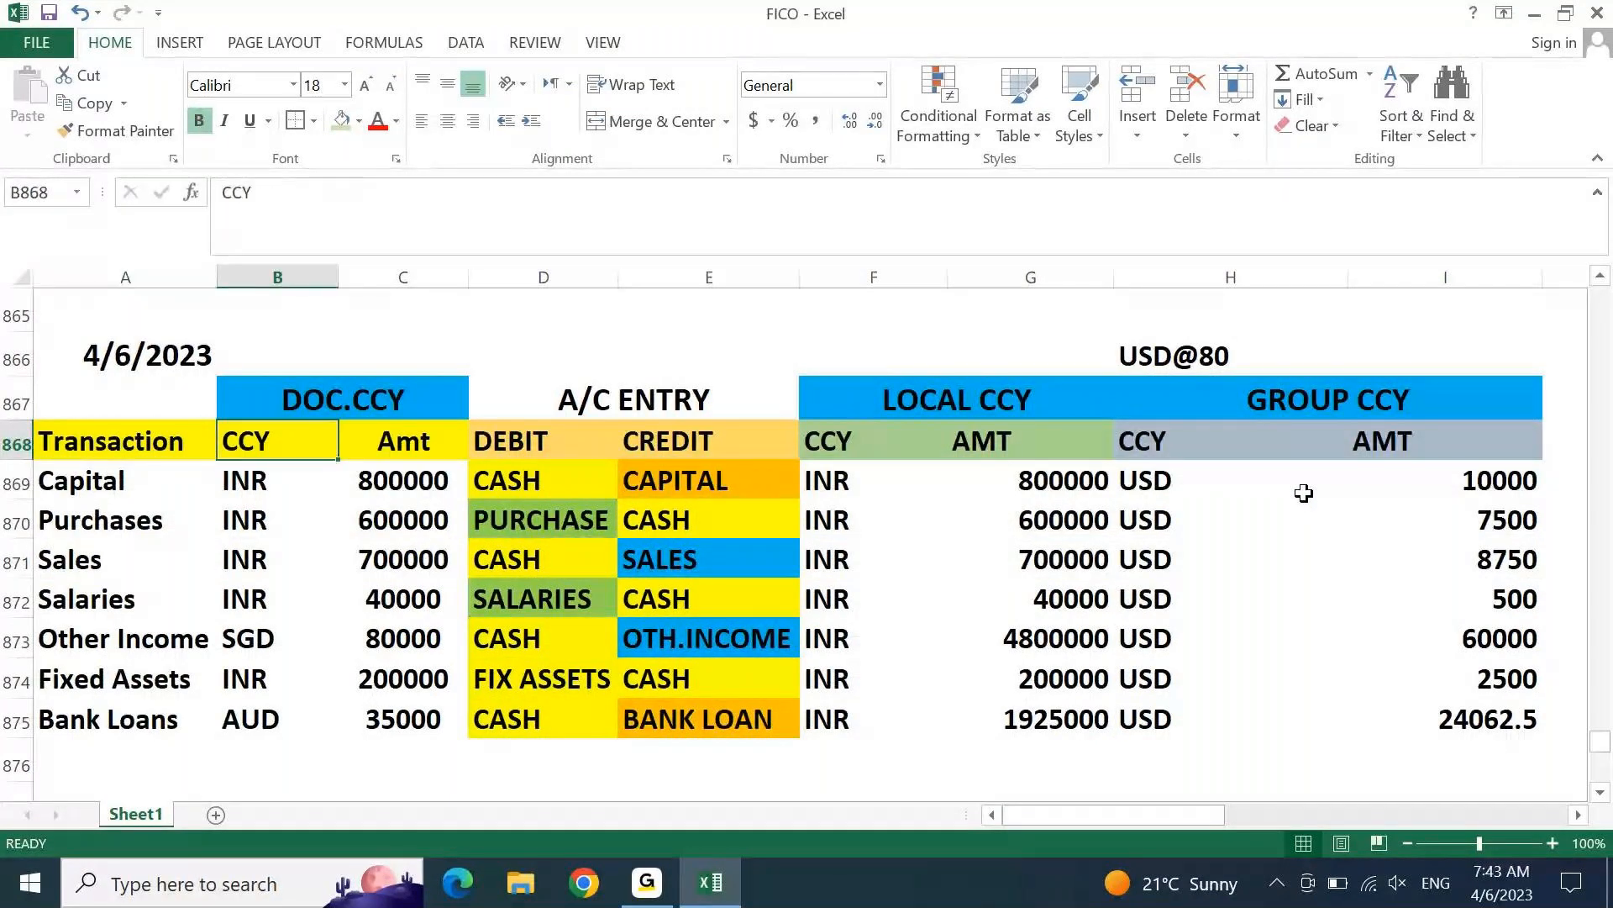
pyautogui.press('Left')
pyautogui.press('Left')
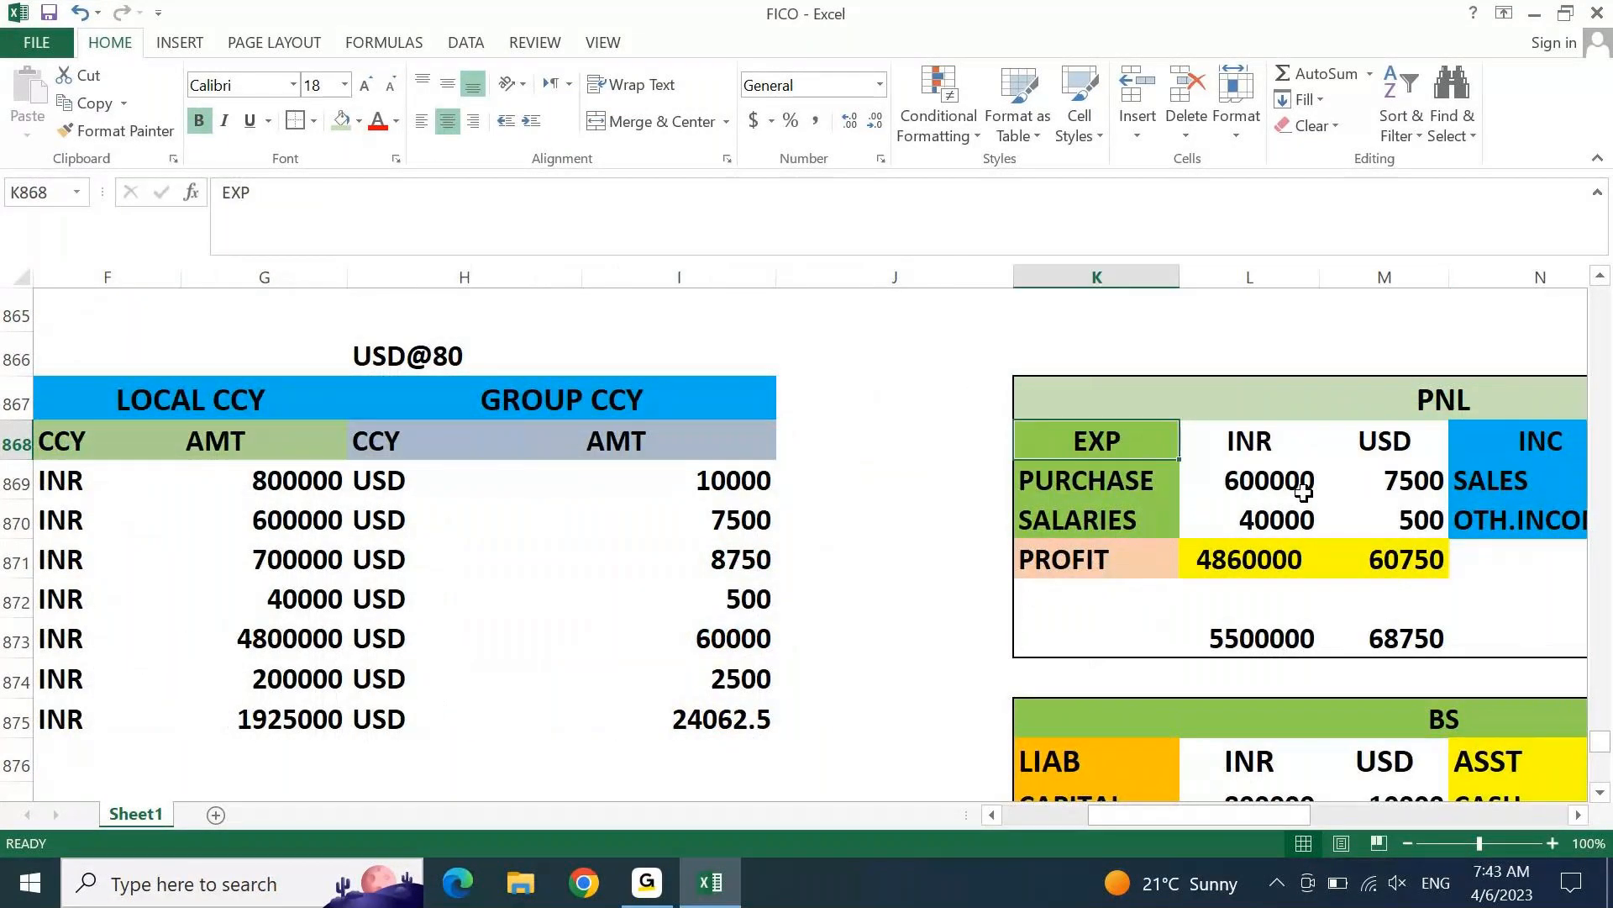
# Step: Return to the Legacy Values upload block at the Transaction heading in A902
pyautogui.press('pagedown')
pyautogui.press('pagedown')
pyautogui.press('Home')
pyautogui.press('pagedown')
pyautogui.press('pagedown')
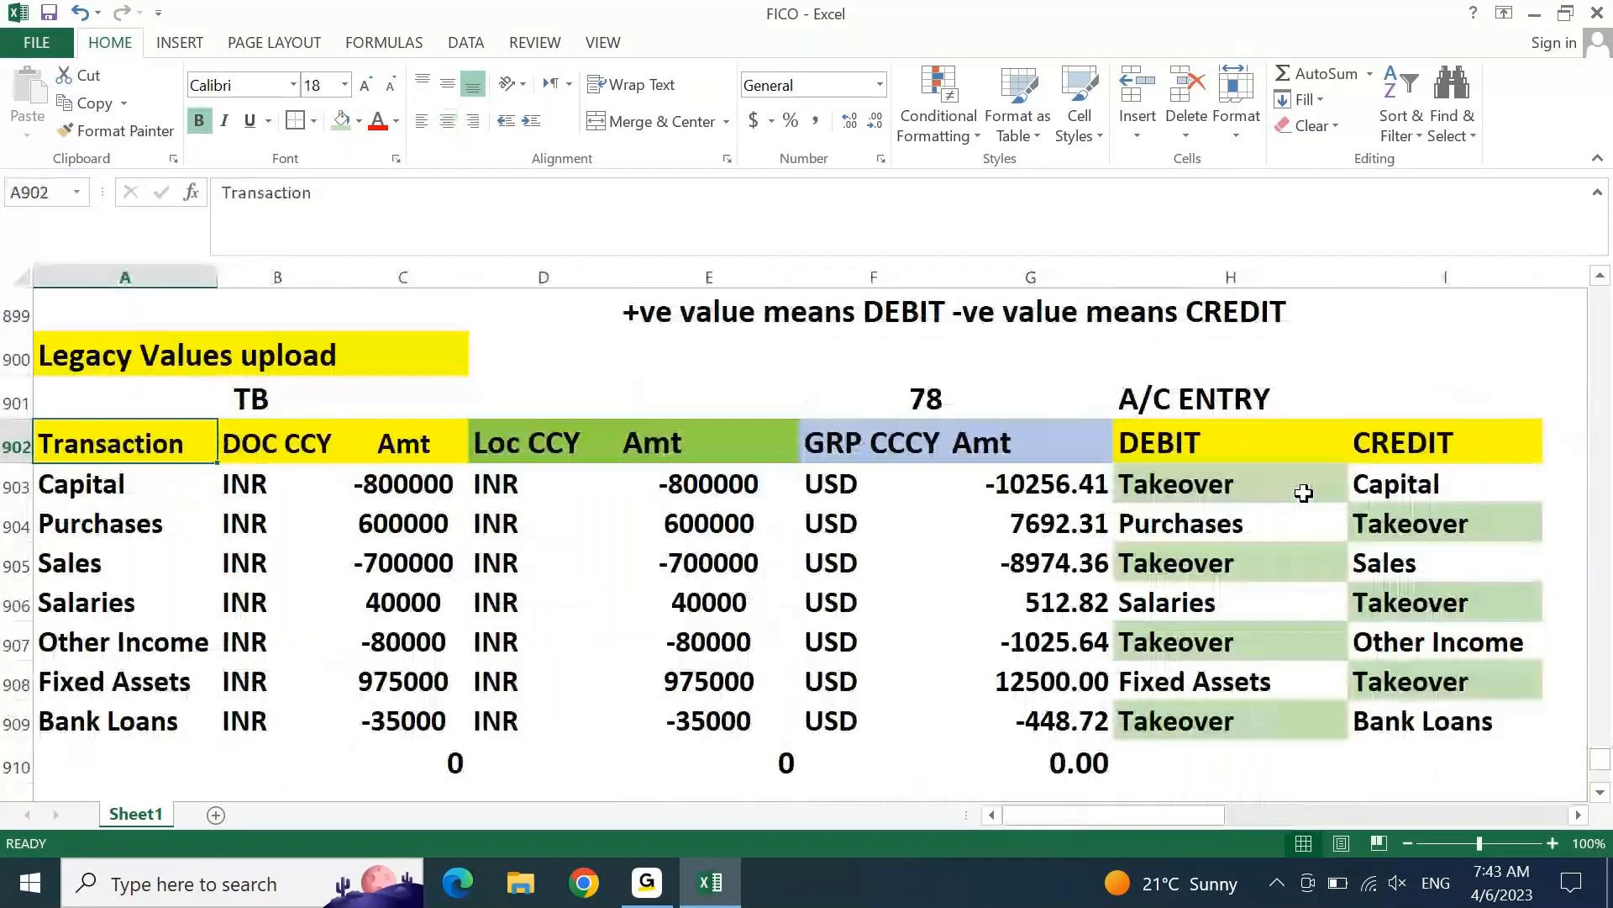
pyautogui.press('pageup')
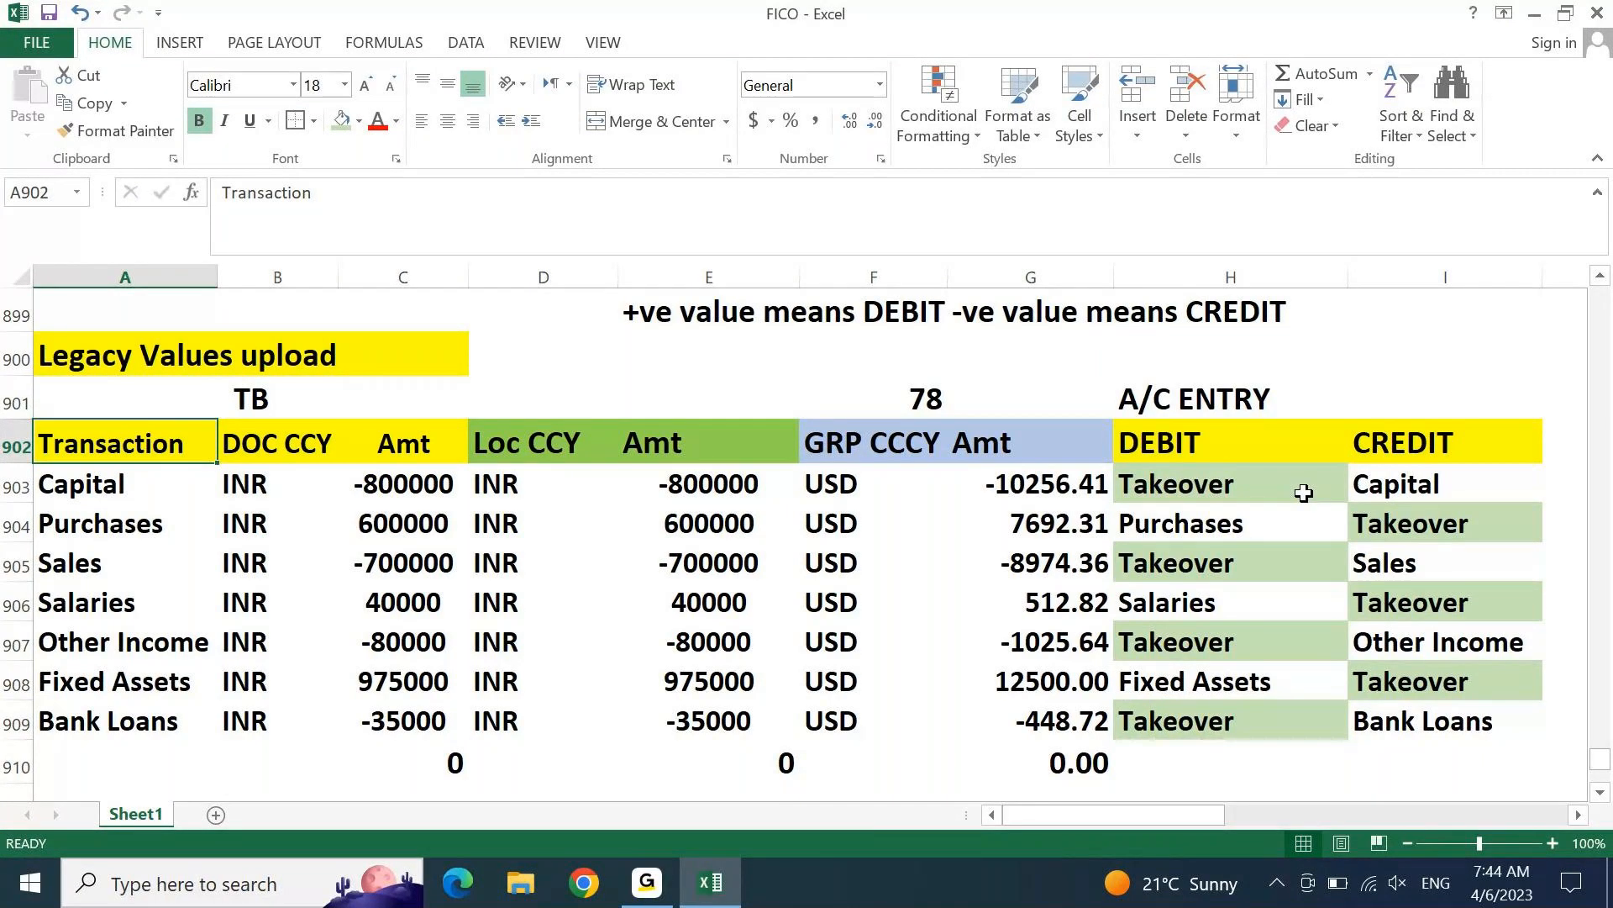
# Step: Select the full legacy trial balance with its account entries in A902:I909, then switch to the other open application
pyautogui.hotkey('ctrl', 'shift', 'Right')
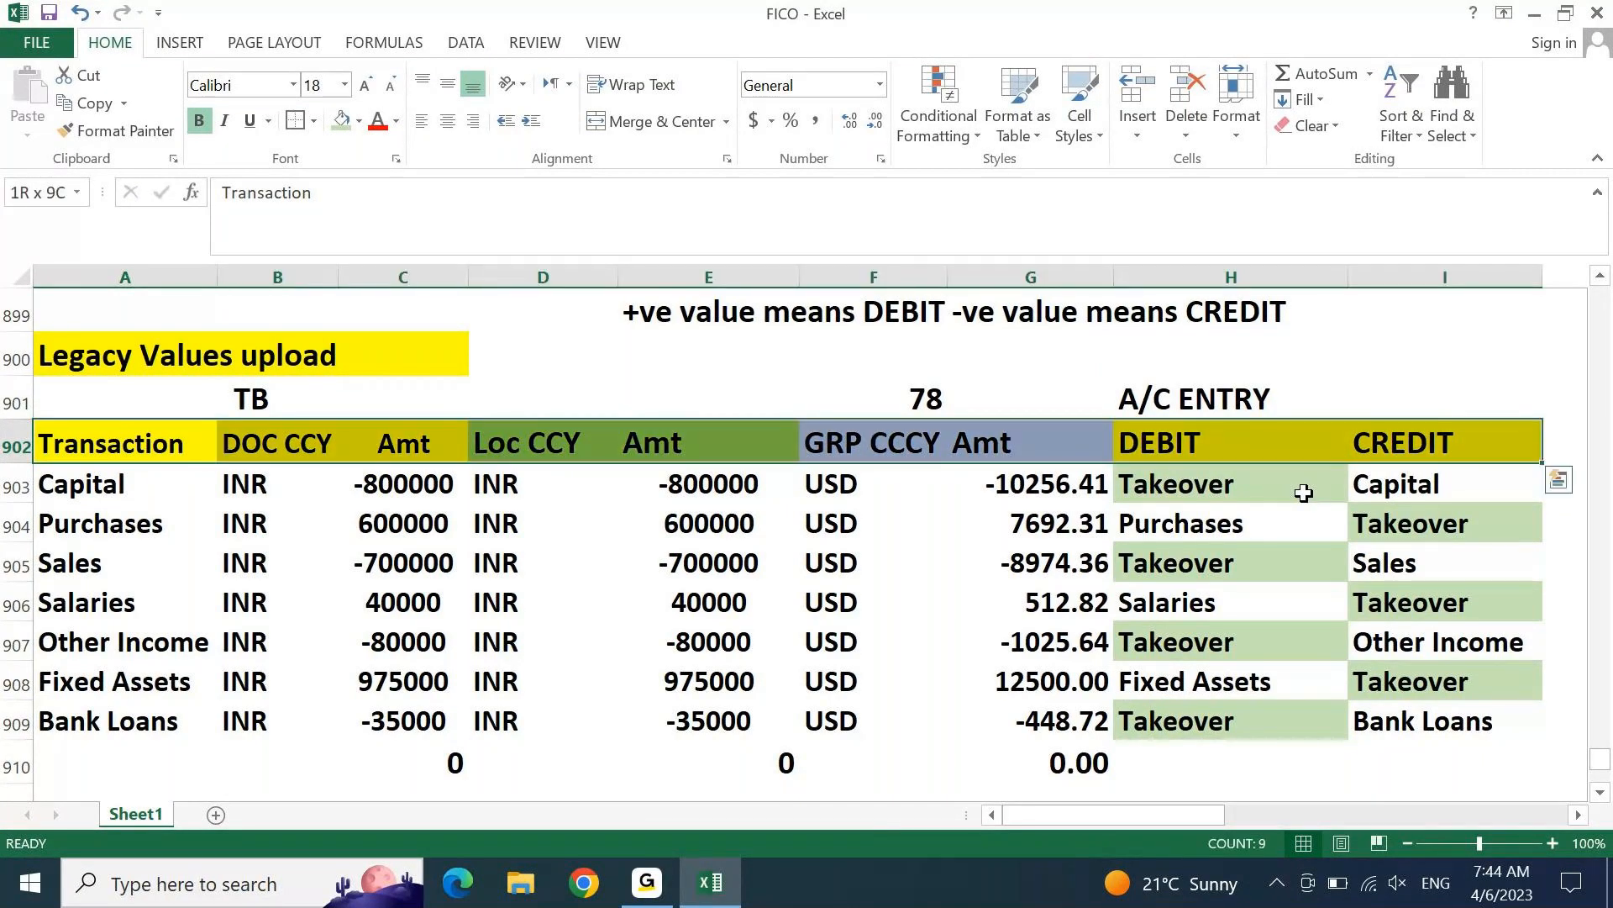
pyautogui.hotkey('ctrl', 'shift', 'Down')
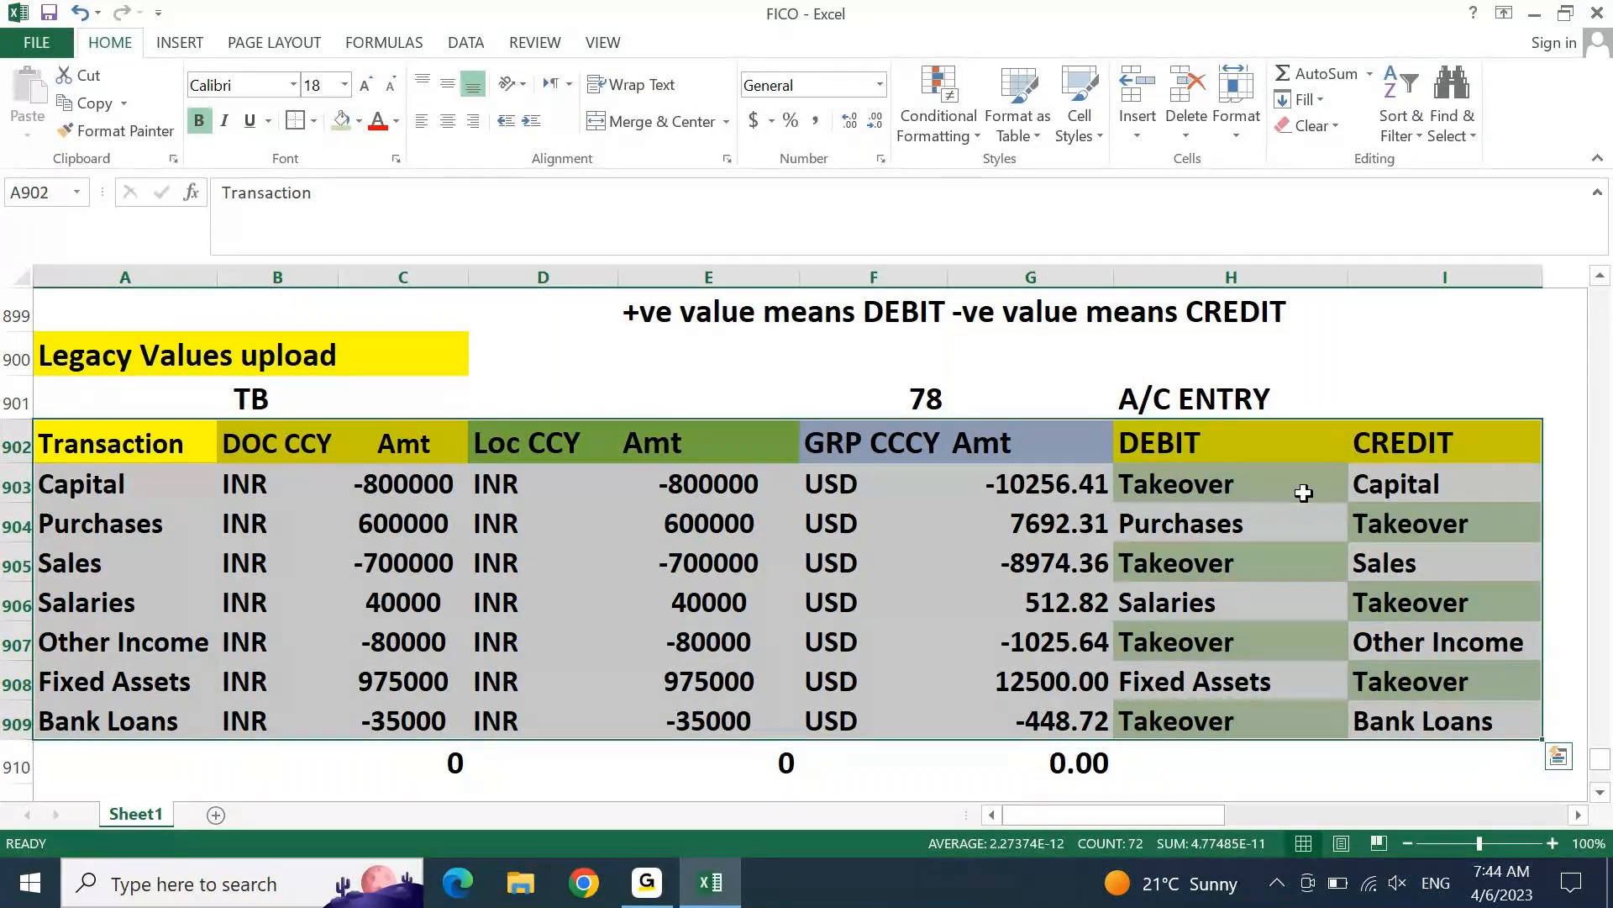
pyautogui.hotkey('ctrl', 'shift', 'Up')
pyautogui.hotkey('ctrl', 'shift', 'Down')
pyautogui.click(648, 890)
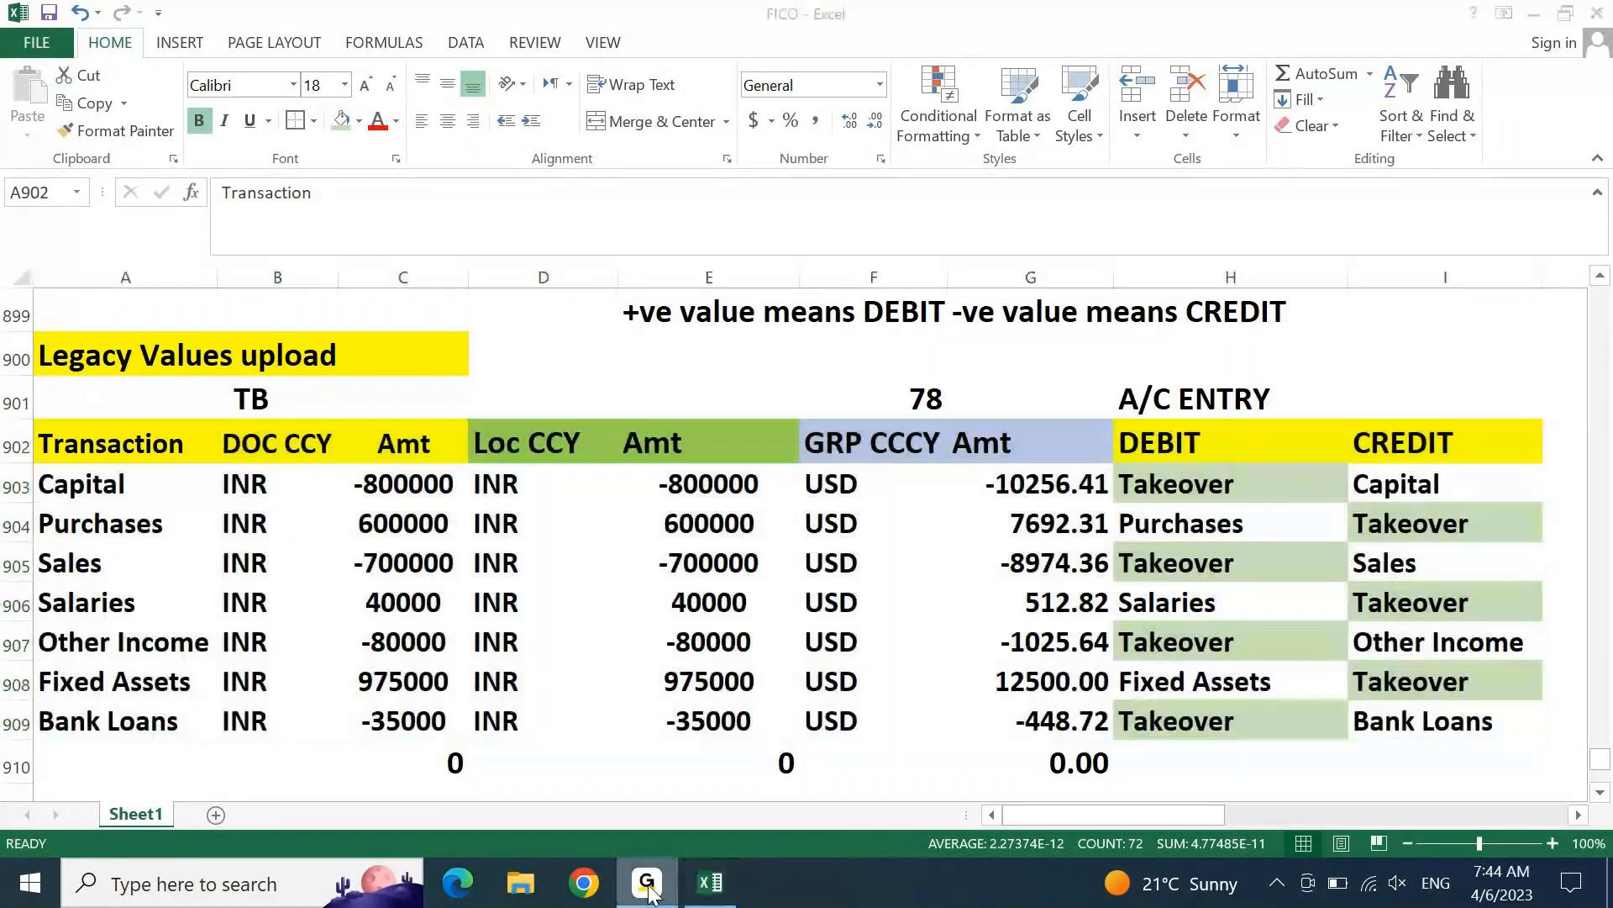